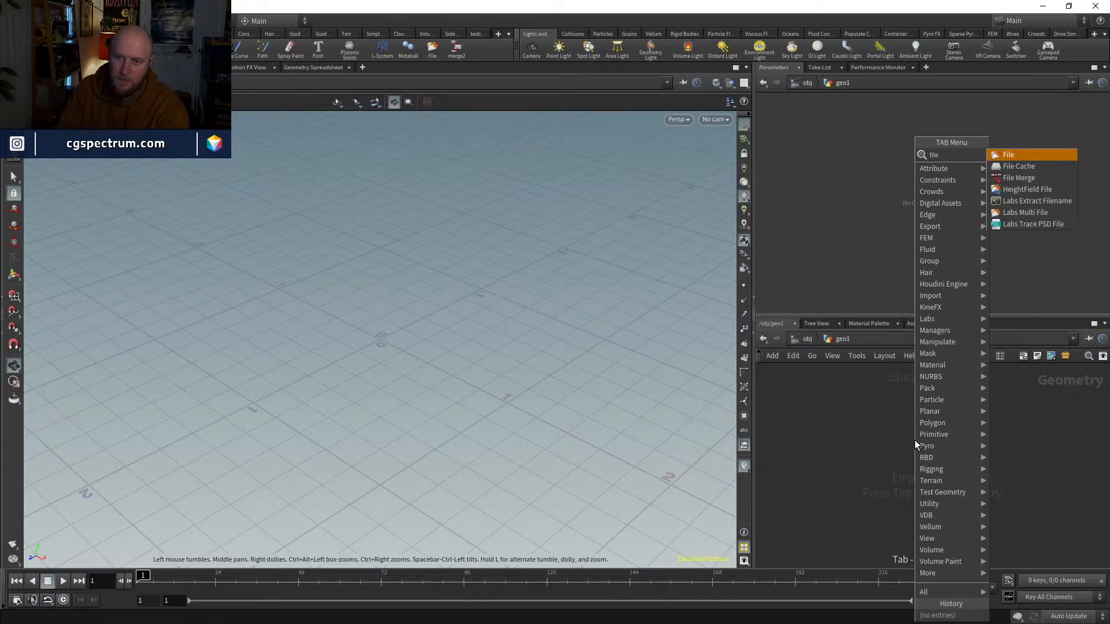
Step: Add a File node to the geometry network and load the HeavyCarrier.obj spaceship from the shotkit Spaceships folder
key("Return")
left_click(914, 439)
left_click_drag(916, 442, 898, 411)
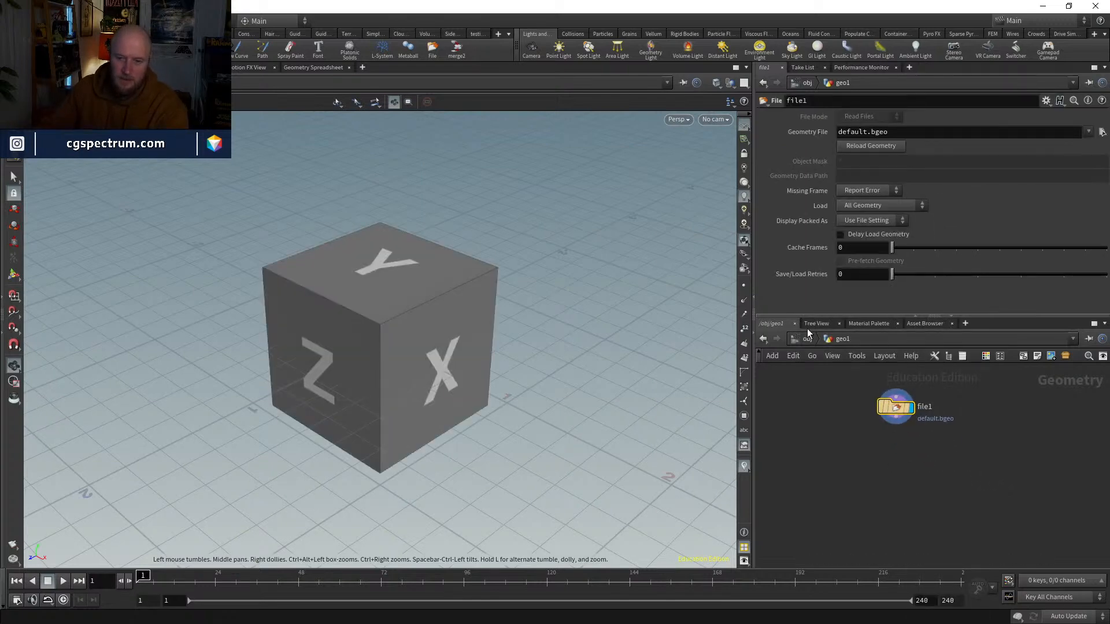
left_click(1102, 133)
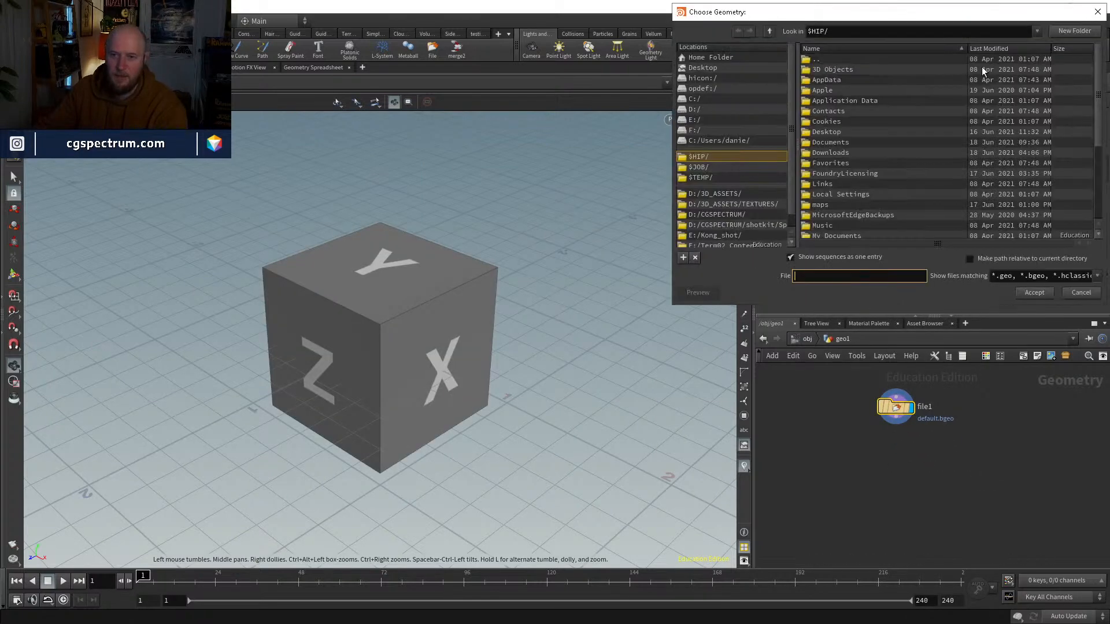
key("Escape")
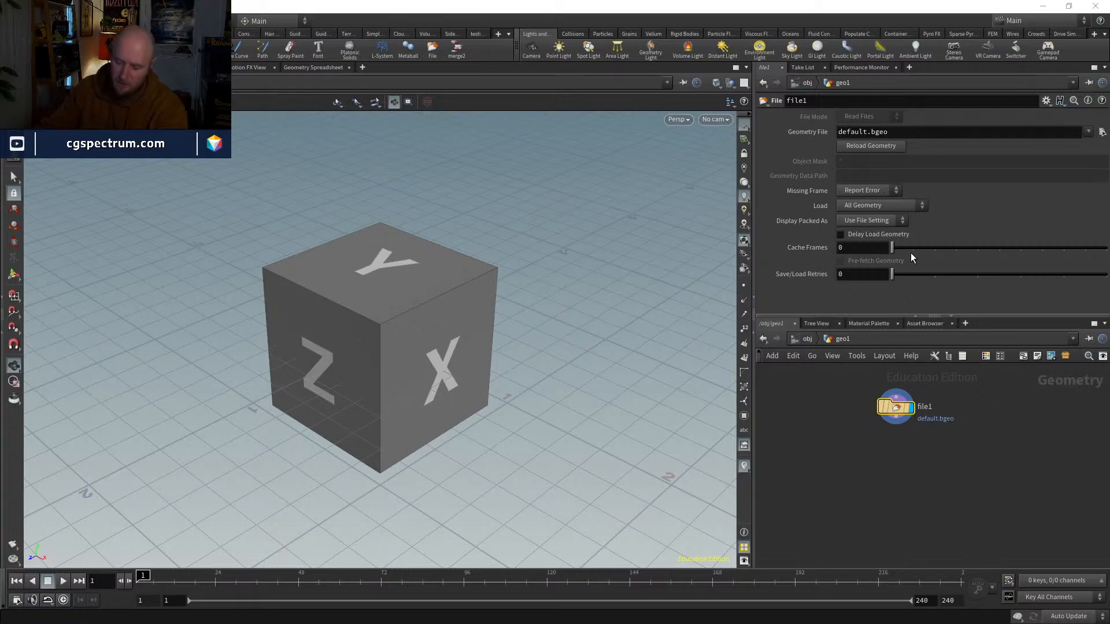
key("g")
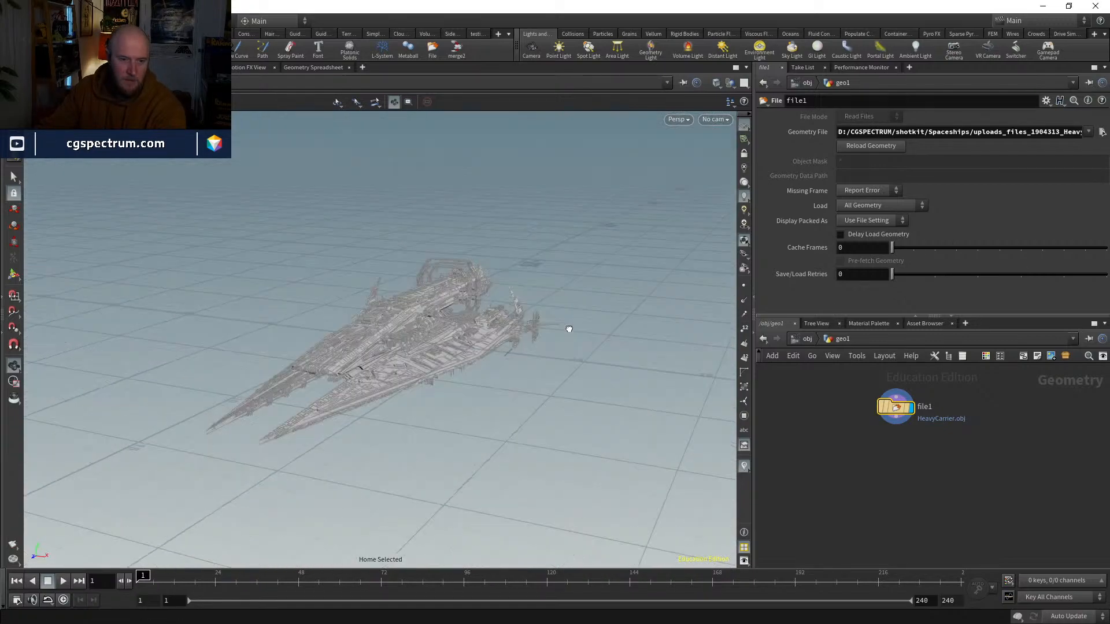
Step: Inspect the spaceship's mesh detail and proportions from several angles, with and without wireframe shading
left_click_drag(507, 204, 441, 342)
right_click_drag(441, 341, 461, 366)
left_click_drag(461, 367, 512, 411)
middle_click_drag(512, 395, 539, 401)
right_click_drag(539, 402, 541, 395)
mouse_move(541, 395)
left_mouse_down()
mouse_move(538, 445)
mouse_move(535, 401)
mouse_move(446, 418)
mouse_move(543, 407)
mouse_move(577, 382)
mouse_move(552, 279)
mouse_move(552, 416)
mouse_move(661, 364)
mouse_move(657, 340)
mouse_move(560, 397)
mouse_move(508, 386)
mouse_move(564, 388)
mouse_move(589, 407)
left_mouse_up()
key("w")
key("w")
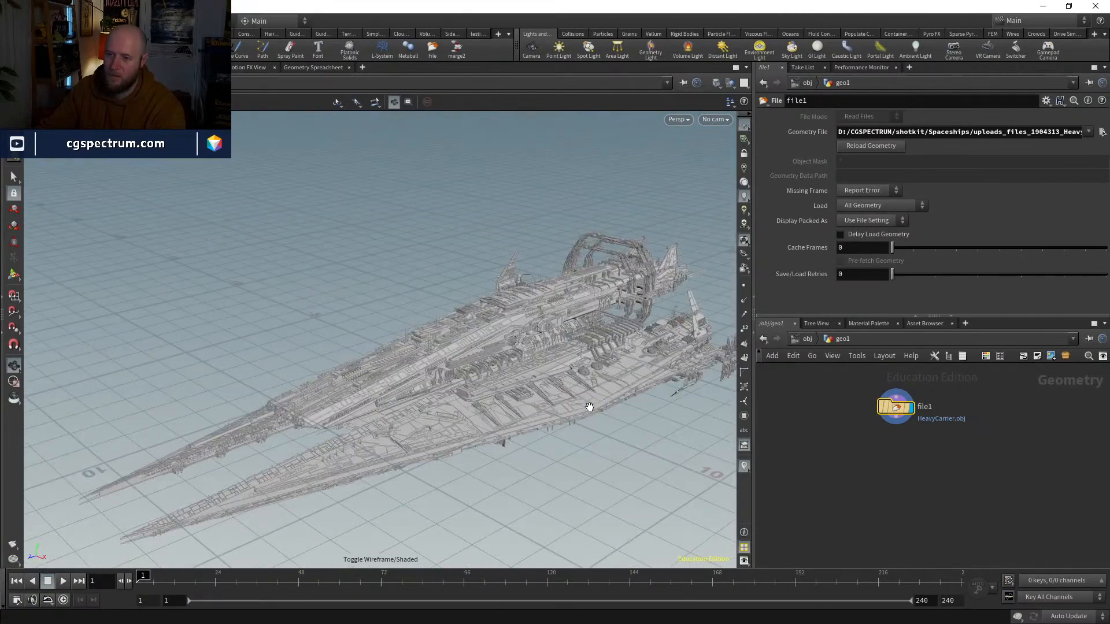
mouse_move(630, 334)
left_mouse_down()
mouse_move(612, 356)
mouse_move(557, 379)
mouse_move(597, 400)
mouse_move(595, 413)
mouse_move(627, 303)
mouse_move(661, 288)
mouse_move(638, 295)
left_mouse_up()
key("w")
key("w")
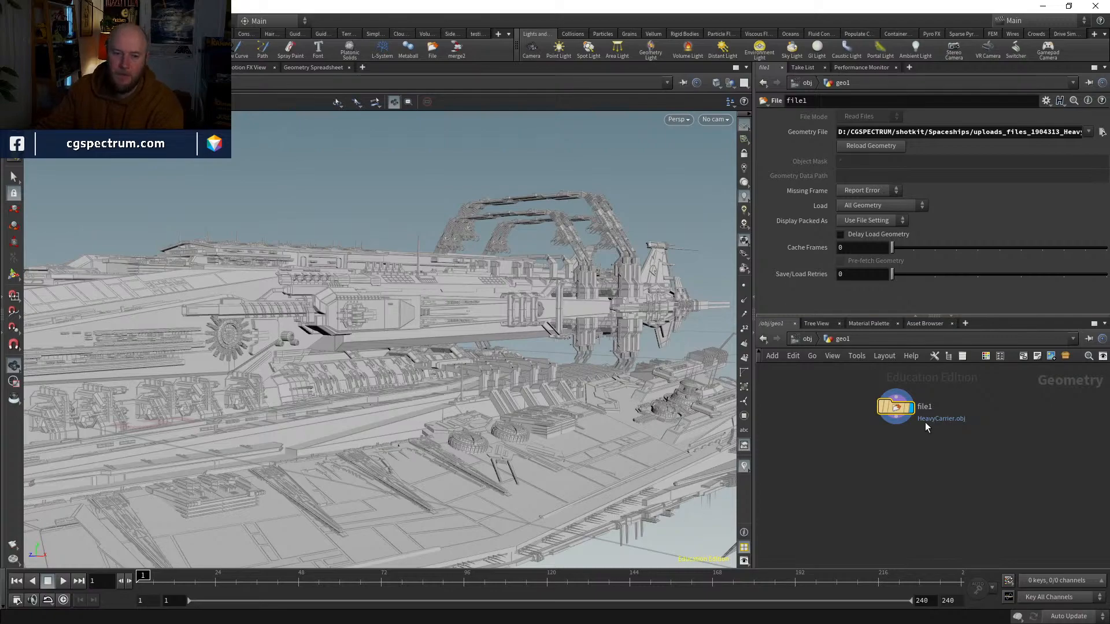
mouse_move(461, 359)
left_mouse_down()
mouse_move(405, 347)
mouse_move(393, 370)
mouse_move(410, 375)
left_mouse_up()
left_click_drag(503, 317, 489, 414)
Step: Duplicate the ship's File node and load the other HeavyCarrier.obj, from the uploads_files_2050724 path, into the copy
left_click_drag(897, 409, 786, 429)
key("ctrl+c")
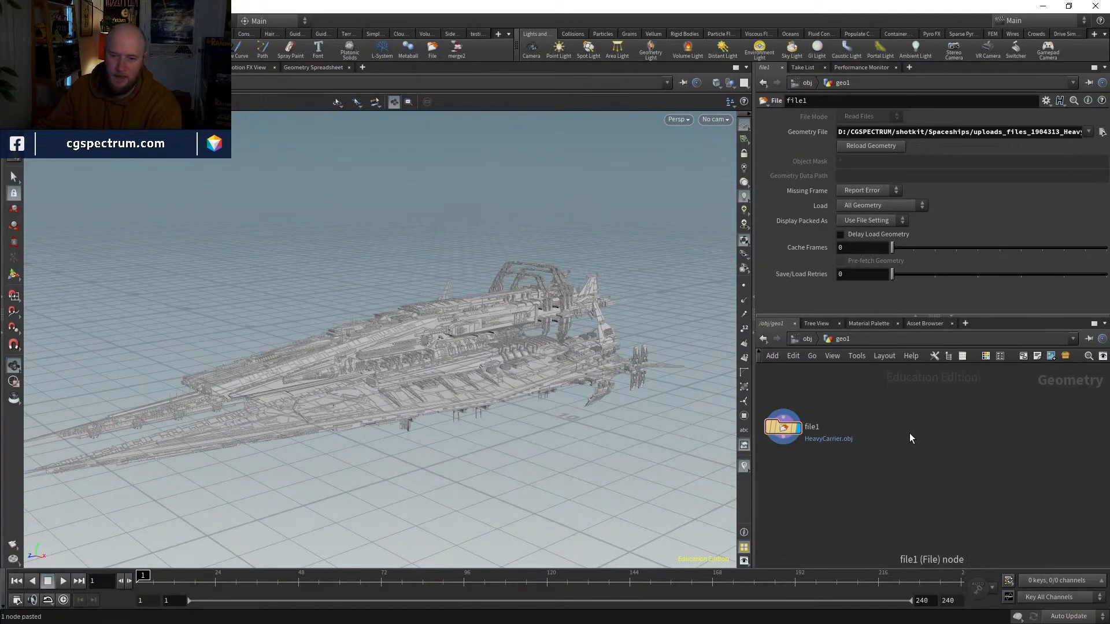
key("ctrl+v")
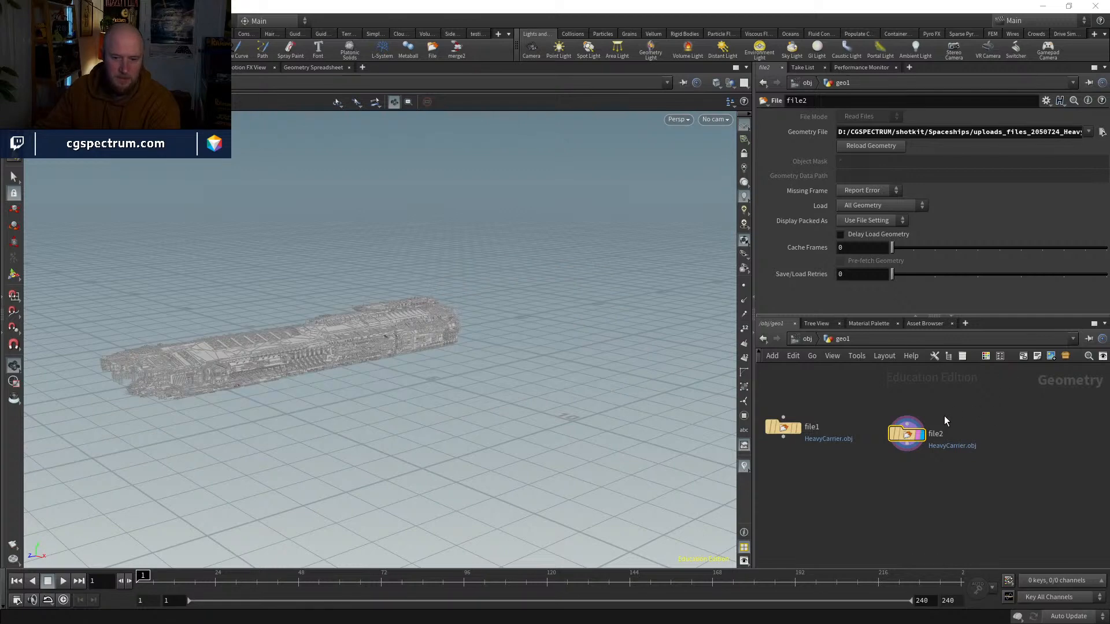
Step: Compare the size and shape of the two imported spaceships by displaying each one in the viewport
mouse_move(782, 428)
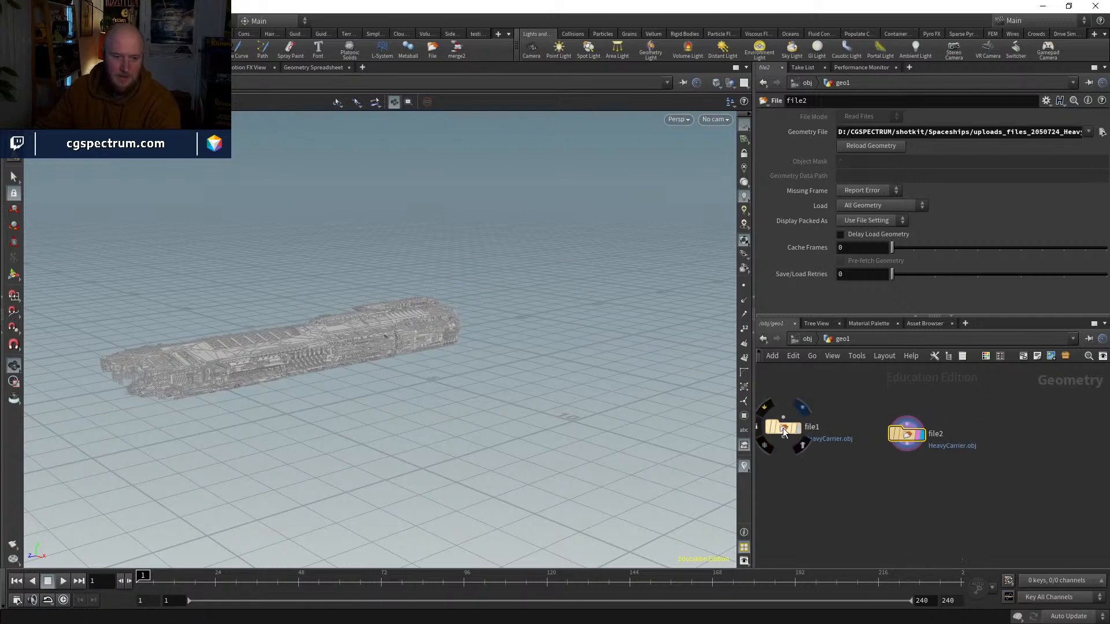
left_click(782, 428)
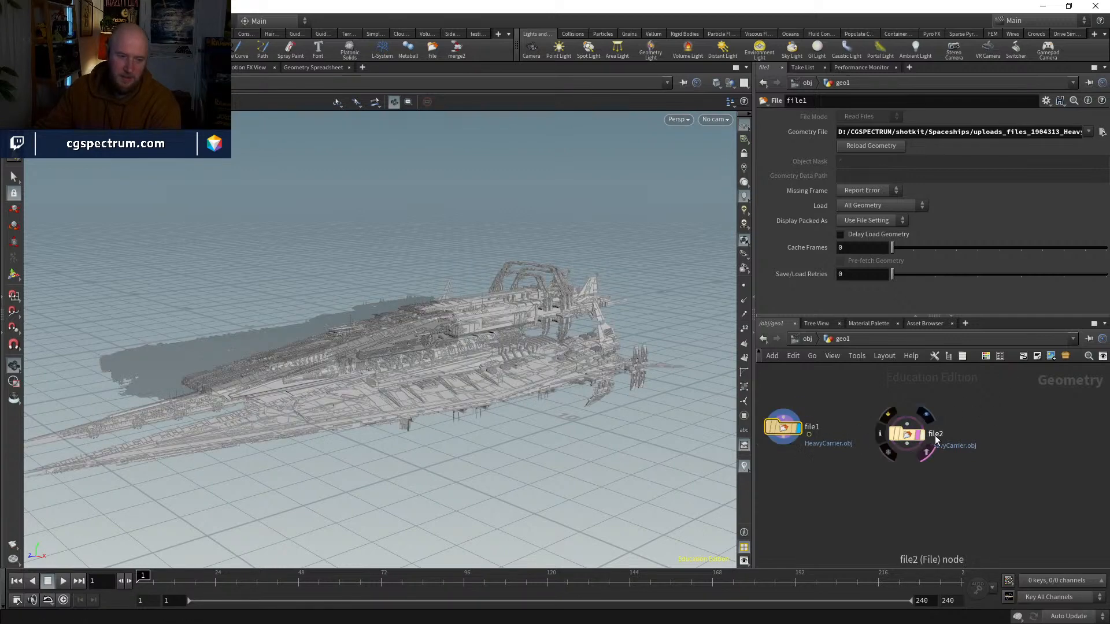
left_click(907, 434)
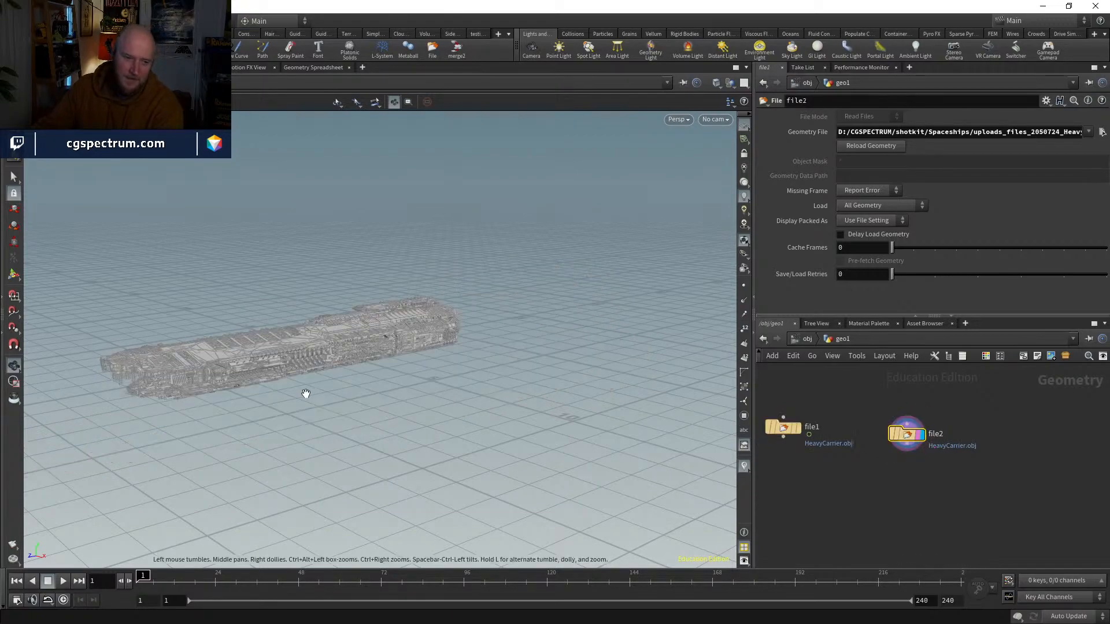
scroll(462, 362, "up", 5)
left_click_drag(462, 362, 716, 489)
left_click(798, 428)
right_click_drag(436, 332, 522, 428)
left_click_drag(521, 428, 440, 417)
left_click_drag(492, 385, 681, 401)
Step: Turn off the second ship's template display and space its node apart from file1, keeping the first ship displayed
left_click(905, 437)
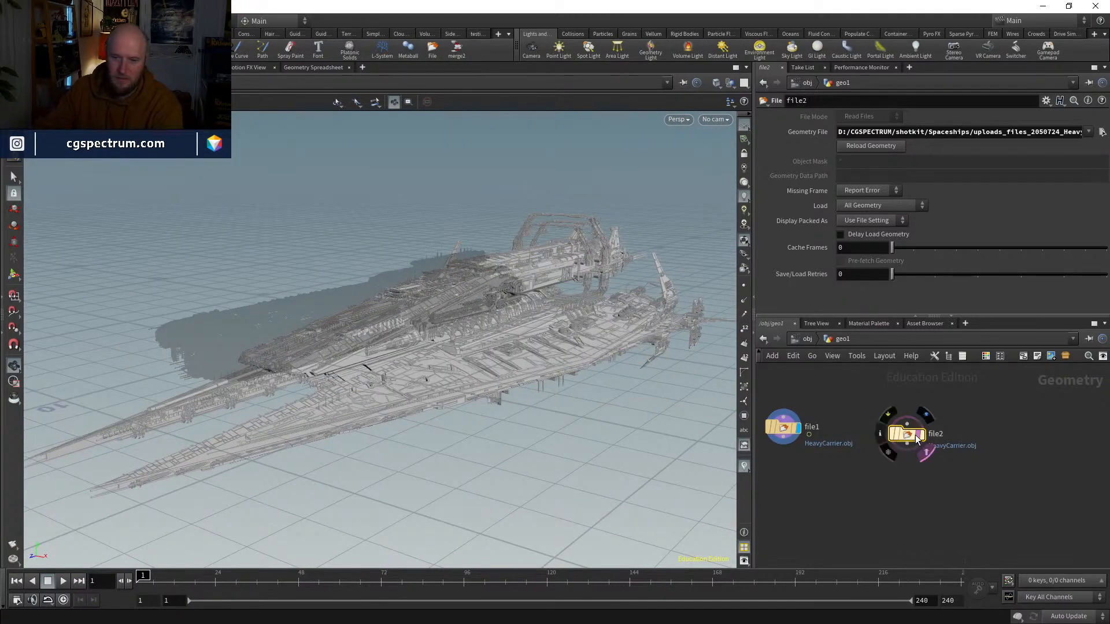
left_click(919, 433)
left_click_drag(905, 434, 990, 432)
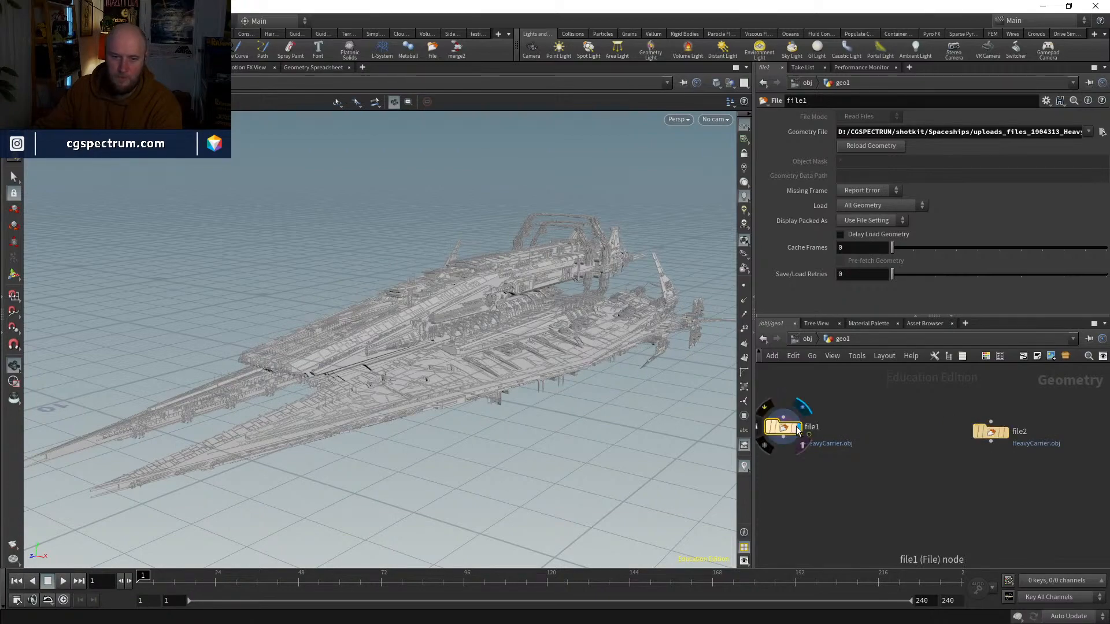
left_click_drag(788, 424, 808, 419)
left_click_drag(420, 301, 456, 388)
scroll(846, 467, "down", 3)
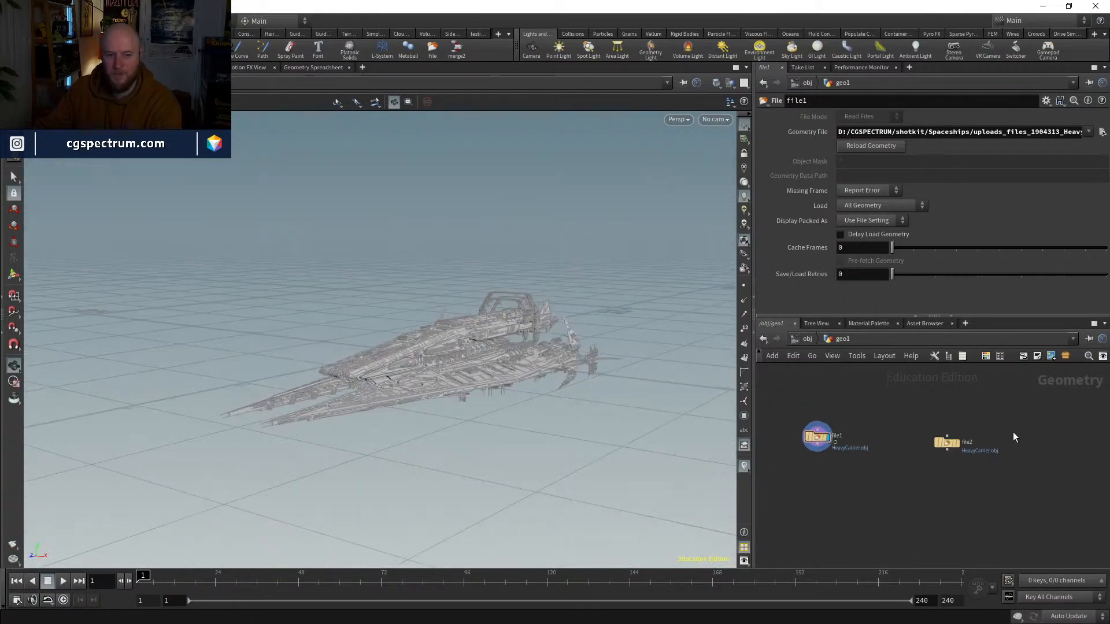
Step: Add a Grid node beside the file1 node and display it in the viewport
key("Tab")
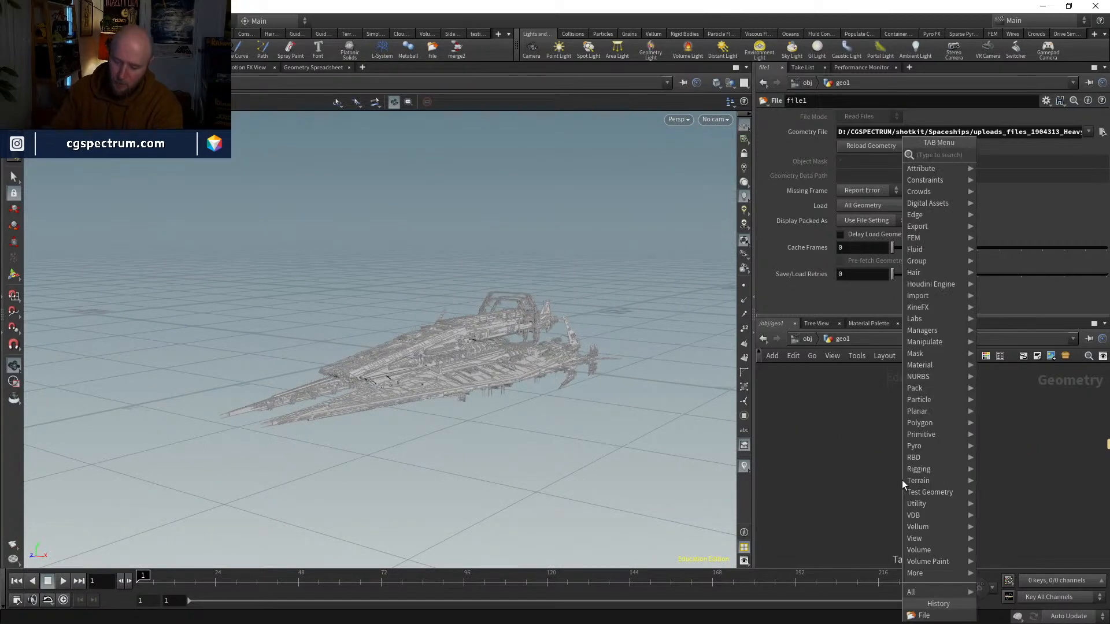
type("gr")
key("Return")
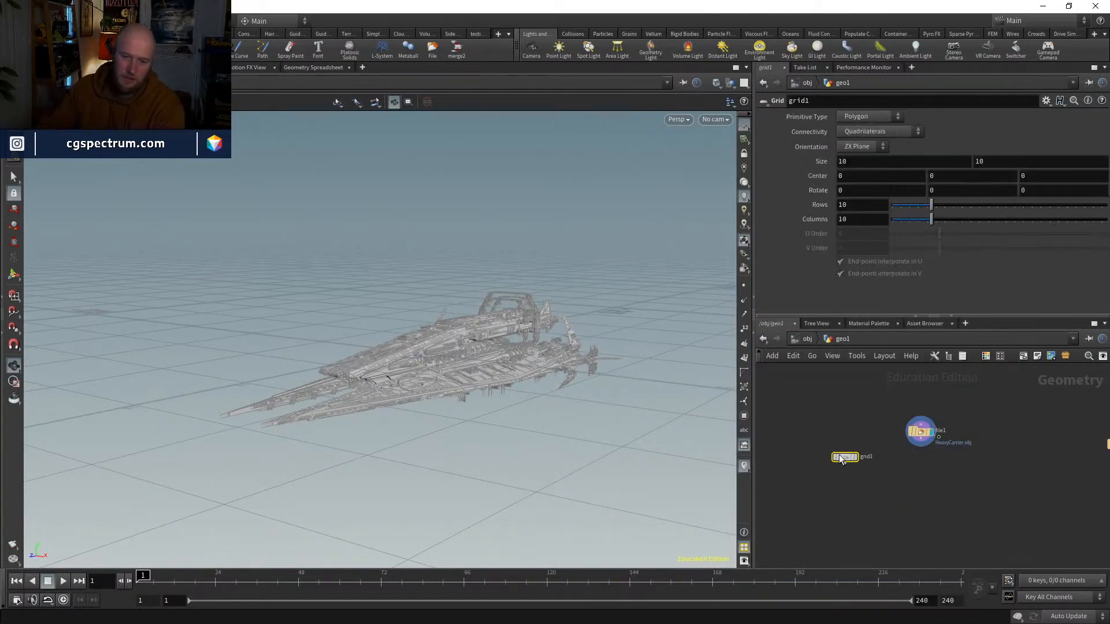
left_click(807, 448)
left_click(817, 445)
left_click_drag(809, 446, 782, 432)
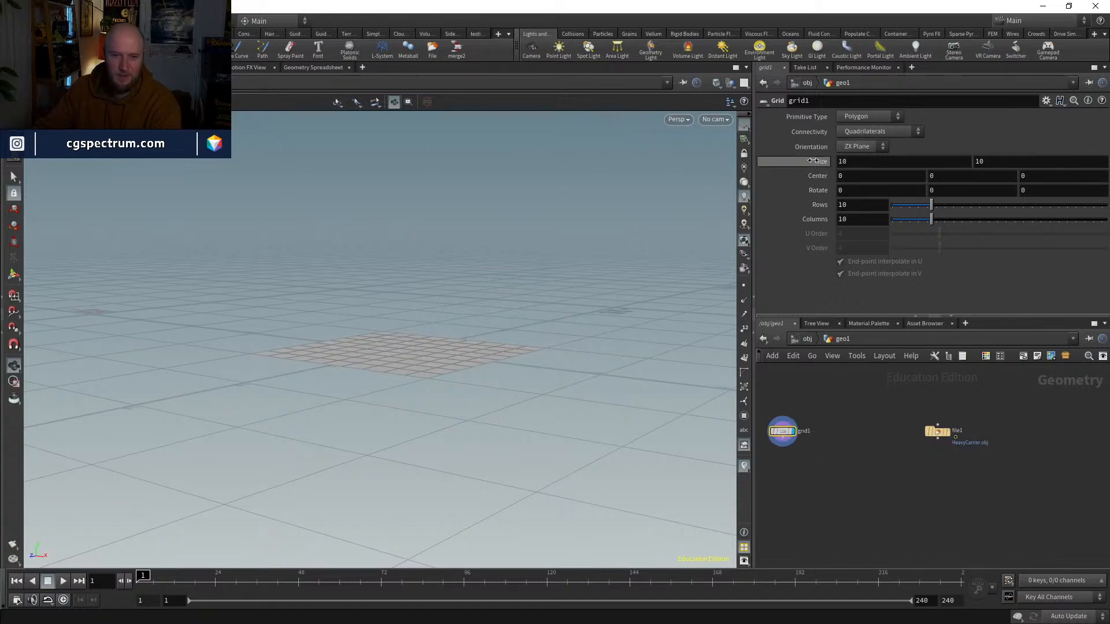
Step: Set the grid's size to 100 by 100
left_click_drag(812, 161, 761, 176)
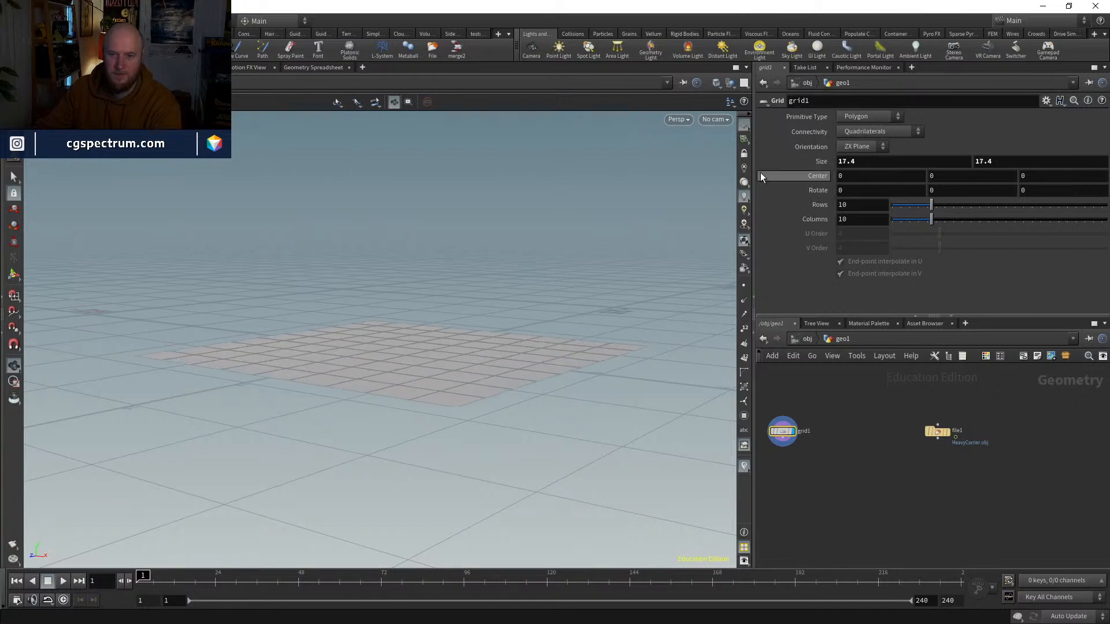
double_click(876, 166)
type("100")
key("Tab")
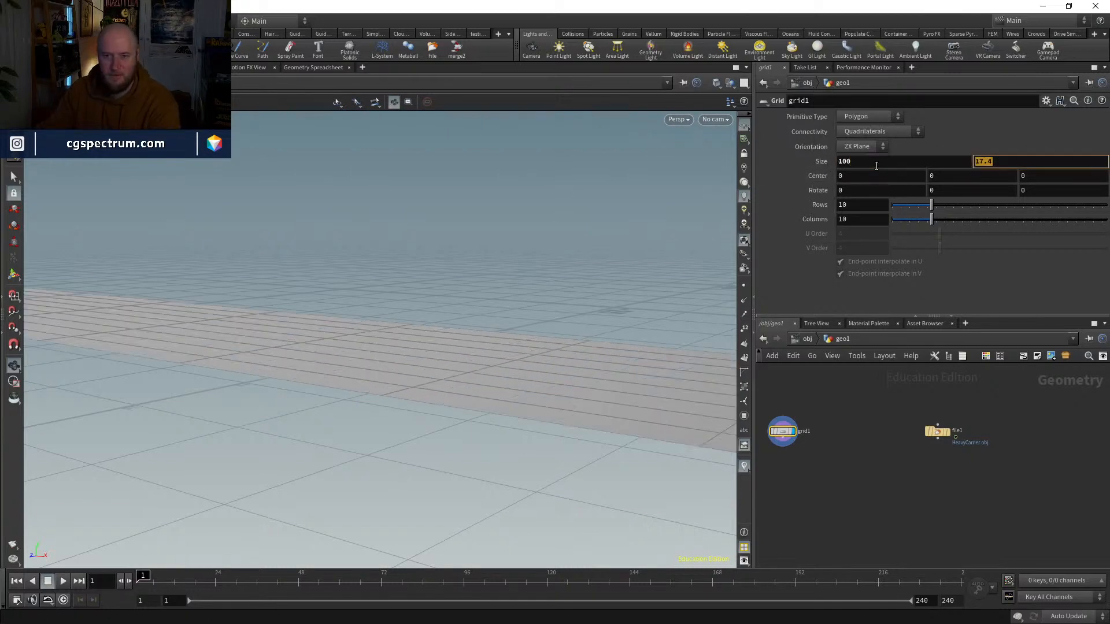
type("100")
key("Return")
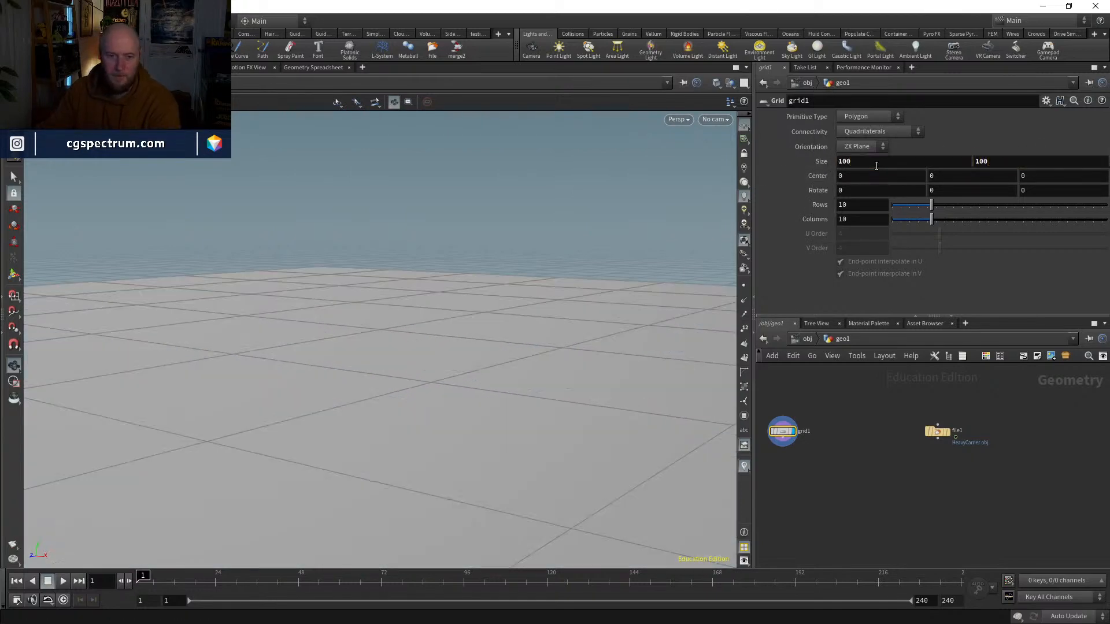
Step: Check the first spaceship's scale against the grid by switching the display between the two nodes
left_click(947, 432)
left_click(935, 432)
left_click(790, 430)
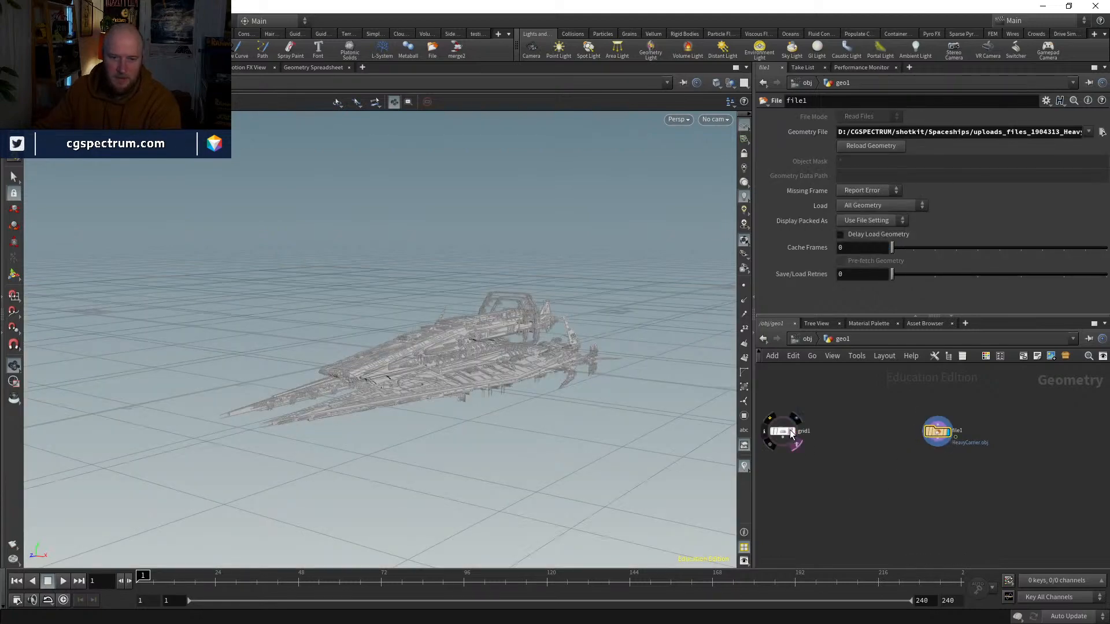
mouse_move(489, 360)
left_mouse_down()
mouse_move(496, 339)
mouse_move(499, 379)
left_mouse_up()
scroll(799, 434, "up", 2)
left_click(798, 431)
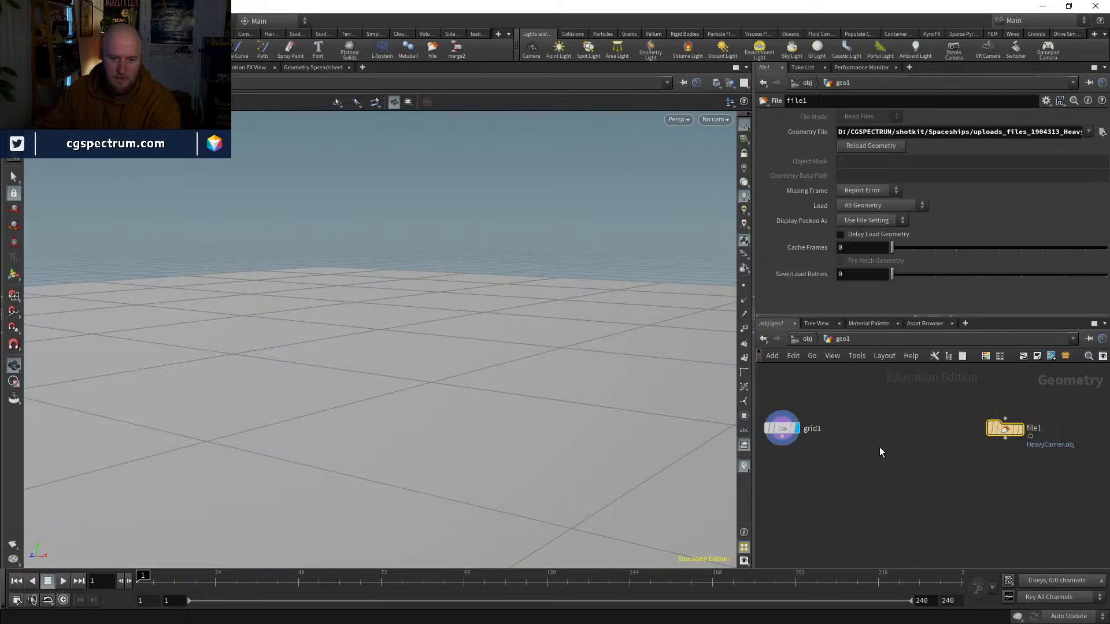
Step: Add an Ocean Spectrum node between the grid1 and file1 nodes
key("Tab")
type("ocean")
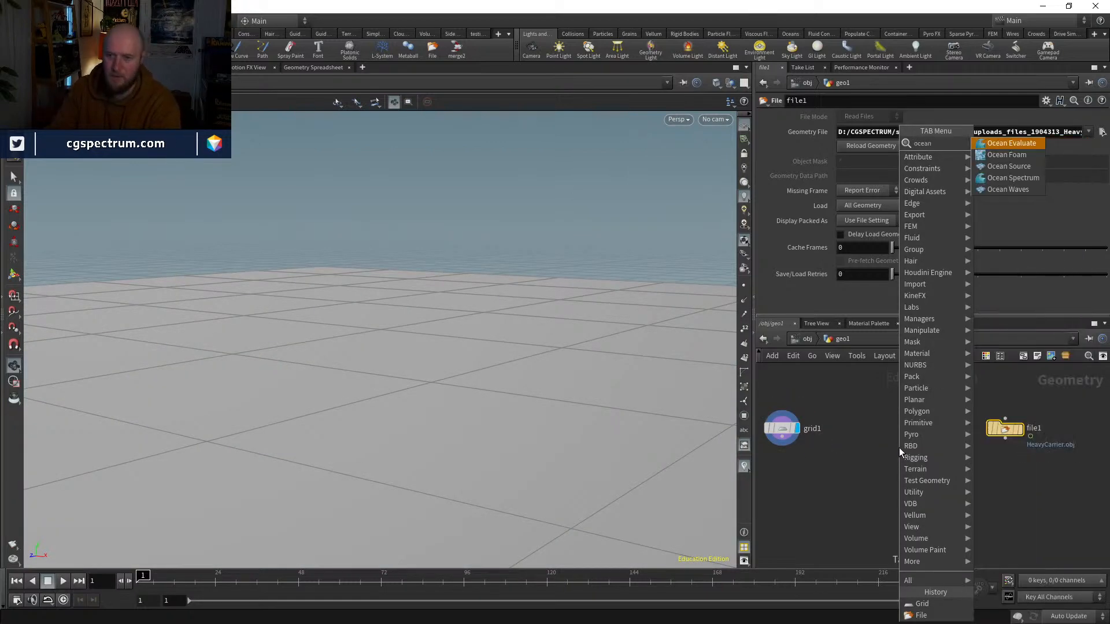
key("Down")
key("Down")
key("Down")
key("Return")
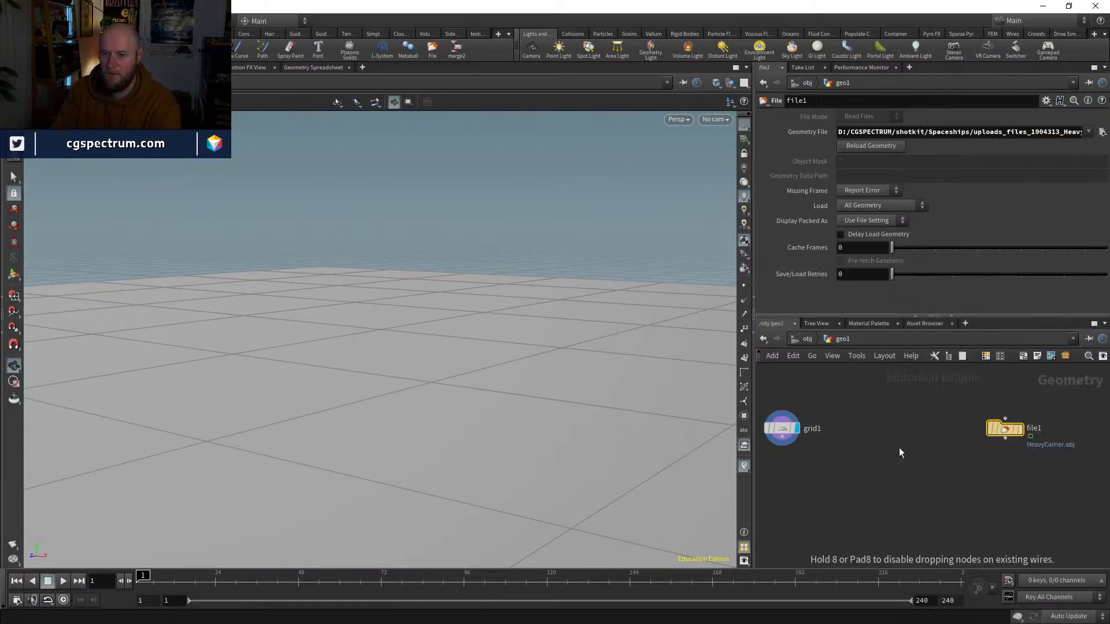
left_click(899, 447)
left_click_drag(899, 447, 899, 428)
Step: Add an Ocean Evaluate node below the grid and Ocean Spectrum nodes
key("Tab")
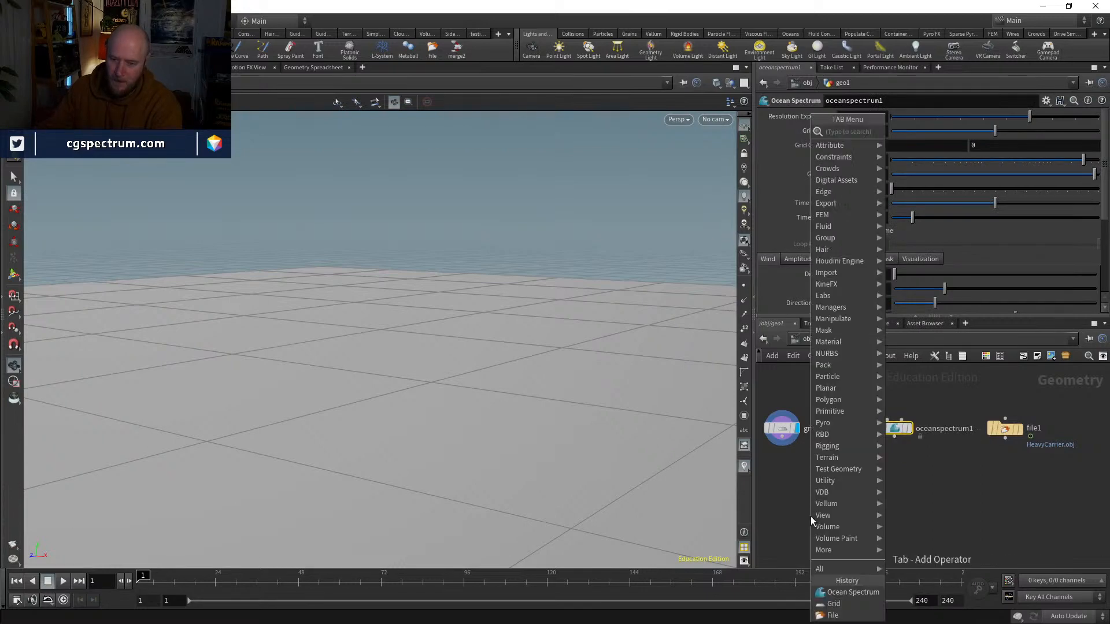
type("ocean")
key("Return")
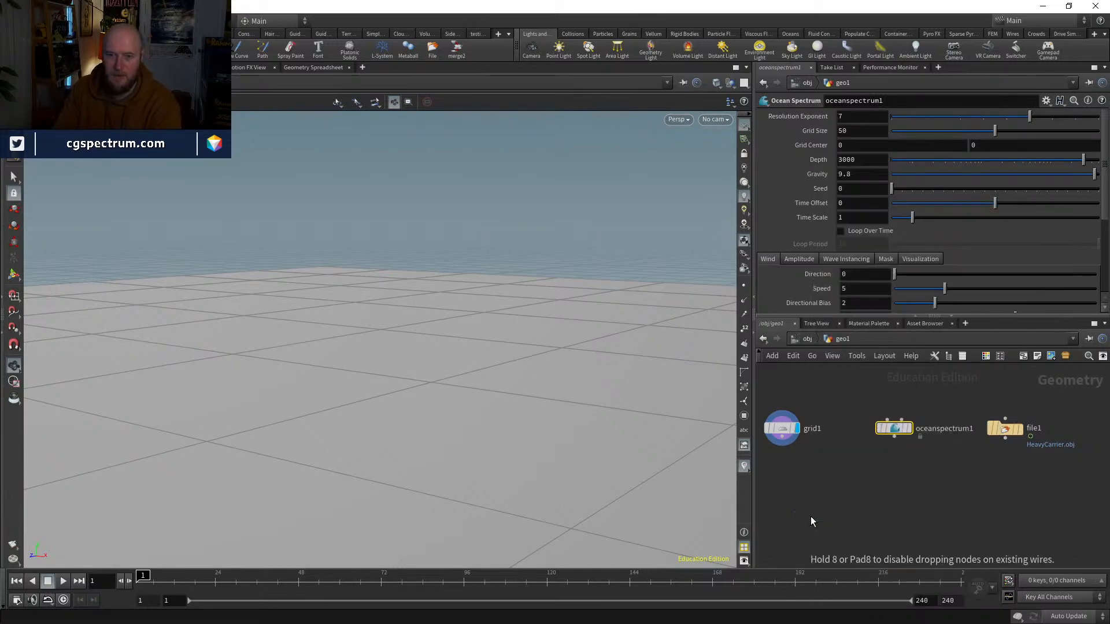
left_click(811, 516)
left_click_drag(811, 518, 832, 512)
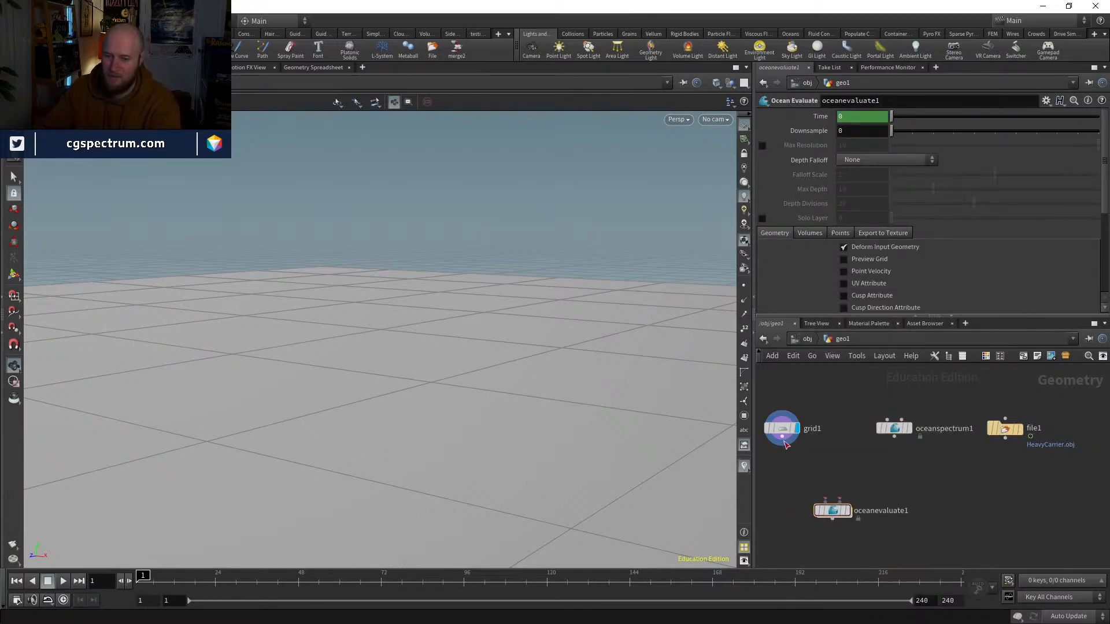
Step: Connect the grid to the Ocean Evaluate node's first input and the Ocean Spectrum to its second, and display the result
left_click(782, 438)
left_click(825, 501)
left_click(839, 501)
left_click(894, 436)
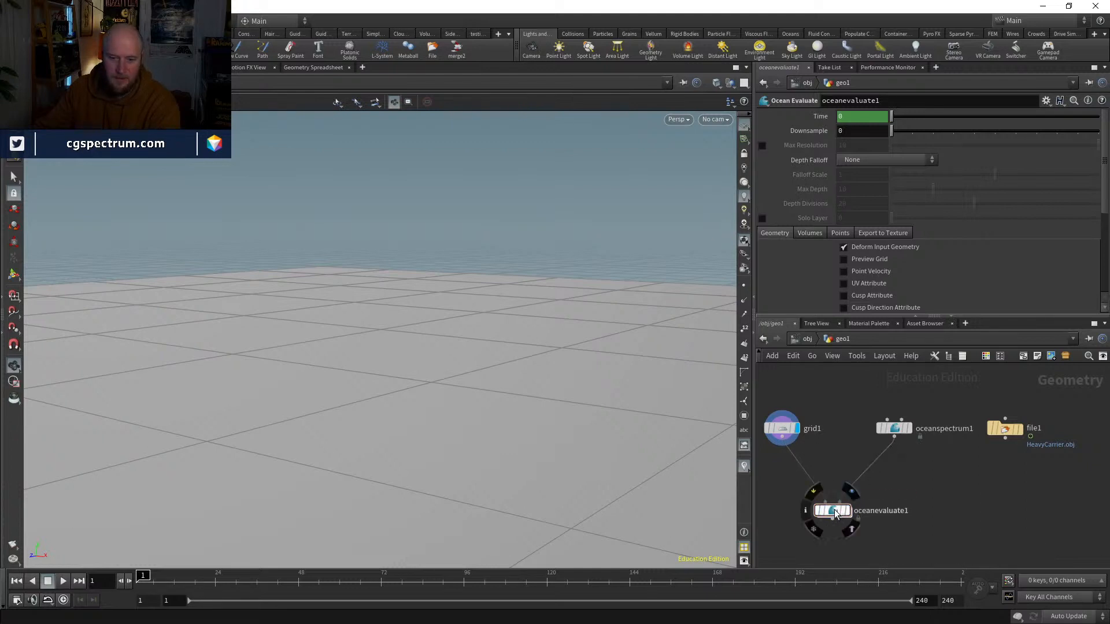
left_click_drag(835, 514, 854, 493)
left_click(854, 473)
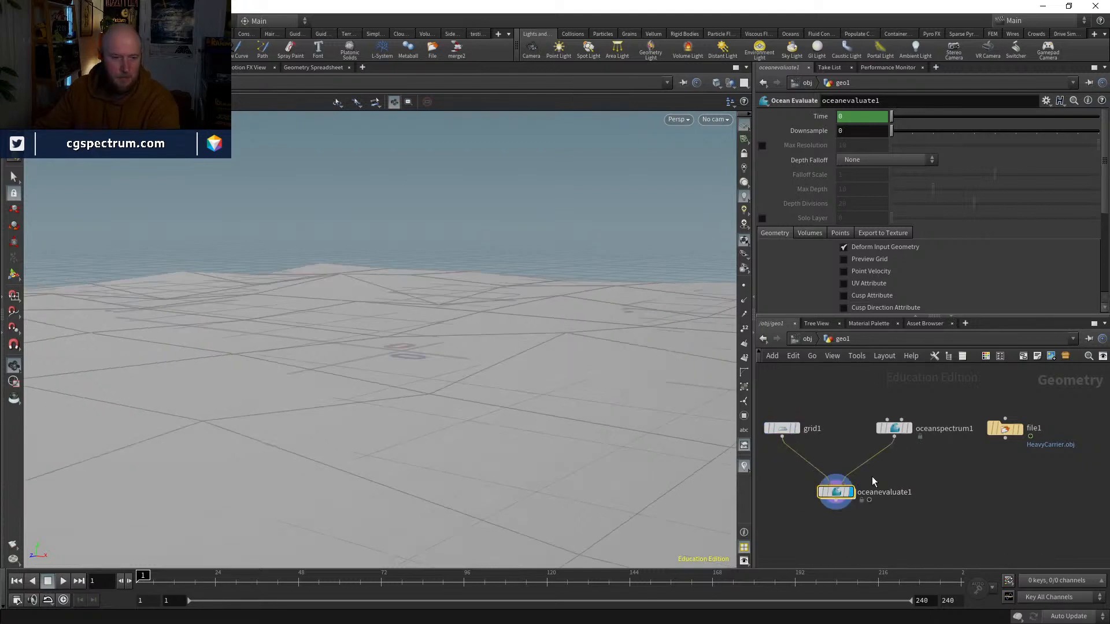
Step: Enlarge the grid feeding the ocean to 1000 by 1000
left_click(782, 428)
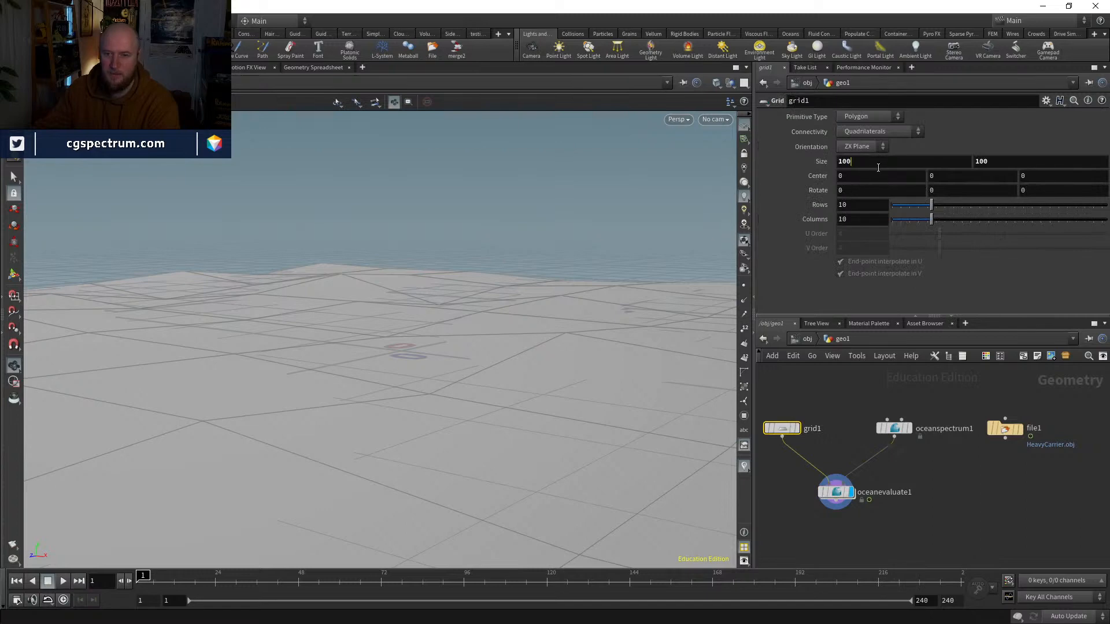
type("0")
key("Tab")
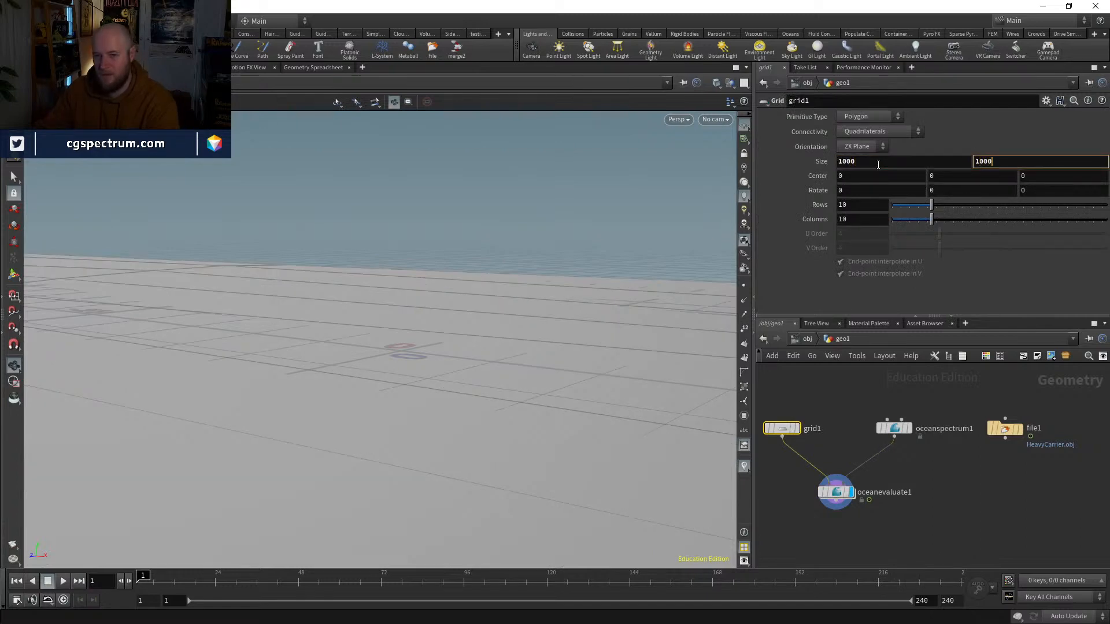
type("1000")
key("Return")
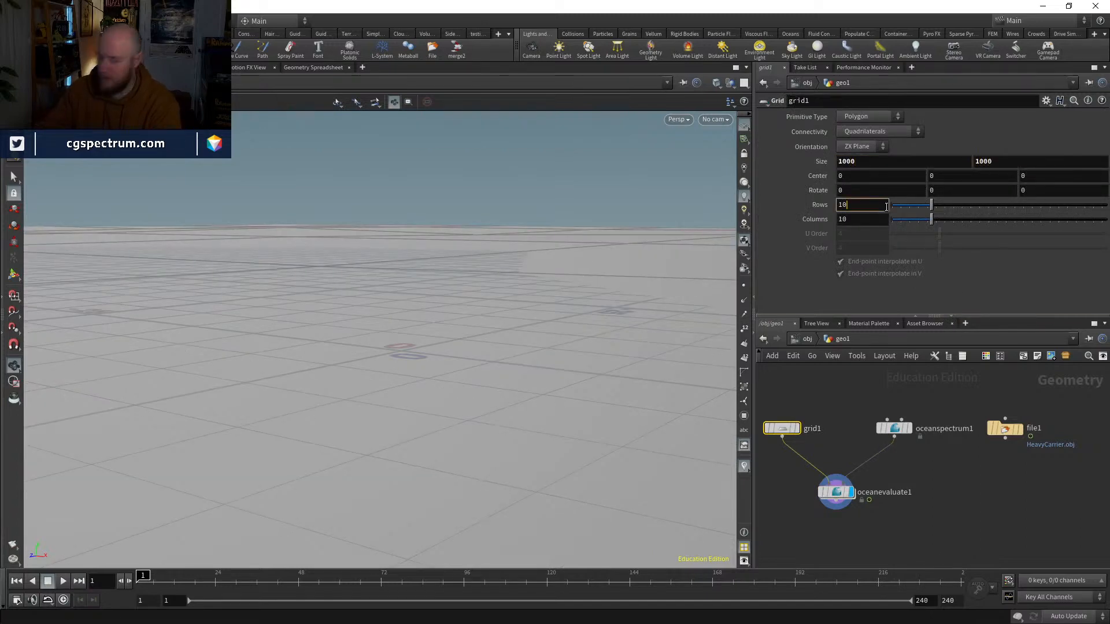
Step: Raise the grid's resolution to 1000 rows and 1000 columns
left_click(885, 206)
type("100")
key("Tab")
type("100")
key("Return")
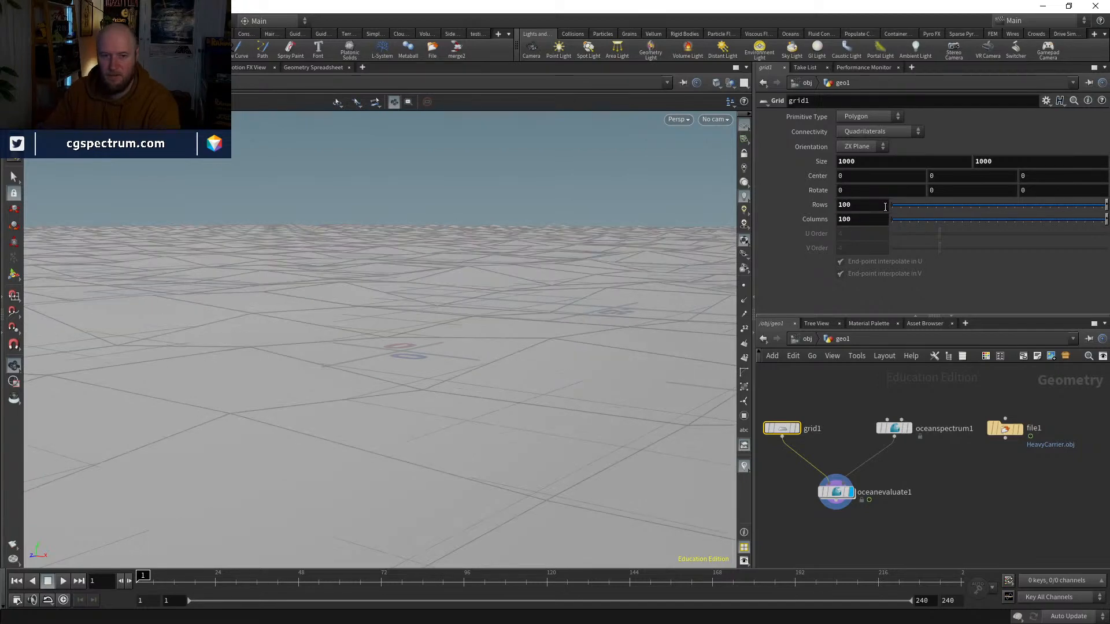
type("0")
key("Tab")
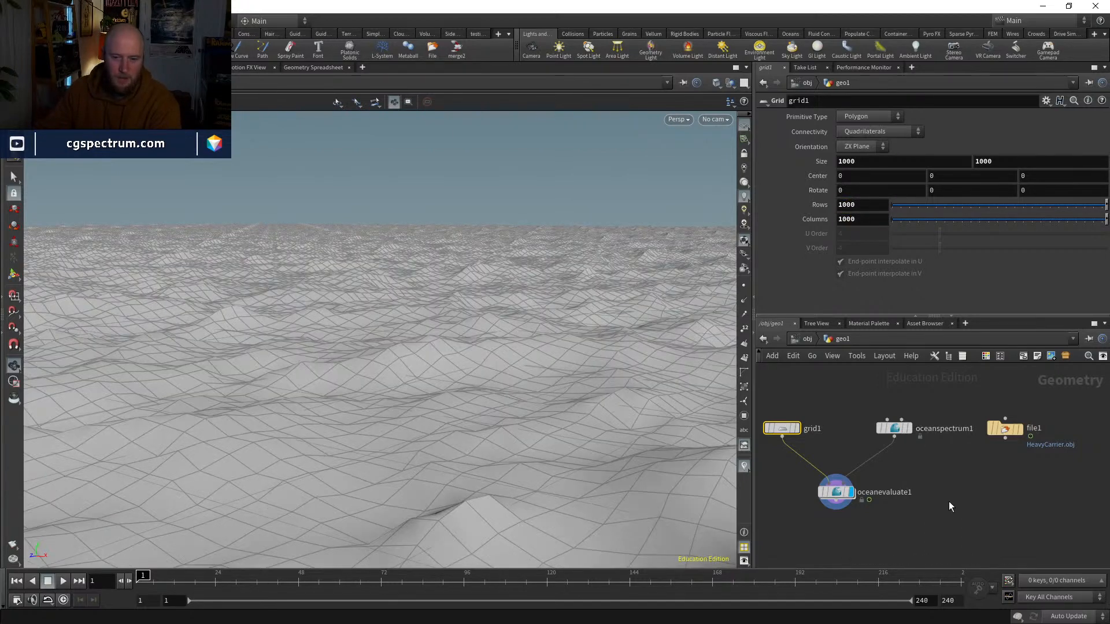
Step: Reduce the size of the grid feeding the ocean to 100 by 100
left_click(836, 491)
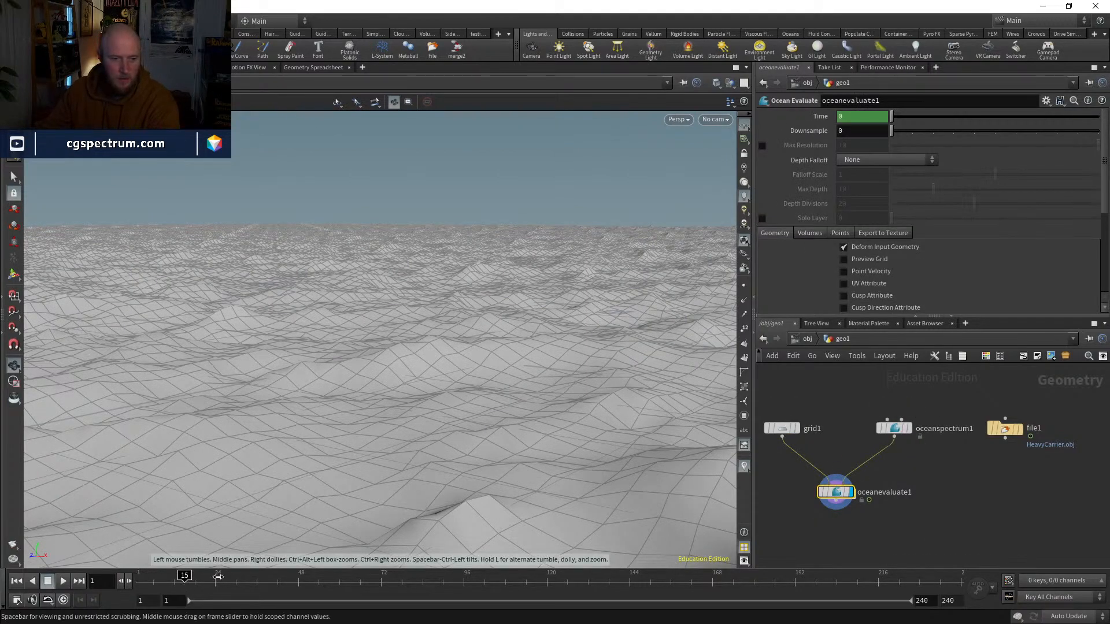
left_click_drag(185, 575, 138, 575)
left_click(781, 428)
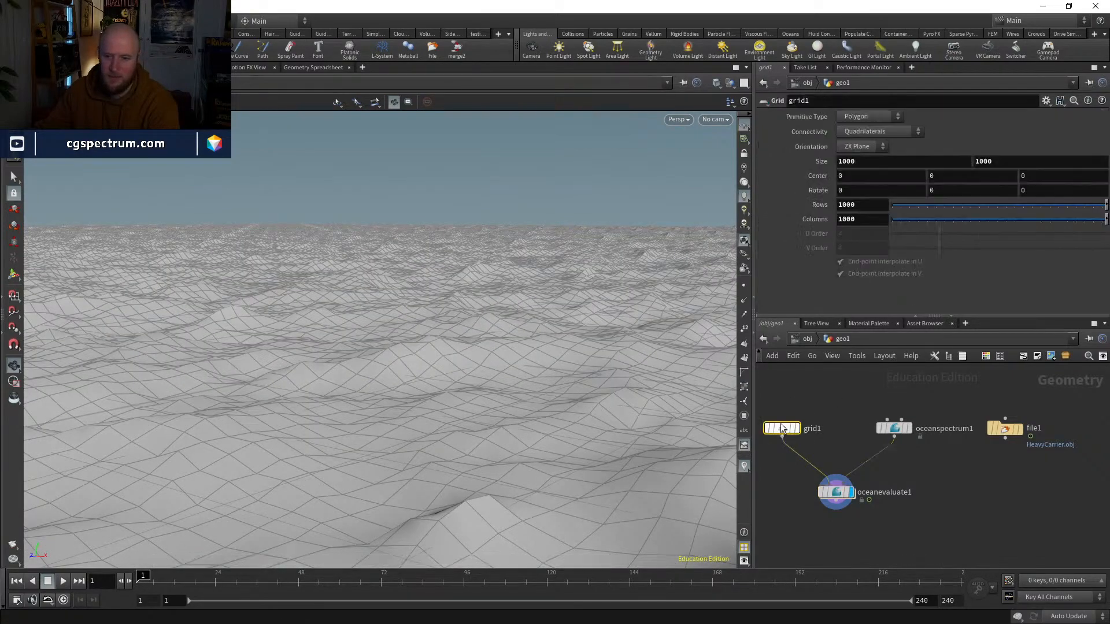
left_click(870, 160)
key("BackSpace")
key("Tab")
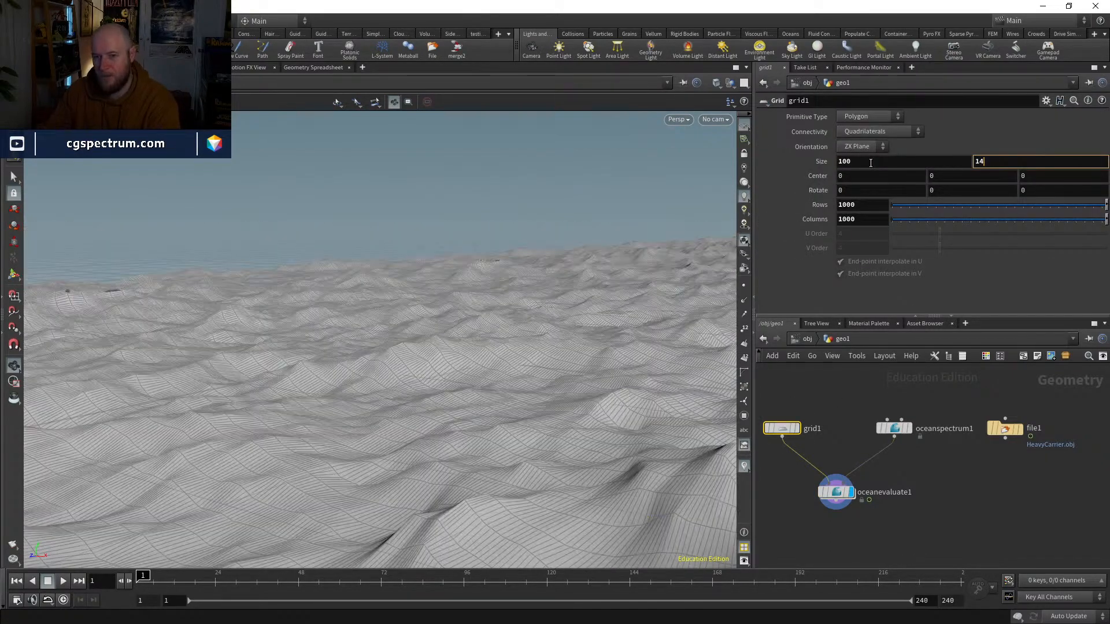
type("100")
key("Return")
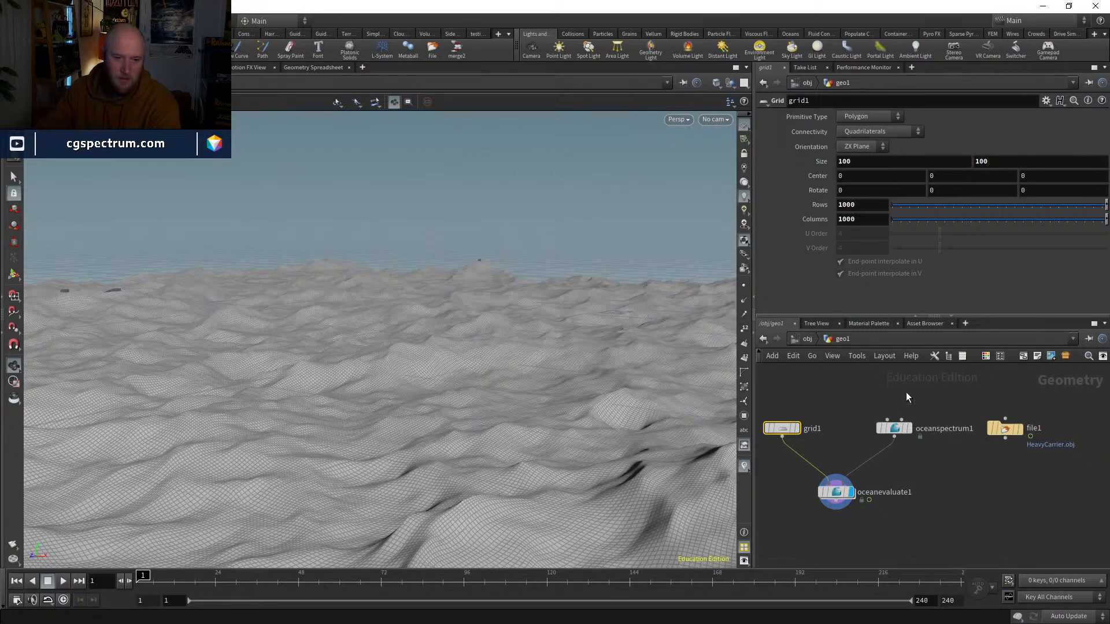
Step: Scrub to frame 10 to examine the ocean's motion, and review the Ocean Spectrum, Ocean Evaluate and grid parameters
left_click(938, 429)
left_click(948, 450)
left_click_drag(198, 583, 167, 572)
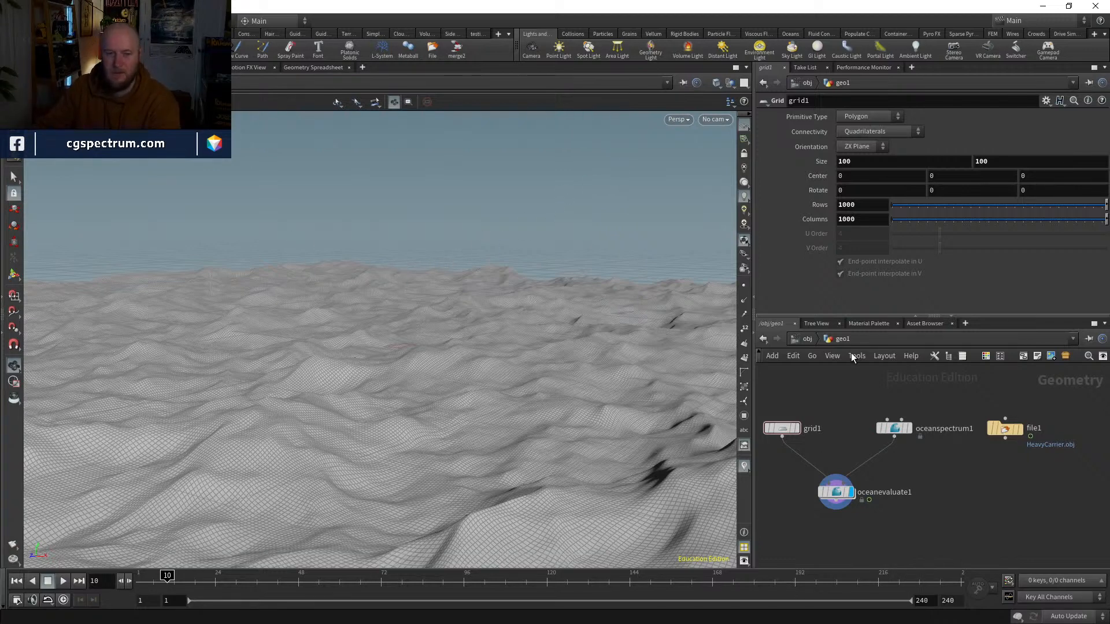
middle_click_drag(879, 502, 885, 495)
left_click_drag(957, 526, 788, 400)
middle_click_drag(927, 481, 971, 473)
left_click(944, 414)
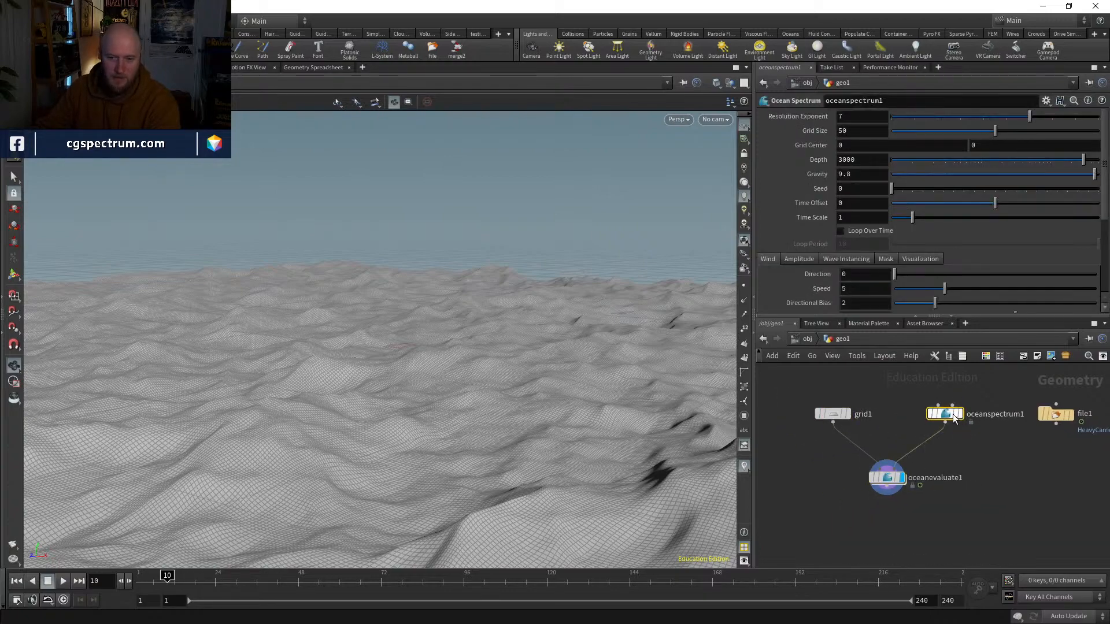
left_click_drag(469, 324, 495, 338)
left_click(896, 480)
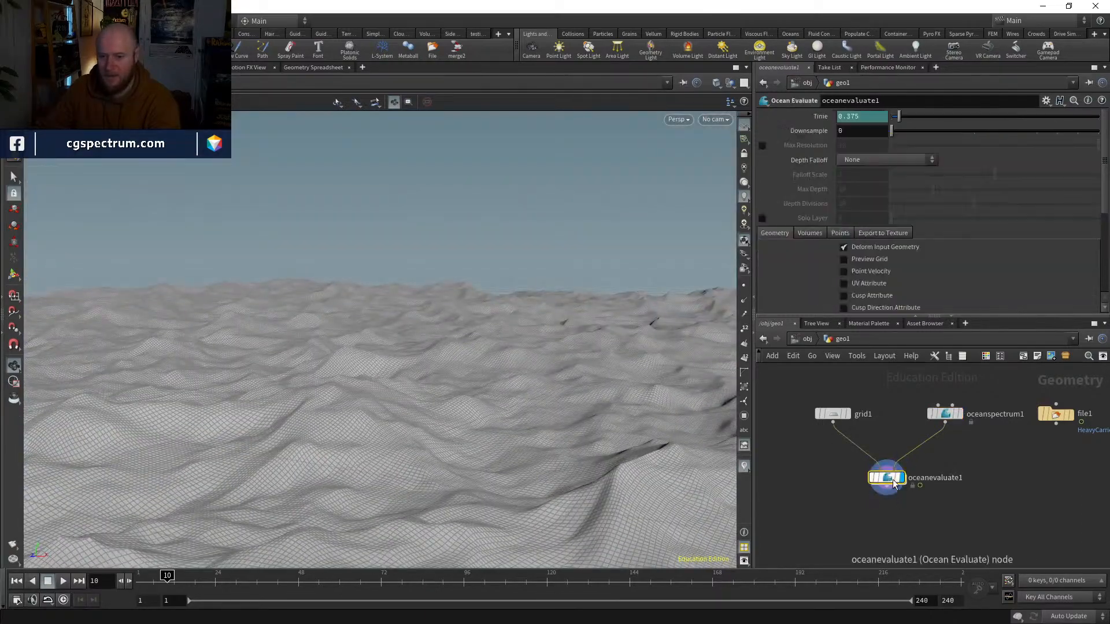
left_click(837, 414)
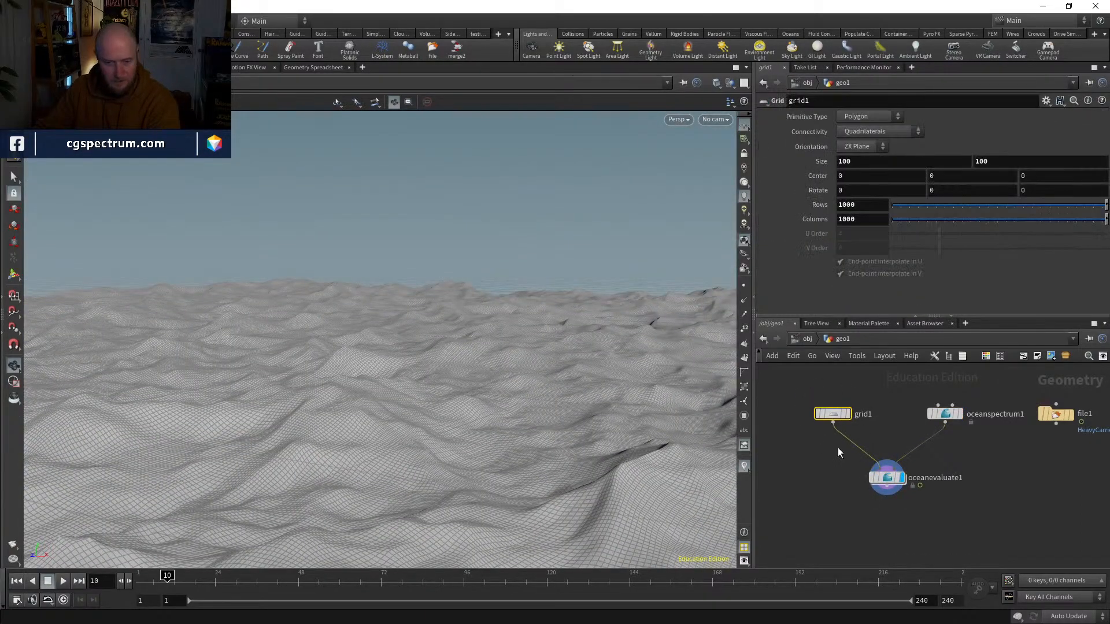
left_click(716, 120)
left_click(548, 312)
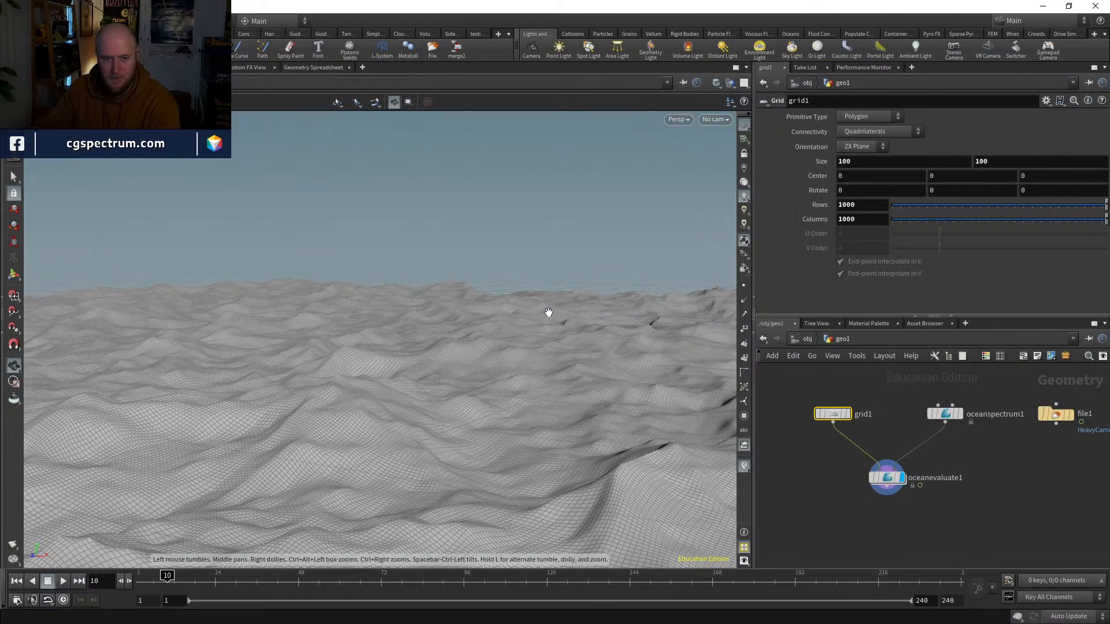
Step: Display the HeavyCarrier.obj file node and place a Transform node below it
middle_click_drag(1002, 458, 899, 448)
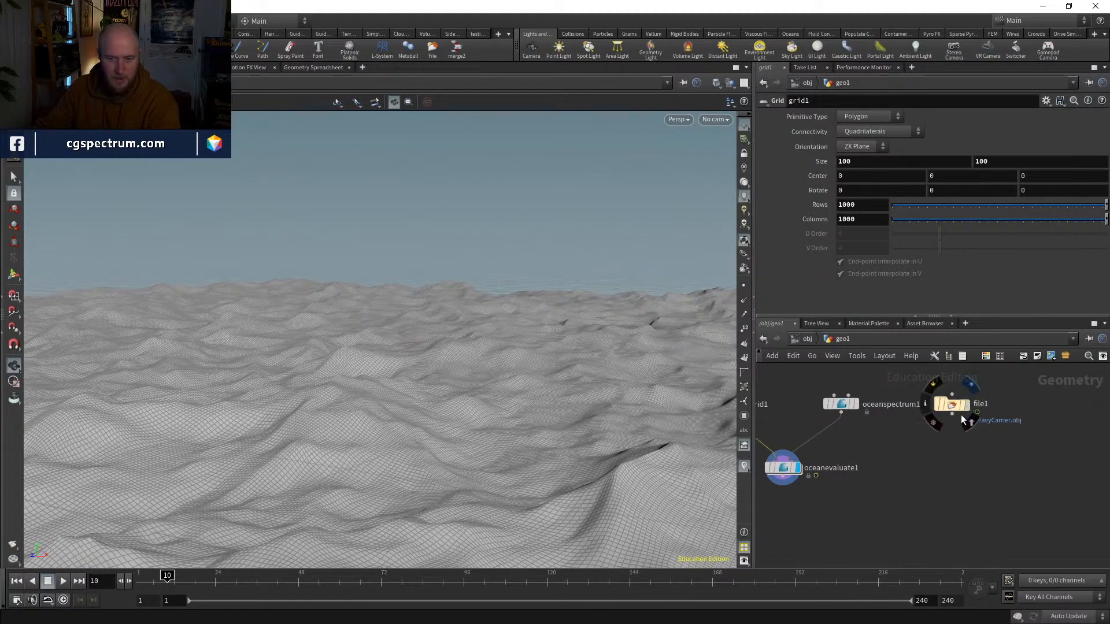
left_click(954, 408)
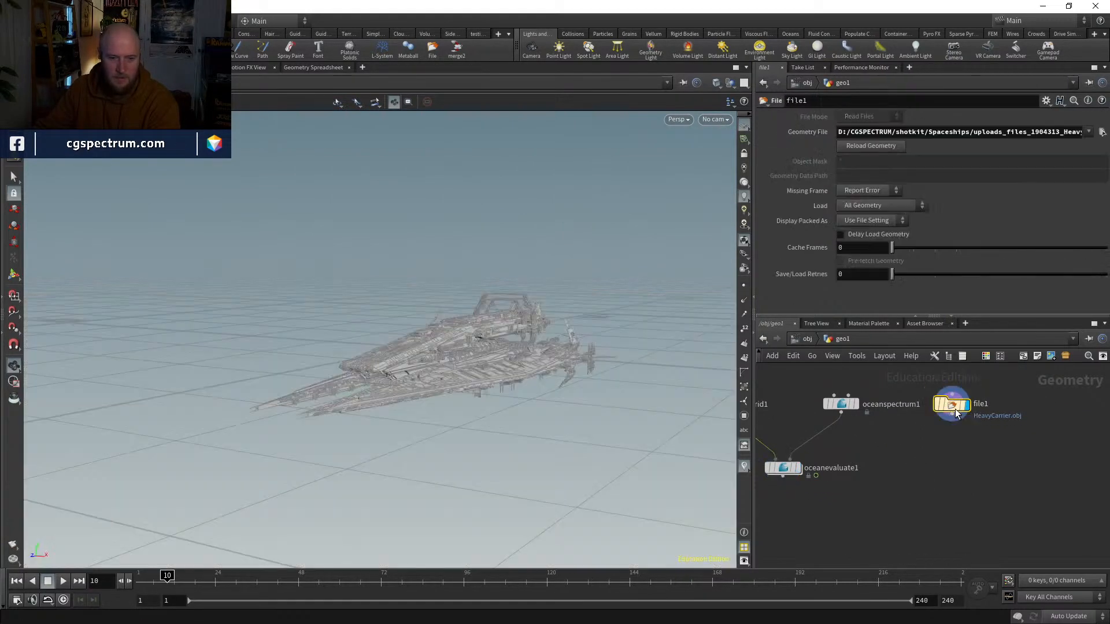
key("Tab")
type("tra")
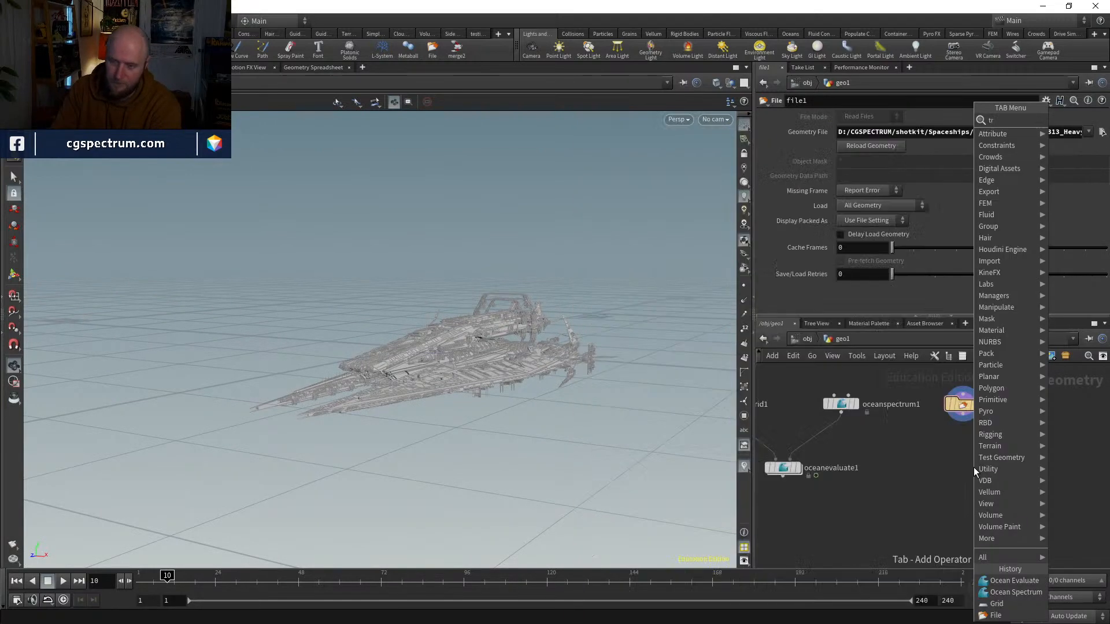
key("Down")
key("Down")
key("Return")
left_click(974, 467)
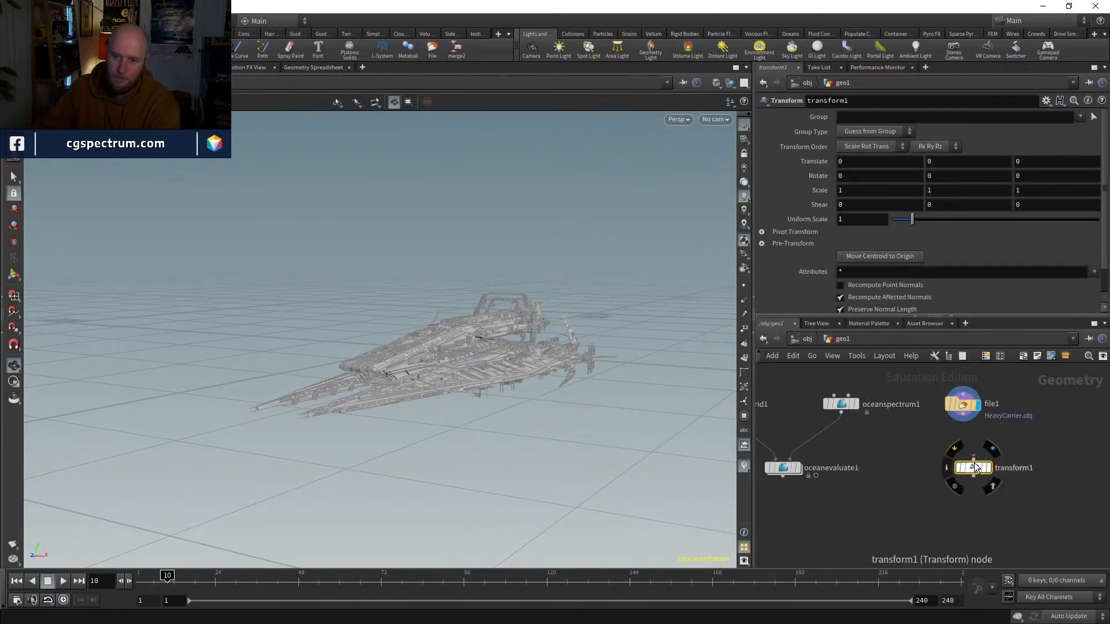
Step: Connect the spaceship file node to the Transform node and display the Transform
left_click(973, 458)
left_click(963, 415)
left_click_drag(975, 466, 965, 458)
left_click(980, 467)
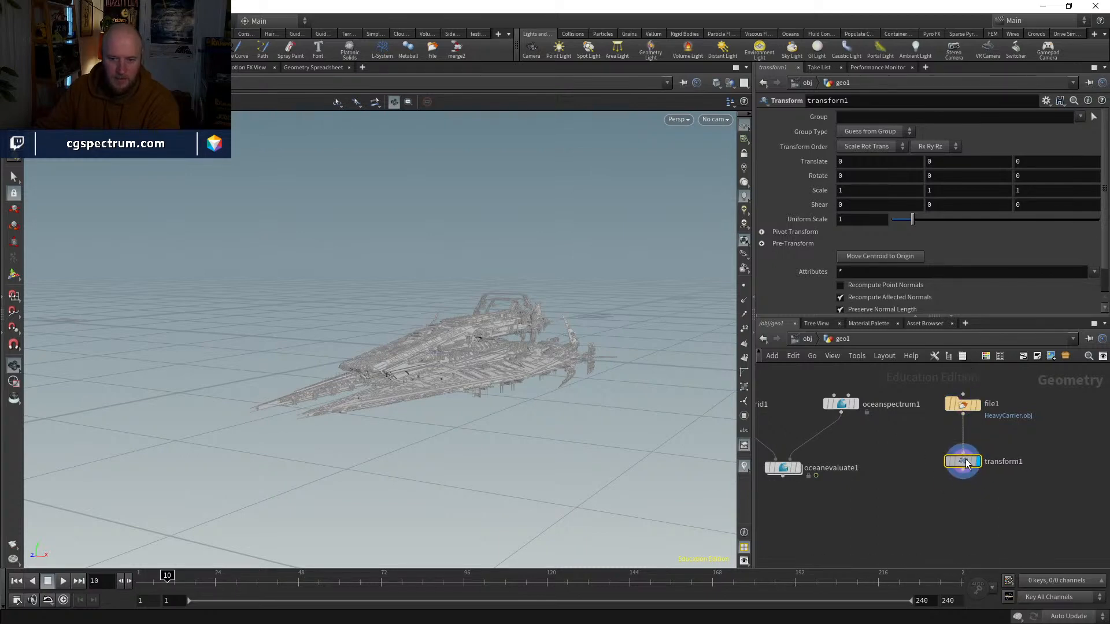
Step: Lower the spaceship to a Y translation of -3.7 in the Transform node
middle_click_drag(953, 166, 925, 167)
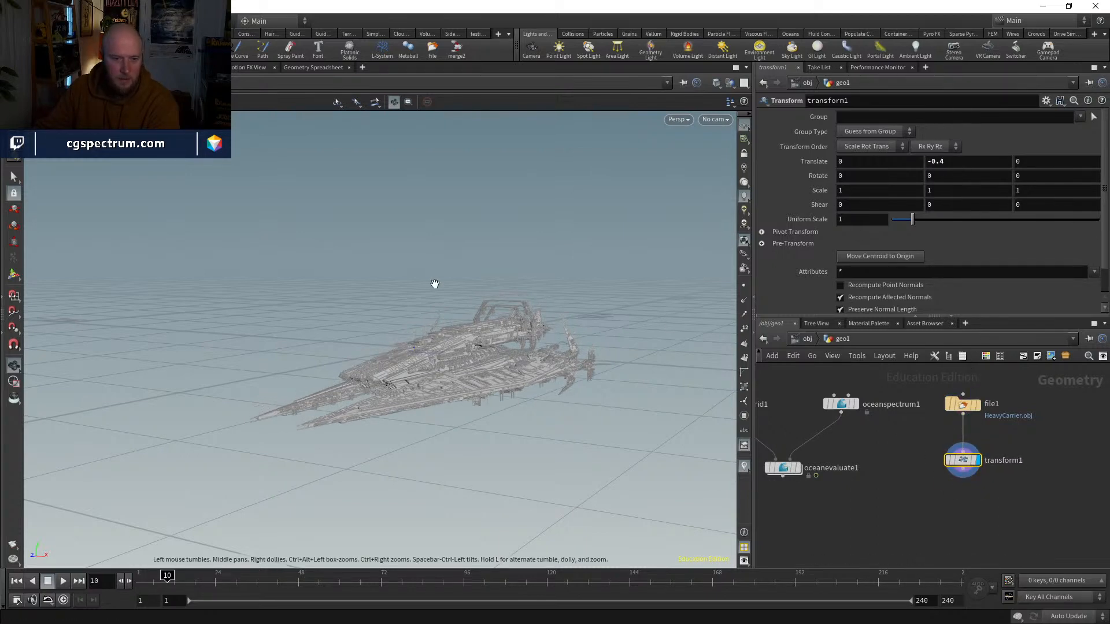
left_click_drag(433, 285, 405, 353)
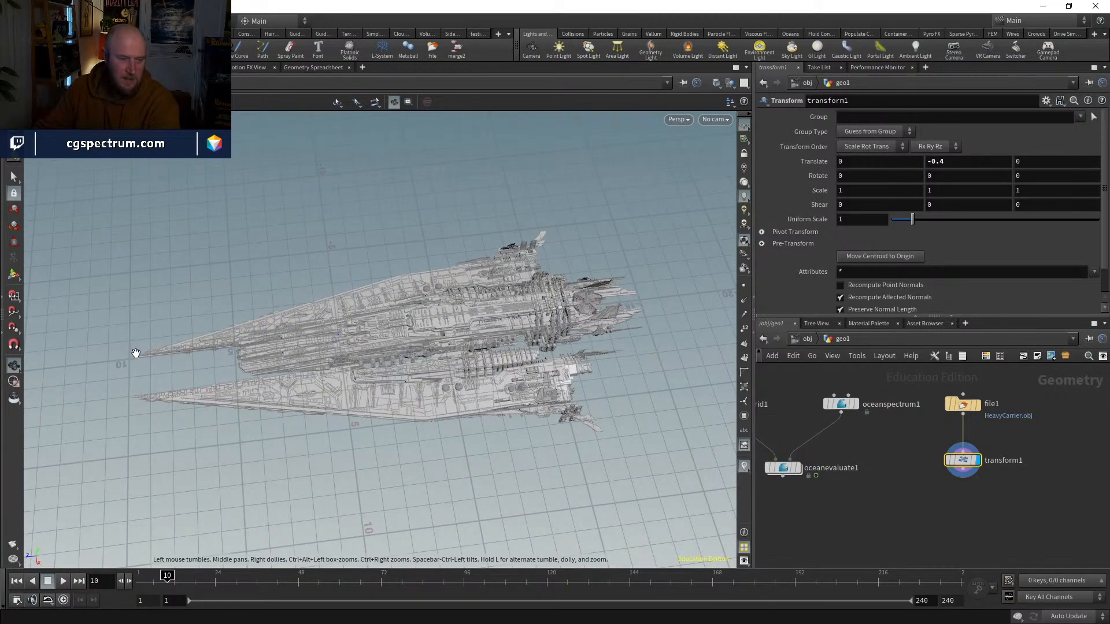
left_click_drag(135, 353, 237, 367)
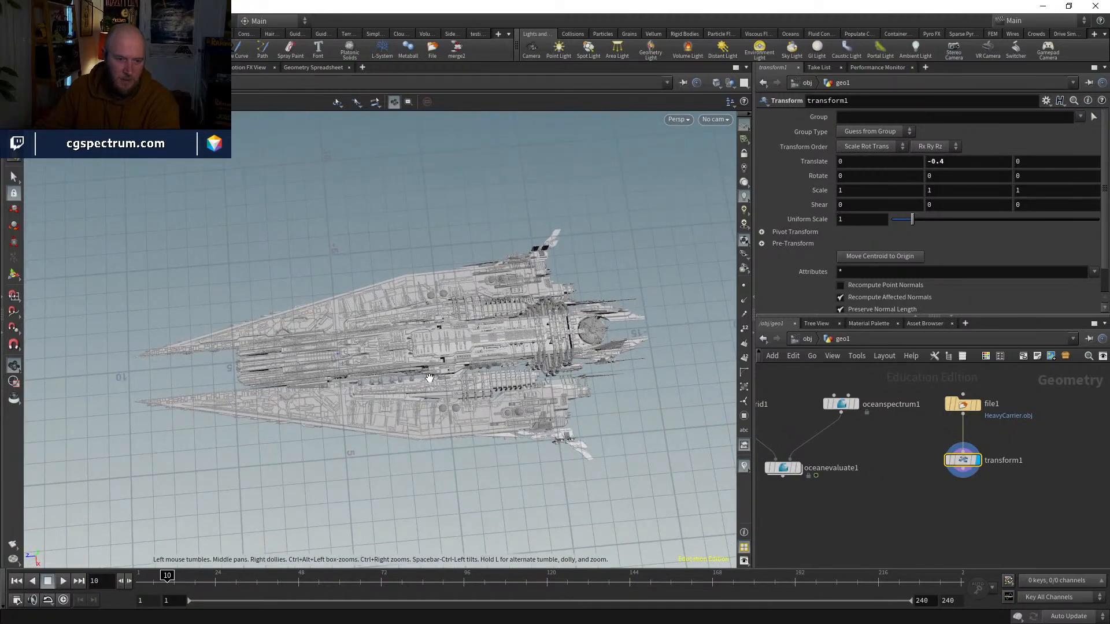
left_click_drag(429, 378, 551, 344)
middle_click_drag(966, 468, 973, 436)
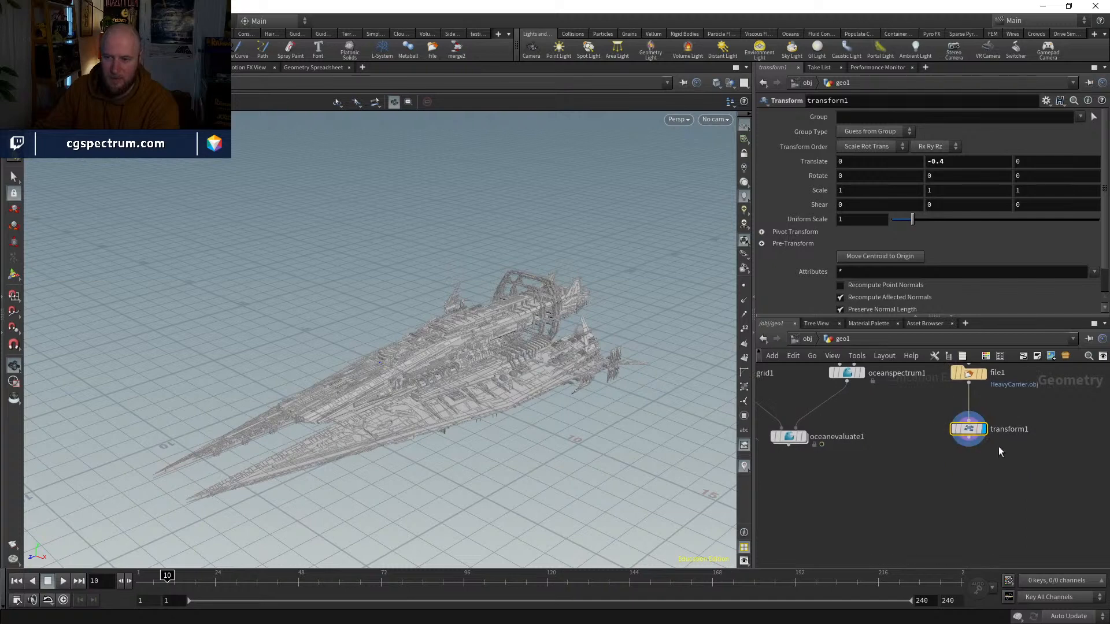
middle_click_drag(940, 164, 846, 163)
left_click_drag(555, 353, 546, 318)
middle_click_drag(962, 156, 870, 155)
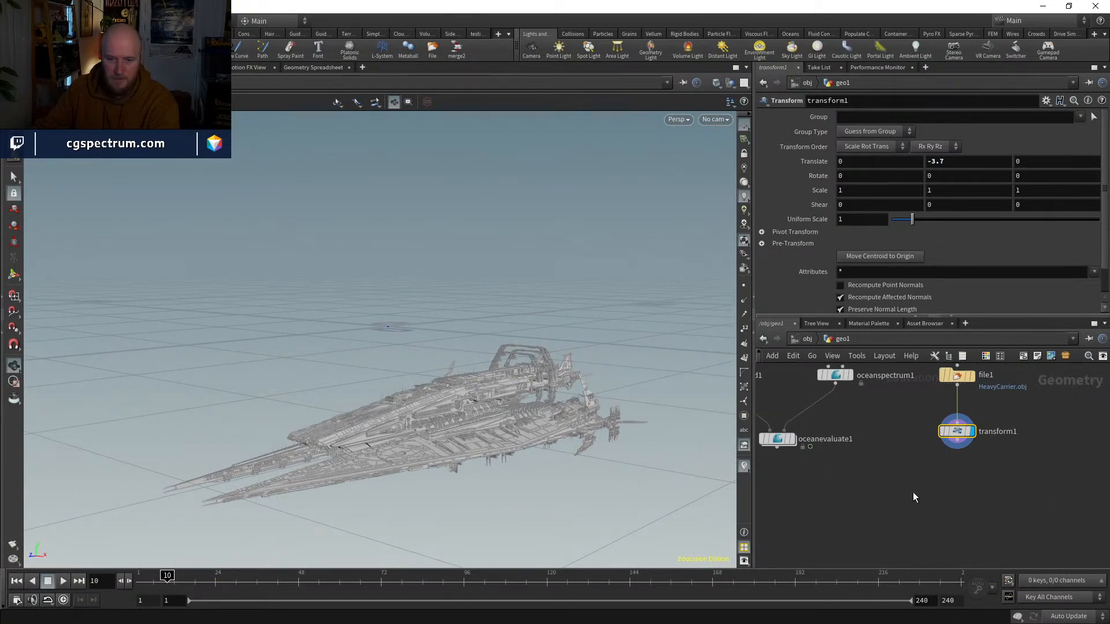
Step: Place a Merge node below the Ocean Evaluate and Transform nodes
key("Tab")
type("m")
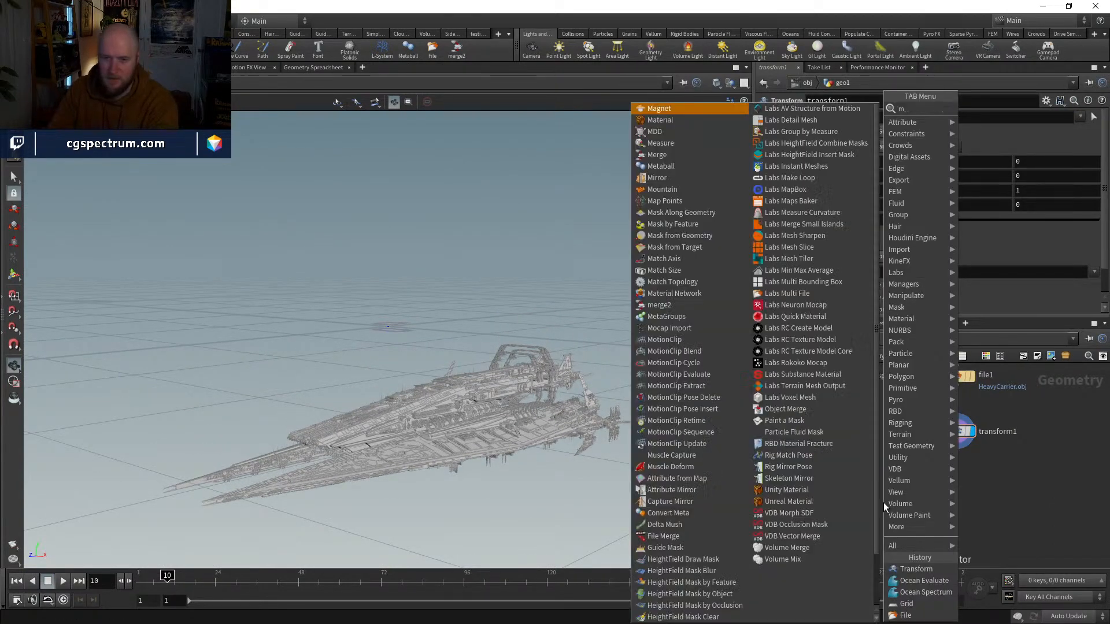
type("erge")
key("Return")
left_click(882, 501)
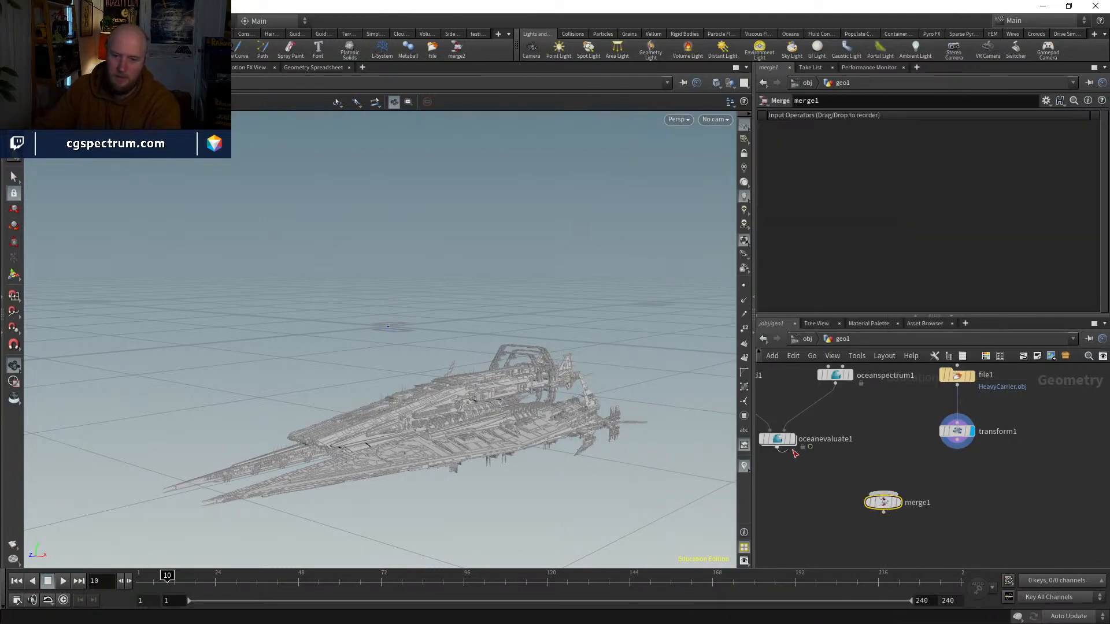
Step: Connect the Ocean Evaluate and spaceship Transform nodes into the Merge node and display the merged result
left_click_drag(794, 454, 882, 493)
left_click(956, 449)
left_click(882, 493)
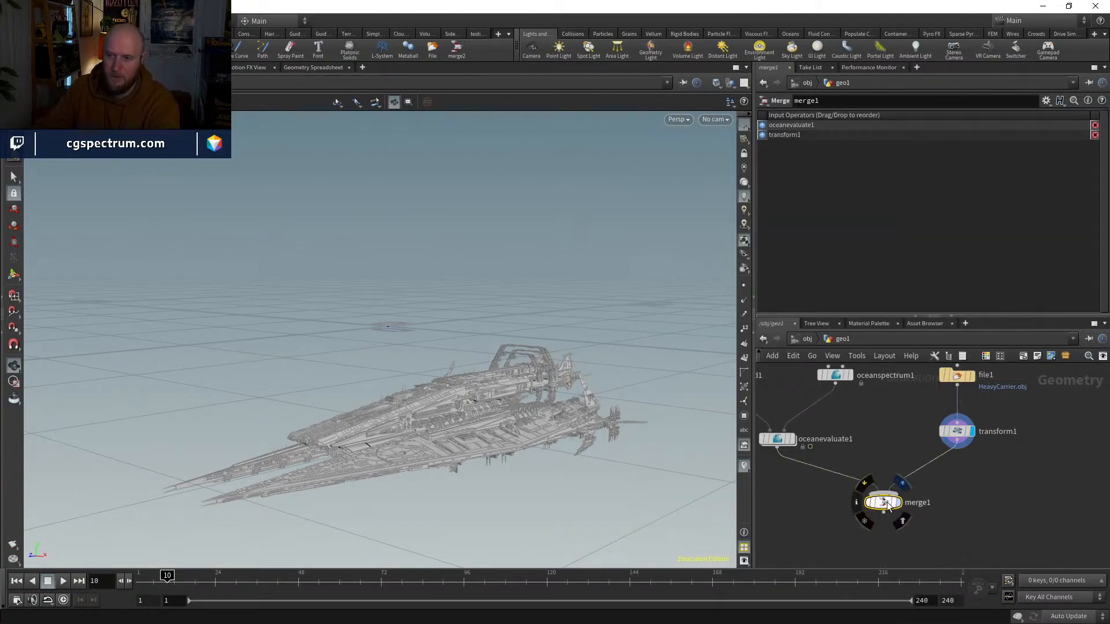
left_click(899, 502)
Step: Return the timeline to frame 1 and bypass the Ocean Evaluate node so the grid is flat
left_click(959, 434)
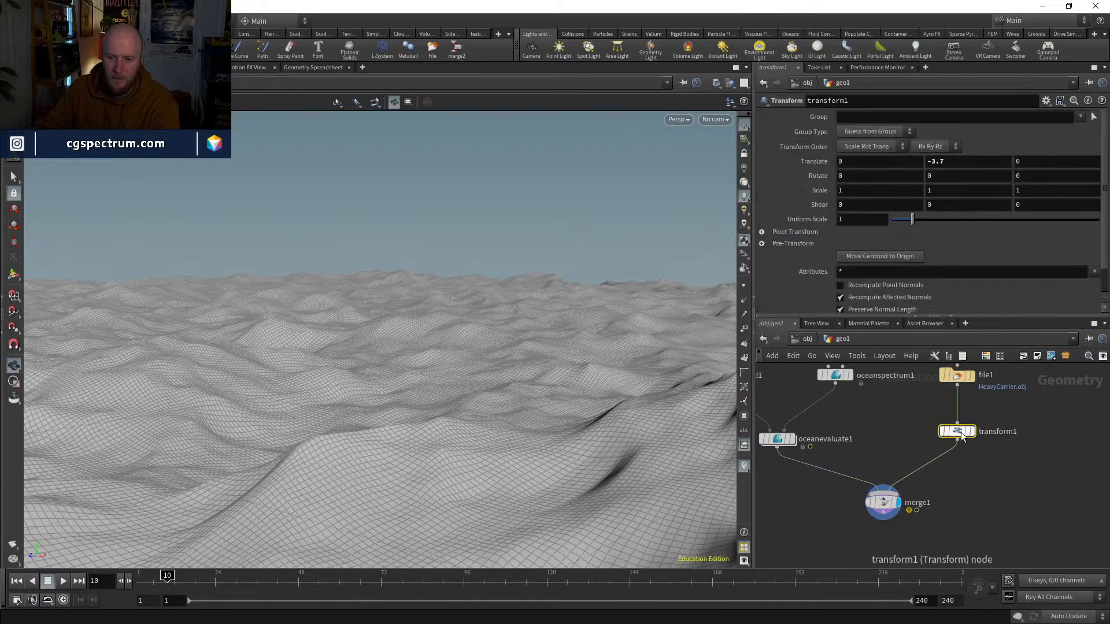
left_click(140, 580)
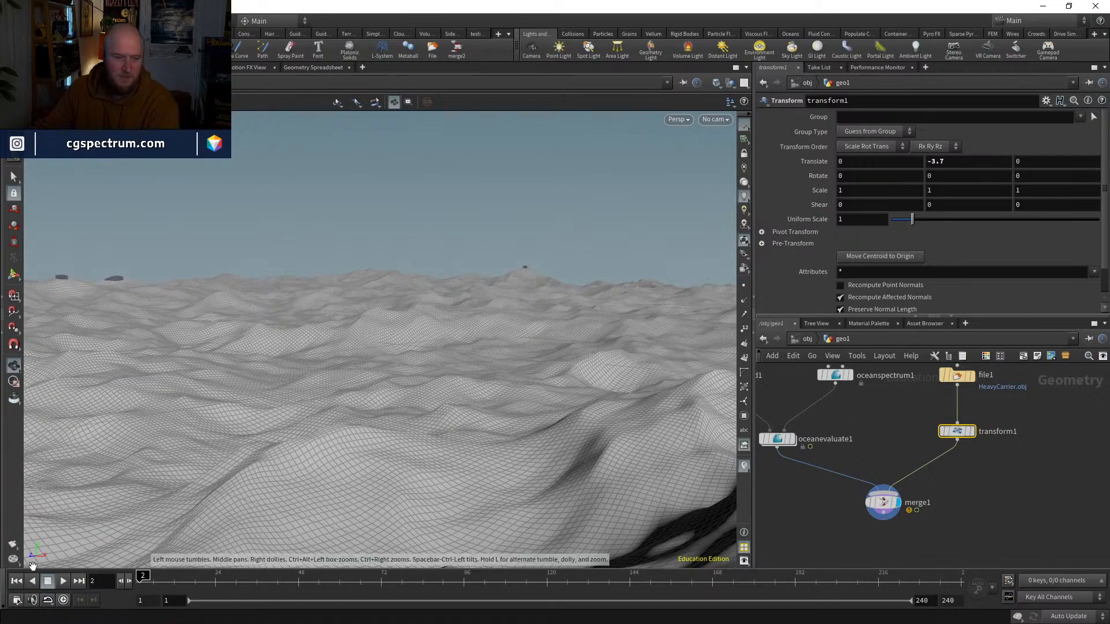
middle_click_drag(768, 381, 861, 429)
left_click(817, 422)
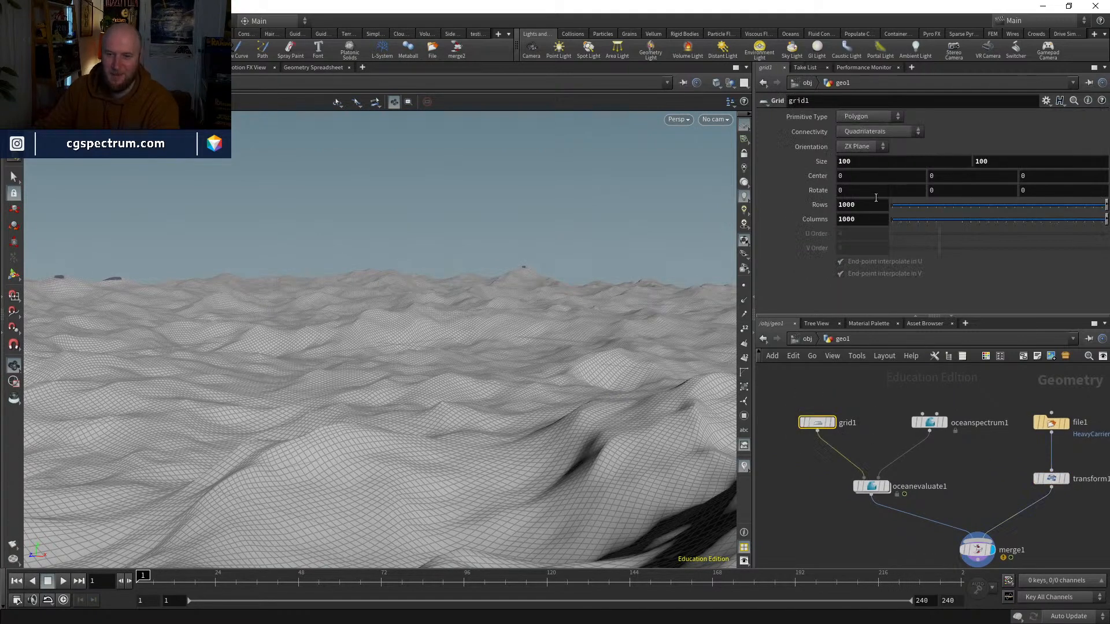
left_click(856, 486)
Step: Set a keyframe on the spaceship Transform's Y translation of -3.7 at frame 1
middle_click_drag(945, 495, 827, 483)
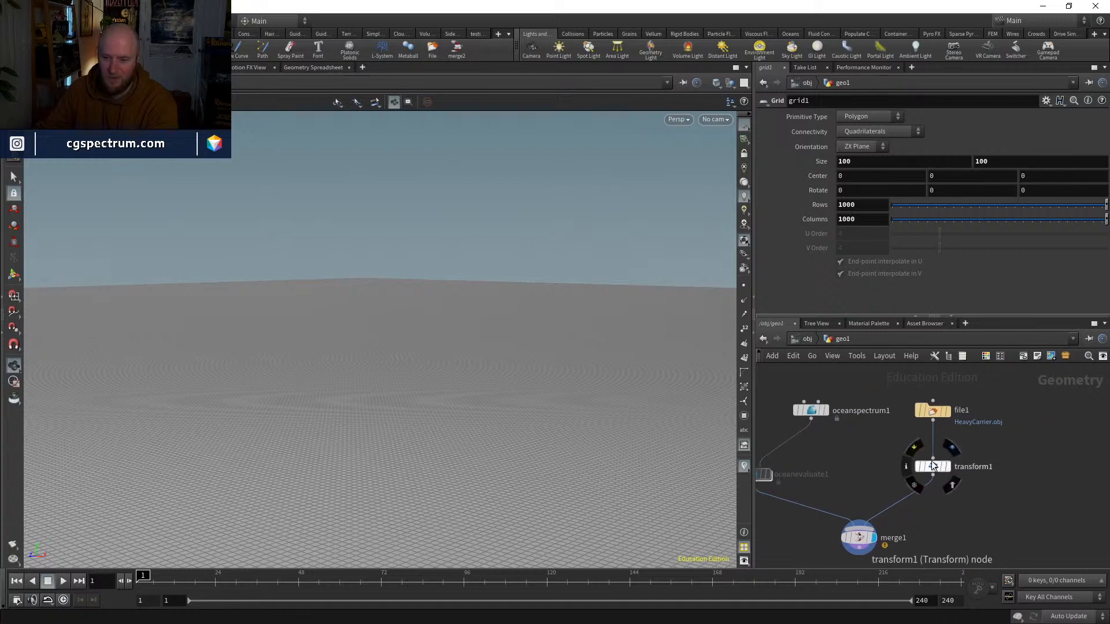
left_click(933, 467)
key("Return")
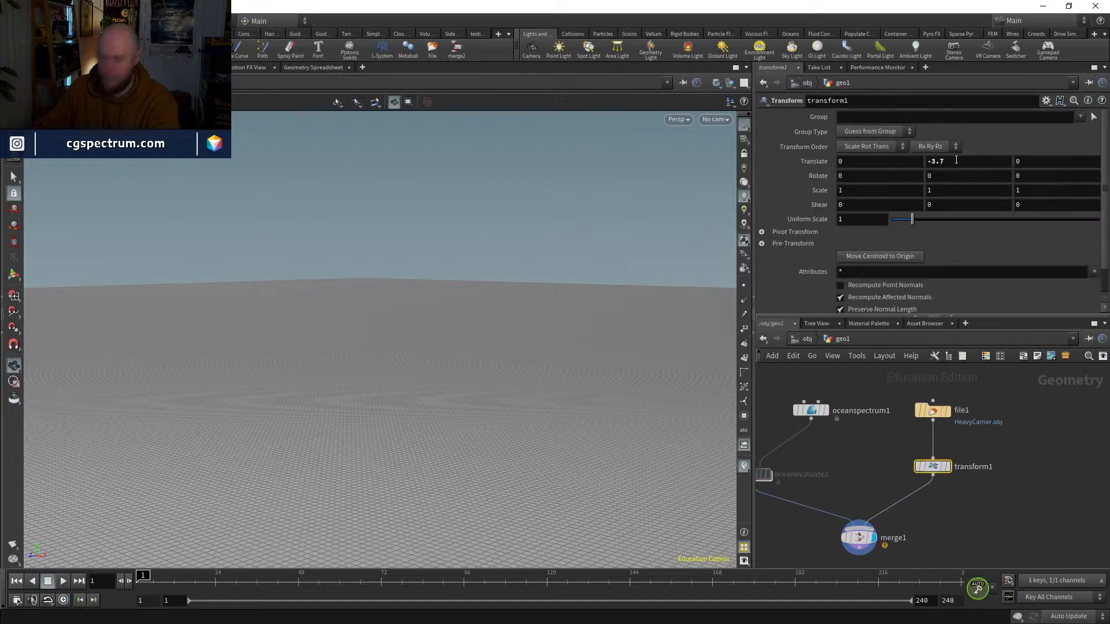
left_click(956, 160, "alt")
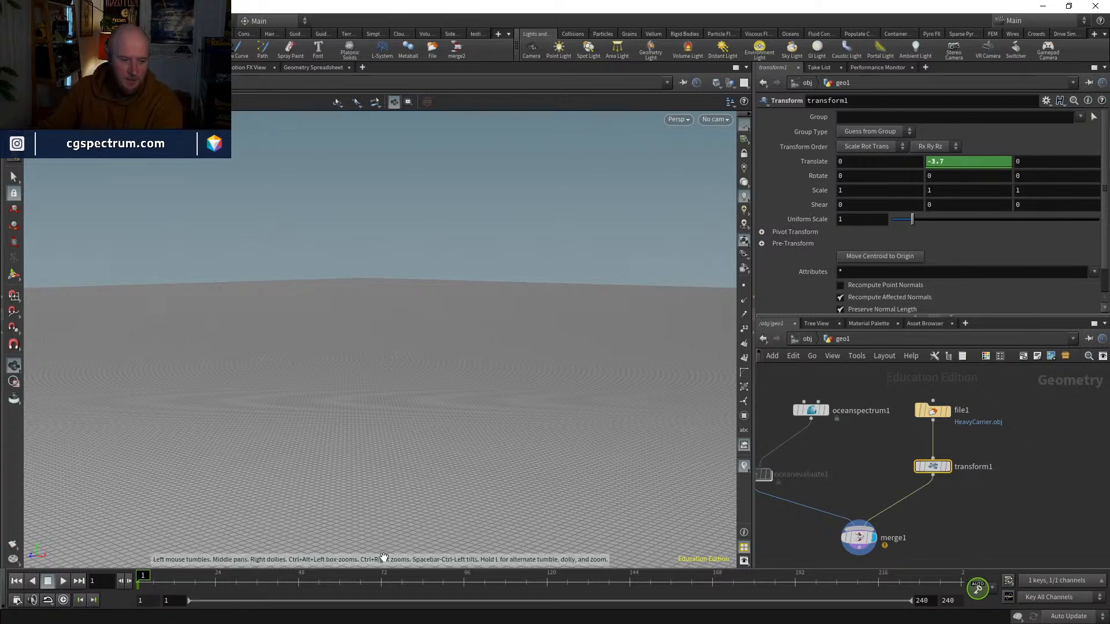
Step: Move to frame 48 and keyframe the spaceship's Y translation at 3, raising it above the grid
left_click(291, 583)
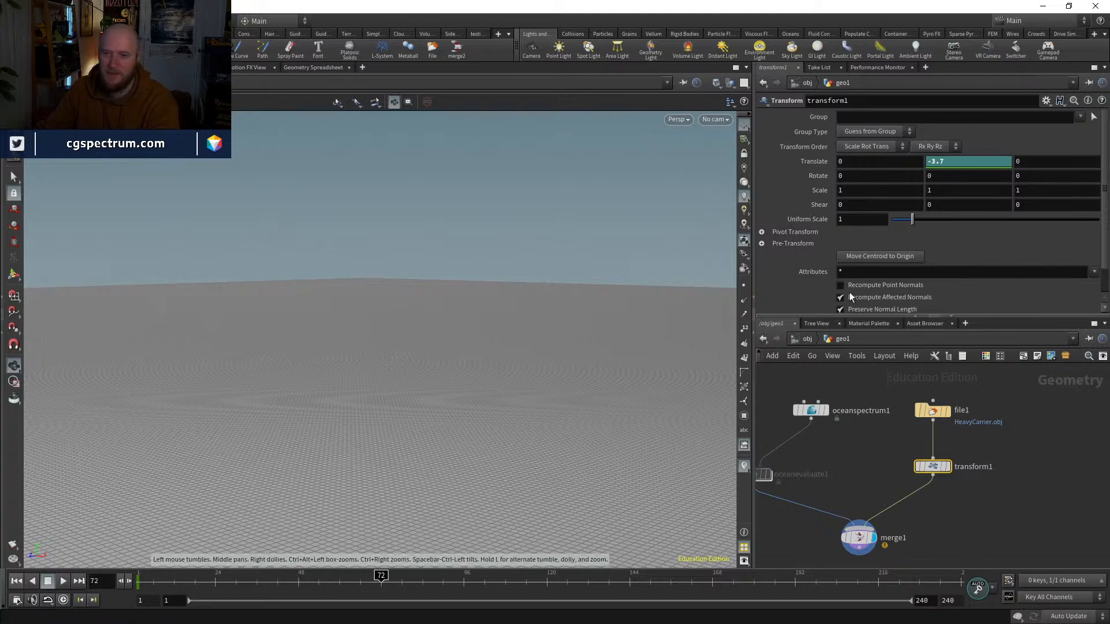
left_click_drag(328, 575, 209, 575)
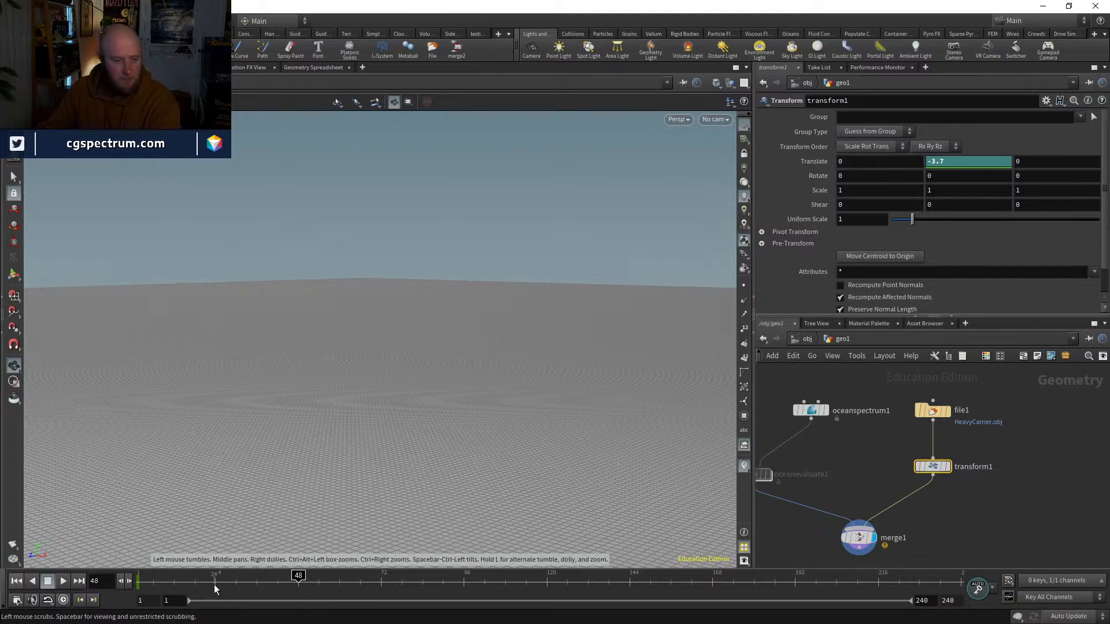
middle_click_drag(966, 167, 977, 158)
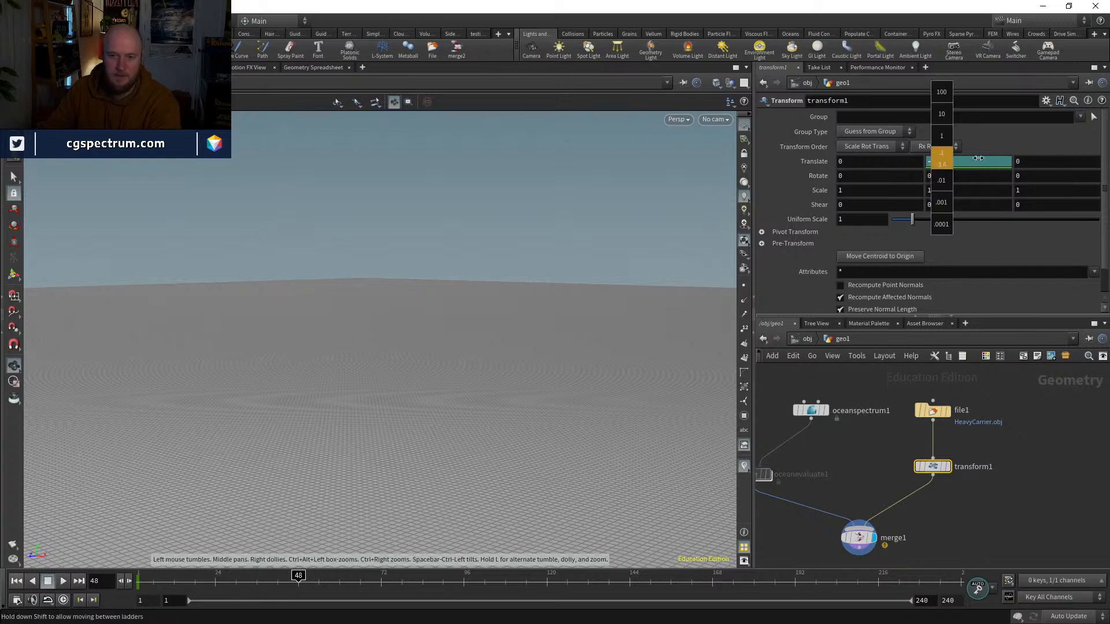
middle_click_drag(1045, 158, 1086, 160)
mouse_move(946, 161)
middle_mouse_down()
mouse_move(975, 163)
mouse_move(949, 162)
middle_mouse_up()
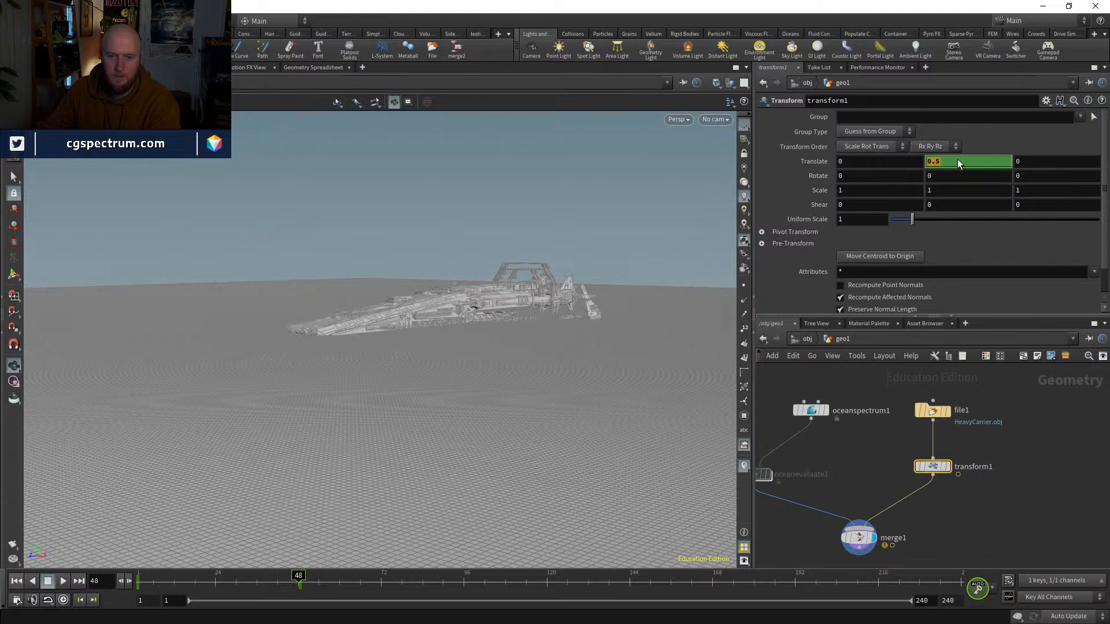
type("1")
key("Return")
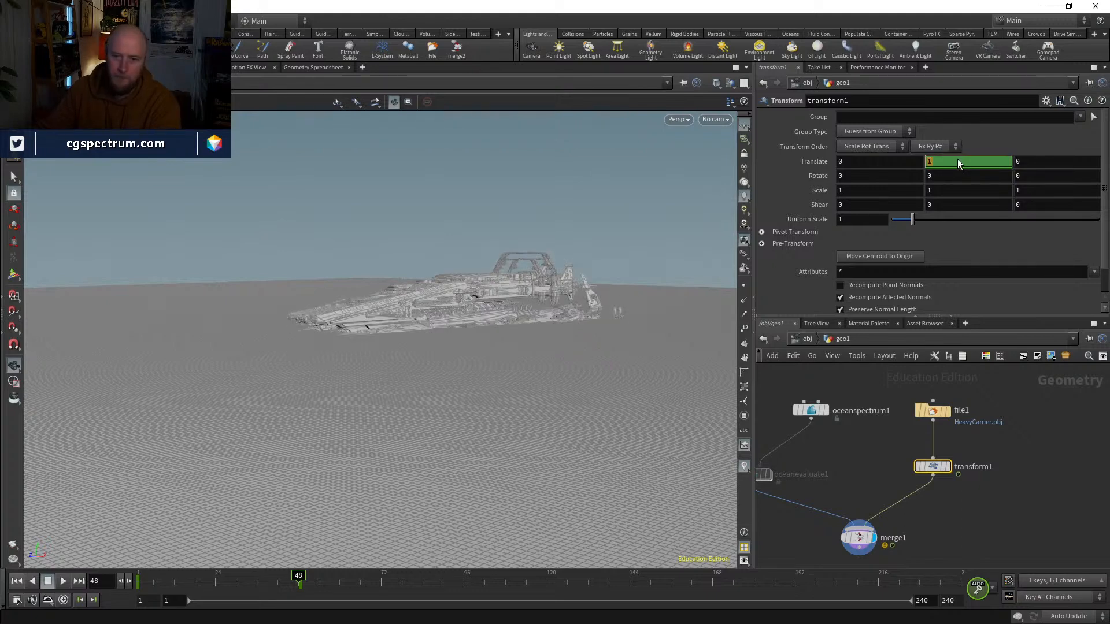
type("2")
key("Return")
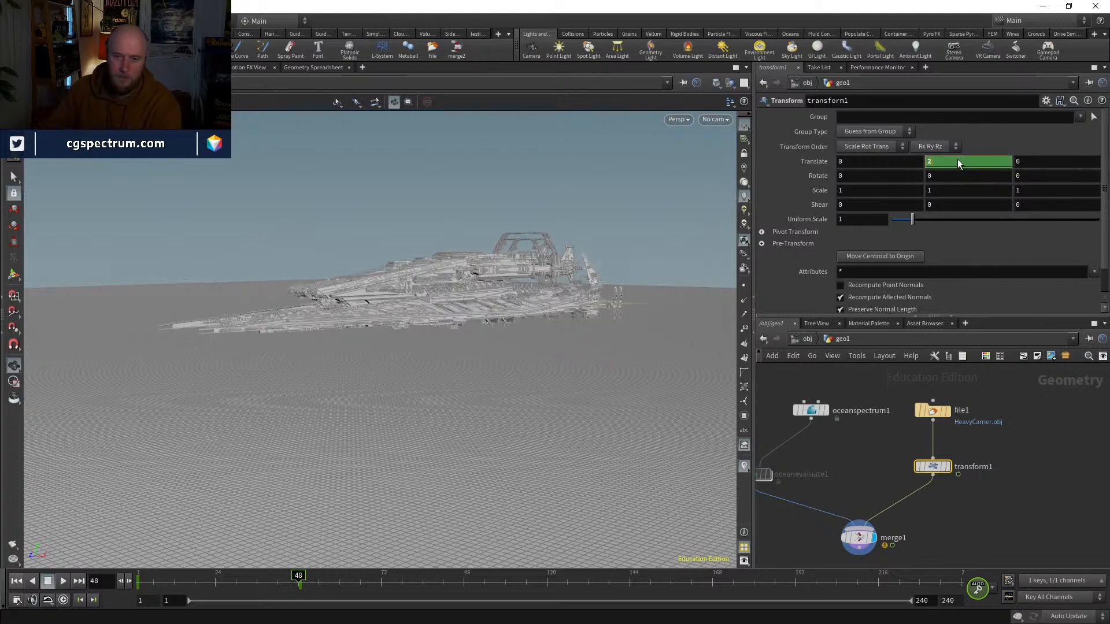
type("3")
key("Return")
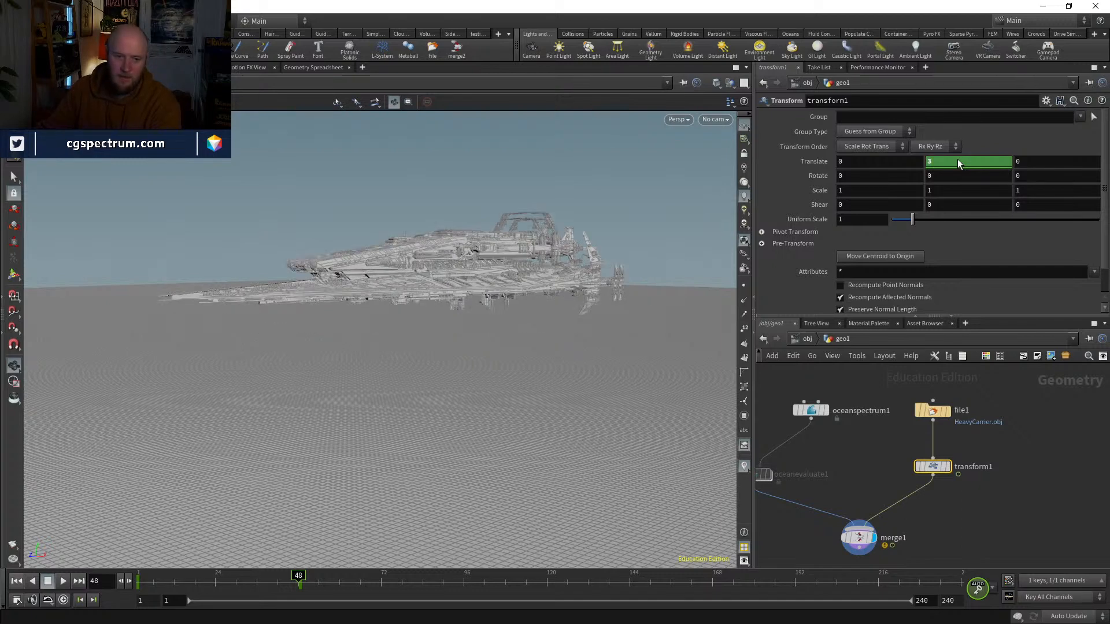
Step: Select the Merge node and scrub the timeline to frame 35 to review the spaceship rising through the grid
left_click(863, 535)
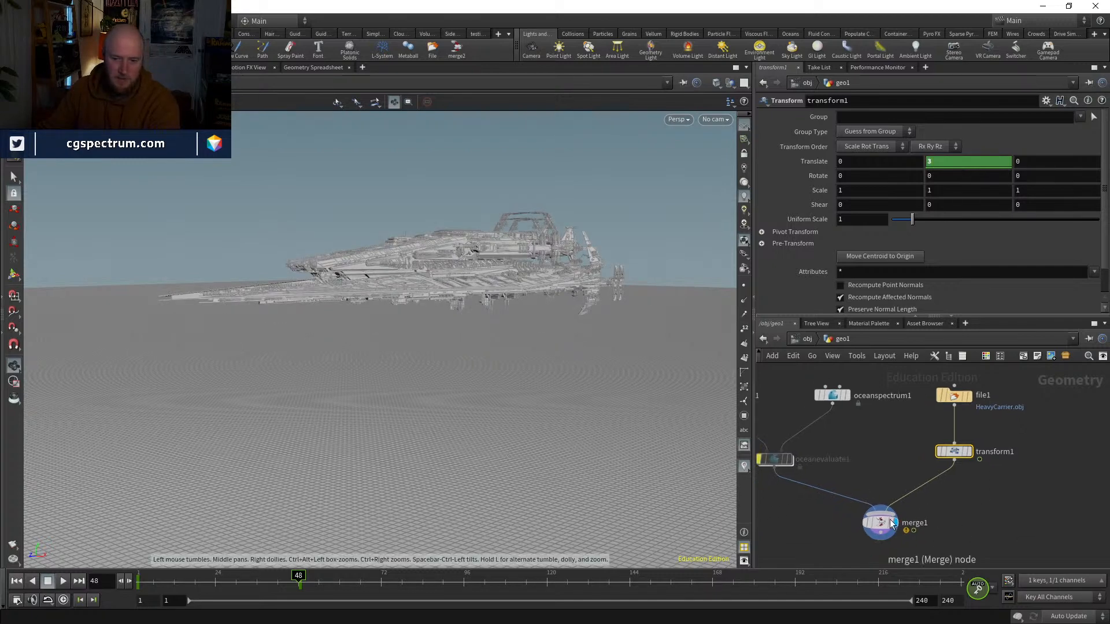
middle_click_drag(799, 532, 880, 508)
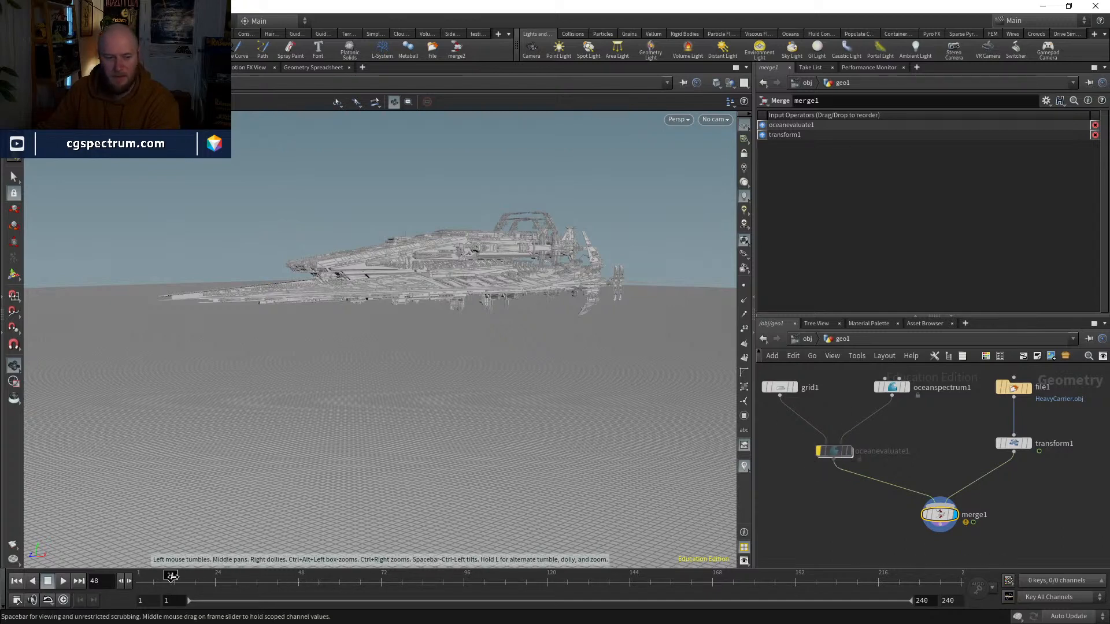
left_click_drag(216, 578, 253, 573)
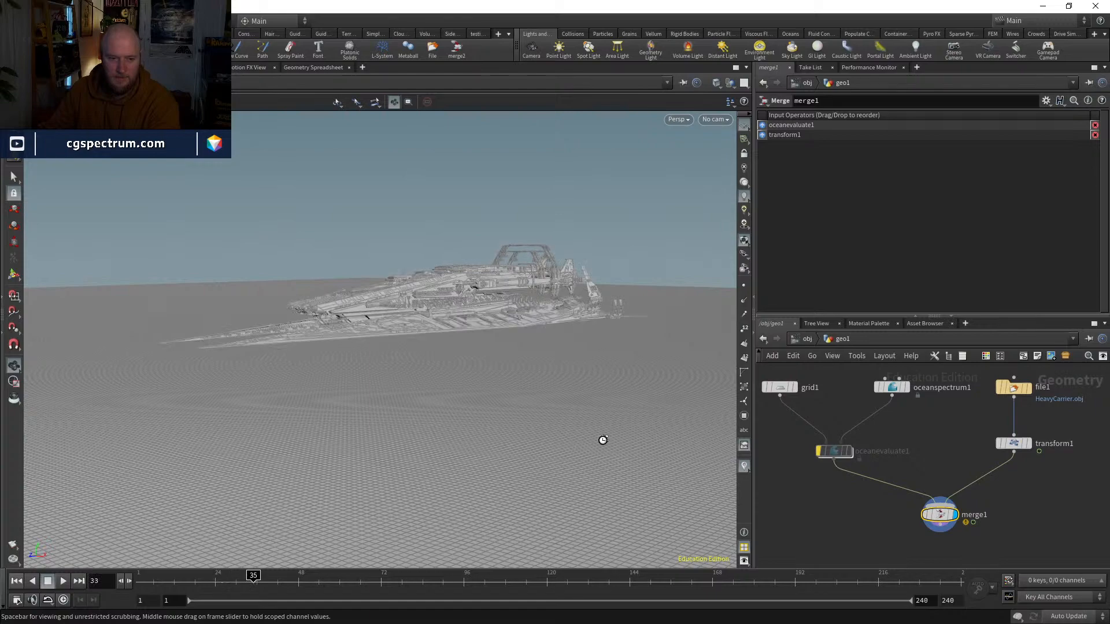
left_click_drag(566, 226, 543, 380)
Step: Set the ocean Grid node to 100 rows and 100 columns
middle_click_drag(885, 412, 909, 438)
left_click(805, 415)
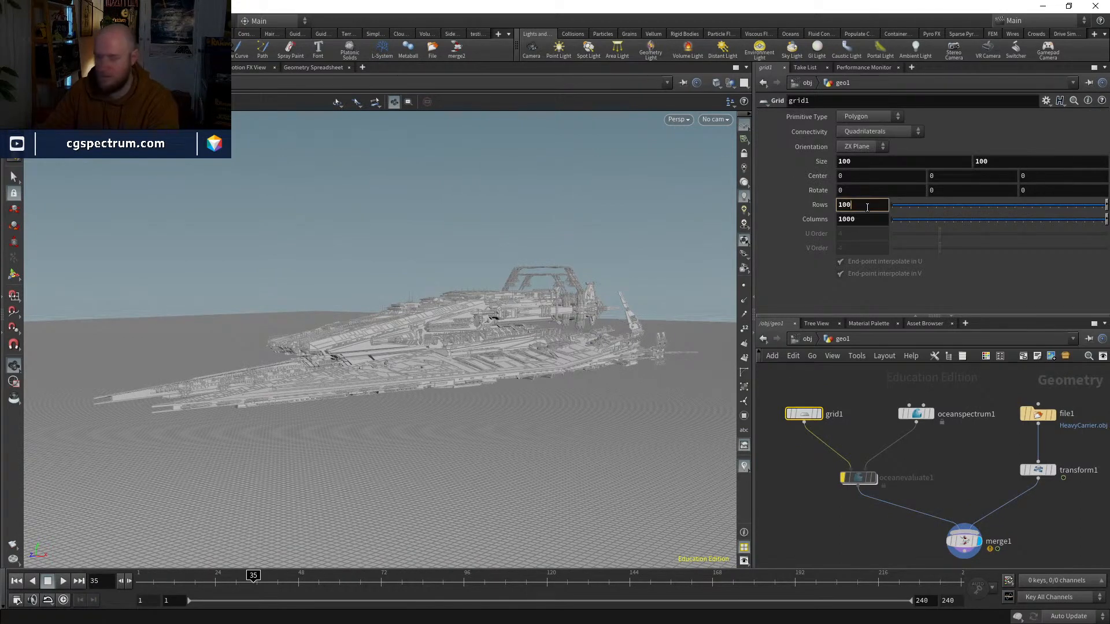
key("BackSpace")
key("Tab")
key("Return")
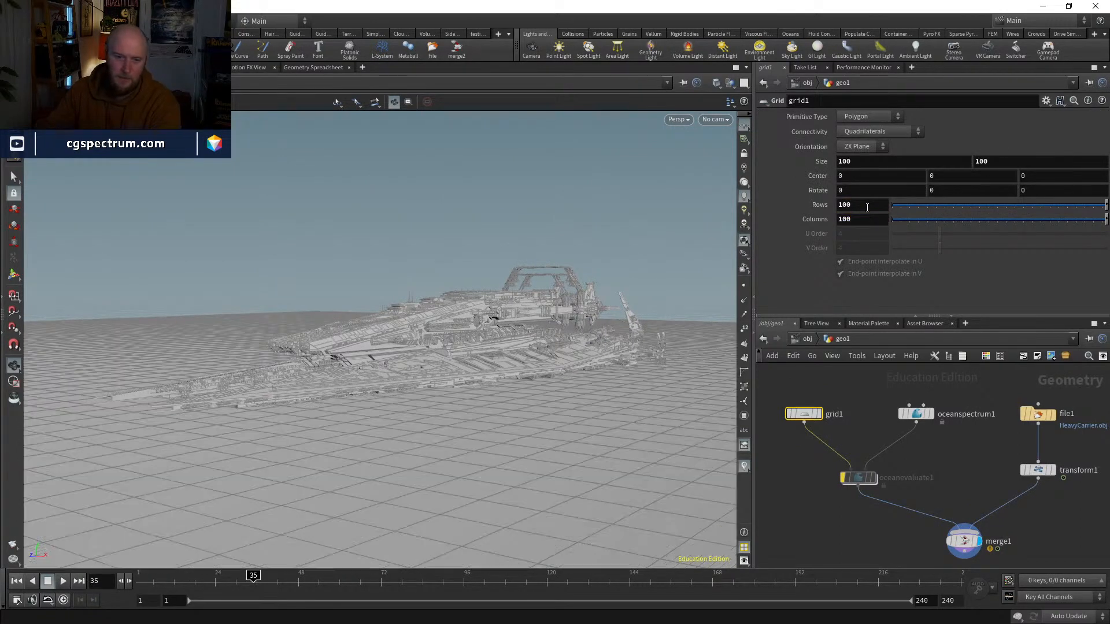
Step: Return to frame 1, render a flipbook of the current viewport to MPlay and play it back to review the ship's rise
left_click_drag(254, 575, 130, 574)
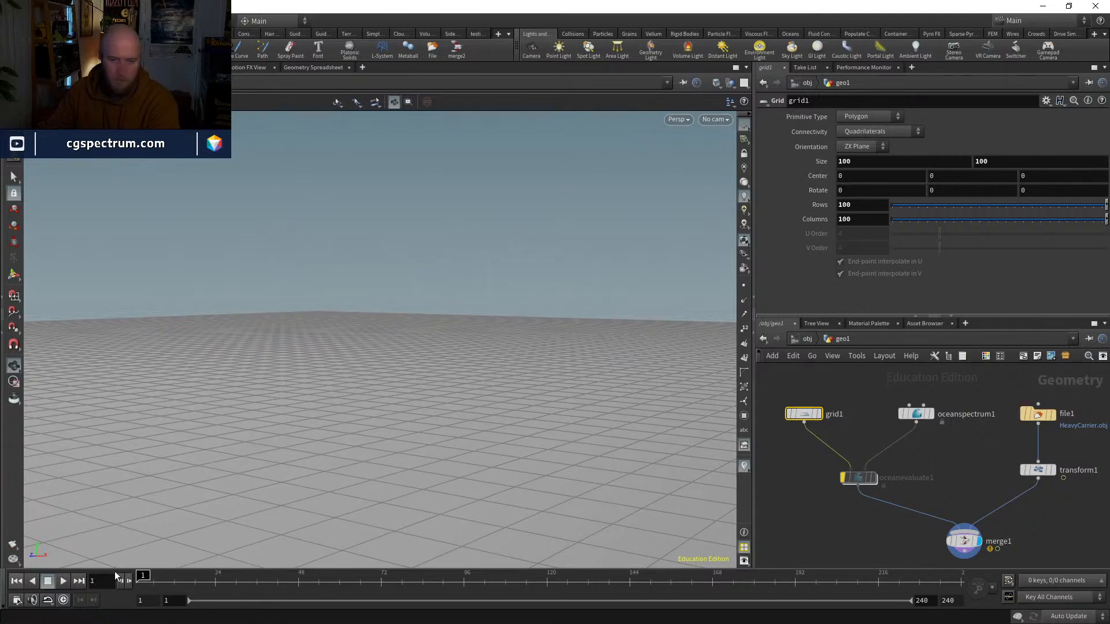
left_click(33, 545)
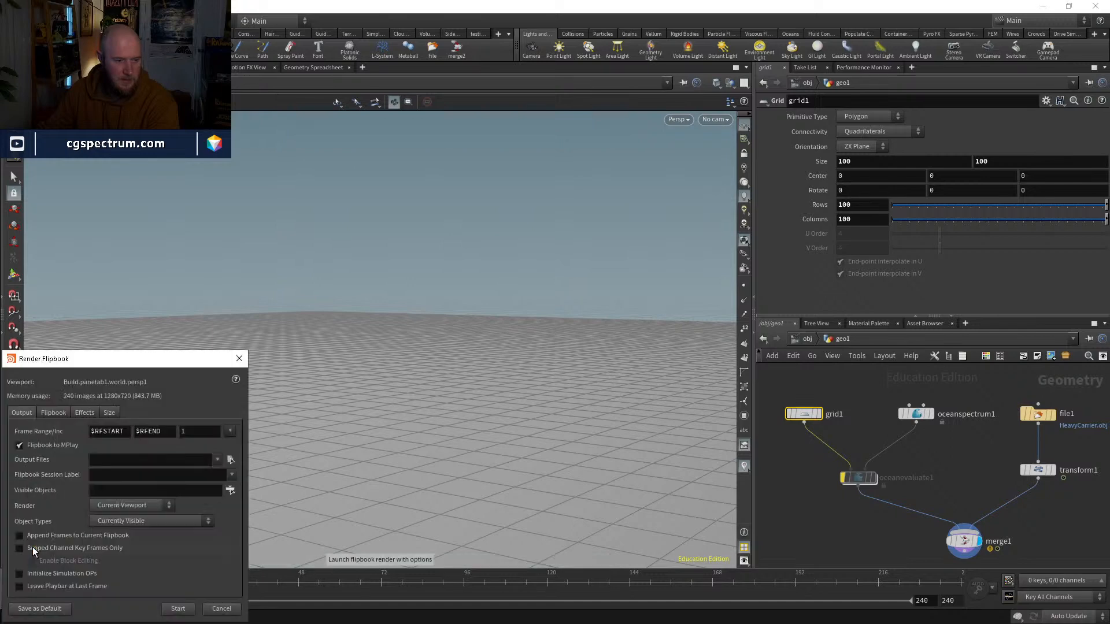
left_click_drag(130, 359, 212, 244)
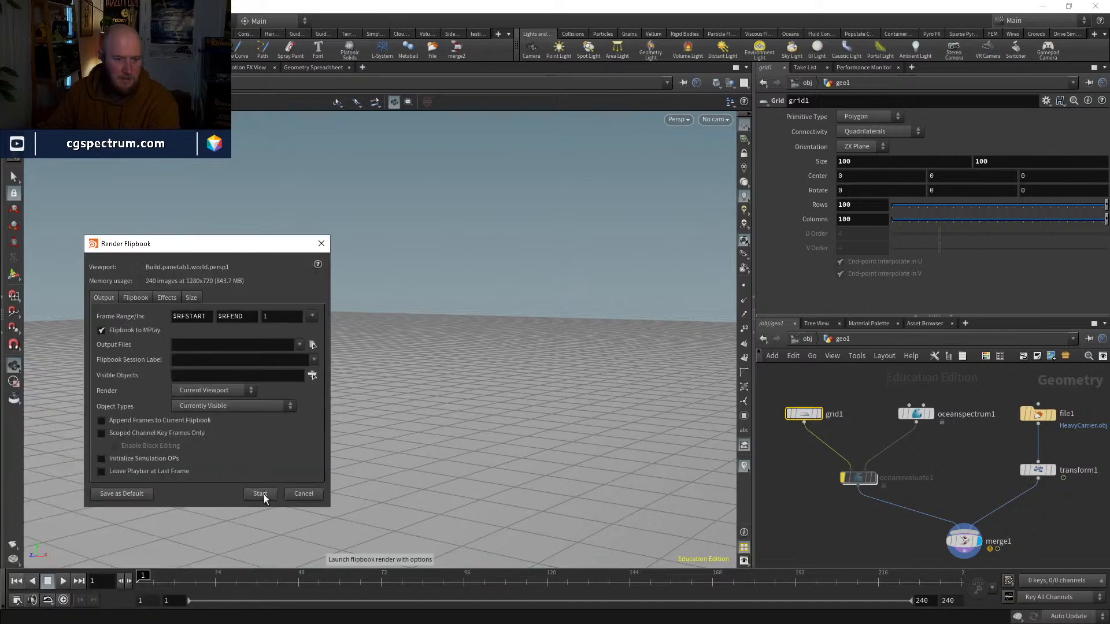
left_click(260, 494)
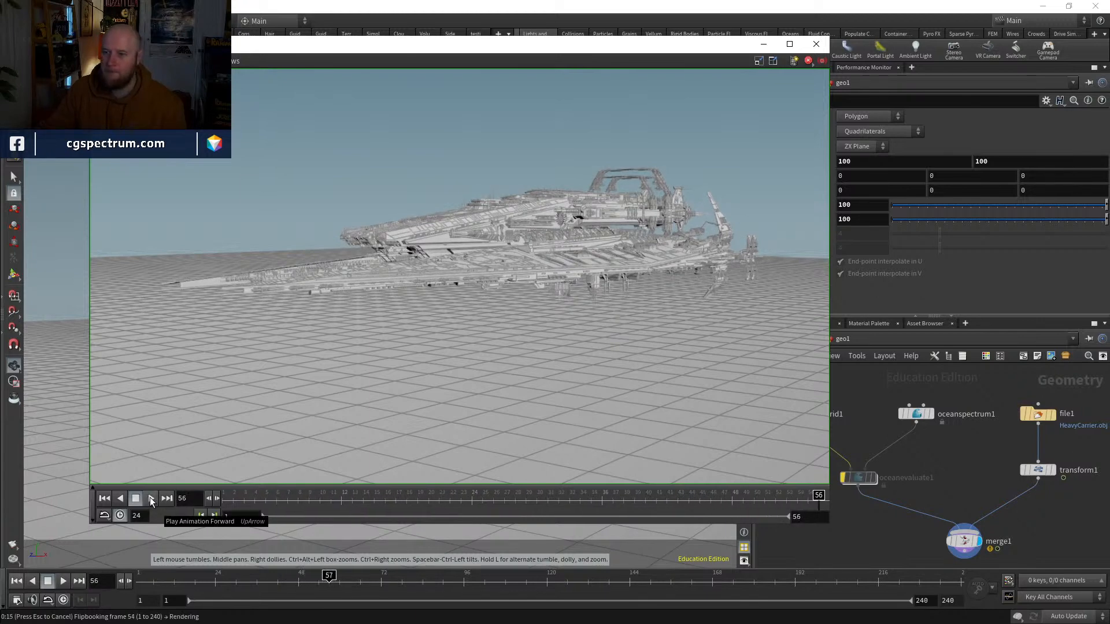
left_click(150, 499)
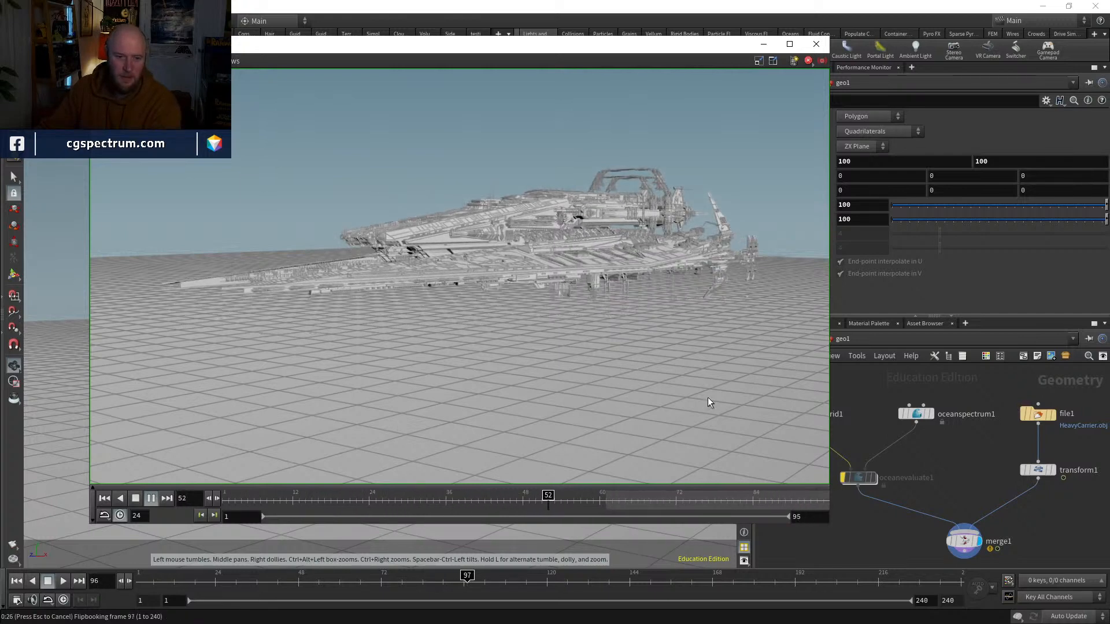
key("Escape")
Step: Insert a Box node between the HeavyCarrier File node and its Transform, and display the resulting bounding box
middle_click_drag(879, 476, 771, 471)
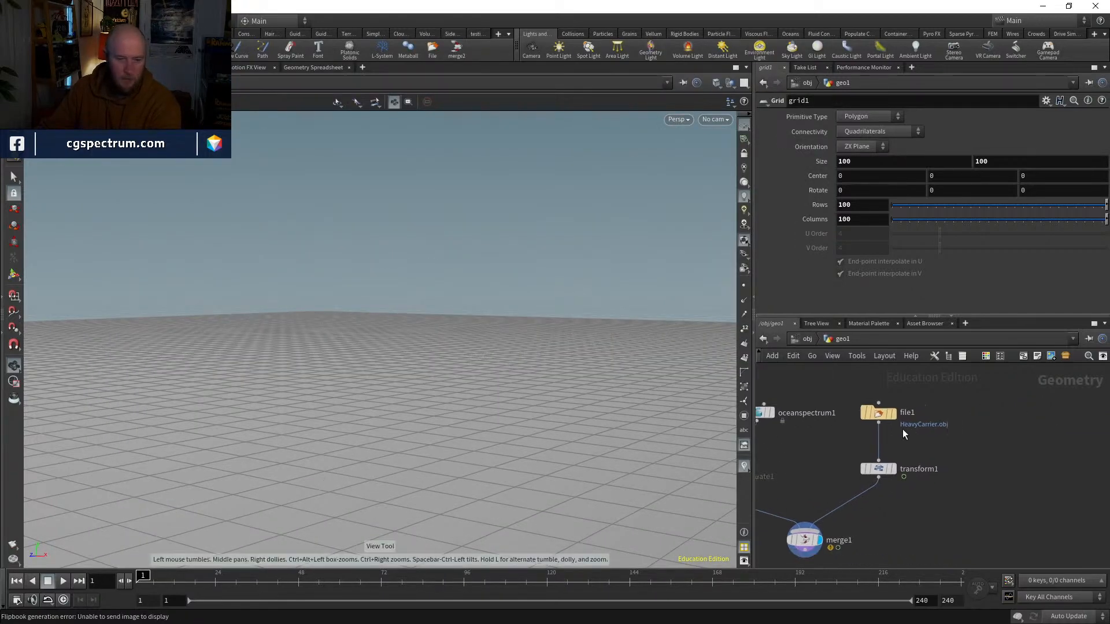
key("Tab")
type("b")
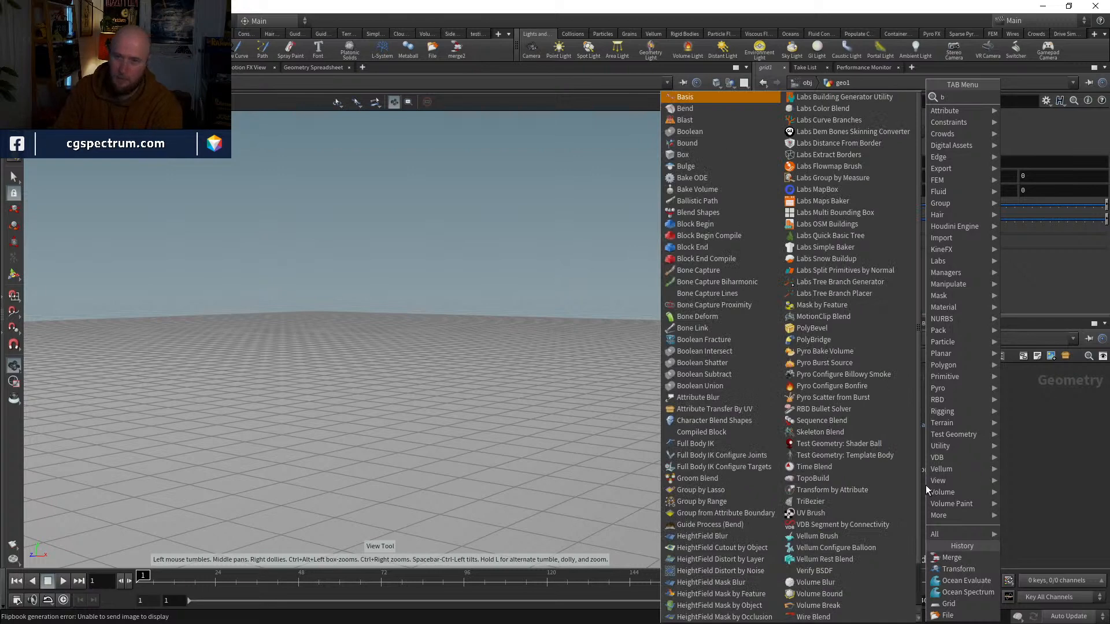
type("ox")
key("Return")
left_click(925, 484)
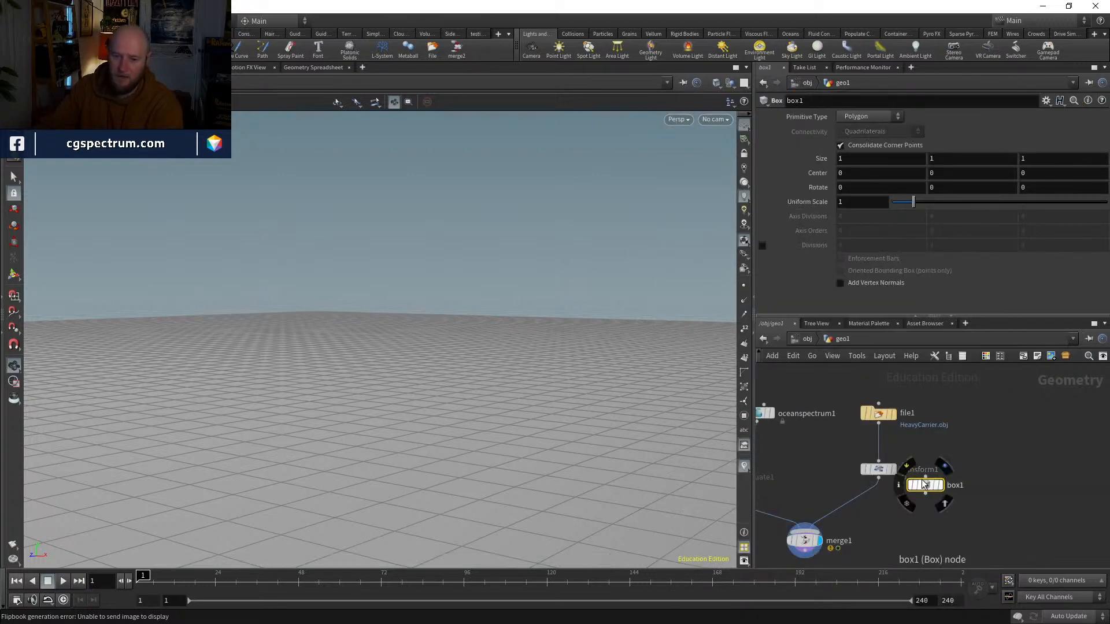
left_click_drag(925, 484, 881, 451)
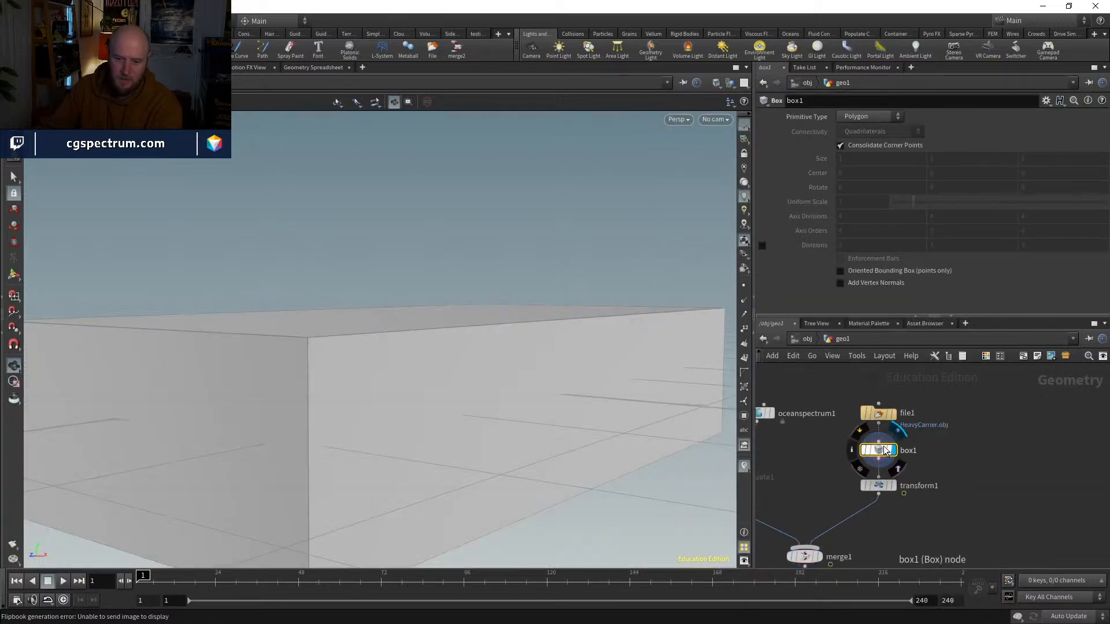
Step: Compare the displayed results of the Transform and Box nodes, and display the Merge node
left_click(879, 486)
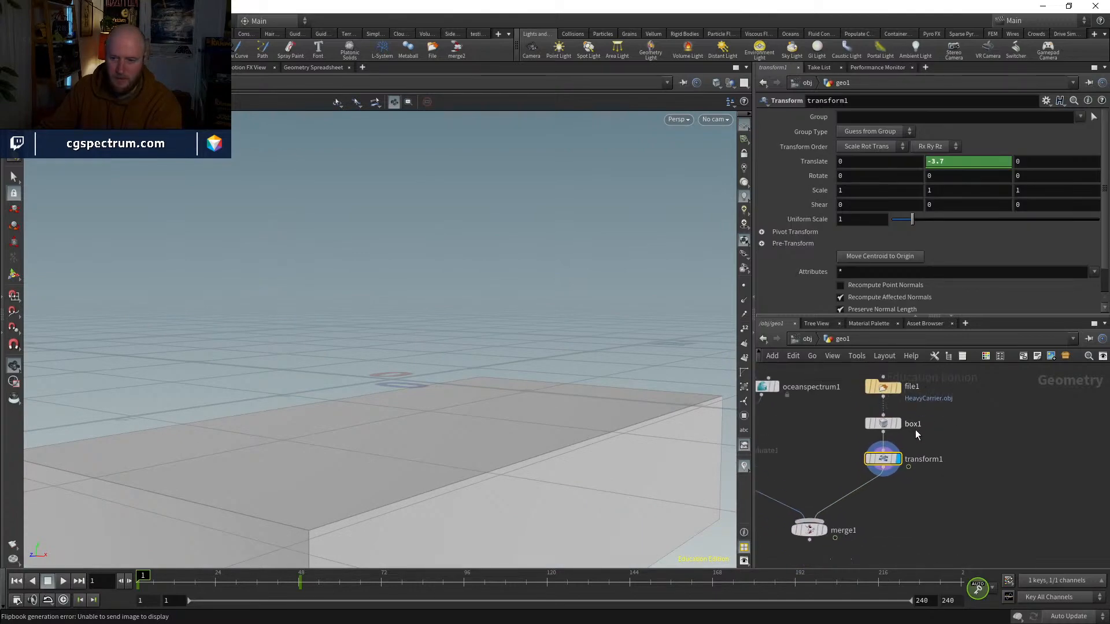
left_click(895, 424)
left_click(867, 425)
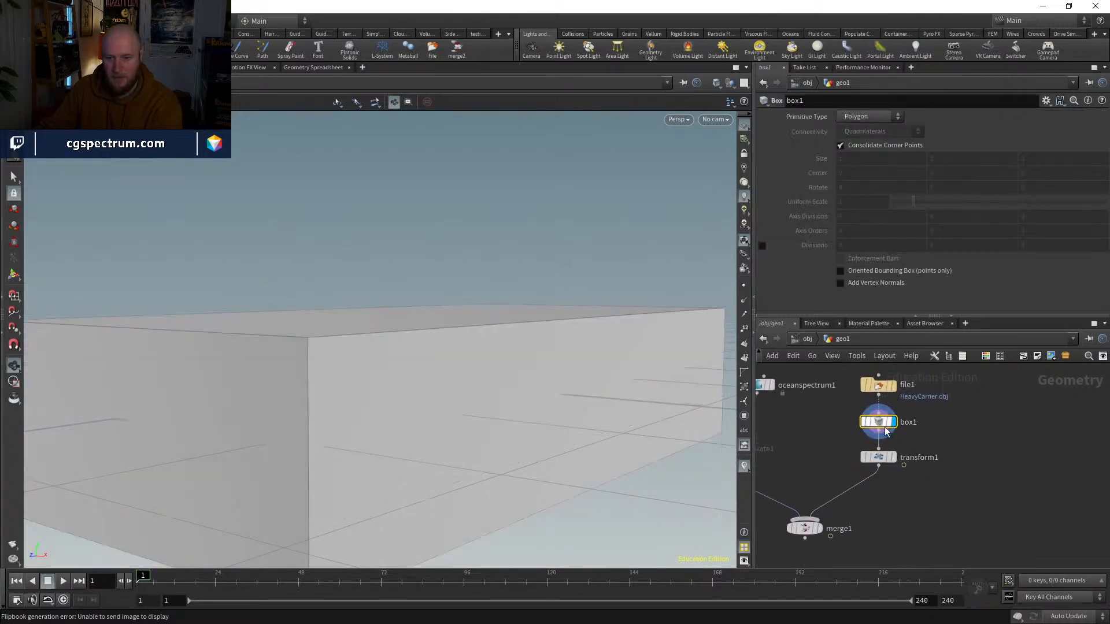
left_click(862, 425)
left_click(862, 425)
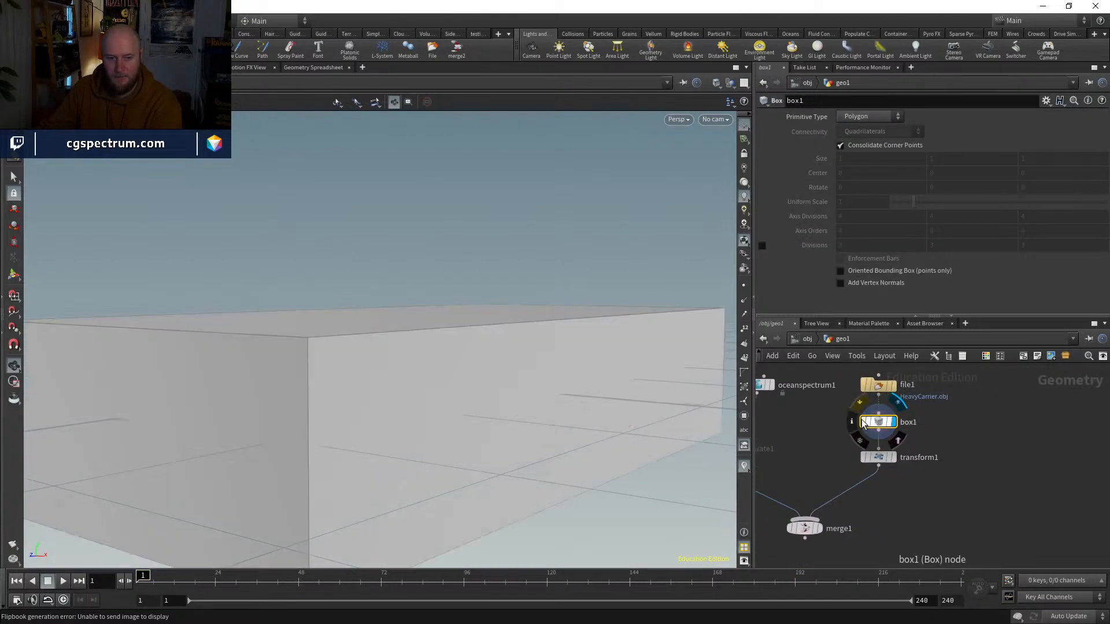
left_click(895, 459)
left_click(823, 490)
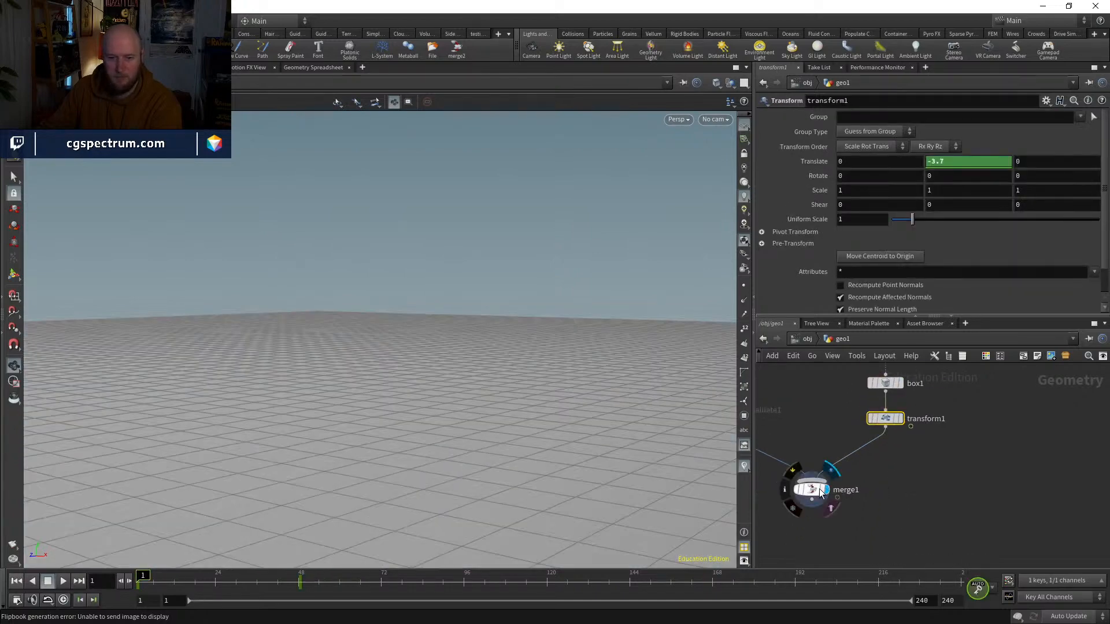
Step: Move the Transform's Y translation keyframe at frame 48 to frame 96
left_click_drag(174, 578, 356, 583)
left_click_drag(257, 590, 323, 584, "shift")
middle_click_drag(297, 586, 466, 582)
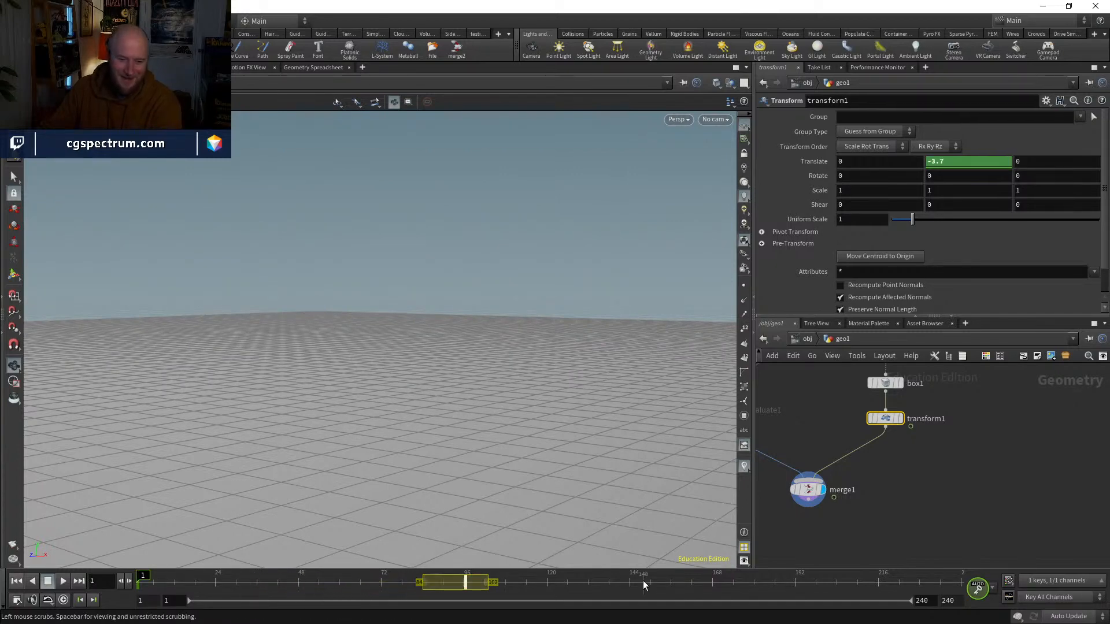
left_click_drag(321, 585, 109, 543)
Step: Move the File node higher above the Box node in the network, then display it and frame the spaceship
middle_click_drag(944, 452, 886, 606)
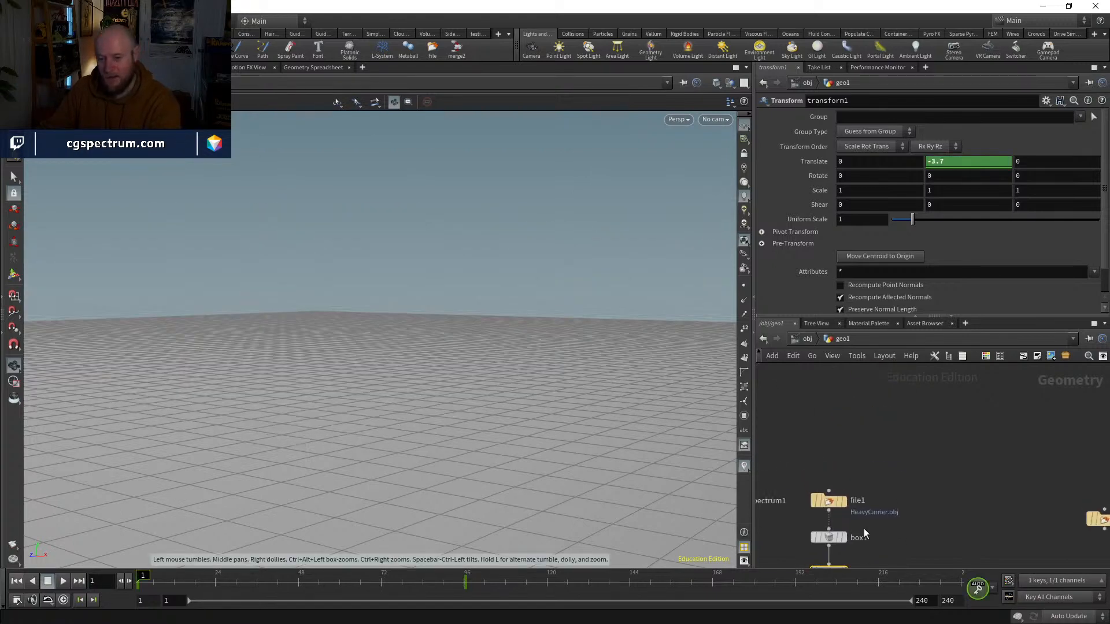
left_click_drag(830, 498, 830, 442)
middle_click_drag(862, 499, 876, 461)
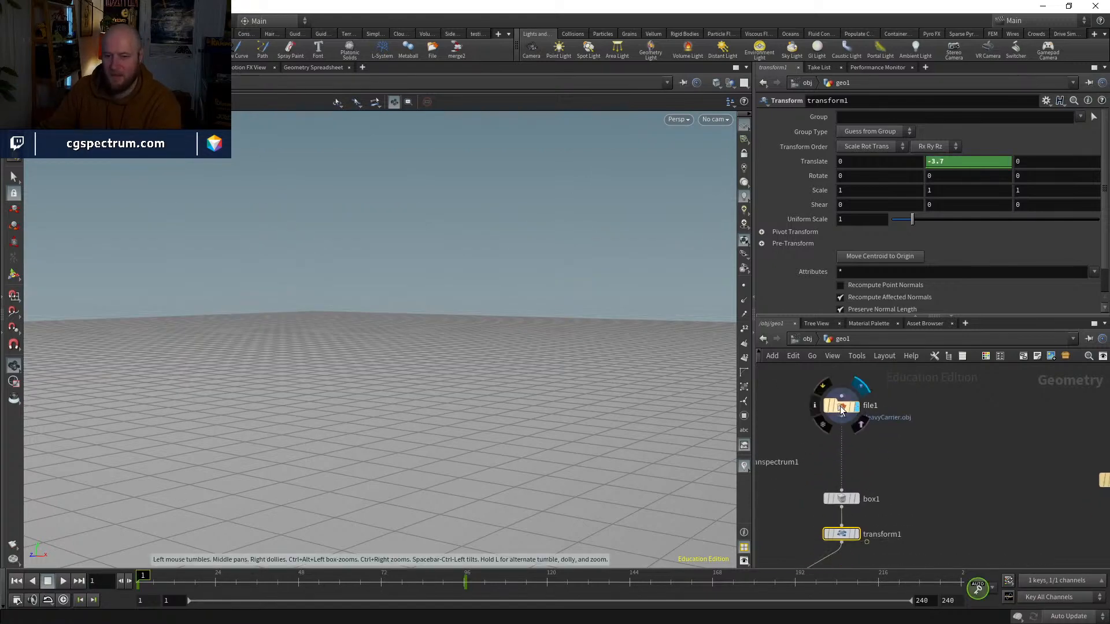
left_click(842, 405)
key("g")
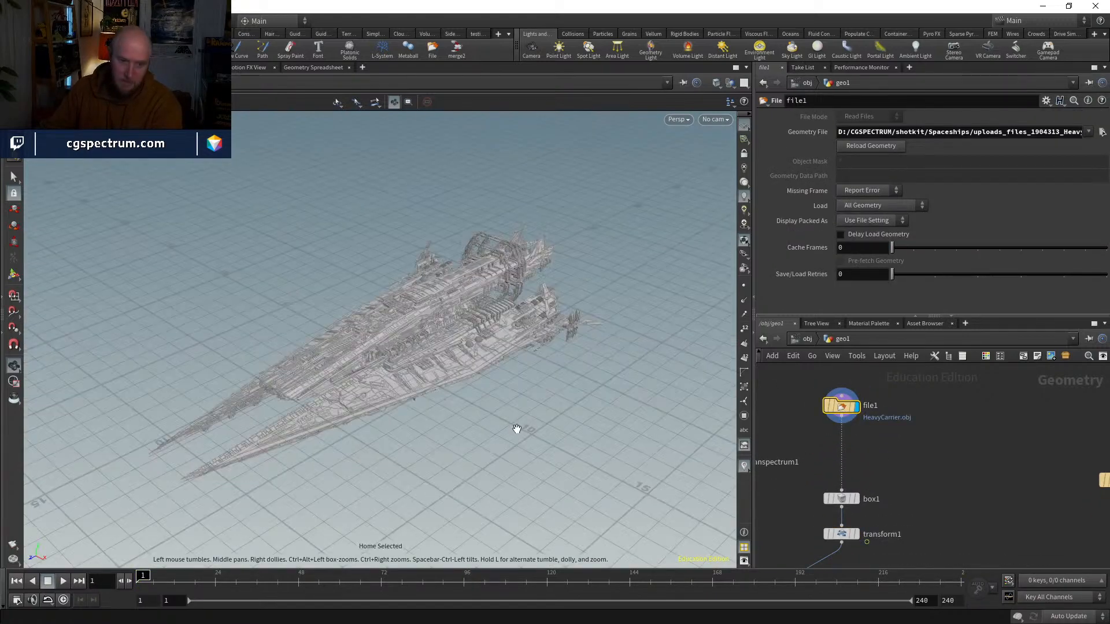
Step: Inspect the spaceship's detail up close and check the File node's geometry information
left_click_drag(512, 320, 563, 422)
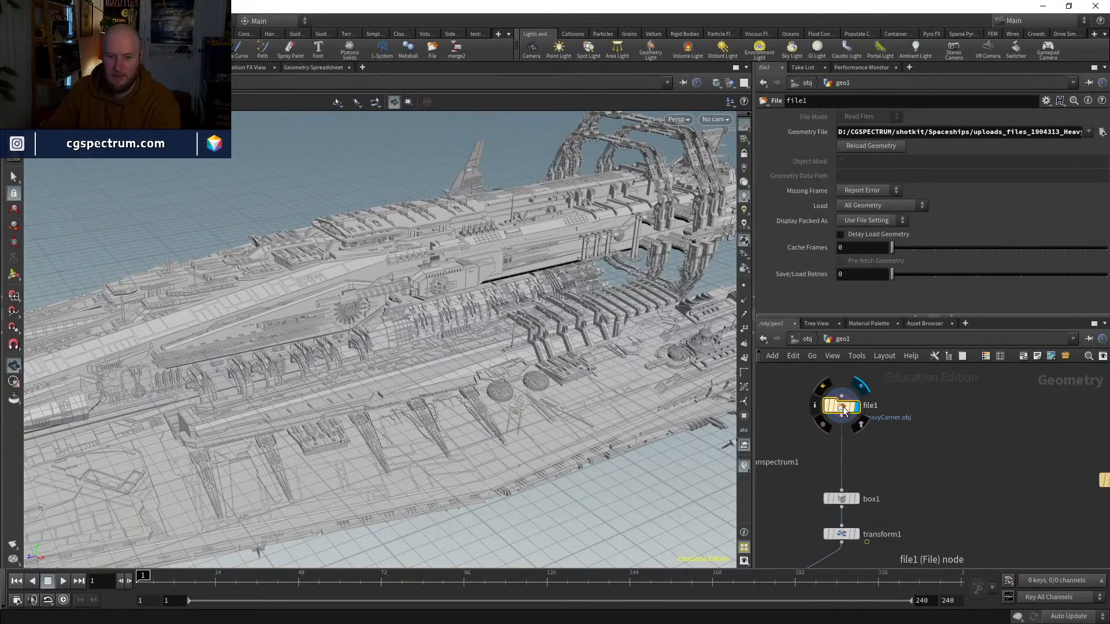
left_click(813, 408)
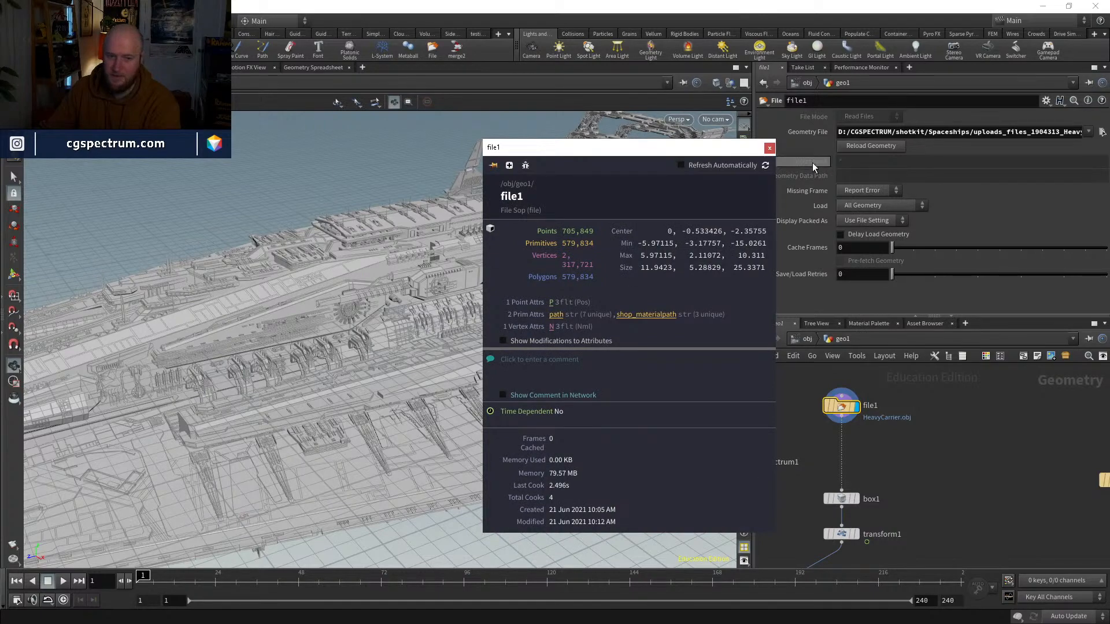
left_click(770, 148)
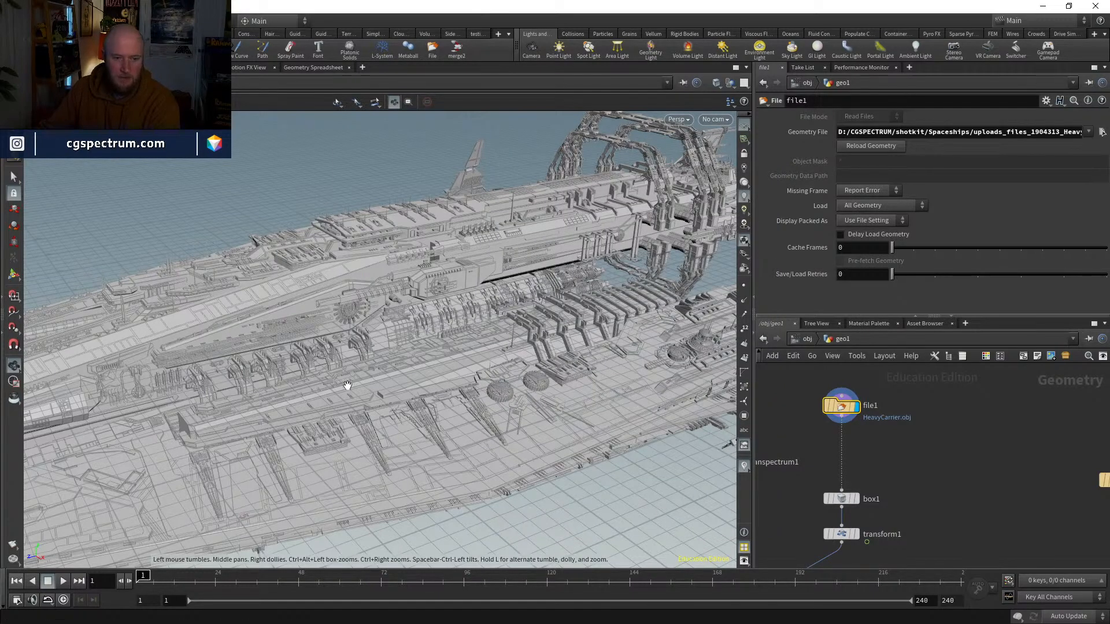
Step: Select individual faces along the spaceship's deck, hull edge and upper body to examine how the model is divided
left_click_drag(347, 385, 466, 444)
key("s")
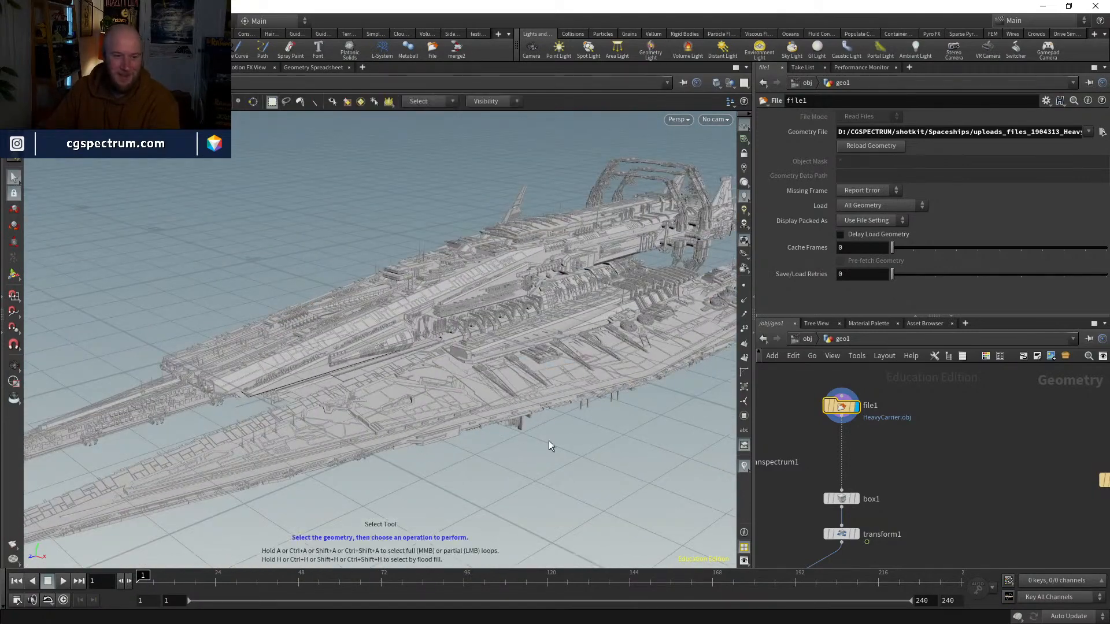
left_click(494, 397)
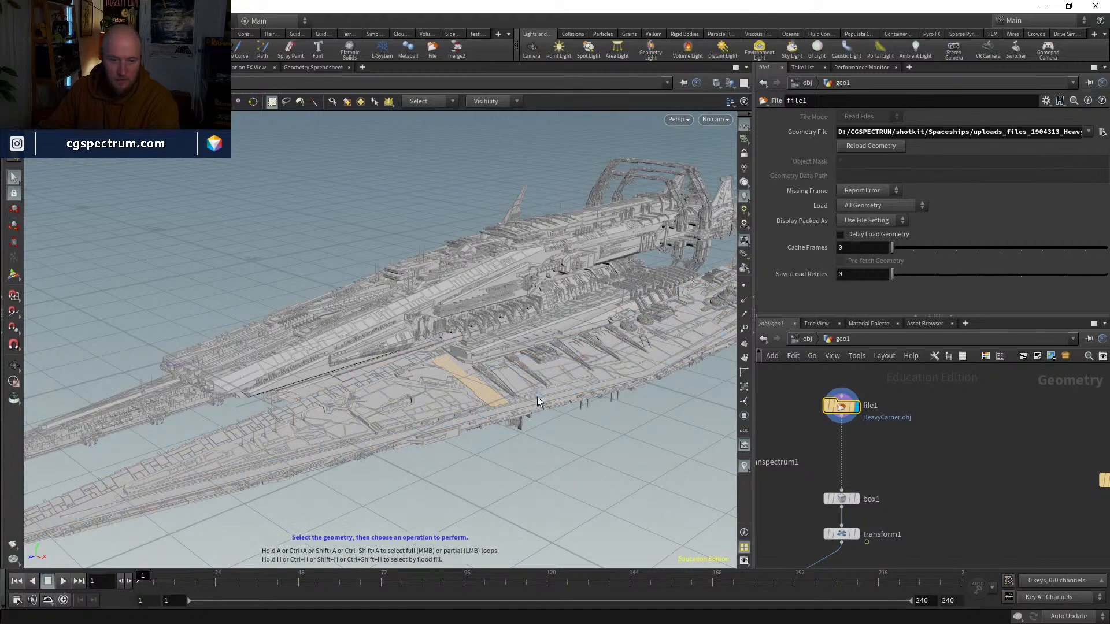
left_click(544, 401)
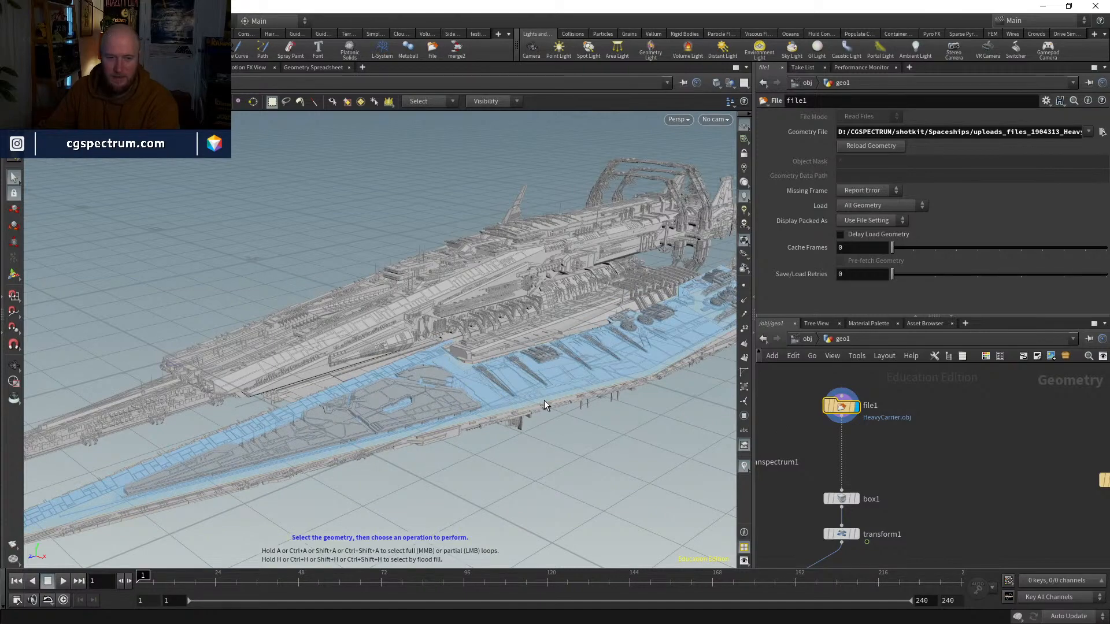
left_click_drag(512, 456, 502, 424)
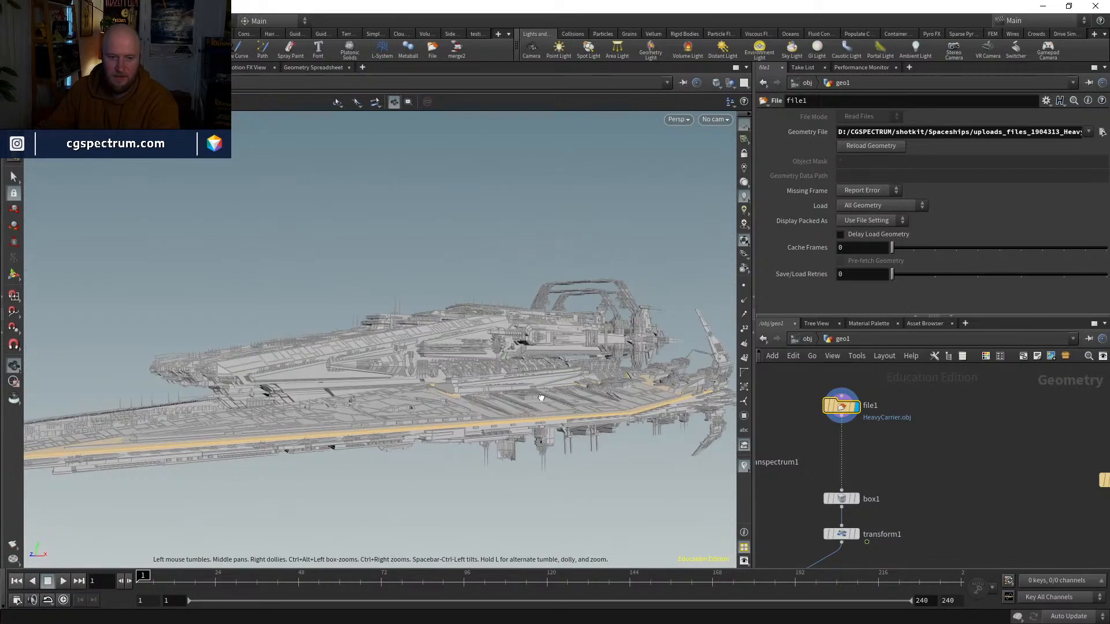
left_click(504, 426, "shift")
left_click(317, 371, "shift")
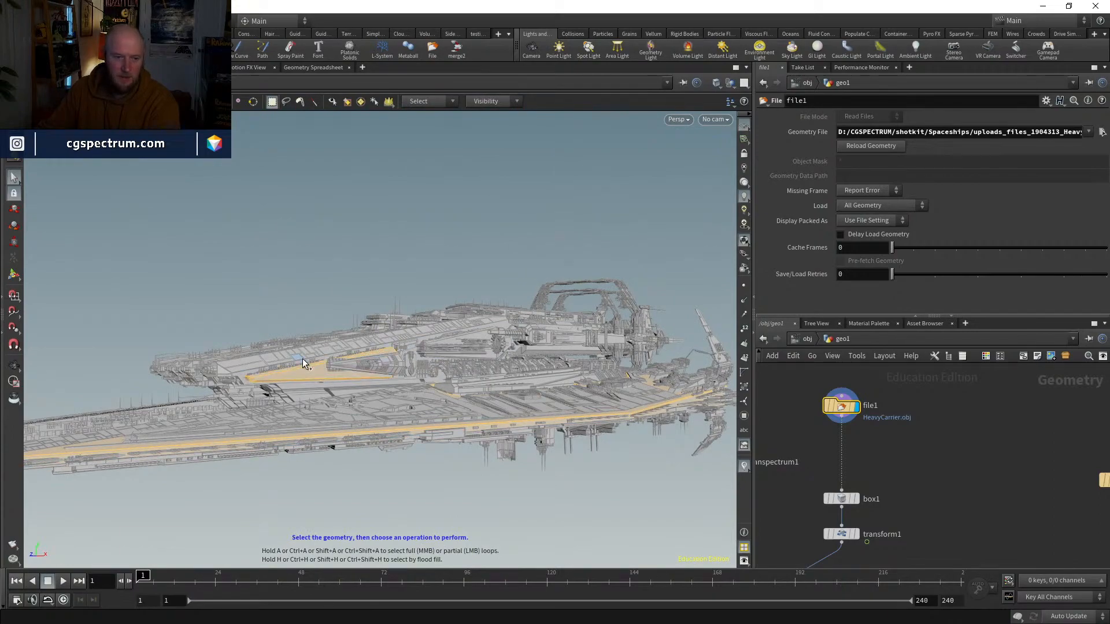
left_click_drag(261, 363, 427, 337)
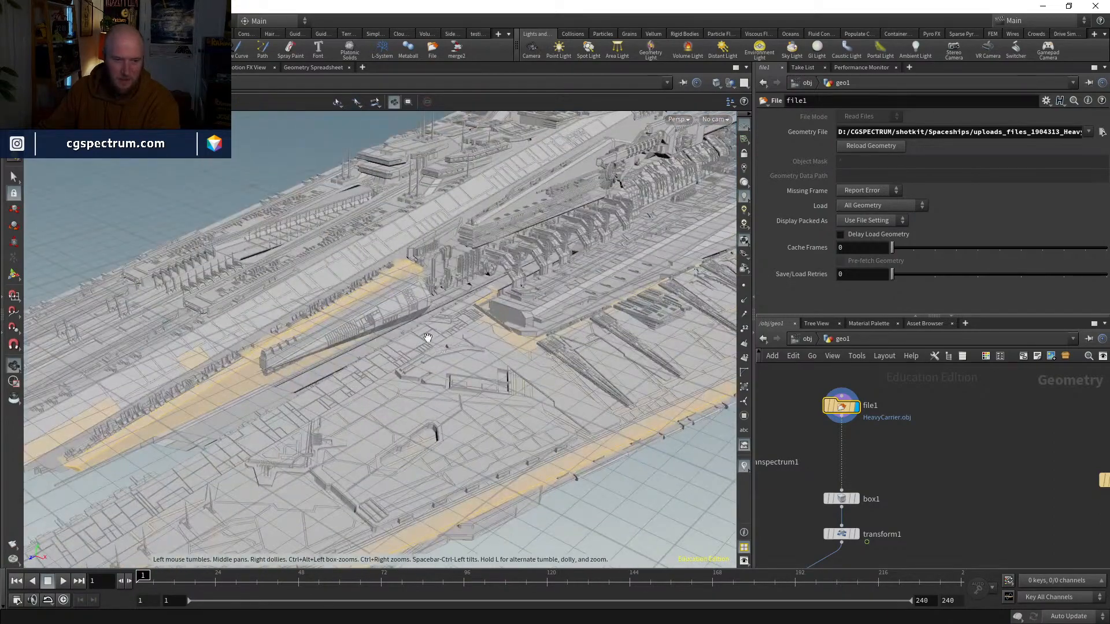
left_click(269, 393)
Step: Examine the whole spaceship from several angles and recheck the File node's point, primitive and attribute information
key("space")
mouse_move(400, 302)
right_mouse_down()
mouse_move(470, 392)
mouse_move(488, 364)
right_mouse_up()
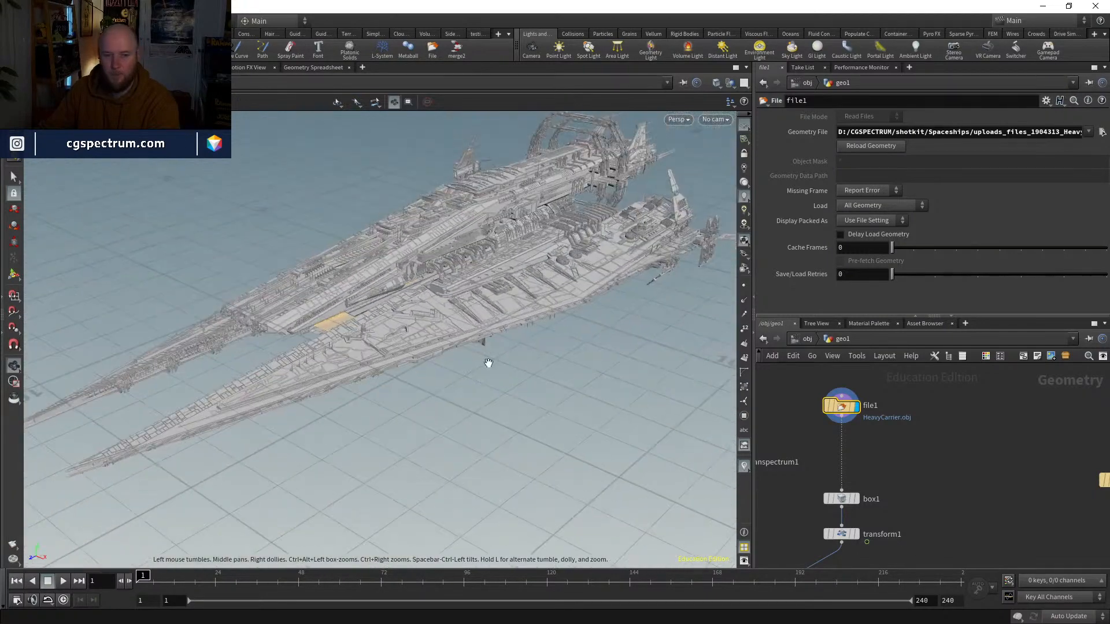
left_click_drag(488, 365, 441, 404)
key("w")
key("w")
scroll(842, 412, "up", 3)
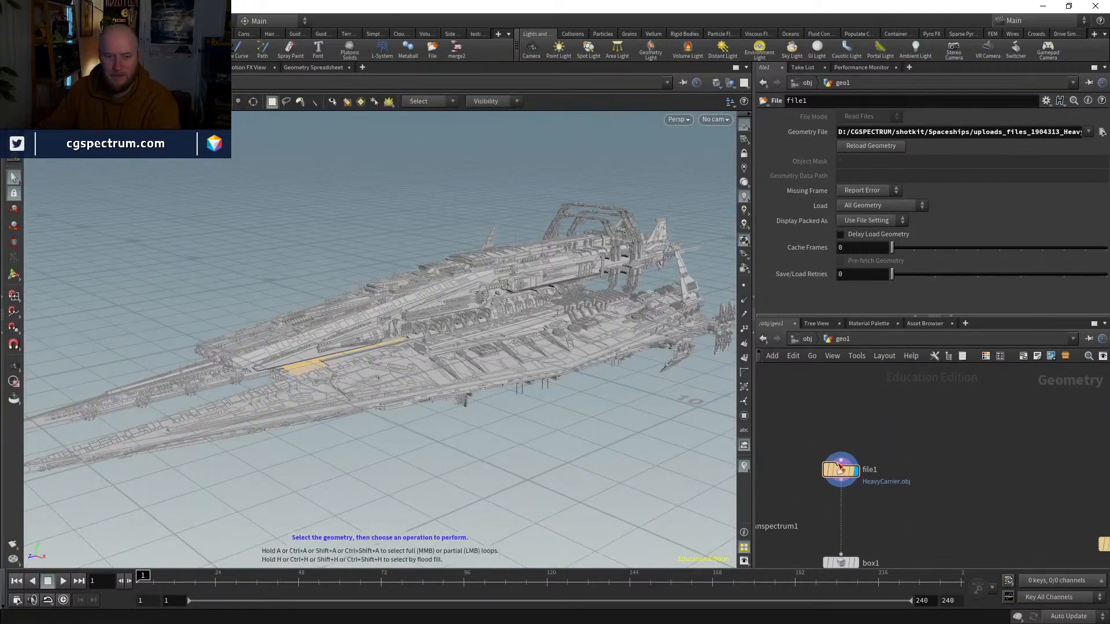
middle_click(844, 412)
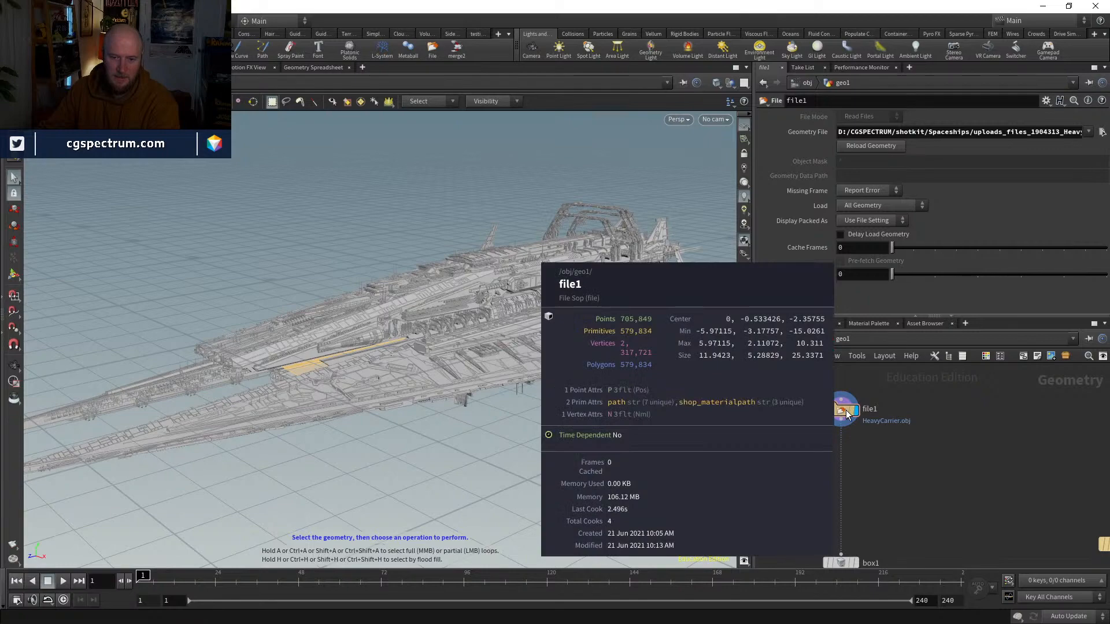
Step: Add a Connectivity node between the File and Box nodes, display it, and check its geometry information
key("Tab")
type("con")
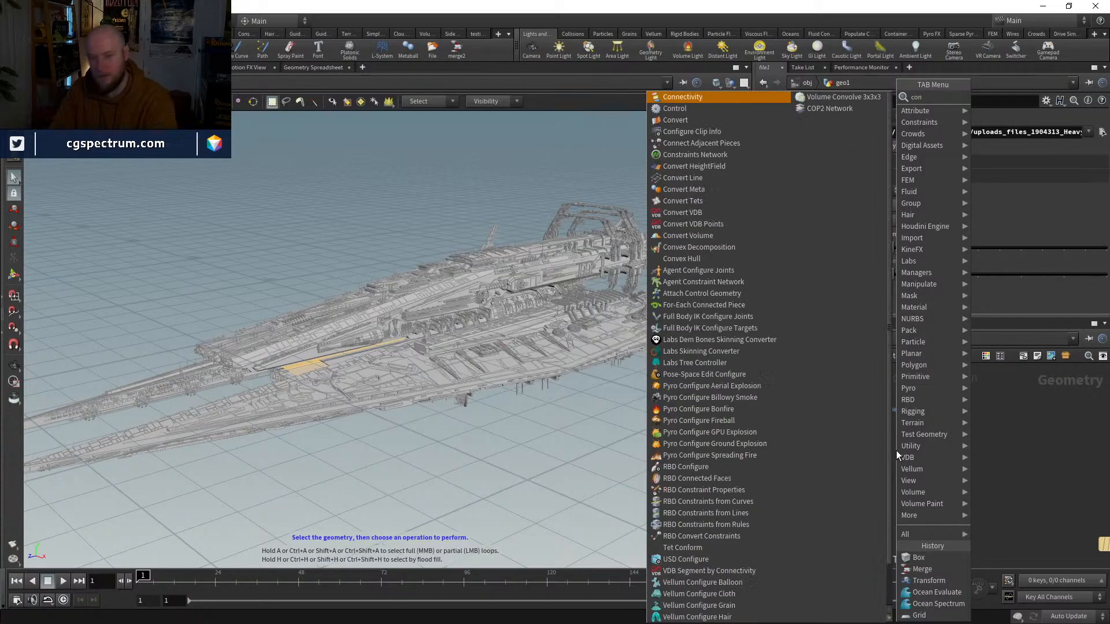
key("Return")
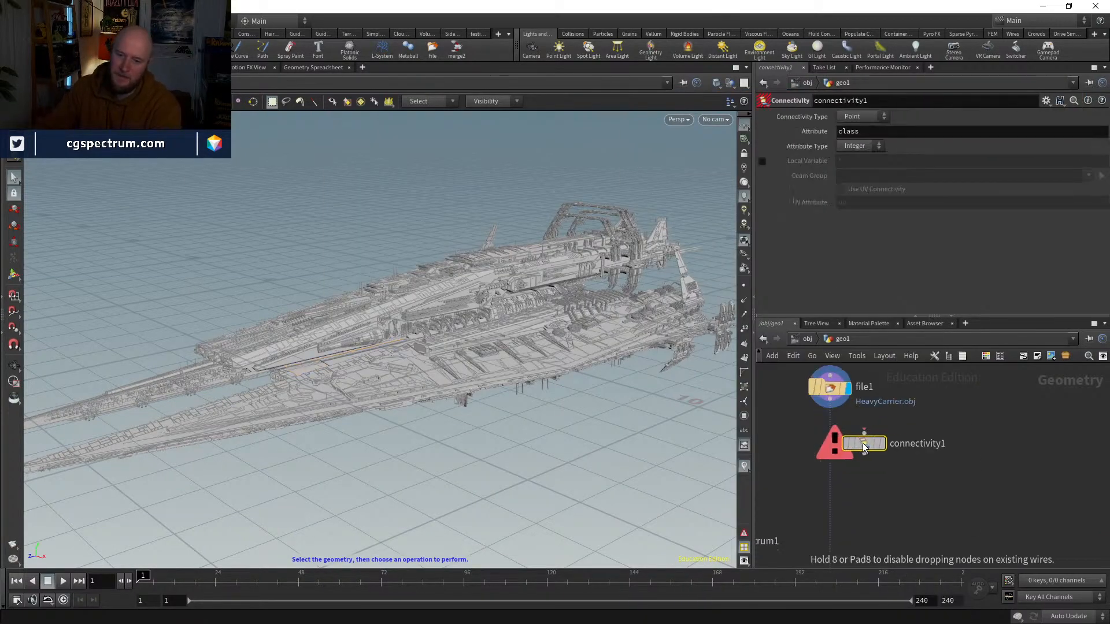
left_click(830, 437)
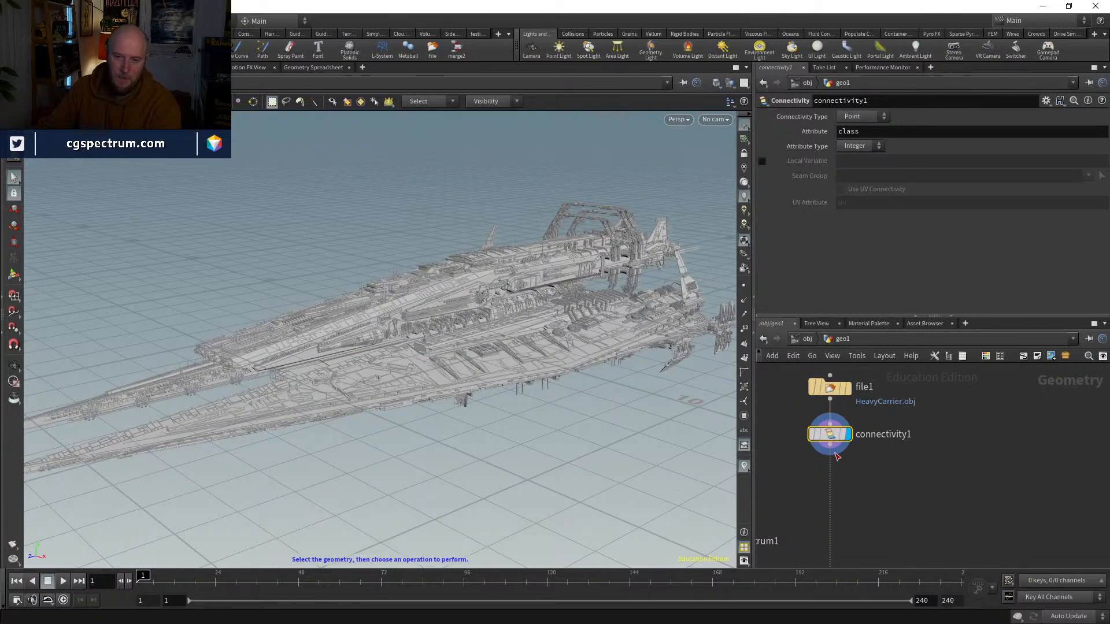
middle_click(830, 435)
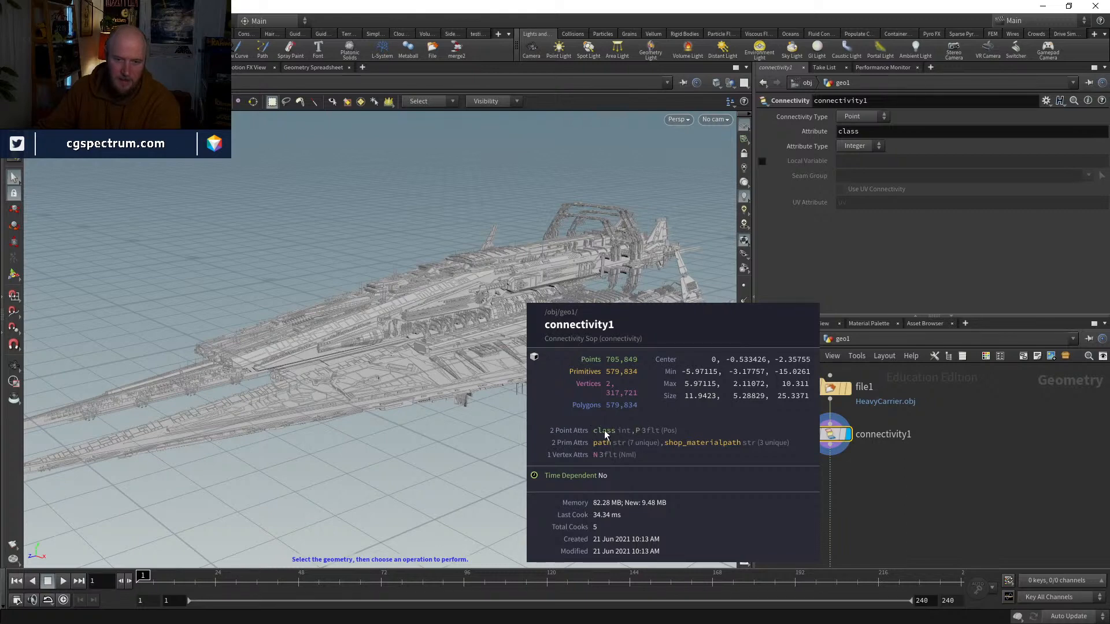
Step: Select a long panel on the spaceship's deck and examine up close how far the piece extends
right_click_drag(506, 375, 554, 264, "alt")
left_click(505, 379)
right_click_drag(588, 381, 420, 464, "alt")
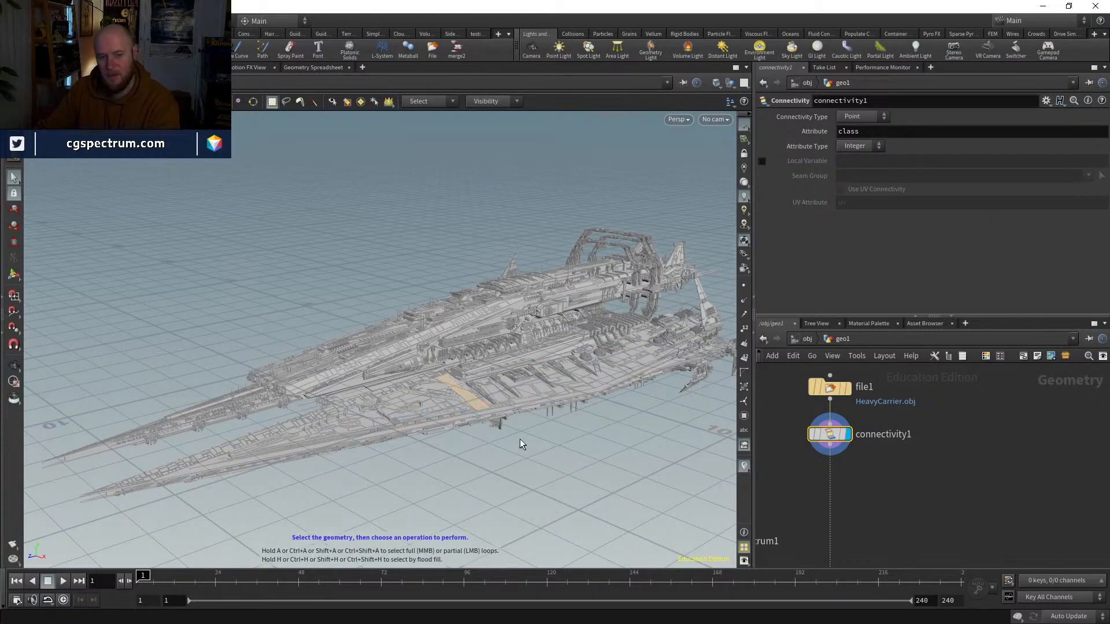
key("Escape")
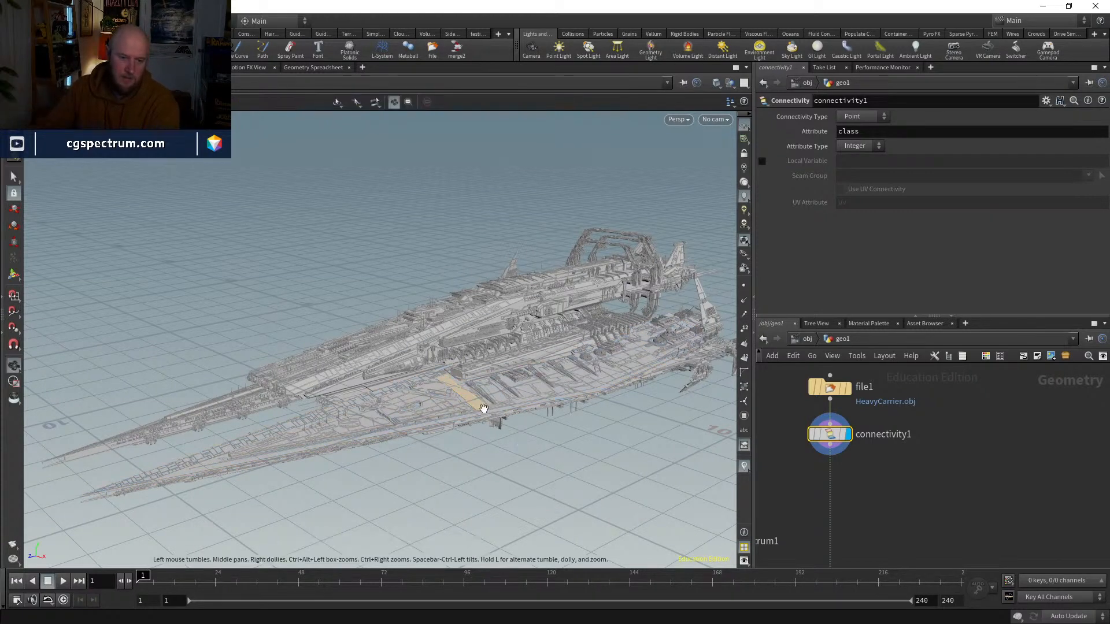
scroll(483, 408, "up", 5)
scroll(474, 405, "up", 3)
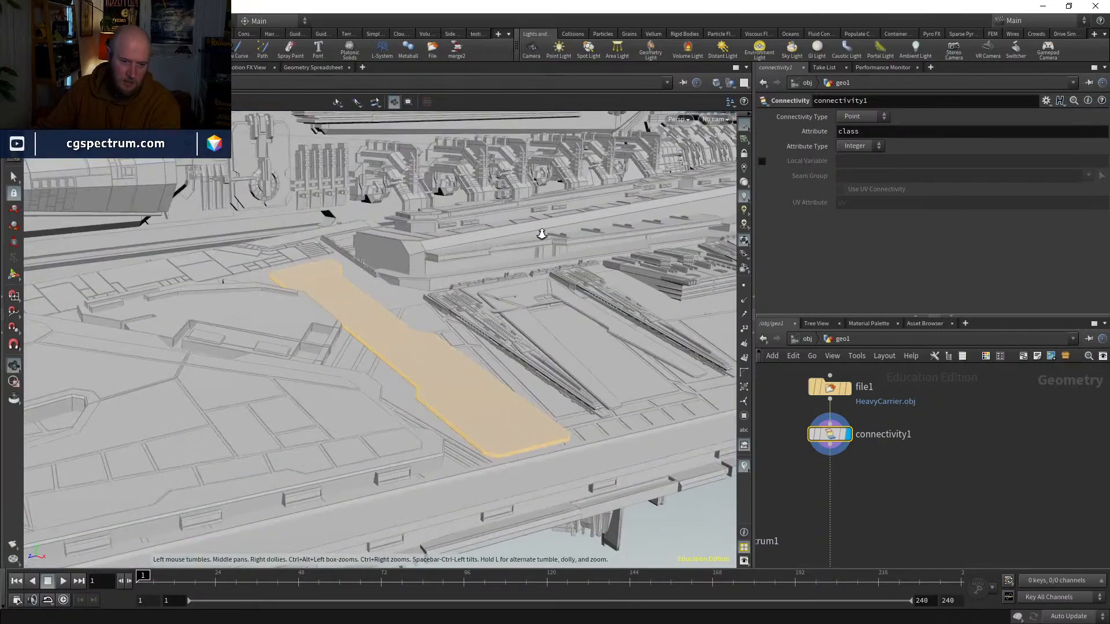
right_click_drag(542, 234, 450, 350)
left_click_drag(466, 418, 426, 339)
key("s")
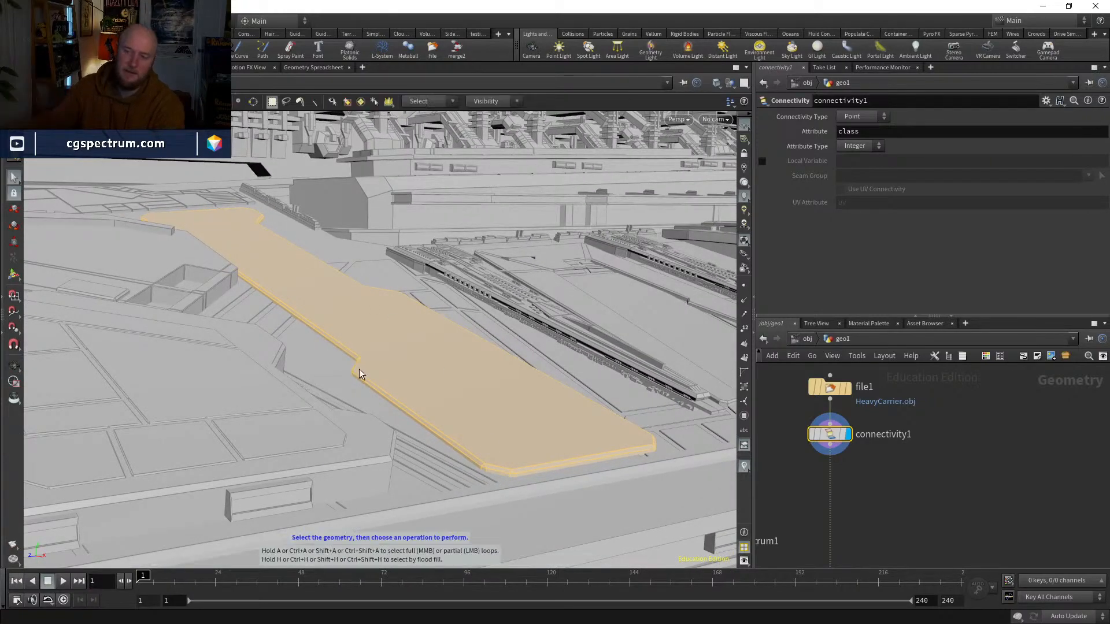
Step: Select the small hull panel near the long deck panel and examine it against the surrounding hull
left_click(300, 426)
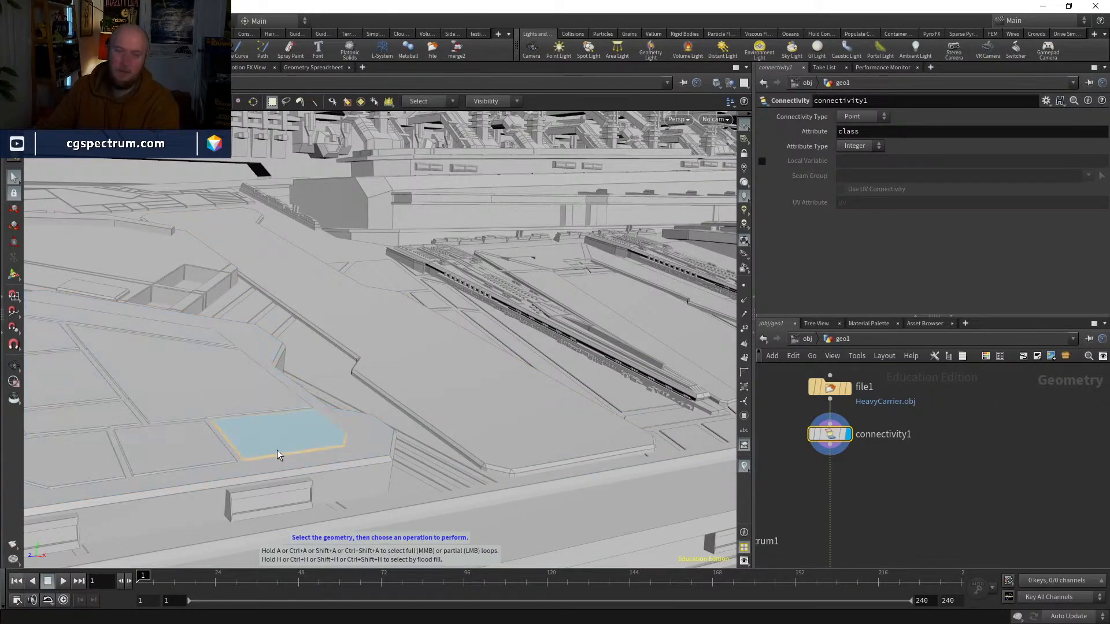
key("Escape")
left_click_drag(512, 352, 455, 433)
key("s")
Step: Add a Measure node after the Connectivity node, display it, and accumulate the area per piece
key("Tab")
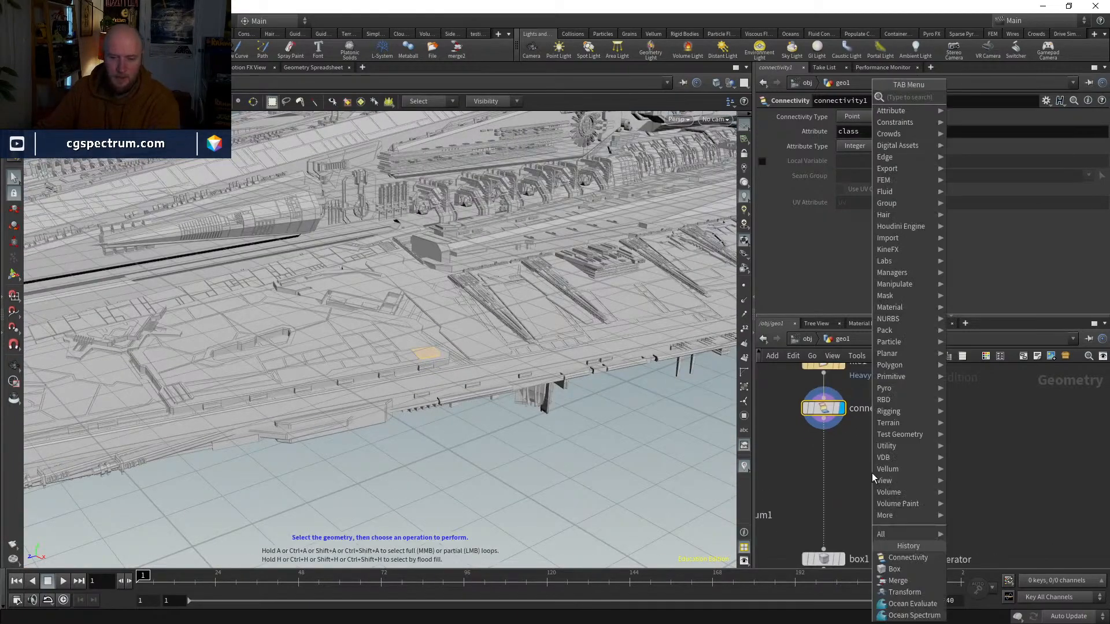
type("measure")
key("Return")
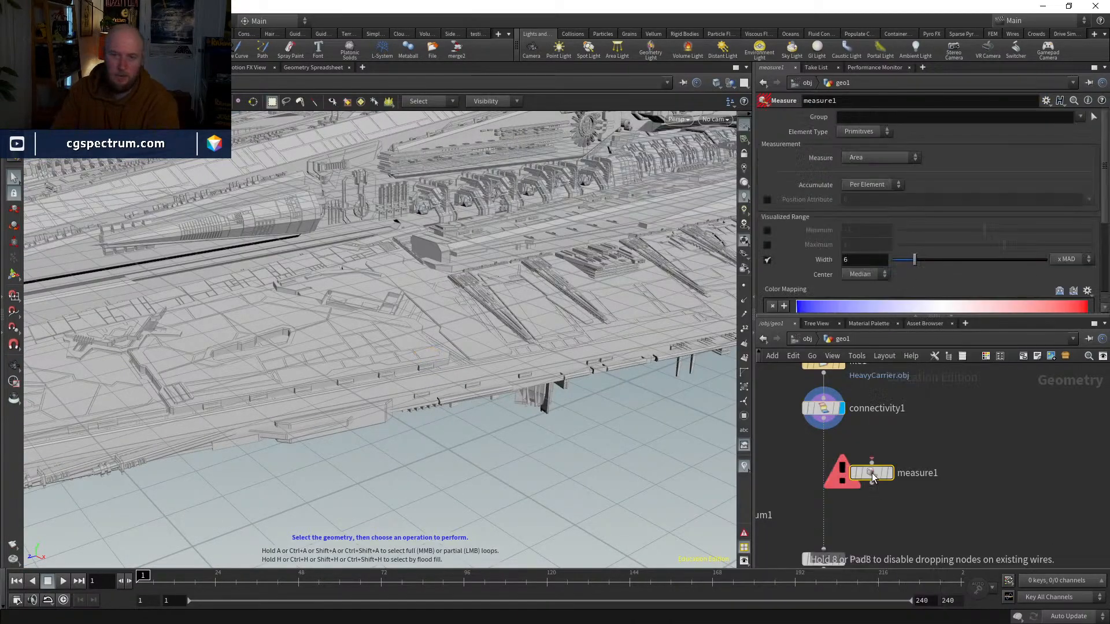
left_click(825, 458)
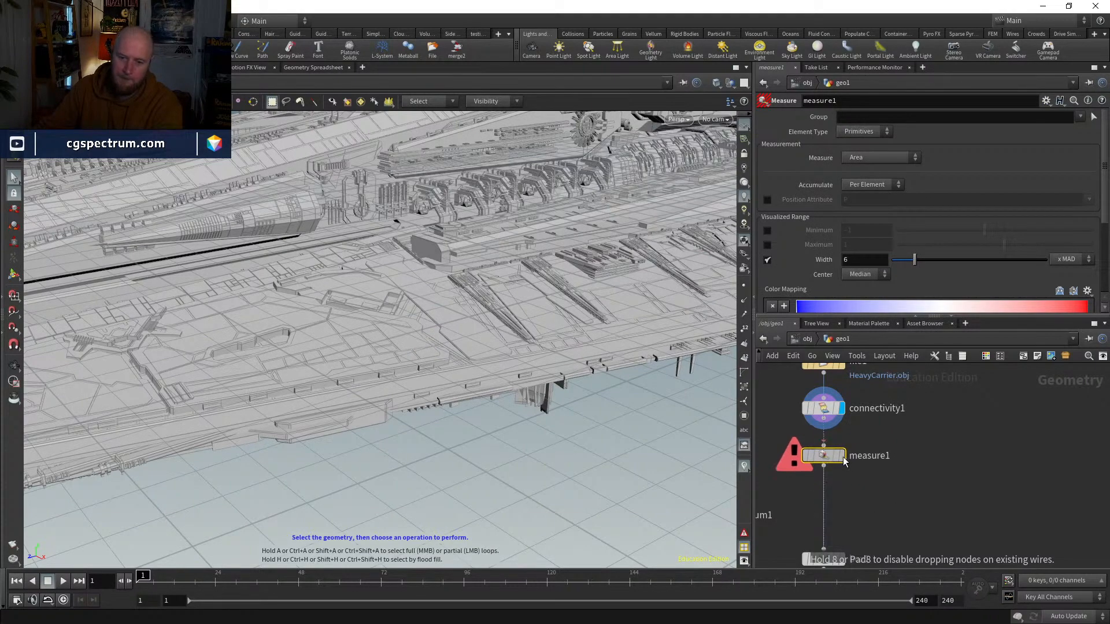
left_click(842, 456)
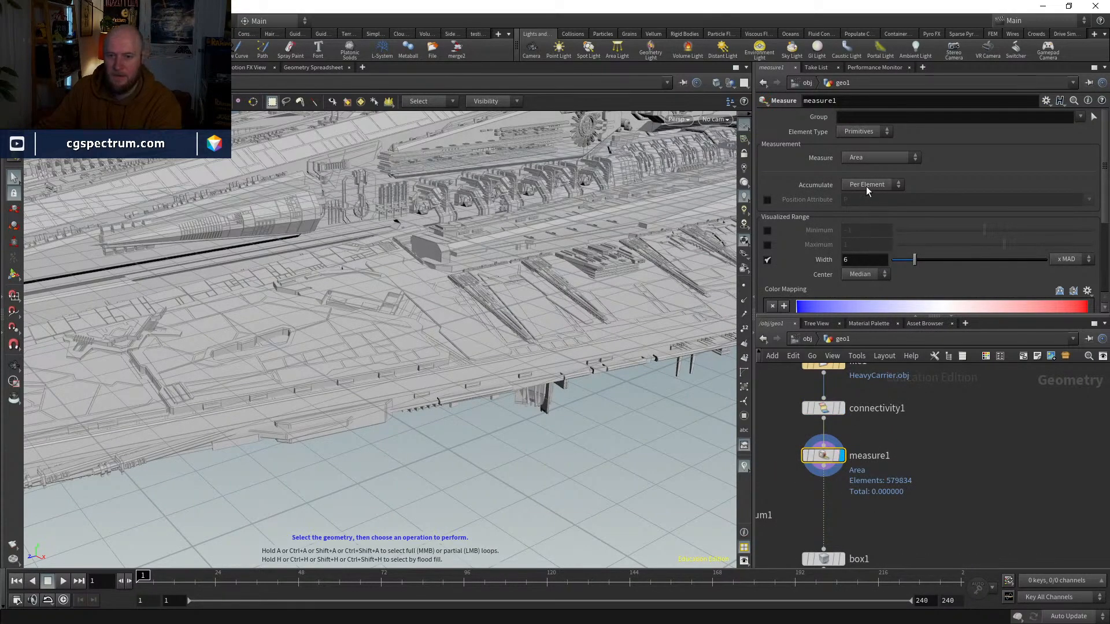
left_click(866, 191)
left_click(865, 210)
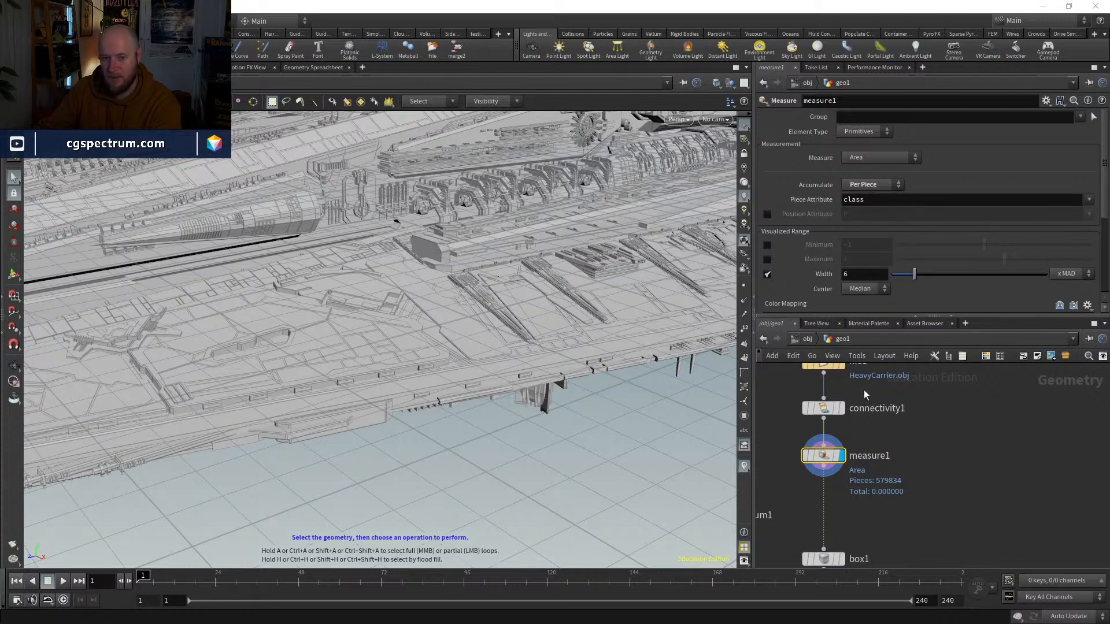
middle_click_drag(910, 478, 905, 429)
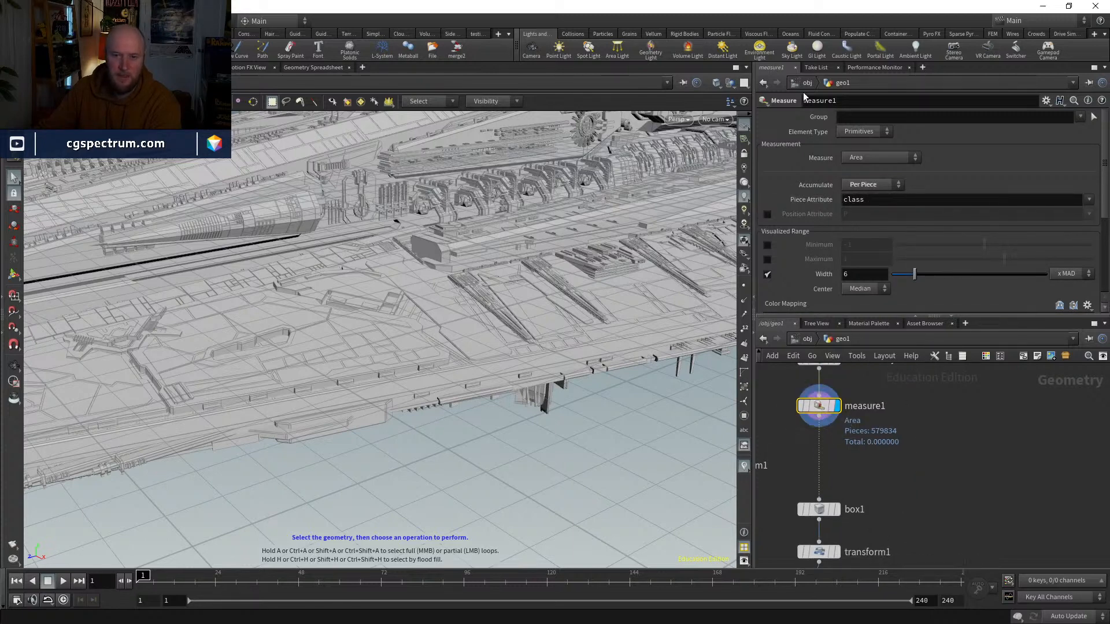
Step: Sort the primitives by area in the geometry spreadsheet and set the Measure node's element type to Points
left_click(308, 67)
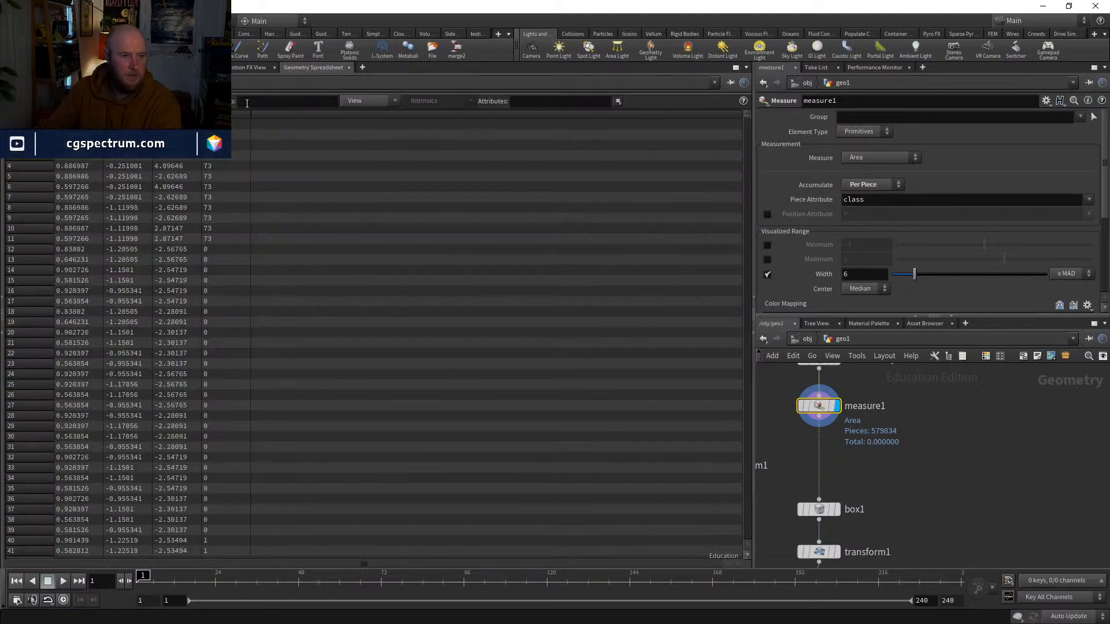
left_click(111, 100)
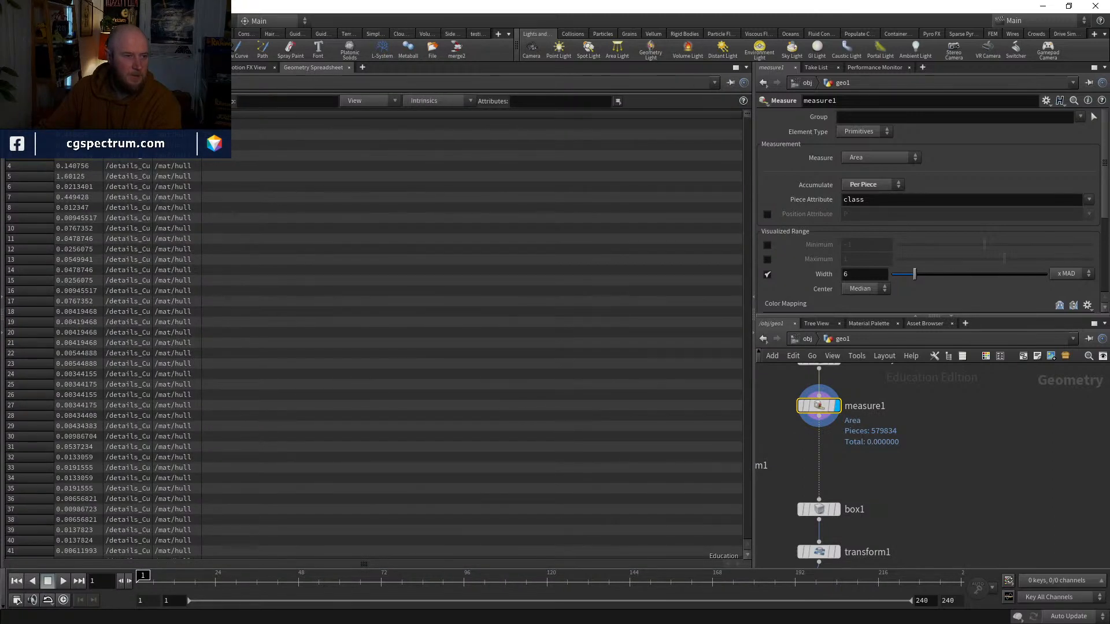
left_click(76, 115)
left_click(75, 115)
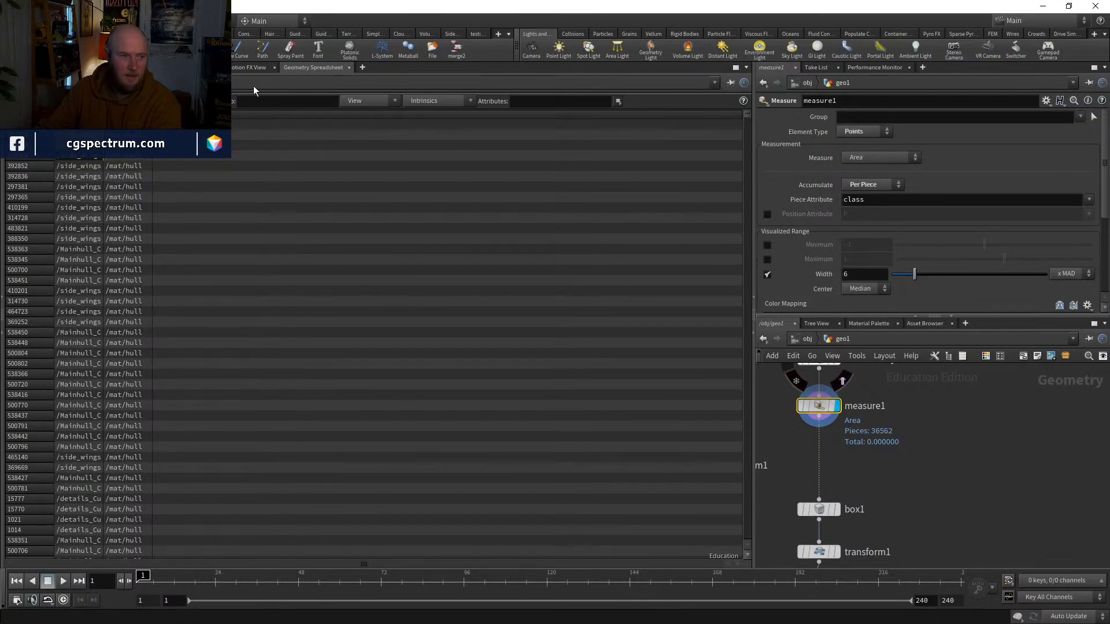
Step: List the point attributes in the geometry spreadsheet and compare the area and class values of individual points
left_click(87, 100)
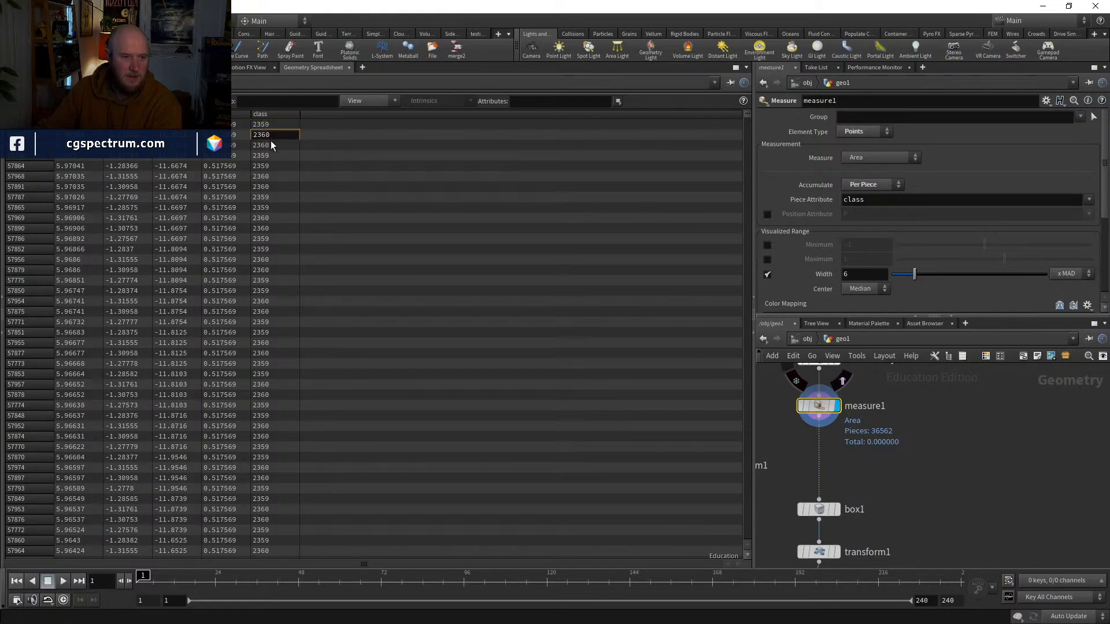
left_click_drag(269, 147, 225, 144)
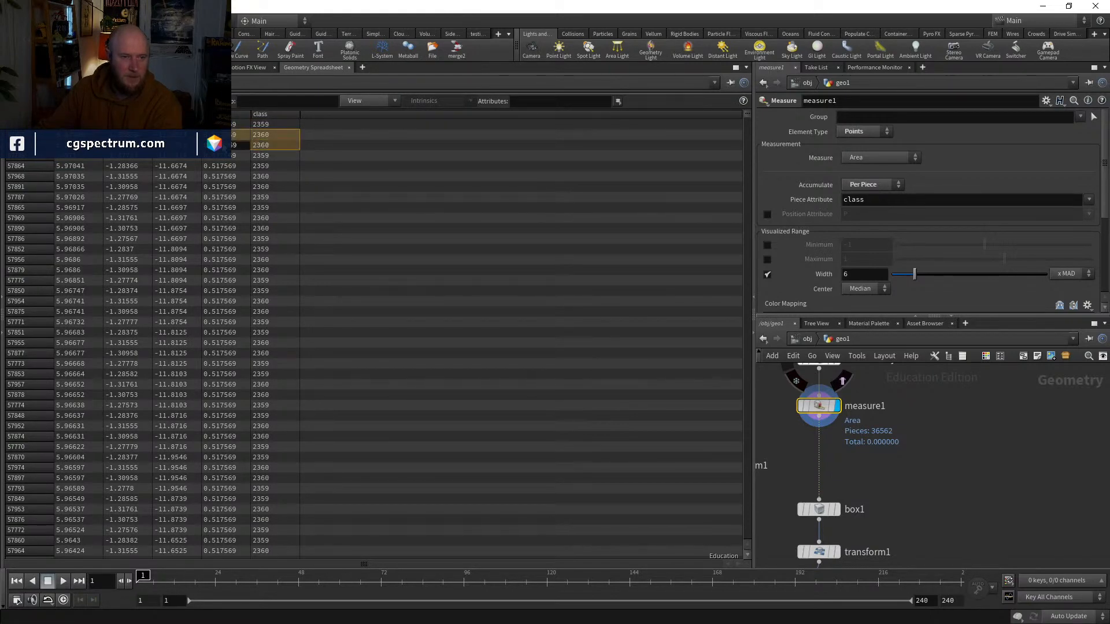
left_click(223, 167)
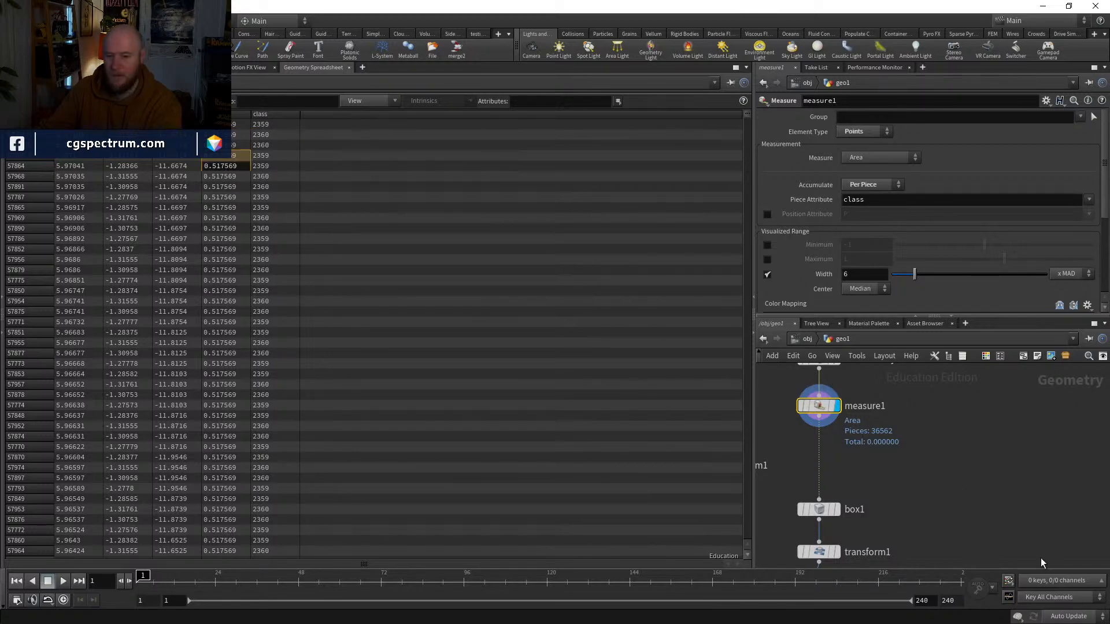
middle_click_drag(1042, 562, 1105, 608)
Step: Sort the points by area in ascending and descending order to compare the smallest and largest pieces
left_click(225, 114)
left_click(226, 114)
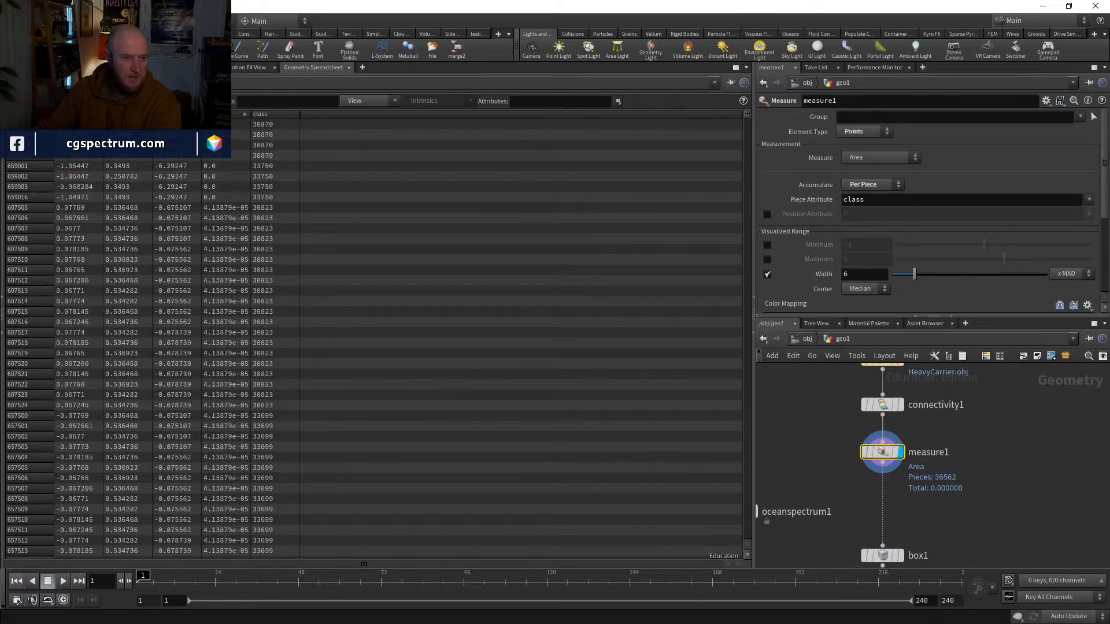
left_click(226, 114)
left_click(225, 113)
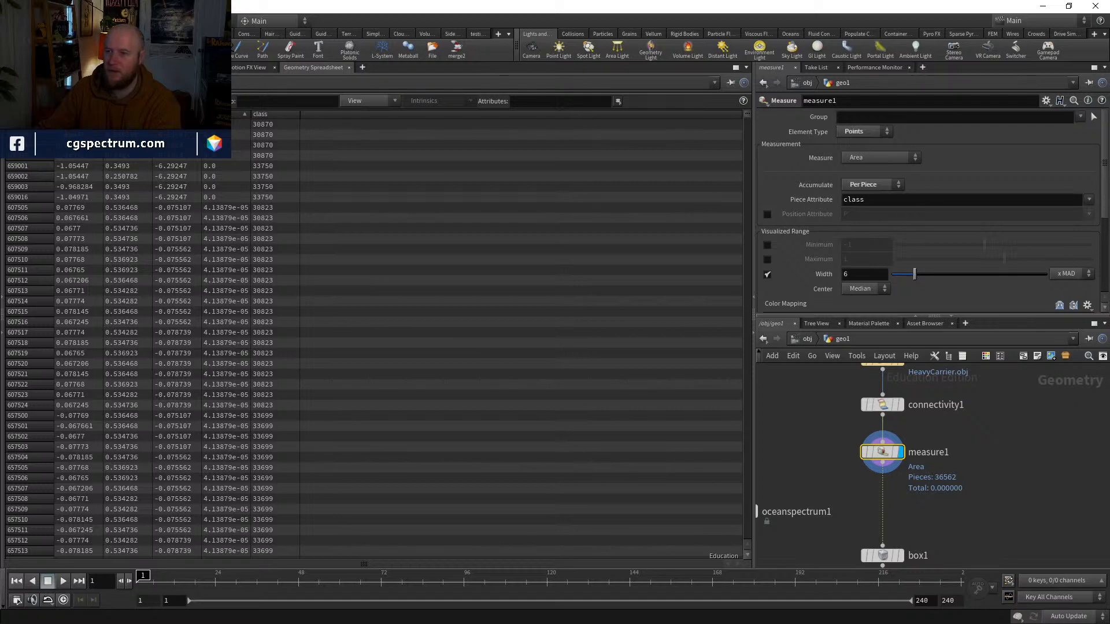
left_click(226, 114)
left_click(226, 114)
left_click(225, 114)
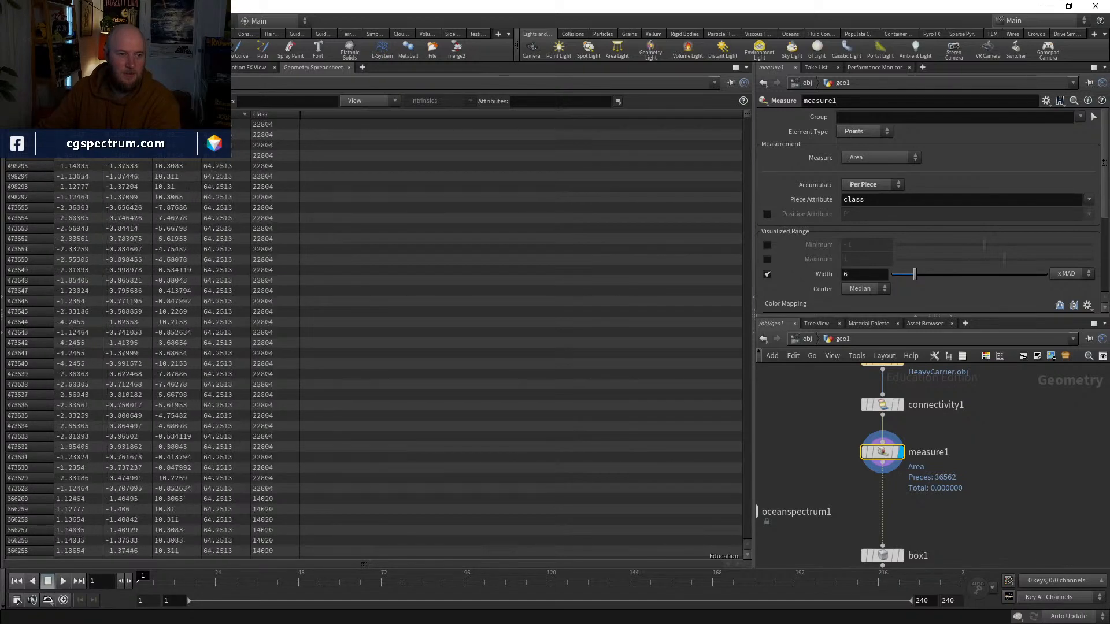
left_click(226, 114)
left_click(226, 114)
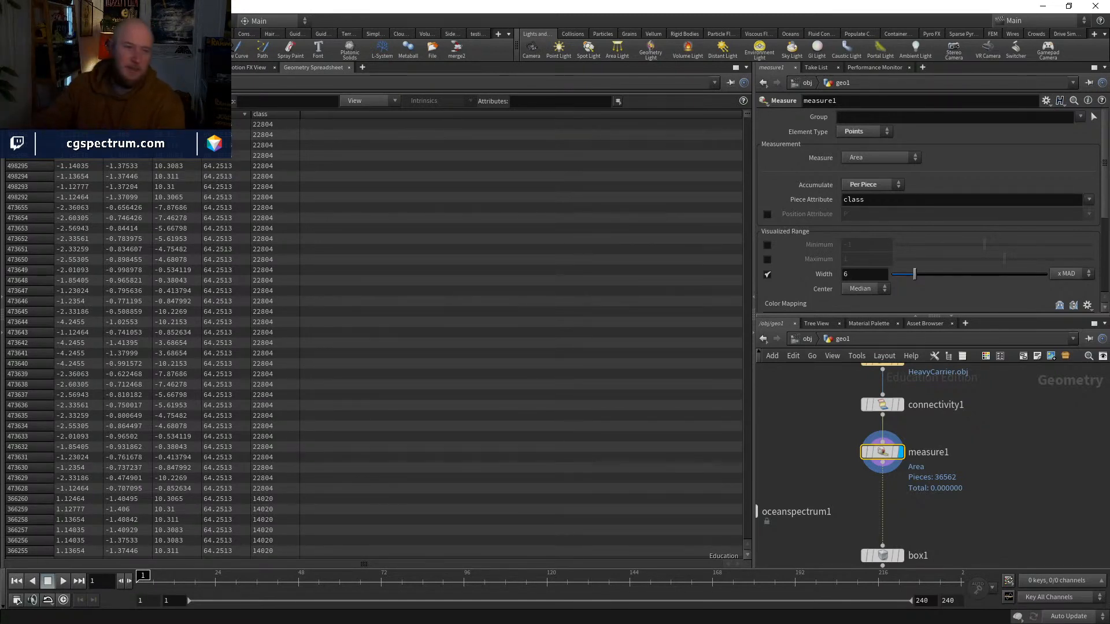
left_click(223, 114)
left_click(222, 114)
left_click(223, 114)
left_click(222, 114)
left_click(223, 114)
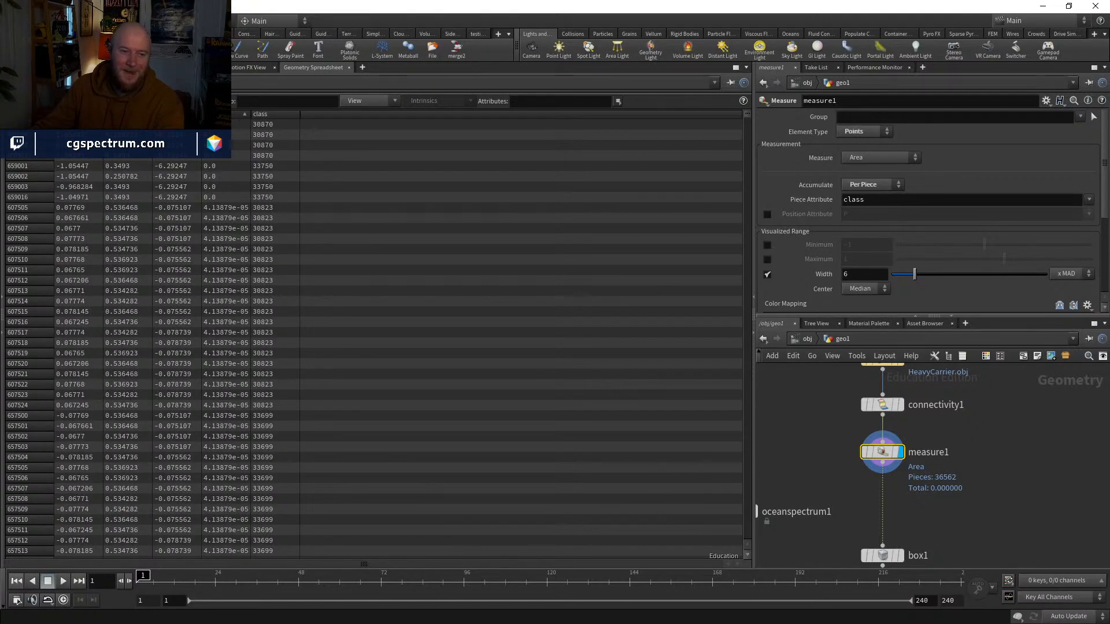
left_click(223, 114)
left_click(222, 113)
left_click(222, 114)
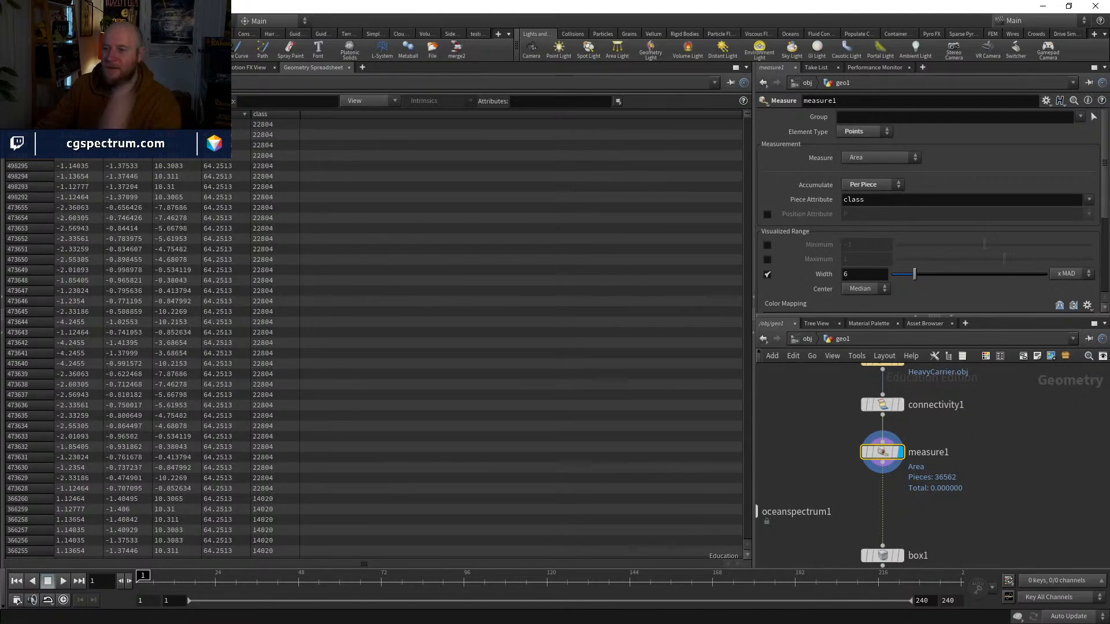
left_click(222, 114)
left_click(223, 114)
left_click(223, 113)
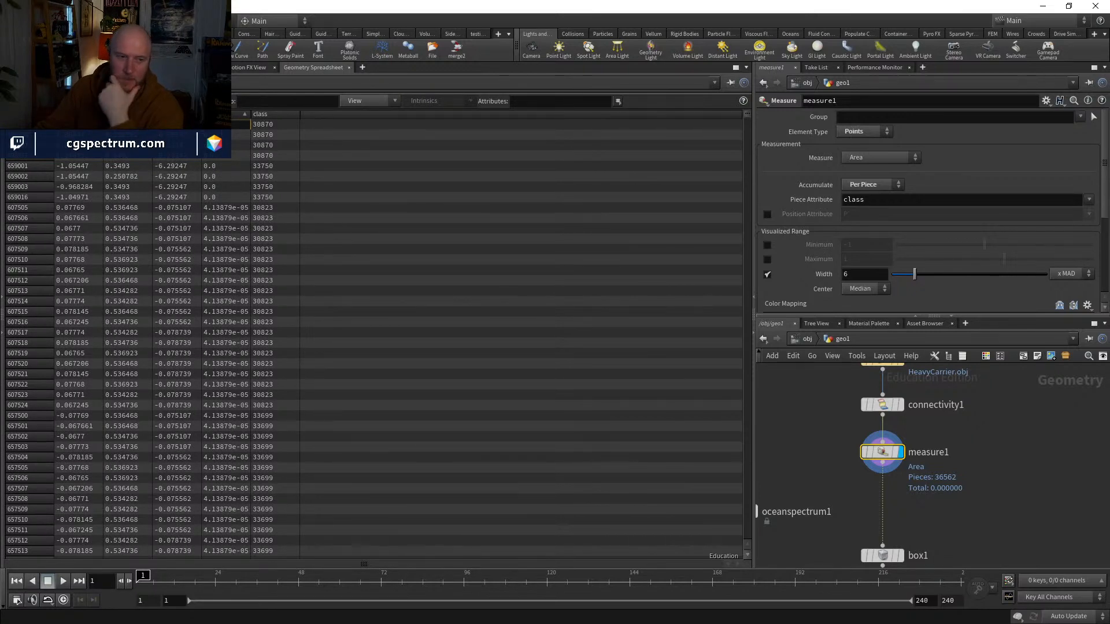
left_click(222, 113)
left_click(223, 114)
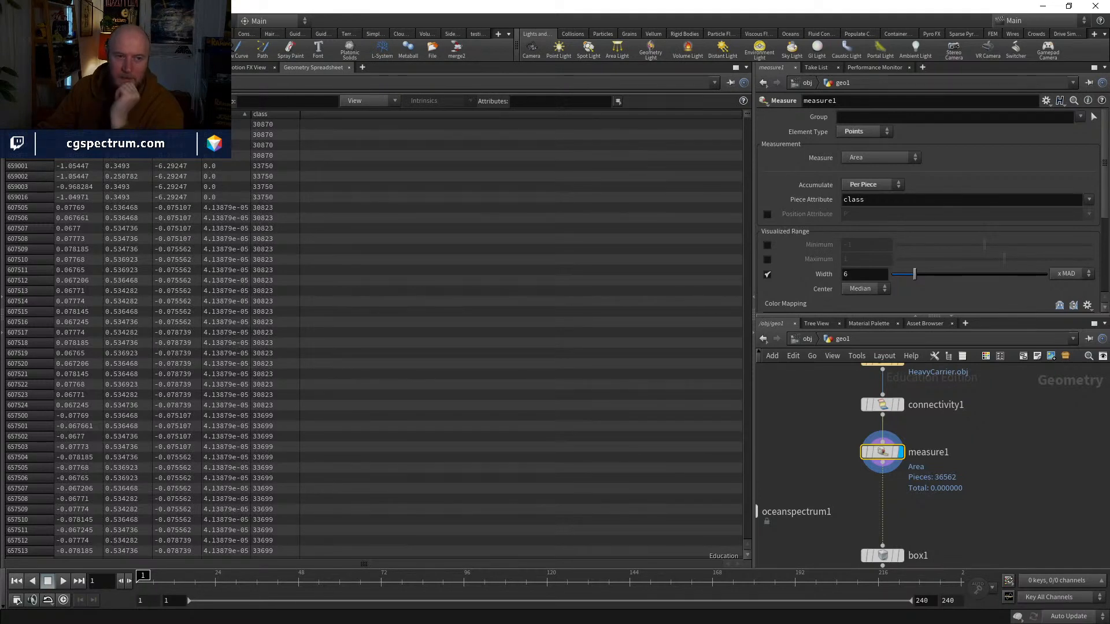
left_click(223, 114)
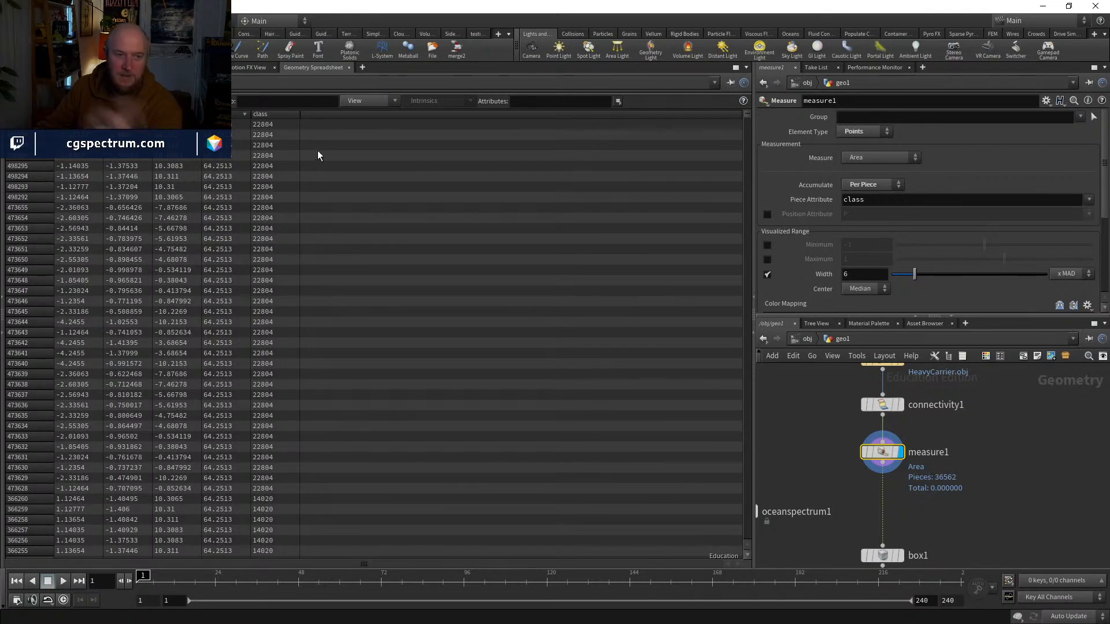
Step: Return to the scene view and insert a displayed Blast node between the Measure and Box nodes
left_click(23, 68)
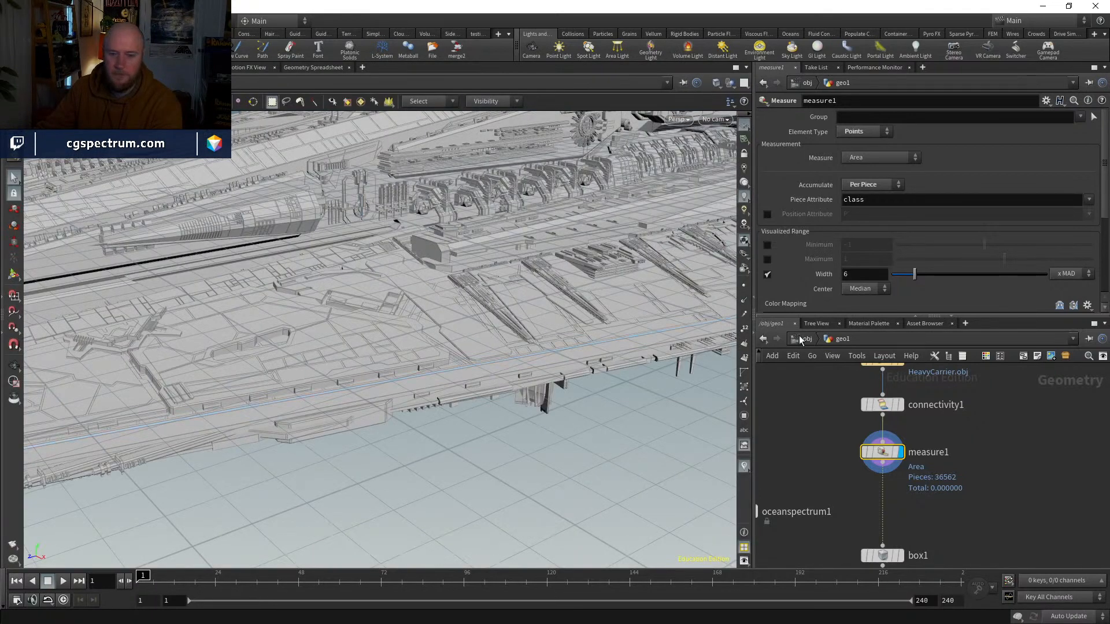
key("Tab")
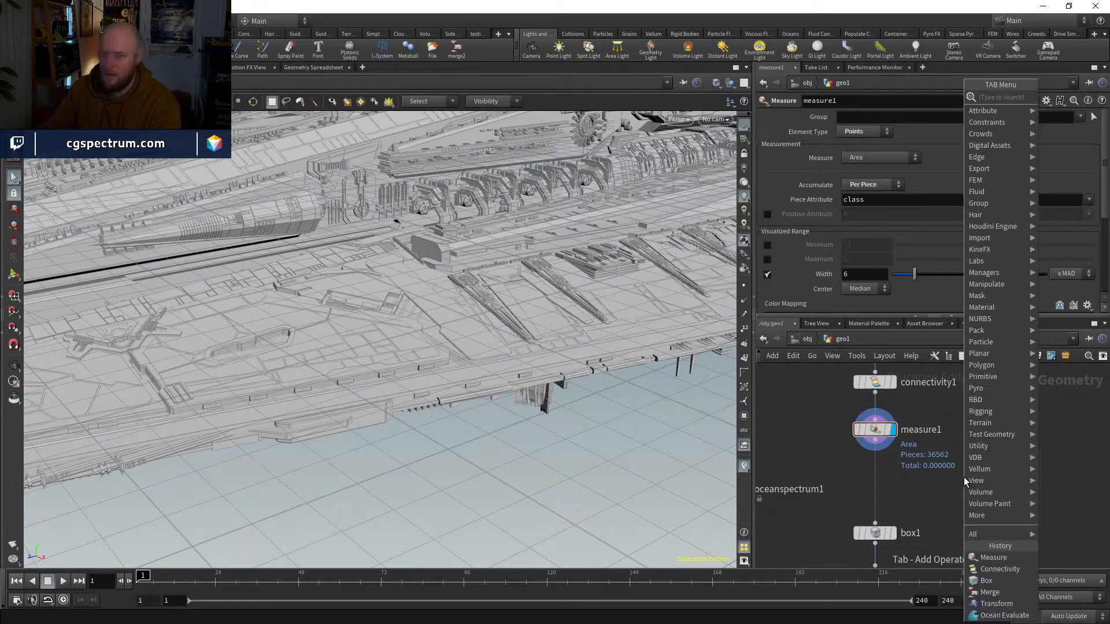
type("blast")
key("Return")
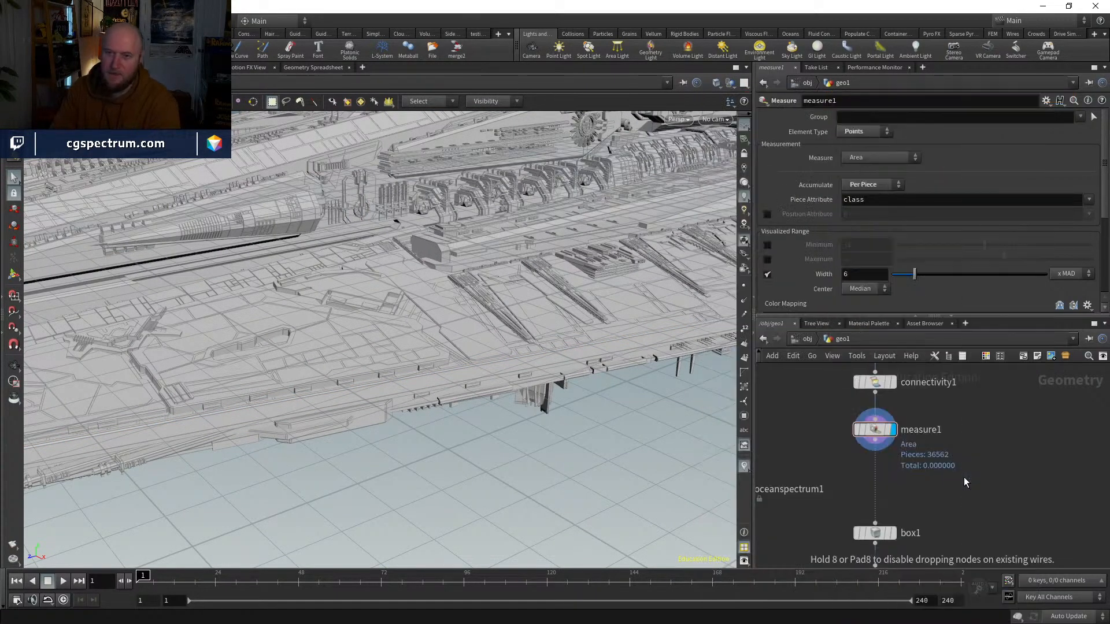
left_click(874, 479)
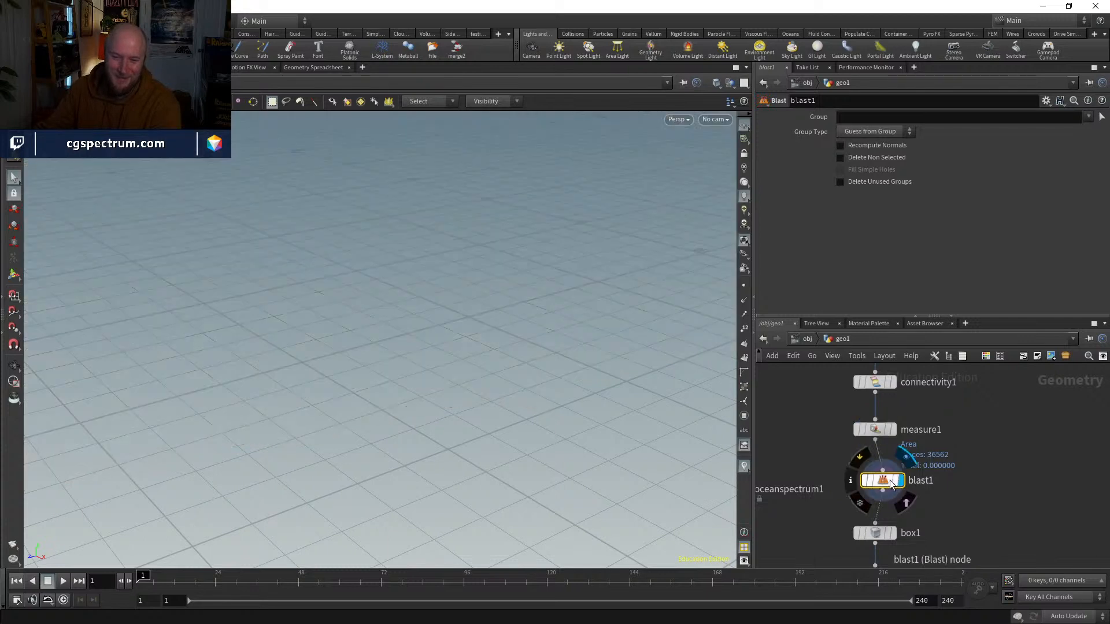
left_click(1042, 117)
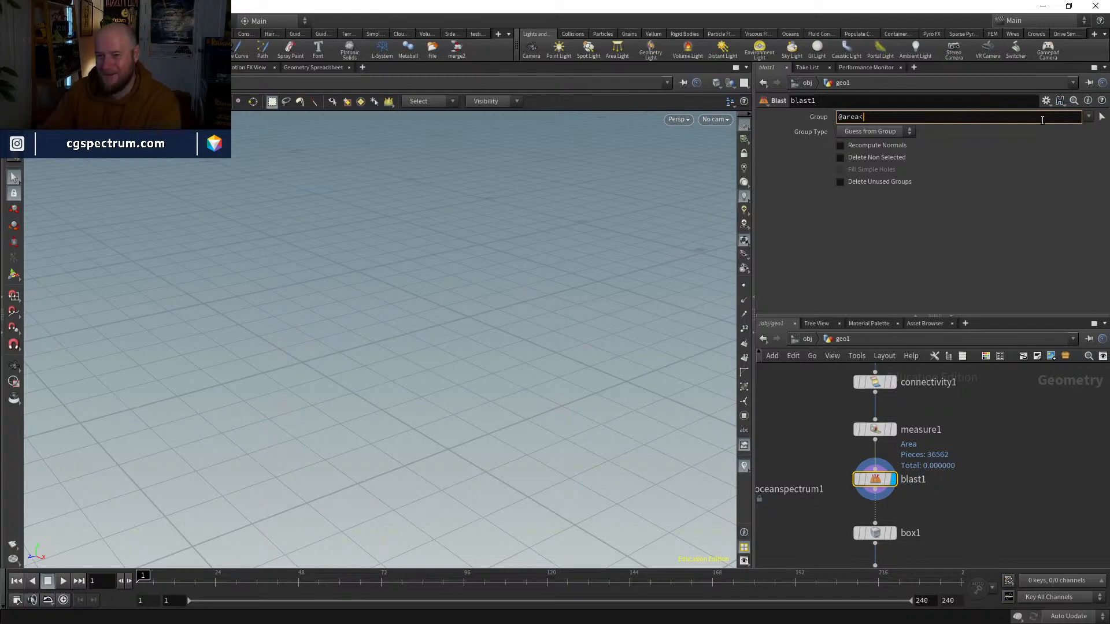
key("Return")
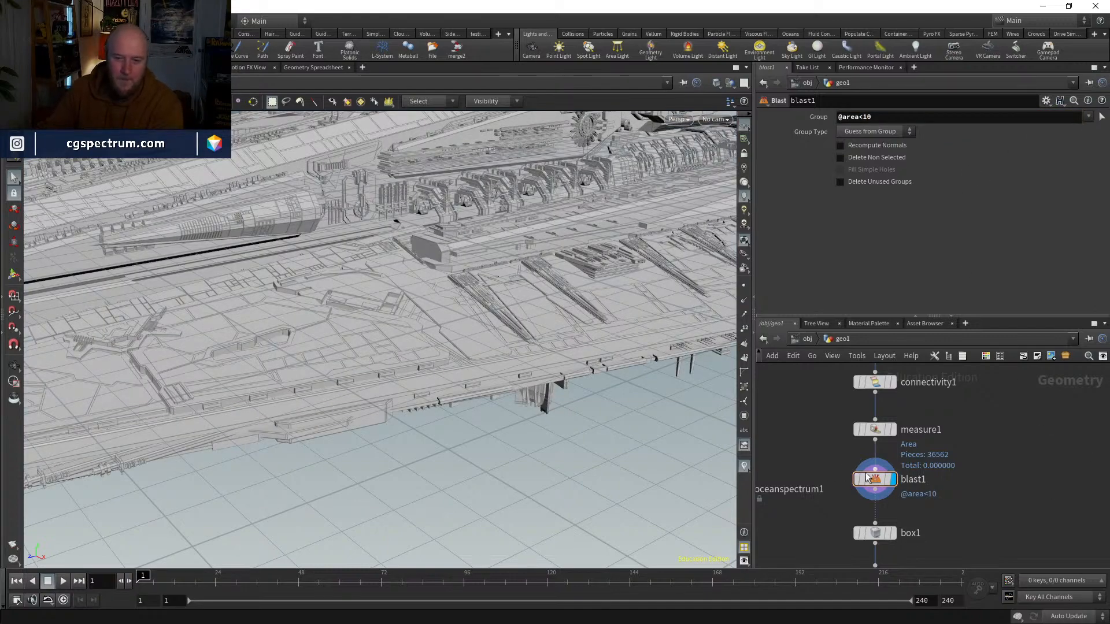
key("Escape")
left_click_drag(639, 304, 537, 376)
left_click(867, 131)
left_click(858, 177)
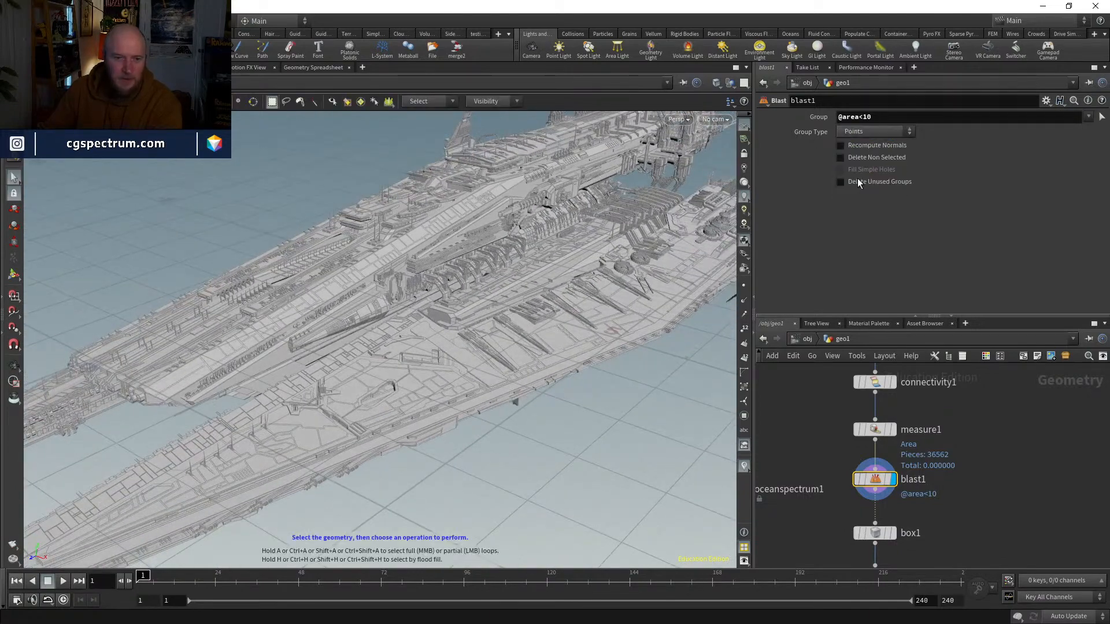
key("Escape")
mouse_move(577, 304)
left_mouse_down()
mouse_move(688, 238)
mouse_move(584, 280)
mouse_move(609, 411)
mouse_move(581, 347)
mouse_move(582, 317)
left_mouse_up()
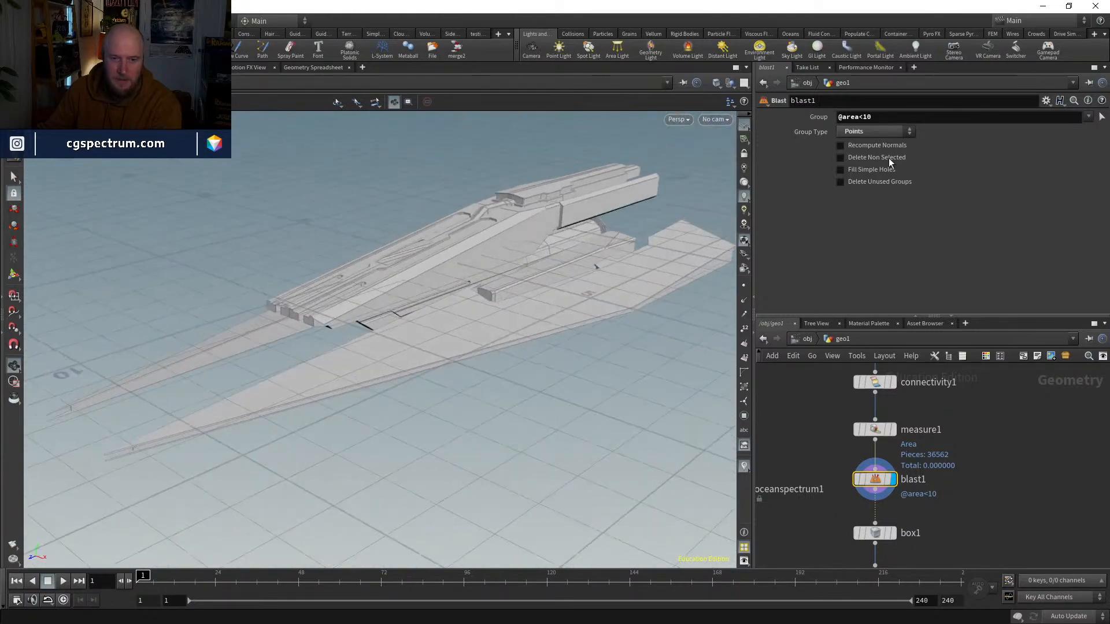
Step: Try area thresholds of 50, 2 and 1 in the Blast node's group expression and inspect the remaining ship
left_click_drag(866, 116, 878, 115)
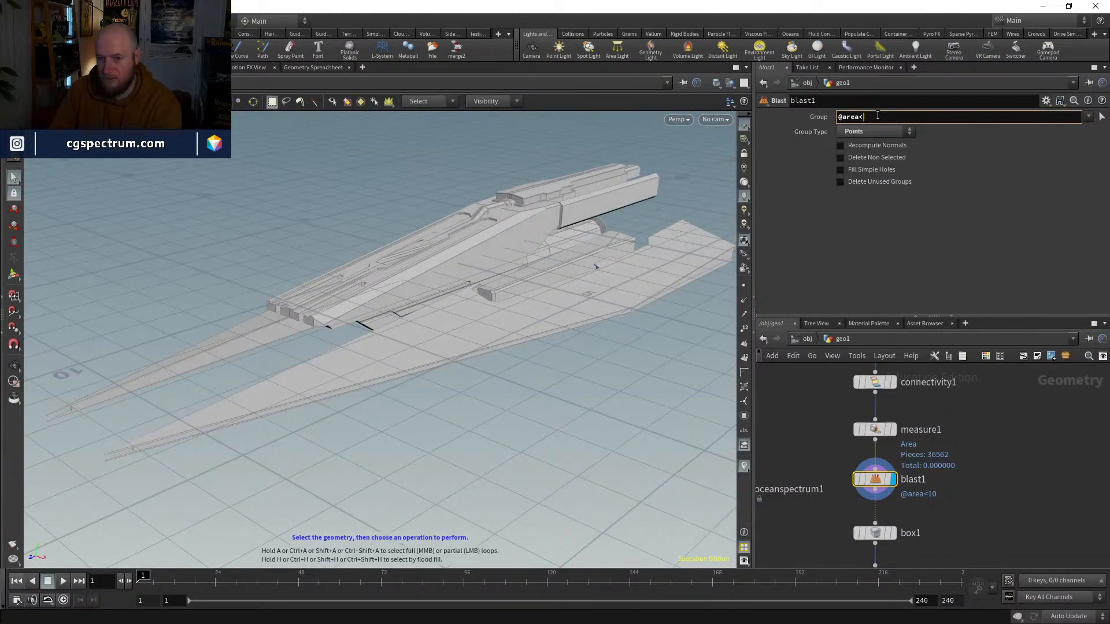
type("50")
key("Return")
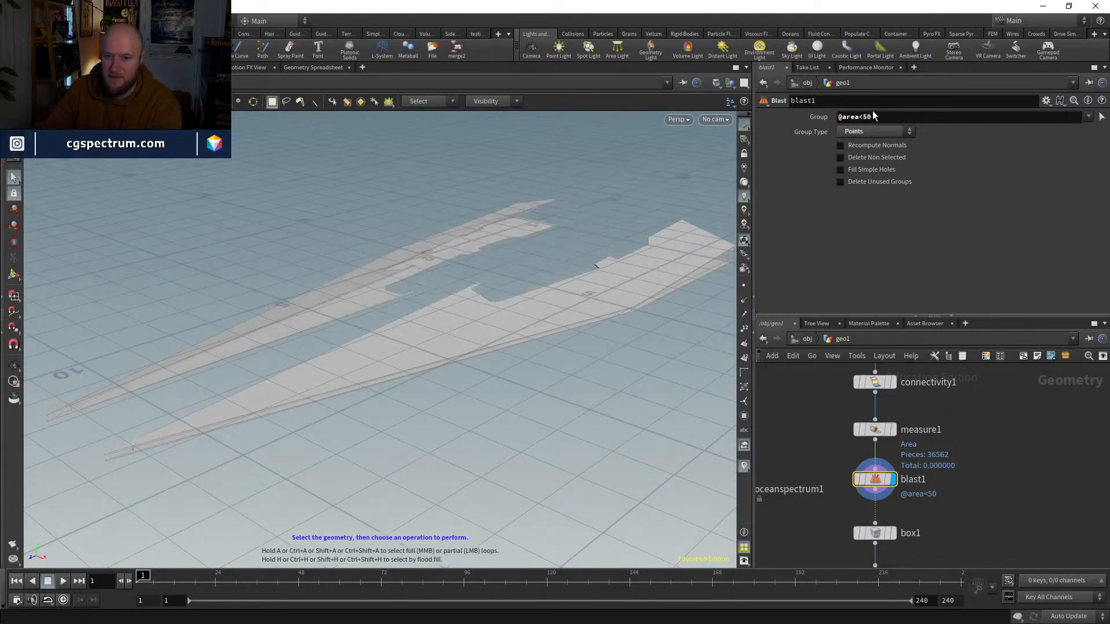
left_click_drag(862, 117, 890, 116)
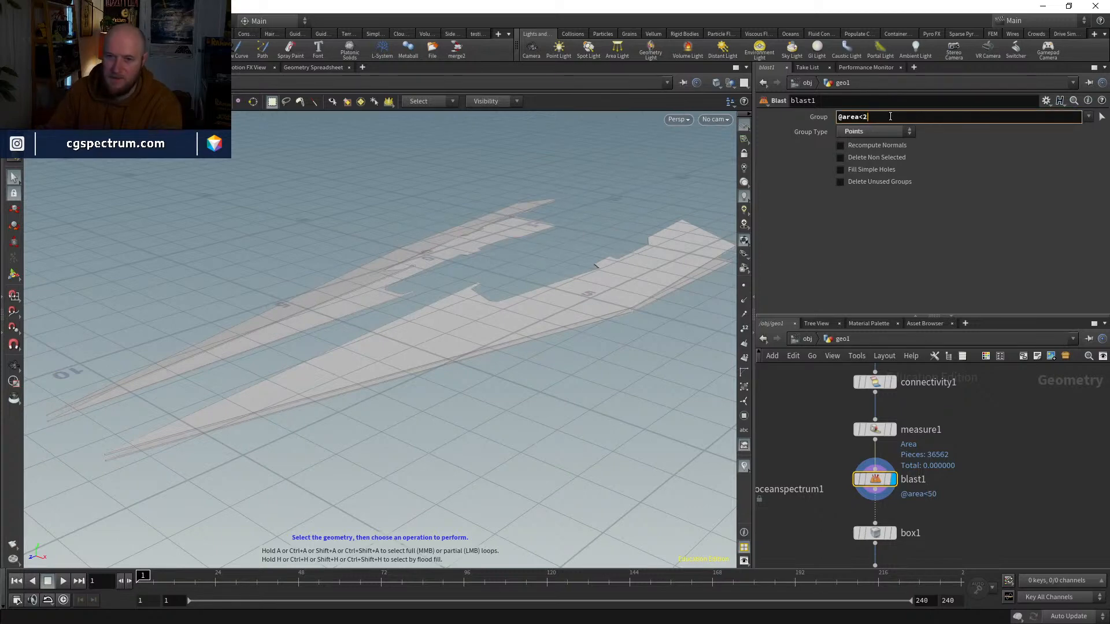
key("Return")
left_click(881, 117)
key("BackSpace")
type("1")
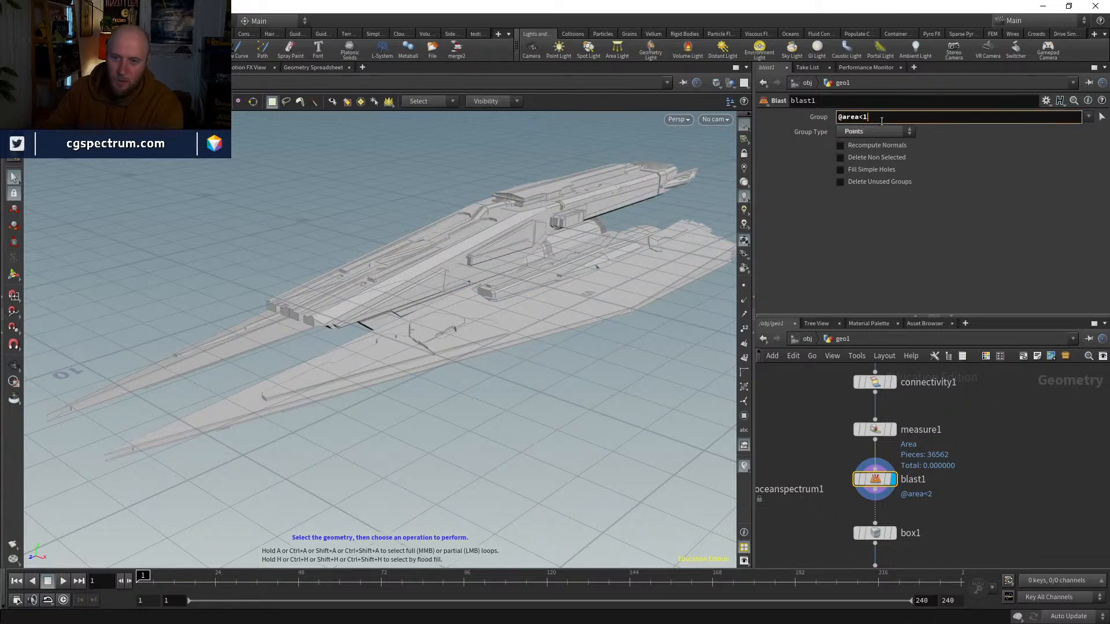
key("Return")
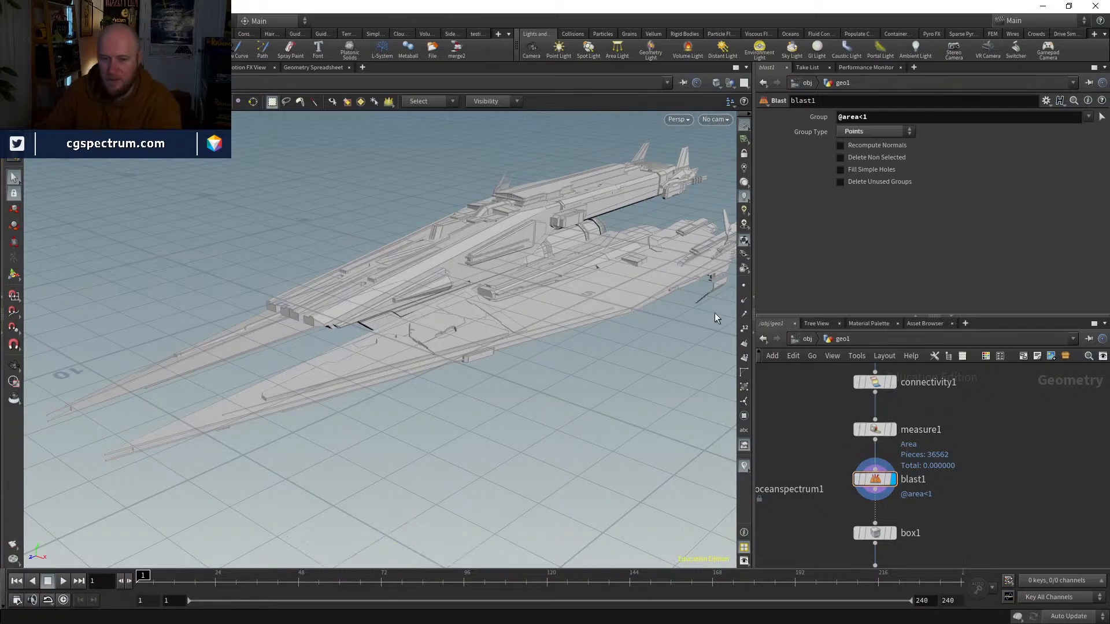
key("Escape")
left_click_drag(714, 313, 692, 246)
middle_click_drag(688, 249, 642, 266, "alt")
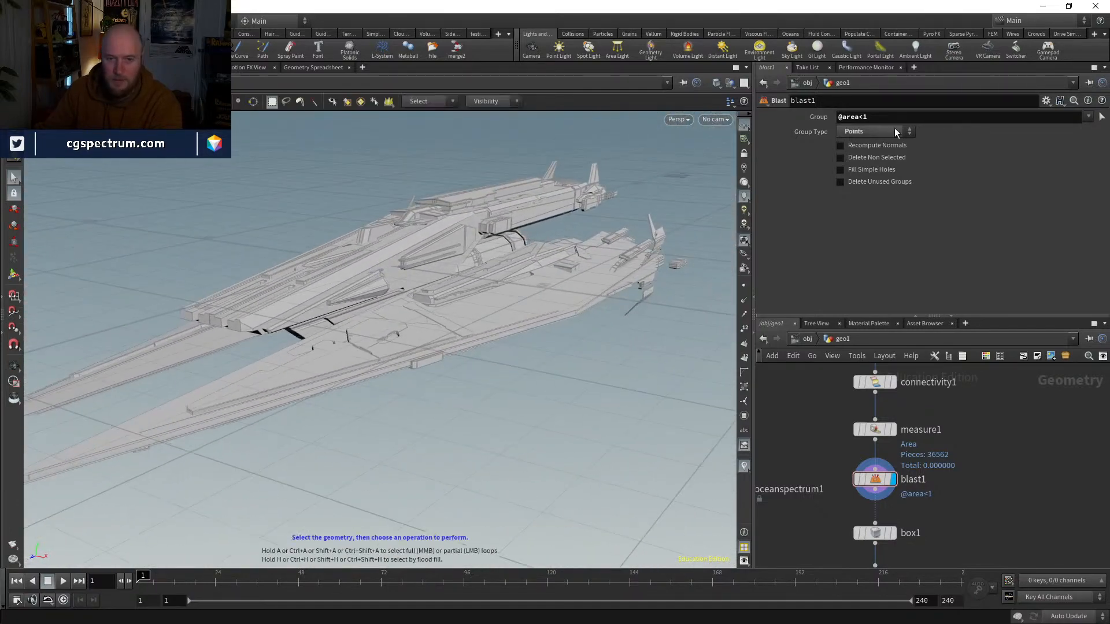
left_click_drag(861, 116, 874, 118)
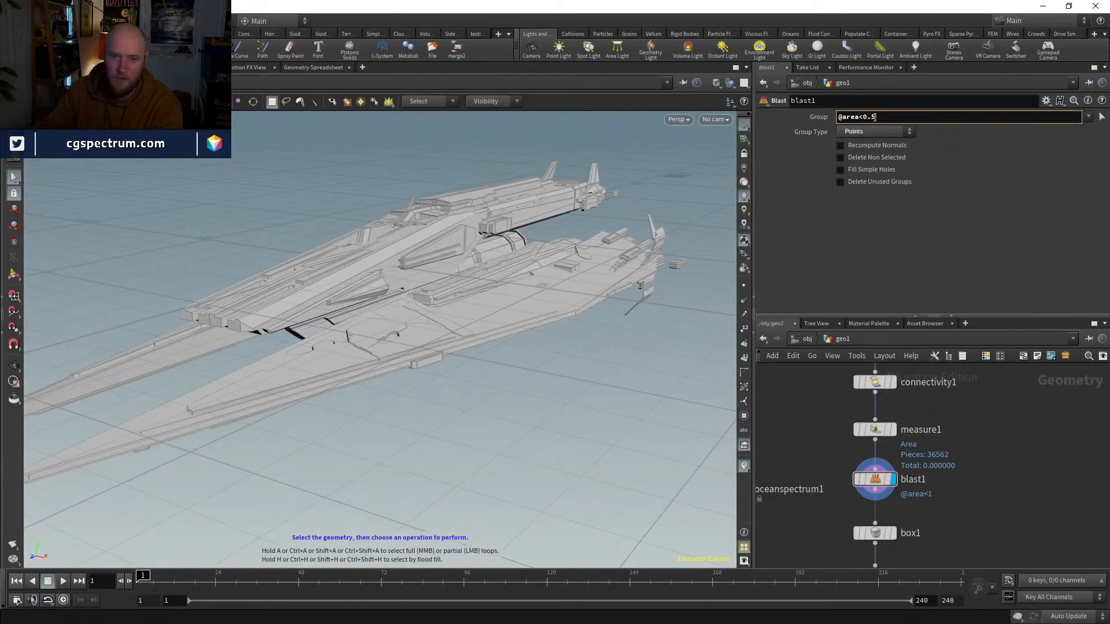
key("Return")
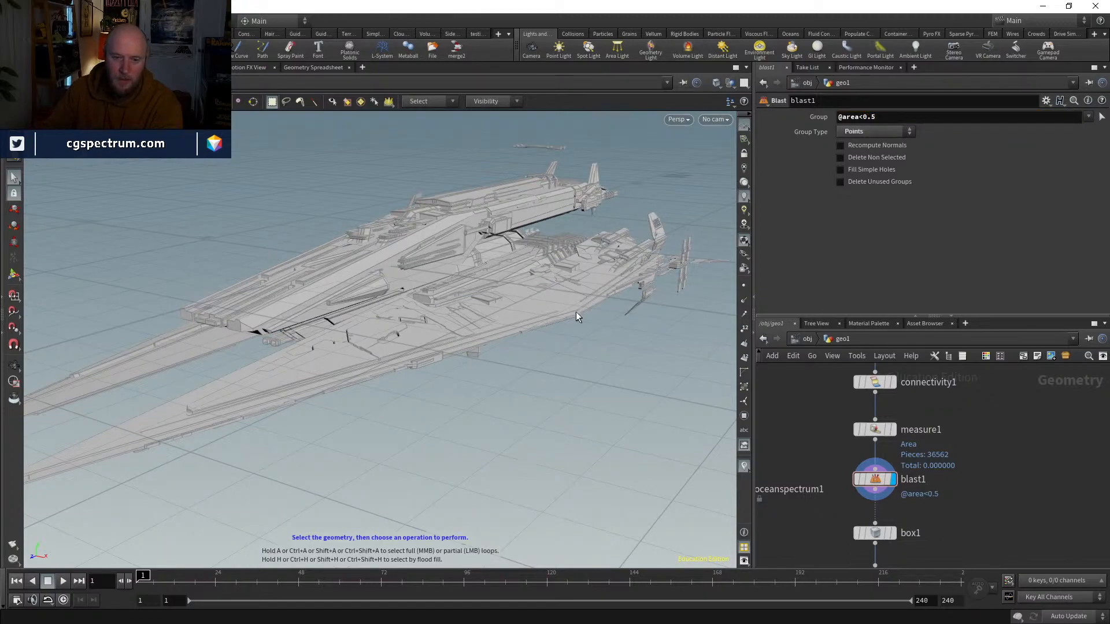
left_click_drag(576, 313, 517, 300, "alt")
right_click_drag(518, 299, 611, 213, "alt")
left_click_drag(611, 213, 734, 190, "alt")
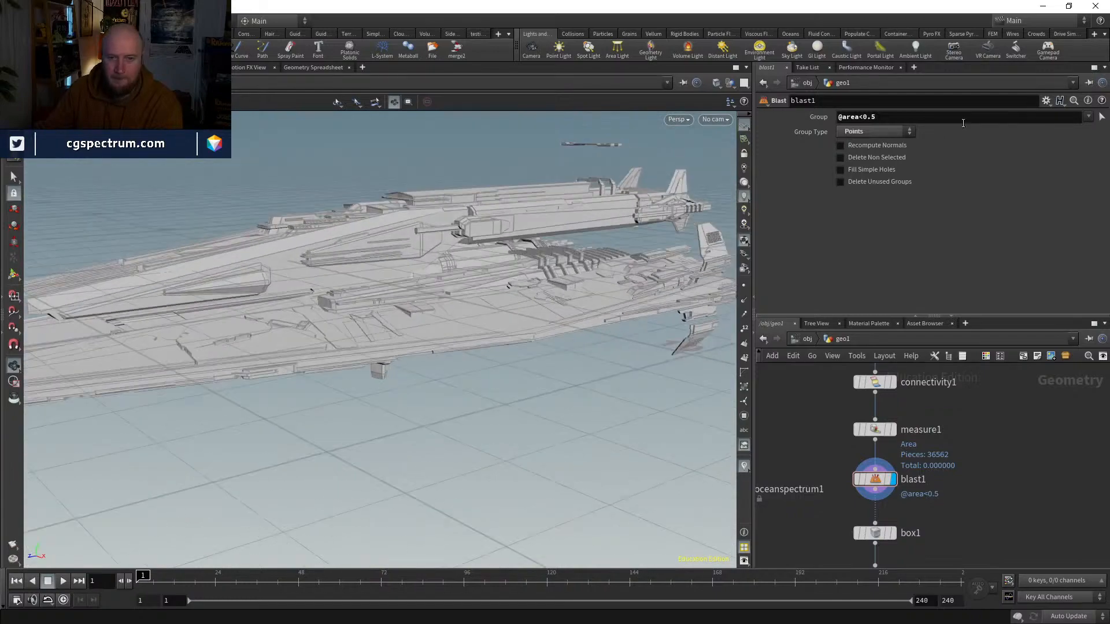
left_click(882, 117)
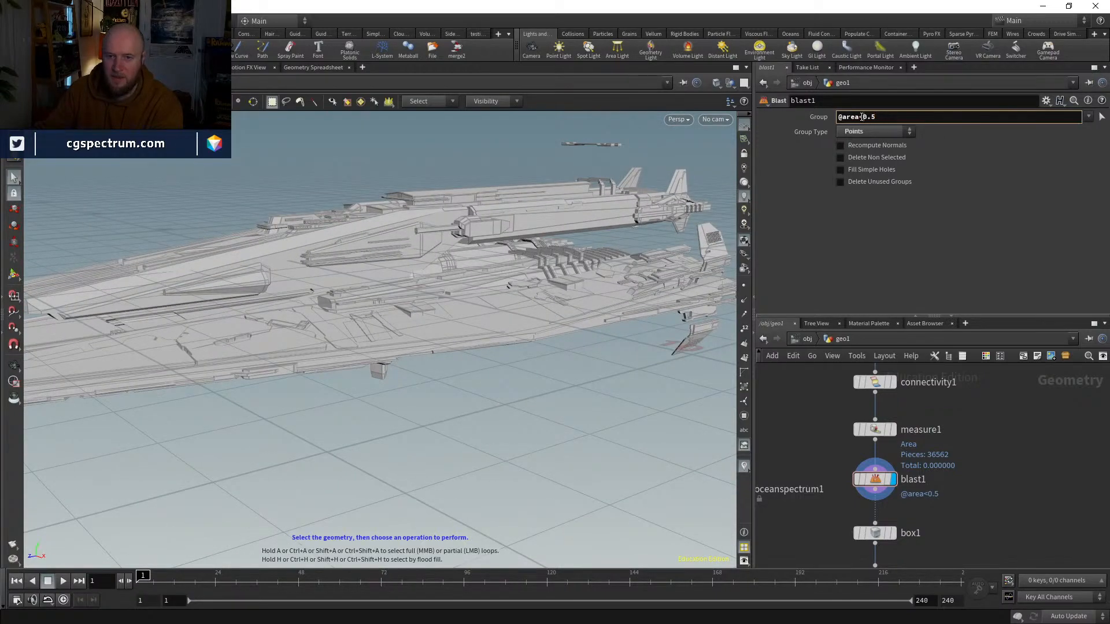
type("5")
key("Return")
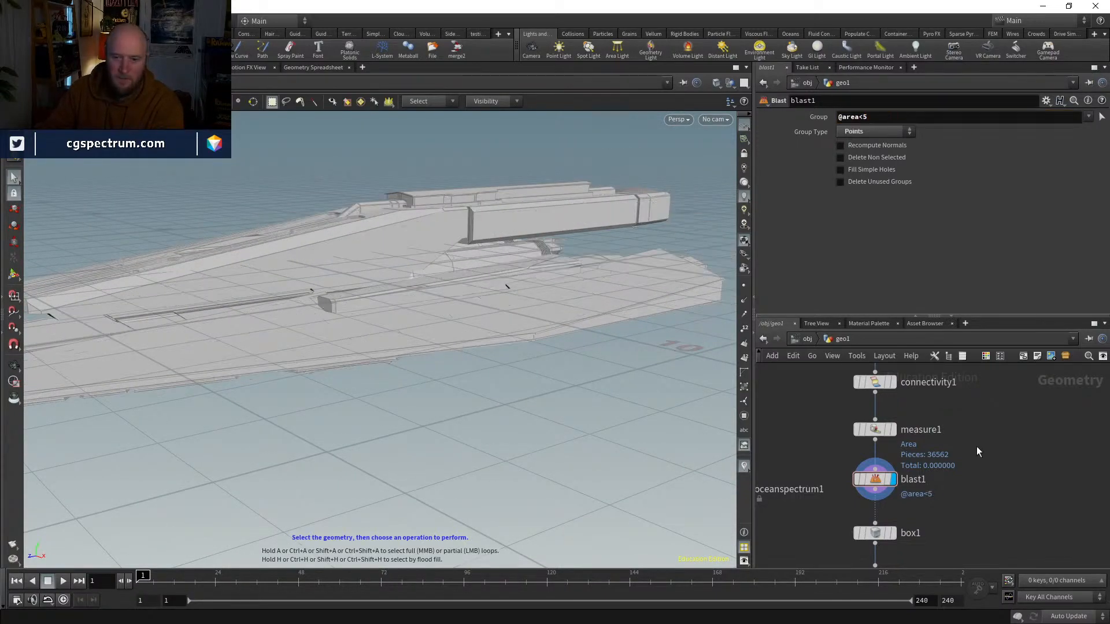
left_click_drag(616, 306, 634, 279, "alt")
Step: Bypass the Box node, display the Transform node and check its geometry information
middle_click_drag(957, 444, 966, 364)
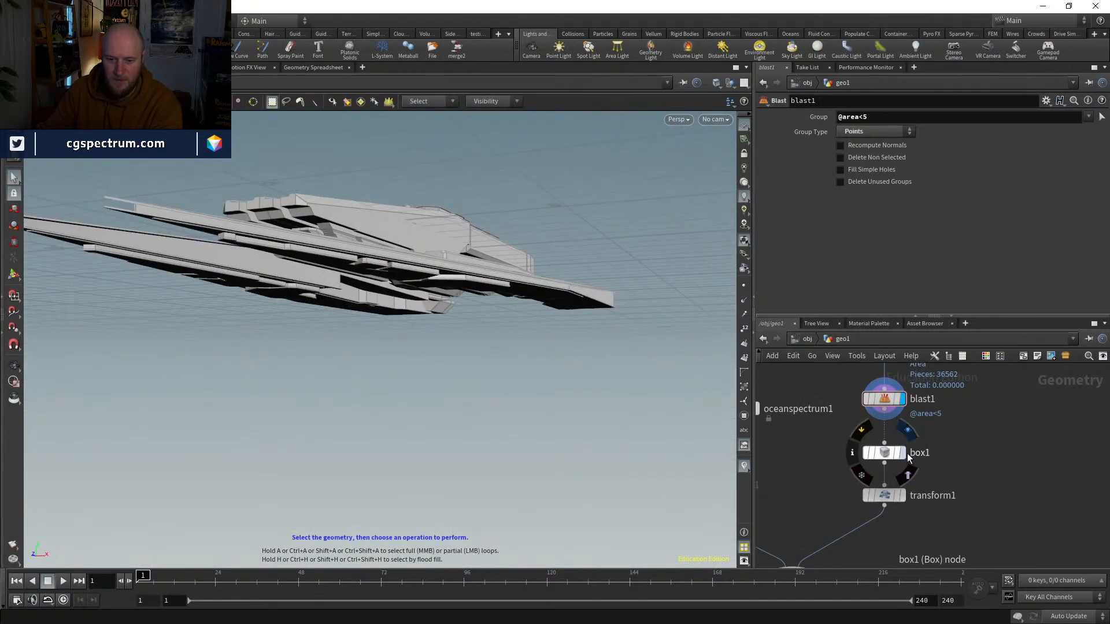
left_click(903, 455)
left_click_drag(567, 310, 503, 336, "alt")
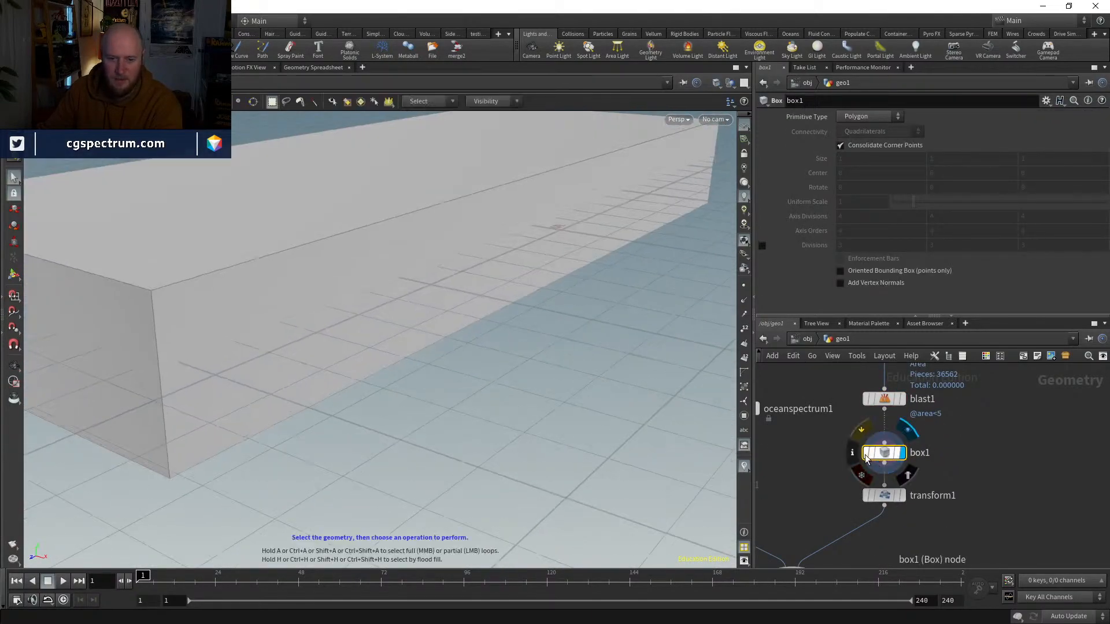
left_click(901, 496)
left_click(884, 497)
middle_click(888, 499)
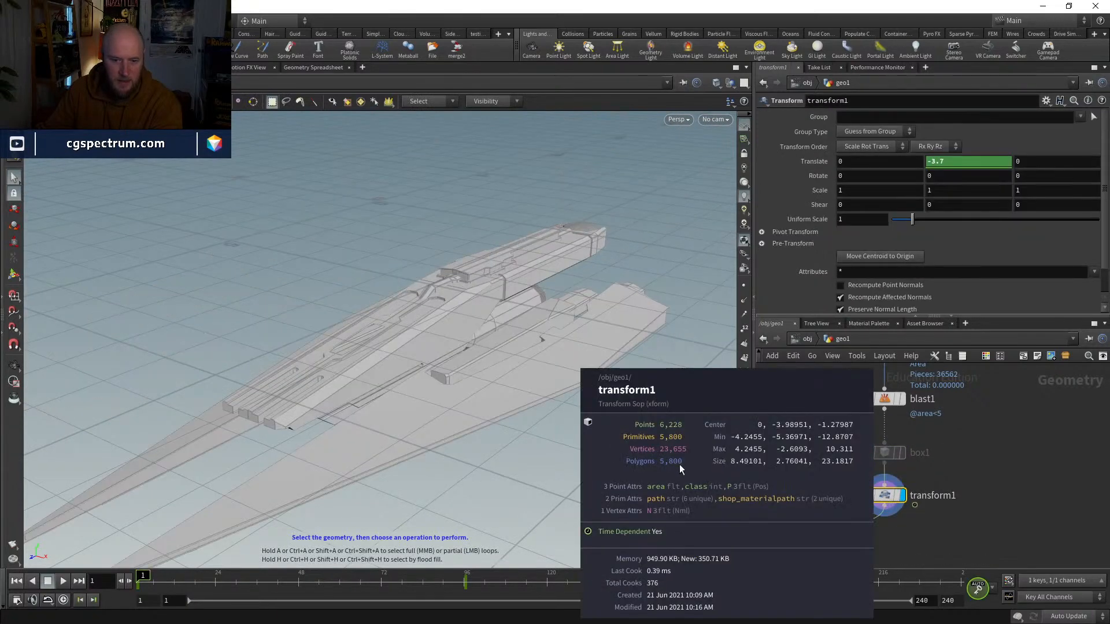
Step: Scrub the timeline to frame 42 to preview the simplified ship's rising motion
left_click_drag(556, 338, 557, 334, "alt")
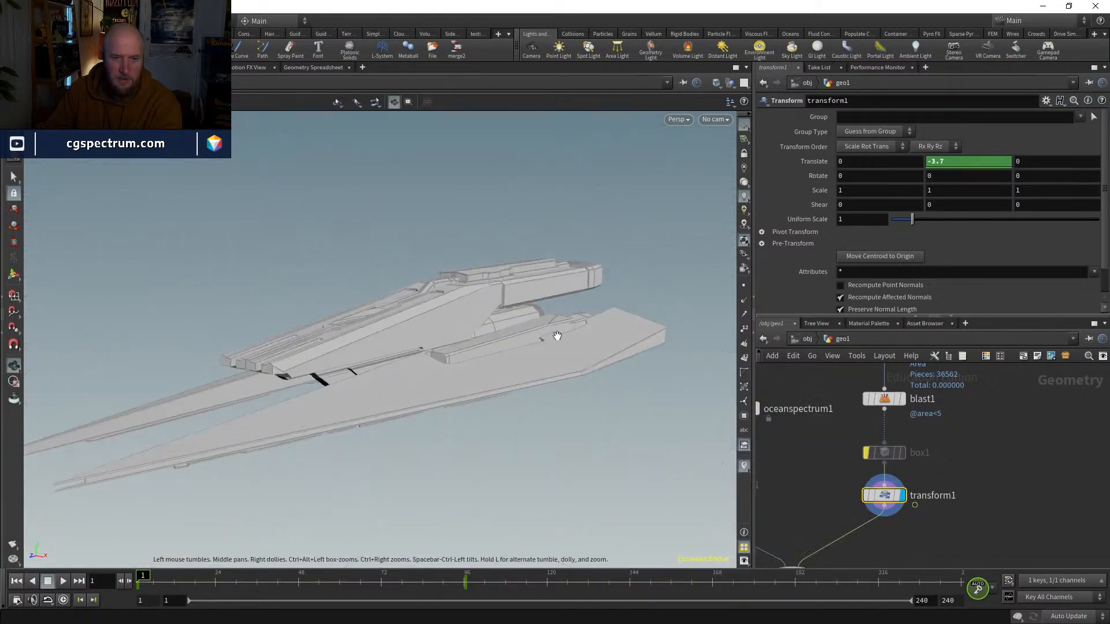
right_click_drag(557, 334, 433, 513, "alt")
left_click_drag(202, 578, 281, 520)
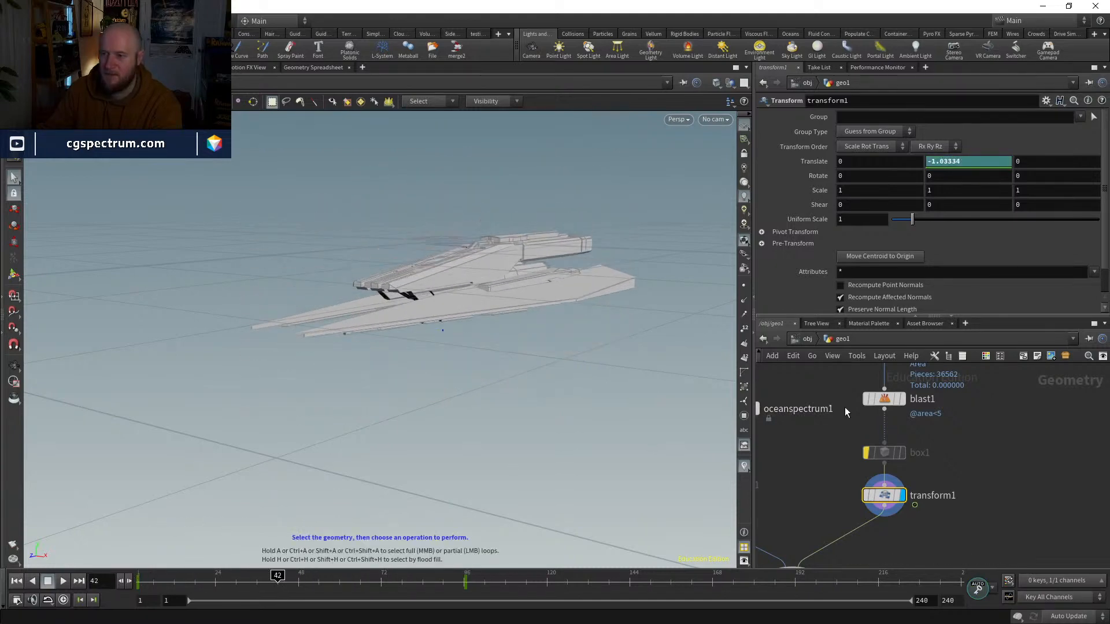
Step: Shift the Blast and Measure nodes slightly down in the network layout
scroll(957, 422, "up", 2)
middle_click_drag(949, 404, 955, 475)
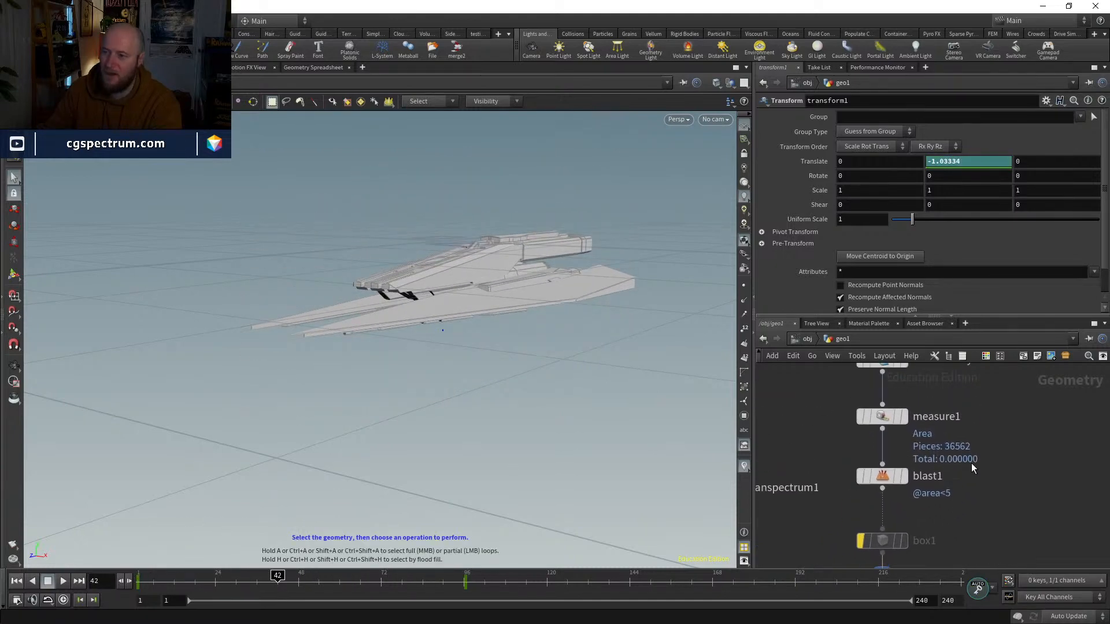
left_click_drag(889, 484, 889, 491)
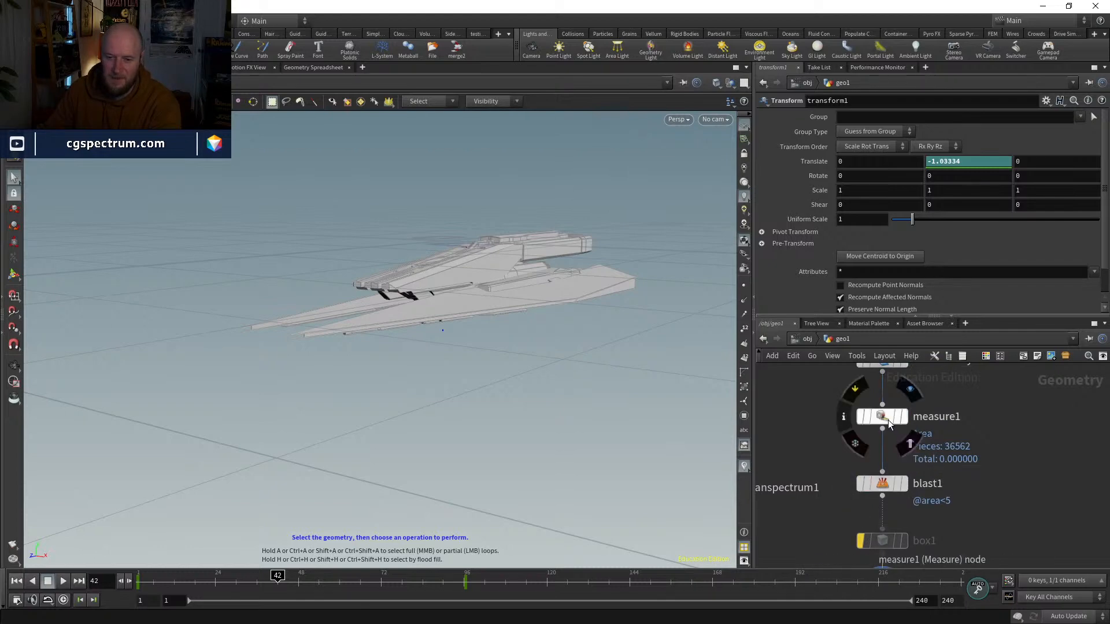
left_click_drag(888, 420, 888, 427)
left_click_drag(531, 278, 514, 281, "alt")
right_click_drag(513, 282, 525, 309, "alt")
left_click_drag(526, 309, 546, 254, "alt")
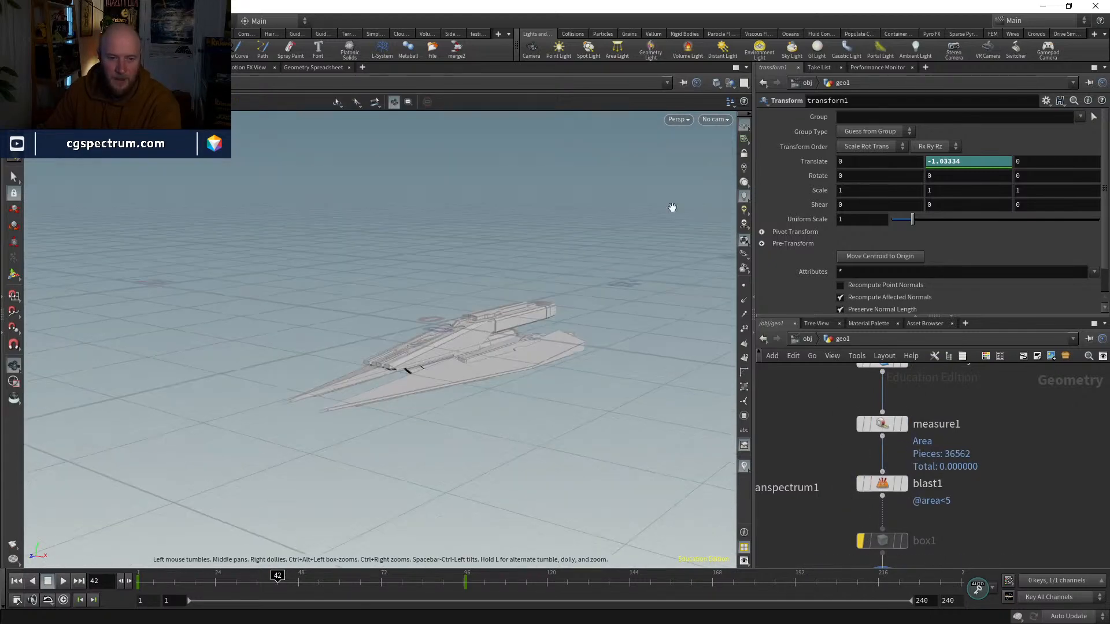
left_click(723, 120)
left_click(573, 376)
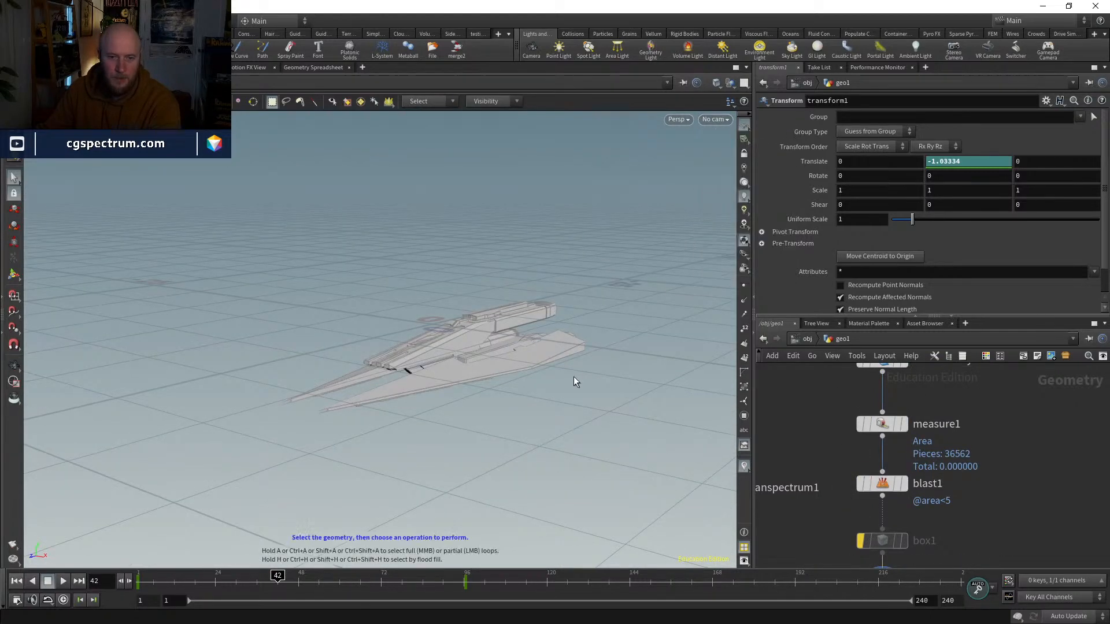
Step: Display the Merge node to view the ocean surface together with the simplified ship
left_click(883, 437)
middle_click_drag(976, 481, 973, 430)
middle_click_drag(988, 514, 1013, 401)
middle_click_drag(852, 491, 878, 441)
key("Escape")
left_click(843, 482)
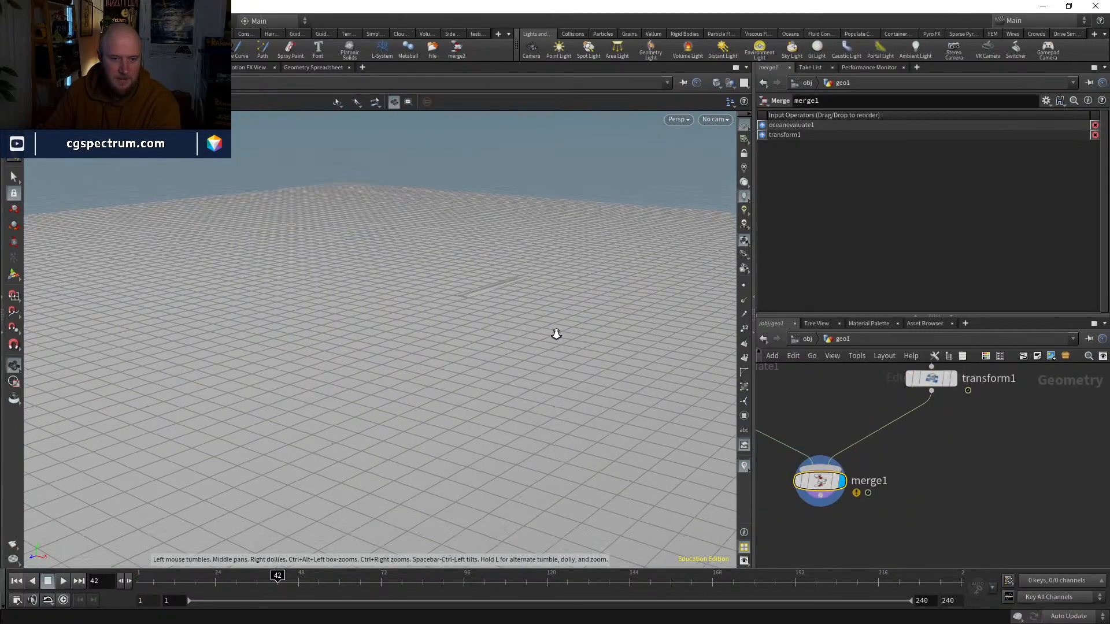
Step: Display the Transform node again and return the timeline to frame 1
left_click(946, 420)
left_click(929, 421)
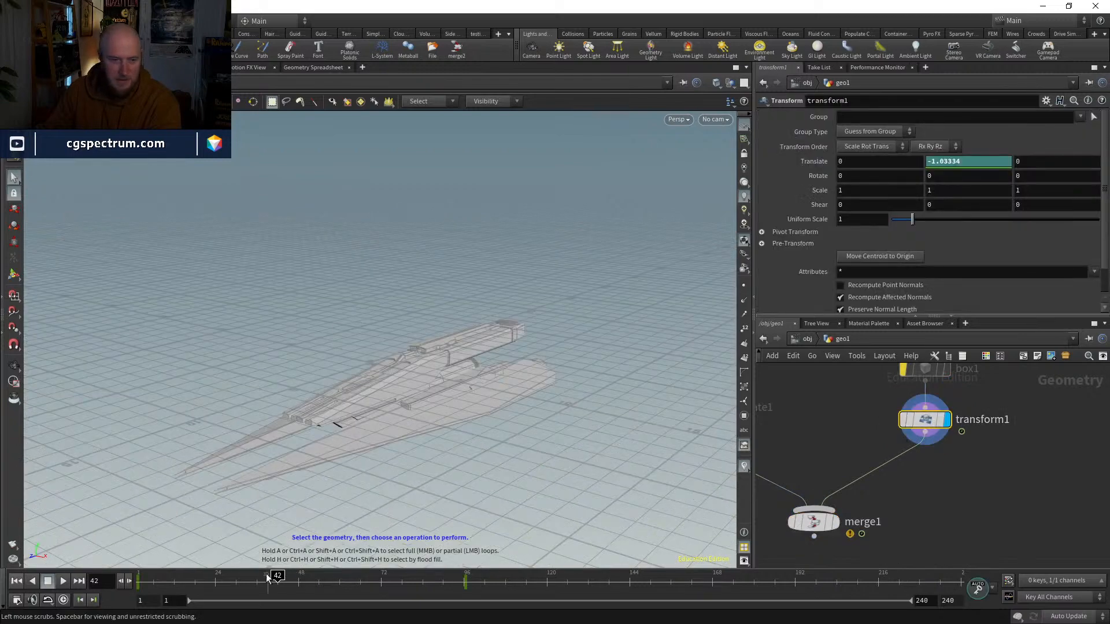
left_click_drag(232, 580, 136, 580)
Step: Display the Measure node and the Blast node in turn to compare the full ship with the simplified one
scroll(895, 487, "down", 3)
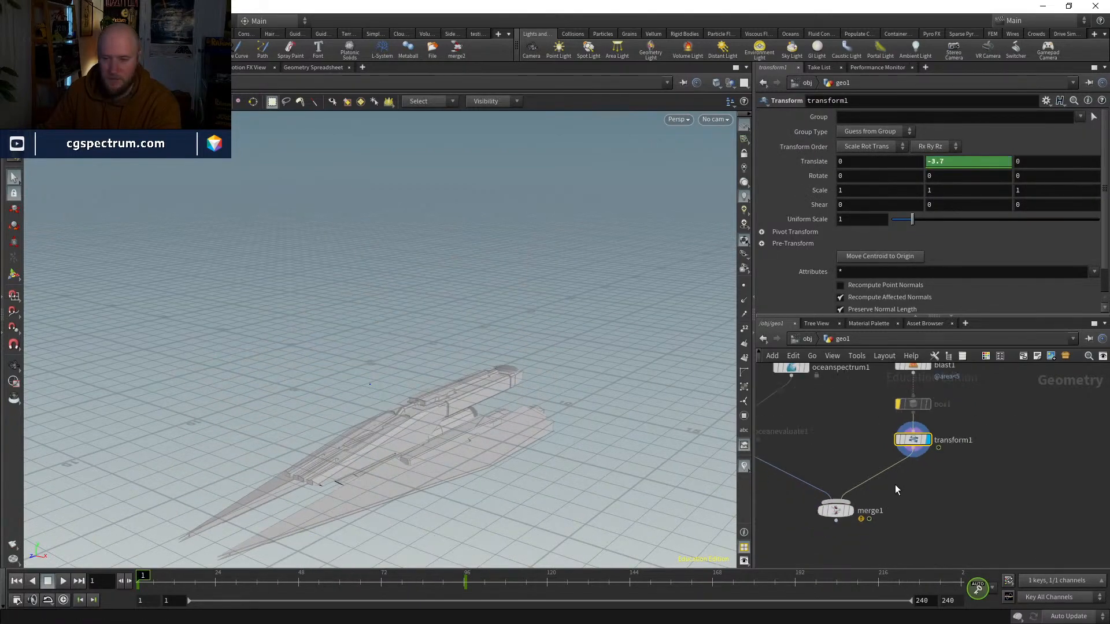
middle_click_drag(998, 386, 946, 527)
scroll(897, 469, "up", 3)
left_click(851, 471)
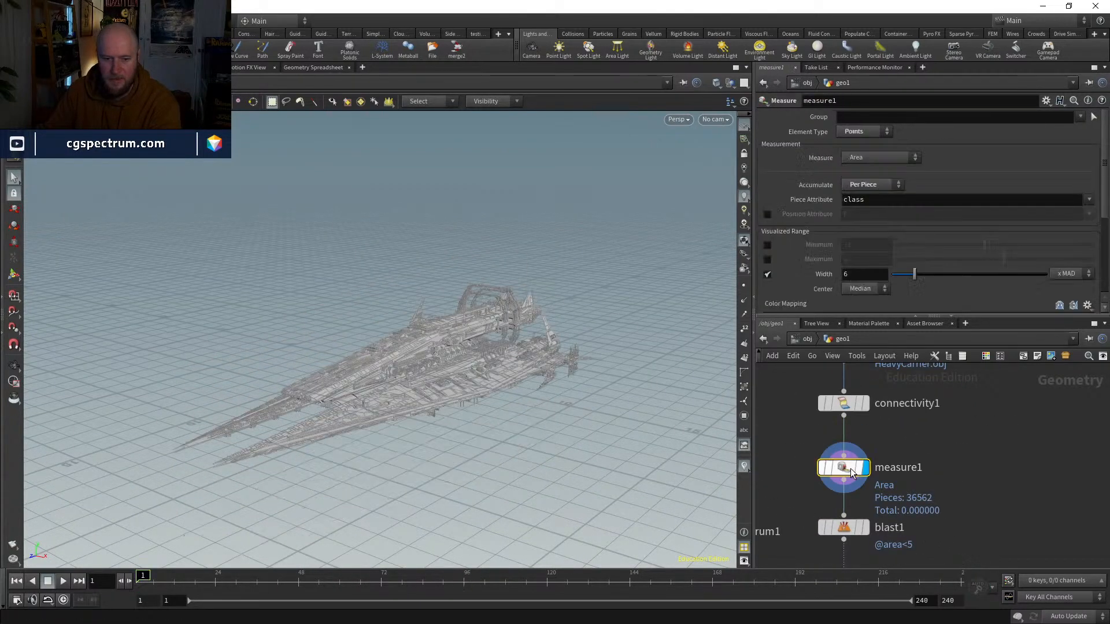
left_click_drag(845, 467, 845, 457)
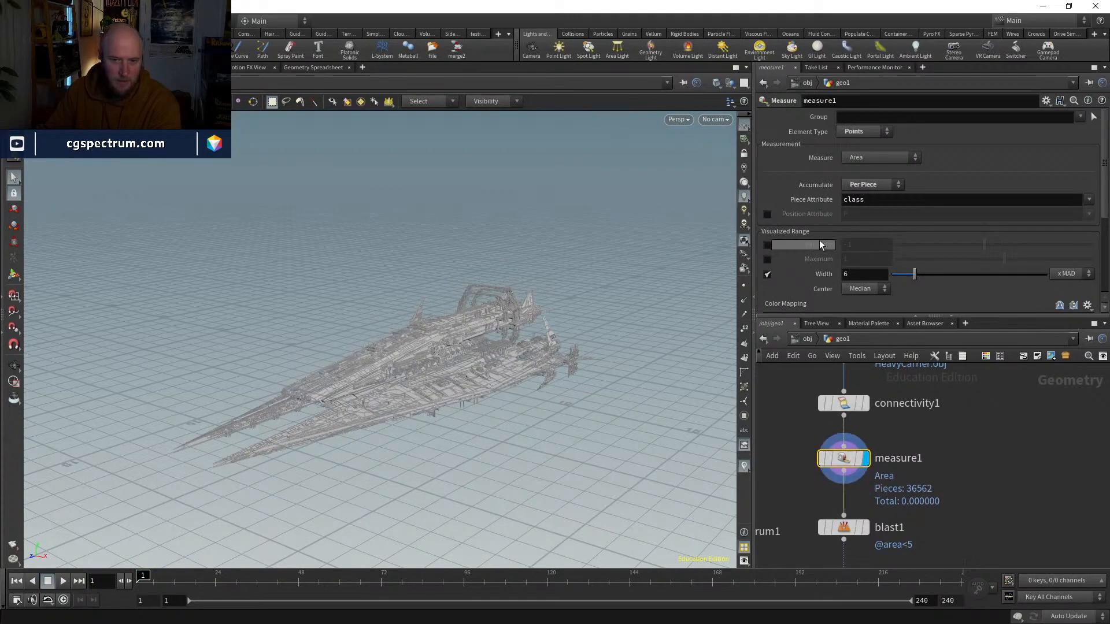
middle_click_drag(815, 459, 831, 371)
mouse_move(884, 434)
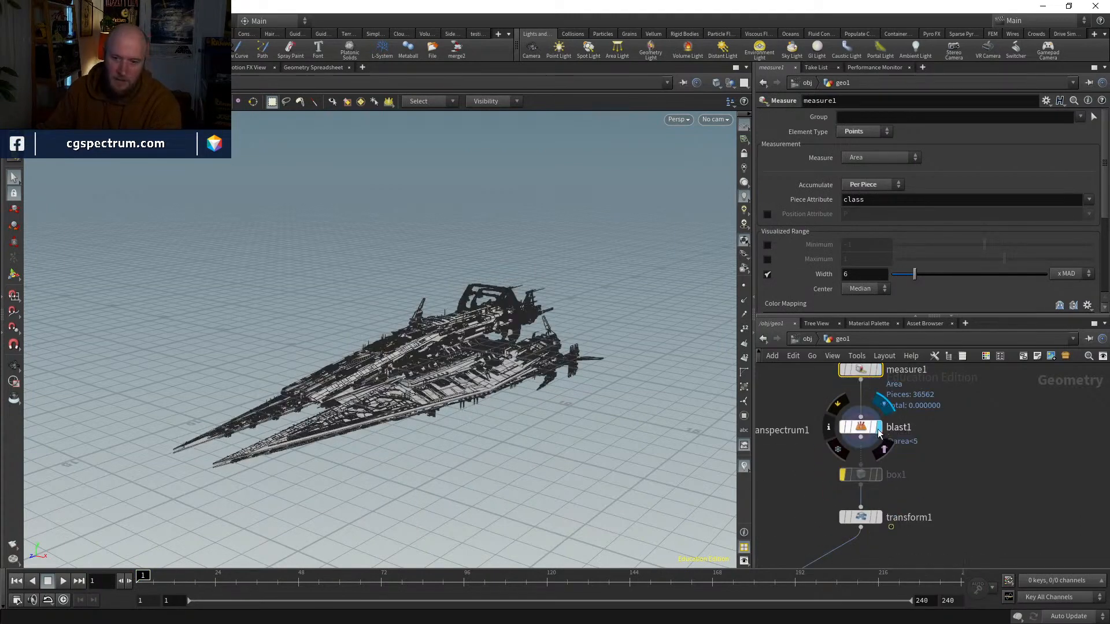
left_click(861, 428)
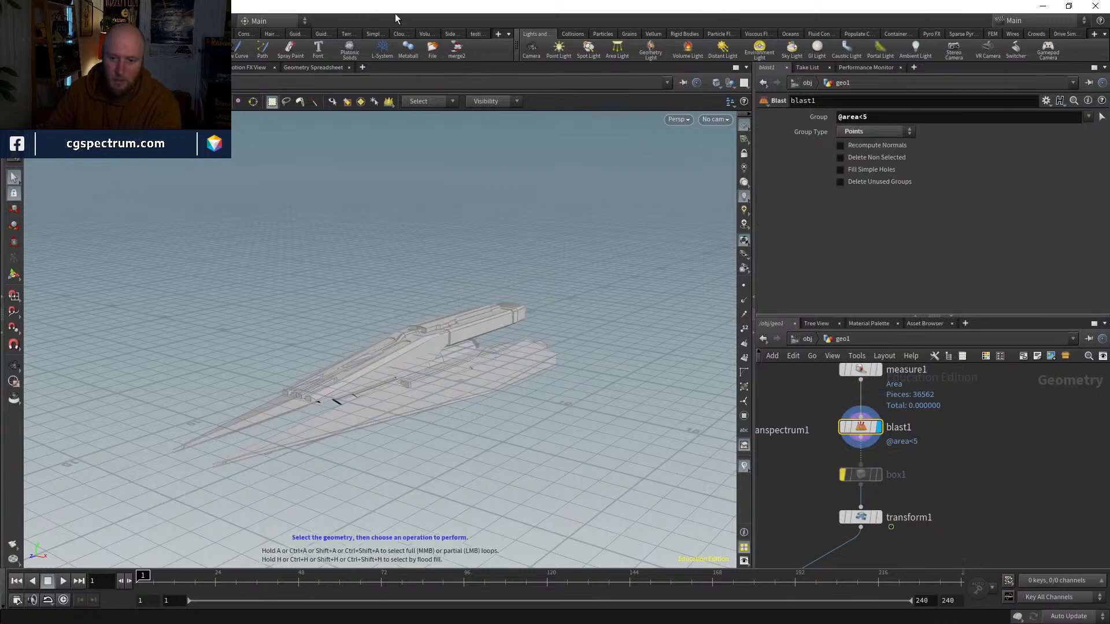
Step: Display the Merge node to show the ocean with the ship, and return the timeline to frame 1
middle_click_drag(940, 482, 1019, 384)
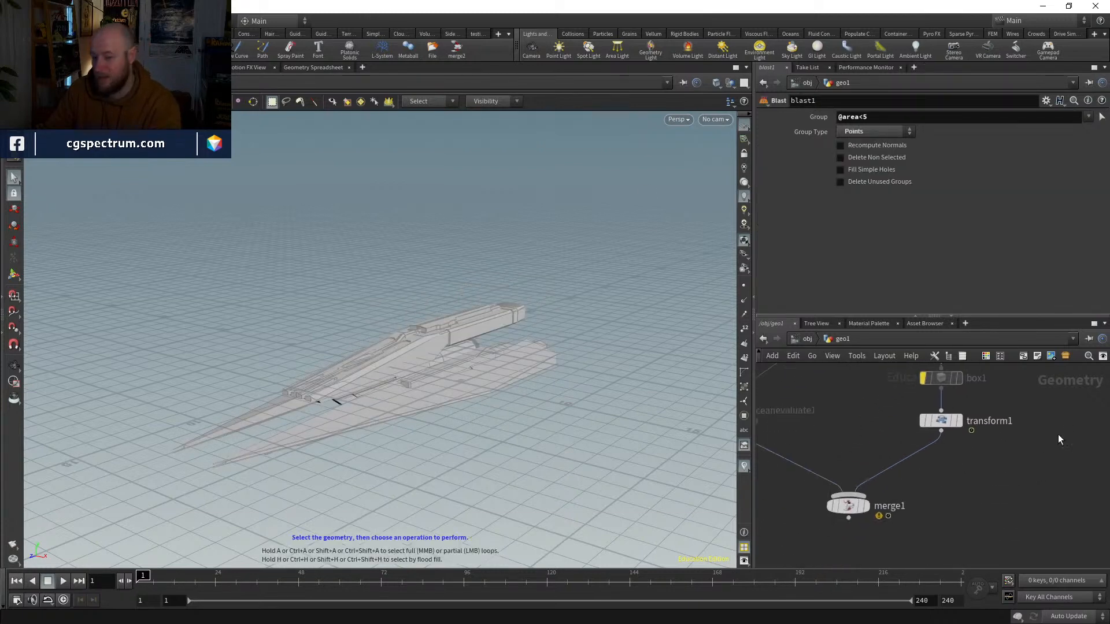
left_click(866, 507)
left_click(853, 508)
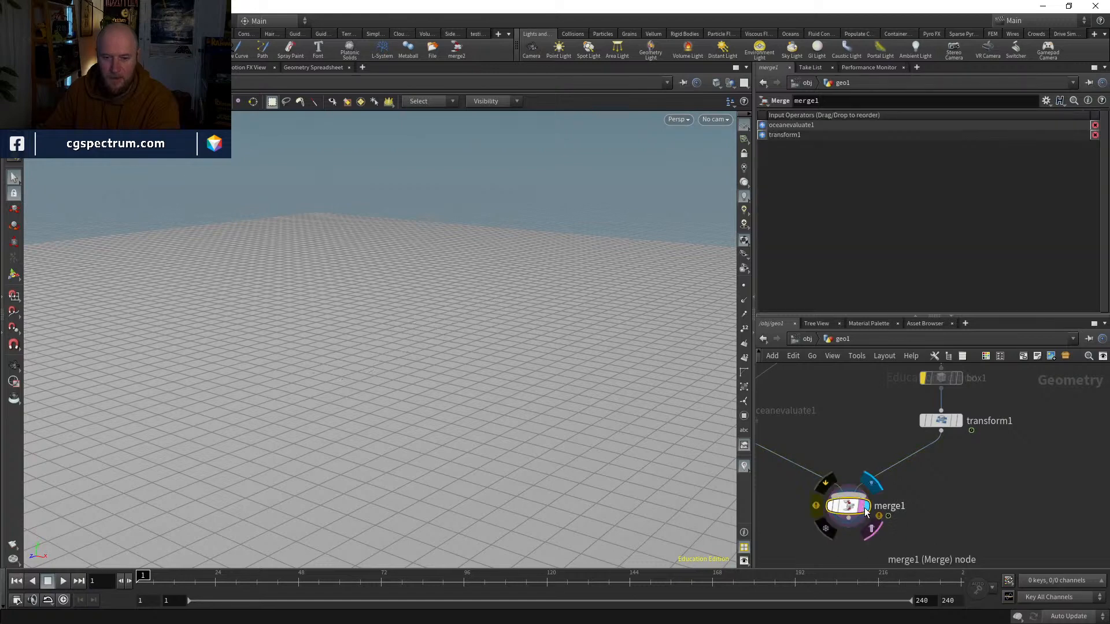
left_click_drag(195, 575, 141, 572)
Step: Save the scene as a Houdini file
left_click(13, 21)
left_click(31, 95)
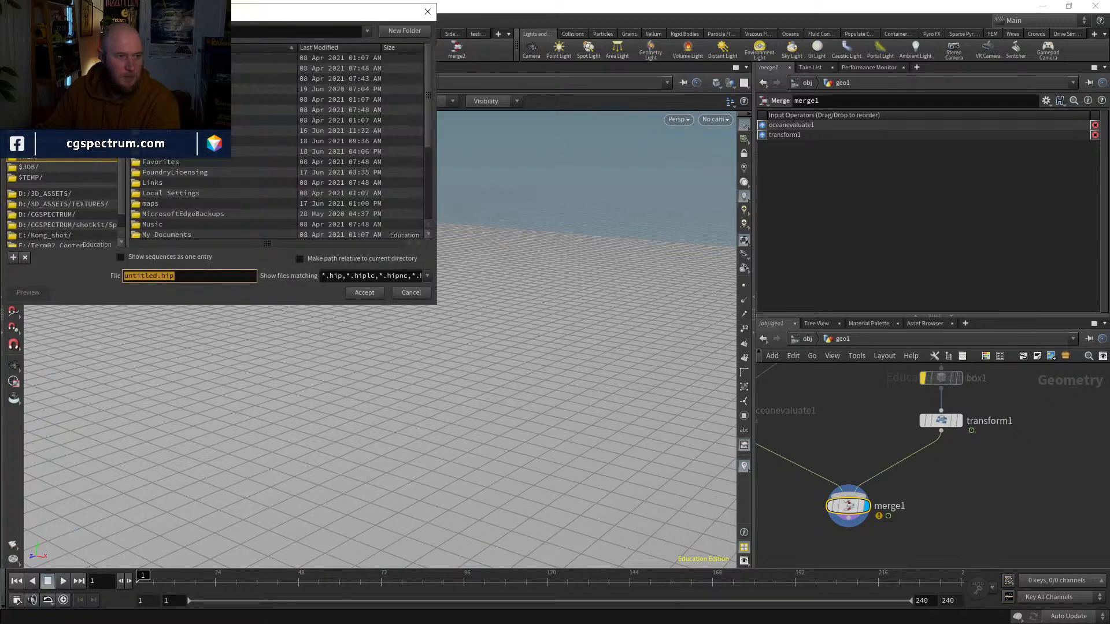
key("Escape")
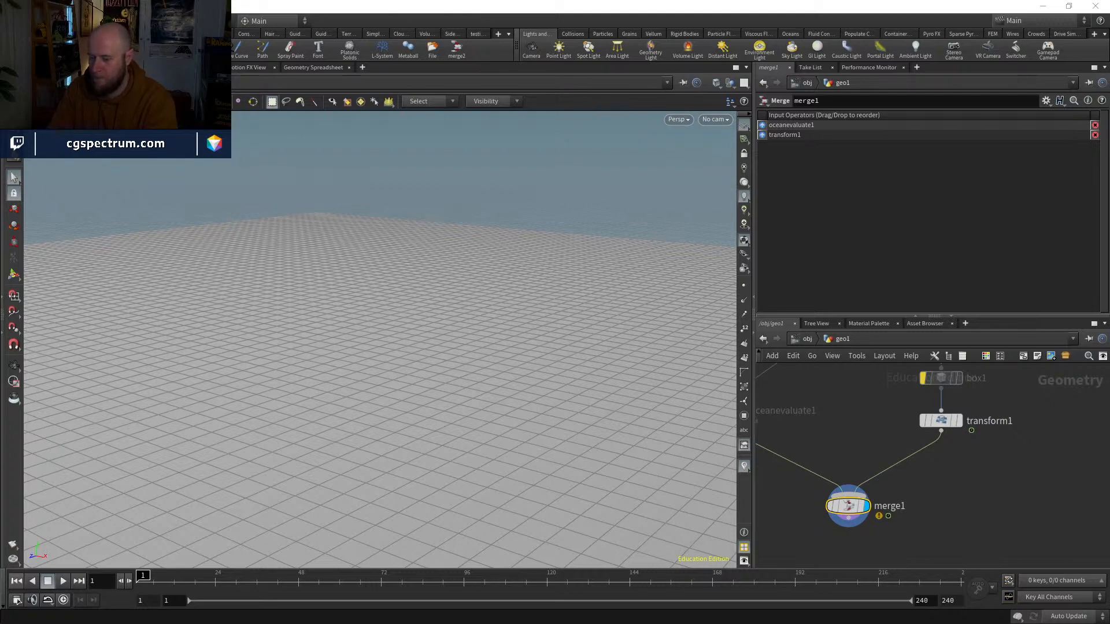
key("ctrl+s")
Step: Slow the ship's rise by moving the Transform node's second keyframe to frame 120
middle_click_drag(954, 501, 1008, 469)
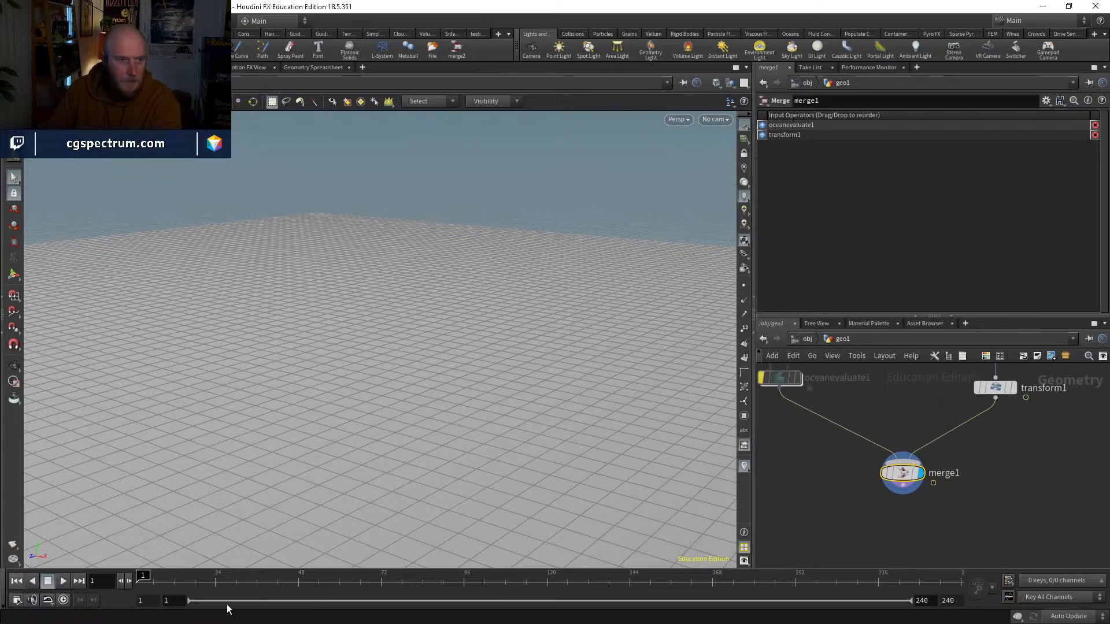
left_click_drag(176, 584, 174, 532)
middle_click_drag(993, 434, 951, 449)
left_click(953, 402)
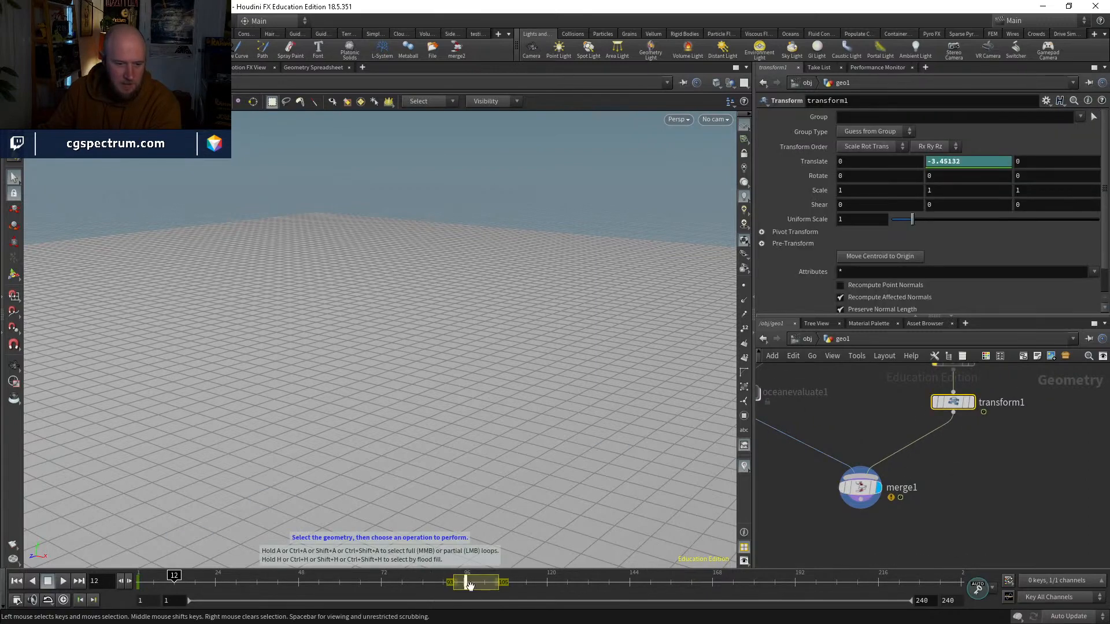
left_click_drag(466, 588, 549, 586)
Step: Make a viewport flipbook of frames 1 to 240, review the ship's rise, and return to frame 1
left_click_drag(281, 593, 23, 562)
left_click(14, 545)
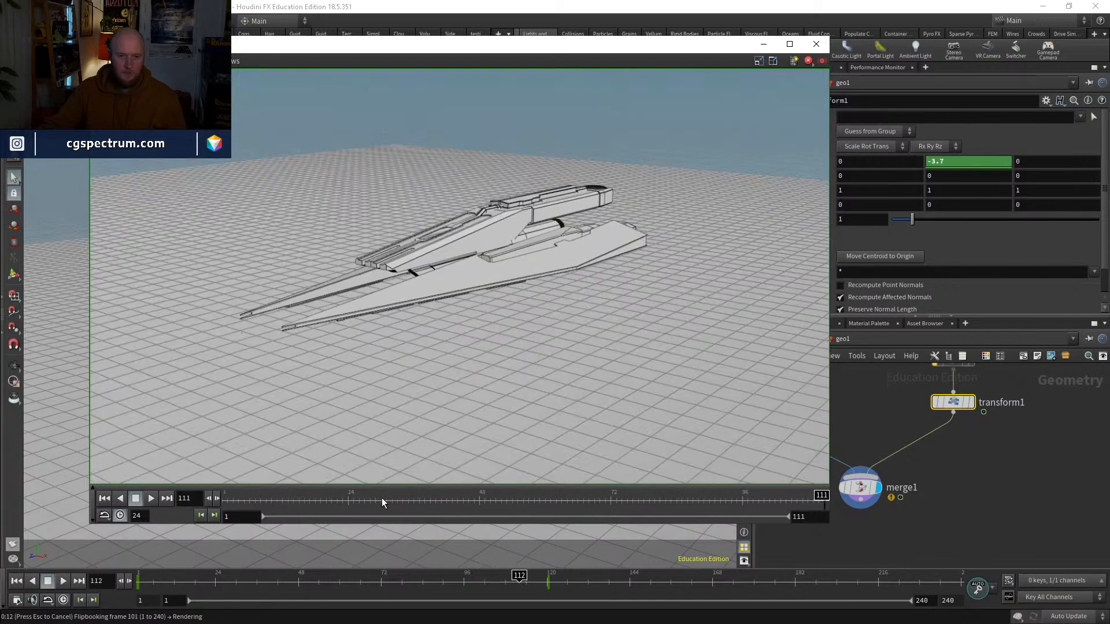
left_click(153, 498)
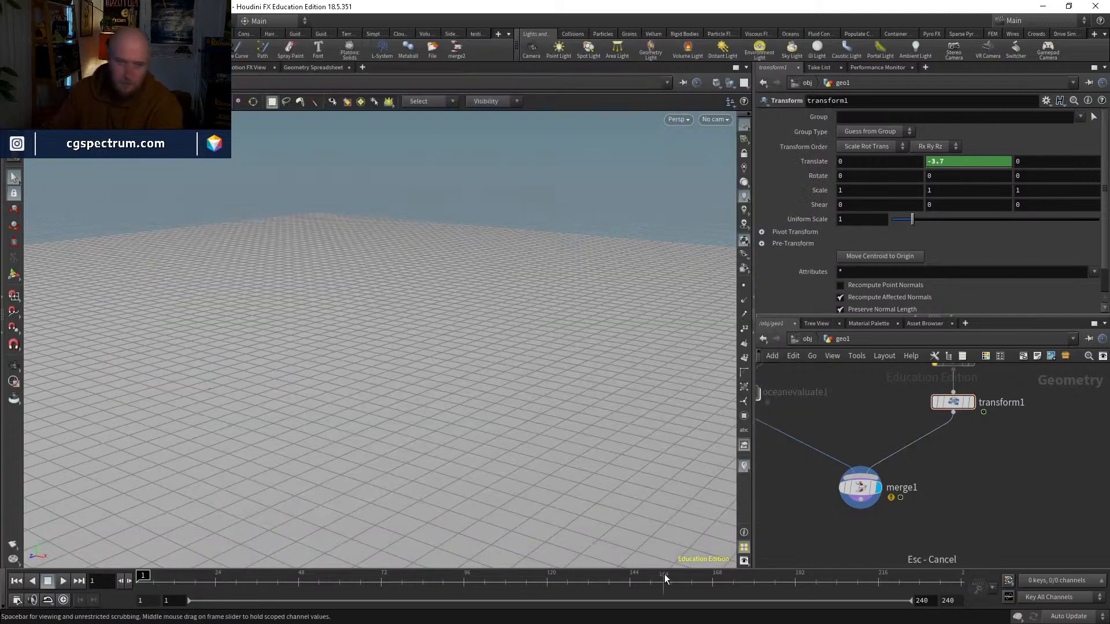
left_click_drag(355, 587, 109, 522)
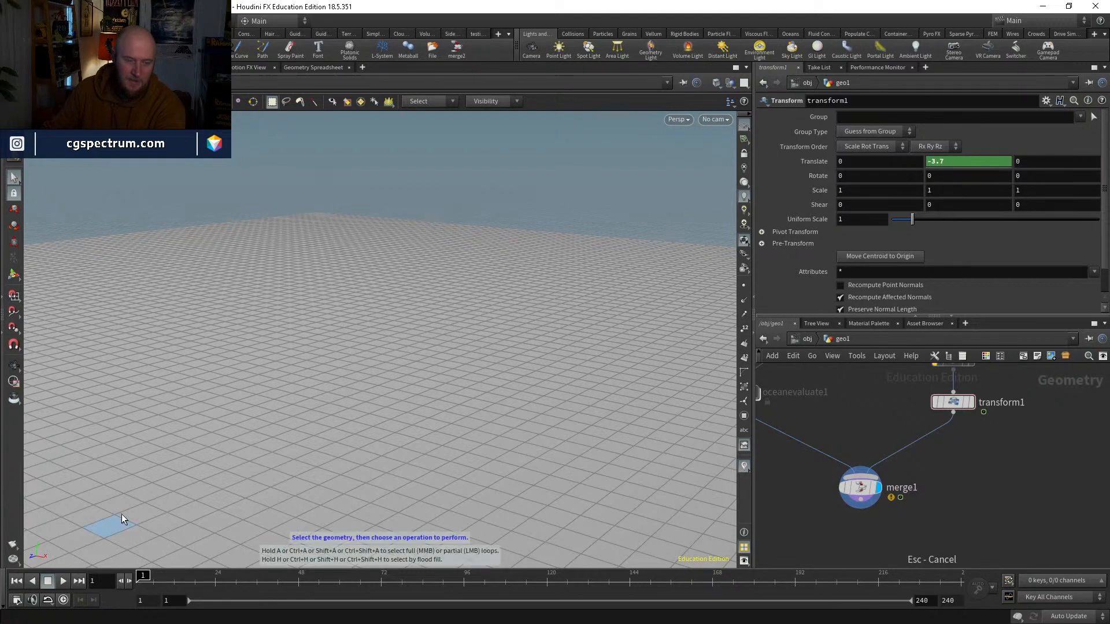
Step: Open the Transform's Translate Y curve in the Animation Editor and tilt both keys' tangent handles towards a straight line
left_click(959, 165, "shift")
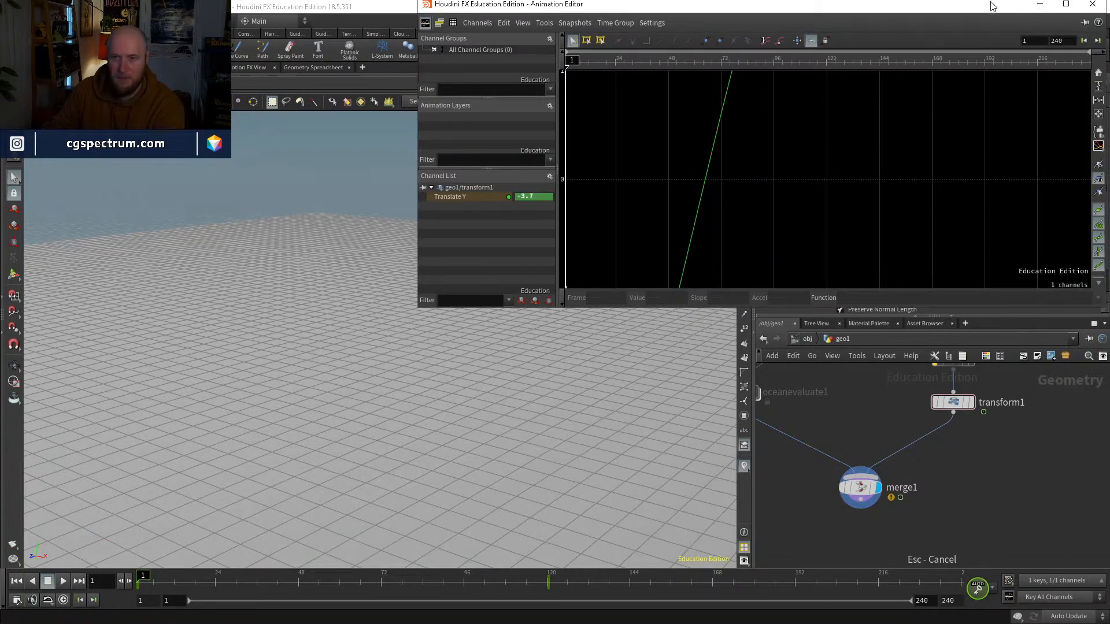
left_click_drag(992, 6, 685, 59)
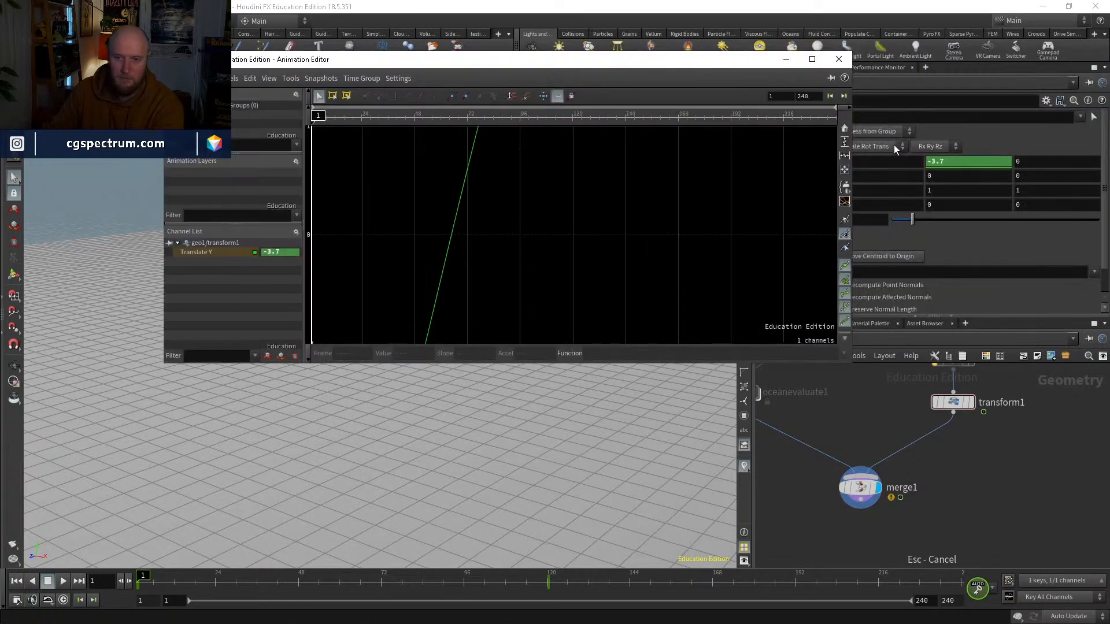
key("h")
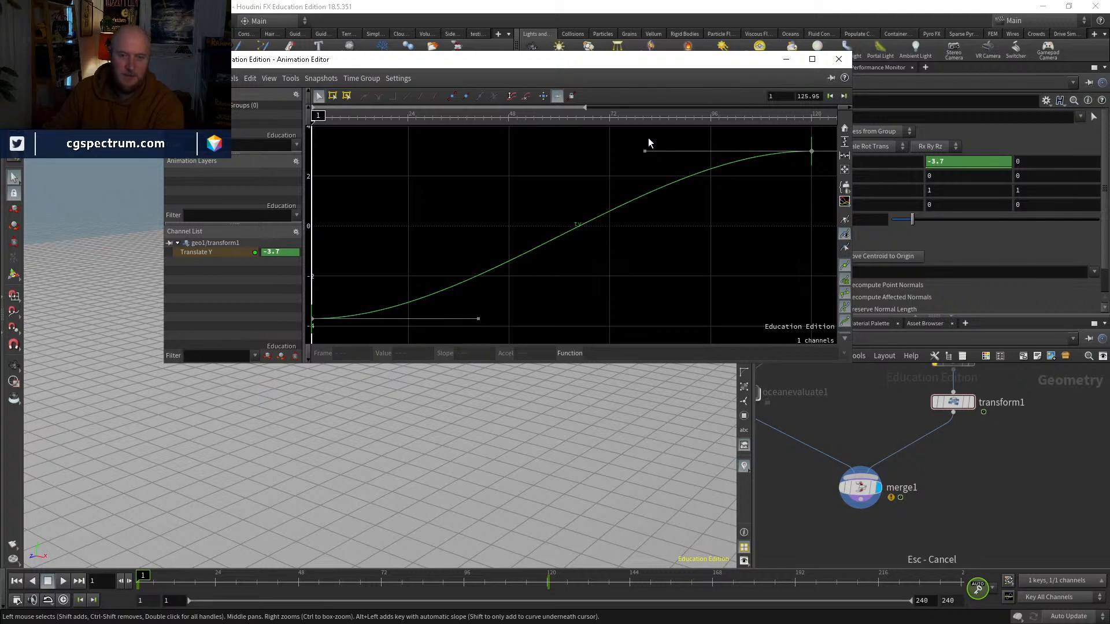
left_click_drag(644, 151, 644, 210)
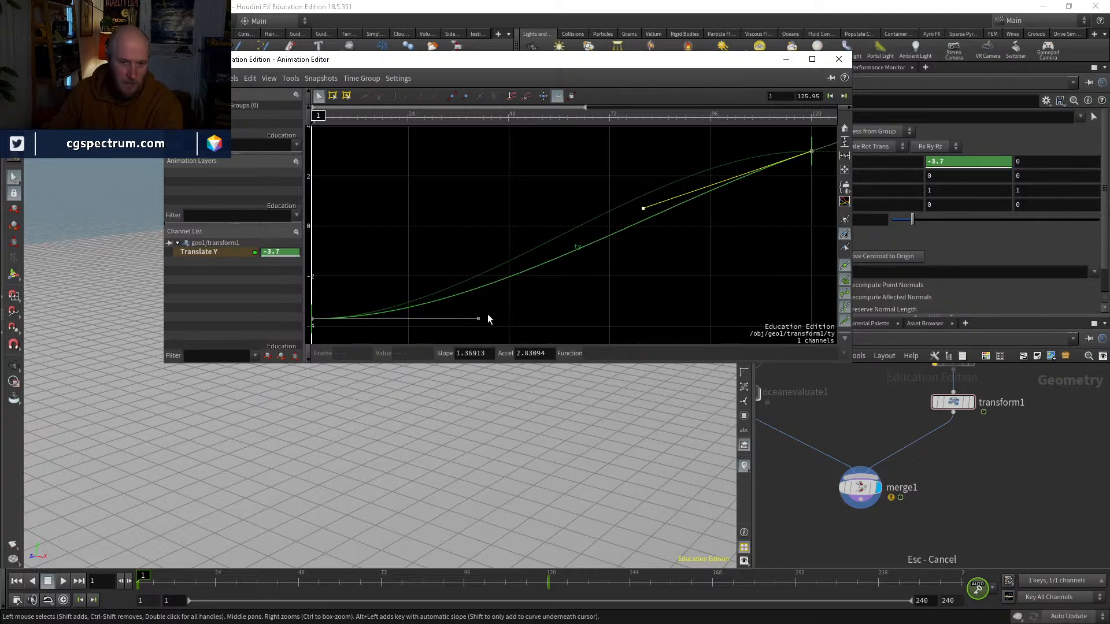
left_click_drag(478, 319, 475, 274)
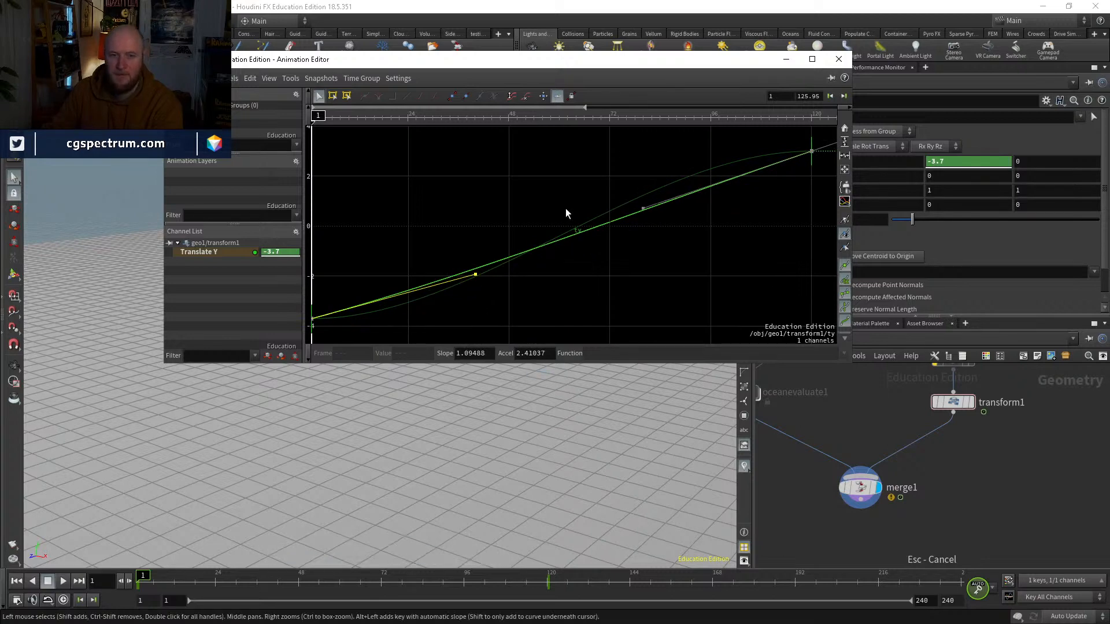
Step: Select both Translate Y keys, set their function to linear(), and close the Animation Editor
scroll(564, 210, "down", 4)
middle_click_drag(617, 215, 618, 225)
left_click_drag(762, 162, 334, 342)
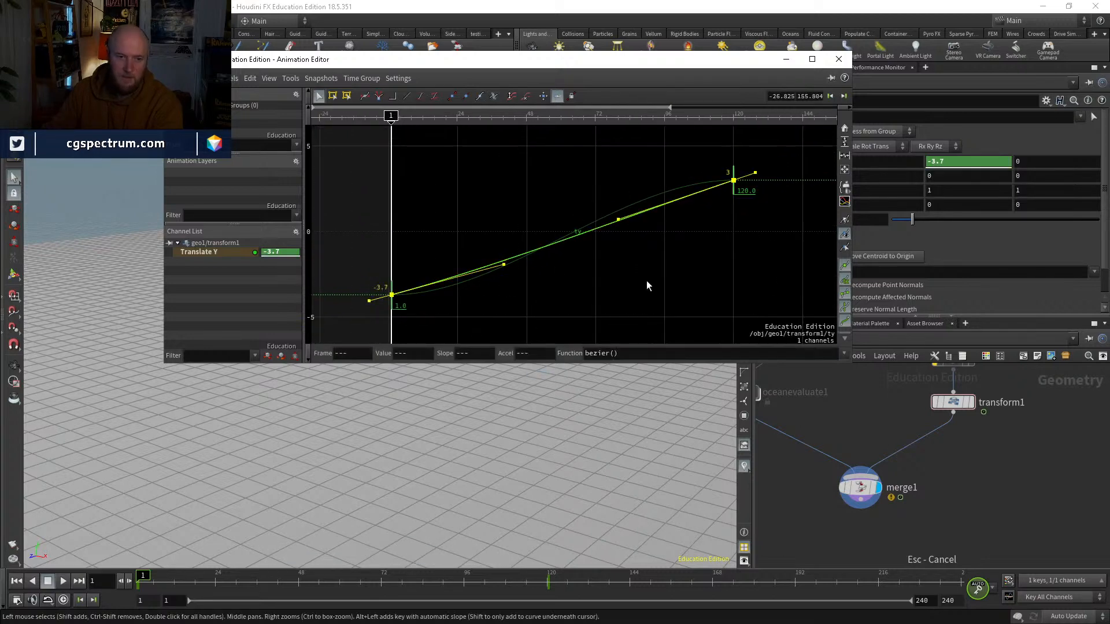
left_click(844, 354)
left_click(639, 374)
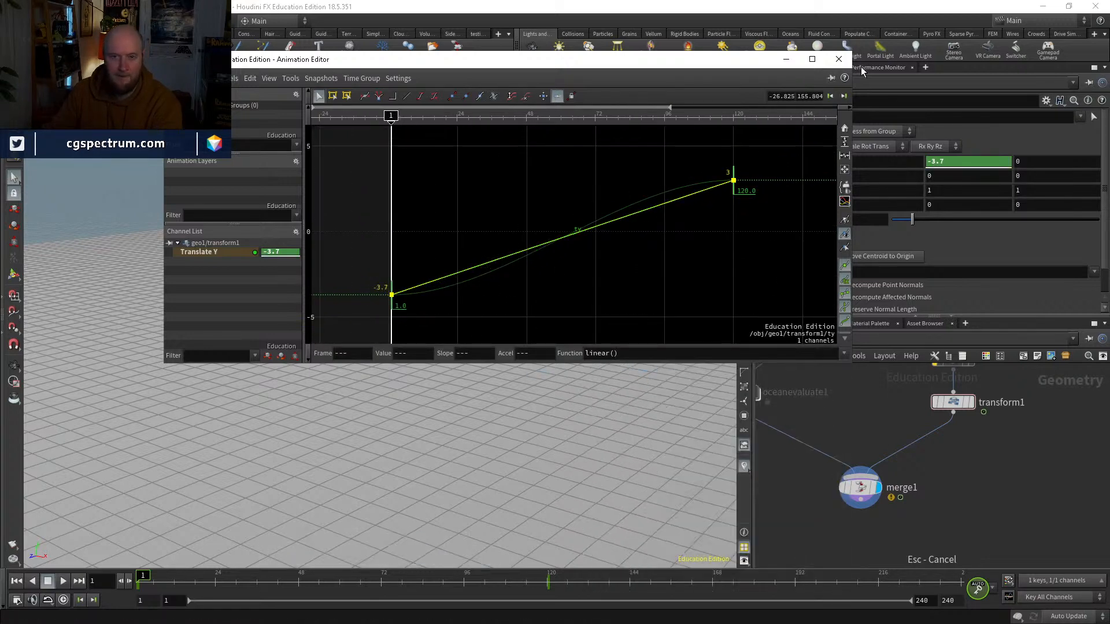
left_click(839, 59)
Step: Change the Transform's Translate Y expression to bezier()
left_click(816, 166)
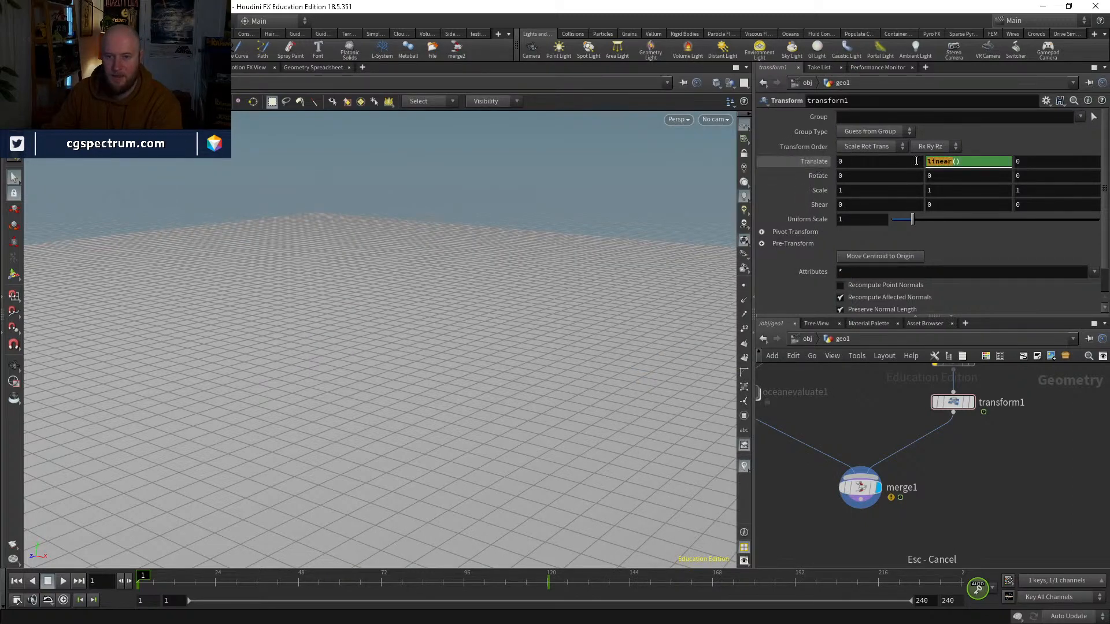
left_click(916, 162)
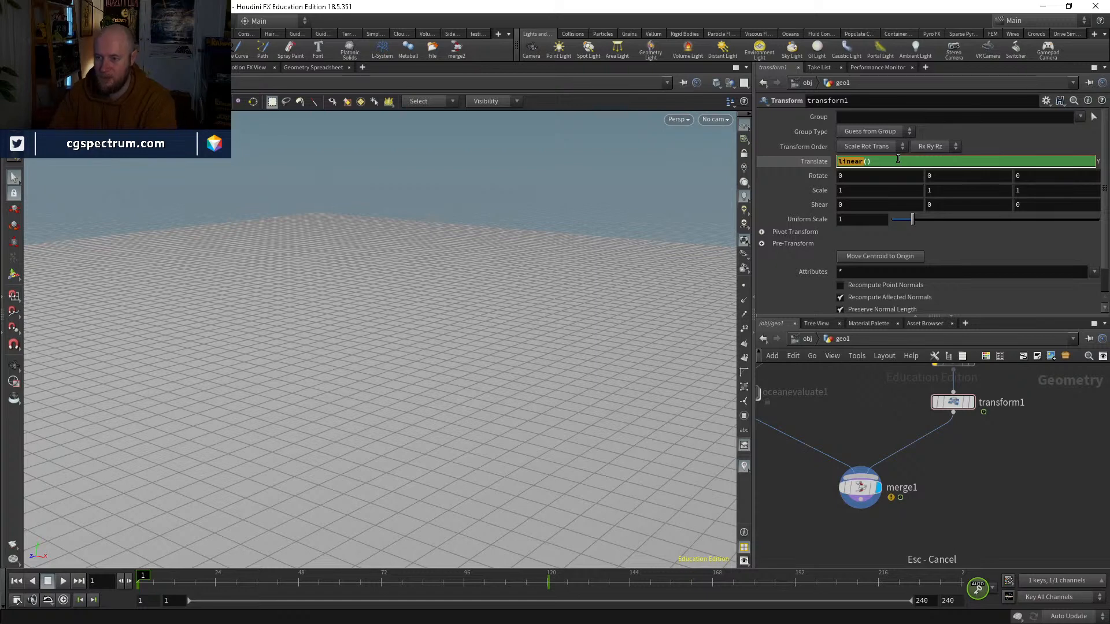
type("bez")
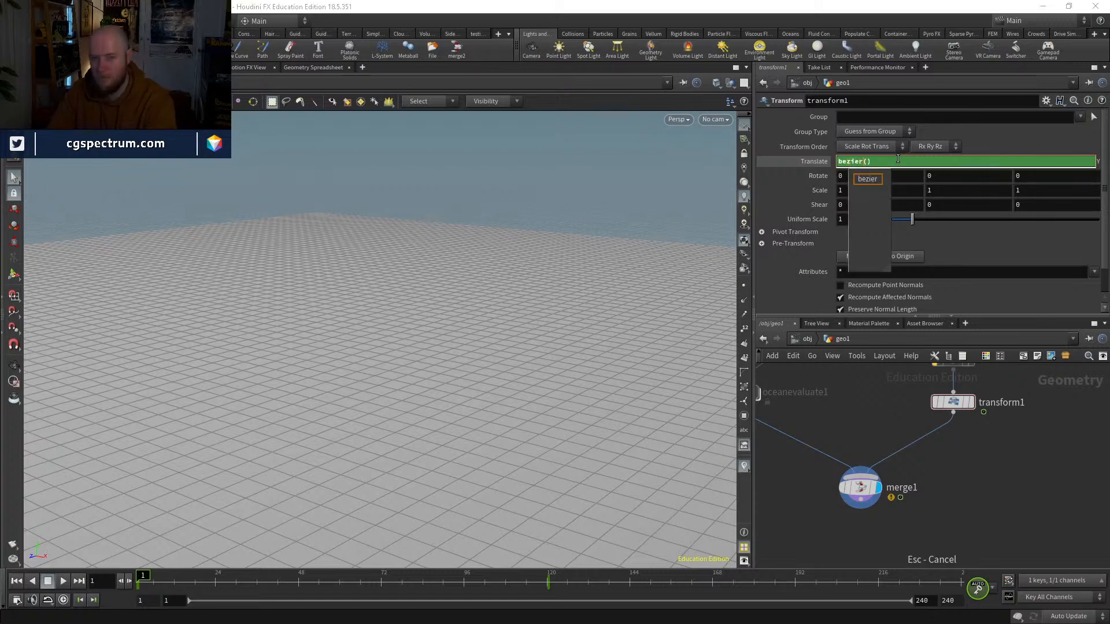
key("Return")
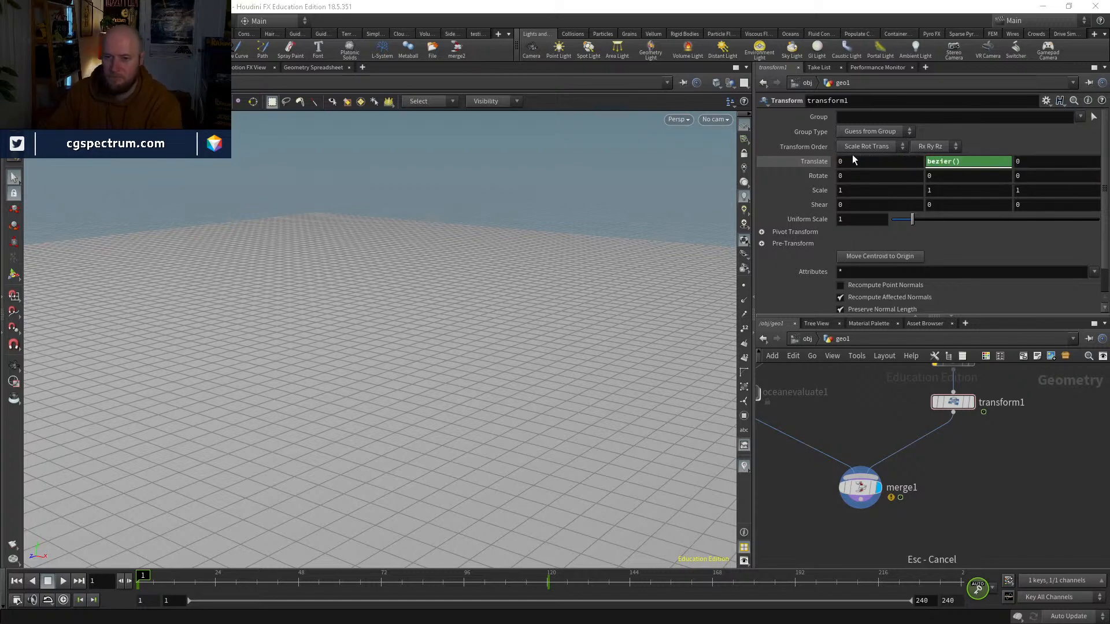
Step: Try steepening the first Translate Y key's tangent in the Animation Editor, undo it, and close the editor
left_click(957, 161, "shift")
key("h")
right_click_drag(768, 180, 792, 218)
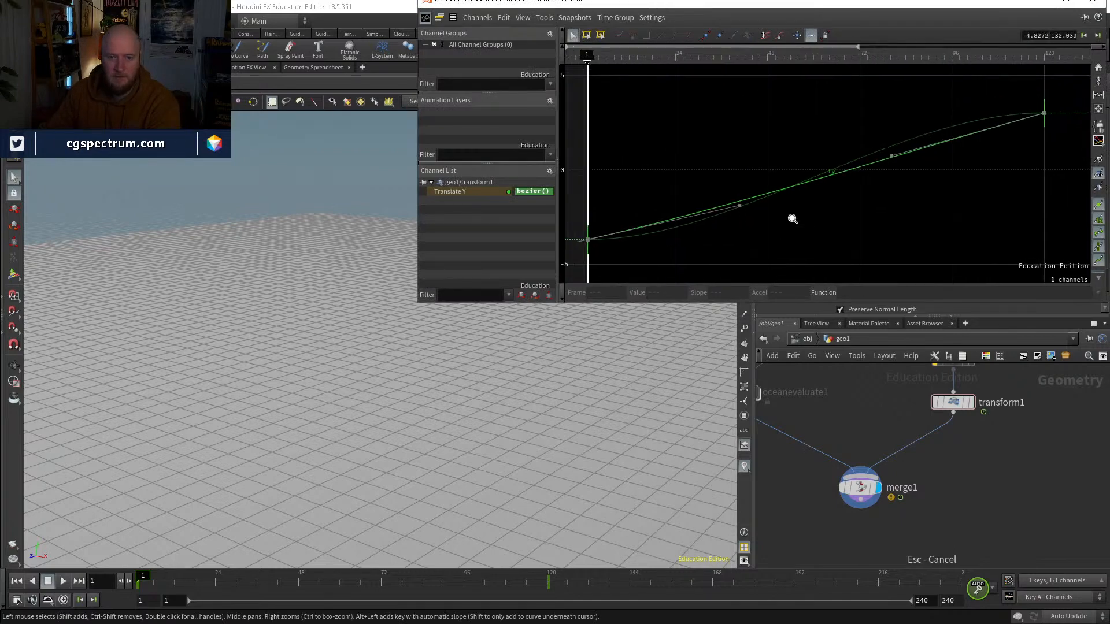
left_click_drag(739, 205, 736, 189)
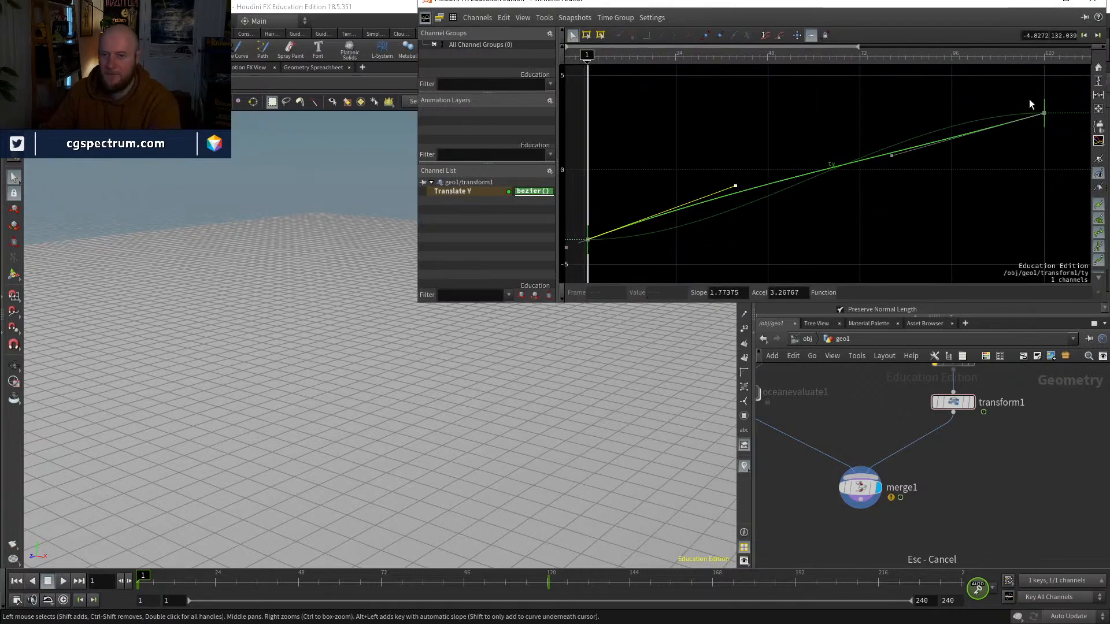
key("ctrl+z")
left_click(1092, 2)
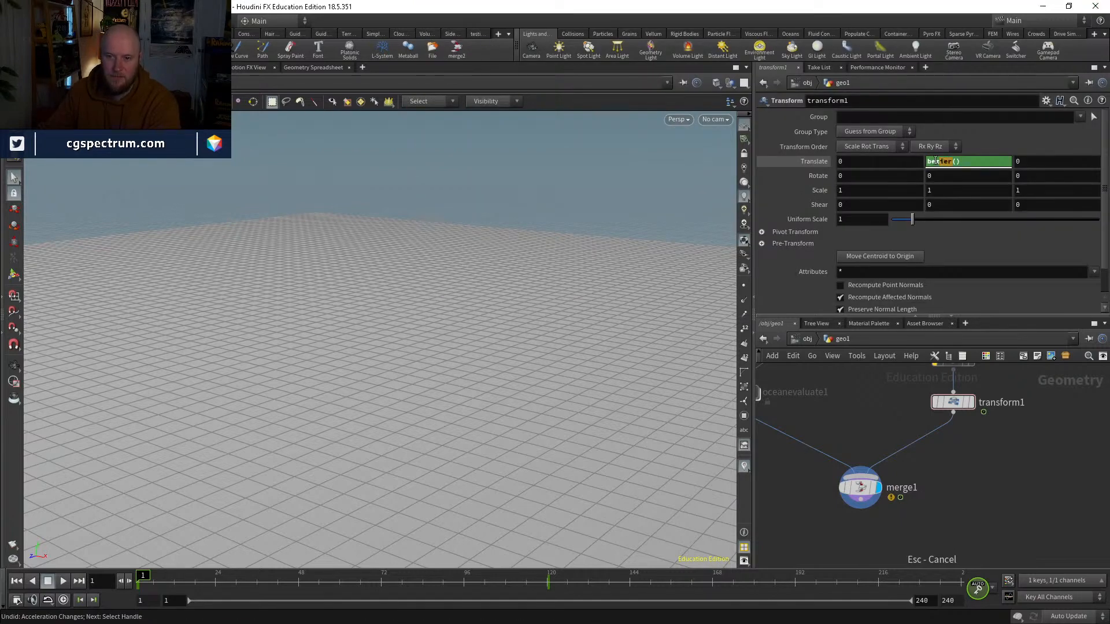
Step: Set the Transform's Translate Y expression to linear()
type("linear")
key("Return")
Step: Display the Measure node to examine the full-detail ship up close, and check the Connectivity node's settings
middle_click_drag(1068, 406, 1009, 476)
middle_click_drag(1001, 435, 938, 523)
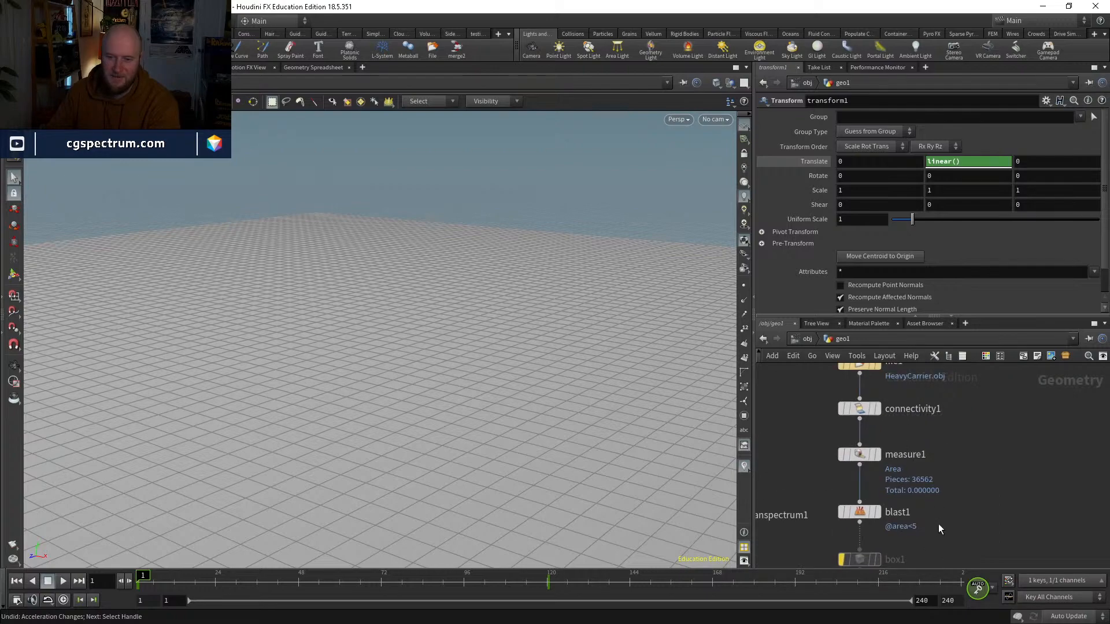
left_click(877, 457)
left_click(857, 458)
left_click_drag(525, 379, 421, 397, "alt")
right_click_drag(421, 396, 646, 144, "alt")
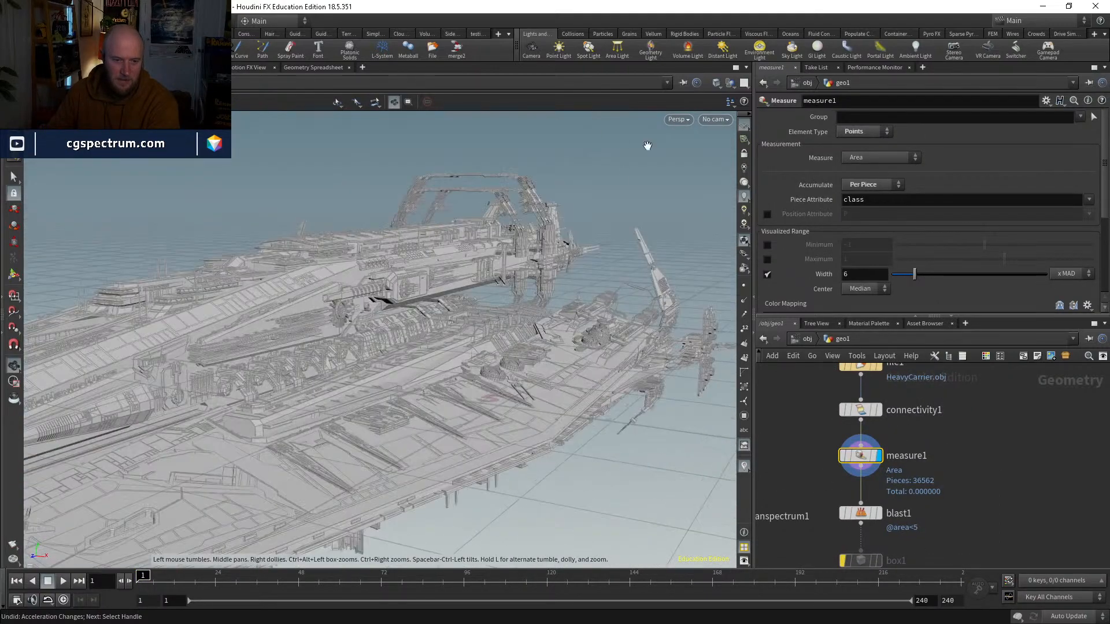
left_click_drag(646, 144, 564, 278, "alt")
middle_click_drag(947, 429, 942, 455)
left_click_drag(947, 462, 838, 426)
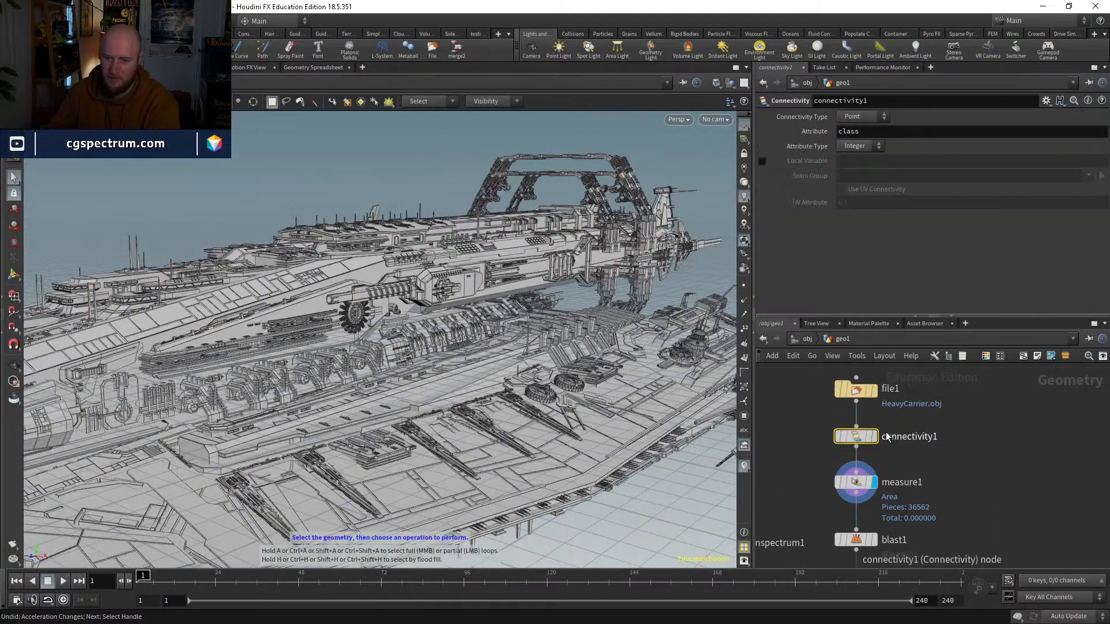
middle_click_drag(950, 448, 969, 381)
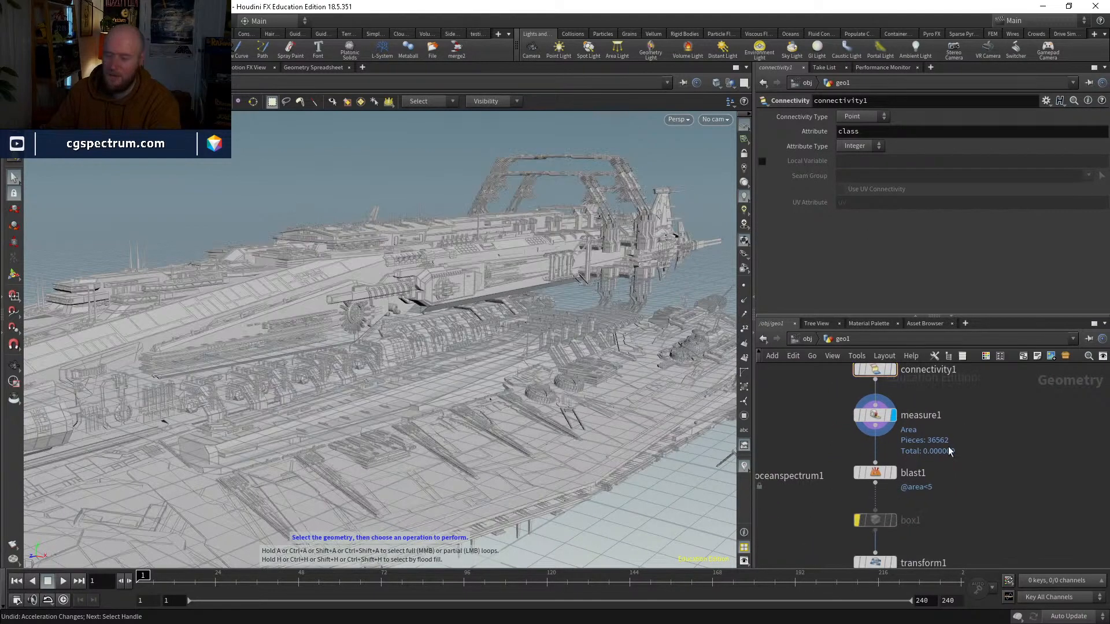
Step: Display the Blast node and examine the simplified ship up close
left_click(890, 473)
left_click(875, 473)
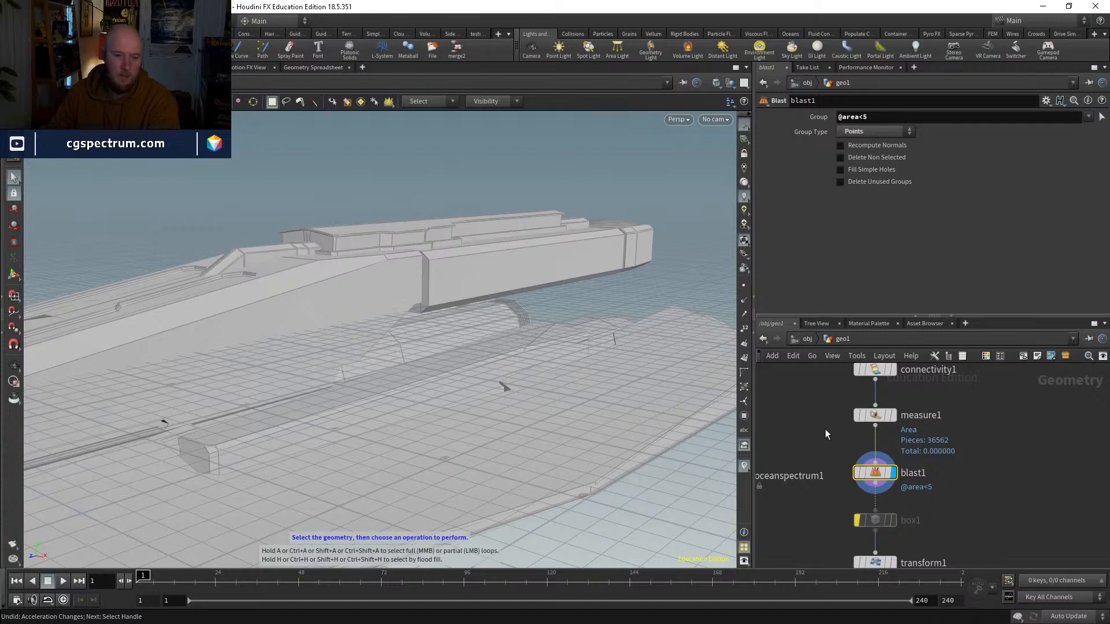
left_click(855, 475)
left_click(855, 475)
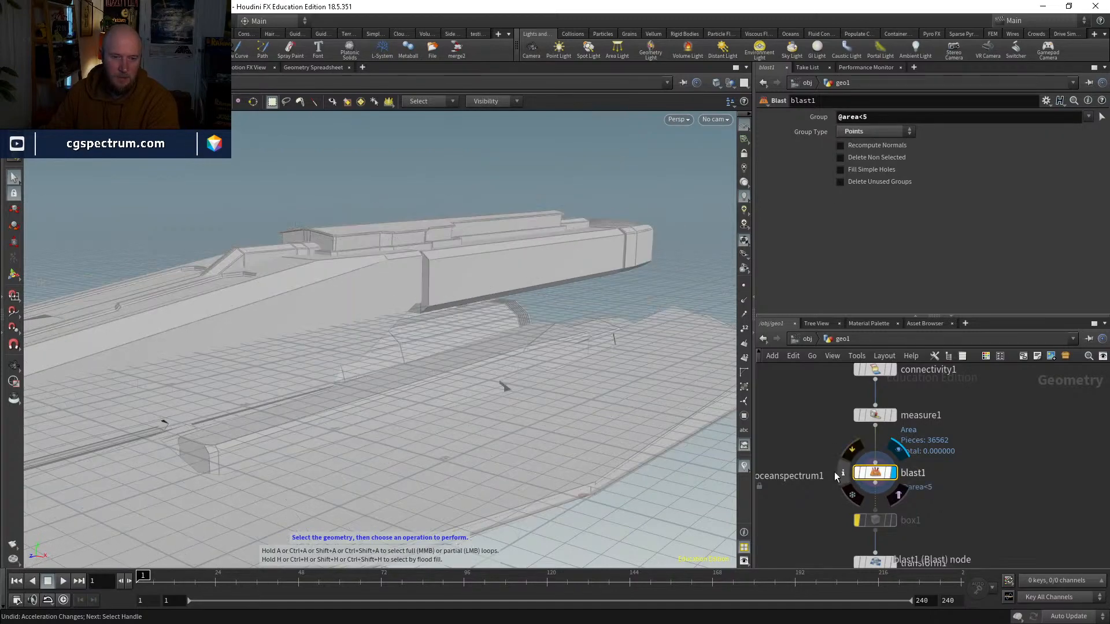
scroll(510, 473, "down", 3)
middle_click_drag(510, 473, 595, 387, "alt")
scroll(595, 387, "up", 3)
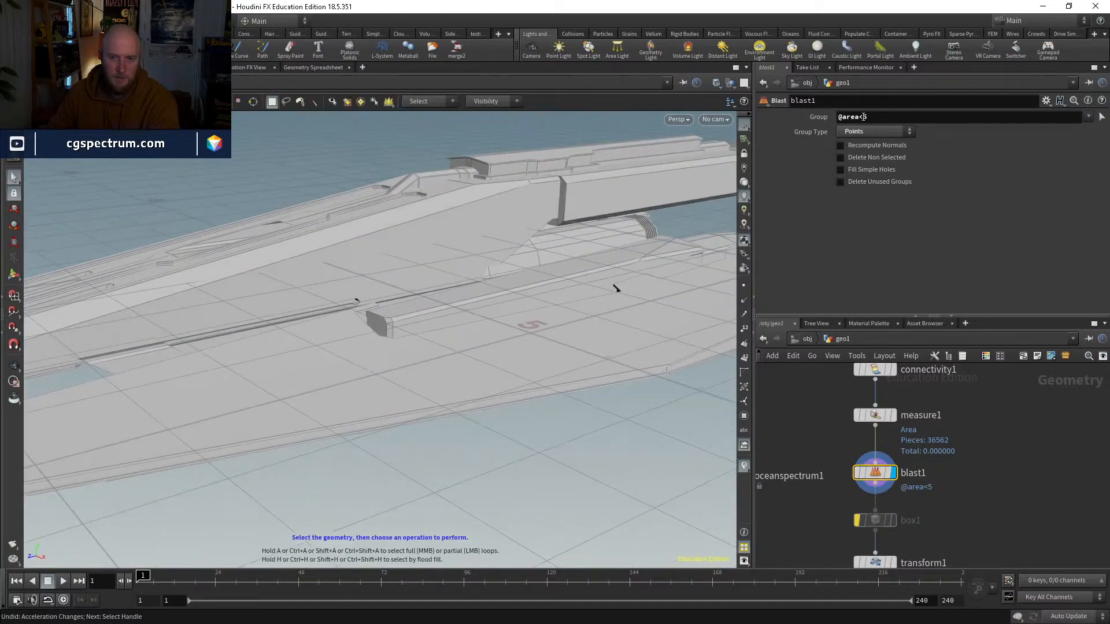
left_click_drag(863, 117, 878, 116)
type("2")
key("Return")
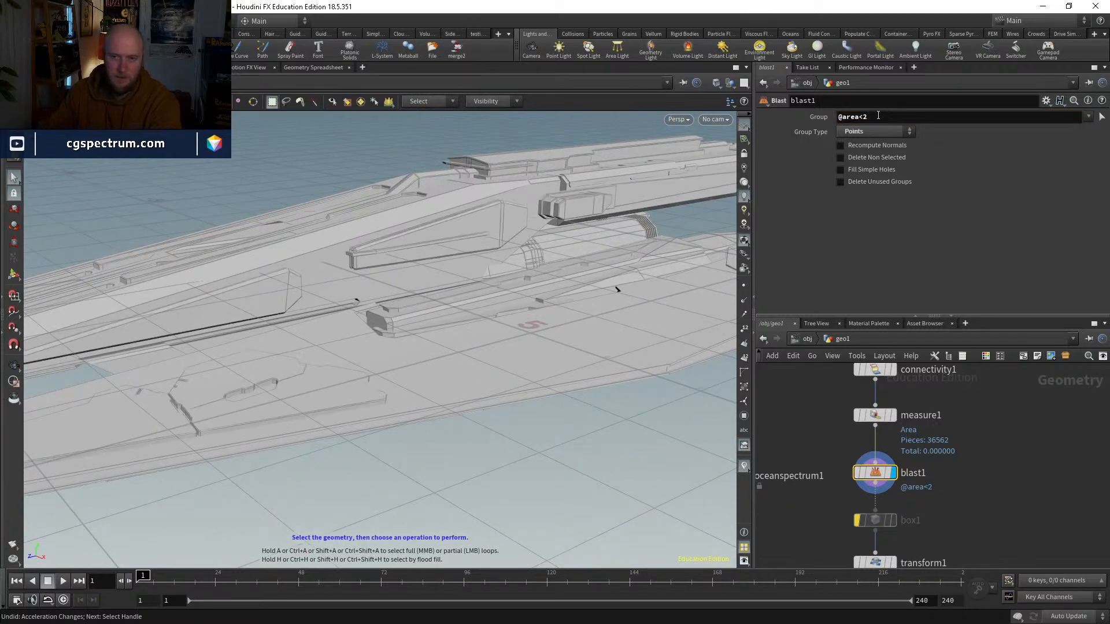
left_click(878, 116)
key("BackSpace")
type("1")
key("Return")
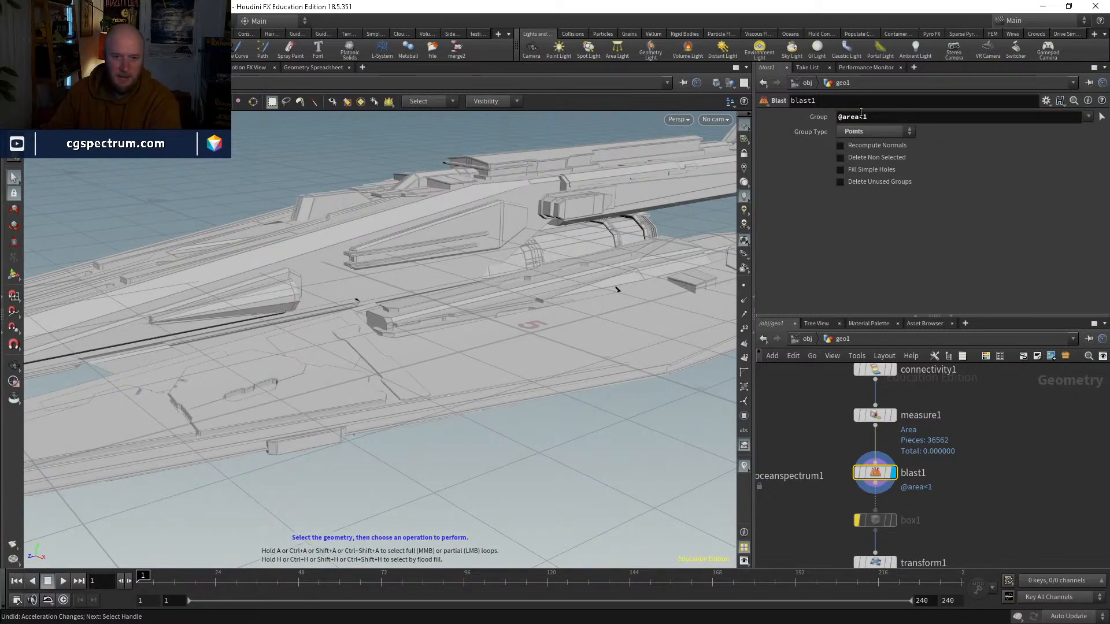
left_click(864, 116)
key("BackSpace")
type("5")
key("Return")
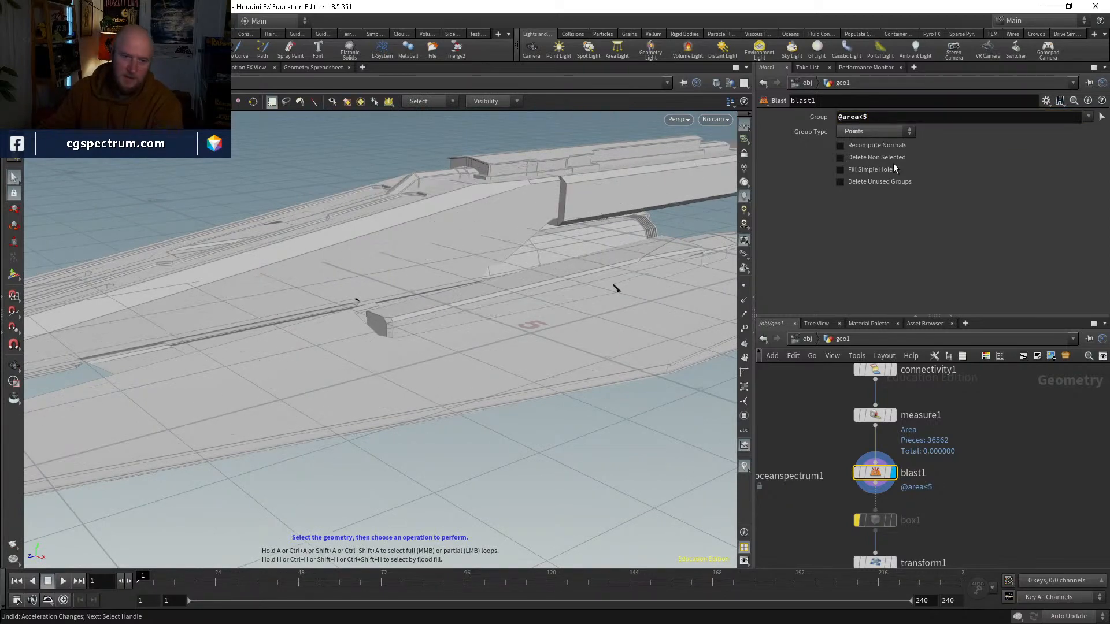
Step: View the whole simplified ship and check the Blast node's geometry information
mouse_move(492, 346)
right_mouse_down()
mouse_move(443, 366)
mouse_move(384, 439)
right_mouse_up()
mouse_move(384, 439)
left_mouse_down()
mouse_move(465, 401)
mouse_move(455, 401)
left_mouse_up()
key("w")
middle_click_drag(844, 445, 838, 373)
middle_click(868, 411)
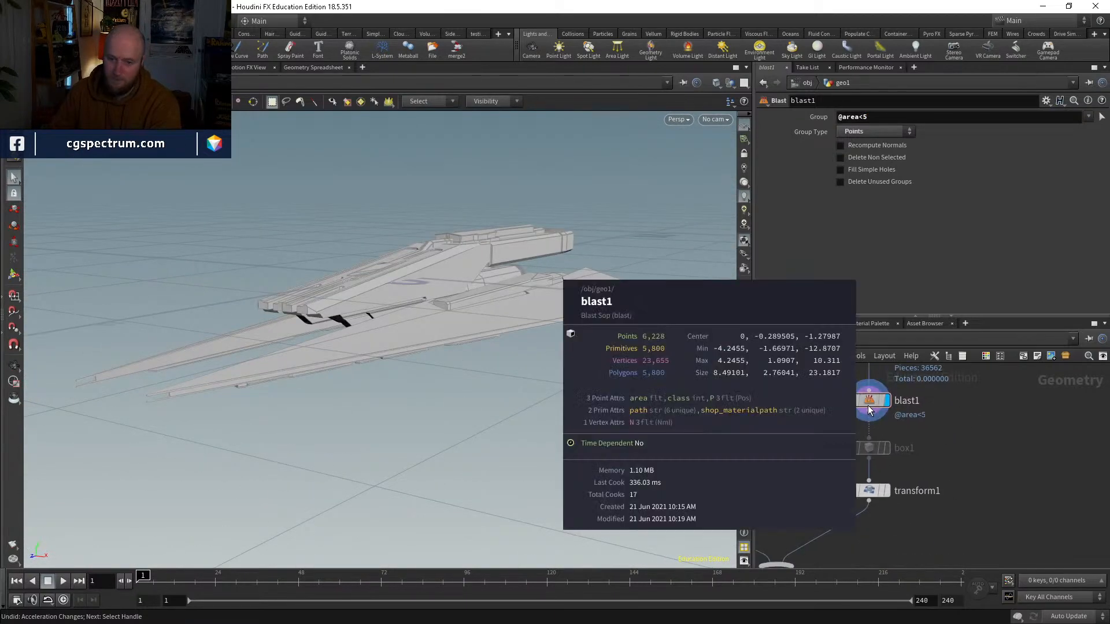
Step: Display the Merge node with the ocean and ship again
left_click(803, 497)
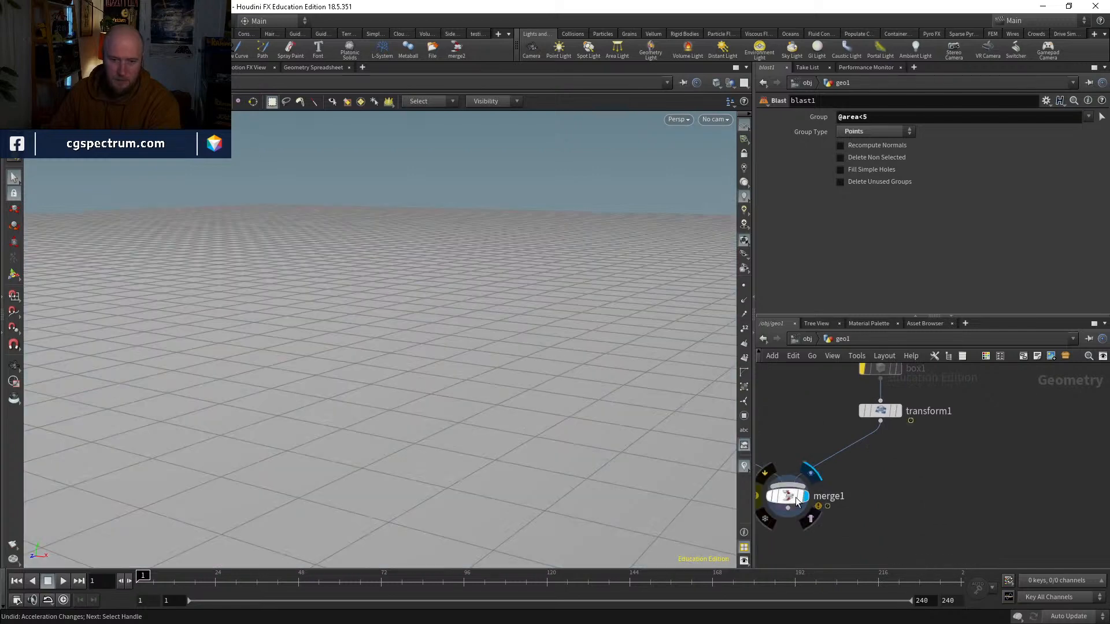
Step: Rewind to frame 1 and re-enable the bypassed Ocean Evaluate node so the grid carries waves
left_click_drag(264, 580, 139, 580)
scroll(809, 414, "down", 3)
middle_click_drag(809, 414, 843, 441)
scroll(842, 440, "up", 2)
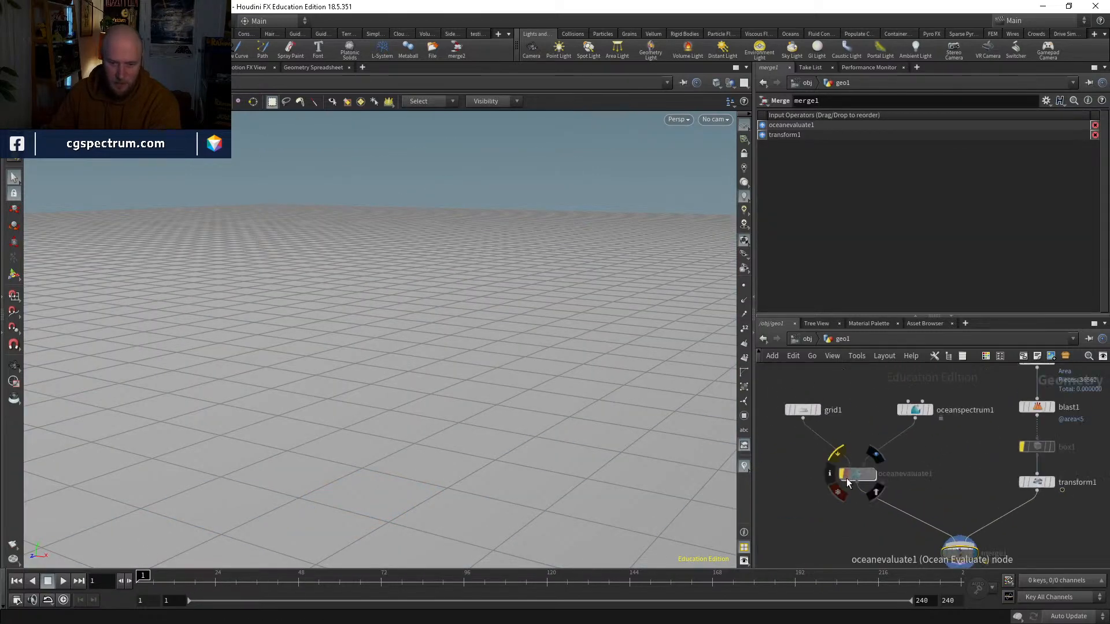
left_click(841, 474)
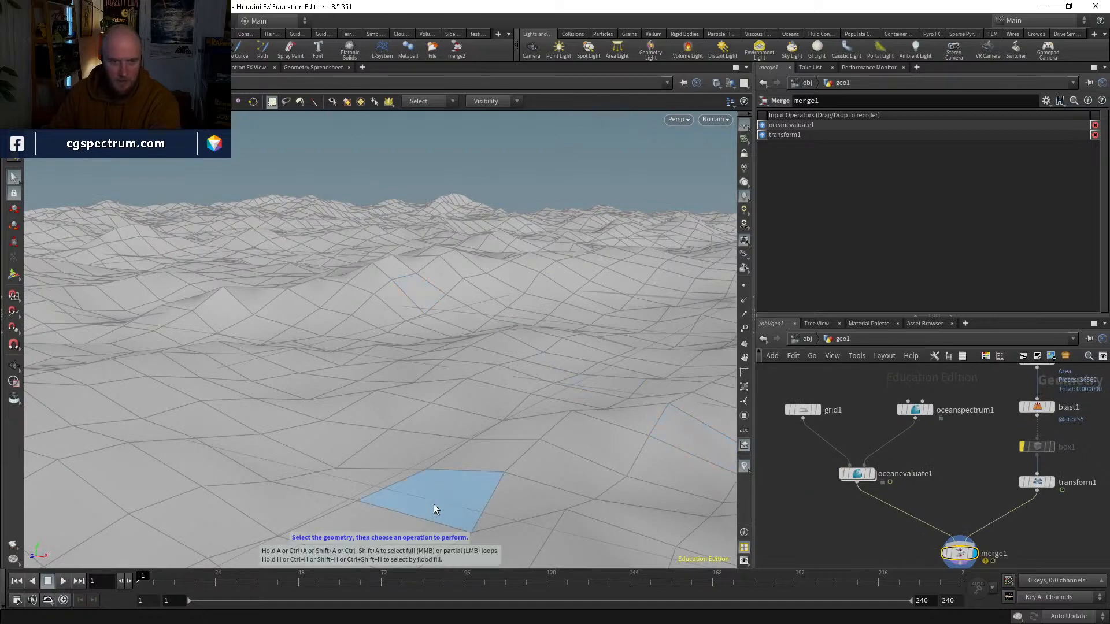
Step: Scrub the timeline to preview the ship rising through the waves, and review the Ocean Spectrum's parameters
left_click_drag(142, 580, 443, 534)
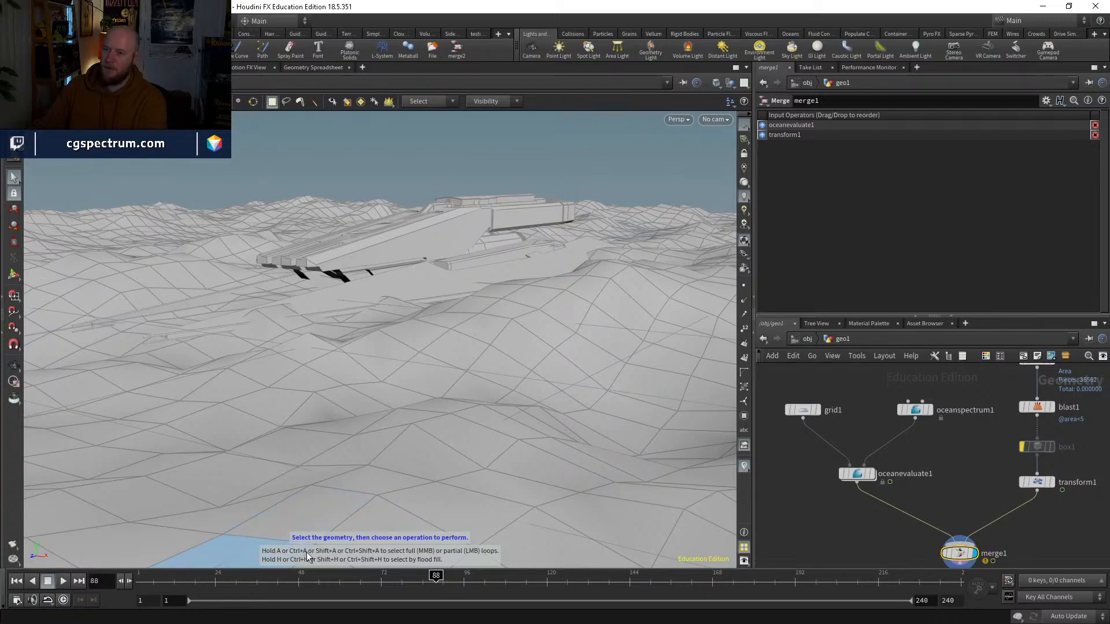
left_click_drag(159, 583, 129, 540)
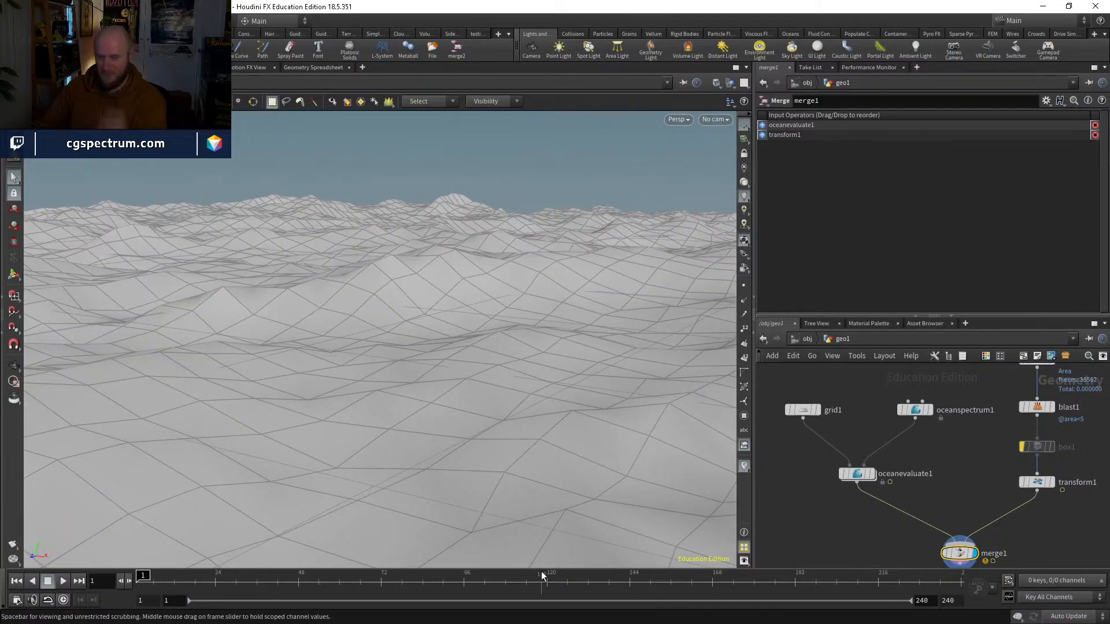
left_click_drag(191, 578, 457, 578)
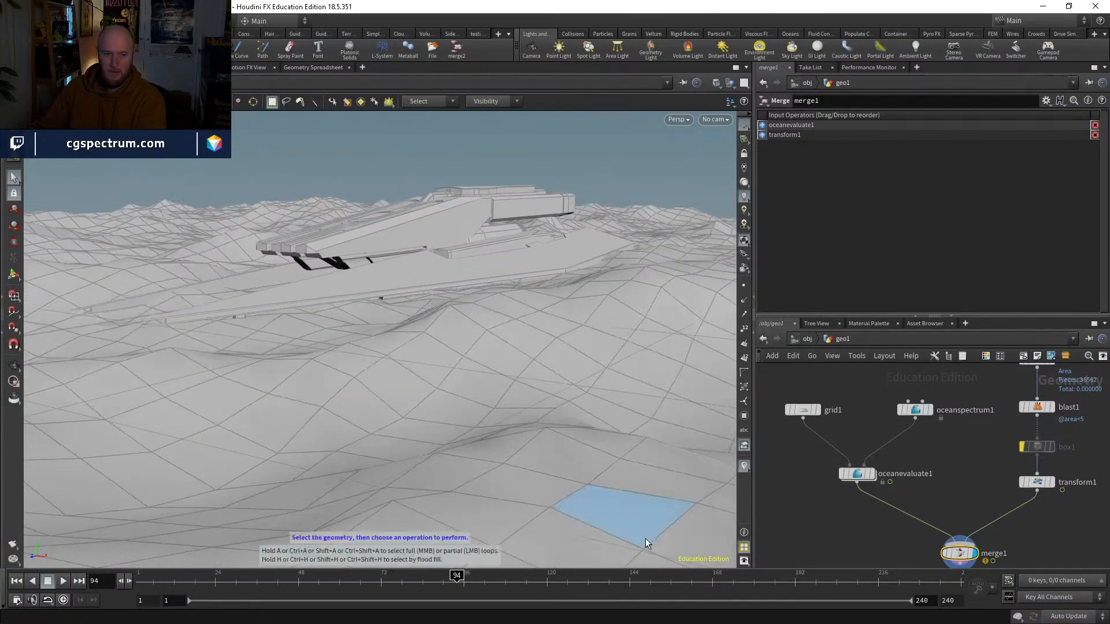
left_click(917, 411)
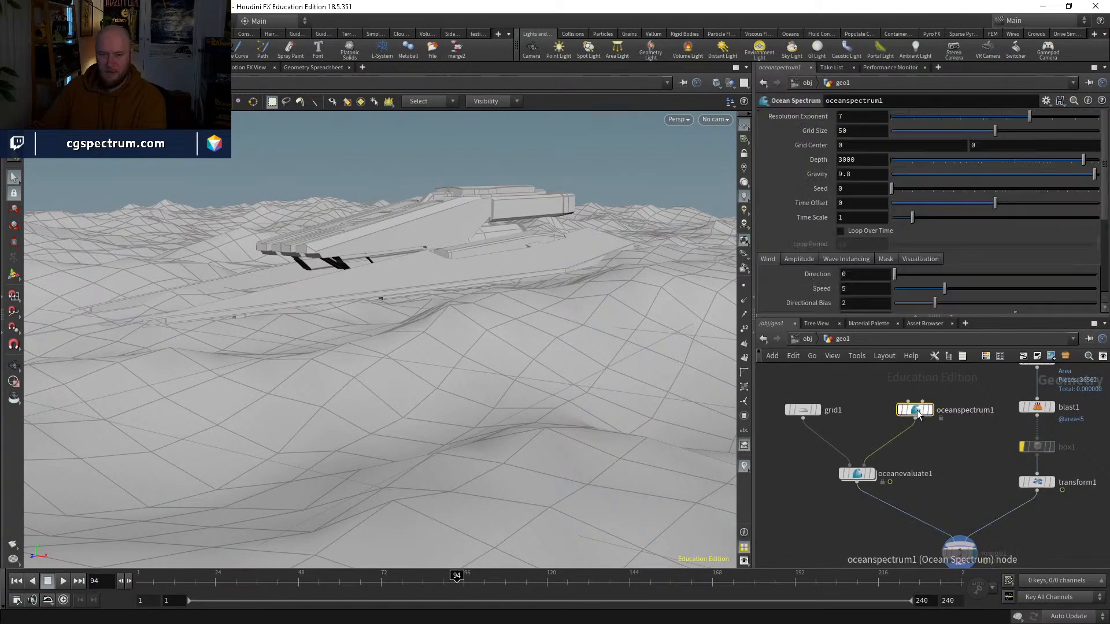
scroll(838, 212, "down", 1)
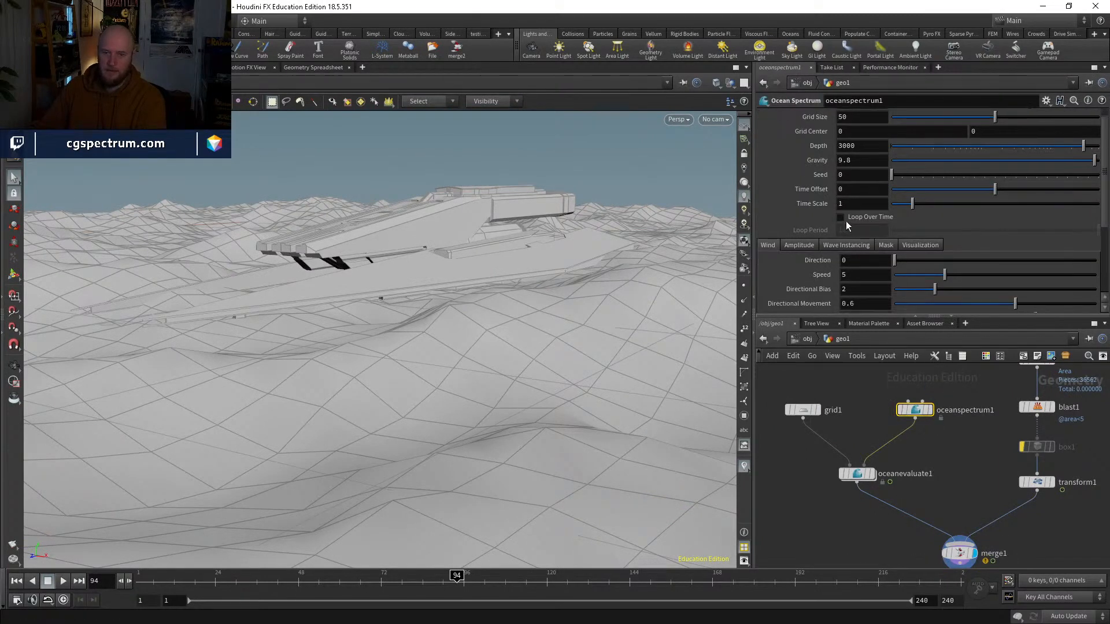
Step: Display the ship's File node and the Connectivity node in turn and review their parameters
middle_click_drag(988, 438, 877, 475)
middle_click_drag(966, 370, 919, 430)
left_click(890, 414)
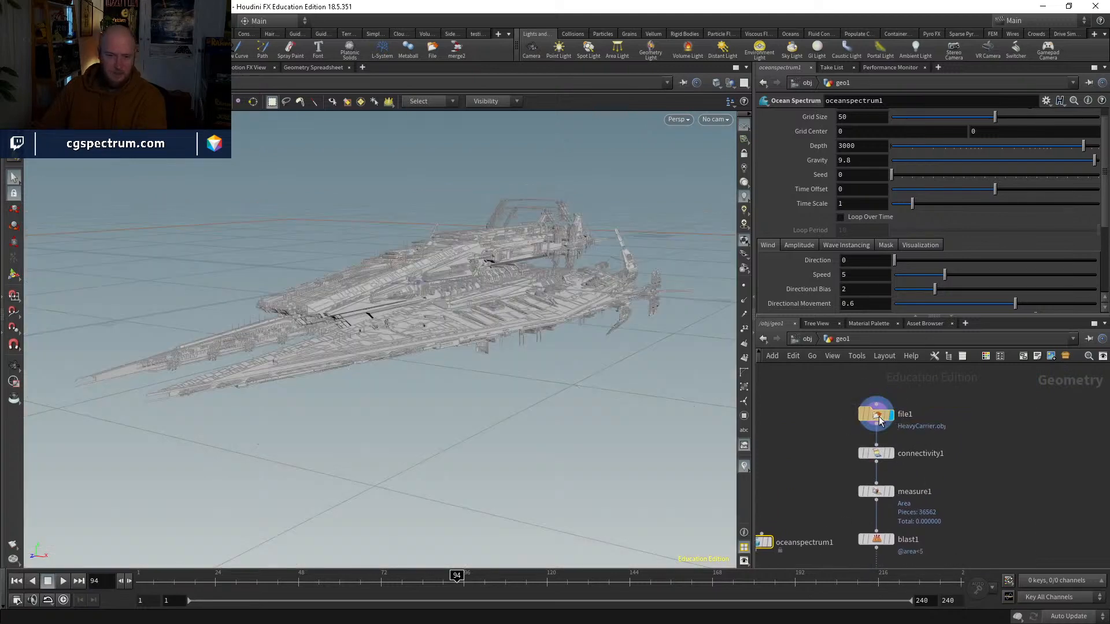
left_click(875, 415)
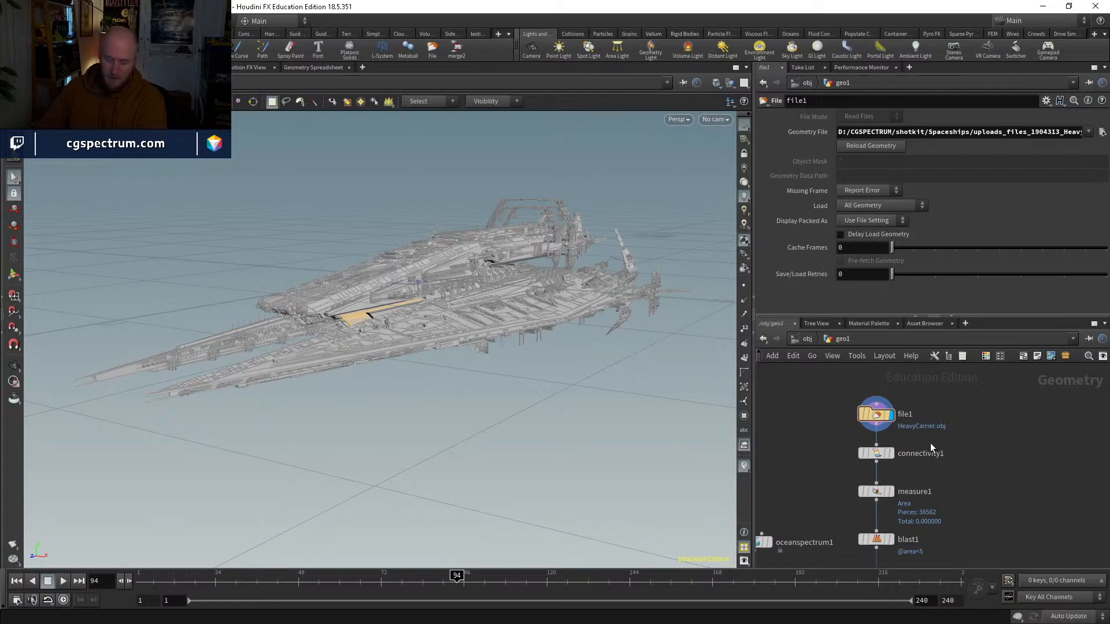
left_click(890, 453)
left_click(873, 453)
scroll(906, 467, "up", 2)
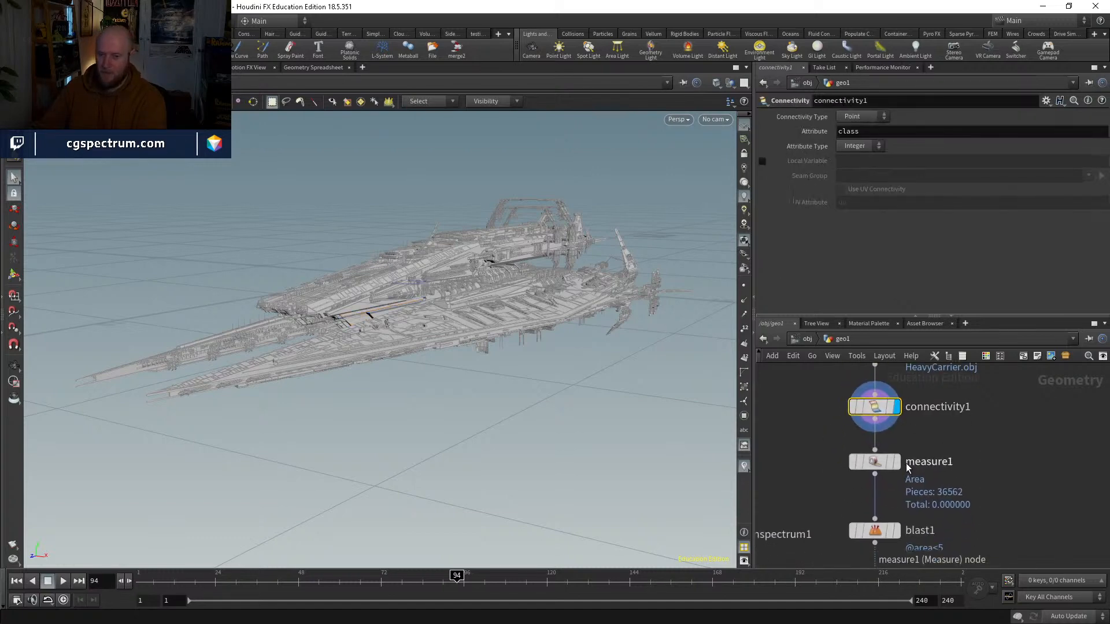
Step: Compare the Measure and Blast node outputs, finishing with the Measure node displayed
left_click(896, 462)
left_click(876, 464)
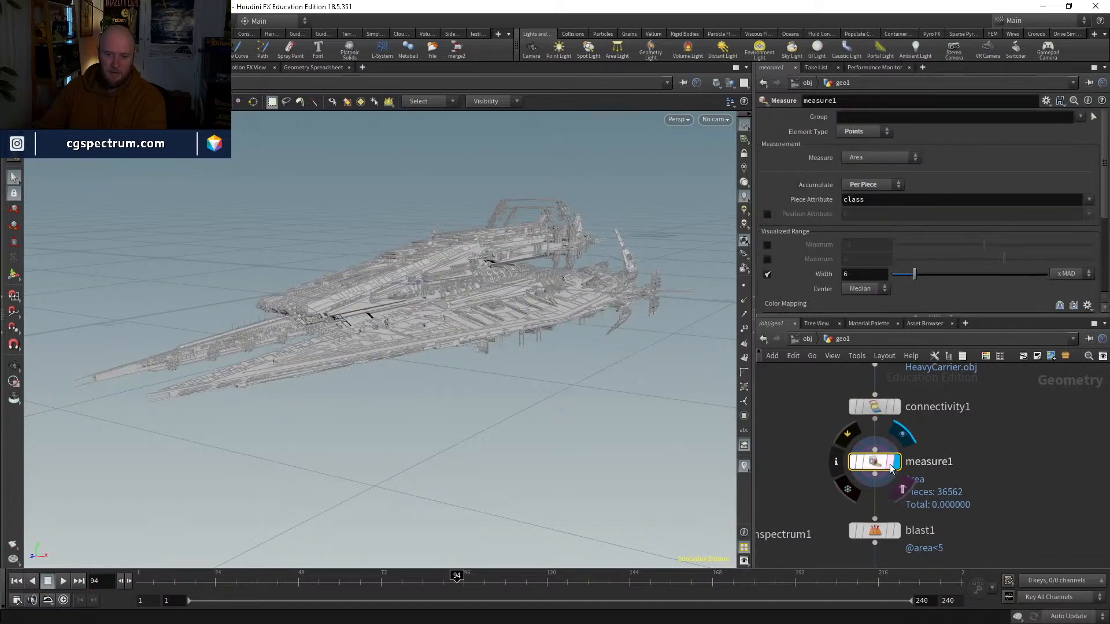
middle_click_drag(958, 504, 954, 480)
left_click(893, 506)
left_click(872, 508)
middle_click_drag(872, 508, 859, 538)
left_click(878, 466)
left_click(857, 466)
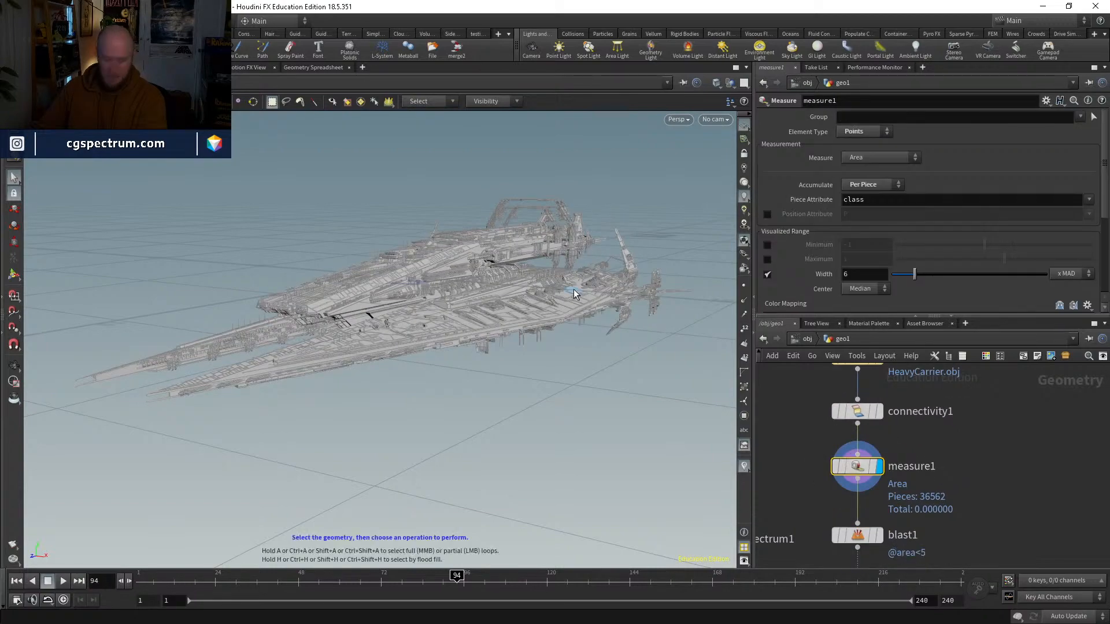
Step: Examine the full-detail ship up close, including its hull panels, ribs and domed towers, with and without wireframe
right_click_drag(537, 285, 574, 193, "alt")
left_click_drag(574, 193, 618, 329, "alt")
right_click_drag(617, 330, 619, 300)
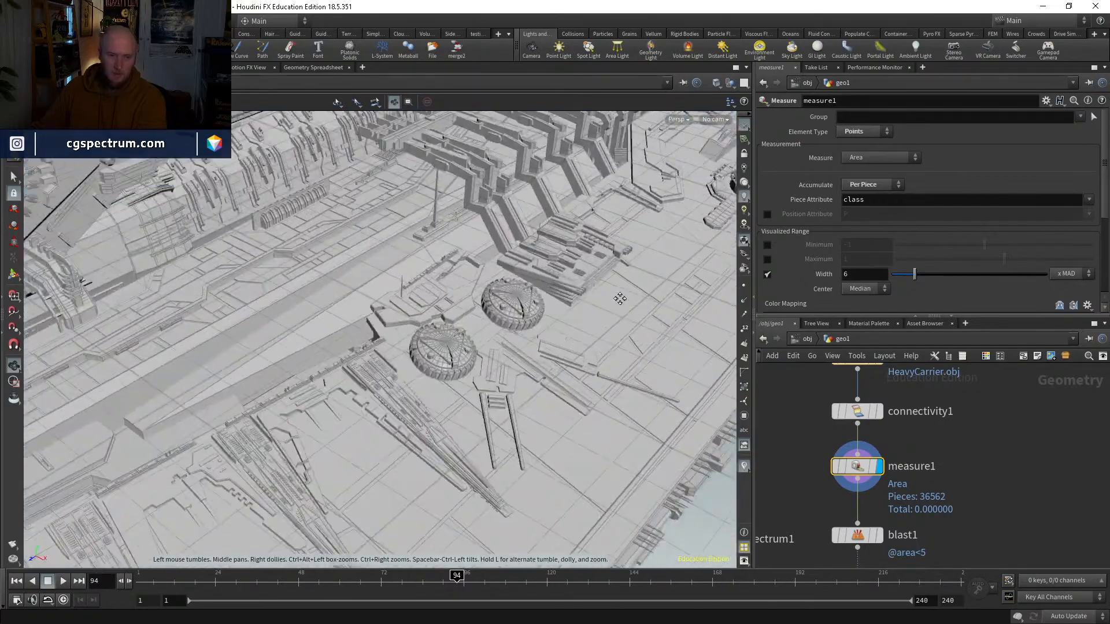
left_click_drag(619, 300, 559, 329)
middle_click_drag(559, 329, 445, 329)
right_click_drag(446, 329, 565, 254)
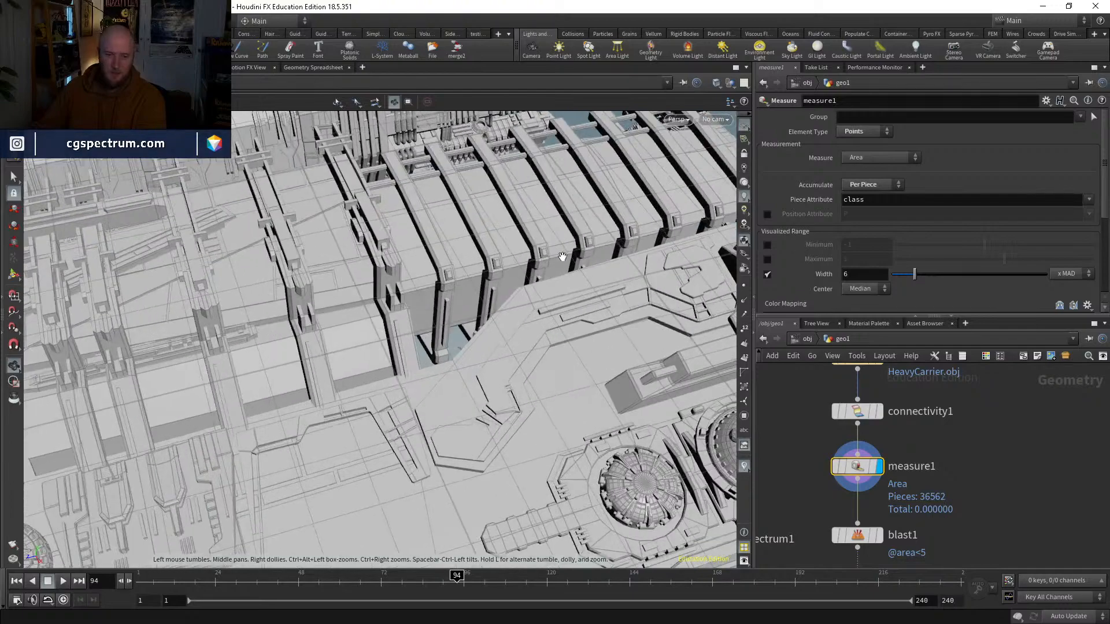
middle_click_drag(565, 254, 519, 339)
mouse_move(519, 339)
left_mouse_down()
mouse_move(623, 364)
mouse_move(594, 285)
mouse_move(592, 396)
left_mouse_up()
key("shift+w")
key("shift+w")
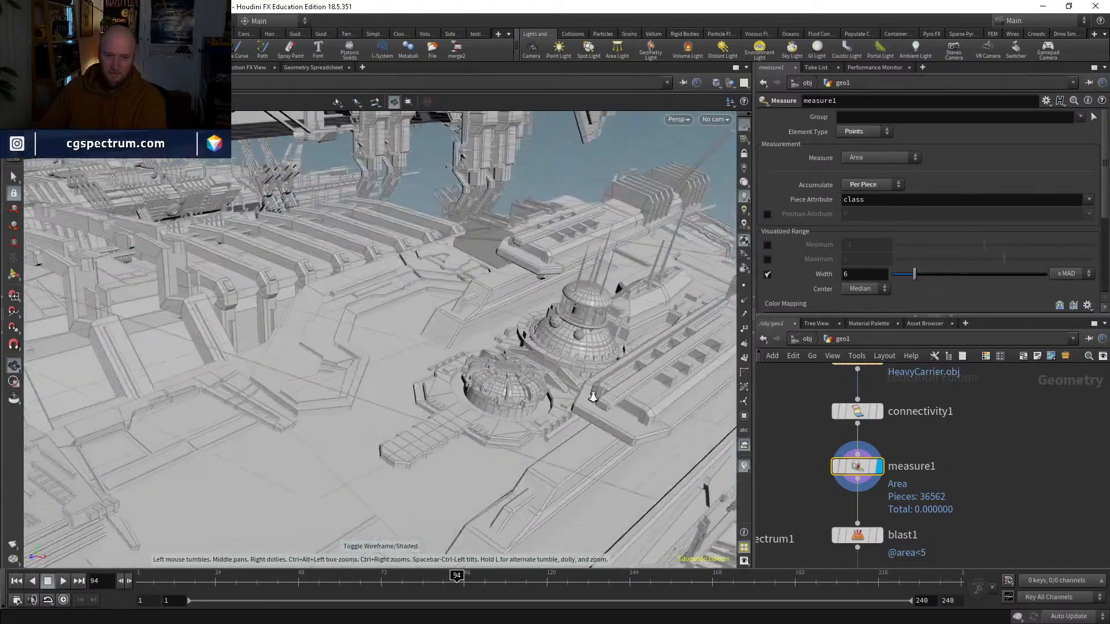
right_click_drag(591, 396, 668, 332)
middle_click_drag(667, 333, 655, 350)
right_click_drag(654, 350, 615, 357)
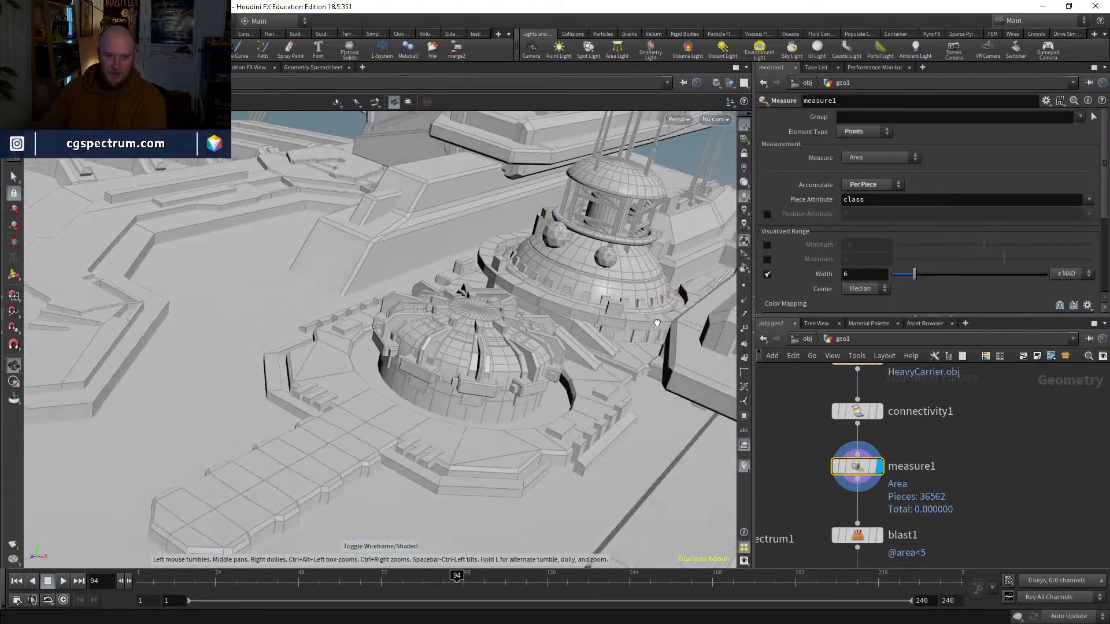
left_click_drag(614, 356, 628, 310)
right_click_drag(629, 310, 503, 413)
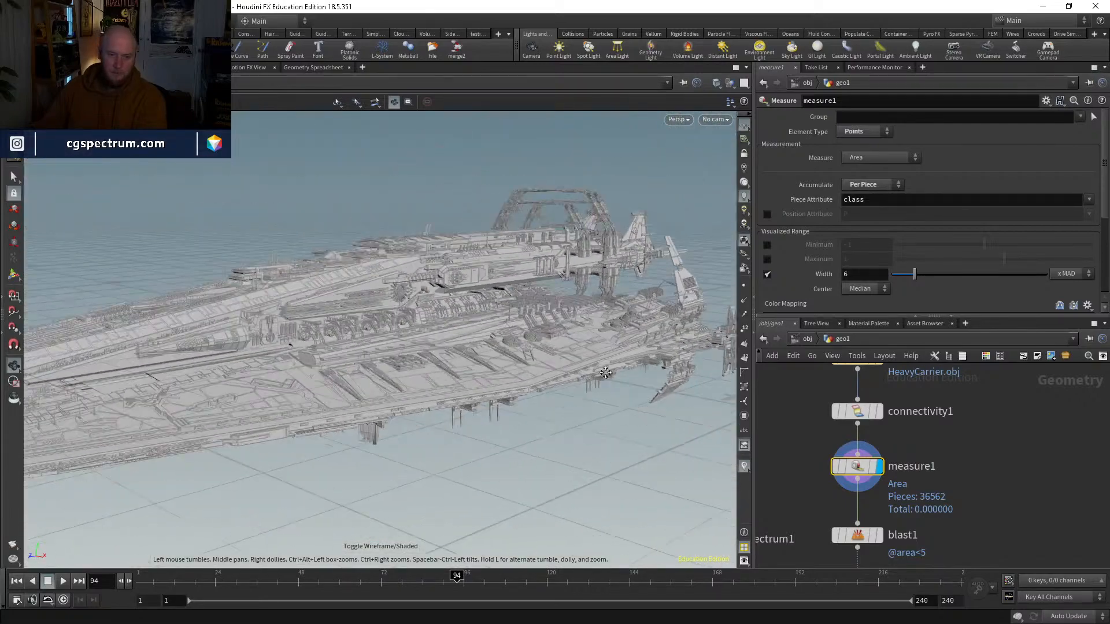
Step: Examine the overall silhouette of the full-detail ship from the front and side, and locate the Merge node
left_click_drag(503, 414, 619, 365)
right_click_drag(620, 364, 600, 400)
left_click_drag(599, 400, 660, 380)
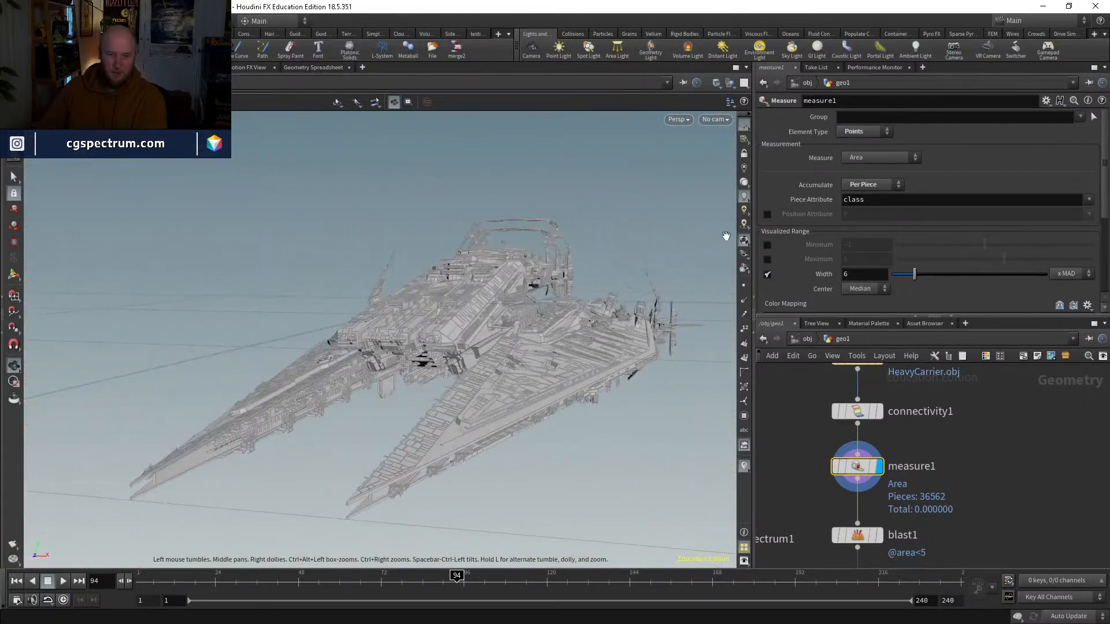
left_click_drag(669, 272, 603, 311)
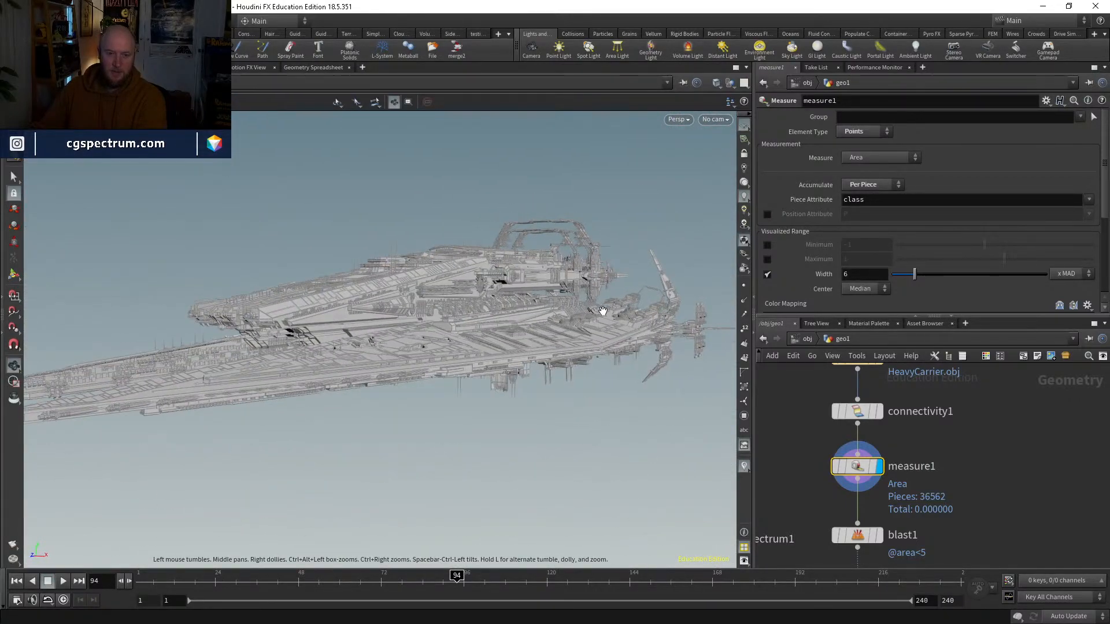
key("s")
scroll(953, 446, "down", 3)
middle_click_drag(962, 557, 1021, 422)
scroll(902, 469, "up", 3)
left_click_drag(509, 312, 631, 352, "alt")
right_click_drag(631, 352, 641, 208, "alt")
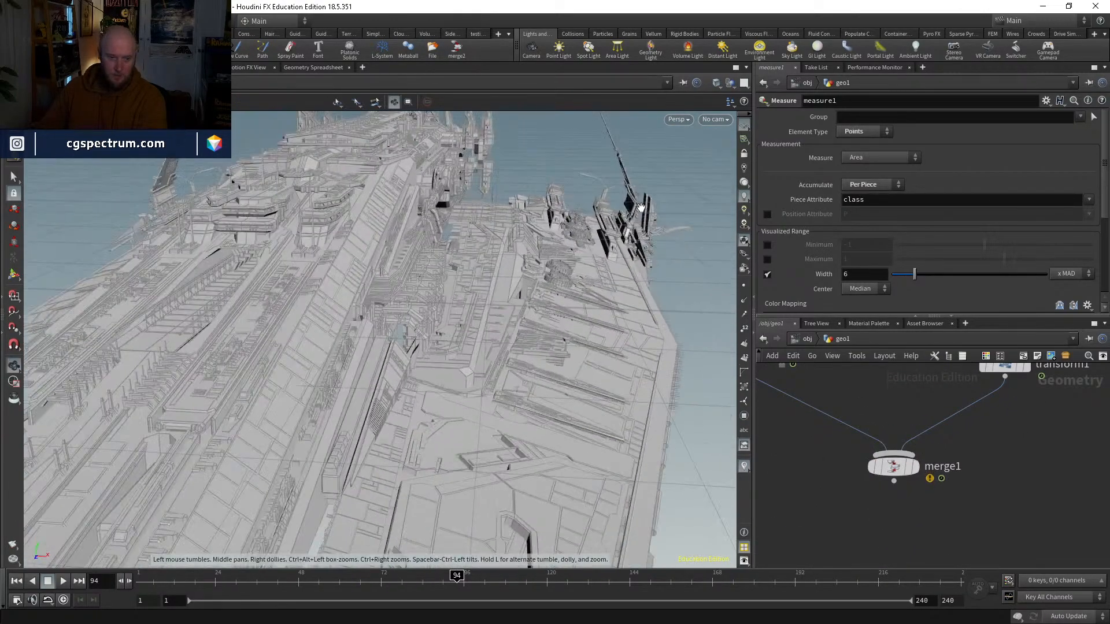
mouse_move(582, 307)
left_mouse_down()
mouse_move(572, 379)
mouse_move(577, 287)
left_mouse_up()
right_click_drag(577, 287, 539, 372)
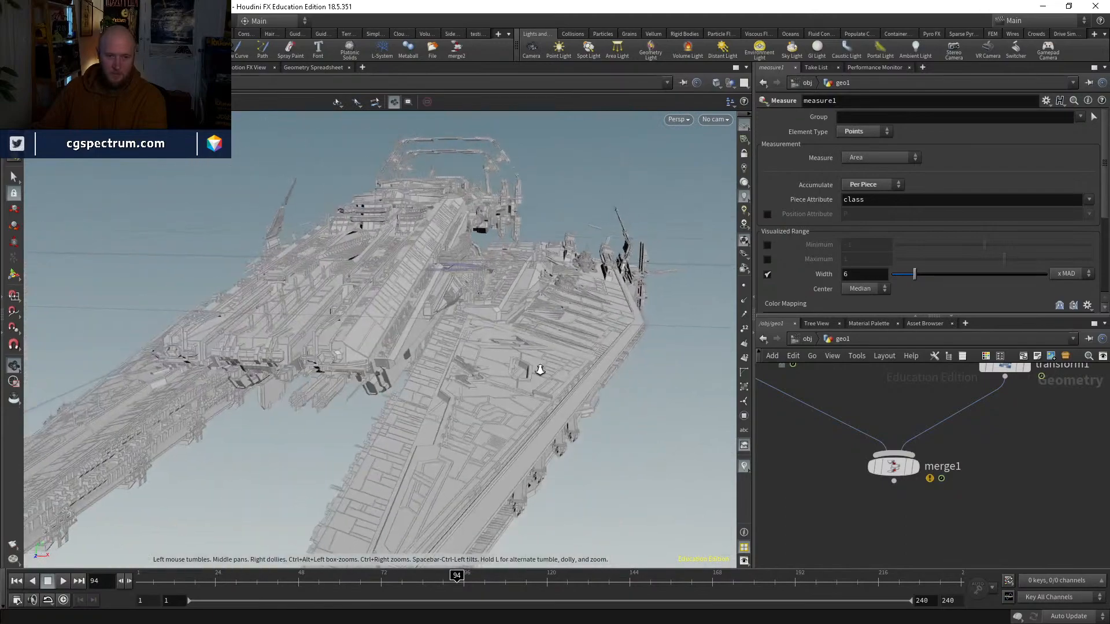
mouse_move(540, 371)
left_mouse_down()
mouse_move(504, 401)
mouse_move(542, 387)
left_mouse_up()
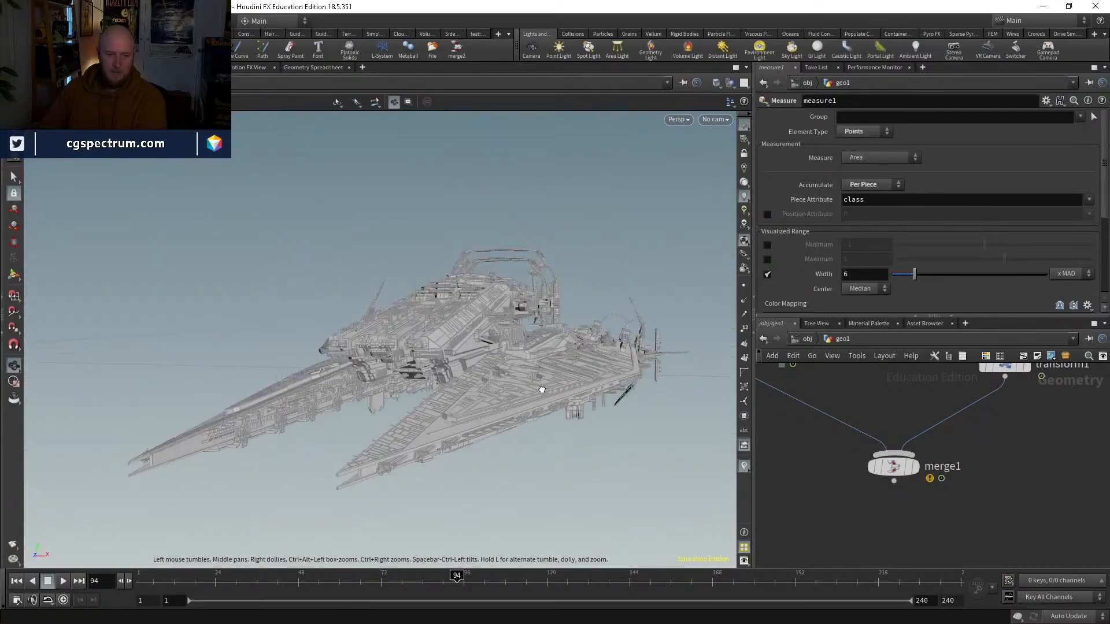
Step: Display the Merge node and frame the ship from a low angle over the ocean
left_click(916, 467)
left_click(893, 466)
left_click_drag(636, 404, 545, 349, "alt")
Step: Create a new camera from the current view and preview the ship's rise through it up to frame 105
left_click(716, 119)
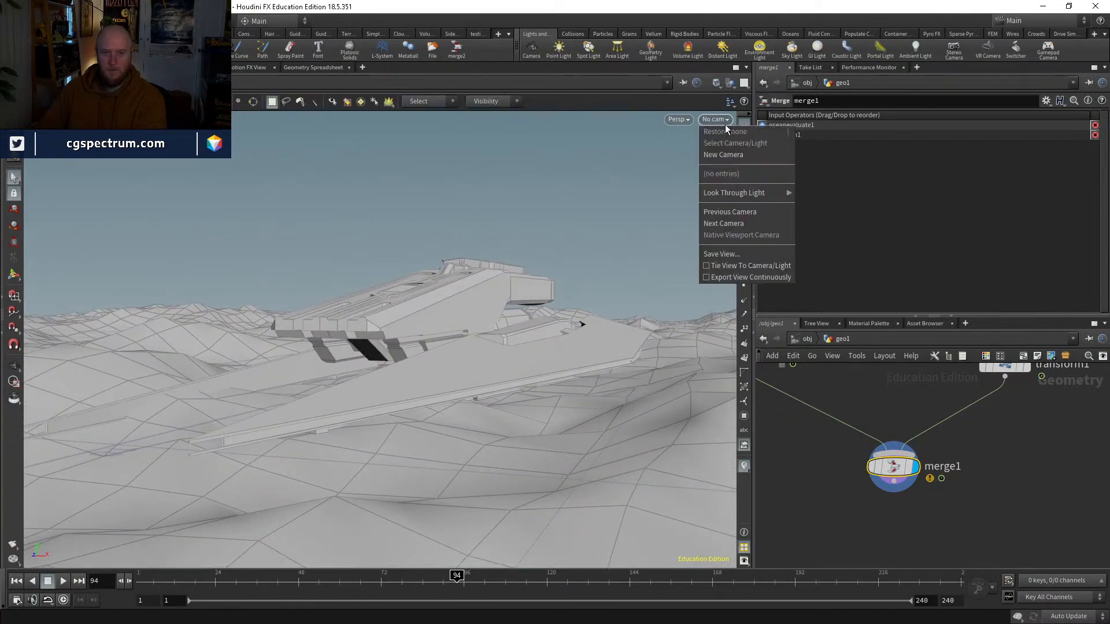
left_click(722, 154)
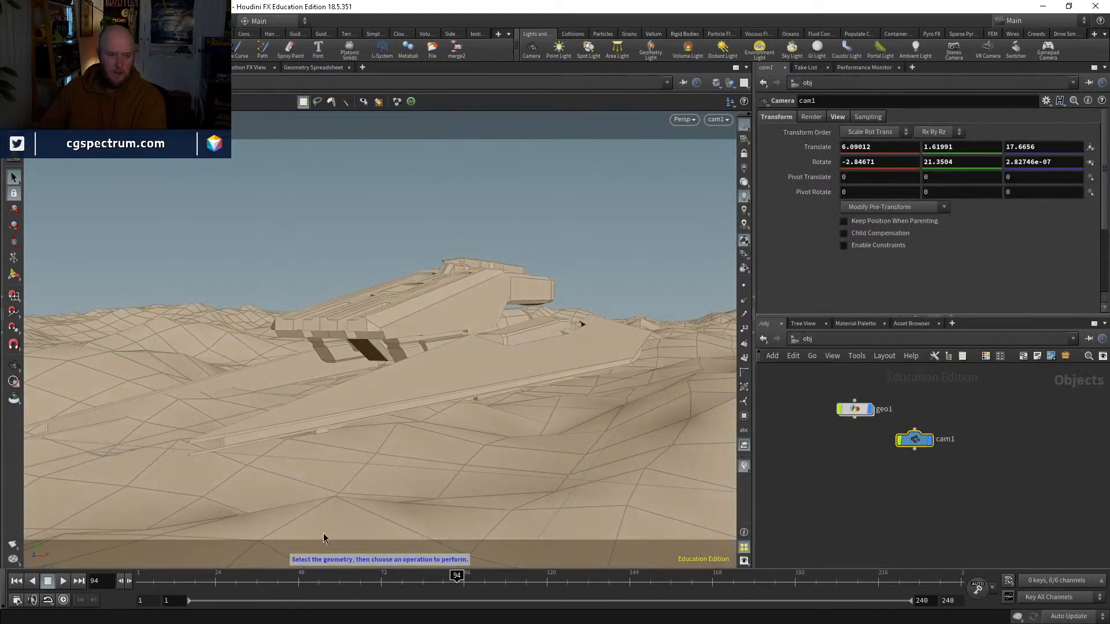
left_click_drag(317, 579, 496, 579)
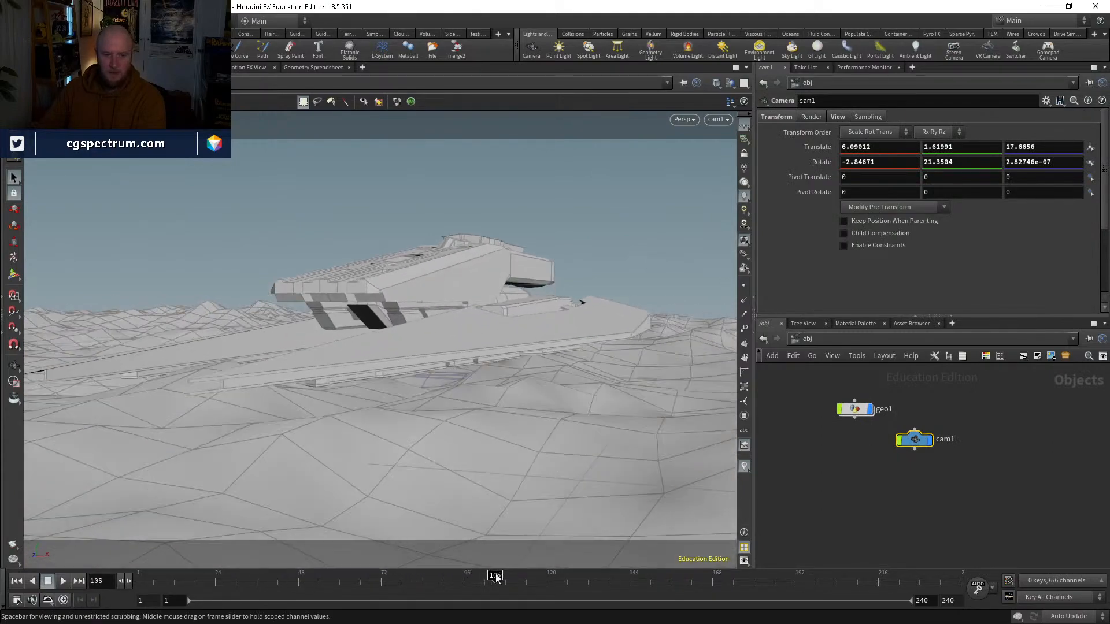
middle_click_drag(936, 480, 958, 521)
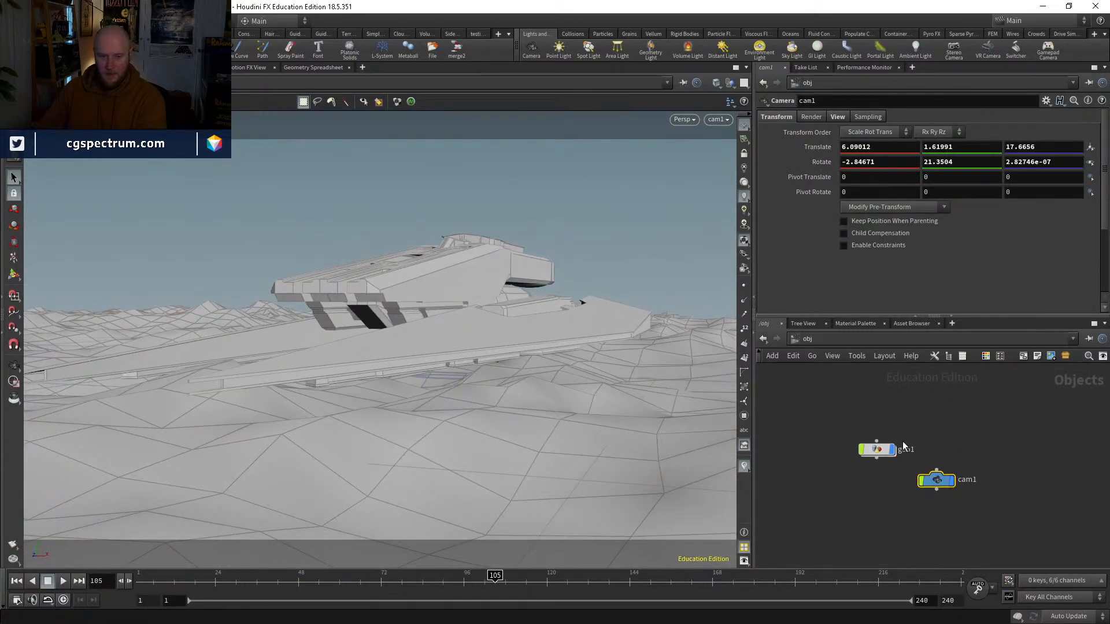
Step: Inside geo1, lower the Ocean Spectrum's wind speed to 2.36 and further to 1.44, checking the waves at different frames
double_click(884, 449)
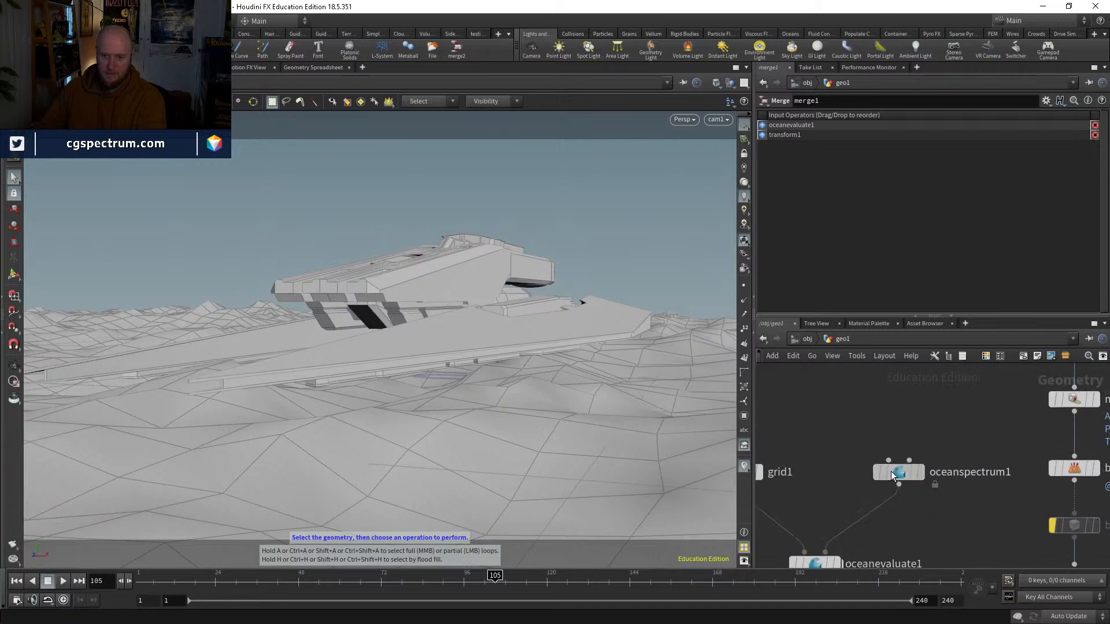
left_click(892, 475)
scroll(927, 212, "down", 1)
mouse_move(905, 262)
left_mouse_down()
mouse_move(1069, 260)
mouse_move(894, 266)
mouse_move(918, 263)
left_mouse_up()
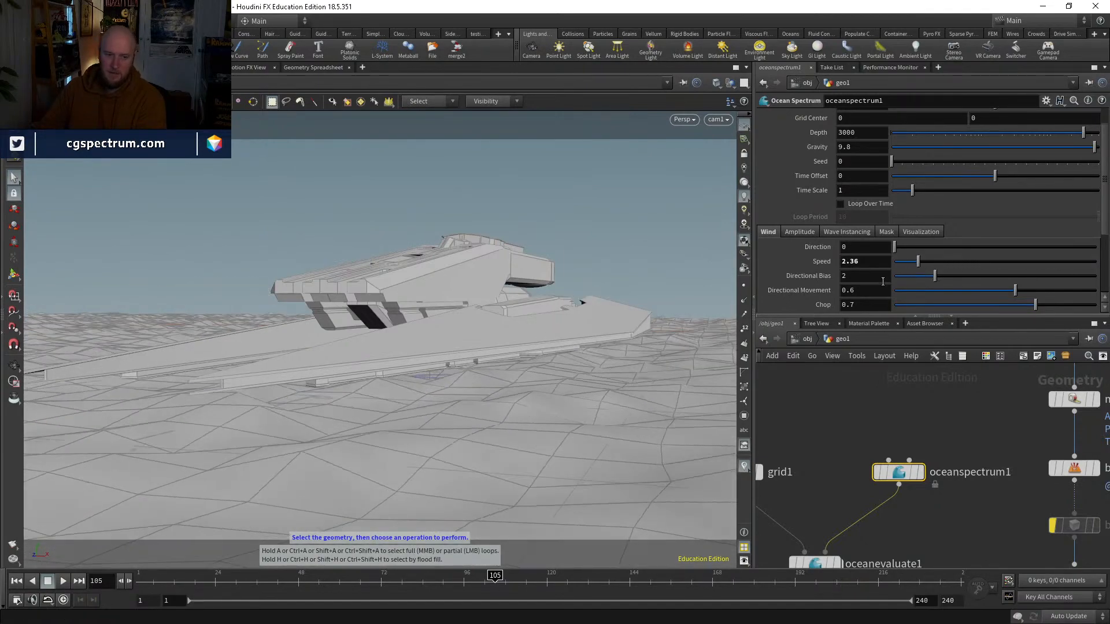
left_click_drag(218, 572, 246, 575)
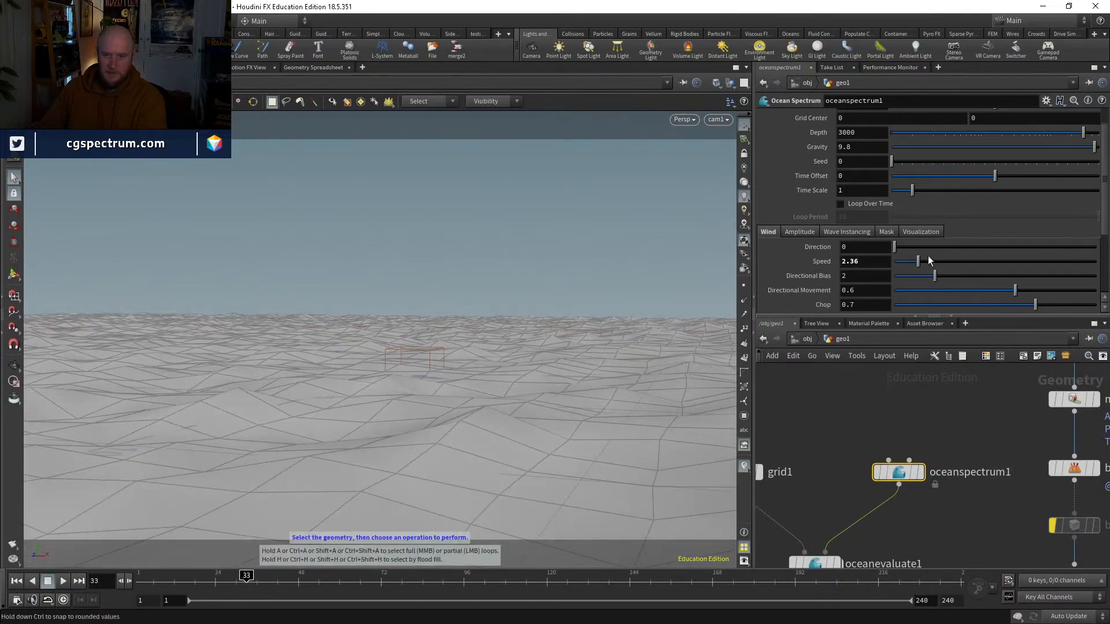
left_click_drag(928, 260, 905, 261)
left_click_drag(246, 576, 408, 578)
Step: Increase the ocean grid's resolution to 1000 rows and 1000 columns
middle_click_drag(834, 426, 925, 429)
left_click(829, 474)
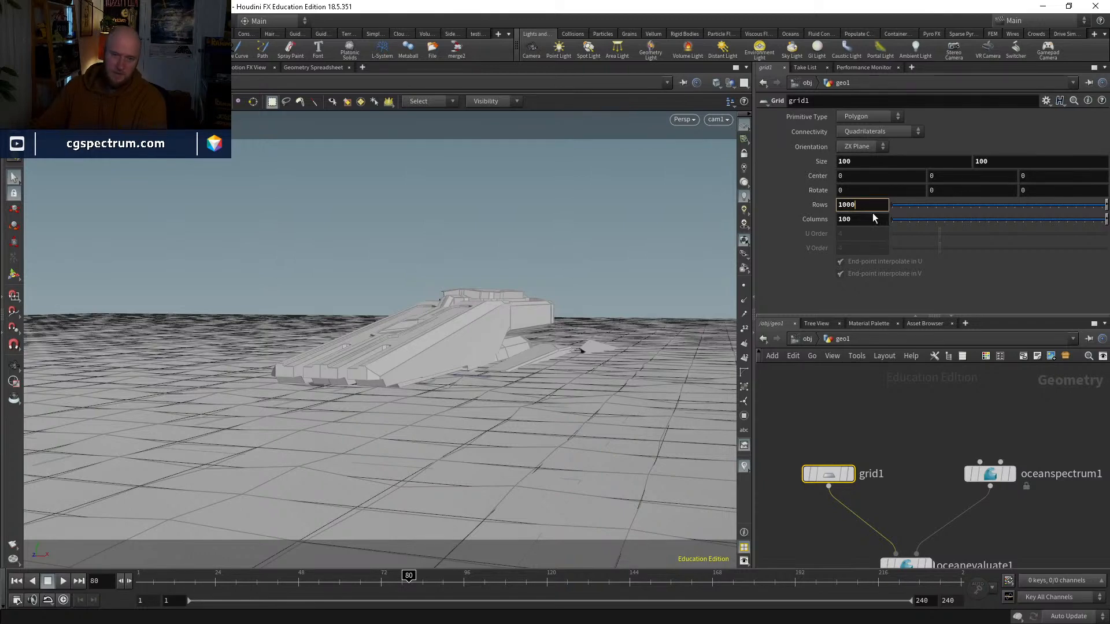
left_click(870, 219)
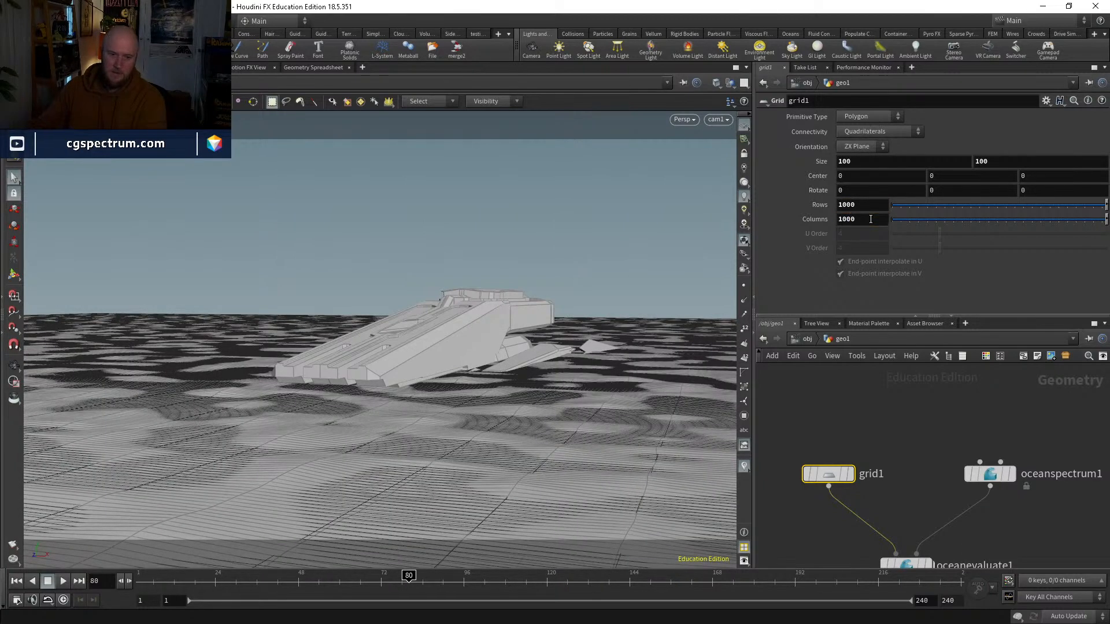
type("0")
key("Return")
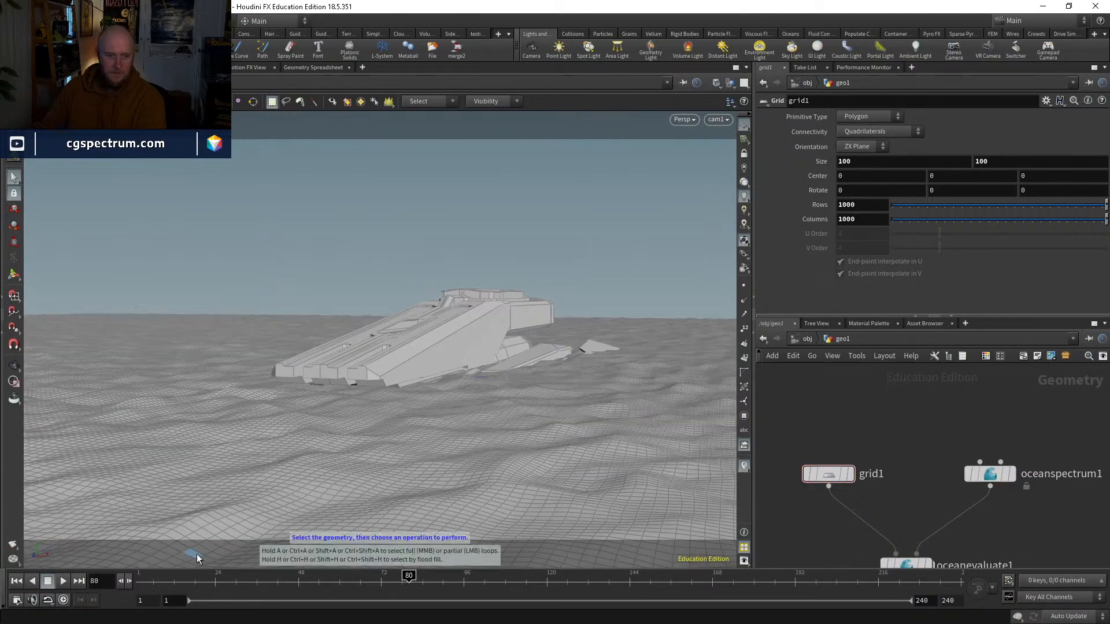
Step: Preview the denser ocean and emerging ship between frames 40 and 62, and open the Ocean Spectrum's parameters
left_click_drag(228, 577, 272, 578)
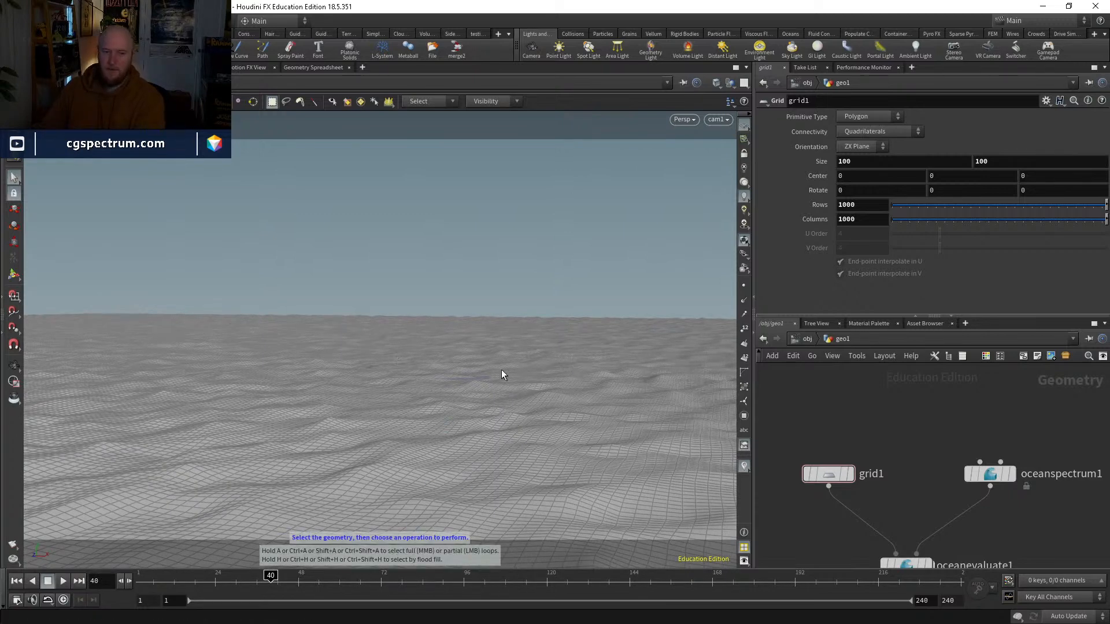
left_click(344, 580)
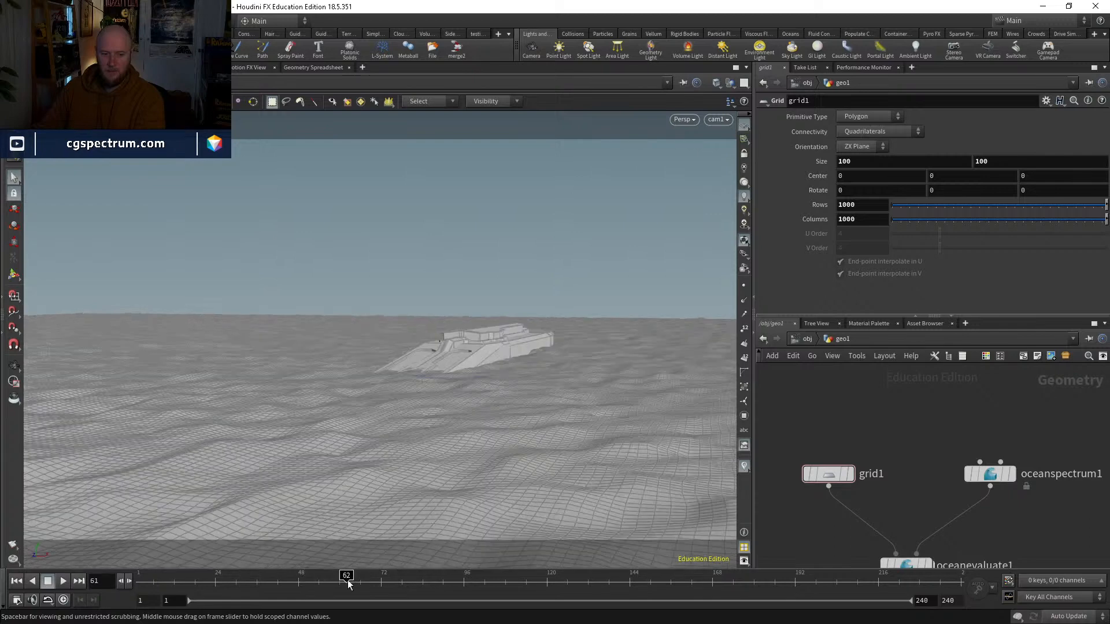
left_click(991, 473)
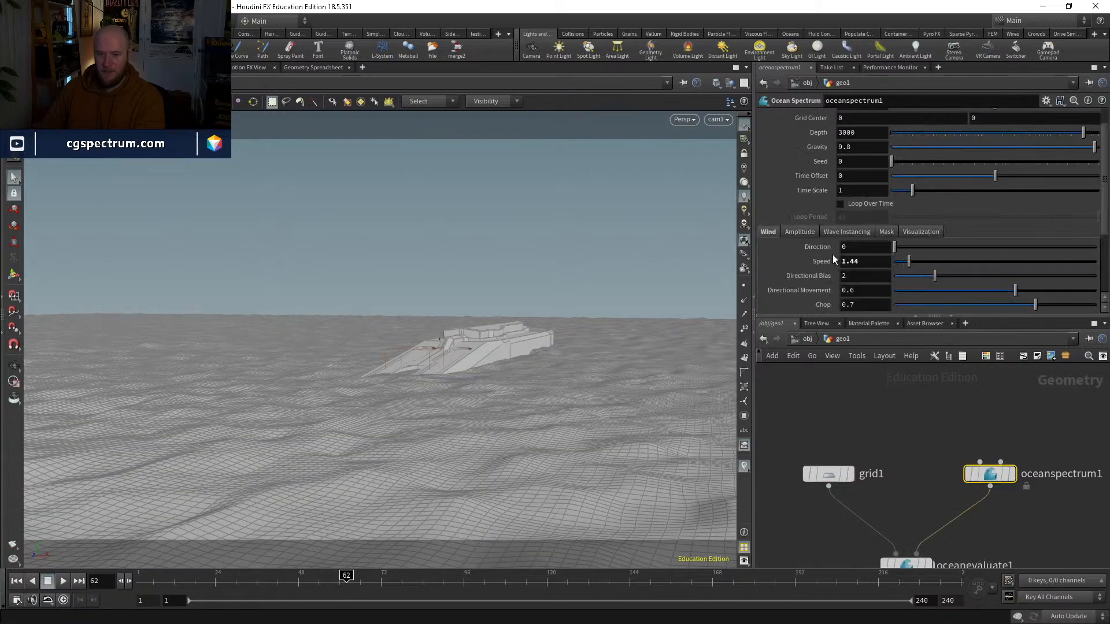
Step: Try a wind direction of 12 on the Ocean Spectrum, return it to 0, and lower the amplitude scale, trying 1.84
scroll(833, 254, "down", 1)
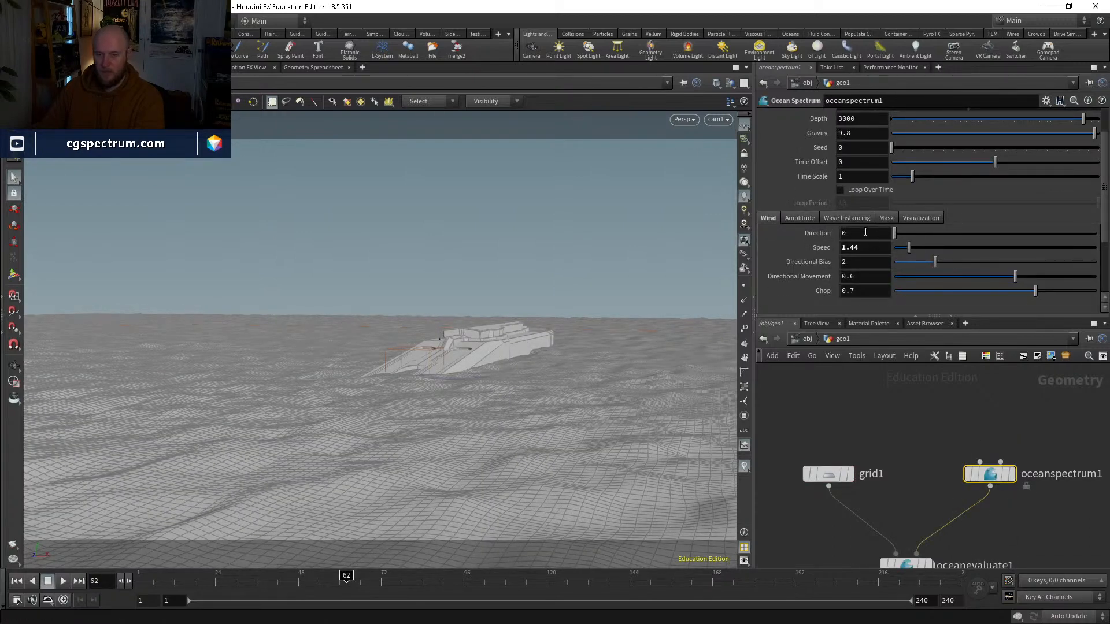
mouse_move(905, 236)
left_mouse_down()
mouse_move(923, 233)
mouse_move(883, 234)
left_mouse_up()
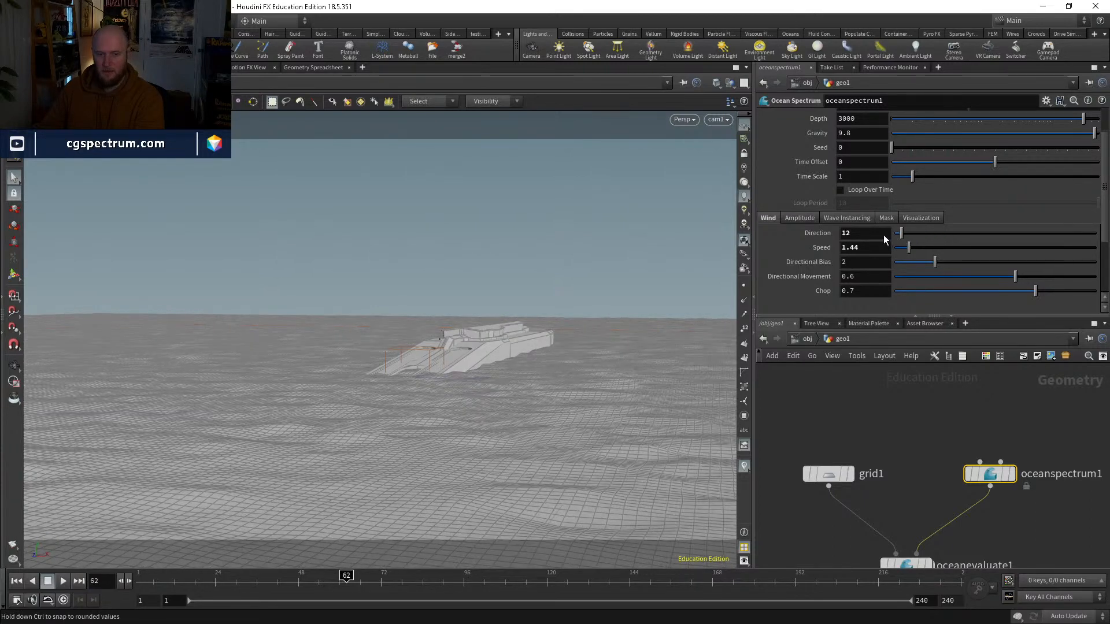
left_click(802, 217)
scroll(901, 253, "down", 1)
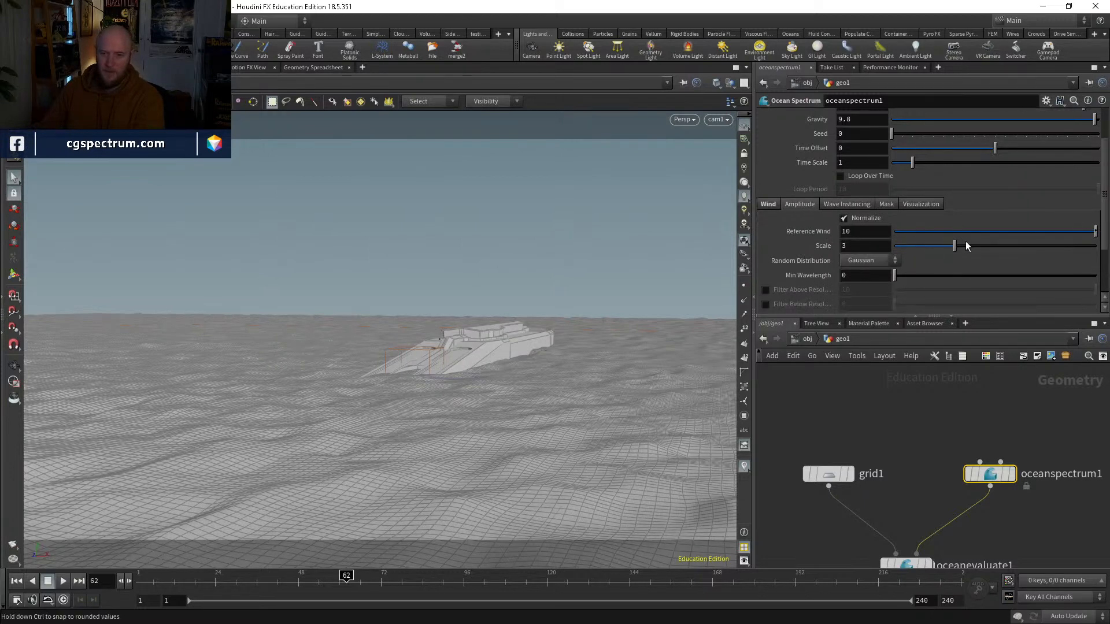
left_click_drag(983, 246, 927, 246)
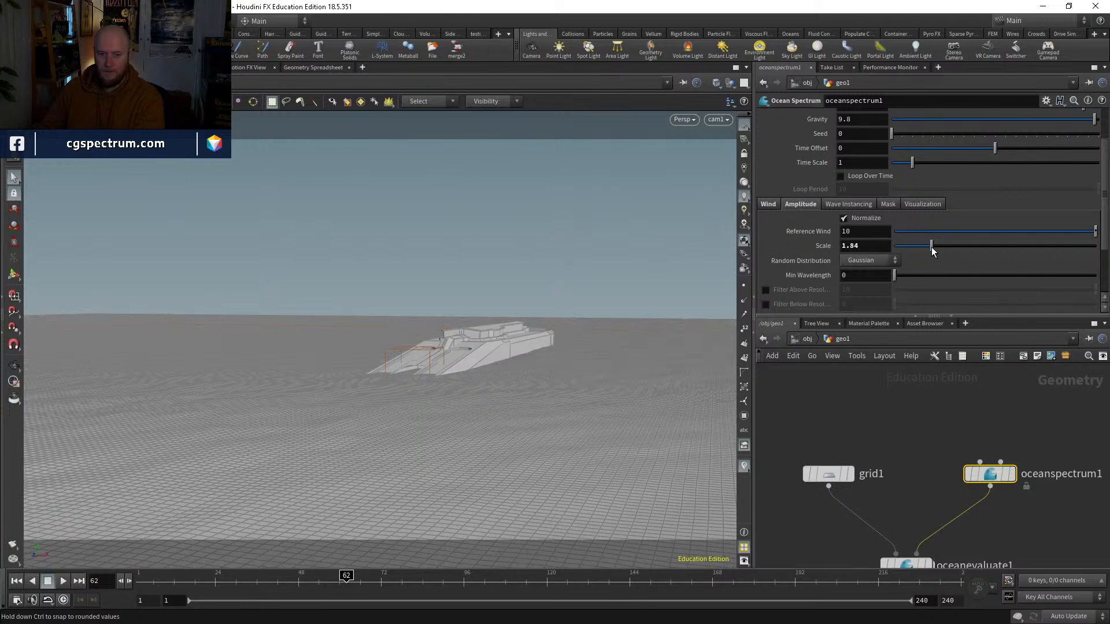
Step: Try a wind speed of 2.07 and grid sizes between 12.6 and 31, settling on grid size 25 and wind speed 1.21
left_click(771, 205)
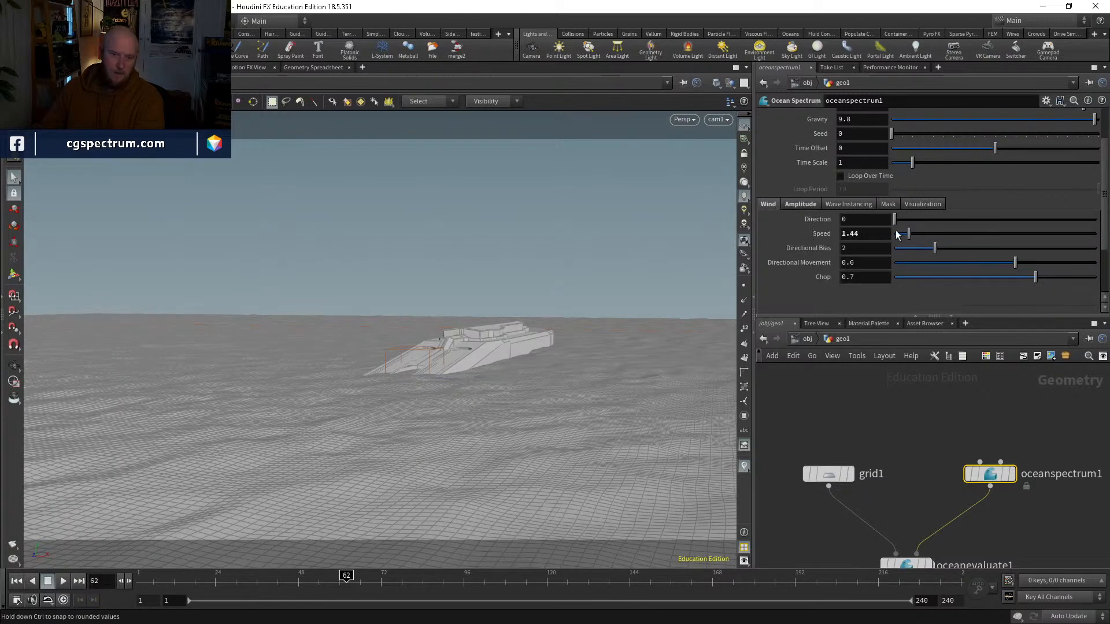
left_click_drag(921, 240, 915, 235)
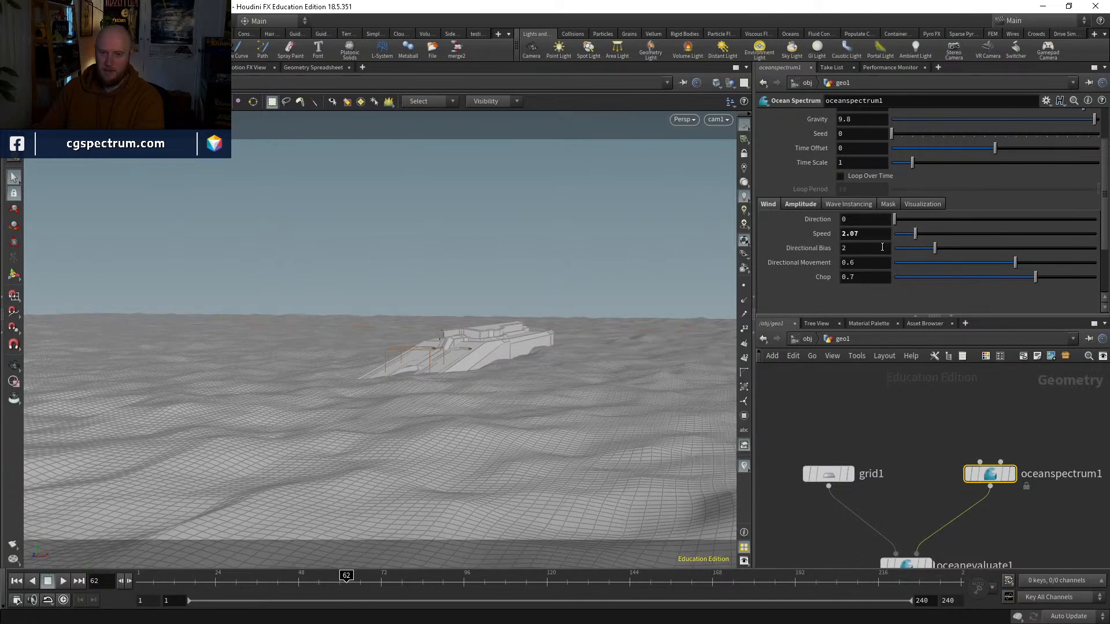
scroll(882, 247, "up", 4)
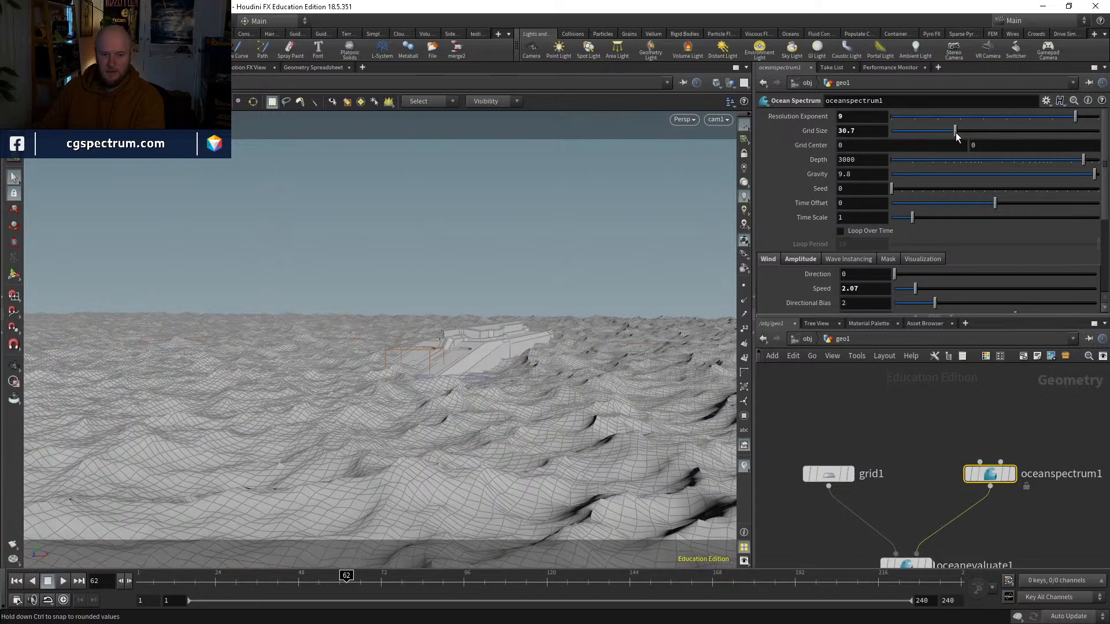
left_click_drag(957, 135, 960, 135)
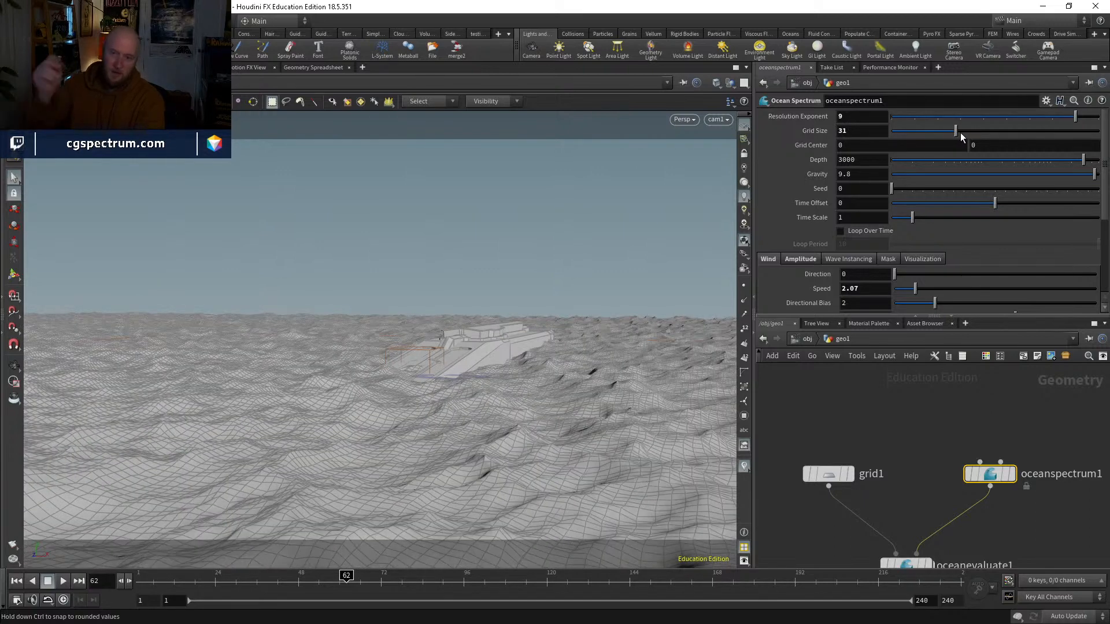
left_click_drag(961, 133, 943, 133)
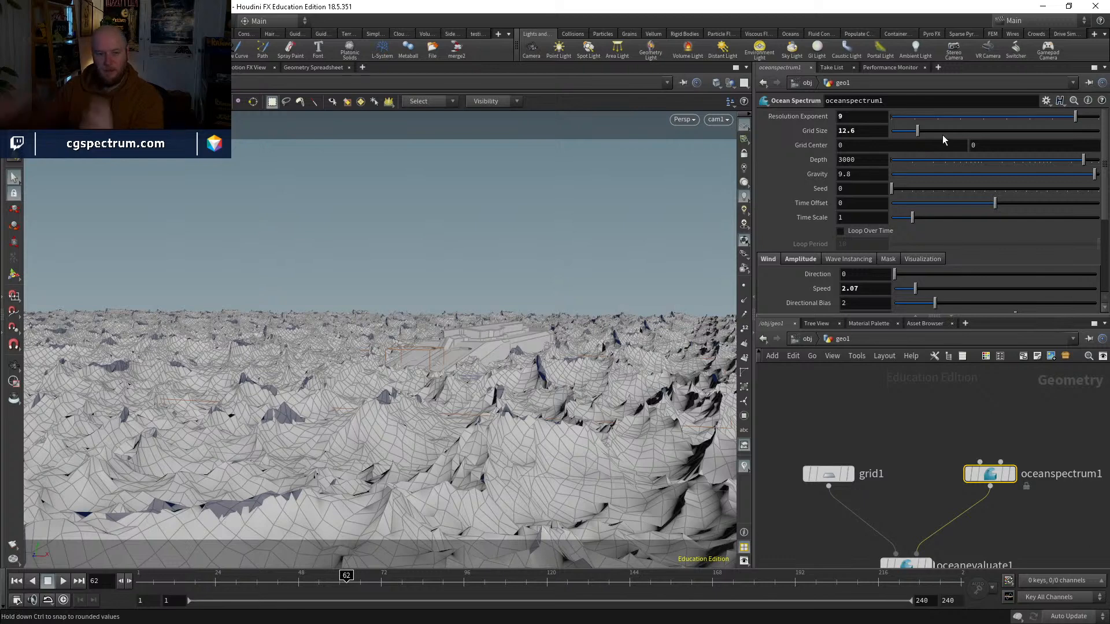
left_click_drag(942, 136, 959, 133)
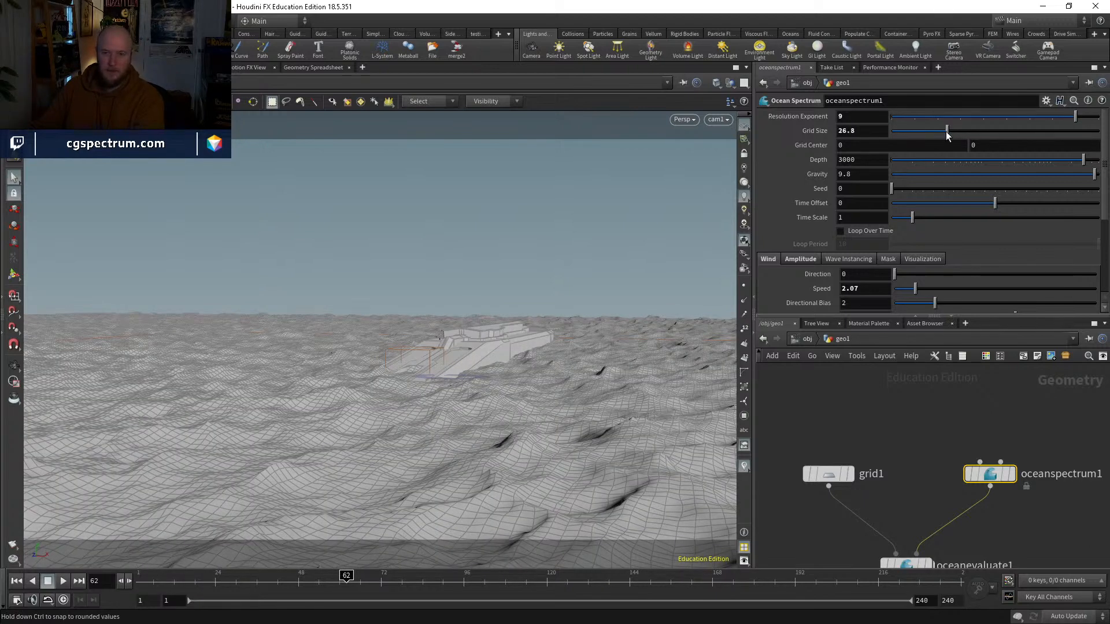
left_click(869, 132)
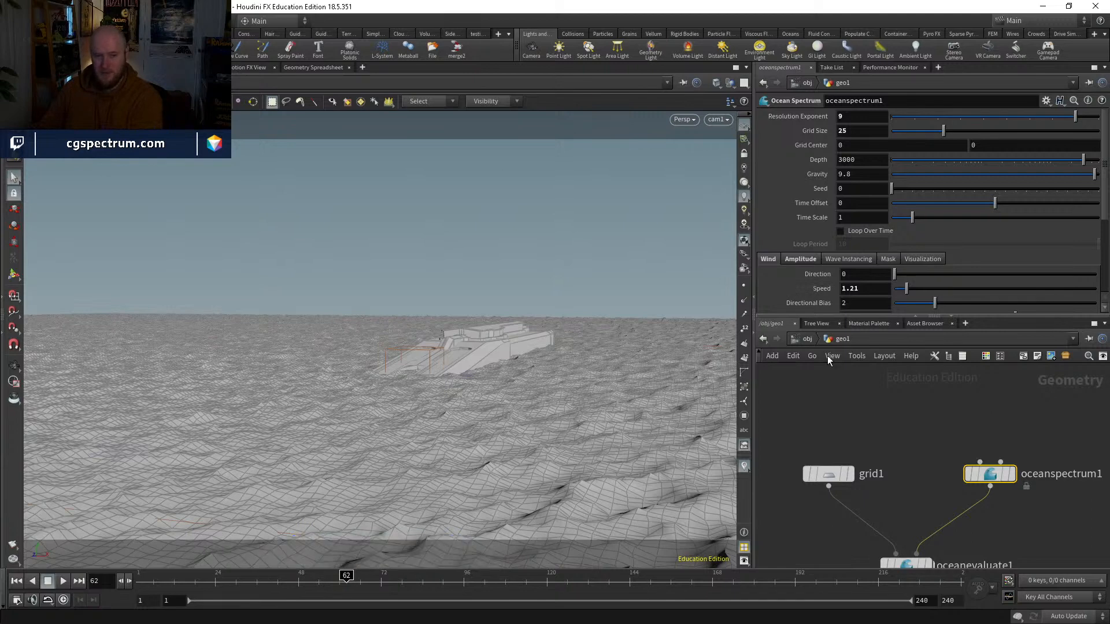
Step: Raise the Ocean Spectrum's wave chop to 0.779
scroll(842, 246, "down", 1)
scroll(864, 274, "down", 1)
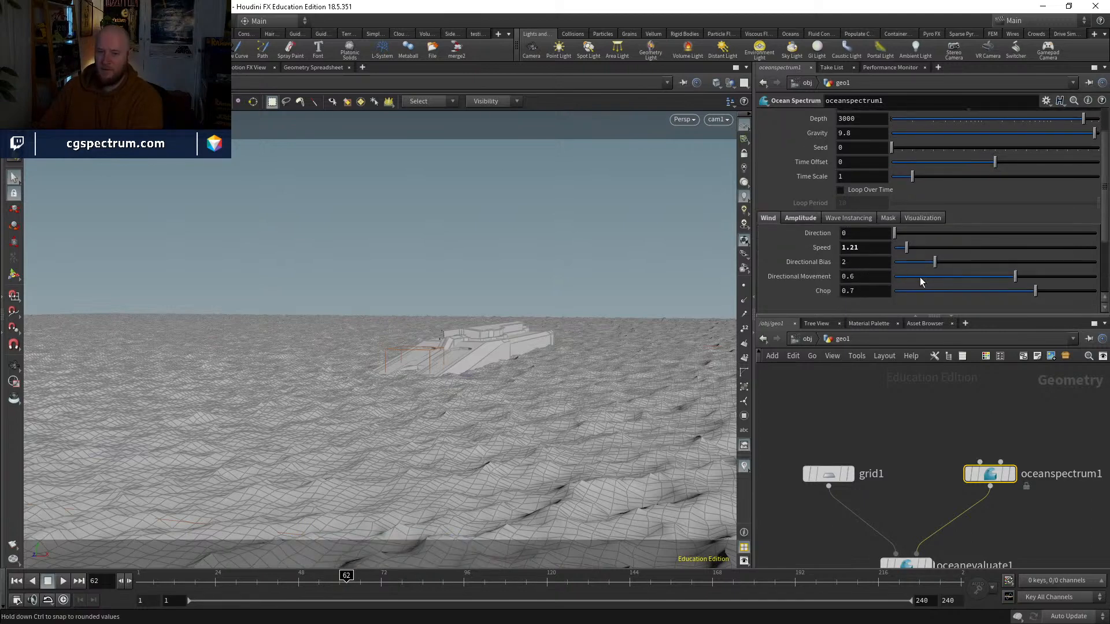
left_click_drag(1008, 288, 1054, 293)
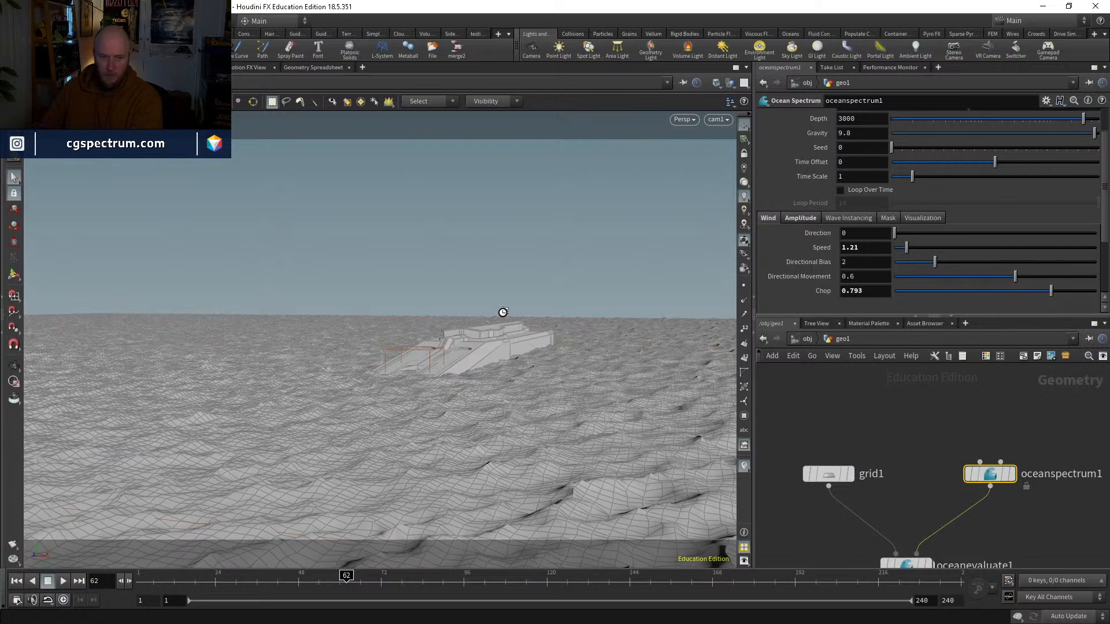
Step: Preview the ship's rise through the adjusted ocean at several frames between 29 and 102
left_click(233, 589)
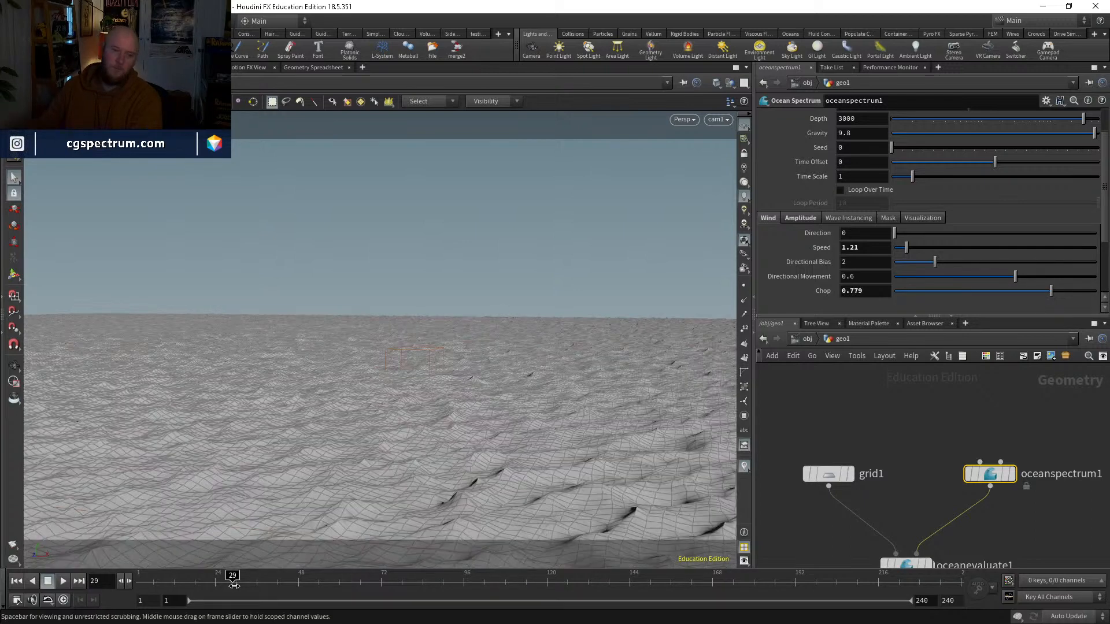
left_click_drag(292, 580, 392, 585)
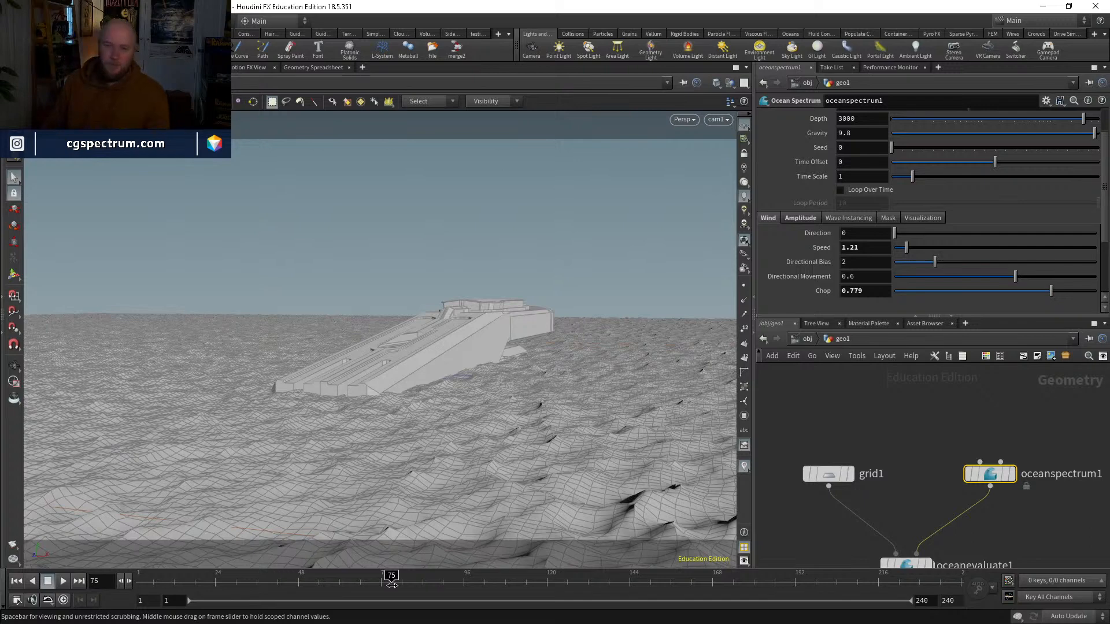
left_click(416, 578)
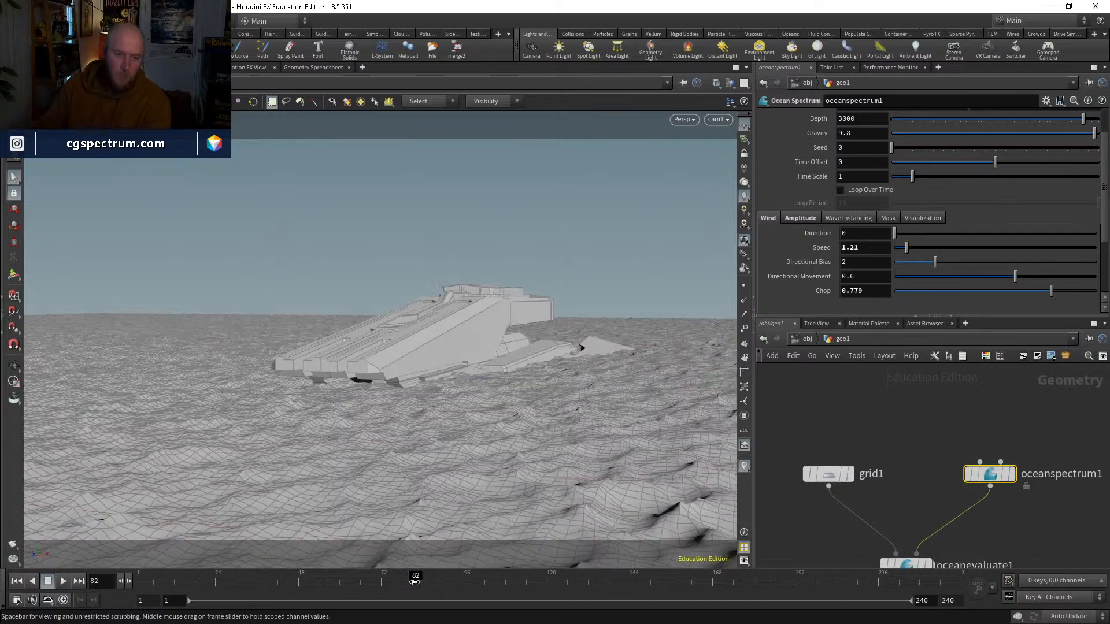
left_click(441, 577)
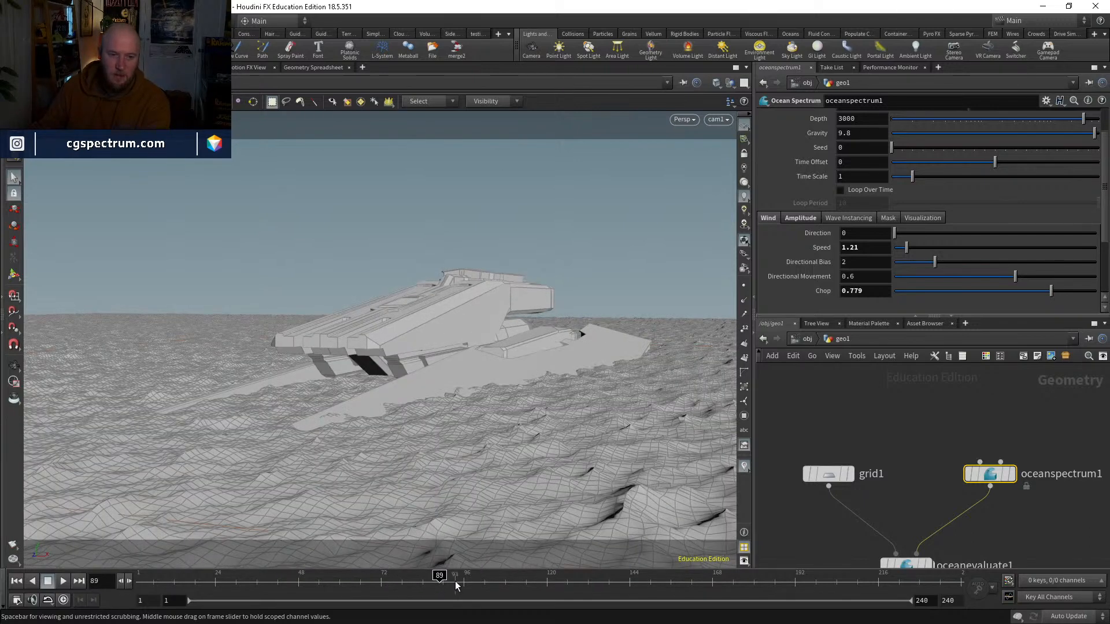
left_click(487, 576)
left_click(464, 581)
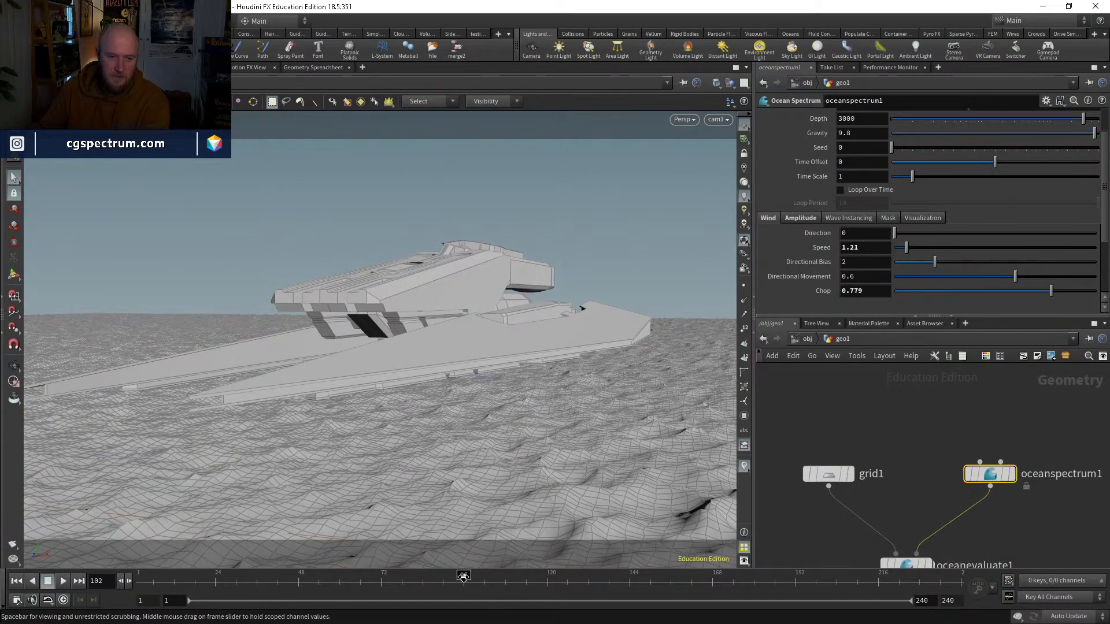
left_click(424, 581)
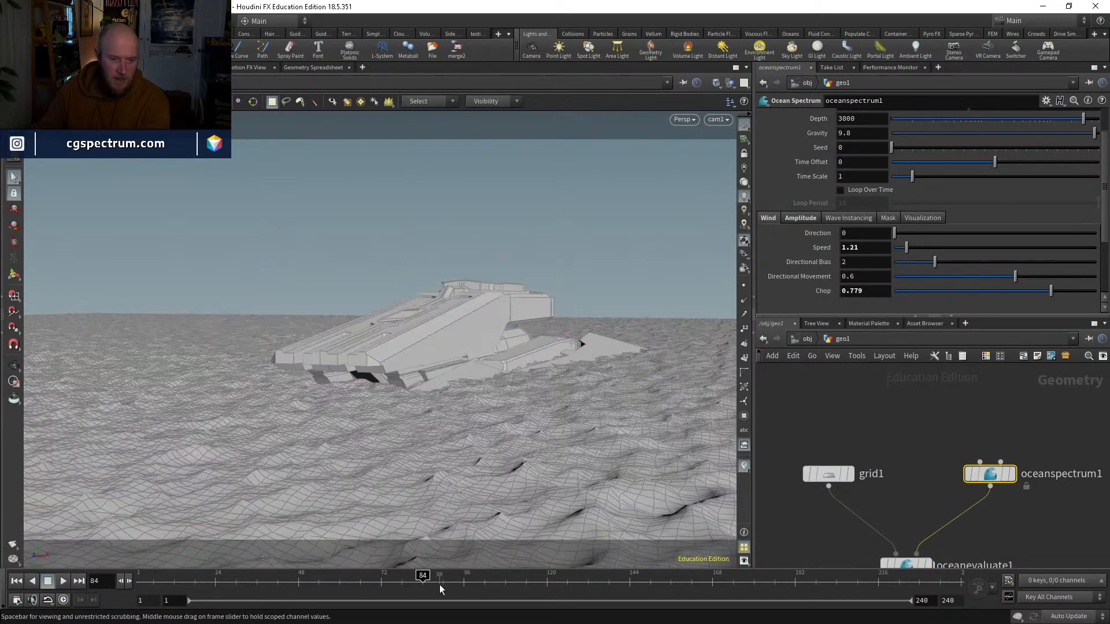
Step: Lock cam1 to the view, reframe the ship from a higher angle at frame 89, and unlock the camera
middle_click_drag(898, 453, 867, 406)
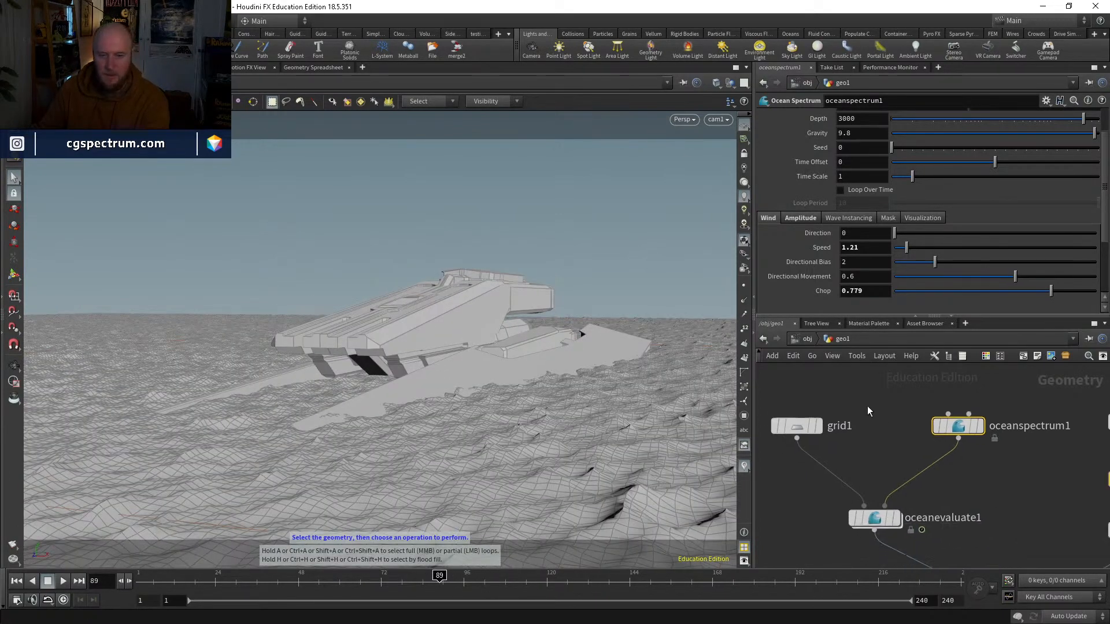
middle_click_drag(990, 566, 866, 477)
scroll(941, 452, "down", 3)
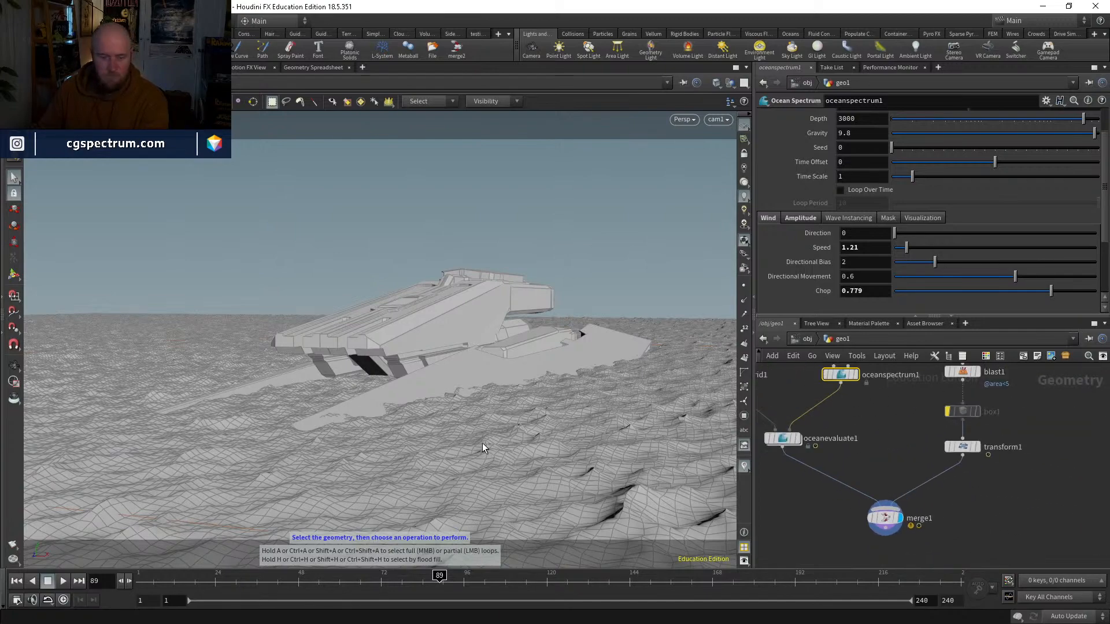
left_click(743, 153)
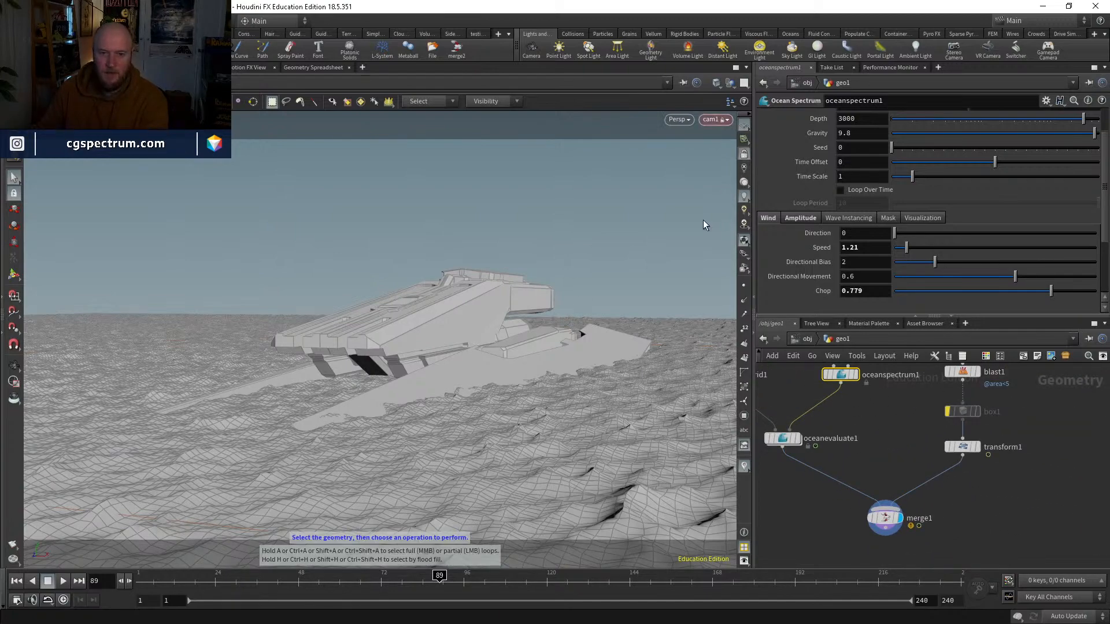
key("Escape")
mouse_move(535, 327)
left_mouse_down()
mouse_move(540, 342)
mouse_move(530, 324)
mouse_move(513, 352)
mouse_move(520, 346)
mouse_move(500, 350)
mouse_move(502, 367)
mouse_move(514, 369)
mouse_move(540, 319)
mouse_move(540, 339)
left_mouse_up()
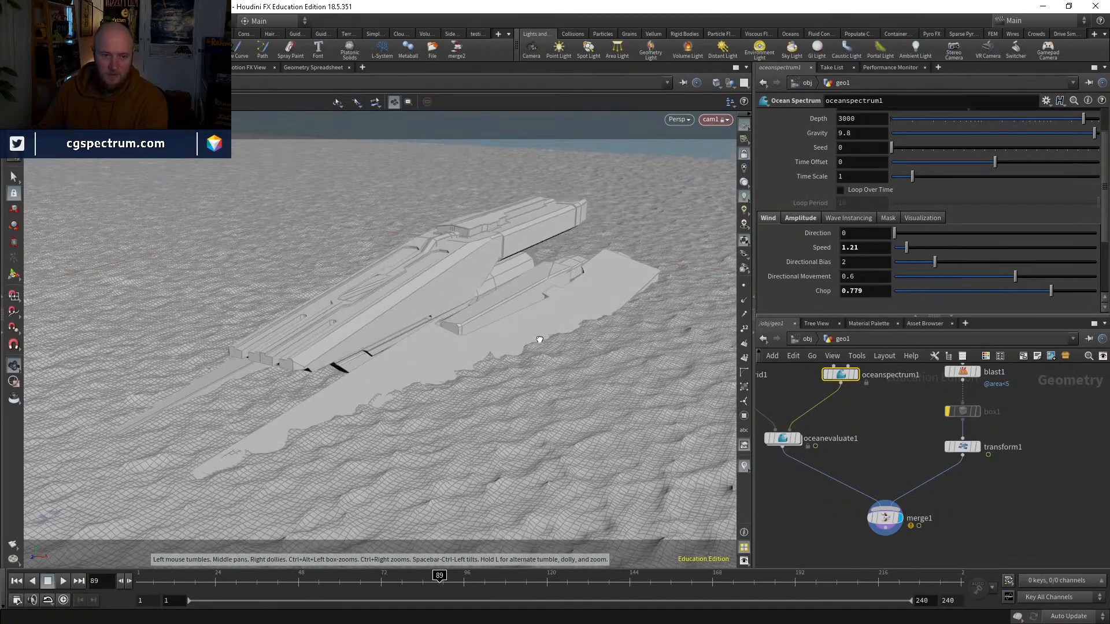
key("s")
left_click(744, 154)
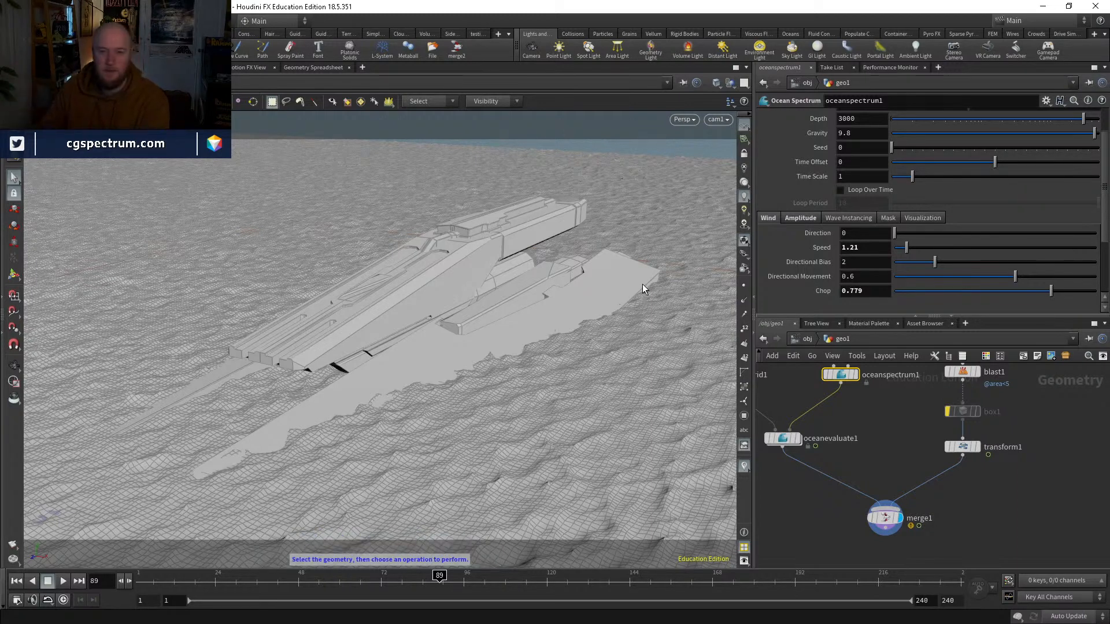
Step: Add an environment light at the object level and open the file chooser for its environment map
left_click(807, 338)
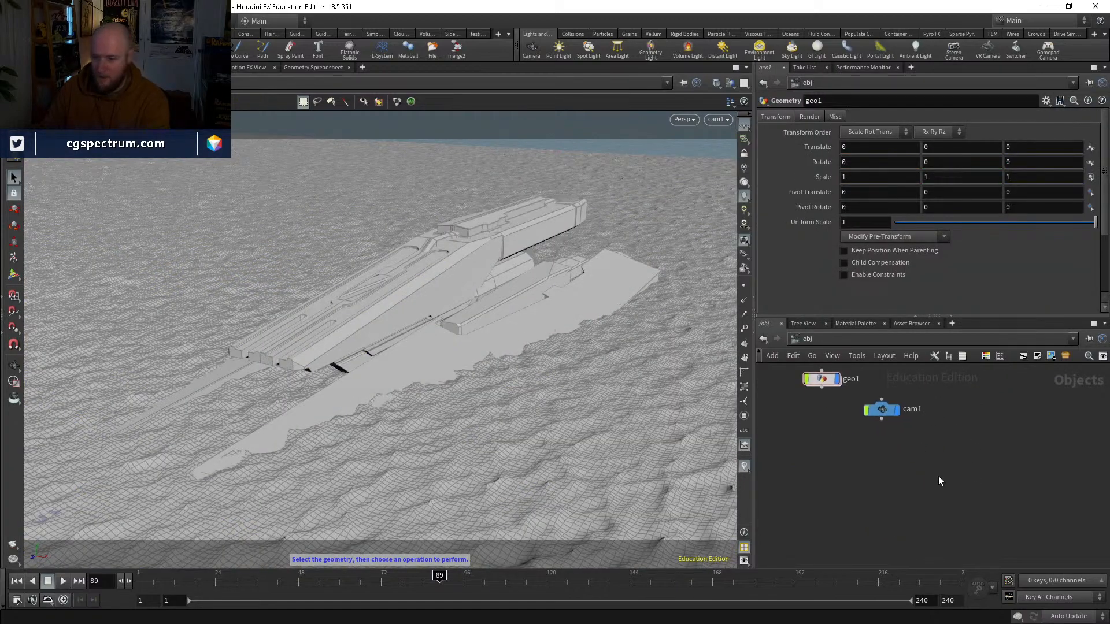
key("Tab")
type("e")
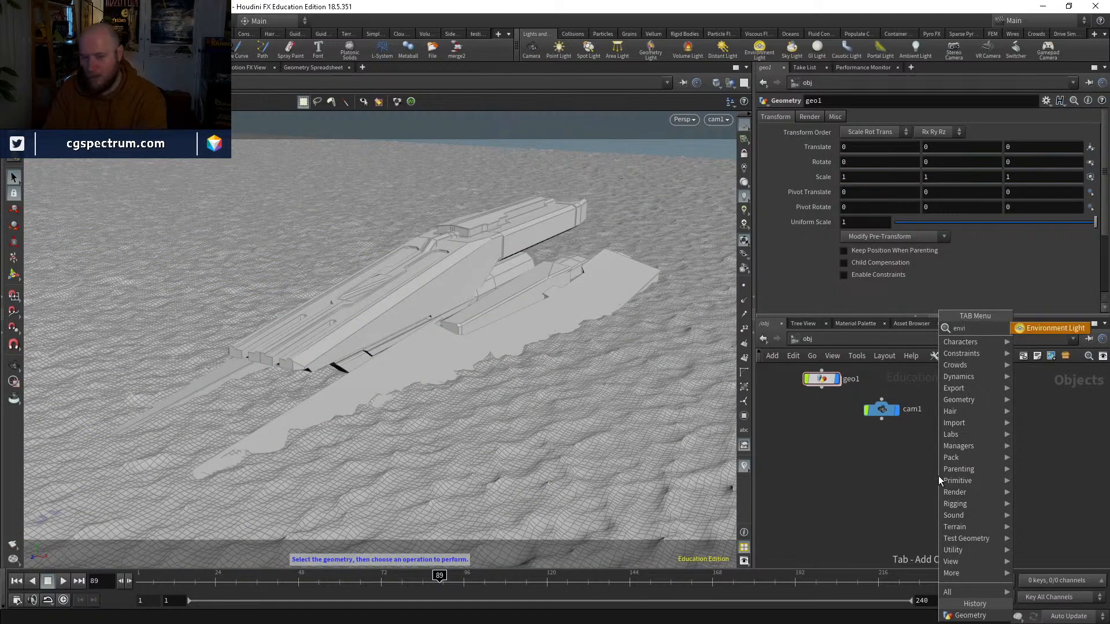
key("Return")
left_click(944, 458)
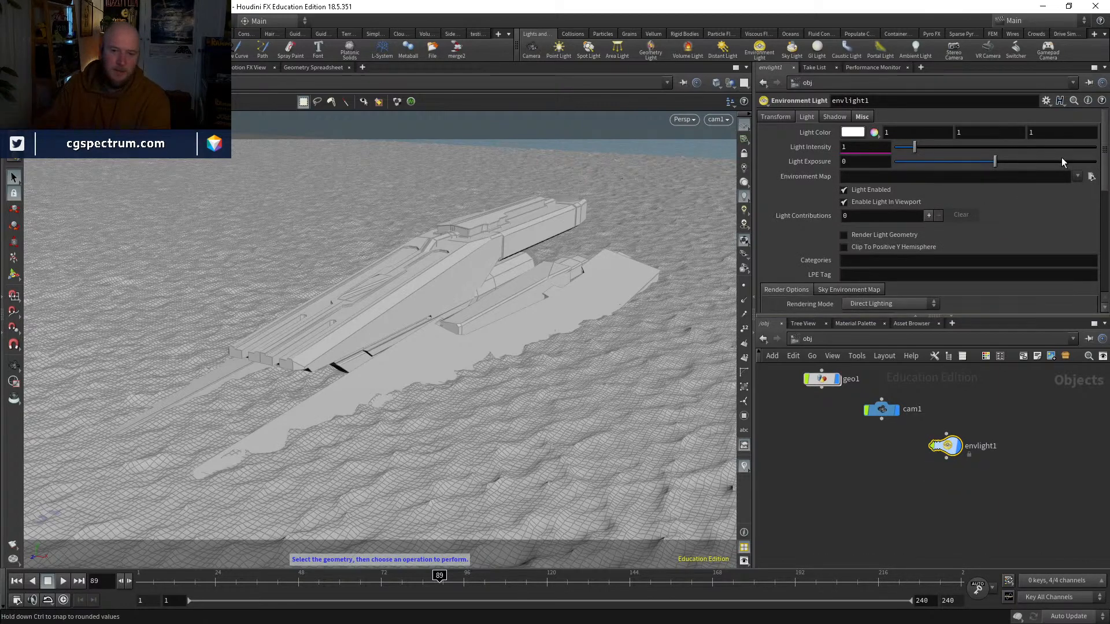
left_click(1092, 179)
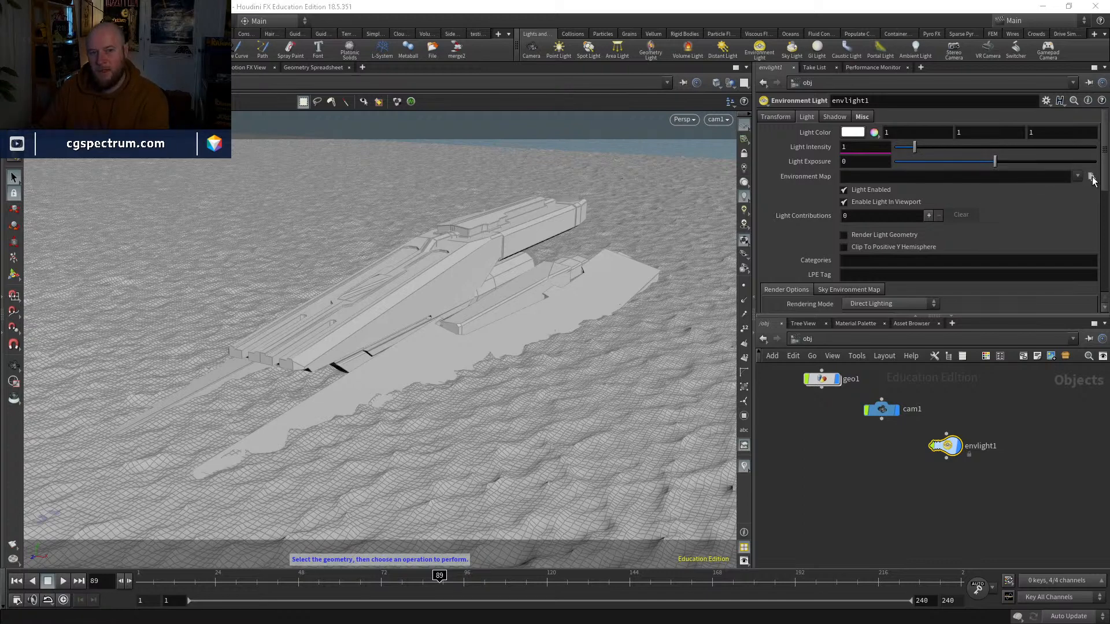
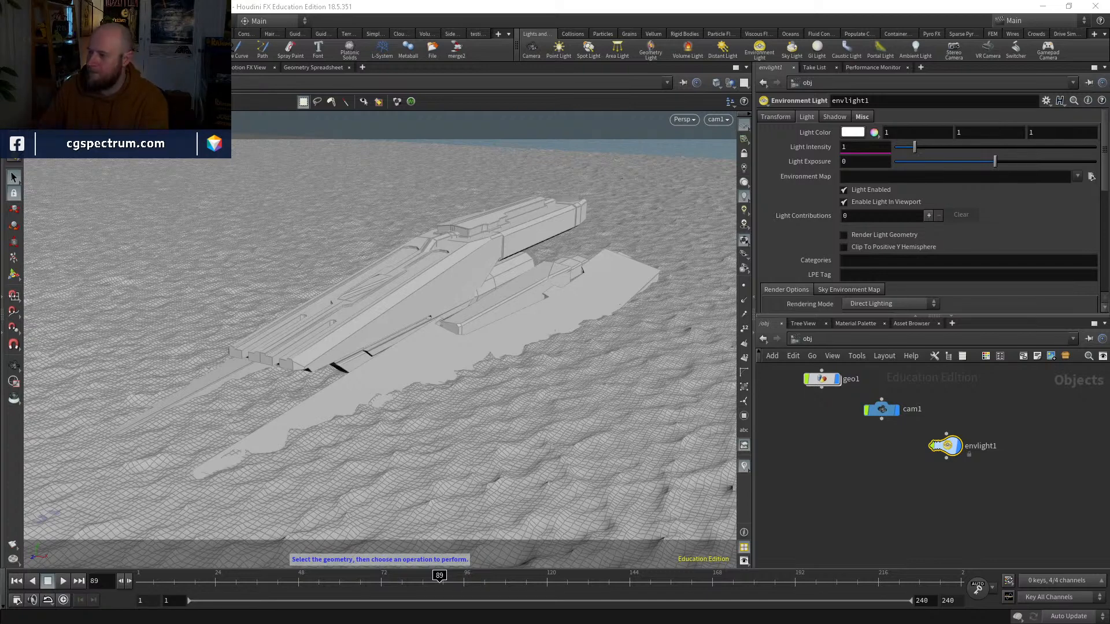
Step: Load abandoned_slipway_2k.hdr from the Downloads folder as the environment light's map
left_click(1091, 176)
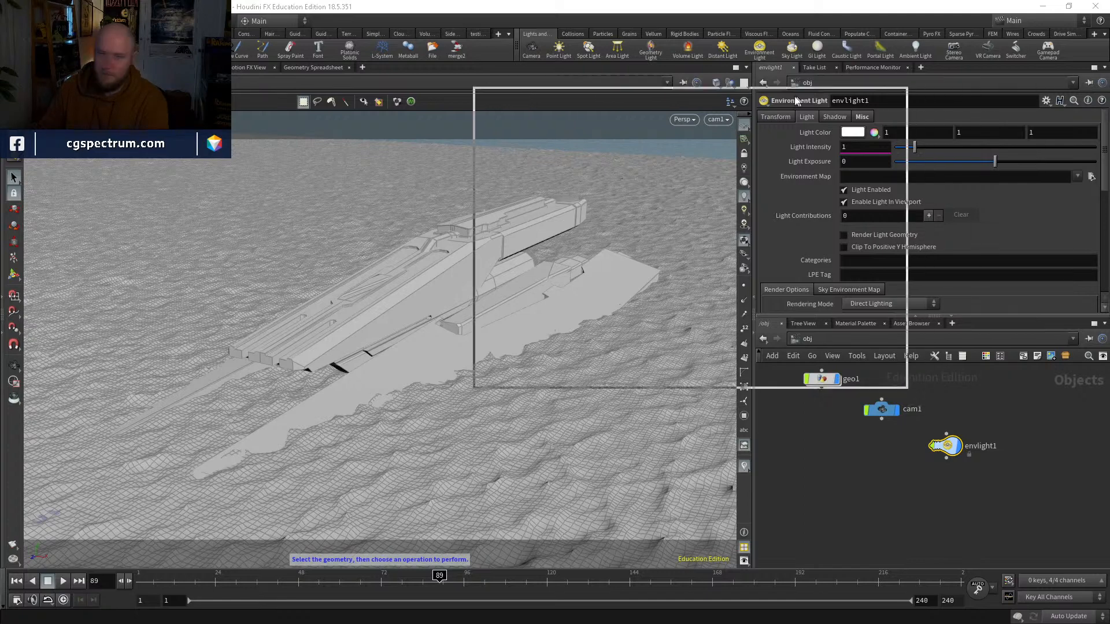
left_click(729, 258)
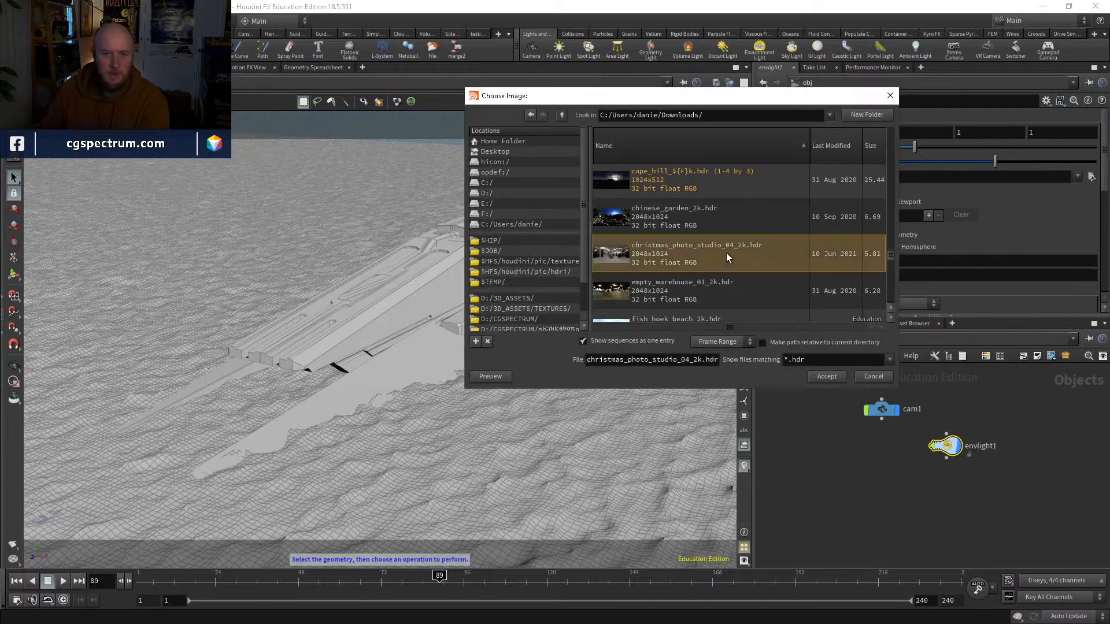
scroll(757, 256, "up", 1)
scroll(758, 258, "up", 1)
scroll(749, 276, "up", 4)
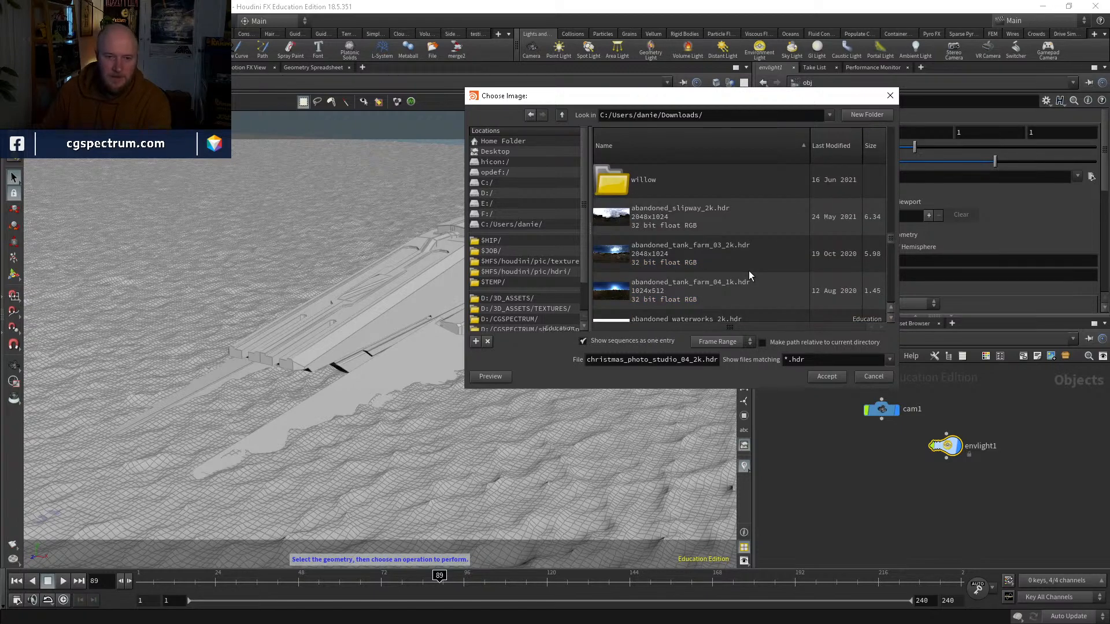
left_click(696, 219)
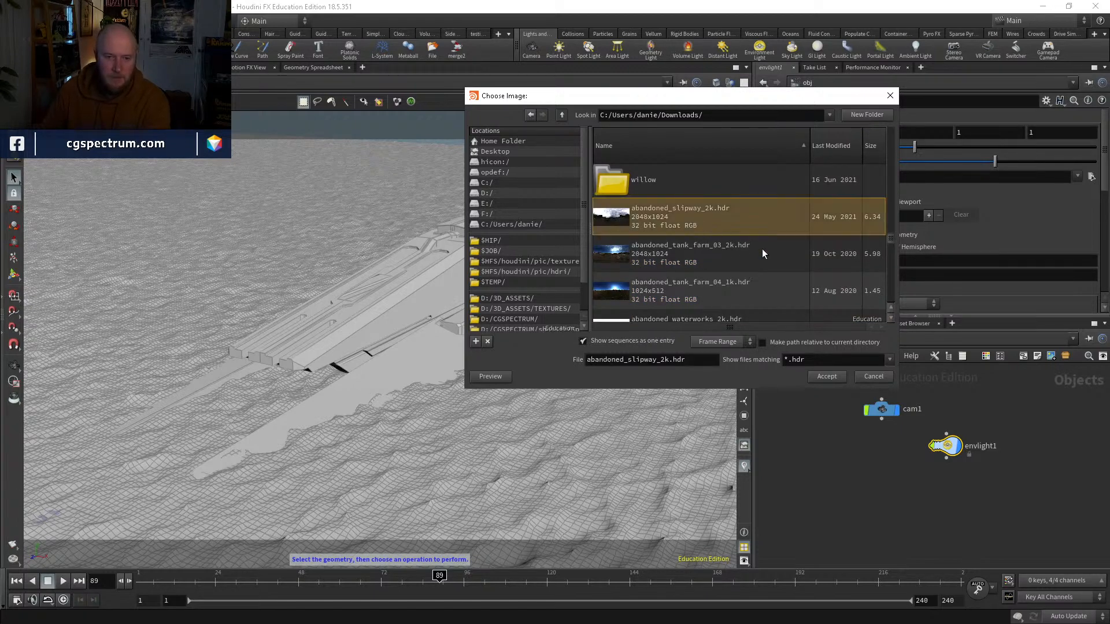
left_click(827, 376)
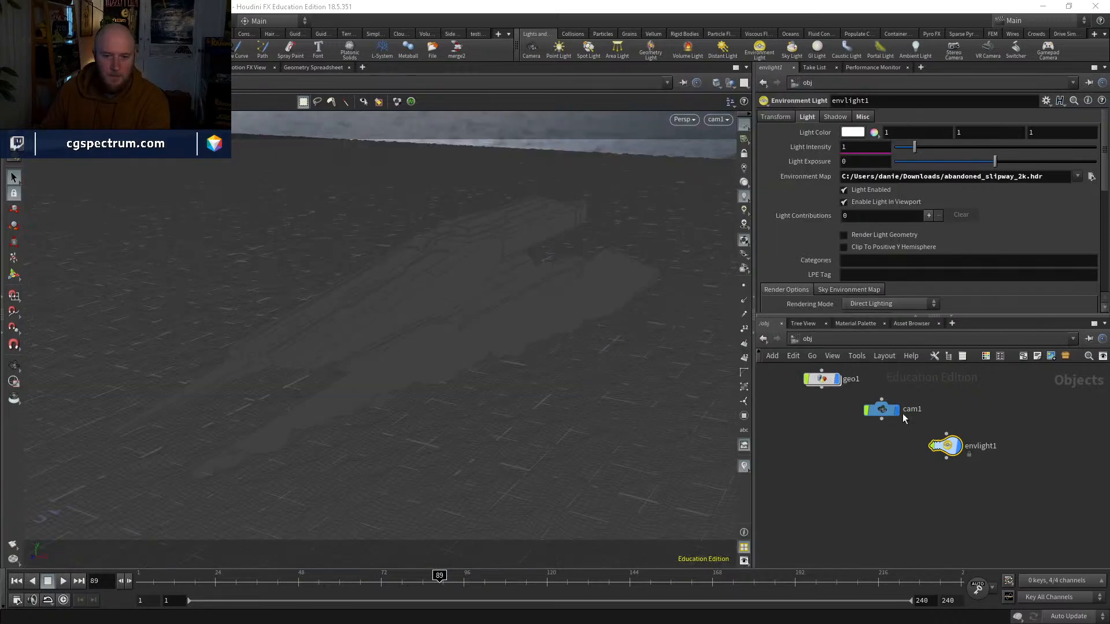
left_click(892, 491)
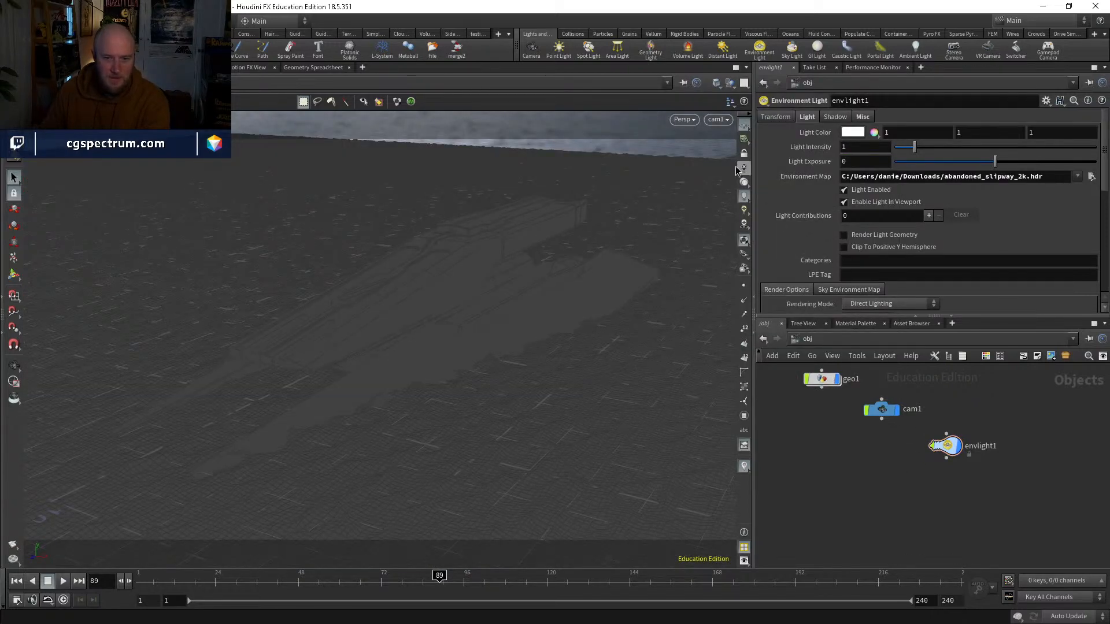
mouse_move(636, 325)
left_mouse_down("alt")
mouse_move(648, 292)
mouse_move(643, 307)
left_mouse_up("alt")
left_click(715, 119)
left_click(722, 173)
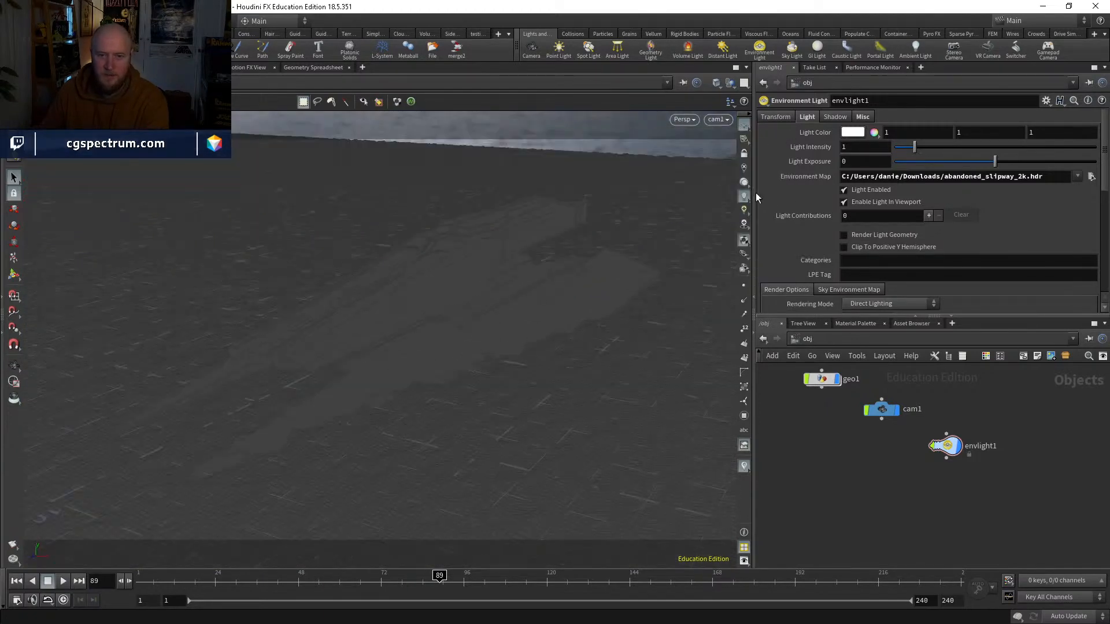
key("h")
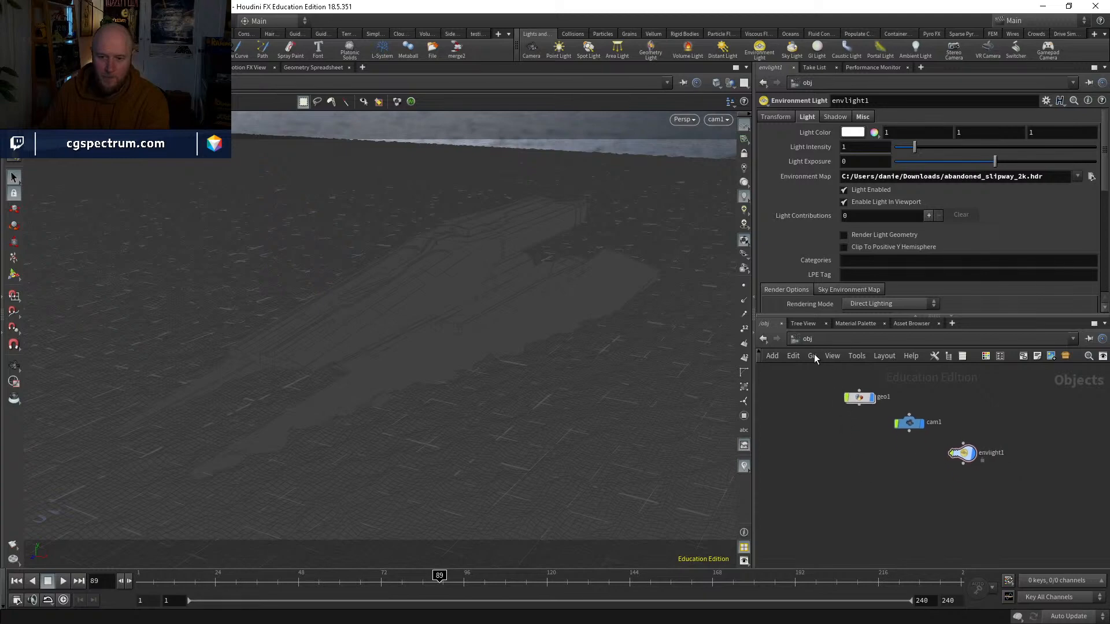
Step: Add a Principled Shader in the mat network
left_click(820, 339)
left_click(831, 378)
key("Tab")
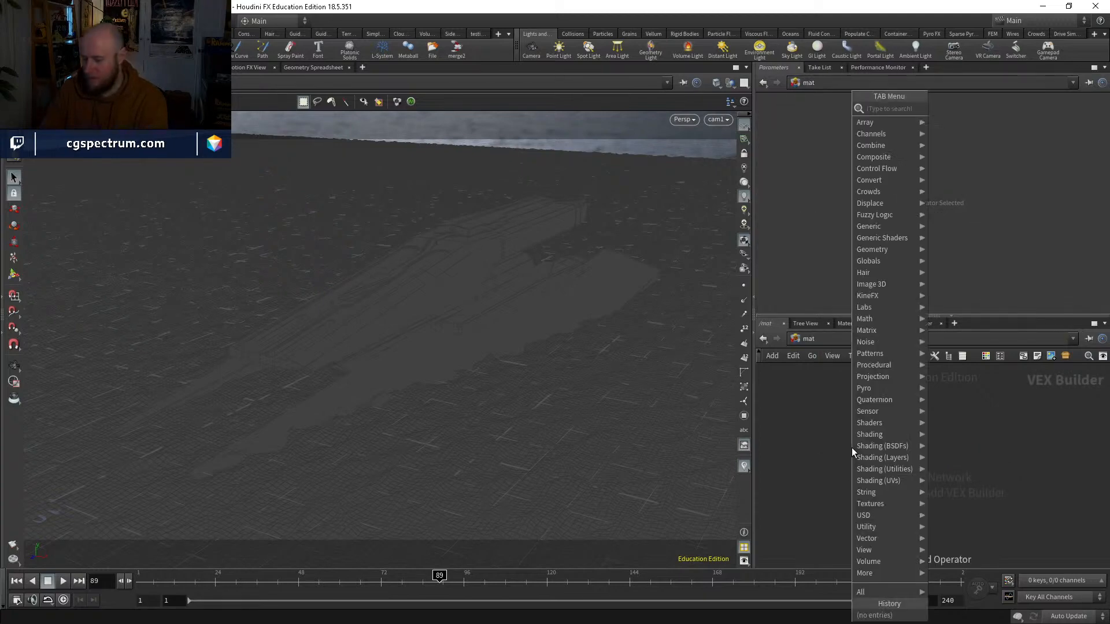
type("princ")
key("Return")
key("Return")
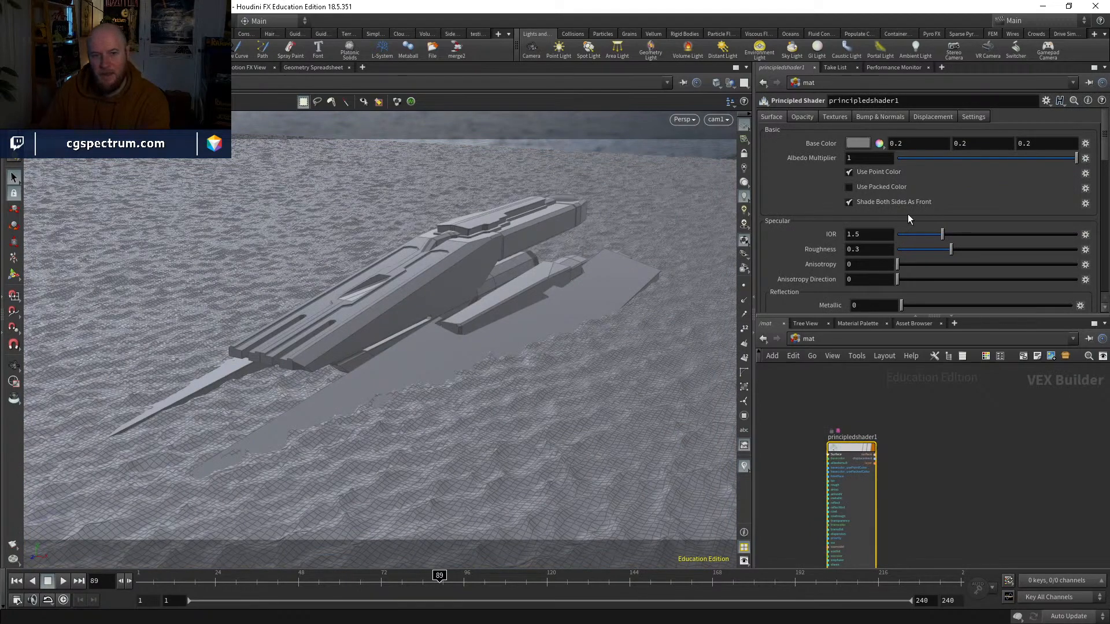
Step: Set the Principled Shader's roughness to 0 and its reflectivity to 0.5
scroll(919, 226, "down", 1)
left_click_drag(951, 234, 893, 235)
scroll(867, 242, "down", 4)
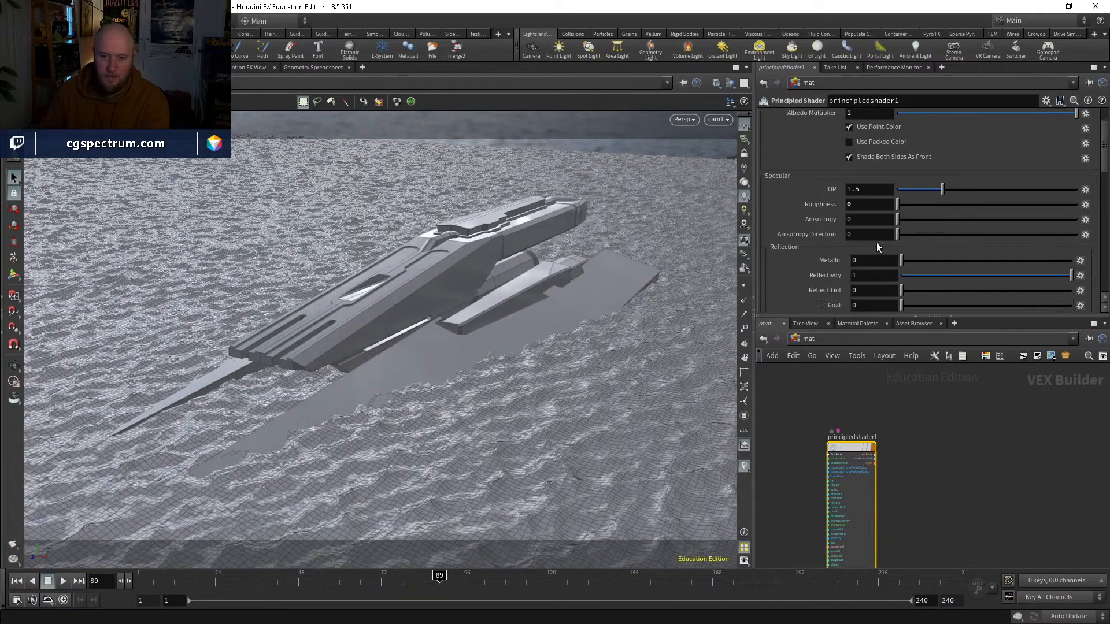
left_click(936, 245)
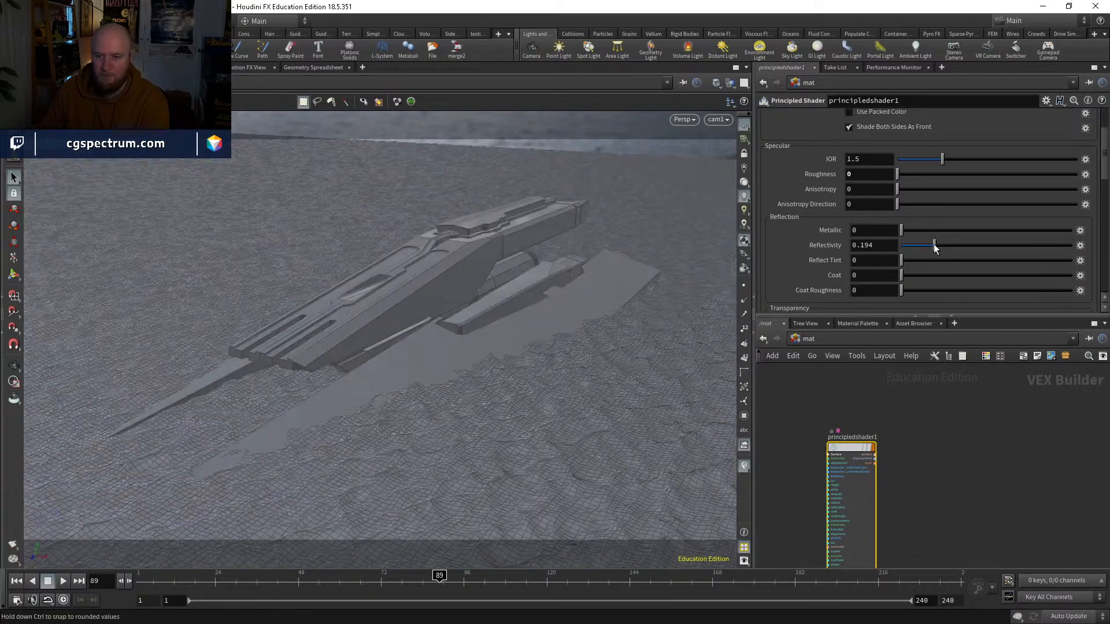
double_click(880, 245)
type(".5")
key("Return")
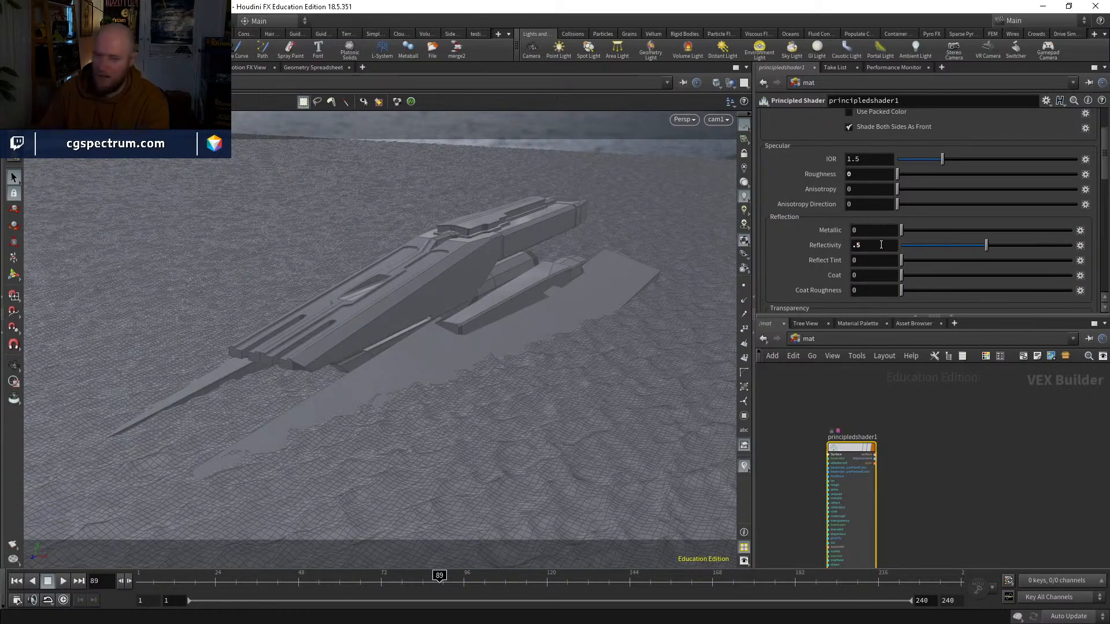
Step: Set the shader's base color to black and display the viewport objects as Smooth Shaded
scroll(890, 243, "up", 5)
right_click(856, 143)
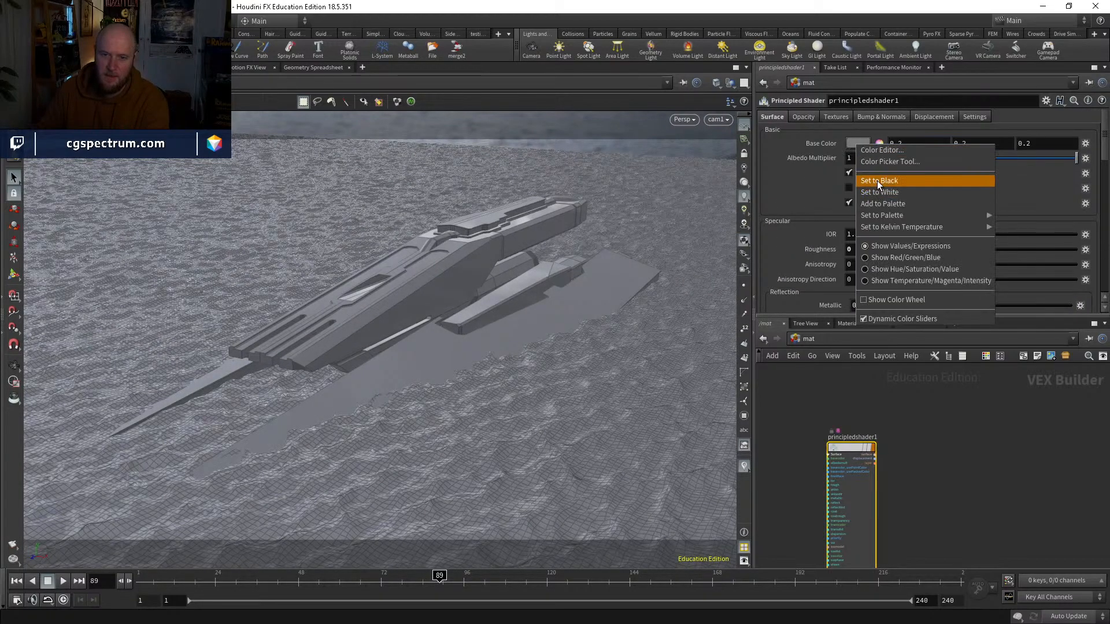
left_click(877, 180)
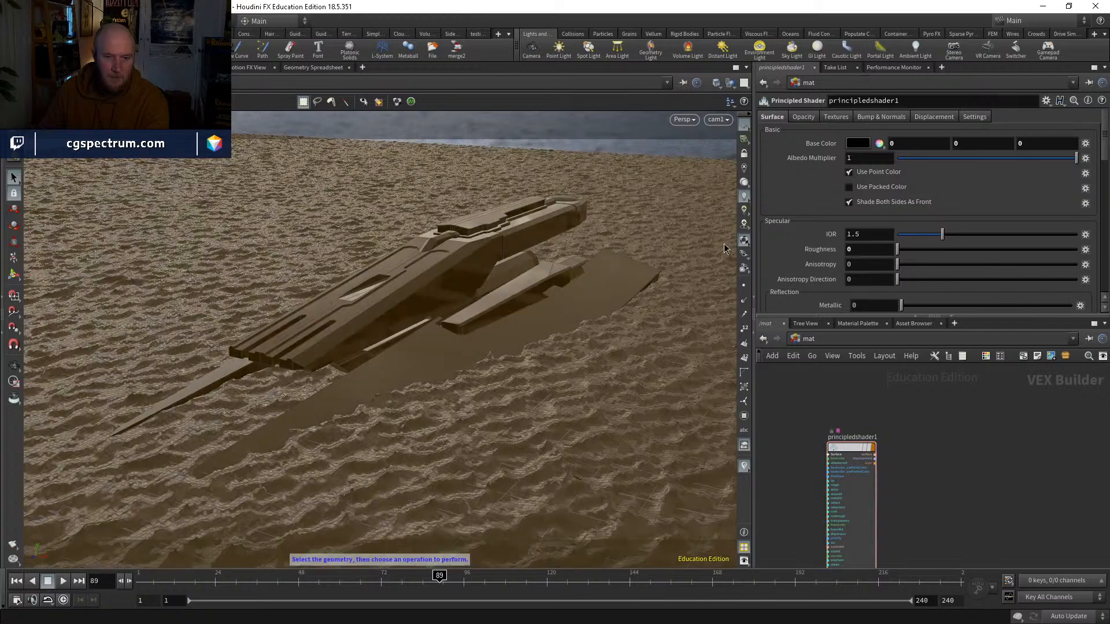
left_click(716, 82)
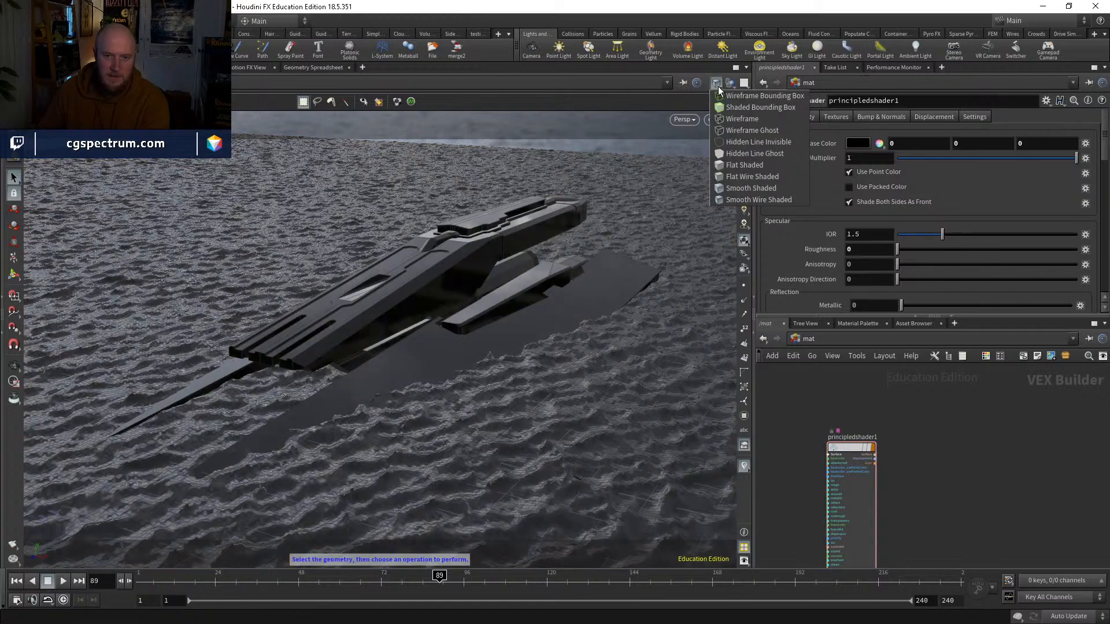
left_click(750, 187)
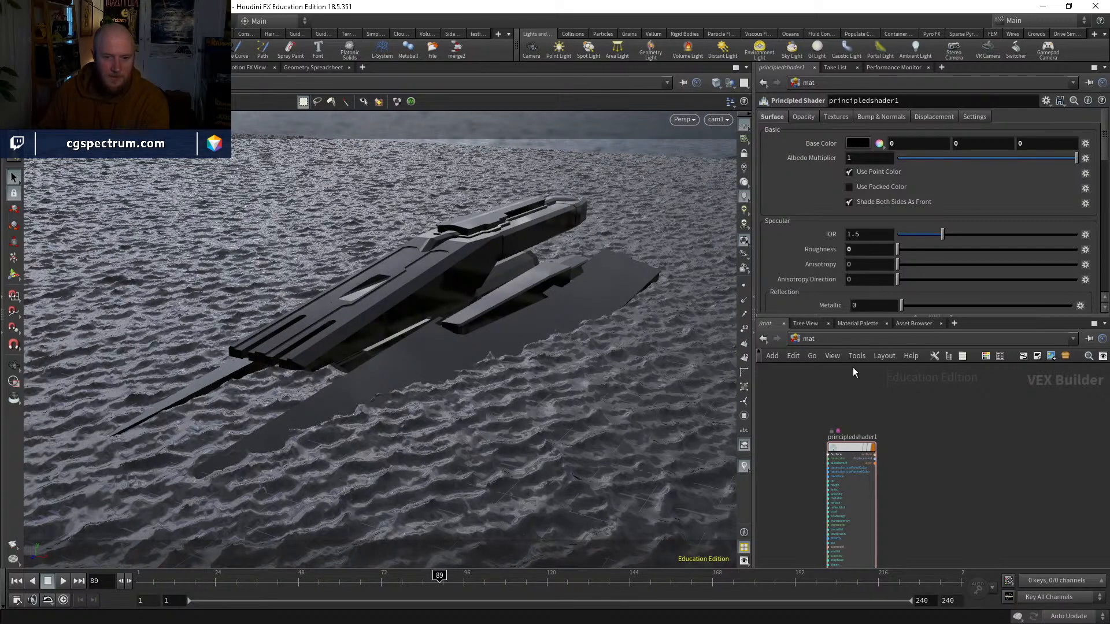
Step: Add a second Principled Shader beside the first in the mat network
key("Tab")
type("princ")
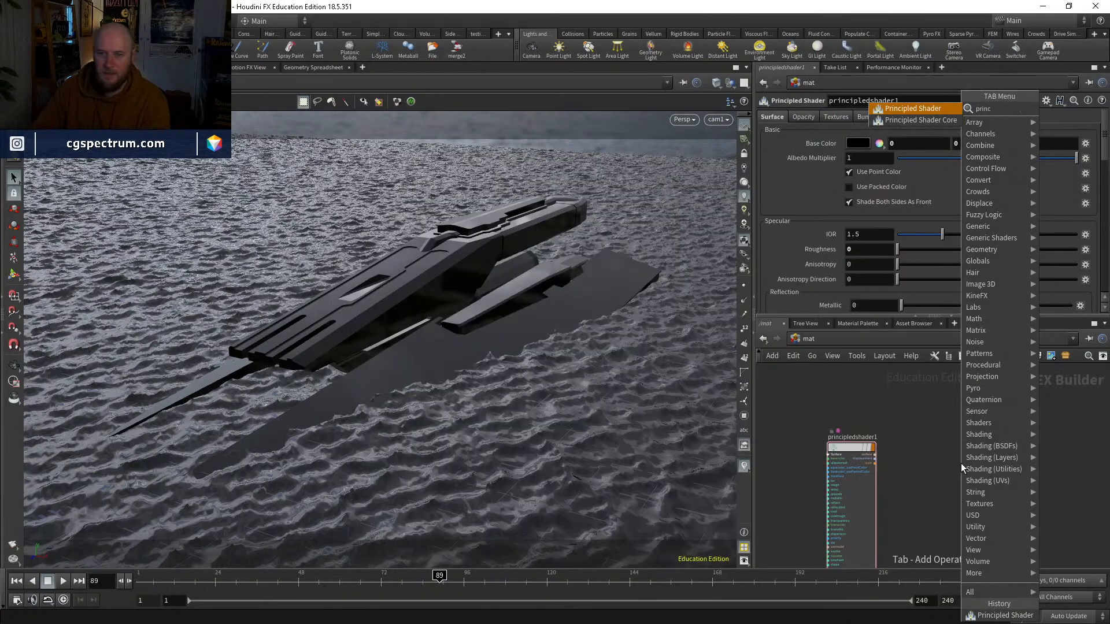
key("Return")
left_click(961, 462)
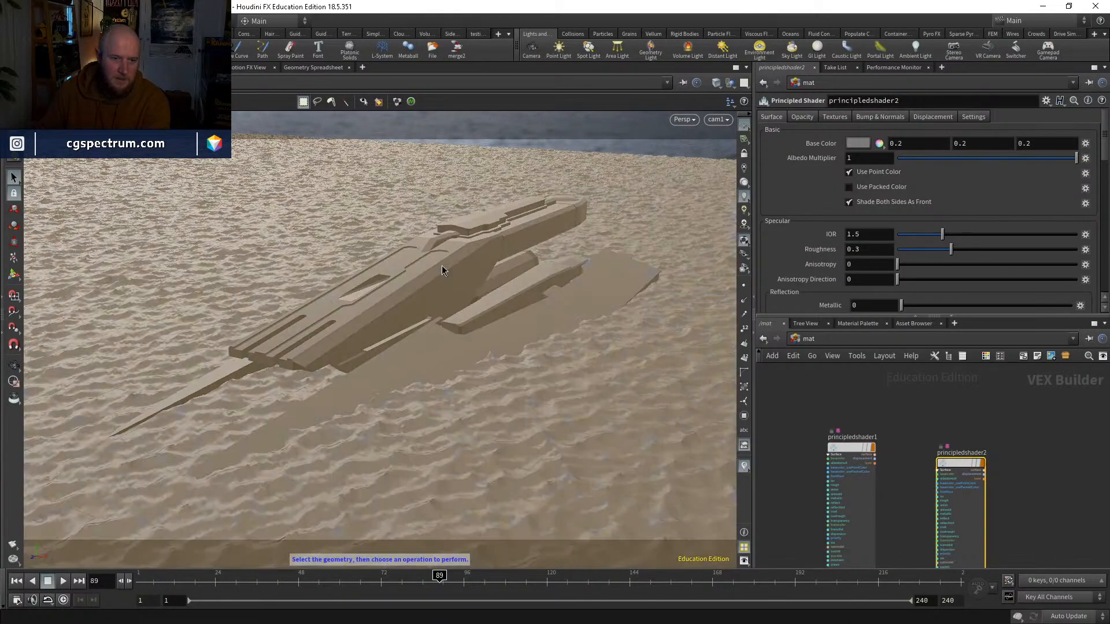
Step: Inside geo1, insert a Material node between transform1 and merge1 and a copy of it between oceanevaluate1 and merge1
left_click(818, 340)
left_click(840, 392)
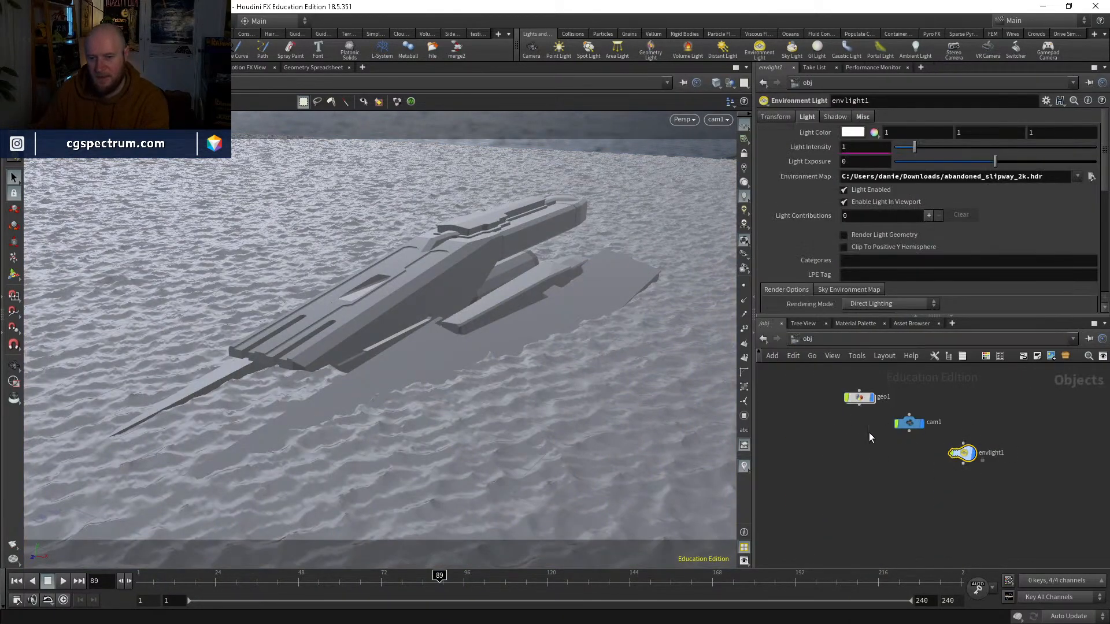
double_click(807, 402)
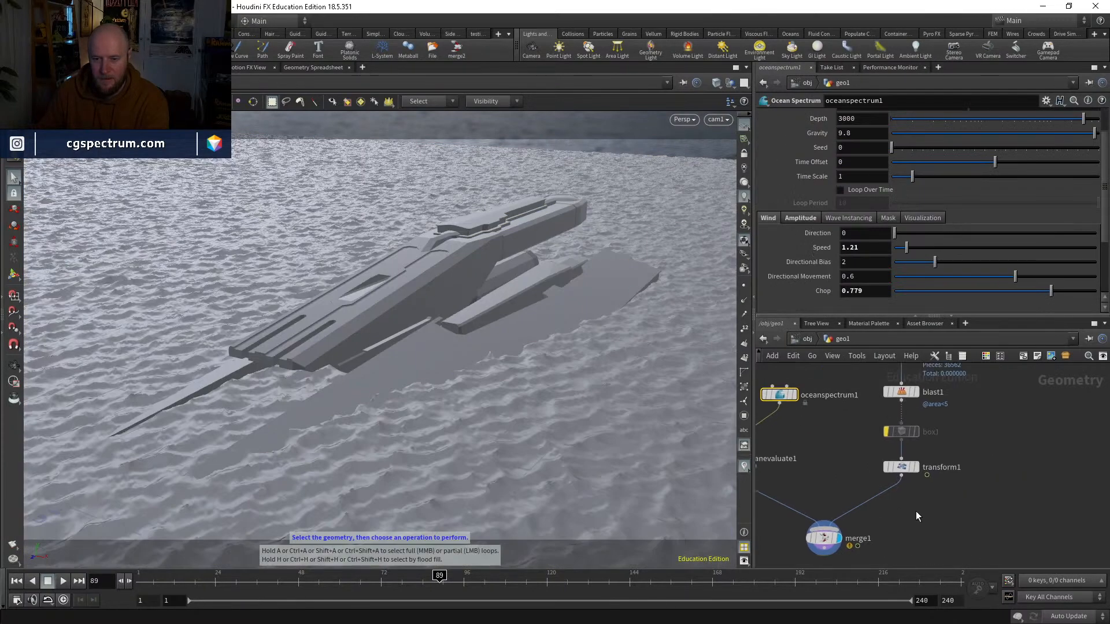
key("Tab")
type("mat")
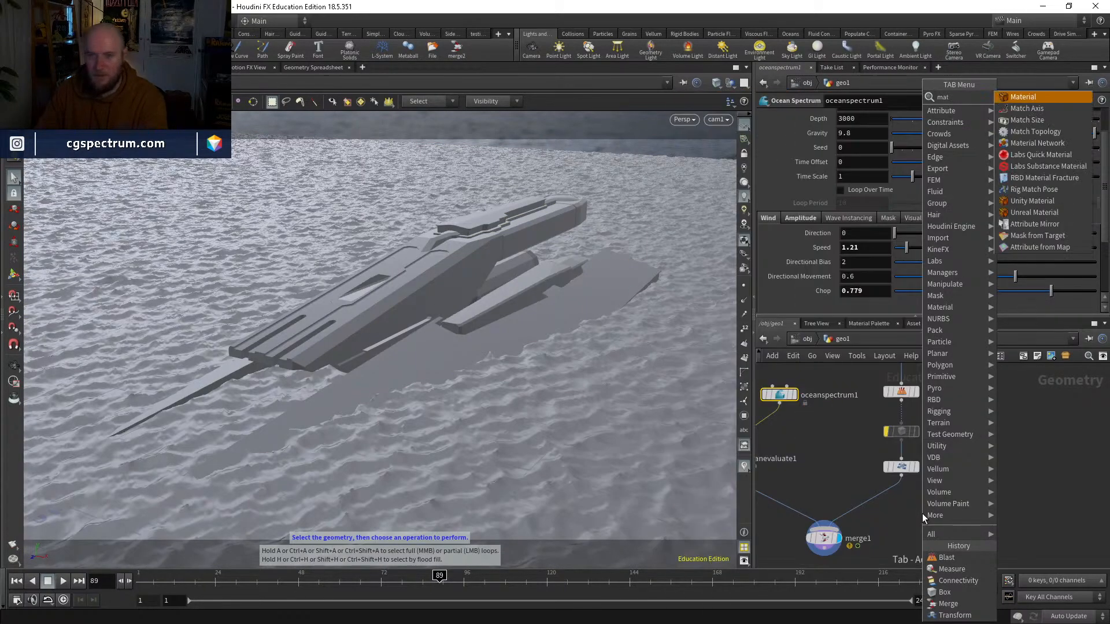
key("Return")
left_click(922, 514)
mouse_move(923, 514)
left_mouse_down()
mouse_move(826, 481)
mouse_move(798, 490)
left_mouse_up()
key("ctrl+c")
key("ctrl+v")
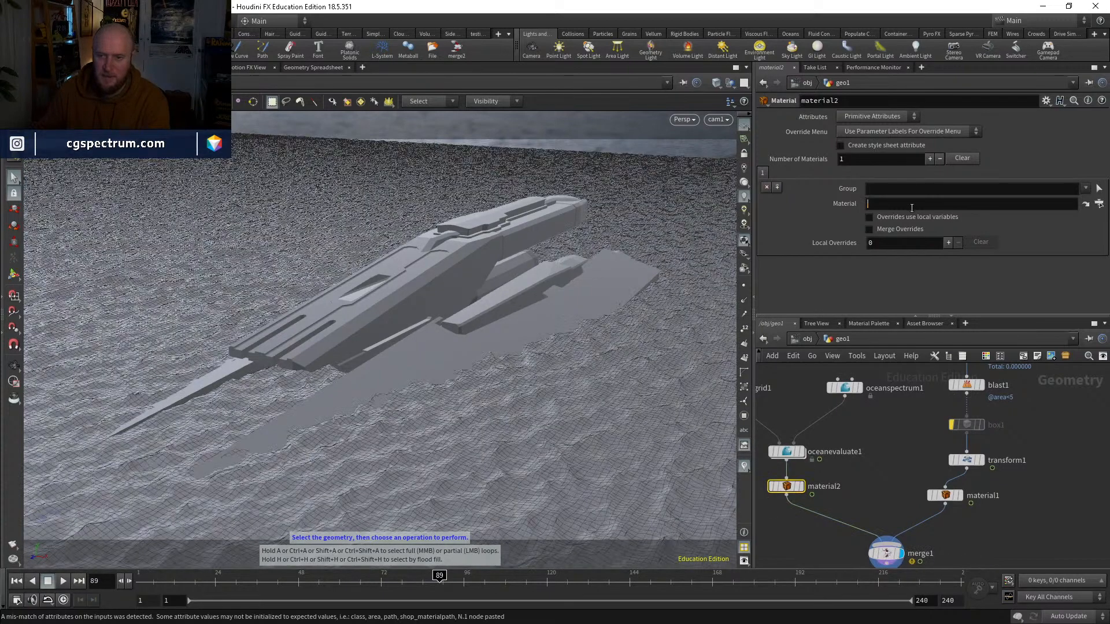
Step: Assign /mat/principledshader1 to the ocean branch's Material node
left_click(911, 204)
type("/mat/")
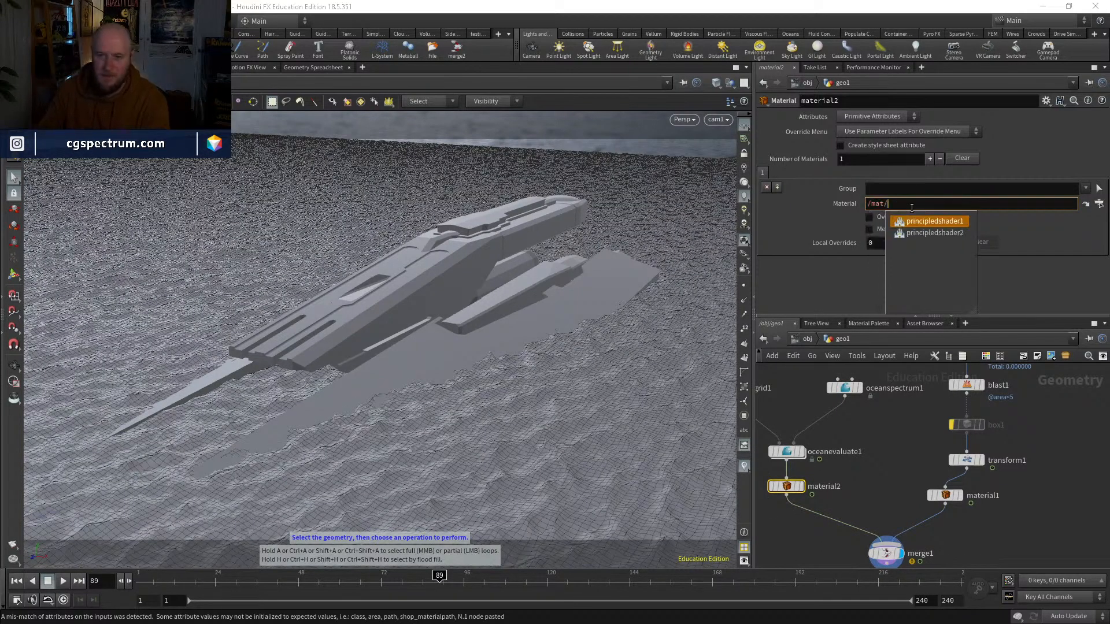
left_click(934, 221)
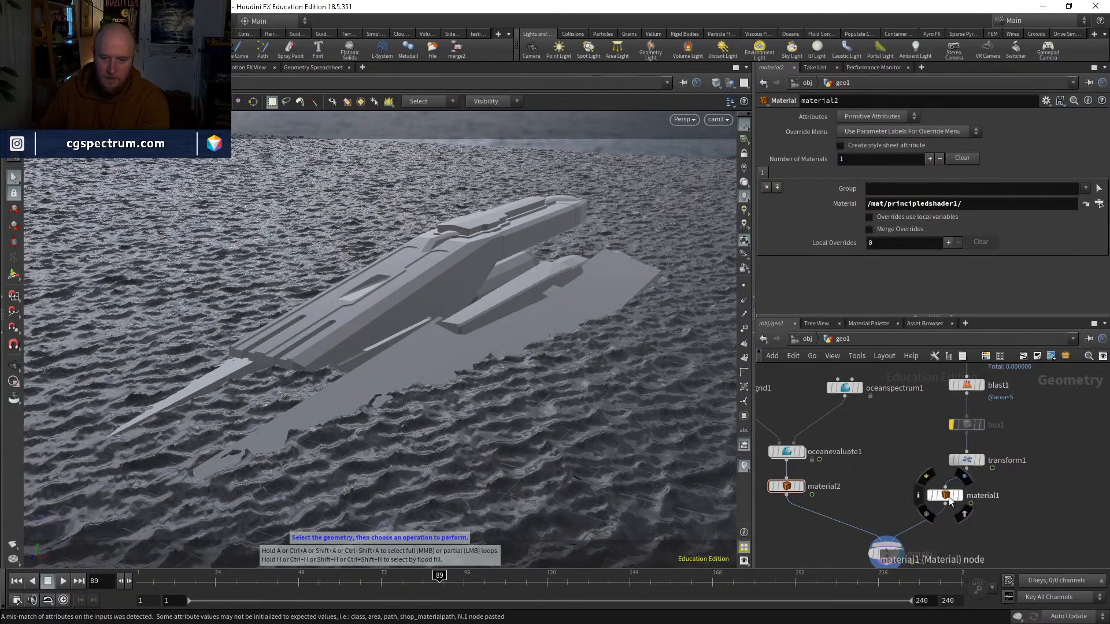
Step: Assign /mat/principledshader2 to the ship branch's Material node
left_click(947, 495)
left_click(905, 203)
type("/mat")
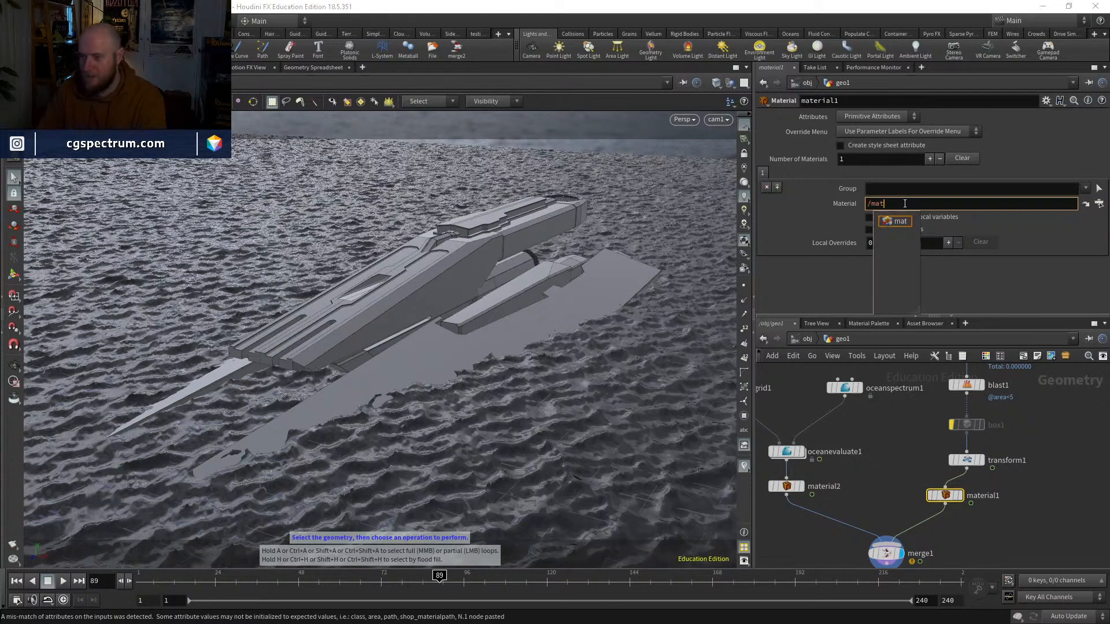
type("/principledshader2/")
key("Return")
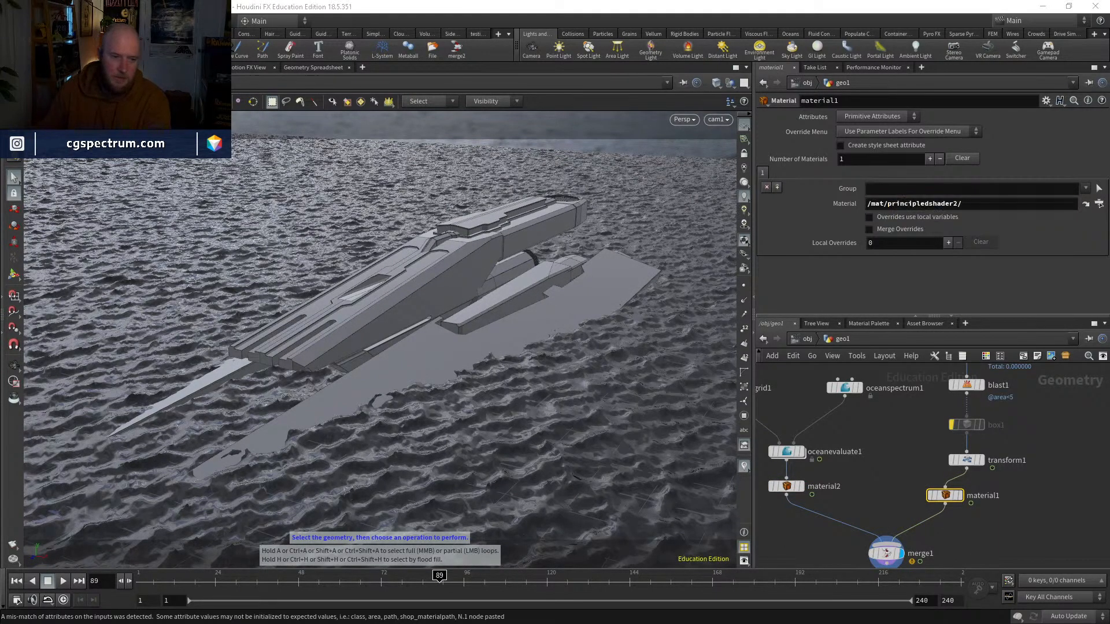
left_click(872, 446)
middle_click_drag(927, 508, 893, 437)
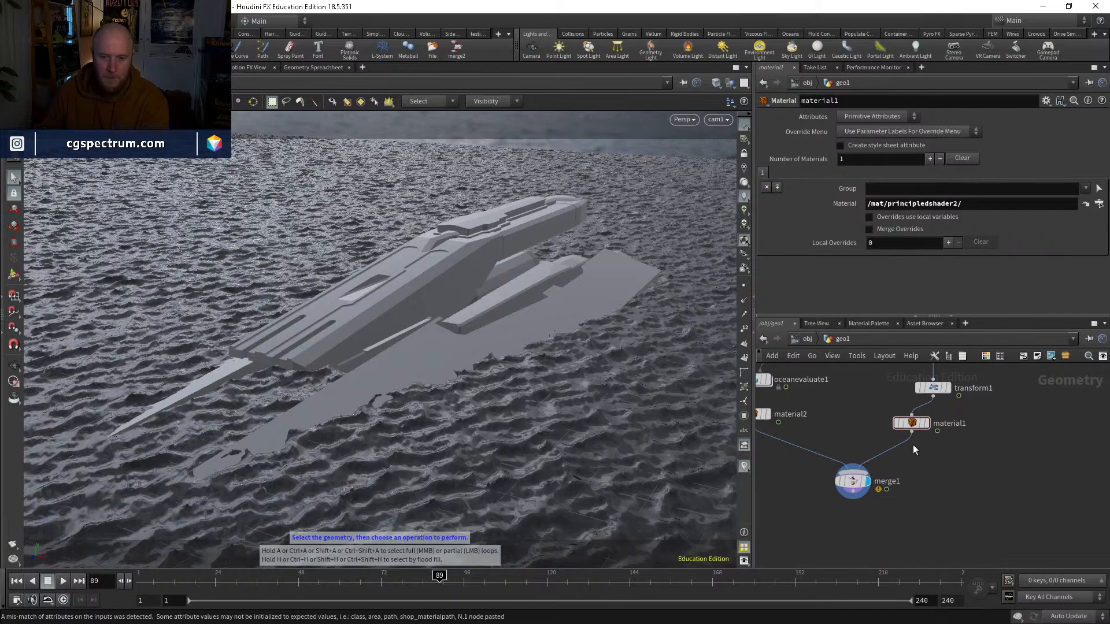
key("Tab")
key("Escape")
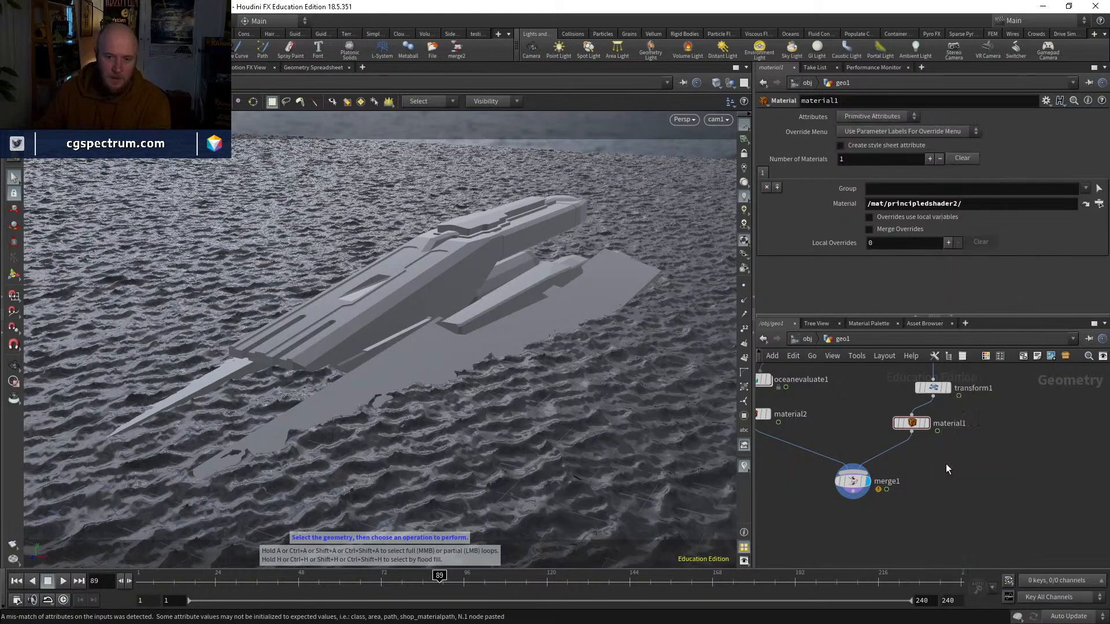
middle_click_drag(972, 473, 935, 528)
Step: Return to the object level and rename the geo1 object as WATER
left_click(806, 339)
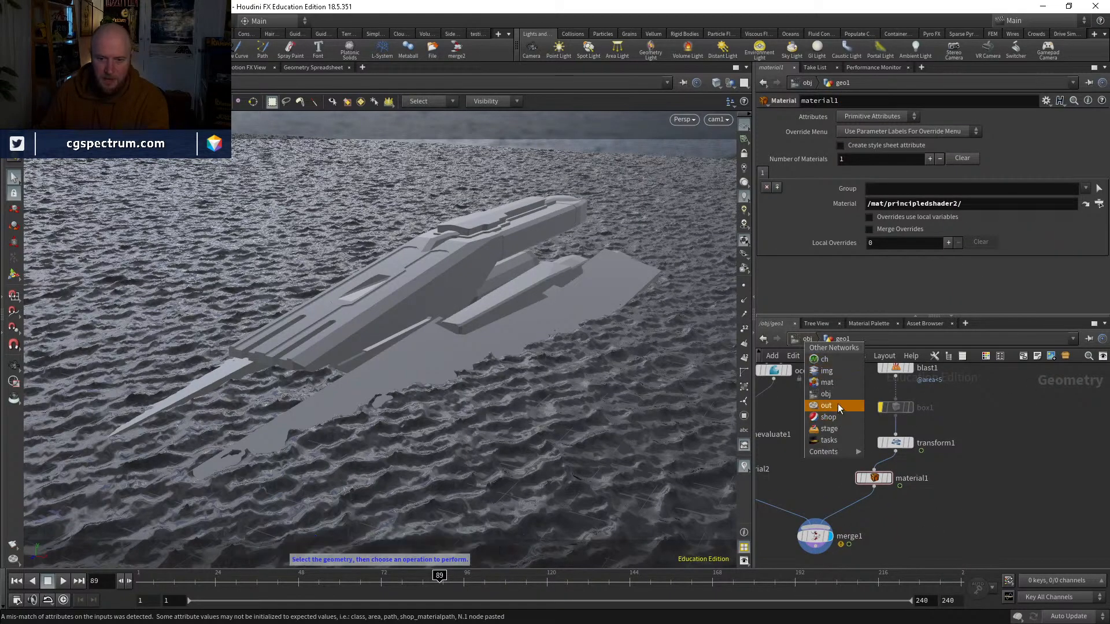
left_click(873, 477)
middle_click_drag(836, 449, 871, 428)
left_click(871, 427)
left_click(807, 337)
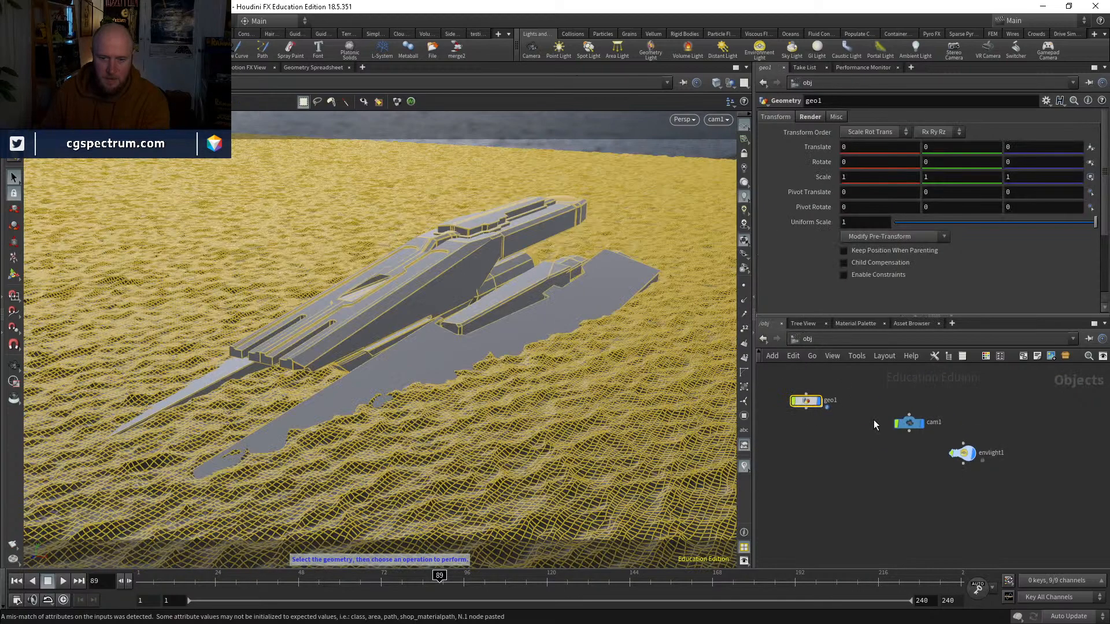
double_click(830, 399)
type("WATER")
key("Return")
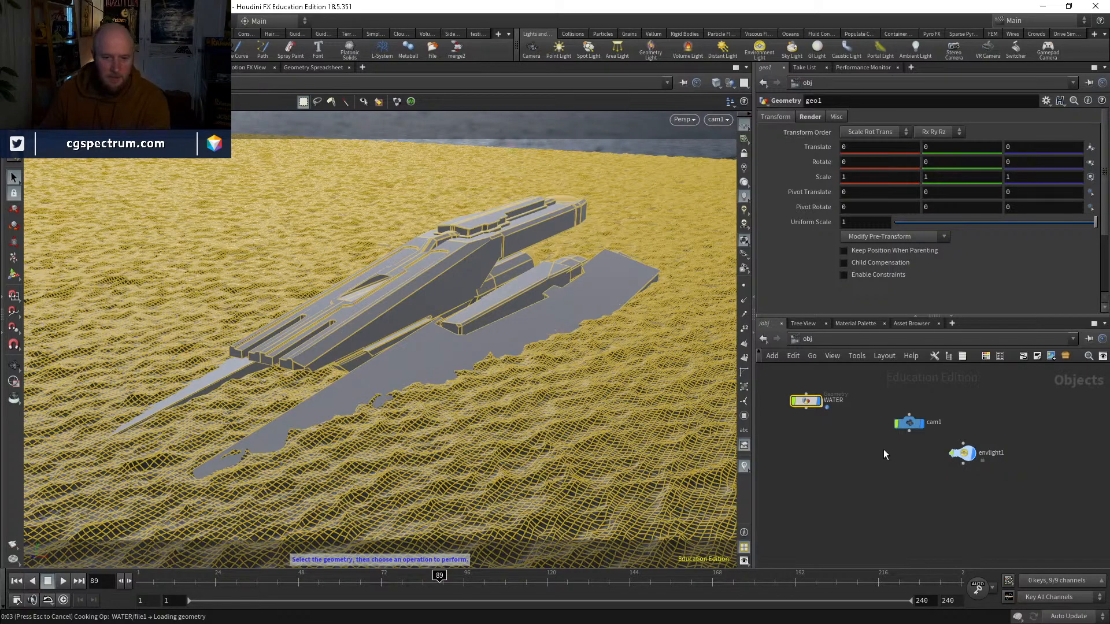
Step: Save the scene and start a render through cam1 in the Render View
middle_click_drag(788, 459, 927, 453)
left_click(132, 68)
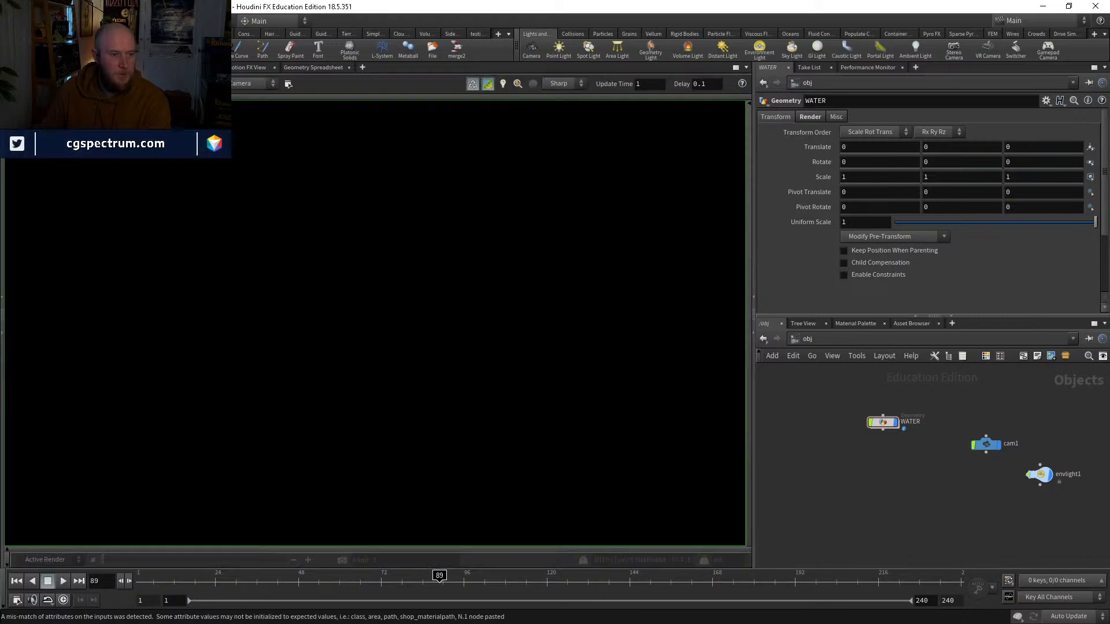
key("ctrl+s")
left_click(231, 86)
left_click(237, 114)
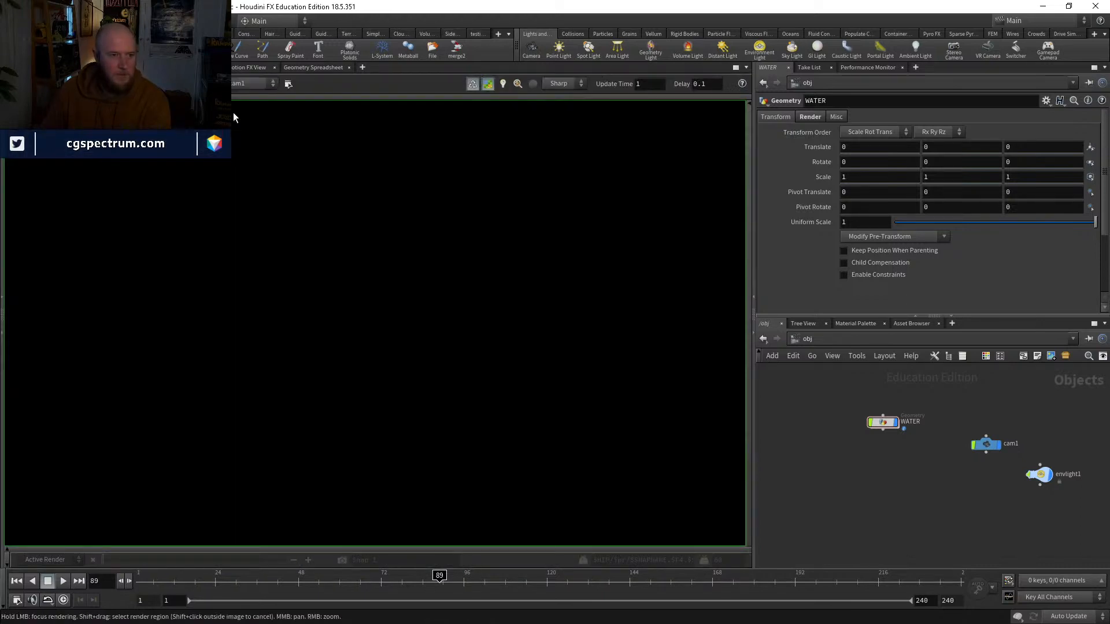
left_click(287, 84)
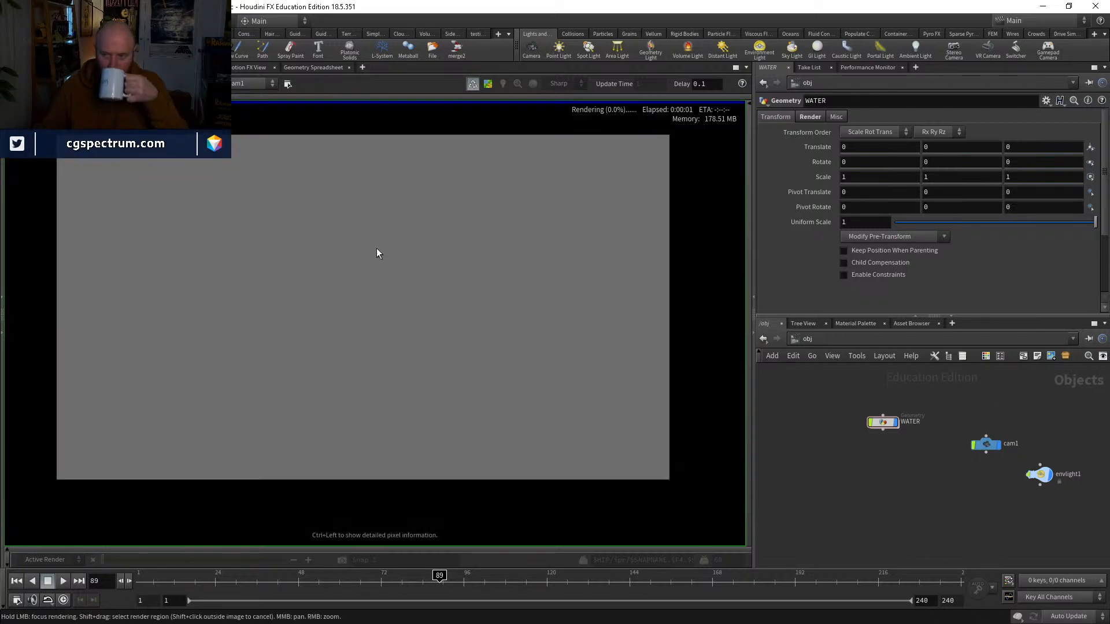
Step: Set the mantra_ipr output node's Pixel Samples to 1 by 1 and focus rendering on the area behind the ship
middle_click_drag(404, 252, 445, 254)
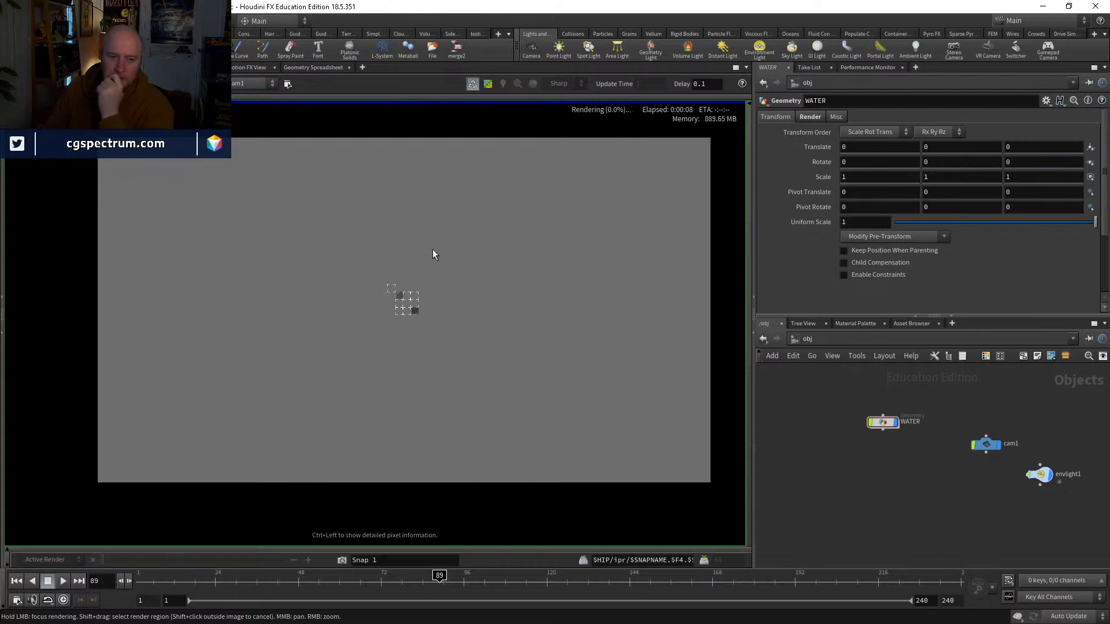
left_click(806, 339)
left_click(832, 403)
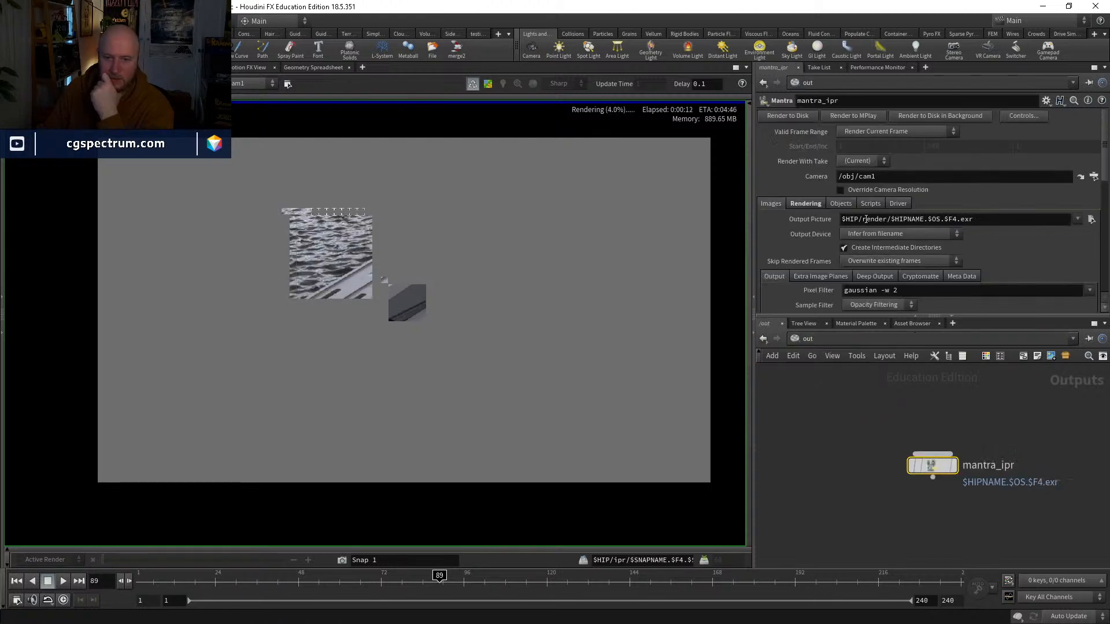
left_click(808, 203)
middle_click_drag(813, 273, 818, 275)
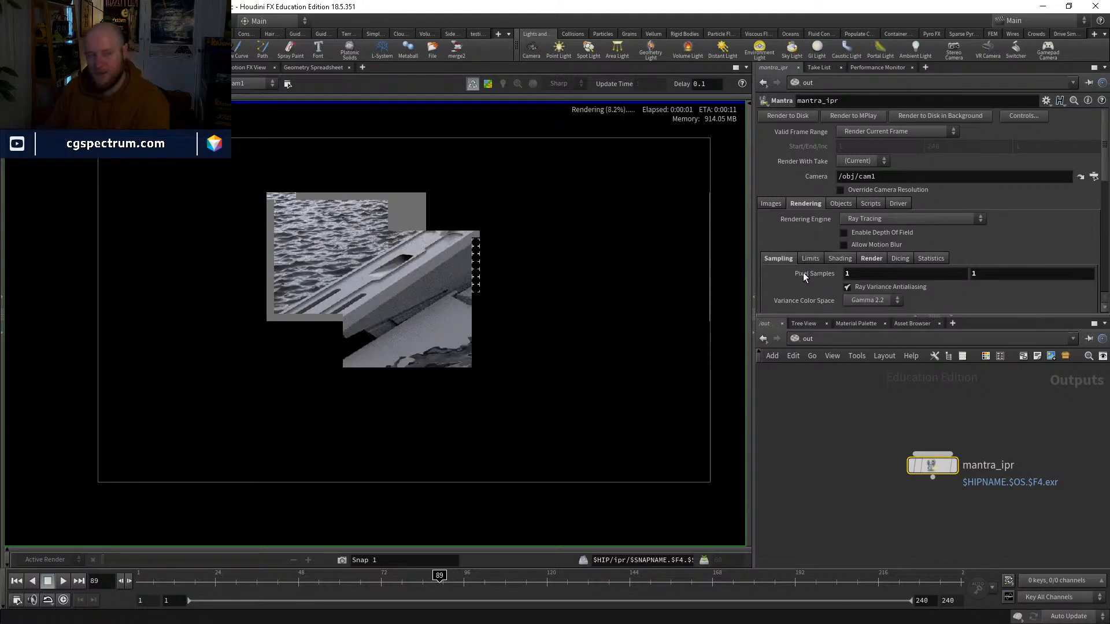
left_click(629, 198)
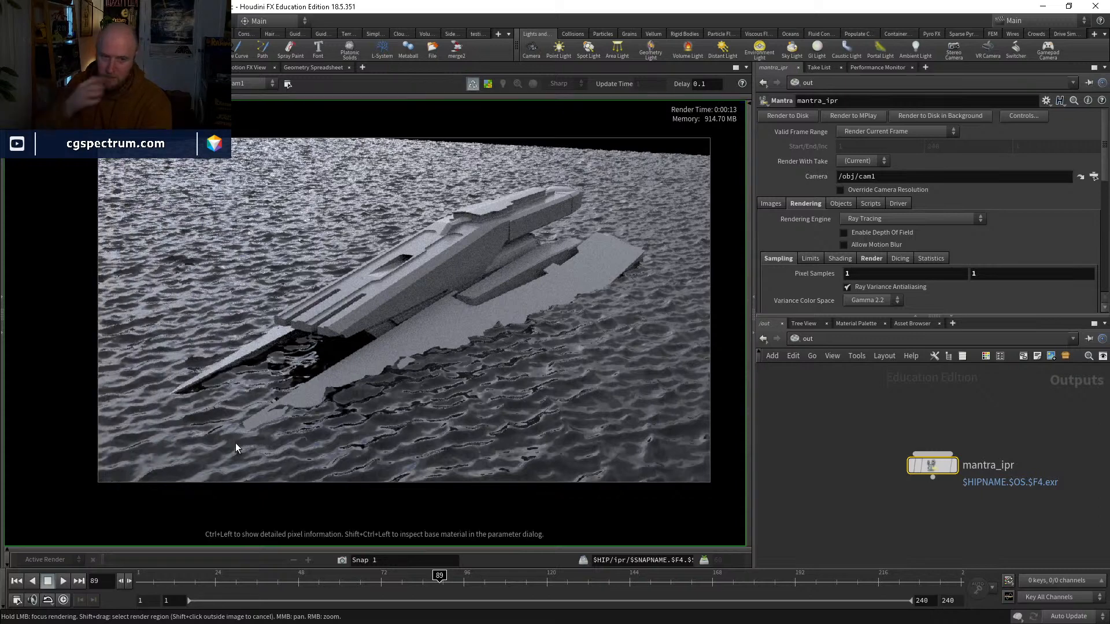
Step: Return to the object level, enter the WATER network and check the geometry information of grid1
left_click(854, 340)
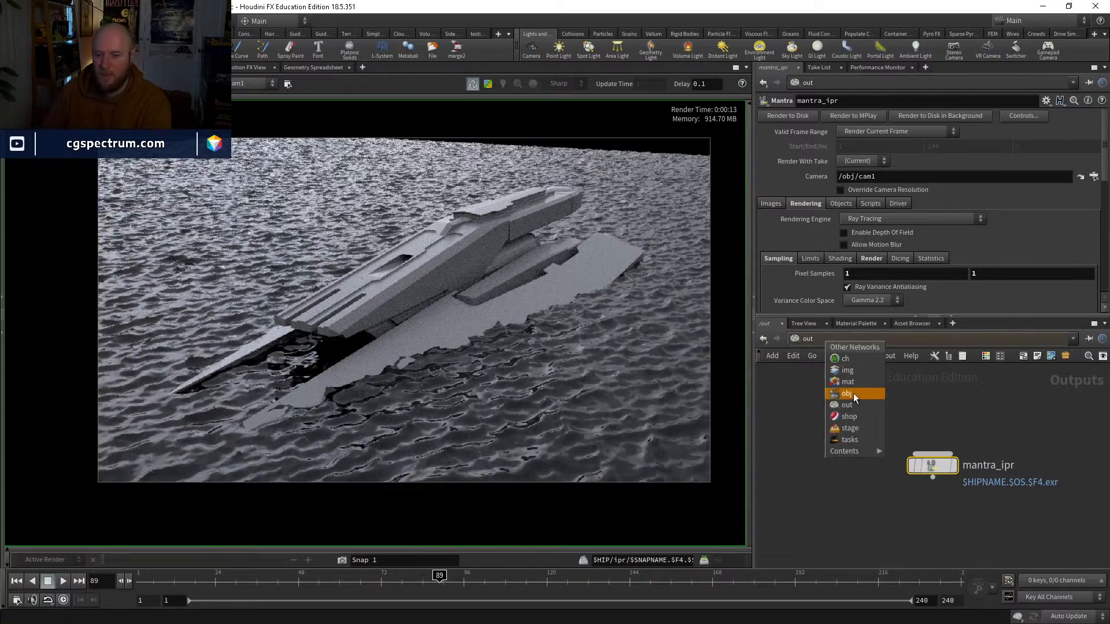
left_click(857, 393)
double_click(880, 424)
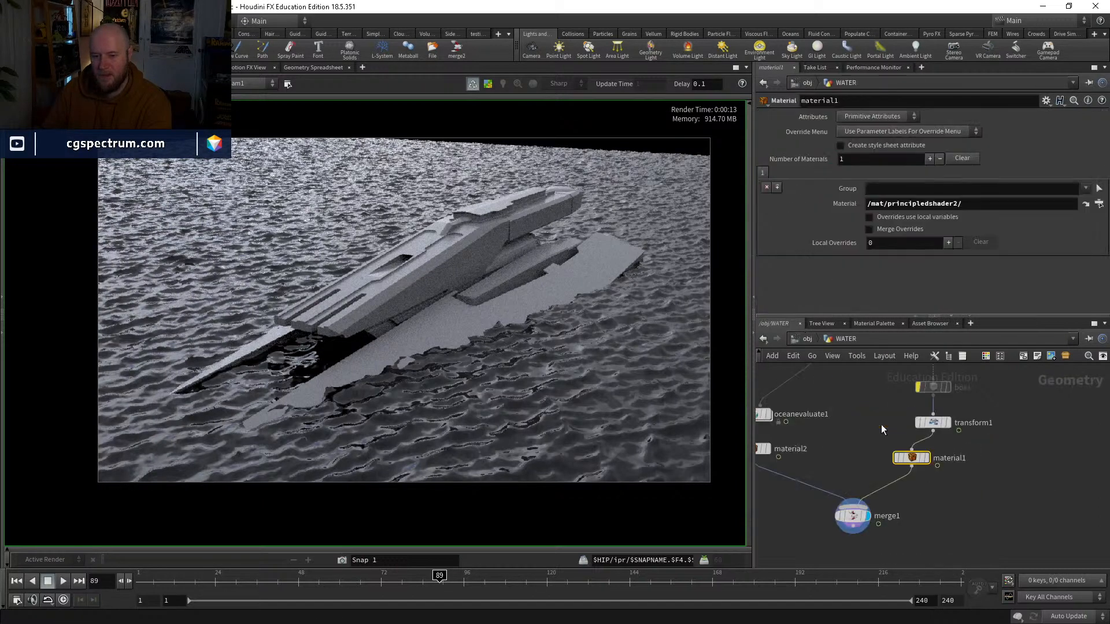
left_click(821, 415)
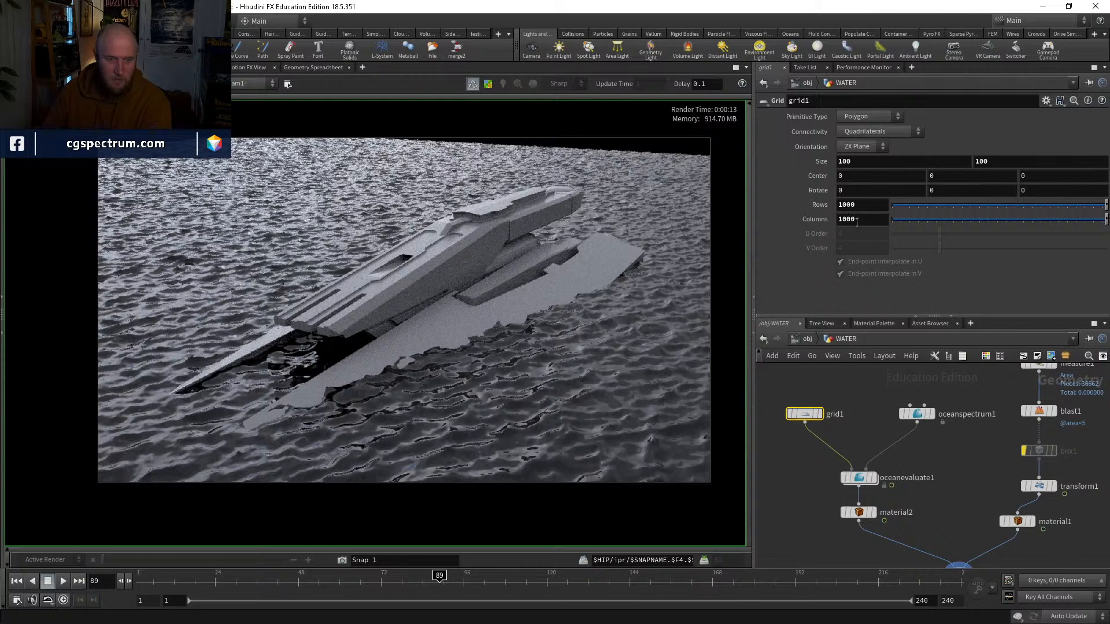
middle_click(811, 420)
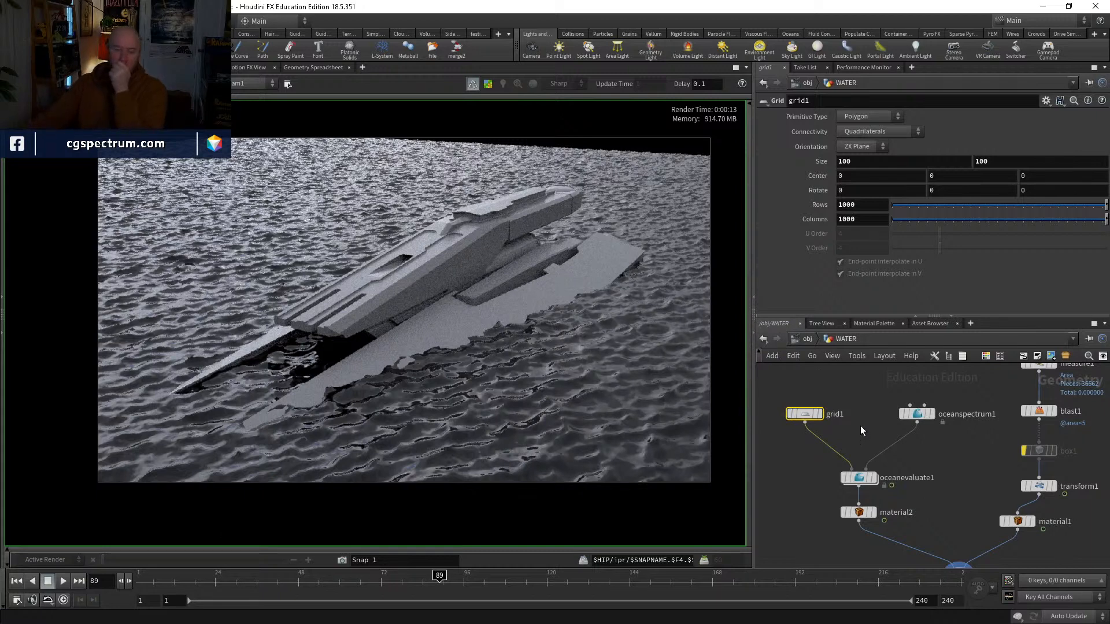
mouse_move(857, 484)
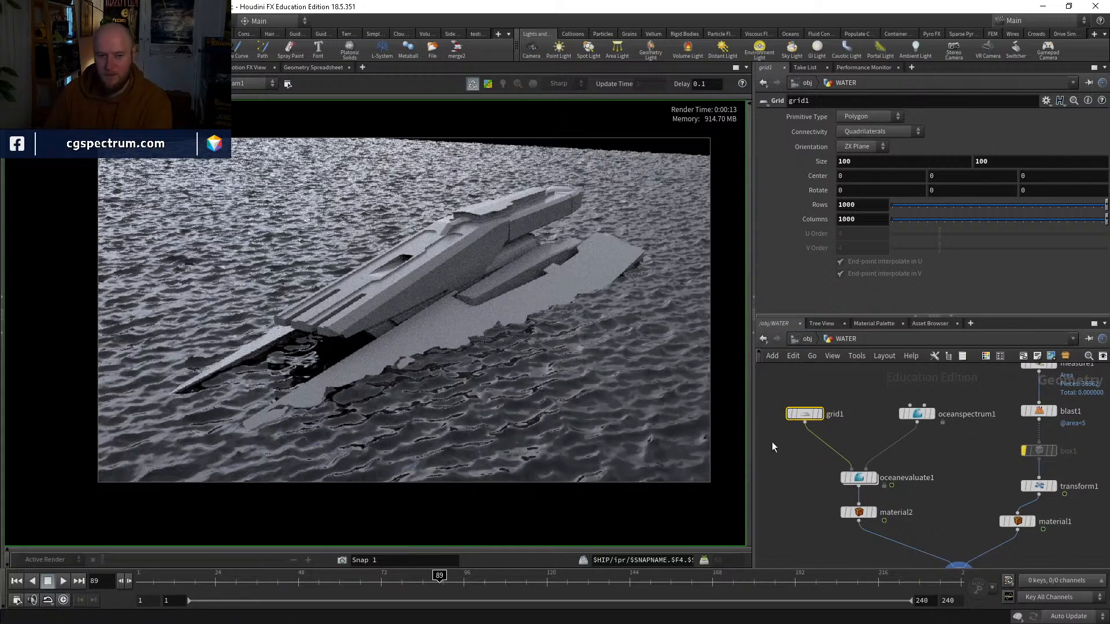
left_click_drag(804, 415, 810, 428)
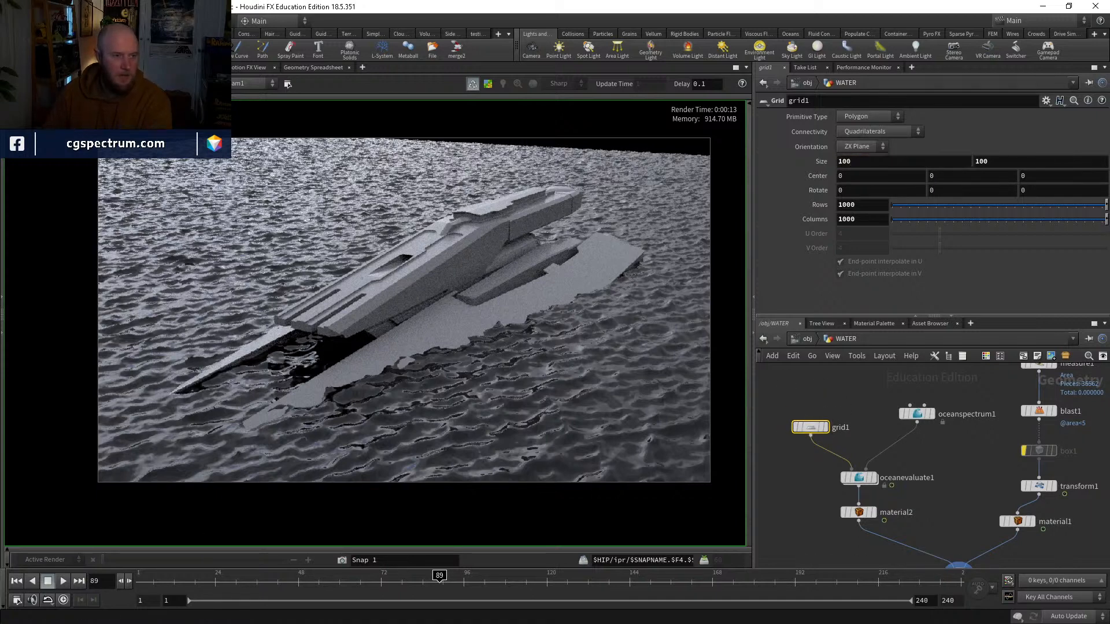
Step: Try a 10 by 10 size for grid1 while watching the ocean in the scene view
left_click(24, 68)
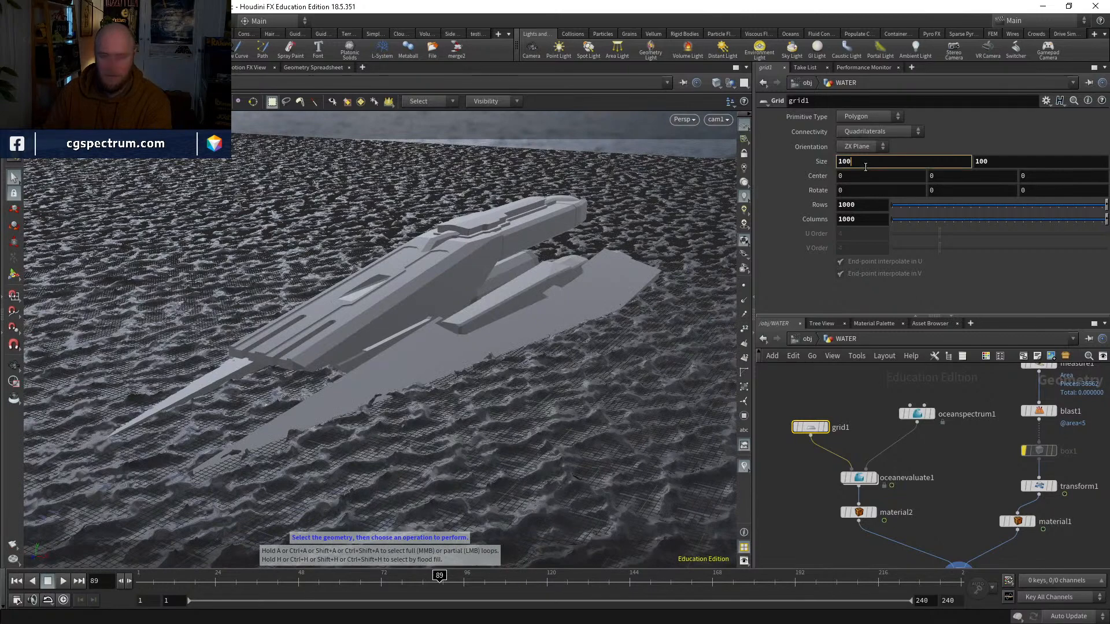
key("Tab")
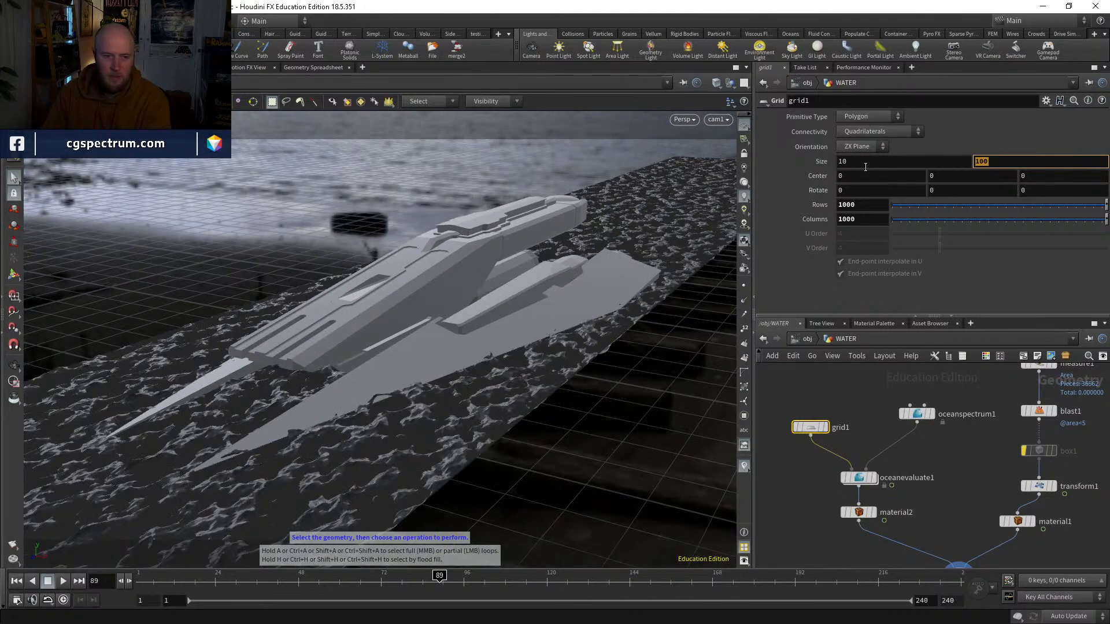
key("Return")
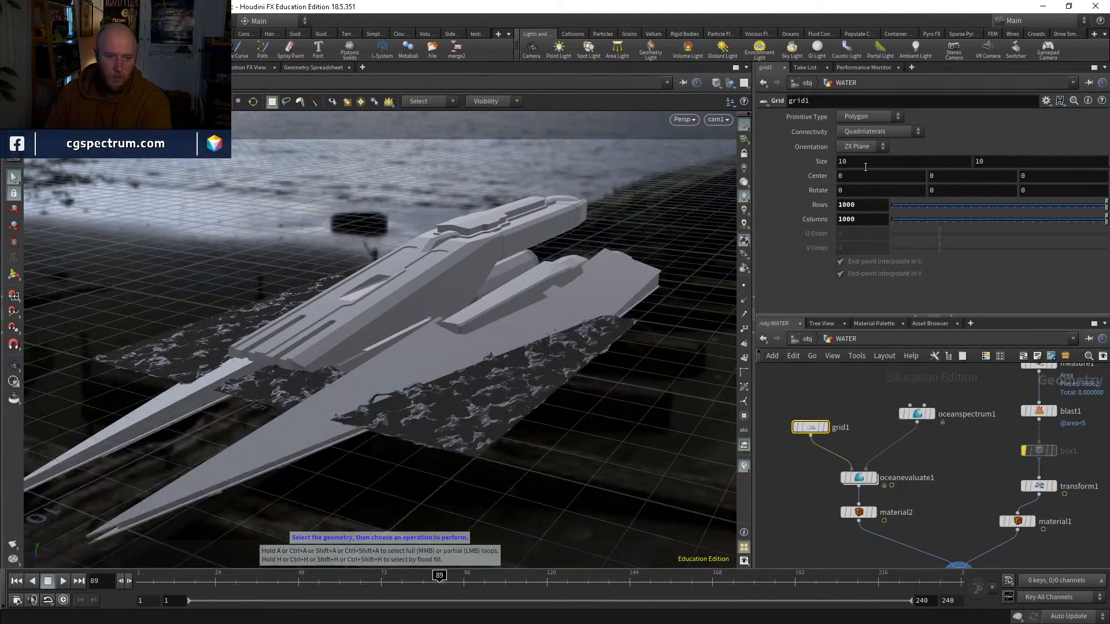
Step: Set grid1's size to 20 by 50 so the ocean is narrower across but extends lengthwise past the ship
left_click(860, 166)
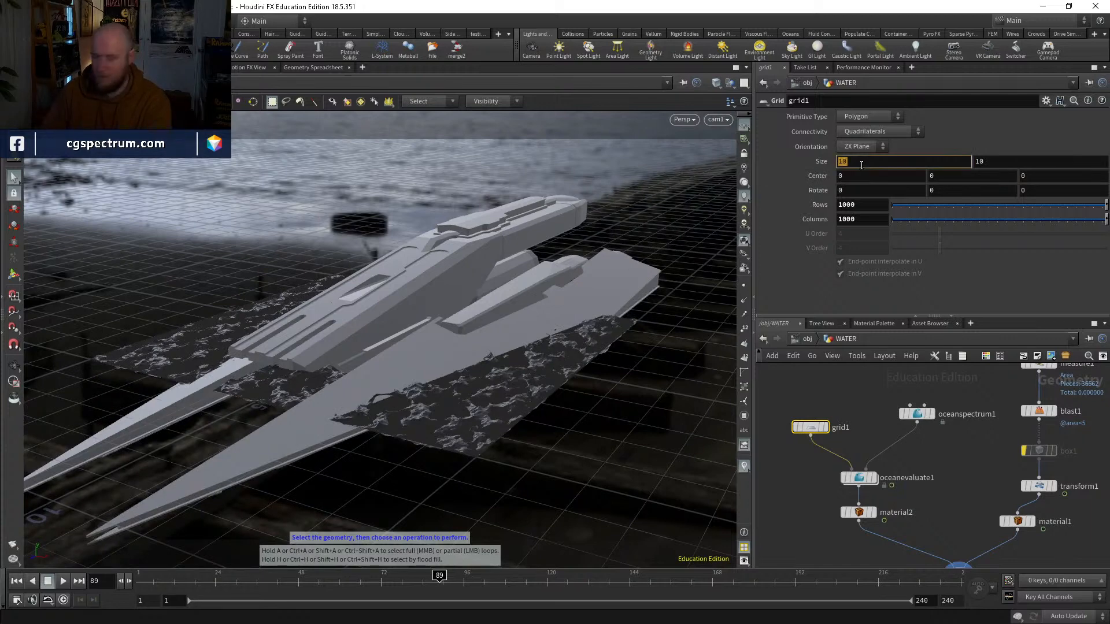
type("50")
key("Tab")
left_click(860, 164)
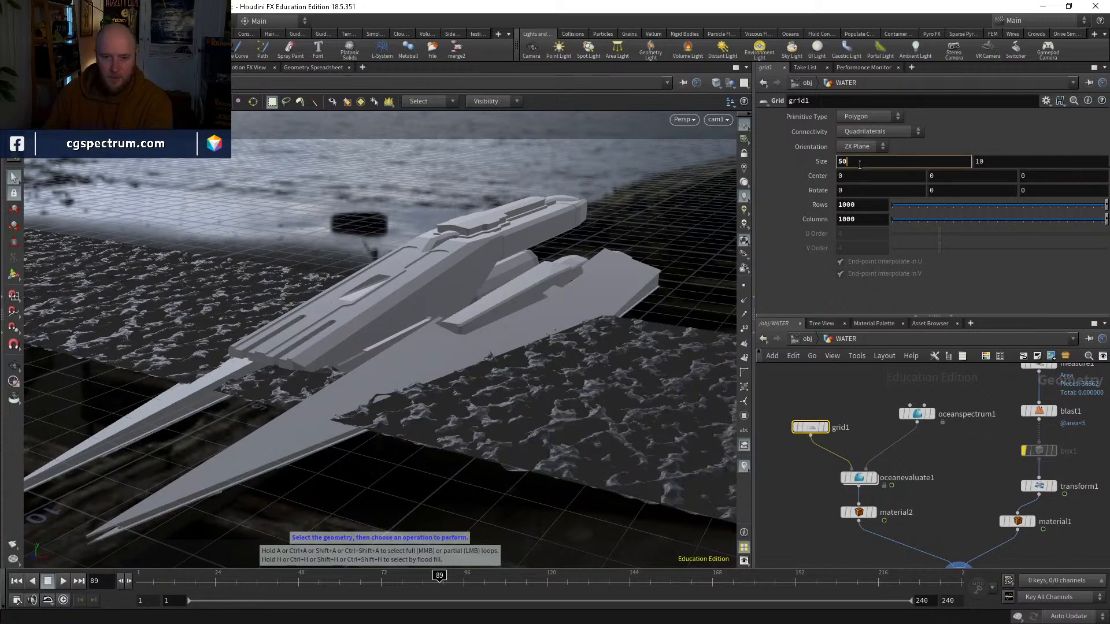
type("20")
key("Tab")
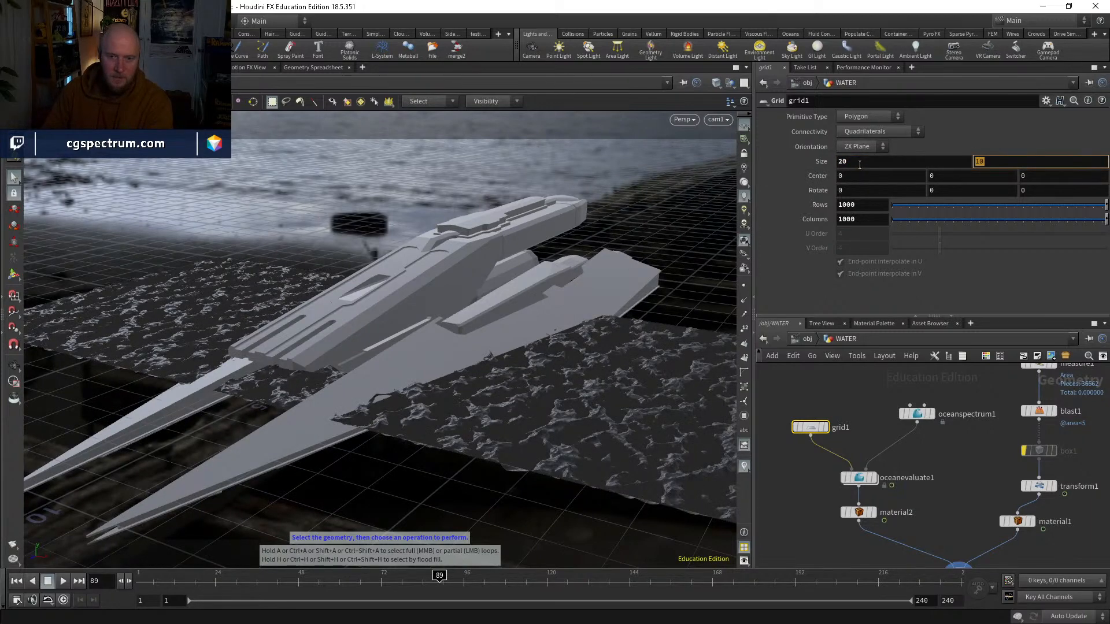
type("50")
key("Return")
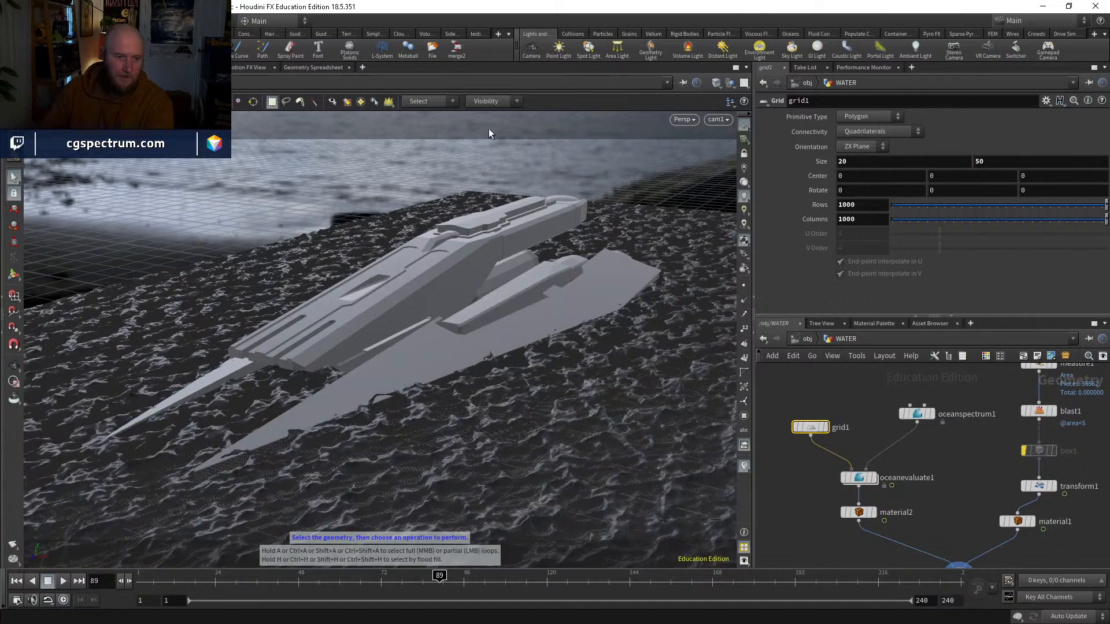
left_click(834, 394)
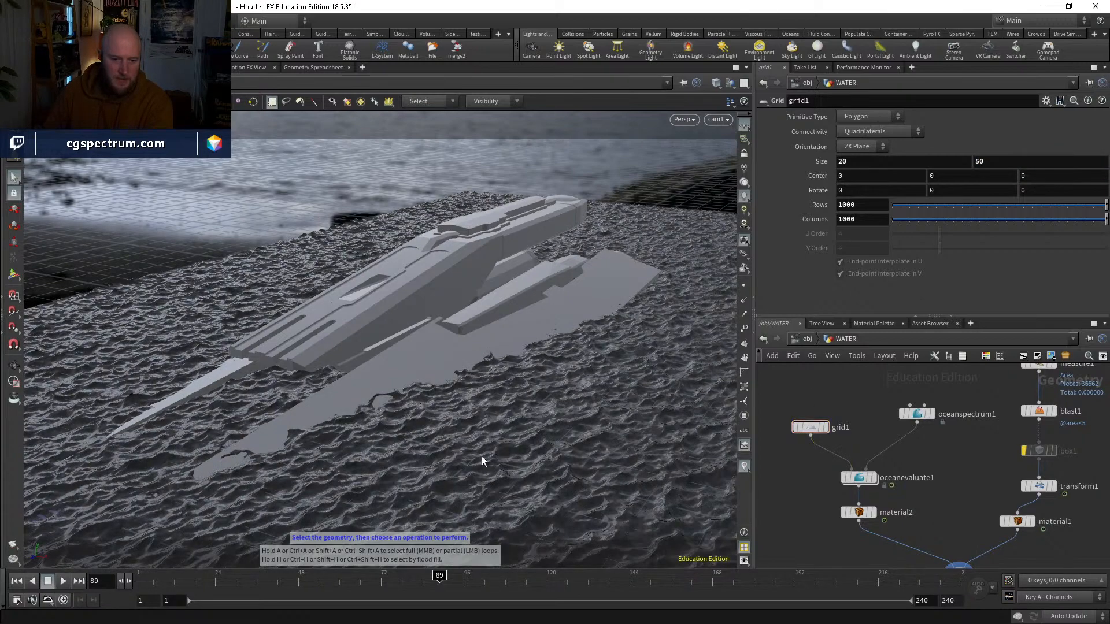
Step: Back in the Render View, store a snapshot of the finished render and focus the new render on the ship
left_click(126, 67)
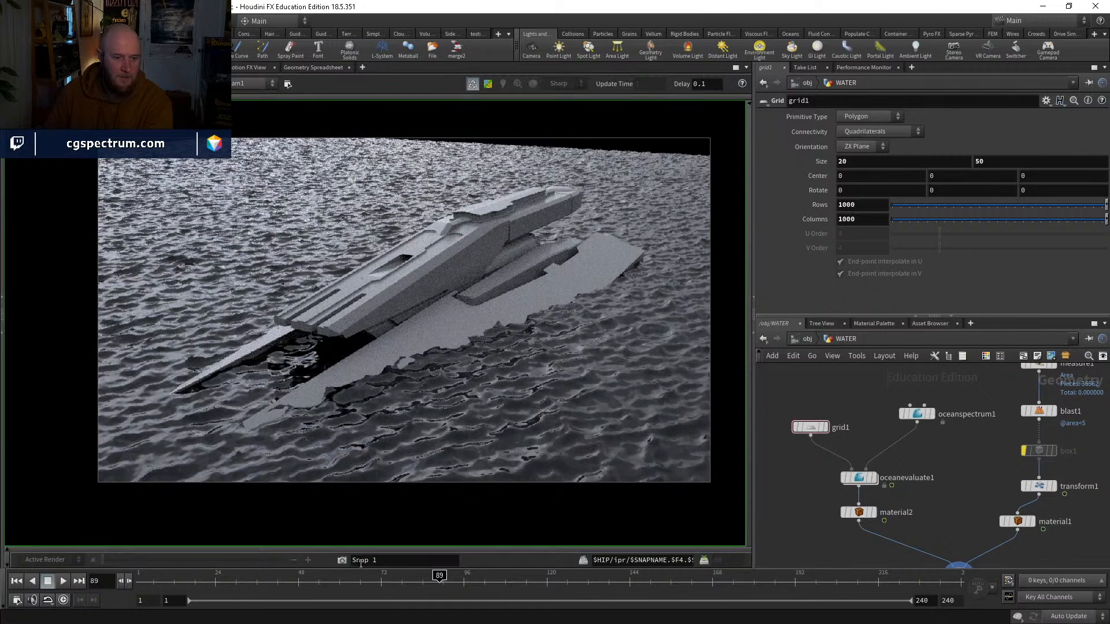
left_click(341, 560)
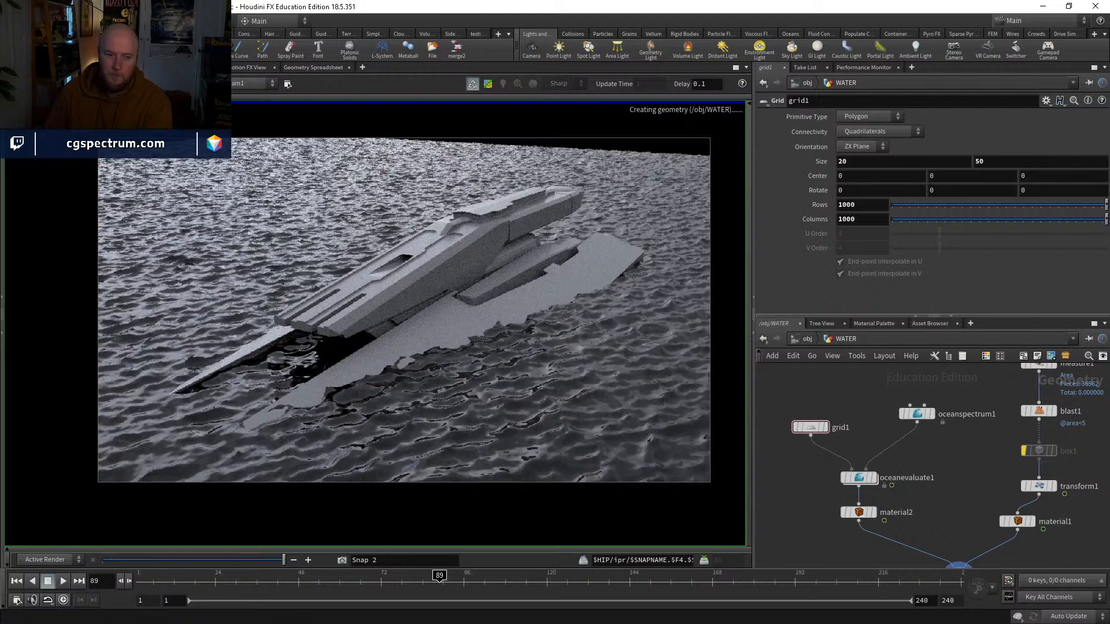
left_click(406, 301)
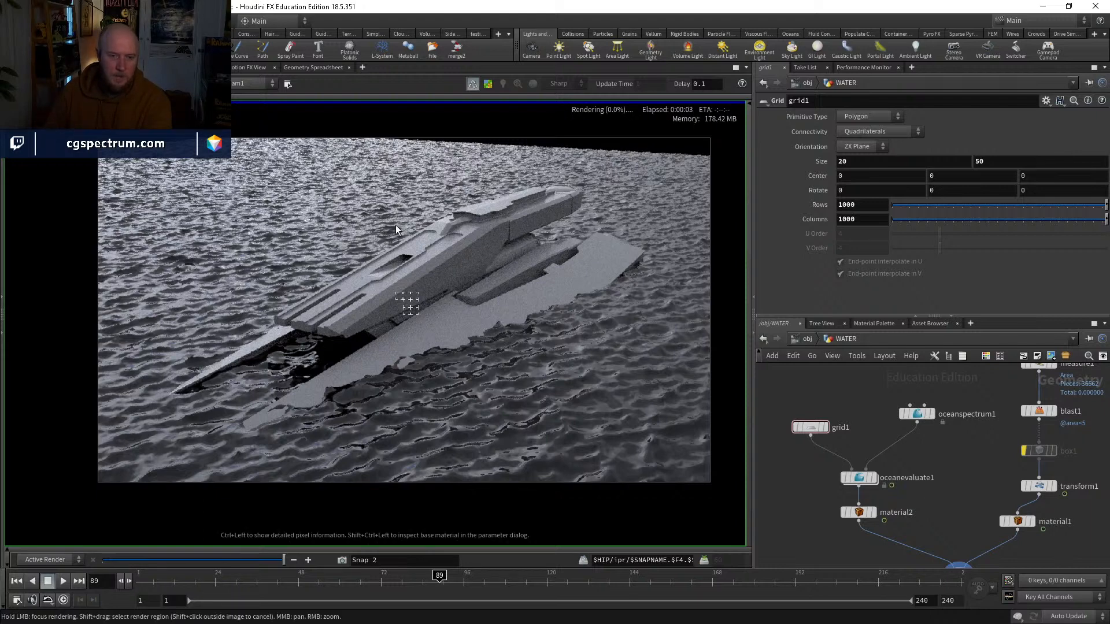
Step: Enable Render Light Geometry on envlight1 at the object level and focus rendering on the background behind the ship
left_click(807, 338)
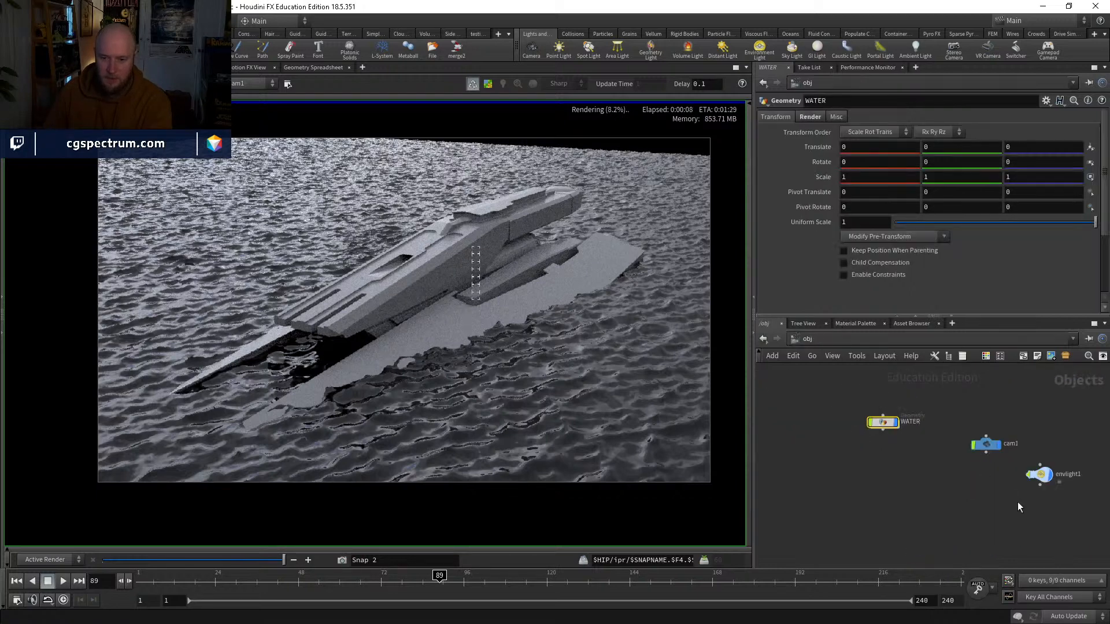
middle_click_drag(1069, 538, 914, 492)
left_click_drag(958, 498, 876, 416)
left_click(890, 233)
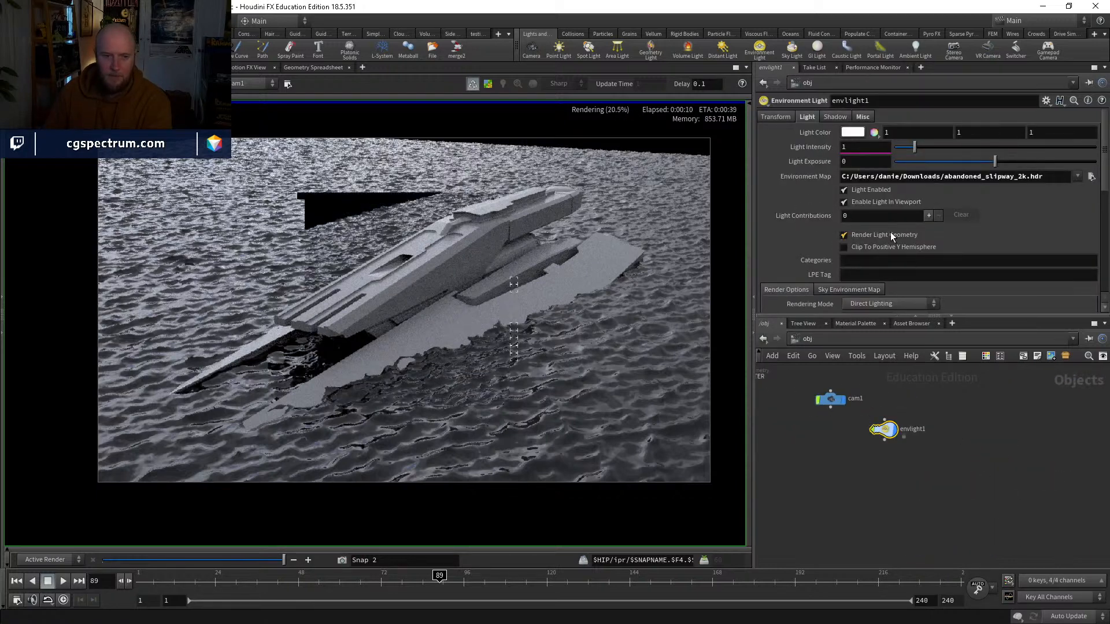
left_click(366, 187)
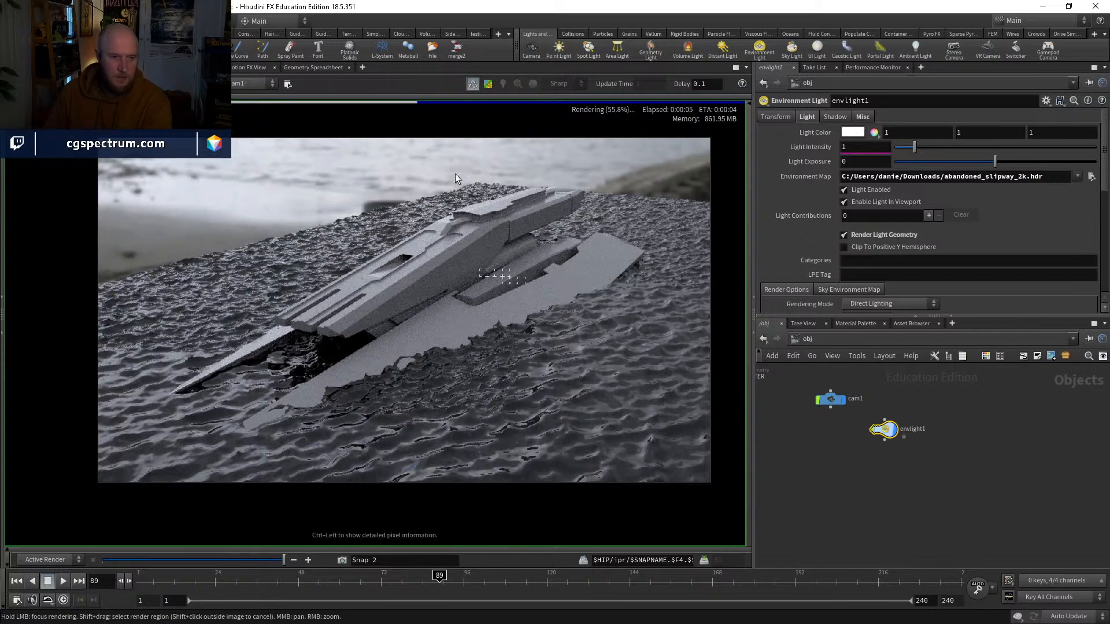
Step: Examine the rendered water detail around the ship's hull, close up and in the full frame
right_click_drag(311, 418, 429, 418)
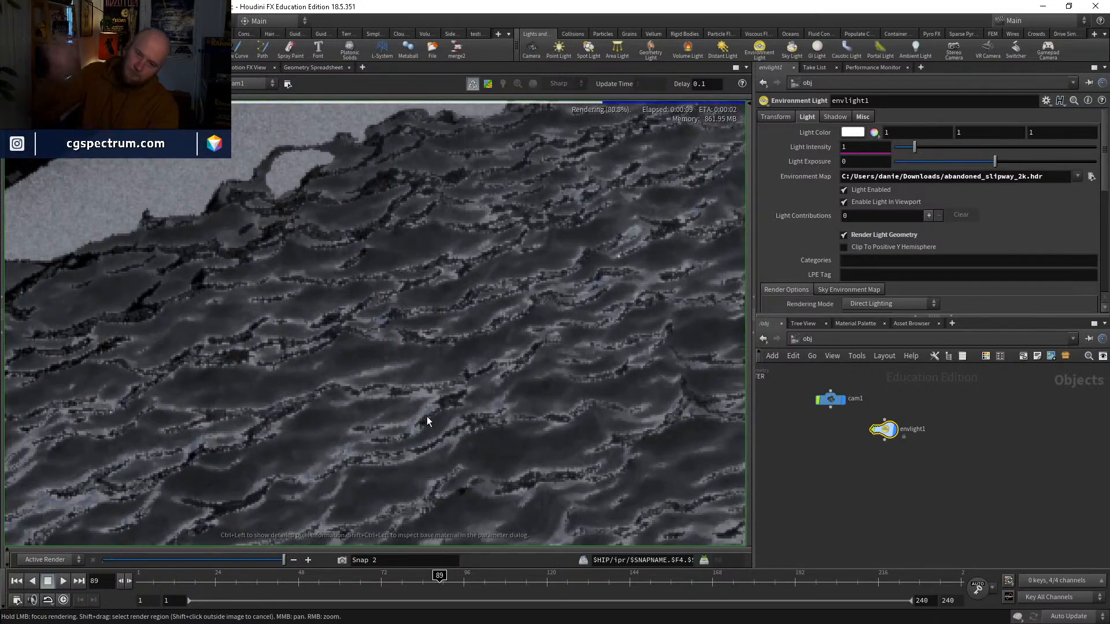
scroll(426, 309, "down", 4)
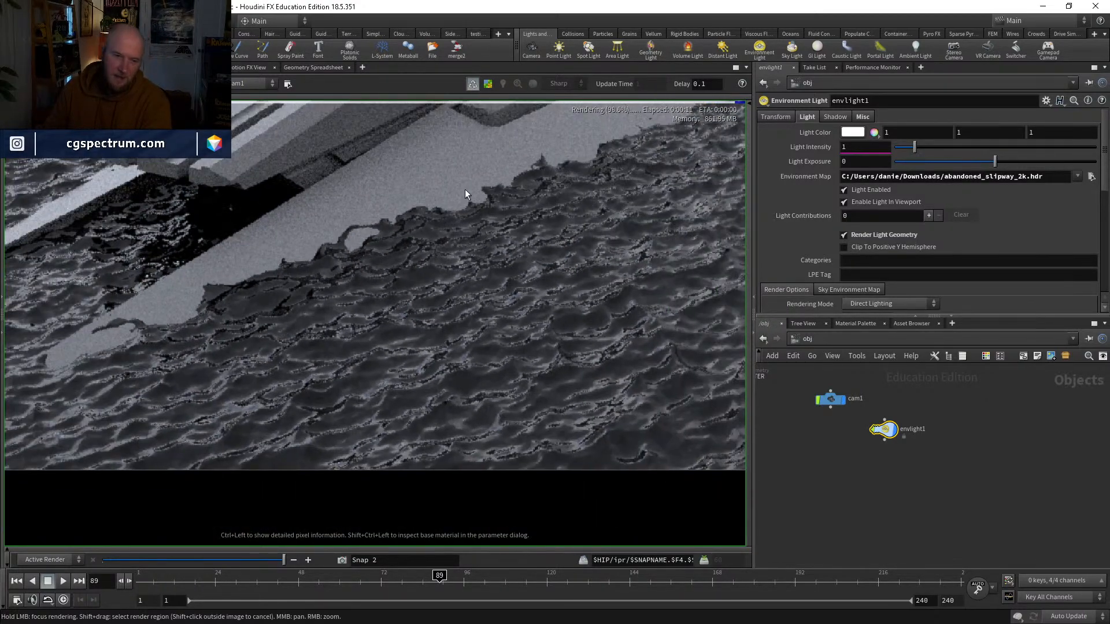
scroll(537, 257, "down", 4)
middle_click_drag(614, 230, 480, 314)
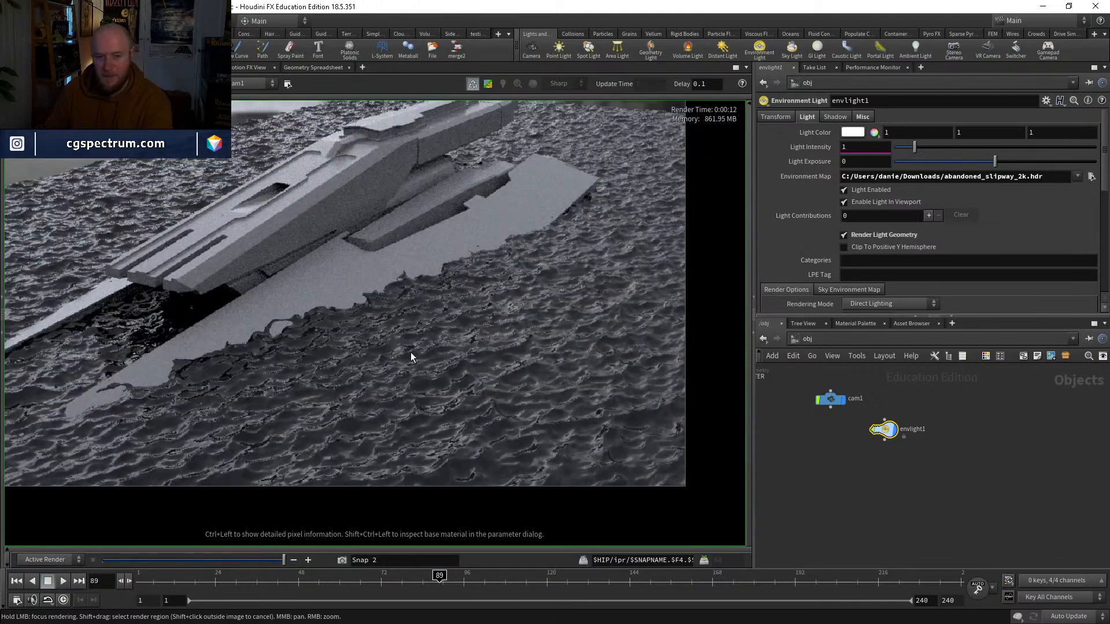
scroll(398, 339, "down", 2)
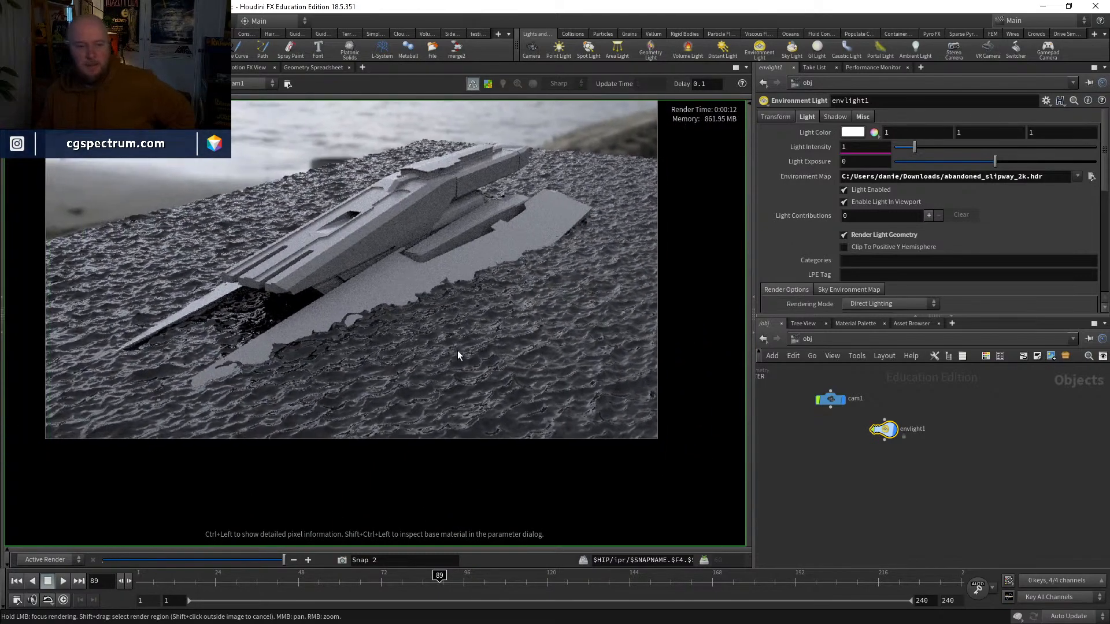
scroll(457, 351, "down", 1)
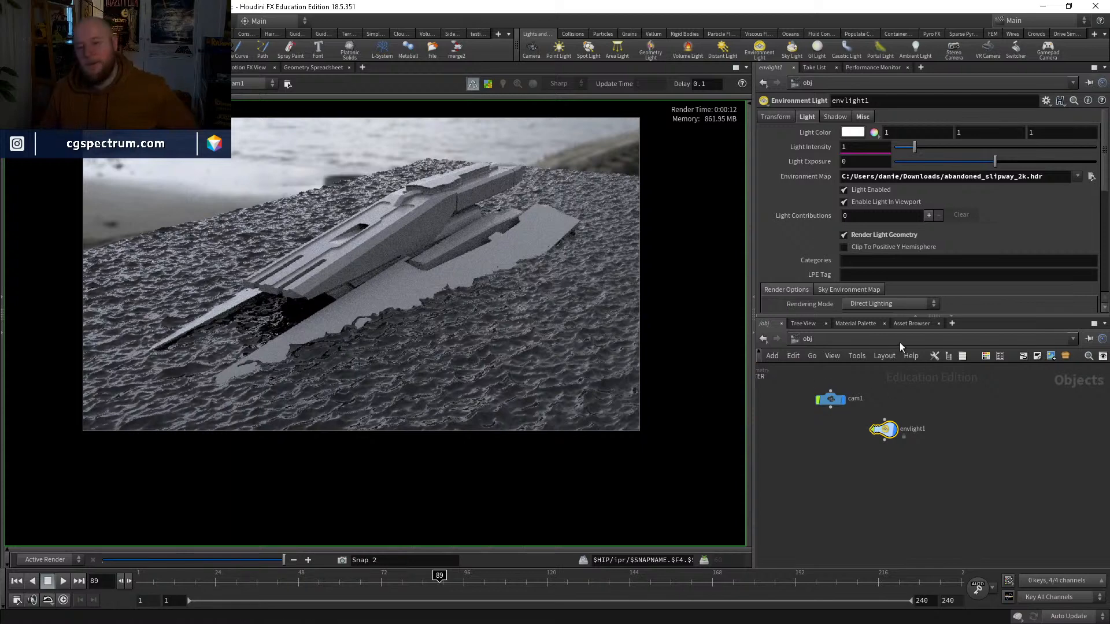
Step: Store a snapshot of the current render and set oceanspectrum1's Grid Size to 15 inside the WATER object
key("h")
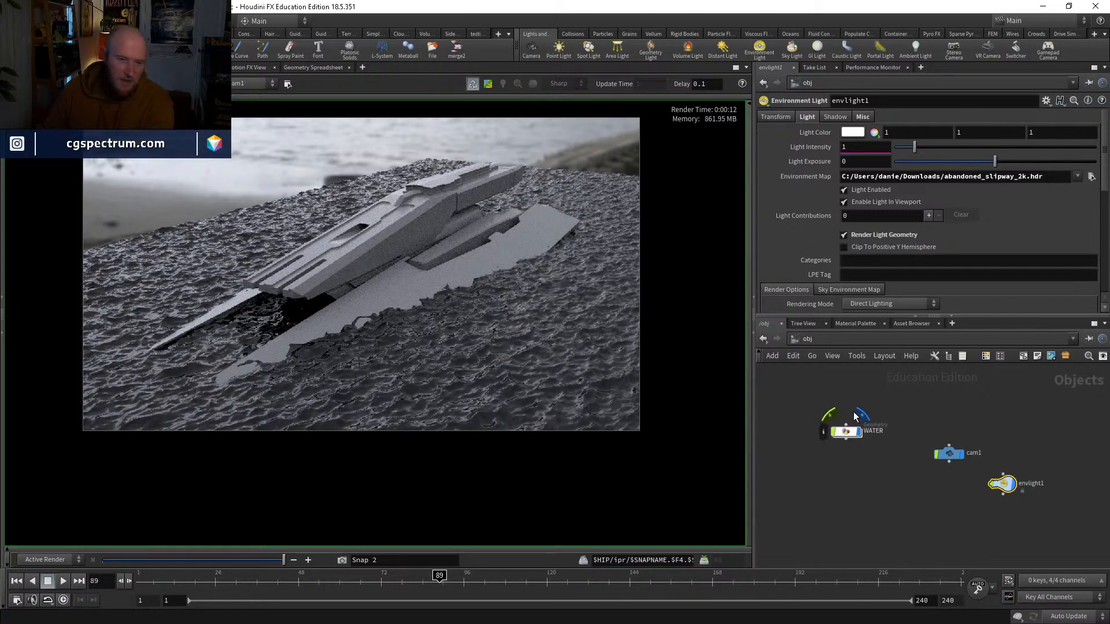
mouse_move(831, 423)
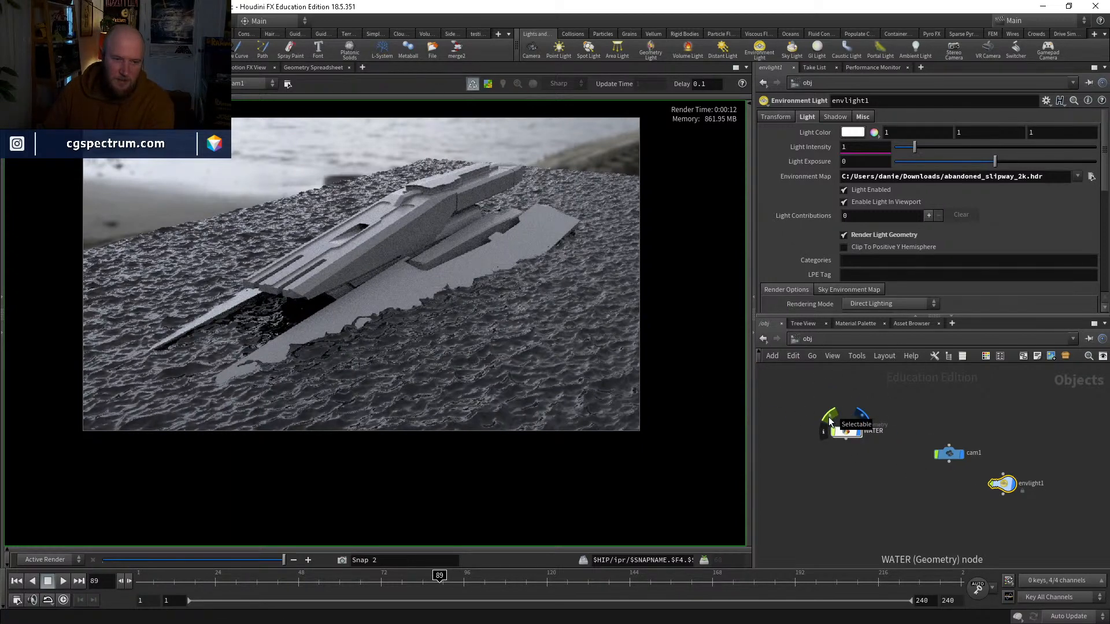
double_click(827, 423)
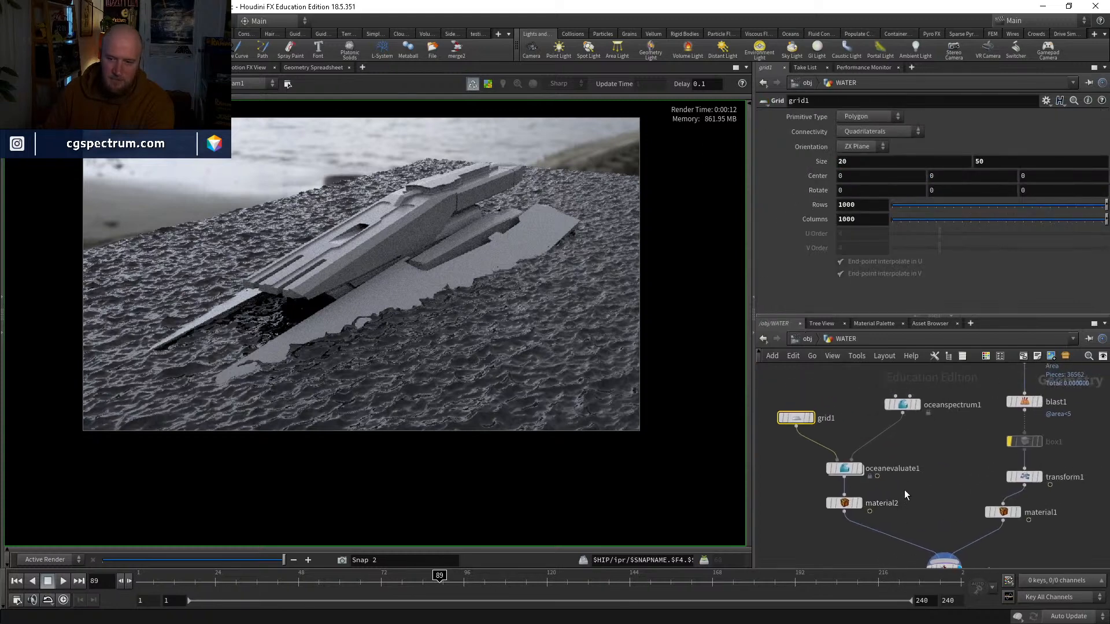
left_click(901, 405)
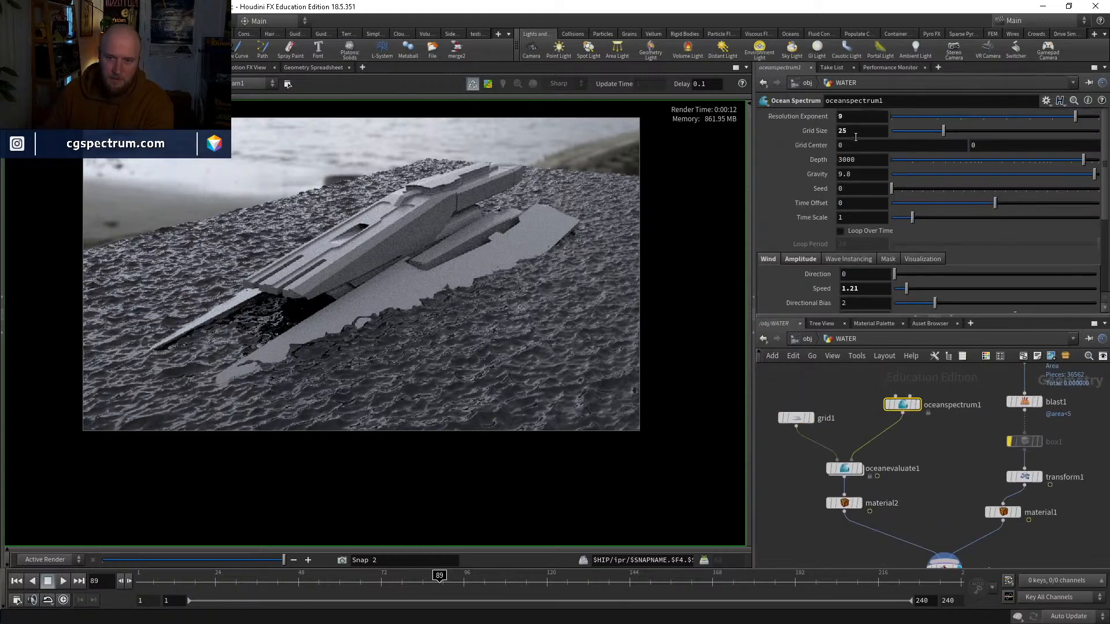
left_click(858, 131)
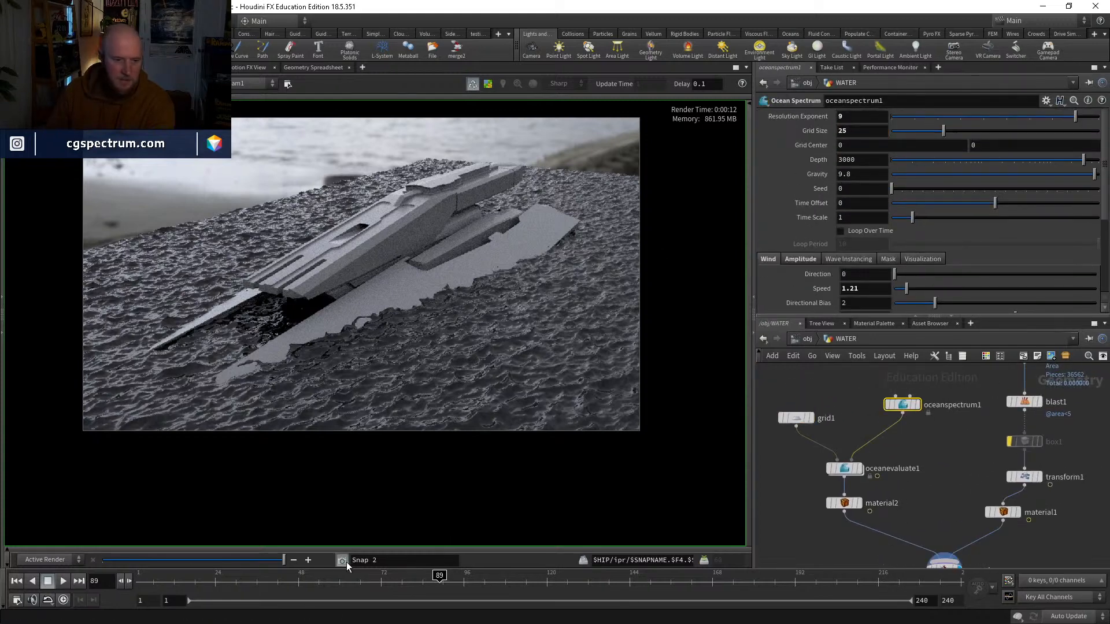
type("1")
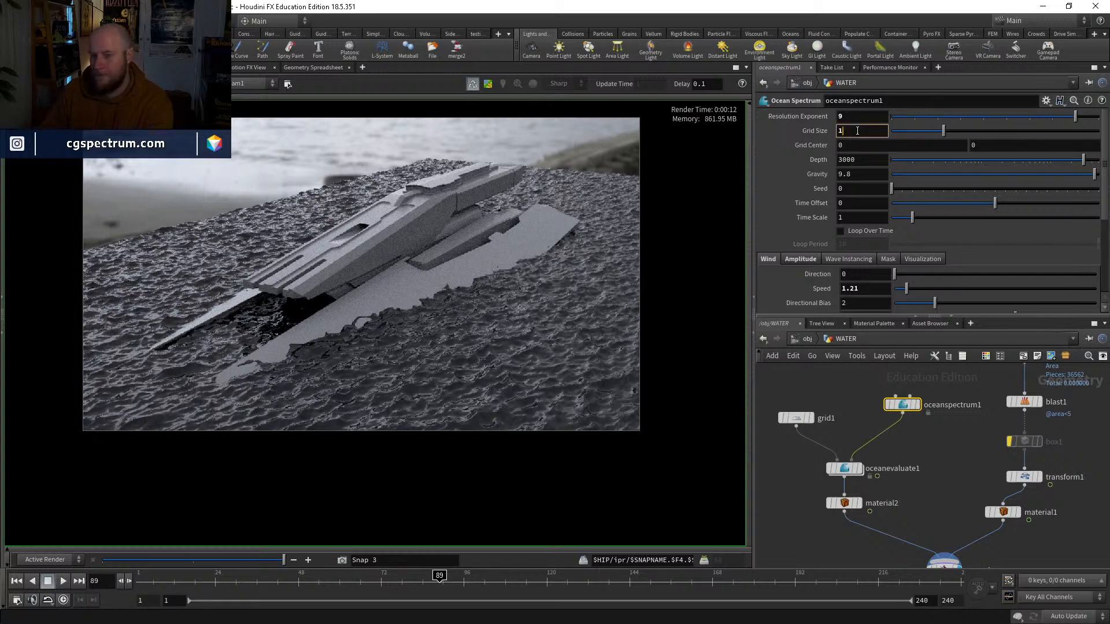
type("5")
key("Return")
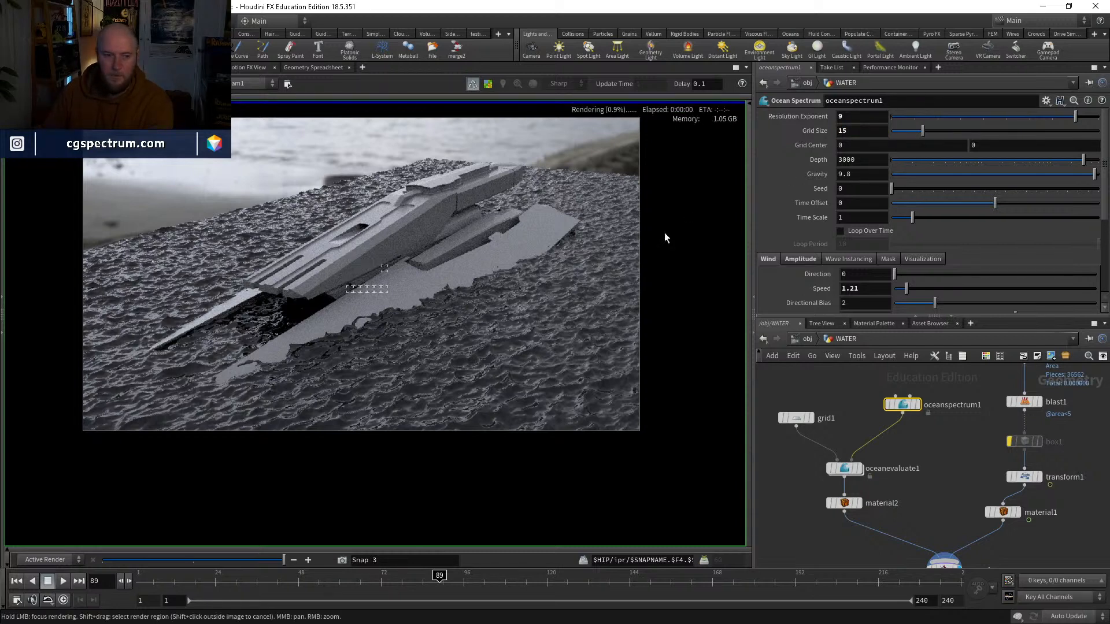
Step: Set oceanspectrum1's amplitude Scale to 1 to lower the waves and check the new render
scroll(441, 372, "up", 2)
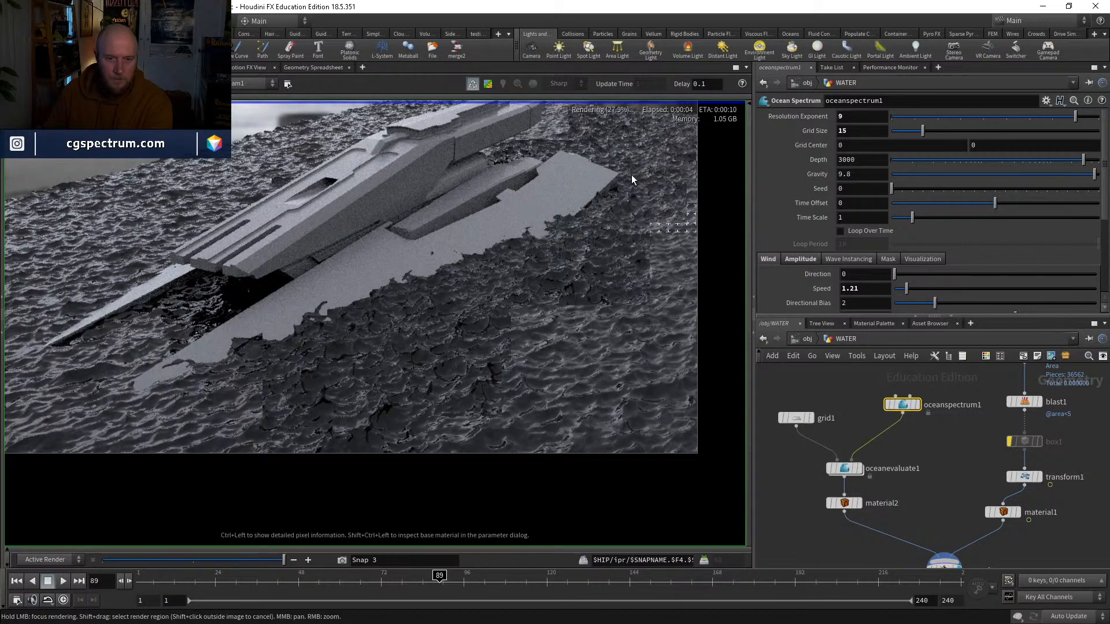
scroll(837, 237, "down", 2)
left_click(800, 231)
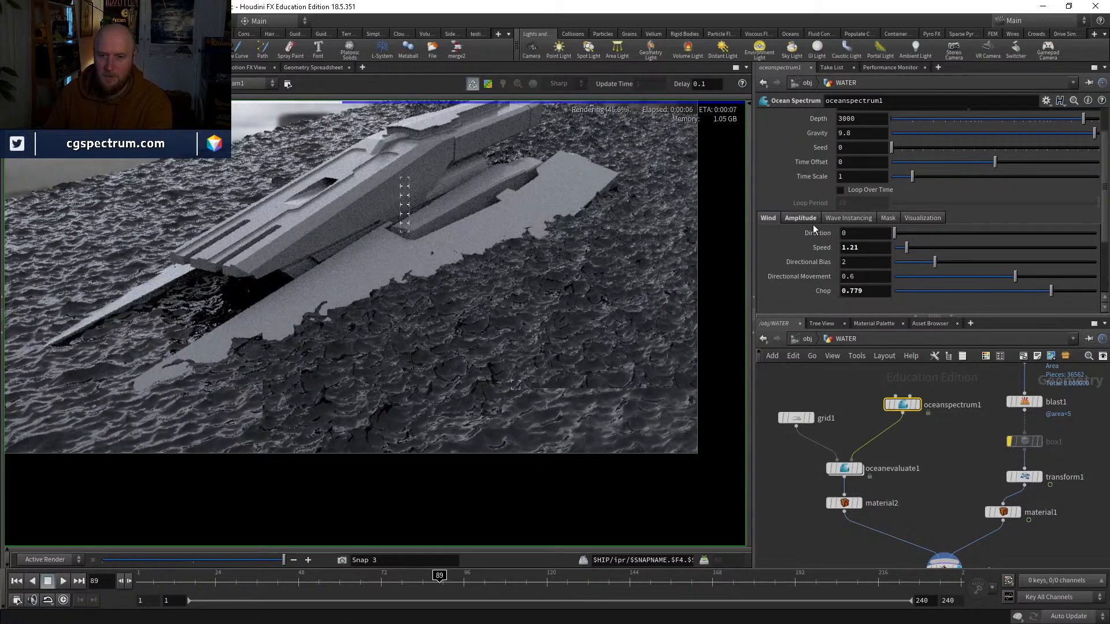
left_click(857, 259)
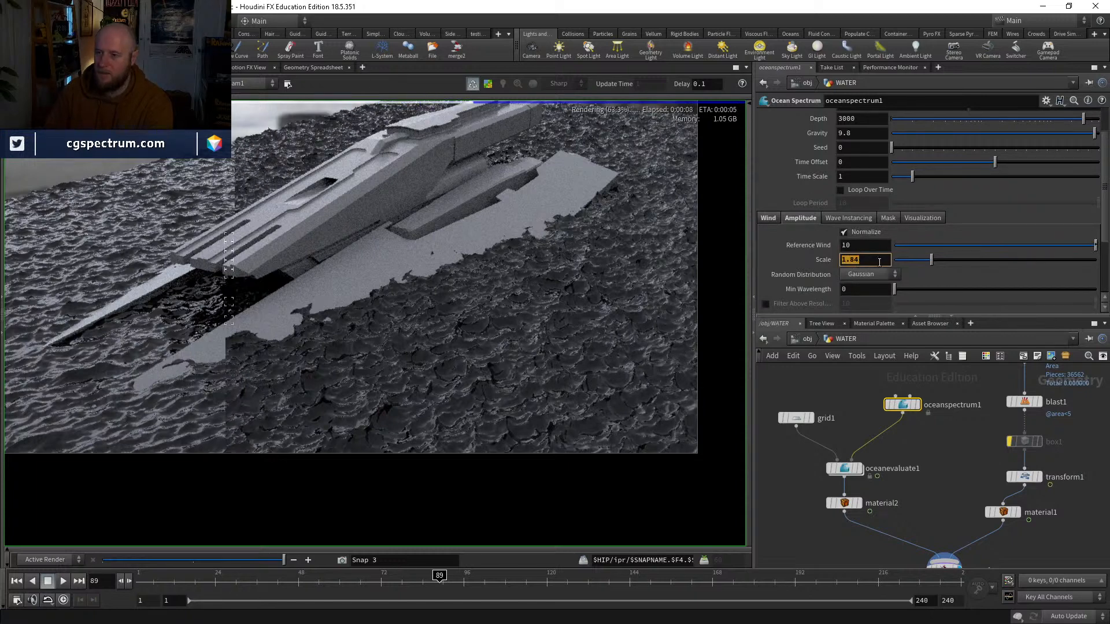
type("1")
key("Return")
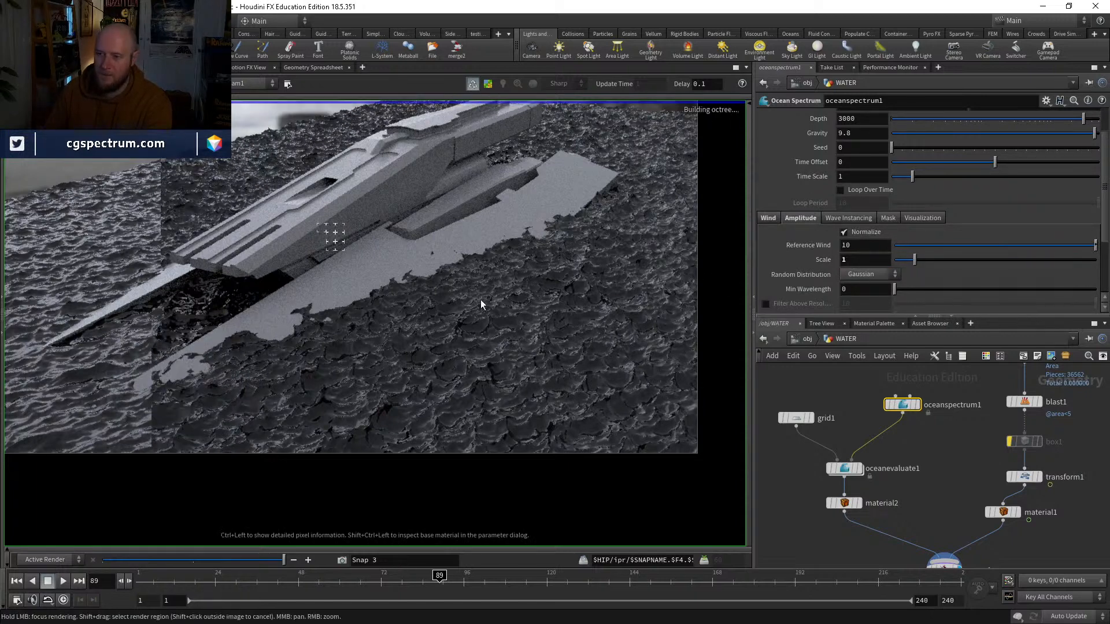
scroll(466, 315, "down", 3)
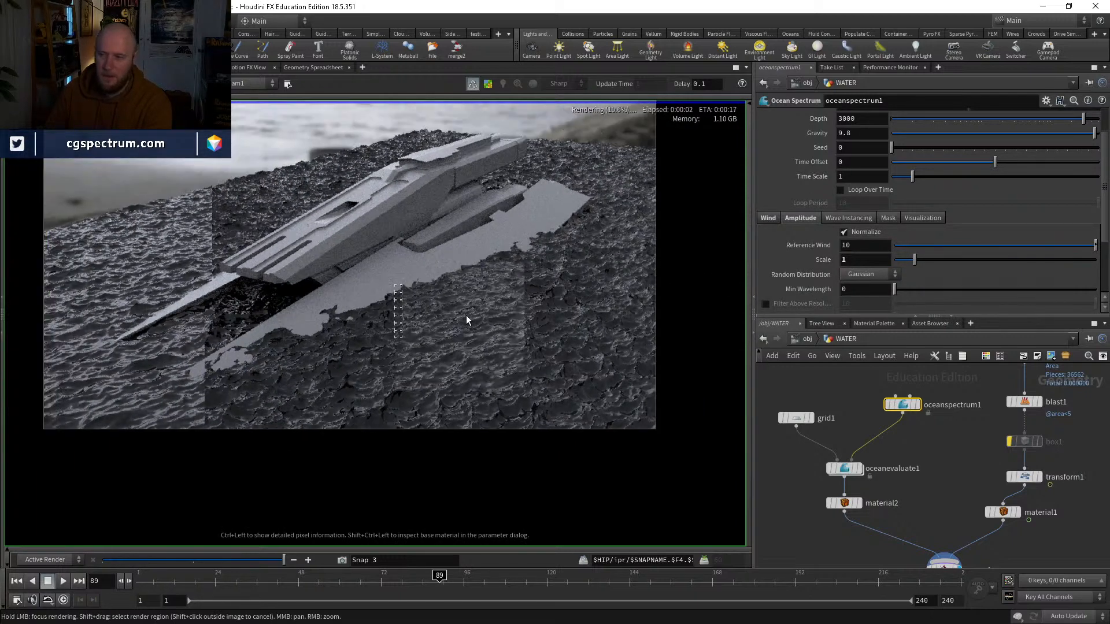
middle_click_drag(563, 273, 591, 318)
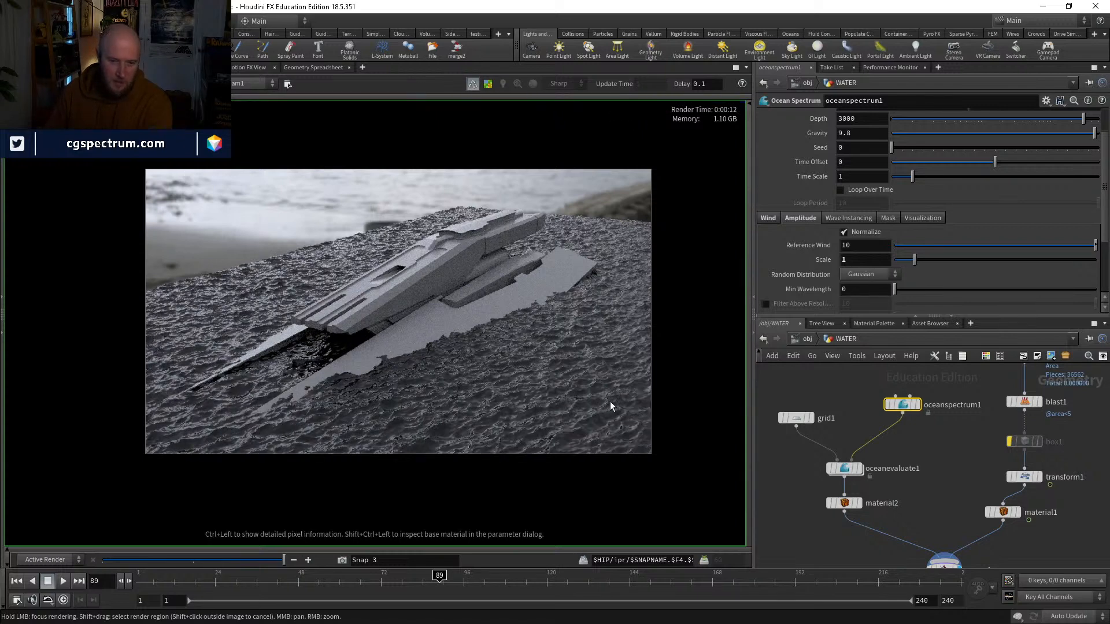
Step: Examine the size and shape of the re-rendered waves around the ship, both zoomed in and in the whole image
scroll(327, 308, "up", 8)
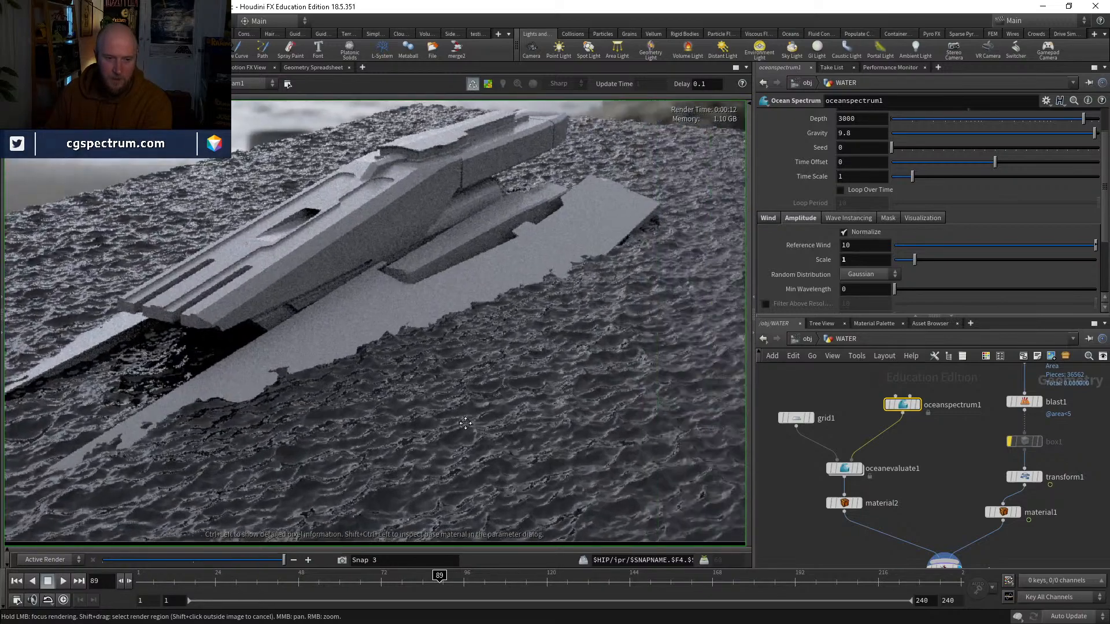
middle_click_drag(627, 404, 550, 382)
scroll(555, 371, "down", 2)
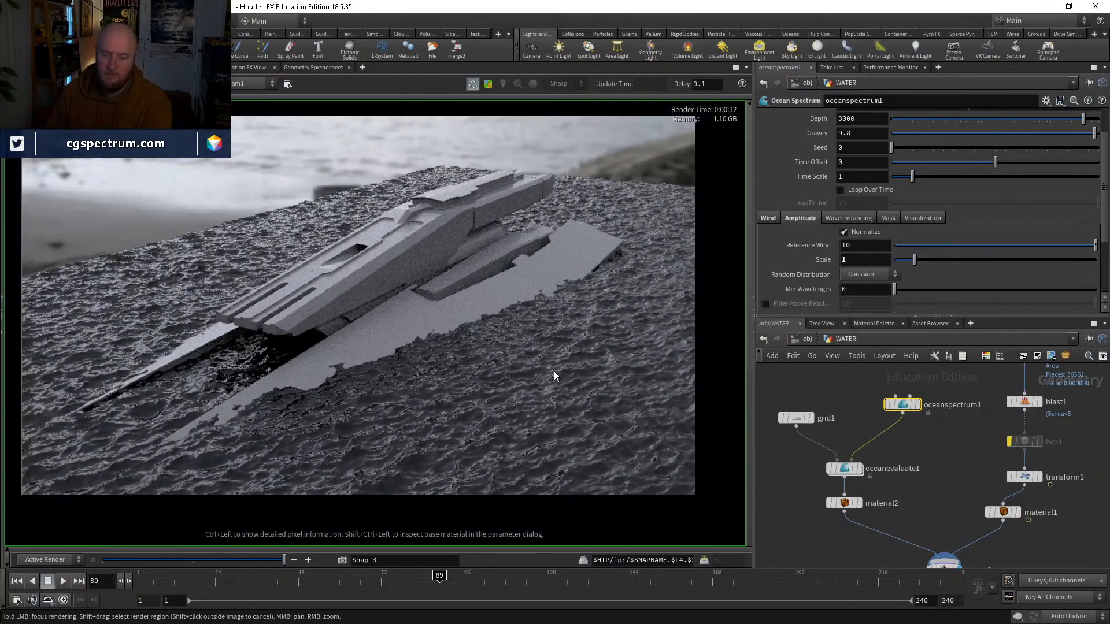
scroll(554, 371, "up", 3)
scroll(554, 371, "down", 5)
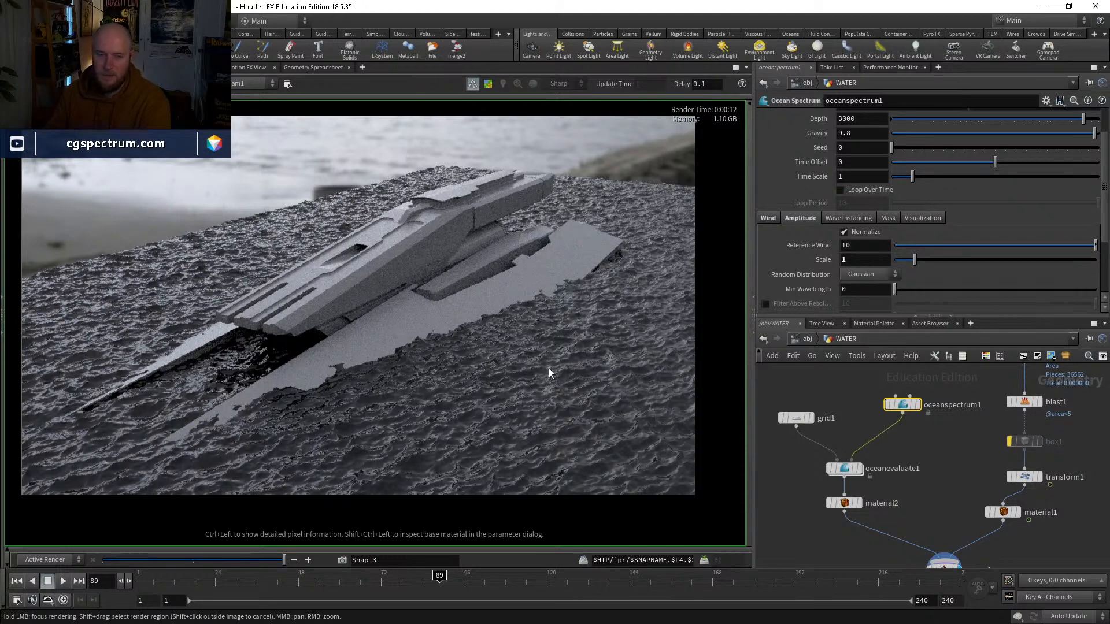
scroll(493, 318, "up", 2)
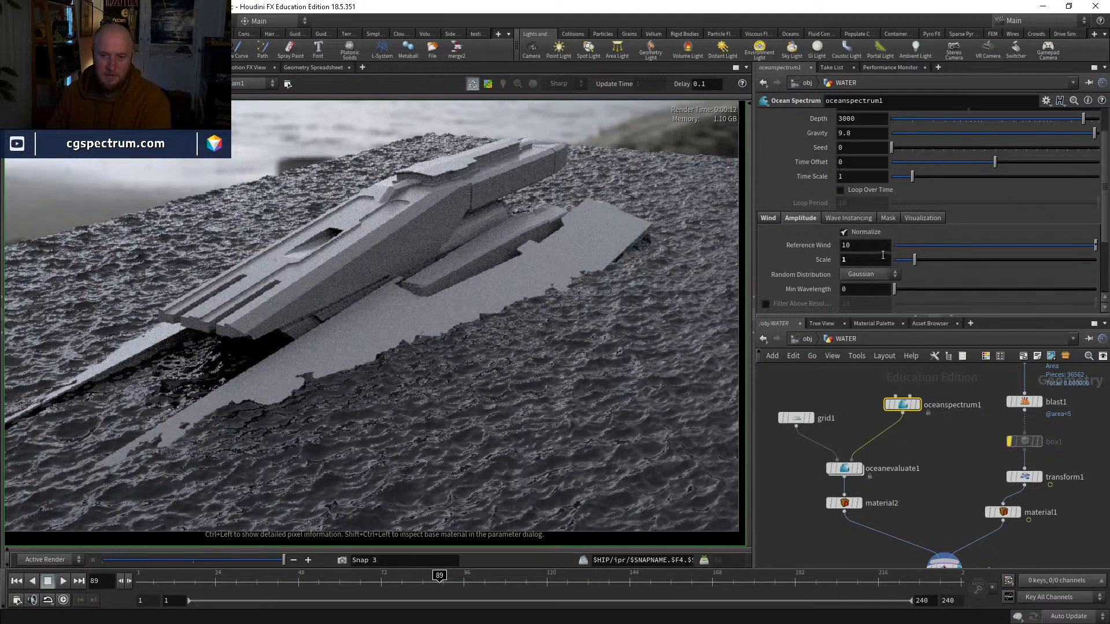
scroll(861, 173, "up", 3)
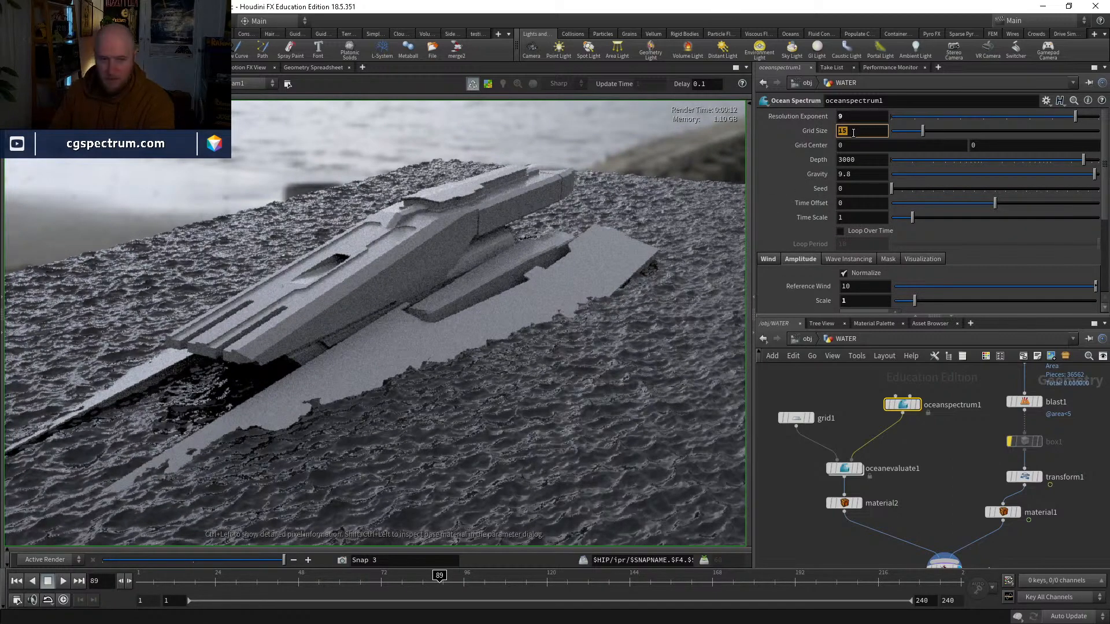
scroll(598, 265, "down", 2)
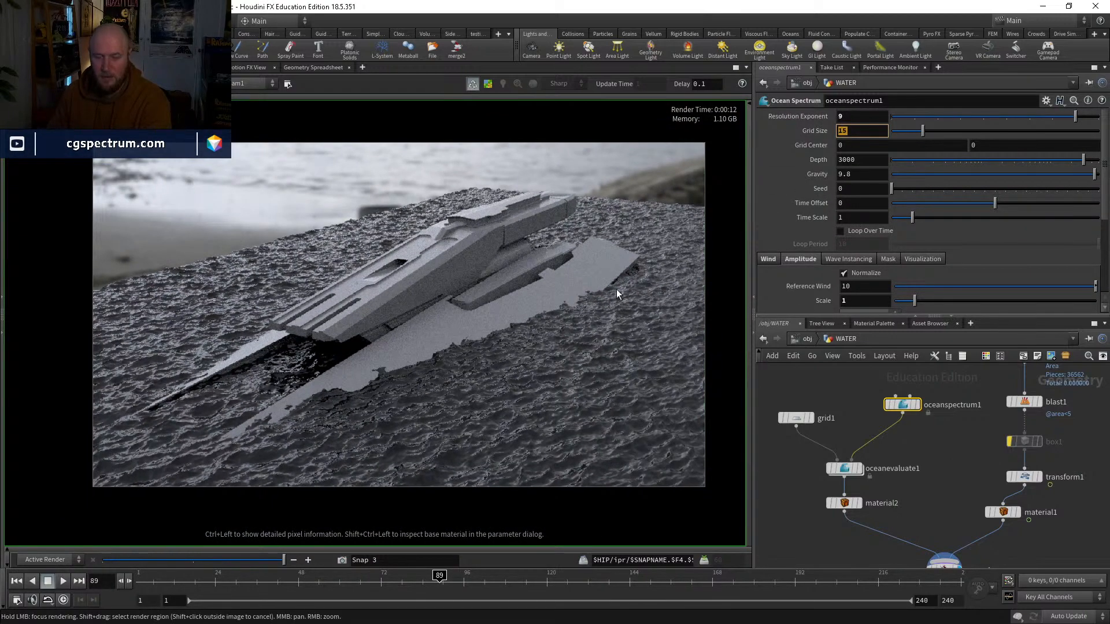
scroll(616, 289, "up", 2)
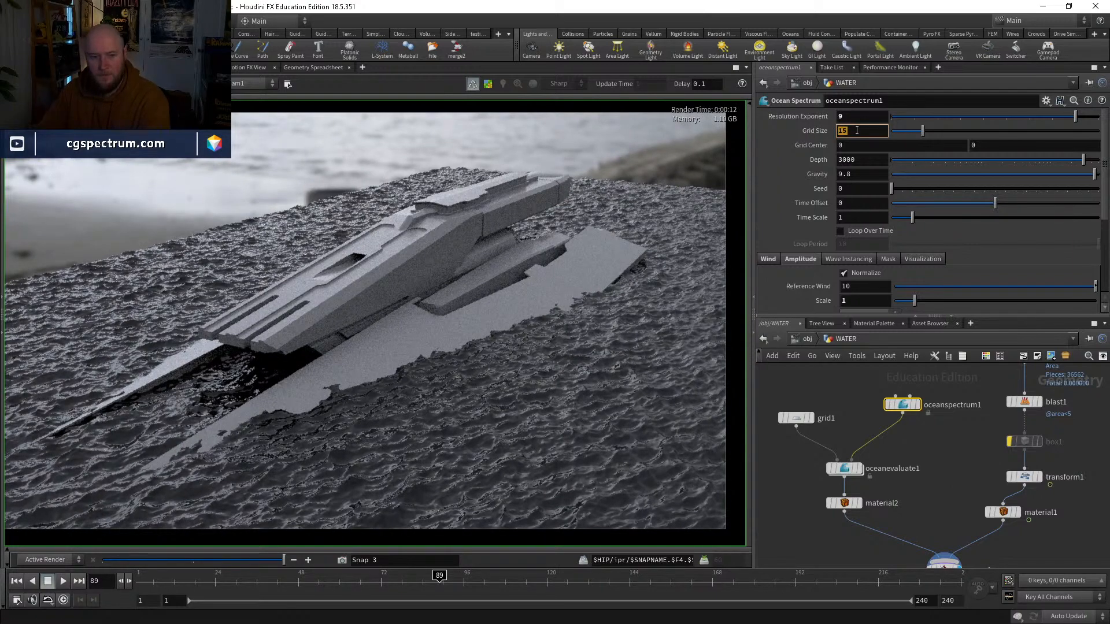
Step: Set oceanspectrum1's wind Speed to 1 and check the updated water around the ship's bow
left_click(762, 258)
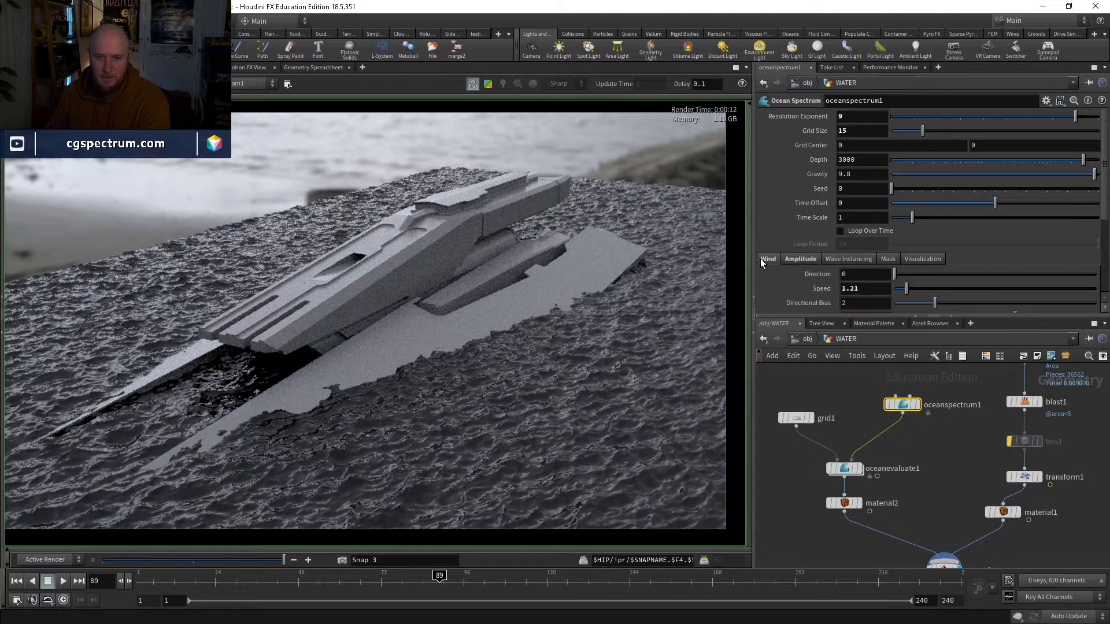
scroll(871, 286, "down", 1)
type("1")
key("Return")
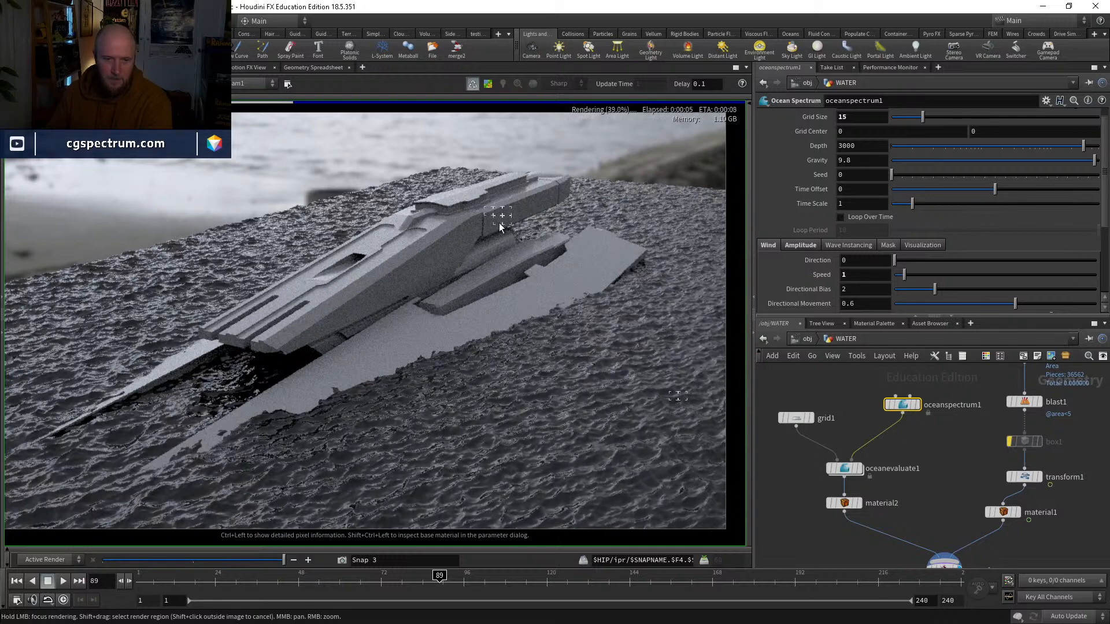
middle_click_drag(286, 285, 433, 213)
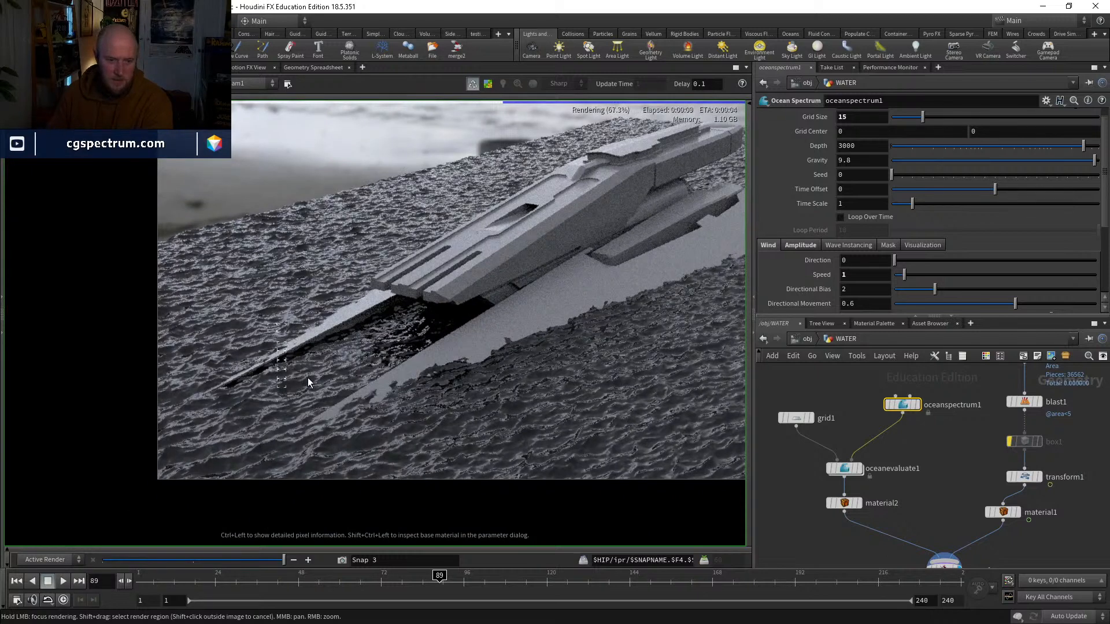
scroll(280, 384, "up", 2)
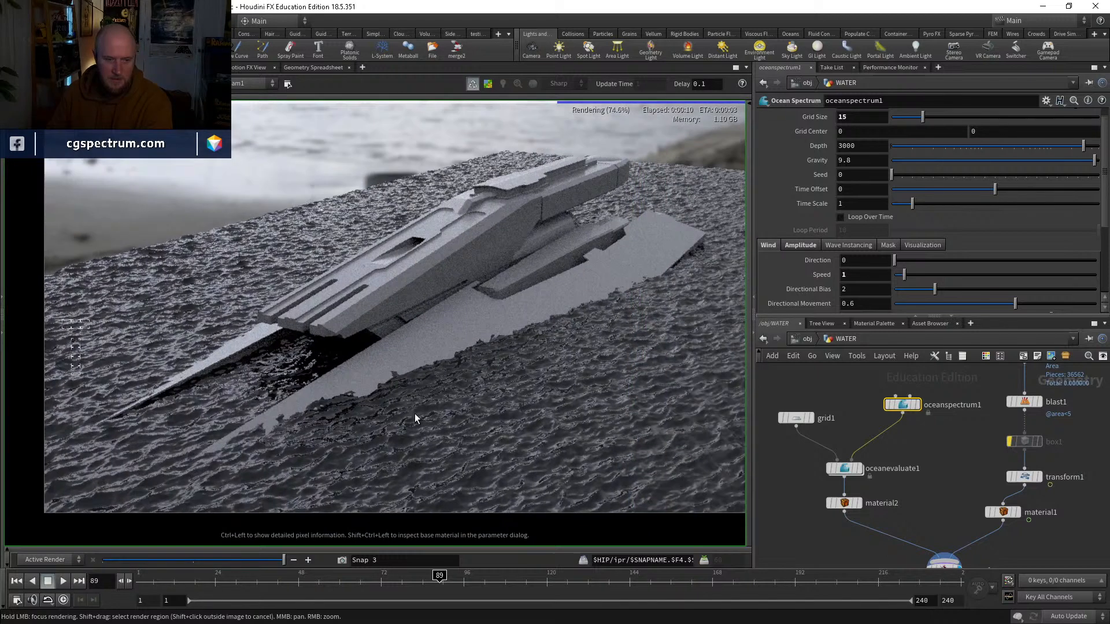
Step: In the material network, tint principledshader1's Base Color a very dark teal with hue 196, saturation 1 and value 0.011
left_click(807, 339)
left_click(841, 384)
double_click(857, 438)
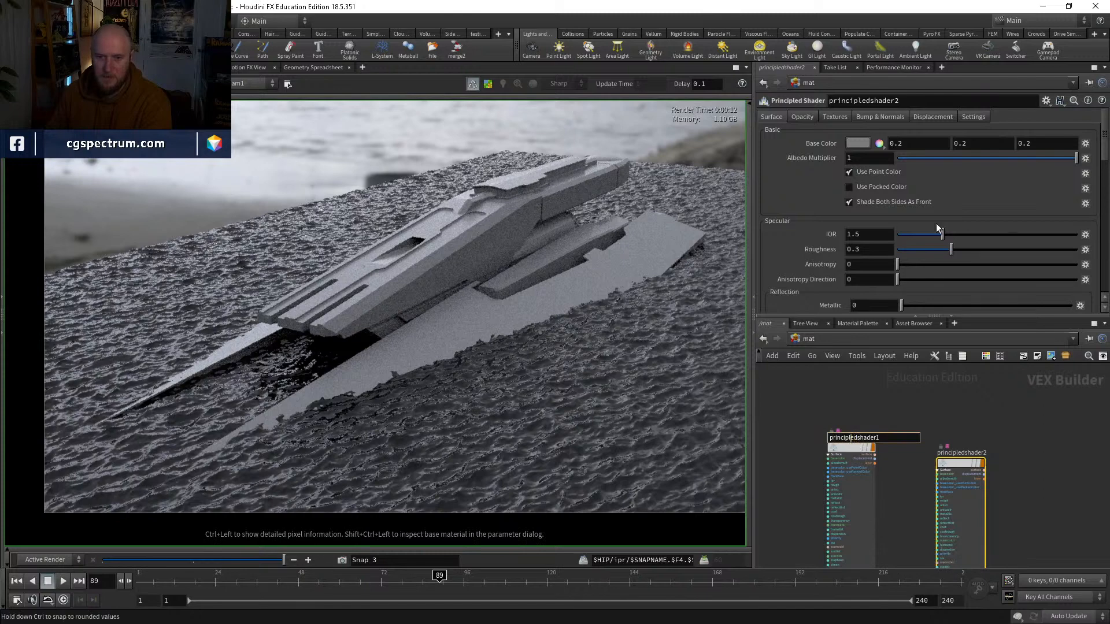
left_click(851, 452)
left_click(858, 143)
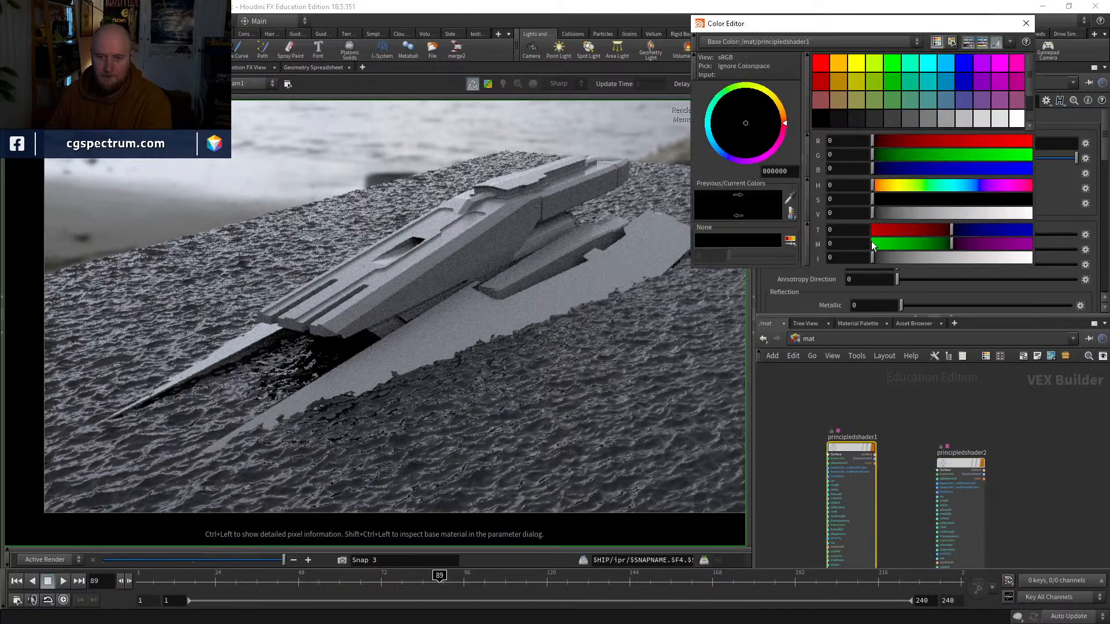
left_click(874, 167)
left_click_drag(873, 157, 874, 159)
left_click(874, 212)
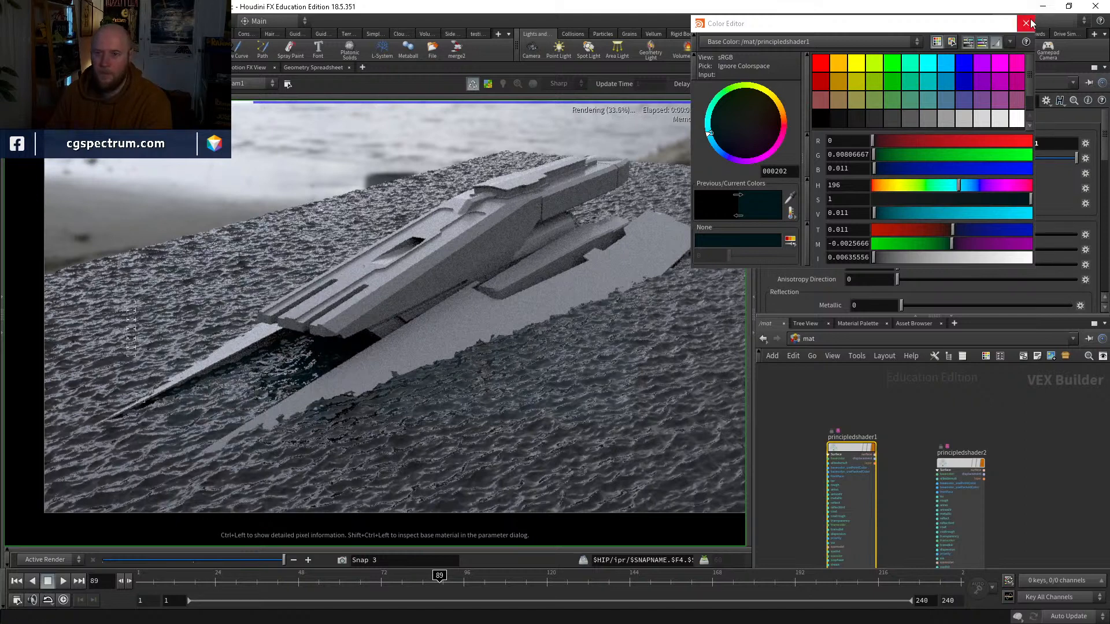
Step: Brighten principledshader1's Base Color to a value of 0.018, check the water render and close the Color Editor
left_click_drag(878, 213, 880, 213)
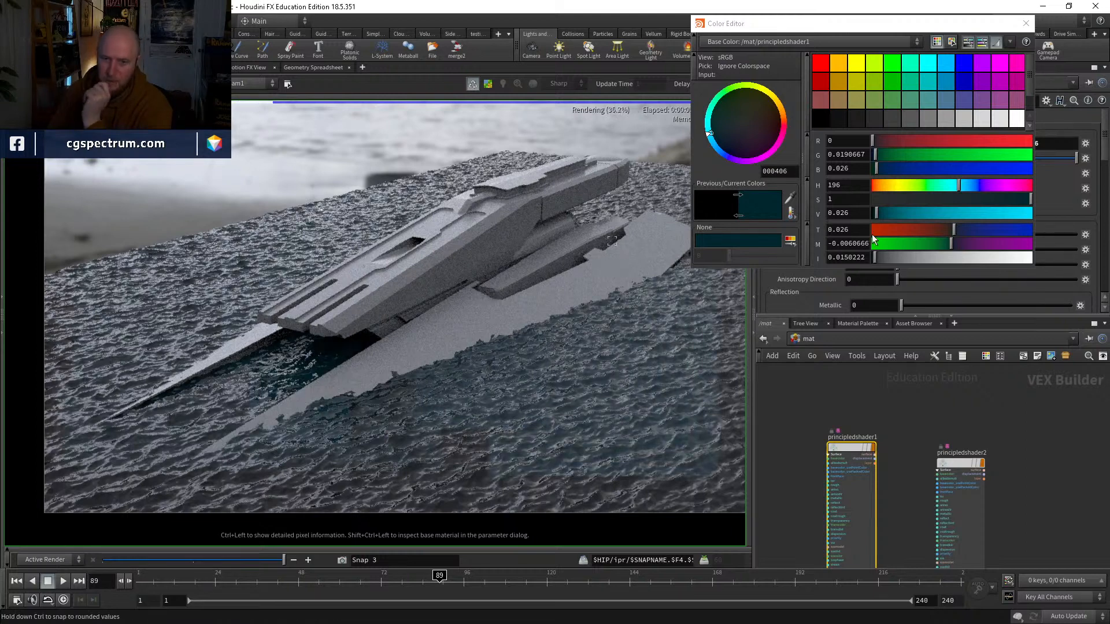
left_click(873, 215)
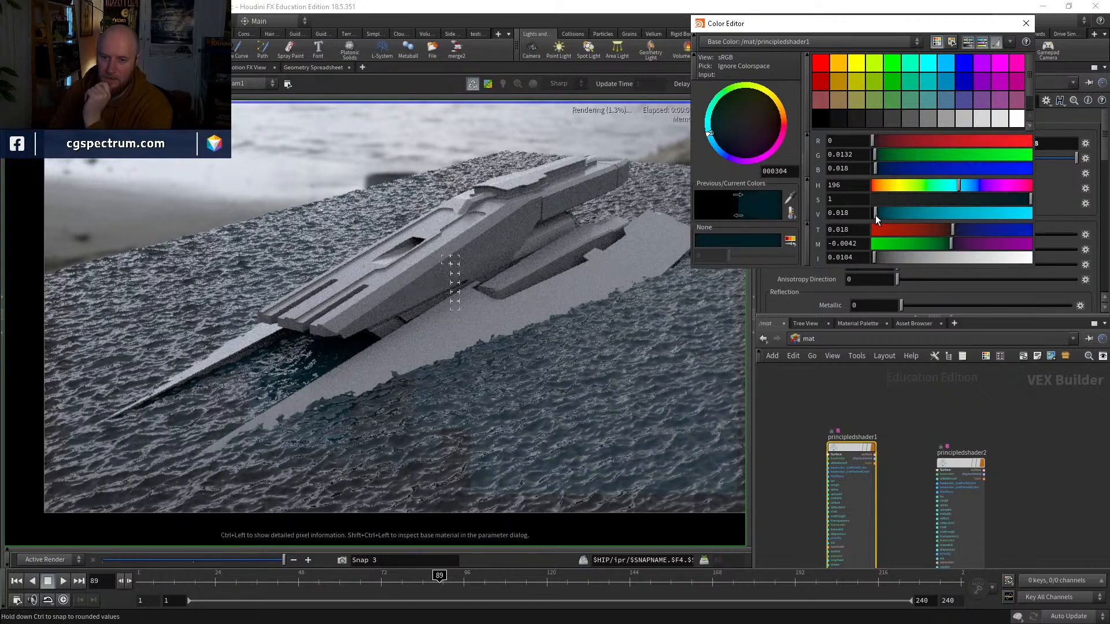
left_click(498, 341)
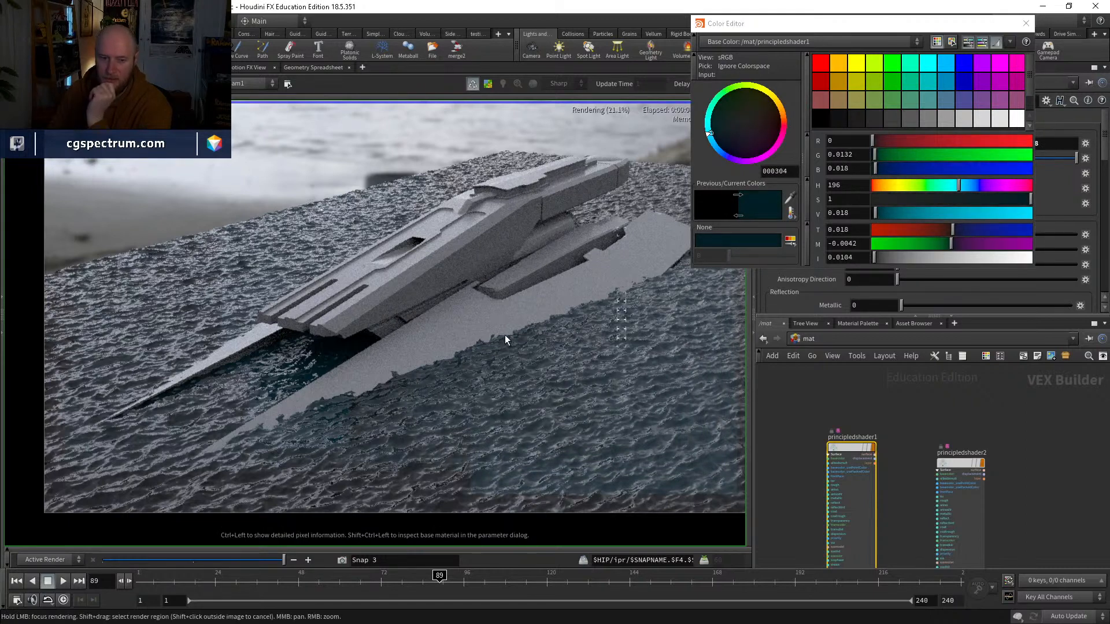
scroll(527, 353, "down", 2)
middle_click_drag(528, 353, 527, 332)
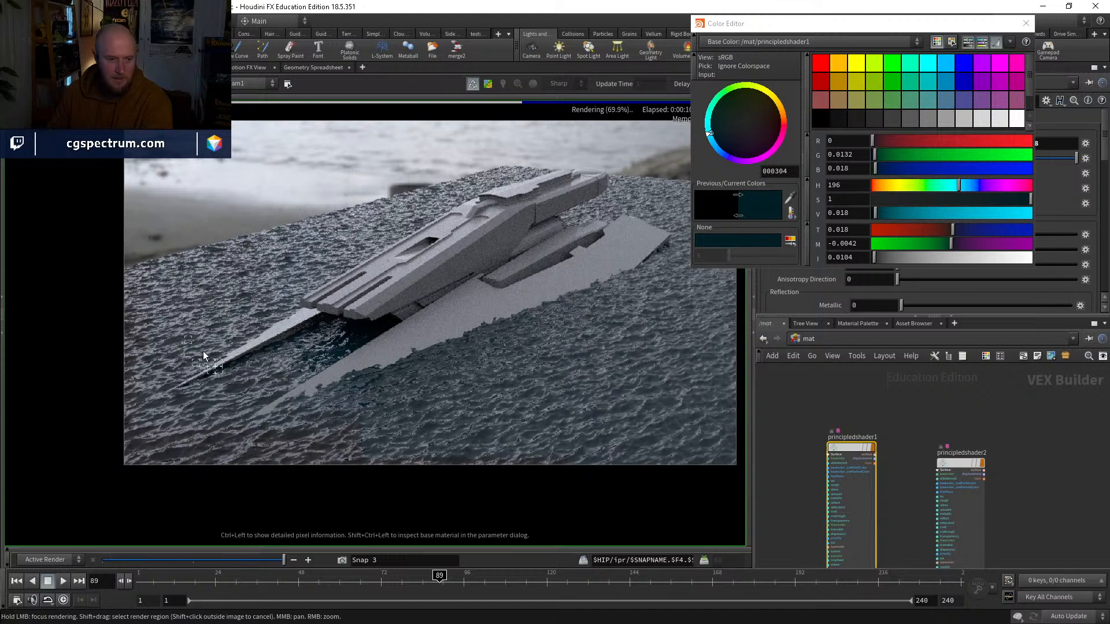
left_click(1023, 27)
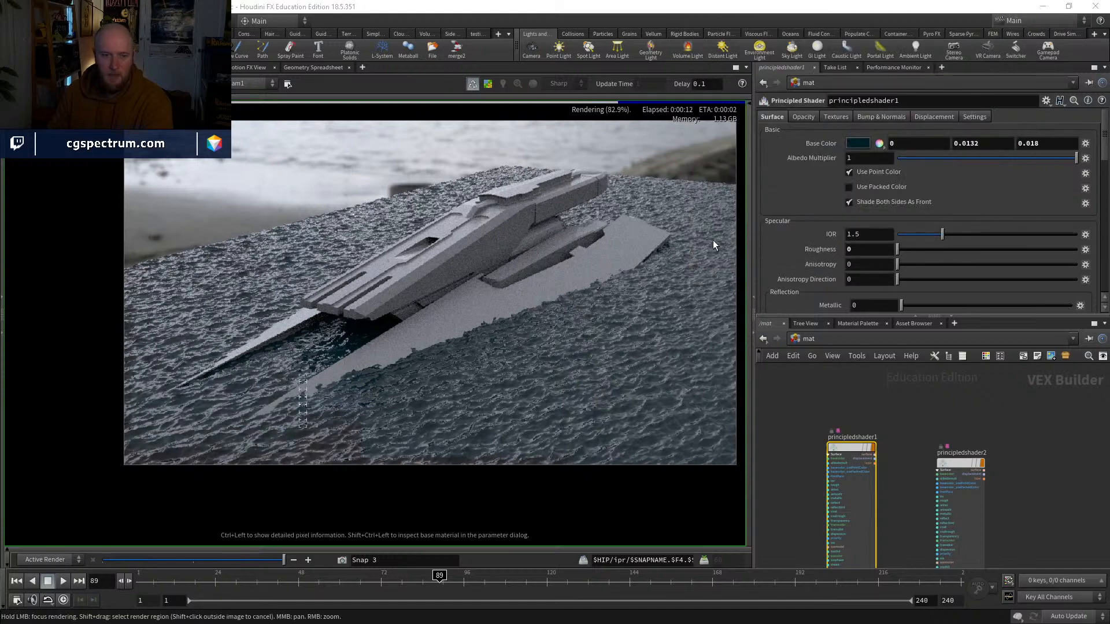
scroll(704, 239, "down", 2)
middle_click_drag(628, 240, 564, 254)
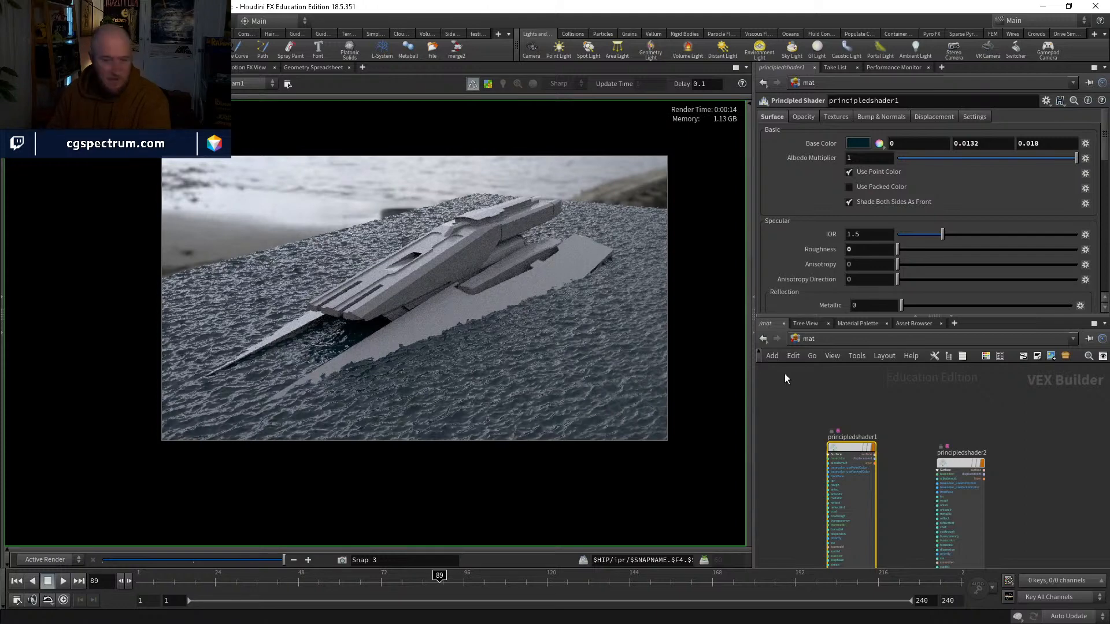
Step: Return to the object level and switch to the flipbook window with the ship's animation
left_click(820, 340)
left_click(849, 392)
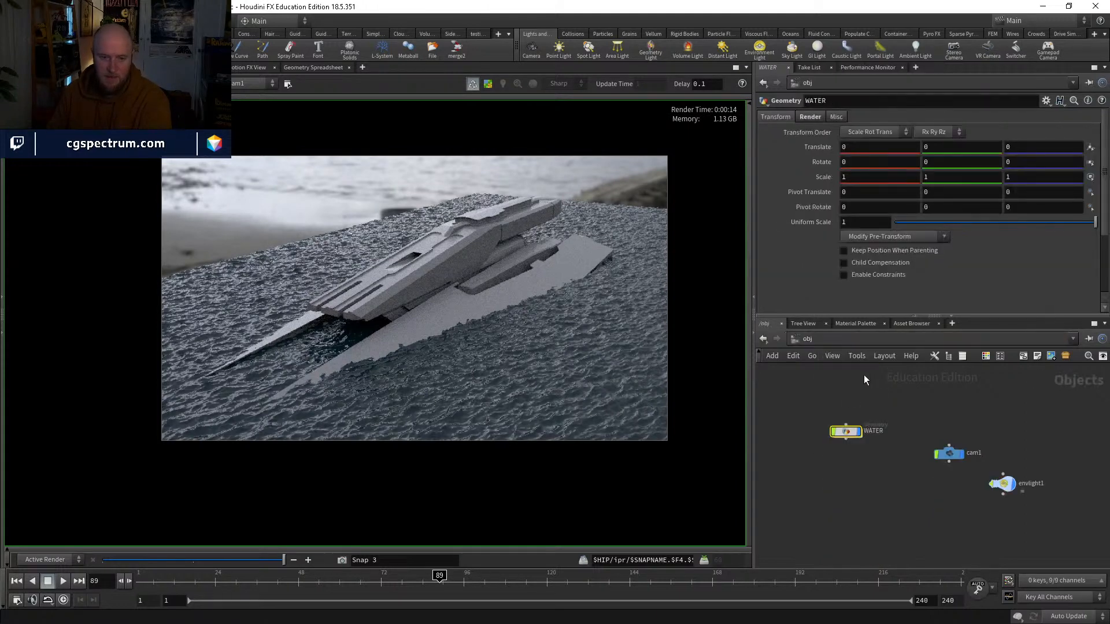
key("alt+Tab")
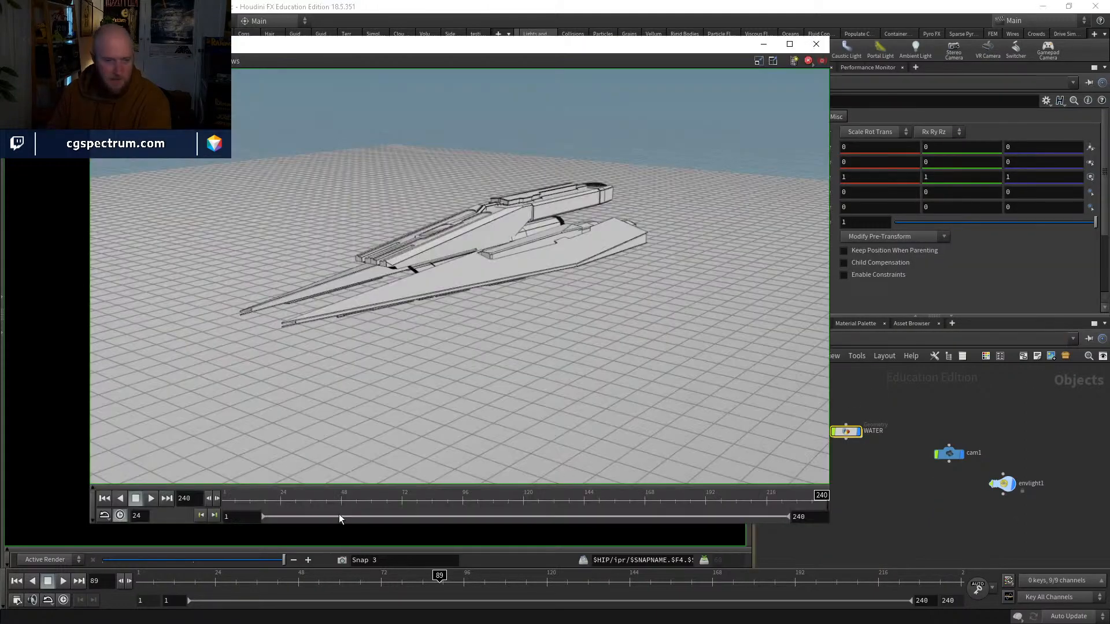
Step: Play and scrub through the flipbook of the ship's animation, and close its window
left_click_drag(278, 501, 189, 475)
left_click(151, 500)
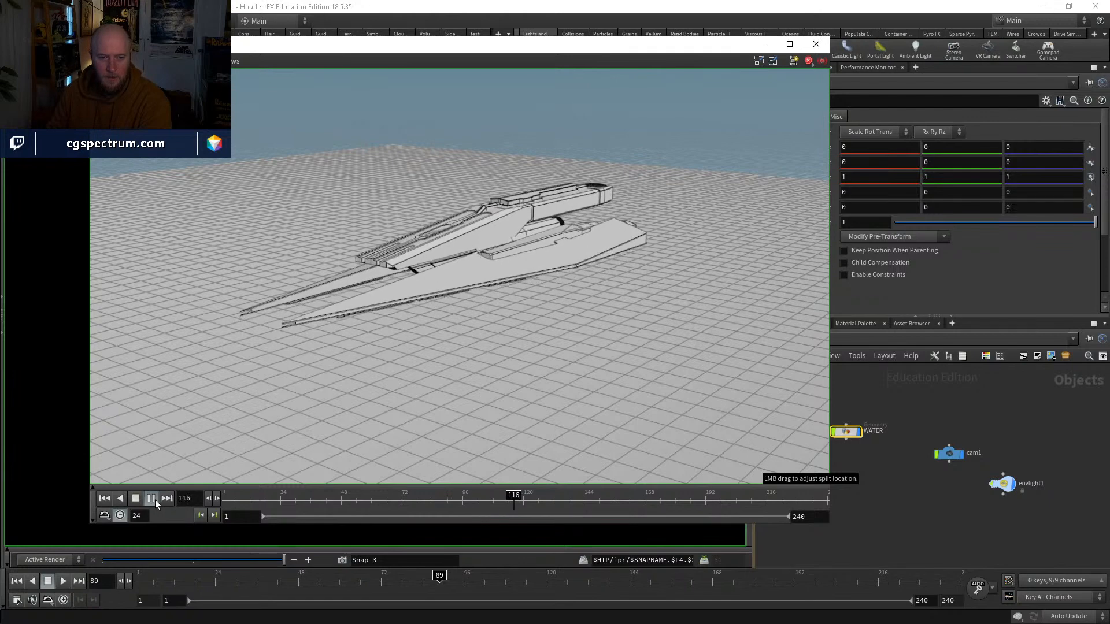
left_click_drag(509, 499, 282, 497)
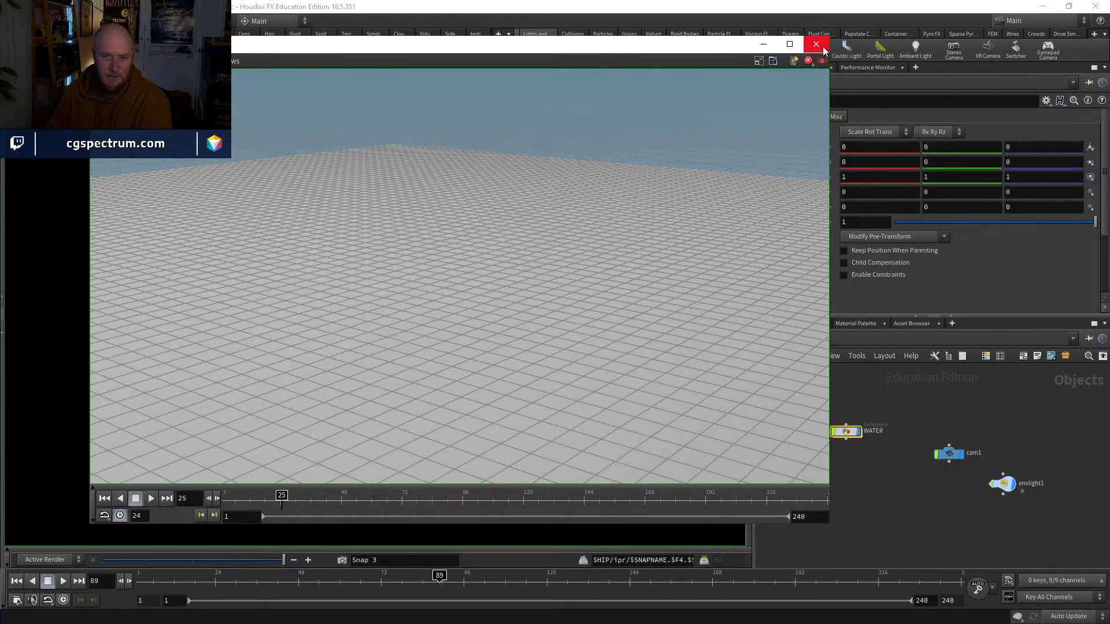
left_click(816, 44)
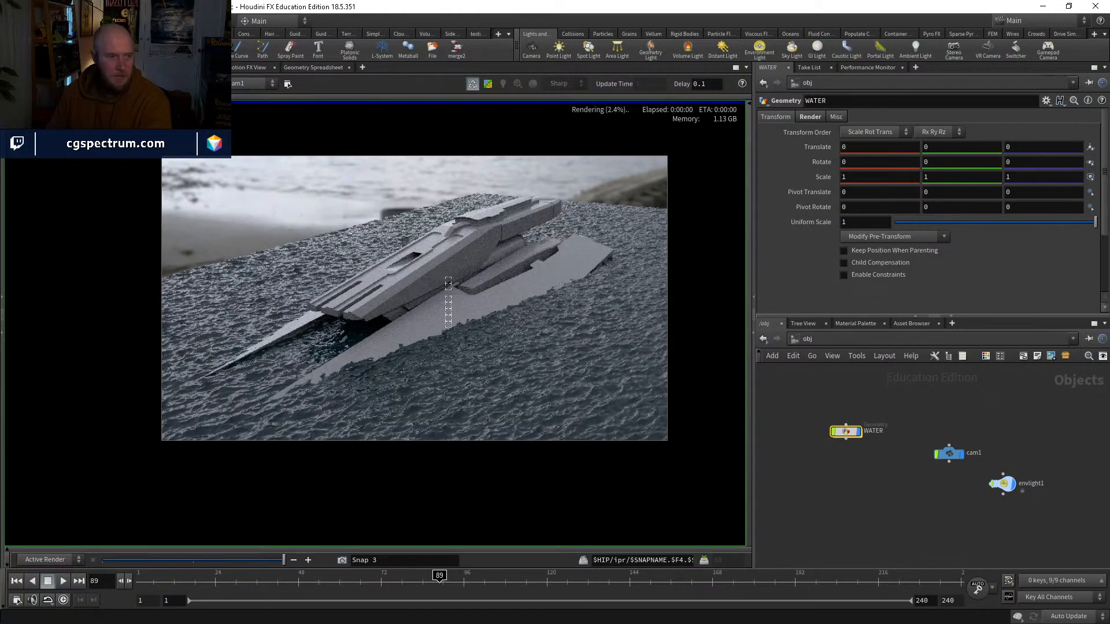
Step: In the WATER network's transform1, move the ship's last Translate Y keyframe to frame 240
left_click(24, 68)
middle_click_drag(885, 465, 892, 470)
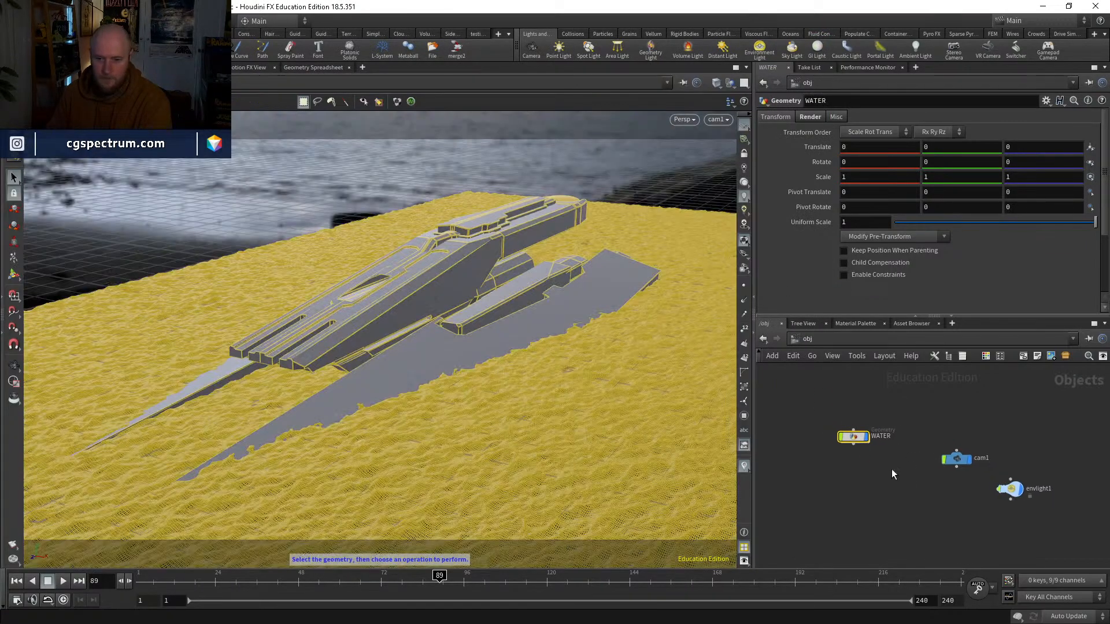
double_click(855, 439)
middle_click_drag(995, 463, 889, 426)
left_click(916, 438)
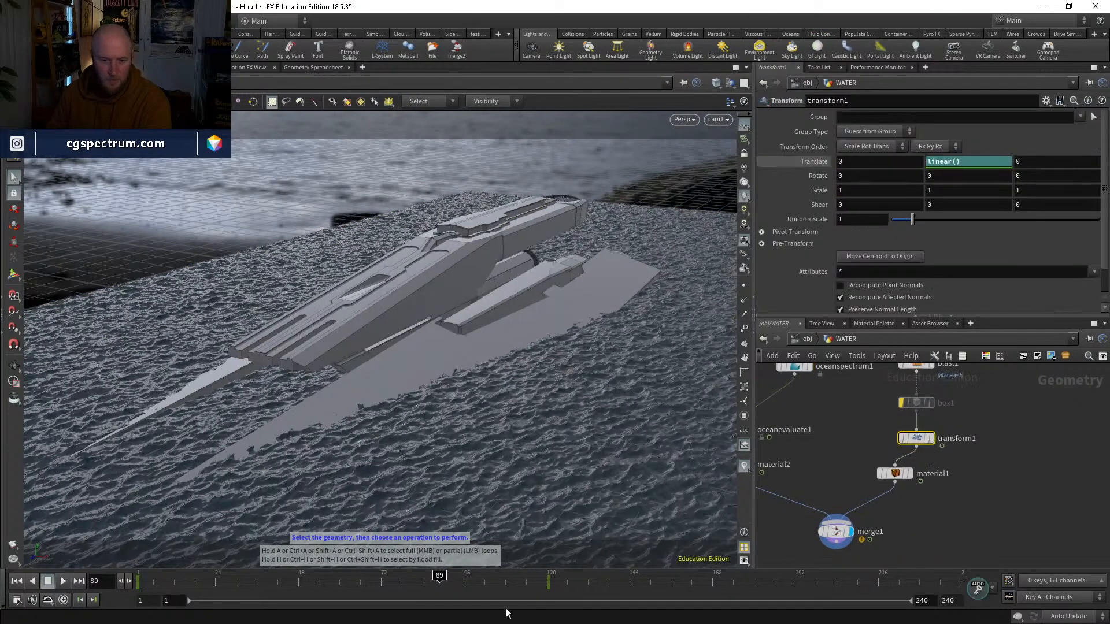
left_click_drag(524, 584, 557, 586, "shift")
mouse_move(551, 585)
middle_mouse_down()
mouse_move(858, 605)
mouse_move(964, 600)
middle_mouse_up()
Step: Scrub through several frames of the animation to check the retimed rise from the water
left_click(515, 583)
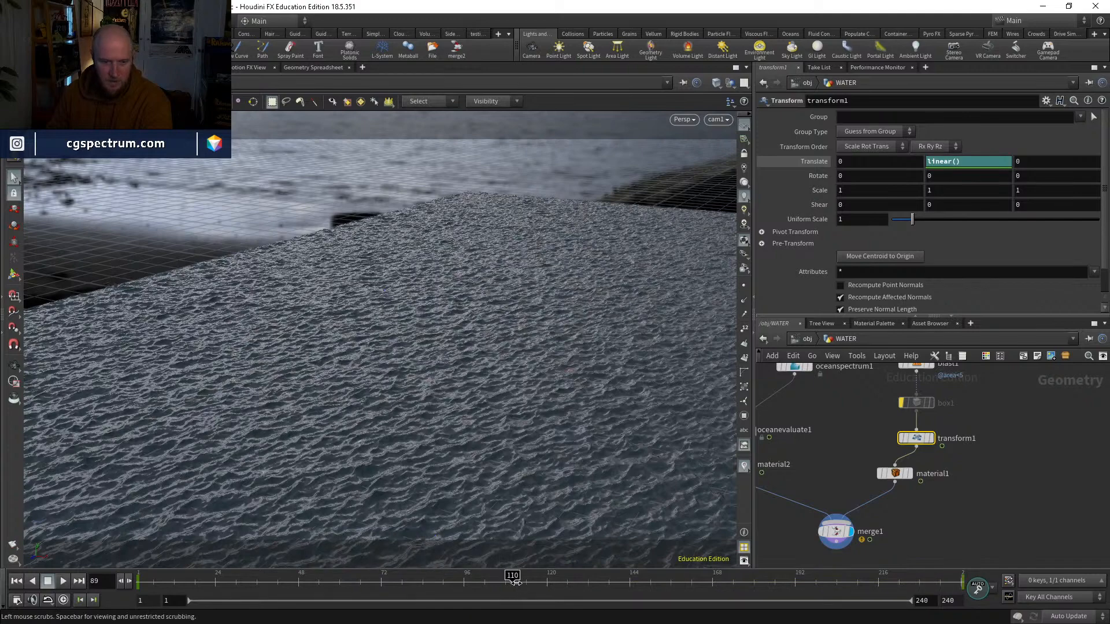
left_click(609, 581)
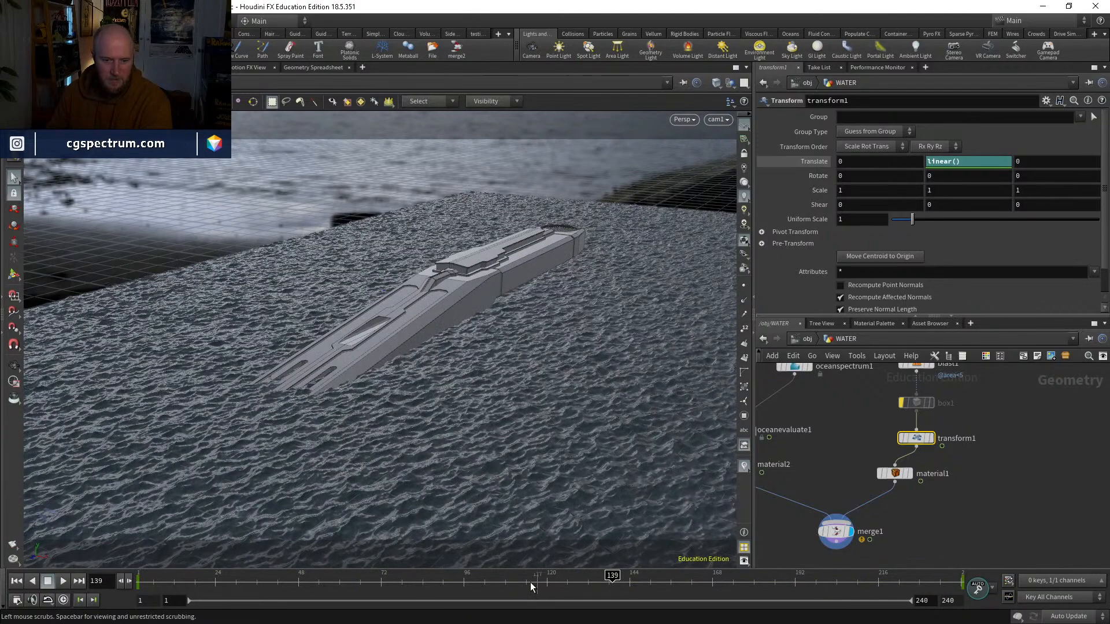
left_click_drag(532, 587, 467, 576)
left_click(702, 577)
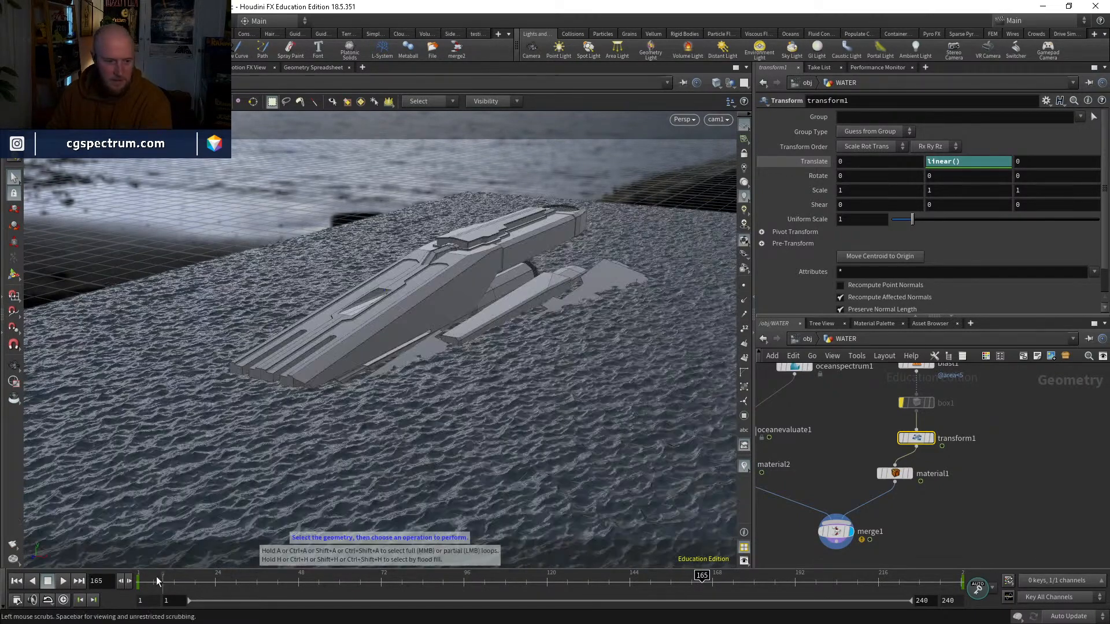
Step: At frame 1, raise transform1's Translate Y to -1.17 so the ship starts just beneath the water
left_click(137, 581)
key("Escape")
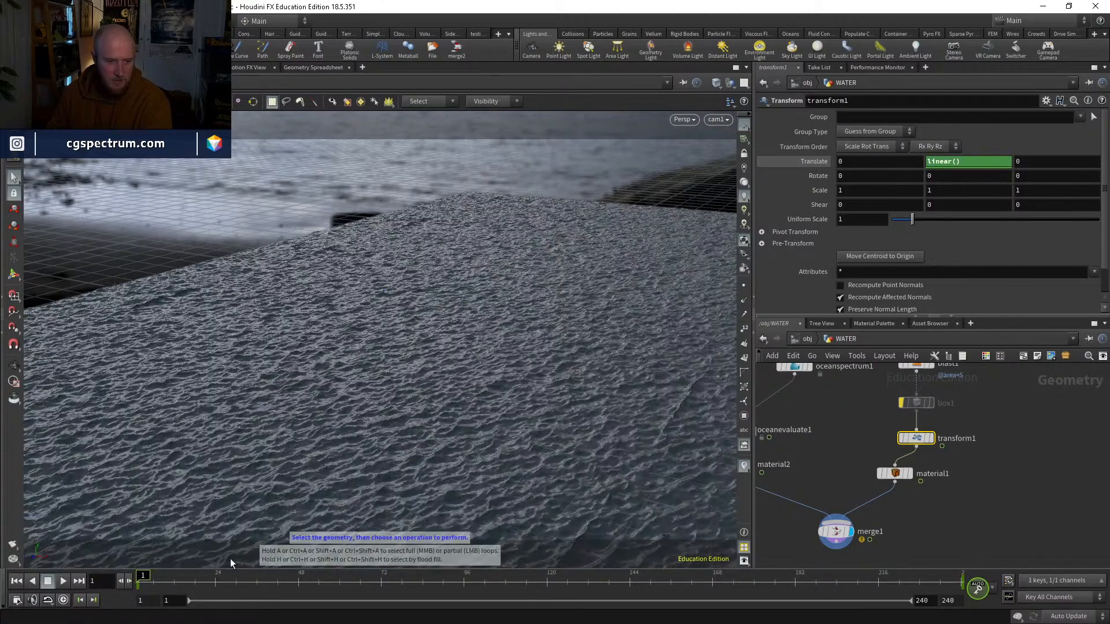
left_click_drag(455, 384, 478, 366)
left_click_drag(603, 327, 625, 330)
middle_click_drag(944, 449, 947, 470)
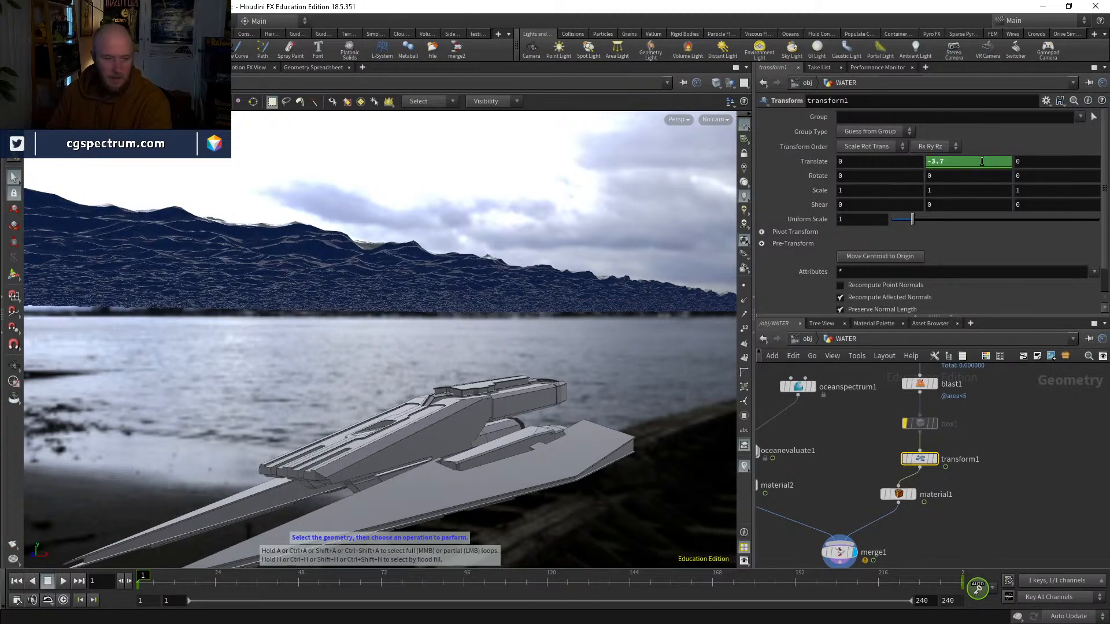
middle_click_drag(955, 164, 1059, 149)
left_click(994, 491)
left_click_drag(500, 298, 545, 307, "alt")
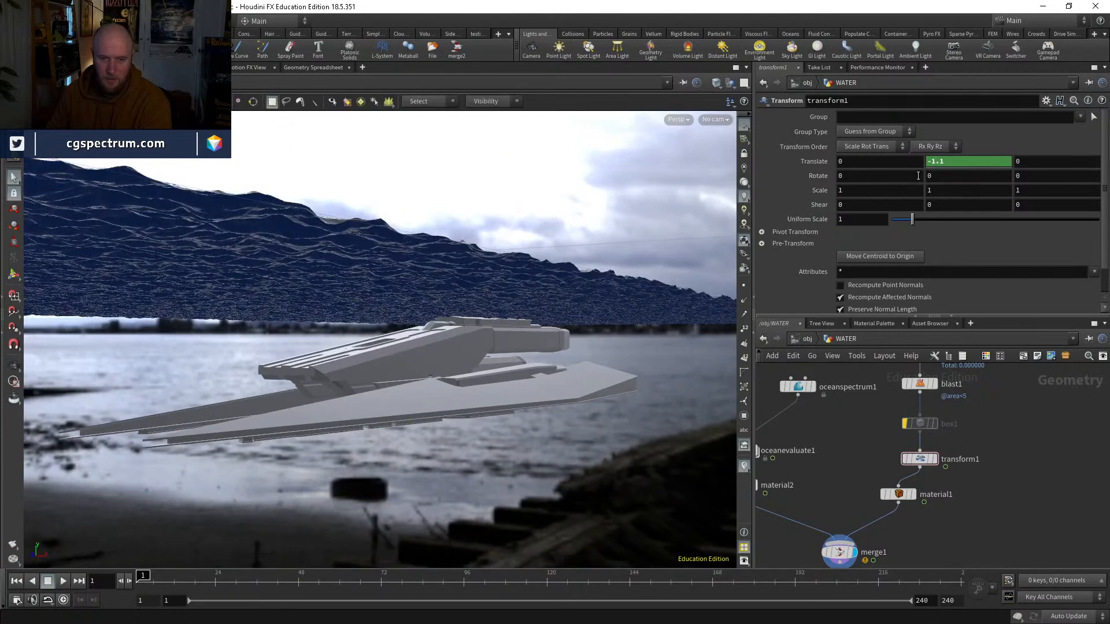
mouse_move(943, 164)
middle_mouse_down()
mouse_move(956, 170)
mouse_move(912, 177)
mouse_move(957, 165)
mouse_move(941, 184)
middle_mouse_up()
Step: Look through cam1 and scrub the rise from the opening frames to frame 240
left_click(718, 121)
left_click(702, 245)
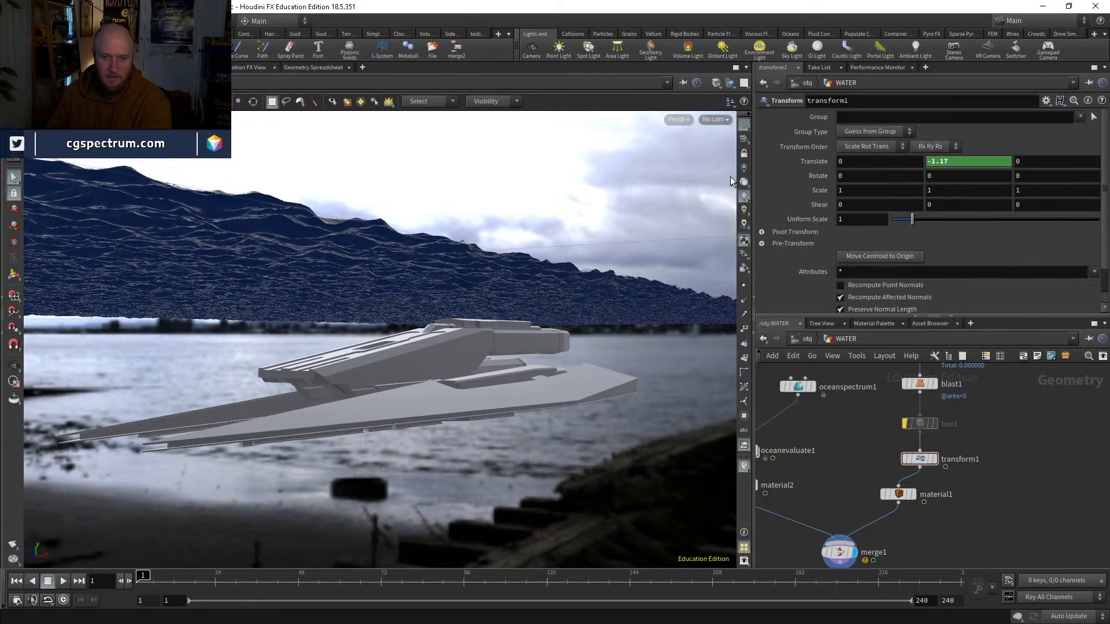
left_click(181, 576)
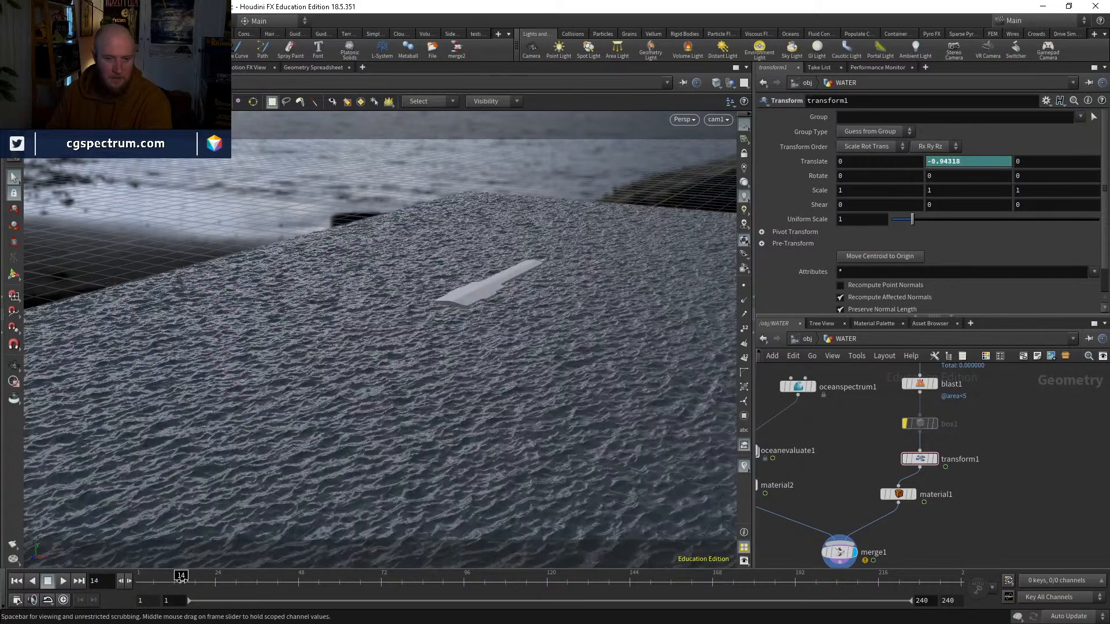
mouse_move(222, 580)
left_mouse_down()
mouse_move(493, 579)
mouse_move(601, 557)
mouse_move(162, 560)
mouse_move(567, 580)
mouse_move(747, 618)
mouse_move(960, 601)
left_mouse_up()
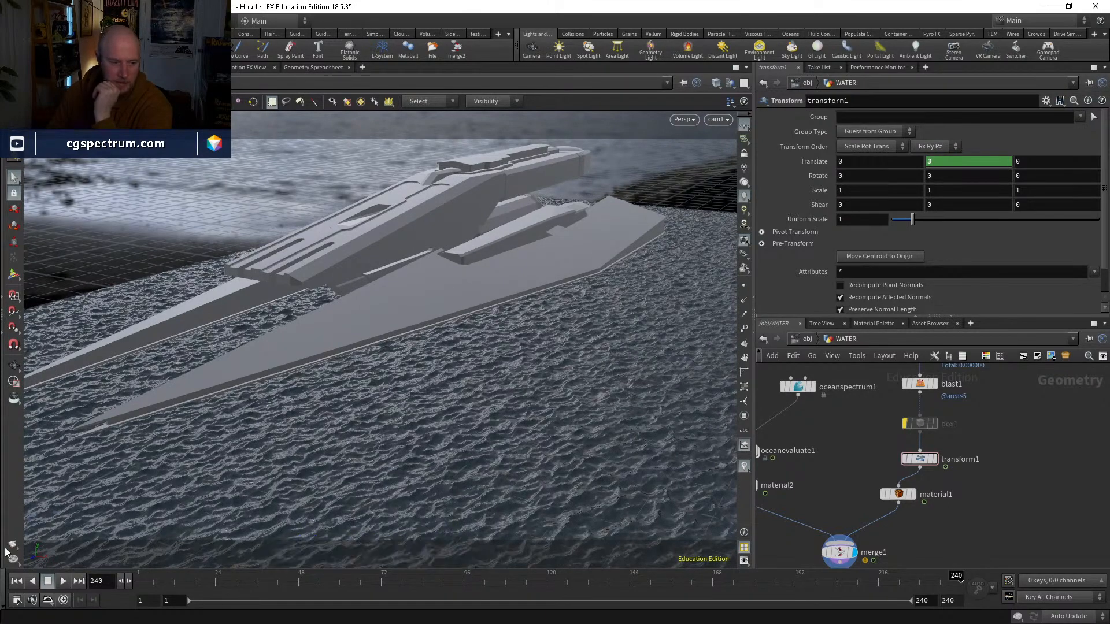
Step: Render a flipbook of frames 1 to 240 and replay the opening frames where the ship breaks the surface
left_click(17, 600)
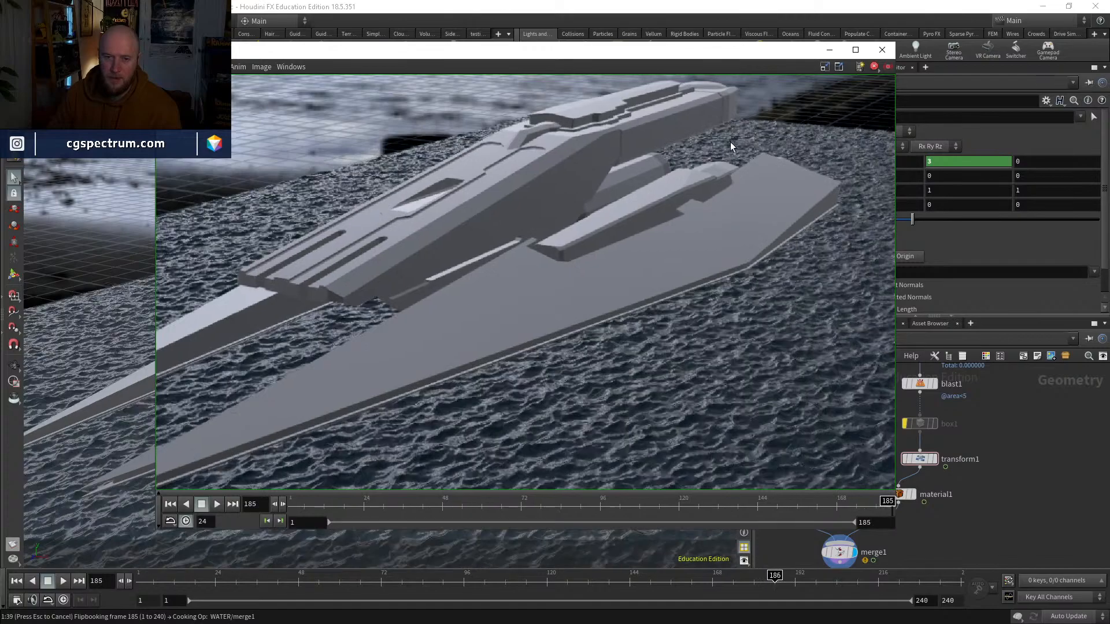
middle_click_drag(730, 141, 747, 171)
right_click_drag(748, 172, 689, 314)
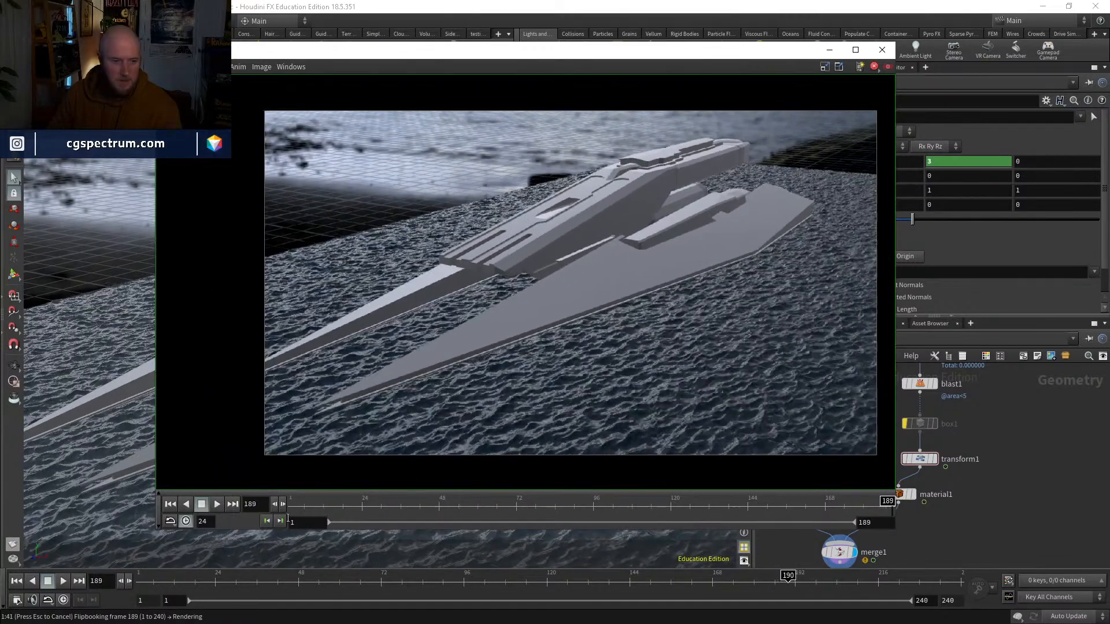
left_click(217, 504)
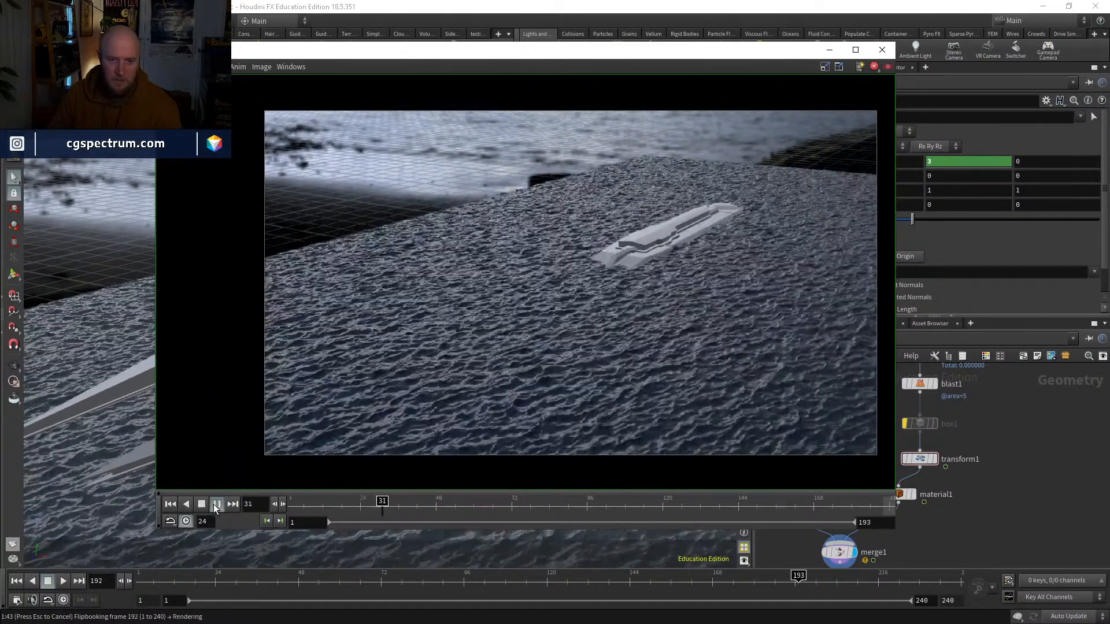
left_click_drag(301, 507, 358, 507)
left_click(216, 505)
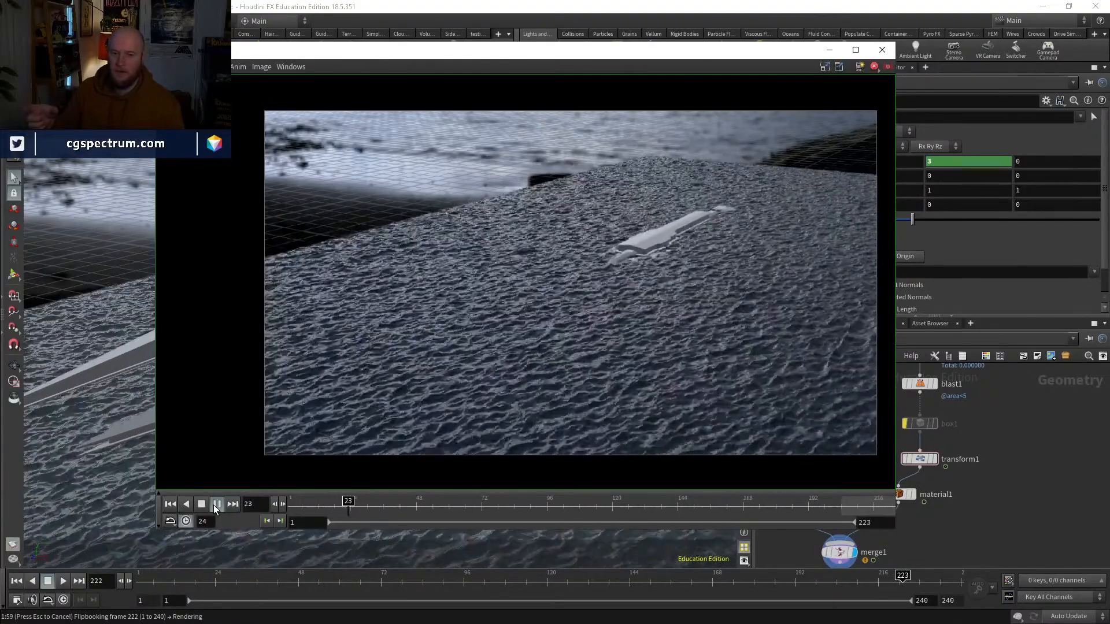
left_click_drag(381, 505, 334, 508)
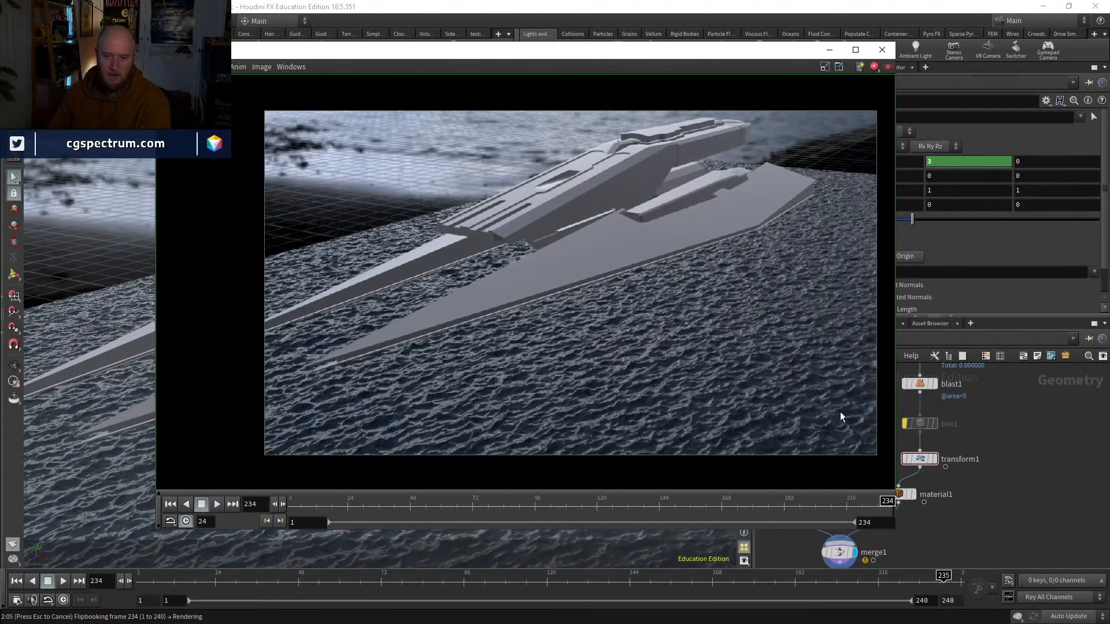
Step: Delay the start of the ship's rise by moving transform1's first keyframe to about frame 12
left_click(1019, 465)
left_click(917, 459)
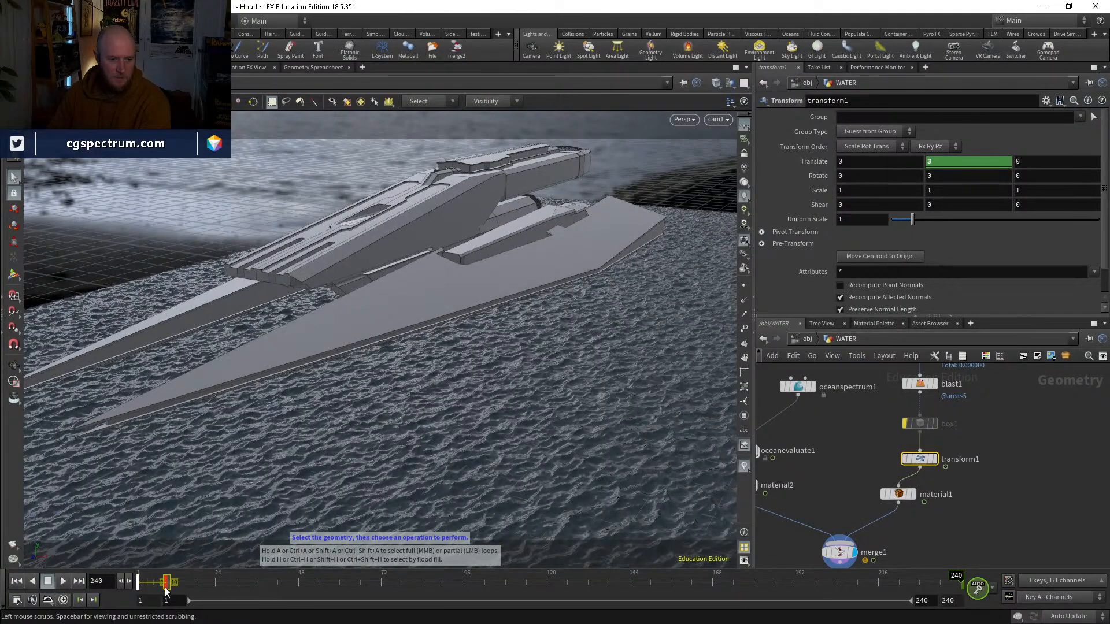
left_click(142, 586)
left_click_drag(152, 584, 200, 583)
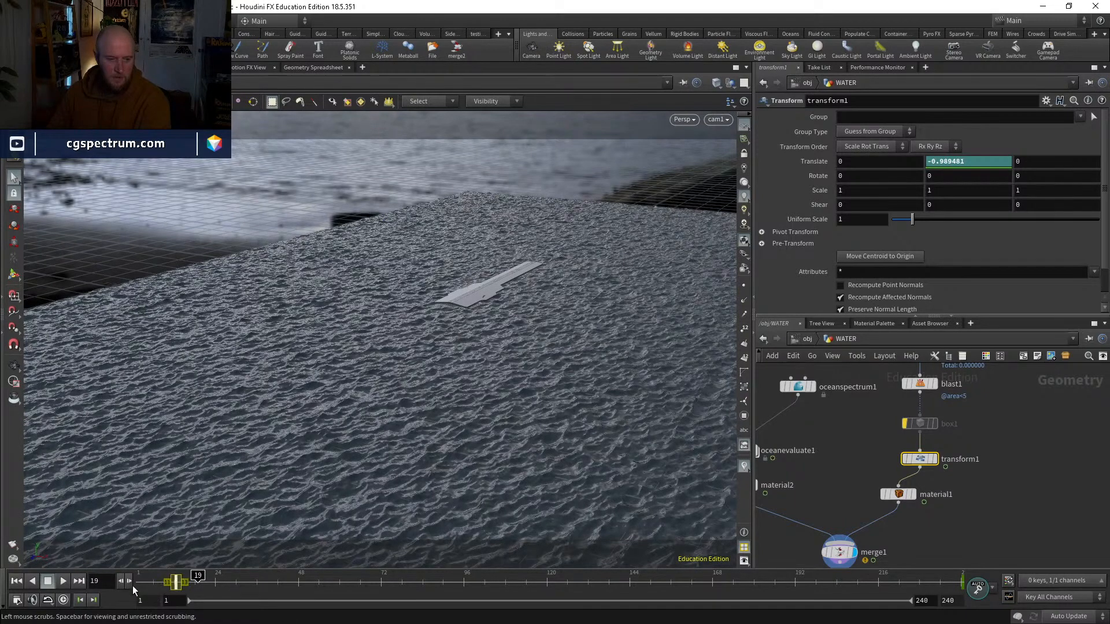
Step: Launch a new flipbook render, scrub its early frames to check the delayed rise, and close the flipbook window
left_click(13, 542)
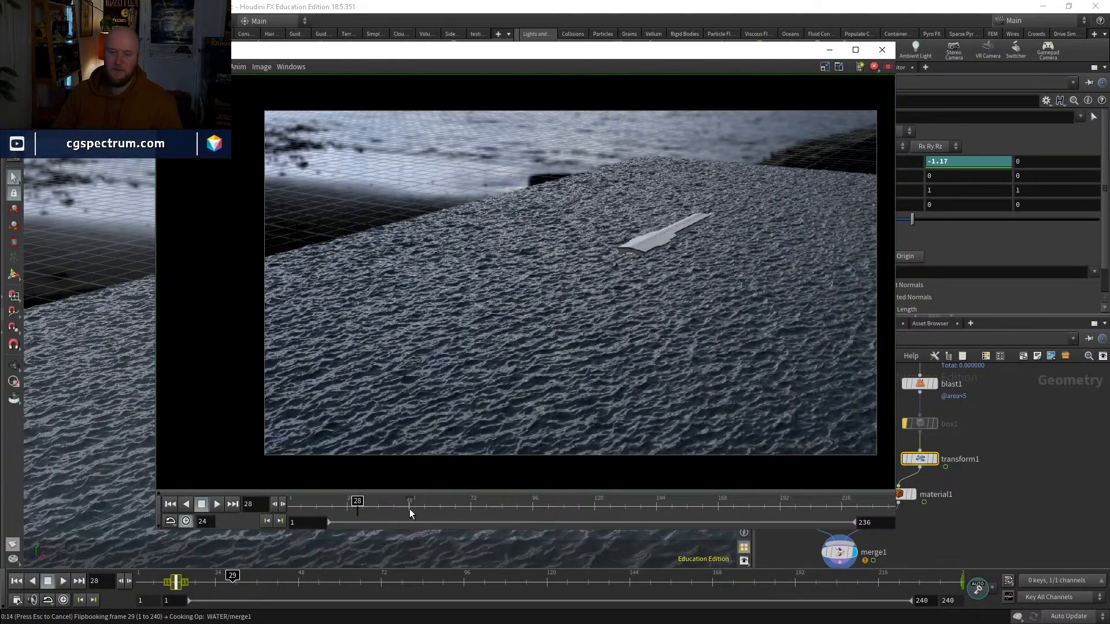
left_click_drag(354, 507, 653, 354)
left_click(882, 50)
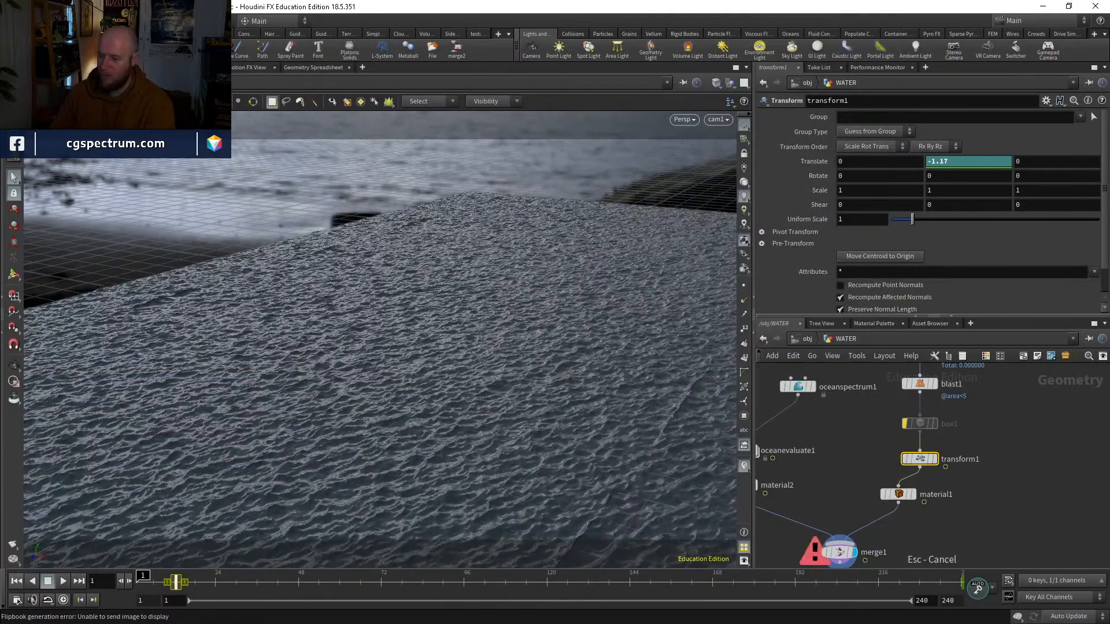
key("alt+Tab")
left_click_drag(390, 501, 417, 484)
left_click(883, 50)
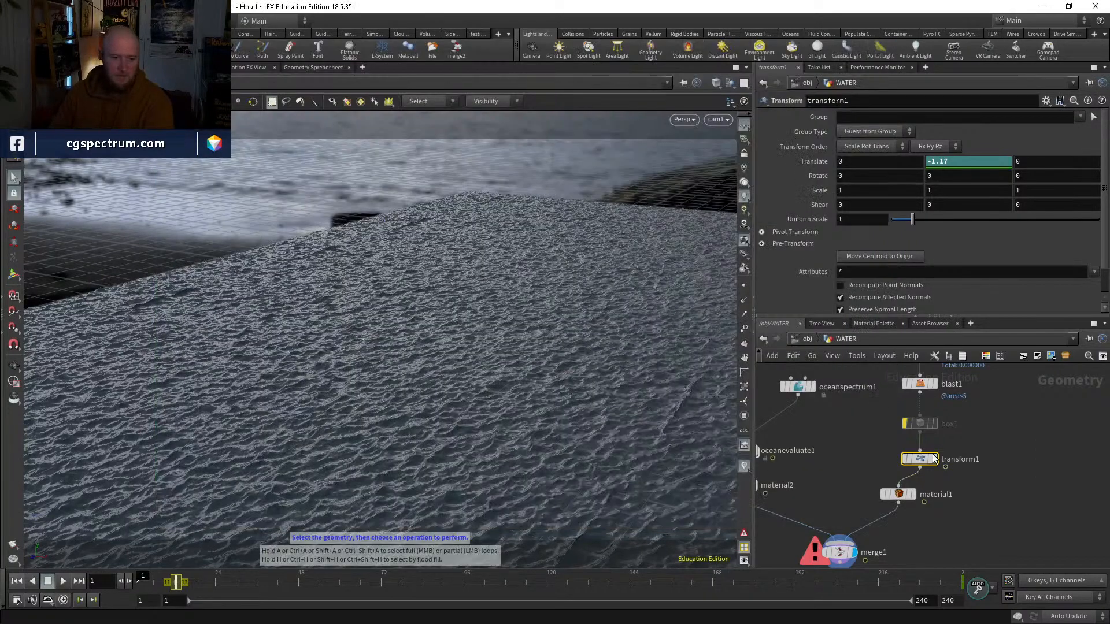
Step: Inspect the merge1 node and line material1 up directly beneath transform1 in the WATER network
left_click(963, 514)
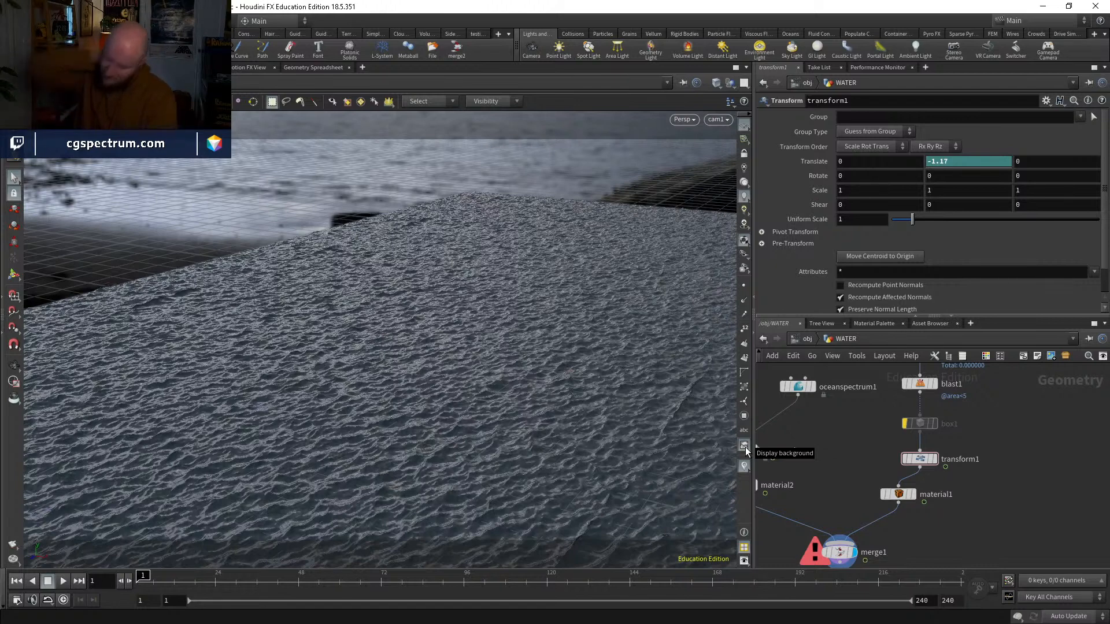
scroll(821, 508, "up", 5)
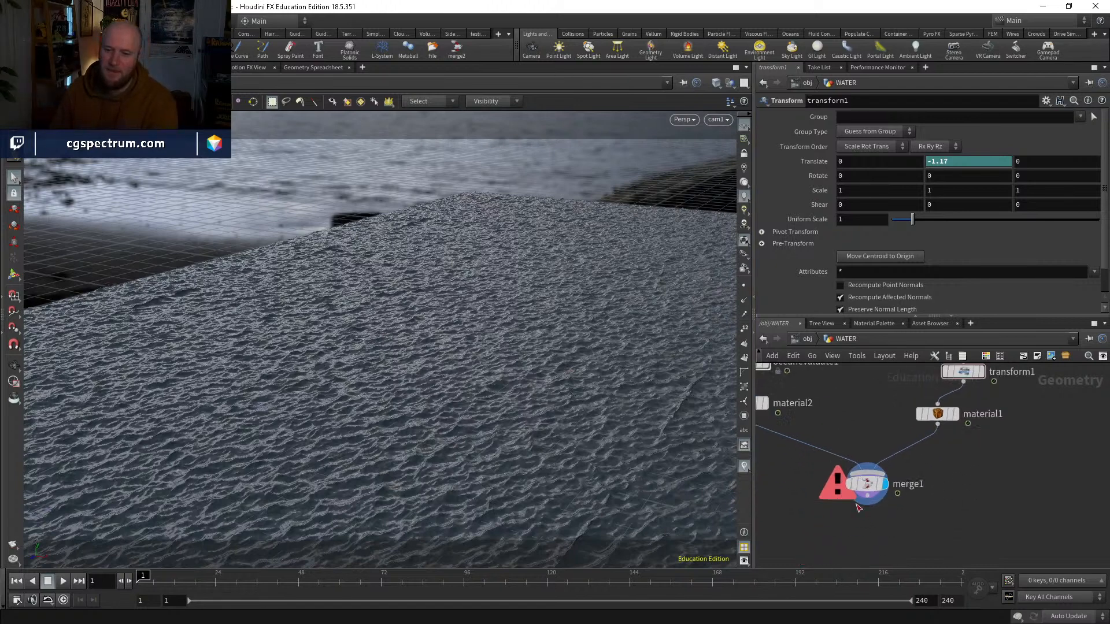
left_click(831, 511)
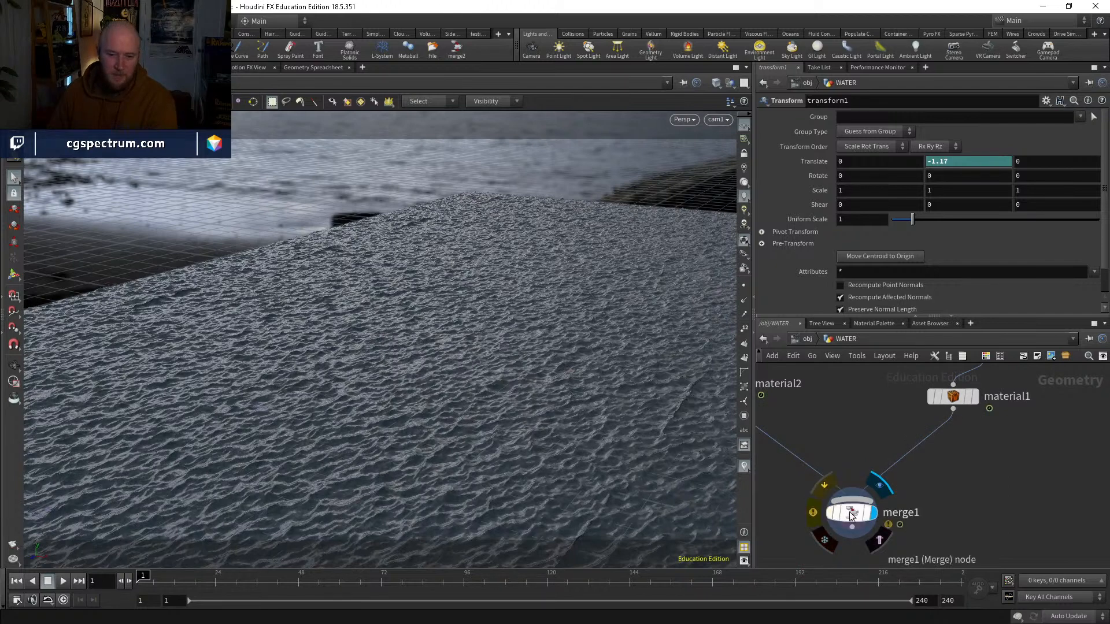
middle_click_drag(820, 423, 818, 511)
scroll(868, 492, "down", 3)
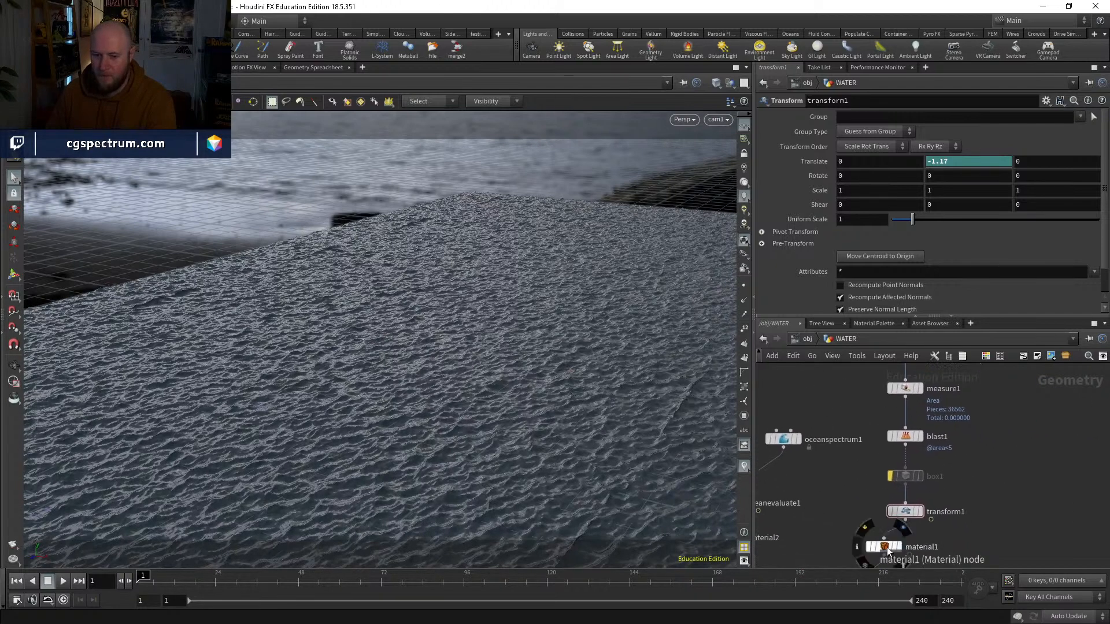
left_click_drag(888, 551, 909, 550)
middle_click_drag(909, 550, 943, 449)
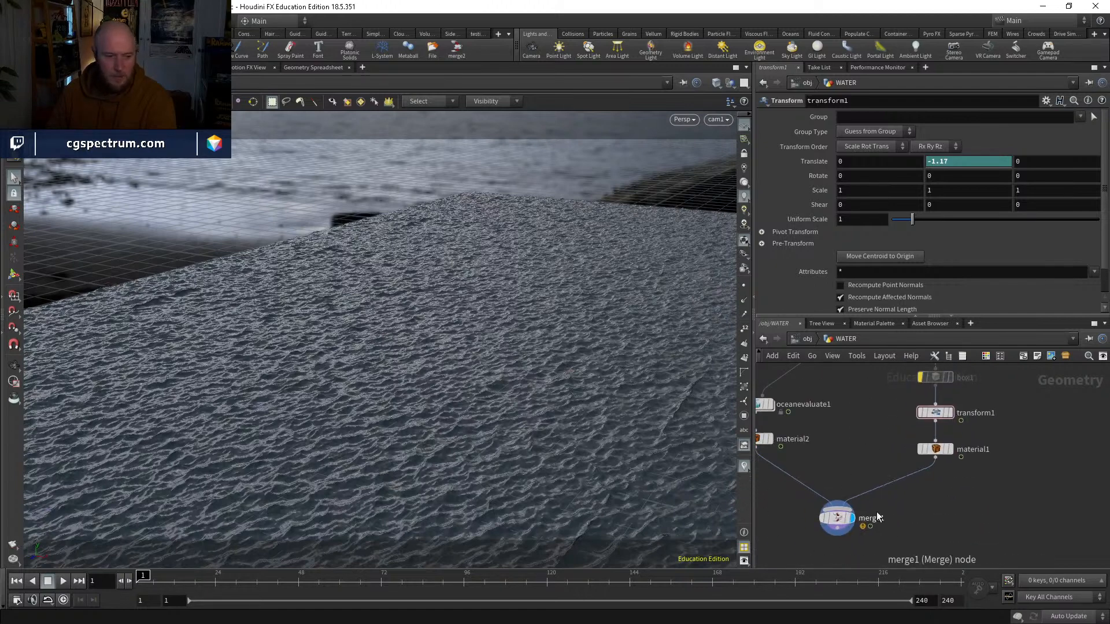
Step: Insert a Null node between transform1 and material1 and name it OUT_SHIP
middle_click_drag(973, 504, 969, 548)
middle_click_drag(990, 471, 965, 539)
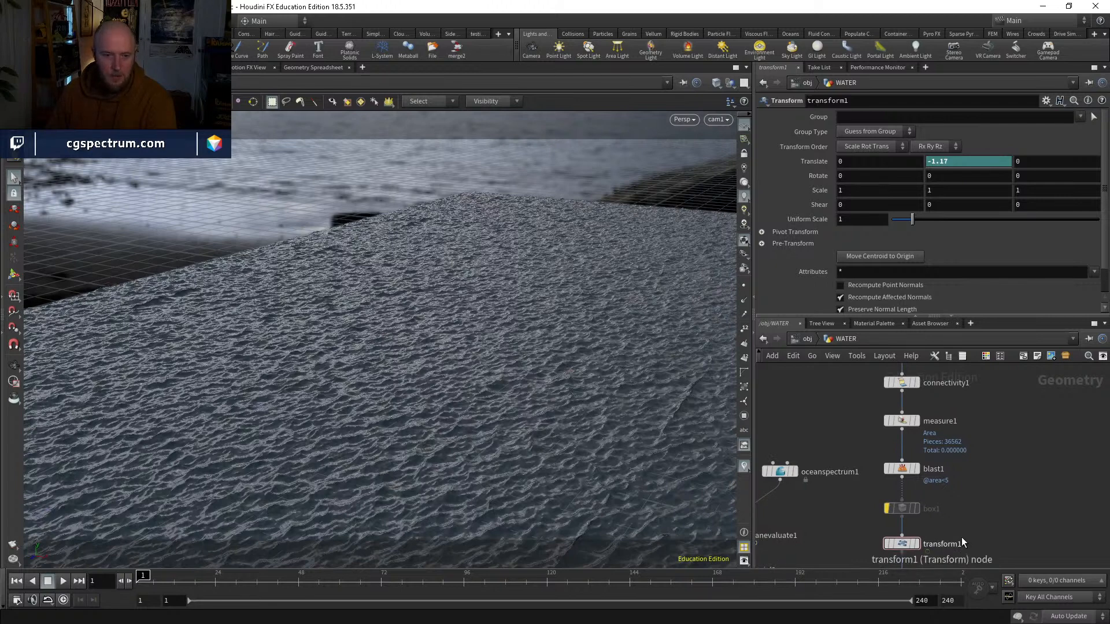
middle_click_drag(955, 504, 960, 470)
scroll(927, 543, "down", 3)
key("Tab")
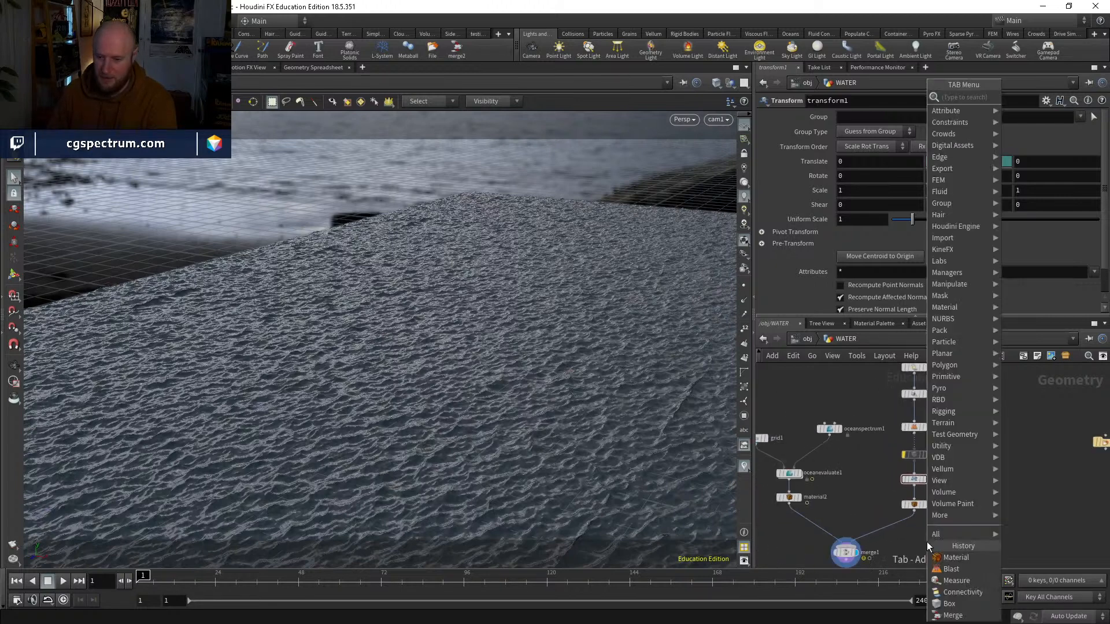
type("null")
key("Return")
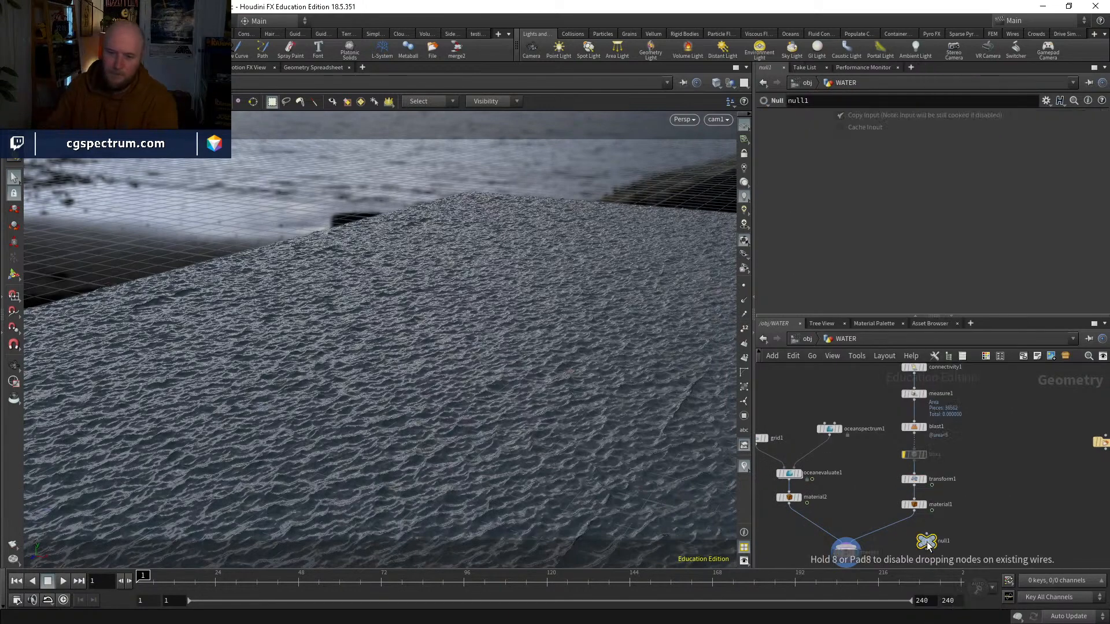
left_click(914, 501)
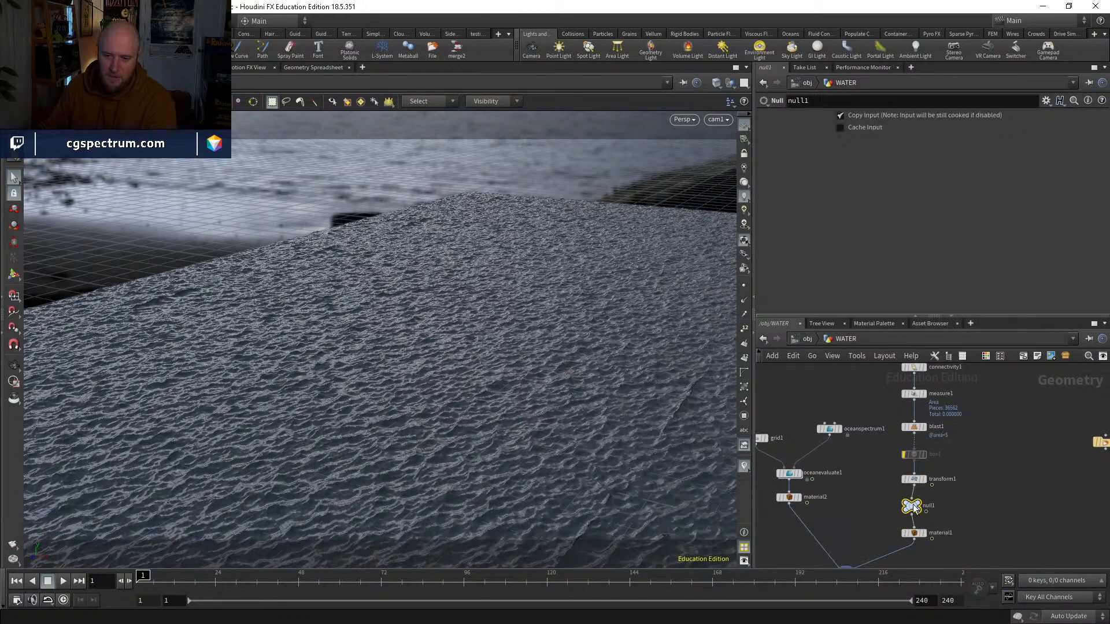
double_click(935, 506)
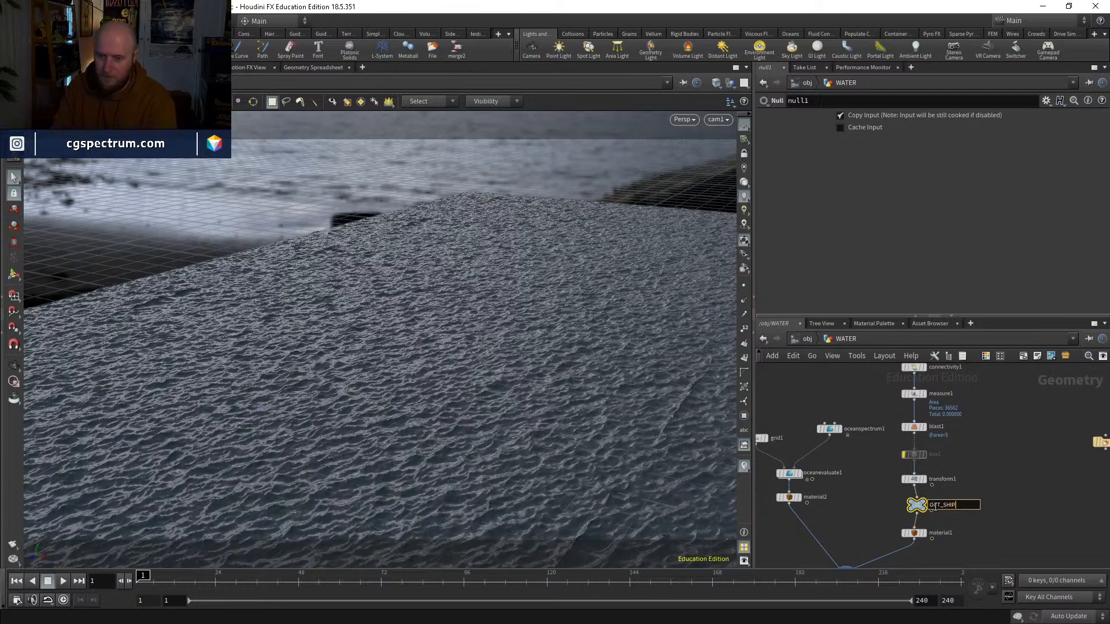
mouse_move(915, 507)
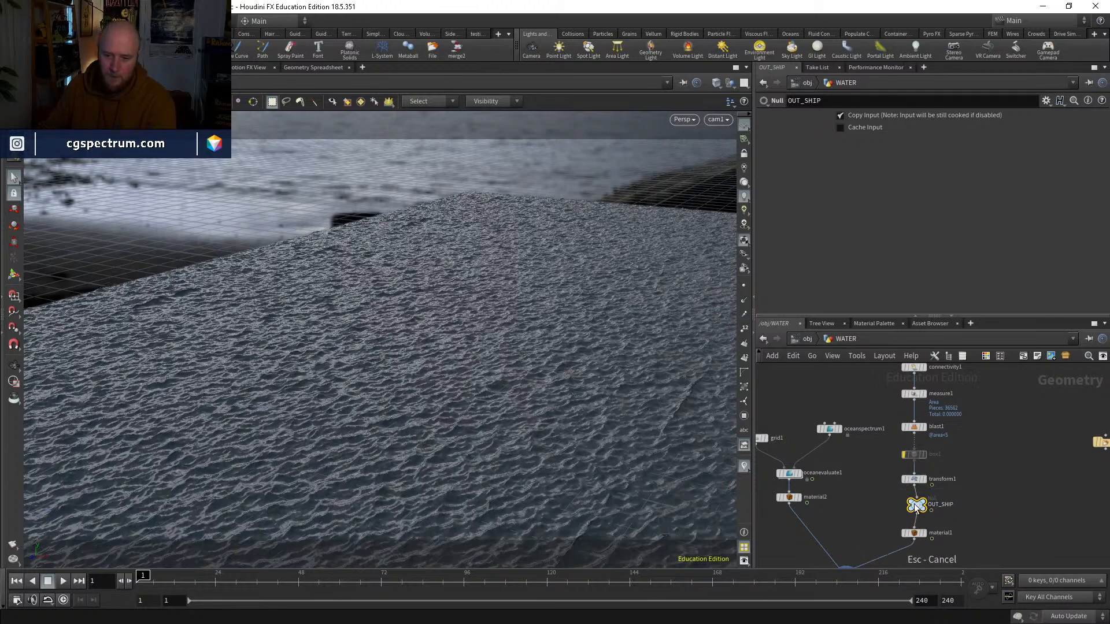
Step: Duplicate the OUT_SHIP null, insert the copy between material2 and merge1, and rename it OUT_WATER_SURFACE
middle_click_drag(841, 512, 906, 467)
key("ctrl+c")
key("ctrl+v")
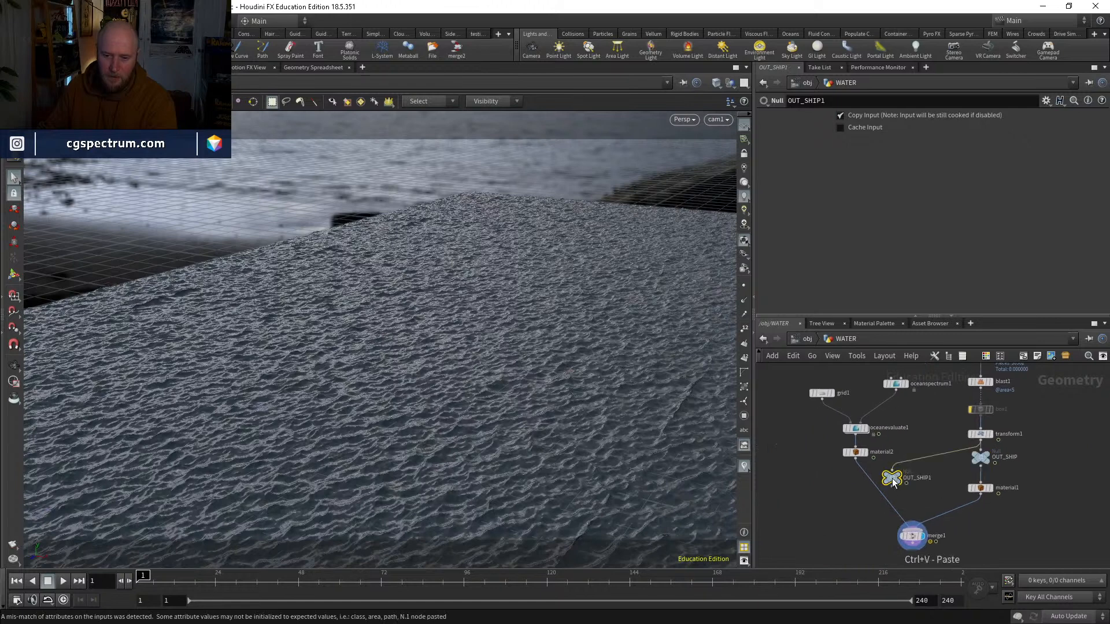
left_click_drag(893, 481, 868, 480)
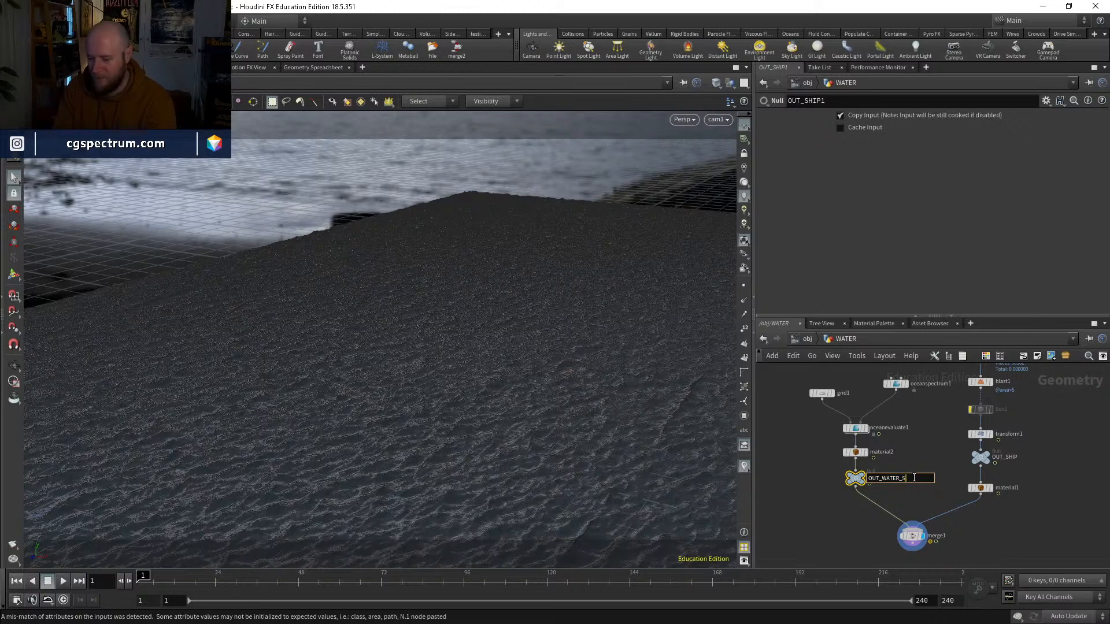
key("Return")
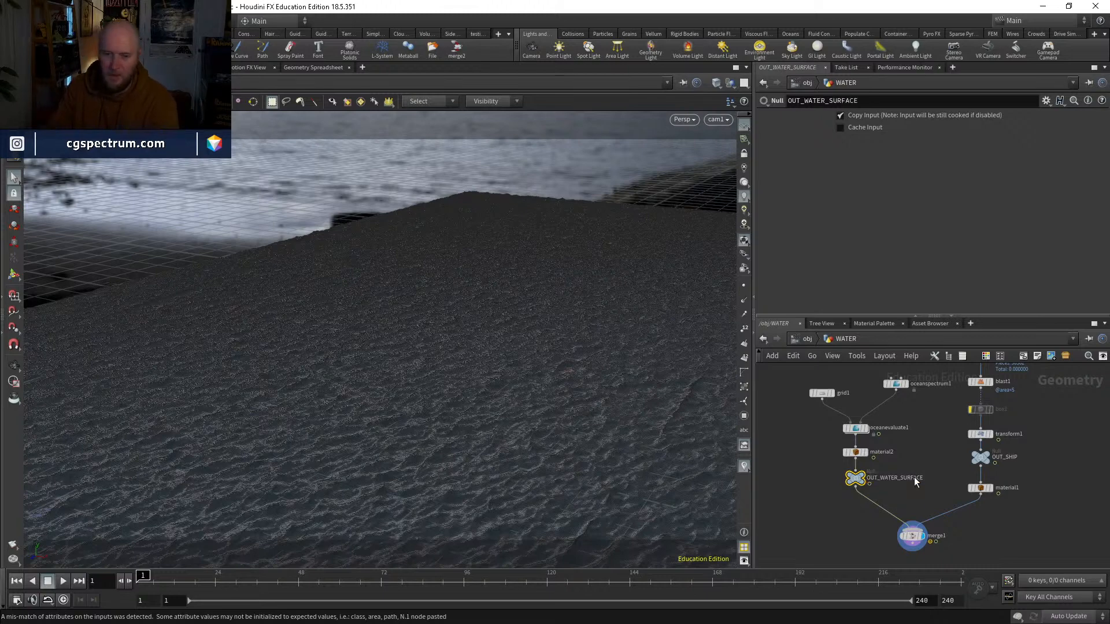
Step: Reduce the grid1 resolution to 100 rows and 100 columns
scroll(914, 476, "up", 4)
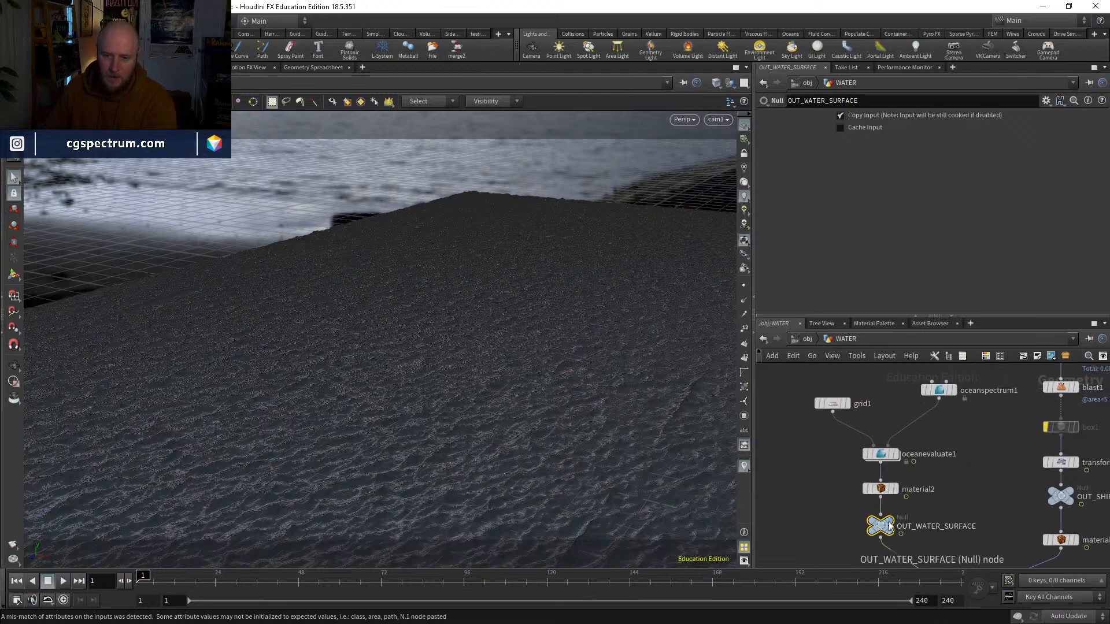
left_click(834, 405)
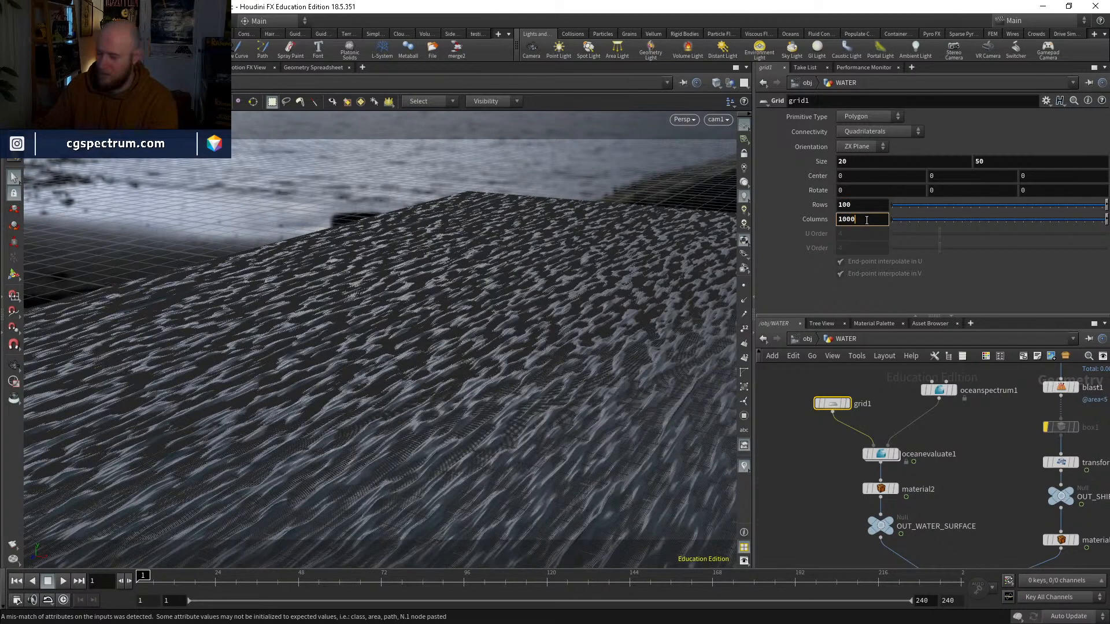
key("BackSpace")
key("Return")
Step: Switch the viewport to plain shaded display with simple lighting and no materials
key("shift+w")
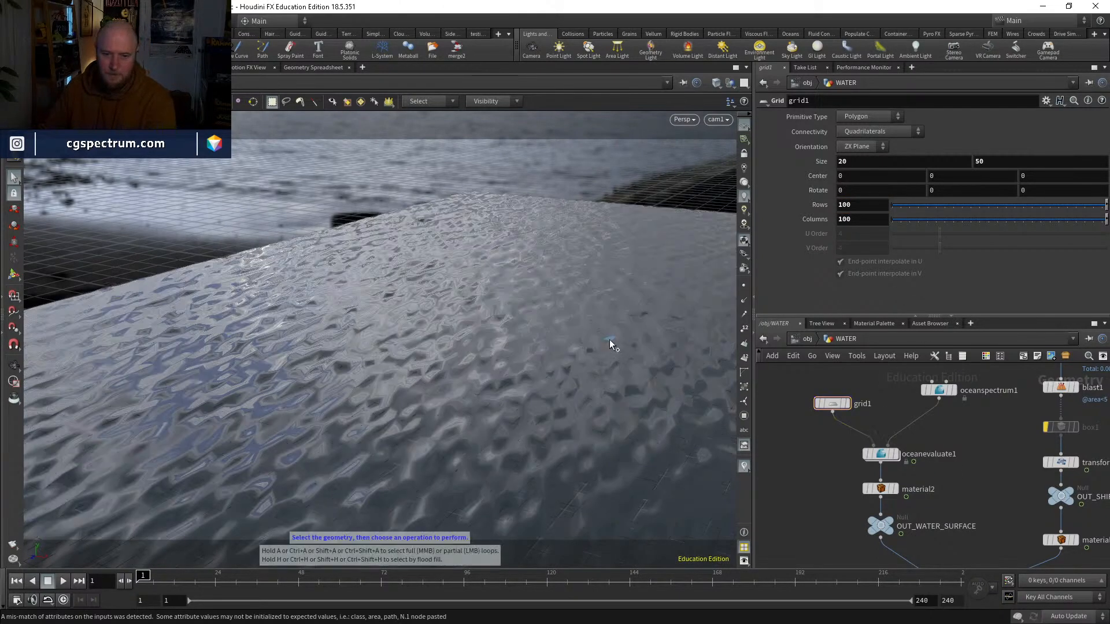
key("w")
key("w")
left_click(743, 183)
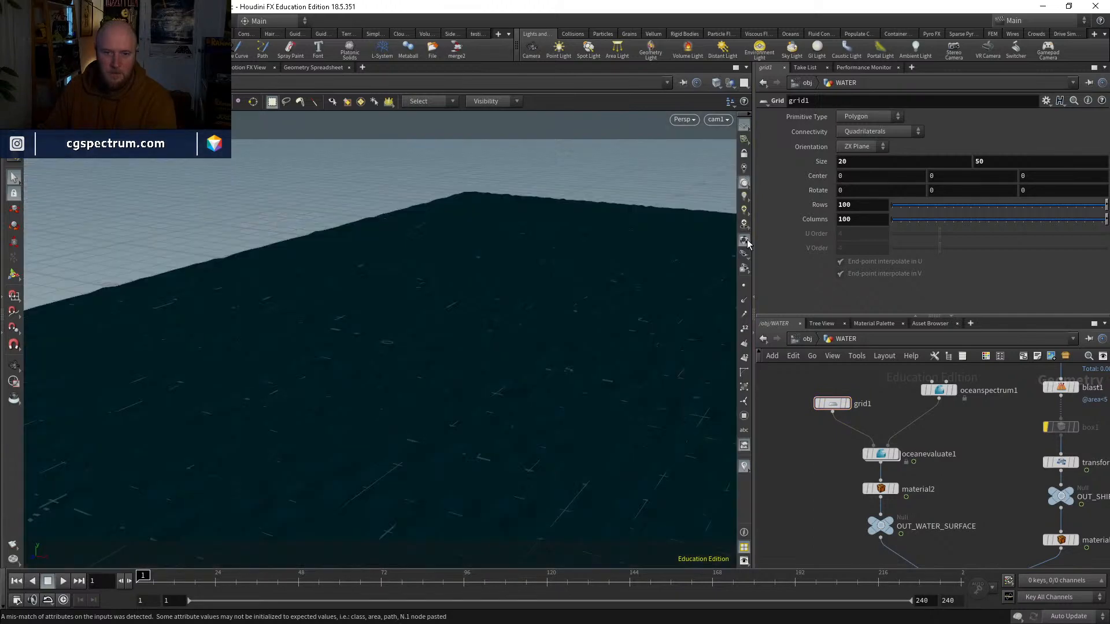
Step: Return to the object level, add a Geometry object beneath WATER, and name it SHIP_SURFACING_FX
middle_click_drag(1076, 555, 984, 433)
scroll(984, 433, "down", 1)
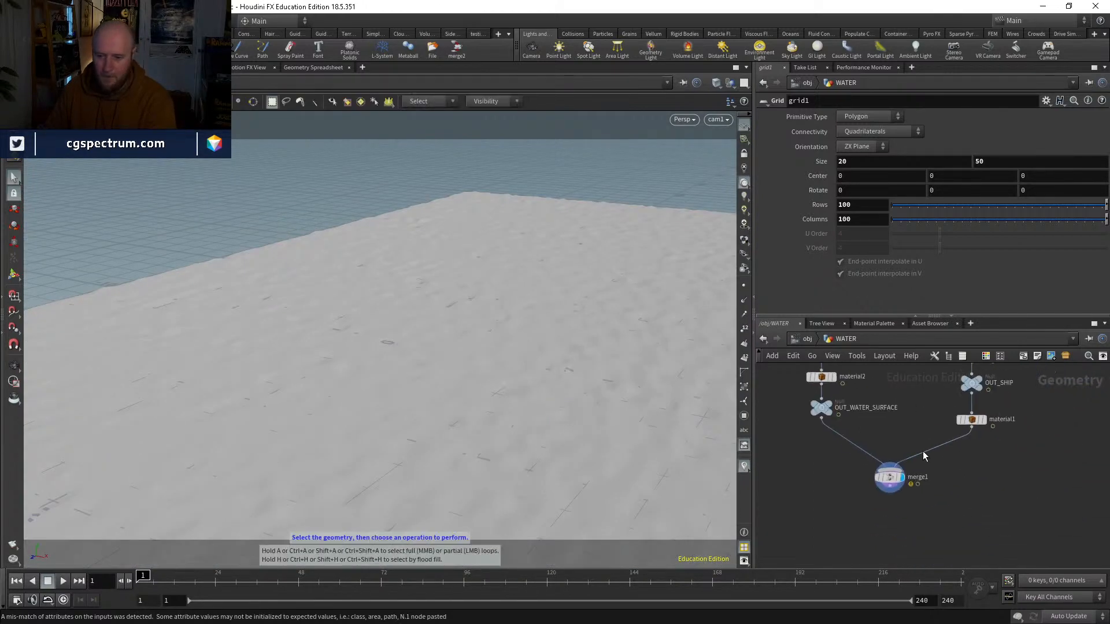
scroll(889, 477, "up", 2)
scroll(966, 502, "down", 2)
middle_click_drag(888, 518, 872, 537)
middle_click_drag(954, 461, 897, 514)
scroll(896, 514, "down", 2)
left_click(808, 339)
key("Tab")
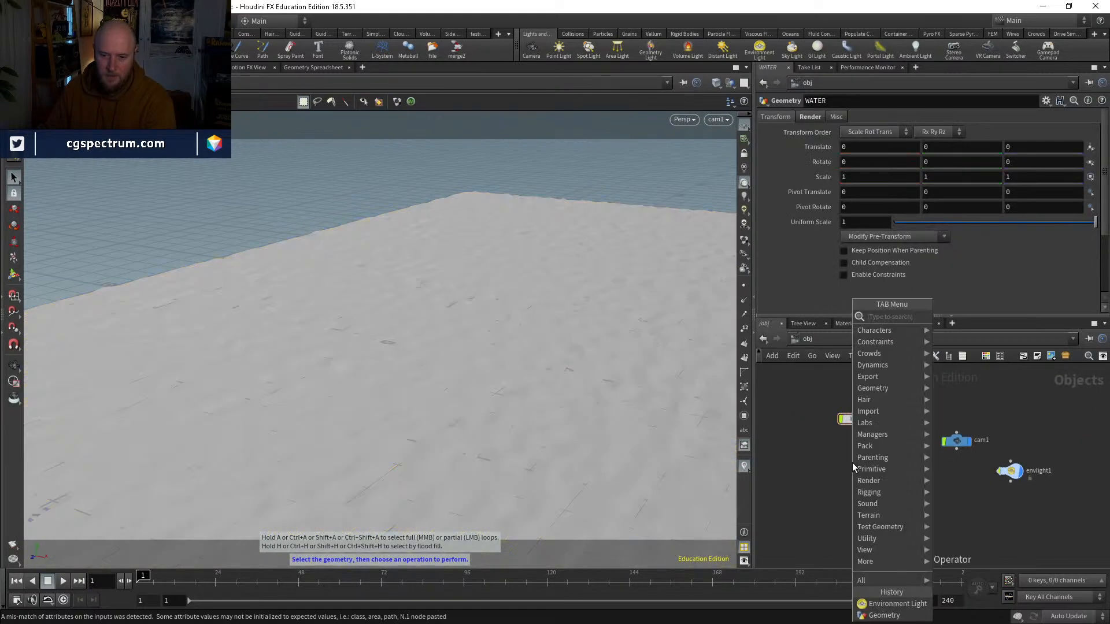
type("geo")
key("Return")
left_click(852, 462)
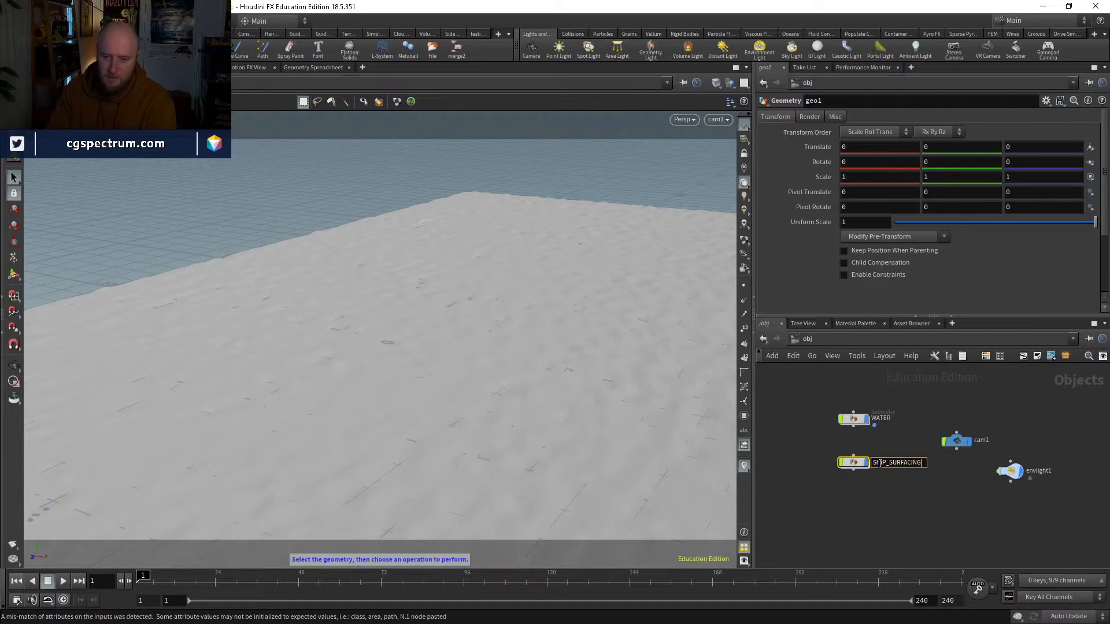
key("Return")
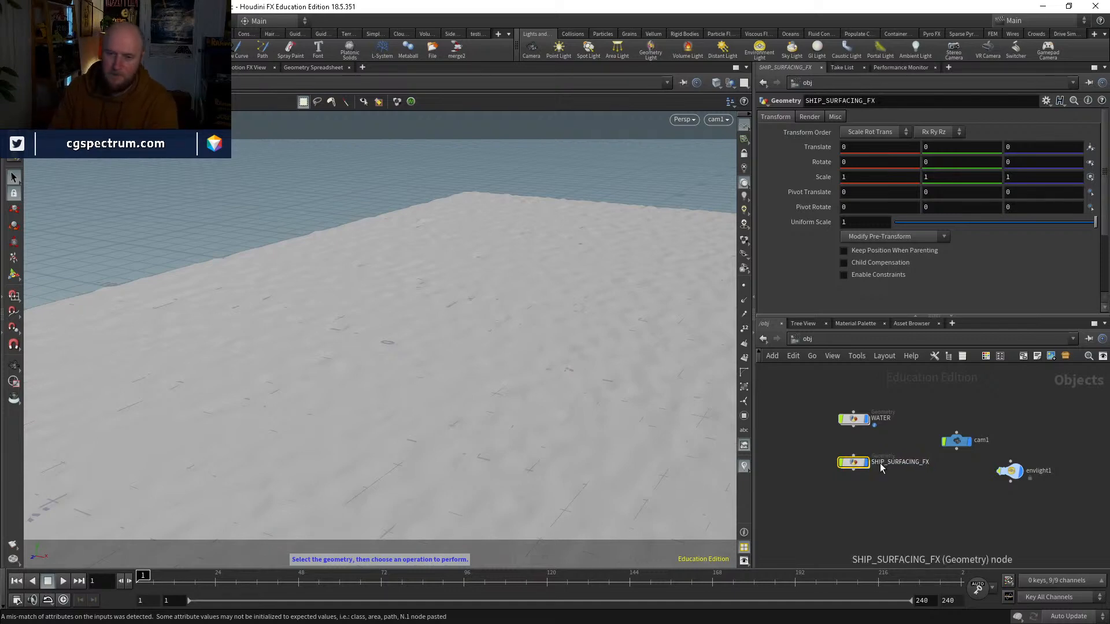
Step: Inside SHIP_SURFACING_FX, add an Object Merge that pulls in /obj/WATER/OUT_SHIP
double_click(853, 463)
key("Tab")
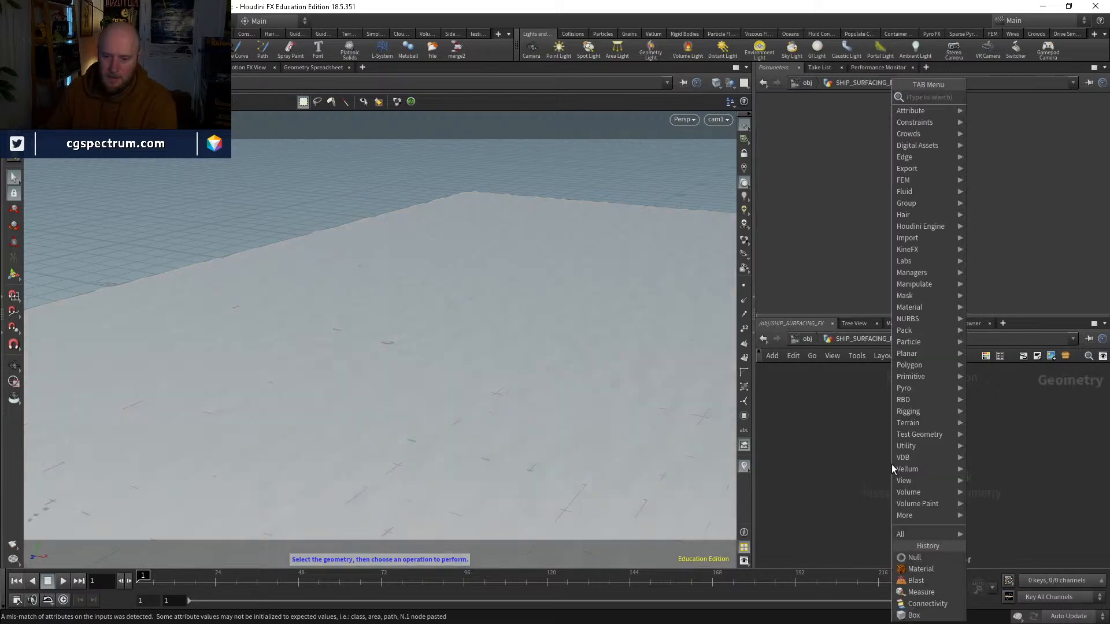
type("obj m")
key("Return")
left_click(891, 463)
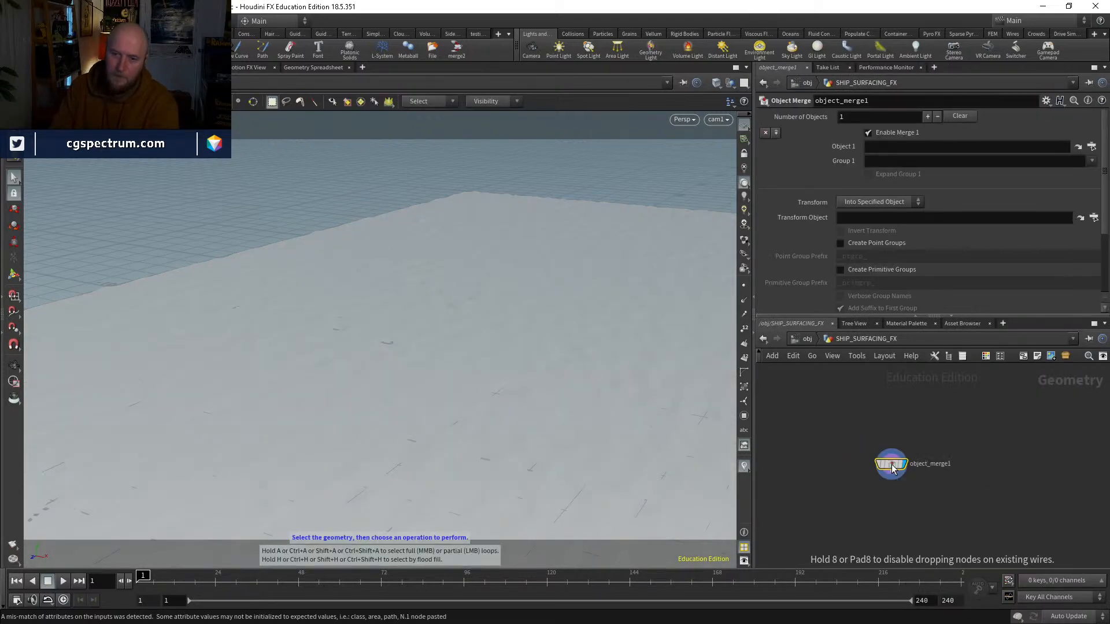
left_click(1090, 148)
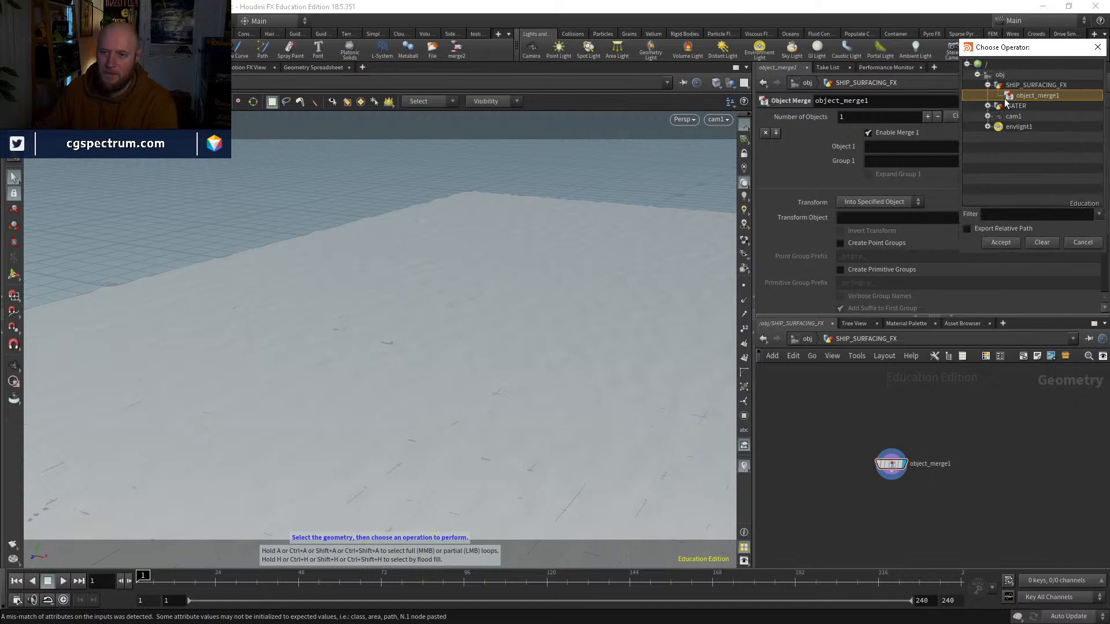
left_click(988, 106)
left_click(1035, 117)
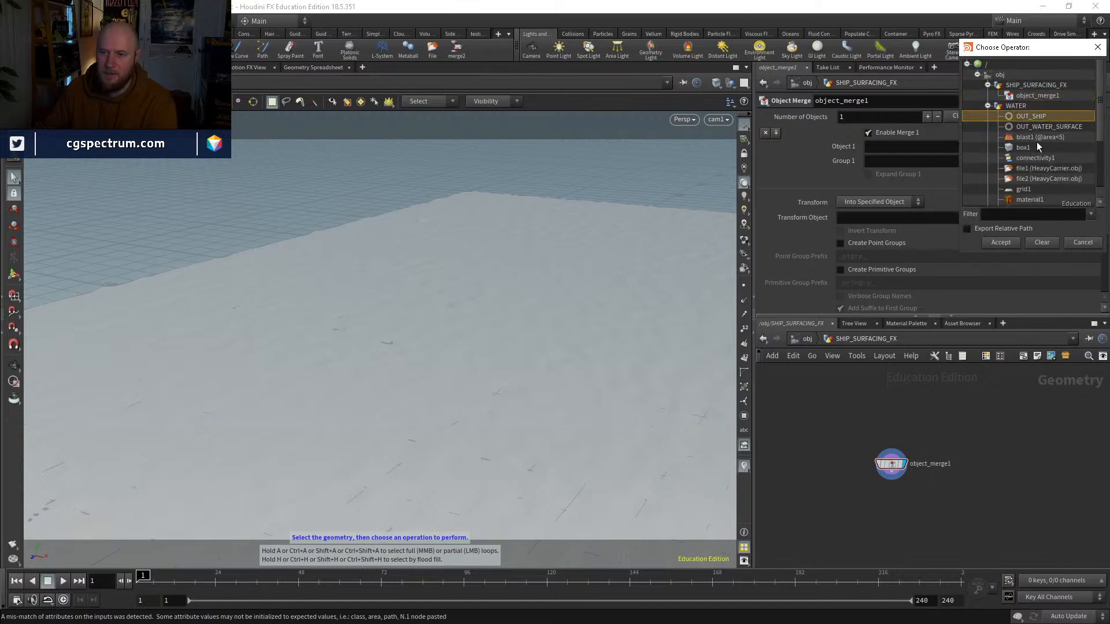
left_click(1000, 243)
Step: Duplicate the Object Merge, place the copy beside the original, and set its Object 1 path to /obj/WATER/OUT_WATER_SURFACE/
key("ctrl+c")
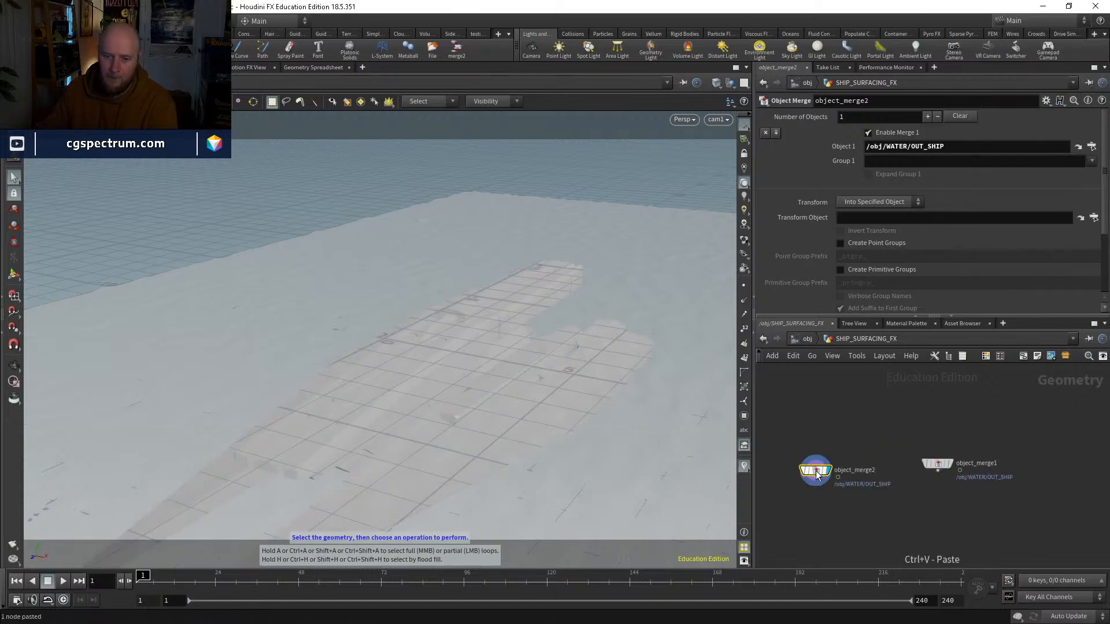
left_click_drag(816, 475, 822, 468)
left_click(935, 463)
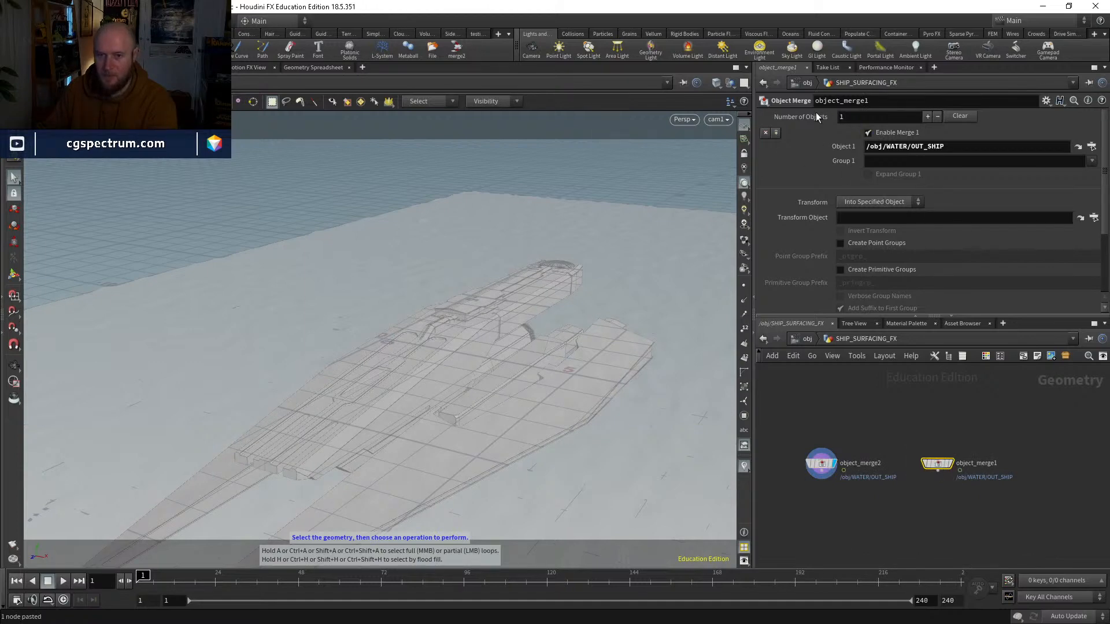
left_click(776, 133)
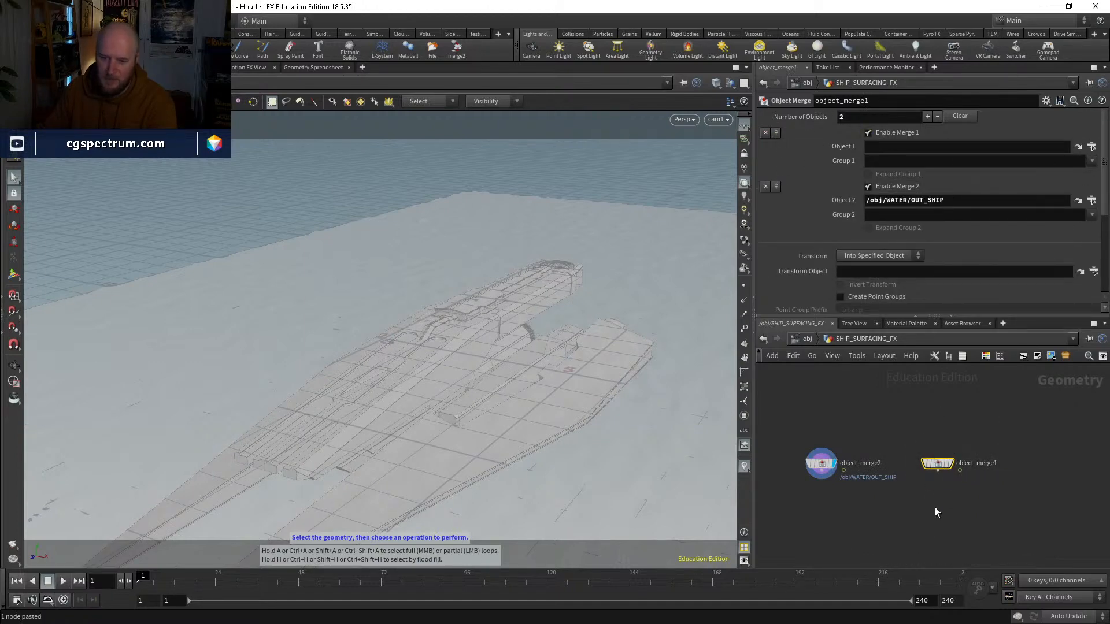
left_click(765, 132)
left_click(809, 462)
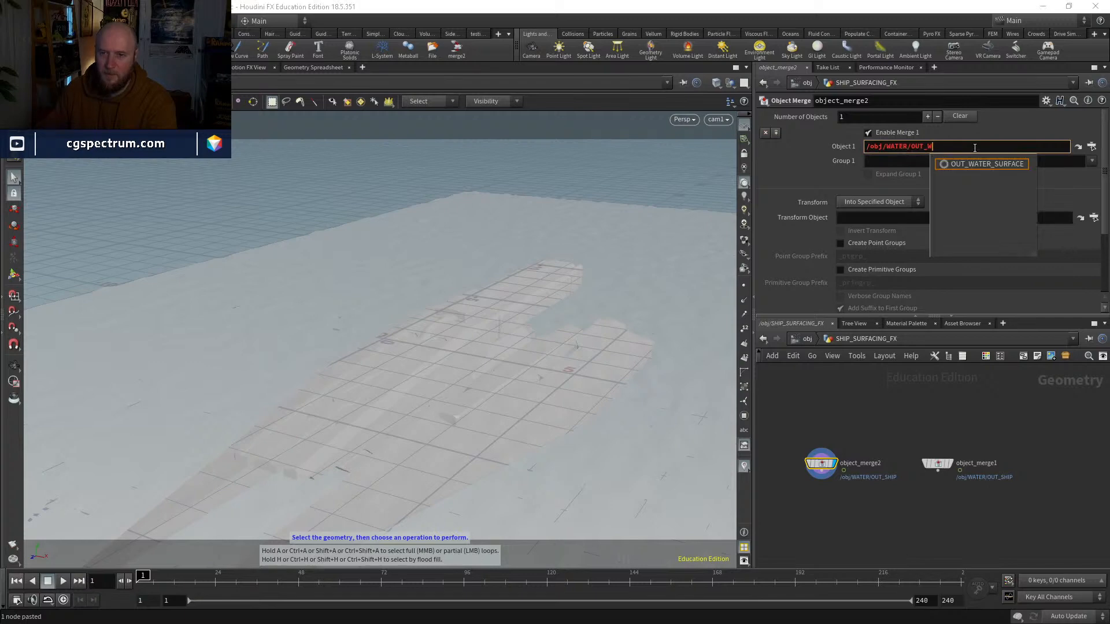
key("Down")
key("Return")
middle_click_drag(939, 493, 935, 468)
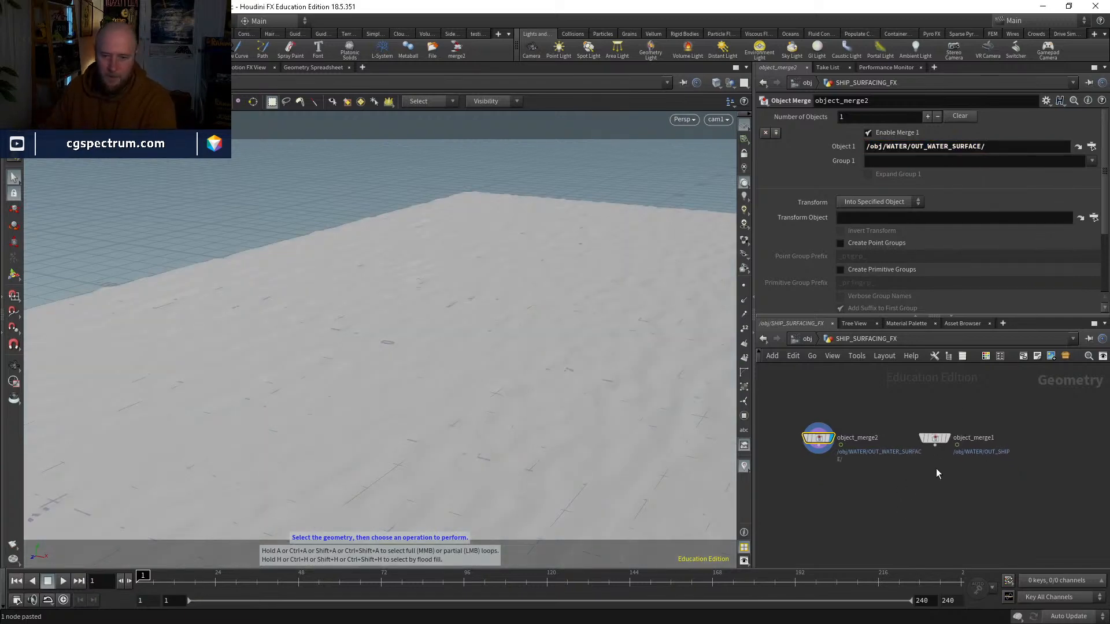
Step: Display the object merge that references OUT_SHIP and scrub the first frames to check the imported ship
scroll(935, 468, "up", 2)
left_click(949, 432)
left_click_drag(147, 578, 82, 518)
Step: Wire a Time Shift beneath the water surface merge, display it, and freeze it at frame 1, scrubbing to check
left_click(793, 432)
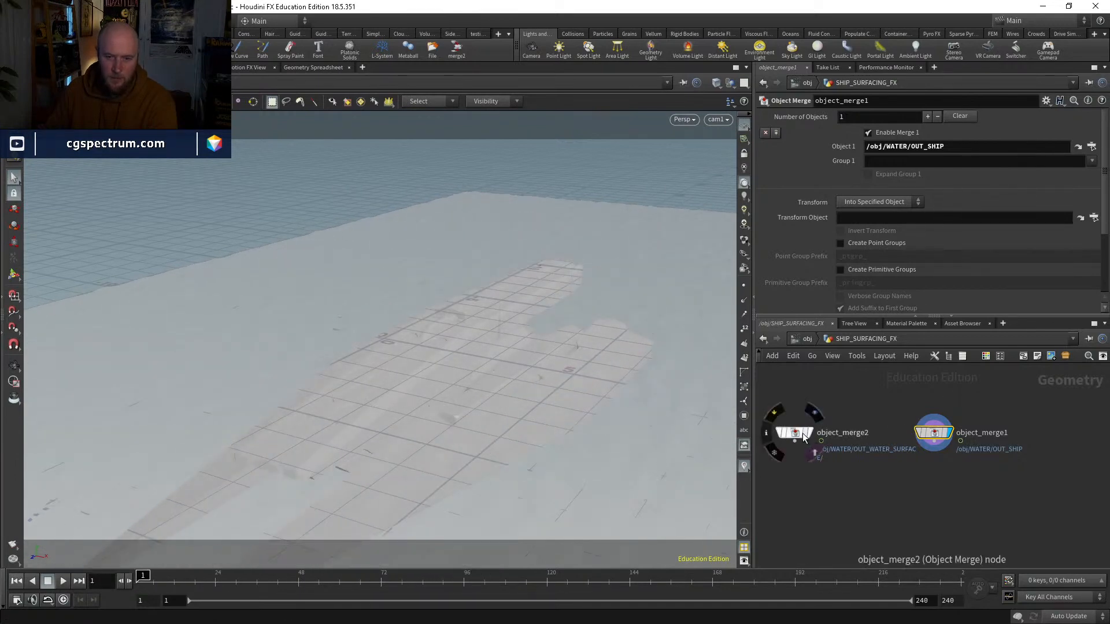
left_click(802, 486)
key("Tab")
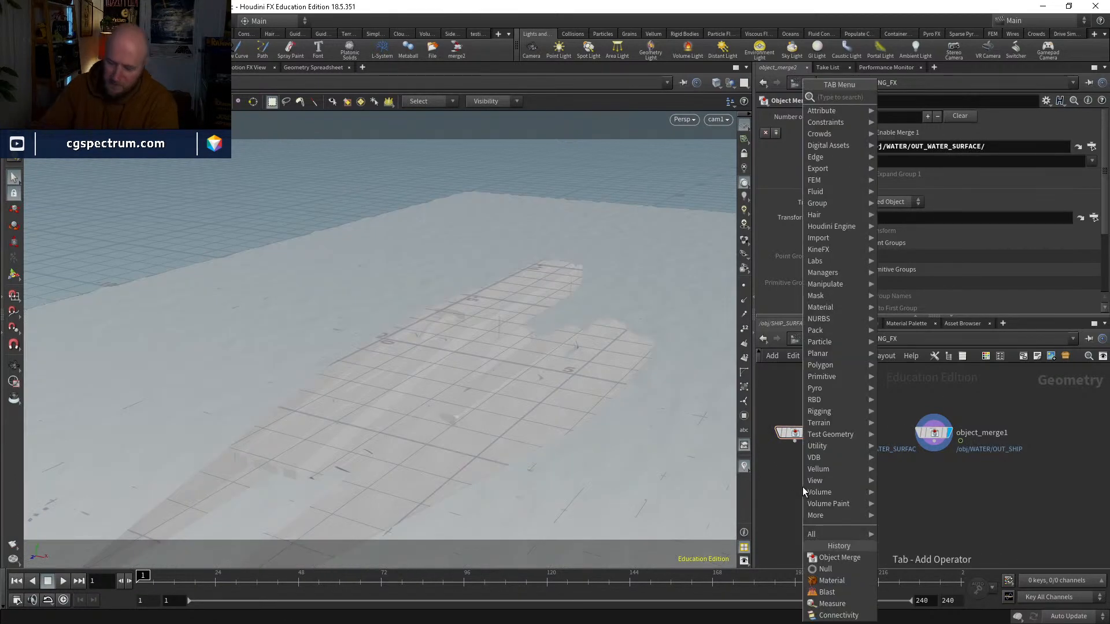
type("timeshift")
key("Return")
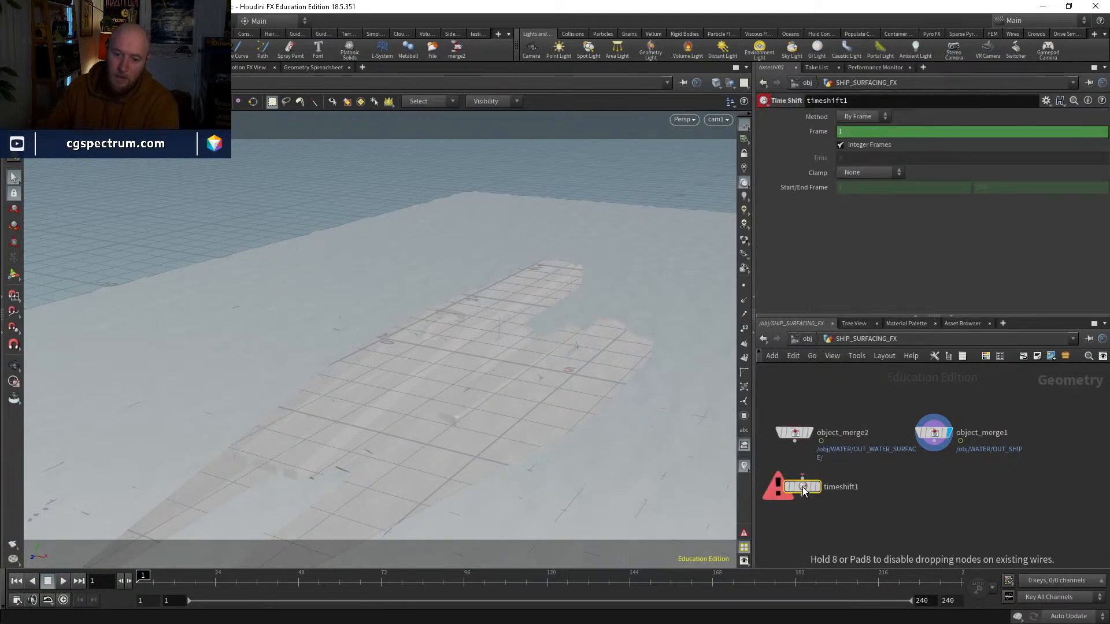
mouse_move(801, 476)
left_mouse_down()
mouse_move(797, 435)
mouse_move(796, 467)
left_mouse_up()
left_click(808, 467)
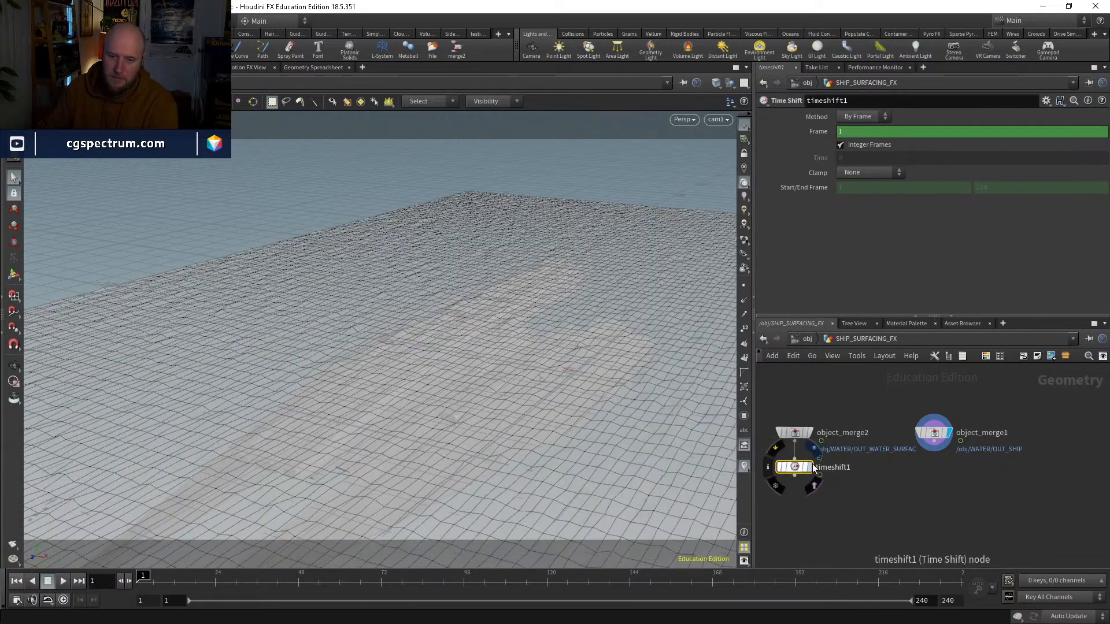
left_click(857, 136, "ctrl+shift")
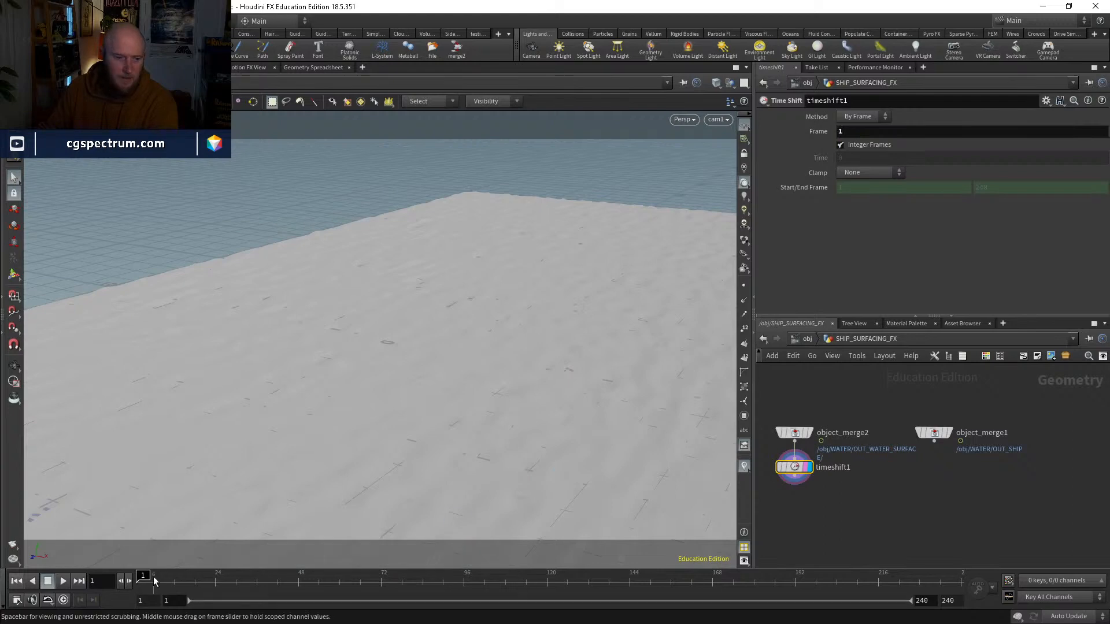
left_click_drag(153, 581, 194, 494)
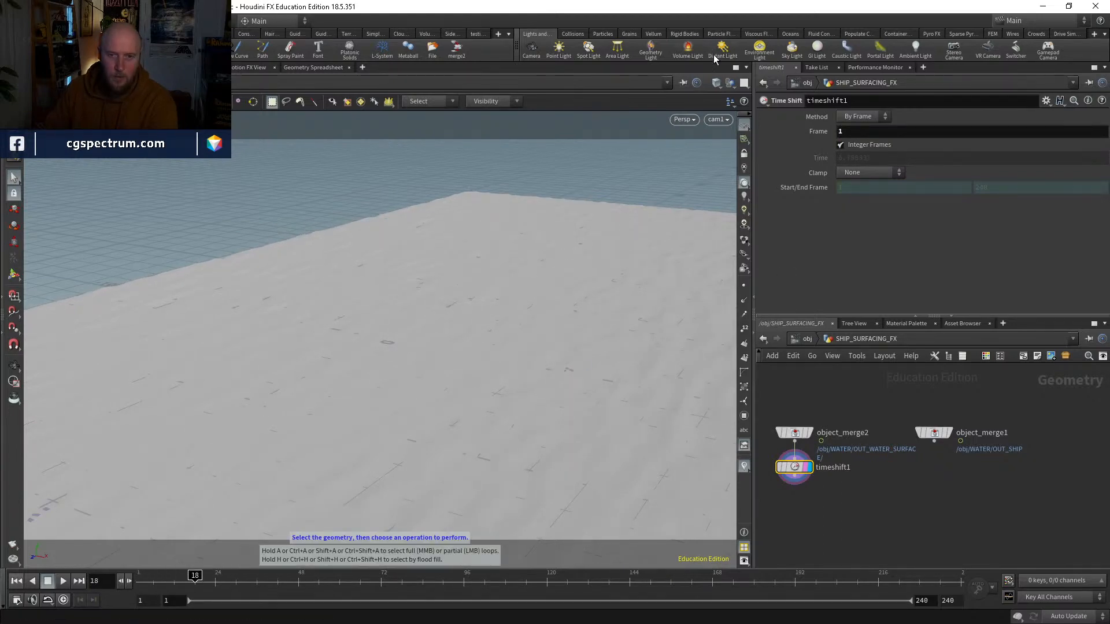
Step: Set the viewport's background colour scheme to Dark in the display options
left_click(745, 120)
key("d")
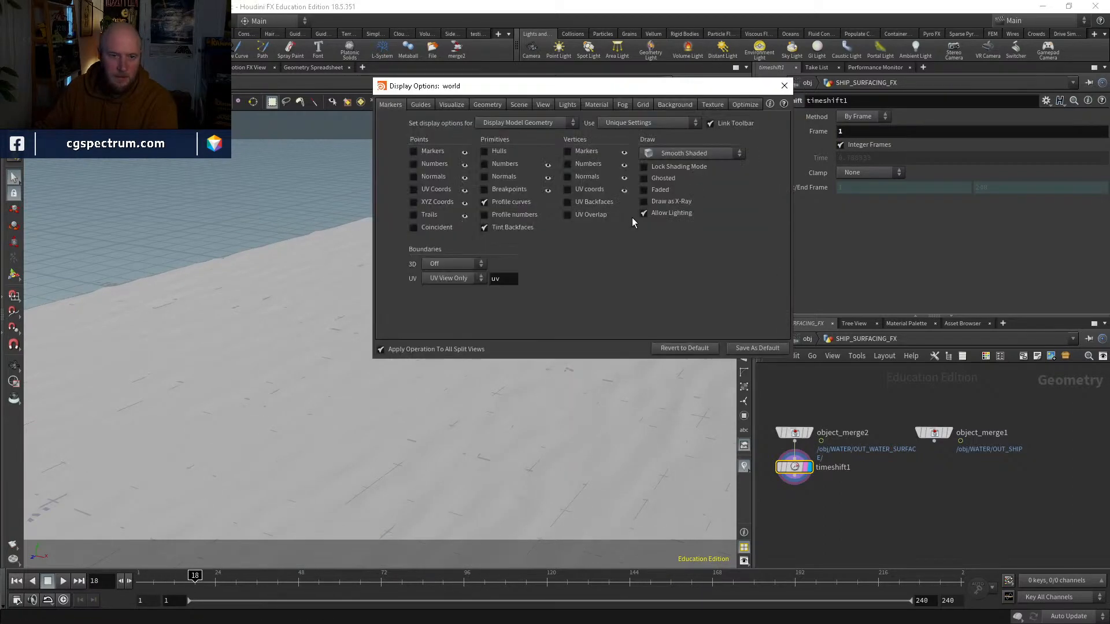
left_click(671, 105)
left_click(783, 85)
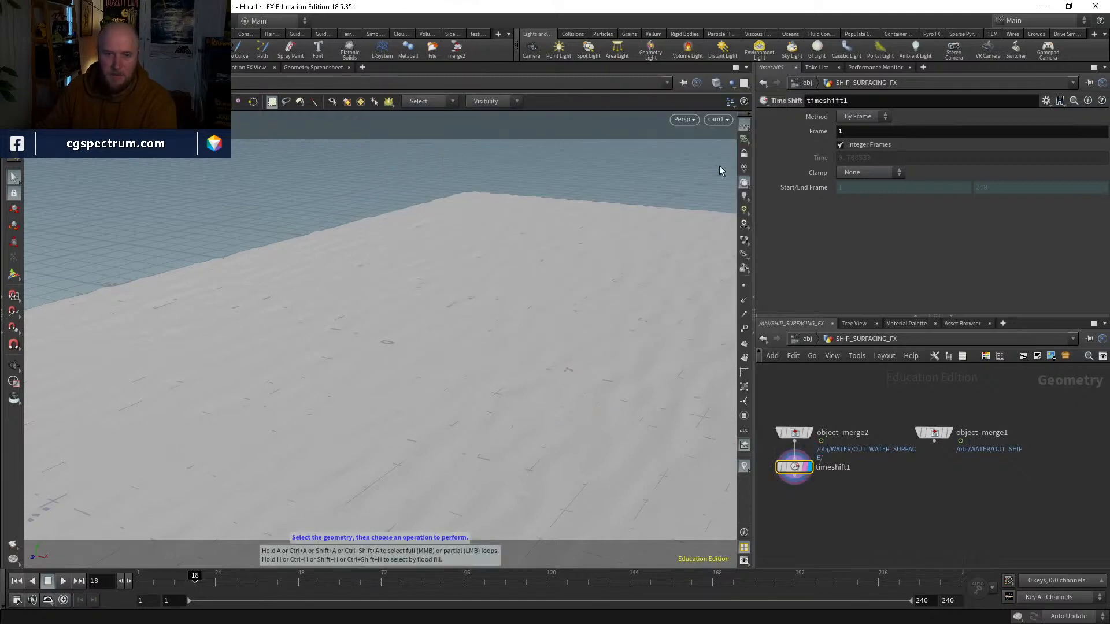
key("d")
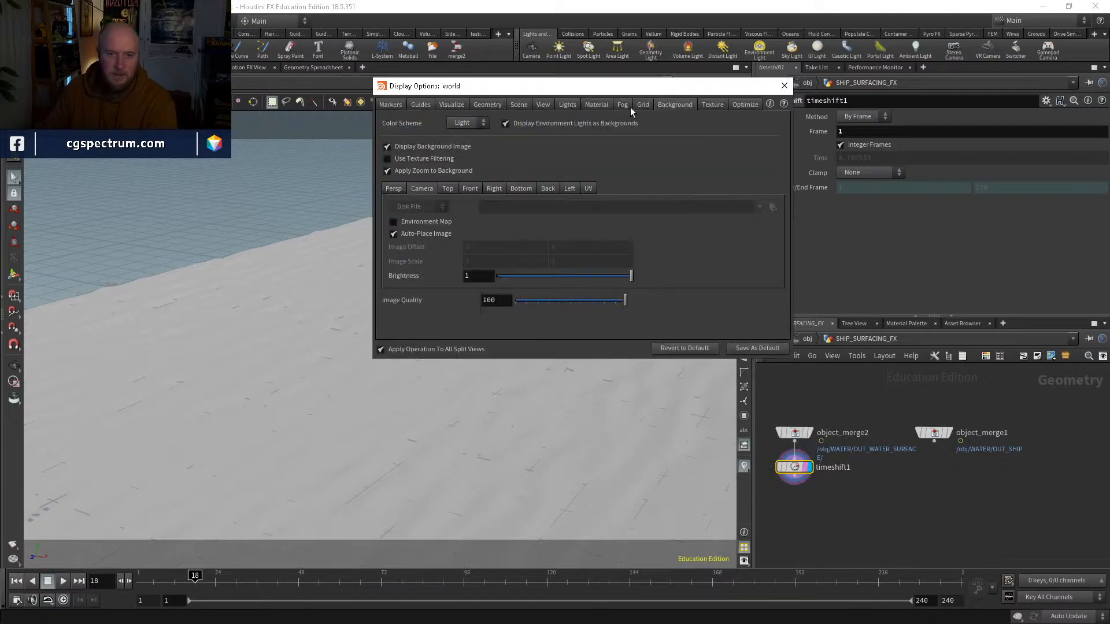
left_click(466, 146)
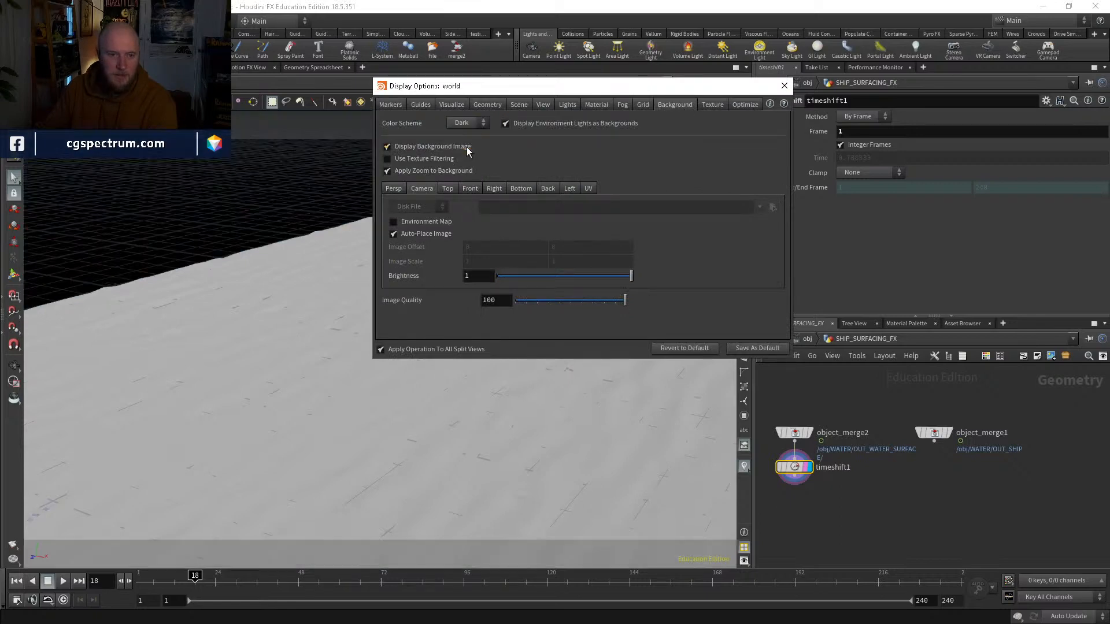
left_click(784, 87)
Step: Scrub the frozen water surface, display the ship's object merge, and scrub to frame 95 to check its motion
left_click_drag(212, 574, 349, 575)
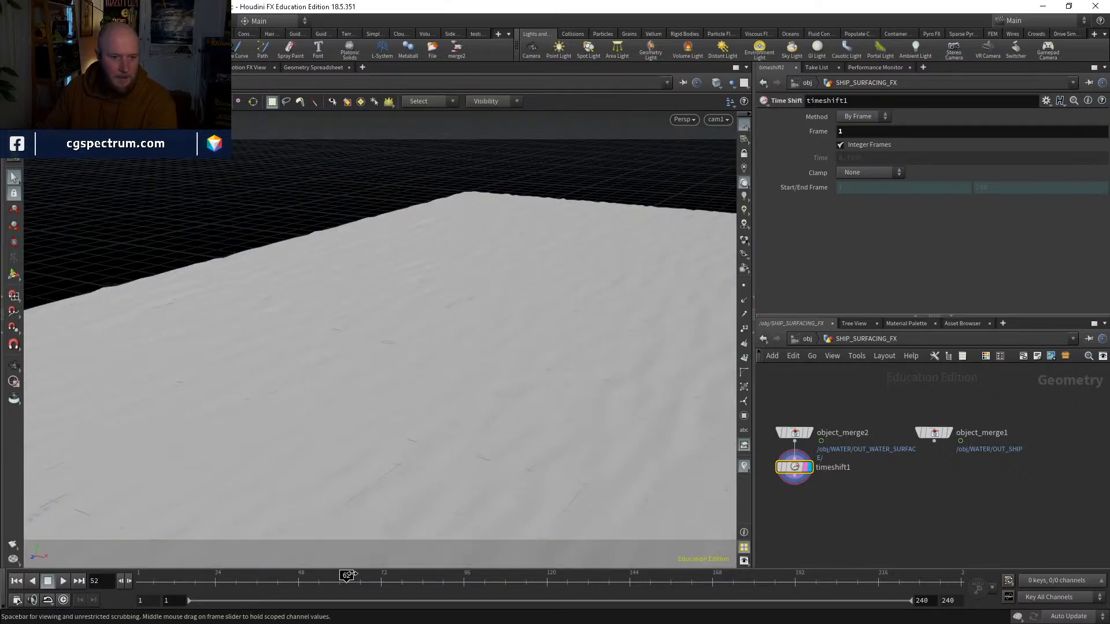
left_click(948, 432)
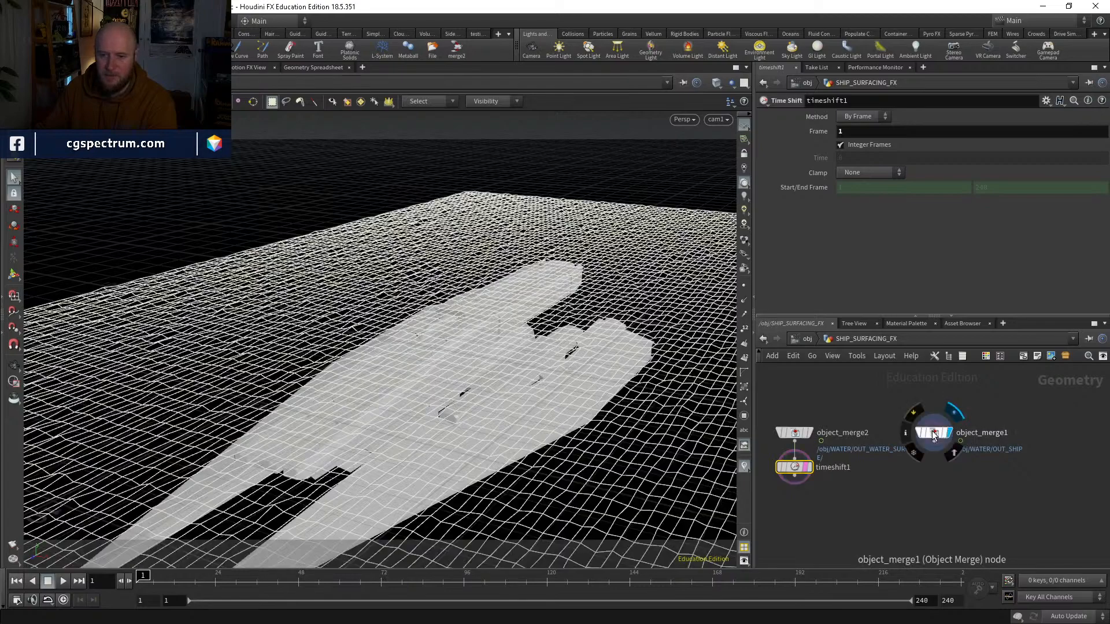
left_click_drag(161, 578, 460, 533)
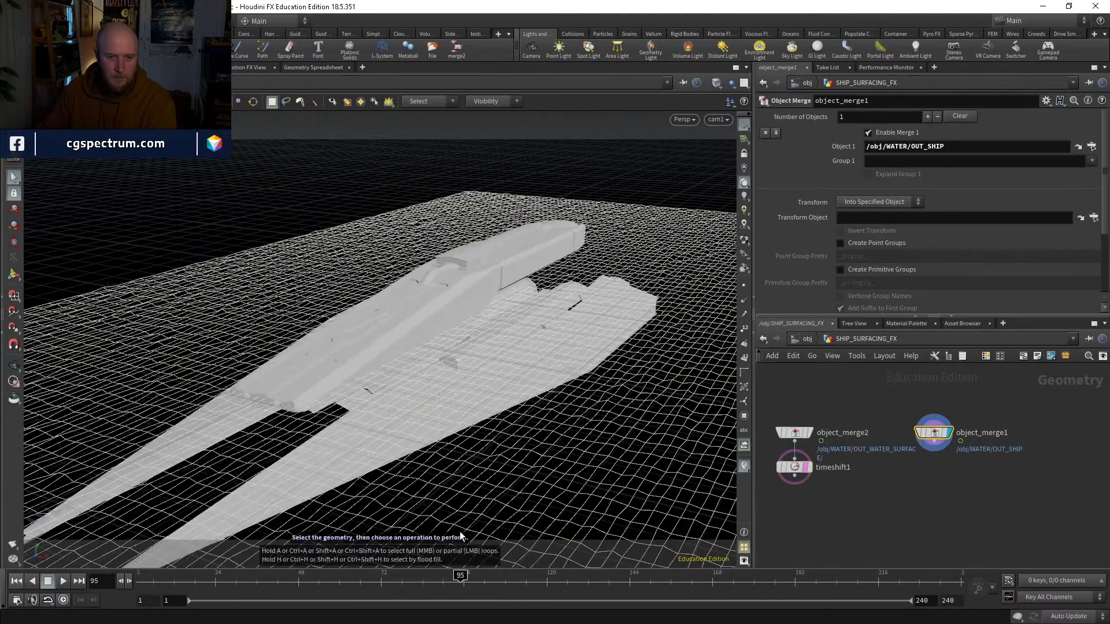
Step: Copy the blast node above OUT_SHIP in the WATER network, bypass the original, and return to the SHIP_SURFACING_FX network
left_click(1077, 144)
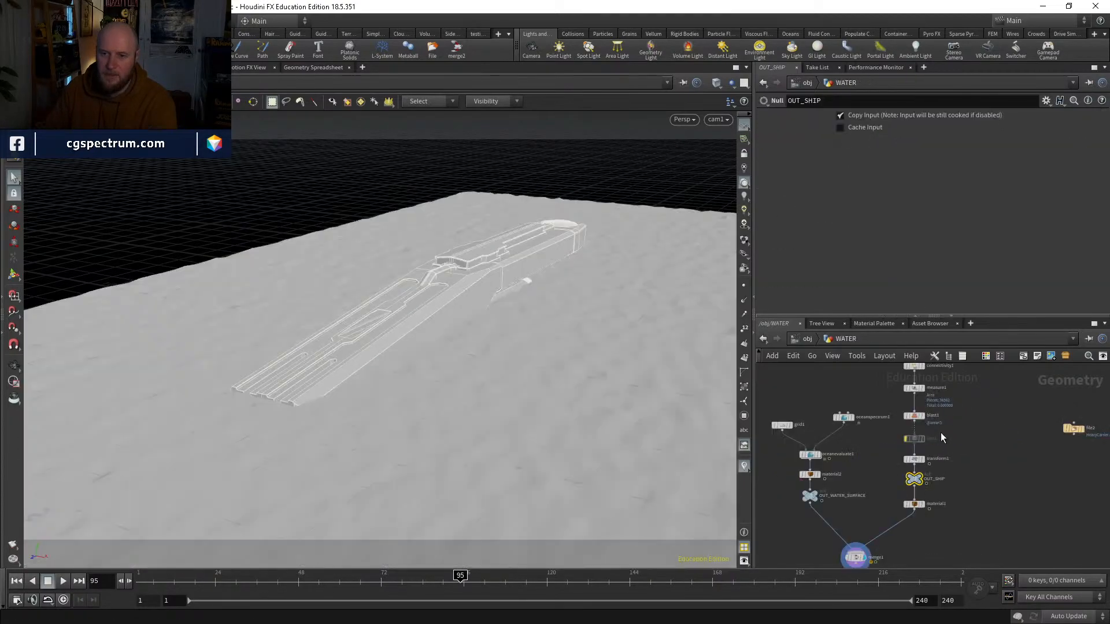
left_click(917, 414)
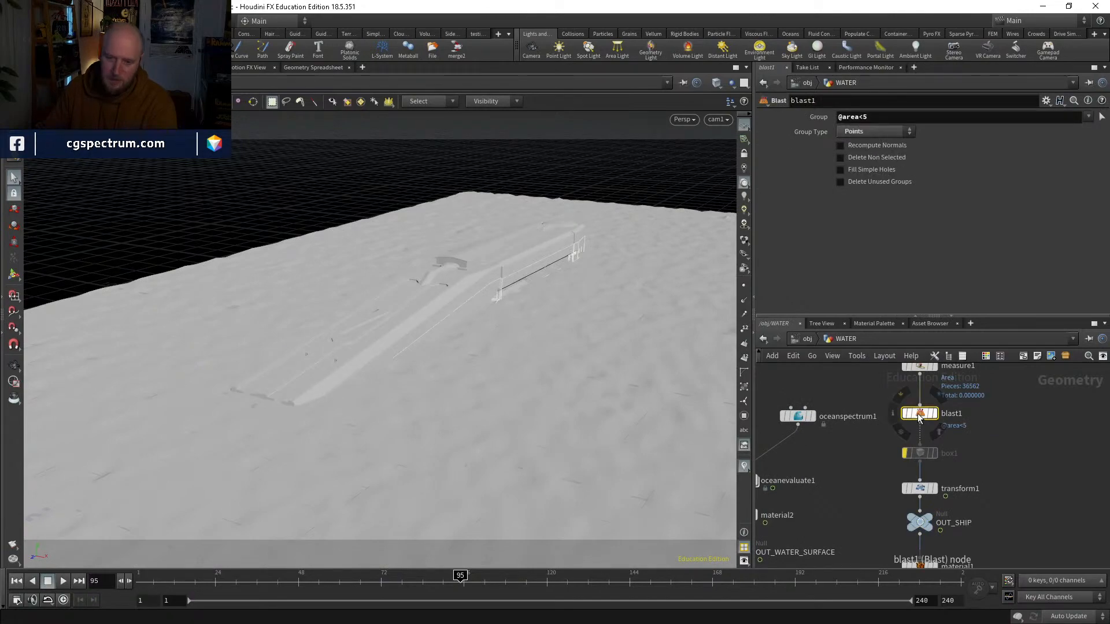
left_click(904, 413)
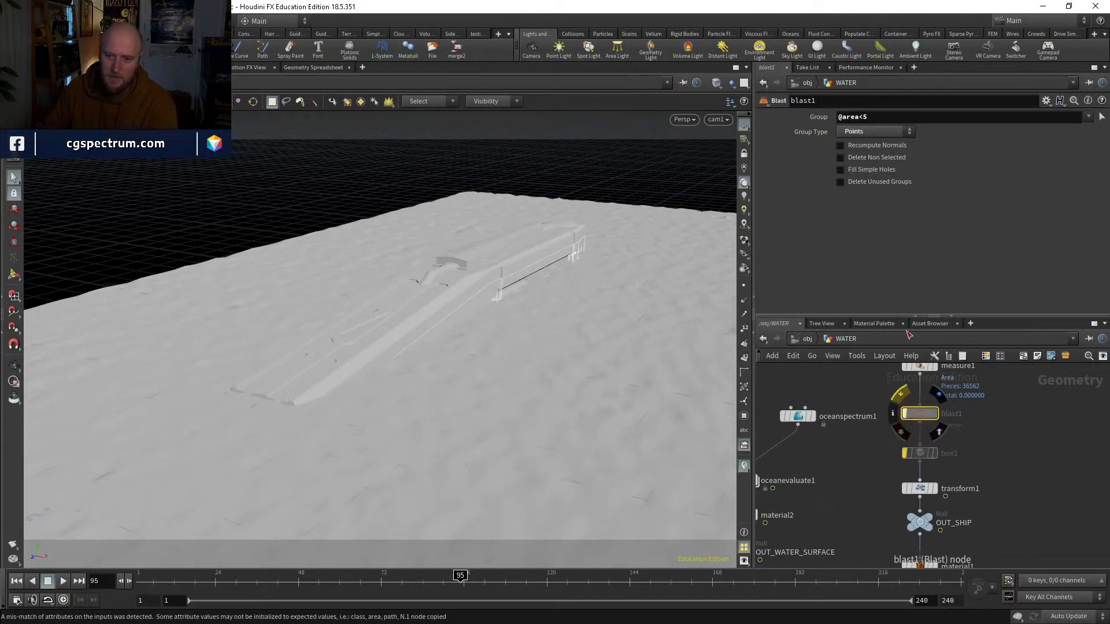
left_click(810, 341)
double_click(857, 463)
left_click(939, 482)
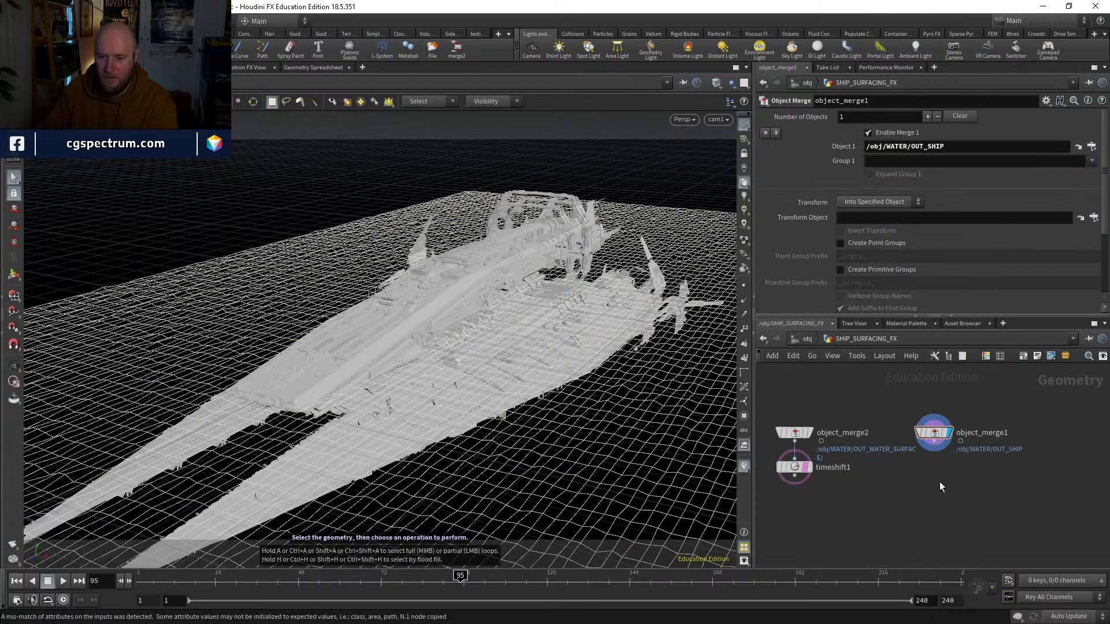
key("ctrl+v")
left_click(940, 473)
left_click(935, 441)
left_click(954, 482)
left_click_drag(943, 484, 943, 469)
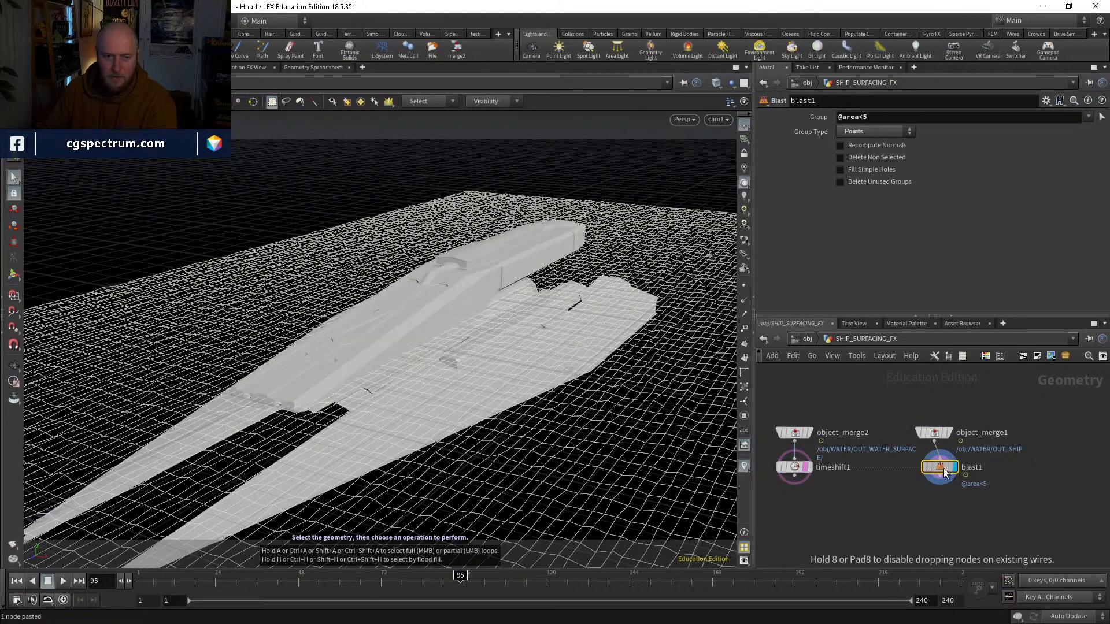
Step: Toggle the blast node's bypass to compare the ship with and without its small parts
left_click(923, 466)
left_click(921, 466)
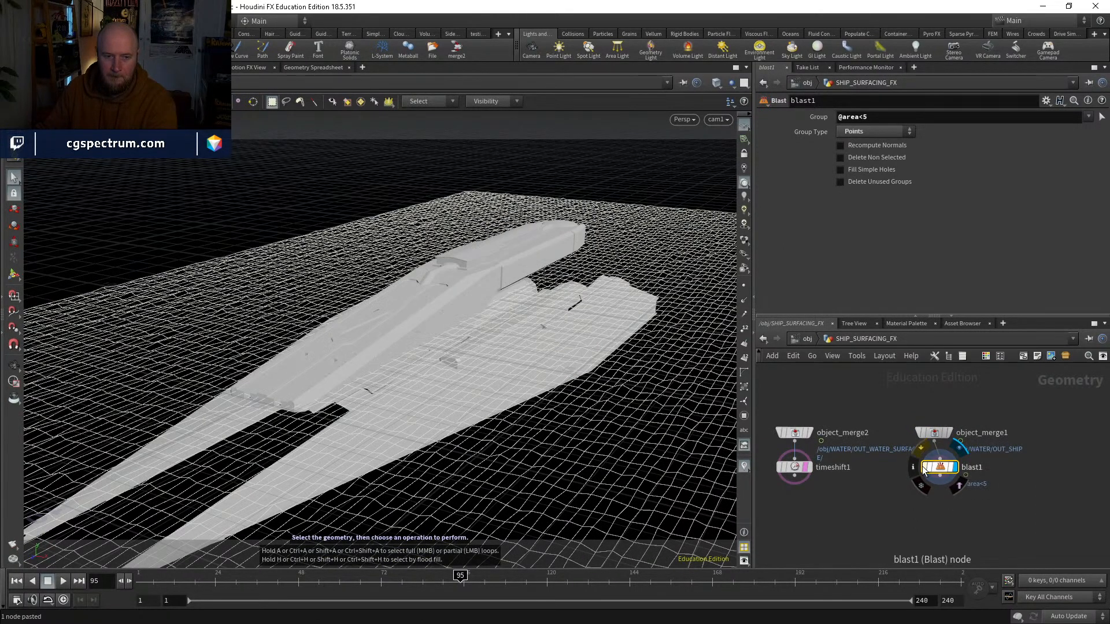
left_click(921, 466)
left_click_drag(927, 469, 915, 469)
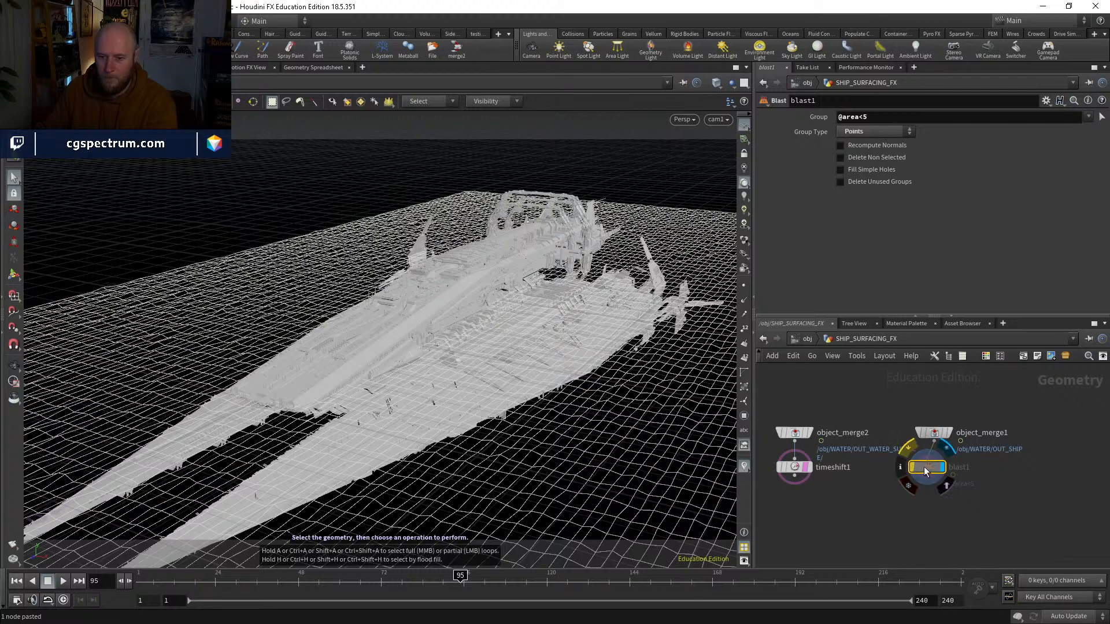
left_click(913, 467)
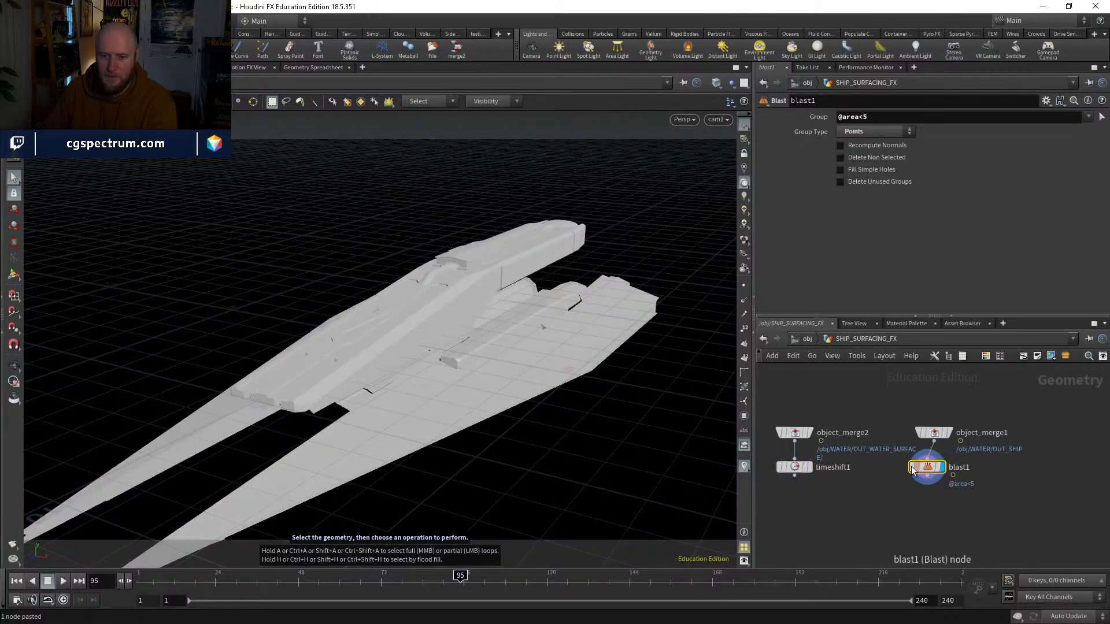
scroll(587, 355, "down", 4)
scroll(508, 344, "up", 5)
left_click_drag(520, 323, 648, 214, "alt")
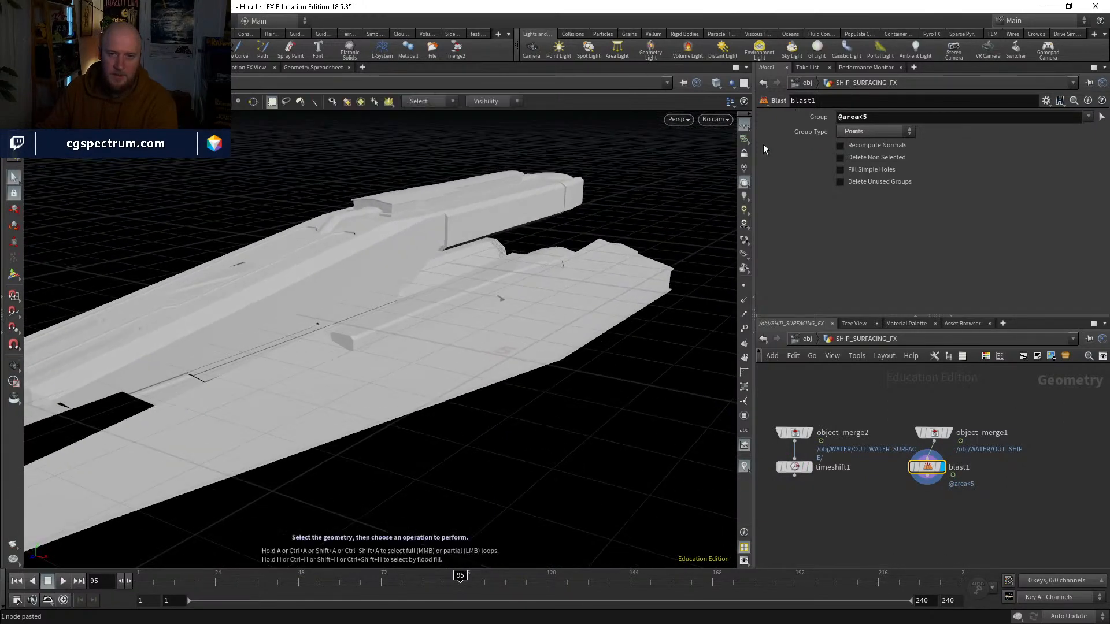
Step: Hide the viewport's reference grid and inspect the simplified ship up close, toggling wireframe shading
left_click(745, 122)
right_click_drag(450, 327, 569, 300, "alt")
key("shift+w")
key("shift+w")
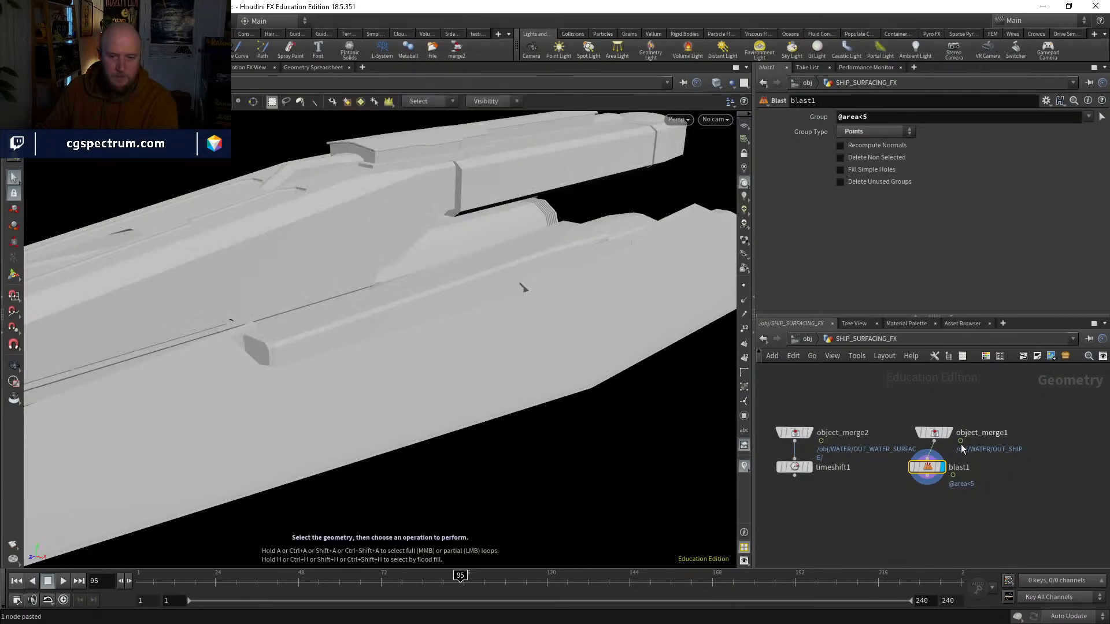
scroll(907, 473, "up", 1)
Step: Compare the full-detail ship and the frozen water surface, ending with the blast node enabled and displayed
left_click(913, 465)
left_click_drag(407, 274, 458, 302, "alt")
middle_click_drag(859, 465, 922, 450)
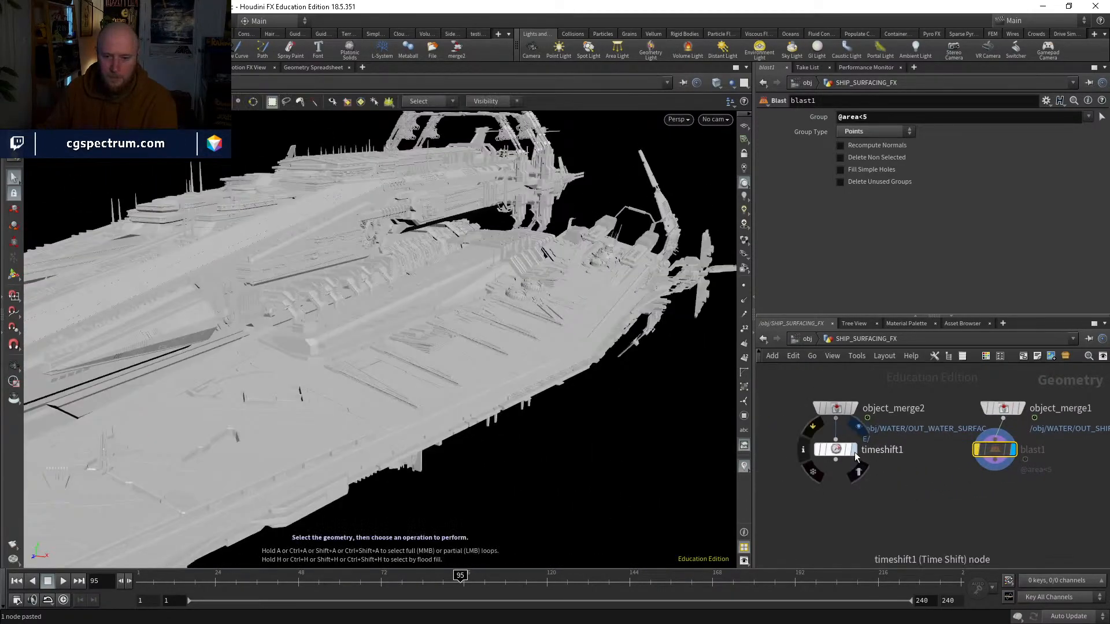
left_click(854, 453)
middle_click_drag(503, 318, 508, 392, "alt")
middle_click_drag(973, 497, 940, 493)
left_click_drag(970, 445, 977, 445)
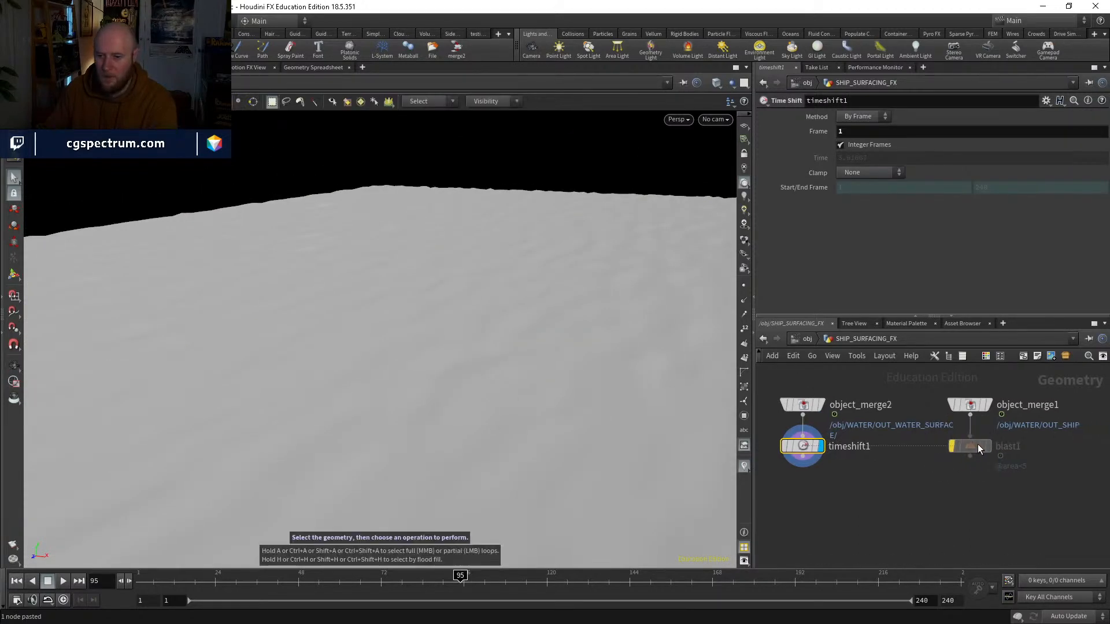
left_click(951, 444)
left_click(972, 447)
left_click(982, 446)
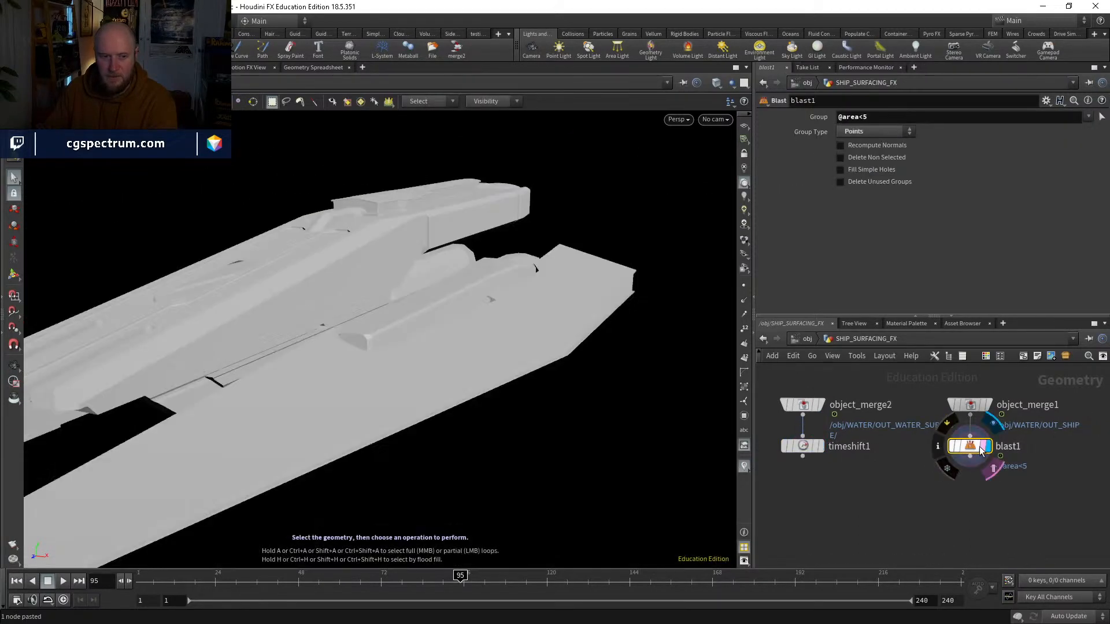
Step: Add a Color node beneath the ship's blast node and display it
key("Tab")
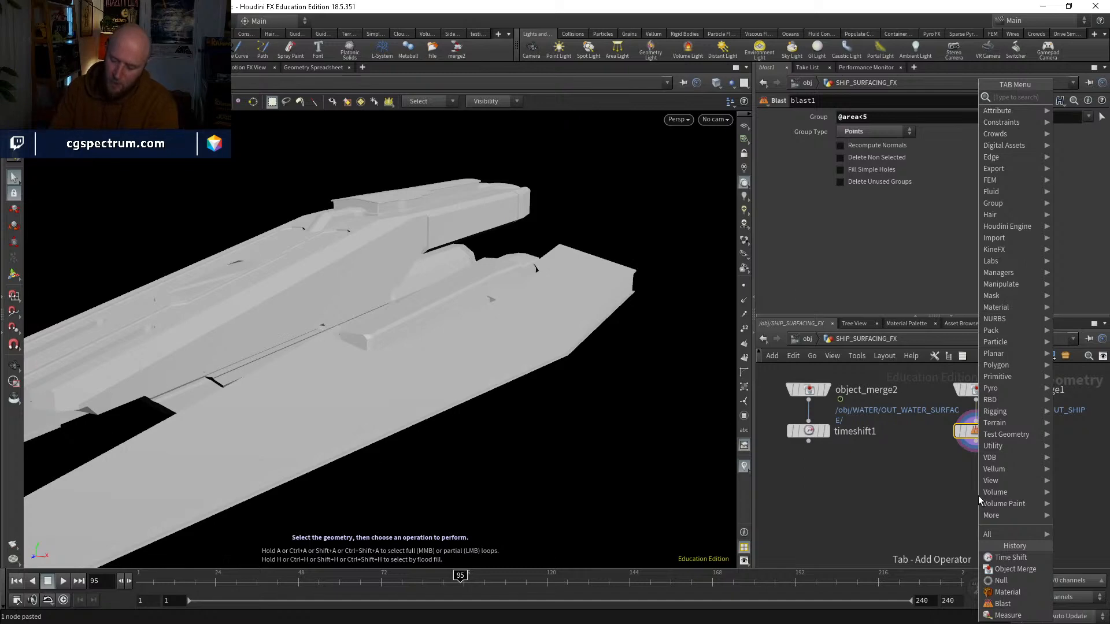
type("color")
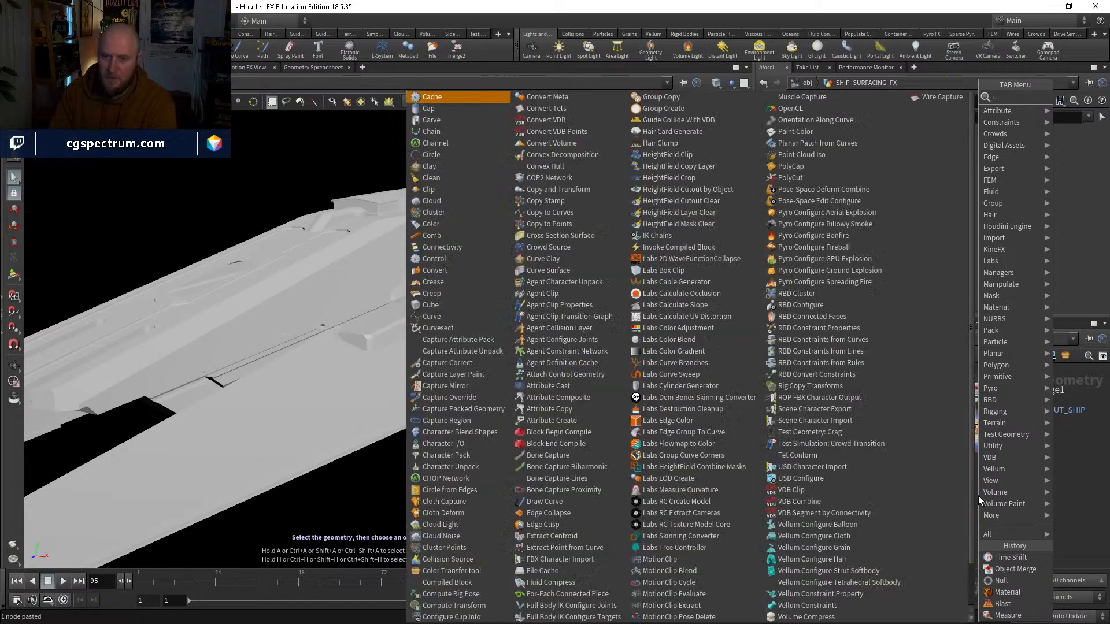
key("Return")
left_click_drag(978, 495, 948, 495)
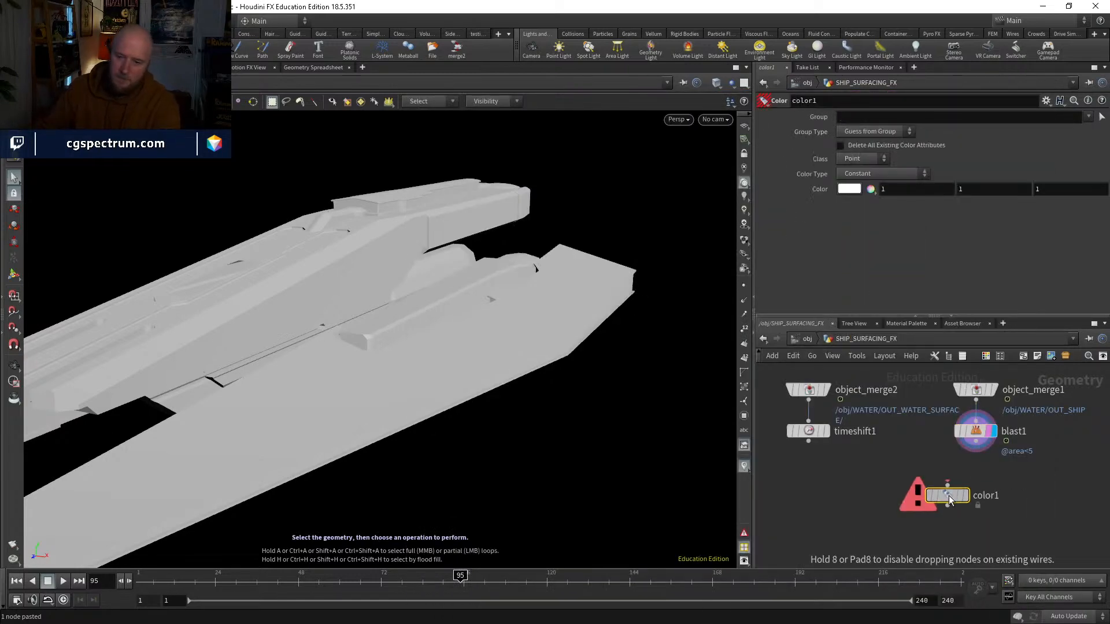
left_click(945, 484)
left_click(975, 442)
left_click(963, 496)
Step: Duplicate the Color node beneath the water's Time Shift, display it, and set its colour to 1, 0, 0
key("ctrl+c")
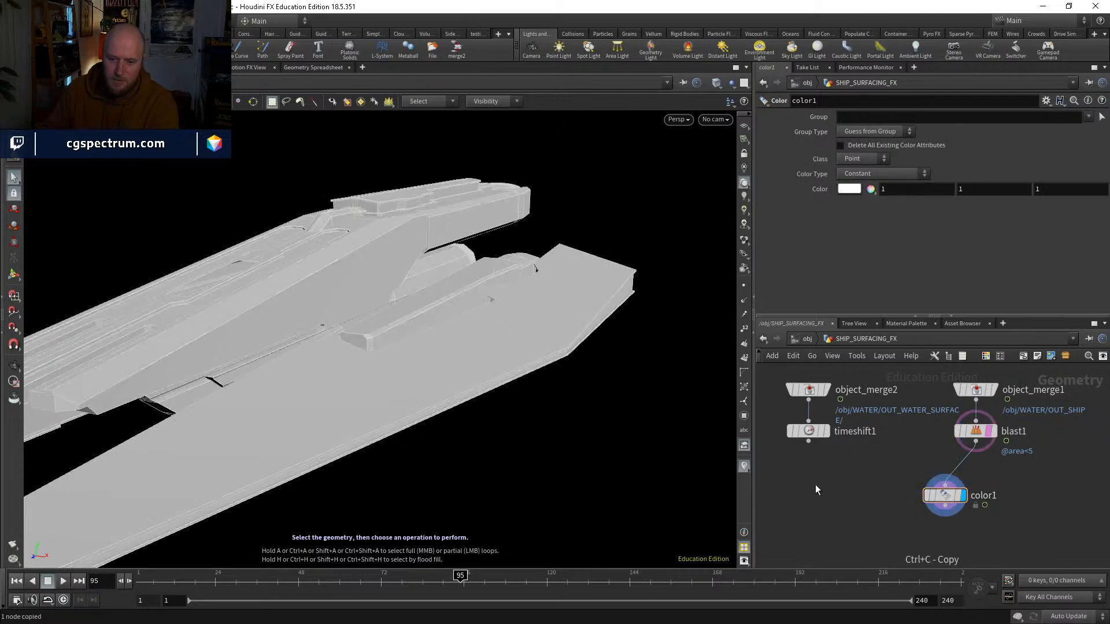
key("ctrl+v")
left_click(823, 475)
left_click(808, 441)
left_click_drag(825, 487, 811, 491)
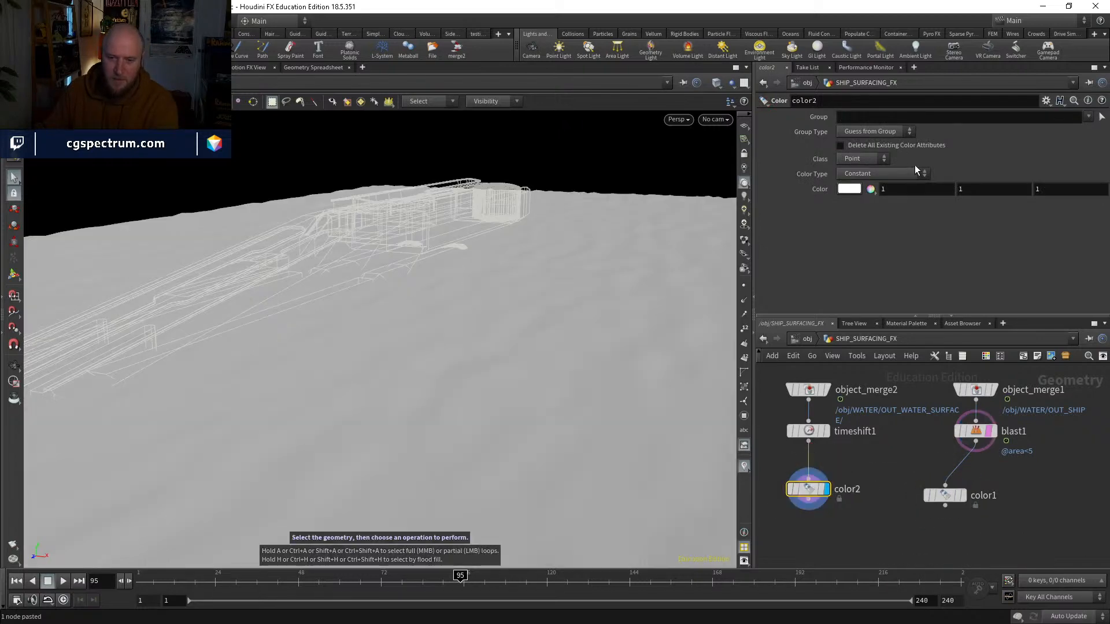
key("Tab")
type("0")
key("Return")
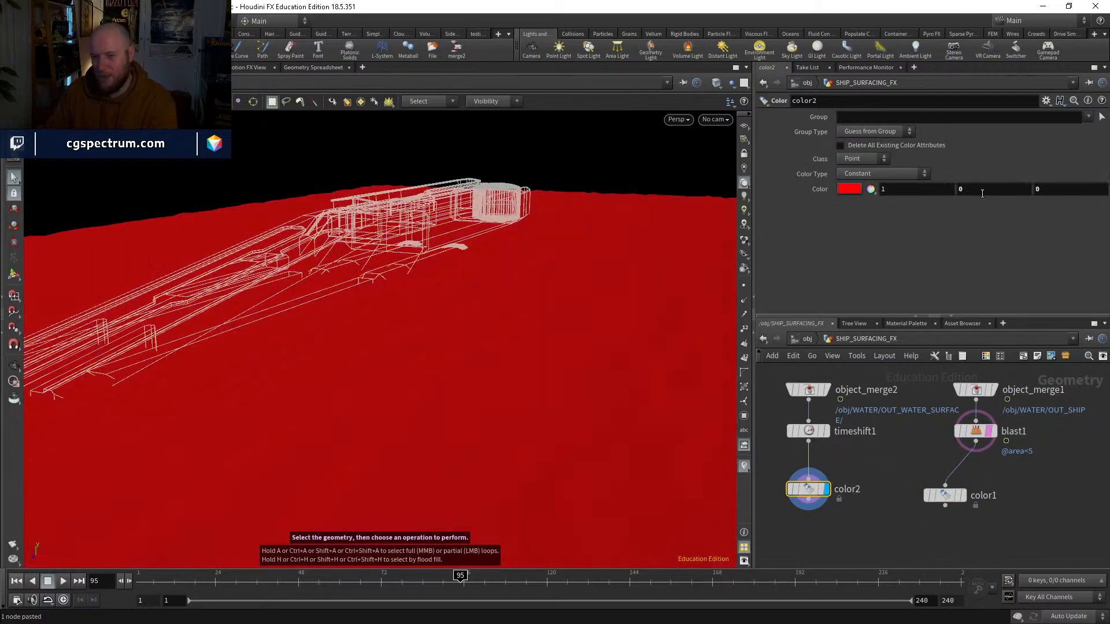
Step: Display the ship's Color node and set it to red (1, 0, 0), and set the water's Color node to black (0, 0, 0)
left_click(963, 495)
left_click_drag(946, 496, 955, 490)
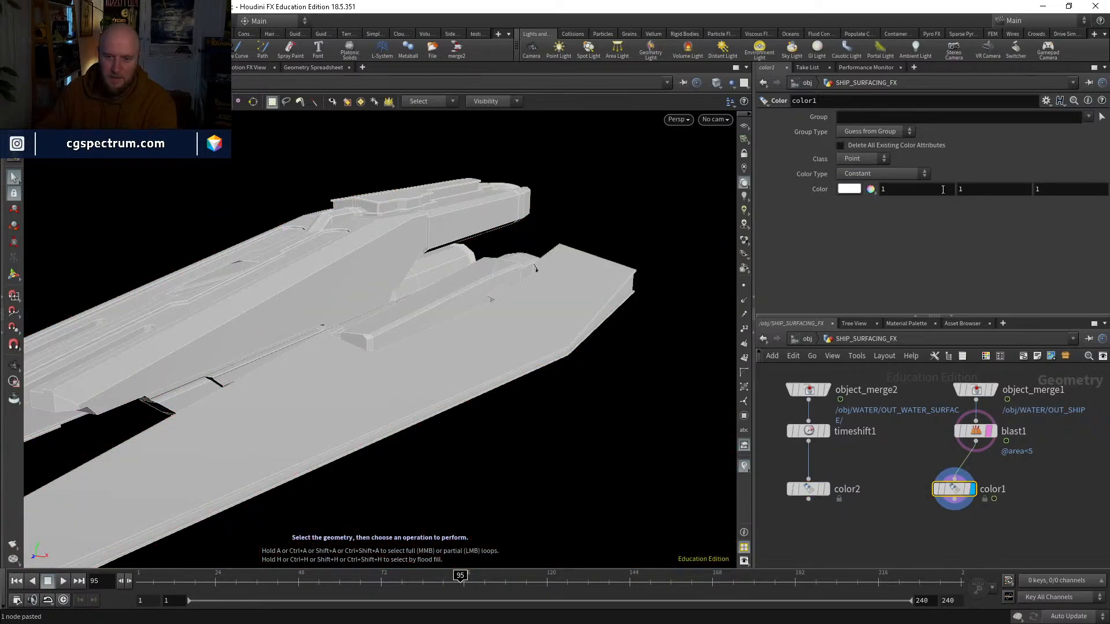
key("Tab")
type("0")
key("Return")
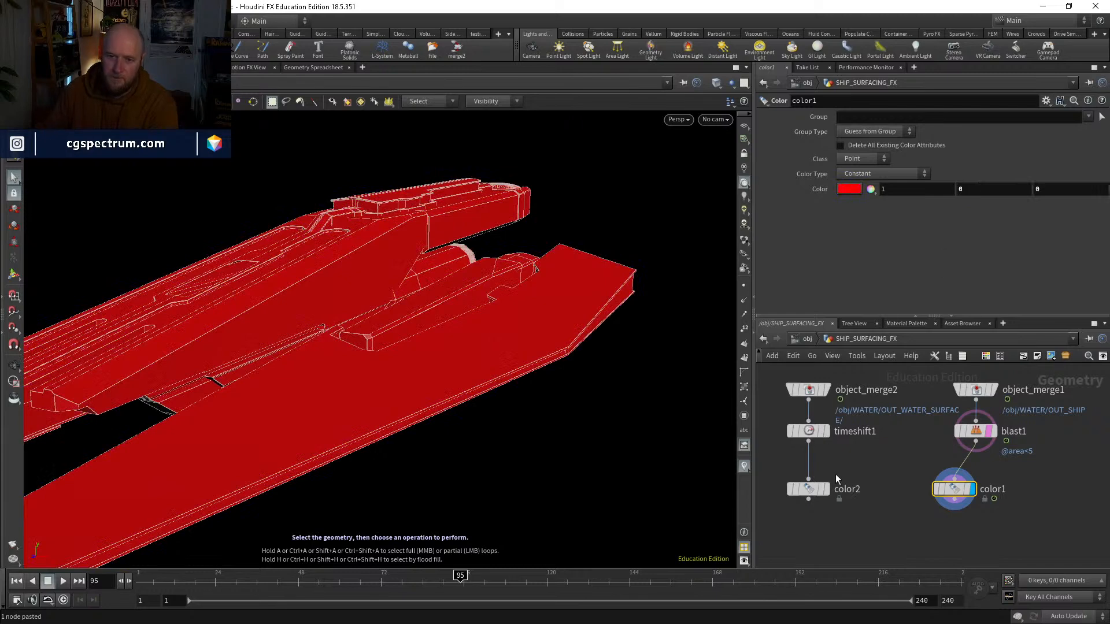
left_click(814, 489)
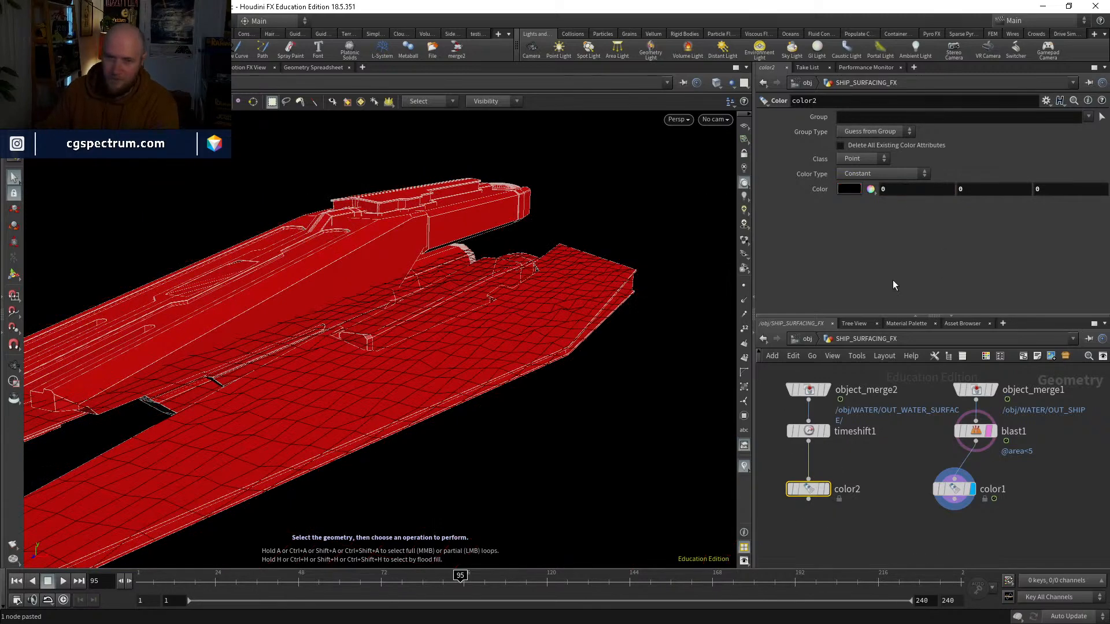
Step: Add an Attribute Transfer with the water's Color node as first input and the ship's as second, and display it
key("Tab")
type("attribtra")
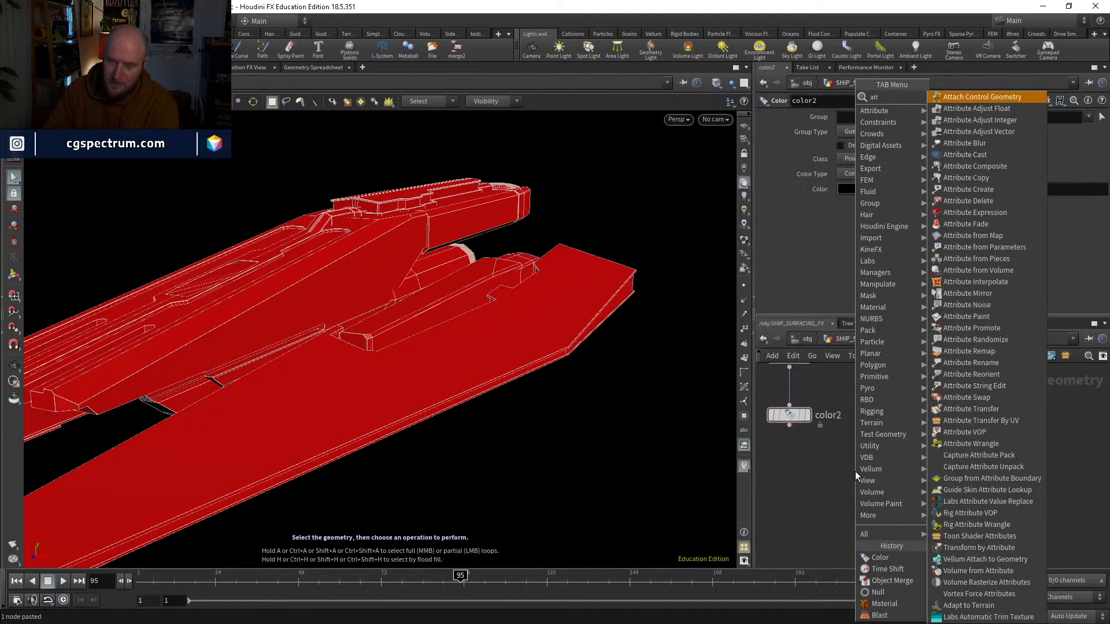
key("Down")
key("Return")
left_click(855, 471)
left_click_drag(854, 471, 788, 425)
left_click(935, 425)
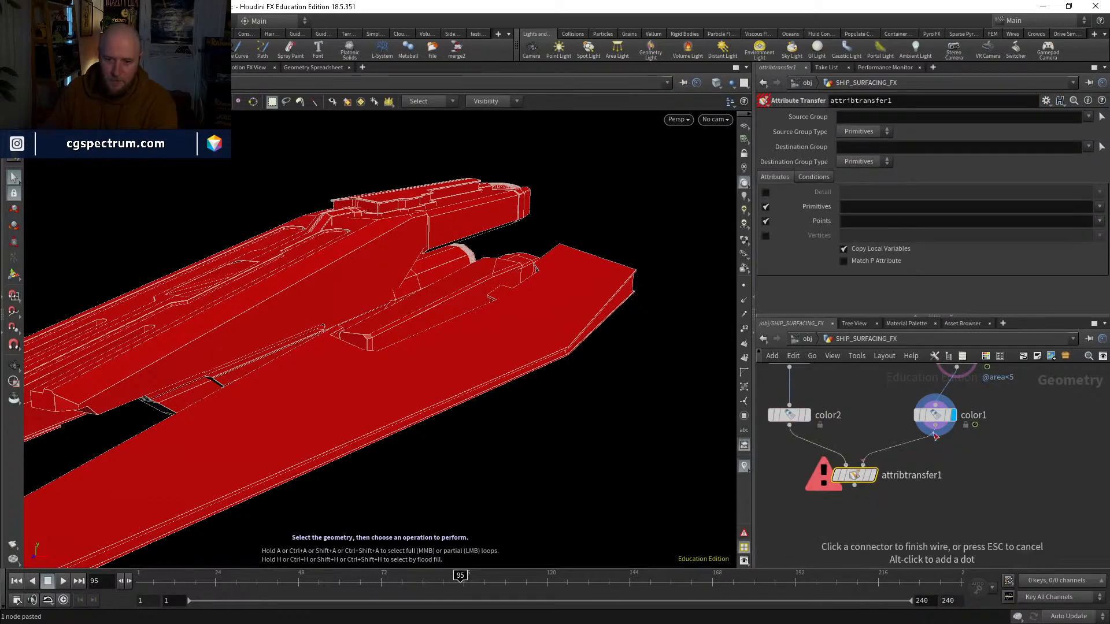
left_click(863, 465)
left_click(874, 475)
Step: Set the Attribute Transfer's point attribute to Color (Cd) and its Distance Threshold to 0.44
left_click(1099, 220)
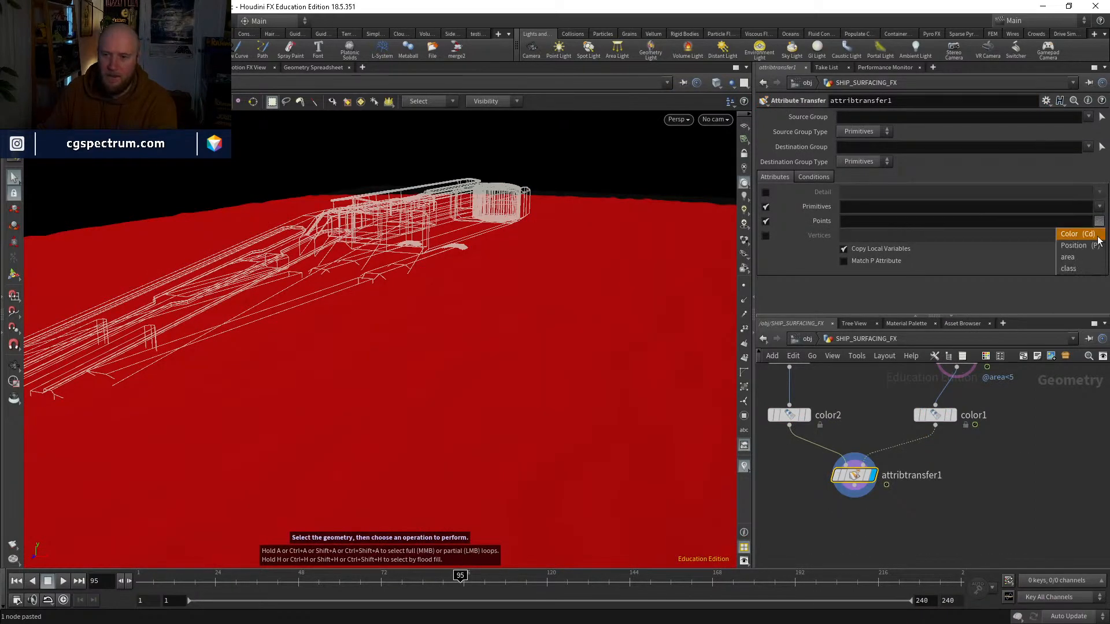
left_click(1068, 268)
left_click(809, 177)
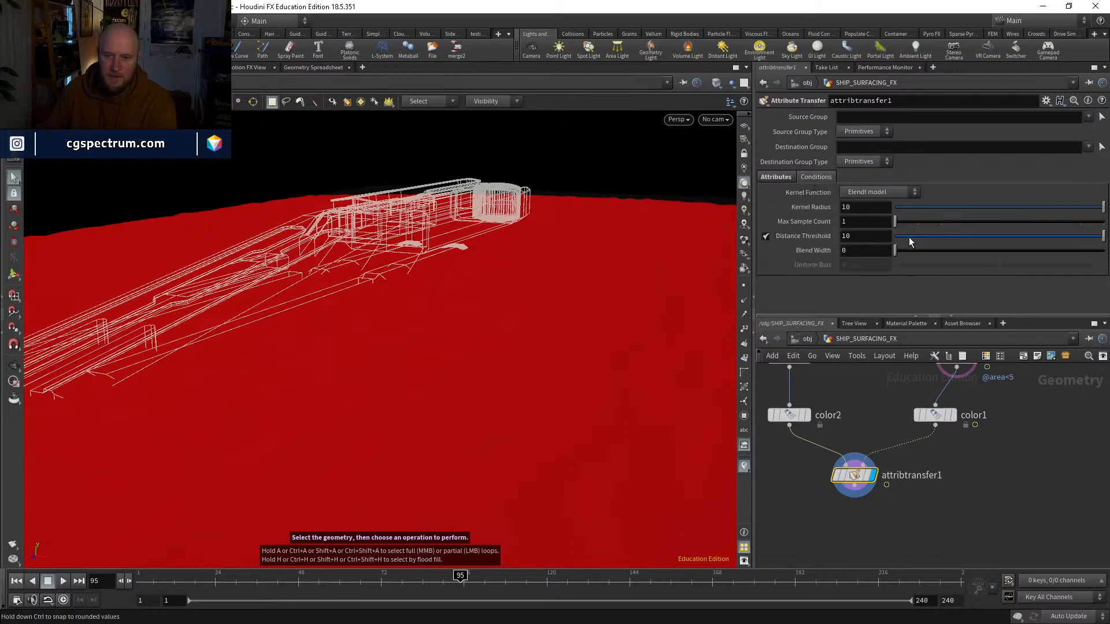
left_click_drag(900, 237, 904, 240)
Step: Inspect the transferred colour on the water from above, toggling wireframe shading and scrubbing to frame 140
mouse_move(448, 350)
left_mouse_down("alt")
mouse_move(407, 391)
mouse_move(408, 352)
mouse_move(478, 347)
mouse_move(456, 387)
left_mouse_up("alt")
key("shift+w")
key("shift+w")
left_click_drag(253, 588, 616, 578)
mouse_move(602, 325)
left_mouse_down("alt")
mouse_move(490, 381)
mouse_move(490, 424)
mouse_move(480, 418)
mouse_move(497, 399)
left_mouse_up("alt")
key("shift+w")
key("shift+w")
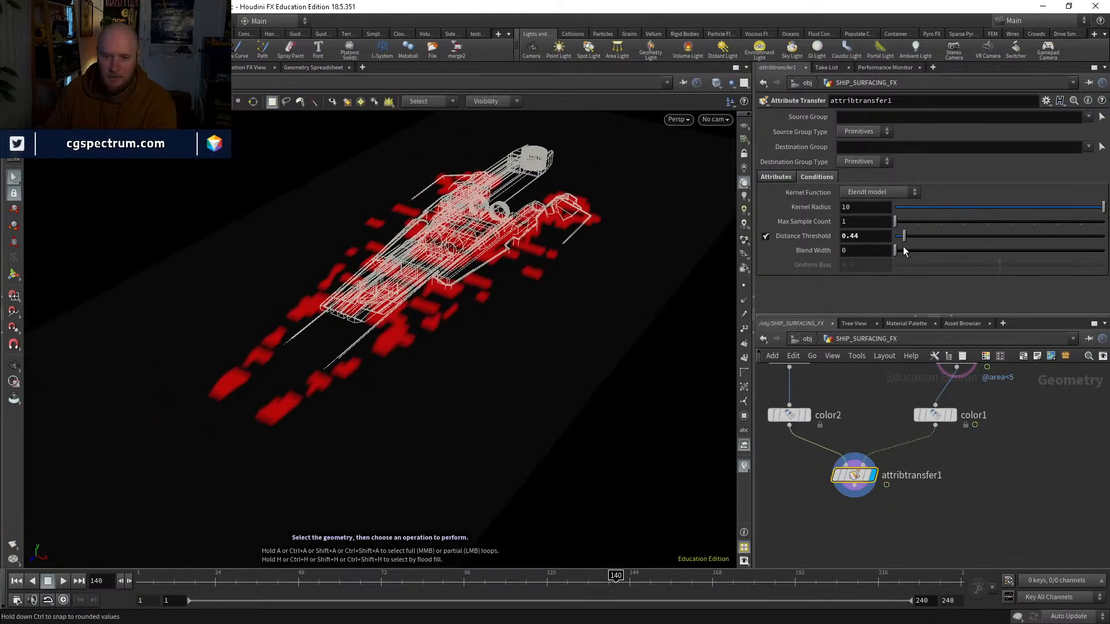
Step: Set the Attribute Transfer's Distance Threshold to 0.8 and scrub to frame 125 to check the red contact area
left_click_drag(910, 241, 912, 240)
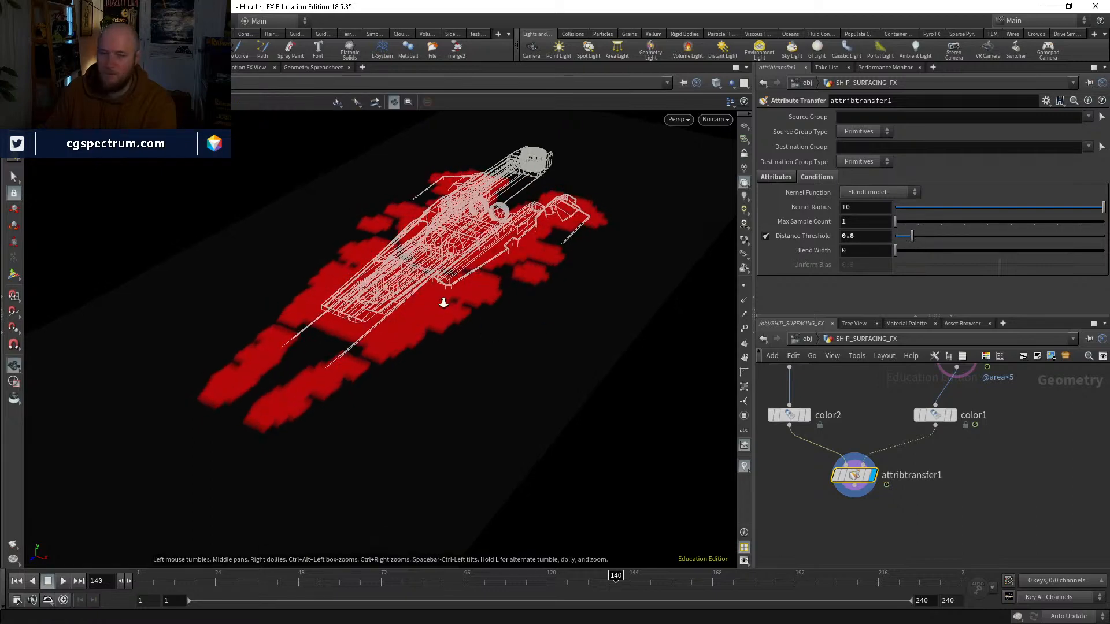
right_click_drag(443, 302, 479, 317, "alt")
left_click_drag(490, 323, 489, 314, "alt")
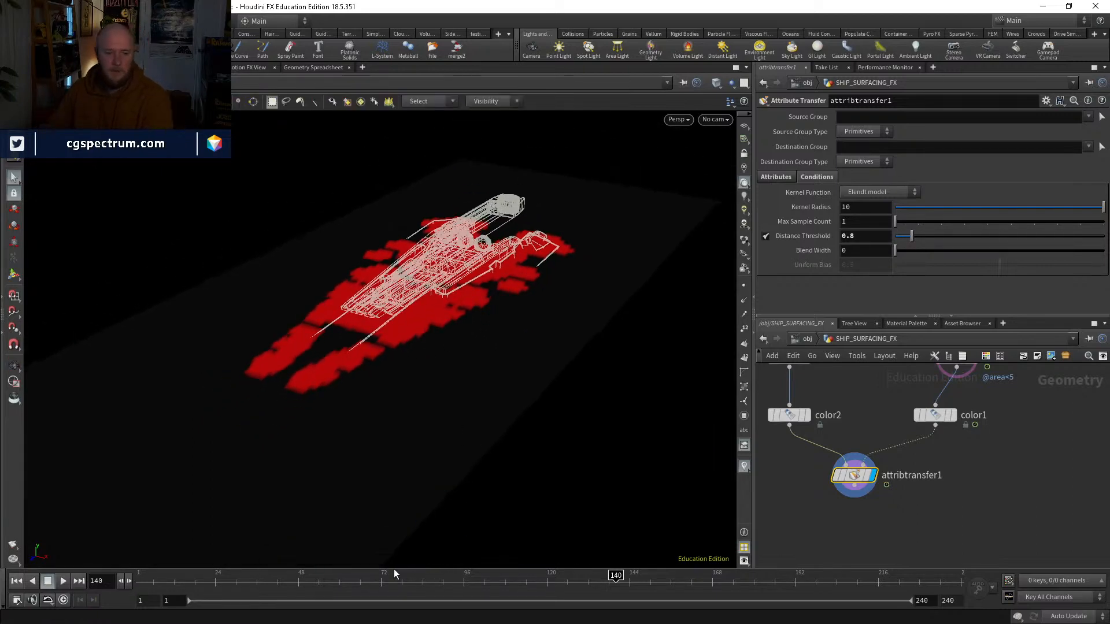
left_click_drag(432, 575, 563, 575)
middle_click_drag(983, 413, 967, 472)
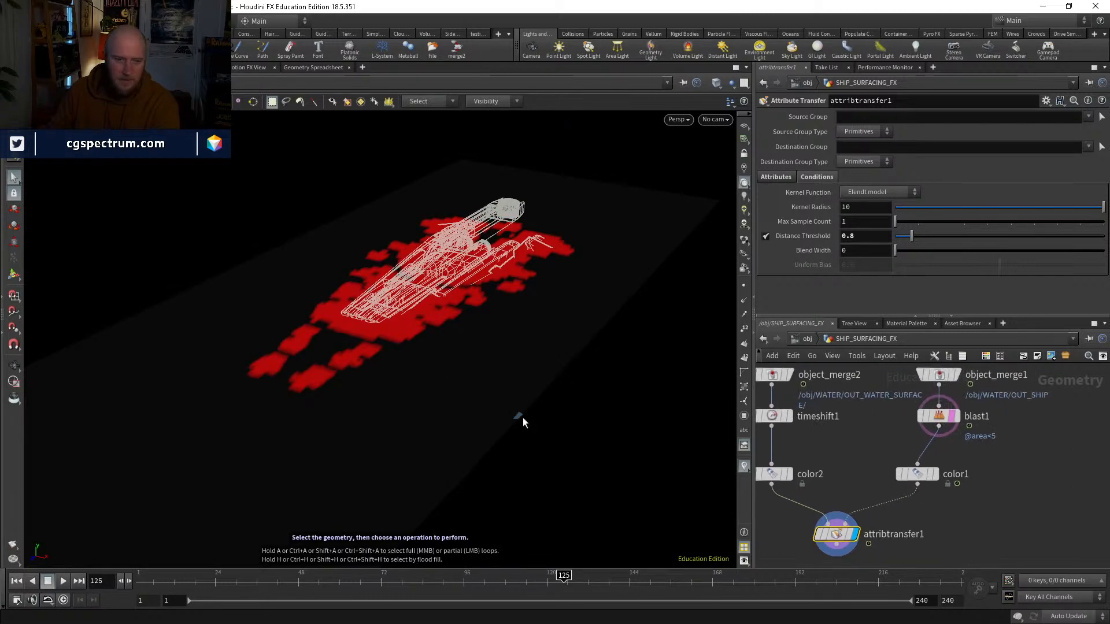
Step: Scrub forward to frame 215 and back through the animation to frame 72, examining where the ship colours the water
left_click_drag(602, 576, 824, 520)
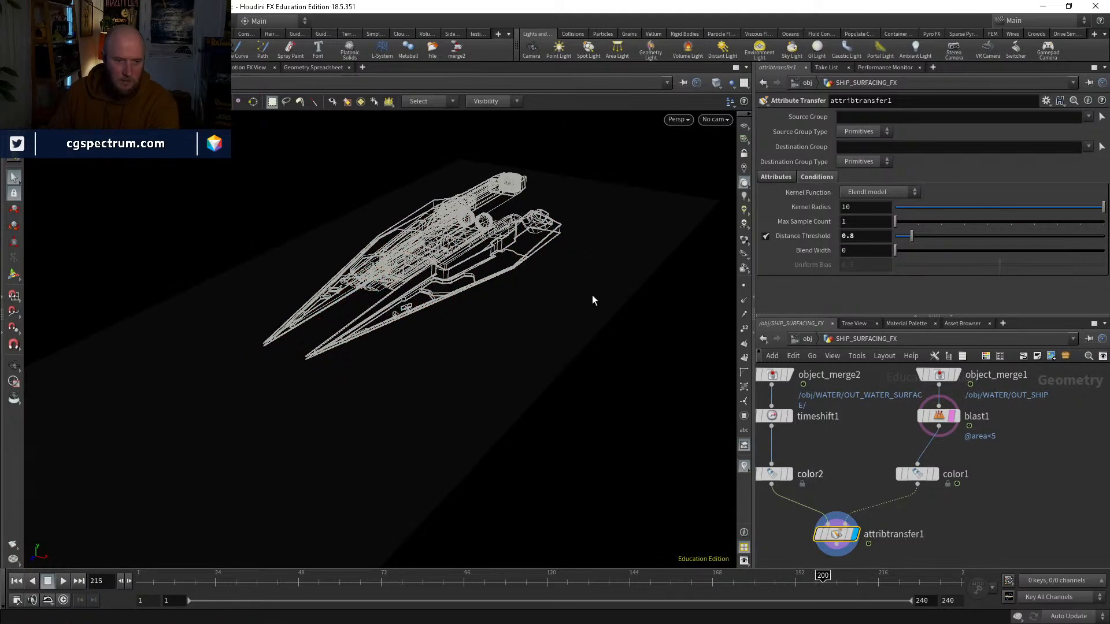
left_click_drag(592, 295, 563, 275, "alt")
key("s")
left_click_drag(873, 576, 481, 557)
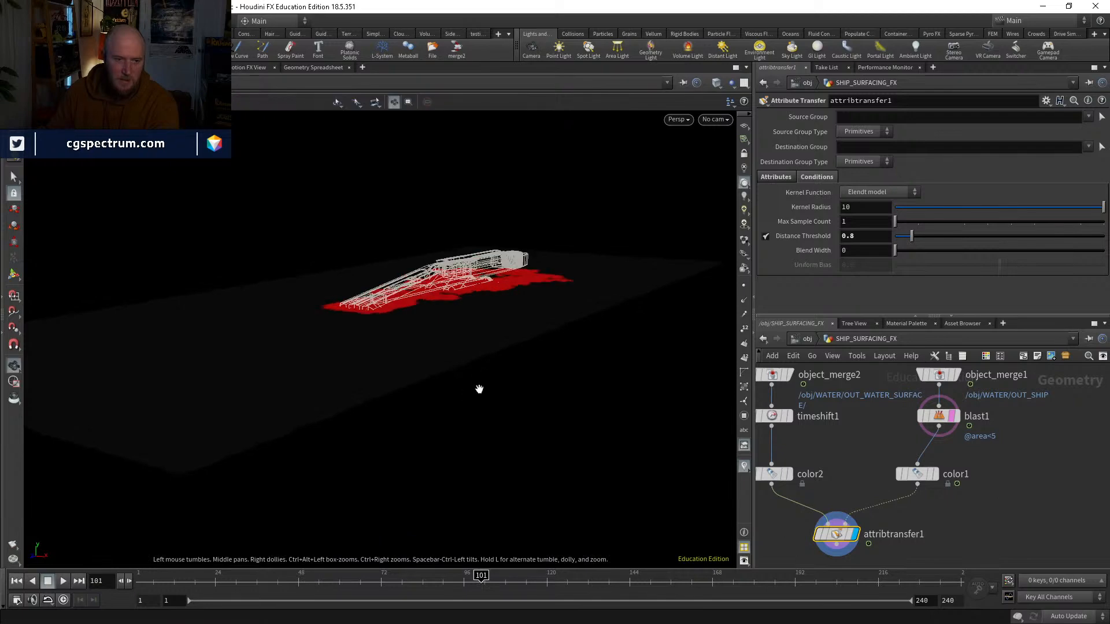
left_click_drag(478, 389, 456, 497, "alt")
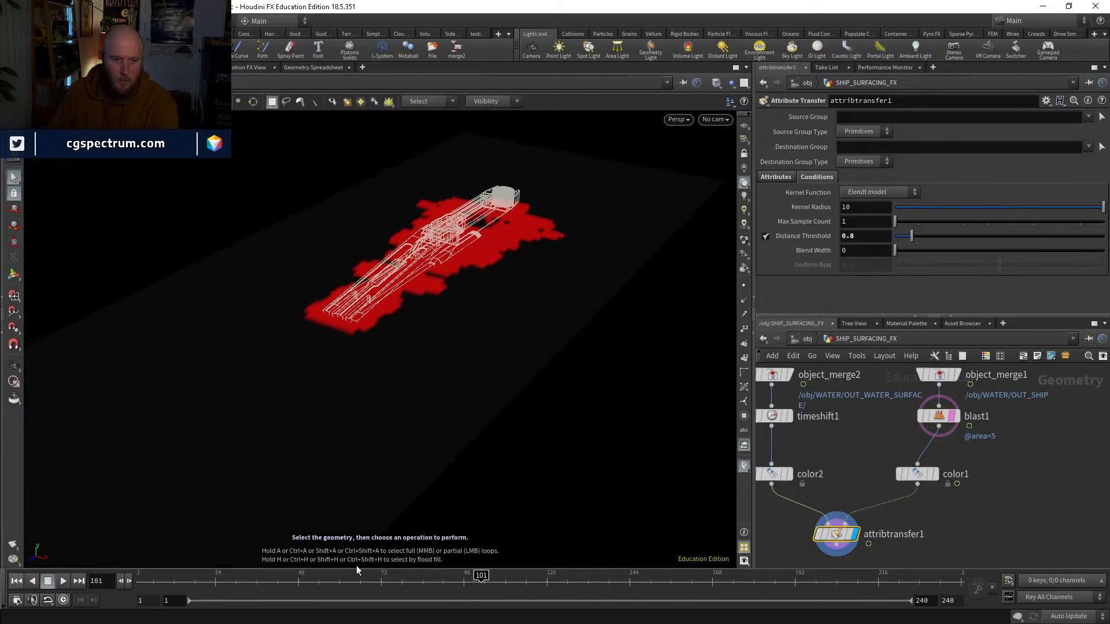
left_click_drag(225, 588, 257, 581)
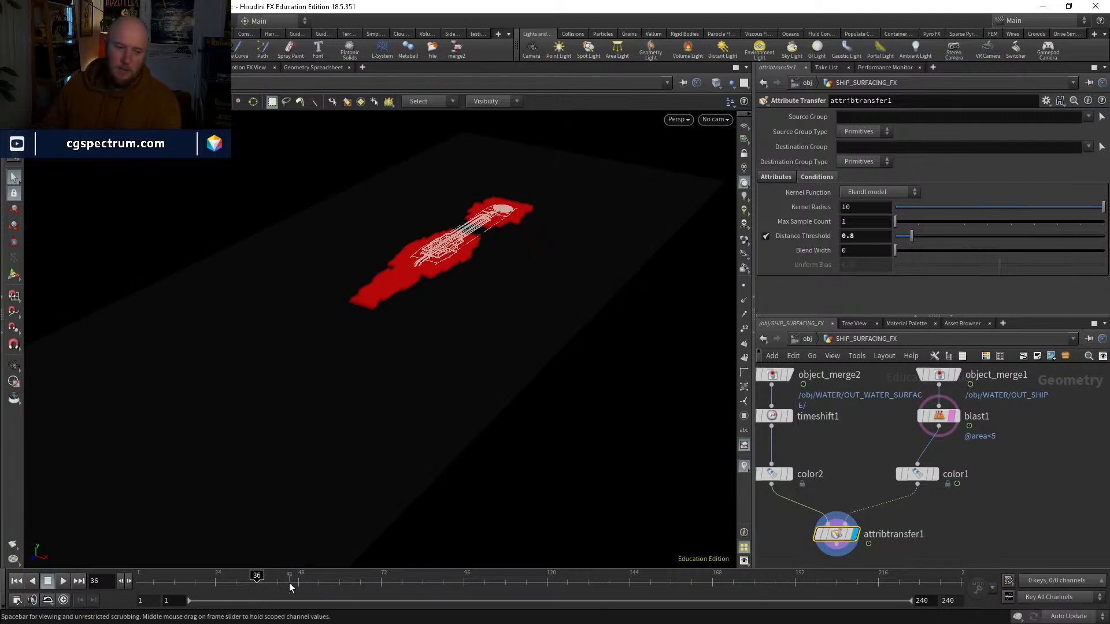
left_click_drag(287, 576, 380, 560)
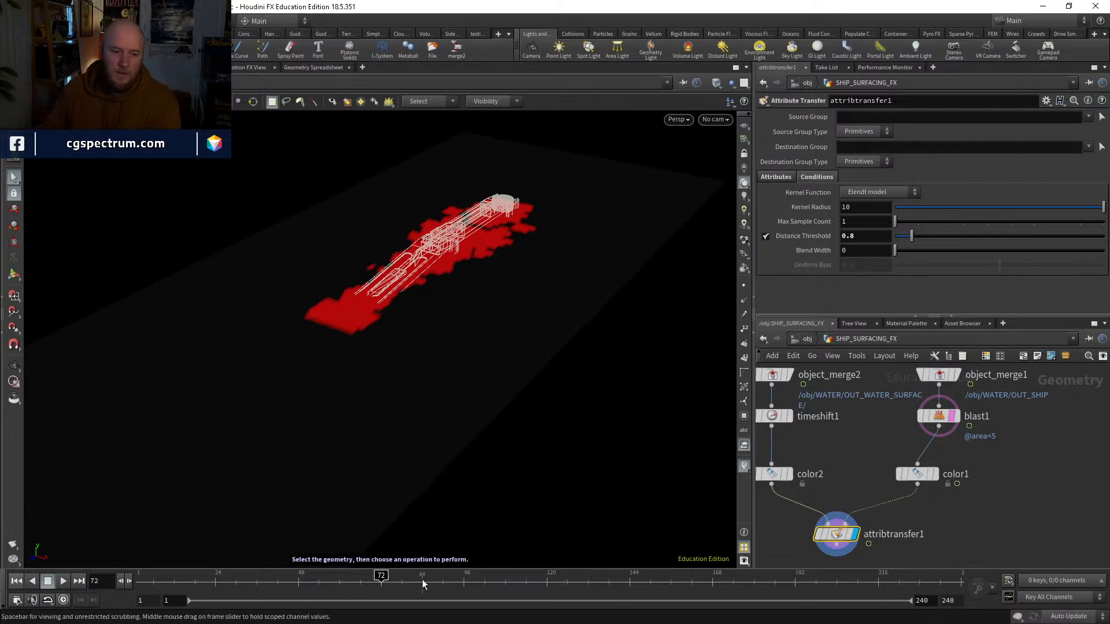
Step: Examine the red contact area on the water at frames 23 and 62, toggling wireframe shading along the way
left_click_drag(381, 573, 429, 575)
left_click_drag(180, 579, 212, 577)
right_click_drag(452, 301, 457, 262, "alt")
key("shift+w")
key("shift+w")
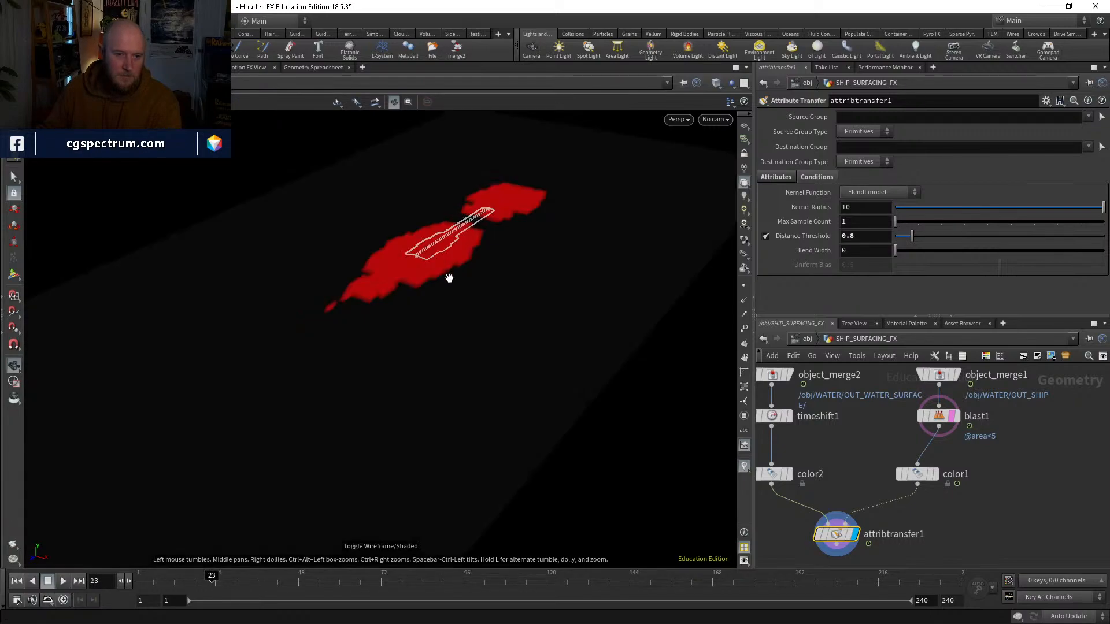
left_click_drag(449, 278, 487, 161)
mouse_move(484, 263)
left_mouse_down()
mouse_move(478, 226)
mouse_move(458, 265)
mouse_move(473, 285)
left_mouse_up()
key("shift+w")
key("shift+w")
left_click(242, 578)
left_click_drag(243, 579, 349, 565)
key("shift+w")
key("shift+w")
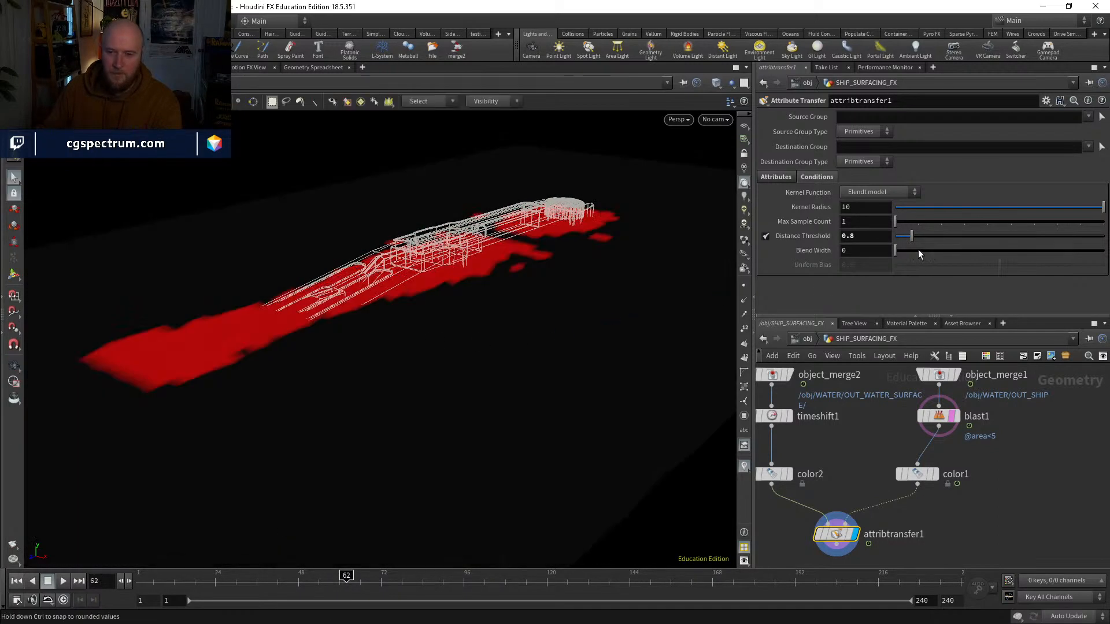
Step: Set the Attribute Transfer's Distance Threshold to 0.33 and Blend Width to 0.08, and check the softened red edge
mouse_move(912, 236)
left_mouse_down()
mouse_move(901, 235)
mouse_move(915, 236)
mouse_move(900, 235)
mouse_move(897, 253)
left_mouse_up()
left_click_drag(426, 305, 462, 301, "alt")
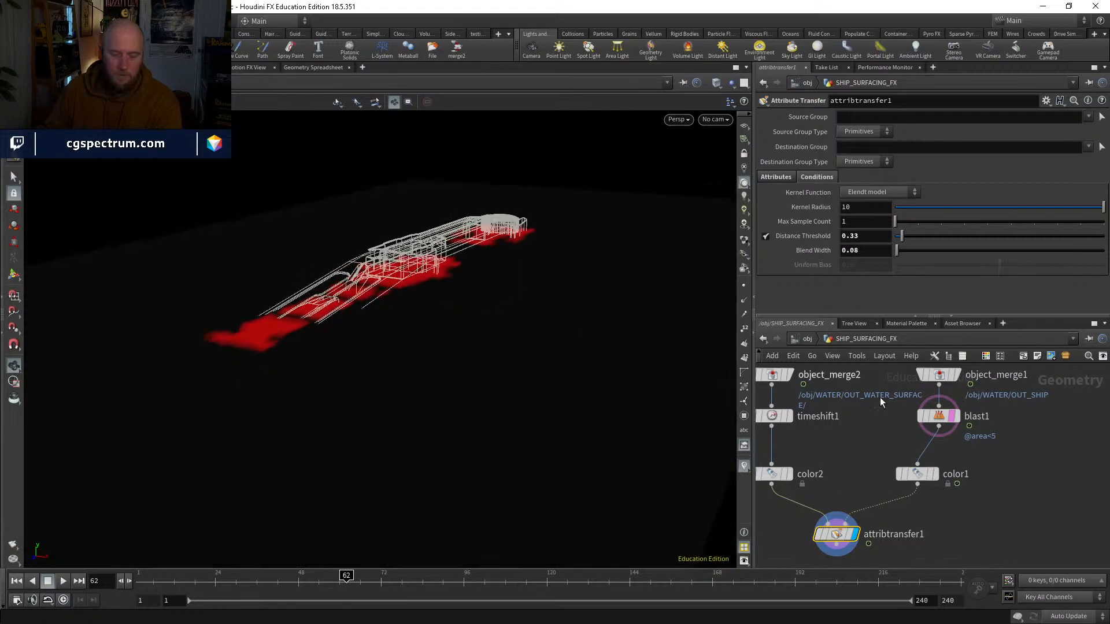
middle_click_drag(832, 463, 834, 412)
left_click_drag(838, 485, 847, 491)
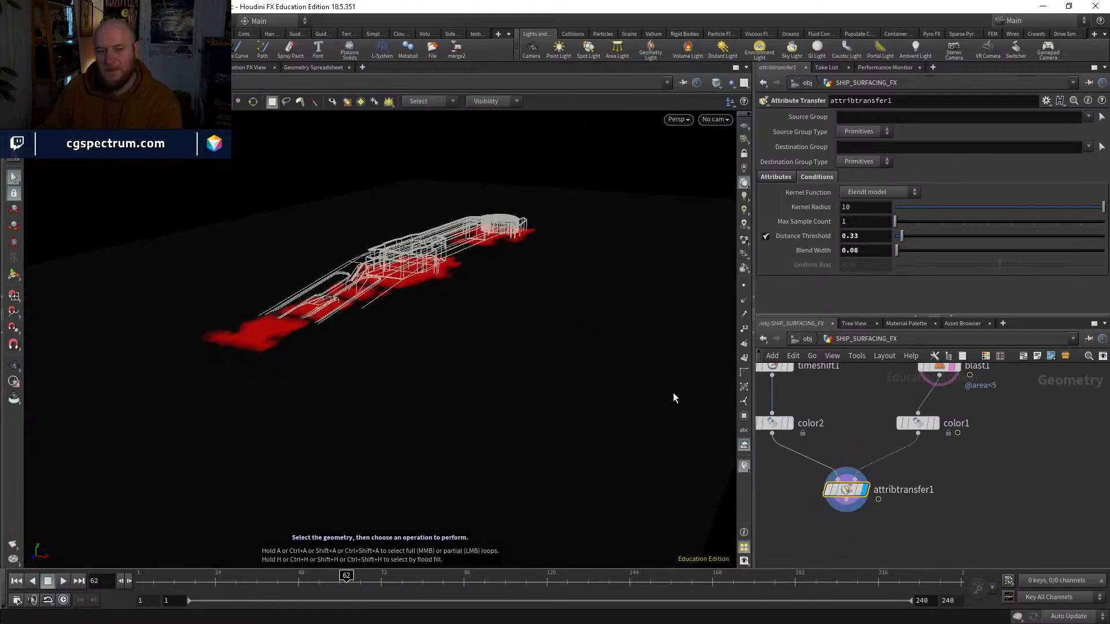
mouse_move(389, 315)
left_mouse_down("alt")
mouse_move(422, 240)
mouse_move(385, 293)
left_mouse_up("alt")
left_click_drag(372, 322, 374, 329, "alt")
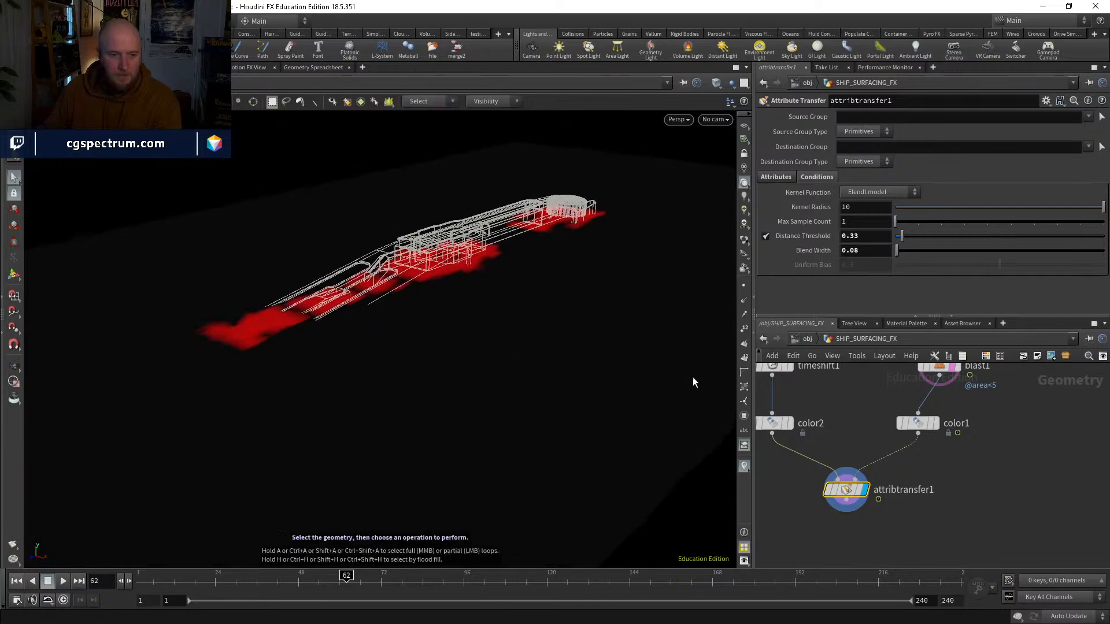
Step: Add a Scatter node between color2 and attribtransfer1 and display its points in the viewport
middle_click_drag(873, 535, 869, 488)
key("Tab")
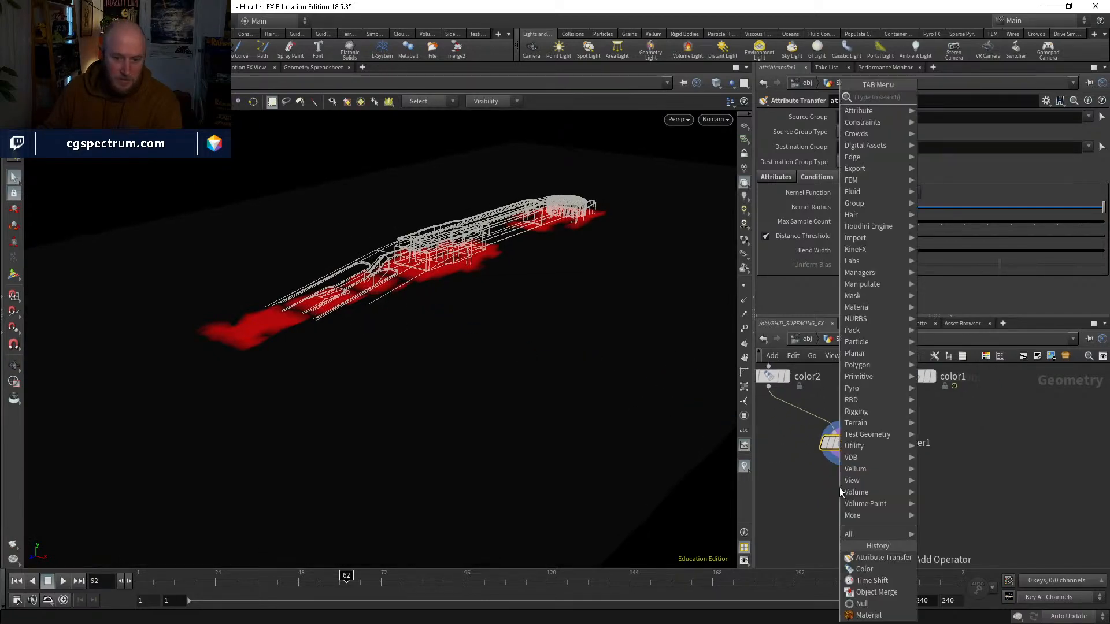
type("scatter")
key("Return")
left_click(839, 487)
left_click_drag(839, 487, 778, 414)
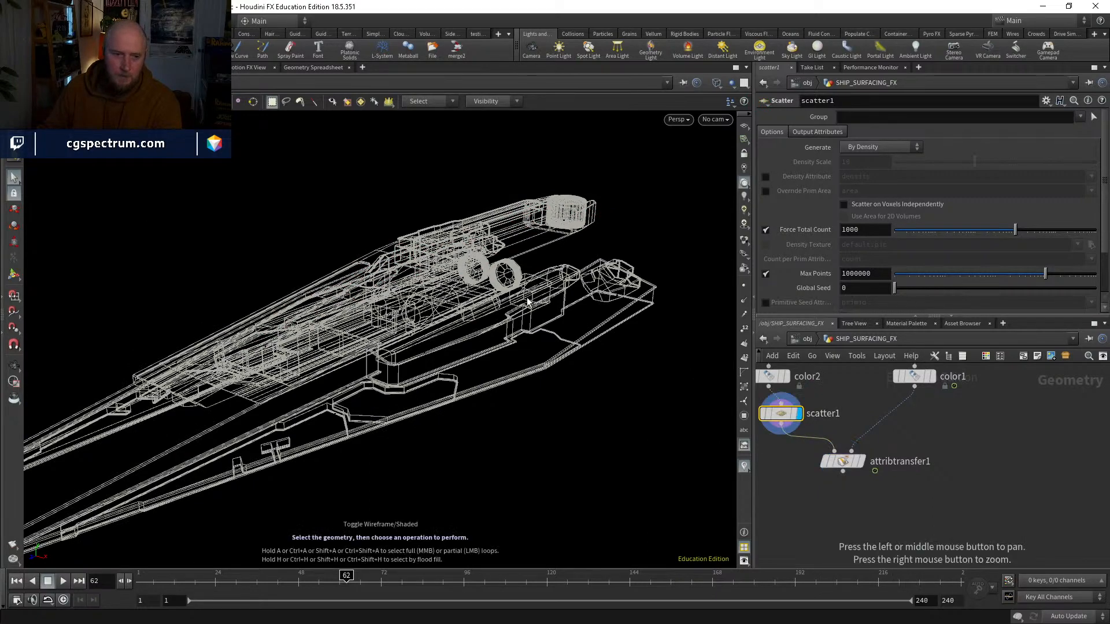
left_click(744, 286)
left_click_drag(583, 294, 575, 306, "alt")
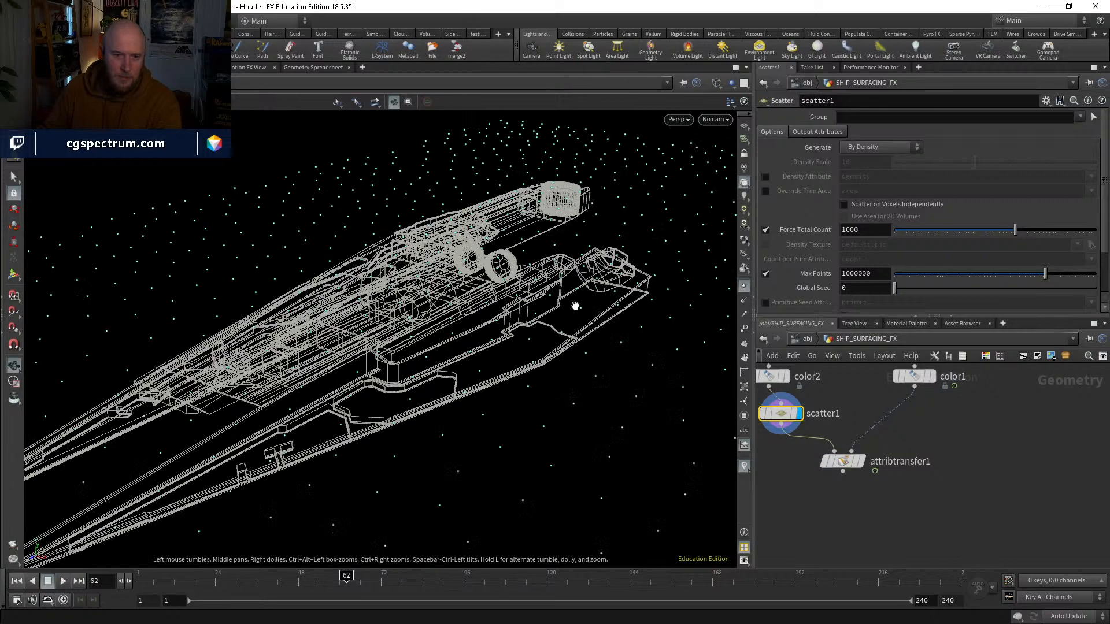
Step: Raise the Scatter node's Force Total Count to 100000 and check how densely the points cover the water
left_click_drag(1030, 233, 1085, 233)
scroll(810, 261, "down", 2)
left_click(765, 273)
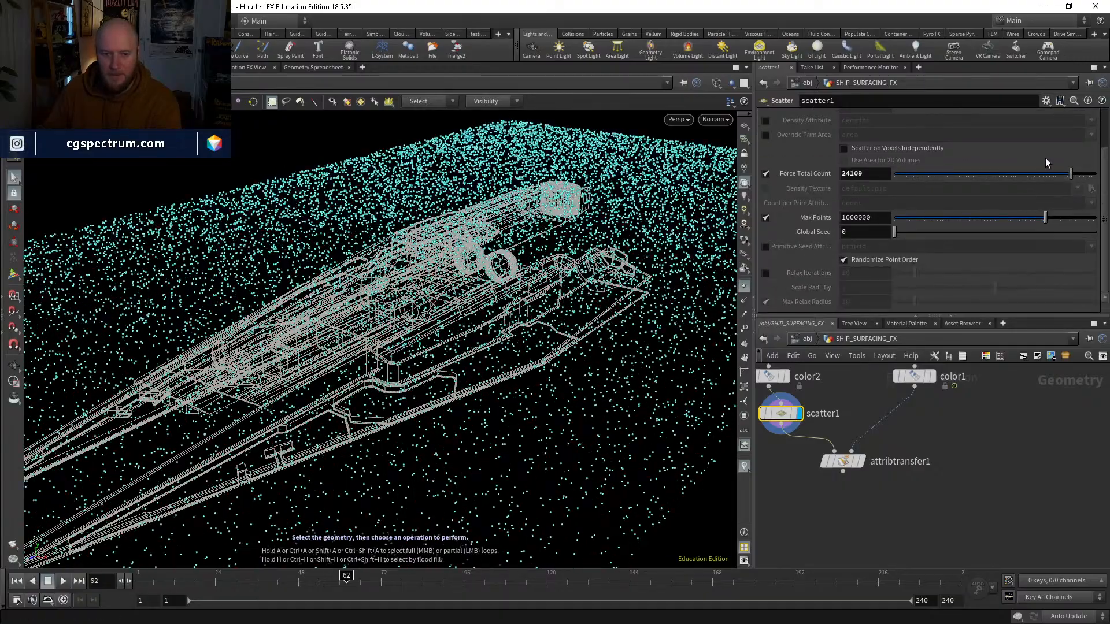
left_click_drag(1070, 174, 1098, 173)
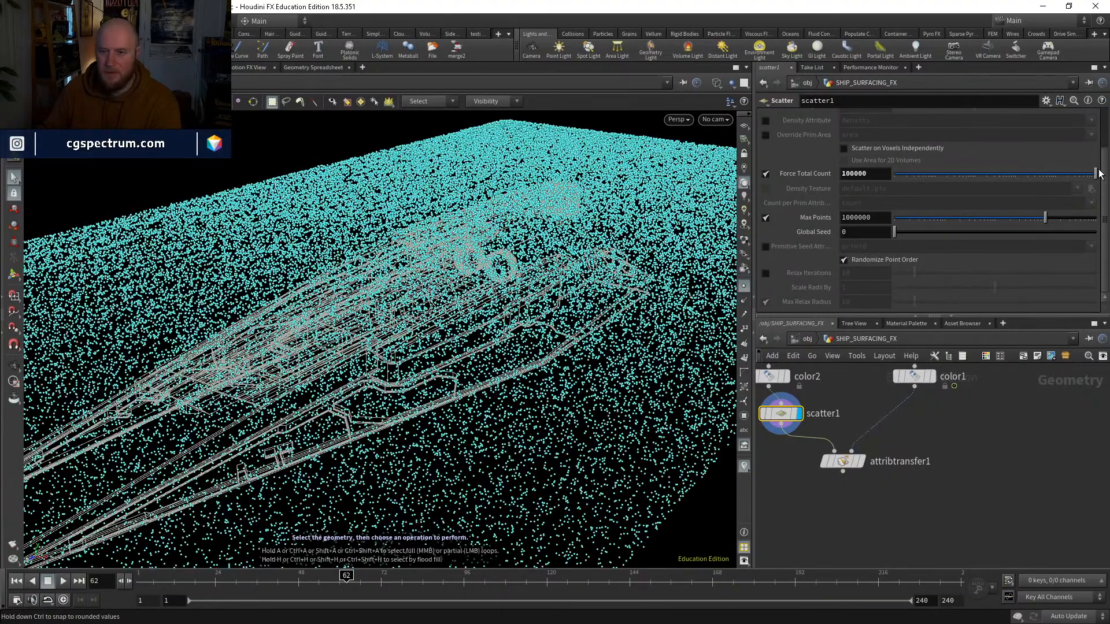
left_click_drag(505, 300, 515, 327, "alt")
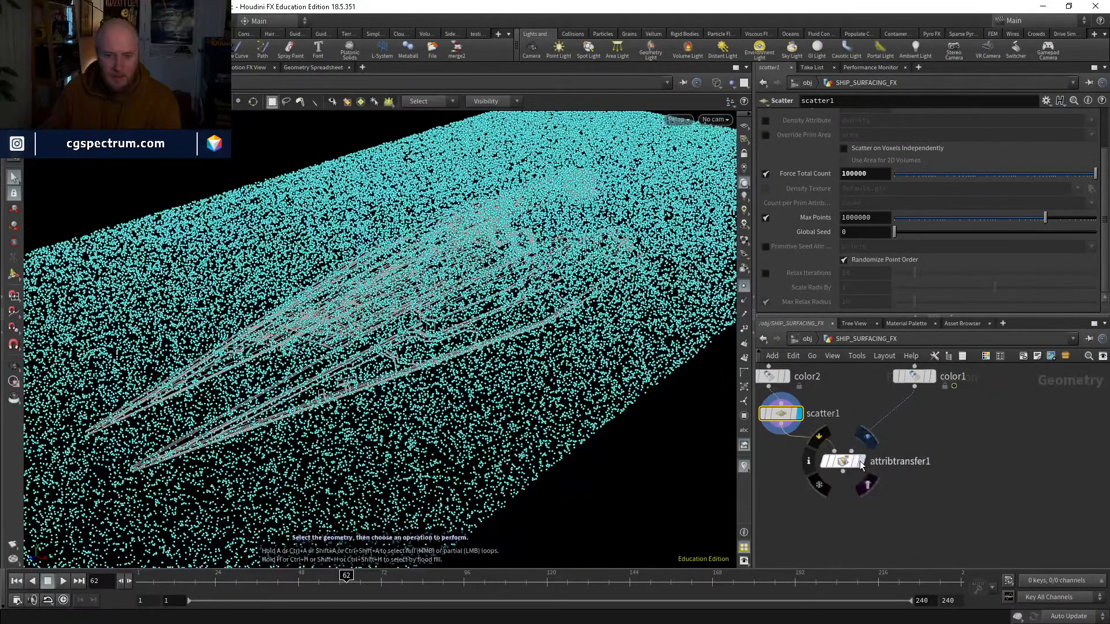
Step: Show the Attribute Transfer result at frame 85, then rewire the Scatter node to follow attribtransfer1 and display it
left_click(861, 461)
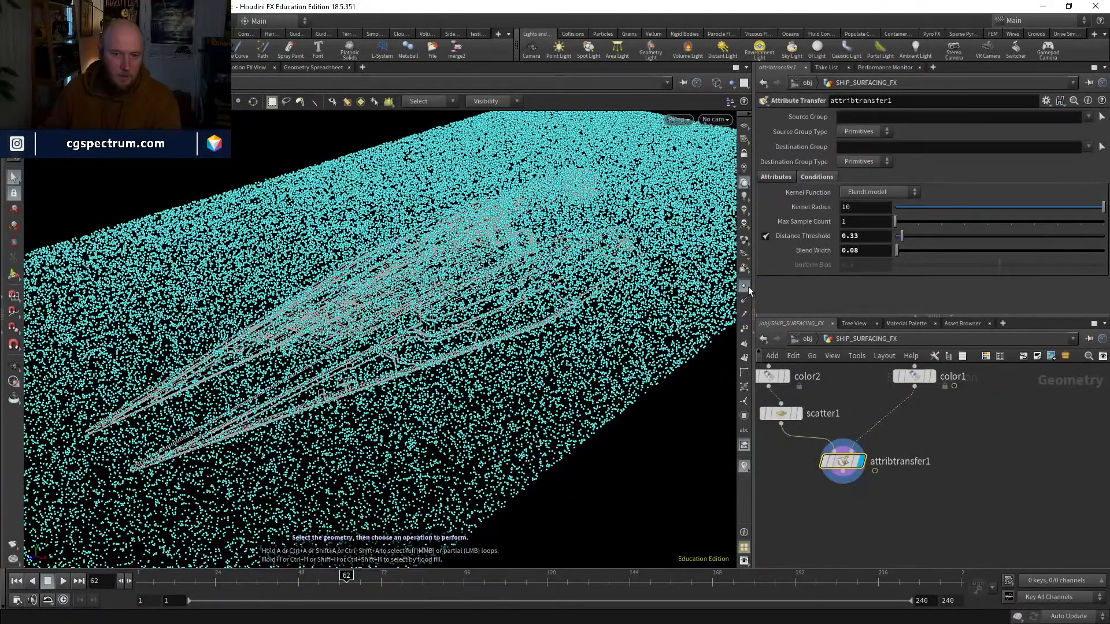
left_click_drag(375, 578, 426, 575)
left_click_drag(769, 418, 851, 503)
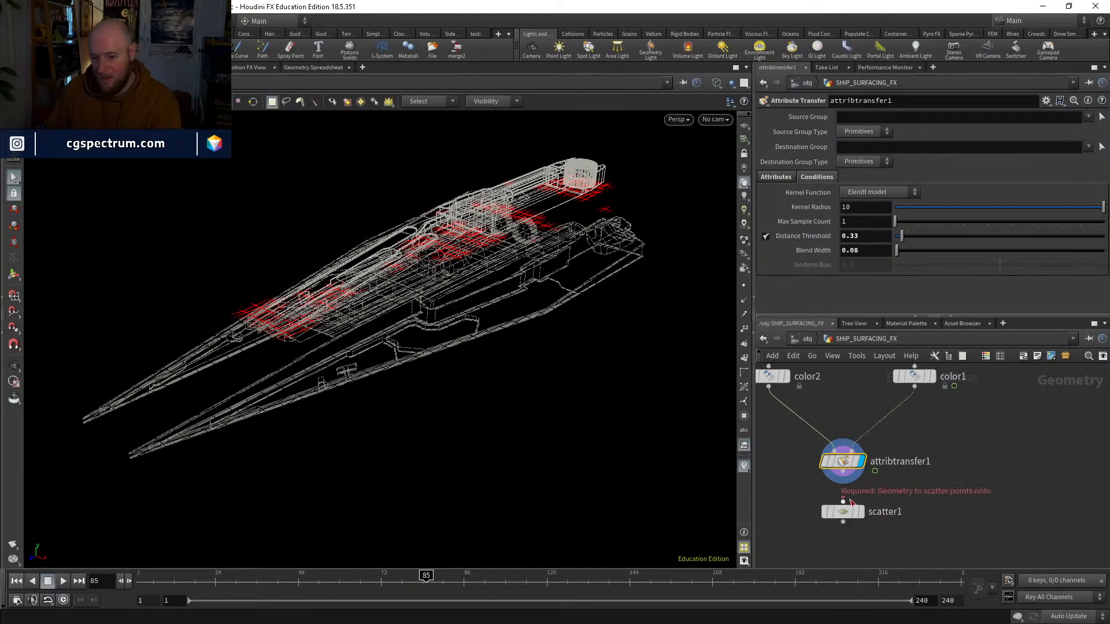
left_click(861, 511)
Step: Enable the Scatter node's Density Attribute and set it to Cd
scroll(811, 162, "up", 2)
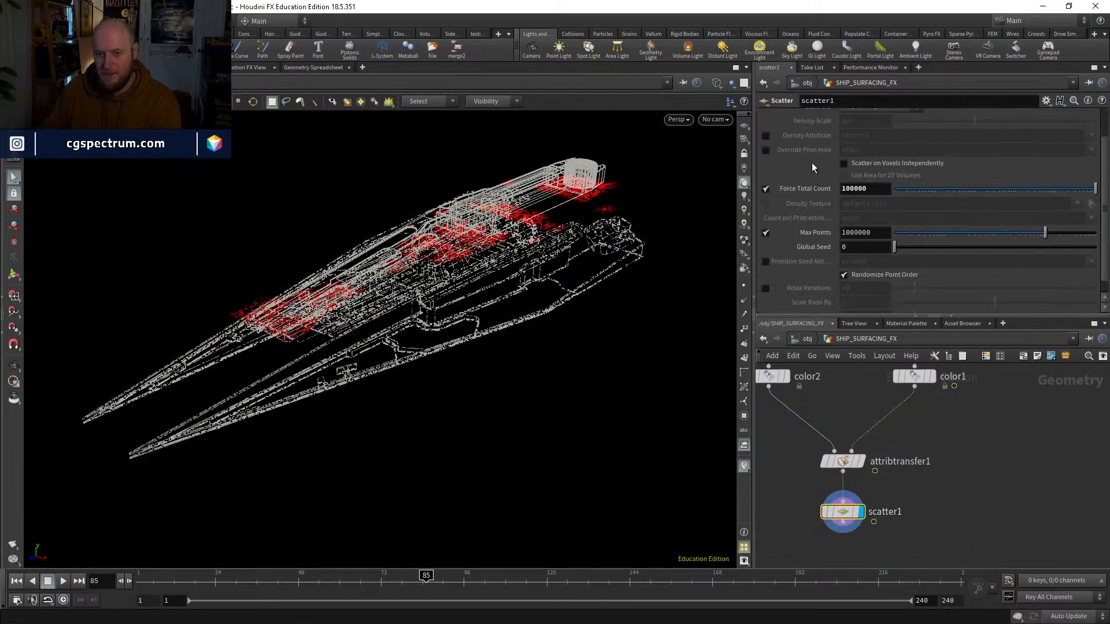
left_click(766, 165)
double_click(891, 167)
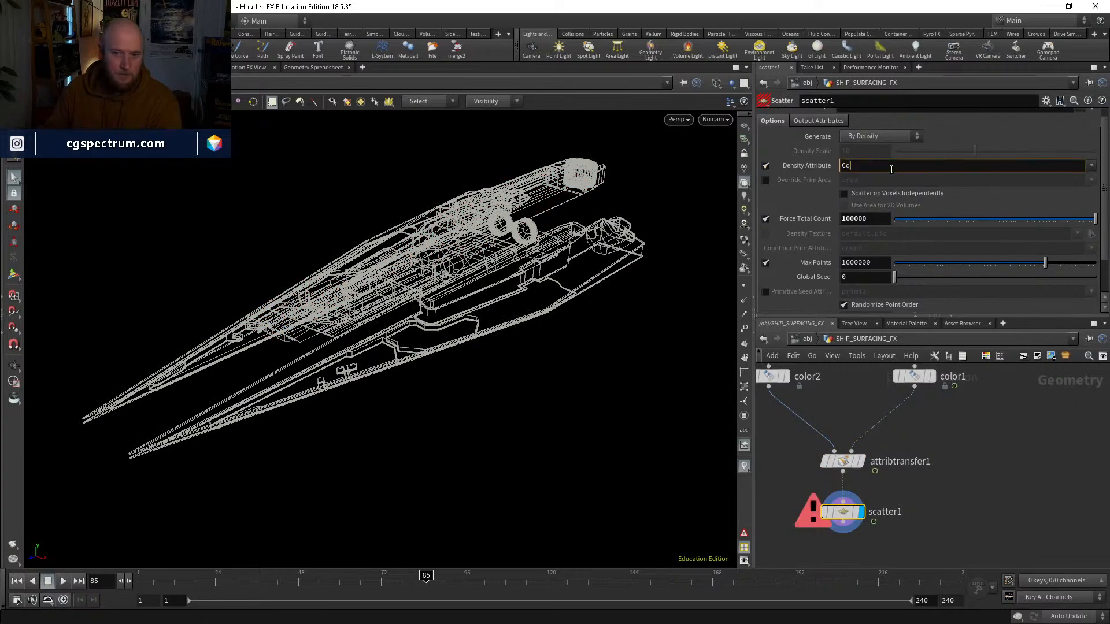
key("Return")
Step: Try Force Total Counts of 4039 and 1709 on the Scatter node, checking the point spread at frame 62
left_click_drag(990, 219, 1038, 219)
left_click_drag(426, 576, 363, 576)
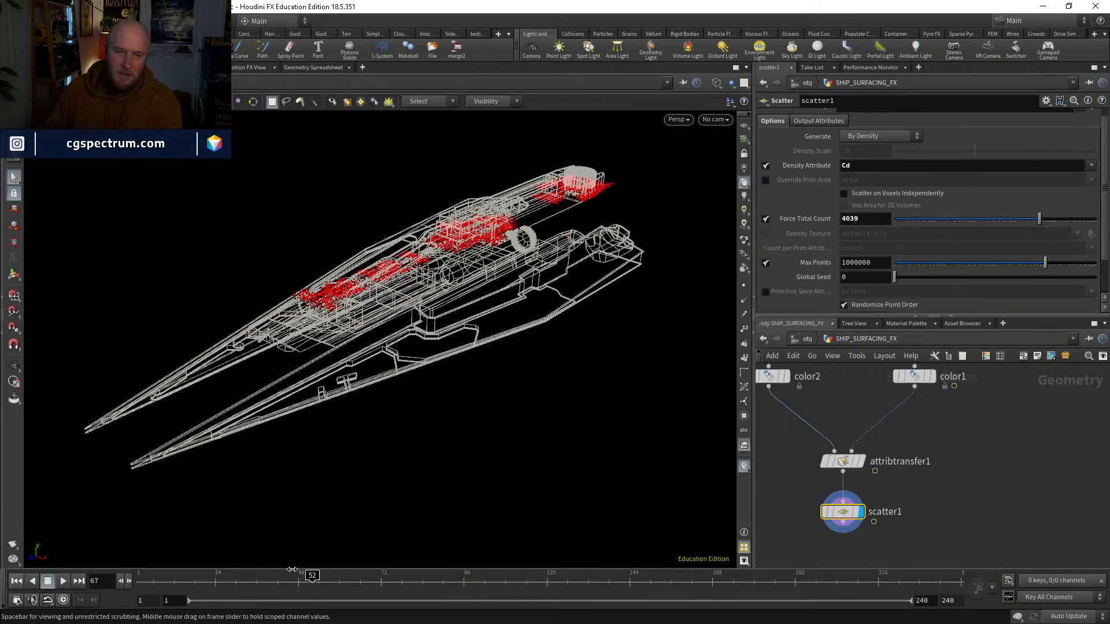
left_click_drag(291, 570, 348, 570)
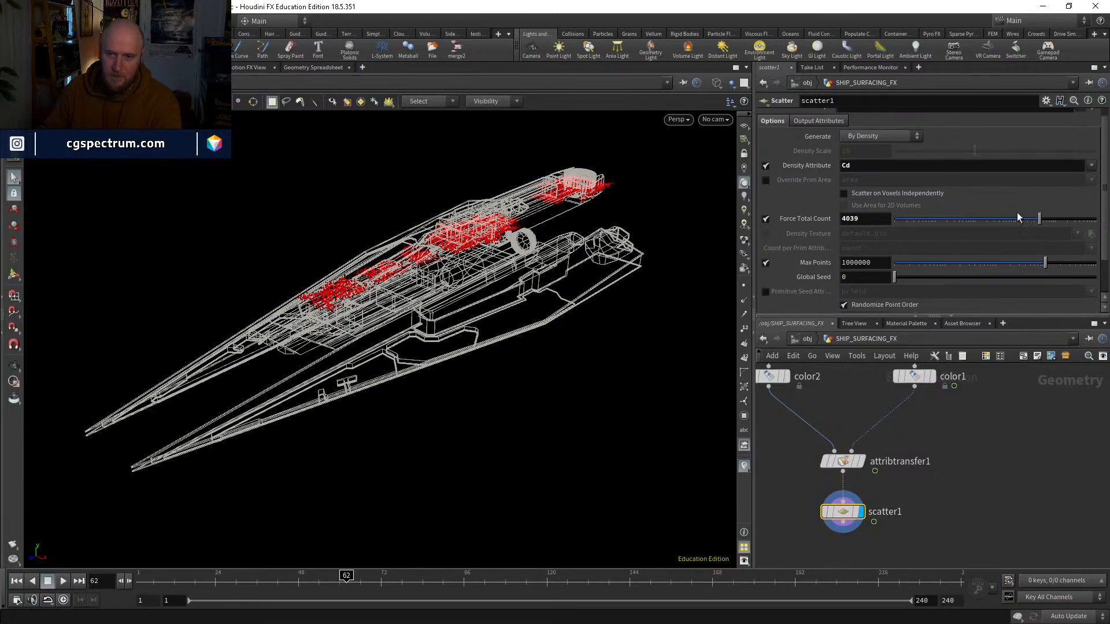
left_click_drag(1018, 217, 1018, 221)
left_click_drag(523, 271, 509, 291, "alt")
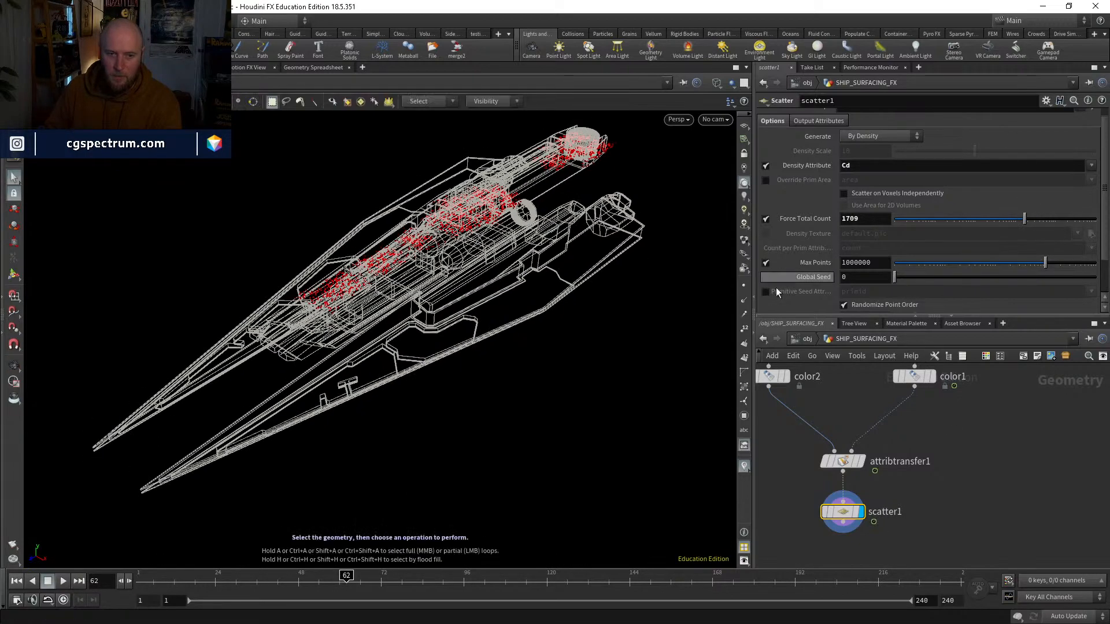
Step: Turn on point display, set the Scatter node's Force Total Count to 90 and go to frame 1
left_click(744, 287)
left_click_drag(598, 229, 549, 227, "alt")
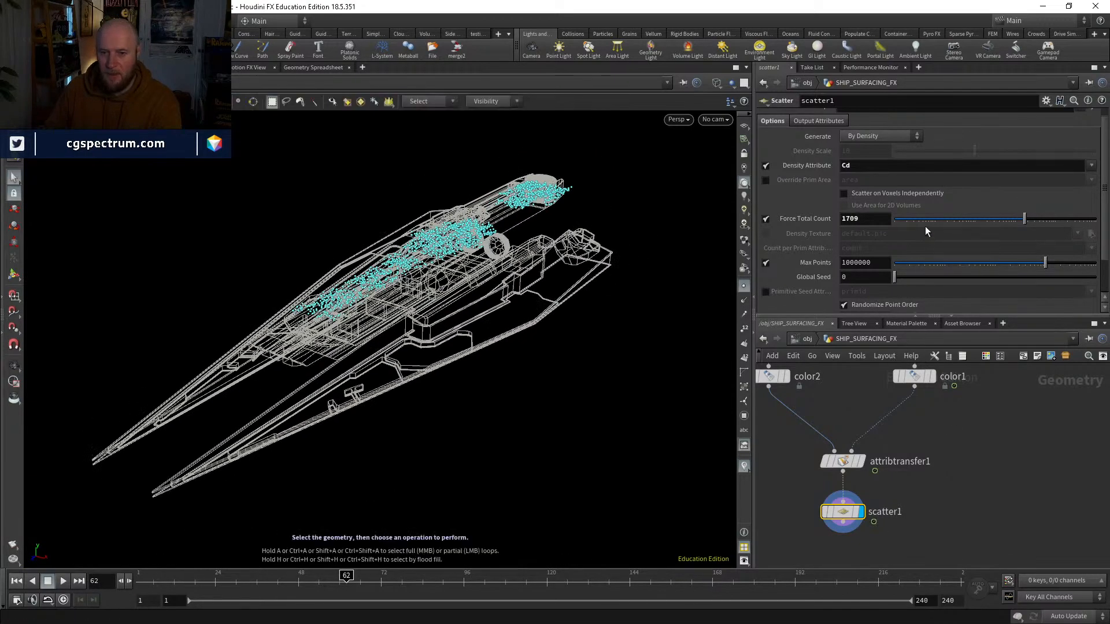
left_click_drag(951, 221, 954, 221)
left_click_drag(251, 575, 134, 561)
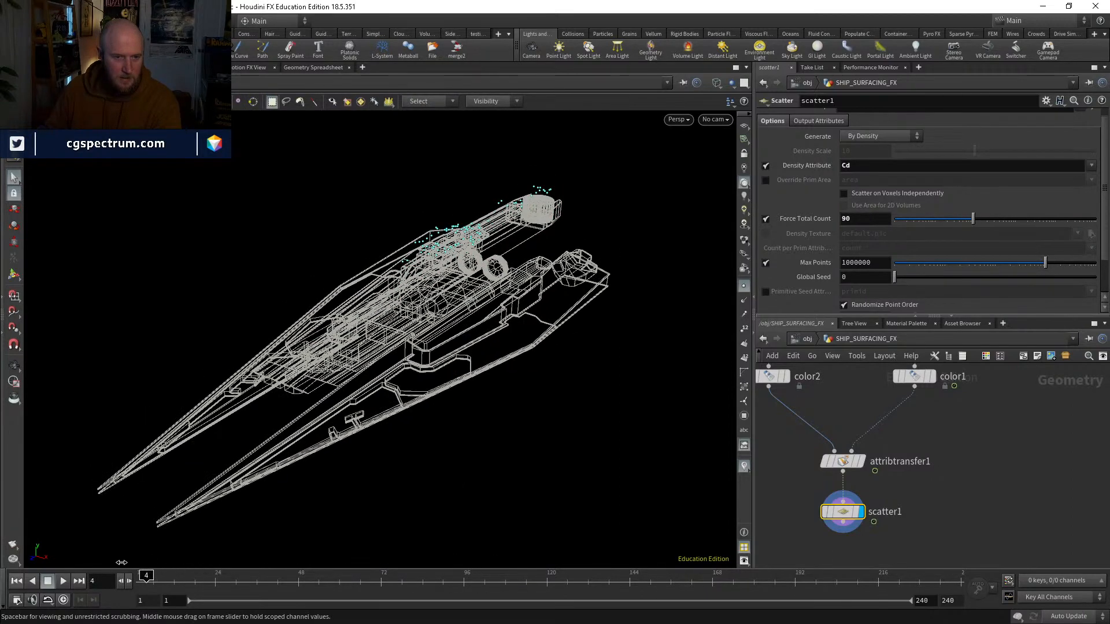
left_click_drag(571, 324, 564, 309, "alt")
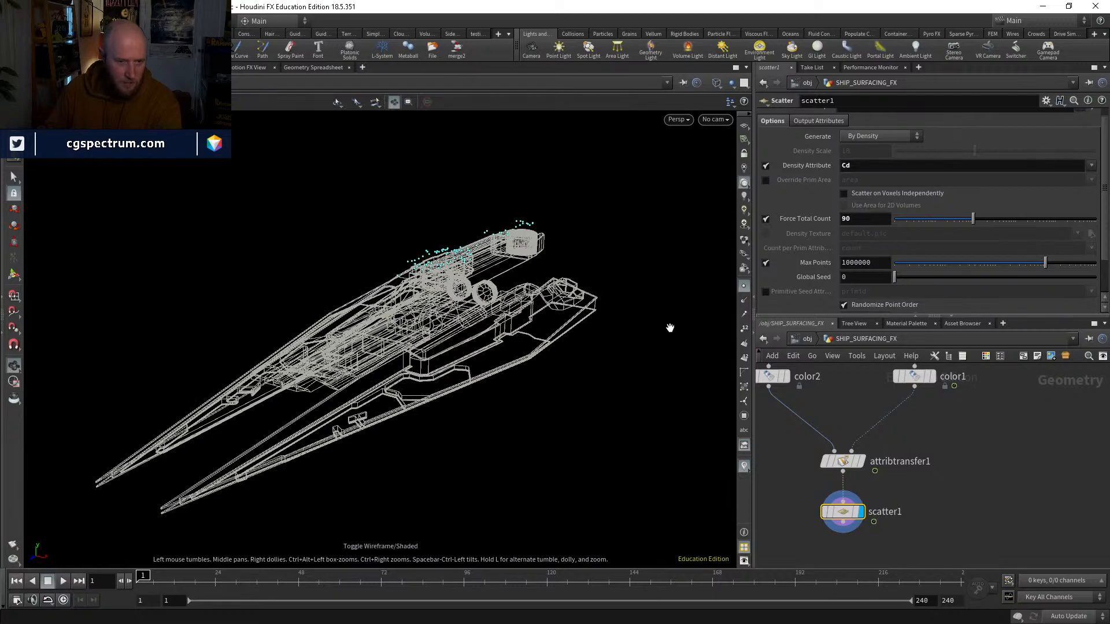
Step: Display the Attribute Transfer, set its Distance Threshold to 0.11, and switch the display back to the scattered points
left_click(861, 461)
left_click(843, 461)
left_click_drag(467, 281, 477, 247, "alt")
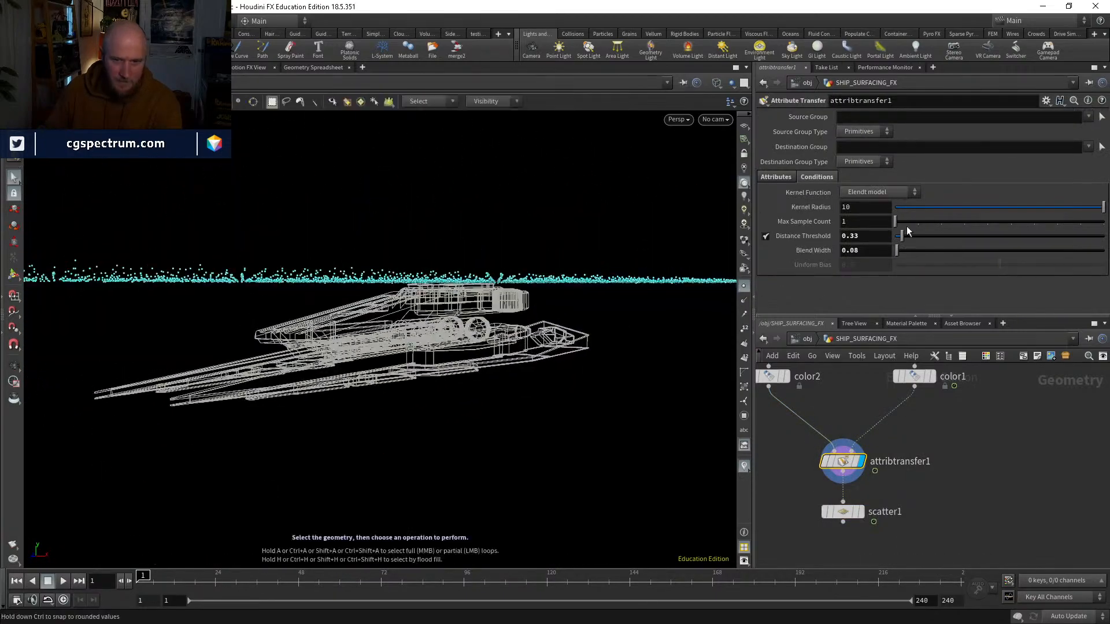
left_click_drag(903, 236, 896, 237)
left_click_drag(479, 254, 477, 299, "alt")
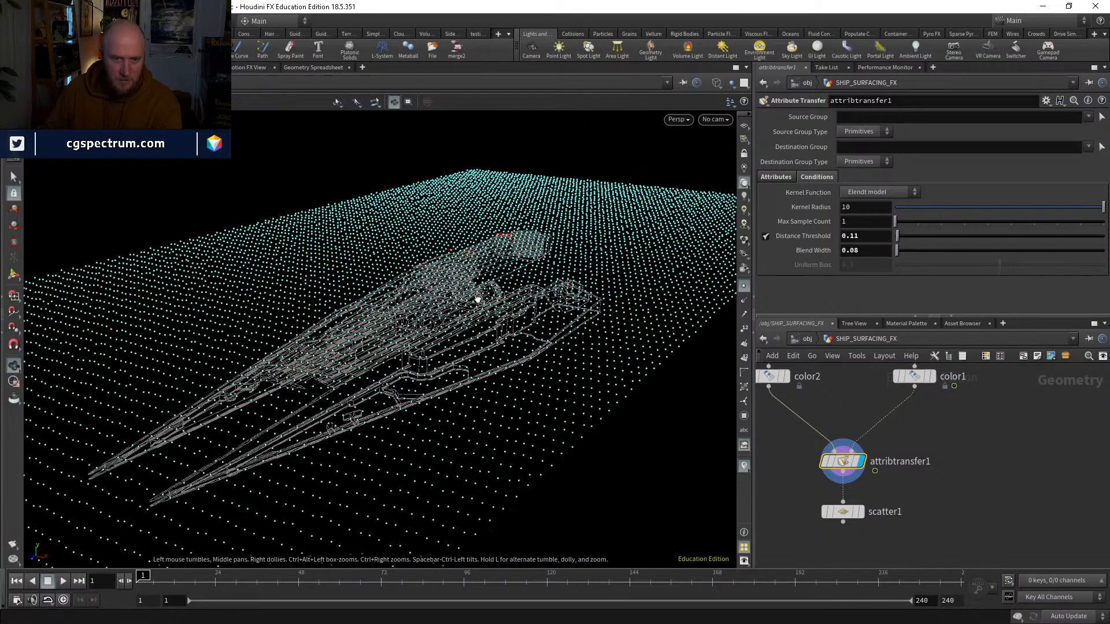
left_click(861, 511)
left_click(842, 512)
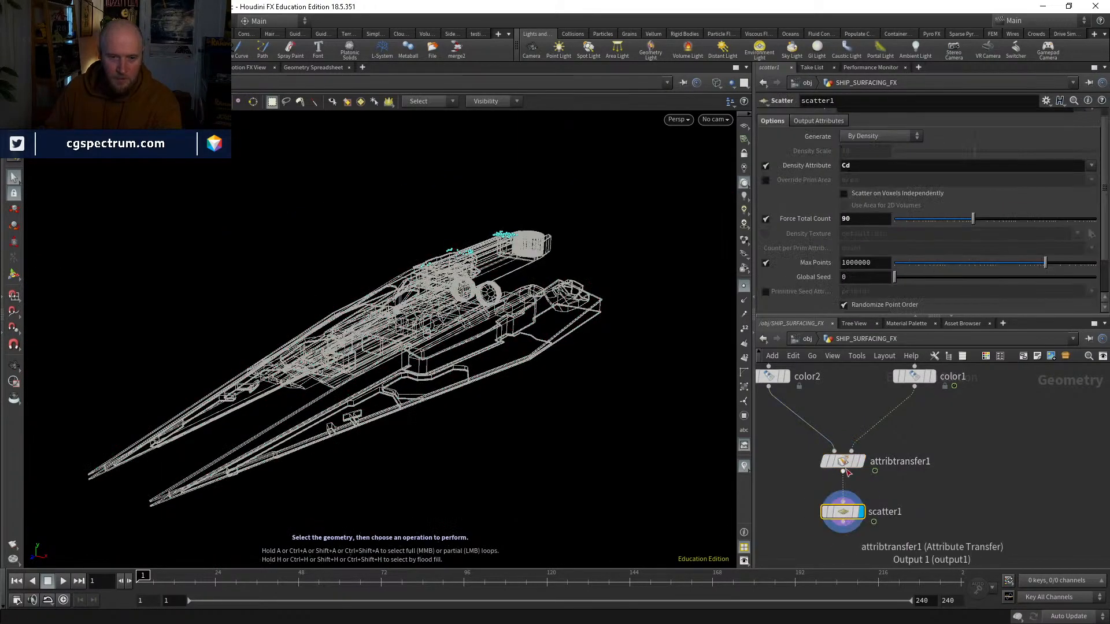
Step: Try the Attribute Transfer with Distance Threshold and Blend Width at 0, then set the Distance Threshold to 0.11
left_click(843, 464)
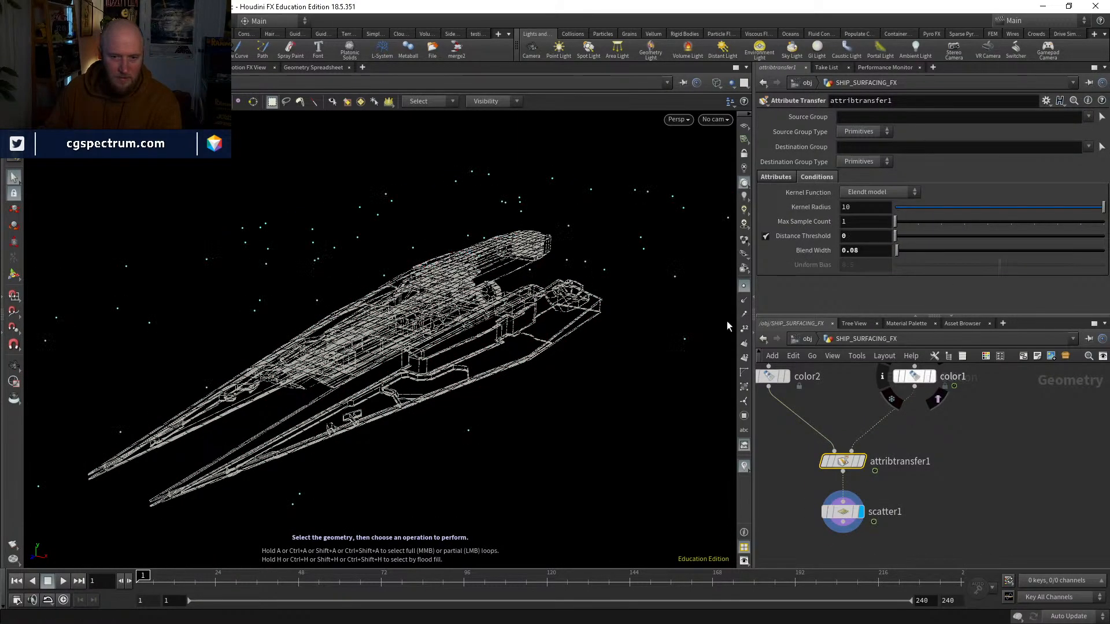
left_click_drag(540, 225, 535, 256, "alt")
scroll(496, 359, "down", 6)
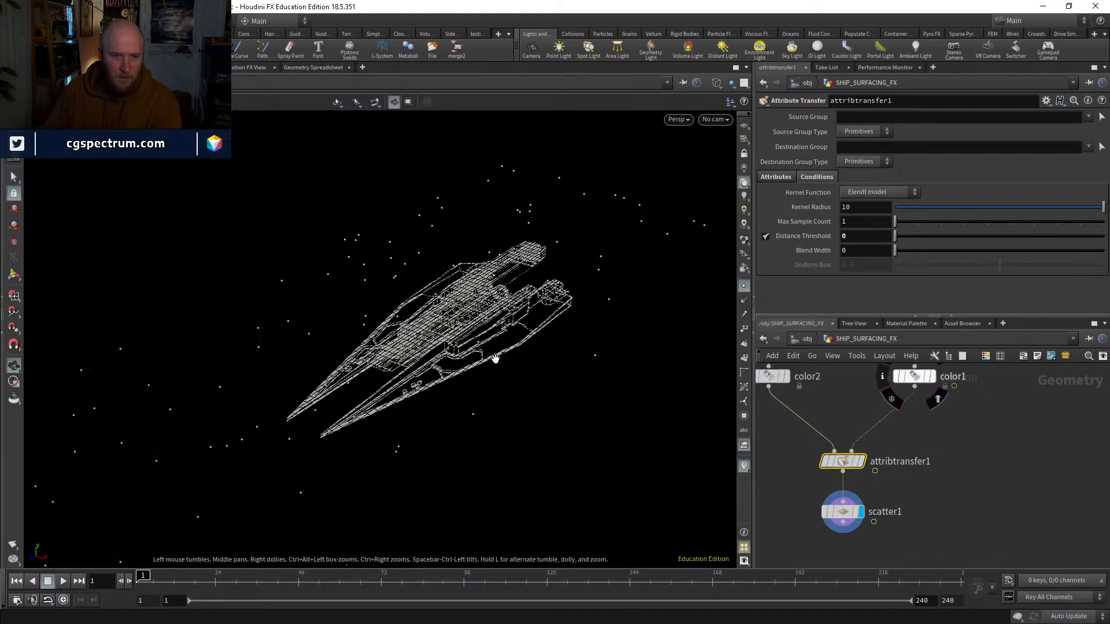
left_click_drag(497, 372, 512, 327, "alt")
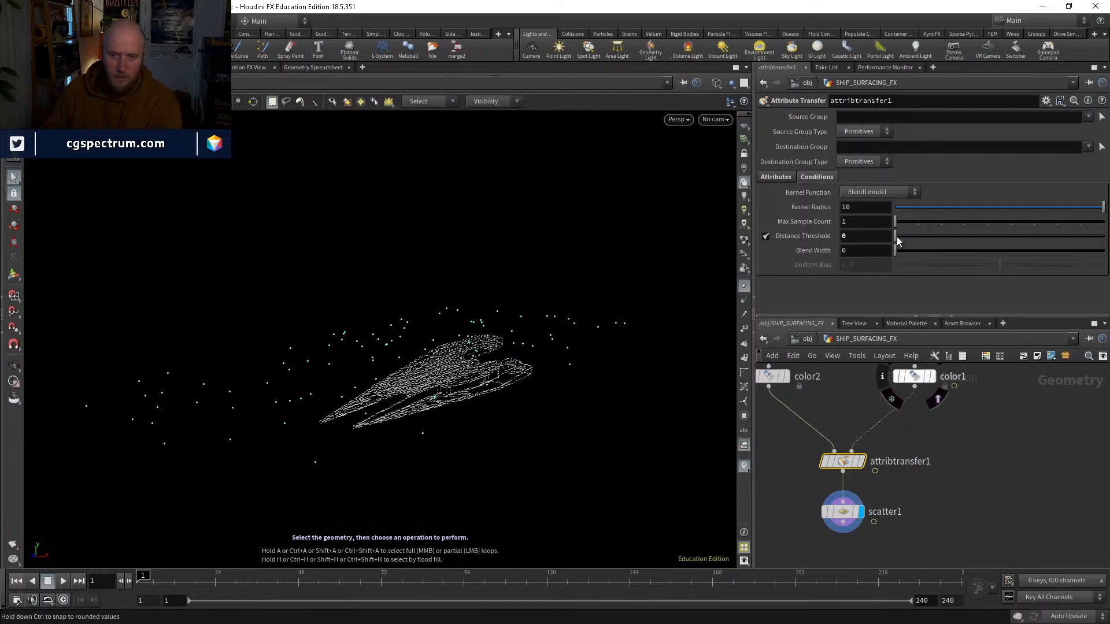
left_click_drag(896, 235, 897, 234)
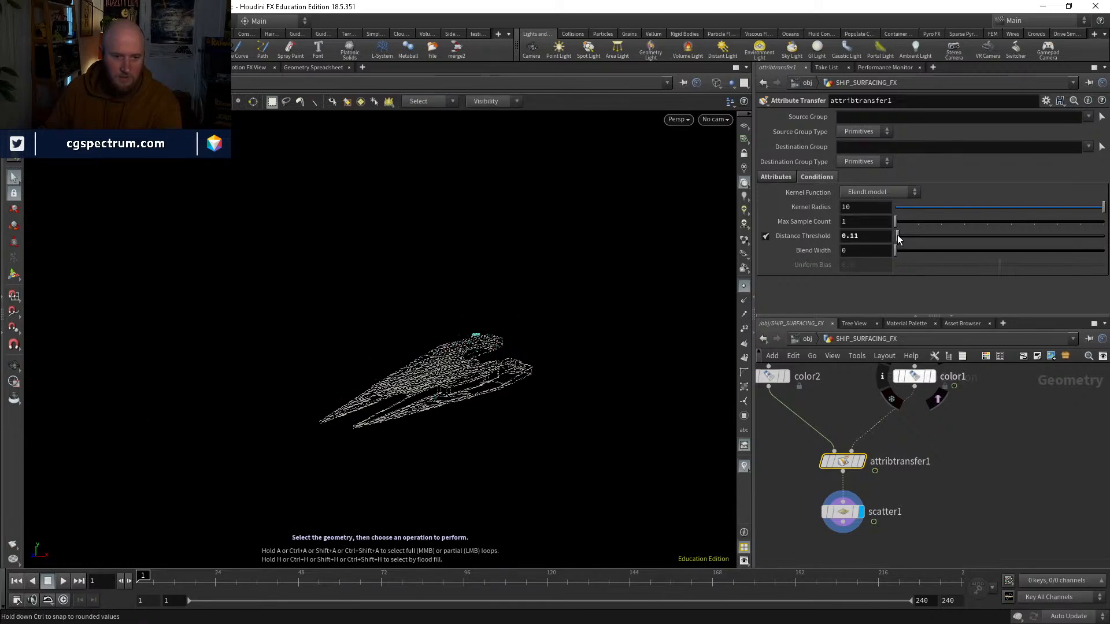
Step: Scrub to frame 38 and examine where the scattered points sit on the ship
left_click_drag(502, 373, 501, 384, "alt")
right_click_drag(502, 384, 528, 255, "alt")
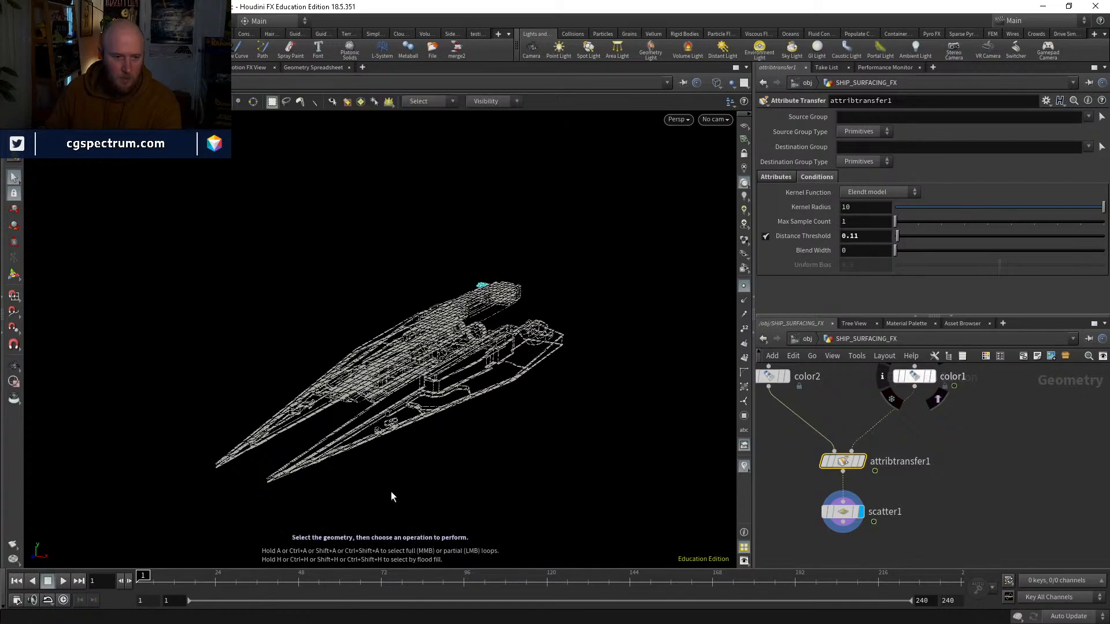
left_click(168, 586)
left_click_drag(173, 585, 264, 581)
left_click_drag(451, 327, 473, 354, "alt")
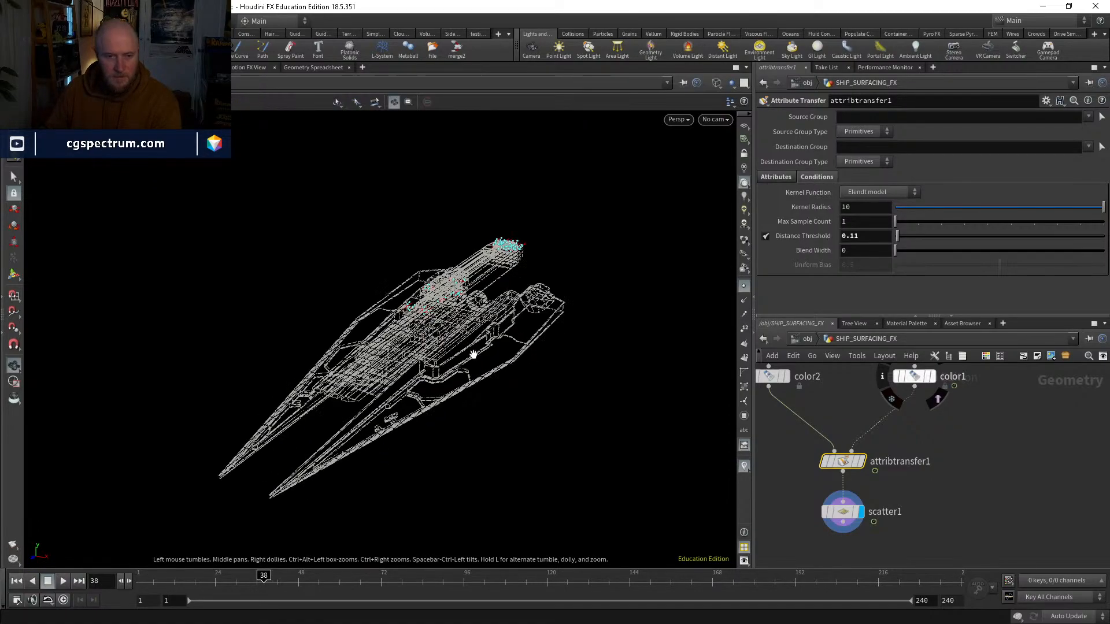
Step: Set the Attribute Transfer's Blend Width to 1.61 and Distance Threshold to 0, toggling the wireframe display to check the falloff
right_click_drag(473, 354, 540, 182, "alt")
mouse_move(540, 182)
left_mouse_down("alt")
mouse_move(579, 205)
mouse_move(693, 219)
left_mouse_up("alt")
key("w")
left_click_drag(895, 236, 934, 241)
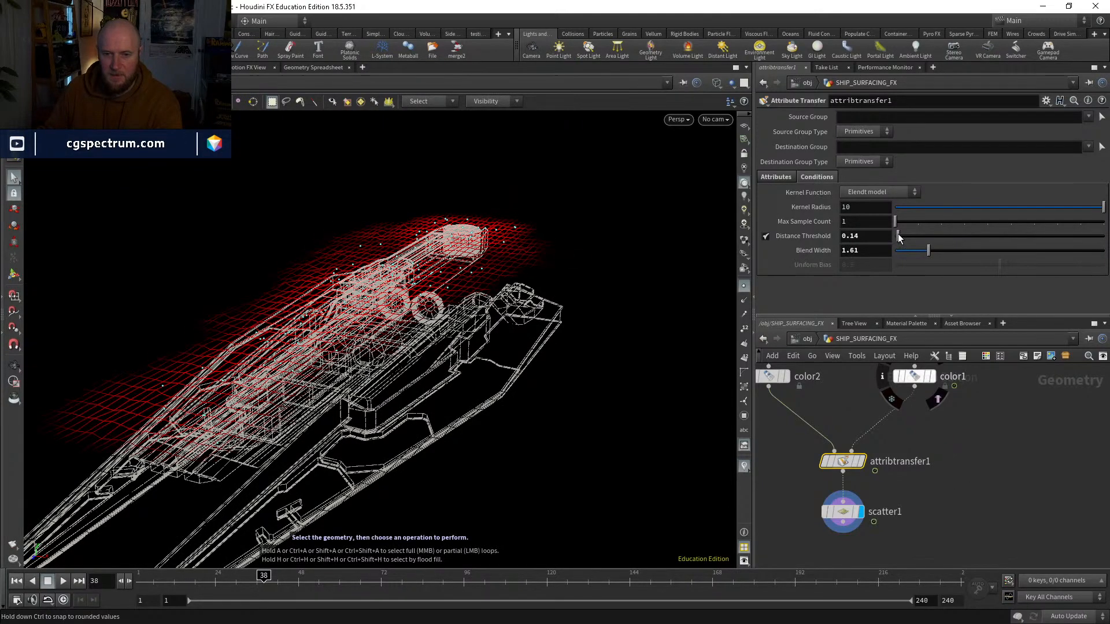
left_click_drag(540, 244, 518, 250, "alt")
right_click_drag(518, 250, 493, 367, "alt")
left_click_drag(493, 368, 500, 384, "alt")
key("shift+w")
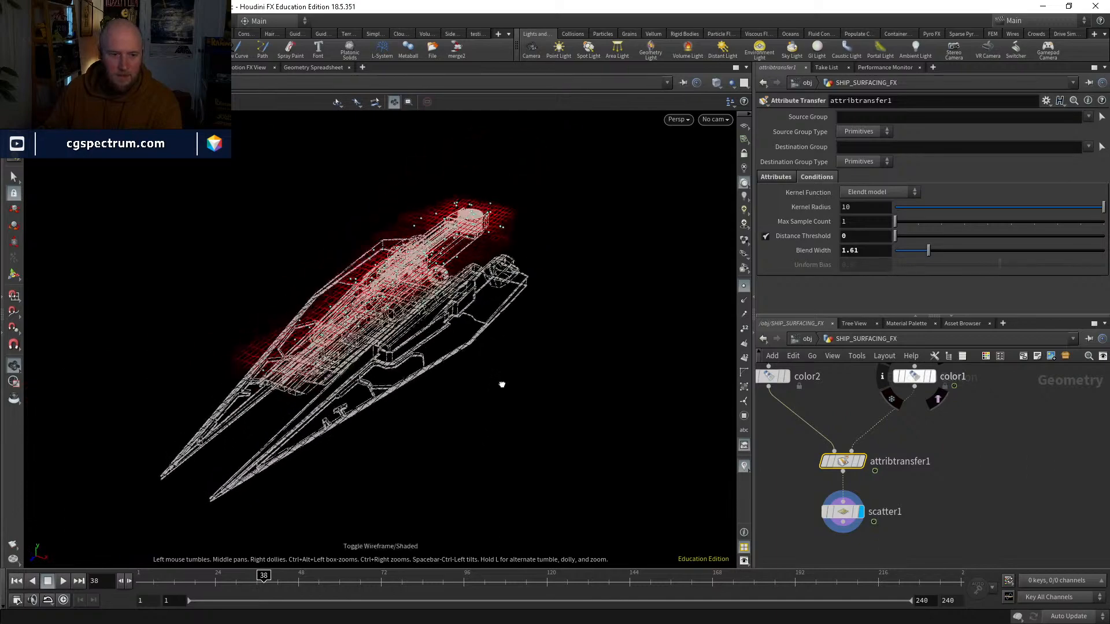
Step: Move to frame 45, set the Scatter node's Force Total Count to 7089 and inspect the point cloud
left_click(843, 514)
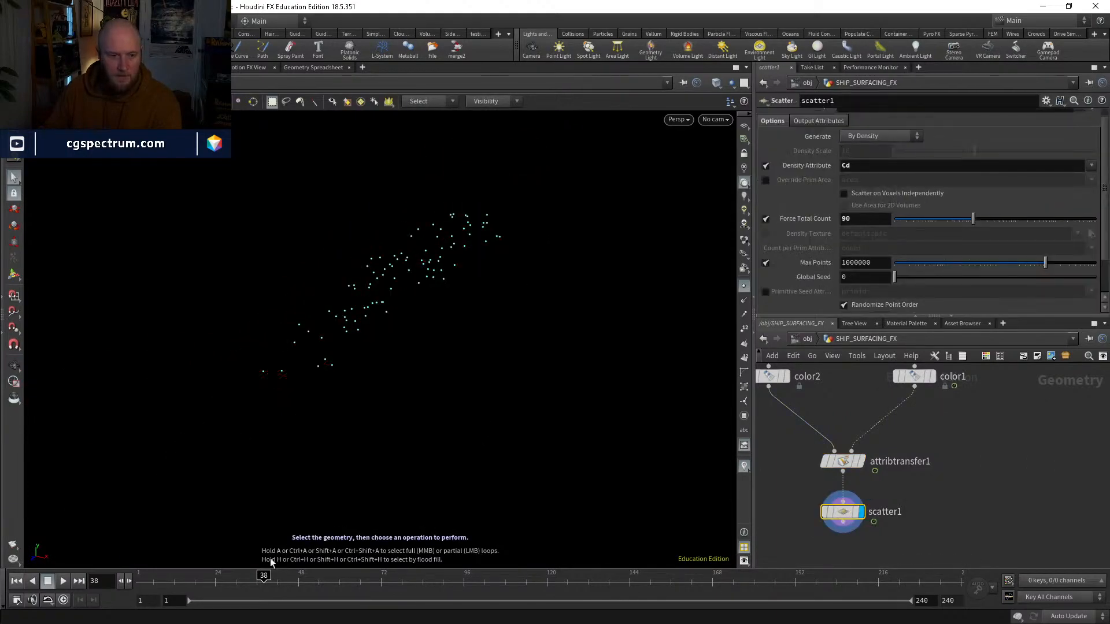
left_click(287, 573)
left_click_drag(972, 220, 1049, 216)
left_click_drag(450, 233, 501, 249, "alt")
left_click_drag(423, 283, 374, 325, "alt")
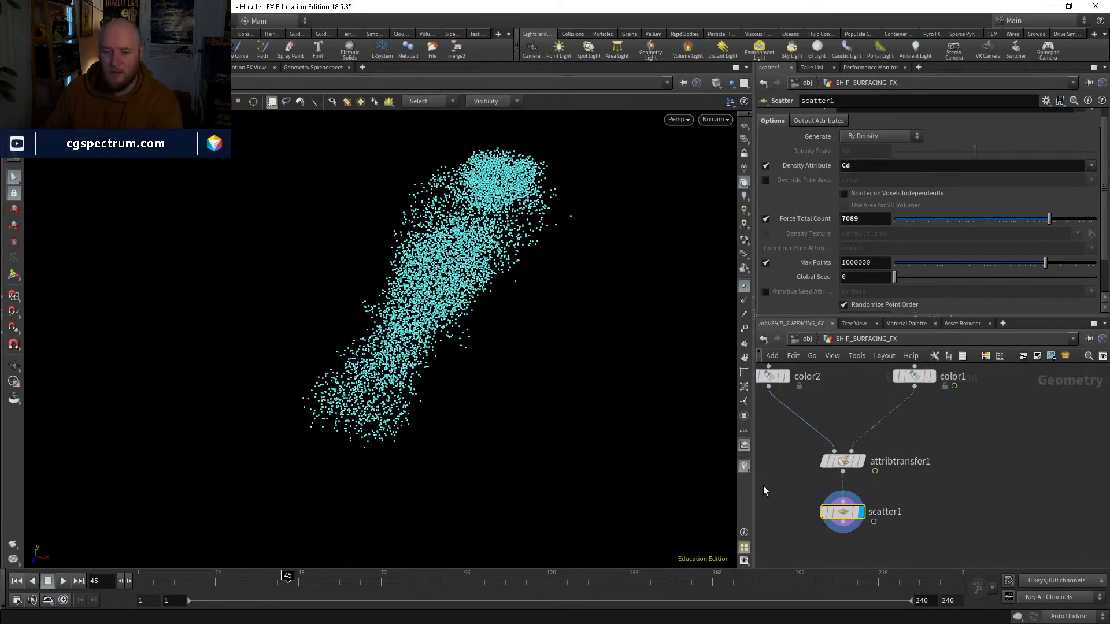
Step: Set the Attribute Transfer's Blend Width to 0.44 to tighten the scattered area
left_click(843, 461)
left_click_drag(914, 250, 904, 249)
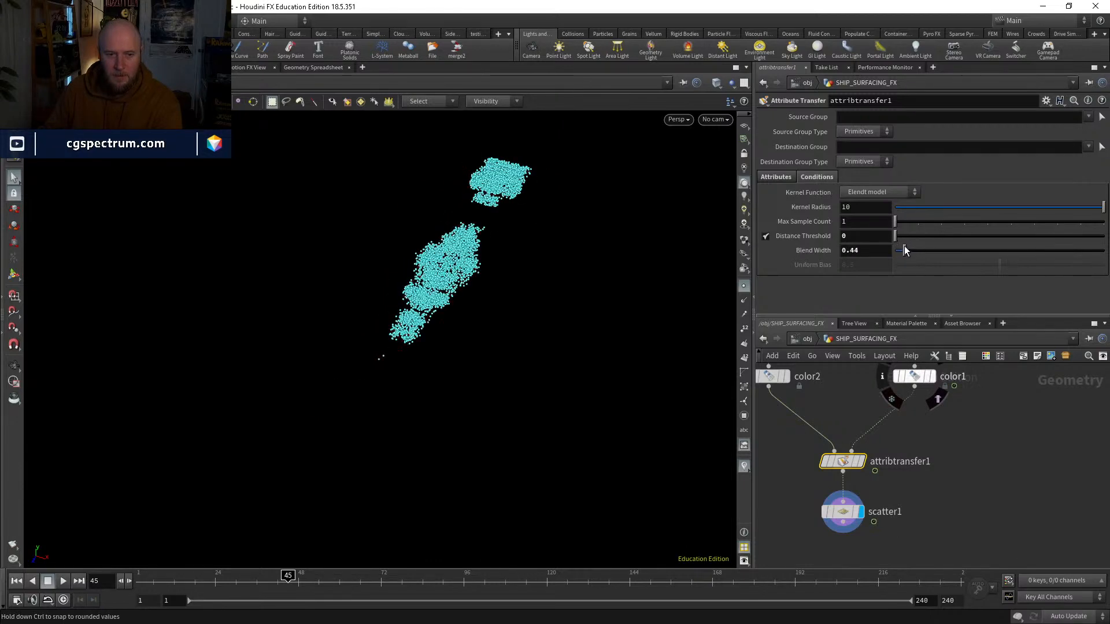
Step: Turn off the viewport's point markers and scrub to frame 51 to check the scattered area
left_click_drag(513, 331, 509, 260, "alt")
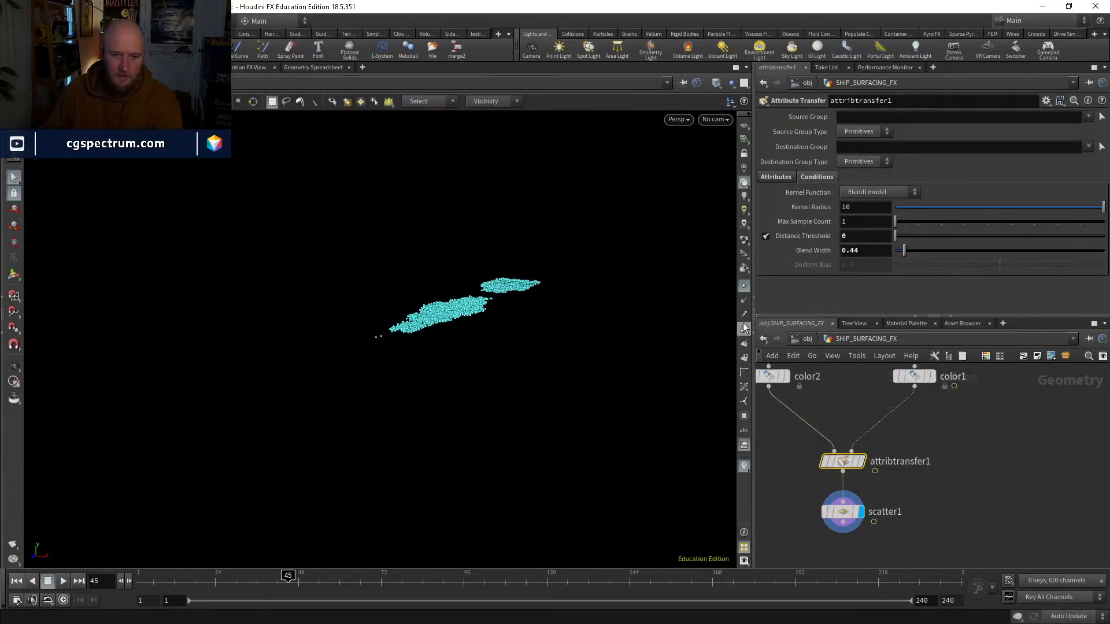
left_click(744, 290)
left_click_drag(206, 576, 267, 577)
left_click(309, 578)
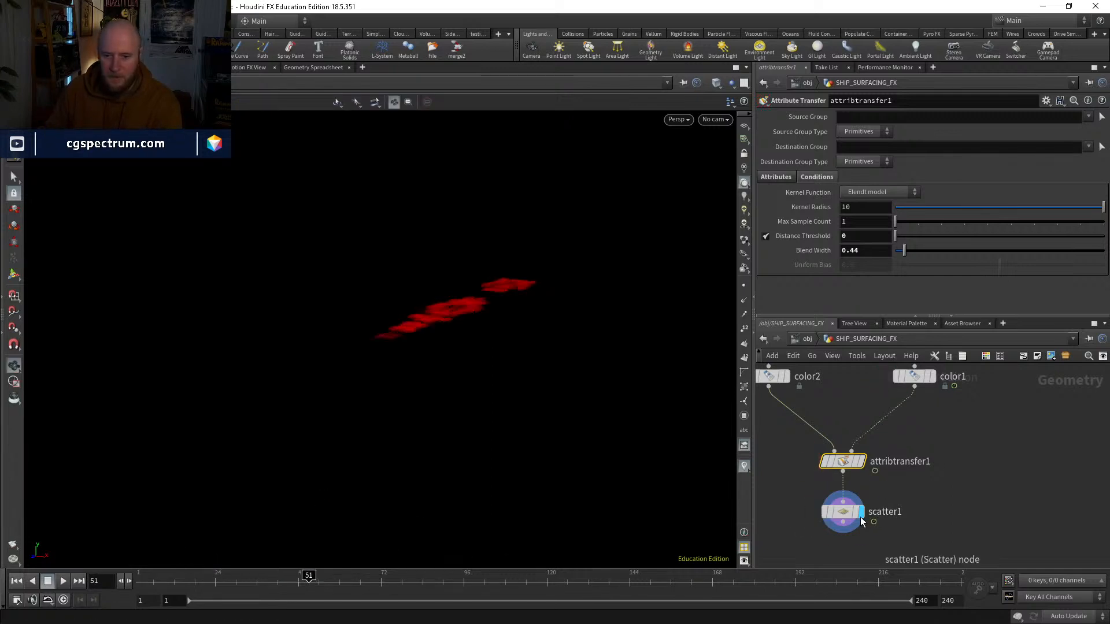
Step: Move the Scatter node further below attribtransfer1 in the network
middle_click_drag(935, 553, 921, 483)
key("Tab")
left_click(827, 508)
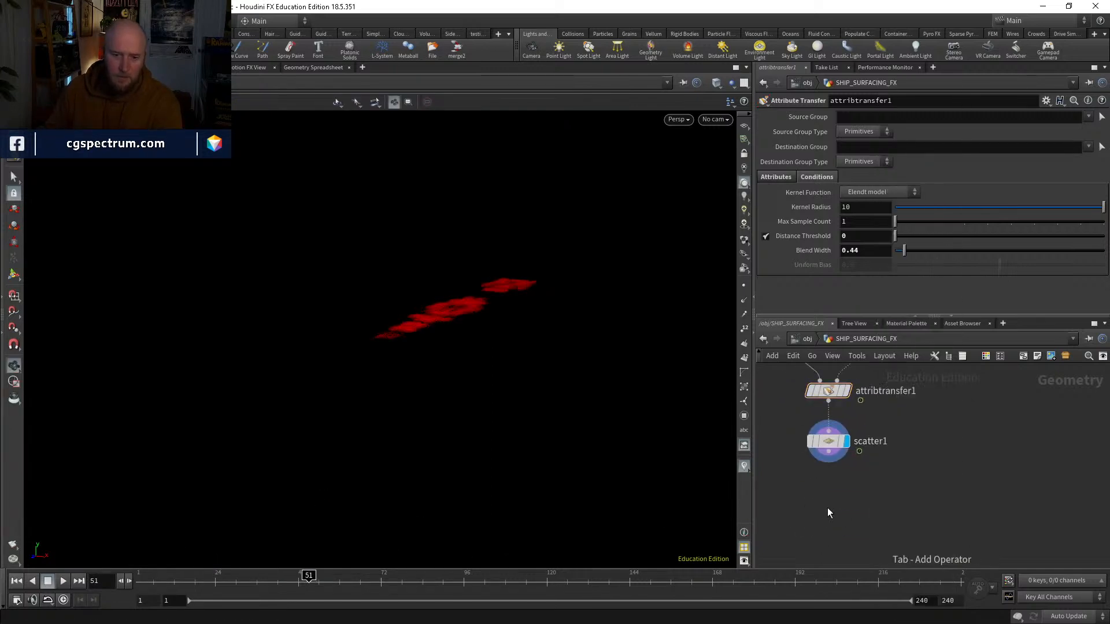
mouse_move(884, 451)
middle_mouse_down()
mouse_move(875, 530)
mouse_move(895, 469)
middle_mouse_up()
left_click_drag(833, 452, 833, 476)
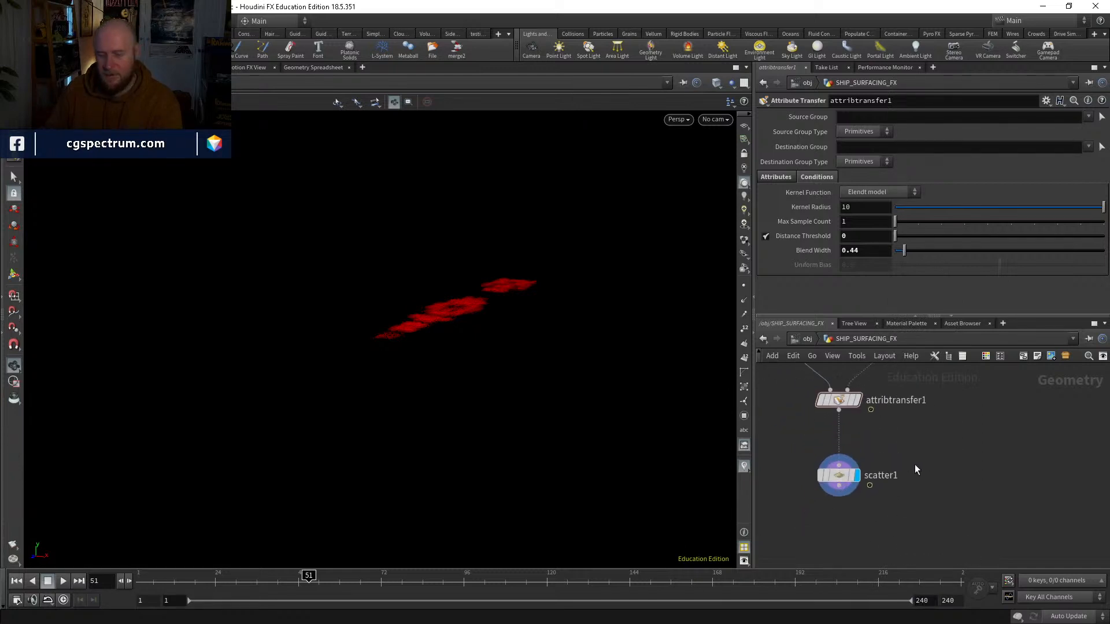
Step: Display the color1 node and inspect the full red ship geometry at frame 51
middle_click_drag(914, 464, 924, 507)
middle_click_drag(799, 460, 796, 494)
left_click_drag(602, 395, 615, 362)
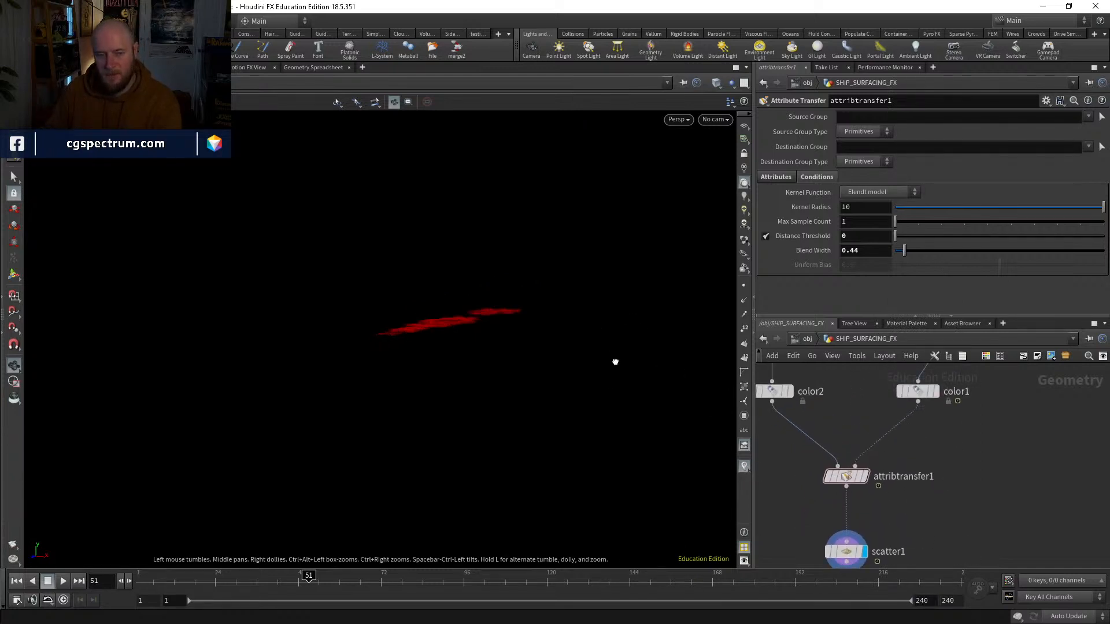
left_click_drag(511, 283, 501, 356)
middle_click_drag(932, 389, 884, 448)
left_click(909, 454)
left_click(901, 454)
middle_click_drag(941, 504, 933, 432)
left_click_drag(578, 378, 558, 321)
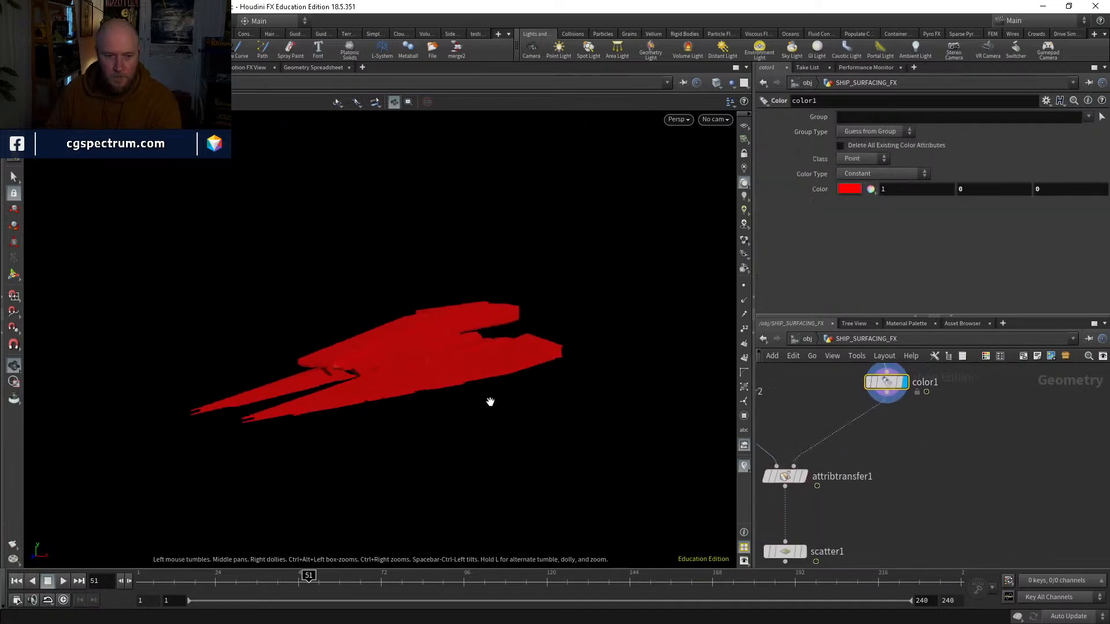
Step: Add a Trail node and insert it on the wire between color1 and attribtransfer1
key("Tab")
type("trail")
key("Return")
left_click(931, 466)
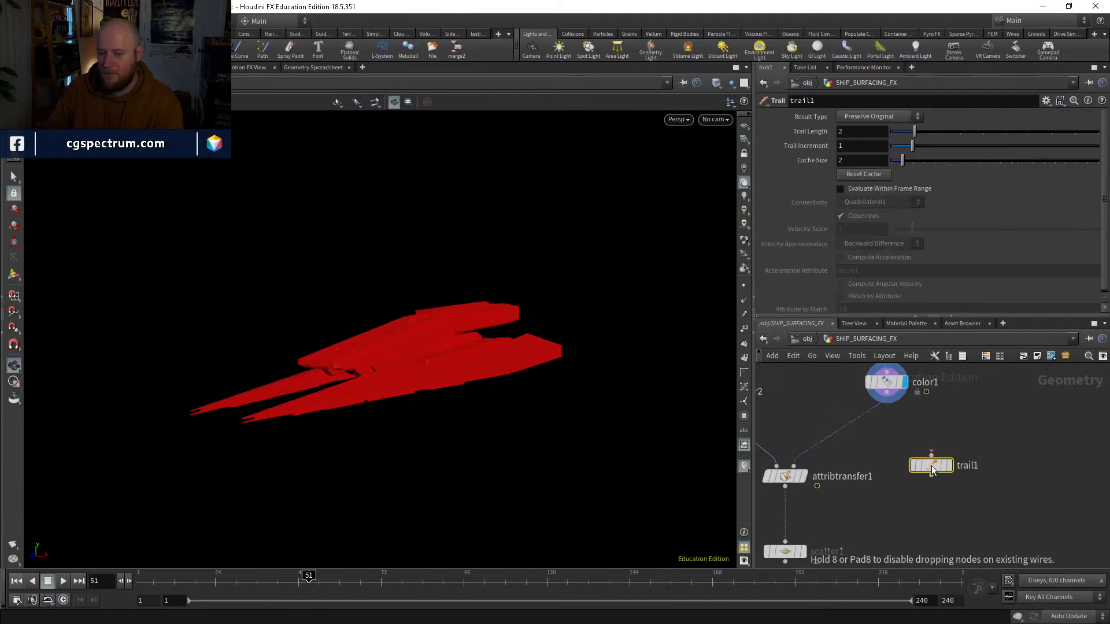
left_click_drag(927, 466, 879, 426)
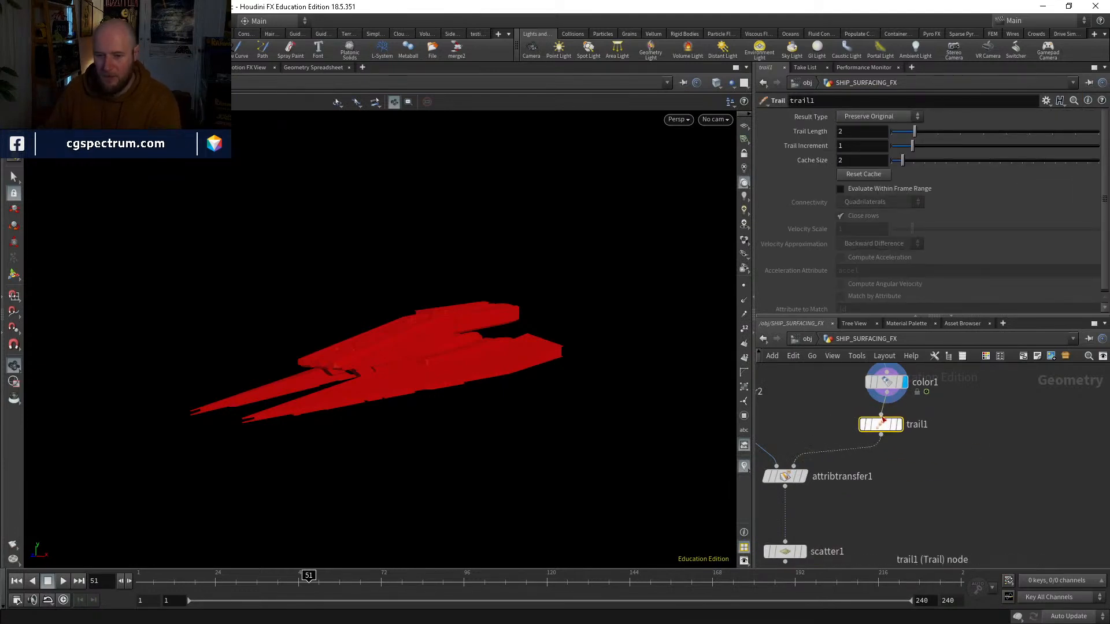
Step: Set the Trail node's Result Type to Compute Velocity and display its output
left_click(873, 116)
left_click(874, 164)
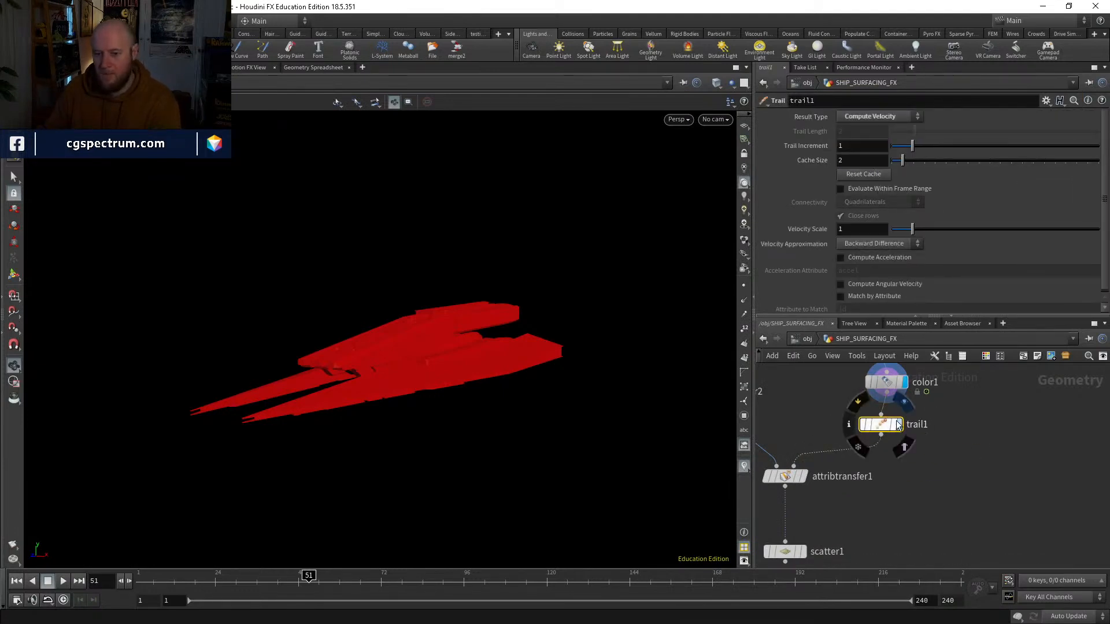
left_click(899, 425)
left_click_drag(887, 429, 893, 427)
Step: Duplicate attribtransfer1 below the Scatter node, wiring the scattered points into its first input and the Trail output into its second
middle_click_drag(853, 513, 871, 431)
left_click(820, 468)
left_click_drag(804, 465, 804, 427)
left_click(807, 394)
key("ctrl+c")
key("ctrl+v")
left_click(814, 481)
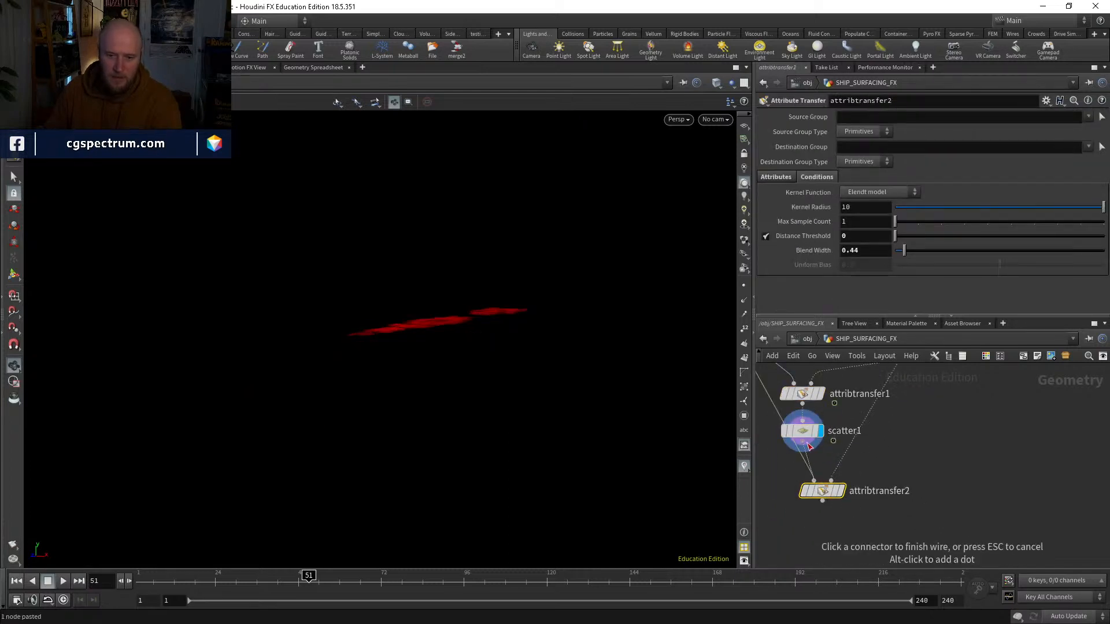
left_click(802, 442)
left_click(831, 480)
middle_click_drag(908, 378, 919, 427)
left_click(896, 419)
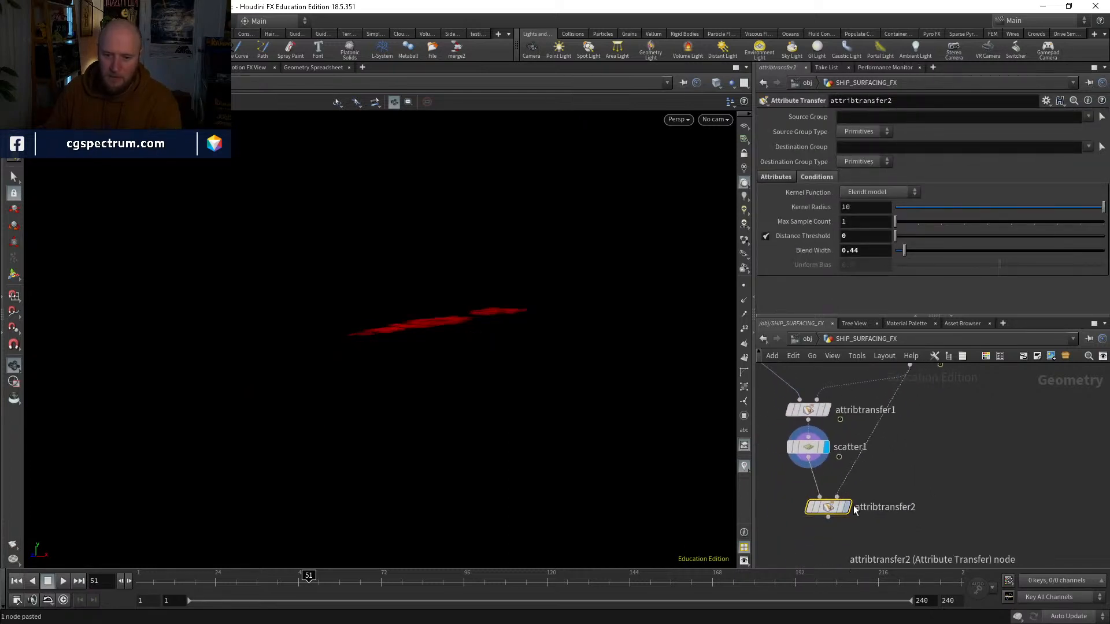
Step: Display attribtransfer2 and set its transferred point attribute to v instead of Cd
left_click(848, 508)
left_click(776, 177)
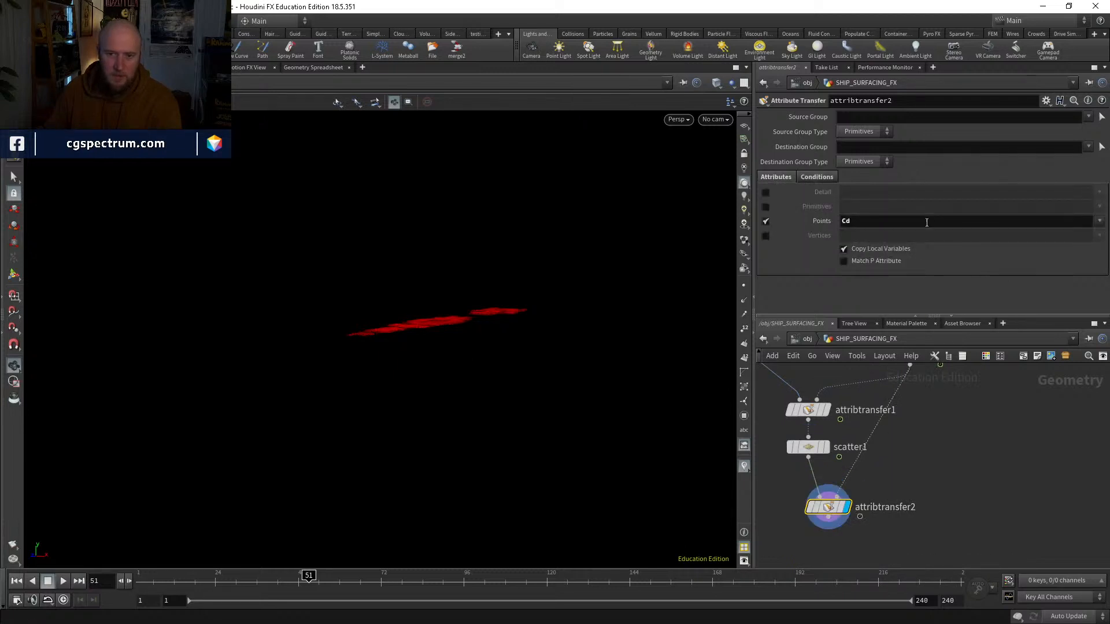
left_click(923, 220)
type("v")
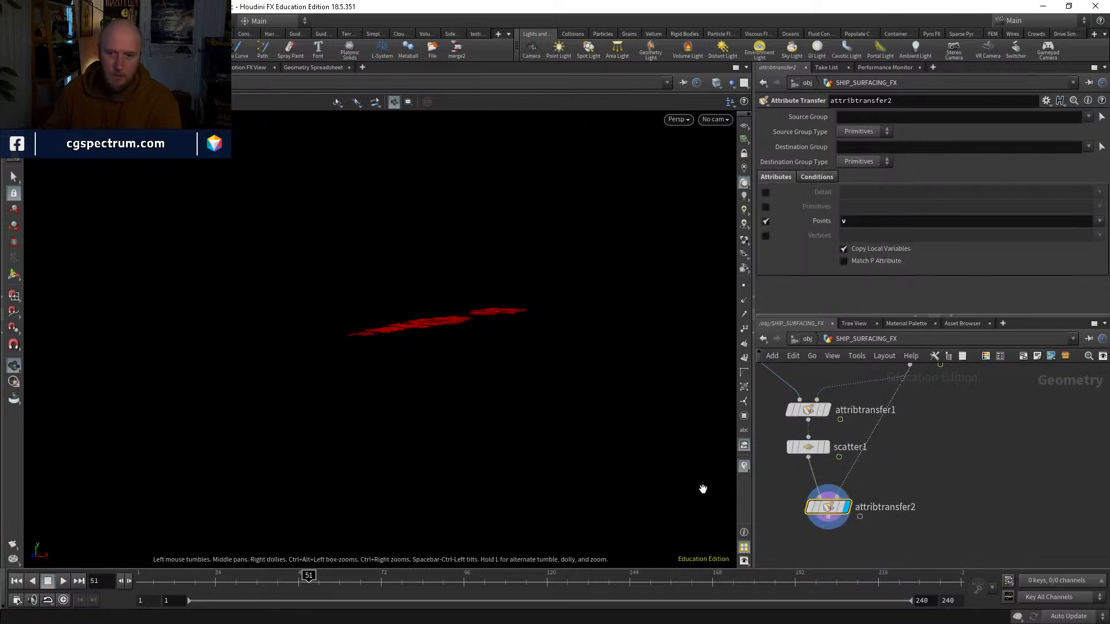
Step: Create a Marker visualizer for the attribute v with its style set to Vector
left_click(743, 466)
left_click(855, 443)
left_click(861, 453)
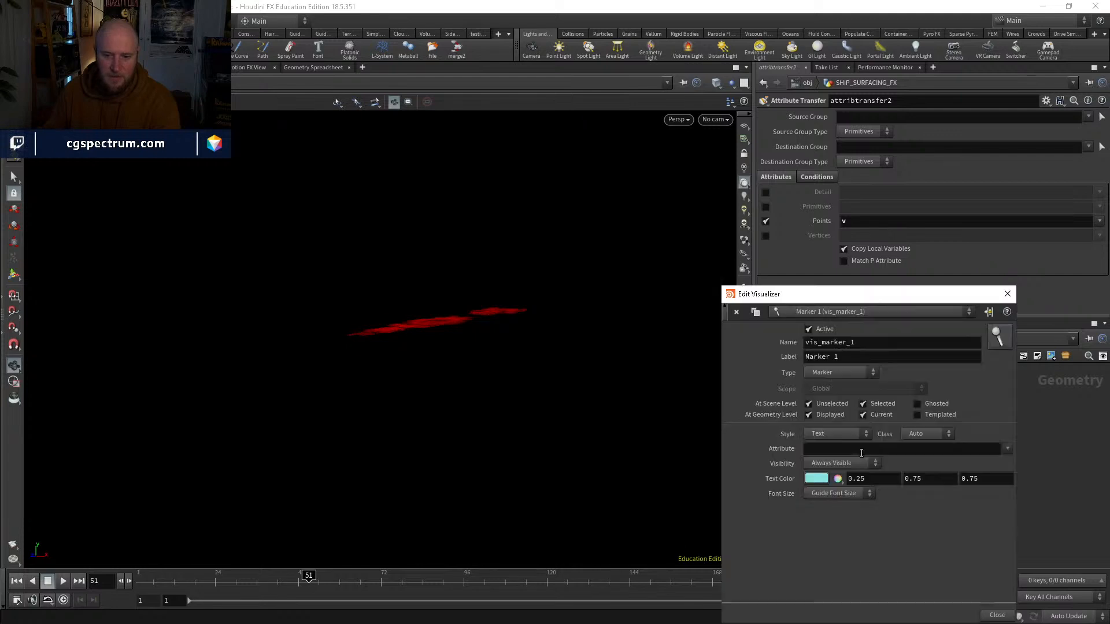
left_click(829, 449)
type("v")
key("Return")
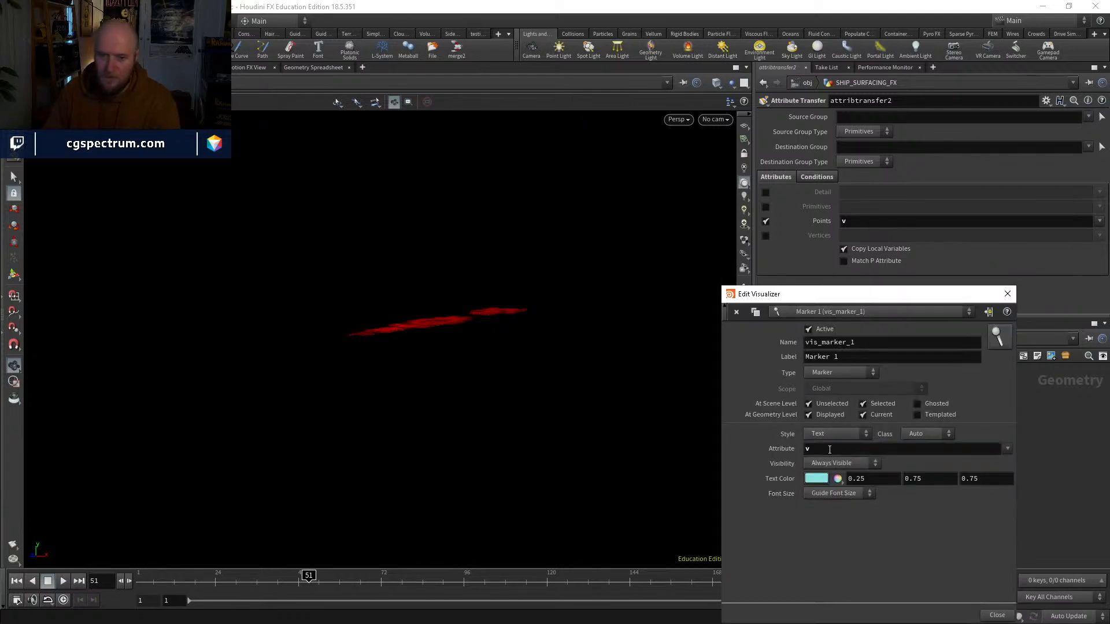
left_click(821, 491)
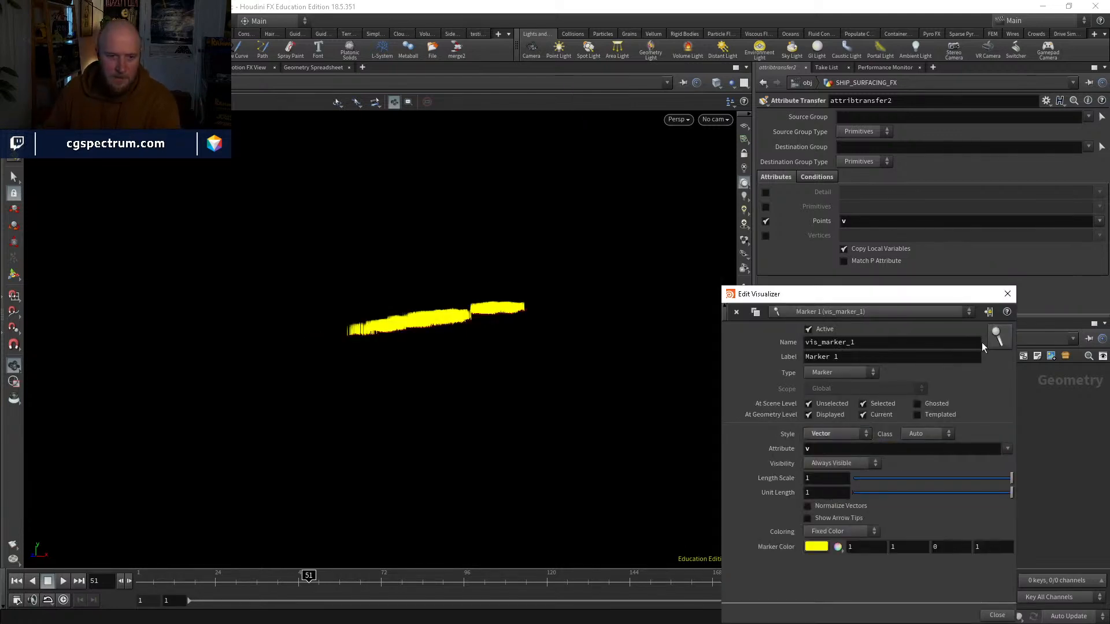
left_click(1005, 295)
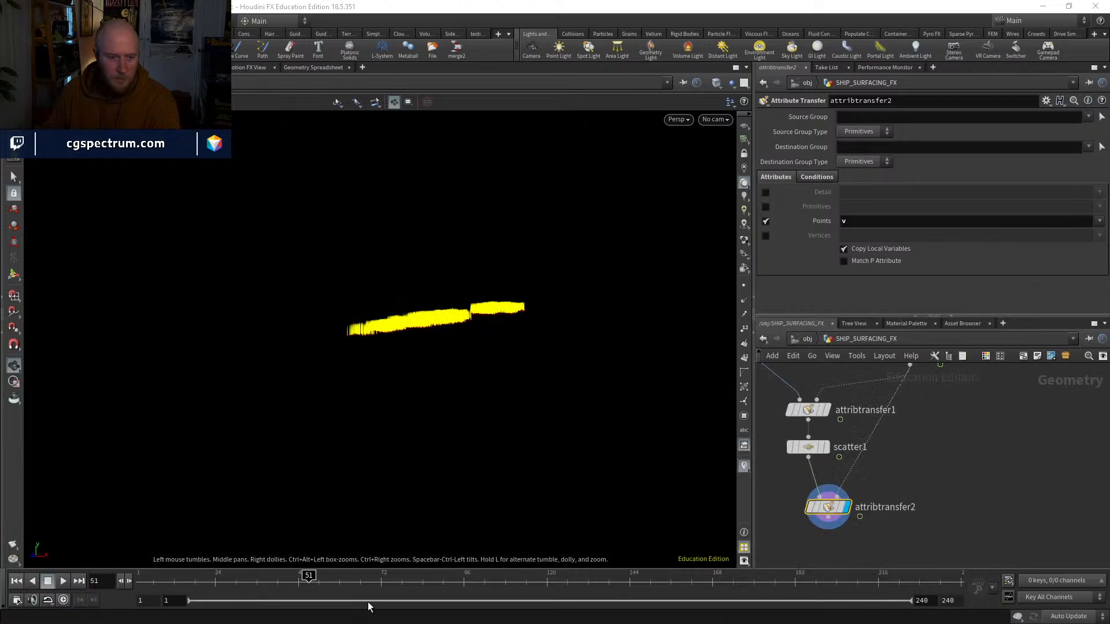
Step: Display the Trail node and examine the ship's velocity vectors from several angles at frames 71 and 167
left_click(197, 583)
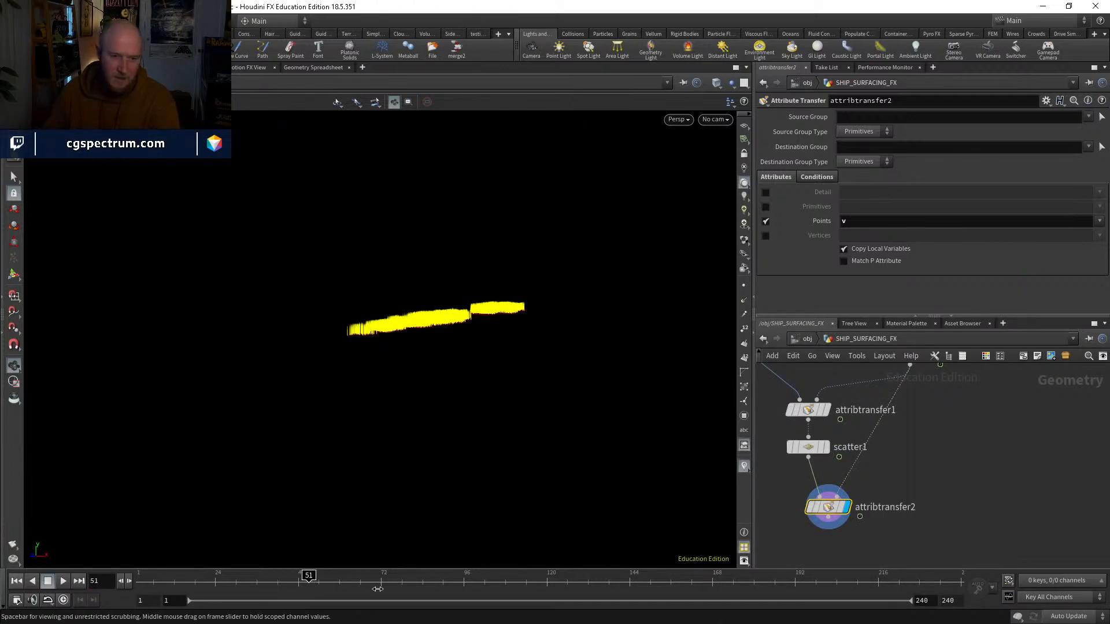
left_click_drag(475, 324, 433, 384)
middle_click_drag(964, 404, 955, 438)
left_click(888, 448)
left_click(871, 449)
mouse_move(481, 393)
left_mouse_down()
mouse_move(477, 356)
mouse_move(501, 391)
left_mouse_up()
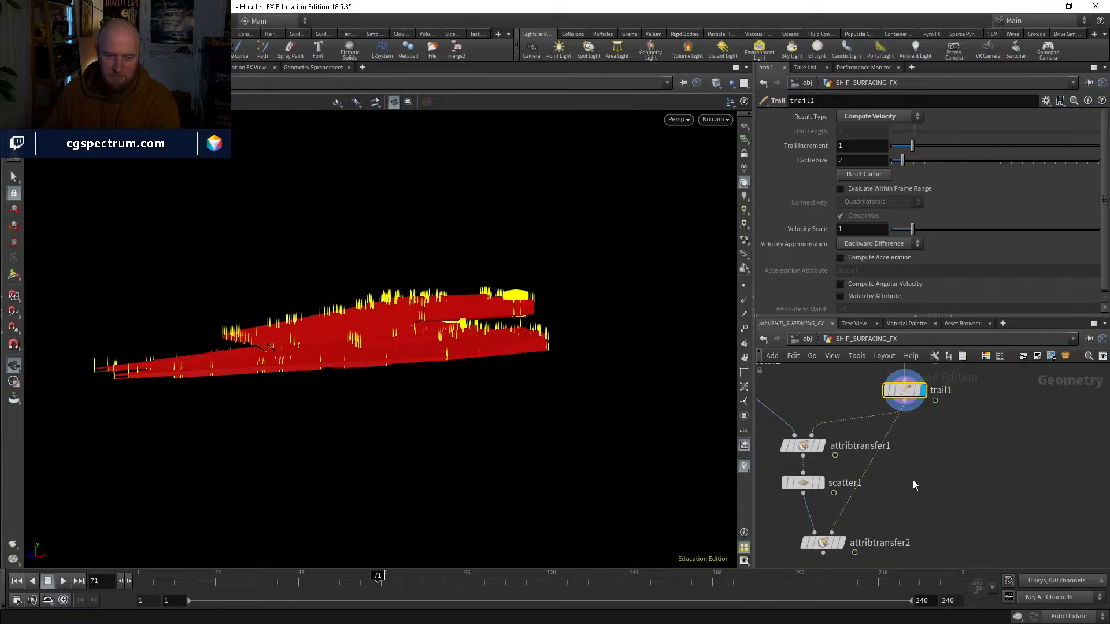
left_click_drag(610, 399, 515, 393)
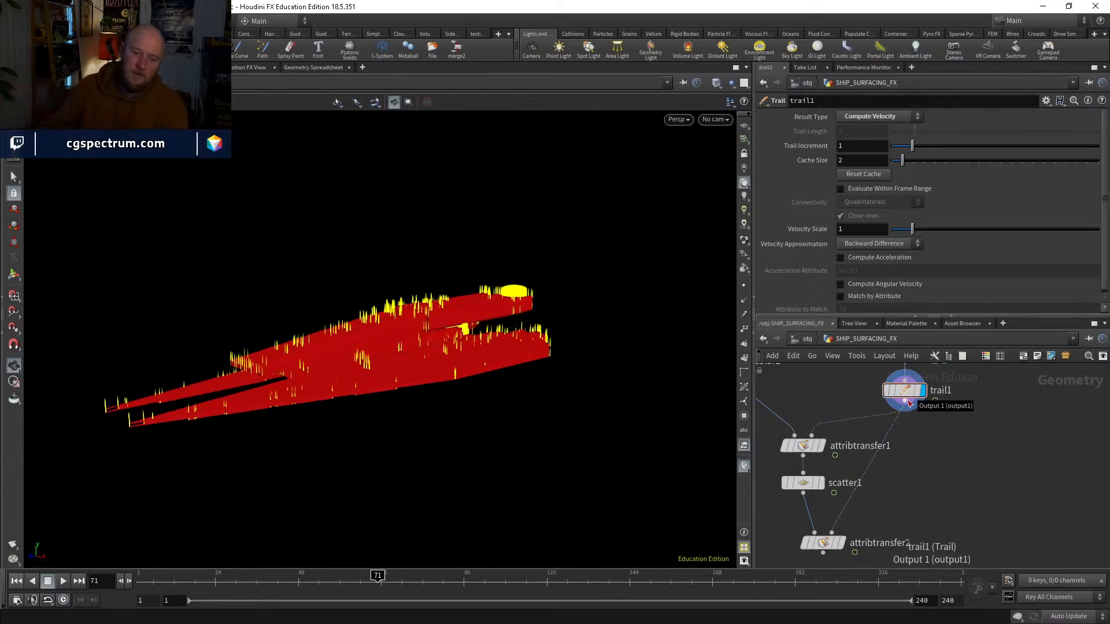
left_click(708, 580)
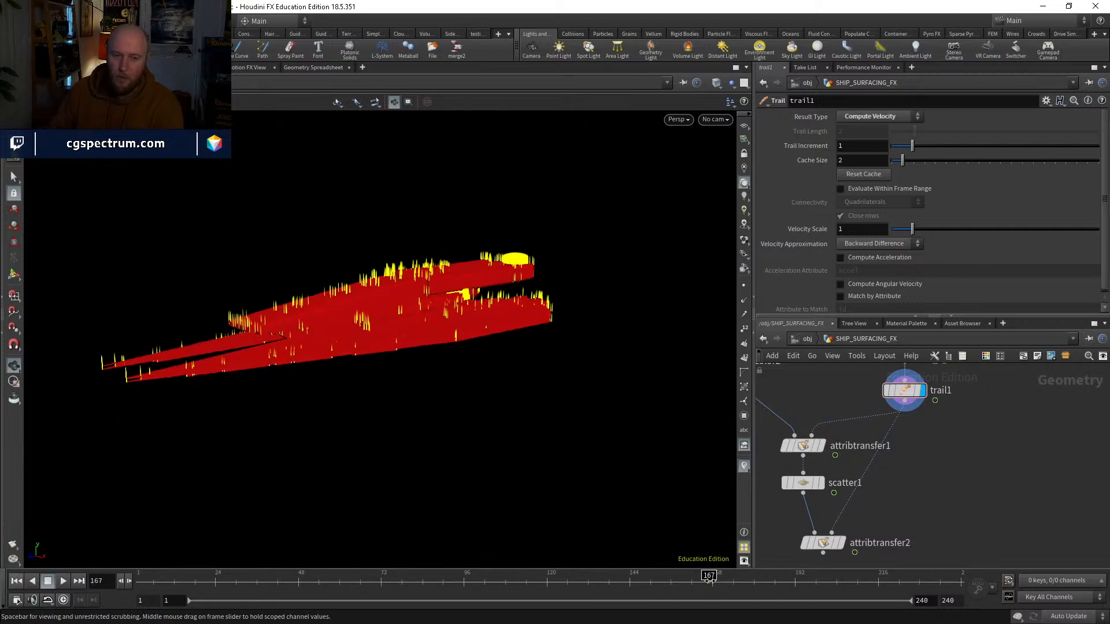
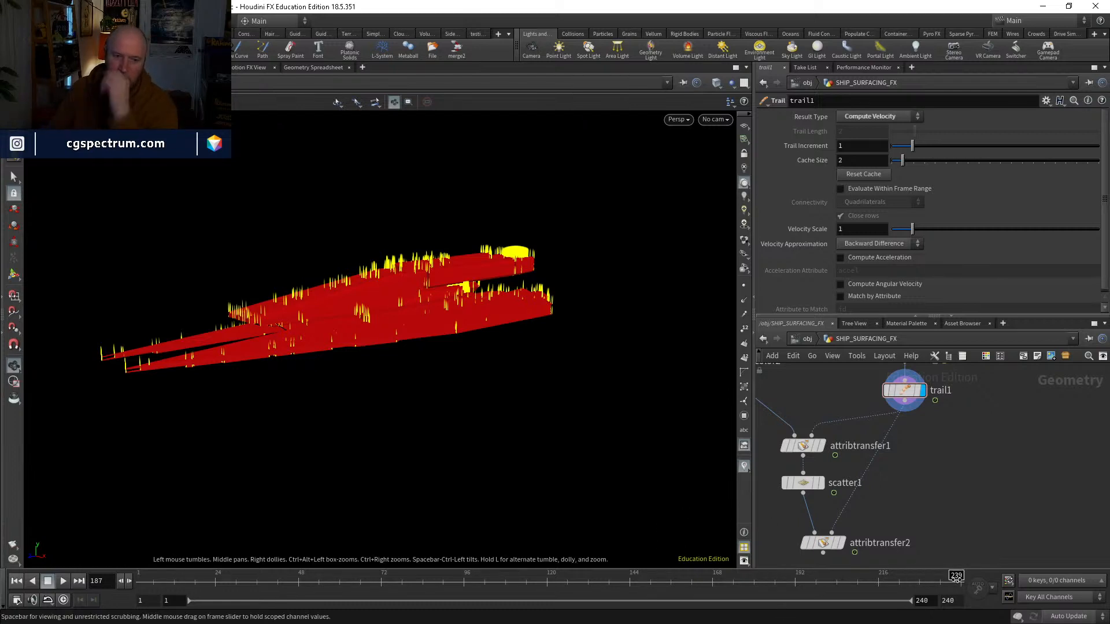
Step: Try the Central Difference and Forward Difference velocity approximations on the Trail node at frame 240, then restore Backward Difference
left_click(957, 578)
left_click(964, 576)
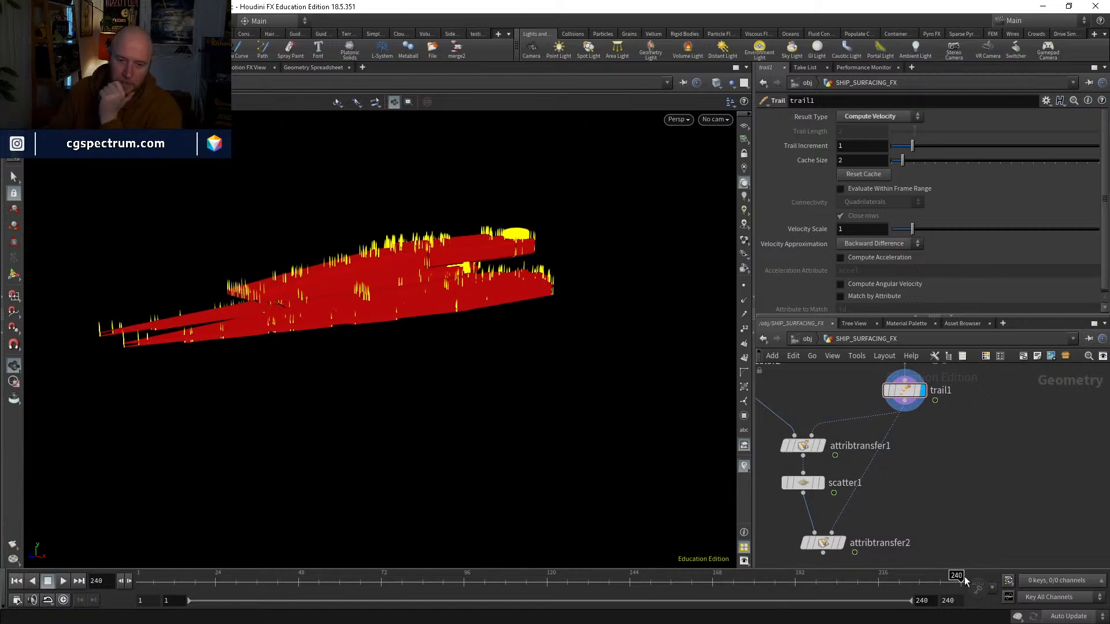
middle_click_drag(1012, 449, 1006, 476)
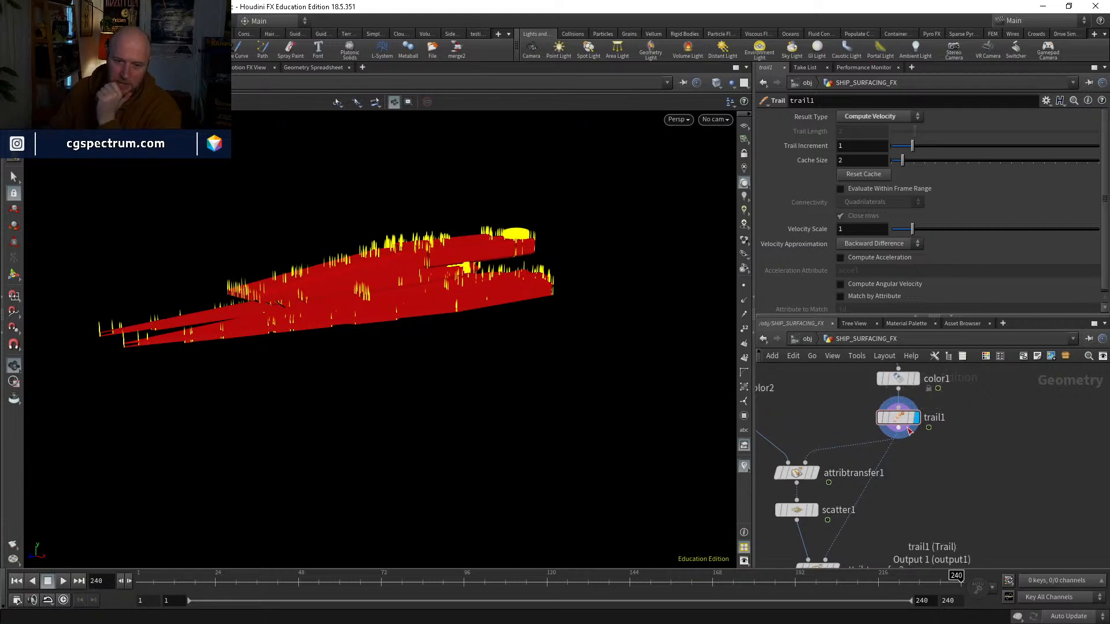
left_click(897, 418)
left_click(876, 243)
left_click(876, 265)
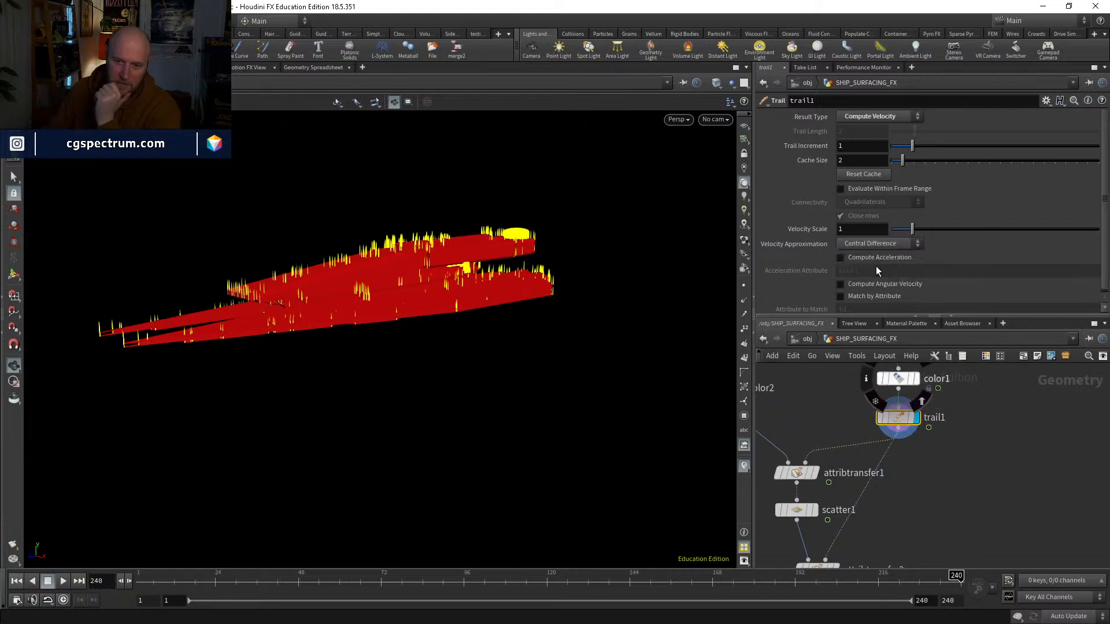
left_click(877, 243)
left_click(883, 275)
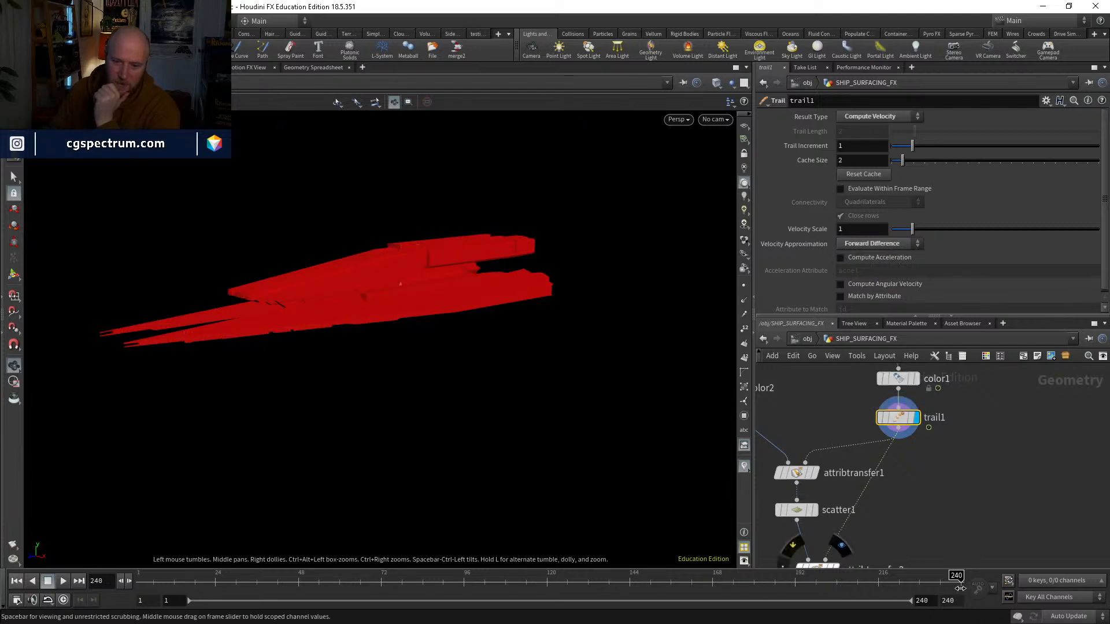
left_click(892, 259)
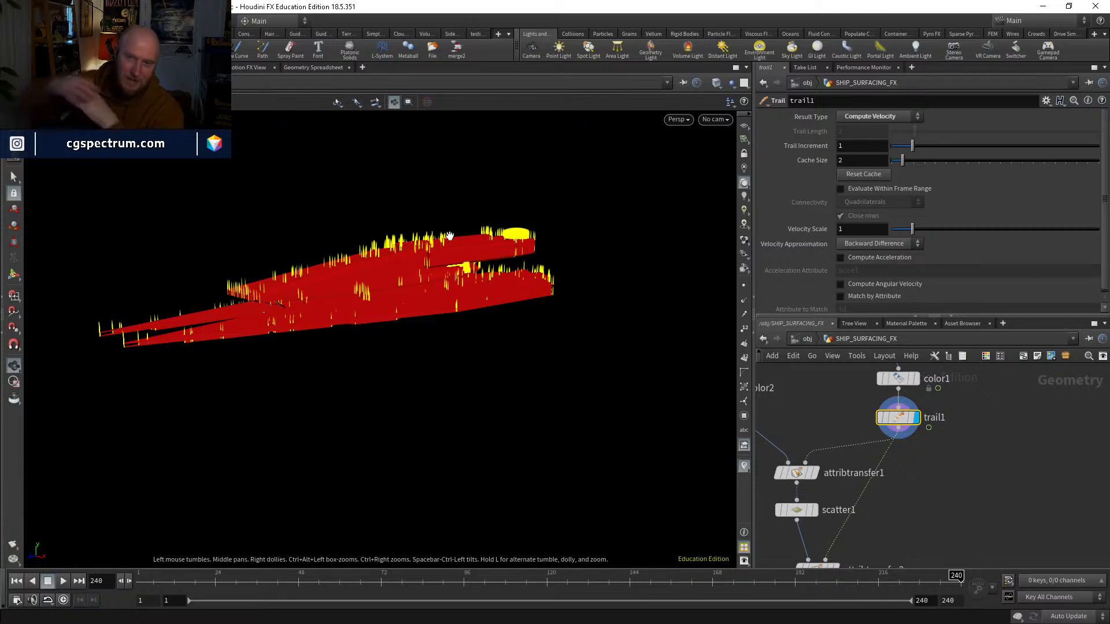
Step: Delete attribtransfer2, wire an Attribute Wrangle below scatter1 in its place, and display it
middle_click_drag(902, 439, 898, 396)
left_click(812, 526)
key("Delete")
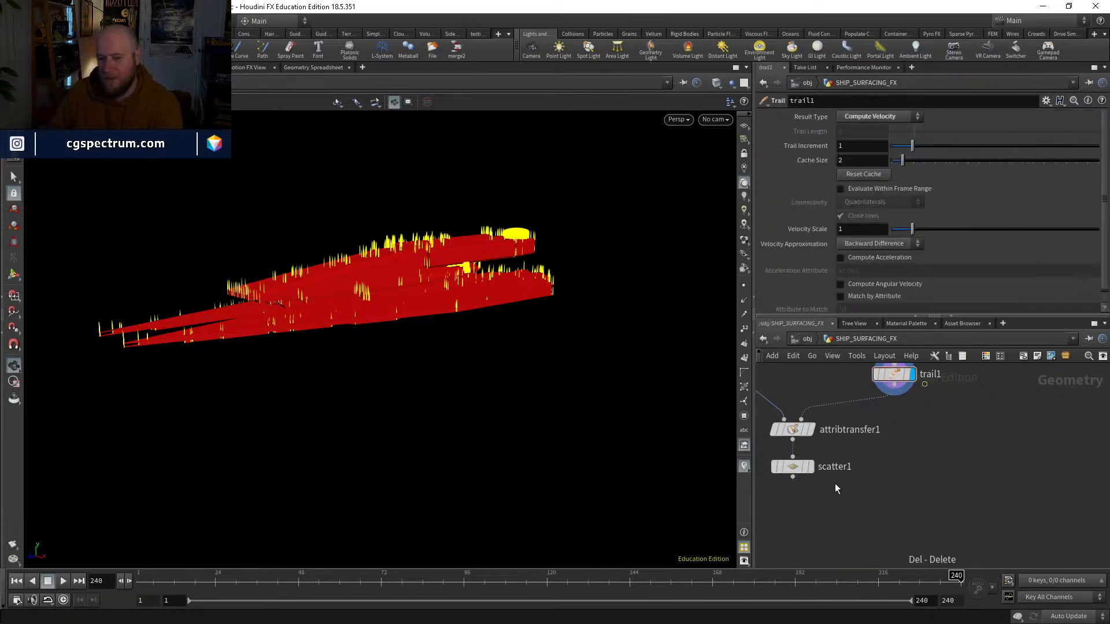
middle_click_drag(834, 509, 843, 510)
key("Tab")
type("pop")
key("Return")
left_click(843, 505)
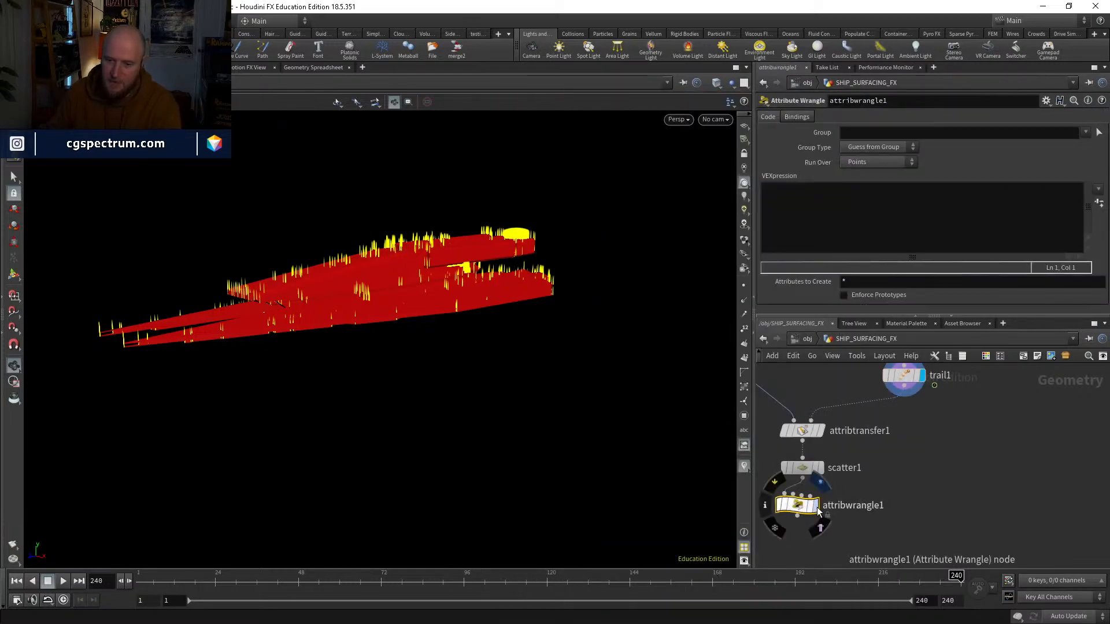
left_click(823, 508)
Step: Write the expression v@v={0,1,0}; in the Attribute Wrangle to give every point an upward velocity
left_click(813, 217)
type("v@v={0")
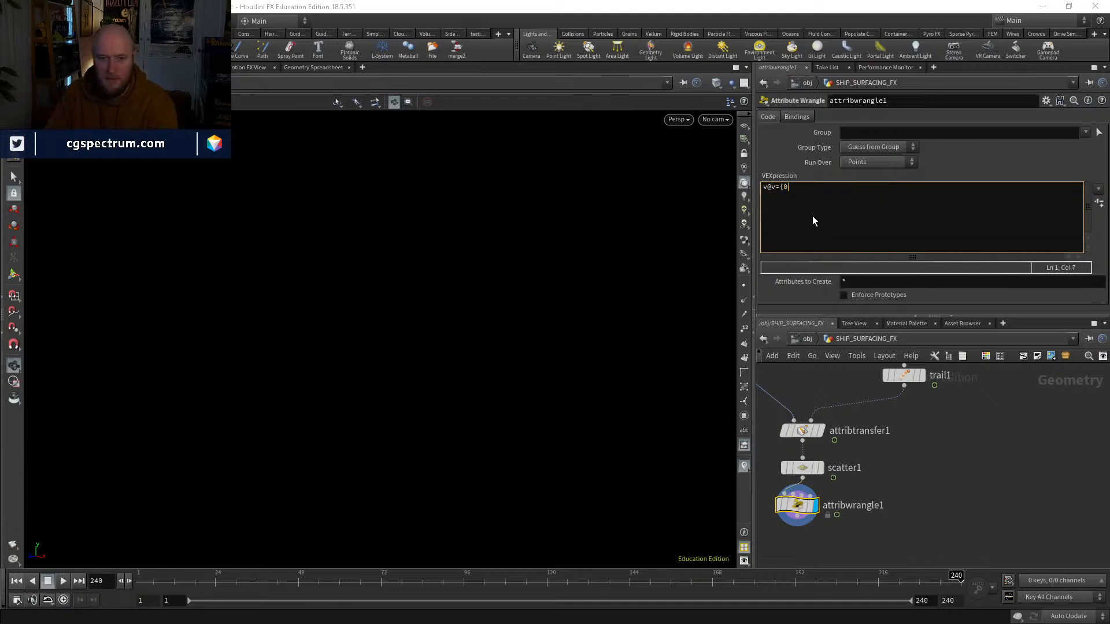
type(",1,0}")
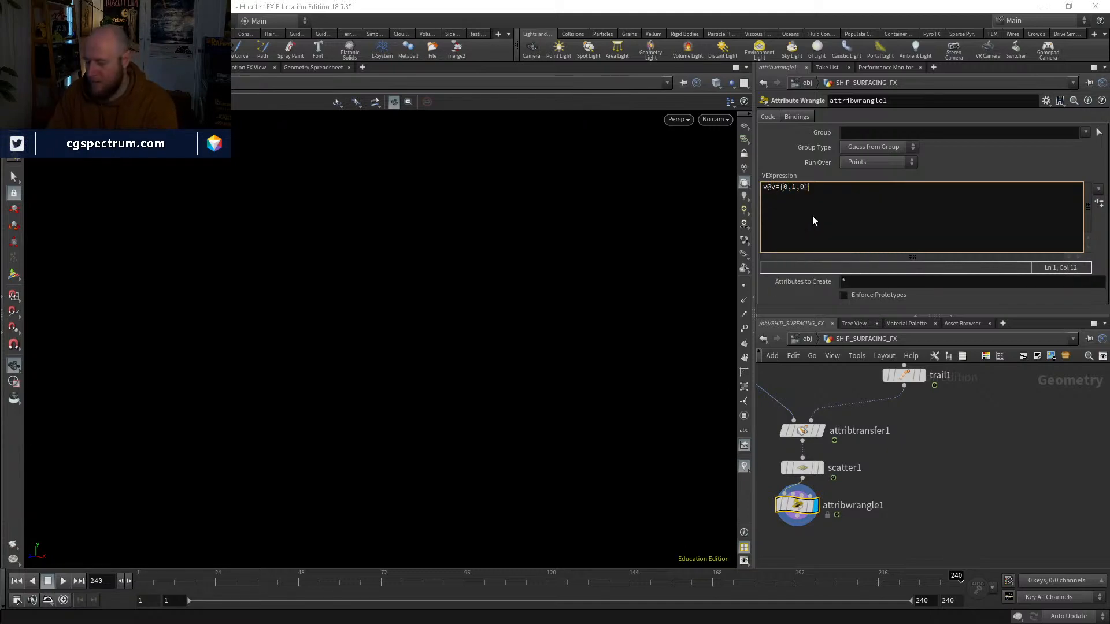
type(";")
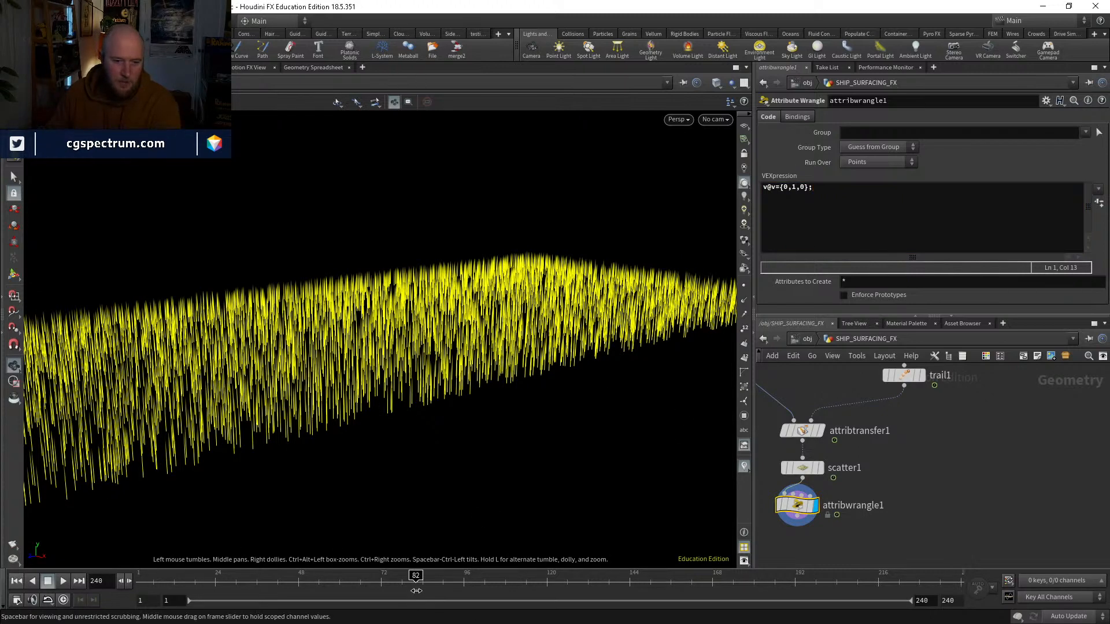
Step: Check the outputs of attribwrangle1, attribtransfer1 and scatter1, scrubbing between mid-range frames and frame 240
left_click(403, 588)
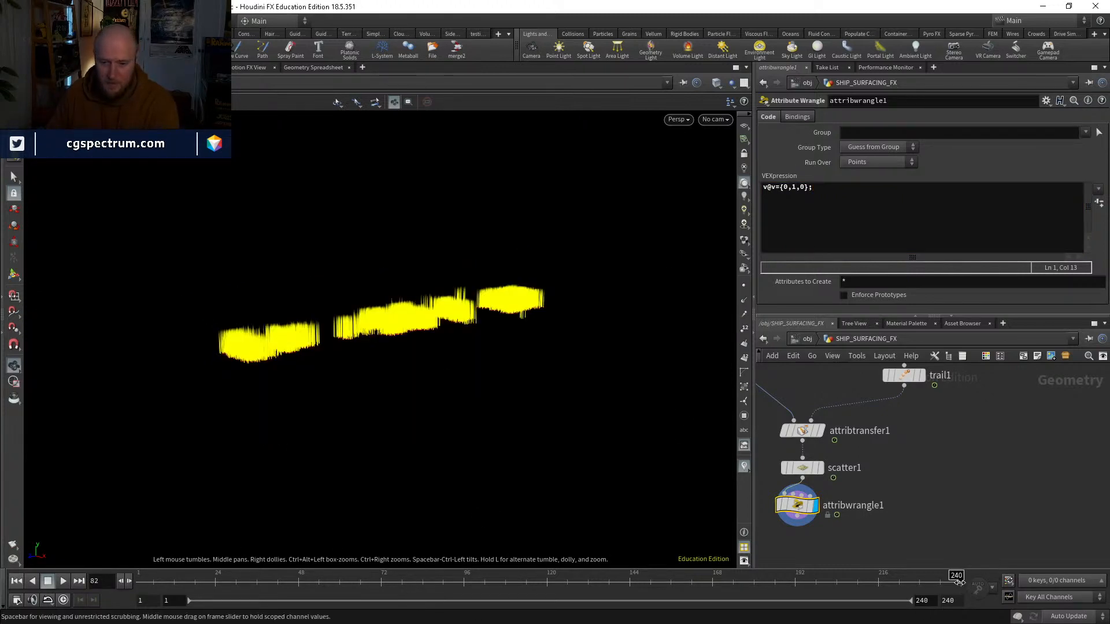
left_click(821, 432)
left_click(806, 432)
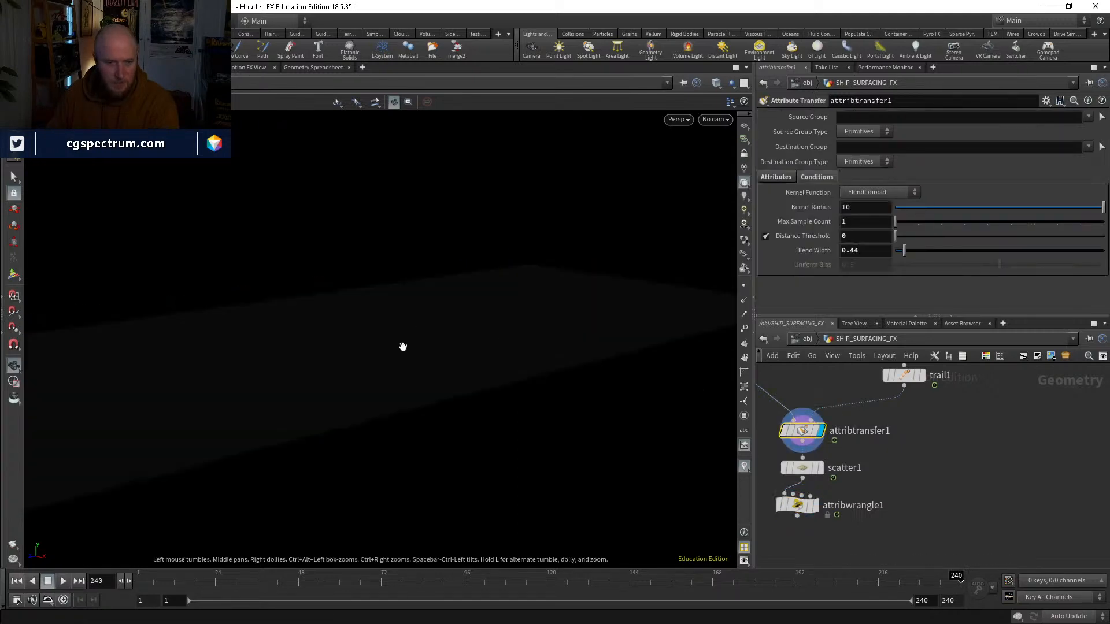
left_click_drag(494, 356, 495, 382)
left_click(820, 469)
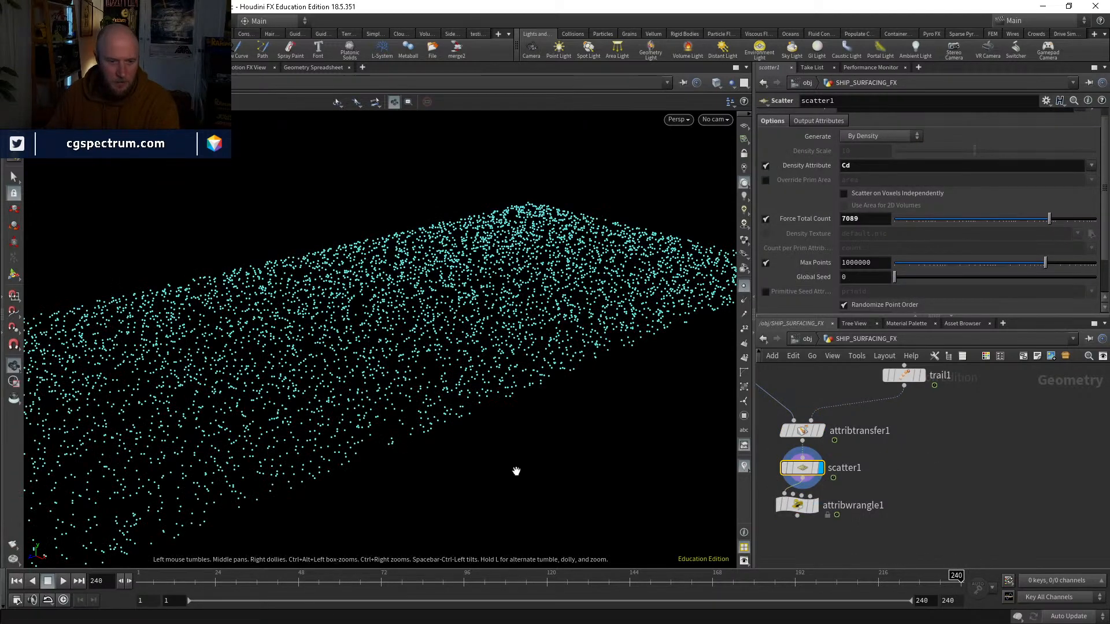
left_click_drag(930, 580, 767, 578)
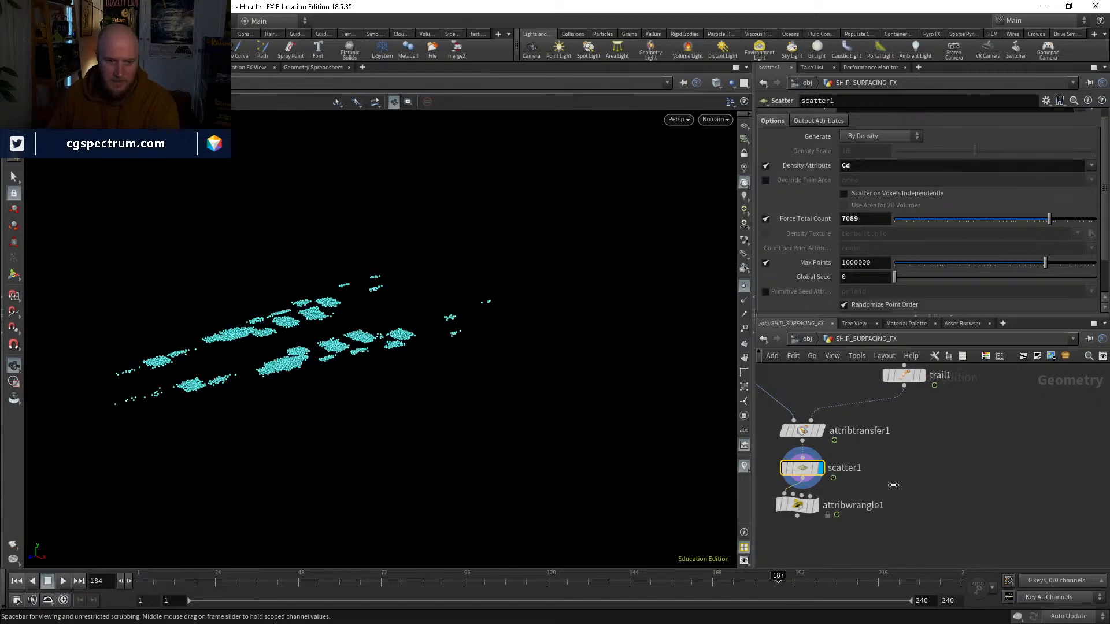
Step: Reorder the network so scatter1 comes before attribtransfer1, feeding its first input, with attribtransfer1 wired into attribwrangle1
middle_click_drag(768, 368, 826, 434)
left_click_drag(851, 541, 807, 463)
middle_click_drag(902, 535, 880, 469)
Step: Insert a Blast node between attribtransfer1 and attribwrangle1 and display it
key("Tab")
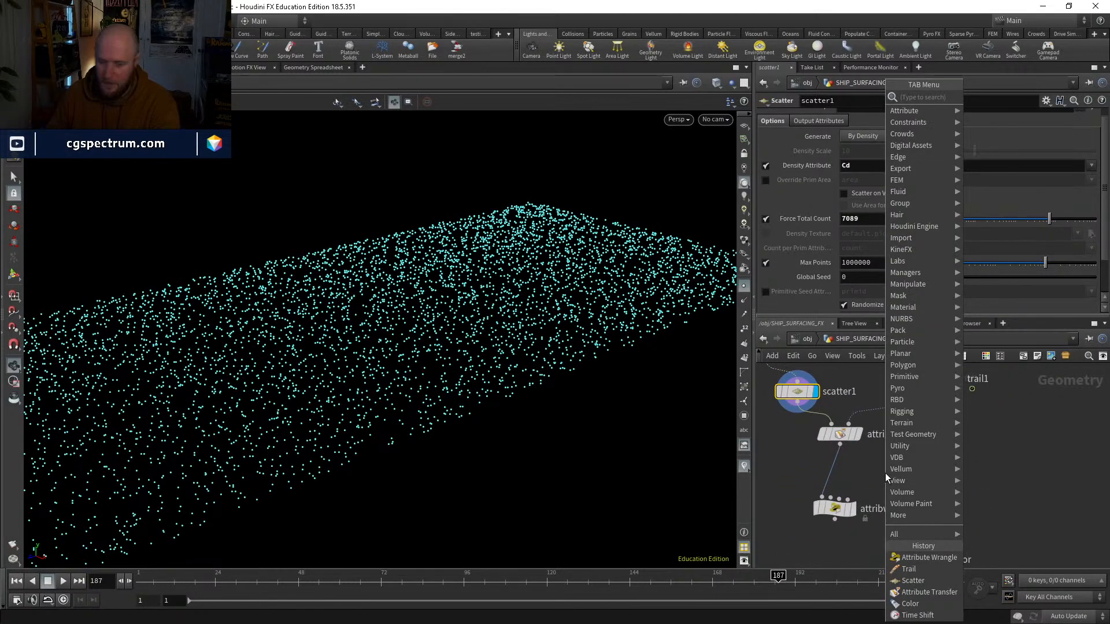
type("blast")
key("Return")
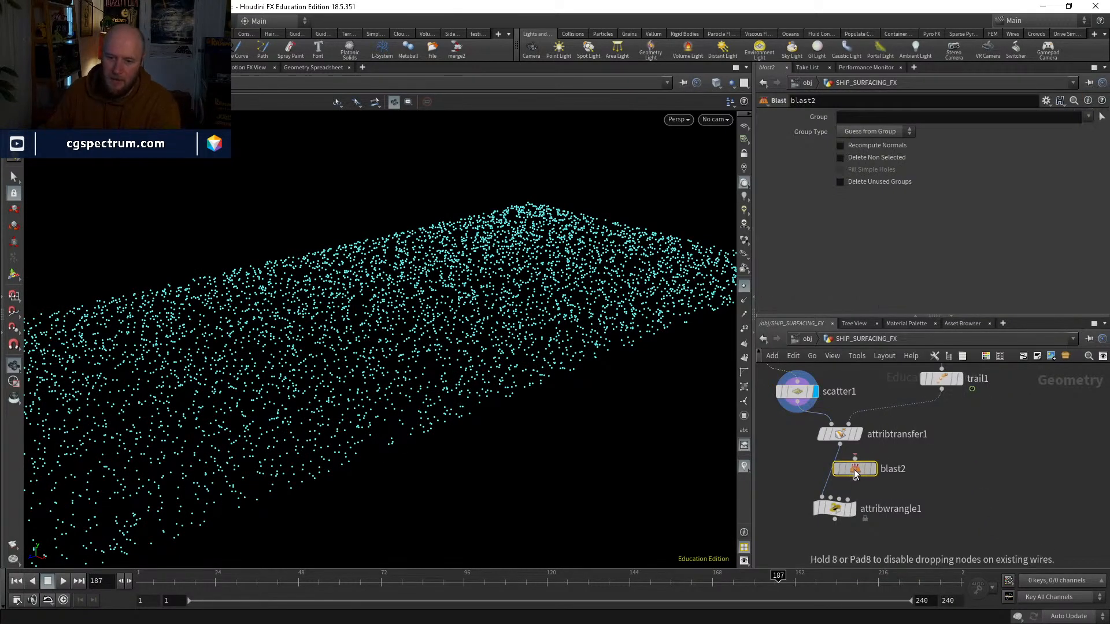
left_click(855, 473)
left_click(853, 115)
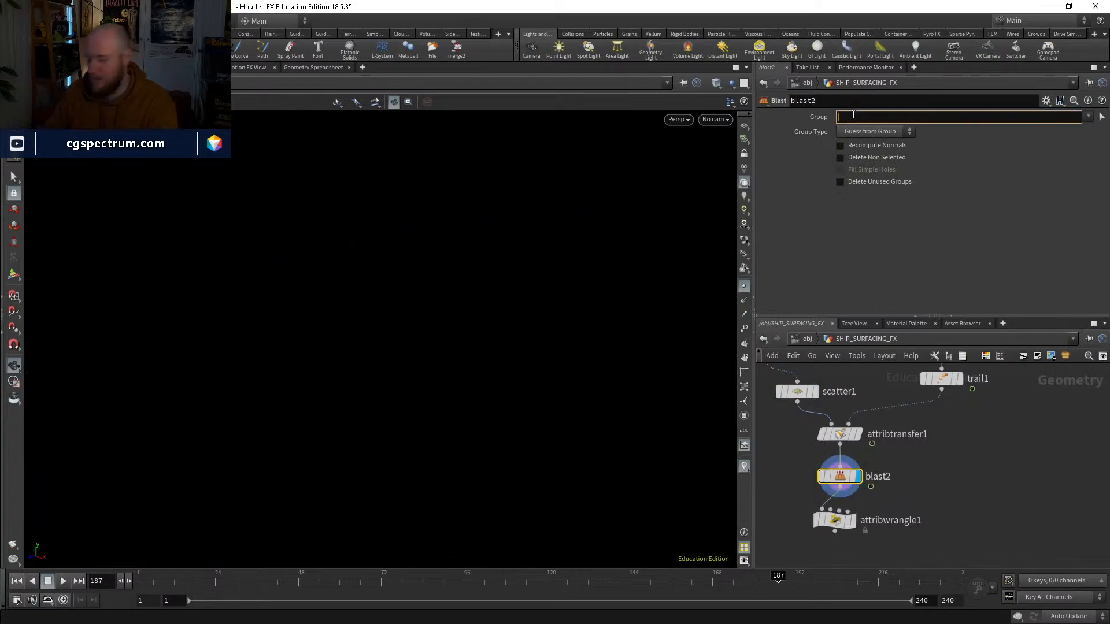
type("2")
type("Cd")
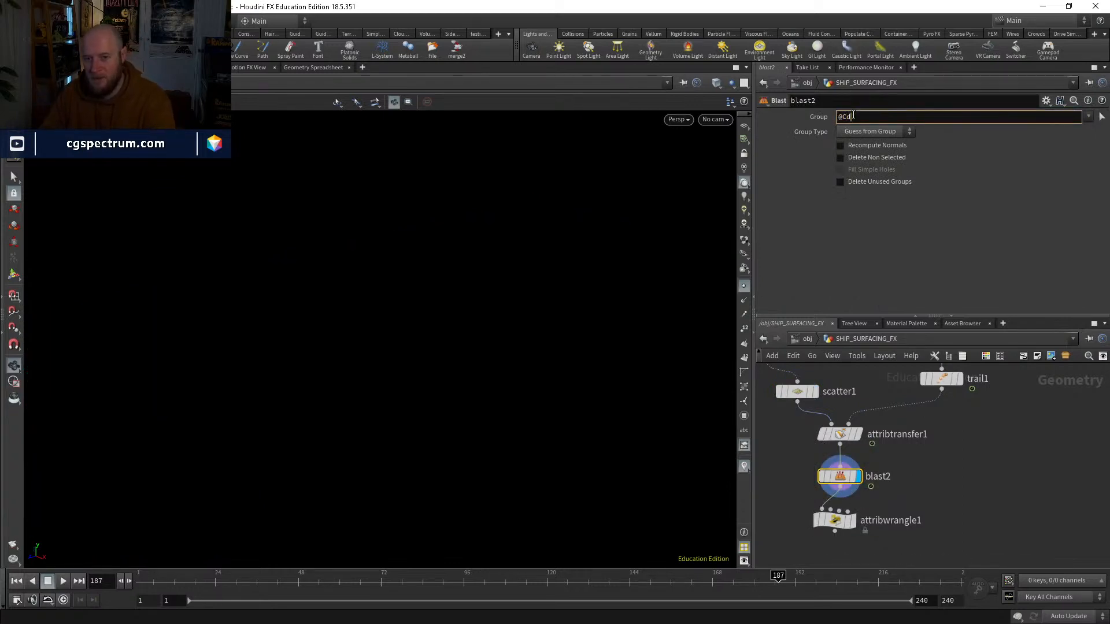
type(".x>")
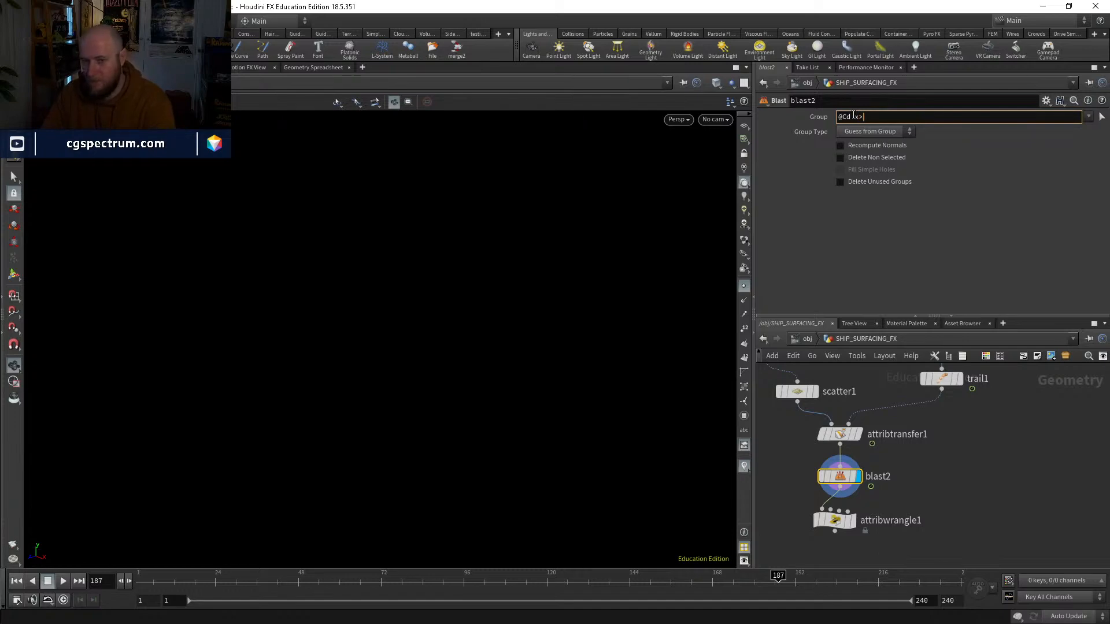
key("BackSpace")
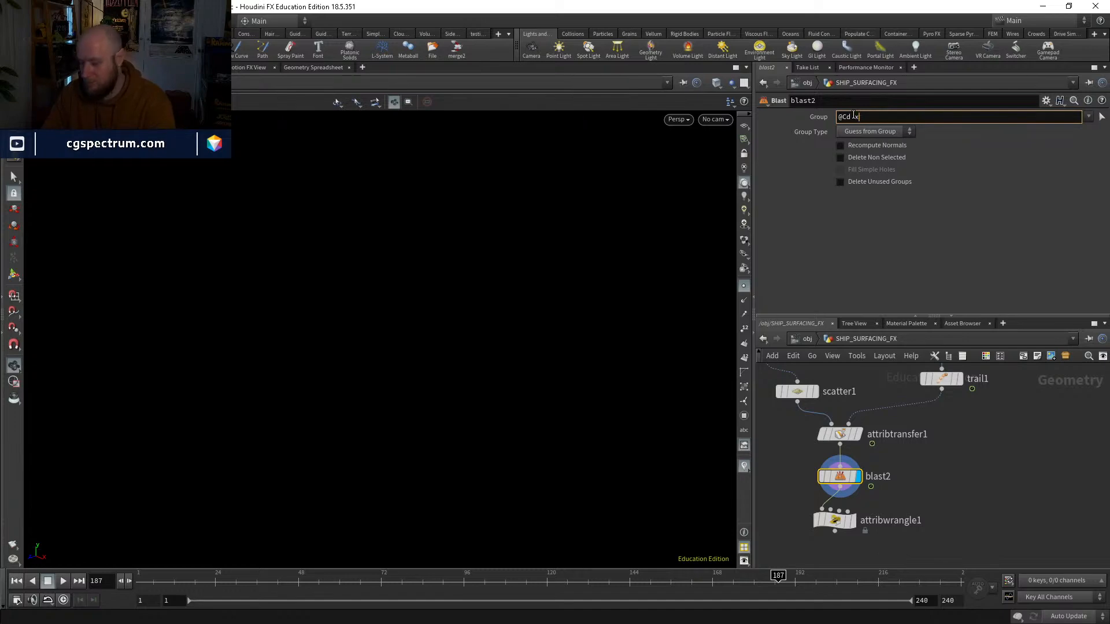
type("<0.1")
key("Return")
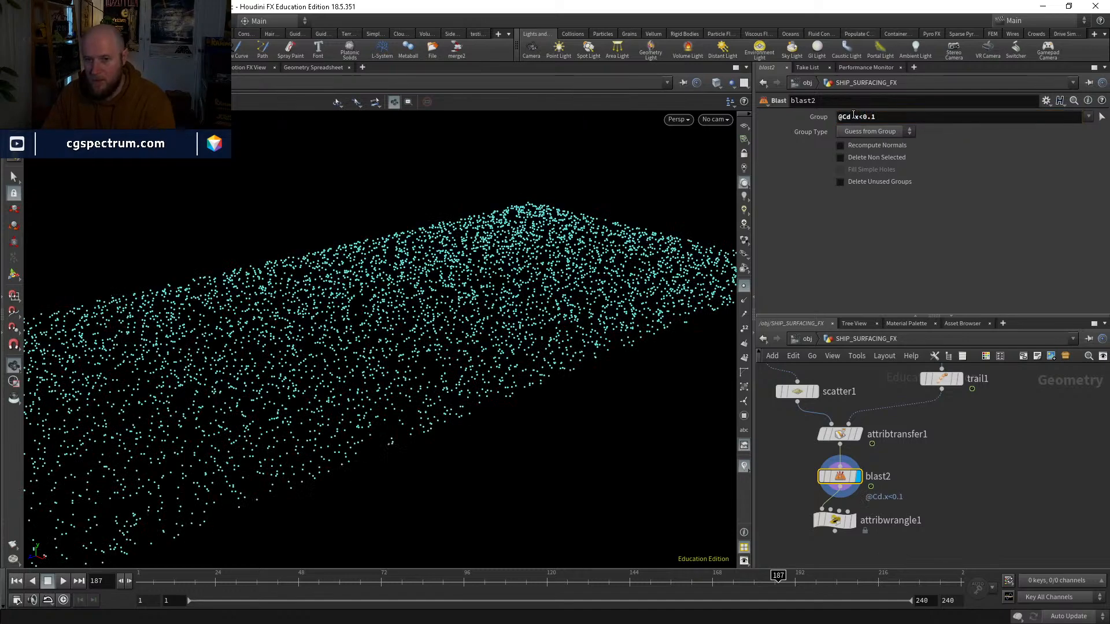
left_click(875, 178)
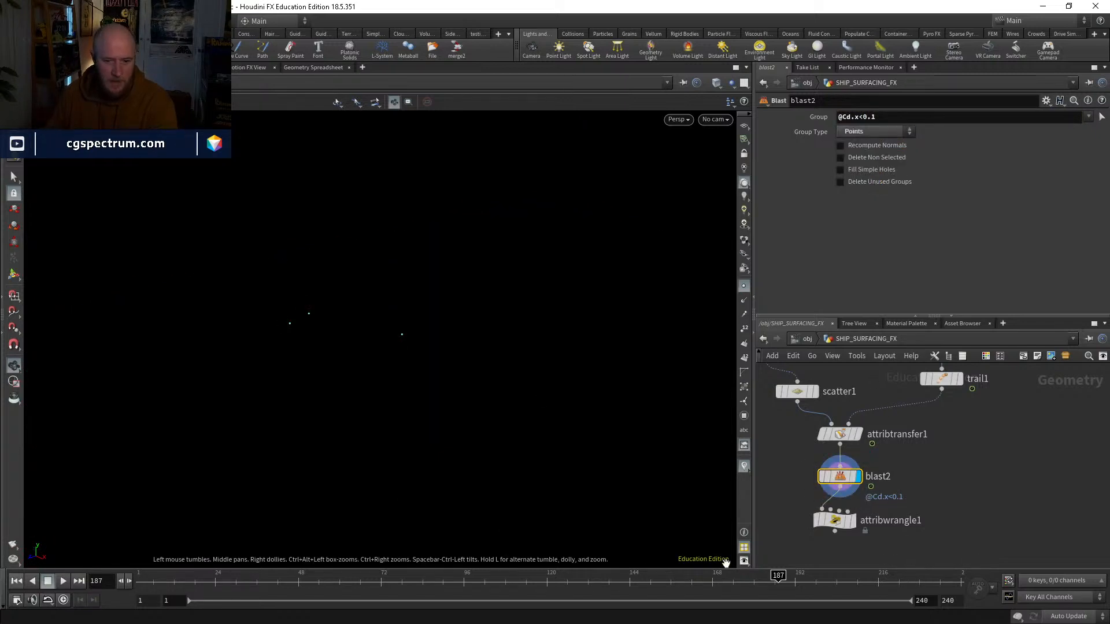
Step: Check the points left by the Blast node at frames 196, 97, 46 and 63
left_click(809, 580)
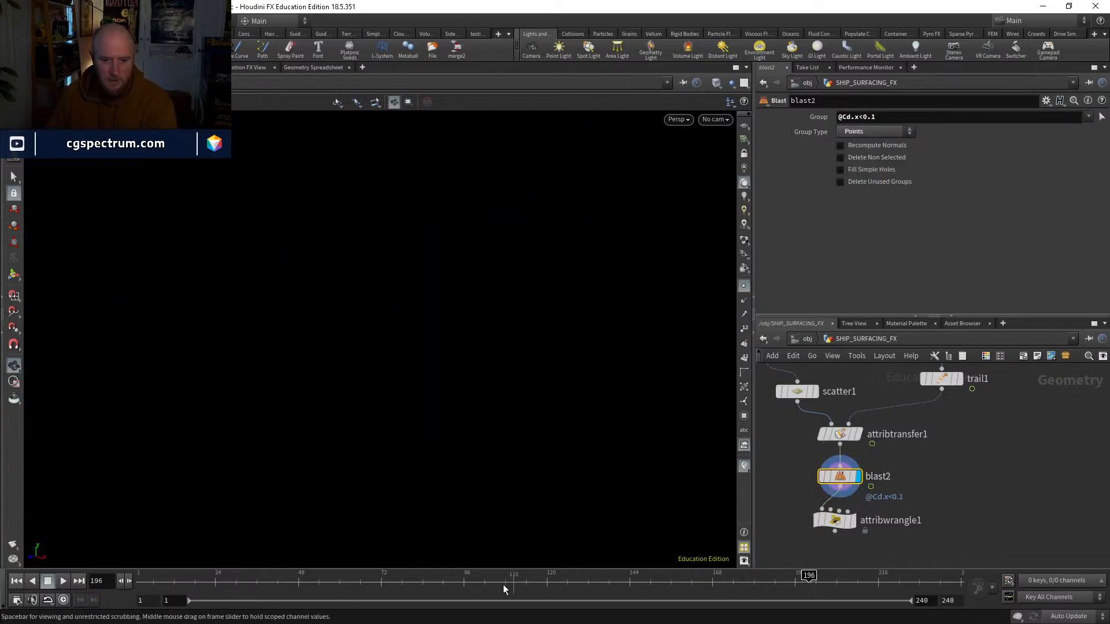
left_click(467, 588)
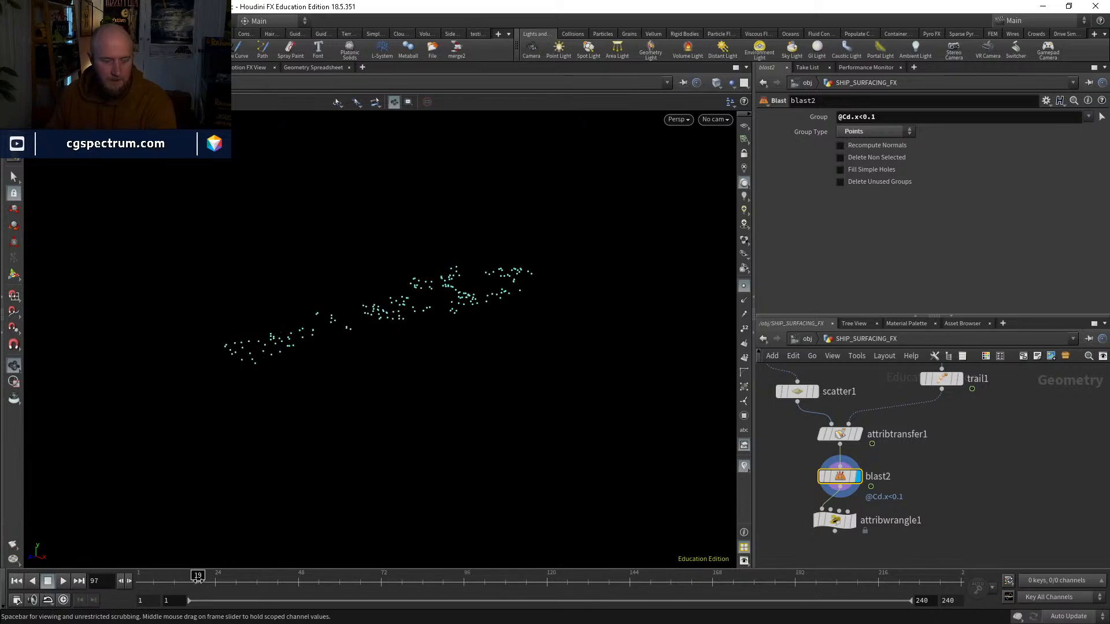
left_click(292, 587)
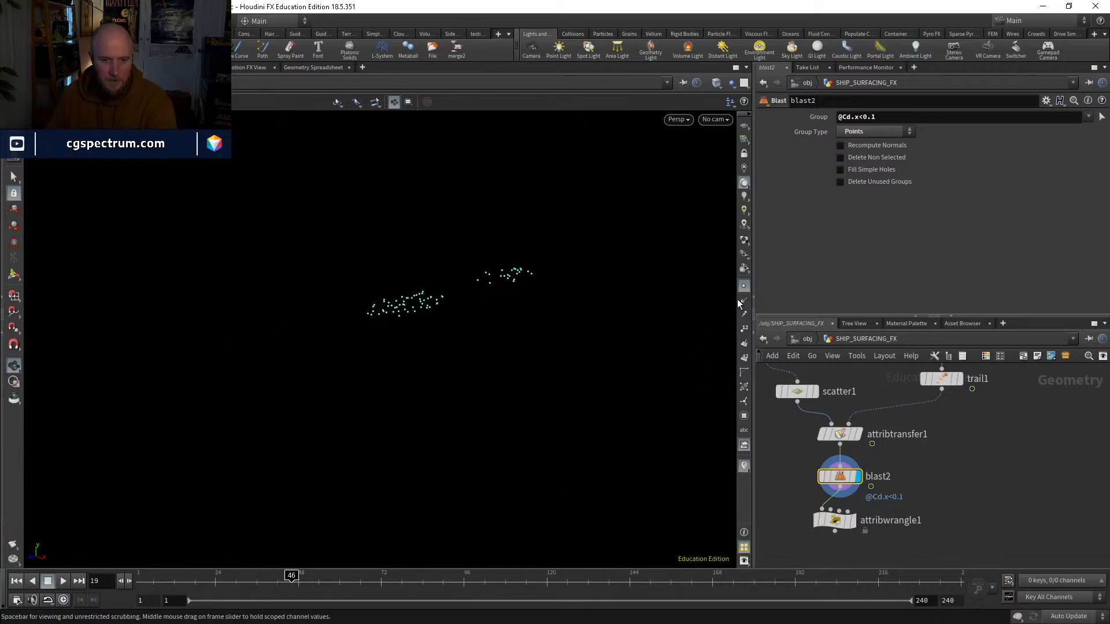
left_click(350, 577)
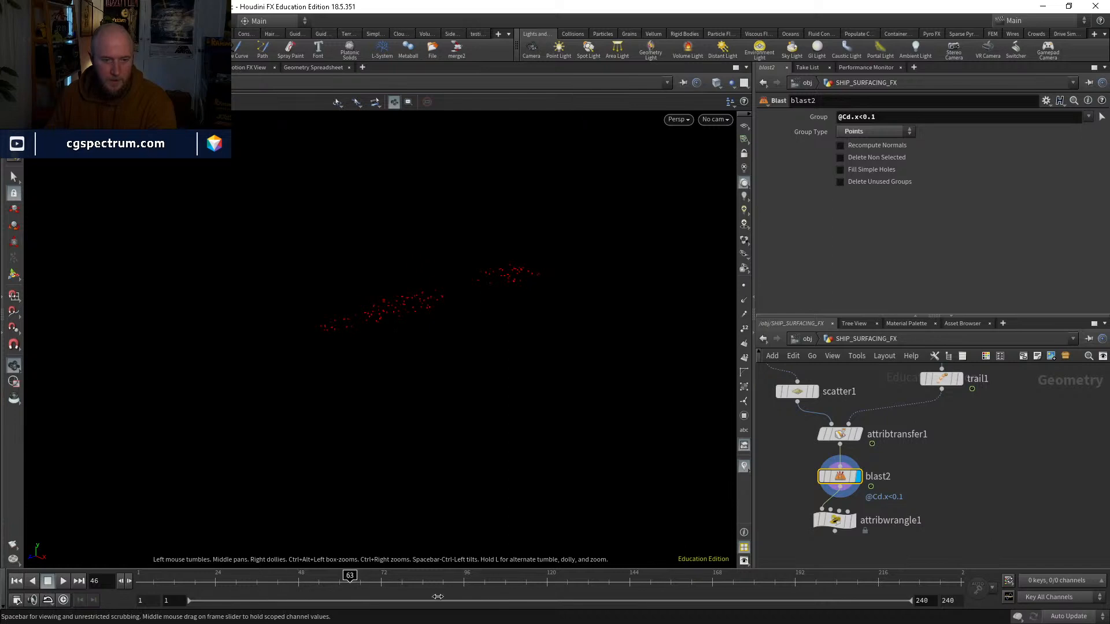
left_click(875, 116)
type("00")
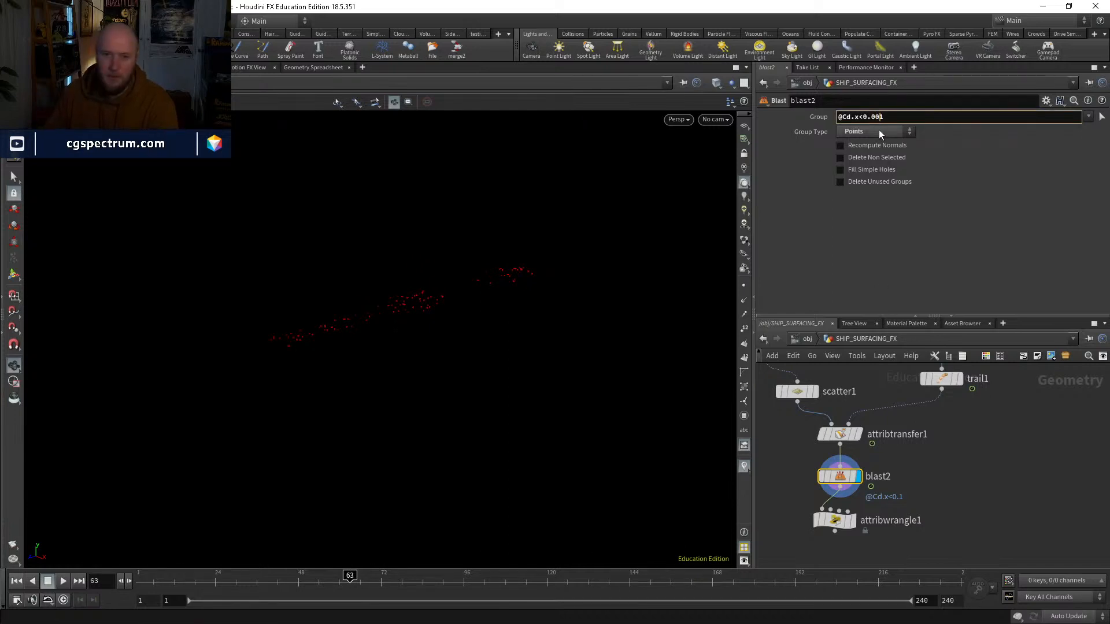
key("Return")
left_click(440, 580)
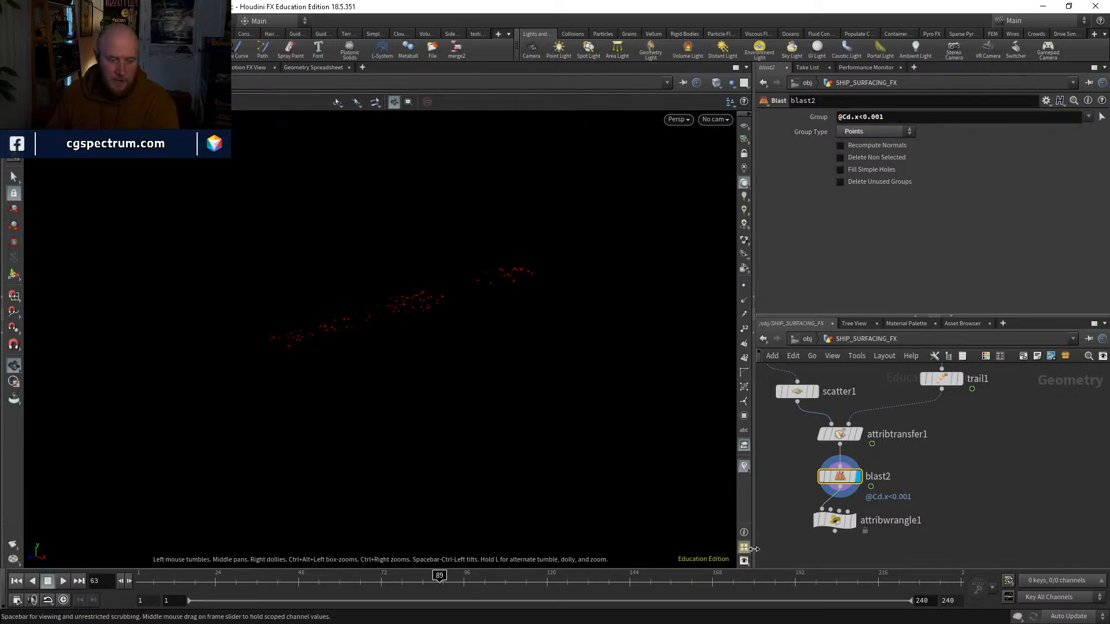
left_click(853, 576)
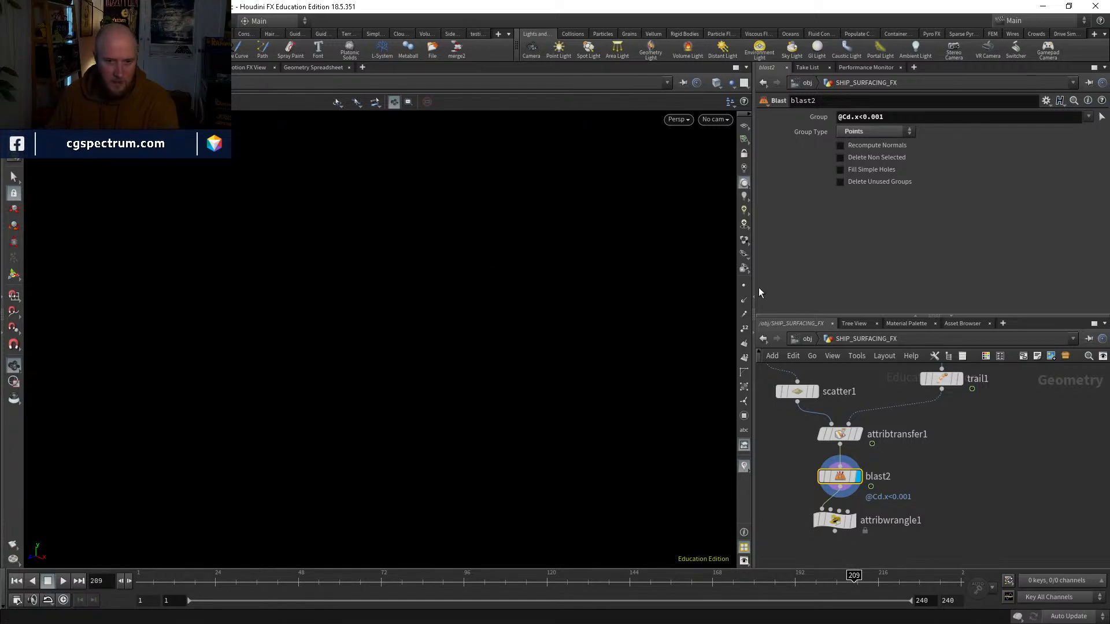
Step: Display attribwrangle1, check its velocity vectors at frame 91, and return to frame 1
middle_click_drag(930, 506, 935, 459)
left_click(854, 474)
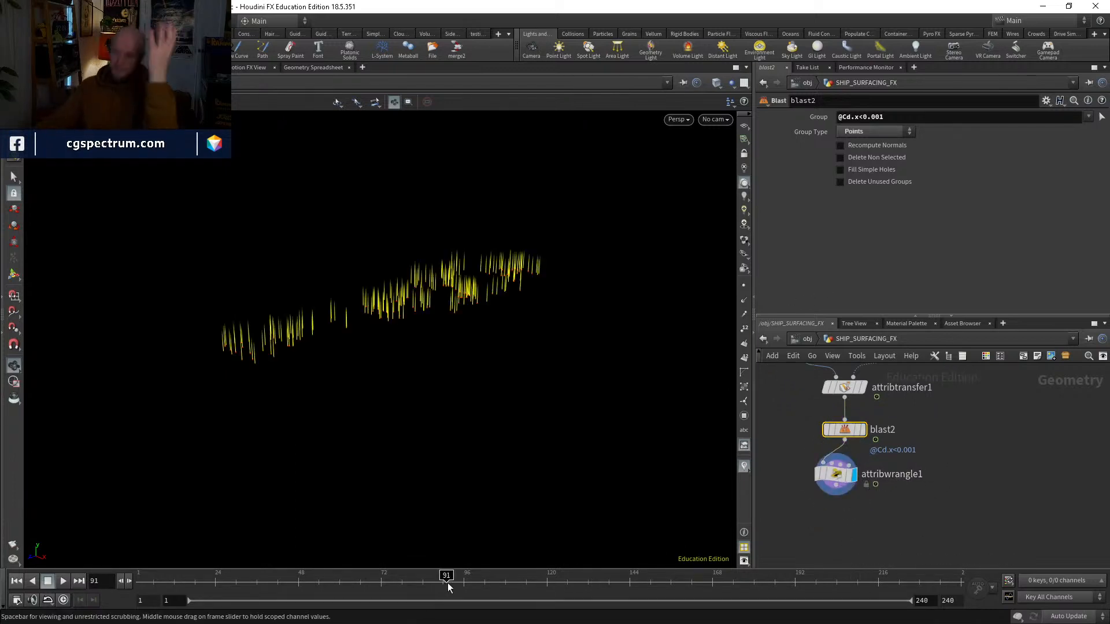
middle_click_drag(877, 498, 898, 474)
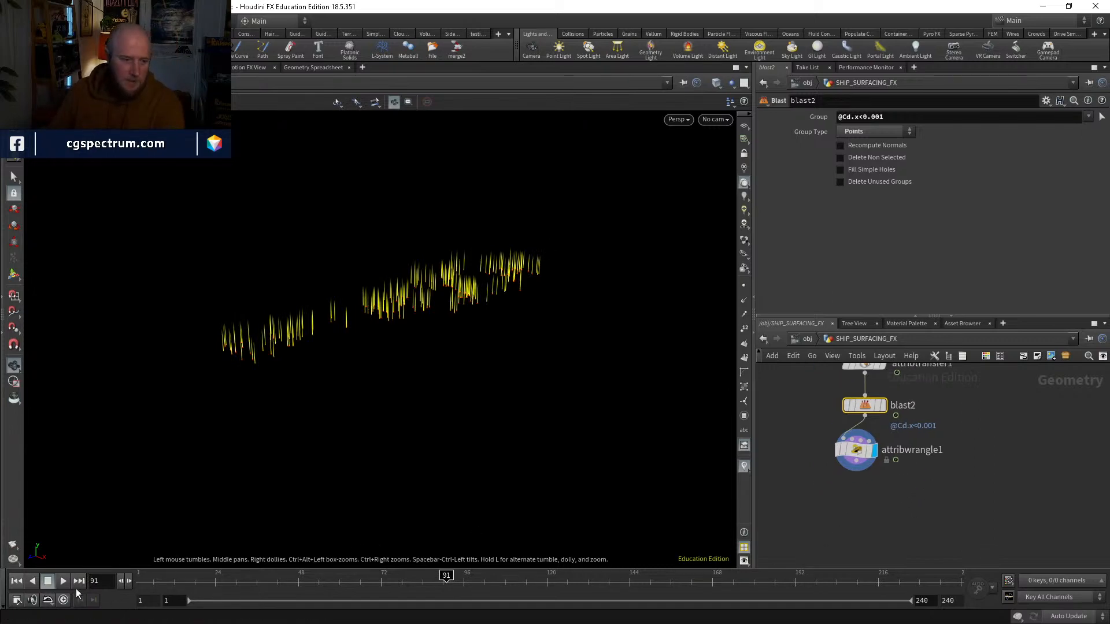
key("ctrl+Up")
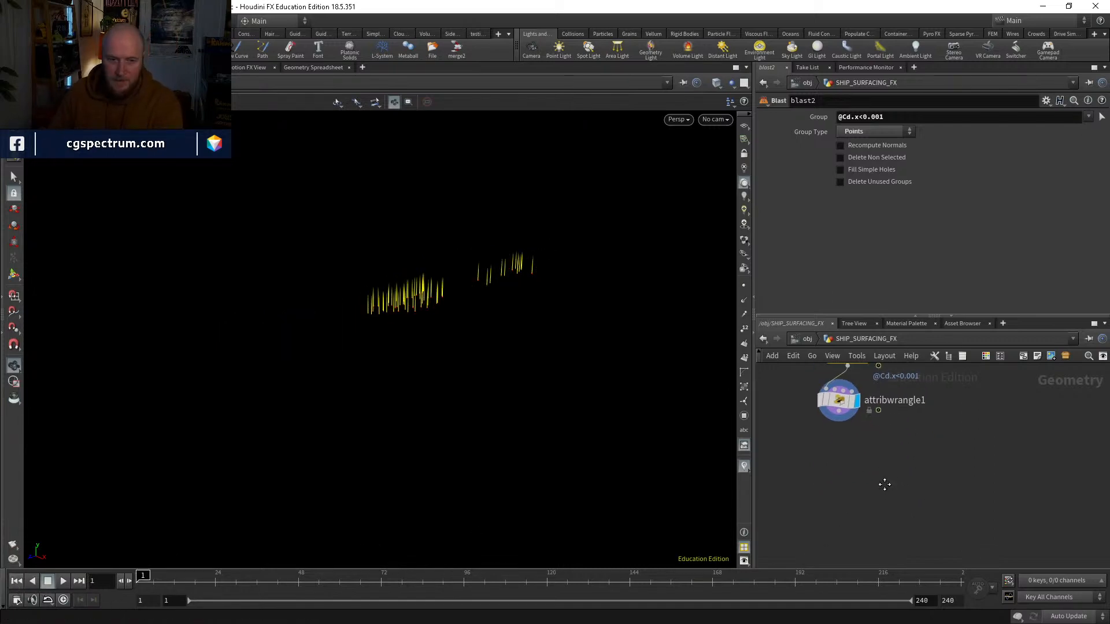
Step: Add a DOP Network with attribwrangle1 wired into its first input, and go inside it
key("Tab")
type("f")
key("BackSpace")
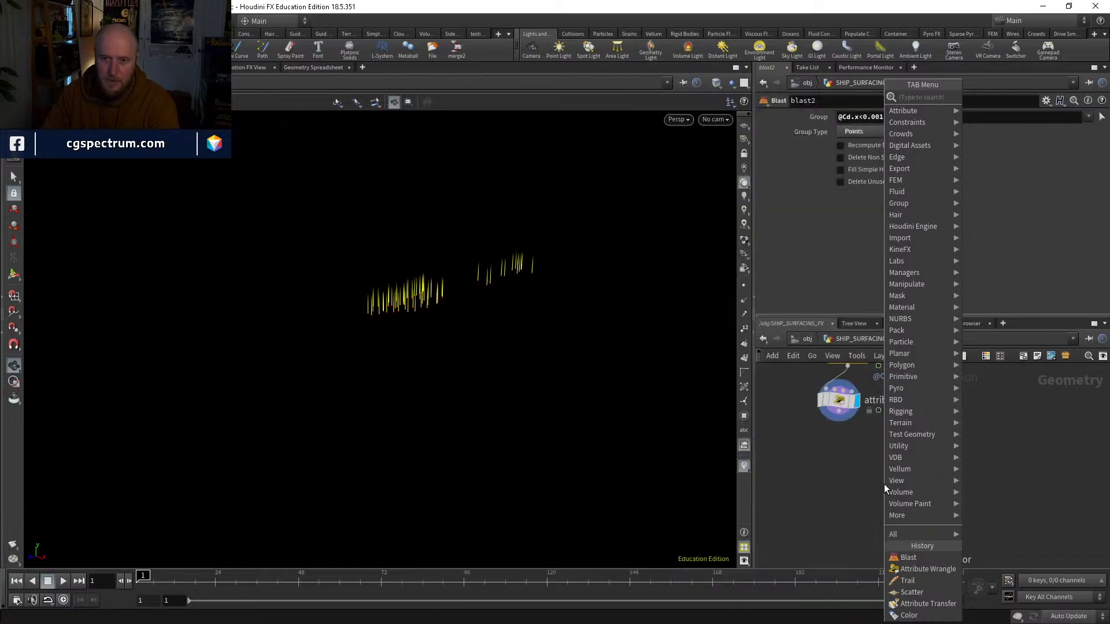
type("dopn")
key("Return")
left_click(883, 483)
left_click_drag(883, 483, 845, 480)
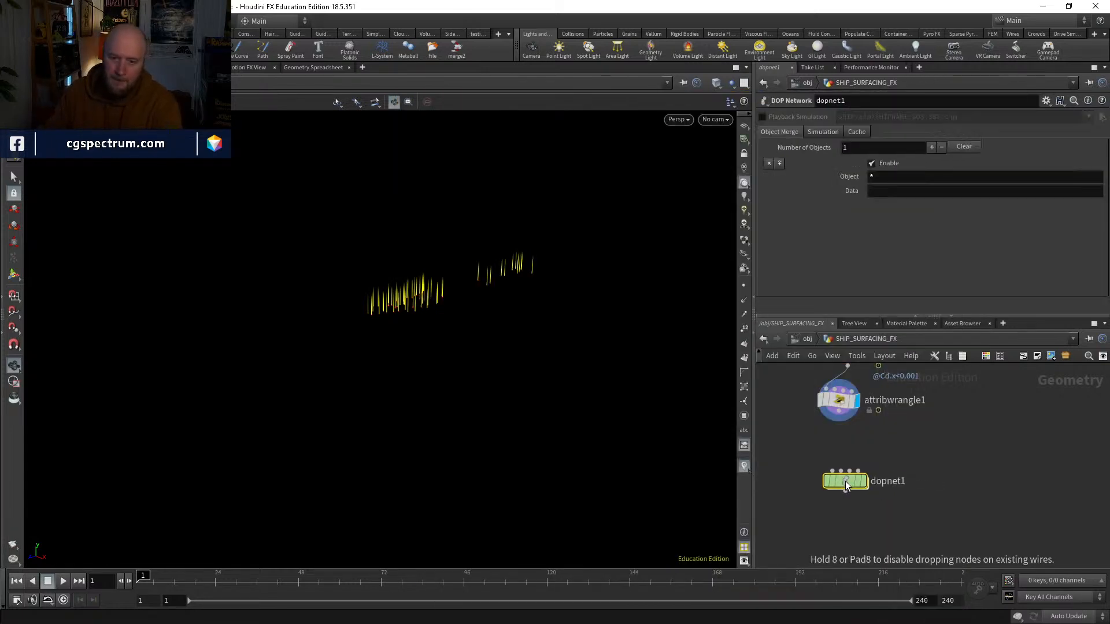
left_click(827, 470)
left_click(839, 412)
double_click(837, 483)
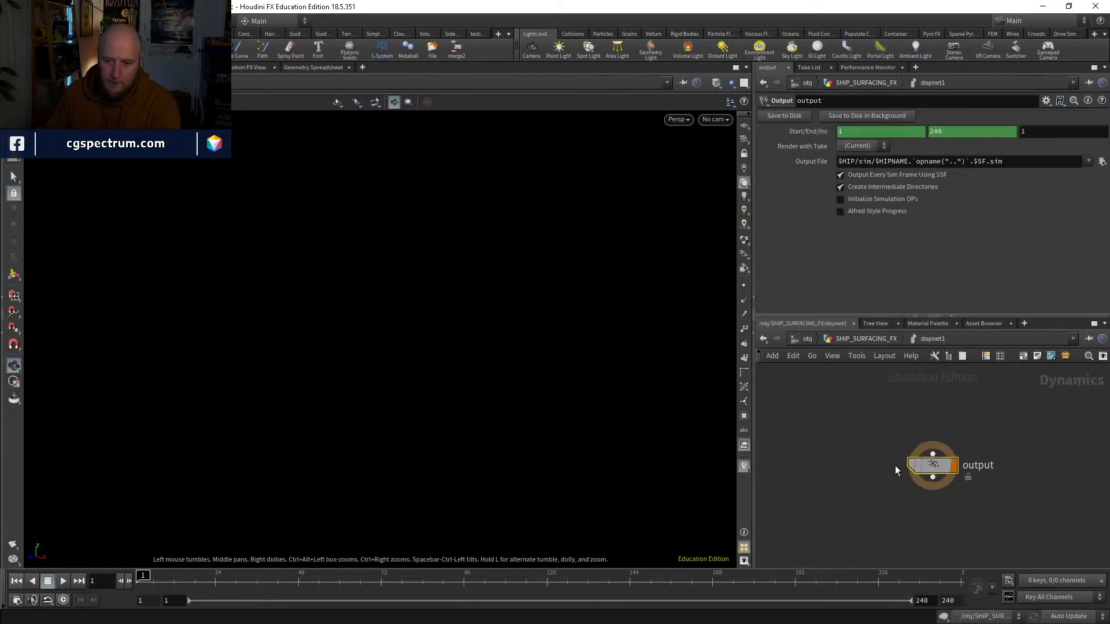
Step: Add a FLIP Object and a FLIP Solver wired before the output node, and connect the object to the solver's first input
key("Tab")
type("flip")
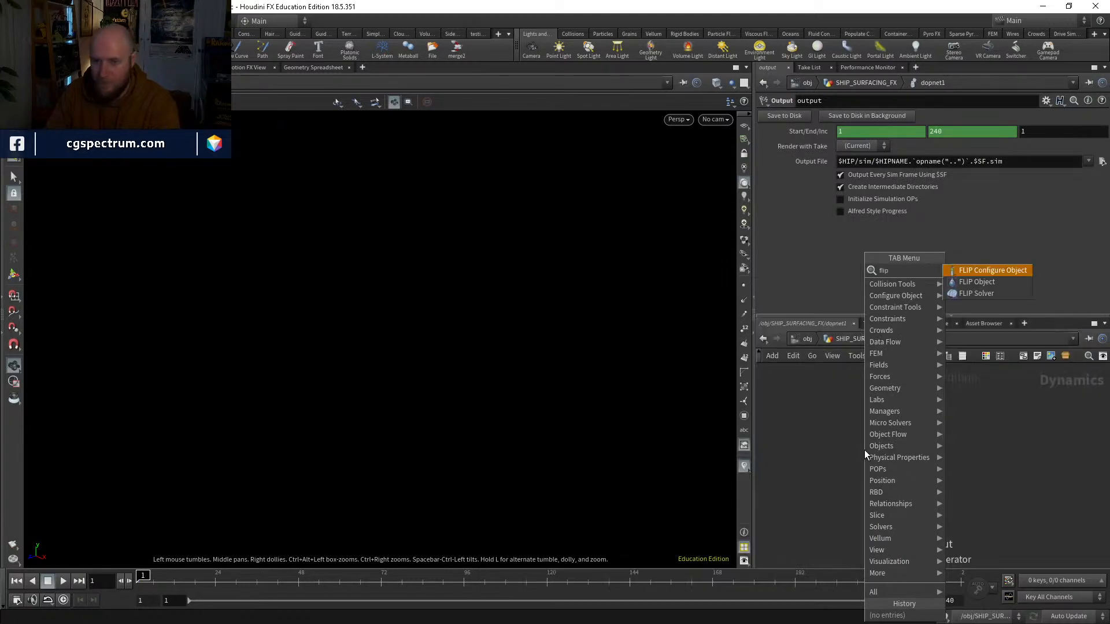
key("Return")
left_click(865, 449)
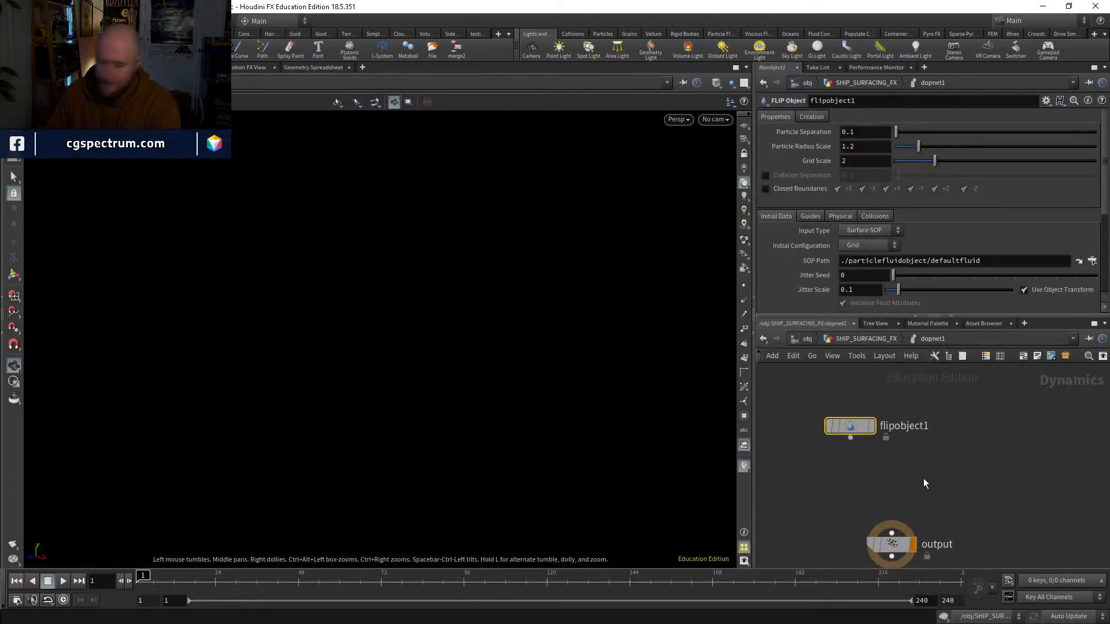
key("Tab")
type("flipso")
key("Return")
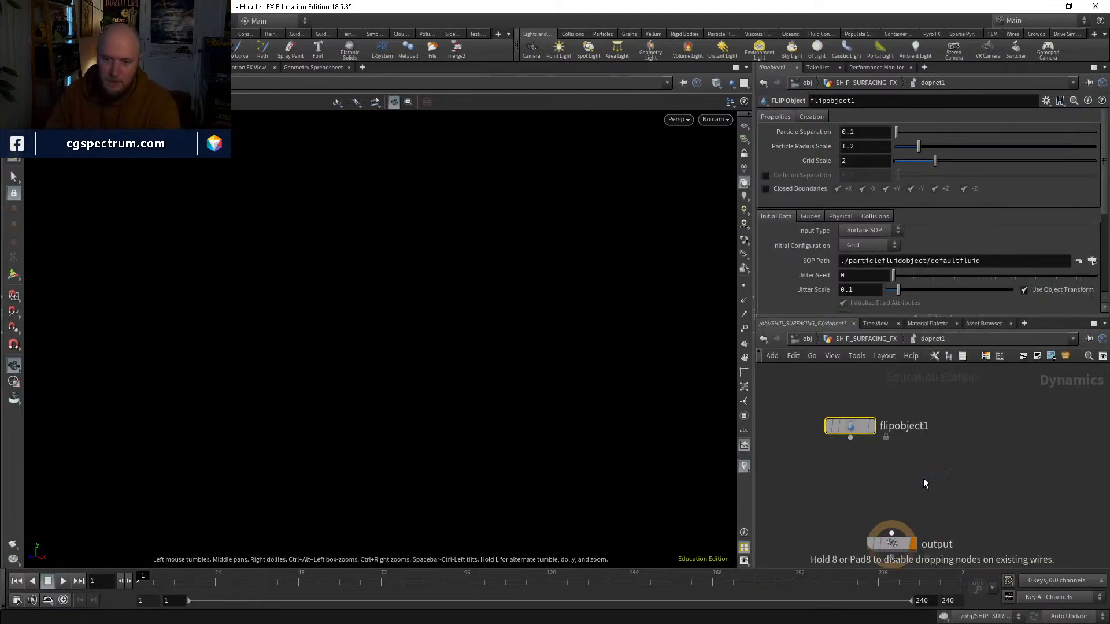
left_click(879, 454)
left_click_drag(877, 455, 850, 437)
Step: Add a Volume Source node and wire it into the FLIP solver's fourth input
key("Tab")
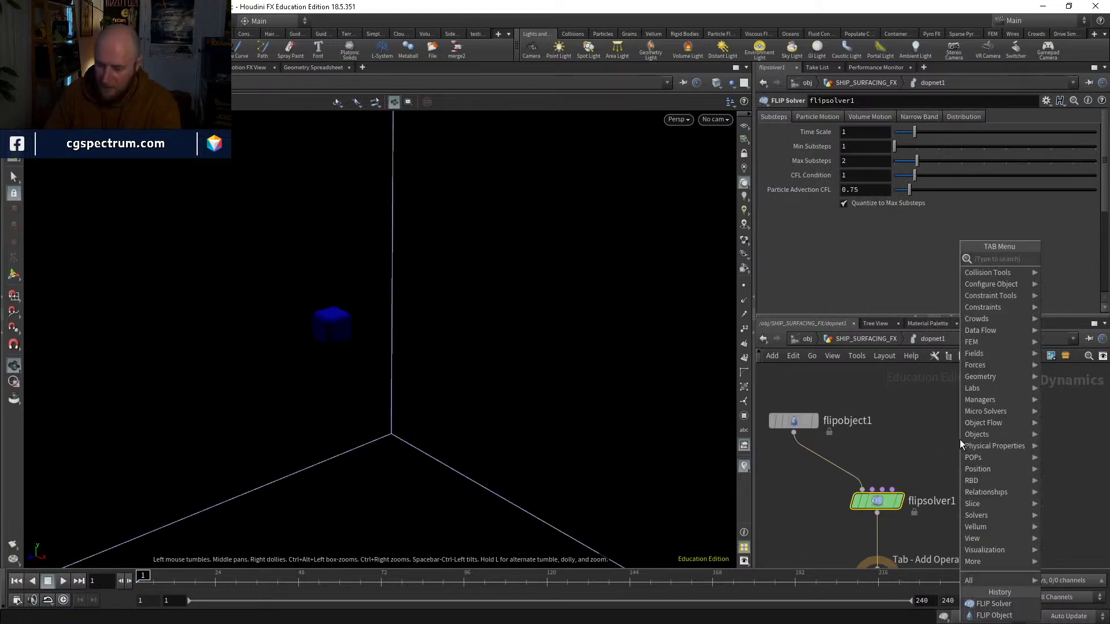
type("volume")
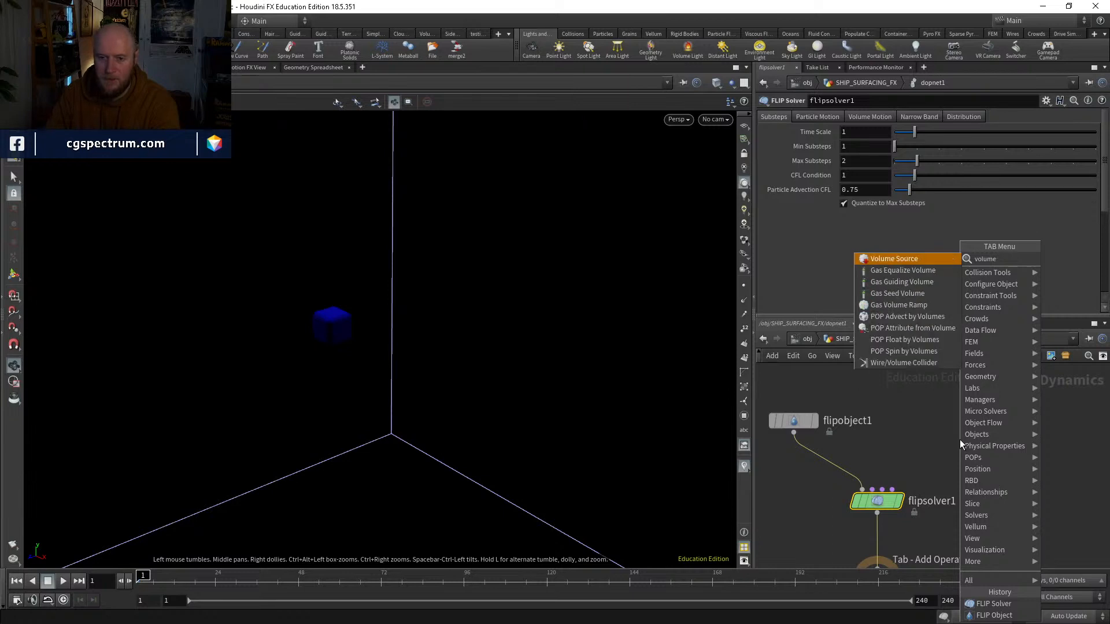
key("Return")
left_click(959, 440)
left_click(959, 451)
left_click(892, 489)
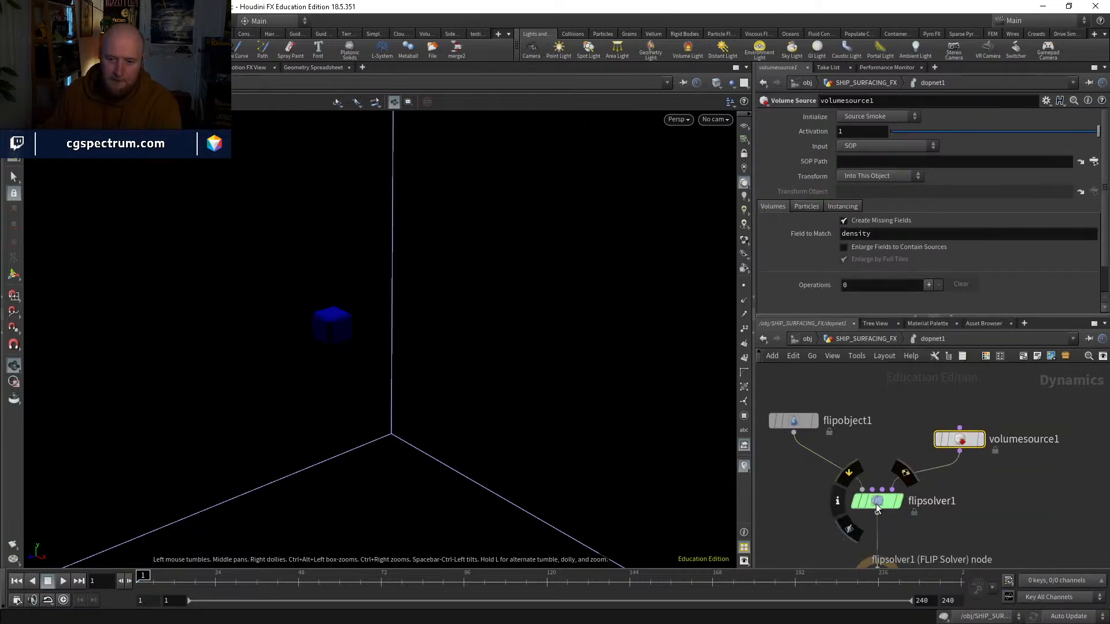
Step: Clear the SOP Path of flipobject1 so the simulation has no initial fluid
left_click(800, 426)
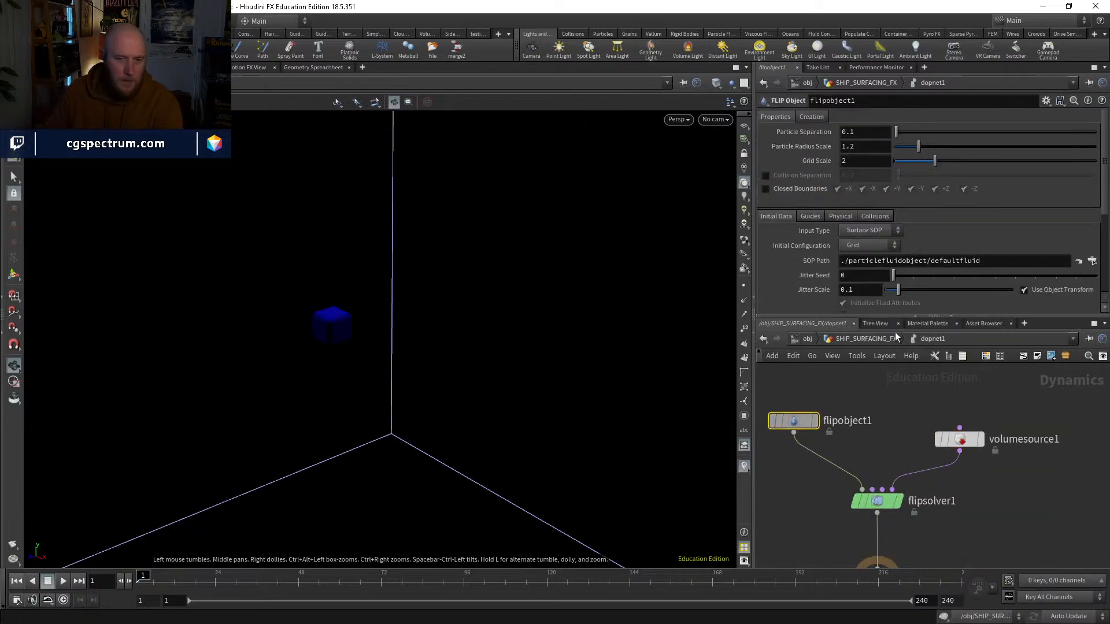
left_click(1010, 263)
key("BackSpace")
key("Return")
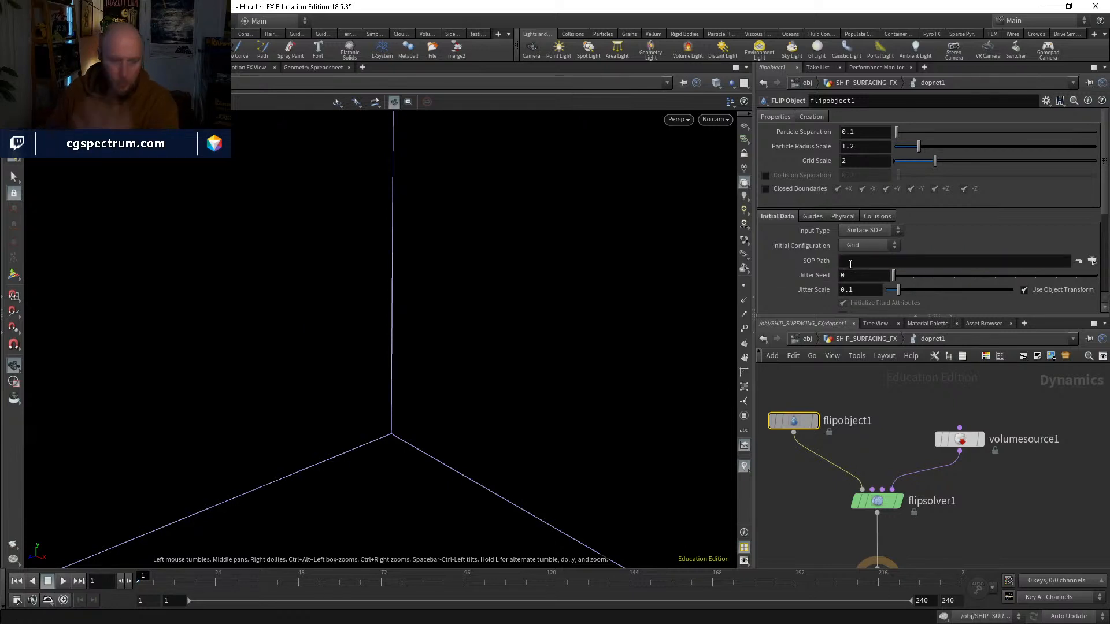
Step: Set volumesource1's input to First Context Geometry, enable Source Particles, and clear the particles group
left_click(959, 440)
left_click(871, 147)
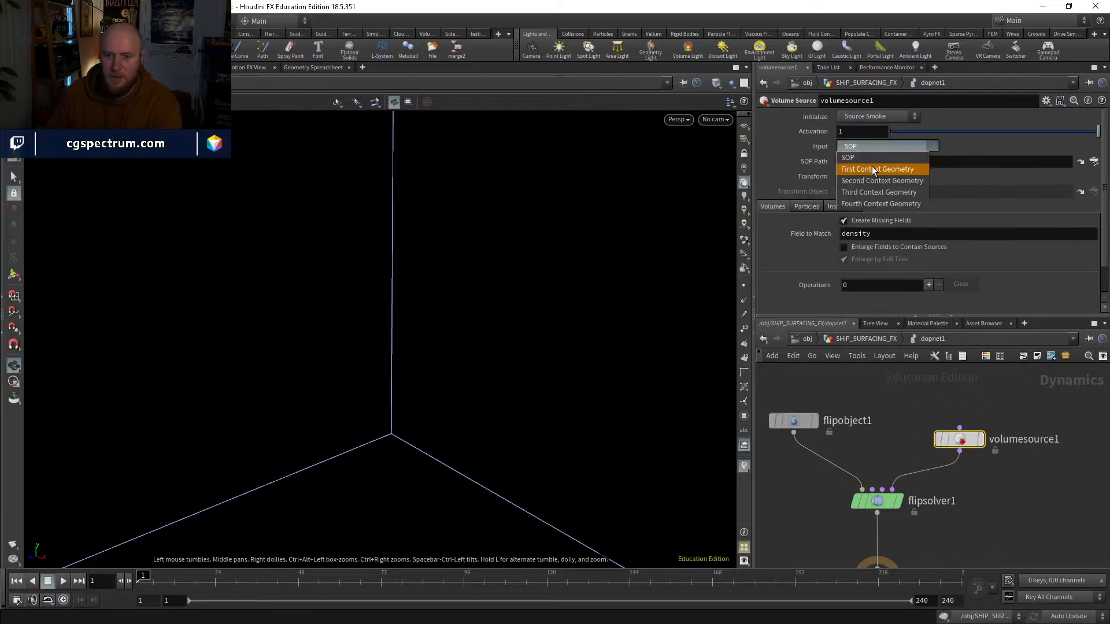
left_click(871, 165)
left_click(806, 192)
left_click(867, 207)
left_click(891, 218)
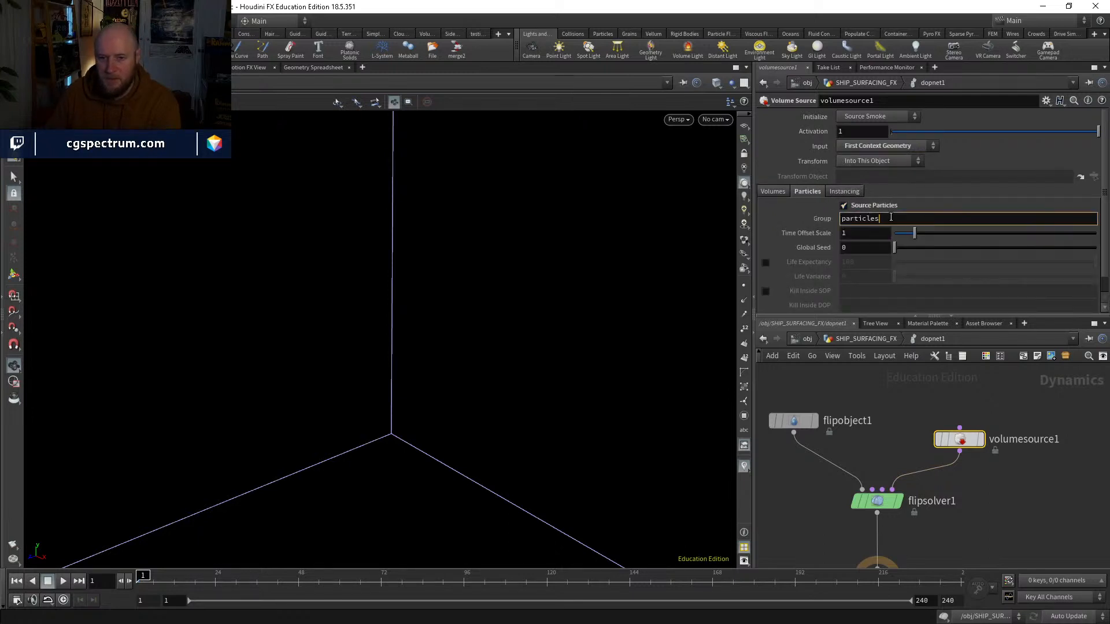
key("Return")
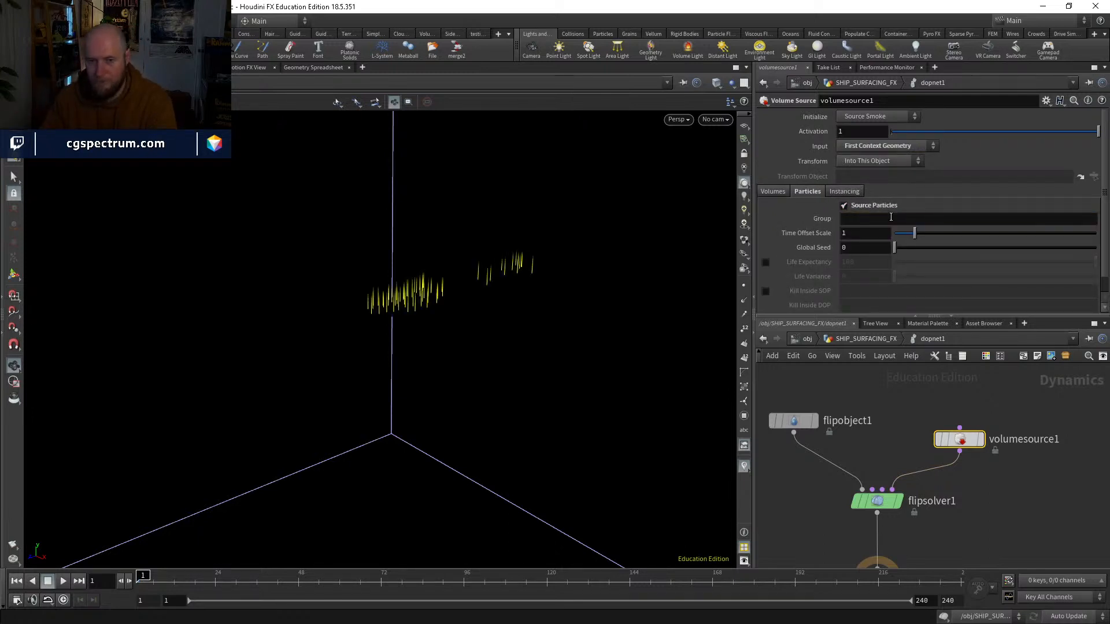
Step: Return to SHIP_SURFACING_FX, insert a Color node between attribwrangle1 and dopnet1, and display it
left_click_drag(474, 306, 479, 354)
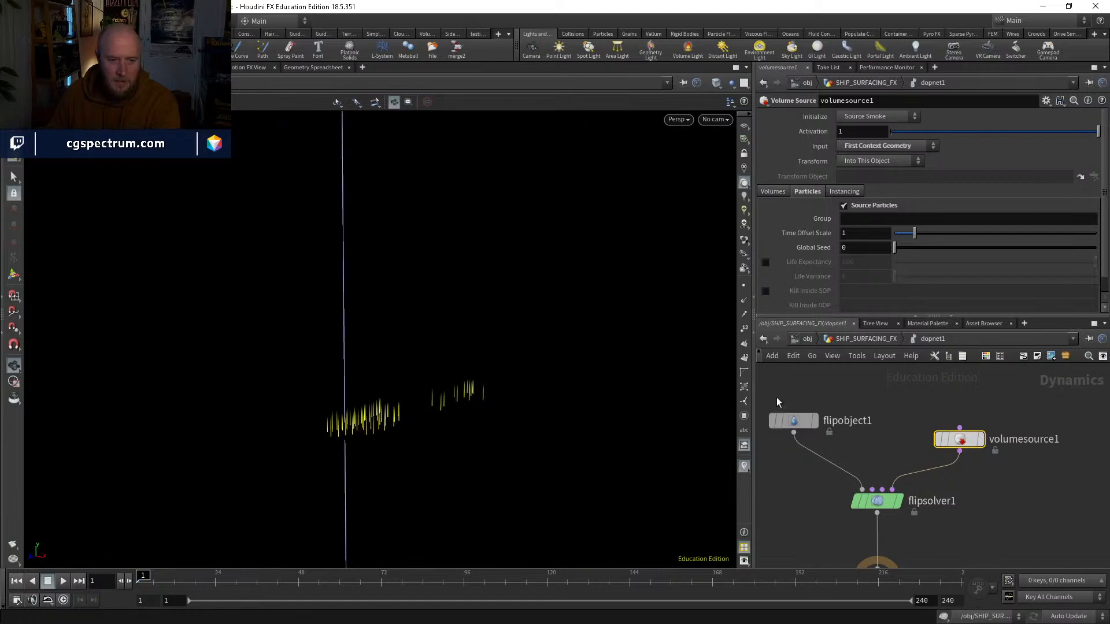
left_click(842, 341)
key("Tab")
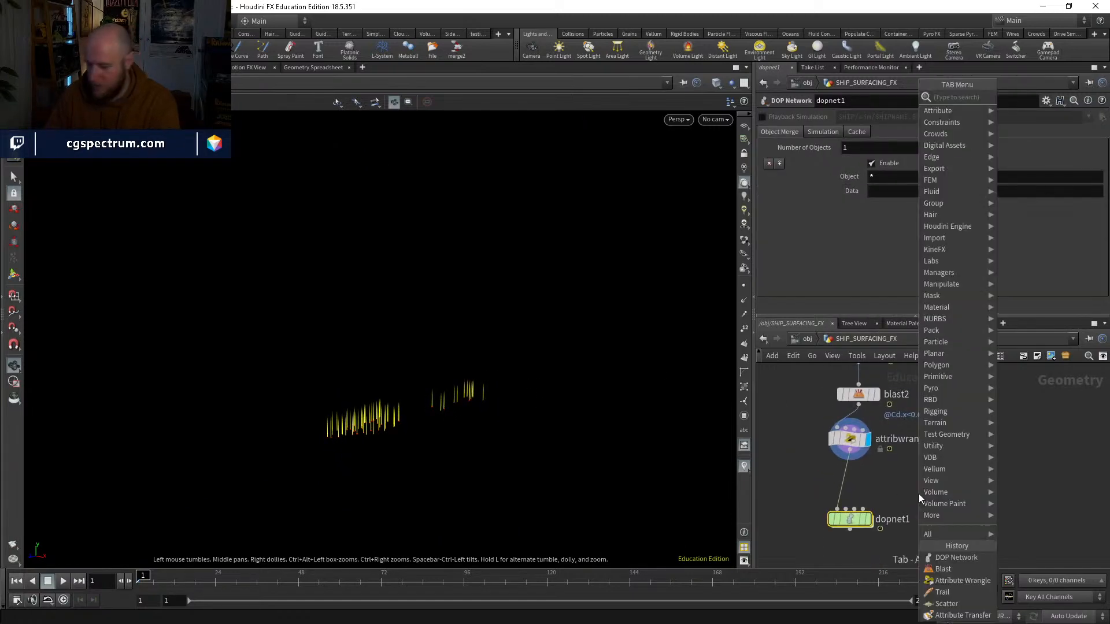
type("col")
key("Return")
left_click(864, 488)
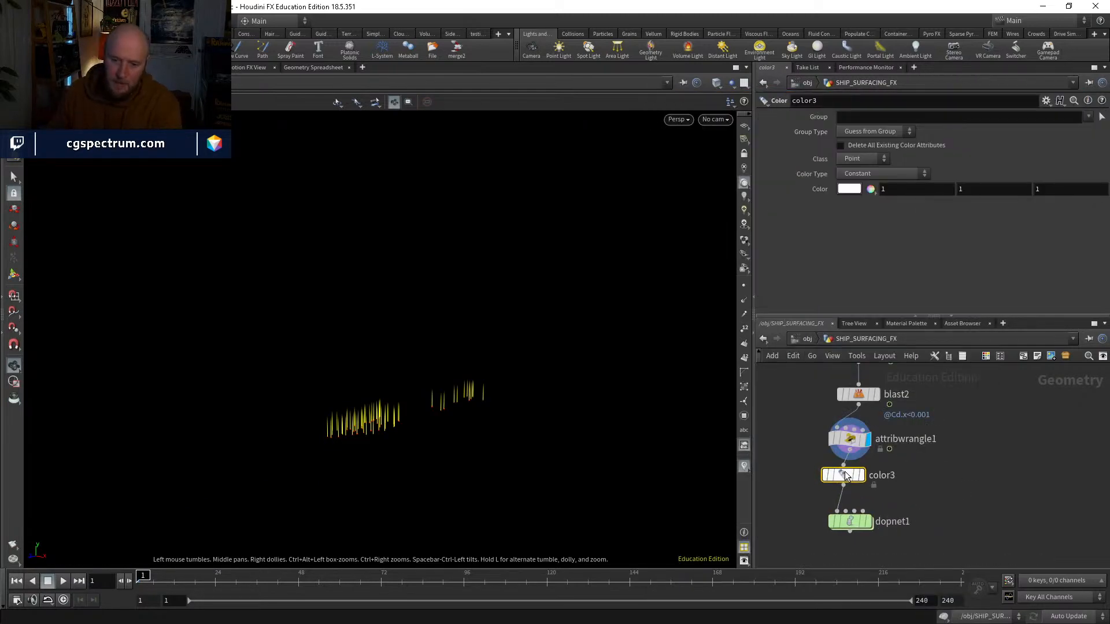
left_click(863, 483)
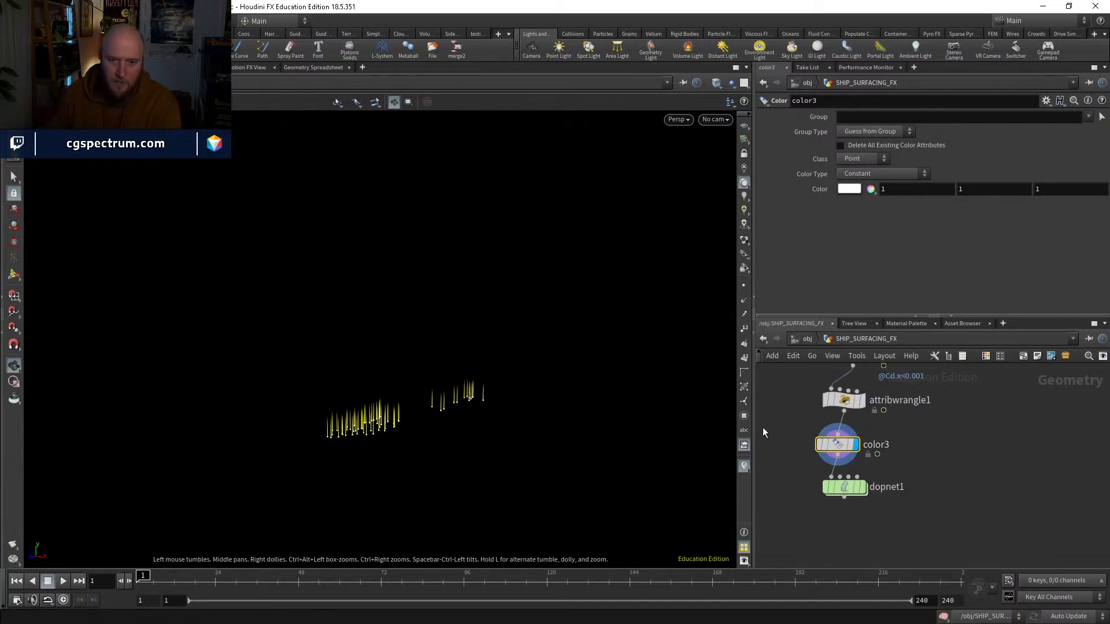
Step: Hide the velocity vectors in the viewport and go back inside dopnet1
left_click(742, 466)
left_click_drag(847, 484, 847, 492)
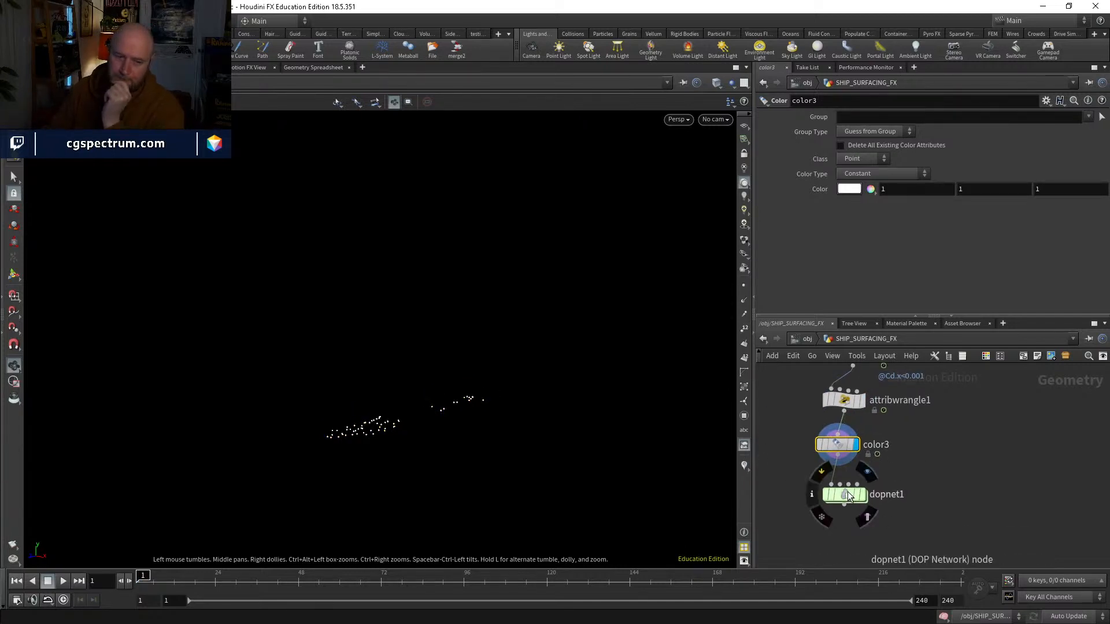
double_click(847, 491)
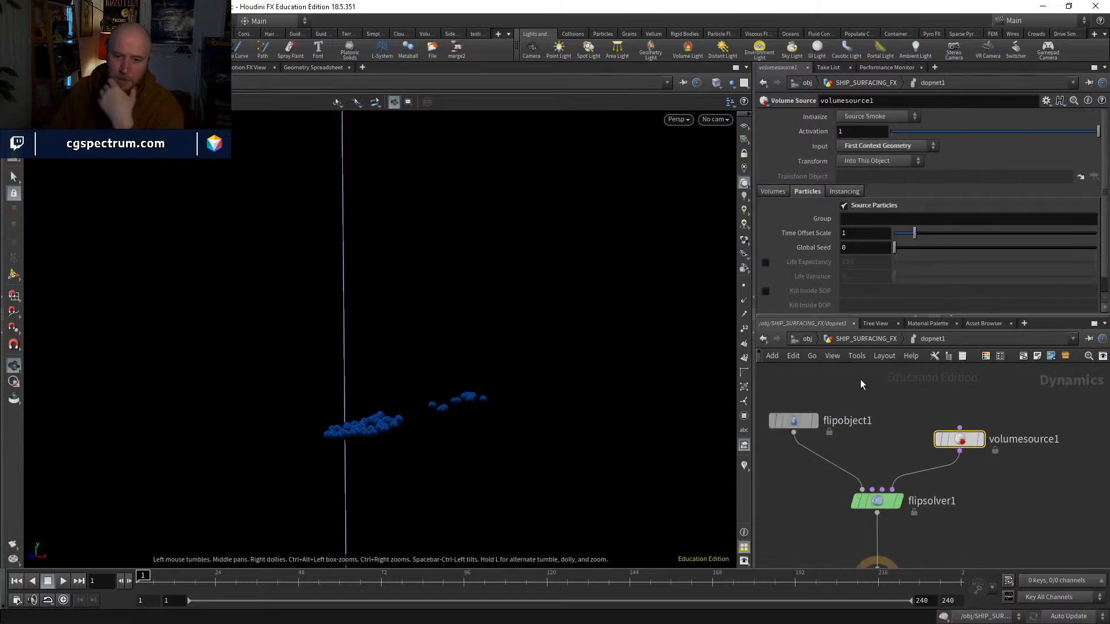
Step: Set flipobject1's particle guide visualization to Particles
left_click(799, 417)
left_click(813, 216)
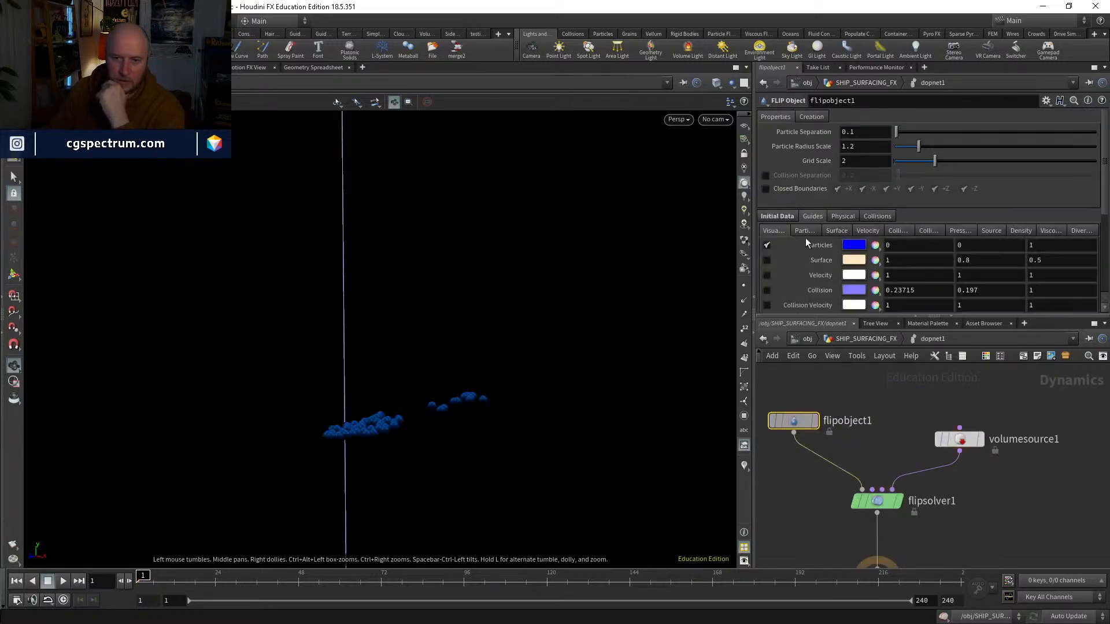
left_click(805, 230)
left_click(862, 243)
left_click(867, 291)
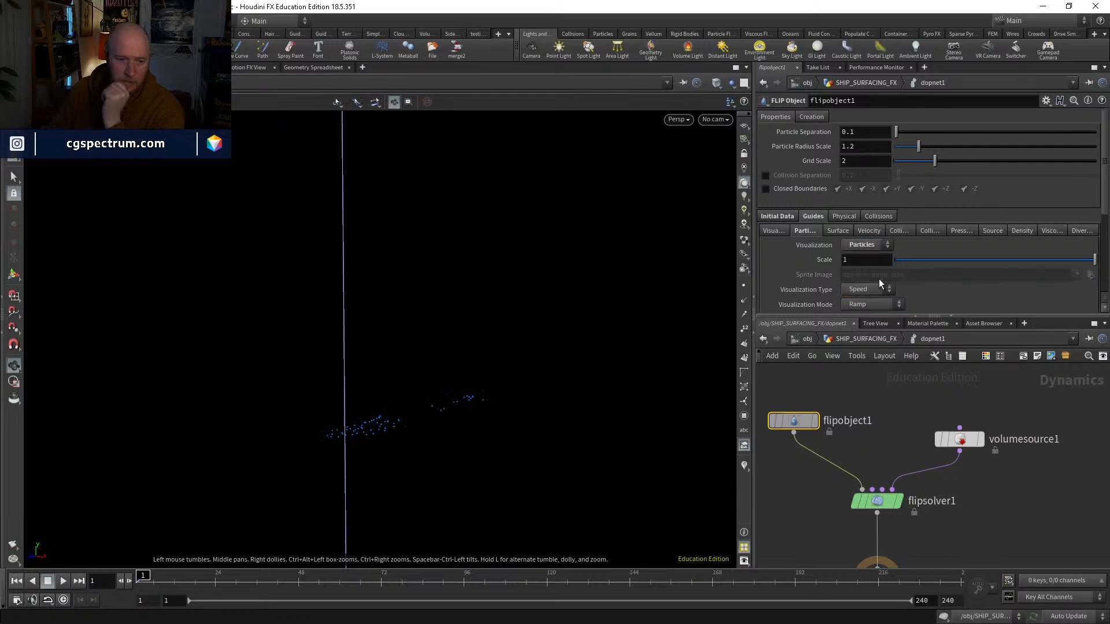
Step: Add a POP Force above the solver and wire it into the FLIP solver's Particle Velocity input
middle_click_drag(1014, 496, 1014, 491)
scroll(1015, 491, "down", 3)
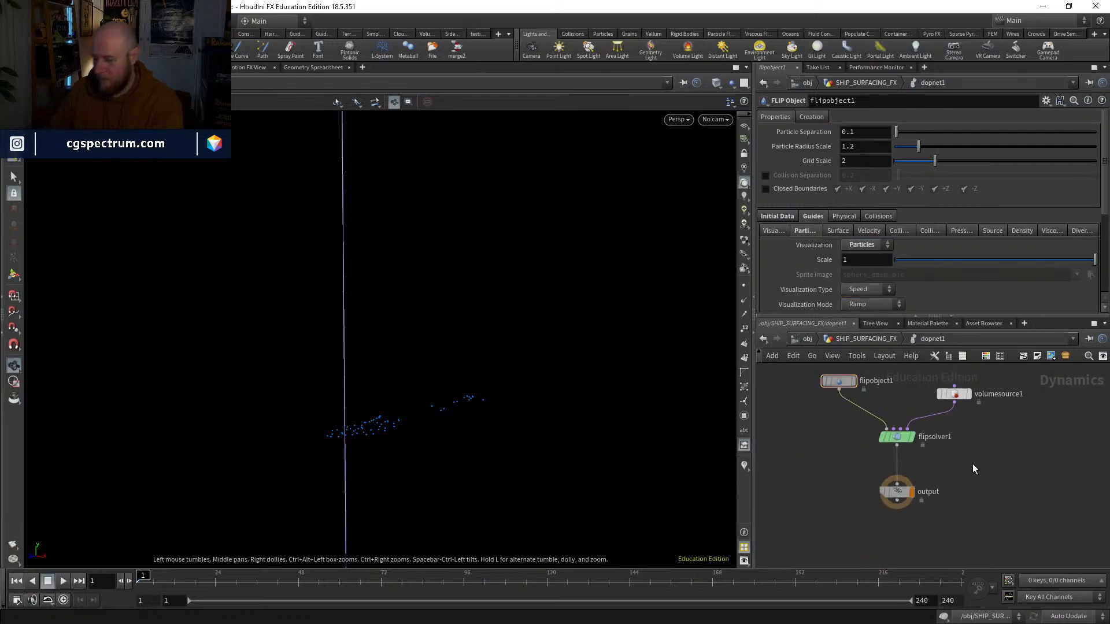
key("Tab")
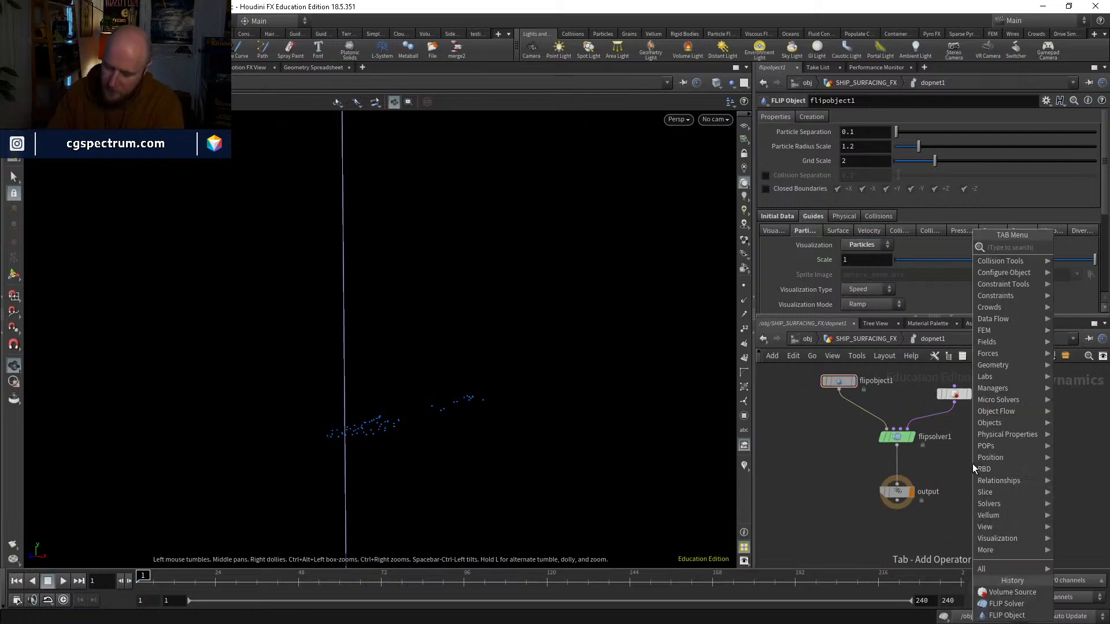
type("popfor")
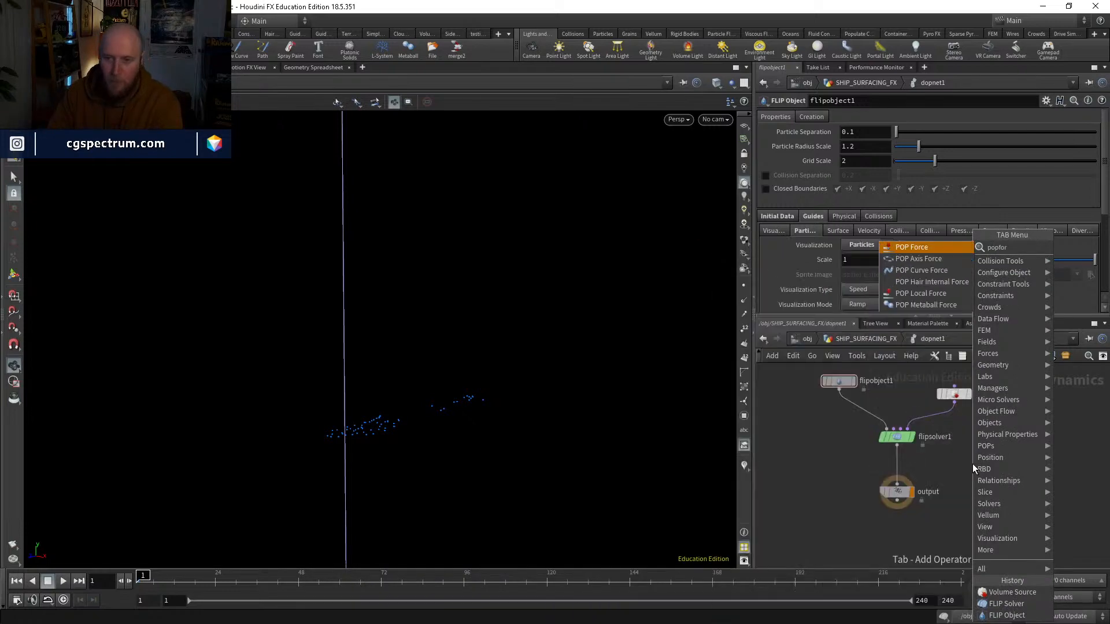
key("Return")
left_click(973, 463)
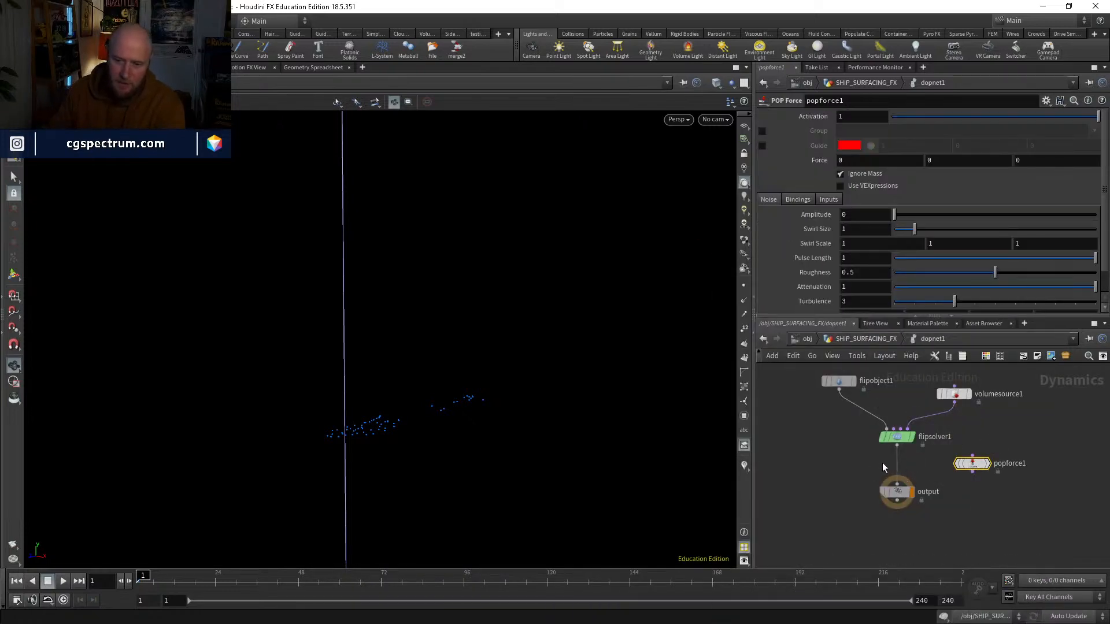
middle_click_drag(981, 474, 976, 506)
left_click_drag(966, 496, 890, 396)
left_click(891, 403)
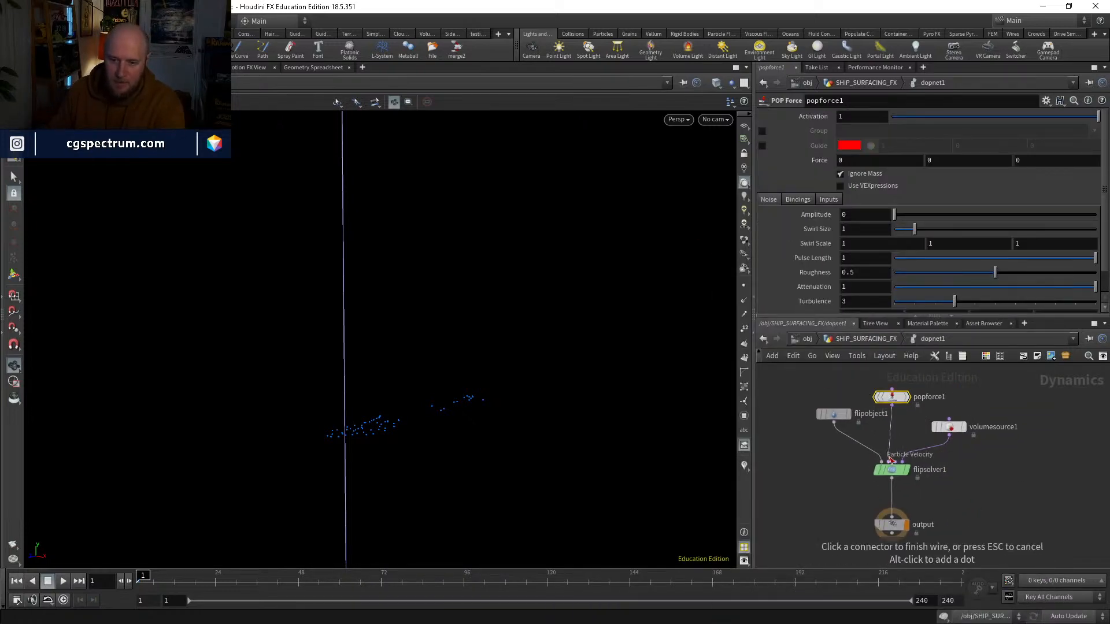
left_click(891, 461)
Step: Set the POP Force's Y force to -9.8, play the simulation briefly, and return to frame 1
middle_click_drag(909, 431, 907, 459)
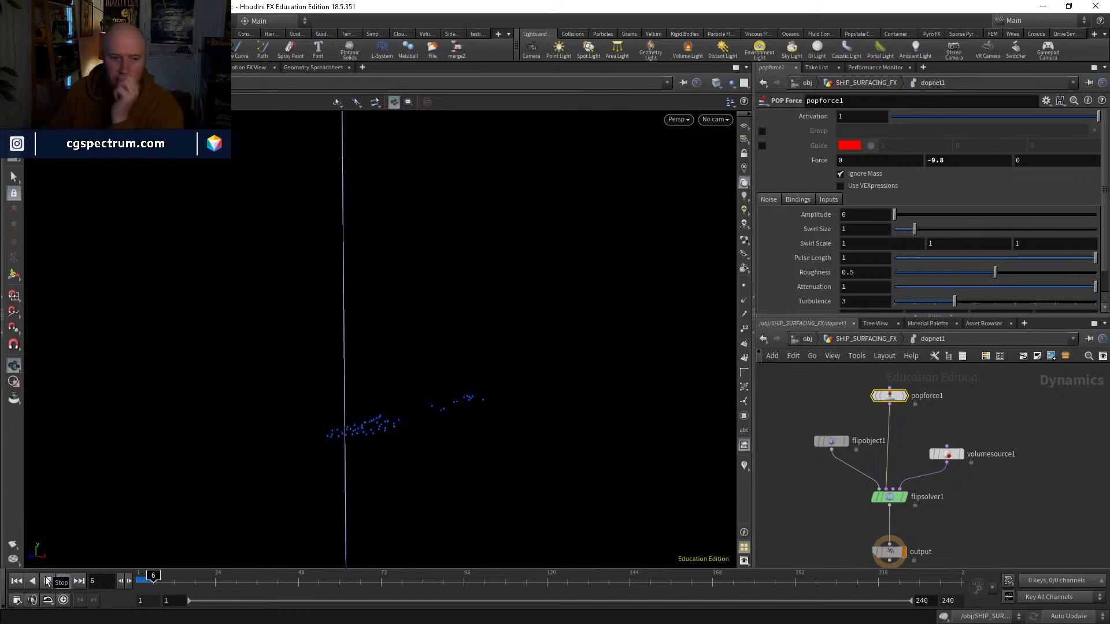
left_click(153, 578)
left_click_drag(154, 576, 142, 576)
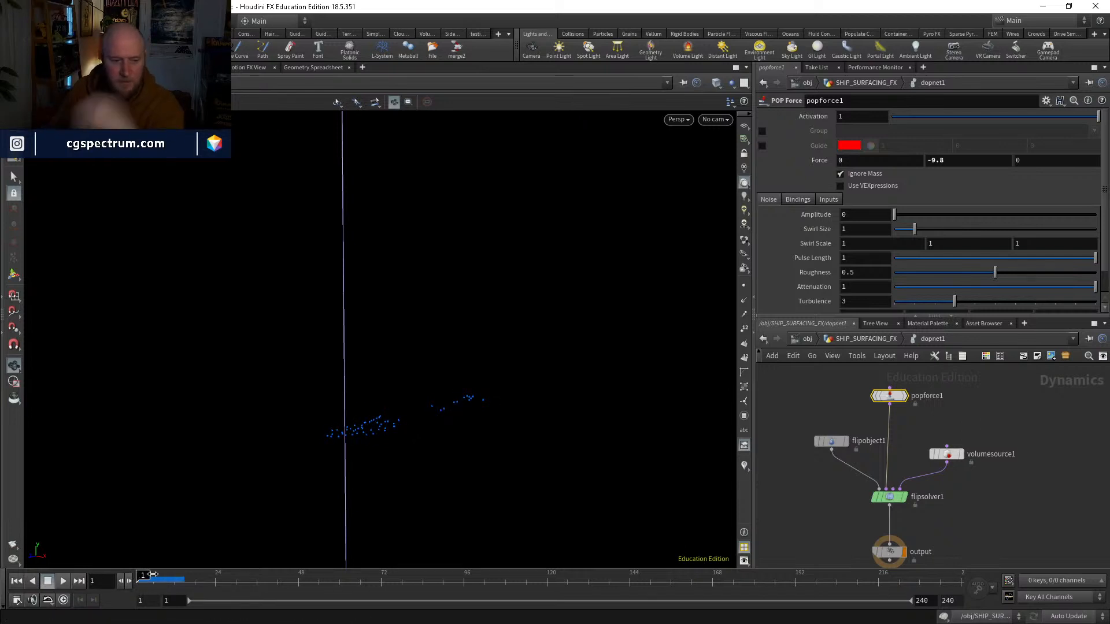
Step: Turn off Reseed Particles in the FLIP solver's particle motion reseeding settings
left_click(890, 497)
left_click(812, 119)
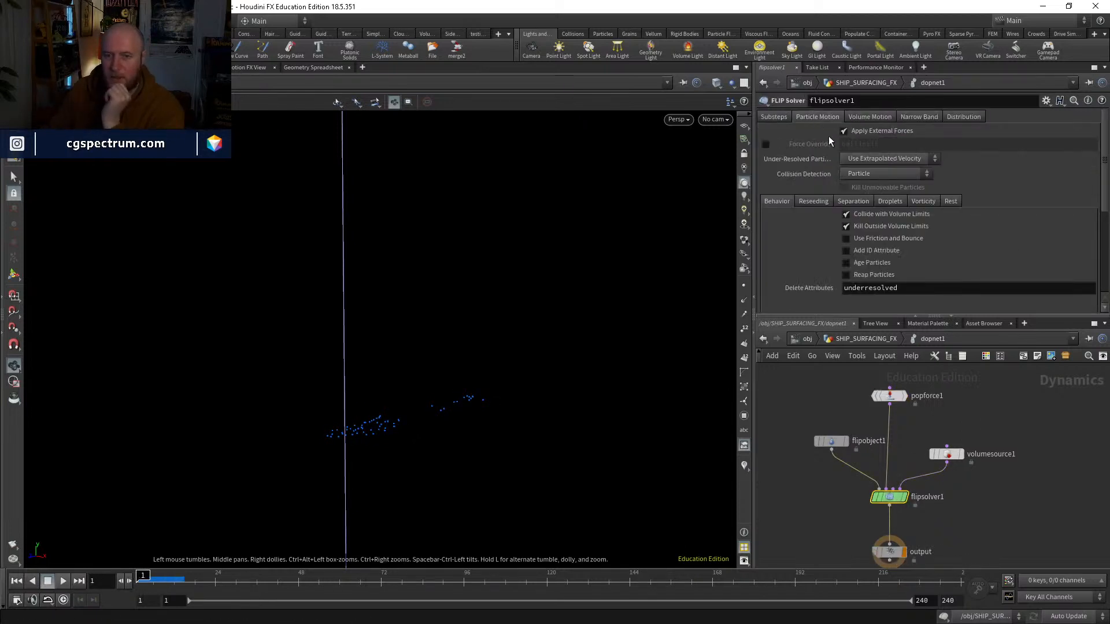
left_click(813, 201)
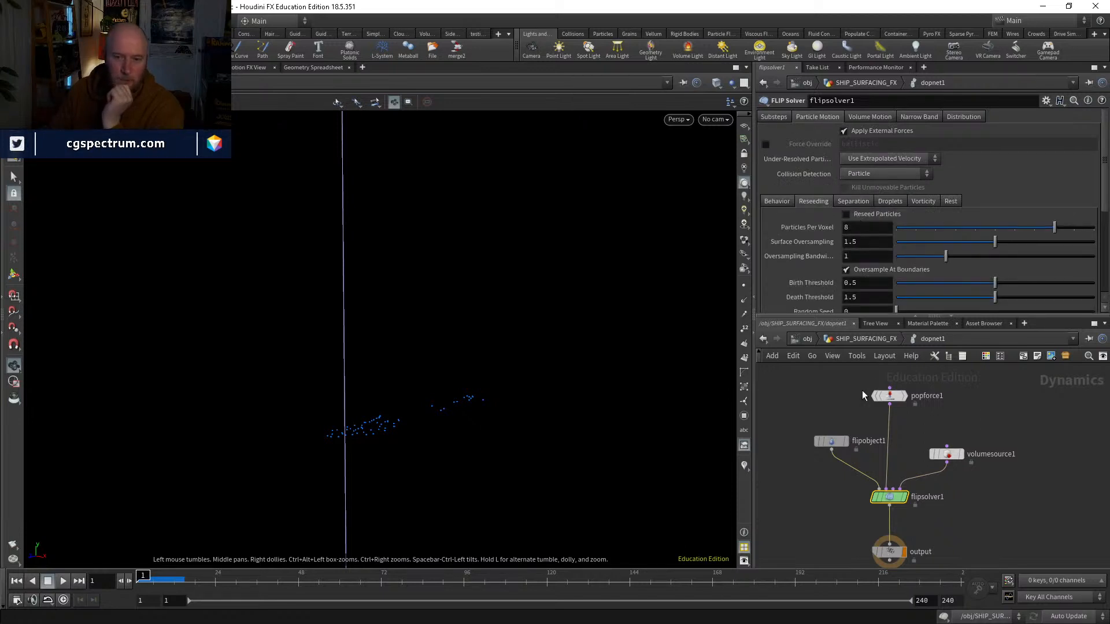
Step: Select flipobject1, play the first frames of the simulation, and return to frame 1
left_click(832, 441)
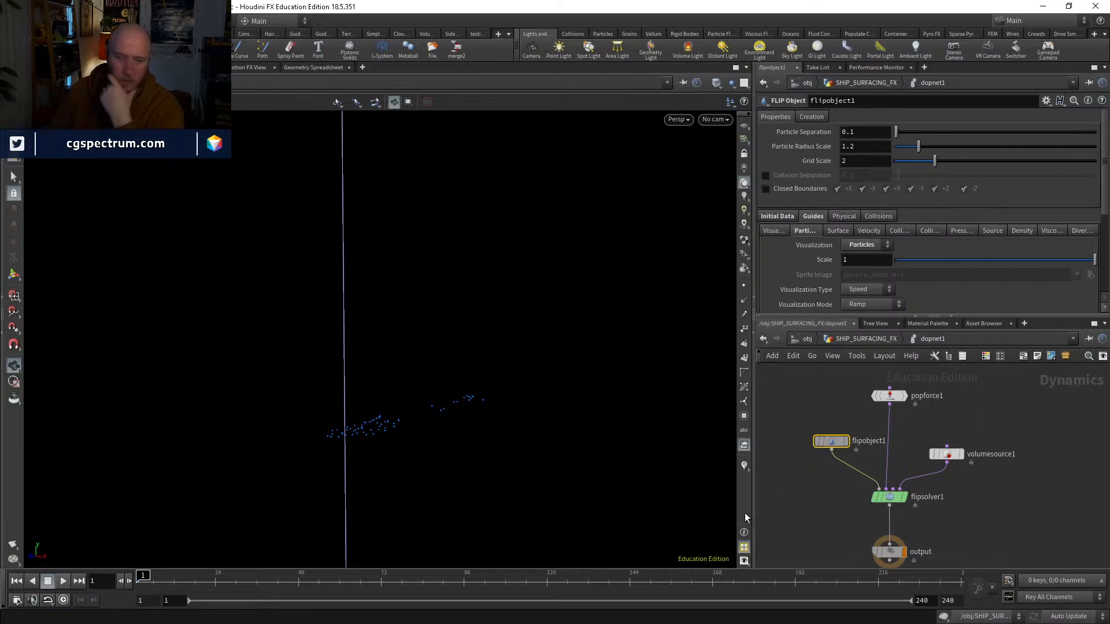
left_click(61, 581)
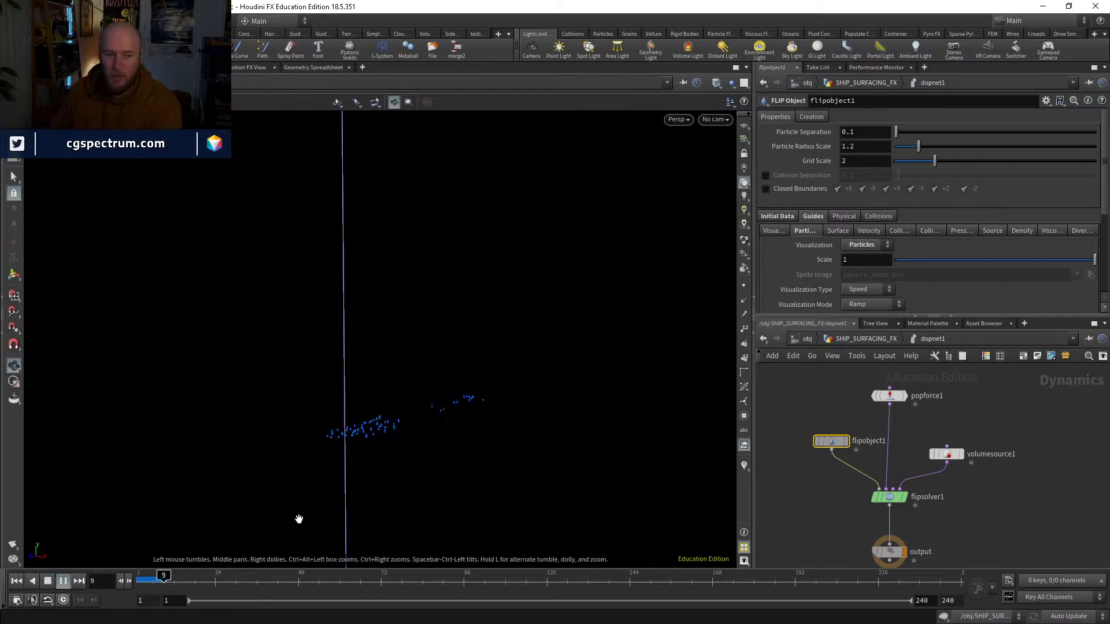
key("Escape")
left_click_drag(158, 578, 129, 576)
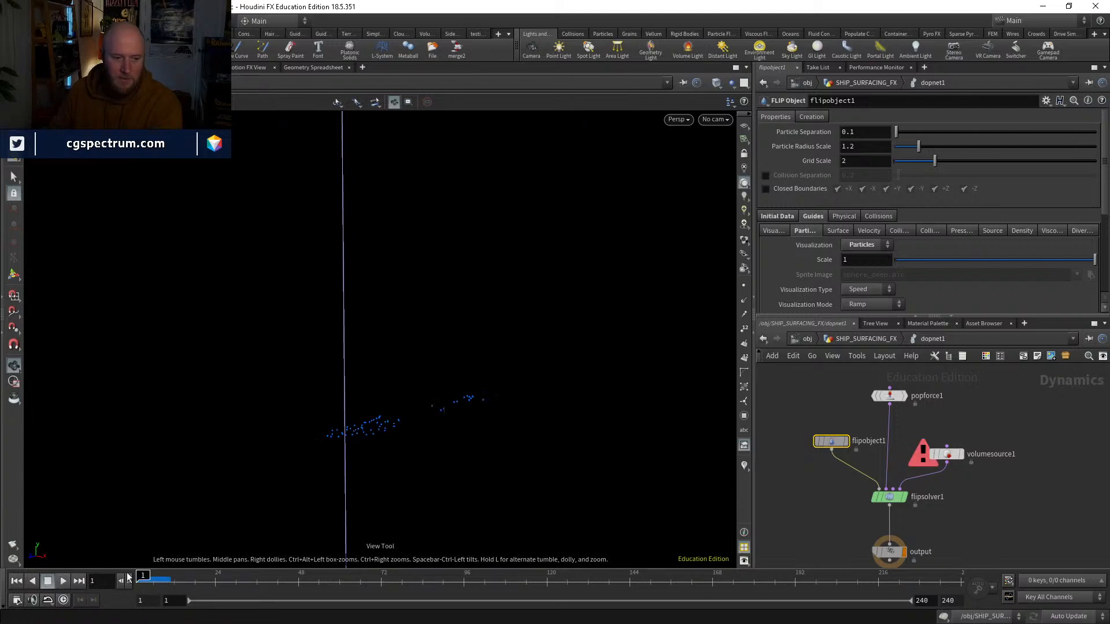
Step: Set flipobject1's Particle Separation to 0.5, play the simulation to about frame 41, and return to frame 1
left_click(870, 131)
type(".5")
key("Return")
left_click(62, 582)
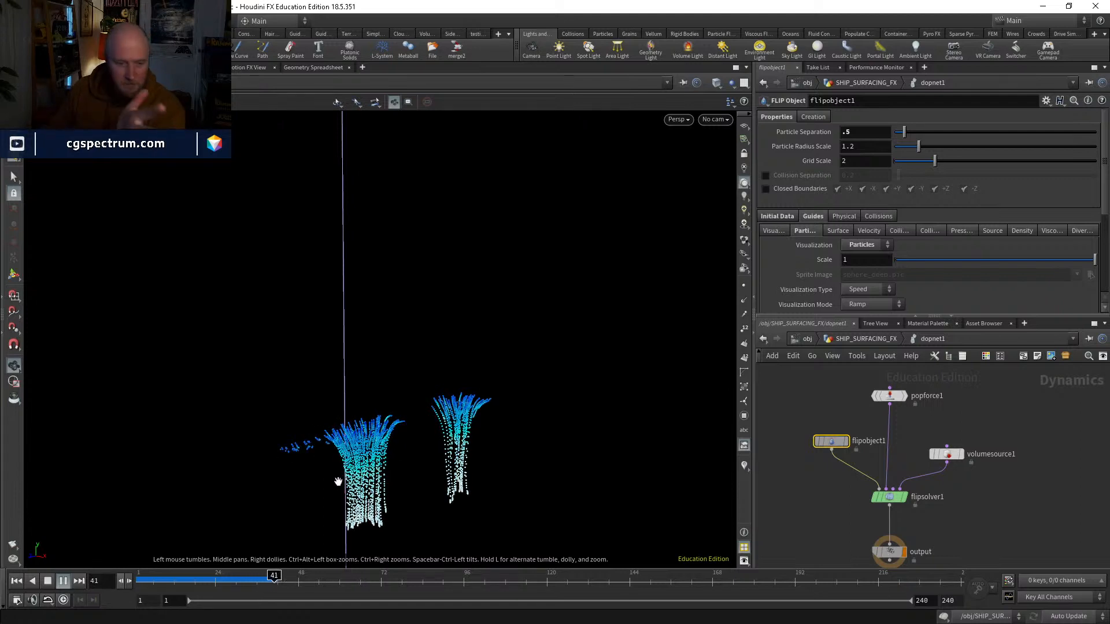
key("Escape")
left_click_drag(248, 581, 122, 575)
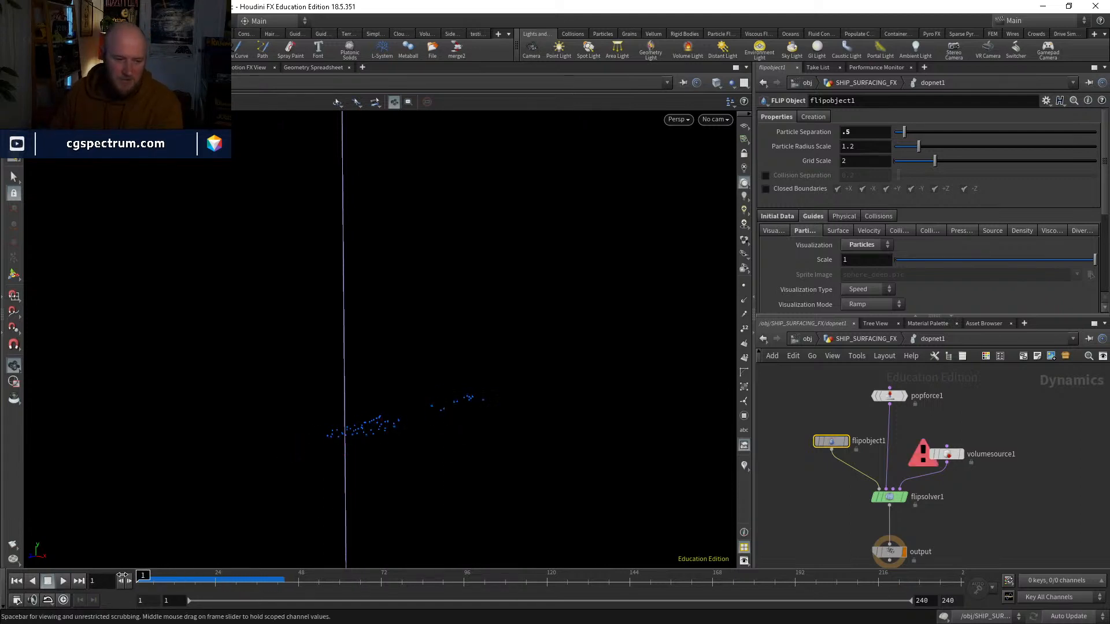
left_click_drag(460, 329, 389, 474)
left_click_drag(162, 577, 137, 574)
Step: Add a Ground Plane node beside the FLIP solver in dopnet1
middle_click_drag(902, 523, 909, 470)
left_click(897, 508)
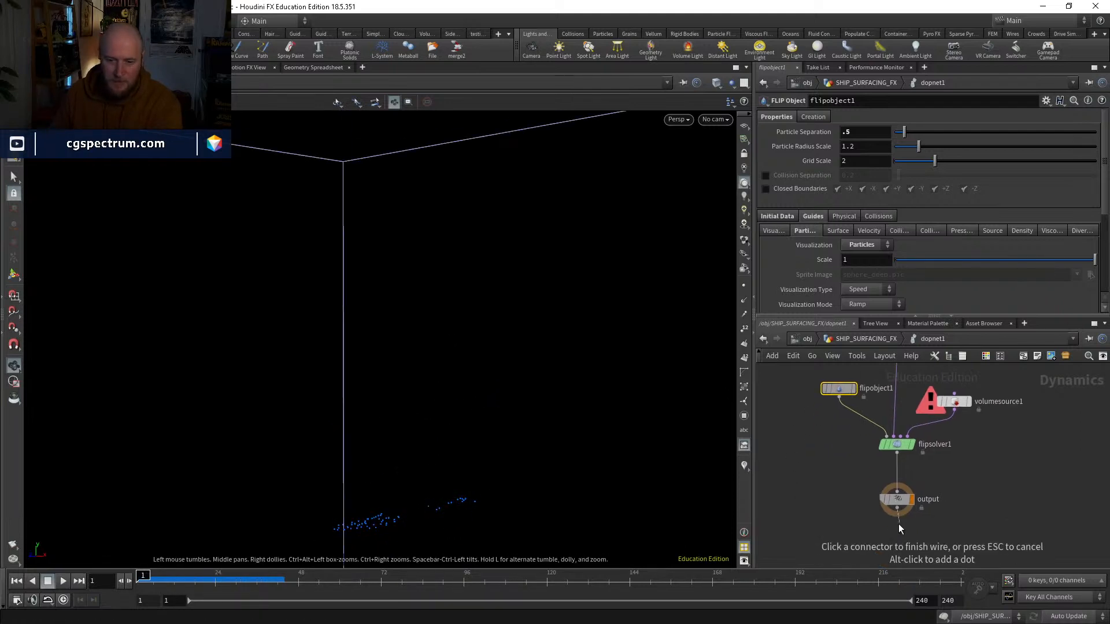
key("Tab")
type("g")
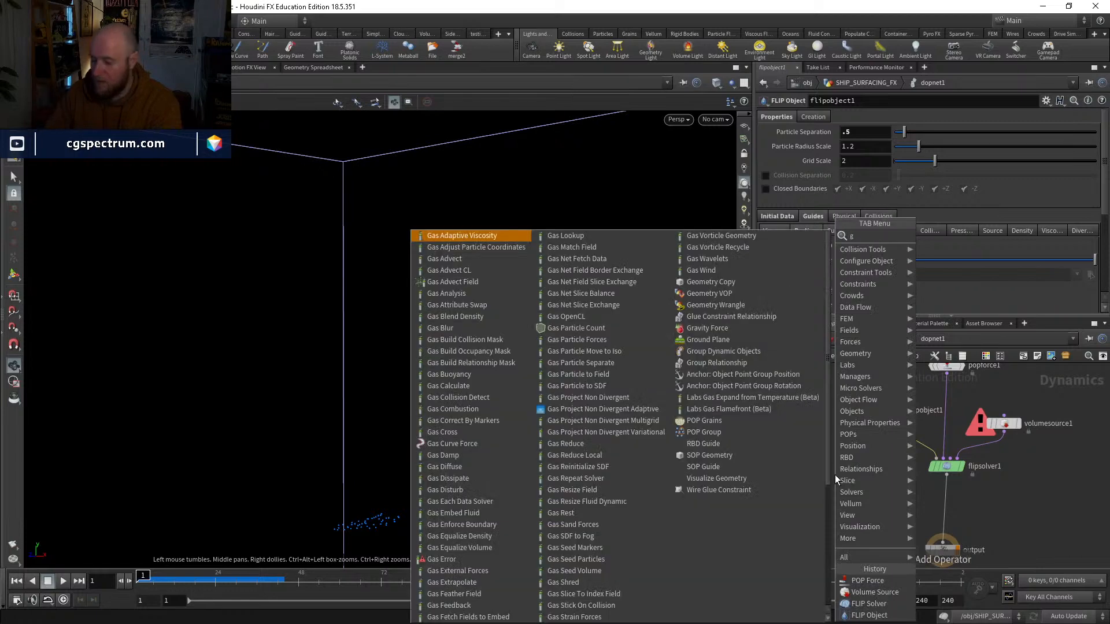
type("rav")
key("Return")
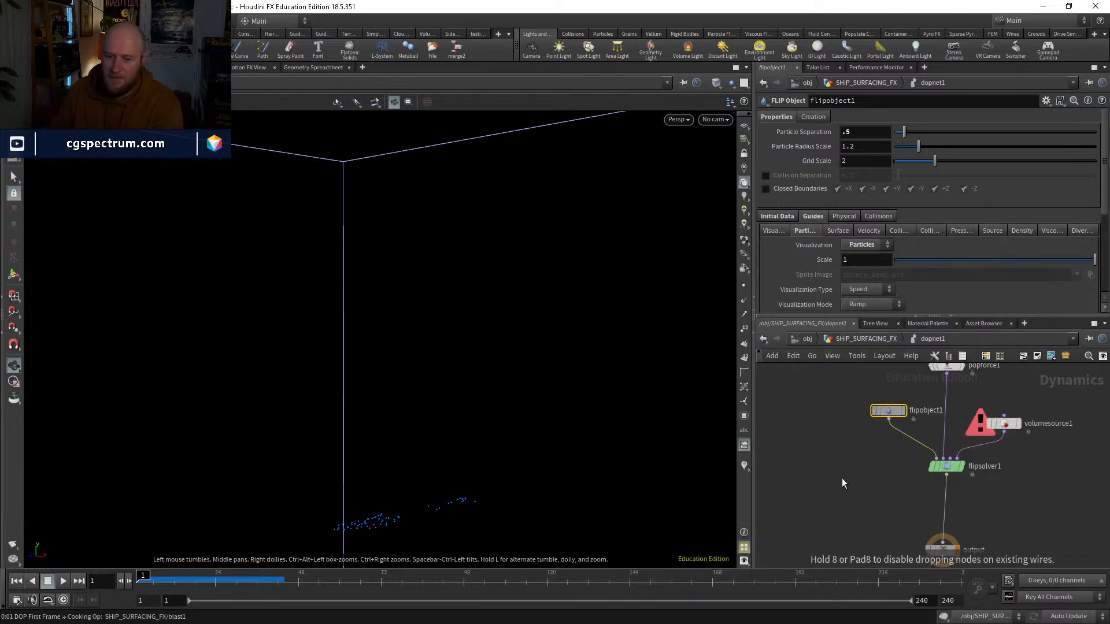
left_click(842, 478)
Step: Insert a Merge node above the output to combine the ground plane with the FLIP solver, ground plane as first input
key("Tab")
key("Escape")
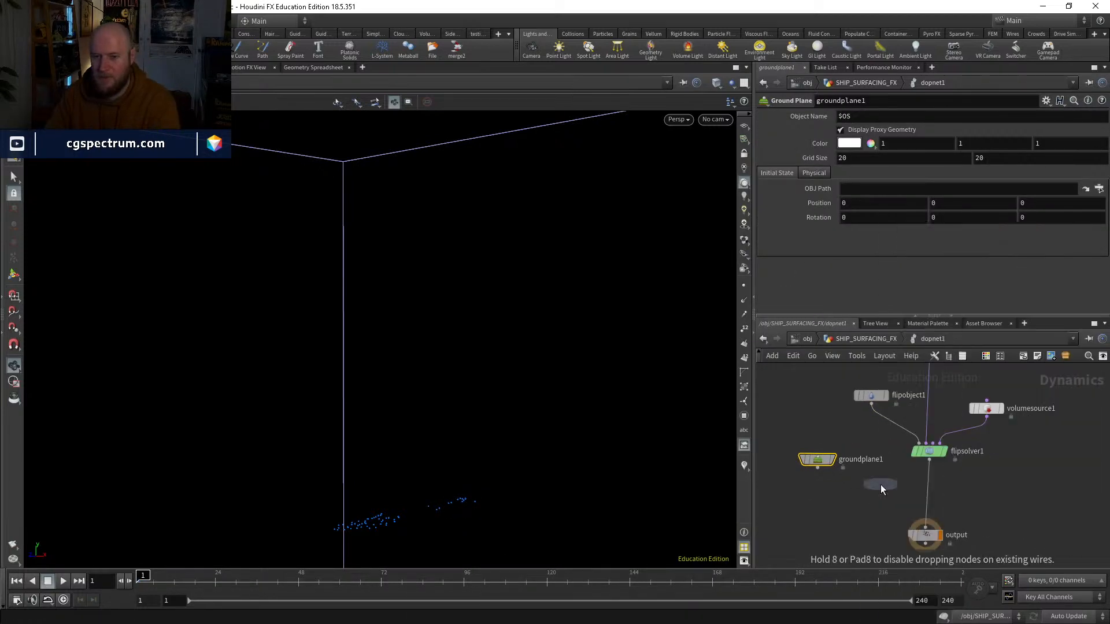
left_click(880, 485)
left_click_drag(879, 484, 921, 502)
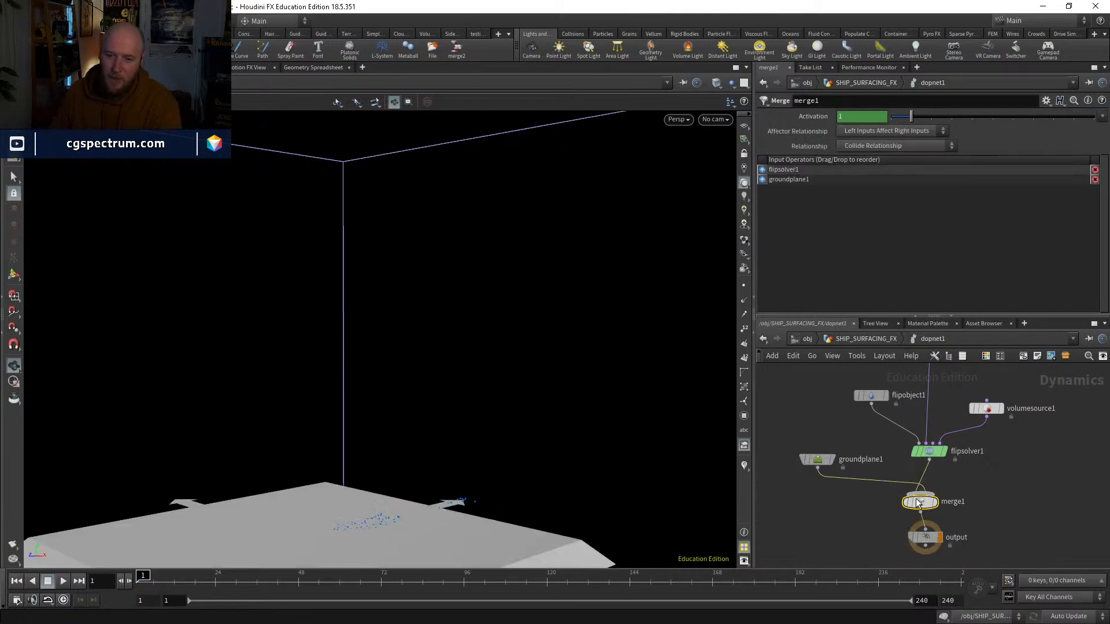
Step: Display the ocean surface at timeshift1 in SHIP_SURFACING_FX and view it from the top and the front
left_click(848, 340)
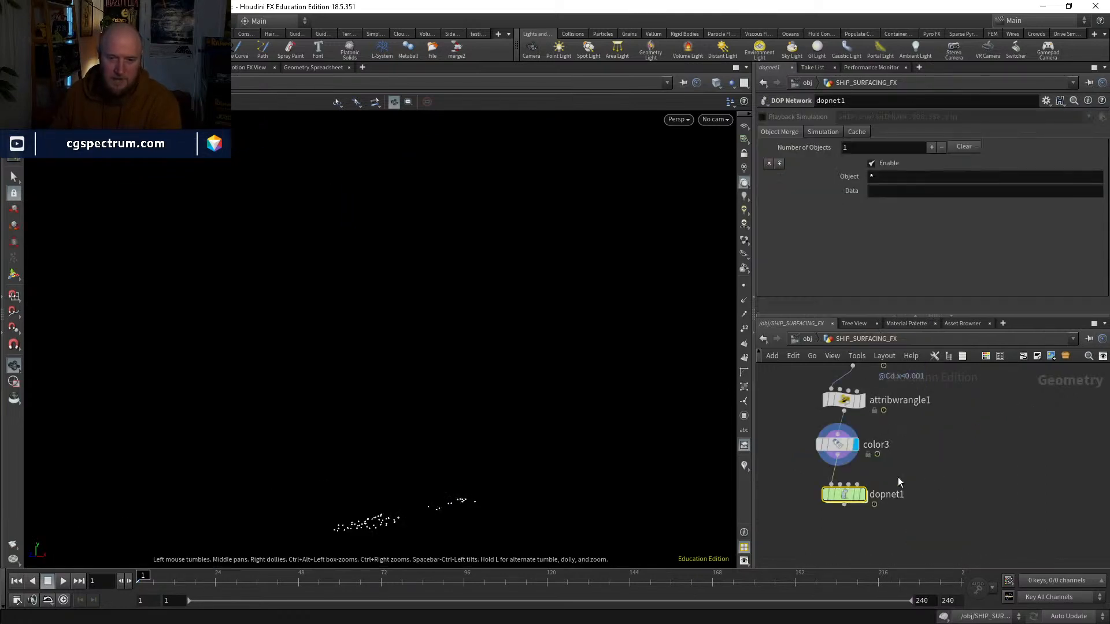
middle_click_drag(969, 479, 994, 537)
middle_click_drag(892, 474, 928, 580)
scroll(948, 449, "up", 2)
left_click(948, 452)
key("space+2")
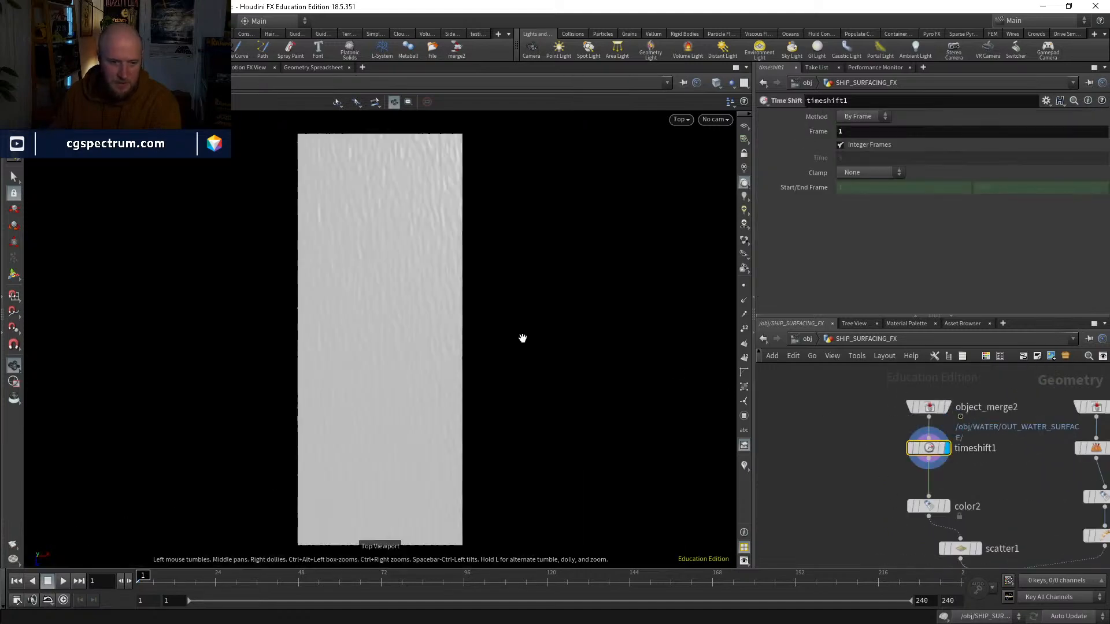
key("space+3")
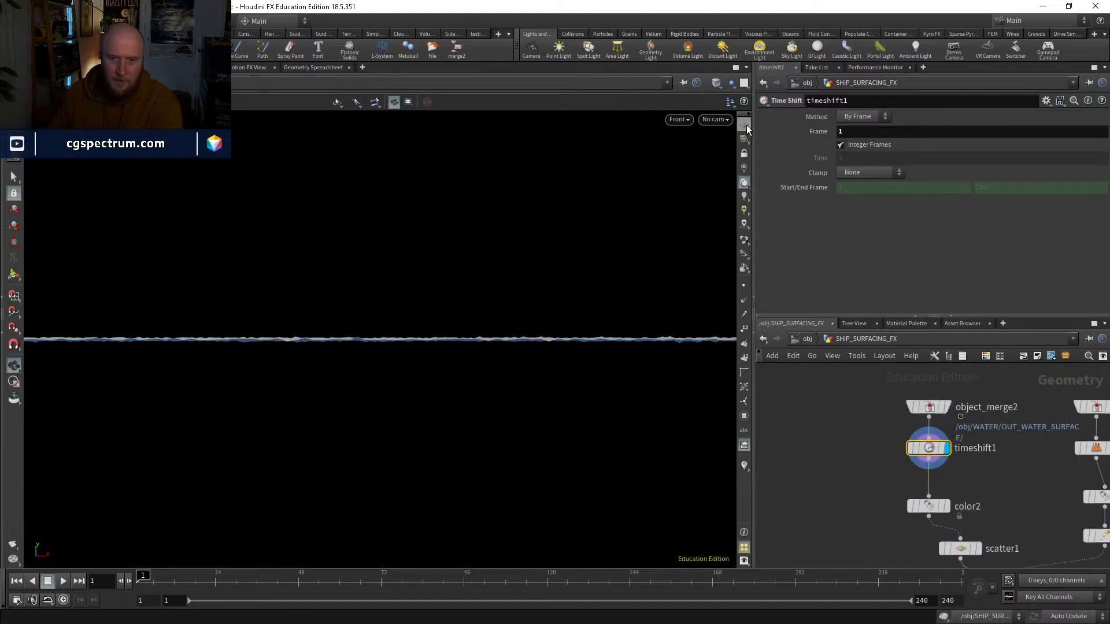
Step: Show the viewport's reference grid and go back inside dopnet1
scroll(302, 366, "up", 3)
middle_click_drag(875, 483, 786, 298)
middle_click_drag(924, 508, 900, 402)
left_click(857, 478)
double_click(843, 477)
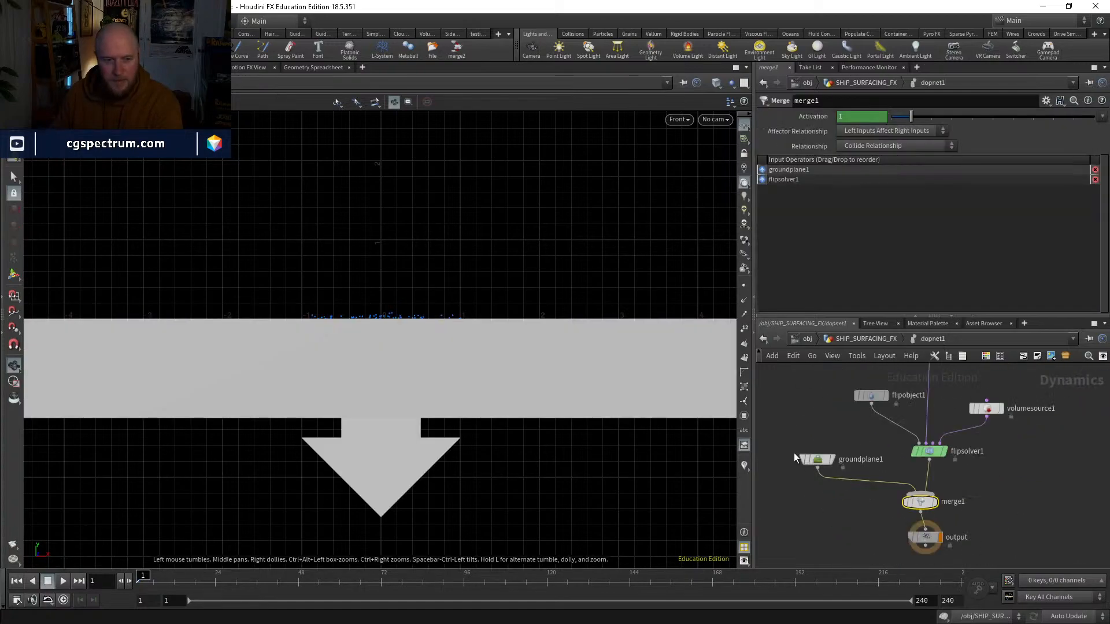
Step: Look through cam1, play the simulation with the ground plane to about frame 31, and return to frame 1
left_click_drag(439, 348, 382, 378)
left_click(715, 119)
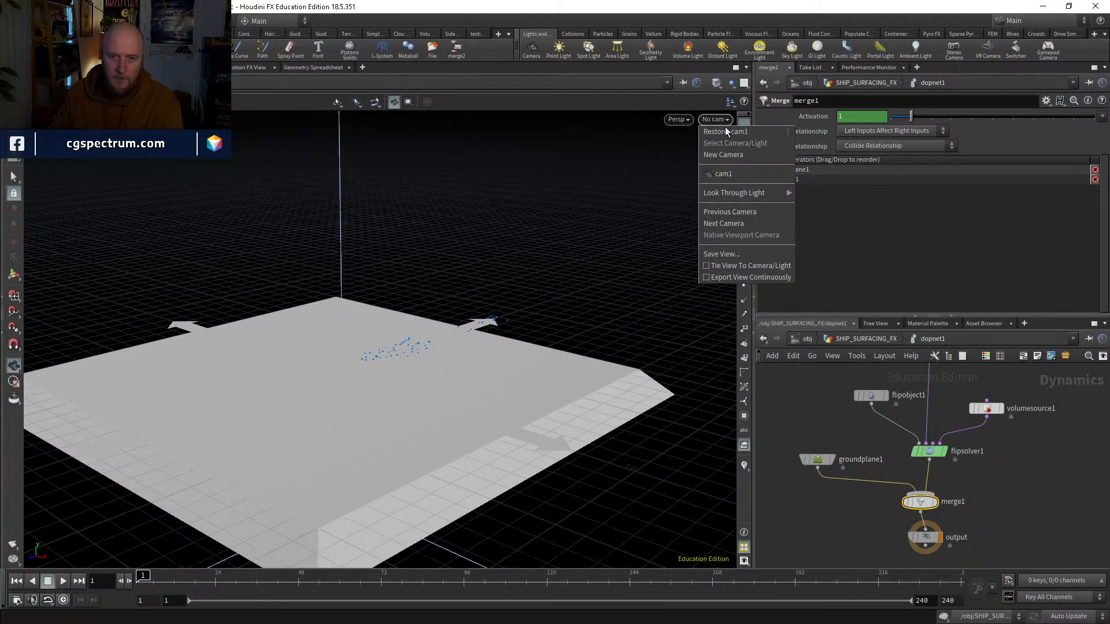
left_click(734, 176)
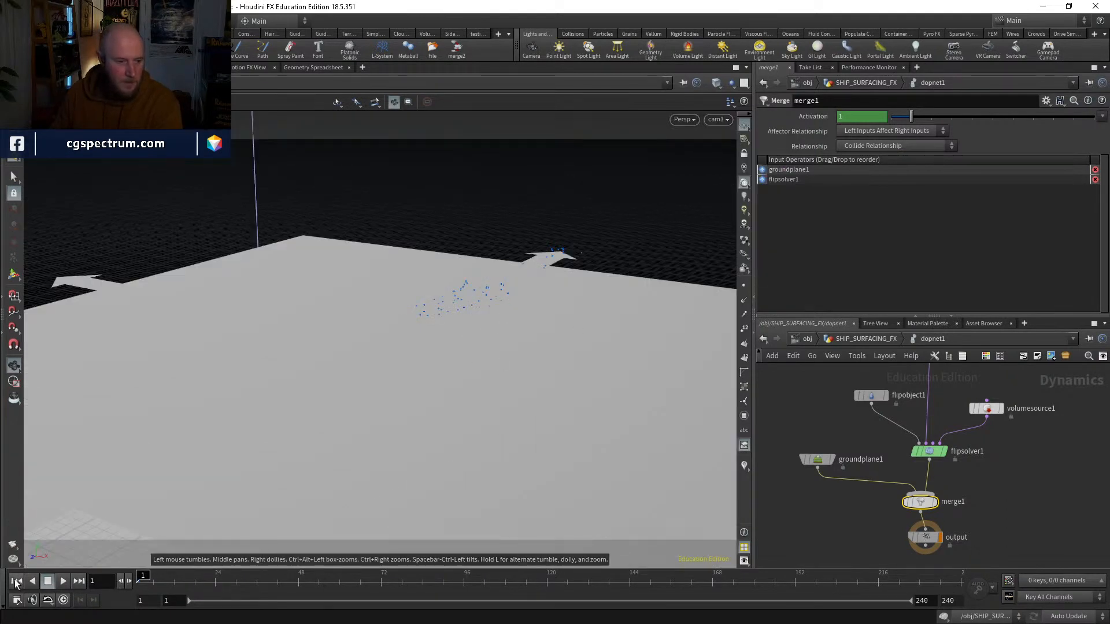
left_click(63, 582)
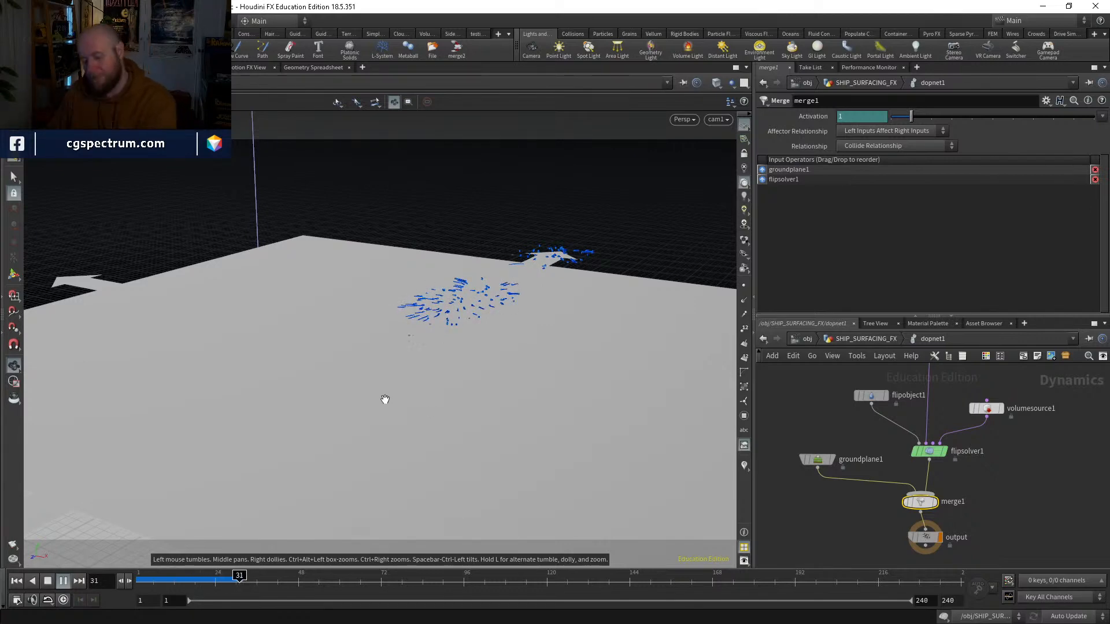
left_click(190, 577)
left_click_drag(191, 577, 122, 579)
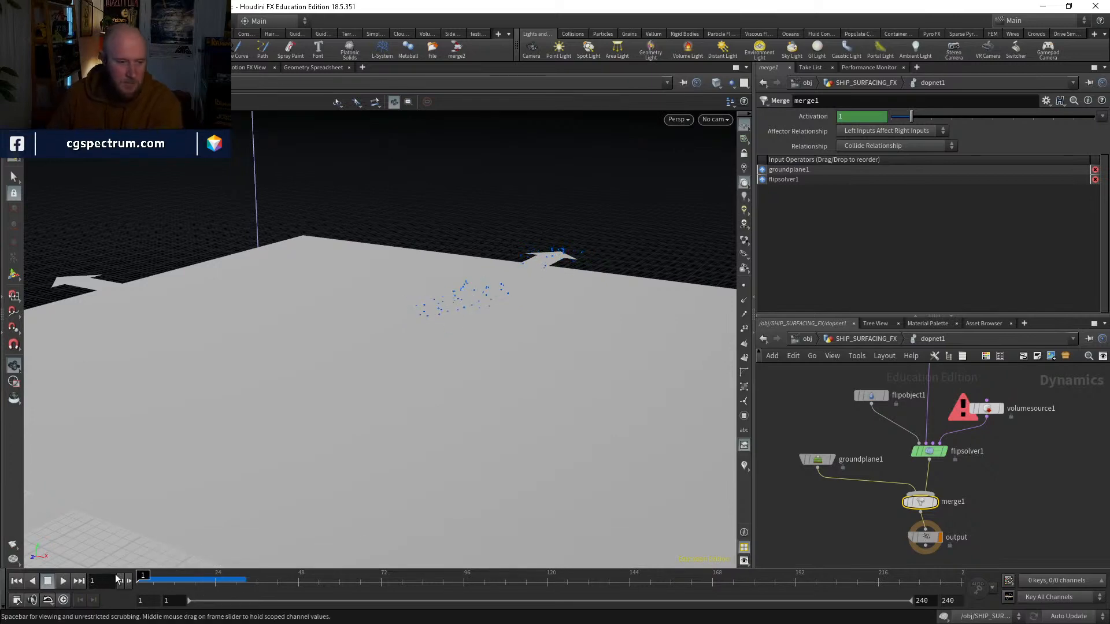
Step: Inspect the node information of flipsolver1 and volumesource1, and select flipsolver1
middle_click_drag(961, 395, 861, 457)
left_click_drag(885, 474, 908, 465)
middle_click_drag(927, 497, 963, 437)
middle_click(867, 456)
middle_click(951, 409)
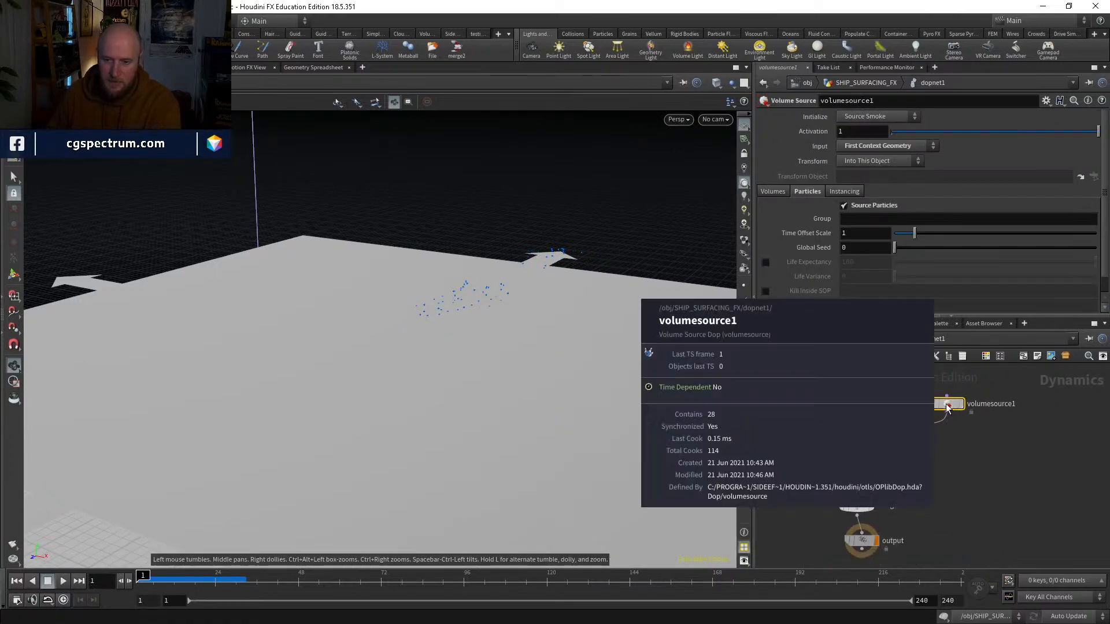
left_click(865, 455)
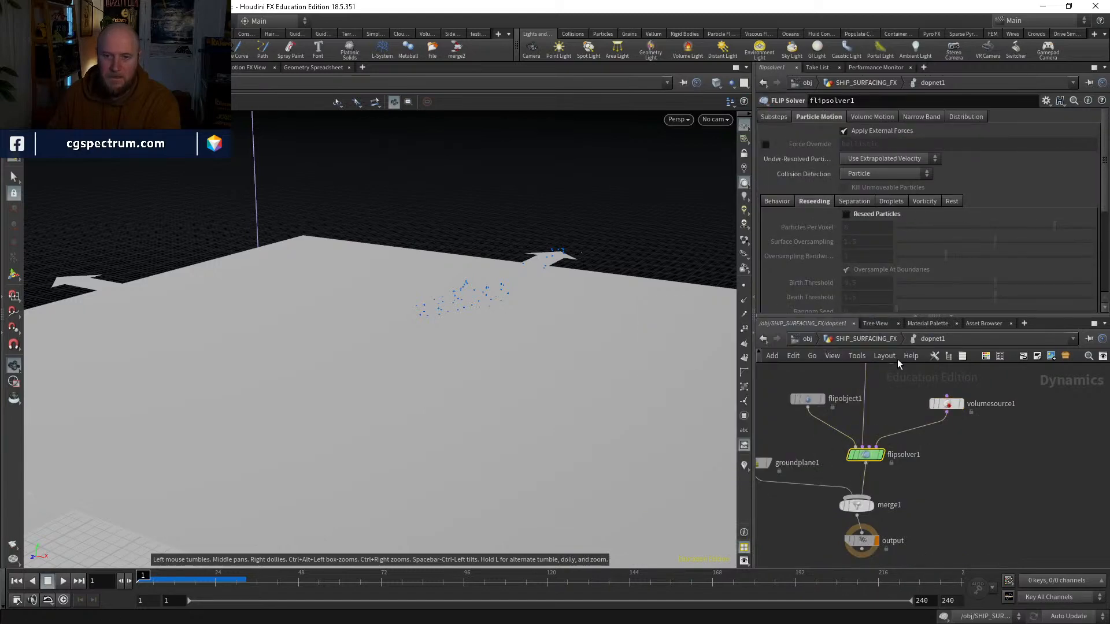
Step: Go up to SHIP_SURFACING_FX, display blast2, and scrub the timeline to frame 21 to examine the source points
middle_click_drag(896, 417, 889, 463)
key("u")
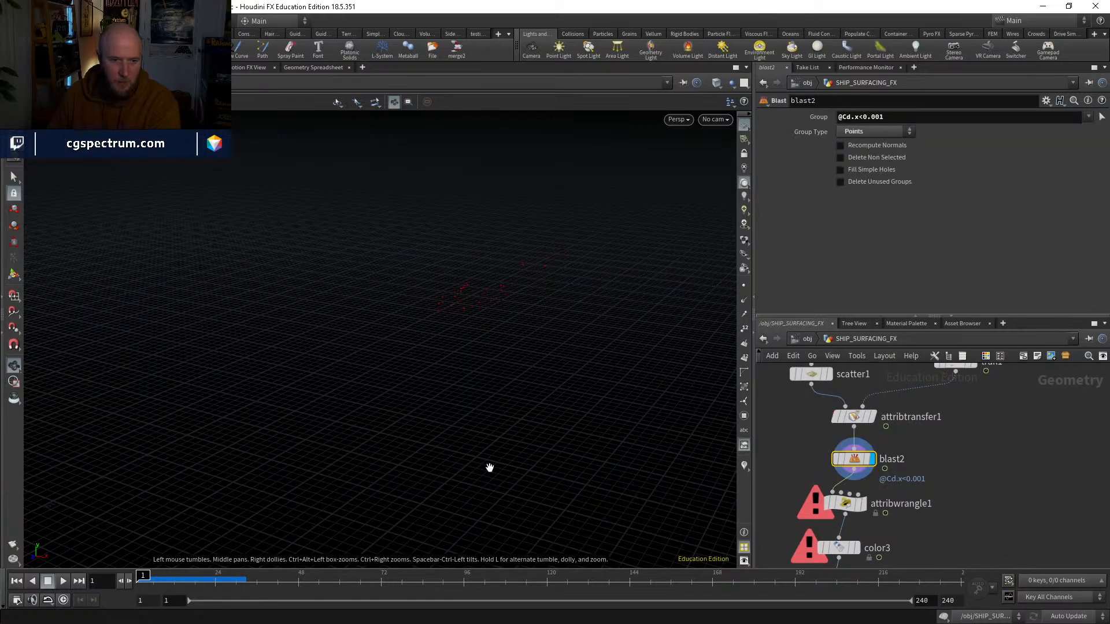
left_click(167, 581)
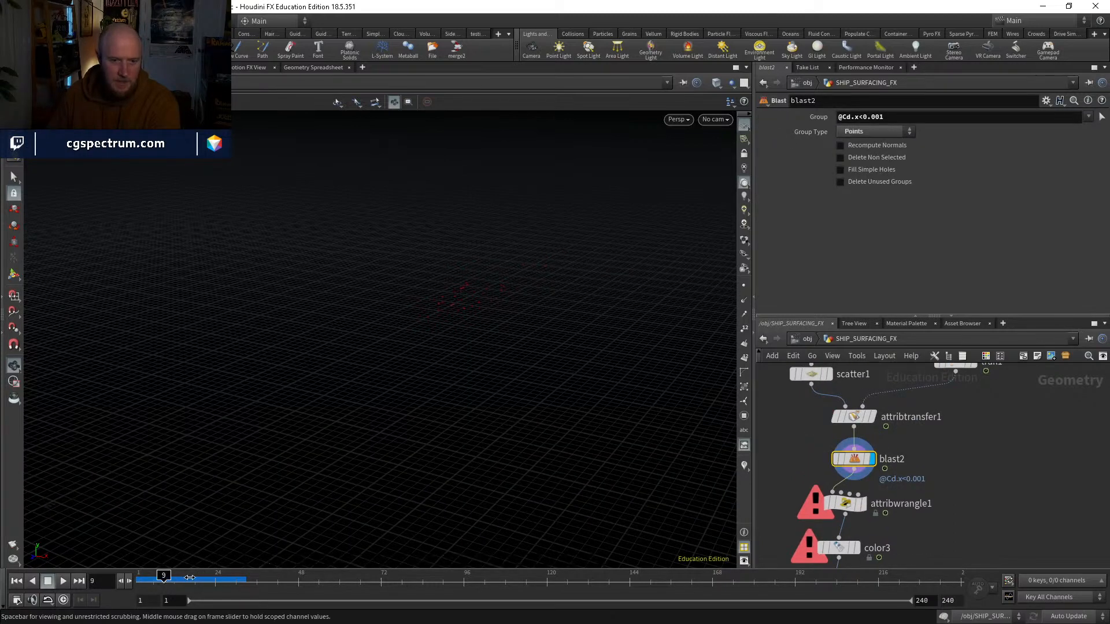
left_click_drag(190, 577, 205, 578)
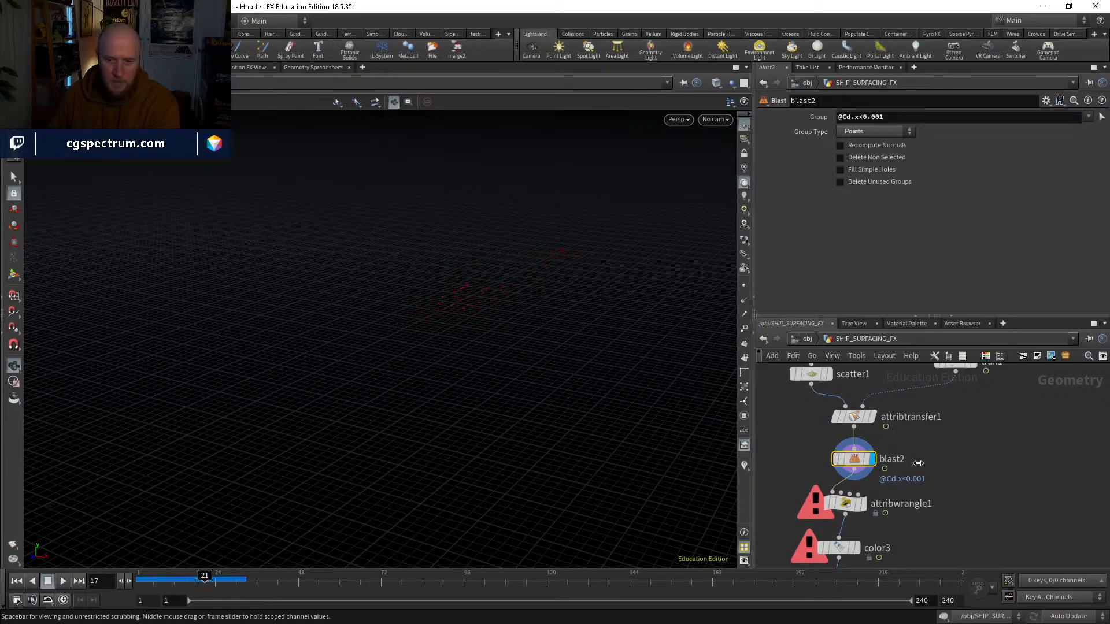
Step: Turn on point display and set scatter1's Force Total Count to 100000
left_click(828, 374)
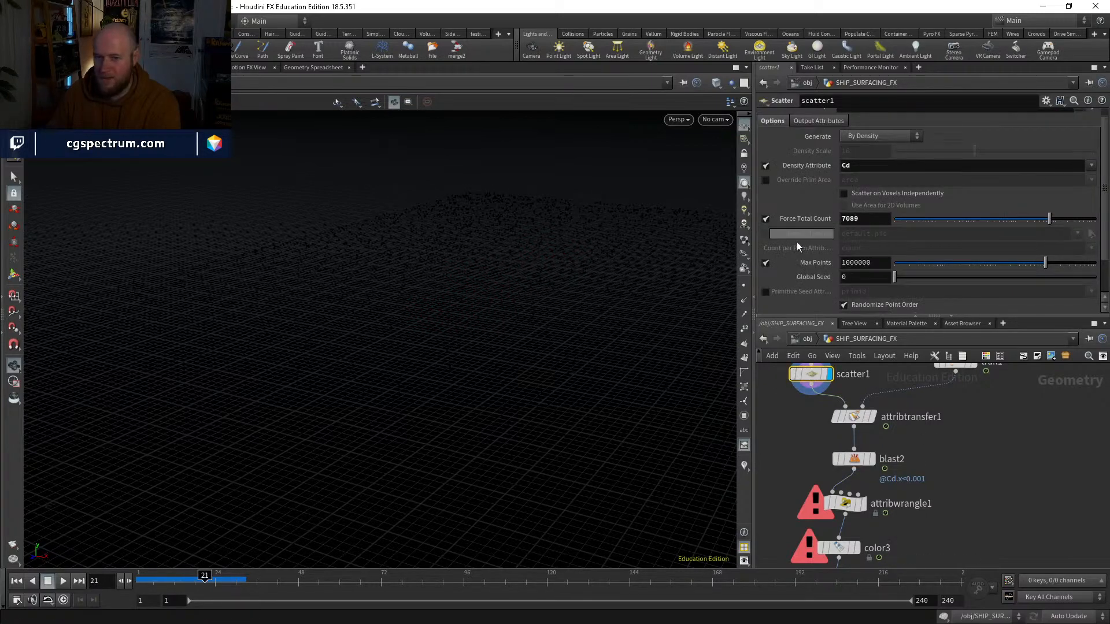
left_click(742, 286)
left_click_drag(1049, 219, 1105, 217)
middle_click_drag(873, 462, 857, 418)
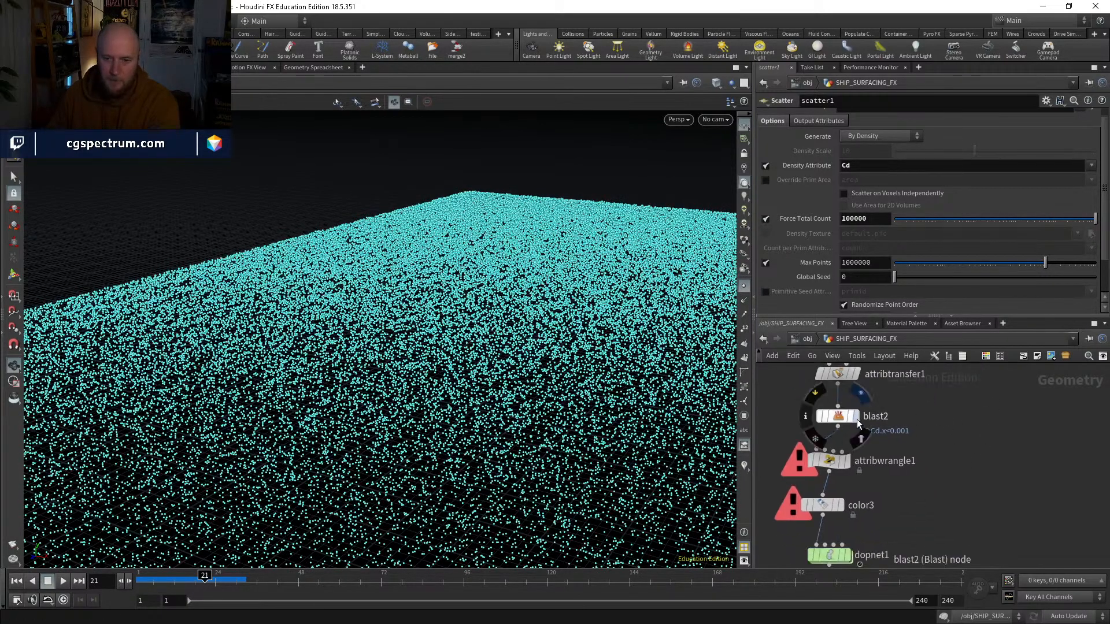
Step: Display blast2, attribwrangle1 and color3 in turn, and show velocity trails on the source points with attribwrangle1 selected
left_click(855, 417)
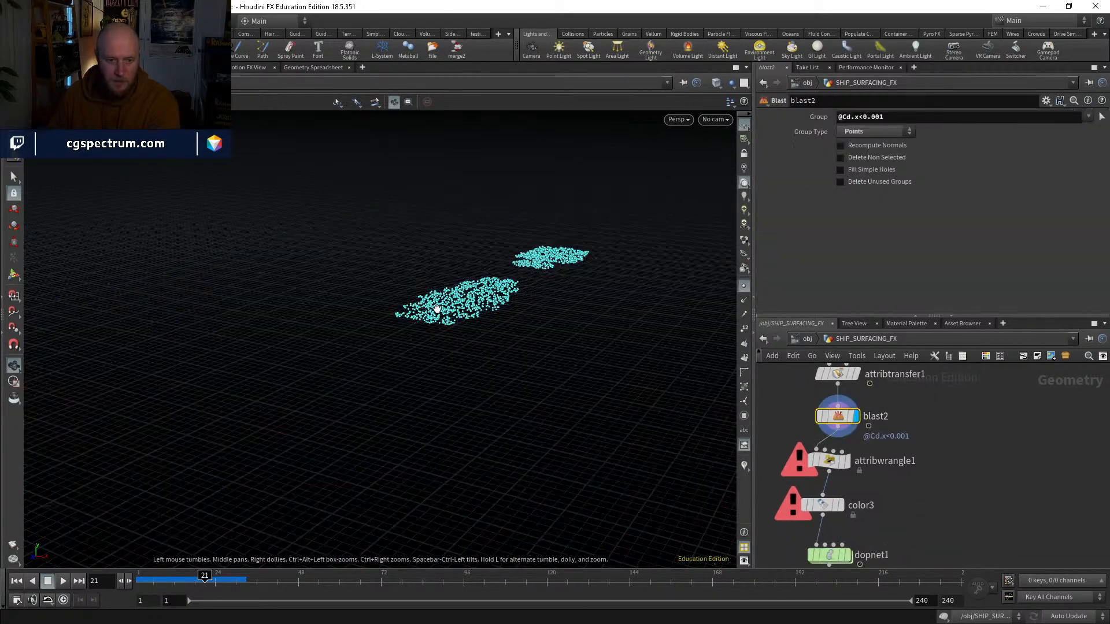
left_click(845, 460)
middle_click_drag(844, 526, 855, 484)
left_click(832, 437)
left_click(815, 437)
left_click(825, 444)
left_click(744, 466)
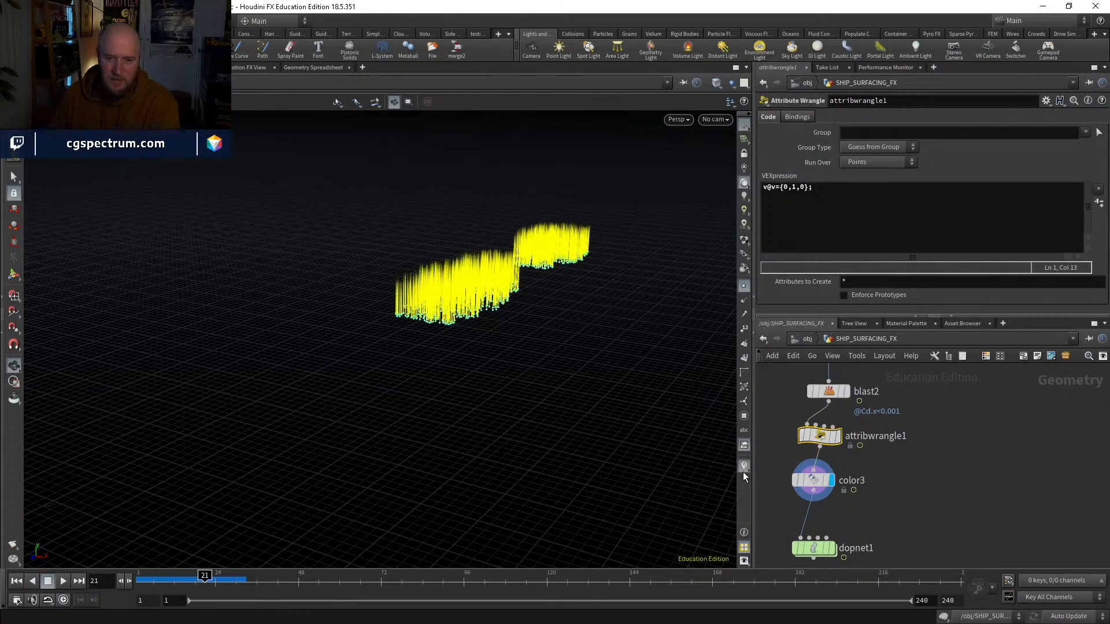
Step: Change attribwrangle1's velocity expression to v@v={0,10,0};
left_click(796, 186)
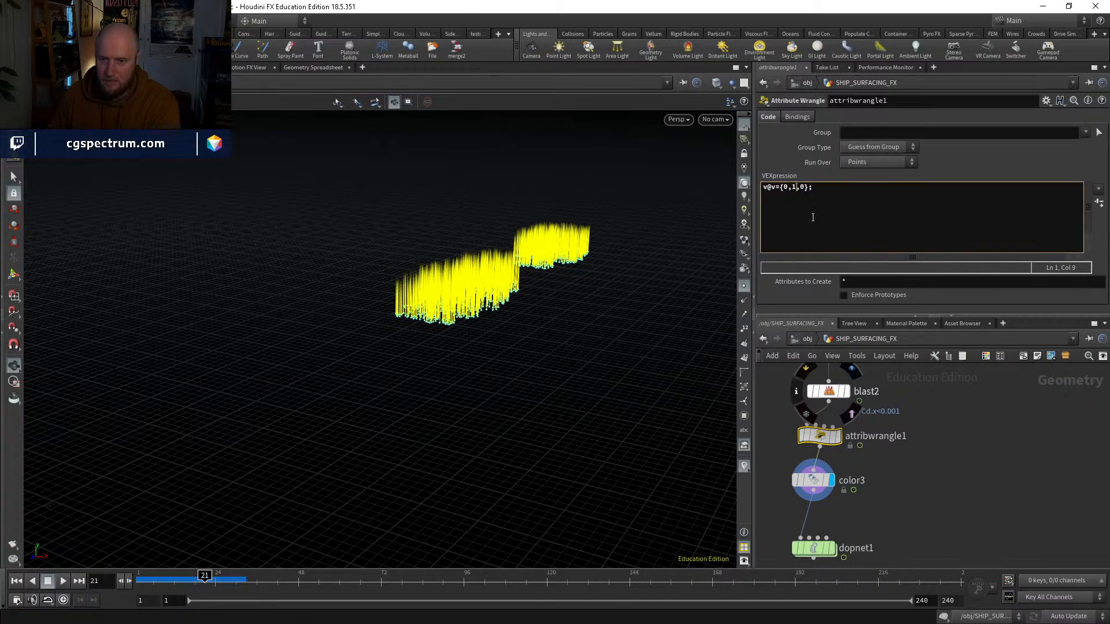
type("0")
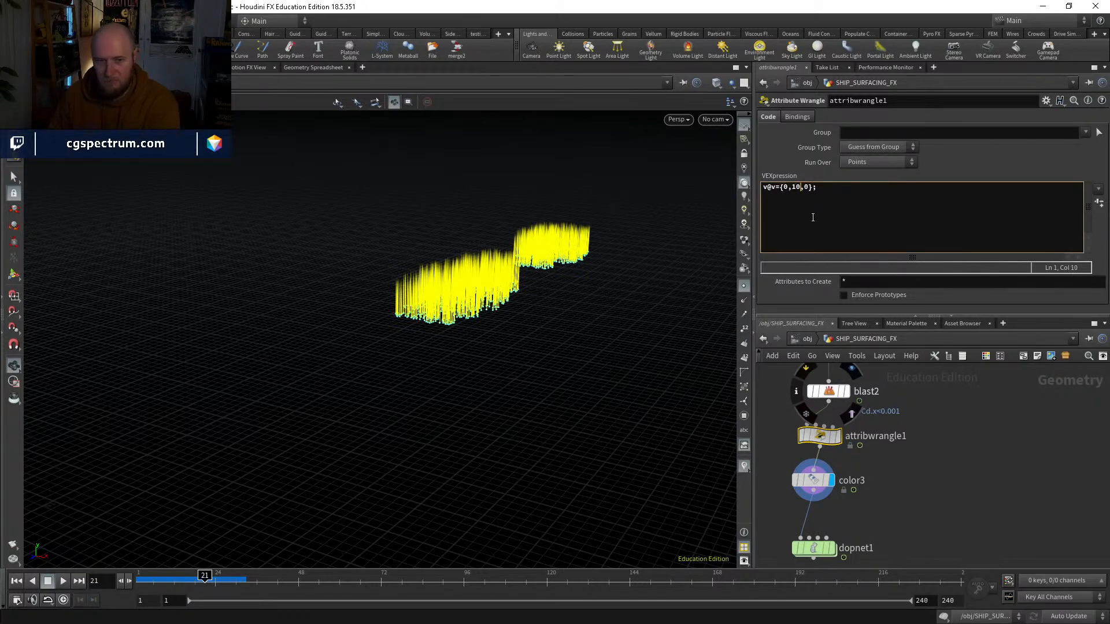
key("ctrl+Return")
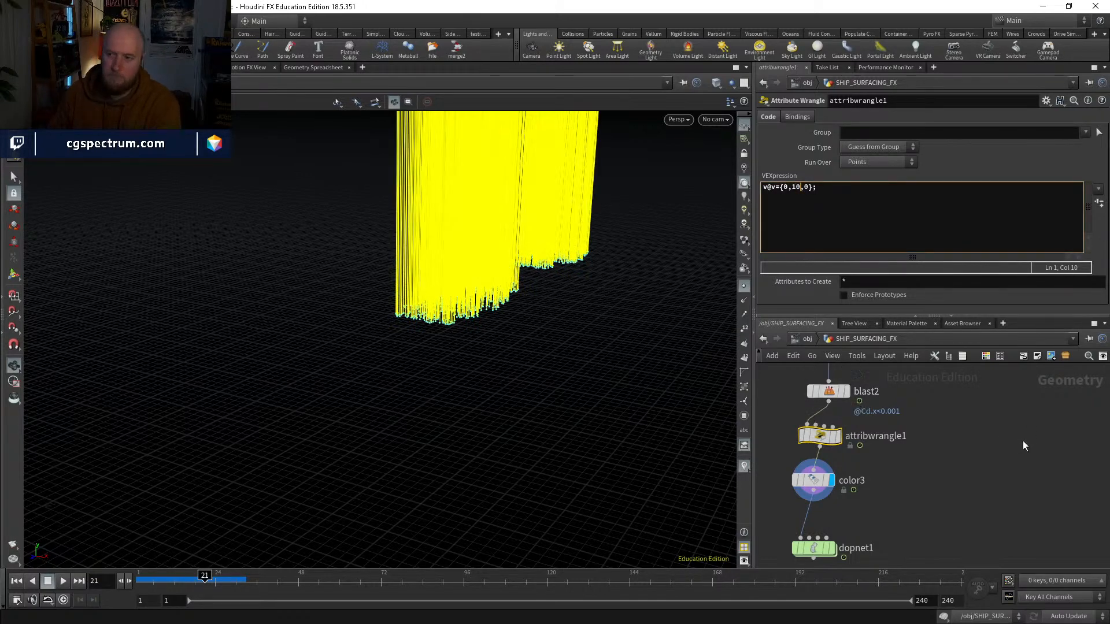
Step: Return inside dopnet1, reset the simulation at frame 1, and hide the velocity trails
middle_click_drag(955, 496, 909, 384)
double_click(769, 445)
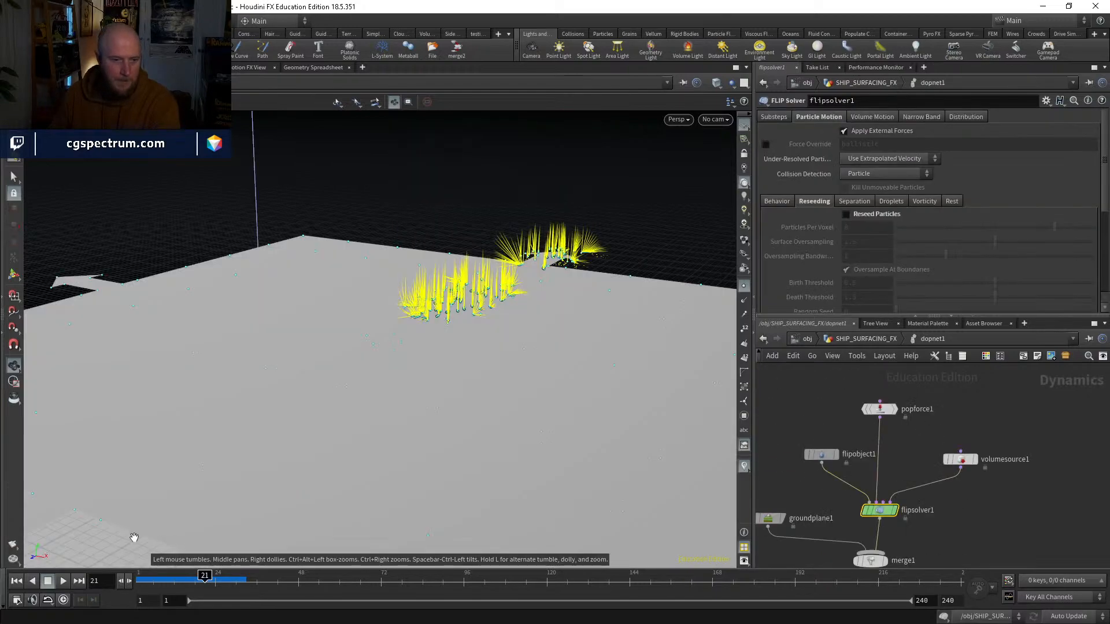
left_click(15, 581)
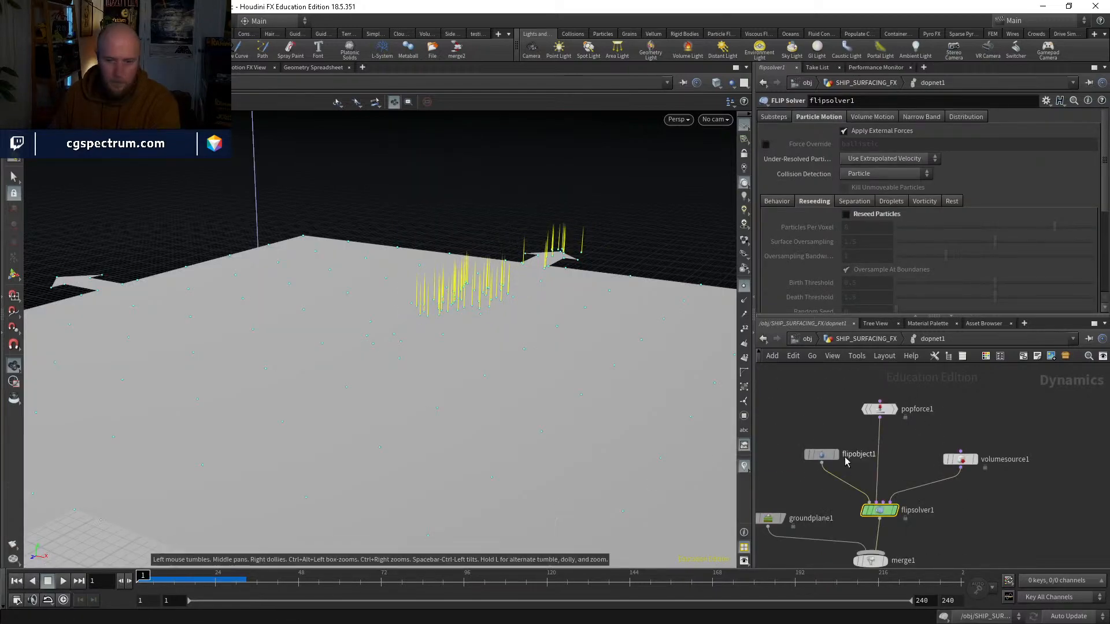
left_click(865, 512)
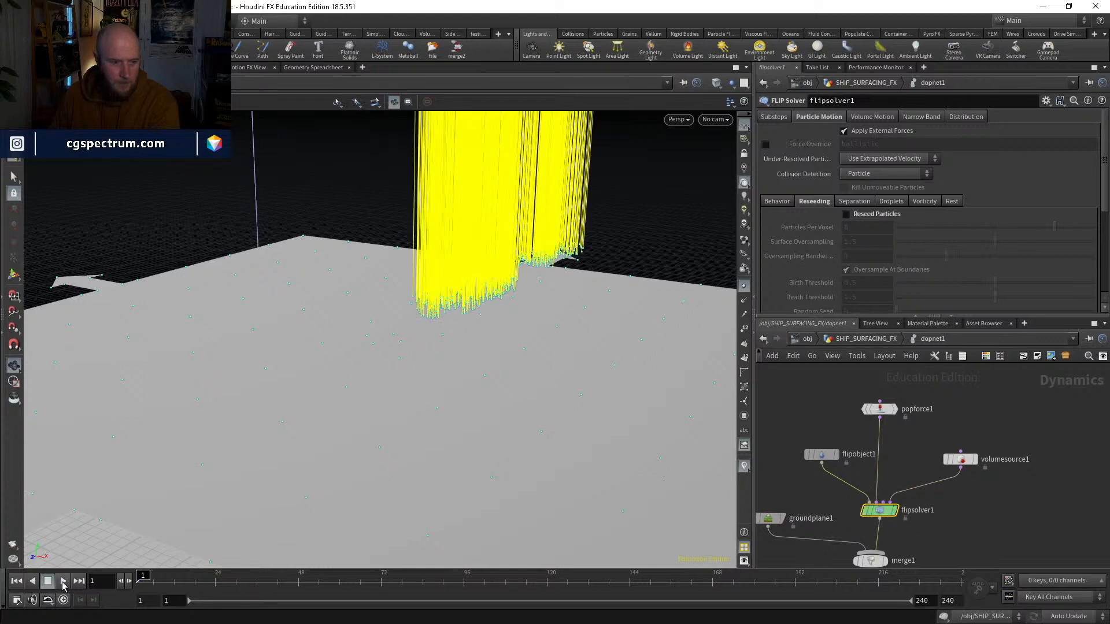
left_click(745, 464)
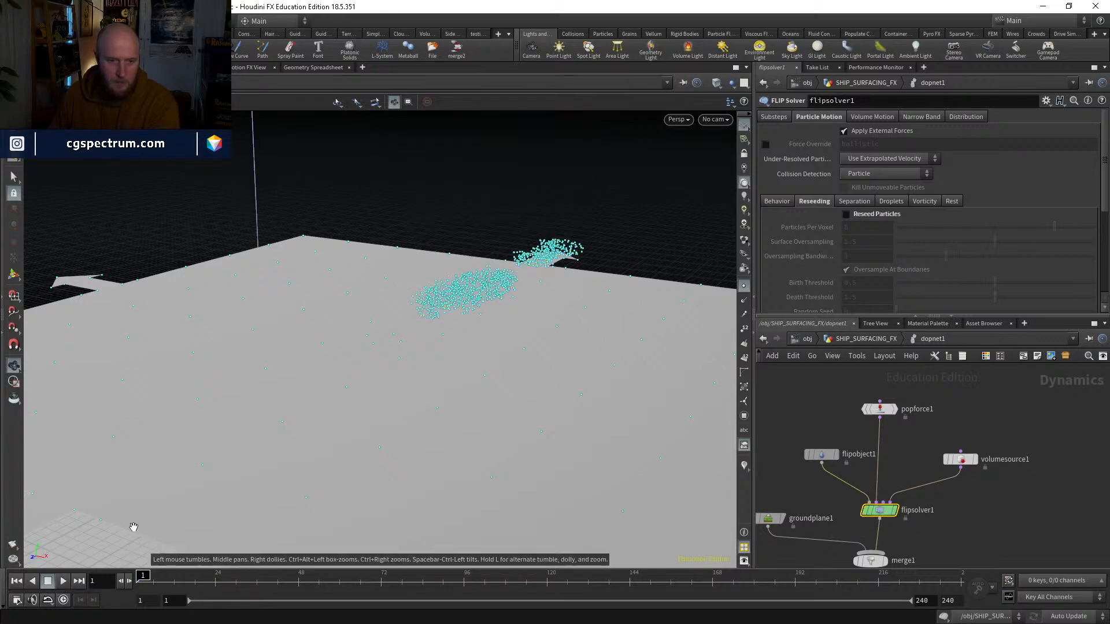
Step: Play the simulation to about frame 24, review the splash around frame 19 without point markers, and return to frame 1
left_click(63, 582)
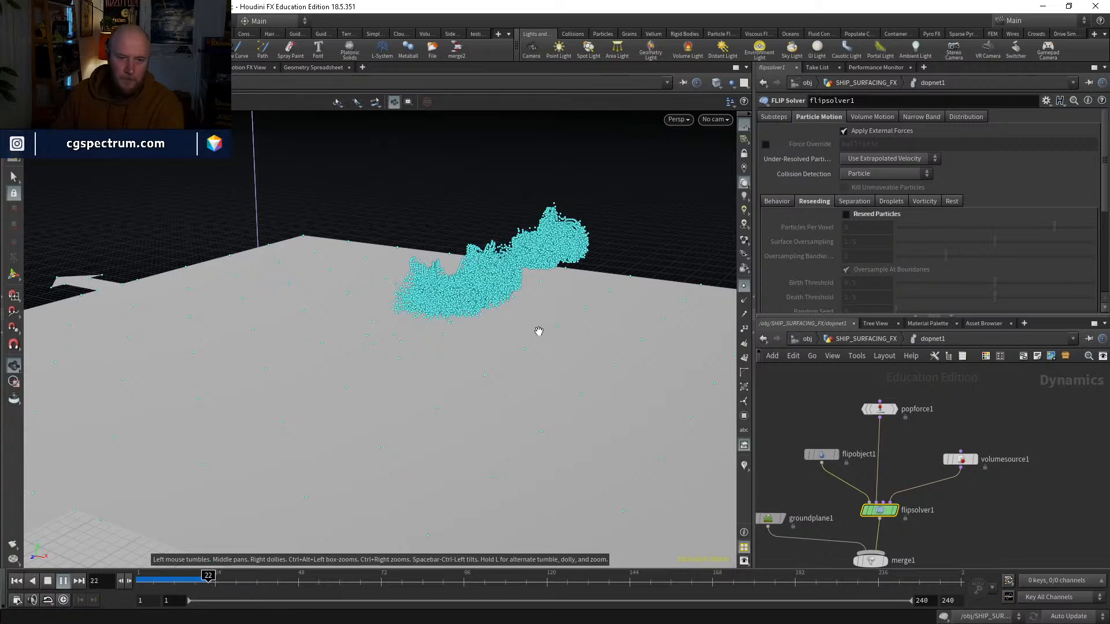
key("Escape")
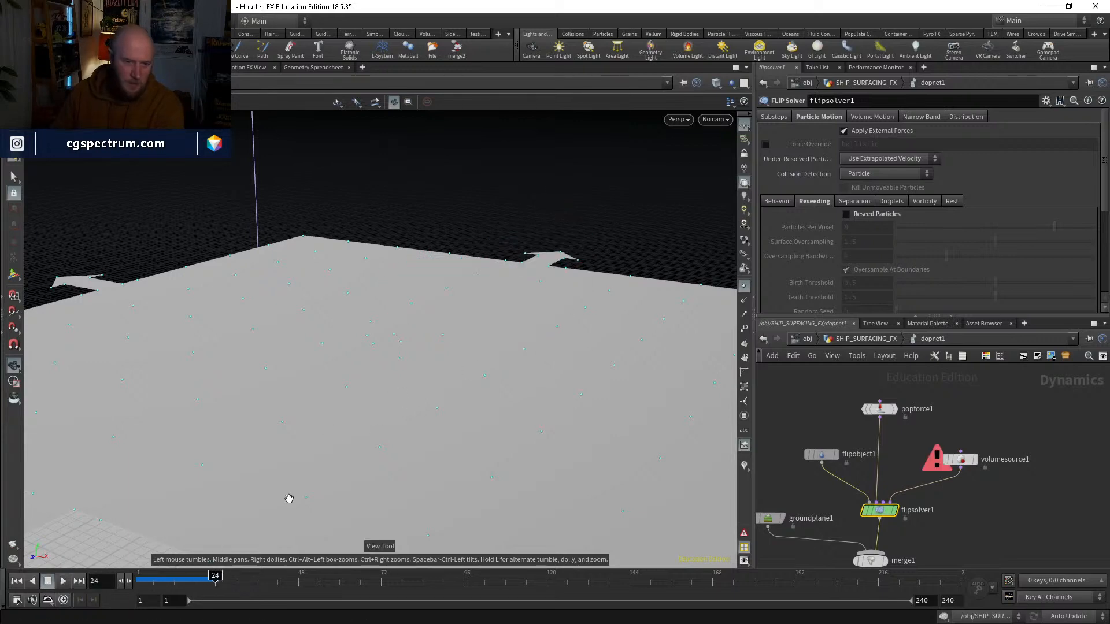
left_click_drag(188, 582, 198, 580)
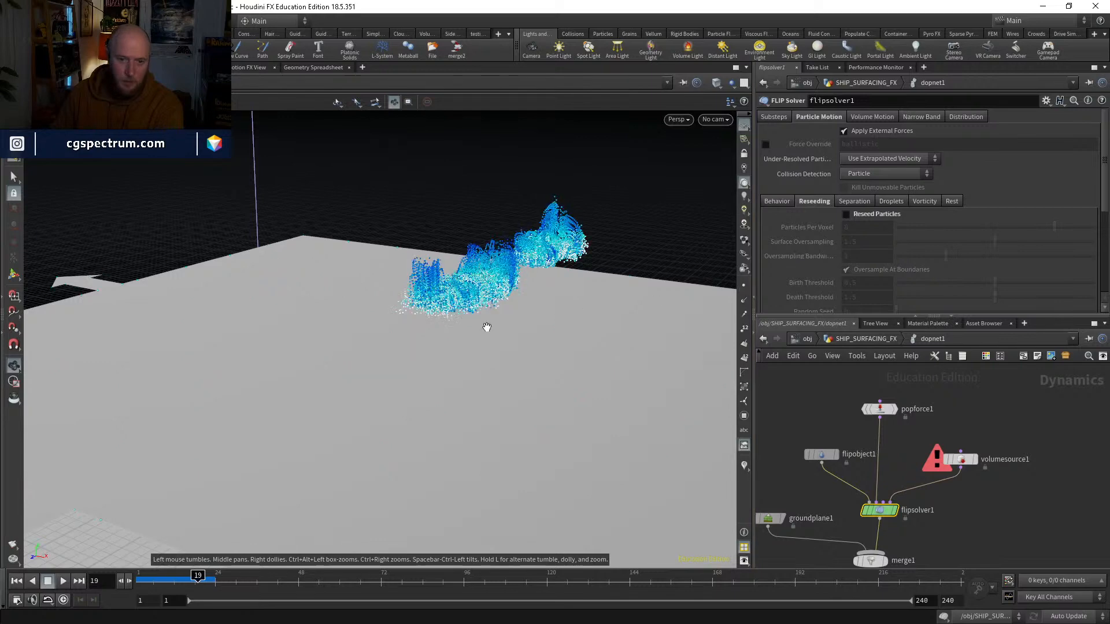
left_click_drag(488, 324, 507, 312)
left_click_drag(196, 589, 140, 578)
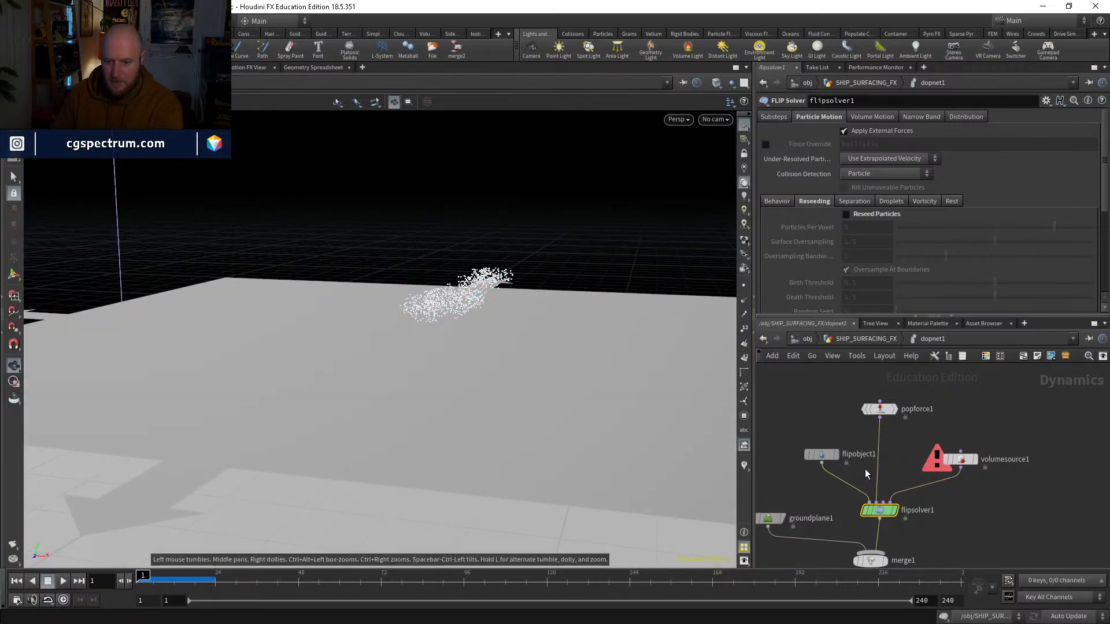
Step: Set flipobject1's Particle Separation to 0.1
left_click(820, 454)
double_click(858, 130)
type(".1")
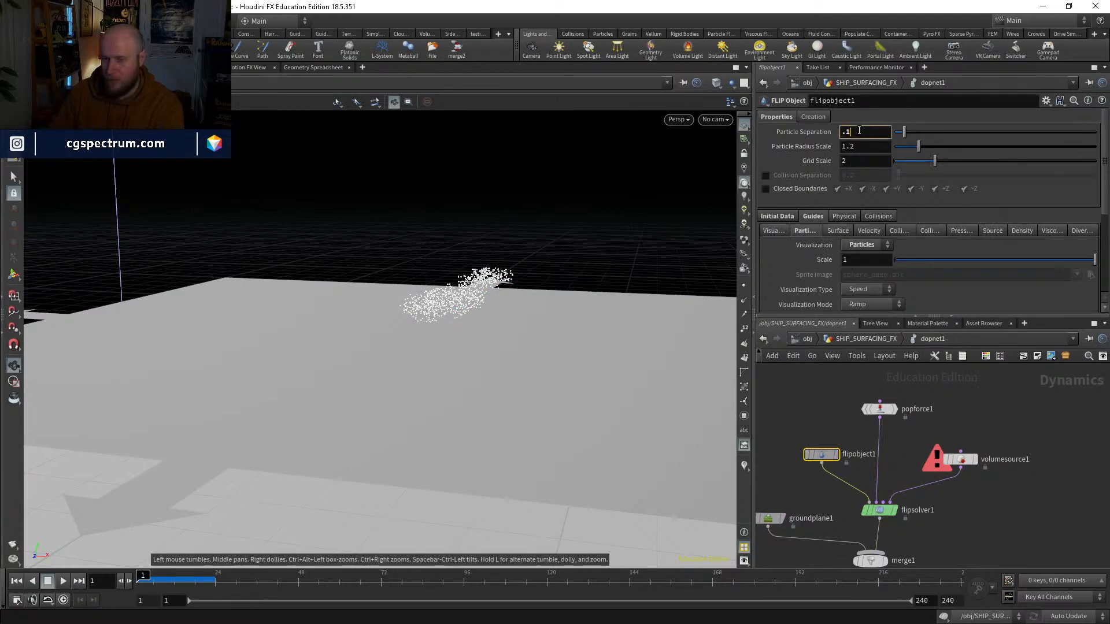
key("Return")
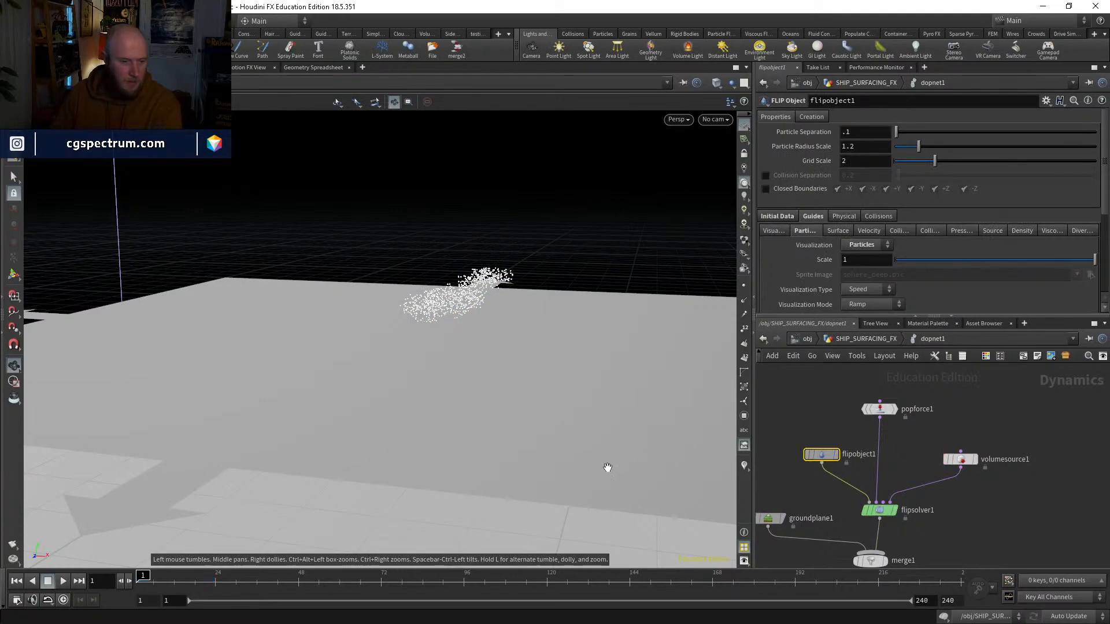
Step: Check color3's geometry info in the SHIP_SURFACING_FX network, and go back inside dopnet1
key("u")
middle_click_drag(778, 435, 810, 487)
middle_click(805, 421)
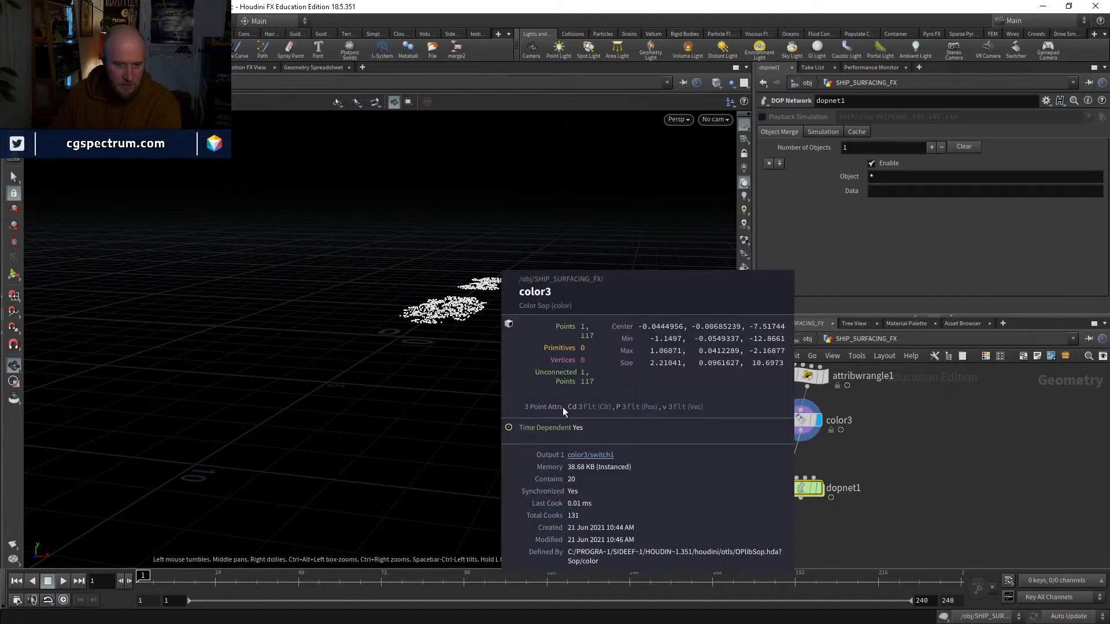
double_click(808, 487)
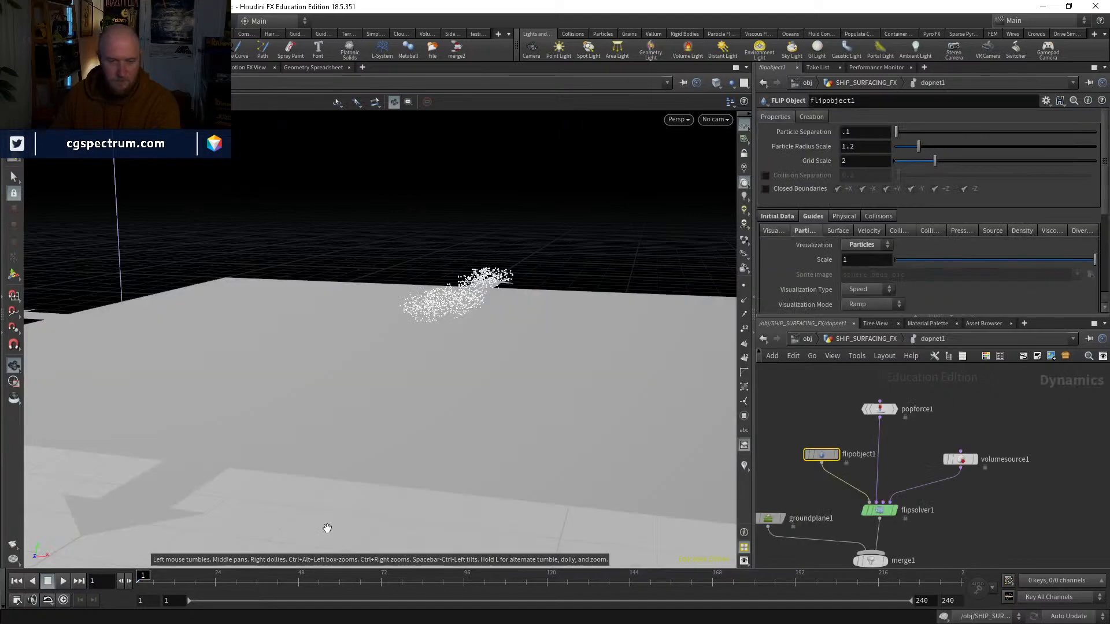
Step: Play the FLIP simulation to about frame 6, stop it, and return to frame 1
left_click(63, 581)
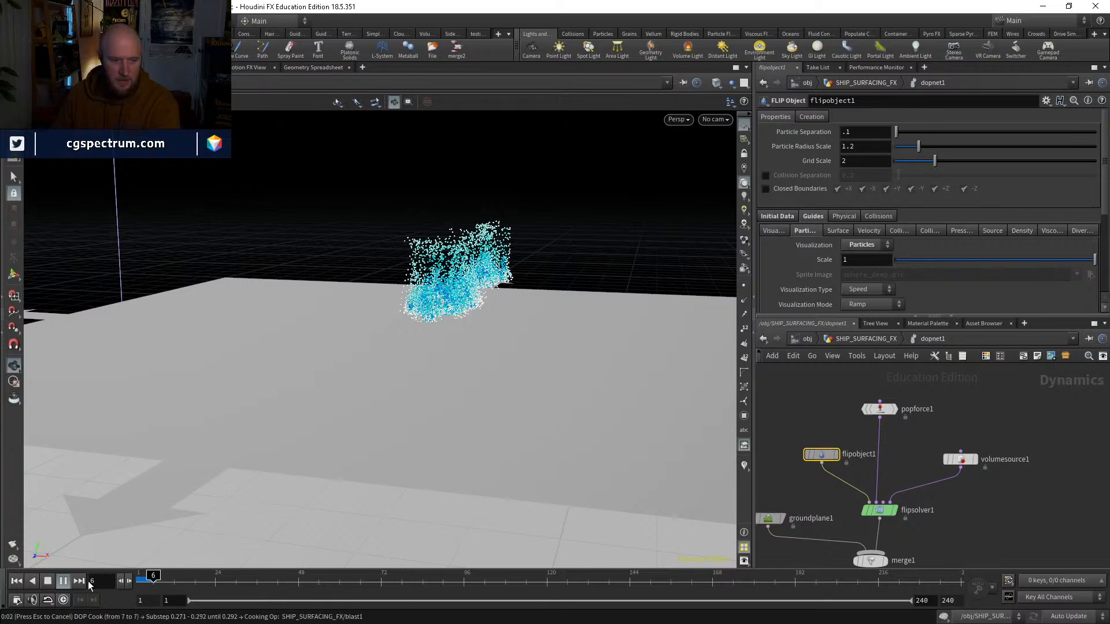
left_click(50, 580)
left_click(16, 580)
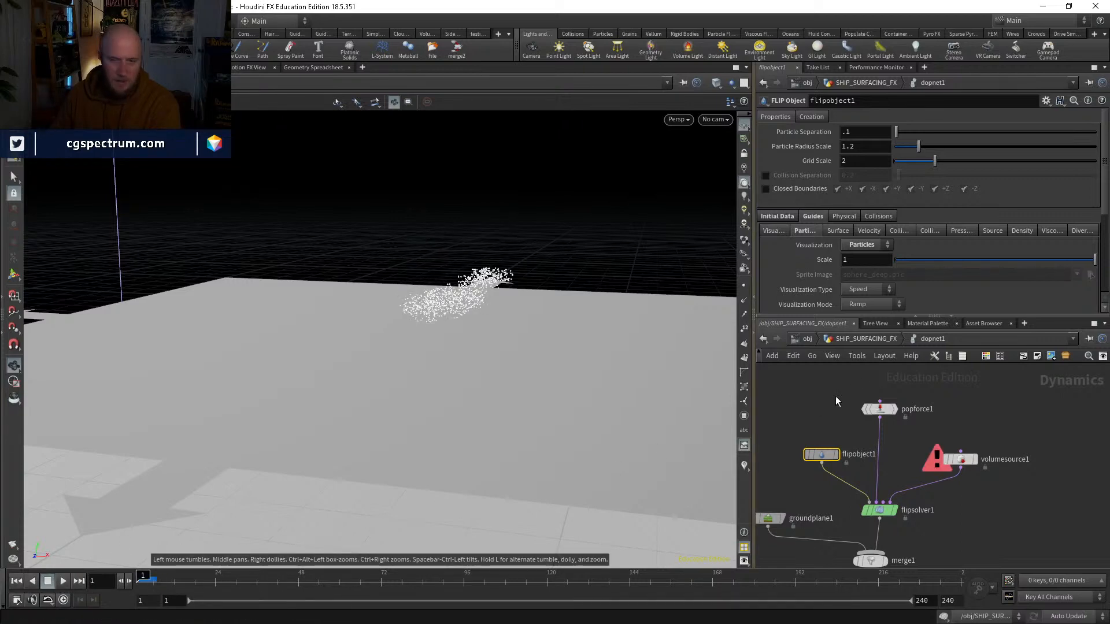
Step: In SHIP_SURFACING_FX, move object_merge1 and blast1 upward to make room above color1, and display blast1
left_click(870, 339)
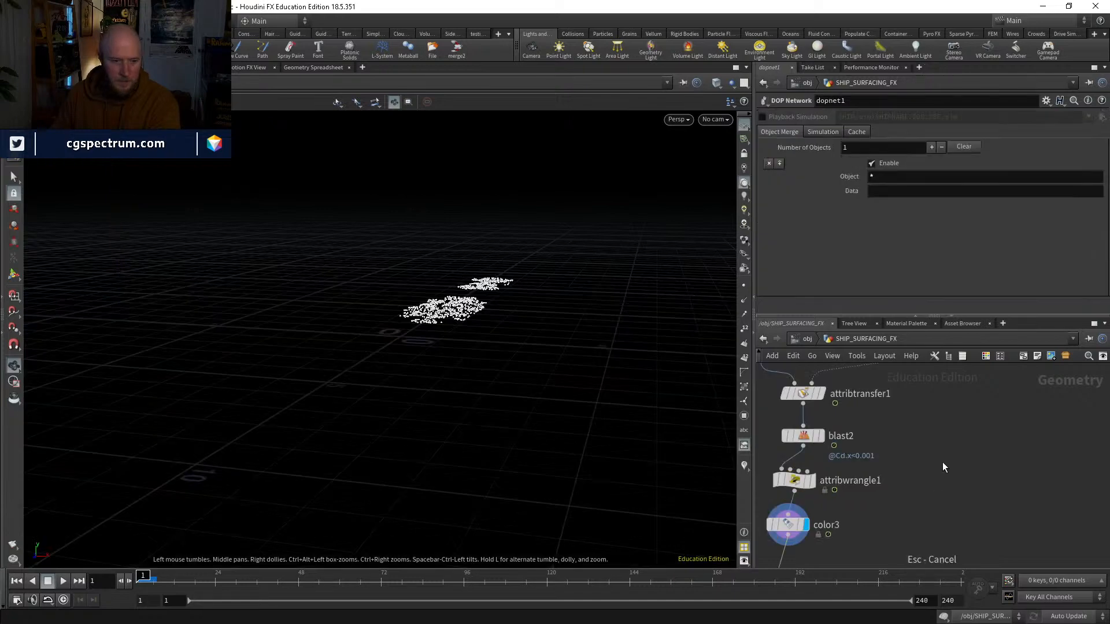
middle_click_drag(942, 463, 882, 585)
middle_click_drag(859, 493, 851, 549)
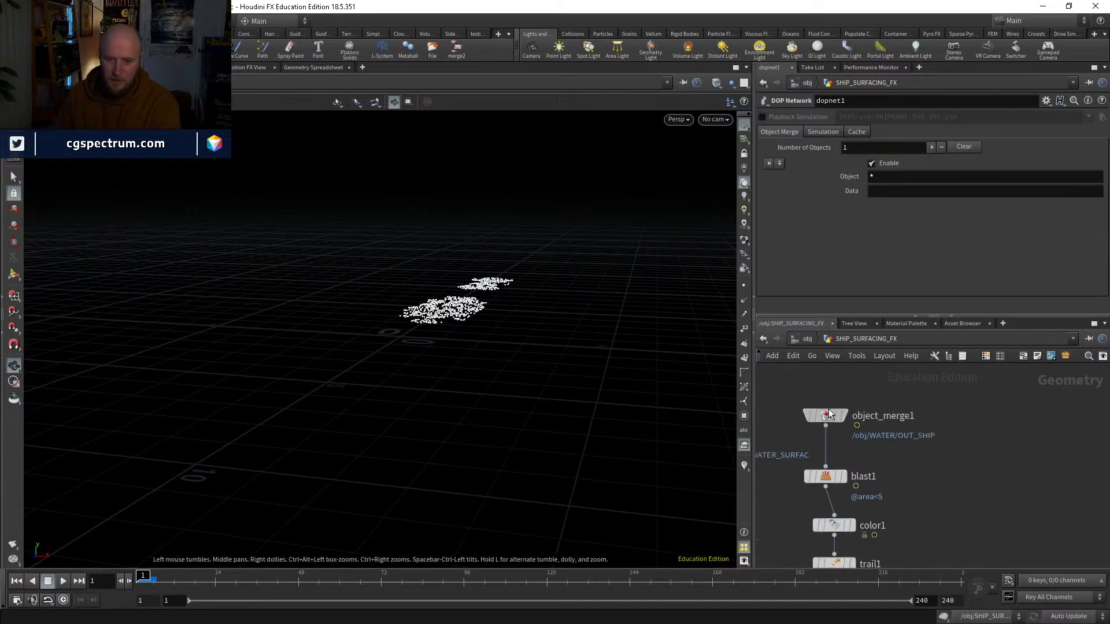
left_click_drag(829, 410, 837, 401)
left_click_drag(828, 479, 834, 449)
left_click(852, 443)
left_click(839, 445)
middle_click_drag(884, 479, 884, 442)
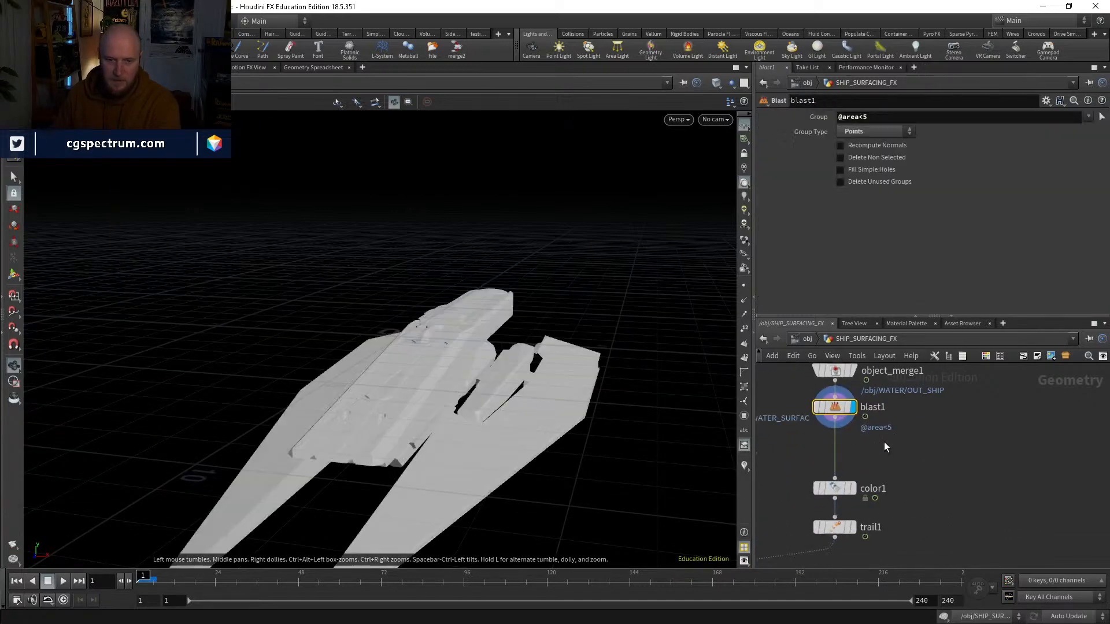
Step: Inspect blast1's geometry info and scrub the first frames with it displayed, ending at frame 1
middle_click(834, 408)
left_click(164, 578)
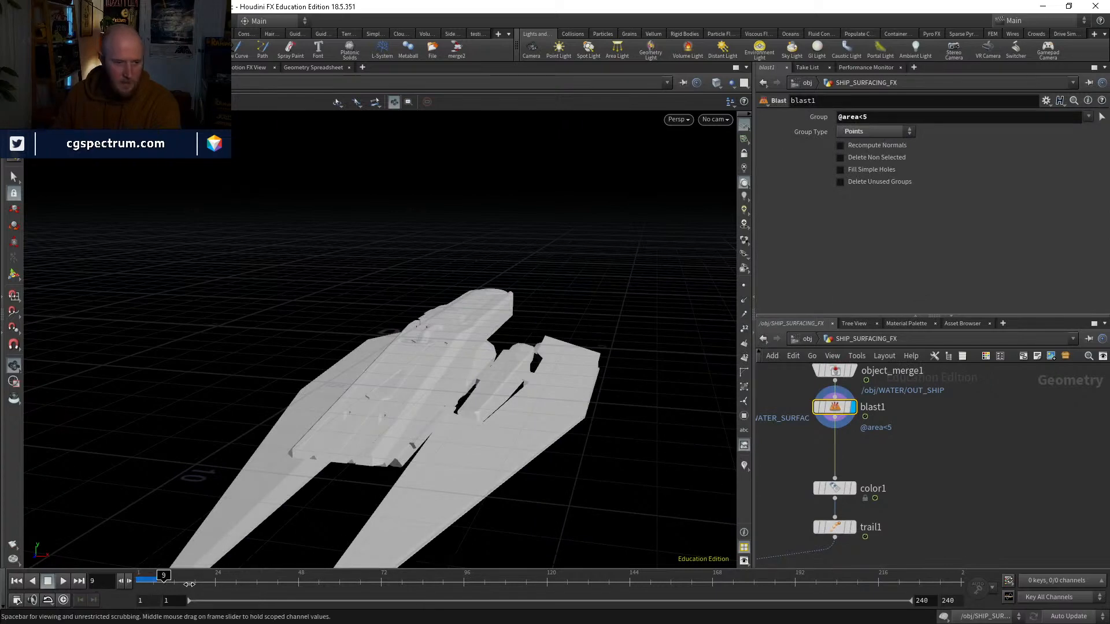
left_click_drag(190, 584, 106, 573)
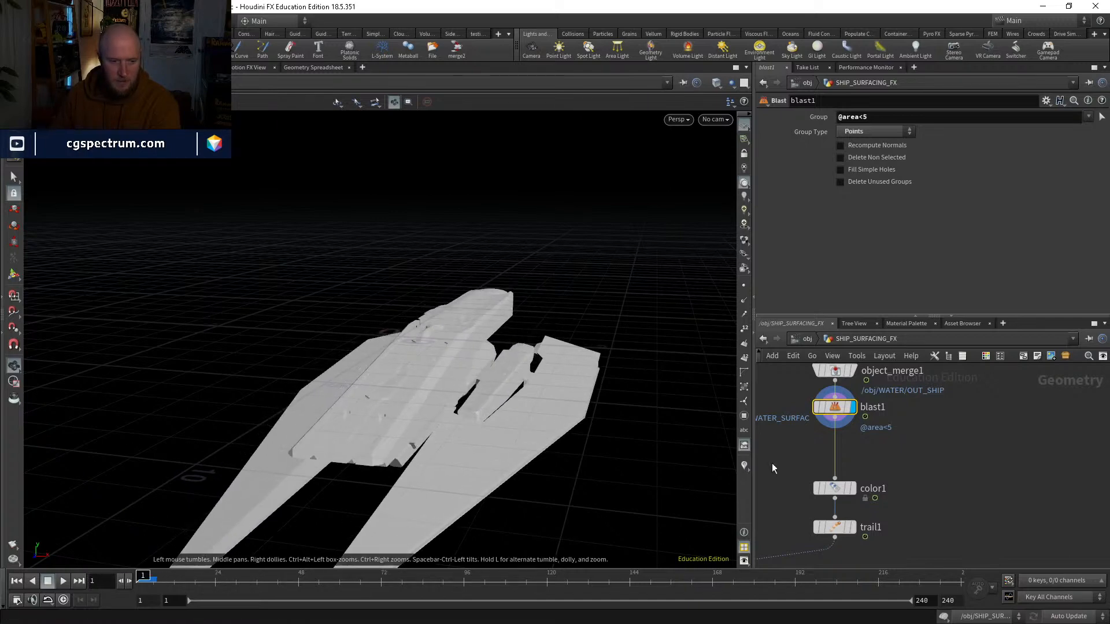
Step: Add a File Cache node and insert it between blast1 and color1
key("Tab")
type("f")
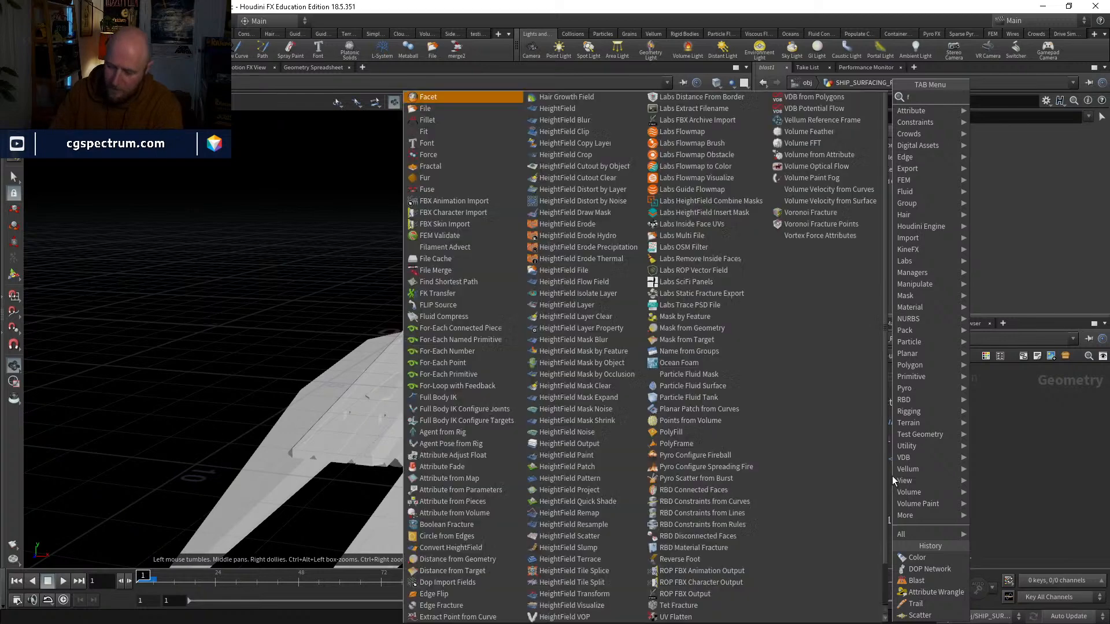
type("ile")
key("Down")
key("Return")
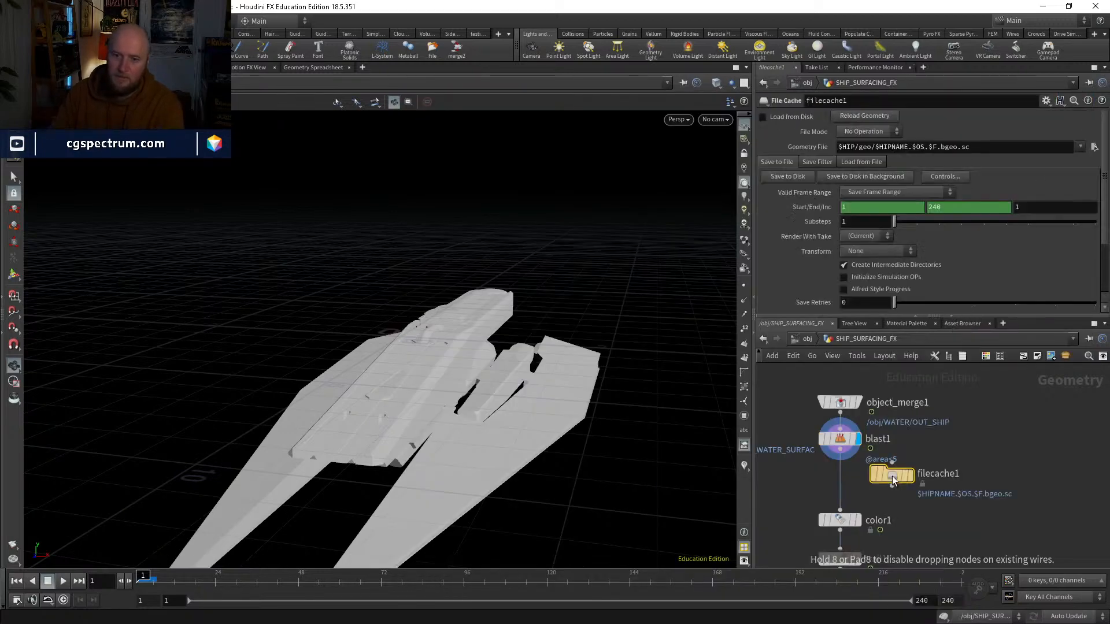
left_click(831, 483)
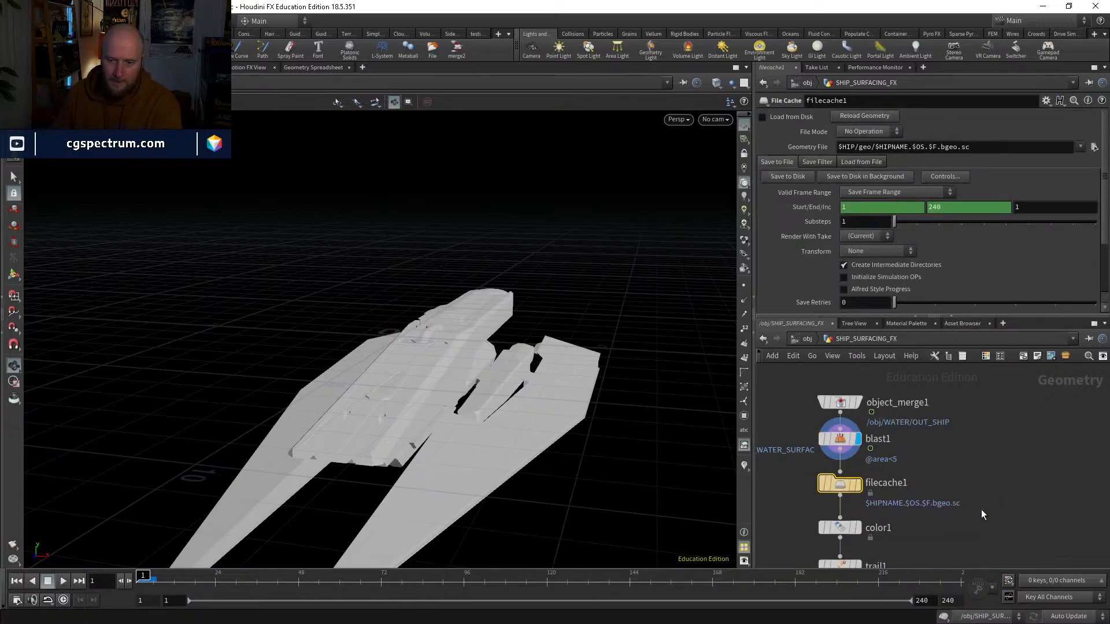
middle_click_drag(981, 510, 983, 482)
Step: Change the file cache's Geometry File path to $HIP/geo/$OS/$OS.$F.bgeo.sc
left_click_drag(911, 148, 881, 149)
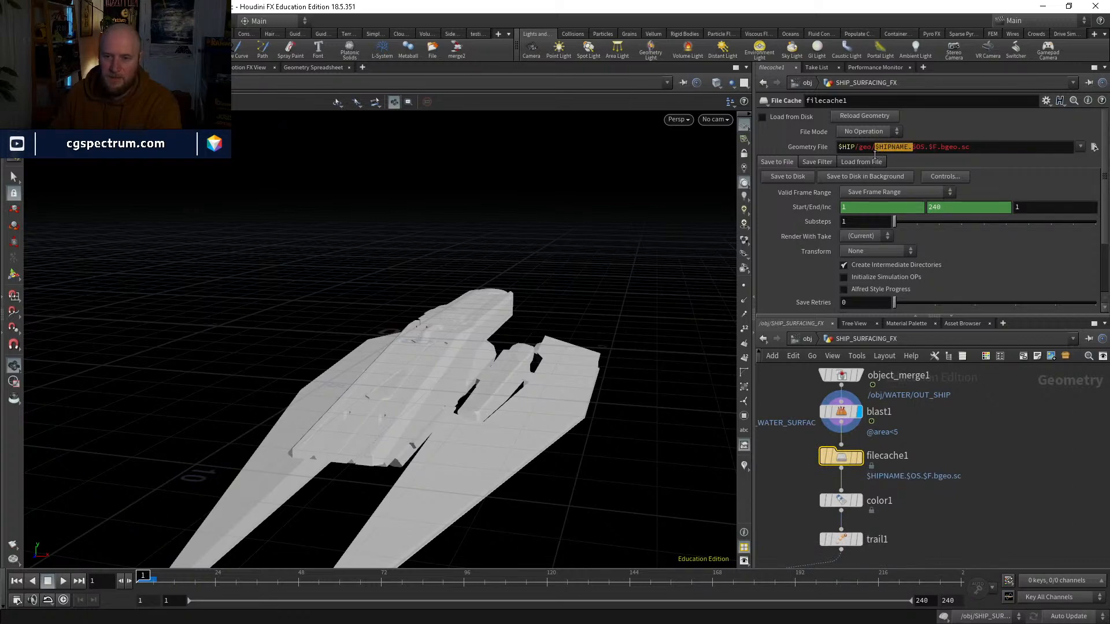
key("BackSpace")
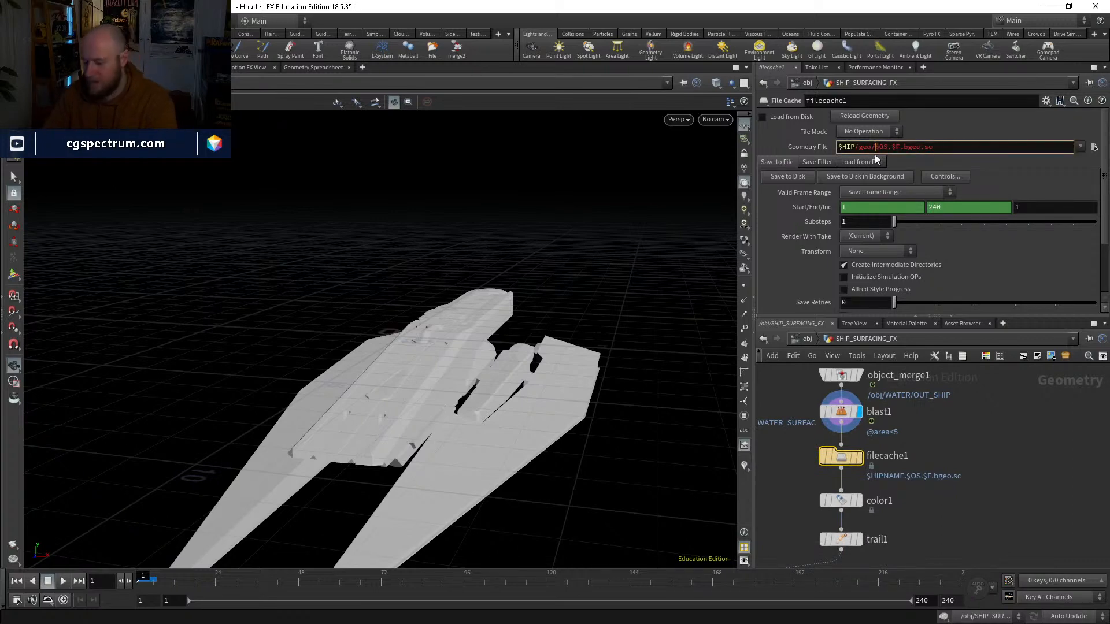
type("$OS")
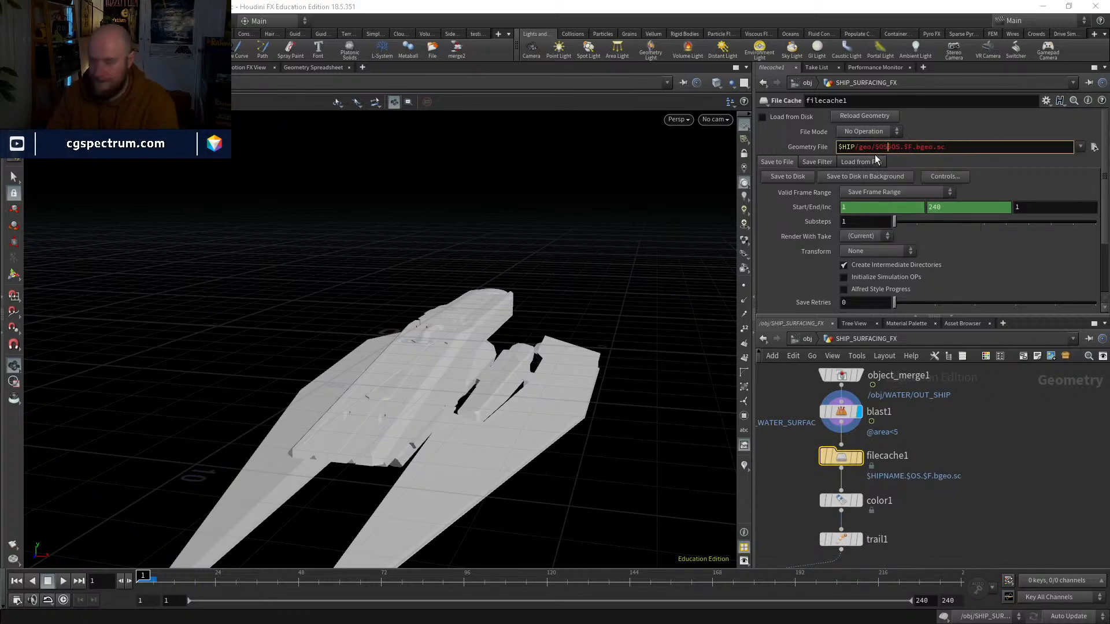
type("/")
key("Return")
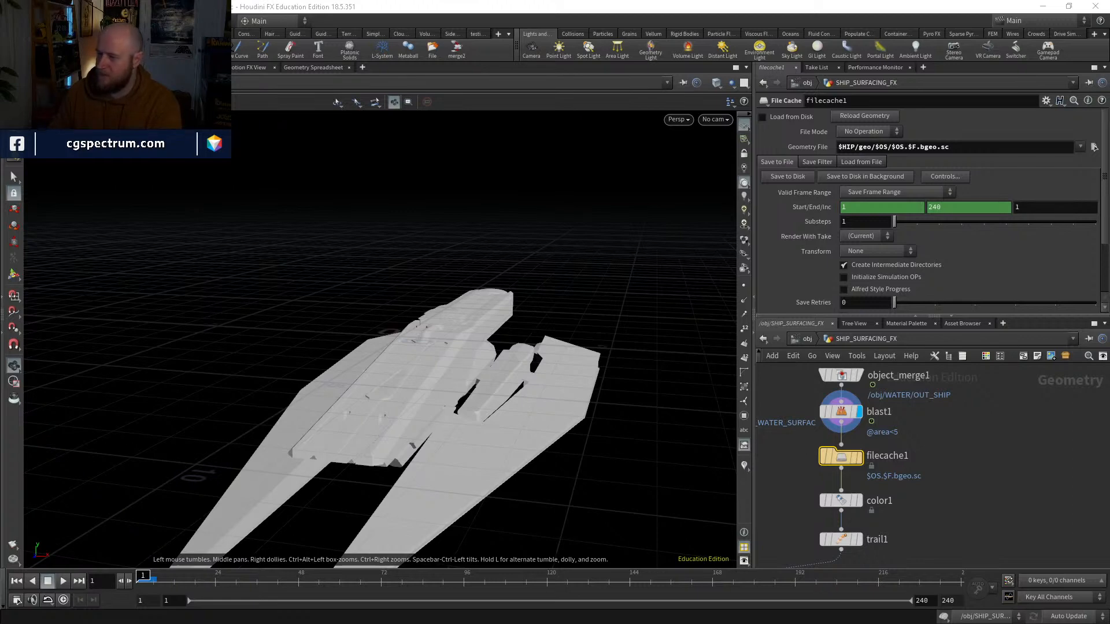
Step: Check the drives' free space in File Explorer, and rename the file cache node PROXY_RISING
key("super+e")
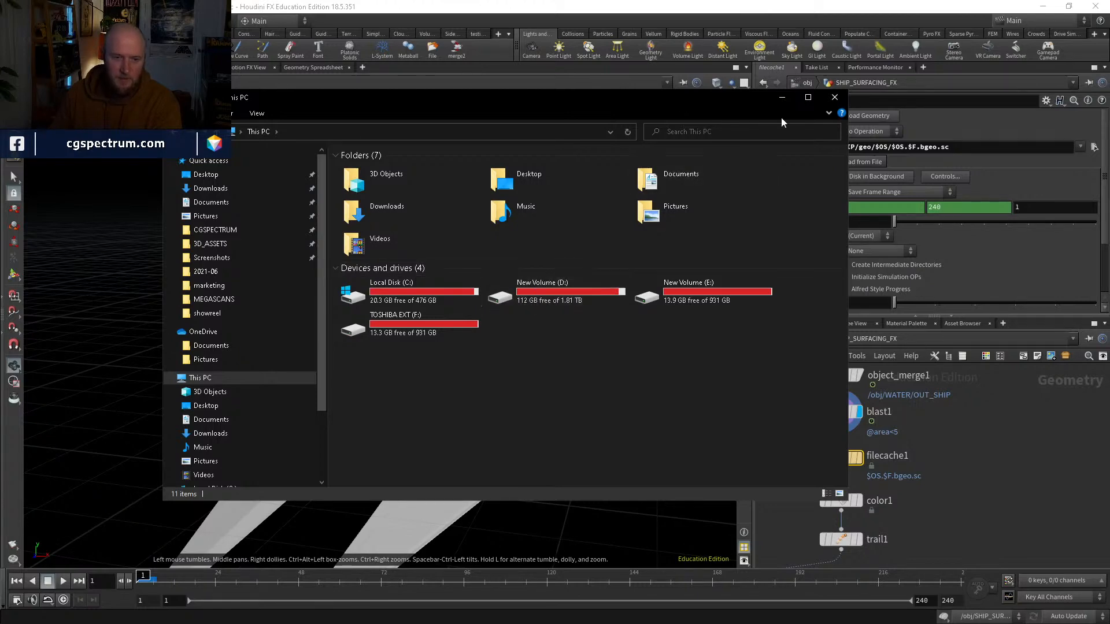
left_click_drag(690, 104, 1109, 124)
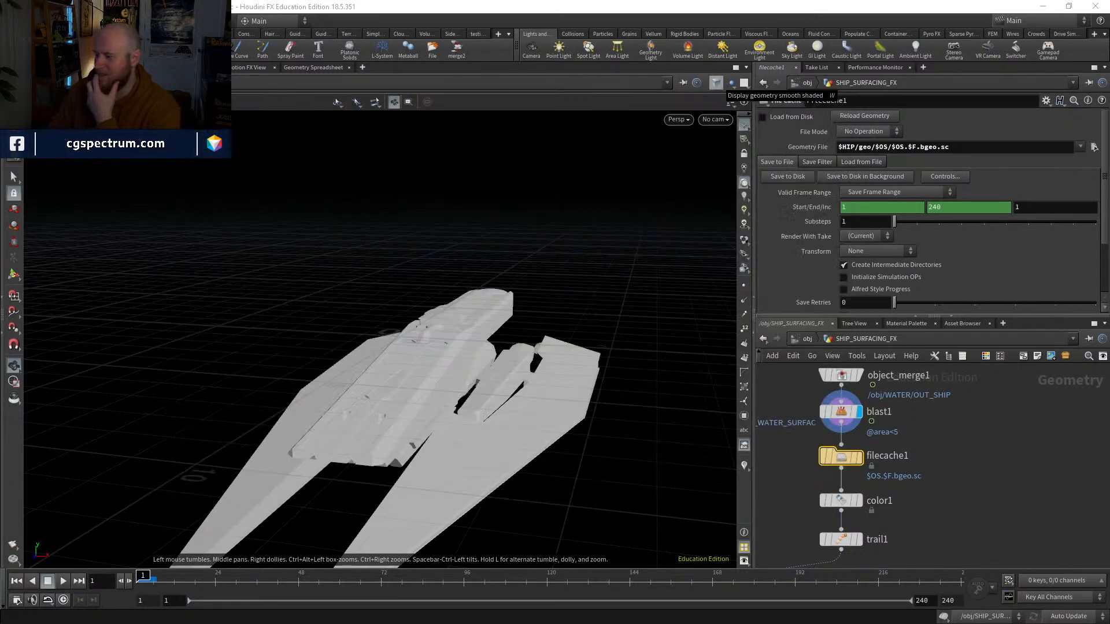
double_click(881, 455)
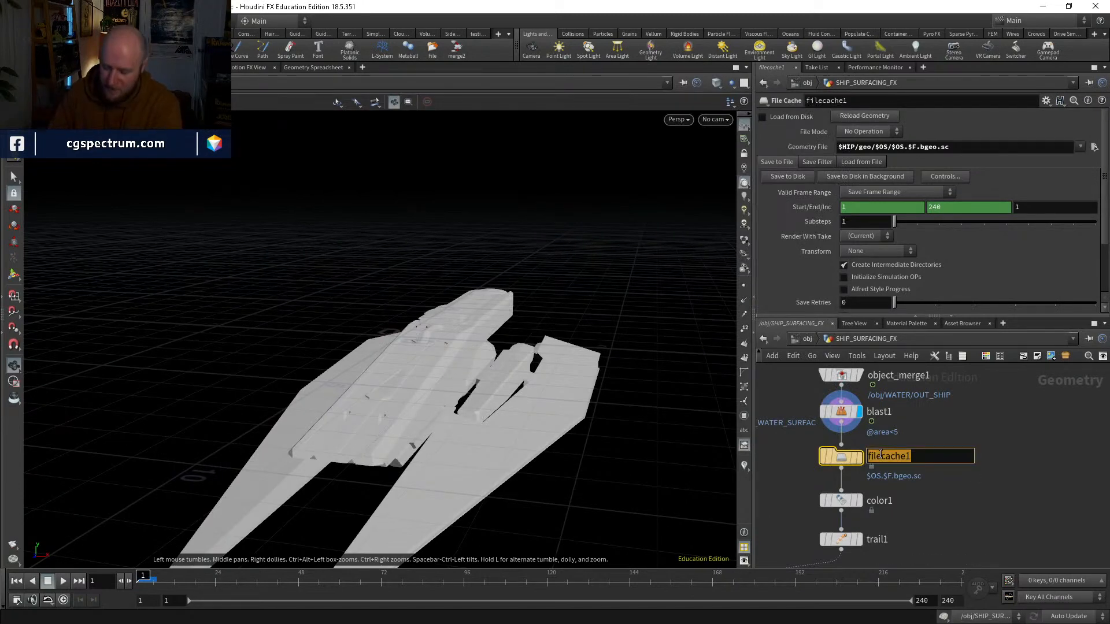
type("PROXY")
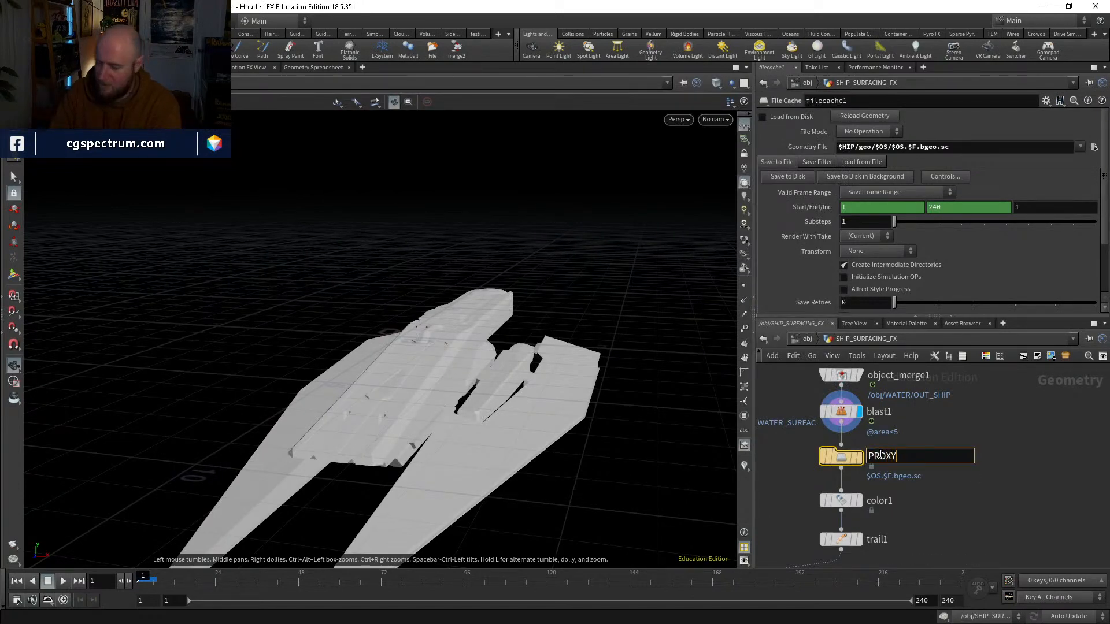
type("_RISING")
key("Return")
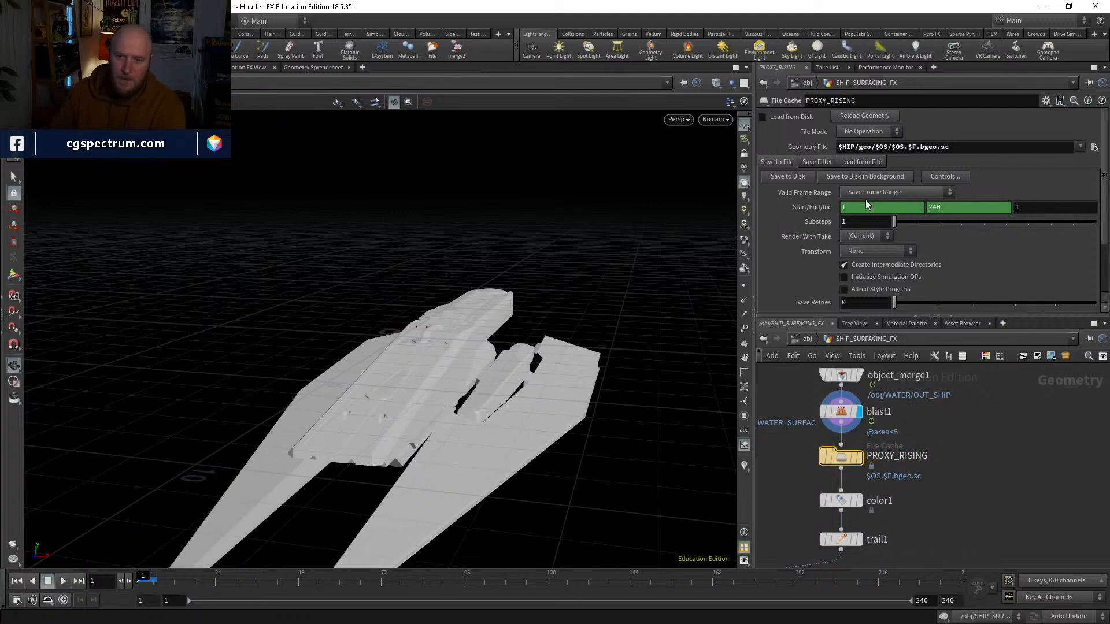
Step: Save PROXY_RISING's frames 1 to 240 to disk, display the node with Load from Disk enabled, and scrub the cached ship
left_click(786, 176)
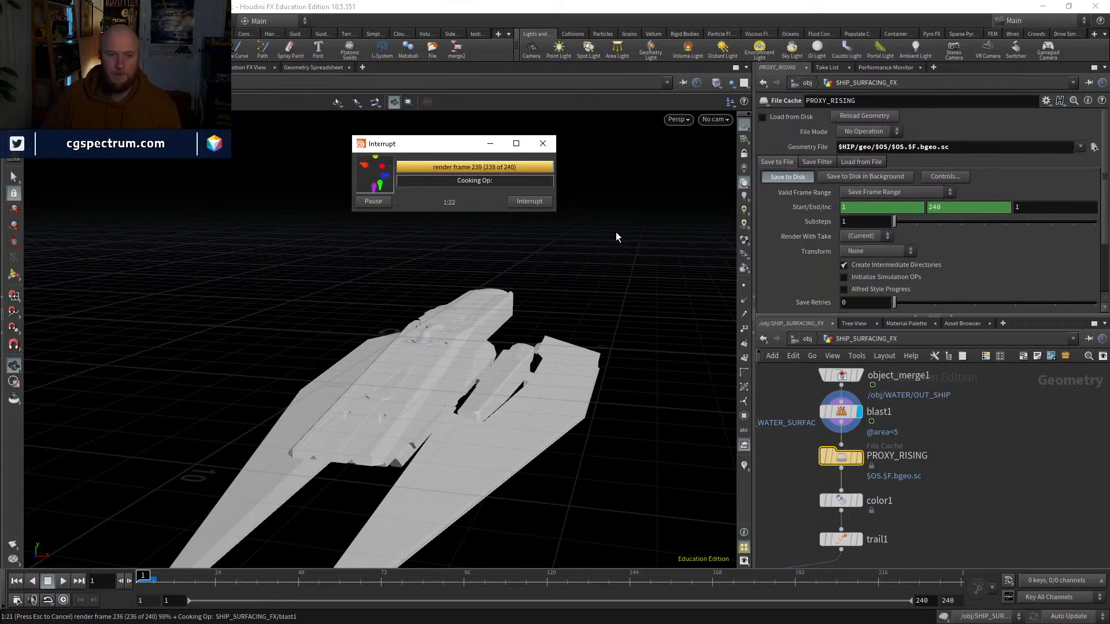
left_click(857, 457)
left_click(763, 116)
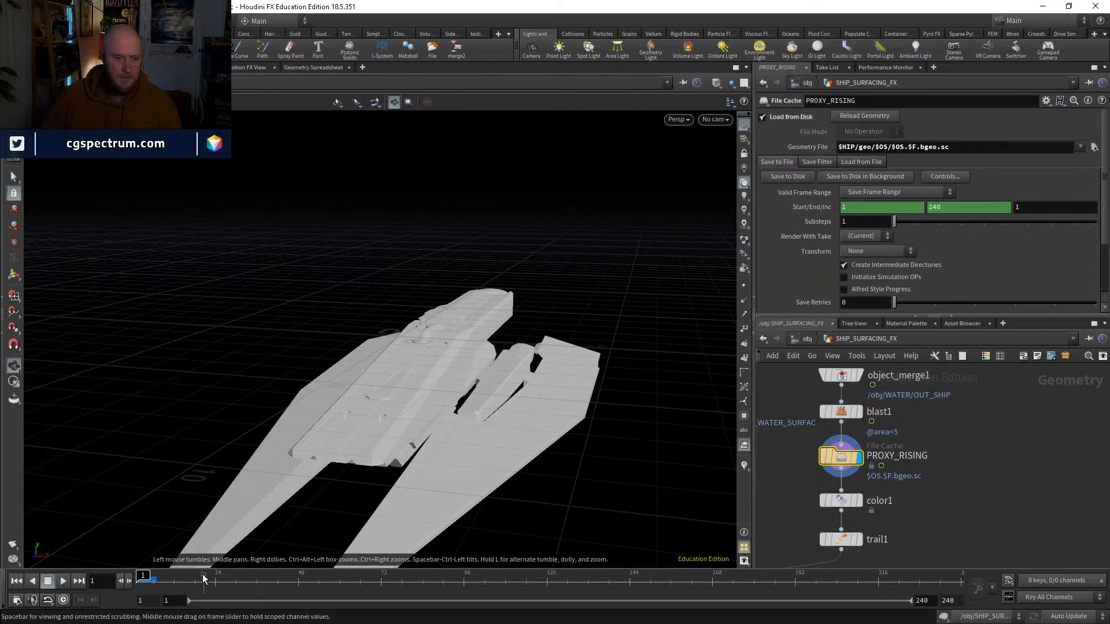
left_click_drag(203, 578, 136, 463)
Step: Enter dopnet1, play the simulation to about frame 36, and return to frame 1
middle_click_drag(987, 493, 975, 367)
middle_click_drag(948, 481, 965, 379)
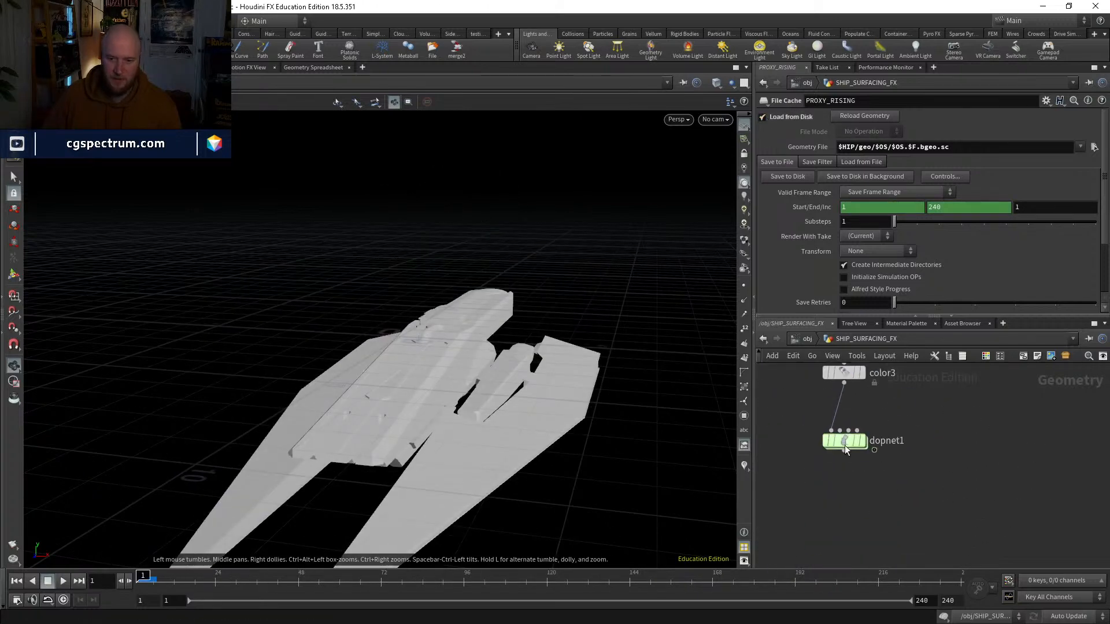
double_click(845, 444)
left_click(62, 581)
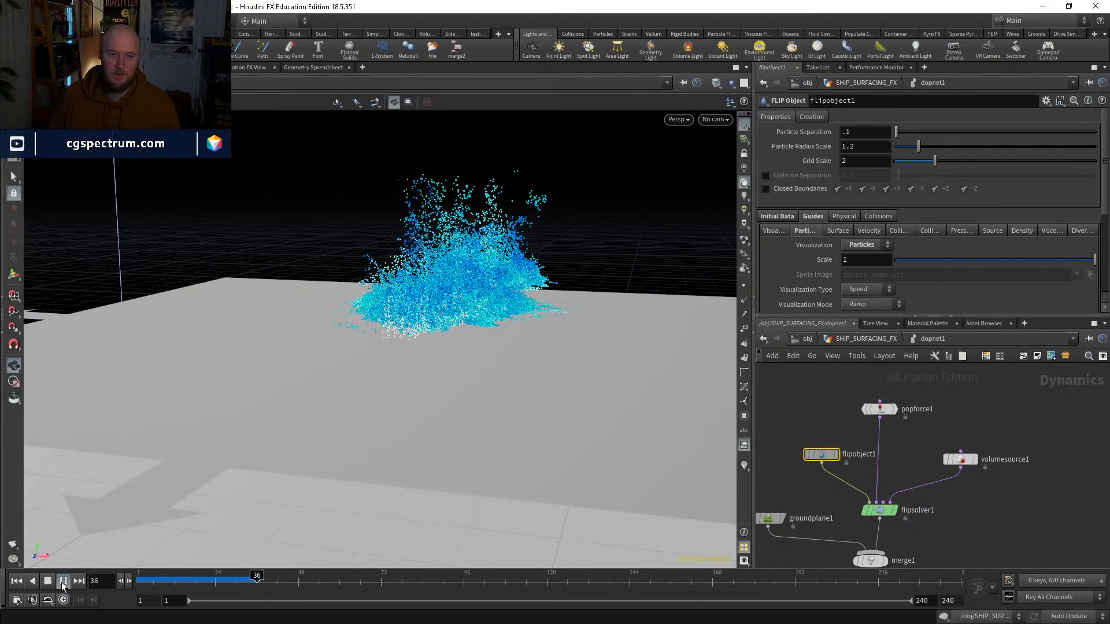
left_click(16, 580)
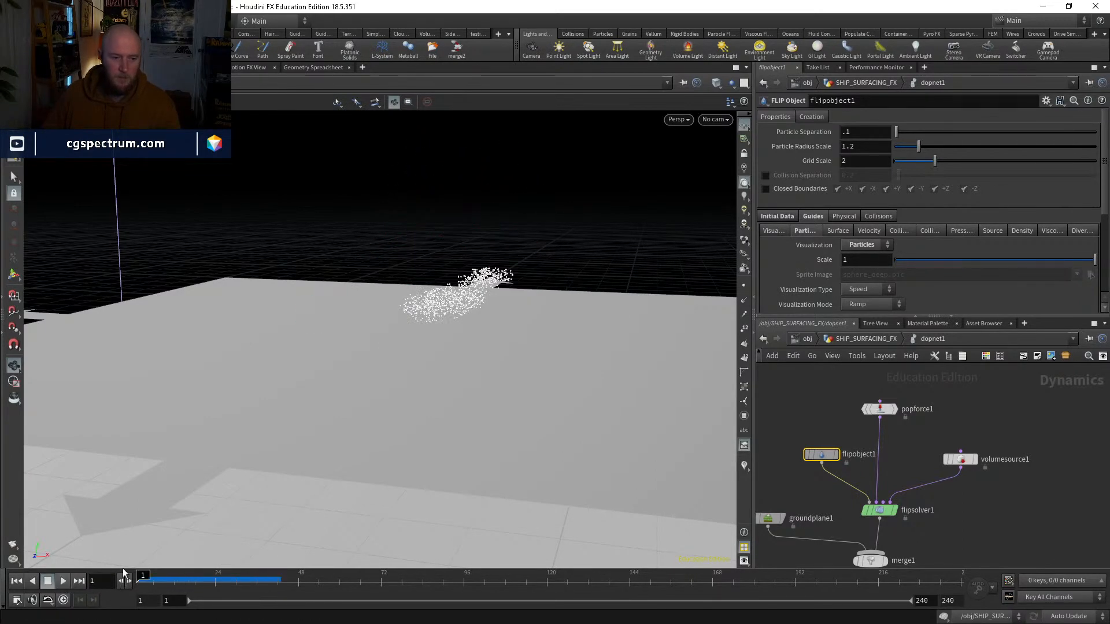
Step: Leave and re-enter dopnet1, and record a Performance Monitor profile while simulating to frame 9
left_click(847, 341)
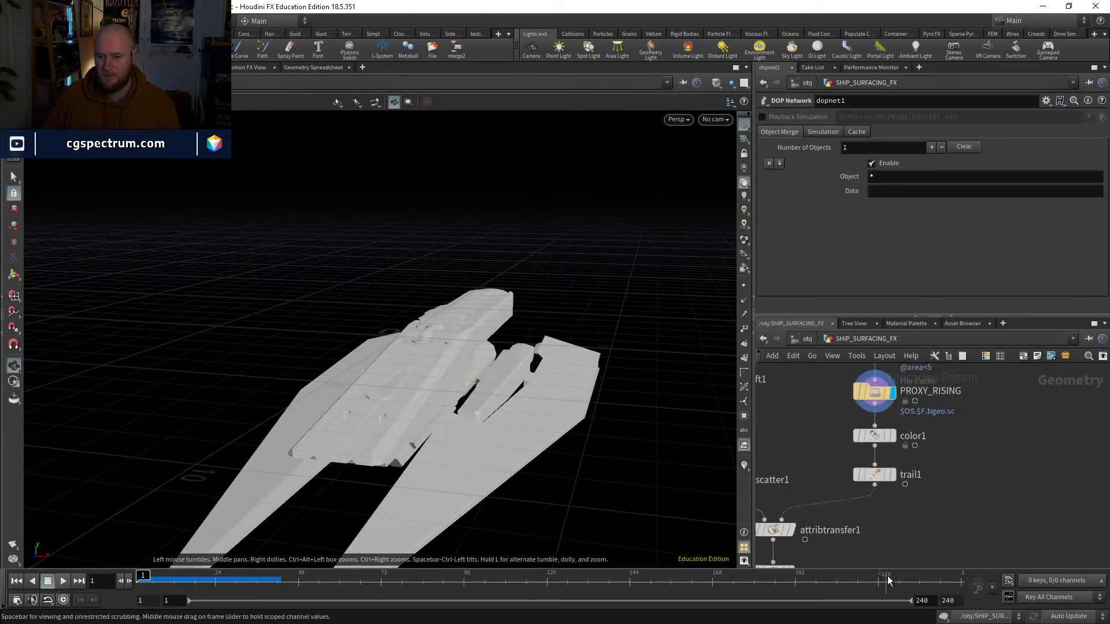
mouse_move(860, 438)
scroll(858, 435, "down", 10)
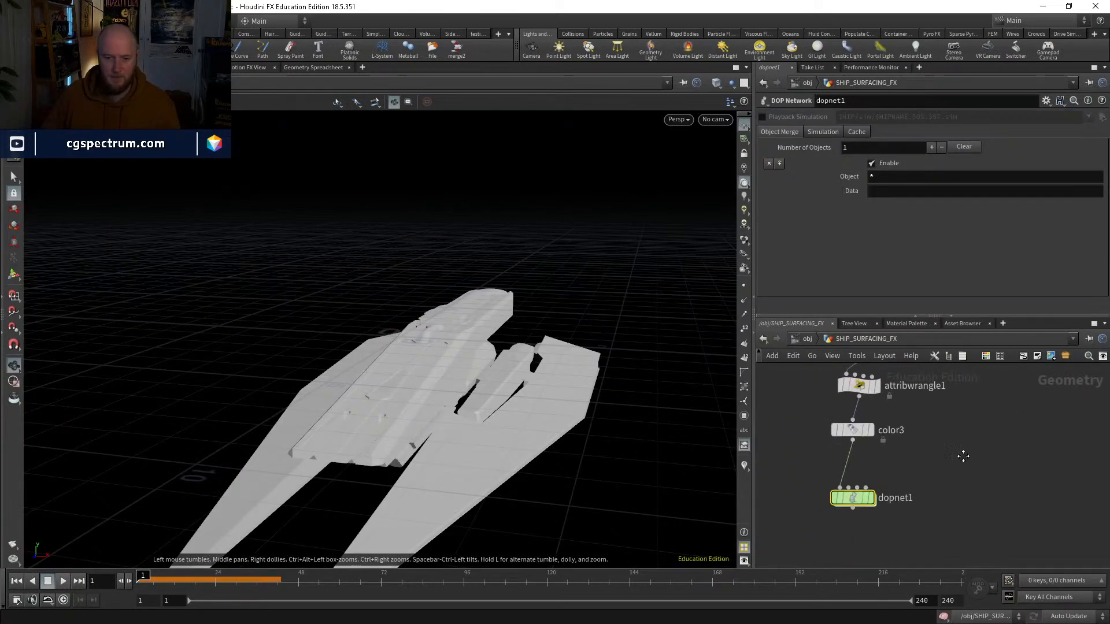
double_click(858, 438)
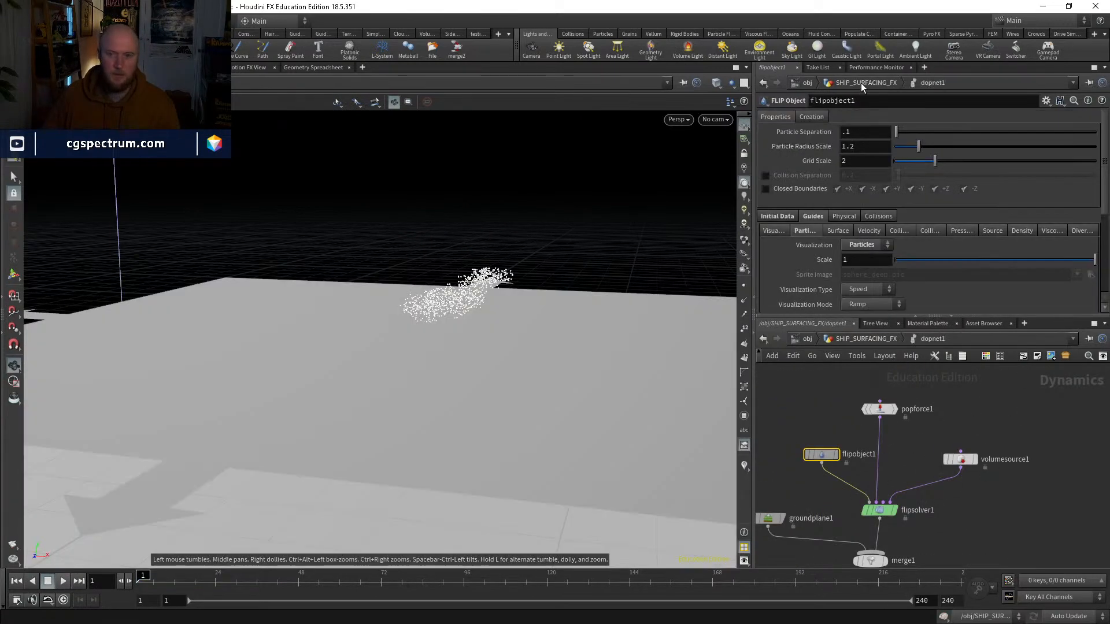
left_click(873, 67)
left_click(914, 80)
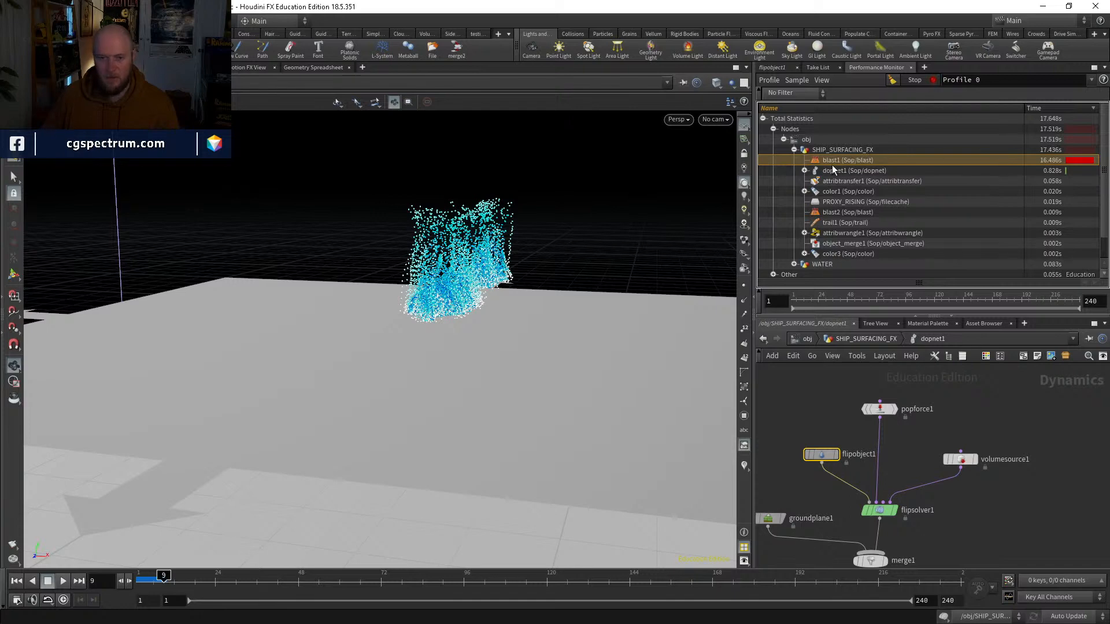
Step: Expand dopnet1 in the profile and compare its nodes' cook times with blast1 and the rest of the network
left_click(804, 170)
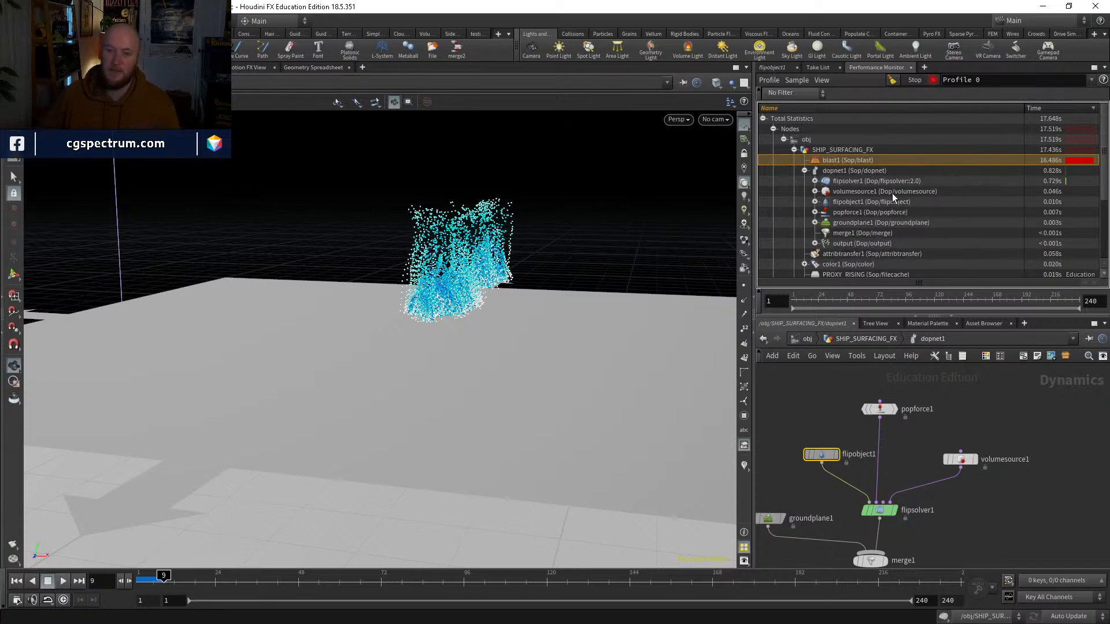
scroll(893, 193, "down", 3)
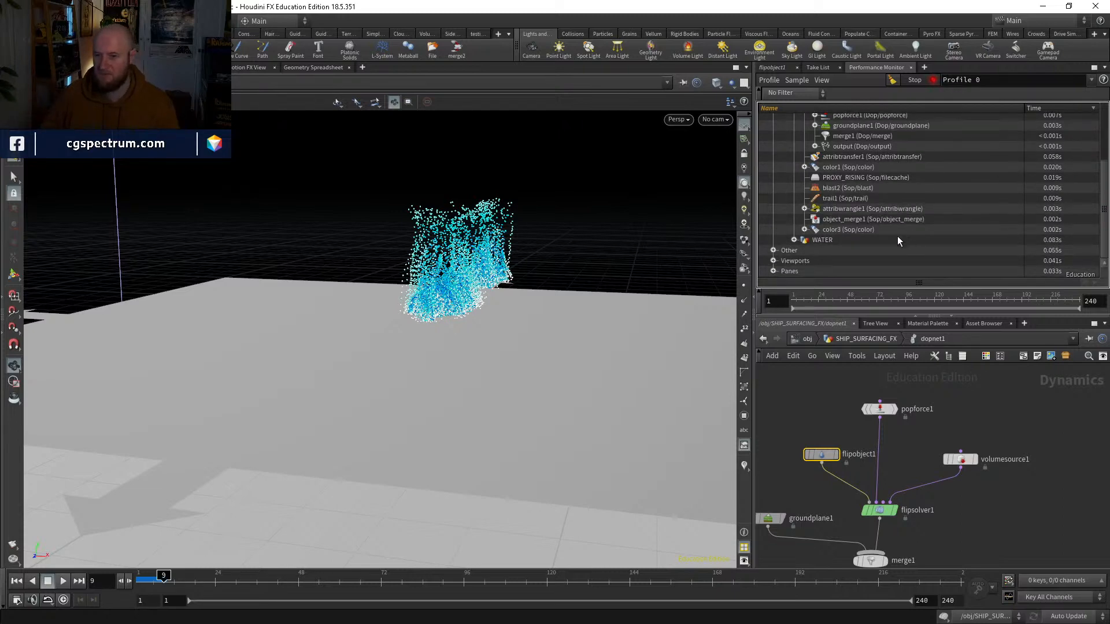
scroll(959, 214, "up", 3)
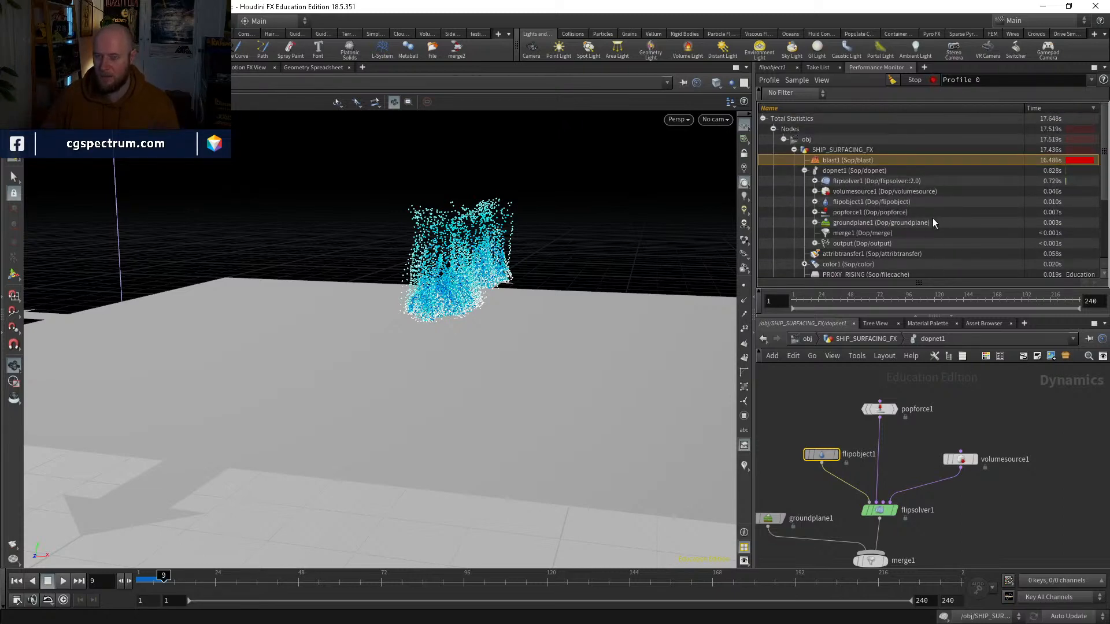
scroll(925, 228, "down", 2)
scroll(917, 237, "up", 2)
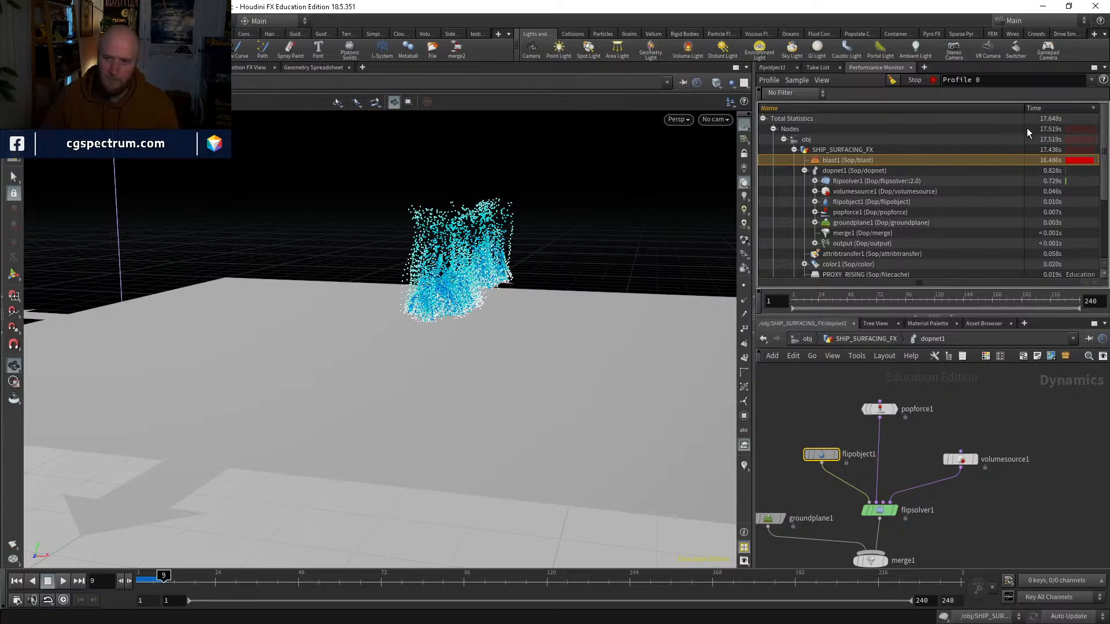
left_click(885, 171)
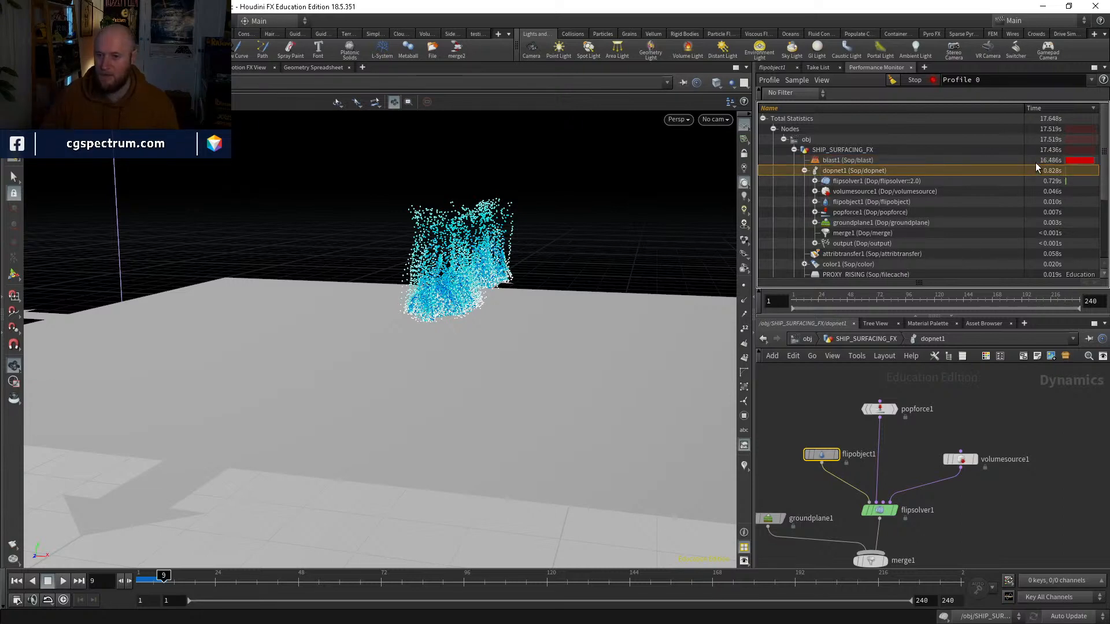
Step: Highlight blast1 in the profile, leave dopnet1, and locate and select that node in the SHIP_SURFACING_FX network
left_click(867, 162)
left_click(854, 339)
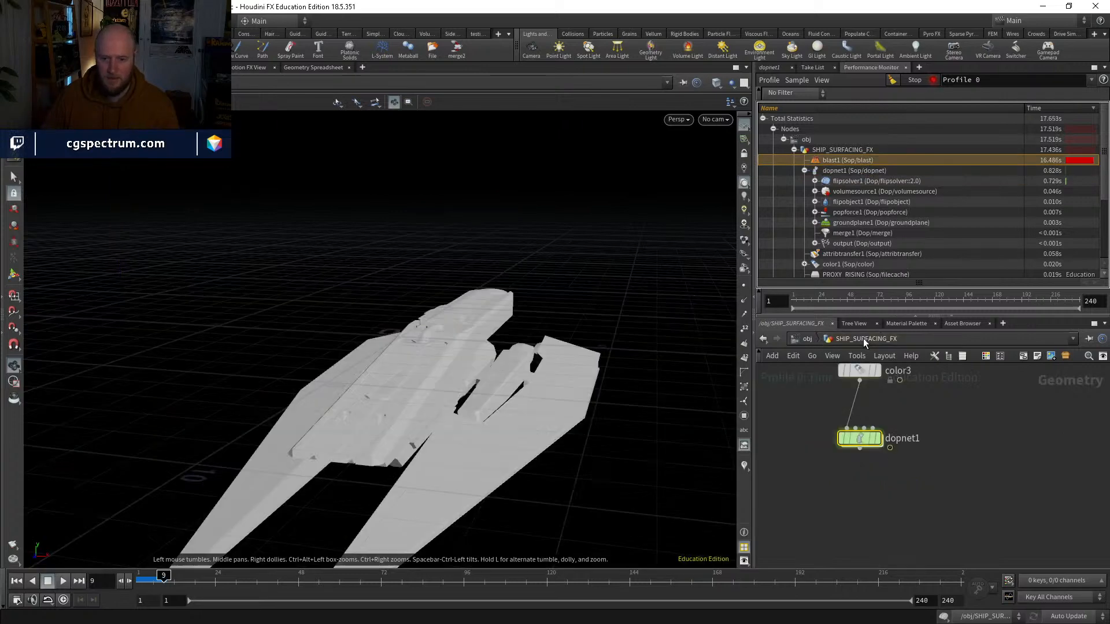
middle_click_drag(925, 462, 922, 523)
scroll(888, 479, "up", 2)
scroll(889, 479, "down", 4)
scroll(916, 453, "up", 7)
scroll(912, 456, "down", 3)
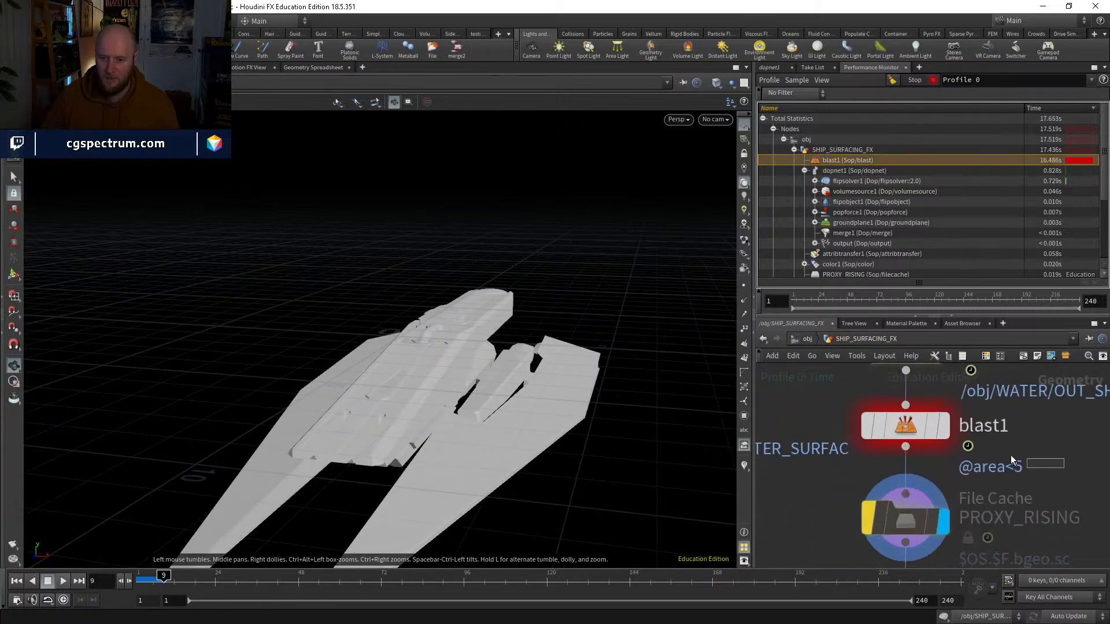
left_click(887, 423)
scroll(807, 396, "down", 2)
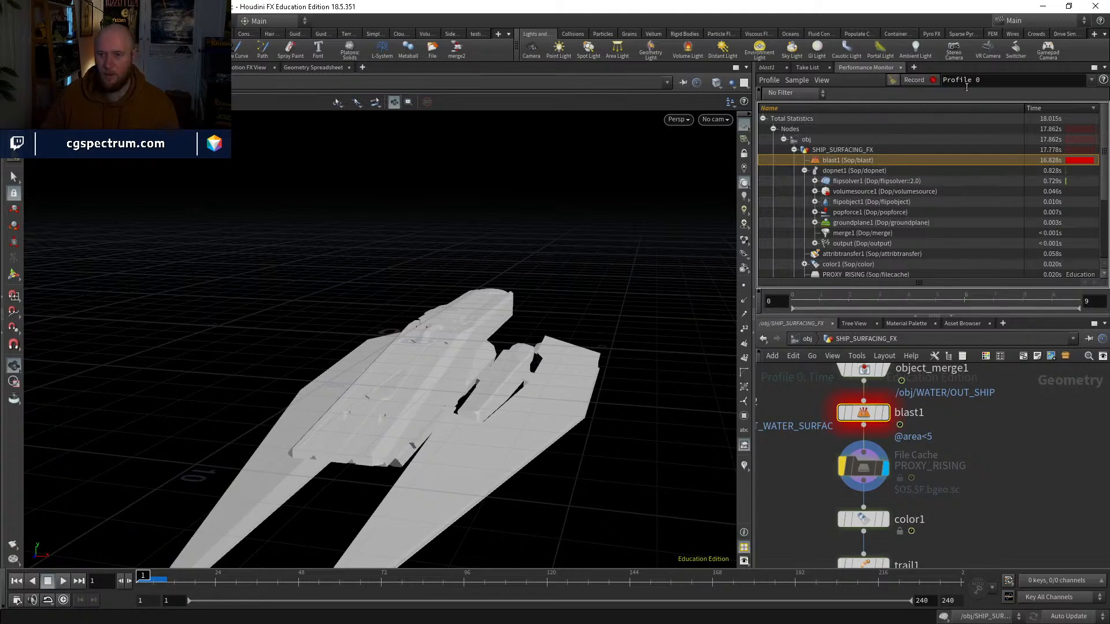
Step: Create a new Performance Monitor profile and turn off the bypass on the PROXY_RISING file cache
left_click(933, 81)
scroll(983, 421, "down", 5)
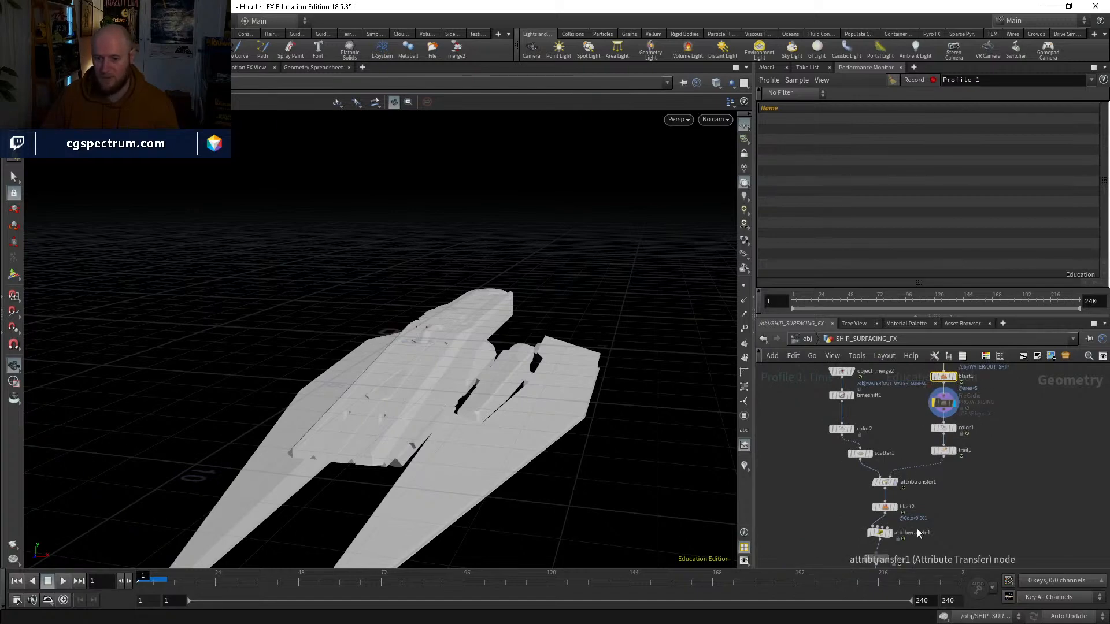
scroll(928, 431, "up", 4)
middle_click_drag(898, 383, 887, 434)
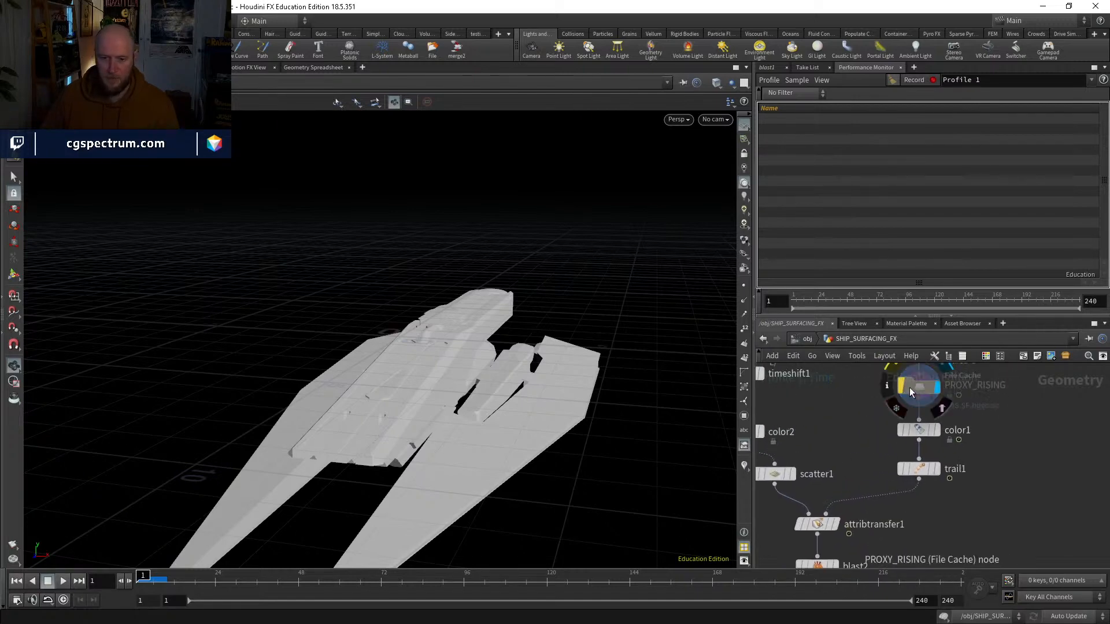
left_click(902, 387)
Step: Enter dopnet1, play the simulation past frame 44, and return to frame 1
middle_click_drag(959, 514, 979, 380)
double_click(827, 482)
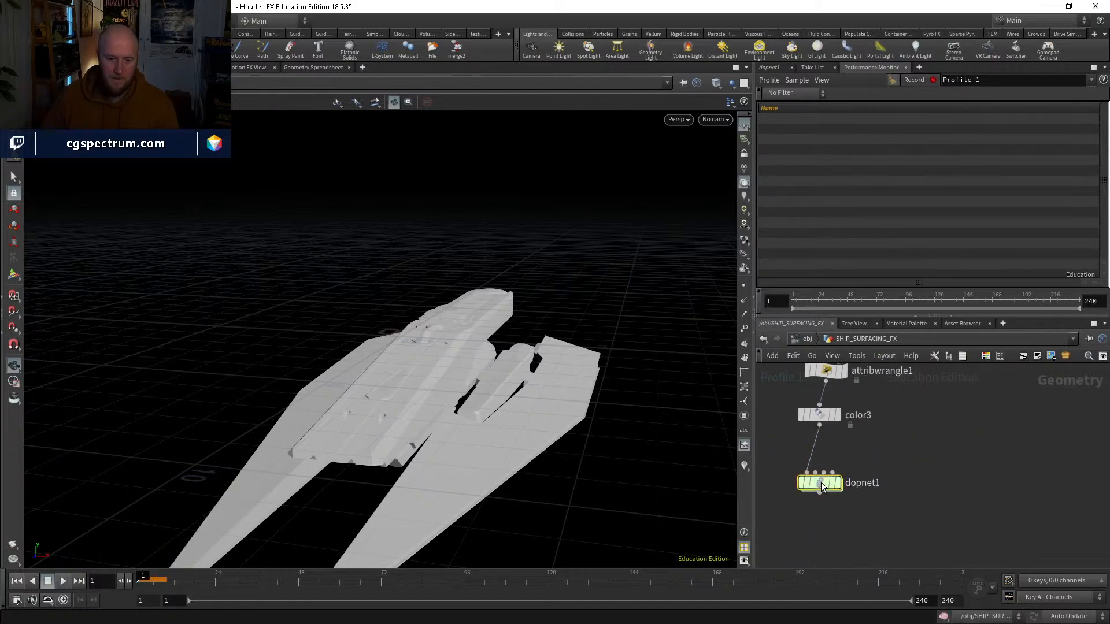
left_click(61, 580)
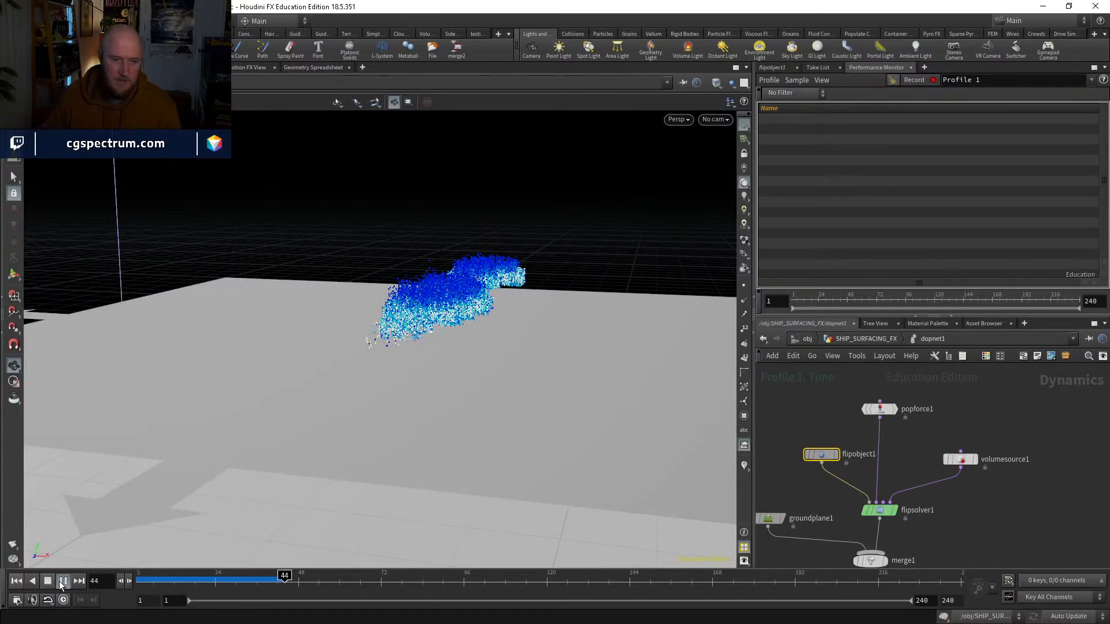
left_click_drag(233, 581, 137, 580)
Step: Leave dopnet1, display color3, and scrub the first frames to check its source points
left_click(882, 338)
middle_click_drag(958, 403, 961, 520)
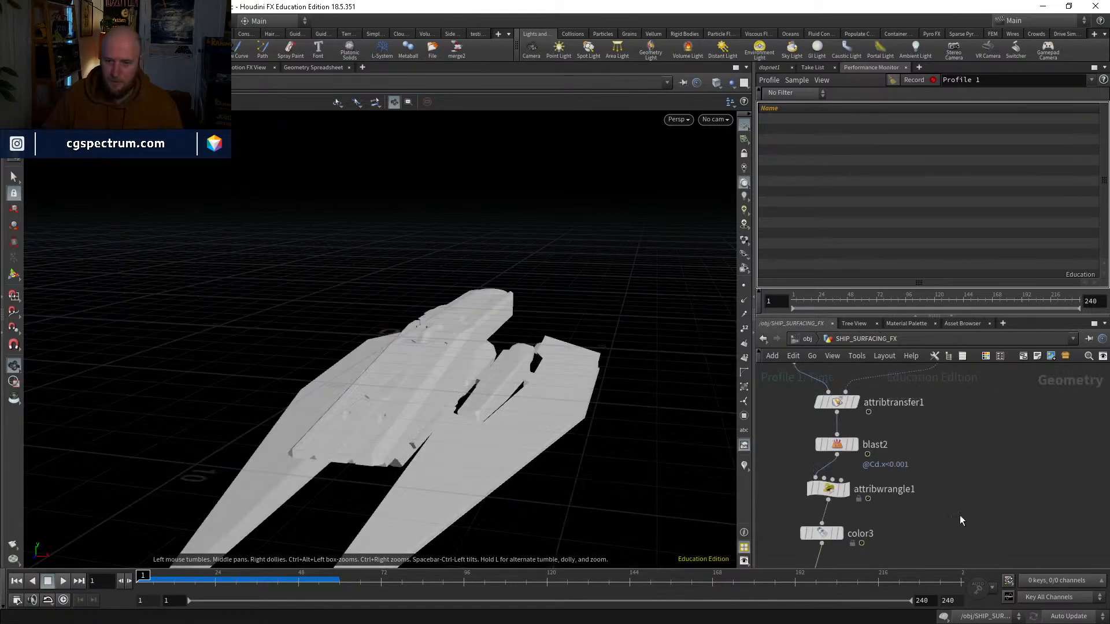
middle_click_drag(961, 426, 934, 549)
middle_click_drag(957, 485, 988, 338)
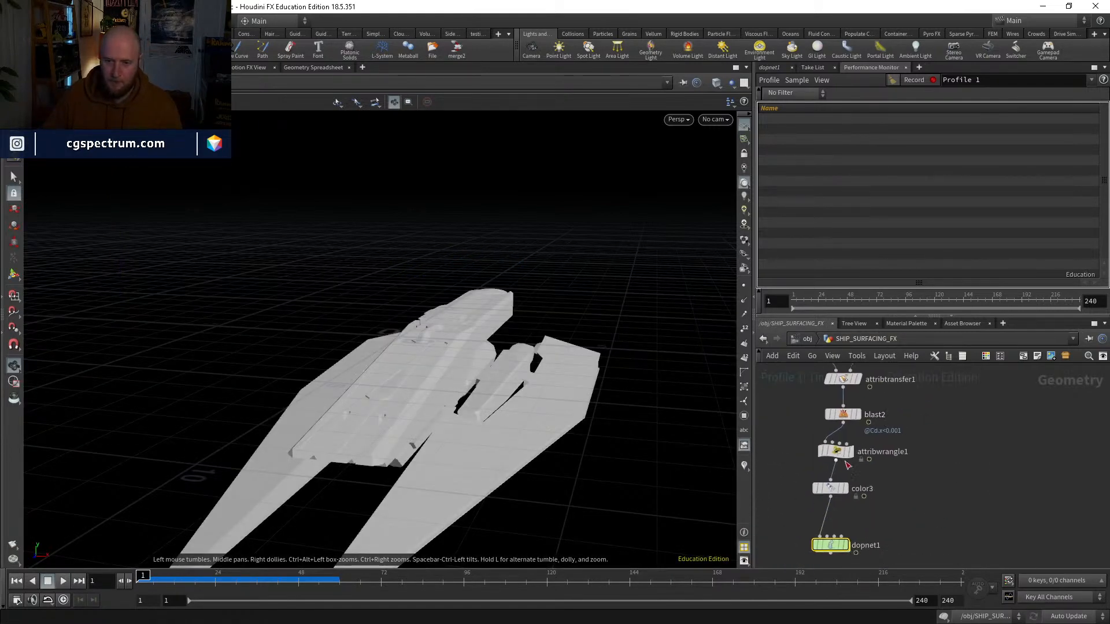
left_click(846, 489)
middle_click_drag(897, 525, 885, 469)
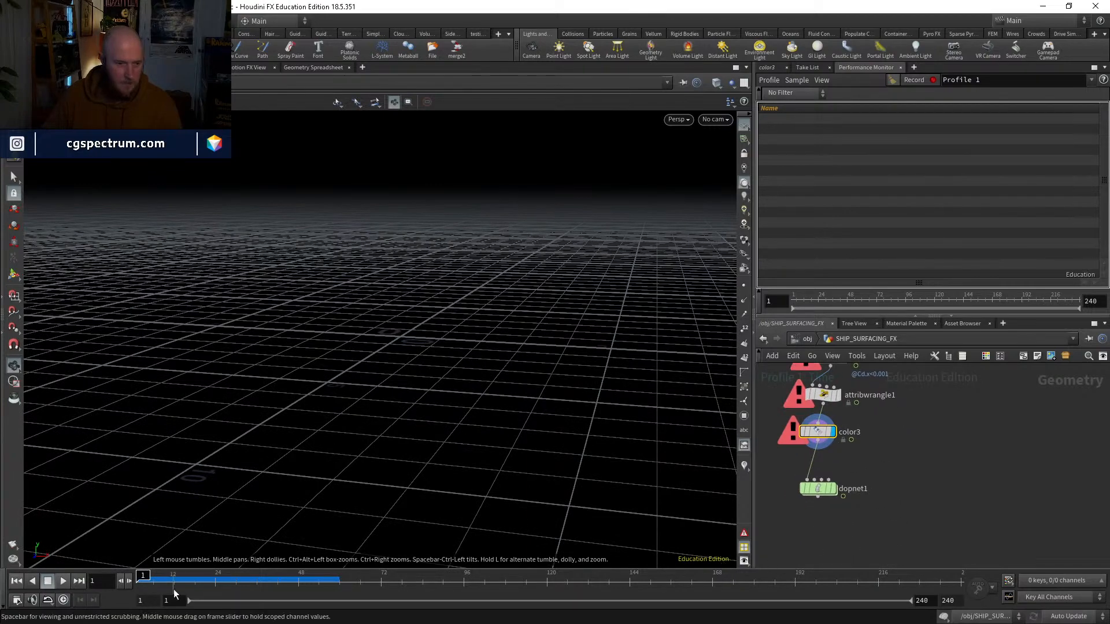
left_click_drag(176, 582, 132, 571)
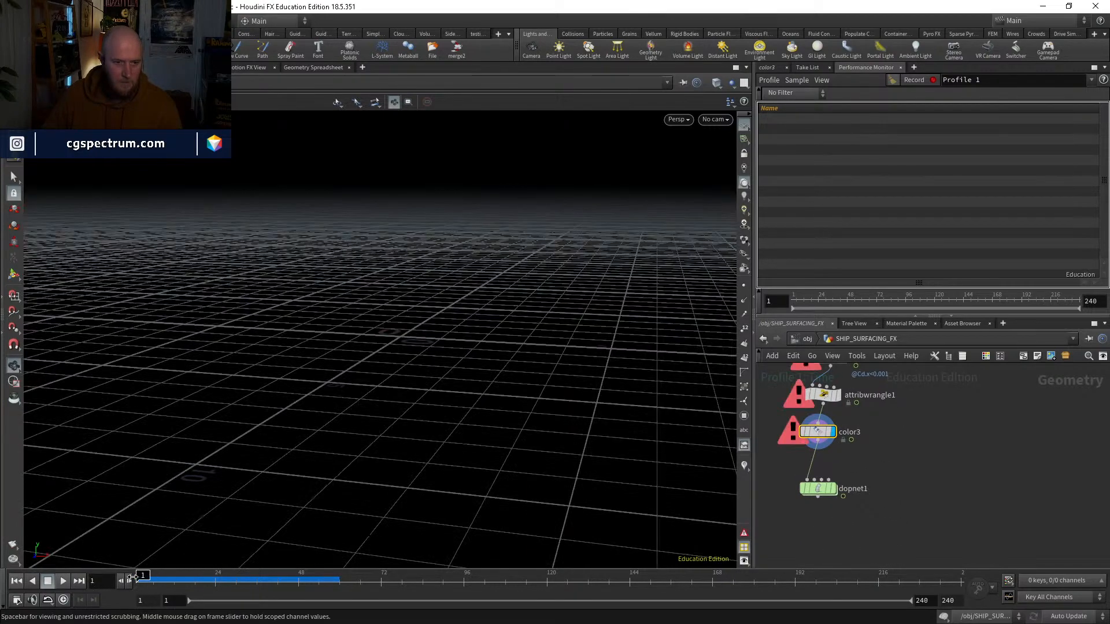
Step: Set Missing Frame to No Geometry in the Load from File settings of PROXY_RISING
middle_click_drag(919, 464, 871, 573)
scroll(915, 470, "down", 3)
scroll(874, 442, "up", 3)
left_click(867, 469)
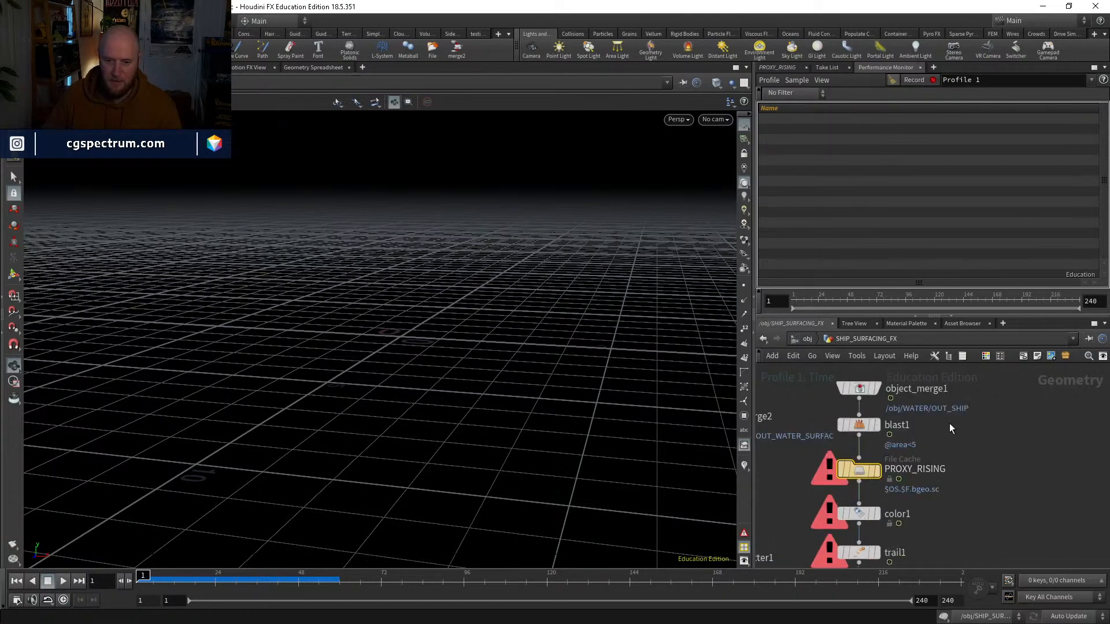
left_click(777, 67)
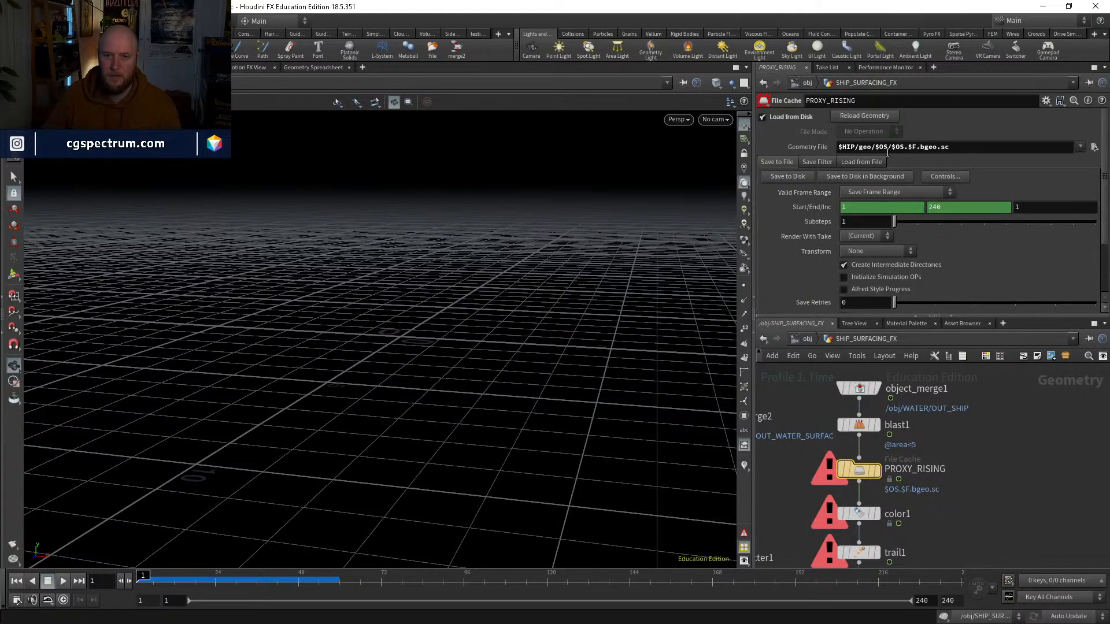
left_click(858, 161)
left_click(865, 178)
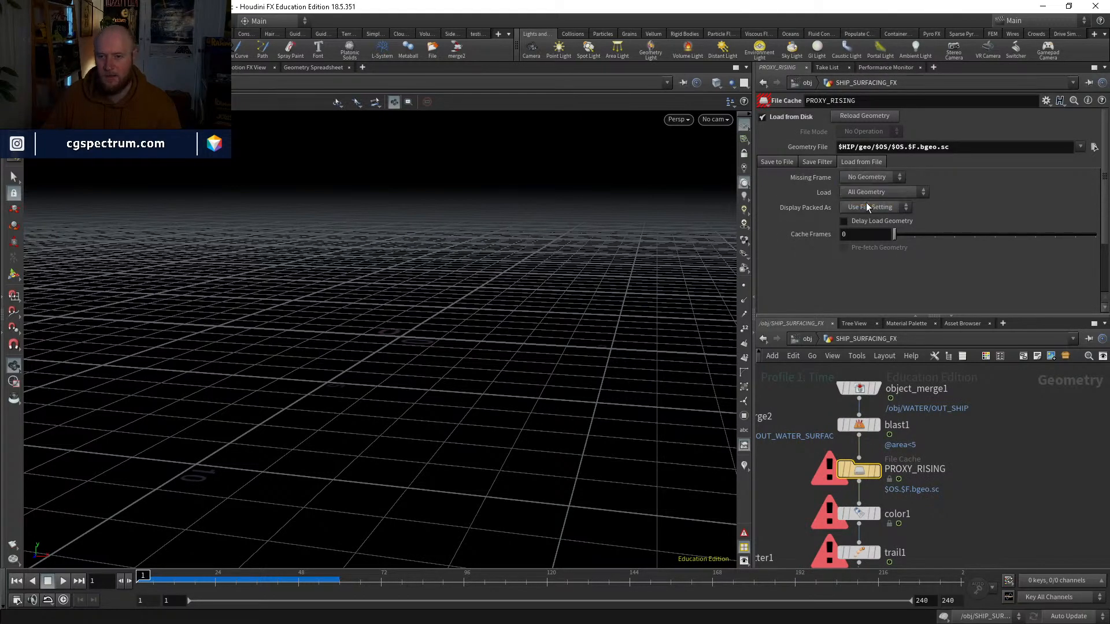
Step: Recheck the color3 points, then re-enter dopnet1 and play the simulation past frame 47
middle_click_drag(971, 433, 992, 325)
middle_click_drag(1006, 493, 1073, 313)
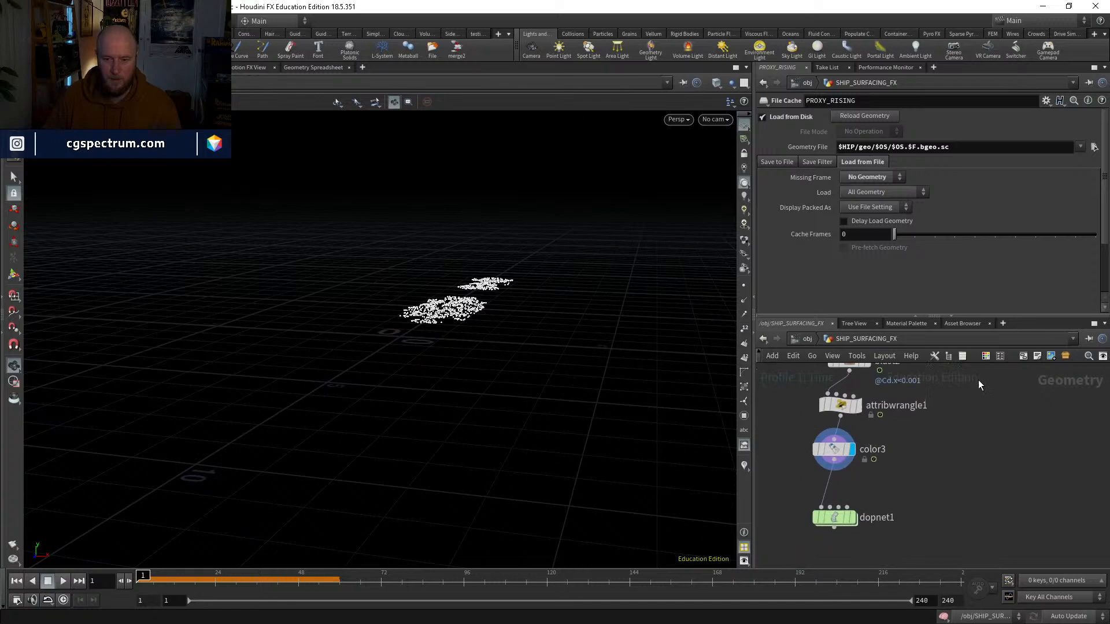
left_click(843, 451)
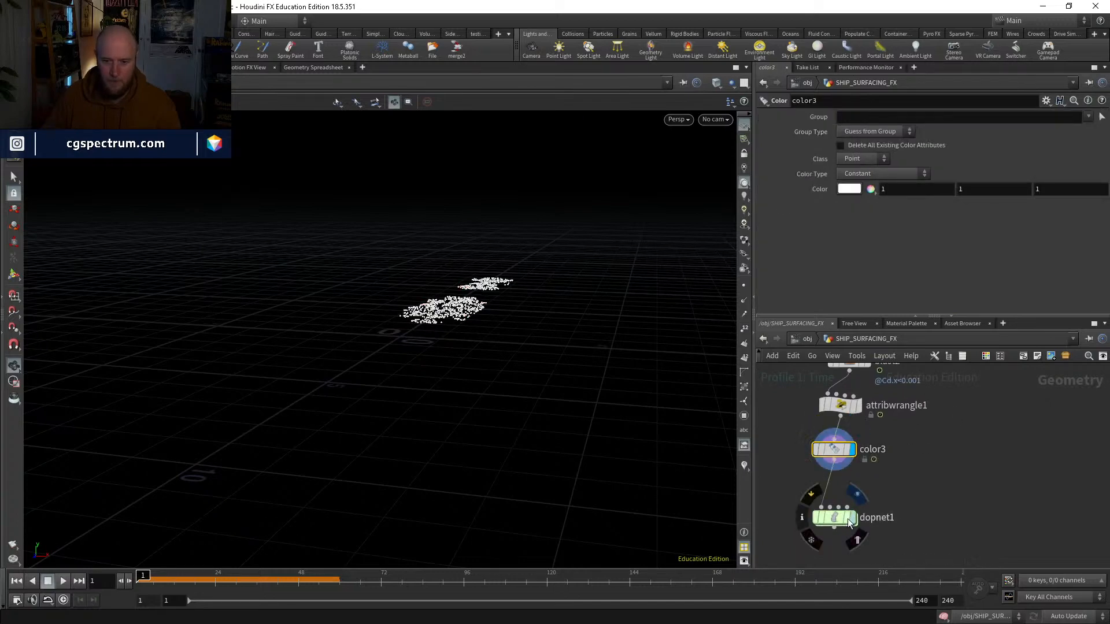
double_click(850, 522)
middle_click_drag(814, 488, 822, 453)
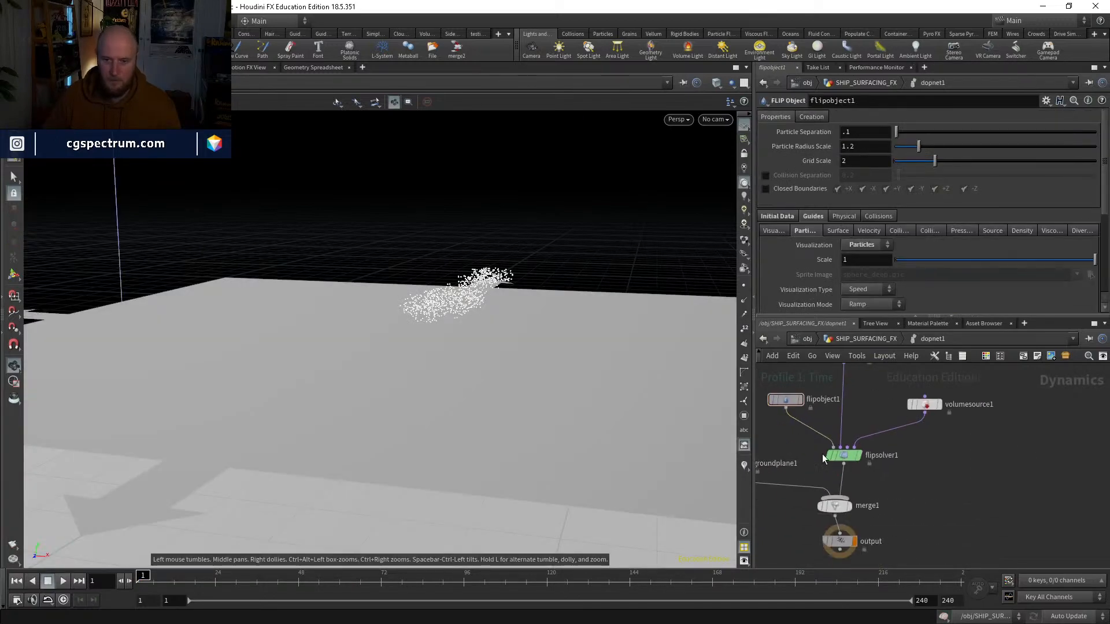
left_click(64, 582)
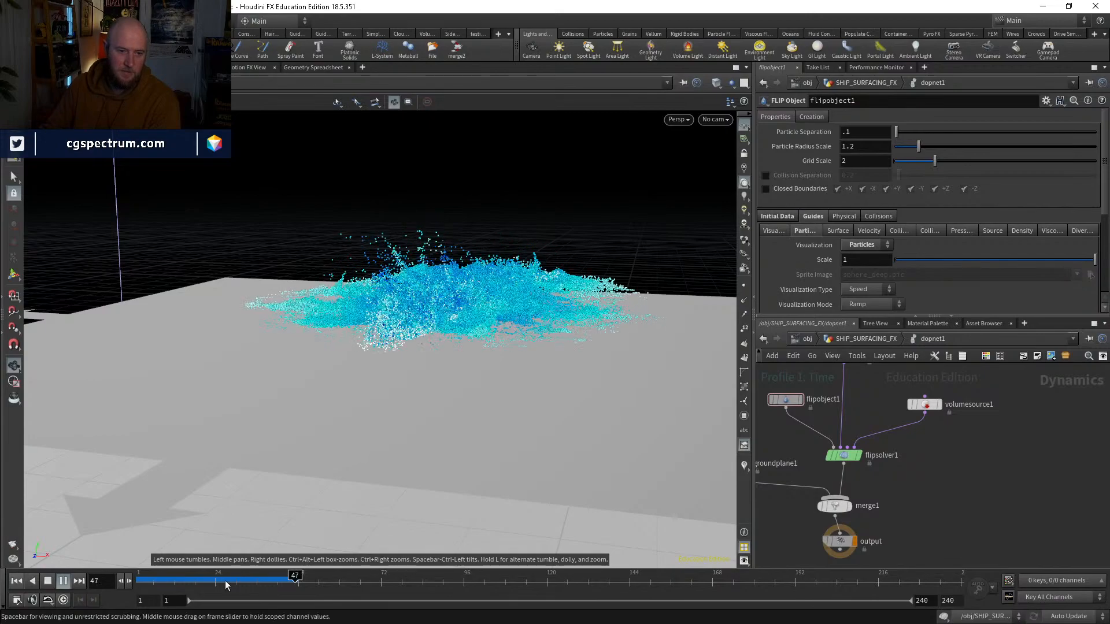
Step: Inspect the splash from several angles at frame 38, cancel the cook toward frame 89, and scrub to frame 57
left_click(264, 581)
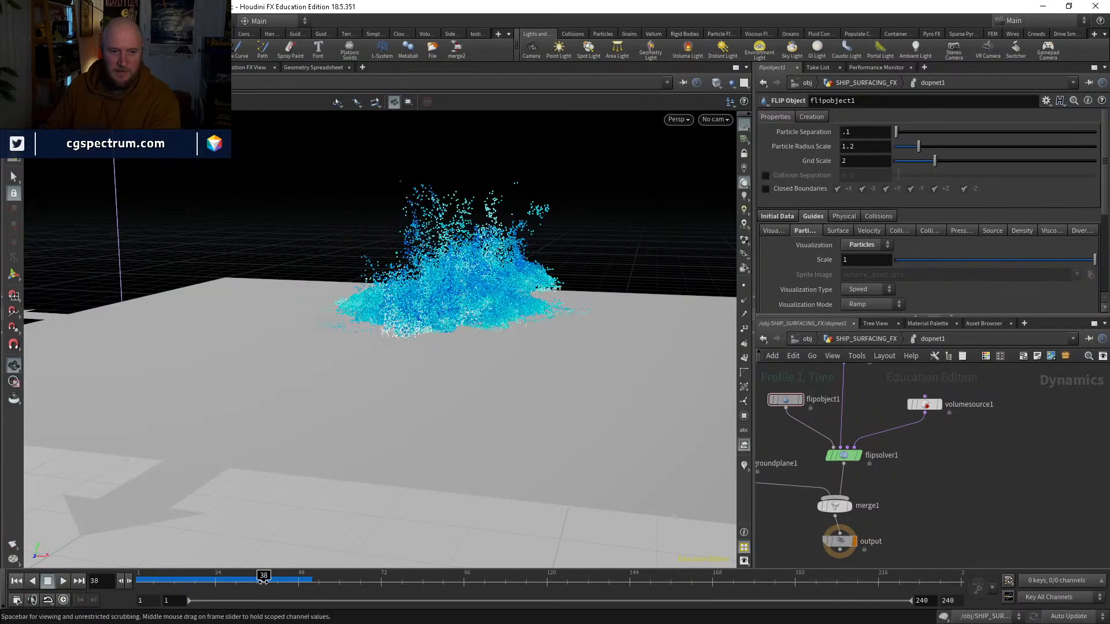
left_click_drag(496, 254, 394, 275, "alt")
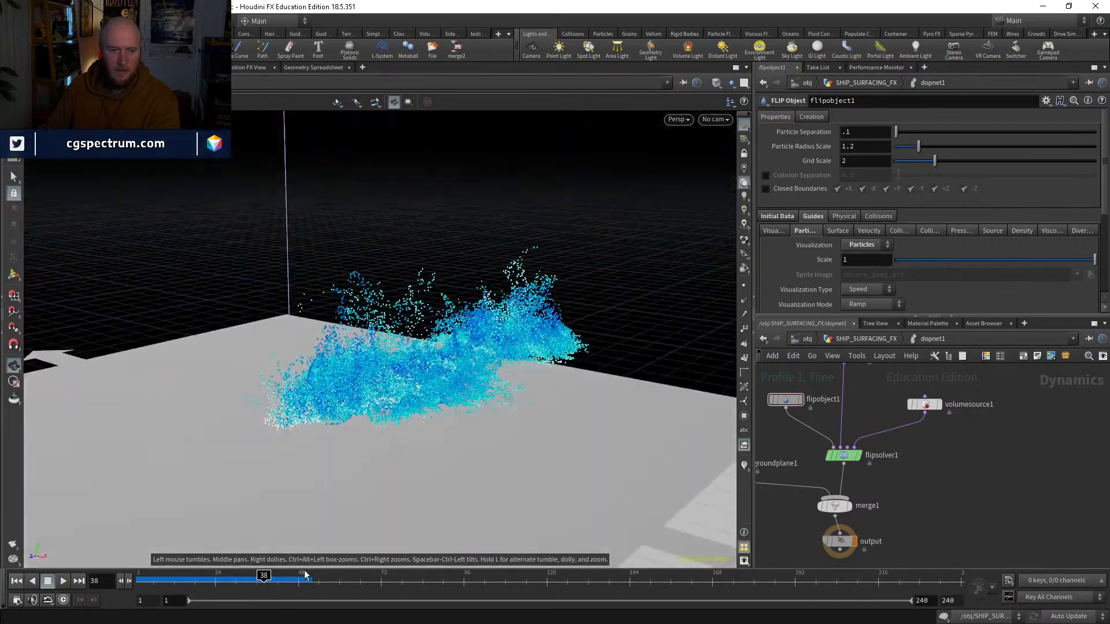
left_click_drag(304, 575, 439, 572)
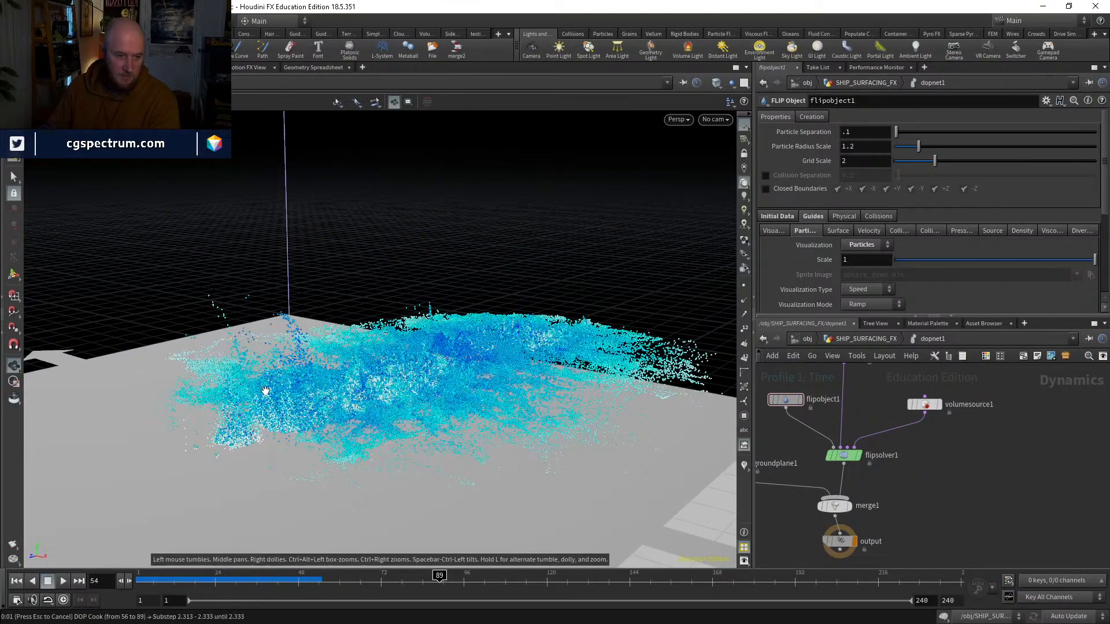
key("Escape")
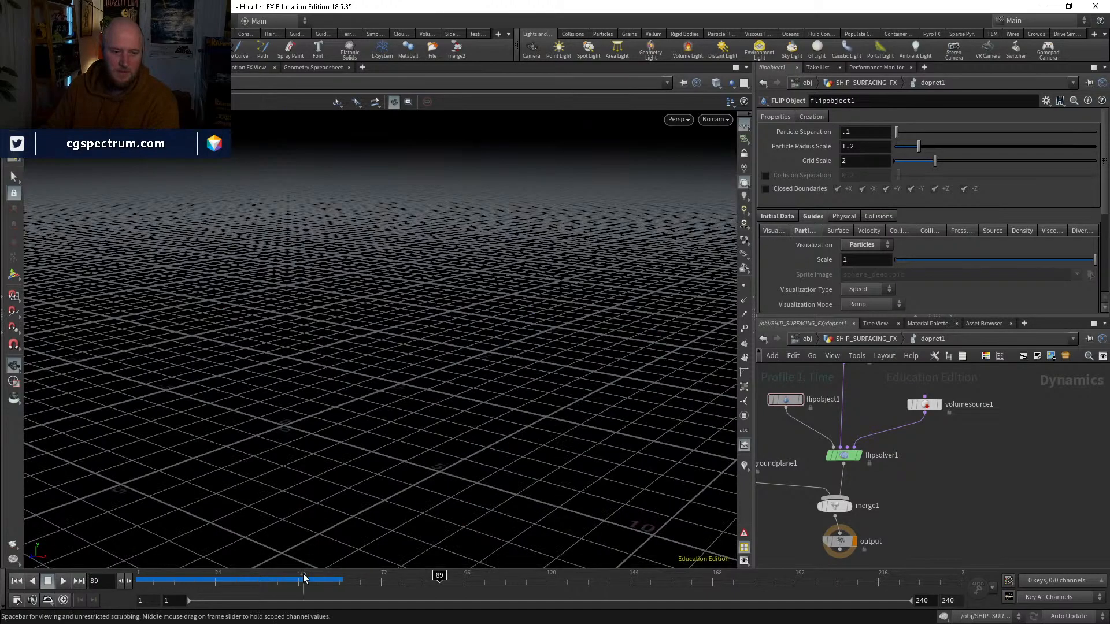
left_click_drag(202, 580, 329, 576)
left_click_drag(392, 433, 272, 359)
Step: Hide groundplane1 in the viewport and scrub the simulated splash, ending at frame 1
middle_click_drag(803, 492, 860, 477)
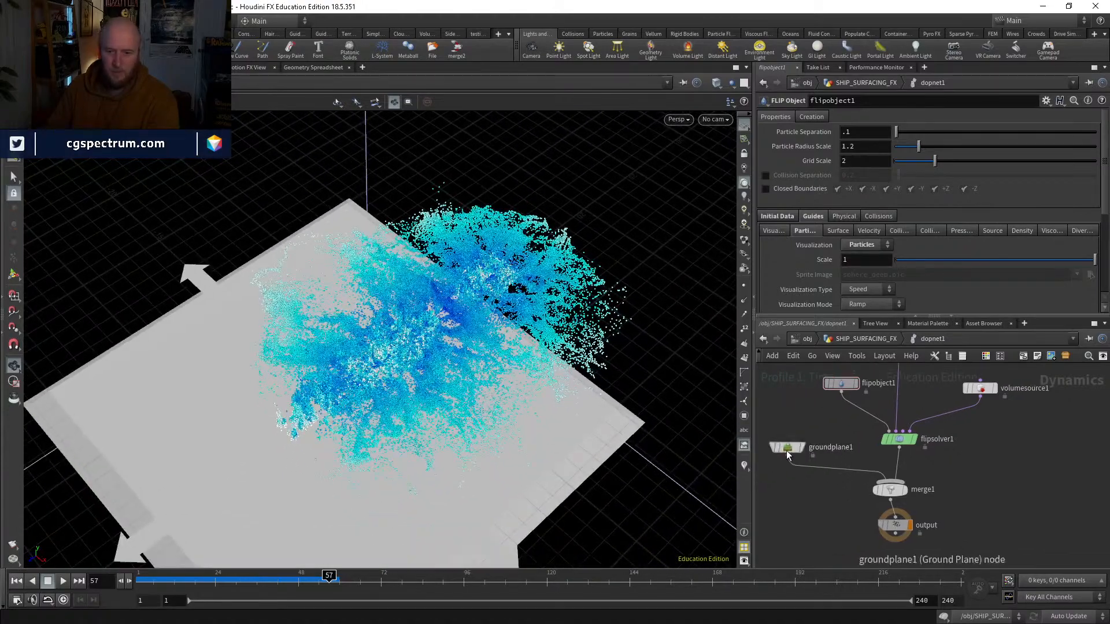
scroll(788, 447, "up", 2)
left_click(776, 446)
left_click_drag(569, 300, 439, 398)
left_click_drag(148, 581, 232, 549)
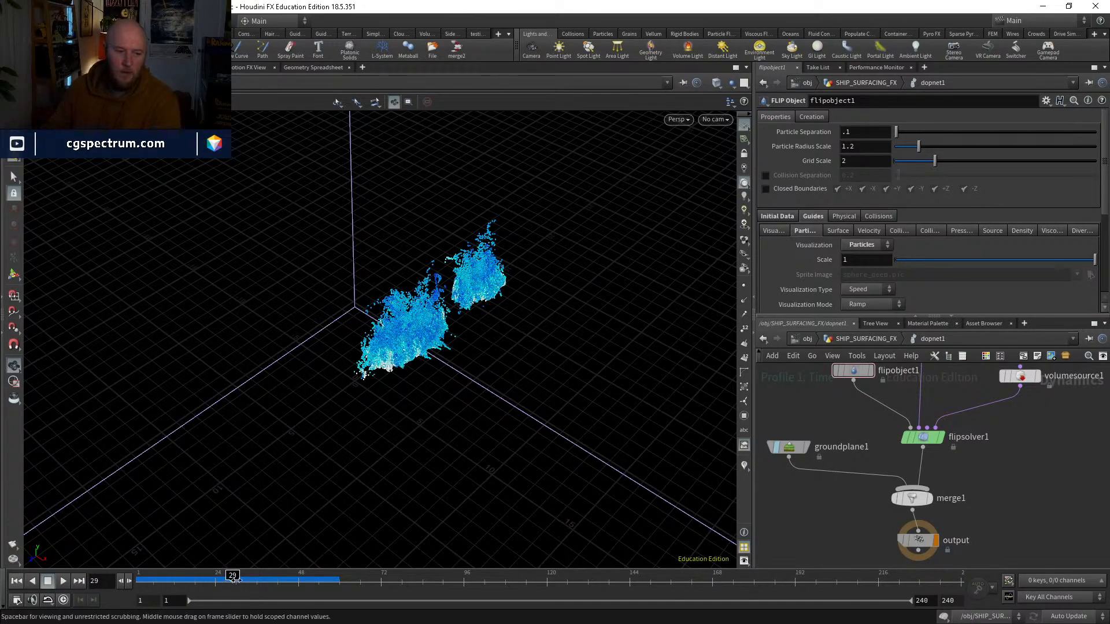
left_click_drag(263, 575, 293, 562)
left_click_drag(249, 572, 139, 602)
Step: Return to SHIP_SURFACING_FX and compare the displayed outputs of attribtransfer1 and trail1, ending on attribtransfer1
left_click(865, 338)
middle_click_drag(919, 410, 892, 532)
scroll(892, 532, "down", 2)
scroll(851, 464, "up", 2)
left_click(859, 471)
left_click(848, 476)
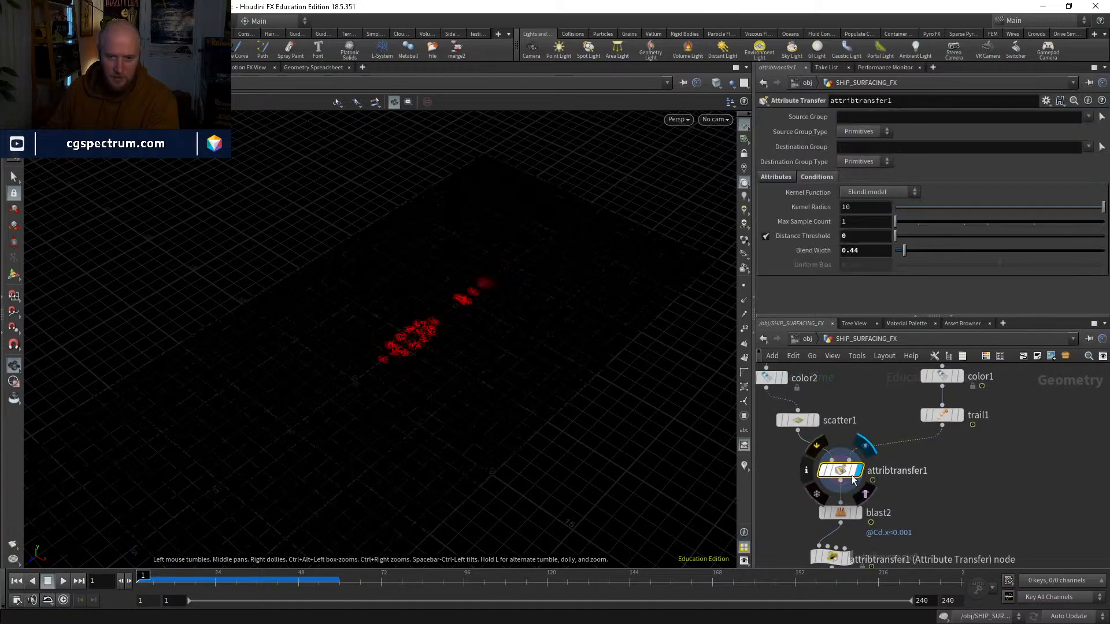
middle_click_drag(969, 477, 962, 498)
left_click(954, 437)
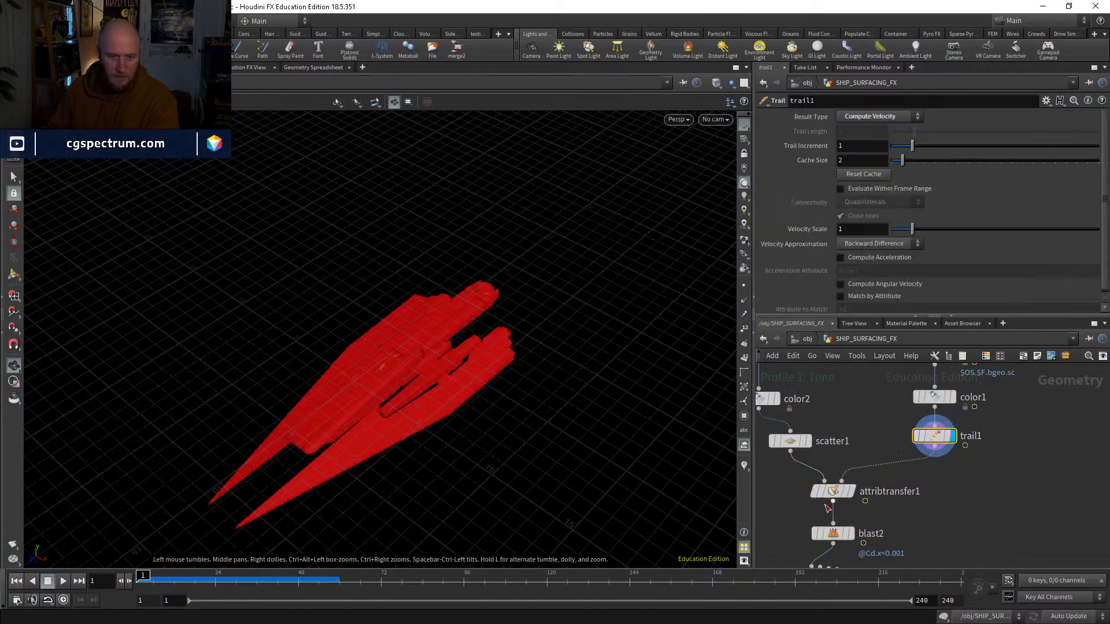
left_click(849, 491)
left_click(832, 491)
Step: Set attribtransfer1's Blend Width to 0.14 after trying 0 and 0.11, scrubbing to check the transferred red points
middle_click_drag(925, 517, 913, 445)
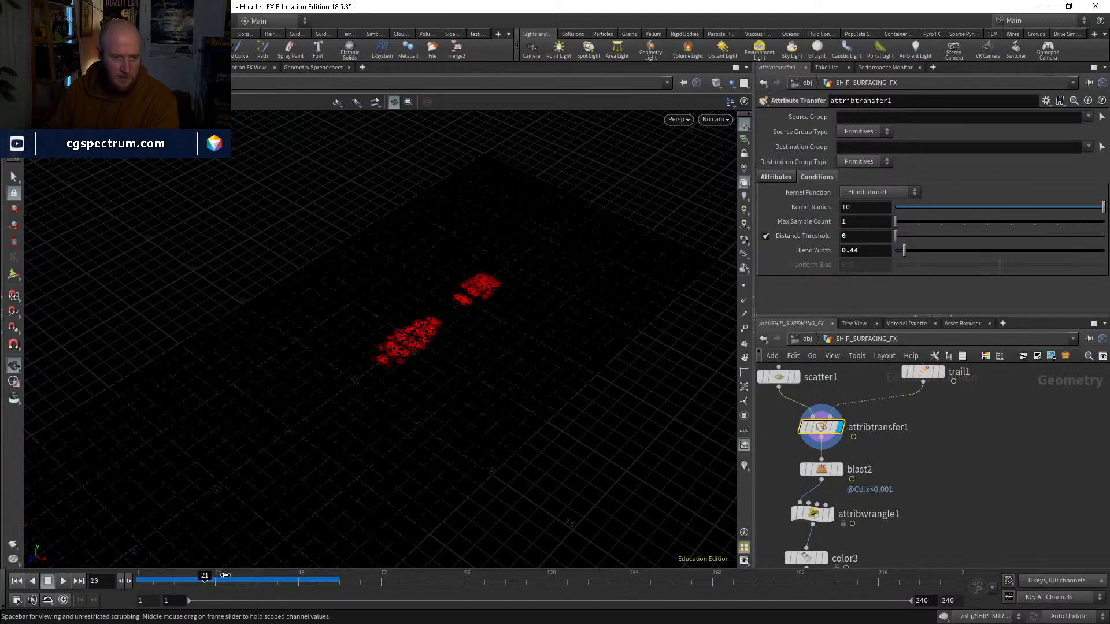
left_click_drag(908, 243, 895, 248)
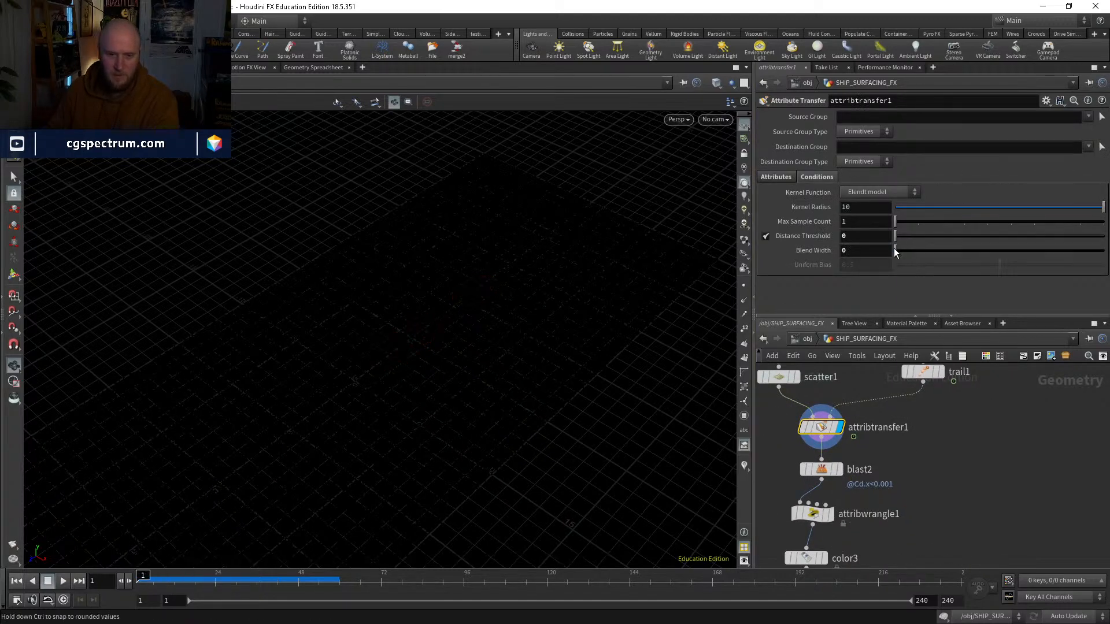
left_click_drag(191, 577, 69, 532)
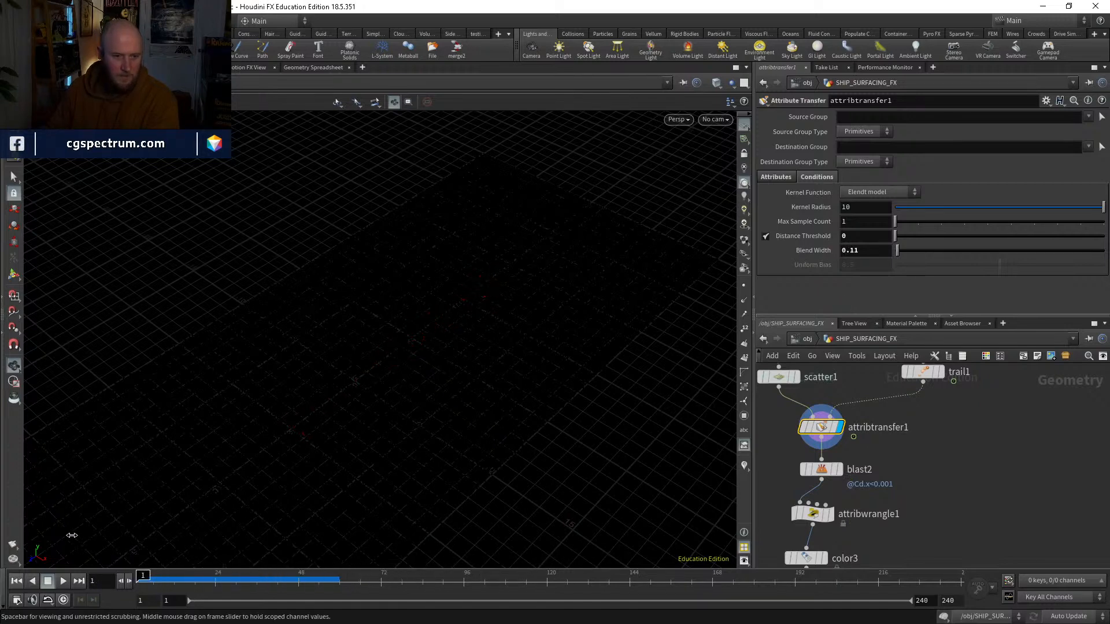
mouse_move(895, 252)
left_mouse_down()
mouse_move(955, 241)
mouse_move(900, 248)
left_mouse_up()
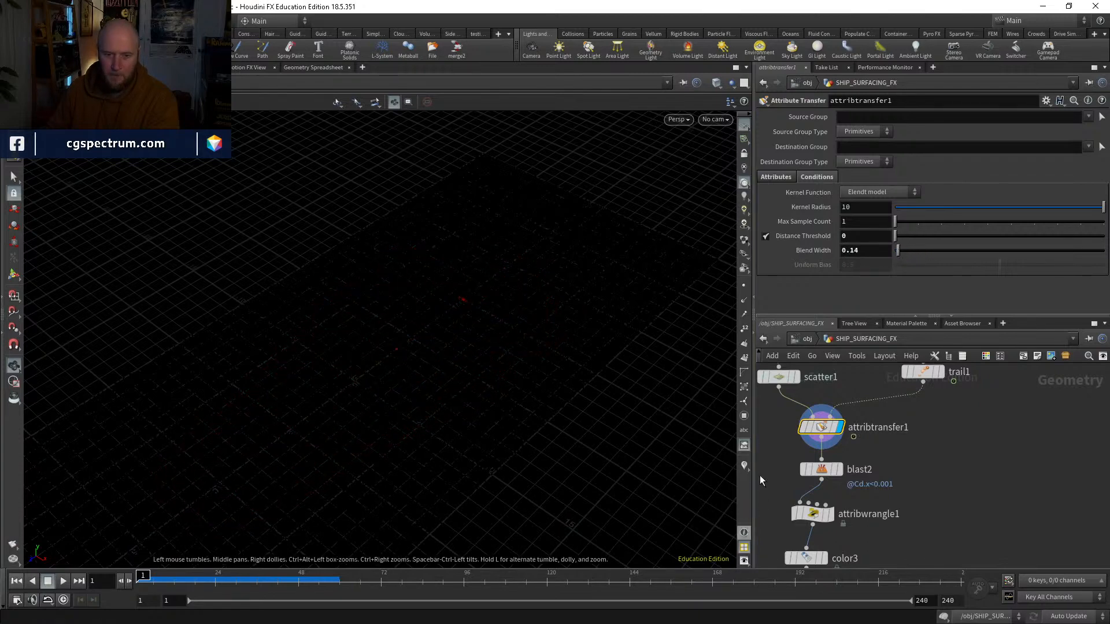
Step: Follow object_merge1's source to OUT_SHIP in the WATER network and select transform1 to show its animated translation
middle_click_drag(1040, 385, 946, 614)
middle_click_drag(878, 483, 893, 440)
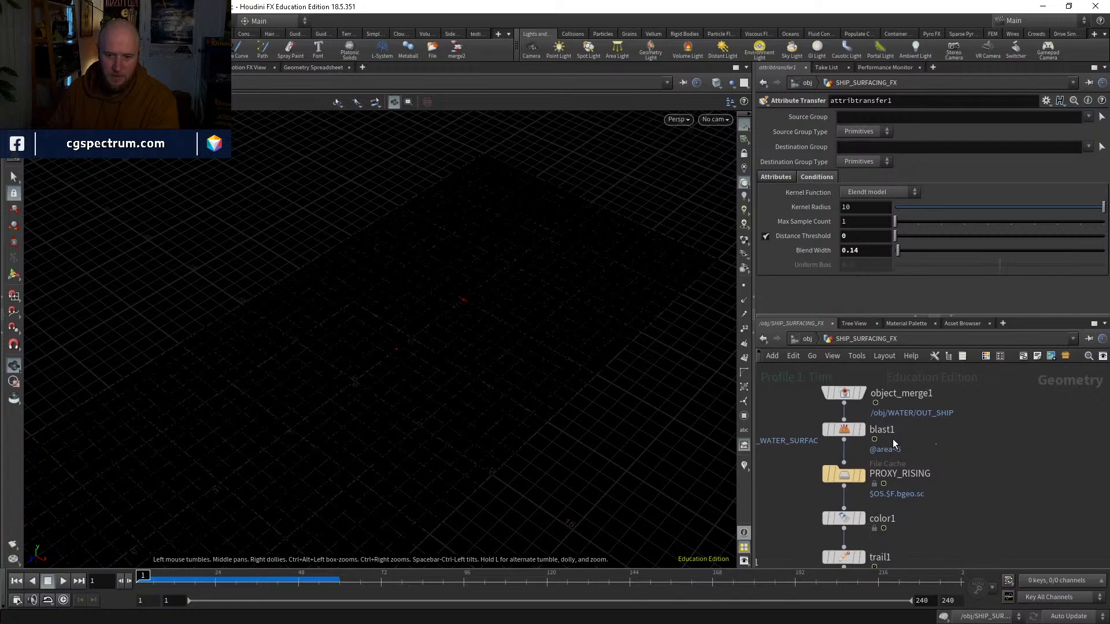
left_click(843, 393)
middle_click_drag(854, 501, 854, 449)
left_click(1081, 148)
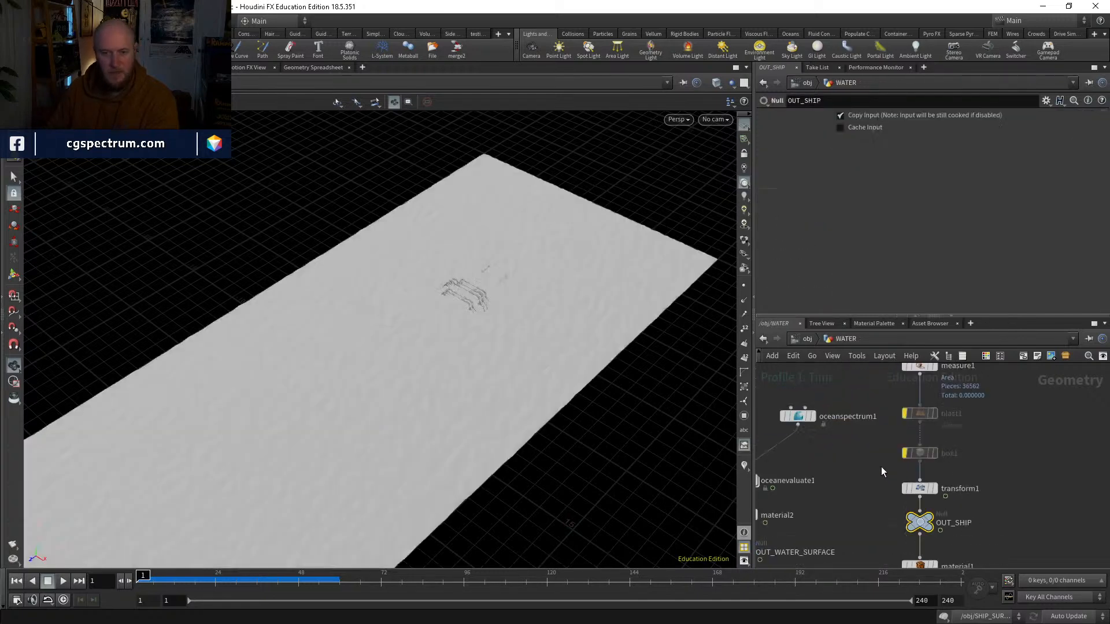
middle_click_drag(985, 511, 973, 440)
left_click(909, 418)
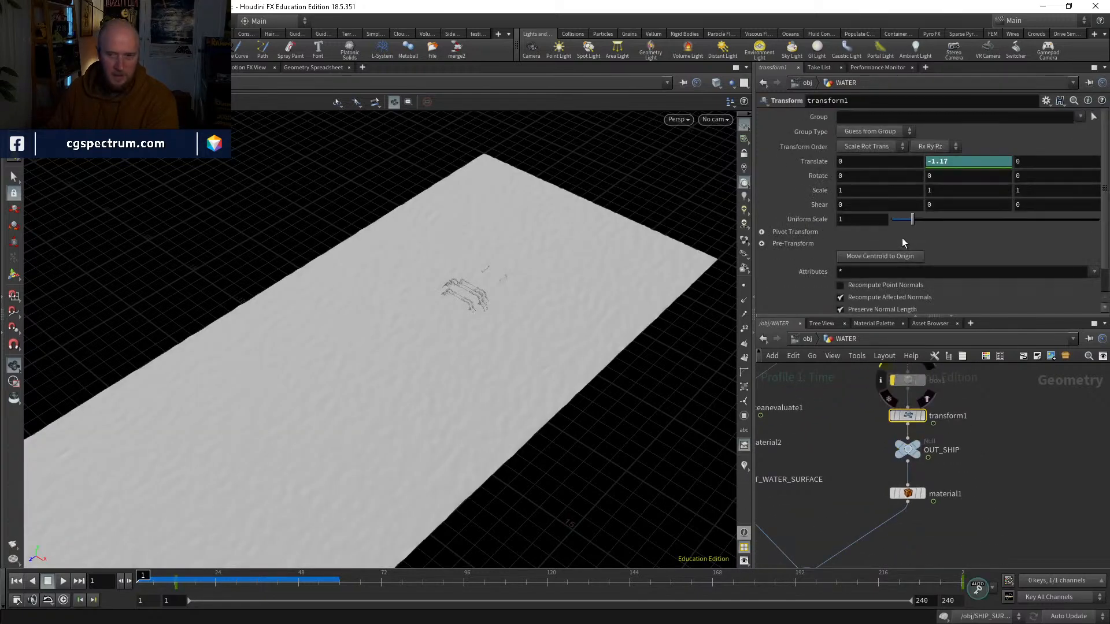
Step: View the ship side-on against the water surface, then display transform1 to show the ship alone
left_click_drag(361, 483, 456, 357)
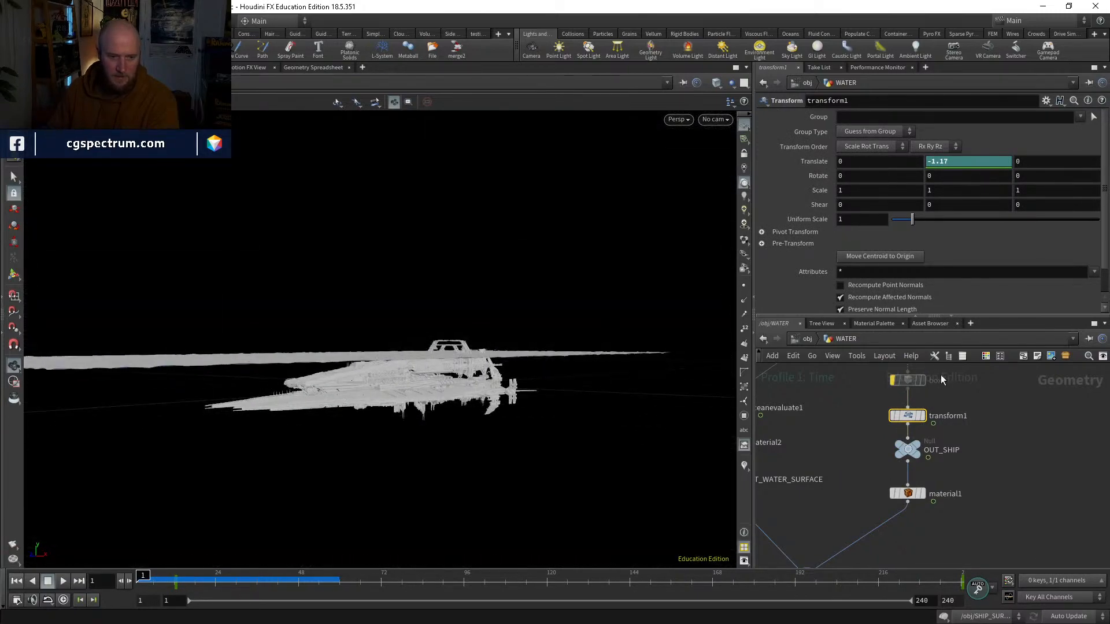
scroll(921, 414, "up", 2)
left_click(923, 417)
left_click_drag(413, 405, 460, 301)
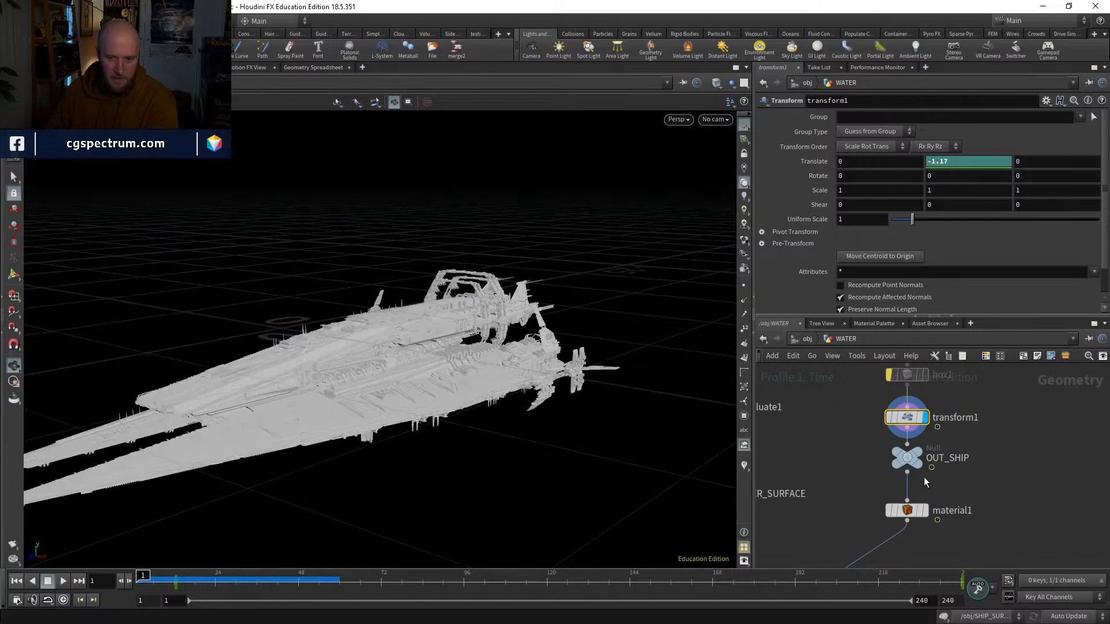
Step: Enable blast1 to preview the ship reduced to its large pieces, then bypass blast1 again
middle_click_drag(923, 478, 915, 560)
left_click(881, 408)
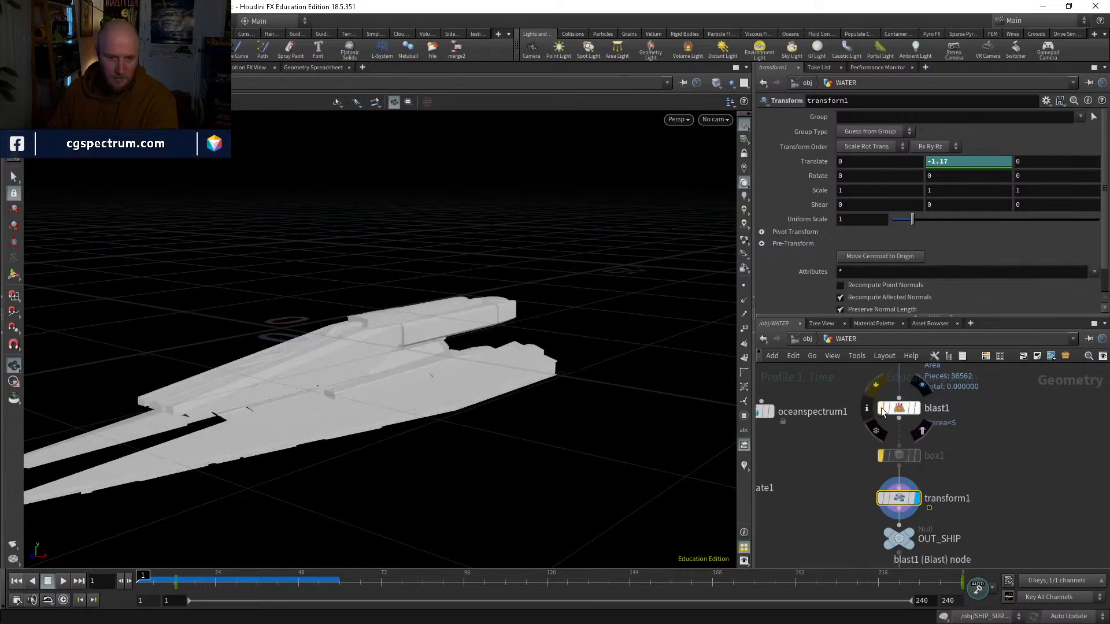
mouse_move(458, 322)
left_mouse_down()
mouse_move(468, 307)
mouse_move(469, 327)
left_mouse_up()
left_click(882, 404)
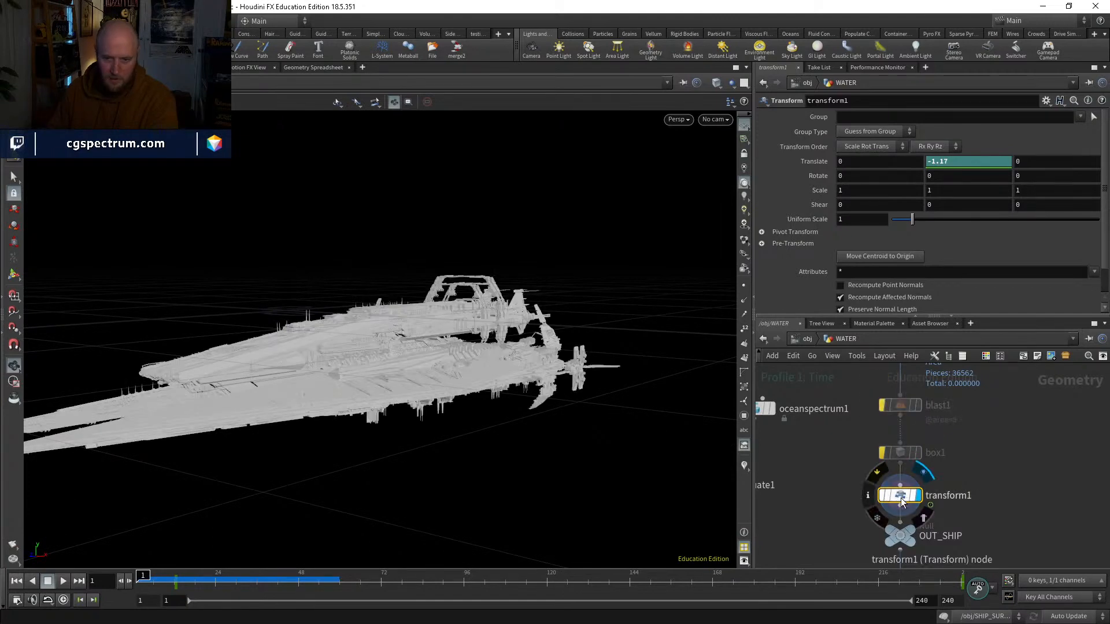
Step: Keyframe transform1's Translate Y at frame 1 with a value of -3.07 and scrub the opening frames
left_click(957, 164)
scroll(957, 164, "down", 1)
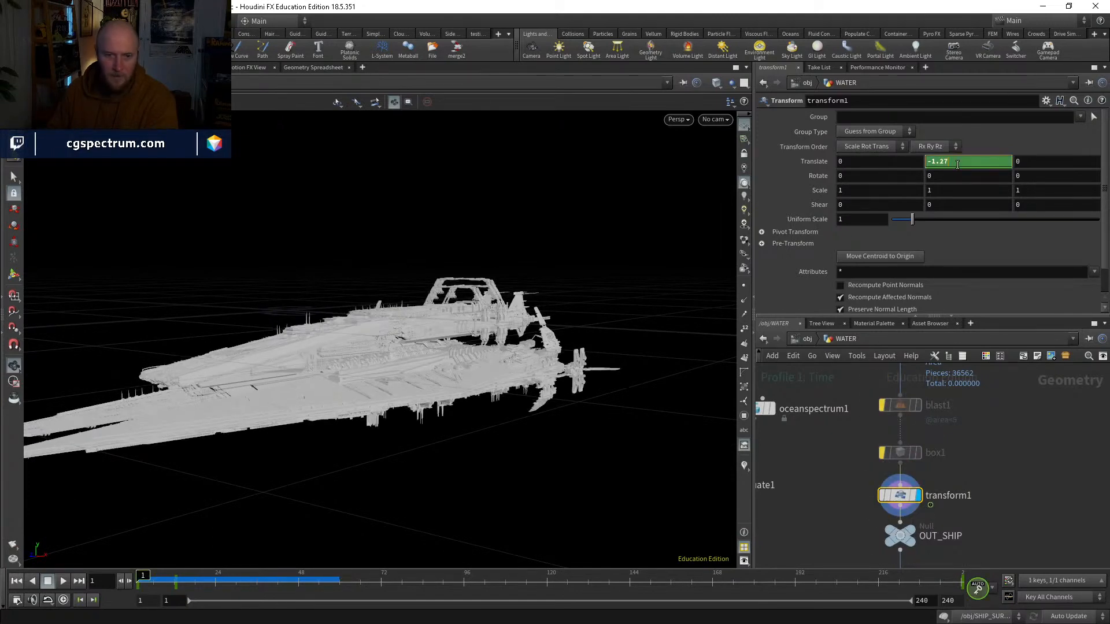
scroll(957, 165, "down", 18)
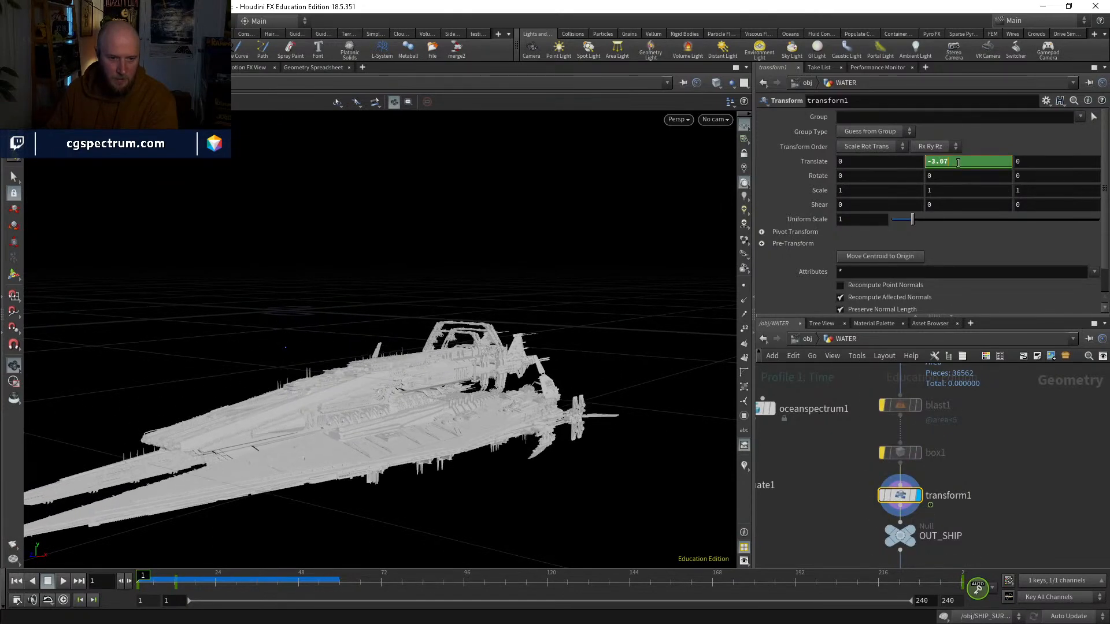
left_click_drag(566, 322, 559, 299)
left_click(1004, 436)
mouse_move(521, 364)
left_mouse_down()
mouse_move(519, 350)
mouse_move(510, 363)
left_mouse_up()
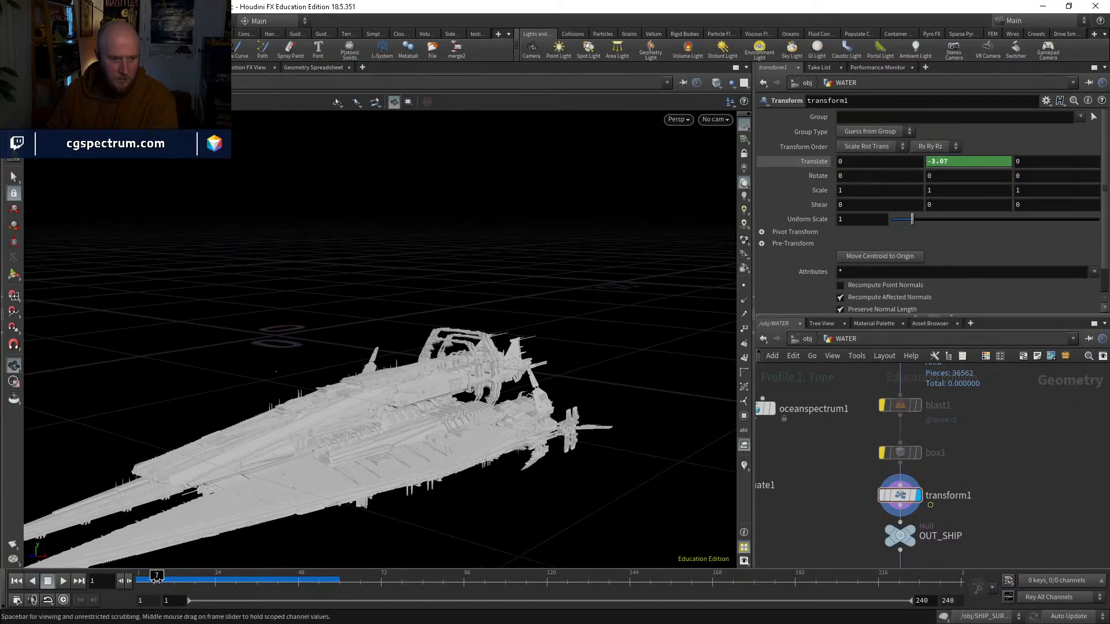
mouse_move(157, 576)
left_mouse_down()
mouse_move(178, 576)
mouse_move(147, 576)
mouse_move(239, 577)
mouse_move(139, 577)
left_mouse_up()
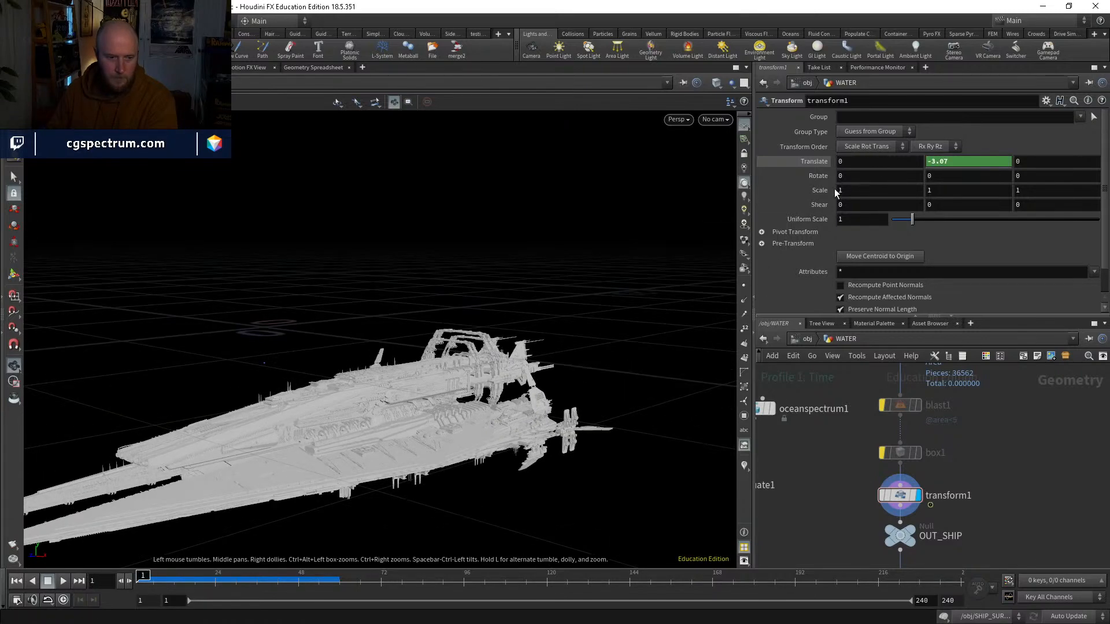
Step: Set transform1's frame 1 Translate Y to -3.67 and scrub between frames 1 and 5 to check the motion
middle_click_drag(969, 506, 962, 474)
left_click_drag(896, 465, 896, 456)
left_click(970, 166)
scroll(970, 167, "up", 2)
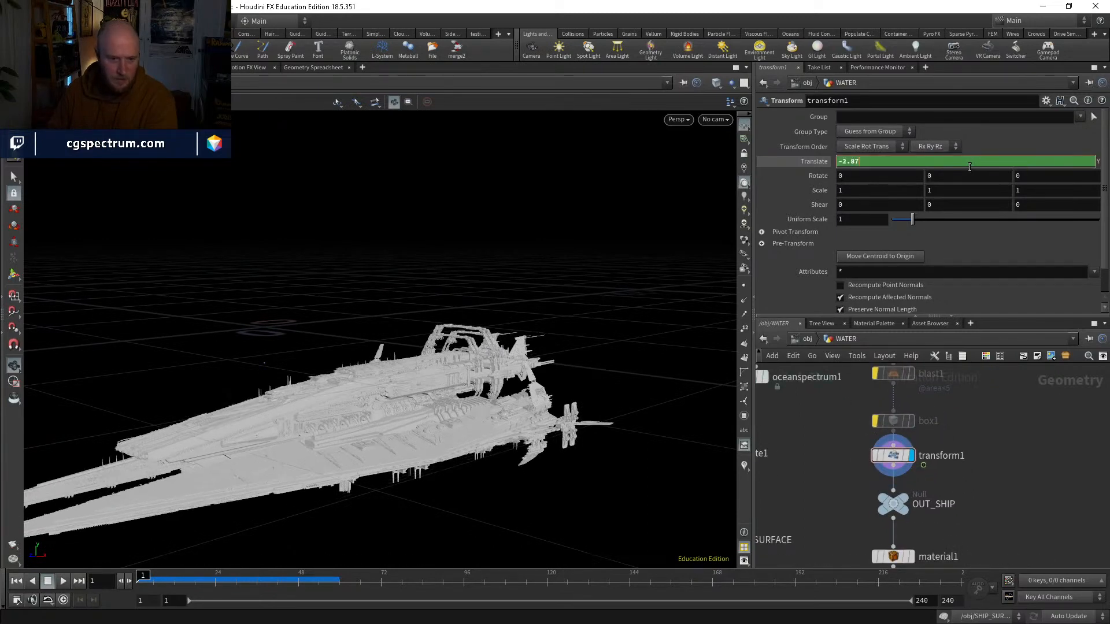
scroll(970, 167, "down", 6)
scroll(970, 166, "down", 2)
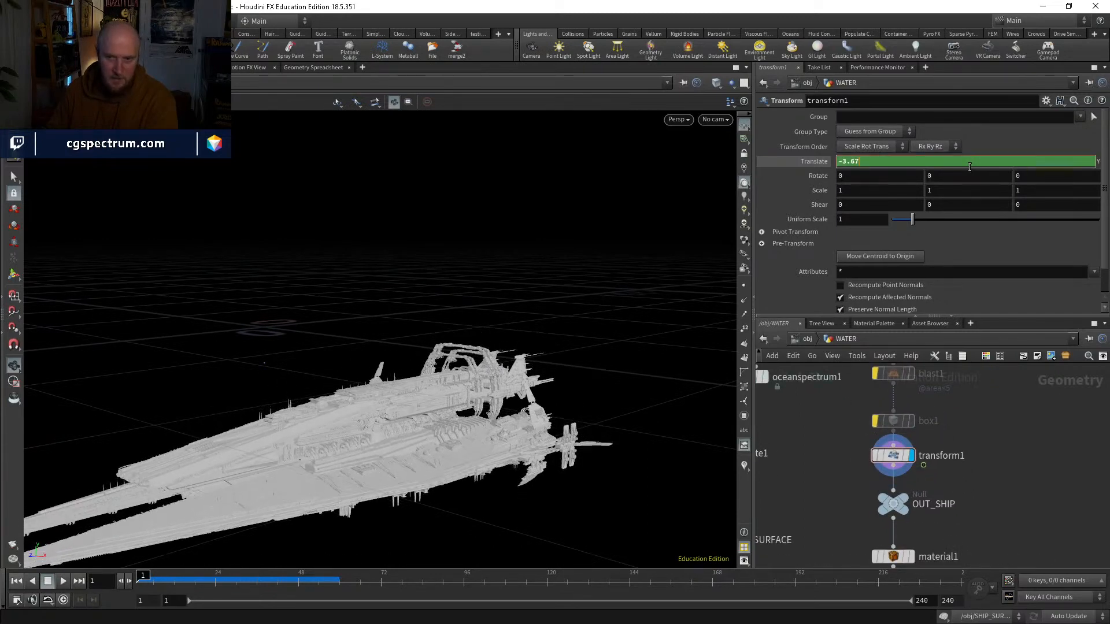
left_click(1020, 457)
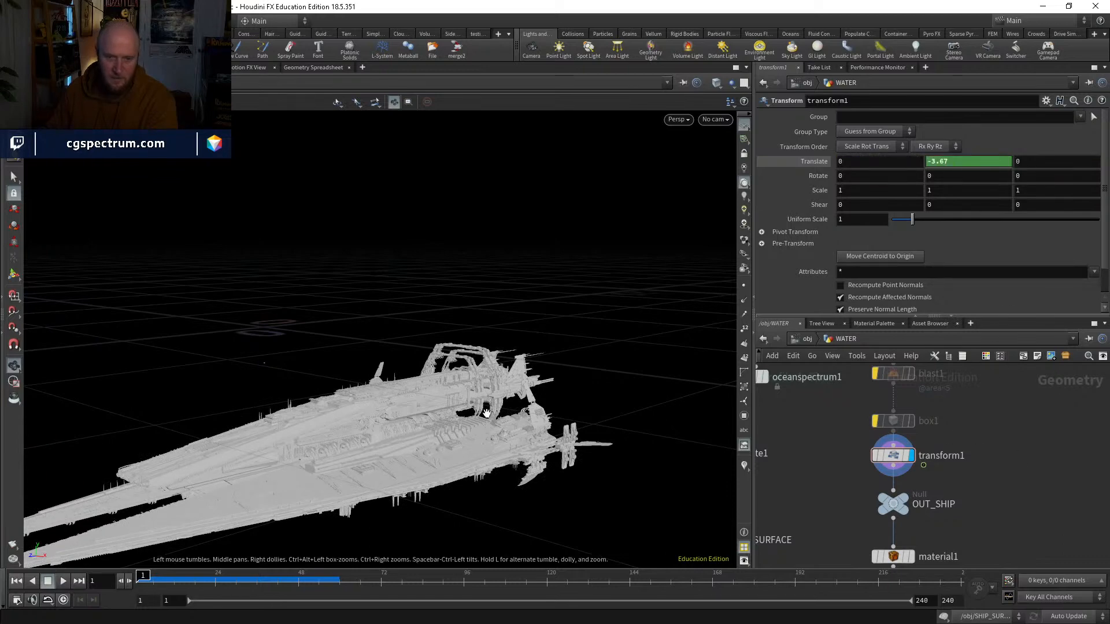
left_click_drag(487, 413, 436, 463)
mouse_move(145, 579)
left_mouse_down()
mouse_move(178, 581)
mouse_move(149, 581)
left_mouse_up()
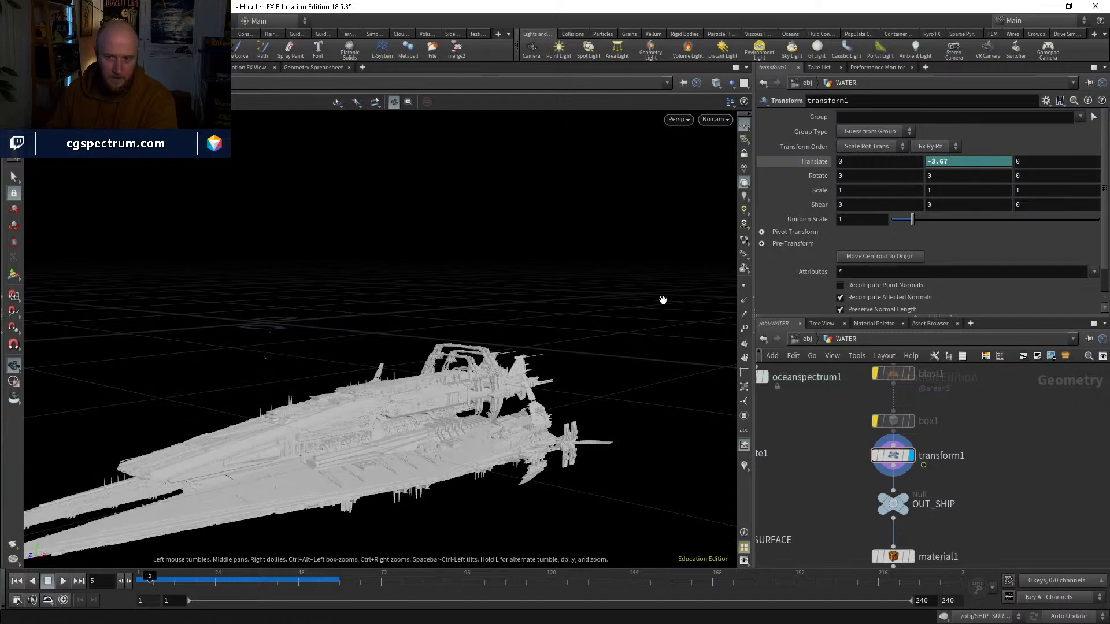
left_click(142, 581)
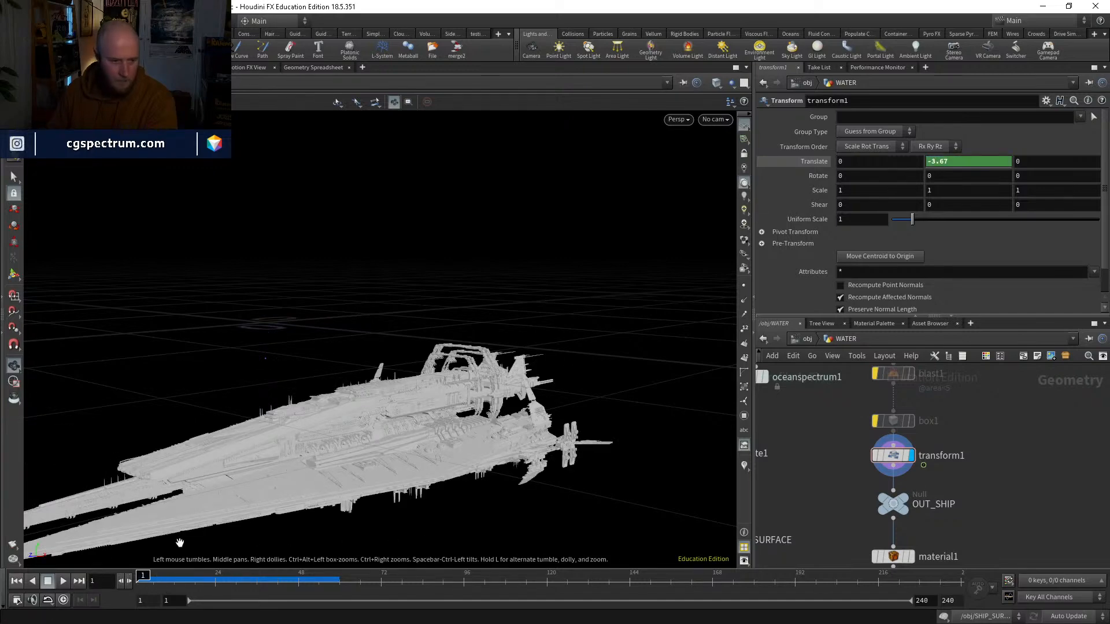
Step: Set the Translate Y keys at frames 1 and 12 to linear() in the Animation Editor and check the ship's rise
left_click(959, 161, "shift")
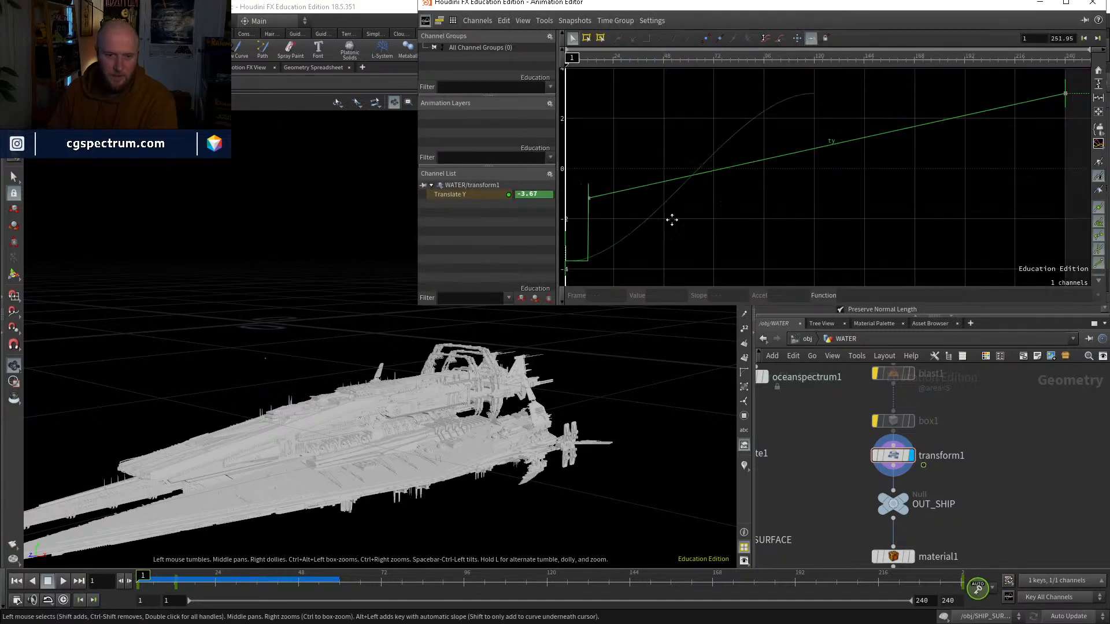
left_click(635, 197)
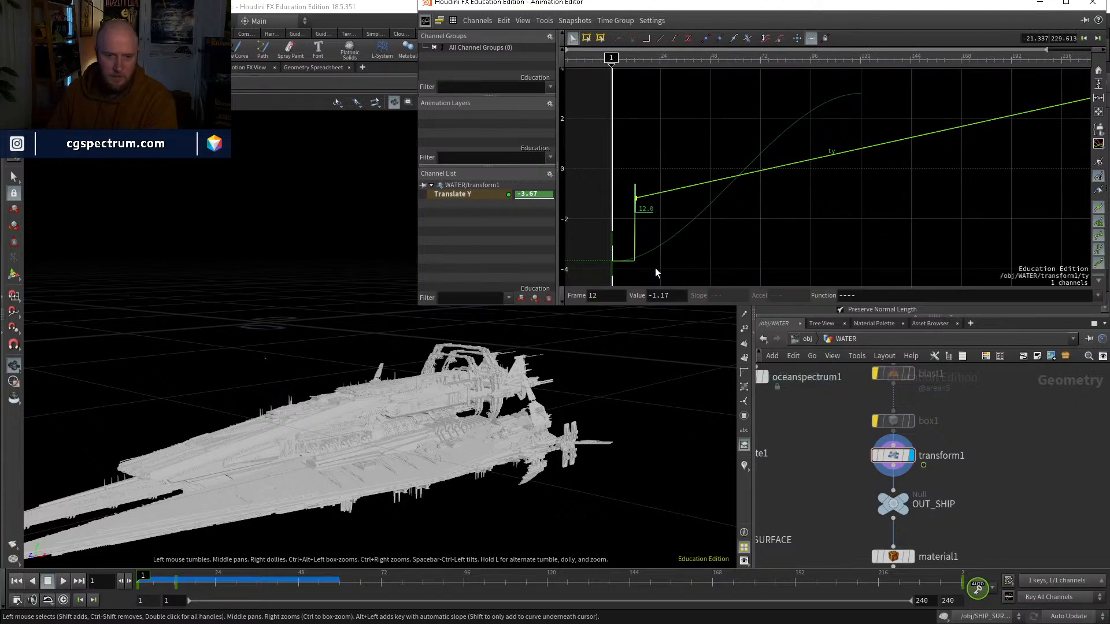
left_click_drag(657, 275, 585, 191)
left_click(1098, 296)
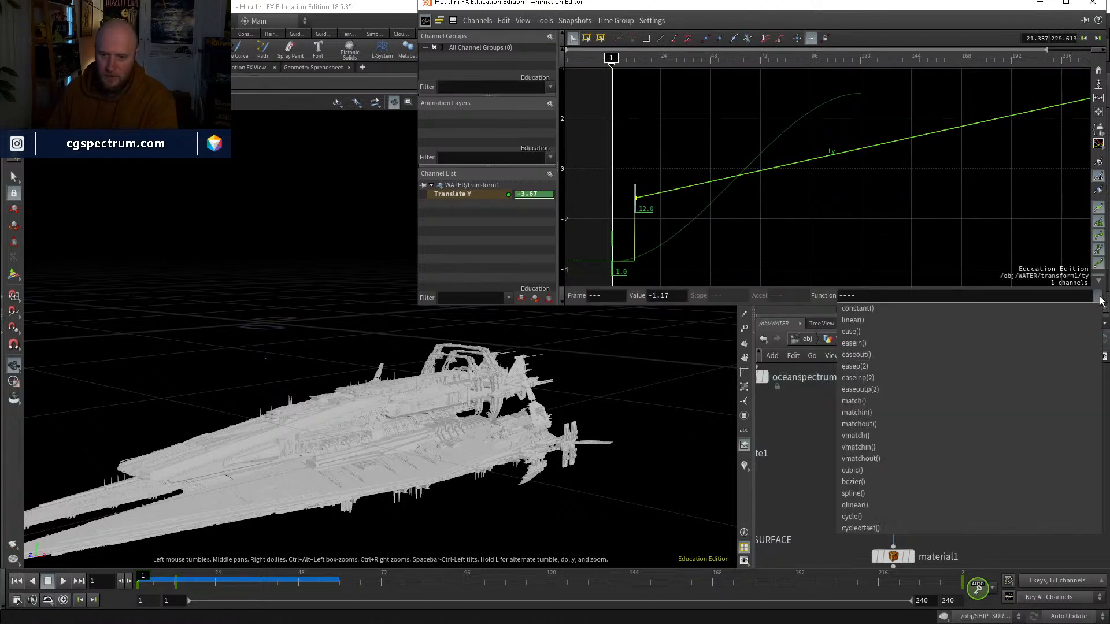
left_click(908, 319)
left_click(1092, 3)
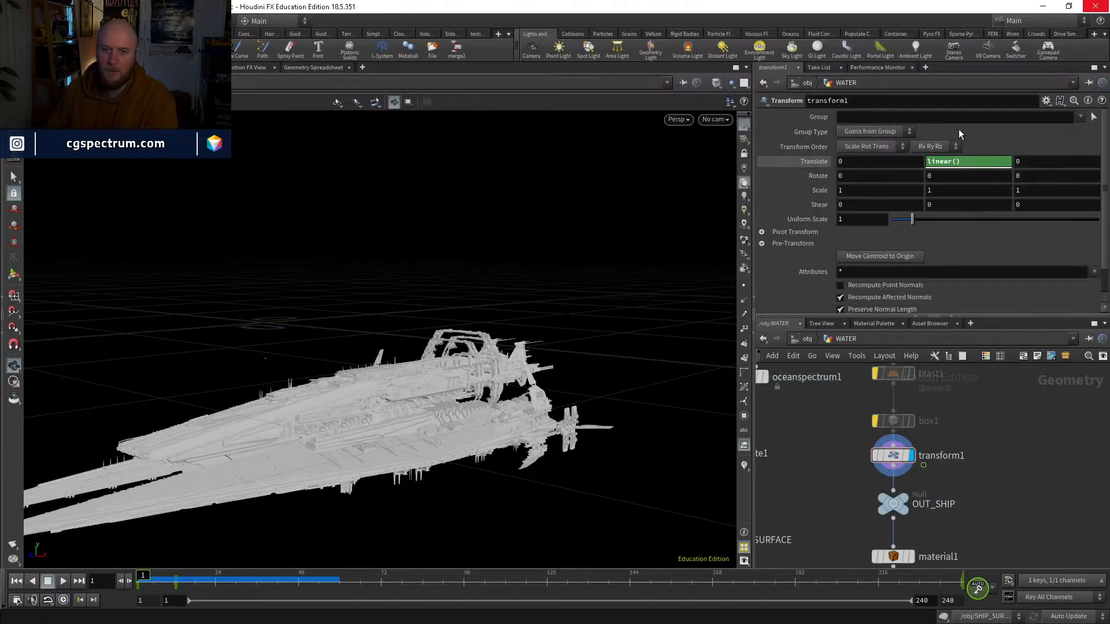
mouse_move(153, 577)
left_mouse_down()
mouse_move(177, 577)
mouse_move(140, 583)
left_mouse_up()
left_click(64, 582)
left_click(65, 583)
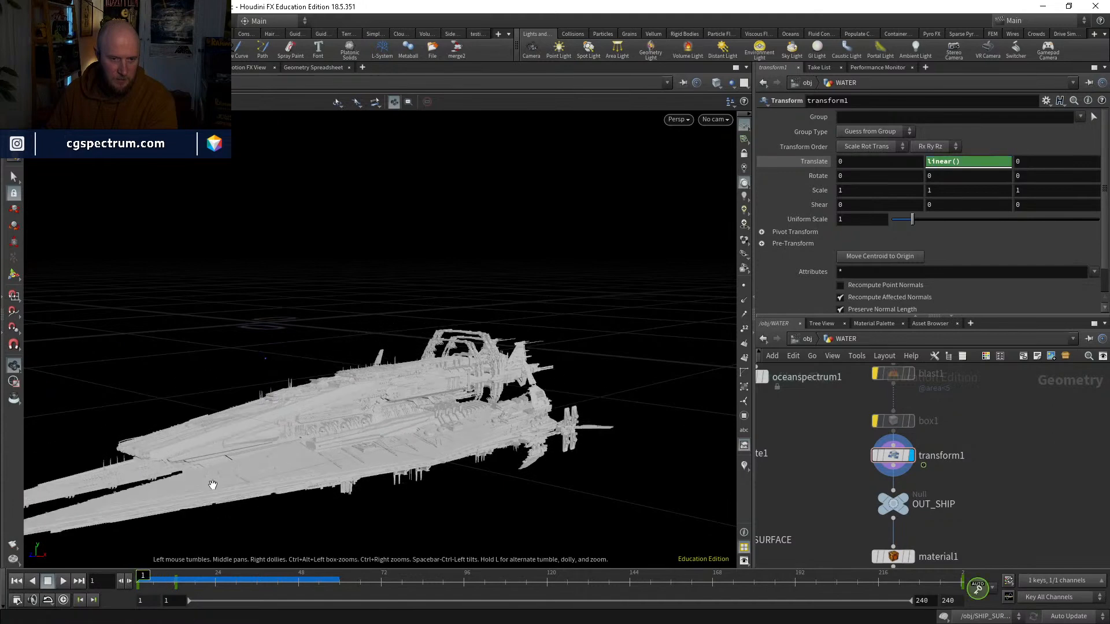
mouse_move(425, 338)
left_mouse_down()
mouse_move(435, 307)
mouse_move(423, 346)
left_mouse_up()
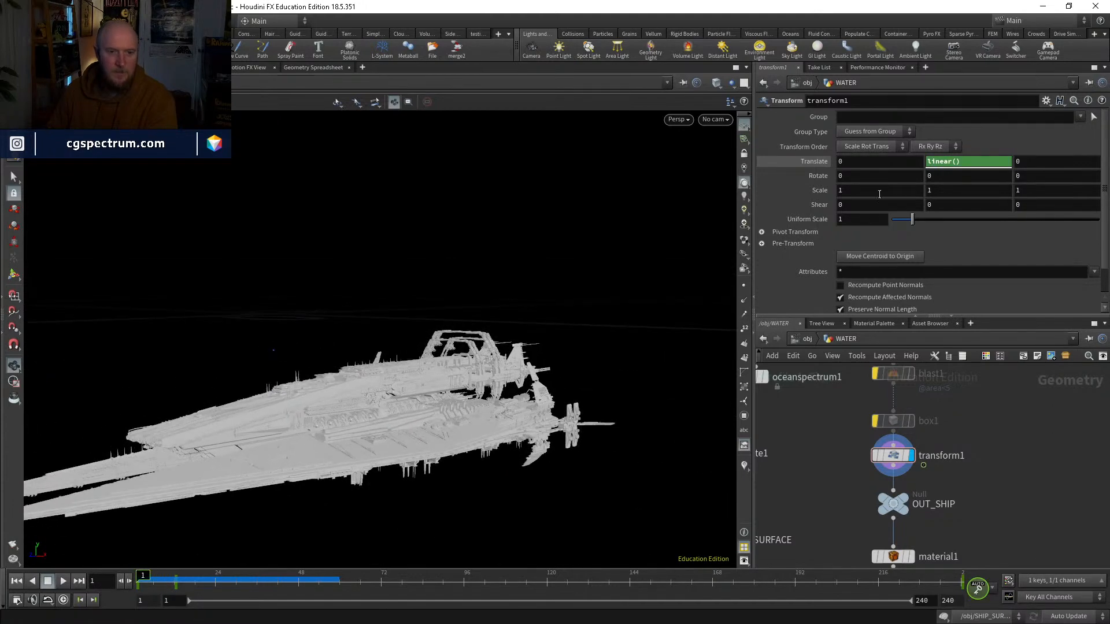
Step: Set transform1's frame 1 Translate Y to -2.45 after trying -2.85, judging the ship's height in the front view
middle_click_drag(943, 161, 884, 183)
key("space+3")
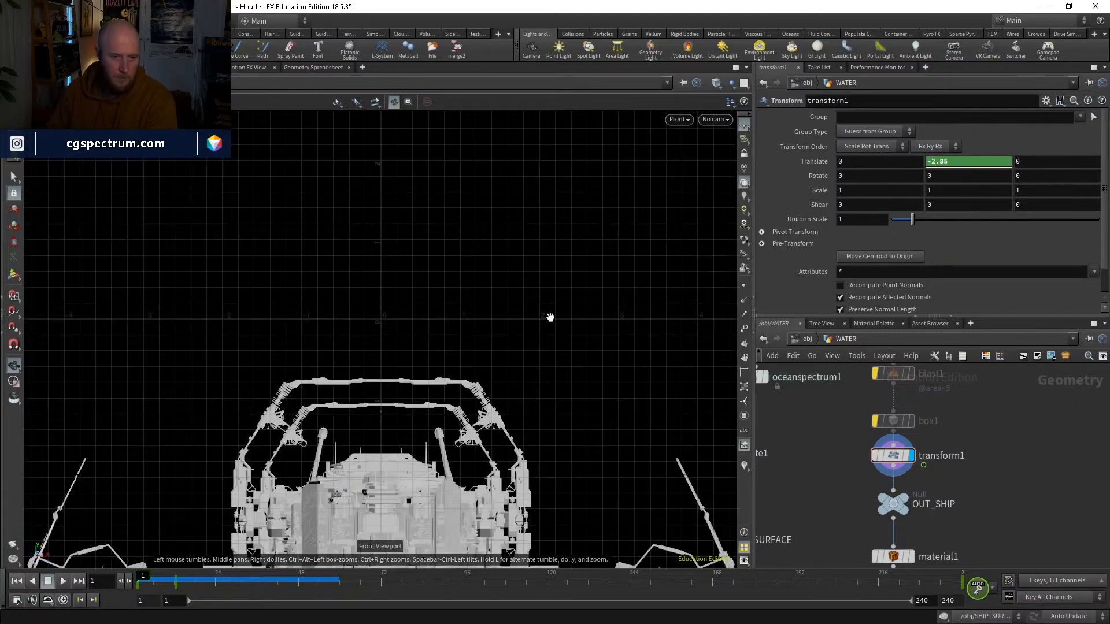
middle_click_drag(446, 382, 487, 308)
right_click(487, 308)
left_click(535, 254)
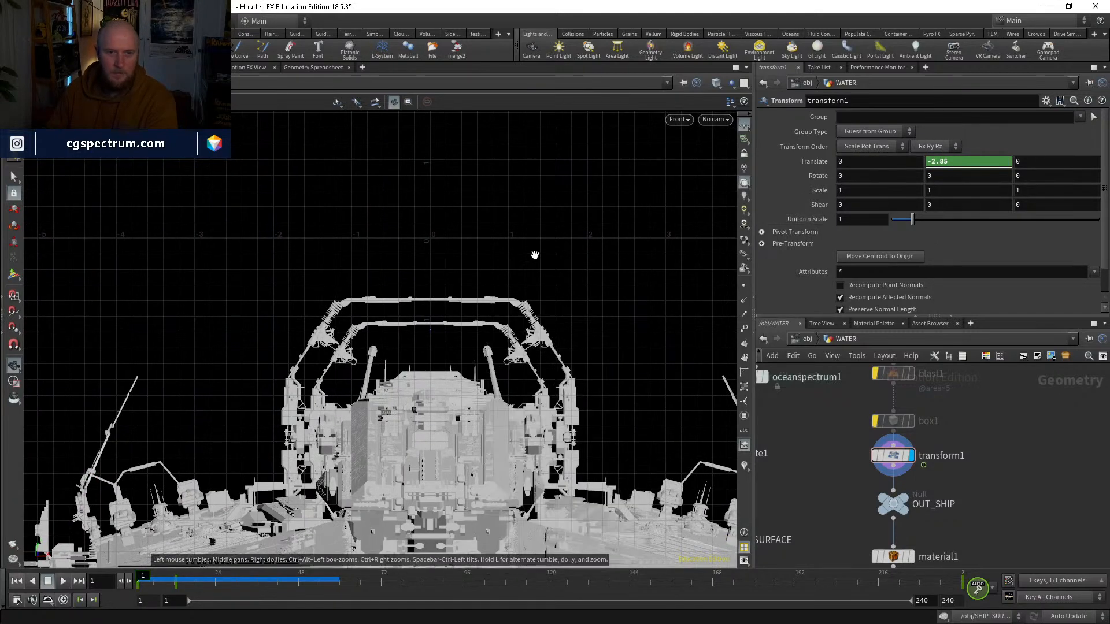
right_click_drag(535, 254, 564, 254)
middle_click_drag(943, 161, 971, 165)
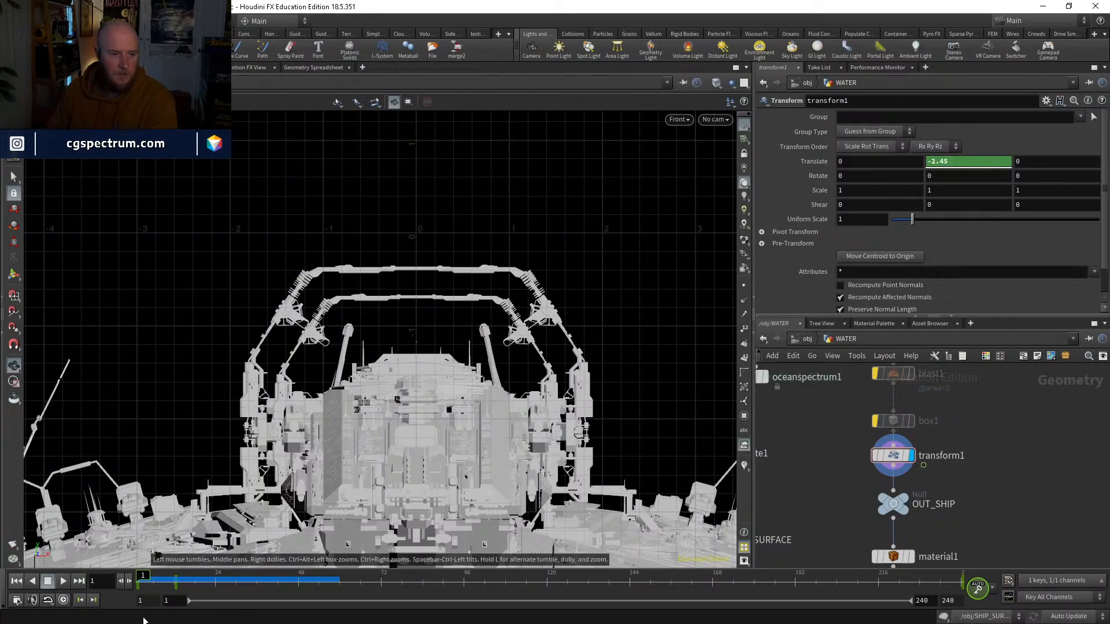
Step: Lower transform1's Translate Y at frame 12, trying -1.77 first, and scrub the timeline to check the rise
left_click_drag(151, 584, 191, 585)
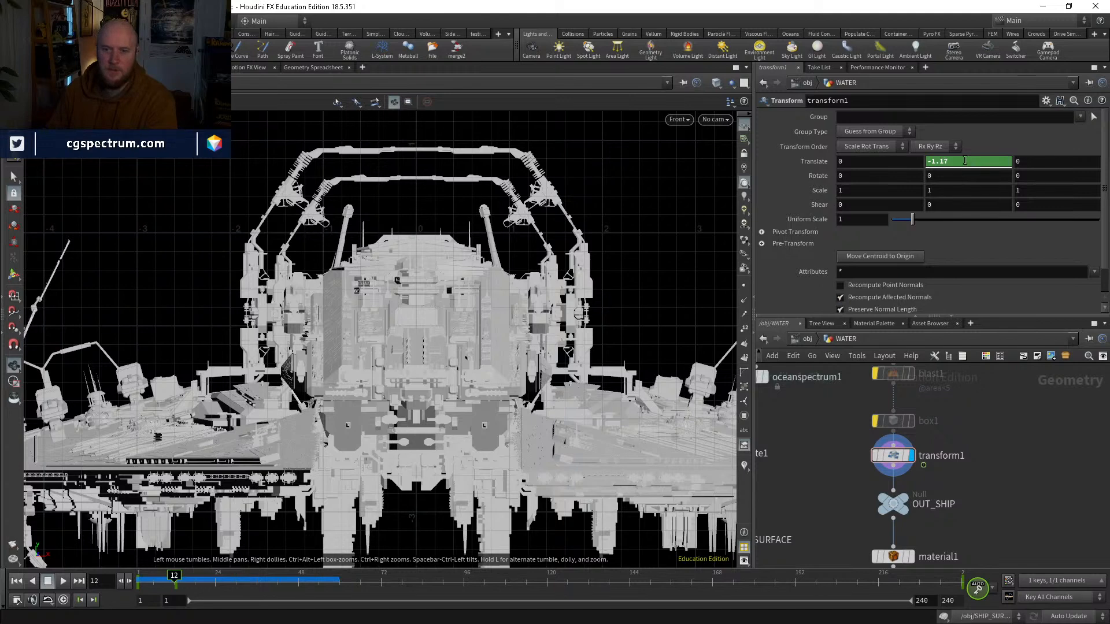
middle_click_drag(964, 160, 916, 164)
left_click(147, 580)
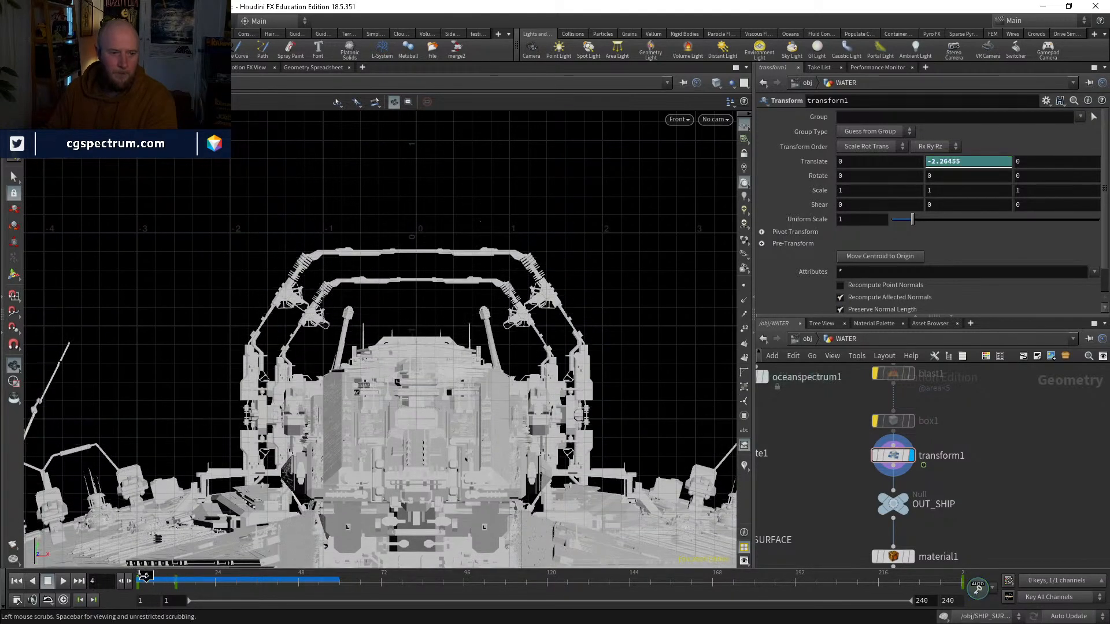
mouse_move(144, 576)
left_mouse_down()
mouse_move(193, 584)
mouse_move(144, 587)
left_mouse_up()
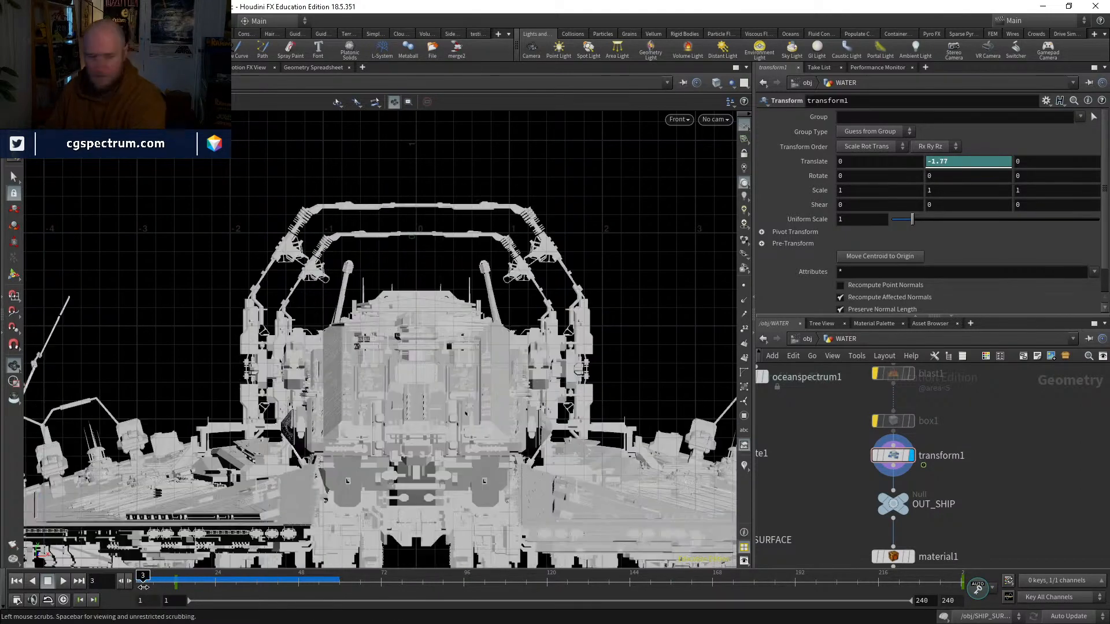
left_click(174, 578)
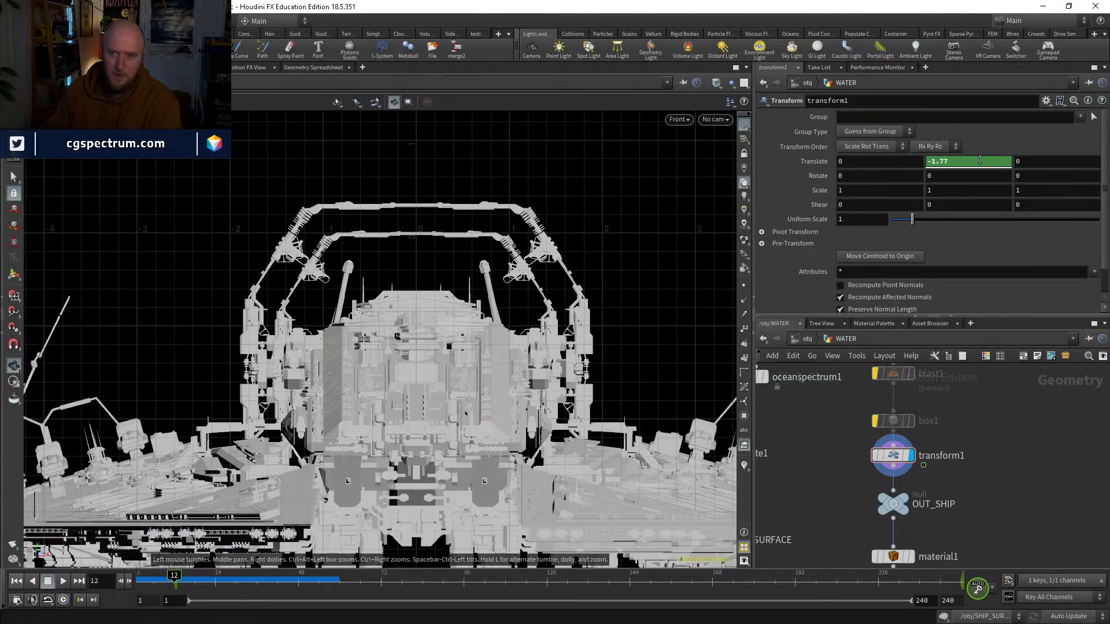
middle_click_drag(979, 160, 742, 171)
left_click(191, 576)
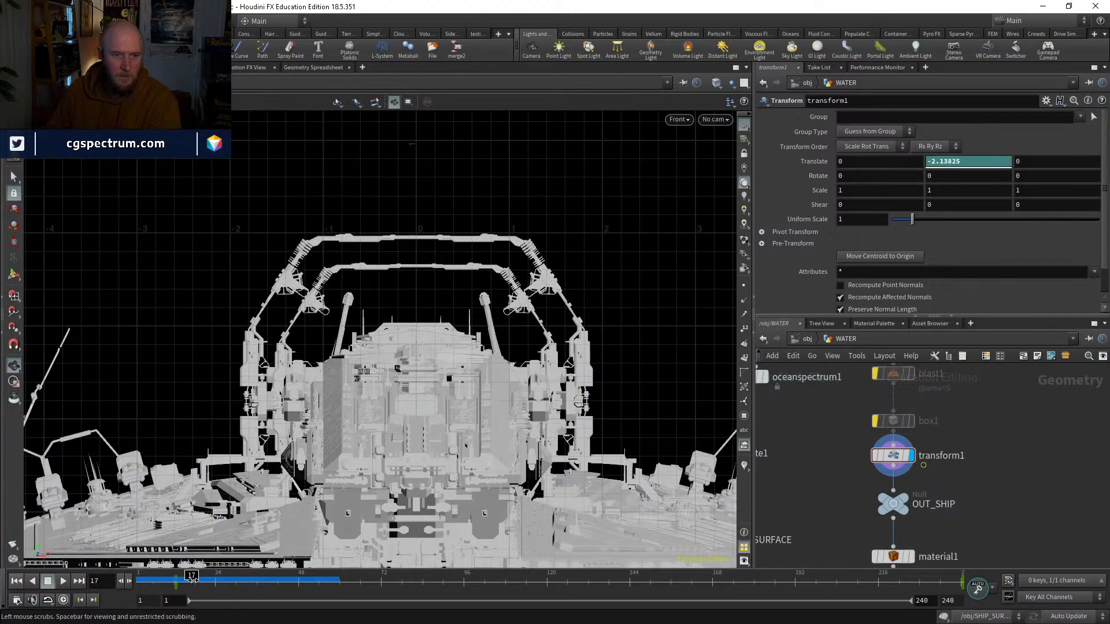
left_click_drag(193, 579, 290, 578)
Step: Reset the timeline to frame 1 and return to the SHIP_SURFACING_FX network
key("ctrl+Up")
middle_click_drag(956, 479, 986, 411)
left_click(808, 340)
double_click(854, 462)
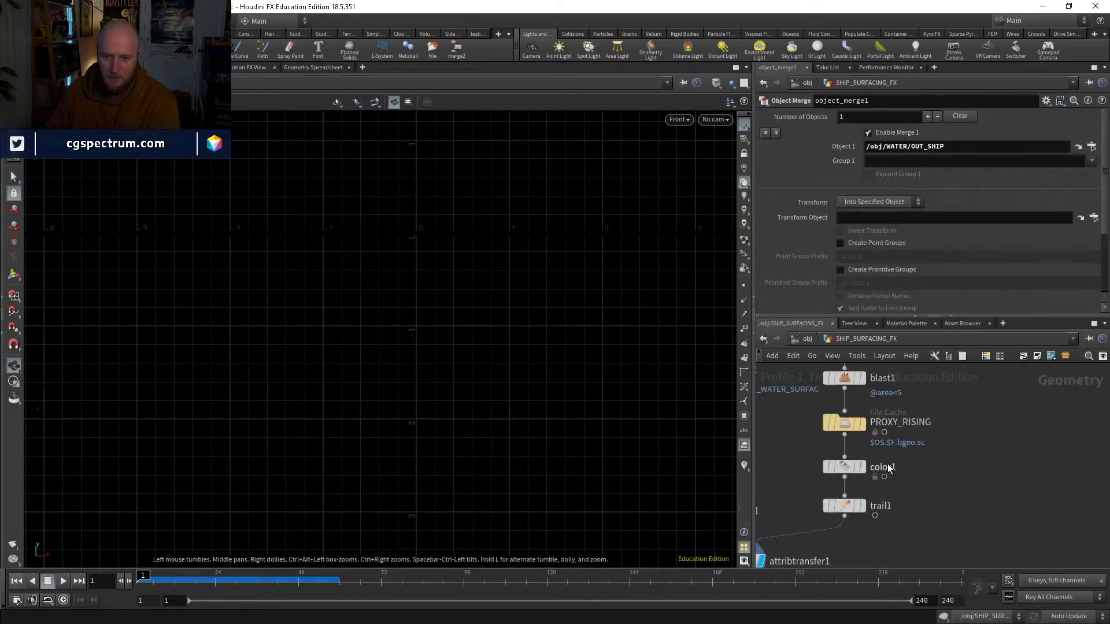
Step: Display the PROXY_RISING file cache and save it to disk again for frames 1 to 240
middle_click_drag(889, 469, 895, 498)
left_click(854, 459)
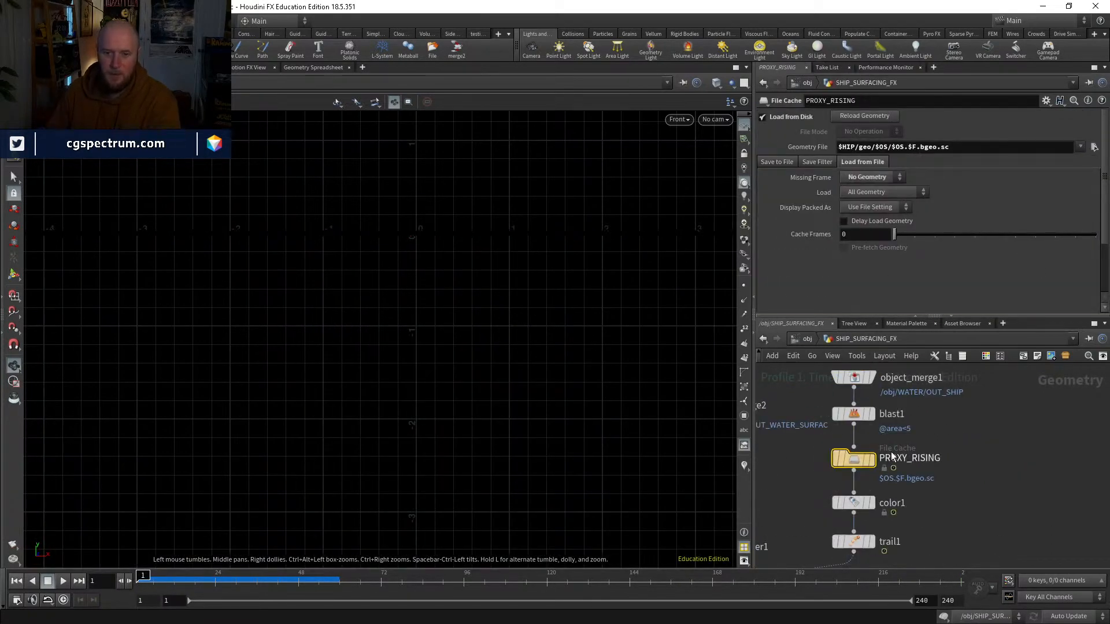
left_click(870, 460)
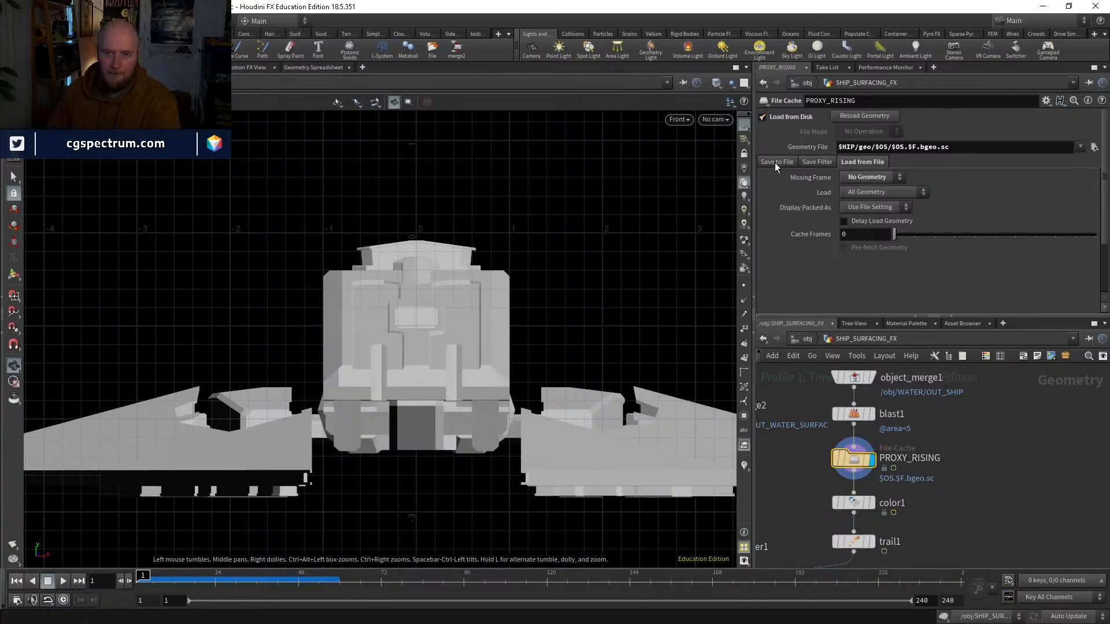
left_click(774, 162)
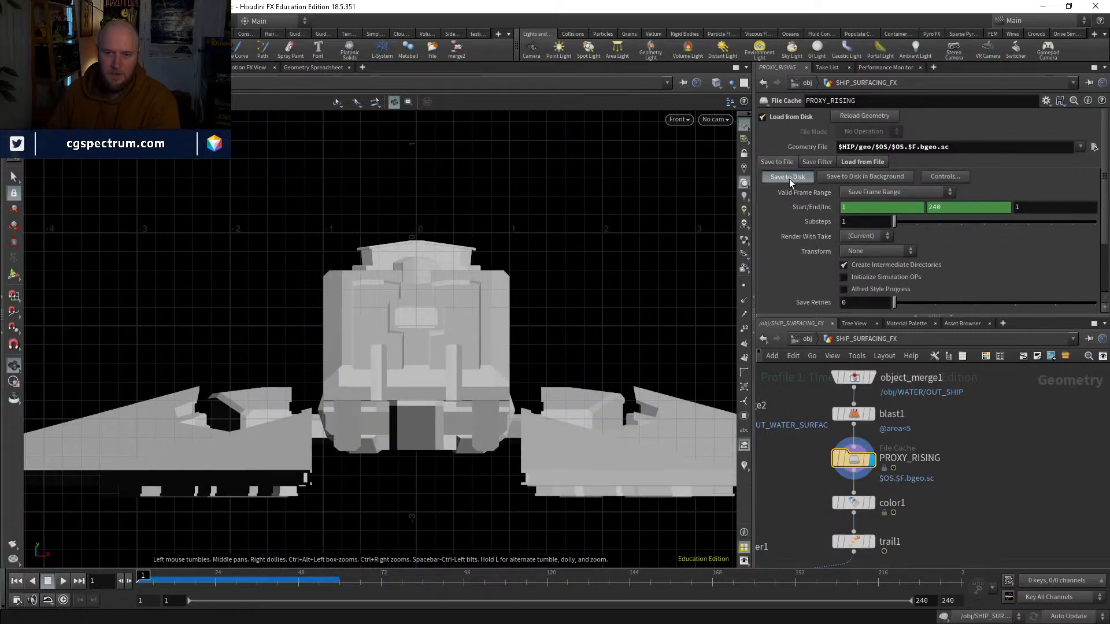
left_click(789, 177)
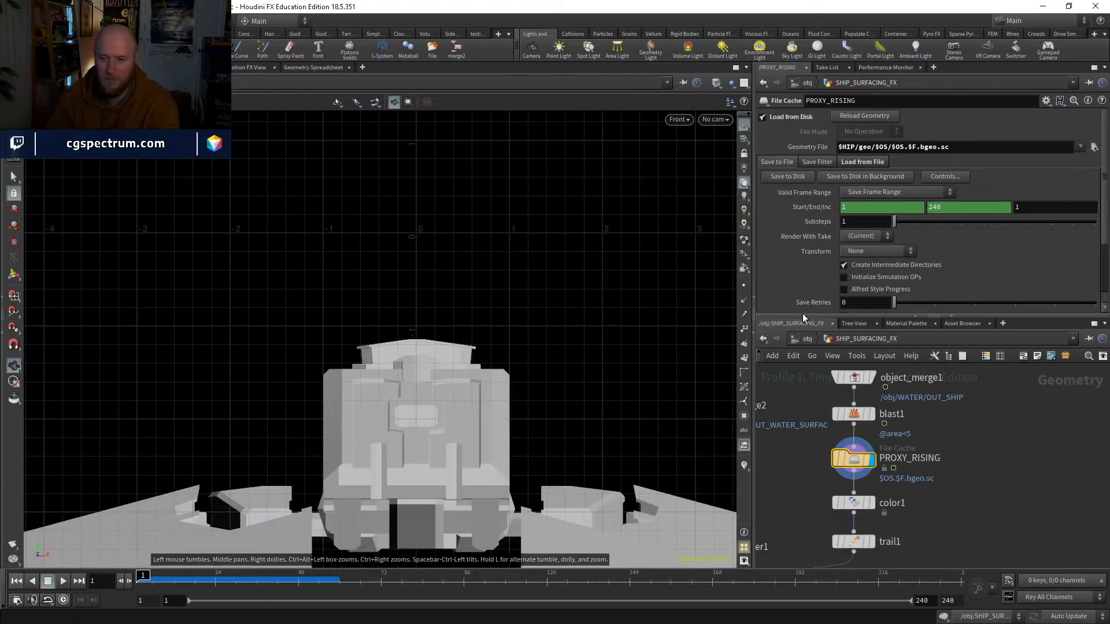
Step: Display color3 below attribwrangle1 and switch the viewport to the perspective view
middle_click_drag(955, 521, 983, 439)
middle_click_drag(917, 511, 957, 330)
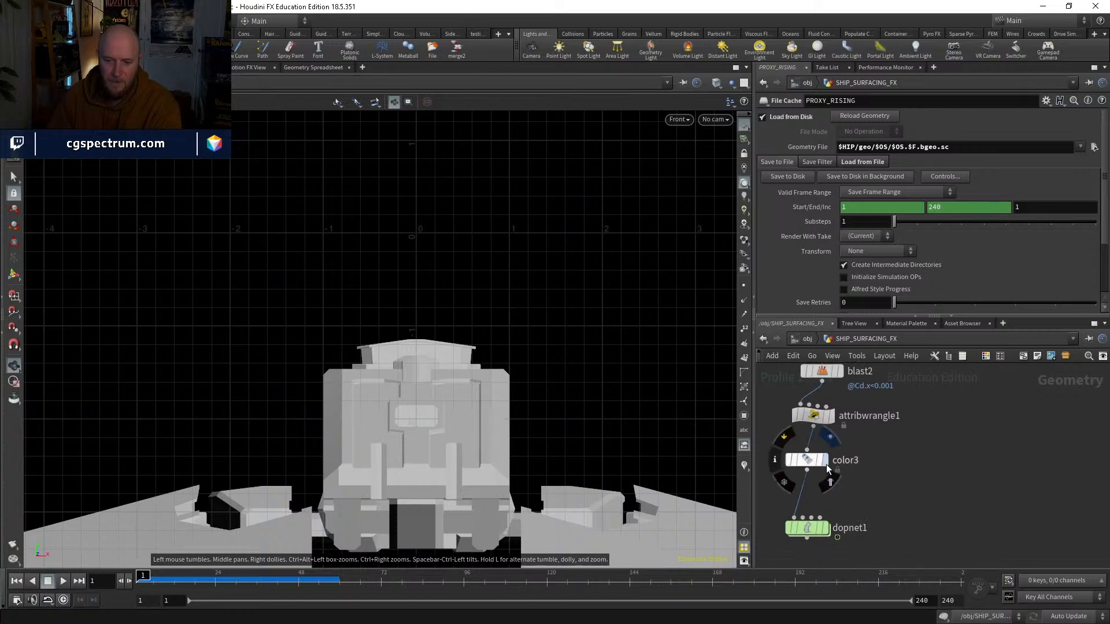
left_click(825, 461)
key("space+1")
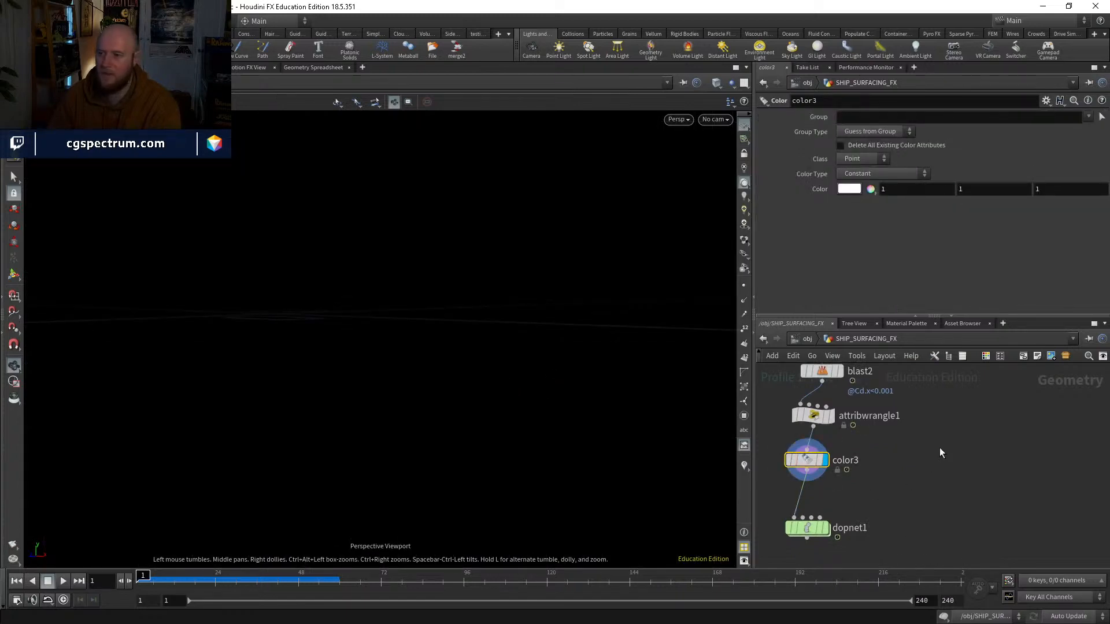
Step: Align attribwrangle1, color3 and dopnet1 in a straight vertical column in the network
middle_click_drag(938, 443, 970, 434)
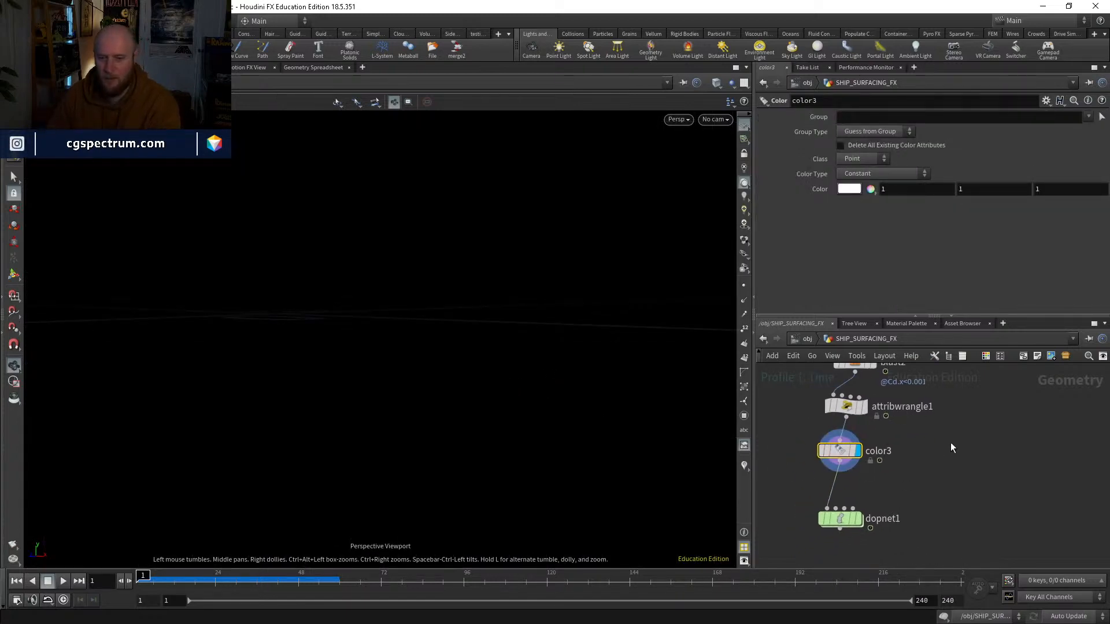
left_click_drag(842, 453, 848, 455)
left_click_drag(844, 411, 853, 409)
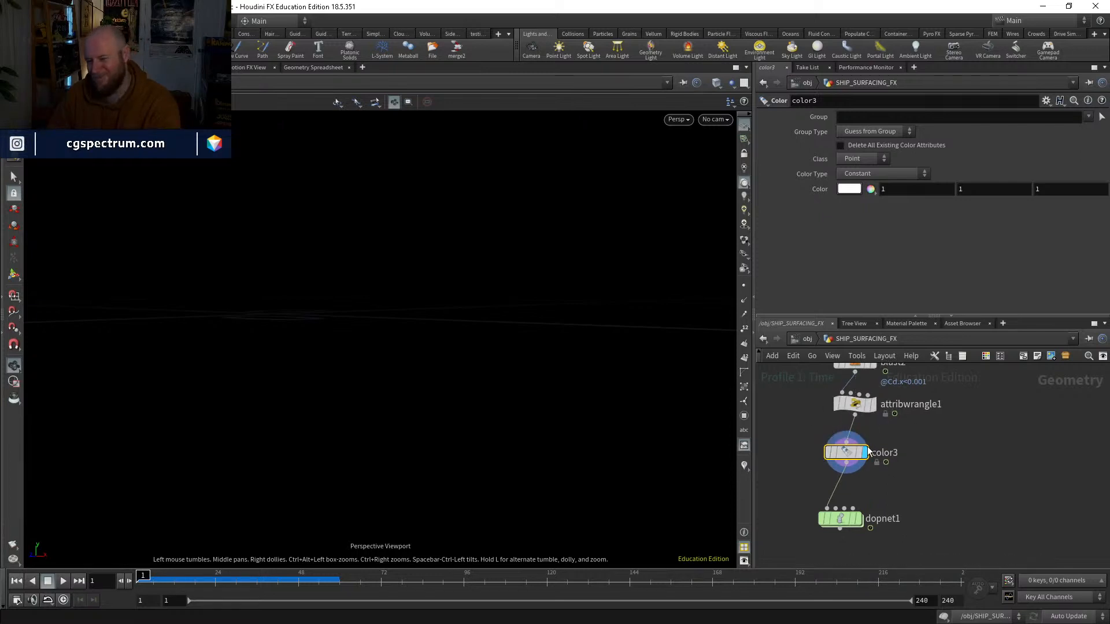
left_click_drag(856, 453, 865, 454)
left_click_drag(841, 519, 857, 520)
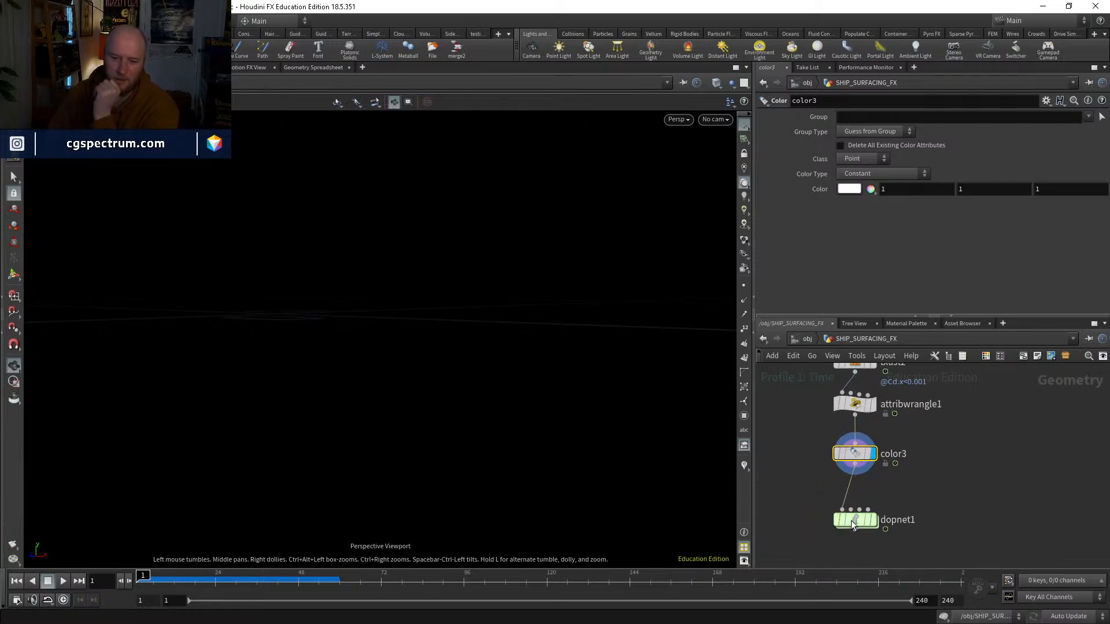
Step: Look through cam1 from frame 1 and scrub to frame 50 to check color3's source points
left_click_drag(223, 582, 141, 580)
left_click(715, 119)
left_click(724, 175)
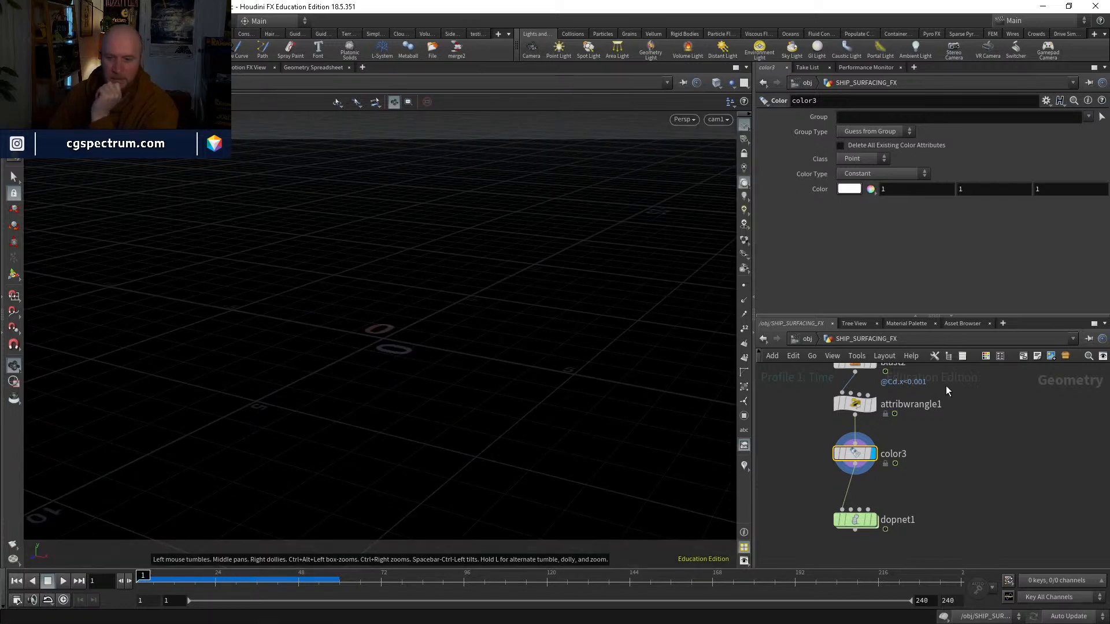
scroll(936, 402, "down", 3)
middle_click_drag(937, 401, 919, 465)
left_click_drag(198, 580, 212, 582)
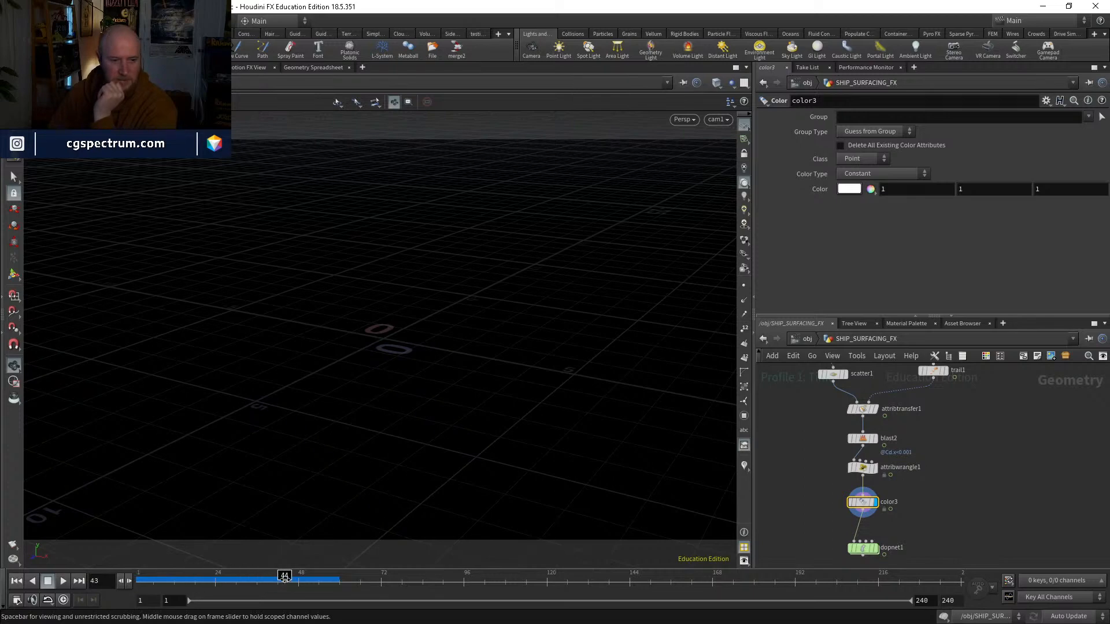
left_click_drag(334, 577, 306, 577)
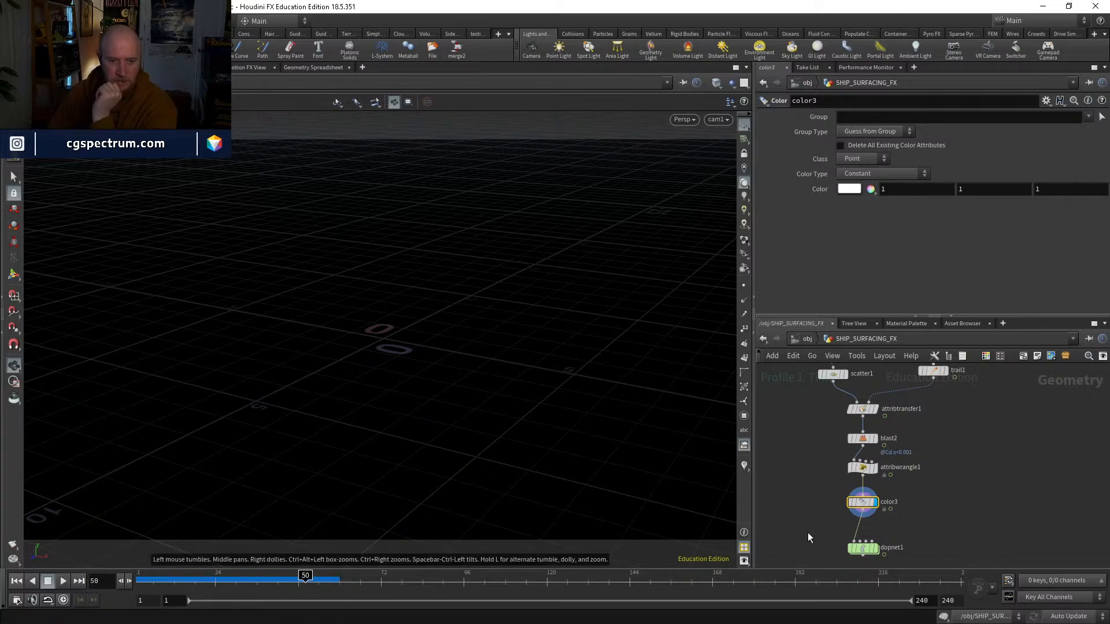
Step: Display attribtransfer1 and trail1 in turn and scrub between frames 50 and 64 to compare the contact points with the ship
middle_click_drag(969, 460, 961, 483)
left_click(867, 433)
middle_click_drag(879, 436, 872, 459)
left_click(931, 417)
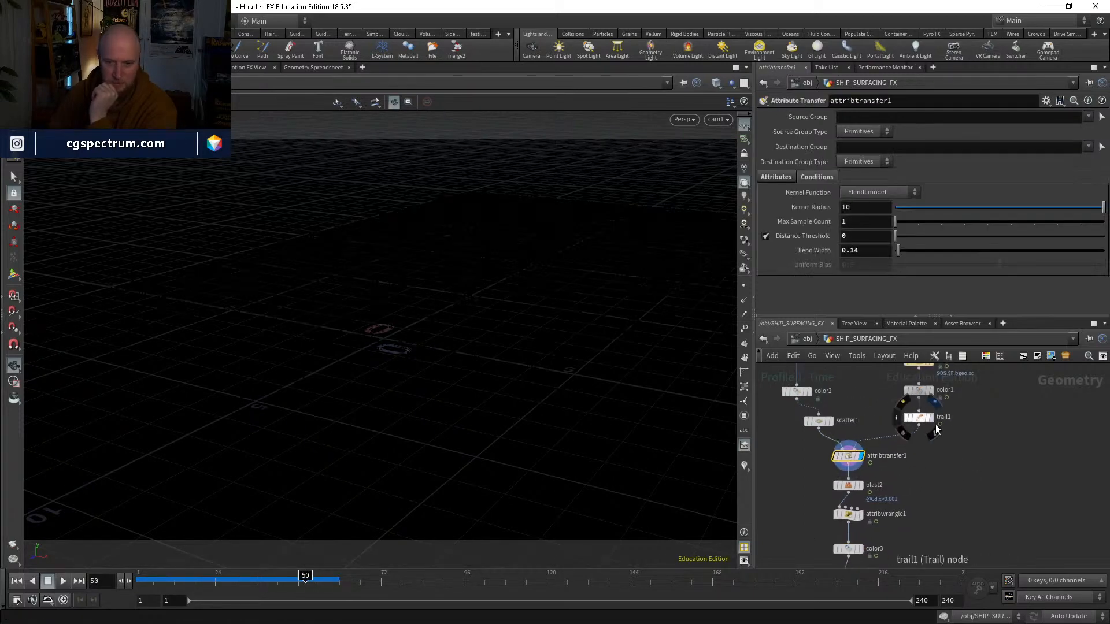
left_click_drag(305, 577, 352, 561)
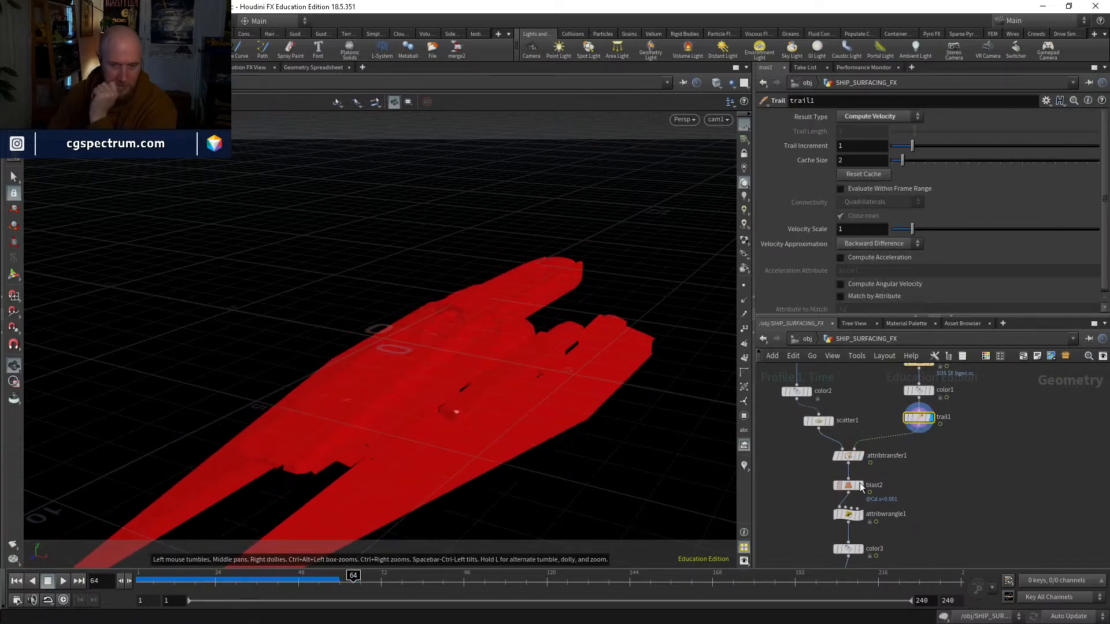
left_click(859, 455)
left_click(301, 577)
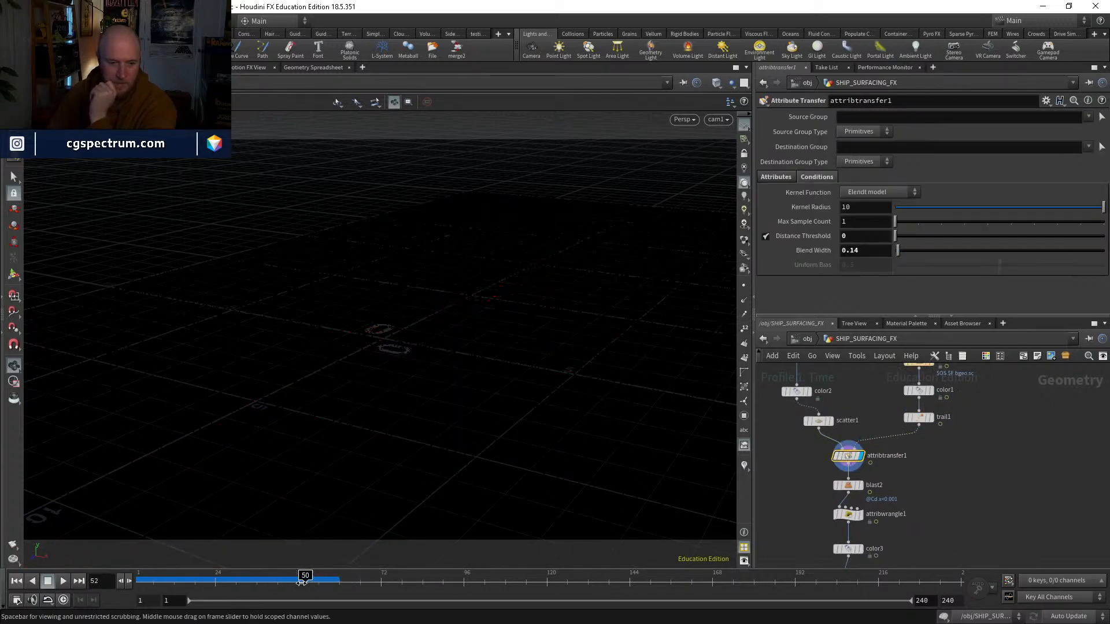
left_click_drag(350, 576, 346, 577)
Step: Set attribtransfer1's Blend Width to 0.3 and scrub back to frame 1
left_click_drag(898, 250, 905, 251)
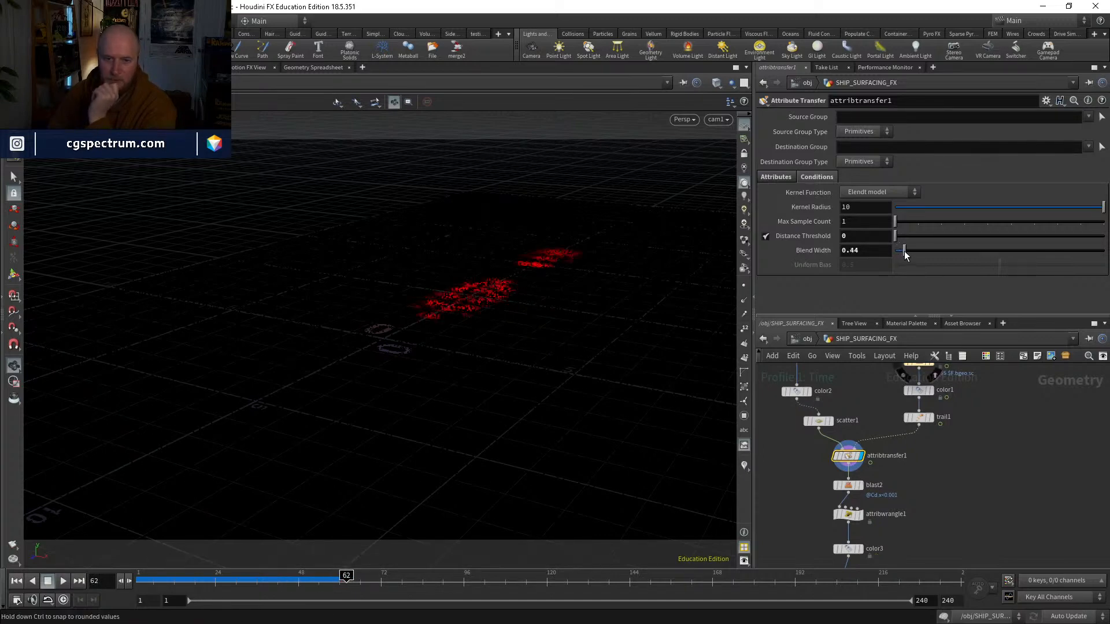
left_click_drag(346, 577, 164, 559)
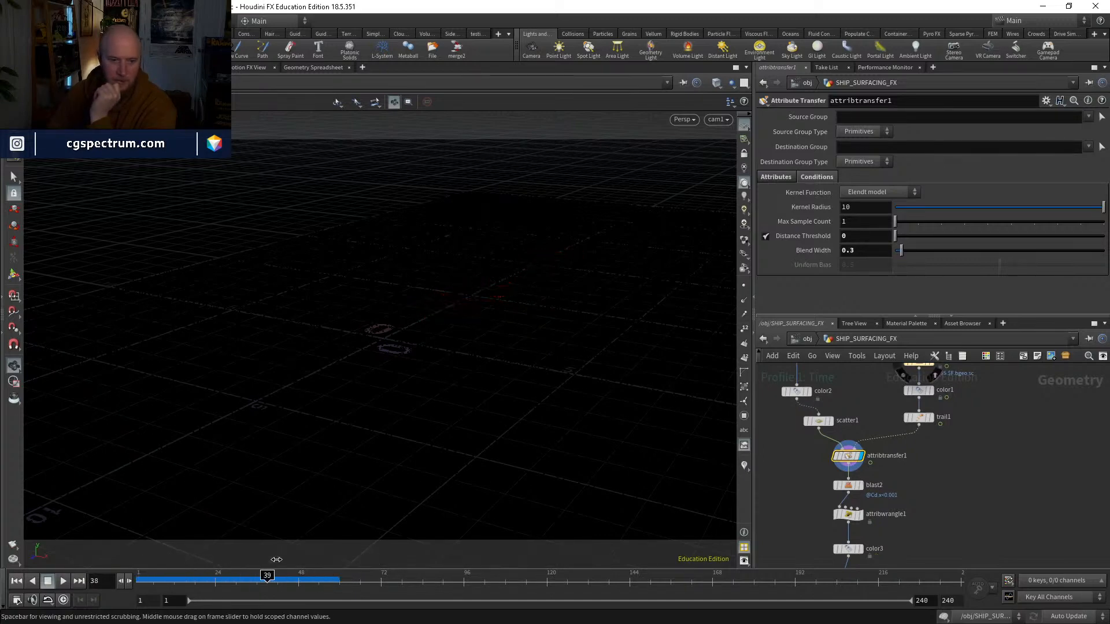
left_click_drag(276, 560, 139, 559)
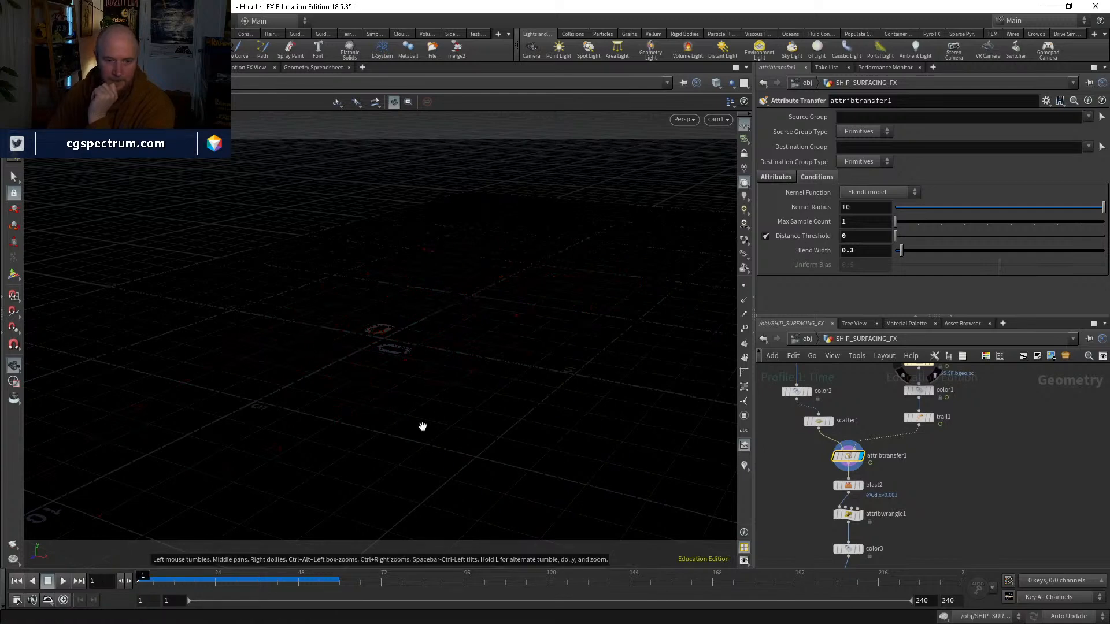
Step: Enter dopnet1, play the FLIP simulation from frame 1 and return to the first frame
middle_click_drag(930, 535, 913, 428)
left_click(844, 491)
double_click(828, 493)
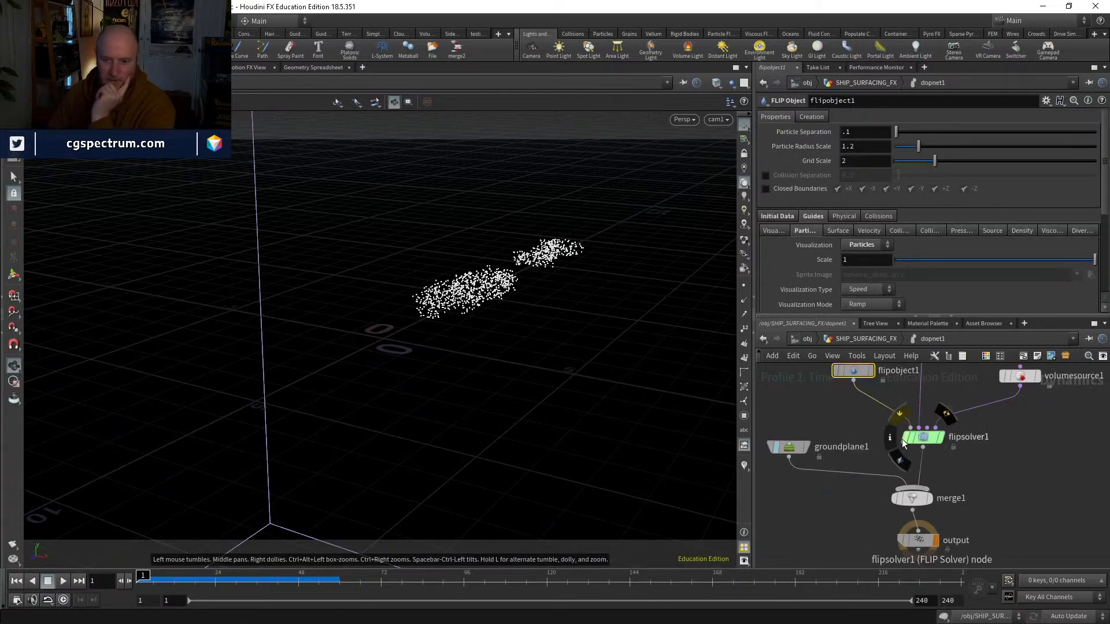
left_click(63, 581)
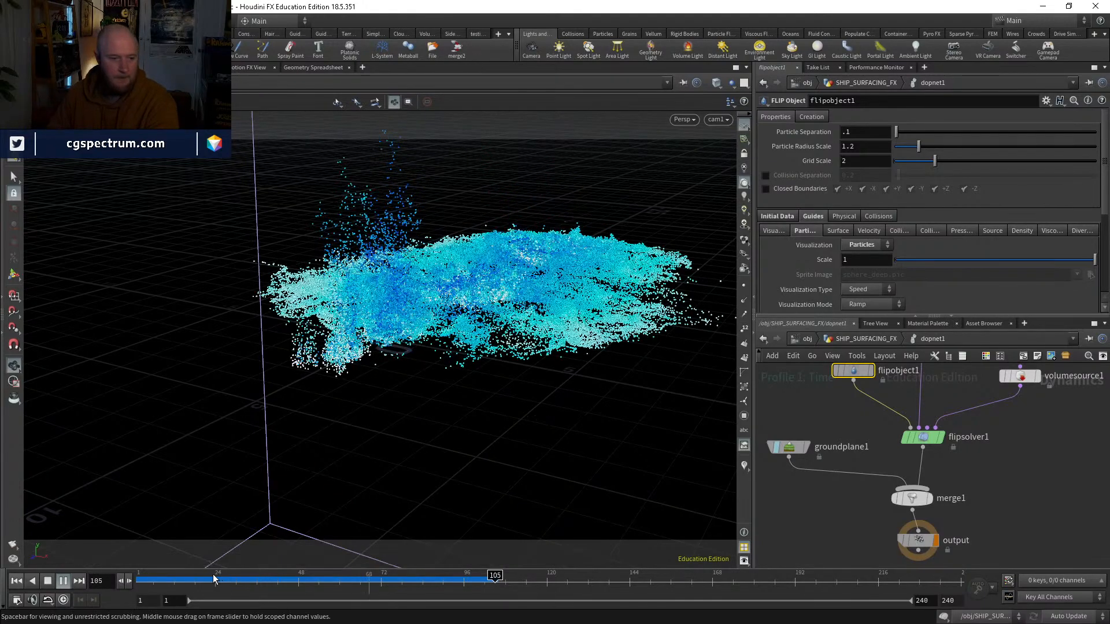
left_click_drag(213, 578, 143, 576)
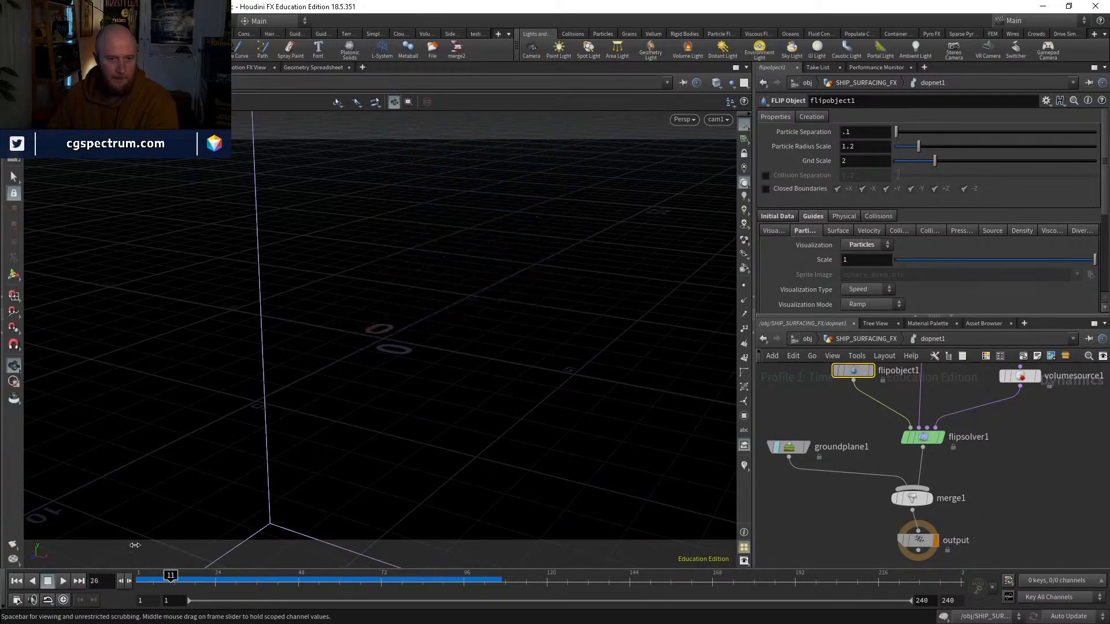
Step: Return to SHIP_SURFACING_FX and change attribwrangle1's velocity expression to v@v={0,4,0};
middle_click_drag(1017, 470, 966, 506)
left_click(867, 339)
middle_click_drag(924, 458, 924, 496)
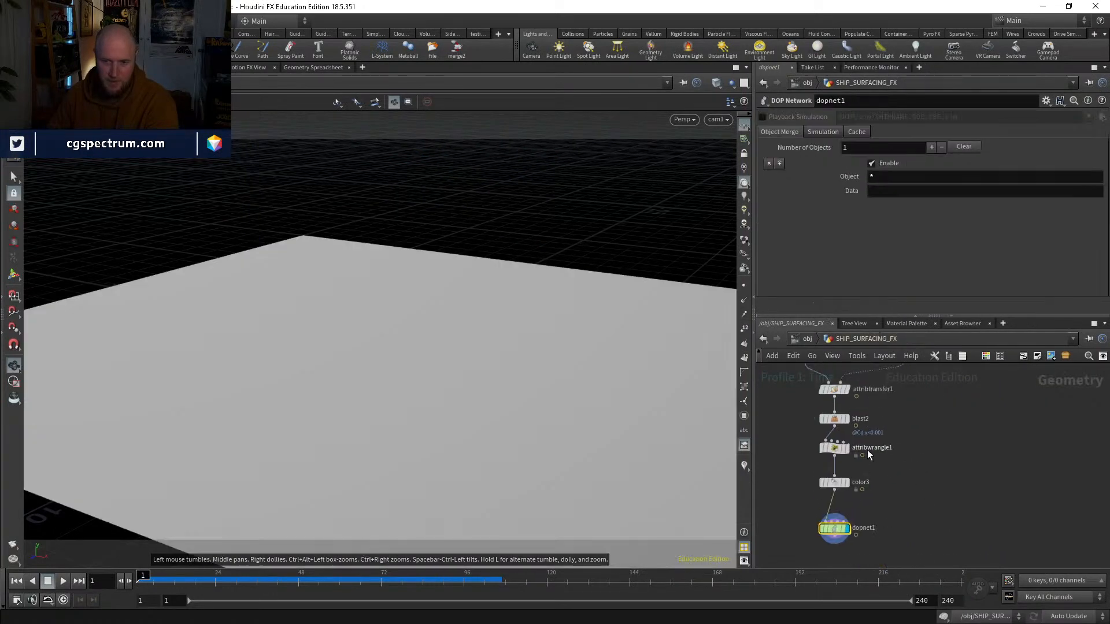
left_click(834, 448)
left_click(799, 188)
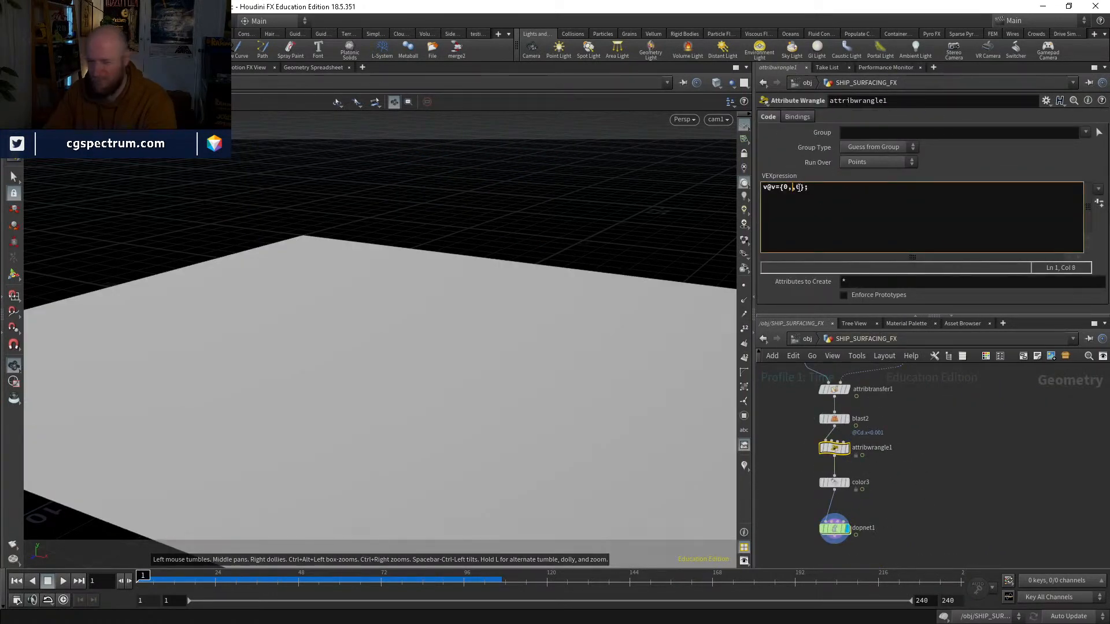
Step: Display attribwrangle1 at frame 72 and check its point velocities
scroll(867, 471, "up", 3)
left_click(838, 434)
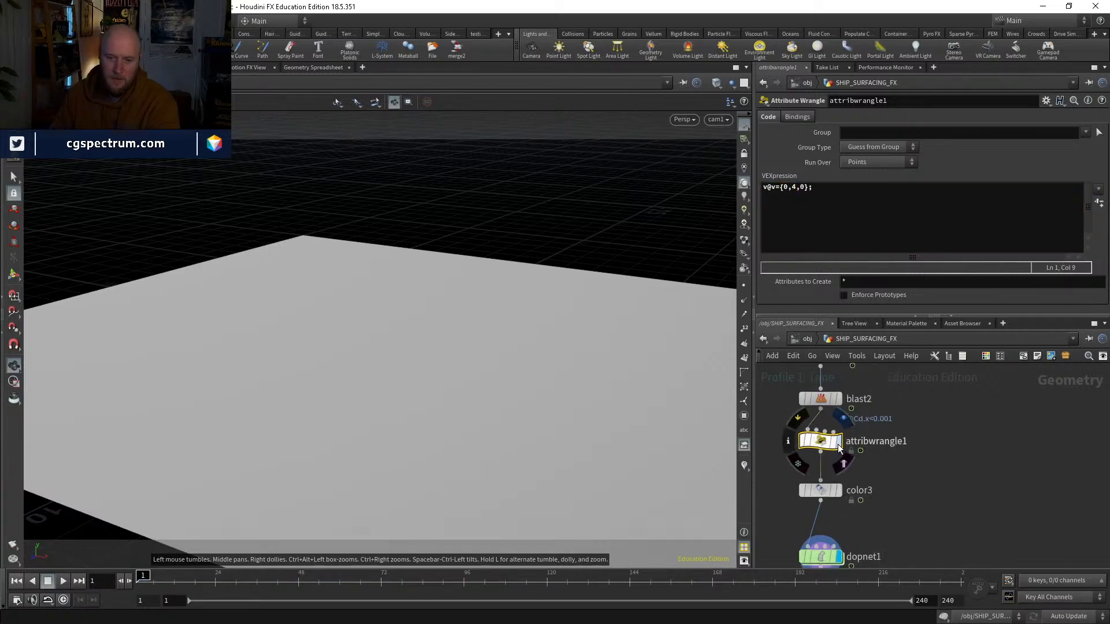
left_click_drag(300, 576, 380, 576)
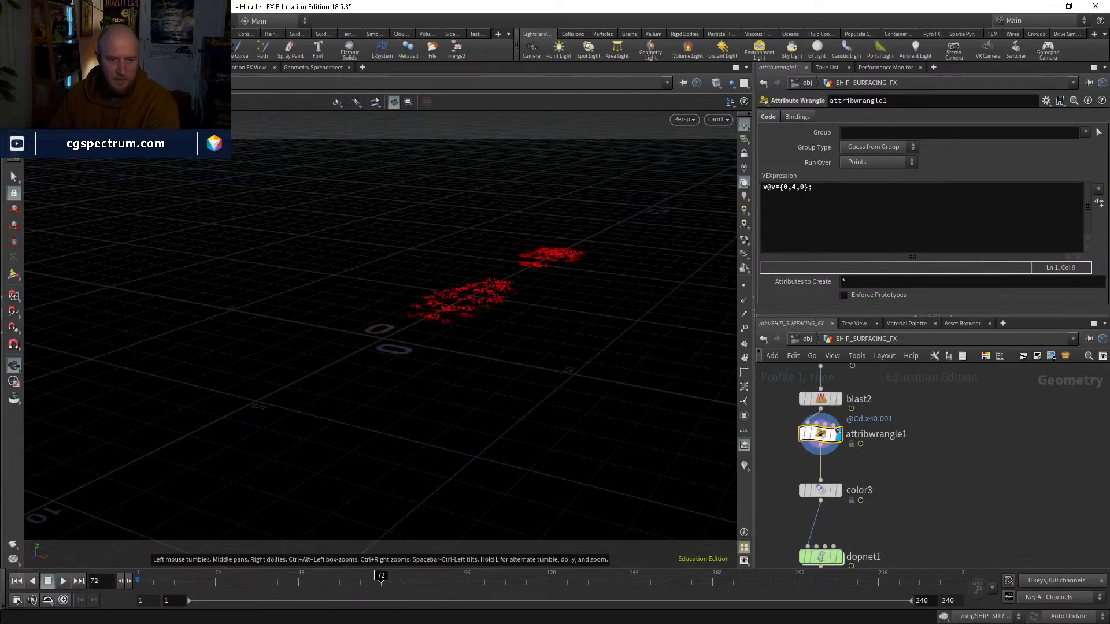
Step: Insert a Point Velocity node between attribwrangle1 and color3 and display it
key("Tab")
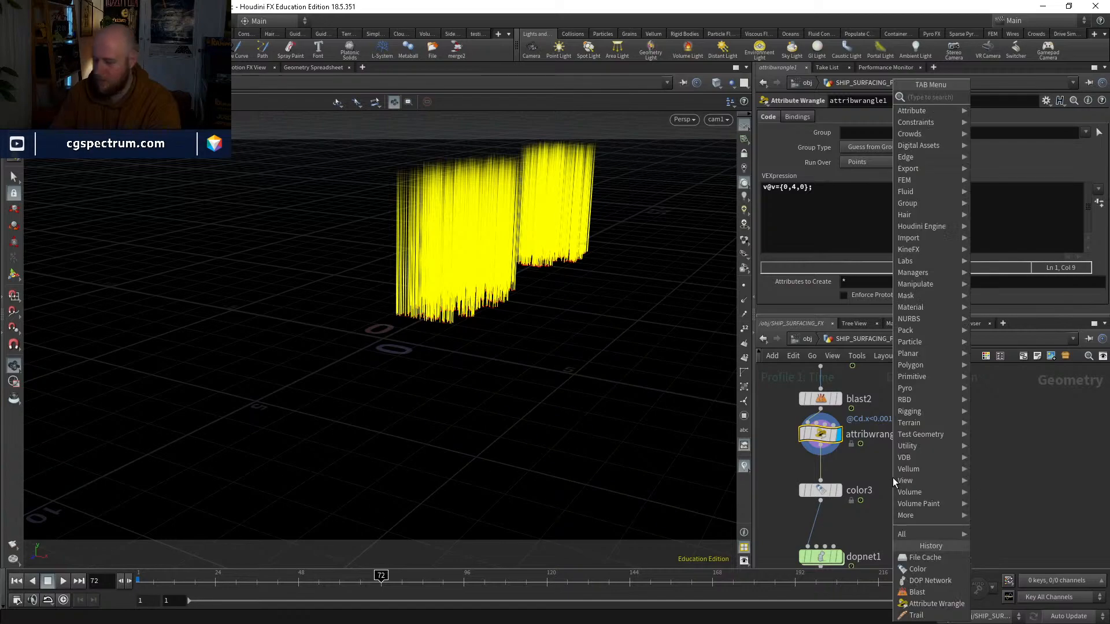
type("pari")
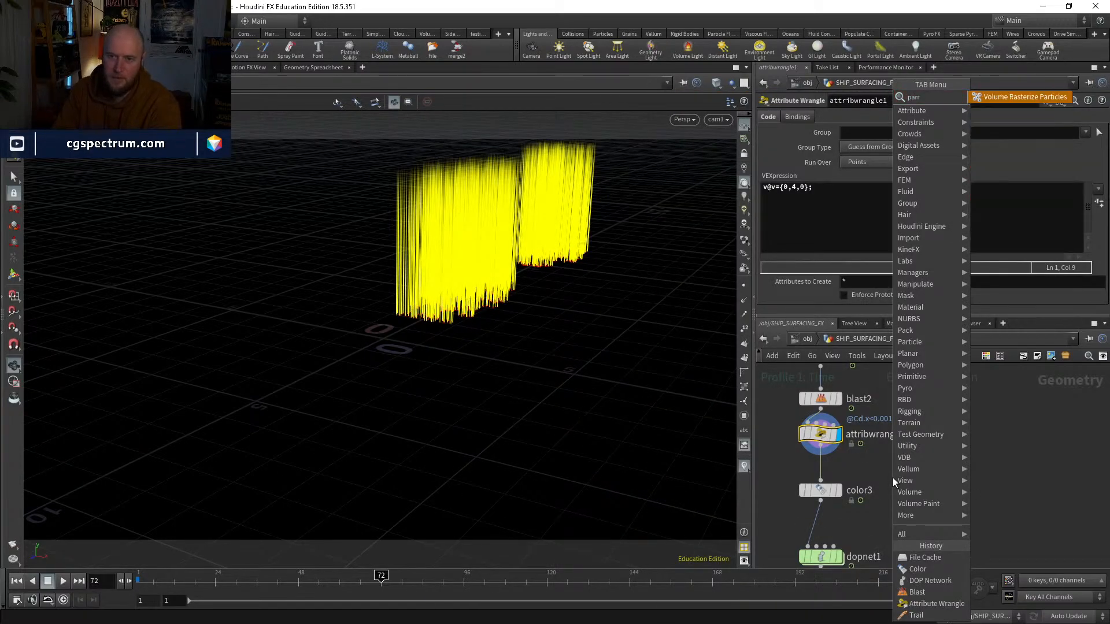
key("BackSpace")
type("t")
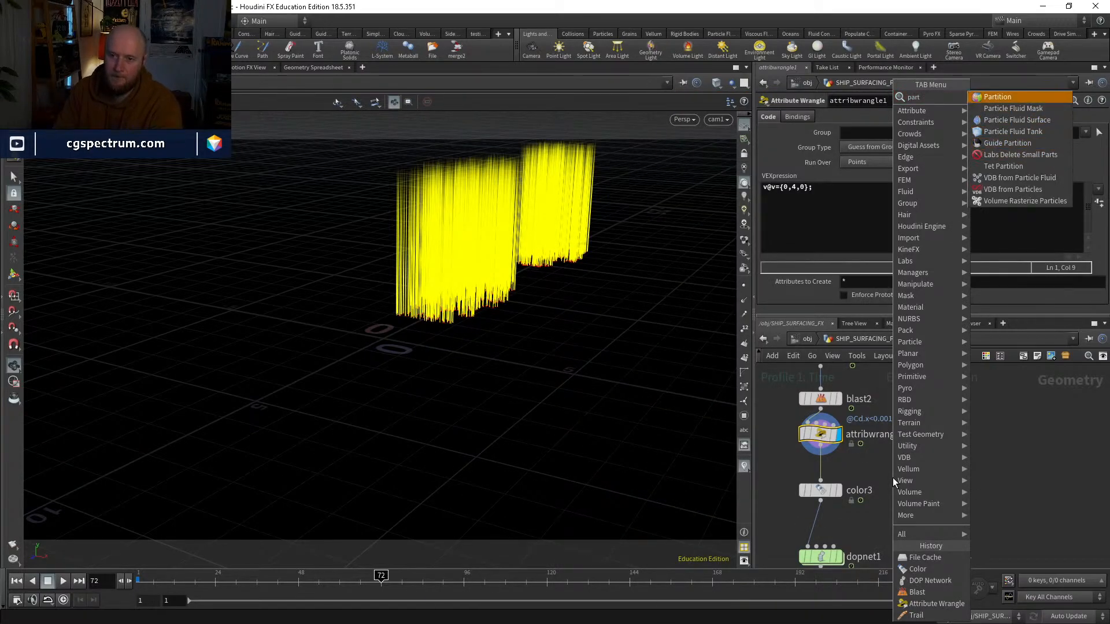
key("BackSpace")
key("BackSpace")
key("BackSpace")
key("BackSpace")
type("poiu")
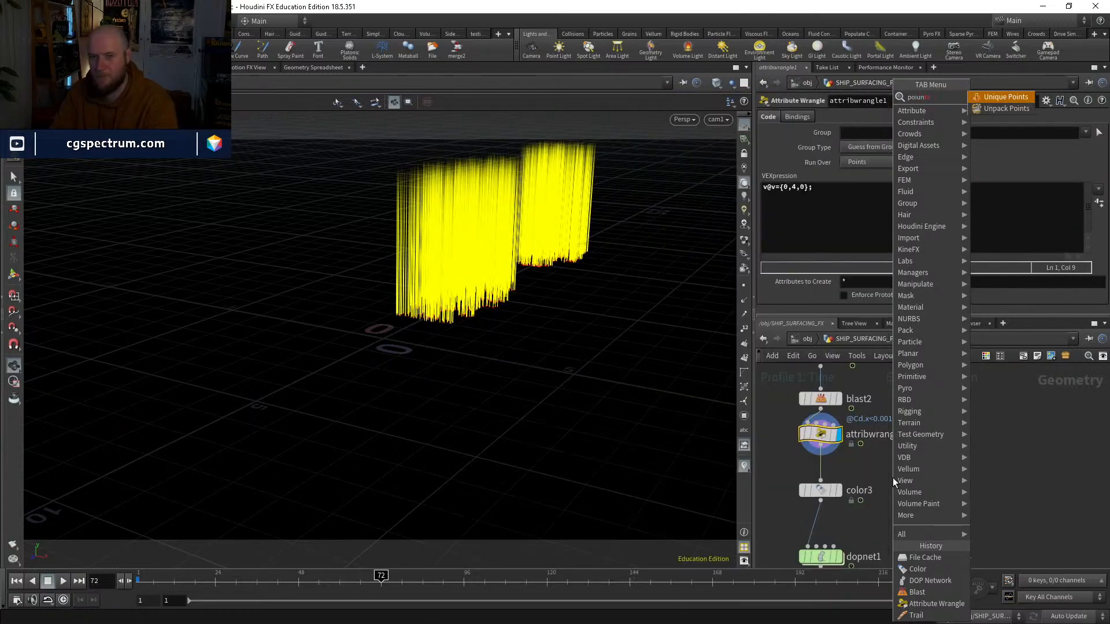
key("BackSpace")
key("BackSpace")
type("v")
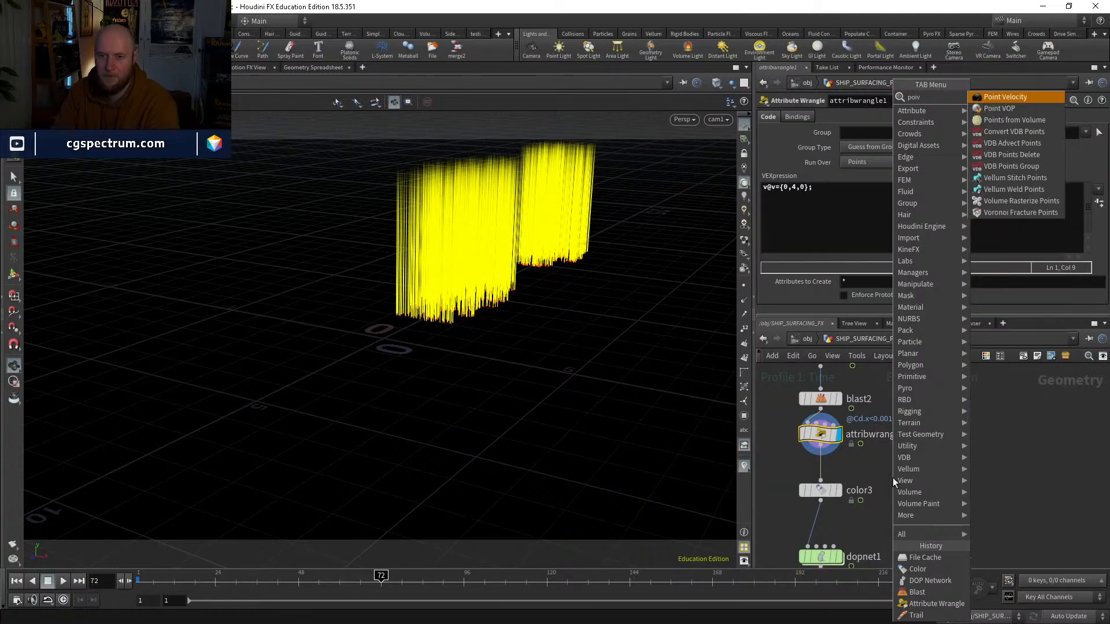
key("Return")
left_click(820, 480)
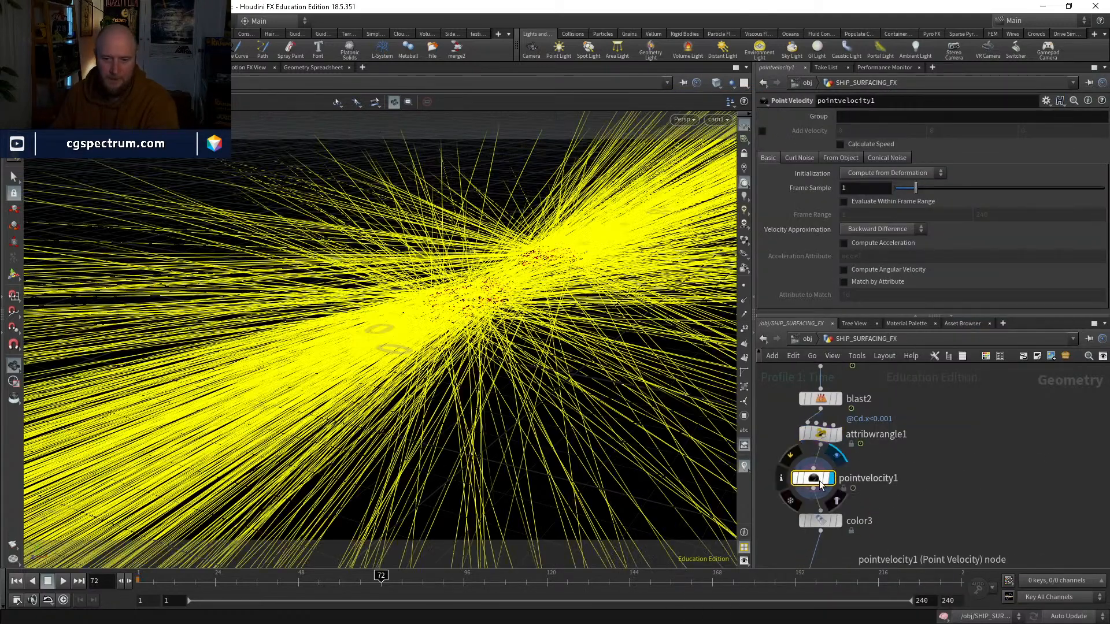
left_click_drag(820, 481, 826, 479)
middle_click_drag(885, 497, 885, 463)
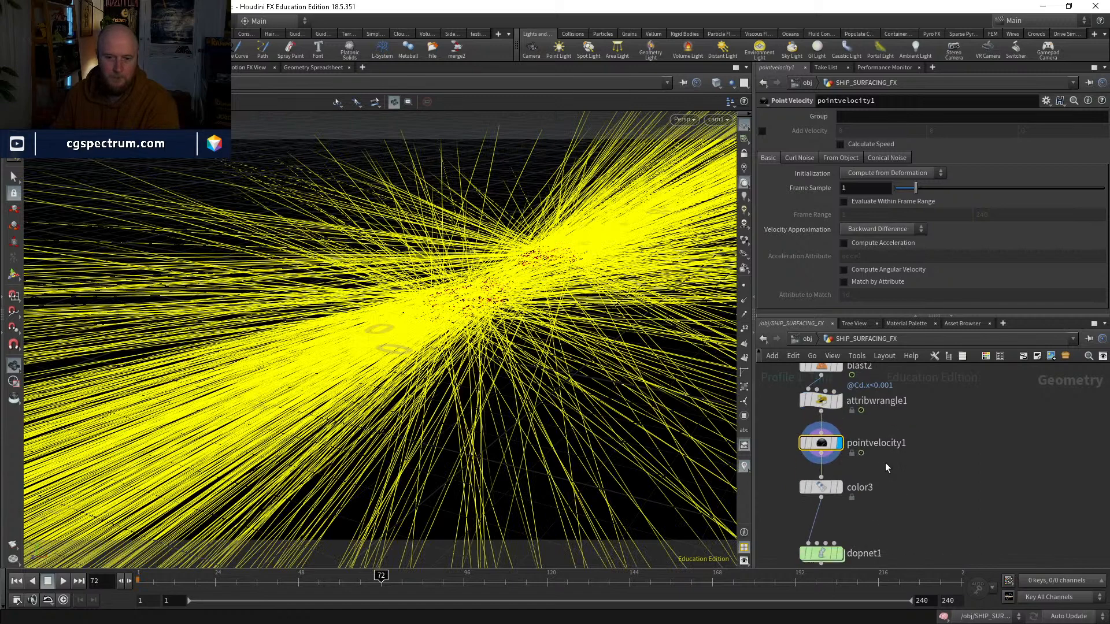
Step: Set pointvelocity1's Initialization to Set to Value
left_click(882, 174)
left_click(878, 172)
left_click(879, 172)
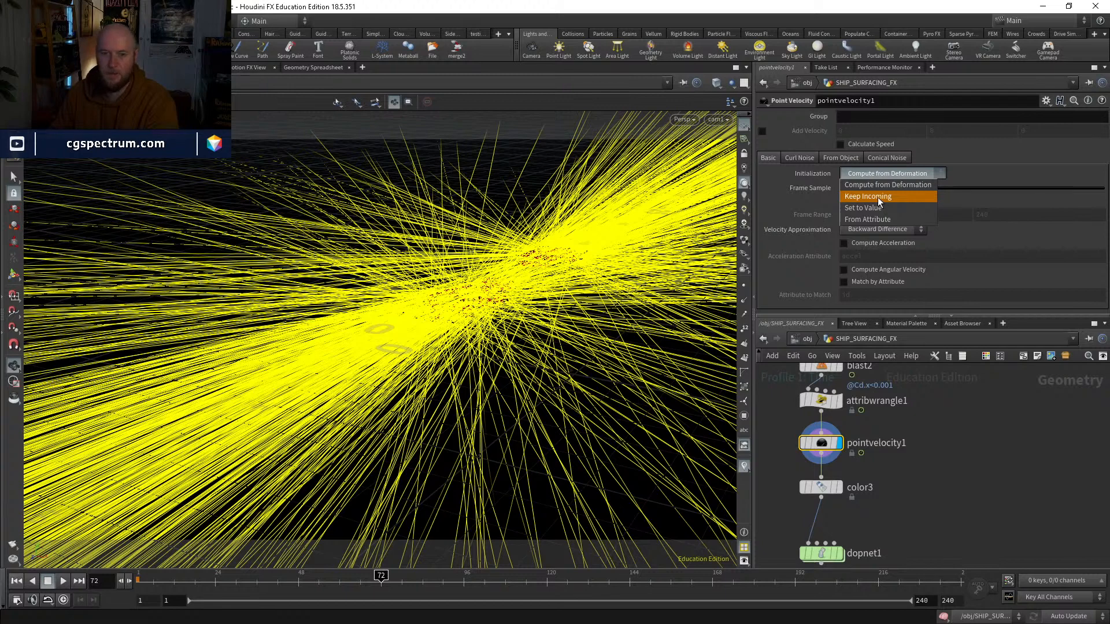
left_click(878, 196)
left_click(877, 172)
left_click(879, 196)
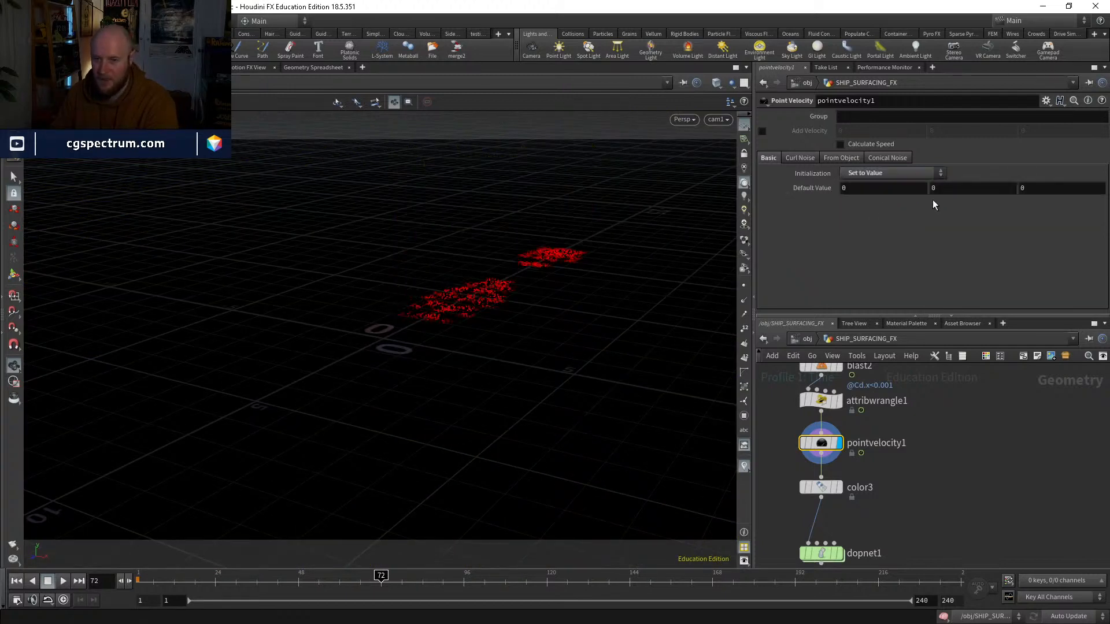
Step: Bypass attribwrangle1 and set pointvelocity1's default Y velocity to 3
mouse_move(933, 188)
middle_mouse_down()
mouse_move(992, 184)
mouse_move(1054, 162)
mouse_move(942, 193)
middle_mouse_up()
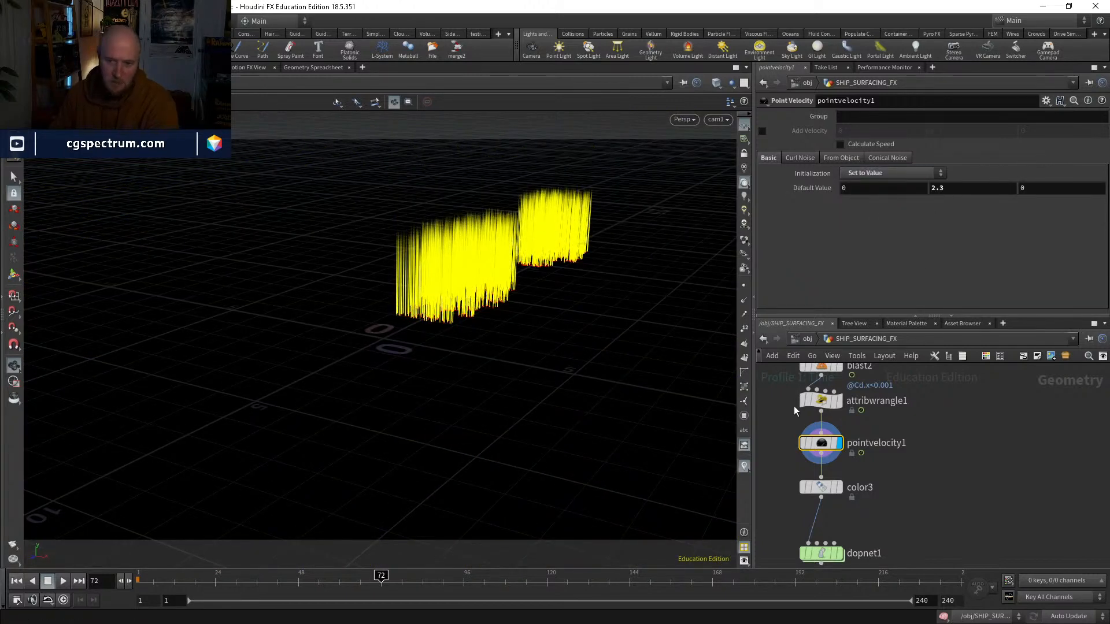
mouse_move(821, 403)
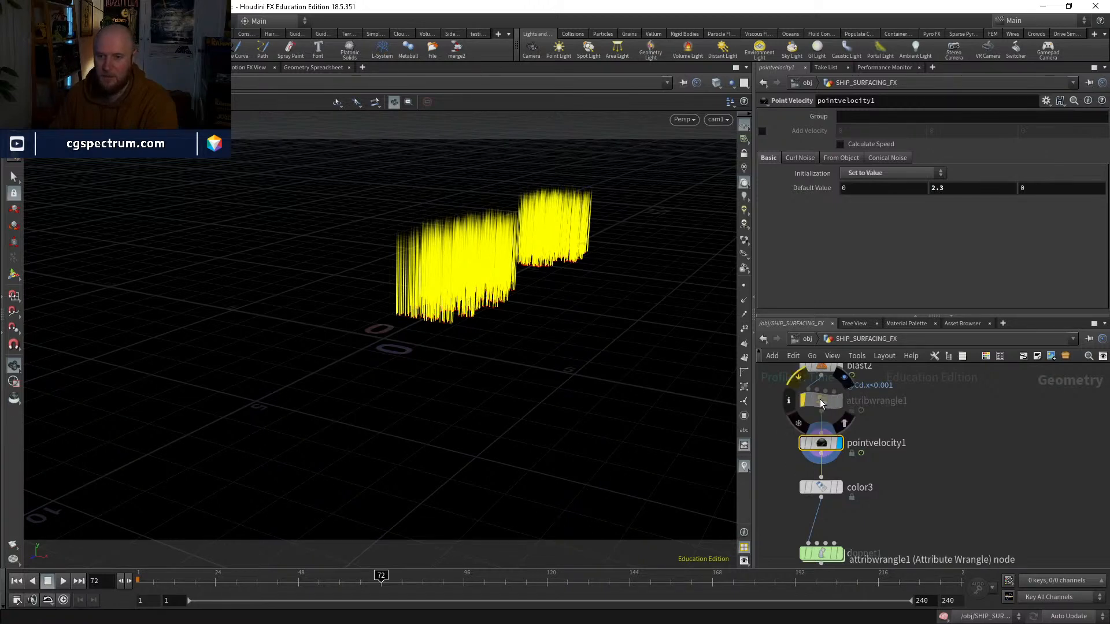
type("3")
key("Return")
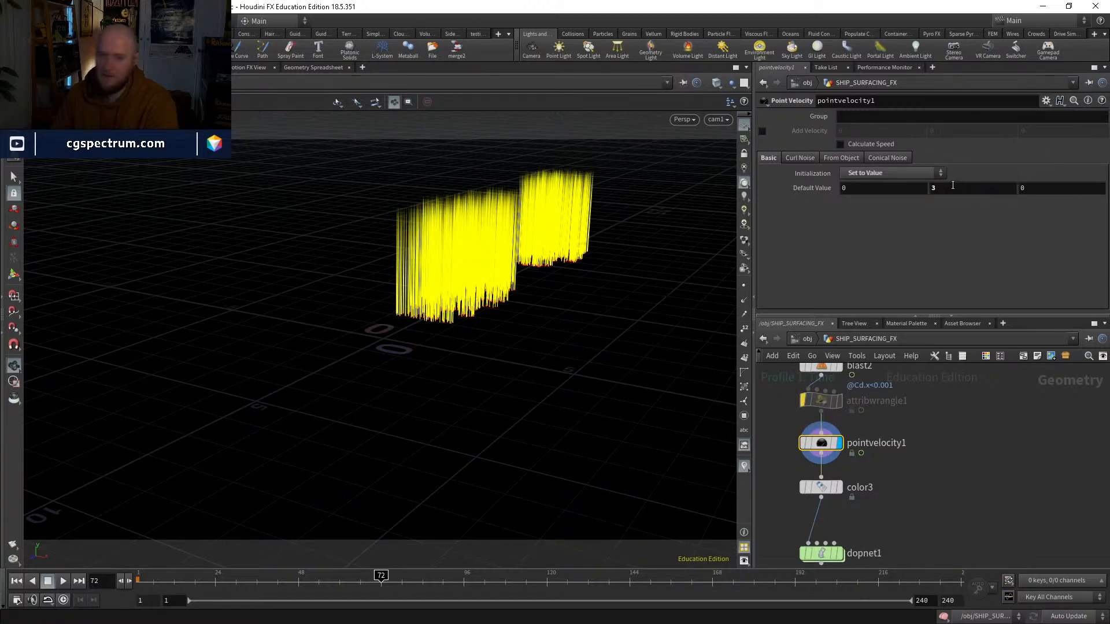
Step: Enable Conical Noise on pointvelocity1 with Scale 2.91 and Cone Angle 117.7, keeping the default Y velocity at 3
left_click(887, 158)
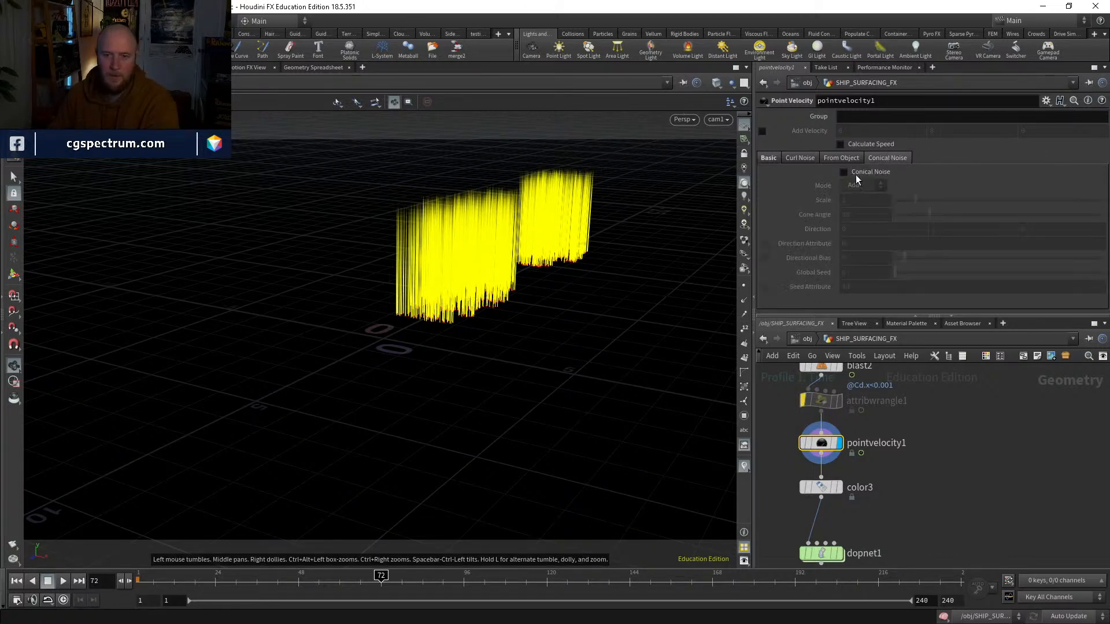
left_click(877, 173)
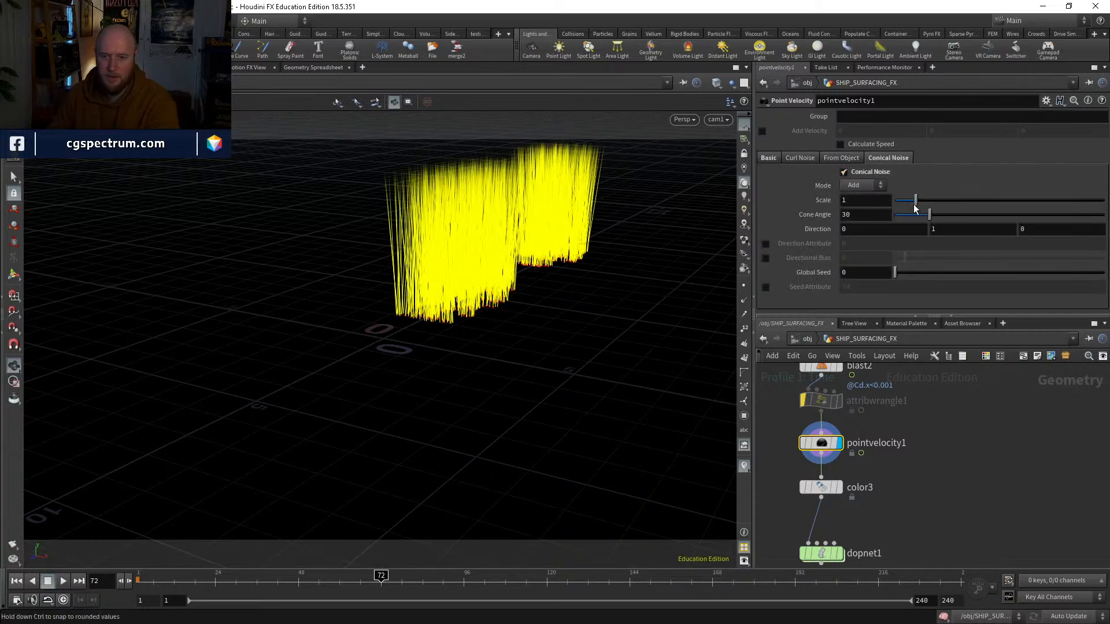
left_click_drag(924, 217, 1103, 215)
left_click_drag(915, 200, 1031, 214)
mouse_move(951, 200)
left_mouse_down()
mouse_move(910, 200)
mouse_move(991, 200)
mouse_move(956, 200)
left_mouse_up()
left_click_drag(467, 255, 509, 275)
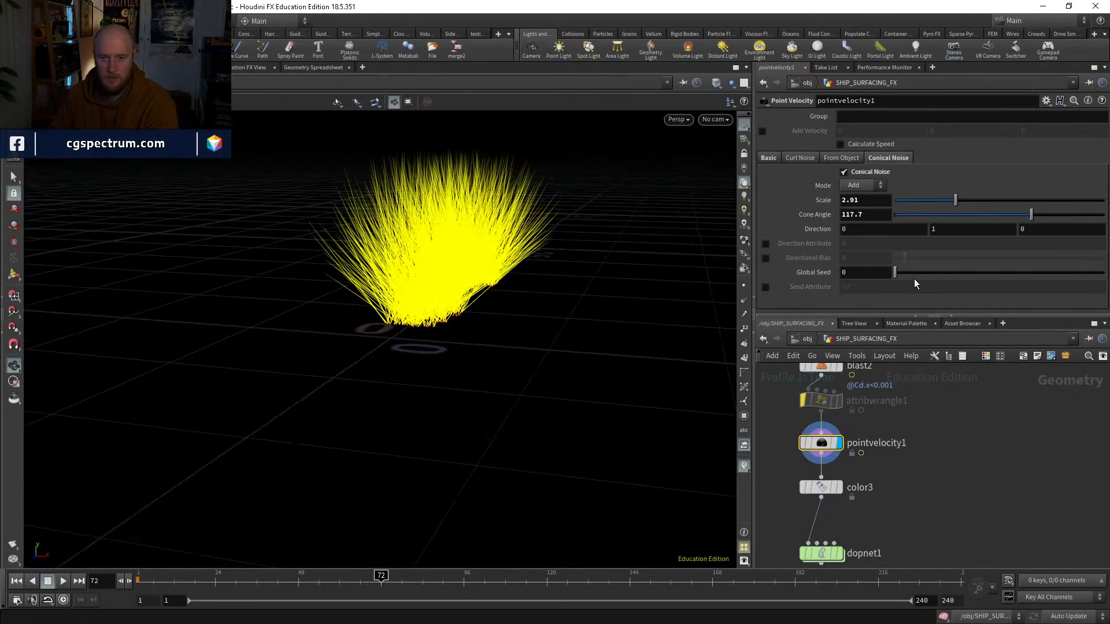
mouse_move(895, 272)
left_mouse_down()
mouse_move(927, 269)
mouse_move(894, 272)
left_mouse_up()
mouse_move(624, 249)
left_mouse_down()
mouse_move(542, 233)
mouse_move(621, 270)
left_mouse_up()
left_click(769, 157)
middle_click_drag(954, 188, 1000, 188)
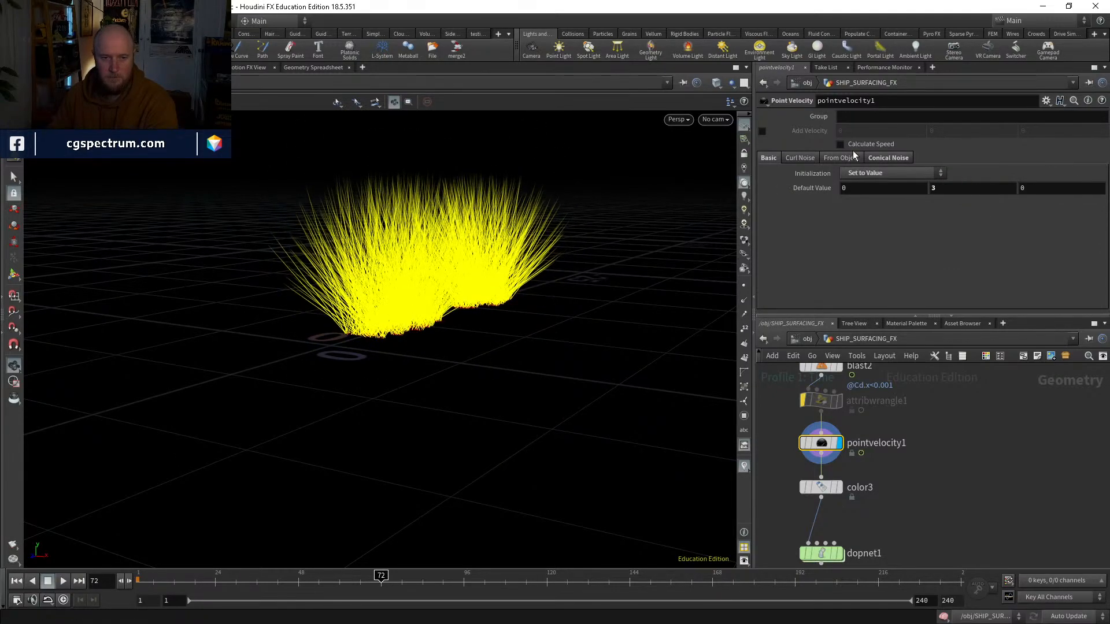
Step: Enable Curl Noise on pointvelocity1 with Scale 1.75 and scrub back to the first frame
left_click(801, 158)
left_click(879, 172)
left_click_drag(905, 201, 929, 199)
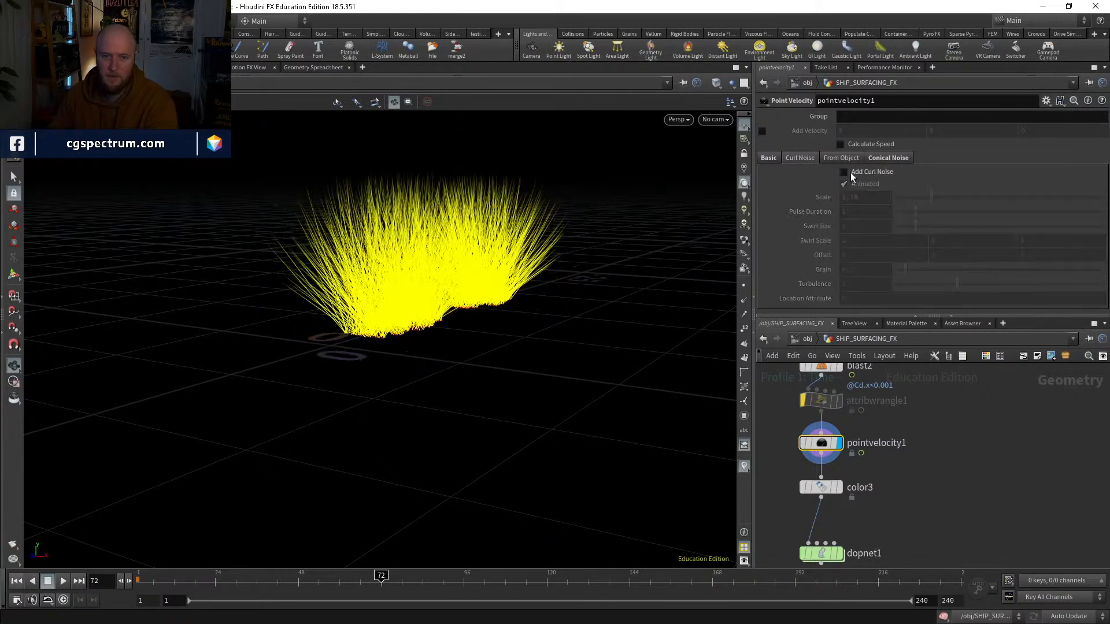
left_click_drag(317, 578, 131, 579)
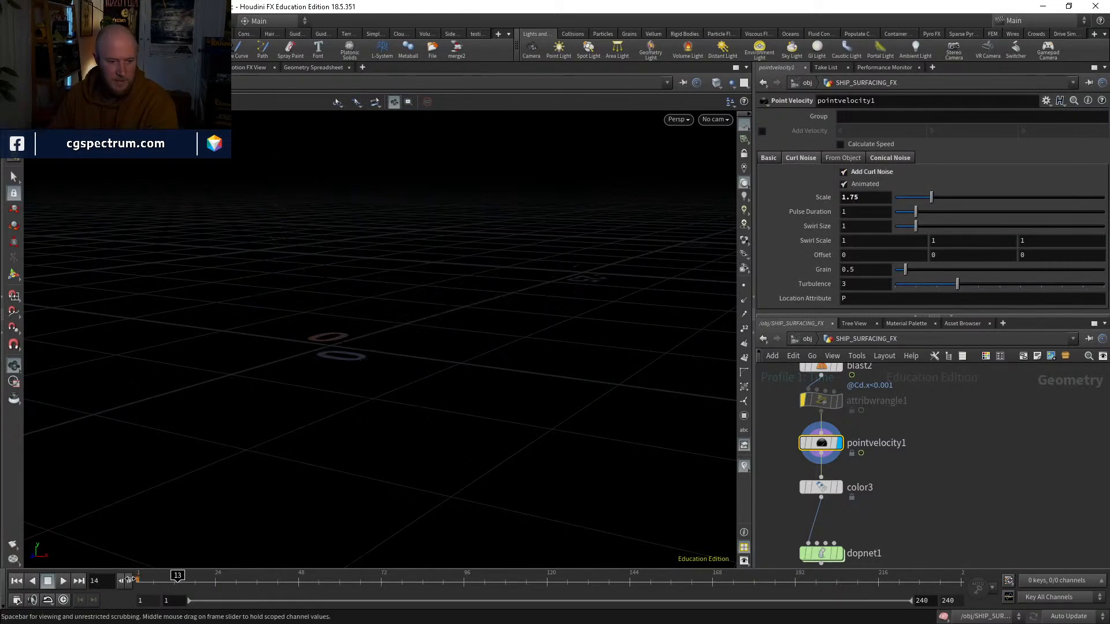
Step: Display dopnet1, simulate its FLIP particles from the first frame, and hide the velocity trails
middle_click_drag(868, 523, 856, 462)
left_click(828, 492)
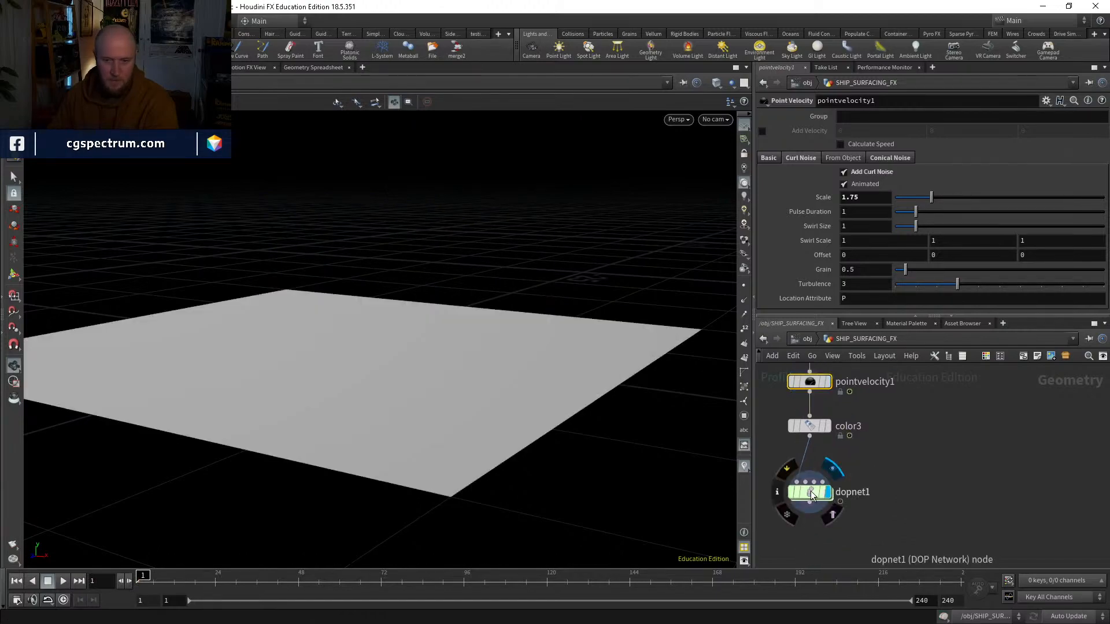
double_click(810, 490)
left_click(64, 579)
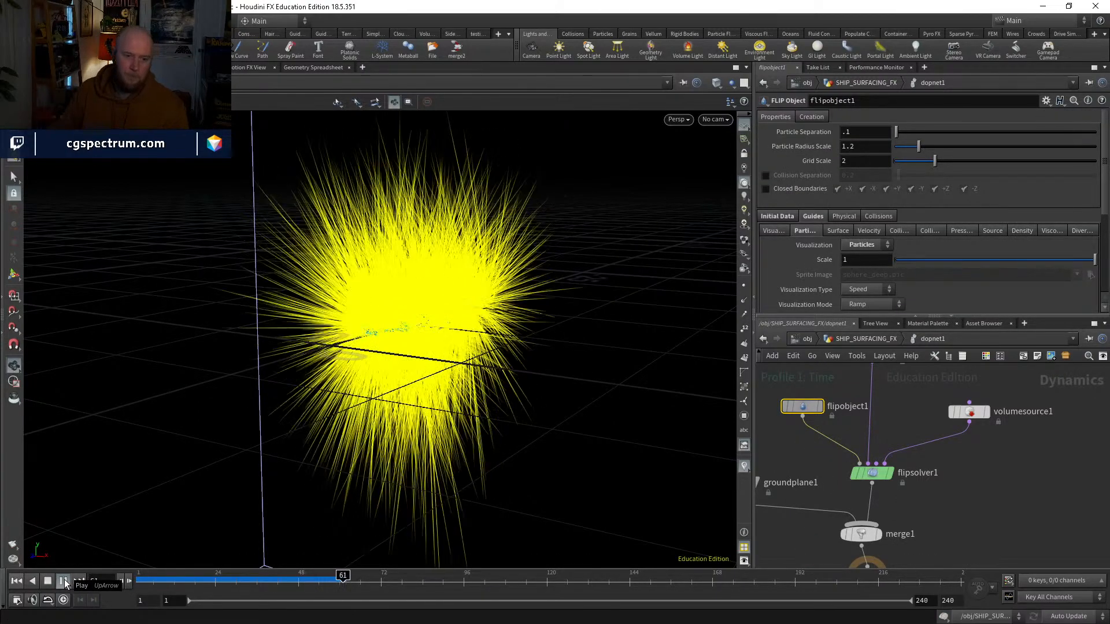
left_click(743, 467)
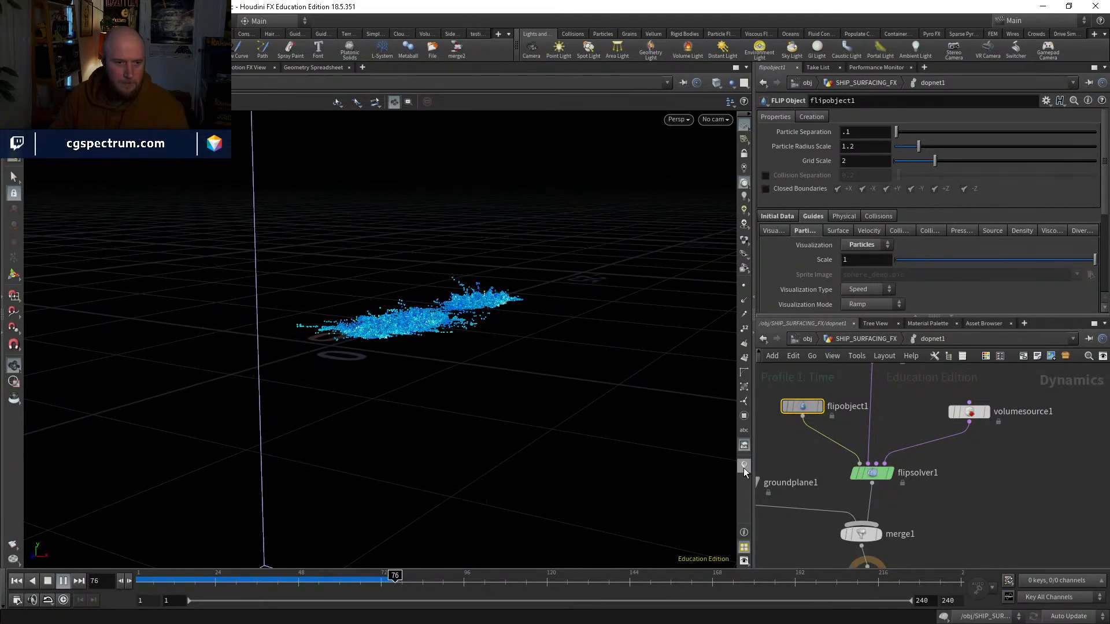
Step: Review the FLIP particles' spread up to about frame 98, then return to the first frame
left_click_drag(167, 576, 193, 575)
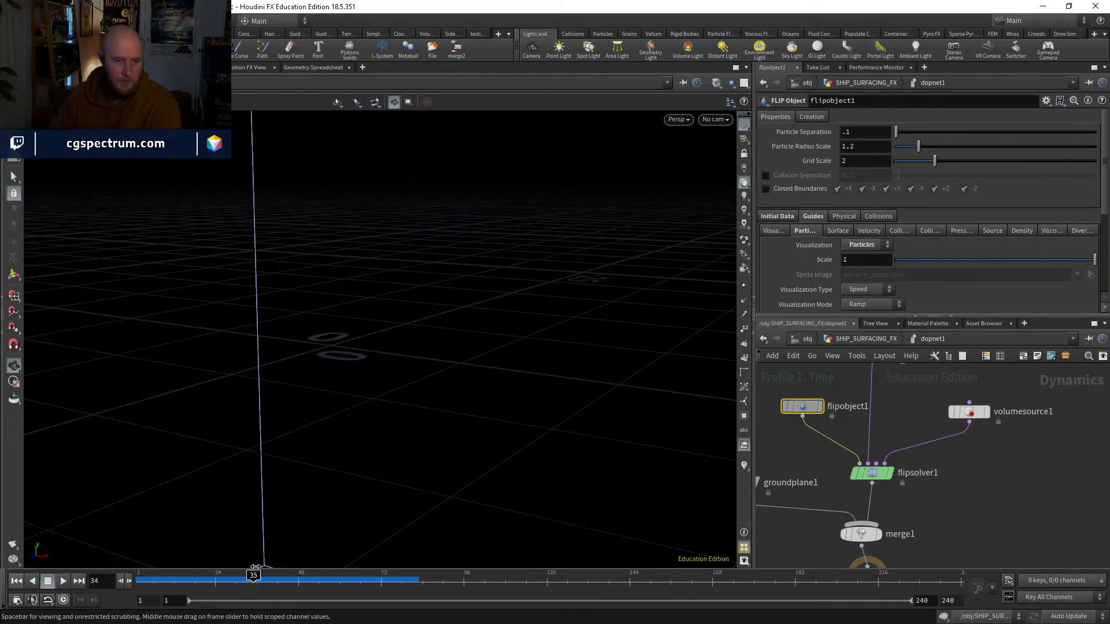
right_click_drag(376, 262, 513, 287)
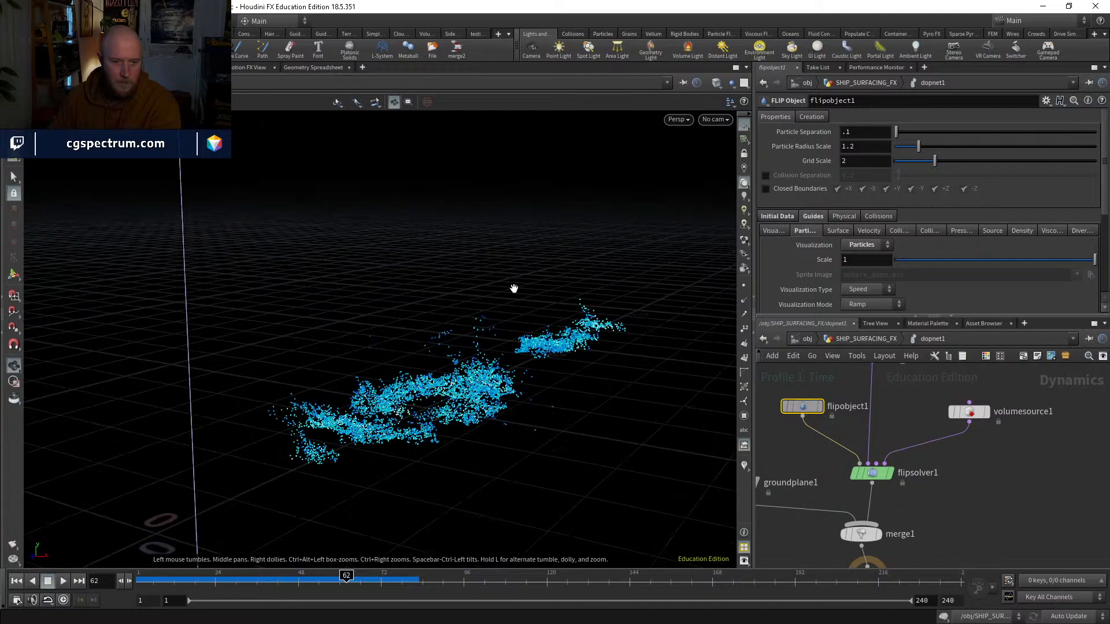
left_click_drag(513, 287, 483, 426)
left_click(62, 580)
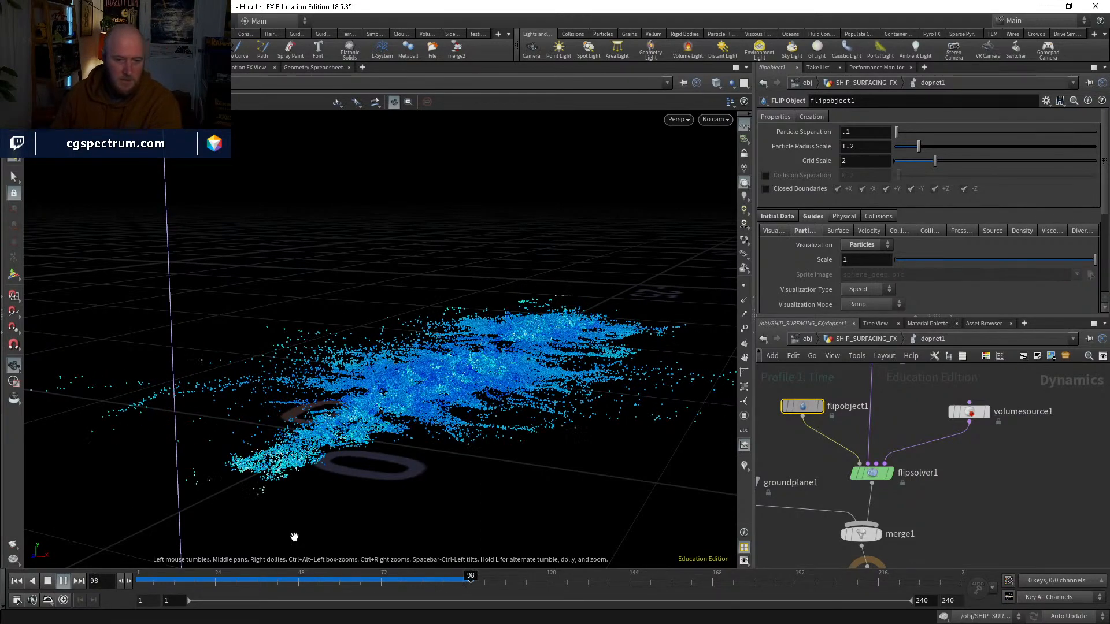
mouse_move(297, 578)
left_mouse_down()
mouse_move(471, 579)
mouse_move(306, 562)
mouse_move(452, 525)
mouse_move(137, 546)
left_mouse_up()
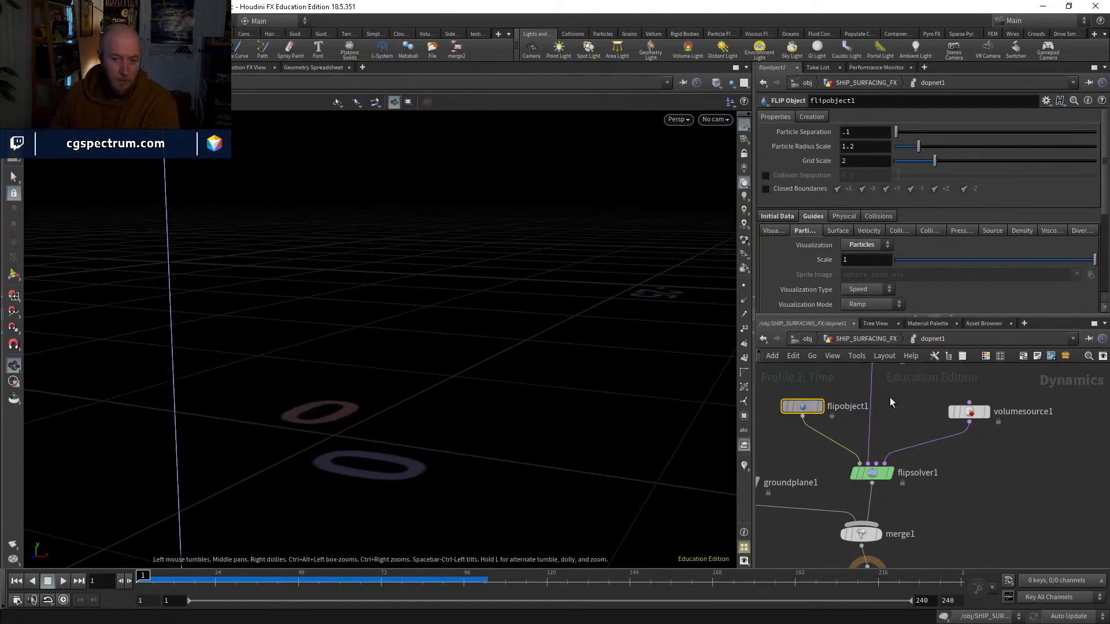
Step: Display pointvelocity1's velocity trails at frame 55 and set its Curl Noise Swirl Size to 0.17
left_click(866, 339)
left_click(821, 413)
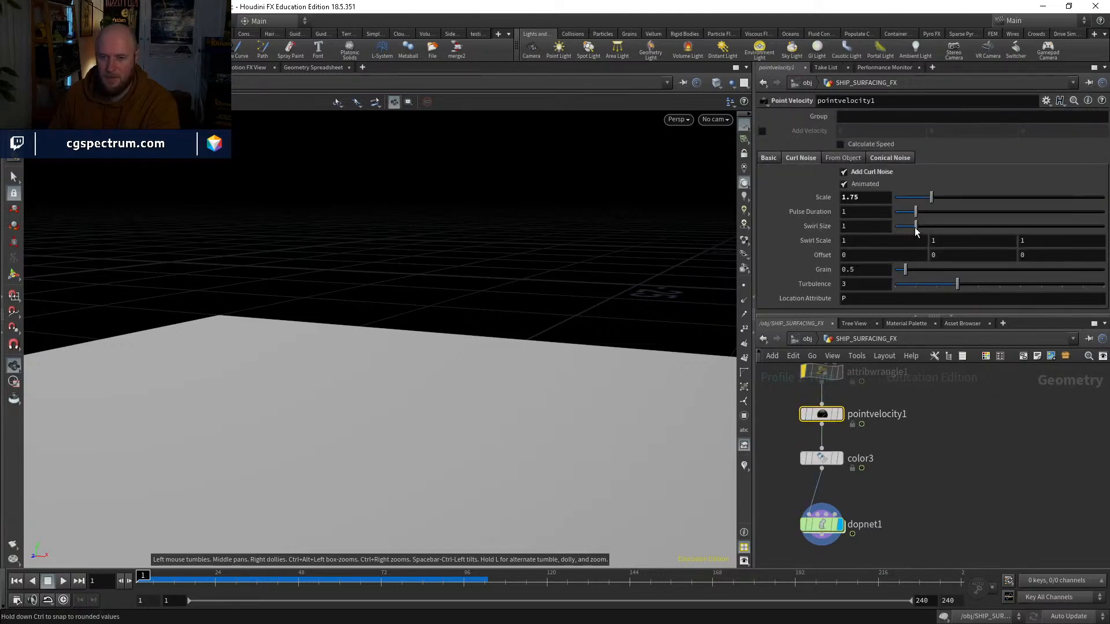
left_click_drag(916, 227, 899, 229)
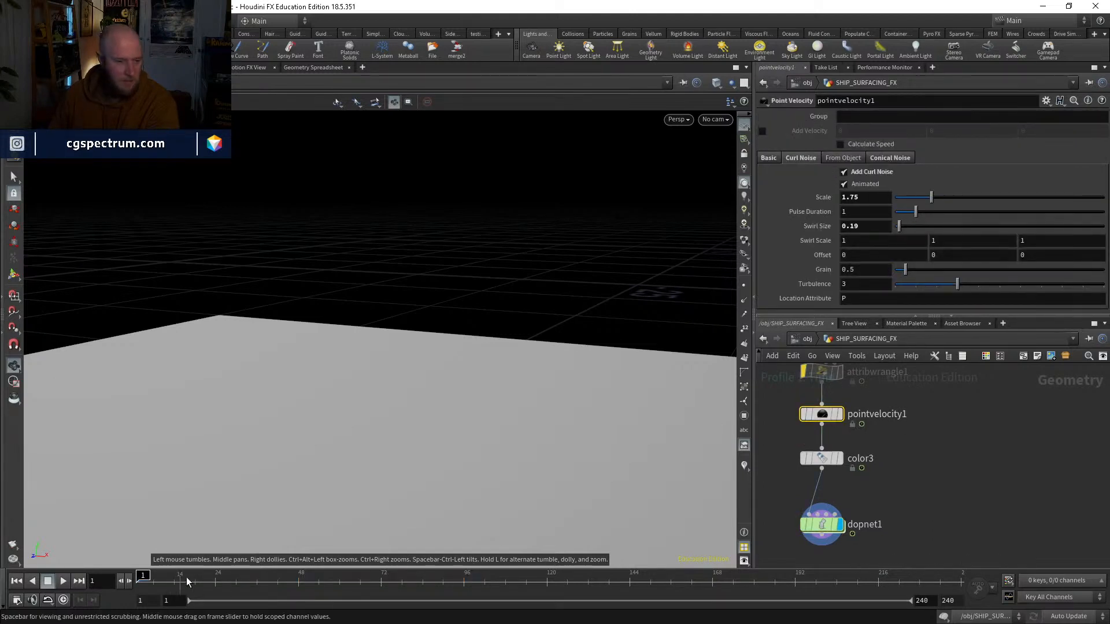
left_click_drag(189, 582, 321, 581)
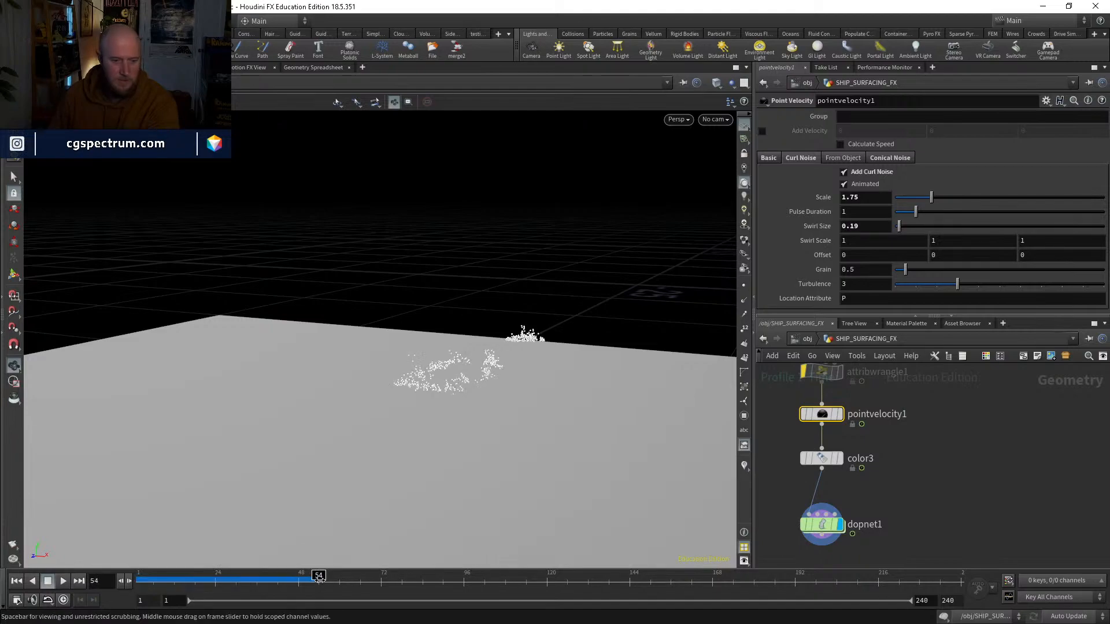
left_click(834, 414)
left_click(841, 414)
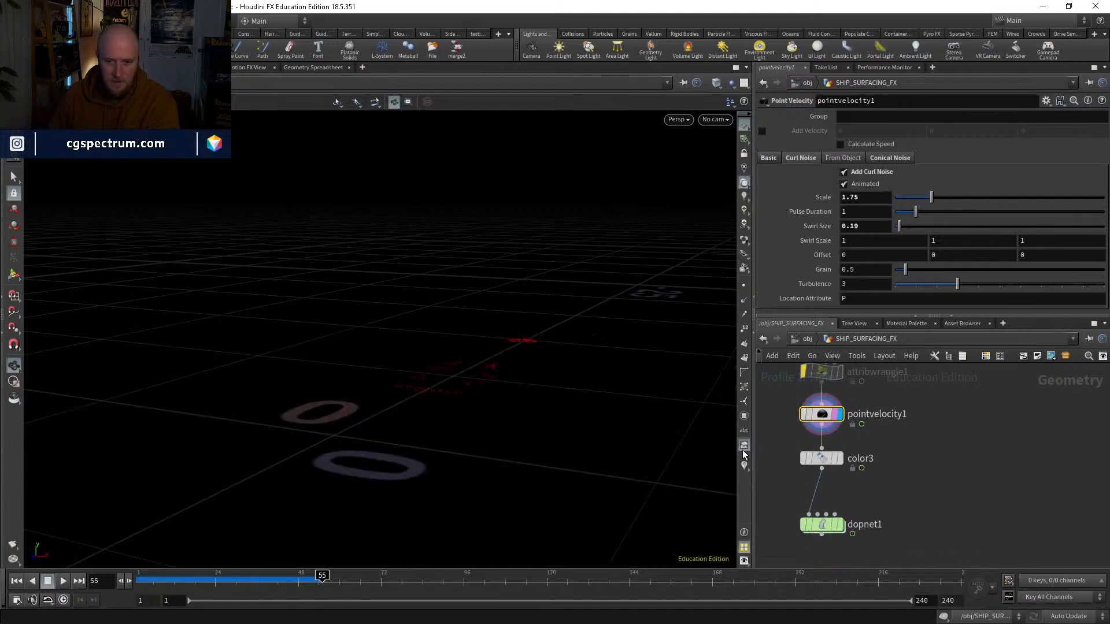
left_click(744, 465)
left_click_drag(471, 289, 469, 332)
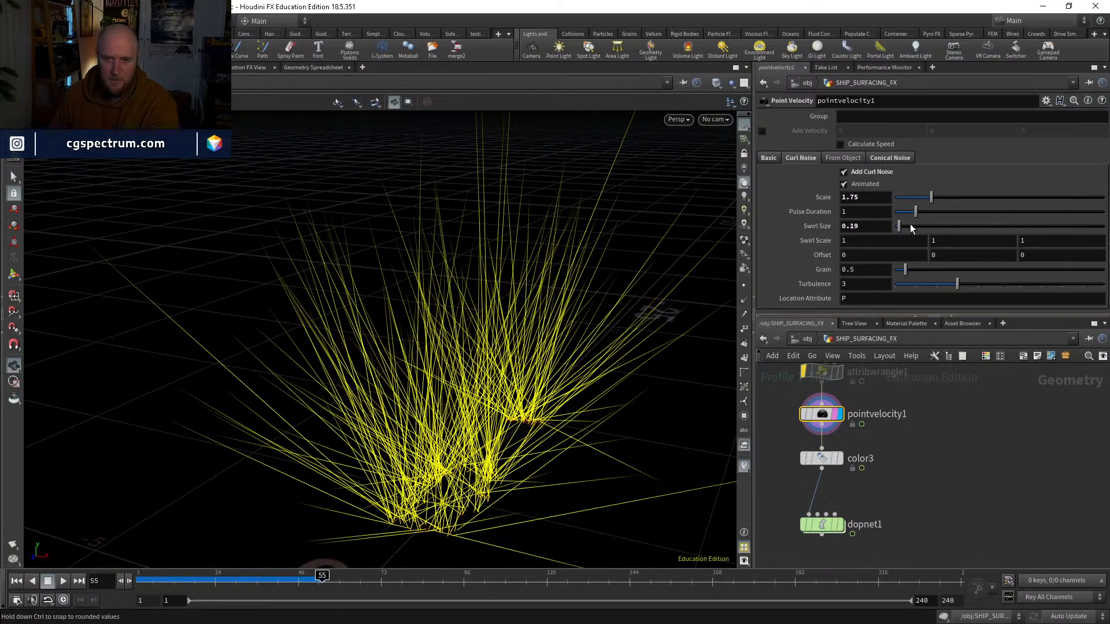
mouse_move(910, 227)
left_mouse_down()
mouse_move(1098, 227)
mouse_move(899, 240)
left_mouse_up()
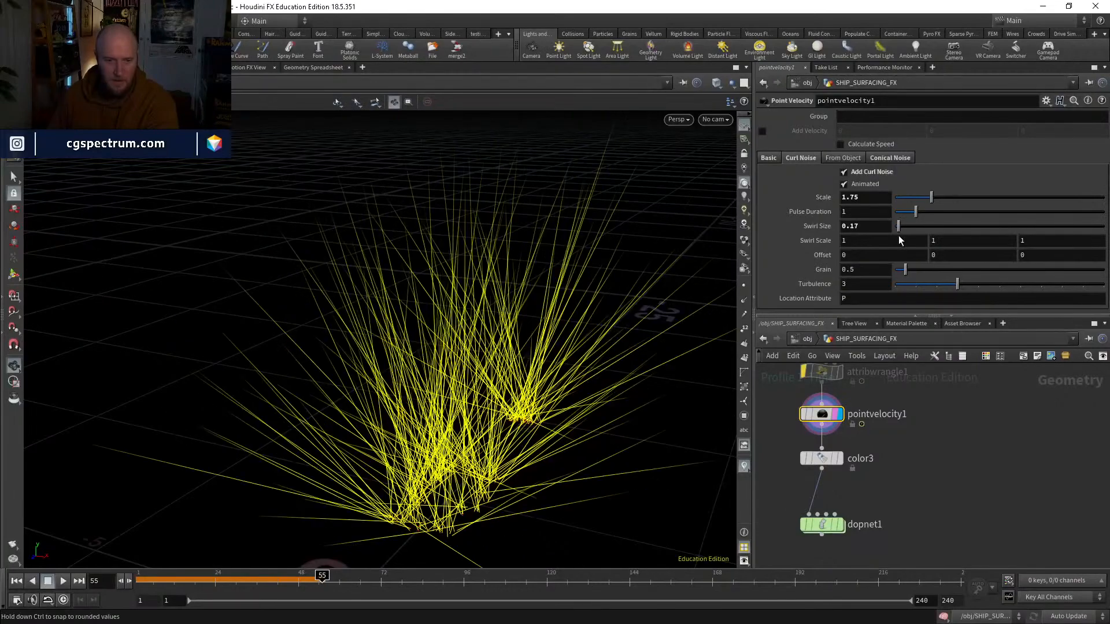
Step: Set pointvelocity1's default Y velocity to 6
left_click(768, 158)
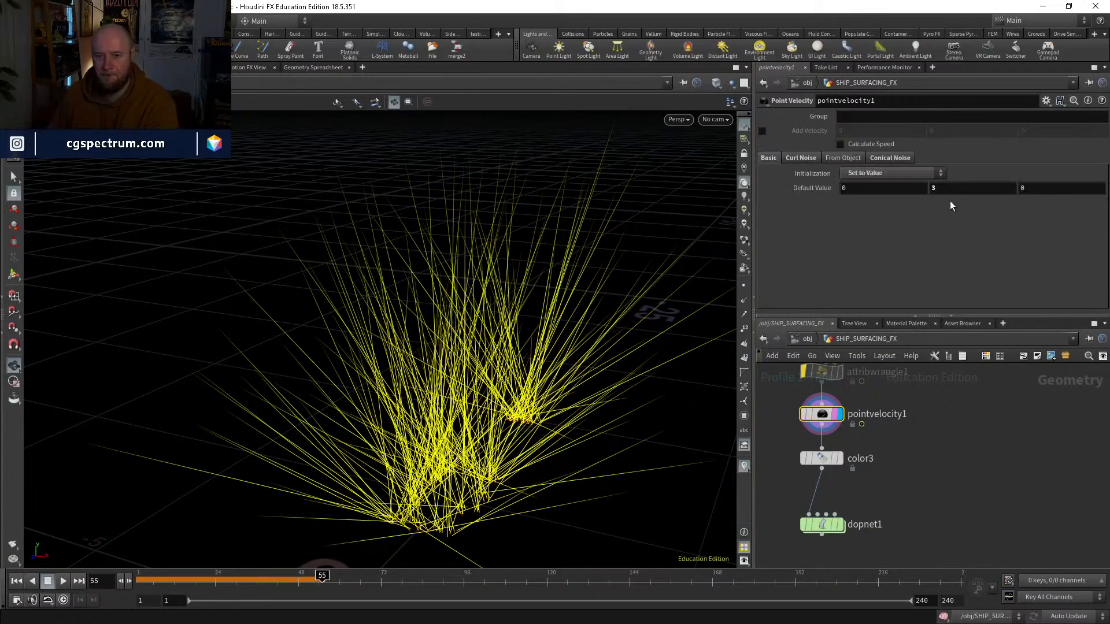
middle_click_drag(940, 189, 1053, 181)
right_click_drag(451, 344, 452, 456, "alt")
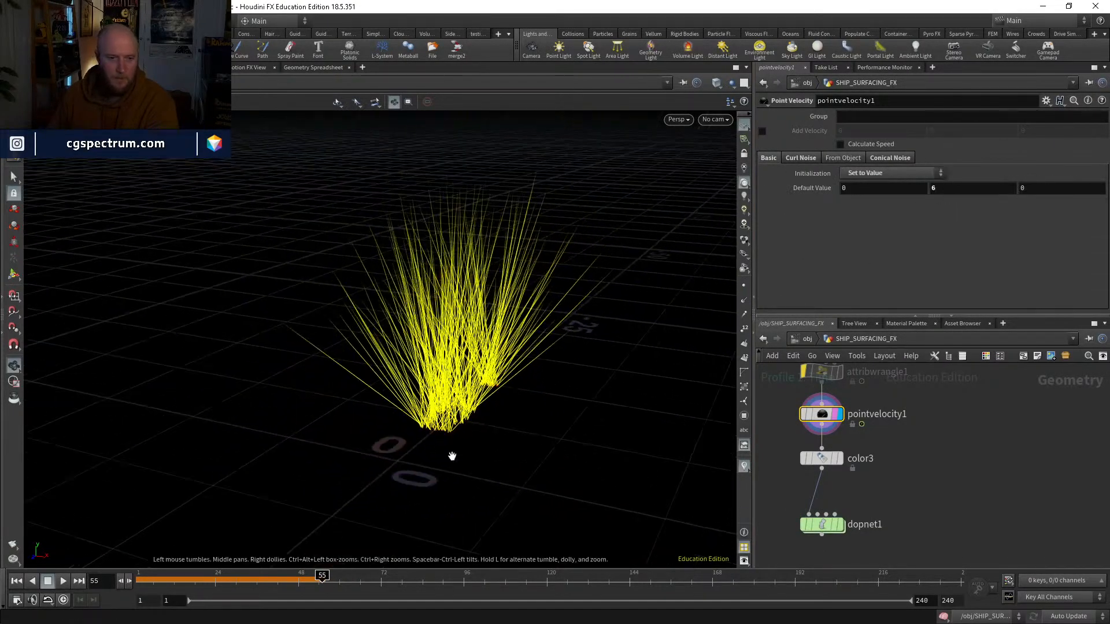
left_click_drag(452, 456, 379, 505)
Step: Simulate dopnet1 from the first frame with velocity trails hidden, examine the splash up to about frame 106, and return to the first frame
left_click(17, 581)
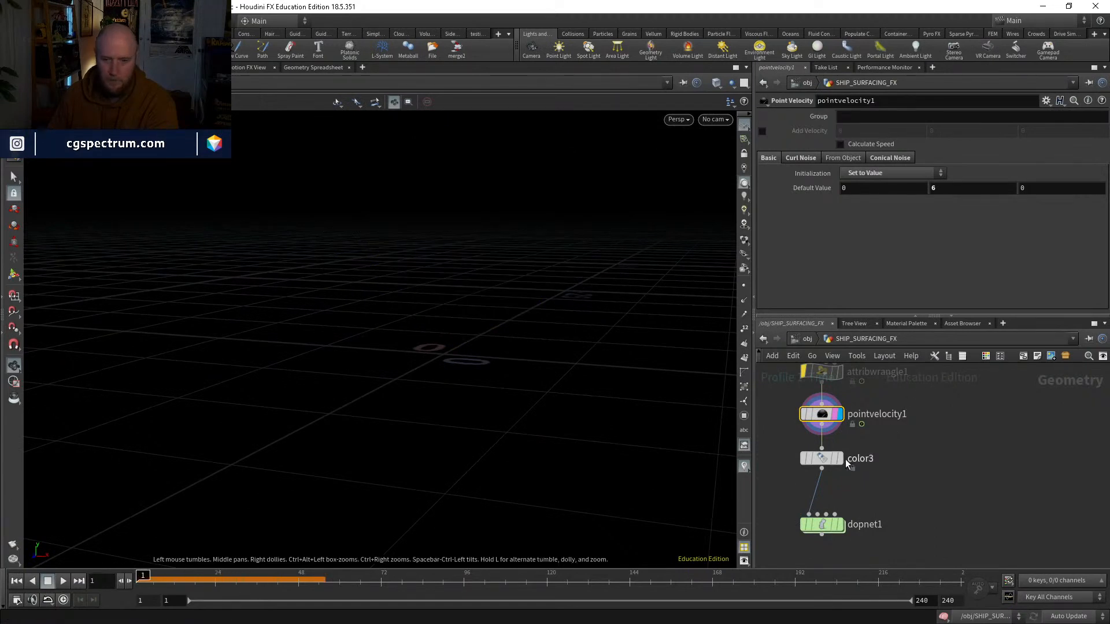
left_click(825, 459)
double_click(822, 524)
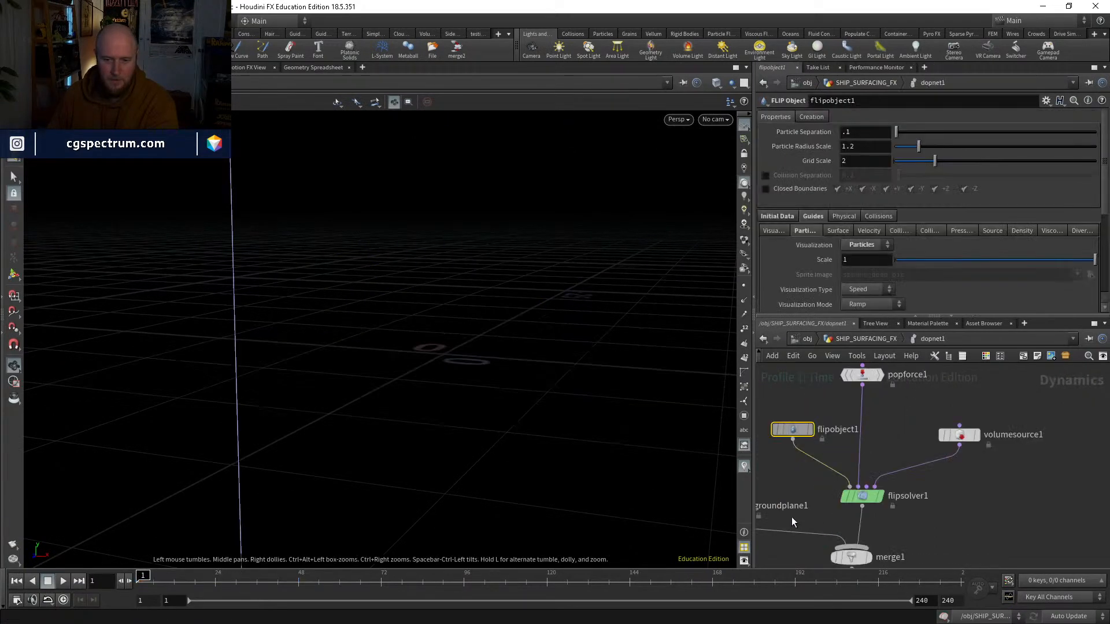
left_click(64, 580)
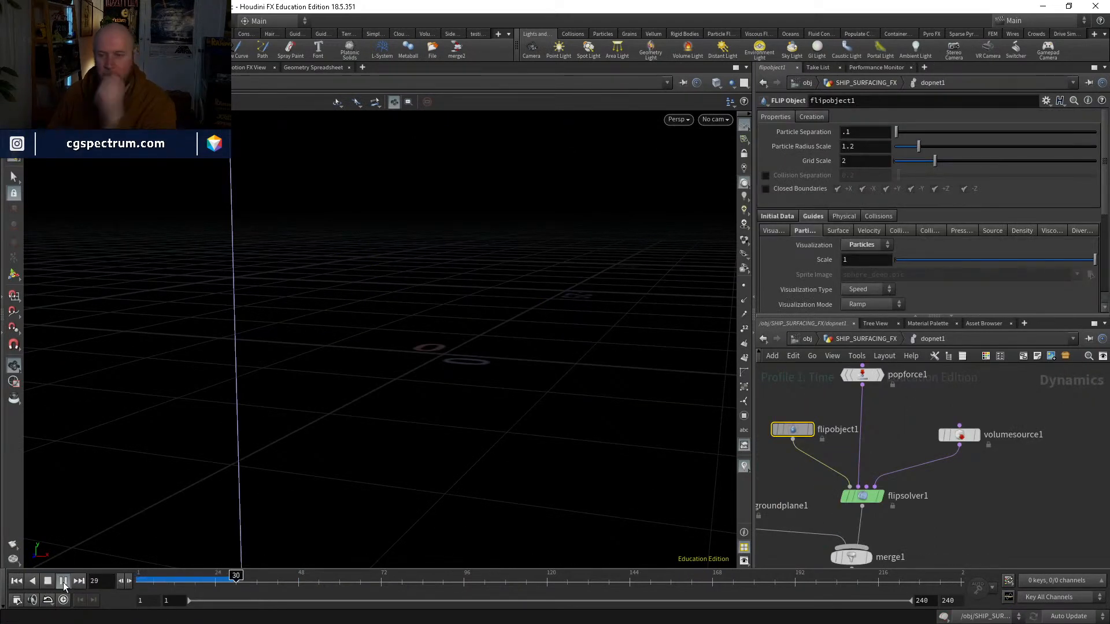
left_click(745, 466)
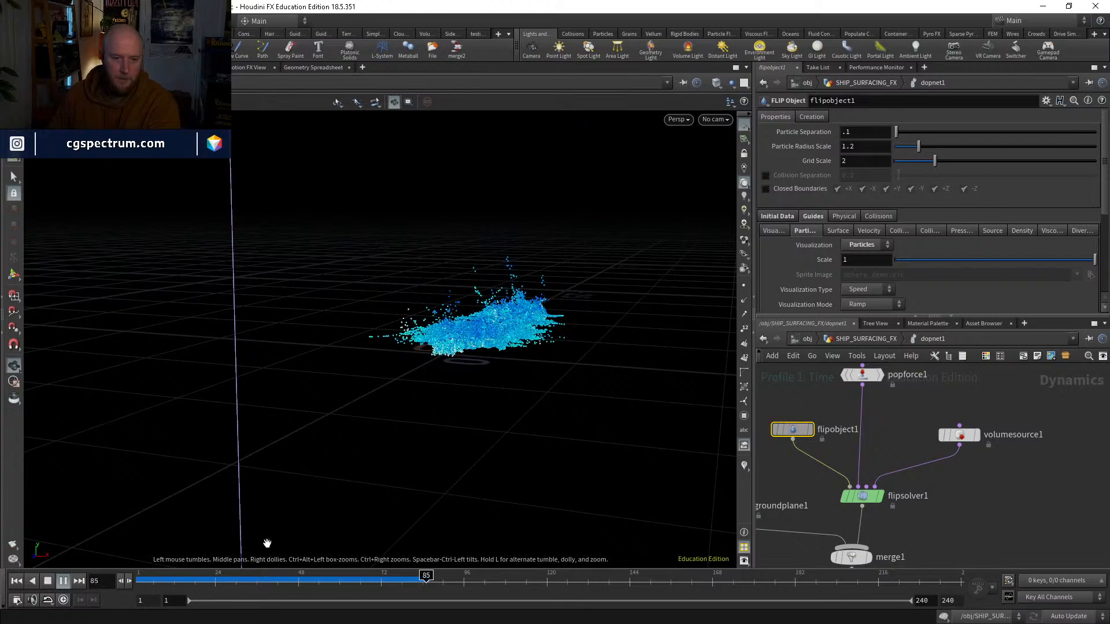
left_click_drag(505, 349, 552, 335)
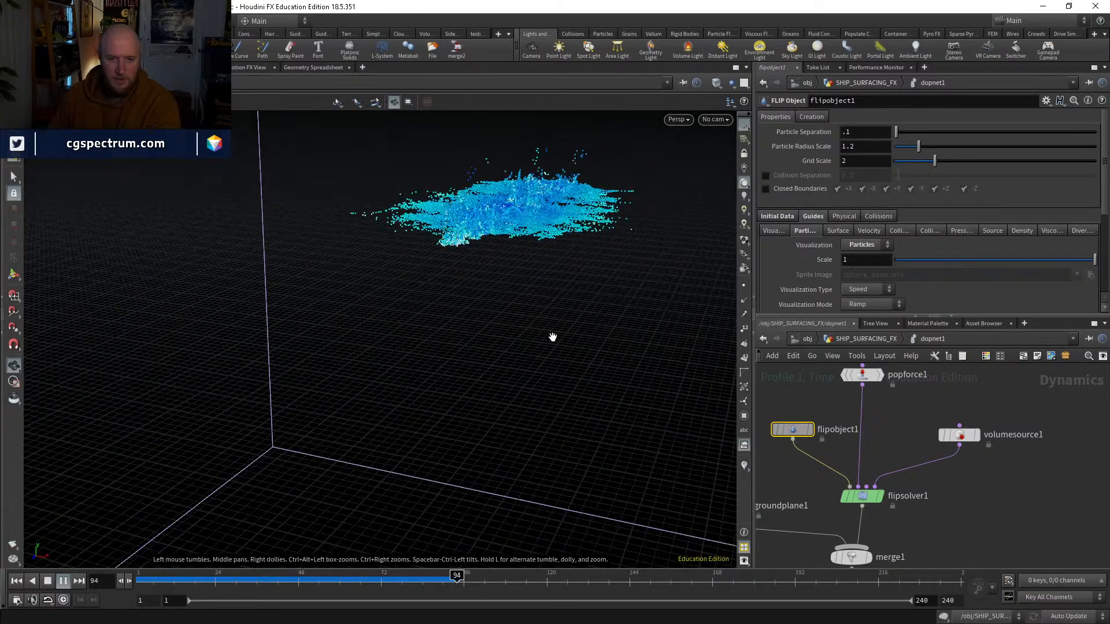
left_click_drag(470, 502, 477, 408)
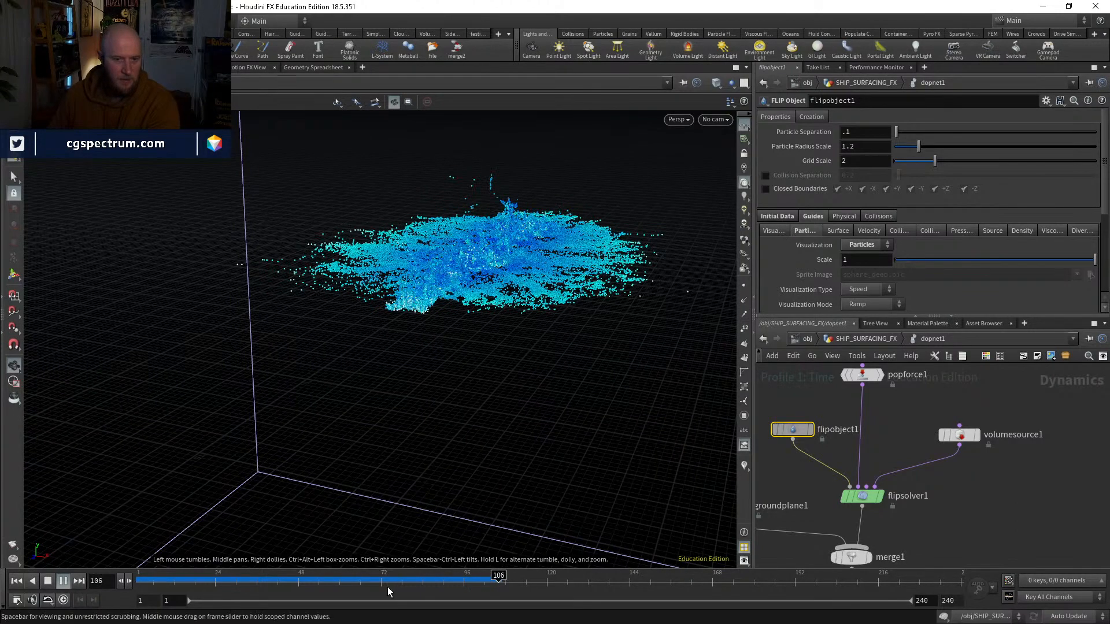
mouse_move(301, 577)
left_mouse_down()
mouse_move(486, 572)
mouse_move(81, 557)
left_mouse_up()
middle_click_drag(539, 429, 534, 439)
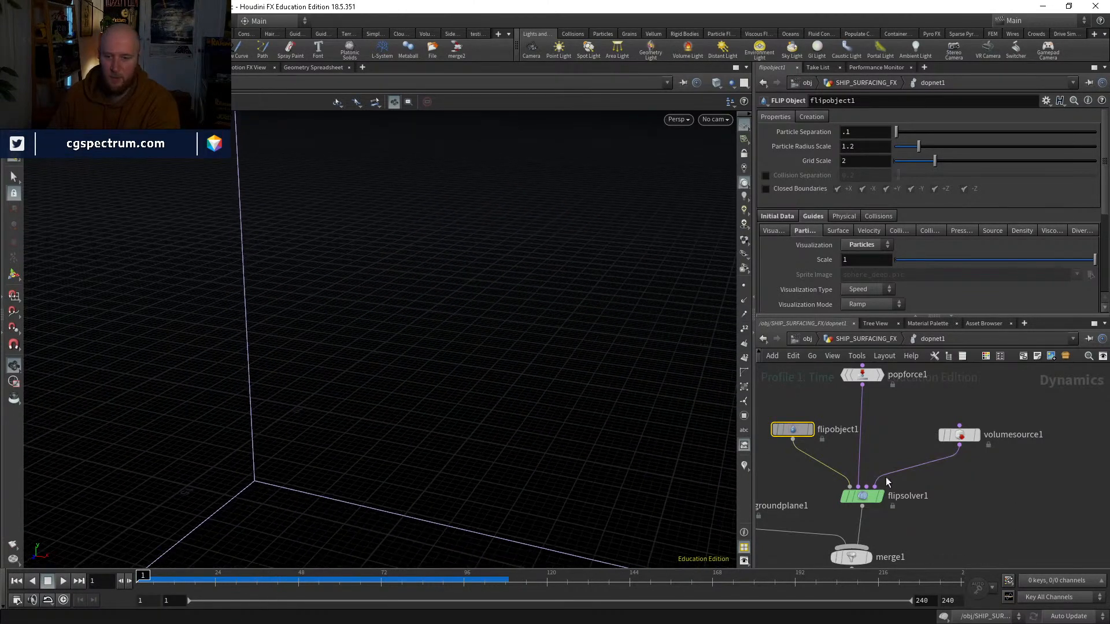
Step: Examine the bounce and friction settings of groundplane1 and flipobject1 and the Volume Motion collision settings of flipsolver1
left_click(865, 495)
middle_click_drag(790, 495, 880, 509)
left_click(806, 475)
left_click(812, 173)
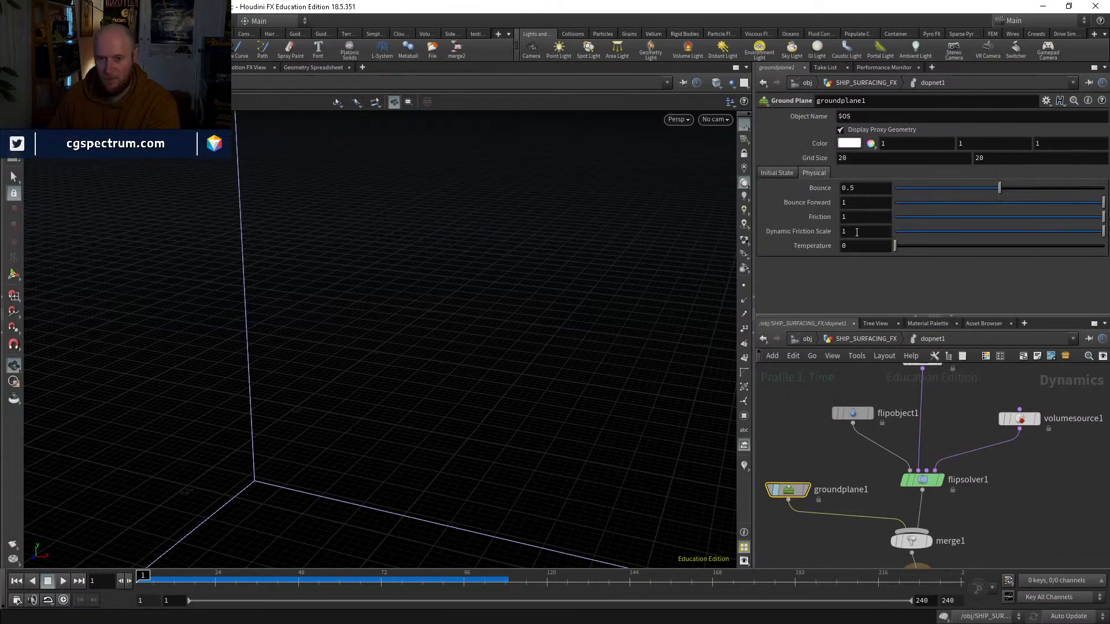
left_click(853, 413)
left_click(843, 217)
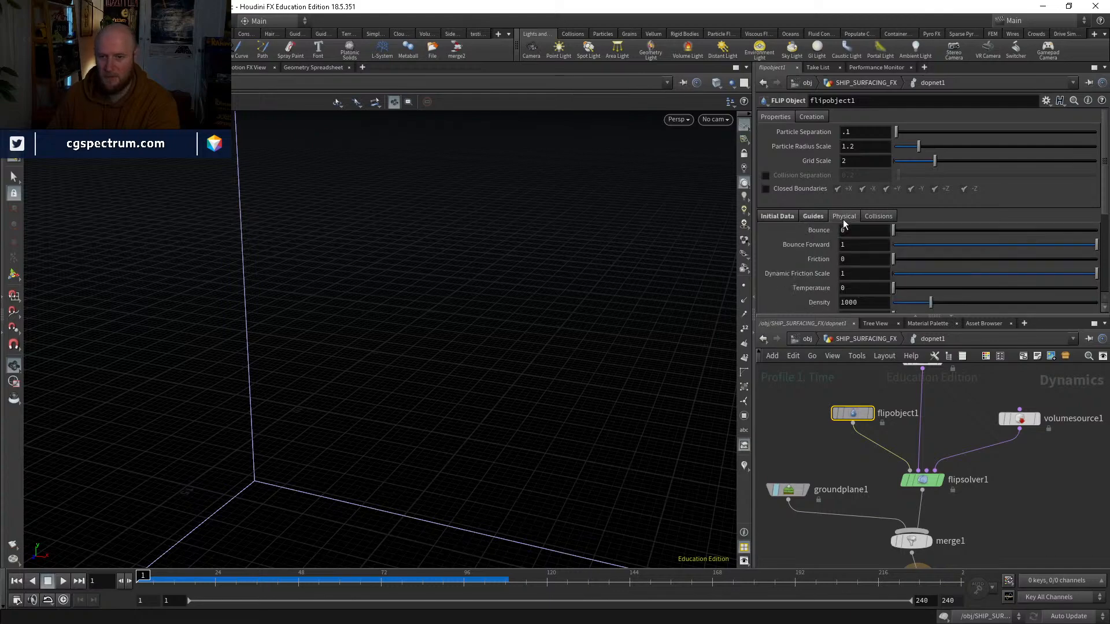
scroll(865, 244, "down", 1)
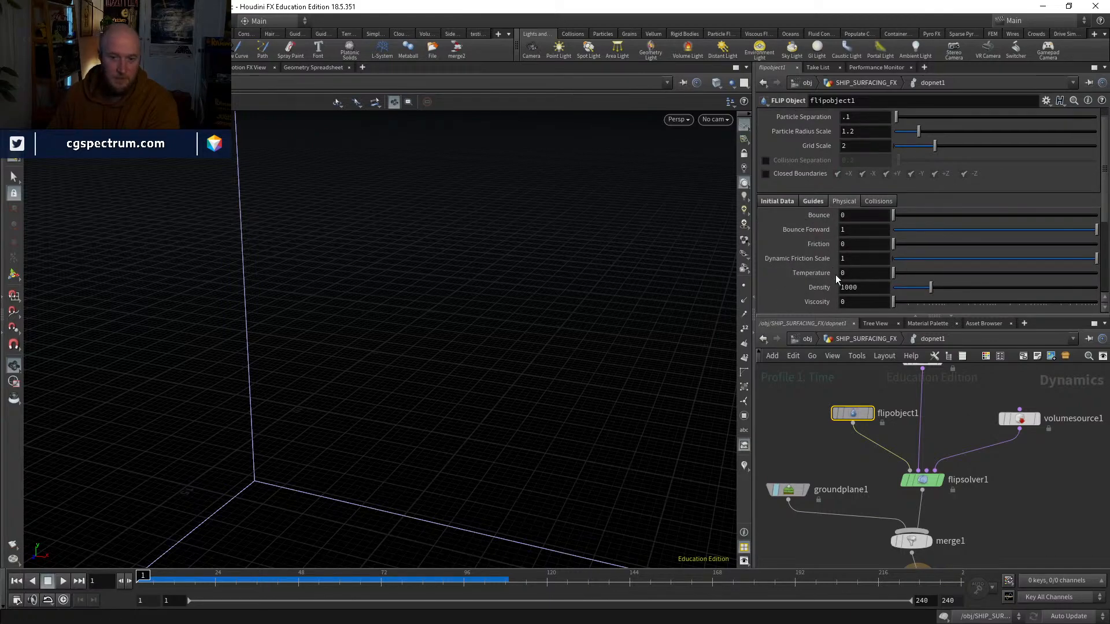
left_click(923, 480)
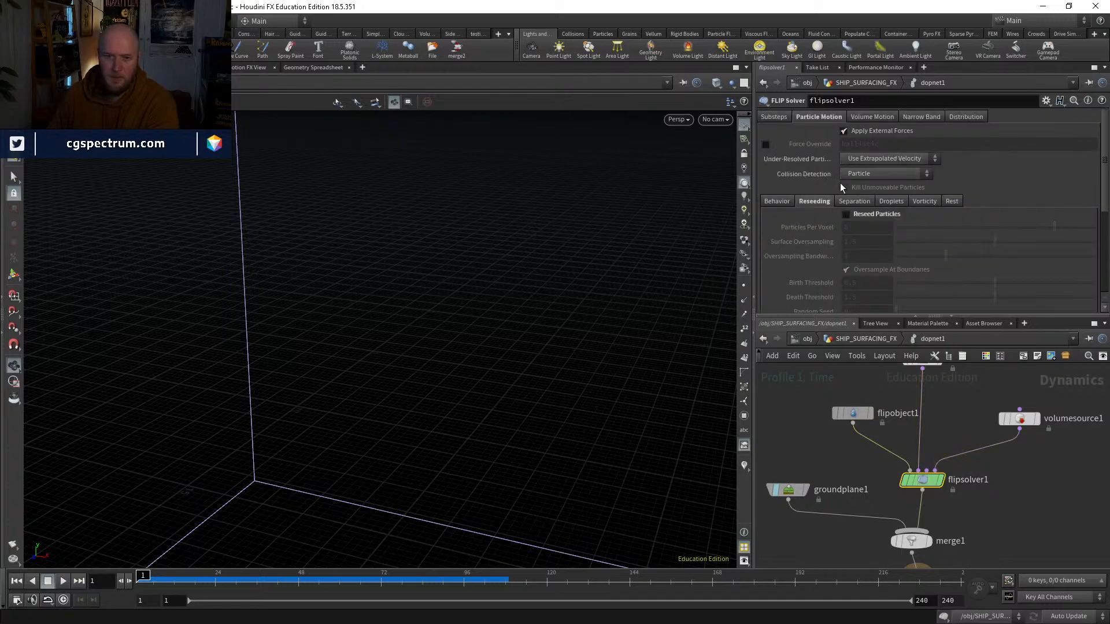
left_click(867, 117)
left_click(830, 218)
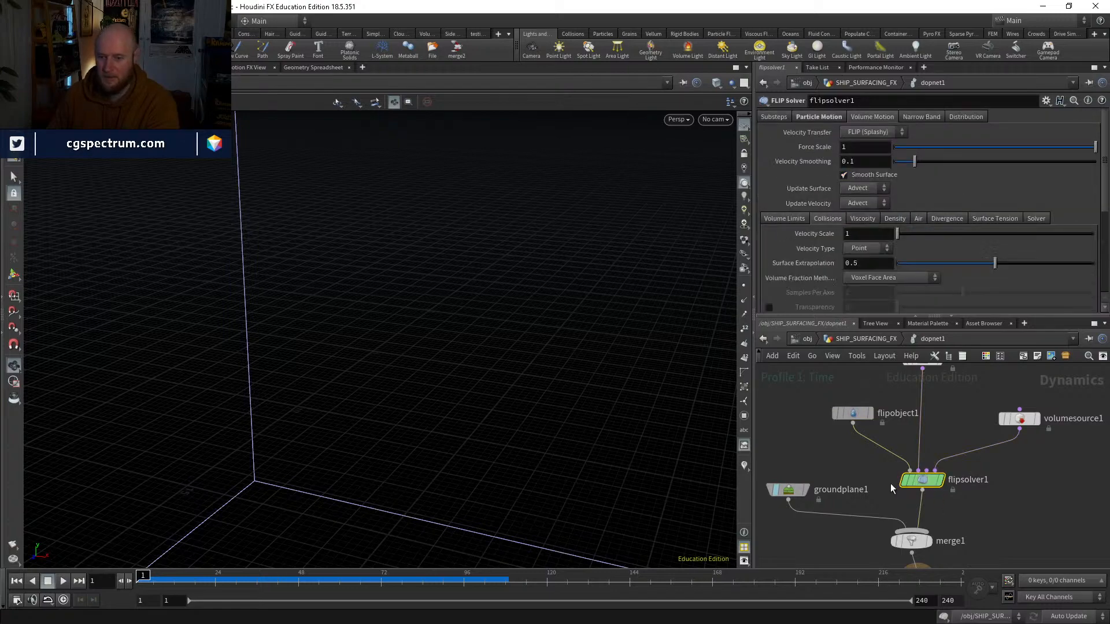
Step: Examine the physical settings of flipobject1 and groundplane1 and the Particle Motion Behavior settings of flipsolver1
left_click(853, 419)
left_click_drag(766, 406, 864, 523)
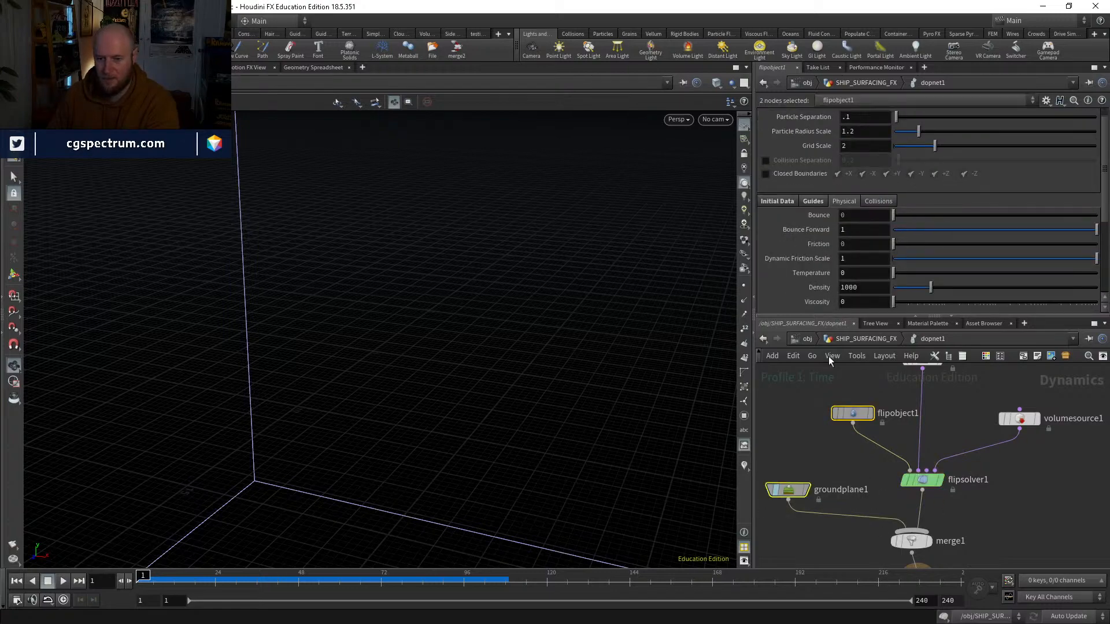
left_click(866, 412)
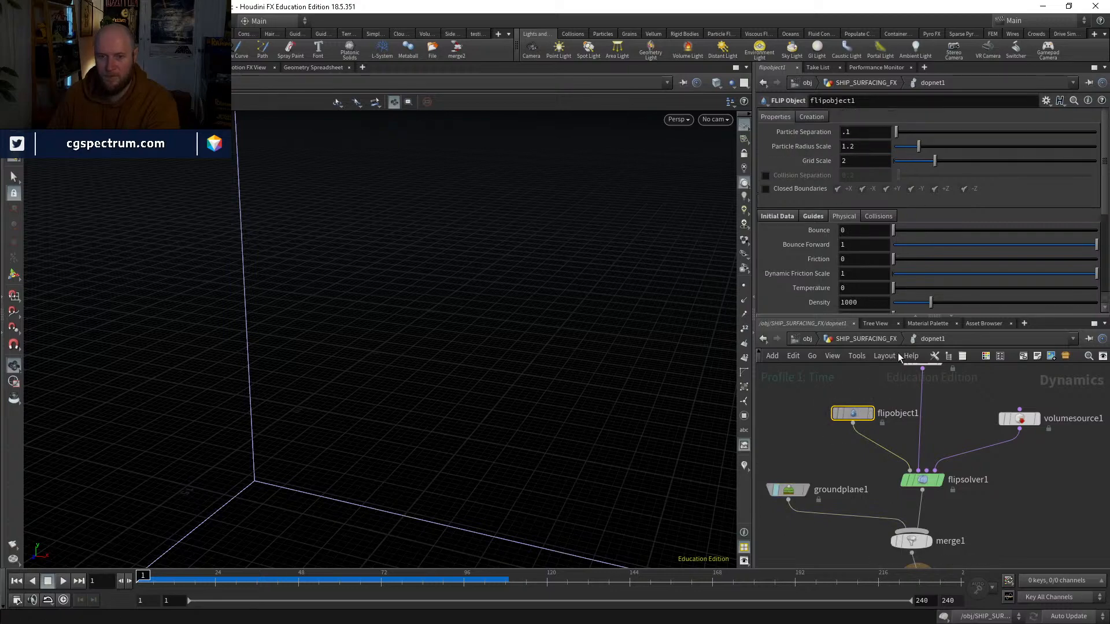
left_click(922, 480)
left_click(816, 118)
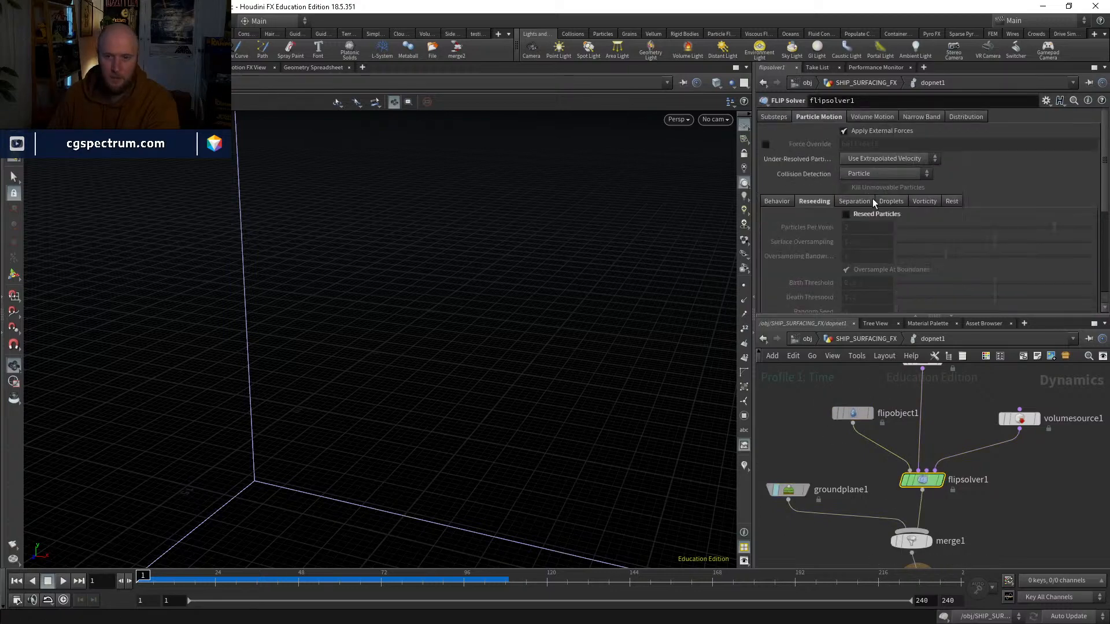
left_click(775, 201)
scroll(816, 229, "down", 1)
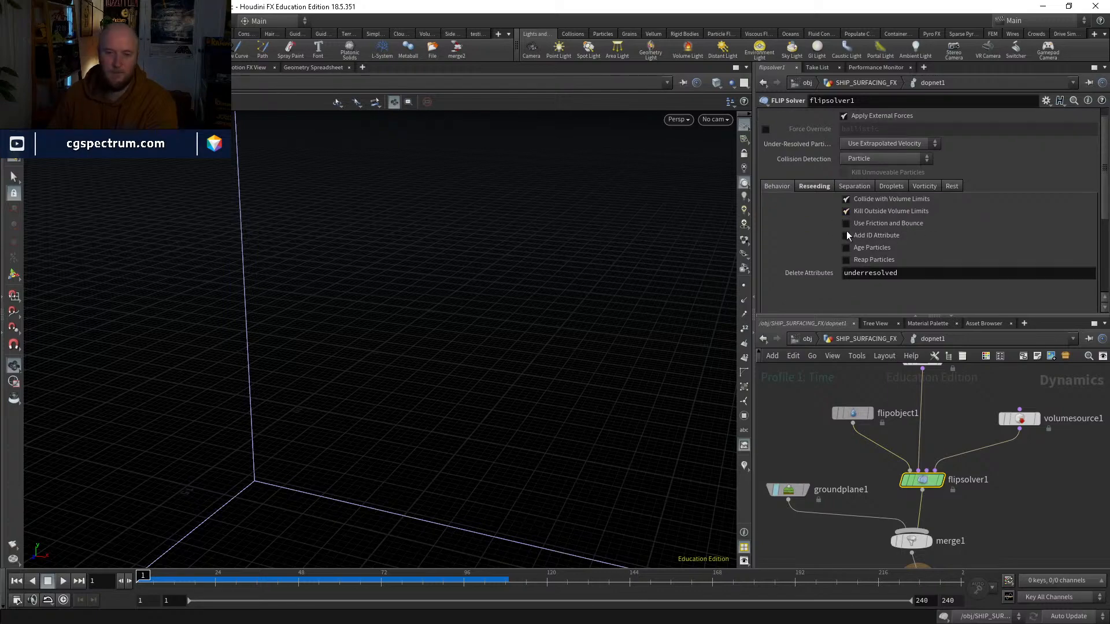
left_click(852, 413)
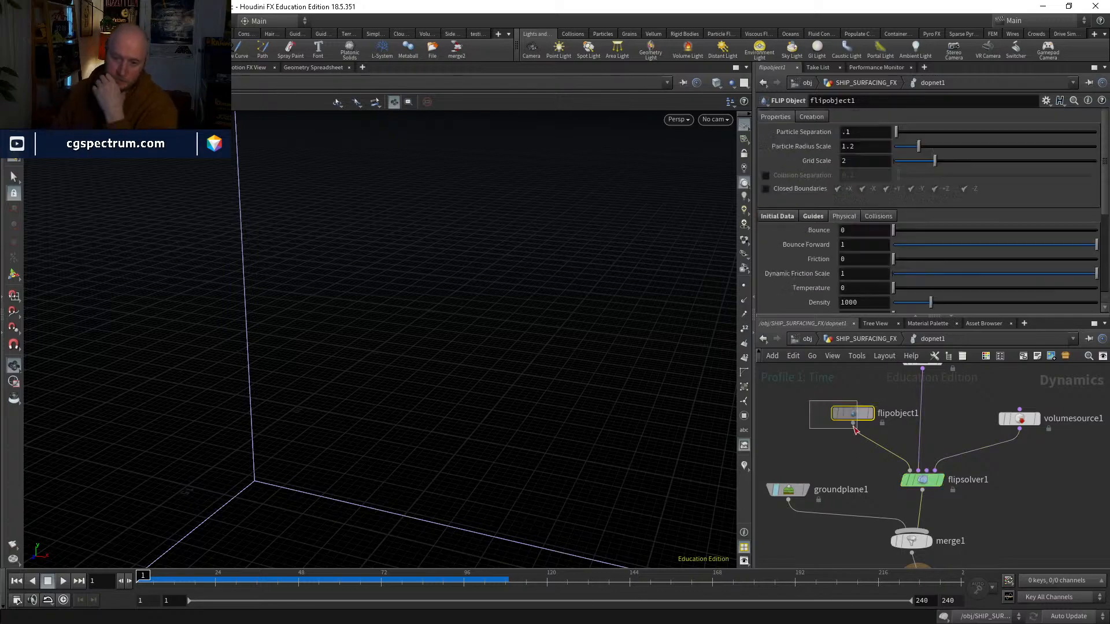
left_click(788, 490)
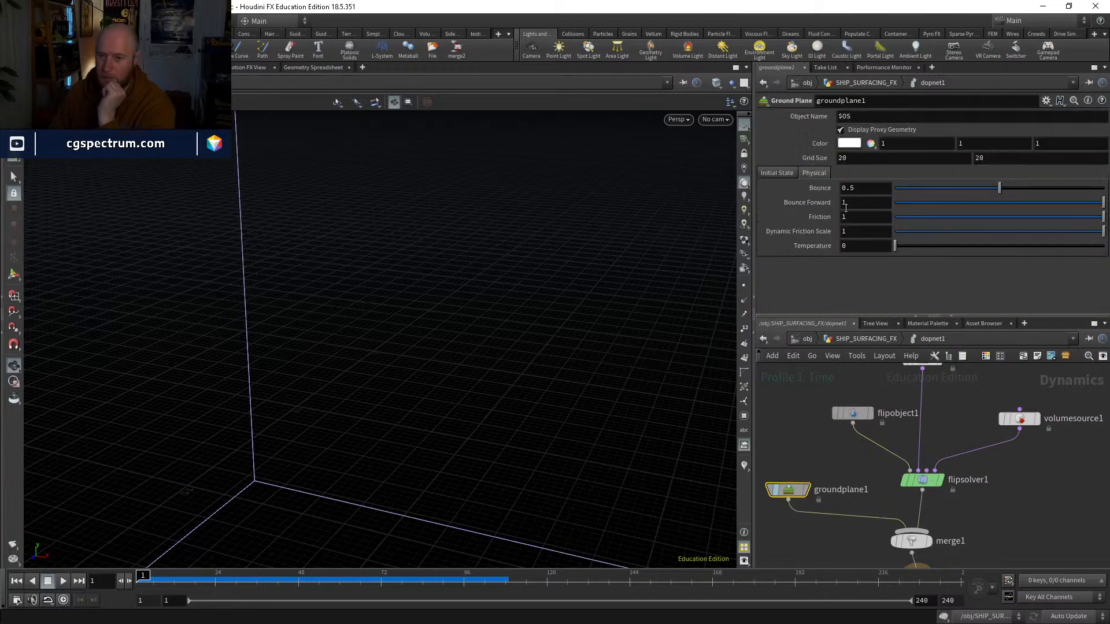
Step: Enable Stick on Collision in flipsolver1's Volume Motion collision settings
left_click(927, 481)
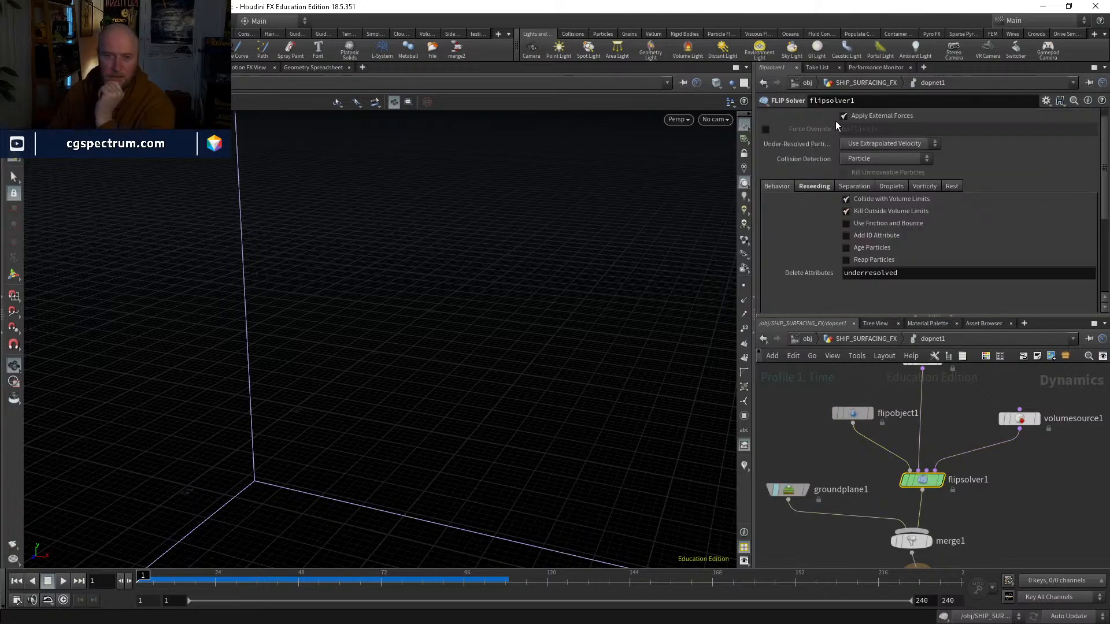
scroll(837, 126, "up", 5)
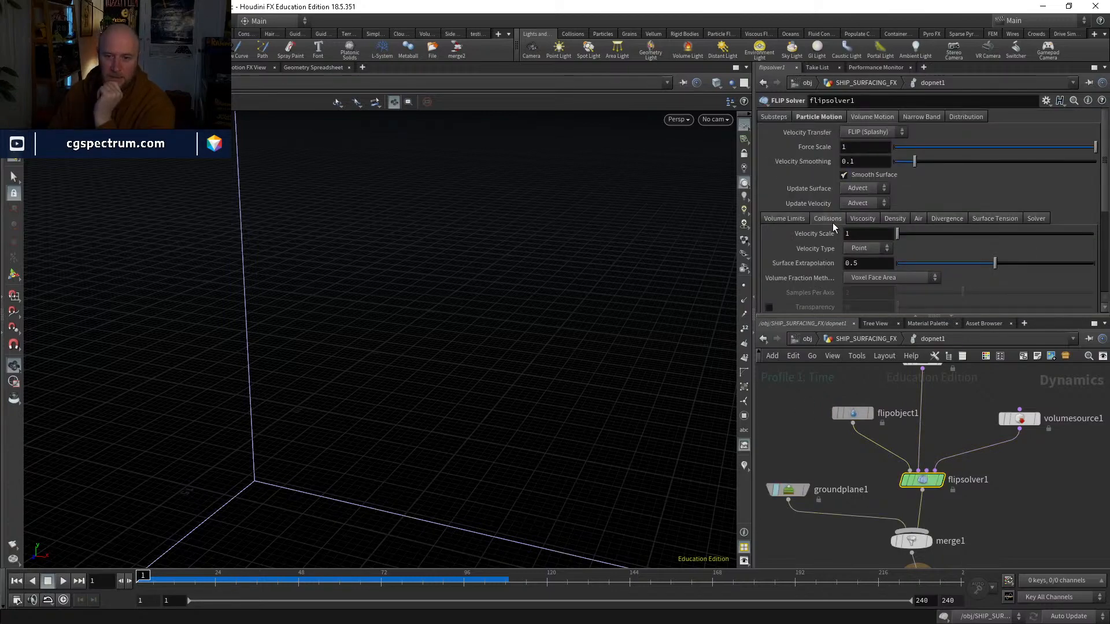
scroll(832, 229, "down", 2)
left_click(867, 273)
scroll(867, 274, "down", 1)
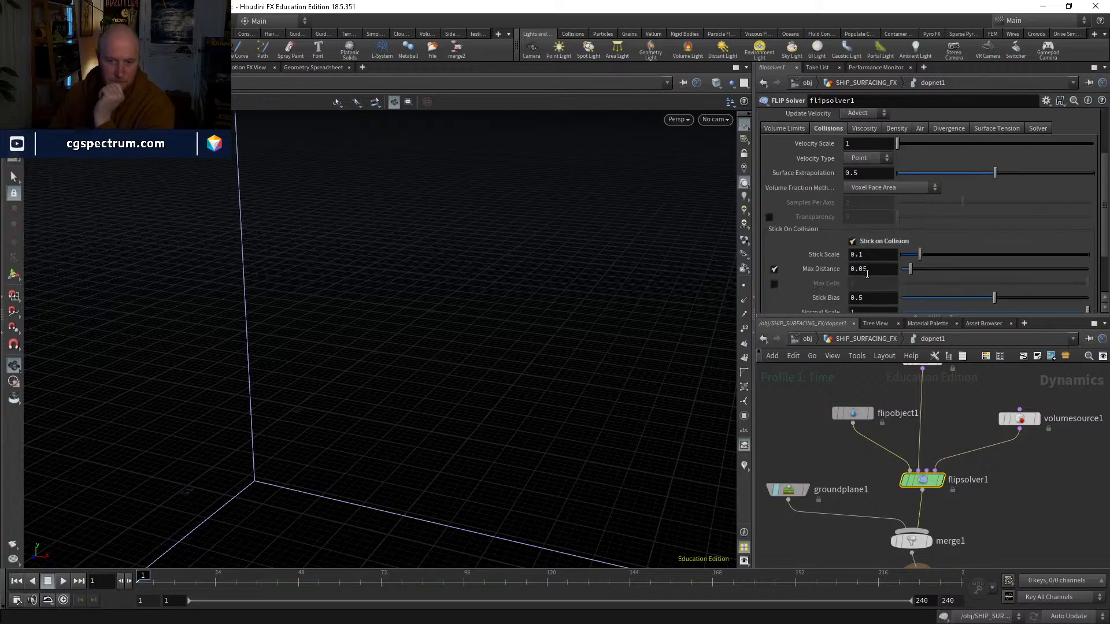
scroll(867, 274, "down", 1)
Step: Simulate the splash to about frame 130, and examine its shape from several angles between about frames 98 and 103
left_click(62, 584)
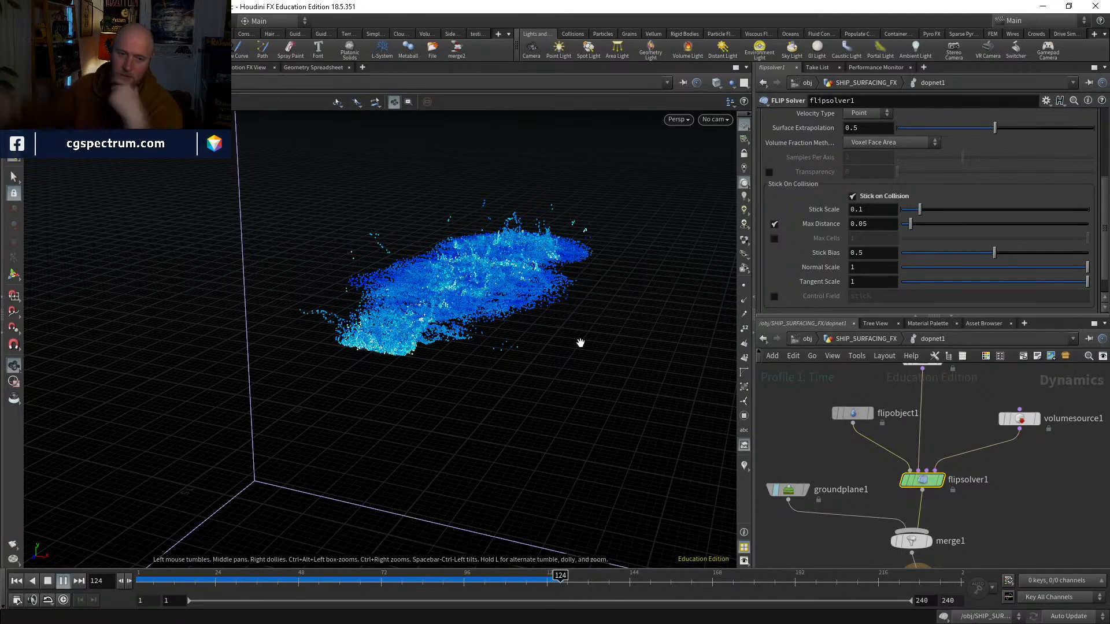
scroll(519, 290, "up", 5)
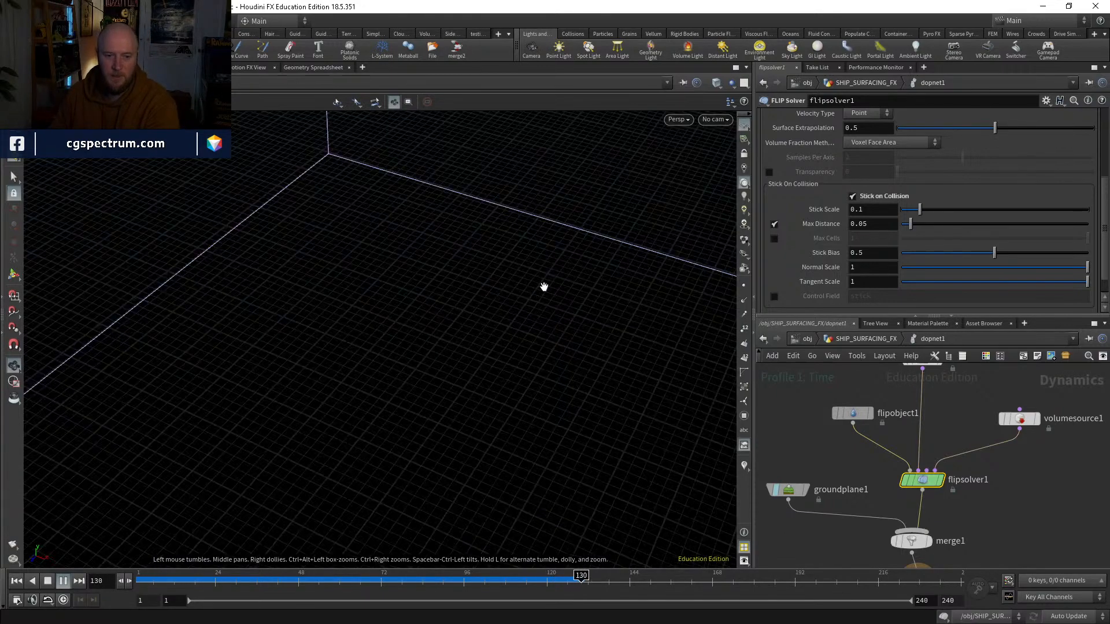
left_click(473, 582)
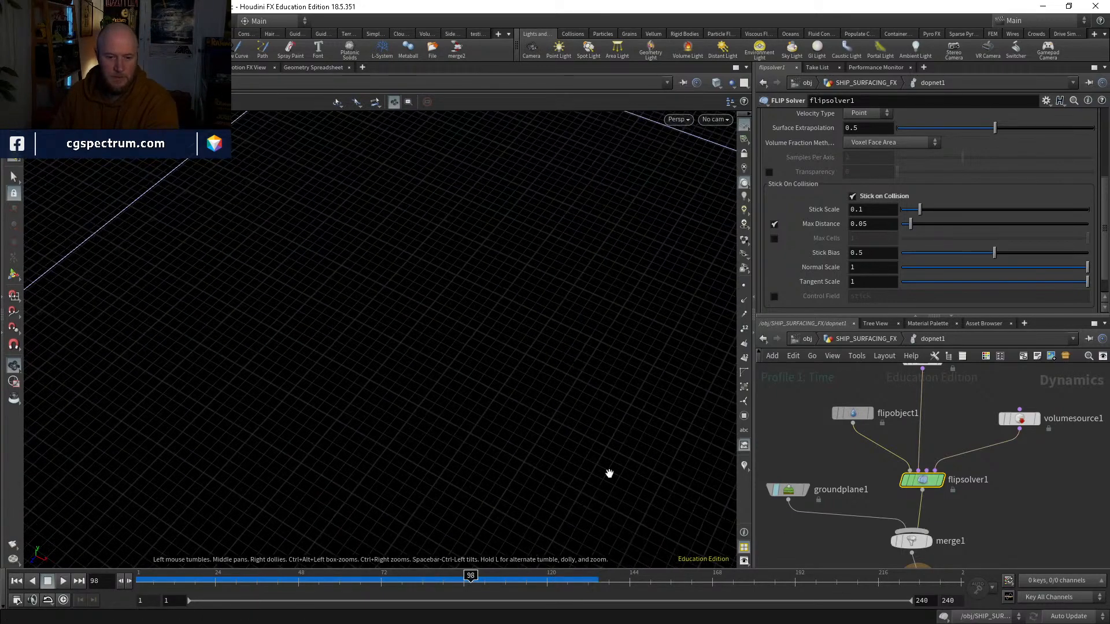
key("space+g")
left_click_drag(543, 362, 370, 347)
right_click_drag(370, 347, 473, 315)
middle_click_drag(474, 314, 460, 431)
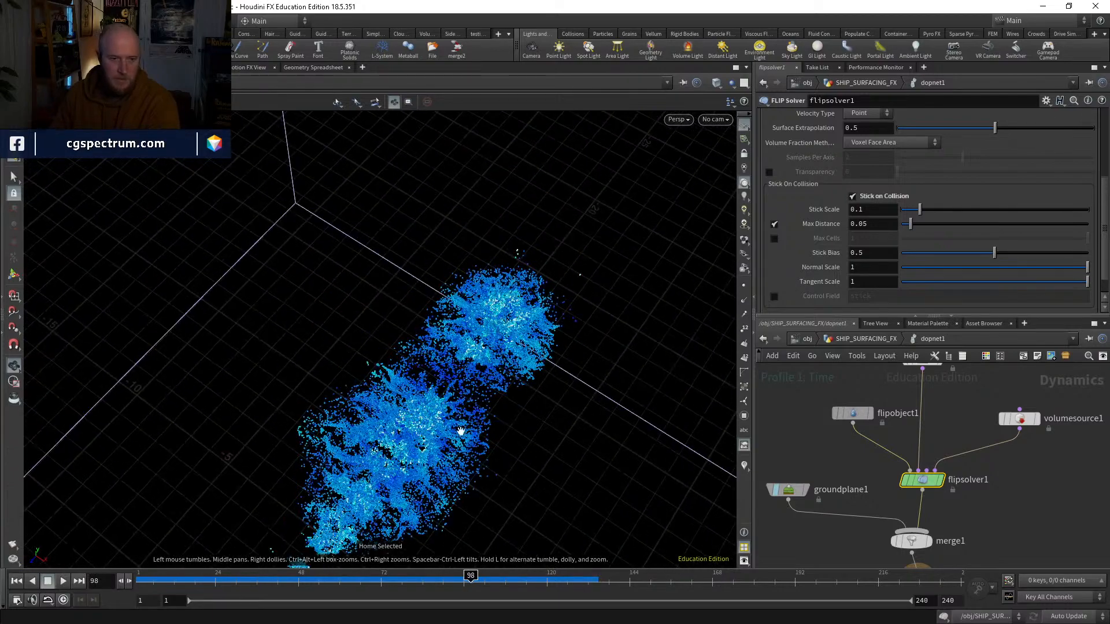
right_click_drag(462, 415, 508, 352)
middle_click_drag(508, 352, 498, 423)
right_click_drag(498, 423, 471, 421)
left_click_drag(470, 420, 458, 389)
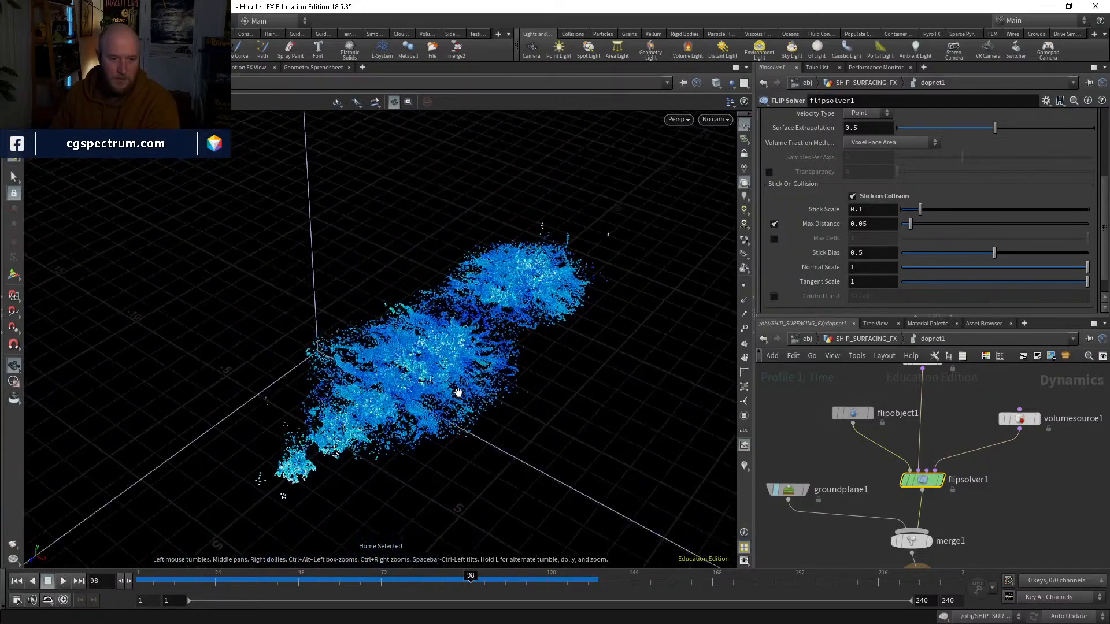
left_click_drag(328, 578, 498, 517)
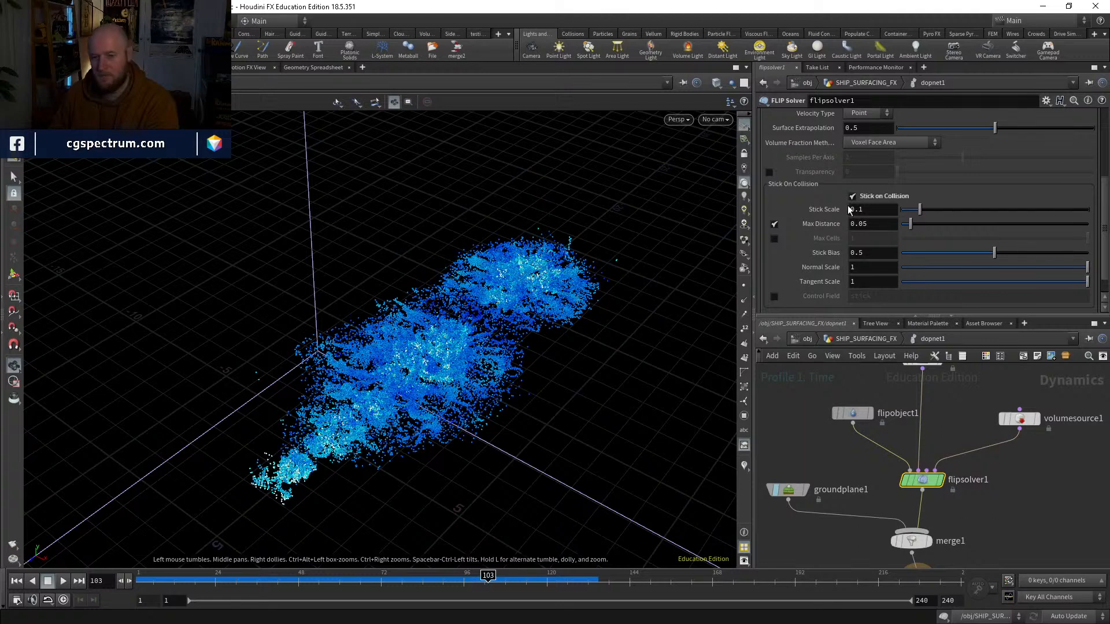
Step: Enable Surface Tension in flipsolver1's Volume Motion settings and play the simulation past frame 130 to examine the splash
scroll(854, 267, "up", 3)
left_click(972, 188)
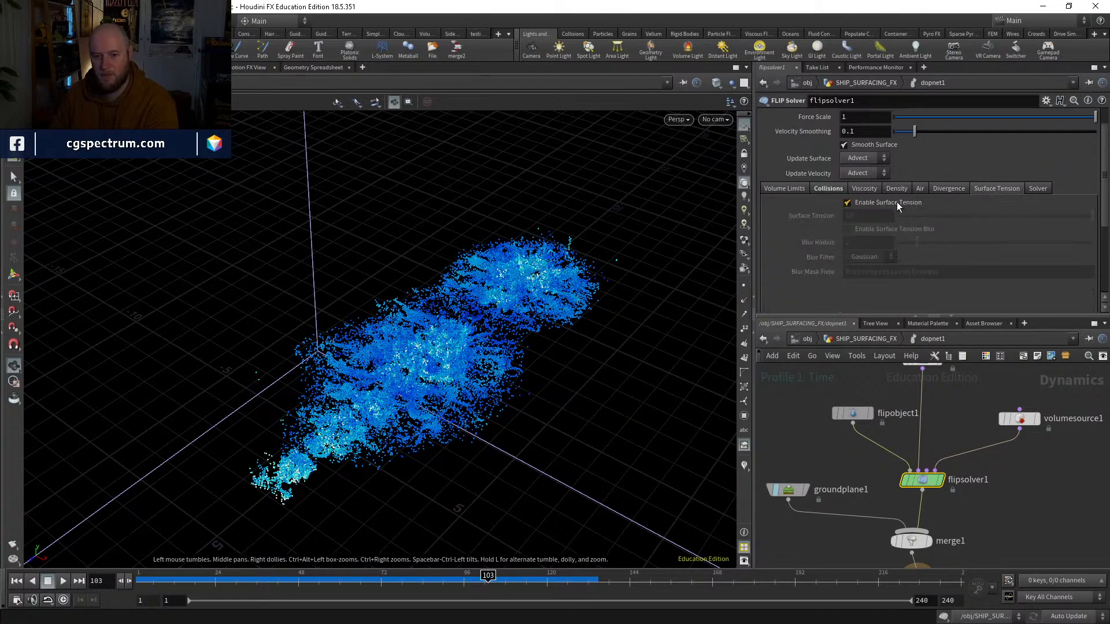
left_click(896, 203)
left_click(63, 582)
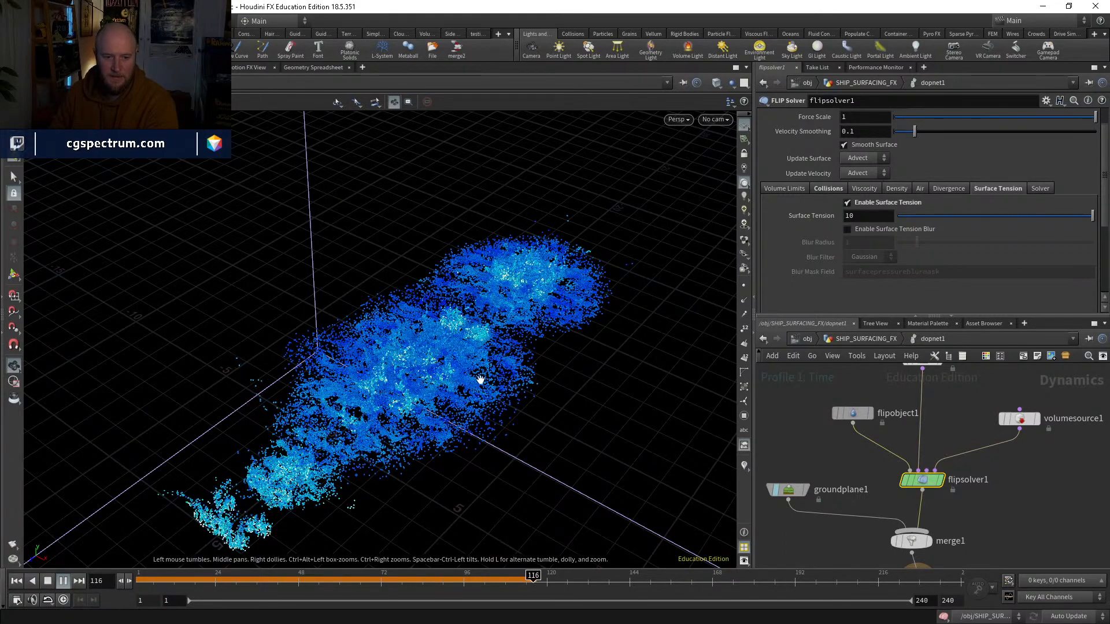
left_click_drag(507, 404, 506, 404)
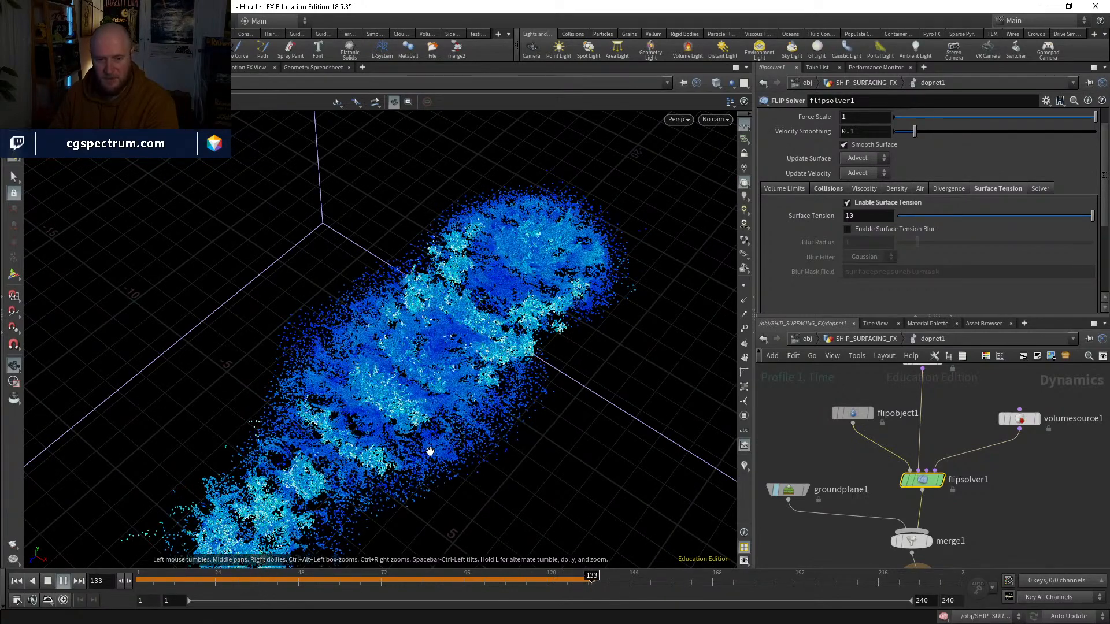
Step: Set flipsolver1's Surface Tension to 100 and restart the simulation from the first frame
left_click(878, 215)
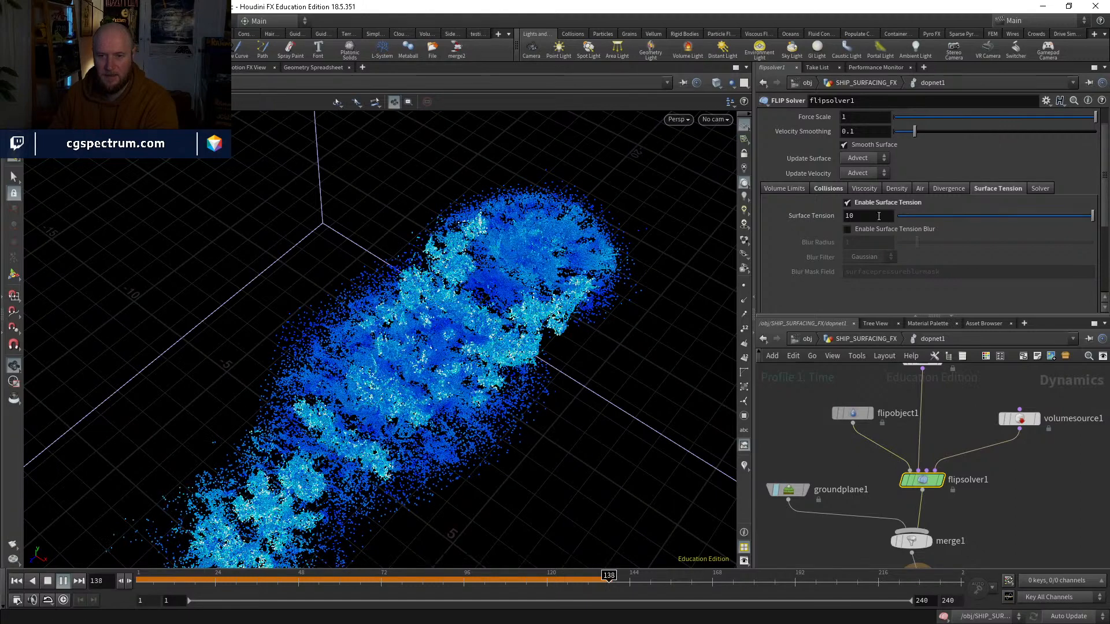
type("0")
key("Return")
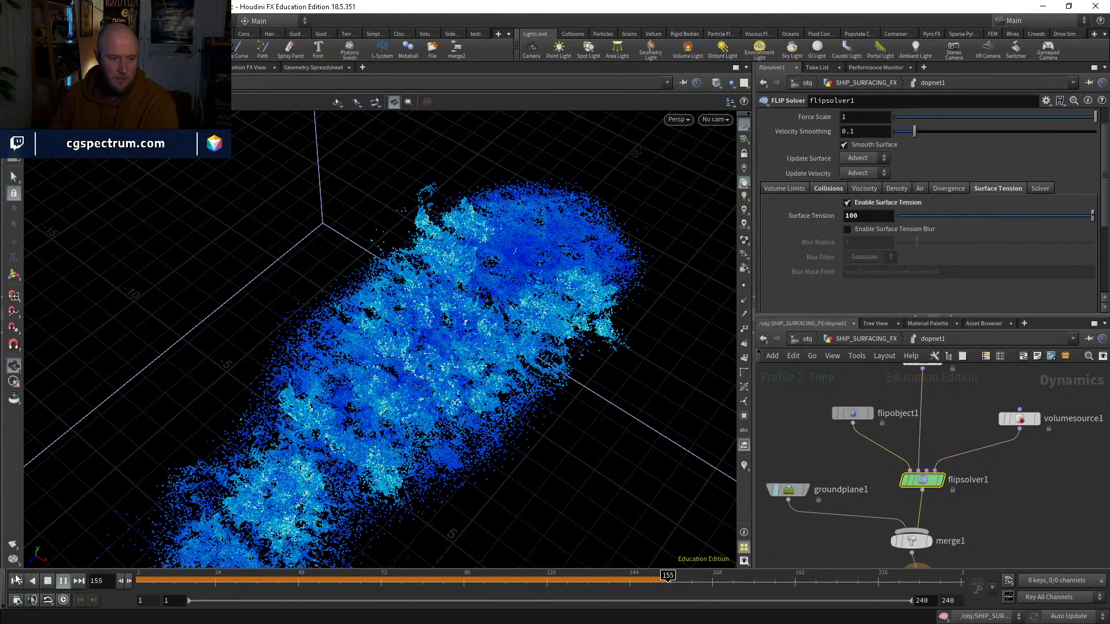
left_click(62, 582)
left_click(62, 581)
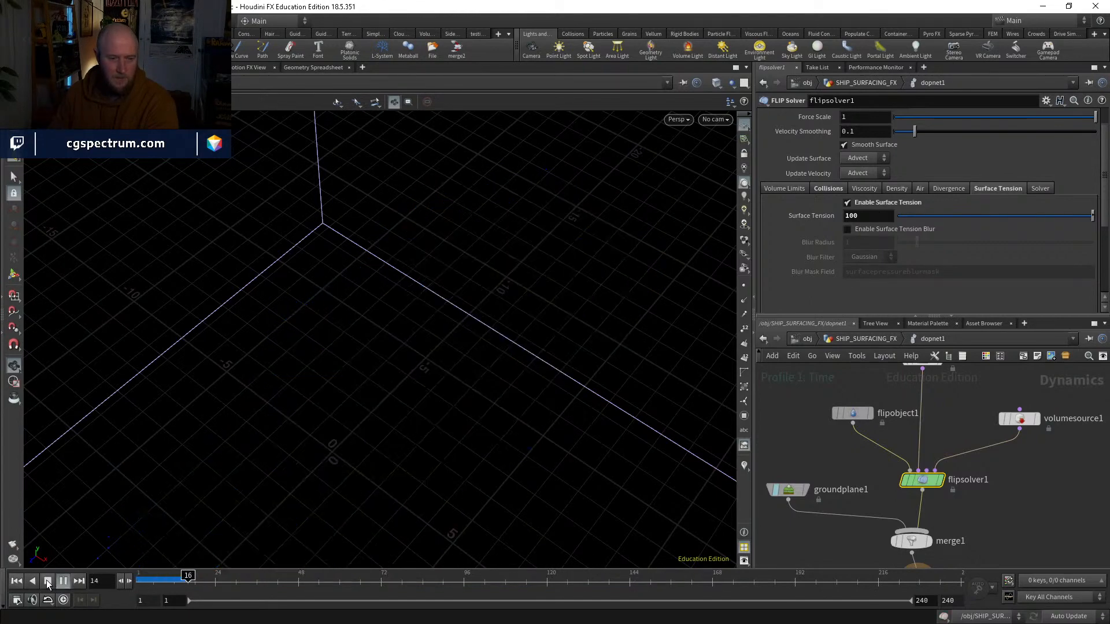
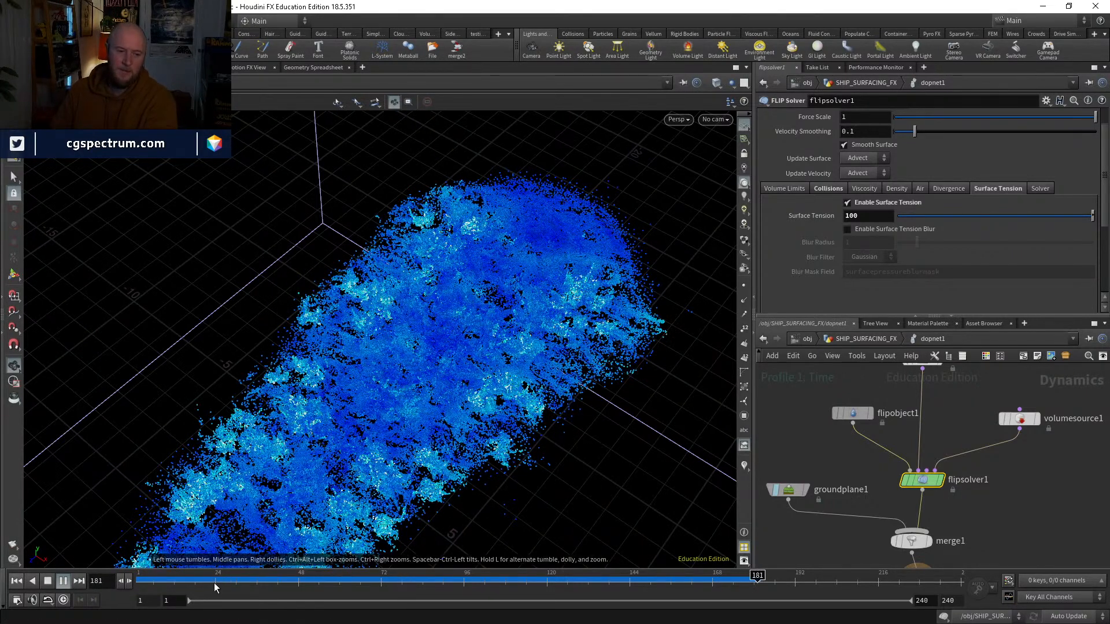
Step: Inspect the FLIP particle simulation around frame 167, from above and from a low side view
left_click_drag(215, 587, 709, 583)
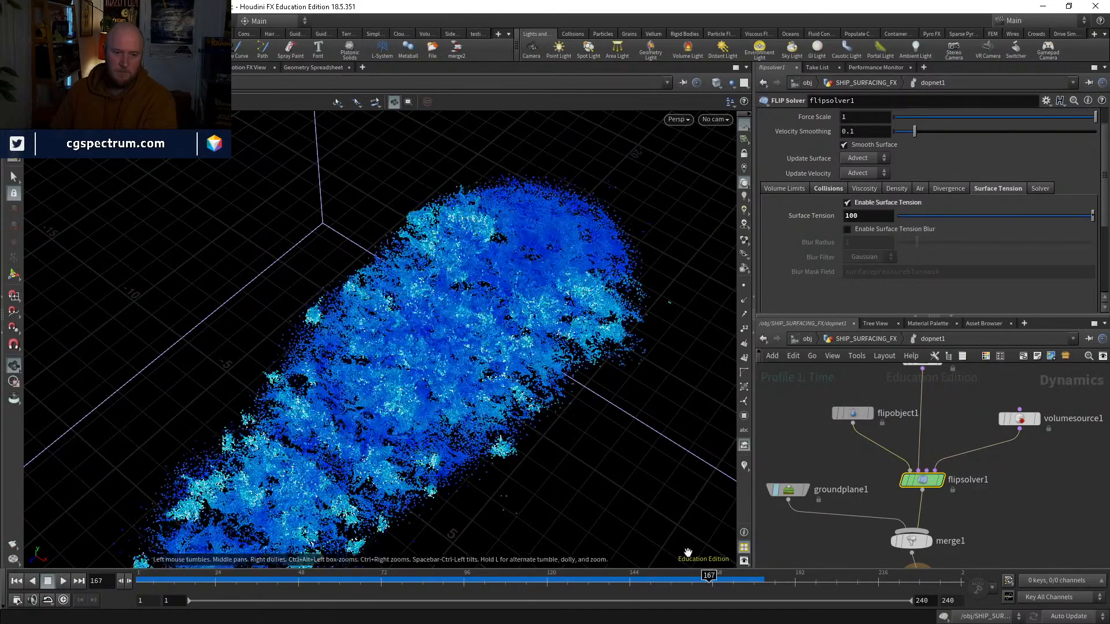
mouse_move(503, 434)
left_mouse_down()
mouse_move(530, 354)
mouse_move(503, 416)
mouse_move(515, 436)
left_mouse_up()
left_click_drag(231, 579, 727, 464)
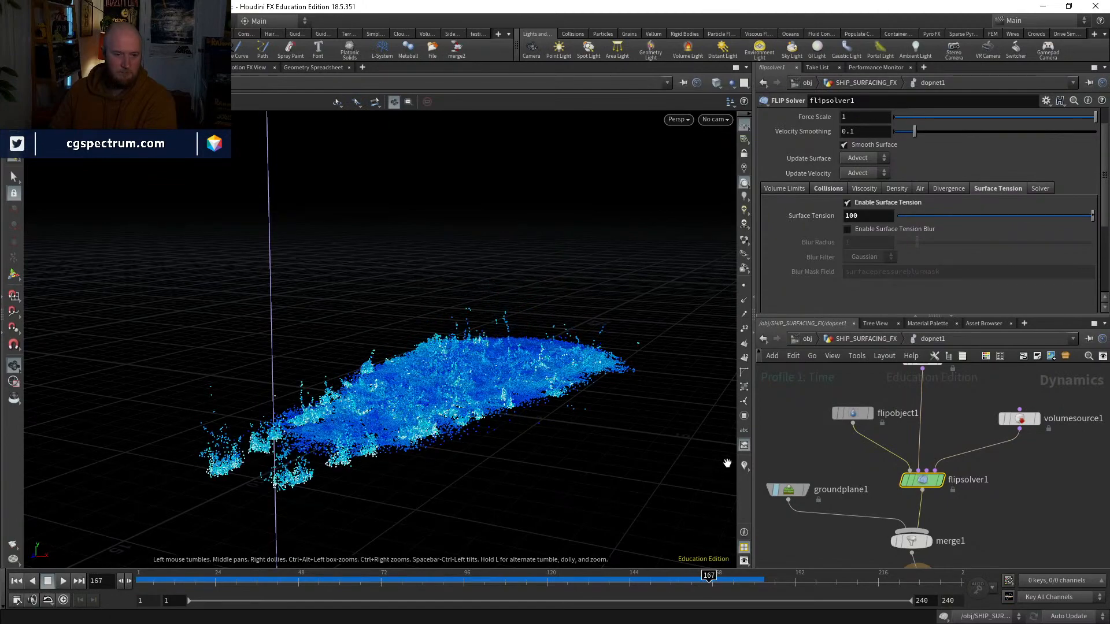
Step: Go up to the SHIP_SURFACING_FX network and rewind the timeline to frame 1
left_click(869, 341)
middle_click_drag(988, 473, 976, 530)
middle_click_drag(917, 421, 938, 395)
scroll(831, 496, "up", 2)
left_click_drag(572, 583, 109, 537)
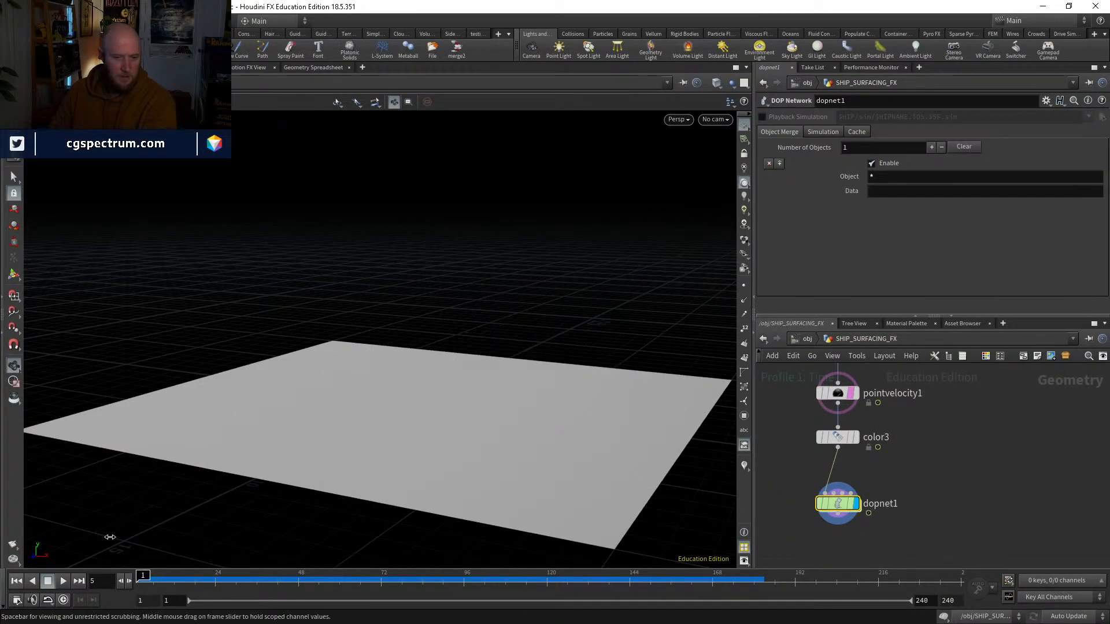
Step: Enter dopnet1 and add a Static Object node near the ground plane
double_click(836, 503)
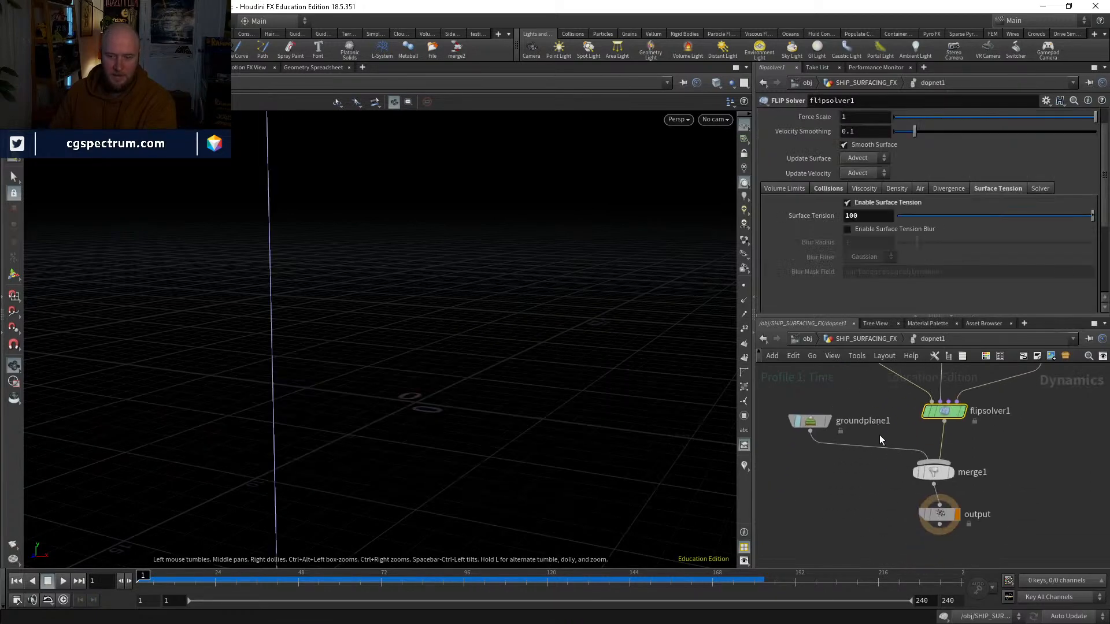
scroll(879, 436, "down", 2)
middle_click_drag(879, 451, 917, 484)
left_click_drag(856, 463, 770, 459)
key("Tab")
type("sta")
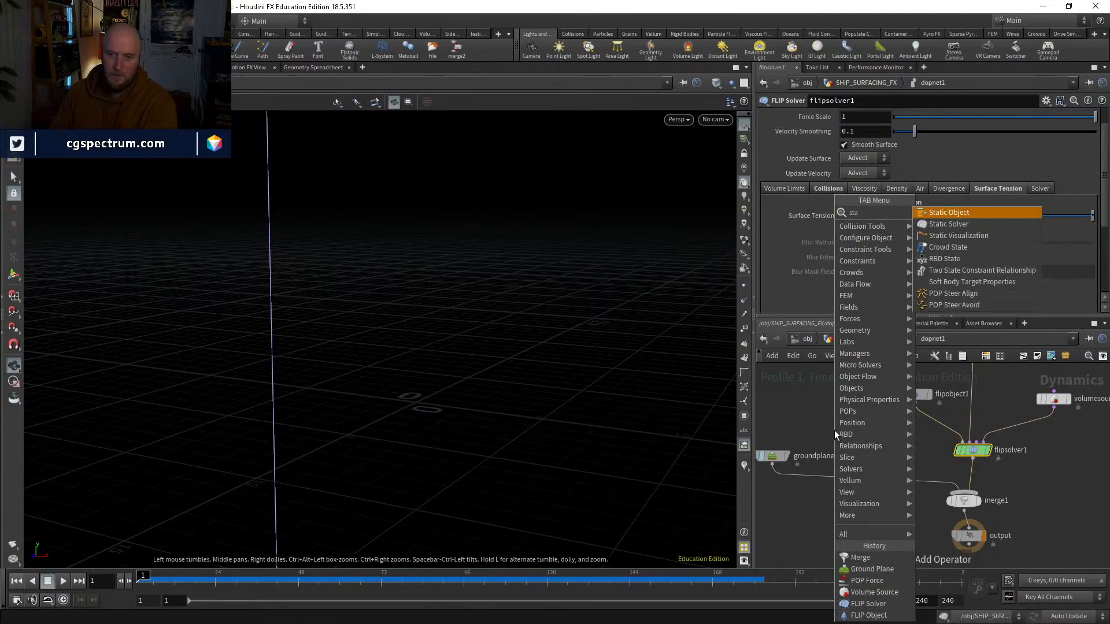
key("Return")
left_click(834, 431)
Step: Return to the SHIP_SURFACING_FX network, find the trail1 node further up the chain and display it
left_click(851, 338)
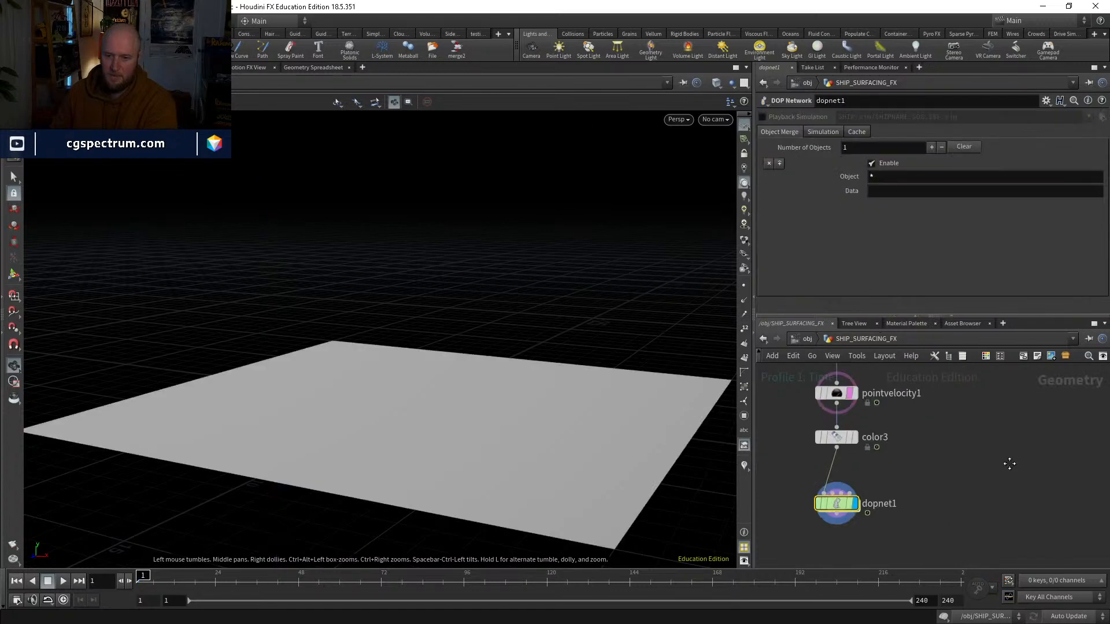
middle_click_drag(1009, 464, 947, 555)
scroll(931, 490, "down", 3)
scroll(901, 399, "up", 3)
middle_click_drag(893, 390, 912, 445)
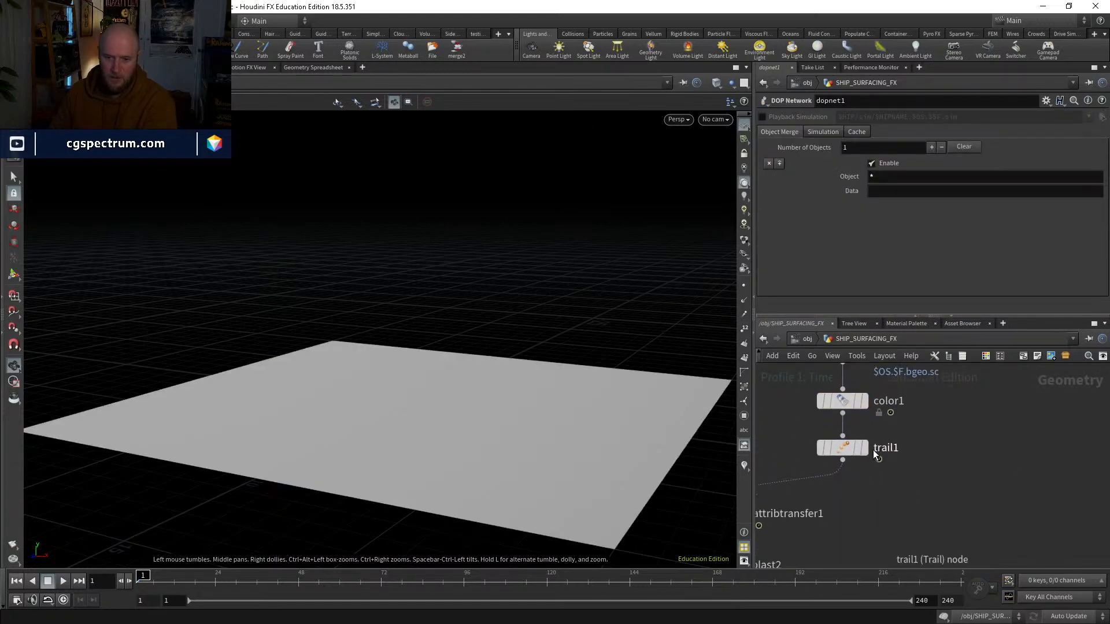
left_click(865, 448)
Step: Add a Null node below trail1 and wire trail1's output into it
key("Tab")
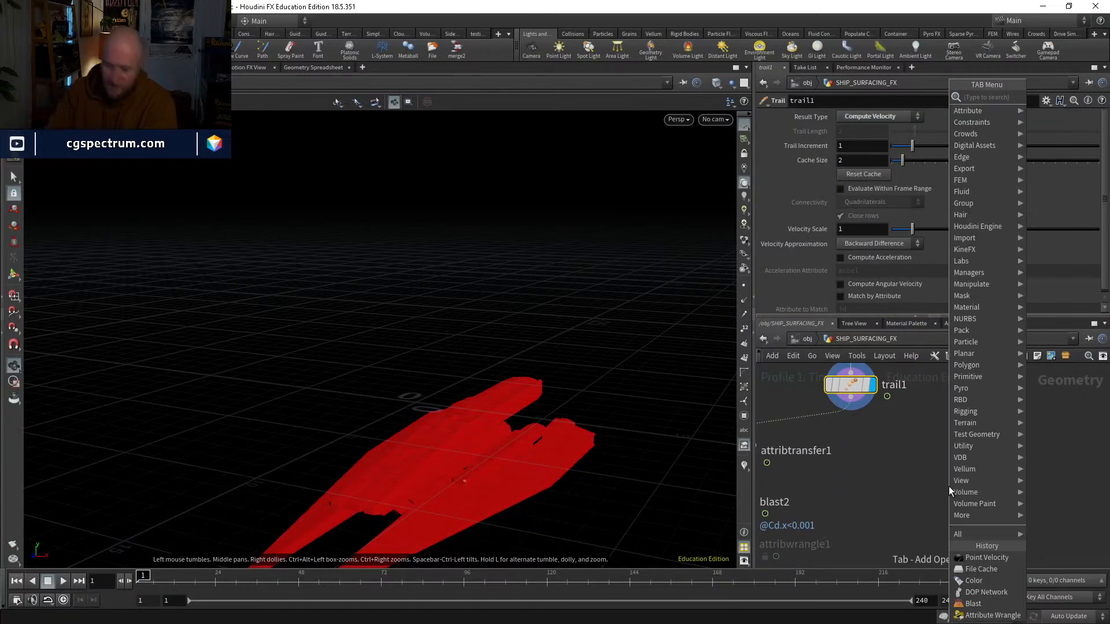
type("null")
key("Return")
left_click(948, 487)
left_click(948, 470)
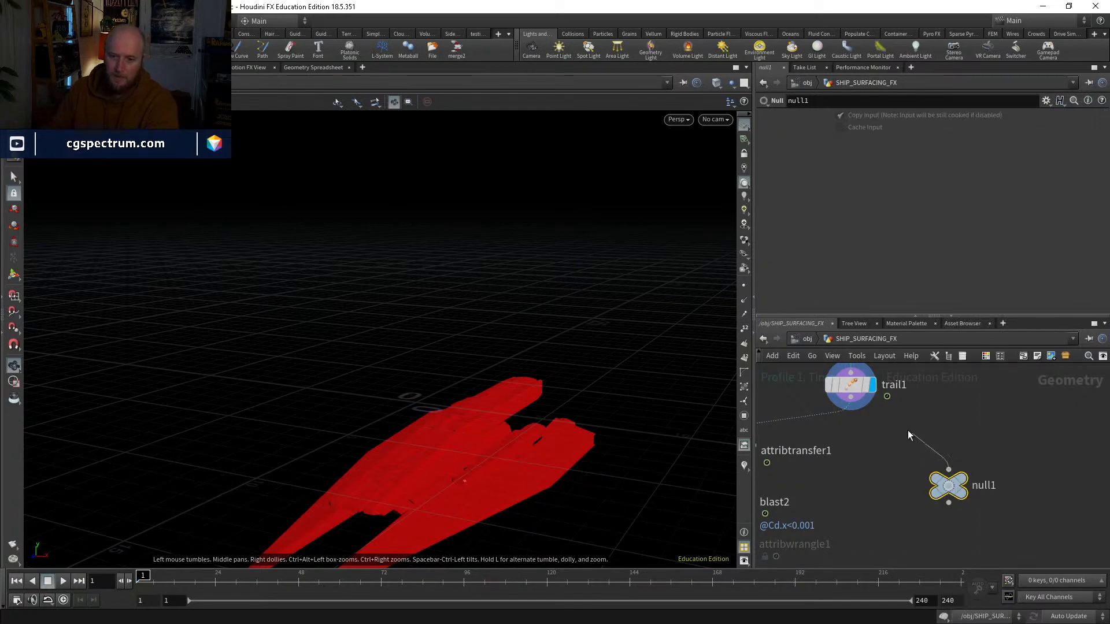
left_click(851, 398)
left_click_drag(949, 486, 910, 477)
Step: Rename the null as OUT_COLLISION_GEO and duplicate it as a second branch off trail1
left_click(939, 475)
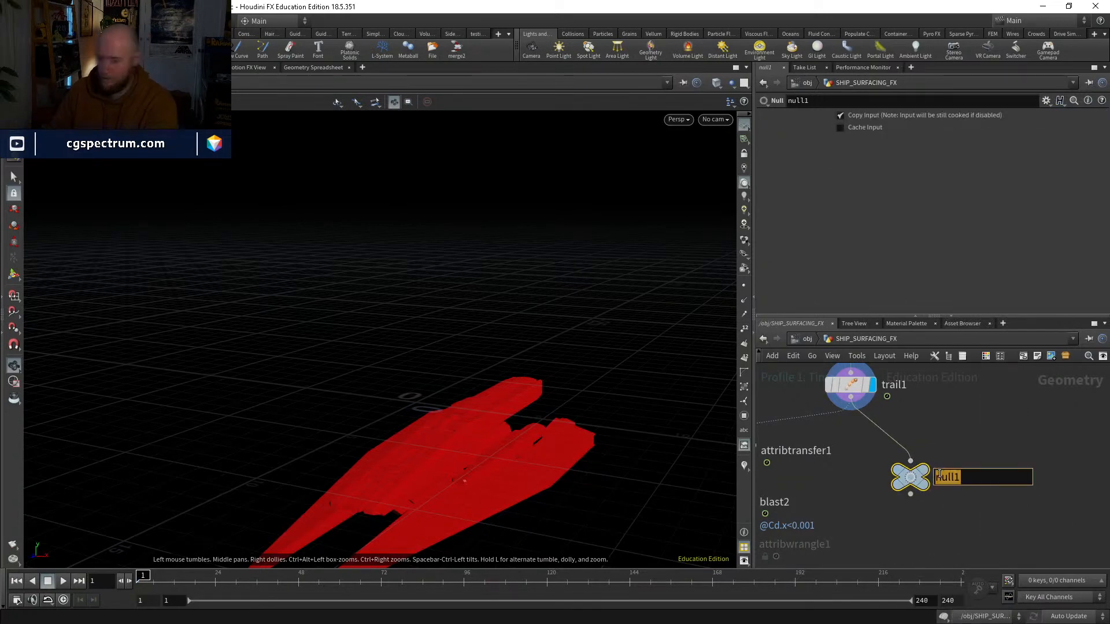
type("OUT_COLL")
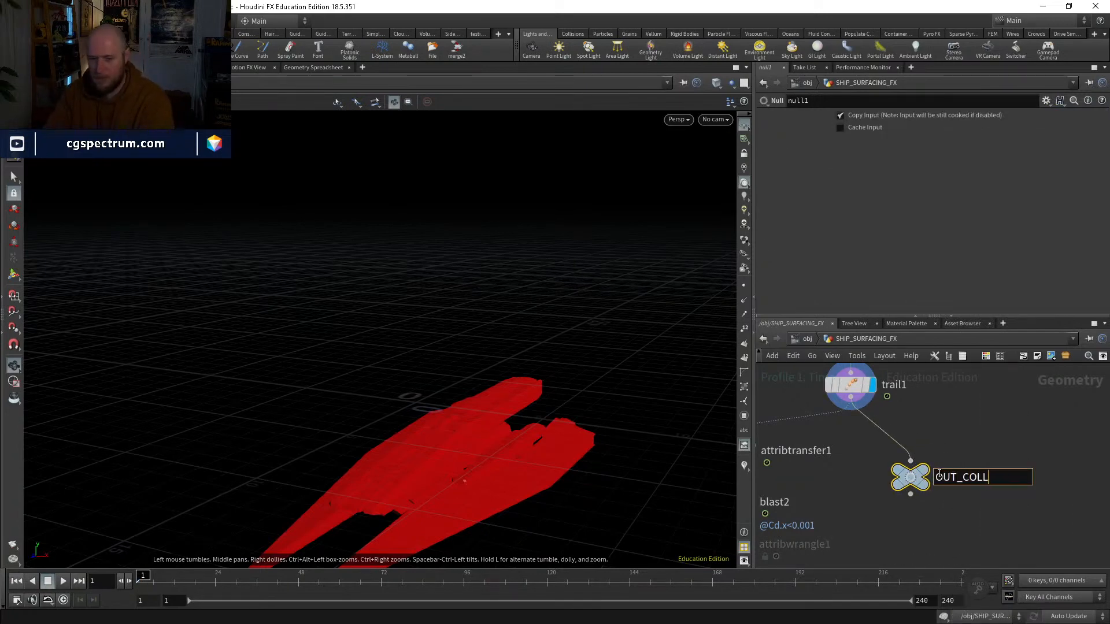
type("ISION_GEO")
key("Return")
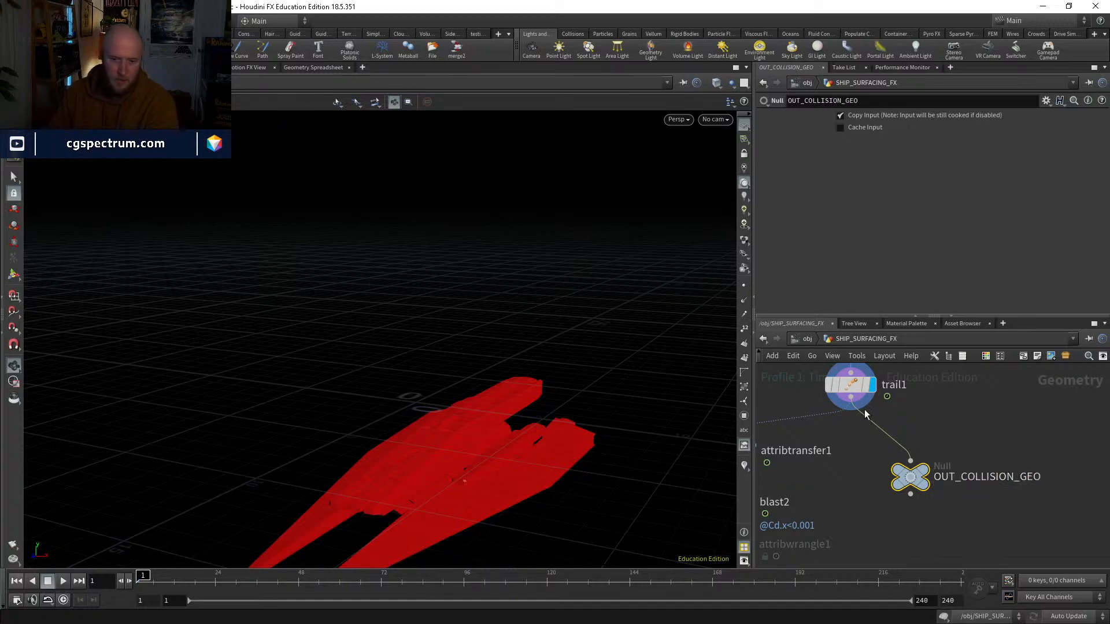
left_click_drag(912, 482, 1026, 482)
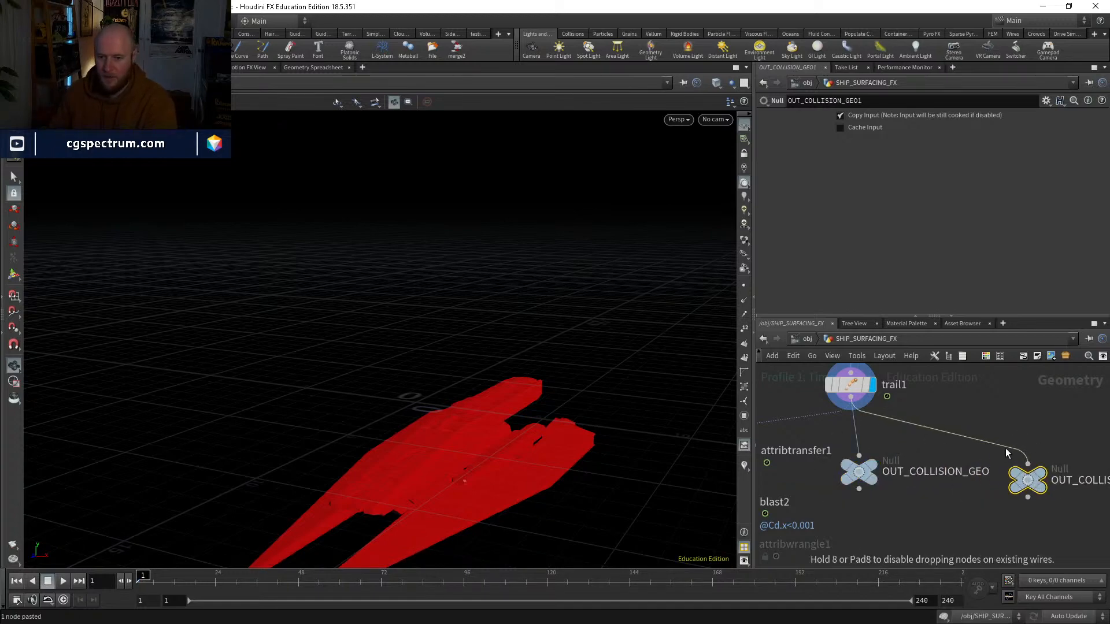
Step: Insert a VDB from Polygons node between trail1 and the duplicated null, and display it
middle_click_drag(980, 407, 983, 451)
key("Tab")
type("vdbfrom")
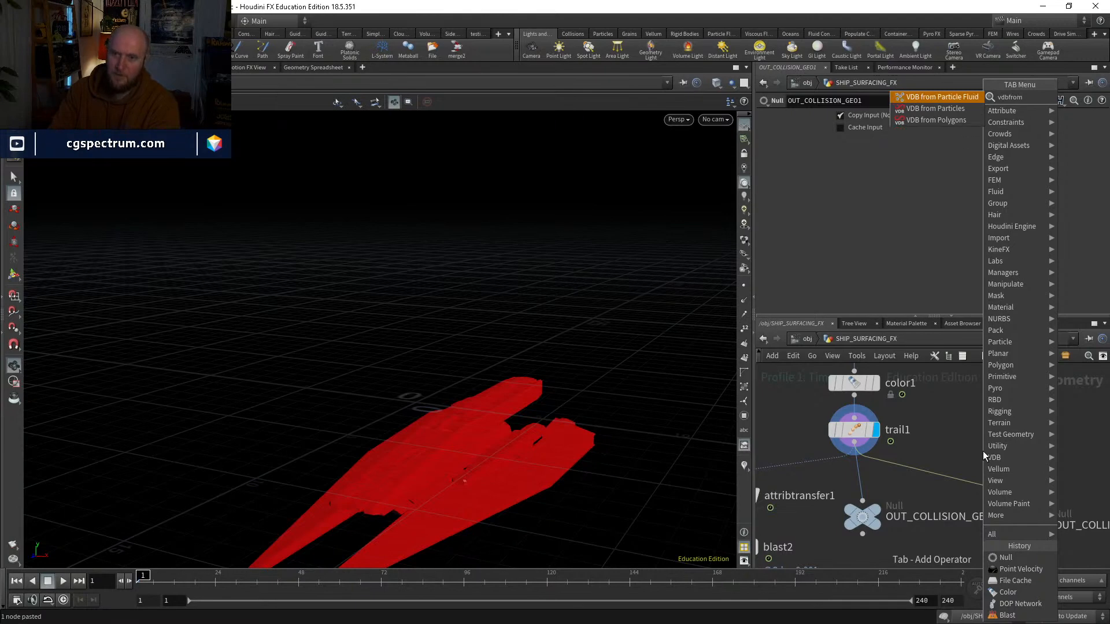
key("Down")
key("Down")
key("Return")
left_click(982, 451)
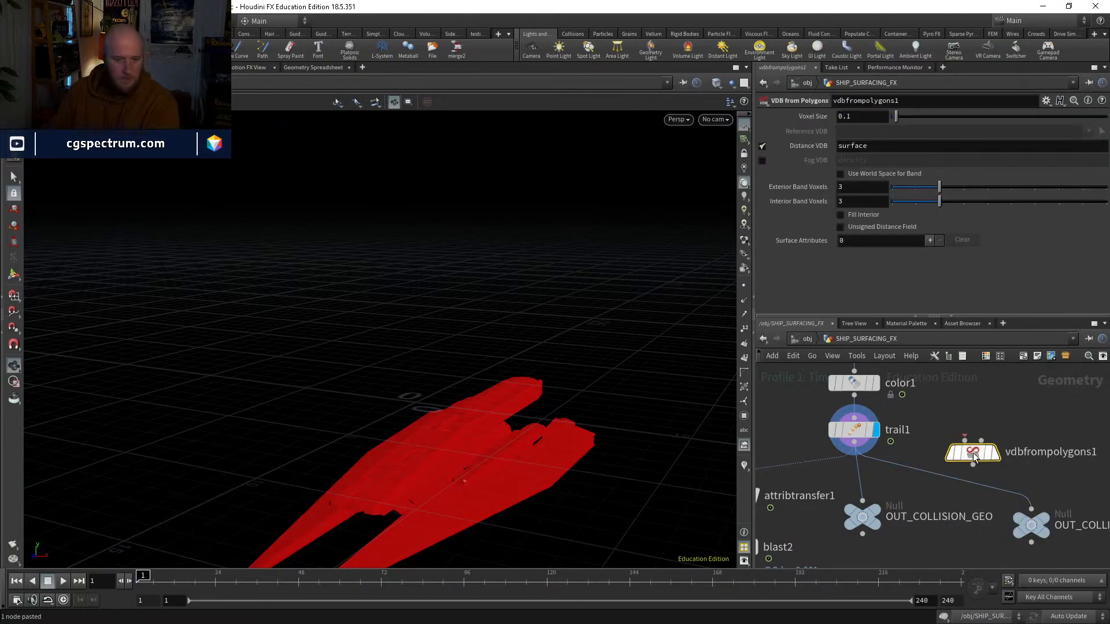
left_click_drag(977, 452, 1014, 455)
left_click(1040, 454)
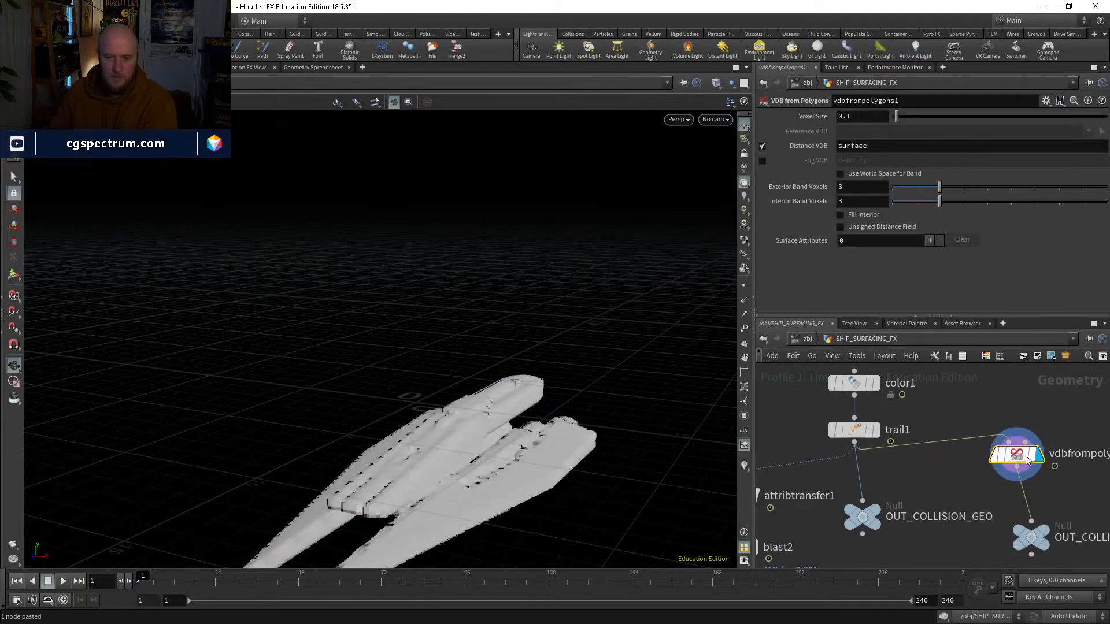
Step: Set the voxel size of the VDB from Polygons node to .05
left_click(863, 116)
type(".05")
key("Return")
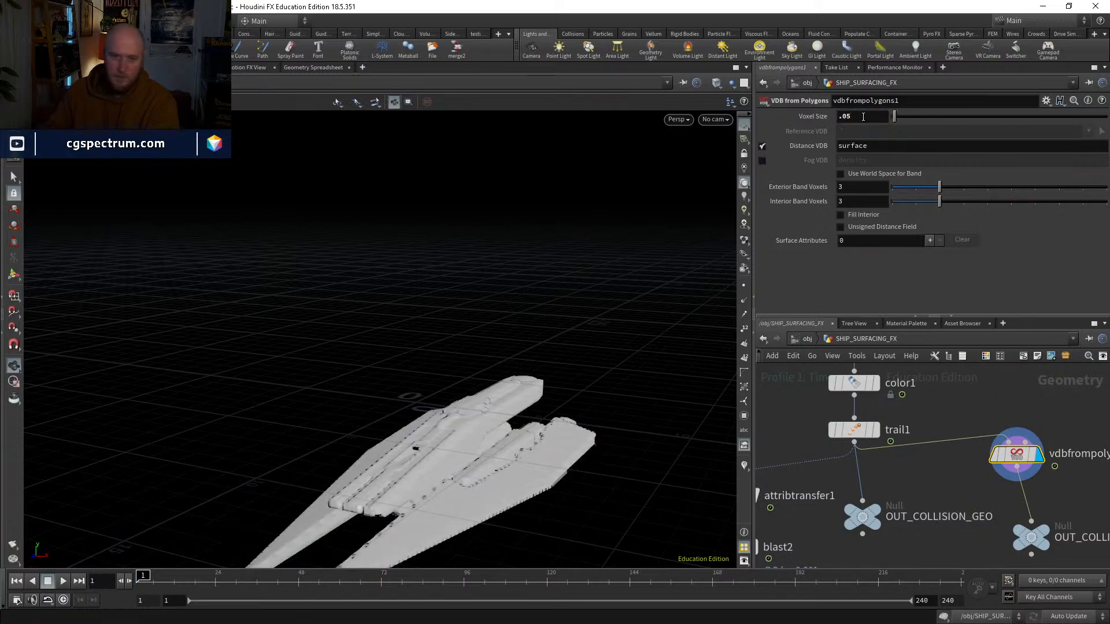
Step: Rename the duplicated null below the VDB node as OUT_COLLISION_VDB
middle_click_drag(1002, 541, 892, 454)
left_click_drag(931, 456, 910, 452)
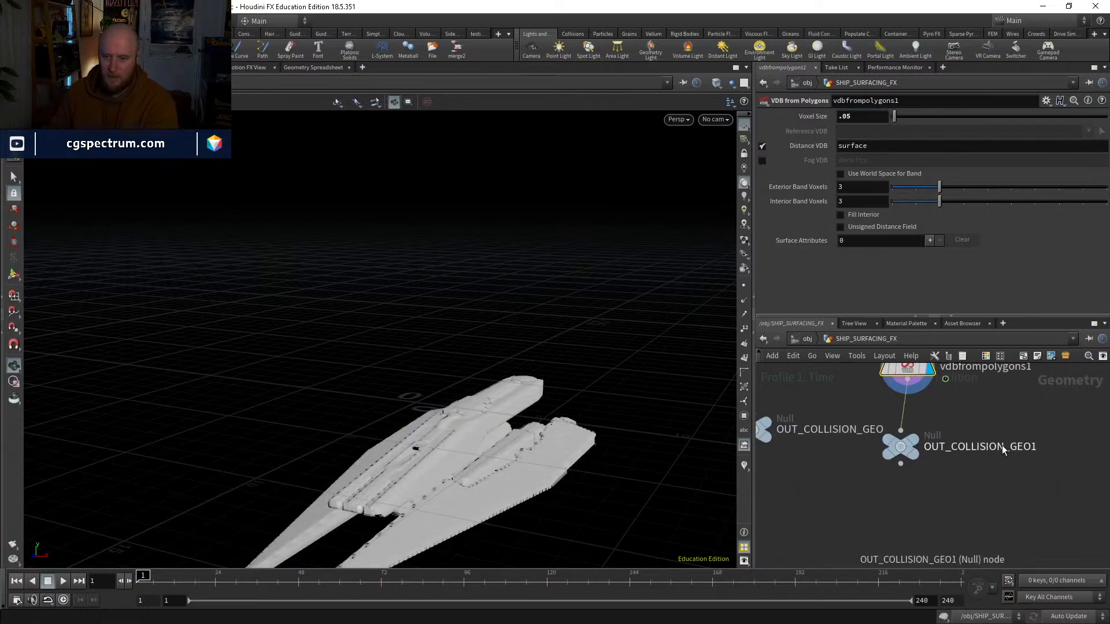
left_click_drag(1011, 446, 1064, 442)
key("Return")
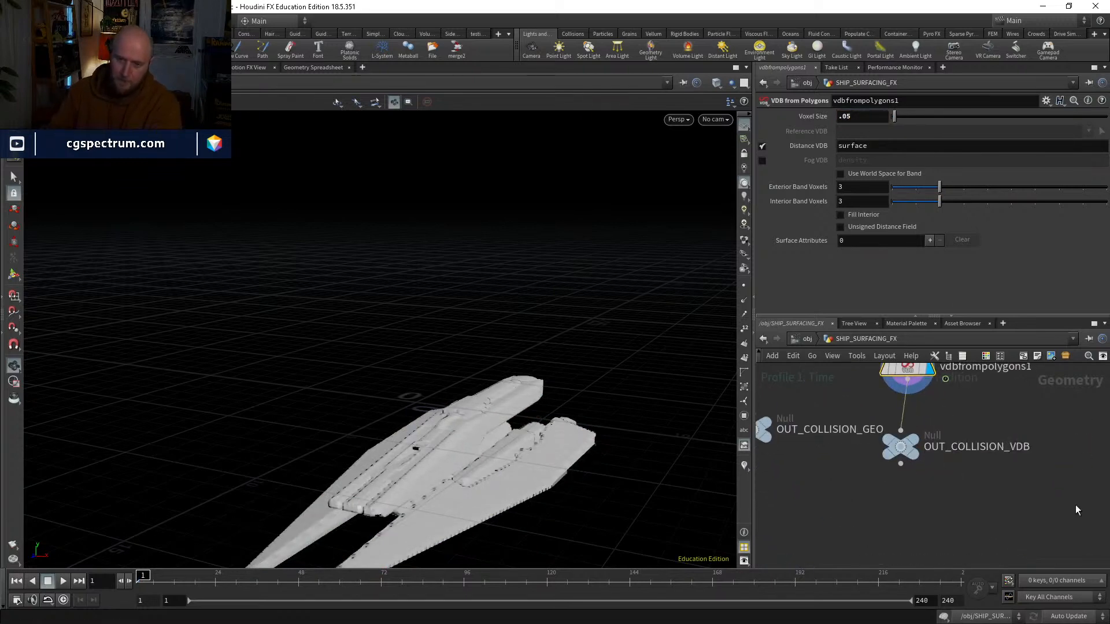
Step: Go back inside dopnet1 at frame 1 and bring the static object and ground plane nodes into view
scroll(1025, 491, "down", 3)
middle_click_drag(1018, 490, 1061, 402)
scroll(887, 497, "up", 2)
middle_click_drag(1013, 437, 831, 607)
left_click_drag(282, 589, 139, 588)
middle_click_drag(982, 488, 1080, 325)
double_click(780, 511)
middle_click_drag(848, 532, 903, 534)
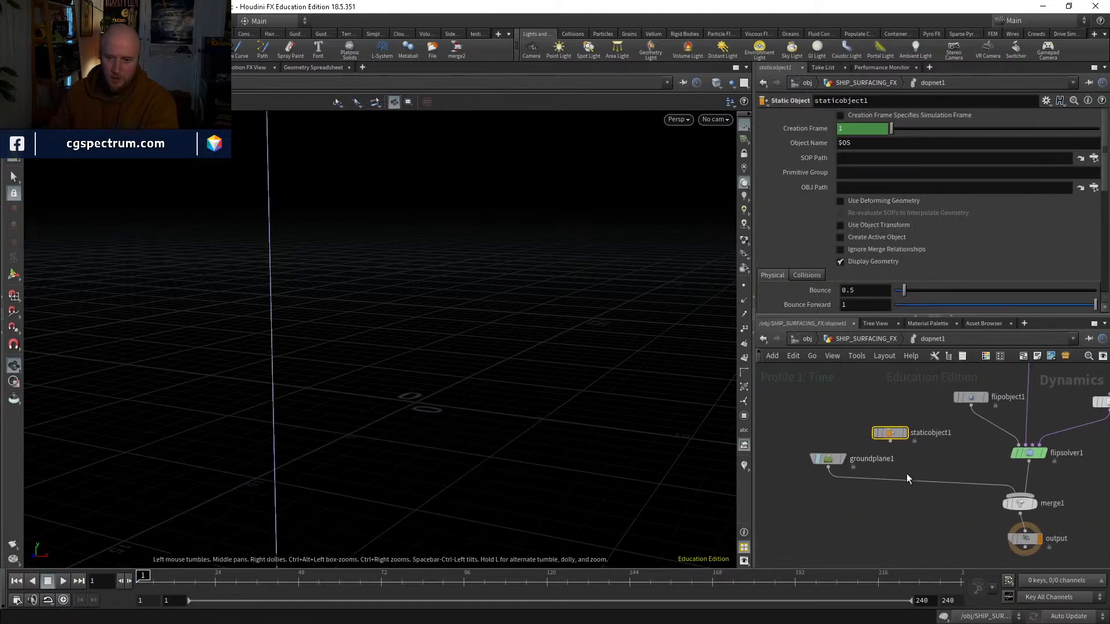
Step: Insert a Merge node on the ground plane's wire and connect the static object into it
key("Tab")
type("merge")
key("Return")
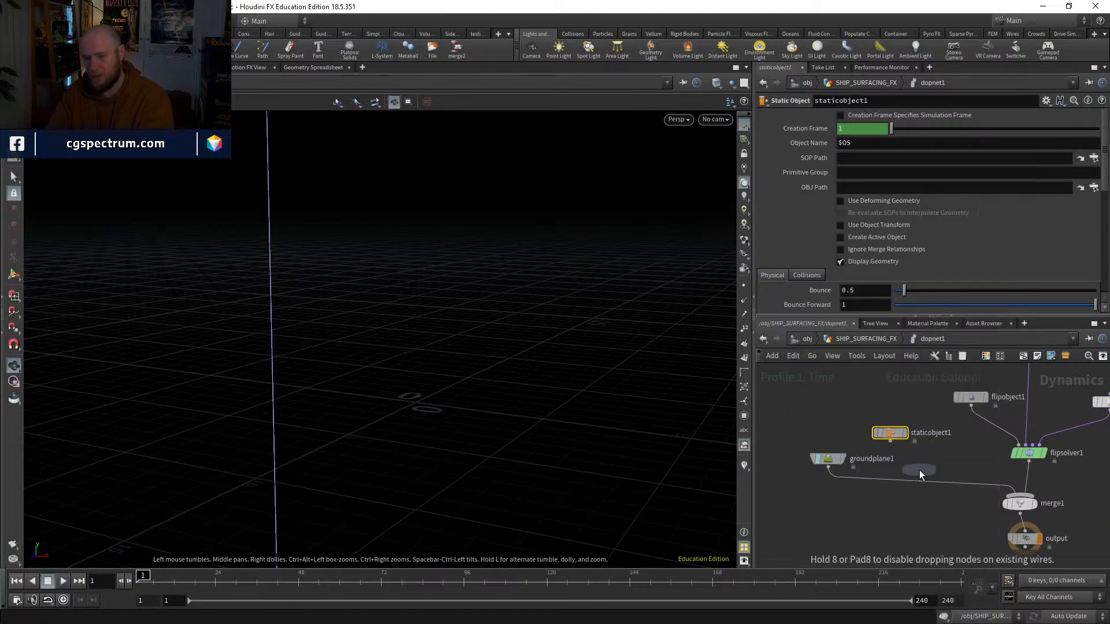
left_click(919, 469)
left_click_drag(919, 469, 910, 494)
left_click(890, 441)
left_click(912, 486)
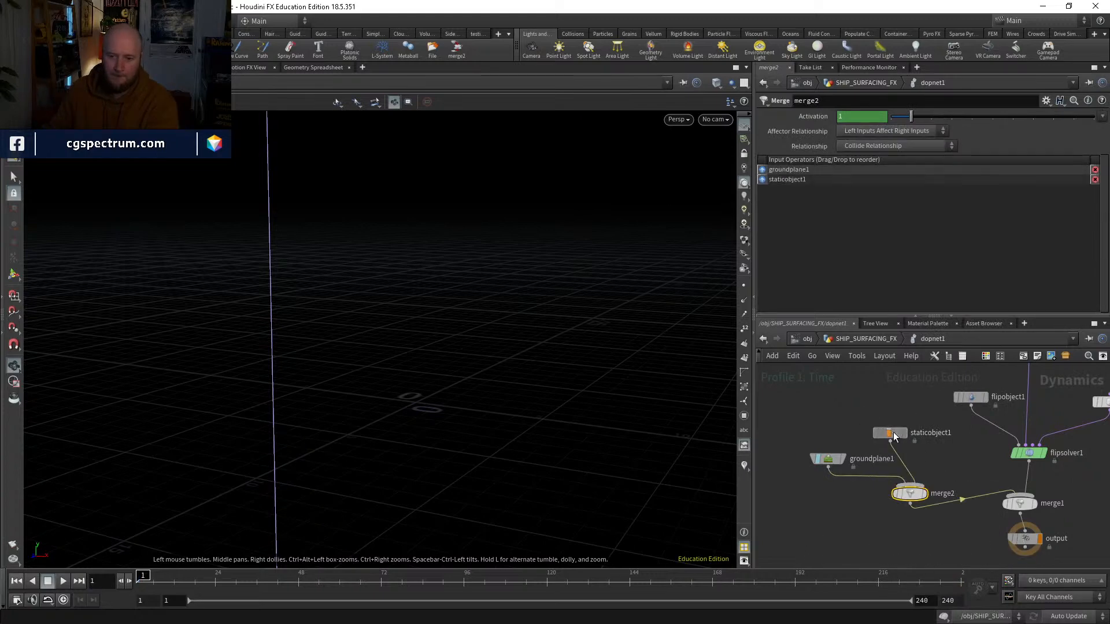
Step: Set the static object's SOP path to ../../OUT_COLLISION_GEO/
left_click(891, 433)
left_click(881, 156)
type("../../")
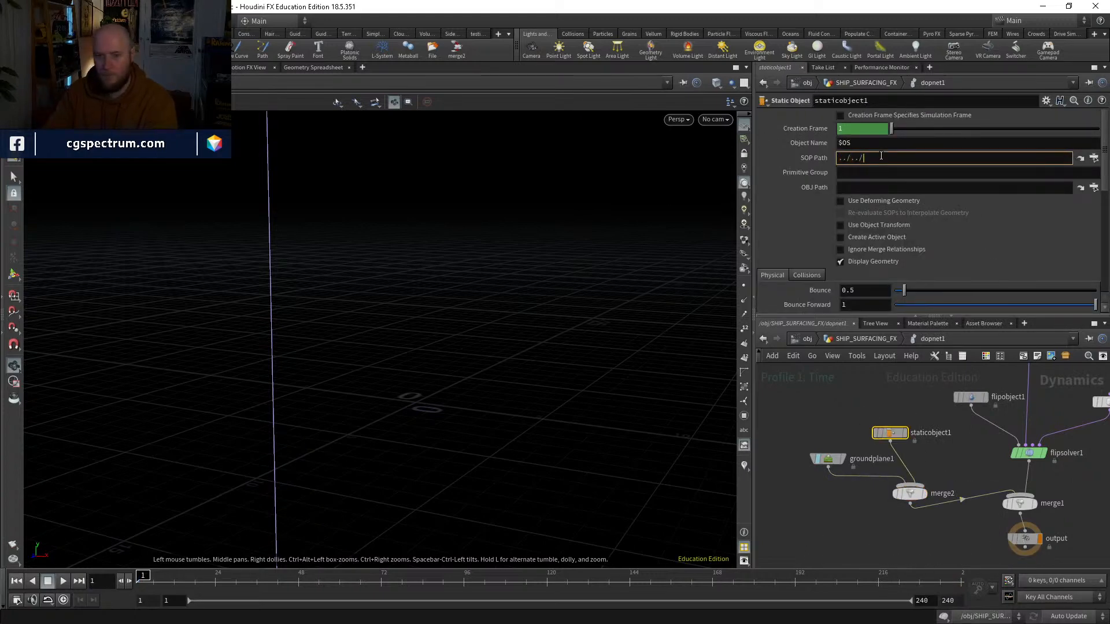
type("OUT_COLLISION_GEO/")
key("Down")
key("Return")
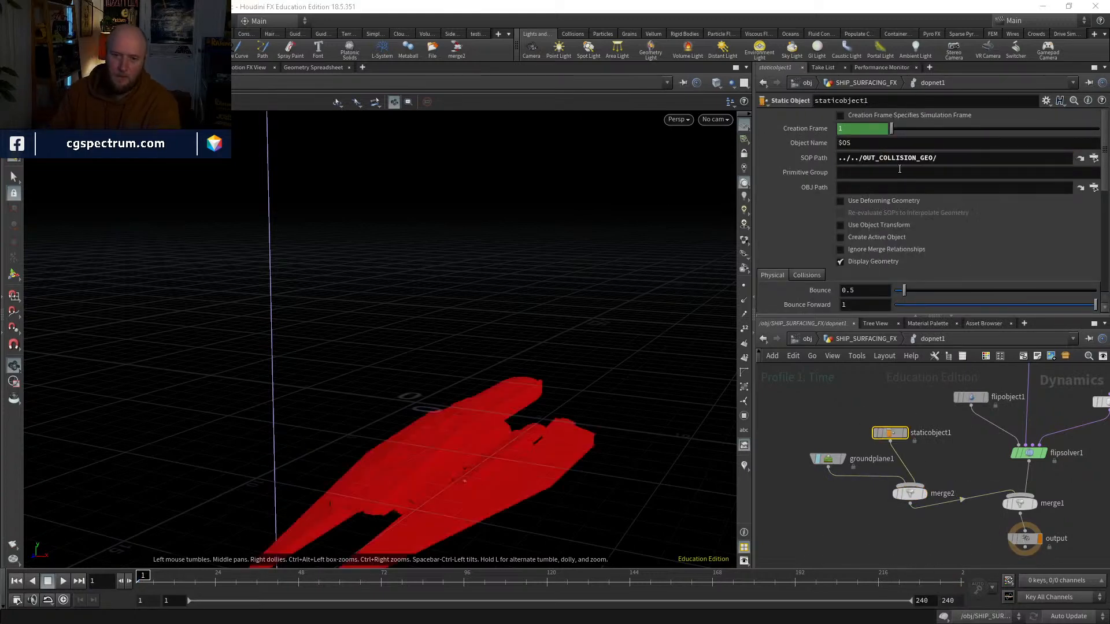
Step: Enable Use Deforming Geometry and Re-evaluate SOPs to Interpolate Geometry on the static object, and open its collision settings
scroll(914, 226, "down", 4)
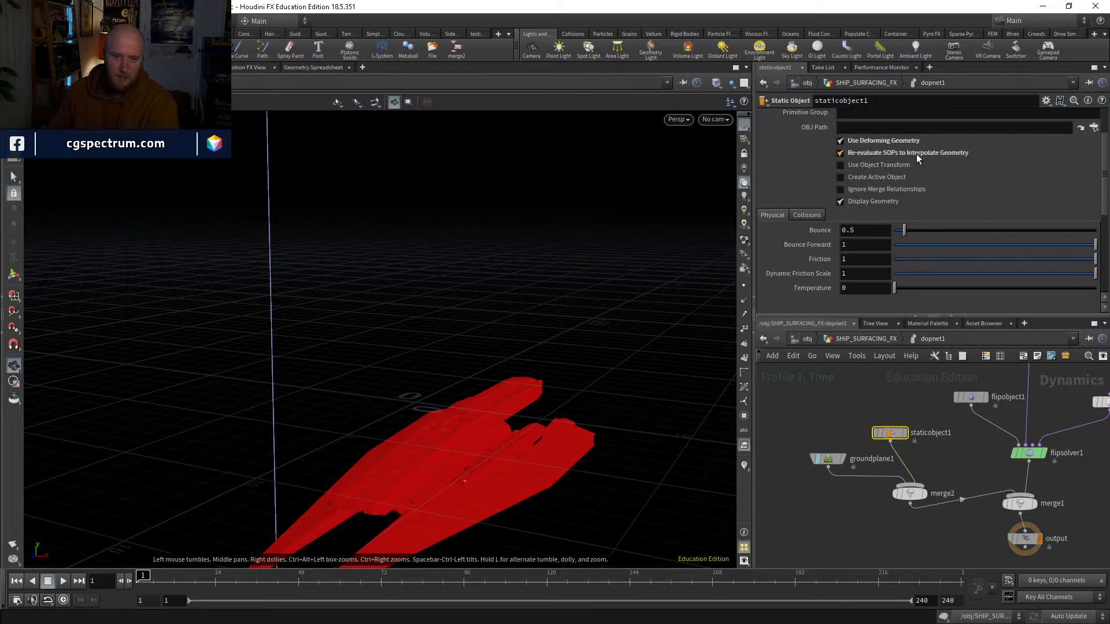
left_click(811, 215)
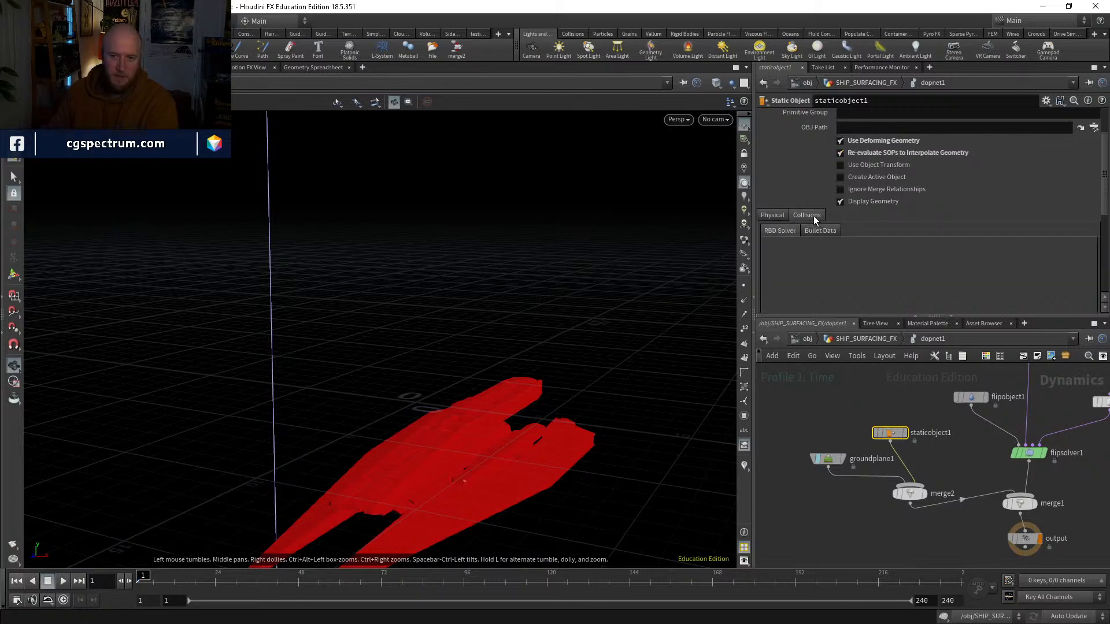
scroll(855, 177, "up", 2)
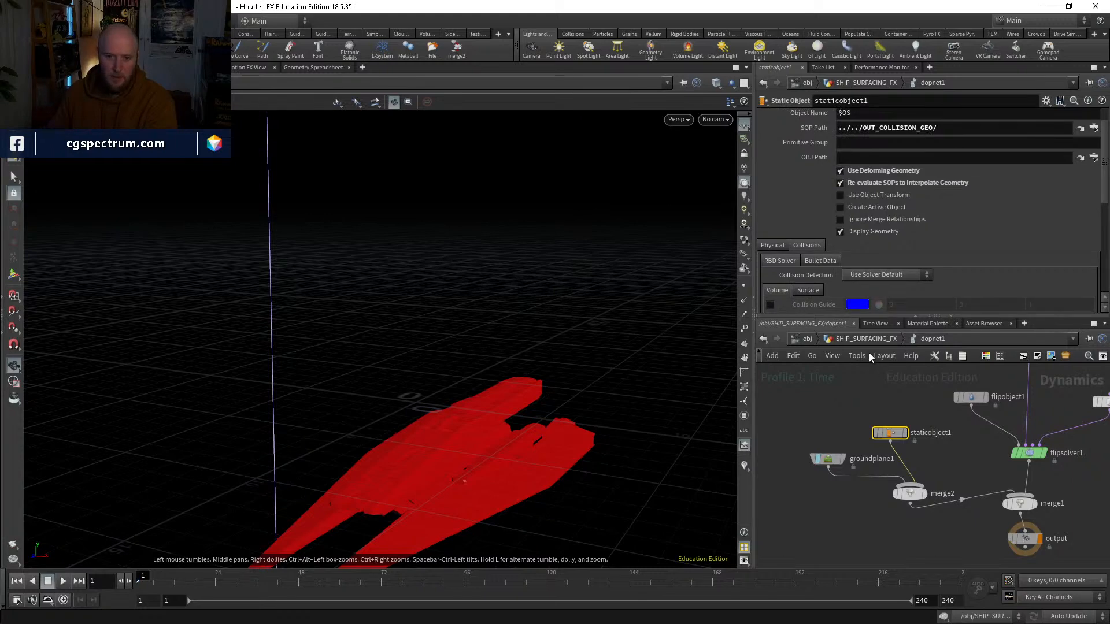
Step: Look over the object-level and SHIP_SURFACING_FX networks, and return inside dopnet1
key("u")
left_click(797, 341)
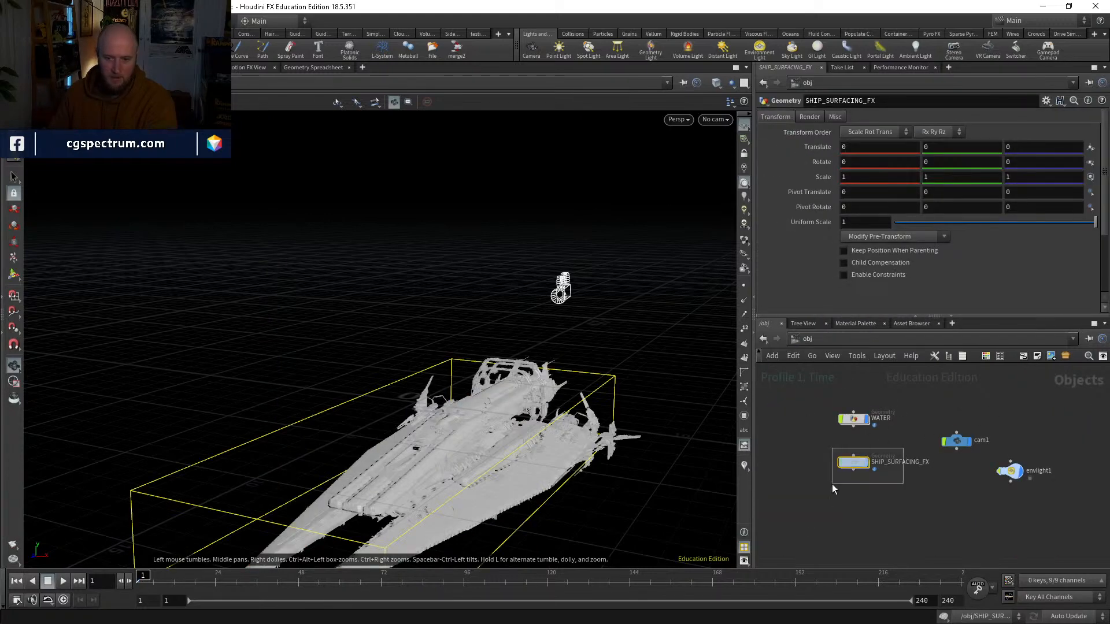
double_click(854, 463)
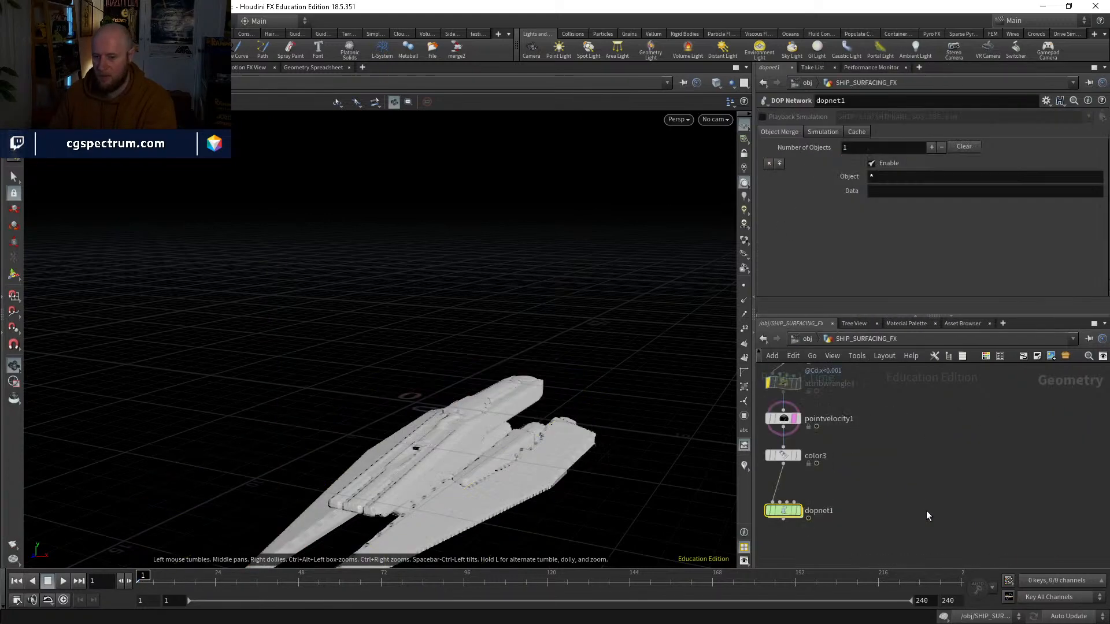
middle_click_drag(885, 464, 924, 555)
scroll(941, 431, "down", 1)
middle_click_drag(941, 429, 923, 373)
middle_click_drag(915, 470, 962, 373)
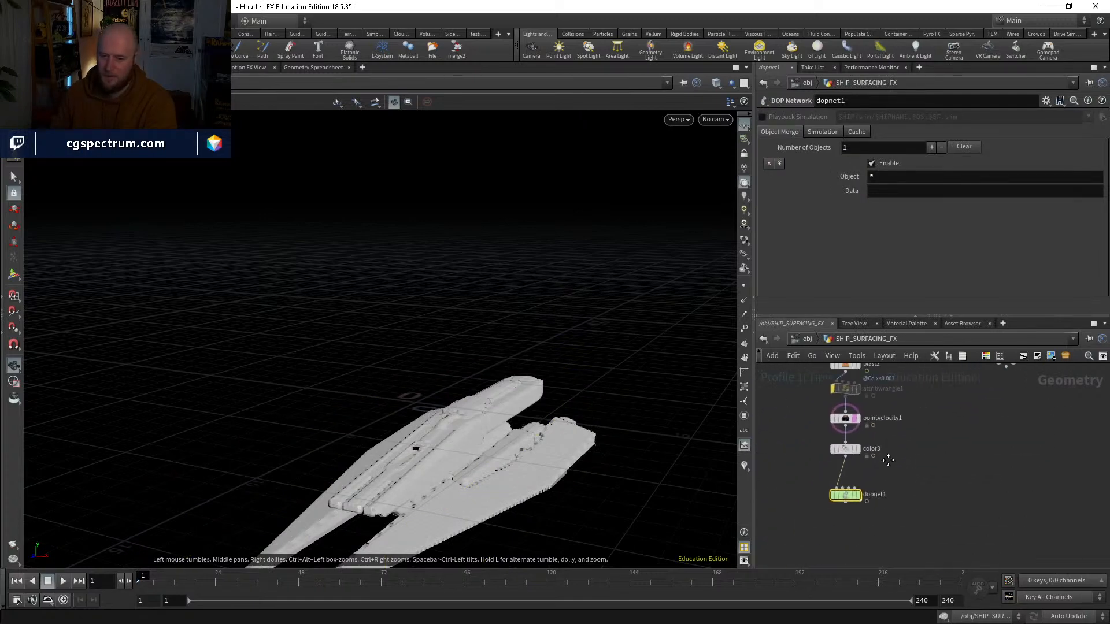
double_click(844, 494)
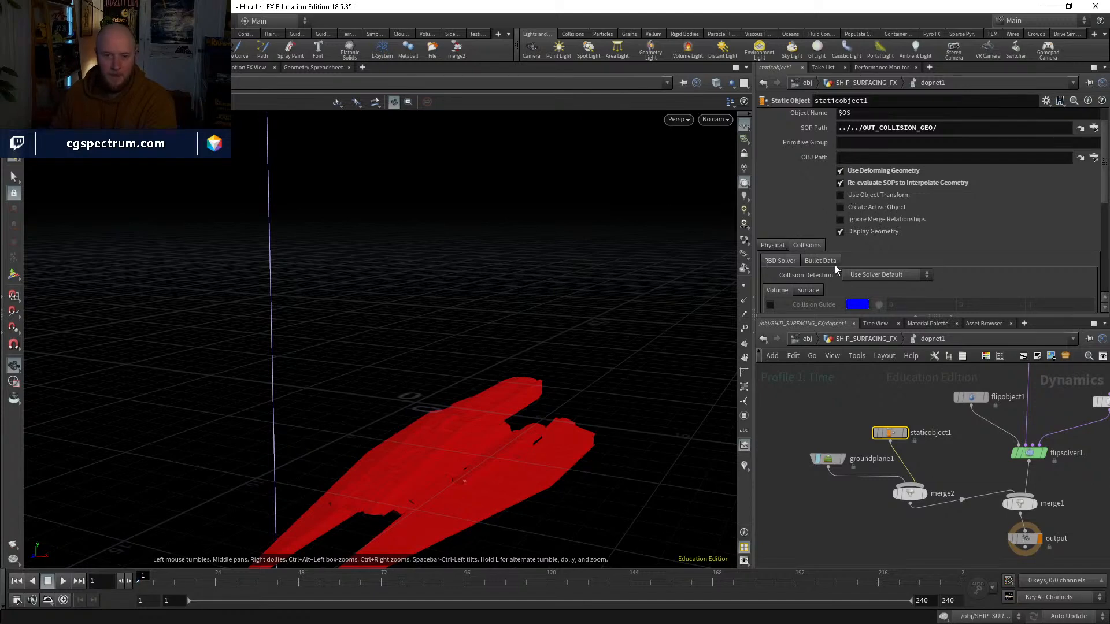
Step: Set the static object's RBD Solver volume collision mode to Volume Sample
scroll(850, 254, "down", 3)
scroll(789, 213, "down", 3)
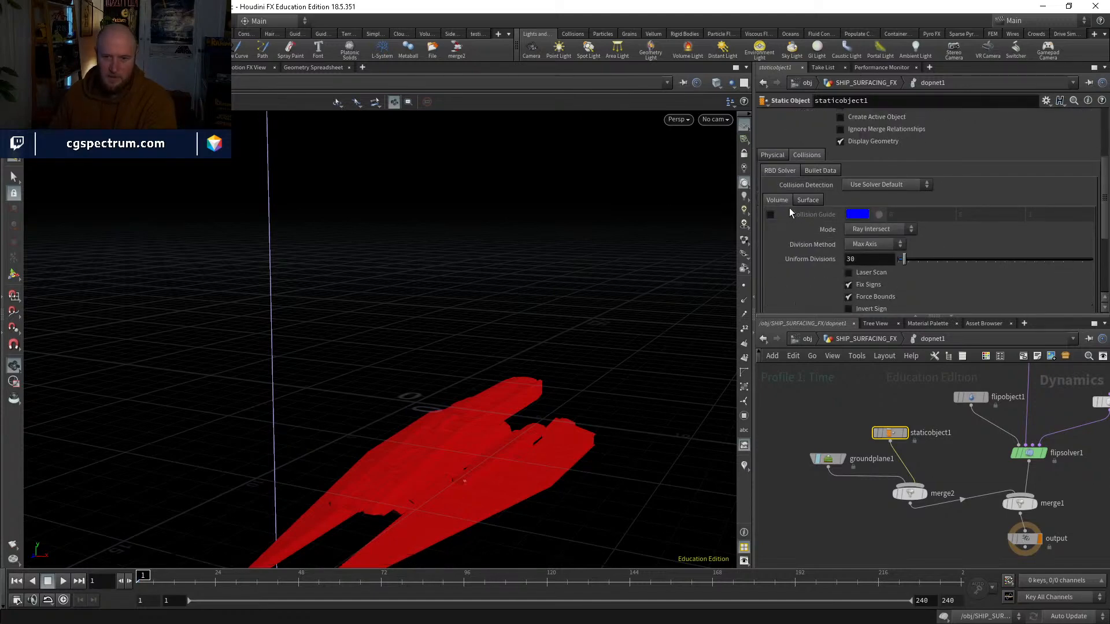
left_click(878, 229)
left_click(880, 318)
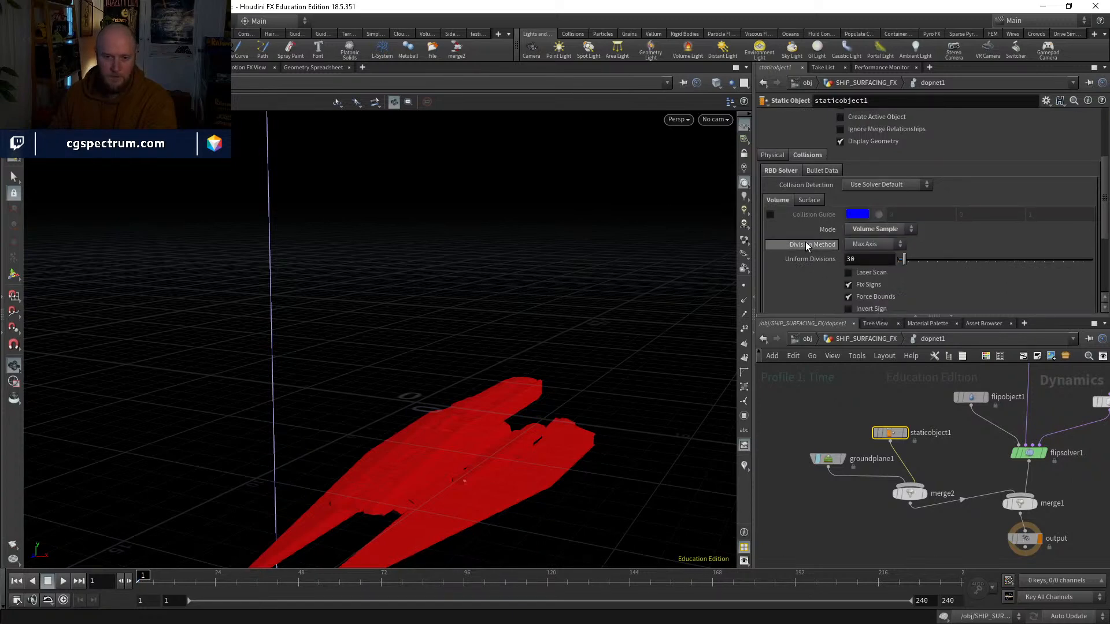
Step: Set the static object's proxy volume to ../../OUT_COLLISION_VDB/
scroll(806, 242, "down", 5)
left_click(871, 253)
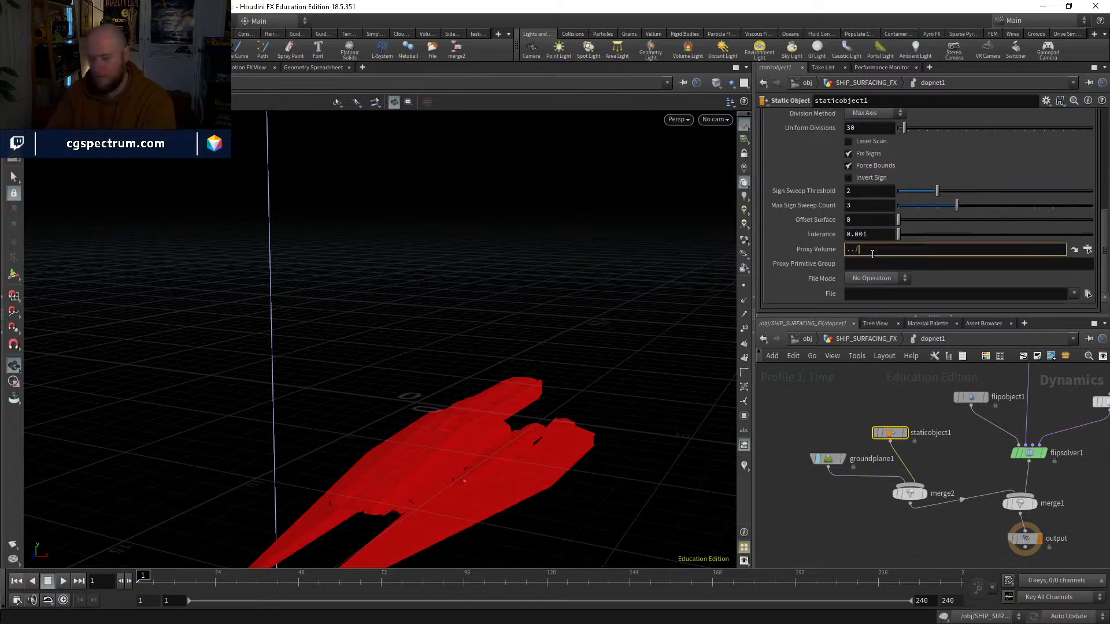
type("../../")
key("Down")
key("Down")
key("Return")
key("Return")
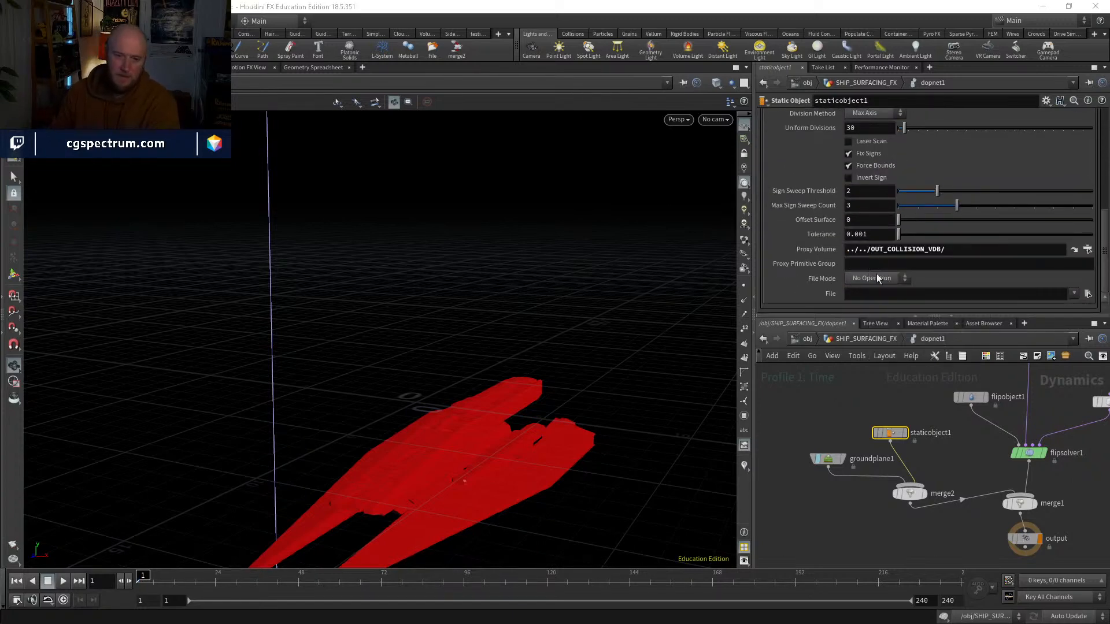
Step: Check the static object's collision guide with its geometry hidden, then restore Display Geometry and turn the guide off
scroll(804, 200, "up", 5)
left_click(769, 158)
scroll(821, 147, "up", 5)
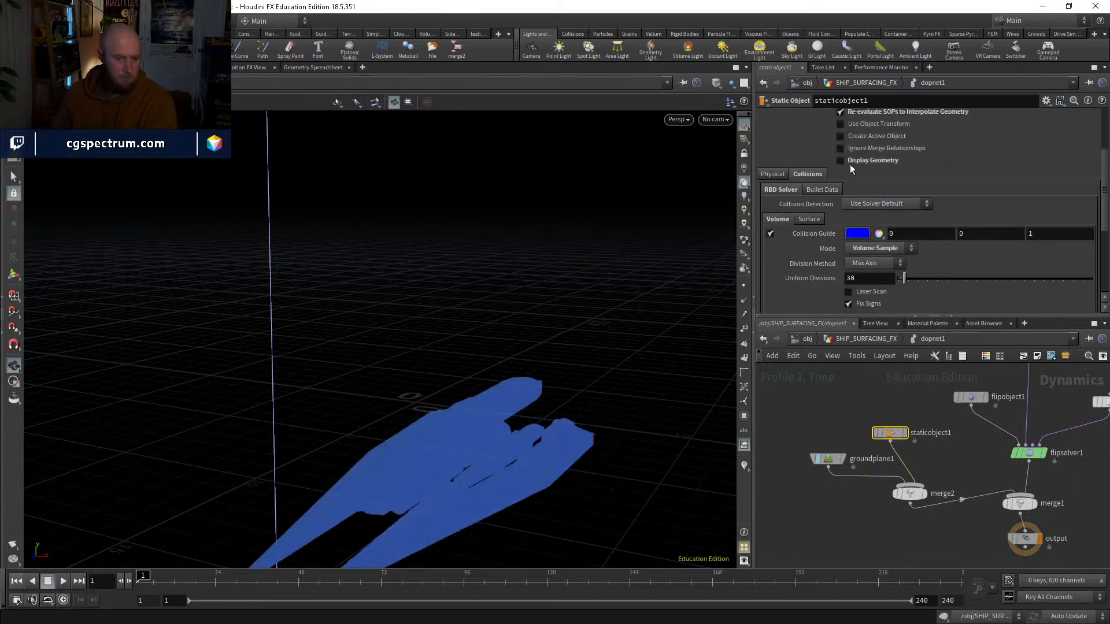
left_click(850, 163)
left_click(770, 234)
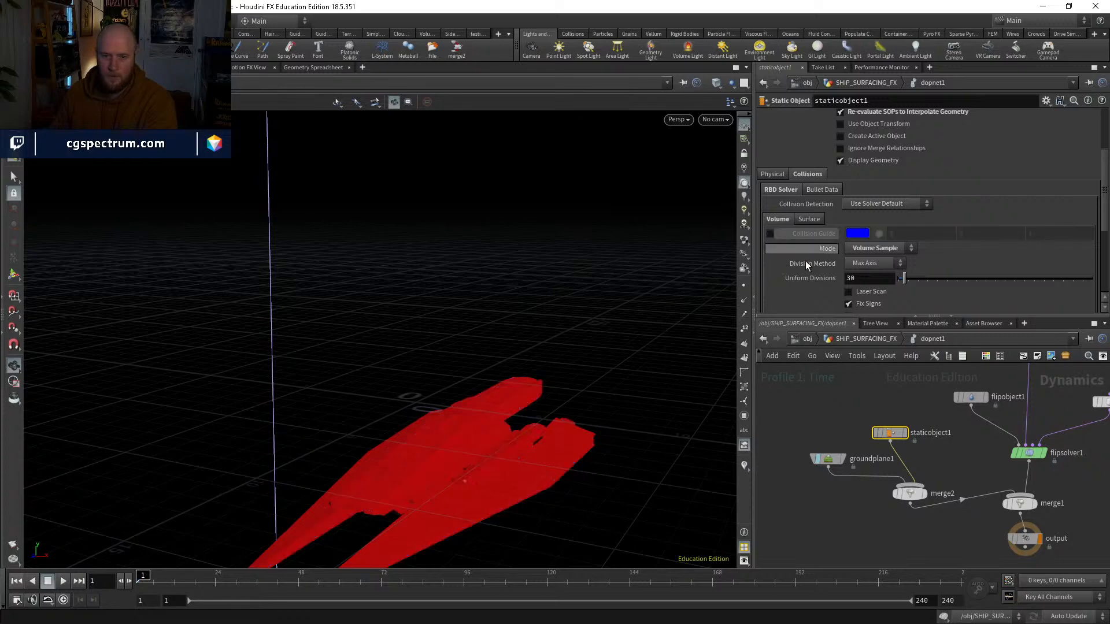
Step: Enable the Collision guide visualization on flipobject1
middle_click_drag(936, 376, 898, 385)
left_click(931, 406)
left_click(811, 216)
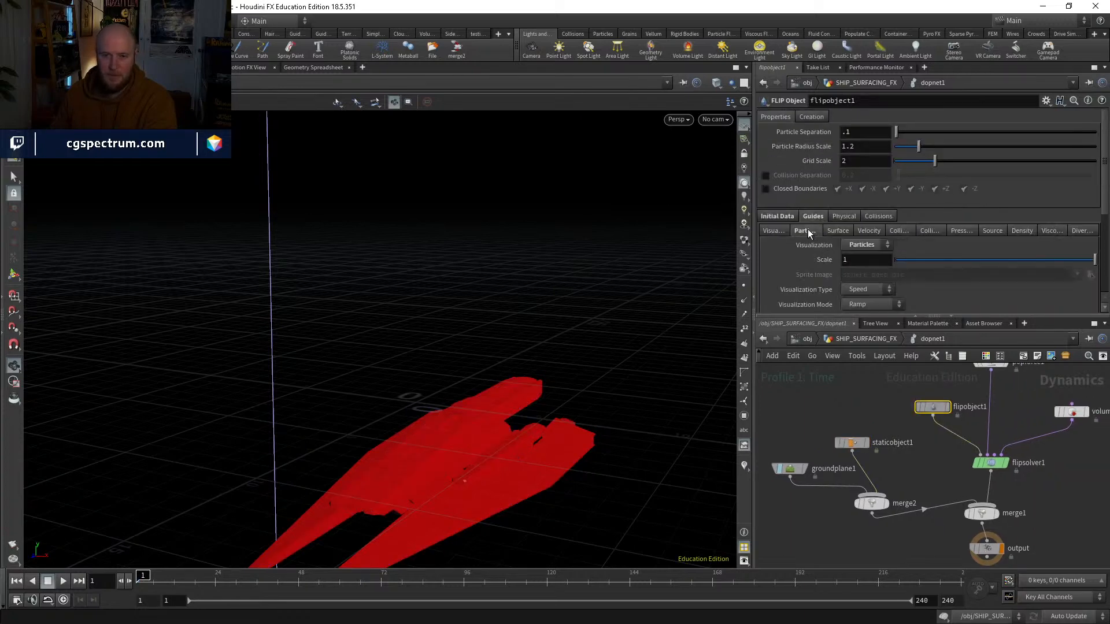
scroll(807, 229, "down", 2)
left_click(804, 156)
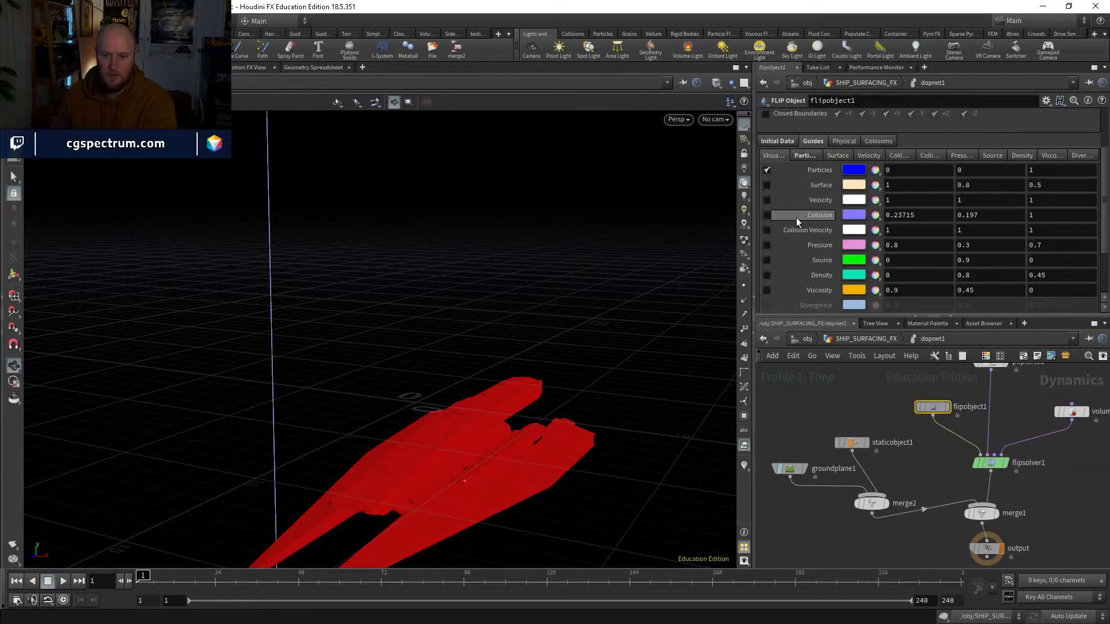
left_click(766, 215)
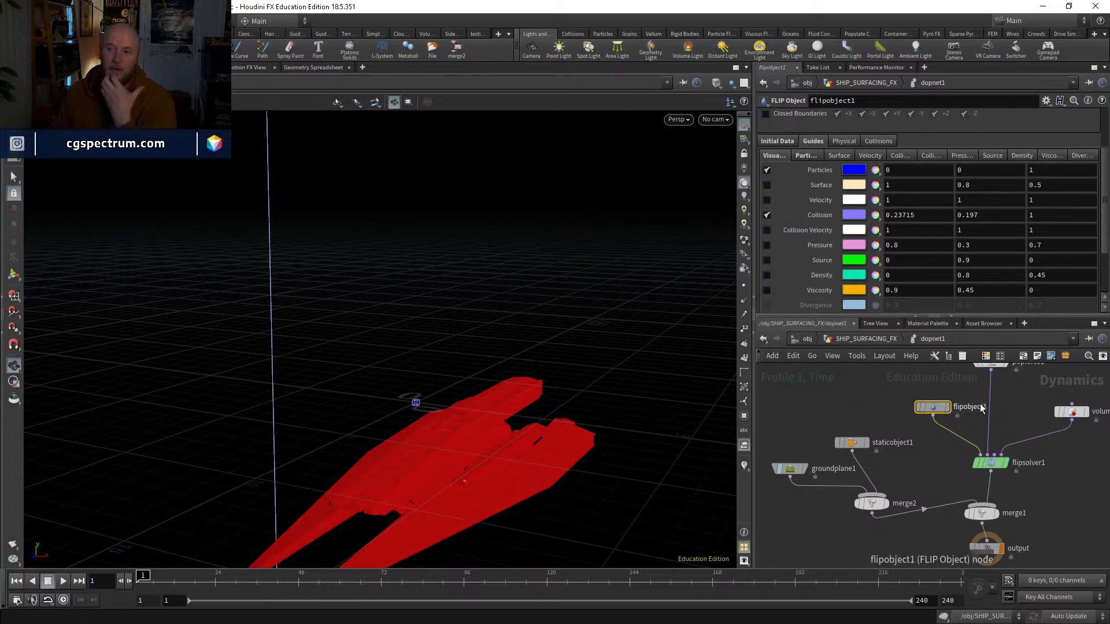
Step: Play the simulation from frame 1 to about frame 76 and review the water and collision field around the ship
middle_click_drag(933, 480, 880, 471)
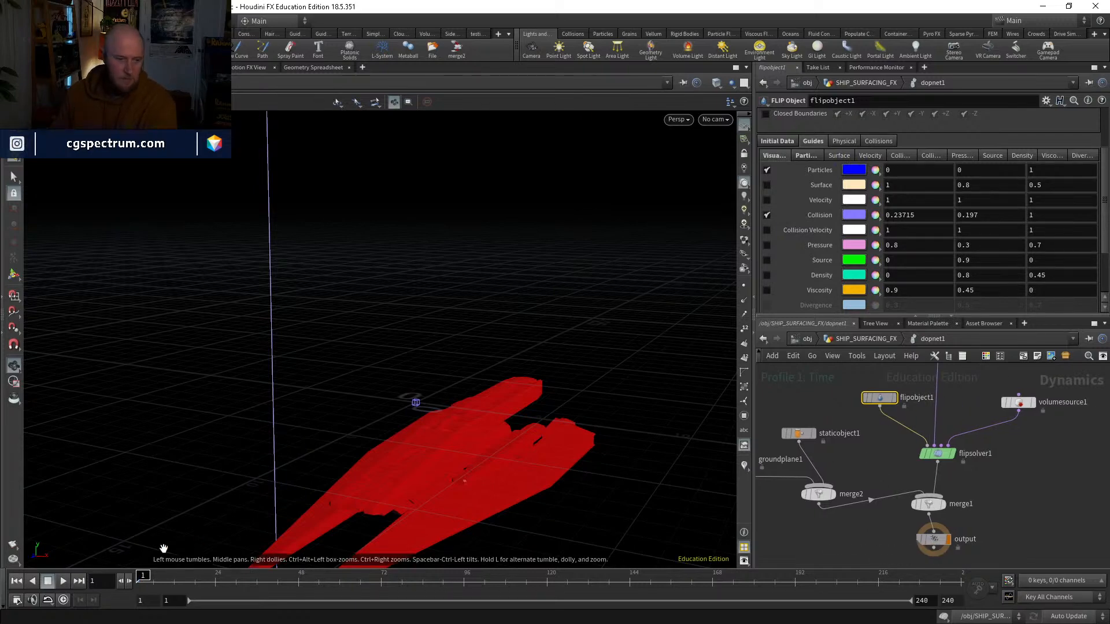
left_click(61, 581)
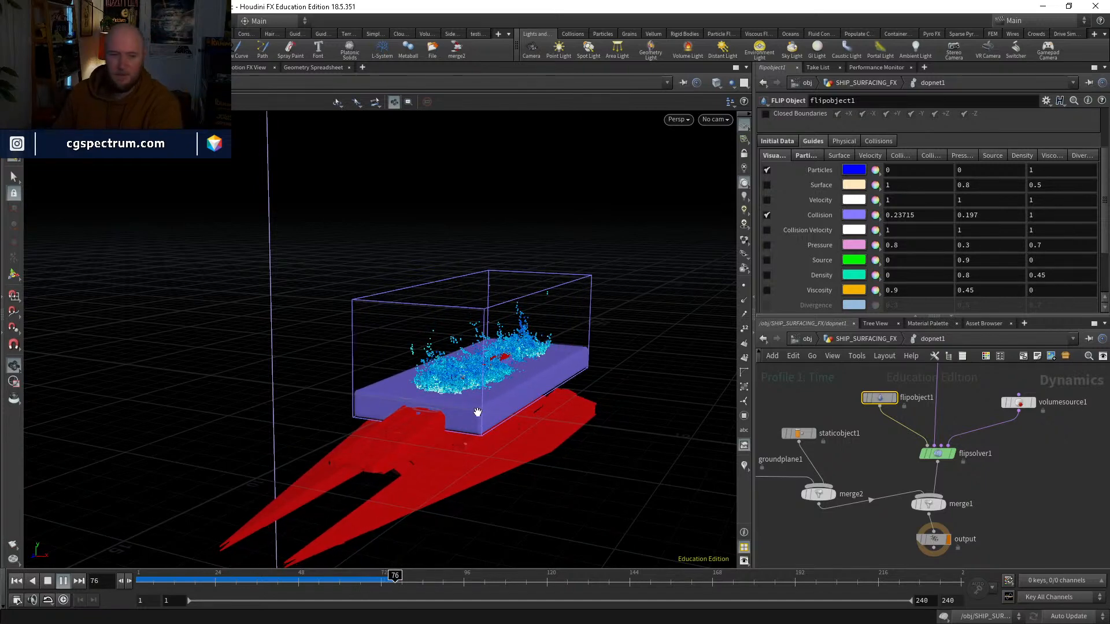
left_click(349, 578)
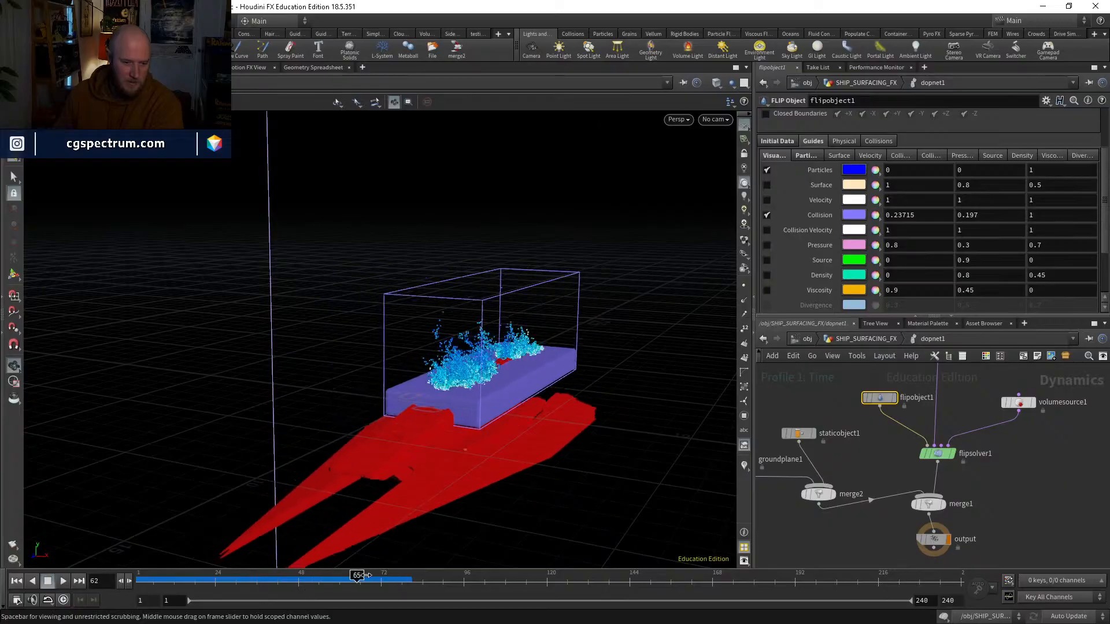
left_click_drag(366, 575, 388, 576)
right_click_drag(553, 168, 510, 364)
mouse_move(531, 371)
left_mouse_down()
mouse_move(521, 350)
mouse_move(426, 347)
mouse_move(604, 330)
mouse_move(509, 344)
mouse_move(356, 450)
mouse_move(377, 450)
left_mouse_up()
Step: Switch the viewport to wireframe shading and inspect the collision field around the ship up to frame 76
key("shift+w")
key("shift+w")
key("shift+w")
left_click_drag(280, 576, 395, 575)
left_click_drag(342, 399, 396, 383)
right_click_drag(397, 383, 341, 490)
left_click_drag(341, 489, 479, 495)
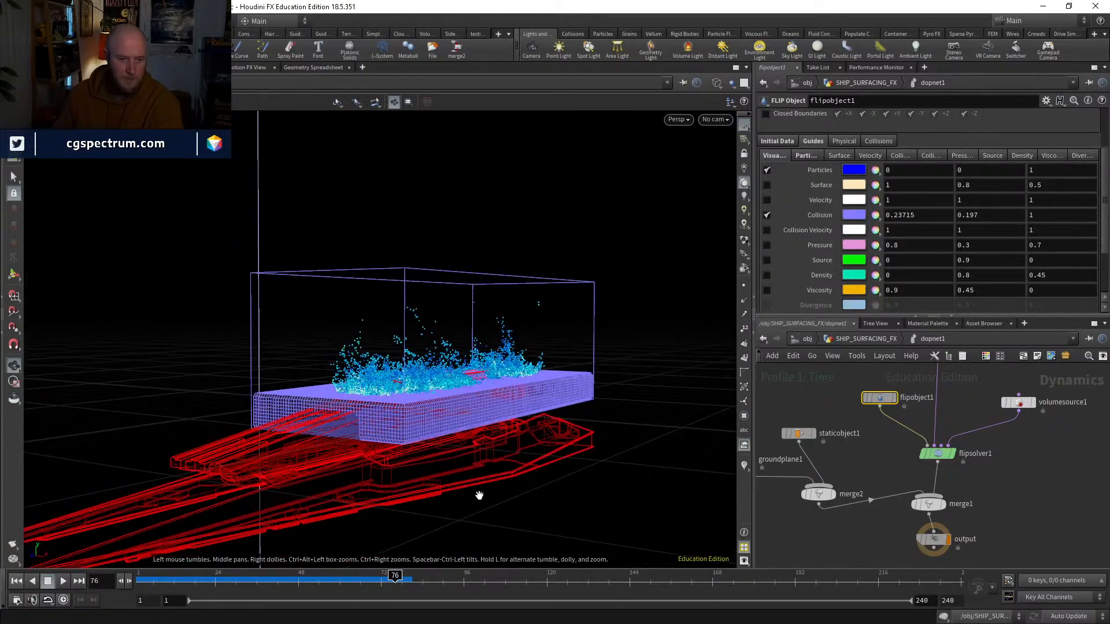
Step: Continue the simulation to frame 126 and review the ship surfacing through the fluid up close
left_click(67, 583)
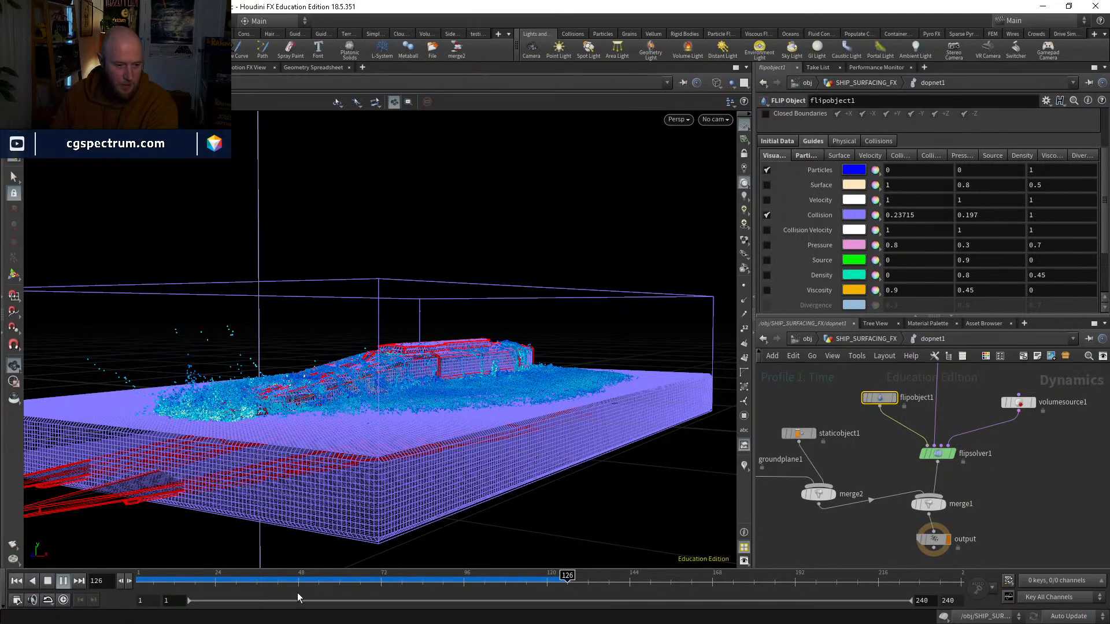
left_click_drag(297, 580, 565, 574)
scroll(483, 345, "up", 5)
mouse_move(480, 335)
left_mouse_down()
mouse_move(437, 384)
mouse_move(462, 400)
mouse_move(493, 389)
mouse_move(496, 398)
mouse_move(440, 405)
left_mouse_up()
Step: Restore shaded display, turn off flipobject1's Collision guide, and review the particles between frames 91 and 125
key("shift+w")
left_click(766, 214)
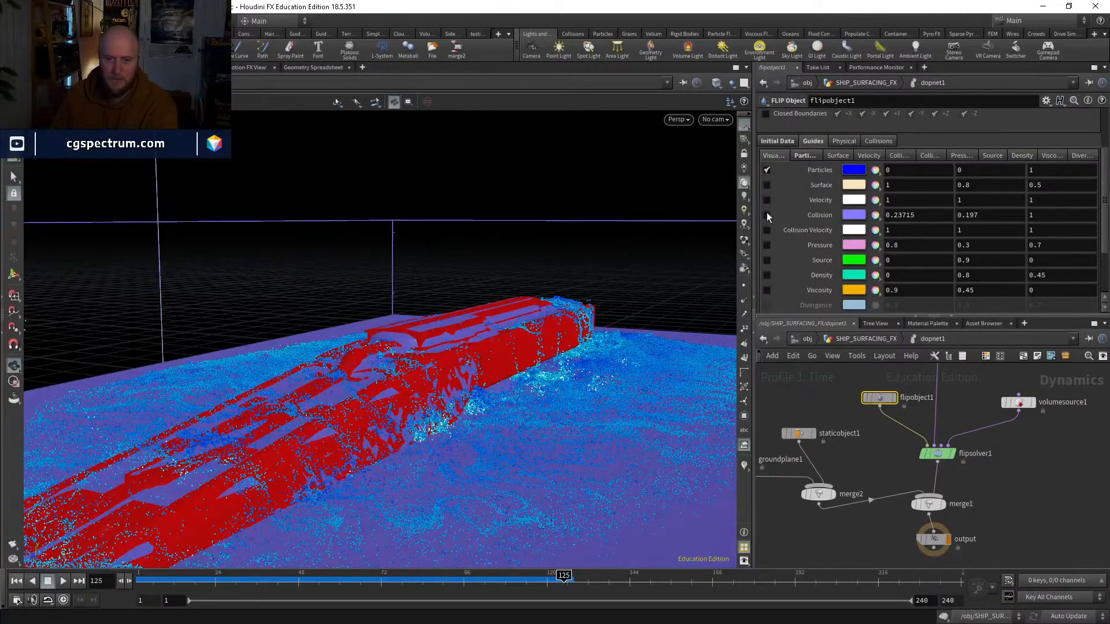
left_click(448, 575)
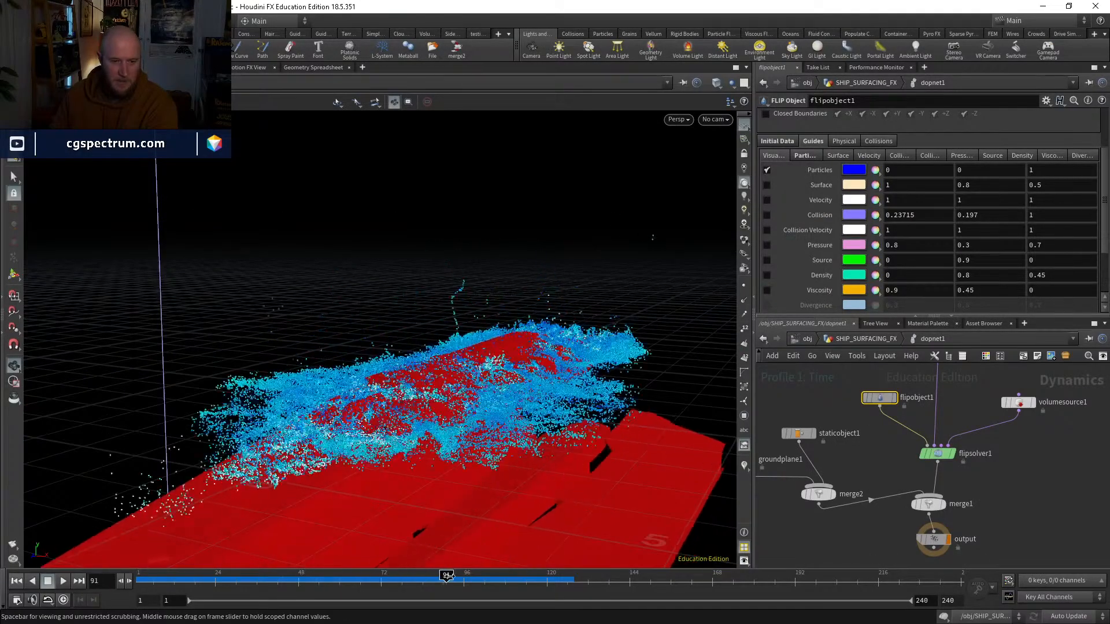
left_click_drag(447, 575, 563, 558)
left_click_drag(505, 448, 465, 490)
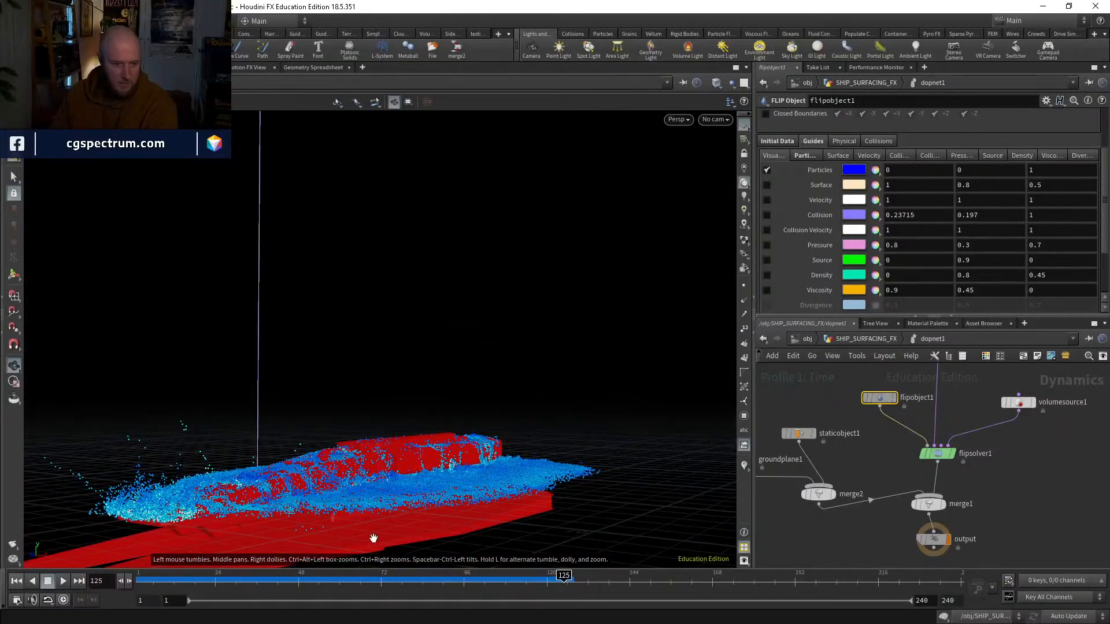
Step: Continue the simulation to frame 166, then check dopnet1's cache memory setting and return inside the network
left_click(62, 581)
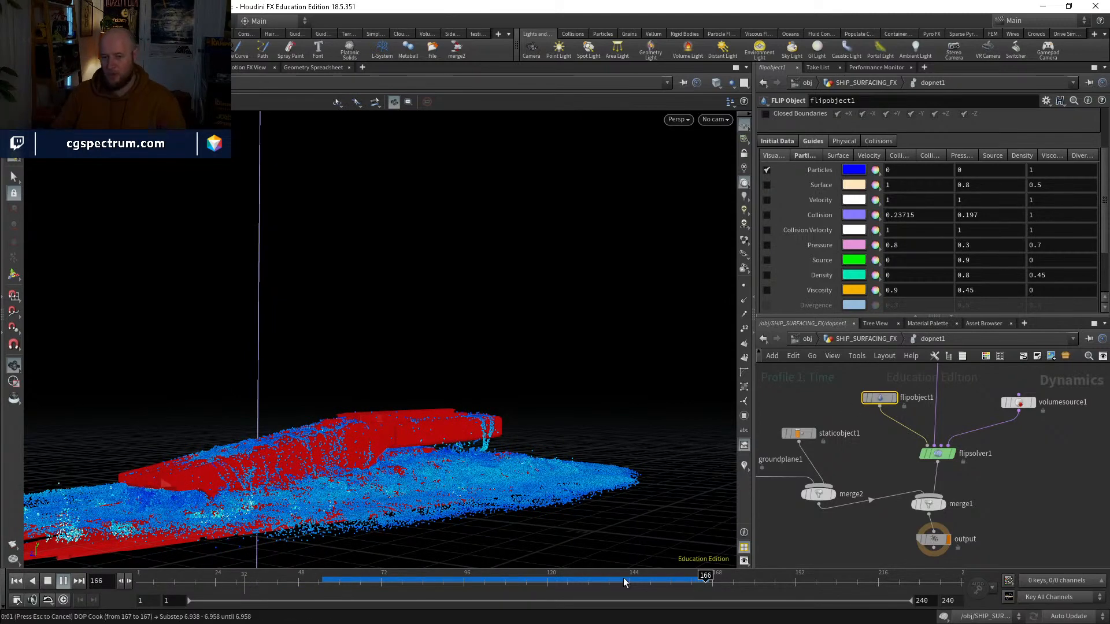
left_click(699, 579)
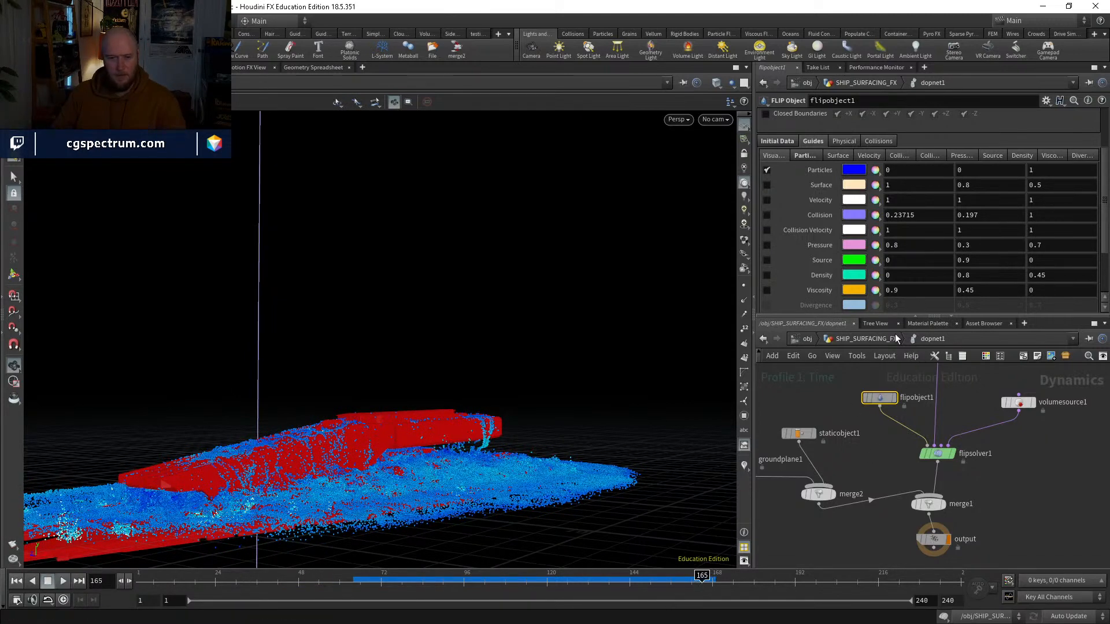
left_click(880, 340)
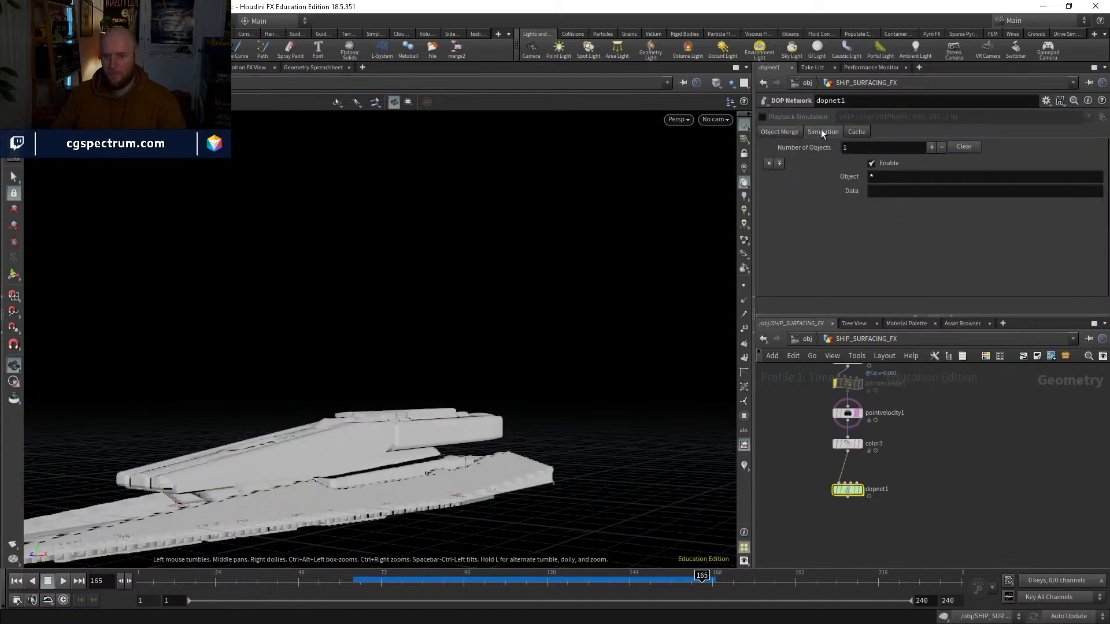
left_click(856, 131)
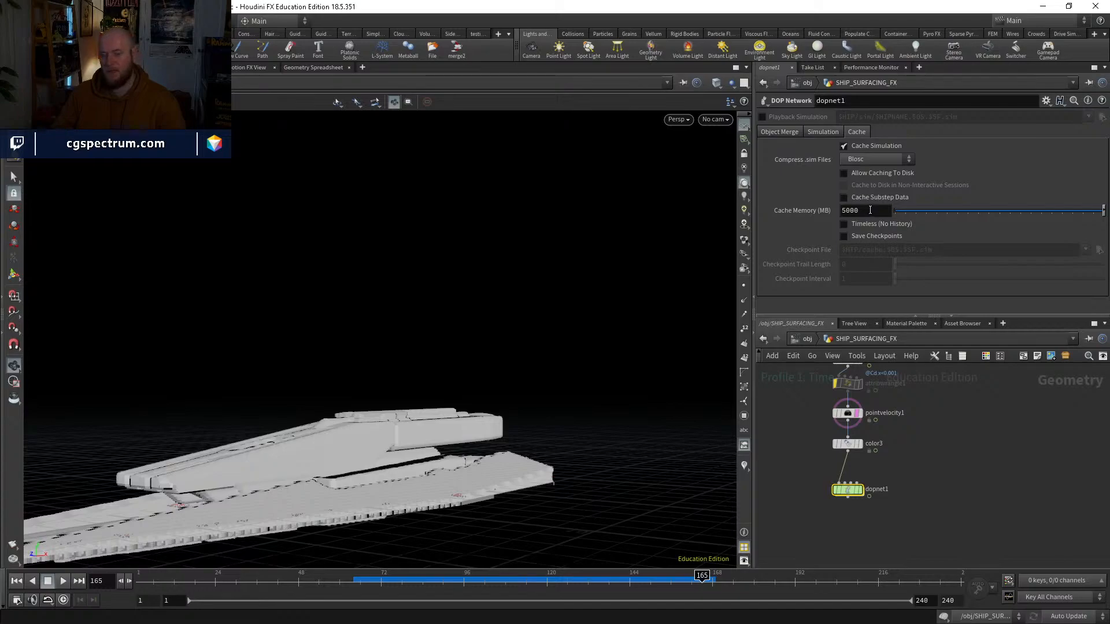
double_click(847, 490)
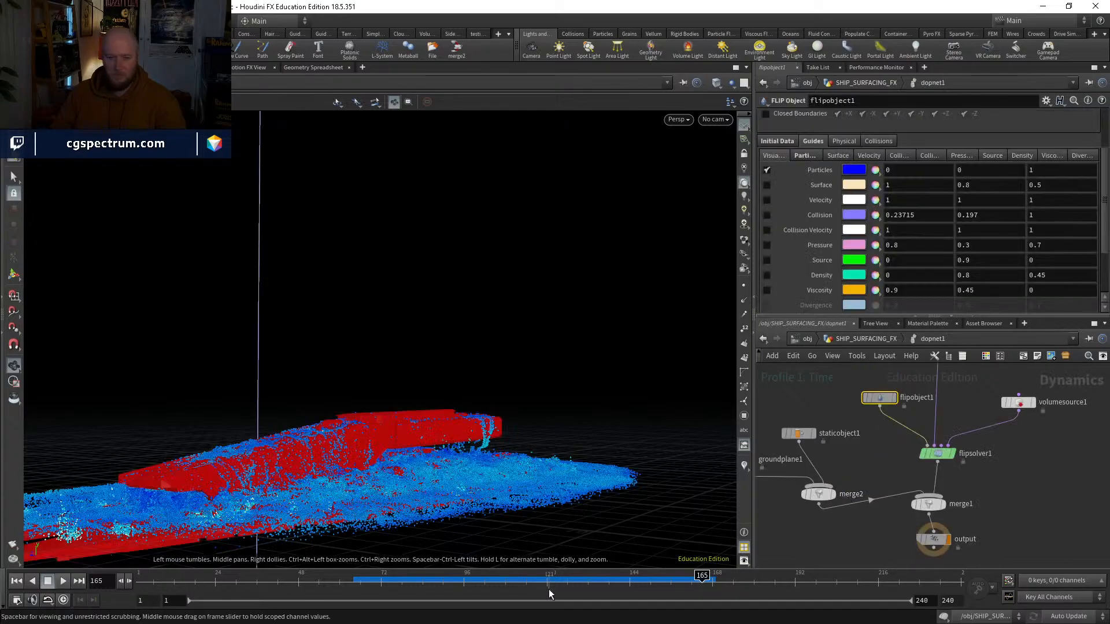
Step: Resume the simulation and run it on to frame 197 with the whole ship in view
left_click(576, 579)
left_click_drag(536, 505, 509, 384)
left_click(63, 581)
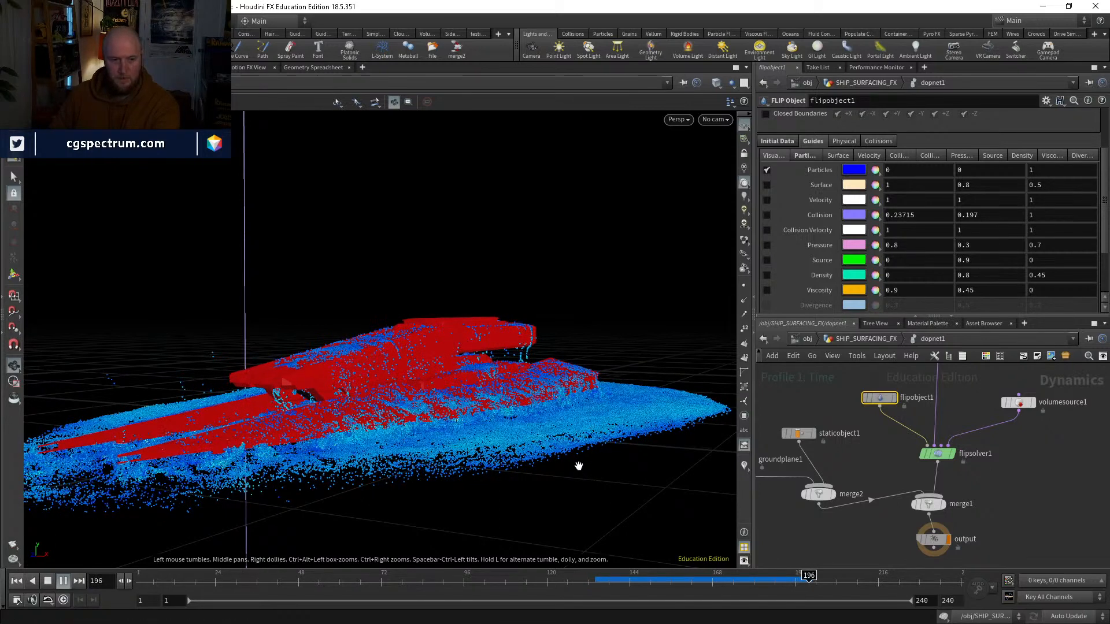
Step: Scrub the cached frames up to frame 194 and examine the water running off the ship from several angles
left_click(642, 582)
left_click_drag(678, 580, 760, 581)
right_click_drag(456, 415, 529, 430)
left_click_drag(528, 430, 637, 396)
right_click_drag(637, 396, 497, 474)
left_click(643, 578)
left_click_drag(644, 578, 802, 549)
left_click_drag(445, 376, 492, 360)
left_click(723, 120)
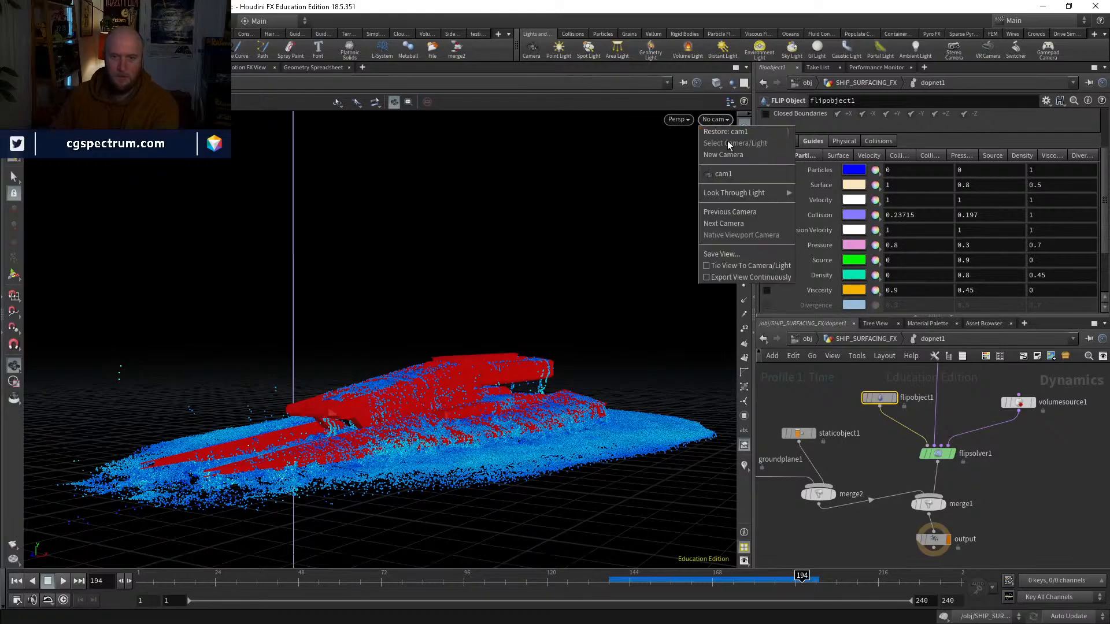
left_click(731, 185)
left_click_drag(734, 488, 507, 397)
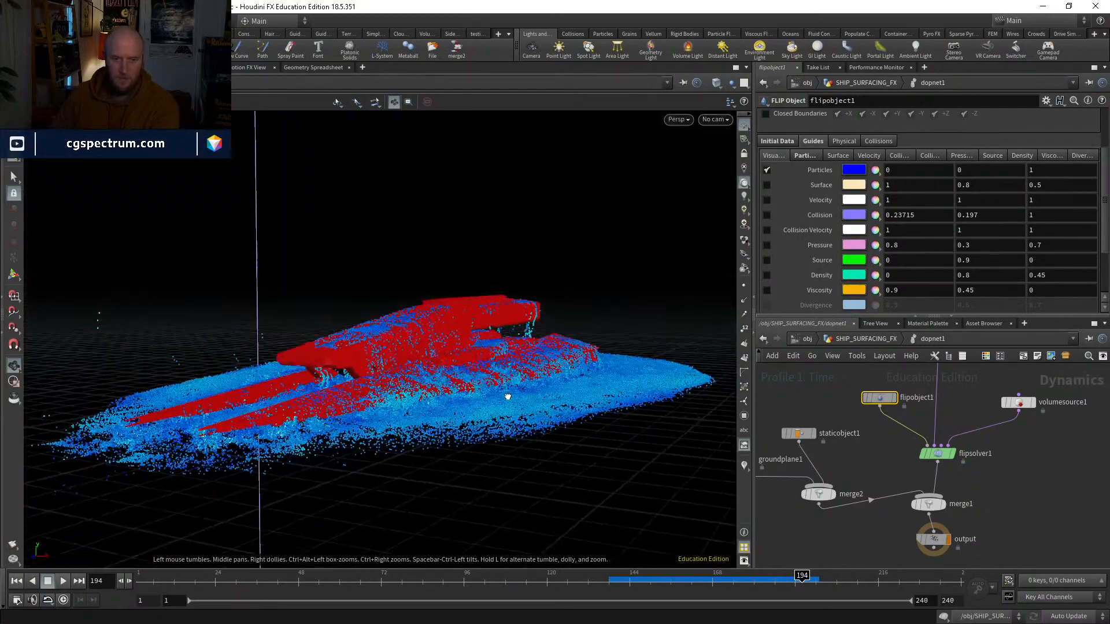
Step: Run the simulation on to frame 216 and scrub back to frame 197 to review the water
left_click(750, 580)
left_click(63, 580)
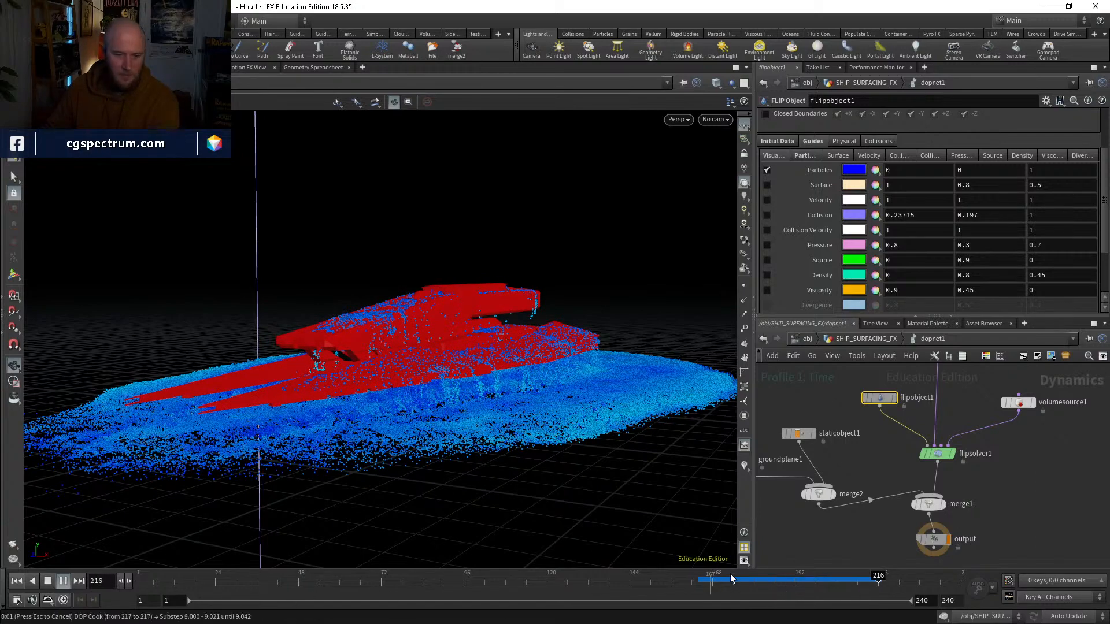
left_click_drag(731, 578, 812, 578)
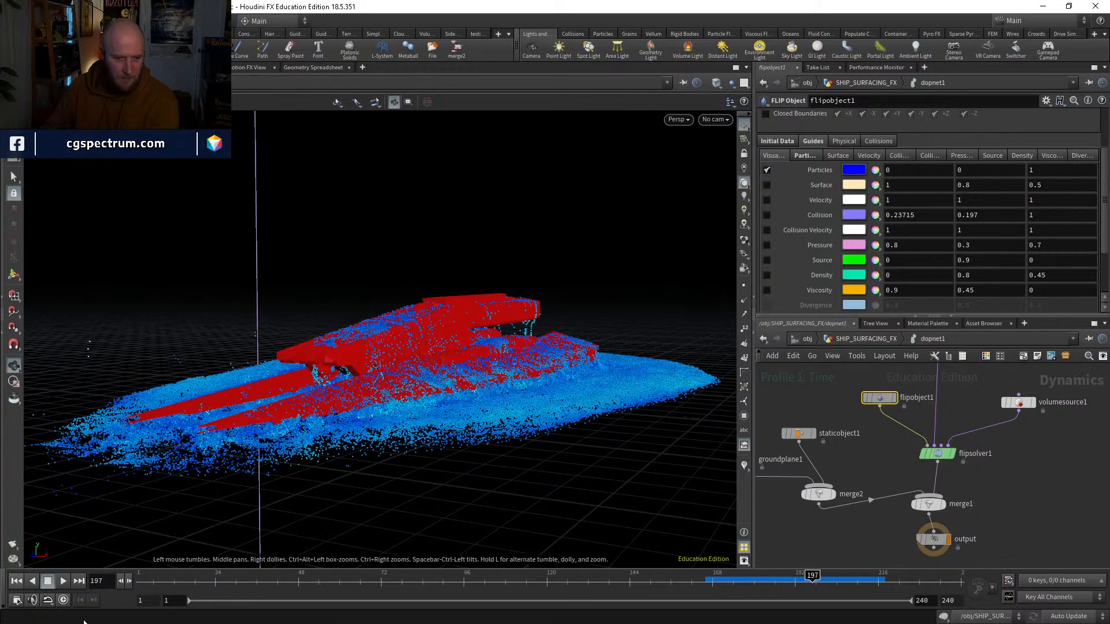
Step: Set the playback mode to Play Once and run the simulation through to frame 240
left_click(49, 601)
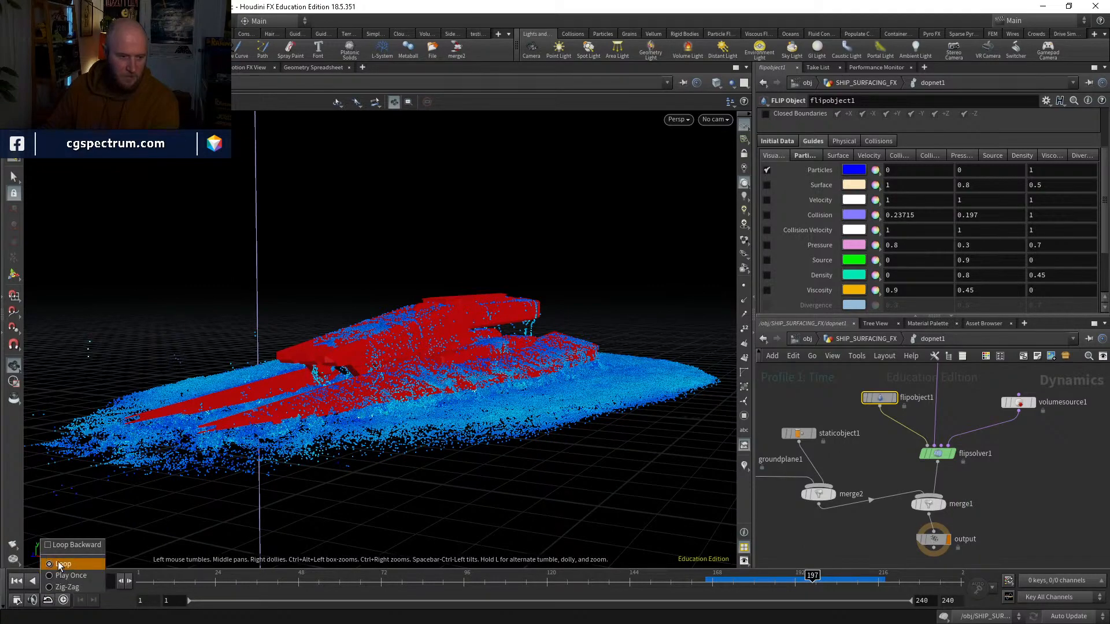
left_click(48, 587)
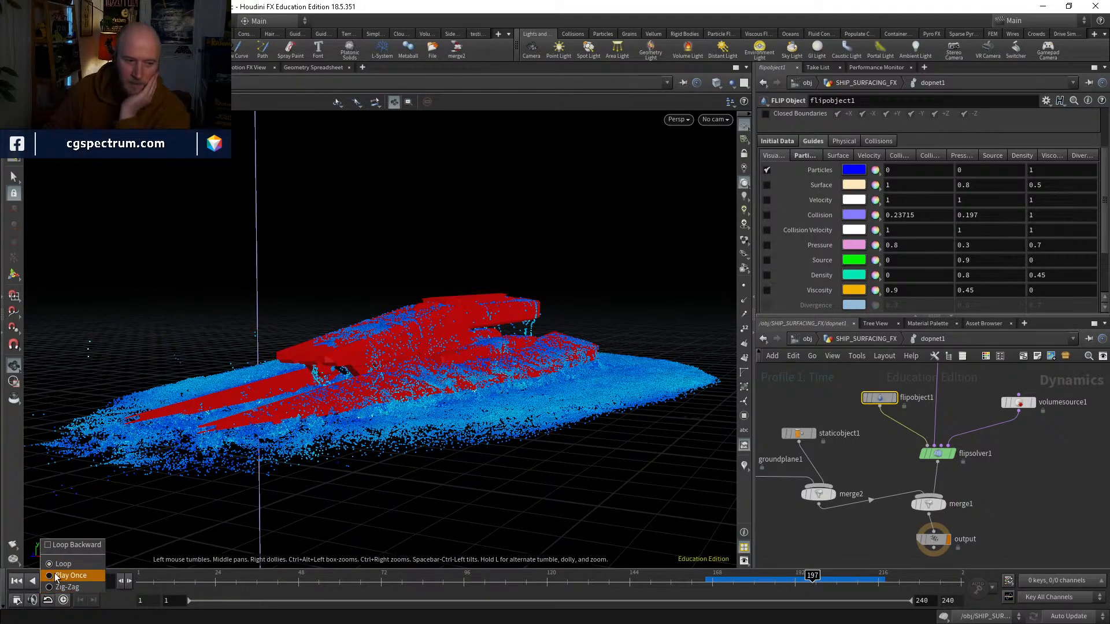
left_click(64, 581)
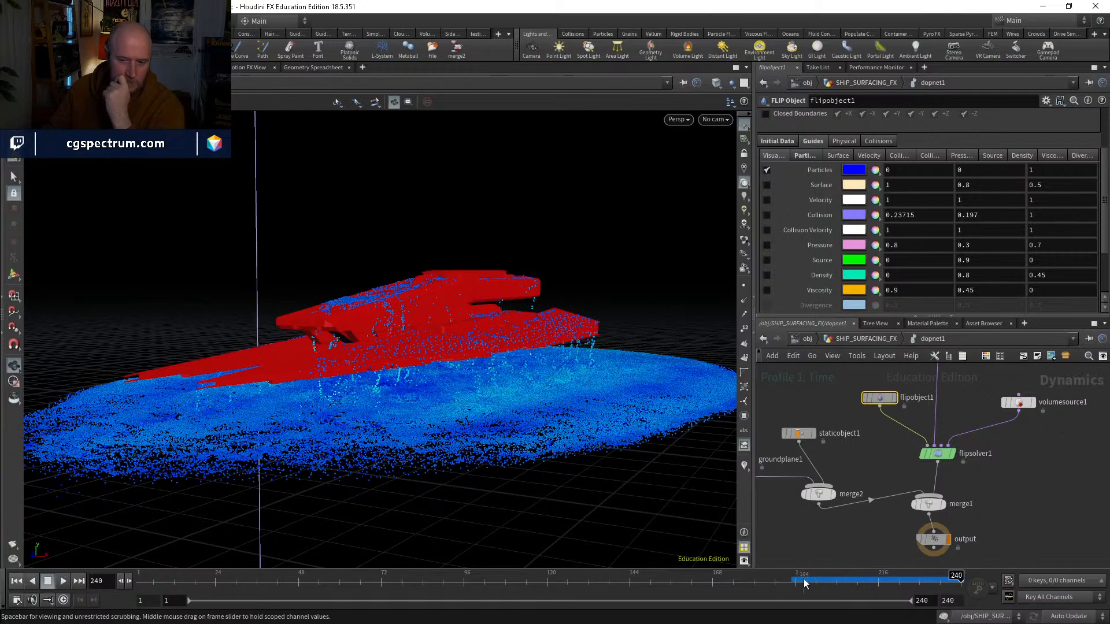
Step: Examine the water dripping off the ship end-on while scrubbing through the final cached frames
left_click_drag(884, 576, 905, 576)
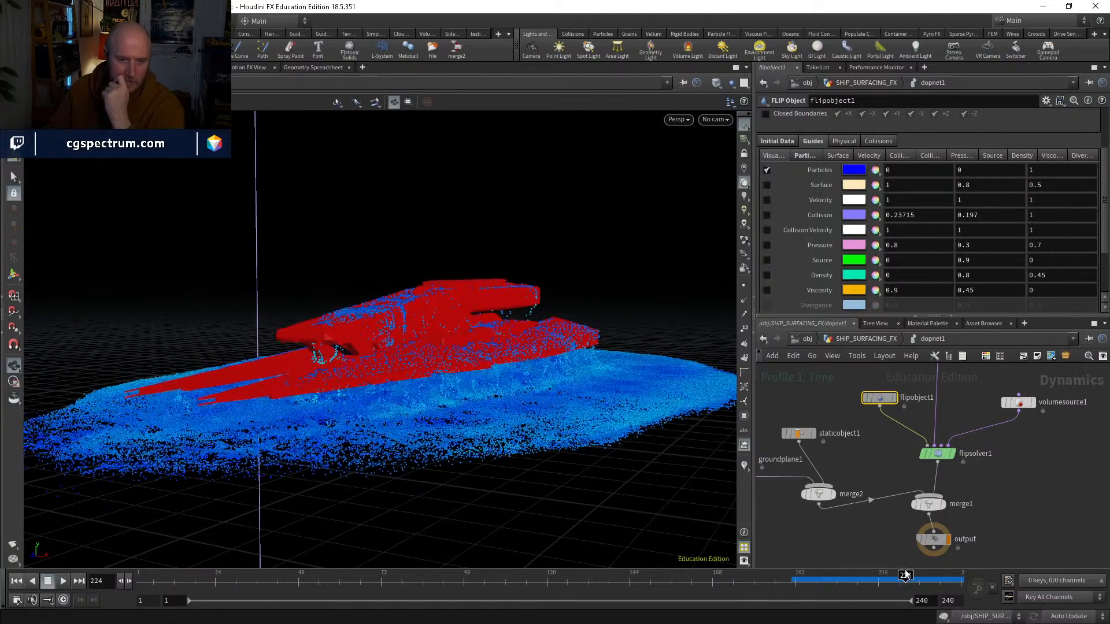
left_click_drag(382, 363, 564, 312)
right_click_drag(334, 286, 431, 290)
left_click_drag(431, 289, 420, 270)
right_click_drag(419, 270, 403, 358)
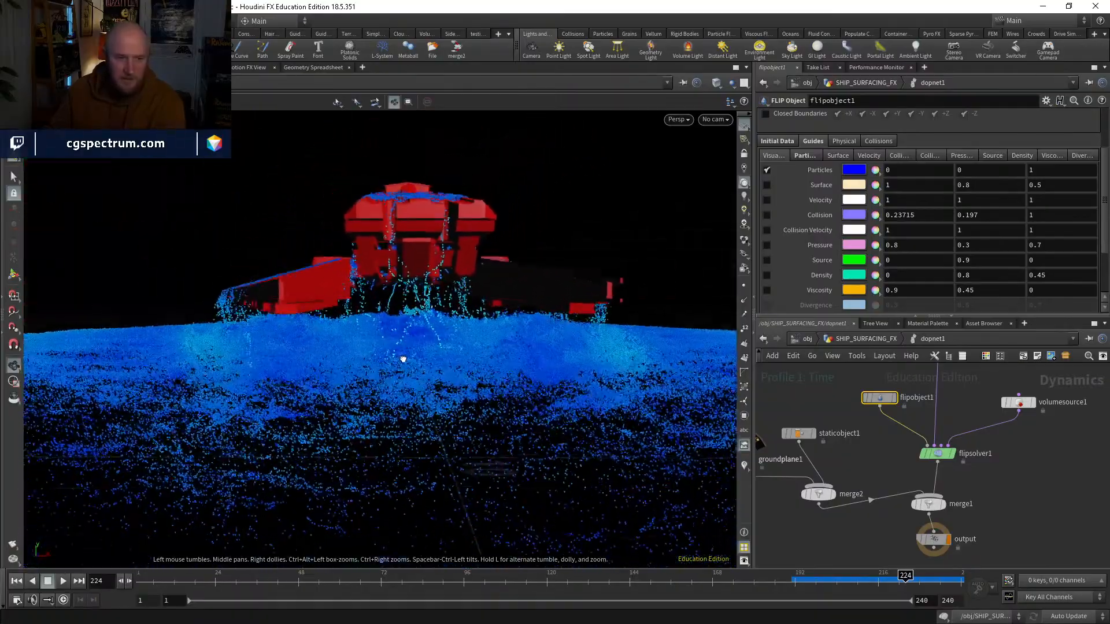
left_click_drag(391, 268, 442, 294)
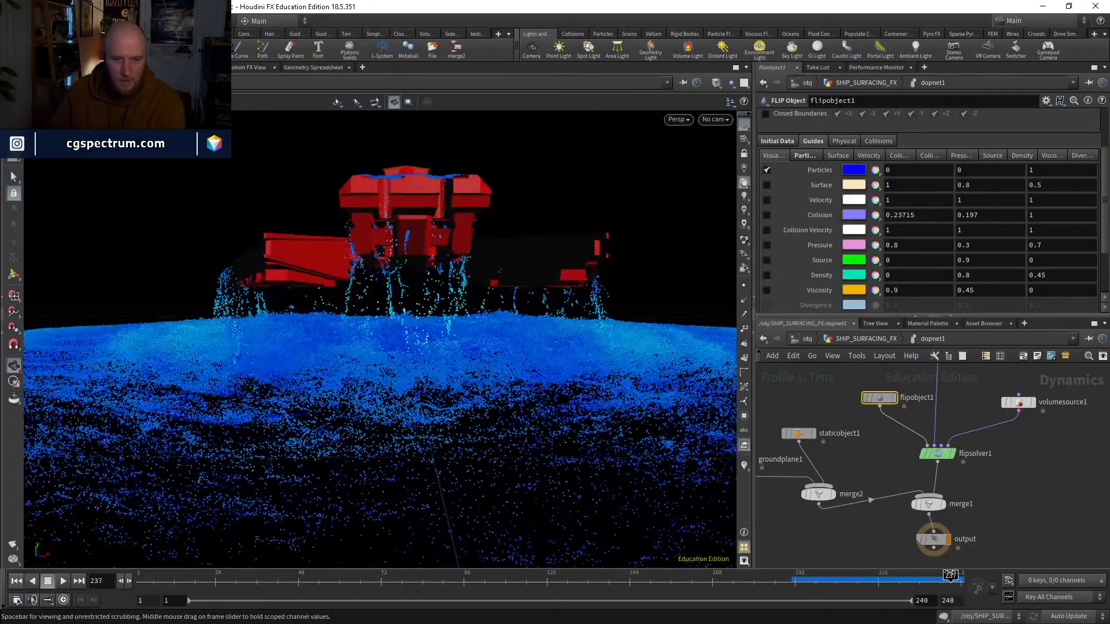
left_click_drag(957, 574, 870, 566)
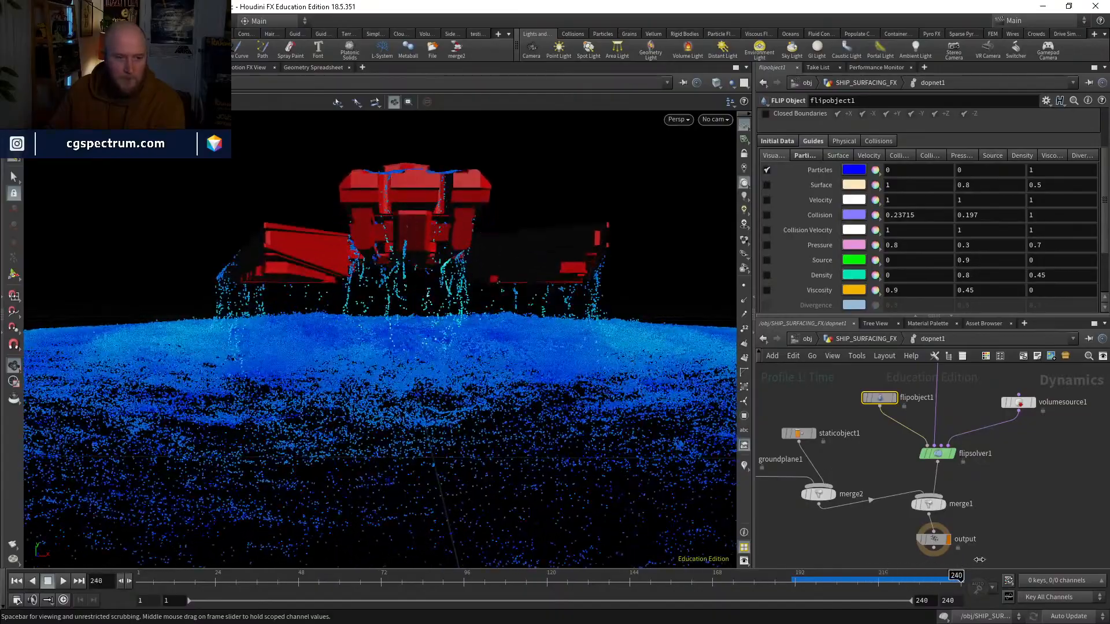
Step: Examine the spread of the fluid around the ship from above while scrubbing between about frames 217 and 240
left_click_drag(503, 370, 422, 416)
middle_click_drag(422, 416, 471, 514)
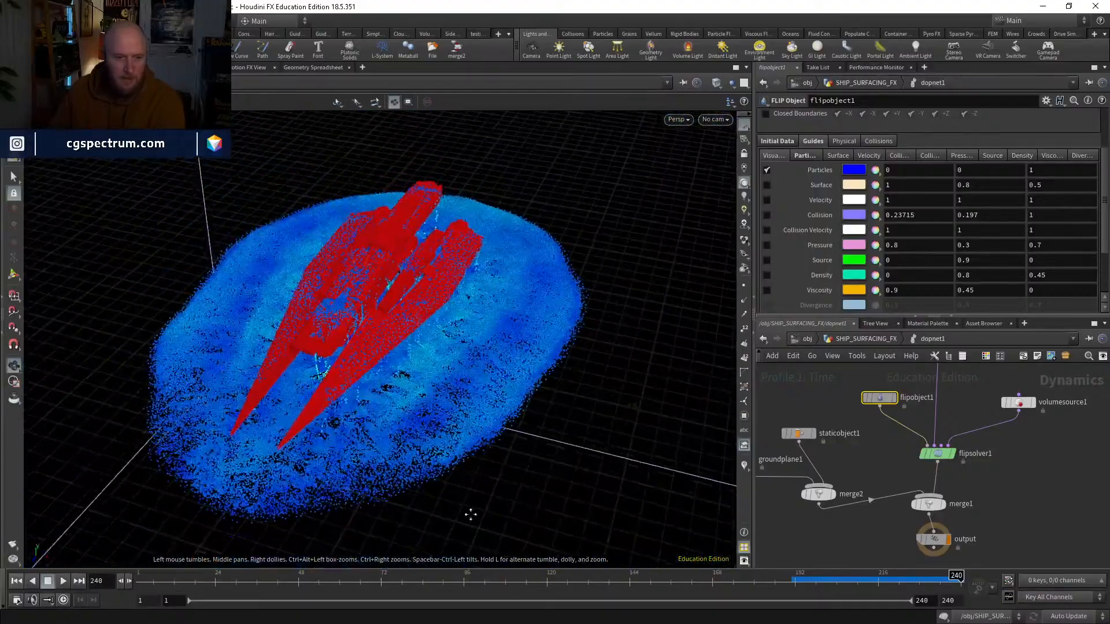
left_click_drag(471, 514, 462, 370)
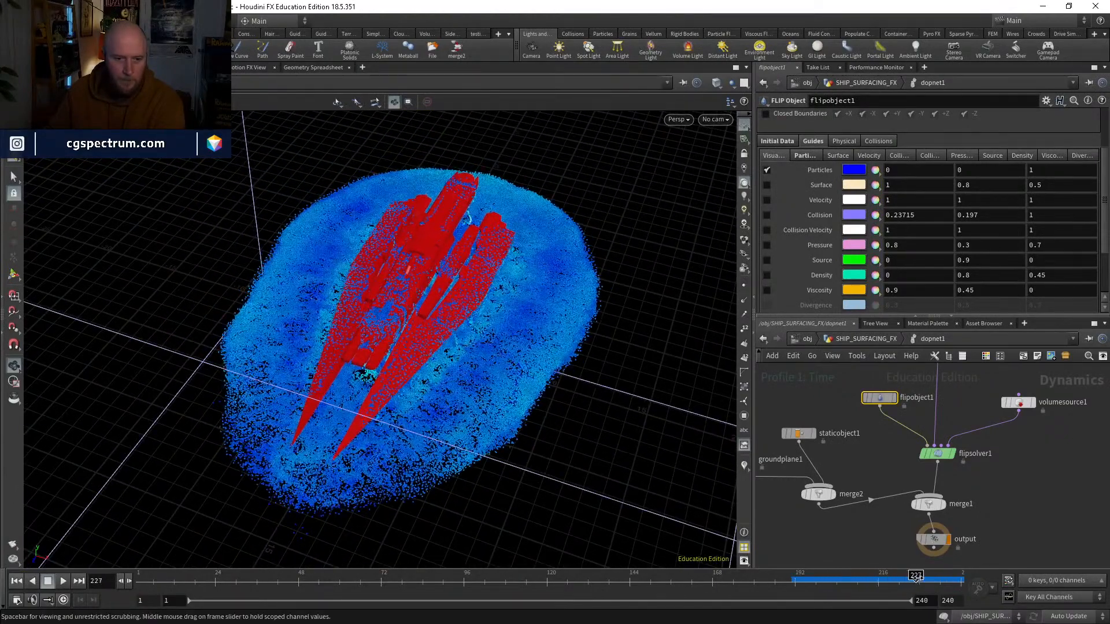
left_click_drag(950, 576, 963, 577)
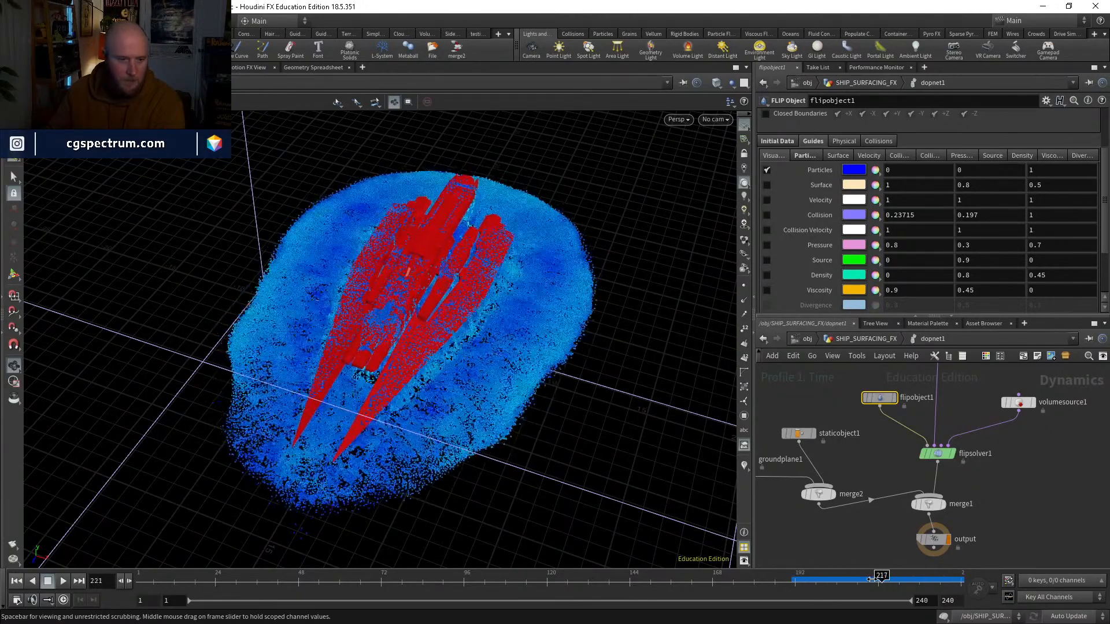
left_click_drag(929, 565, 961, 575)
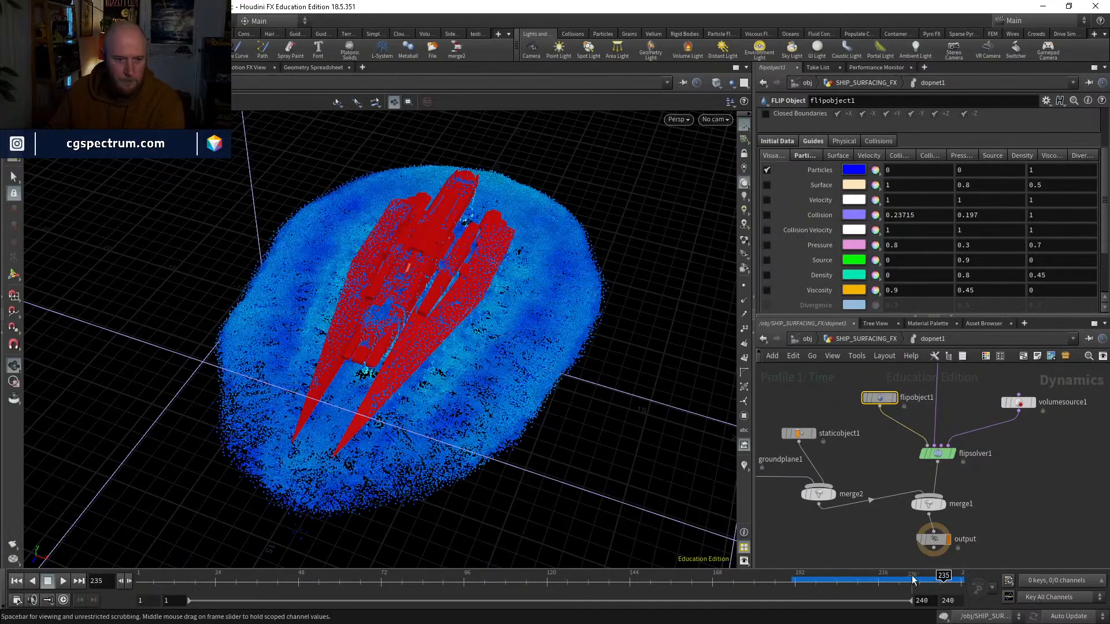
left_click_drag(934, 584, 940, 583)
left_click_drag(441, 463, 451, 390)
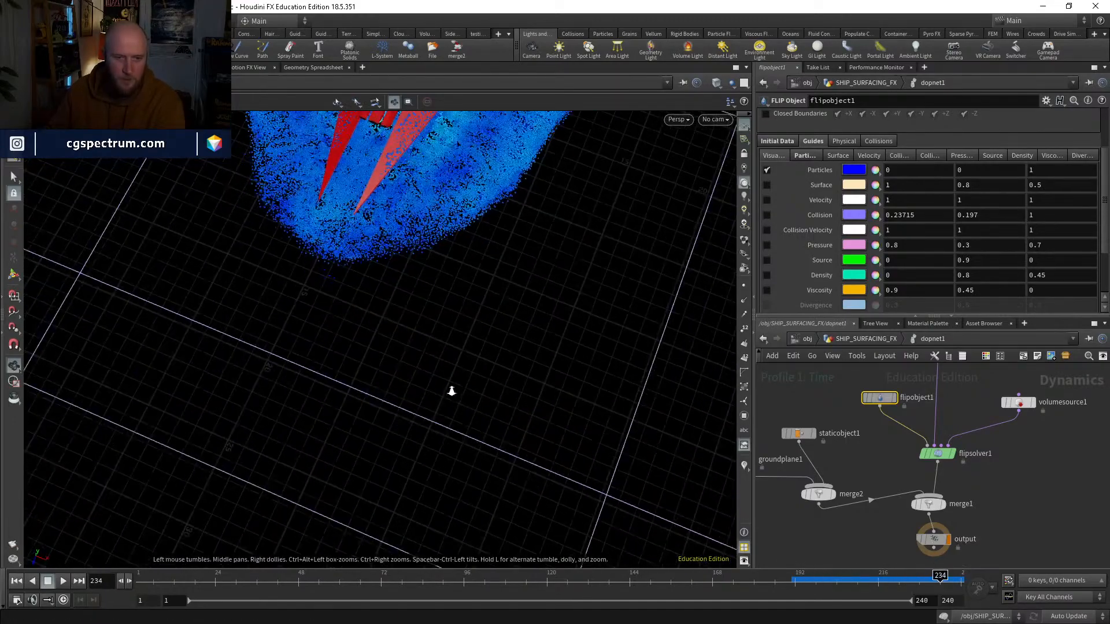
Step: Examine the fluid's outline around the ship from above while scrubbing from frame 234 to 240
right_click_drag(451, 390, 499, 357)
middle_click_drag(498, 358, 468, 473)
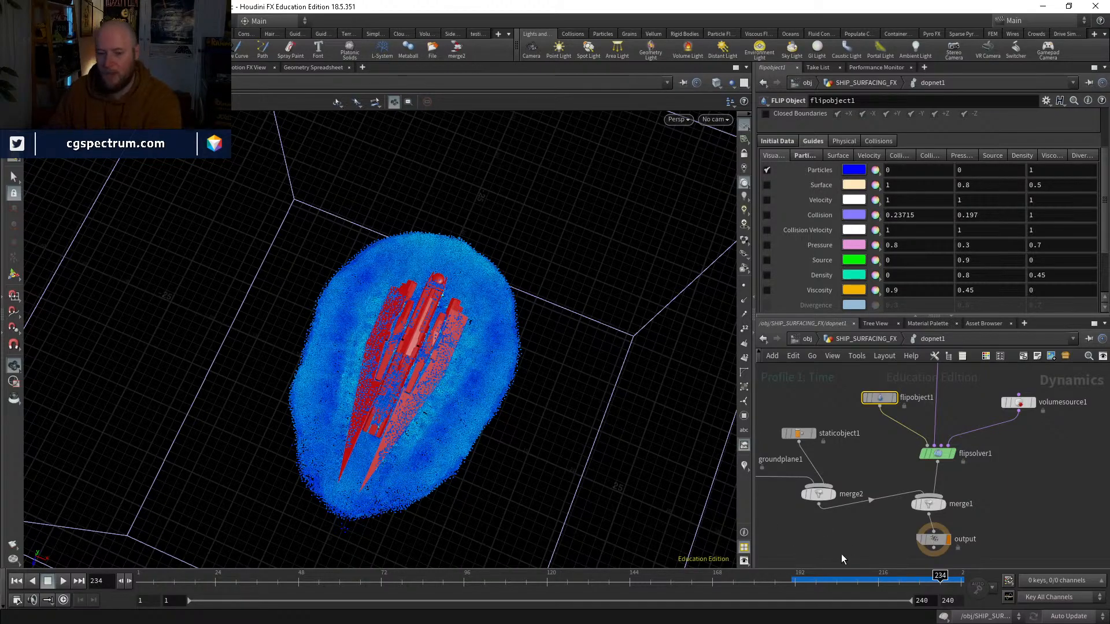
left_click(810, 578)
left_click_drag(813, 576, 876, 572)
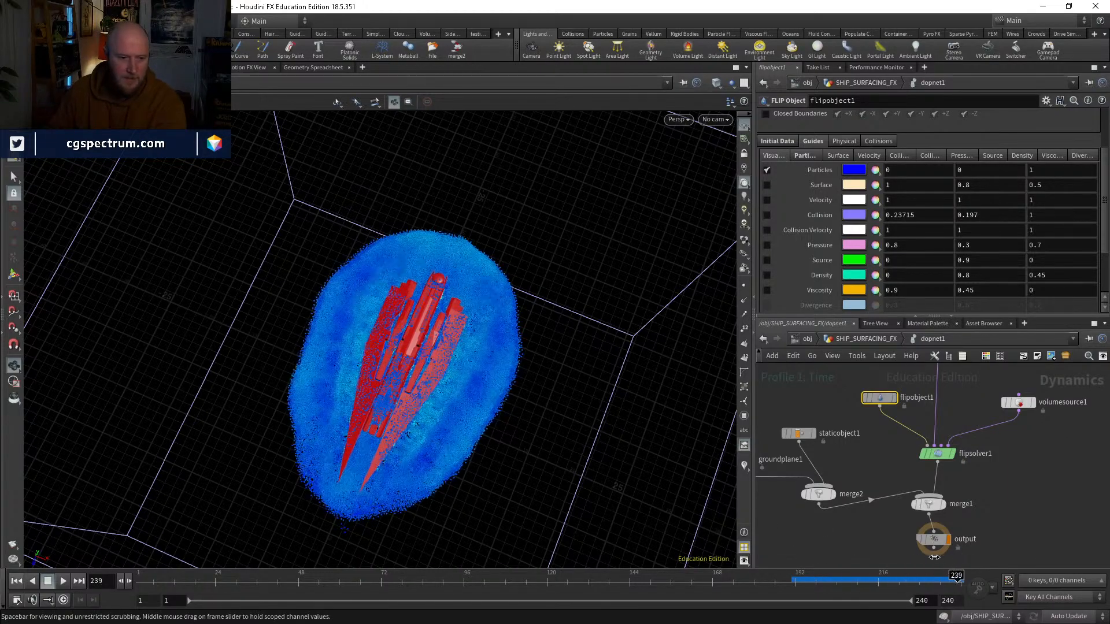
left_click_drag(960, 558, 964, 554)
Step: Inspect the ship and the surrounding water at frame 240 from overhead, low and close-up angles
right_click_drag(416, 414, 459, 399)
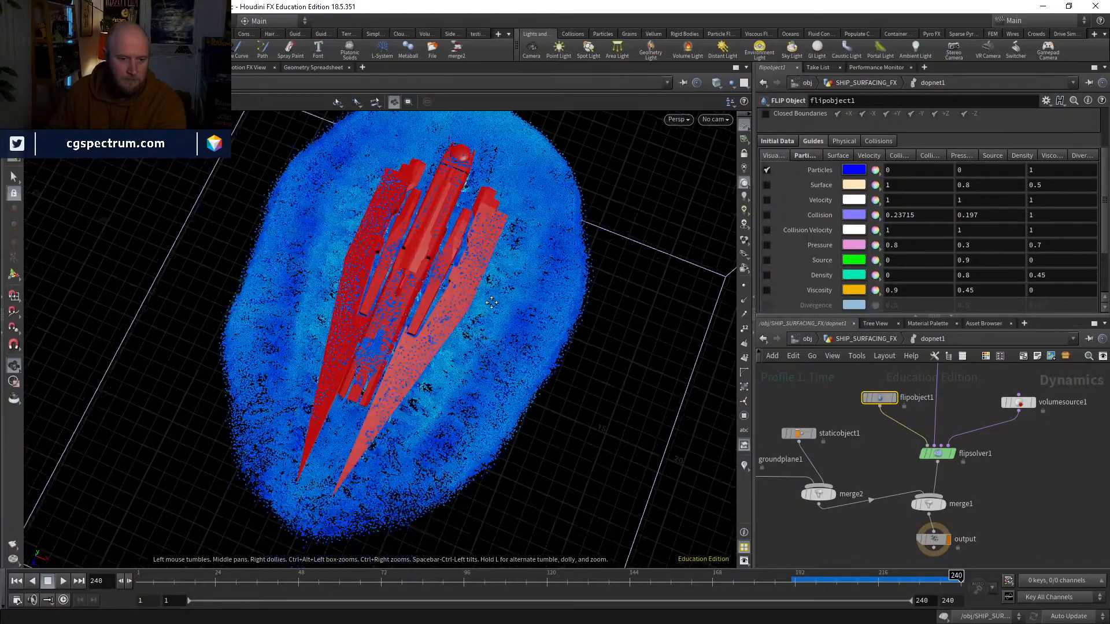
left_click_drag(460, 398, 455, 230)
middle_click_drag(437, 327, 433, 214)
right_click_drag(433, 214, 398, 248)
left_click_drag(399, 249, 367, 285)
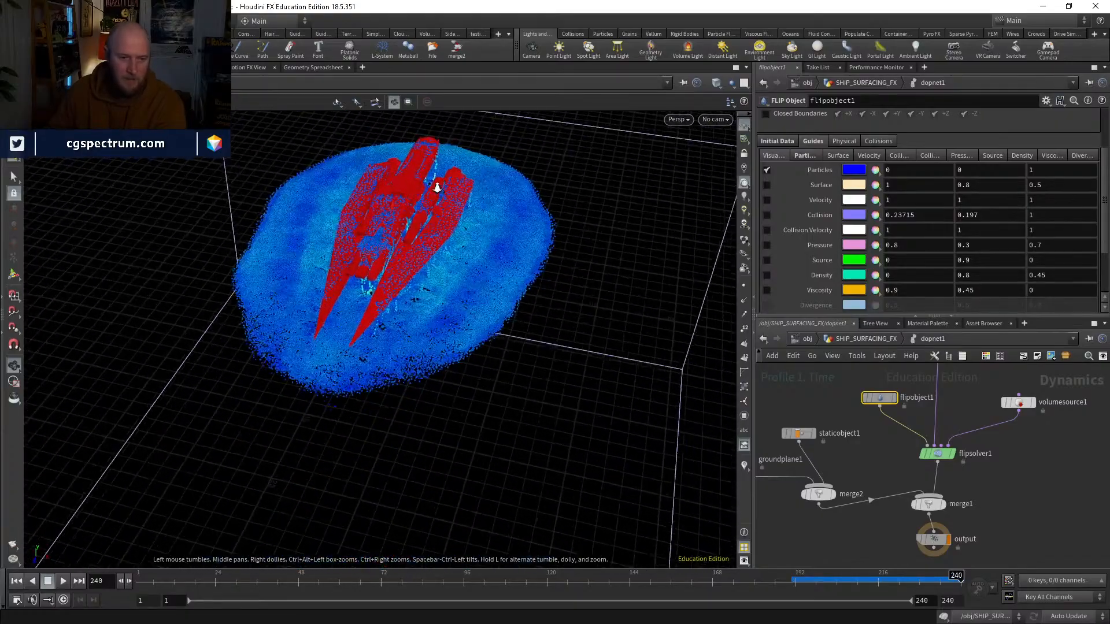
right_click_drag(366, 284, 448, 214)
middle_click_drag(448, 213, 444, 443)
left_click_drag(443, 443, 458, 443)
middle_click_drag(458, 443, 445, 260)
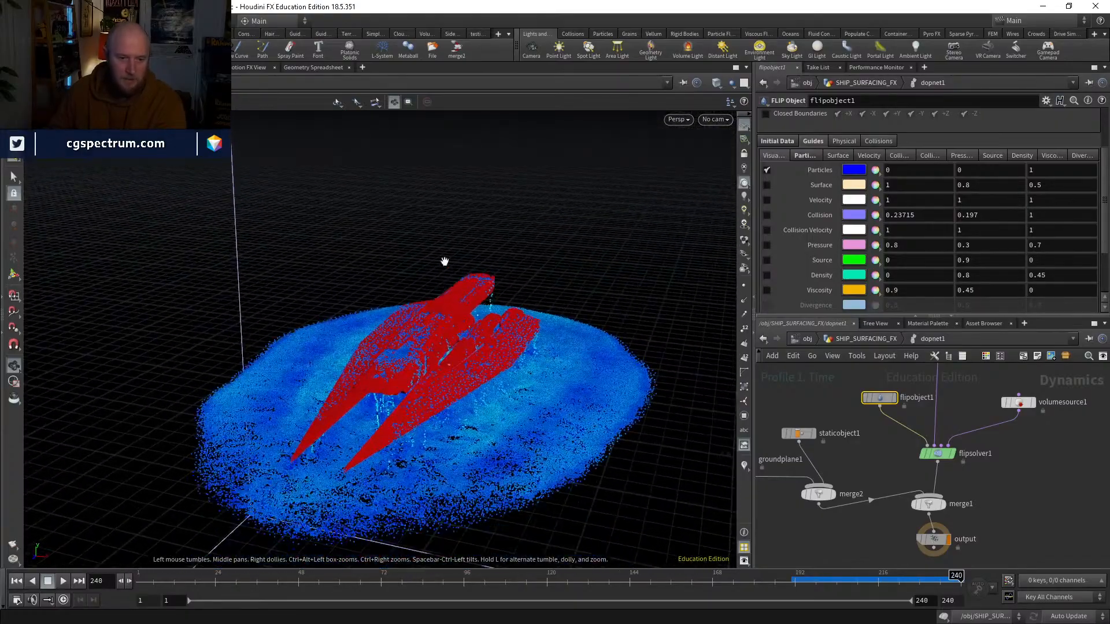
left_click_drag(450, 502, 436, 424)
middle_click_drag(436, 424, 469, 312)
left_click_drag(469, 312, 445, 354)
right_click_drag(445, 354, 510, 269)
left_click_drag(529, 312, 569, 375)
Step: Scrub to frame 235 and examine the water falling from the ship's underside from the side
left_click_drag(809, 589, 943, 578)
left_click_drag(448, 191, 218, 365)
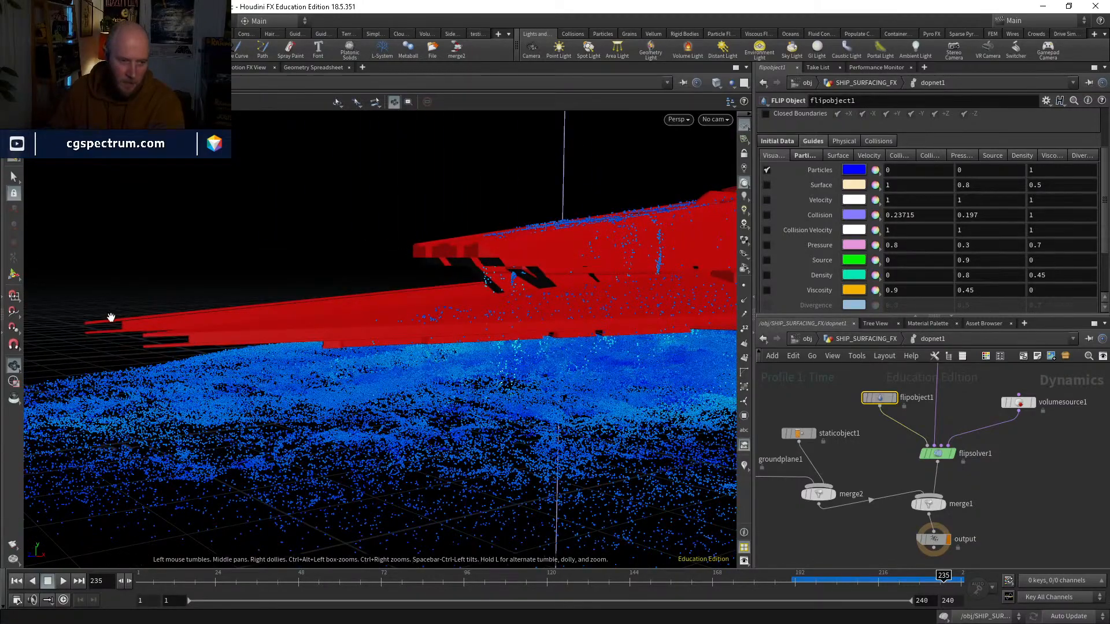
left_click_drag(406, 354, 457, 362)
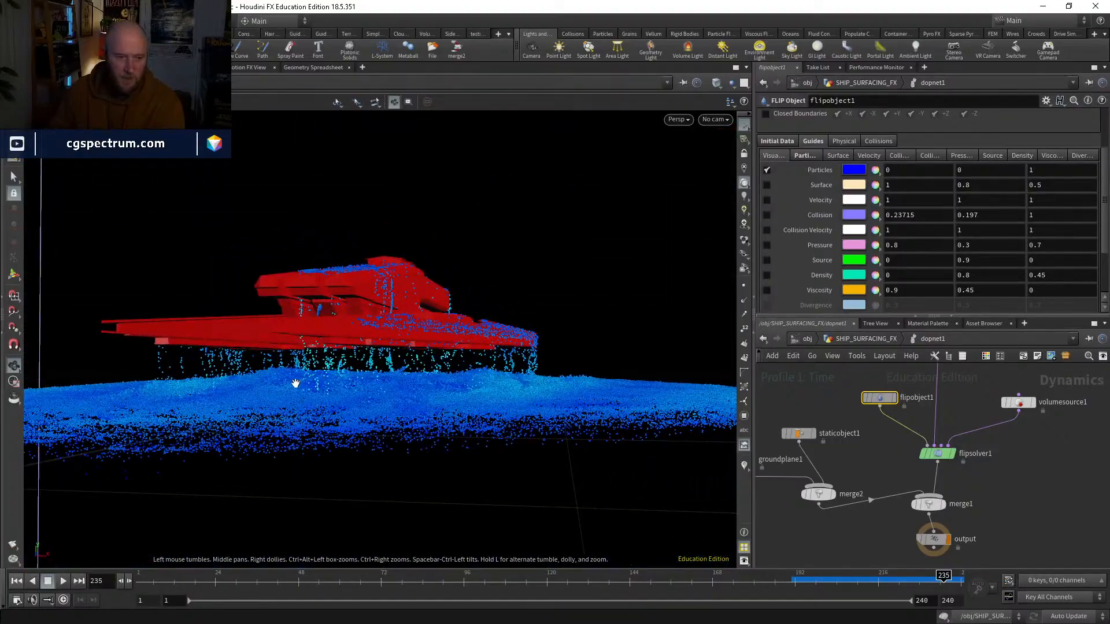
left_click_drag(152, 392, 416, 411)
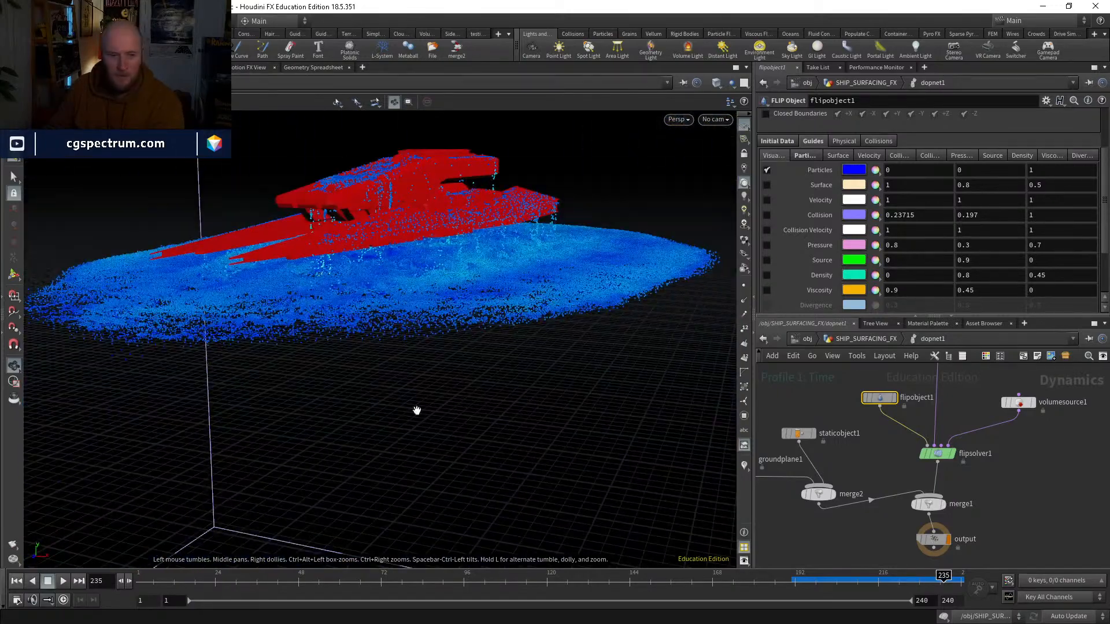
left_click_drag(343, 414, 342, 478)
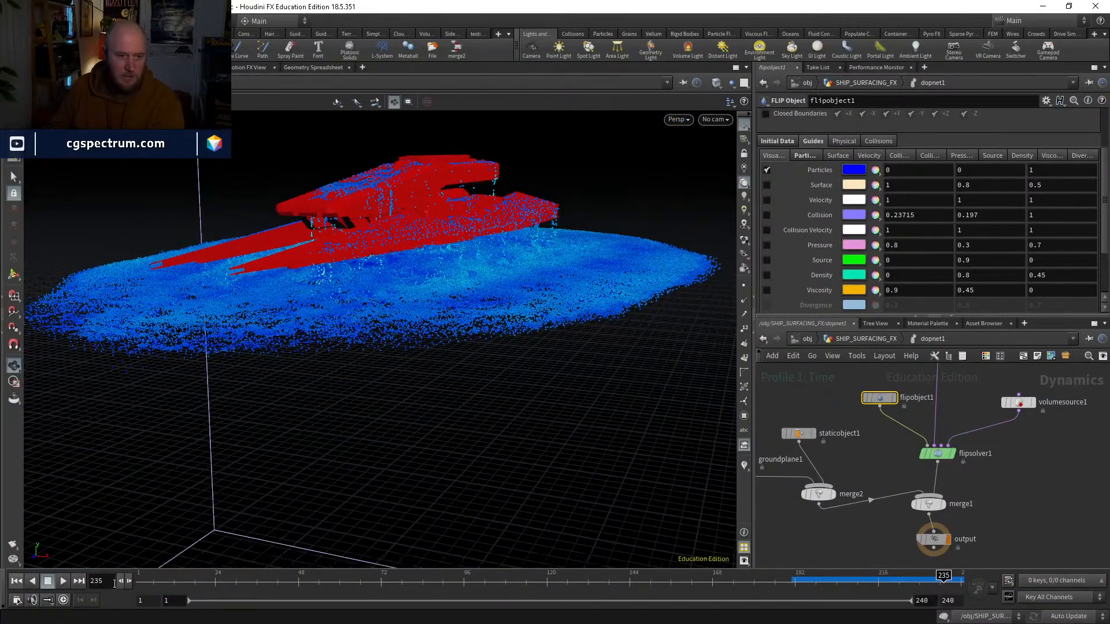
Step: Return to frame 1 and bypass the PROXY_RISING file cache and blast1 in SHIP_SURFACING_FX
key("ctrl+Up")
middle_click_drag(1034, 466, 990, 555)
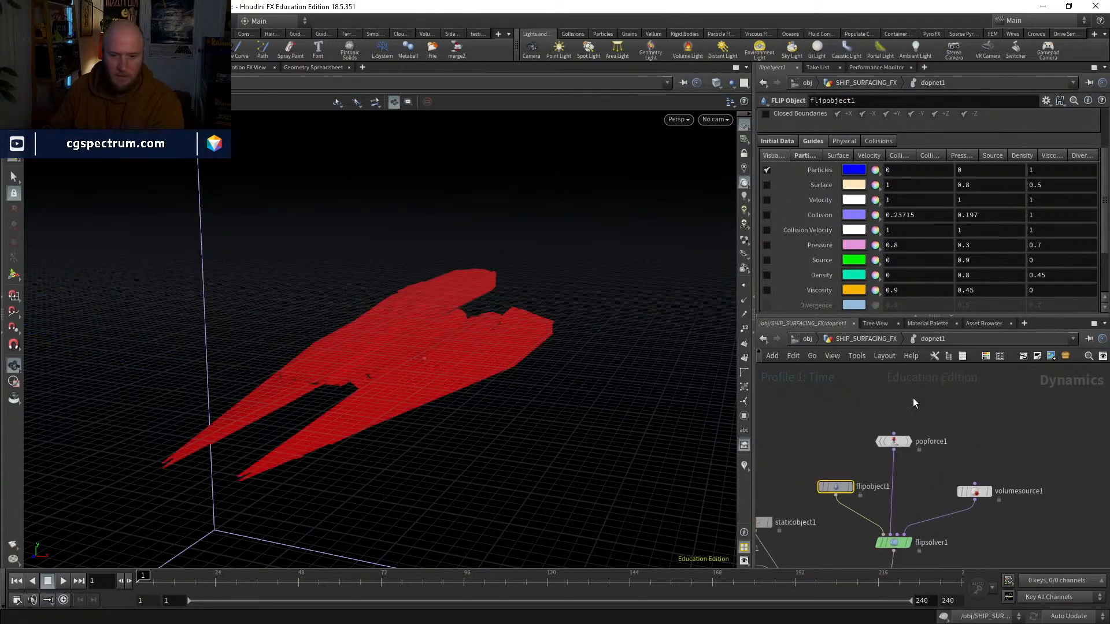
left_click(861, 343)
middle_click_drag(968, 411, 936, 554)
middle_click_drag(868, 440, 866, 478)
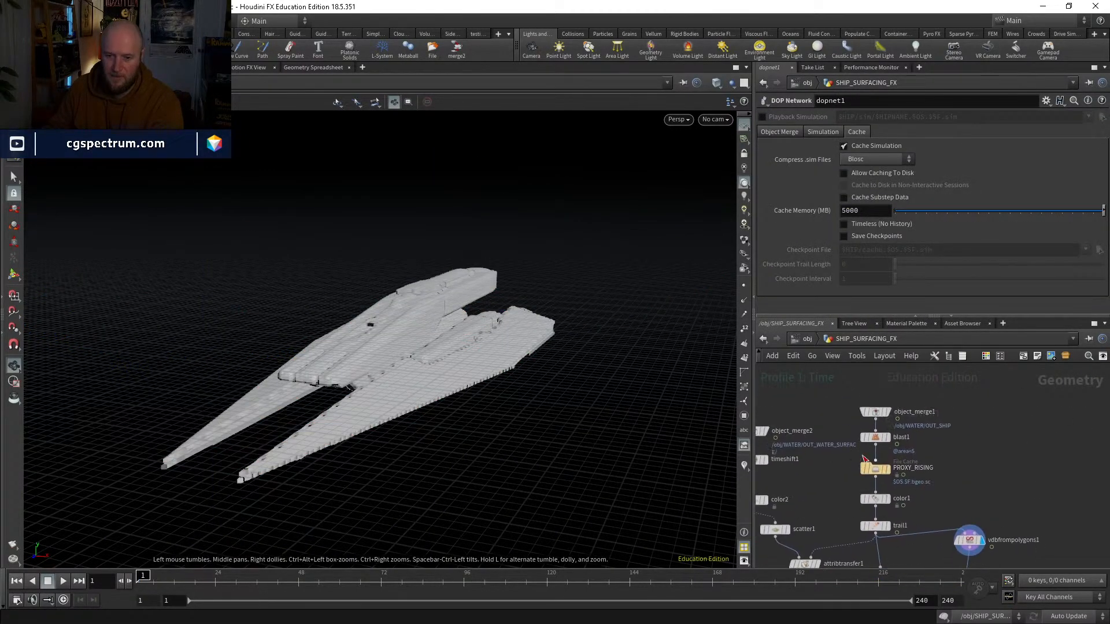
scroll(866, 476, "up", 4)
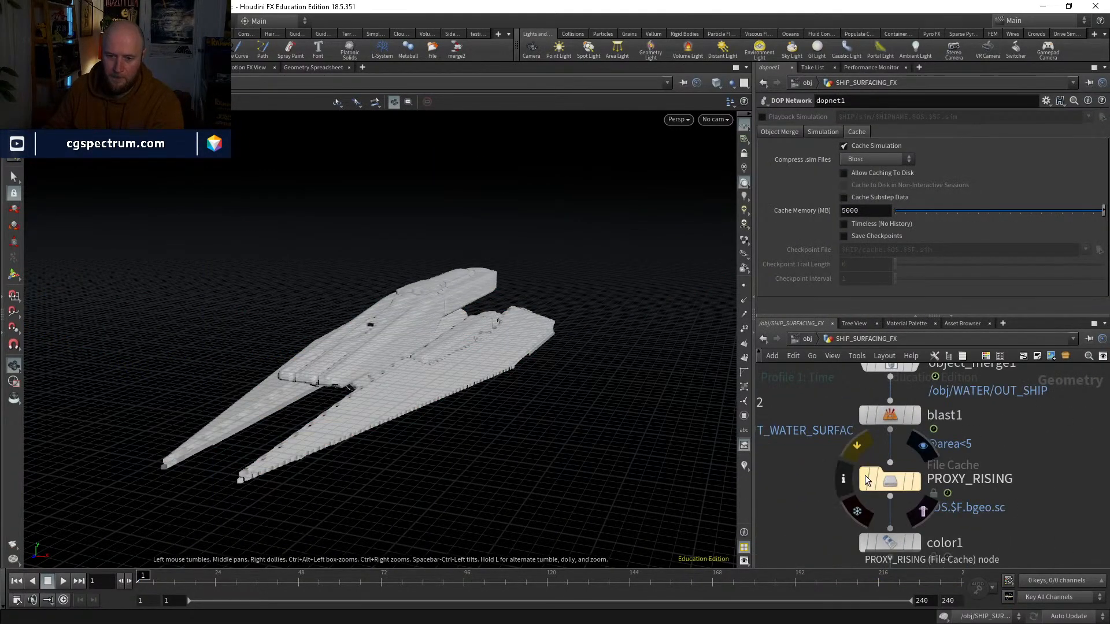
left_click(861, 415)
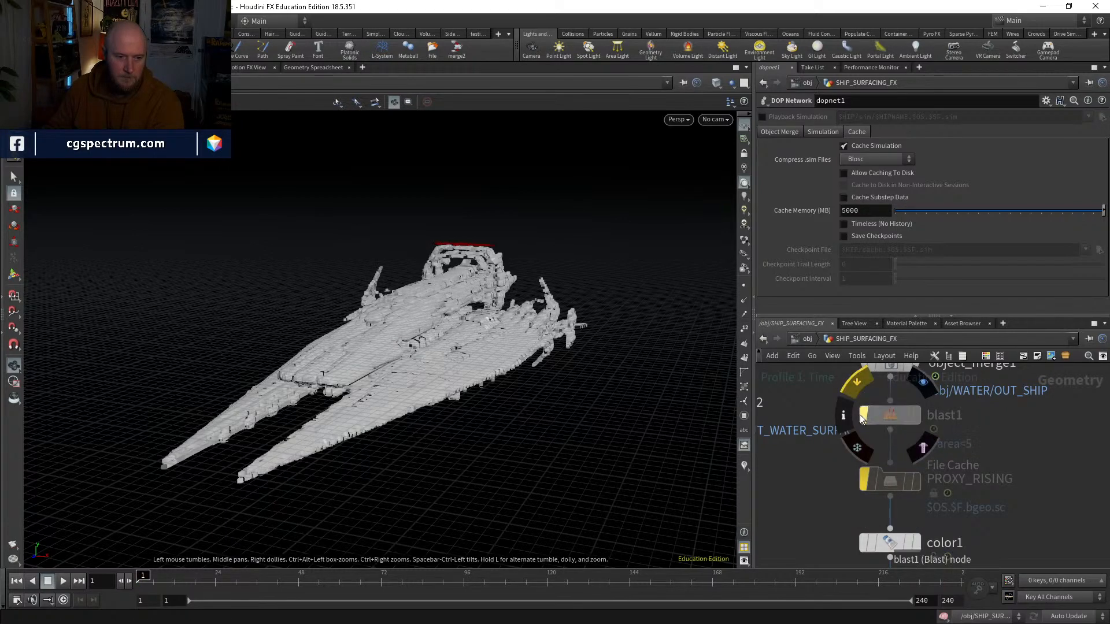
Step: Display object_merge1 to view the full ship geometry at frame 1
middle_click_drag(1000, 445, 973, 501)
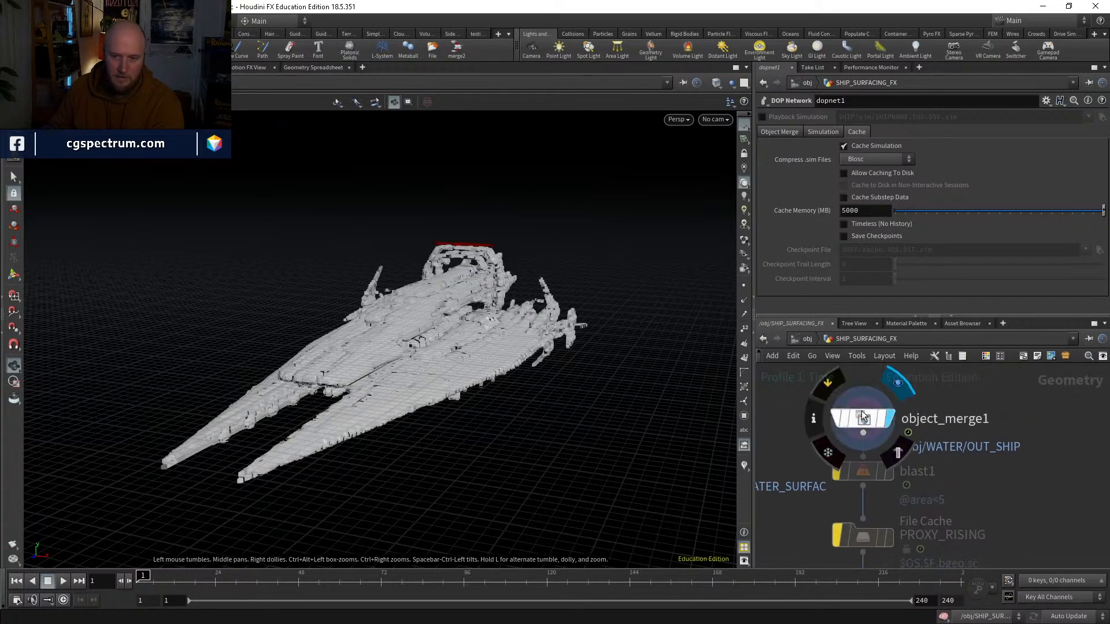
left_click(861, 413)
mouse_move(163, 572)
left_mouse_down()
mouse_move(327, 572)
mouse_move(344, 553)
mouse_move(138, 563)
left_mouse_up()
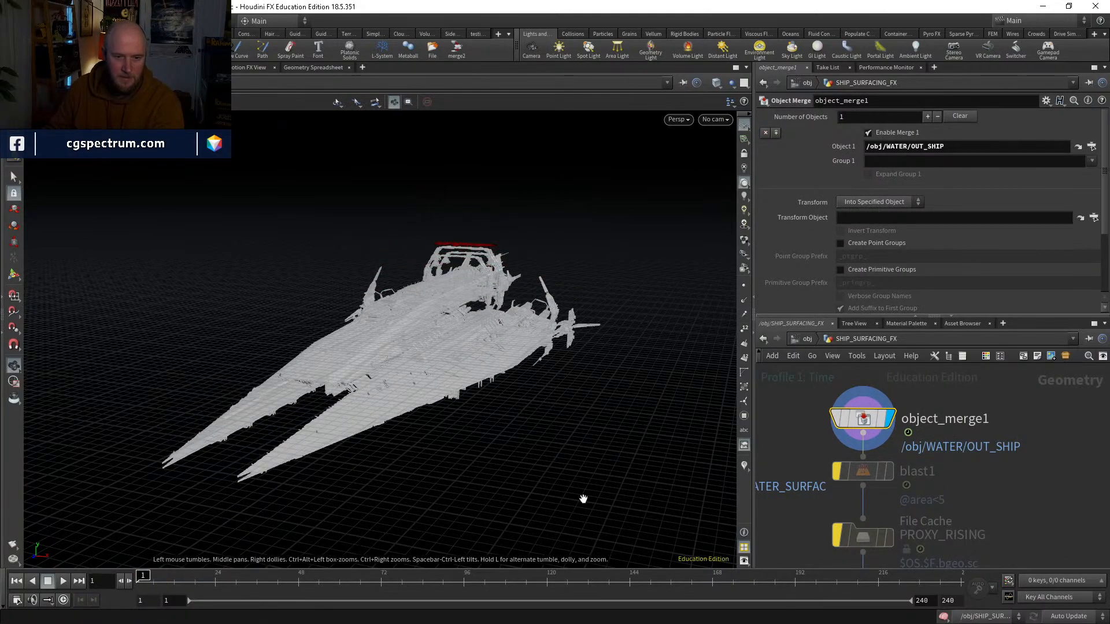
Step: Display vdbfrompolygons1, preview its collision VDB up to frame 37 and return to frame 1
middle_click_drag(982, 519, 980, 374)
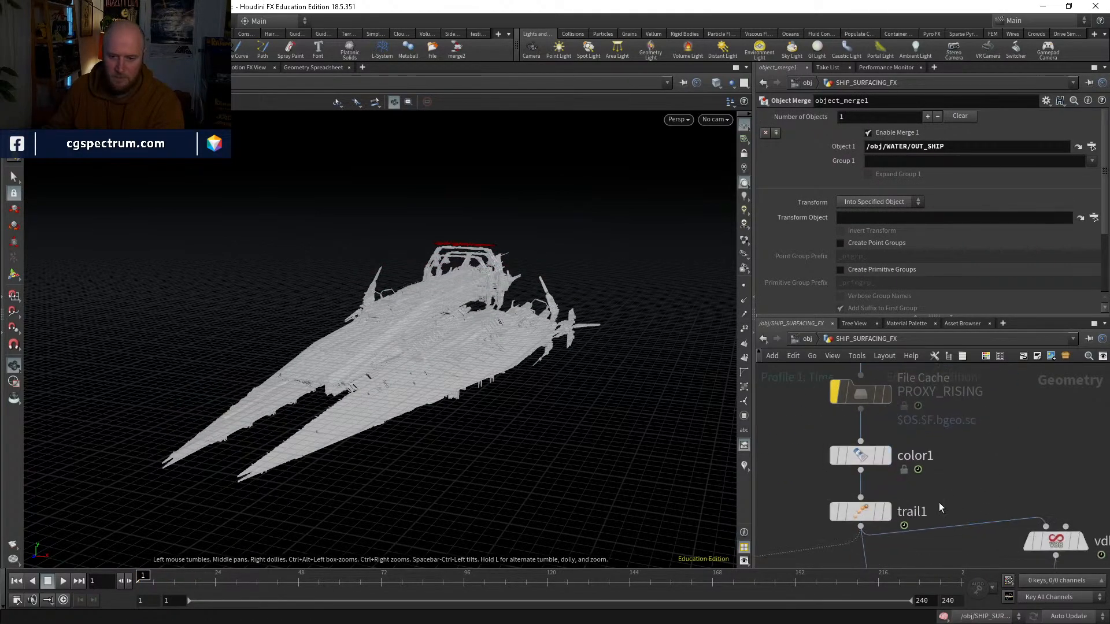
middle_click_drag(938, 507, 938, 429)
middle_click_drag(1004, 470, 935, 441)
left_click(944, 436)
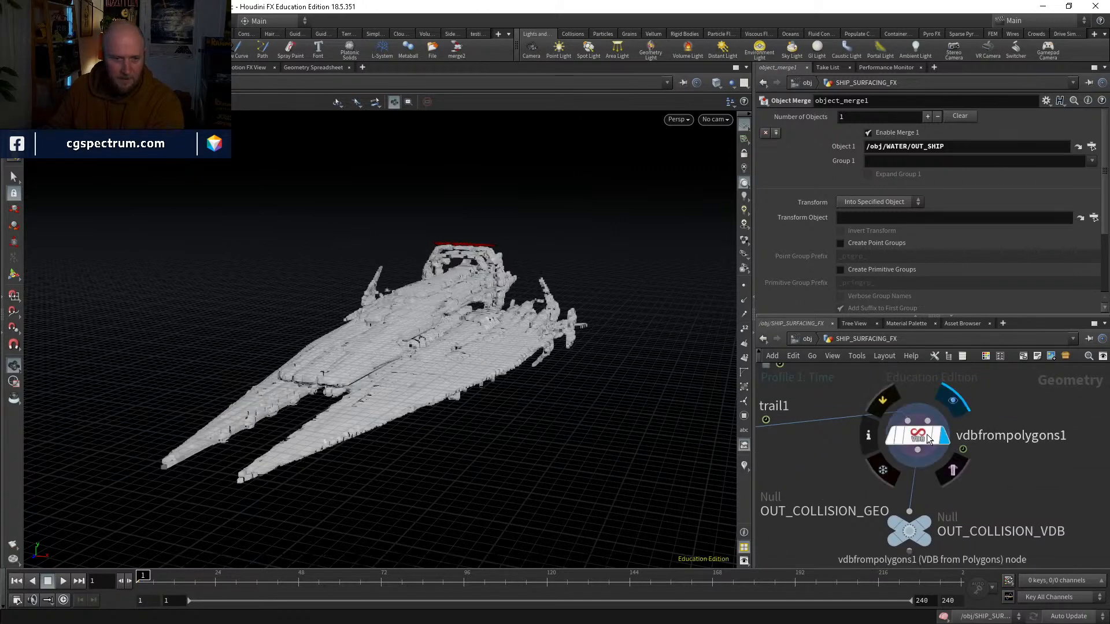
left_click(927, 435)
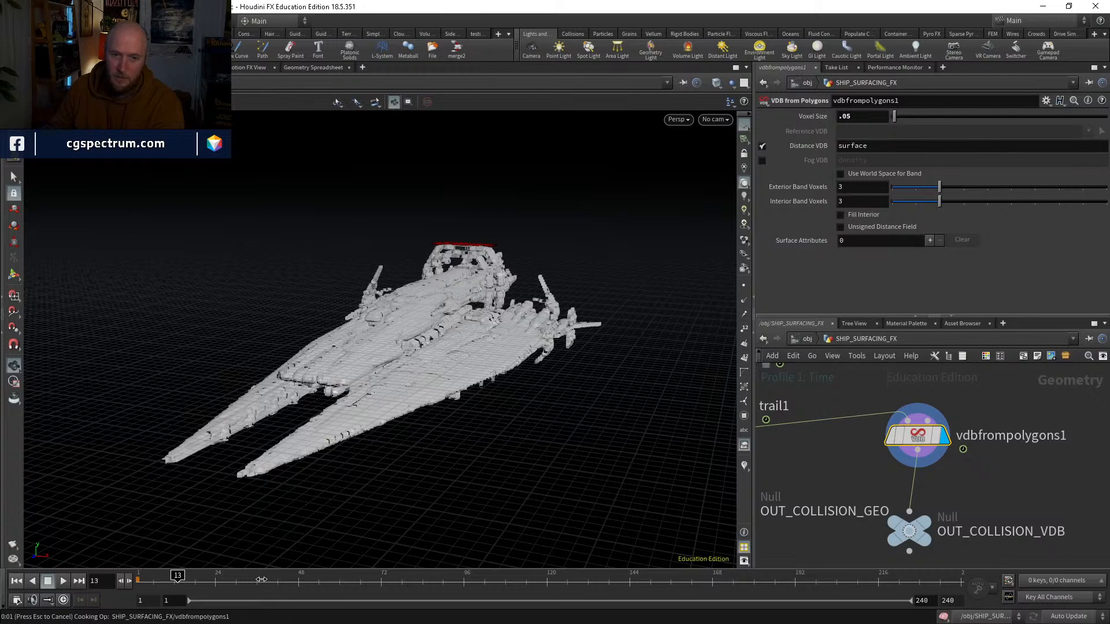
left_click(261, 579)
left_click(16, 581)
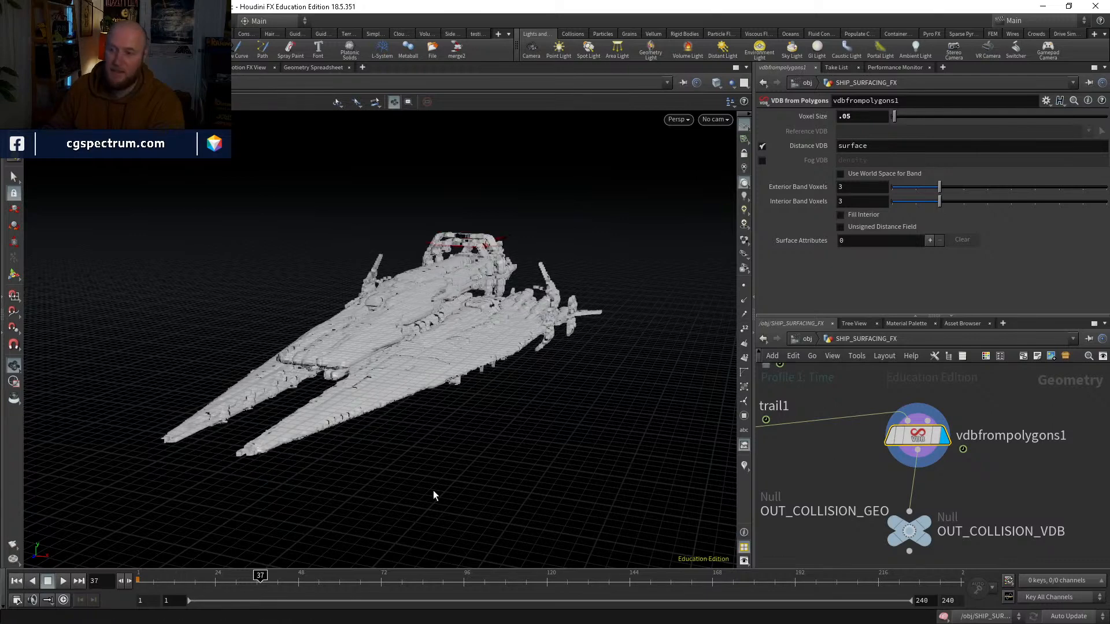
Step: Display color3 to check the emission points at frame 1, and switch the display to dopnet1 with the full ship
middle_click_drag(812, 515, 1021, 376)
scroll(943, 455, "down", 4)
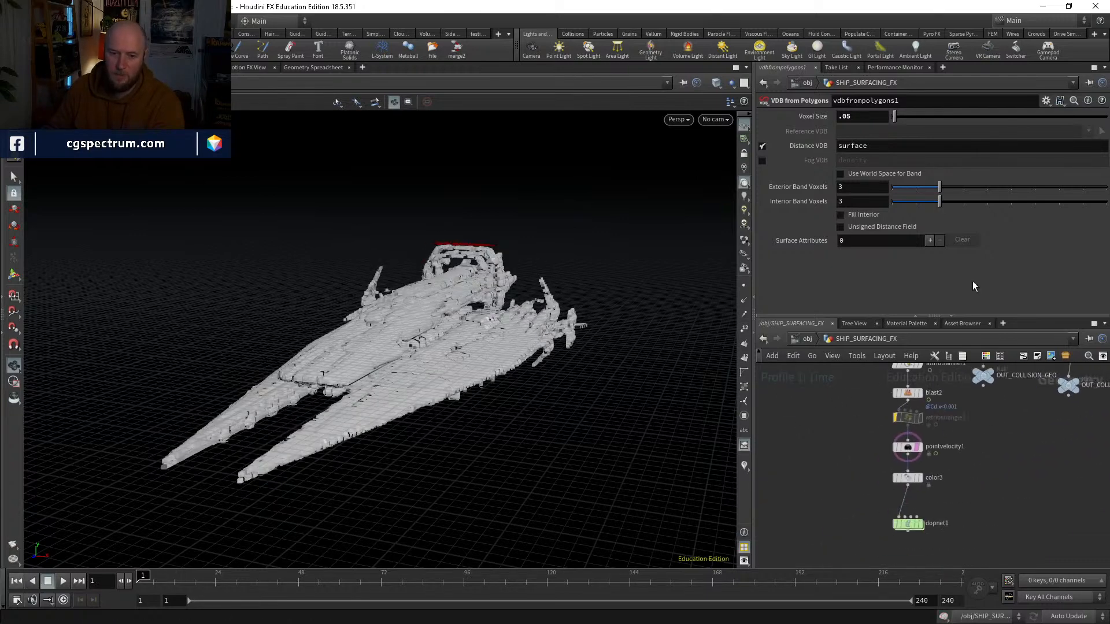
middle_click_drag(965, 467, 921, 423)
scroll(880, 429, "up", 2)
left_click(872, 431)
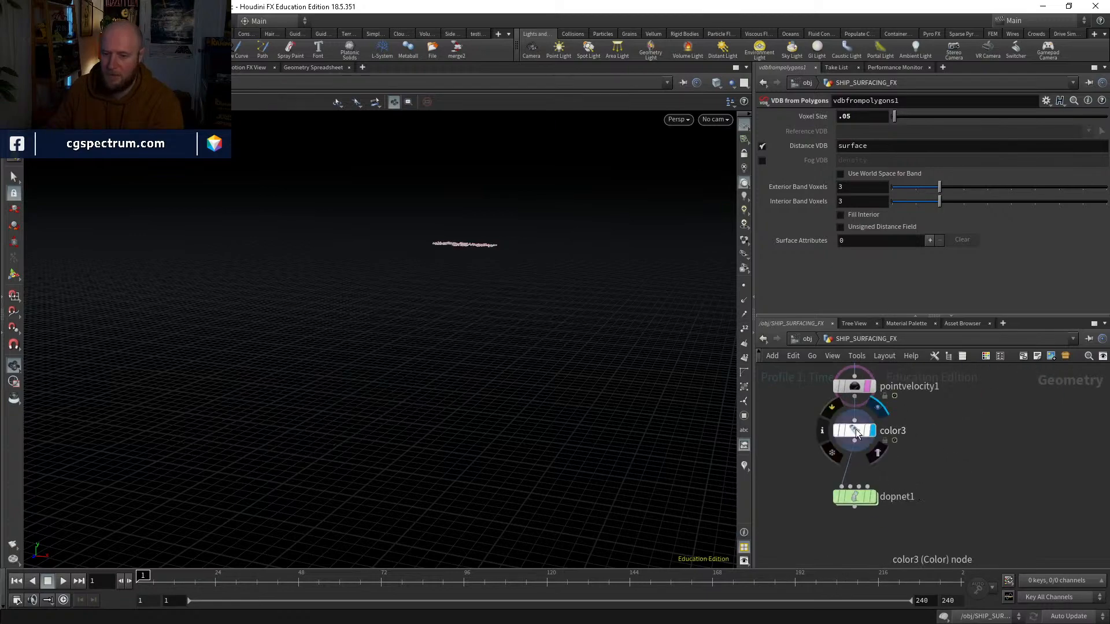
left_click(855, 431)
middle_click_drag(951, 478, 955, 431)
left_click(879, 454)
left_click(868, 453)
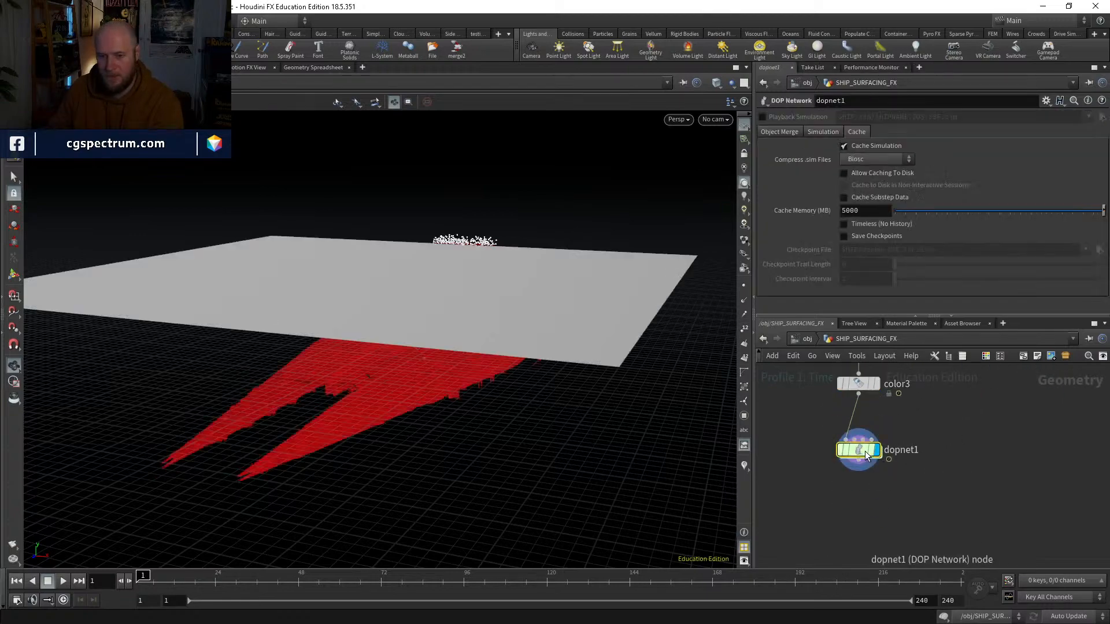
left_click_drag(578, 404, 597, 465)
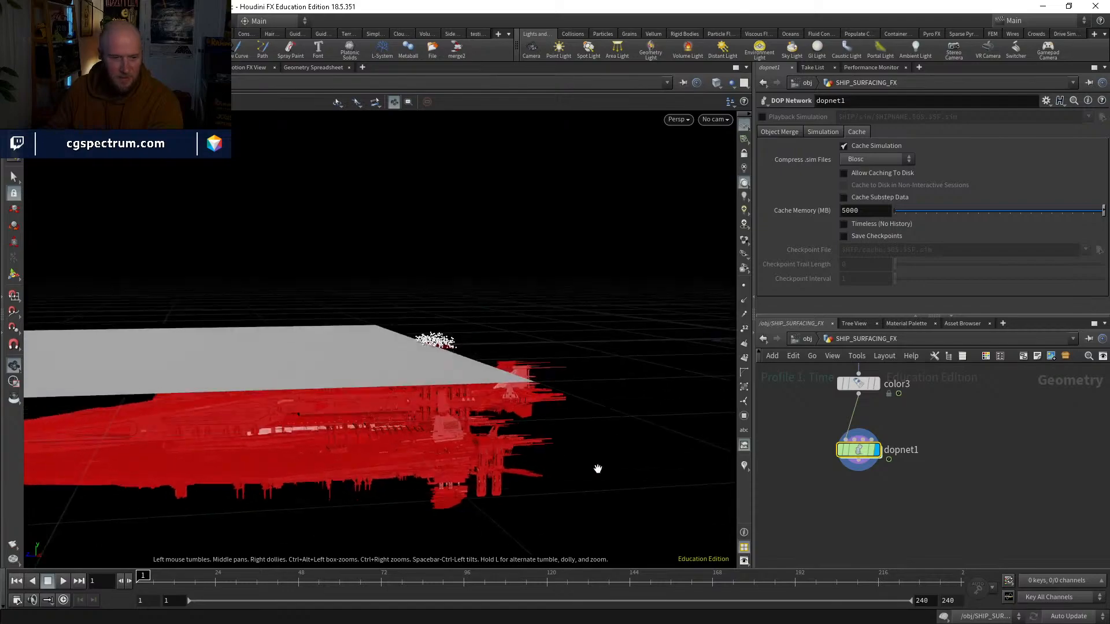
Step: Go inside dopnet1 and simulate the first five frames with the full ship as collider
double_click(859, 450)
left_click_drag(541, 418, 505, 460)
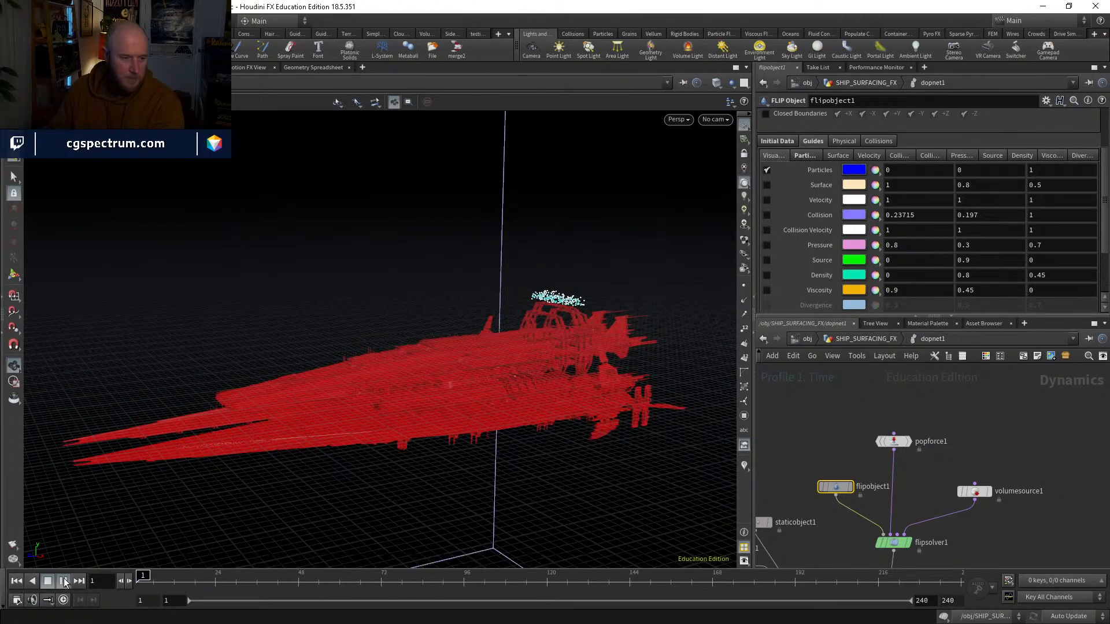
left_click(64, 581)
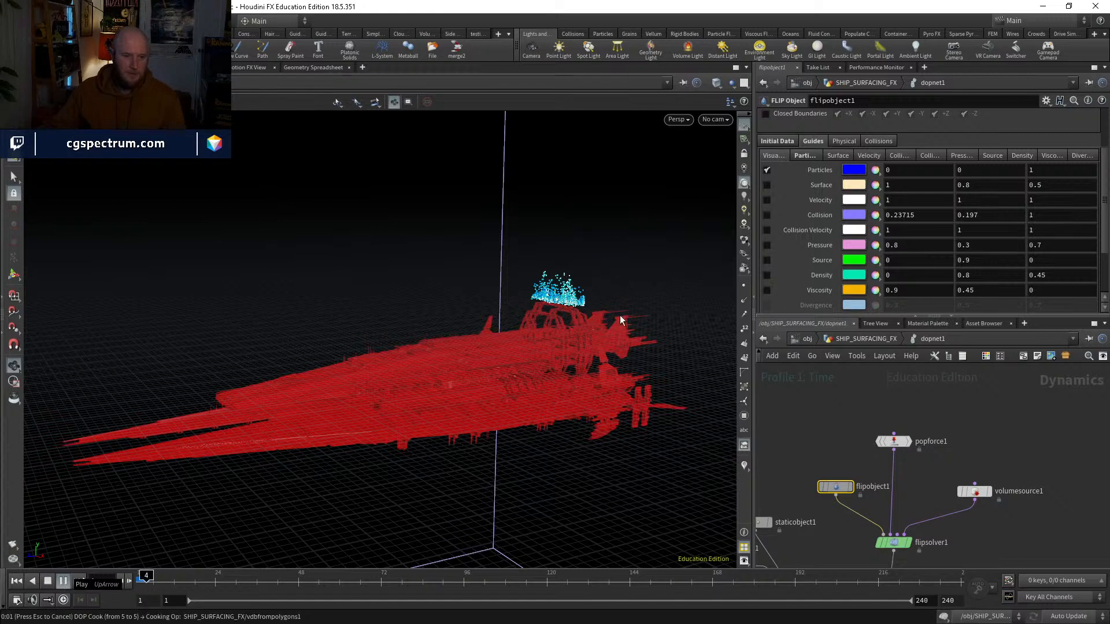
key("Escape")
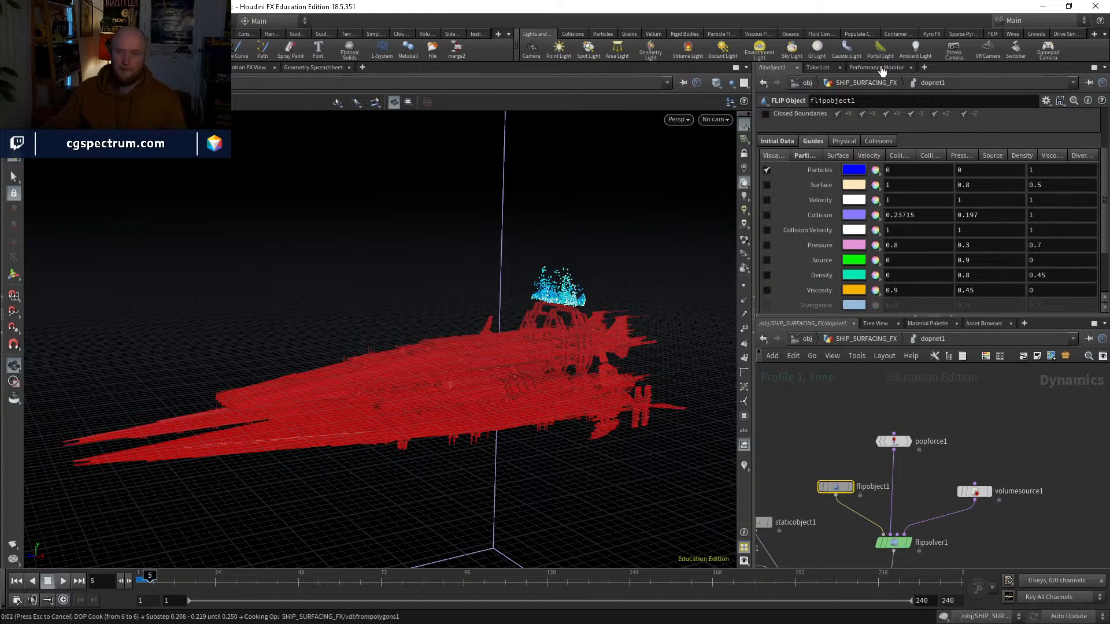
Step: Record a performance profile while simulating on to frame 10, interrupt the cook and return to frame 1
left_click(881, 67)
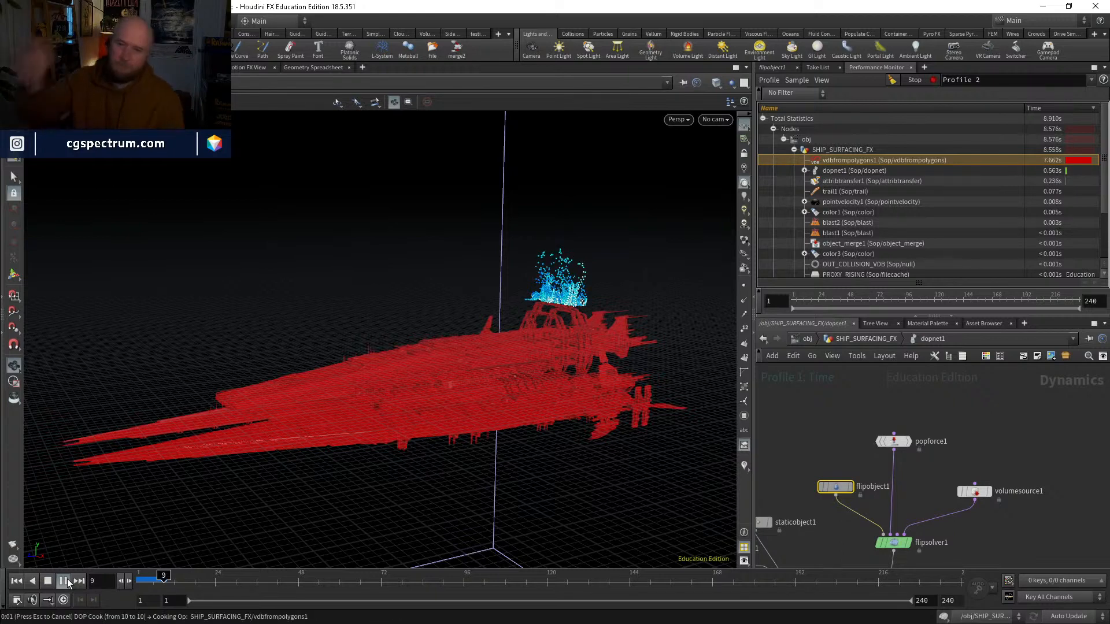
key("Escape")
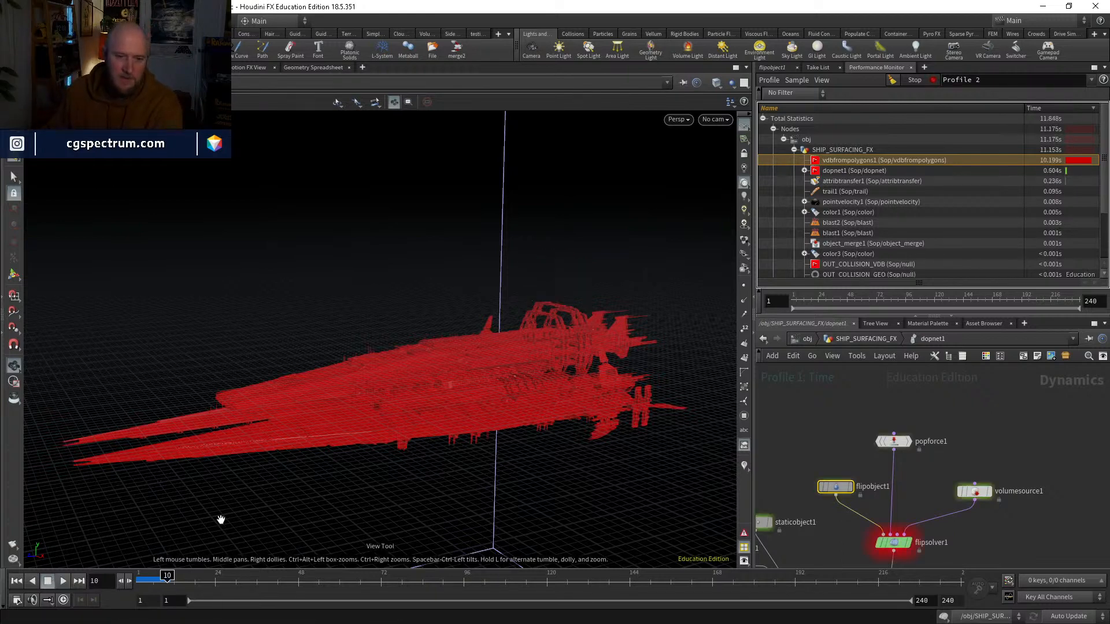
left_click_drag(152, 581, 134, 578)
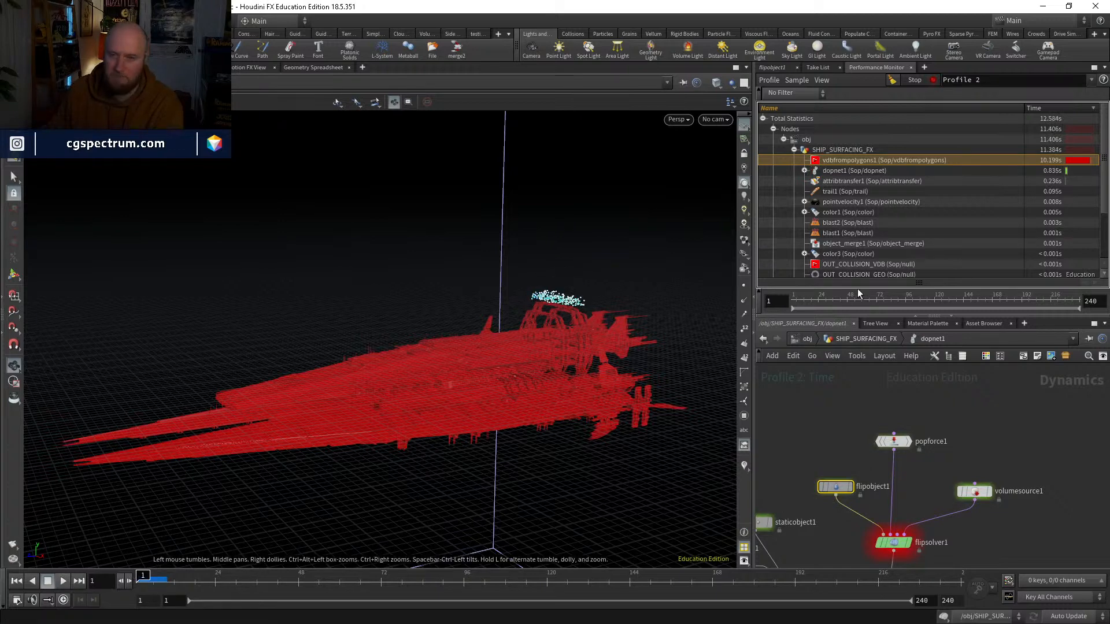
Step: Go back up to SHIP_SURFACING_FX, display and select vdbfrompolygons1, and stop the performance recording
left_click(865, 339)
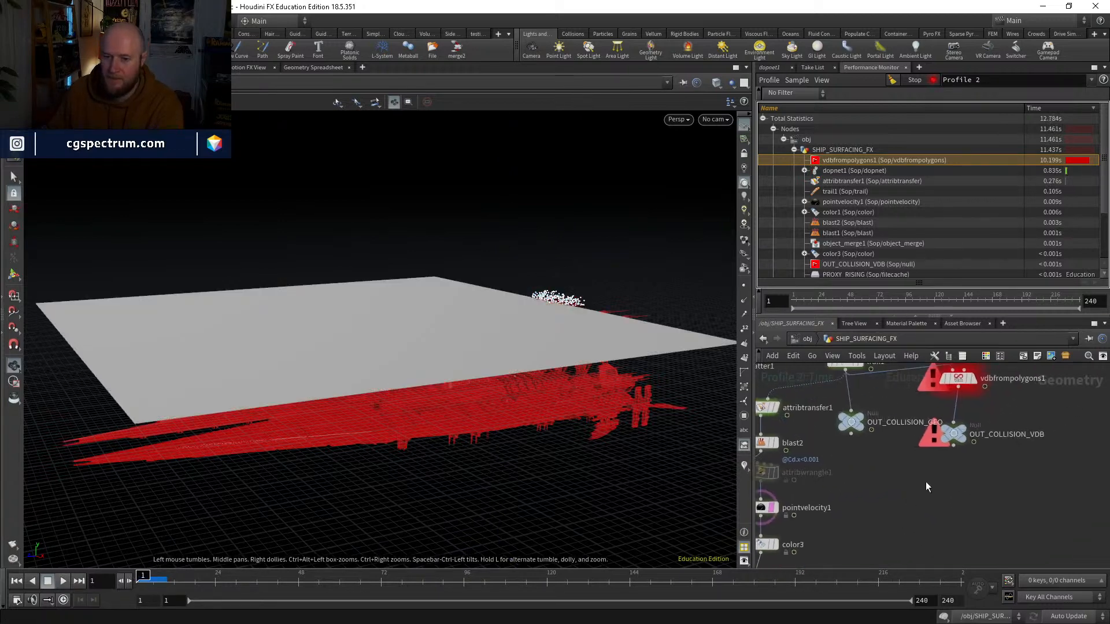
scroll(925, 481, "up", 5)
left_click(904, 449)
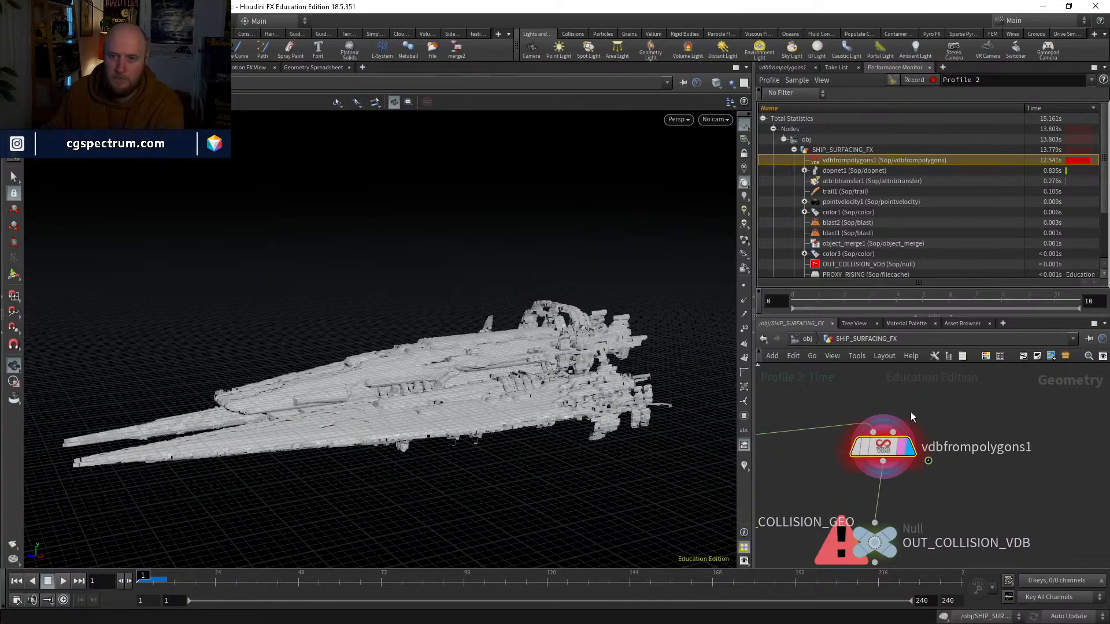
Step: Show the parameters of vdbfrompolygons1, inspect its VDB surface up close and read its voxel information
left_click(780, 68)
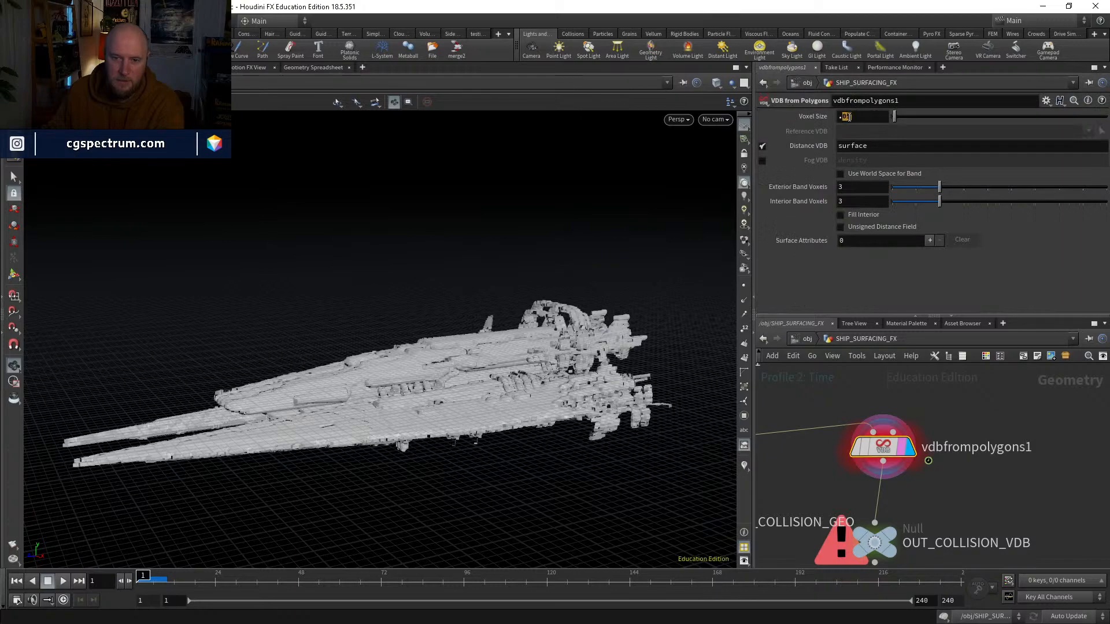
right_click_drag(522, 197, 518, 370)
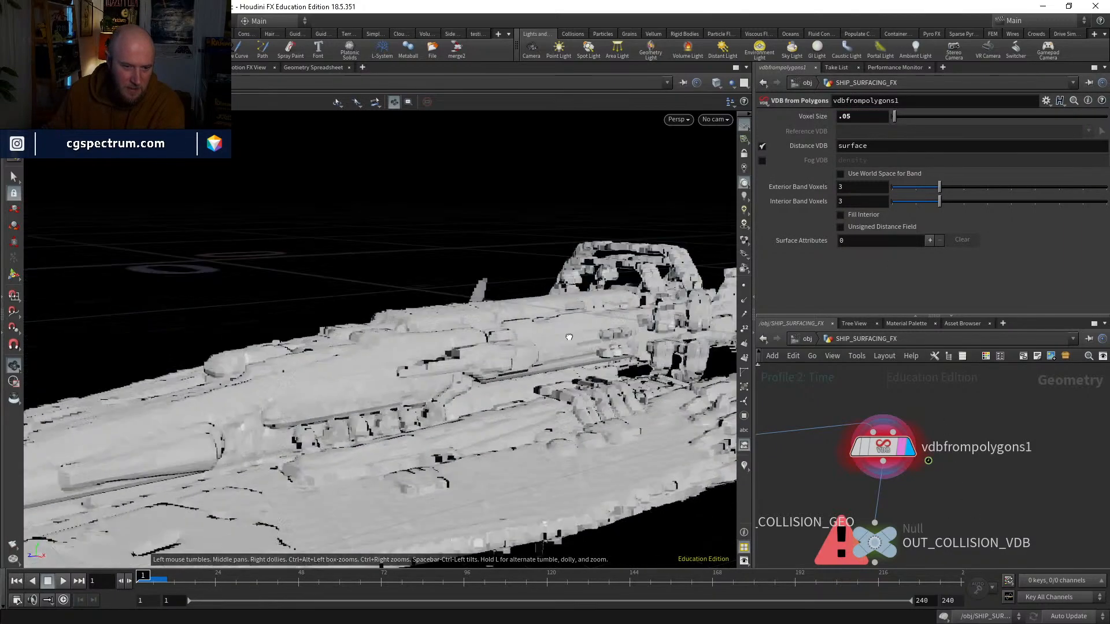
left_click_drag(518, 370, 584, 347)
middle_click(873, 449)
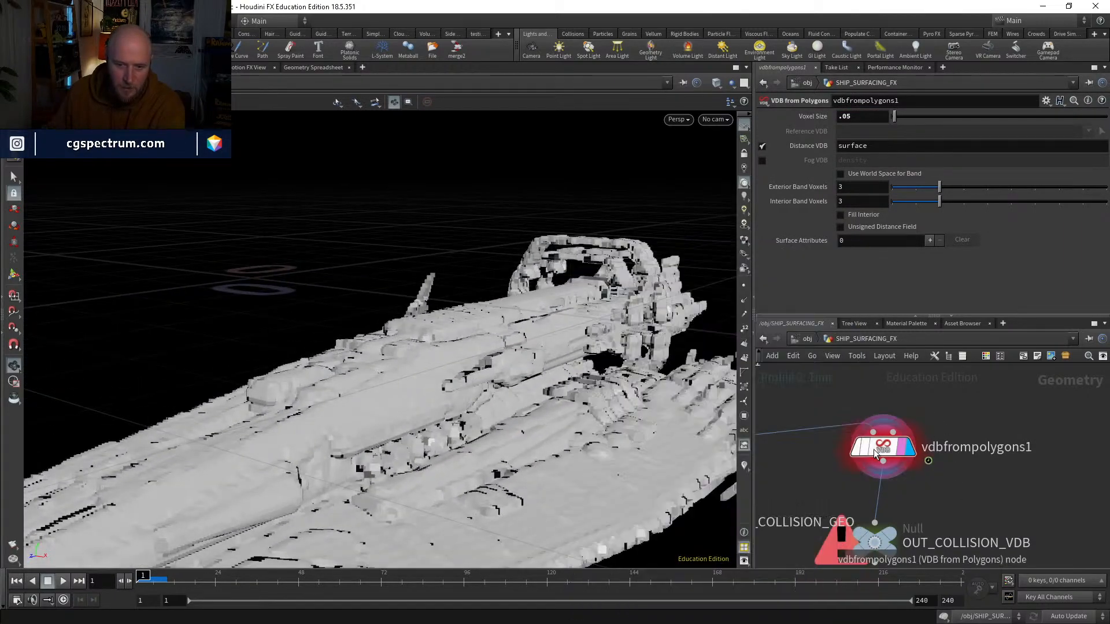
middle_click(873, 450)
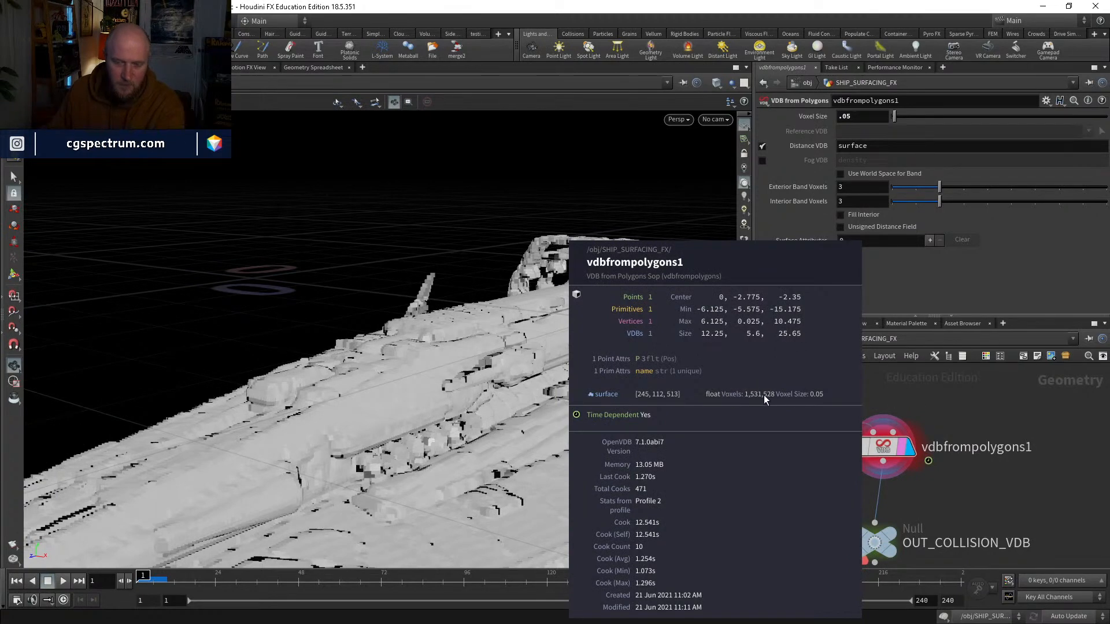
Step: Set the voxel size of vdbfrompolygons1 to 0.025 and inspect the finer VDB surface of the ship
left_click_drag(843, 119, 856, 118)
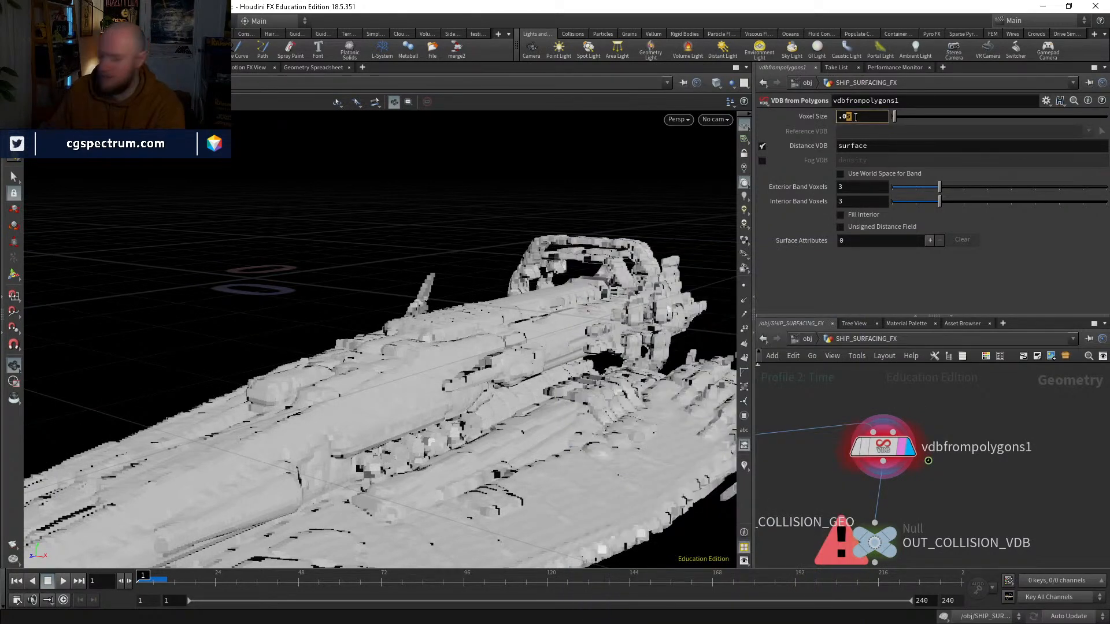
type("025")
key("Return")
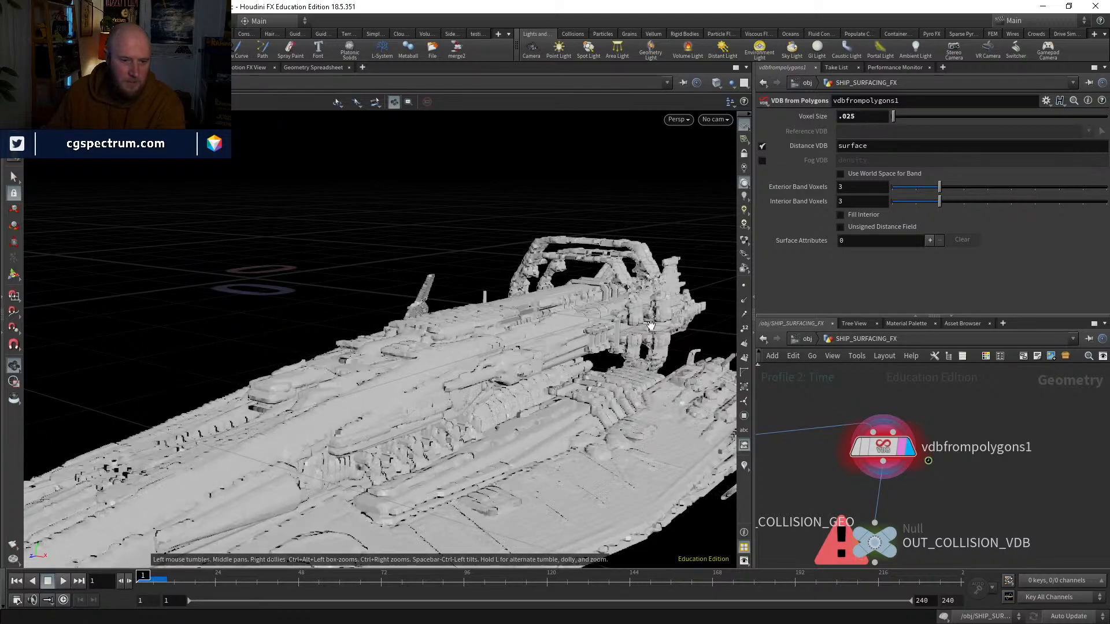
left_click_drag(675, 421, 445, 425)
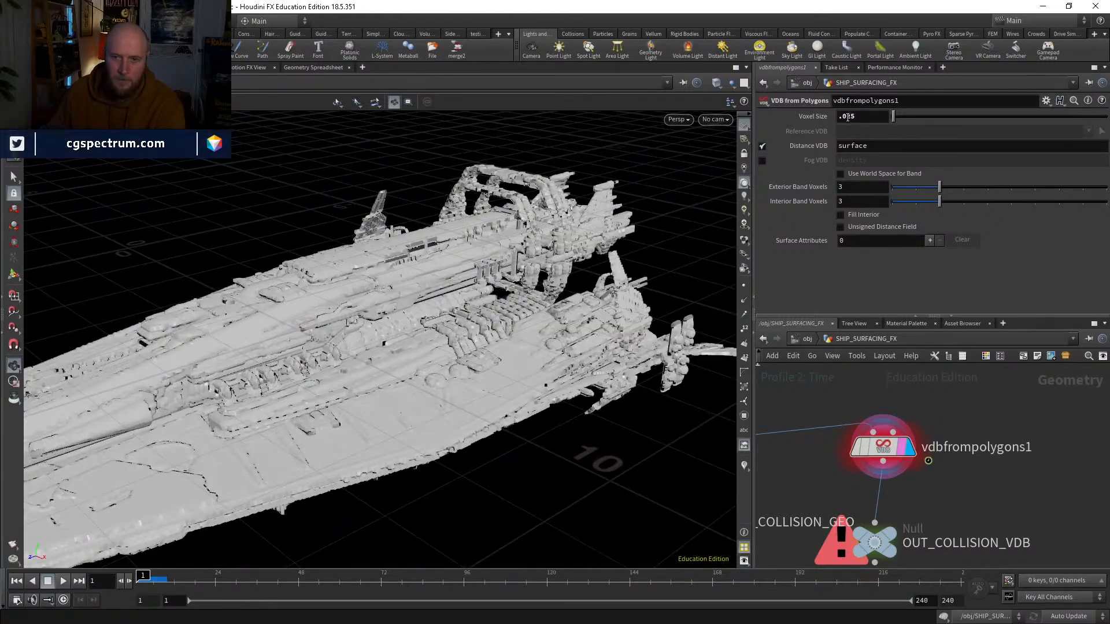
Step: Move OUT_COLLISION_VDB lower to make room beneath vdbfrompolygons1 and glance at the recorded performance profile
middle_click_drag(947, 538, 950, 465)
left_click(951, 467)
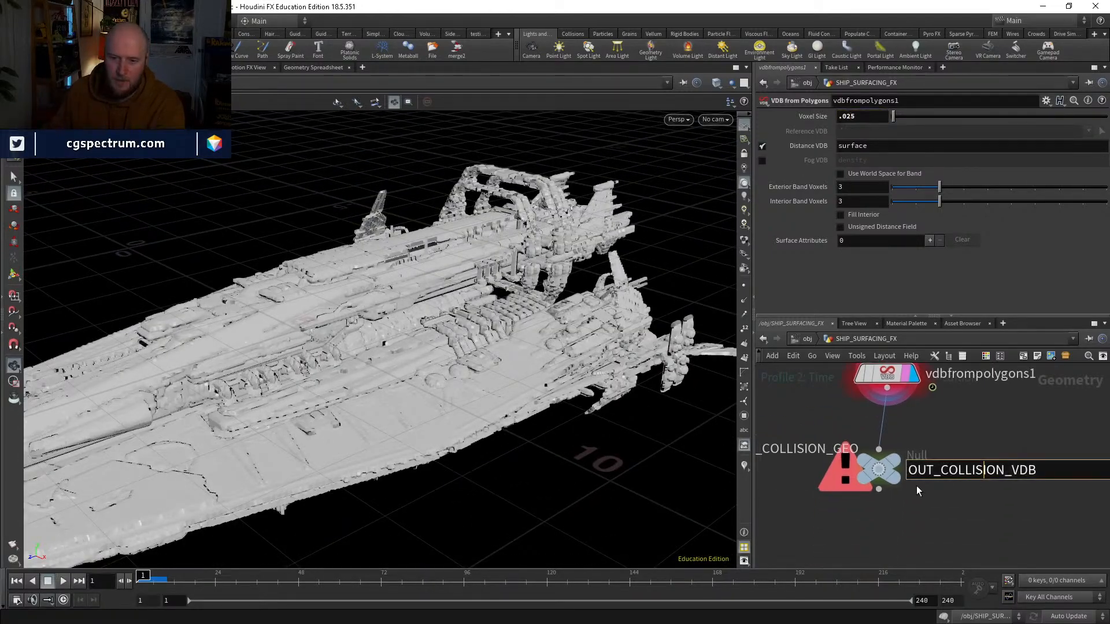
left_click_drag(880, 471, 888, 516)
left_click(894, 69)
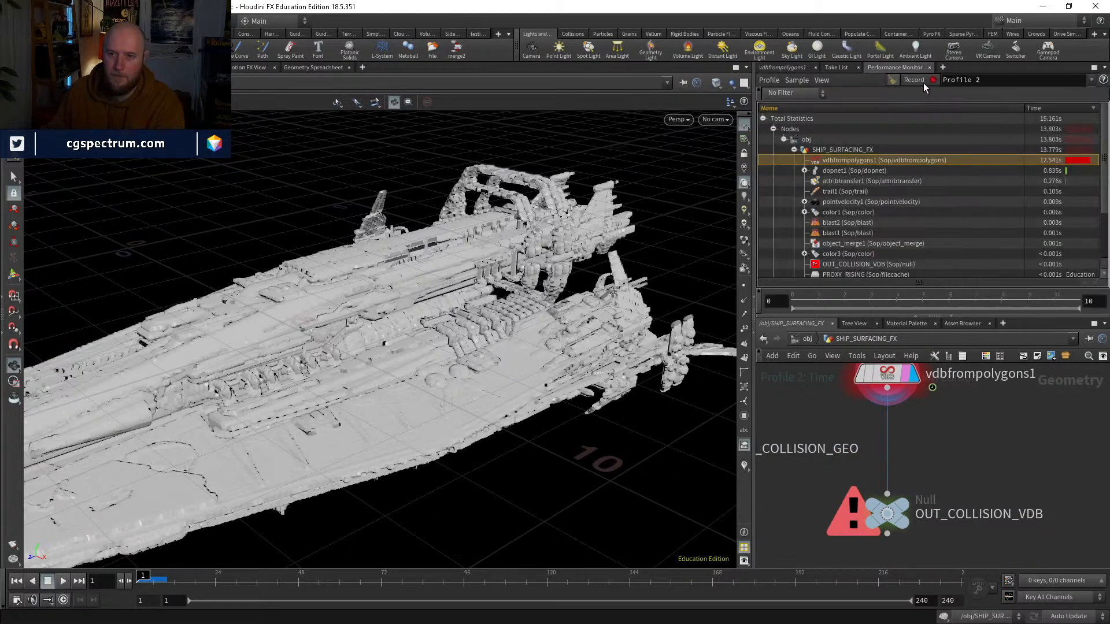
left_click(781, 68)
key("Tab")
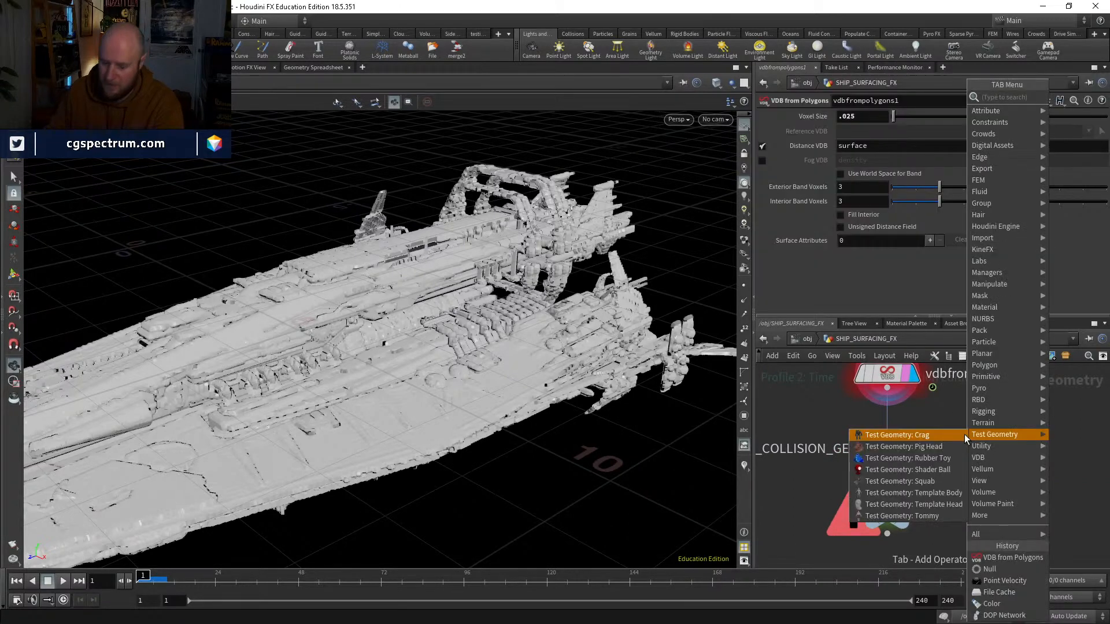
key("Escape")
Step: Copy the PROXY_RISING file cache and insert the copy between vdbfrompolygons1 and OUT_COLLISION_VDB
scroll(960, 434, "down", 5)
middle_click_drag(963, 442, 986, 546)
scroll(874, 456, "up", 4)
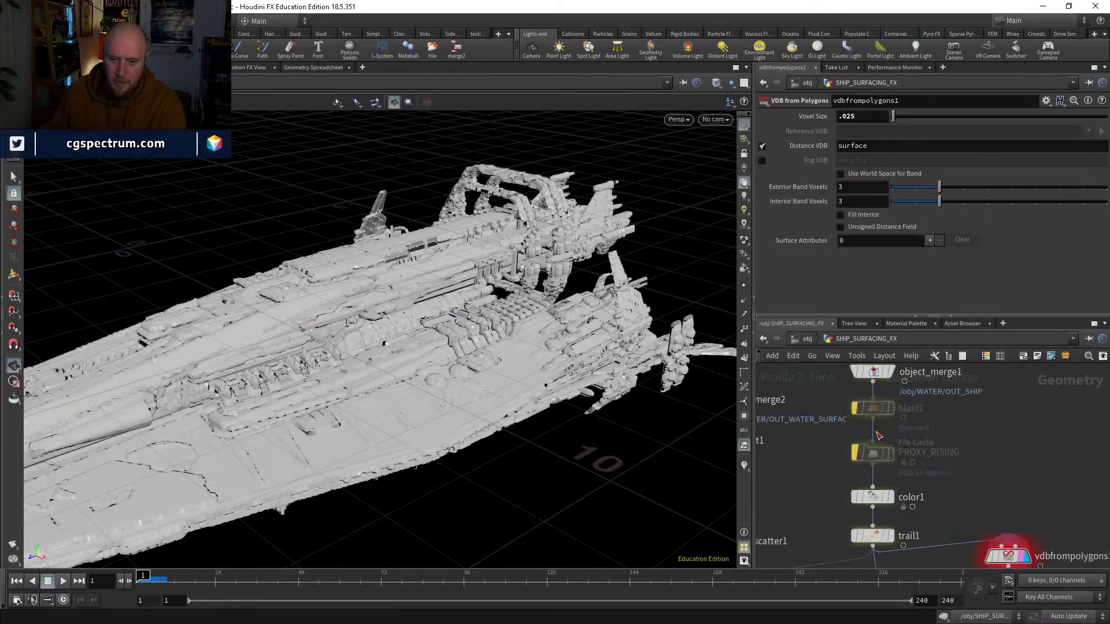
left_click(874, 458)
key("ctrl+c")
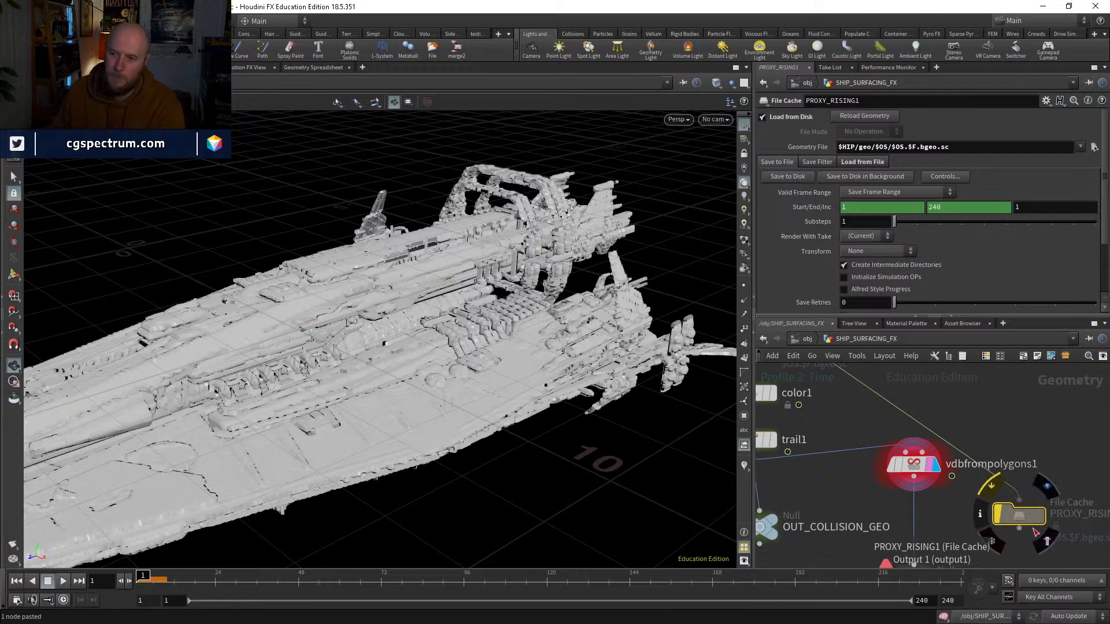
left_click_drag(1034, 527, 840, 426)
Step: Rename the pasted file cache node to HIRES_VDB_COLLISION
double_click(942, 417)
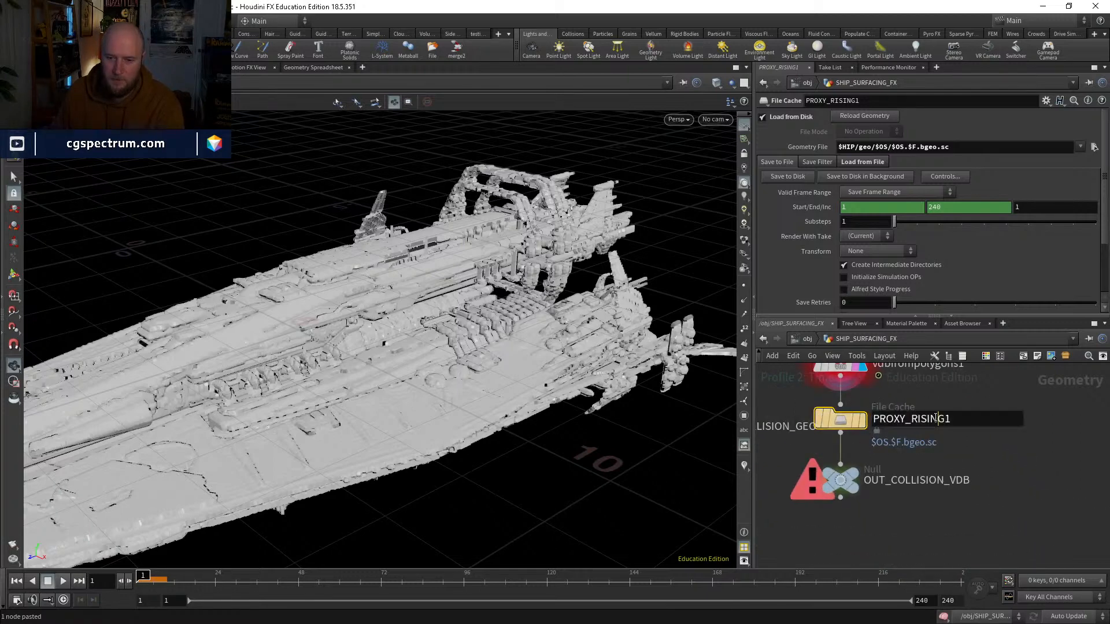
type("HIRES_VDB_COLLISION")
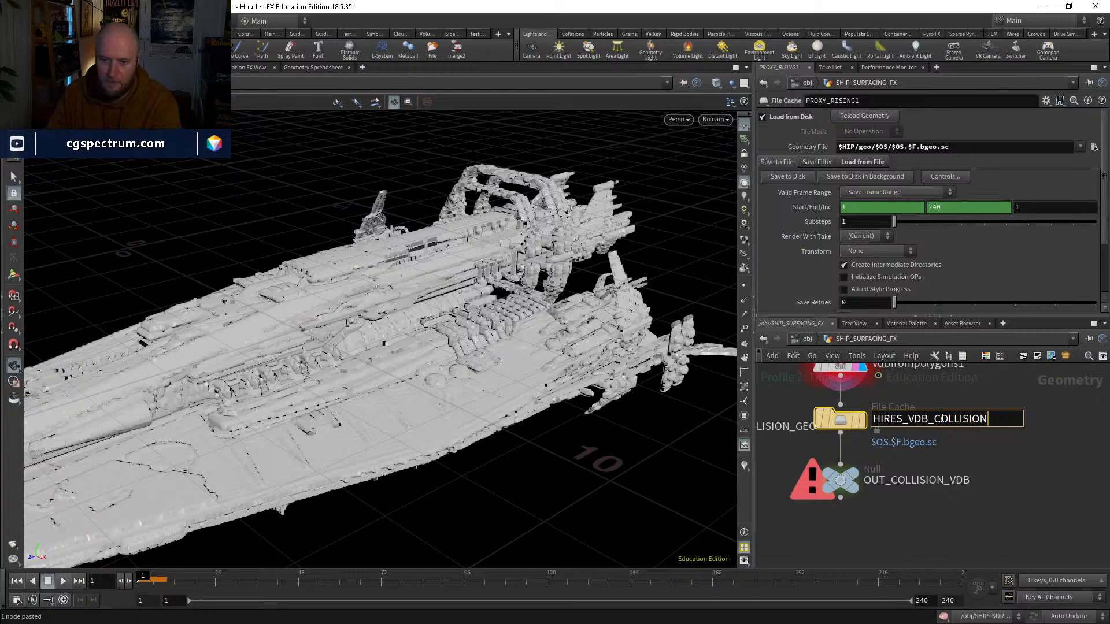
key("Return")
scroll(872, 426, "down", 1)
middle_click_drag(872, 425, 900, 472)
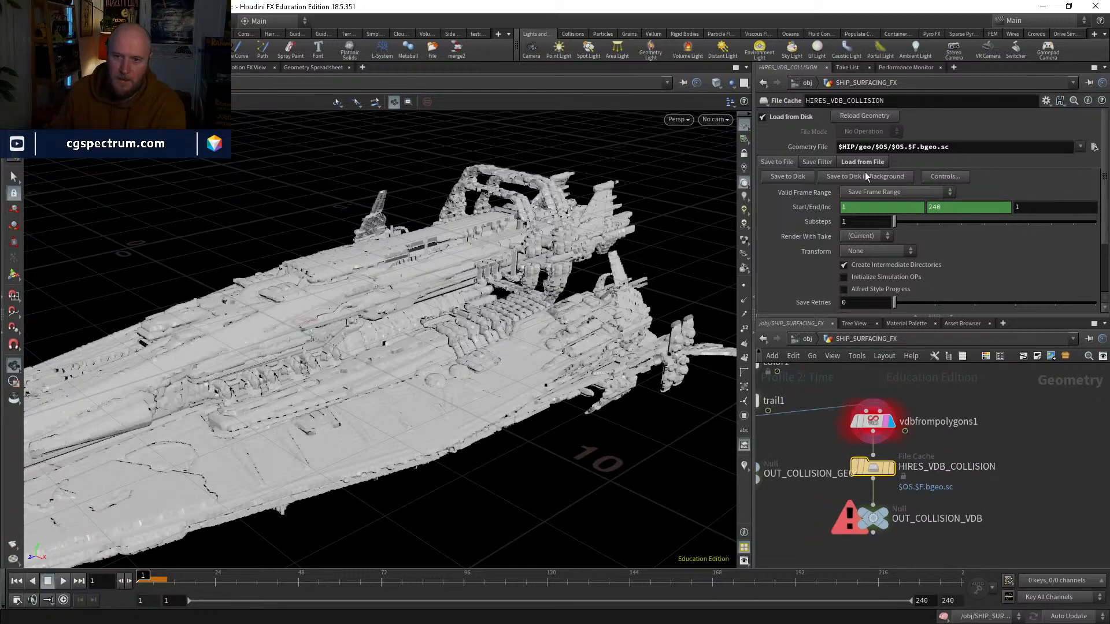
Step: Save the HIRES_VDB_COLLISION cache to disk for frames 1 to 240 and interrupt the save at frame 111
left_click(790, 176)
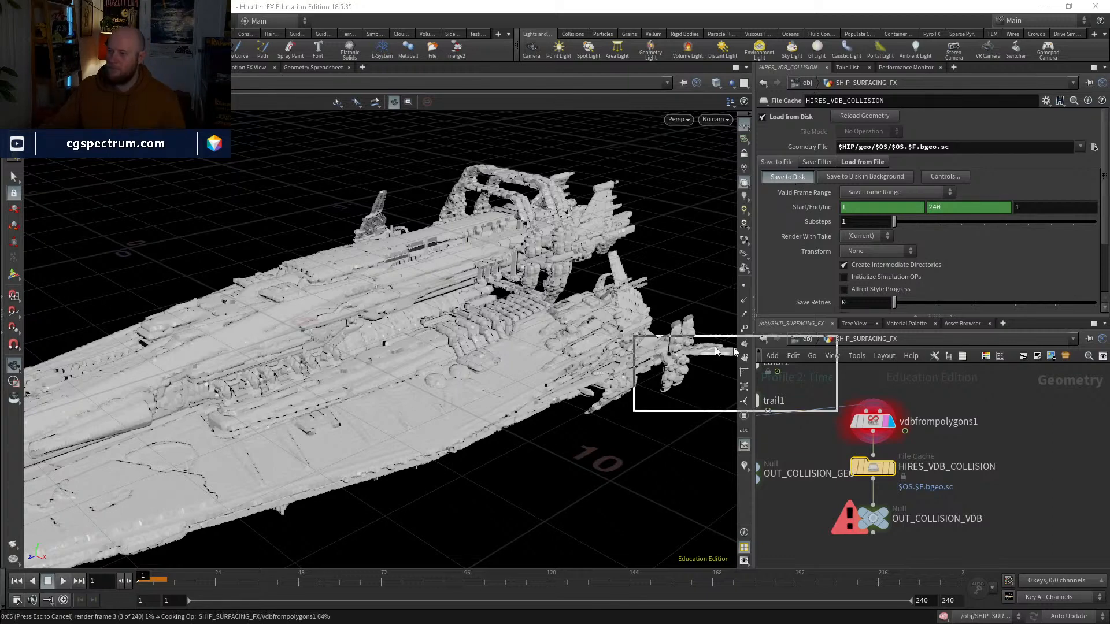
left_click_drag(616, 330, 573, 265)
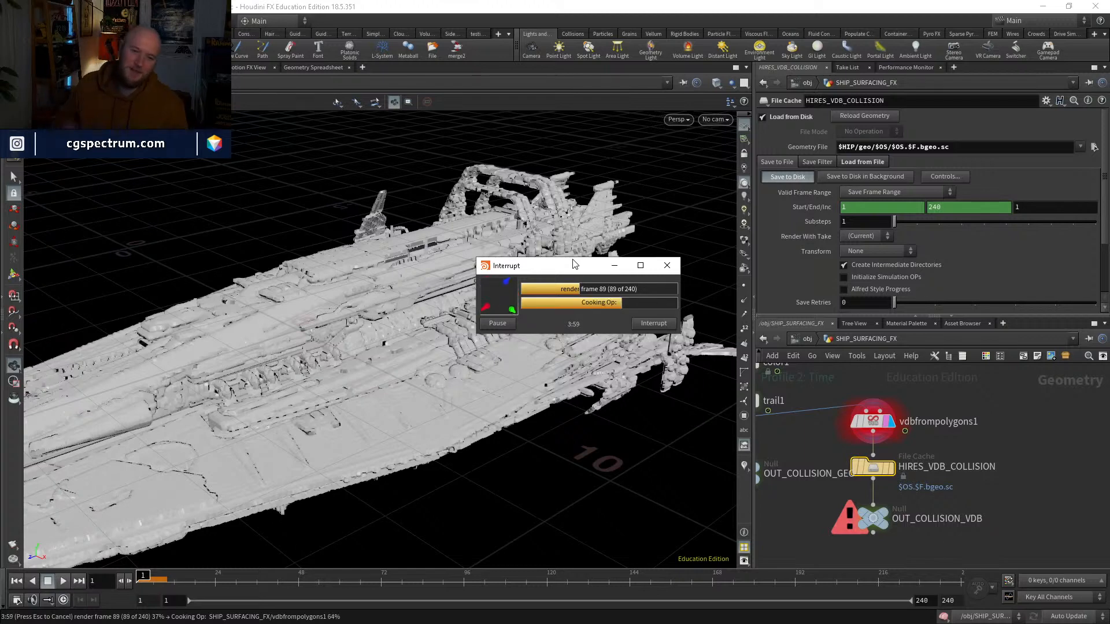
left_click_drag(574, 264, 467, 232)
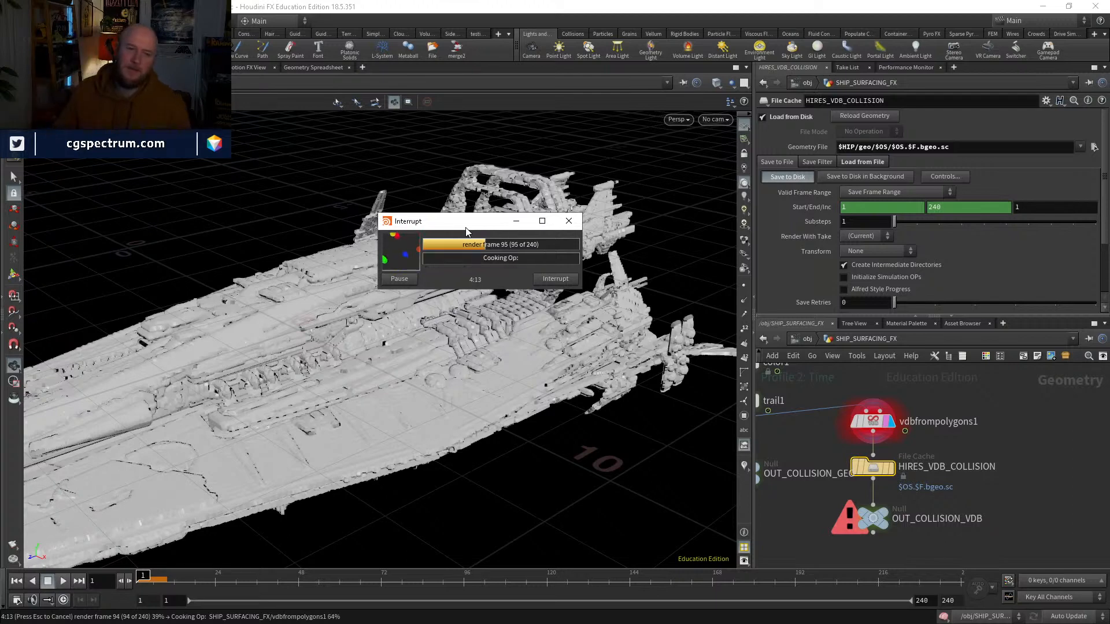
left_click_drag(466, 229, 469, 396)
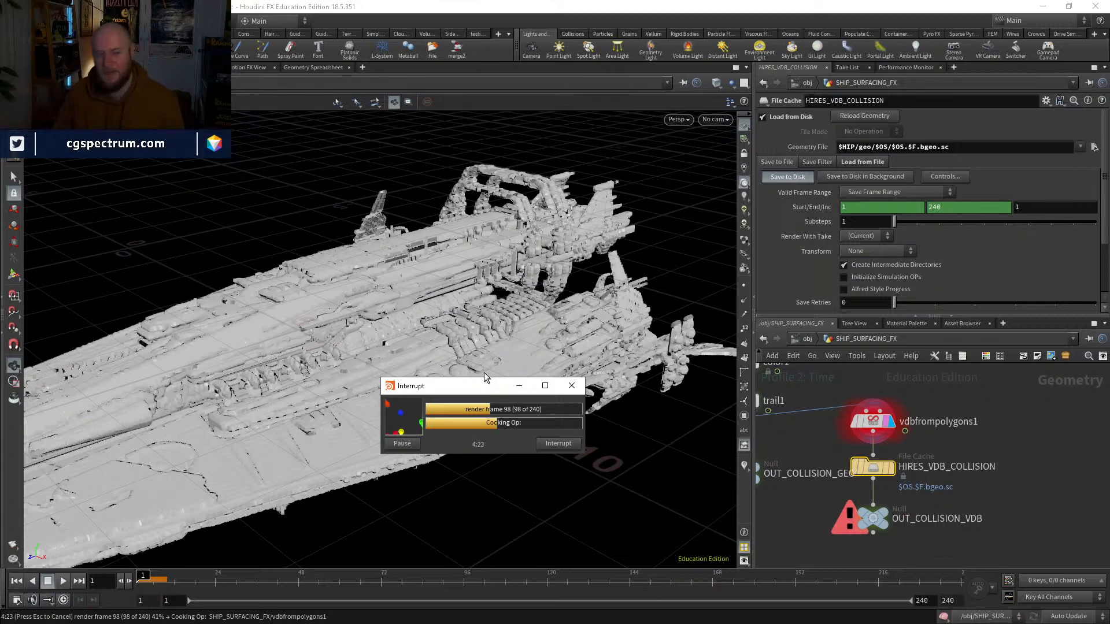
left_click_drag(484, 372, 785, 295)
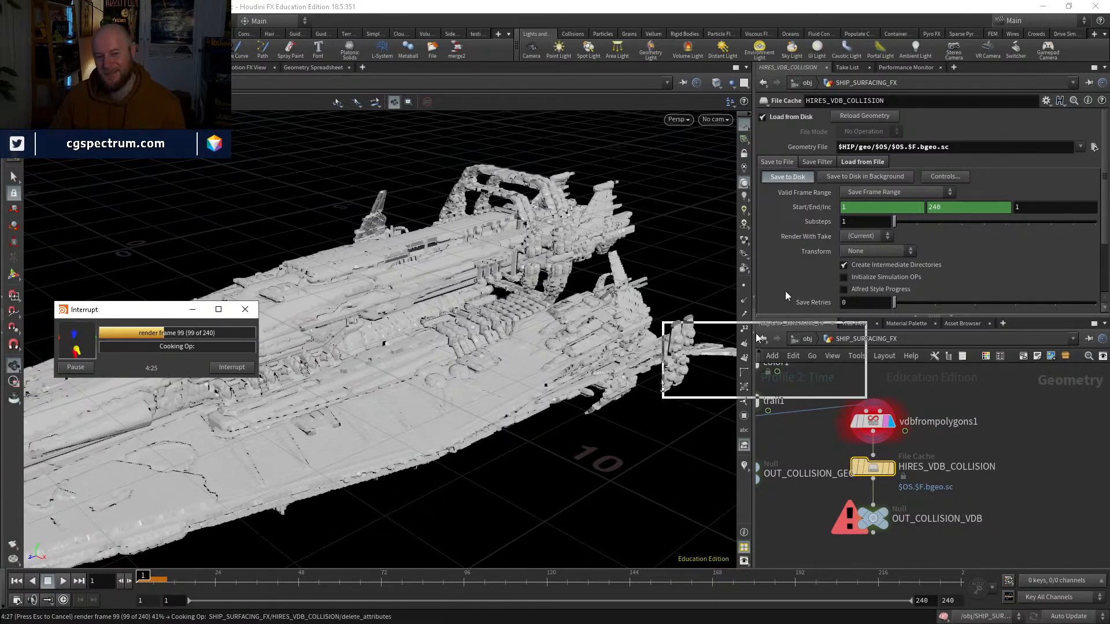
left_click_drag(758, 338, 139, 300)
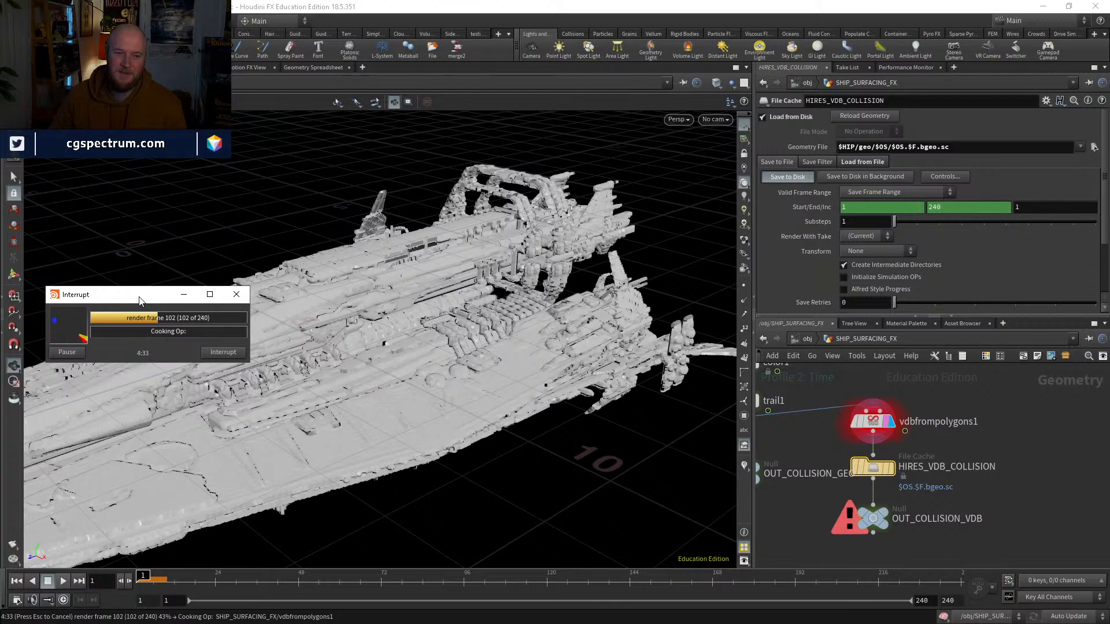
left_click_drag(138, 300, 135, 332)
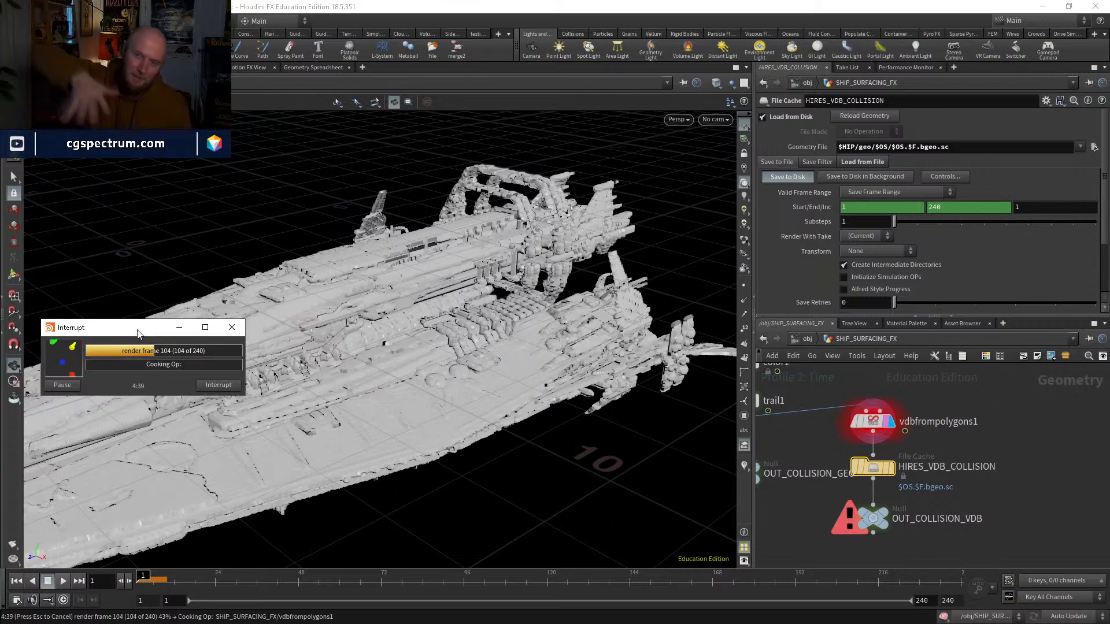
left_click_drag(138, 333, 465, 272)
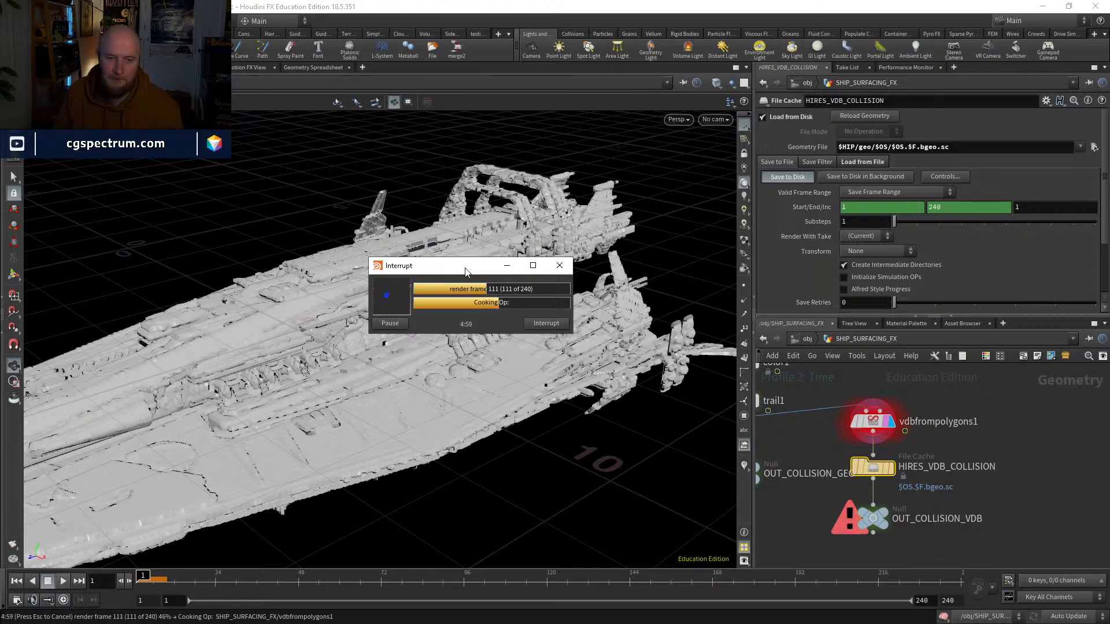
left_click(549, 326)
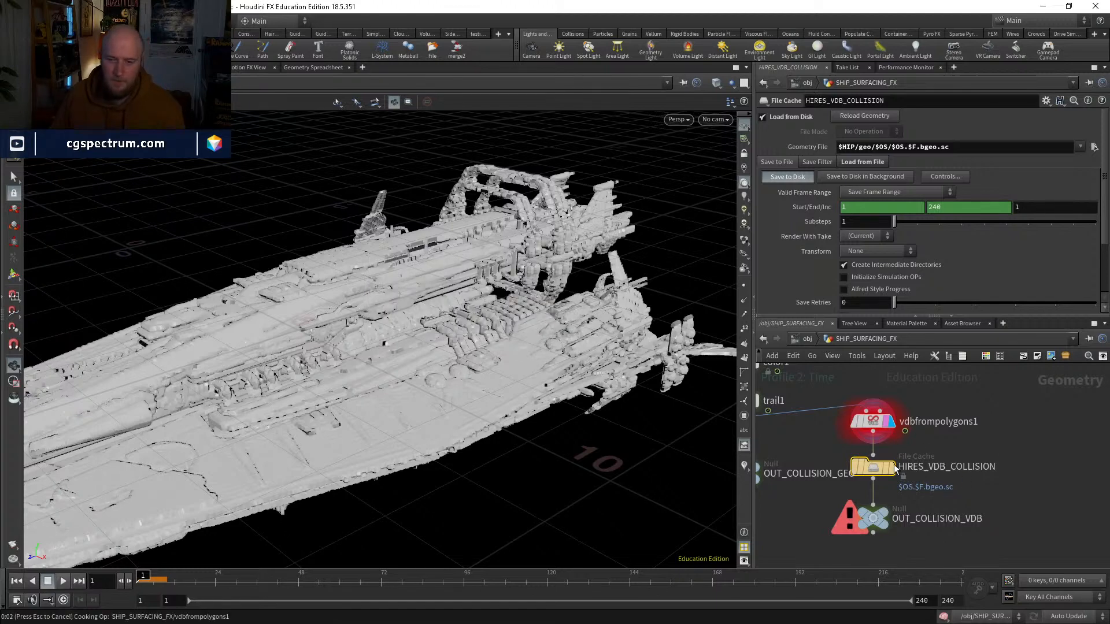
Step: Display HIRES_VDB_COLLISION and reposition it between vdbfrompolygons1 and OUT_COLLISION_VDB
left_click(878, 538)
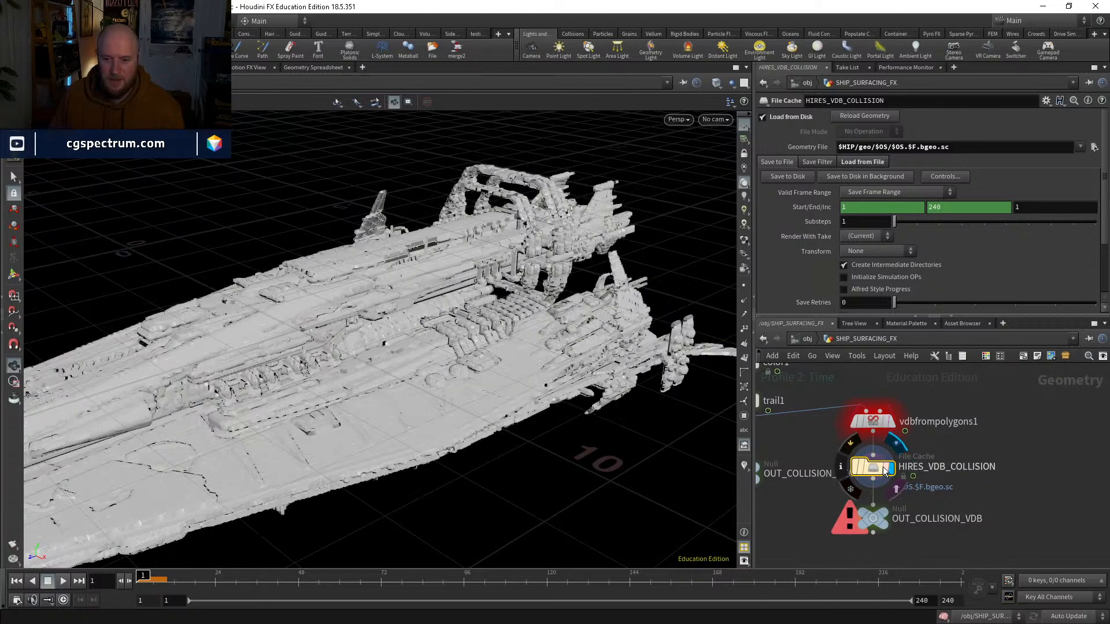
middle_click_drag(954, 502, 1025, 433)
left_click_drag(945, 399, 945, 411)
middle_click_drag(998, 436, 1000, 465)
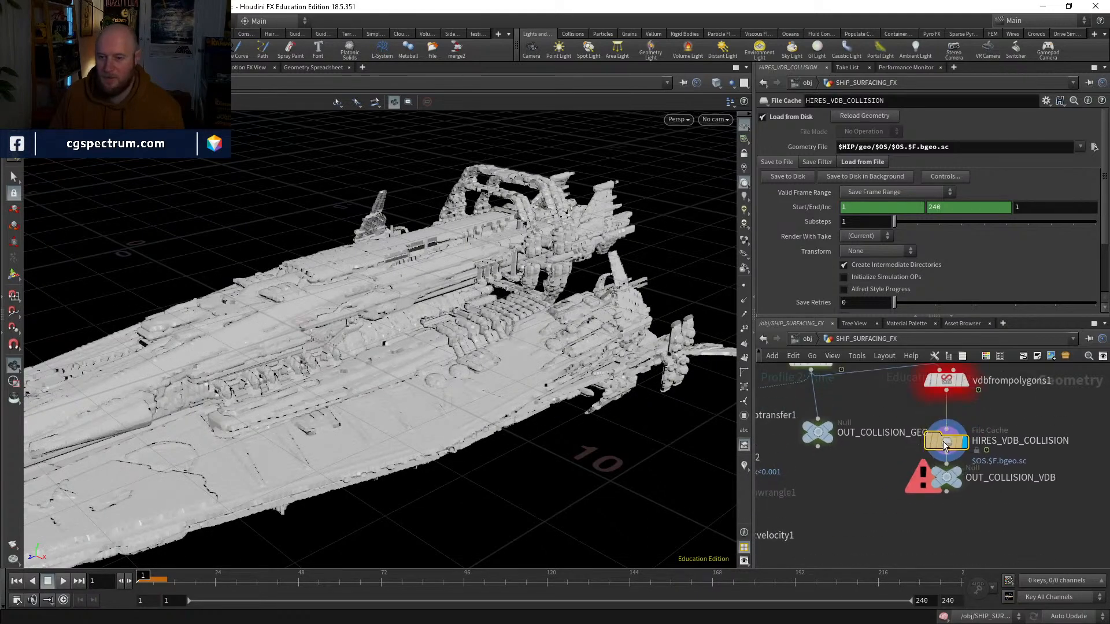
left_click_drag(941, 443, 940, 434)
Step: Display color3 above the DOP network and go inside dopnet1
scroll(870, 471, "down", 3)
middle_click_drag(870, 471, 900, 467)
scroll(919, 494, "down", 1)
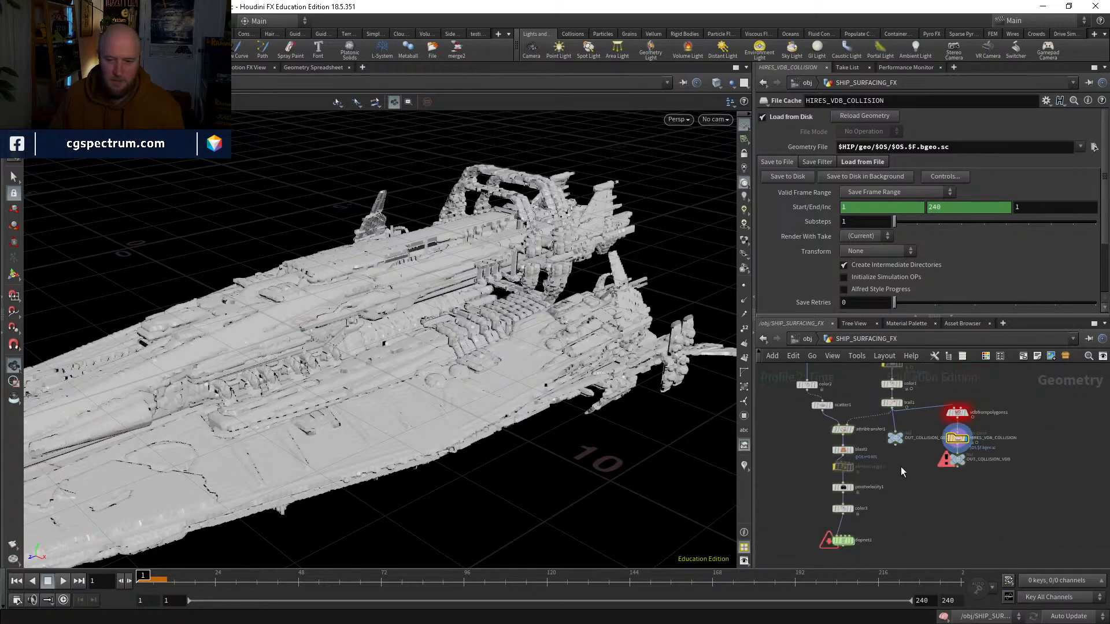
middle_click_drag(842, 553, 816, 498)
scroll(816, 498, "up", 3)
left_click(832, 426)
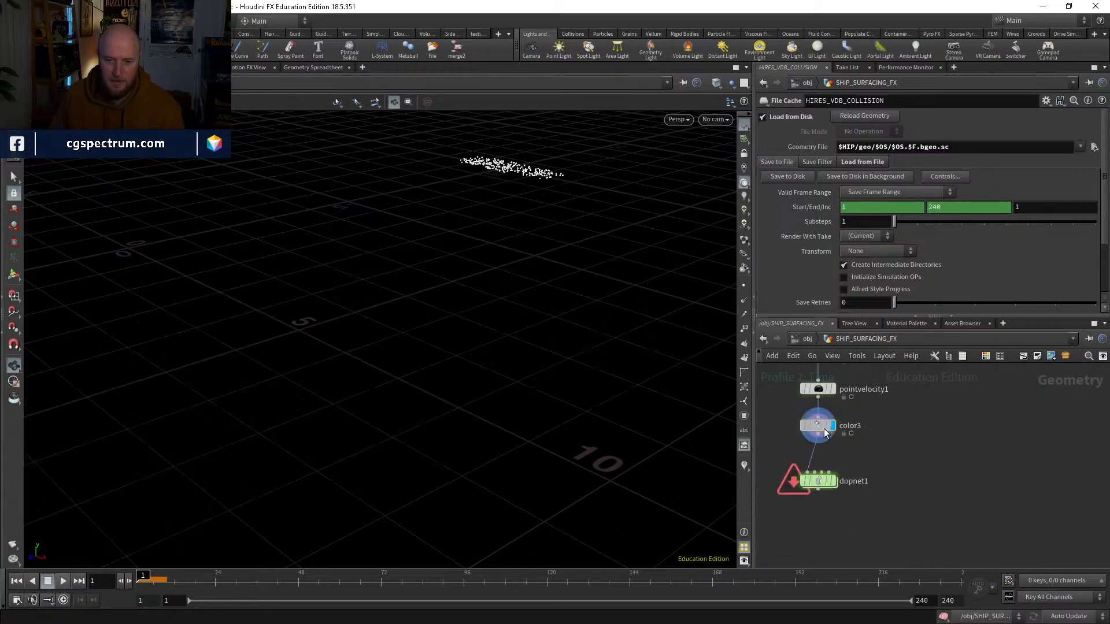
double_click(813, 482)
left_click(816, 485)
middle_click_drag(893, 468, 860, 402)
scroll(840, 473, "up", 2)
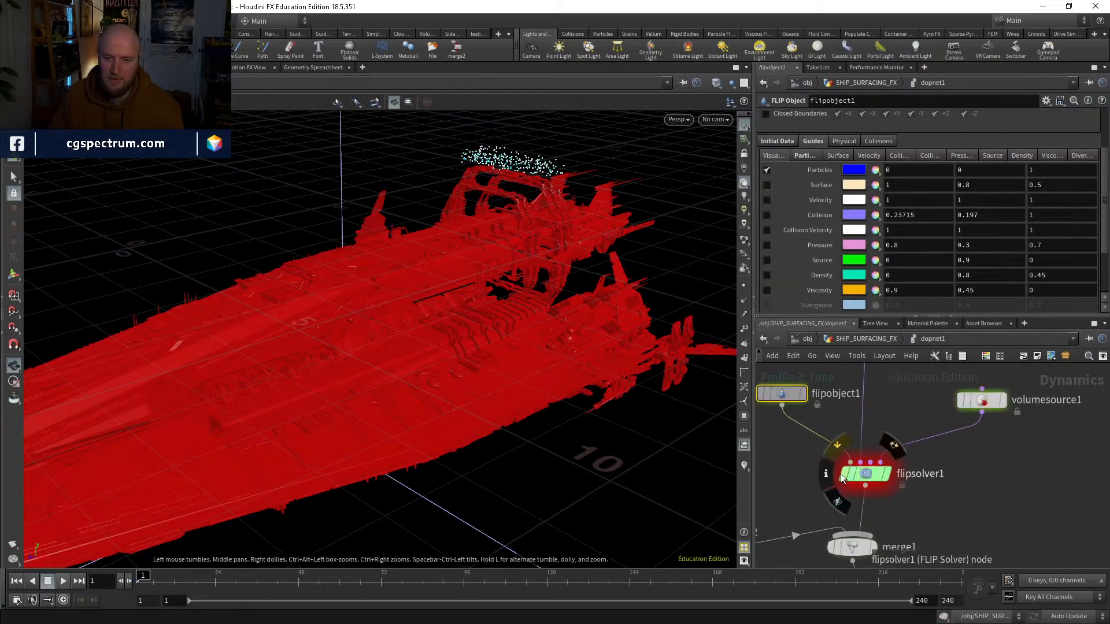
Step: Select flipsolver1 and start recording a new performance profile
left_click(876, 485)
middle_click_drag(989, 555, 963, 494)
scroll(822, 171, "up", 1)
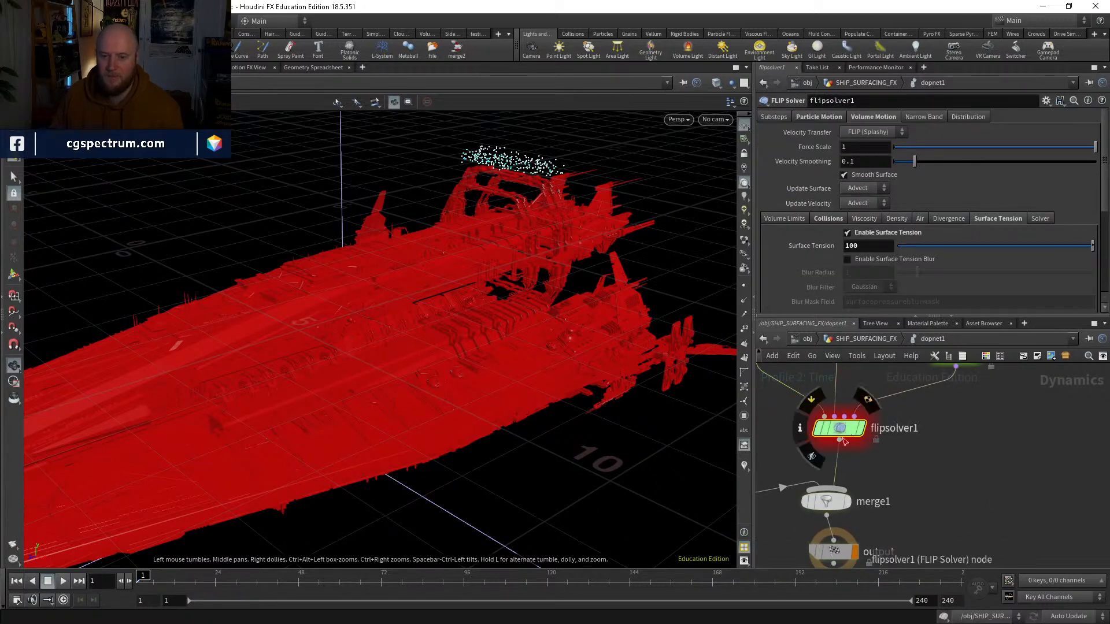
left_click(889, 68)
left_click(916, 81)
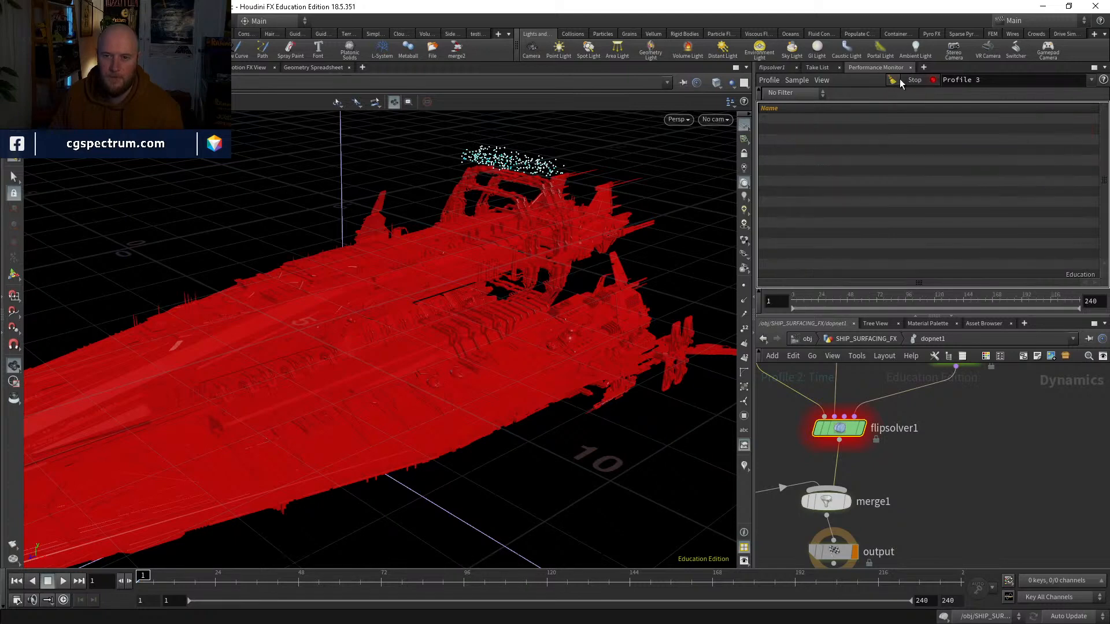
Step: Select the output node, simulate up to frame 6 with the cached VDB collider and stop playback
left_click(772, 67)
middle_click_drag(882, 568, 882, 447)
left_click_drag(834, 431, 834, 459)
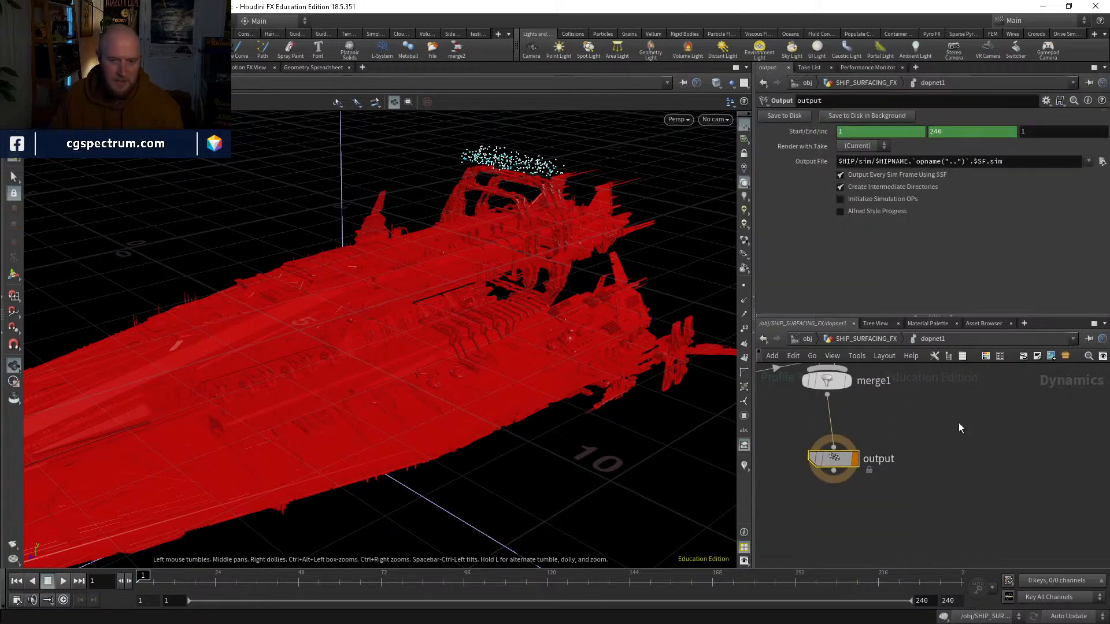
middle_click_drag(958, 422, 973, 521)
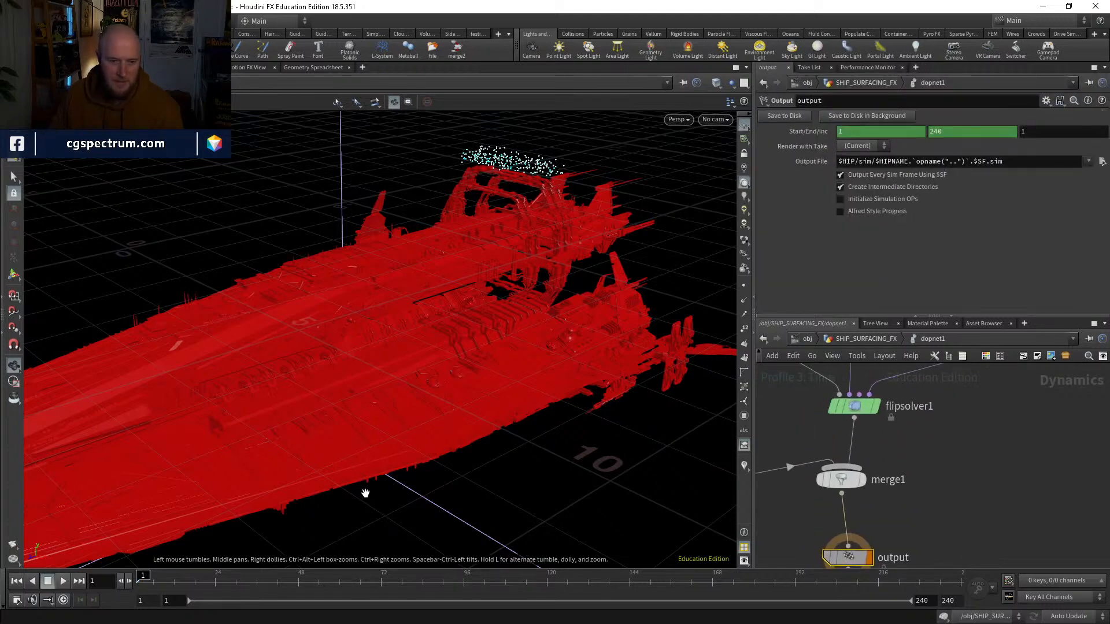
left_click(62, 581)
Step: Return to SHIP_SURFACING_FX, move OUT_COLLISION_VDB lower and check which HIRES_VDB_COLLISION frames are cached on disk, leaving the file path as is
left_click(865, 339)
middle_click_drag(1028, 473, 939, 622)
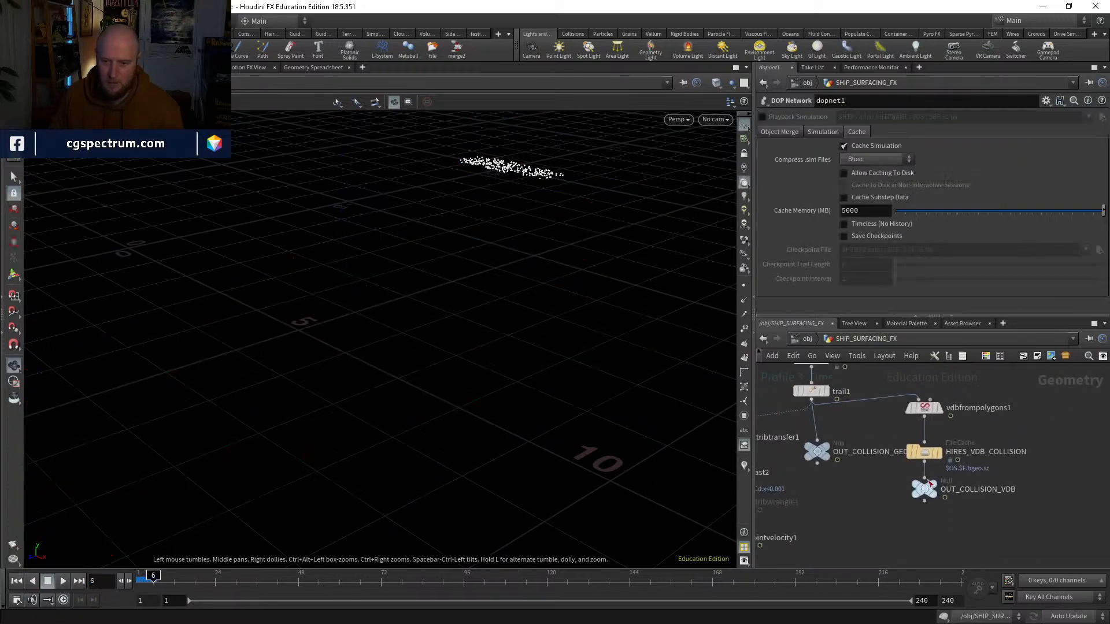
left_click(925, 453)
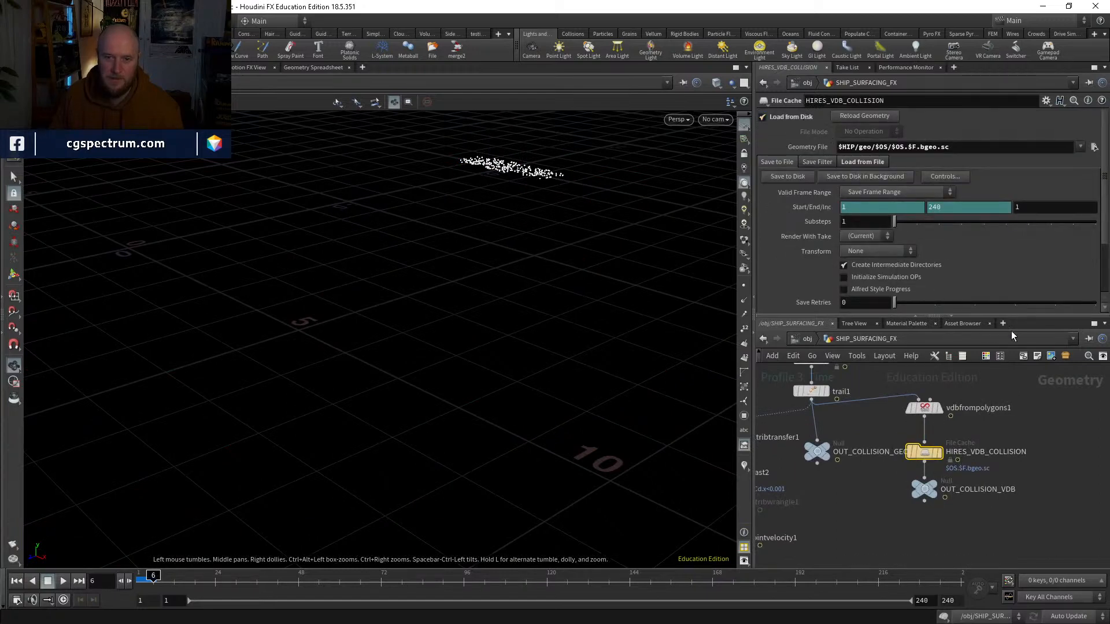
middle_click_drag(987, 537, 981, 494)
middle_click_drag(917, 472, 923, 533)
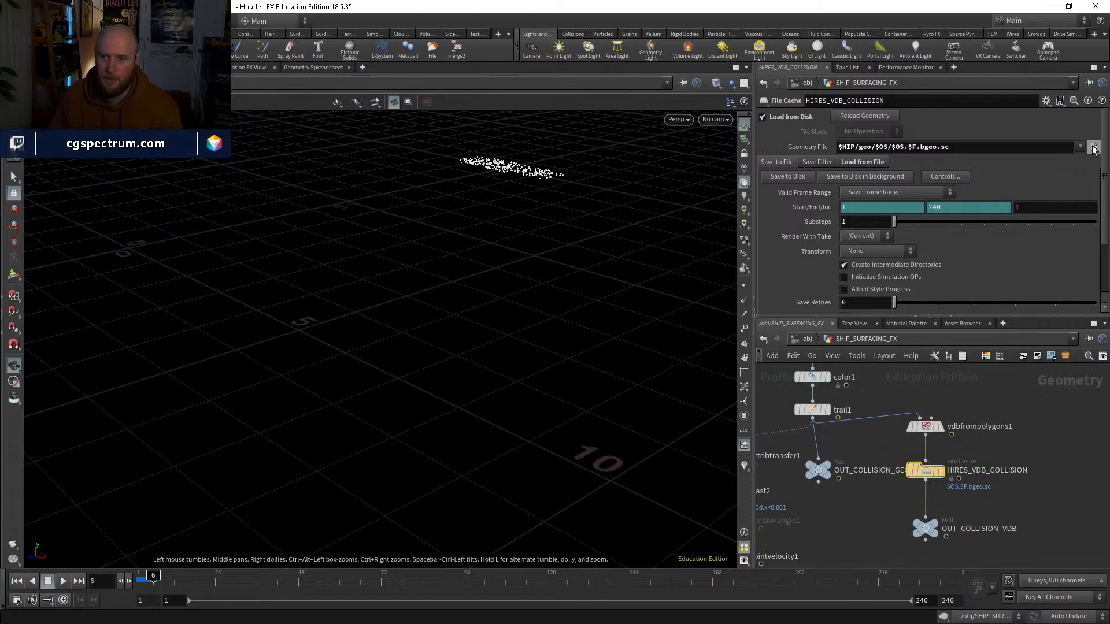
left_click(1094, 147)
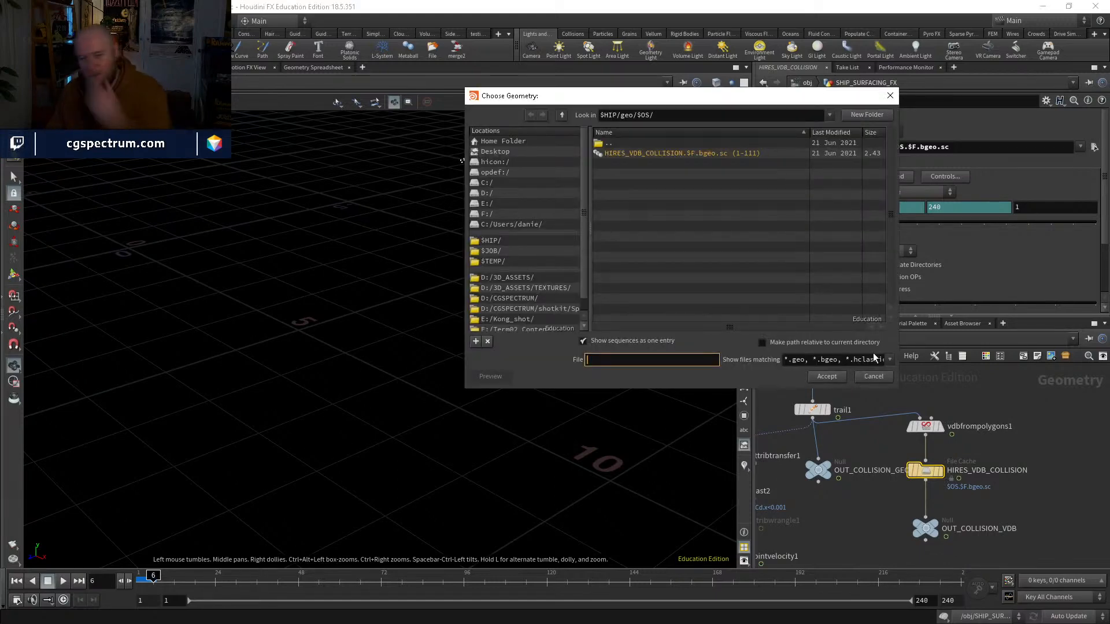
left_click(873, 376)
Step: Add a Switch node beside the link between HIRES_VDB_COLLISION and OUT_COLLISION_VDB
middle_click_drag(1000, 471, 986, 425)
key("Tab")
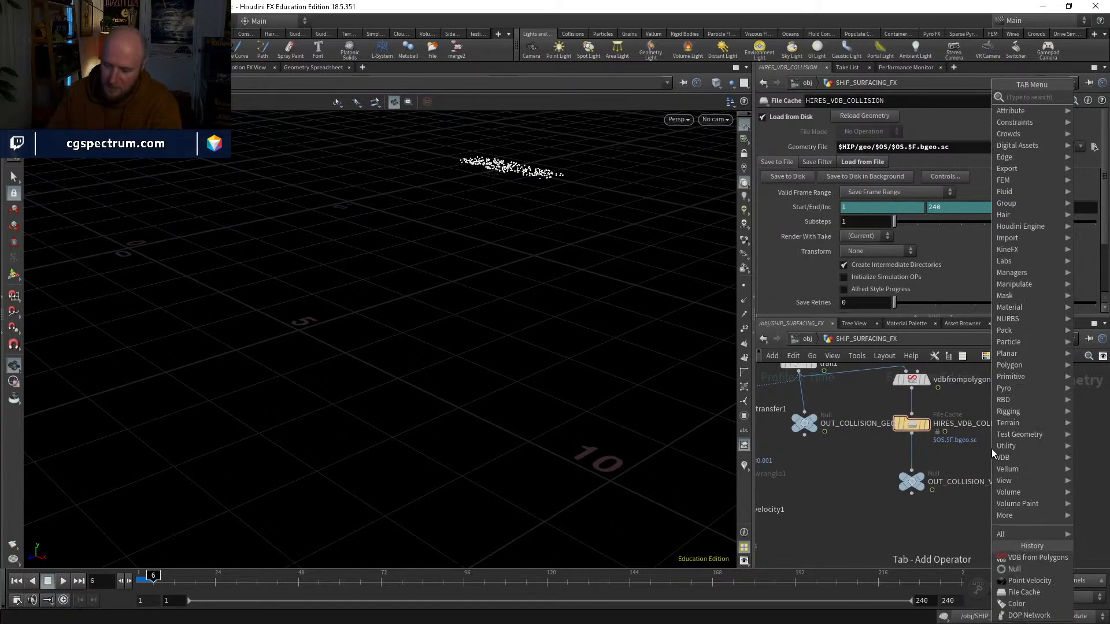
type("swi")
key("Return")
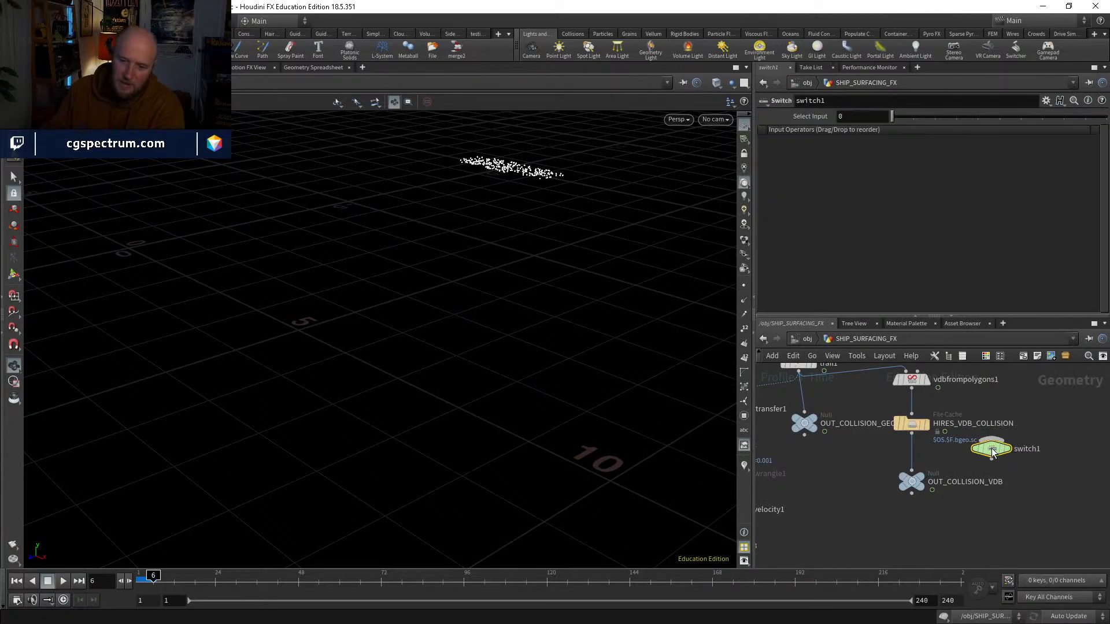
Step: Insert switch1 between HIRES_VDB_COLLISION and OUT_COLLISION_VDB, wire vdbfrompolygons1 as its second input and display the switch
left_click(930, 466)
left_click(929, 458)
left_click(912, 390)
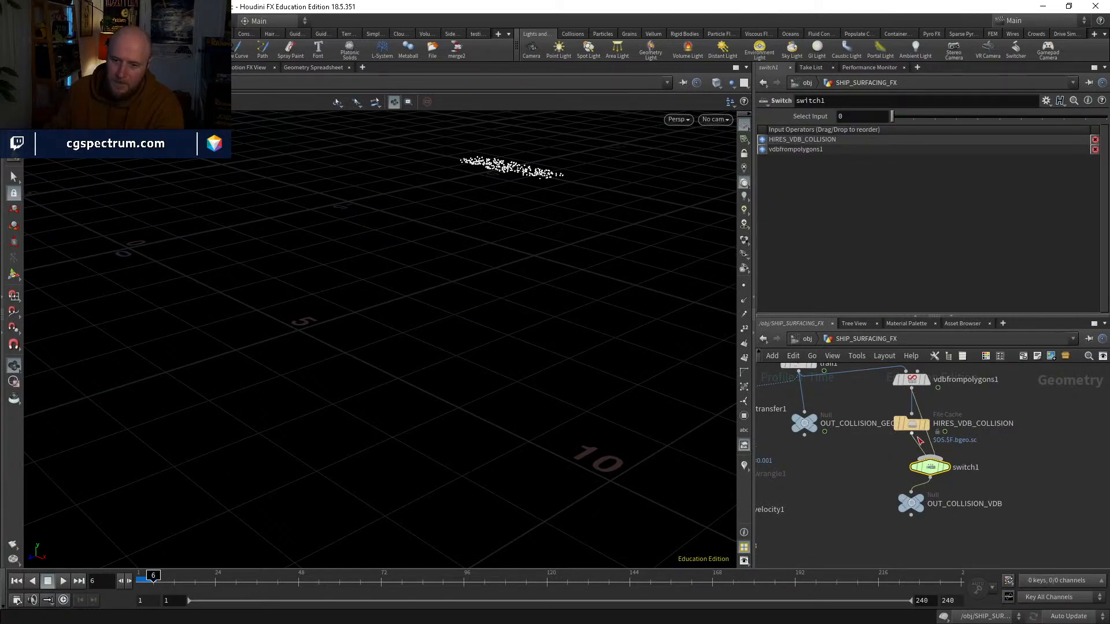
left_click_drag(912, 423, 891, 423)
left_click(948, 468)
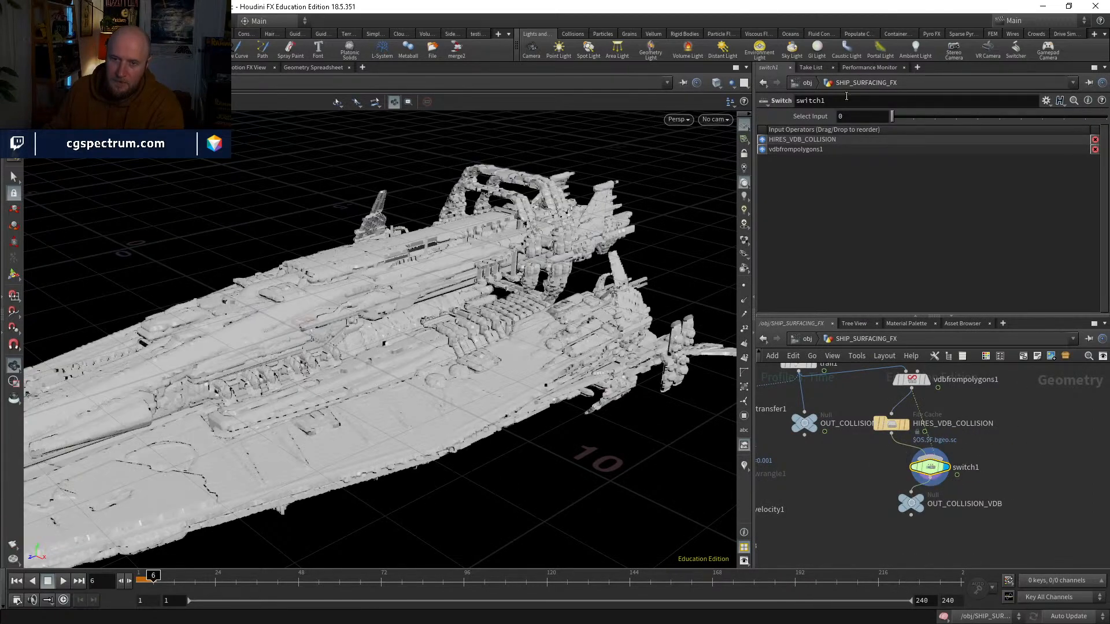
Step: Set switch1's Select Input to the expression $F>110
left_click(852, 118)
type("$F>=1")
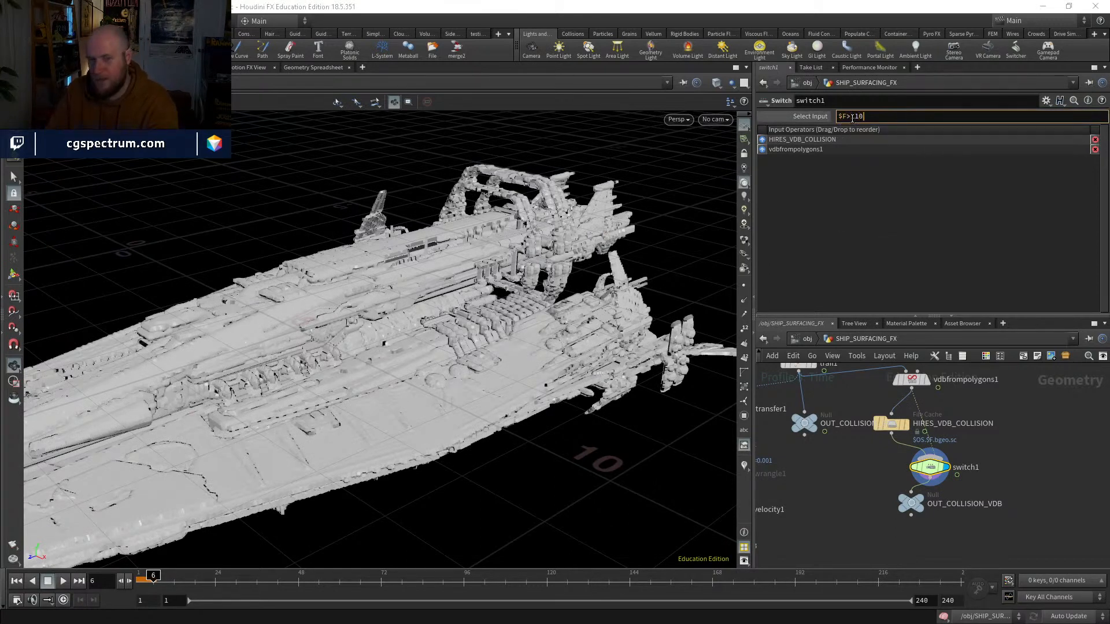
key("Return")
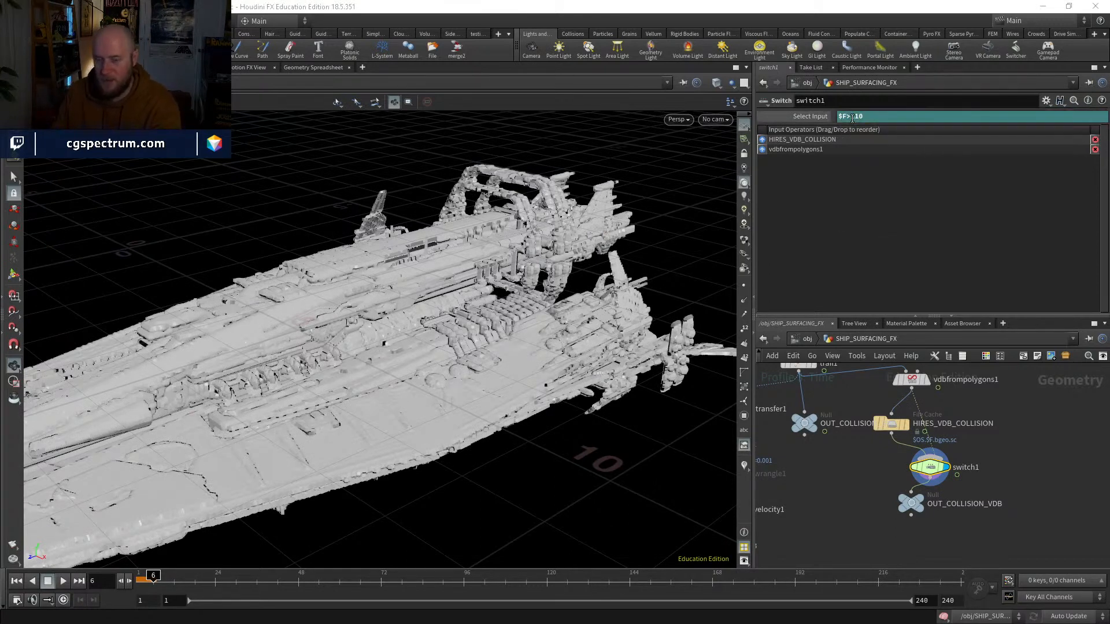
Step: Display OUT_COLLISION_VDB, return to frame 1 and go inside dopnet1
left_click(892, 426)
middle_click_drag(911, 503, 907, 449)
left_click(908, 449)
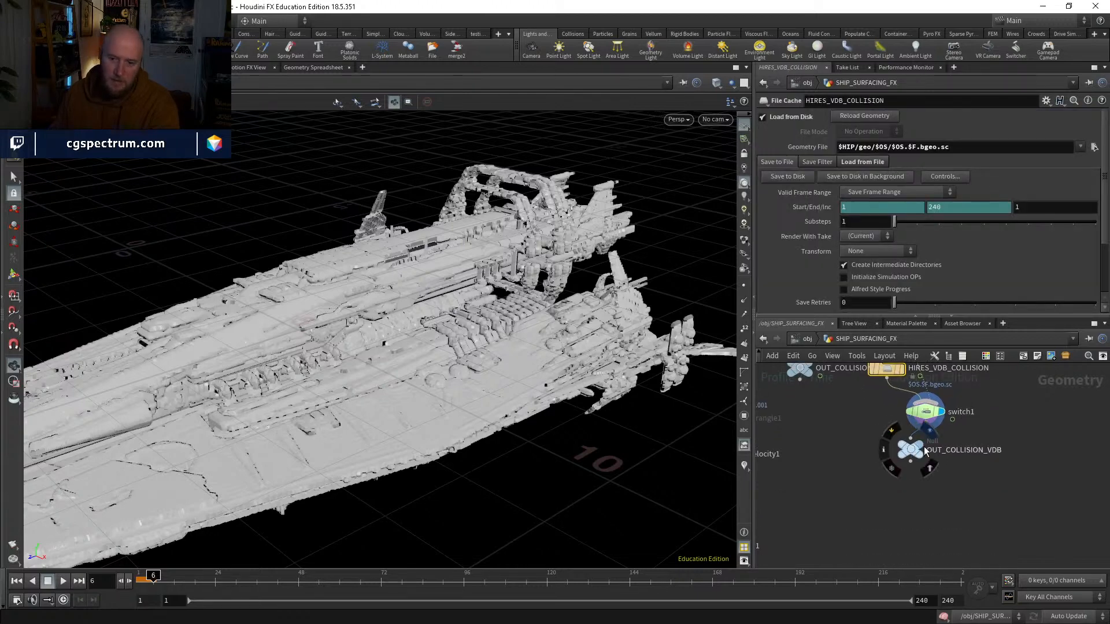
middle_click_drag(961, 417, 1006, 442)
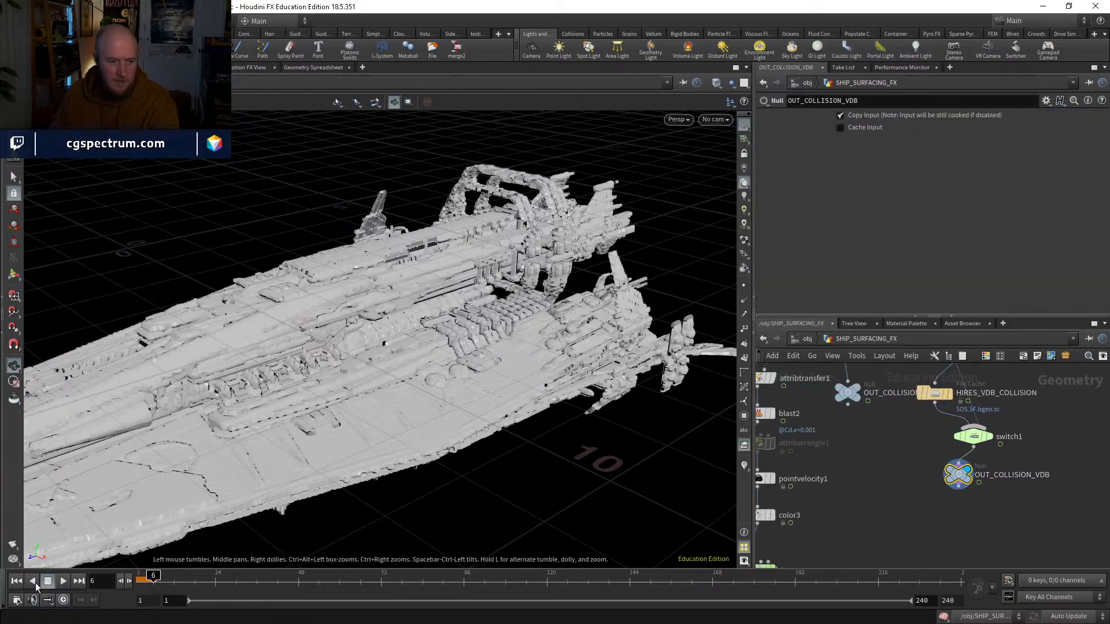
middle_click_drag(827, 546, 925, 437)
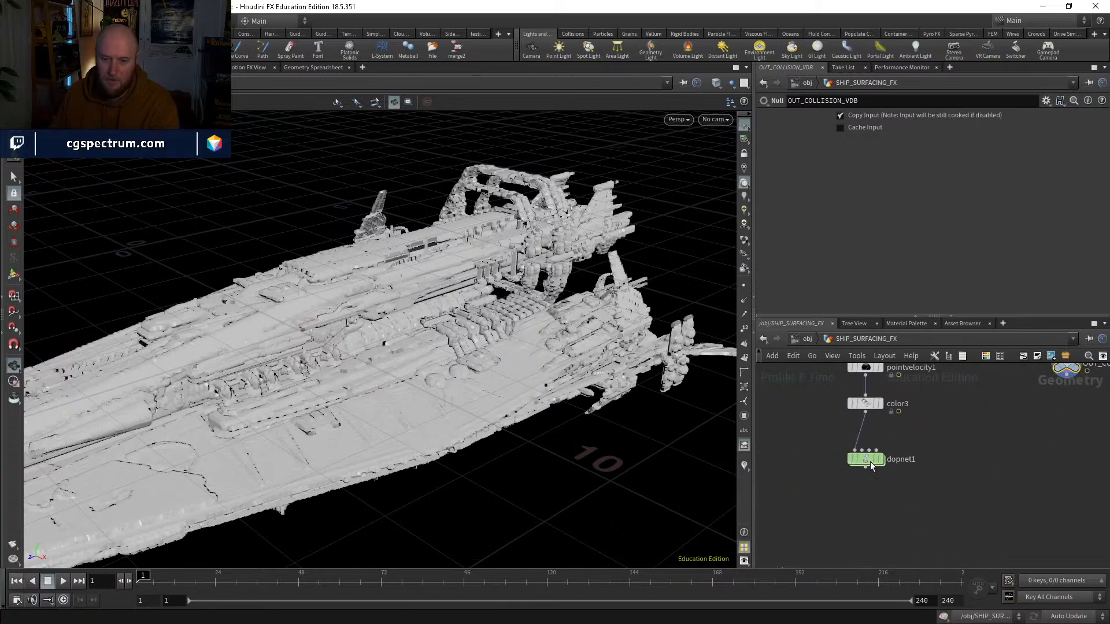
double_click(868, 462)
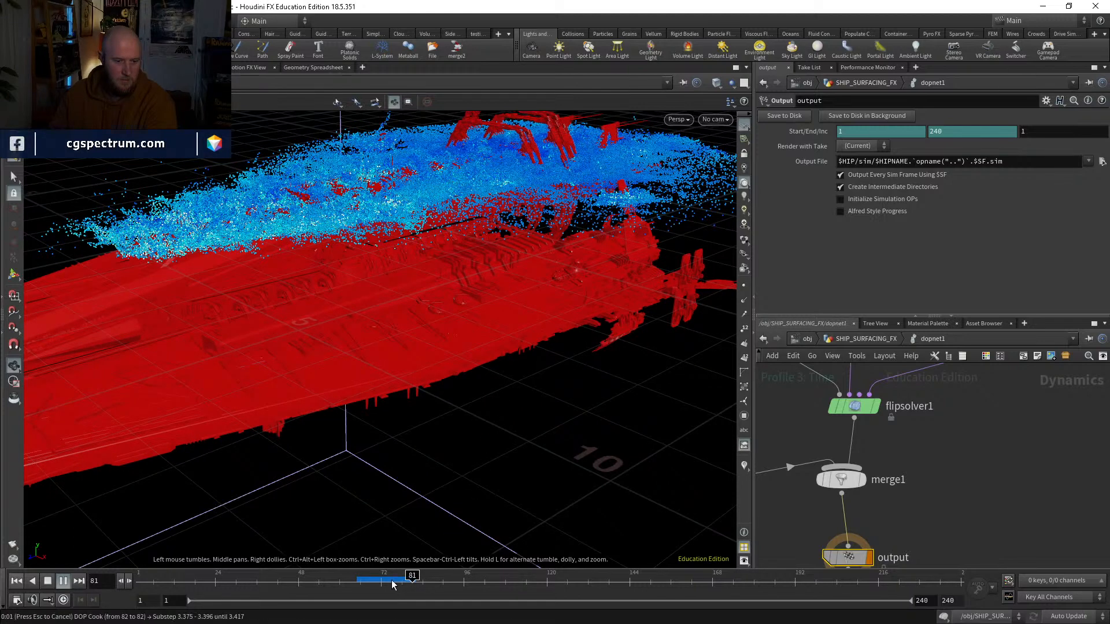
Step: Go back to frame 79 and examine up close how the fluid particles meet the ship's surface
mouse_move(392, 585)
left_mouse_down()
mouse_move(365, 581)
mouse_move(404, 580)
left_mouse_up()
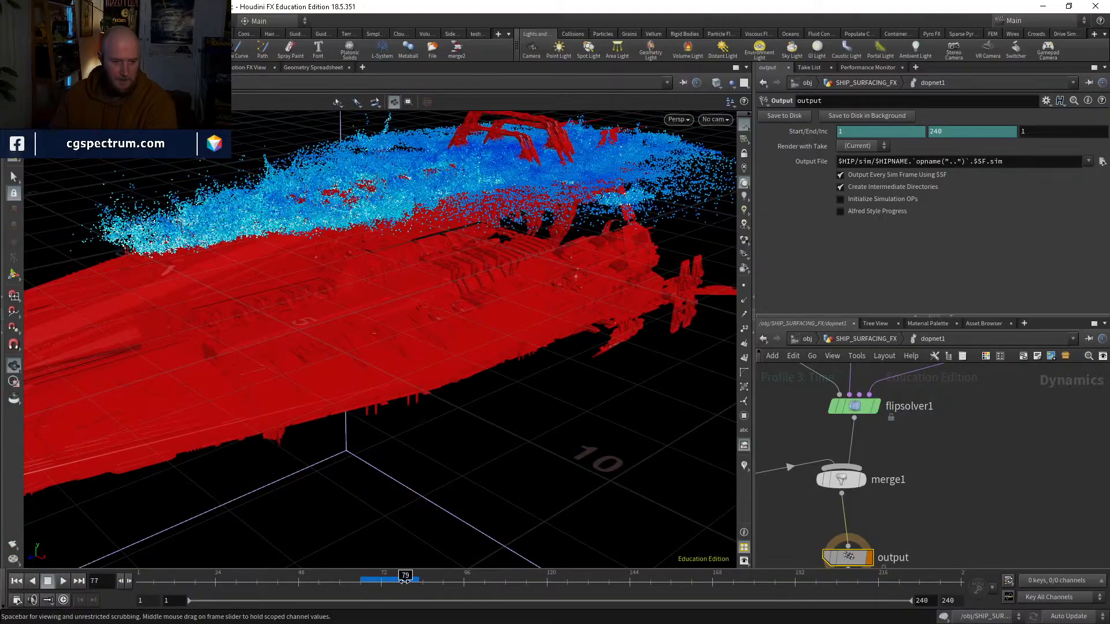
right_click_drag(376, 363, 406, 268)
left_click_drag(407, 268, 547, 411)
right_click_drag(548, 410, 480, 305)
left_click_drag(481, 305, 471, 341)
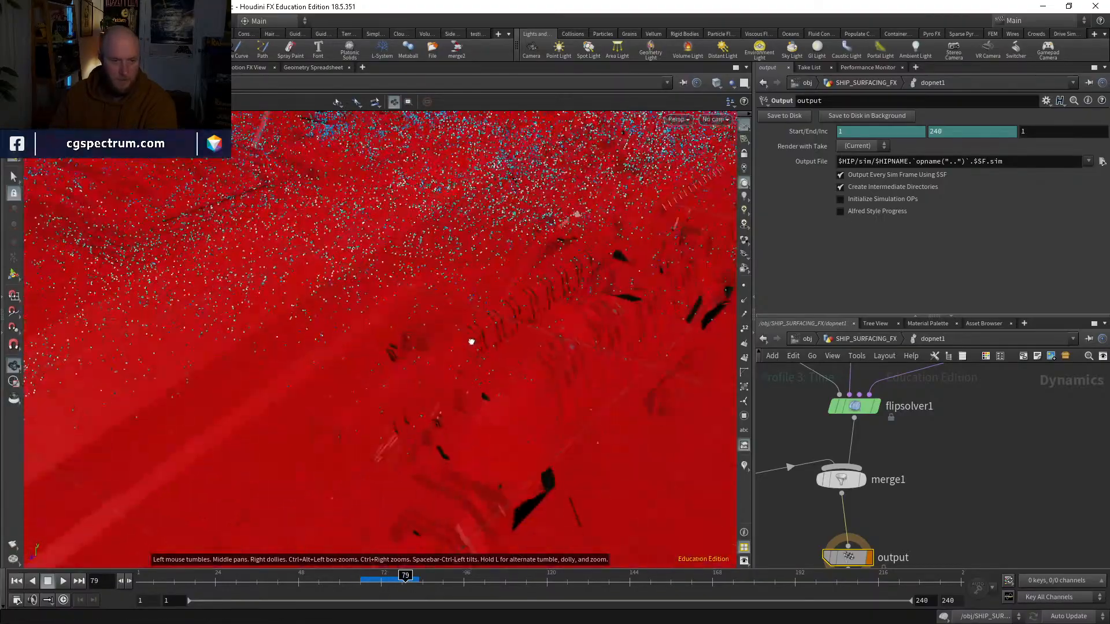
mouse_move(471, 341)
right_mouse_down()
mouse_move(392, 458)
mouse_move(463, 310)
mouse_move(454, 339)
right_mouse_up()
left_click_drag(453, 339, 446, 387)
Step: On flipobject1, keep Grid Scale at 2, turn on the Collision guide and turn off the Particles guide
middle_click_drag(953, 435, 988, 572)
left_click(806, 462)
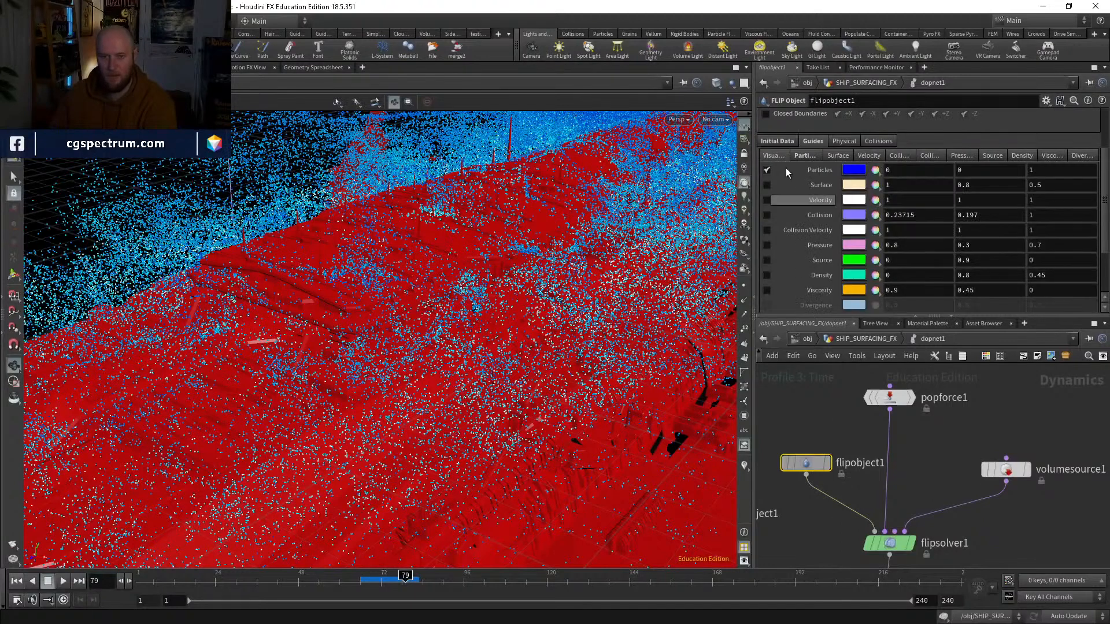
scroll(804, 164, "up", 3)
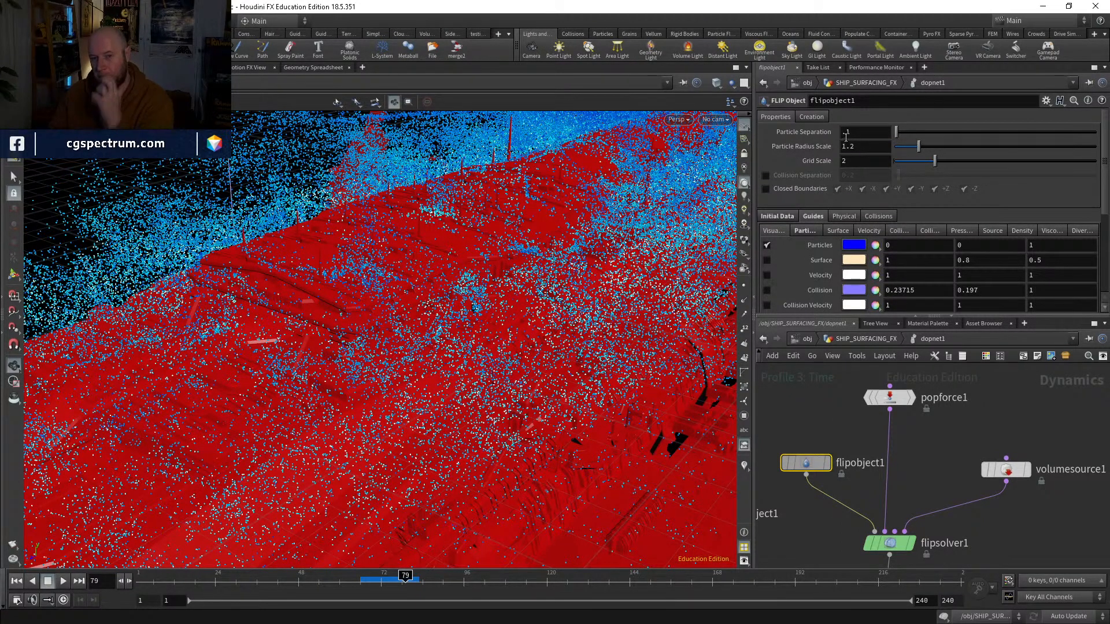
type("2")
key("Return")
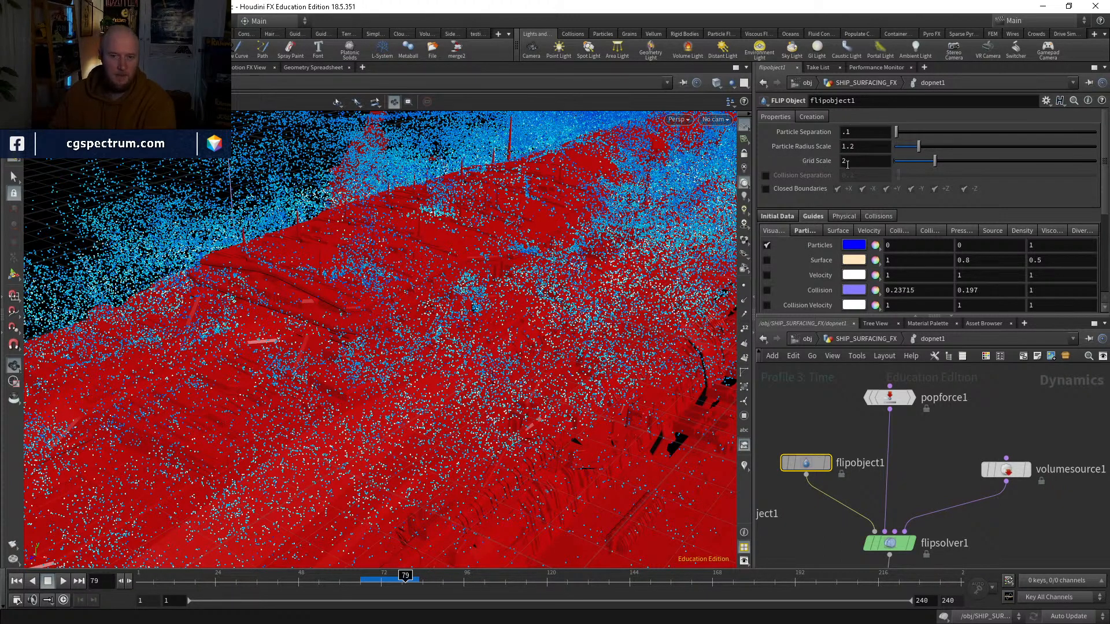
mouse_move(831, 165)
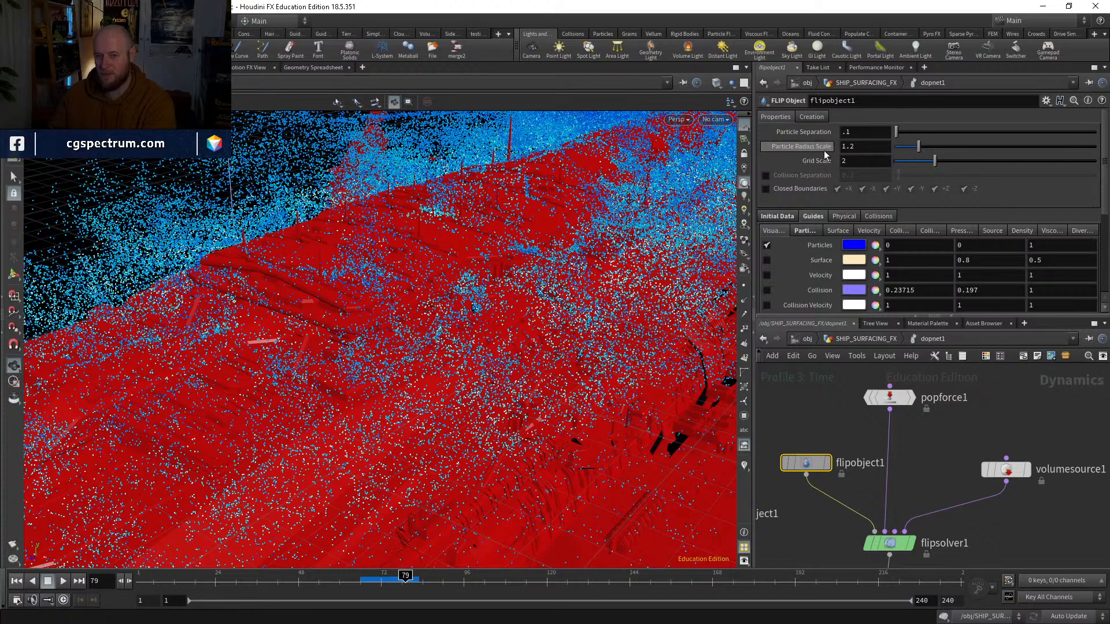
left_click(767, 290)
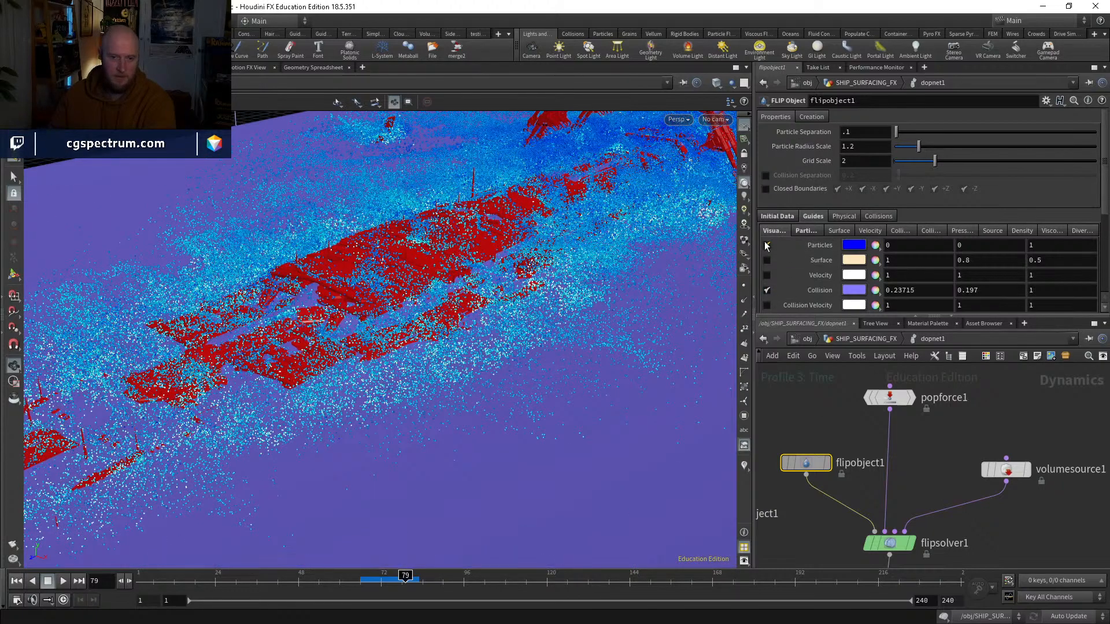
left_click(767, 245)
Step: Hide staticobject1's geometry and examine the FLIP collision guide surface on its own
middle_click_drag(839, 448, 865, 392)
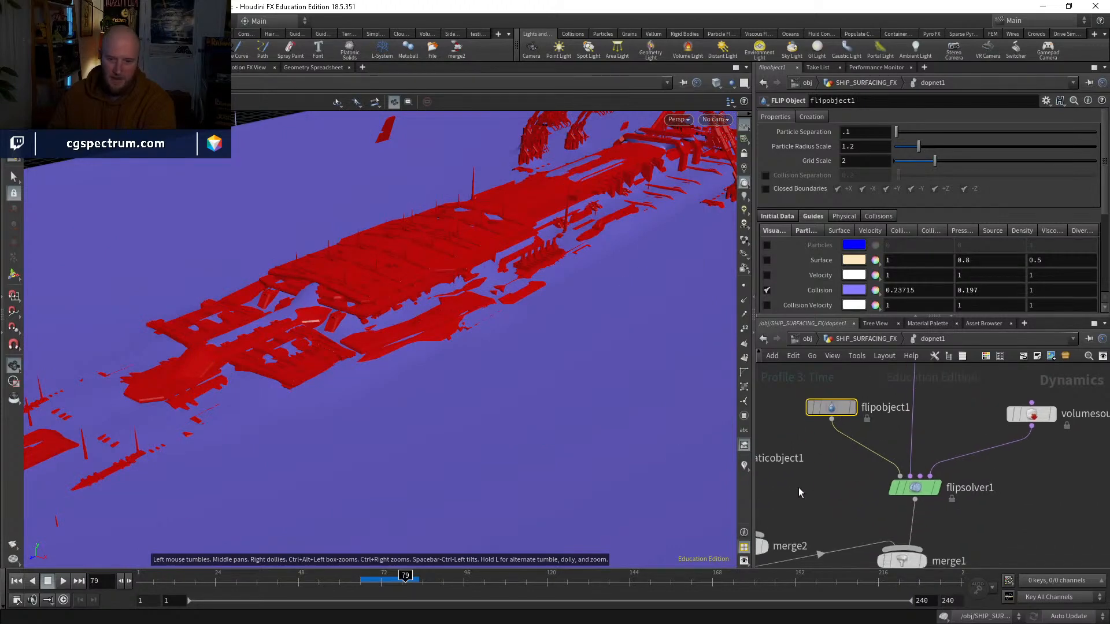
middle_click_drag(799, 487, 885, 445)
left_click(786, 416)
left_click_drag(672, 368, 544, 310)
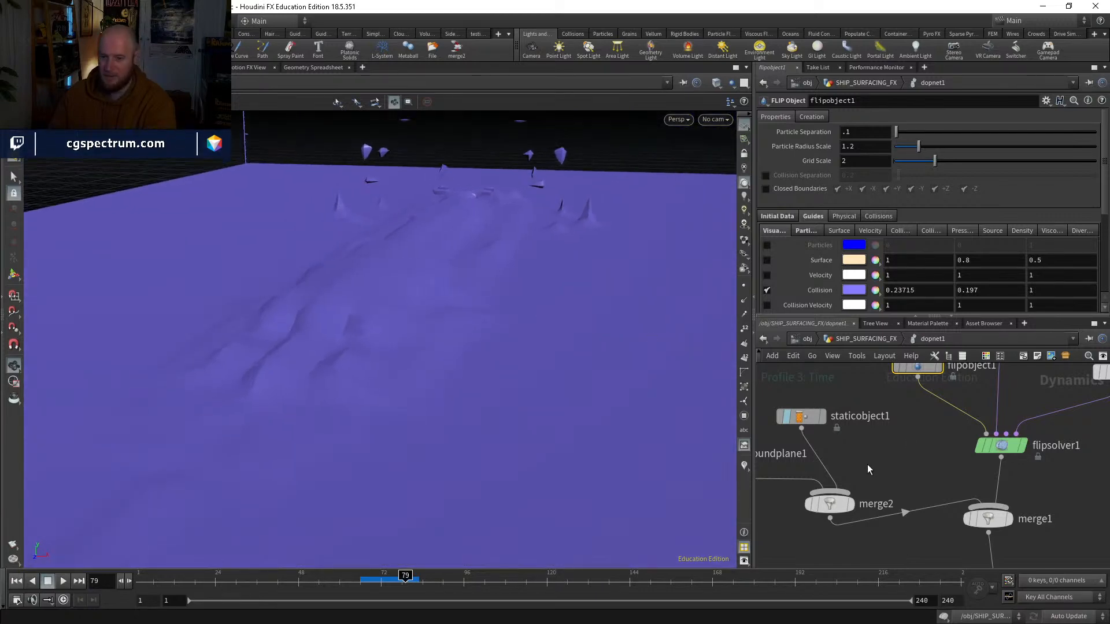
middle_click_drag(943, 416, 985, 464)
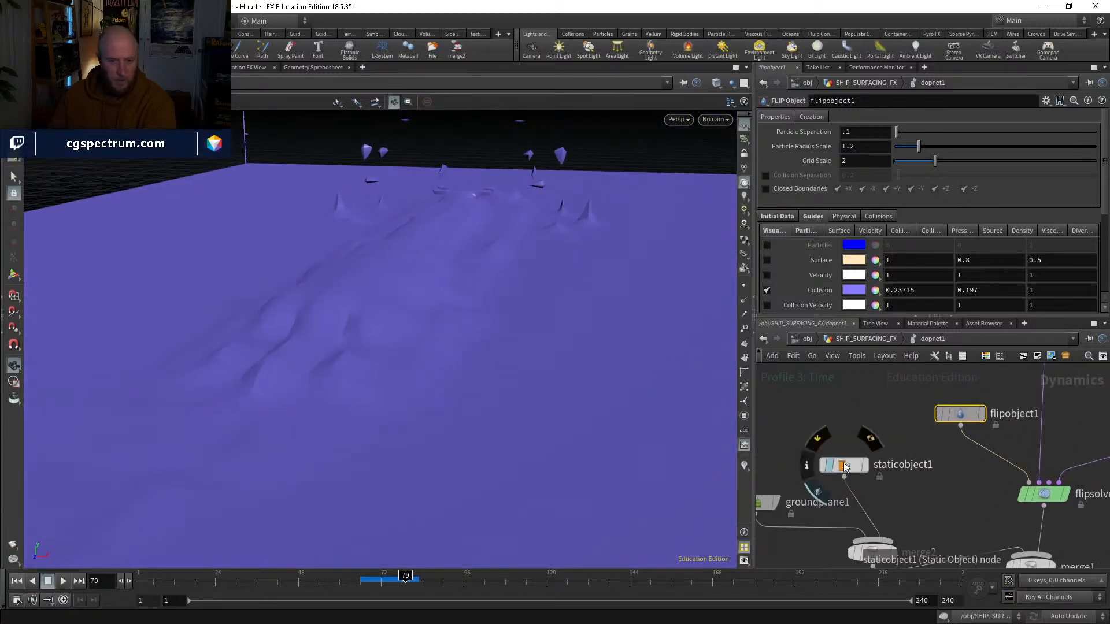
Step: Check staticobject1's volume collision settings, replay the simulation from the start to frame 18 and return to frame 1
left_click(843, 464)
scroll(796, 236, "down", 3)
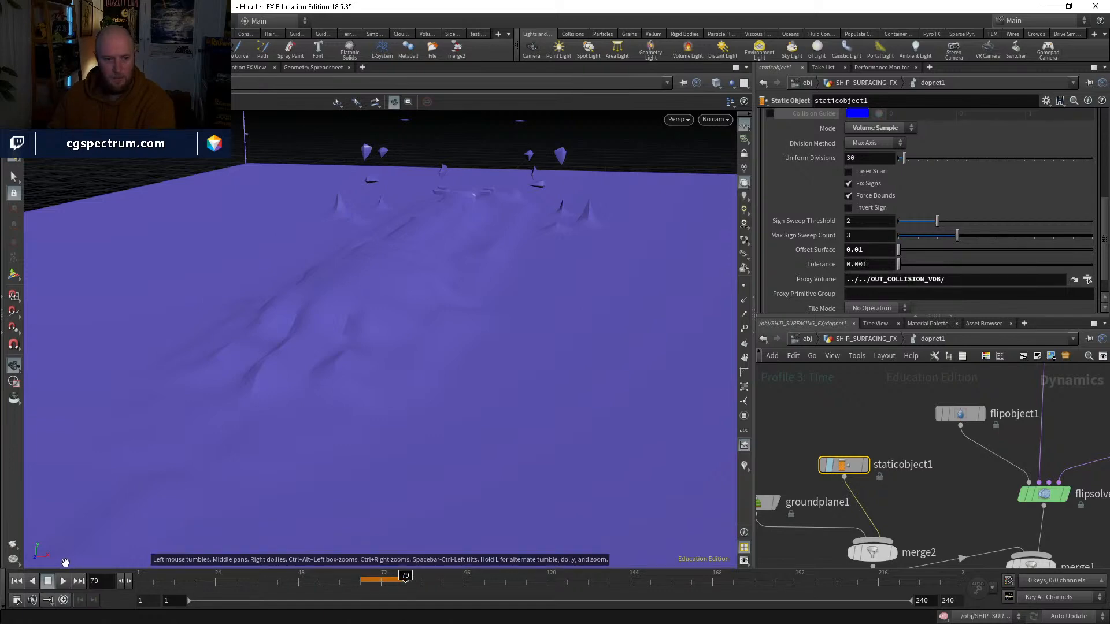
left_click(15, 581)
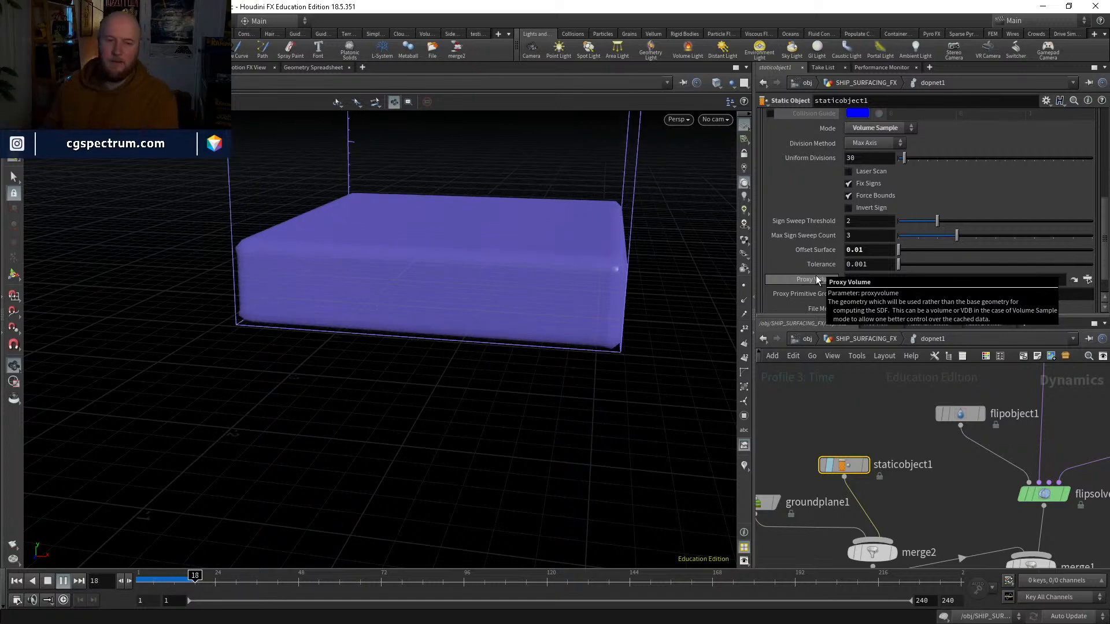
key("Escape")
left_click_drag(149, 579, 137, 579)
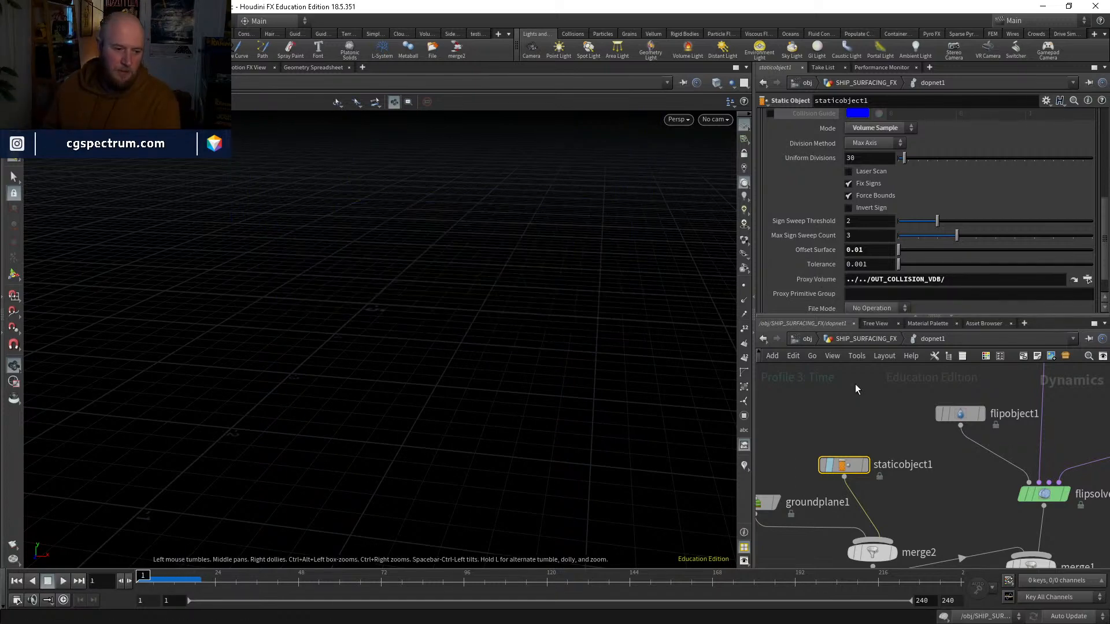
Step: Set flipobject1's Particle Separation to .05
middle_click_drag(893, 405, 812, 534)
left_click(879, 542)
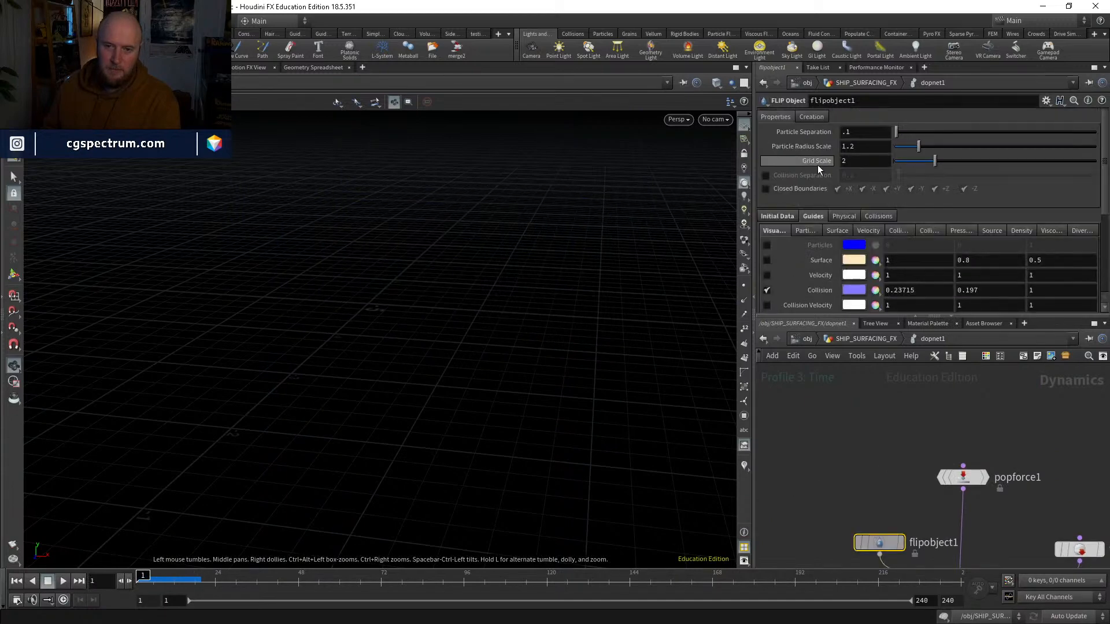
double_click(860, 128)
type(".05")
key("Return")
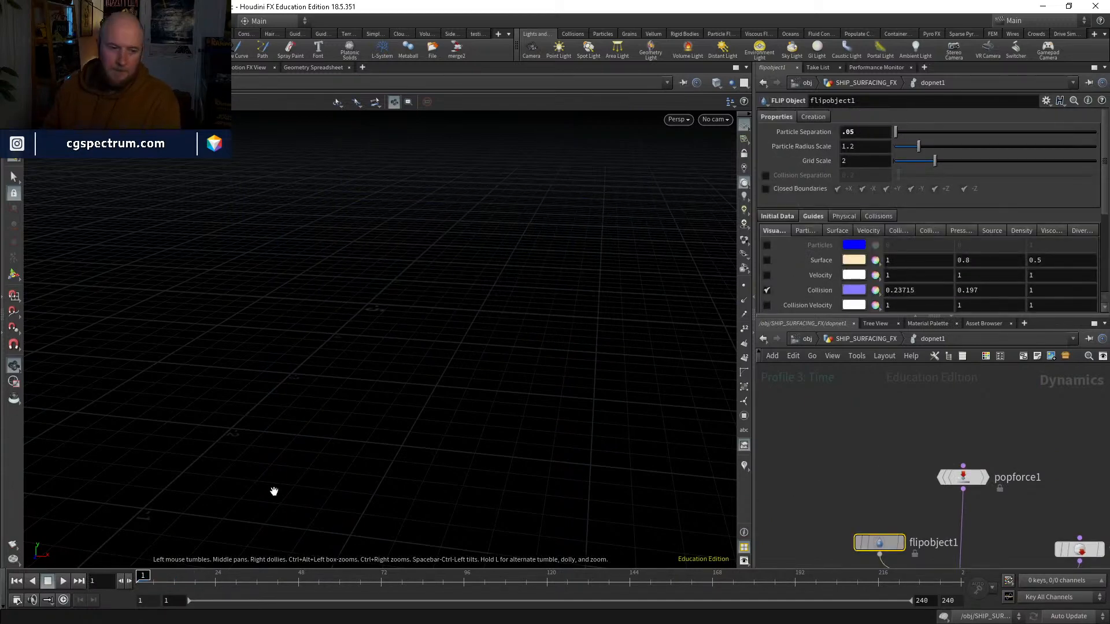
Step: Simulate up to frame 36, stop playback and check the detail of the collision guide
left_click(63, 581)
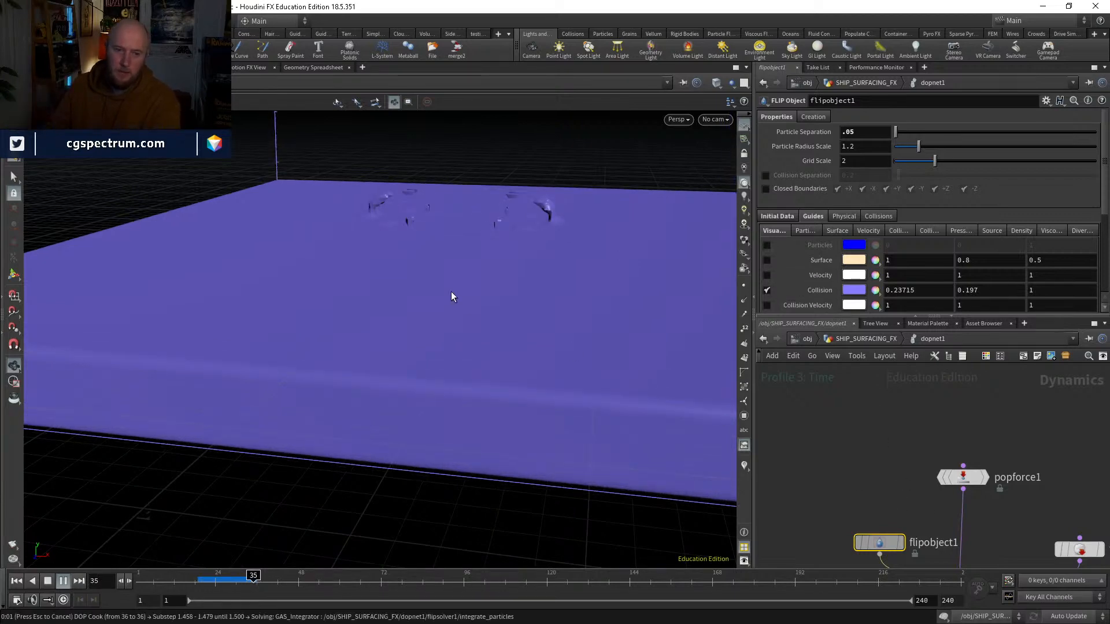
key("Escape")
left_click_drag(448, 314, 454, 329)
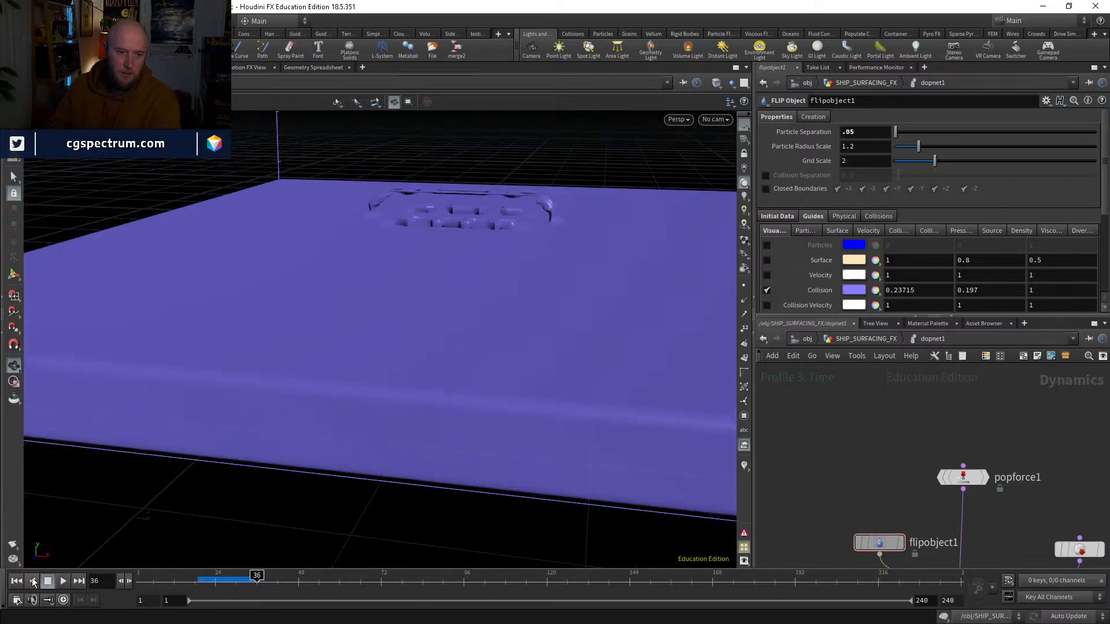
Step: Return to frame 1 and set staticobject1's Offset Surface to 0.025
left_click(16, 581)
middle_click_drag(878, 562, 928, 403)
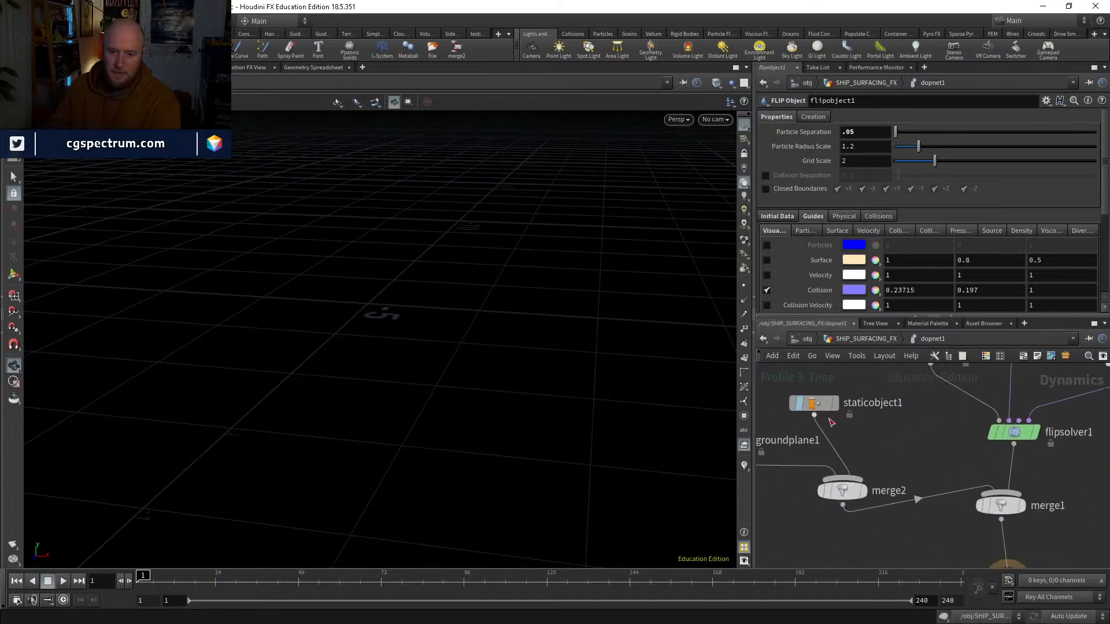
left_click(818, 404)
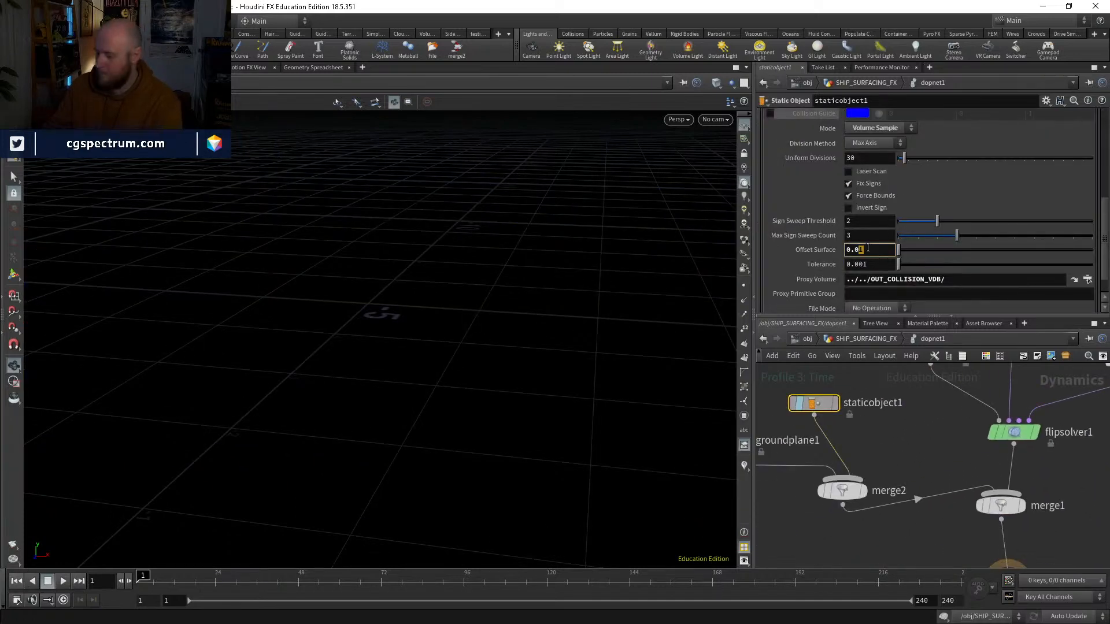
Step: Simulate up to frame 33, go back to frame 30 and show staticobject1's geometry
left_click(57, 584)
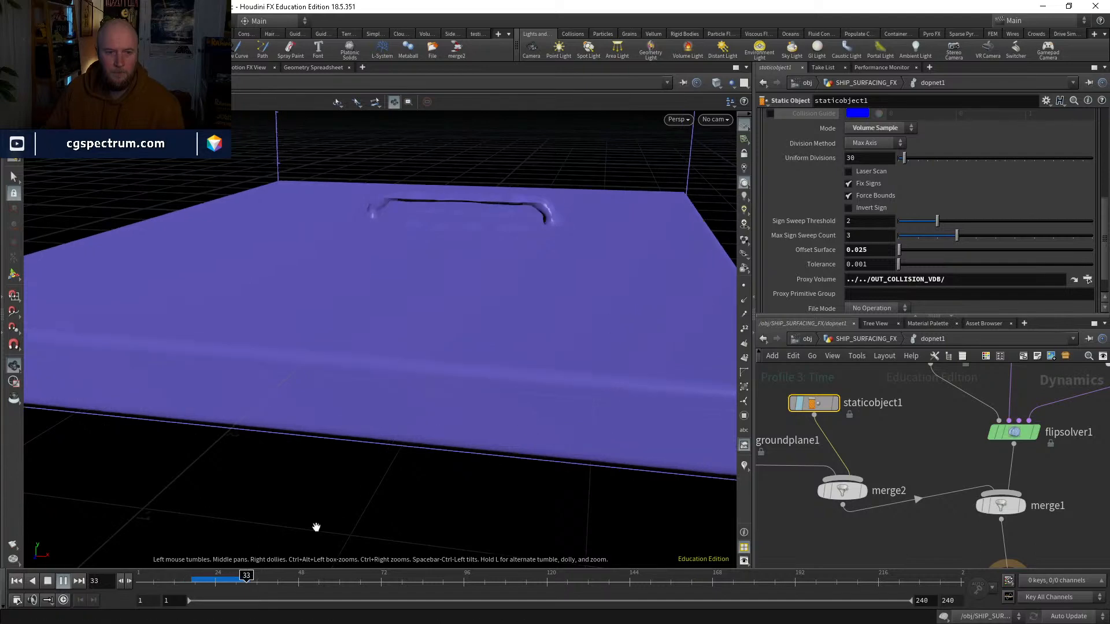
left_click_drag(247, 580, 236, 581)
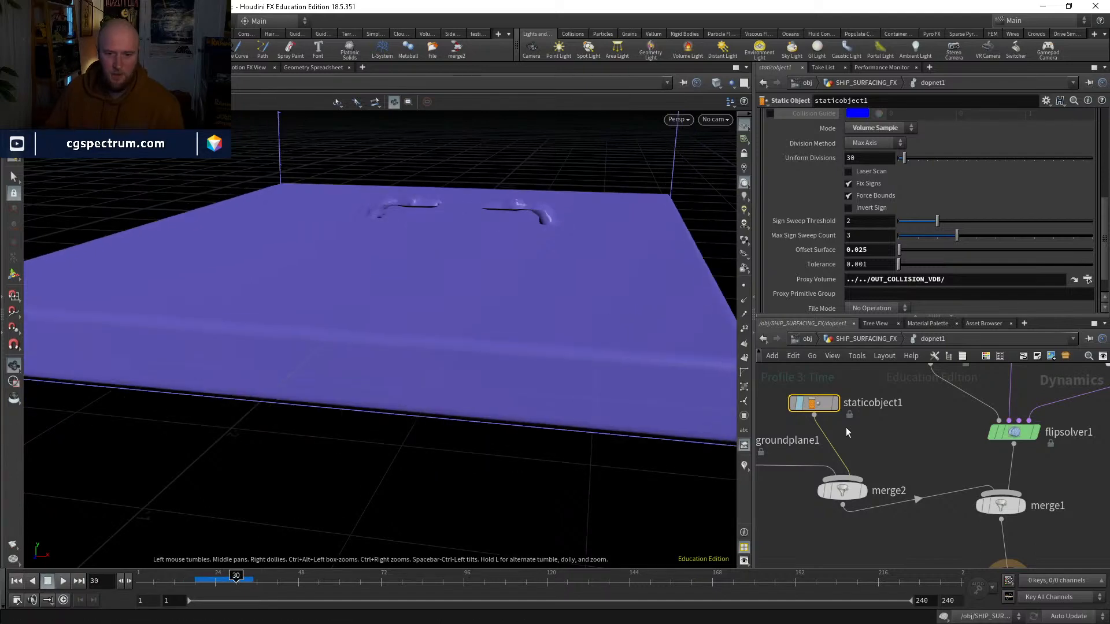
left_click(803, 406)
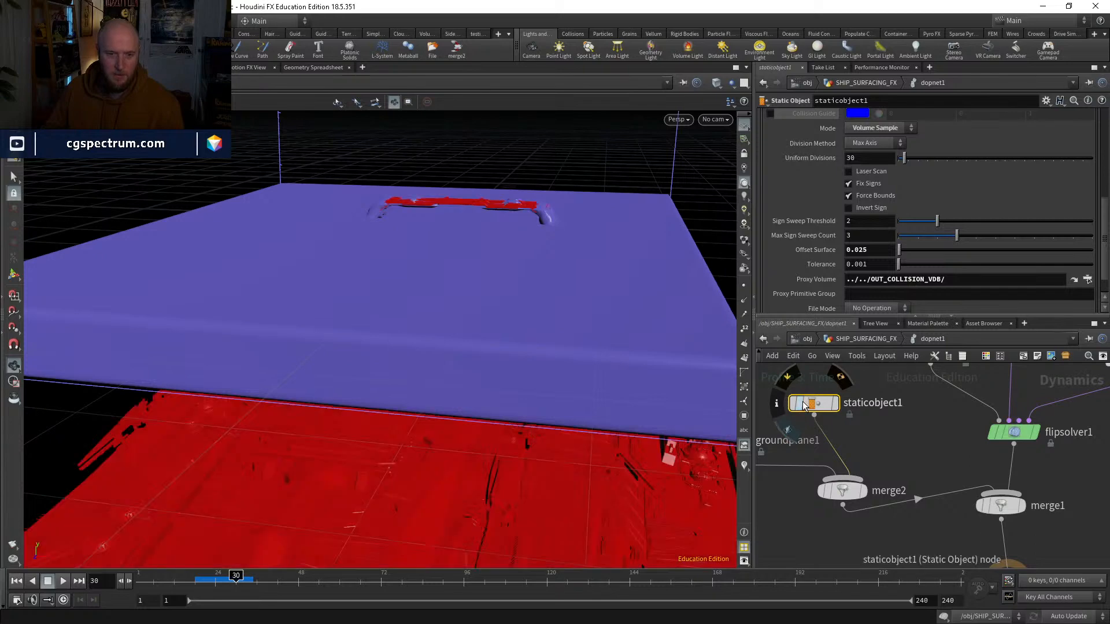
Step: Compare the collision guide with the ship's geometry from several angles, in both shaded and wireframe display
right_click_drag(483, 210, 489, 78)
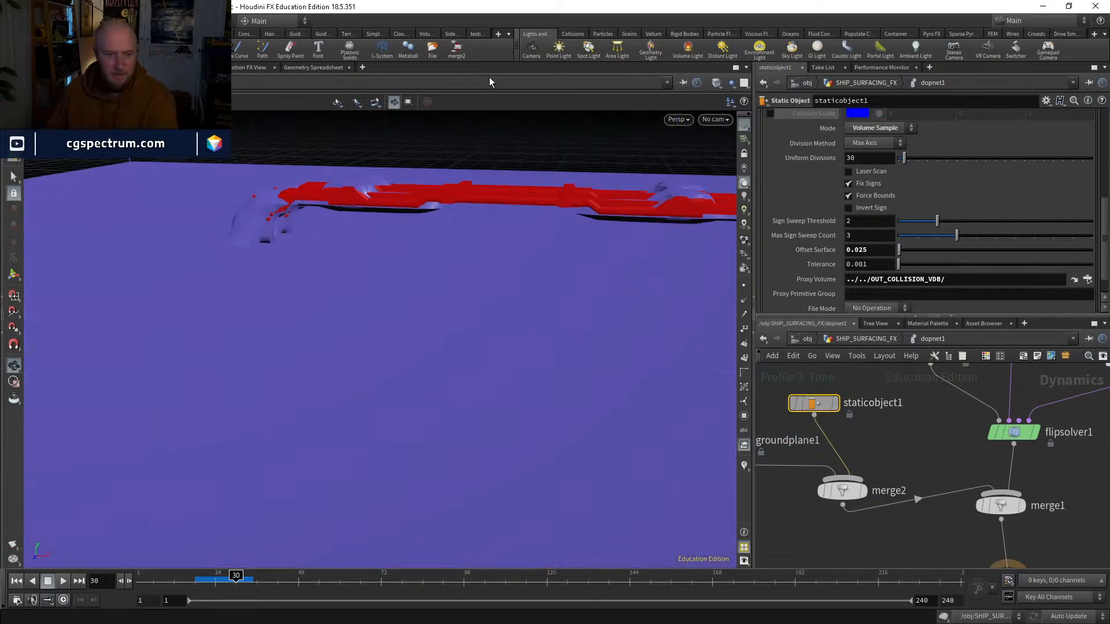
left_click_drag(500, 134, 535, 199)
right_click_drag(535, 199, 518, 251)
left_click_drag(517, 250, 557, 344)
right_click_drag(557, 345, 574, 328)
left_click_drag(575, 325, 572, 221)
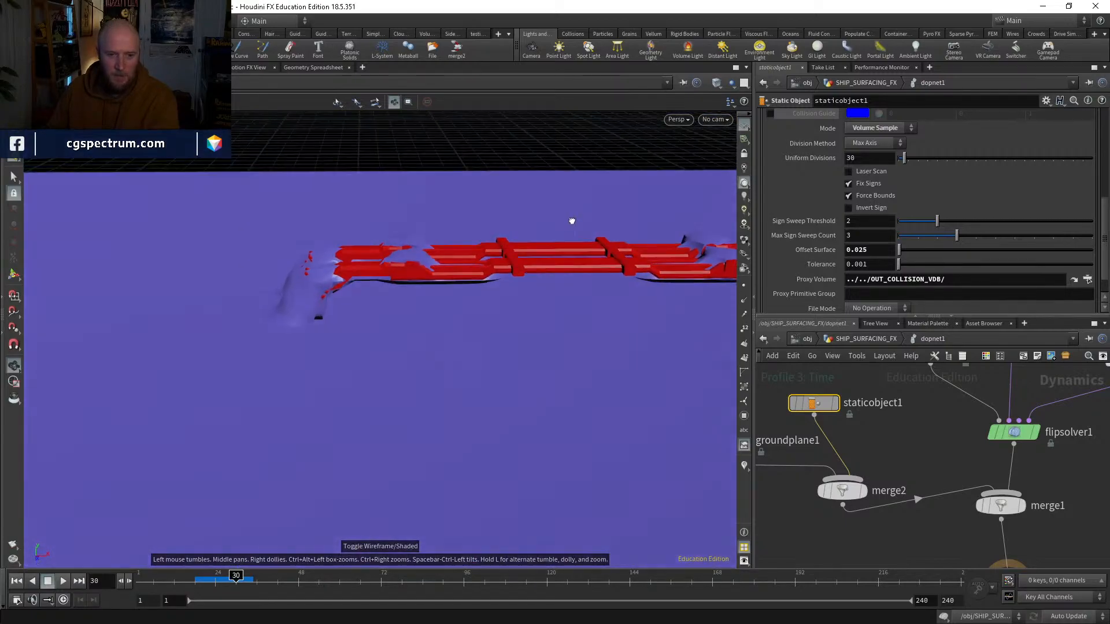
right_click_drag(571, 221, 573, 342)
left_click_drag(573, 342, 501, 332)
key("w")
middle_click_drag(501, 331, 428, 285)
mouse_move(429, 285)
left_mouse_down()
mouse_move(383, 273)
mouse_move(391, 315)
mouse_move(483, 354)
mouse_move(505, 341)
left_mouse_up()
key("w")
middle_click_drag(845, 425, 887, 453)
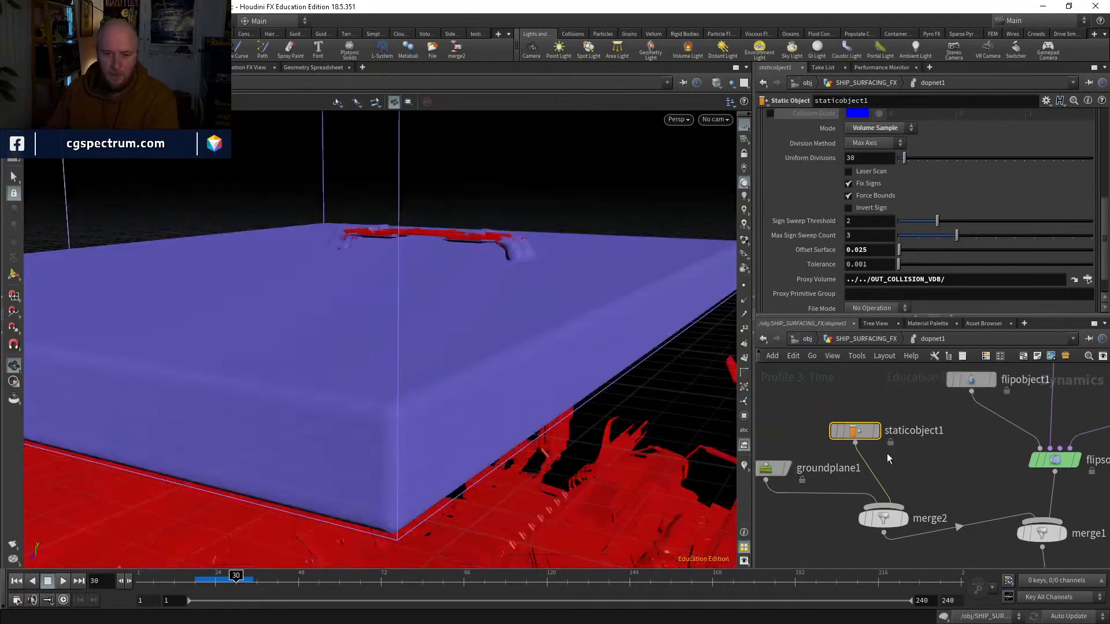
Step: Hide staticobject1's geometry again at frame 30
mouse_move(839, 433)
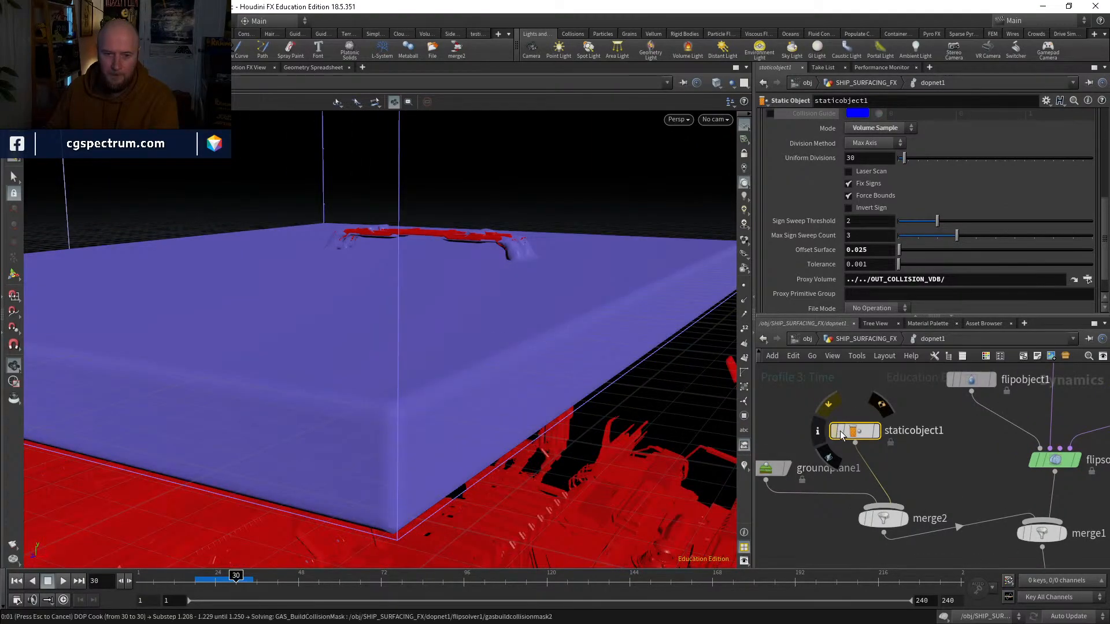
left_click(840, 432)
left_click(840, 432)
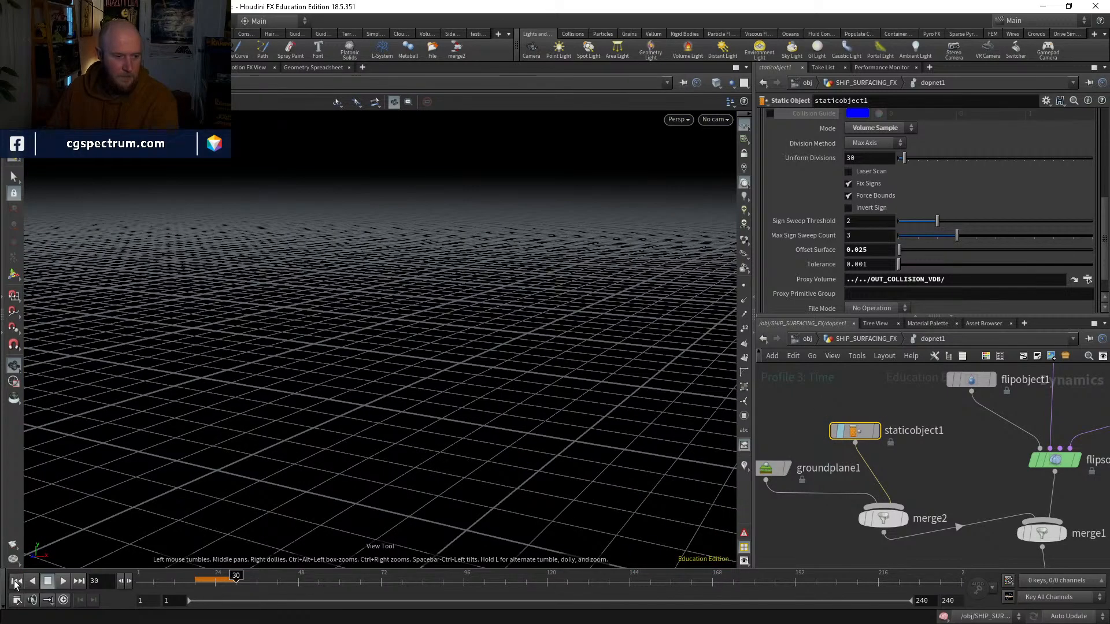
Step: Return to frame 1 and turn on flipobject1's Collision guide
left_click(16, 581)
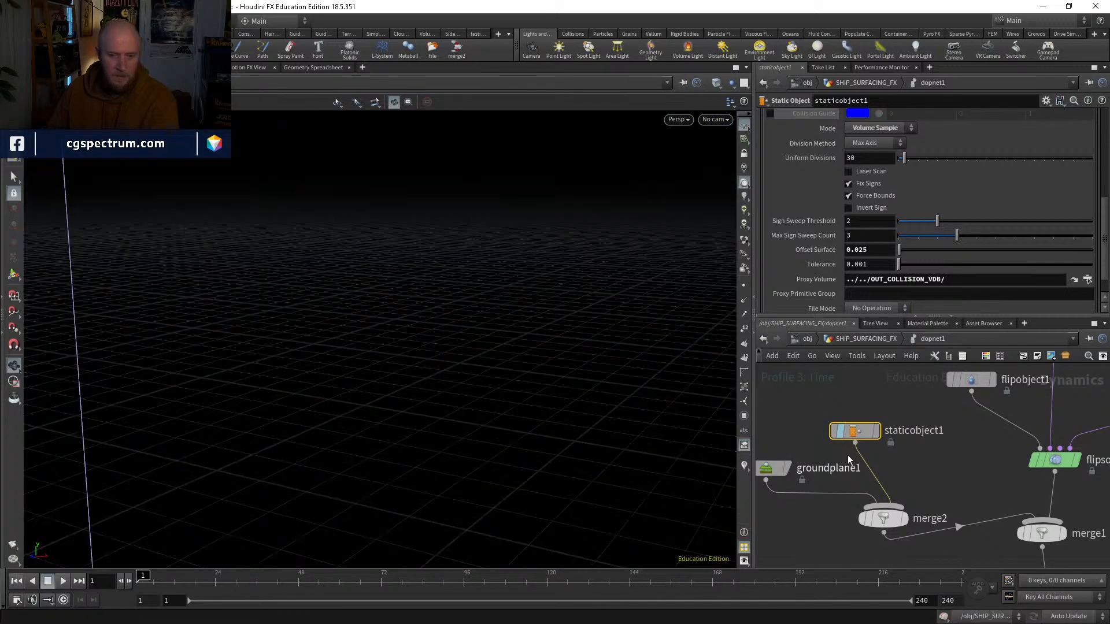
mouse_move(841, 434)
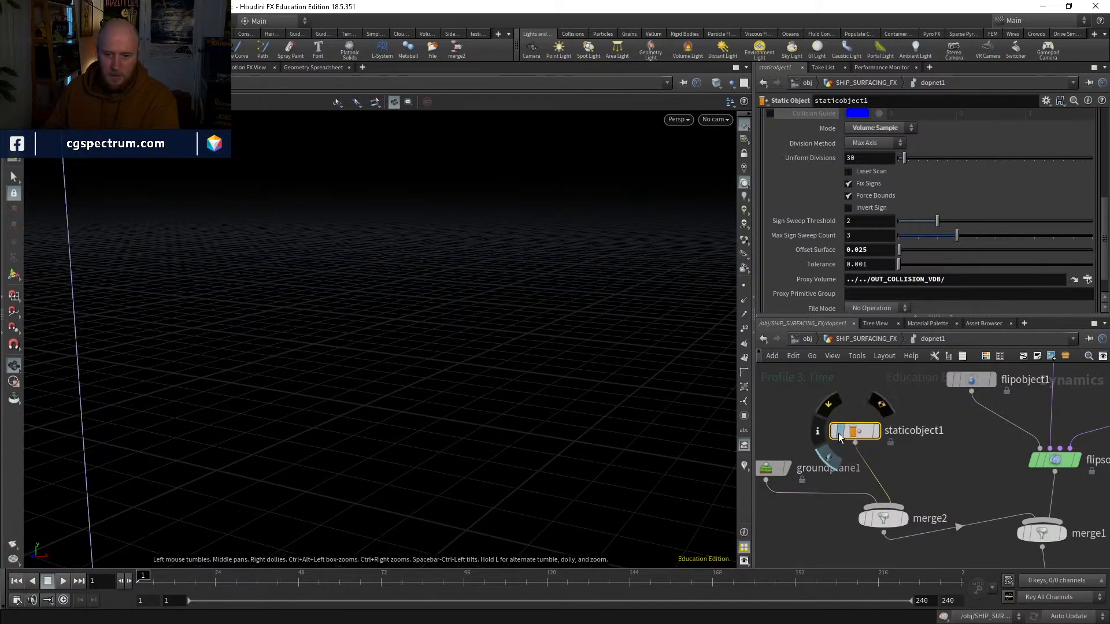
left_click(840, 432)
middle_click_drag(984, 398, 917, 471)
left_click(908, 453)
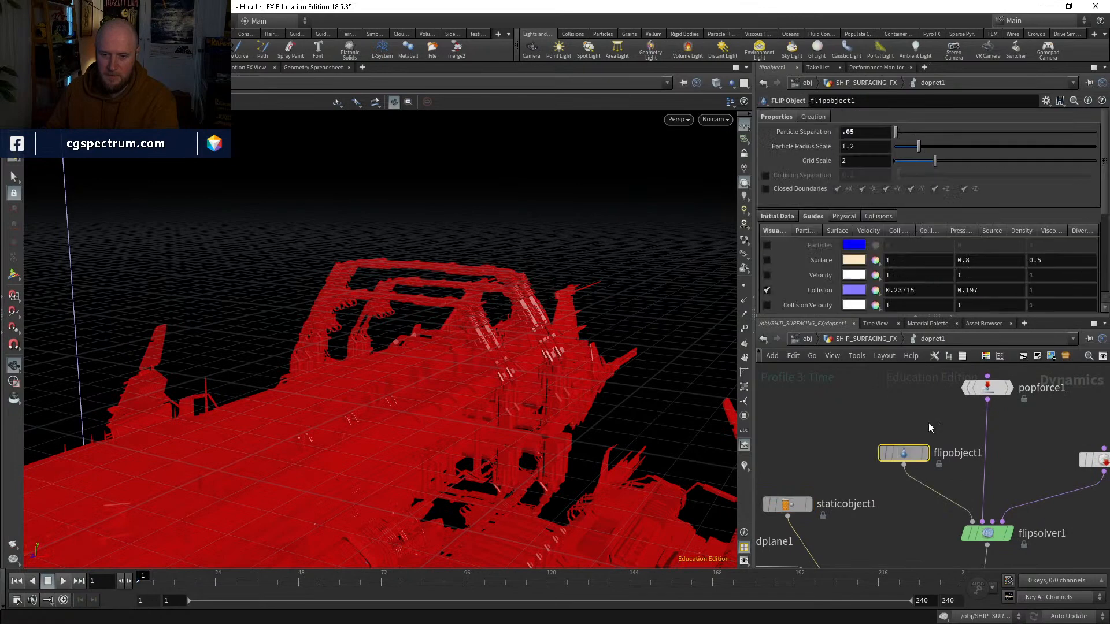
left_click(766, 290)
Step: Hide staticobject1's geometry, simulate to about frame 56 and go back to frame 52
middle_click_drag(777, 508, 808, 460)
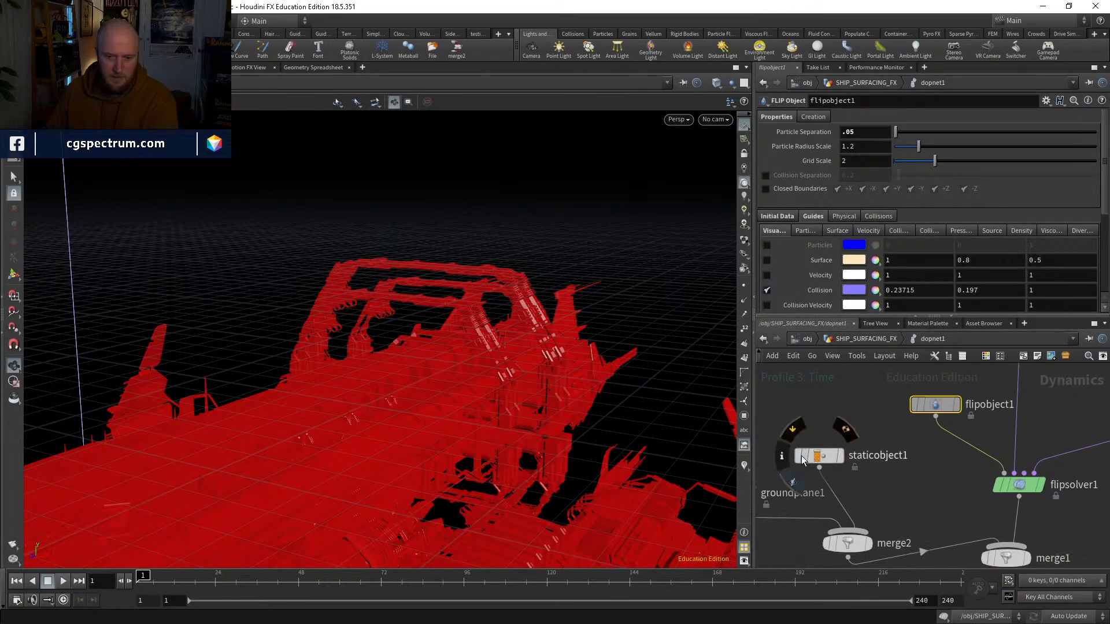
left_click(802, 458)
left_click(64, 581)
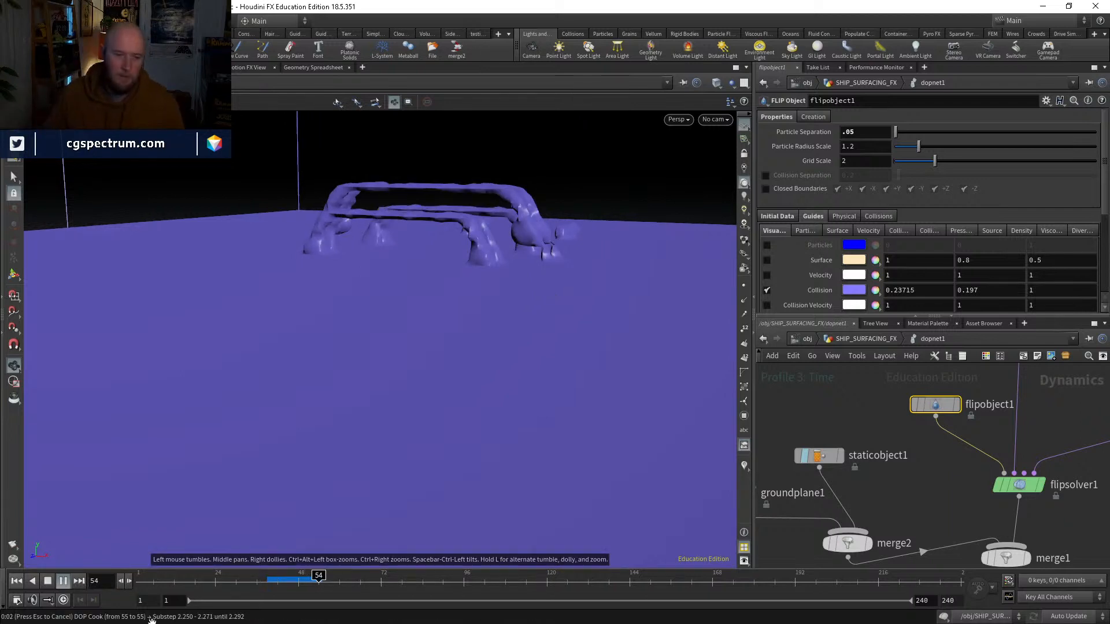
left_click(312, 582)
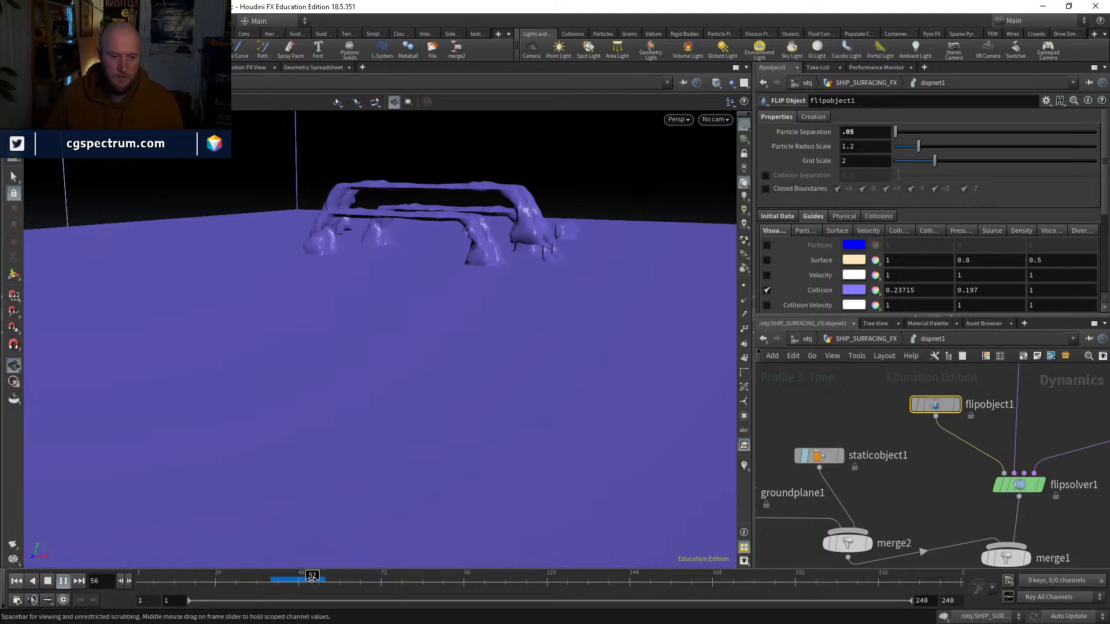
Step: Show flipobject1's Particles guide instead of the Collision guide and scrub the cached frames to frame 50
middle_click_drag(820, 493, 809, 578)
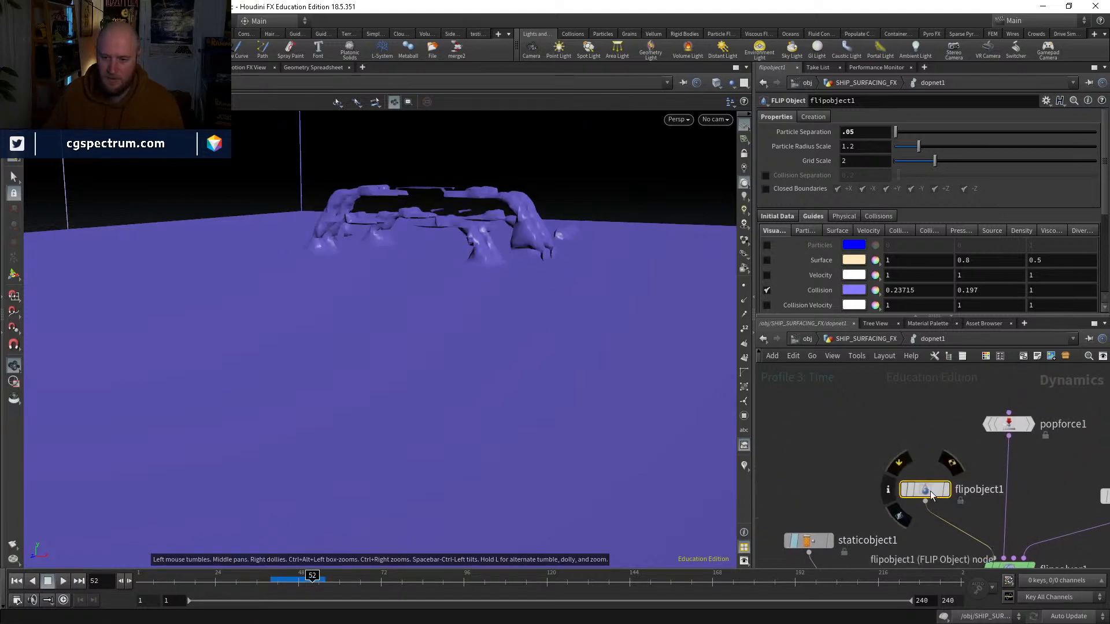
left_click(767, 244)
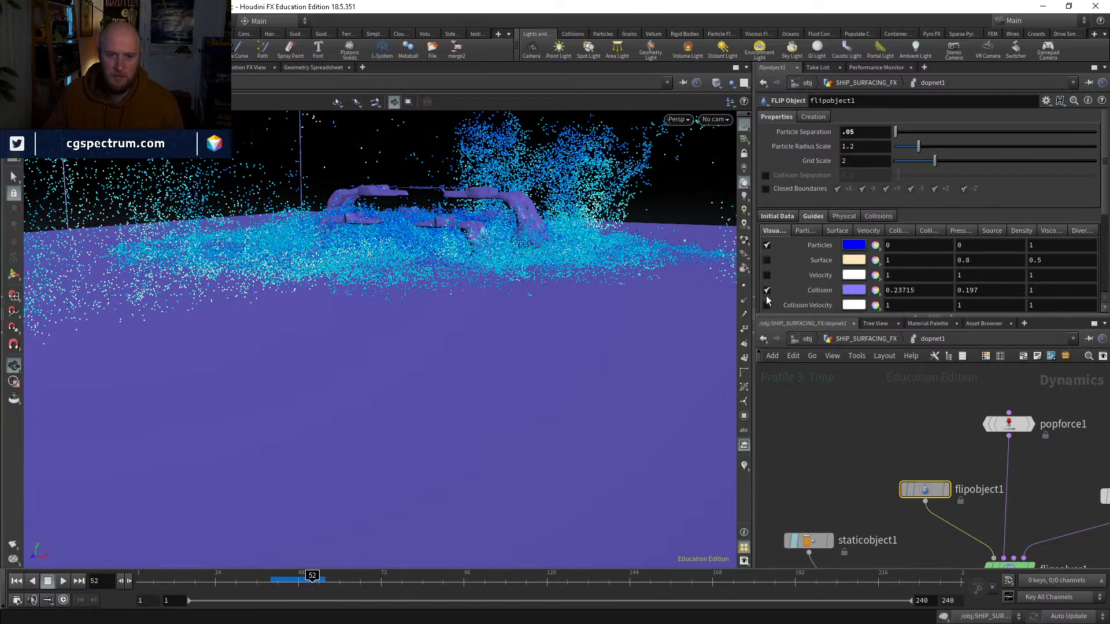
left_click(766, 289)
left_click_drag(436, 258, 511, 324)
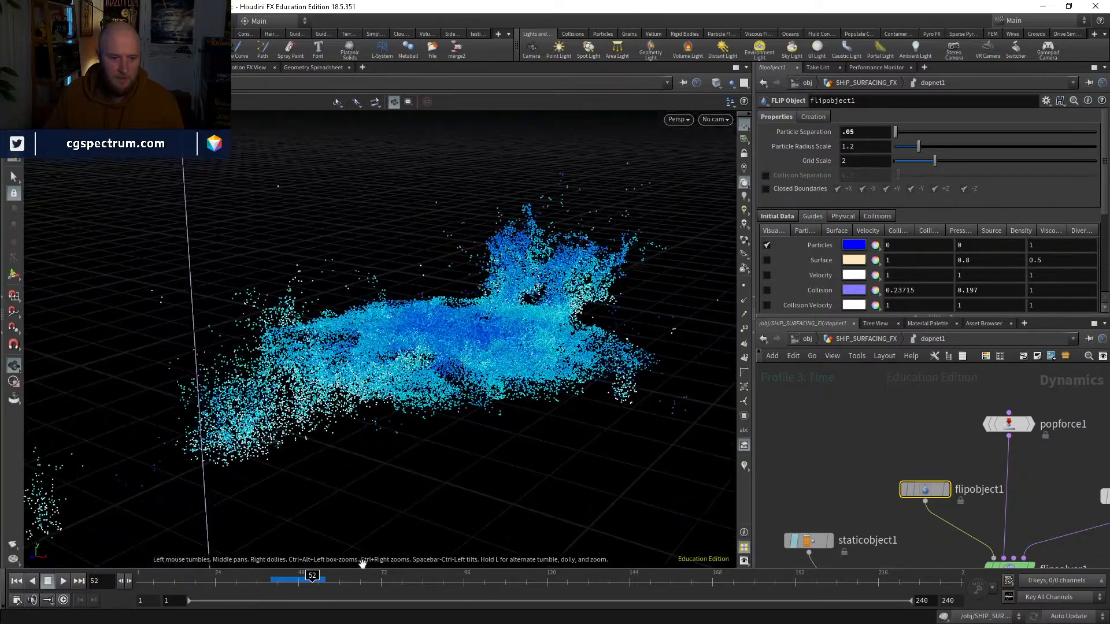
left_click(292, 578)
mouse_move(292, 578)
left_mouse_down()
mouse_move(273, 578)
mouse_move(305, 578)
left_mouse_up()
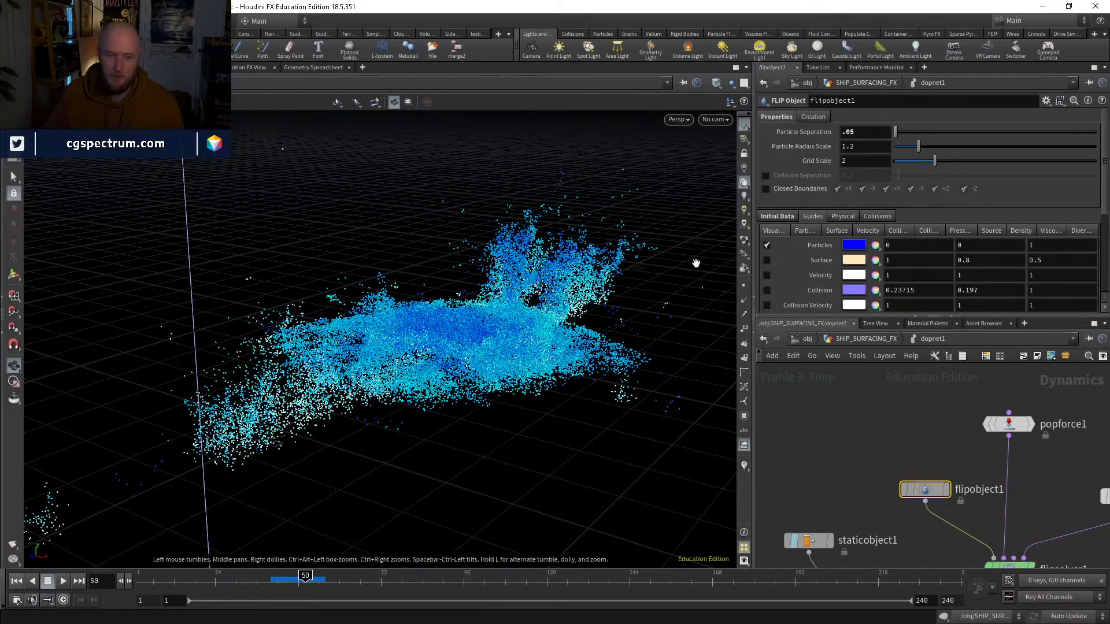
Step: Continue the simulation to frame 57, go back to frame 53 and show staticobject1's geometry
left_click(62, 580)
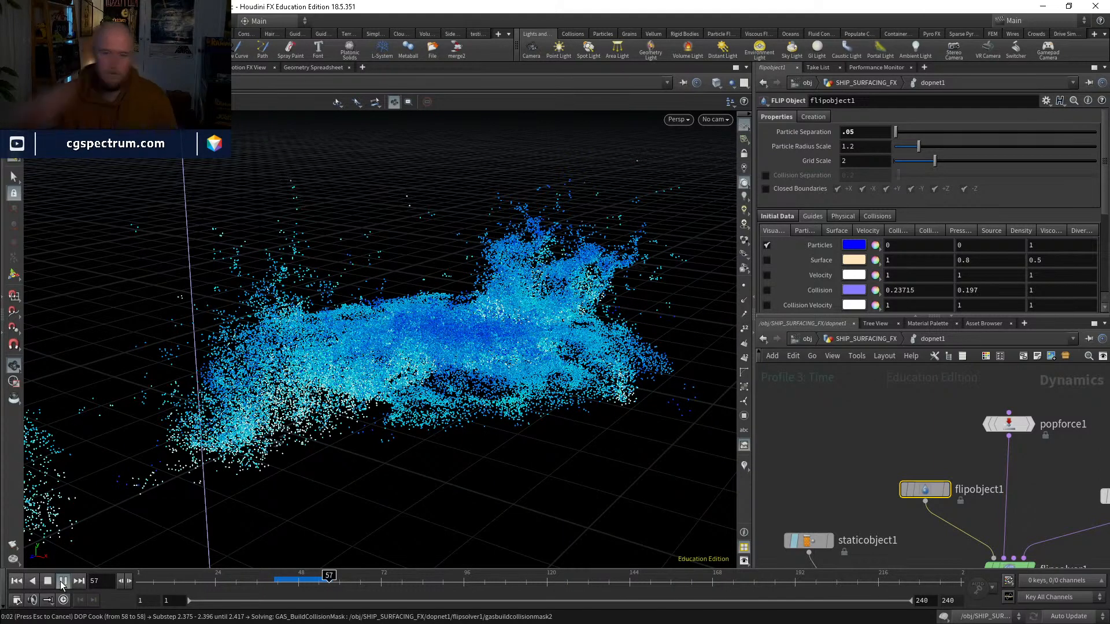
left_click_drag(292, 583, 315, 582)
left_click(798, 541)
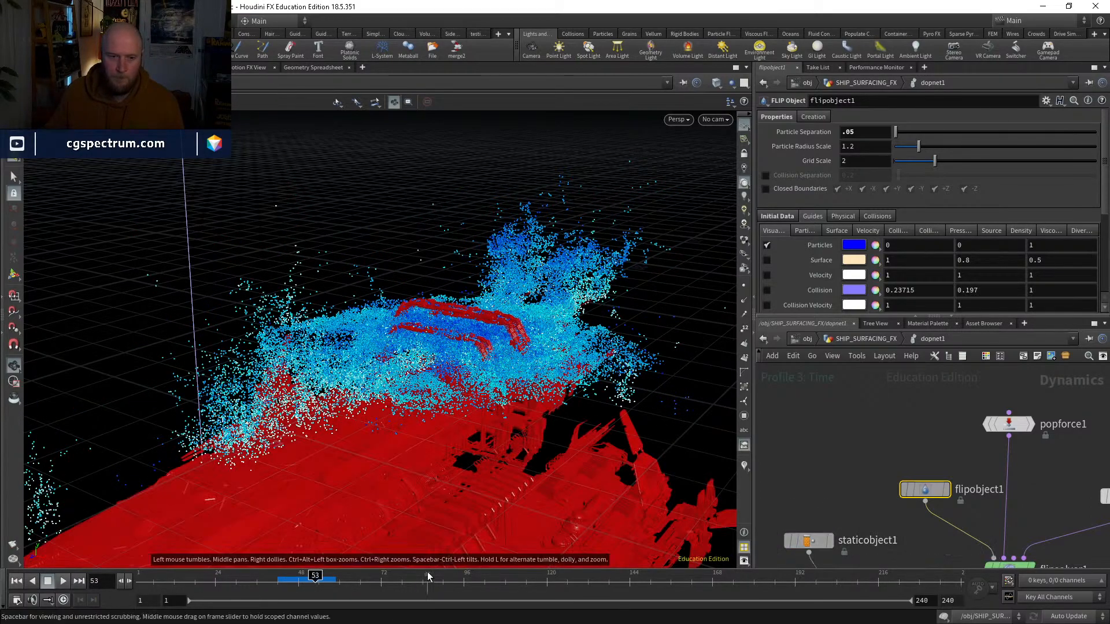
Step: Scrub the cached frames up to frame 56 and examine the particle splash around the ship from several angles
left_click(298, 580)
left_click_drag(302, 579, 327, 578)
left_click_drag(511, 327, 456, 332)
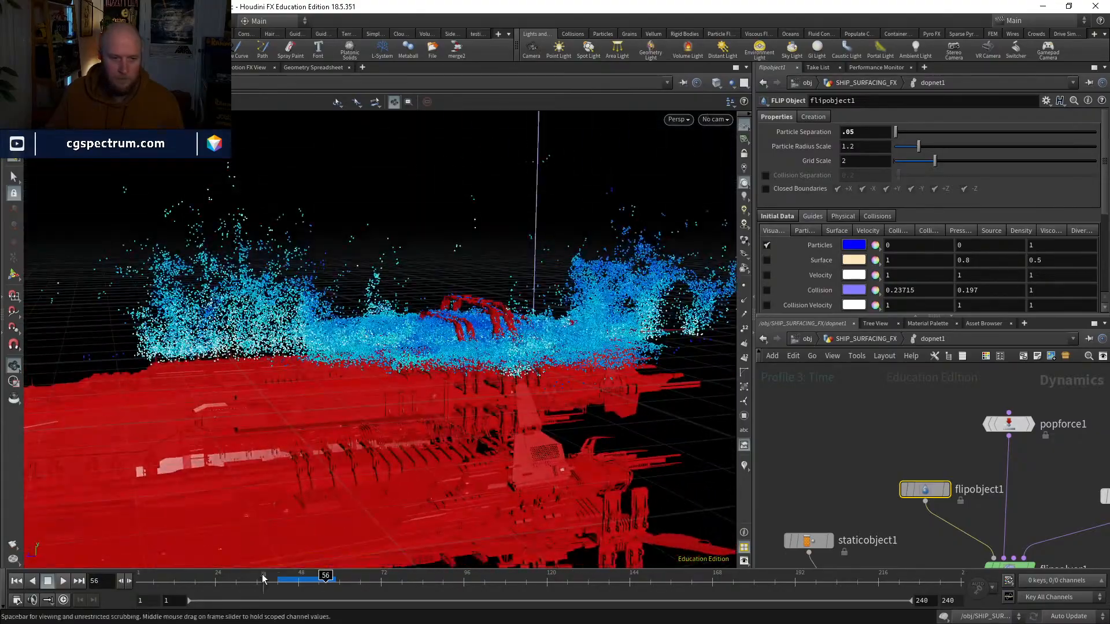
left_click_drag(278, 580, 325, 575)
left_click_drag(323, 376, 298, 371)
left_click(294, 578)
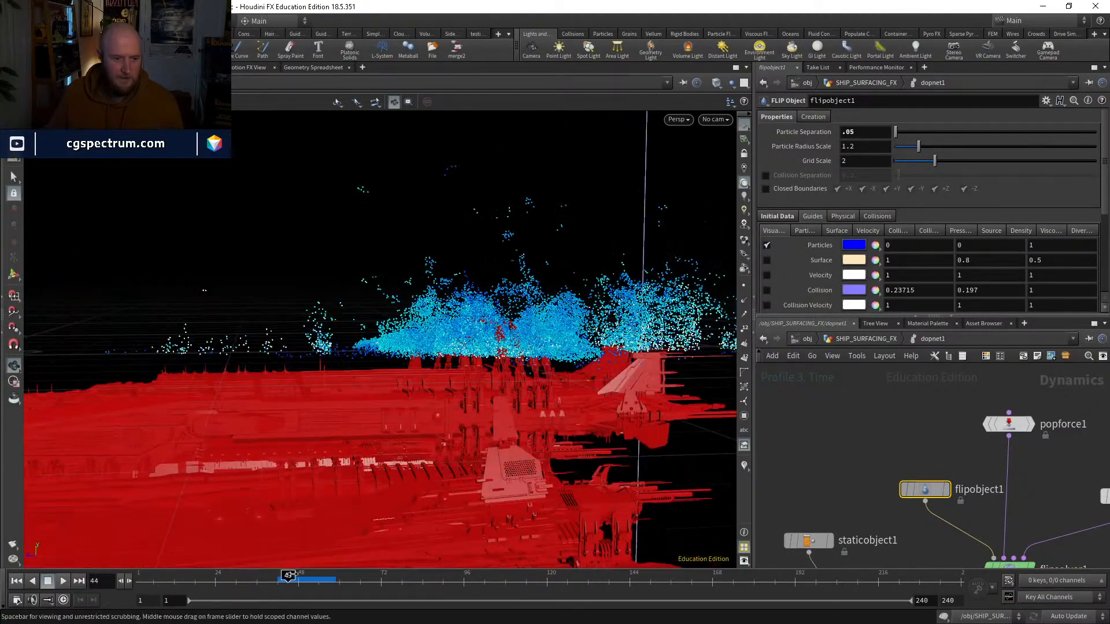
left_click_drag(307, 575, 326, 576)
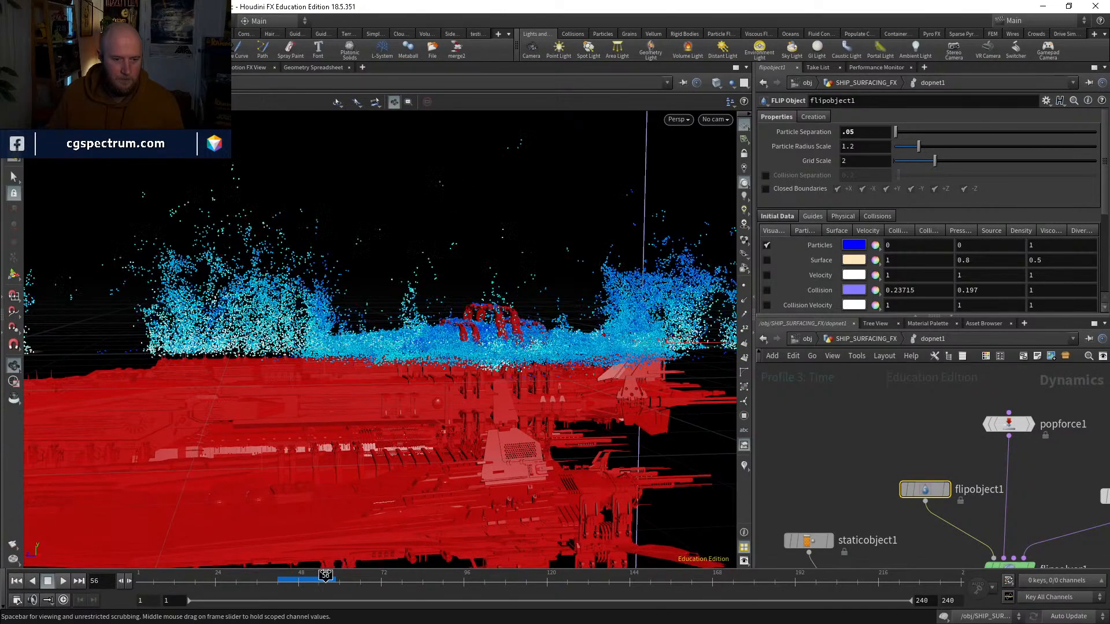
left_click_drag(347, 490, 430, 462)
Step: Simulate to frame 82, switch back to Houdini, stop the simulation and inspect the fluid on the ship at frame 81
left_click(63, 580)
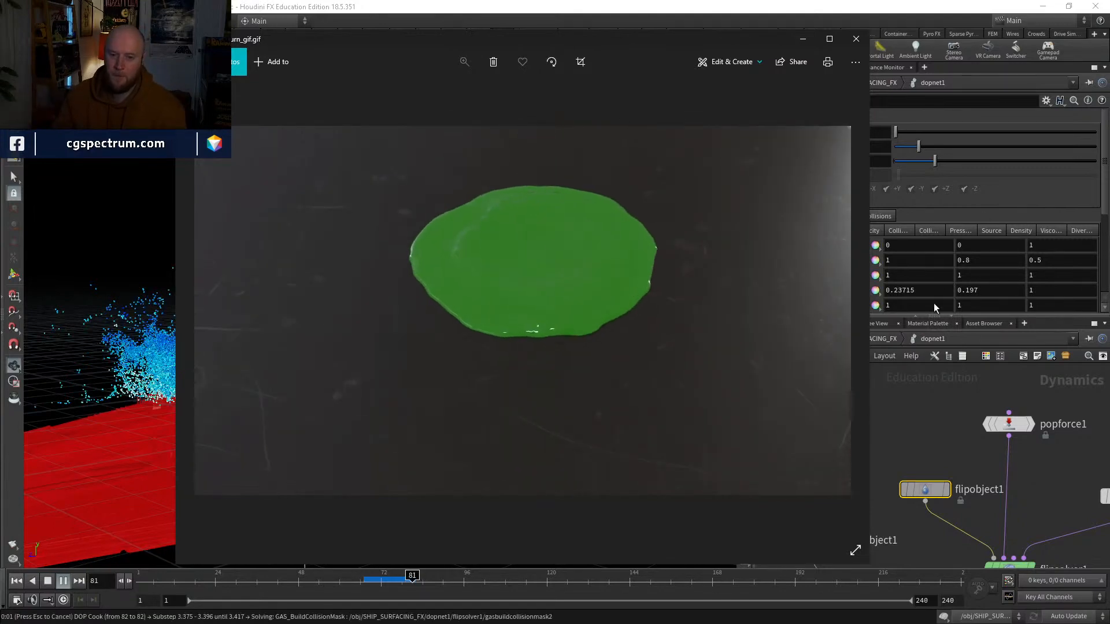
left_click(920, 419)
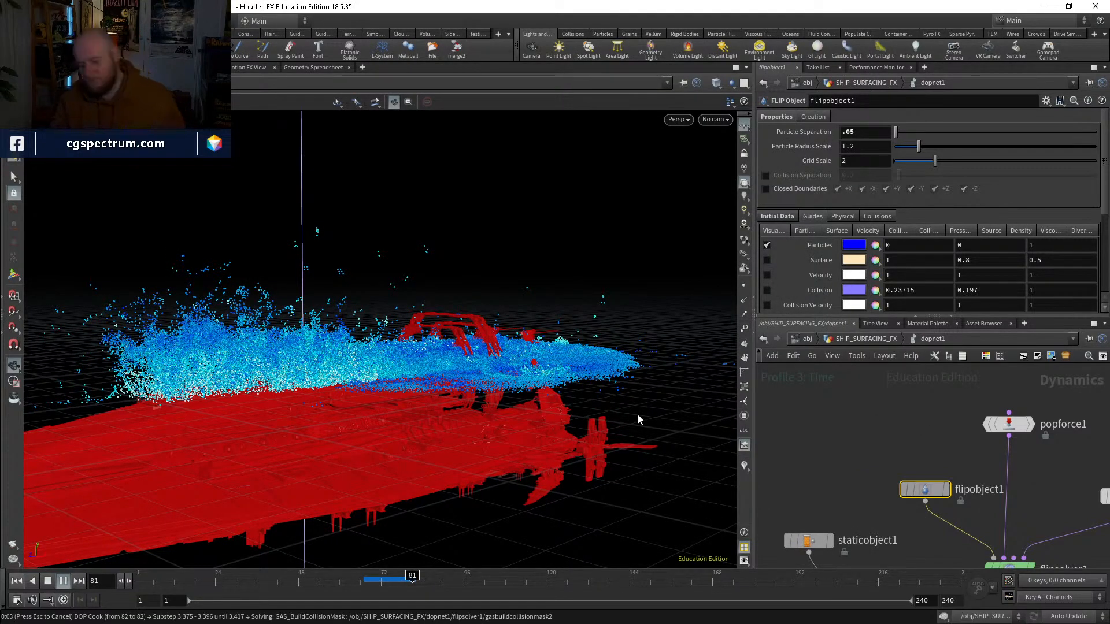
key("Escape")
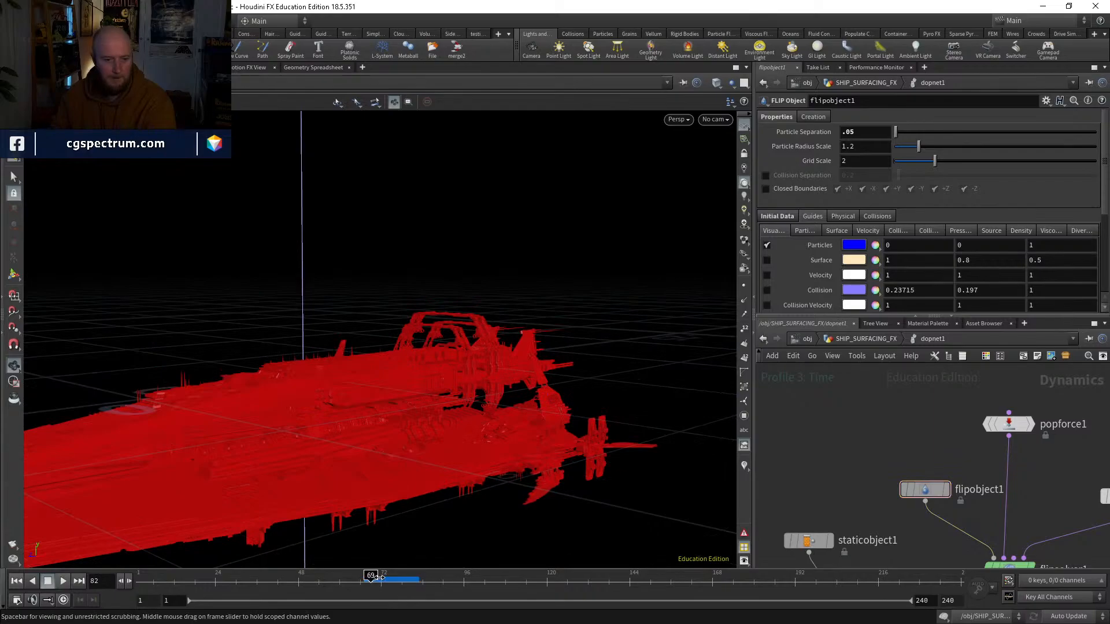
left_click_drag(379, 577, 414, 577)
left_click_drag(549, 405, 536, 233)
left_click_drag(518, 300, 407, 228)
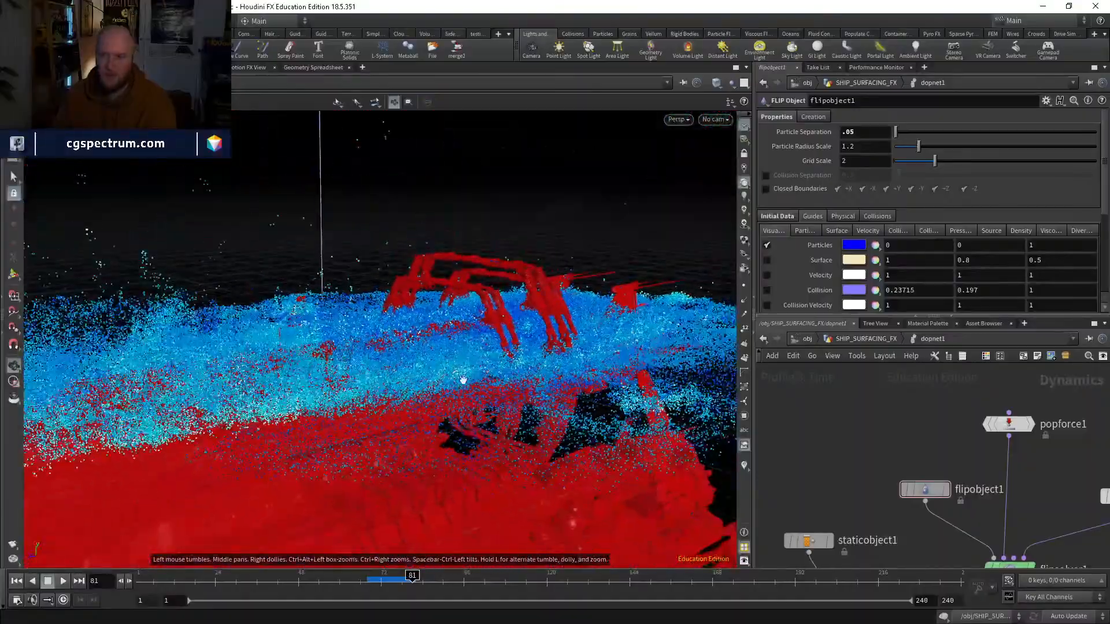
left_click_drag(463, 380, 373, 428)
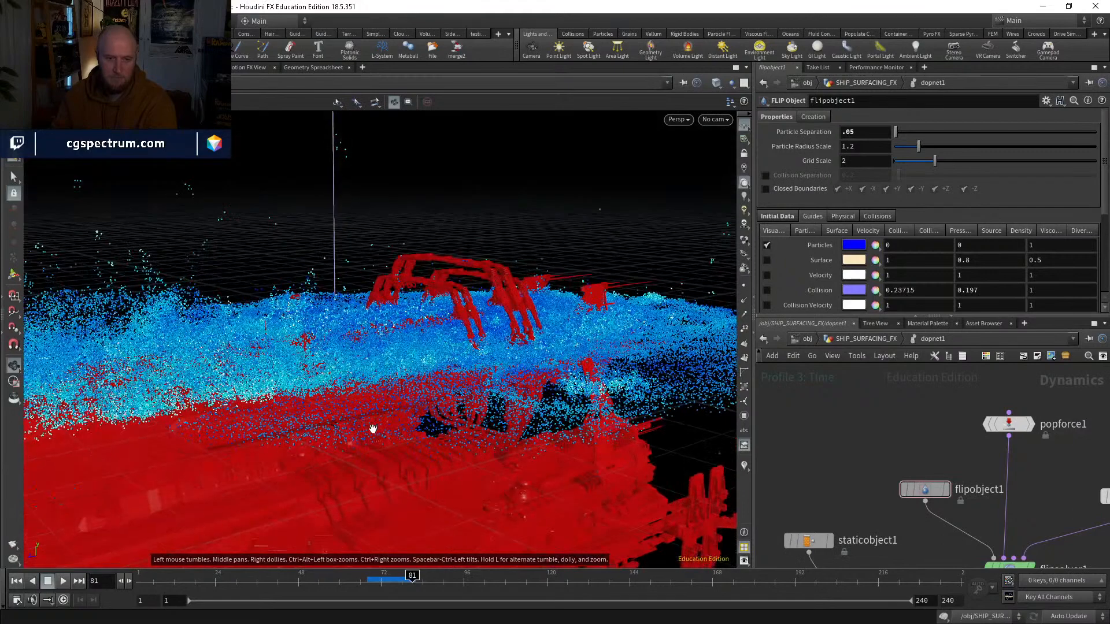
Step: Simulate on to frame 86, stop and inspect the particles around the ship's upper frame structure
left_click(64, 580)
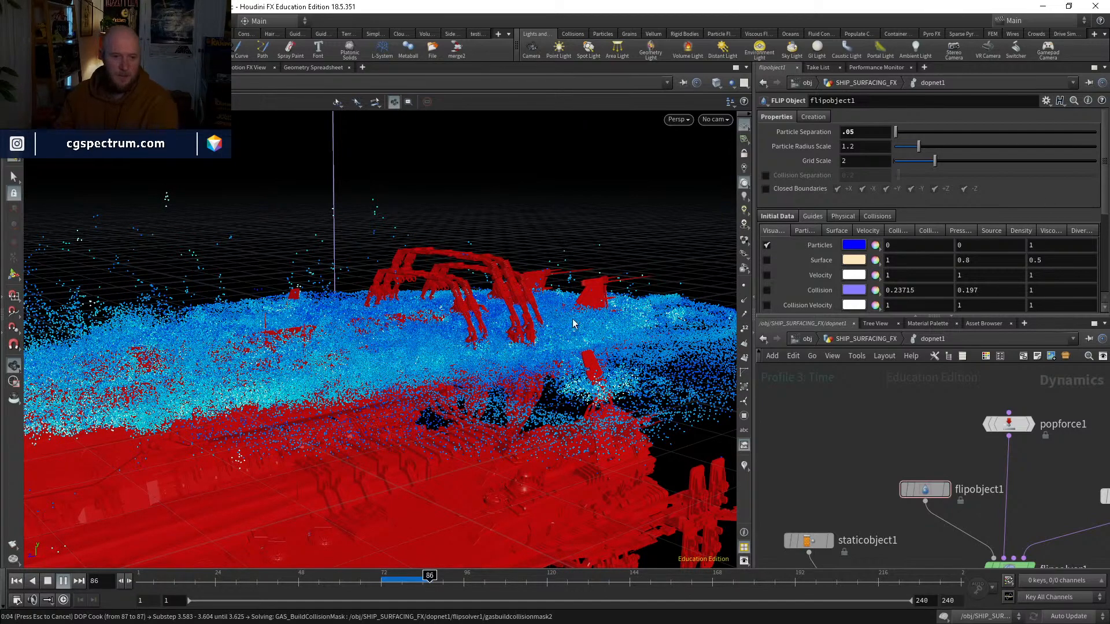
key("Escape")
left_click_drag(395, 580, 429, 580)
left_click_drag(365, 286, 405, 439)
Step: Show flipobject1's Collision guide in place of the particles and compare it with the ship's geometry at frame 86
middle_click_drag(856, 460, 838, 430)
left_click_drag(427, 310, 430, 351)
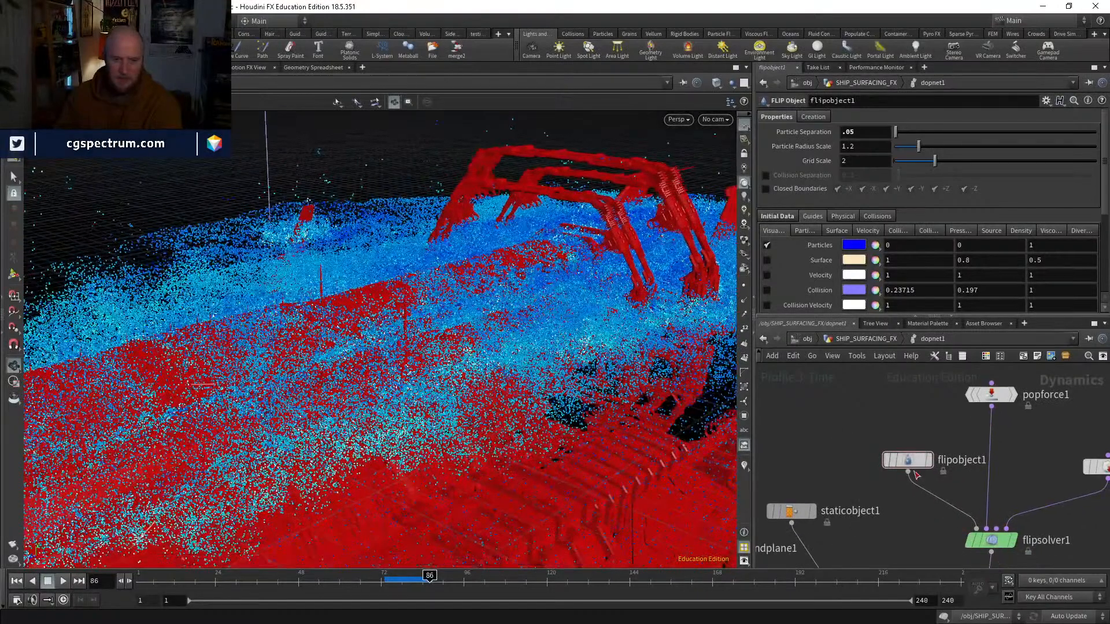
left_click(766, 246)
left_click_drag(453, 354, 573, 291)
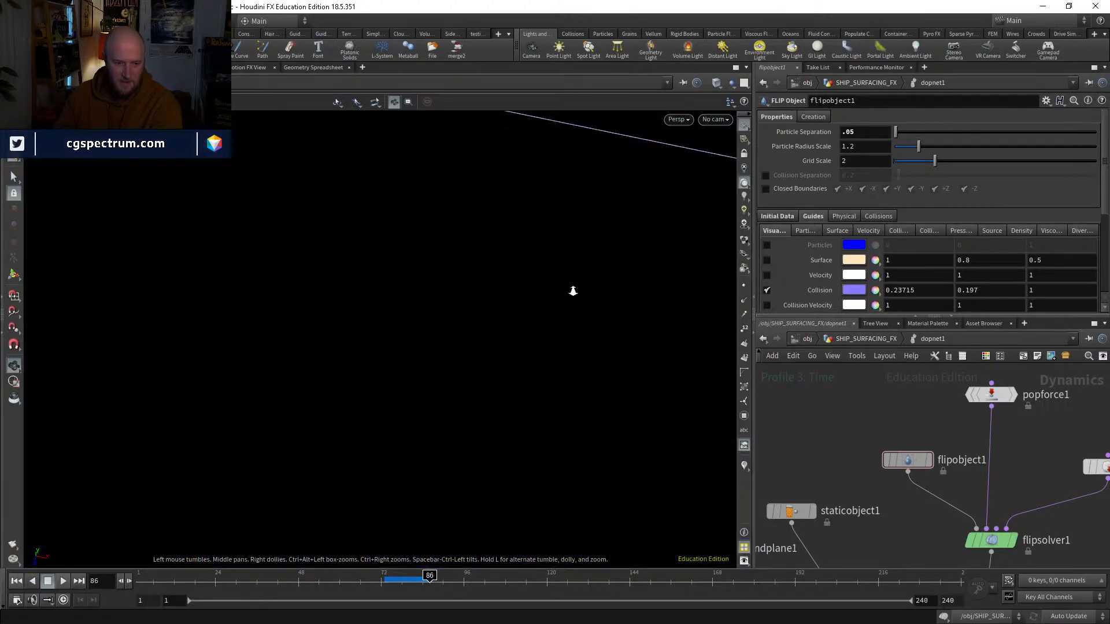
left_click_drag(539, 386, 543, 364)
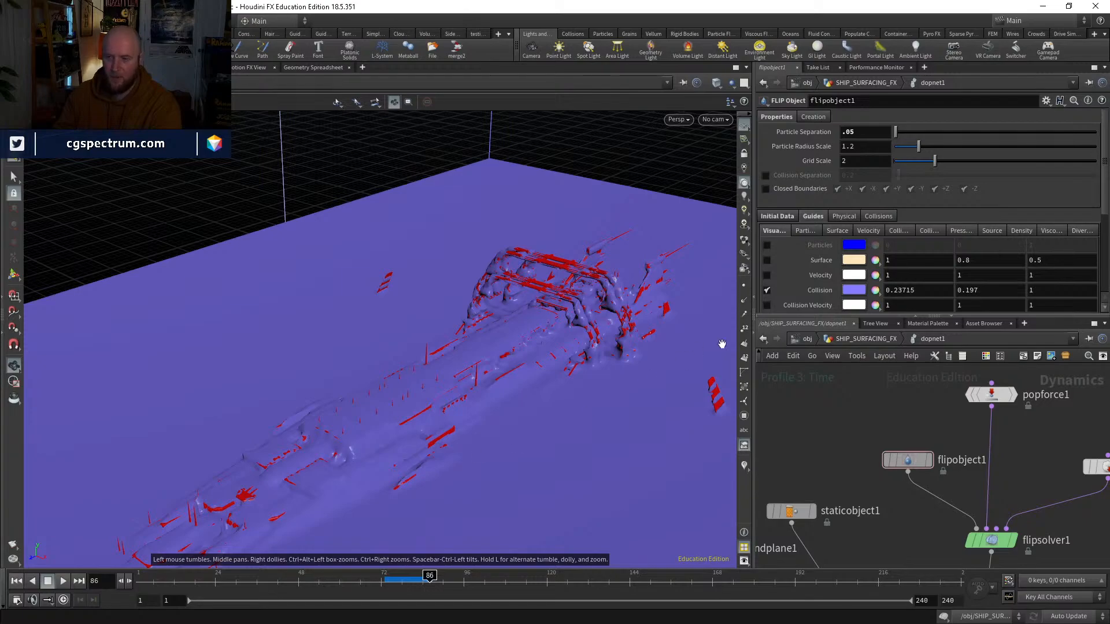
middle_click_drag(867, 405, 841, 376)
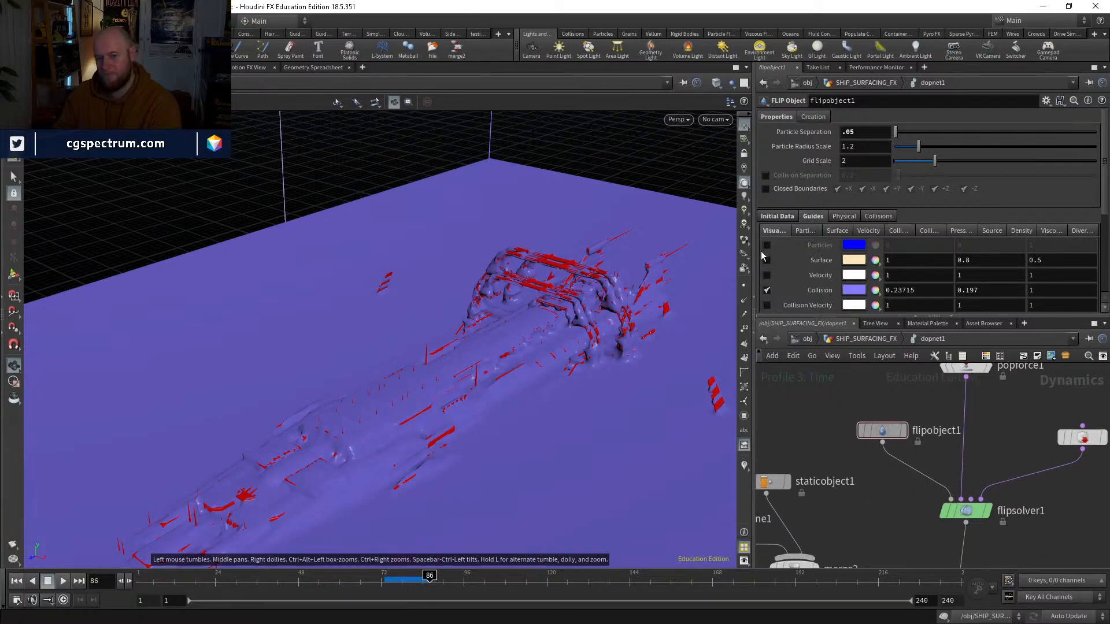
Step: Switch from the Collision guide back to the Particles guide and examine the fluid over the ship at frame 81
left_click(767, 290)
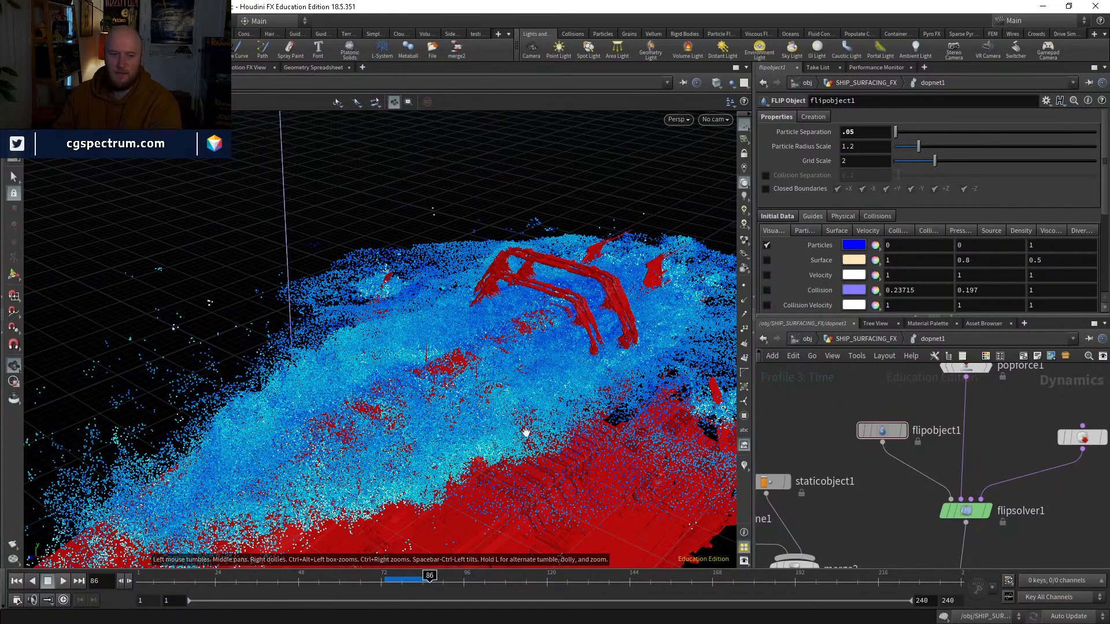
left_click_drag(522, 426, 526, 416)
mouse_move(394, 575)
left_mouse_down()
mouse_move(417, 575)
mouse_move(409, 560)
left_mouse_up()
left_click_drag(541, 306, 603, 336)
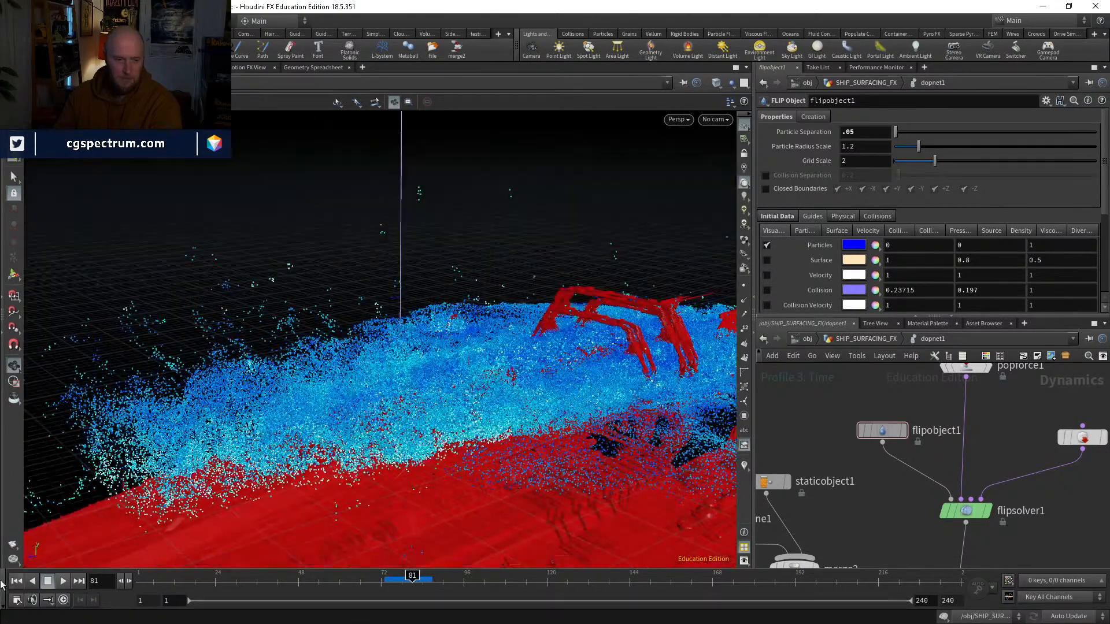
left_click_drag(379, 406, 393, 479)
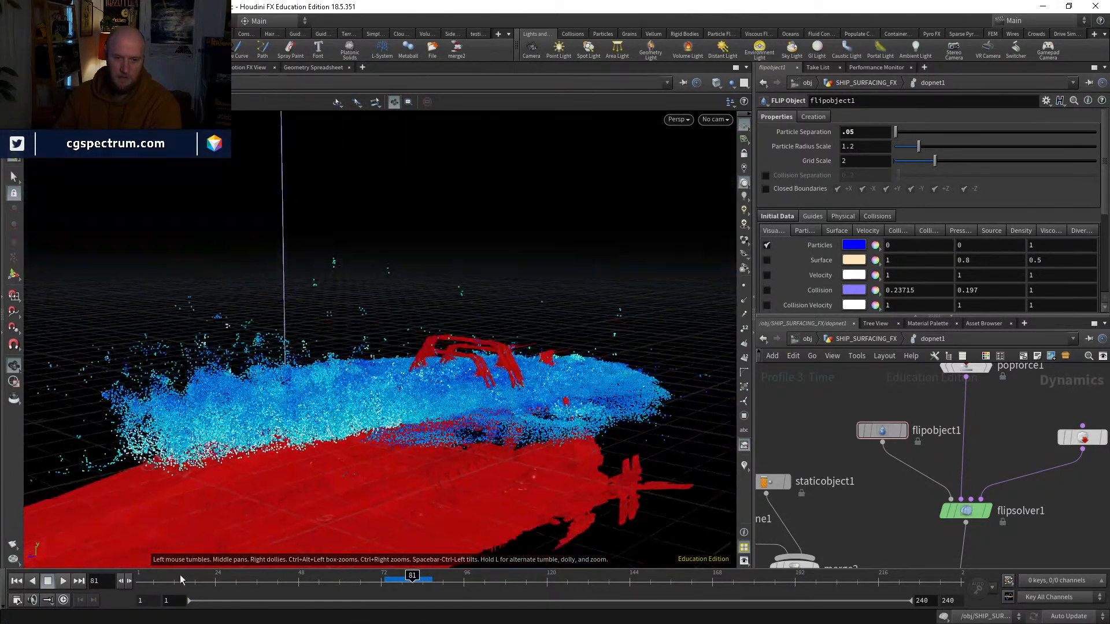
Step: Return to frame 1 and go up from dopnet1 to the SHIP_SURFACING_FX geometry network
key("ctrl+Up")
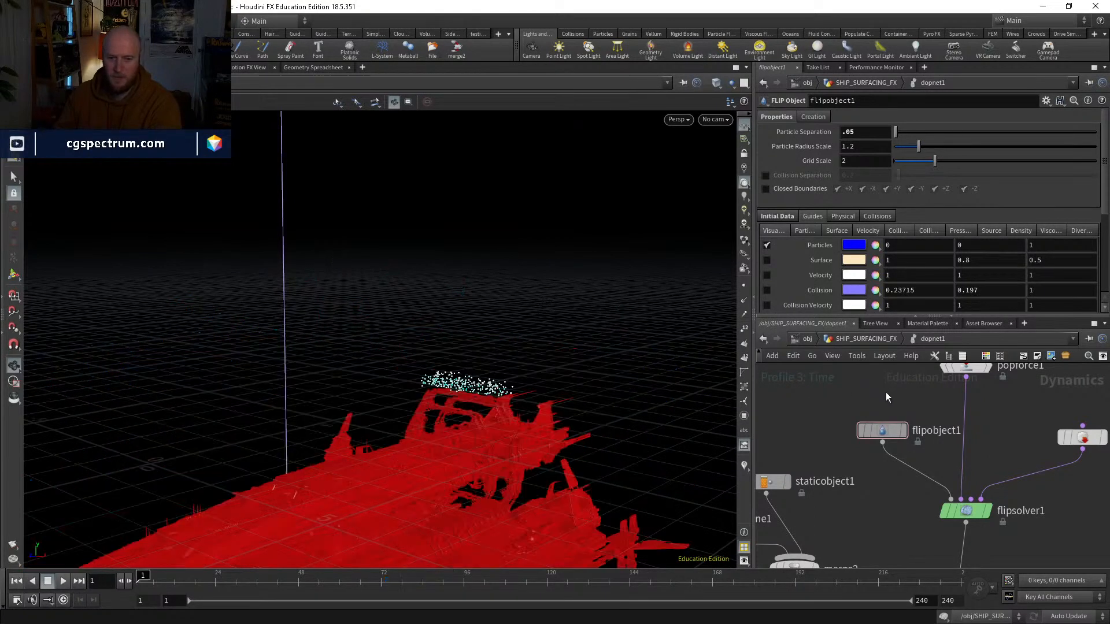
key("u")
middle_click_drag(1069, 453, 951, 516)
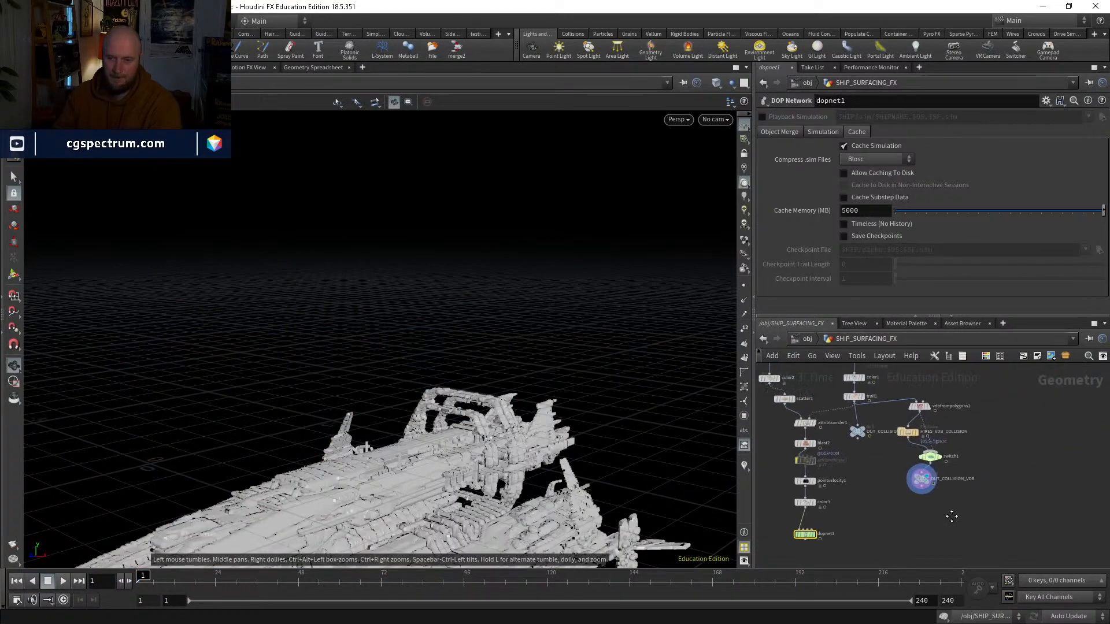
middle_click_drag(872, 453, 909, 485)
scroll(898, 467, "up", 4)
left_click(913, 444)
left_click(894, 471)
Step: Display the blast2 node and check its source points at frame 21
middle_click_drag(908, 545, 962, 498)
scroll(960, 497, "up", 2)
left_click(837, 409)
left_click(810, 435)
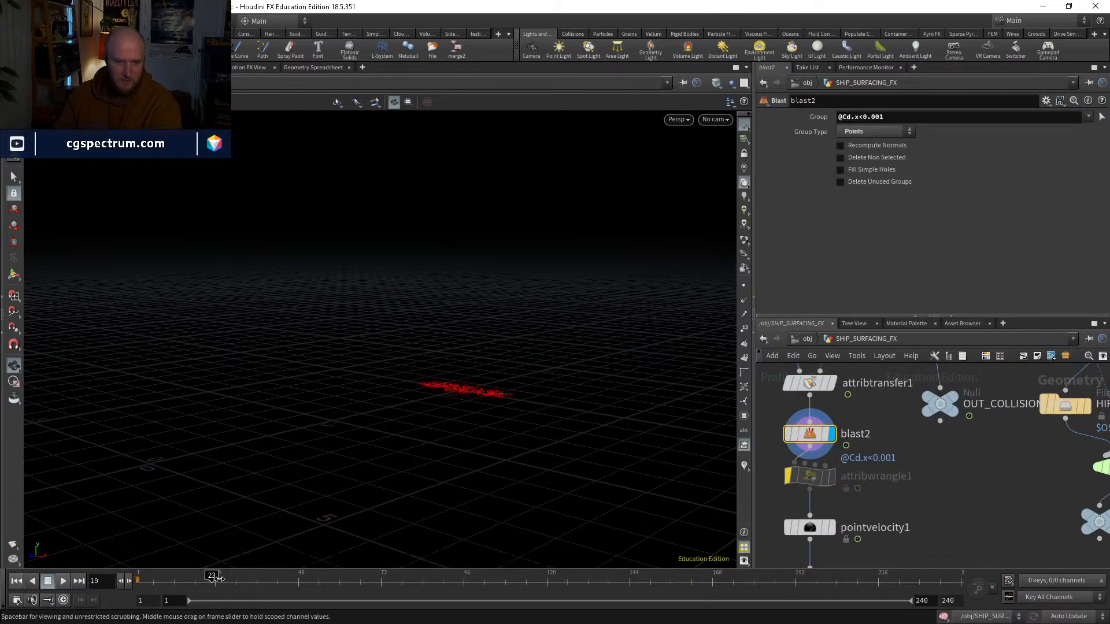
left_click_drag(218, 578, 209, 502)
Step: Set the Y component of pointvelocity1's Default Value to 3
middle_click_drag(922, 452, 940, 379)
left_click(826, 455)
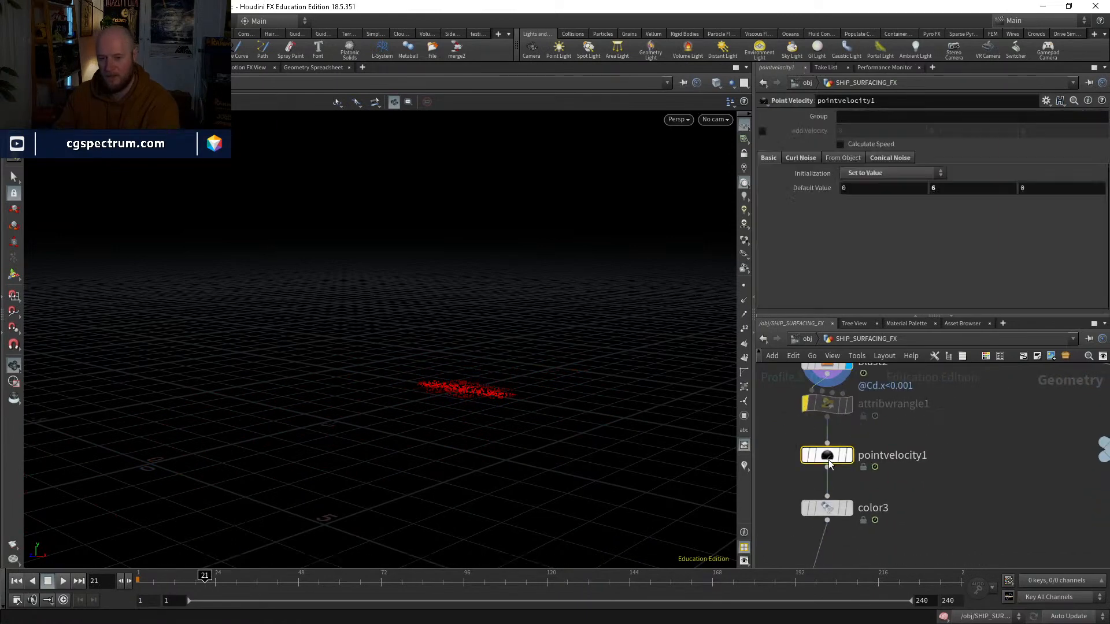
left_click(805, 162)
left_click(768, 158)
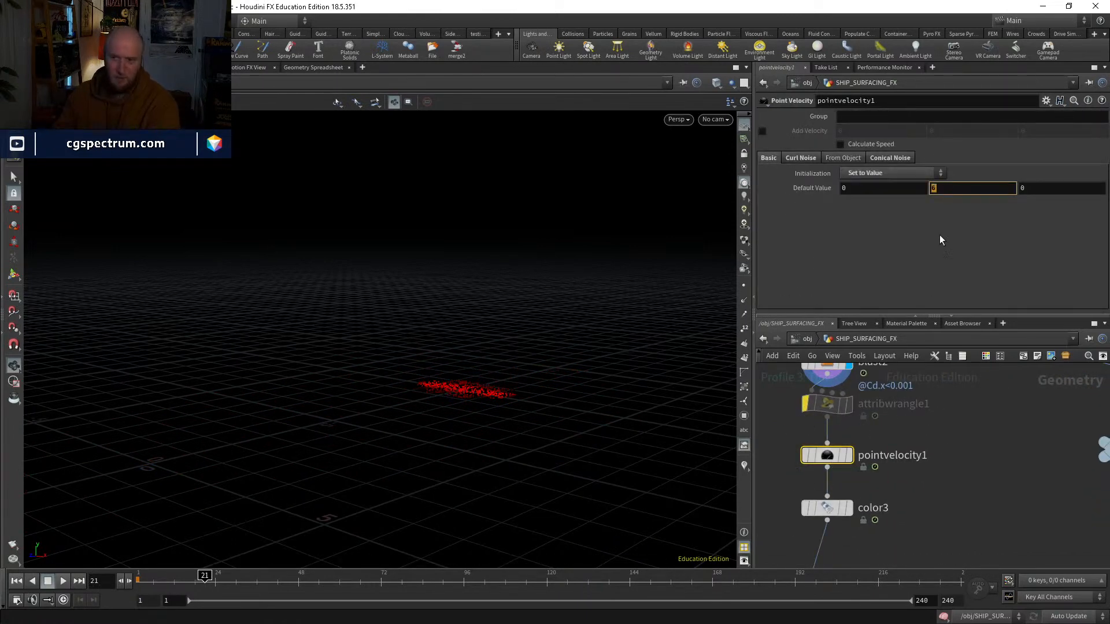
middle_click_drag(951, 422, 921, 442)
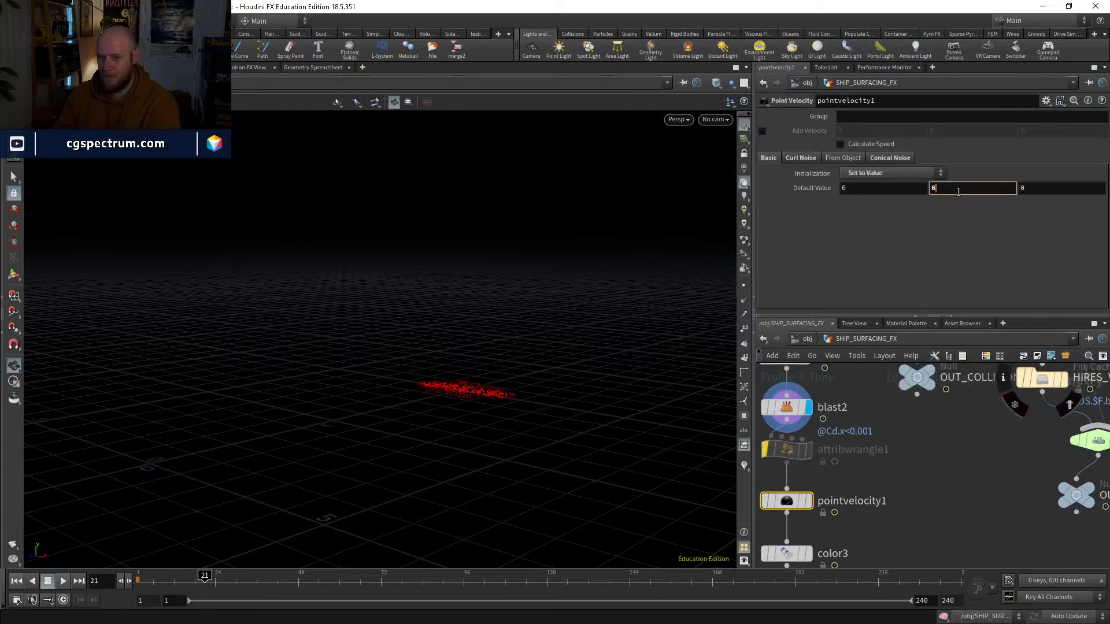
scroll(923, 457, "down", 3)
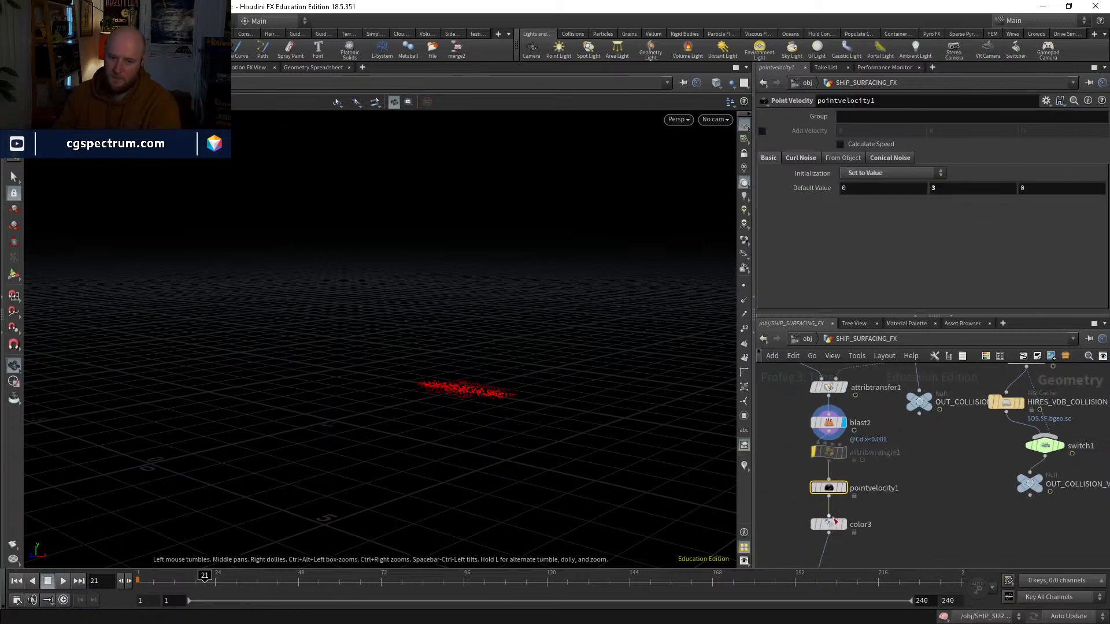
Step: Display the OUT_COLLISION_GEO null's ship geometry and return to frame 1
middle_click_drag(924, 457, 934, 374)
left_click_drag(840, 406, 822, 402)
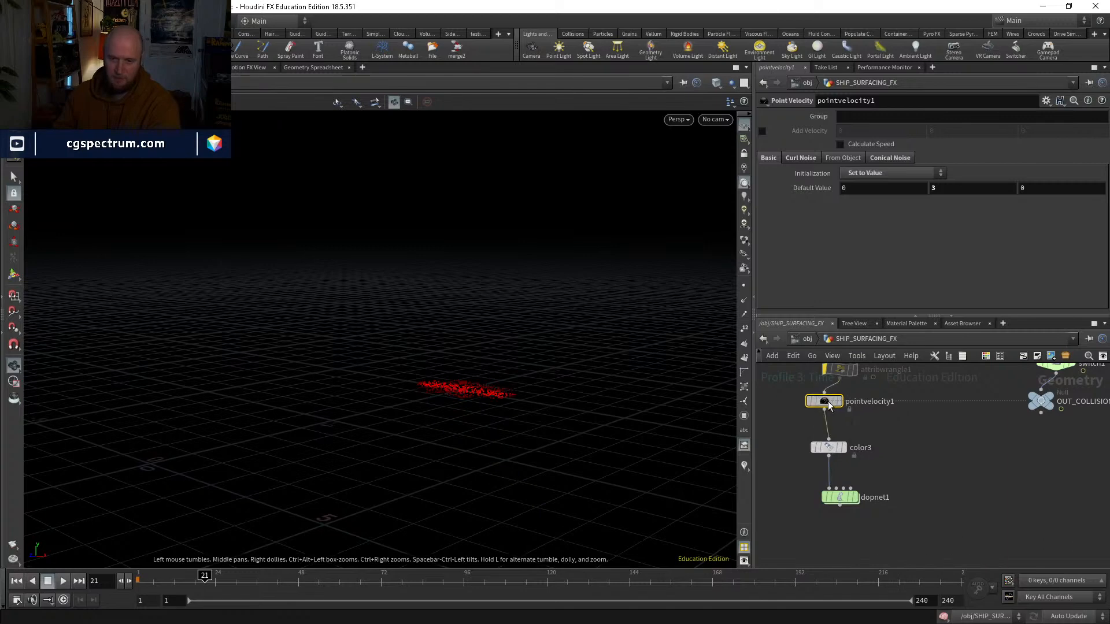
middle_click_drag(822, 405, 797, 471)
left_click_drag(814, 439, 797, 442)
middle_click_drag(885, 439, 821, 471)
left_click_drag(840, 421, 838, 430)
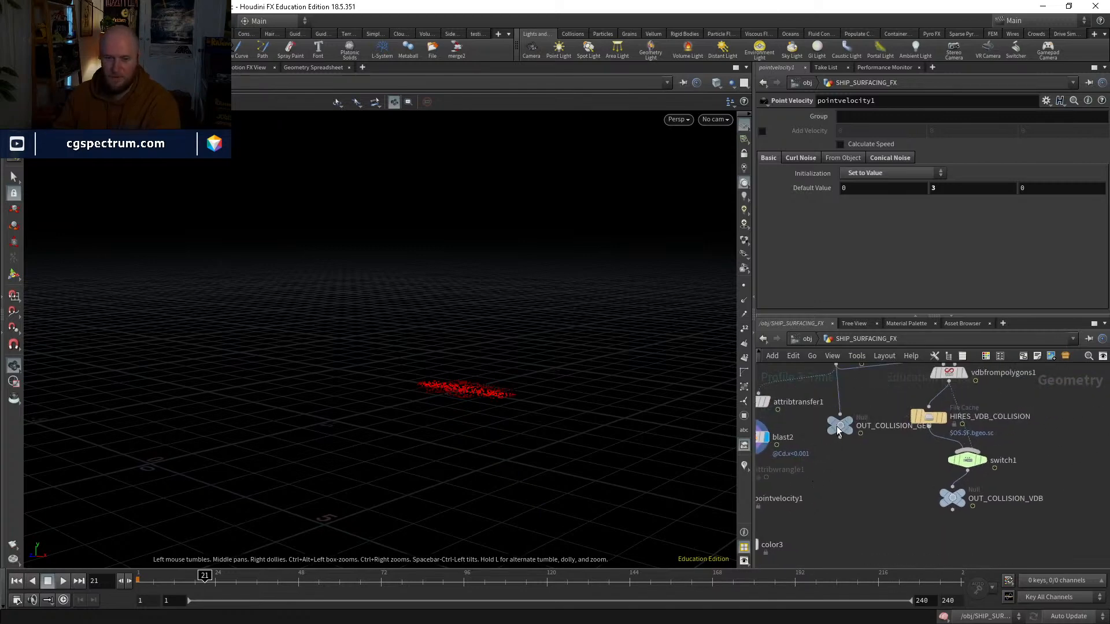
left_click(854, 418)
middle_click_drag(869, 497, 840, 438)
left_click(799, 372)
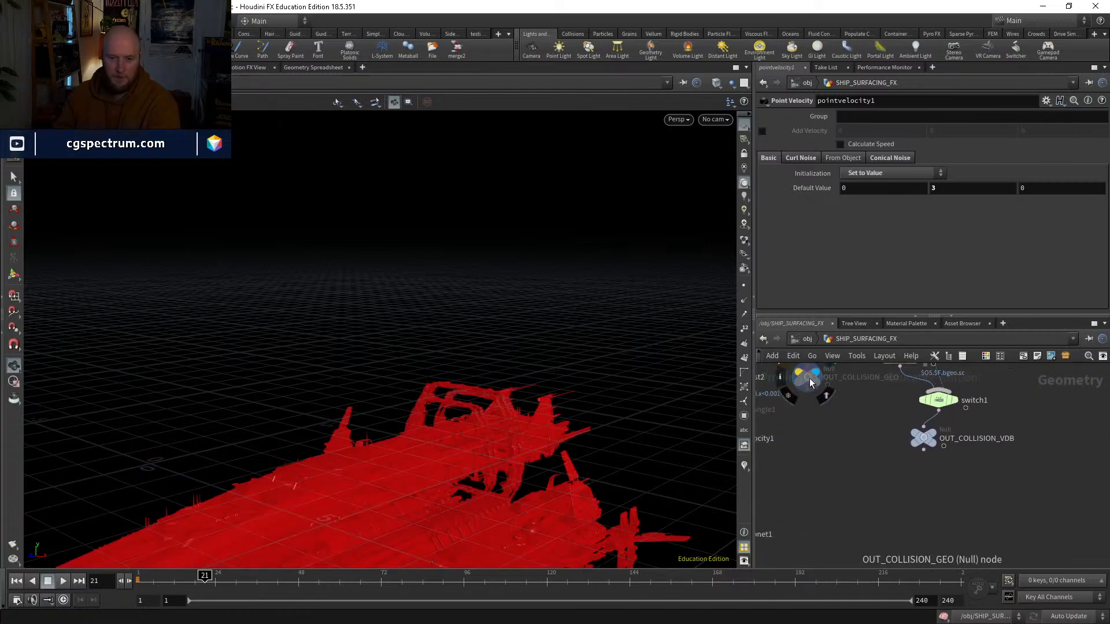
left_click_drag(812, 382, 810, 405)
middle_click_drag(862, 507, 908, 461)
left_click_drag(215, 575, 15, 558)
left_click_drag(360, 499, 551, 389)
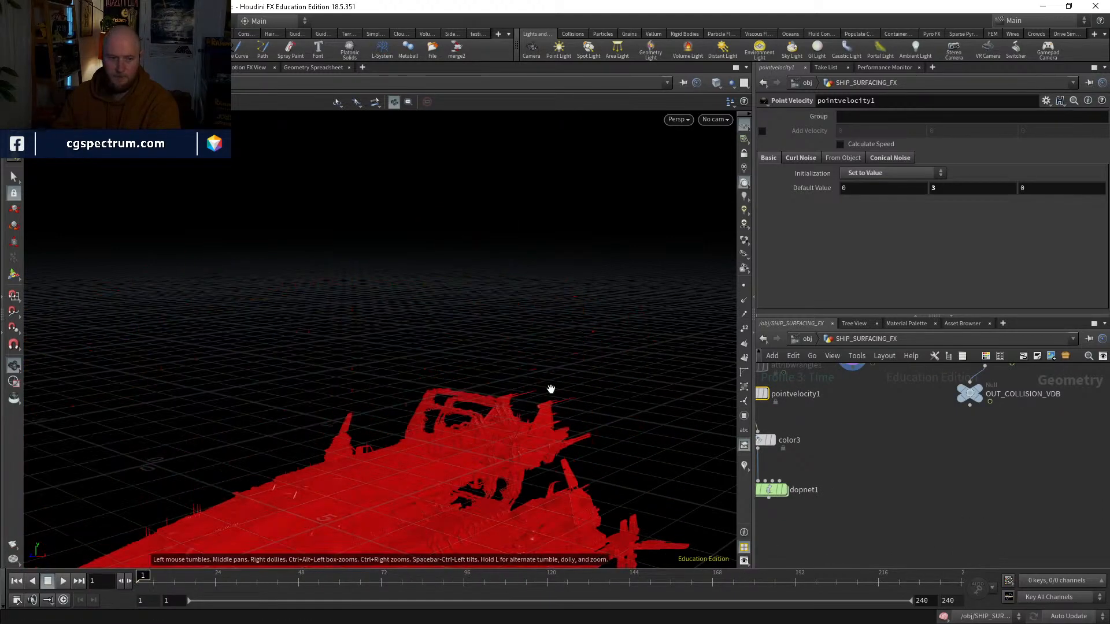
Step: Add a Scatter node under OUT_COLLISION_GEO, display it, and check the scattered points along the timeline up to frame 102
middle_click_drag(877, 413, 872, 545)
scroll(854, 487, "up", 3)
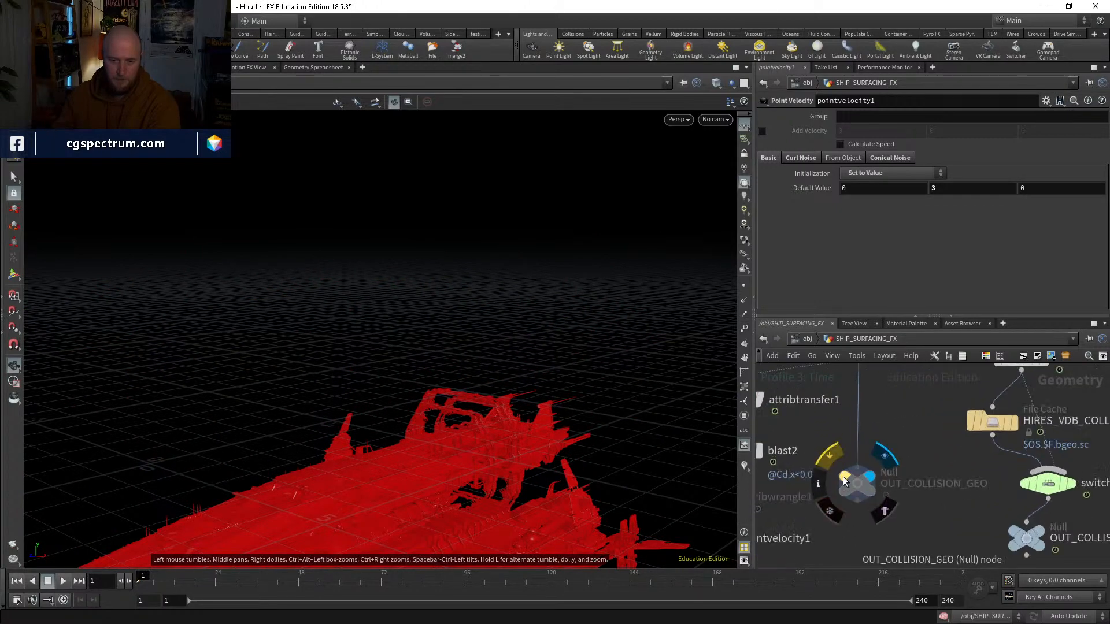
left_click(857, 485)
scroll(873, 510, "down", 3)
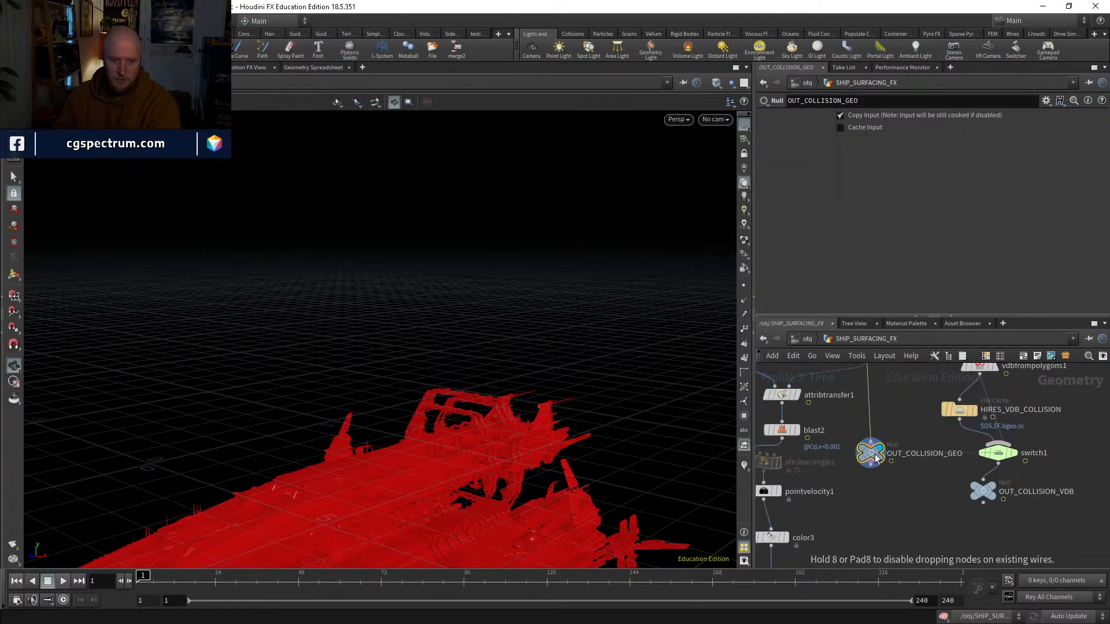
key("Tab")
type("scatter")
key("Return")
left_click(863, 521)
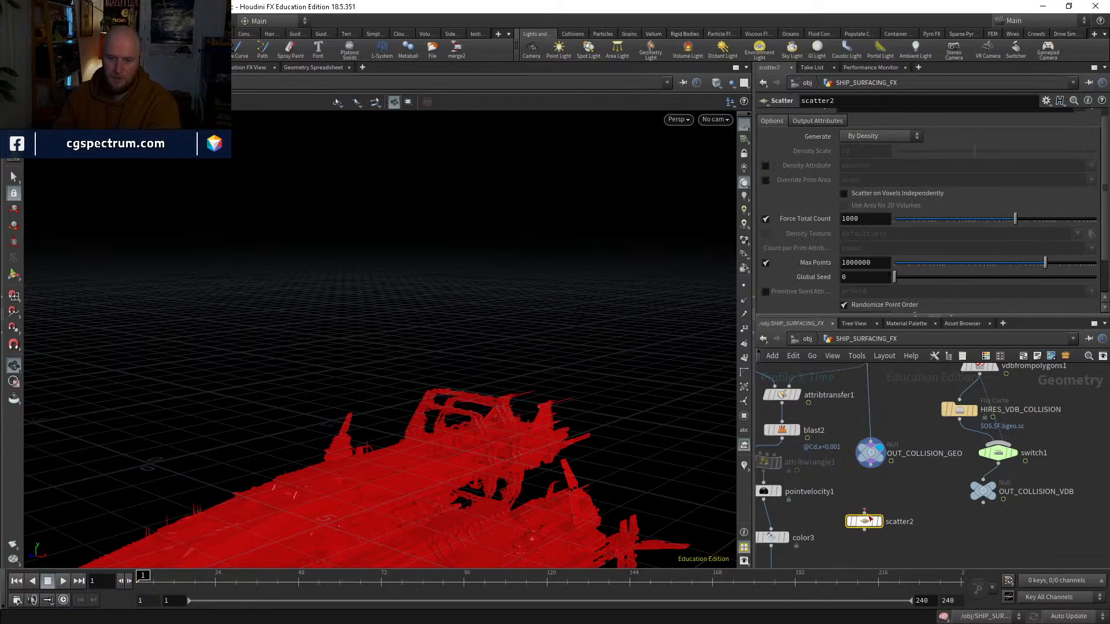
left_click(878, 522)
middle_click_drag(933, 558, 909, 469)
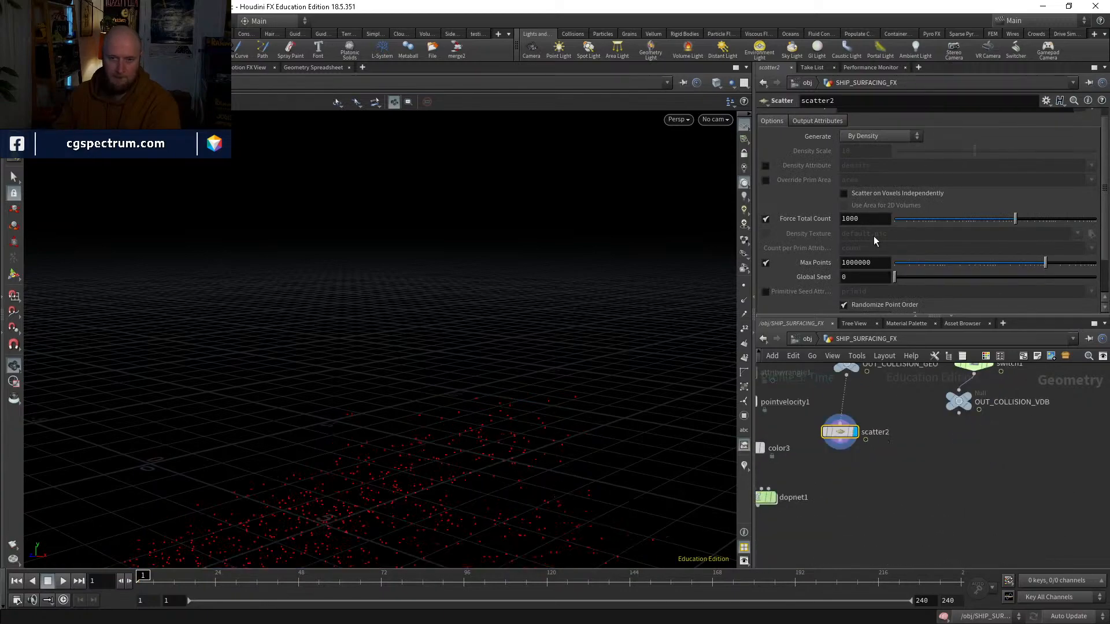
left_click_drag(422, 462, 459, 527)
left_click_drag(176, 582, 291, 571)
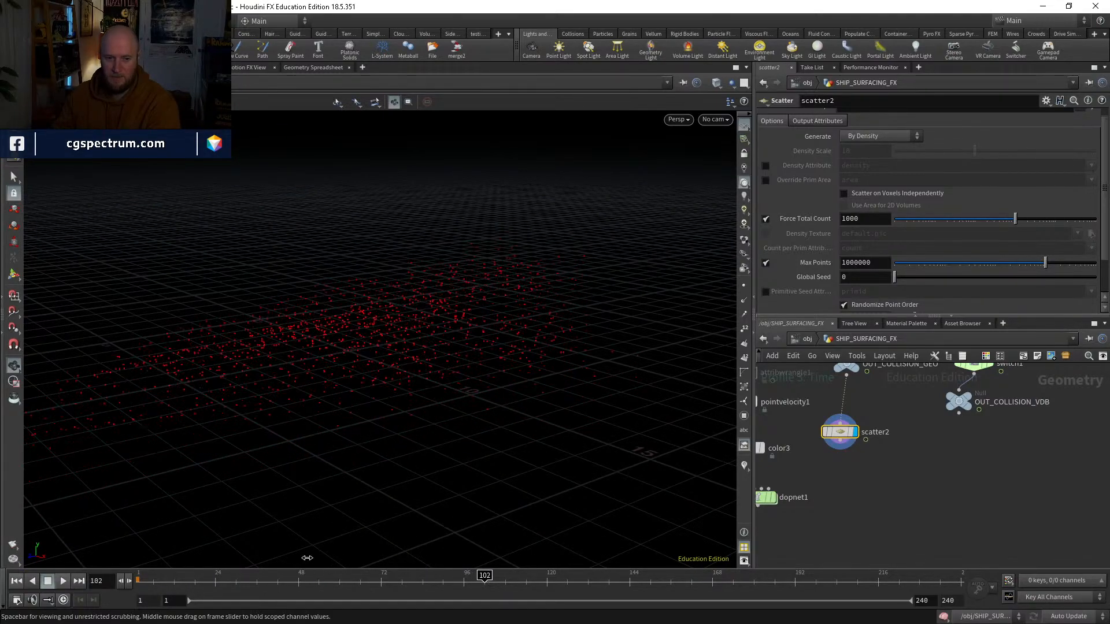
Step: Back at frame 1, insert a Time Shift node between OUT_COLLISION_GEO and scatter2, with its Frame fixed at 1
middle_click_drag(888, 402, 869, 434)
key("Tab")
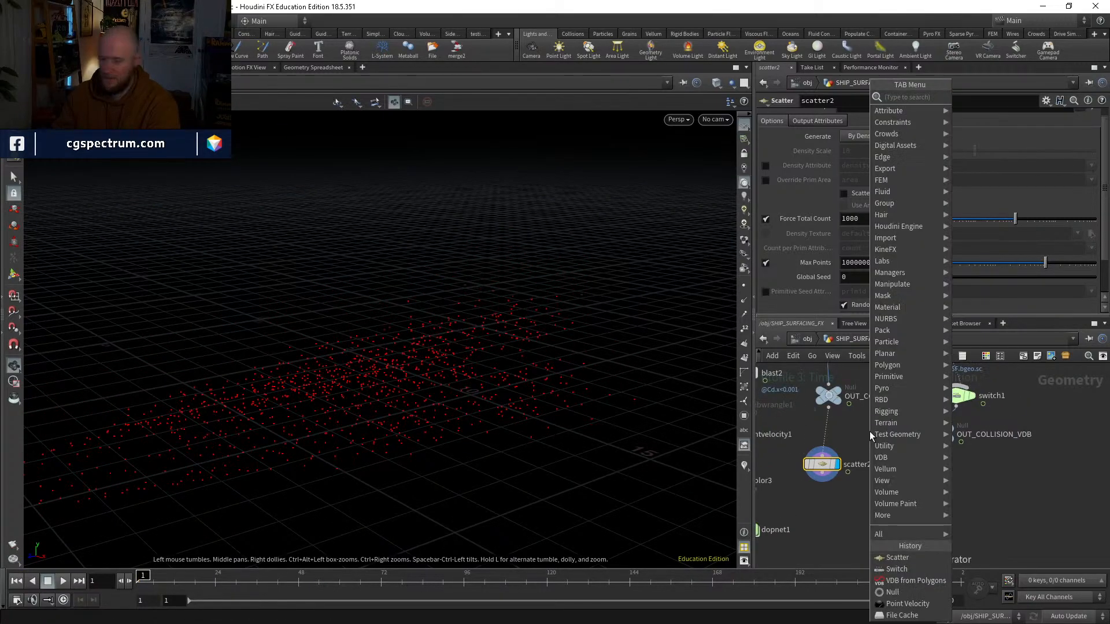
type("time")
key("Down")
key("Return")
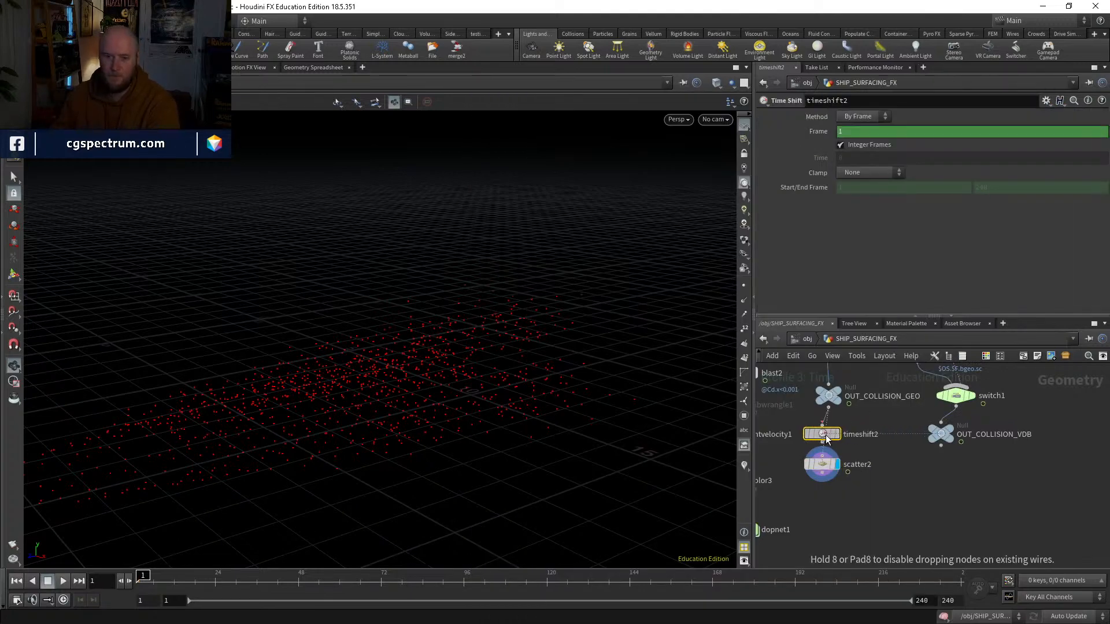
left_click(843, 131, "ctrl+shift")
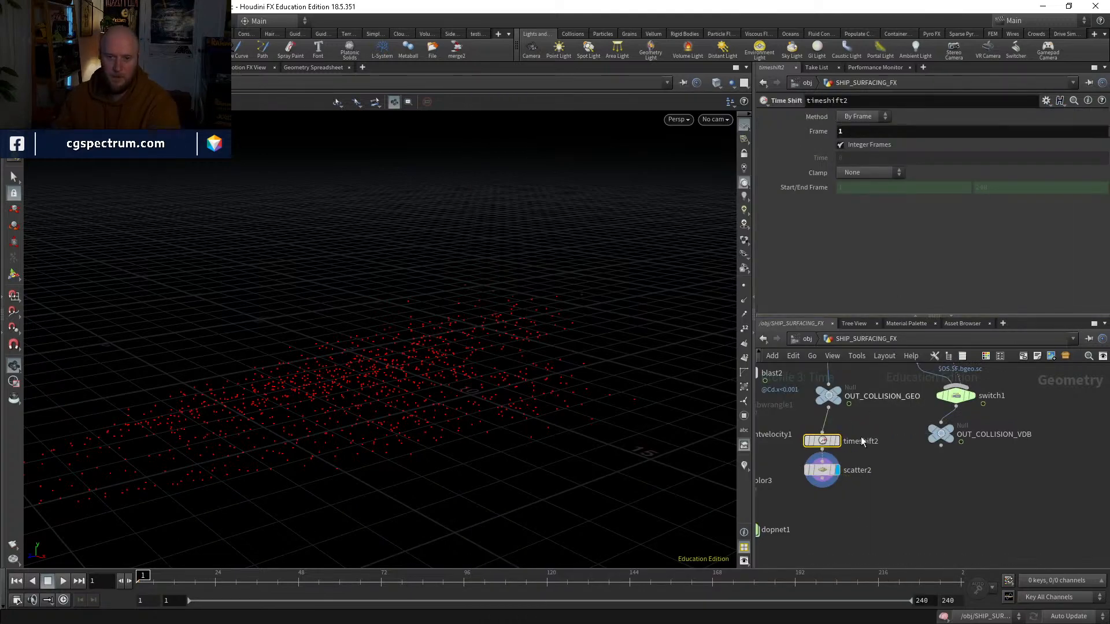
Step: Enable scatter2's Prim Num Attribute (sourceprim) and Prim UVW Attribute (sourceprimuv) outputs
left_click(824, 470)
left_click(814, 121)
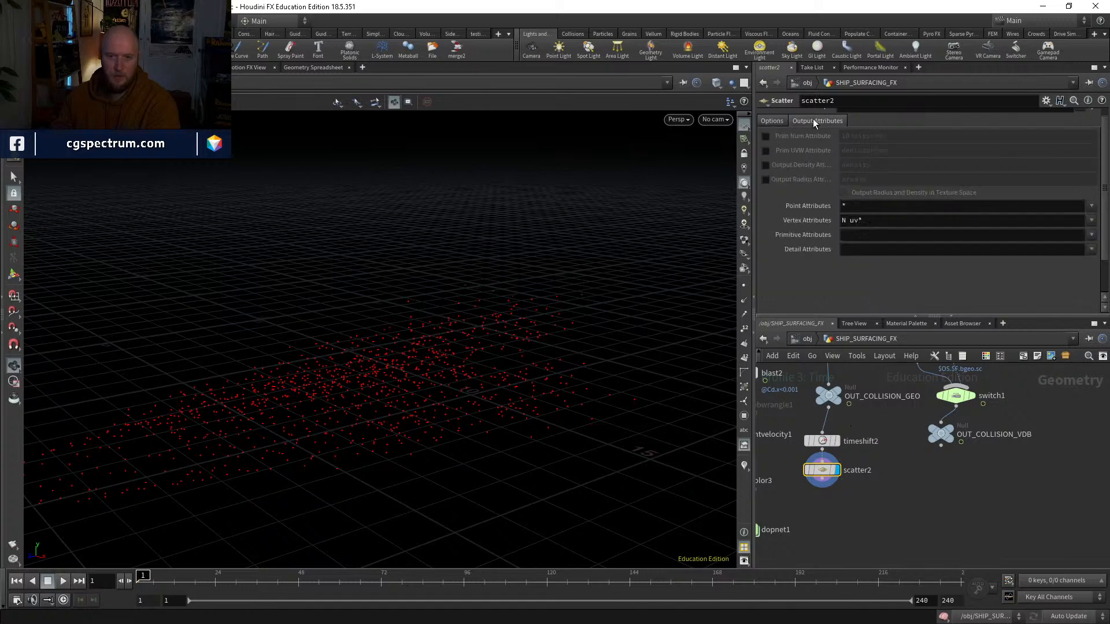
left_click(766, 137)
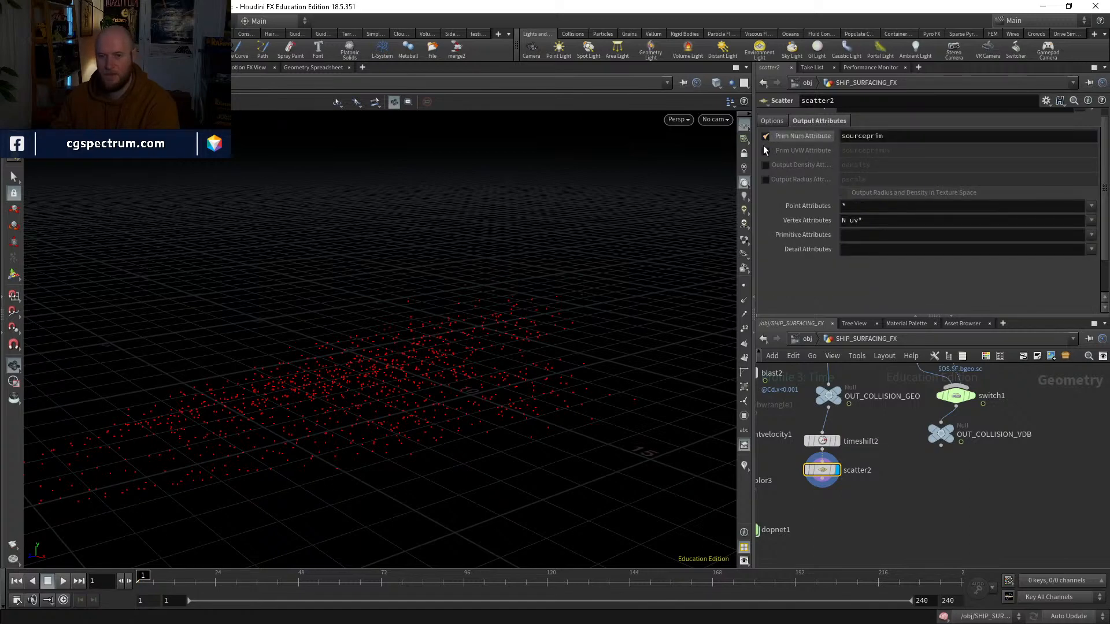
left_click(763, 149)
Step: Add an Attribute Interpolate node, with scatter2 wired to its first input and OUT_COLLISION_GEO to its second
middle_click_drag(924, 550, 906, 497)
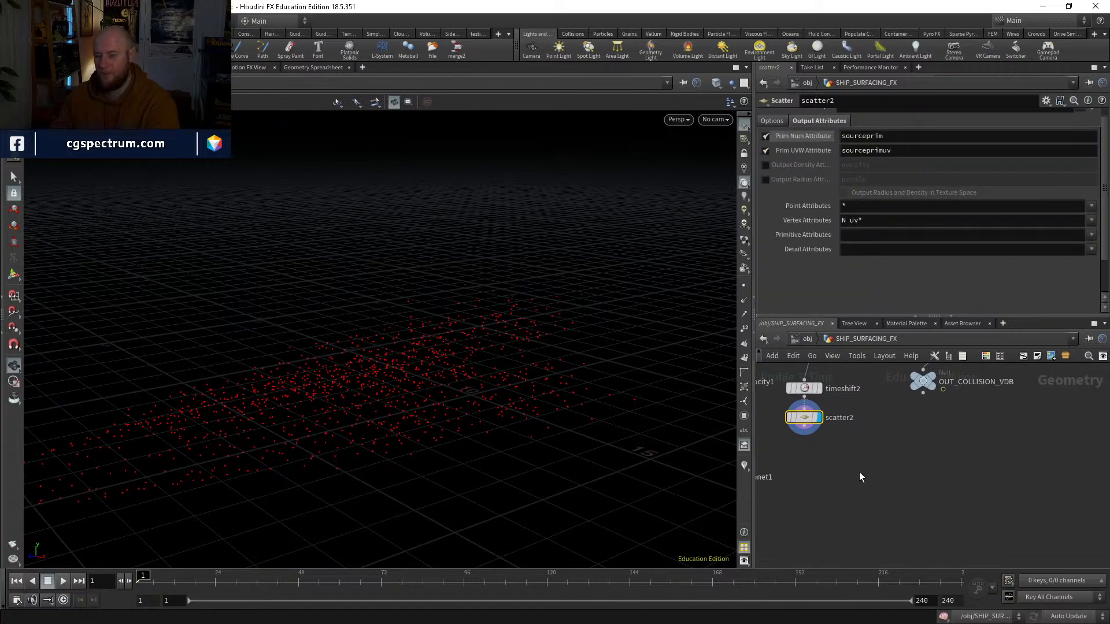
key("Tab")
type("atin")
key("Return")
left_click(859, 471)
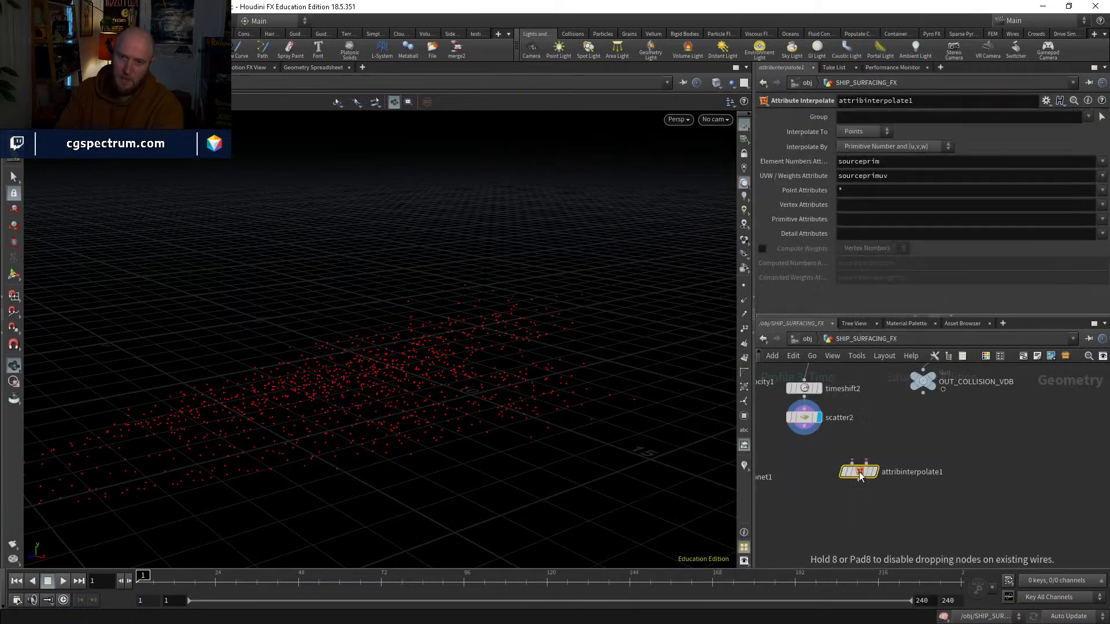
left_click_drag(859, 474, 847, 492)
left_click(807, 428)
left_click(842, 479)
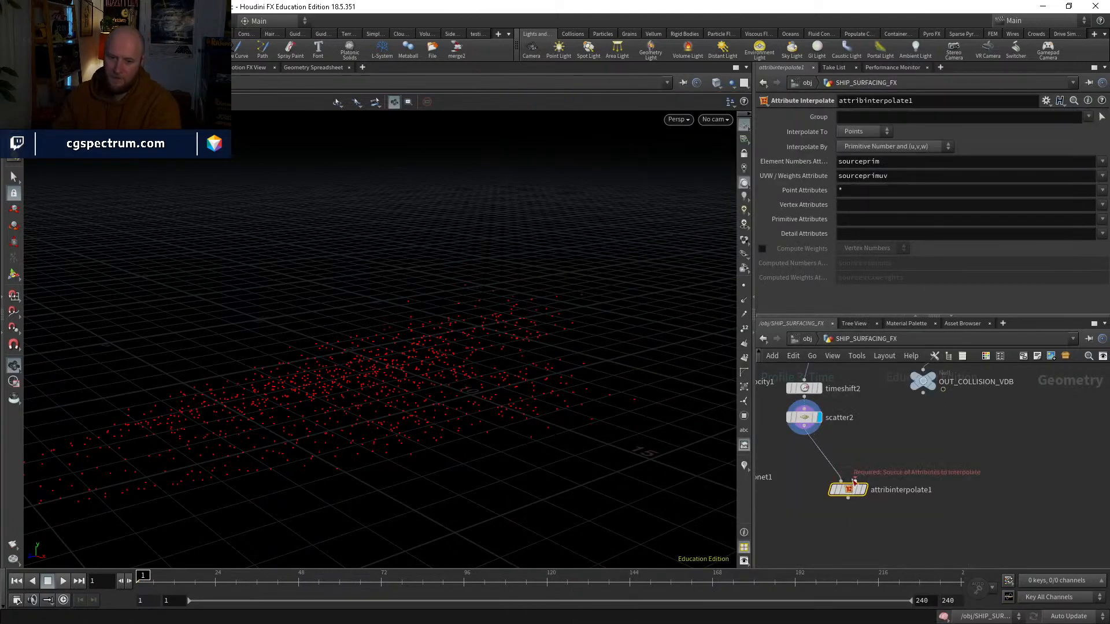
left_click(856, 480)
middle_click_drag(860, 466, 870, 566)
middle_click_drag(875, 527, 872, 452)
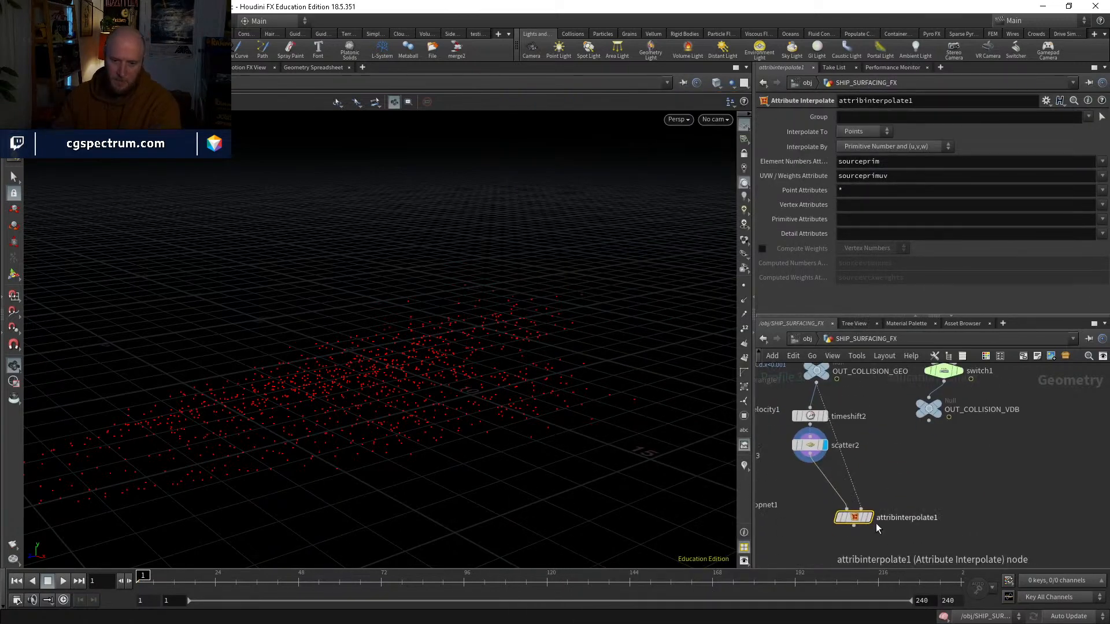
Step: Compare scatter2 with attribinterpolate1 by scrubbing the timeline, leaving attribinterpolate1 displayed at frame 1
left_click(870, 518)
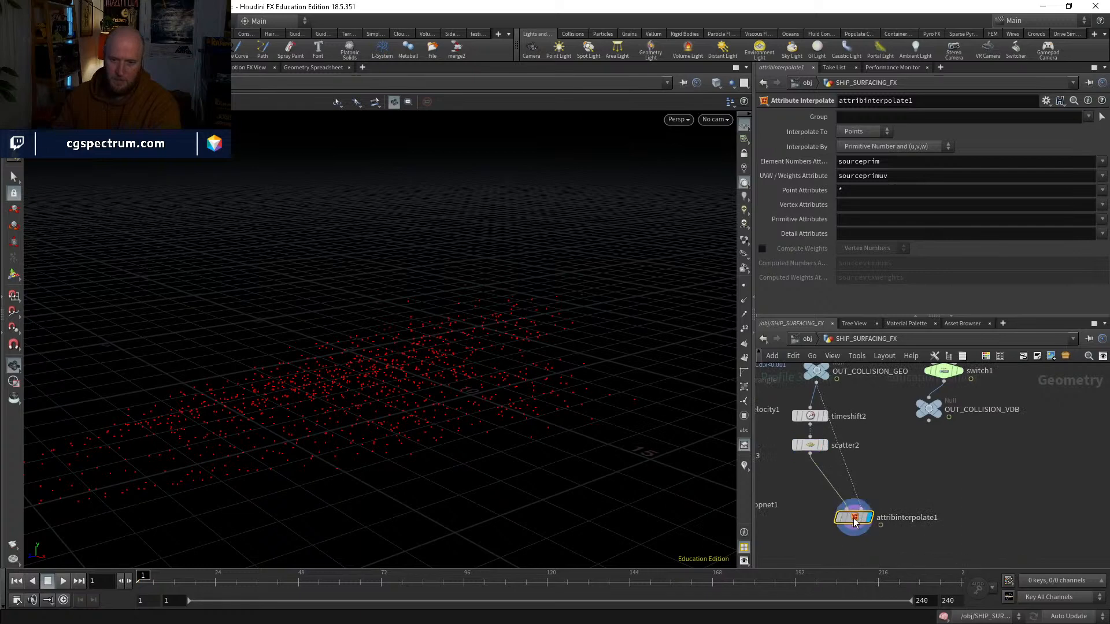
left_click(810, 446)
left_click_drag(814, 414, 805, 413)
left_click_drag(821, 450, 813, 450)
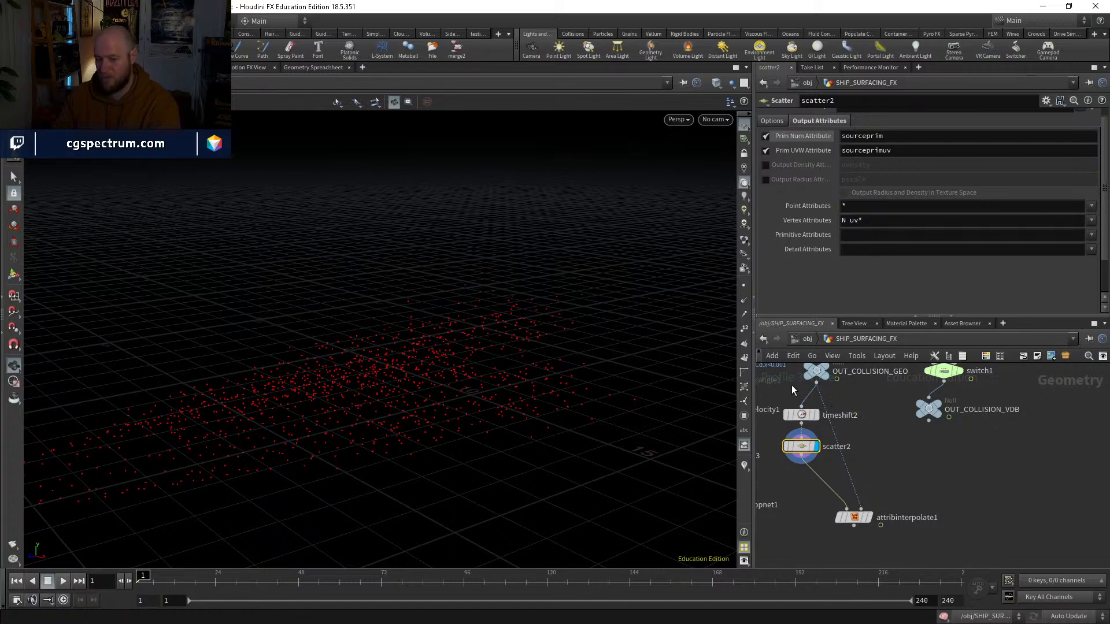
left_click_drag(873, 520, 869, 520)
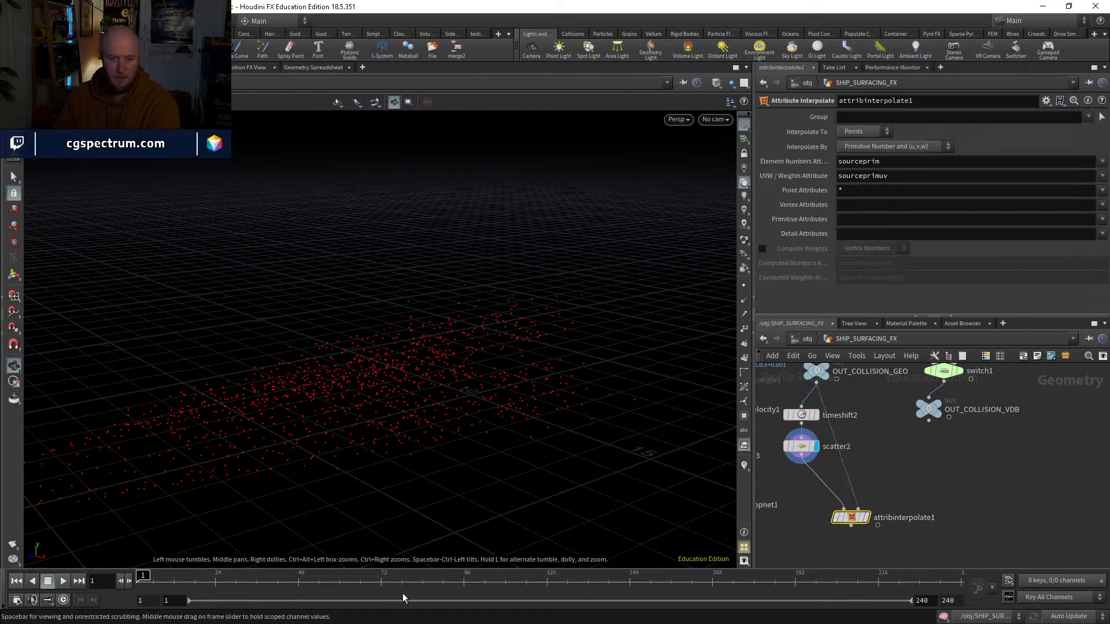
left_click_drag(191, 580, 403, 561)
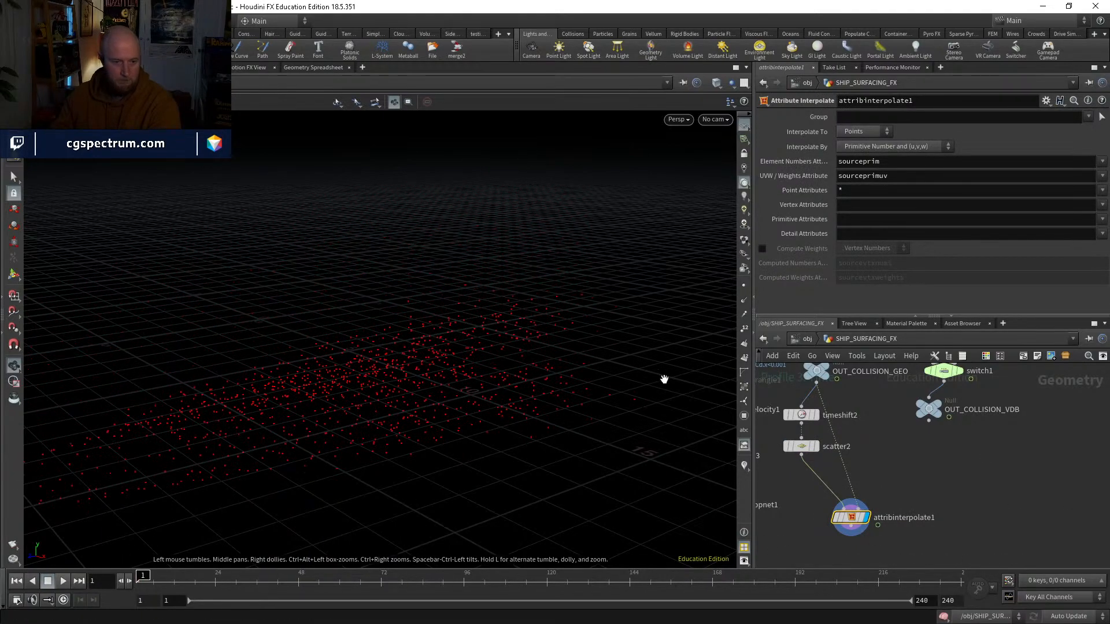
middle_click_drag(885, 524, 937, 477)
left_click_drag(199, 577, 672, 502)
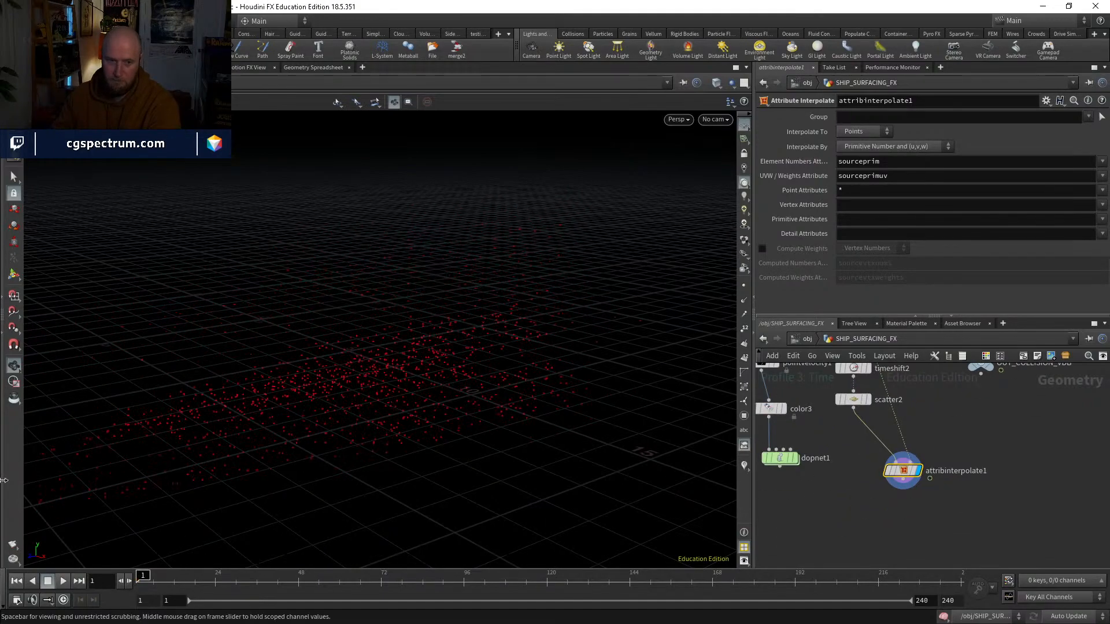
left_click_drag(173, 577, 137, 511)
Step: Add a POP Network below attribinterpolate1 and wire the interpolated points into its first input
mouse_move(891, 509)
middle_mouse_down()
mouse_move(898, 455)
mouse_move(904, 512)
middle_mouse_up()
key("Tab")
type("pop")
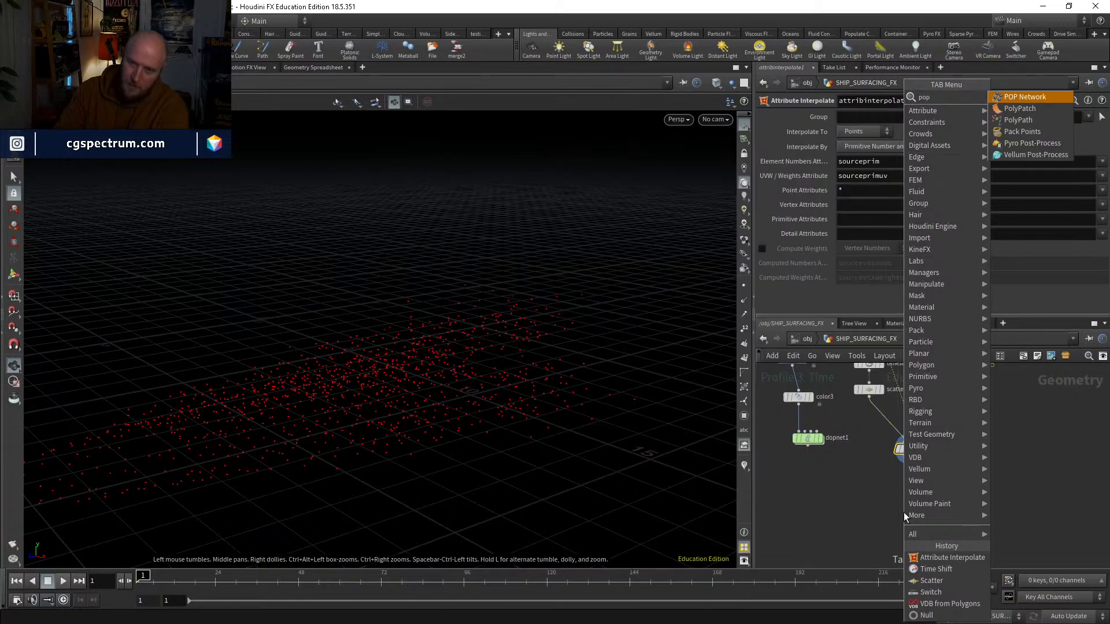
key("Return")
left_click(904, 512)
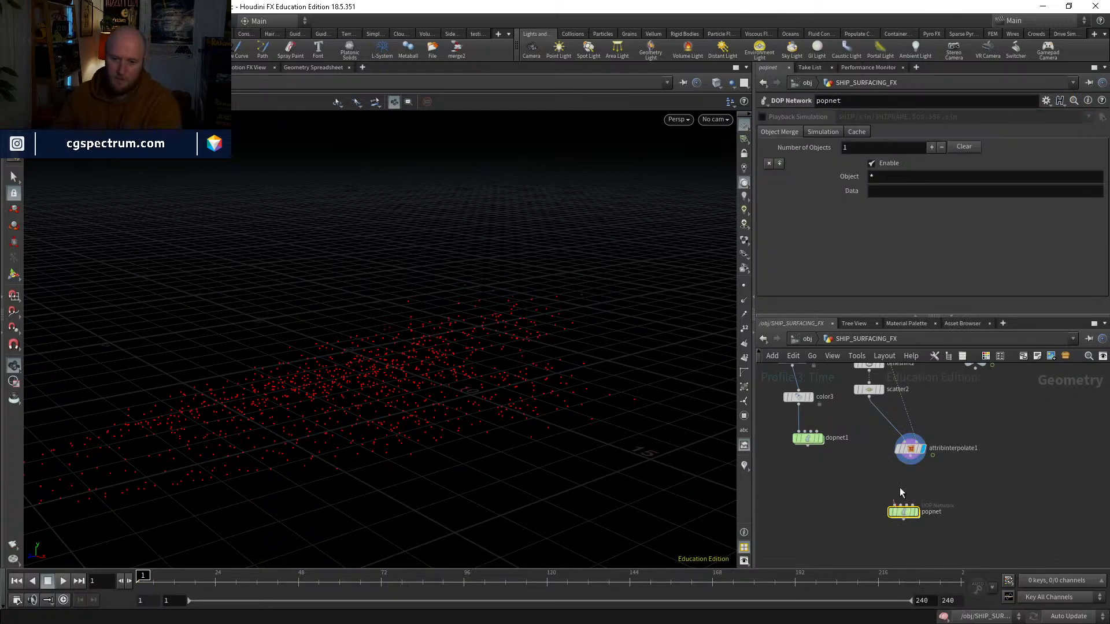
left_click_drag(899, 488, 910, 456)
left_click_drag(903, 514, 906, 509)
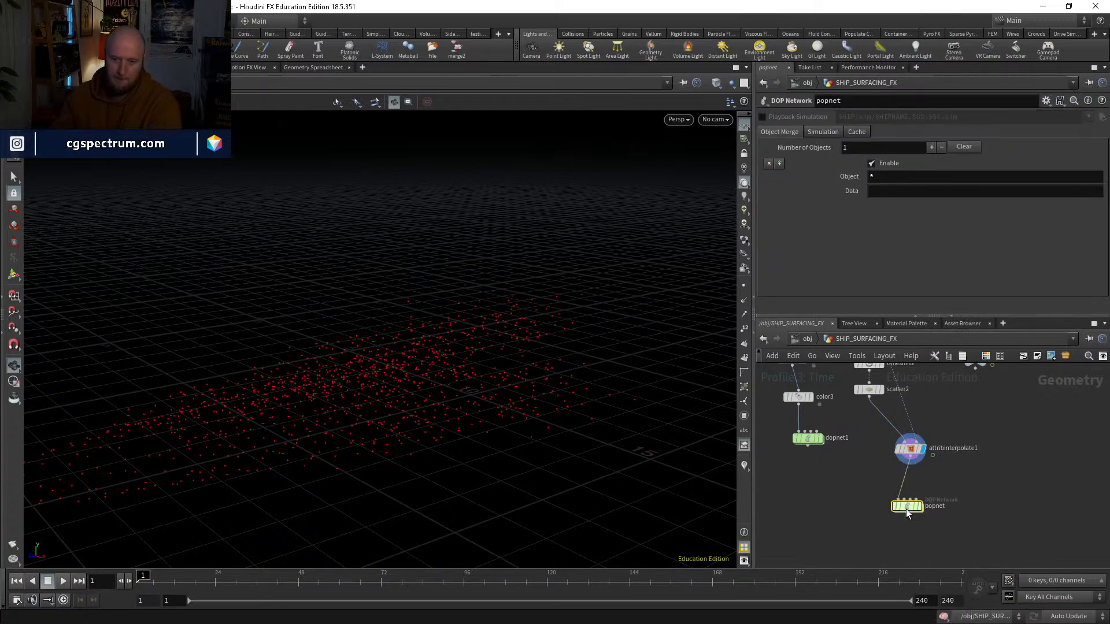
Step: Inside popnet, set the Emission Type of source_first_input to Points
double_click(907, 509)
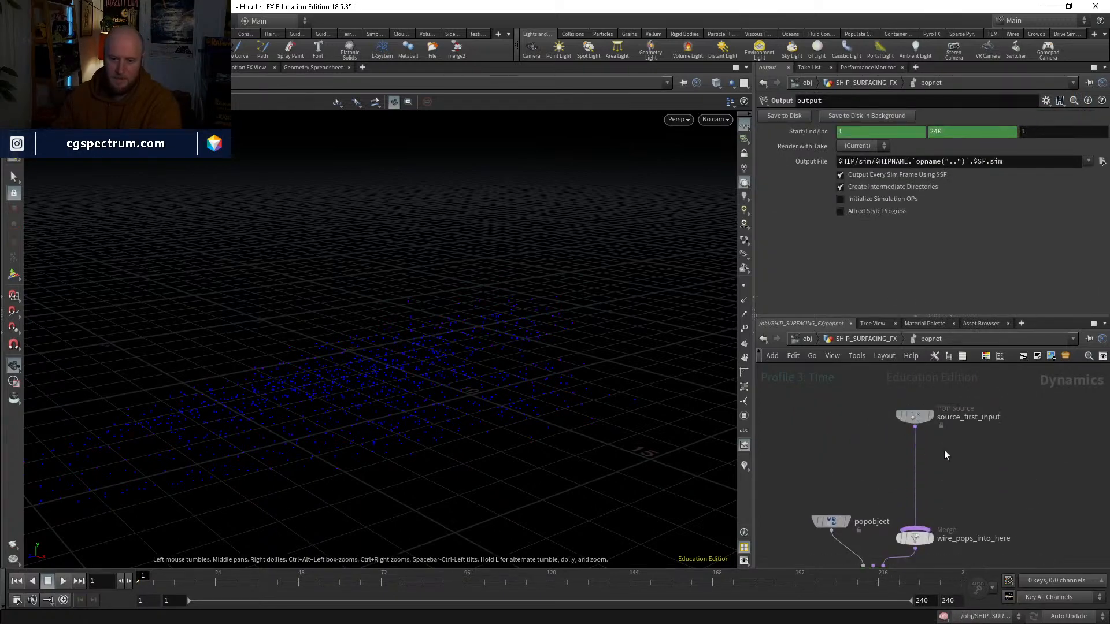
key("Tab")
key("Escape")
left_click(918, 416)
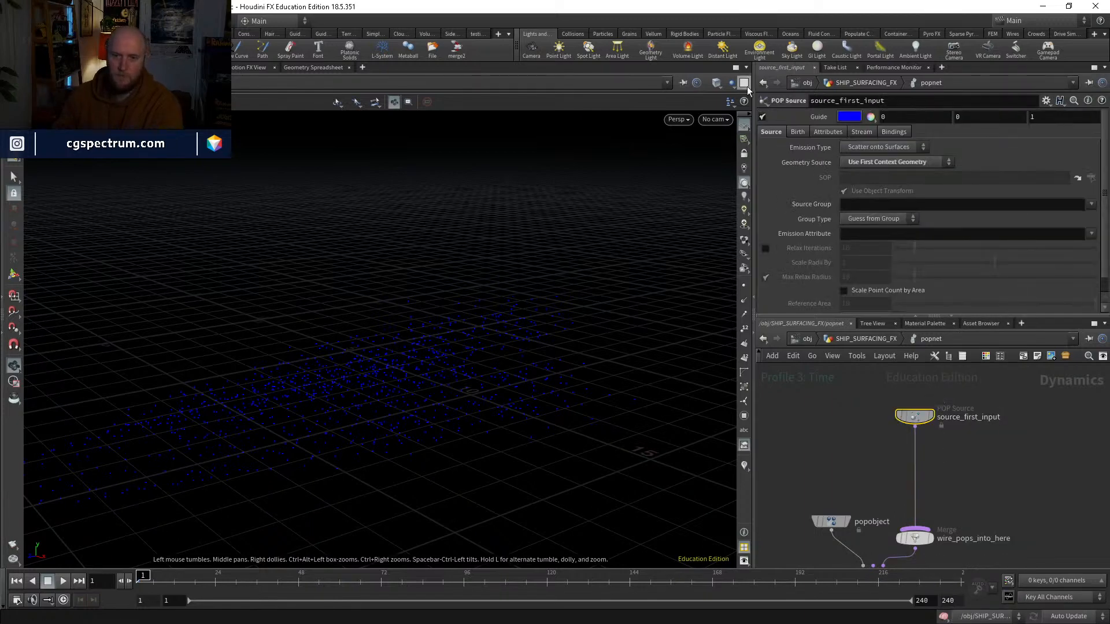
left_click(865, 149)
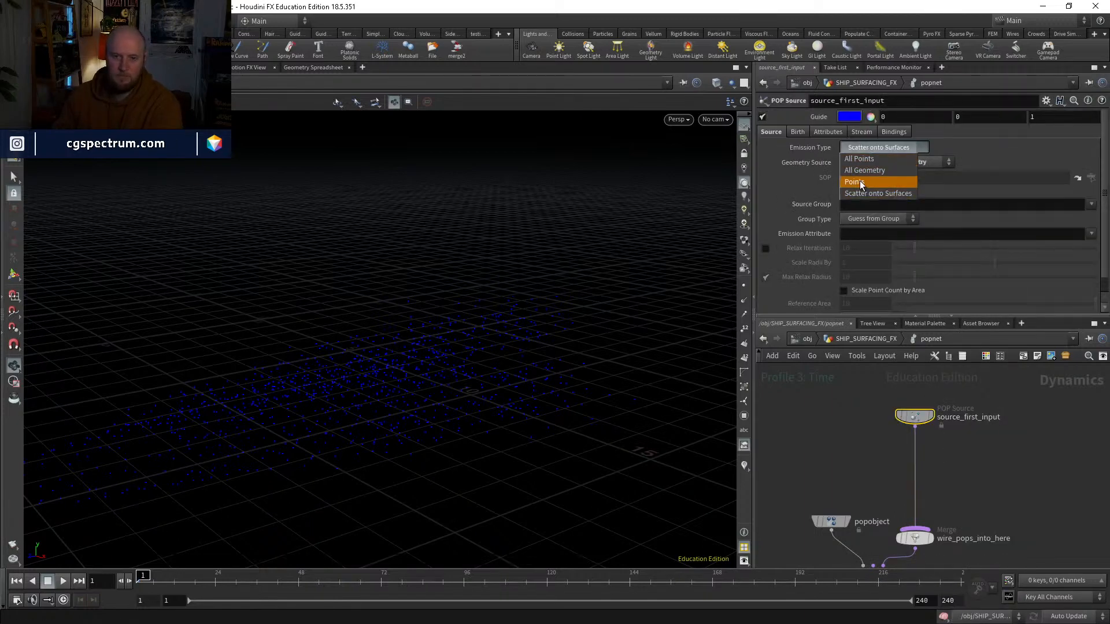
left_click(859, 181)
Step: Insert a POP Force node between source_first_input and wire_pops_into_here, with a Y force of -9.8
key("Tab")
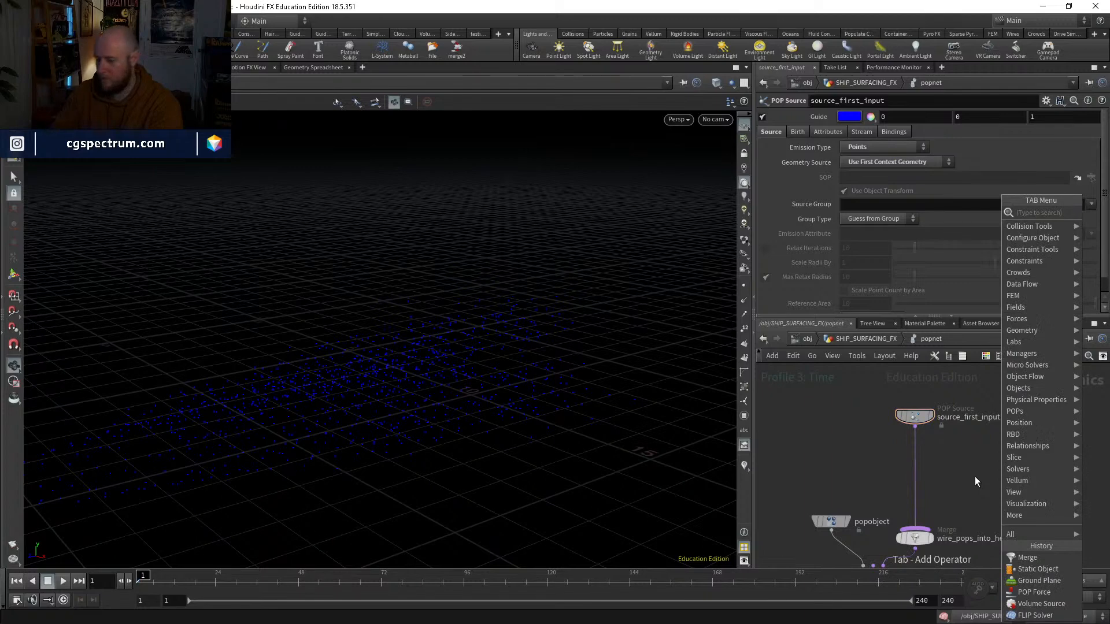
type("popf")
key("Down")
key("Down")
key("Down")
key("Return")
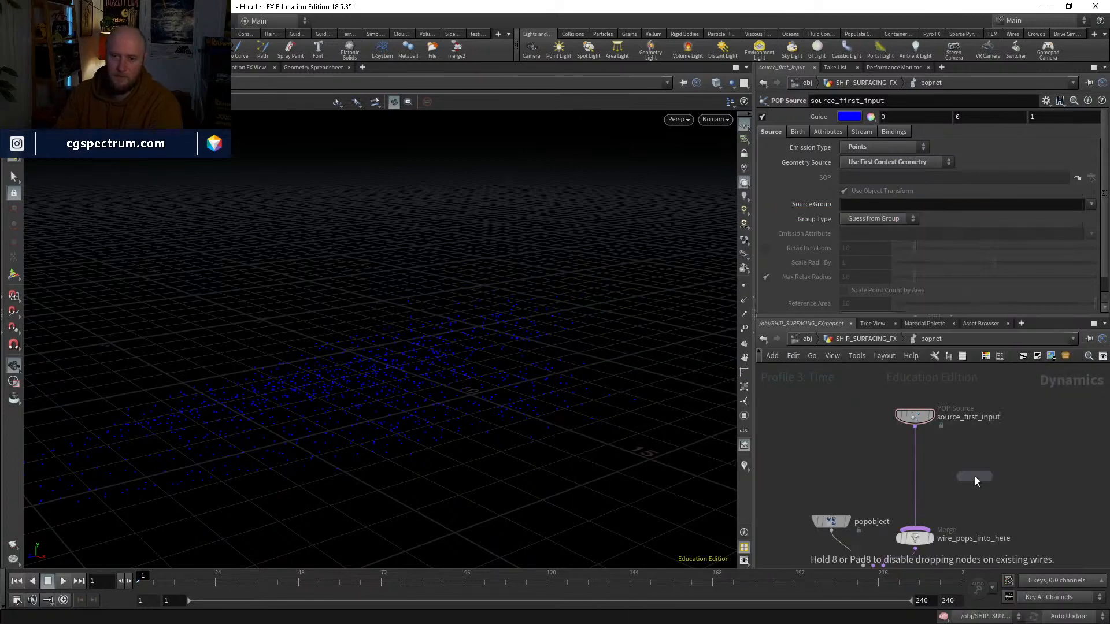
left_click(917, 462)
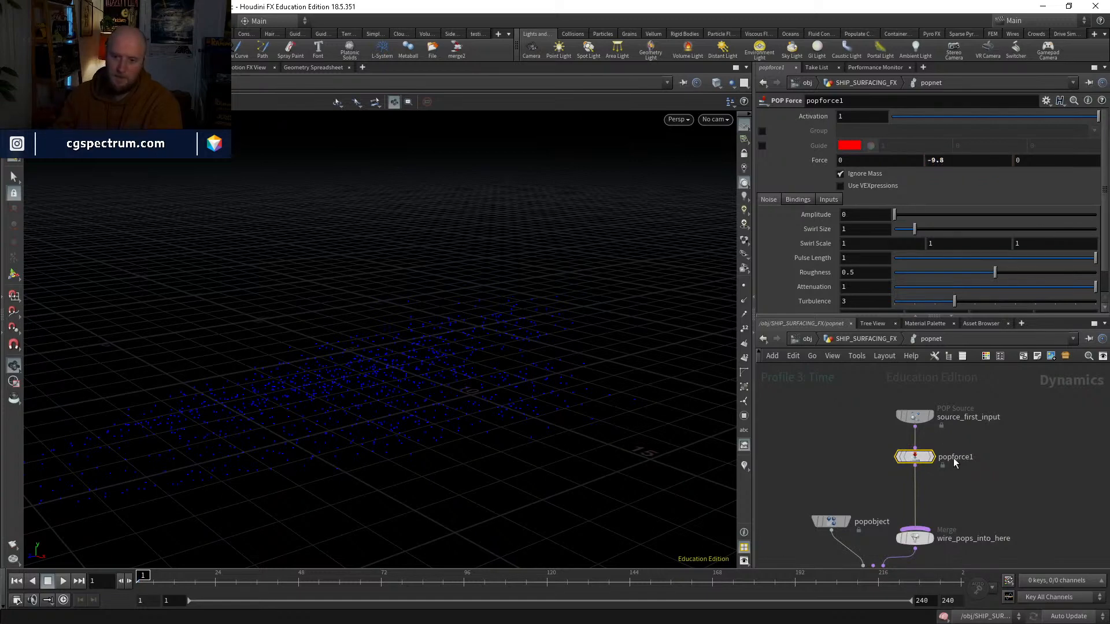
middle_click_drag(969, 499, 998, 355)
left_click_drag(911, 475, 913, 523)
middle_click_drag(975, 504, 1011, 403)
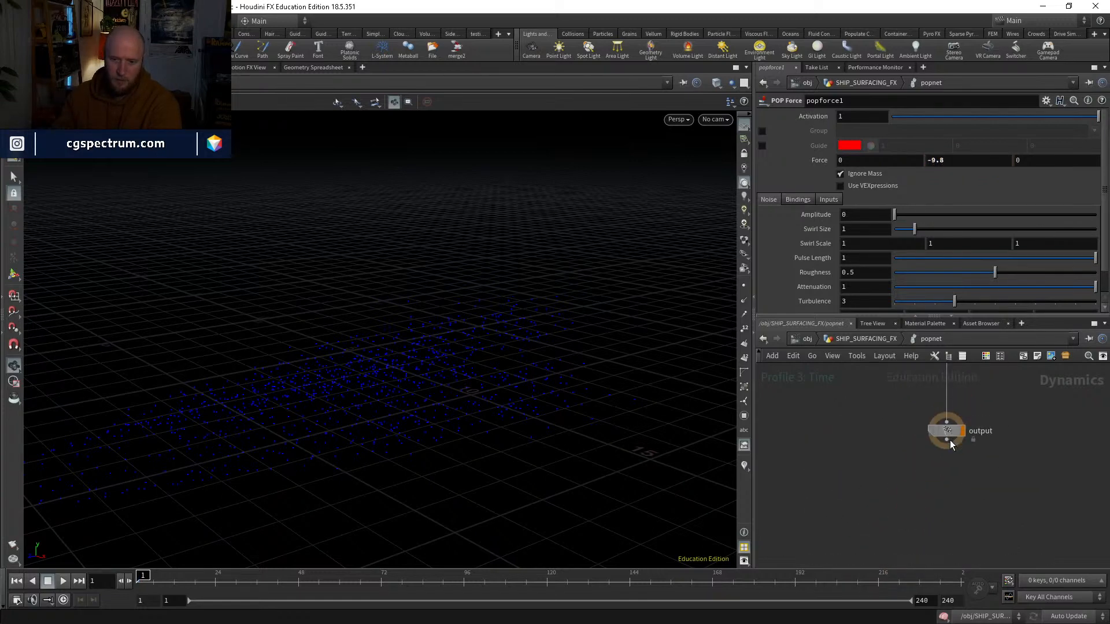
key("h")
key("u")
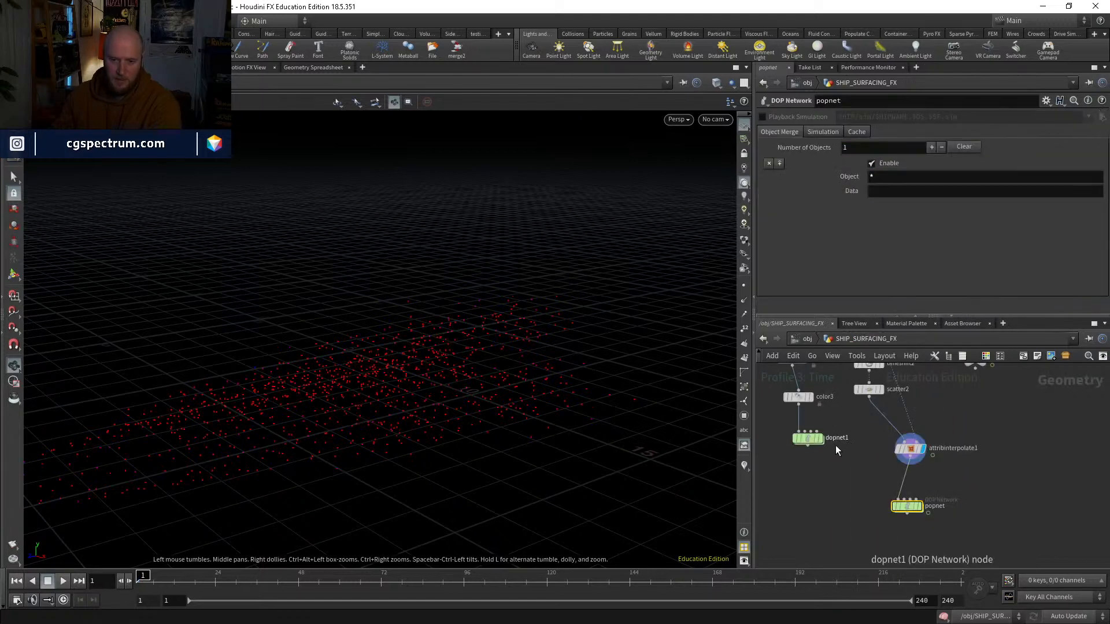
double_click(808, 438)
middle_click_drag(824, 470, 824, 418)
left_click(821, 427)
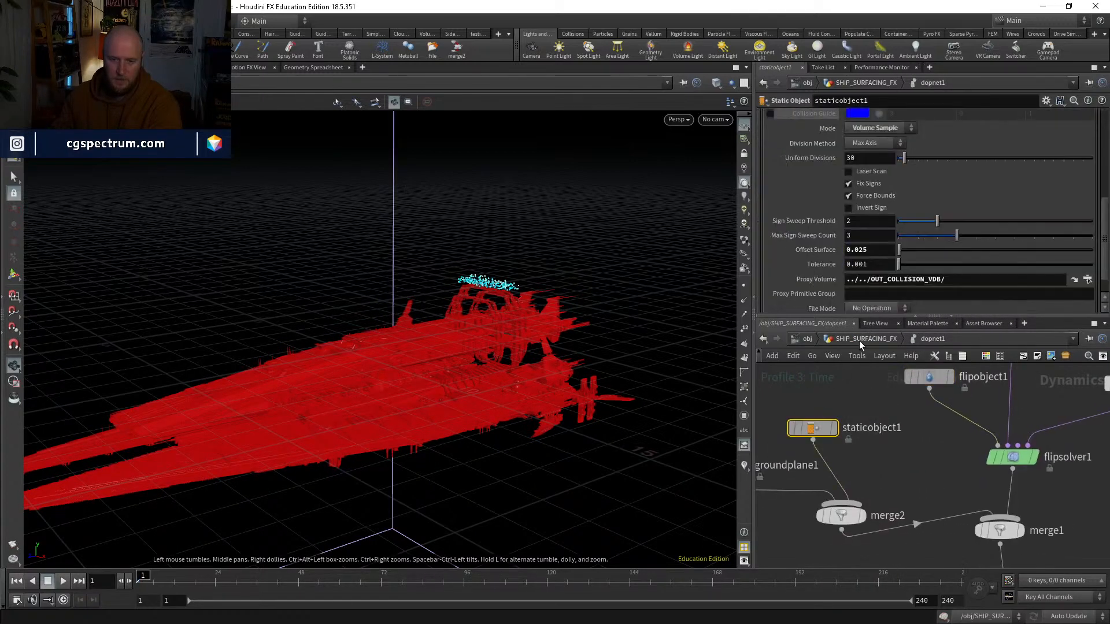
left_click(859, 339)
double_click(905, 508)
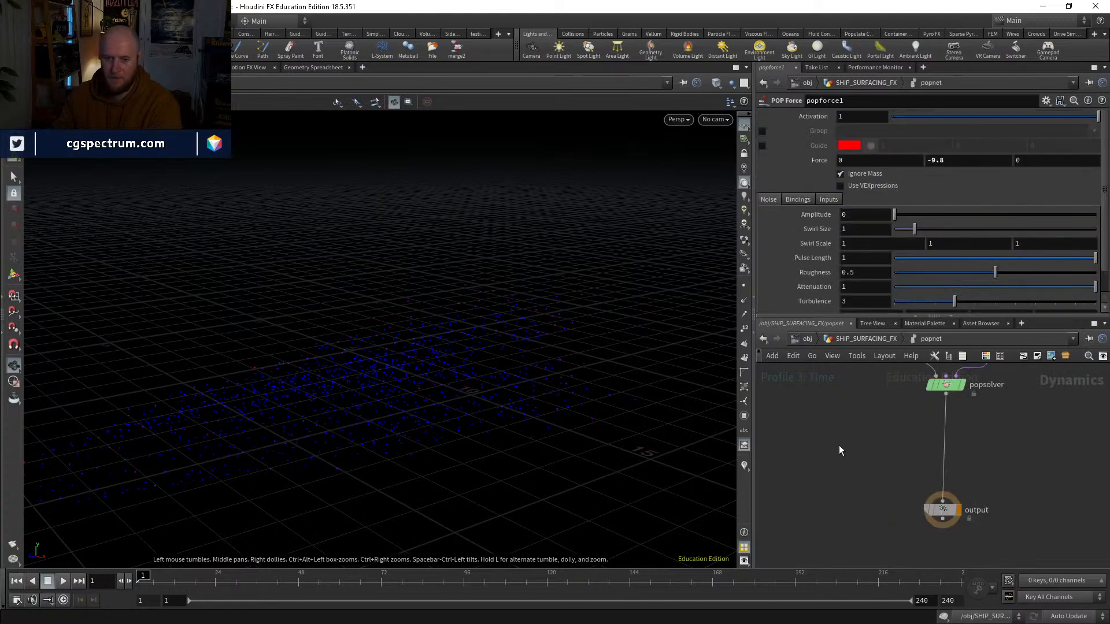
key("ctrl+v")
left_click_drag(838, 446, 806, 404)
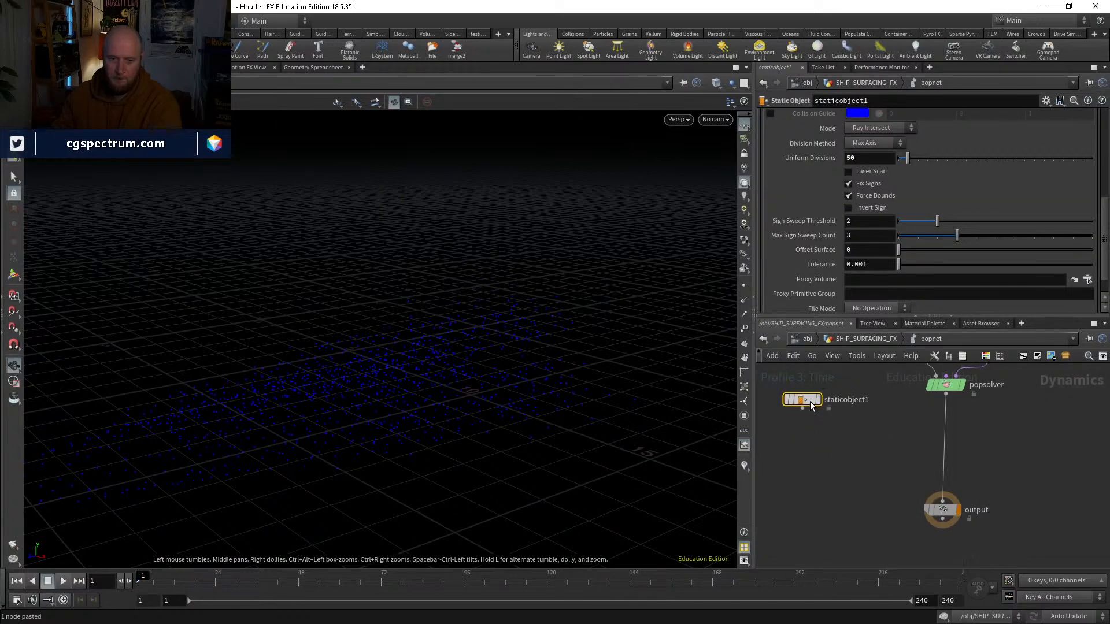
scroll(826, 220, "up", 5)
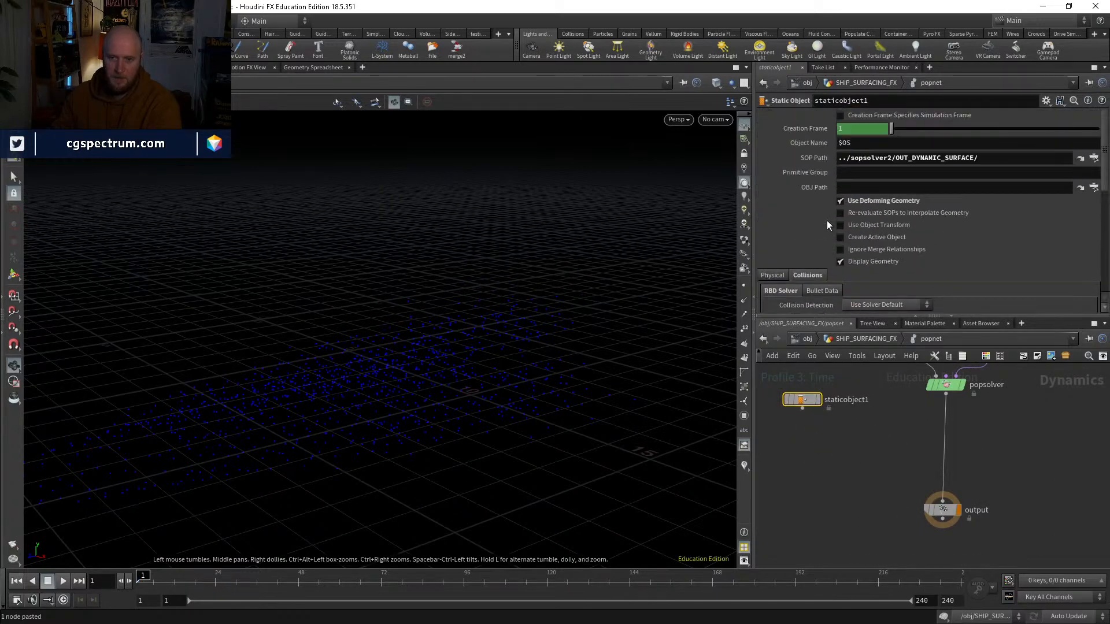
key("Delete")
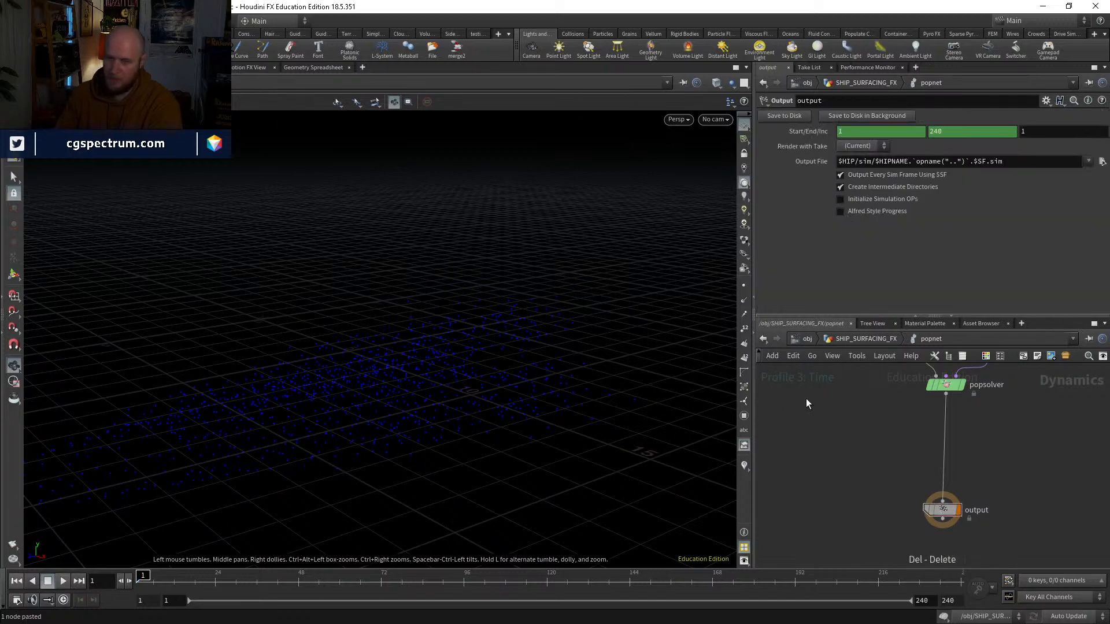
Step: Copy the staticobject1 collider node from dopnet1 and paste it into popnet beside the popsolver output chain
left_click(864, 337)
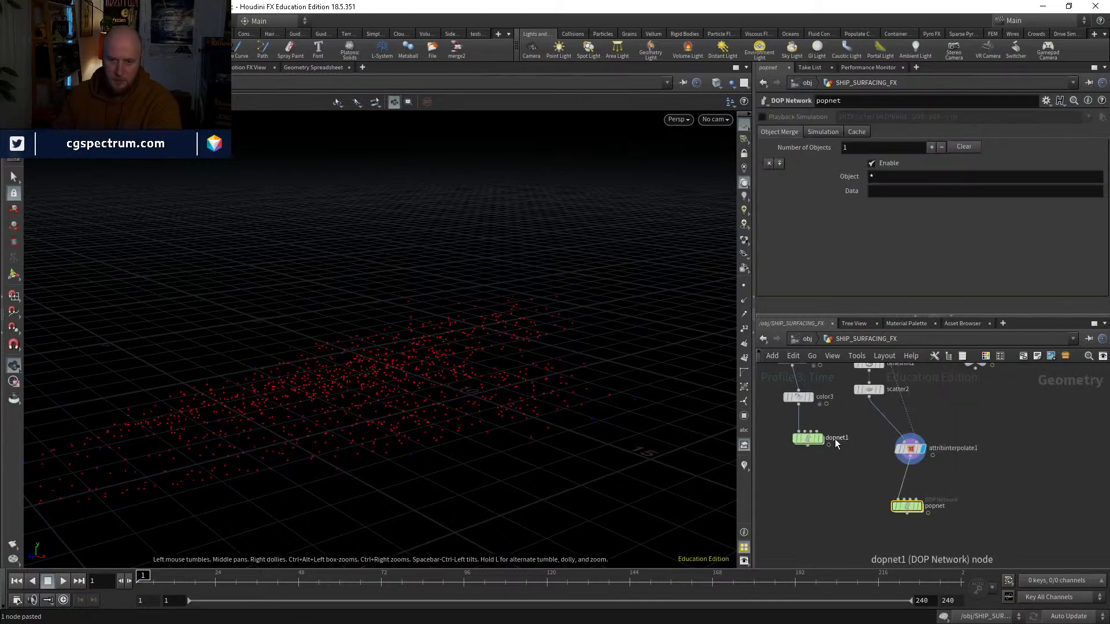
double_click(806, 439)
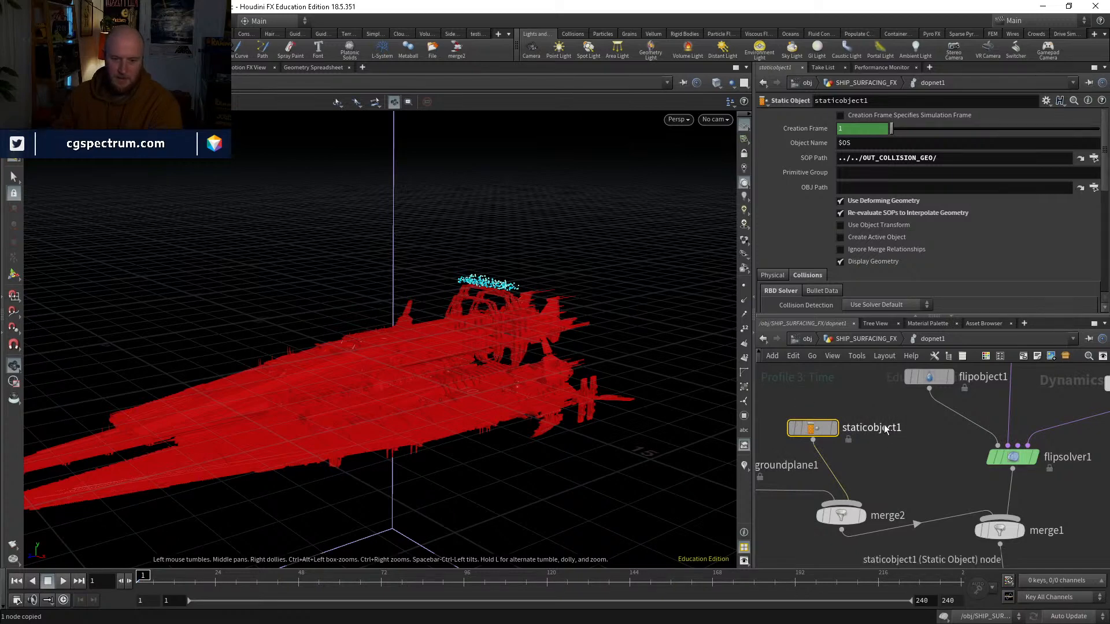
middle_click_drag(911, 480, 850, 429)
left_click(856, 341)
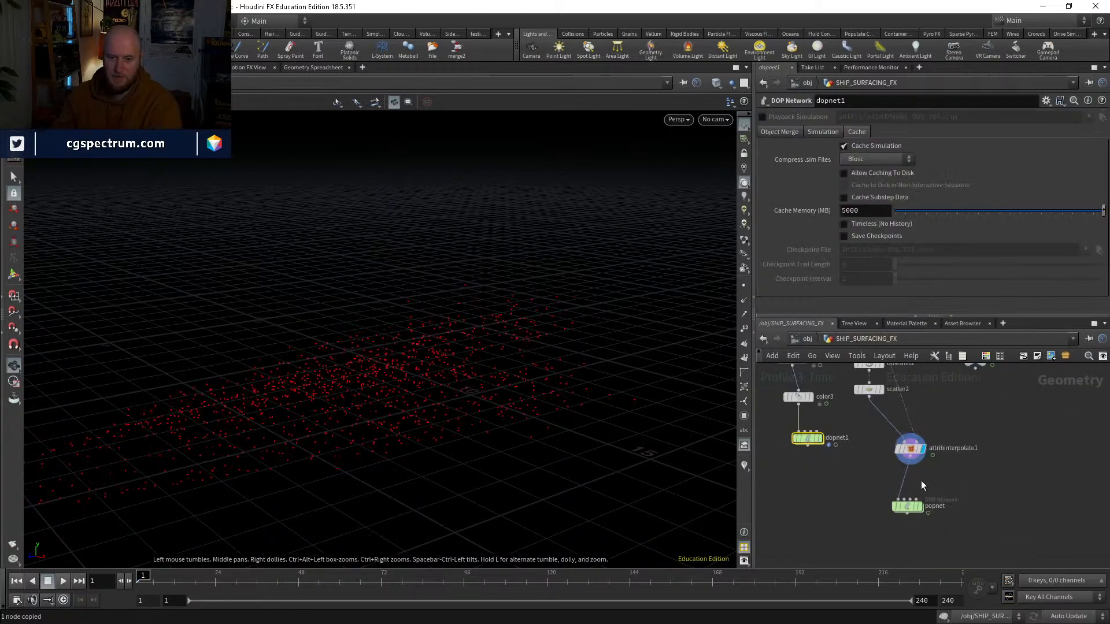
double_click(904, 507)
key("ctrl+v")
left_click_drag(834, 474, 829, 428)
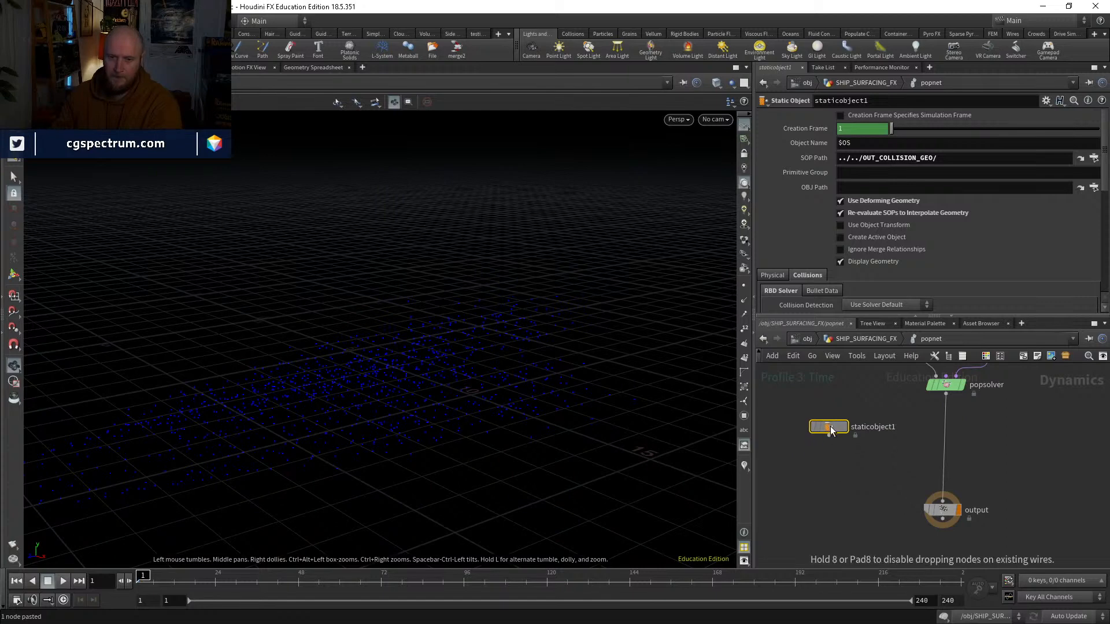
Step: Insert a Merge node between popsolver and output in popnet, with staticobject1 as first input and popsolver as second
key("Tab")
type("mer")
key("Return")
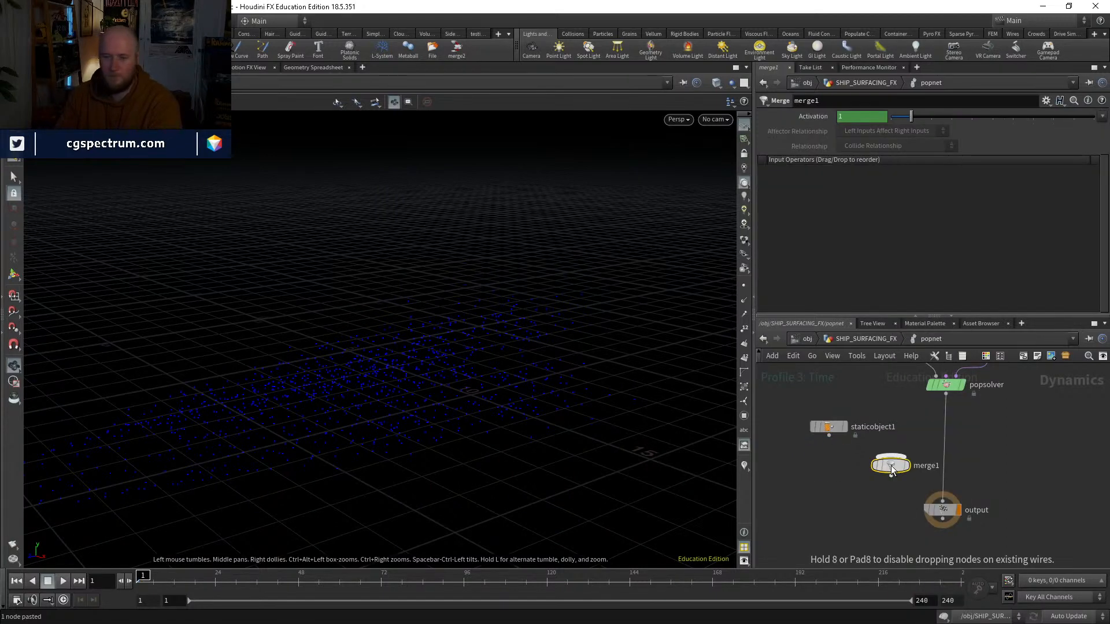
left_click(935, 467)
key("shift+r")
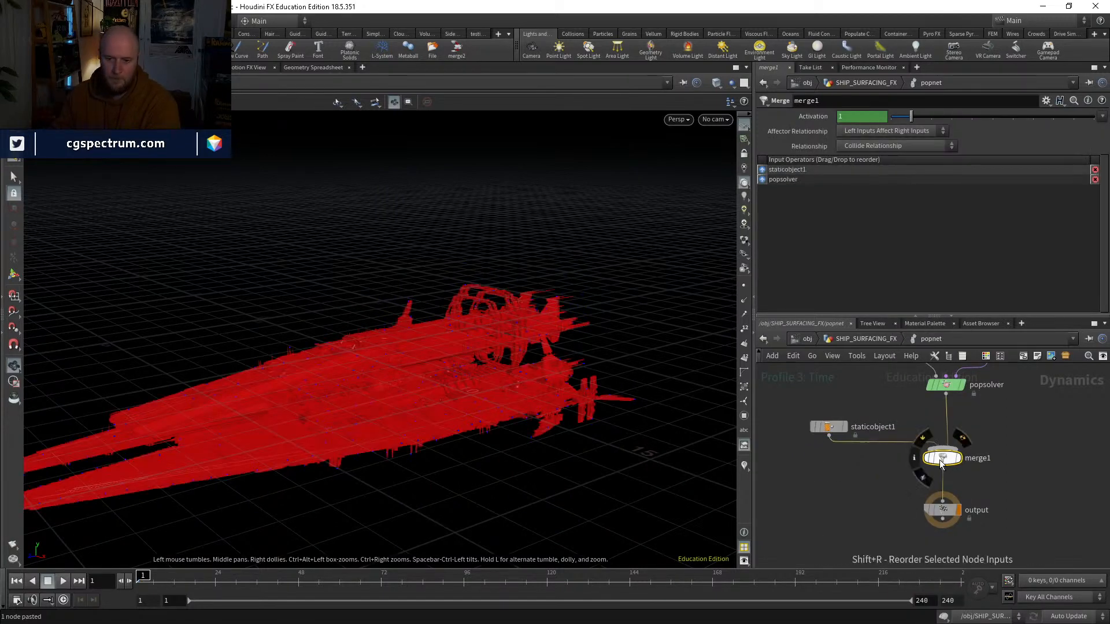
middle_click_drag(978, 454, 983, 496)
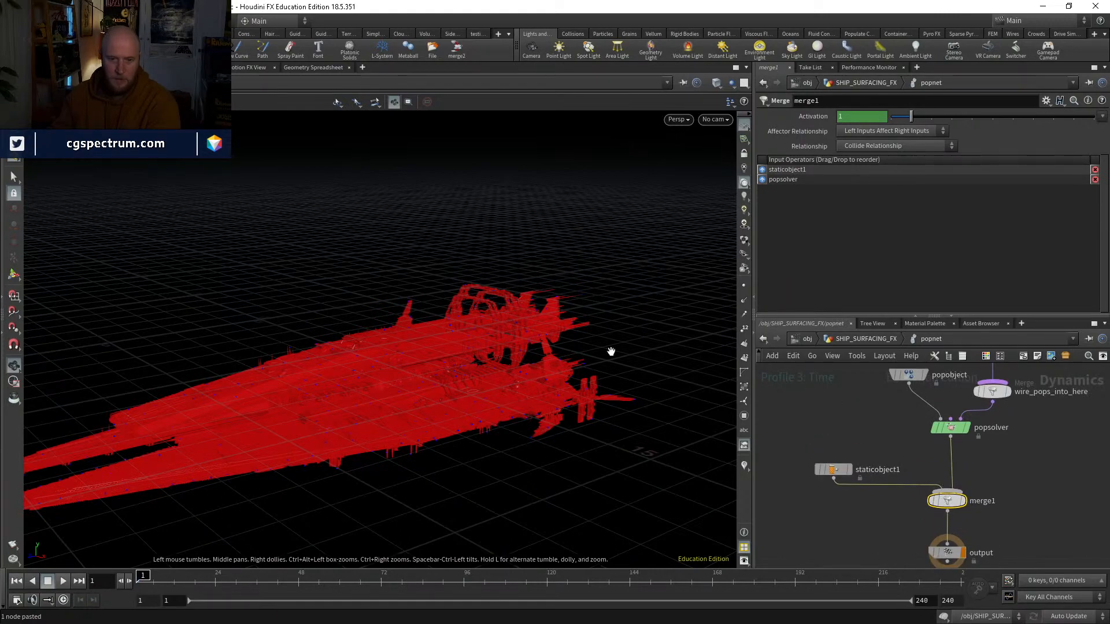
Step: Bypass staticobject1 and play the particle simulation without the collider, returning to frame 1
left_click_drag(611, 352, 569, 328)
right_click_drag(553, 352, 595, 318)
mouse_move(953, 496)
middle_mouse_down()
mouse_move(1012, 564)
mouse_move(959, 497)
middle_mouse_up()
left_click(825, 470)
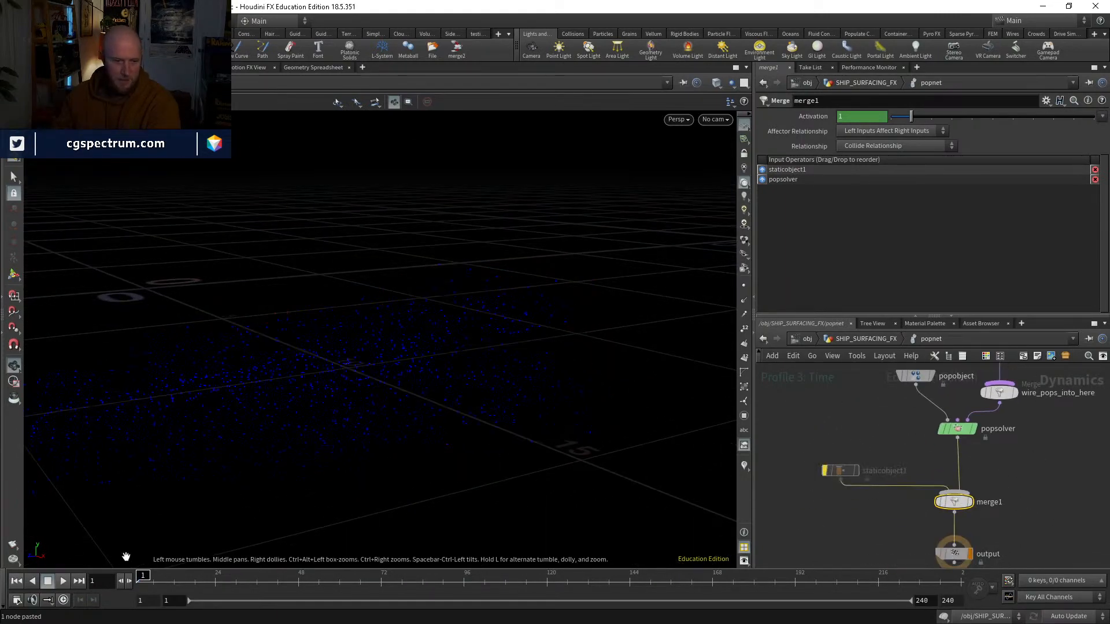
left_click(63, 581)
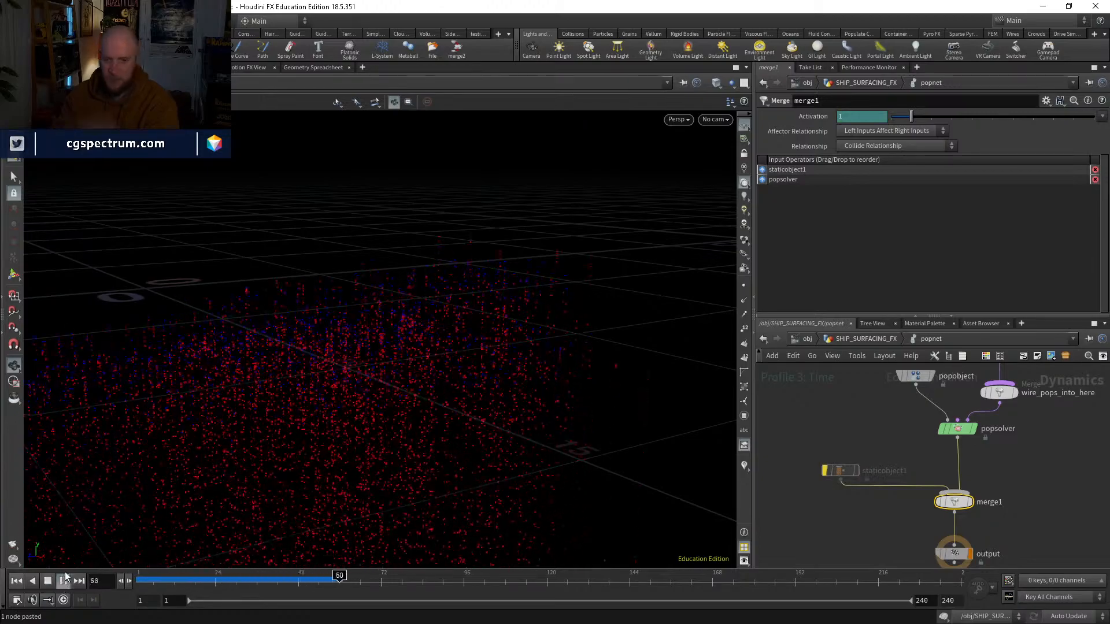
left_click(17, 581)
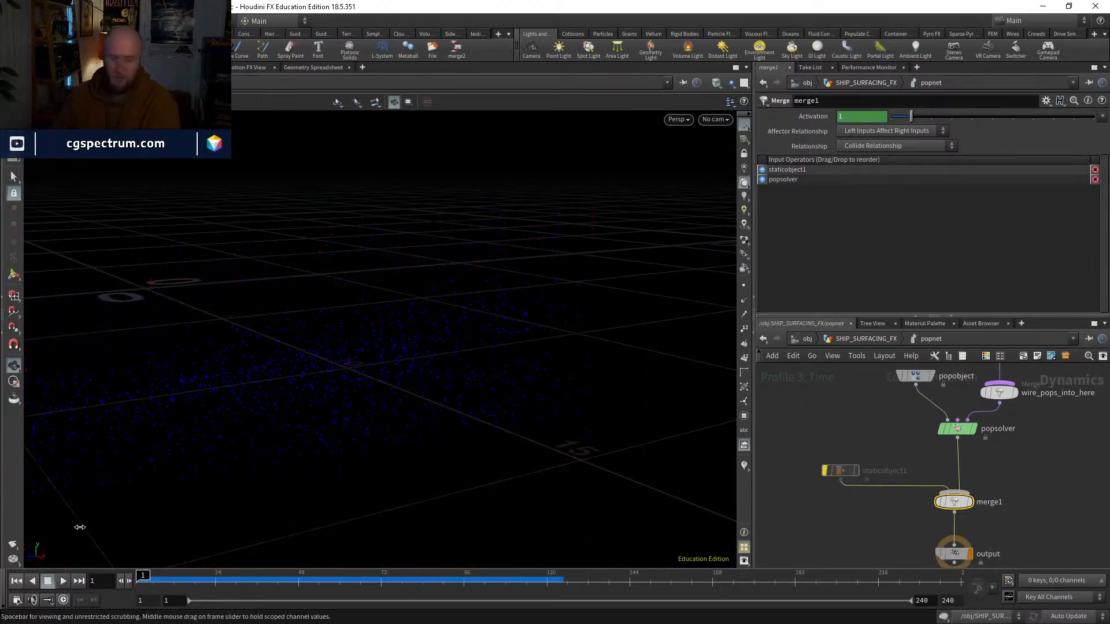
Step: Re-enable staticobject1, play the simulation with the collider and examine the particles around the ship's hull at frame 15
left_click(822, 471)
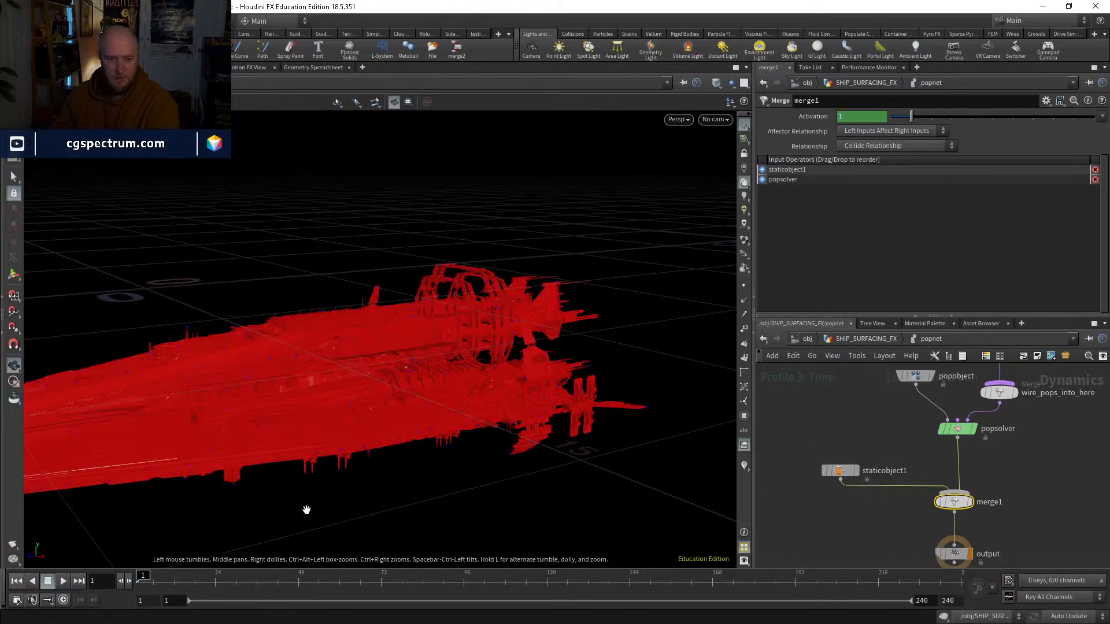
left_click(61, 581)
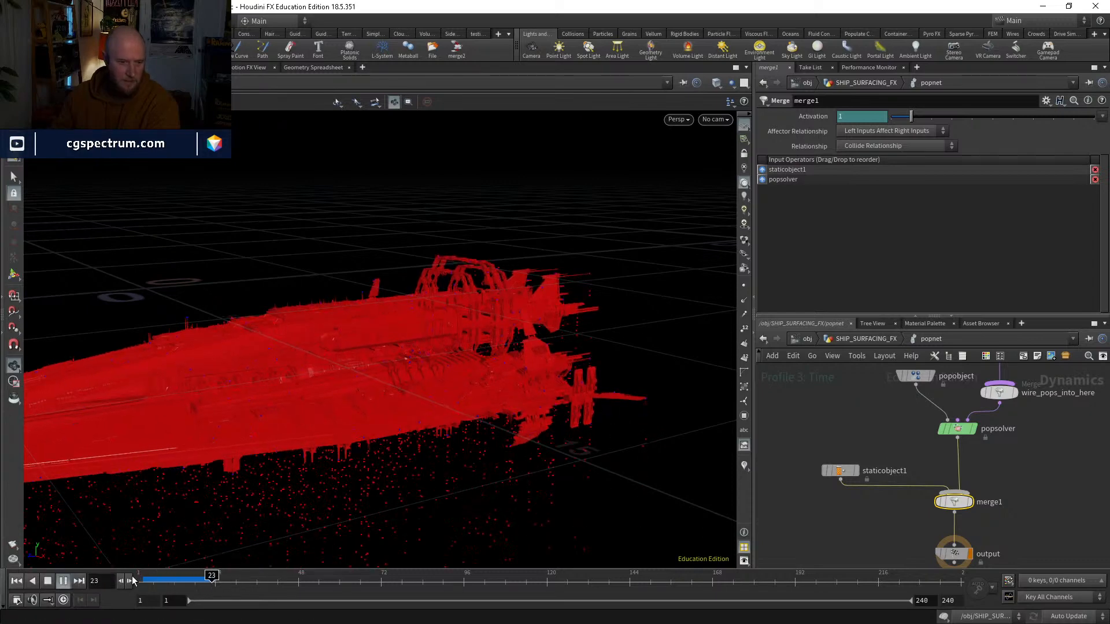
left_click(185, 580)
left_click_drag(251, 515, 387, 411)
right_click_drag(387, 411, 461, 256)
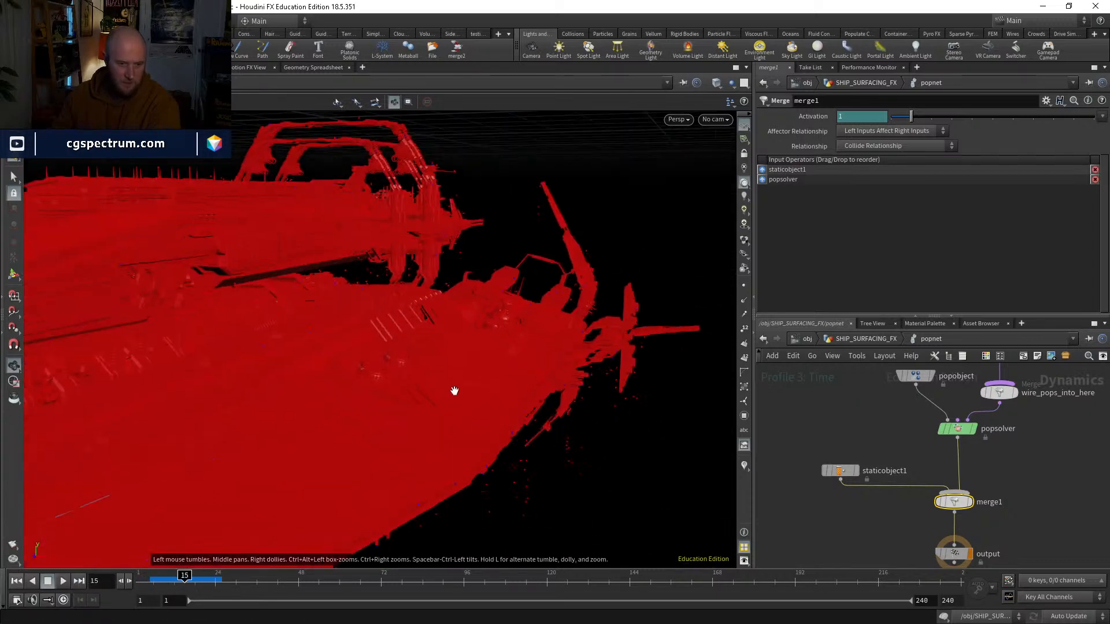
left_click_drag(454, 390, 438, 398)
Step: Insert a white Color node between attribinterpolate1 and popnet in SHIP_SURFACING_FX and display it
middle_click_drag(980, 372, 948, 486)
left_click(870, 340)
key("Tab")
type("color")
key("Return")
left_click(946, 486)
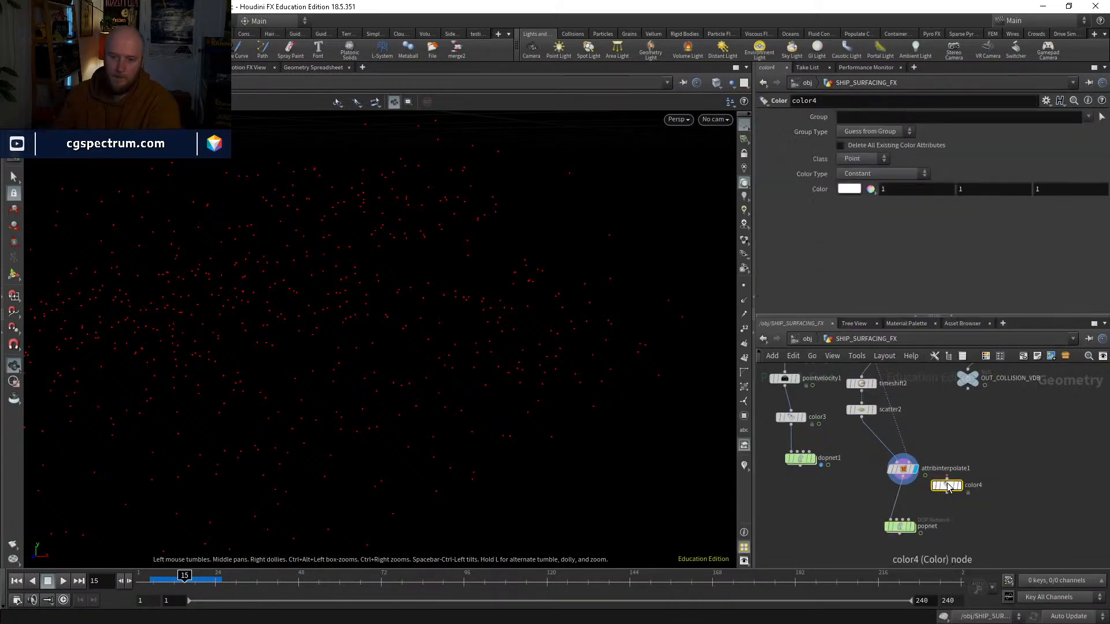
left_click_drag(947, 486, 903, 499)
middle_click_drag(953, 522, 937, 481)
left_click(896, 457)
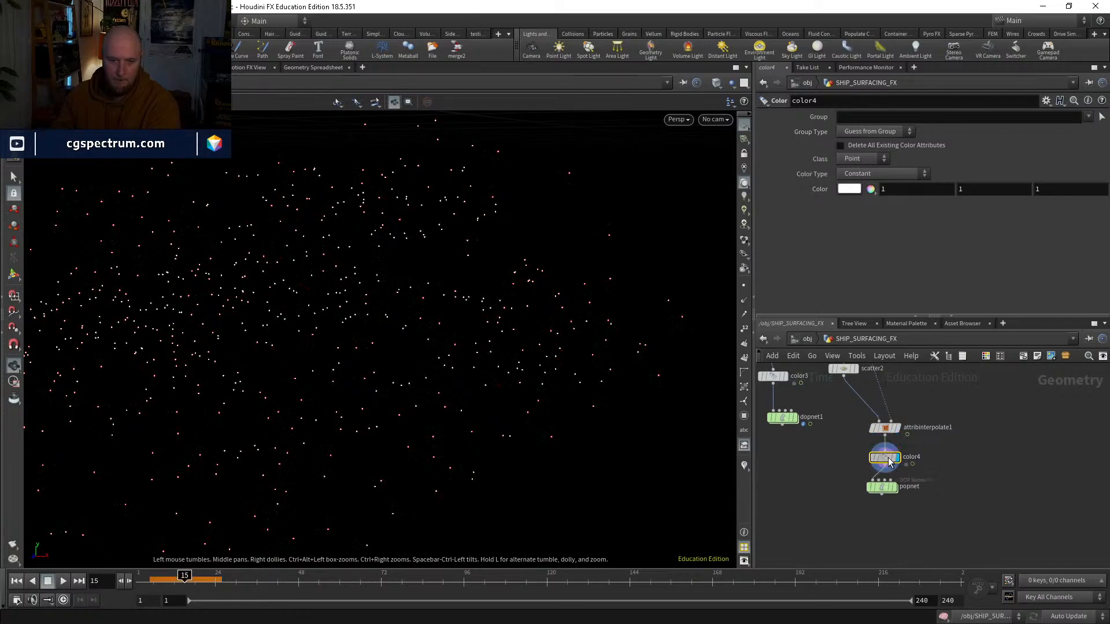
Step: Show point trails to check the white points' velocities, replay popnet from frame 1 and hide the trails again
left_click(744, 467)
mouse_move(512, 341)
left_mouse_down()
mouse_move(485, 384)
mouse_move(460, 371)
left_mouse_up()
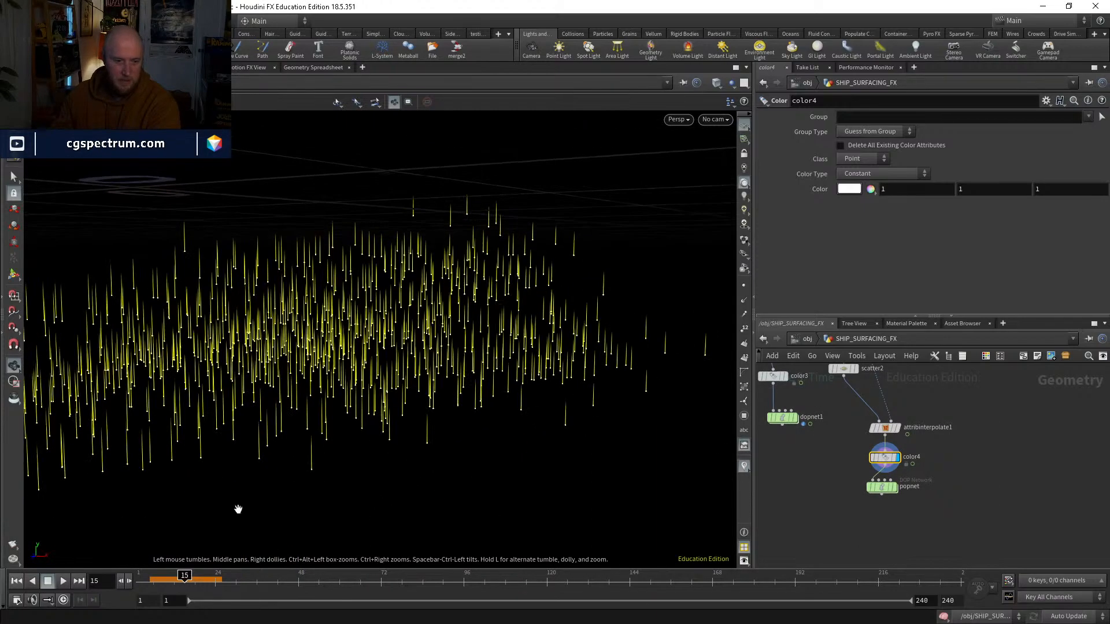
left_click_drag(196, 579, 140, 578)
double_click(883, 489)
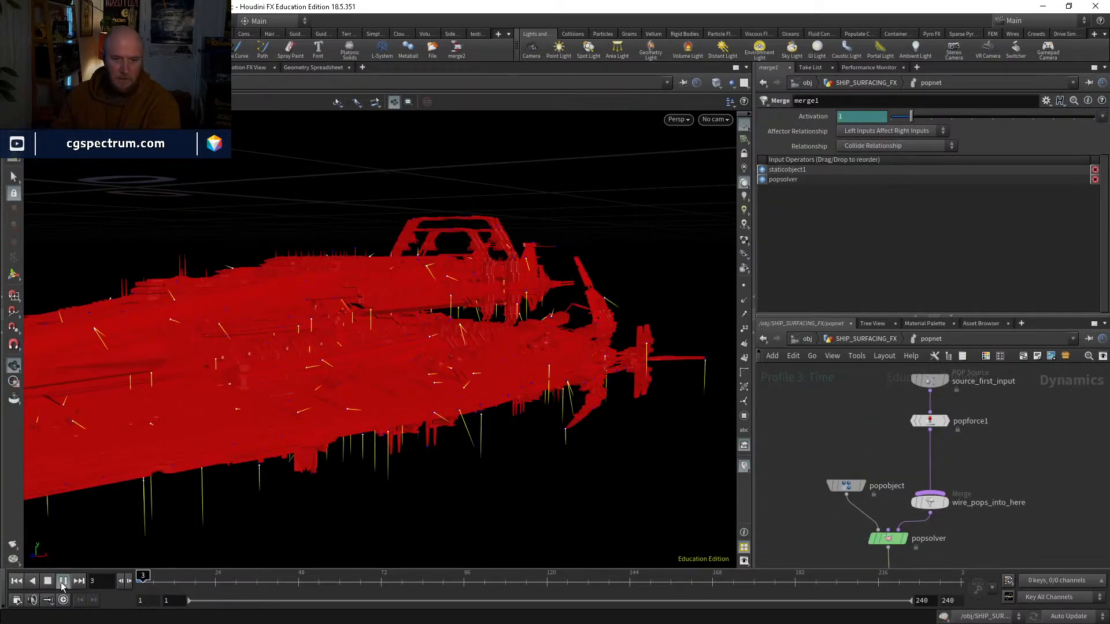
left_click(744, 467)
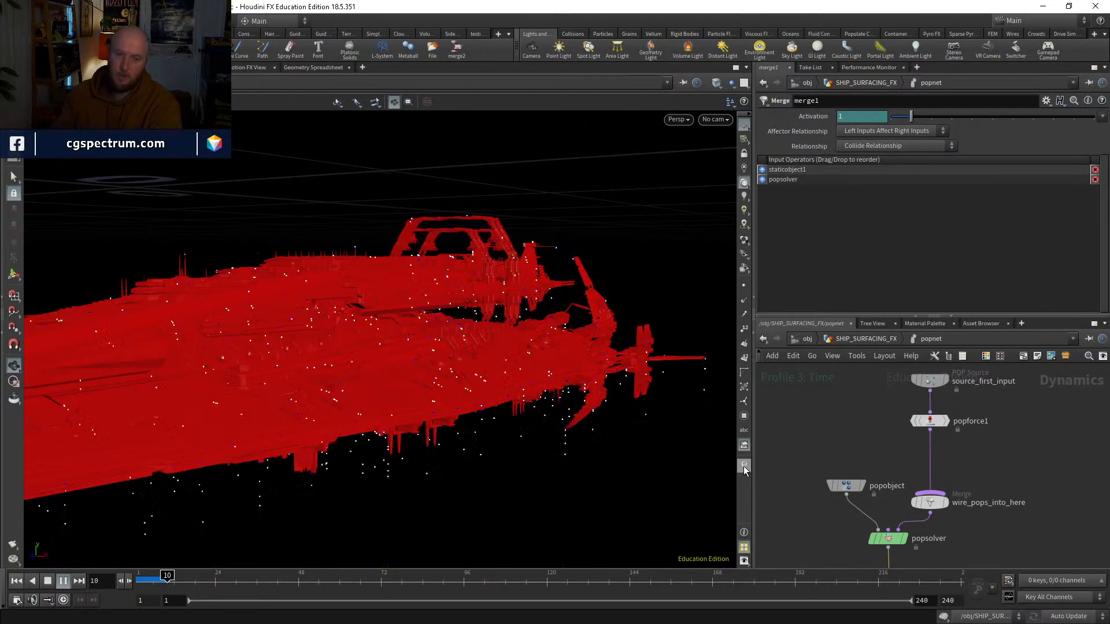
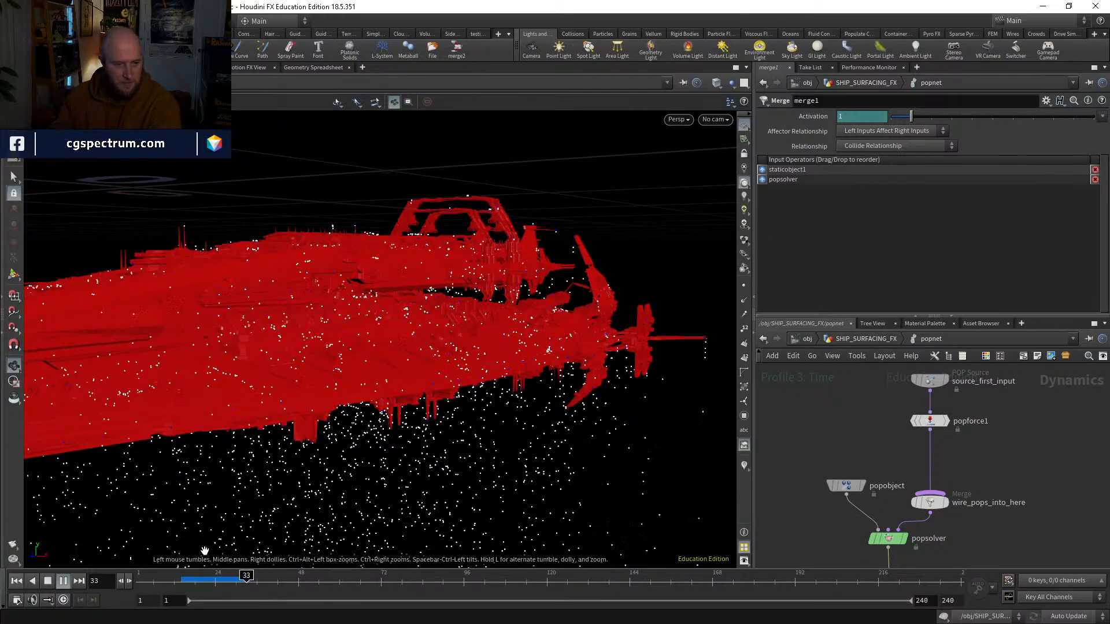
Step: Scrub around frames 26 to 28 and examine the particles around the ship's hull from several angles, returning to frame 1
left_click_drag(198, 581, 226, 578)
left_click_drag(325, 290, 279, 525)
left_click(224, 578)
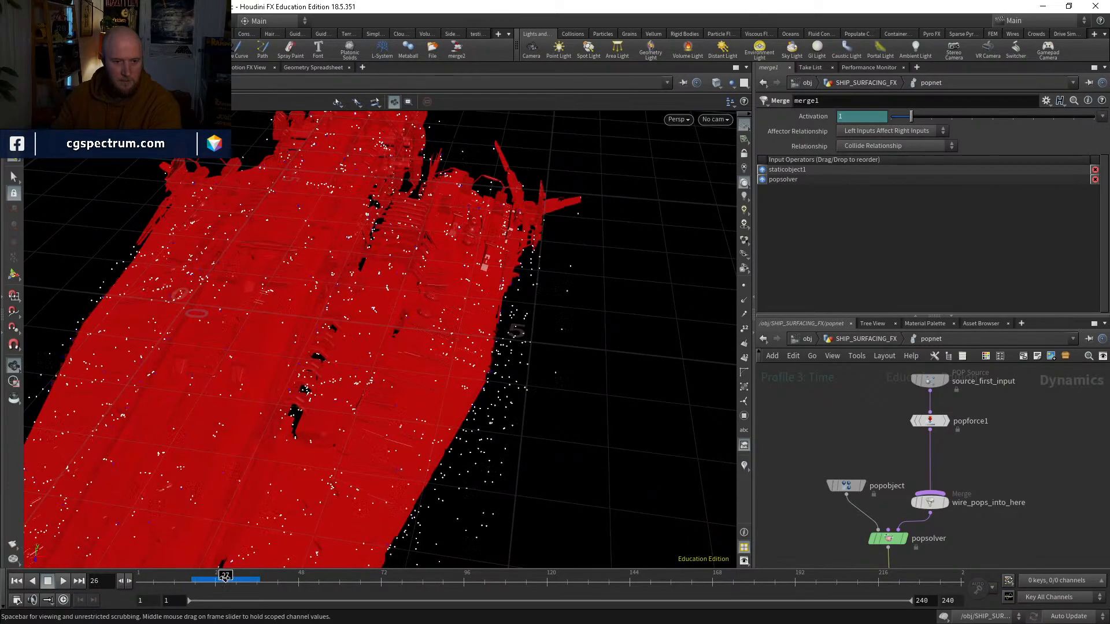
left_click_drag(225, 577, 229, 577)
left_click_drag(344, 425, 303, 367)
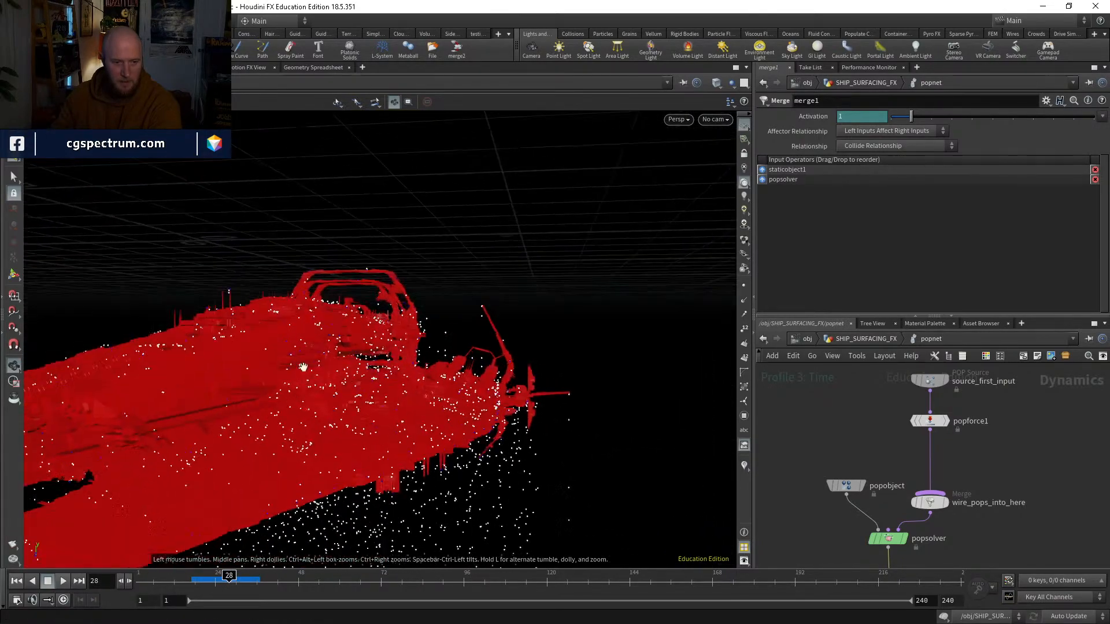
left_click_drag(203, 580, 226, 580)
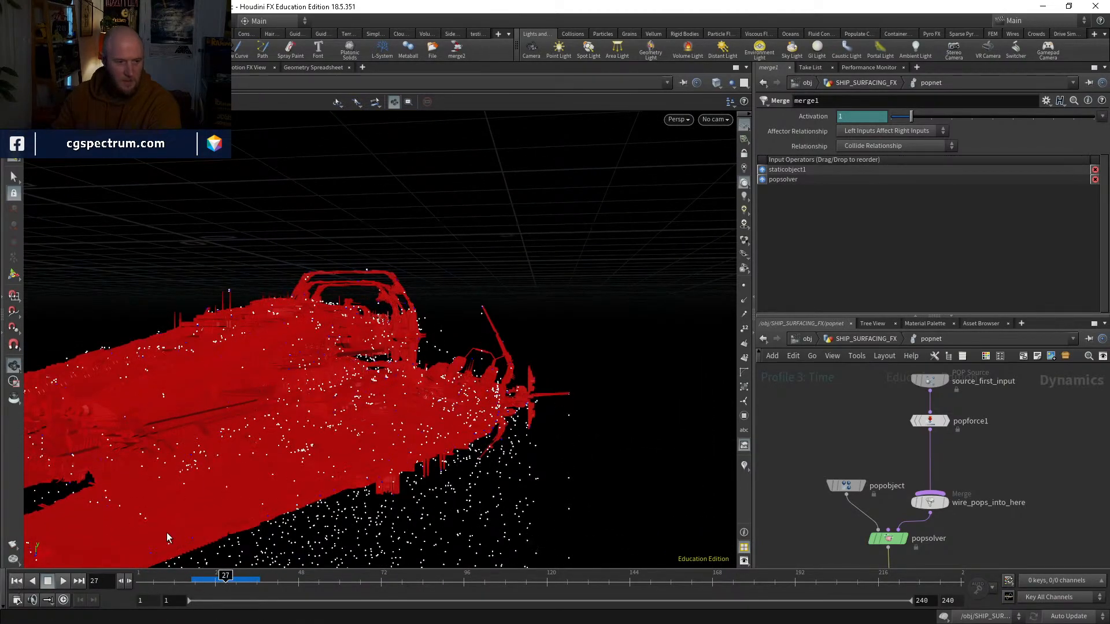
key("ctrl+Up")
left_click_drag(474, 387, 355, 341)
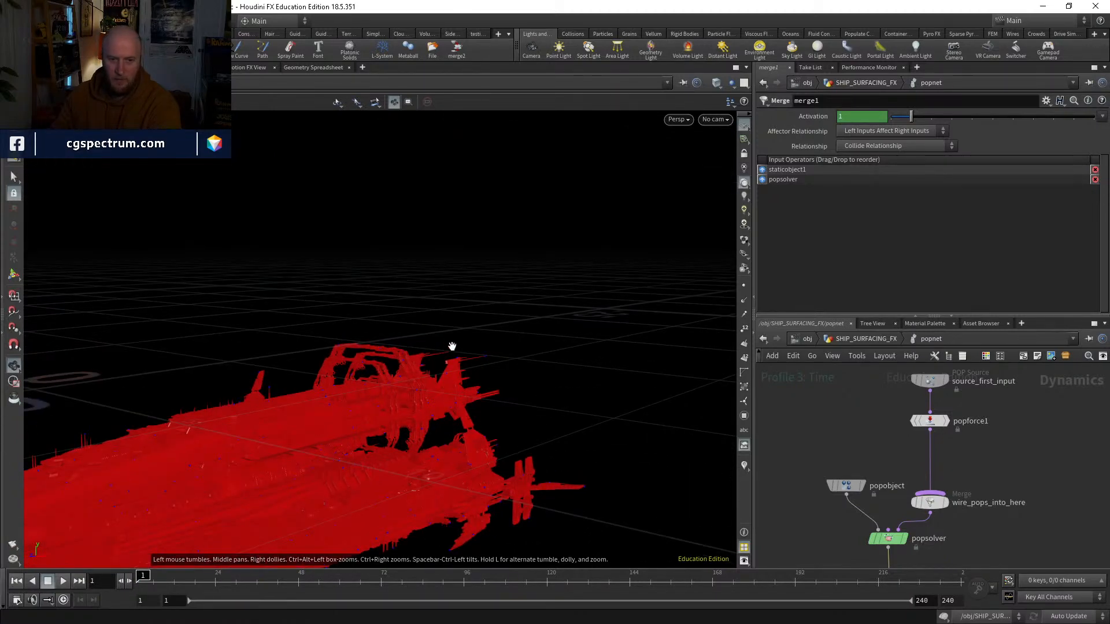
left_click_drag(452, 346, 342, 318)
Step: Insert a POP Kill node between popforce1 and wire_pops_into_here in popnet and bypass it
middle_click_drag(897, 431, 859, 469)
key("Tab")
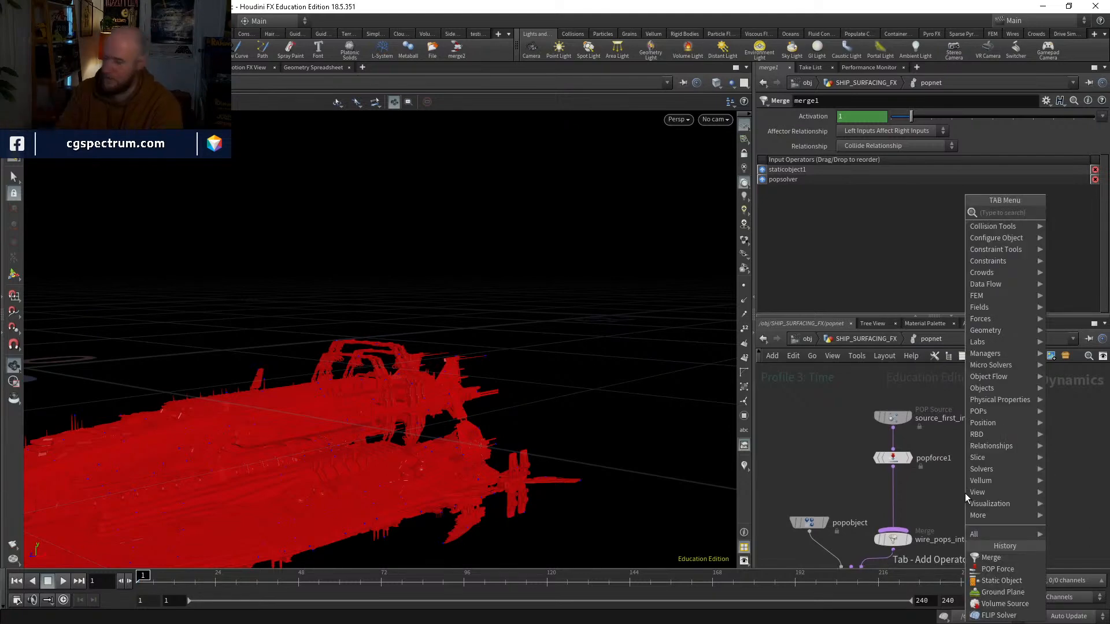
type("popk")
key("Return")
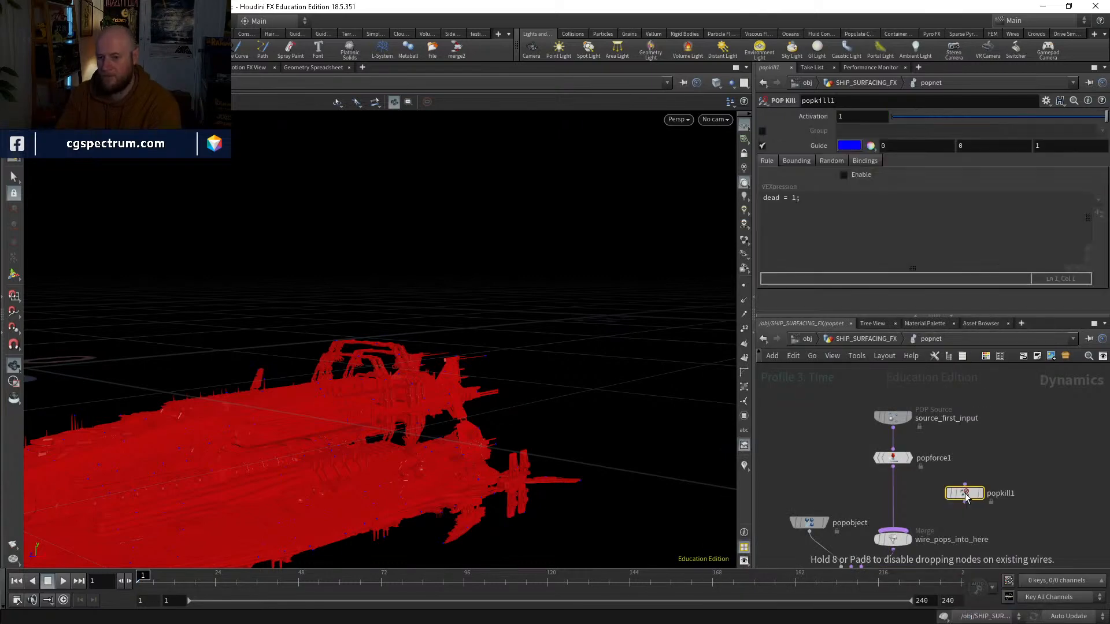
left_click(899, 497)
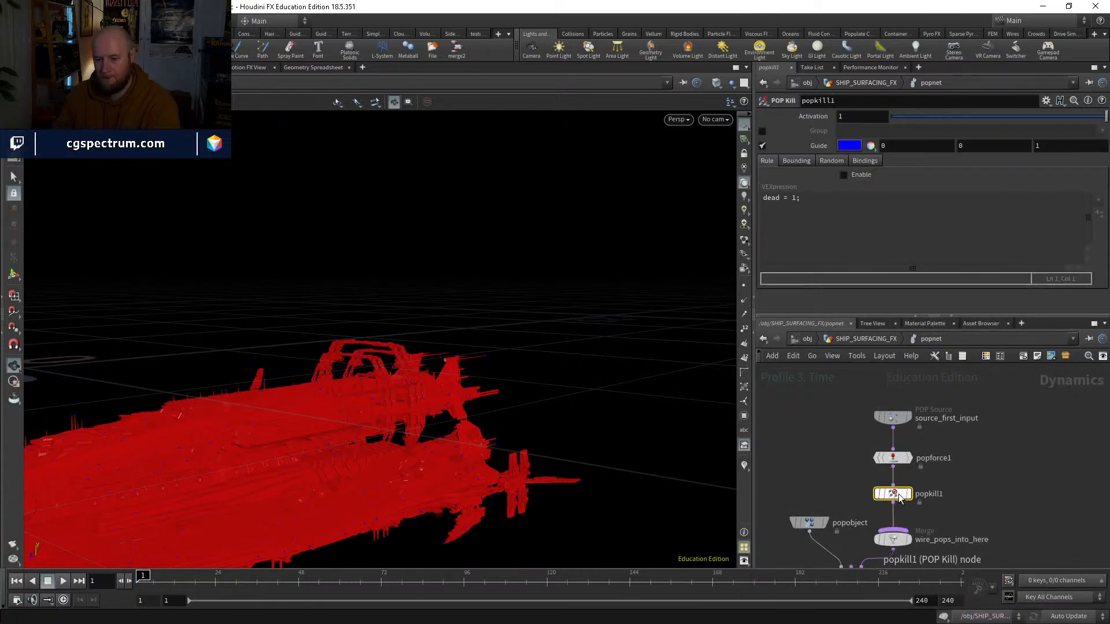
key("q")
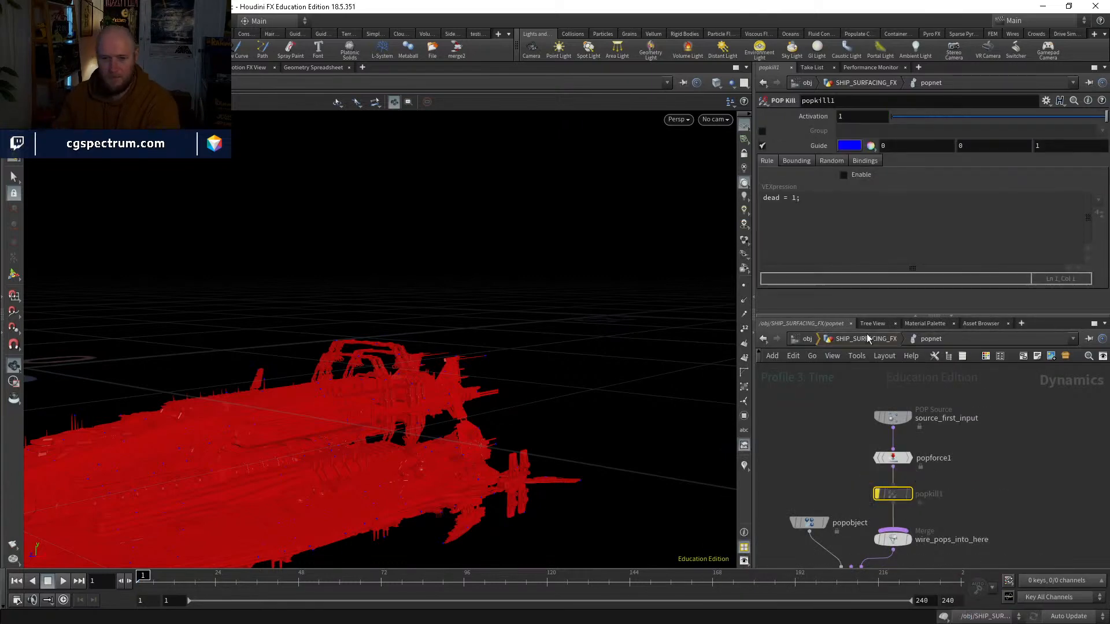
Step: Insert an Attribute Wrangle between color4 and popnet in SHIP_SURFACING_FX and display it
left_click(866, 337)
key("Tab")
type("atw")
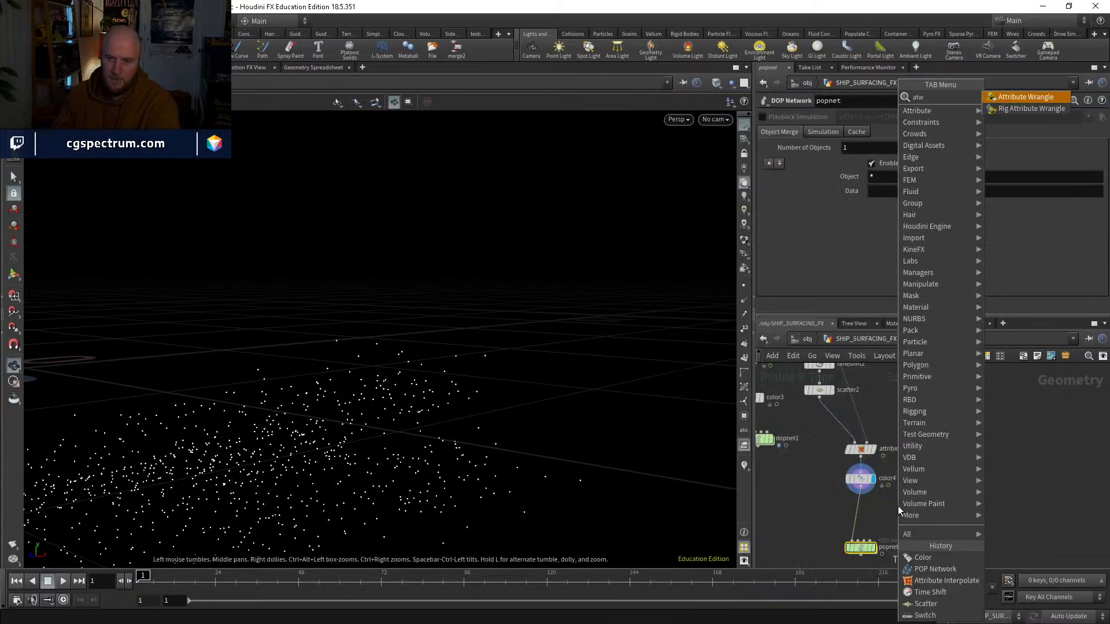
key("Return")
left_click(862, 506)
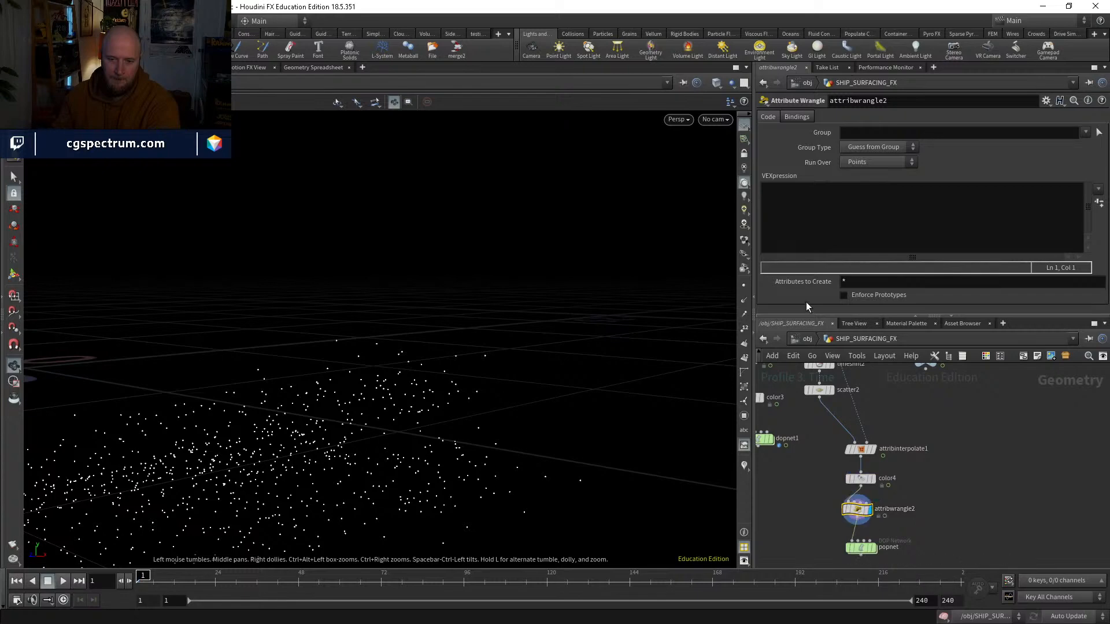
left_click(808, 237)
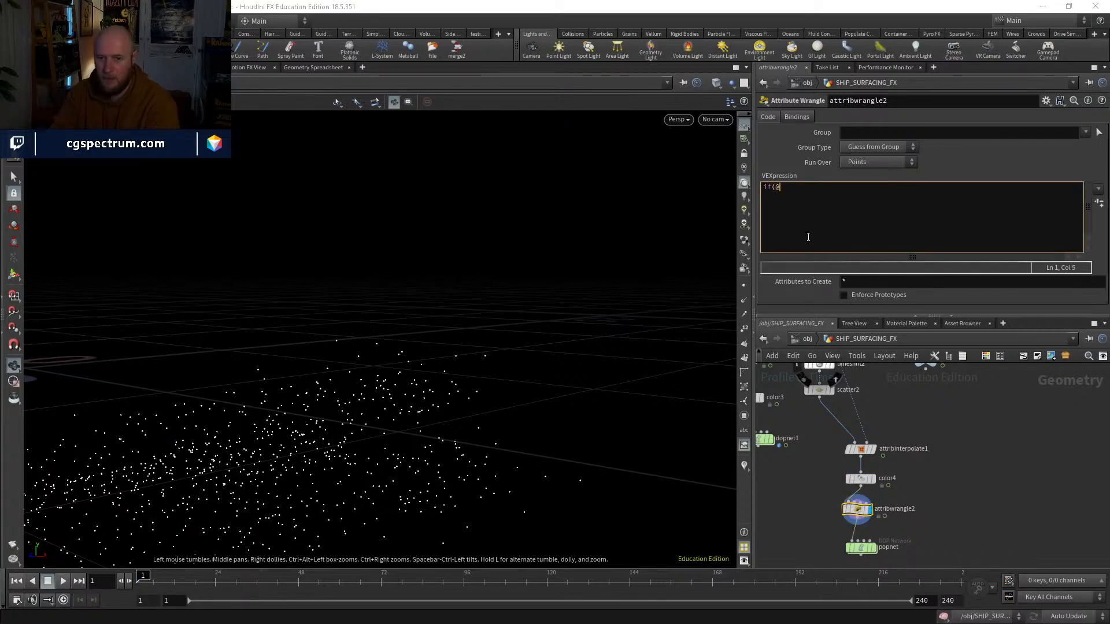
type("if(@P.y")
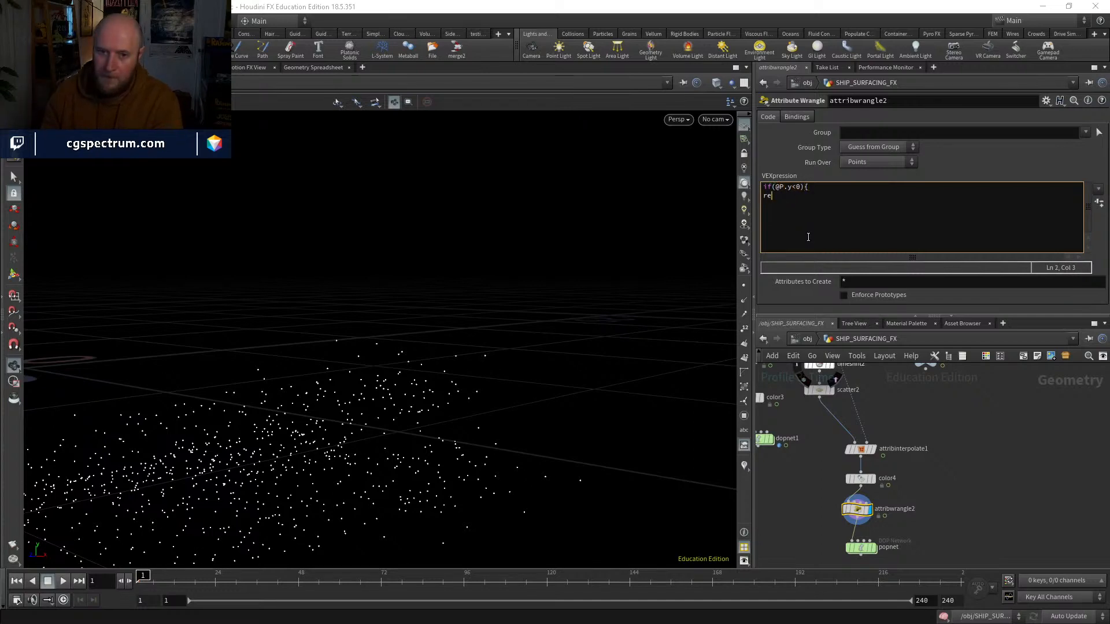
type("<0){")
key("Return")
type("removepoint(0")
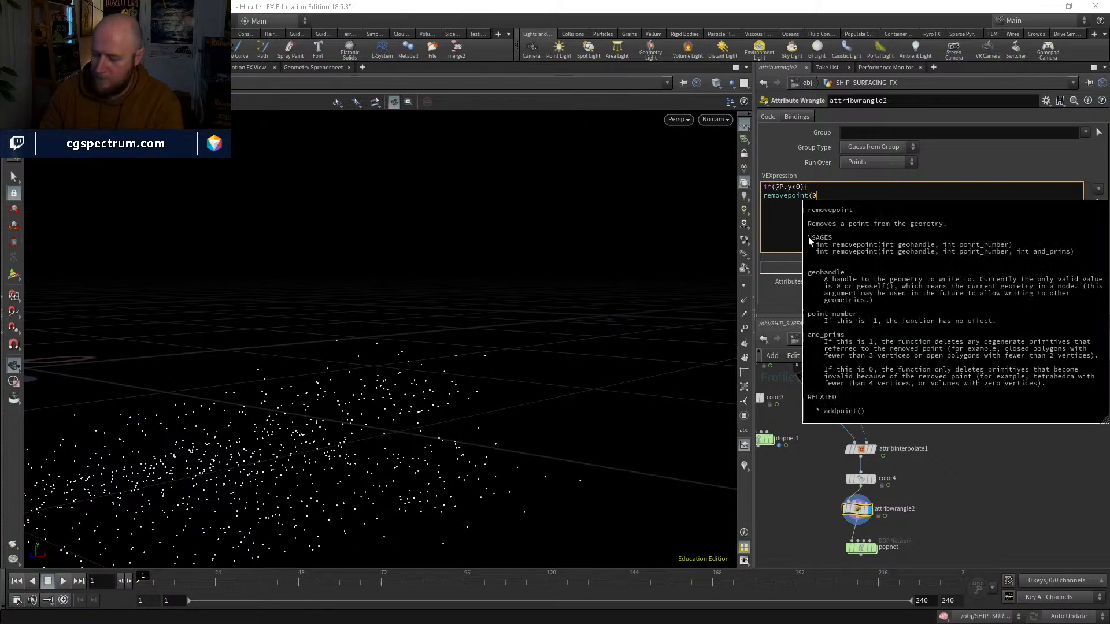
type(",@[p")
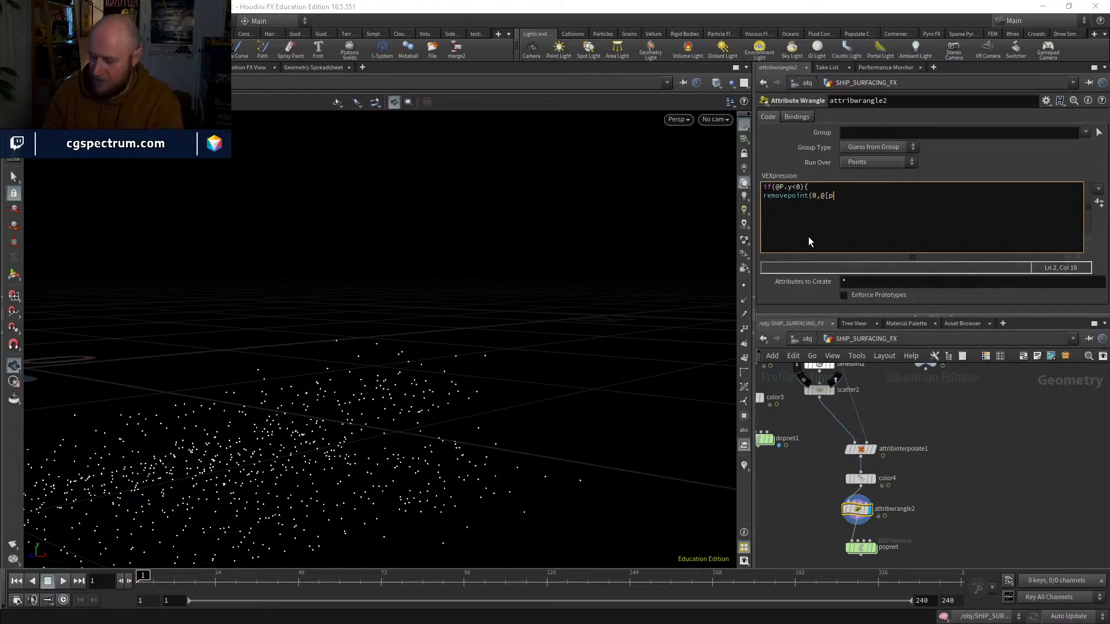
key("BackSpace")
key("BackSpace")
type("ptnu")
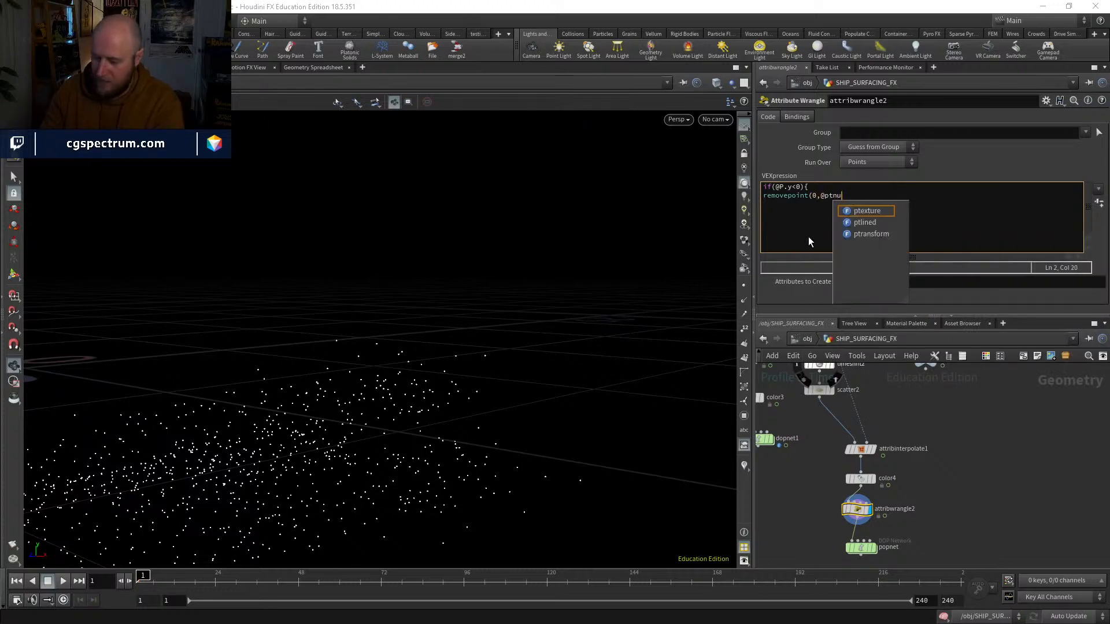
type("m")
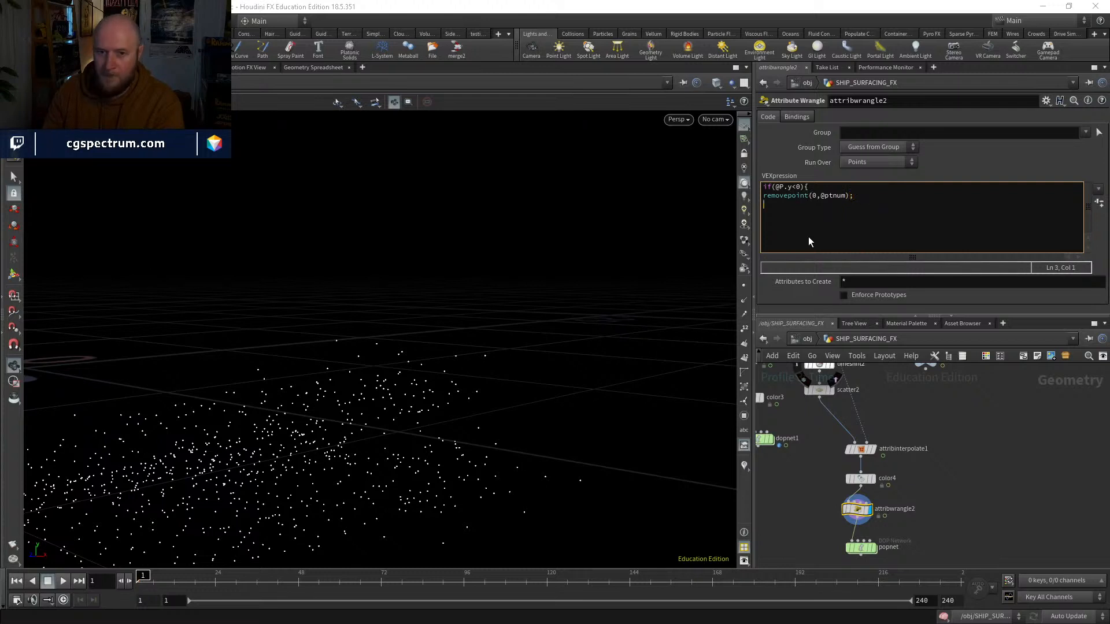
type("}")
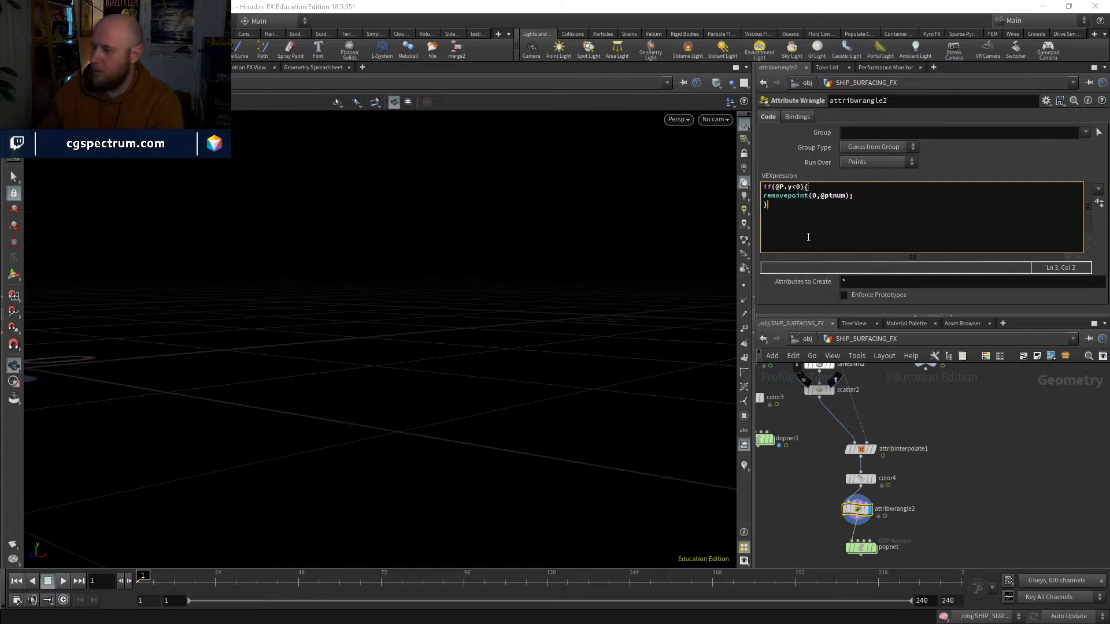
Step: Check the wrangle's points along the timeline, play the popnet simulation from frame 1 and examine the particles around frame 89
middle_click_drag(915, 480, 913, 443)
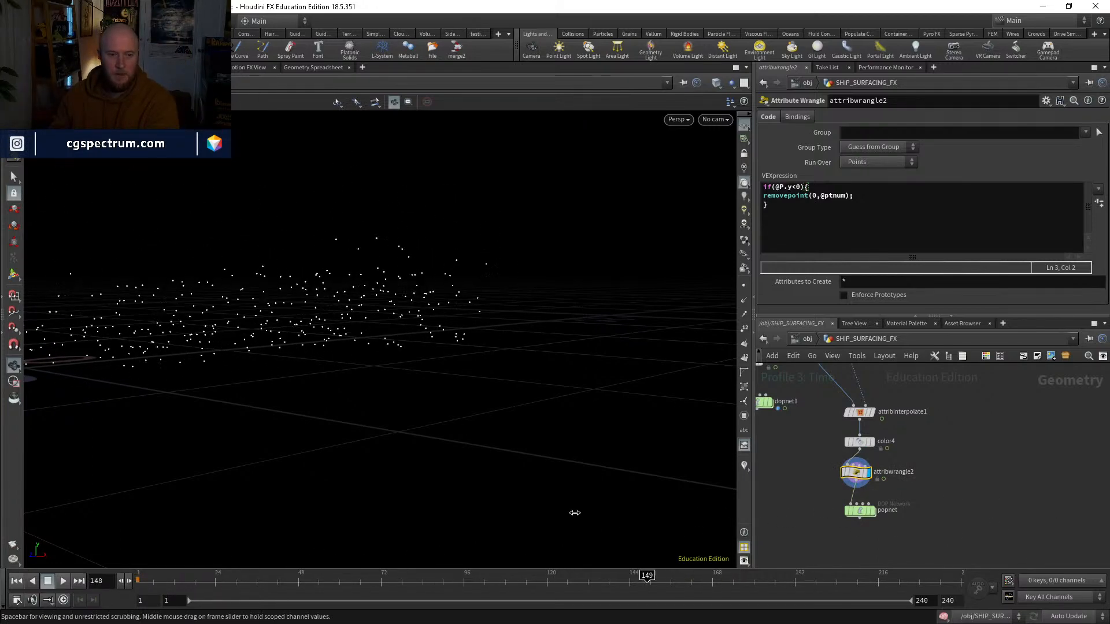
scroll(933, 500, "up", 4)
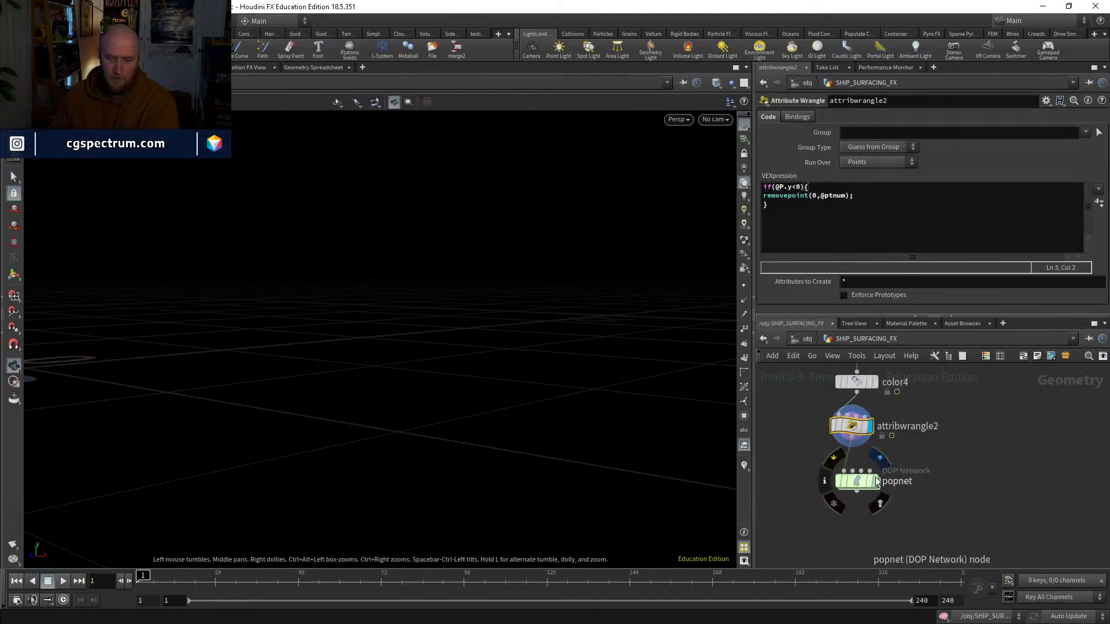
double_click(853, 487)
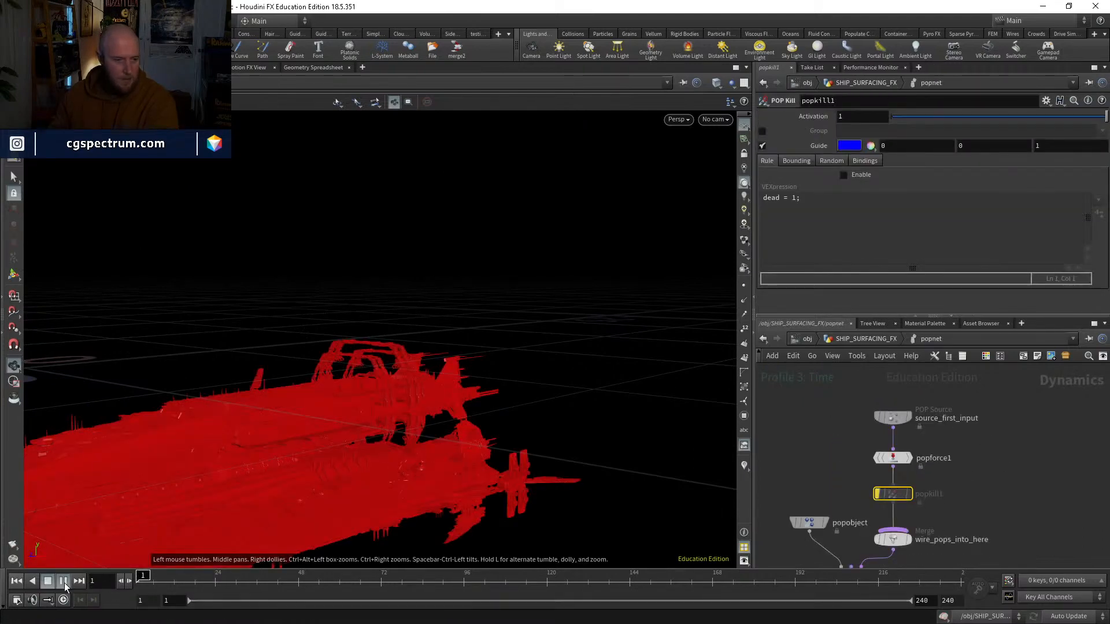
left_click(64, 582)
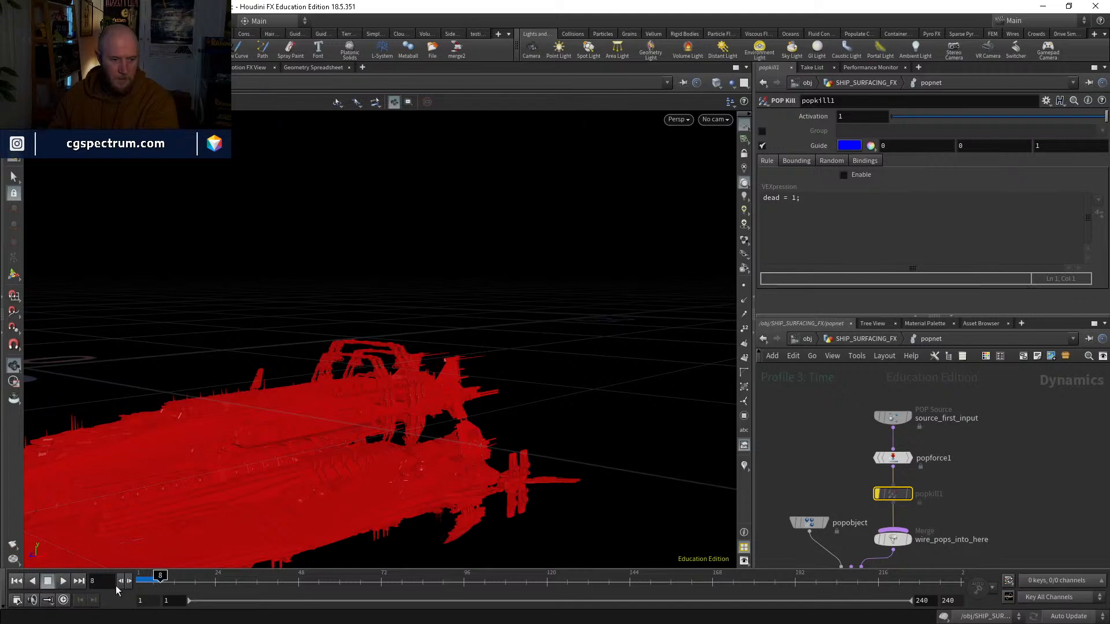
left_click(65, 581)
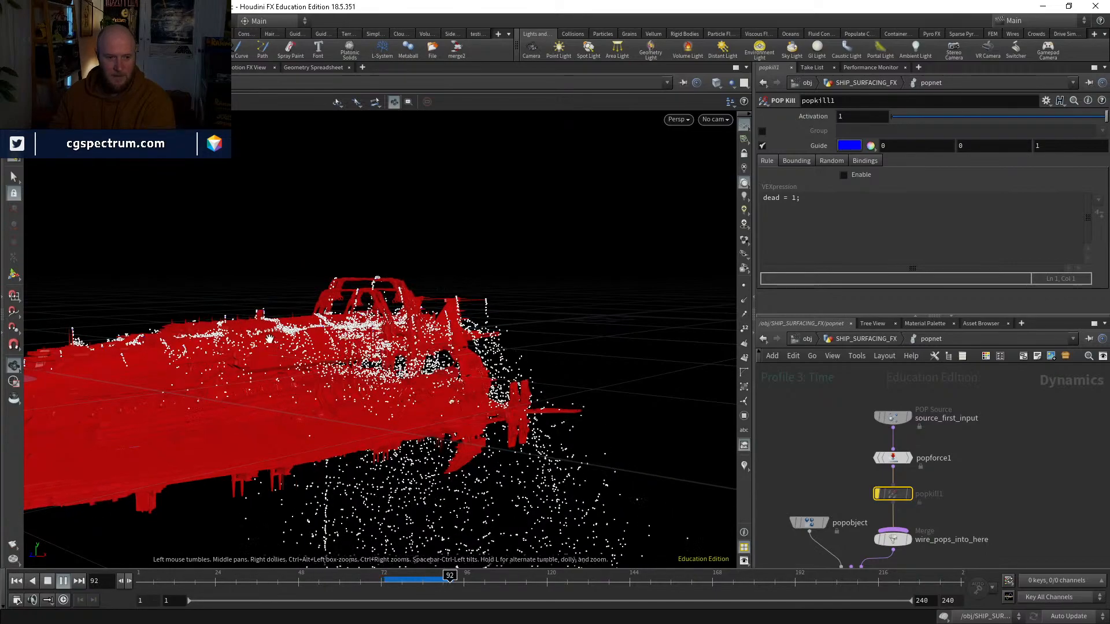
left_click(427, 575)
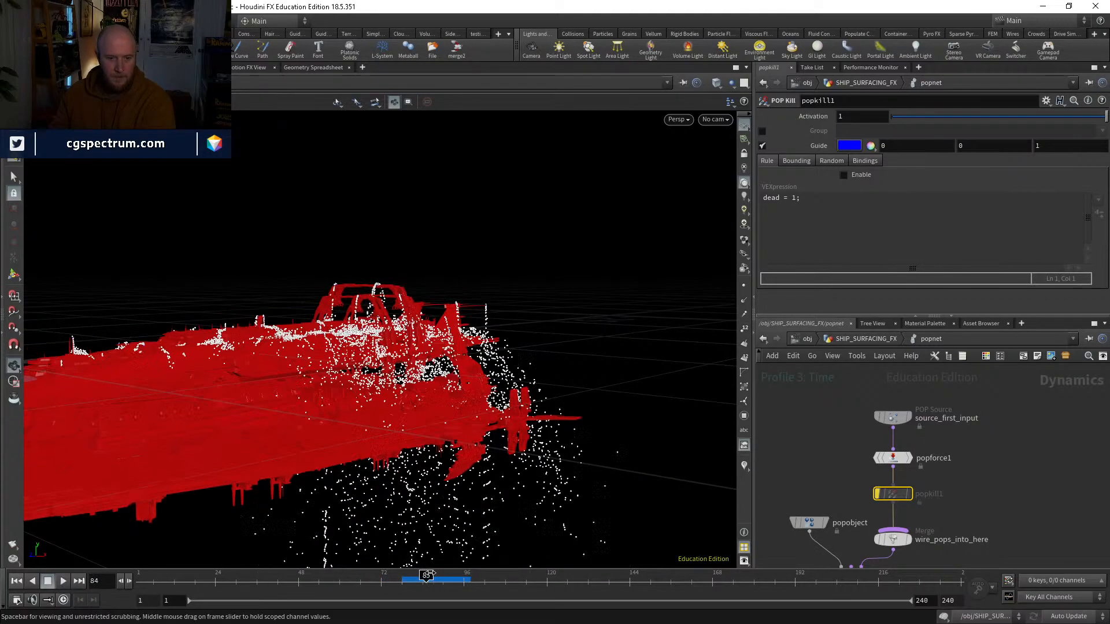
left_click_drag(430, 573, 441, 573)
left_click_drag(374, 384, 583, 468)
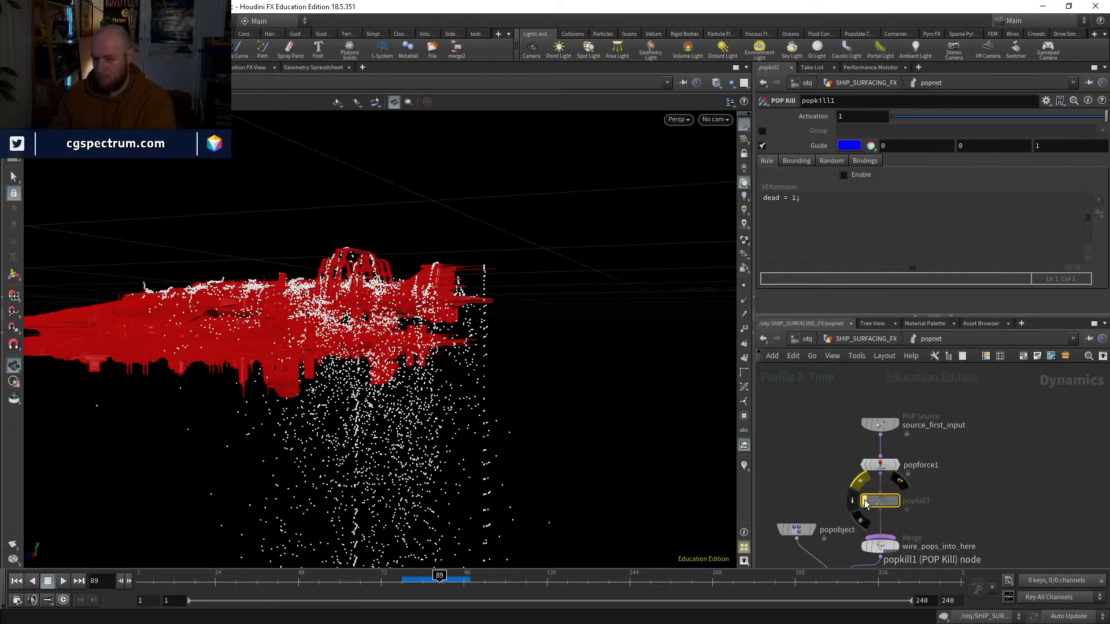
Step: Re-enable popkill1, turn on its kill rule with the condition @P.y < -2, and check the particles at frame 90
left_click(880, 425)
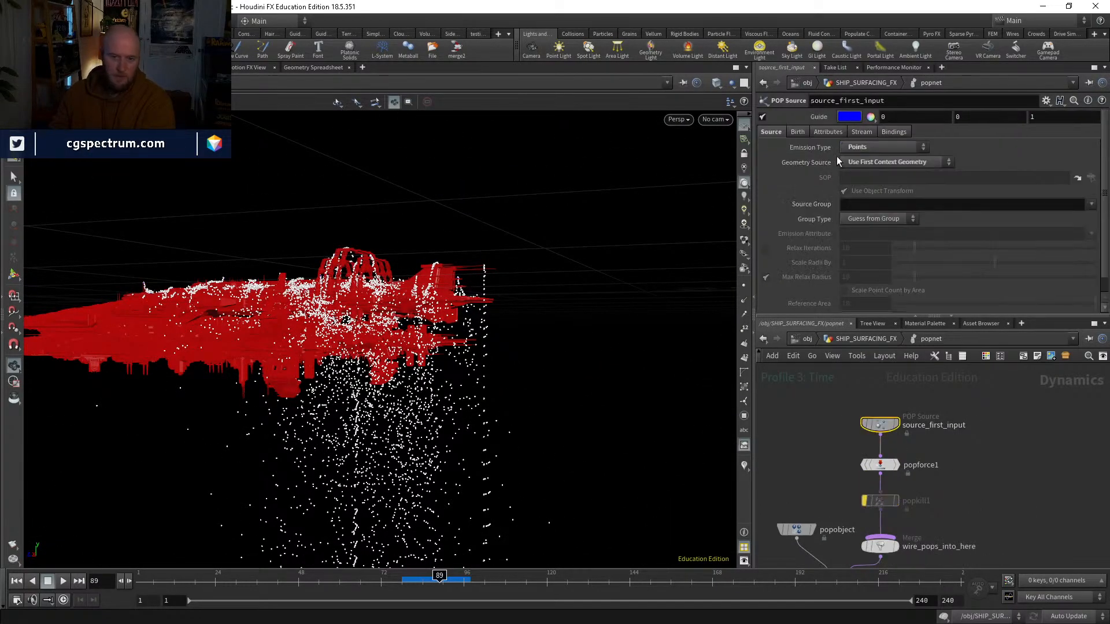
left_click(878, 501)
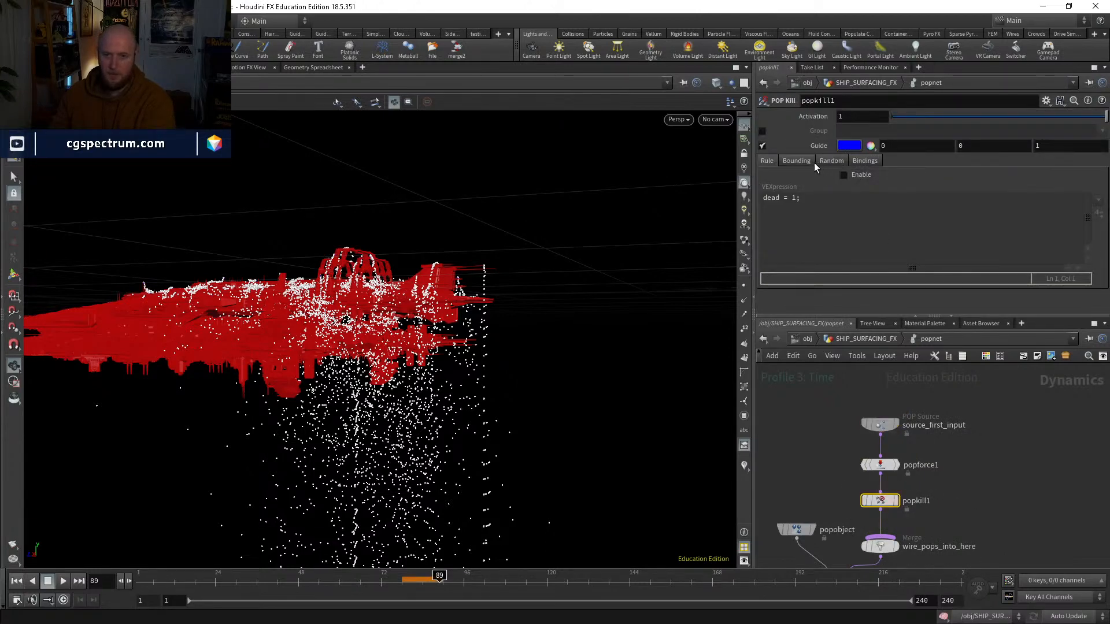
left_click(844, 174)
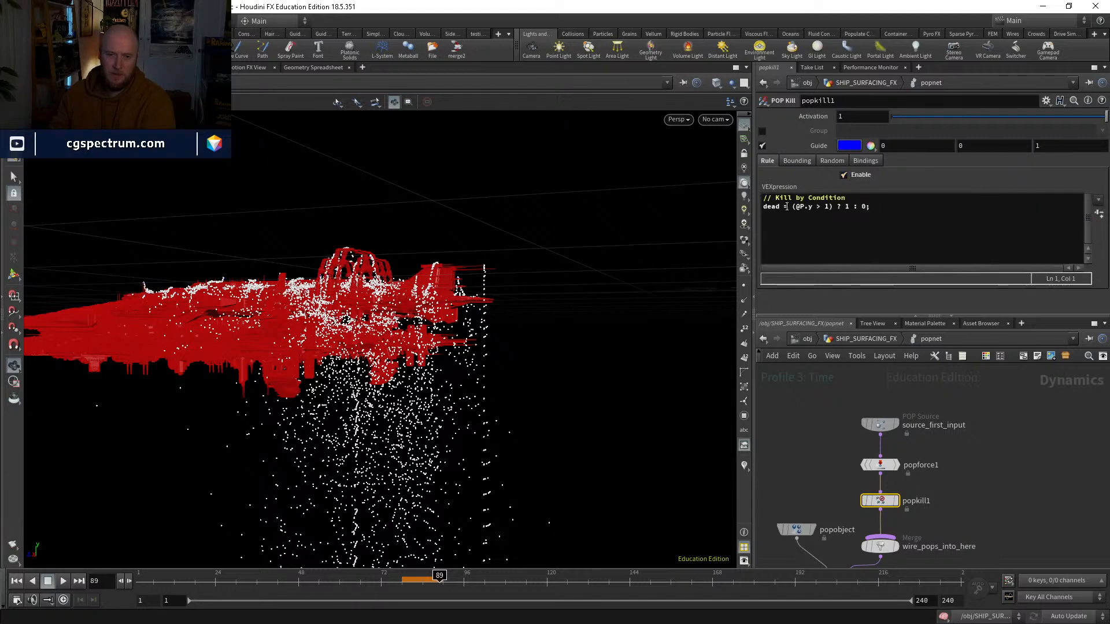
left_click(818, 206)
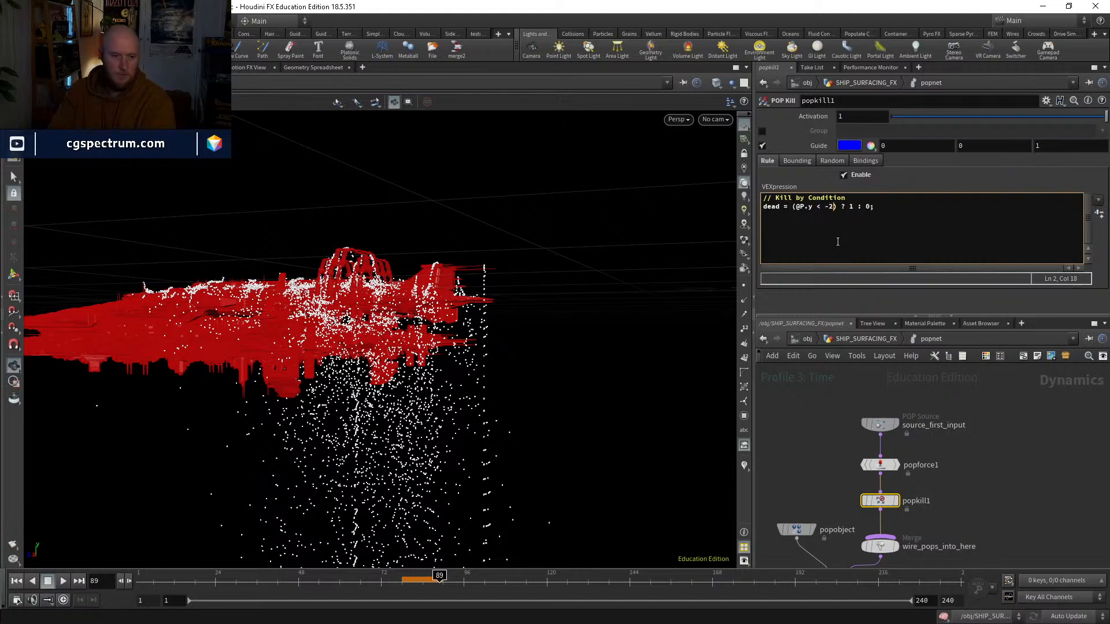
middle_click_drag(905, 508, 915, 451)
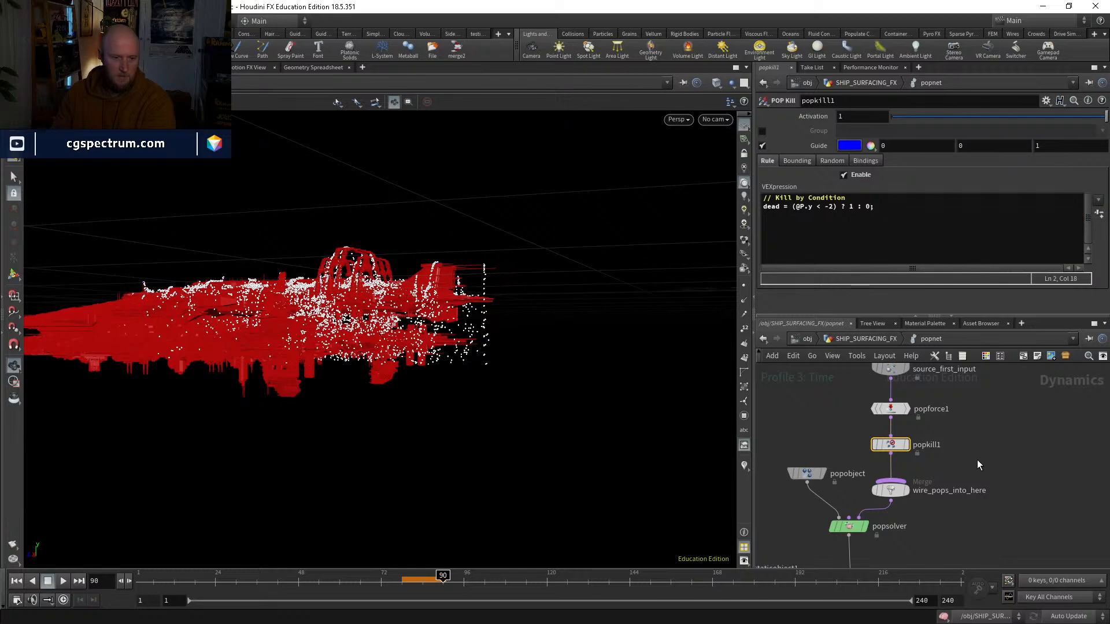
left_click_drag(555, 383, 510, 294)
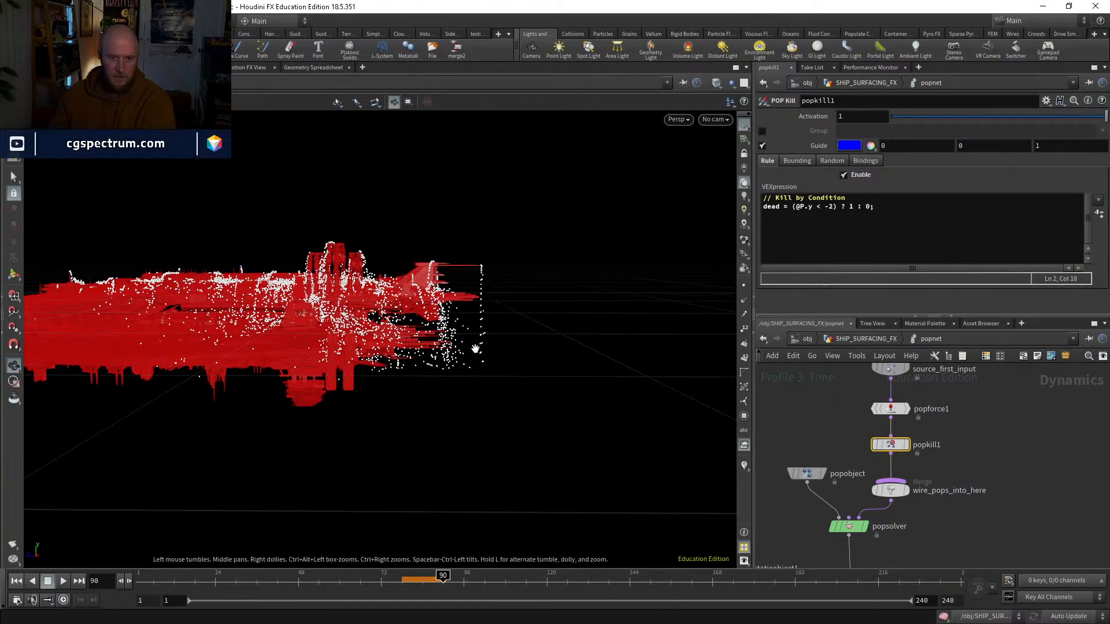
left_click_drag(483, 364, 475, 381)
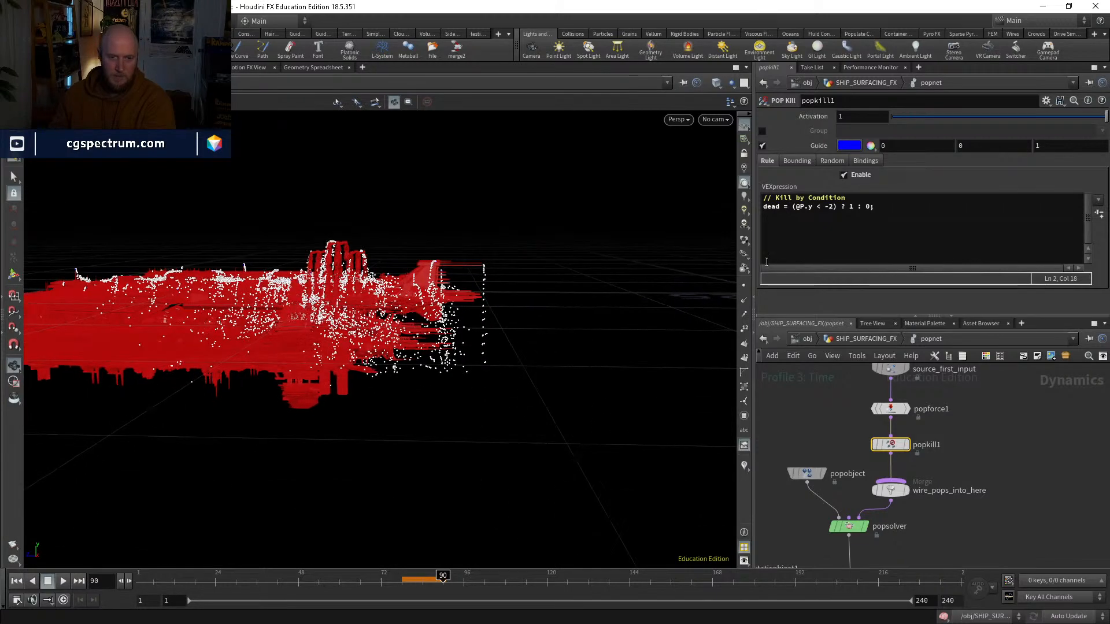
Step: Set the popkill1 condition to @P.y < -1 and play the simulation on from frame 91
left_click(834, 208)
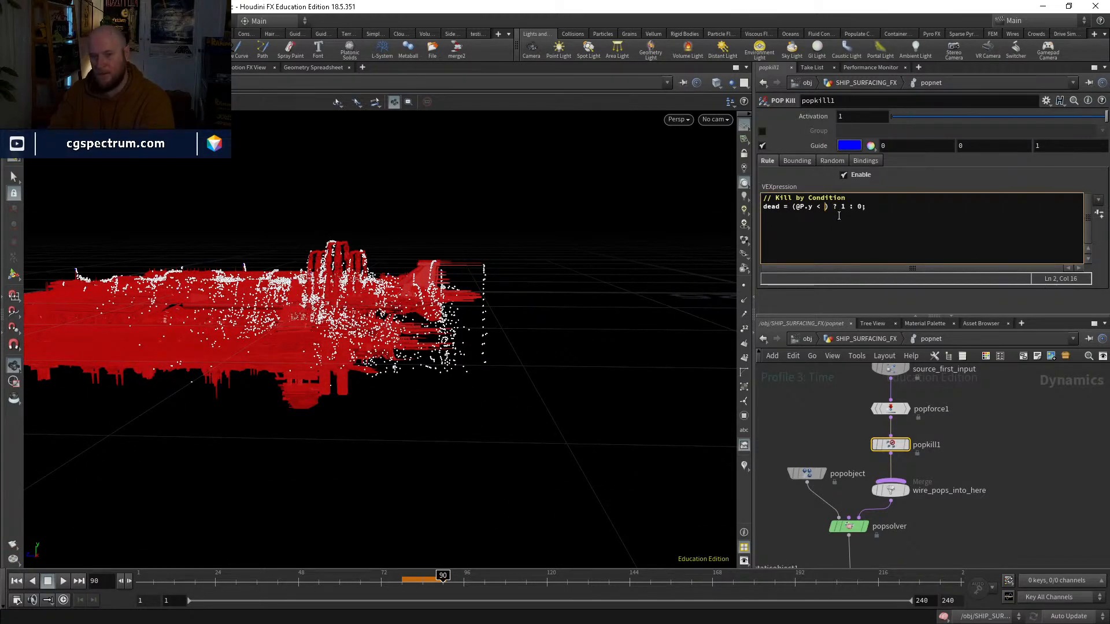
left_click(1003, 429)
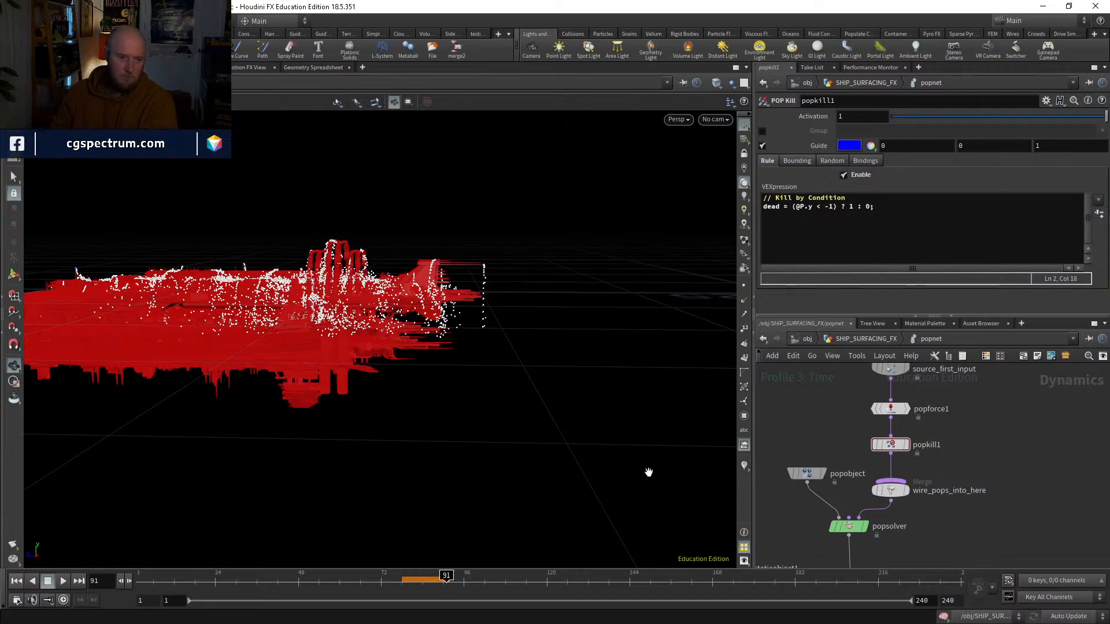
left_click_drag(648, 473, 468, 441)
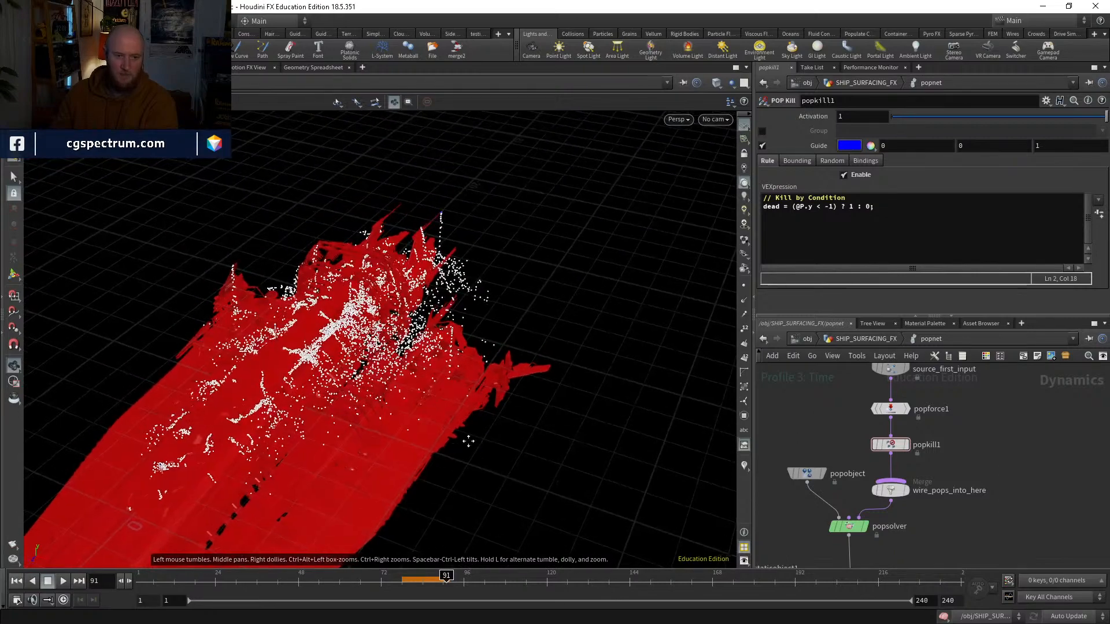
middle_click_drag(468, 441, 495, 411)
left_click(64, 581)
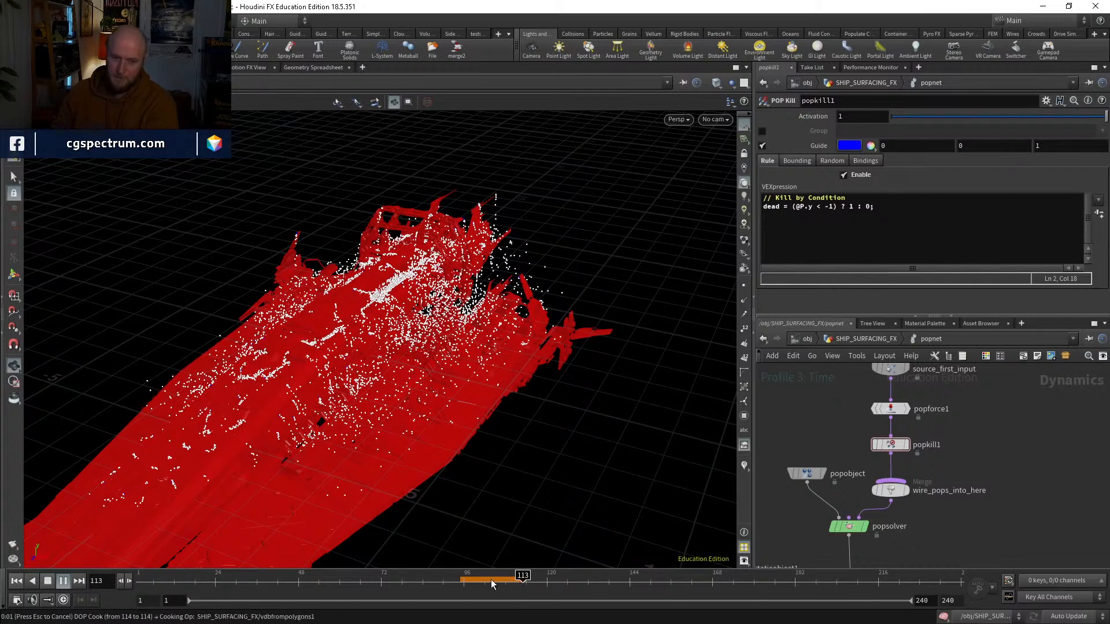
Step: Scrub the popnet simulation around frames 105 to 113 and examine the particles over the ship's hull and spikes
left_click_drag(471, 583, 502, 580)
left_click_drag(457, 428, 349, 485, "alt")
middle_click_drag(349, 485, 446, 483)
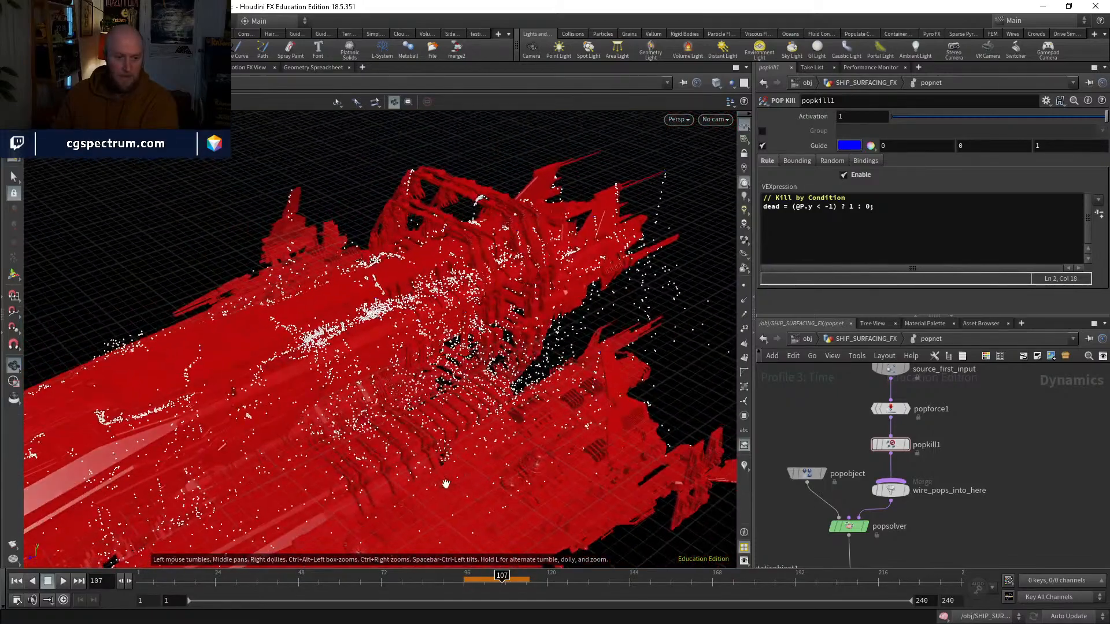
left_click_drag(476, 583, 494, 578)
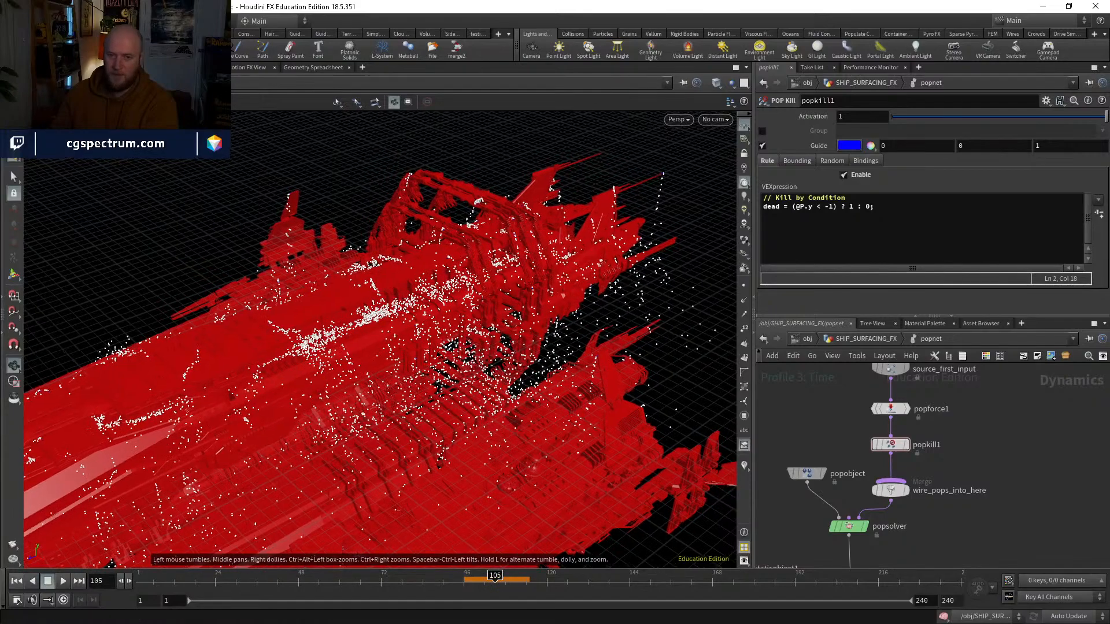
right_click_drag(462, 324, 542, 188, "alt")
middle_click_drag(543, 189, 483, 320, "alt")
left_click_drag(482, 321, 424, 286)
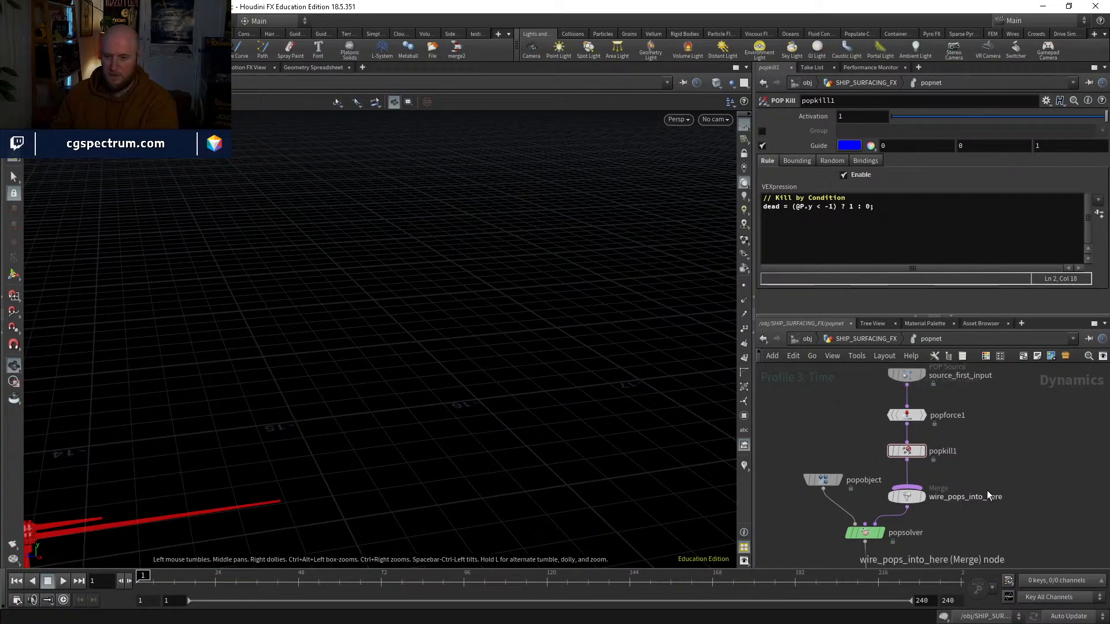
Step: Return to the SHIP_SURFACING_FX network, display the OUT_COLLISION_GEO null and play its animation to about frame 38
left_click(861, 339)
double_click(856, 482)
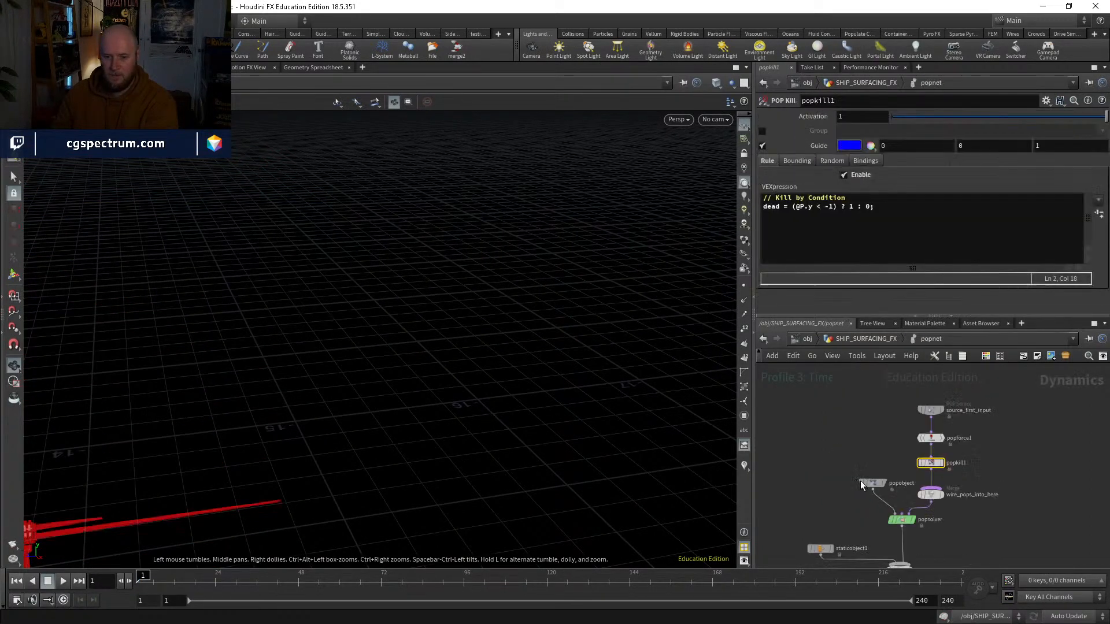
left_click(865, 339)
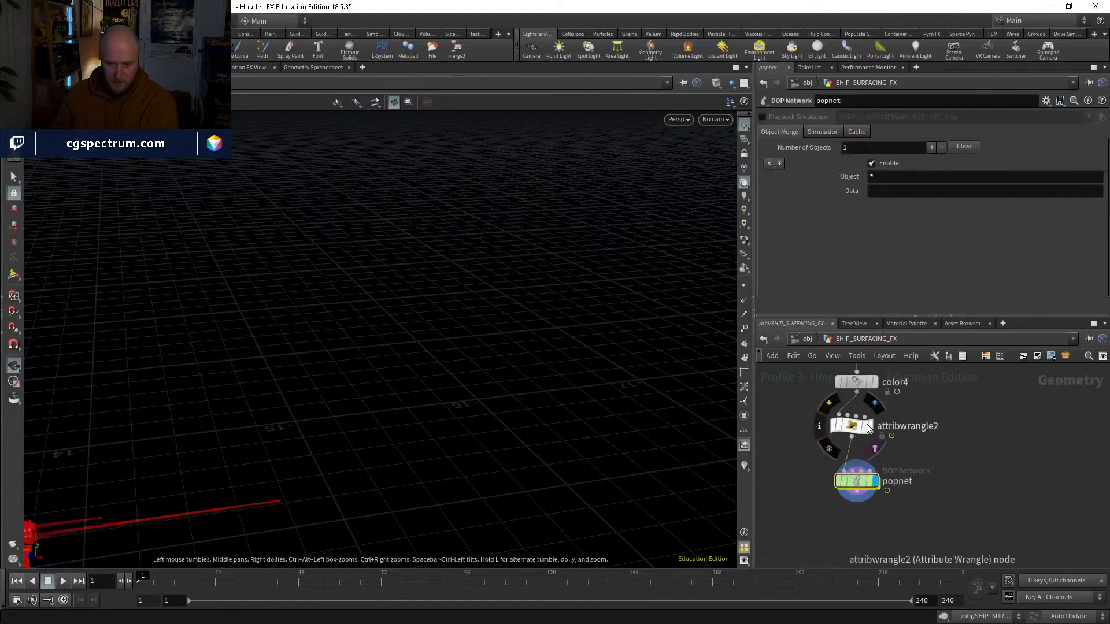
left_click(850, 422)
scroll(902, 544, "up", 2)
middle_click_drag(886, 404, 894, 487)
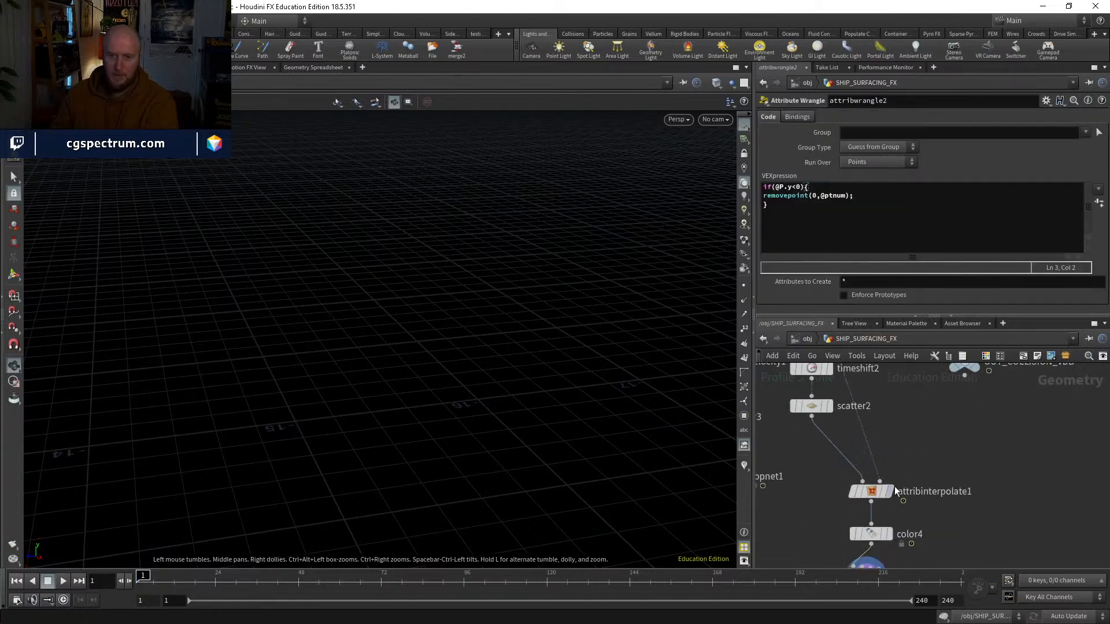
middle_click_drag(843, 395, 830, 484)
left_click(827, 400)
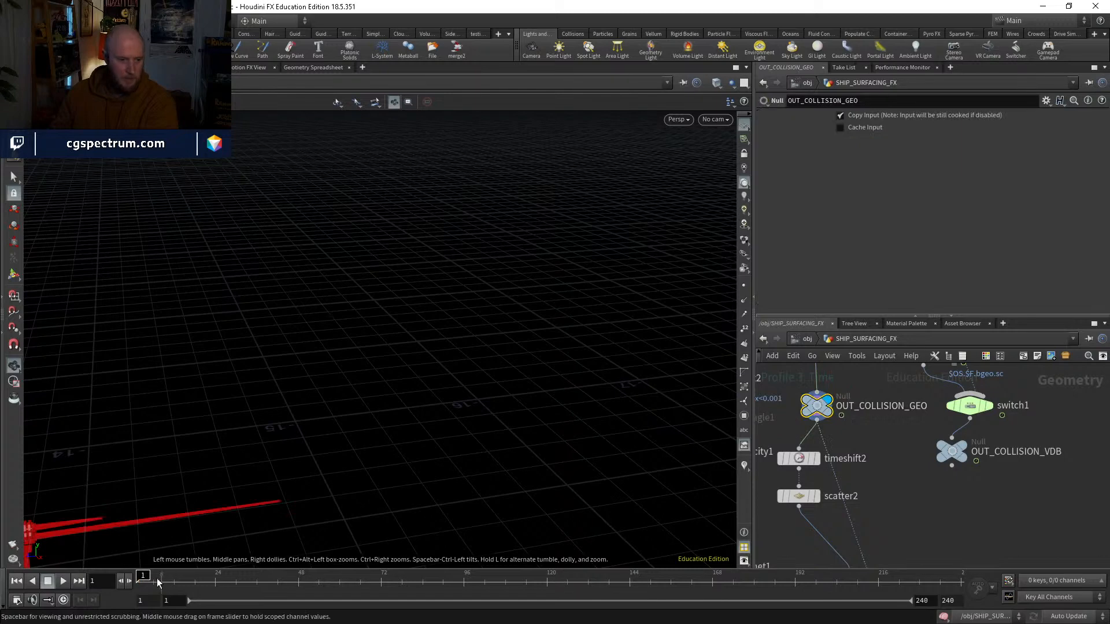
left_click(63, 580)
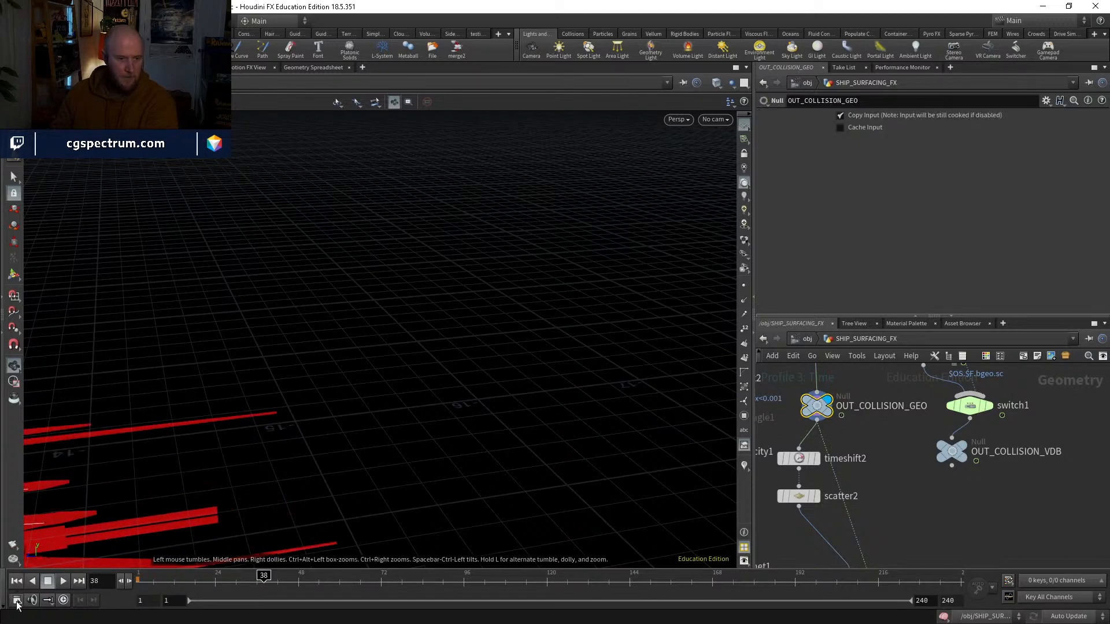
Step: Turn off Integer Frame Values in the global animation options and scrub the collision geometry through fractional frames to about 88.5
left_click(17, 603)
left_click_drag(91, 384, 300, 283)
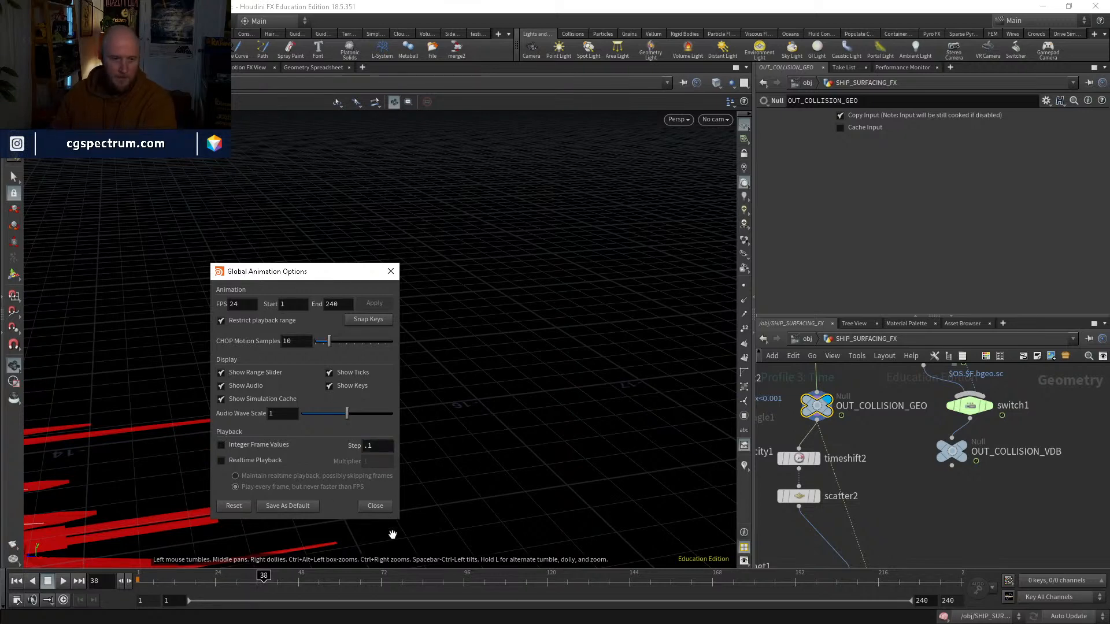
left_click(375, 506)
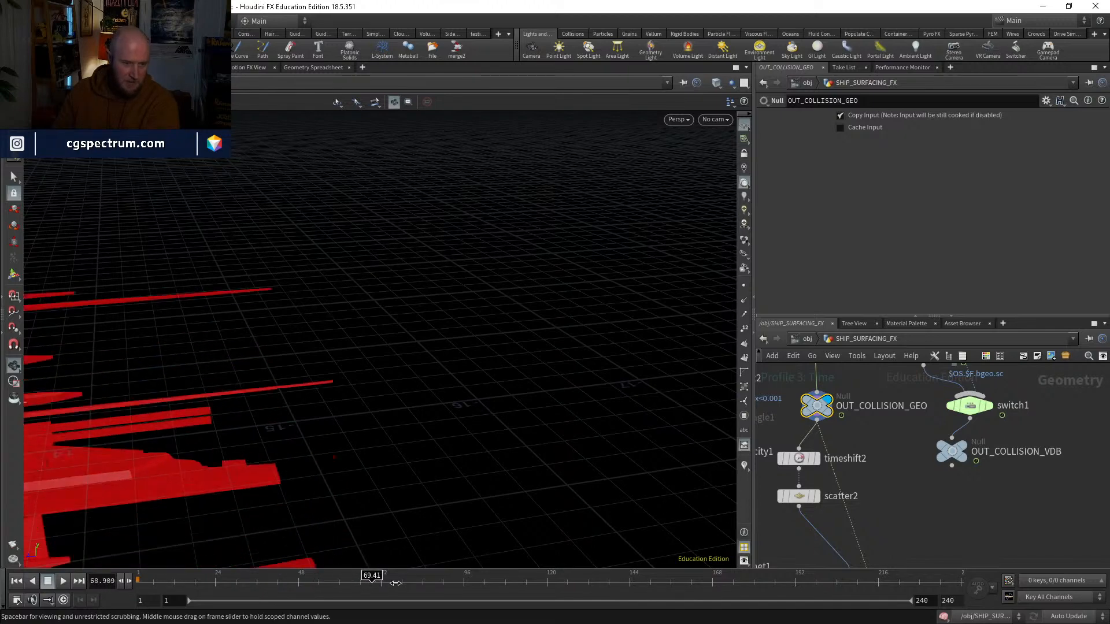
left_click_drag(288, 569, 438, 552)
middle_click_drag(865, 449, 874, 520)
key("Tab")
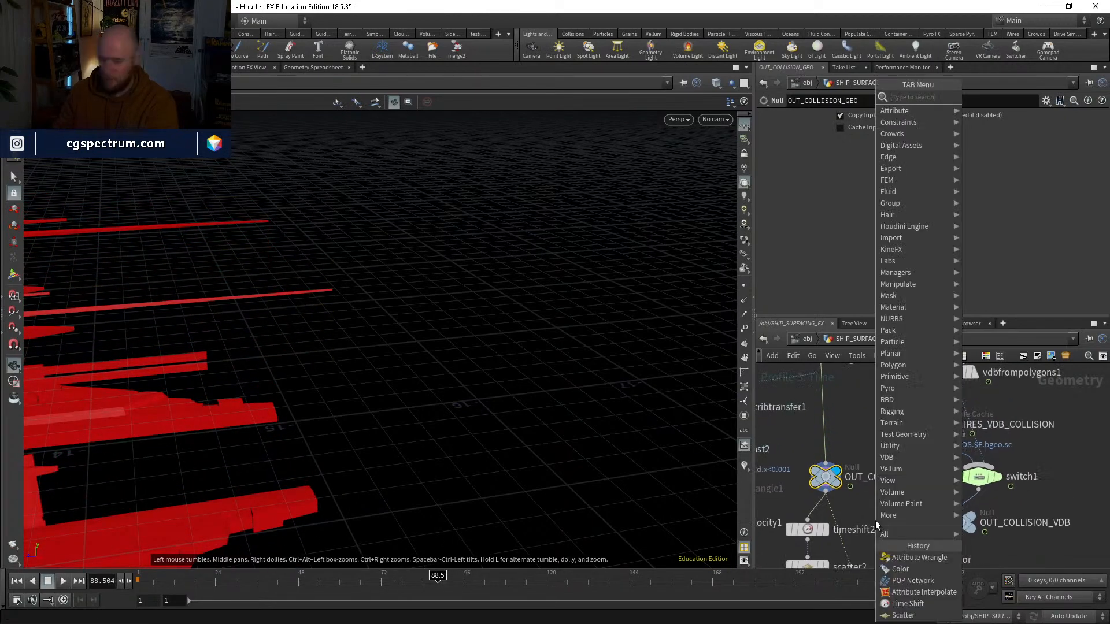
type("time")
key("Return")
left_click(875, 523)
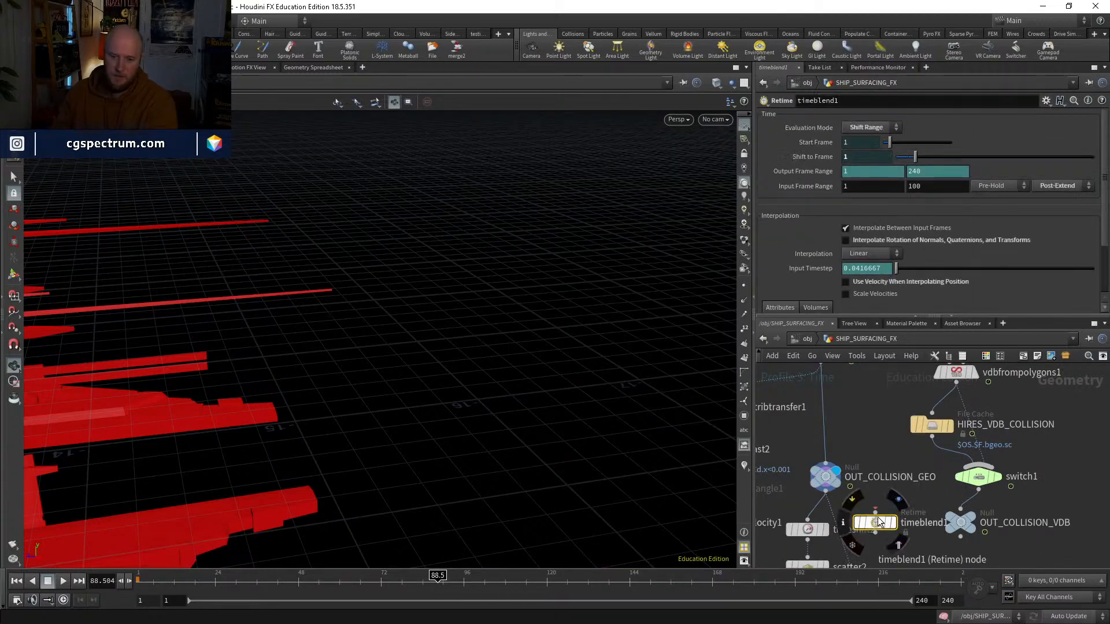
key("Delete")
Step: Add a Time Shift node fed by OUT_COLLISION_GEO and display its output
key("Tab")
type("times")
key("Return")
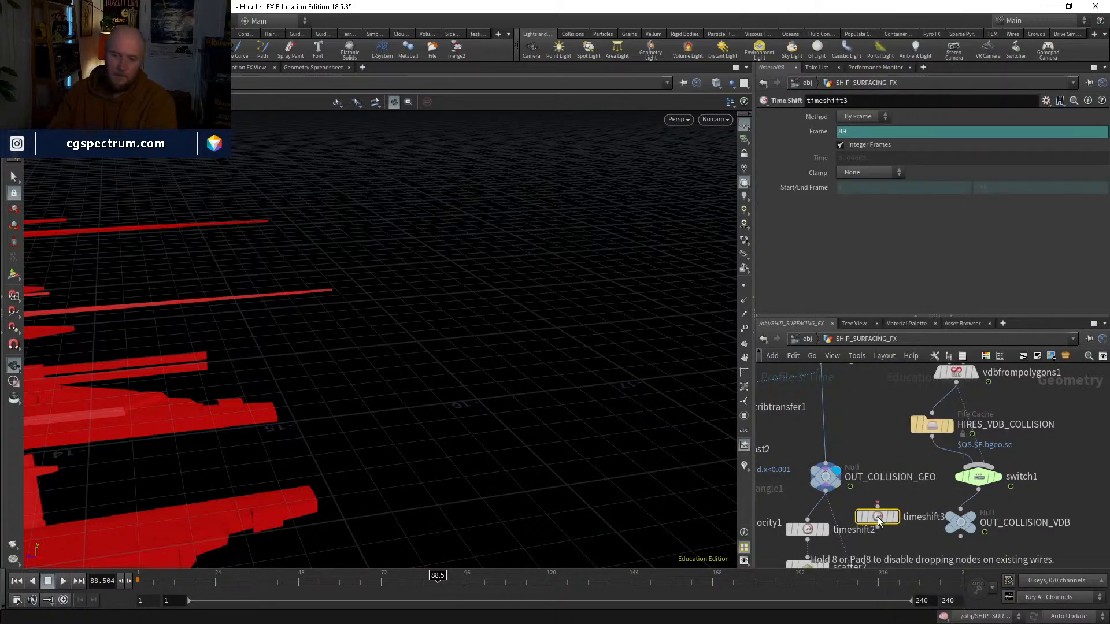
left_click(878, 516)
left_click(894, 516)
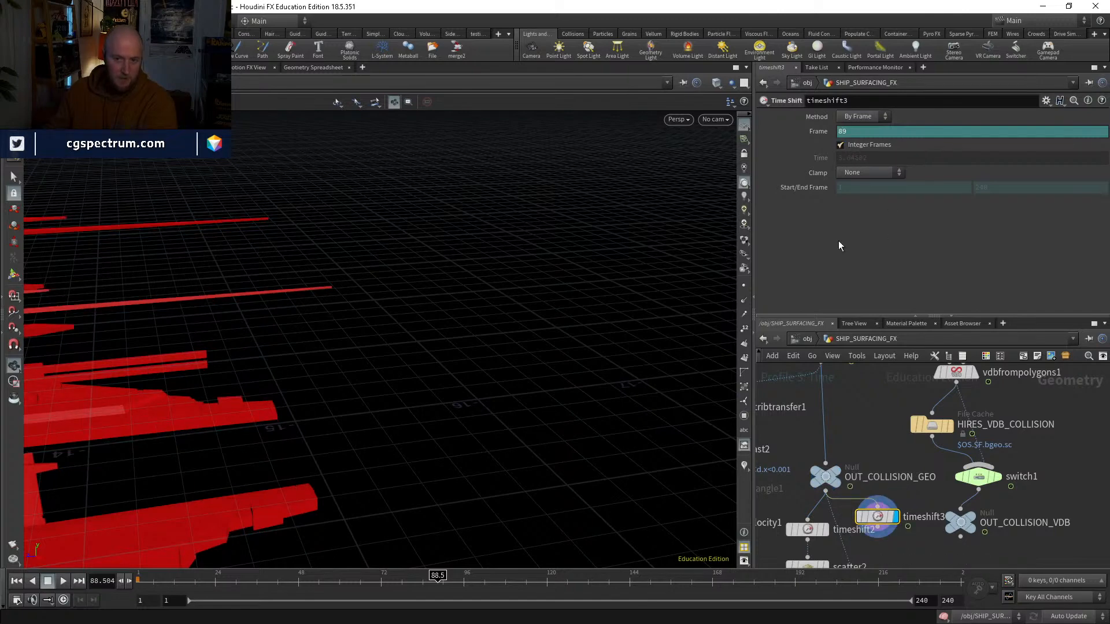
Step: Scrub between about frames 85 and 98 to check the time-shifted geometry's motion, and switch the display back to OUT_COLLISION_GEO
left_click_drag(439, 578, 426, 576)
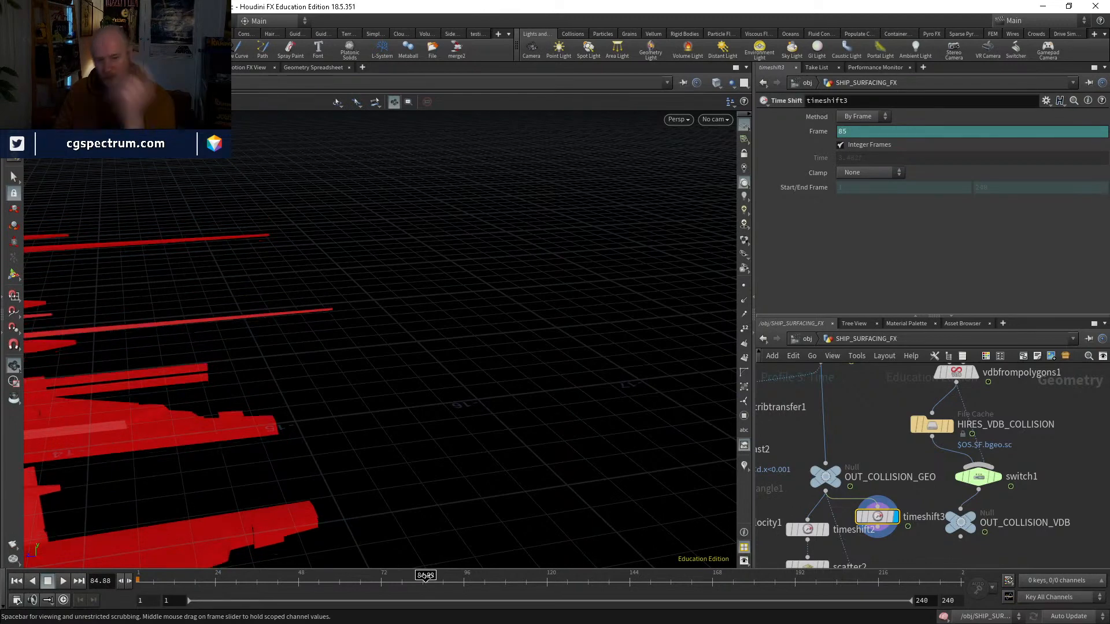
left_click_drag(424, 576, 473, 577)
left_click(839, 475)
Step: Go back to frame 1 and turn Integer Frame Values on in the global animation options
middle_click_drag(941, 533, 908, 446)
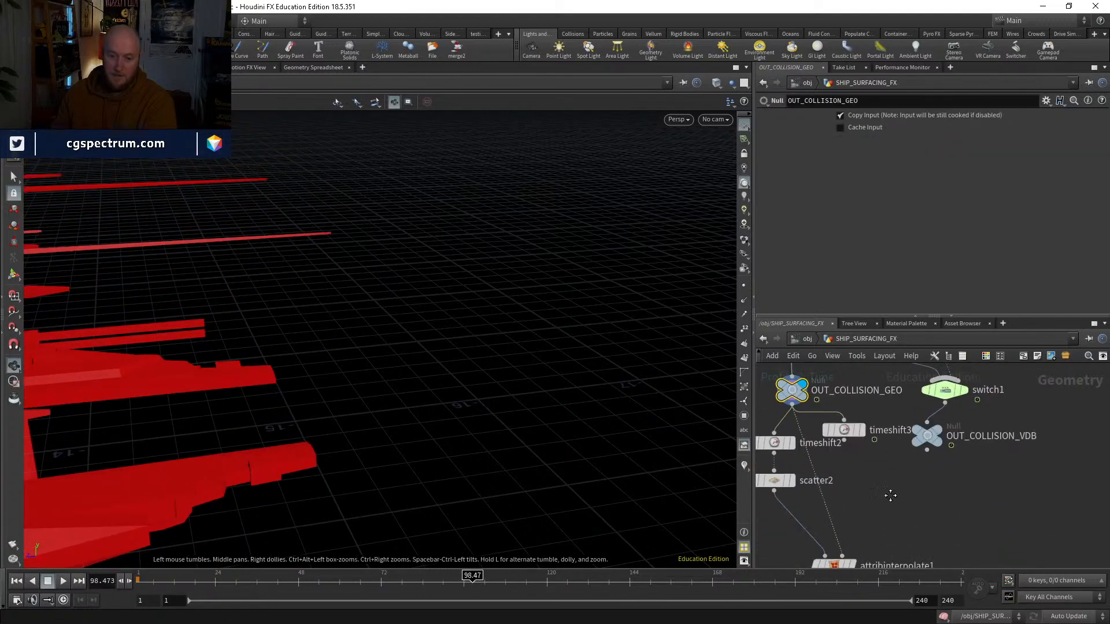
mouse_move(889, 496)
middle_mouse_down()
mouse_move(894, 430)
mouse_move(929, 410)
middle_mouse_up()
middle_click_drag(896, 519, 881, 400)
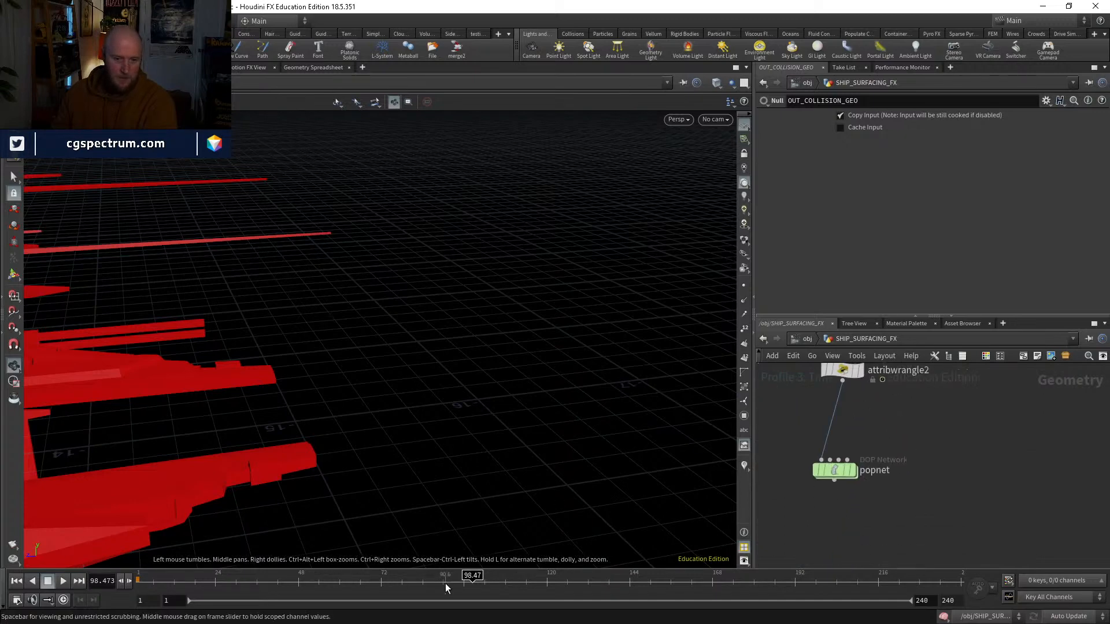
left_click(16, 580)
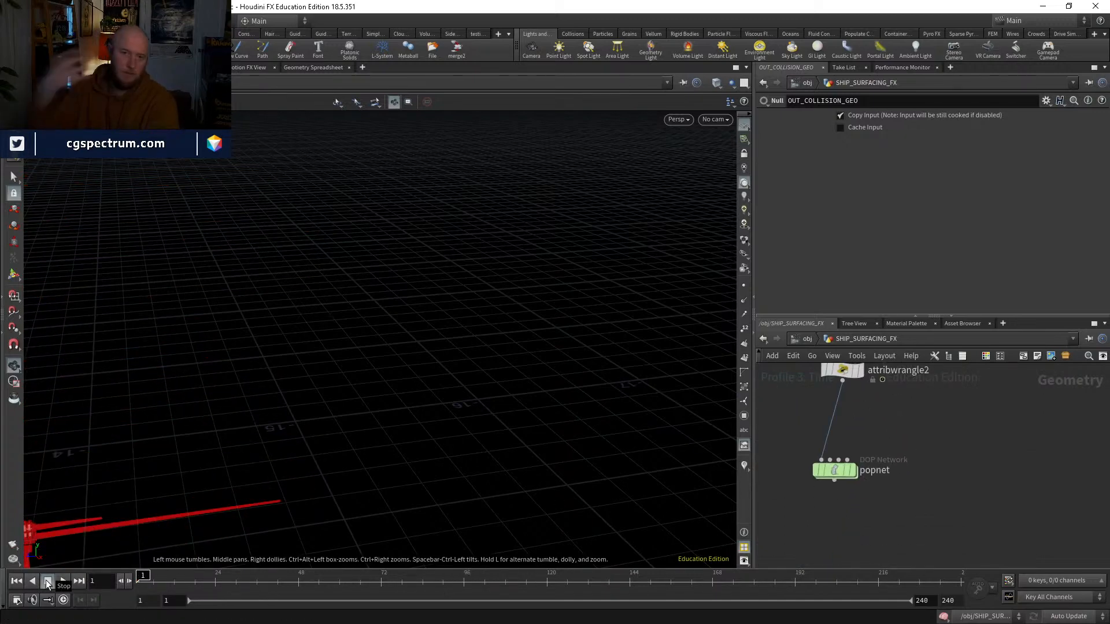
left_click(16, 601)
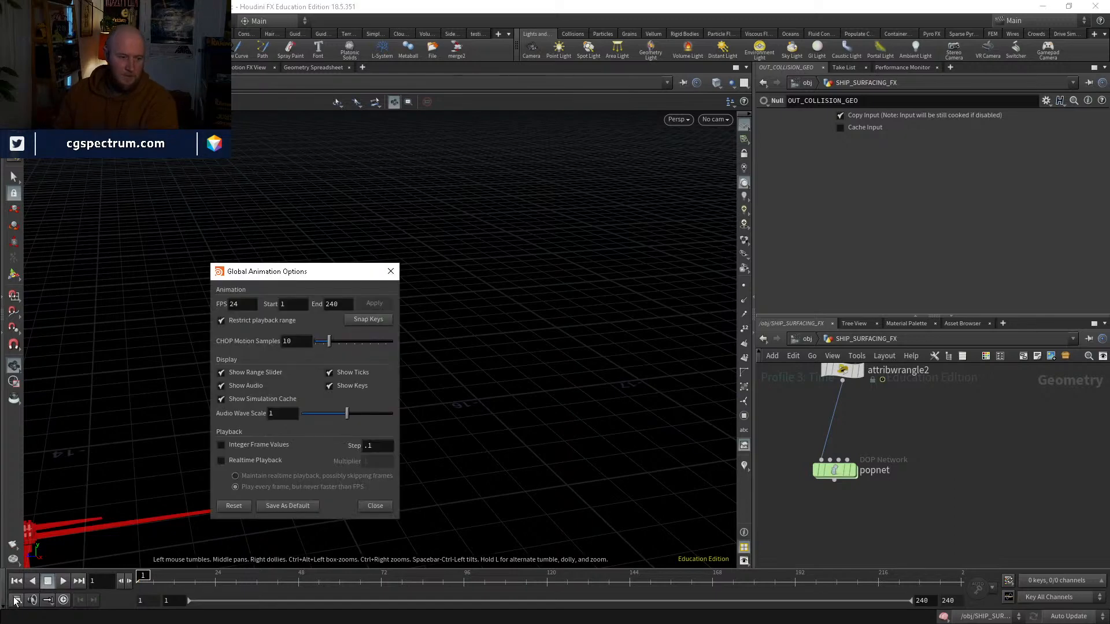
left_click(241, 448)
left_click(375, 507)
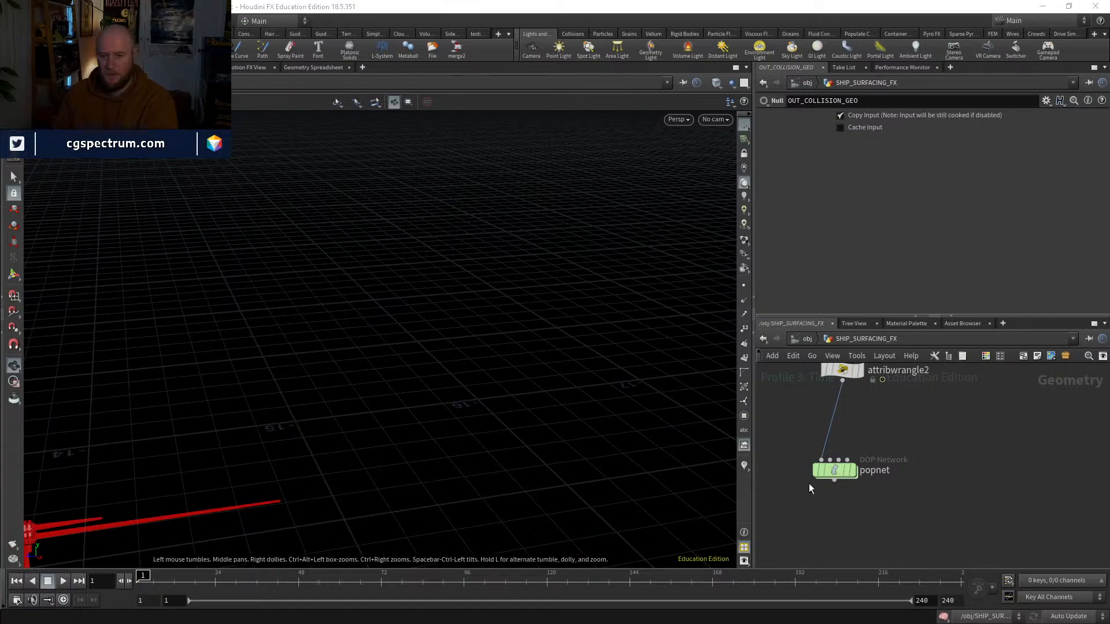
Step: Set both Min Substeps and Max Substeps of the popsolver inside popnet to 2
double_click(836, 466)
left_click(846, 519)
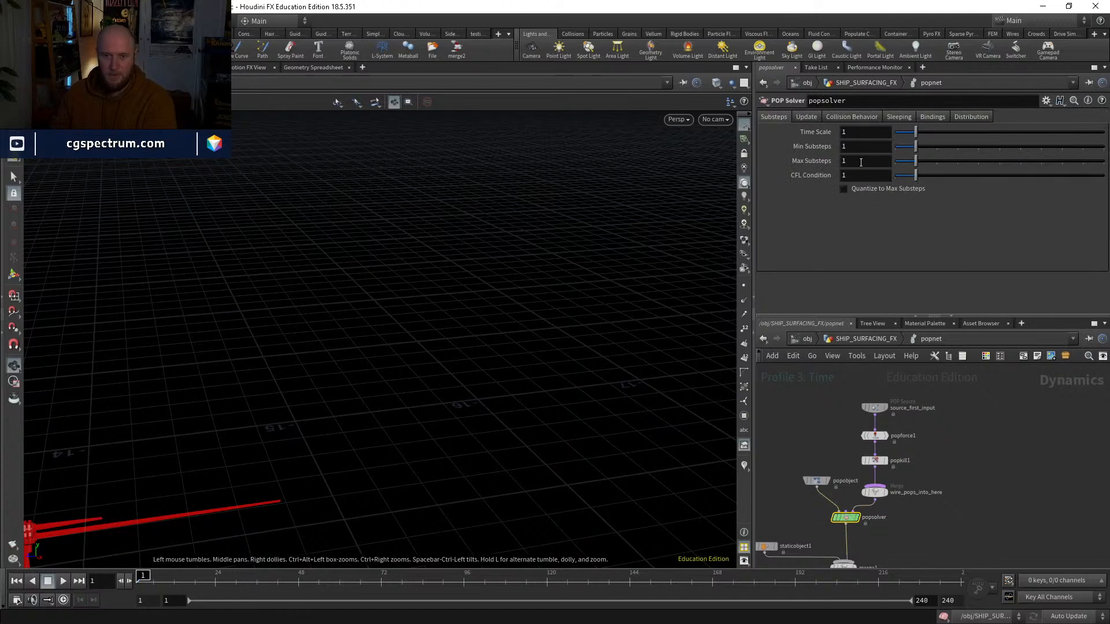
type("2")
double_click(871, 148)
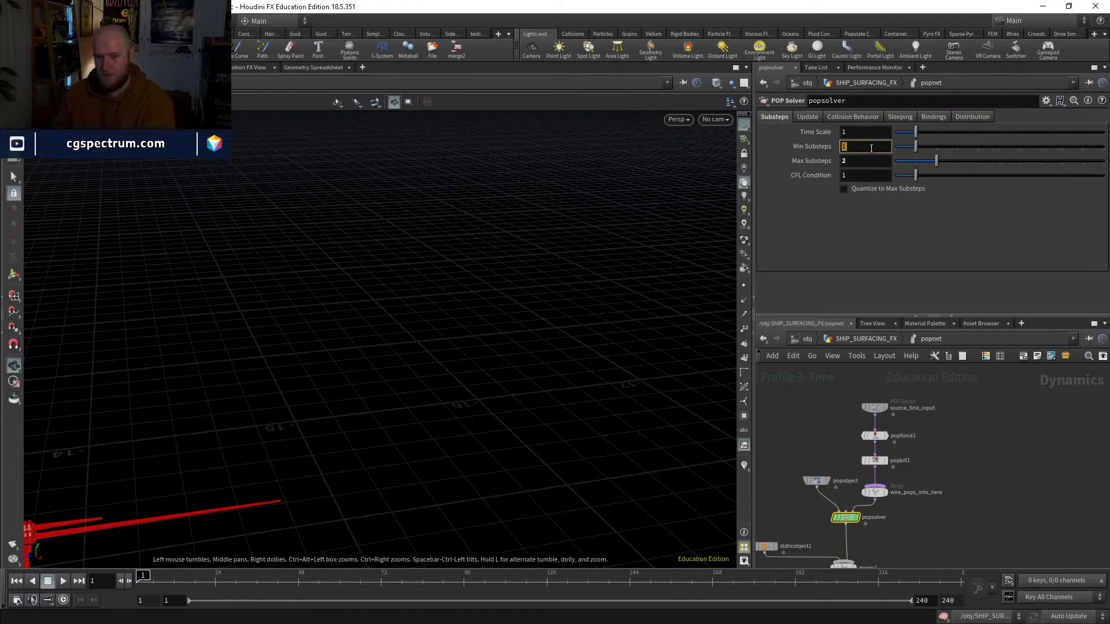
type("2")
key("Tab")
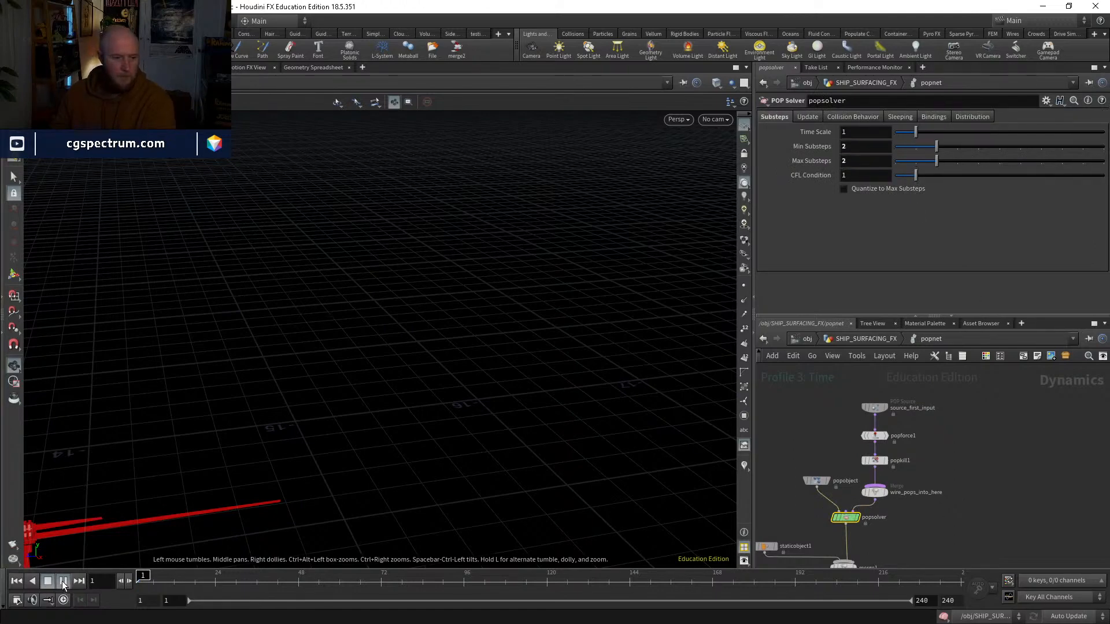
Step: Play the simulation from frame 1 and examine the particles on the ship's tall towers around frame 27
left_click(63, 581)
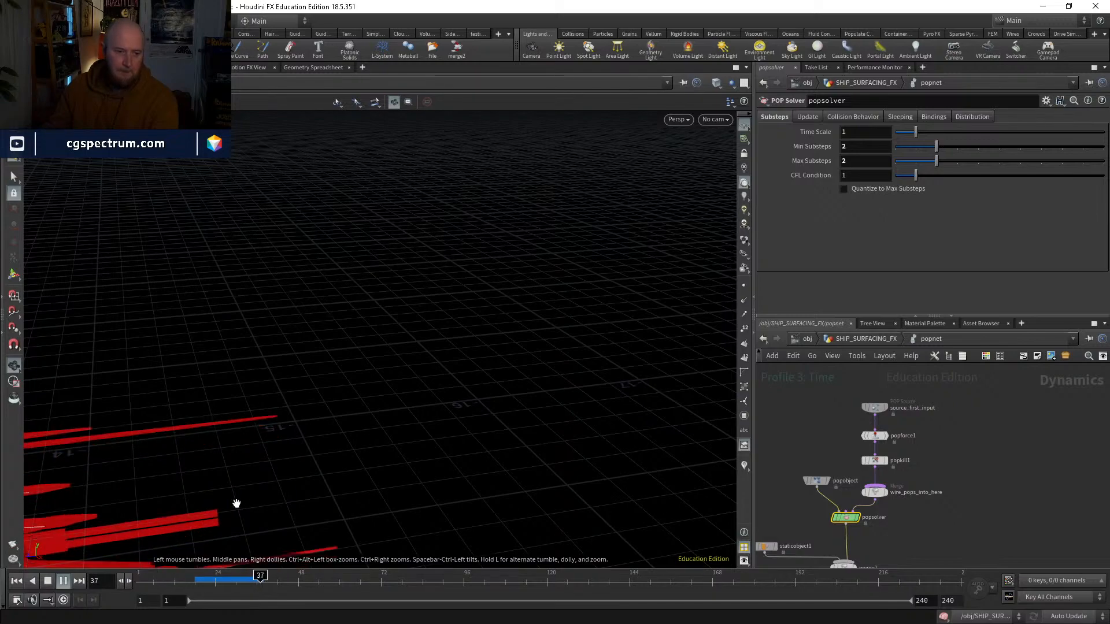
left_click(225, 576)
left_click_drag(231, 575, 237, 575)
middle_click_drag(139, 501, 408, 398)
left_click_drag(409, 399, 309, 421)
right_click_drag(310, 421, 280, 426)
left_click_drag(228, 577, 225, 577)
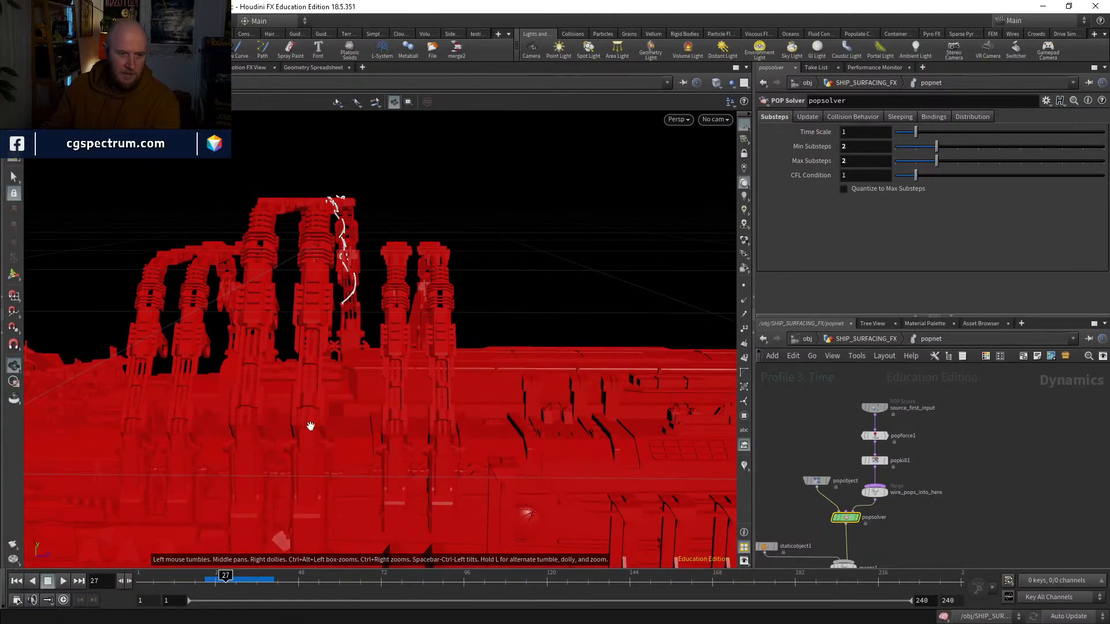
Step: Play the simulation on to about frame 66 and examine the particles falling off the ship's long spikes, stepping back to frame 49
left_click(63, 581)
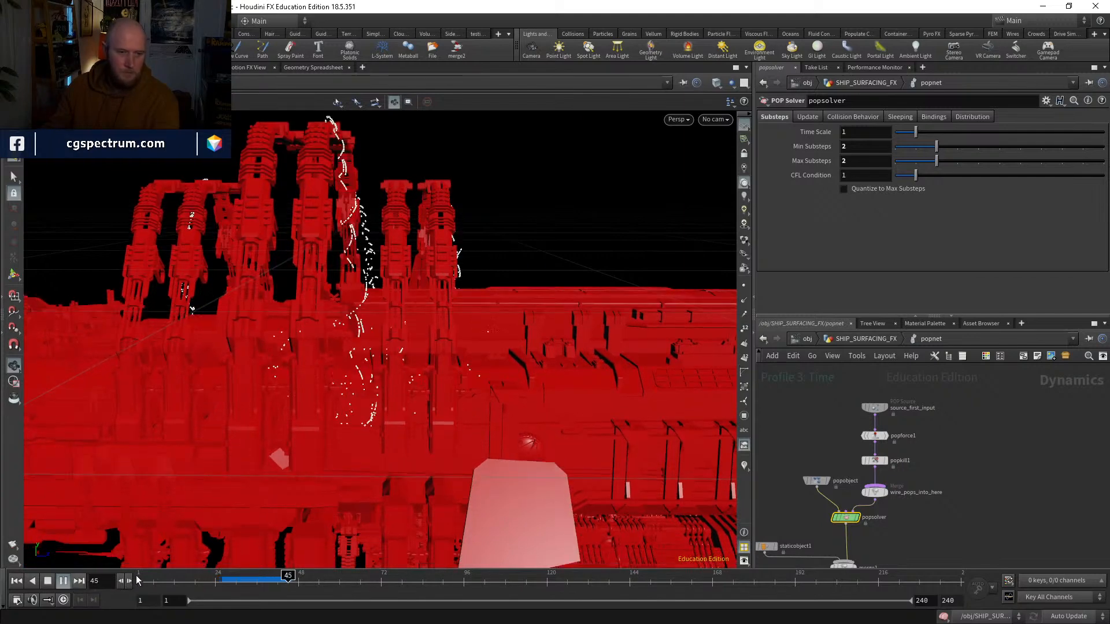
left_click_drag(225, 581, 274, 578)
left_click_drag(277, 399, 497, 377)
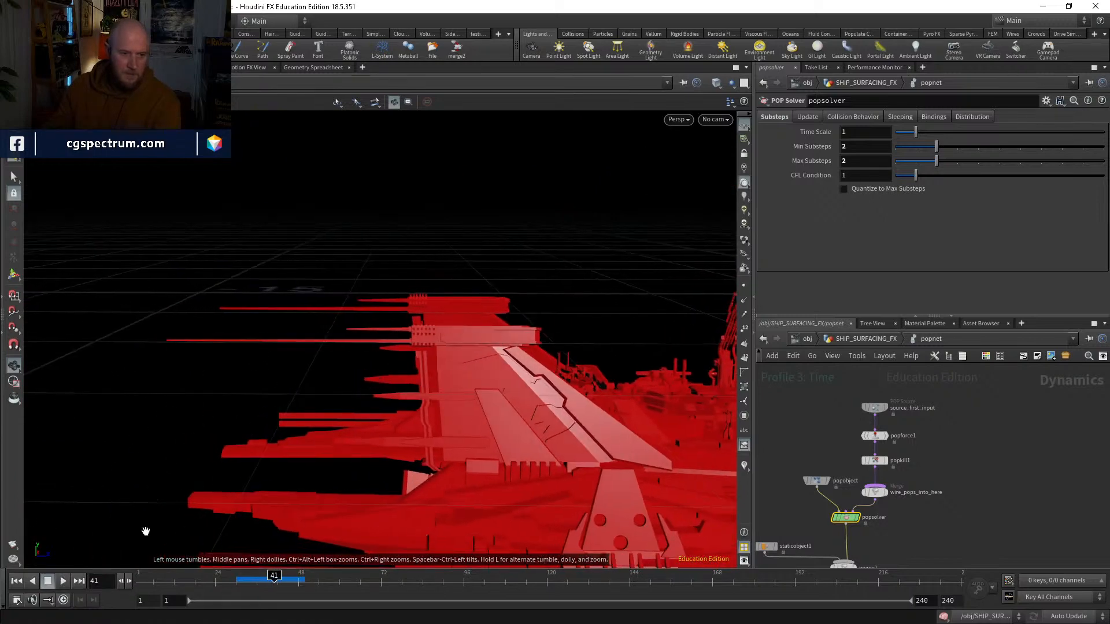
left_click(64, 584)
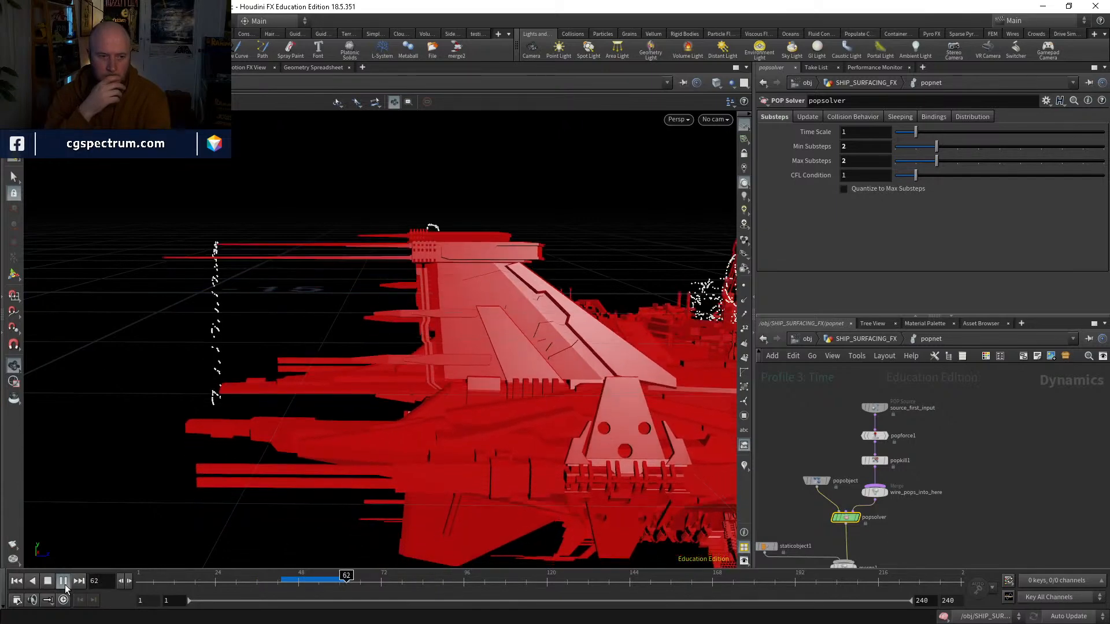
left_click(311, 580)
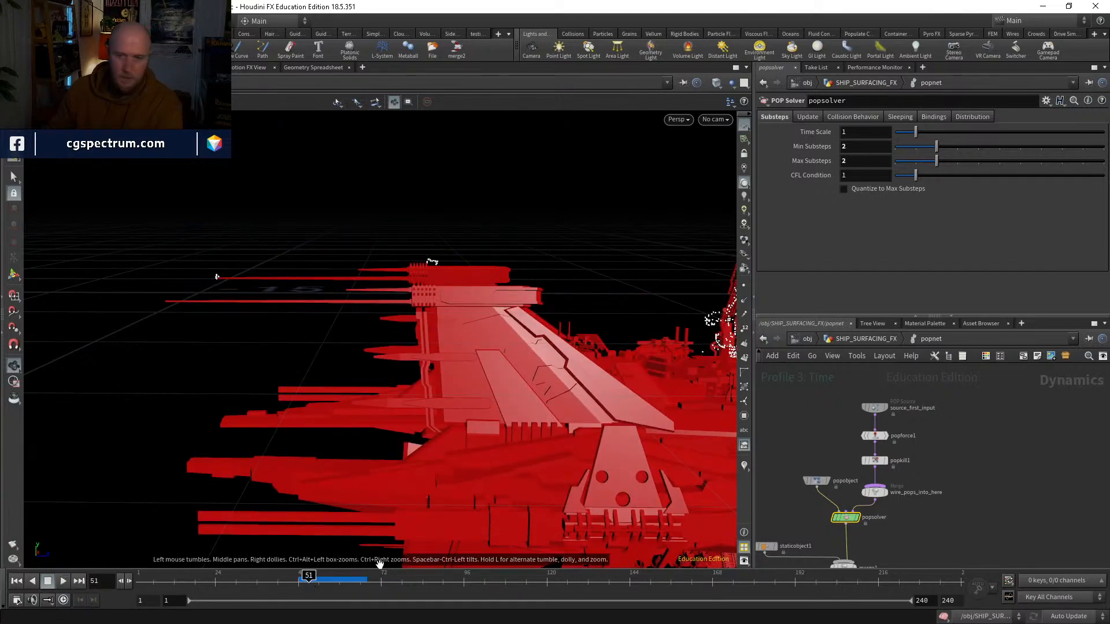
left_click(302, 580)
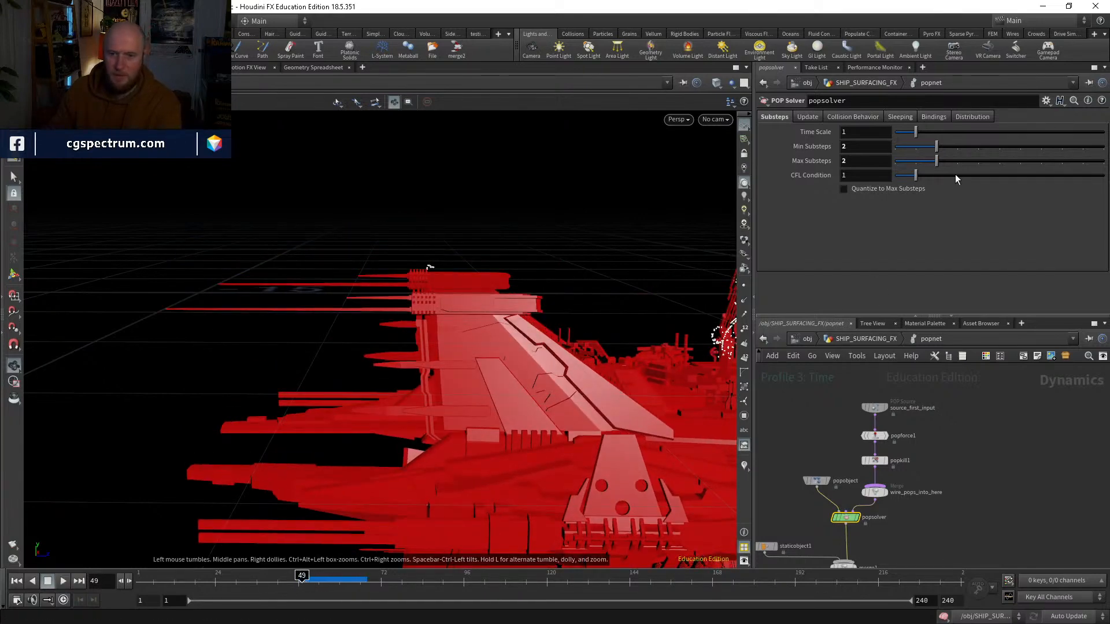
Step: Raise the popsolver's Max Substeps and Min Substeps to 6, replay from frame 49 and check the spikes' particles at frame 53
key("BackSpace")
type("6")
key("Return")
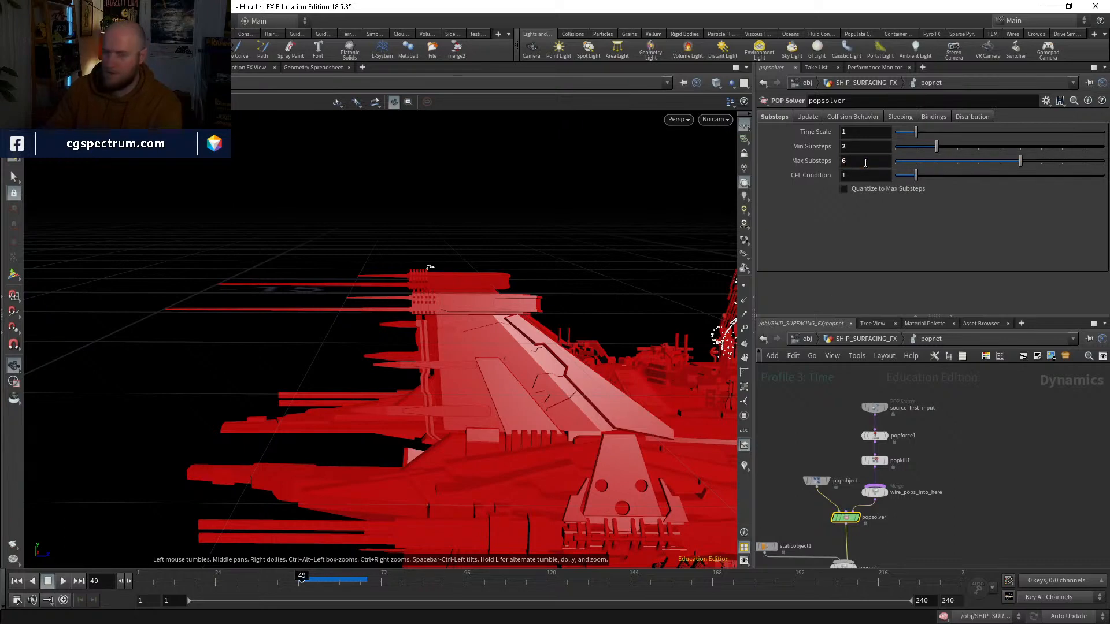
double_click(865, 150)
type("6")
key("Return")
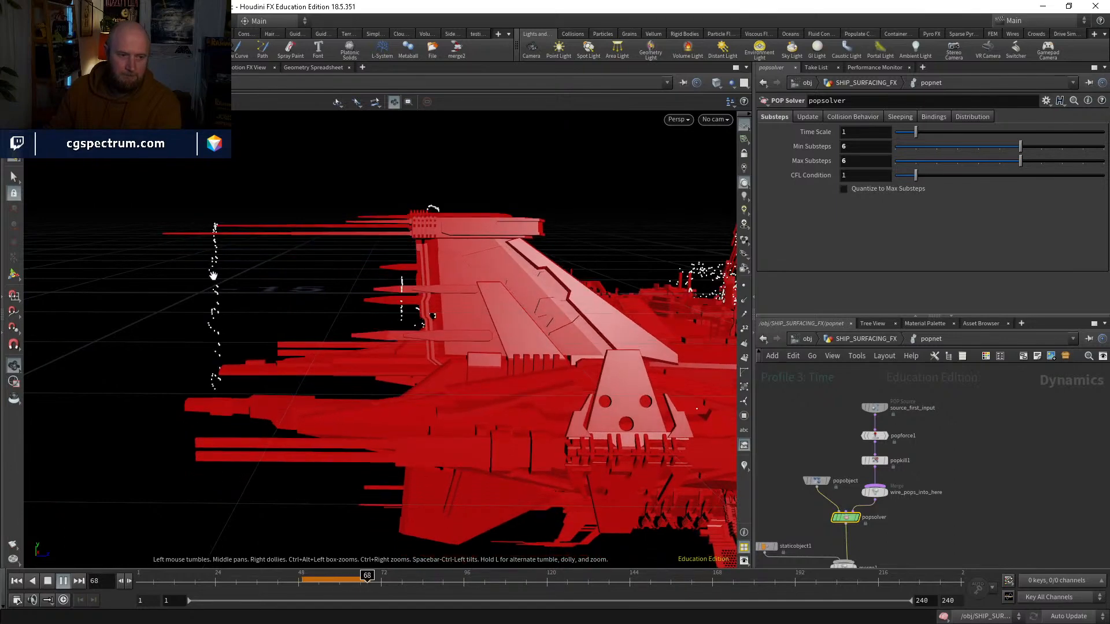
left_click(315, 581)
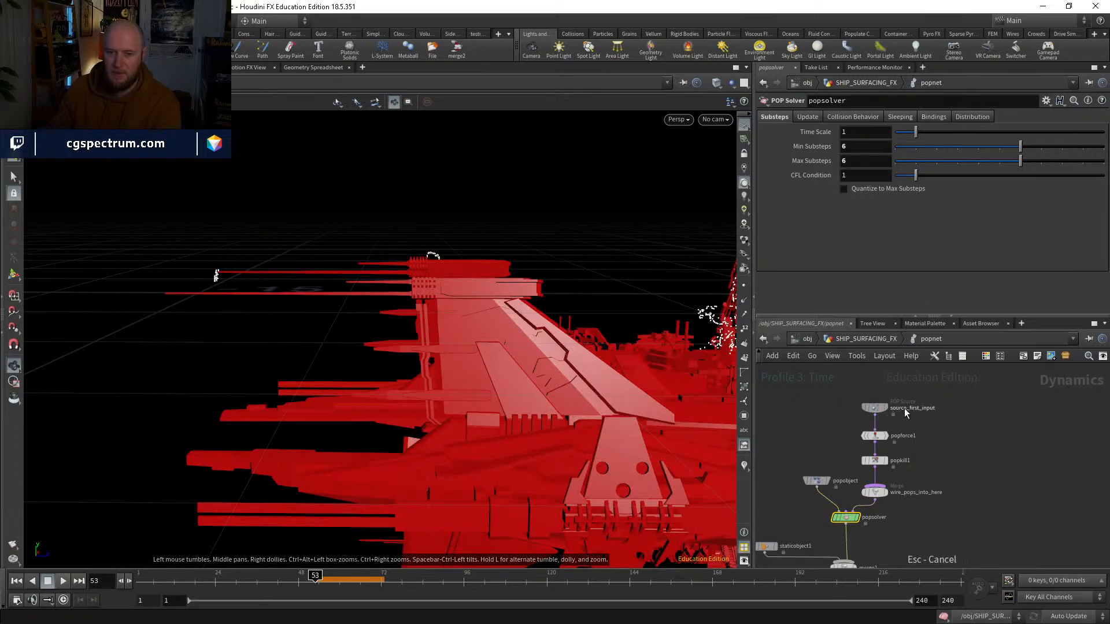
Step: Set the Inherit Velocity of the source_first_input POP Source to 0
left_click(874, 407)
left_click(827, 132)
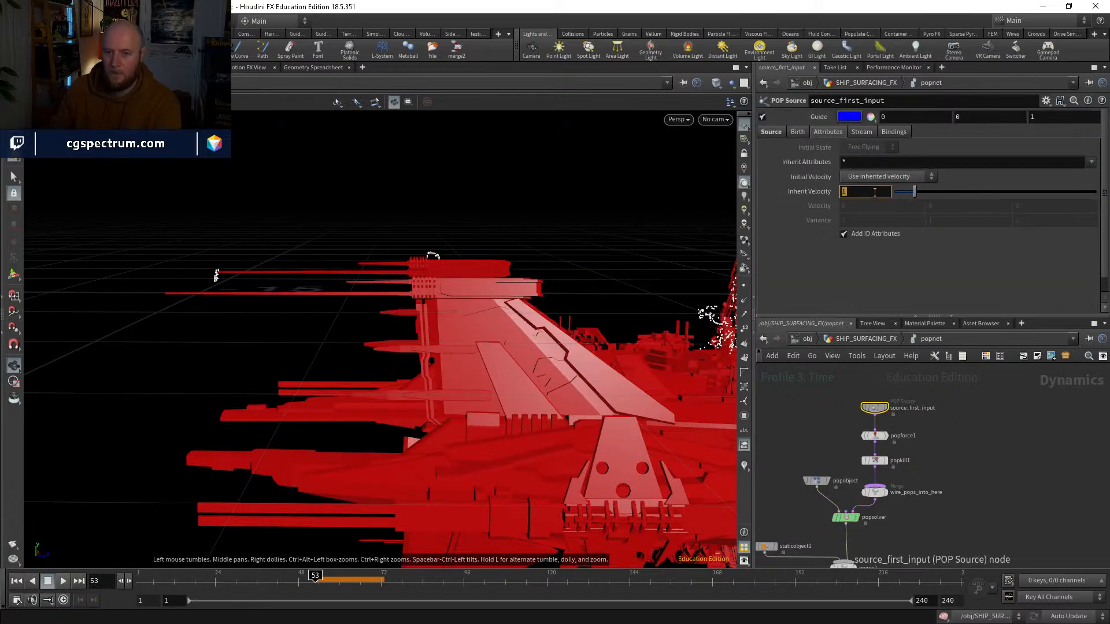
type("0")
key("Return")
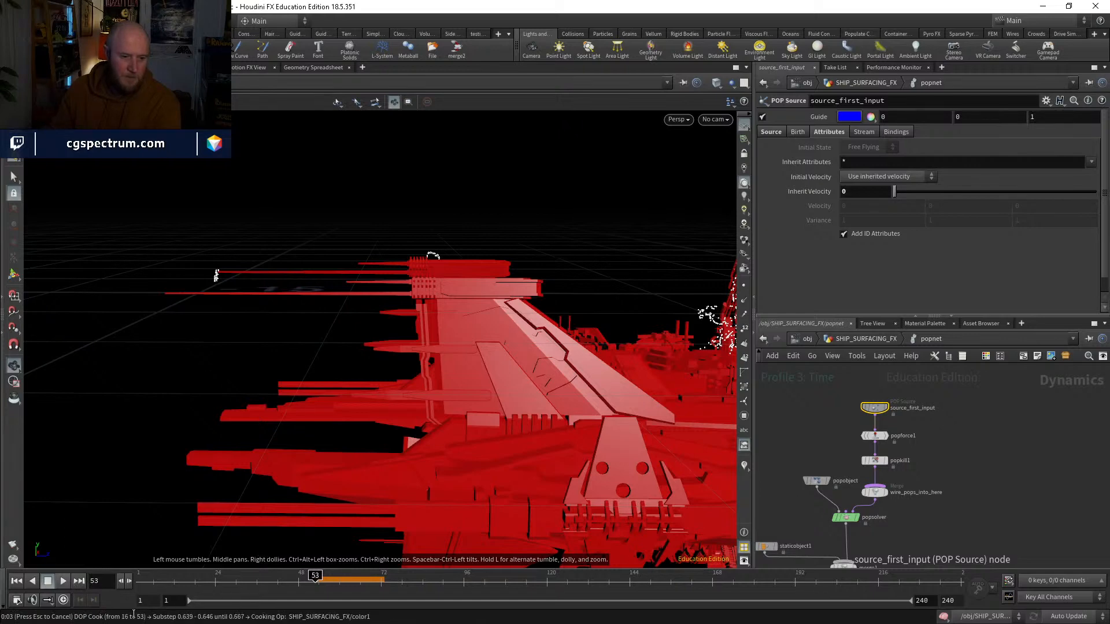
Step: Cancel the running cook, set the popnet's simulation Start Frame to 50, and go back inside the network
key("Escape")
key("u")
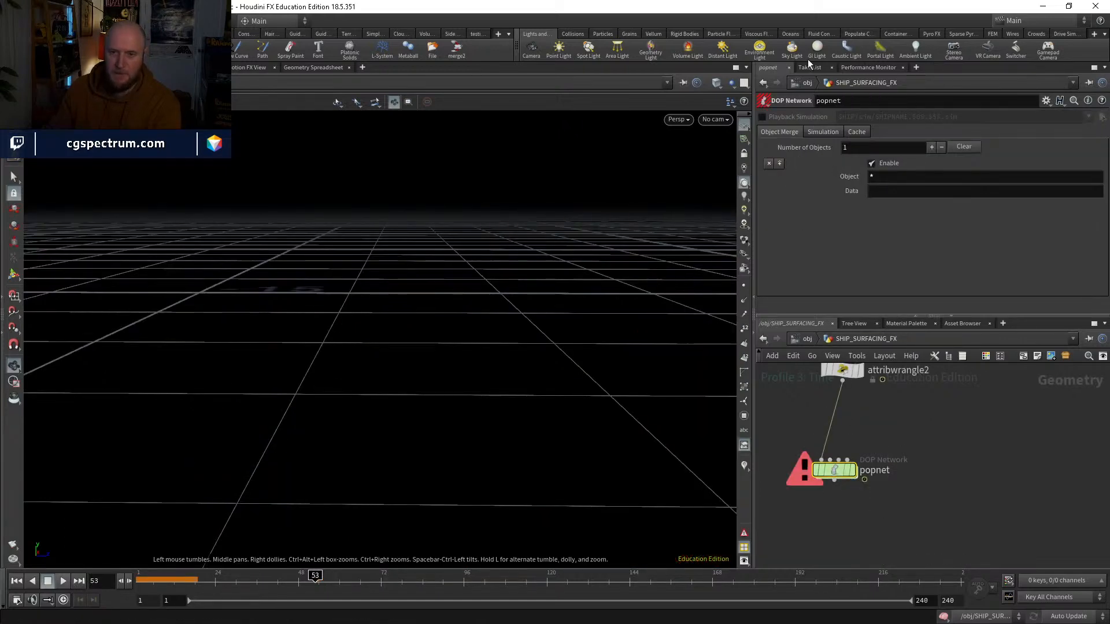
left_click(823, 132)
double_click(864, 220)
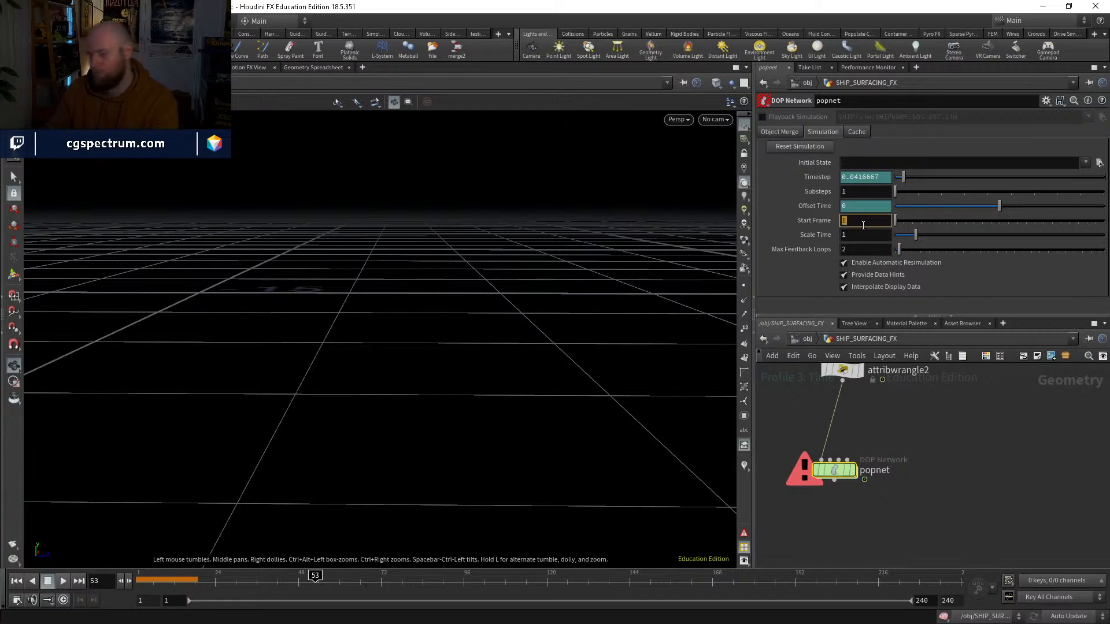
type("50")
key("Return")
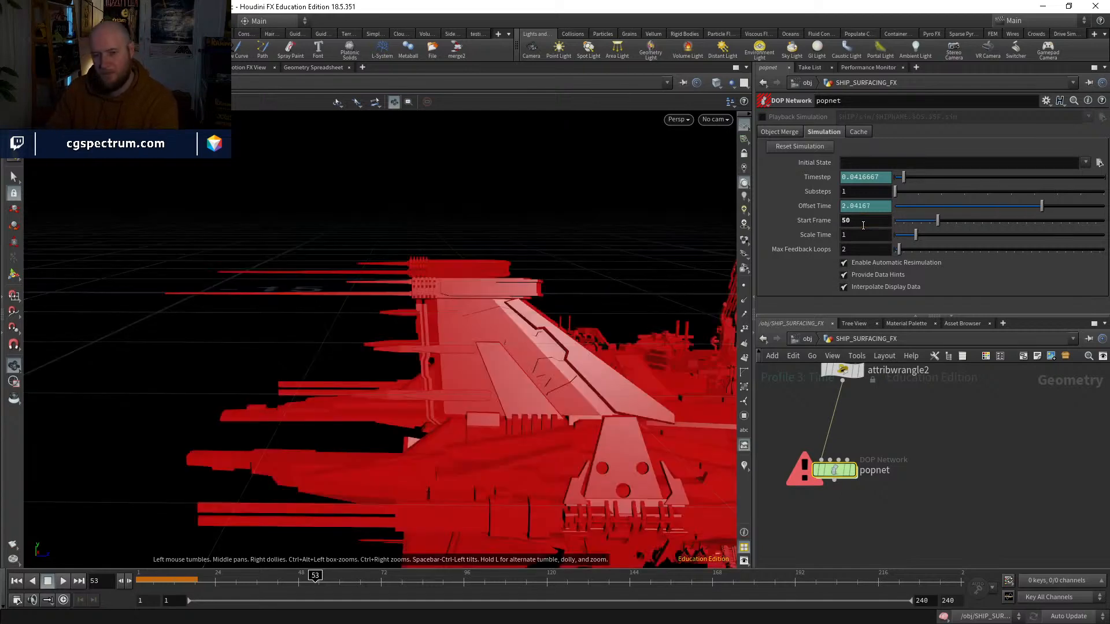
double_click(834, 470)
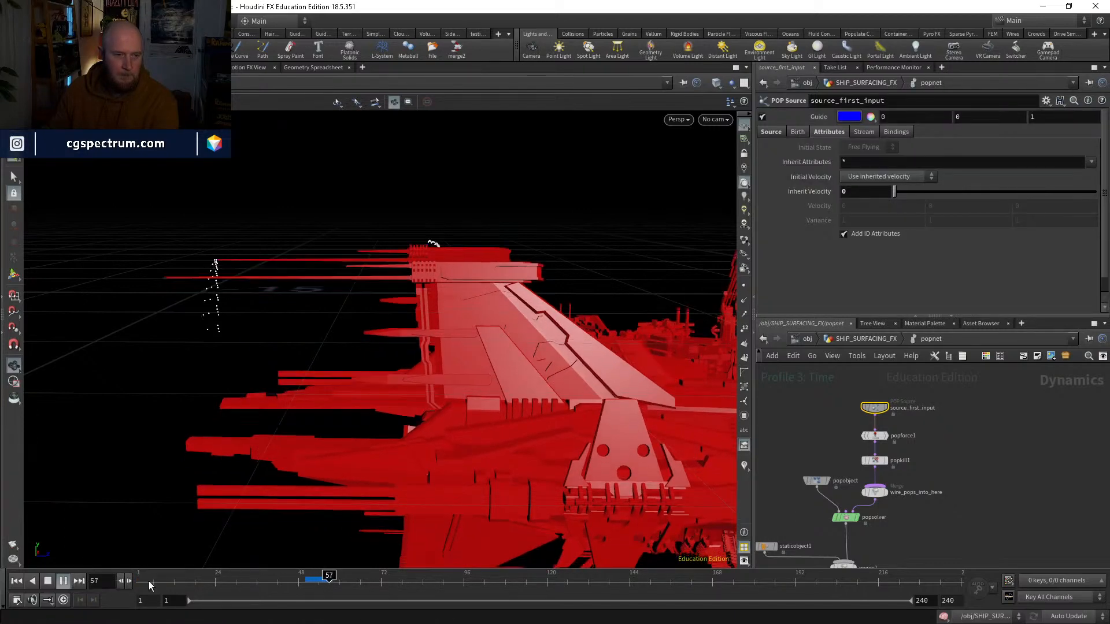
Step: Temporarily bypass staticobject1, replay from frame 50 and scrub to about frame 85 to examine the falling particles without collisions
left_click(323, 584)
left_click(304, 582)
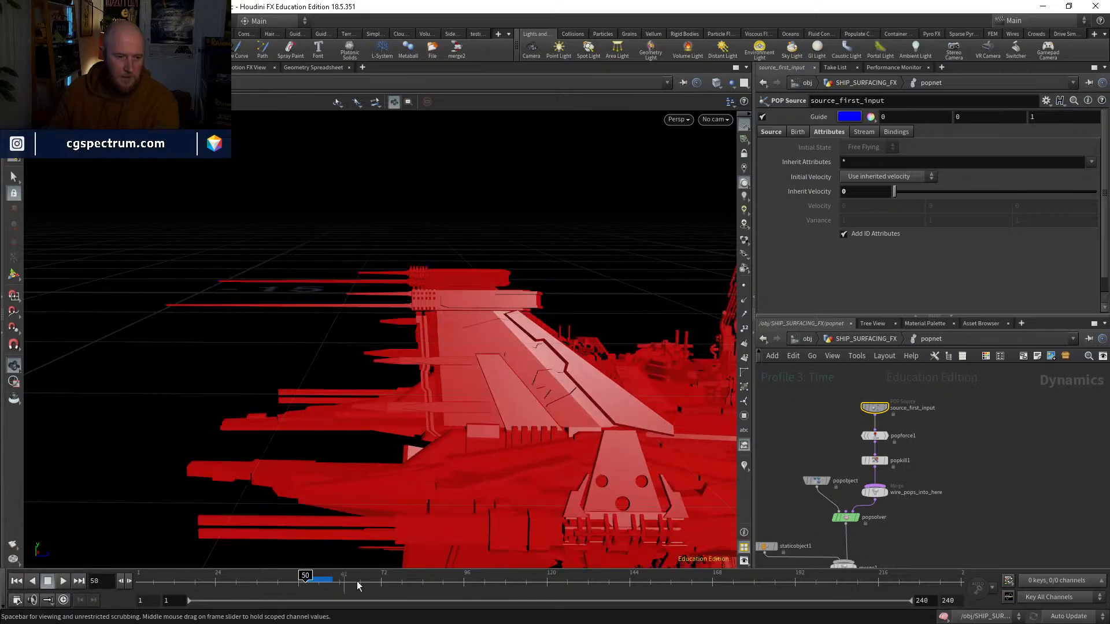
middle_click_drag(798, 528, 837, 480)
left_click(793, 499)
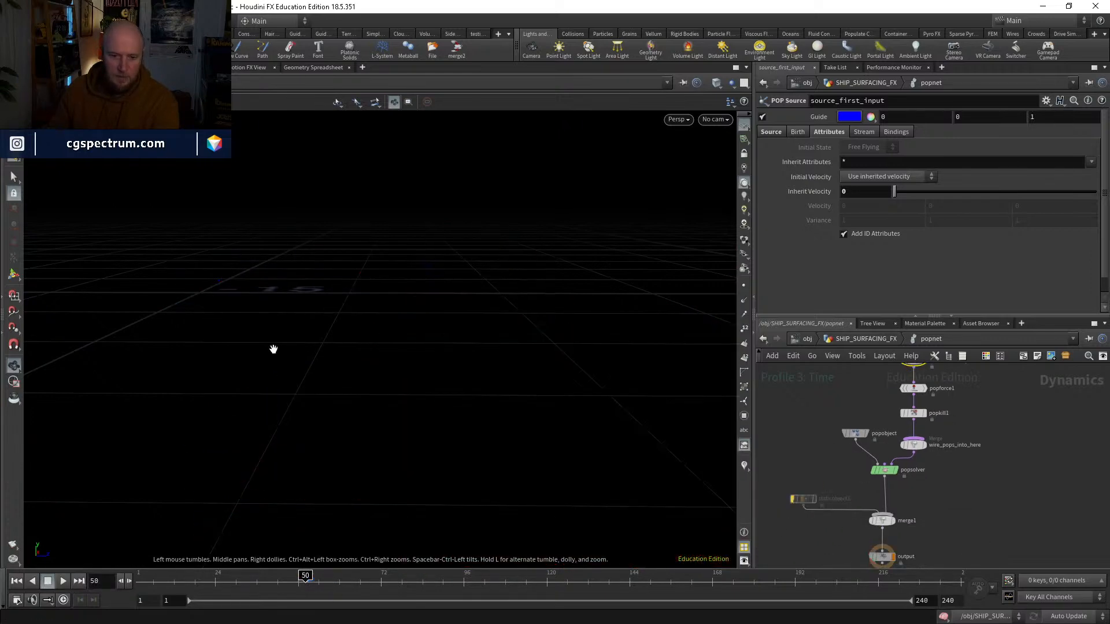
left_click(64, 581)
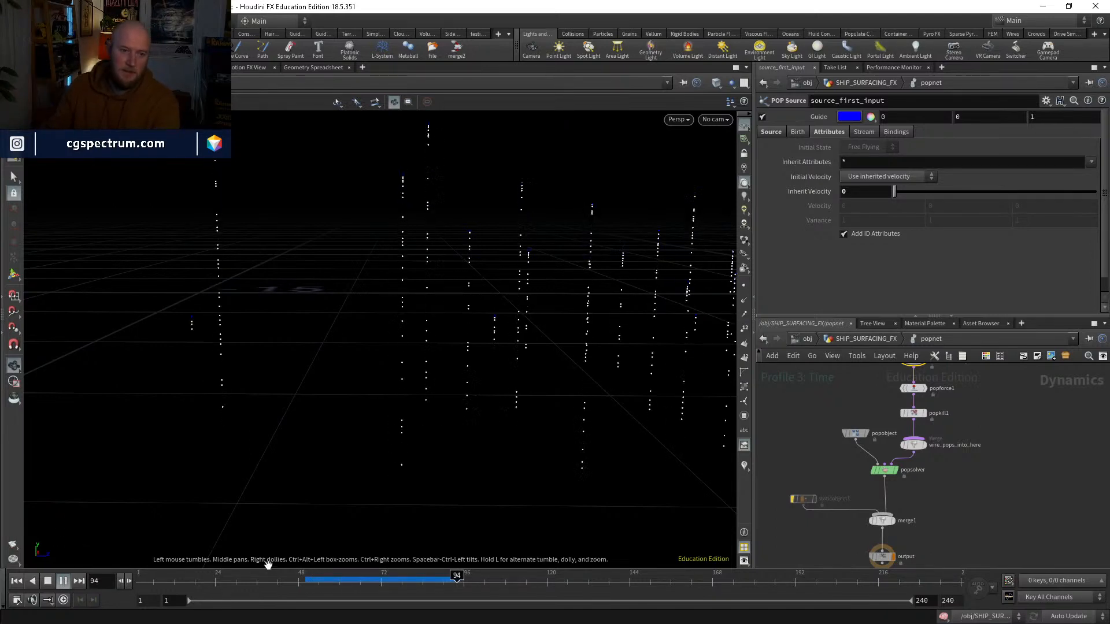
left_click(325, 581)
left_click_drag(327, 581, 402, 581)
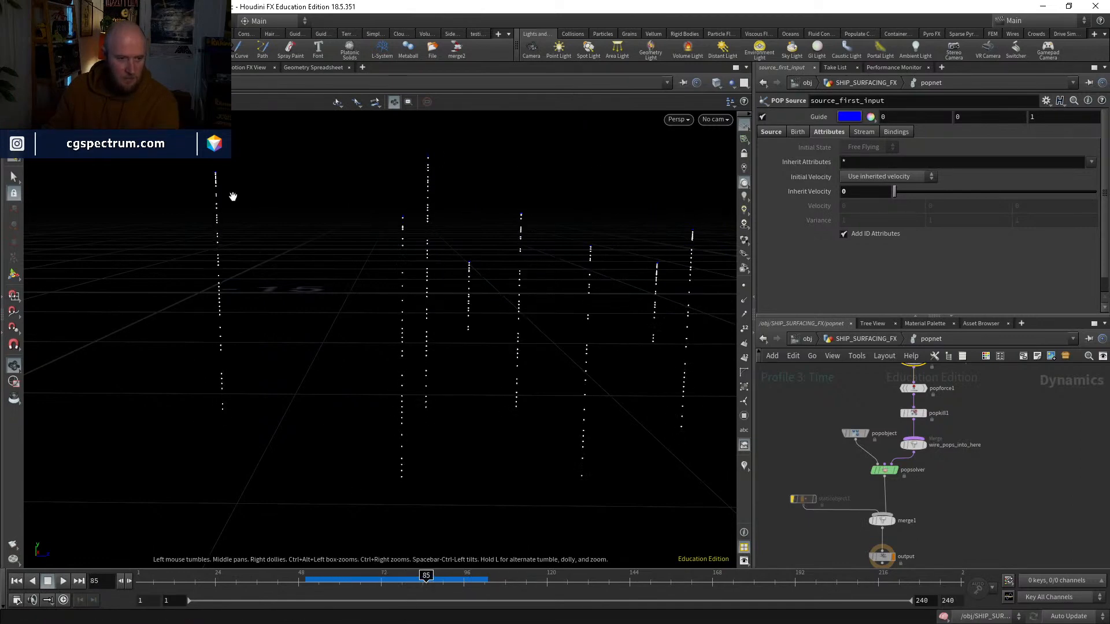
left_click_drag(427, 579, 428, 546)
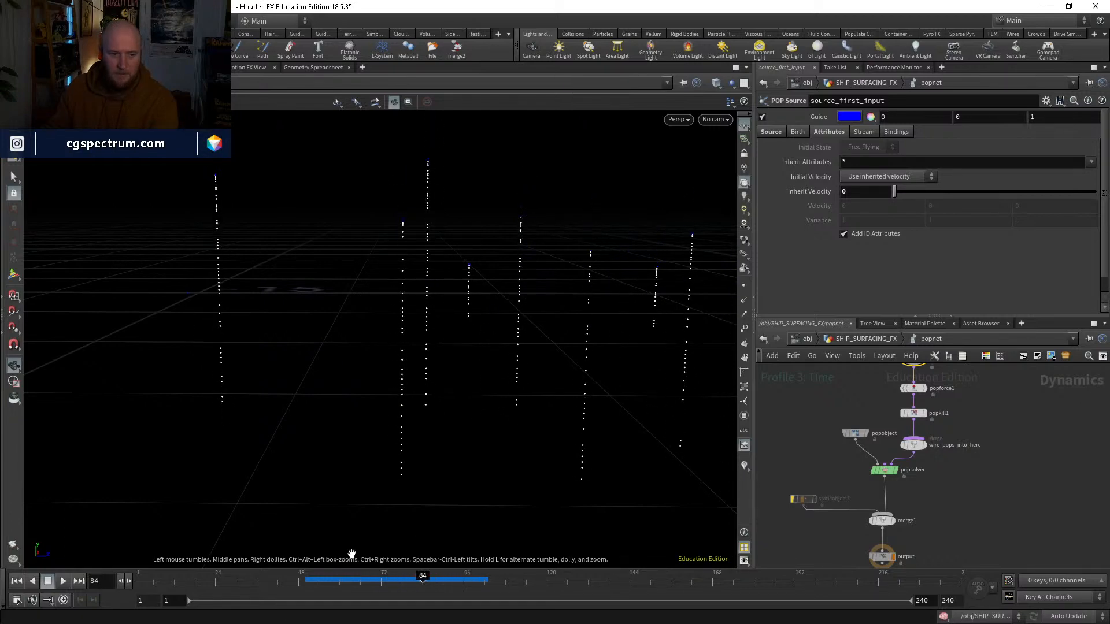
left_click(306, 583)
Step: Set the POP Source's Const. Activation to 0 and its Impulse Count to 1
middle_click_drag(952, 413, 949, 464)
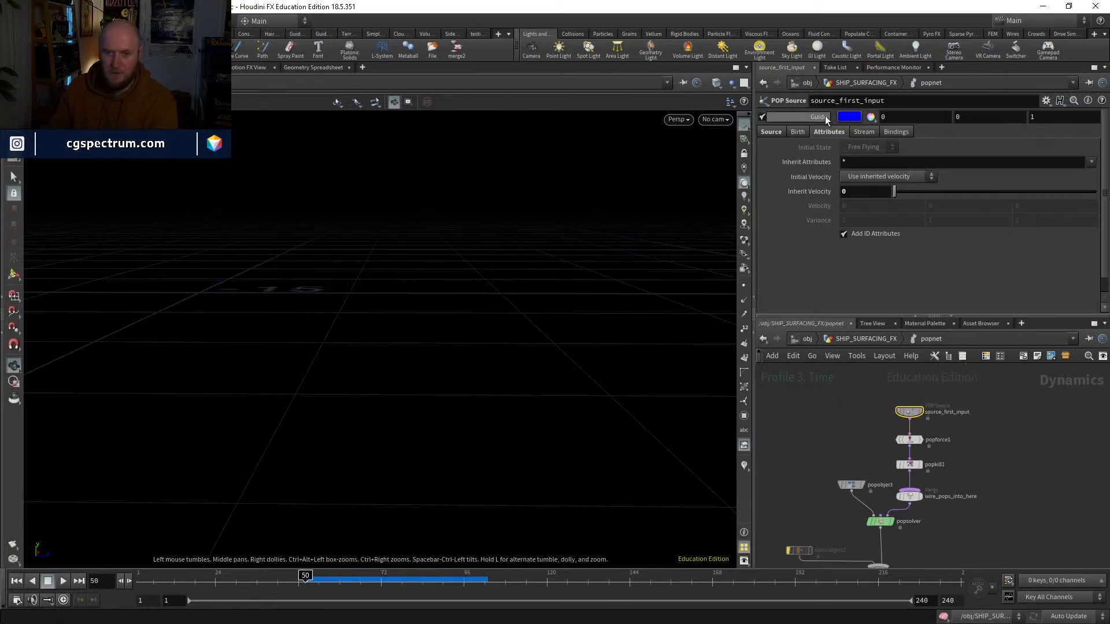
left_click(799, 133)
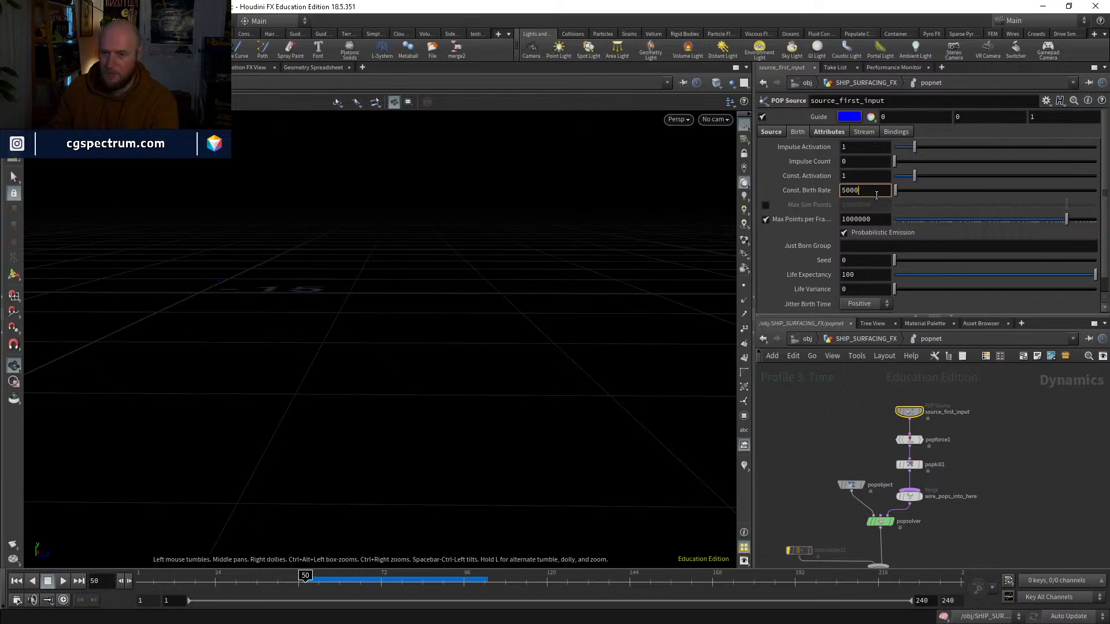
left_click_drag(914, 175, 887, 177)
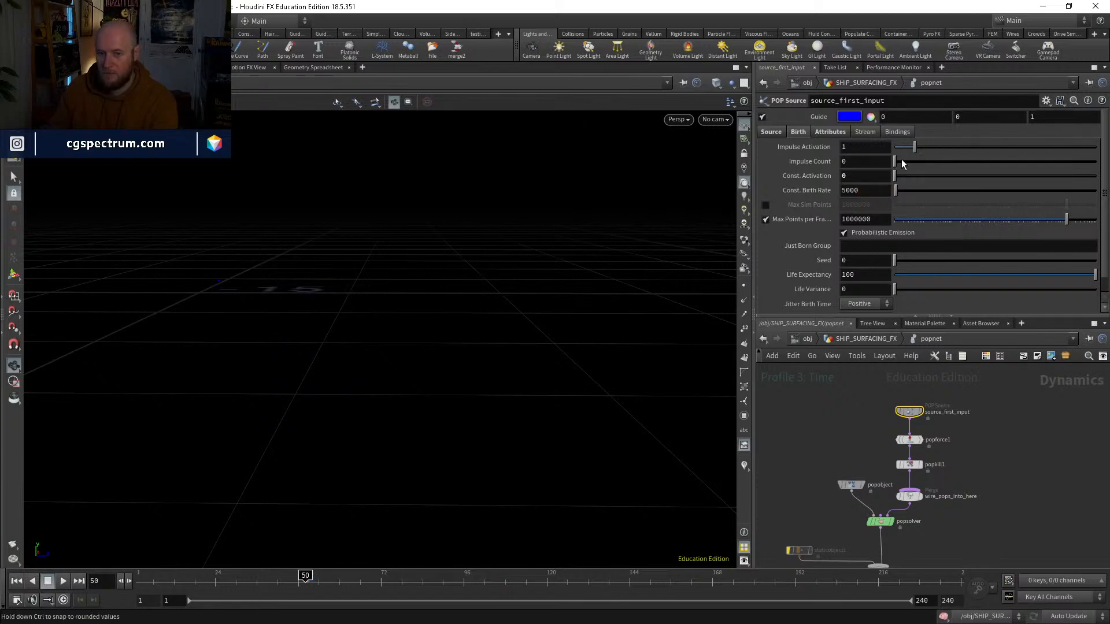
double_click(865, 161)
type("1")
key("Return")
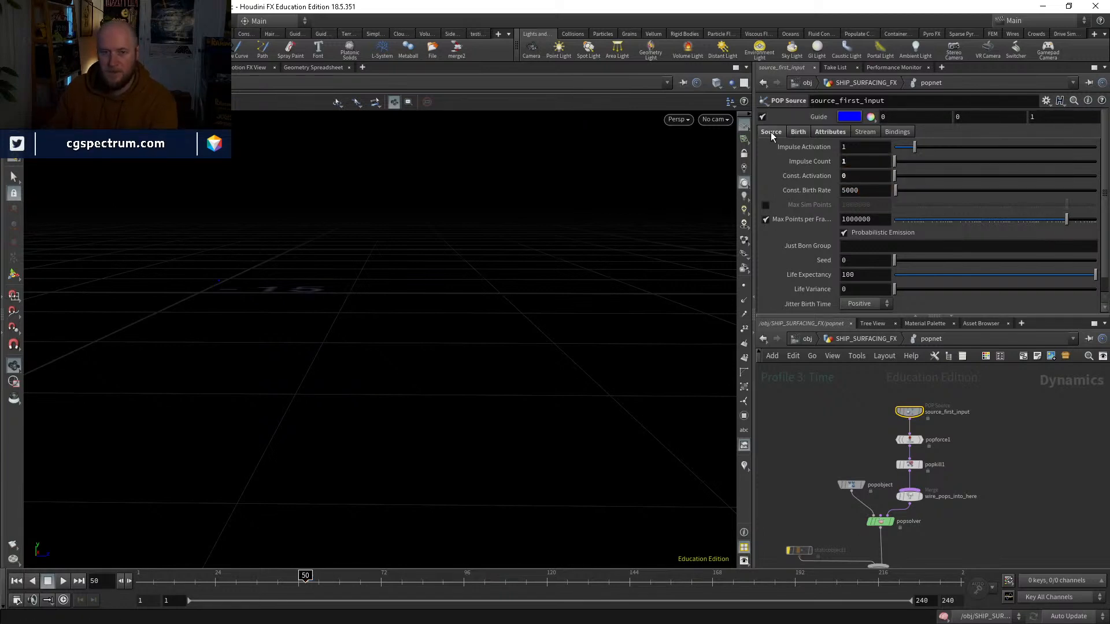
Step: Switch the POP Source's Emission Type to a mode that ignores the impulse and constant birth settings, and replay from frame 50
left_click(771, 132)
left_click(860, 148)
left_click(861, 168)
left_click(803, 131)
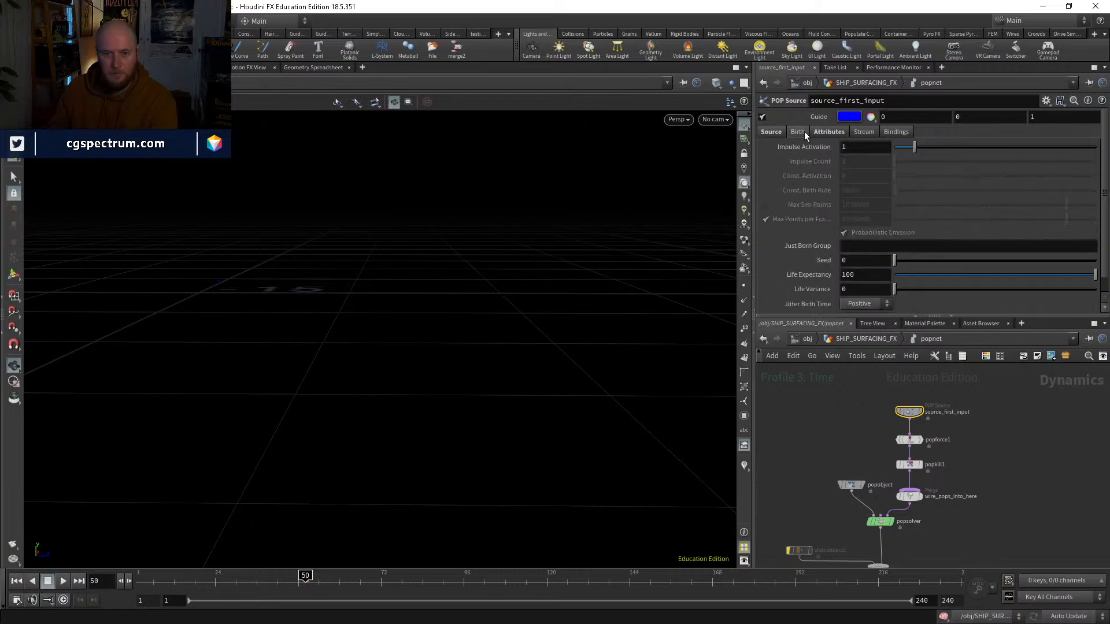
left_click(60, 581)
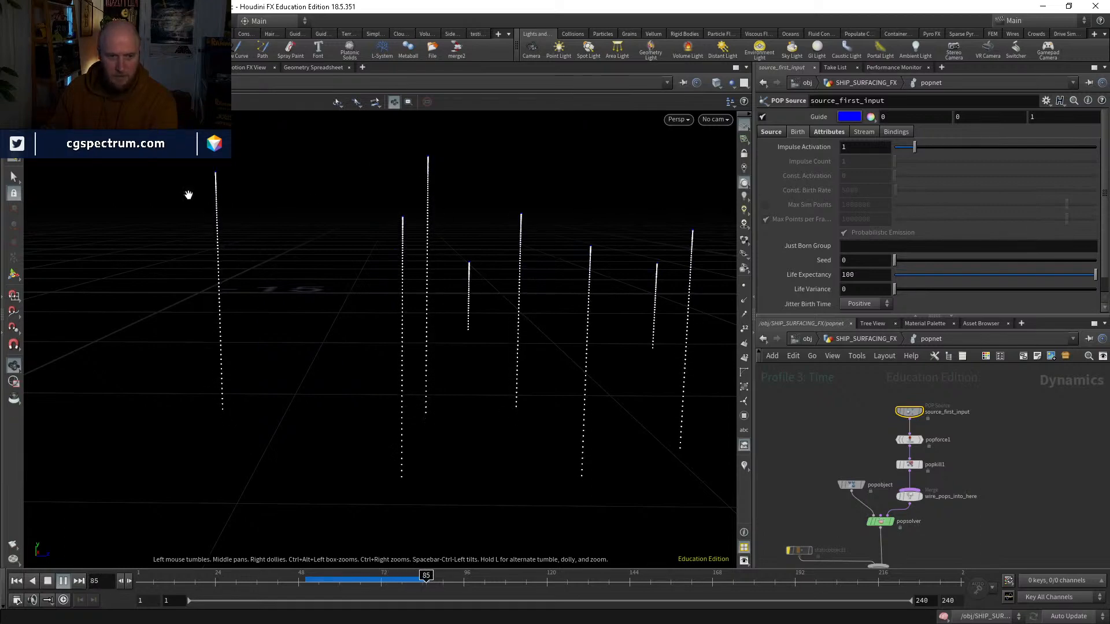
left_click(305, 580)
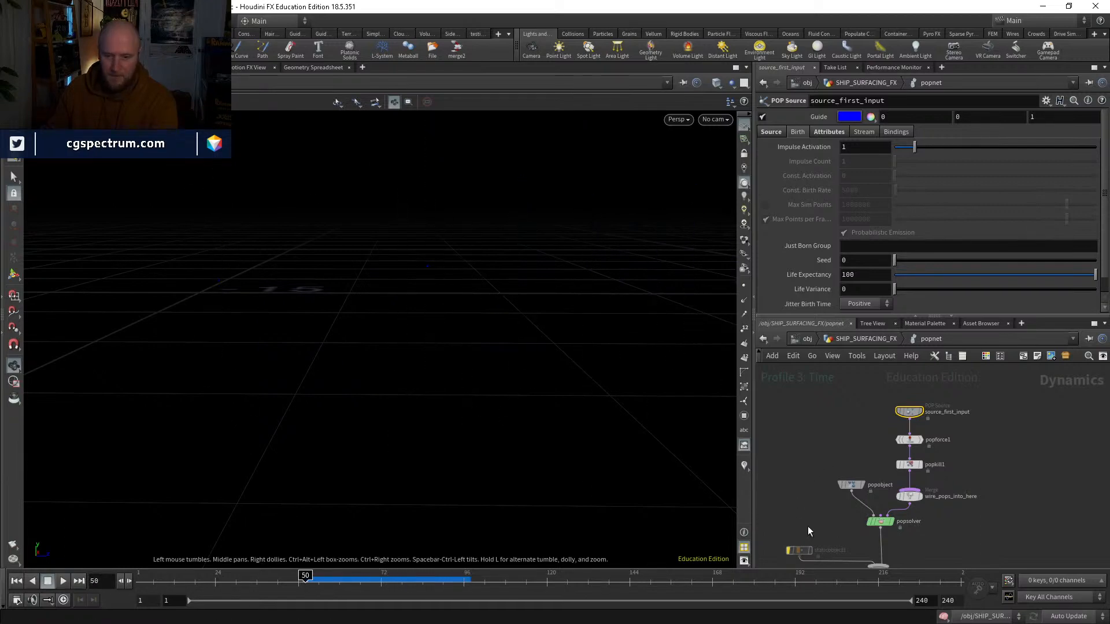
Step: Re-enable staticobject1, set its physical Bounce to 0, and replay from frame 50 to check the spikes' particles
left_click(789, 550)
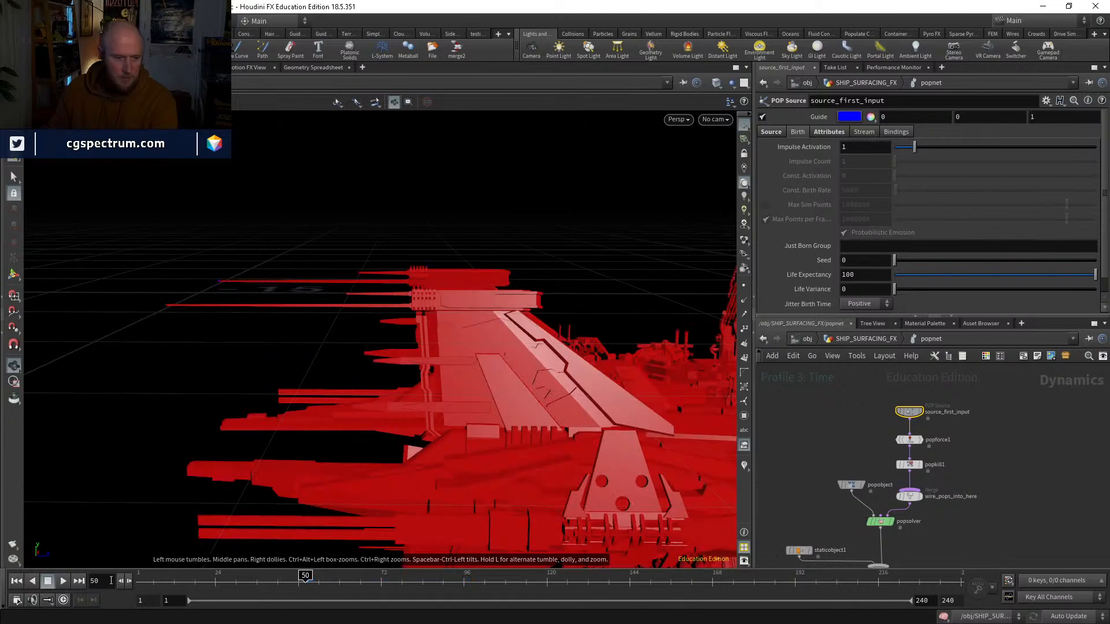
left_click(61, 581)
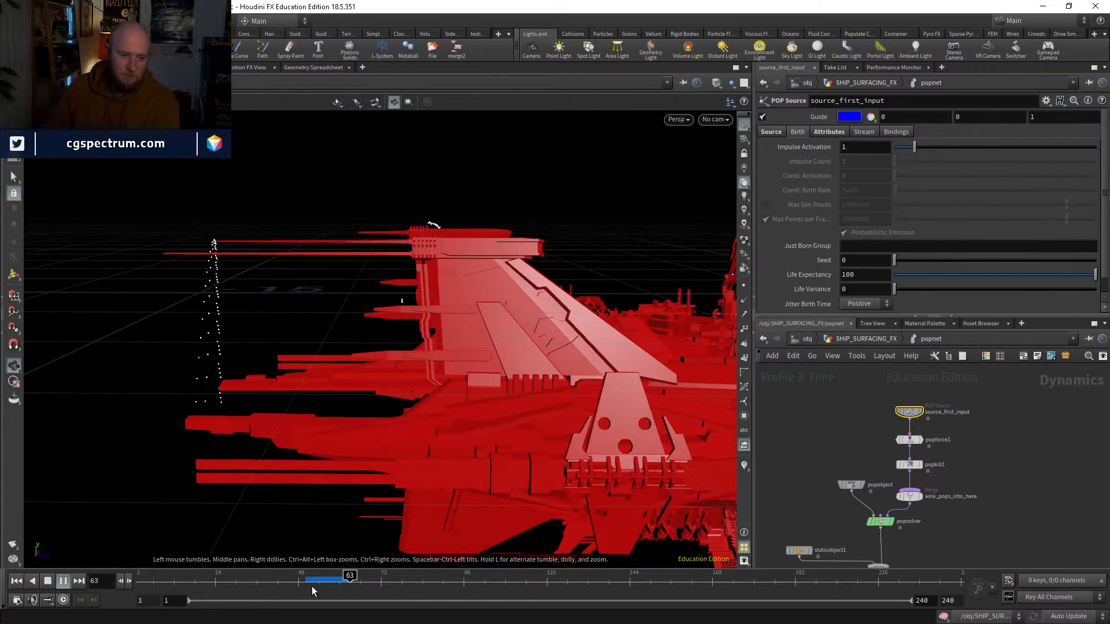
left_click(798, 550)
scroll(827, 250, "down", 5)
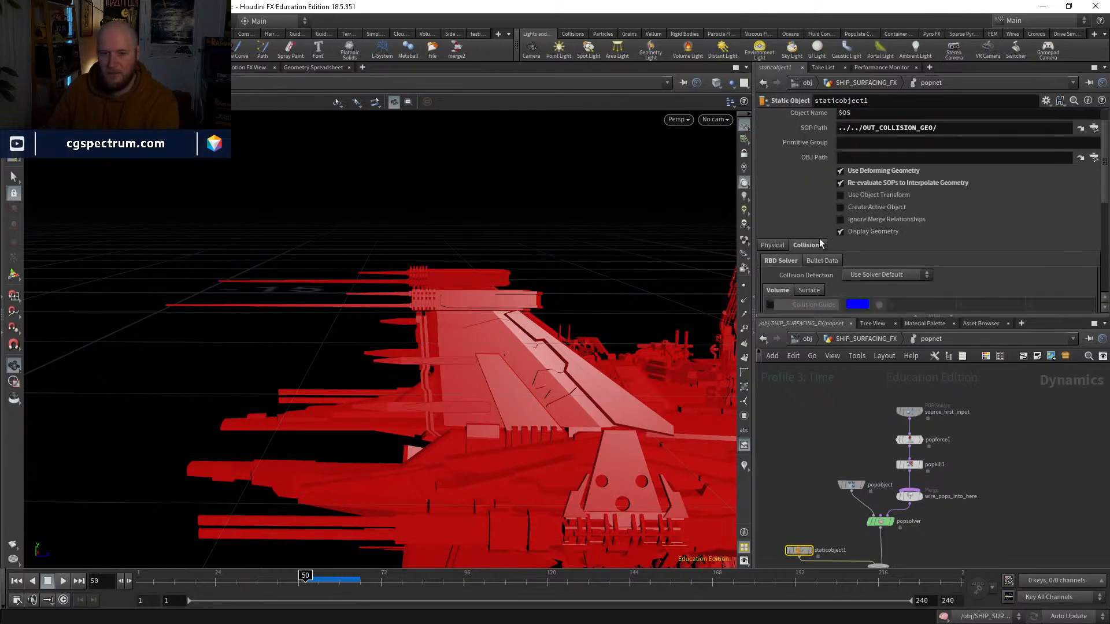
left_click(775, 197)
scroll(787, 231, "down", 2)
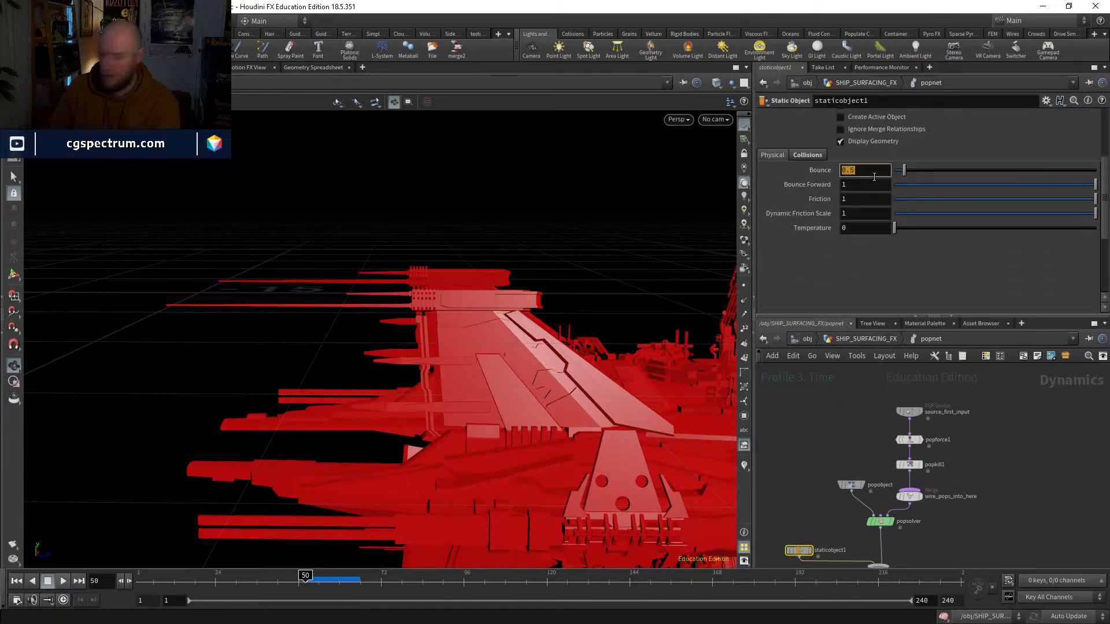
type("0")
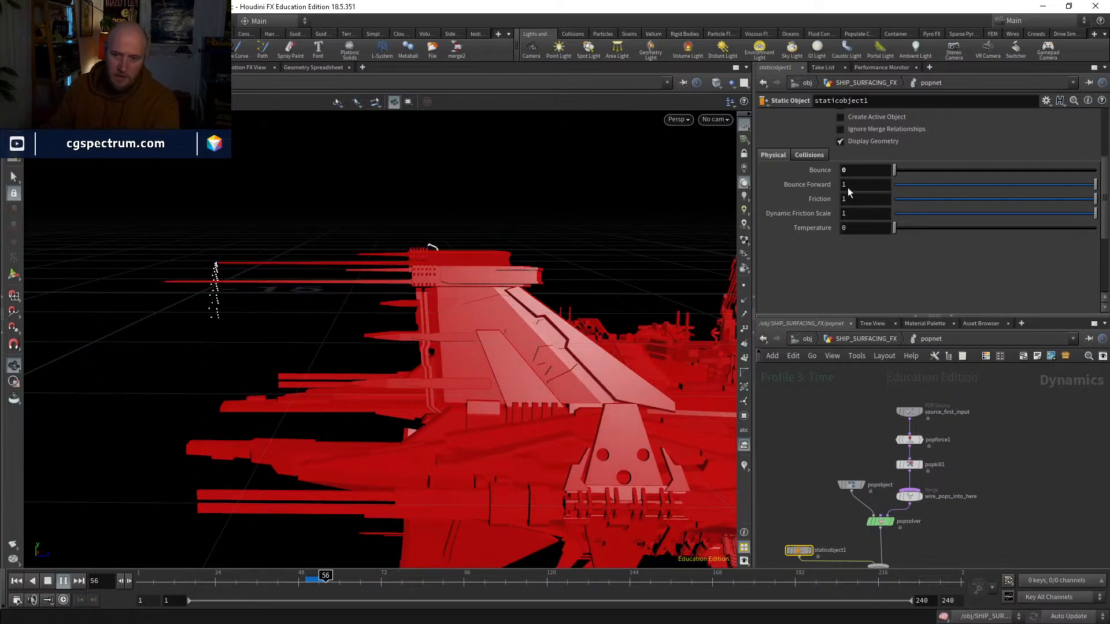
left_click(304, 584)
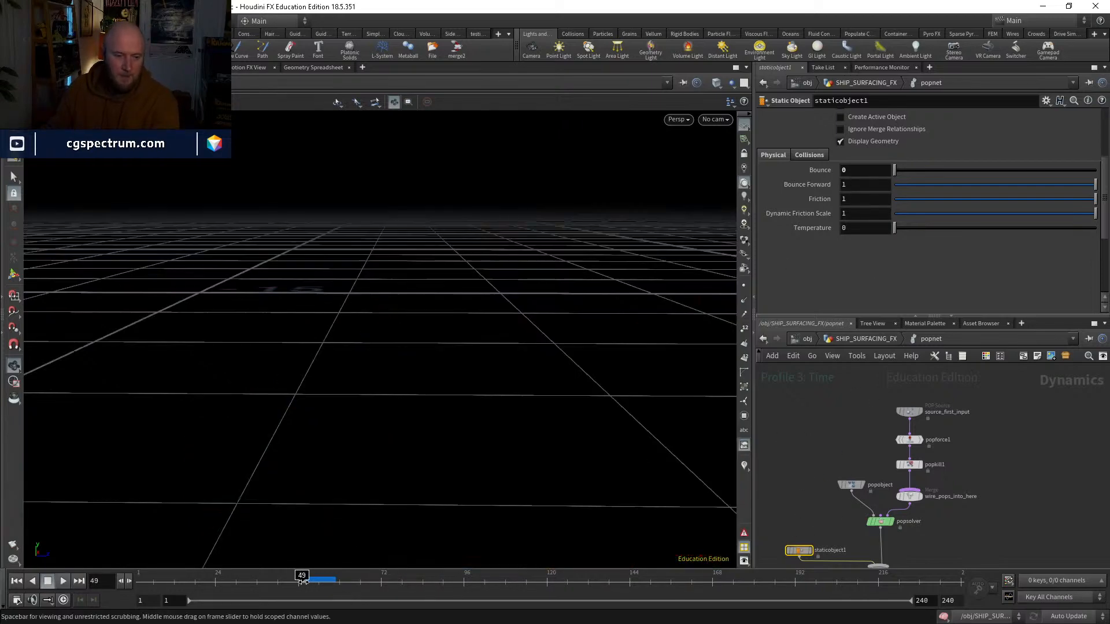
Step: Set the popobject's physical Bounce and Bounce Forward to 0
left_click(851, 484)
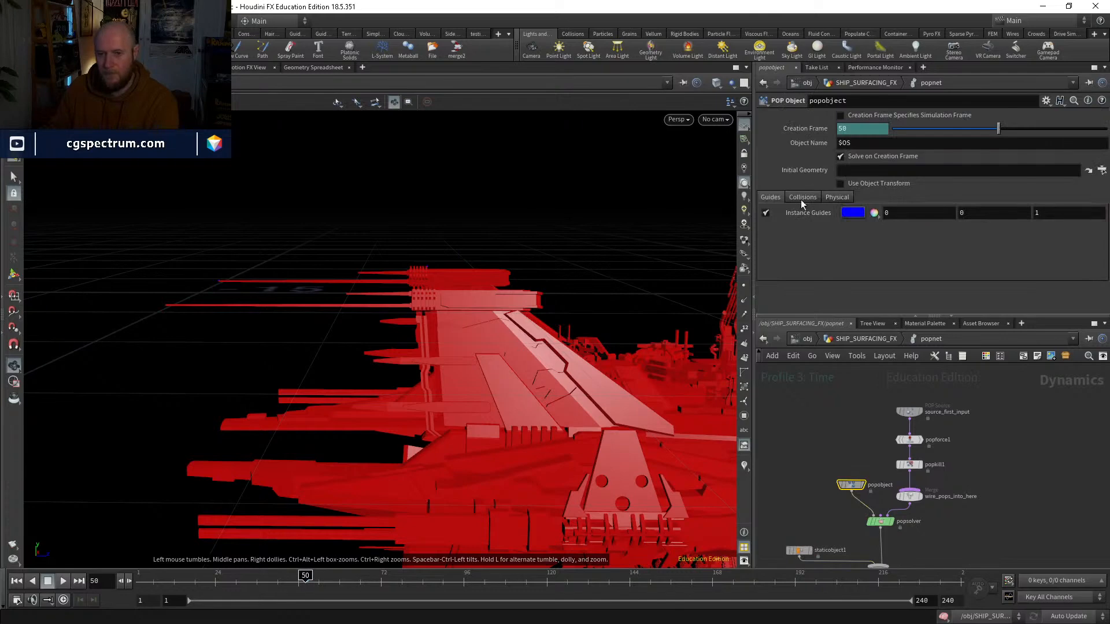
left_click(838, 199)
type("0")
key("Return")
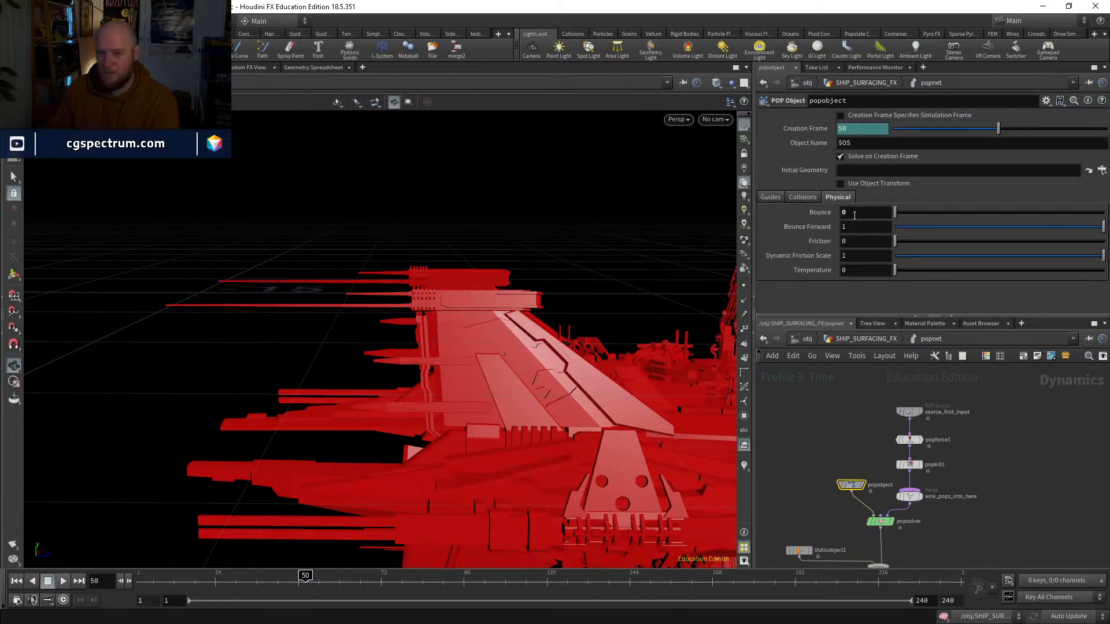
type("0")
key("Return")
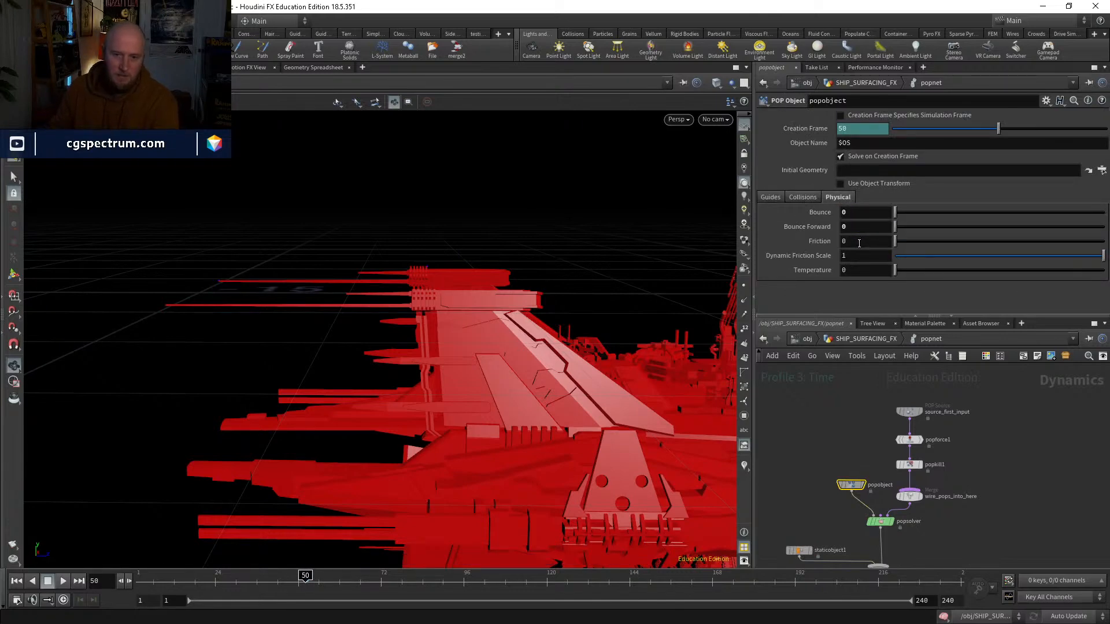
Step: Set staticobject1's Bounce Forward to 0, replay to about frame 58, and return to frame 50
left_click(798, 550)
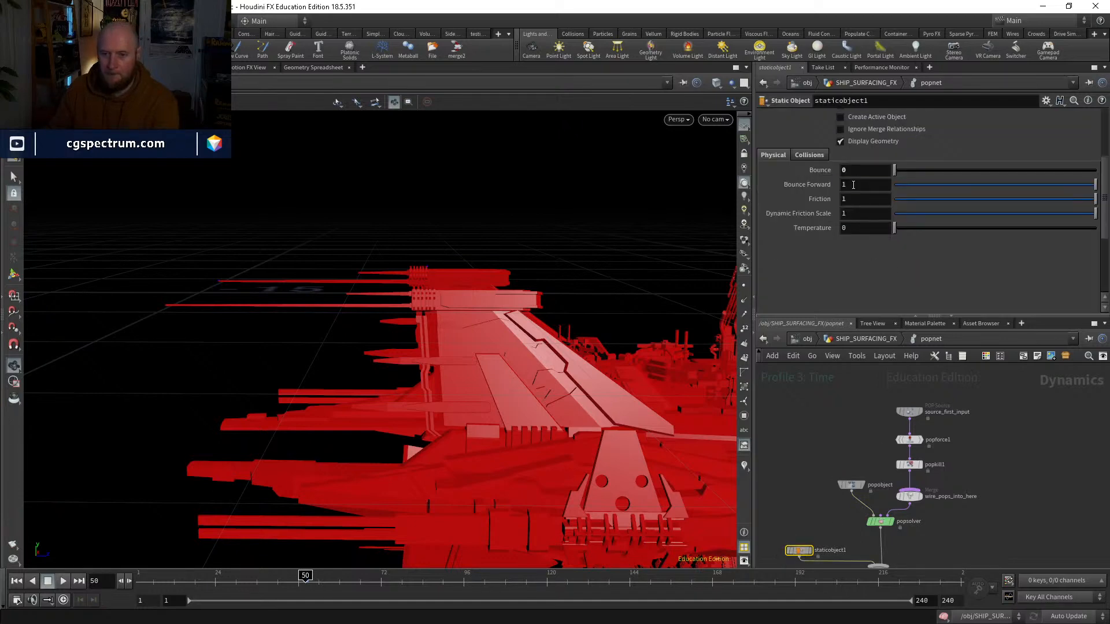
key("Return")
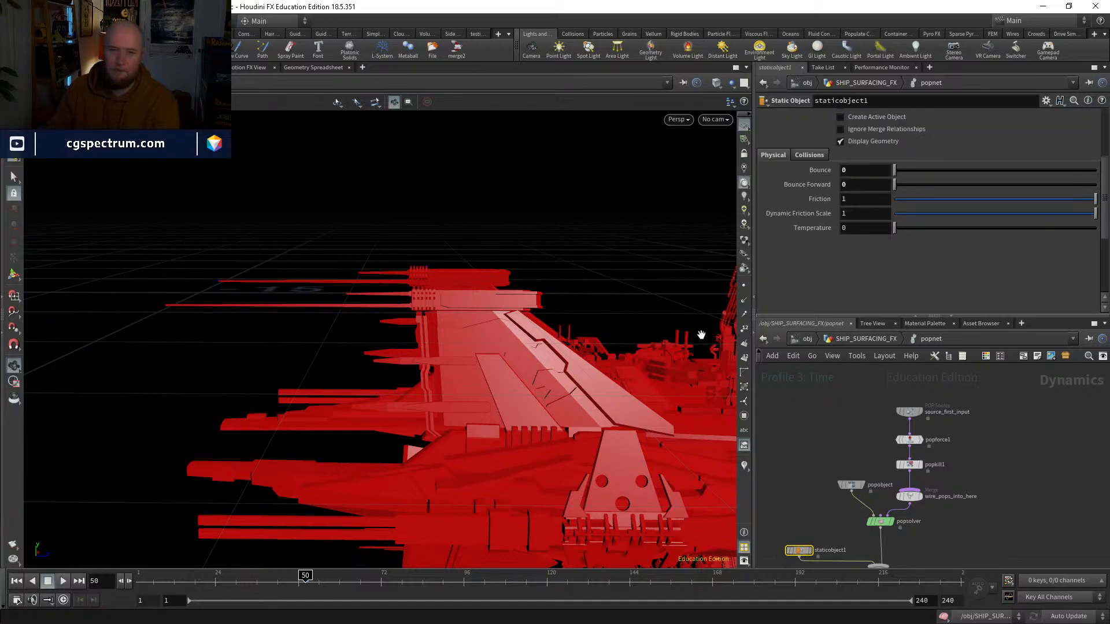
left_click(64, 581)
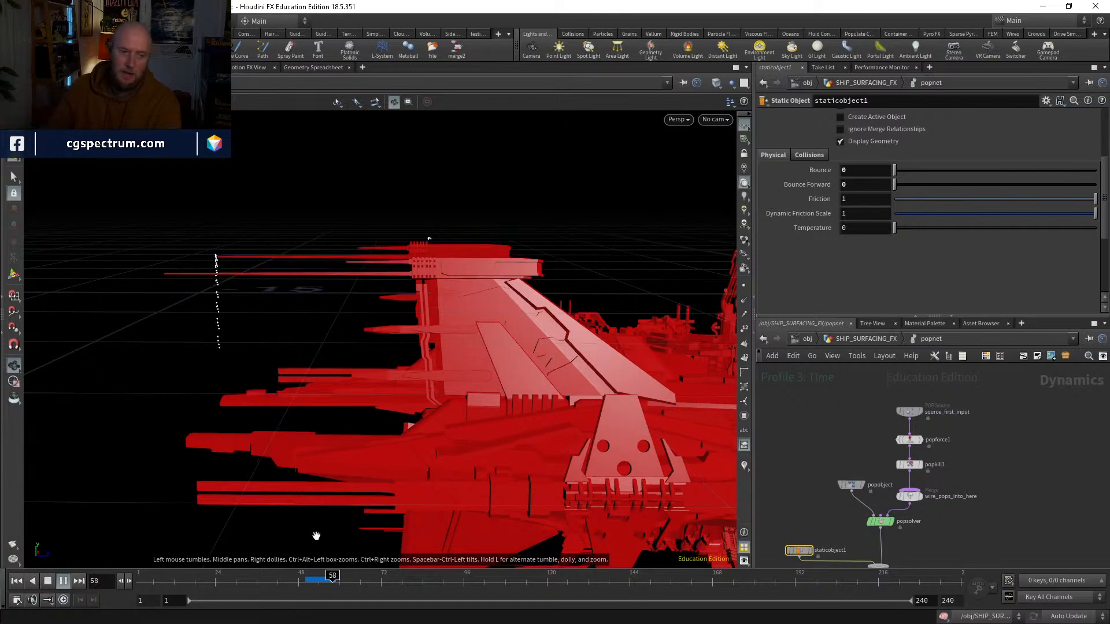
left_click(307, 581)
Step: Insert a Peak node between OUT_COLLISION_GEO and timeshift2 in the SHIP_SURFACING_FX network and display it
middle_click_drag(824, 497, 766, 511)
left_click(851, 339)
middle_click_drag(907, 414, 941, 585)
key("Tab")
type("peak")
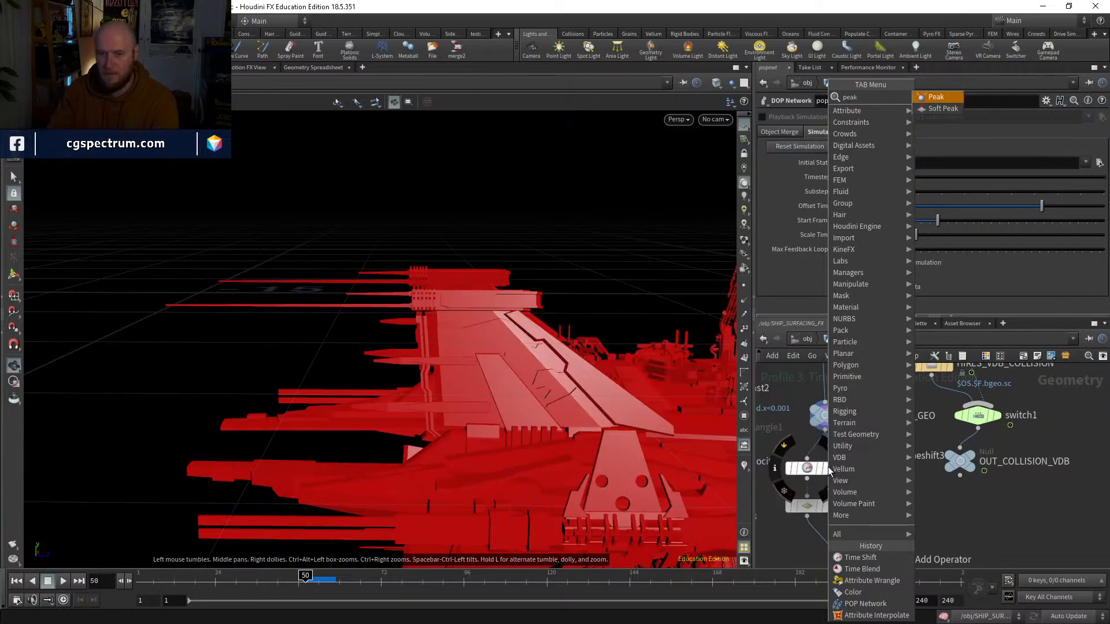
key("Return")
left_click(828, 471)
left_click(832, 462)
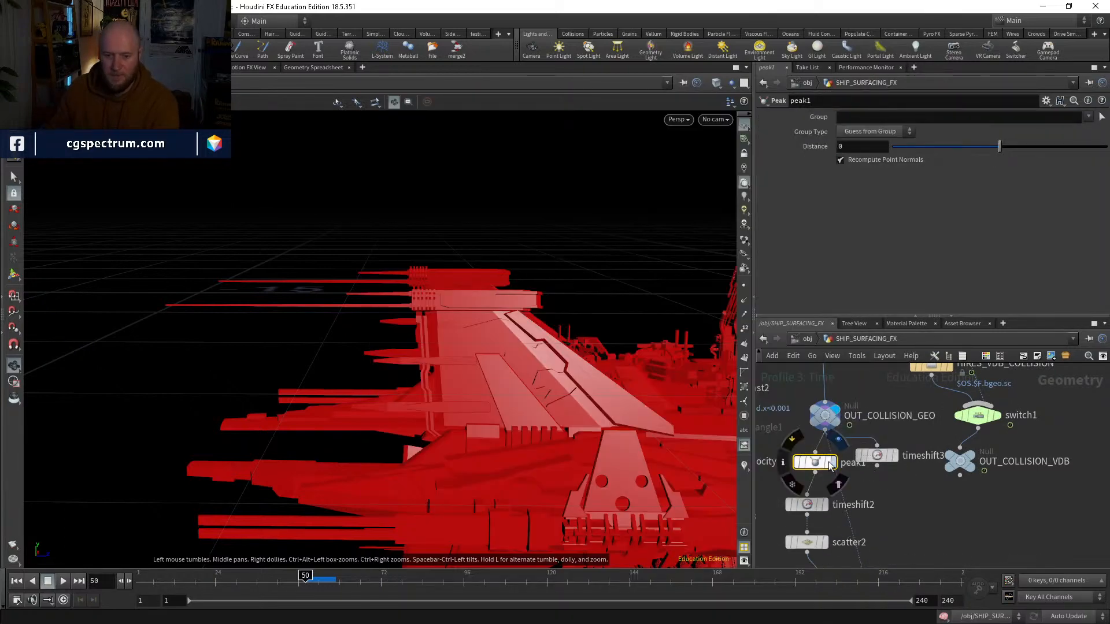
Step: Set the Peak node's Distance to 0.001, after trying 0.01
left_click(857, 146)
type("0.01")
key("Return")
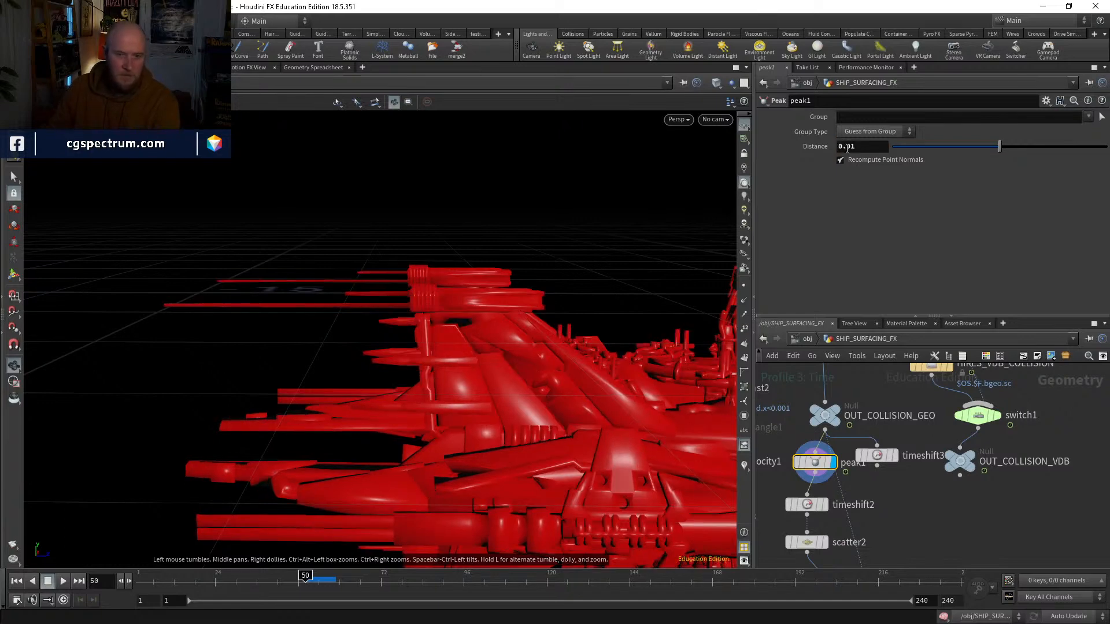
type("0")
key("Return")
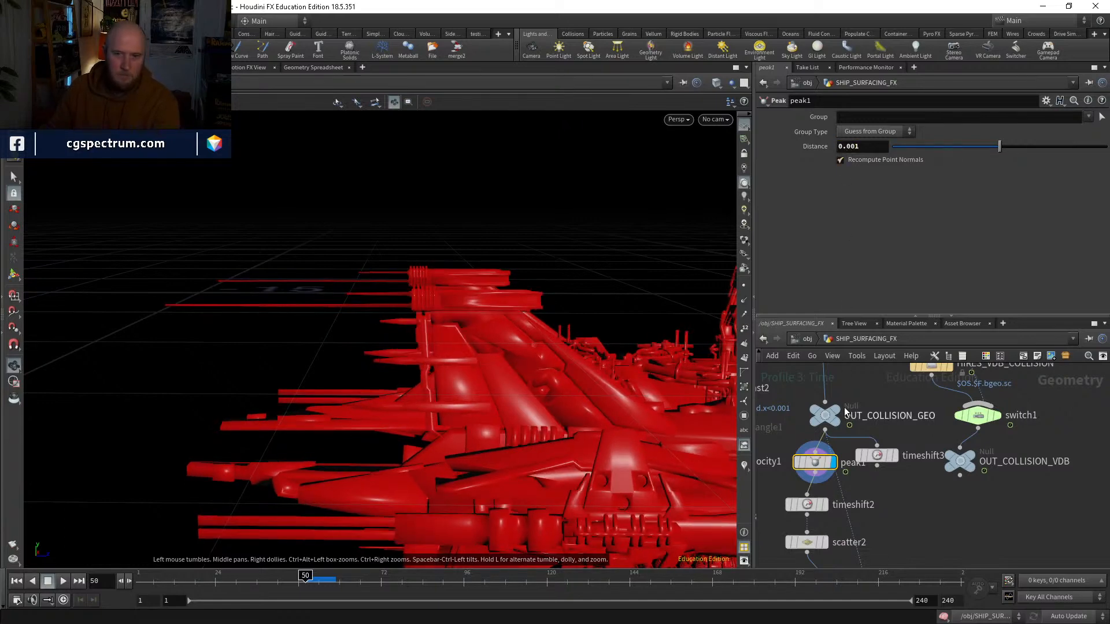
Step: Compare the ship with the Peak node bypassed and active, and examine the peaked surface up close
mouse_move(796, 464)
left_click(796, 464)
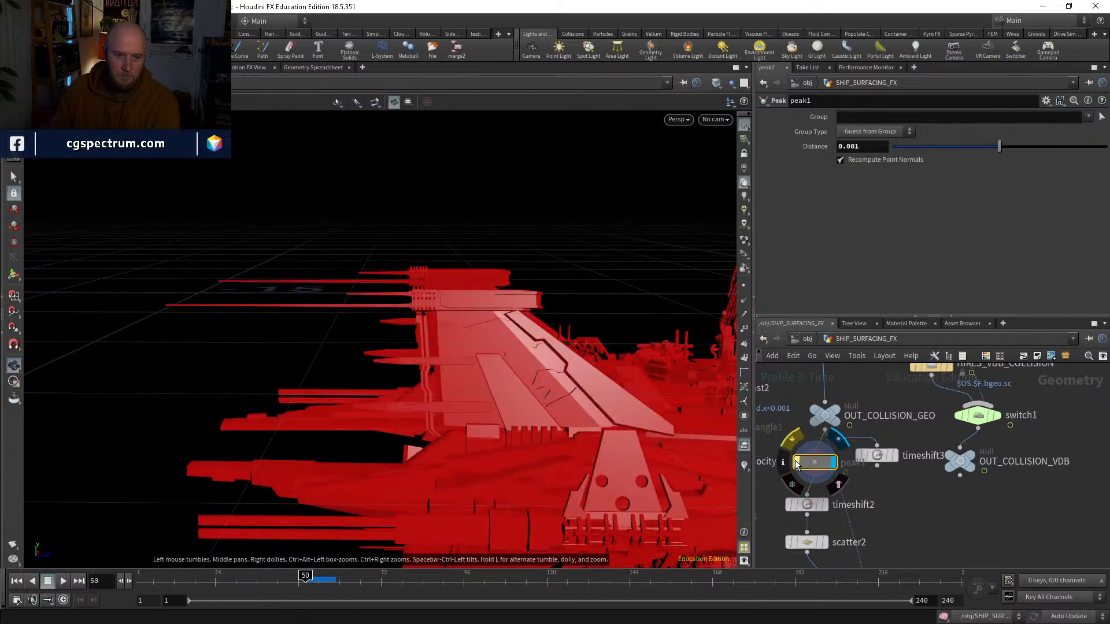
left_click(796, 465)
middle_click_drag(562, 315, 438, 264)
right_click_drag(438, 264, 511, 208)
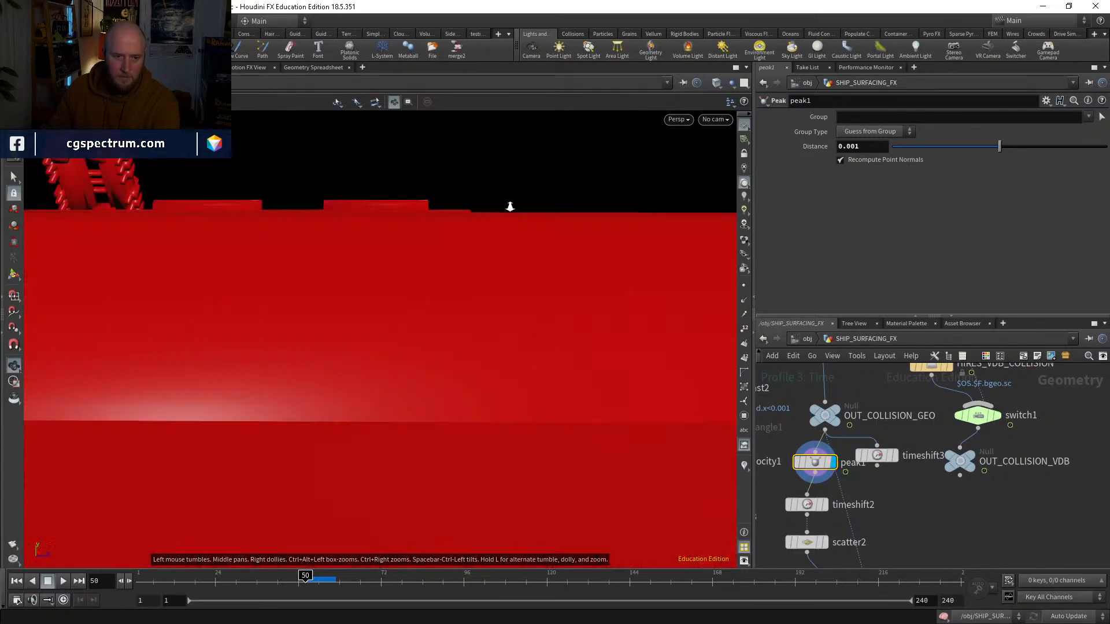
middle_click_drag(510, 208, 512, 289)
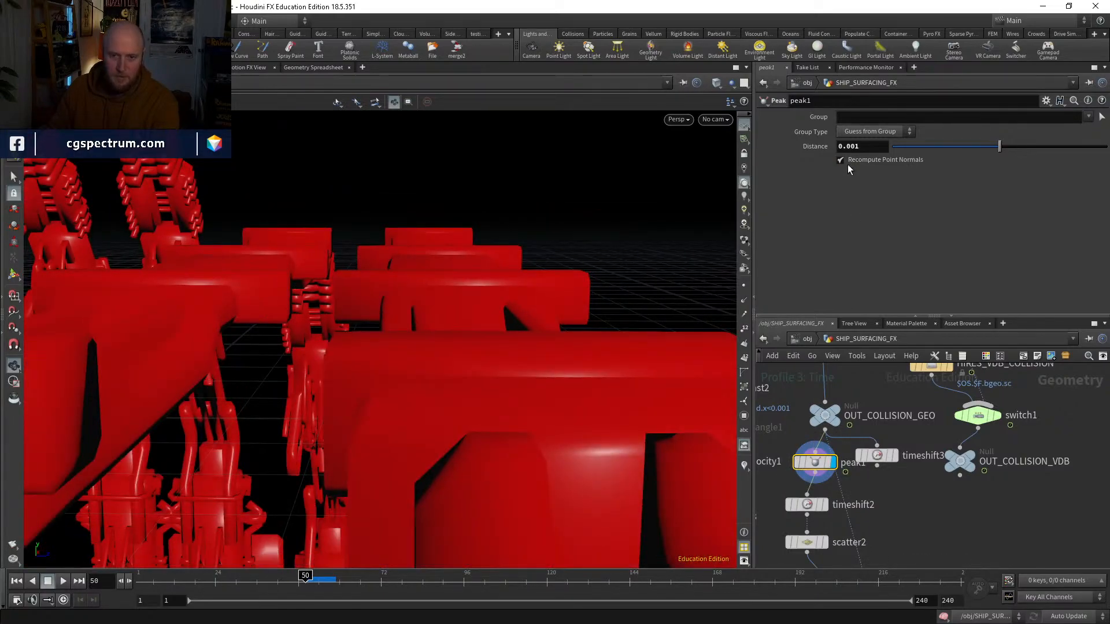
Step: Turn off Recompute Point Normals on peak1 and compare the ship's surface with the Peak node bypassed and active
left_click(841, 161)
left_click(798, 464)
left_click(797, 463)
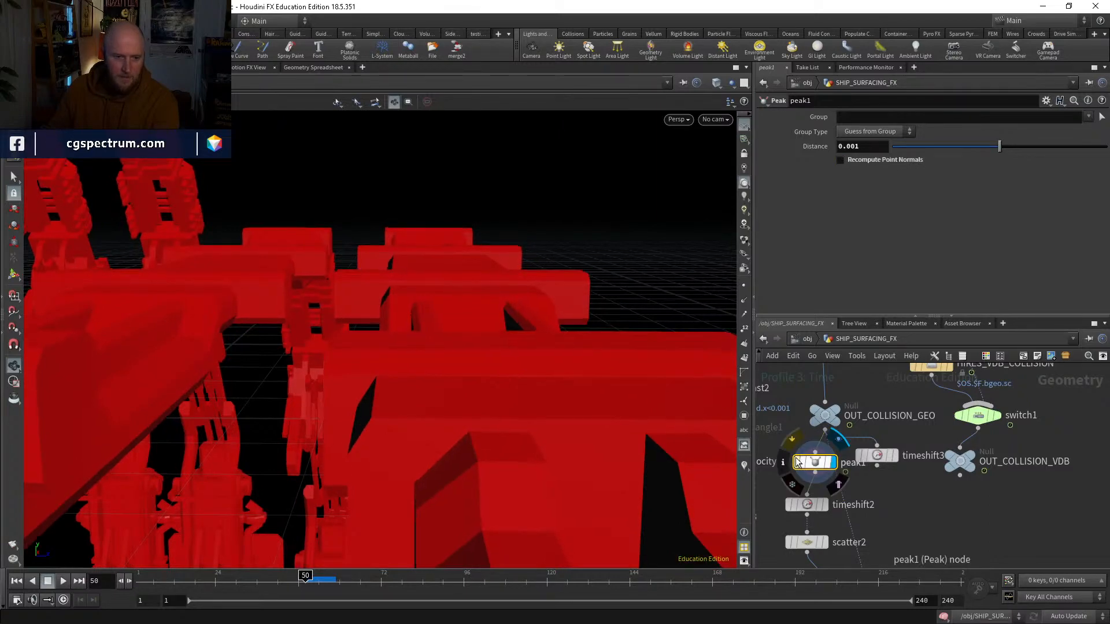
left_click(797, 464)
left_click(798, 463)
Step: Display scatter2 and compare its scattered points with the upstream Peak node bypassed and active
middle_click_drag(898, 532, 894, 393)
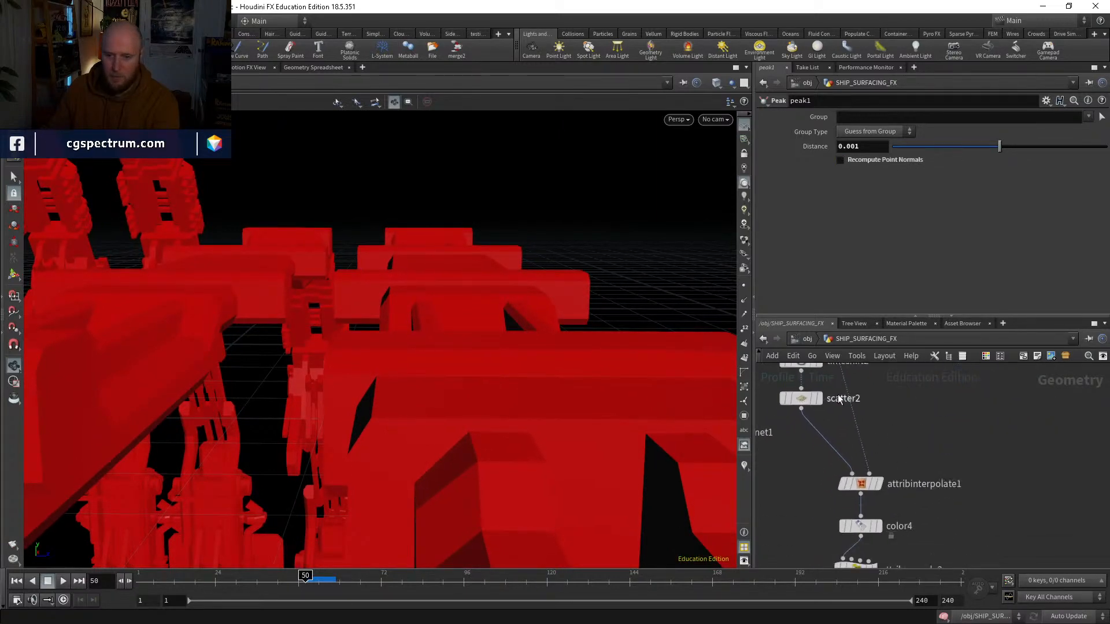
left_click(819, 398)
left_click(801, 398)
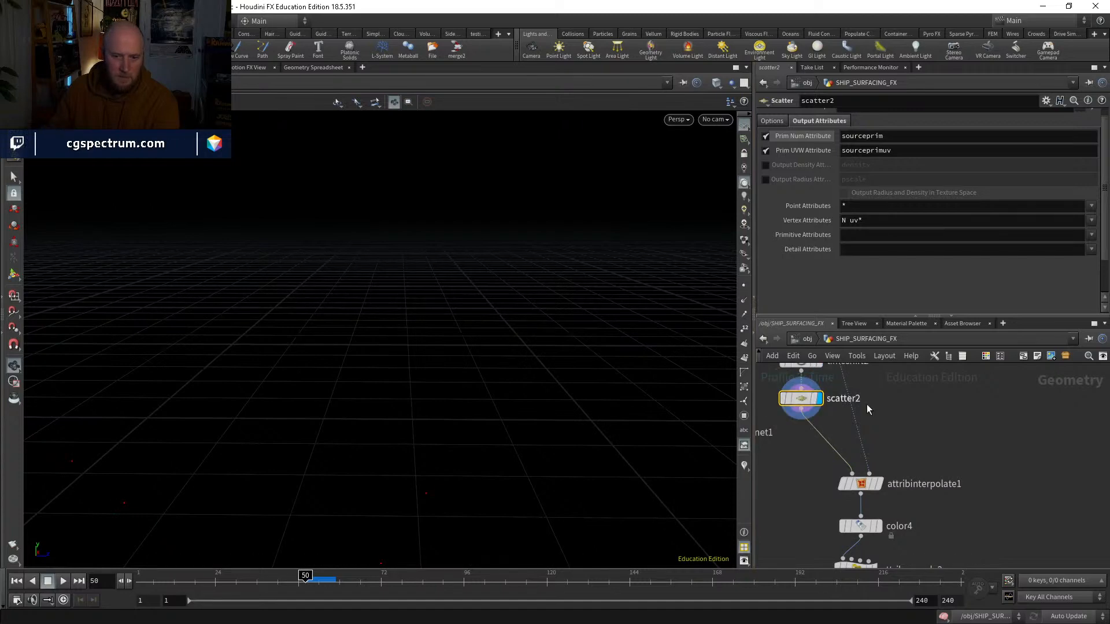
middle_click_drag(866, 406, 875, 448)
middle_click_drag(796, 364, 794, 389)
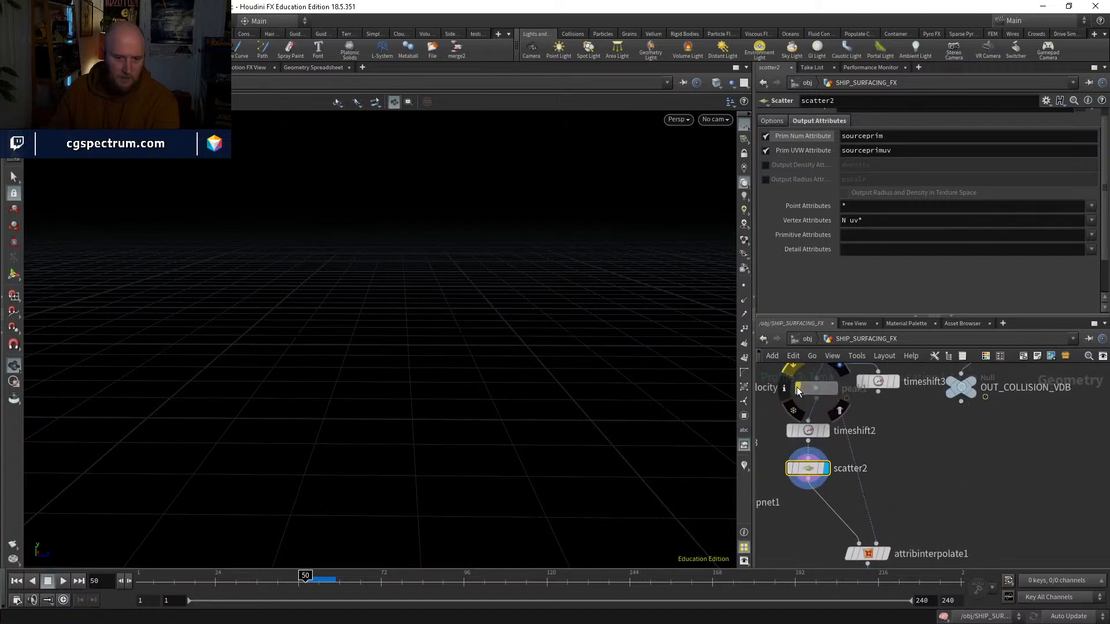
left_click_drag(485, 496, 497, 324)
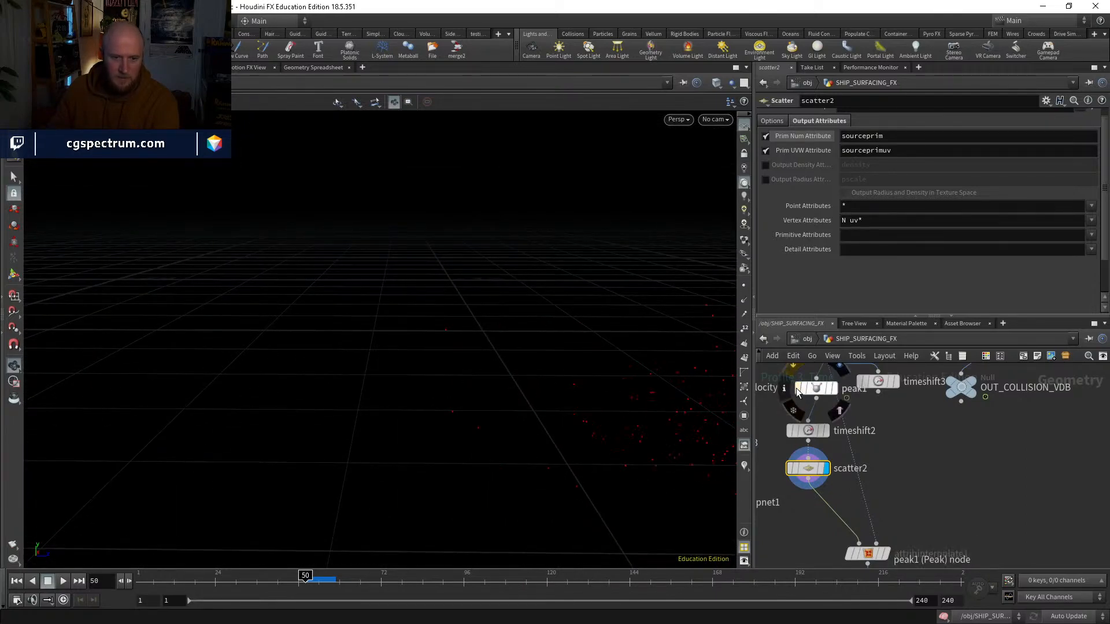
left_click_drag(555, 337, 509, 329)
Step: Move the Peak node between scatter2 and attribinterpolate1 and display it, testing its bypass
middle_click_drag(935, 457, 909, 485)
left_click_drag(805, 379, 820, 507)
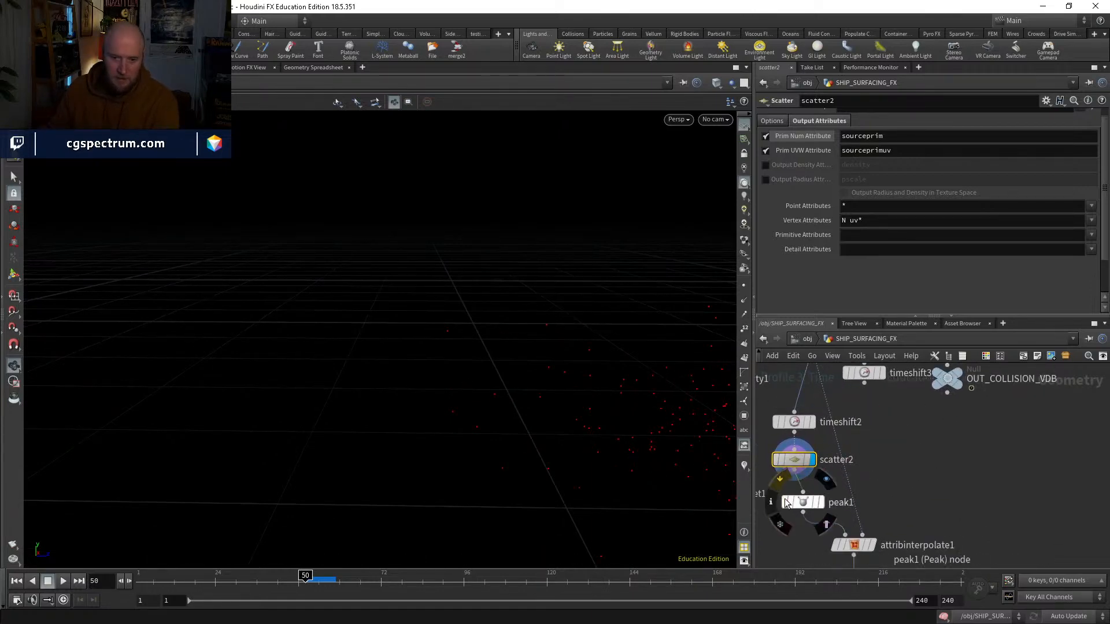
left_click(792, 504)
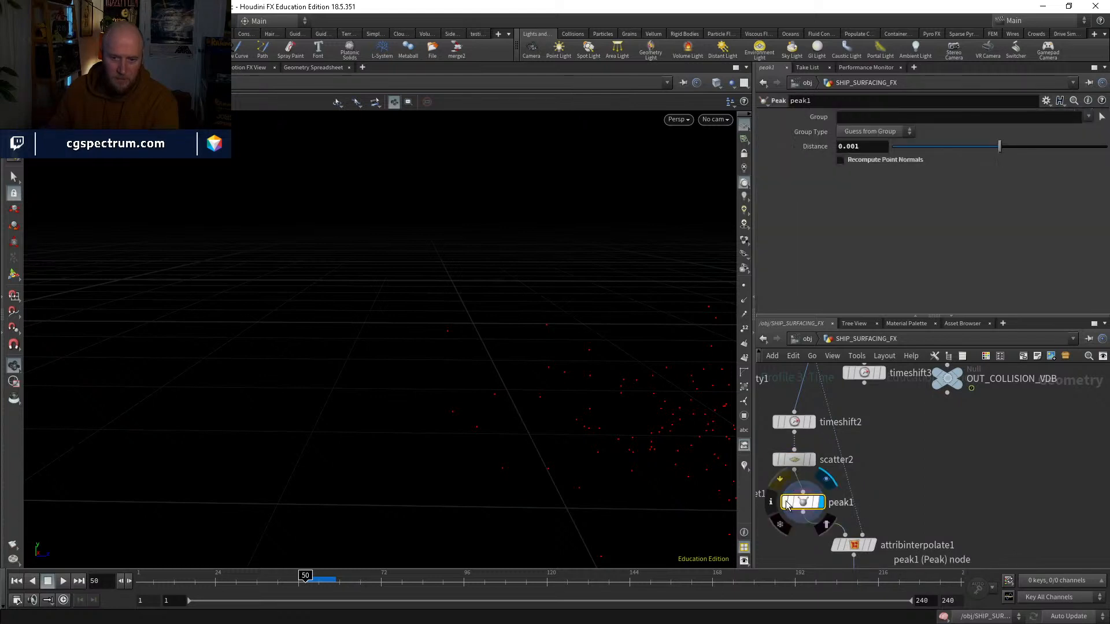
left_click(785, 504)
Step: Show point normals and compare the points with peak1 bypassed and active, leaving it active and aligned below scatter2
left_click(812, 460)
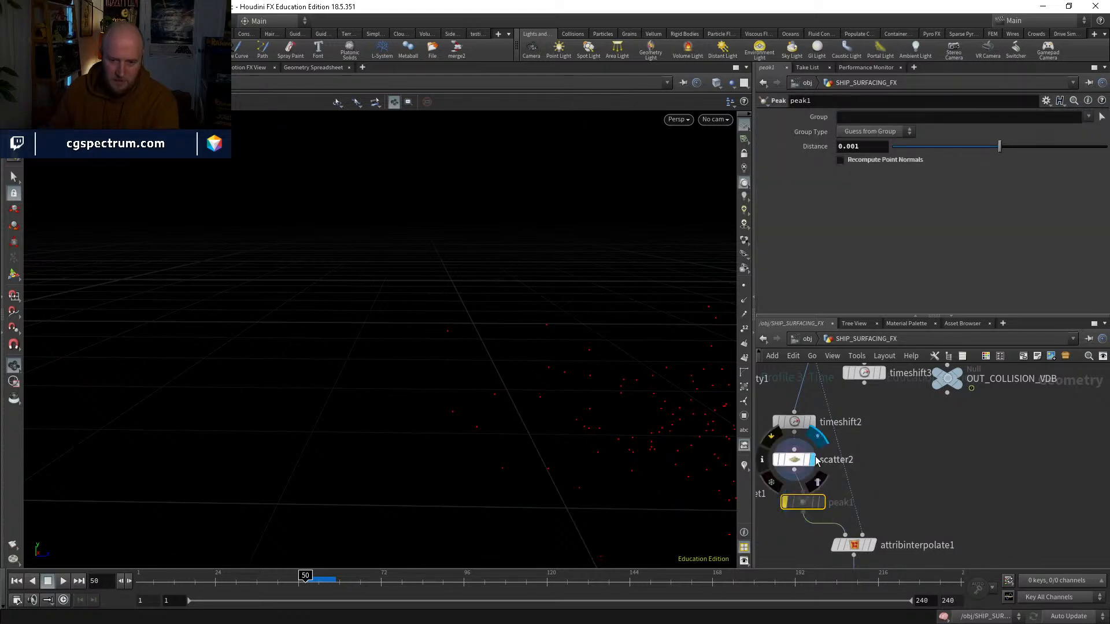
left_click(794, 460)
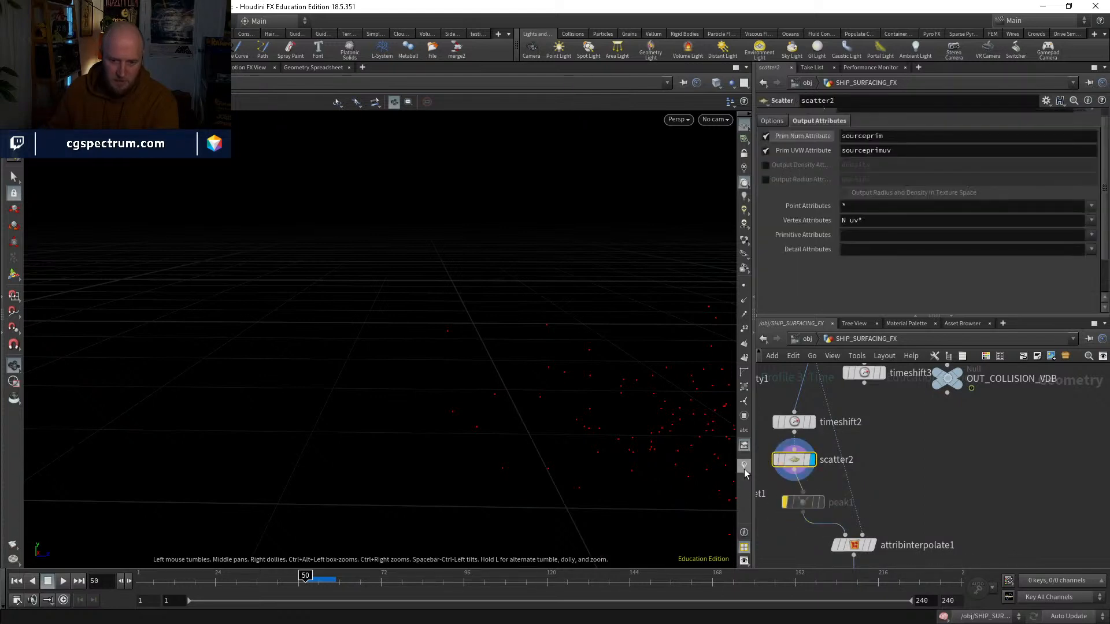
left_click(745, 302)
left_click(820, 503)
left_click(803, 503)
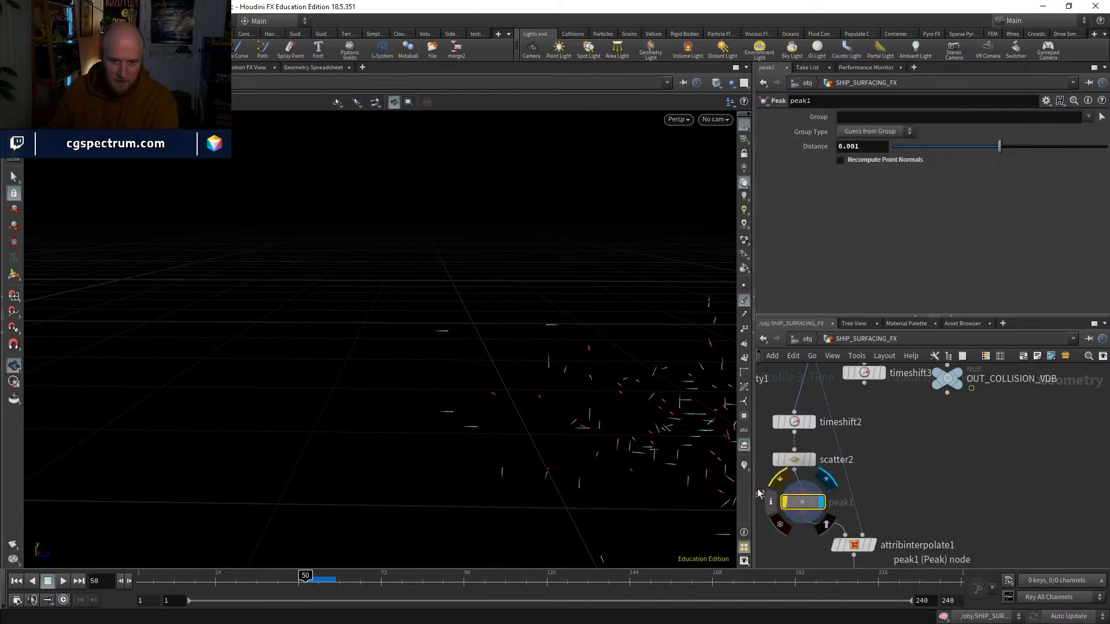
right_click_drag(501, 268, 437, 285)
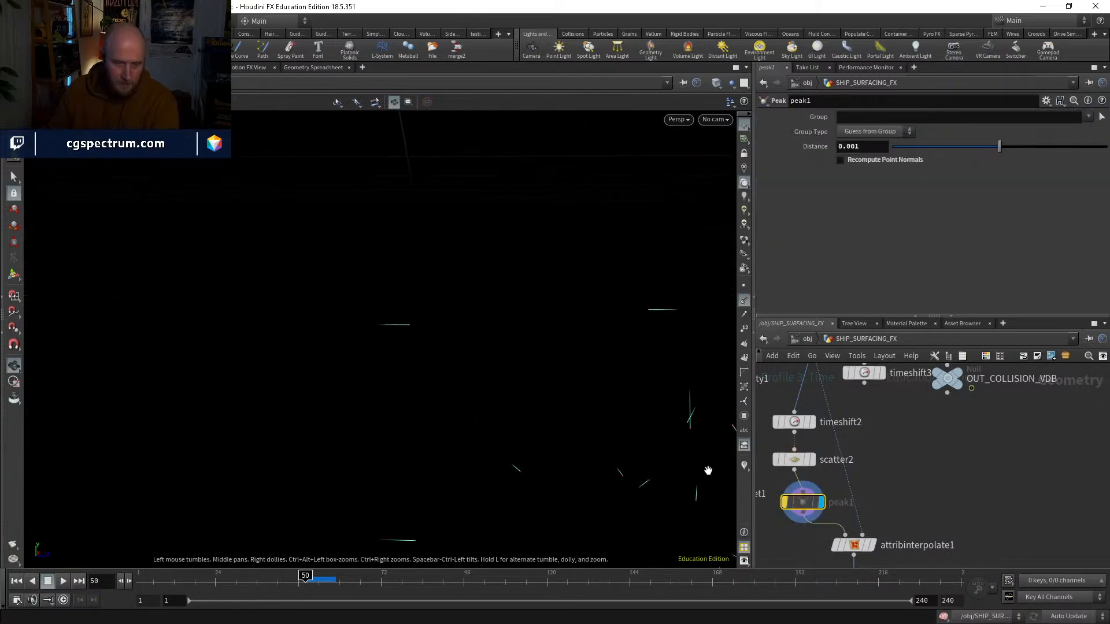
left_click(784, 502)
left_click_drag(783, 502, 774, 500)
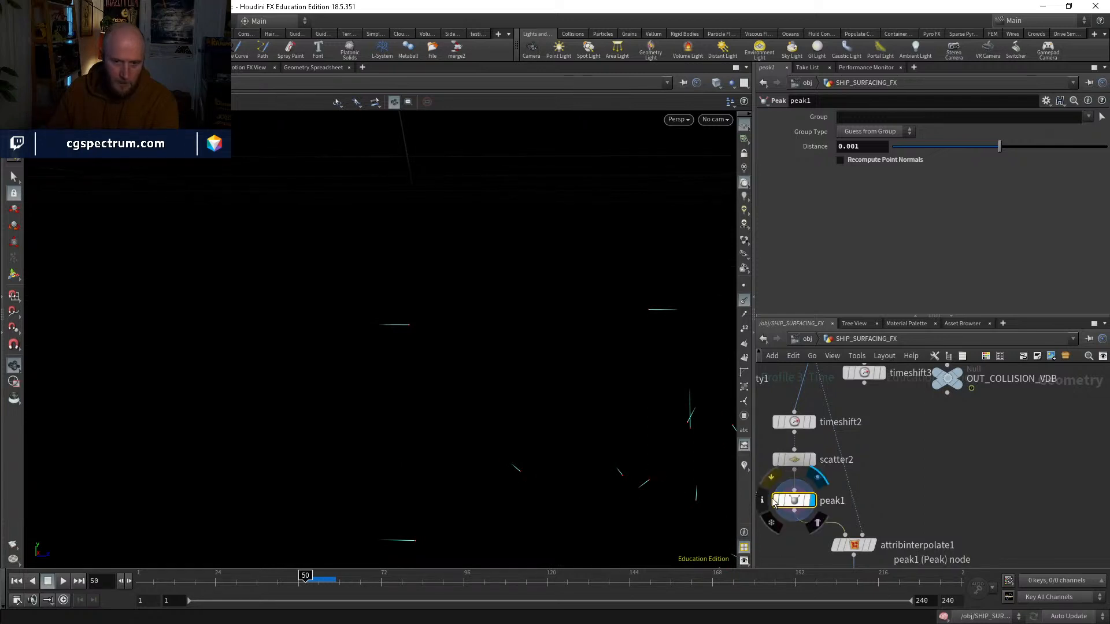
Step: Template OUT_COLLISION_GEO as a wireframe reference and set peak1's Distance to 0, after trying 0.35 and -0.46
left_click_drag(1000, 147, 1002, 150)
middle_click_drag(865, 431, 856, 469)
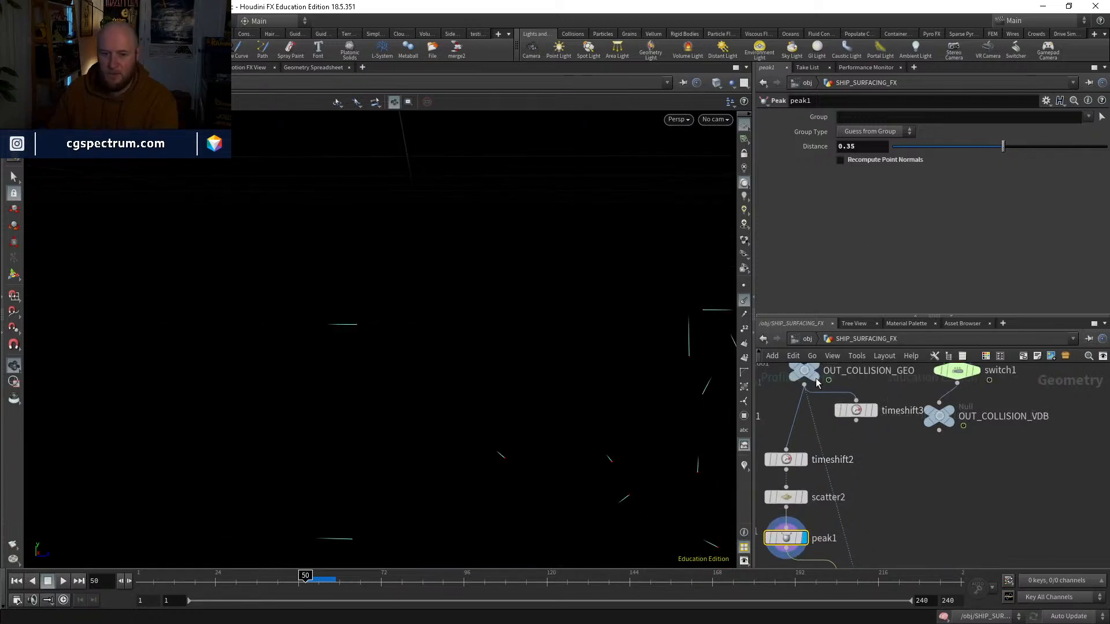
left_click(826, 391)
middle_click_drag(814, 544, 815, 503)
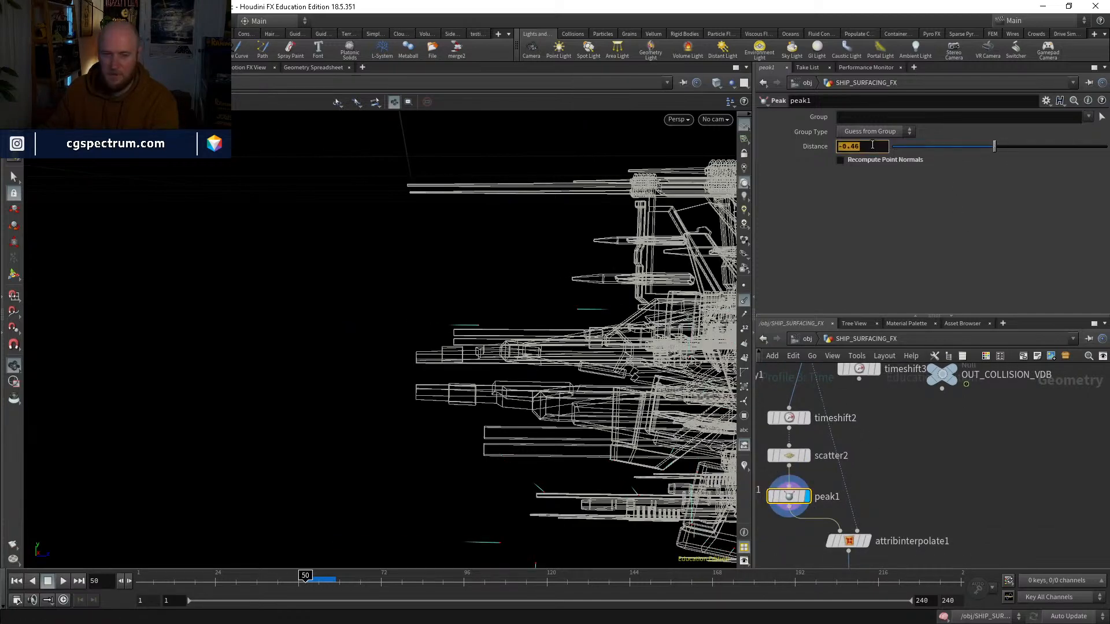
type("0")
key("Return")
Step: Template timeshift2 and set peak1's Distance to 0.004 while checking the point at the gun barrel's tip
left_click_drag(457, 289, 730, 415)
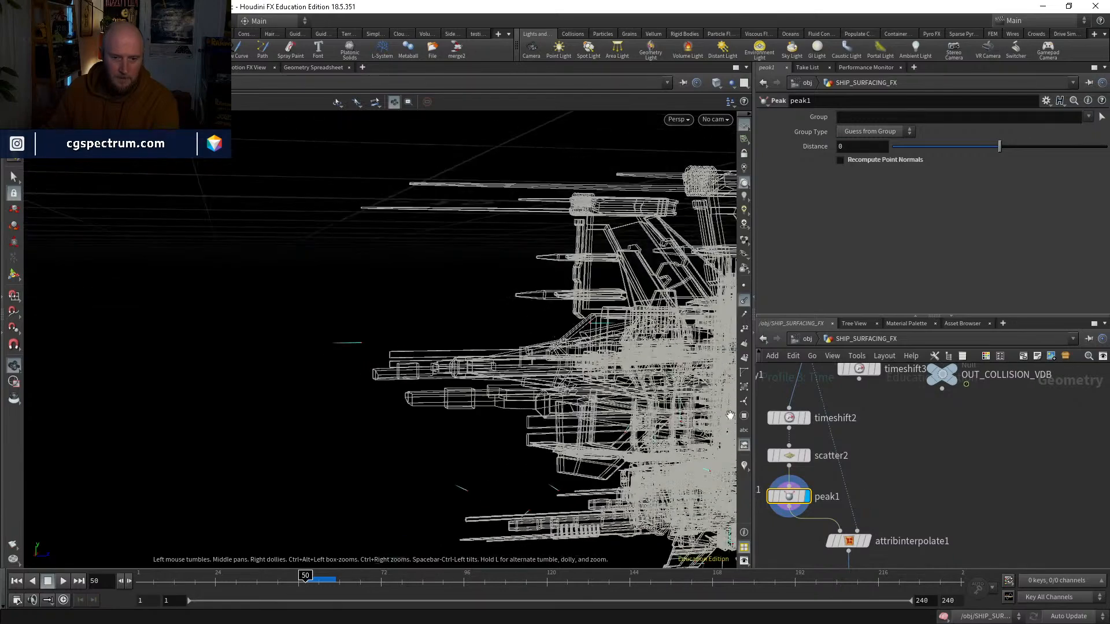
mouse_move(863, 477)
middle_mouse_down()
mouse_move(862, 527)
mouse_move(870, 482)
middle_mouse_up()
left_click(810, 424)
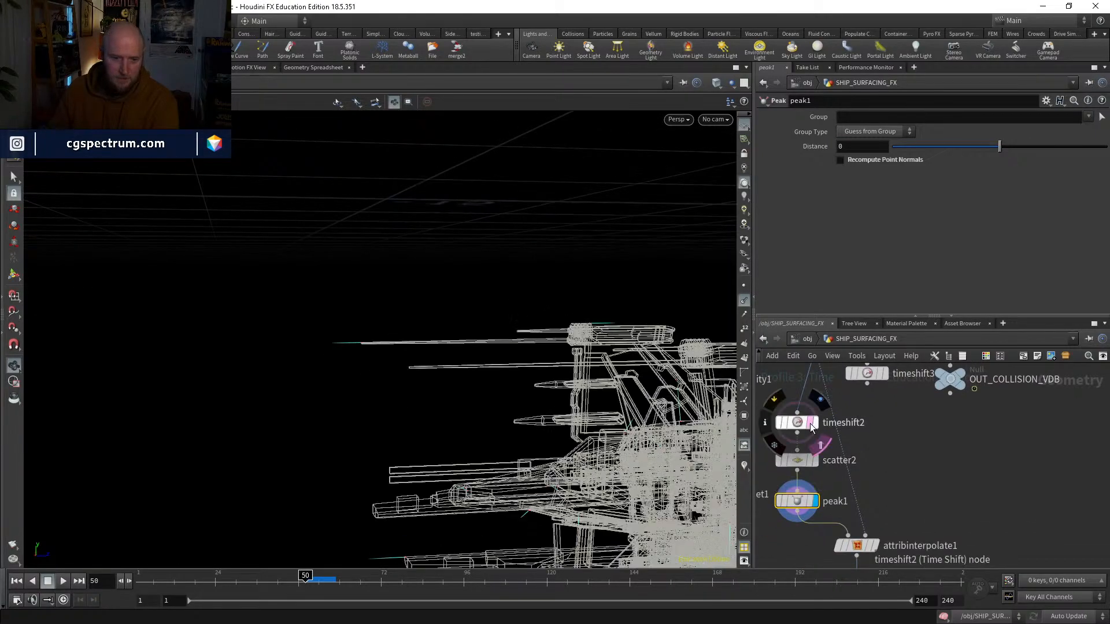
left_click_drag(342, 344, 391, 389)
key("v")
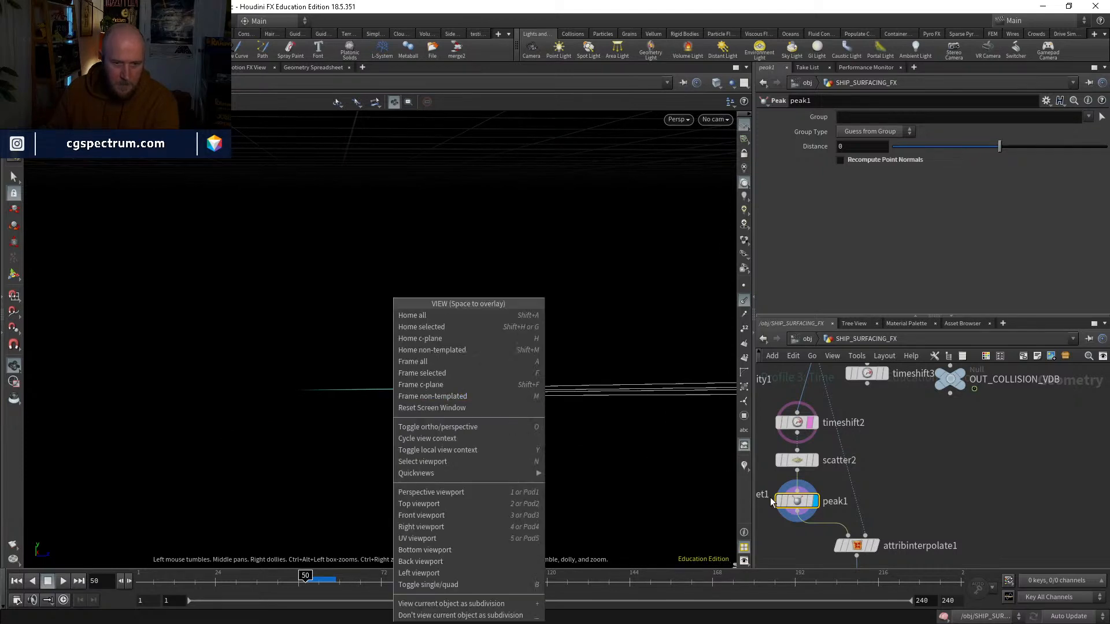
left_click(832, 491)
middle_click_drag(857, 151, 889, 185)
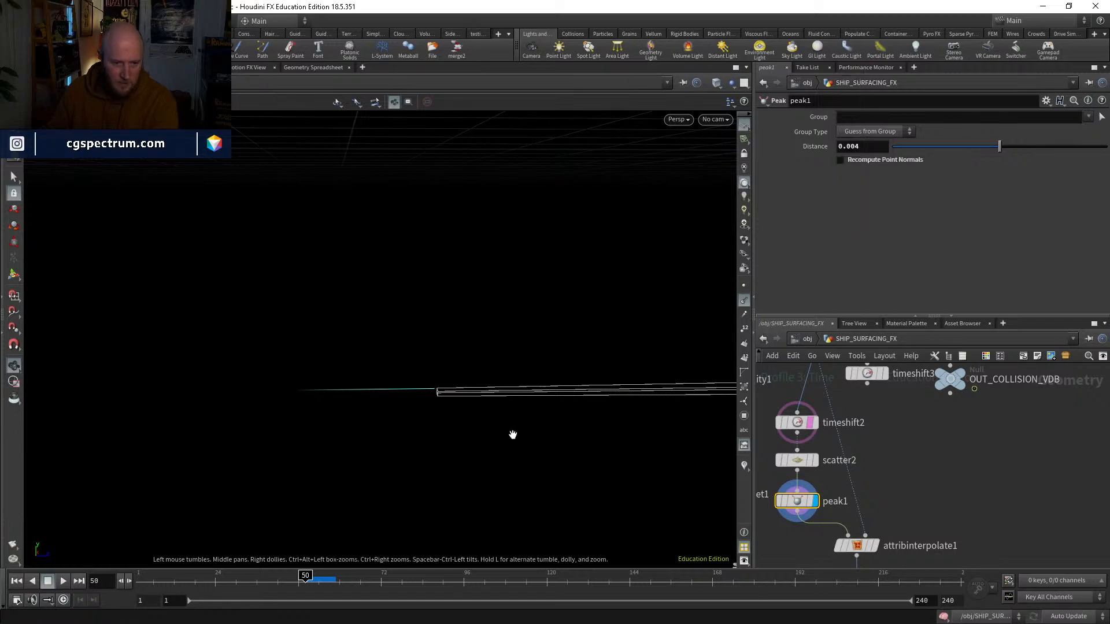
Step: Open the popnet network and switch the viewport visualizers on and back off
right_click_drag(659, 334, 493, 428)
middle_click_drag(951, 456, 910, 330)
middle_click_drag(892, 541, 914, 421)
double_click(829, 489)
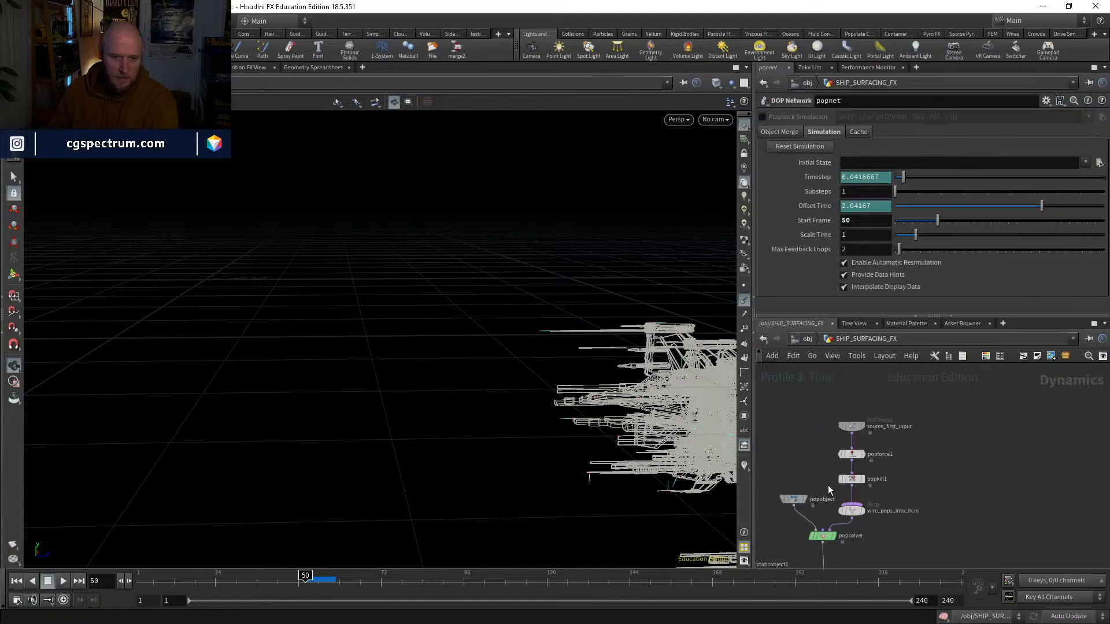
left_click(743, 466)
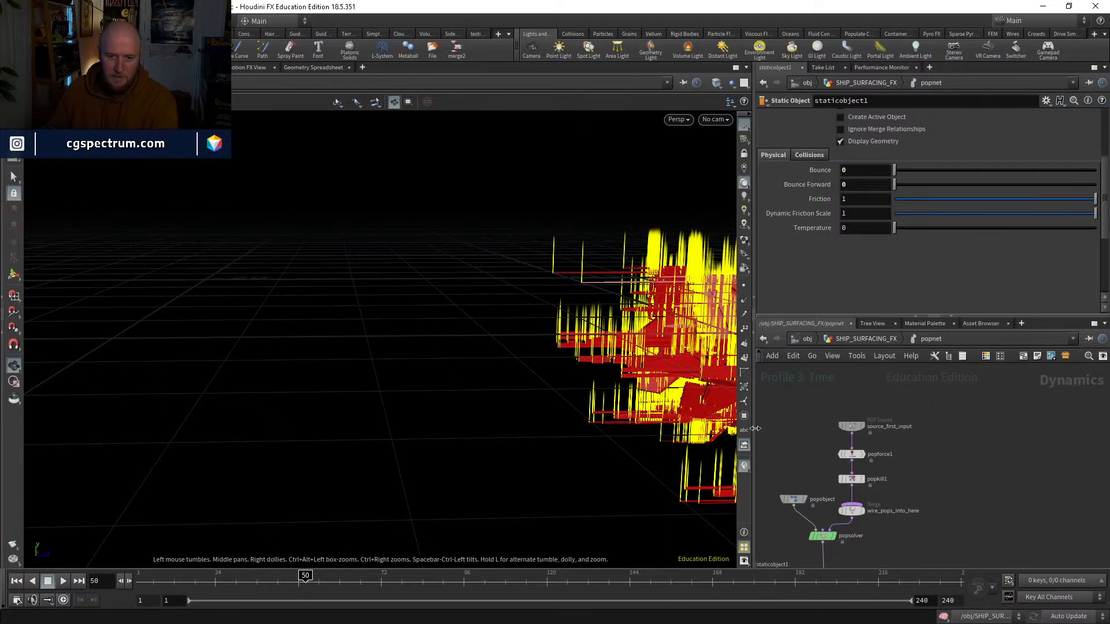
left_click(743, 468)
Step: Play the particle simulation from frame 50 to about 59, examining the ship's front barrels, and return to frame 50
middle_click_drag(564, 338, 393, 328)
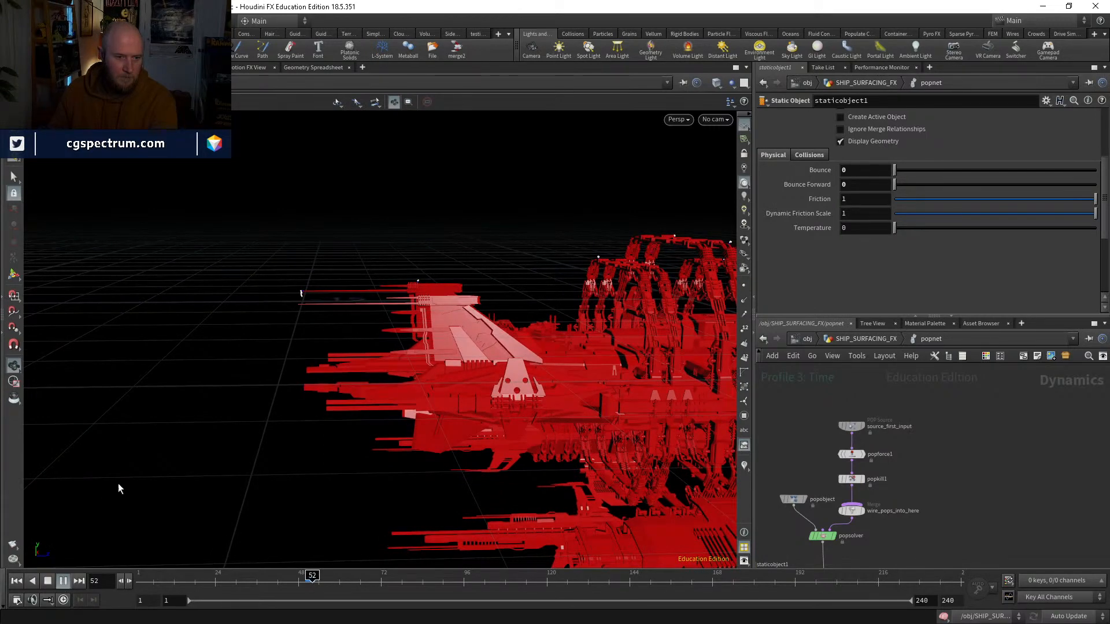
right_click_drag(296, 289, 325, 259)
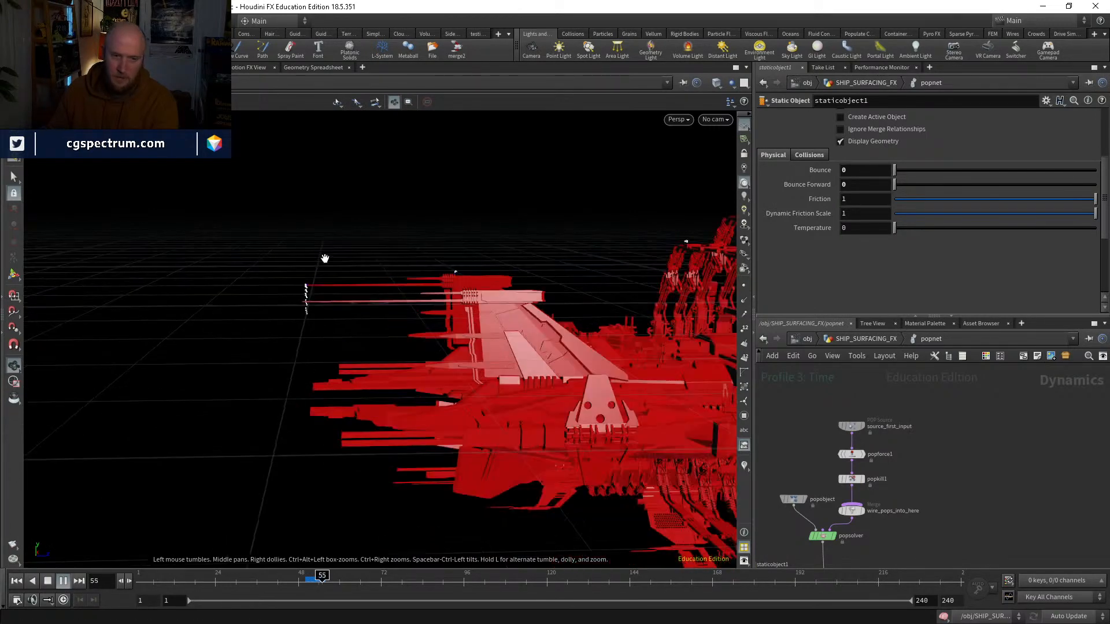
right_click_drag(312, 303, 329, 245)
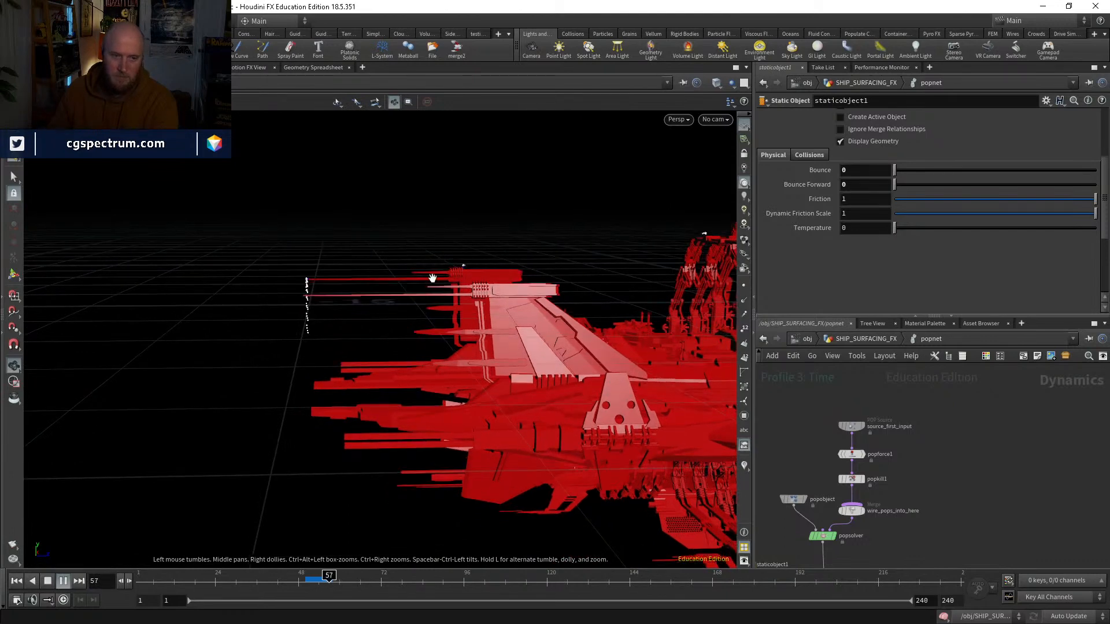
left_click(305, 580)
Step: Try Interpolate Source set to Back on the source_first_input POP Source and replay the simulation from frame 50
middle_click_drag(931, 470, 929, 492)
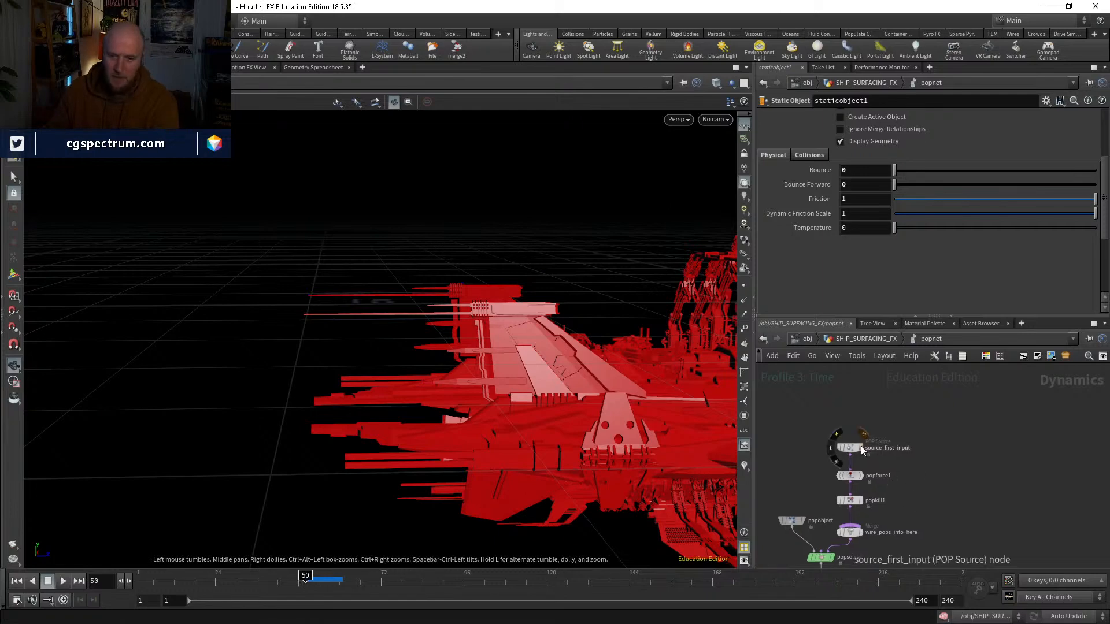
left_click(849, 447)
scroll(809, 257, "down", 1)
left_click(862, 287)
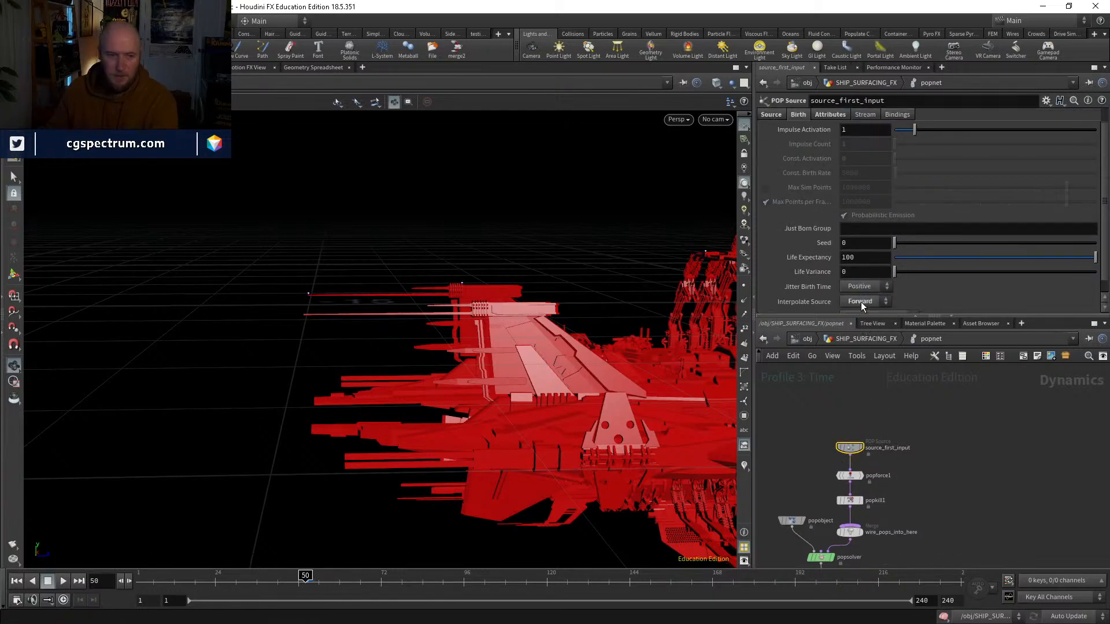
left_click(861, 335)
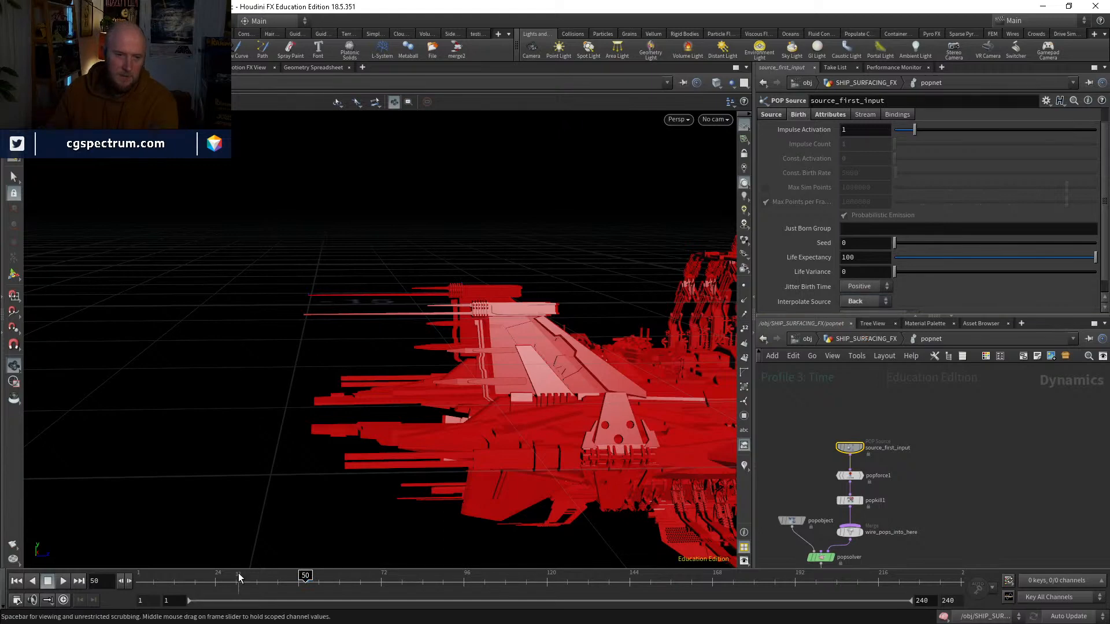
left_click(63, 582)
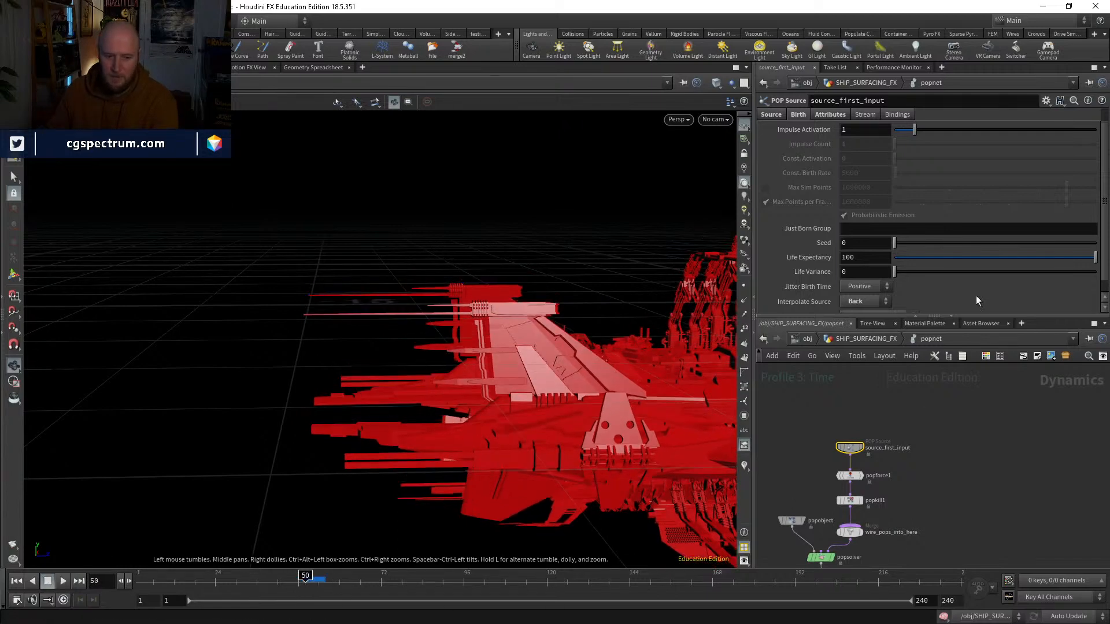
Step: Set Interpolate Source back to Forward, replay from frame 50 to about 59, and step back to frame 58
left_click(865, 301)
left_click(862, 322)
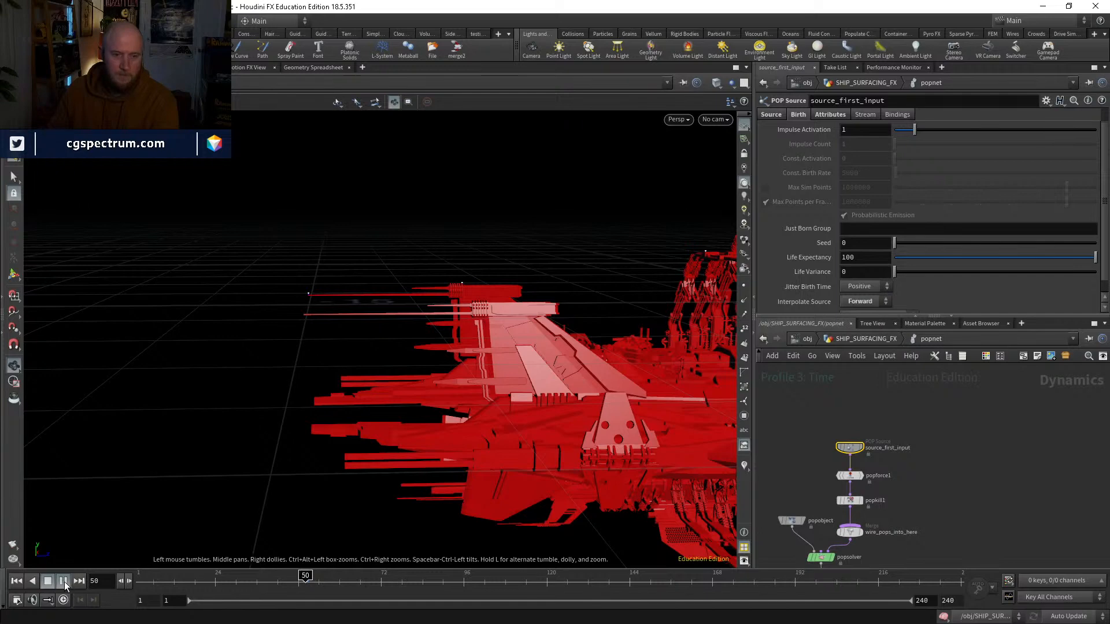
left_click(65, 581)
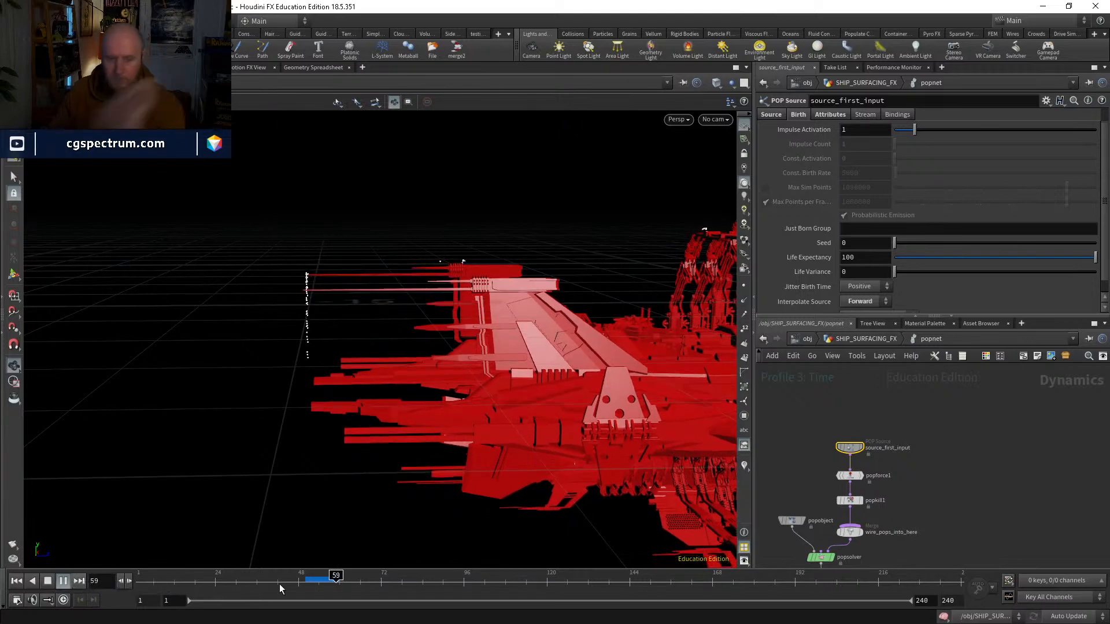
left_click(332, 583)
Step: Examine the emission over the ship's hull and arches by playing to about frame 67, and return to frame 51
left_click_drag(320, 316, 525, 416)
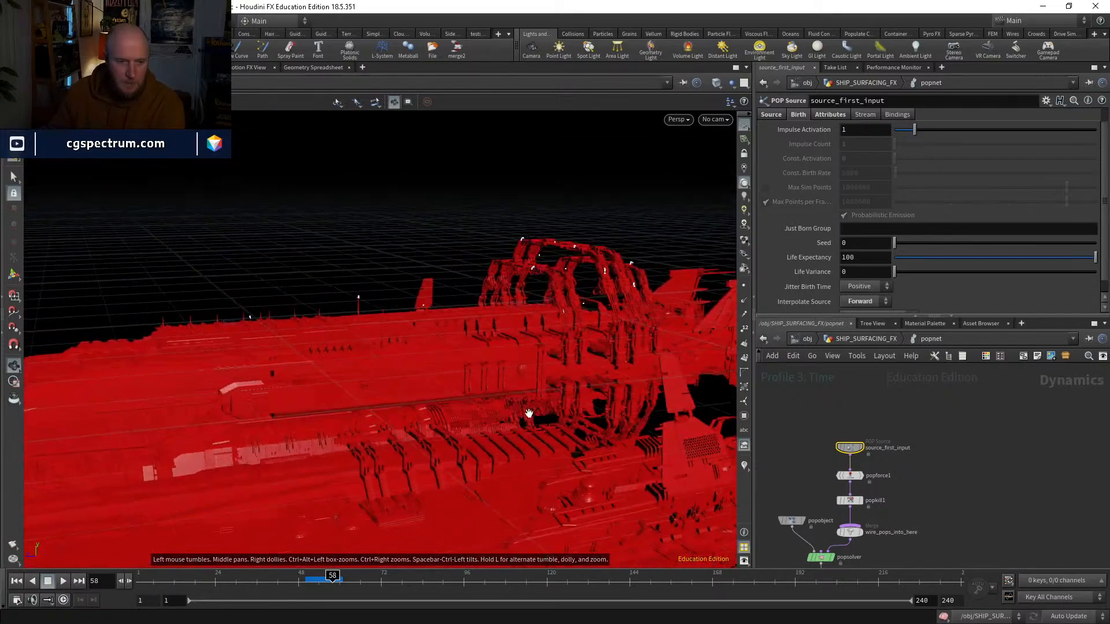
left_click(64, 581)
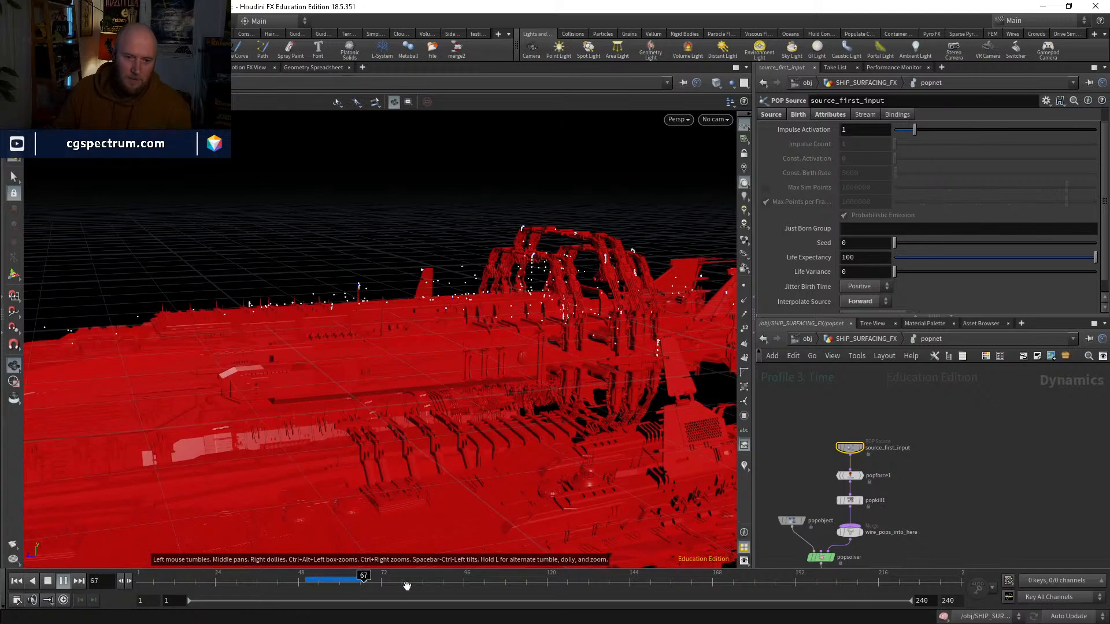
left_click(310, 585)
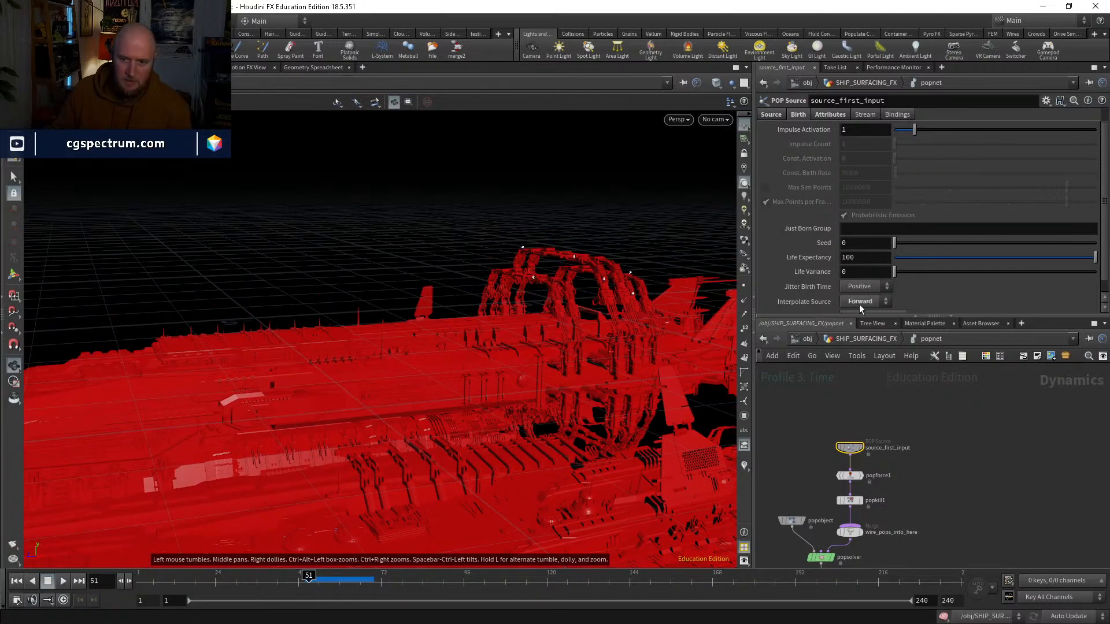
Step: Set Interpolate Source to None on source_first_input and replay the simulation from frame 50 to about 78
left_click(859, 304)
left_click(855, 316)
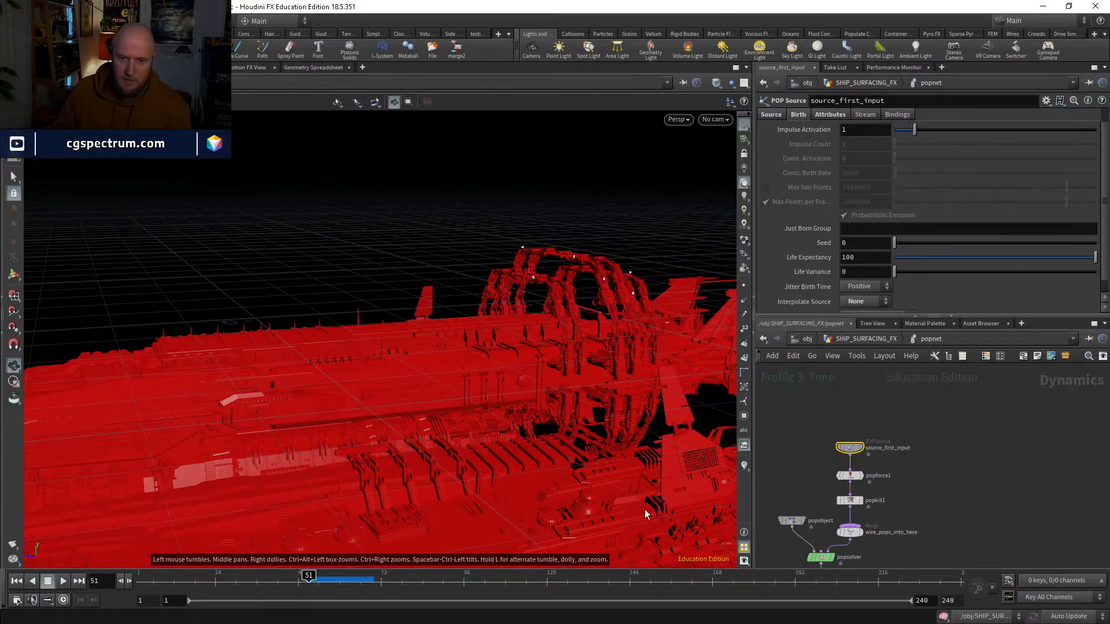
left_click(305, 580)
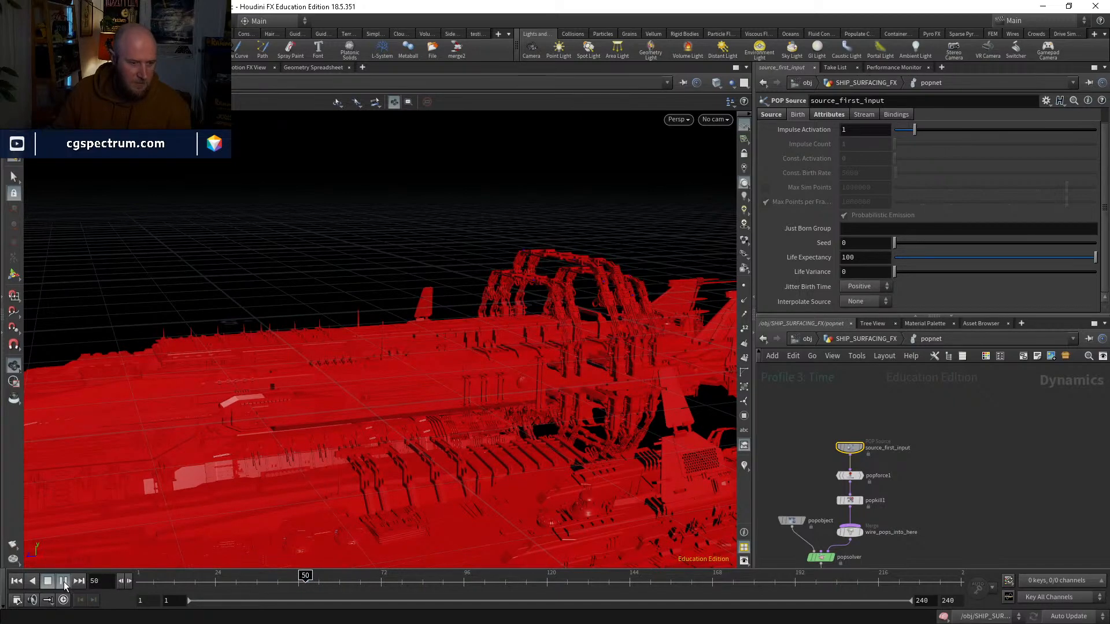
left_click(66, 581)
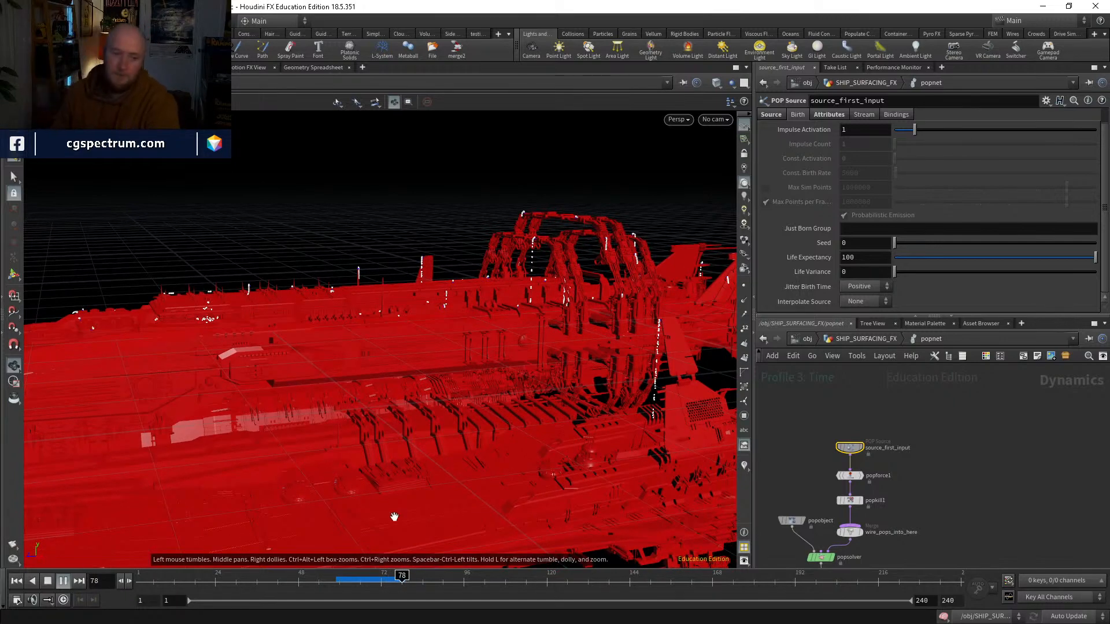
Step: Return to frame 1 and bypass attribwrangle2 in the SHIP_SURFACING_FX network
left_click(346, 581)
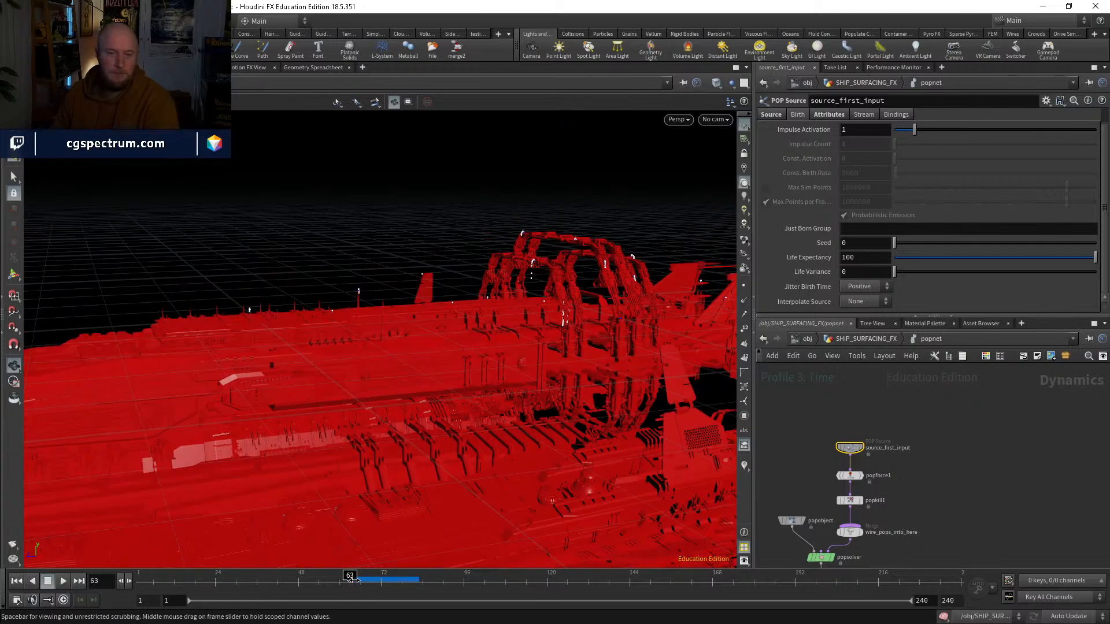
left_click(16, 581)
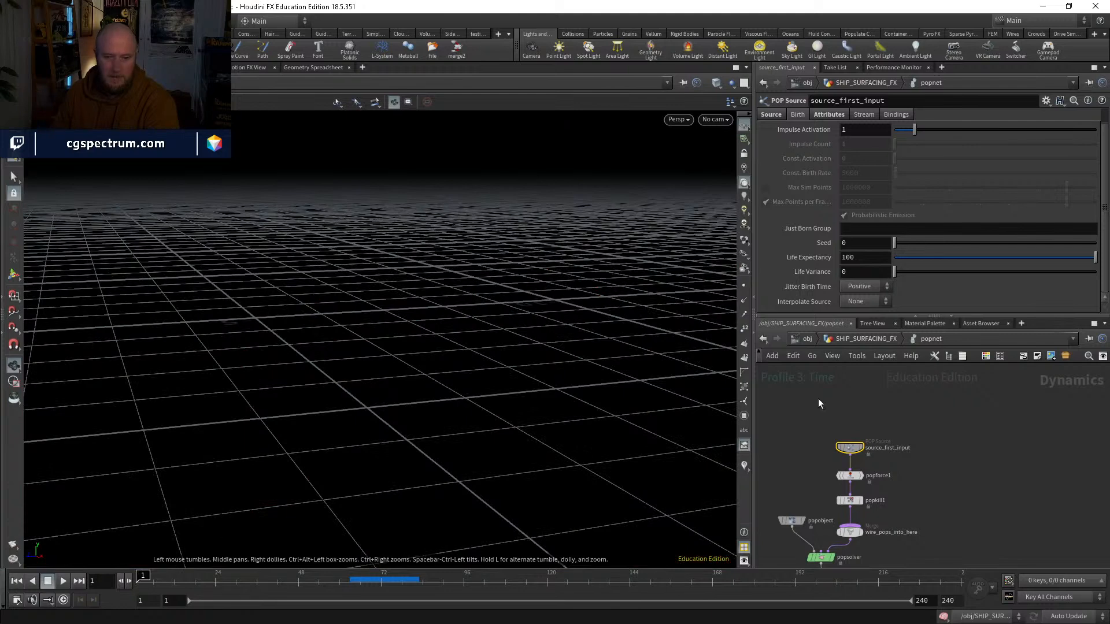
left_click(866, 338)
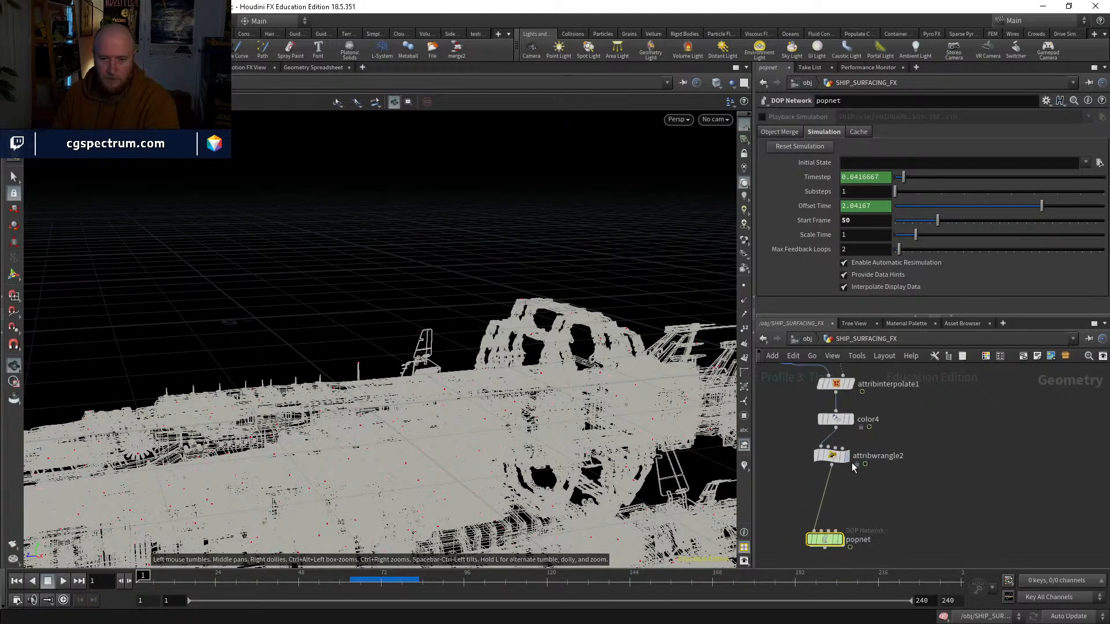
left_click(833, 458)
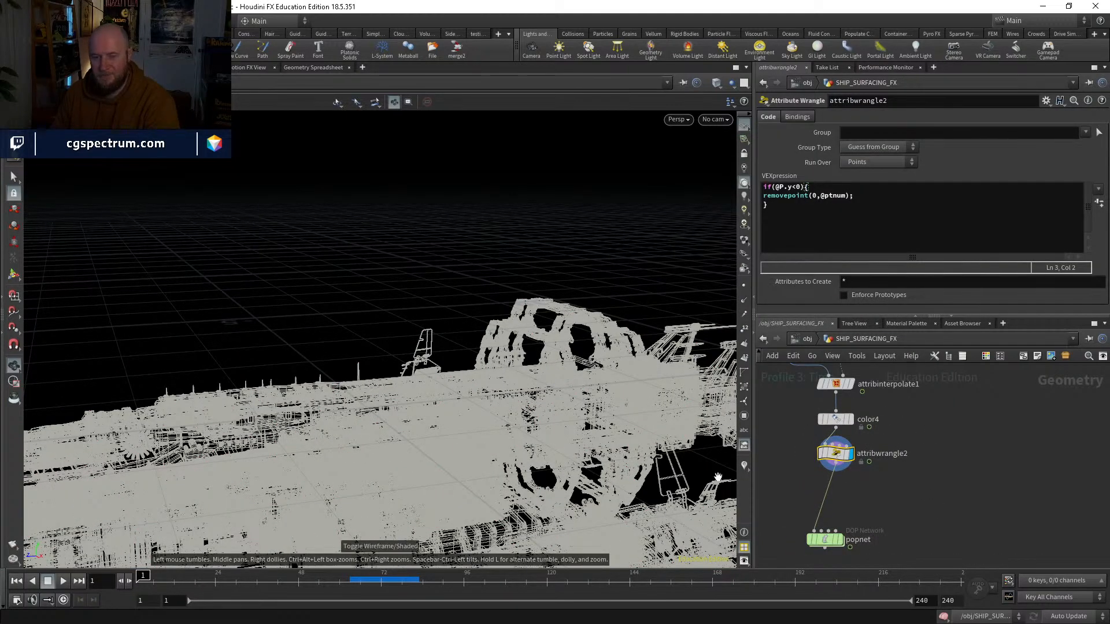
middle_click_drag(915, 481, 922, 528)
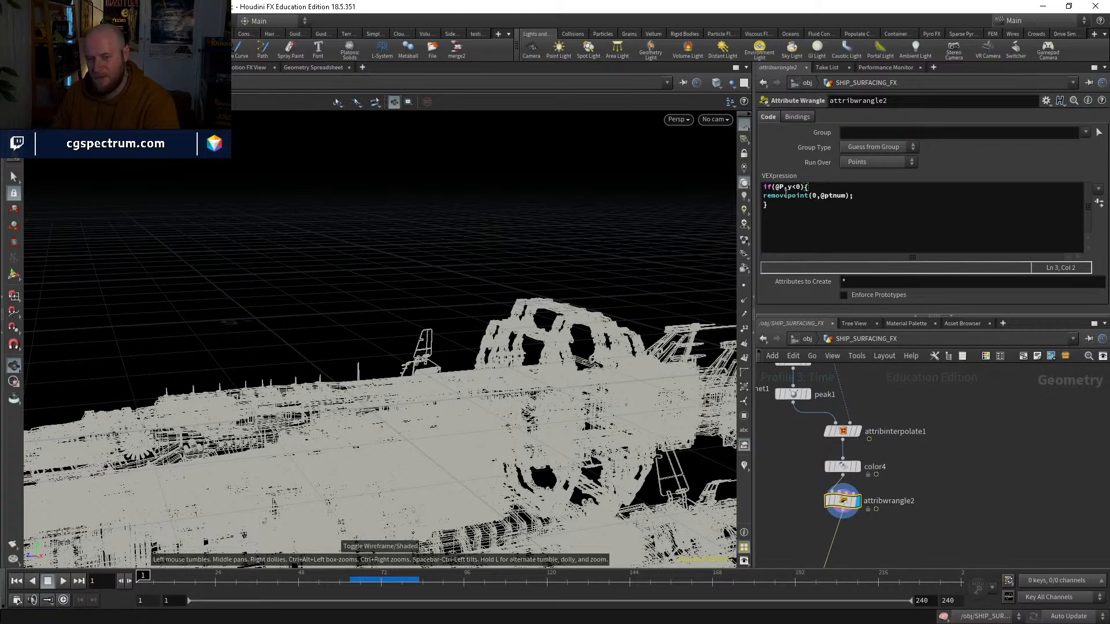
left_click(830, 502)
middle_click_drag(923, 466, 909, 535)
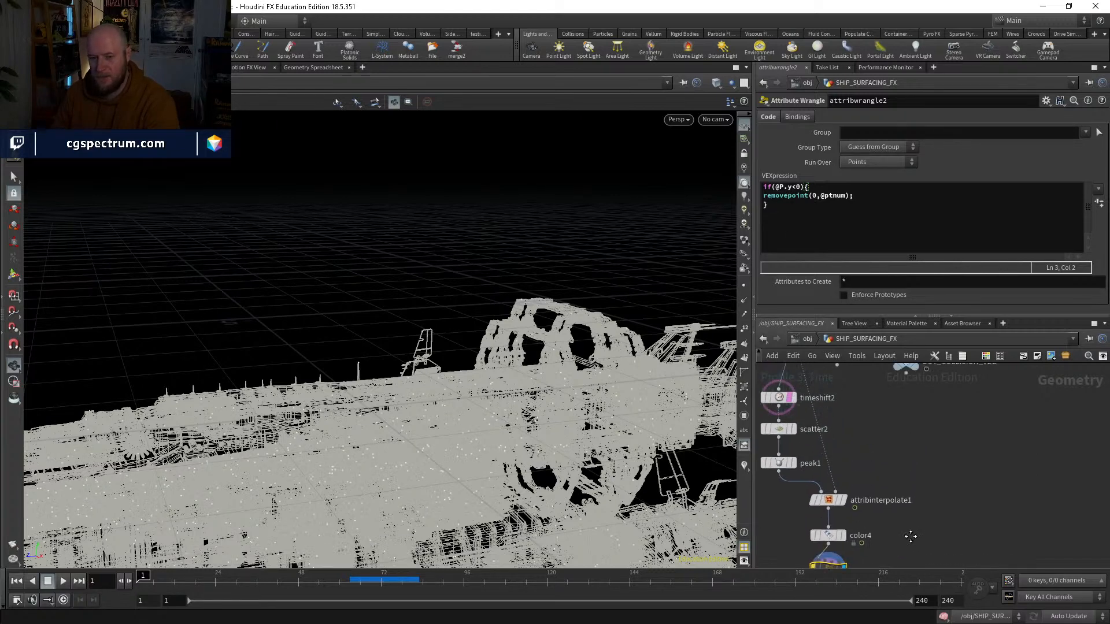
Step: Display attribinterpolate1 and scrub the timeline to about frame 47 and back to check the scattered source points
left_click(843, 502)
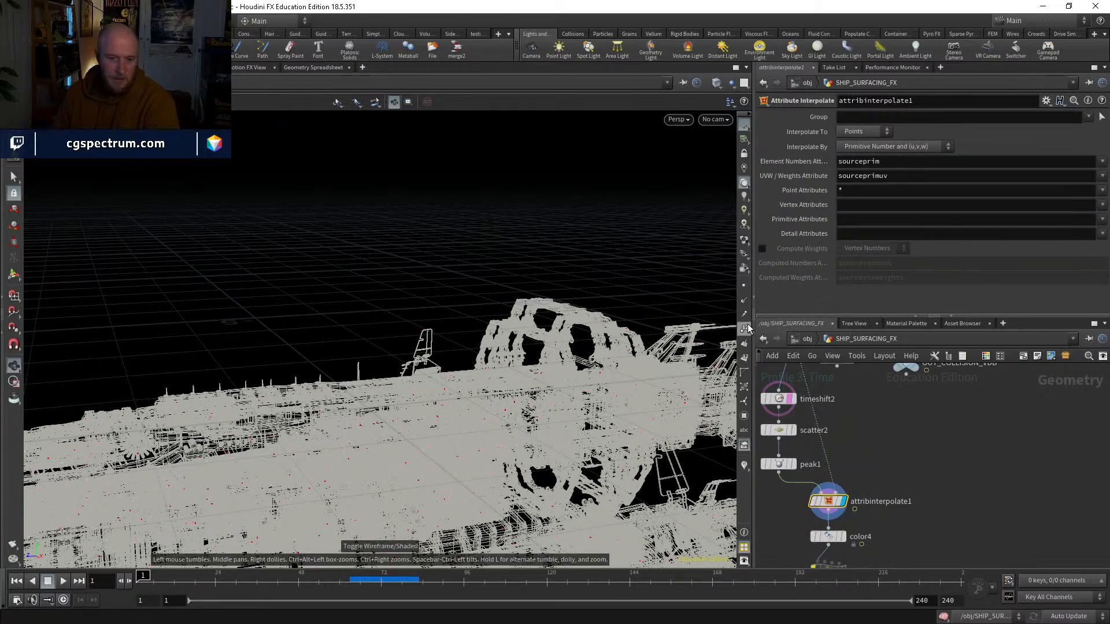
middle_click_drag(901, 406, 881, 549)
left_click(882, 582)
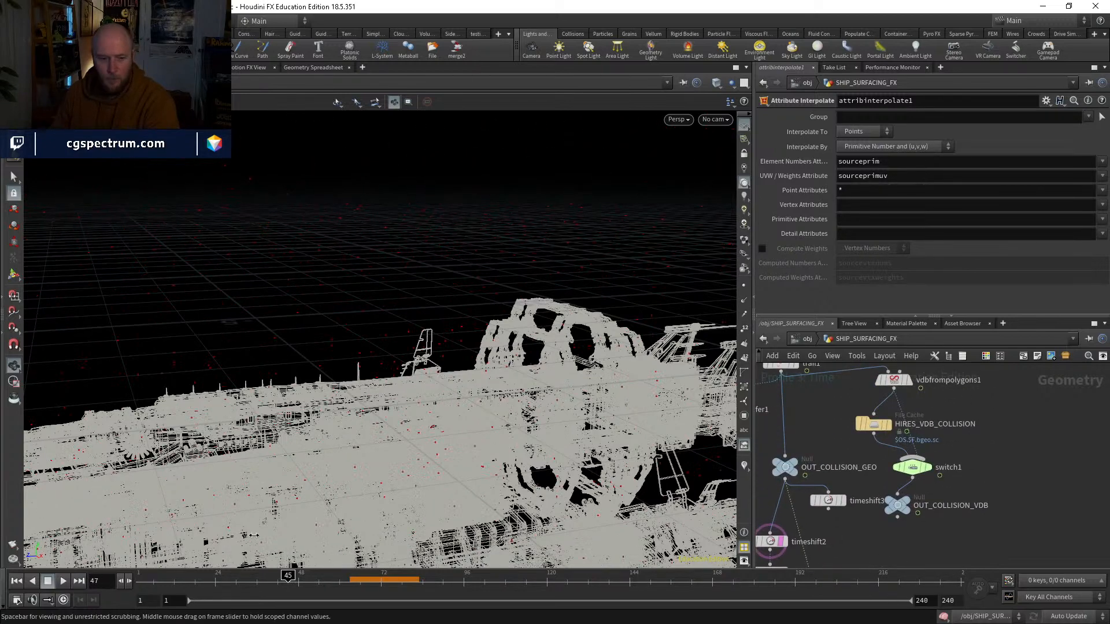
left_click_drag(253, 535, 60, 535)
Step: Insert a Time Shift between trail1 and OUT_COLLISION_GEO and fix its frame at 1
mouse_move(879, 542)
middle_mouse_down()
mouse_move(895, 506)
mouse_move(898, 408)
mouse_move(879, 554)
middle_mouse_up()
key("Tab")
type("tim")
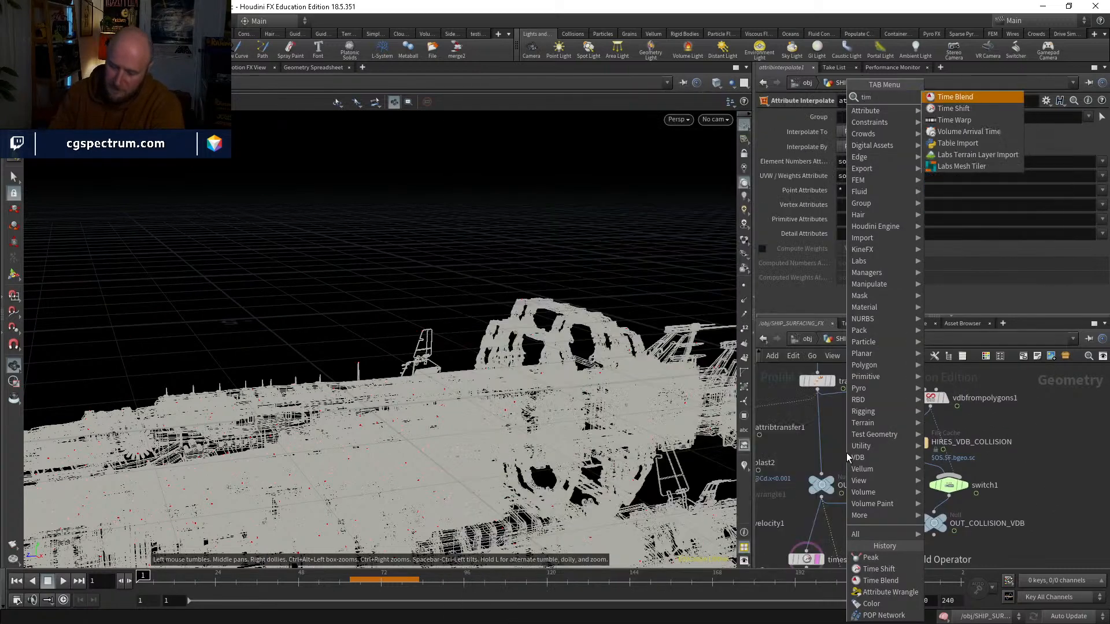
type("eshi")
key("Return")
left_click(846, 453)
left_click_drag(847, 453, 819, 444)
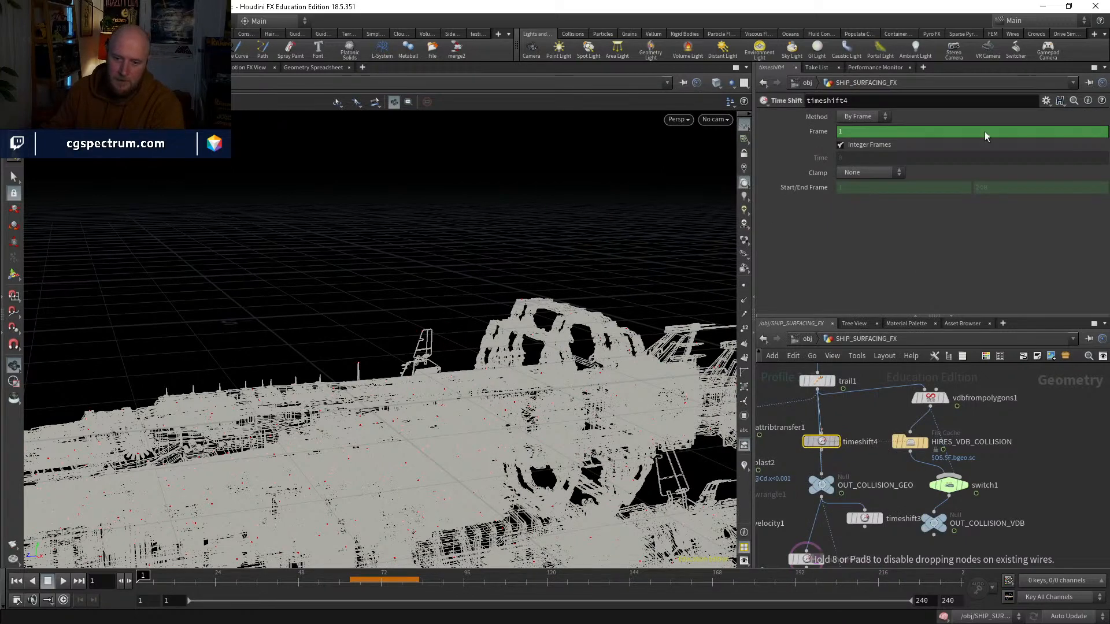
left_click(896, 132, "ctrl+shift")
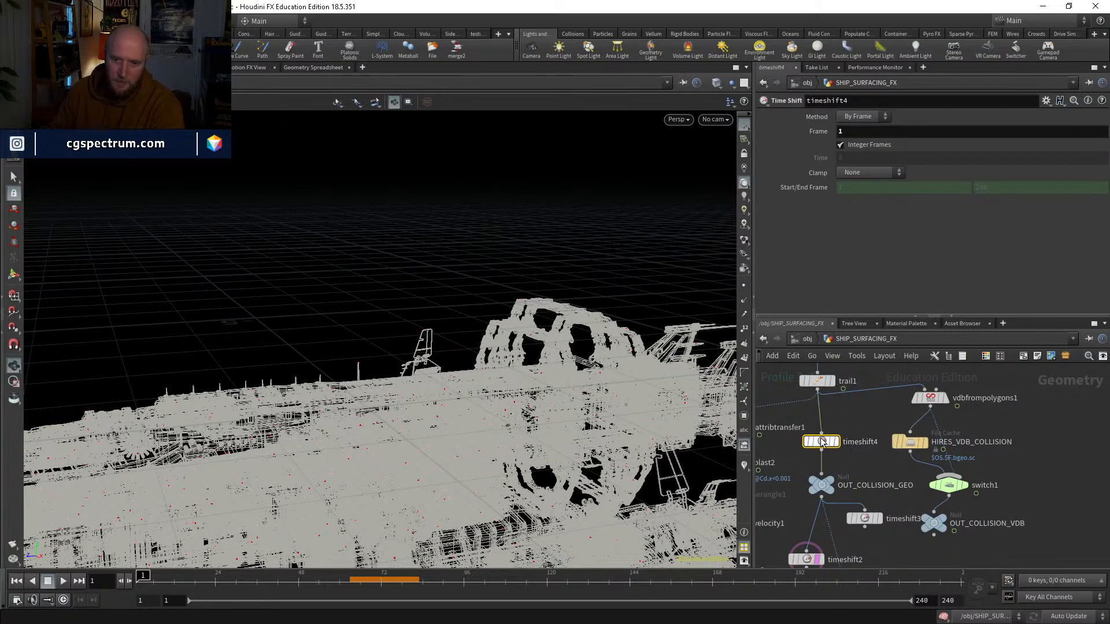
Step: Copy the frame 1 Time Shift and insert the copy between switch1 and OUT_COLLISION_VDB
left_click_drag(933, 523, 944, 534)
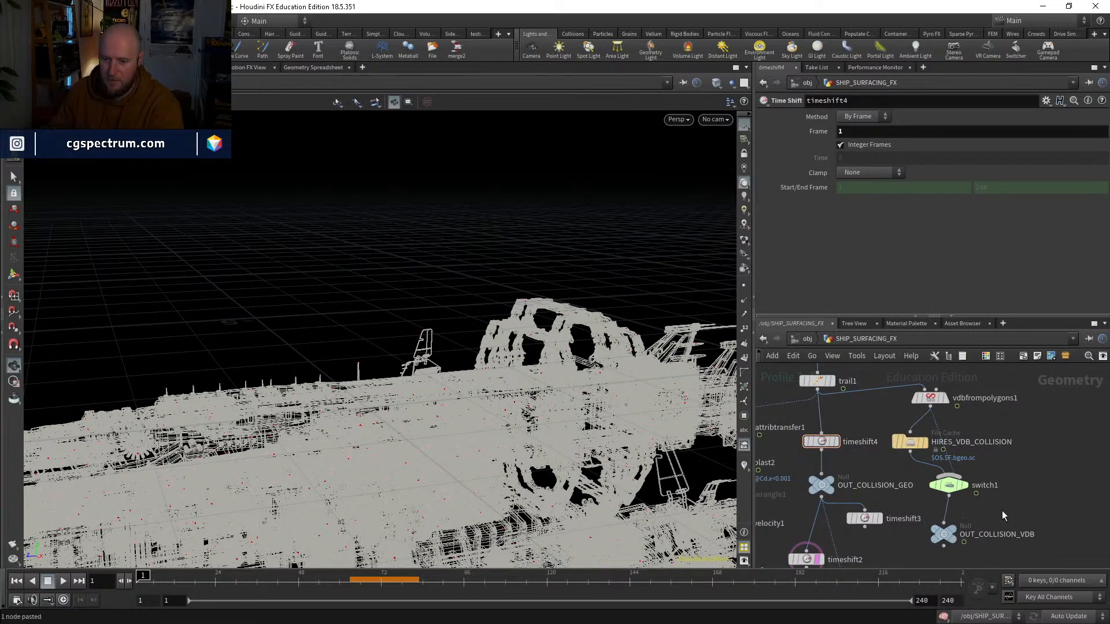
key("ctrl+v")
key("Delete")
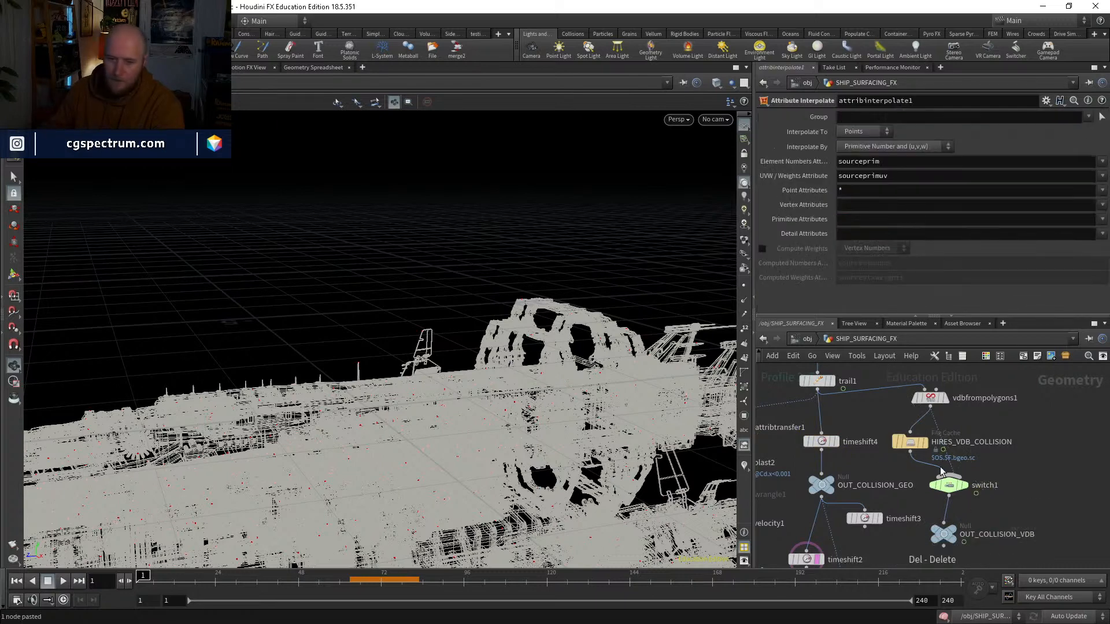
middle_click_drag(868, 450, 871, 470)
left_click_drag(827, 467, 823, 451)
left_click(824, 451)
key("ctrl+c")
middle_click_drag(866, 497, 830, 425)
key("ctrl+v")
left_click_drag(977, 474, 917, 467)
Step: Preview color4 while scrubbing the early frames, and display and enter the popnet
middle_click_drag(931, 509, 941, 430)
middle_click_drag(971, 493, 980, 392)
middle_click_drag(941, 461, 951, 387)
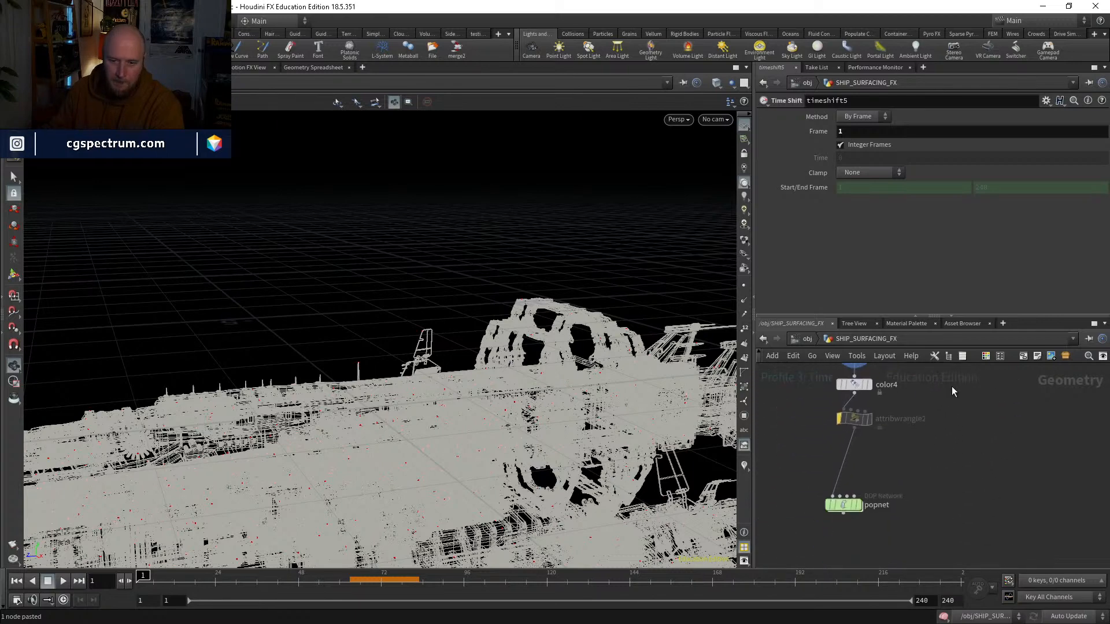
mouse_move(843, 508)
middle_click_drag(1029, 447, 1032, 553)
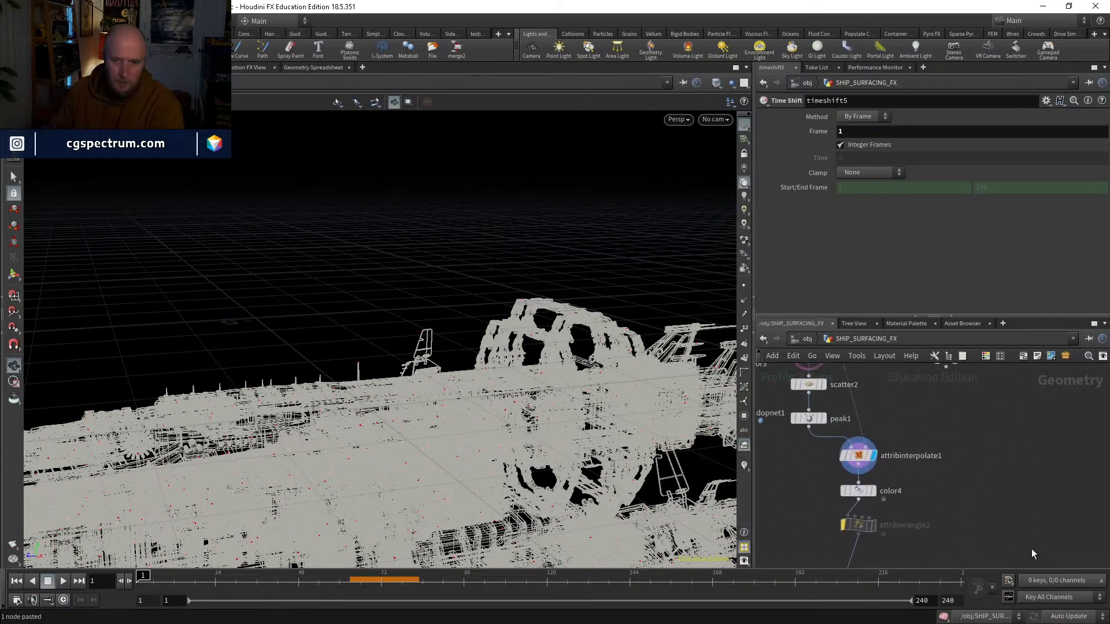
left_click(873, 455)
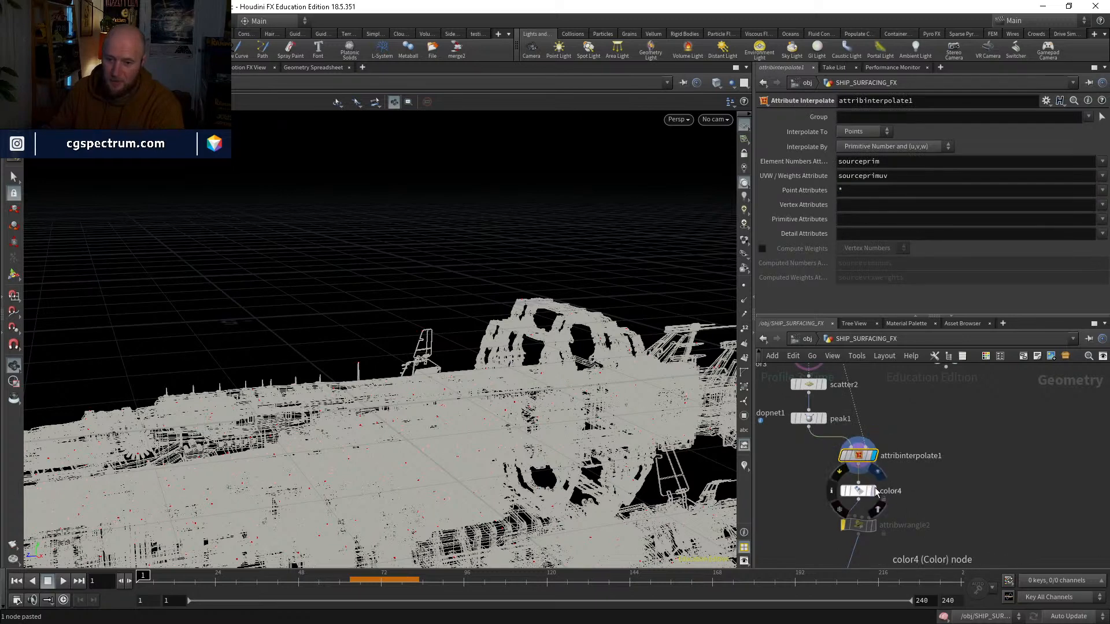
left_click(858, 490)
mouse_move(213, 583)
left_mouse_down()
mouse_move(496, 583)
mouse_move(142, 582)
left_mouse_up()
middle_click_drag(933, 514, 969, 397)
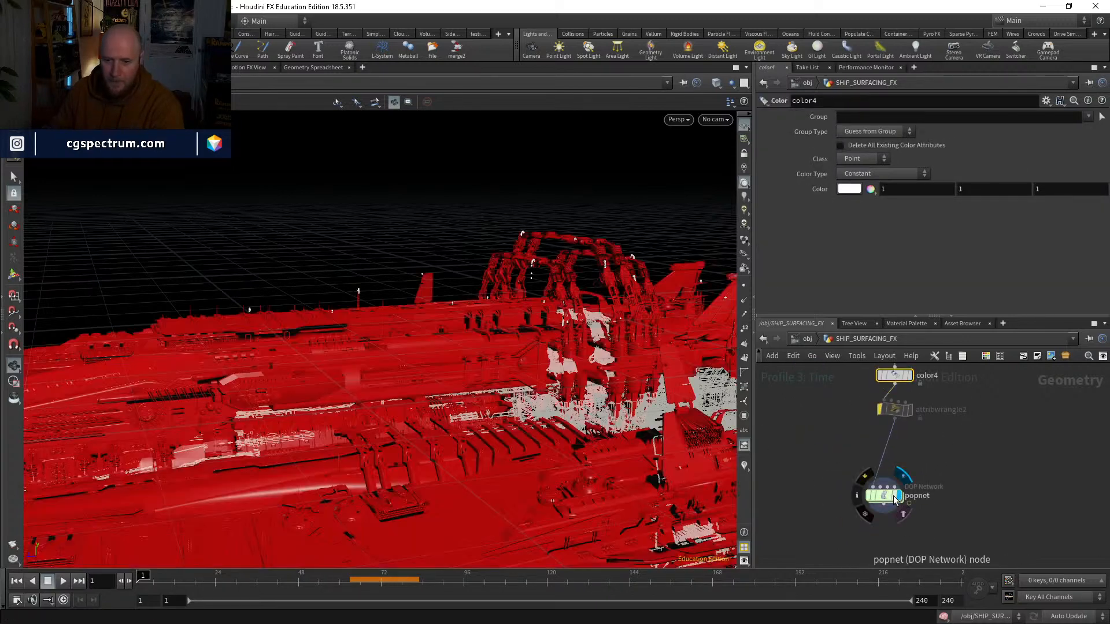
double_click(899, 496)
Step: Examine the collision volume settings and SOP Path of staticobject1
middle_click_drag(794, 520, 859, 448)
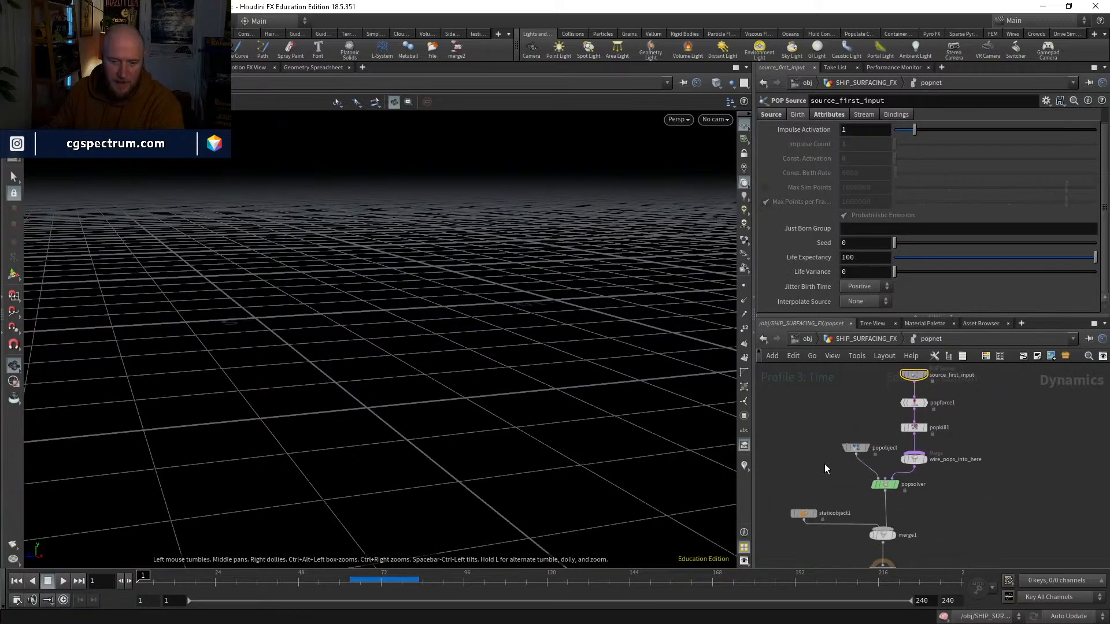
left_click(812, 514)
left_click(808, 155)
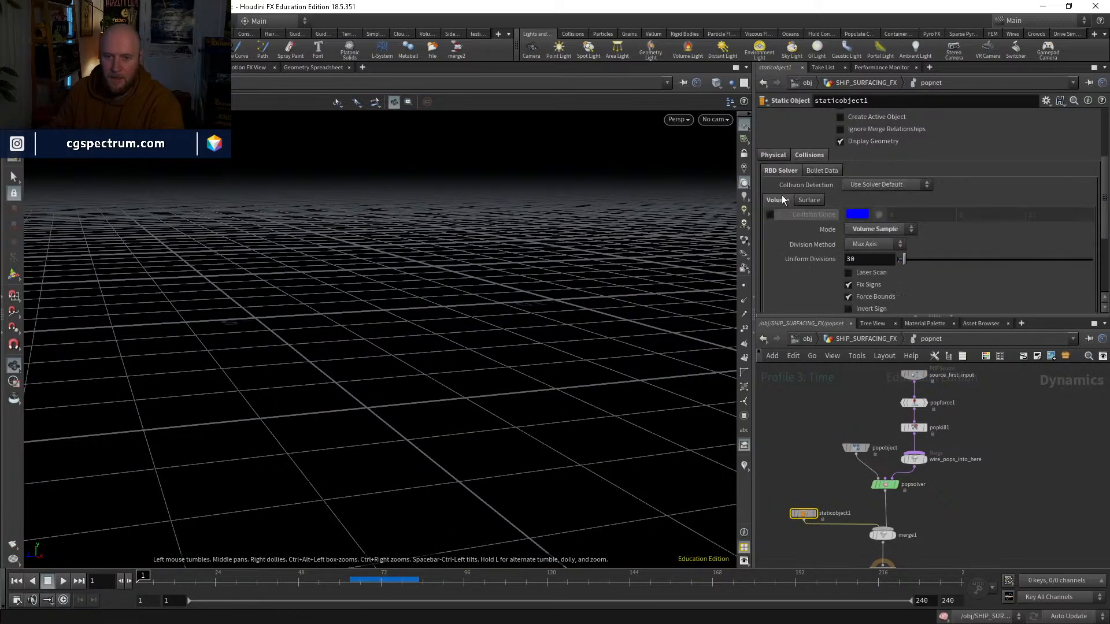
scroll(844, 173, "up", 5)
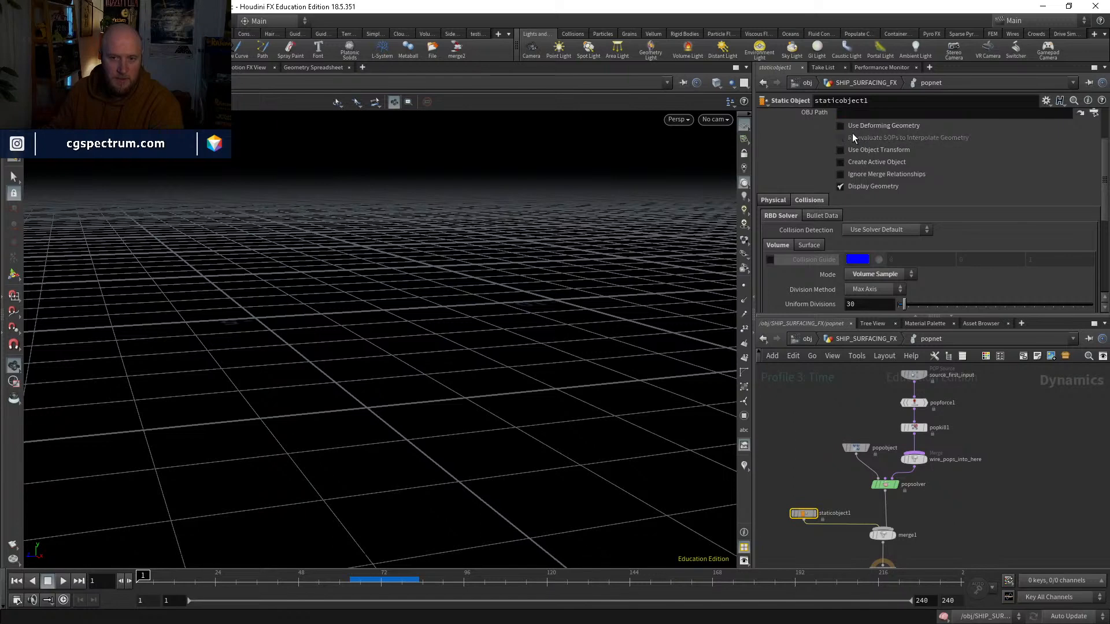
scroll(864, 171, "up", 3)
scroll(925, 462, "up", 4)
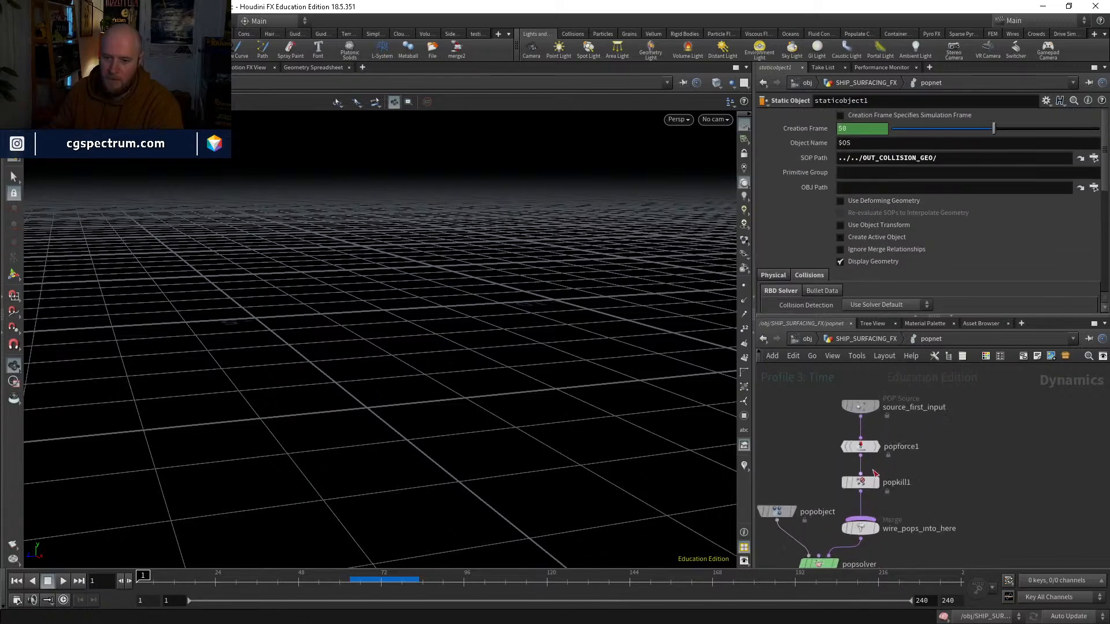
Step: Bypass popkill1 and set the popnet's Start Frame to 1
left_click(844, 483)
middle_click_drag(909, 507, 901, 478)
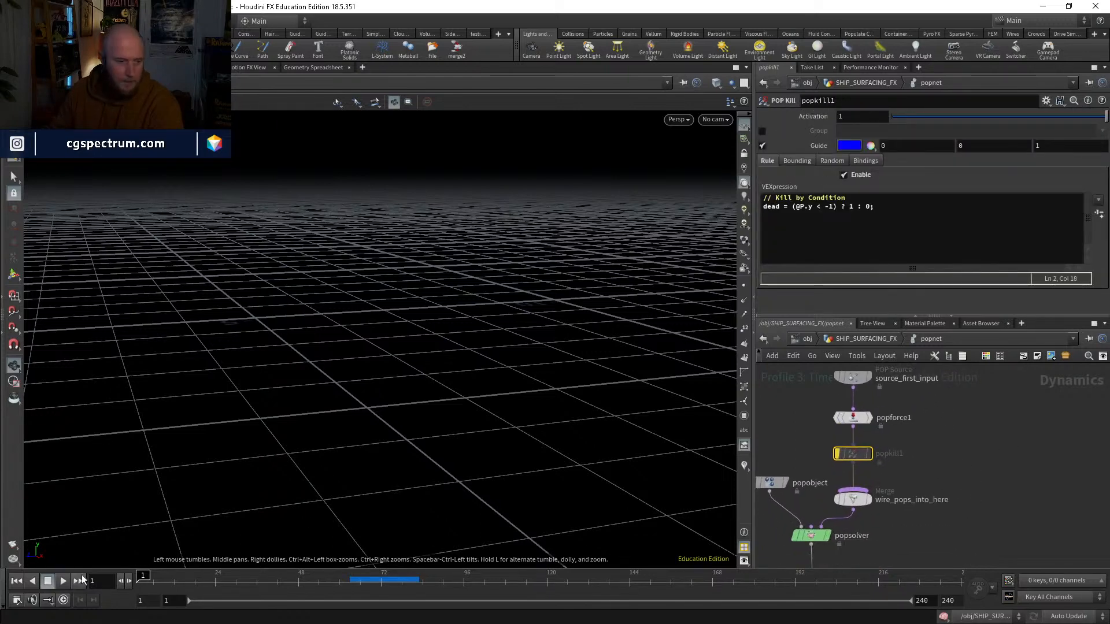
key("u")
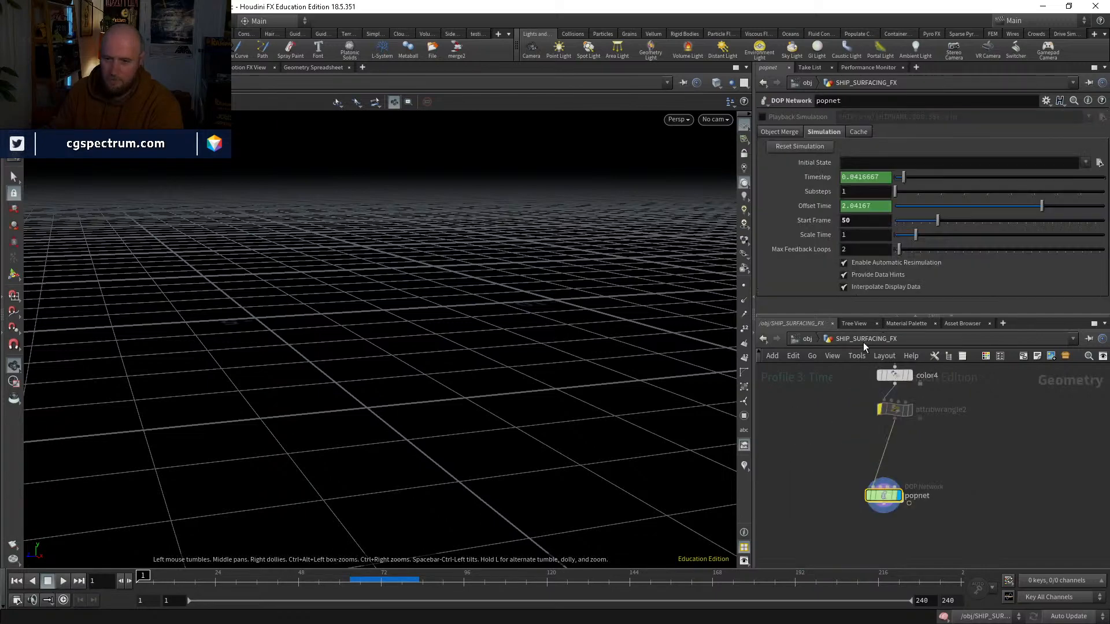
key("i")
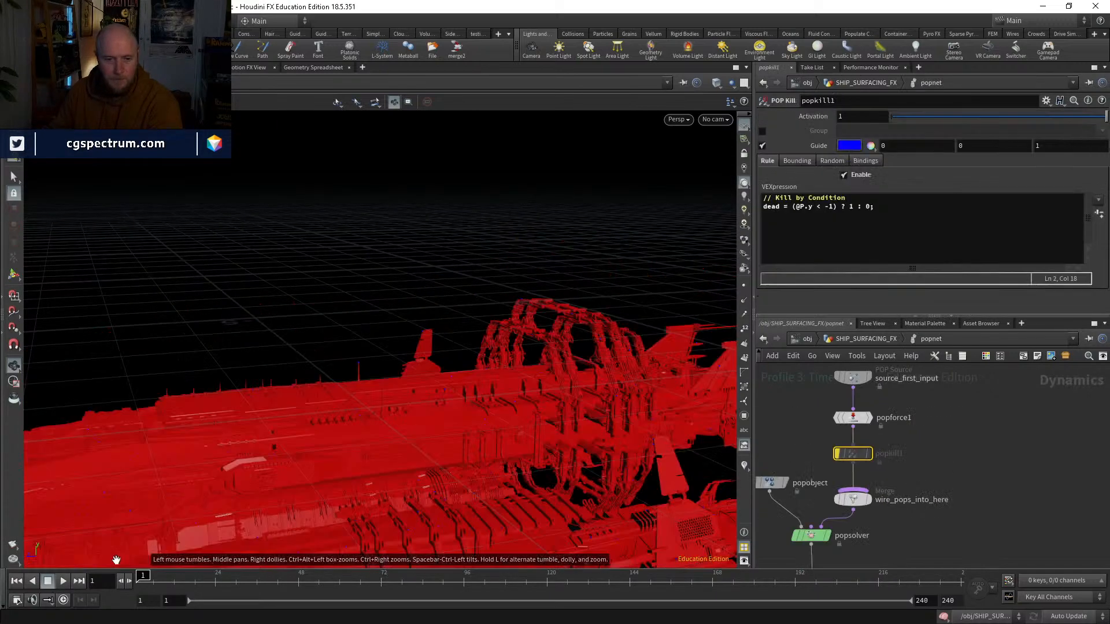
Step: Play the simulation from frame 1 to about 28 while viewing particles along the hull, and return to frame 1
left_click(62, 582)
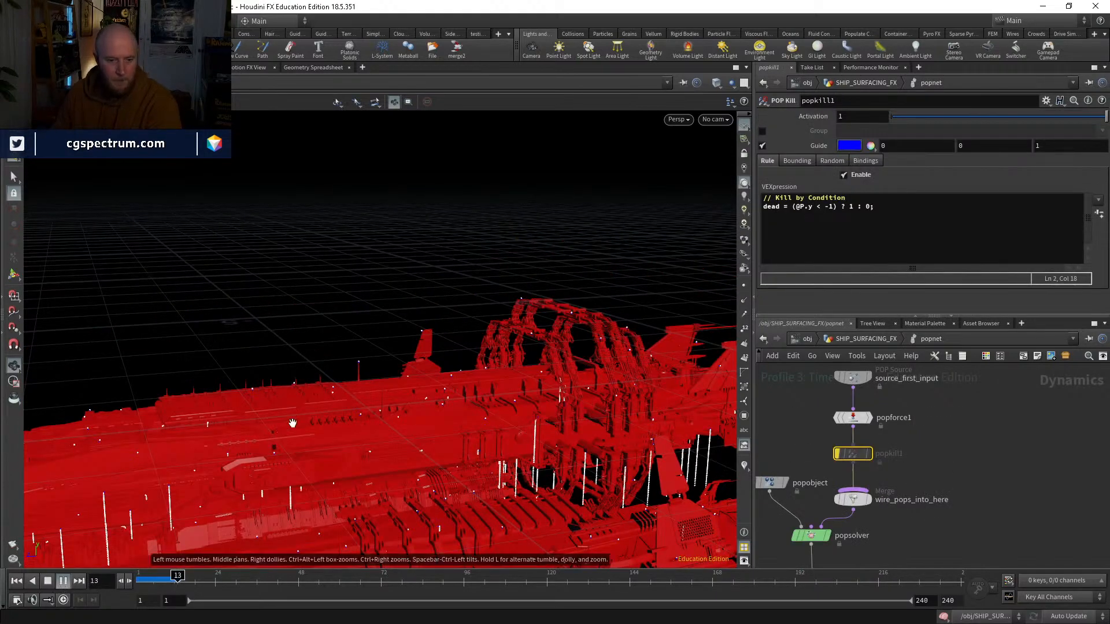
left_click_drag(364, 474, 419, 389)
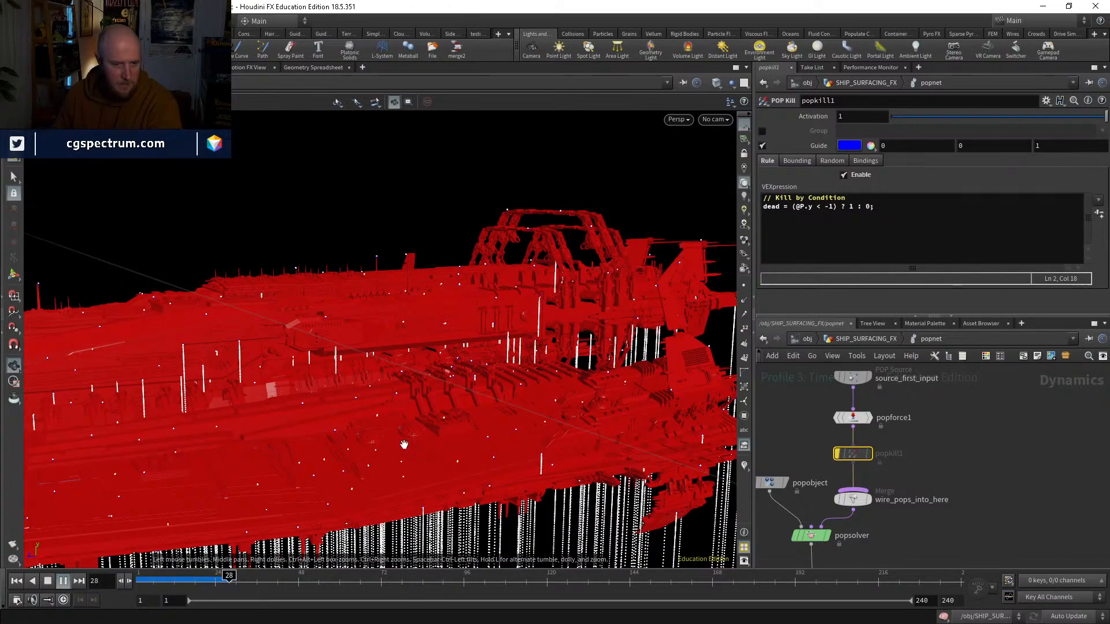
left_click(140, 578)
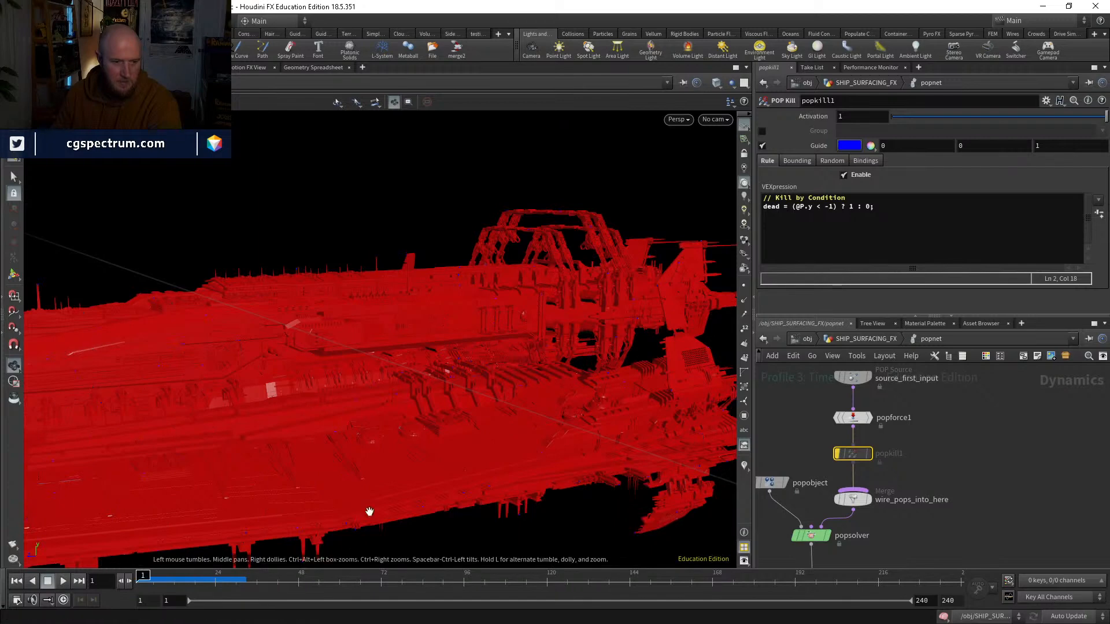
Step: Try turning on the volume Collision Guide of staticobject1, and switch it off again
middle_click_drag(952, 497, 1067, 378)
left_click(808, 457)
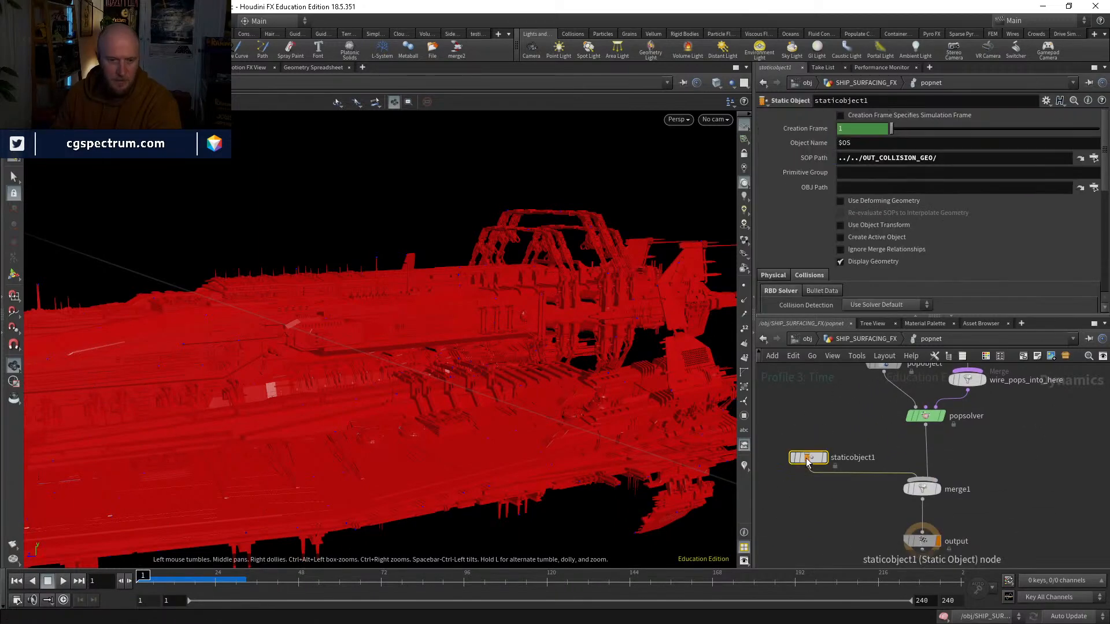
scroll(813, 246, "down", 3)
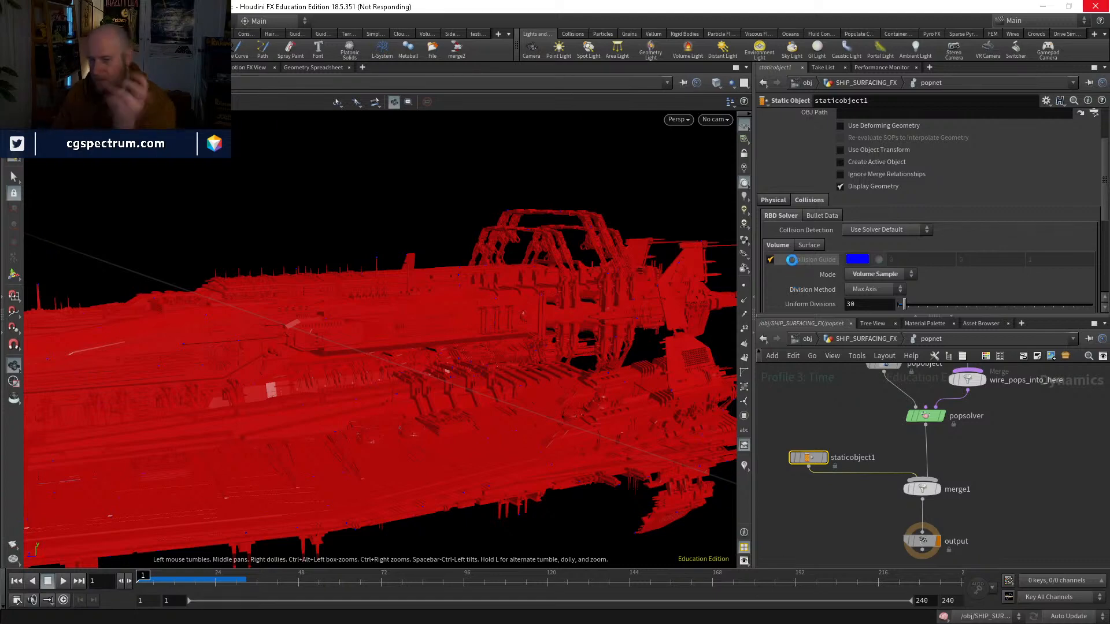
scroll(793, 255, "up", 1)
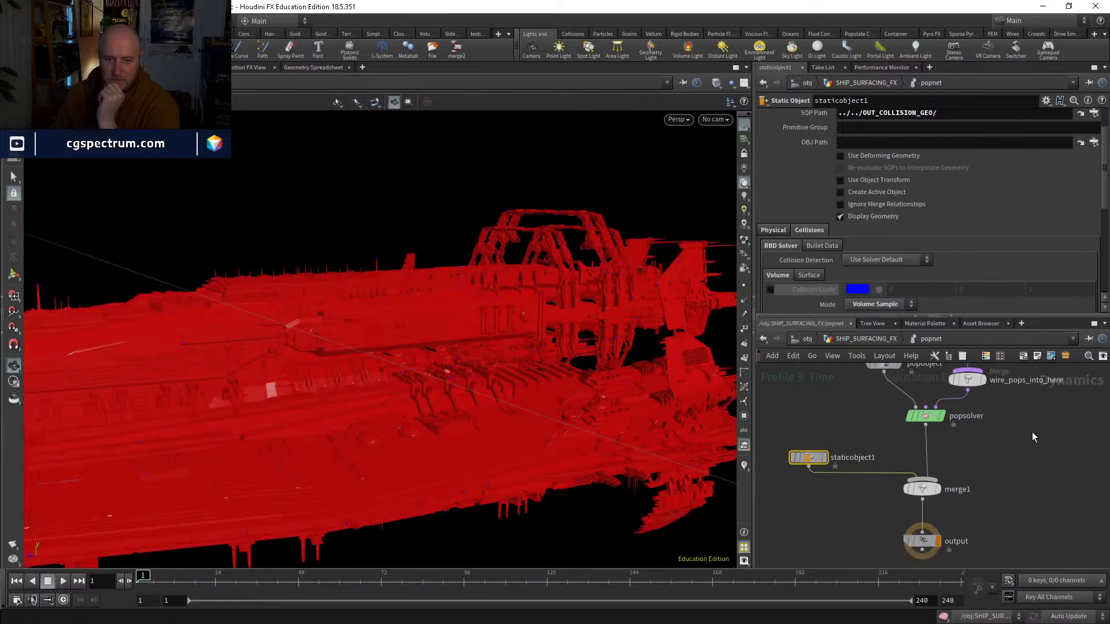
Step: Display color4 in the SHIP_SURFACING_FX network to check the source points on the ship, and inspect timeshift2's frame settings
middle_click_drag(1032, 432, 992, 533)
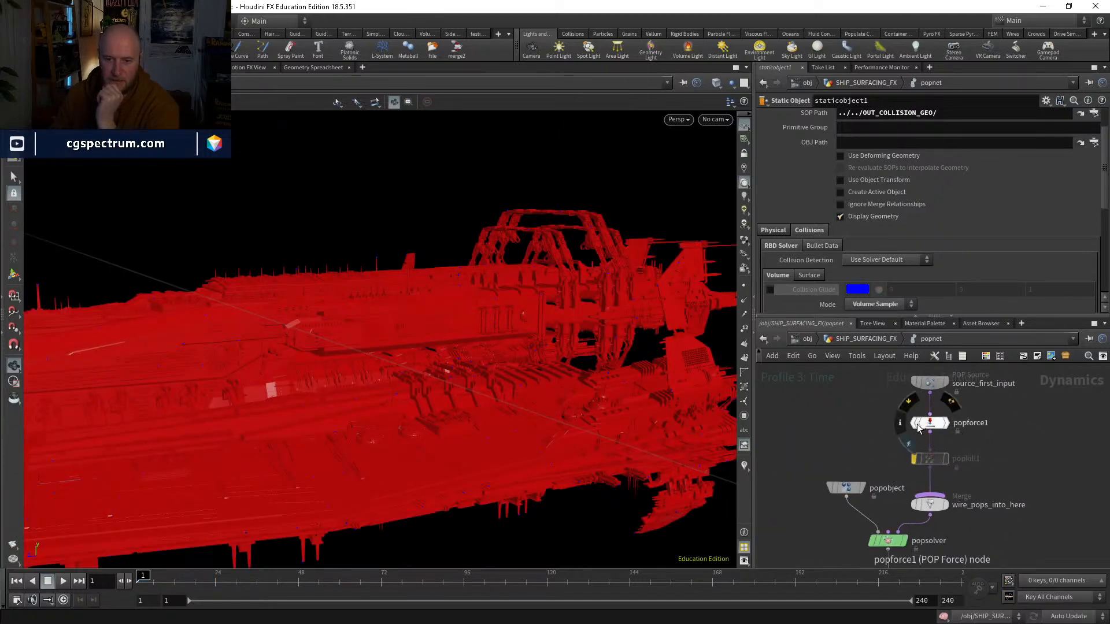
left_click(854, 340)
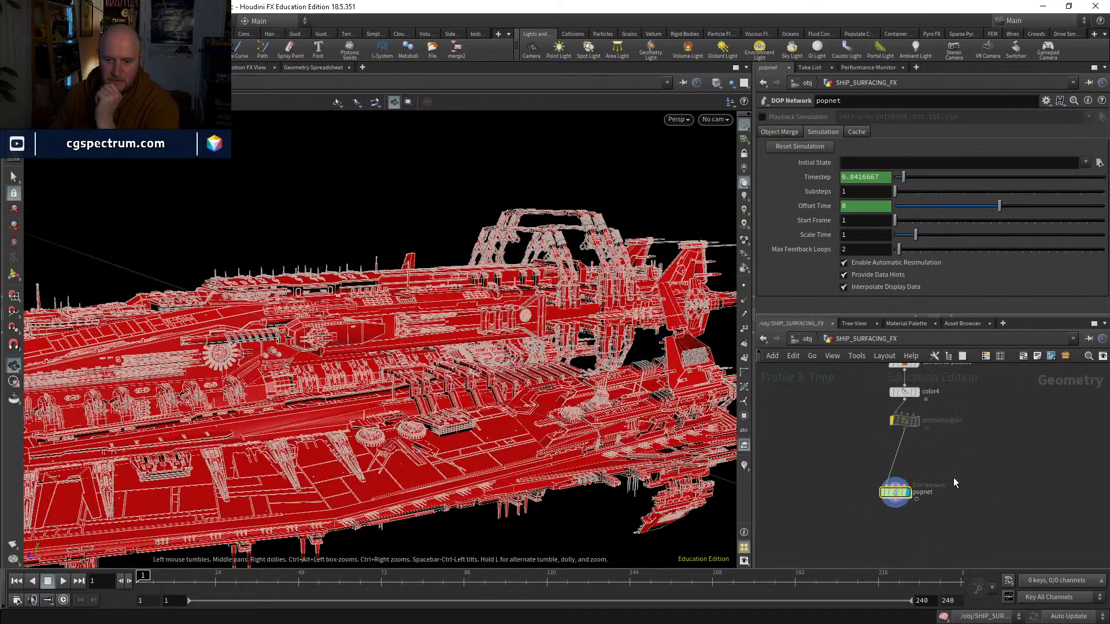
scroll(899, 466, "up", 5)
left_click(880, 459)
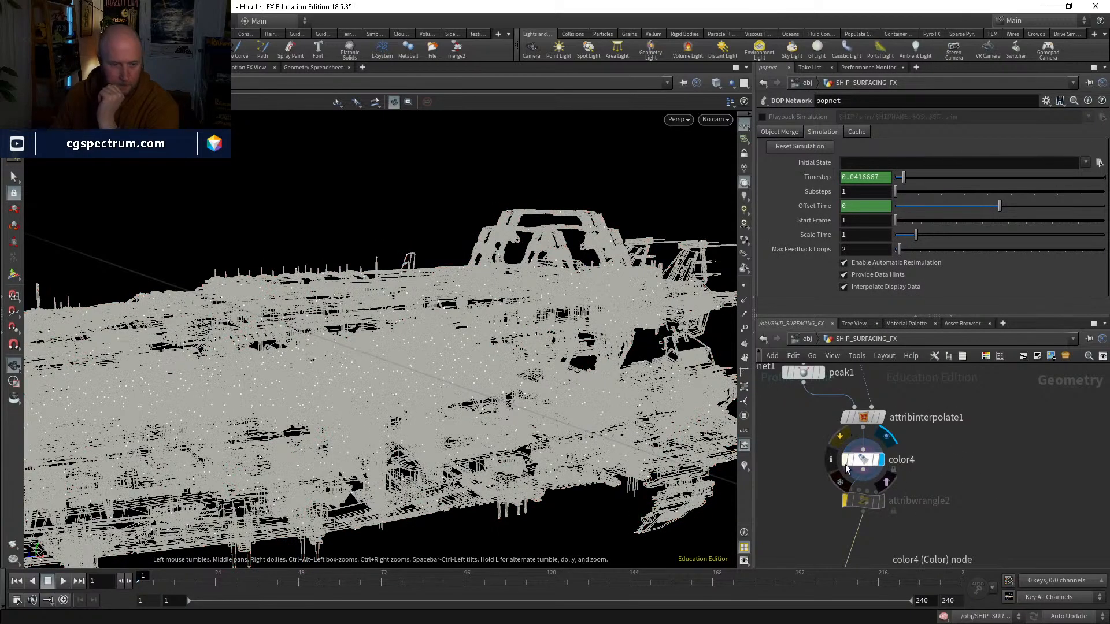
left_click_drag(583, 359, 607, 312)
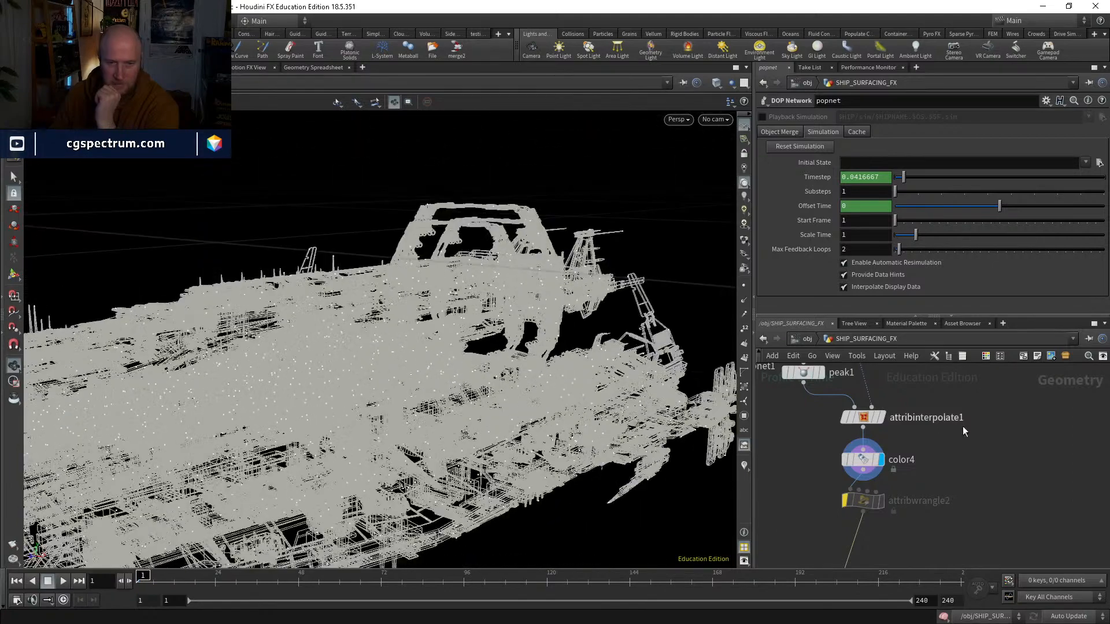
middle_click_drag(962, 425, 952, 572)
middle_click_drag(856, 486, 893, 550)
left_click(813, 541)
scroll(812, 540, "down", 2)
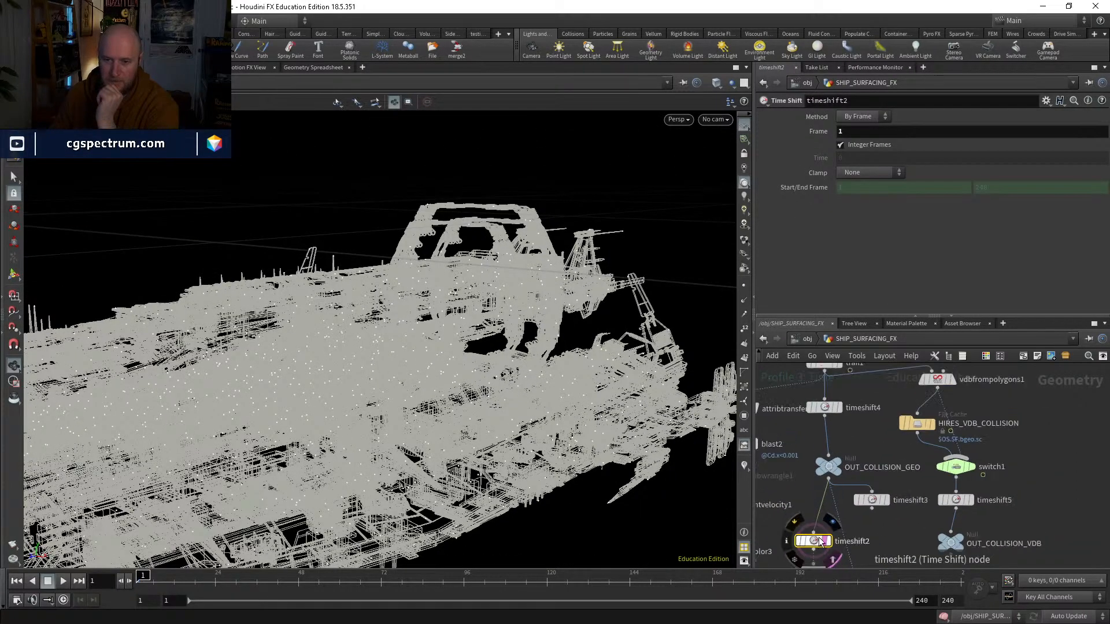
Step: Inspect the frame settings of the timeshift4 and timeshift5 nodes feeding the collision outputs
left_click(831, 409)
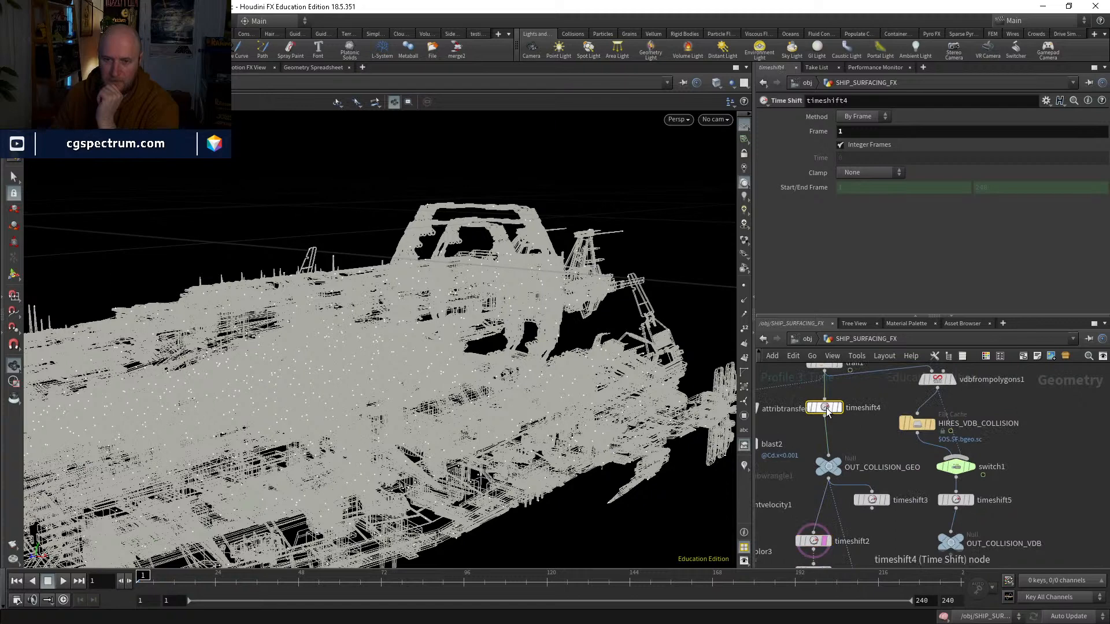
left_click(956, 500)
middle_click_drag(956, 507, 862, 489)
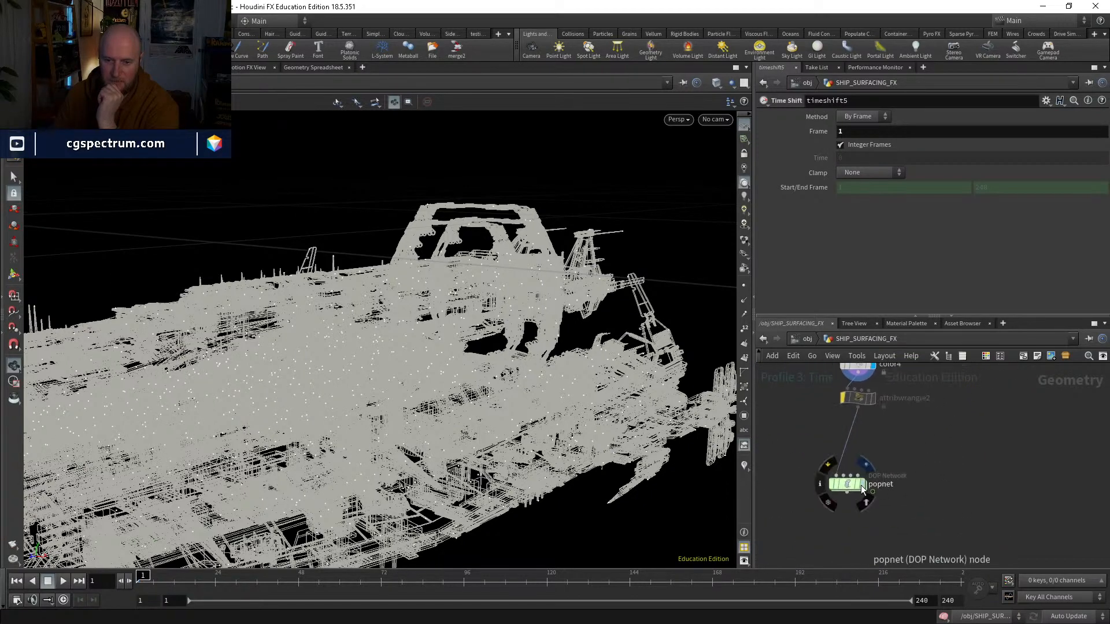
Step: Go into popnet, play the simulation from frame 1 to about 28 while viewing the ship, and return to frame 1
left_click(863, 489)
double_click(845, 486)
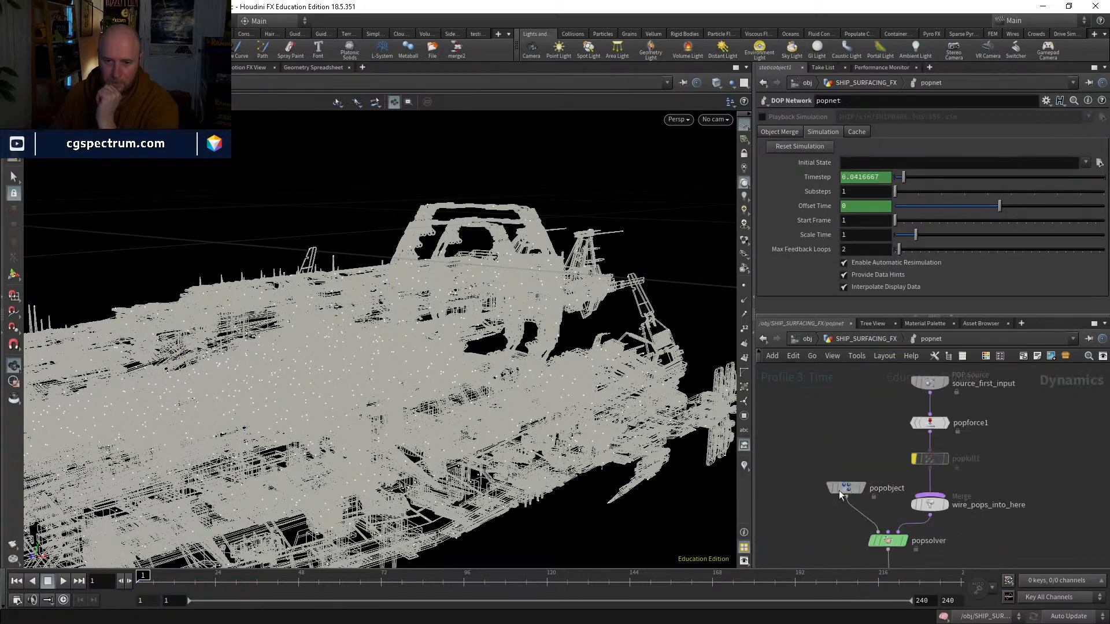
middle_click_drag(871, 549, 862, 467)
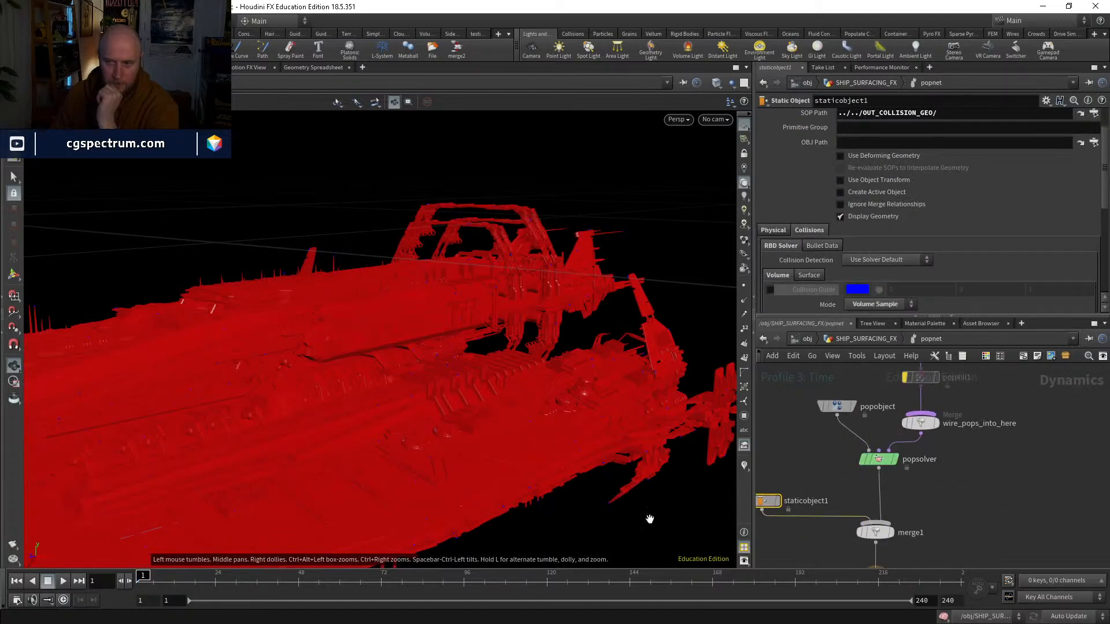
left_click(64, 580)
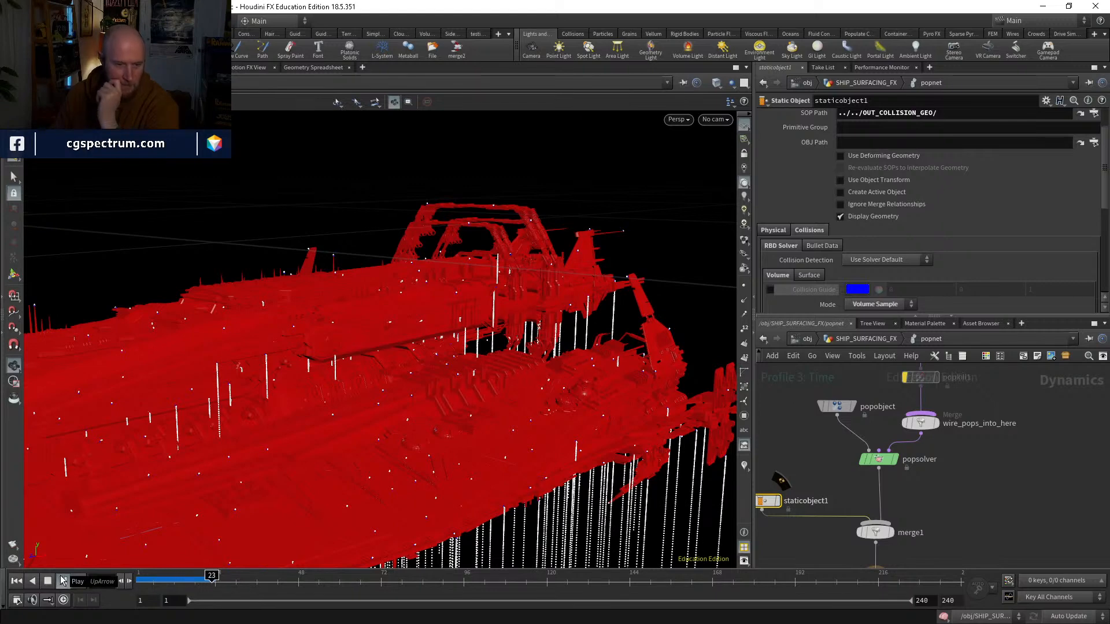
left_click_drag(221, 577, 142, 575)
left_click_drag(335, 414, 492, 490)
left_click_drag(142, 576, 130, 543)
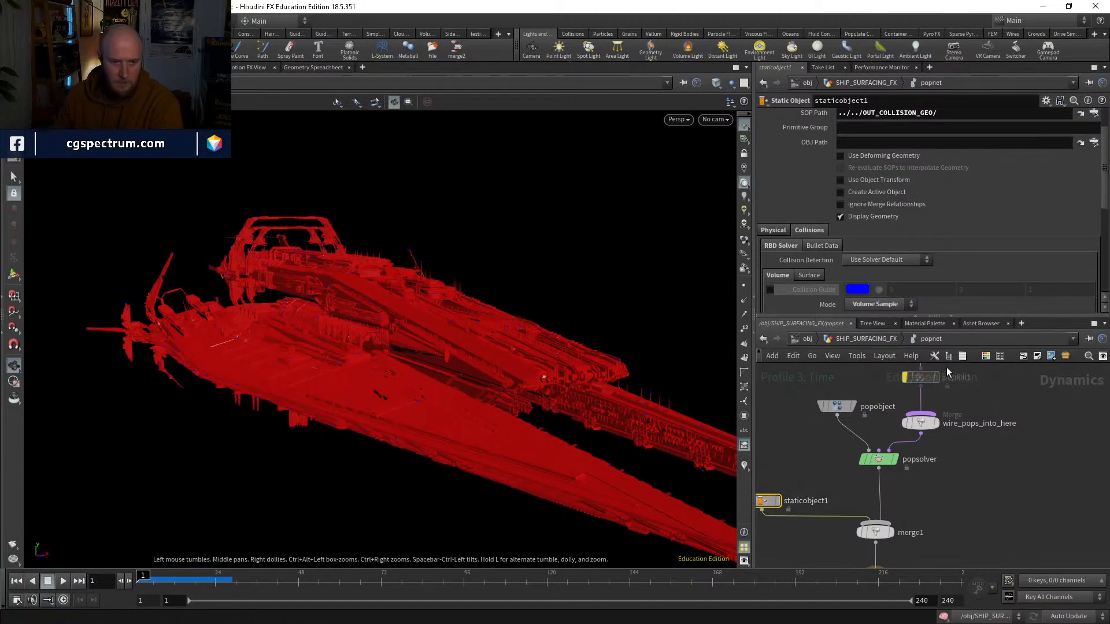
Step: In SHIP_SURFACING_FX, wire peak1 directly into color4 and move attribinterpolate1 aside, out of the chain
middle_click_drag(946, 368, 906, 468)
left_click(855, 339)
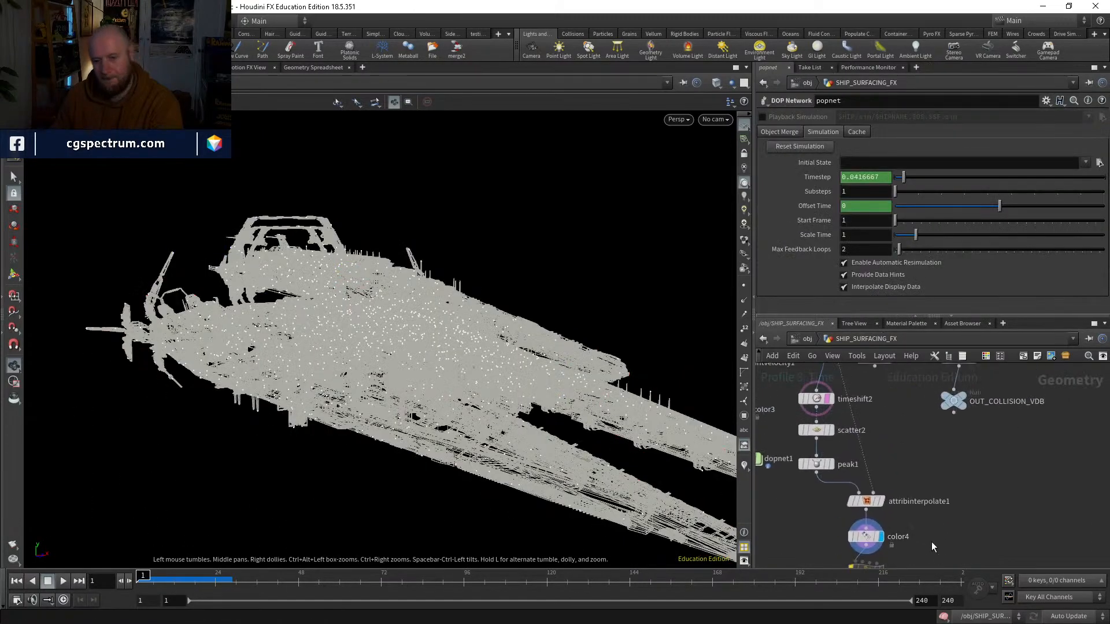
left_click(819, 401)
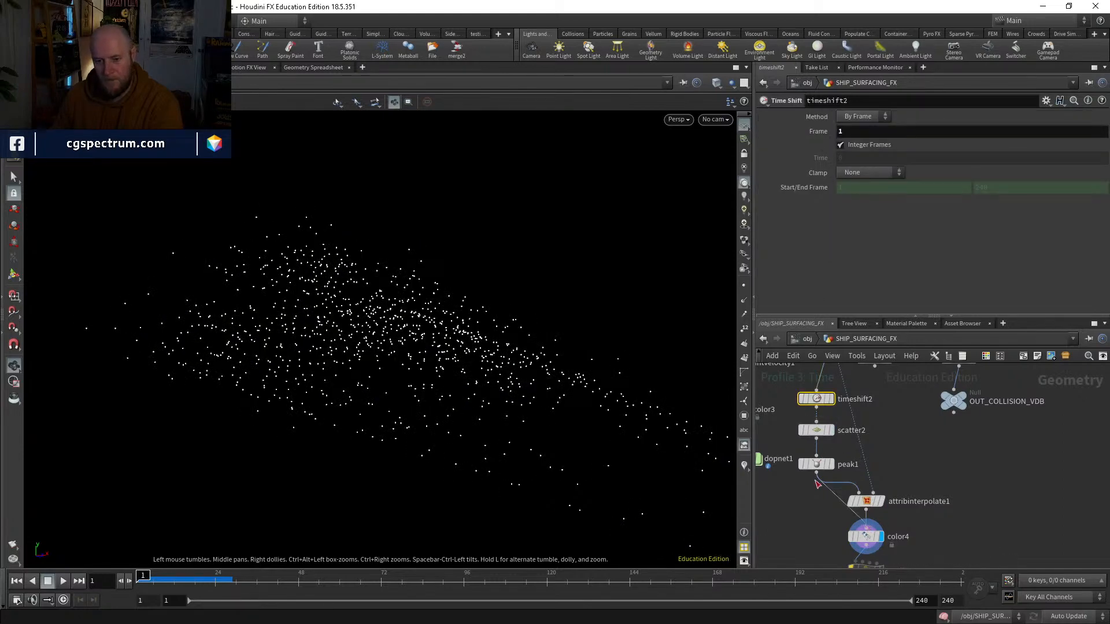
left_click(815, 481)
left_click_drag(865, 502, 906, 481)
Step: Play the popnet simulation with the rewired source points from frame 1 to about 24, and return to frame 1
middle_click_drag(933, 524, 909, 427)
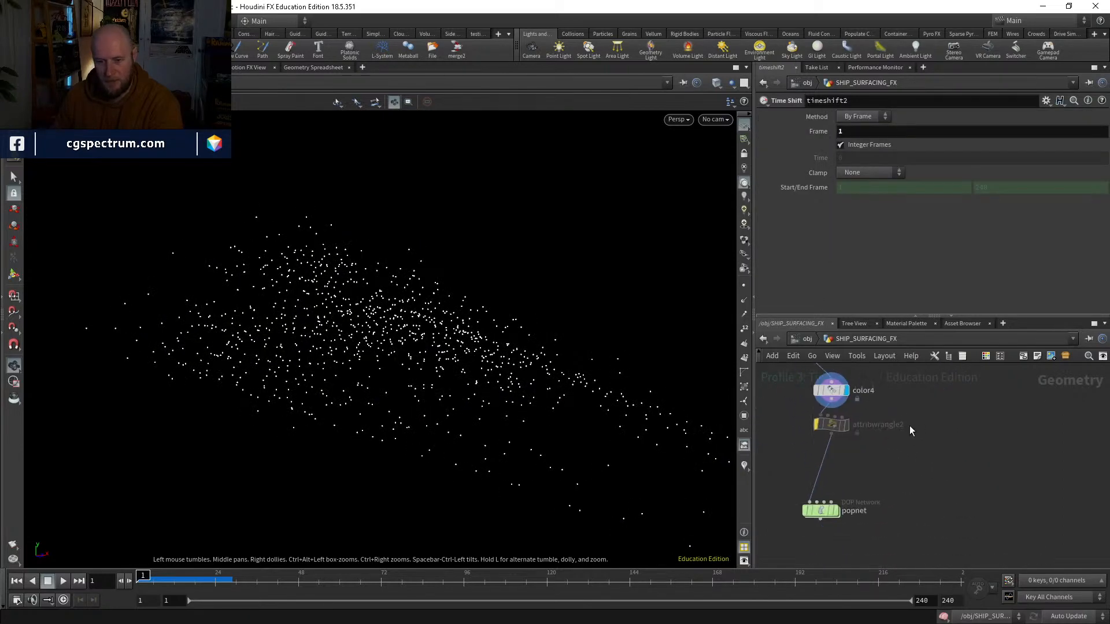
double_click(823, 509)
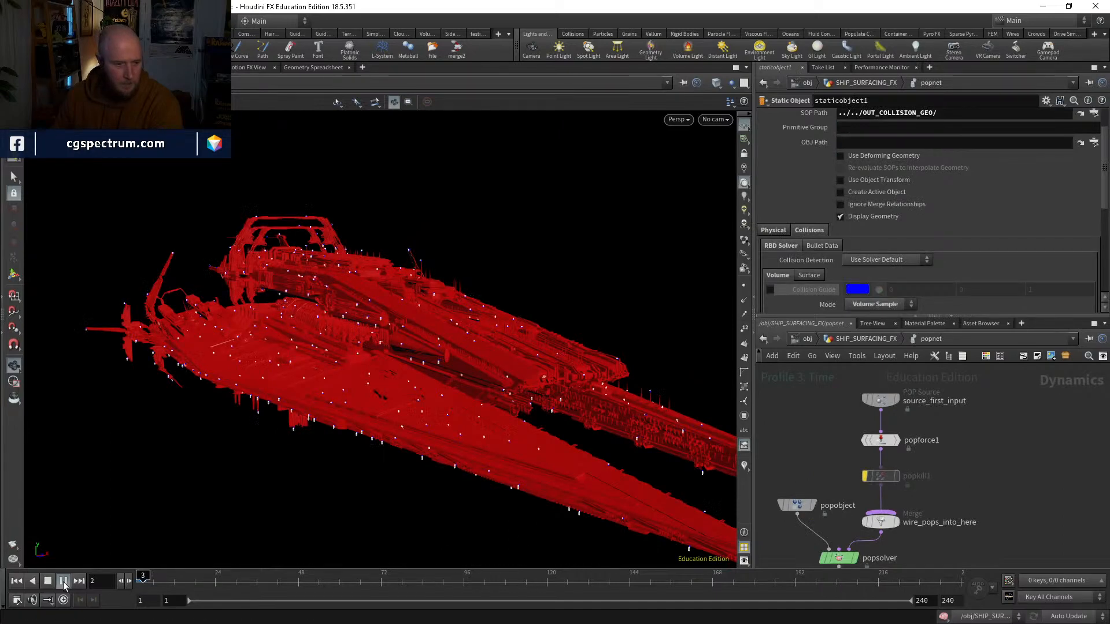
left_click(63, 581)
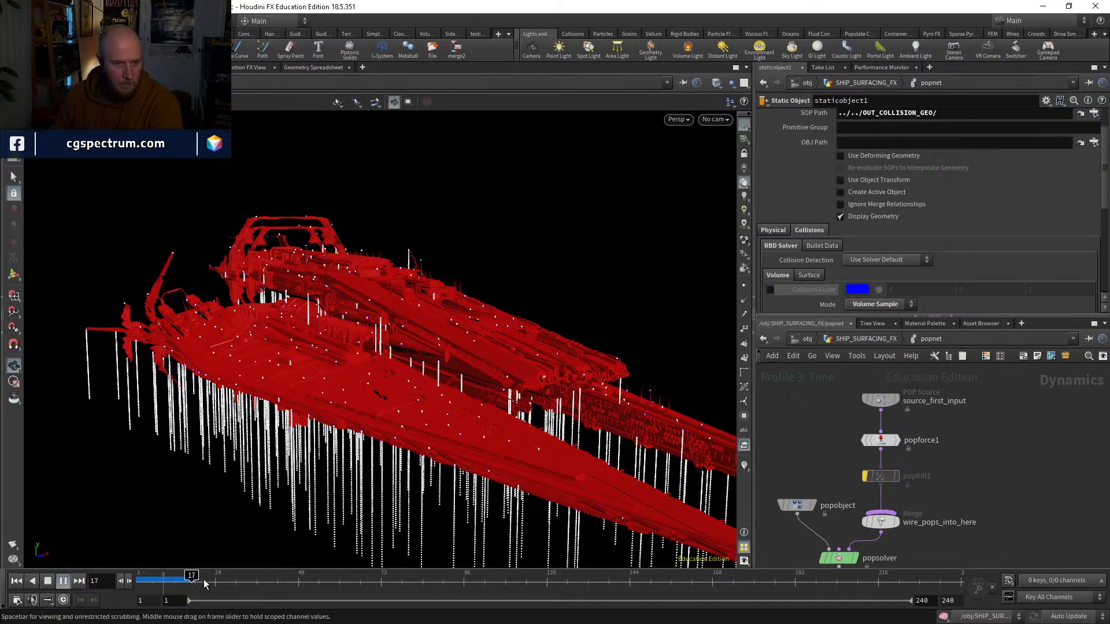
left_click_drag(216, 581, 140, 579)
Step: Review staticobject1's geometry path and volume collision settings, including its Offset Surface and Proxy Volume
middle_click_drag(968, 448, 1025, 415)
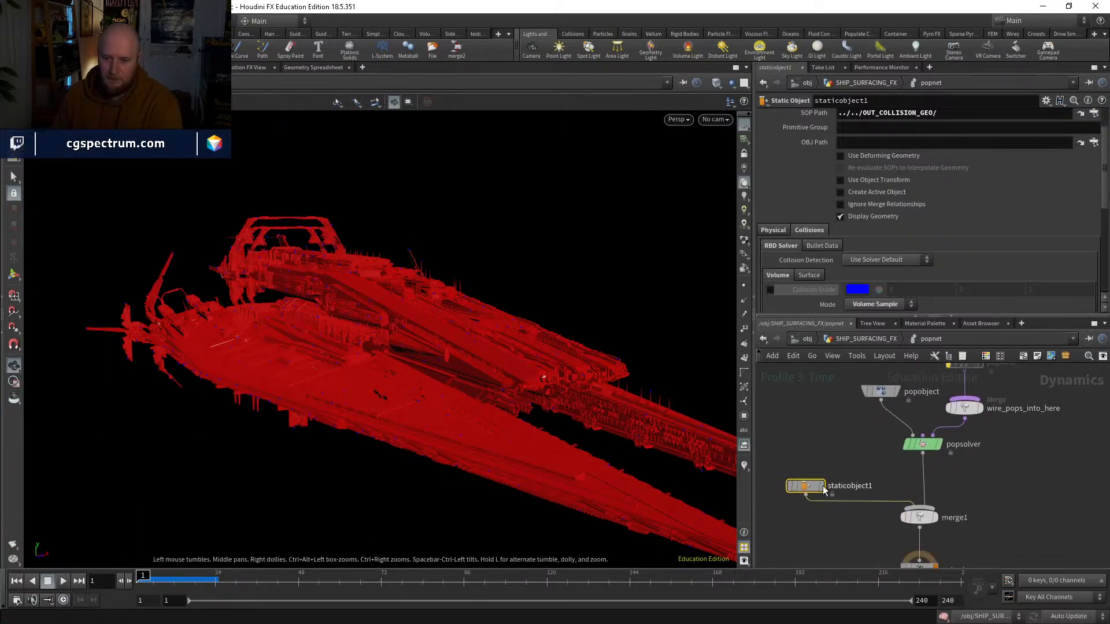
scroll(887, 261, "up", 2)
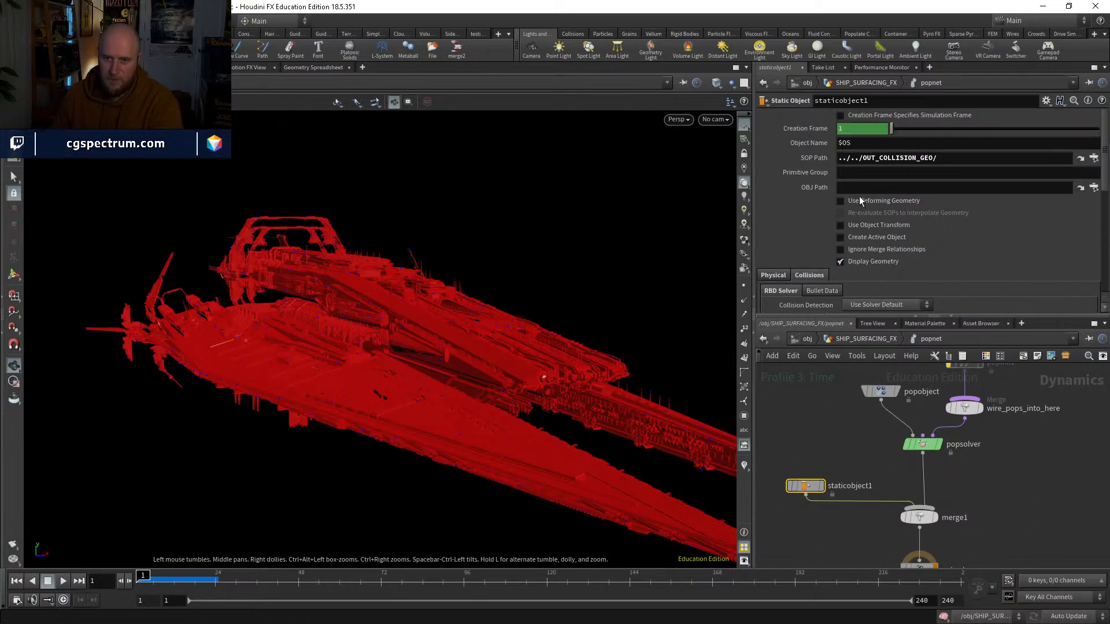
scroll(821, 233, "down", 7)
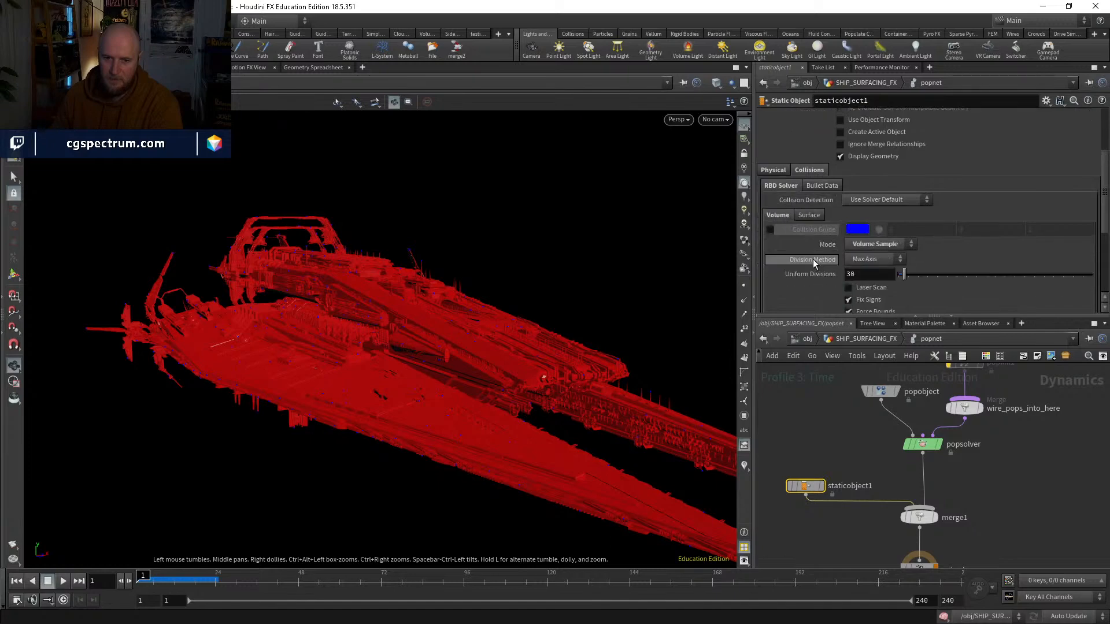
scroll(813, 263, "down", 3)
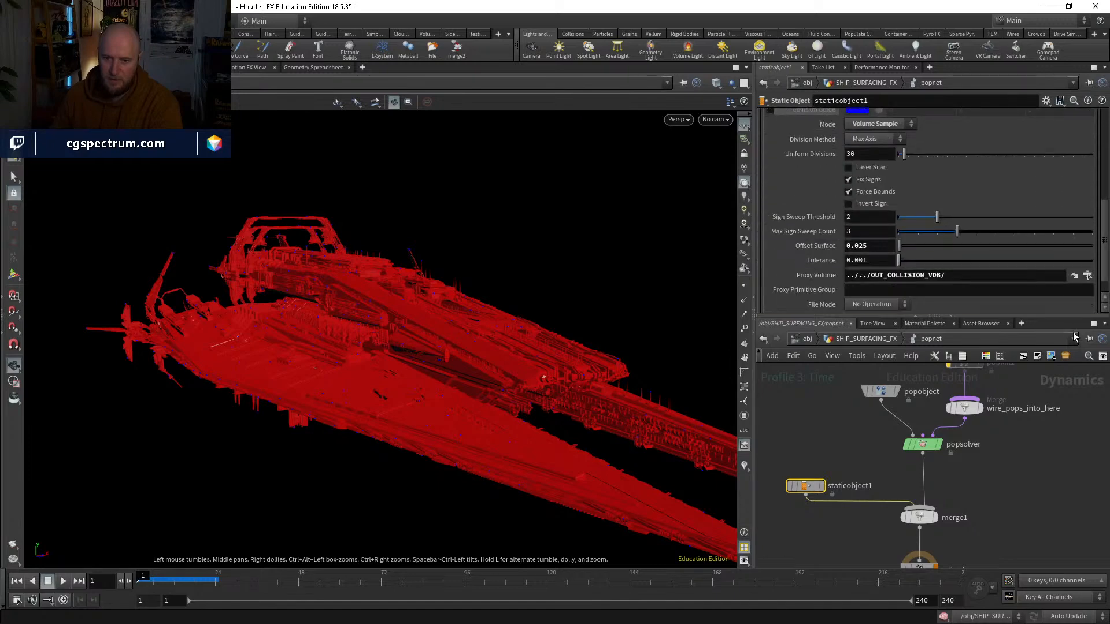
Step: Display timeshift5 in SHIP_SURFACING_FX, scrub to about frame 145 to check the collision volume for movement, and return to frame 1
left_click(855, 338)
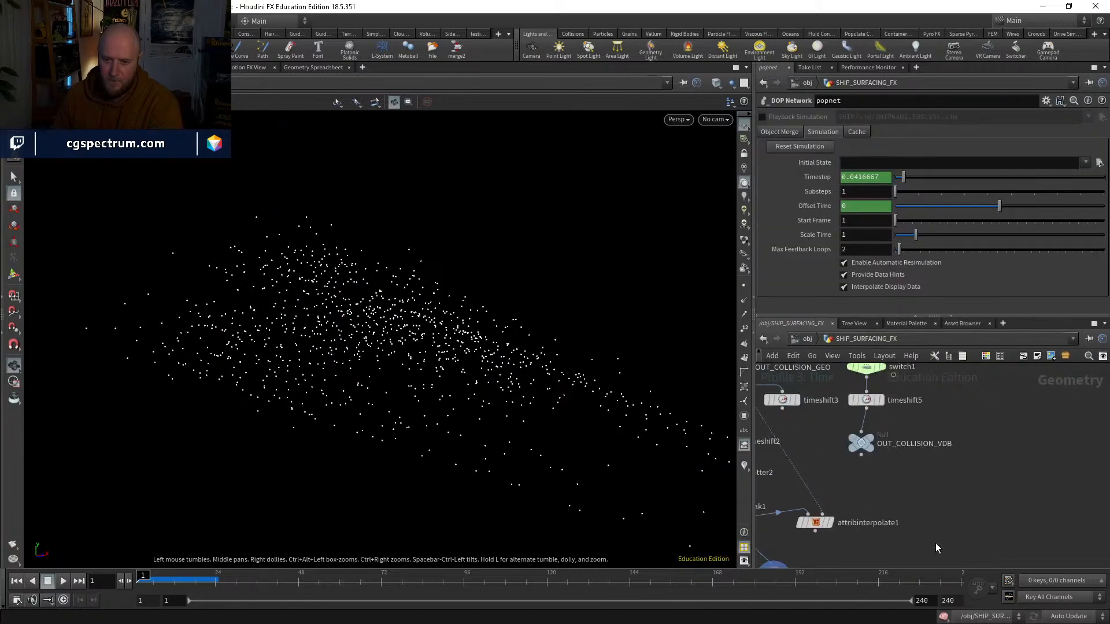
left_click(884, 472)
left_click(905, 456)
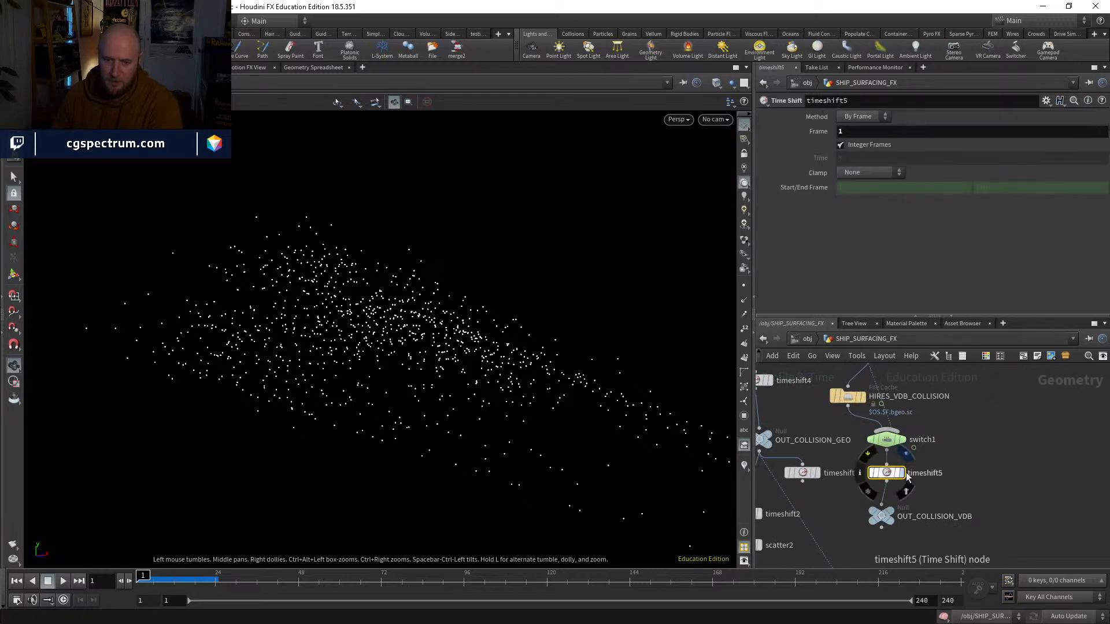
left_click(168, 578)
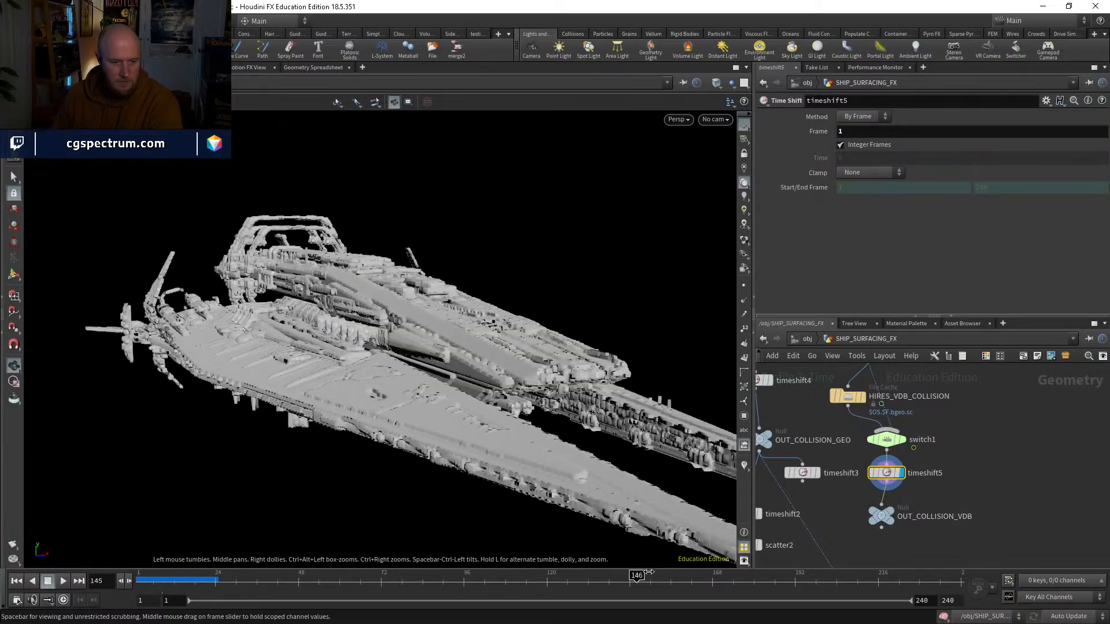
scroll(989, 439, "down", 2)
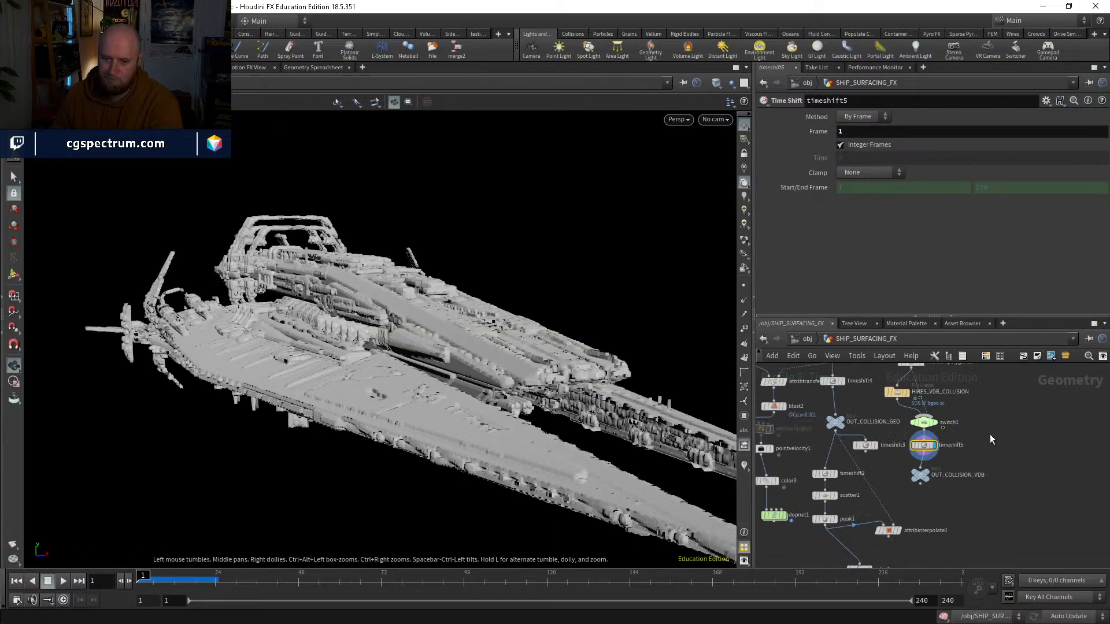
Step: Display OUT_COLLISION_GEO and peak1 in turn to compare the collision geometry with the scattered source points
scroll(845, 412, "up", 2)
left_click(848, 412)
left_click(835, 425)
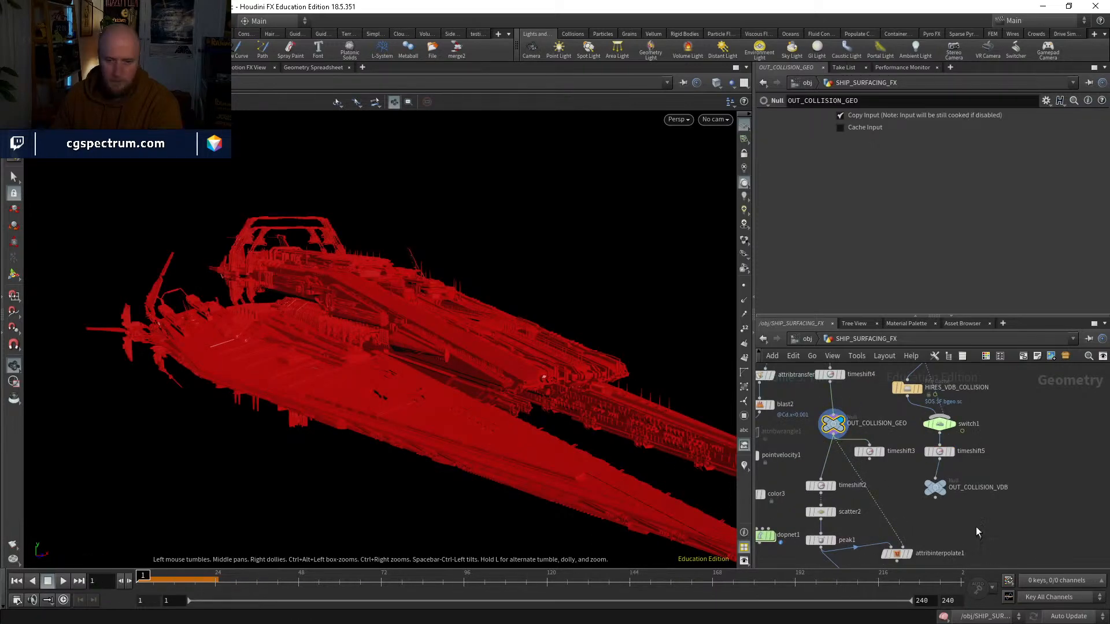
middle_click_drag(984, 542, 996, 489)
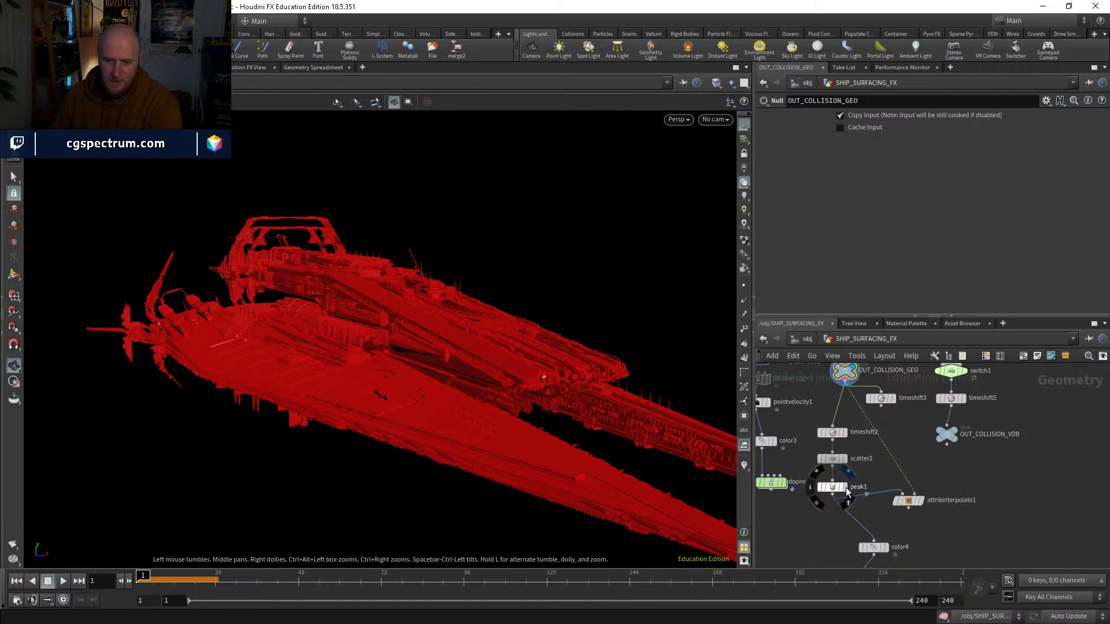
left_click(847, 488)
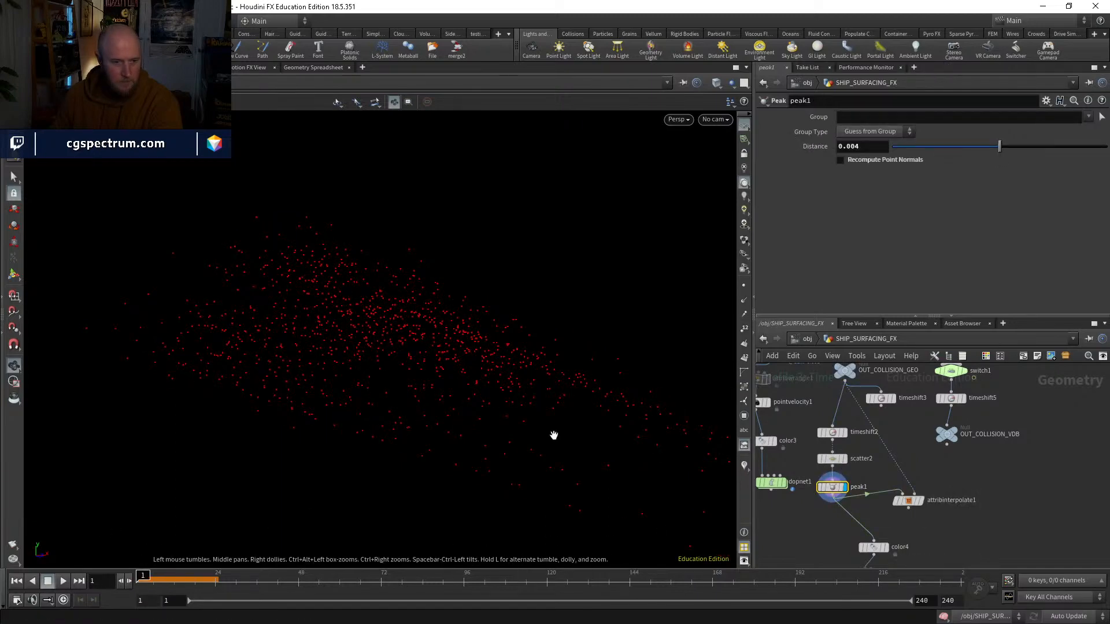
middle_click_drag(886, 417, 891, 445)
scroll(887, 518, "down", 3)
scroll(836, 487, "up", 3)
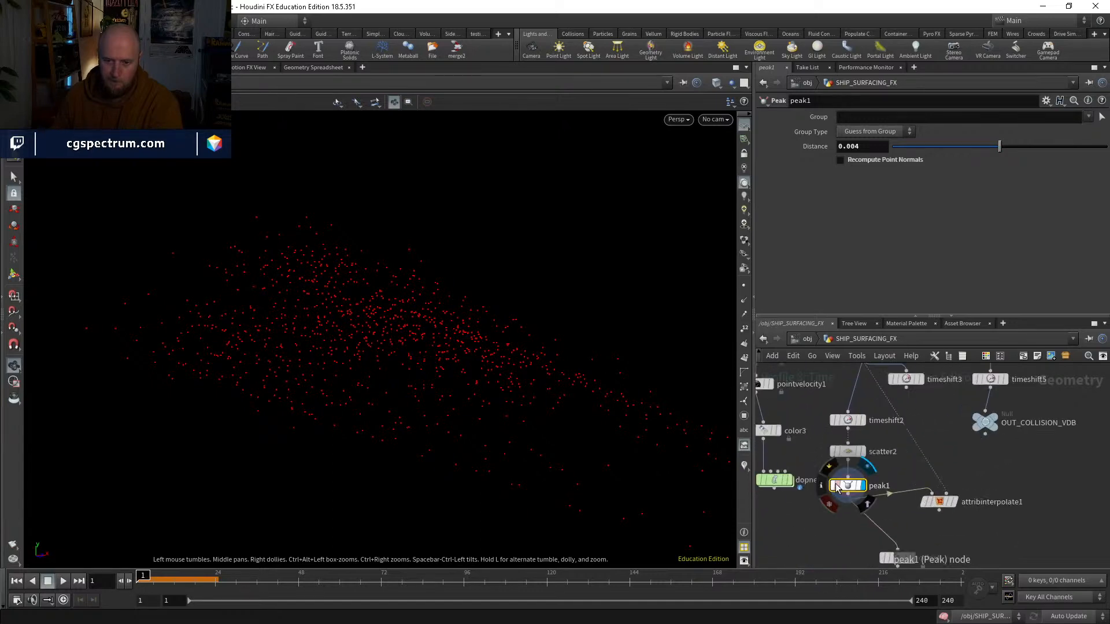
middle_click_drag(956, 532, 890, 453)
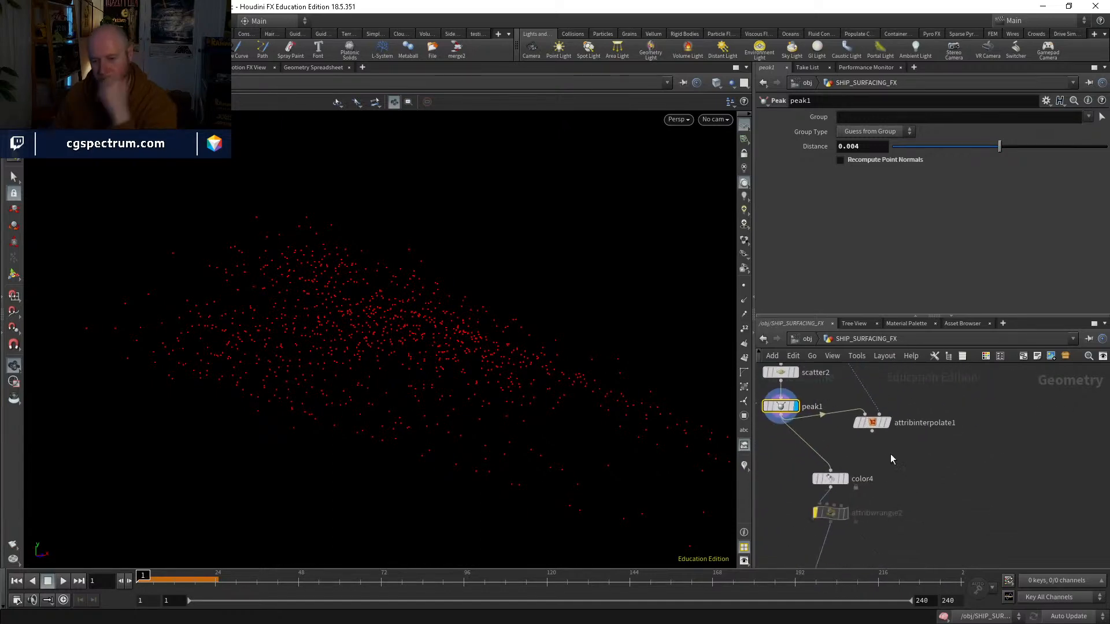
Step: In popnet, set staticobject1's Offset Surface to 0, play the simulation to about frame 18, and return to frame 1
middle_click_drag(875, 528, 871, 460)
double_click(816, 529)
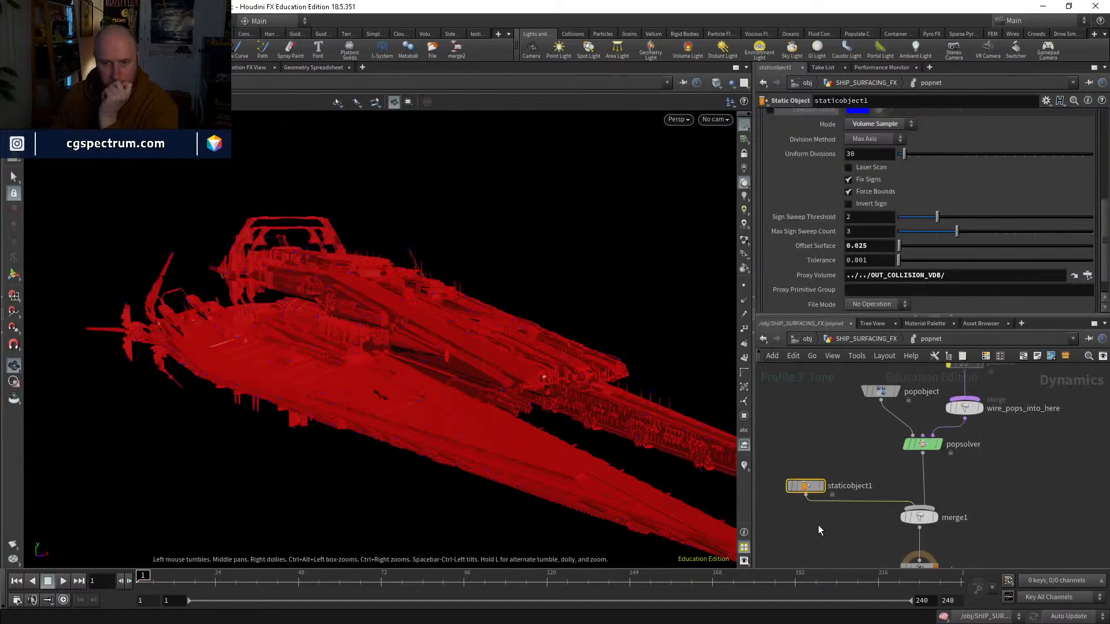
left_click(64, 581)
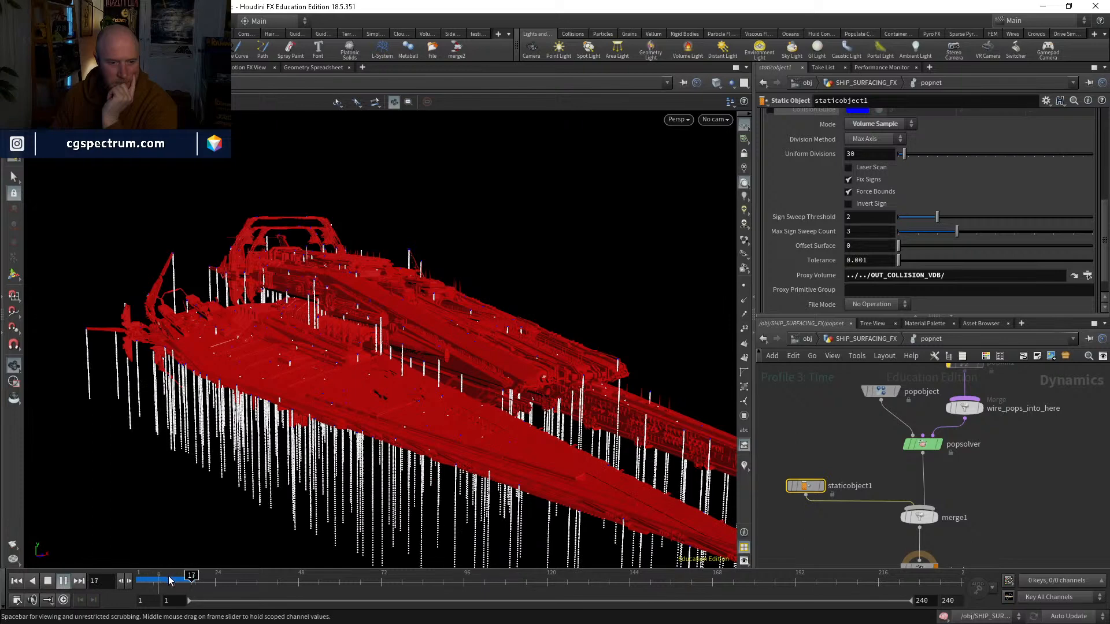
key("ctrl+Up")
key("h")
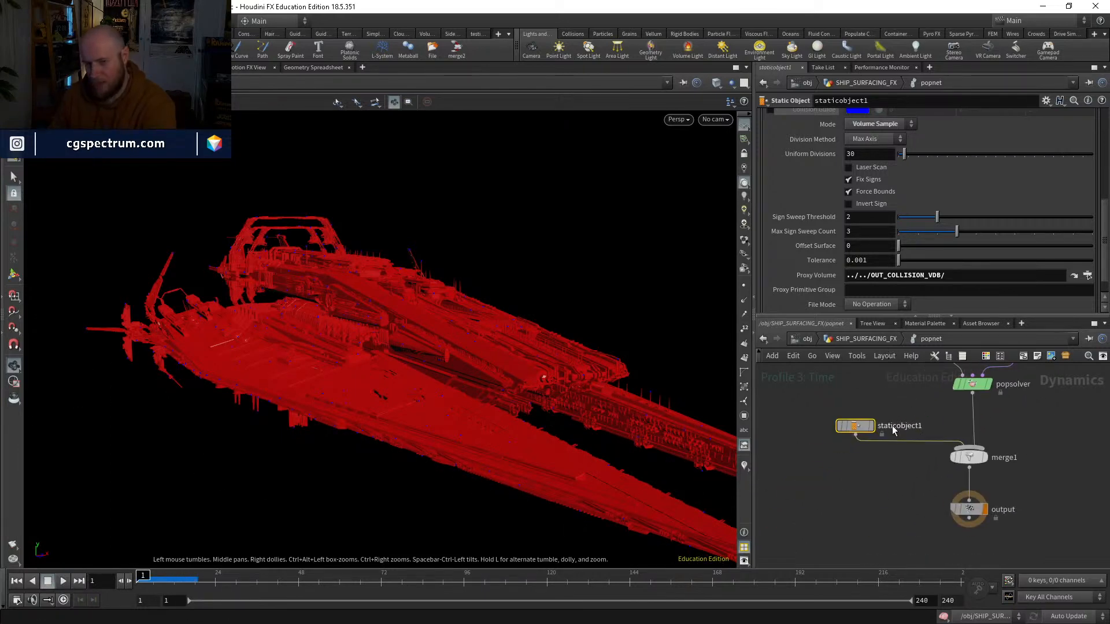
Step: Replace staticobject1 with a fresh Static Object node and wire it into merge1 alongside popsolver
key("Delete")
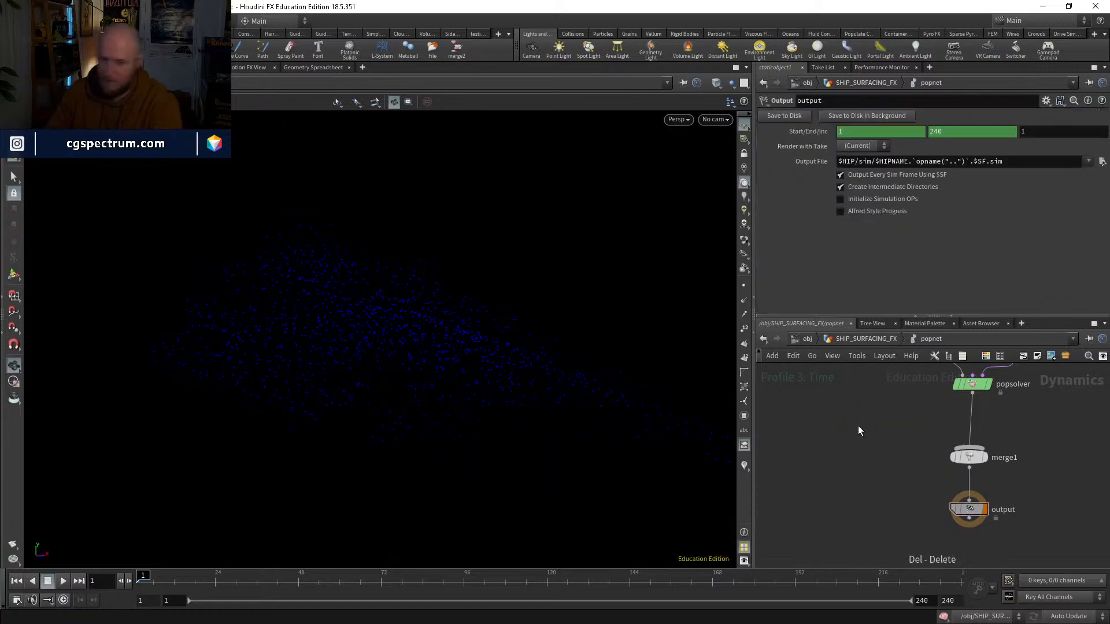
key("Tab")
type("stat")
key("Return")
left_click(858, 425)
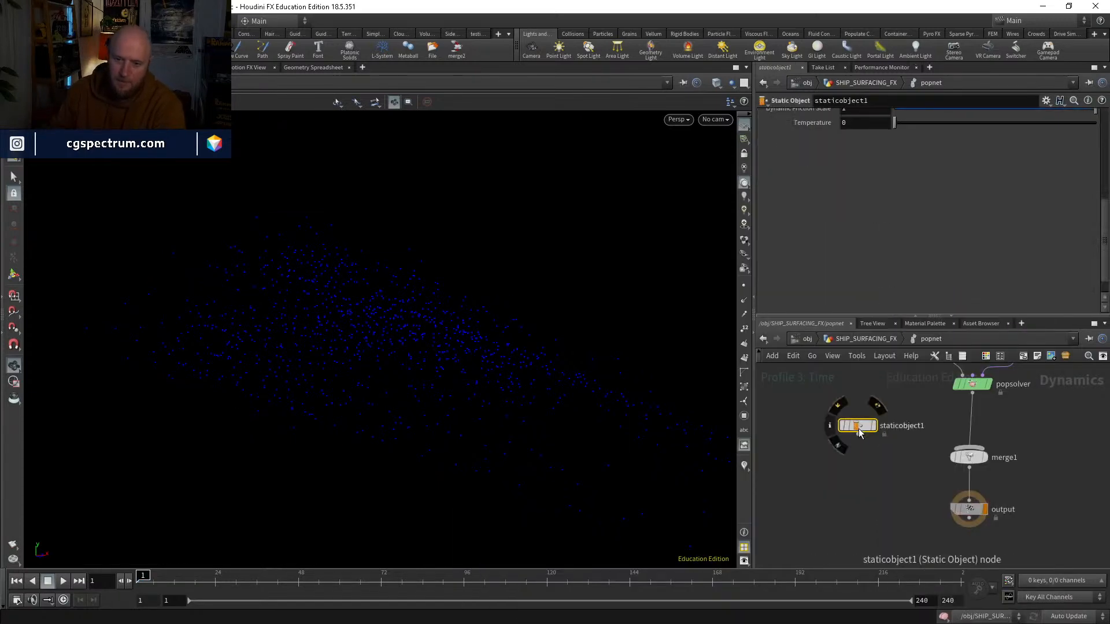
left_click(858, 435)
left_click(953, 446)
left_click(964, 456, "shift")
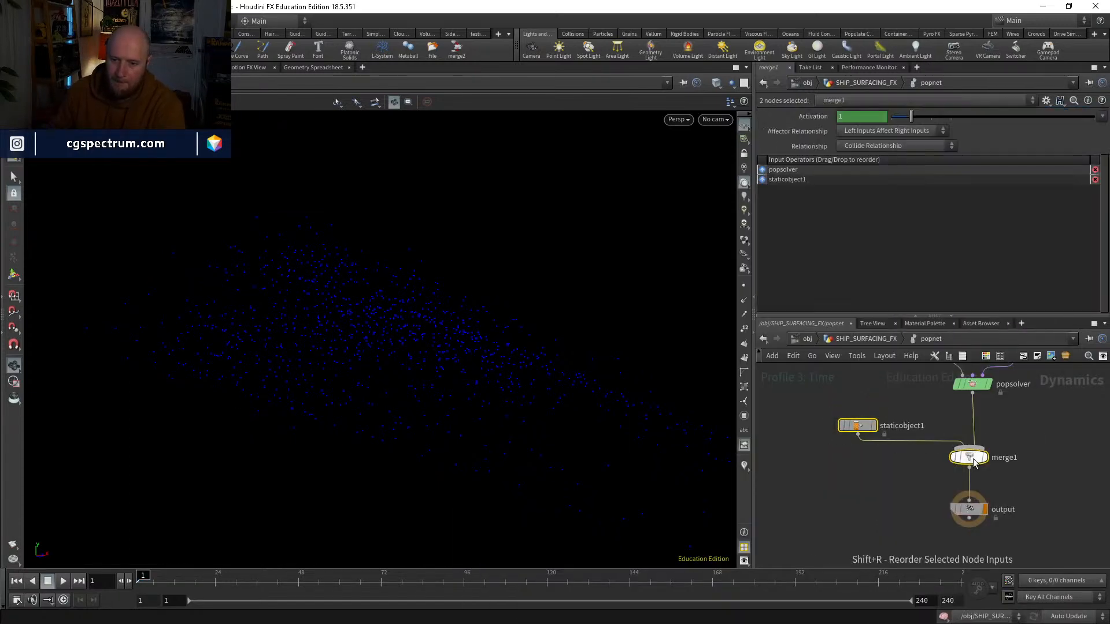
Step: Set the new staticobject1's SOP Path to ../../OUT_COLLISION_GEO/
left_click(860, 429)
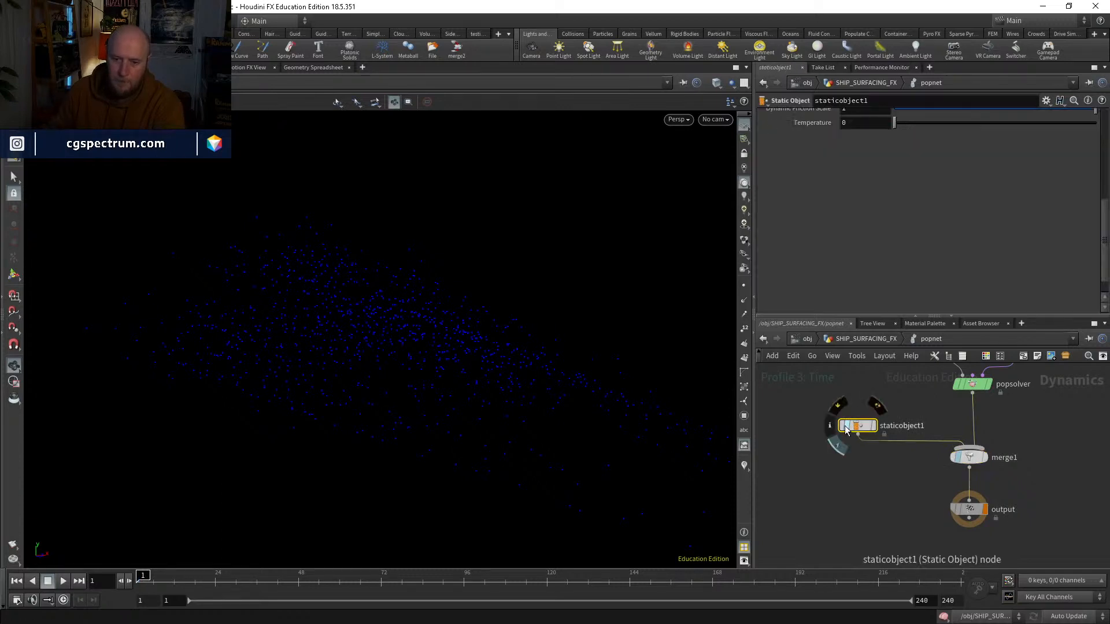
left_click(909, 129)
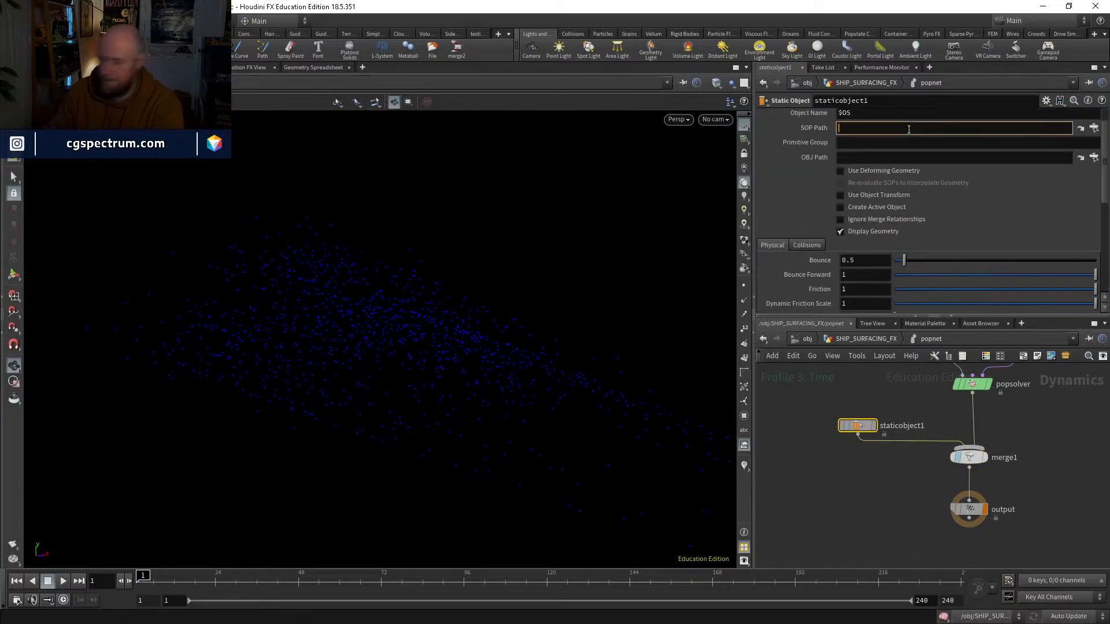
type("../../")
key("Down")
key("Down")
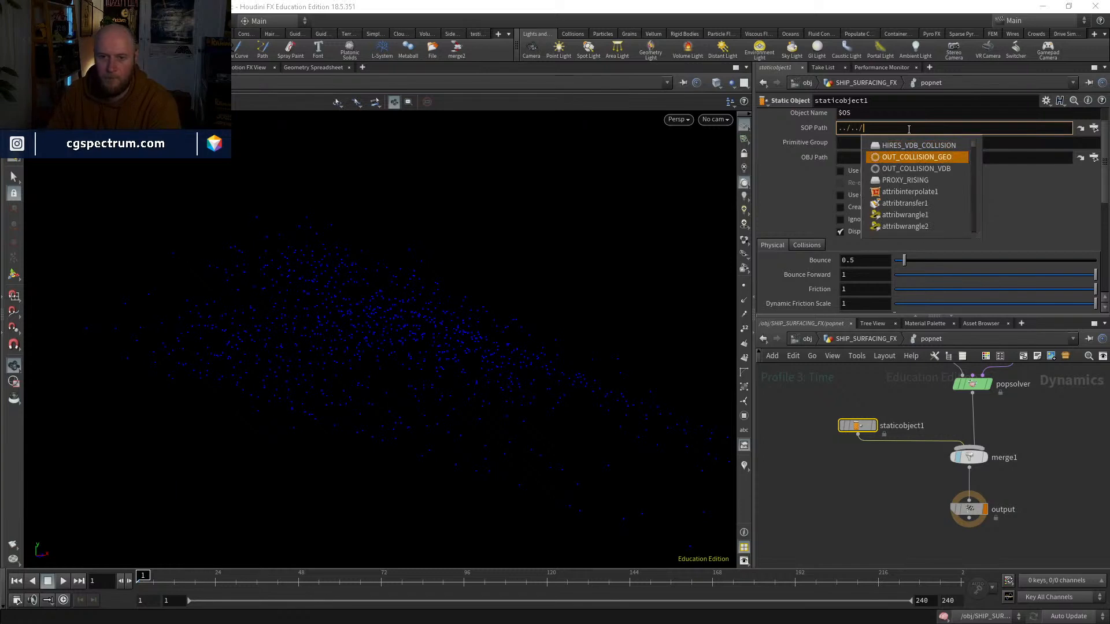
key("Return")
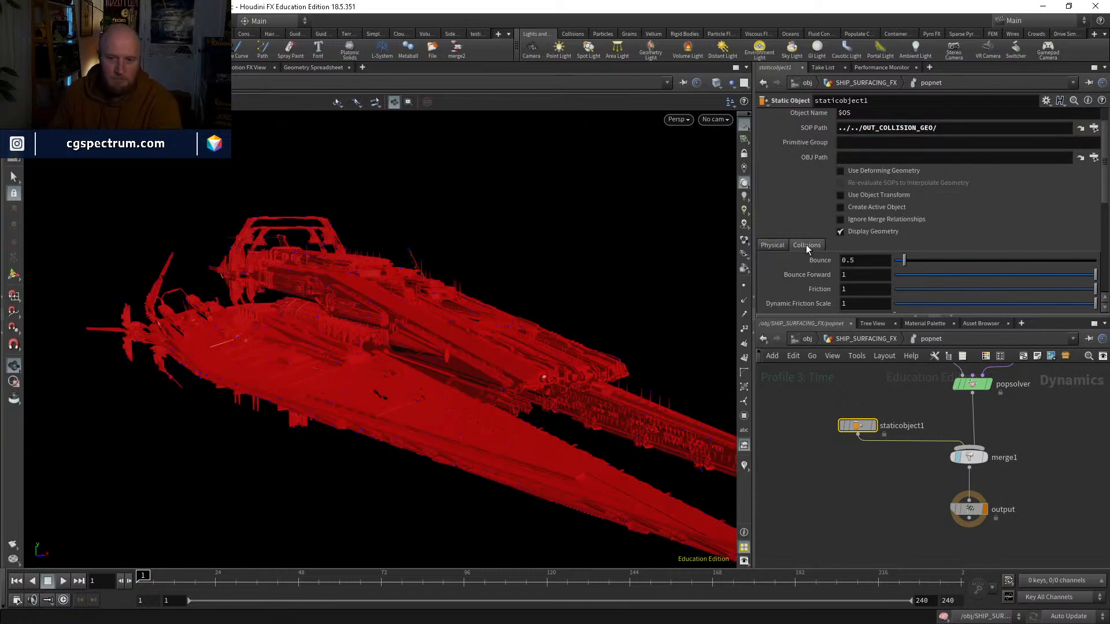
Step: Set staticobject1's collision volume Uniform Divisions to 60, play the simulation to about frame 30, and return to frame 1
left_click(806, 245)
scroll(853, 282, "down", 2)
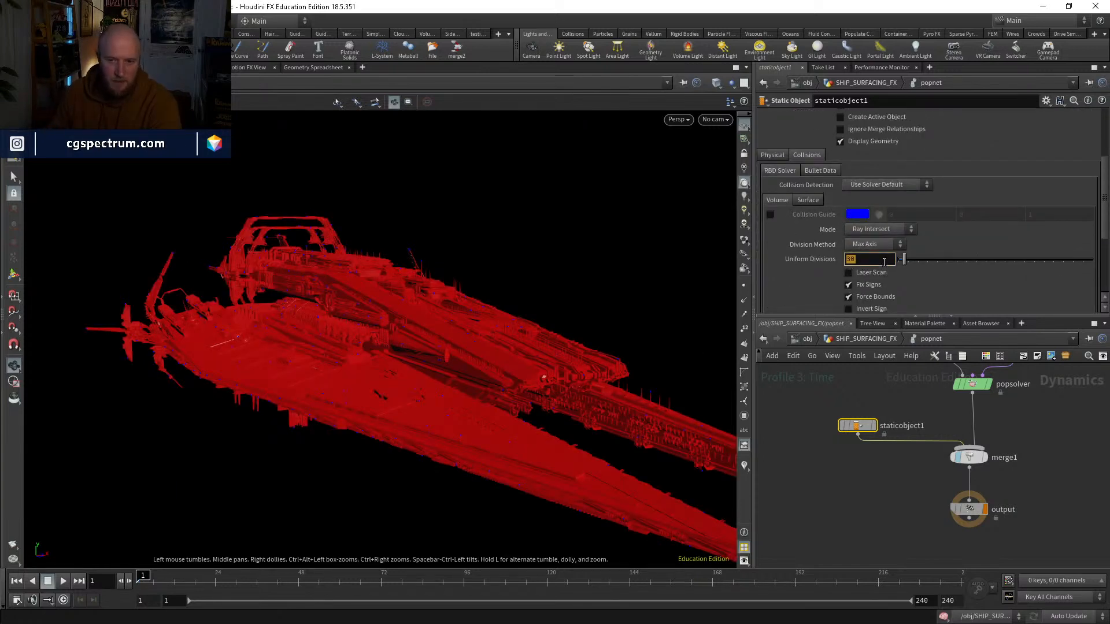
type("60")
key("Return")
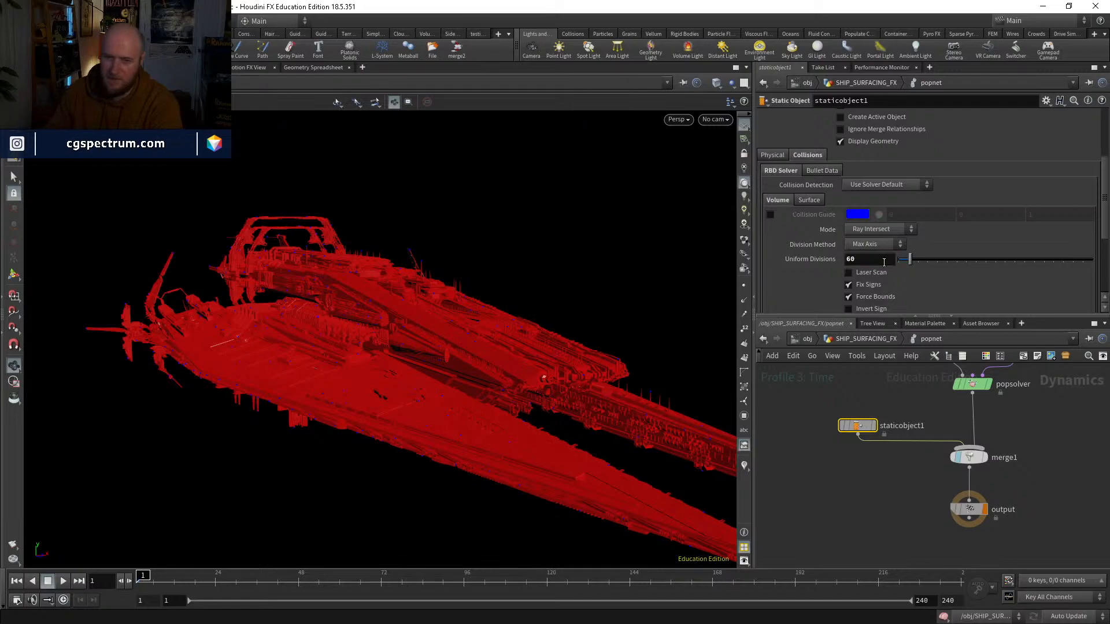
left_click(64, 581)
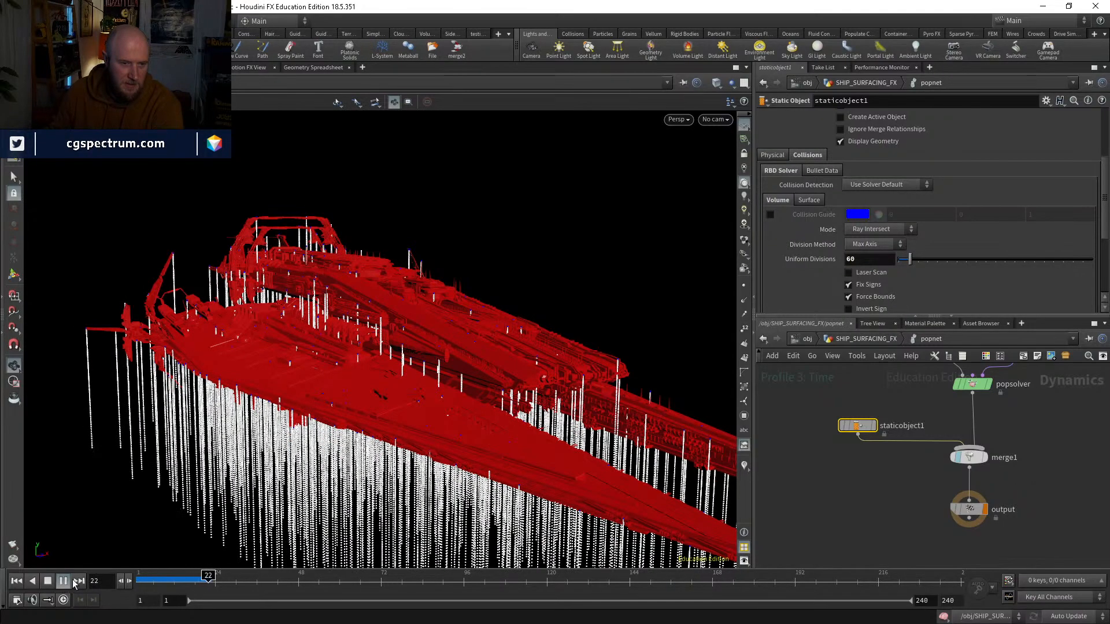
left_click_drag(224, 576, 99, 572)
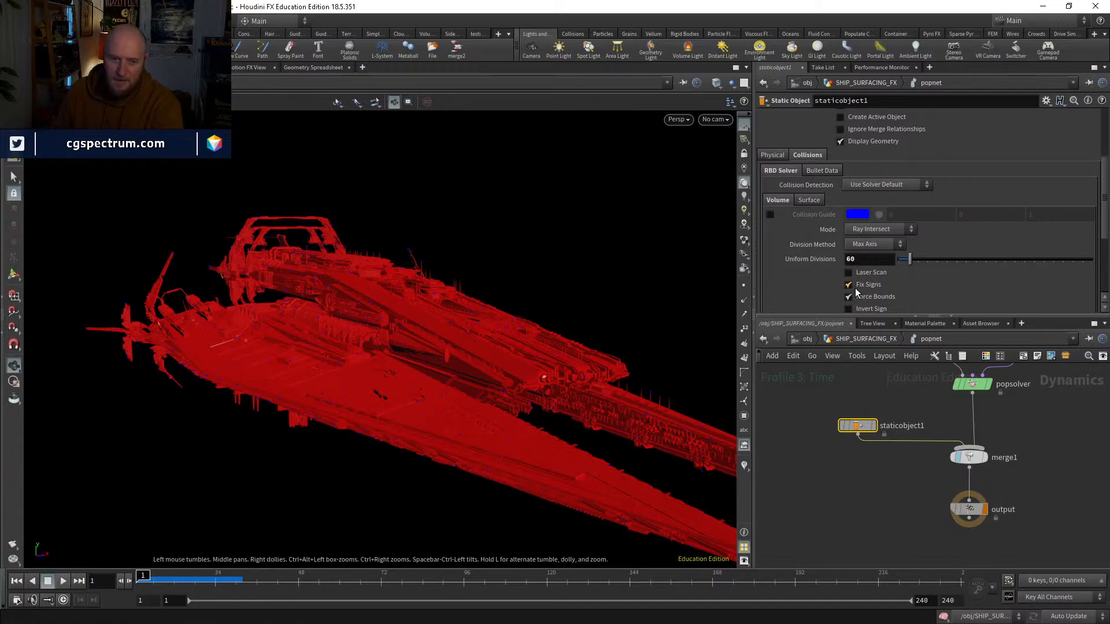
Step: Enable Use Deforming Geometry on staticobject1, play the simulation to about frame 12, and return to frame 1
scroll(857, 293, "up", 4)
left_click(869, 186)
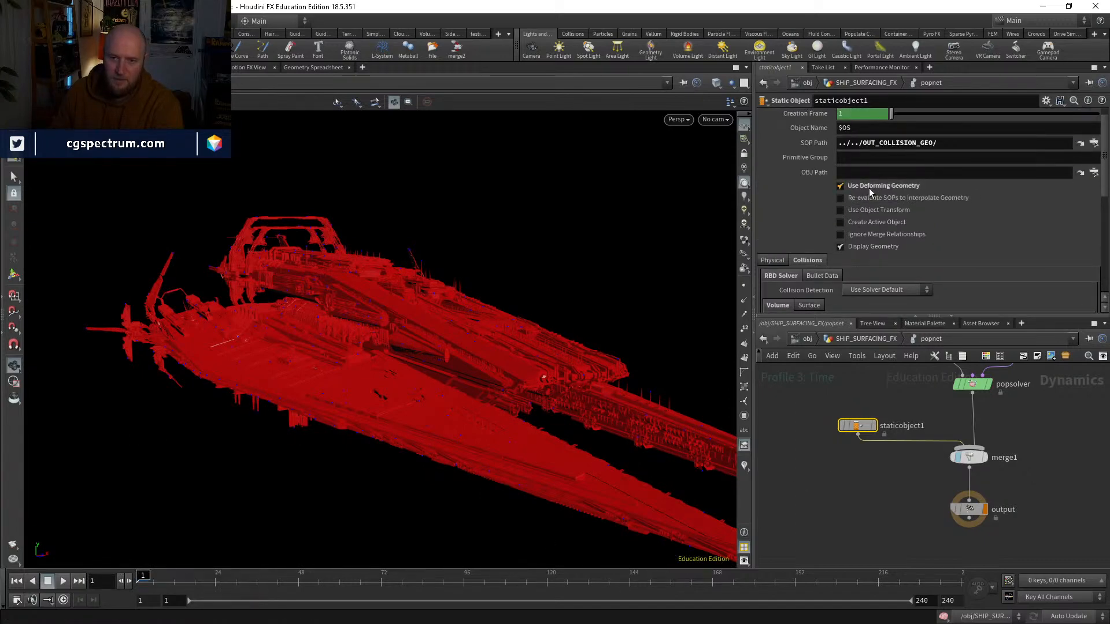
left_click(64, 581)
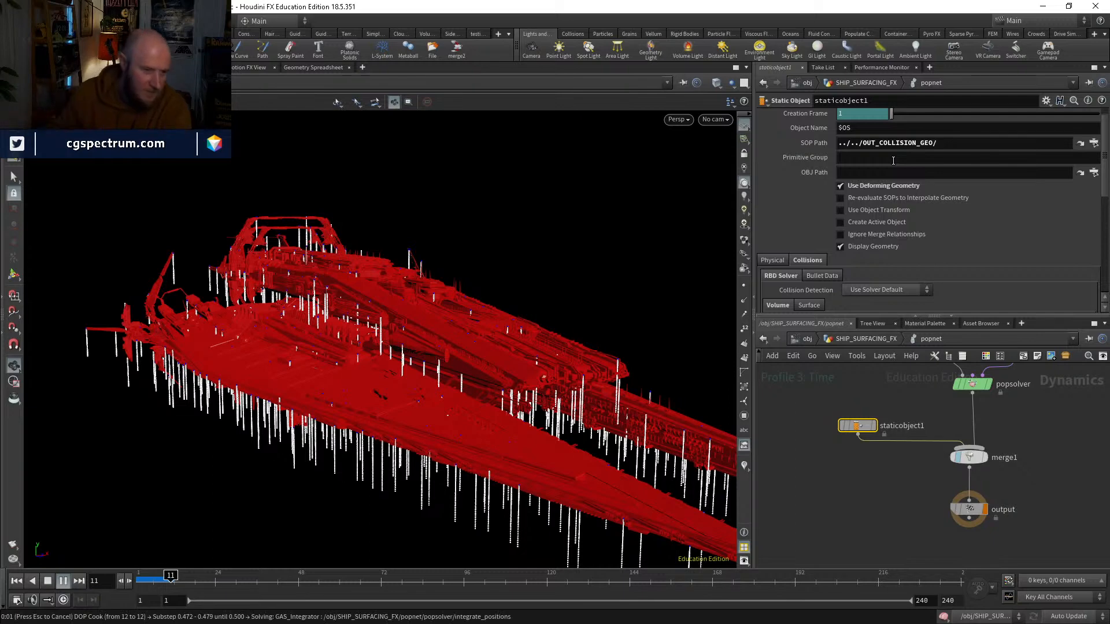
left_click_drag(164, 580, 140, 579)
Step: Set the Max Substeps of popsolver to 1
middle_click_drag(1027, 442, 916, 498)
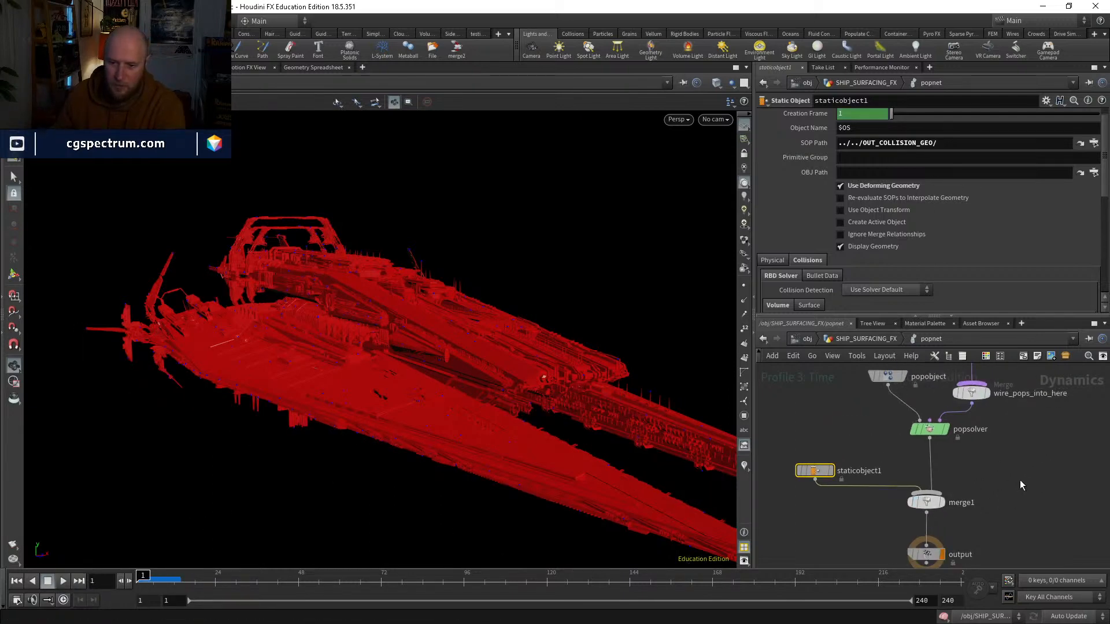
middle_click_drag(1020, 480, 937, 529)
left_click(880, 522)
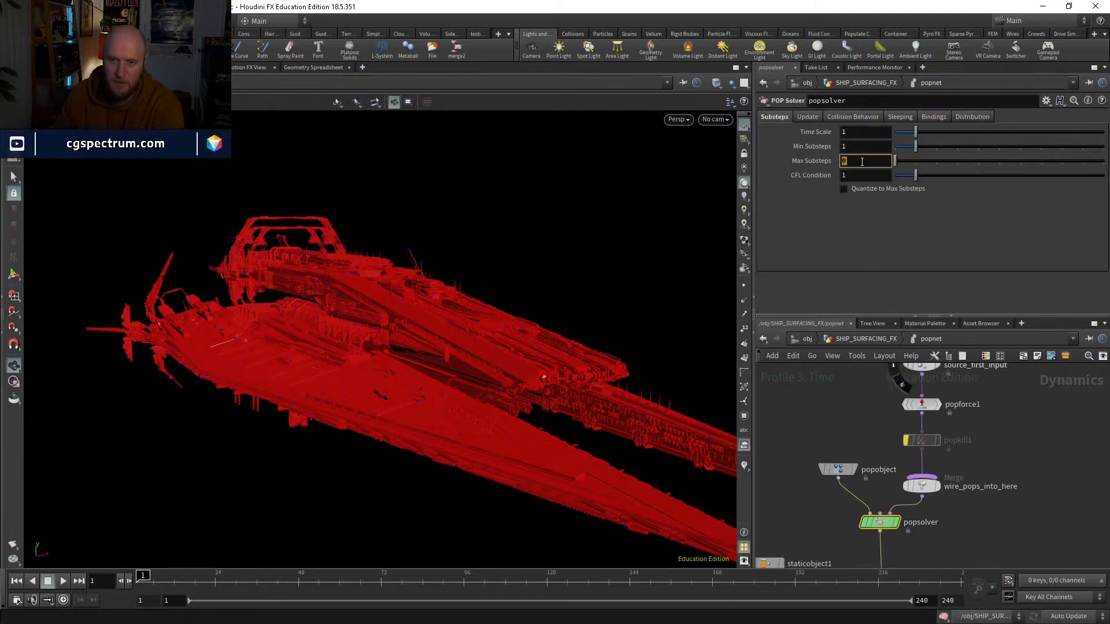
Step: Check popforce1's settings, set popobject's Bounce Forward to 1, and revert its Bounce to the default of 1
middle_click_drag(924, 406, 906, 484)
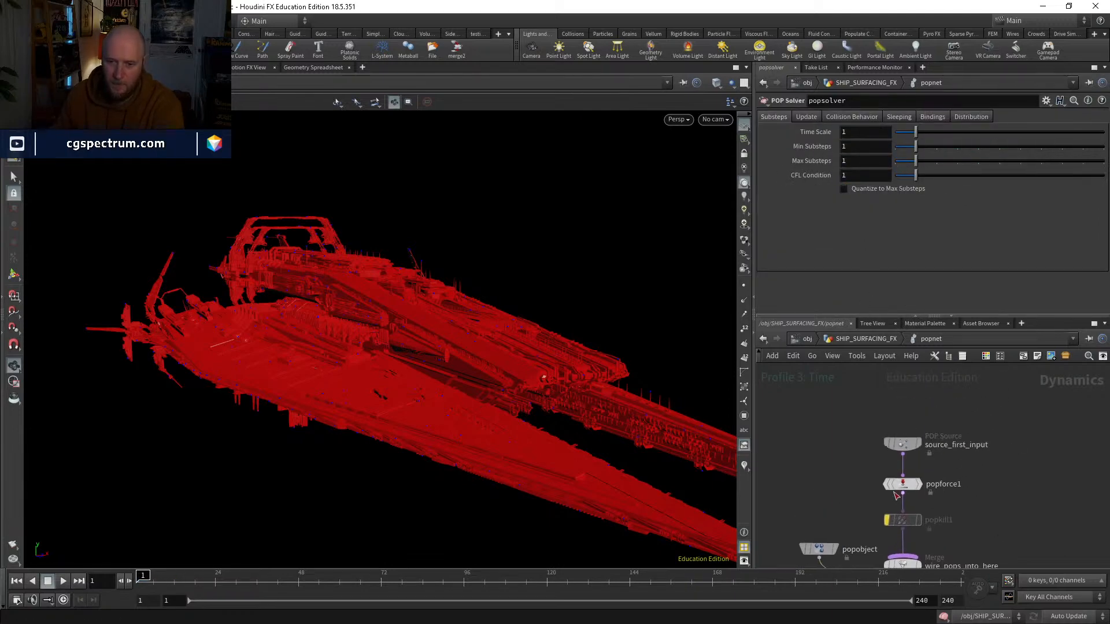
left_click(905, 486)
middle_click_drag(984, 522, 1014, 436)
left_click(849, 467)
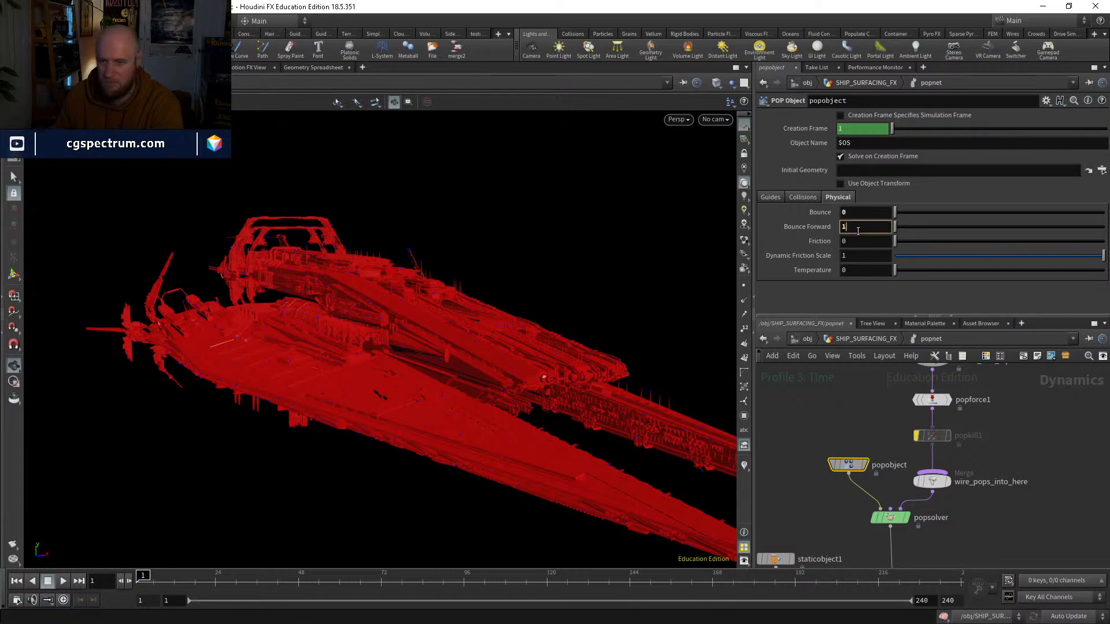
key("Tab")
right_click(822, 215)
left_click(846, 395)
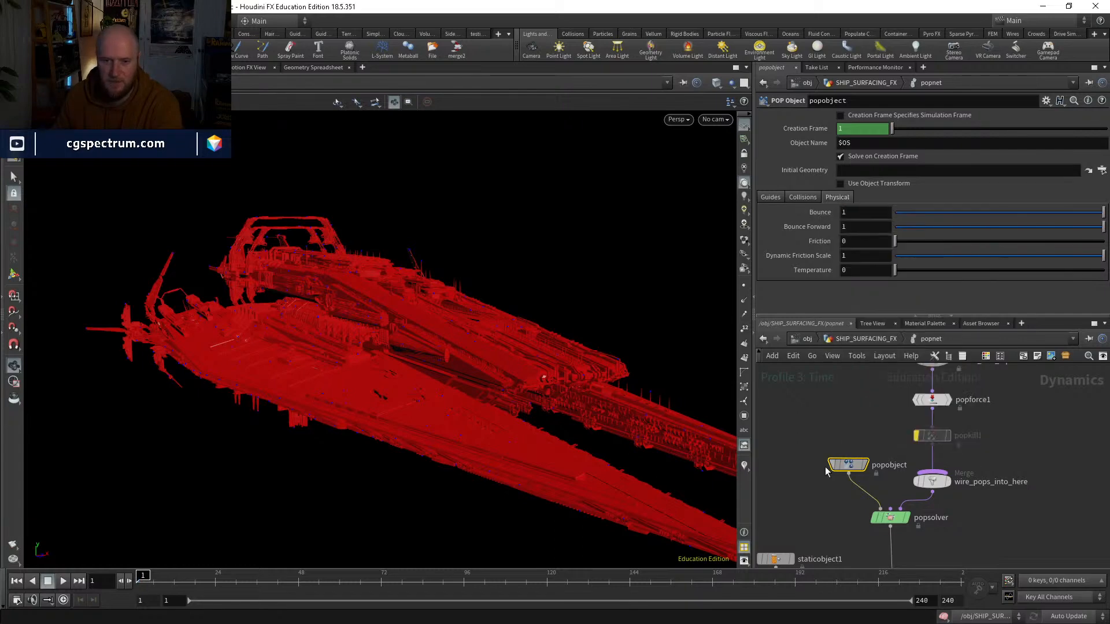
Step: Turn off Use Deforming Geometry on staticobject1
middle_click_drag(793, 538, 836, 455)
left_click(823, 478)
left_click(802, 257)
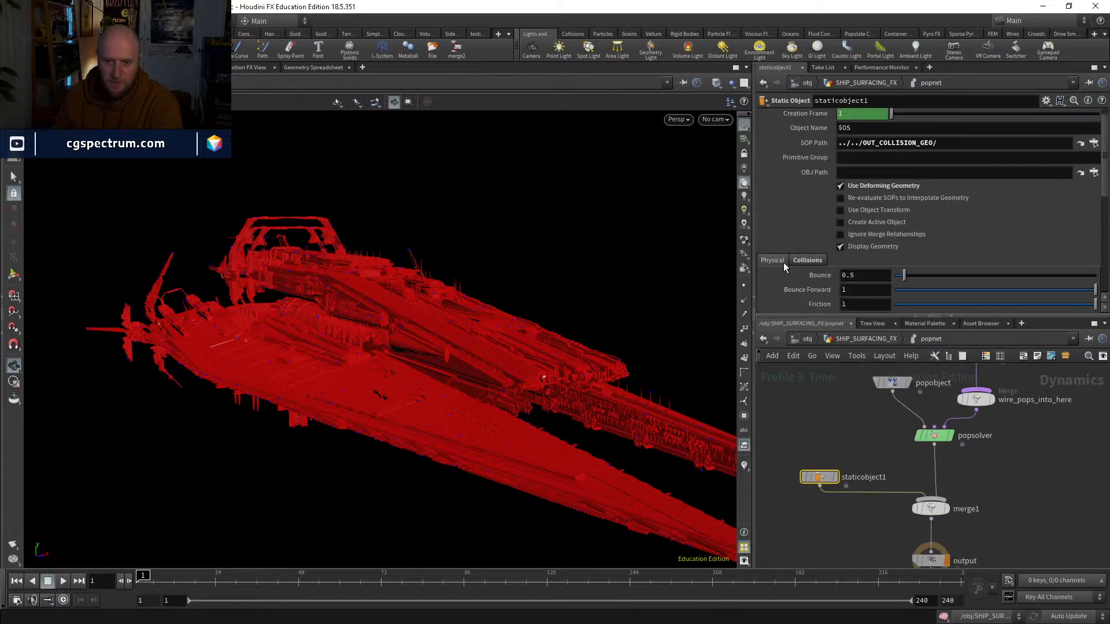
scroll(840, 170, "down", 2)
left_click(841, 141)
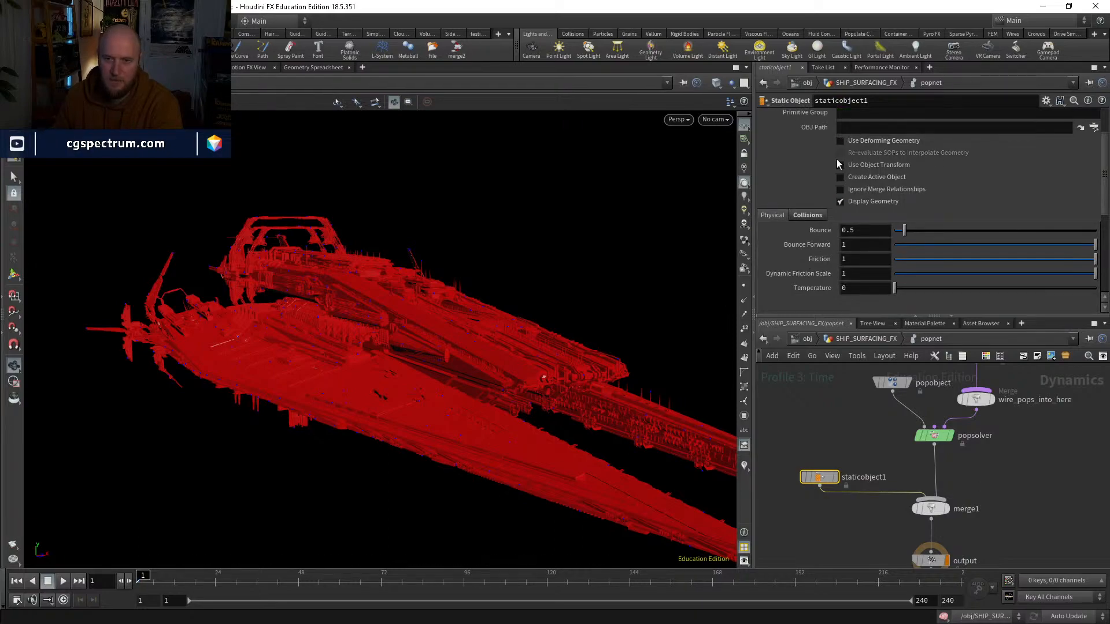
scroll(837, 158, "up", 3)
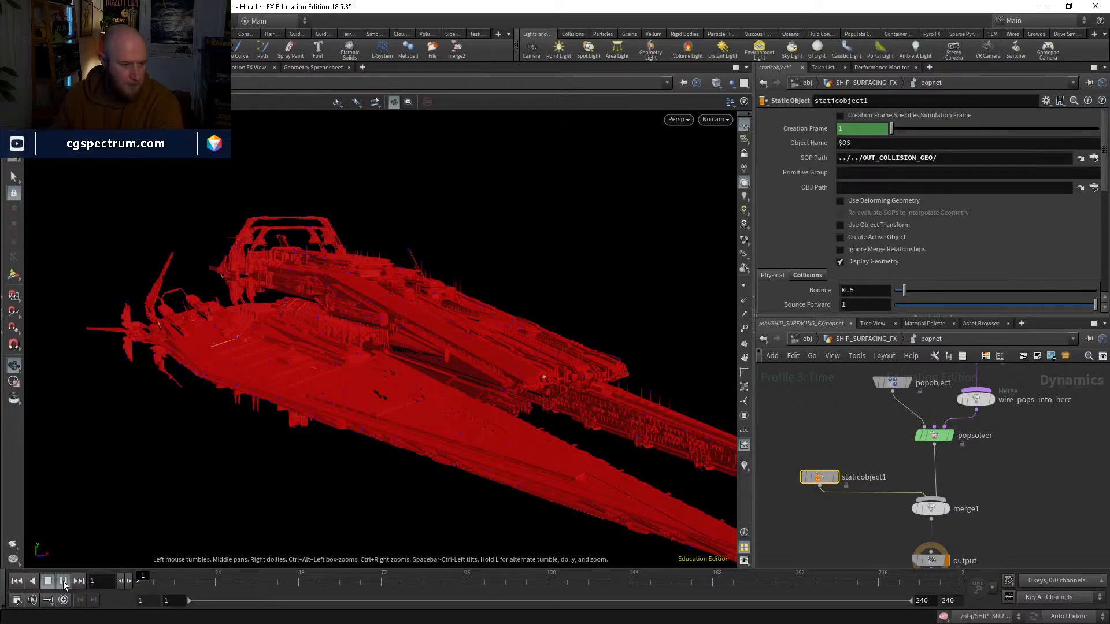
Step: Play the simulation to about frame 170, inspecting the particle collisions around the ship from another angle, and return to frame 1
left_click(63, 581)
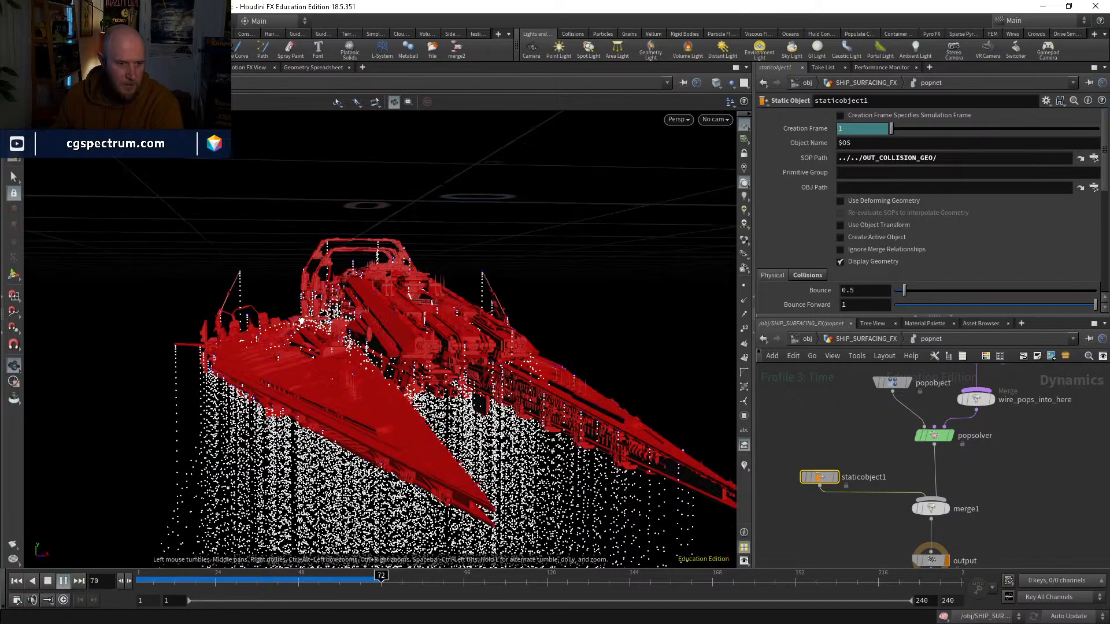
mouse_move(301, 319)
left_mouse_down()
mouse_move(255, 321)
mouse_move(288, 300)
mouse_move(307, 338)
left_mouse_up()
left_click_drag(229, 583, 87, 520)
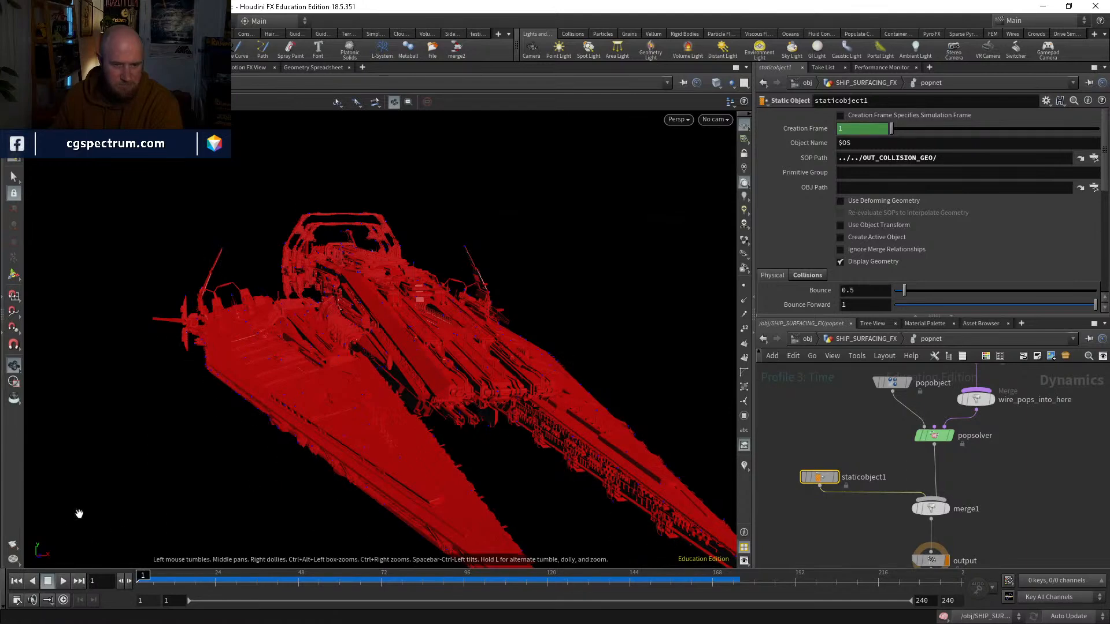
Step: Open popsolver's Max Substeps value for editing
middle_click_drag(971, 405, 927, 473)
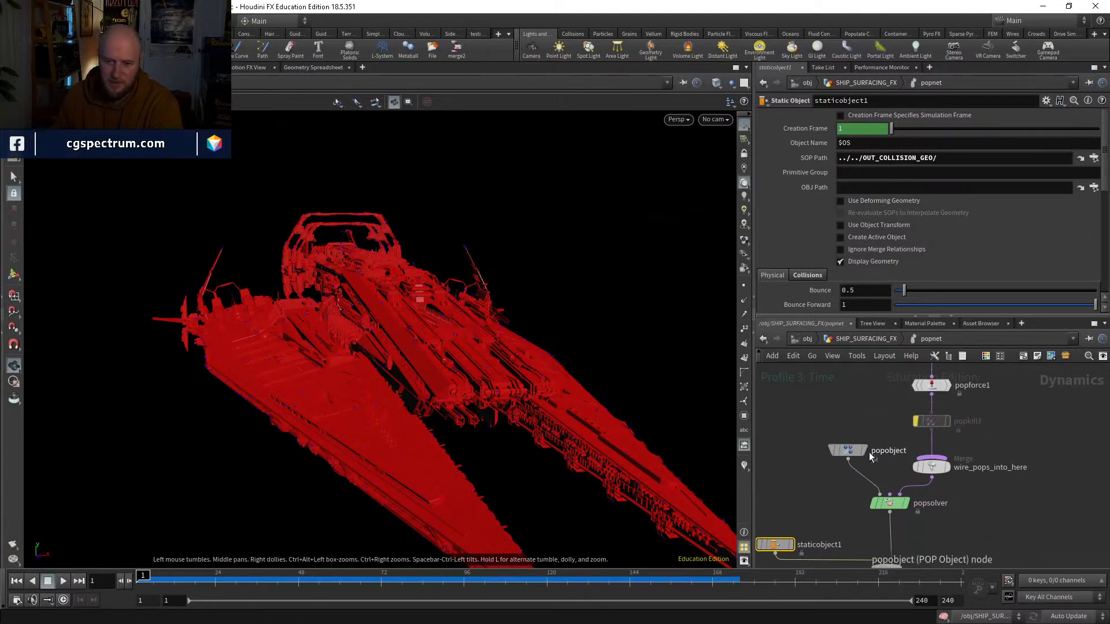
left_click(890, 504)
key("Tab")
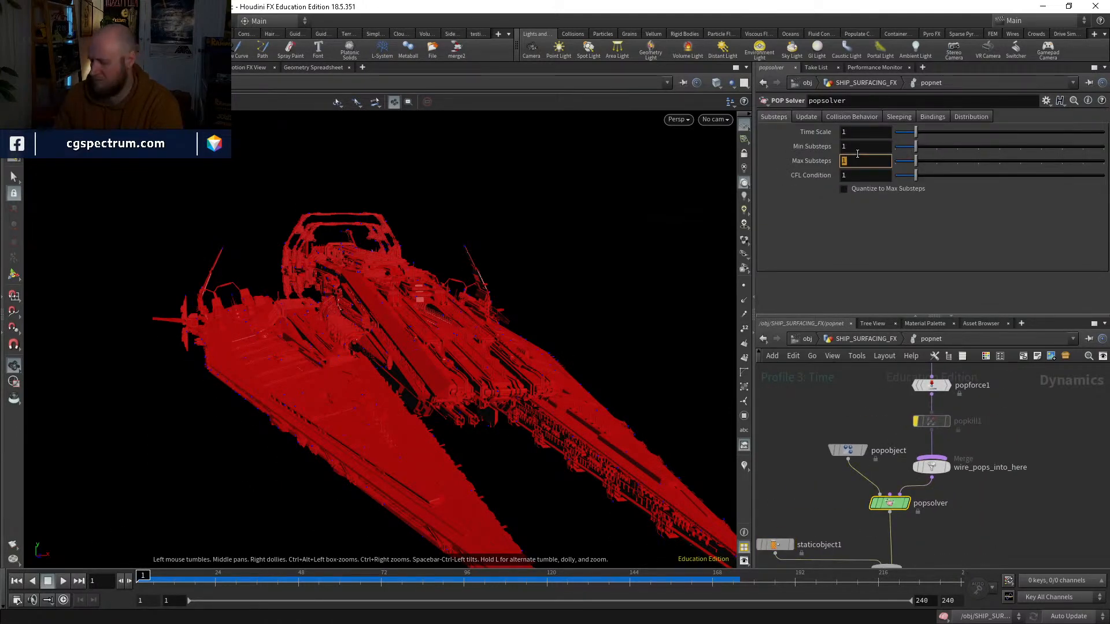
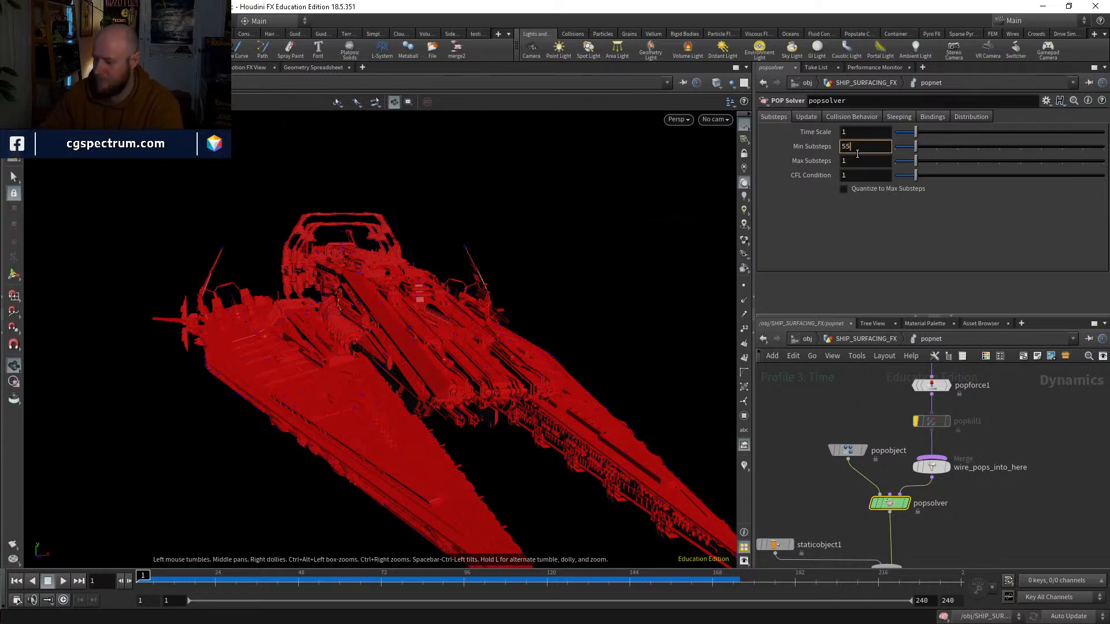
Step: Set popsolver's Min Substeps and Max Substeps both to 5
key("BackSpace")
key("Tab")
key("Return")
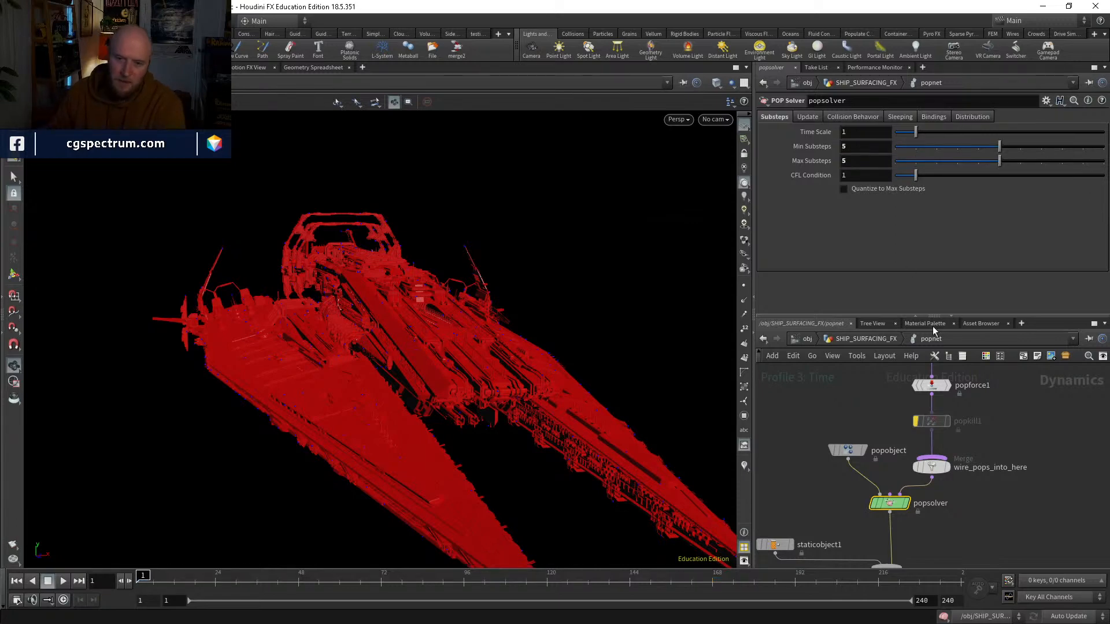
Step: Return to the SHIP_SURFACING_FX network, check timeshift4's node info and display its output
left_click(866, 340)
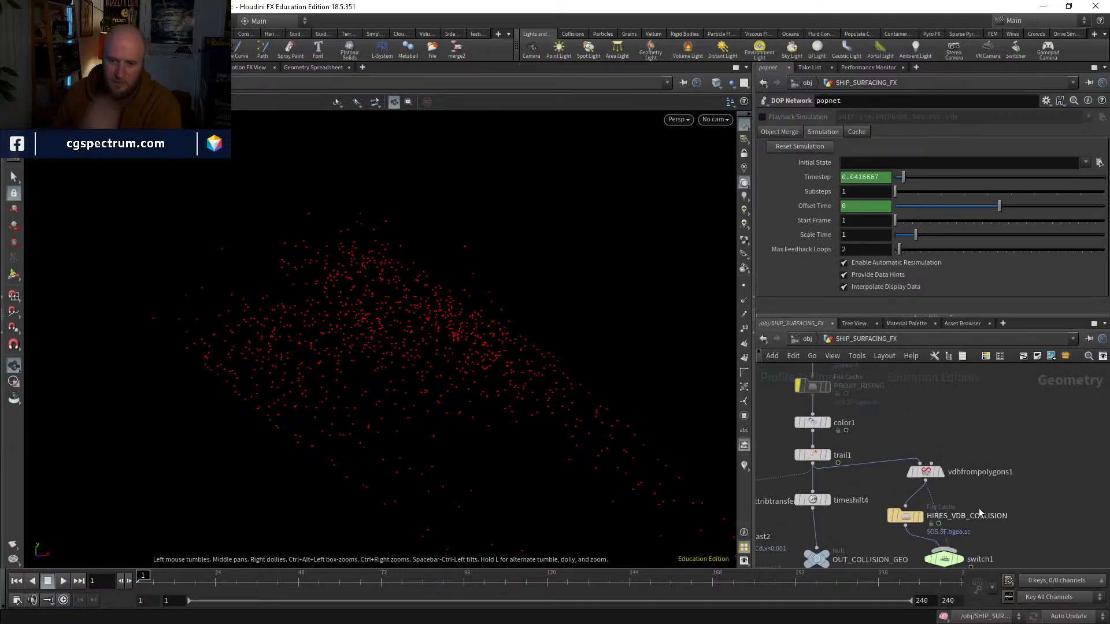
middle_click(835, 433)
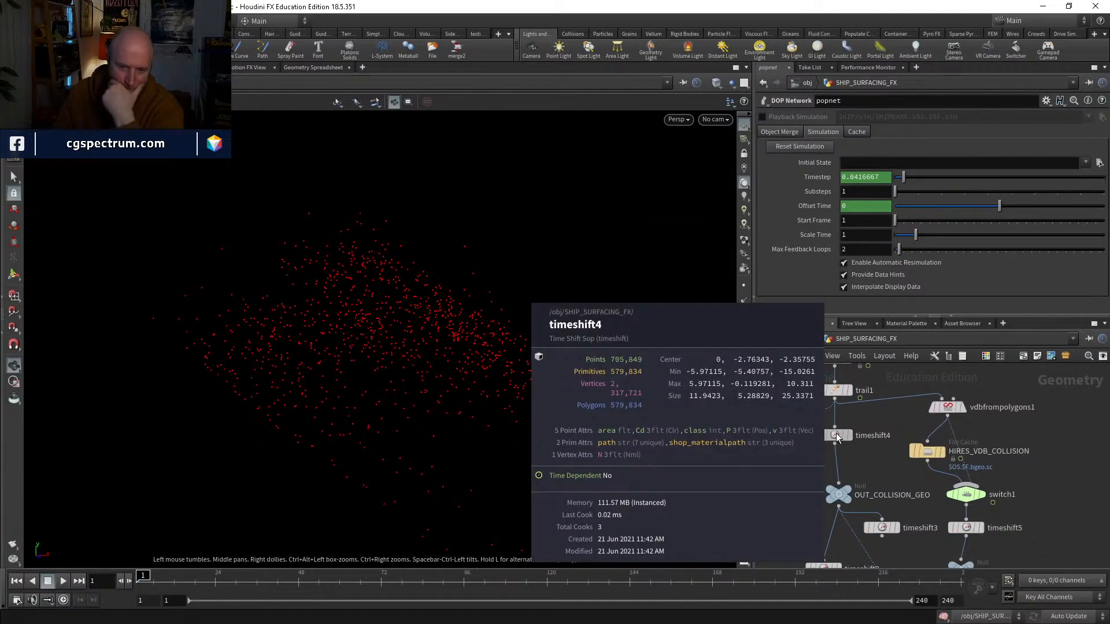
left_click(843, 436)
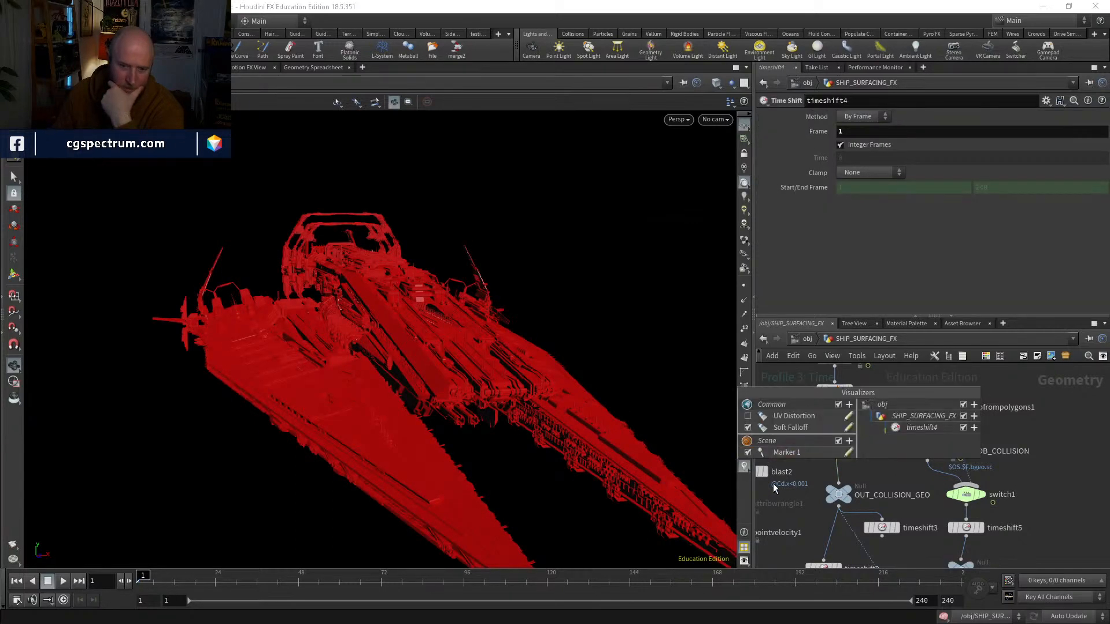
double_click(780, 504)
Step: Insert a Facet node between trail1 and timeshift4 and turn on its Pre-Compute Normals option
left_click(874, 463)
mouse_move(873, 464)
middle_mouse_down()
mouse_move(868, 484)
mouse_move(874, 469)
middle_mouse_up()
key("Tab")
type("at")
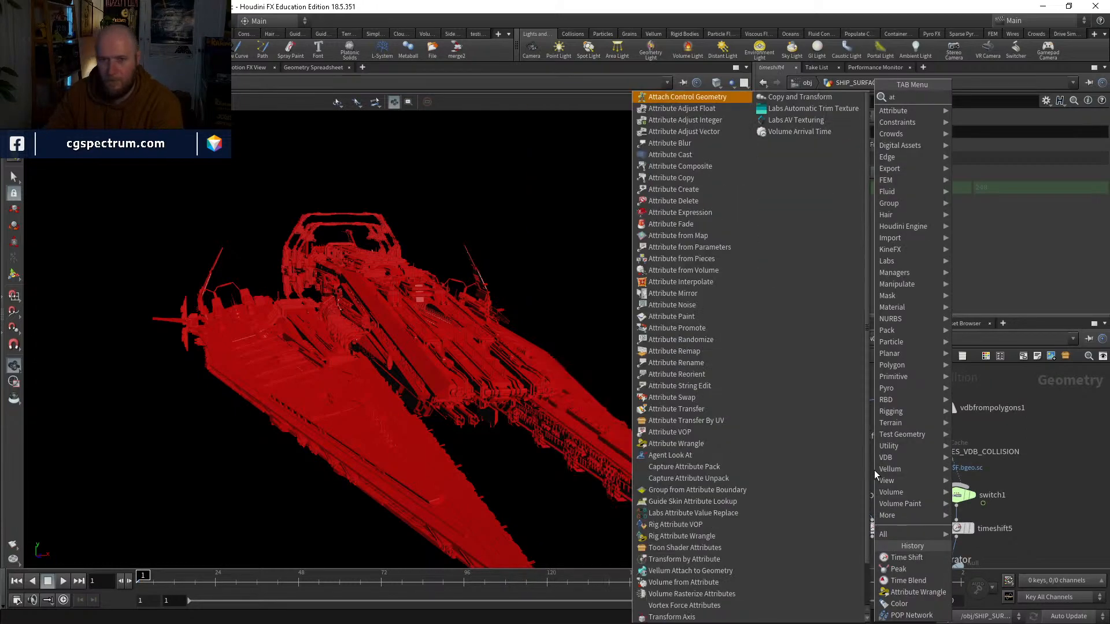
key("BackSpace")
key("BackSpace")
type("fa")
key("Return")
key("Return")
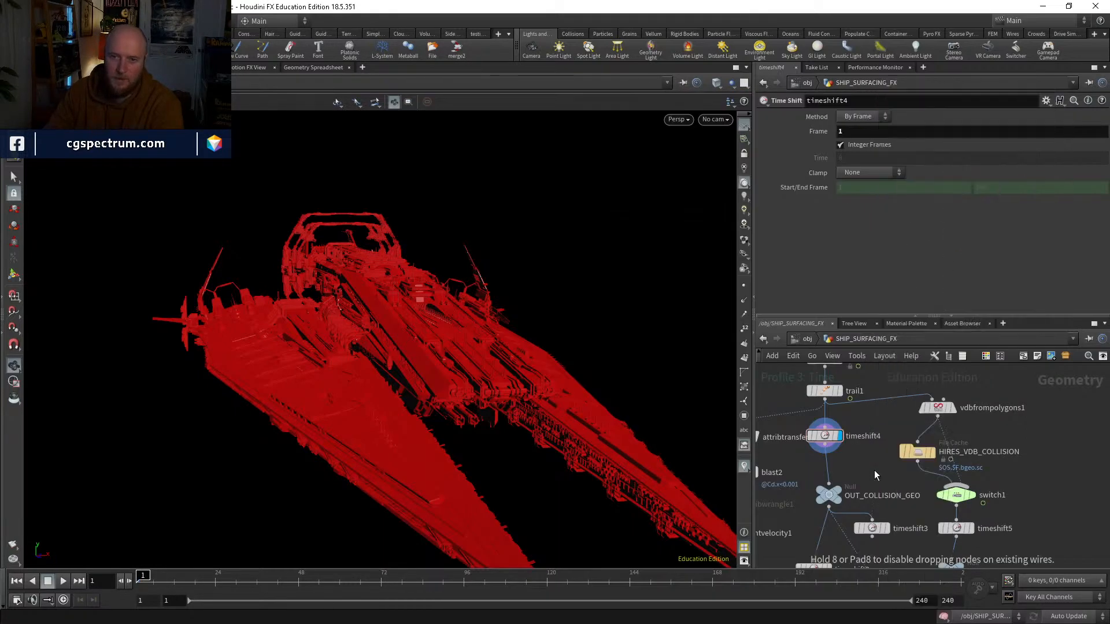
left_click_drag(874, 470, 832, 432)
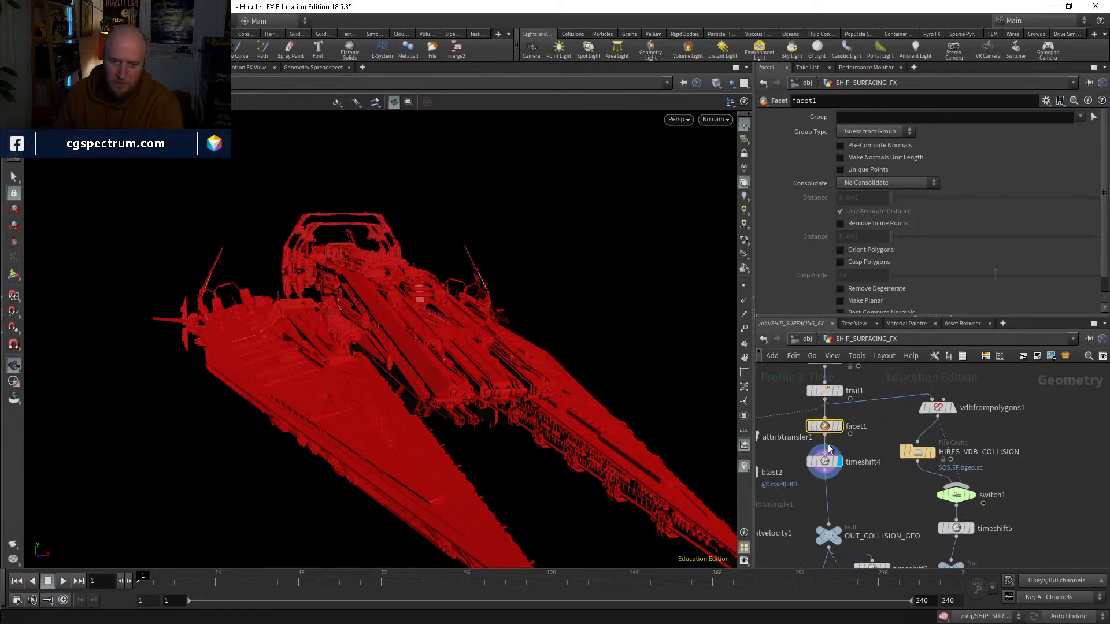
left_click(861, 146)
Step: Go back inside popnet and play the simulation to about frame 65 with the viewport visualizers turned off
middle_click_drag(876, 484, 890, 376)
middle_click_drag(961, 450, 966, 407)
middle_click_drag(919, 564, 945, 466)
double_click(882, 501)
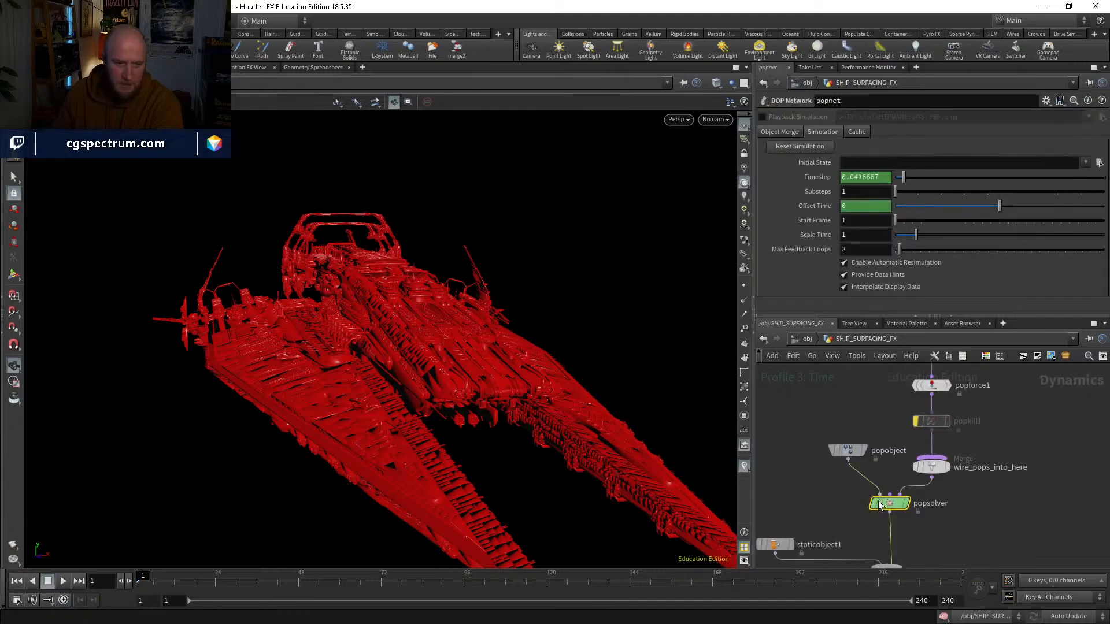
left_click(888, 502)
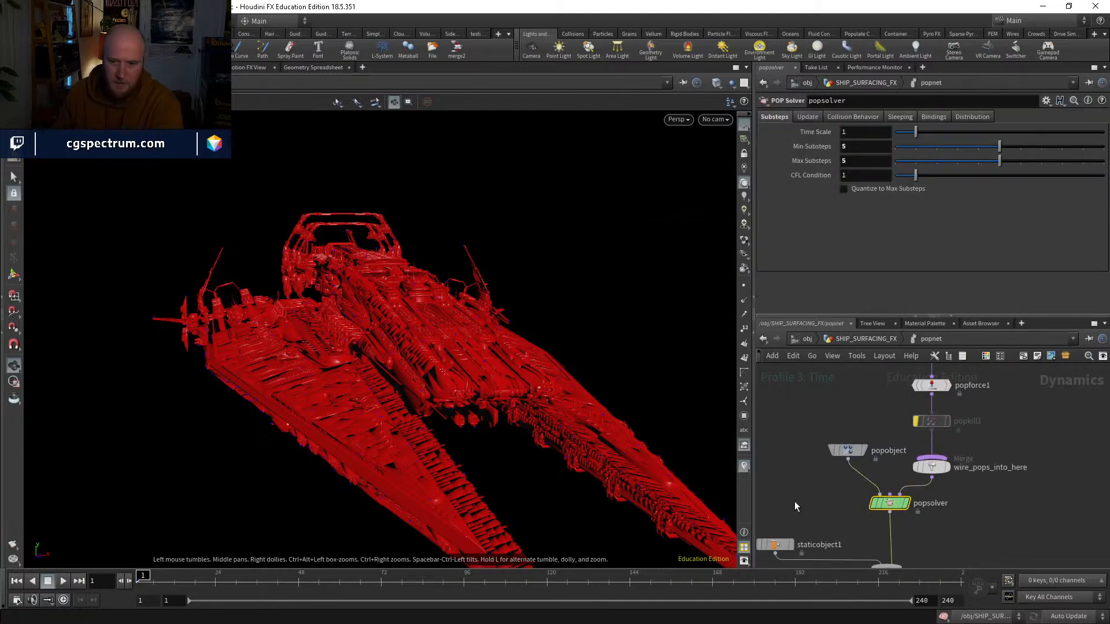
middle_click_drag(765, 545, 816, 484)
left_click(63, 581)
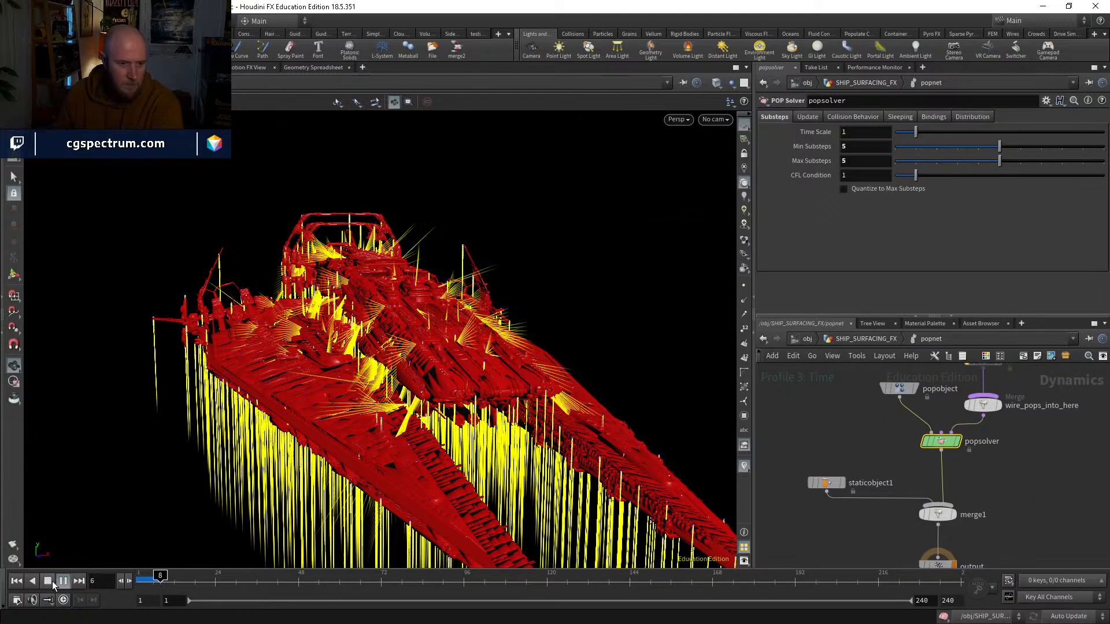
left_click(746, 469)
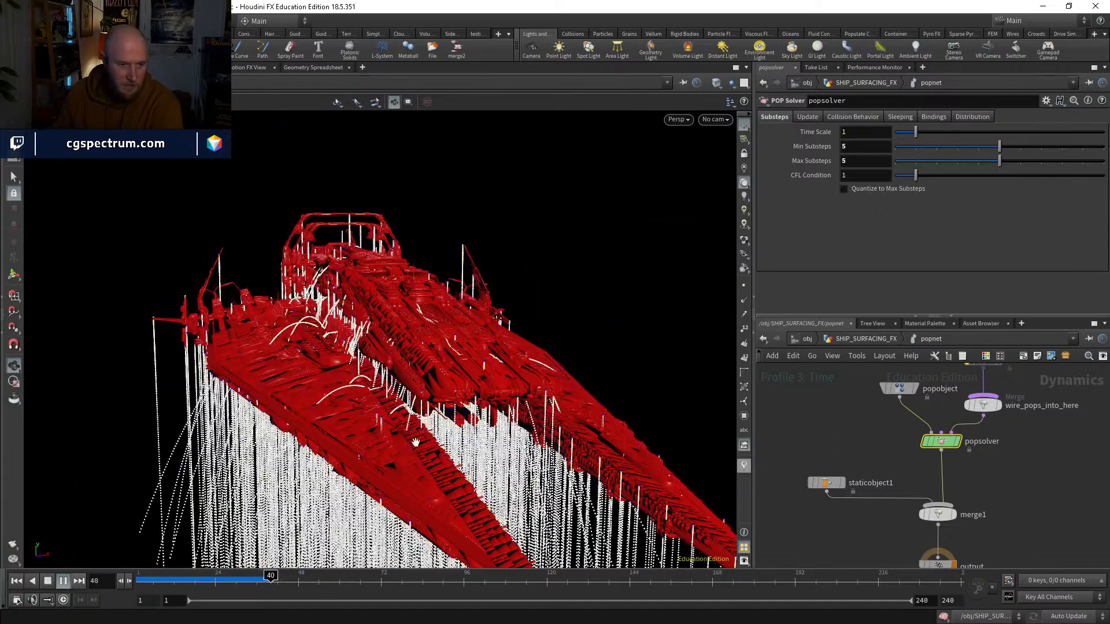
left_click_drag(185, 498, 305, 482)
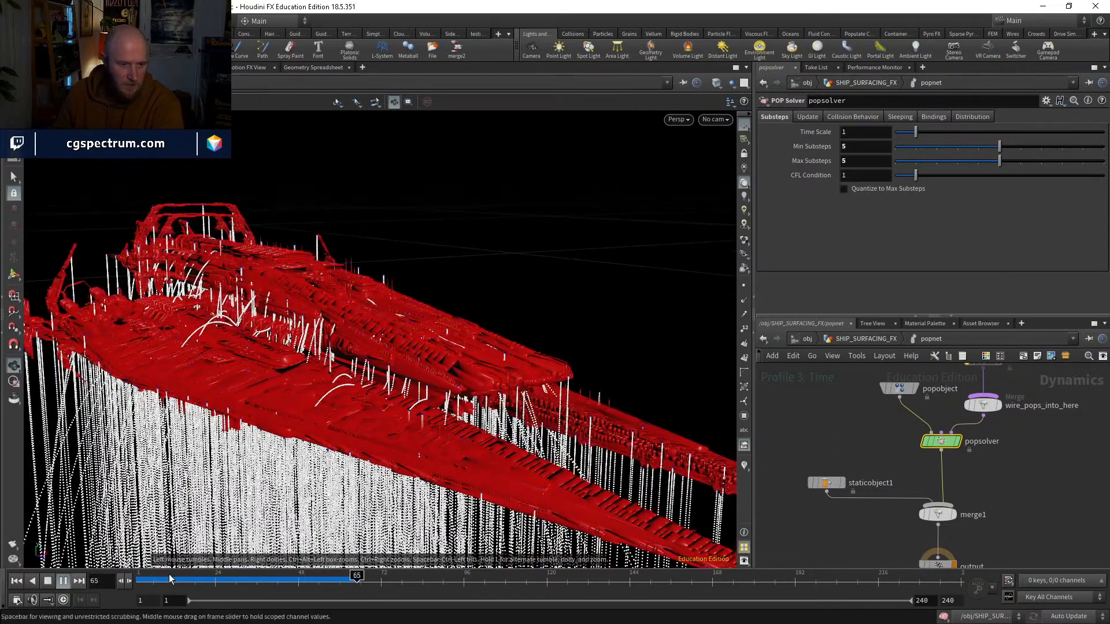
Step: Scrub back to frame 15 and inspect the particle collisions up close along the ship's hull
left_click_drag(146, 578, 189, 543)
left_click_drag(453, 388, 491, 408)
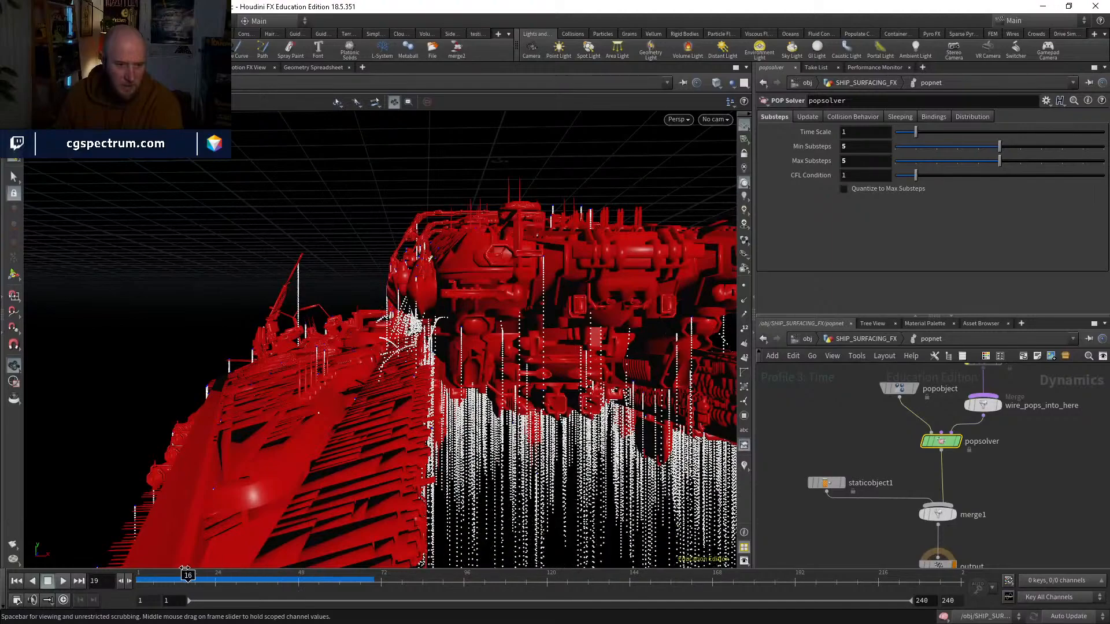
left_click_drag(178, 566, 184, 565)
left_click_drag(329, 399, 426, 357)
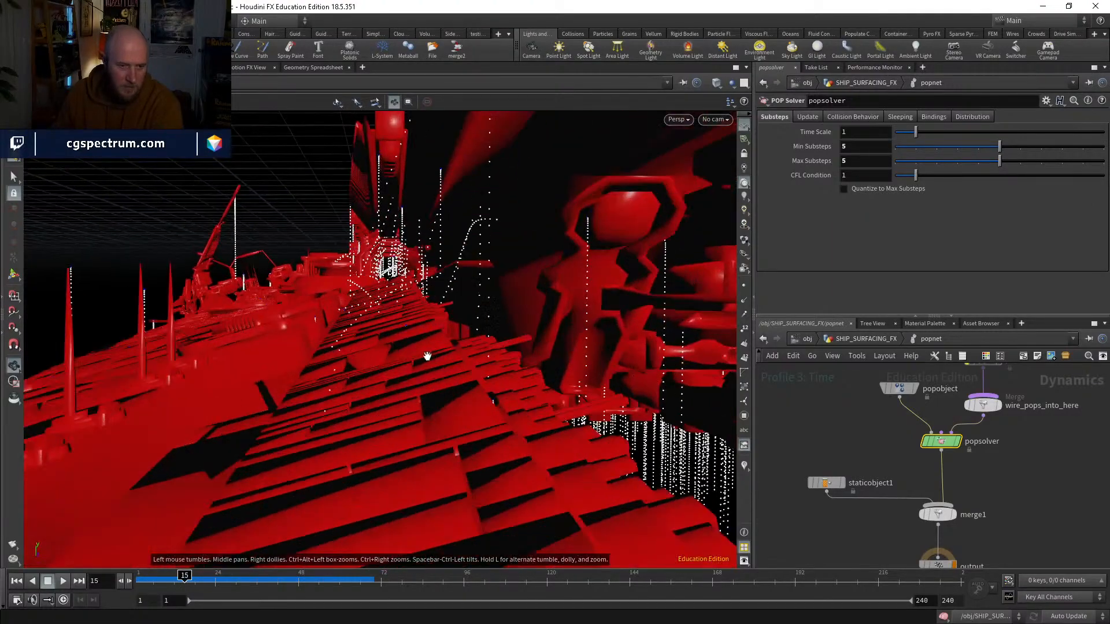
right_click_drag(426, 357, 425, 386)
left_click_drag(426, 387, 364, 399)
right_click_drag(364, 398, 361, 436)
left_click_drag(361, 436, 354, 417)
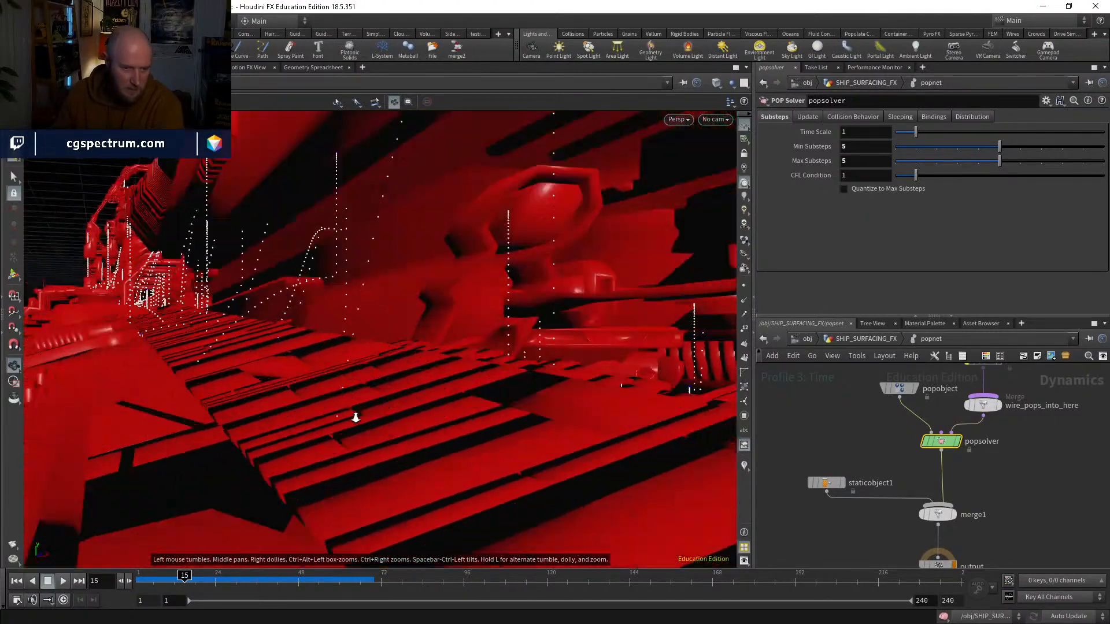
right_click_drag(354, 417, 359, 414)
middle_click_drag(358, 413, 372, 424)
right_click_drag(373, 424, 392, 460)
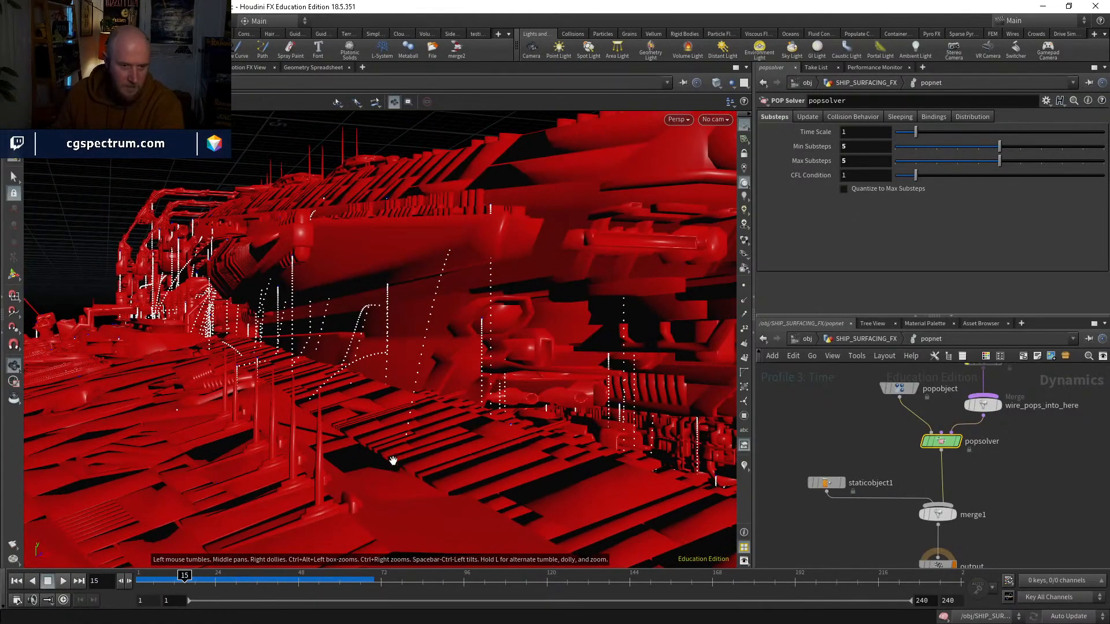
left_click_drag(391, 461, 403, 460)
Step: Inspect the particle trails with staticobject1 briefly hidden and with wireframe shading toggled, and return to frame 1
left_click(815, 487)
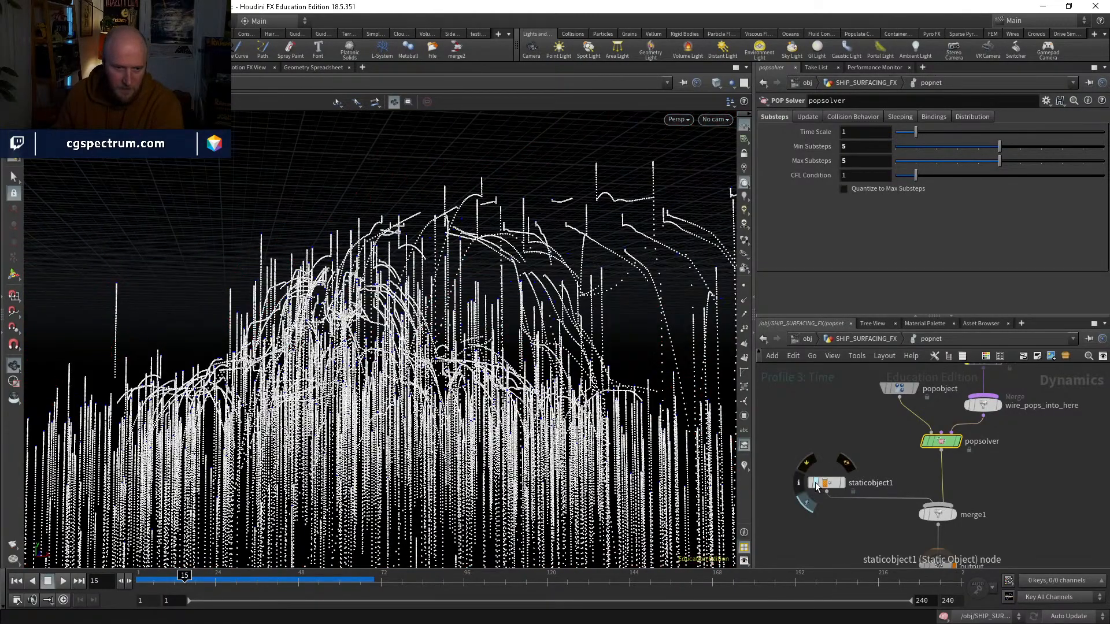
left_click(816, 486)
mouse_move(397, 372)
left_mouse_down()
mouse_move(373, 422)
mouse_move(364, 393)
mouse_move(349, 396)
mouse_move(367, 397)
mouse_move(387, 451)
left_mouse_up()
key("shift+w")
left_click_drag(401, 498, 421, 491)
key("shift+w")
left_click_drag(183, 580, 115, 578)
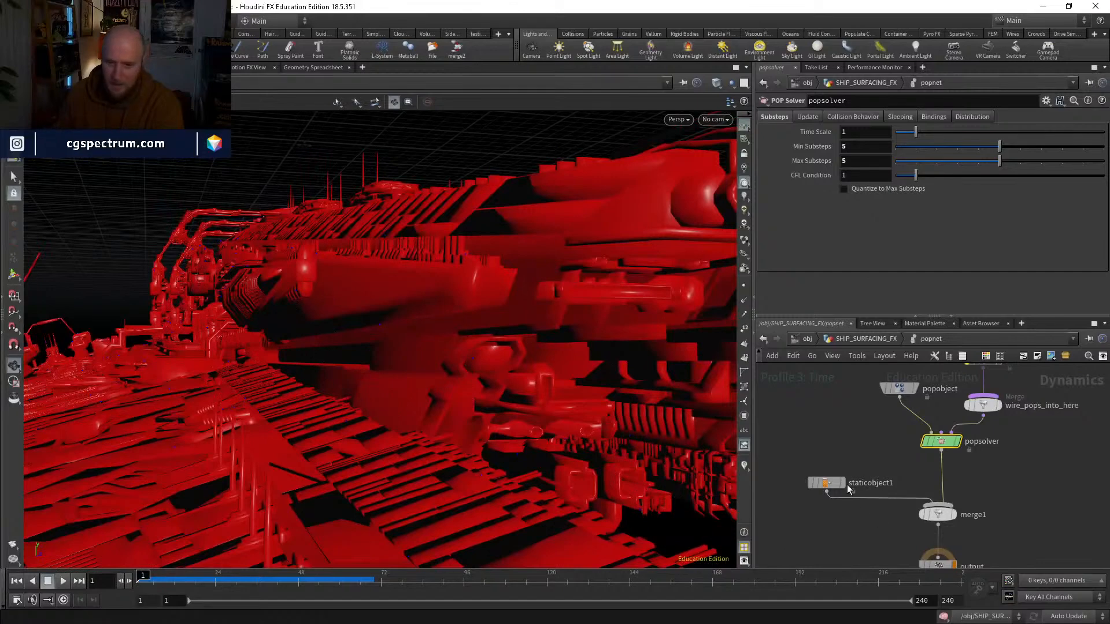
Step: Try Volume Sample as staticobject1's volume collision mode and switch it back to Ray Intersect
left_click(825, 482)
scroll(816, 171, "down", 6)
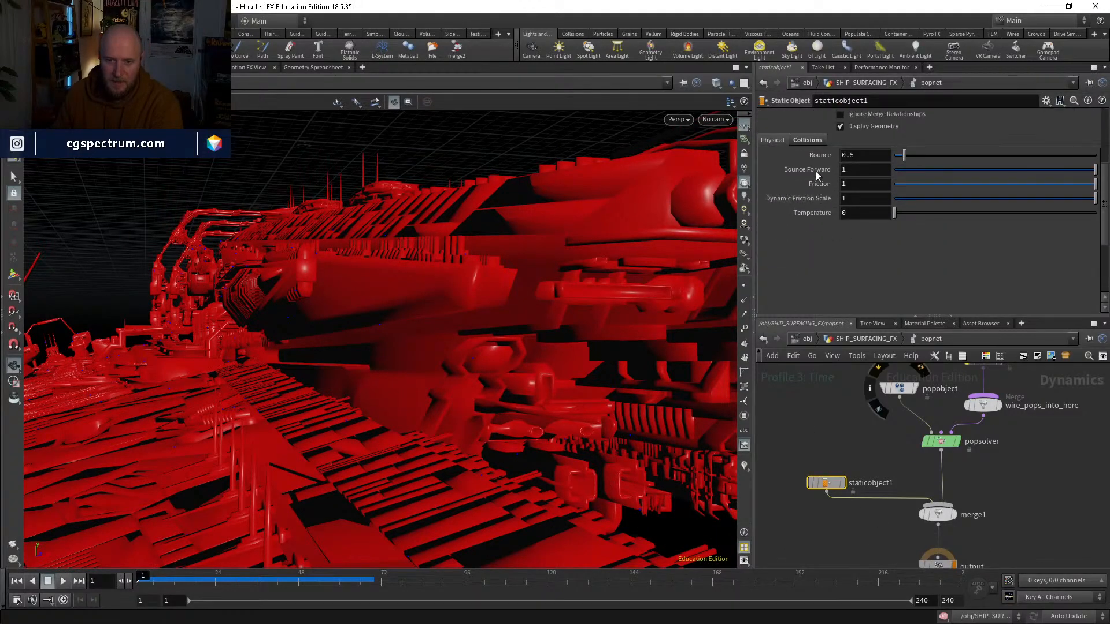
scroll(820, 172, "down", 4)
scroll(884, 164, "up", 2)
left_click(880, 169)
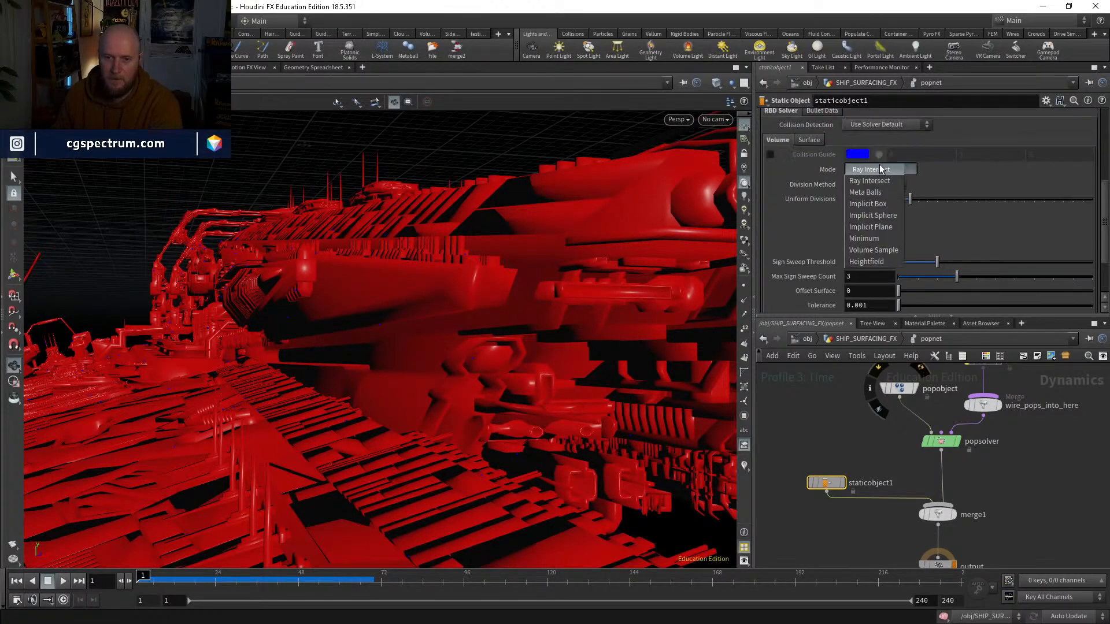
left_click(873, 251)
left_click(863, 171)
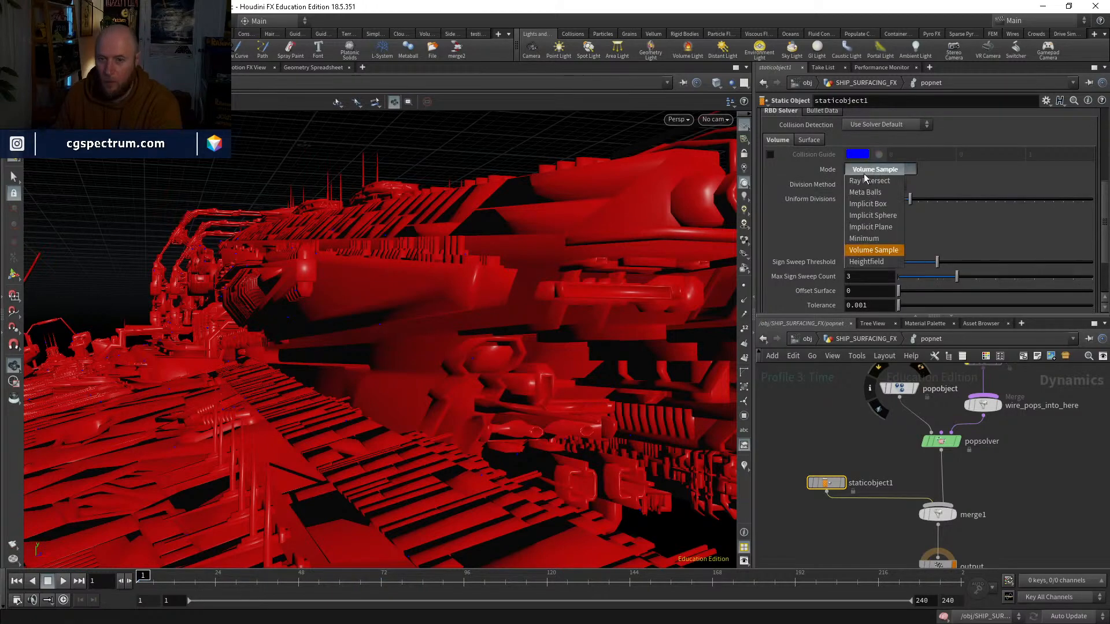
left_click(863, 180)
Step: Check staticobject1's surface collision radius display, play the simulation to frame 44 and return to frame 1
scroll(805, 168, "up", 1)
left_click(807, 169)
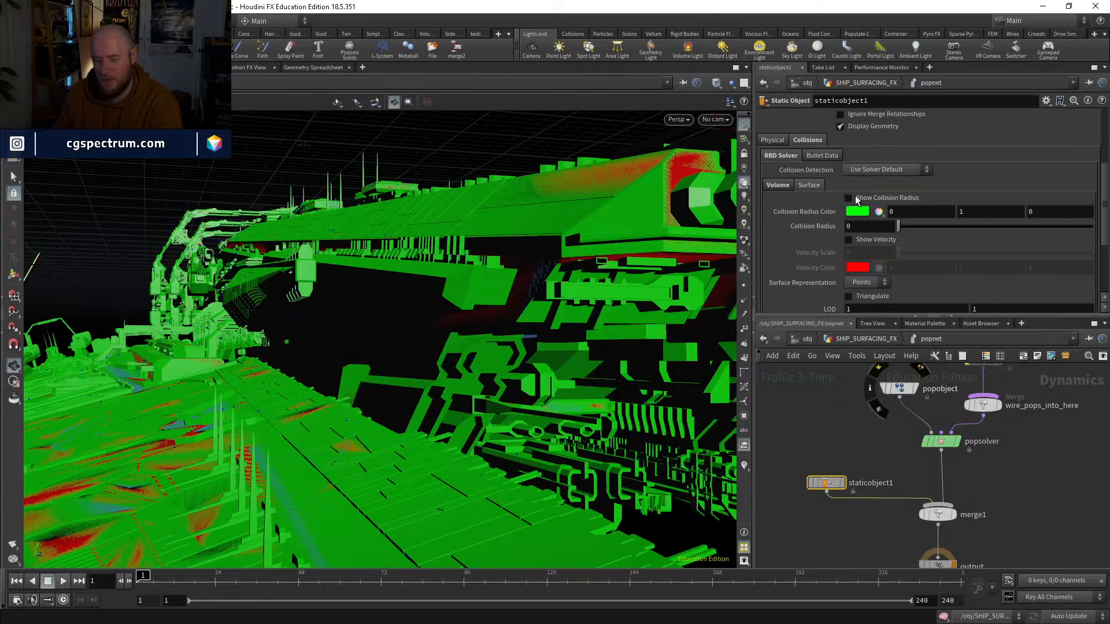
left_click(848, 199)
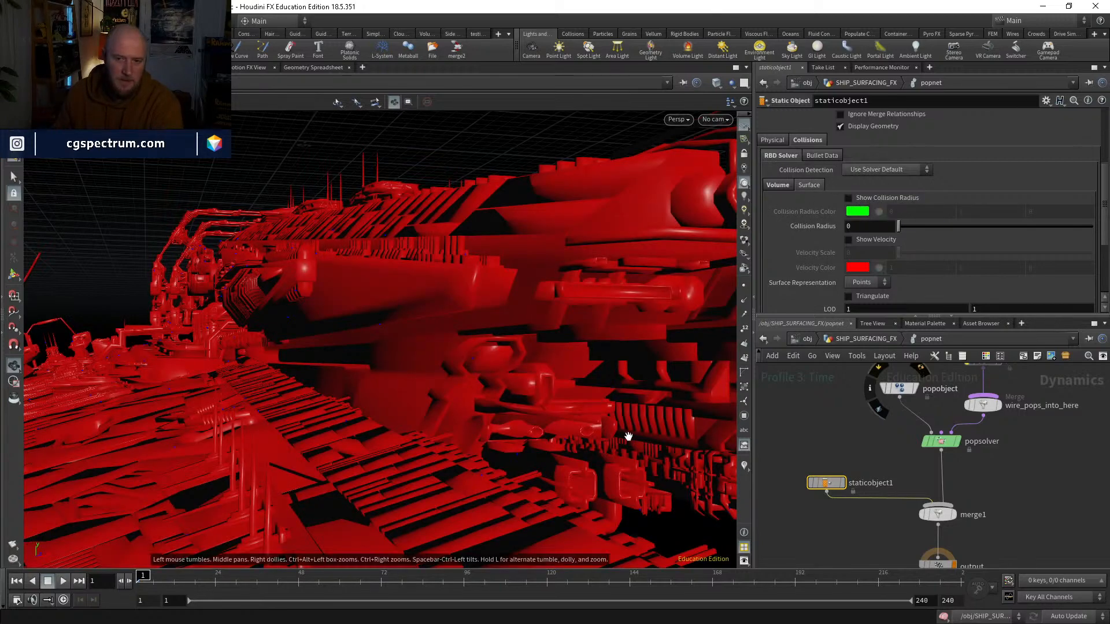
left_click(63, 580)
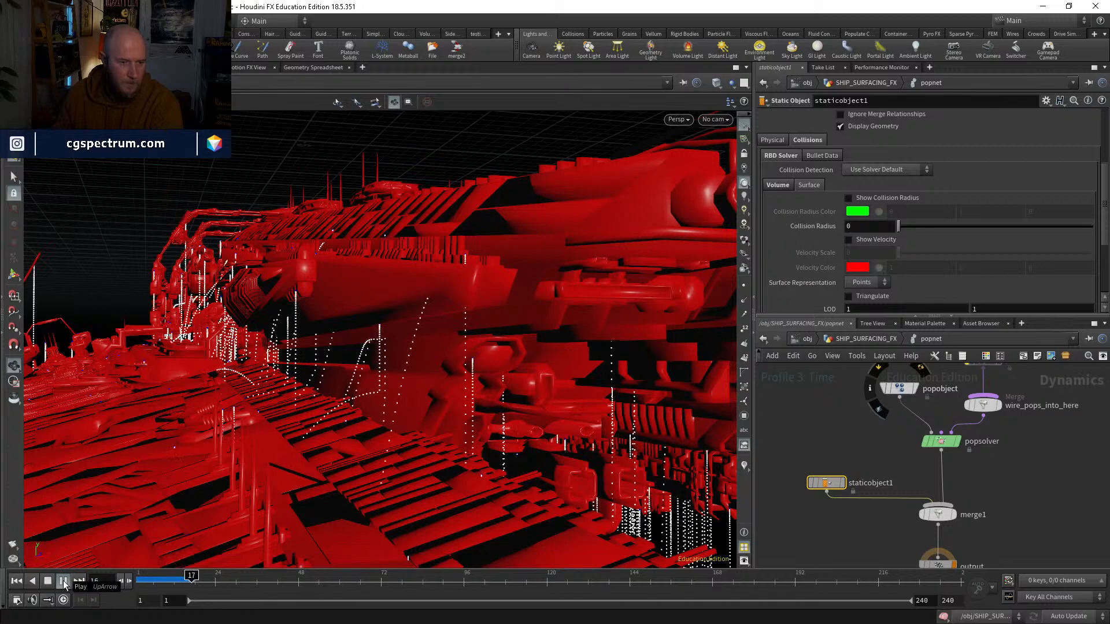
left_click(64, 580)
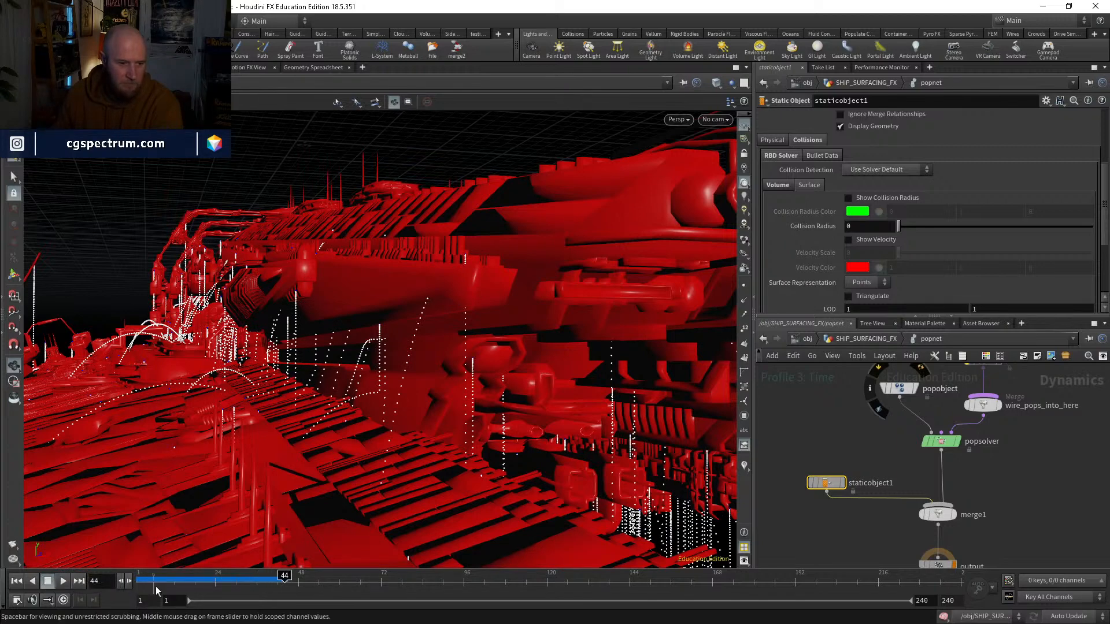
left_click_drag(155, 584, 137, 582)
Step: Try Use Surface Collisions as staticobject1's Collision Detection, test the first few frames and return to frame 1
left_click(777, 185)
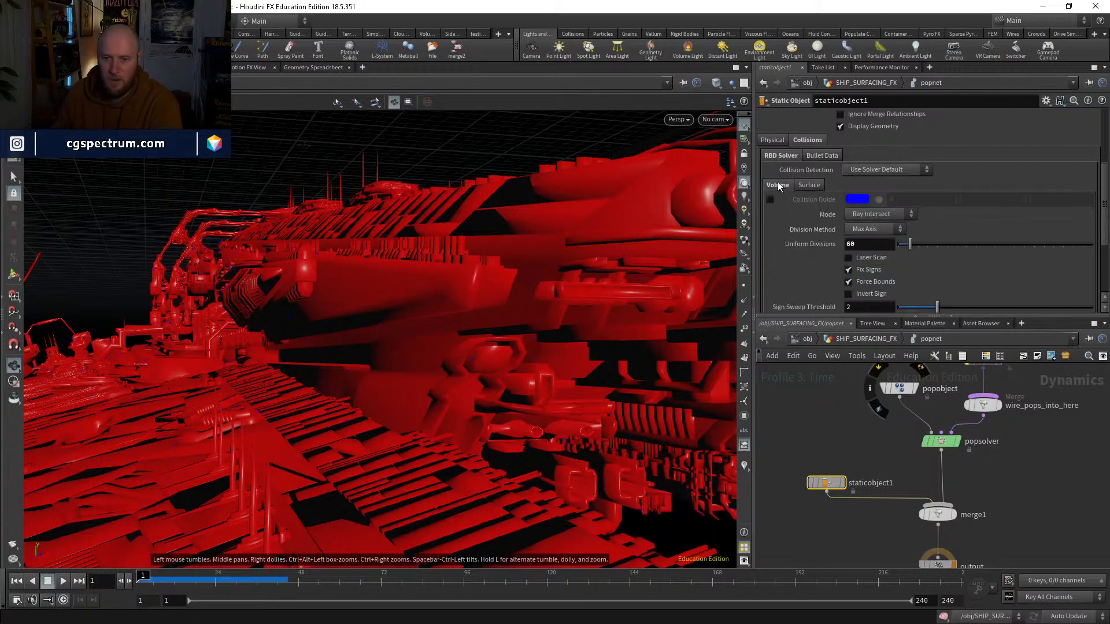
left_click(888, 170)
left_click(887, 194)
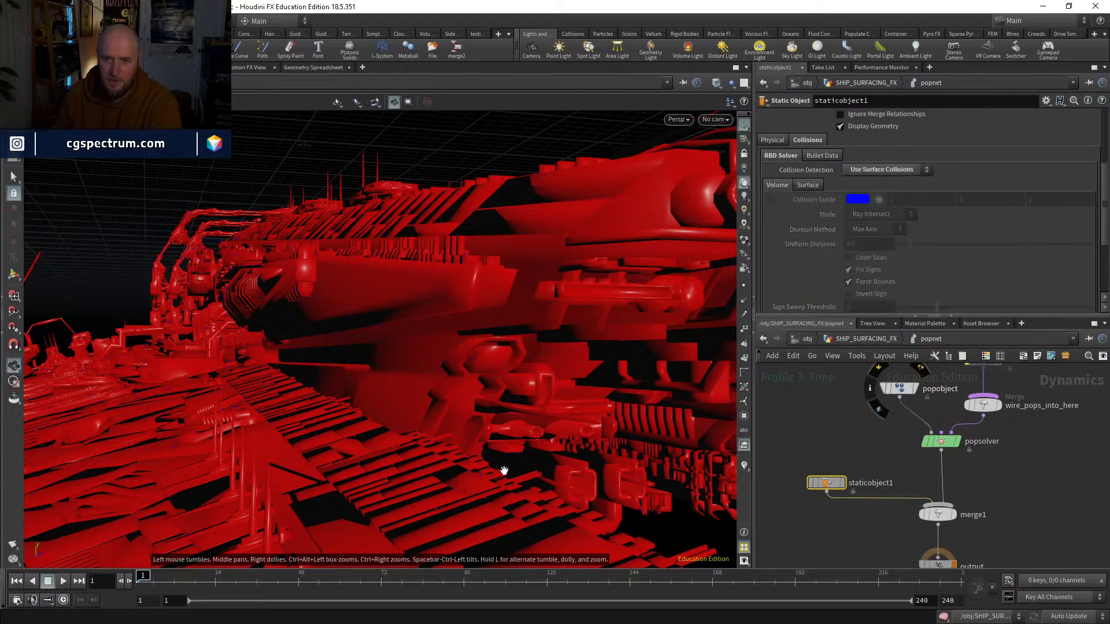
left_click(64, 581)
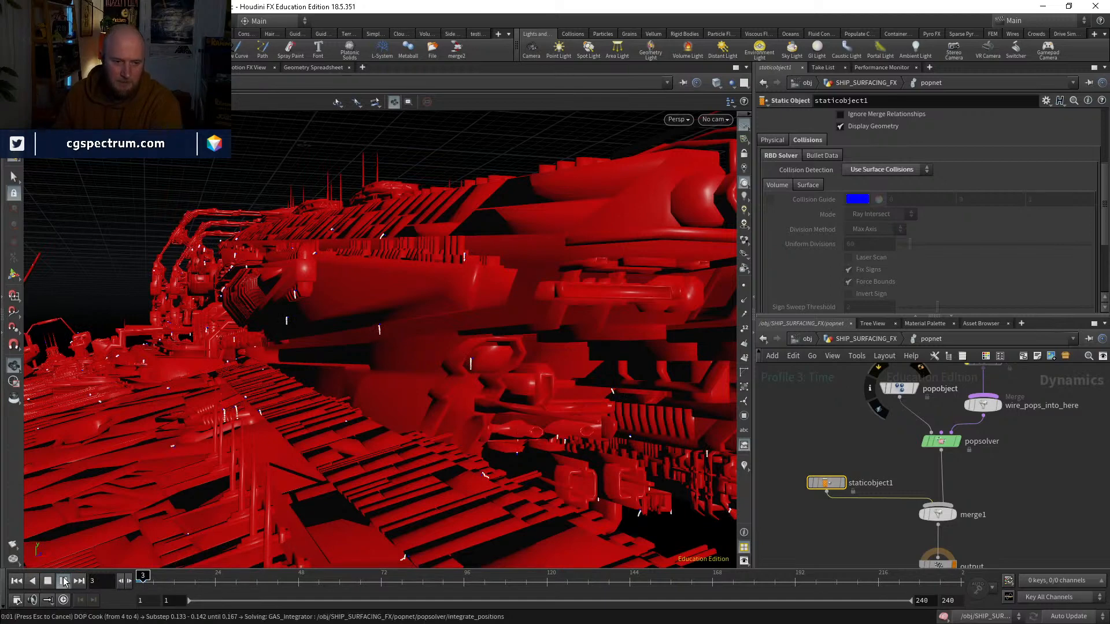
left_click(14, 582)
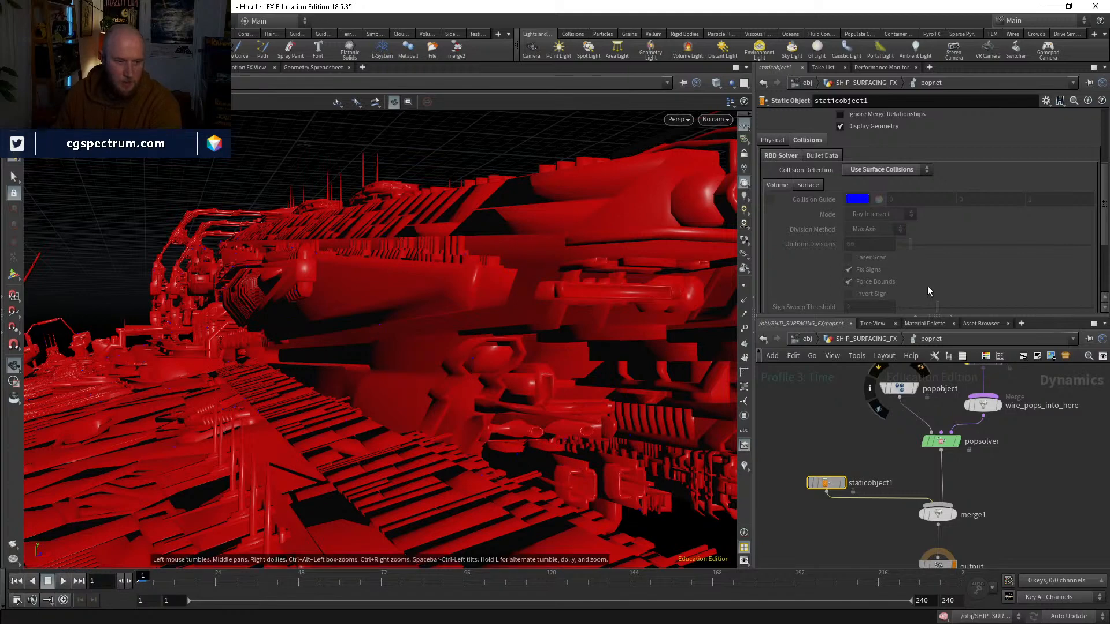
Step: Set staticobject1's Collision Detection to Use Volume Collisions and its volume mode to Volume Sample
left_click(877, 194)
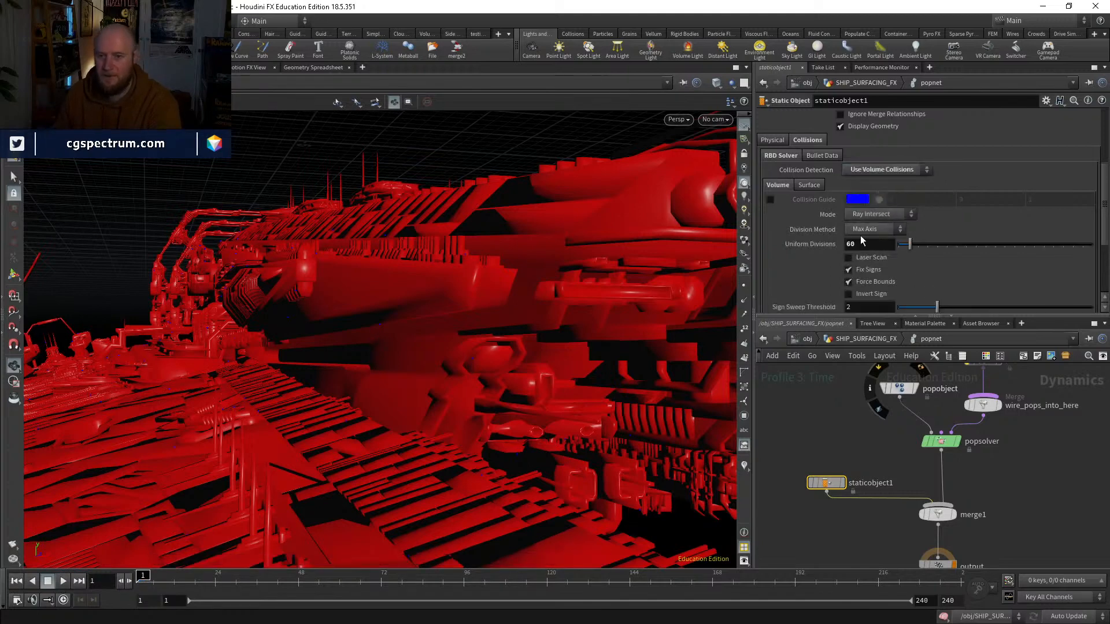
left_click(878, 214)
left_click(881, 305)
Step: Set staticobject1's Proxy Volume to ../../OUT_COLLISION_VDB/ and play the simulation to test the collisions
scroll(883, 282, "down", 3)
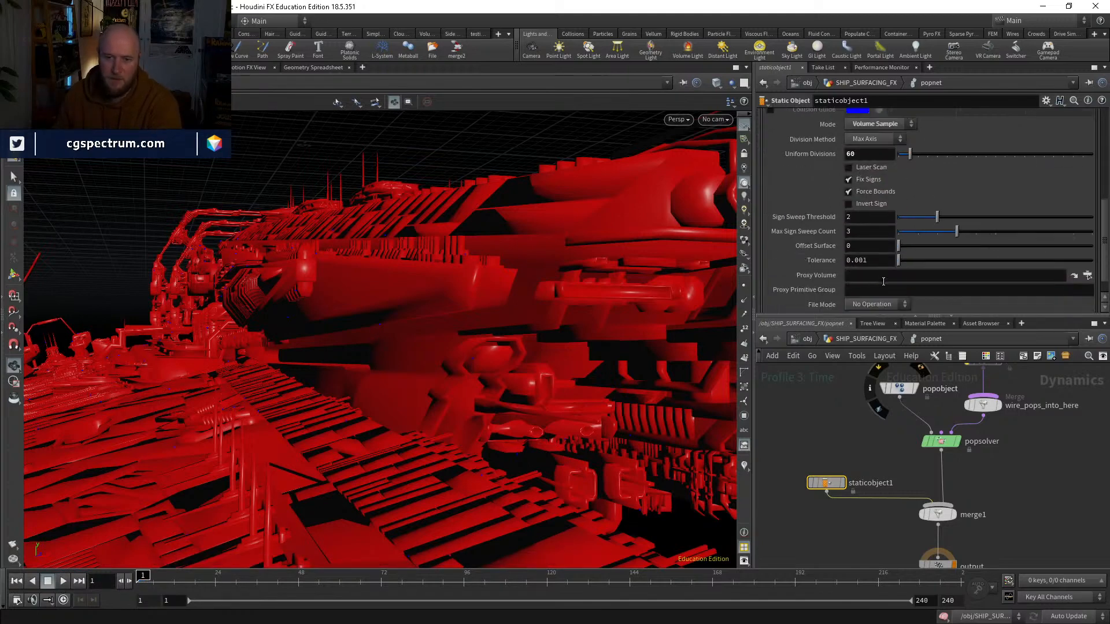
left_click(888, 276)
type("../../")
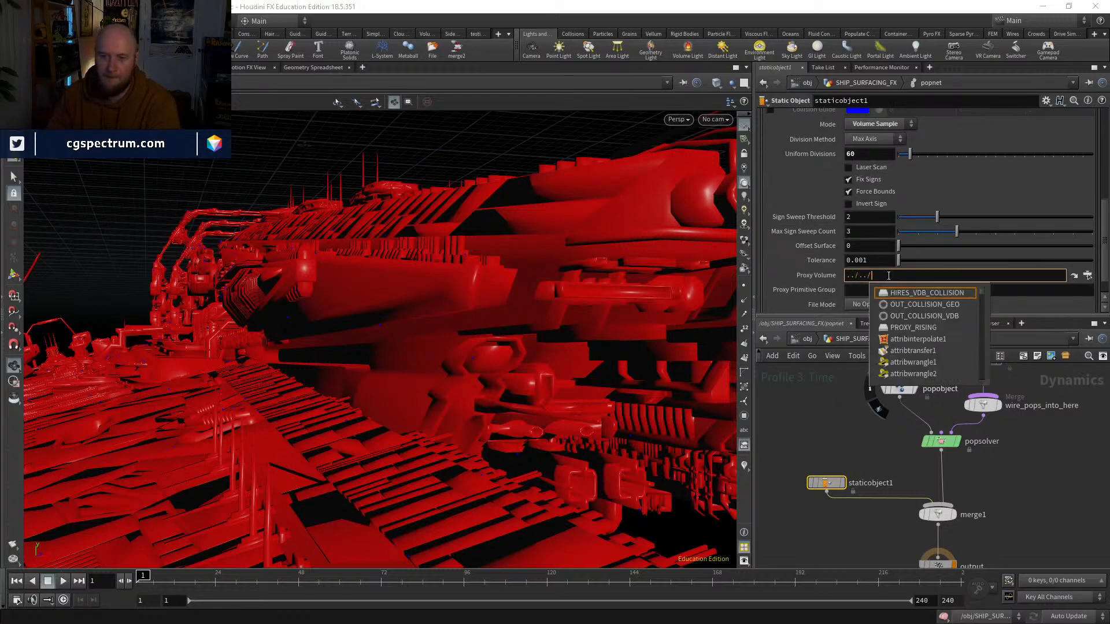
key("Down")
key("Down")
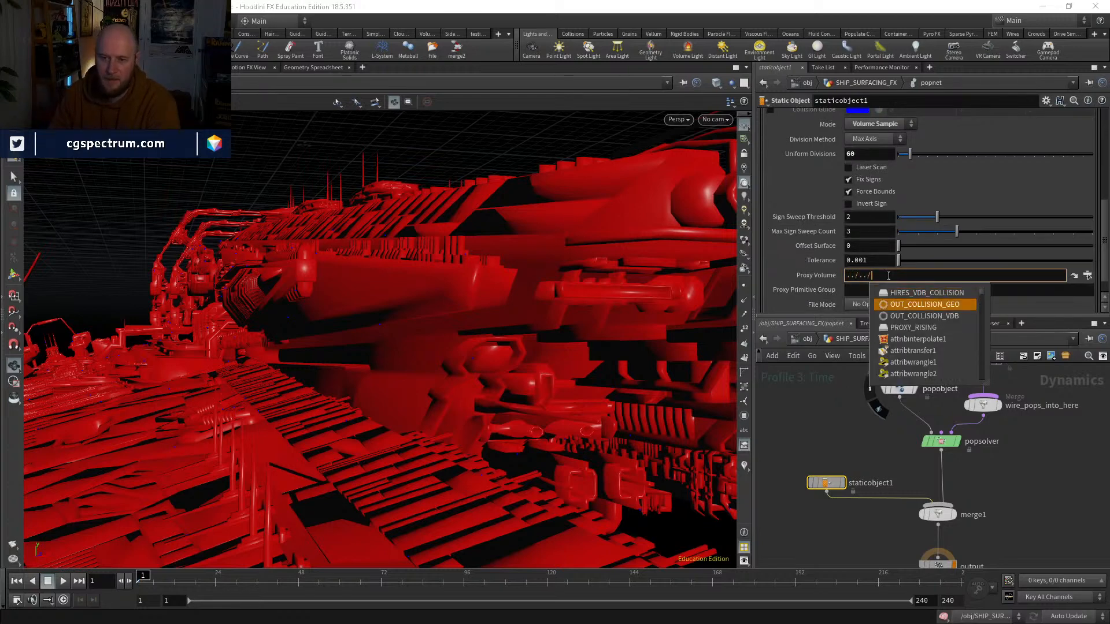
key("Return")
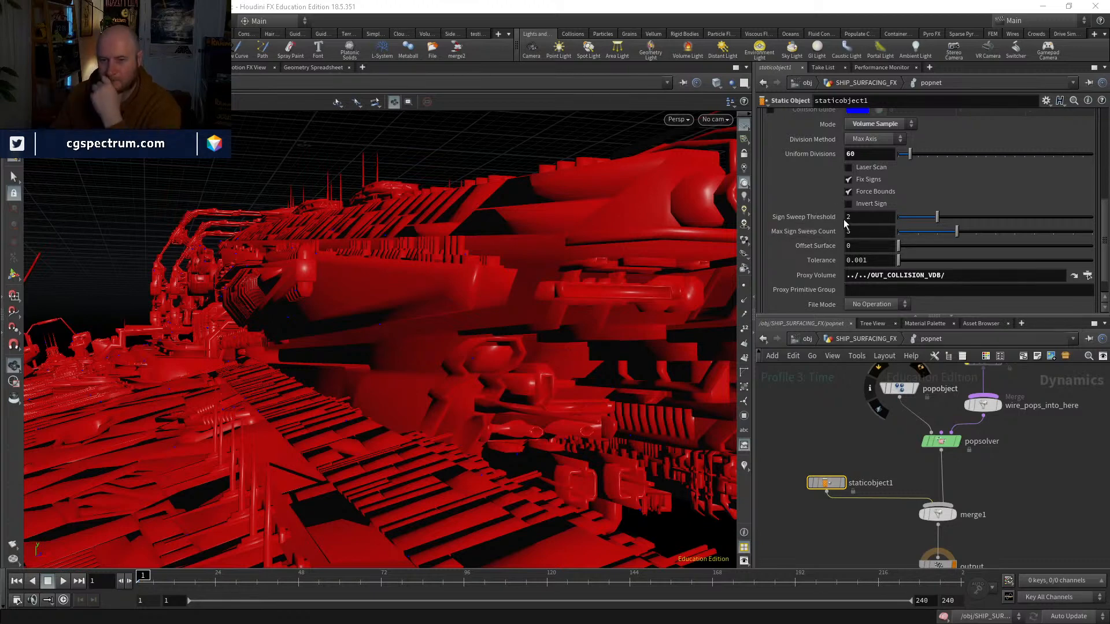
left_click(66, 581)
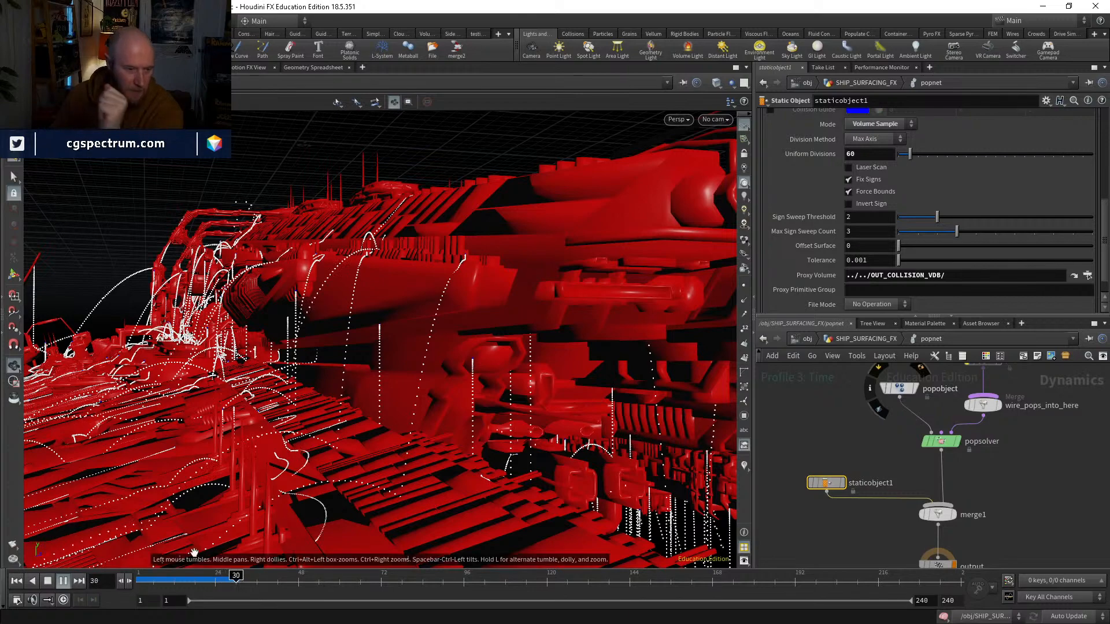
Step: Scrub and replay the simulation, inspecting the volume collisions from a close and a full-ship view, and return to frame 1
left_click_drag(186, 578, 208, 579)
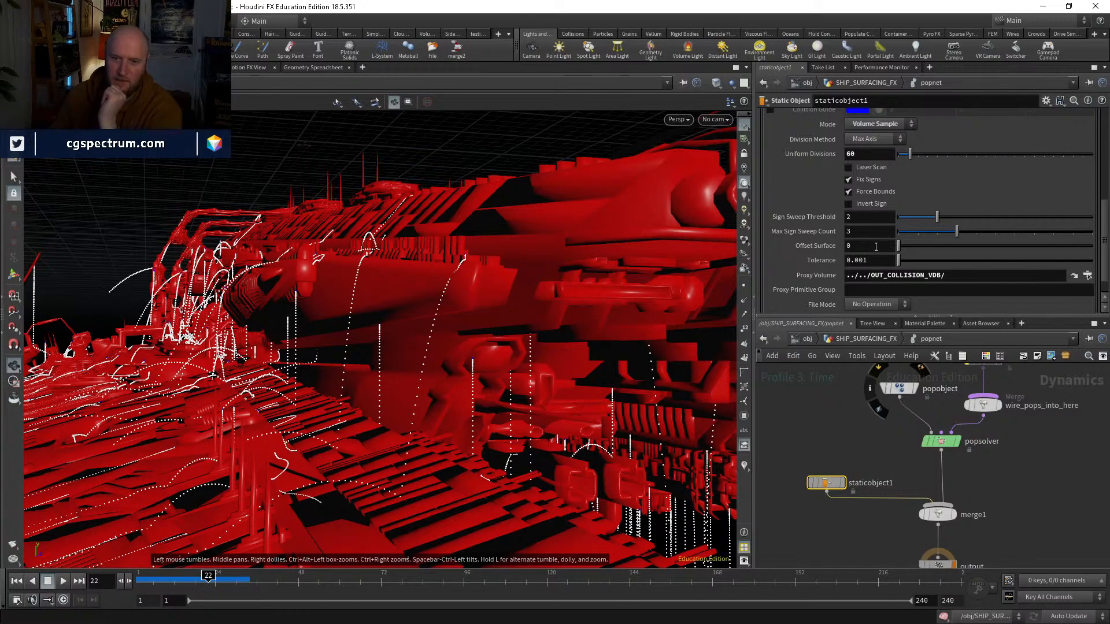
left_click_drag(208, 578, 236, 578)
right_click_drag(413, 324, 373, 409)
left_click_drag(372, 409, 220, 411)
left_click_drag(310, 403, 450, 471)
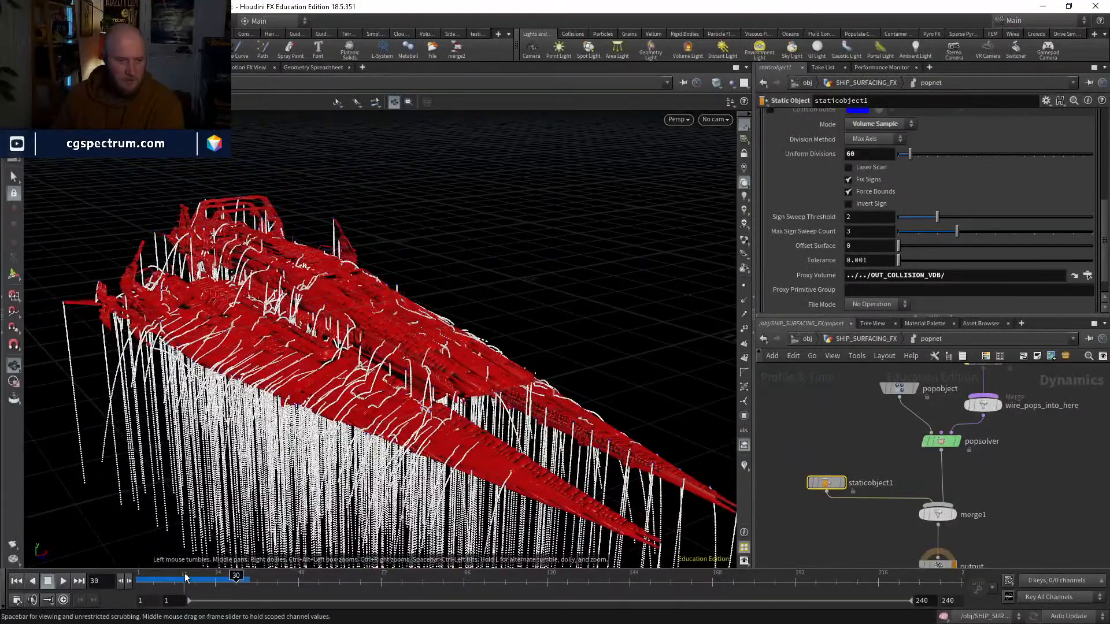
left_click_drag(185, 576, 189, 541)
left_click(65, 581)
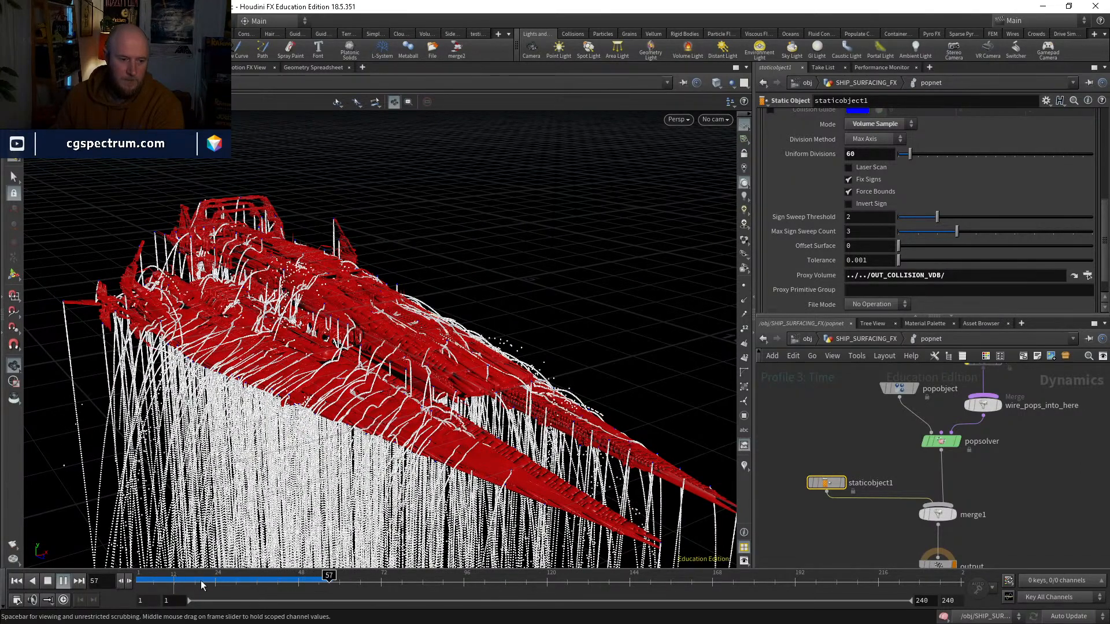
key("ctrl+Up")
Step: Try a Life Expectancy of 1 on the source_first_input node inside popnet, play the simulation and return to frame 1
middle_click_drag(1058, 493, 994, 457)
key("u")
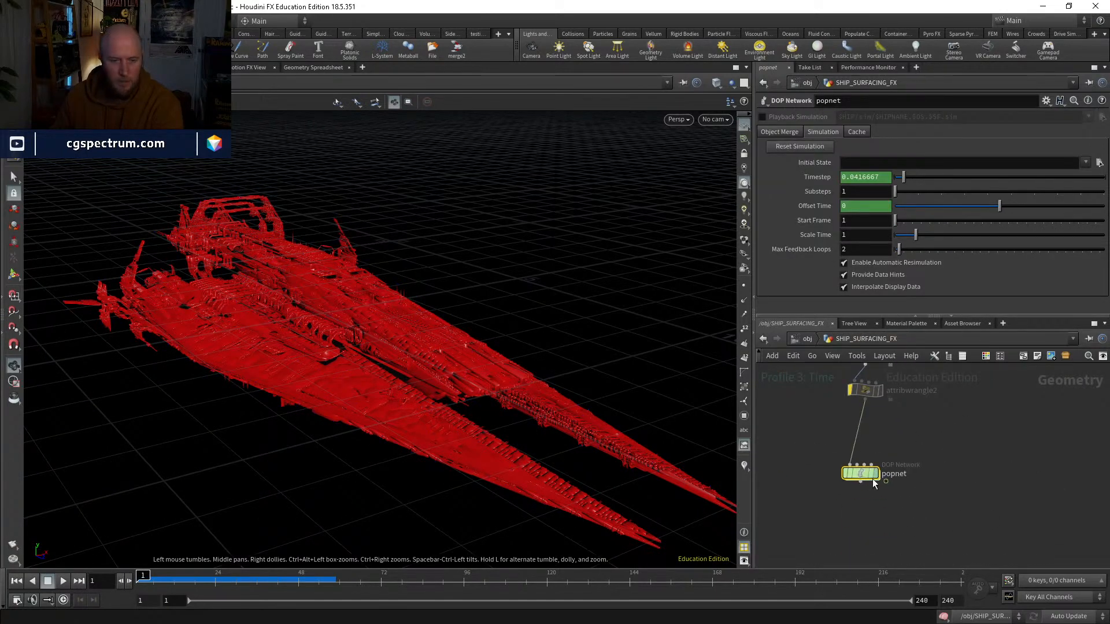
double_click(867, 477)
middle_click_drag(939, 528, 944, 543)
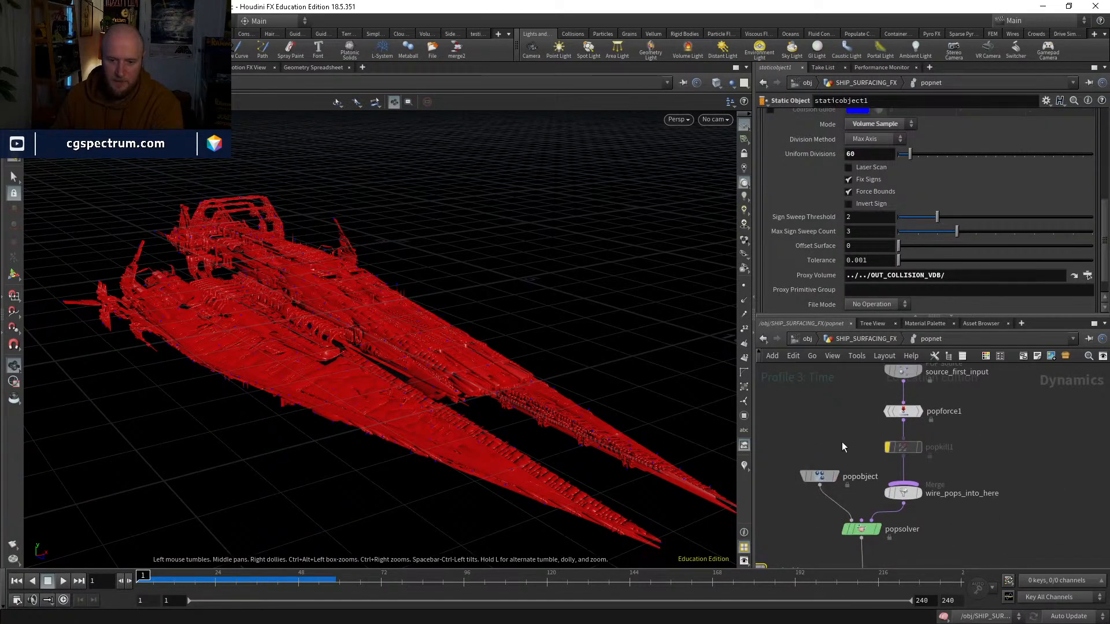
middle_click_drag(861, 430, 861, 460)
left_click(903, 401)
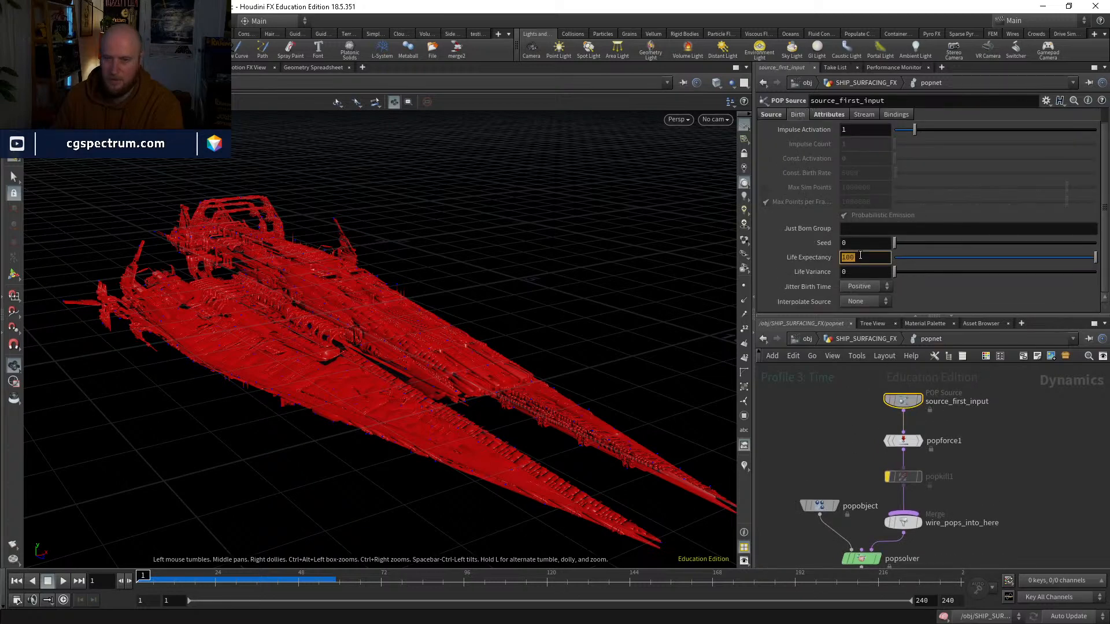
type("1")
key("Return")
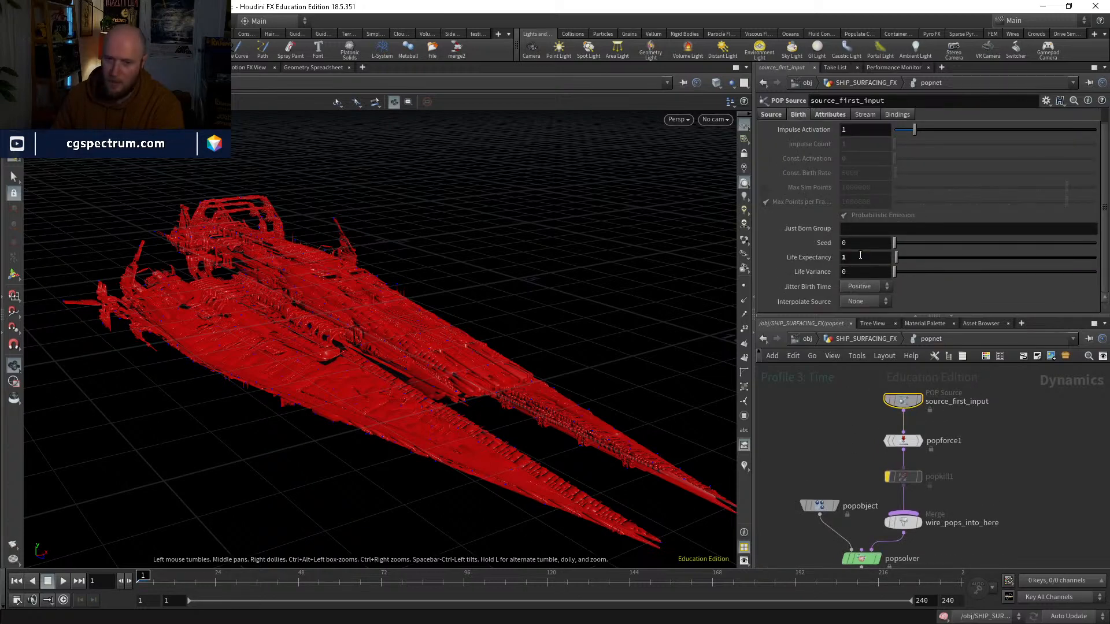
left_click(60, 581)
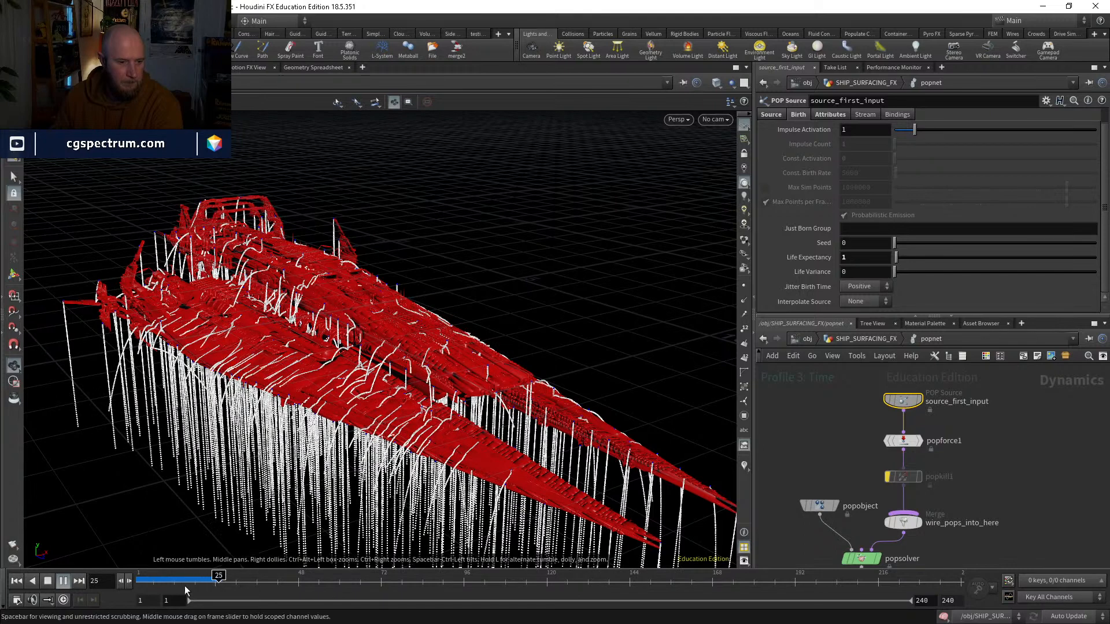
key("ctrl+Up")
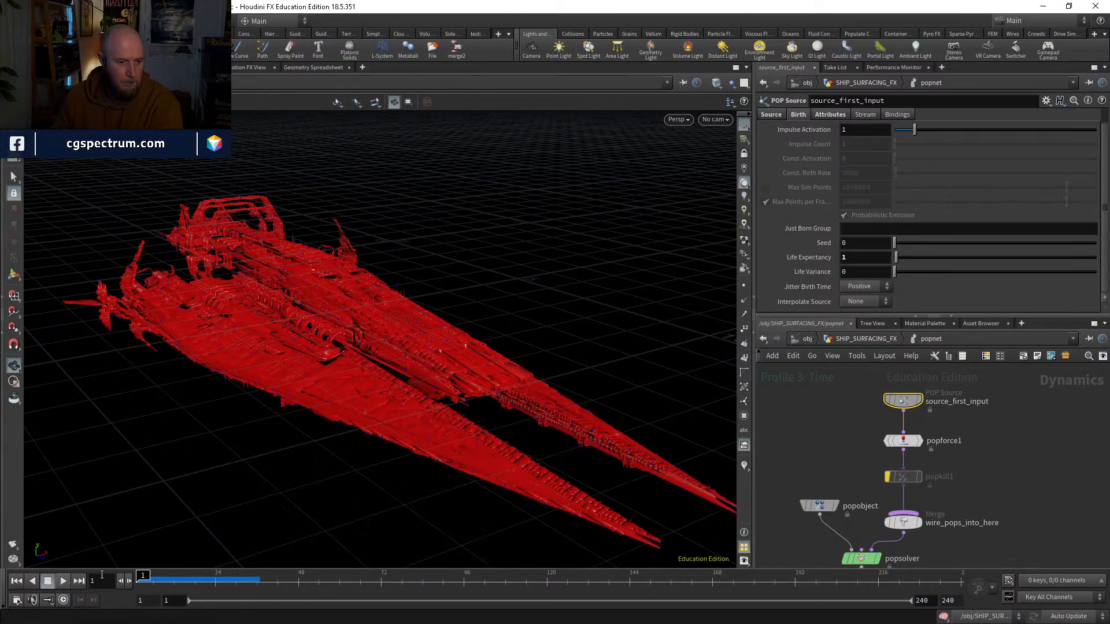
Step: Try a Life Expectancy of .25 on source_first_input, play the simulation and return to frame 1
left_click(858, 257)
type(".25")
key("Return")
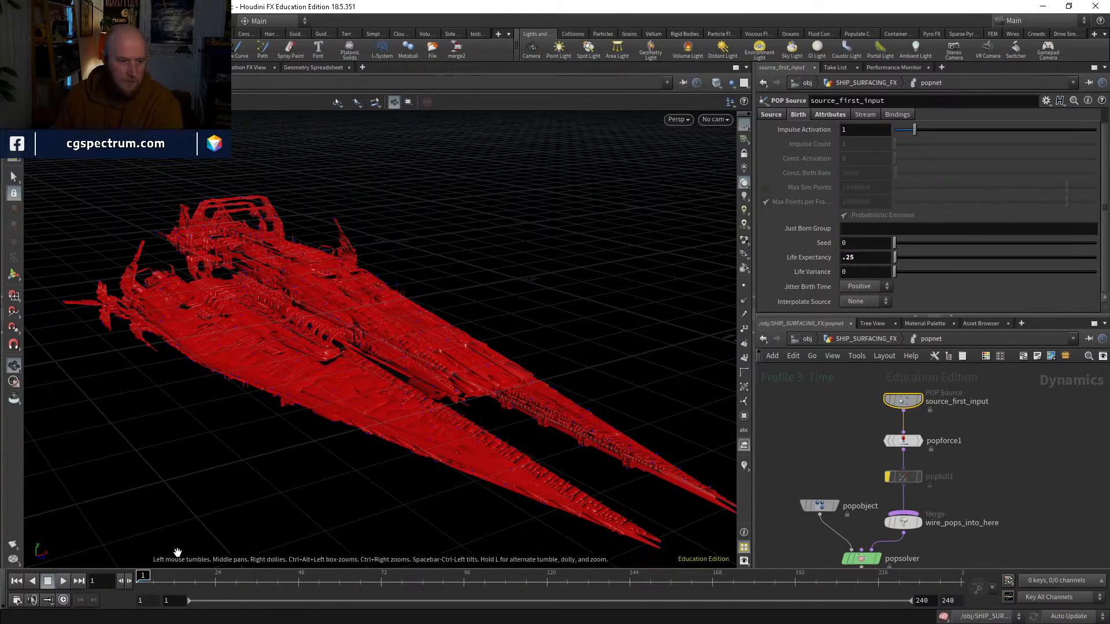
left_click(65, 580)
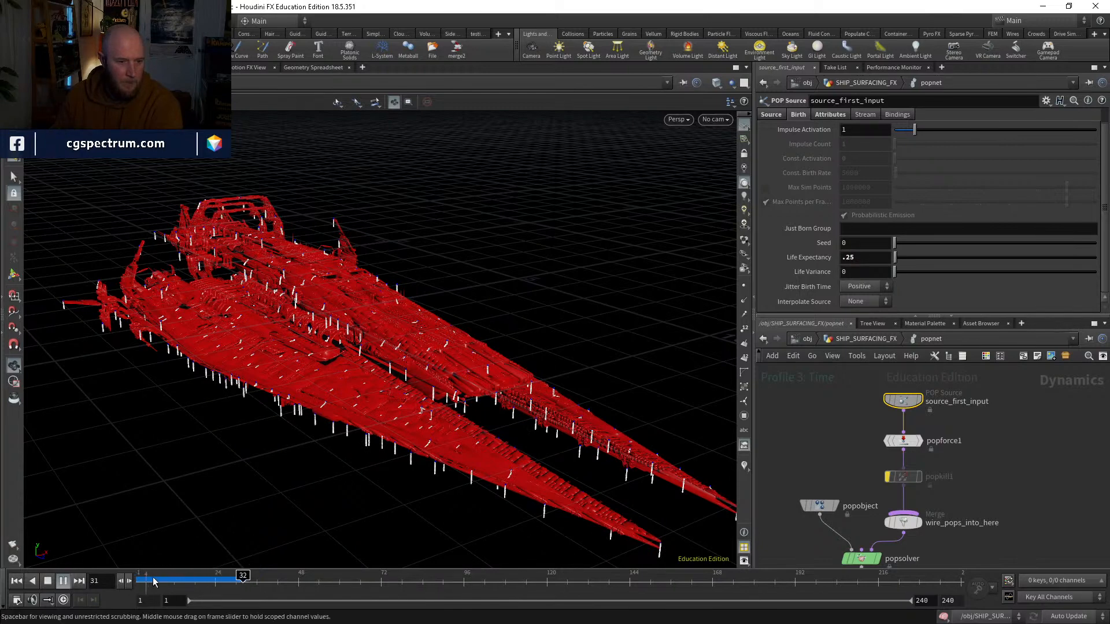
key("ctrl+Up")
Step: Try a Life Expectancy of .5 on source_first_input, play the simulation and return to frame 1
left_click(869, 262)
type(".5")
key("Return")
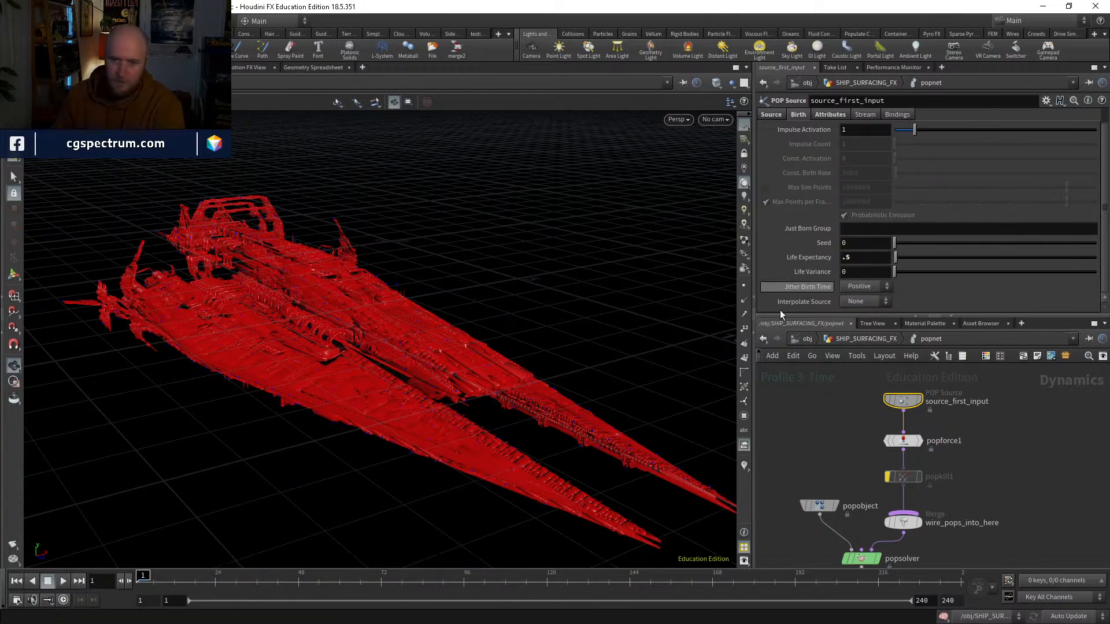
left_click(66, 581)
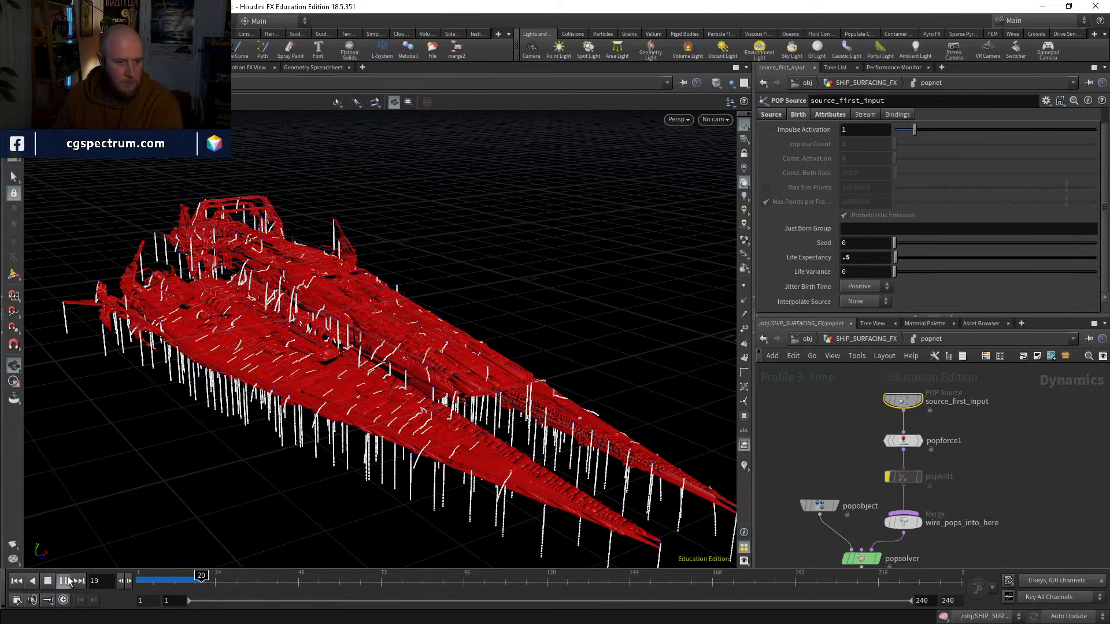
key("ctrl+Up")
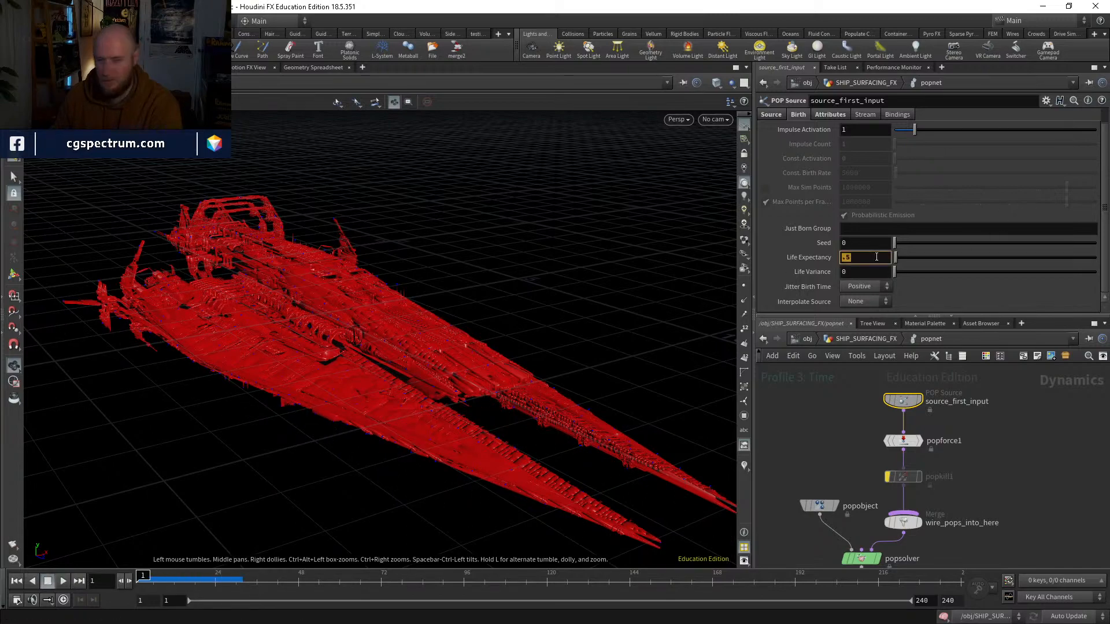
Step: Try a Life Expectancy of 1 again and examine the playing simulation closer to the ship
type("1")
key("Return")
left_click(64, 581)
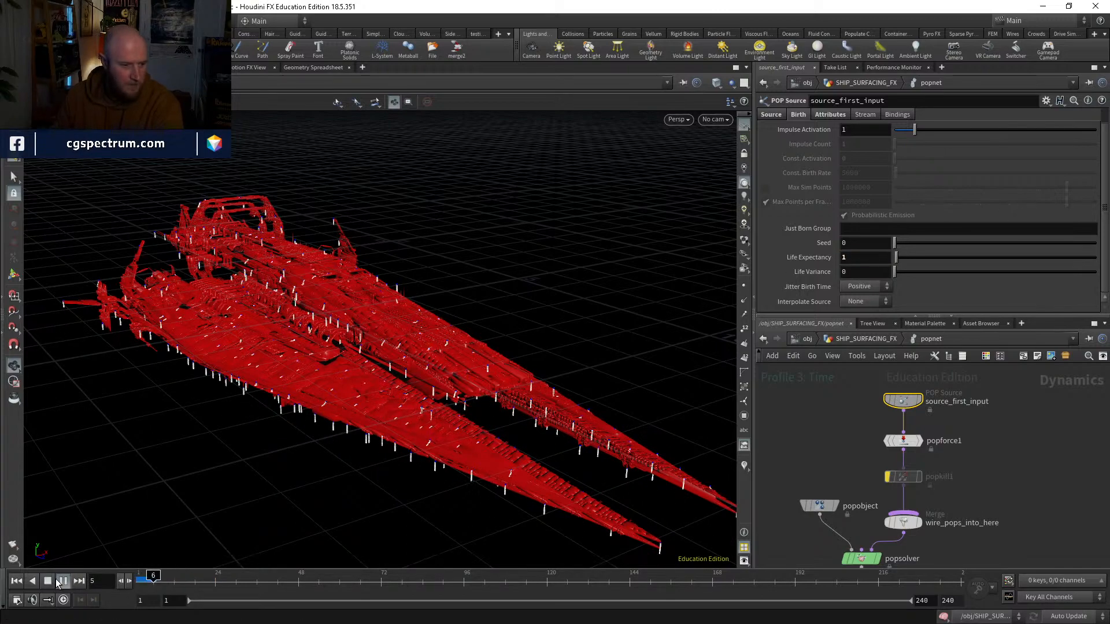
scroll(329, 404, "up", 5)
right_click_drag(329, 404, 338, 373)
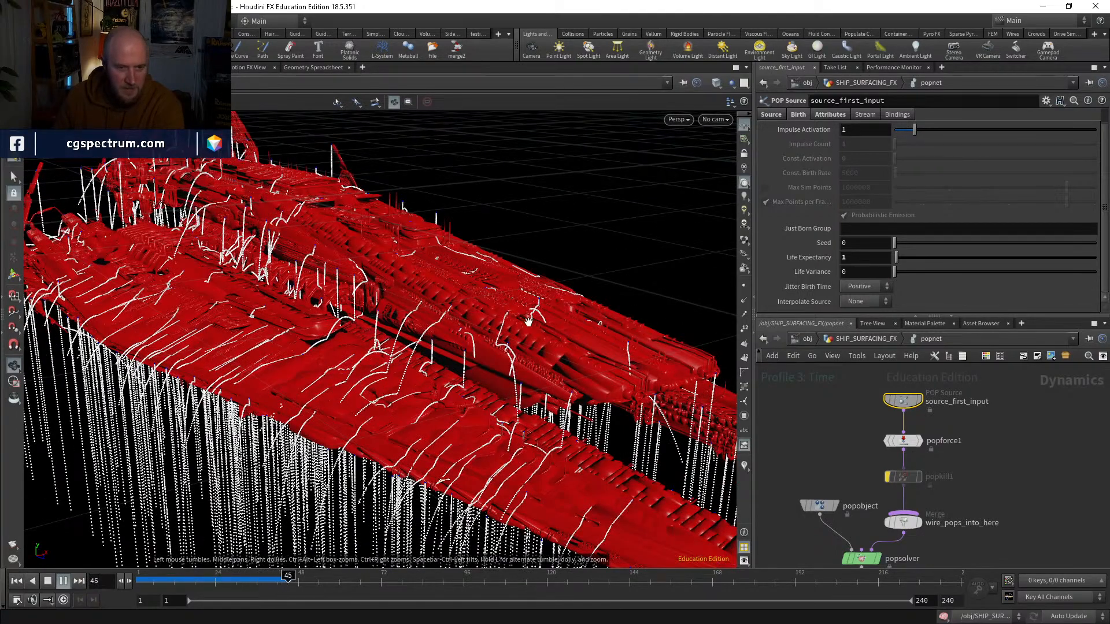
Step: Return to frame 1 and set source_first_input's Life Expectancy to 5
left_click(17, 581)
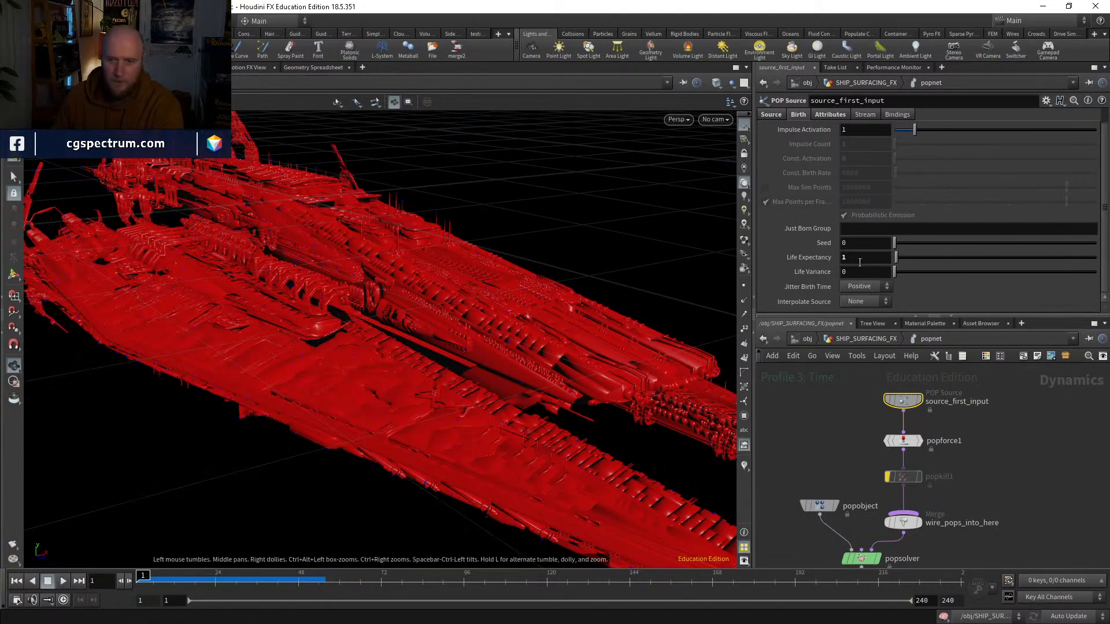
type("5")
key("Return")
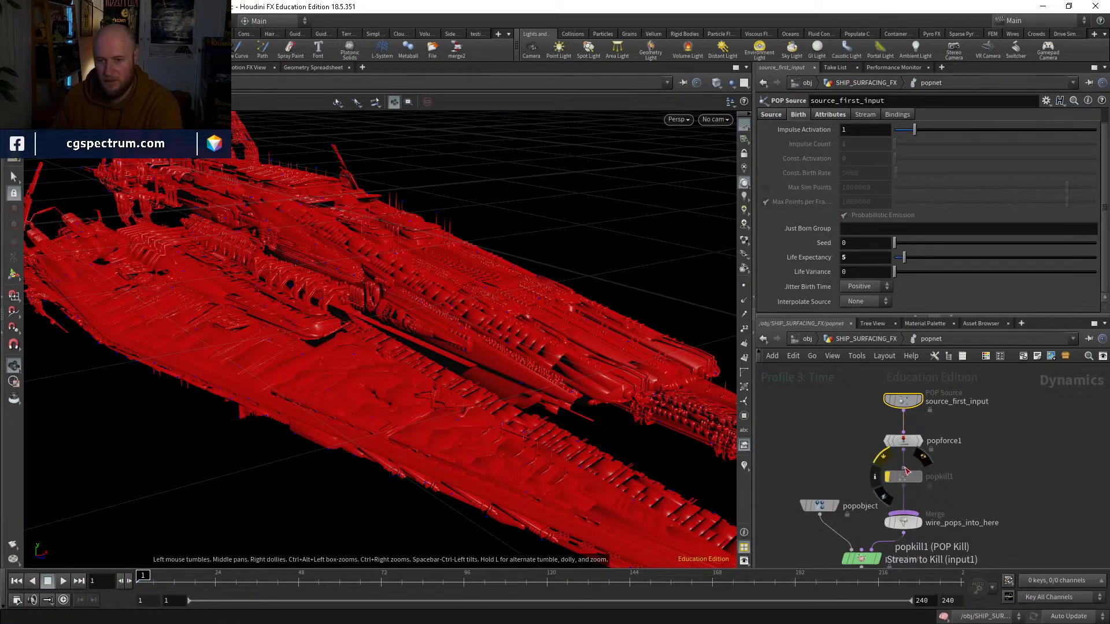
Step: Re-enable popkill1, set its kill condition to @P.y < -5 and play the simulation in the Right view
left_click(905, 476)
left_click_drag(405, 416, 295, 408)
key("space+3")
key("space+4")
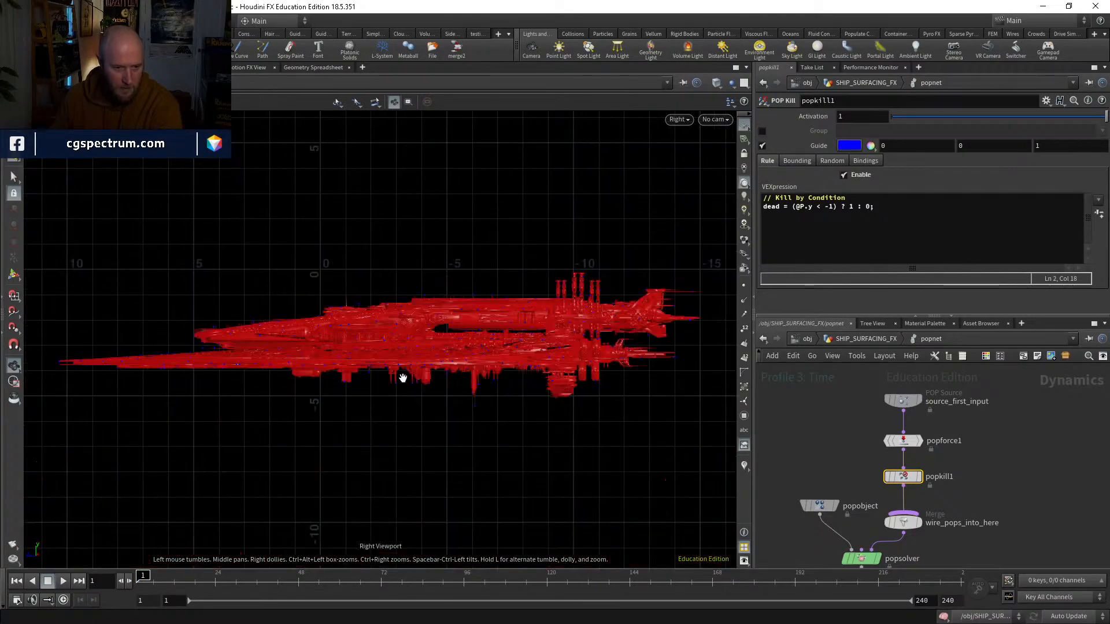
scroll(334, 344, "up", 2)
left_click(826, 207)
type("-")
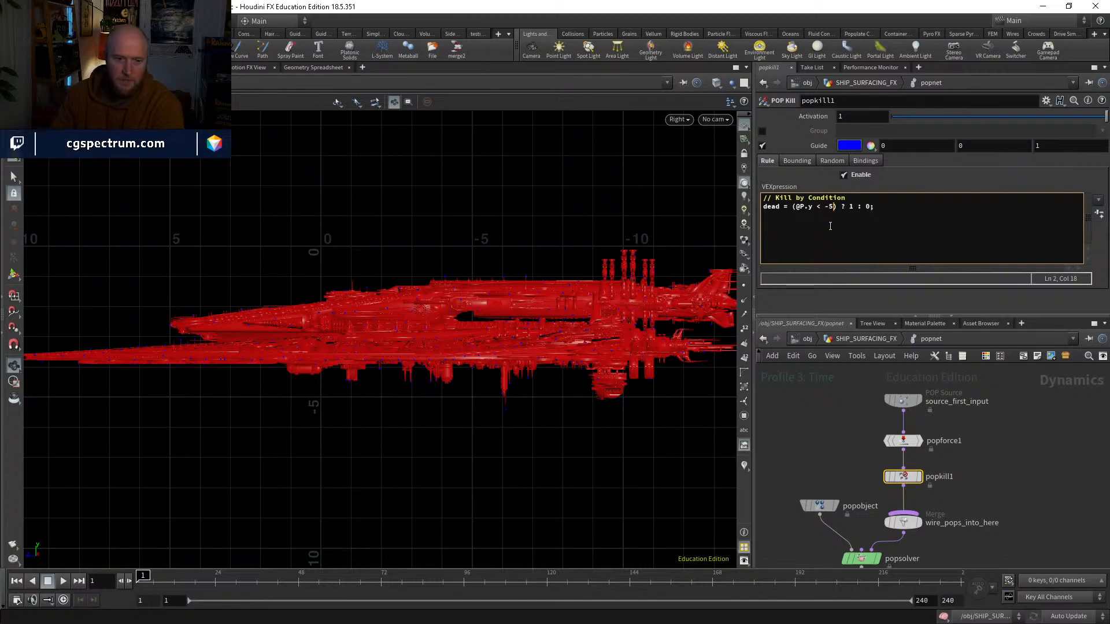
left_click(64, 581)
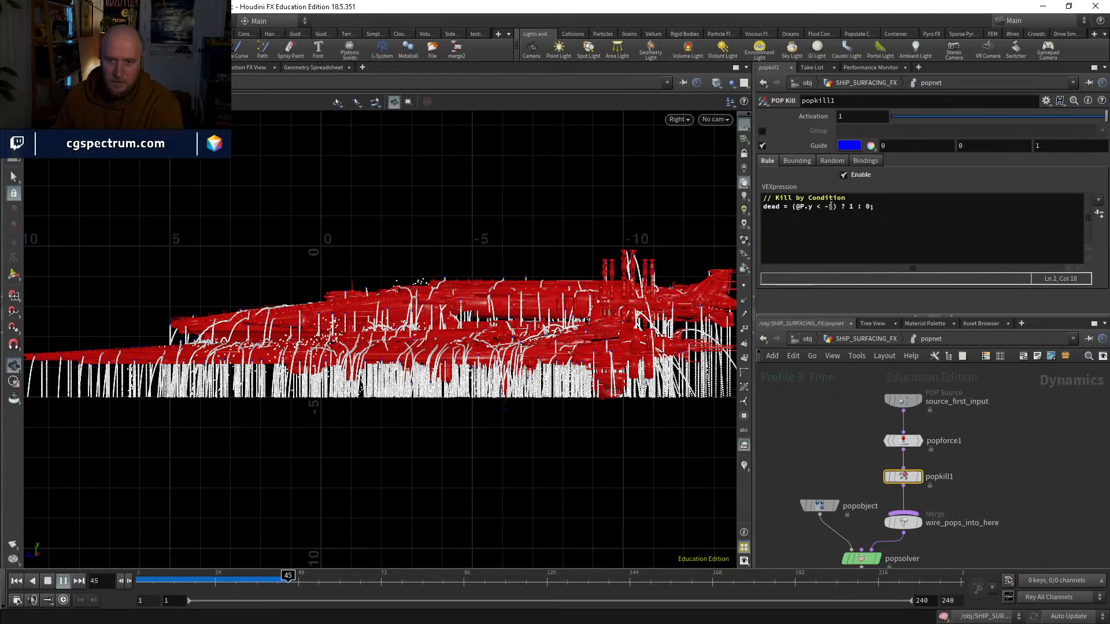
Step: Change popkill1's kill condition to @P.y < -6, replay the simulation from frame 1 and stop at frame 22
left_click(834, 229)
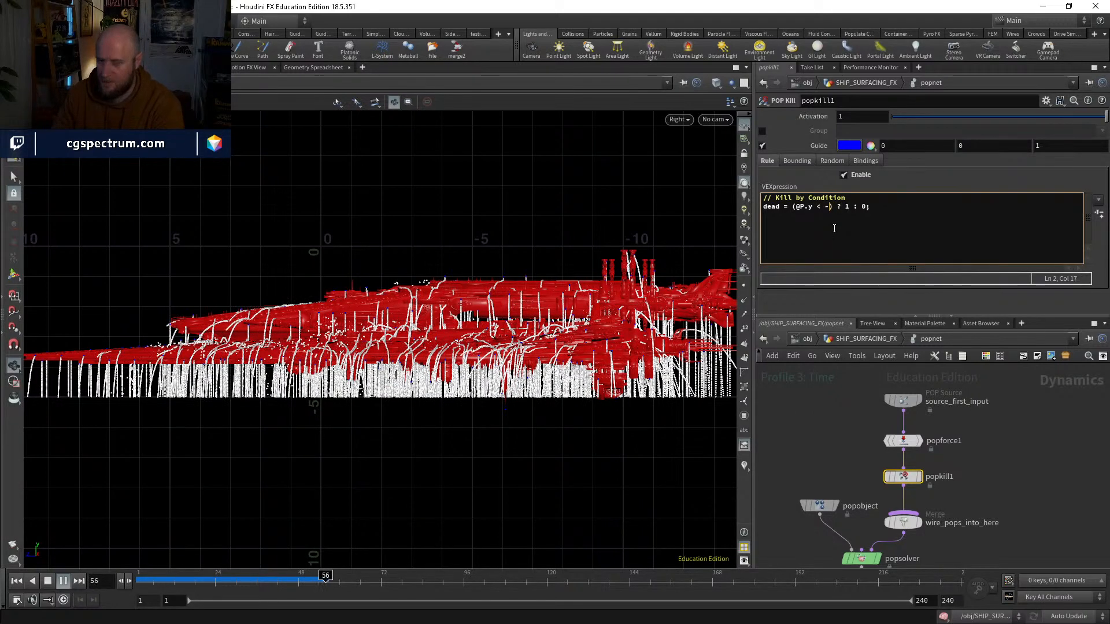
type("6")
key("Return")
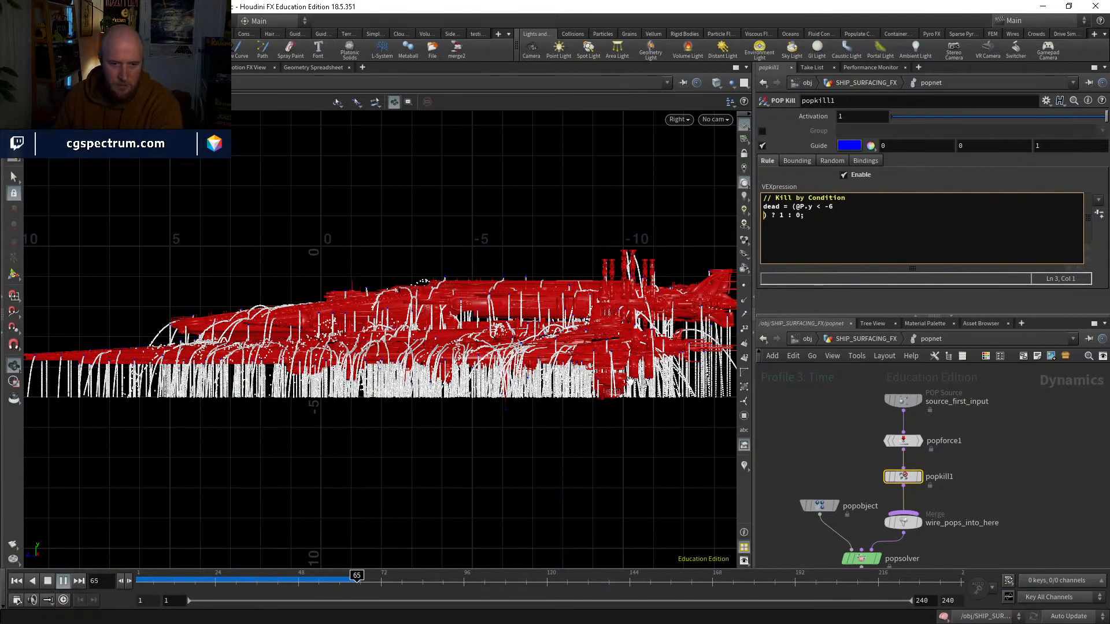
left_click_drag(173, 581, 137, 581)
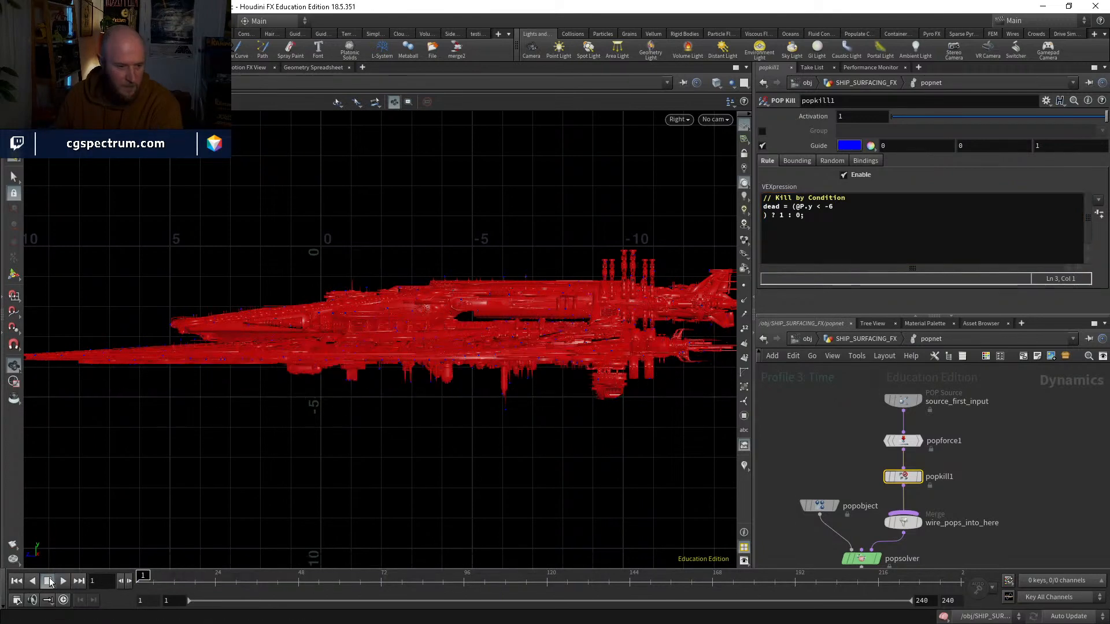
left_click(62, 583)
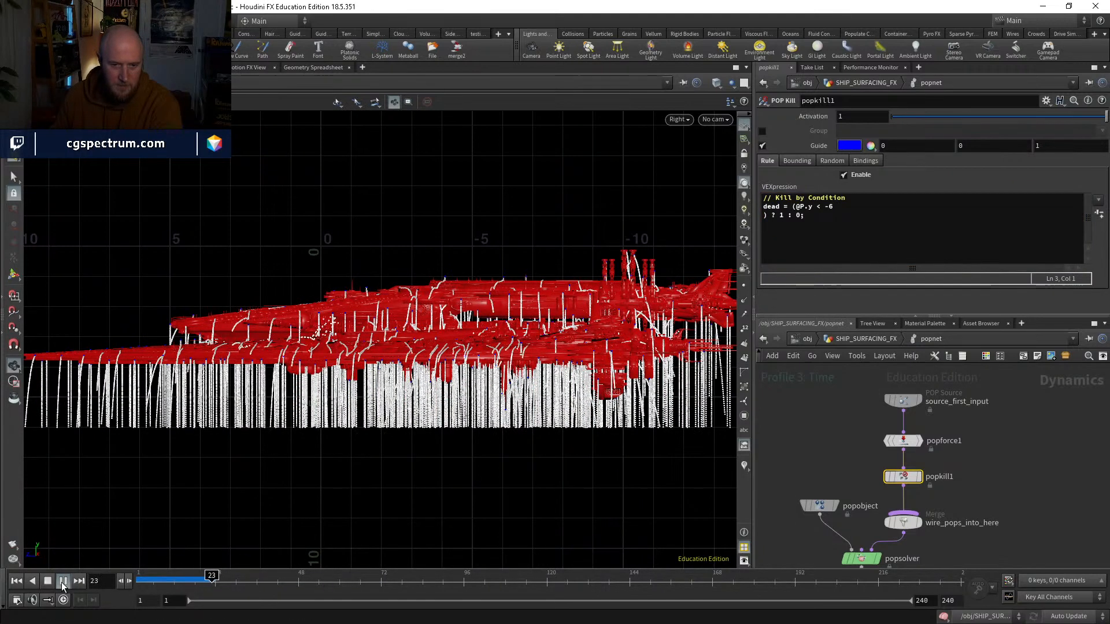
left_click(208, 580)
Step: Inspect the particle collisions along the hull in the perspective view, scrubbing around frames 22 to 28, and return to frame 1
key("space+1")
left_click_drag(439, 324, 497, 363)
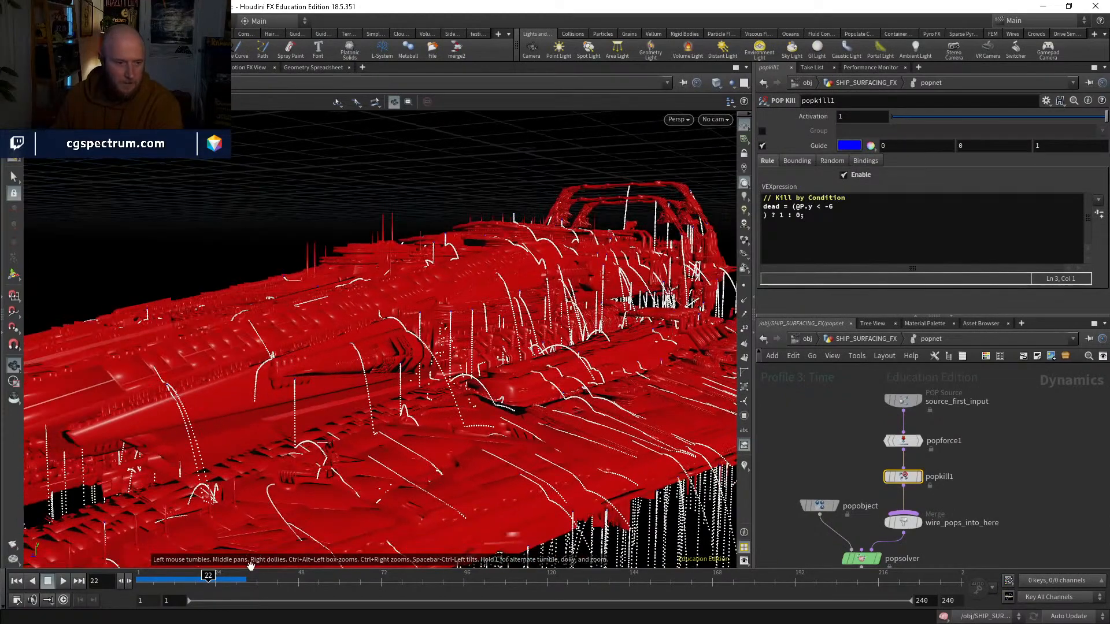
left_click(212, 577)
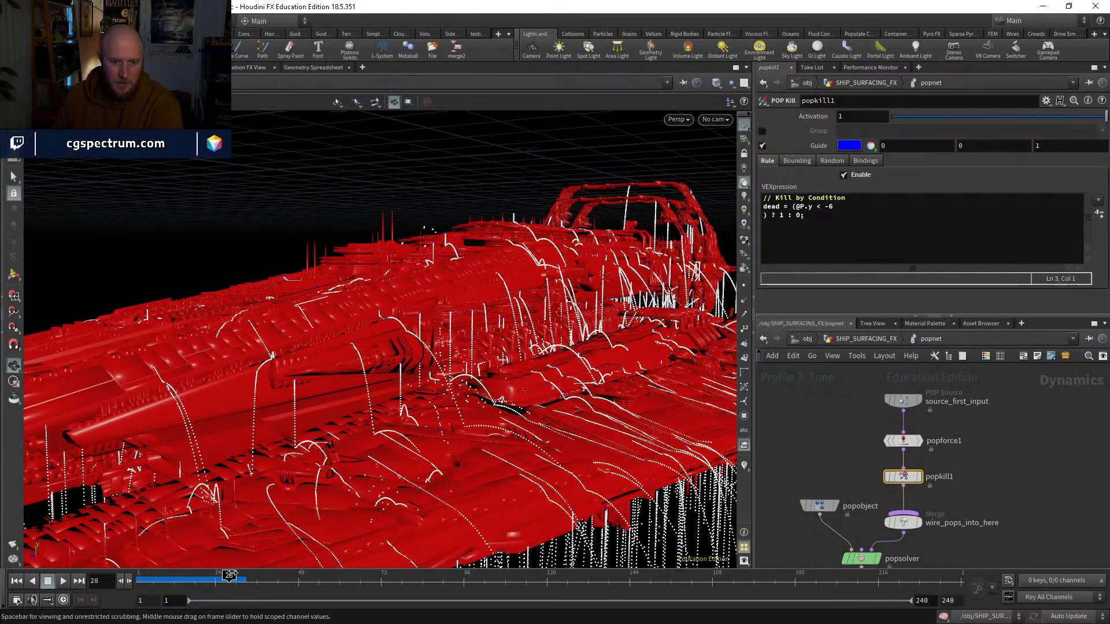
left_click_drag(240, 572, 212, 571)
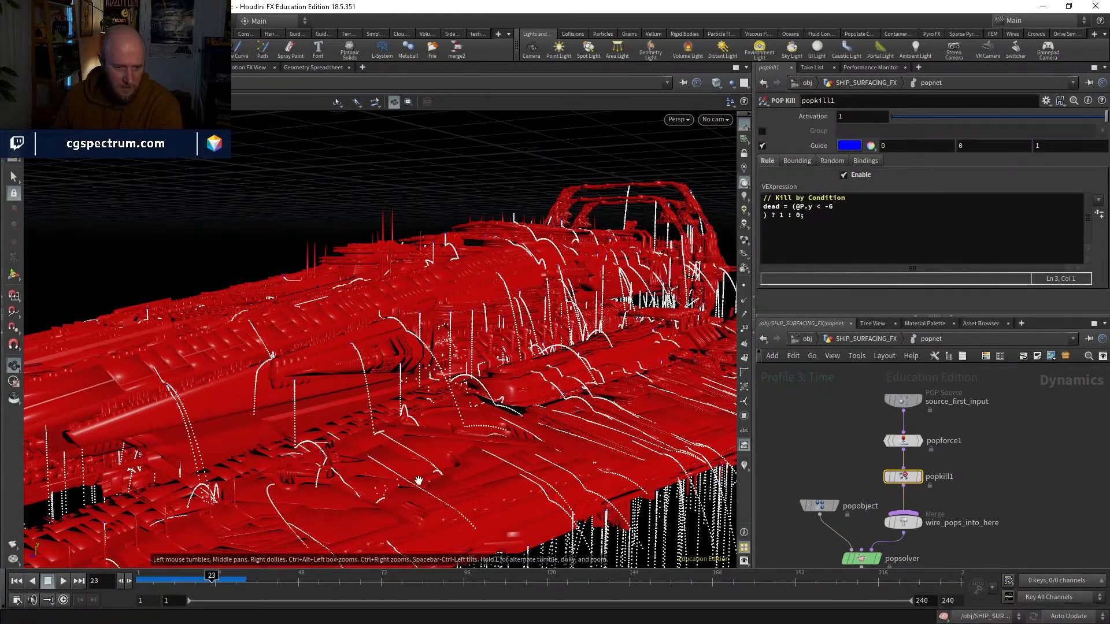
right_click_drag(418, 480, 408, 474)
mouse_move(409, 474)
left_mouse_down()
mouse_move(441, 467)
mouse_move(265, 280)
mouse_move(397, 483)
left_mouse_up()
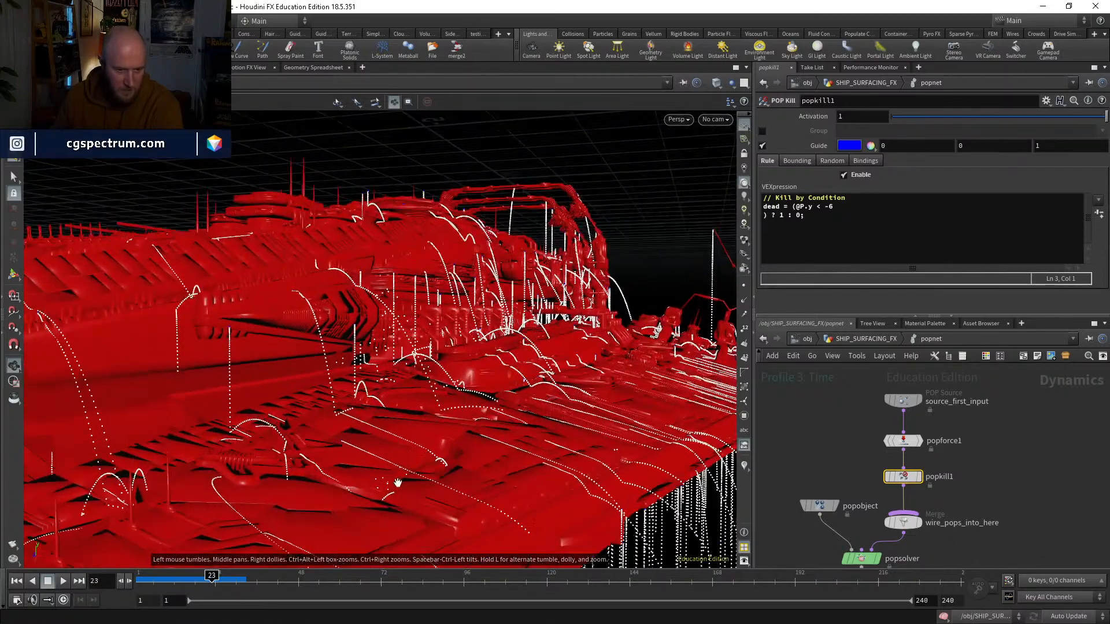
mouse_move(213, 575)
left_mouse_down()
mouse_move(181, 575)
mouse_move(254, 575)
mouse_move(211, 561)
left_mouse_up()
left_click_drag(329, 442, 281, 449)
mouse_move(214, 561)
left_mouse_down()
mouse_move(232, 561)
mouse_move(139, 560)
left_mouse_up()
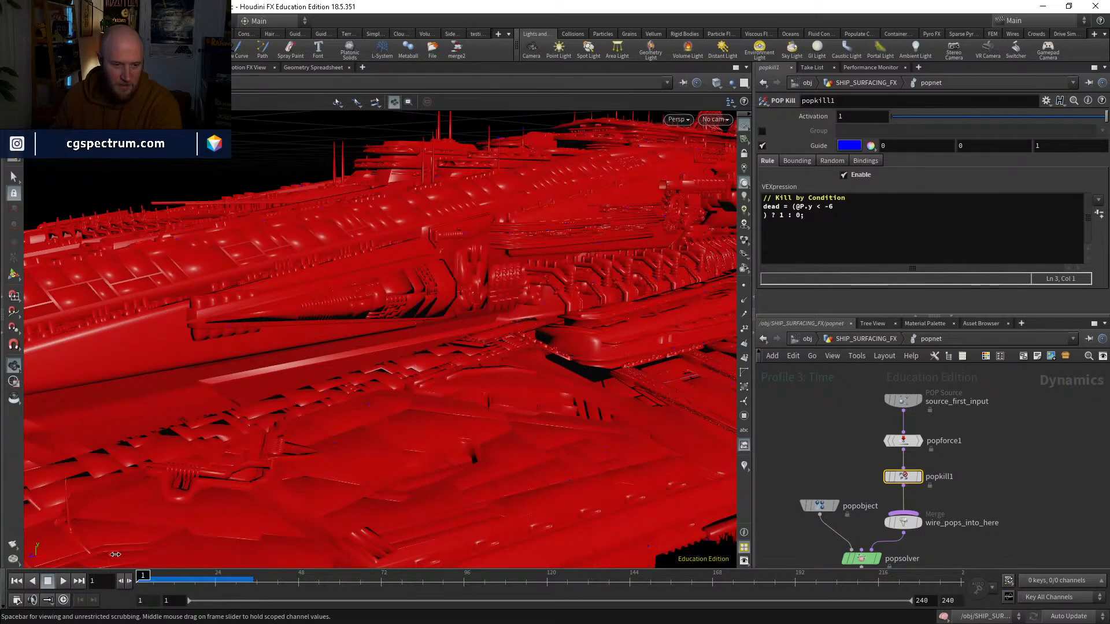
Step: Set the Distance of the peak1 node in the SHIP_SURFACING_FX network to 0.009
left_click(858, 340)
middle_click_drag(847, 404, 842, 549)
middle_click_drag(803, 461, 808, 487)
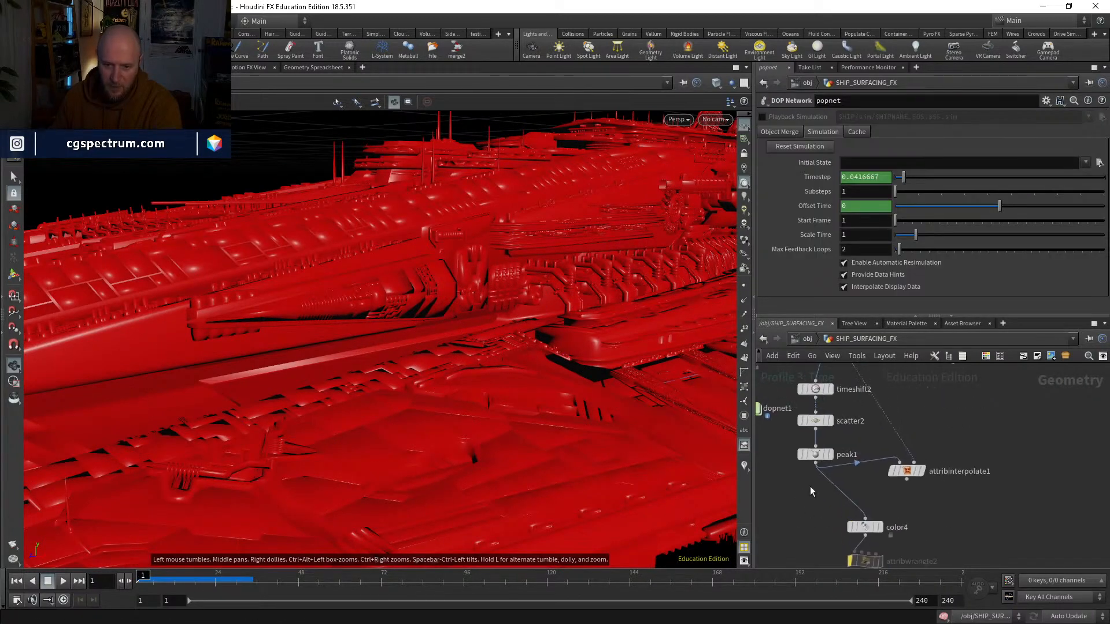
left_click(823, 455)
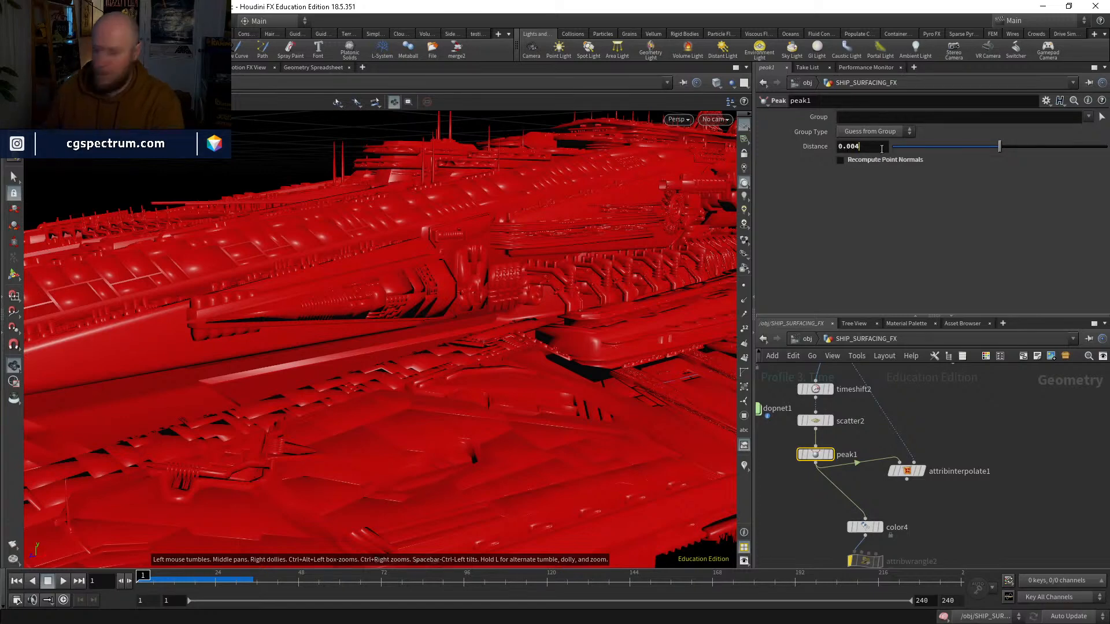
key("BackSpace")
type("9")
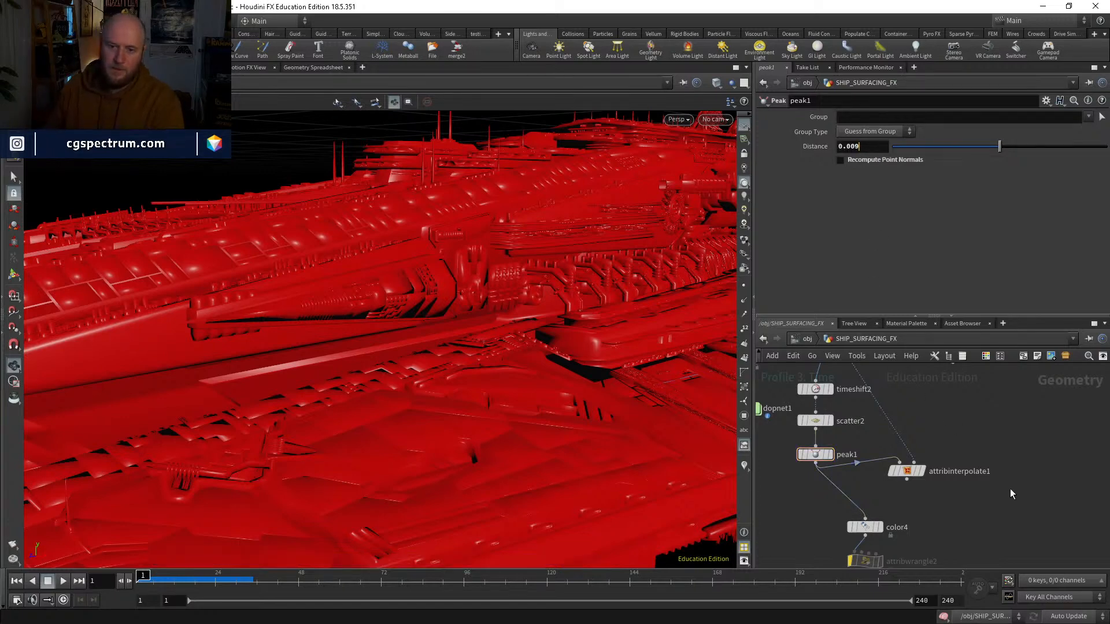
Step: Go back inside popnet and play the simulation to check how the particles move over the hull
middle_click_drag(1010, 493, 1007, 377)
double_click(860, 530)
right_click_drag(389, 367, 324, 458)
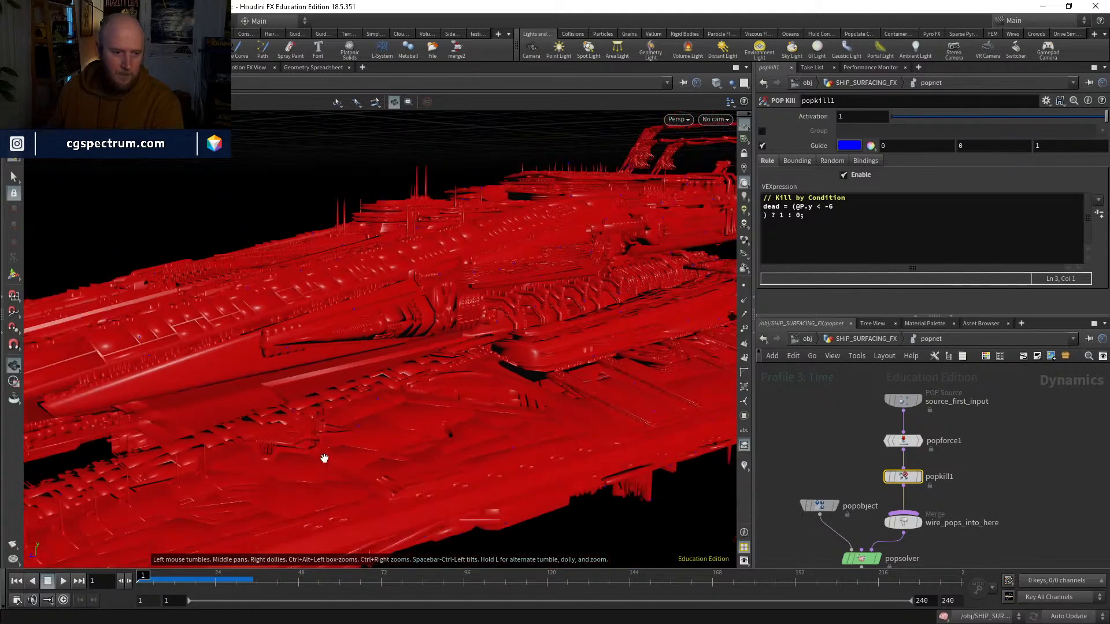
left_click(63, 581)
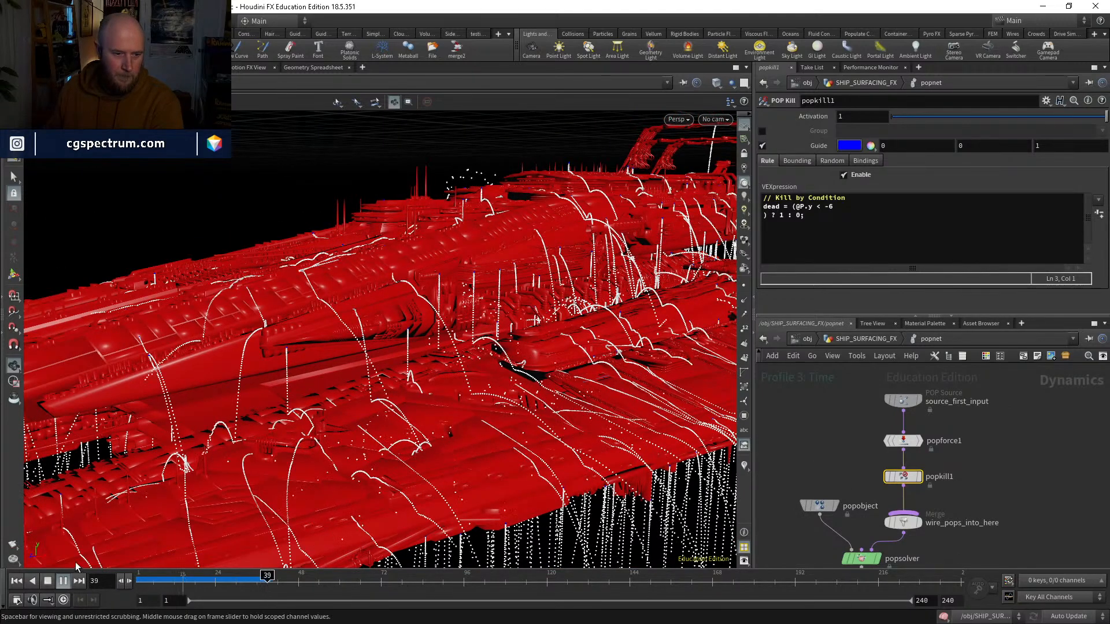
Step: Replay the simulation from frame 1 to check how the particles bounce off the hull, and return to frame 1
left_click(48, 581)
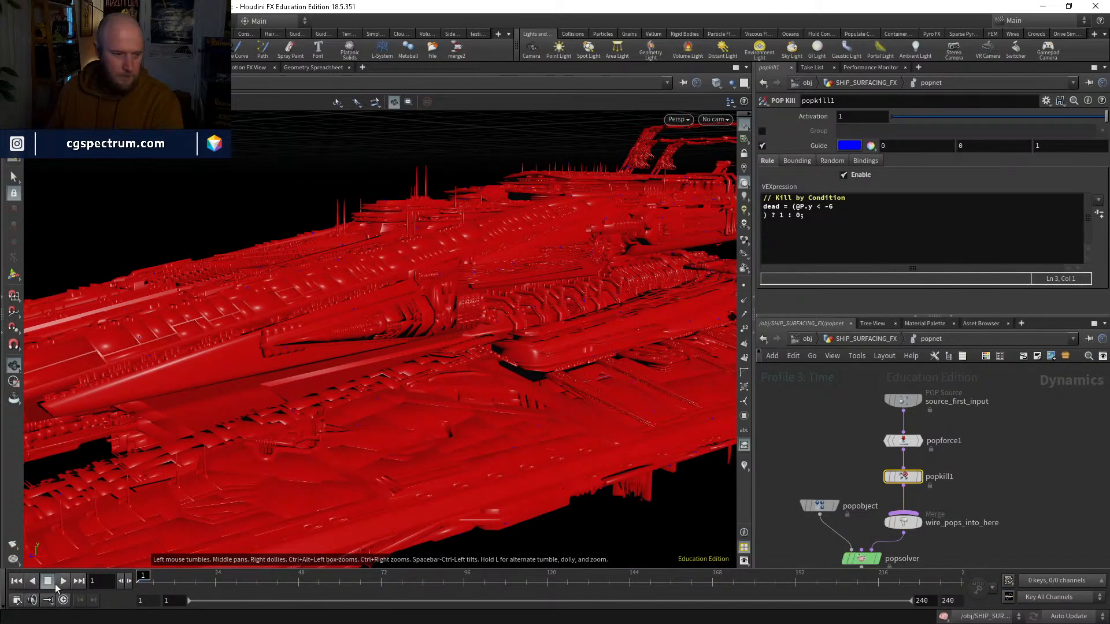
left_click(63, 582)
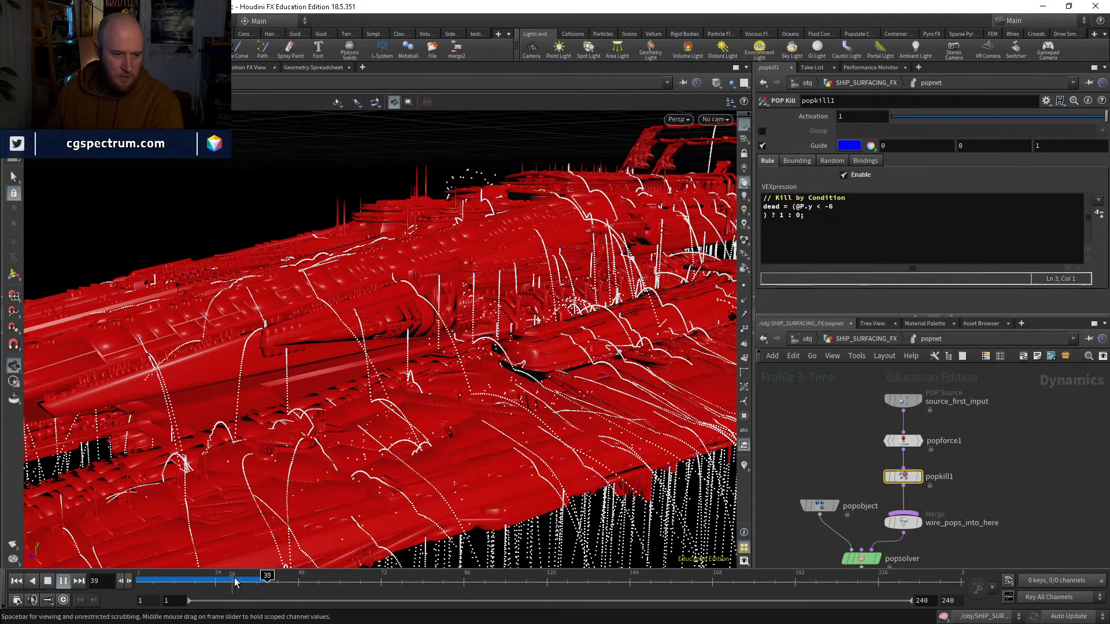
key("ctrl+Up")
Step: Set popobject's Bounce and Bounce Forward to 0
middle_click_drag(811, 541, 811, 503)
left_click(819, 467)
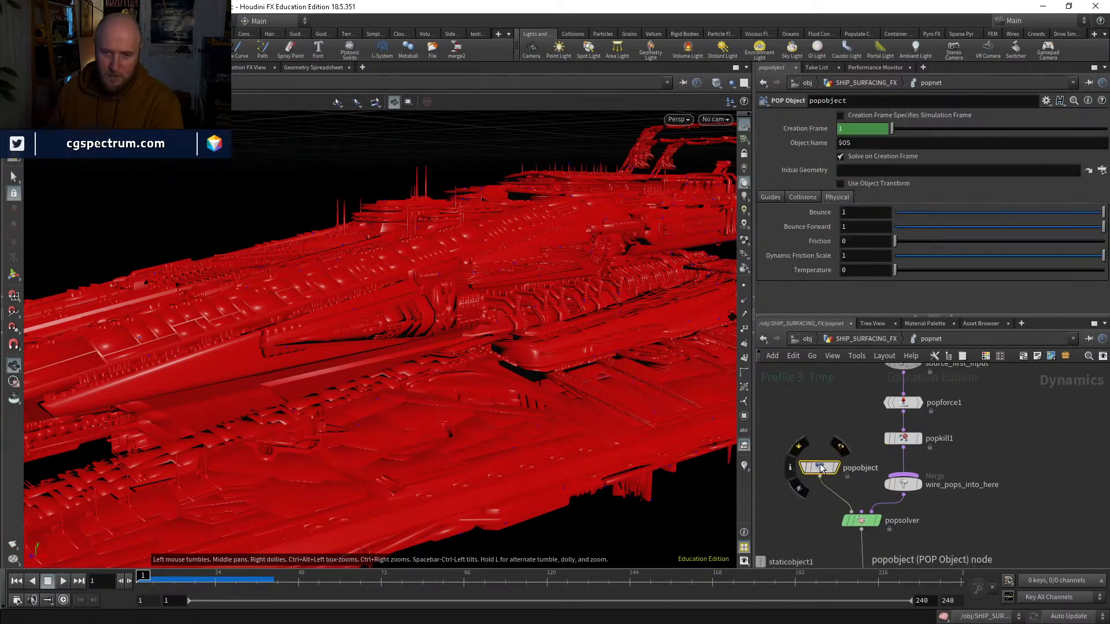
type("0")
key("Tab")
type("0")
key("Return")
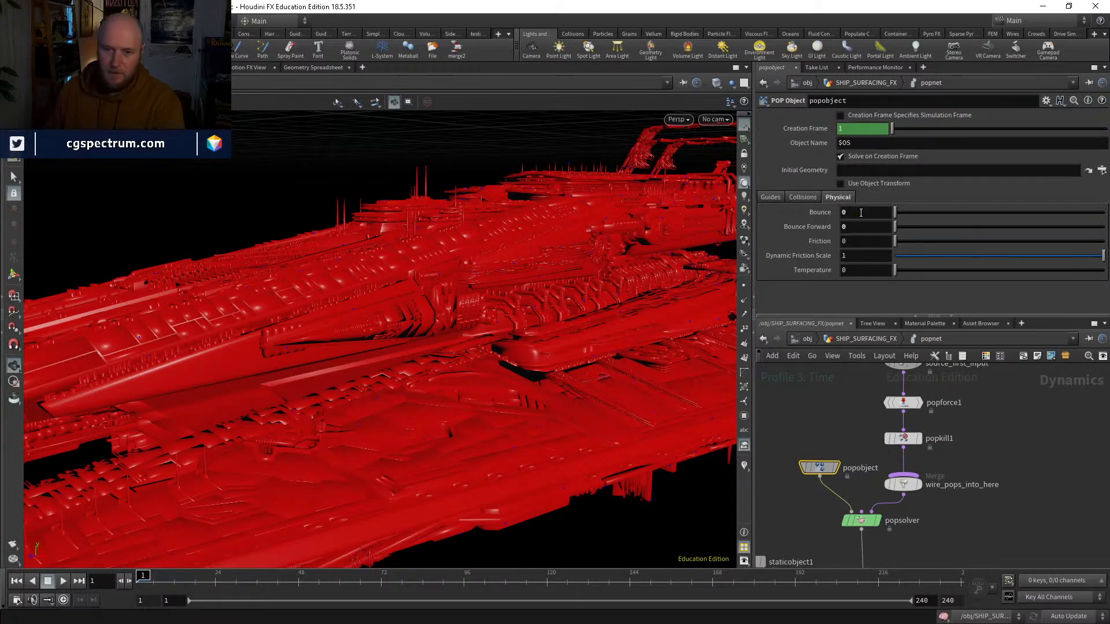
Step: Set staticobject1's Bounce and Bounce Forward to 0 and test the simulation from frame 1
middle_click_drag(922, 528, 979, 473)
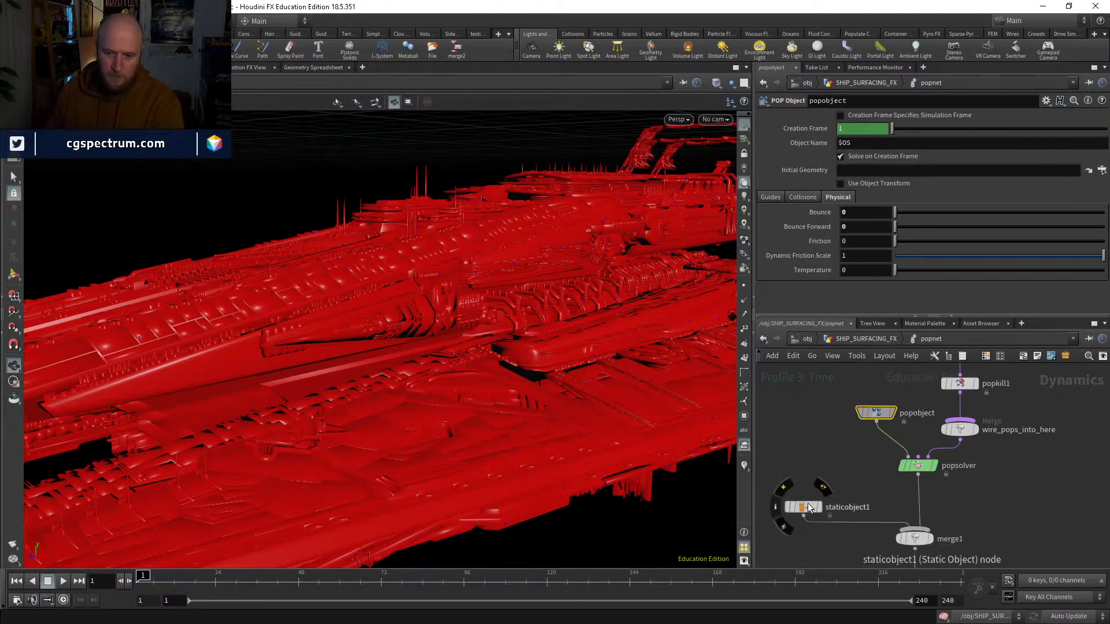
left_click(802, 507)
scroll(818, 171, "up", 1)
left_click(776, 111)
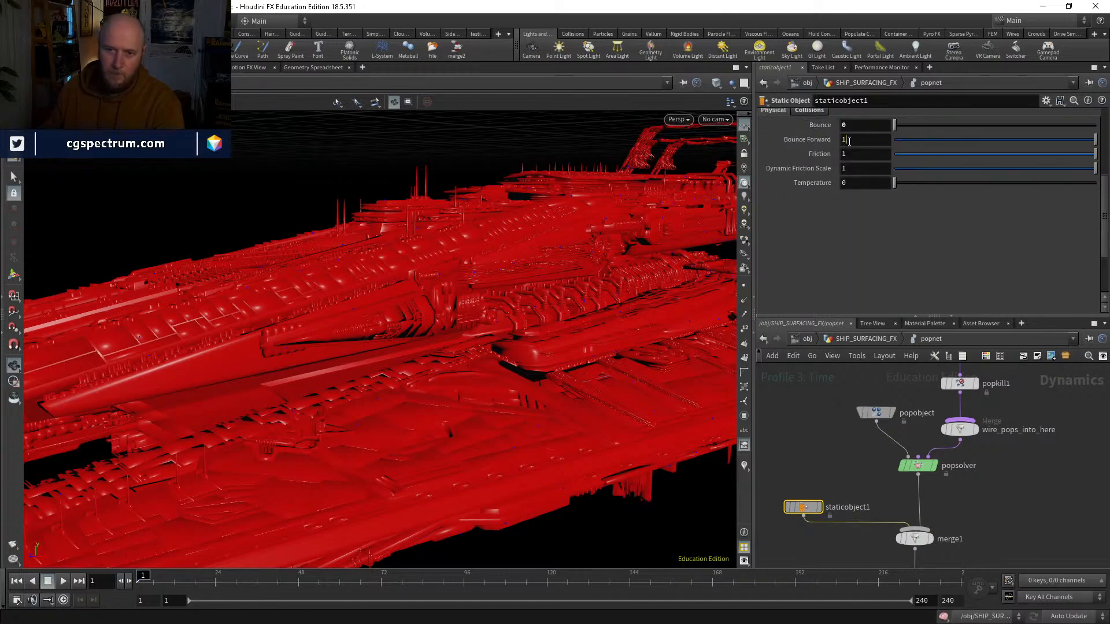
key("Return")
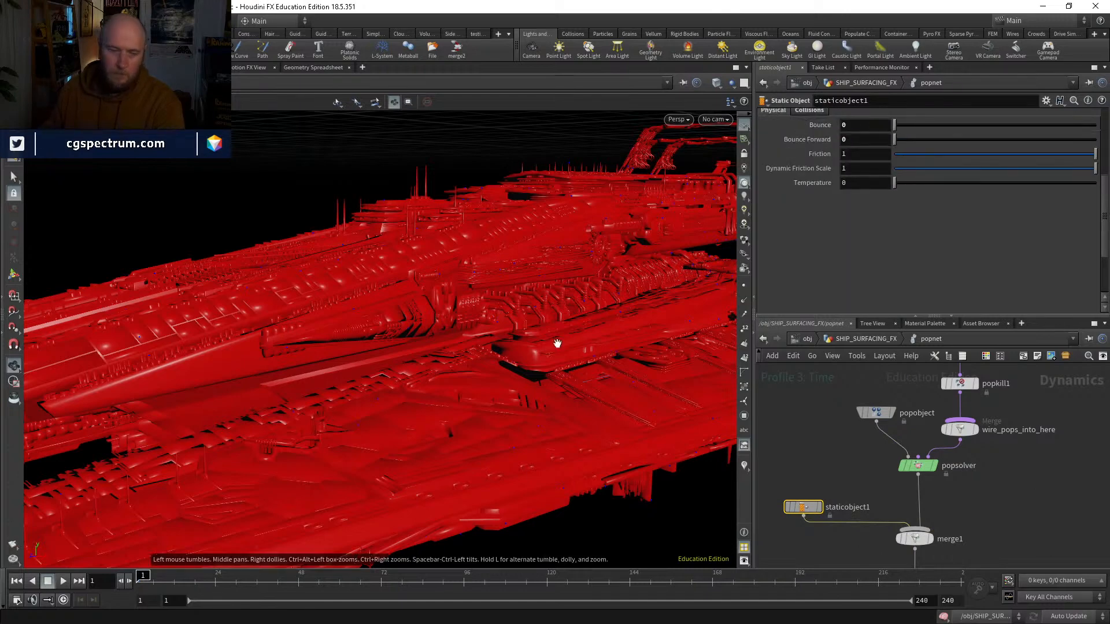
left_click(64, 581)
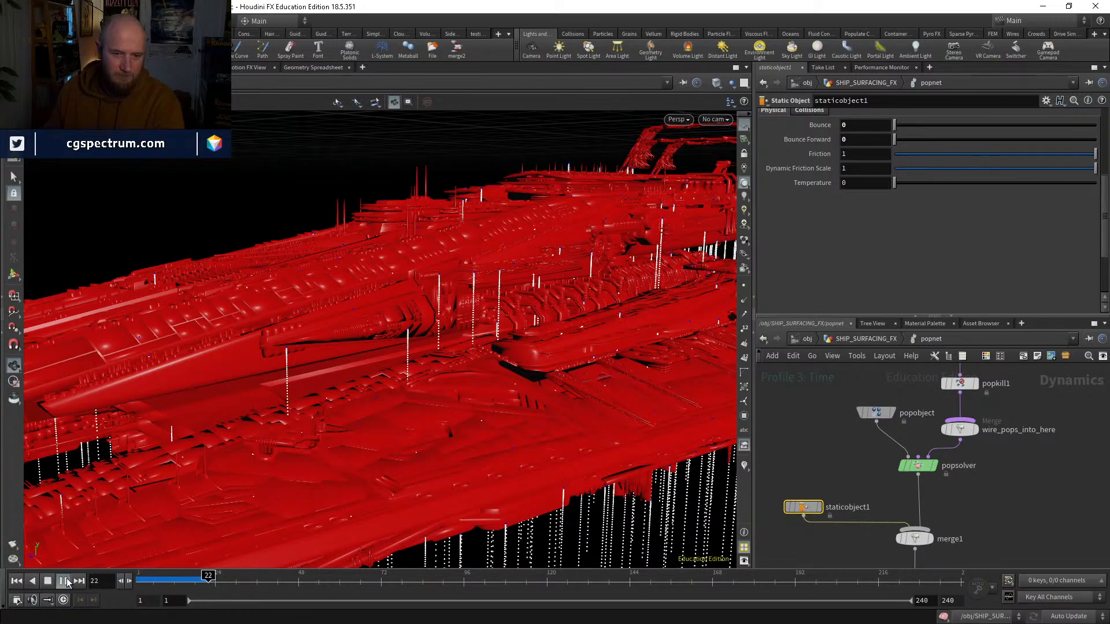
key("ctrl+Up")
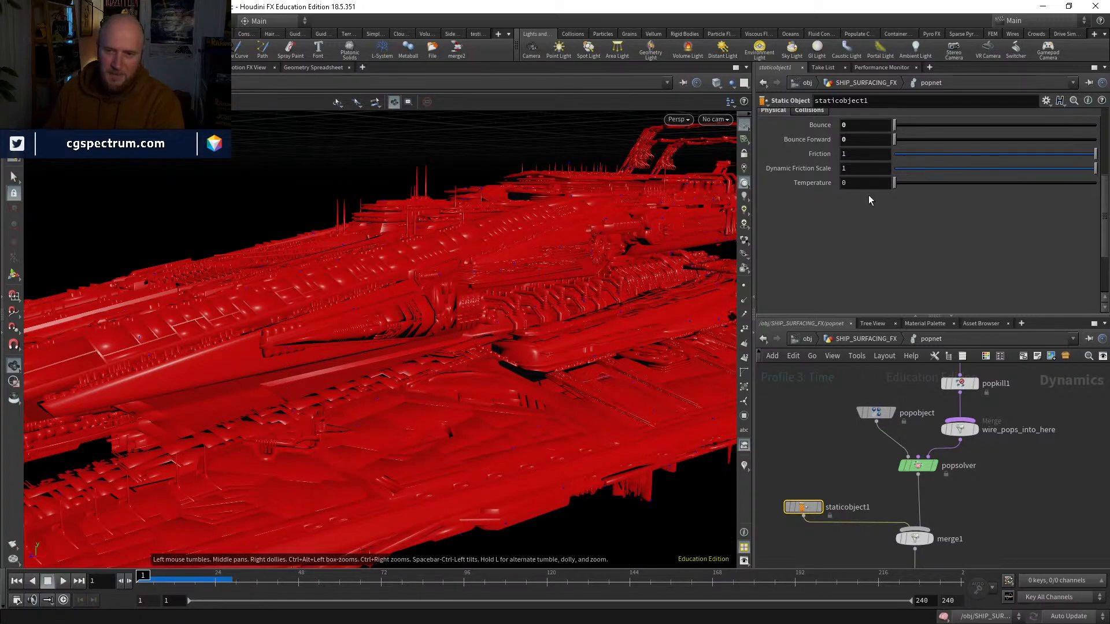
Step: Set Bounce Forward to 1 on both staticobject1 and popobject, with staticobject1's Bounce at 0
type(".5")
key("Return")
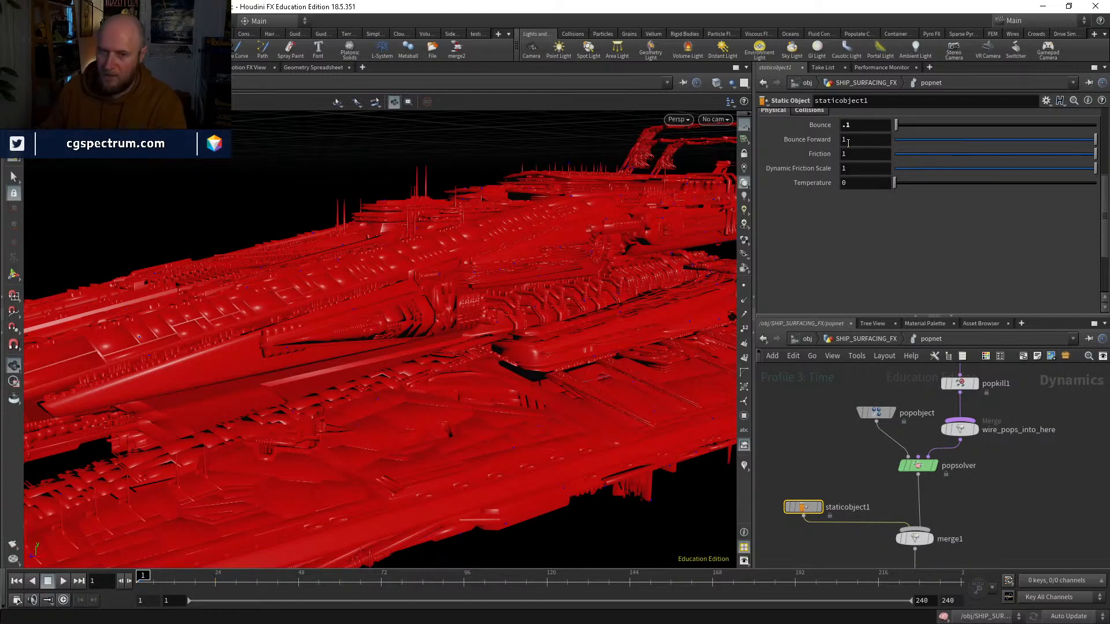
left_click(876, 412)
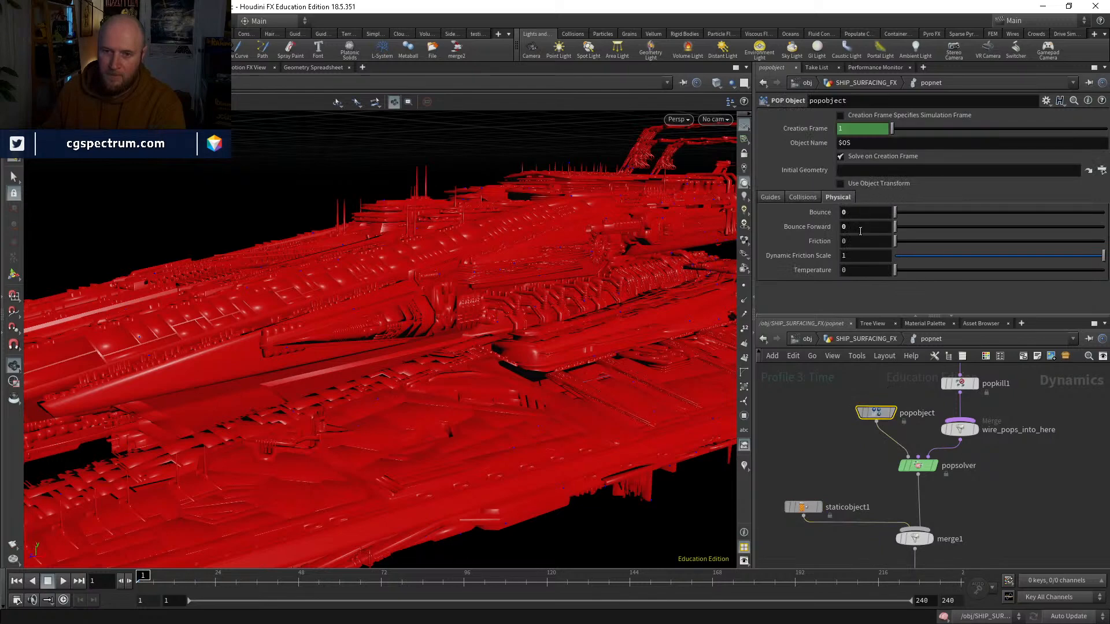
type("1")
key("Return")
left_click(803, 506)
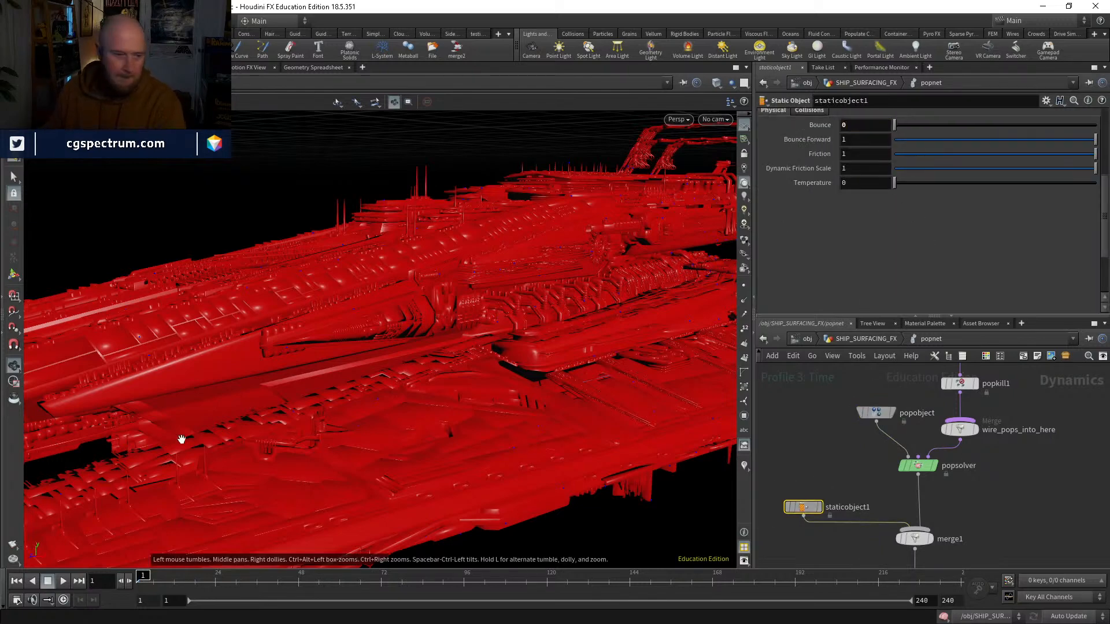
Step: Play the simulation and examine how the particles slide along the hull and deck, and return to frame 1
left_click(58, 581)
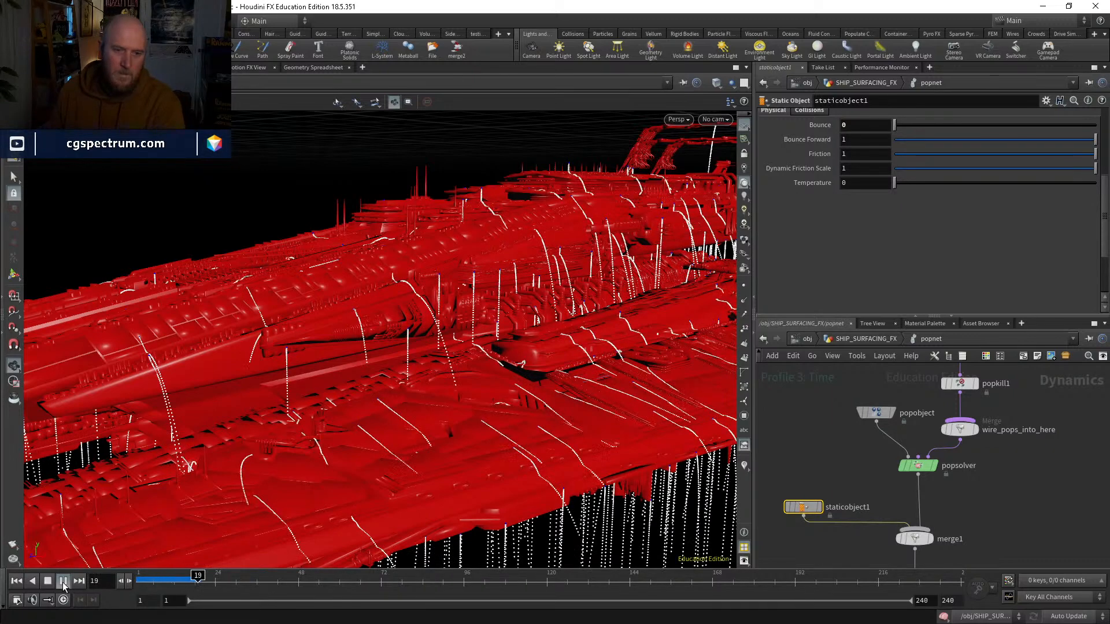
right_click_drag(462, 364, 454, 380)
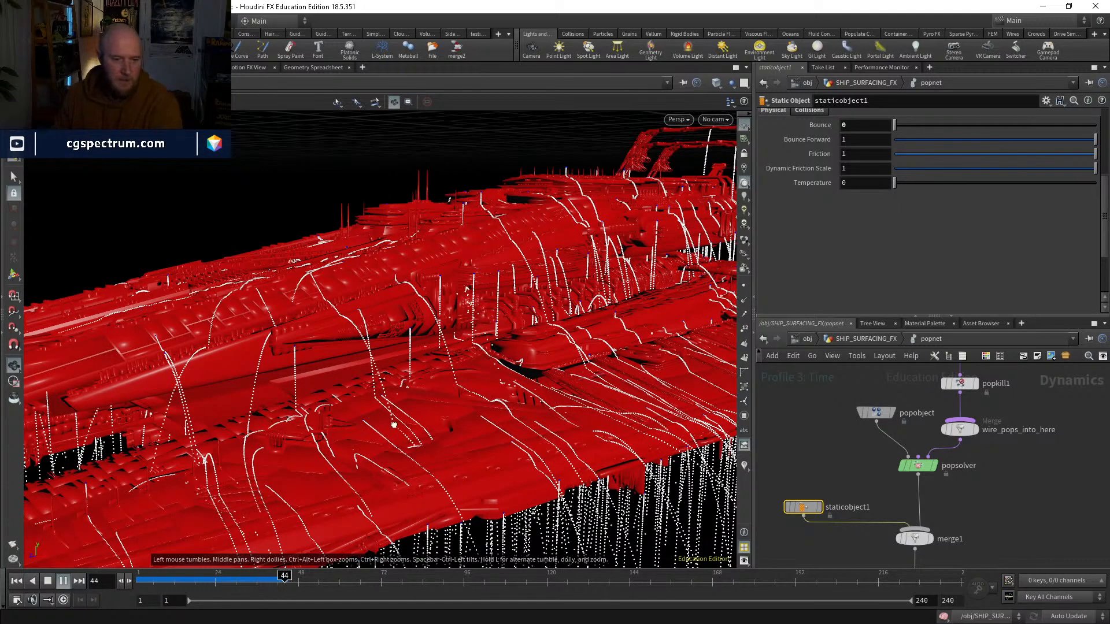
right_click_drag(454, 379, 407, 447)
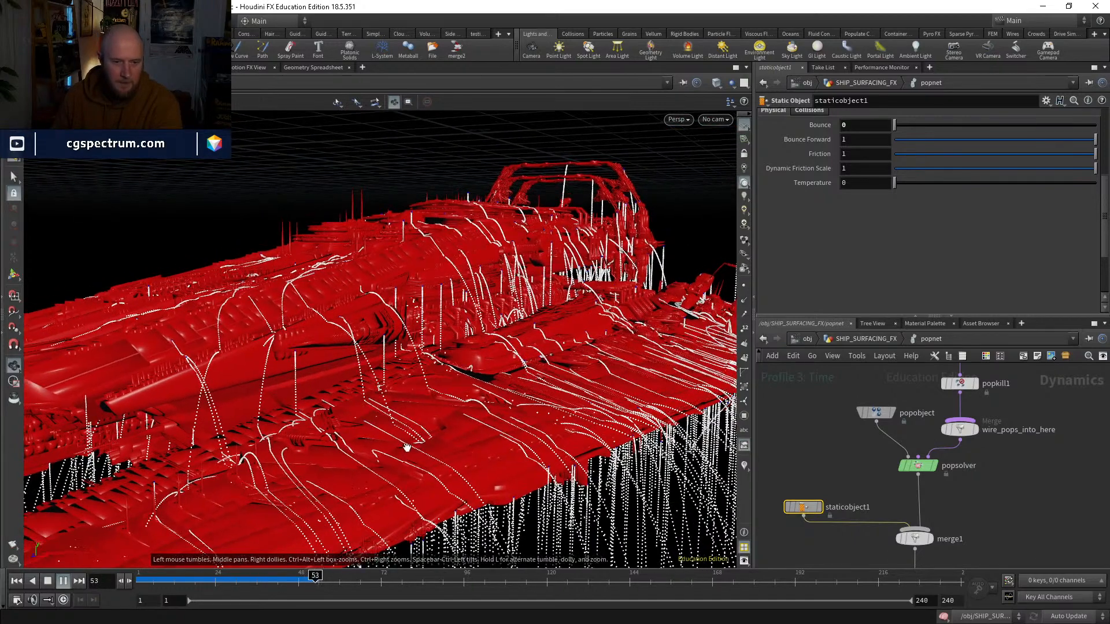
key("ctrl+Up")
Step: Try popsolver's collision behavior with Add Hit Attributes enabled and Response set to Slide, testing the first frames
middle_click_drag(995, 468, 902, 513)
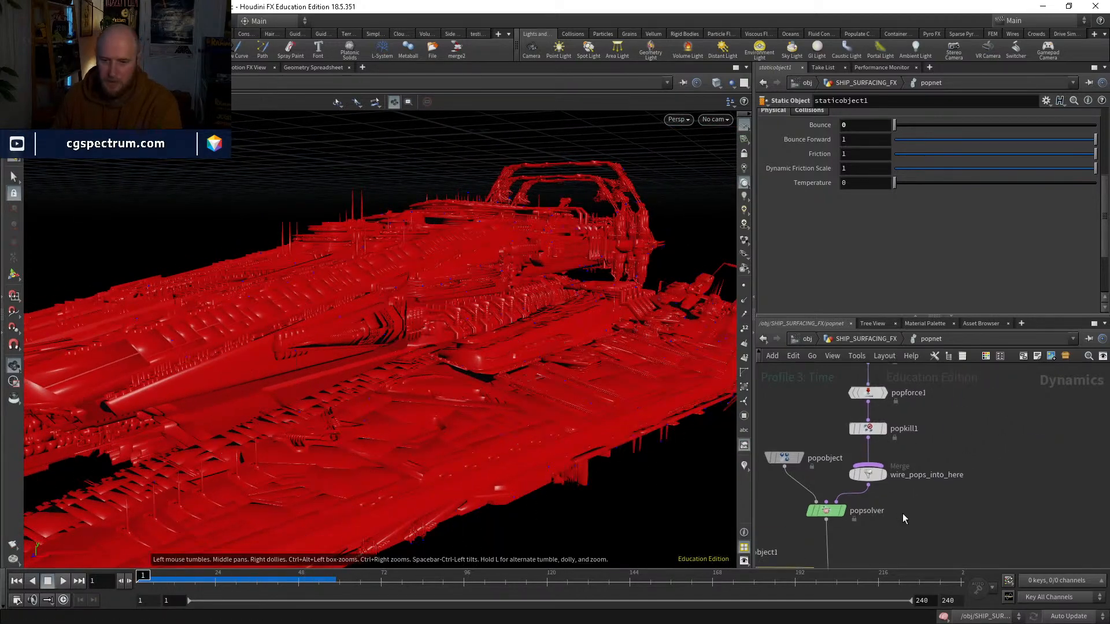
left_click(823, 512)
left_click(853, 117)
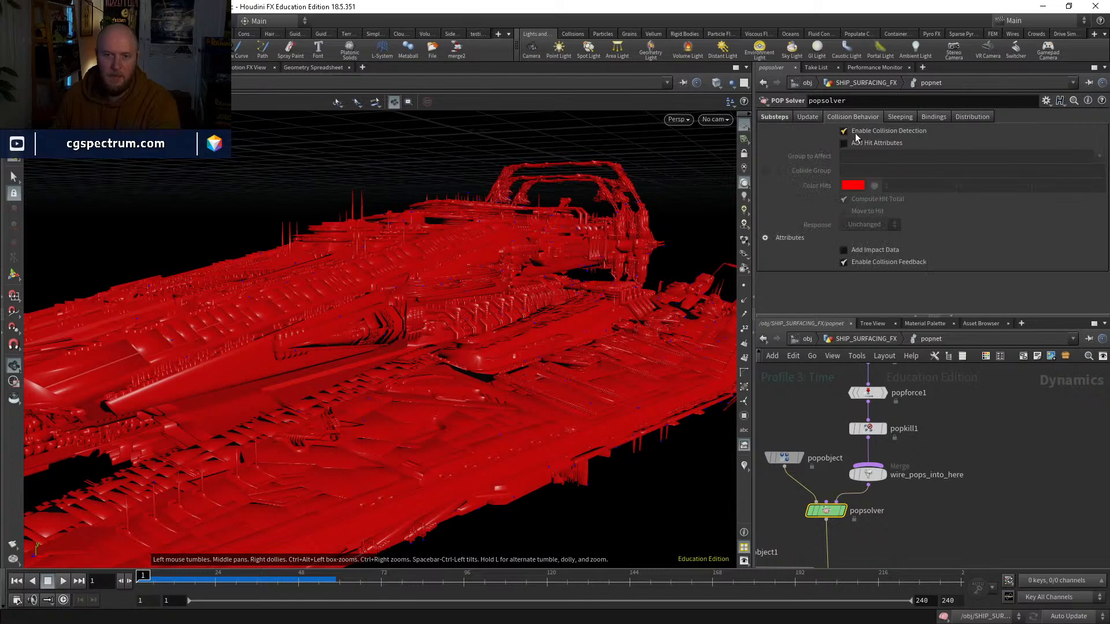
left_click(858, 143)
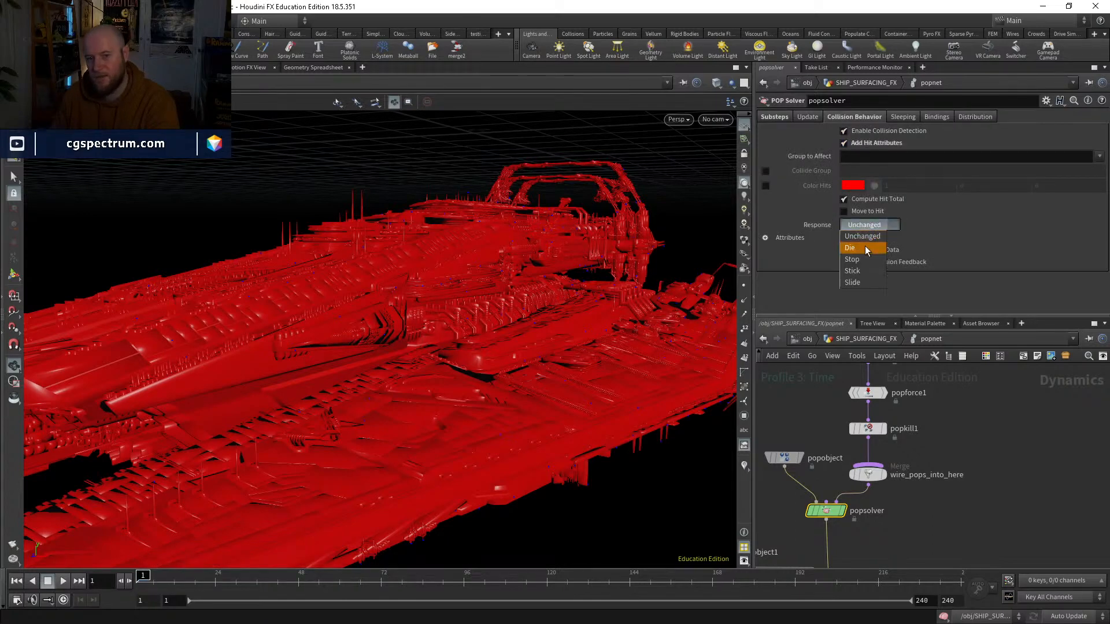
left_click(852, 282)
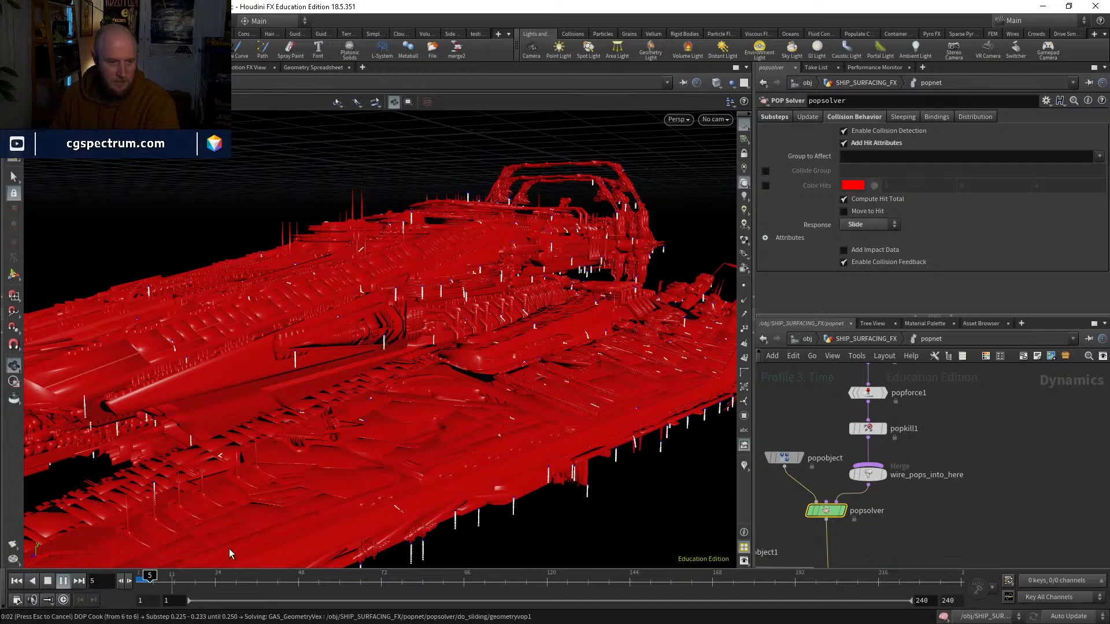
left_click_drag(152, 579, 137, 579)
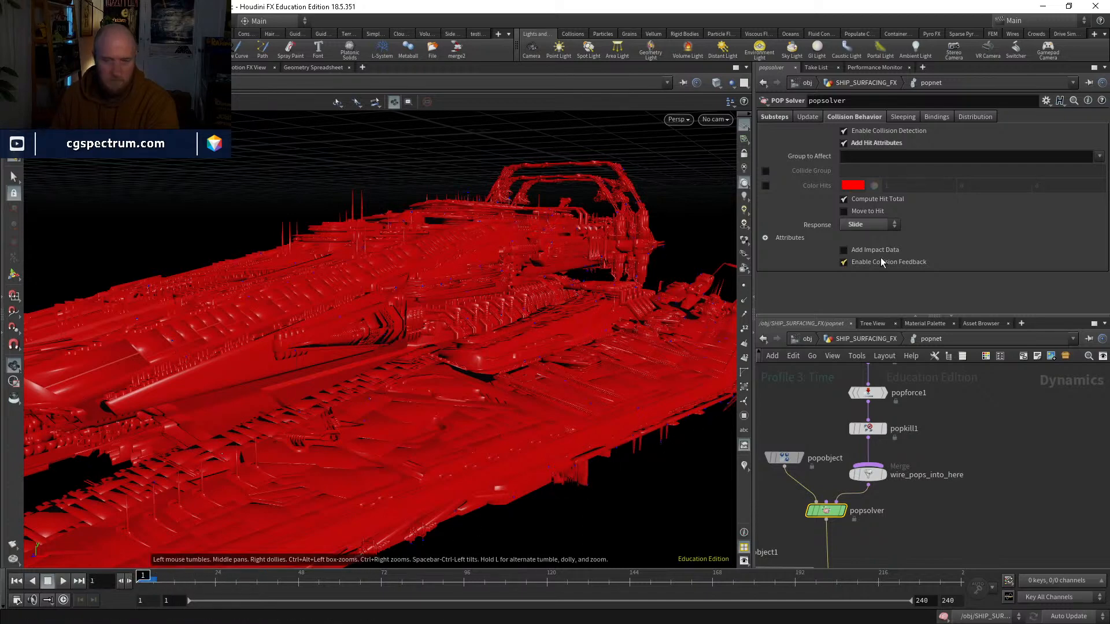
Step: Set popsolver's collision Response to Unchanged and test the simulation speed over the first frames
left_click(855, 228)
left_click(860, 235)
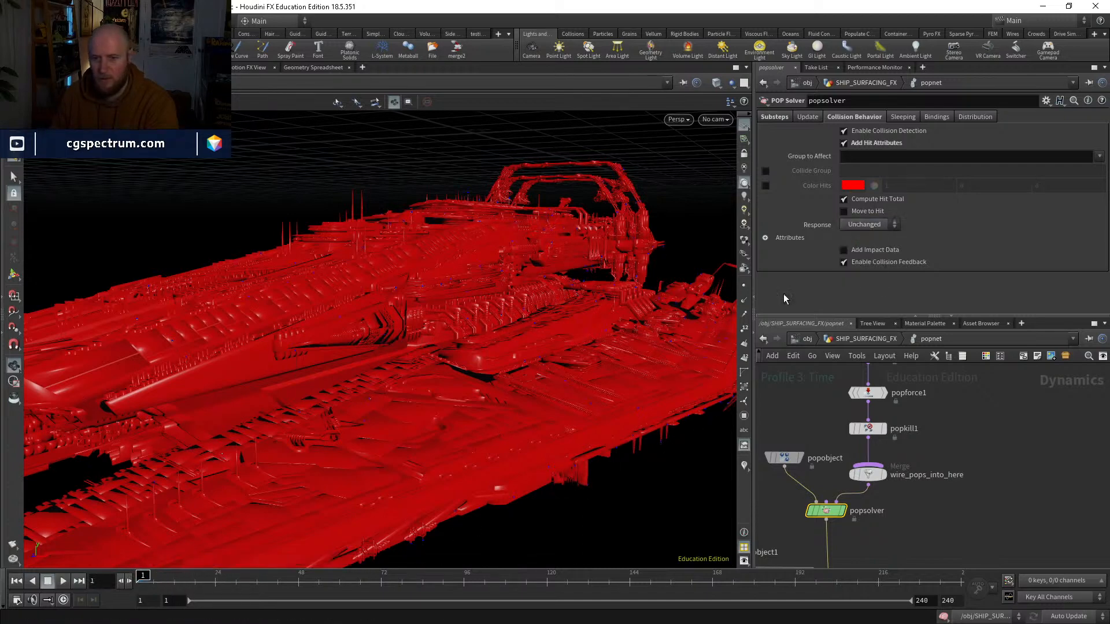
left_click(64, 581)
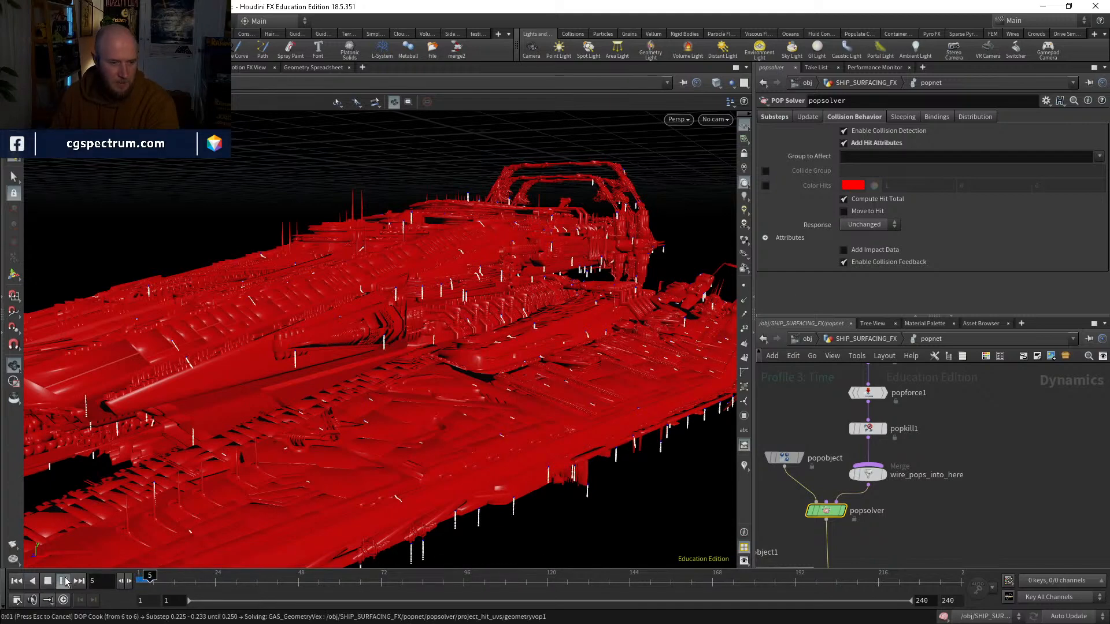
left_click(47, 580)
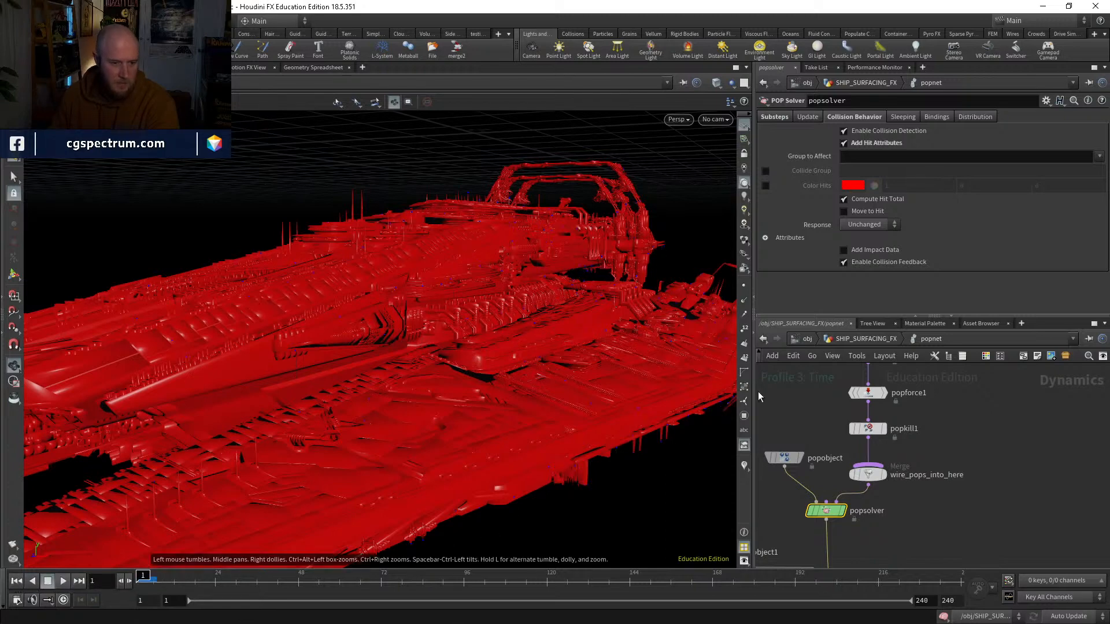
Step: Profile the simulation in the Performance Monitor to find which part of popsolver takes the most time
left_click(875, 68)
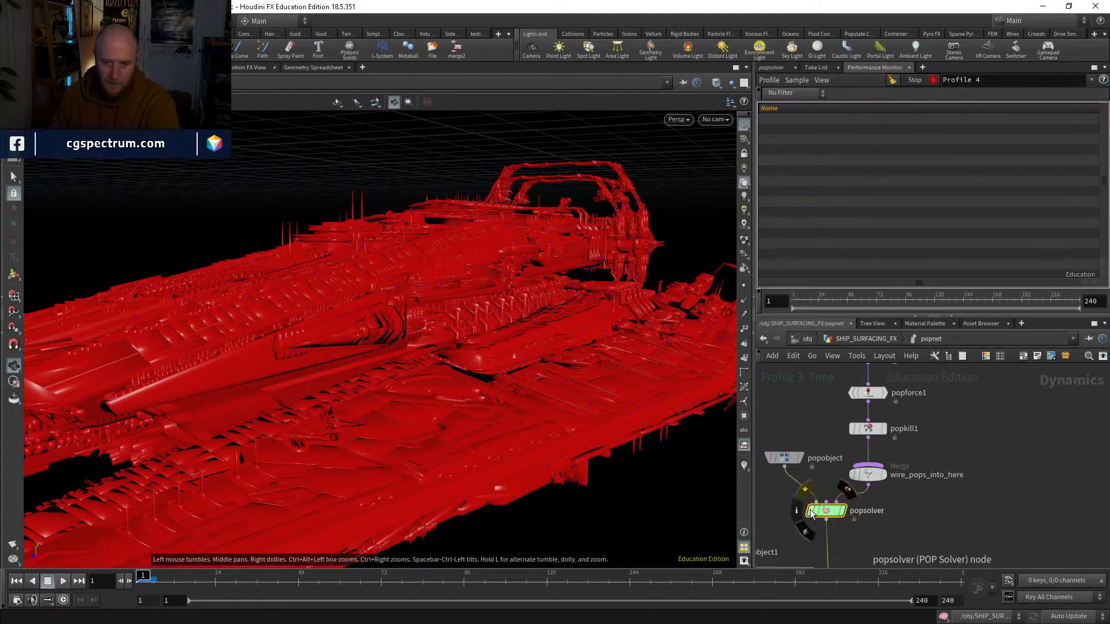
left_click(63, 582)
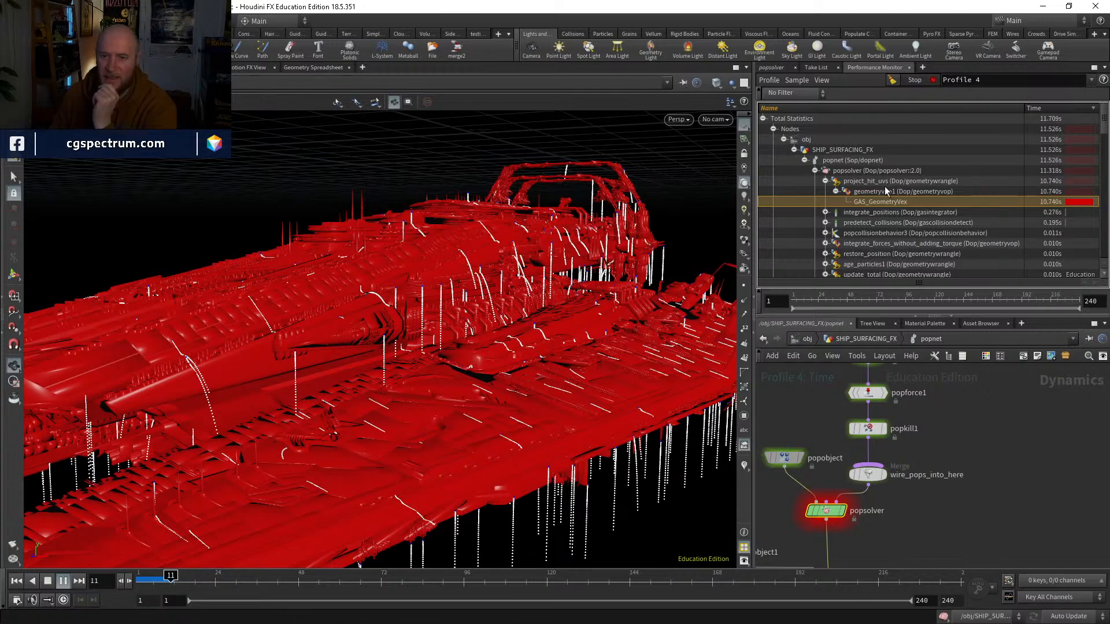
left_click(137, 579)
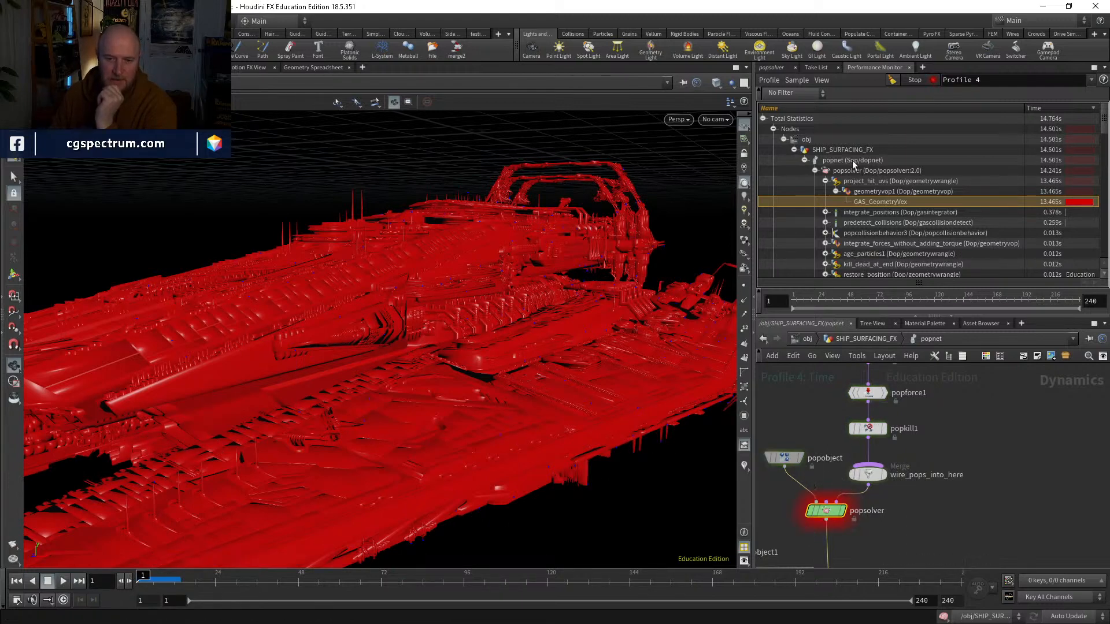
Step: Turn off Add Hit Attributes on popsolver and replay the simulation, scrubbing through the particle flow over the ship
left_click(772, 67)
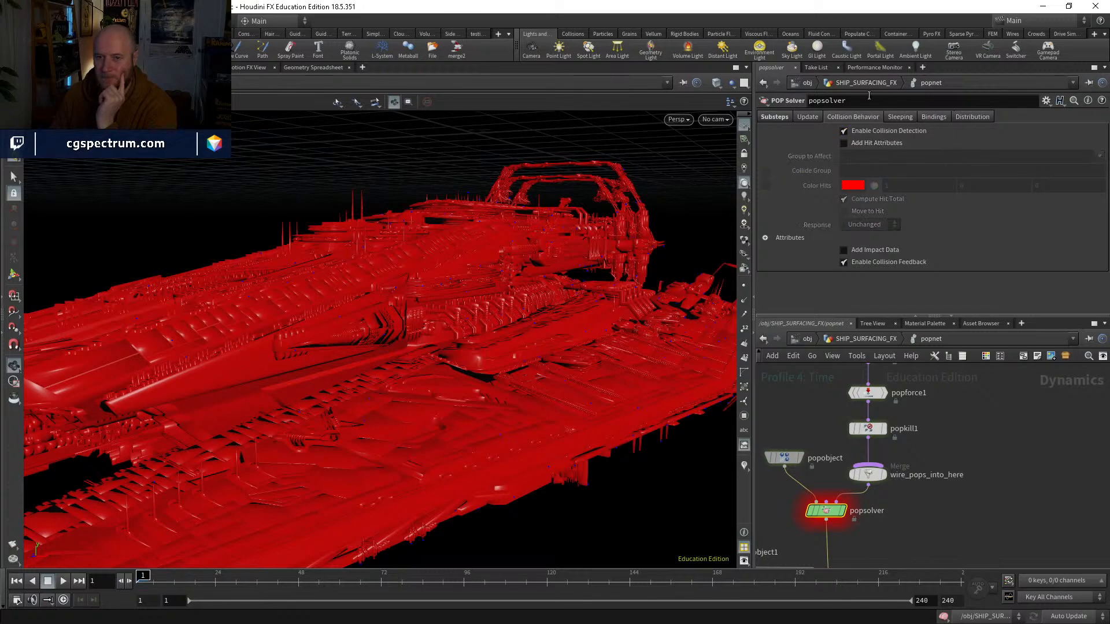
left_click(63, 580)
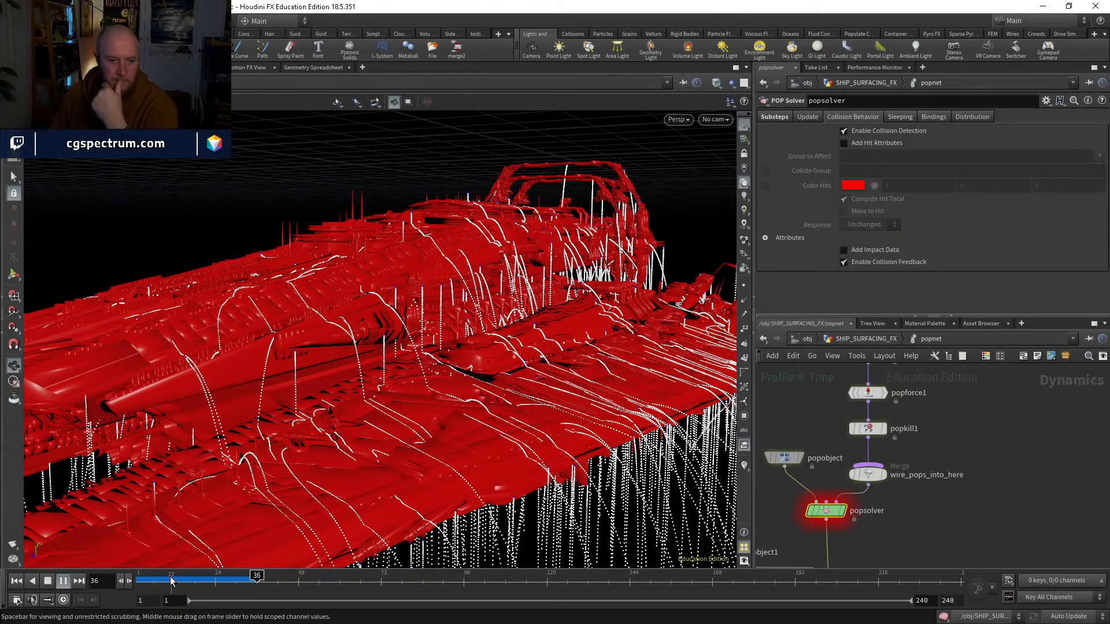
left_click_drag(193, 580, 250, 580)
left_click_drag(416, 404, 424, 462)
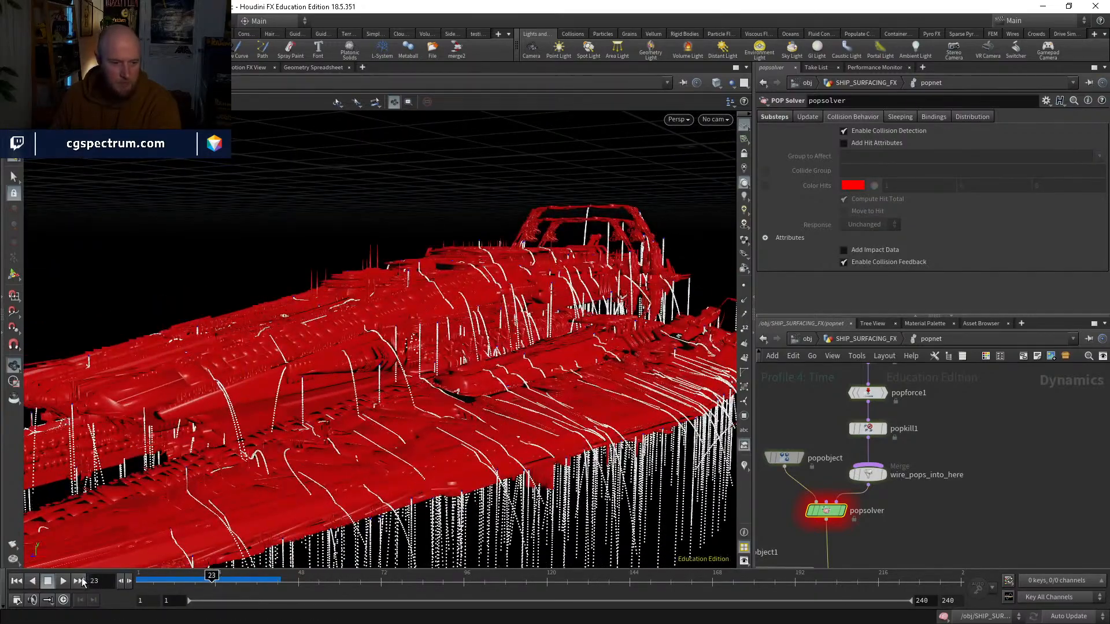
left_click(63, 581)
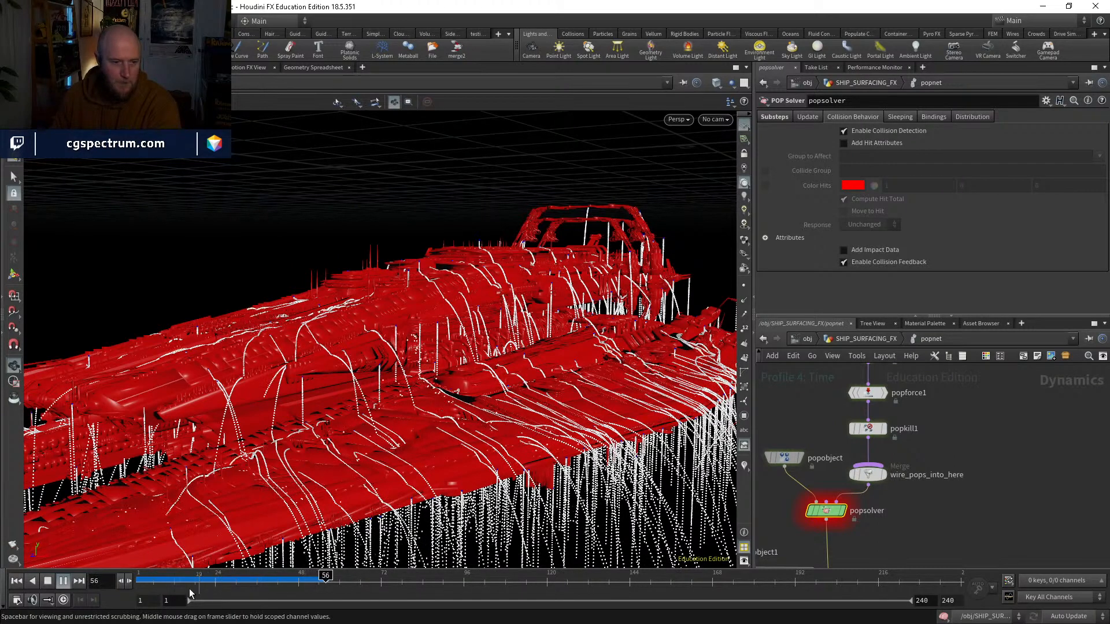
left_click(240, 575)
left_click_drag(240, 575, 114, 562)
Step: Tidy the position of source_first_input in the network and replace the running performance recording with a fresh empty profile
middle_click_drag(946, 456, 905, 563)
left_click_drag(831, 460, 836, 439)
left_click_drag(829, 499, 834, 486)
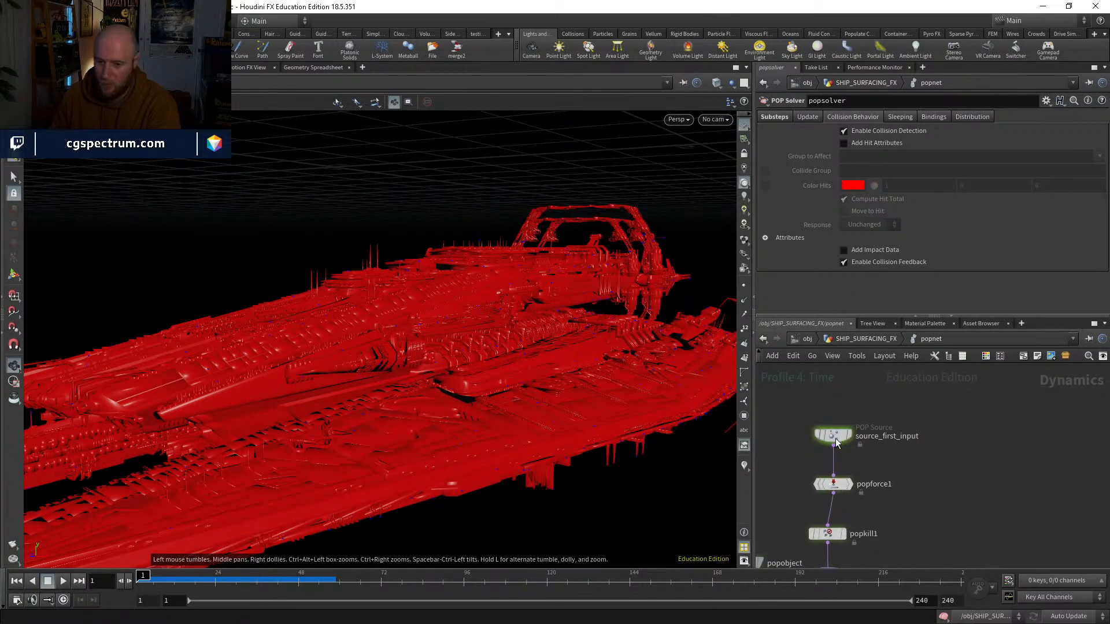
left_click_drag(836, 439, 832, 437)
left_click(873, 67)
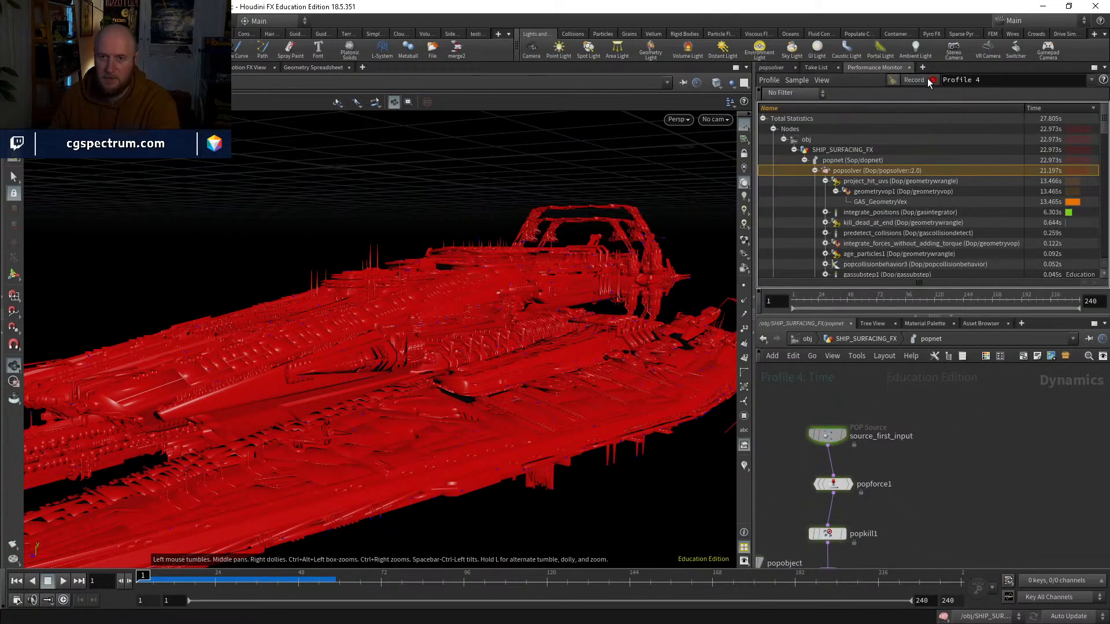
left_click(912, 80)
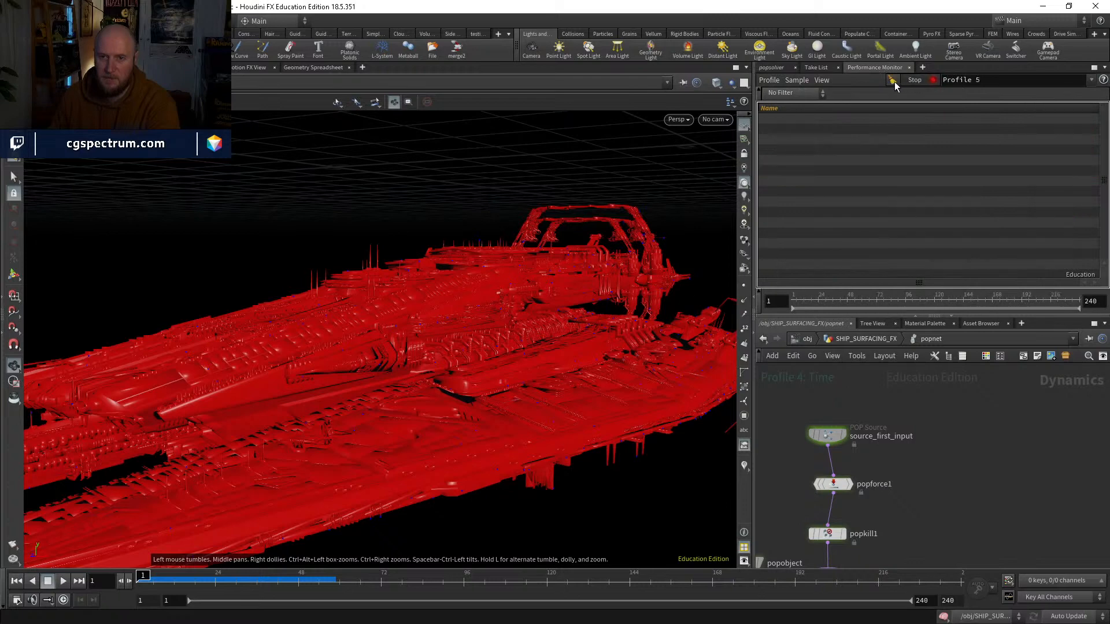
Step: Set popforce1's Y Force to -3 and play the simulation to check the slower particle fall
left_click(776, 69)
middle_click_drag(892, 514, 910, 474)
left_click_drag(854, 445, 852, 438)
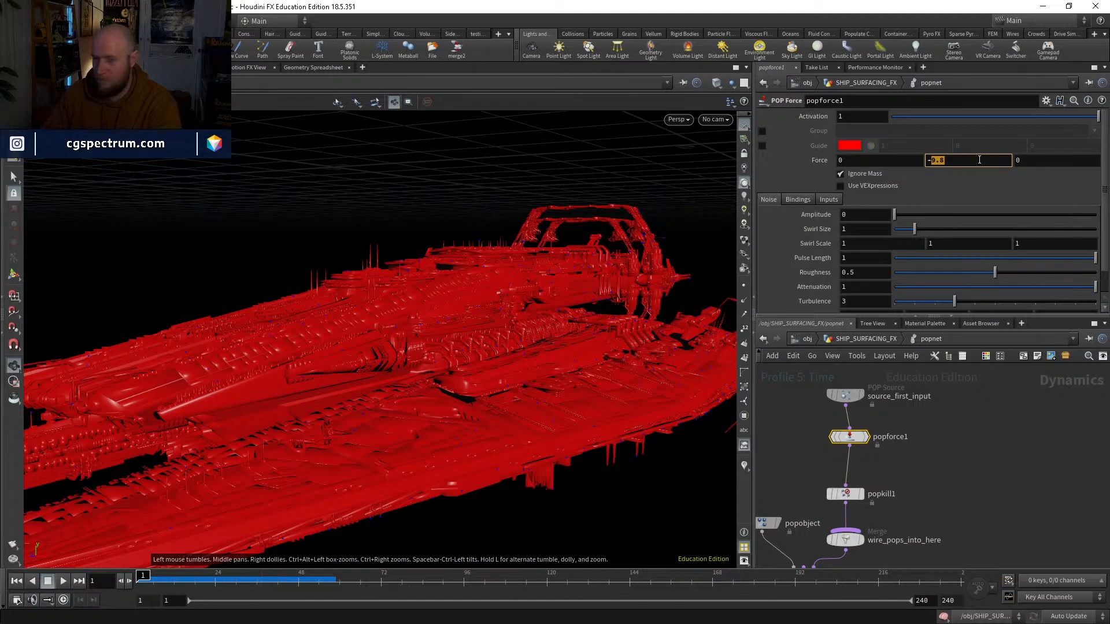
type("3")
key("Return")
left_click(65, 582)
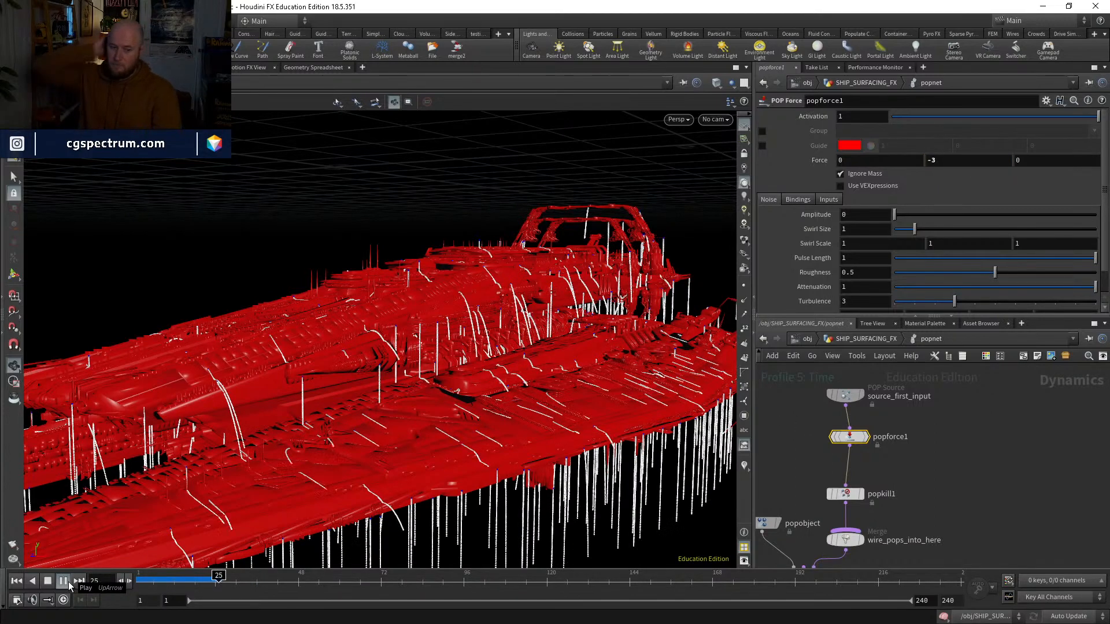
Step: Try a Y Force of -1 on popforce1, playing and scrubbing the simulation to check the particle flow over the ship
left_click(938, 160)
key("BackSpace")
type("1")
key("Return")
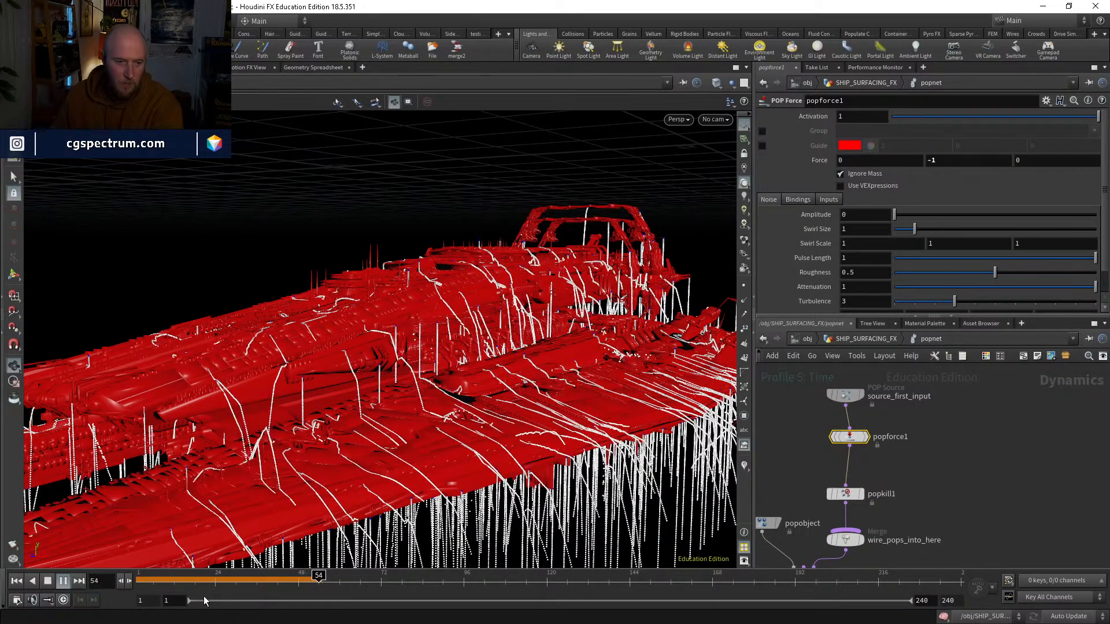
left_click_drag(185, 577, 291, 576)
left_click_drag(255, 465, 335, 456)
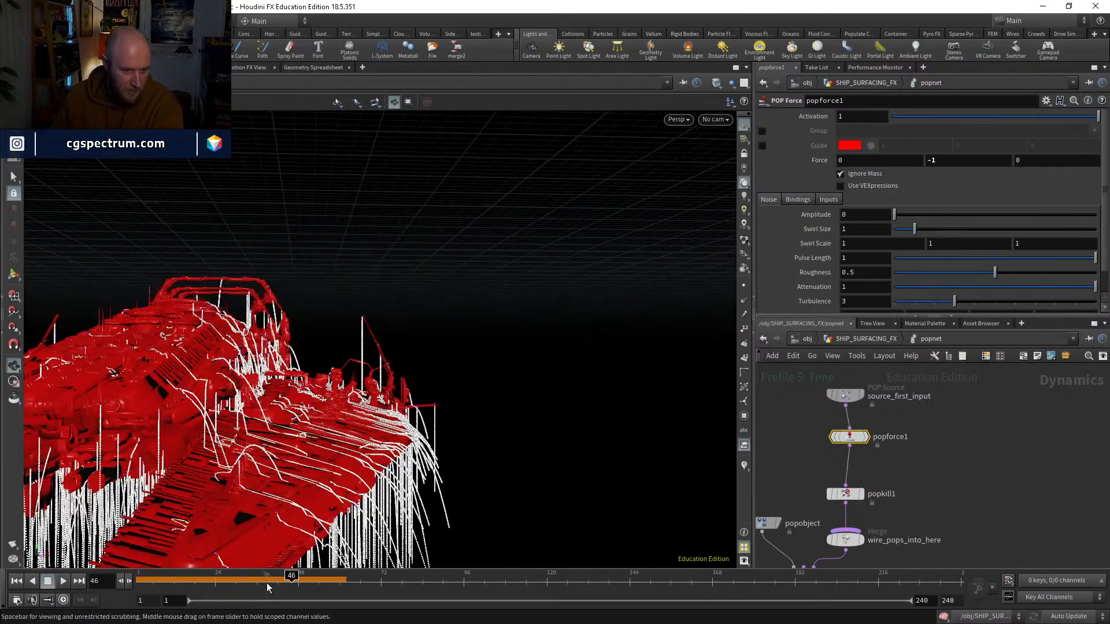
left_click_drag(267, 586, 107, 579)
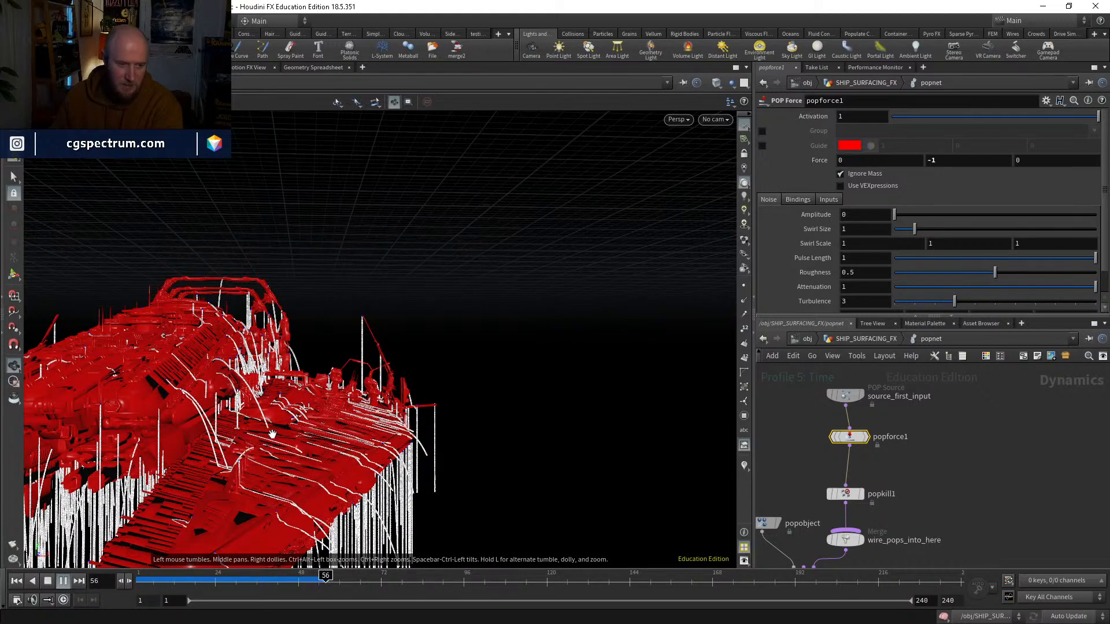
left_click_drag(213, 581, 137, 577)
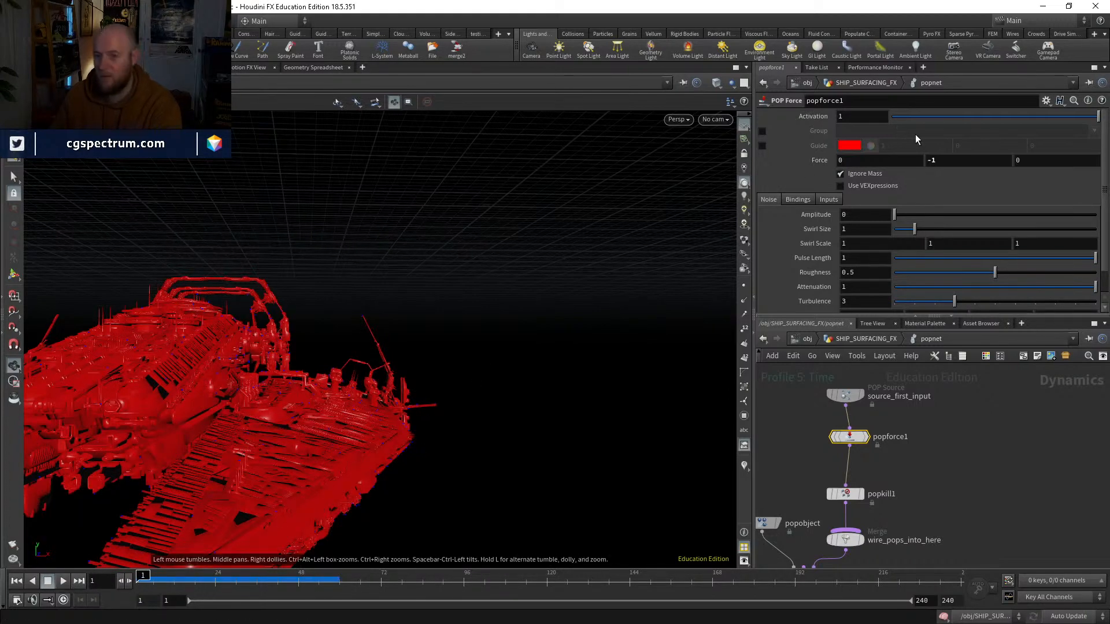
Step: Set popforce1's Y Force to -4, insert a POP Drag node between popforce1 and popkill1, and play the simulation
type("4")
key("Return")
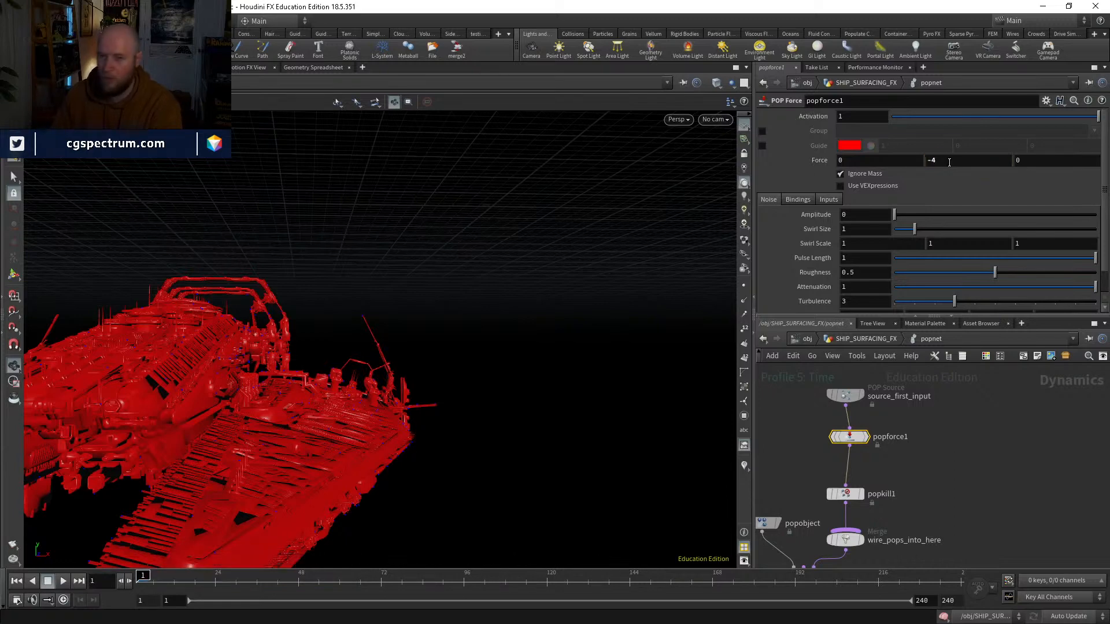
key("Tab")
type("drag")
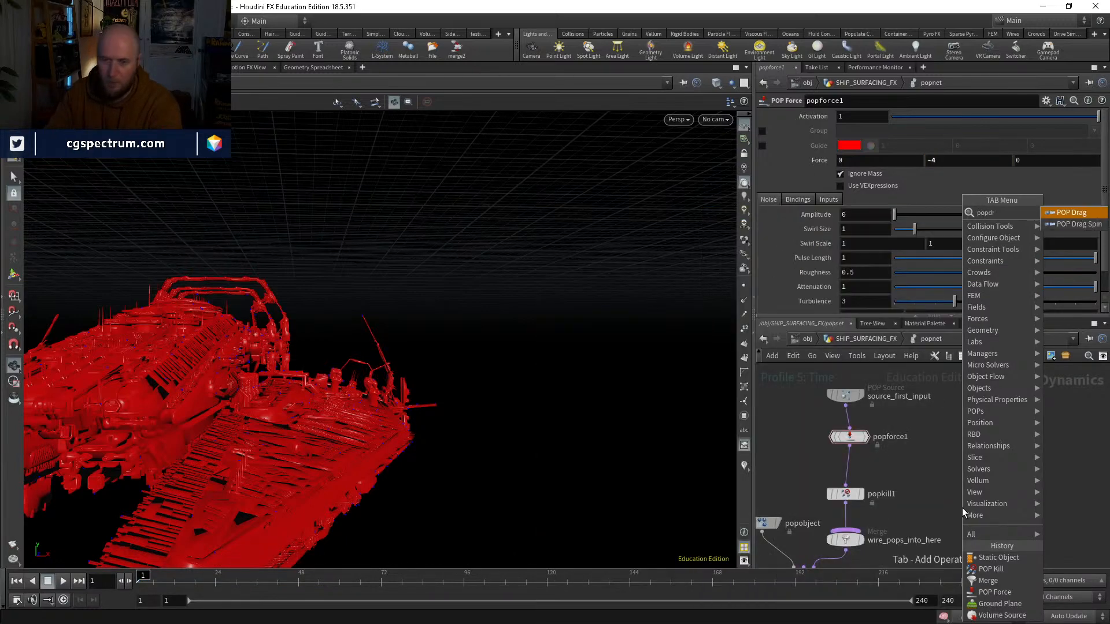
key("Return")
left_click(902, 486)
left_click_drag(845, 470, 849, 469)
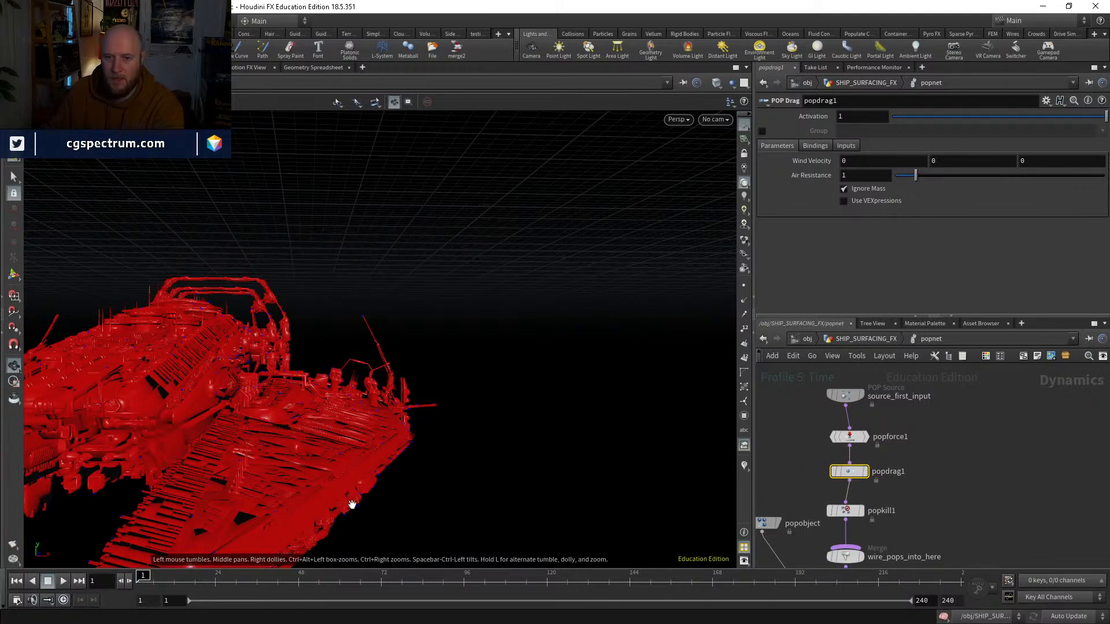
left_click(63, 581)
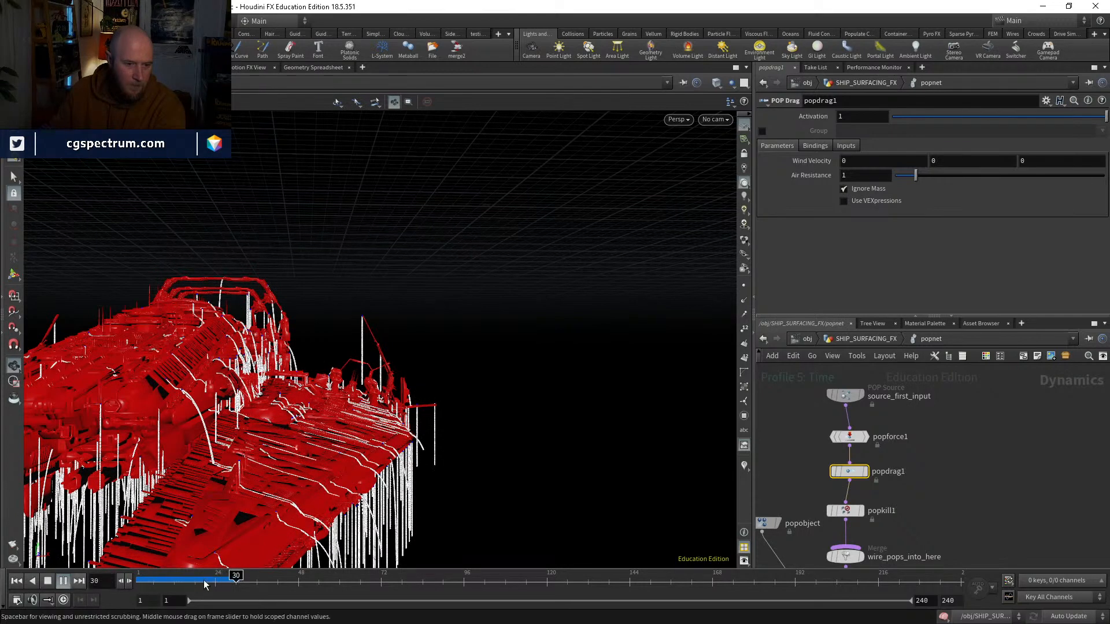
Step: Set popobject's Friction to 1 and replay the simulation to check how the particles move over the ship
key("ctrl+Up")
middle_click_drag(811, 469, 912, 324)
left_click(796, 490)
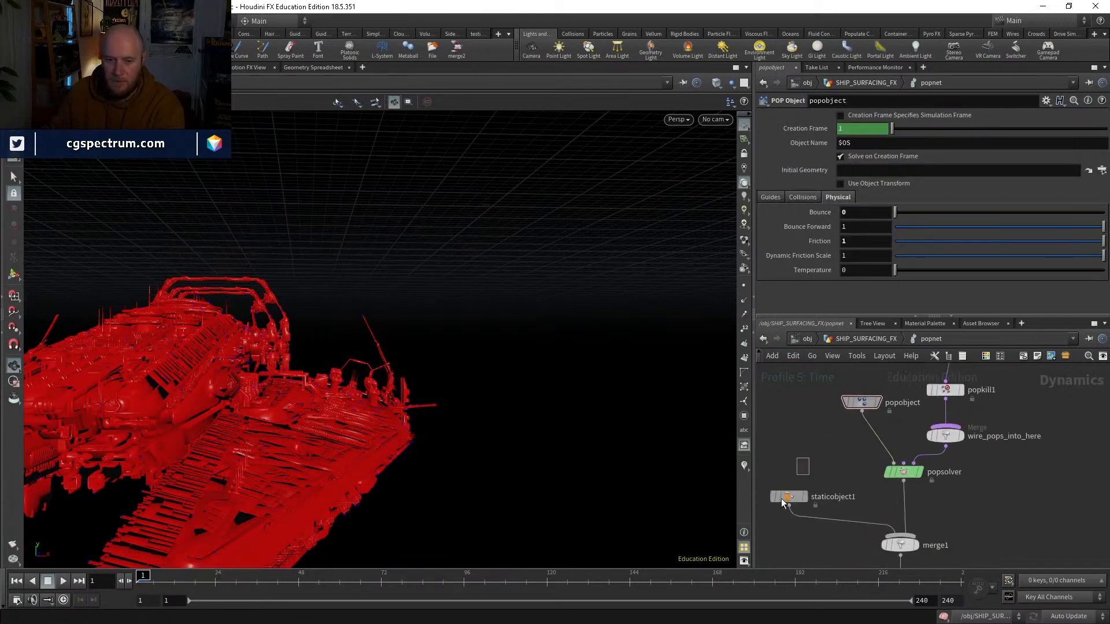
left_click(789, 496)
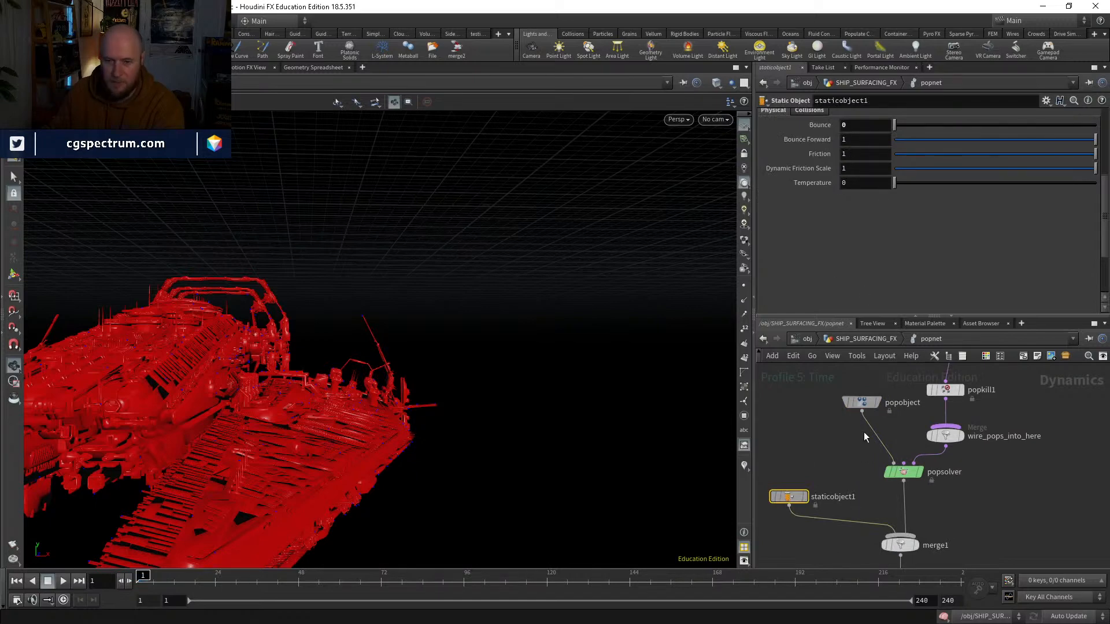
left_click(861, 411)
key("Escape")
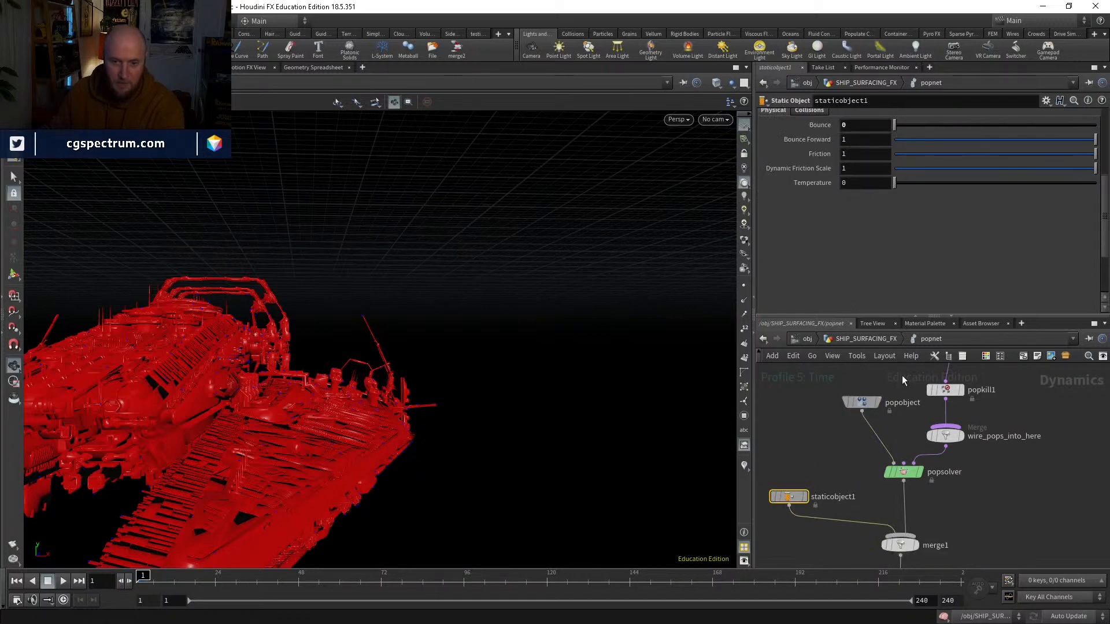
left_click(64, 581)
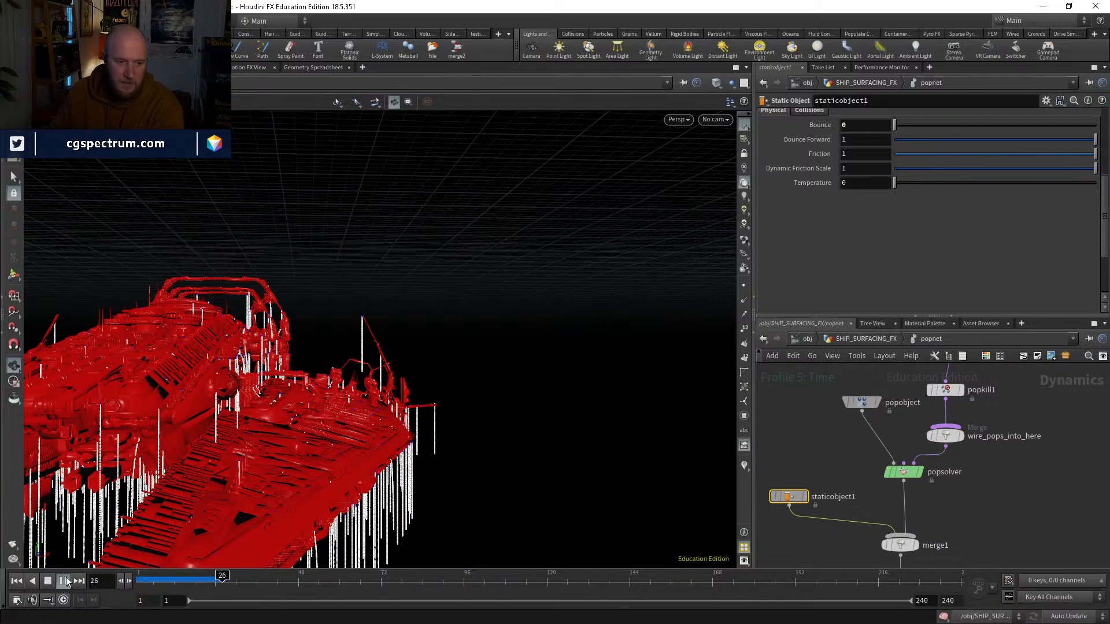
left_click_drag(248, 405, 245, 409)
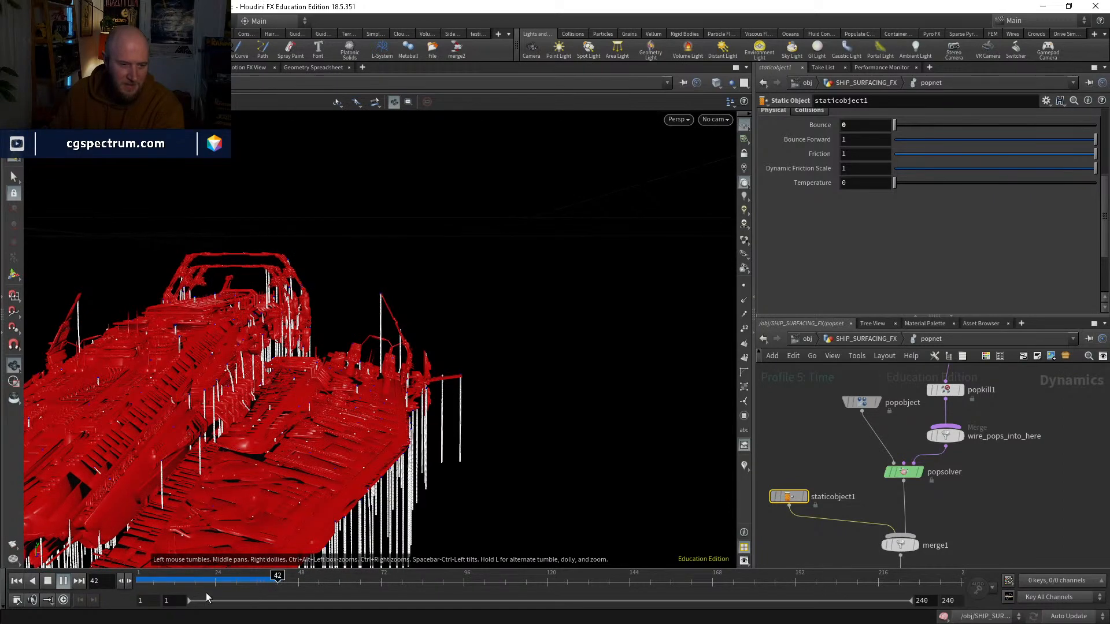
left_click_drag(178, 577, 117, 571)
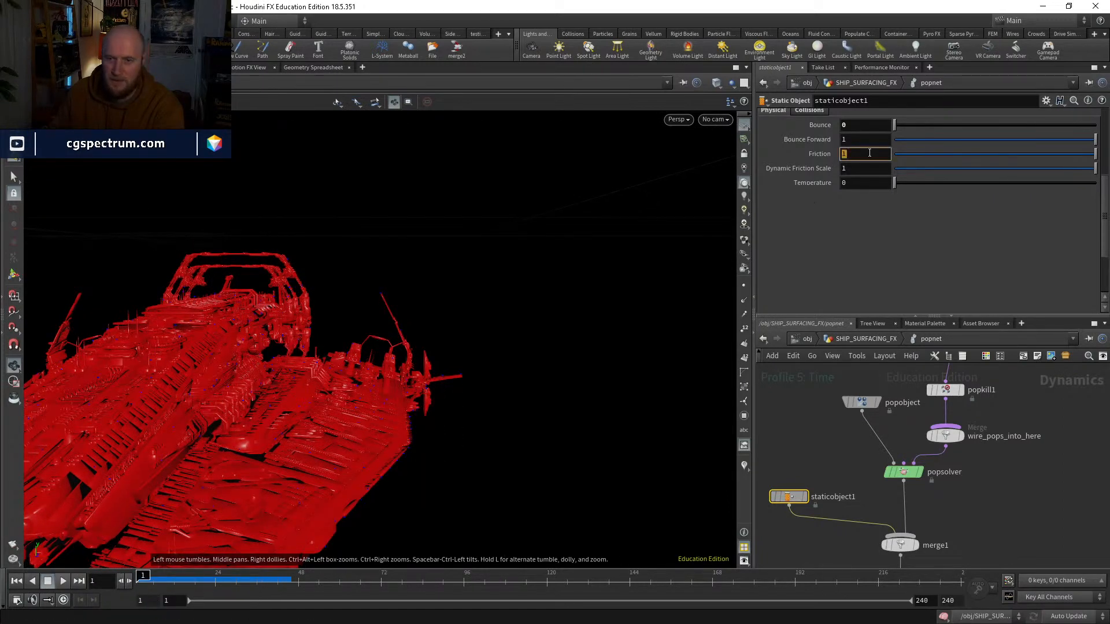
Step: Try a Friction of 0.5 on staticobject1 and play the simulation
type("0.5")
key("Return")
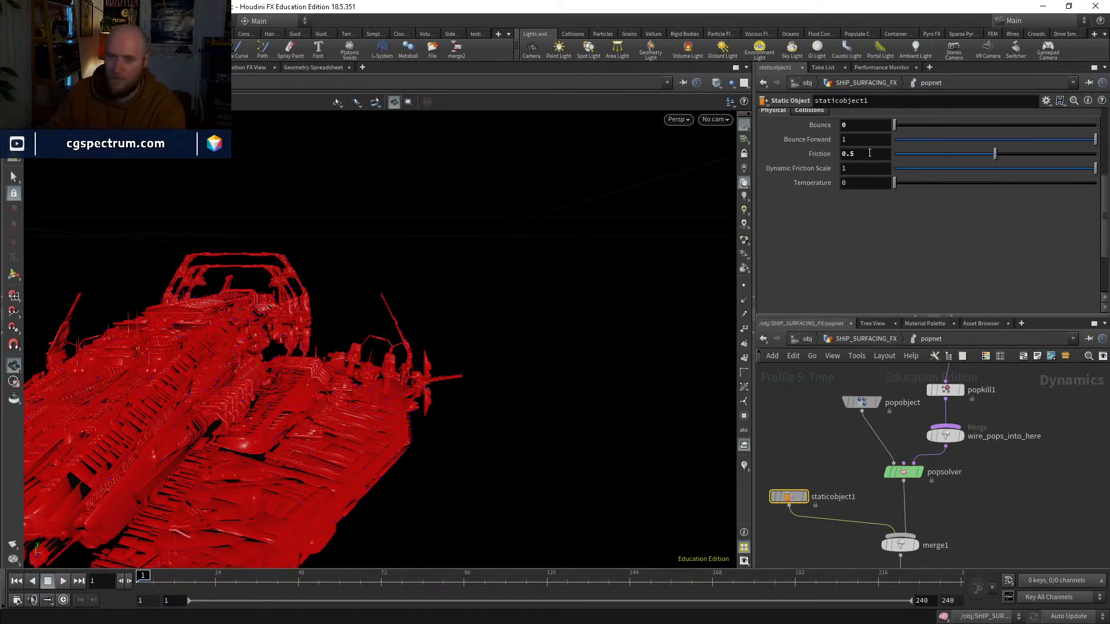
left_click(64, 581)
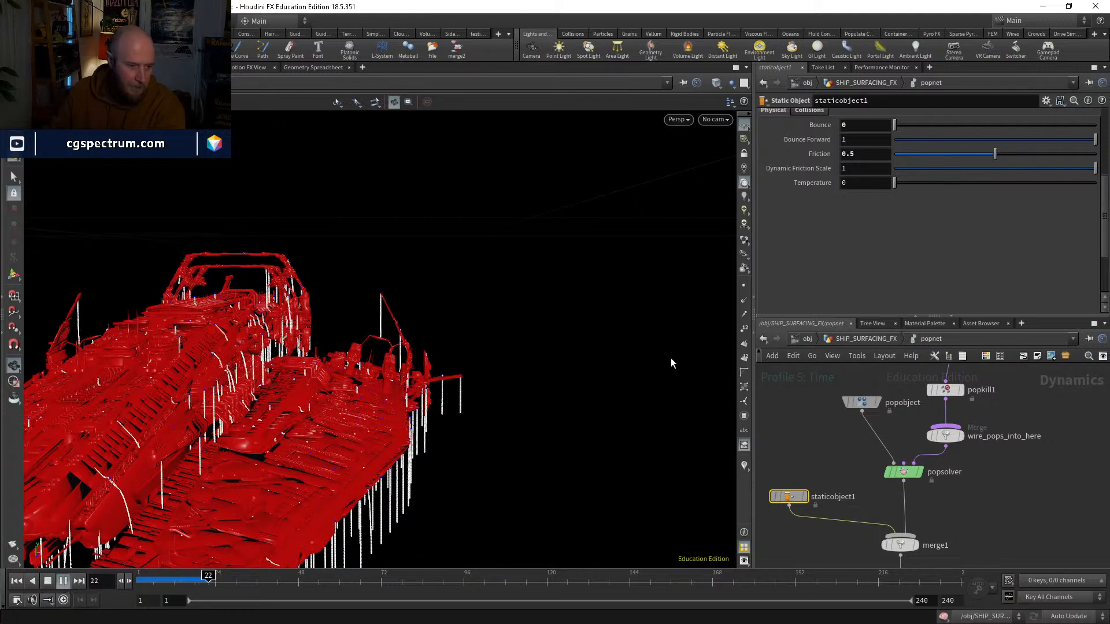
Step: Set staticobject1's Friction to 0.1 and replay the simulation from frame 1, checking the flow along the hull
double_click(864, 153)
type(".1")
key("Return")
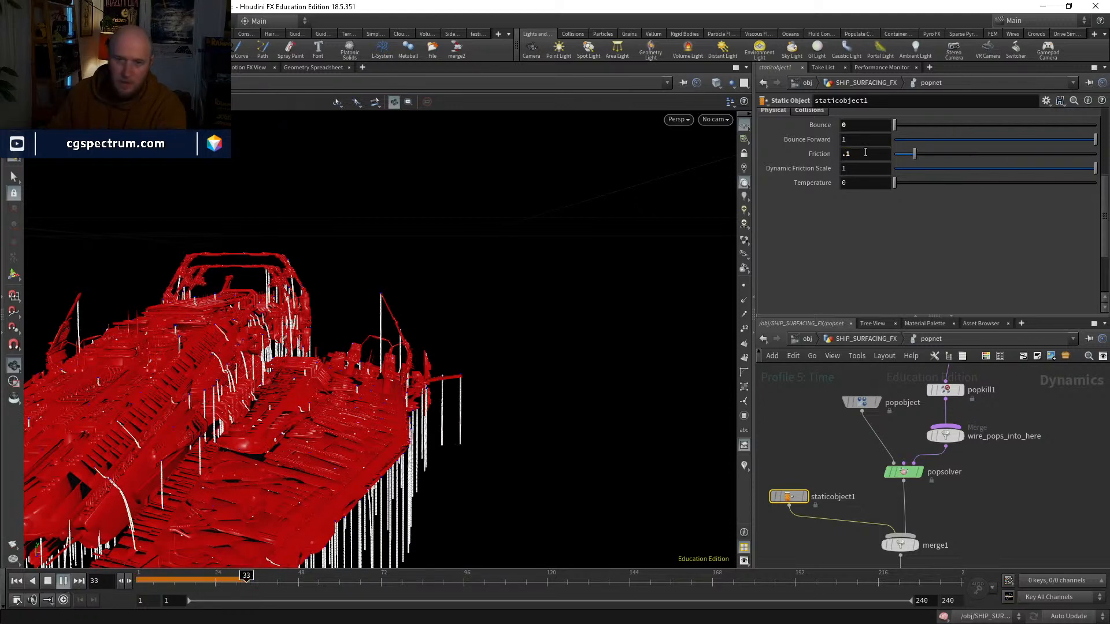
left_click(17, 582)
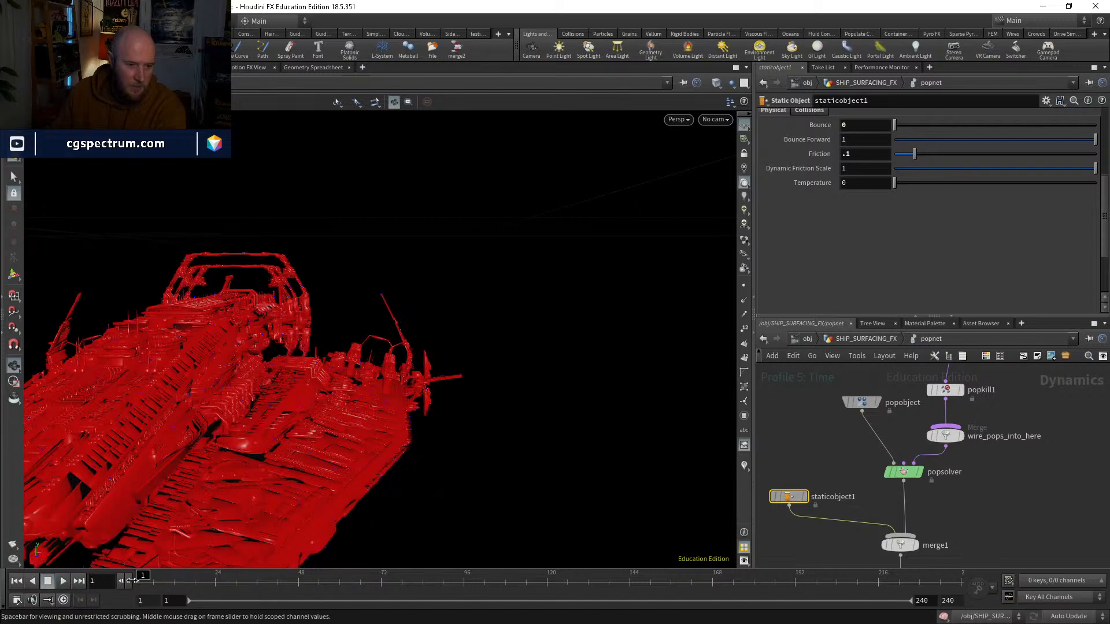
left_click(65, 582)
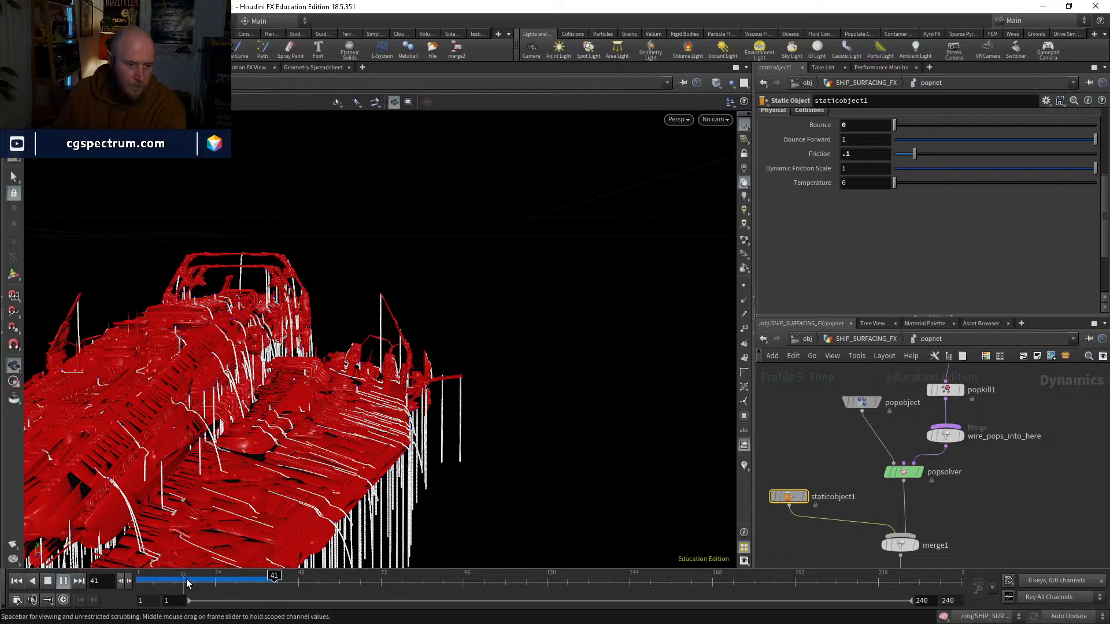
left_click_drag(187, 583, 205, 582)
left_click_drag(262, 491, 240, 488)
right_click_drag(240, 488, 263, 428)
left_click_drag(262, 428, 179, 430)
mouse_move(146, 578)
left_mouse_down()
mouse_move(227, 575)
mouse_move(143, 575)
left_mouse_up()
Step: Set popforce1's noise Amplitude to 1 and play the simulation to check the added turbulence
middle_click_drag(996, 463, 927, 562)
left_click(880, 414)
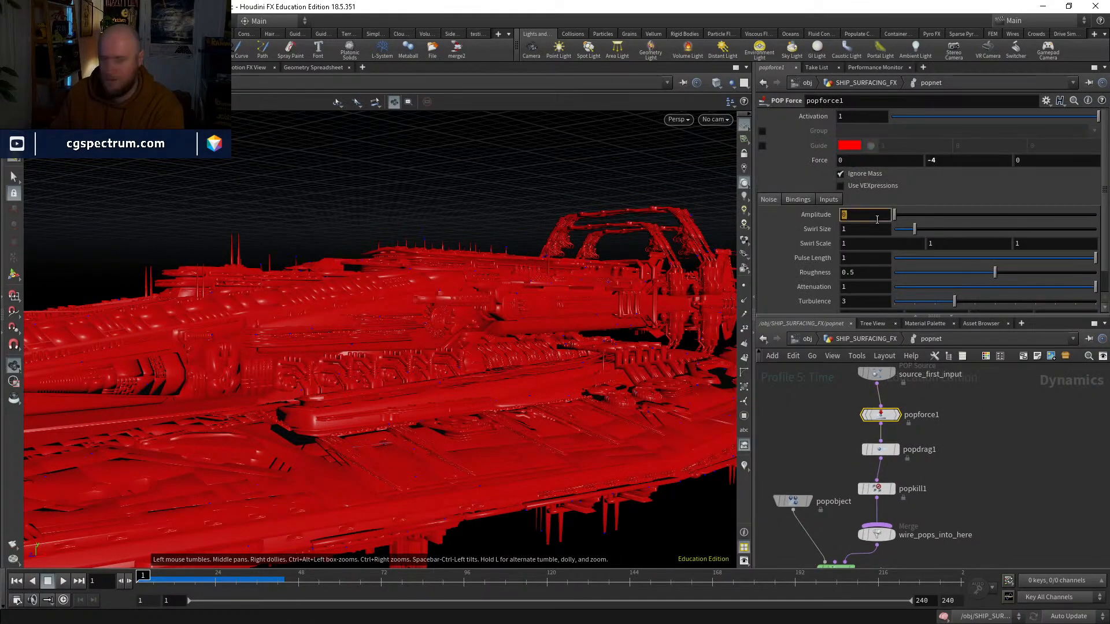
type("1")
key("Return")
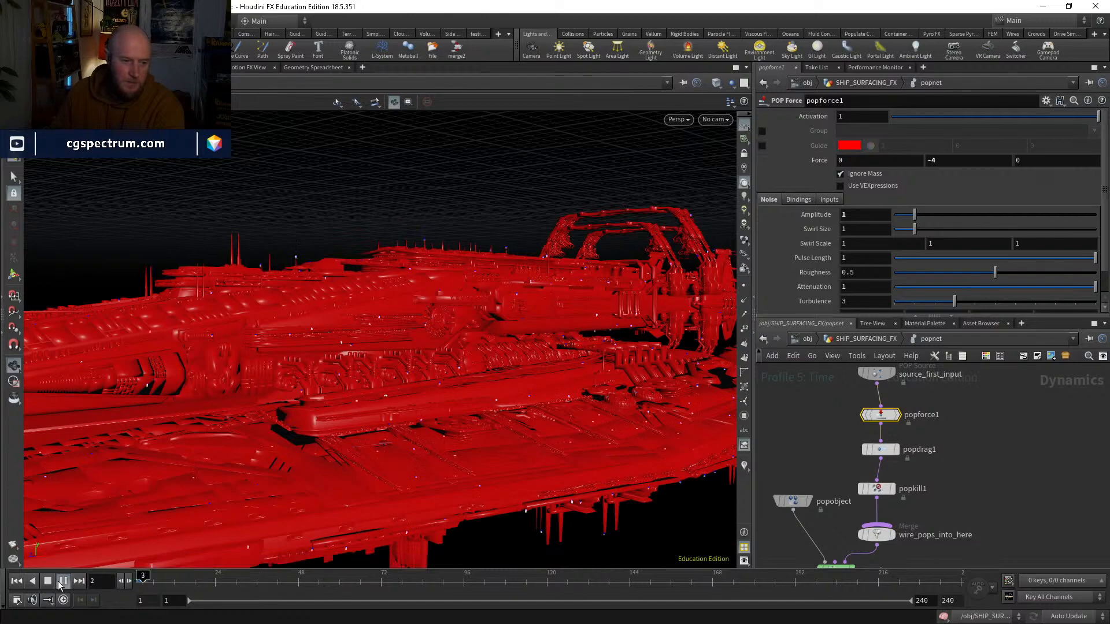
left_click(62, 580)
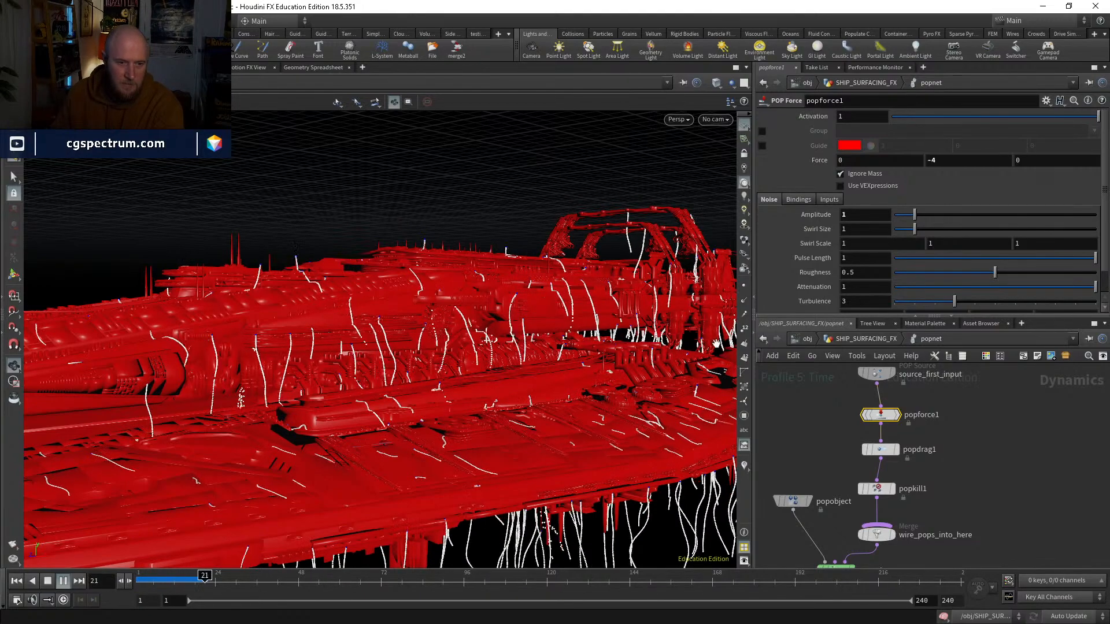
Step: Set popforce1's Swirl Size to 0.1 and replay the simulation, inspecting the particle trails from several sides of the ship
left_click(851, 228)
type(".1")
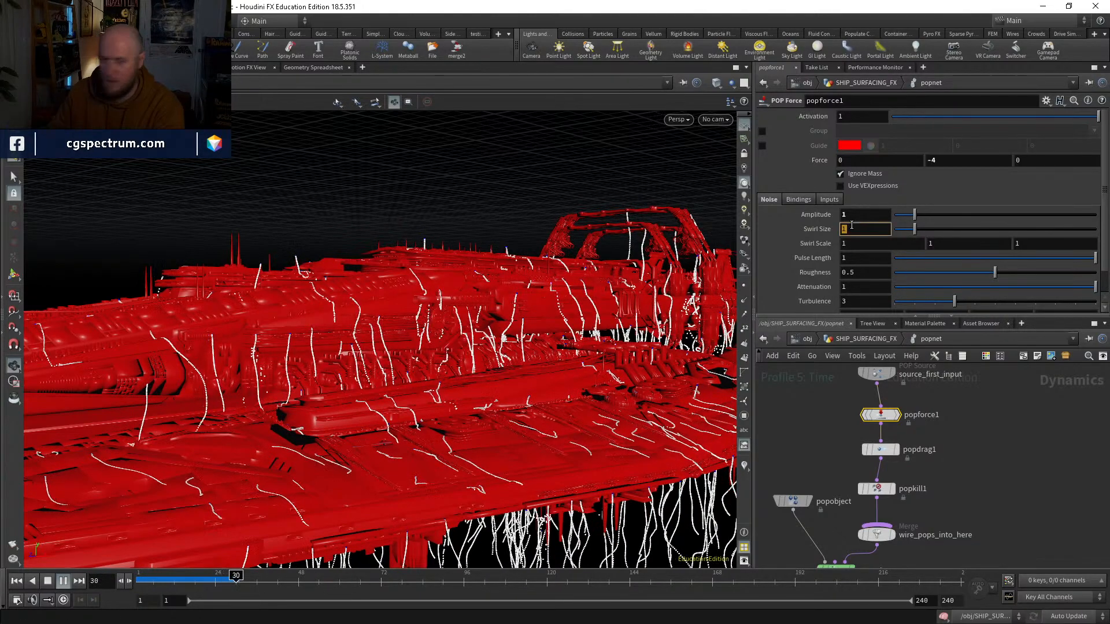
key("Return")
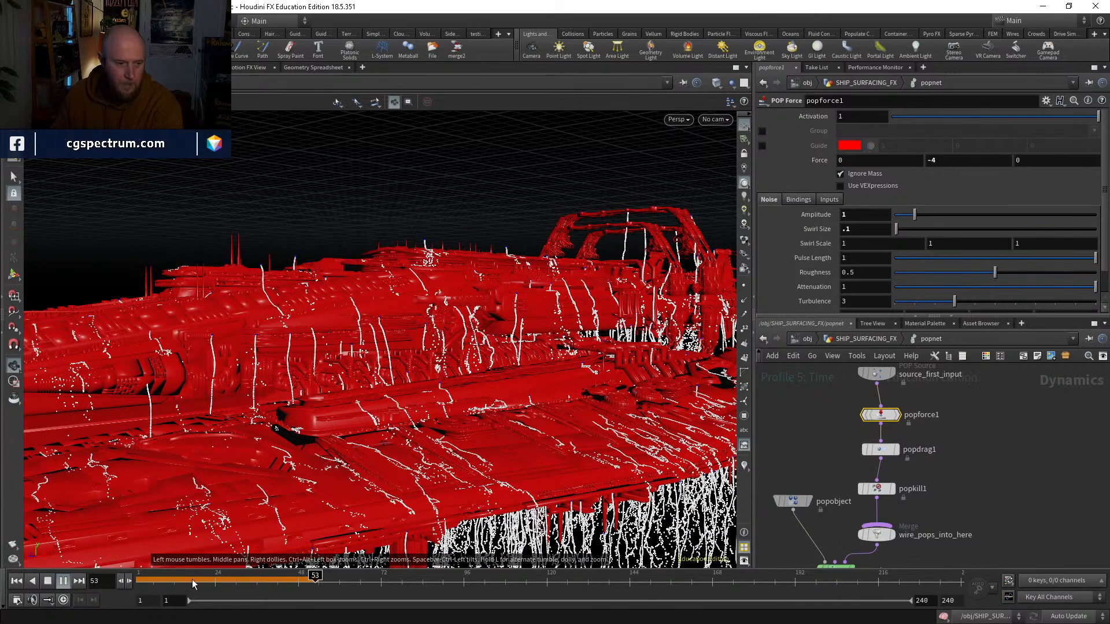
left_click_drag(150, 579, 85, 584)
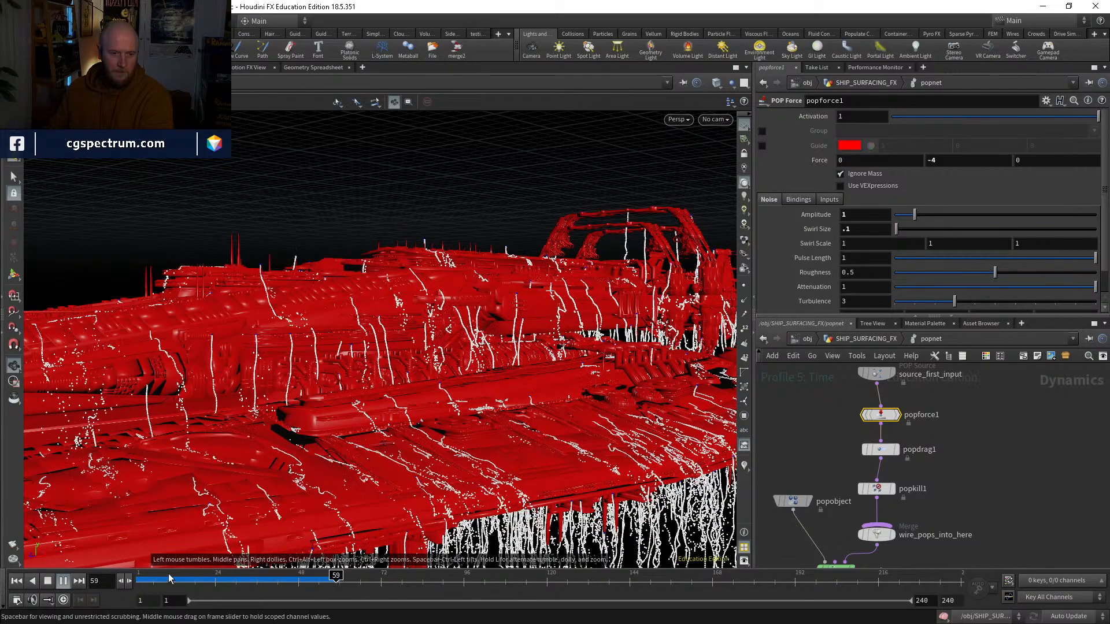
mouse_move(163, 578)
left_mouse_down()
mouse_move(268, 578)
mouse_move(143, 577)
mouse_move(302, 577)
left_mouse_up()
mouse_move(317, 473)
left_mouse_down()
mouse_move(347, 428)
mouse_move(369, 447)
mouse_move(502, 414)
left_mouse_up()
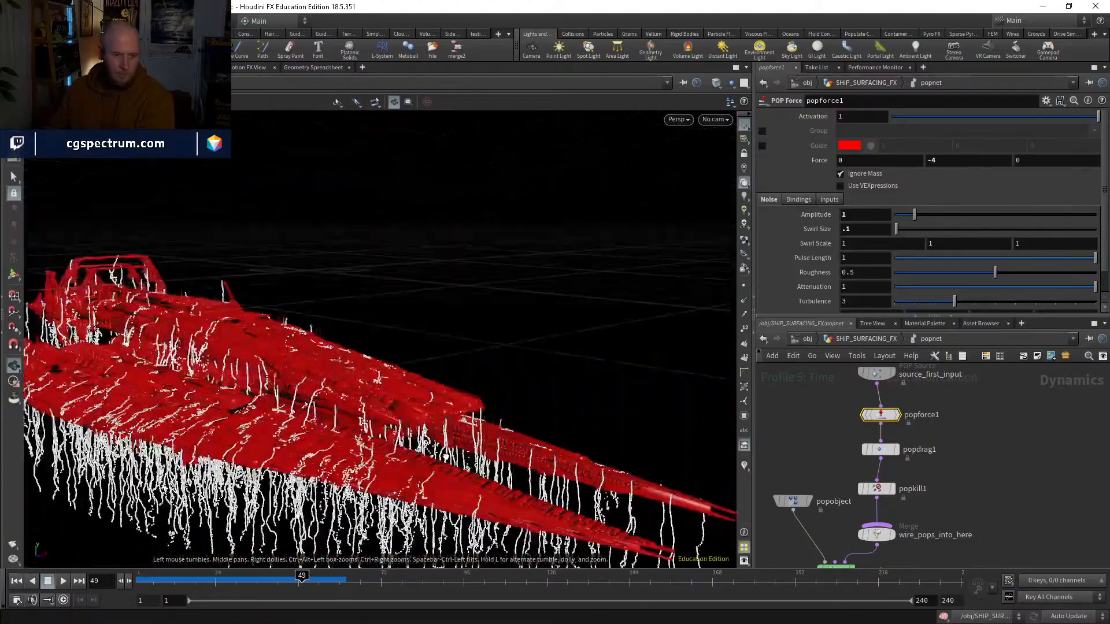
left_click_drag(445, 457, 123, 490)
left_click_drag(407, 489, 306, 517)
left_click_drag(173, 579, 76, 547)
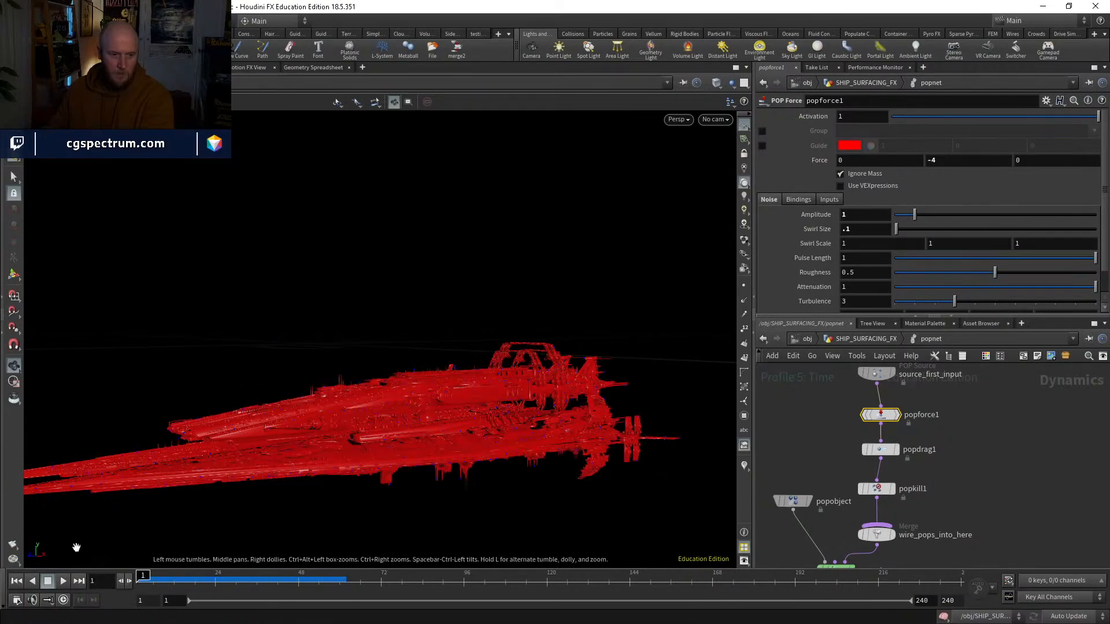
Step: Enable VEXpressions for popforce1's noise and load the Amplitude by Normalized Age preset
middle_click_drag(1001, 491, 977, 555)
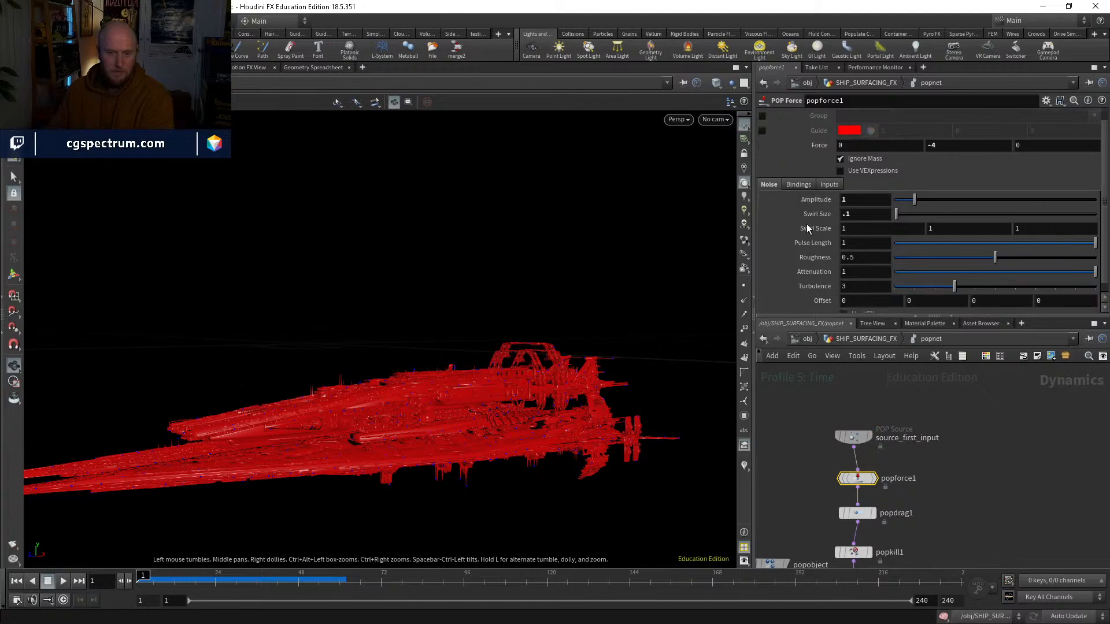
scroll(925, 261, "down", 1)
left_click(869, 304)
scroll(869, 307, "down", 1)
left_click(1090, 297)
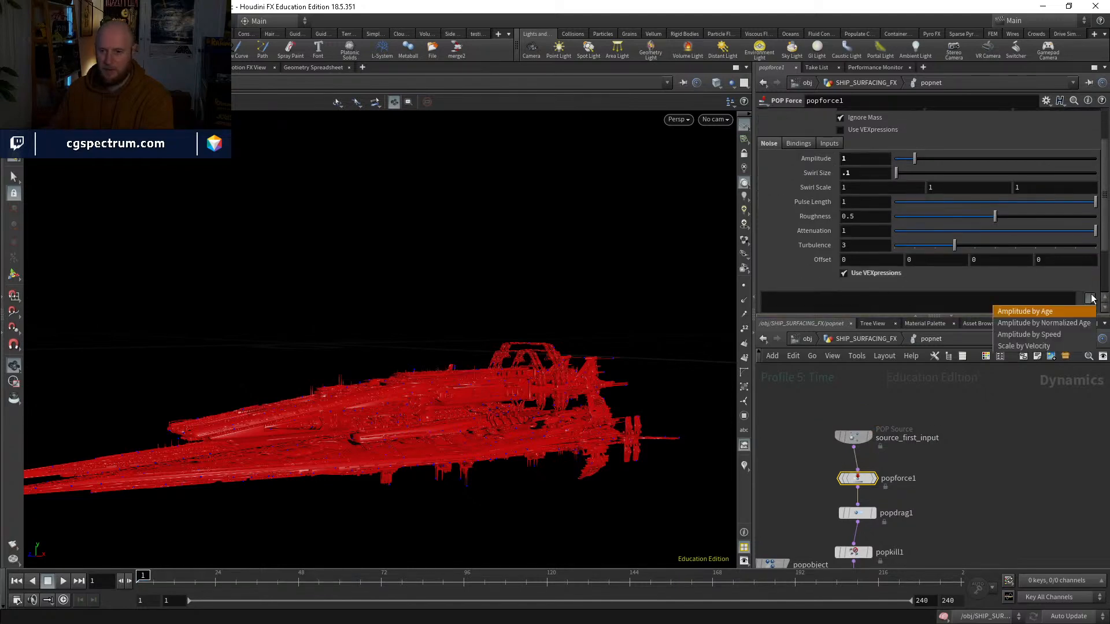
key("Down")
key("Down")
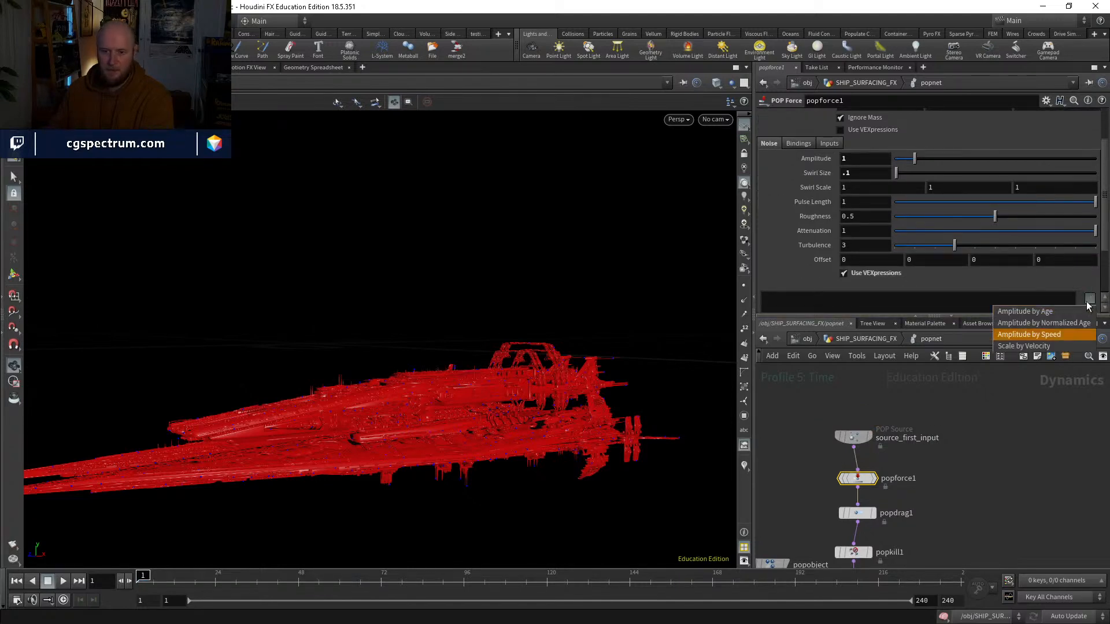
left_click(1049, 324)
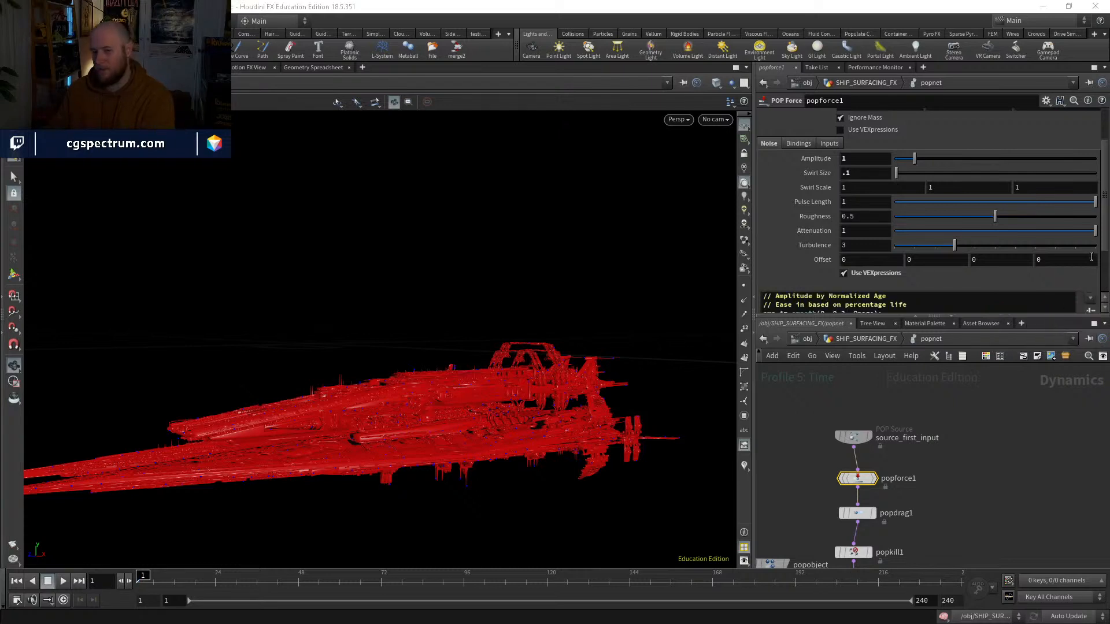
scroll(1091, 257, "down", 2)
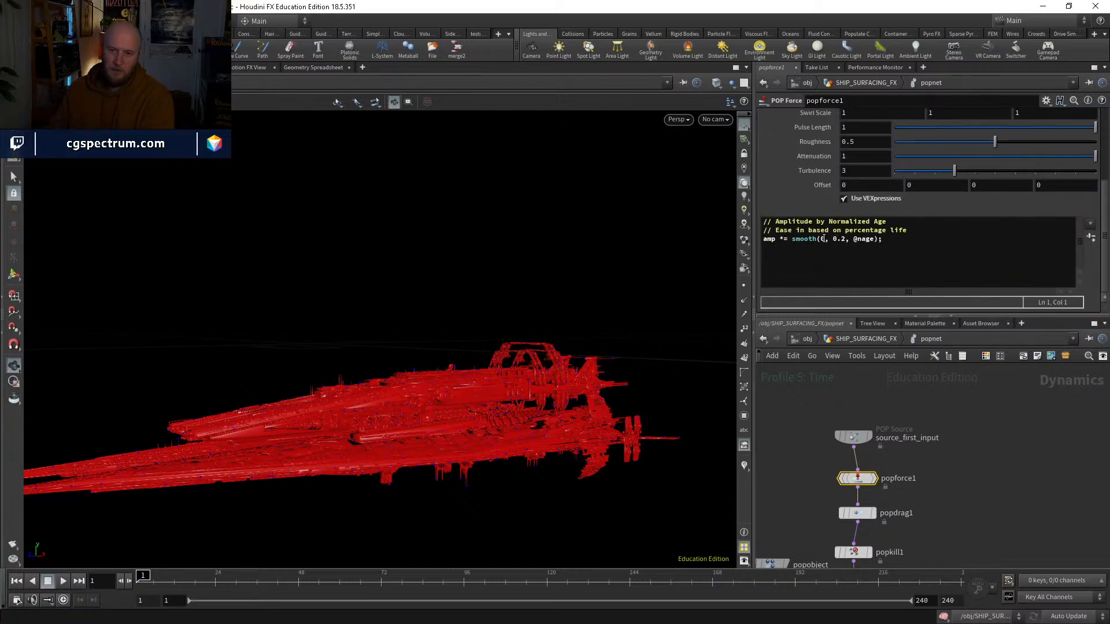
left_click(823, 238)
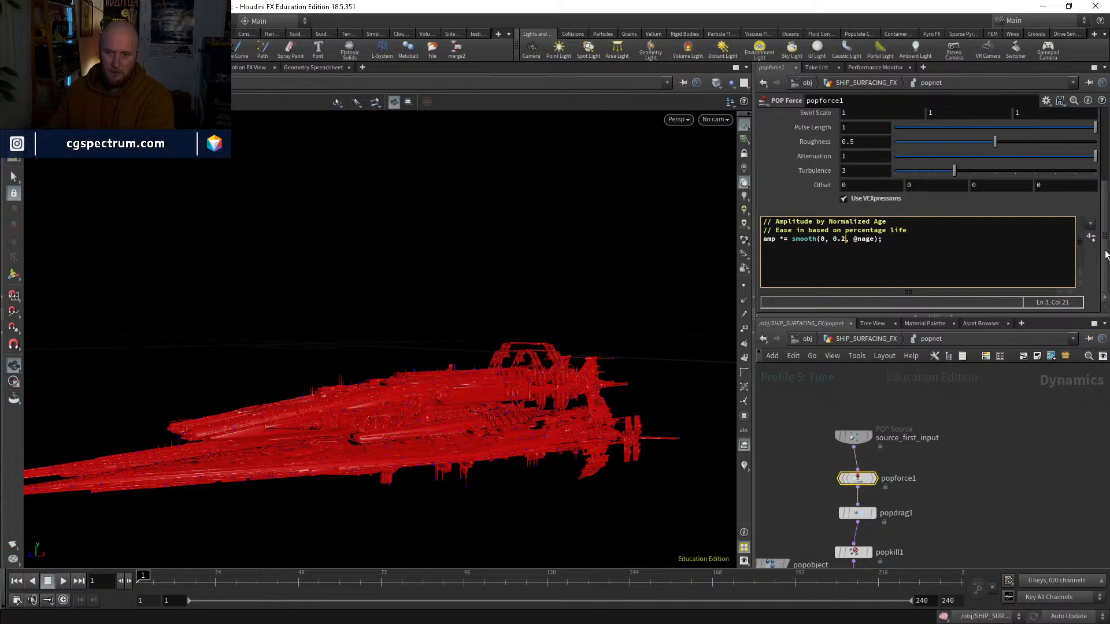
mouse_move(1105, 255)
left_mouse_down()
mouse_move(1105, 212)
mouse_move(1105, 257)
left_mouse_up()
left_click(843, 238)
left_click(985, 485)
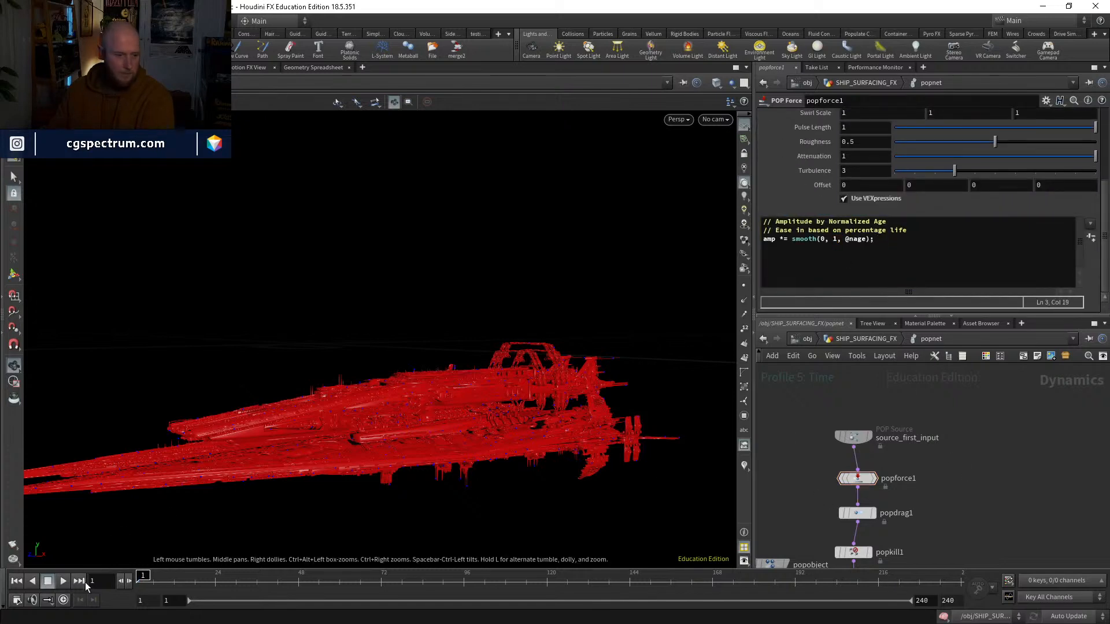
left_click(826, 238)
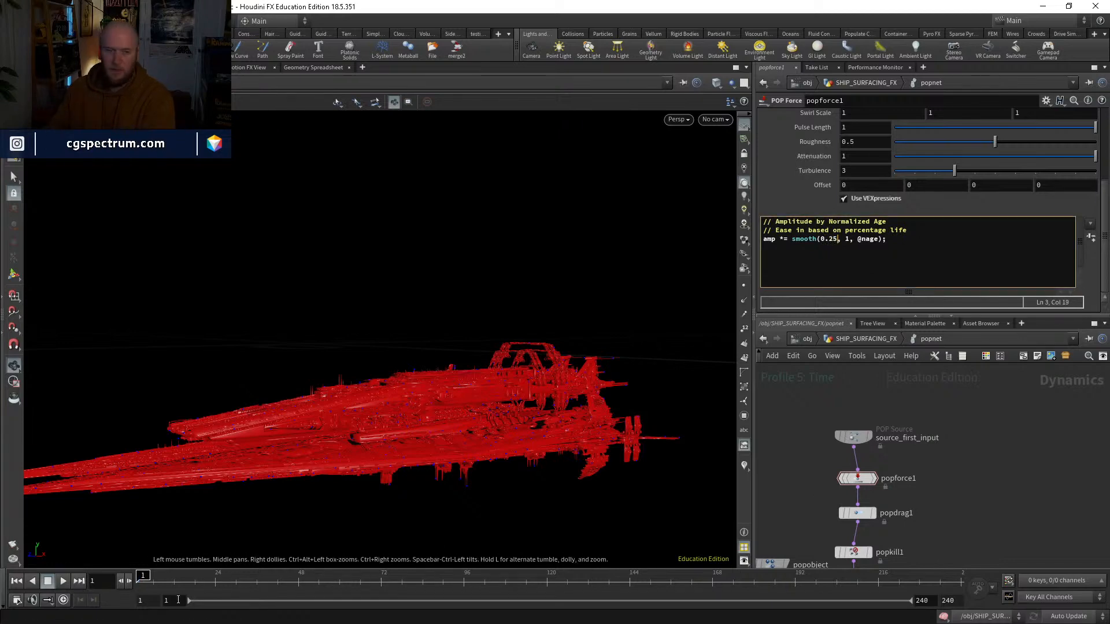
Step: Play the simulation to check the smooth-based noise on the particle trails, and return to the first frame
left_click(63, 581)
right_click_drag(421, 404, 461, 380)
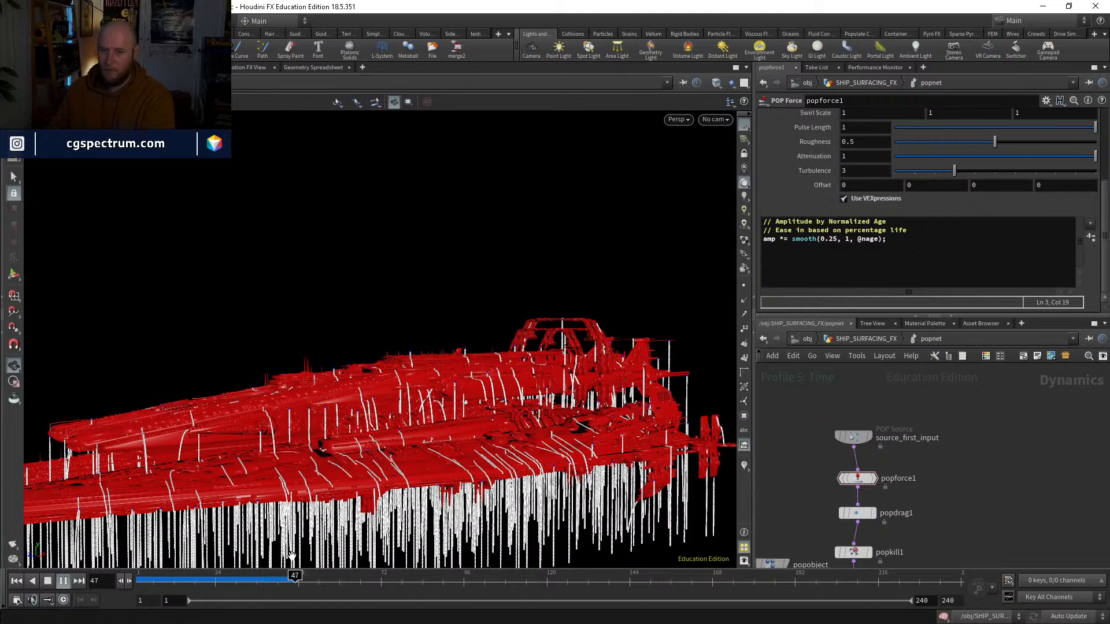
left_click_drag(190, 578, 143, 576)
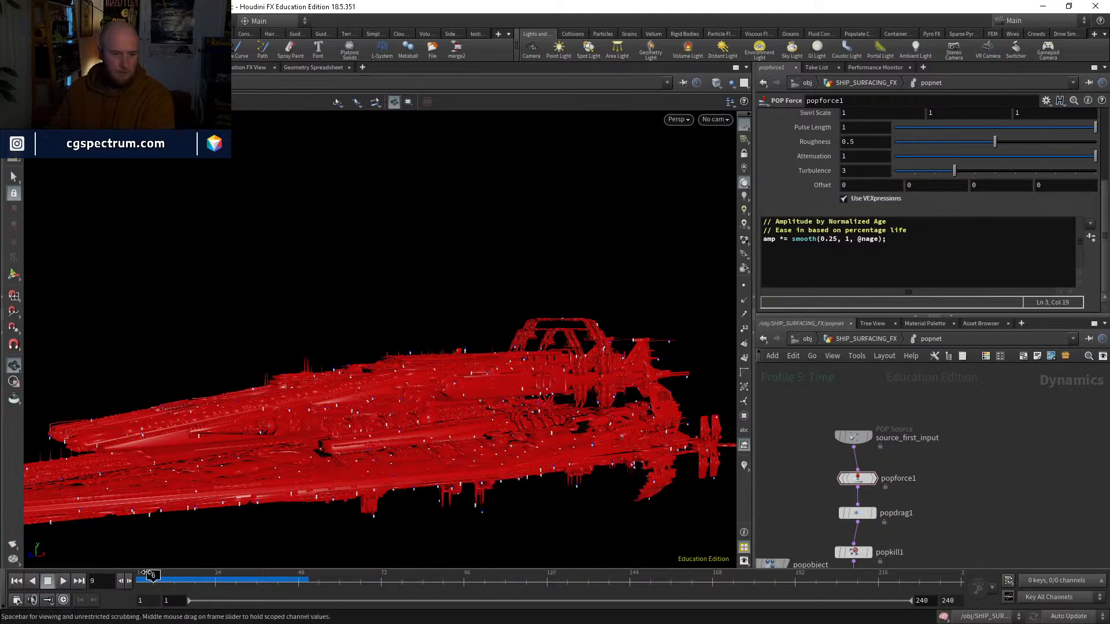
left_click_drag(896, 242, 792, 241)
left_click(893, 240)
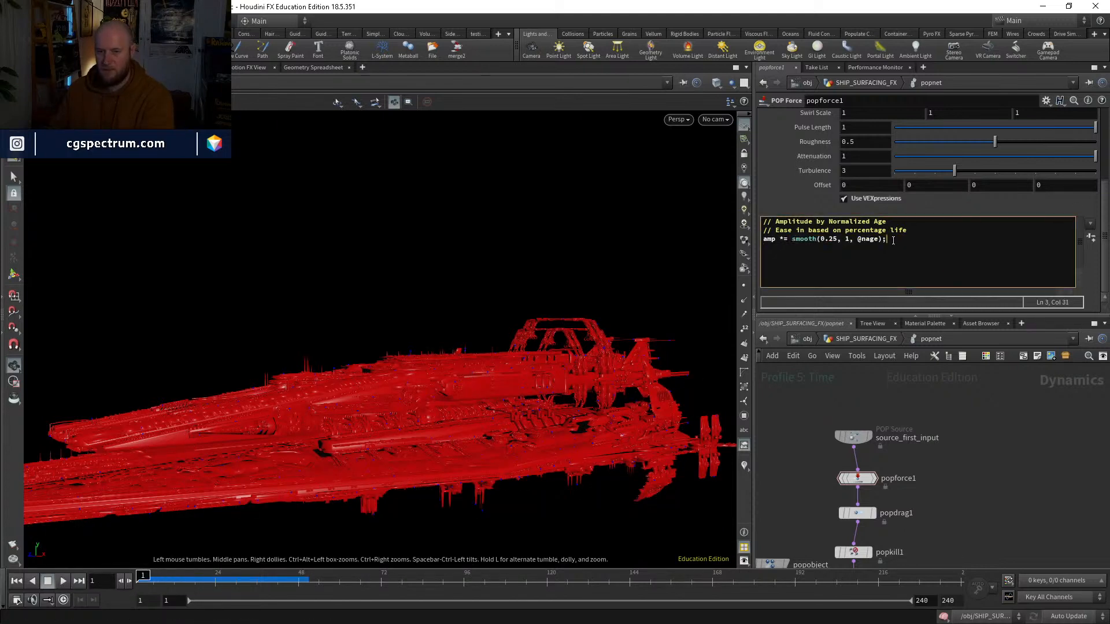
left_click_drag(893, 240, 813, 239)
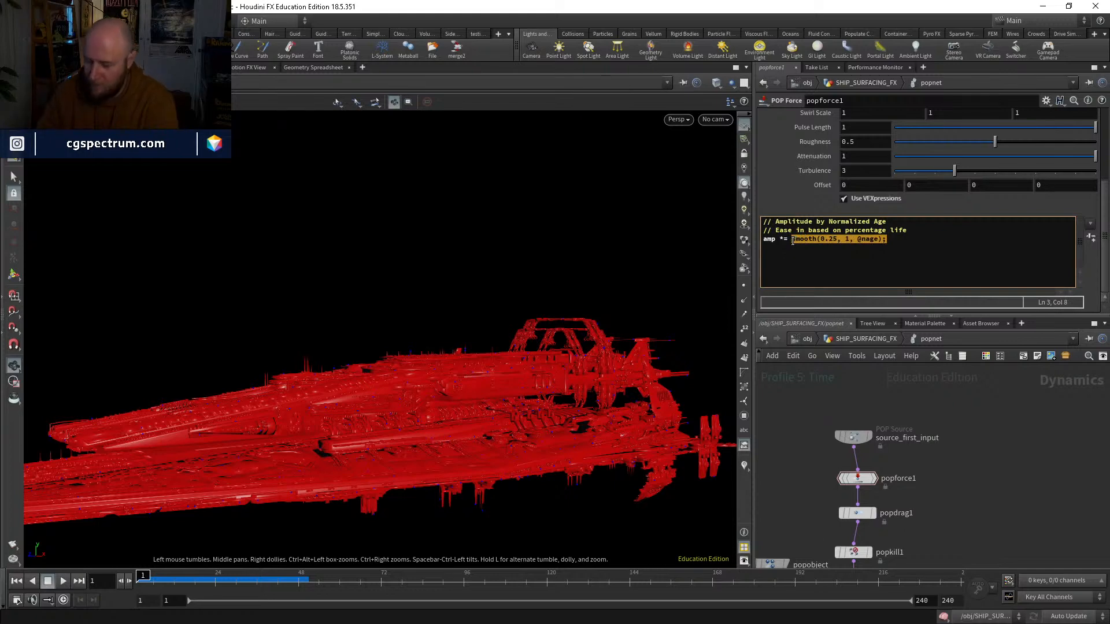
type("fit")
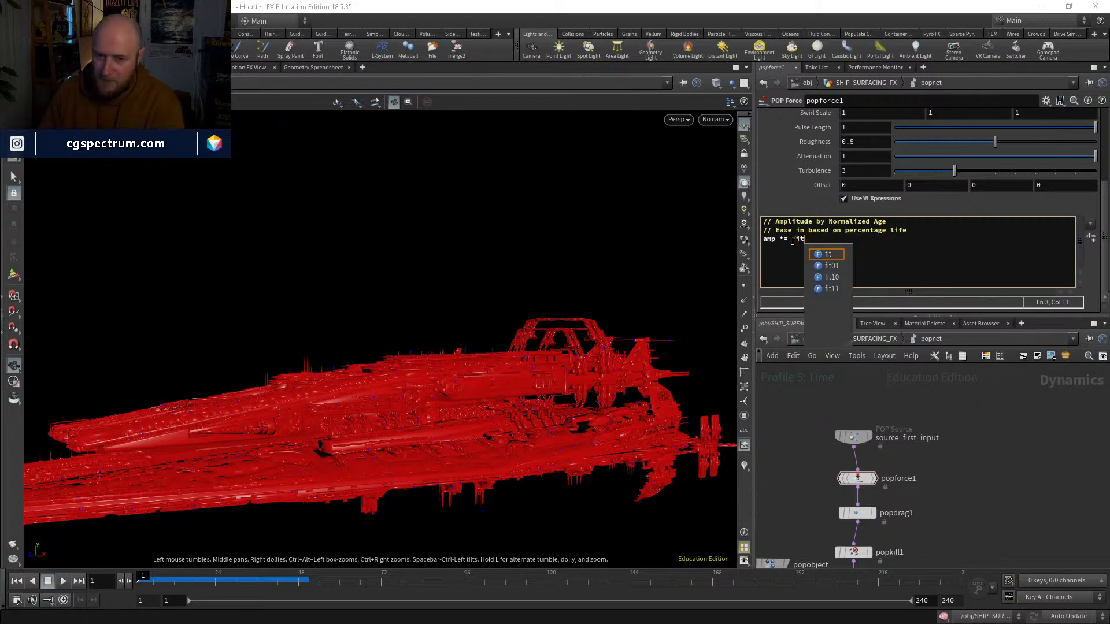
type("(@age")
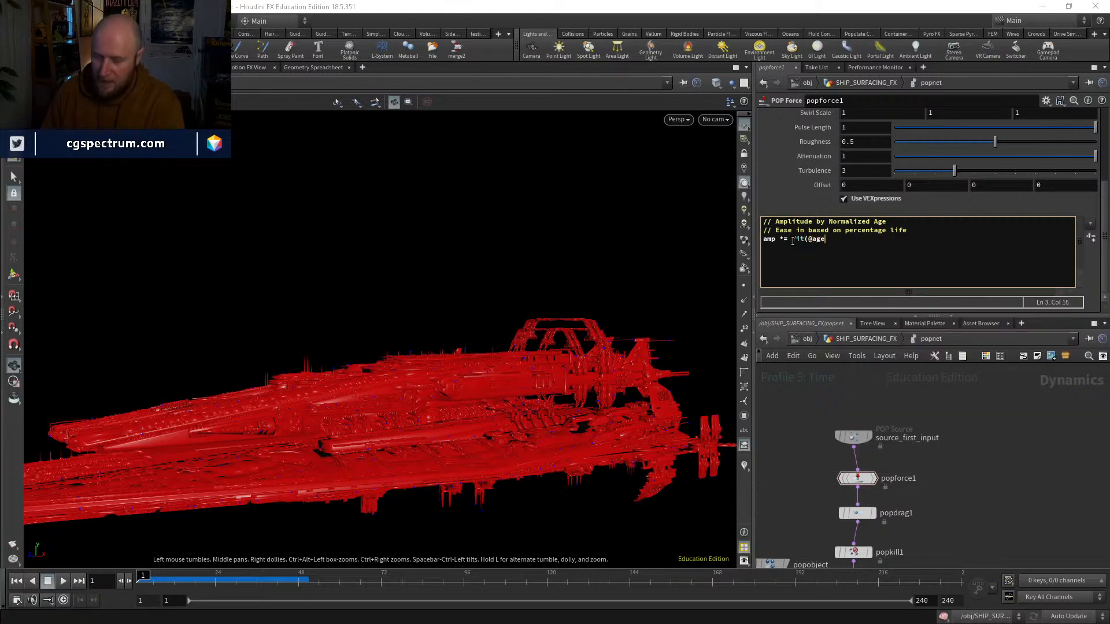
type(",0,1,0,1);")
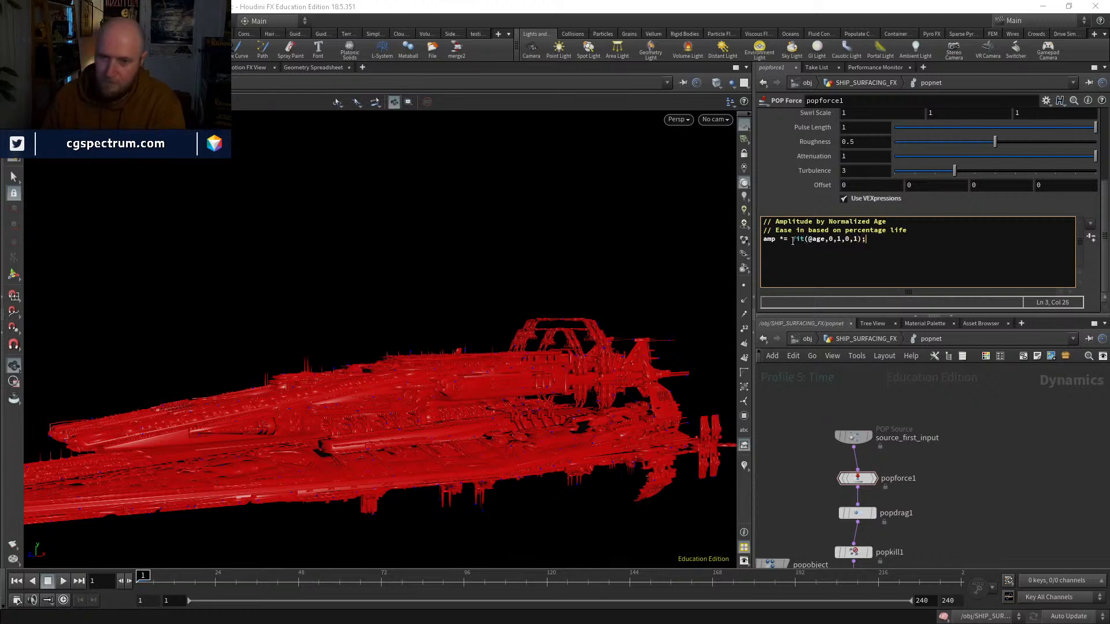
key("Left")
key("Left")
type("0")
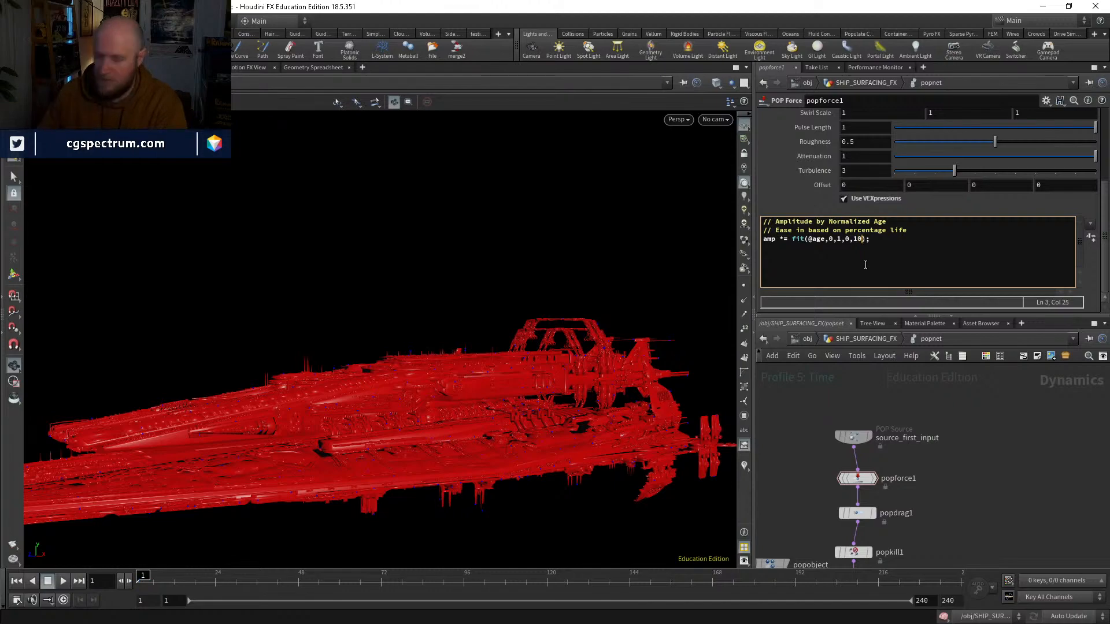
Step: Play the simulation and scrub the early frames, inspecting the particle trails up close along the ship's hull
left_click(60, 582)
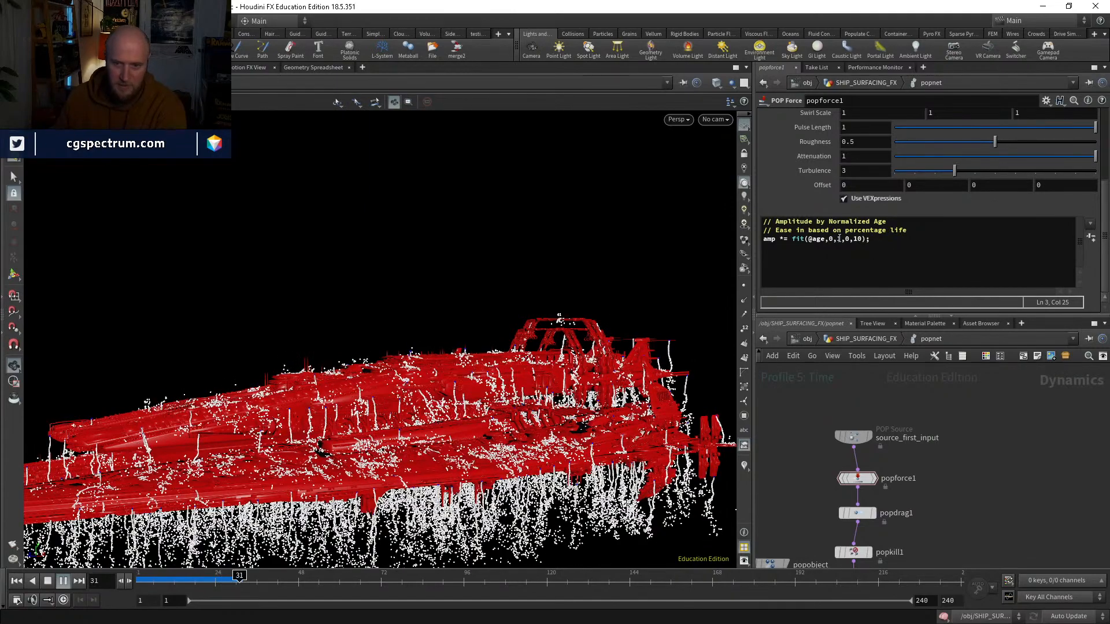
left_click_drag(154, 582, 215, 578)
left_click_drag(296, 408, 312, 442)
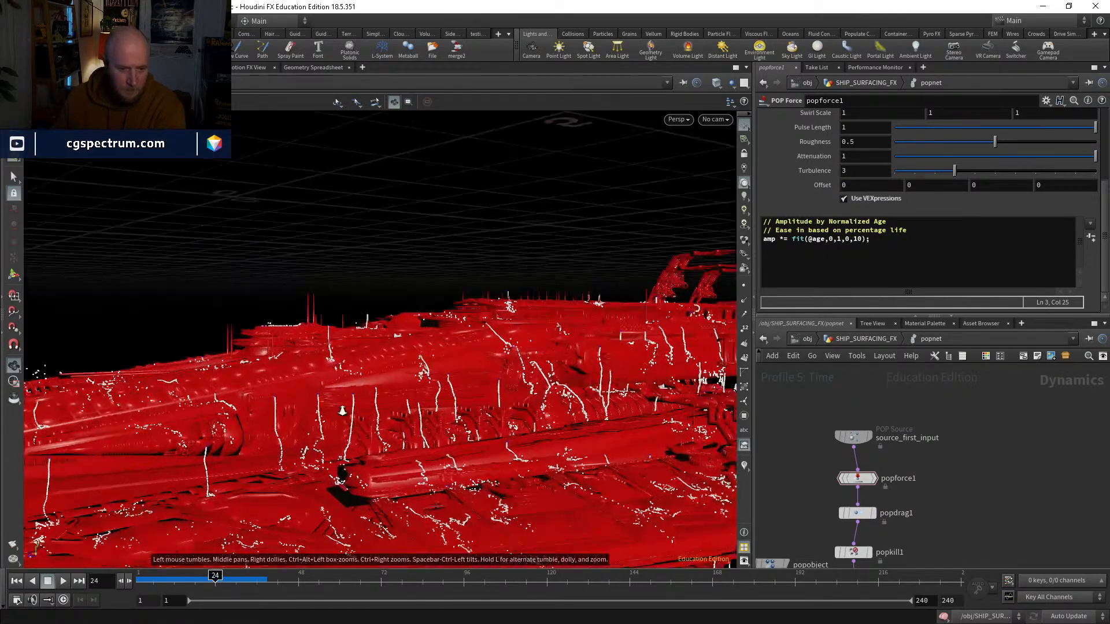
right_click_drag(312, 442, 359, 462)
left_click_drag(211, 577, 244, 580)
Step: Set the fit expression's maximum age to 2 and replay the simulation from the first frame
left_click(839, 239)
key("BackSpace")
type("2")
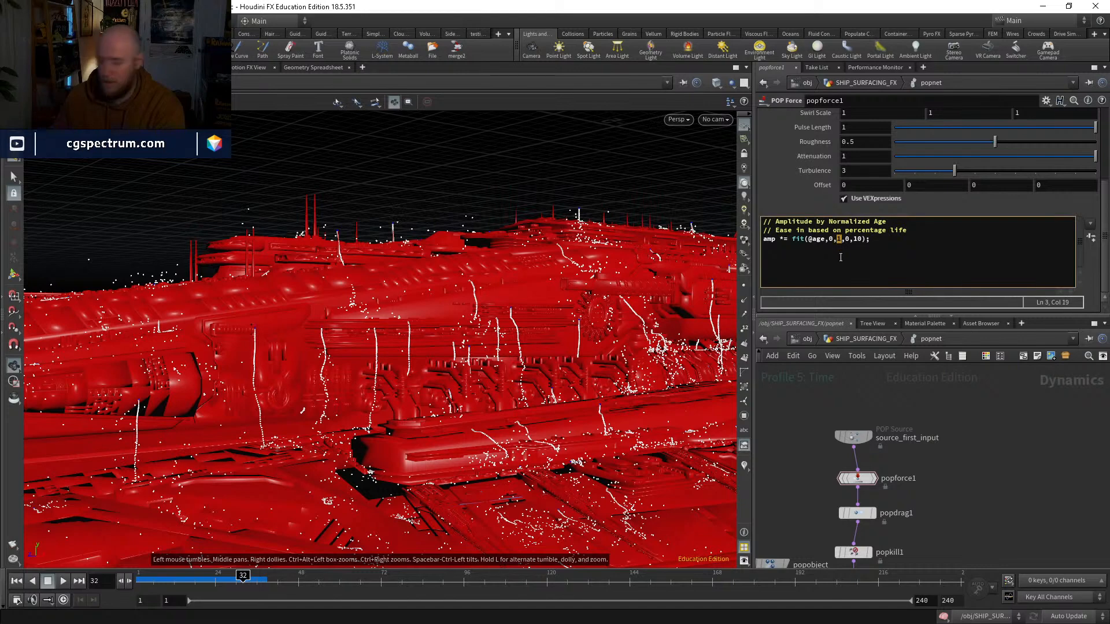
left_click(16, 581)
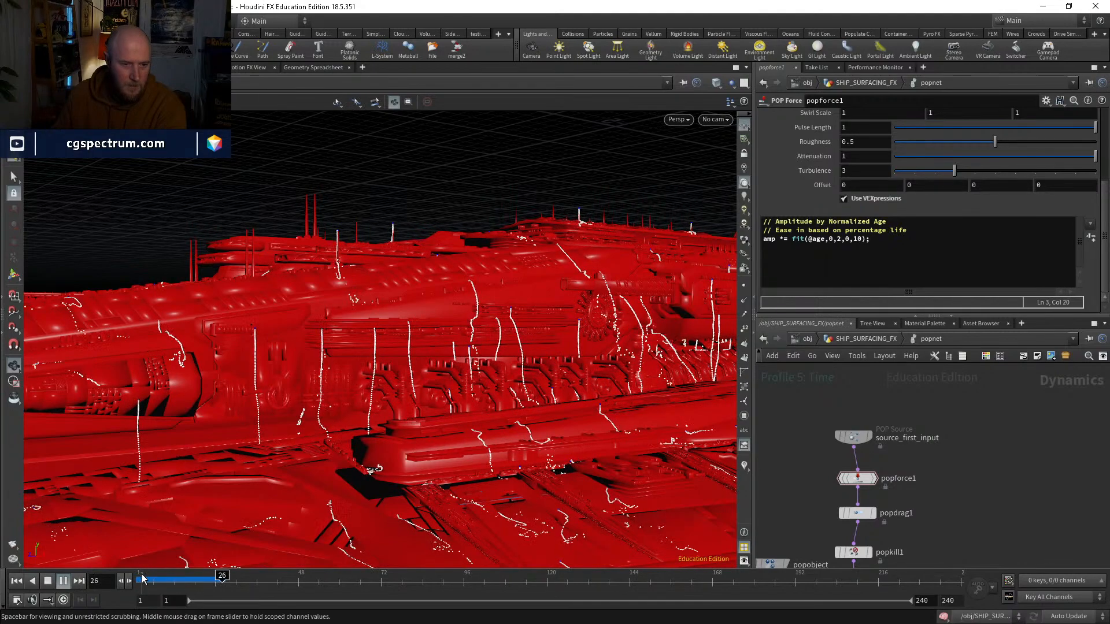
left_click(212, 579)
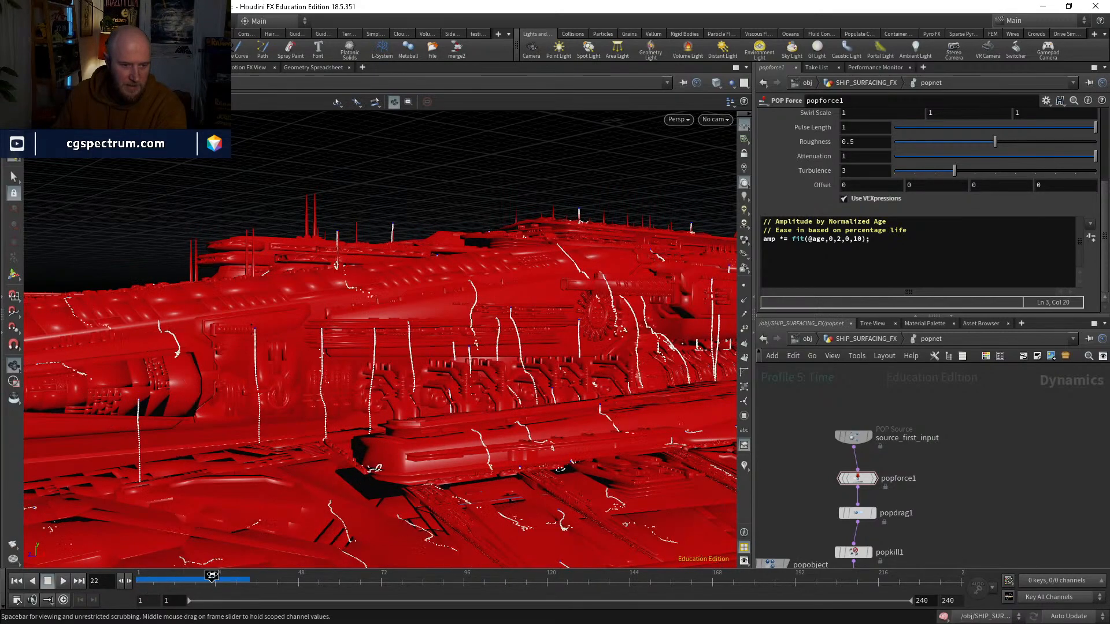
Step: Examine the particles' age values in the geometry spreadsheet, sorting by age, and compare them with the fit range at frame 24
left_click(319, 68)
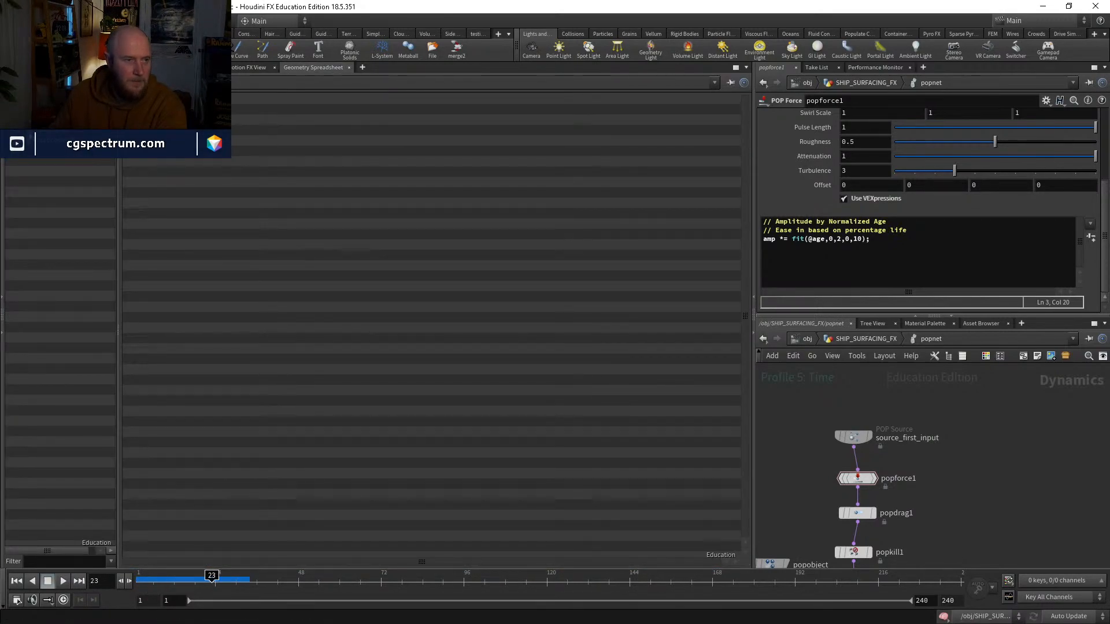
left_click(61, 191)
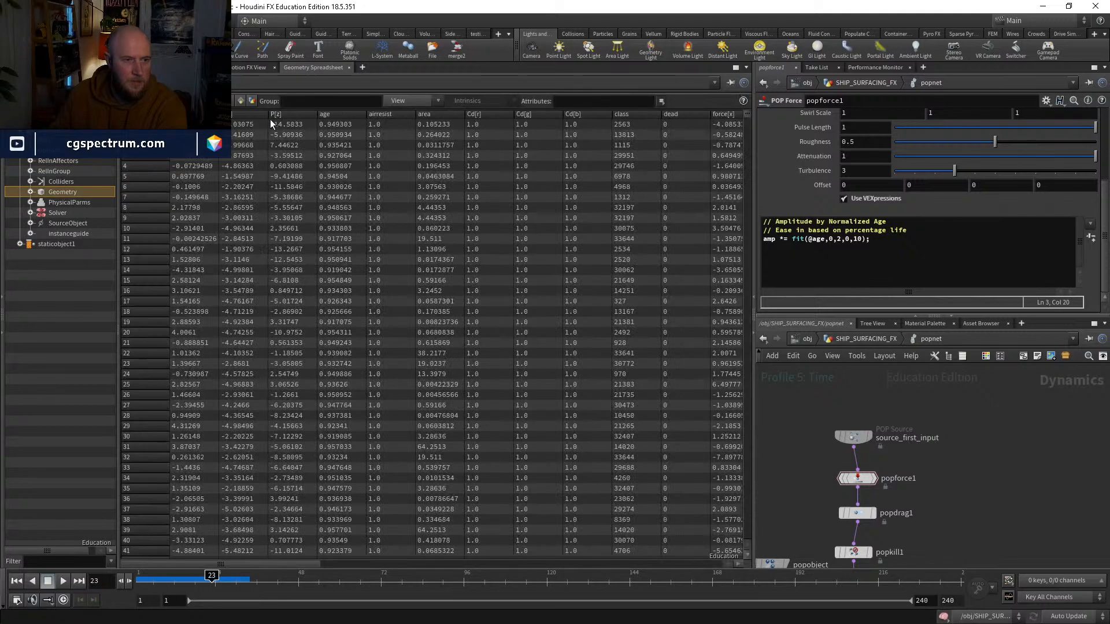
left_click(338, 112)
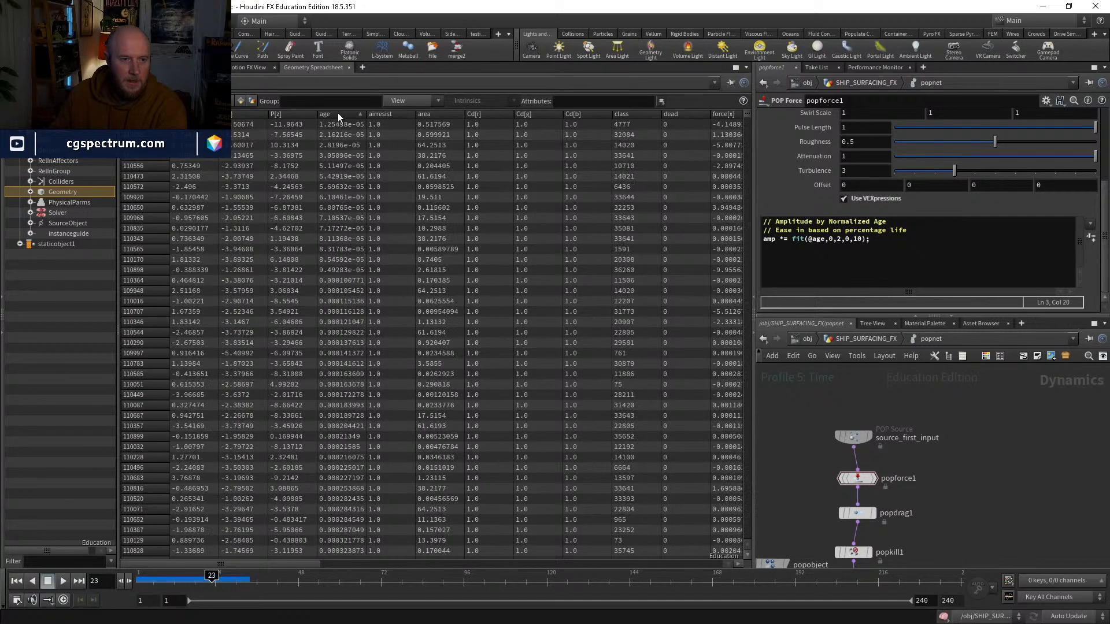
left_click_drag(367, 113, 393, 113)
left_click_drag(202, 573, 215, 574)
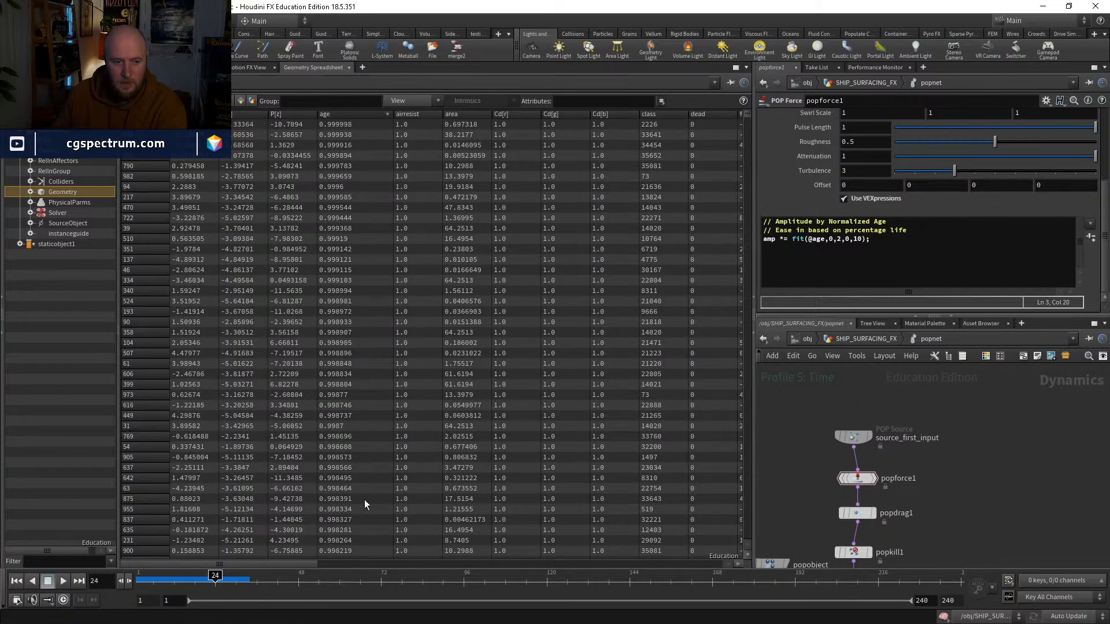
left_click(850, 239)
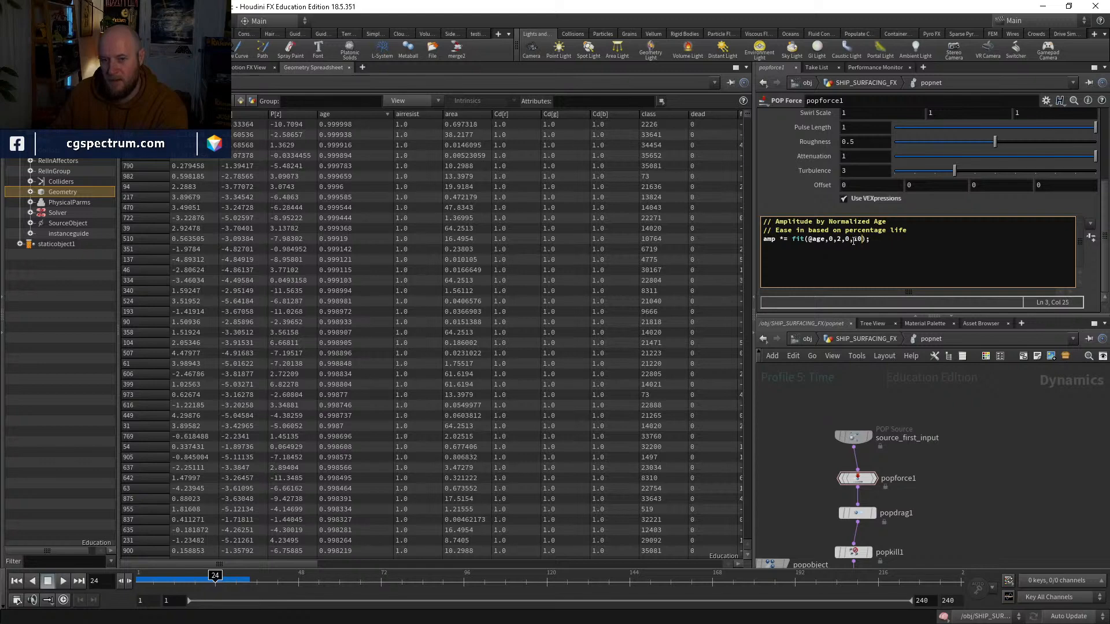
Step: Set the fit expression's maximum output to 1 and replay the simulation in the viewport, viewing the trails along the hull
left_click(22, 67)
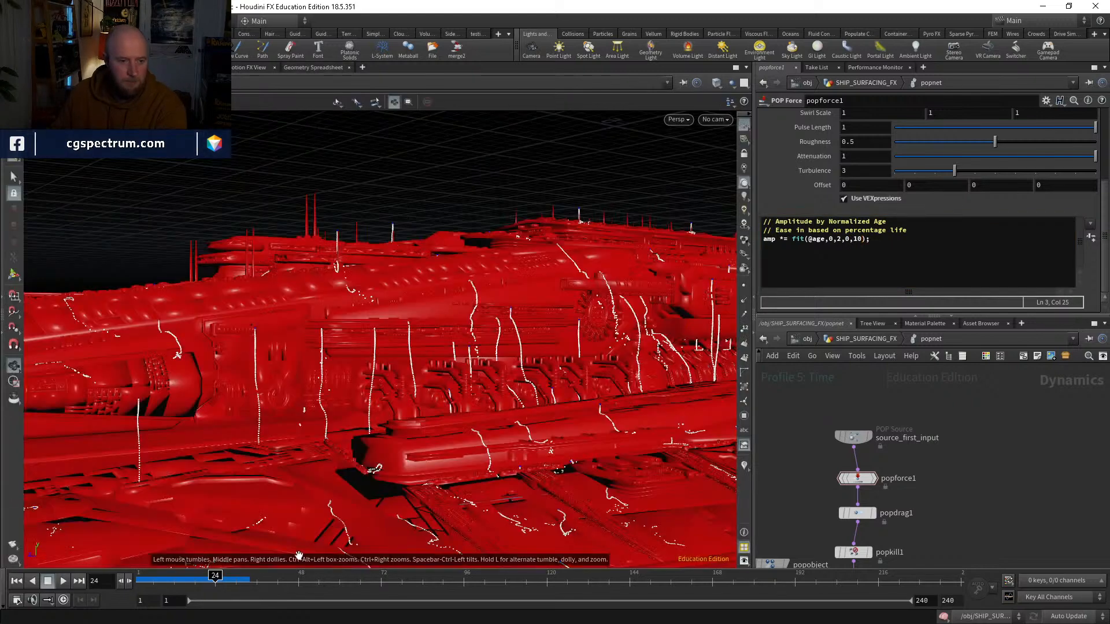
left_click_drag(215, 579, 107, 575)
left_click(856, 239)
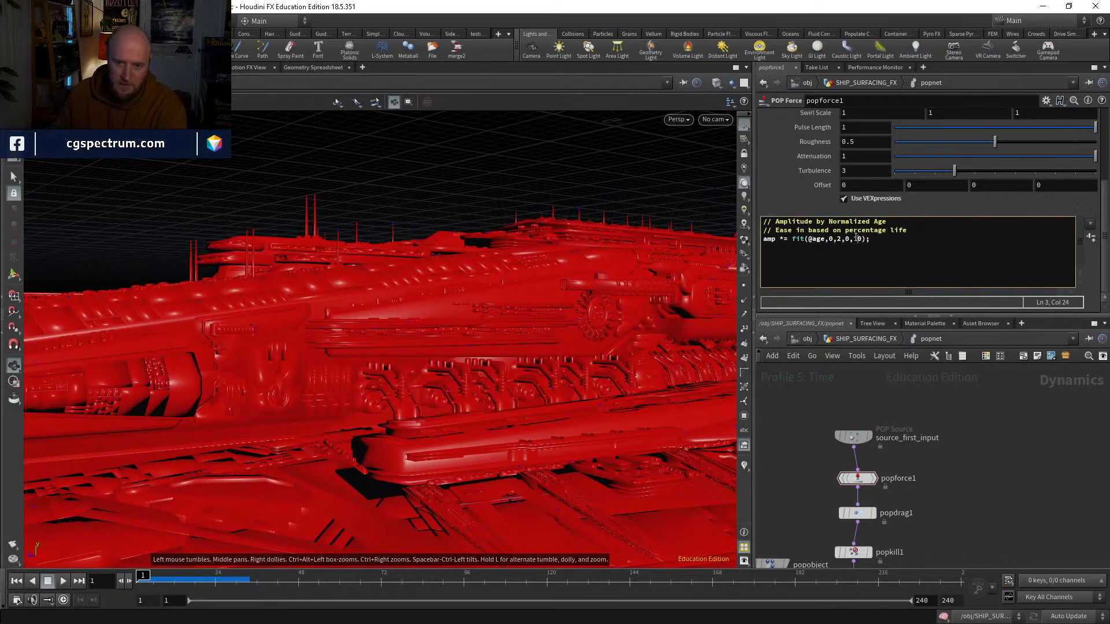
key("BackSpace")
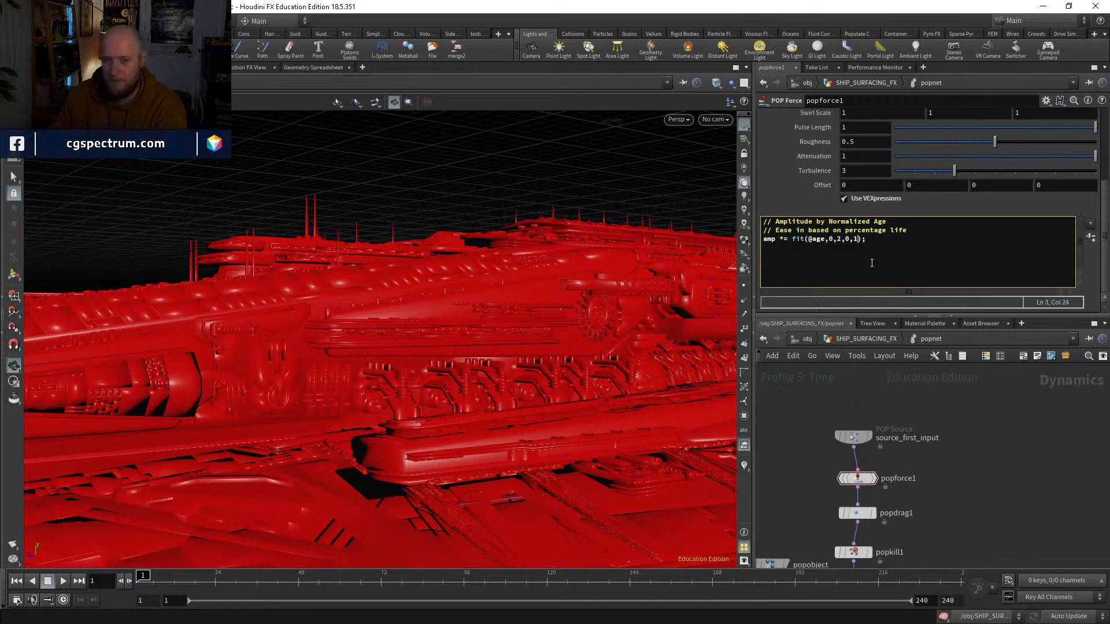
left_click(61, 582)
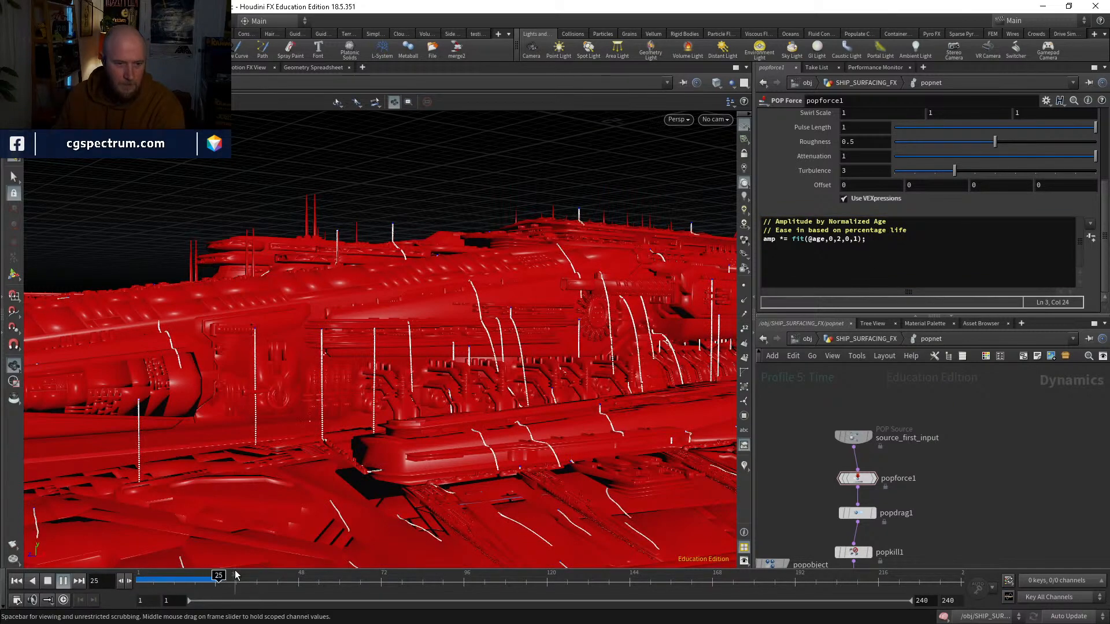
right_click_drag(601, 500, 396, 497)
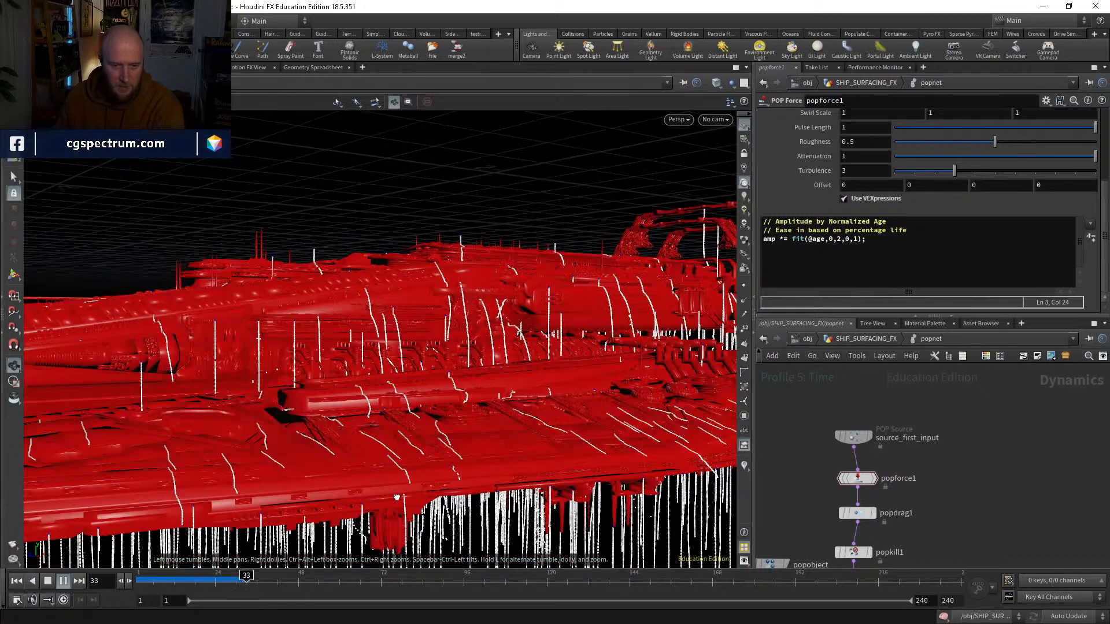
left_click_drag(396, 497, 376, 409)
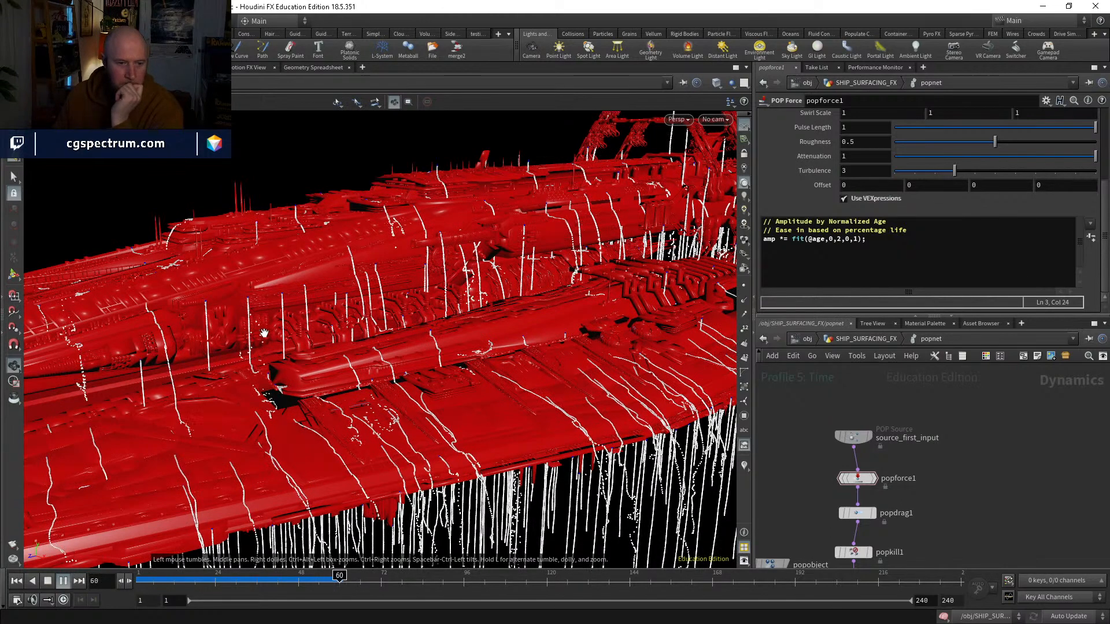
double_click(840, 239)
type("2")
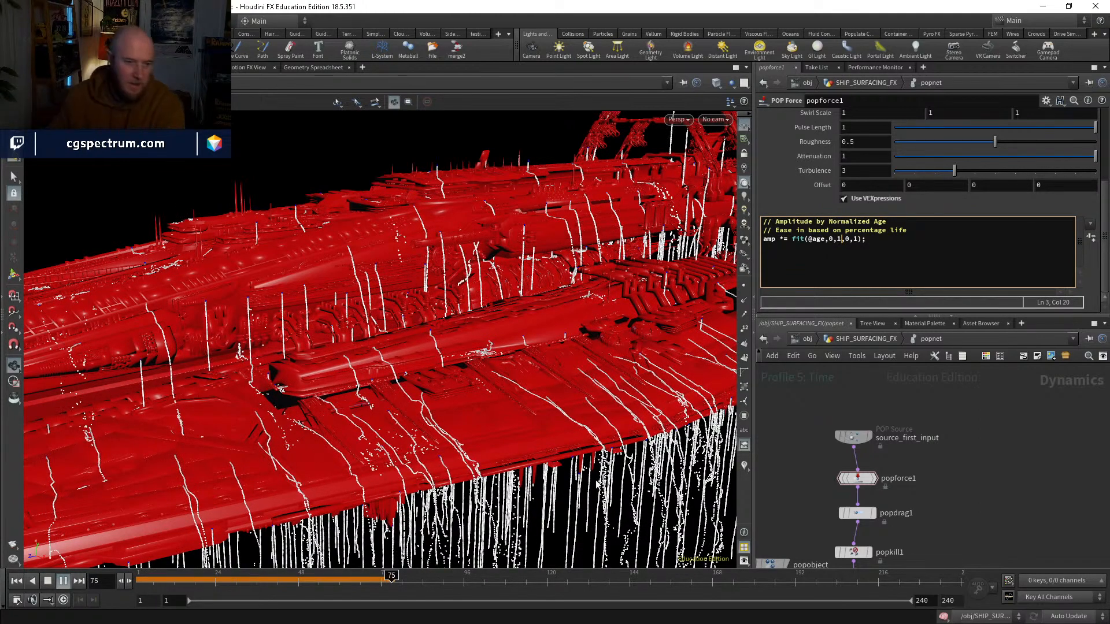
left_click(20, 579)
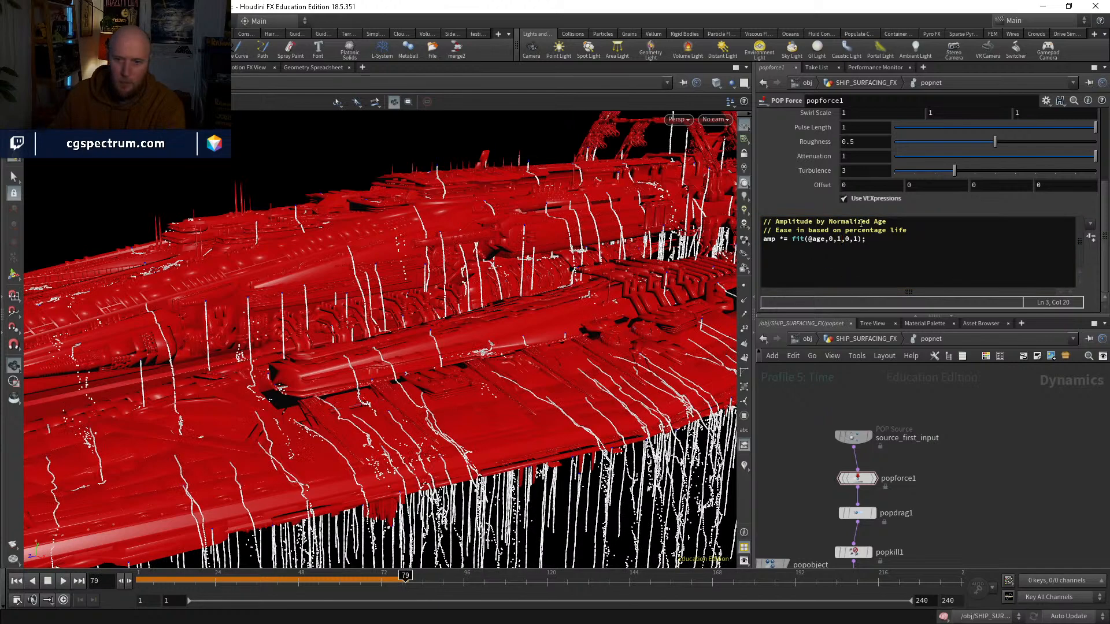
left_click(848, 239)
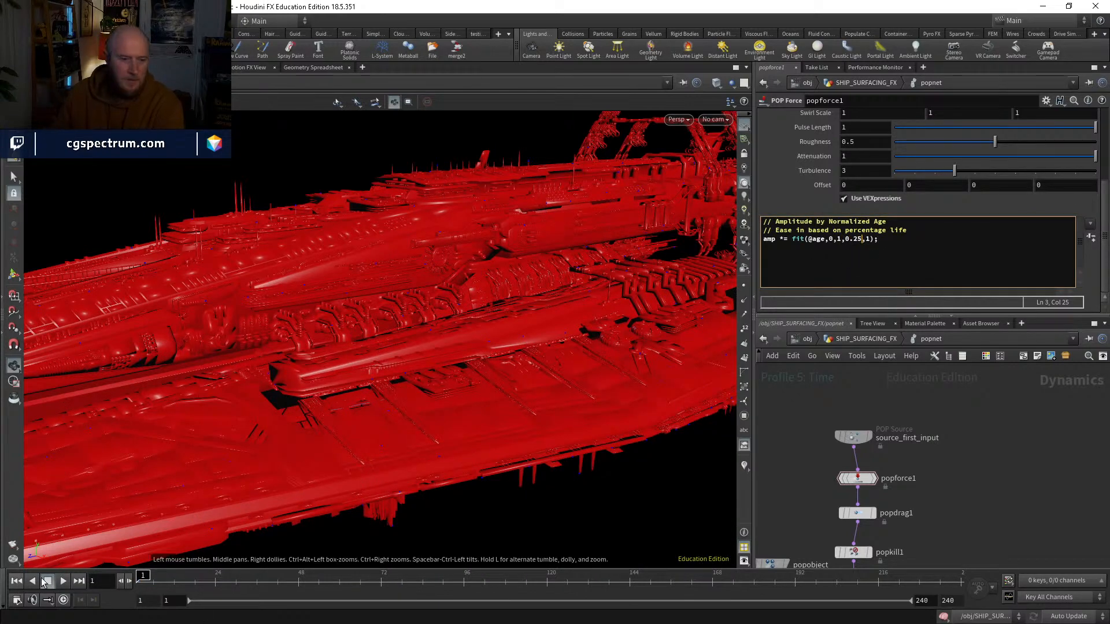
Step: Play the simulation and scrub through to frame 66, inspecting the particle flow over the whole ship
left_click(62, 582)
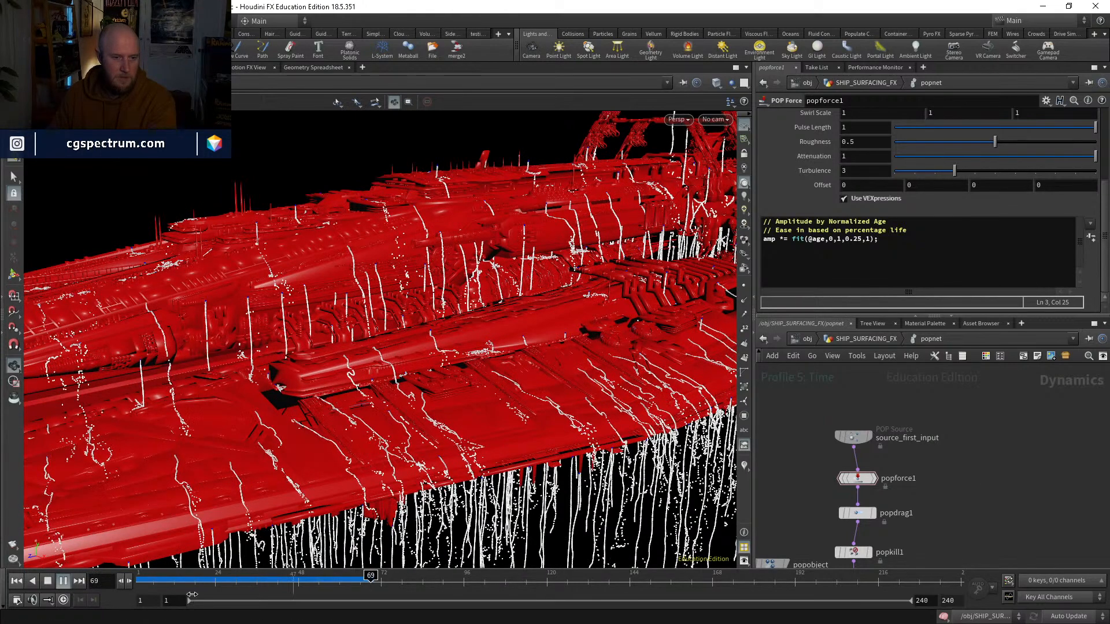
left_click(178, 576)
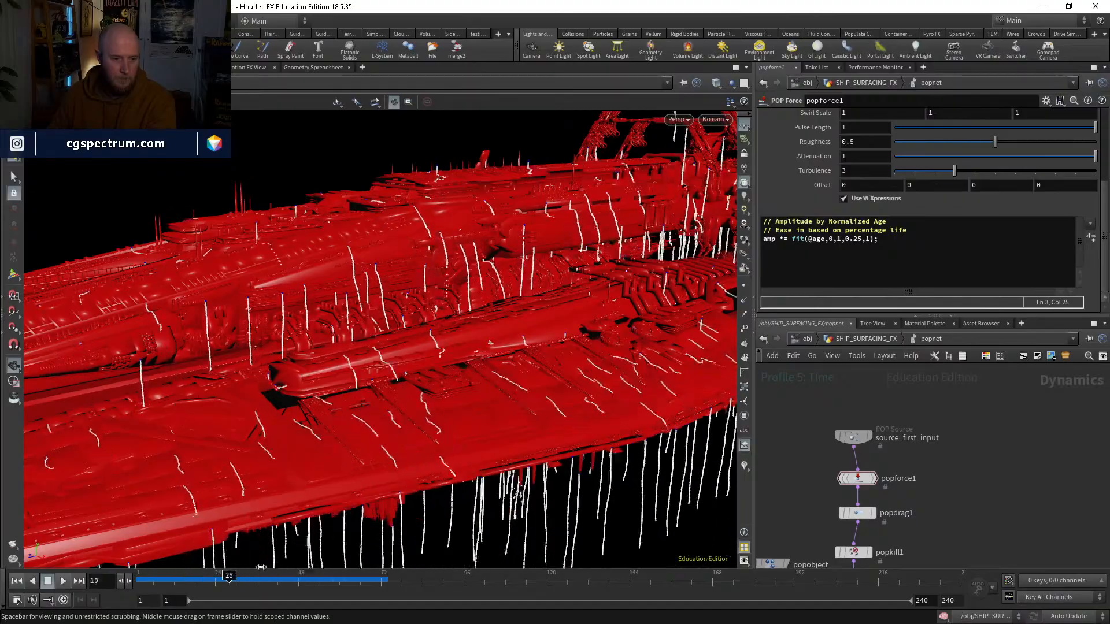
left_click_drag(261, 567, 360, 568)
left_click_drag(341, 471, 318, 445)
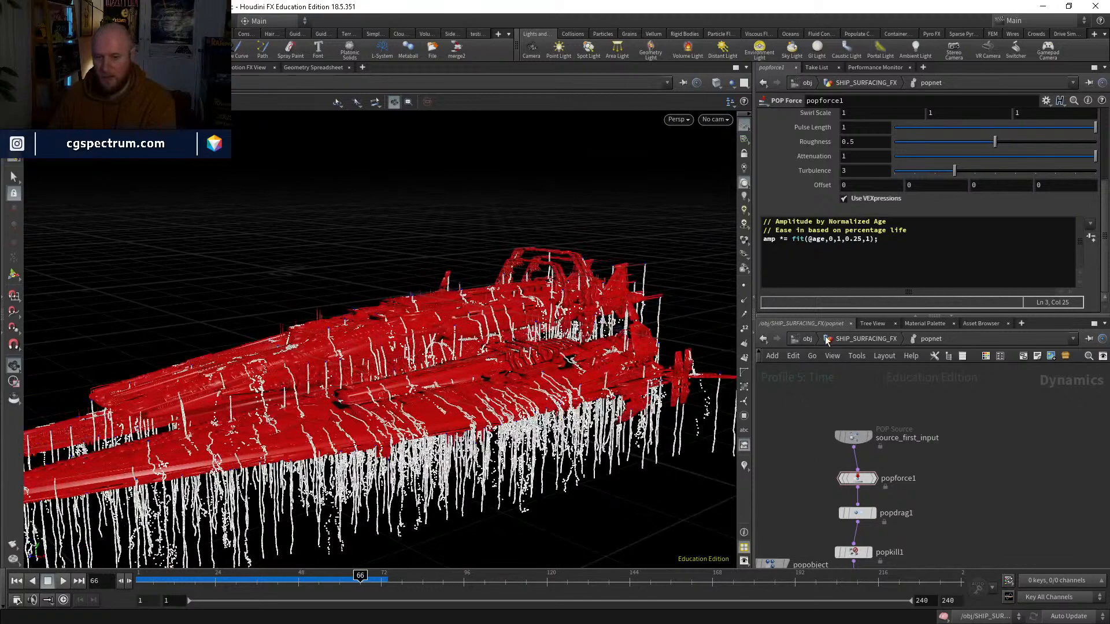
Step: Go up to the SHIP_SURFACING_FX network and display the popnet node's result
left_click(861, 340)
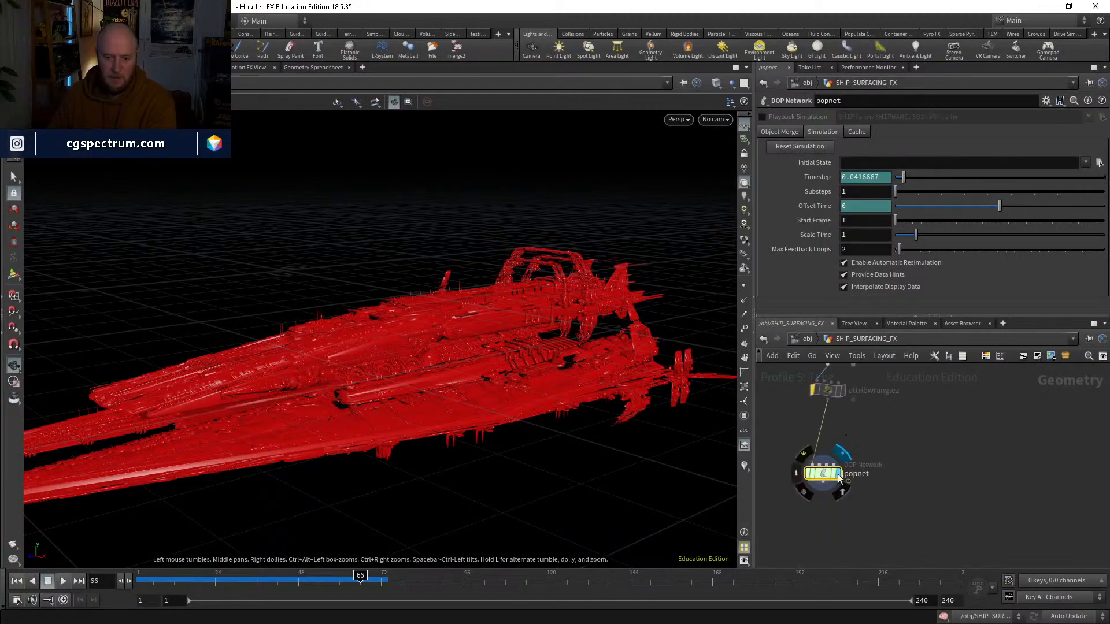
left_click(838, 475)
middle_click_drag(942, 408, 914, 501)
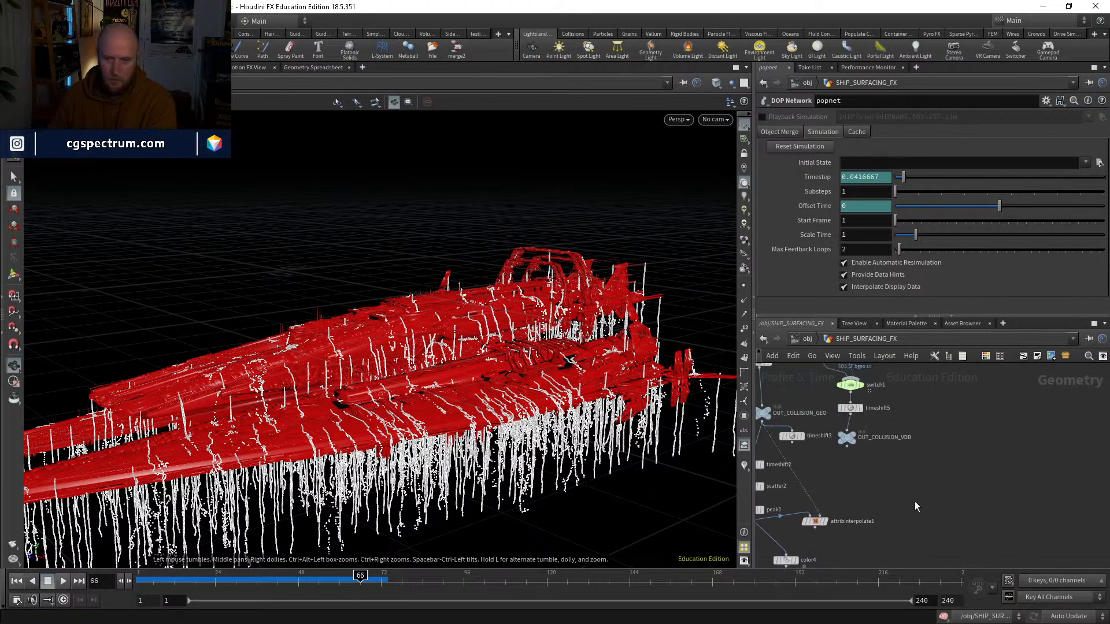
scroll(914, 506, "down", 3)
Step: Copy the transform1 node from inside the WATER object and return to the object level
left_click(810, 339)
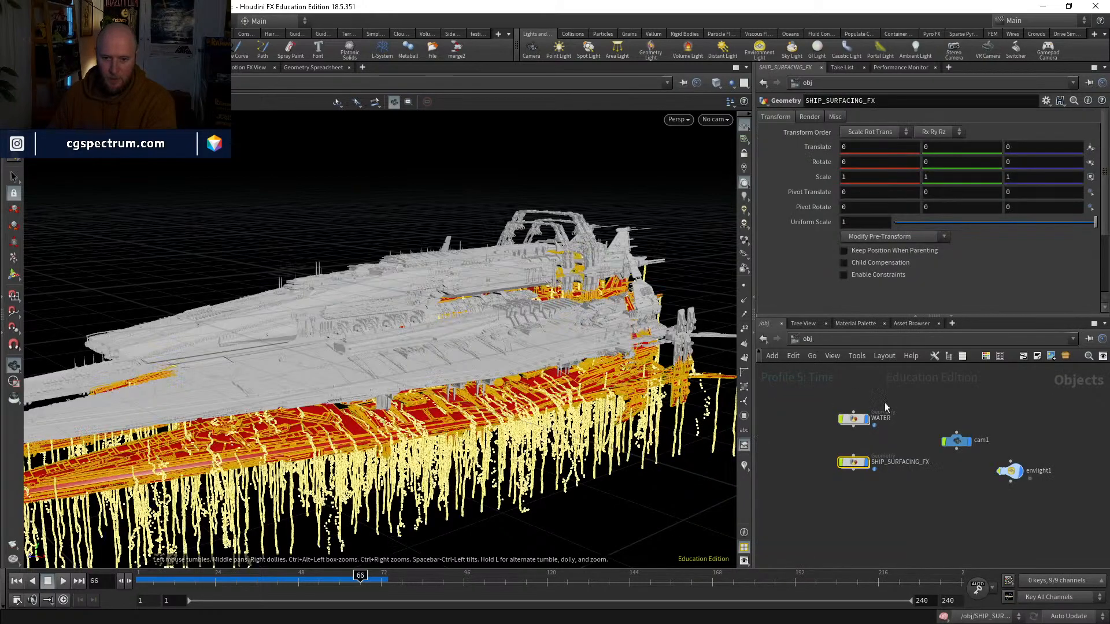
double_click(855, 421)
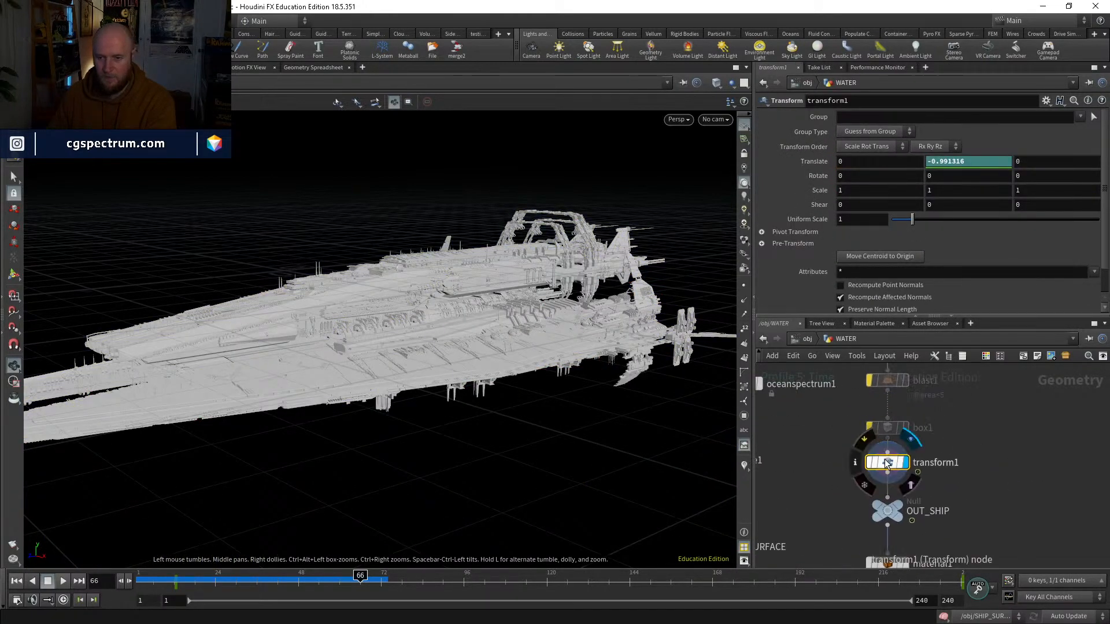
key("ctrl+c")
left_click(807, 340)
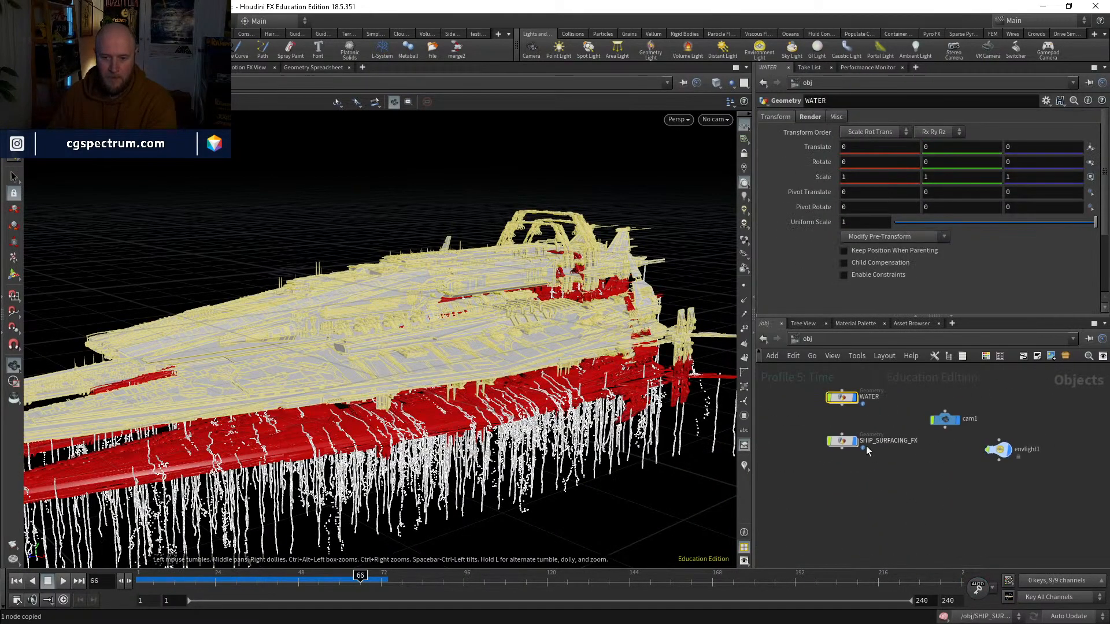
Step: Paste transform1 into the SHIP_SURFACING_FX network and wire the popnet output into it
double_click(866, 446)
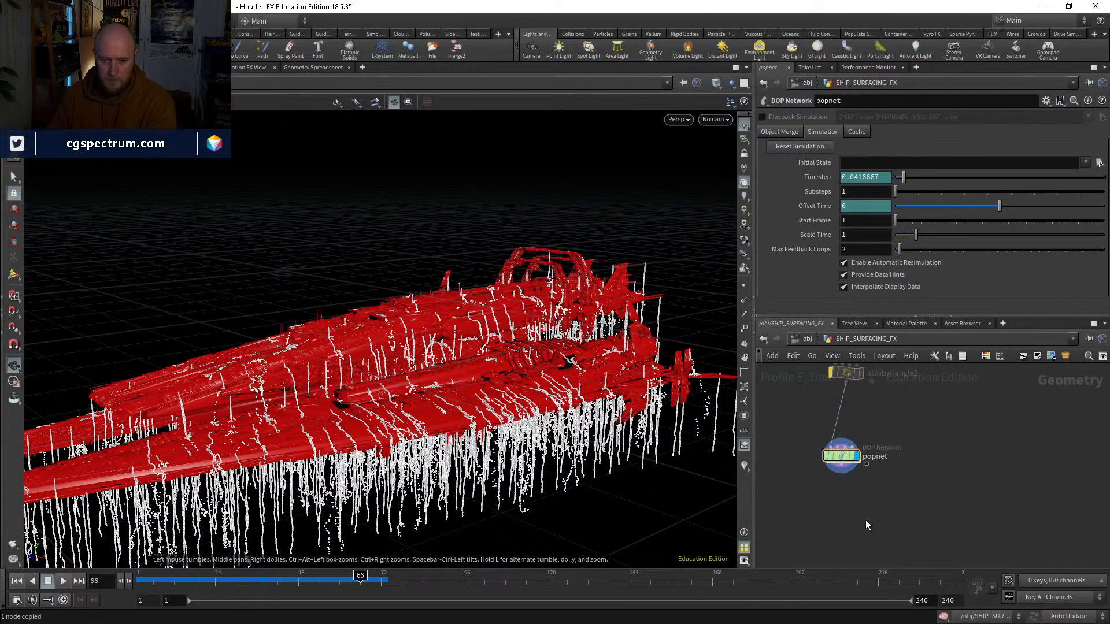
key("ctrl+v")
left_click(865, 507)
left_click(841, 462)
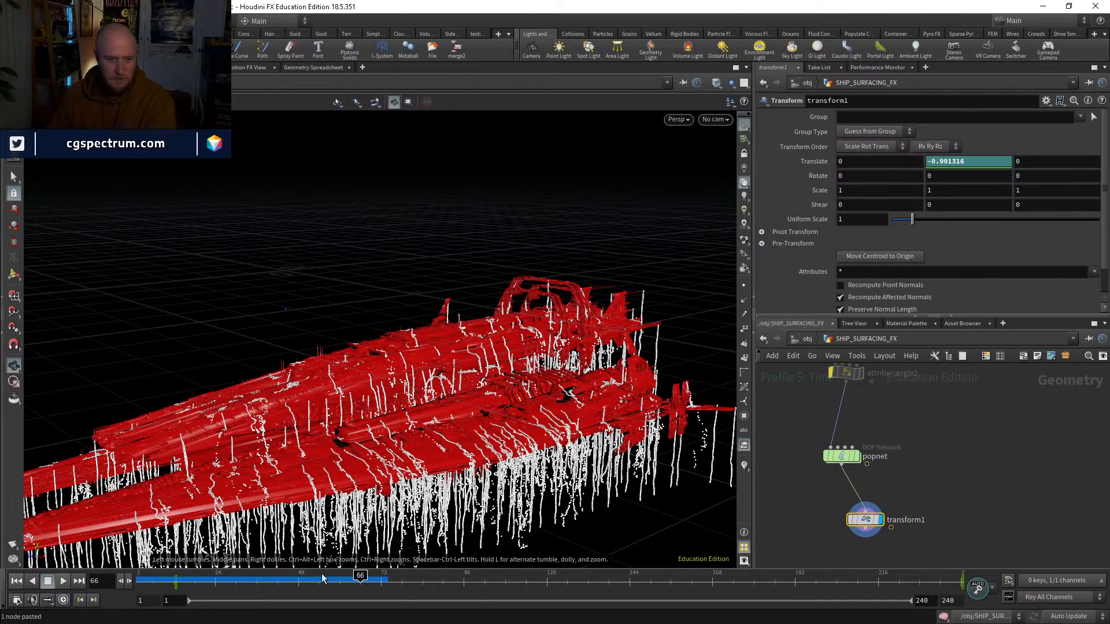
Step: Play and scrub the timeline to frame 86 to check the particles' motion with the ship's transform
left_click_drag(206, 583, 405, 571)
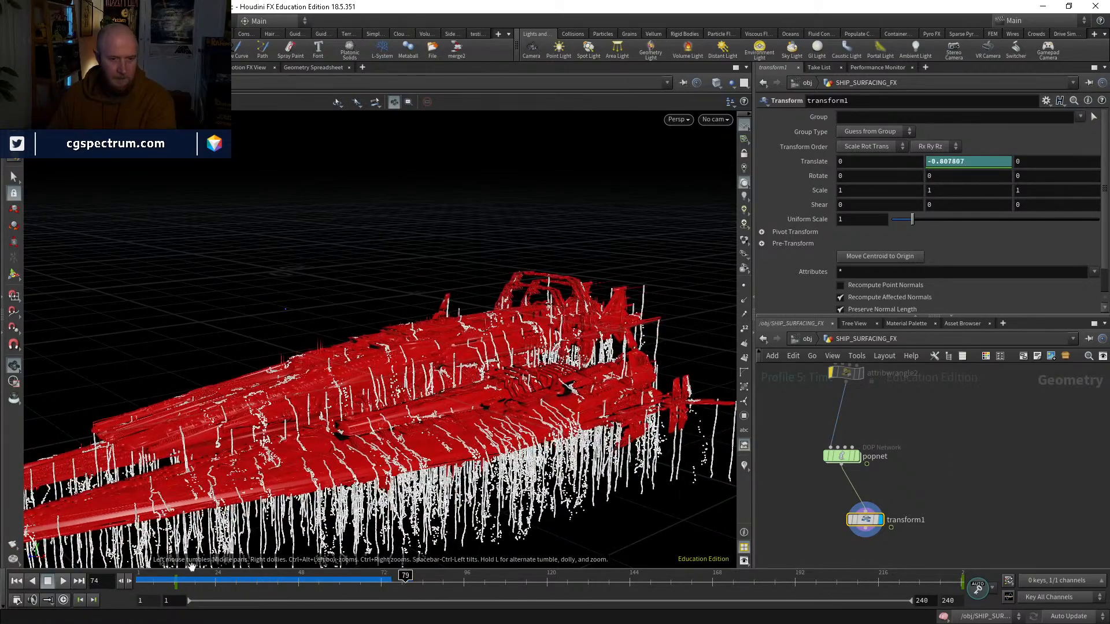
left_click(63, 579)
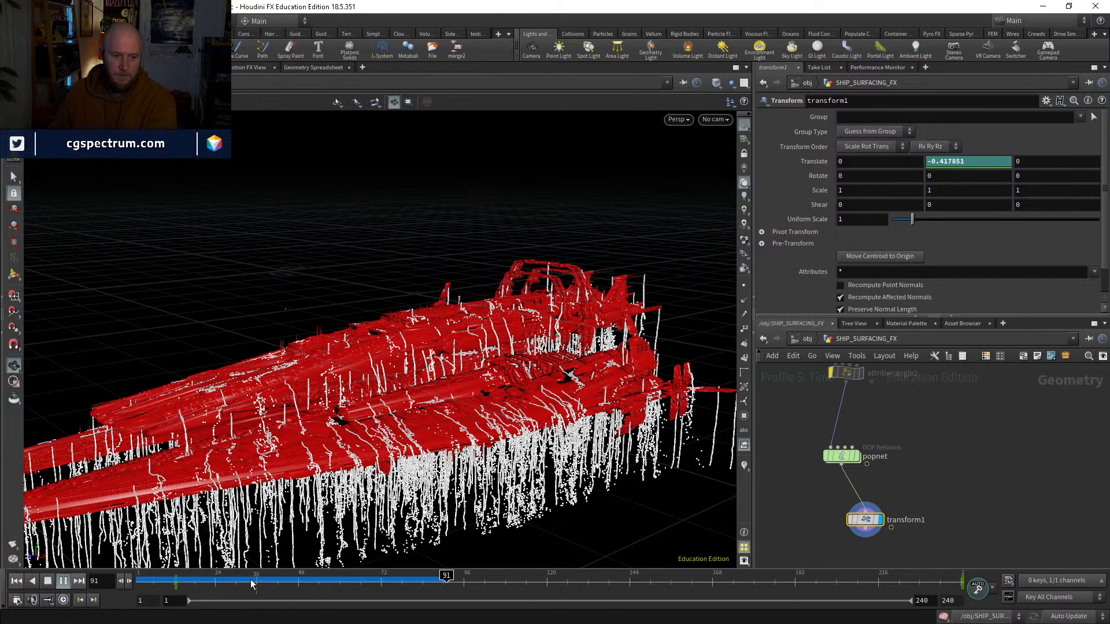
left_click_drag(254, 580, 429, 569)
Step: Set popnet's Object Merge object to *pop* so only the particles are output
middle_click_drag(830, 467, 825, 489)
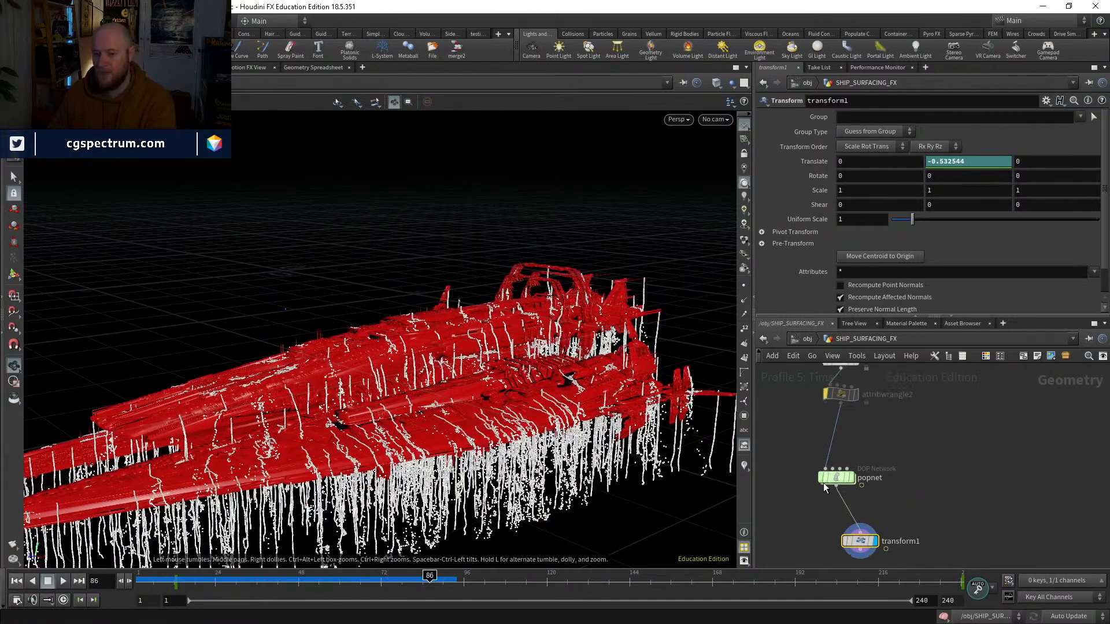
left_click(833, 478)
left_click(779, 132)
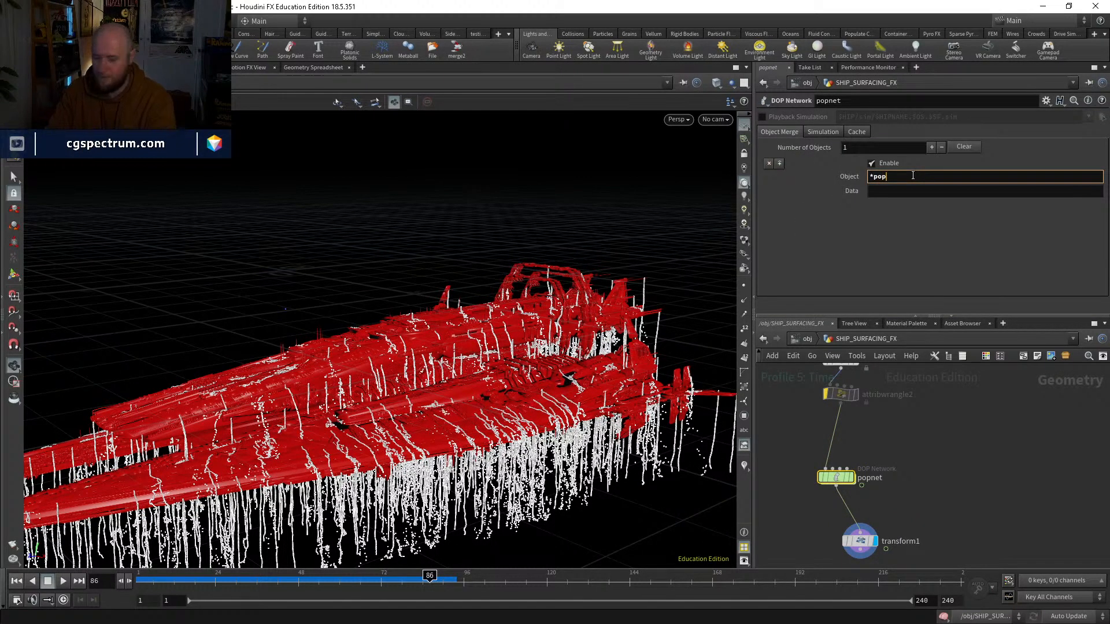
key("Return")
left_click(971, 422)
middle_click_drag(957, 563, 942, 506)
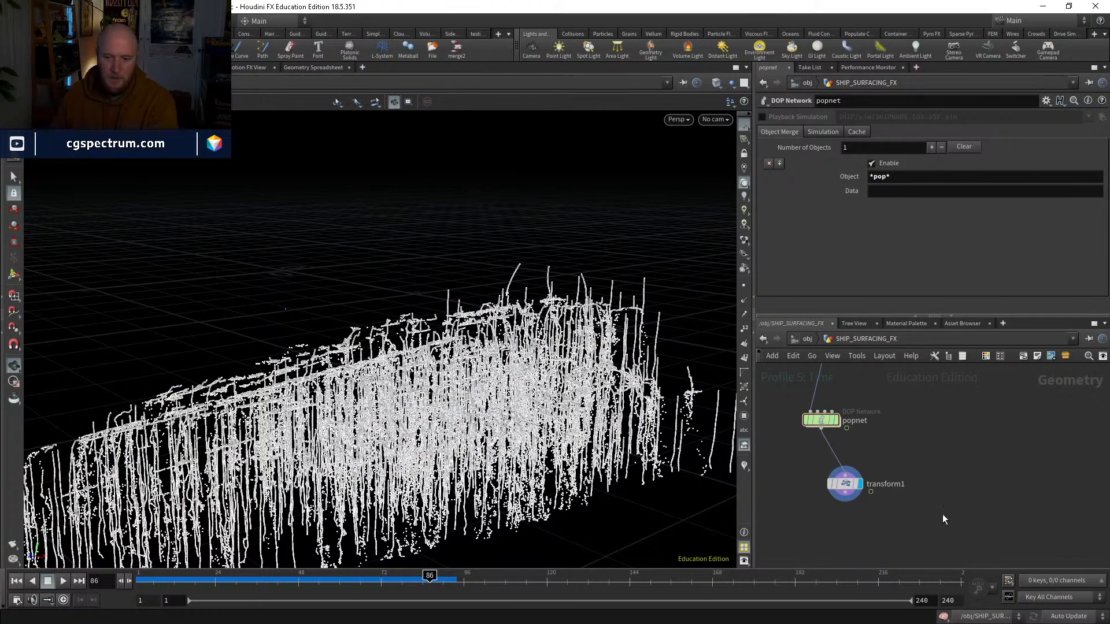
key("Tab")
type("merge")
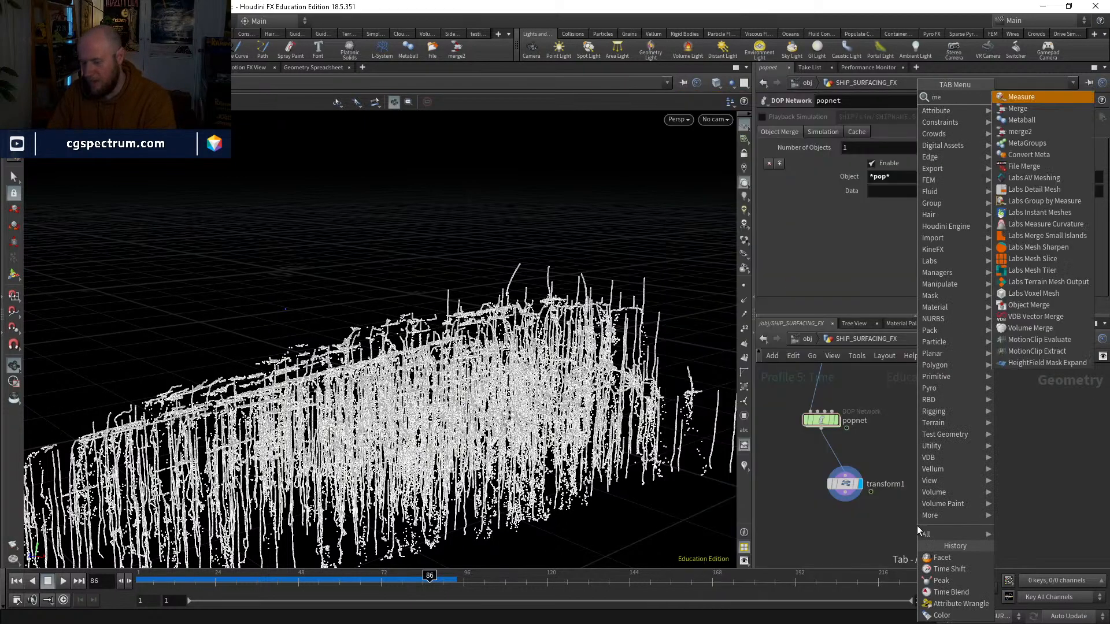
key("Return")
left_click(916, 525)
left_click(919, 519)
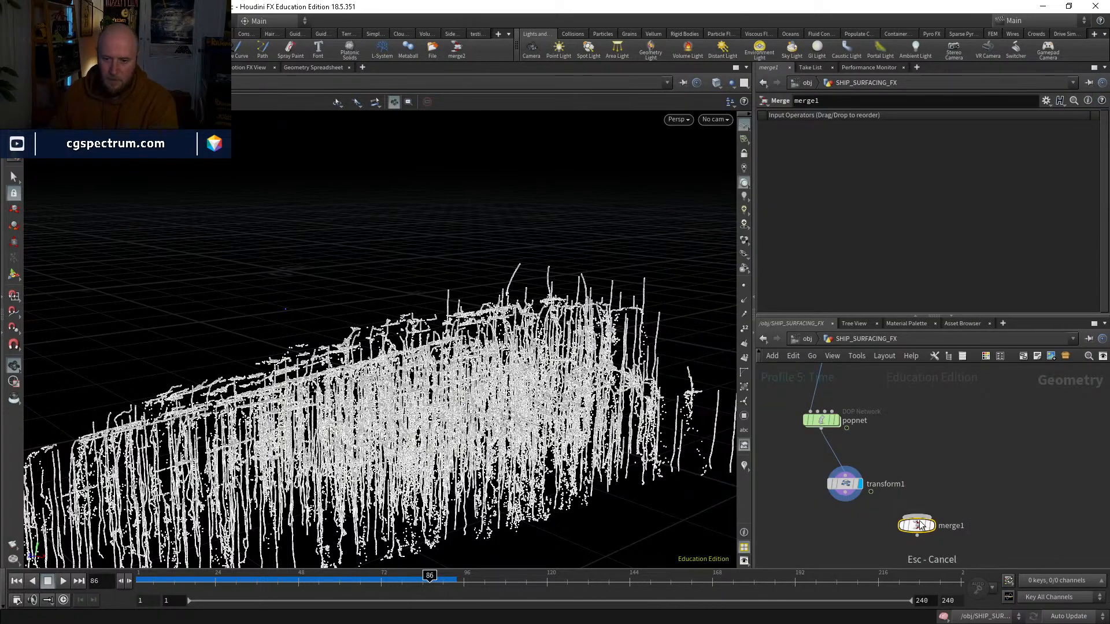
key("Delete")
Step: Open the WATER object and display merge1, combining the water surface and the ship
left_click(807, 339)
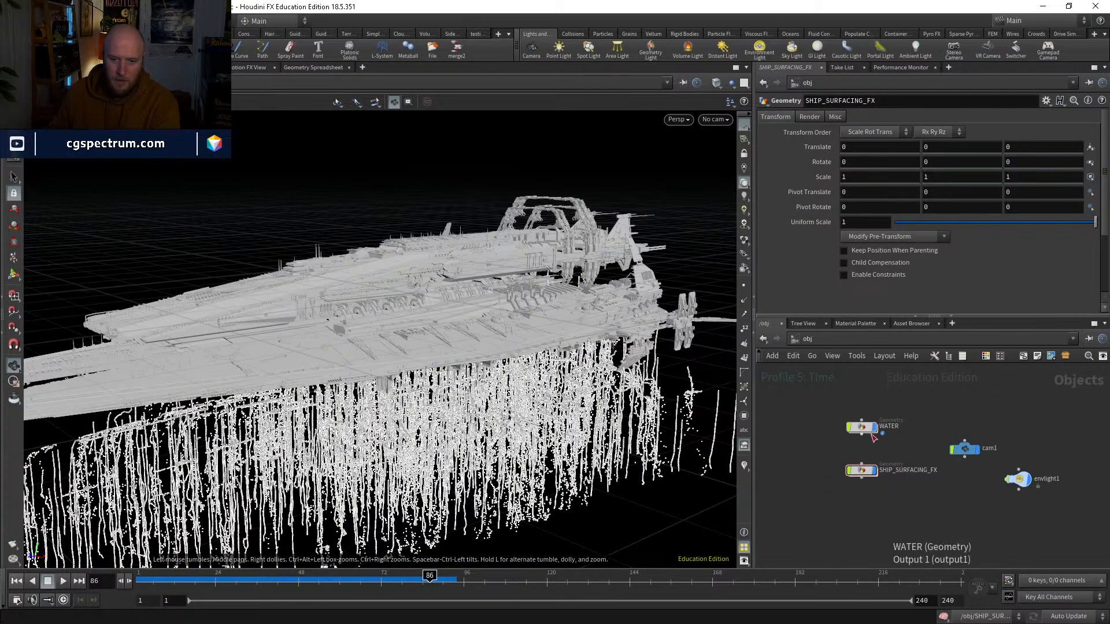
double_click(869, 432)
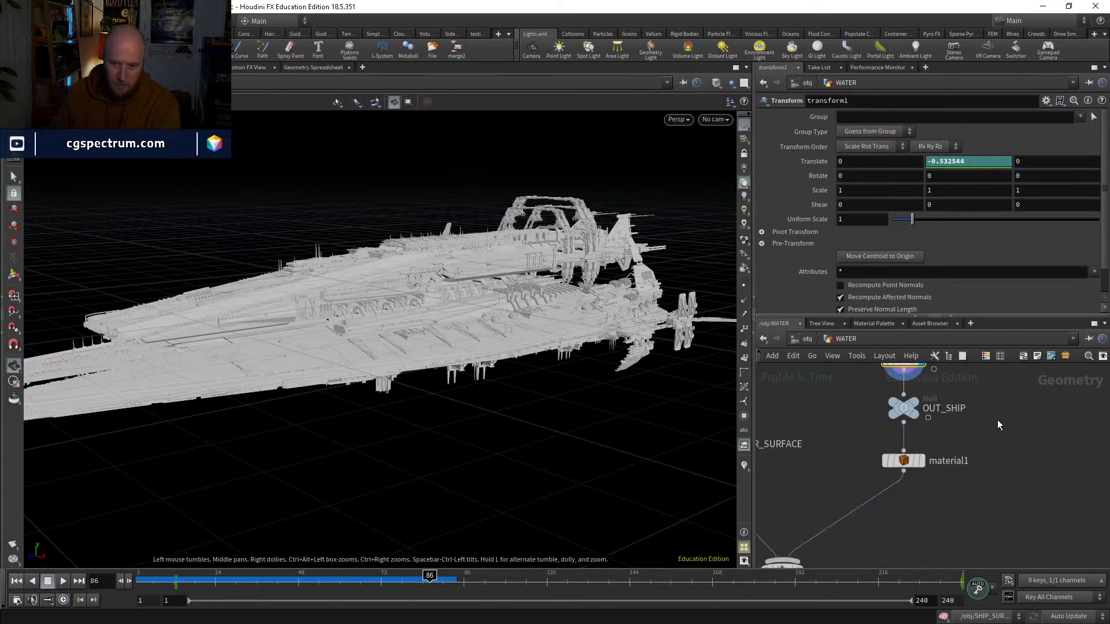
scroll(989, 462, "down", 3)
scroll(880, 512, "up", 2)
left_click(880, 531)
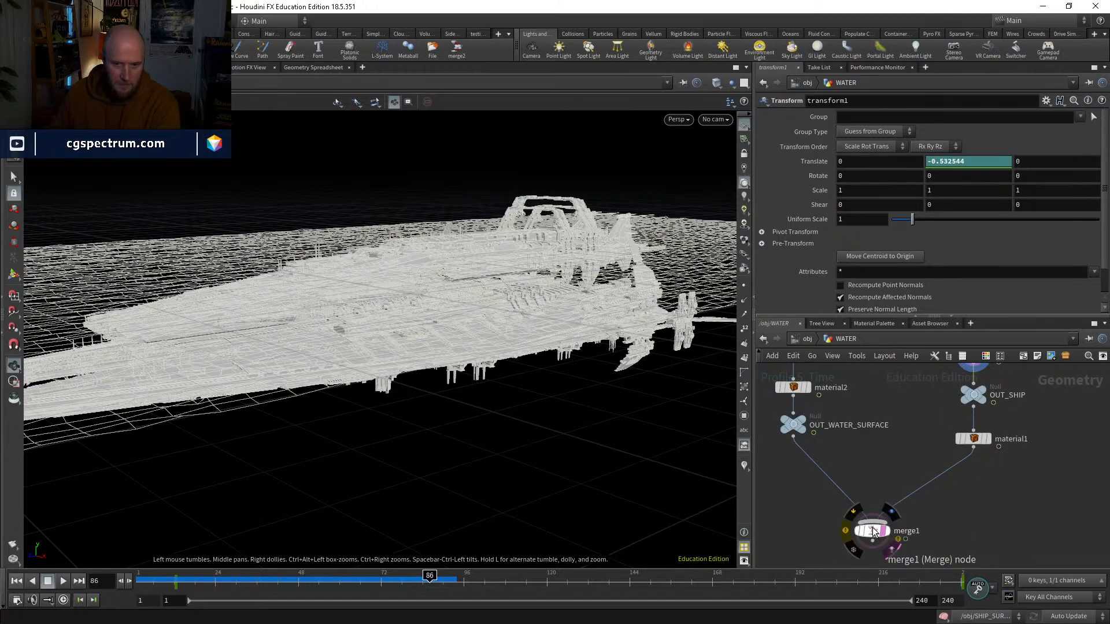
left_click(889, 533)
left_click(879, 532)
scroll(841, 396, "down", 3)
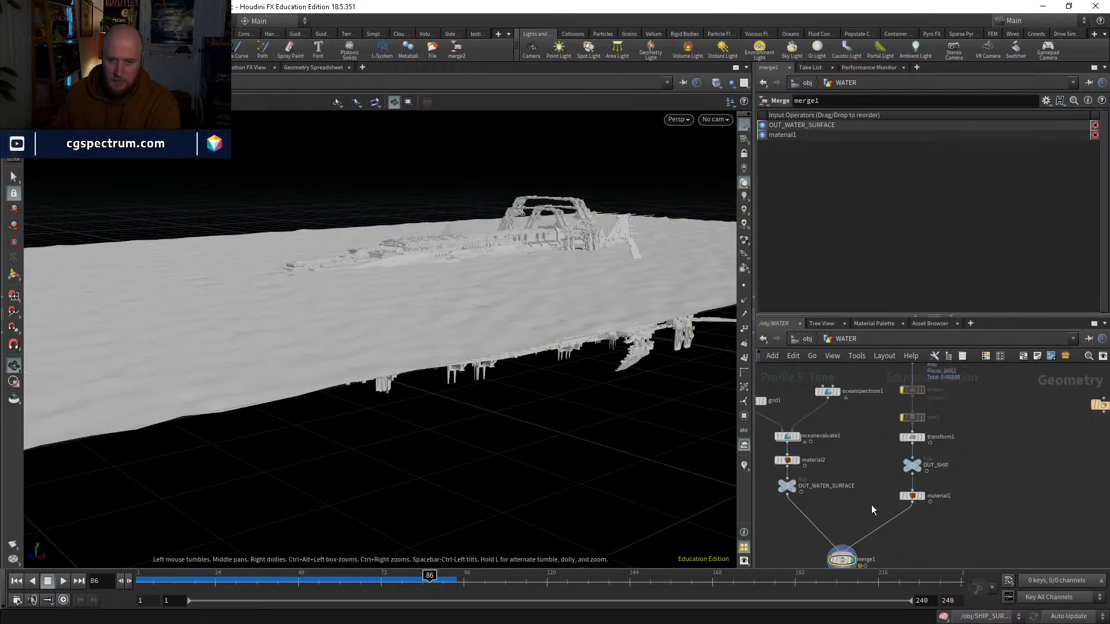
Step: Return to the object level and scrub back to frame 1 to compare the particles' position with the ship
left_click(808, 340)
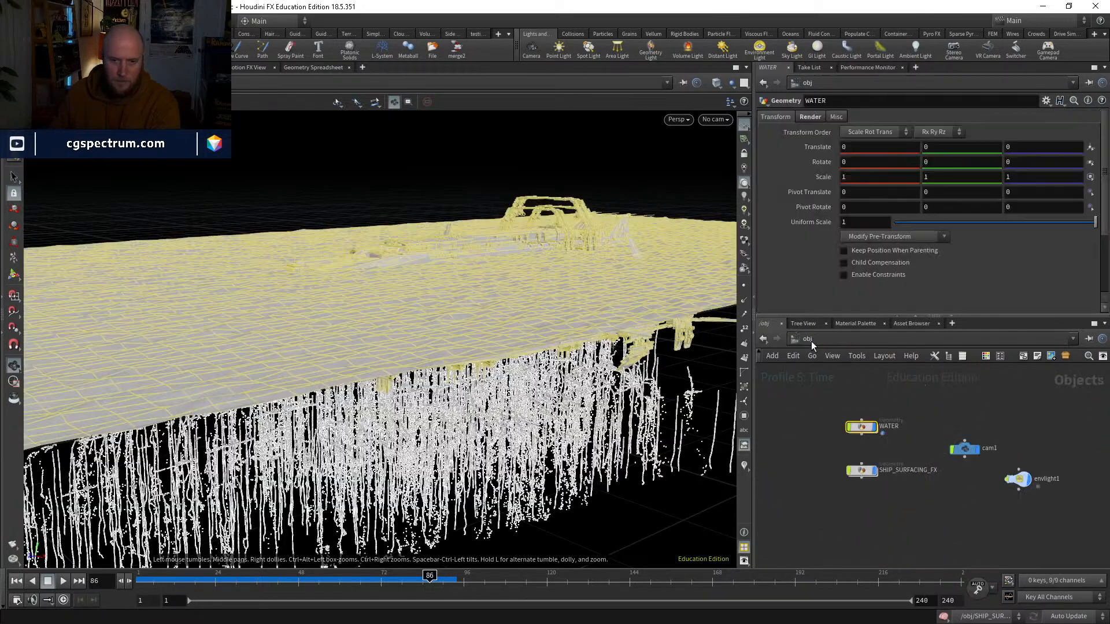
left_click(876, 515)
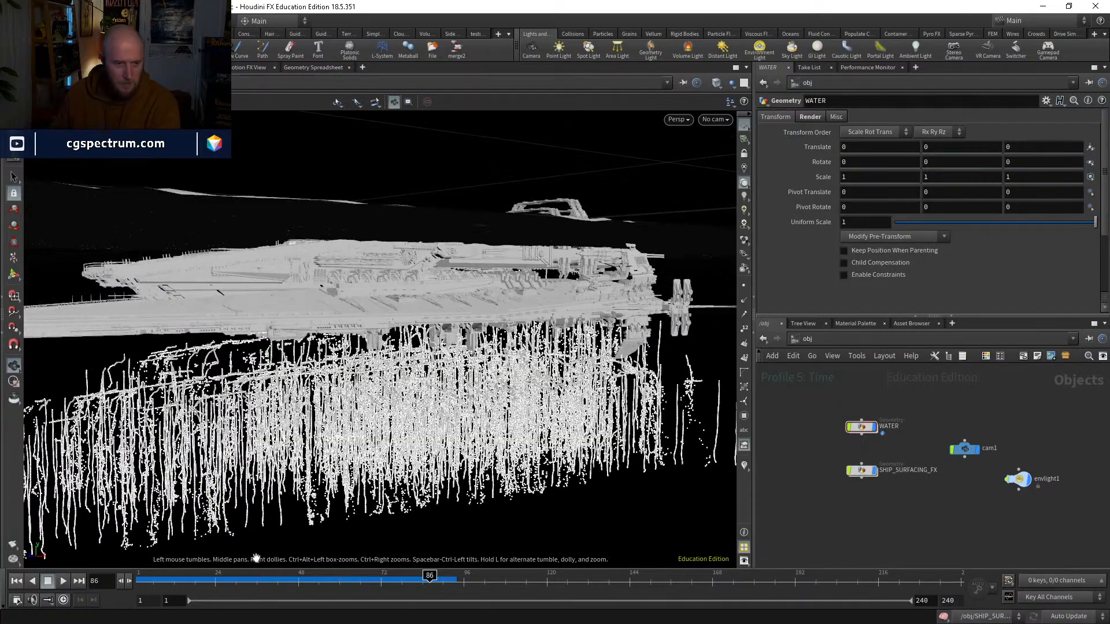
left_click_drag(191, 580, 135, 554)
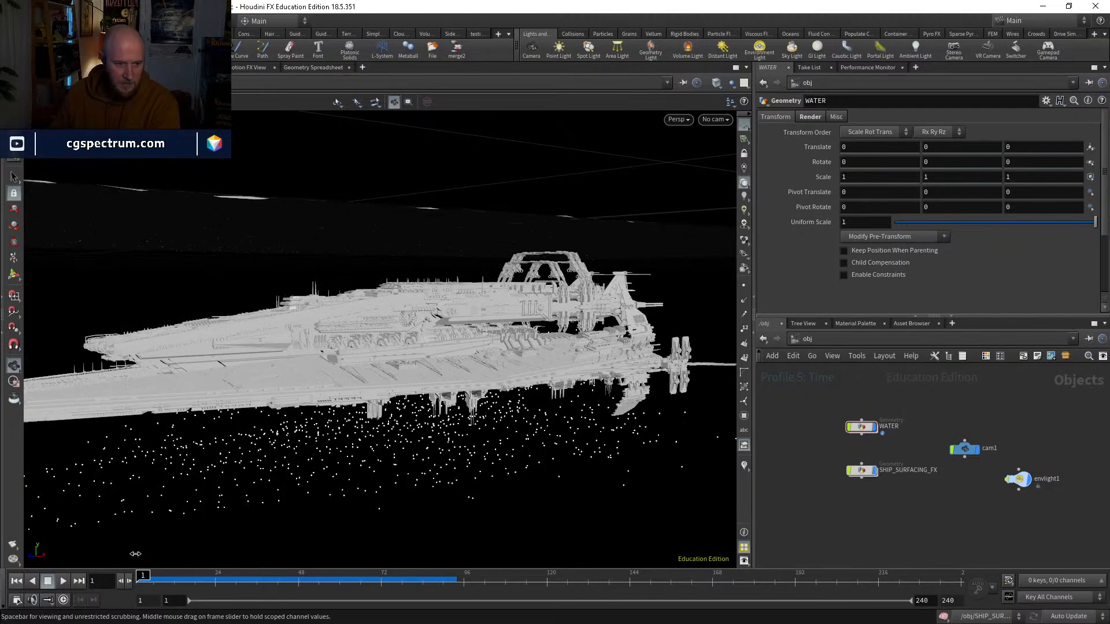
left_click_drag(328, 457, 309, 435)
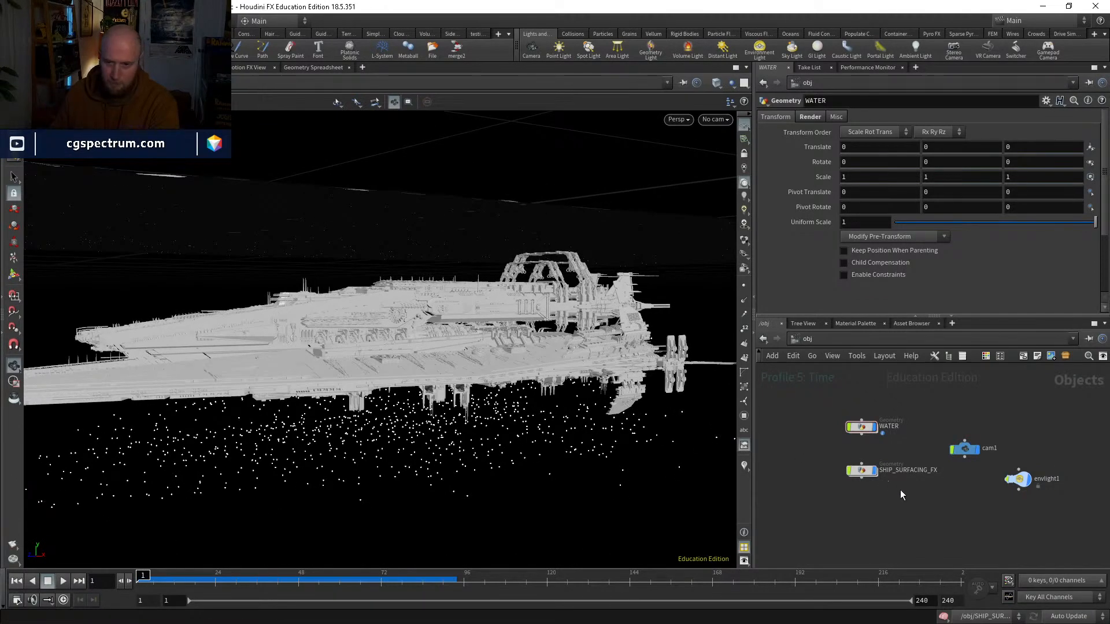
Step: Inspect the source chain inside SHIP_SURFACING_FX from object_merge1 down to timeshift2
middle_click_drag(902, 496, 869, 534)
double_click(826, 510)
scroll(911, 504, "down", 3)
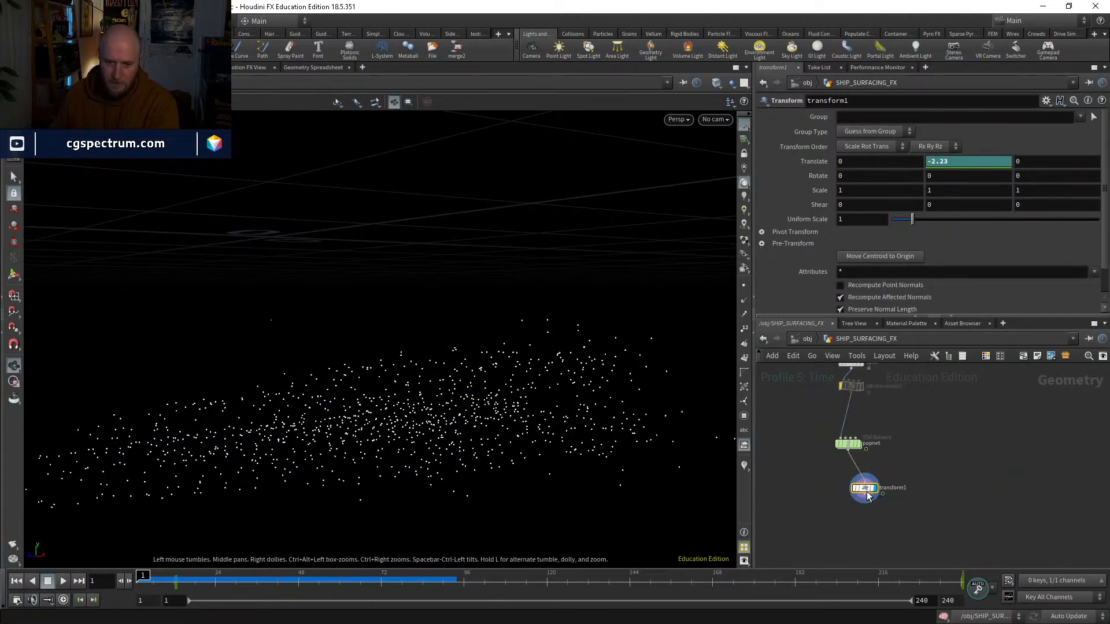
scroll(926, 468, "down", 2)
middle_click_drag(925, 468, 891, 564)
middle_click_drag(879, 487, 876, 524)
middle_click_drag(961, 383, 957, 453)
scroll(821, 390, "up", 3)
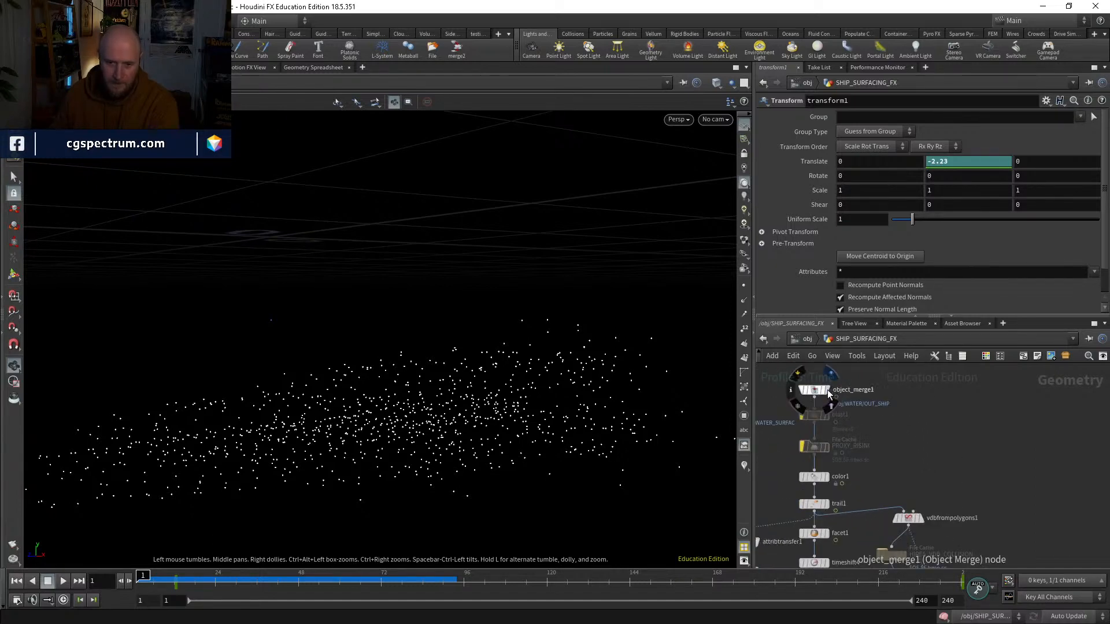
left_click(828, 393)
left_click(815, 392)
middle_click_drag(817, 567, 866, 379)
left_click(823, 494)
left_click(829, 446)
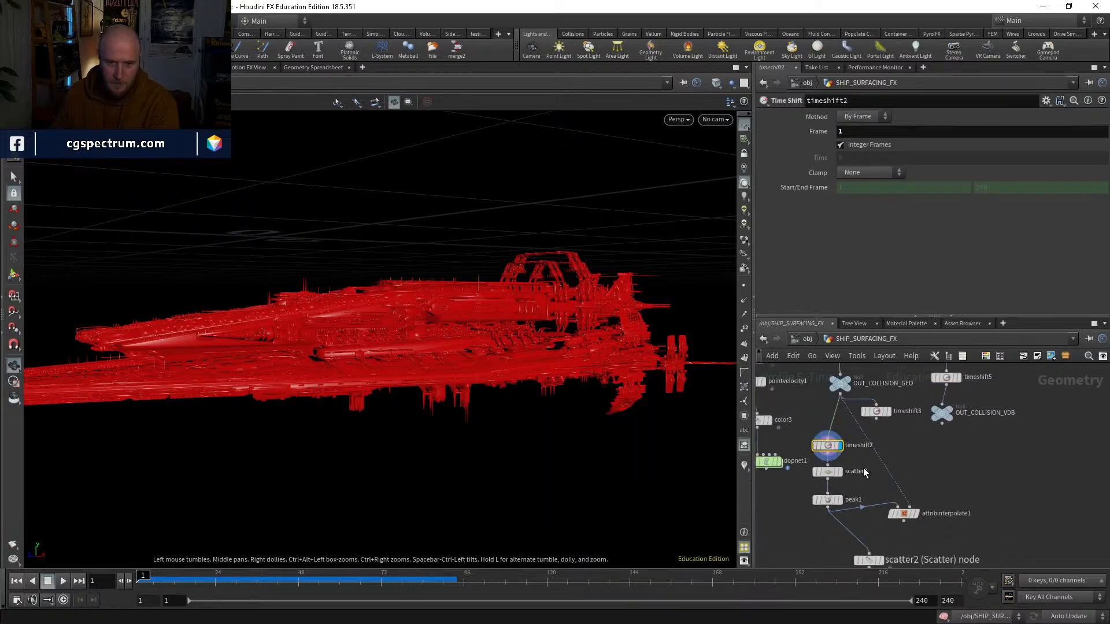
Step: Display scatter2, peak1, popnet and transform1 in turn to compare where their points sit at frame 1
middle_click_drag(865, 473, 836, 419)
left_click(811, 417)
left_click(811, 445)
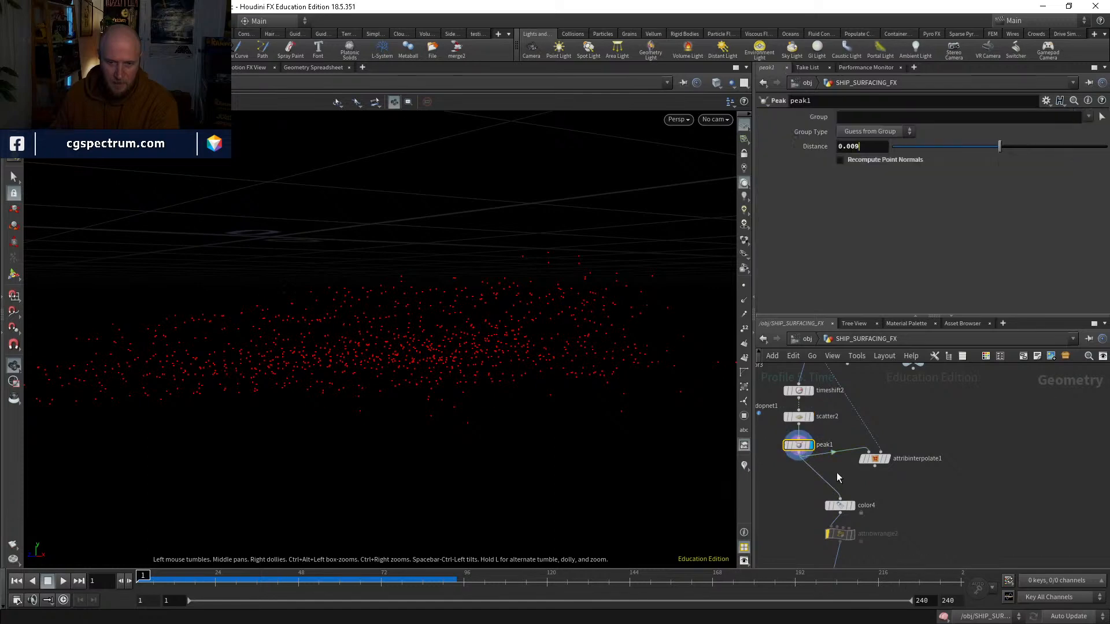
middle_click_drag(839, 477, 805, 367)
left_click(800, 487)
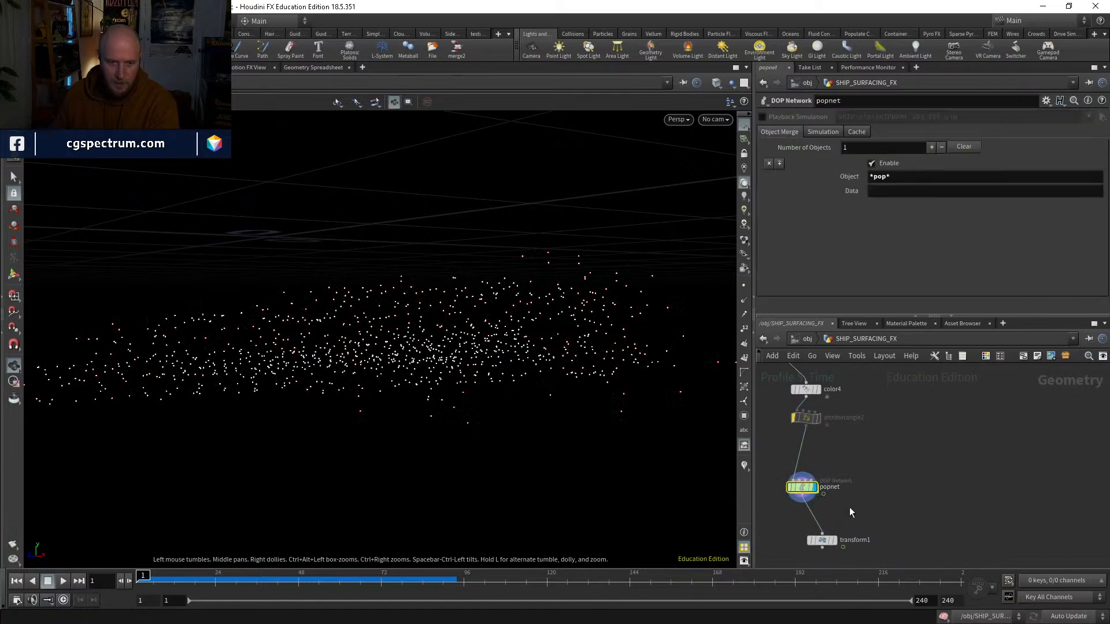
middle_click_drag(838, 547, 825, 500)
left_click(820, 499)
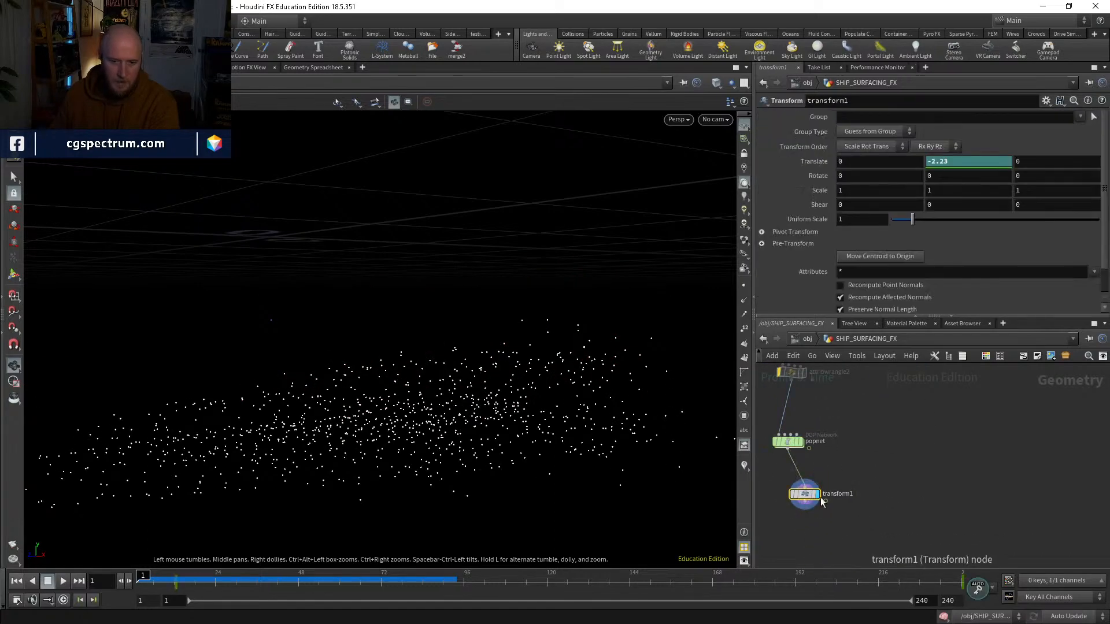
Step: Align transform1 under popnet, bypass it, and display popnet's result
left_click_drag(804, 493, 791, 490)
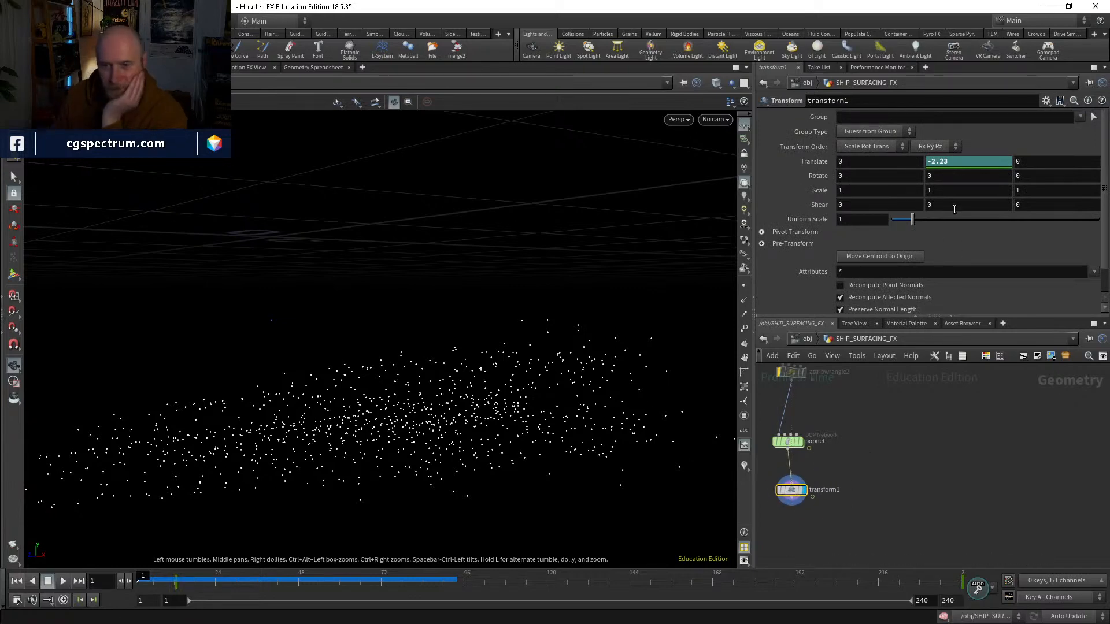
left_click(951, 162)
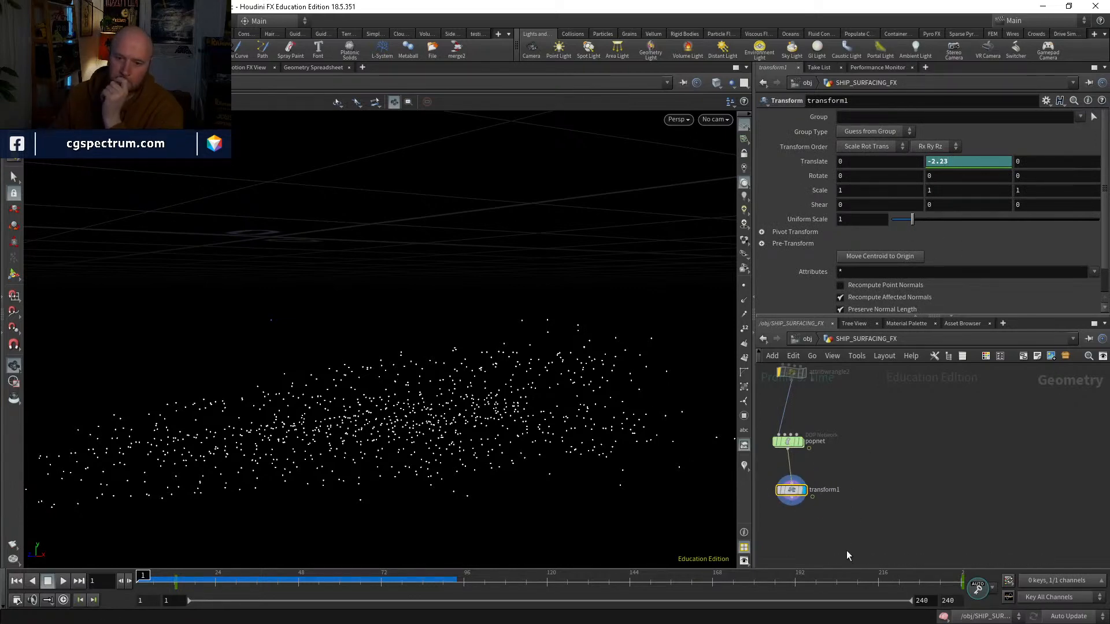
middle_click_drag(851, 530, 844, 565)
left_click(770, 528)
left_click(770, 528)
left_click(770, 528)
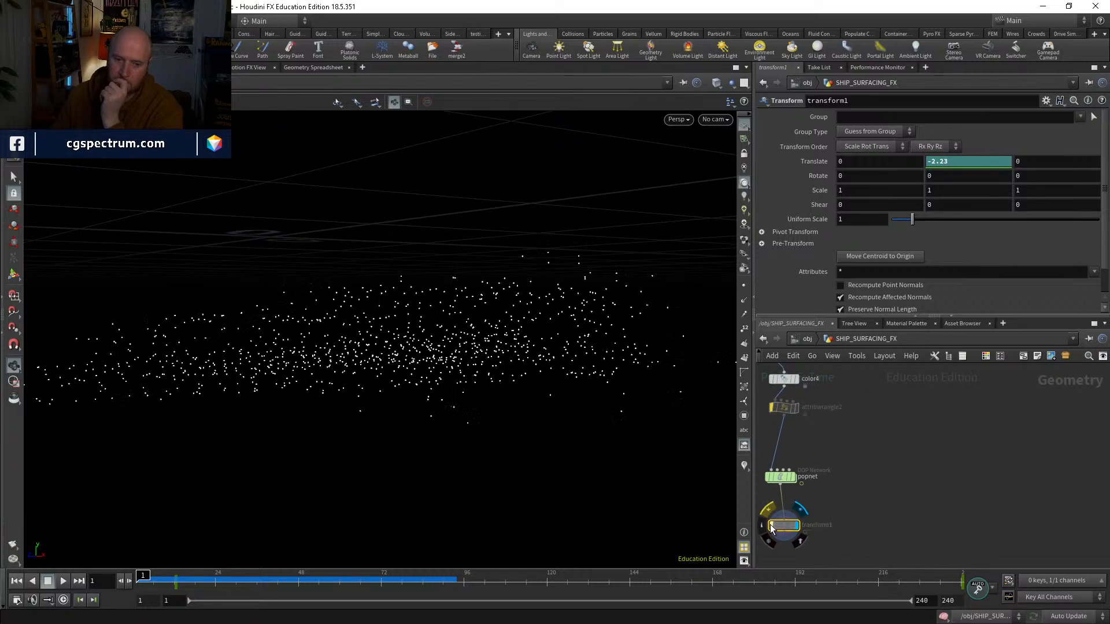
left_click(770, 528)
left_click(770, 528)
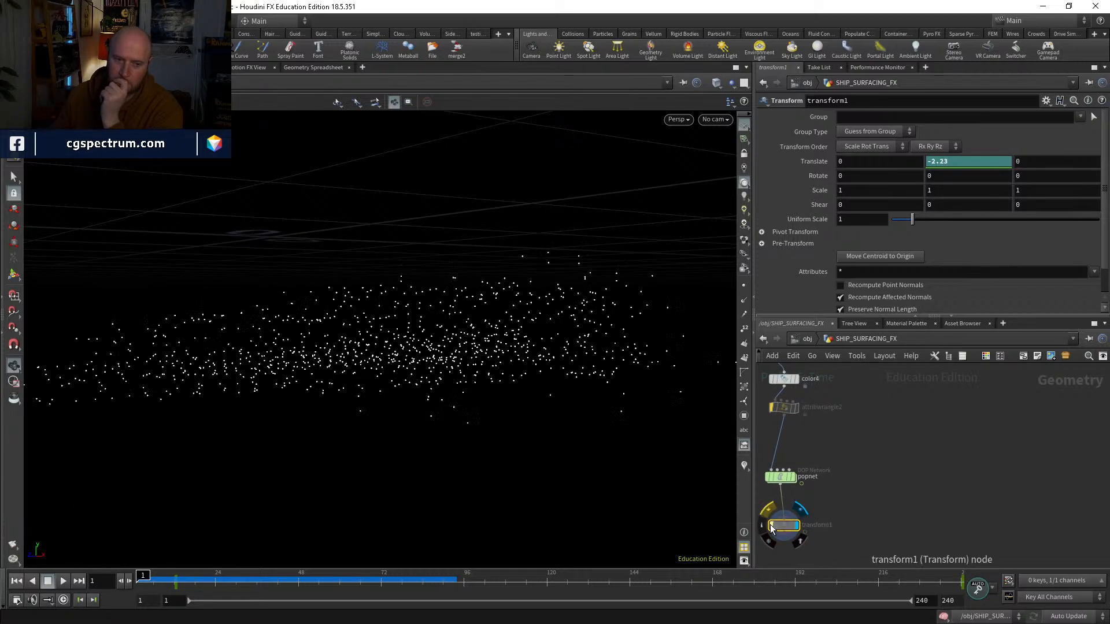
left_click(780, 477)
middle_click_drag(806, 484, 818, 515)
scroll(817, 515, "down", 5)
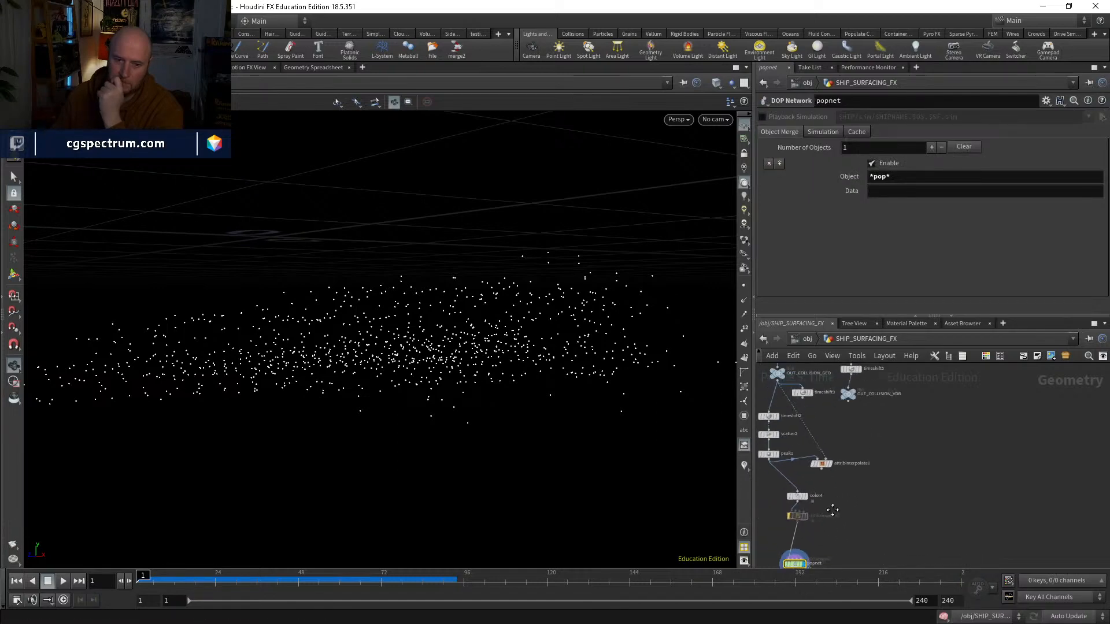
Step: Open the WATER object, select its transform1 node and scrub to frame 12 to examine the keyed Y translation
left_click(807, 339)
middle_click_drag(865, 408, 866, 430)
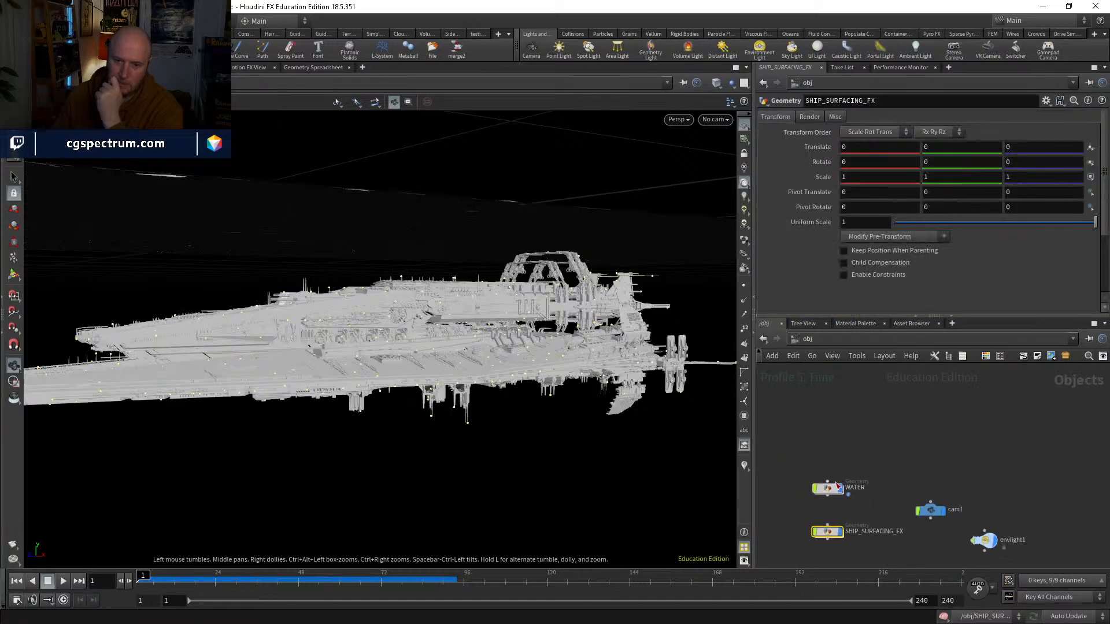
double_click(829, 489)
middle_click_drag(878, 474, 794, 510)
middle_click_drag(886, 436, 883, 376)
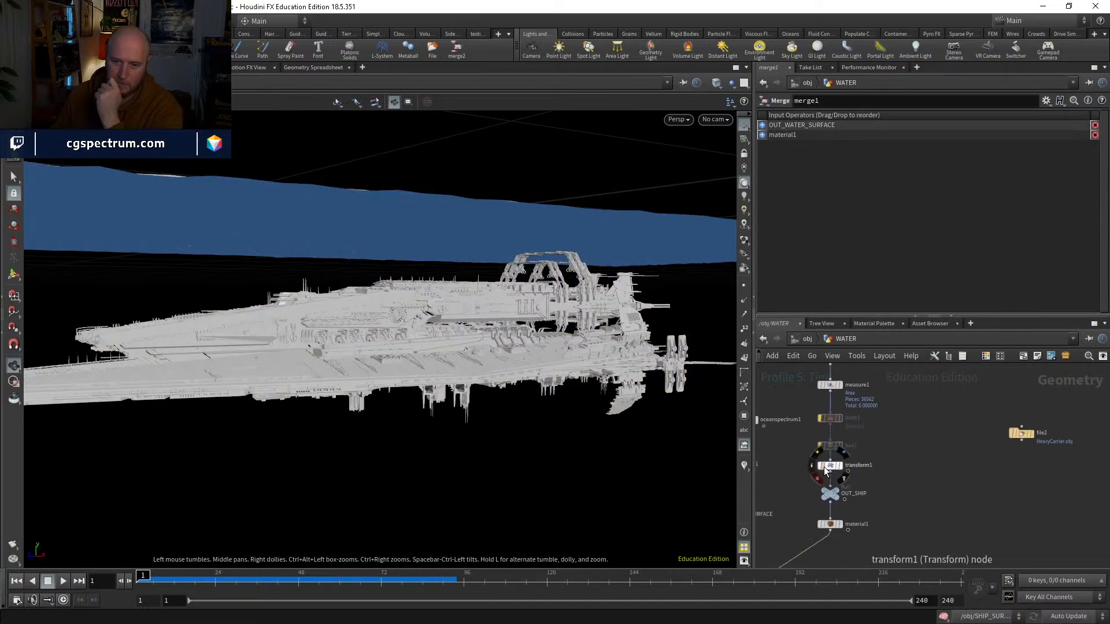
left_click(830, 467)
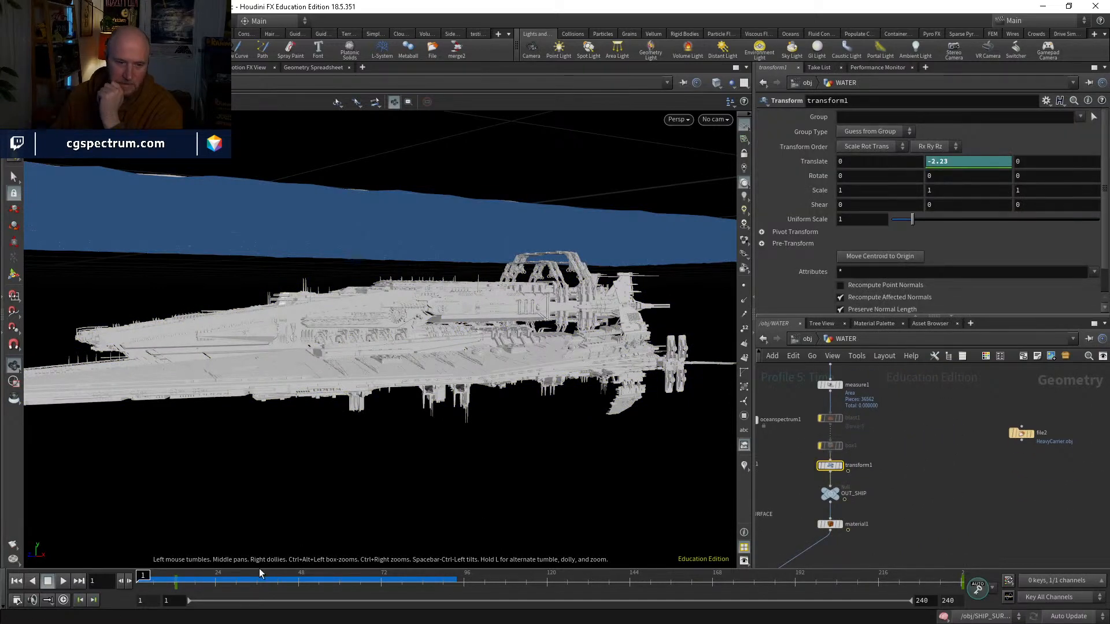
left_click_drag(162, 587, 163, 579)
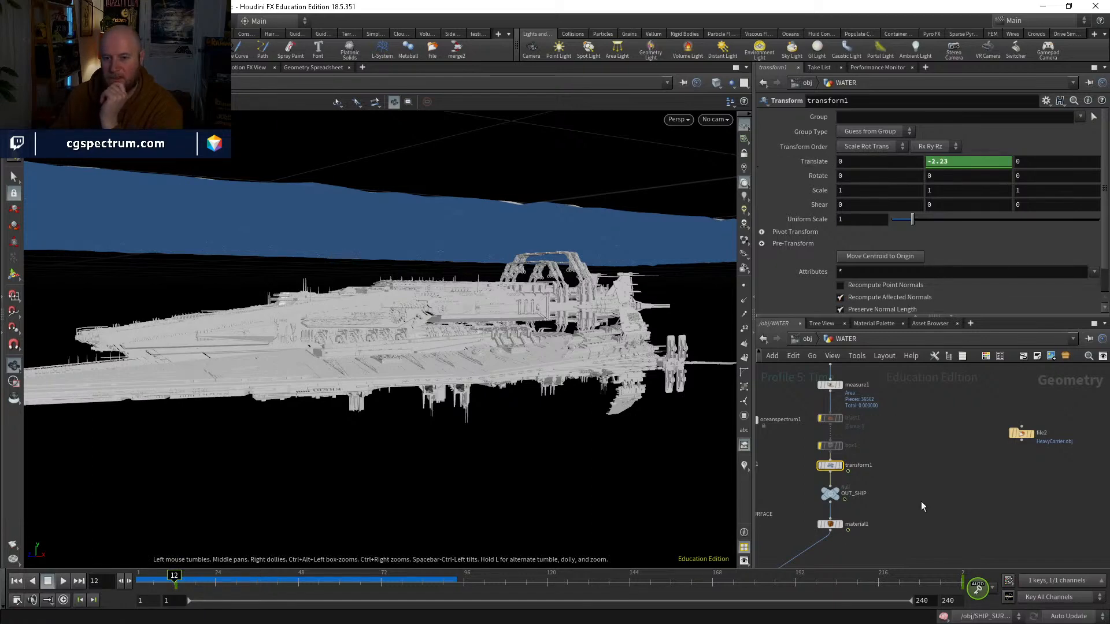
Step: Space out box1 and transform1 in the WATER network and return to the object level
scroll(839, 464, "up", 2)
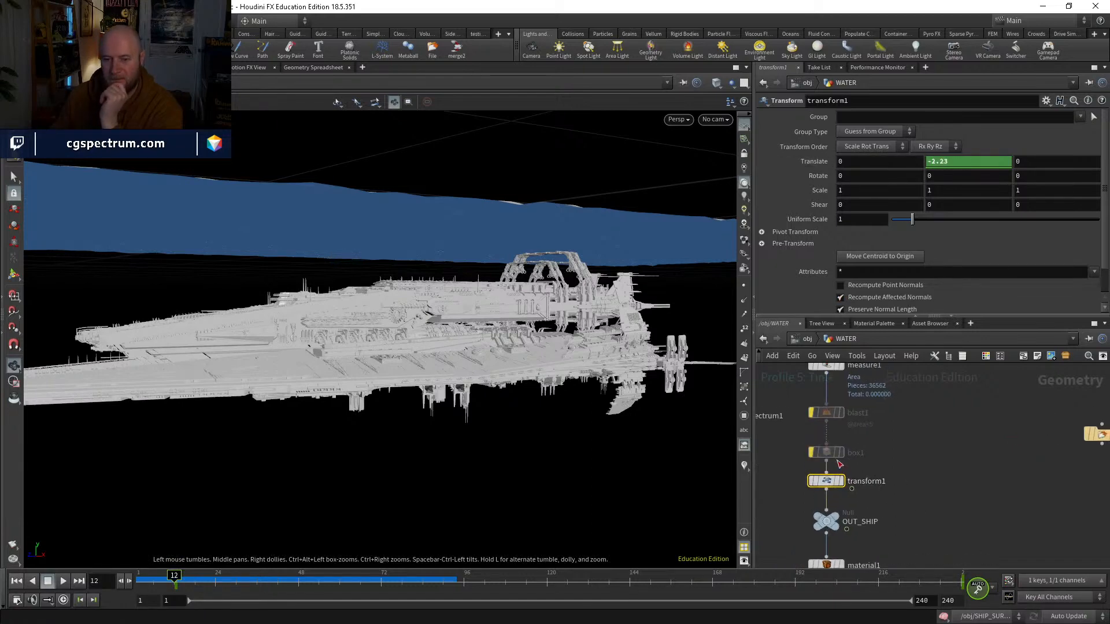
left_click_drag(832, 456, 832, 444)
left_click_drag(831, 485, 831, 476)
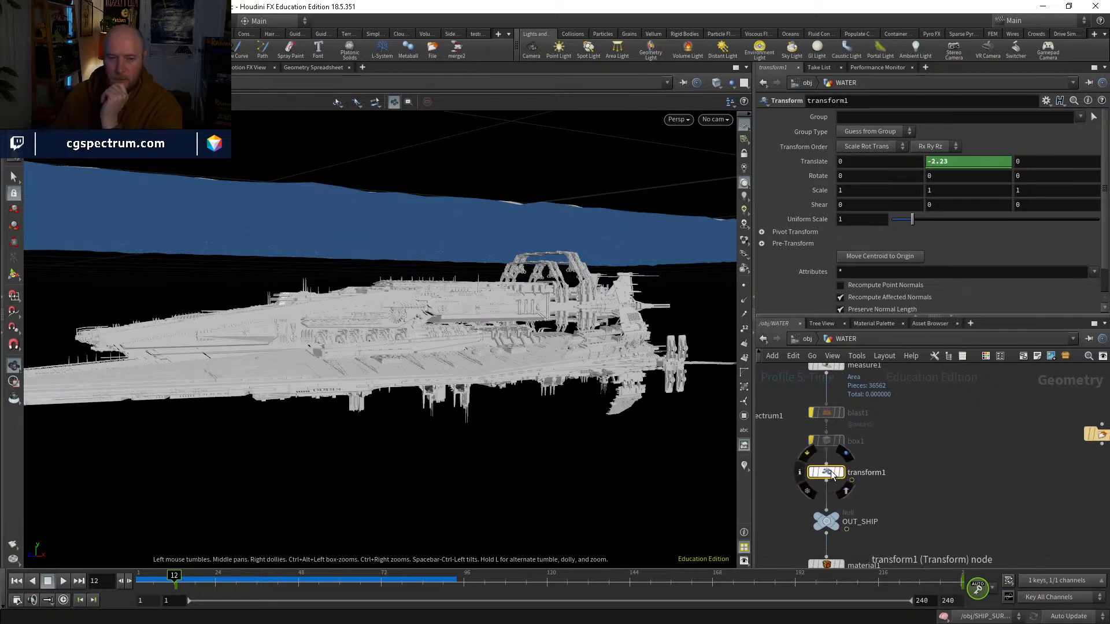
left_click(801, 341)
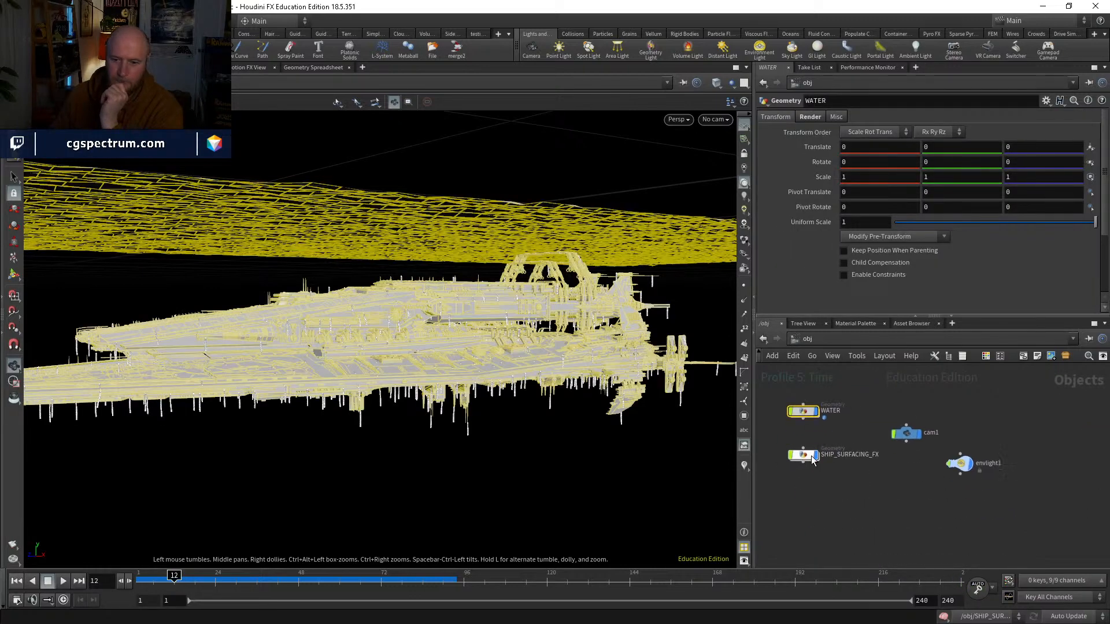
Step: Turn off the bypass on transform1 in SHIP_SURFACING_FX and set its keyed Y translation to 0 at frame 12
double_click(809, 456)
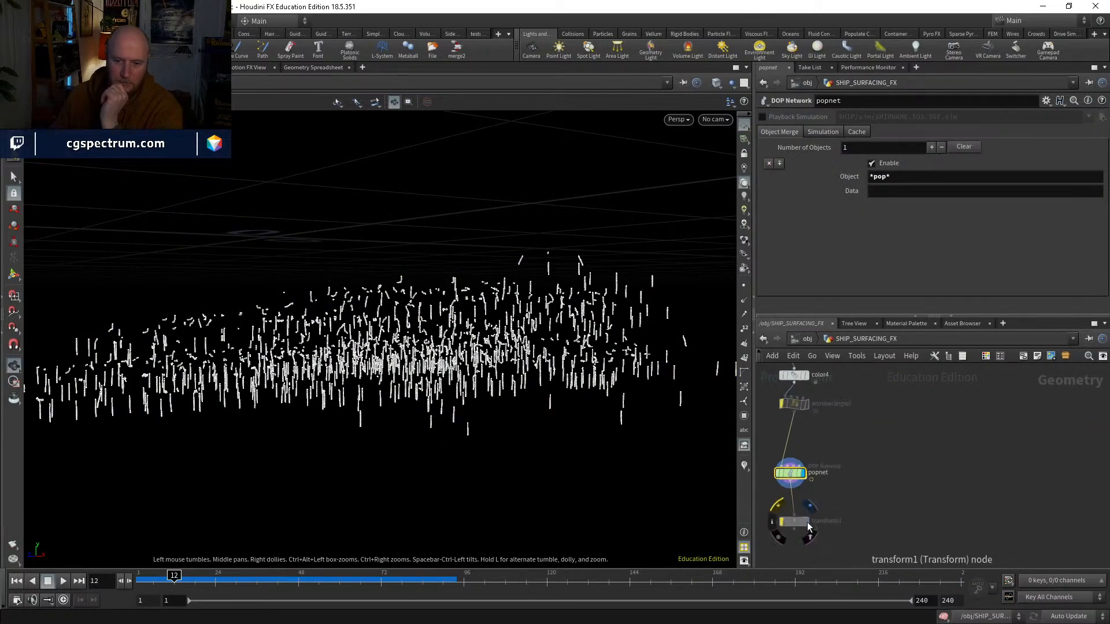
left_click(781, 522)
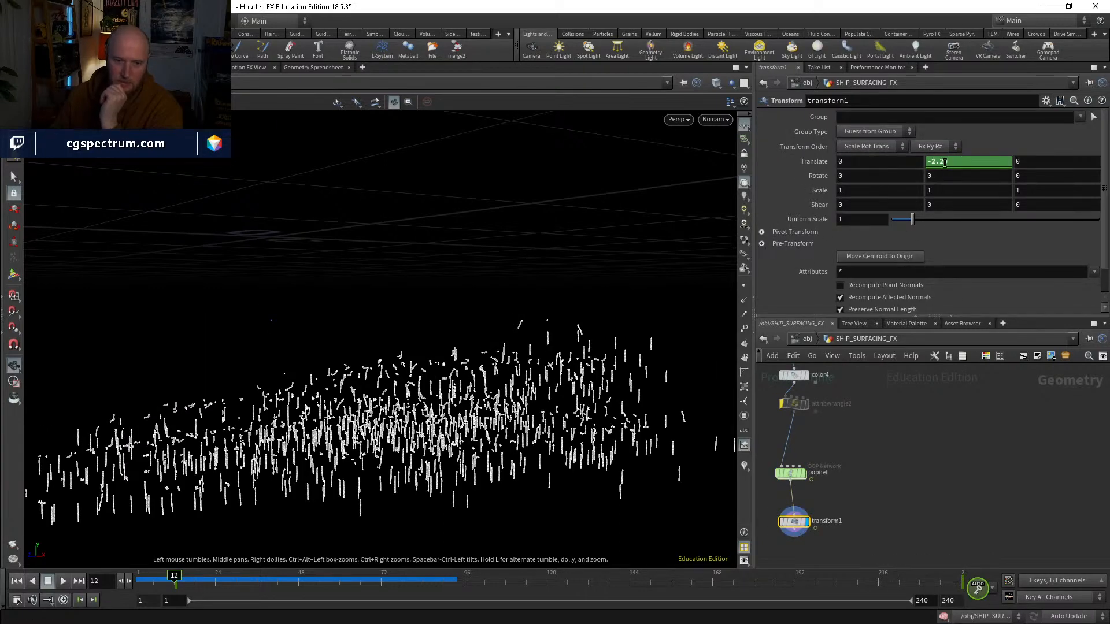
double_click(952, 161)
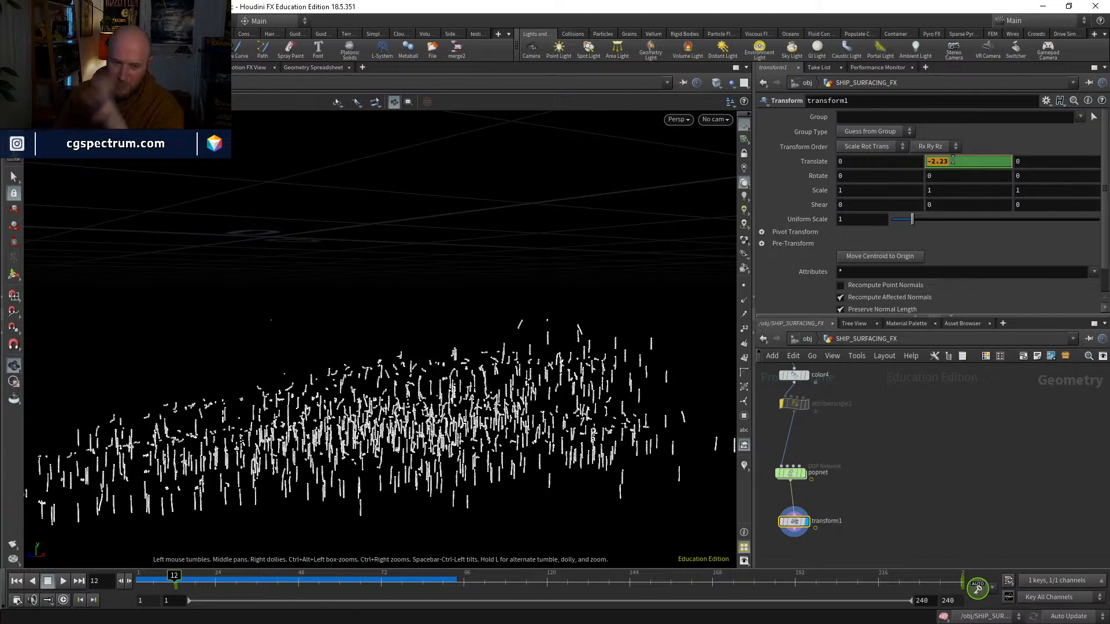
type("0")
key("Return")
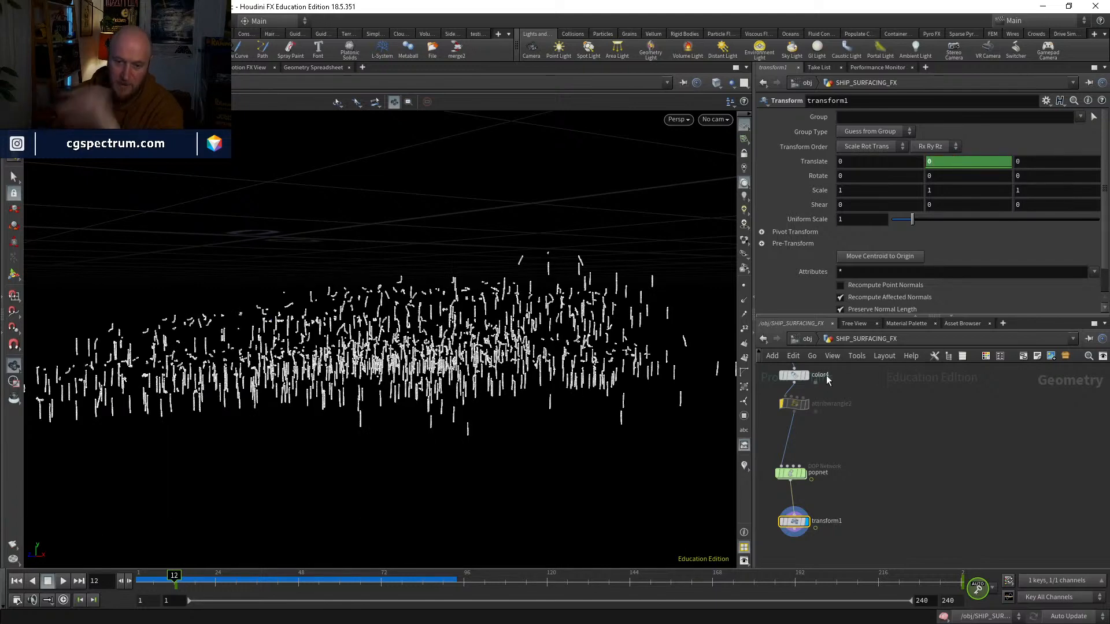
left_click(807, 339)
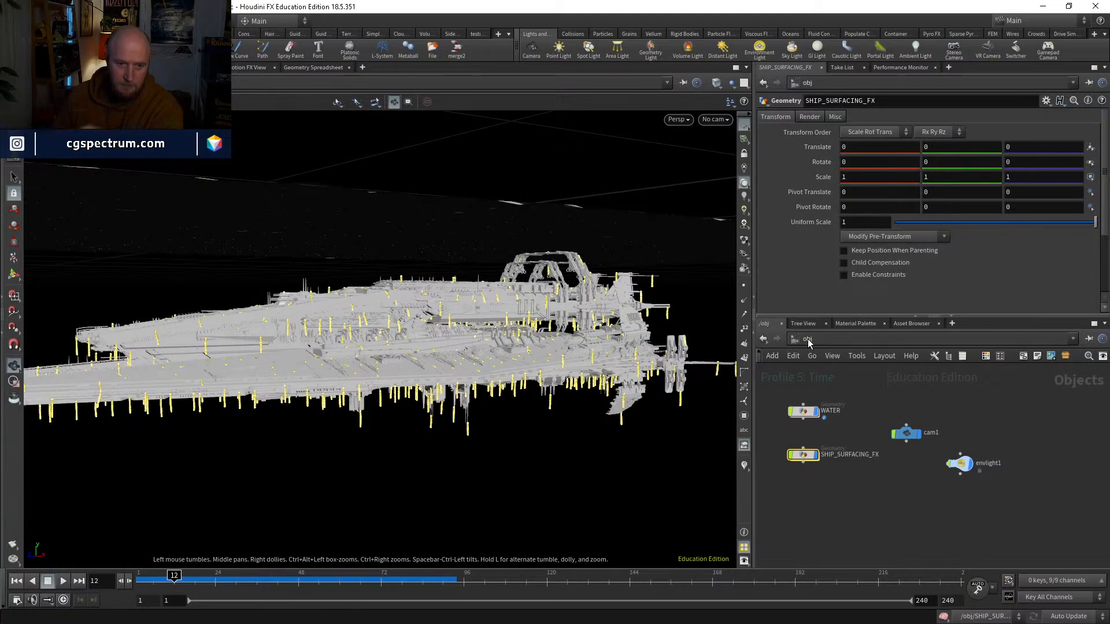
double_click(802, 455)
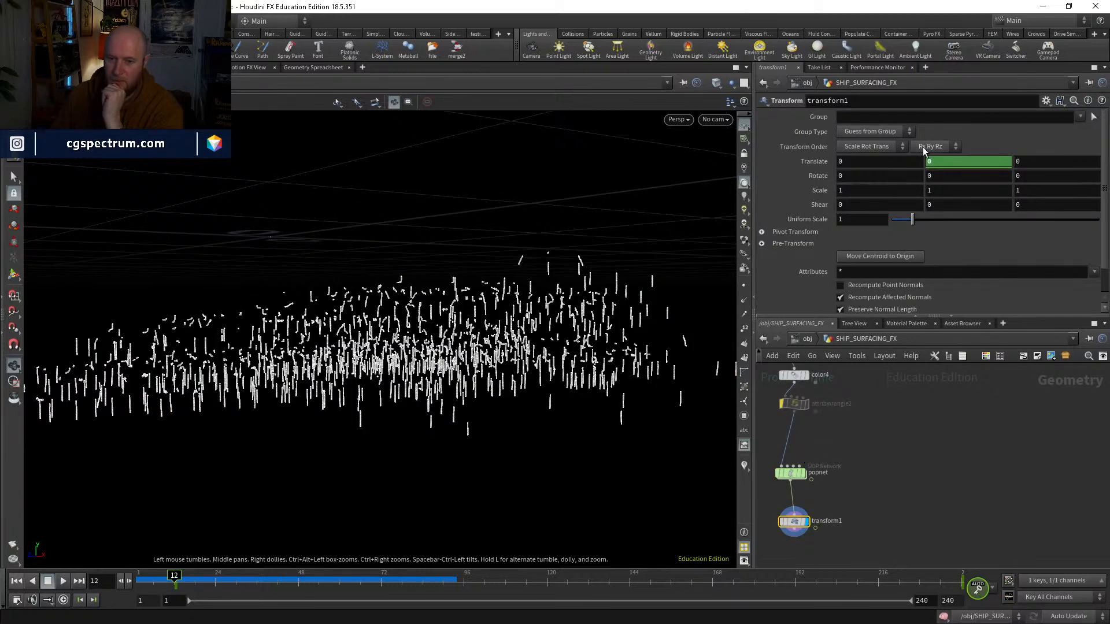
Step: Undo the Y translation change, enter 2.23 in Calculator for the offset sum, and restore the Y translation to 0
key("ctrl+z")
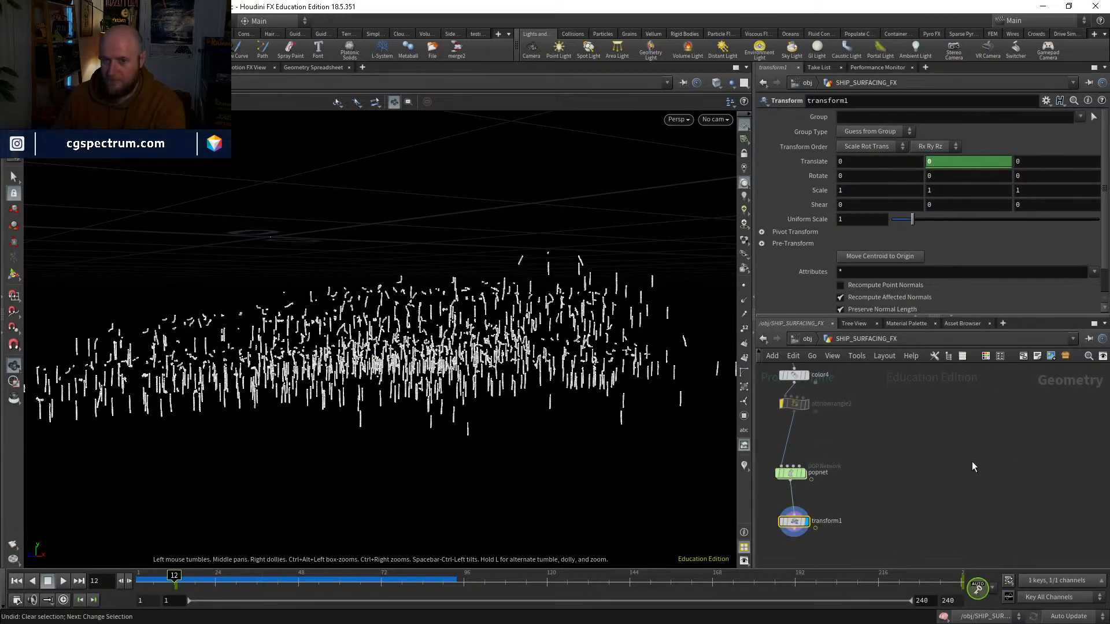
key("u")
key("ctrl+z")
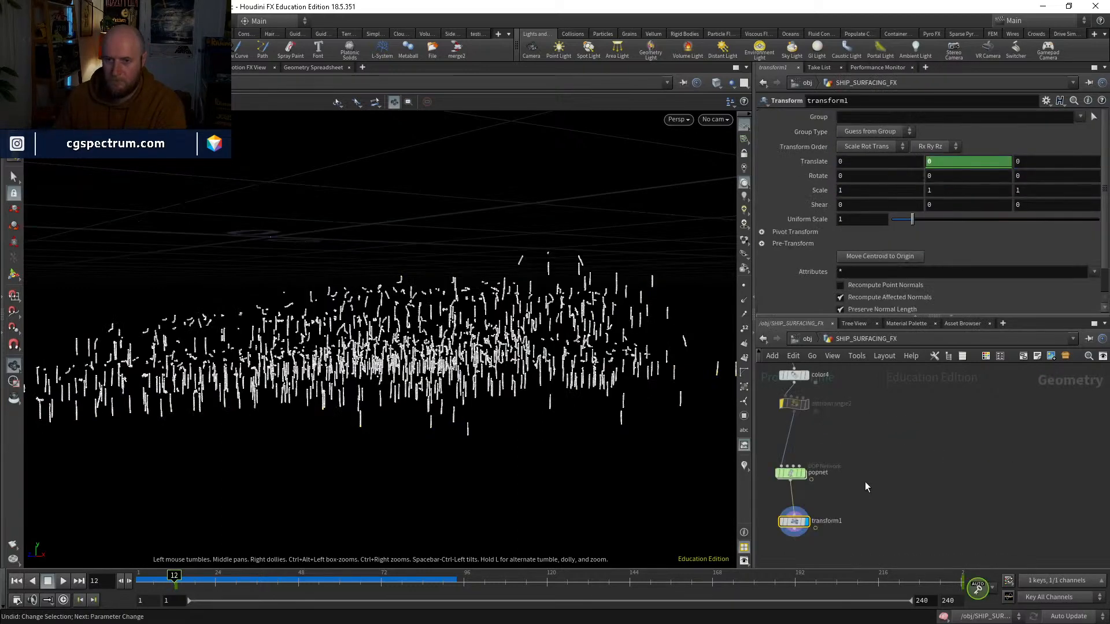
key("ctrl+z")
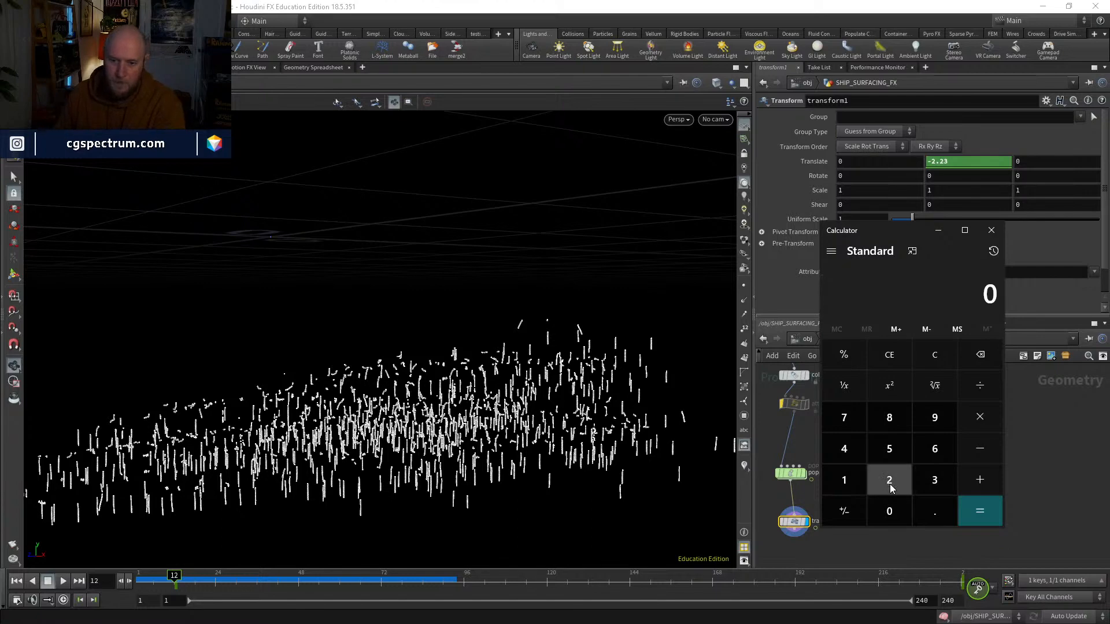
left_click(895, 488)
left_click(934, 480)
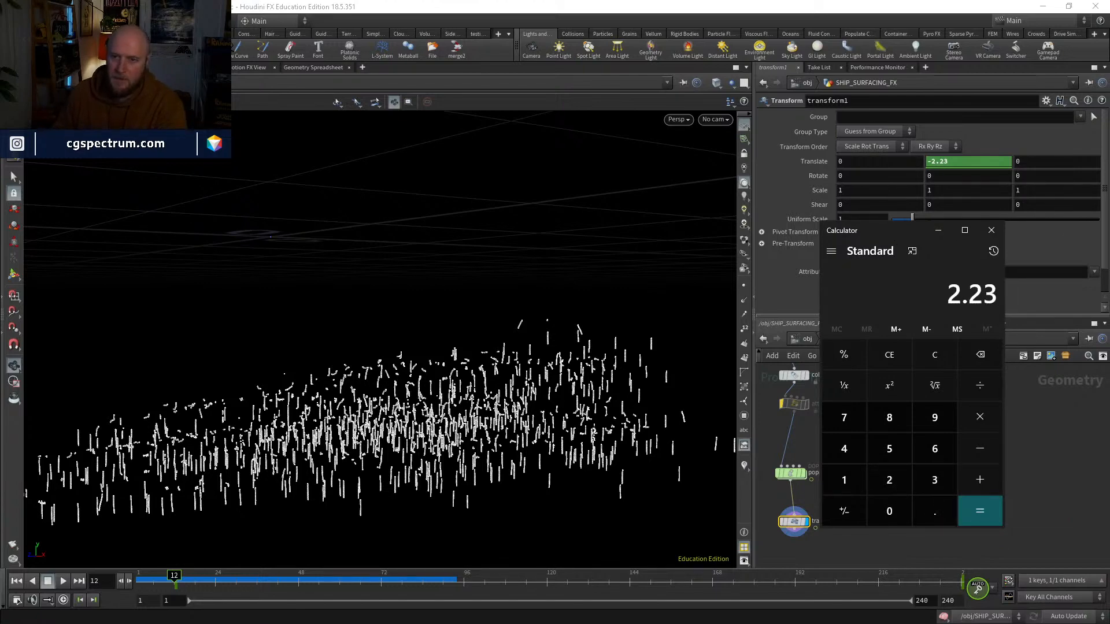
left_click(990, 230)
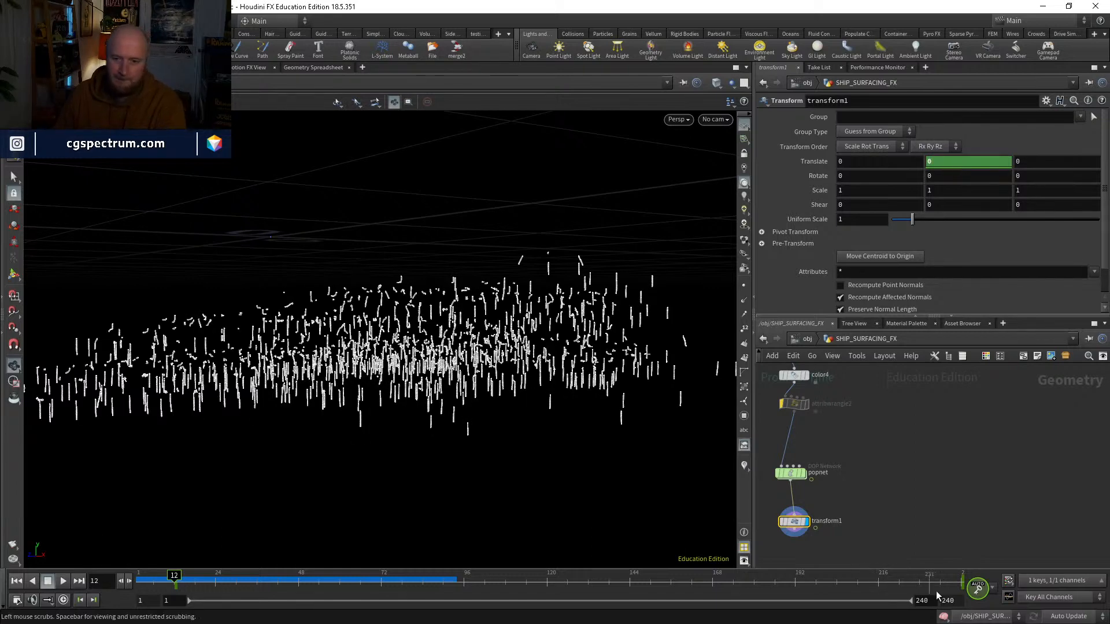
Step: Set transform1's keyed Y translation to 5.23 at frame 240
left_click(961, 585)
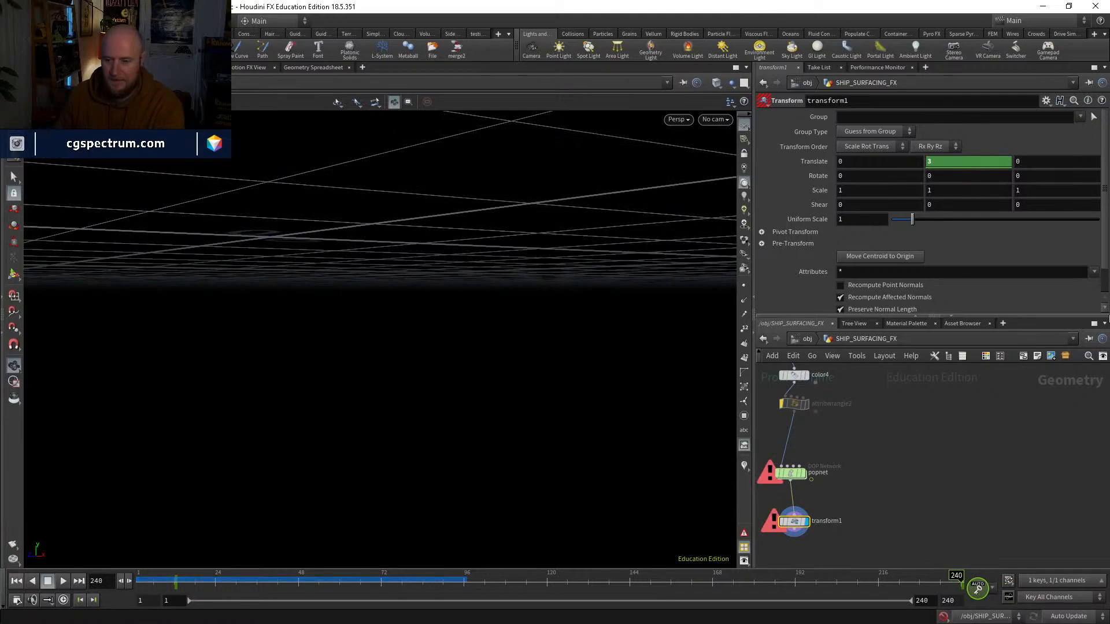
left_click(951, 165)
type("5.2")
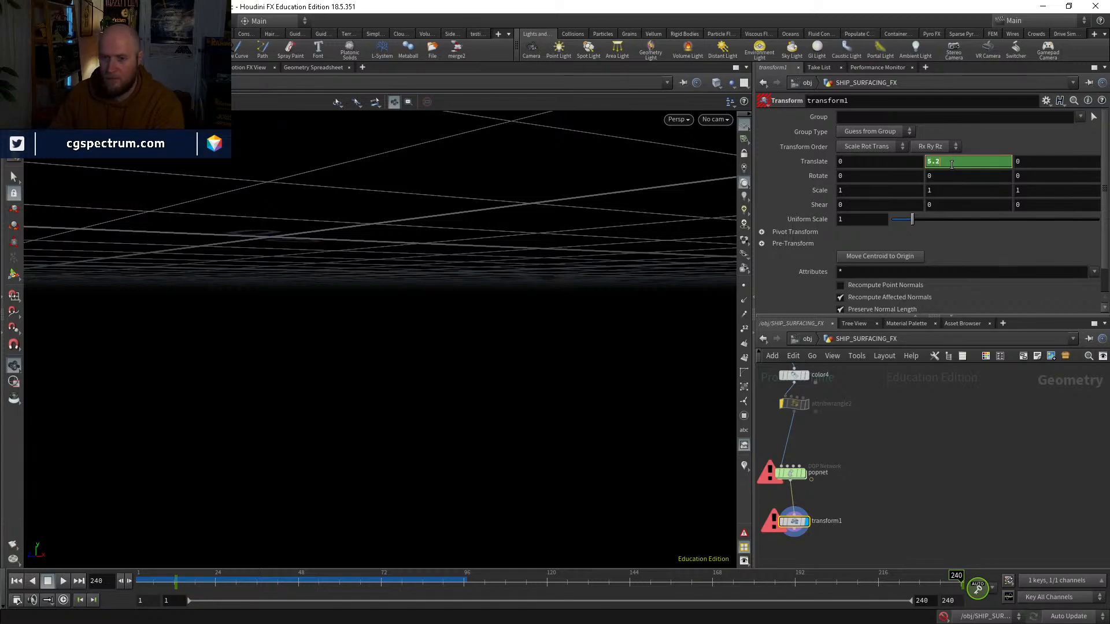
type("3")
middle_click_drag(935, 430, 949, 461)
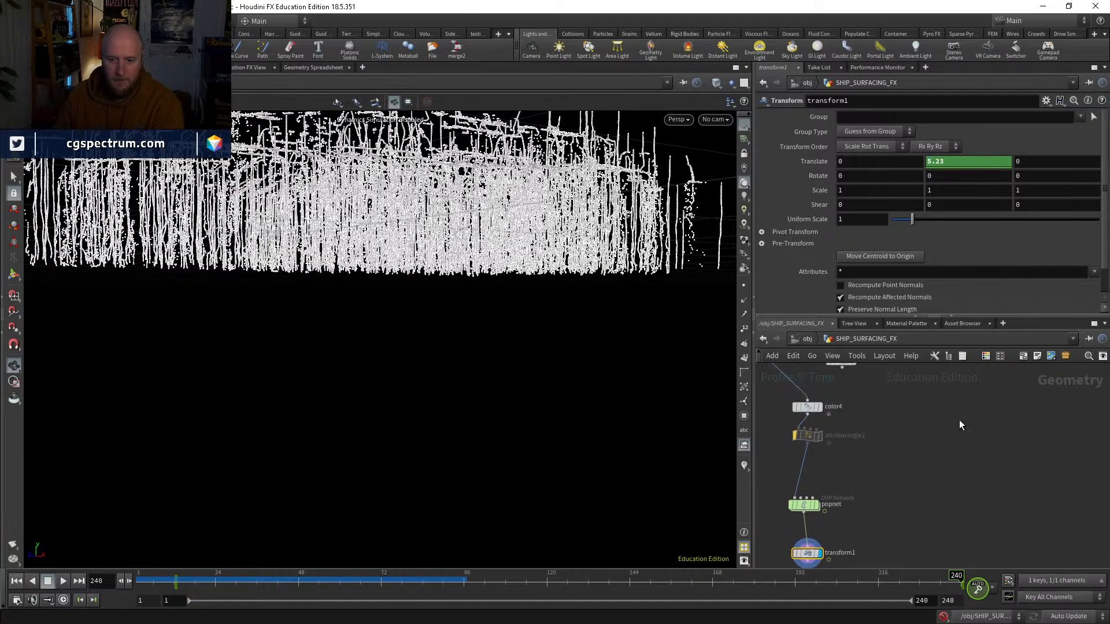
Step: Compare the particles with the ship at frame 240 at object level, and check transform1 in WATER and in SHIP_SURFACING_FX
left_click(809, 336)
left_click(882, 406)
left_click_drag(572, 283, 682, 312)
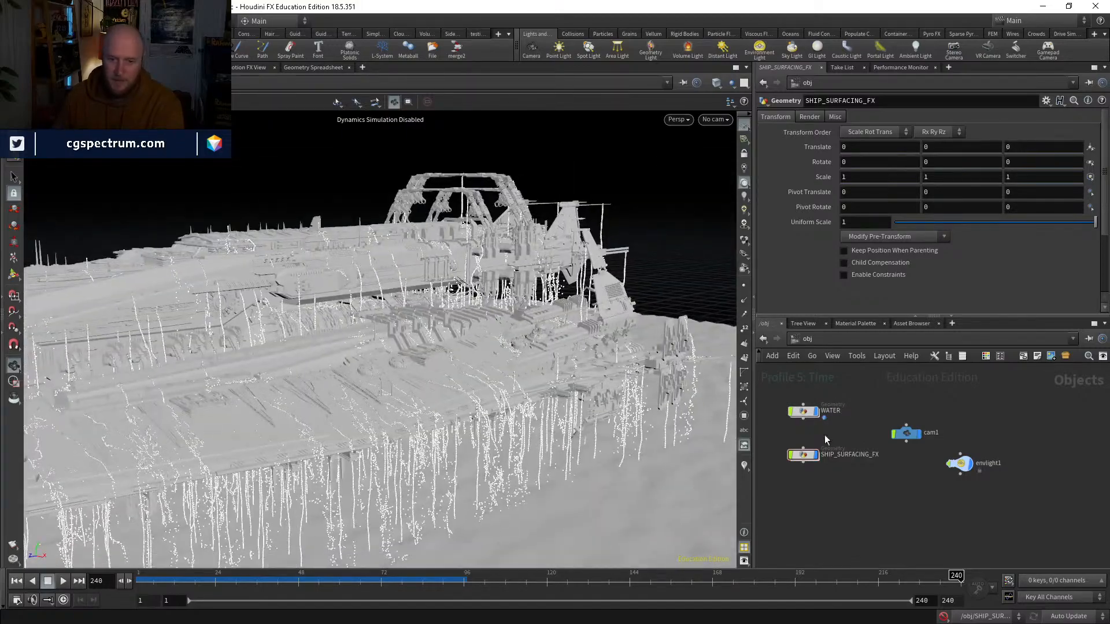
double_click(804, 411)
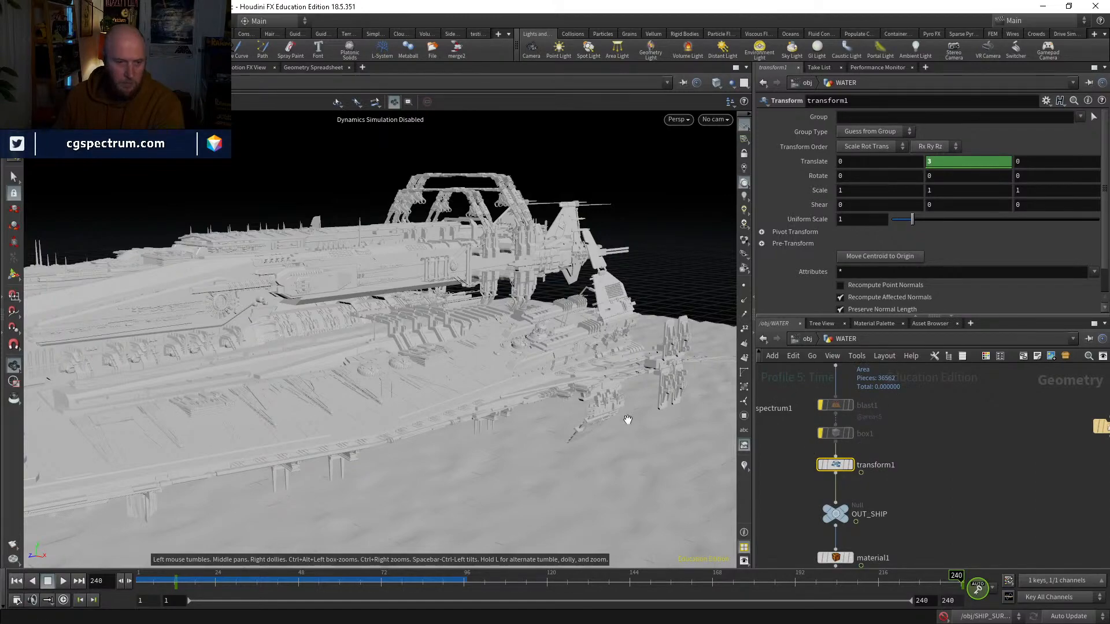
left_click(807, 339)
middle_click_drag(896, 481, 906, 434)
double_click(812, 408)
middle_click_drag(853, 523, 861, 445)
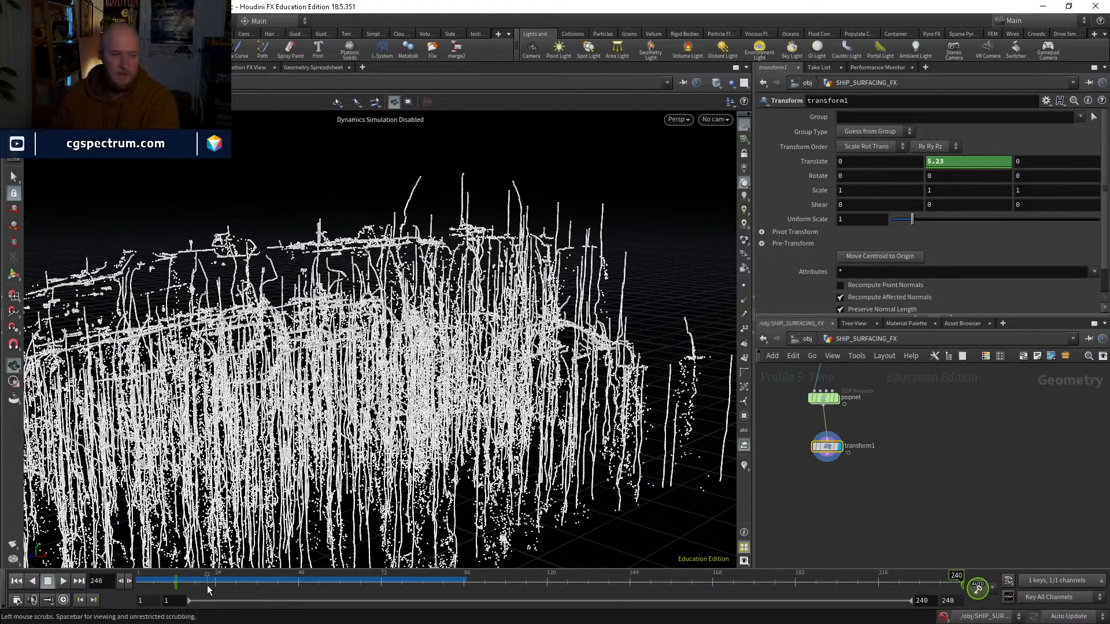
Step: Scrub the timeline at object level to check how the particles follow the surfacing ship, and return to frame 1
left_click_drag(198, 575, 363, 574)
key("u")
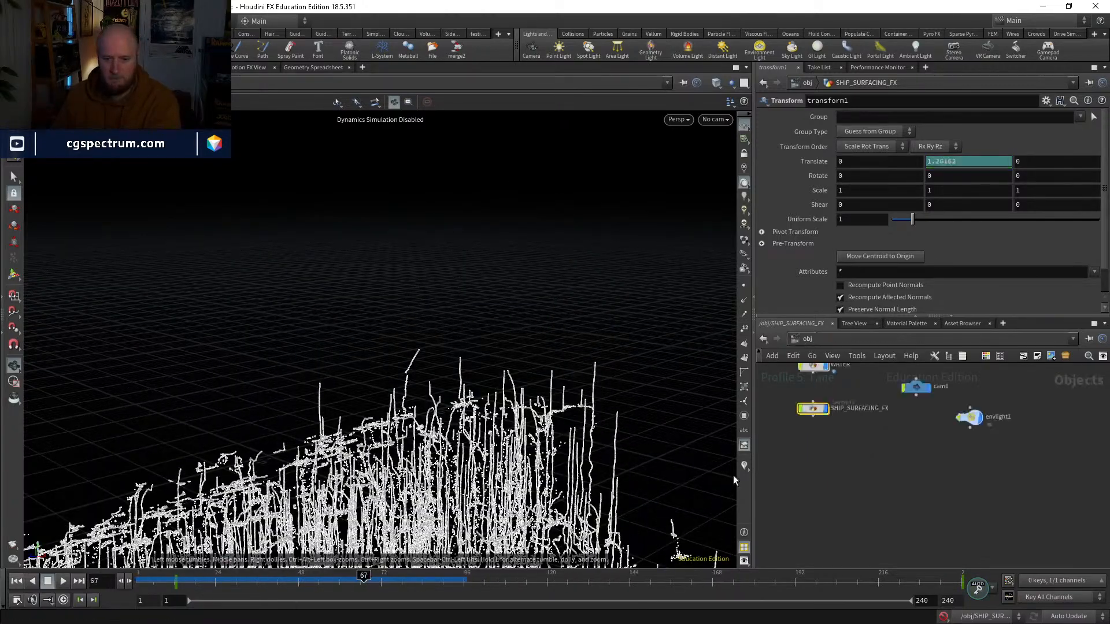
left_click_drag(142, 575, 991, 518)
left_click_drag(501, 310, 537, 422)
left_click(214, 584)
left_click_drag(213, 583, 139, 581)
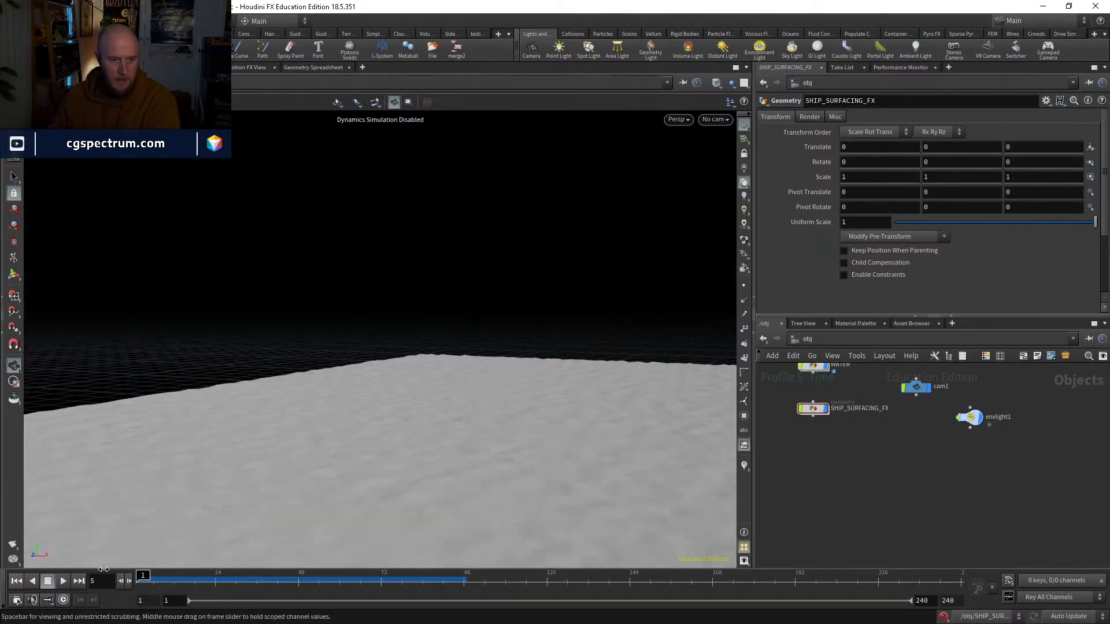
Step: Open popnet inside SHIP_SURFACING_FX, examine the source_first_input node, and return to the parent network
double_click(813, 409)
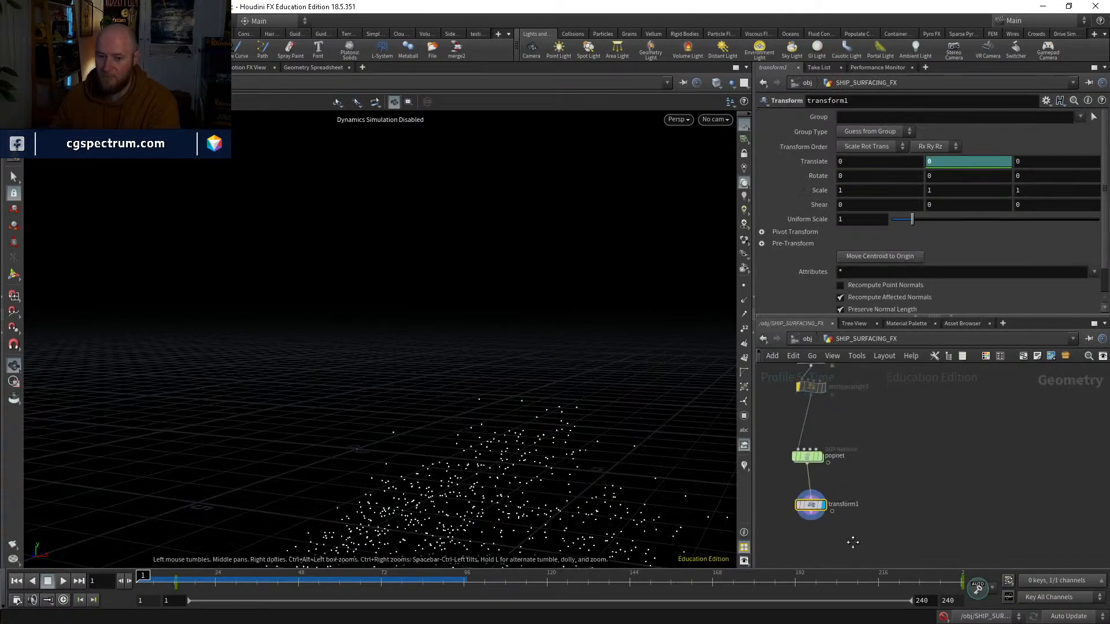
double_click(791, 451)
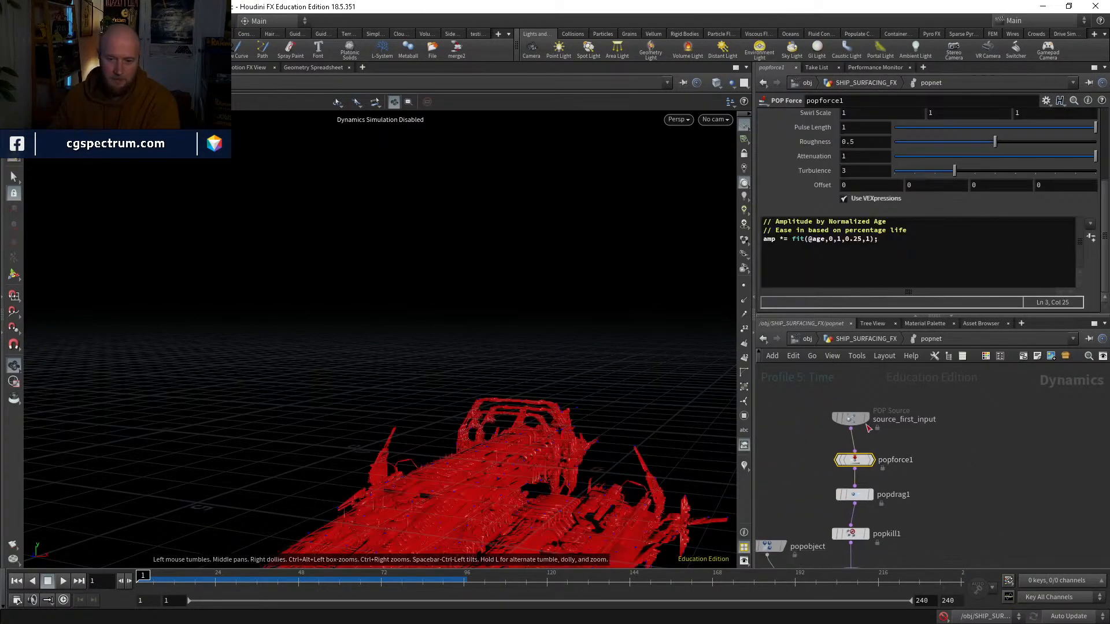
left_click(849, 419)
left_click(856, 340)
Step: Set scatter2's Force Total Count to 10000
middle_click_drag(884, 399, 918, 544)
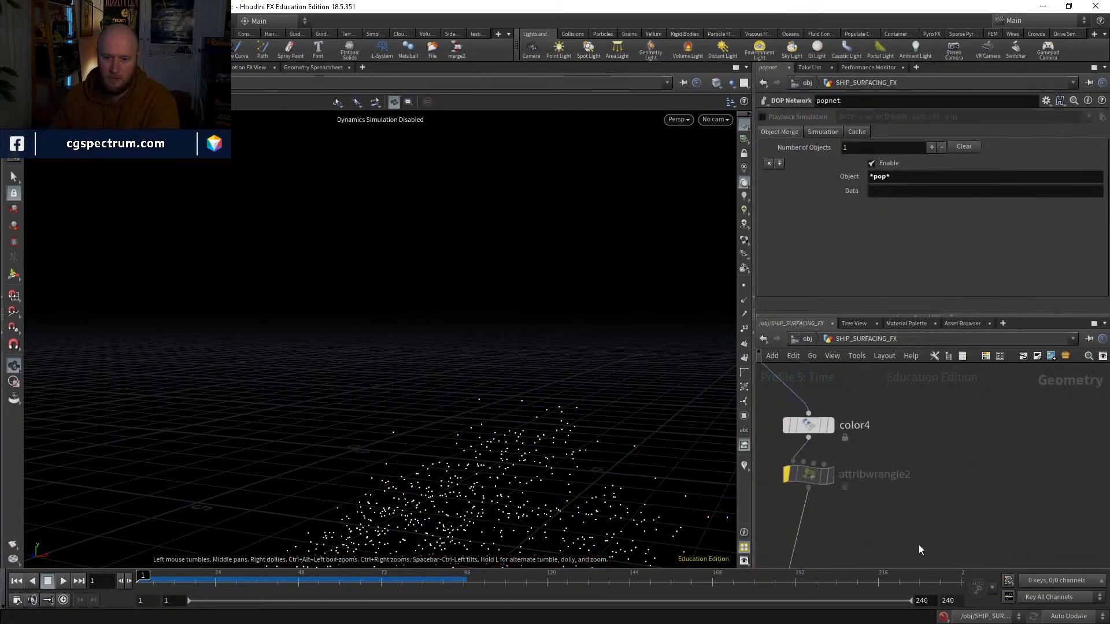
middle_click_drag(885, 452, 861, 483)
left_click(818, 458)
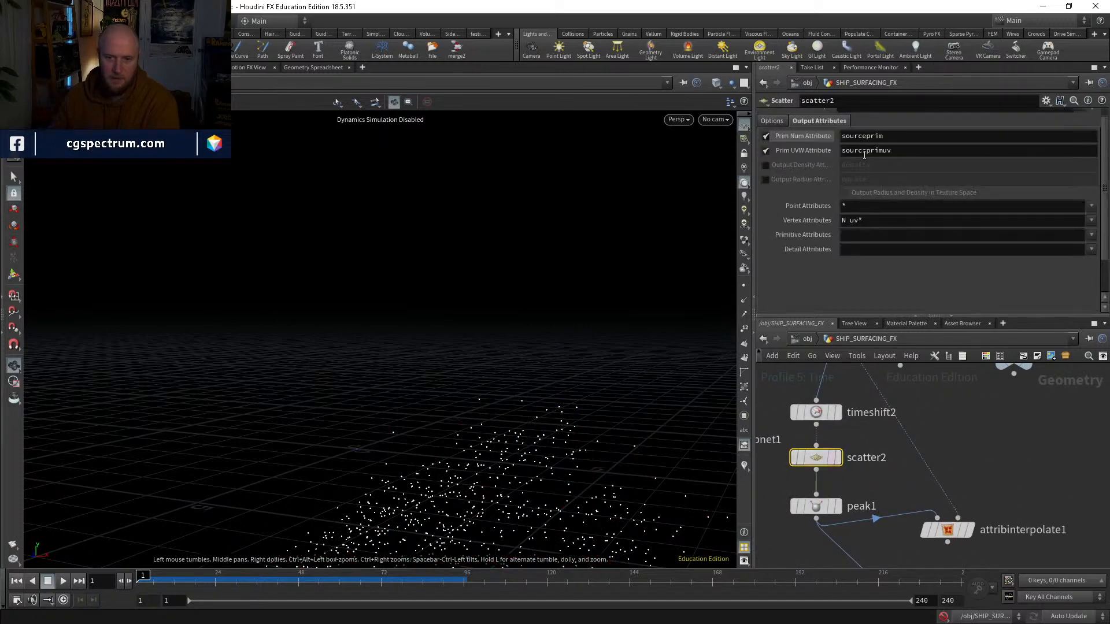
left_click(772, 121)
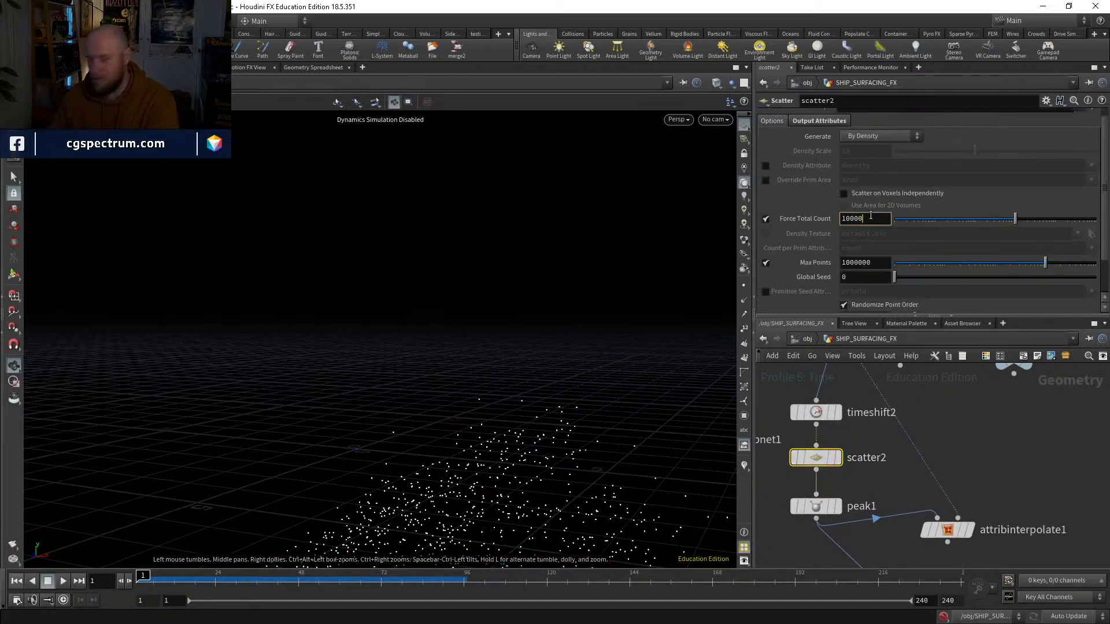
key("Return")
Step: Display color4's points to check the denser scatter, and switch the display to popnet's result
middle_click_drag(871, 513, 809, 394)
left_click(820, 404)
left_click(810, 394)
middle_click_drag(837, 438, 810, 371)
left_click(855, 431)
middle_click_drag(906, 508, 868, 415)
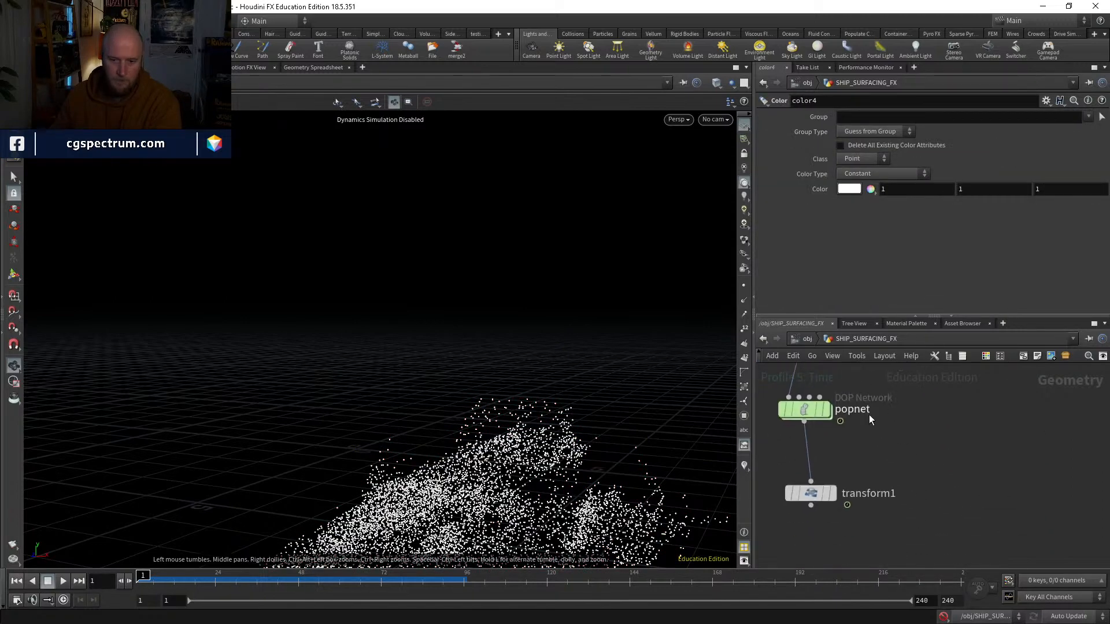
left_click(832, 410)
left_click(804, 410)
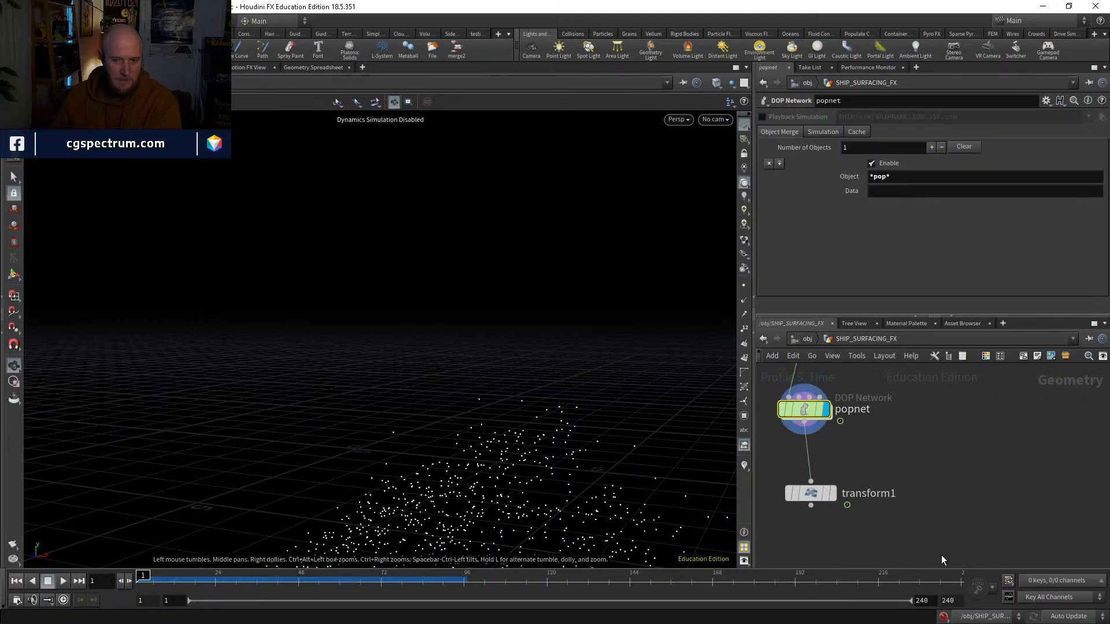
Step: Re-enable simulation, play the particles inside popnet, and return to frame 1
left_click(944, 616)
double_click(801, 413)
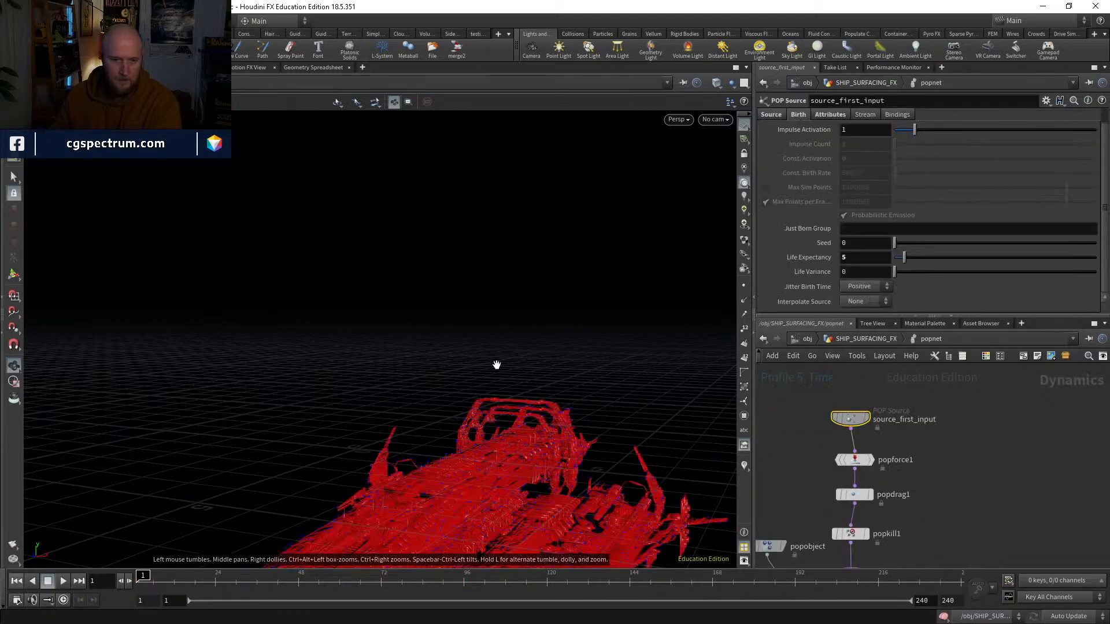
left_click(64, 581)
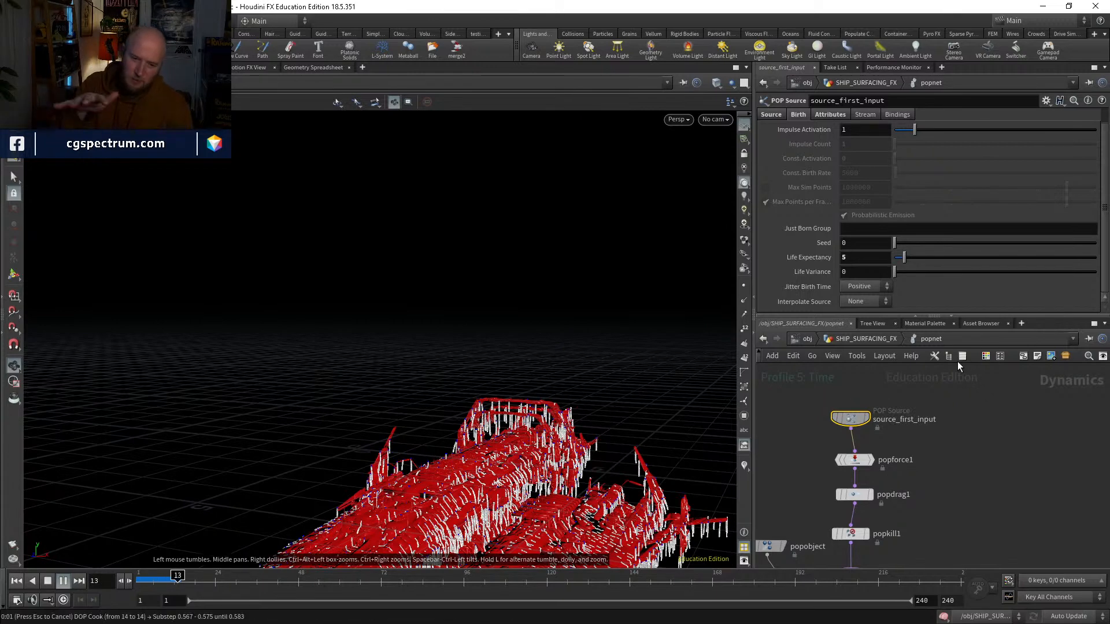
left_click(156, 576)
left_click_drag(157, 577, 139, 576)
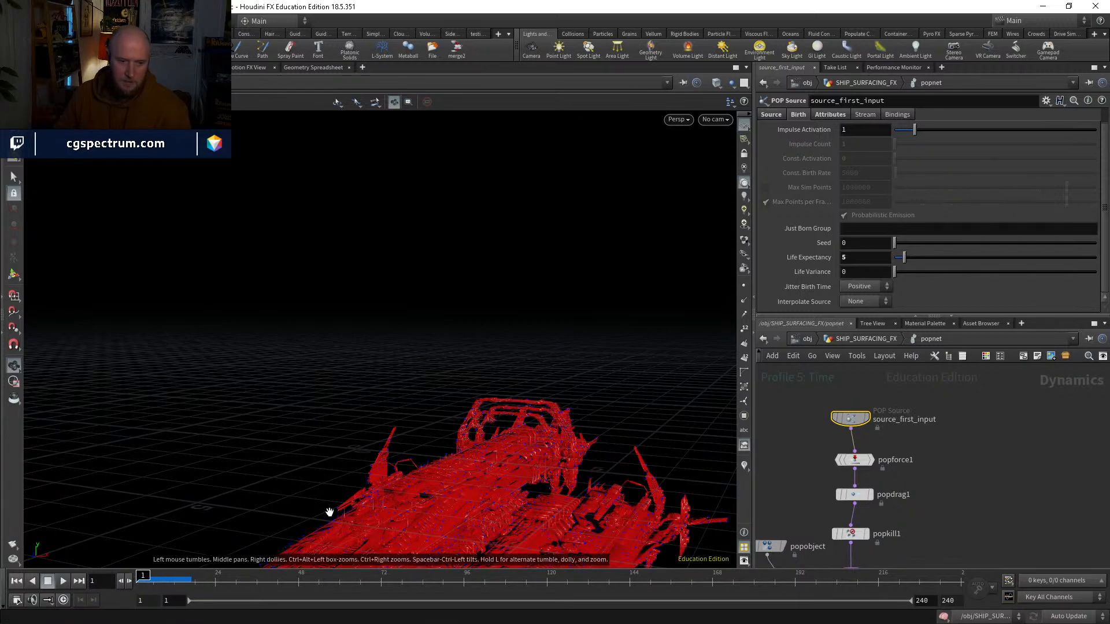
Step: Turn off Relax Iterations on scatter2 above the popnet
left_click(847, 339)
middle_click_drag(898, 423, 909, 528)
middle_click_drag(906, 448, 931, 537)
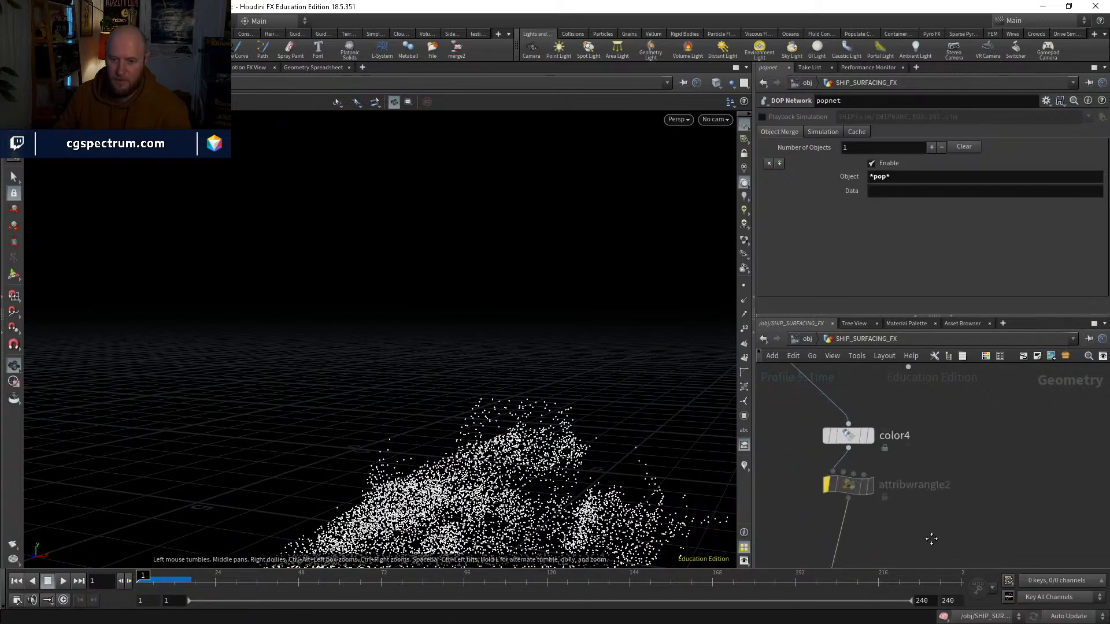
middle_click_drag(867, 437, 941, 530)
left_click(854, 375)
scroll(778, 292, "down", 3)
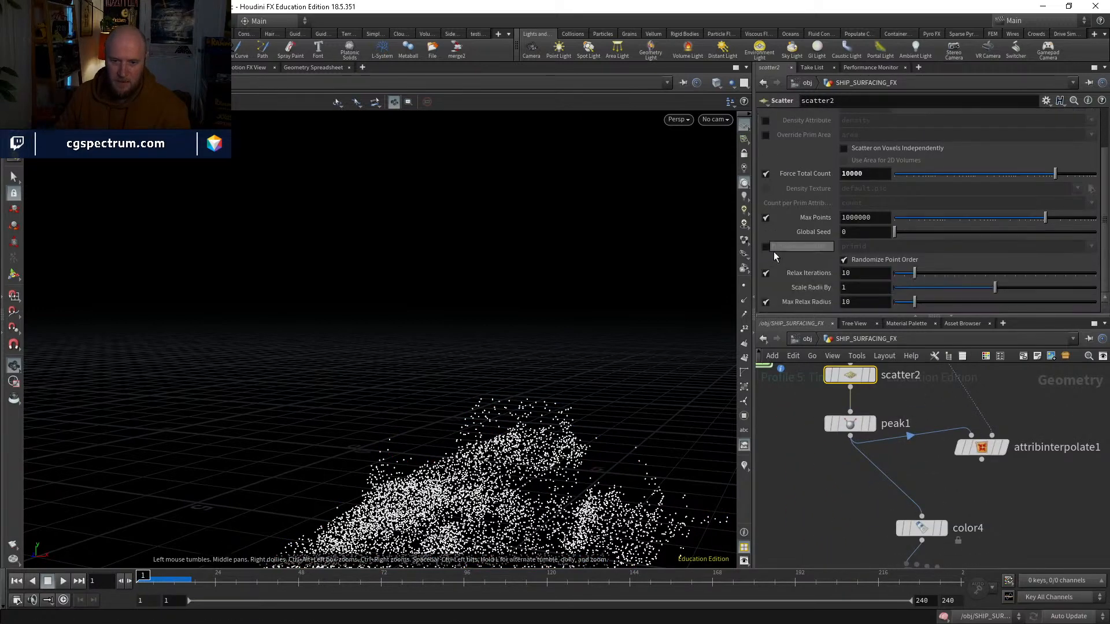
left_click(765, 272)
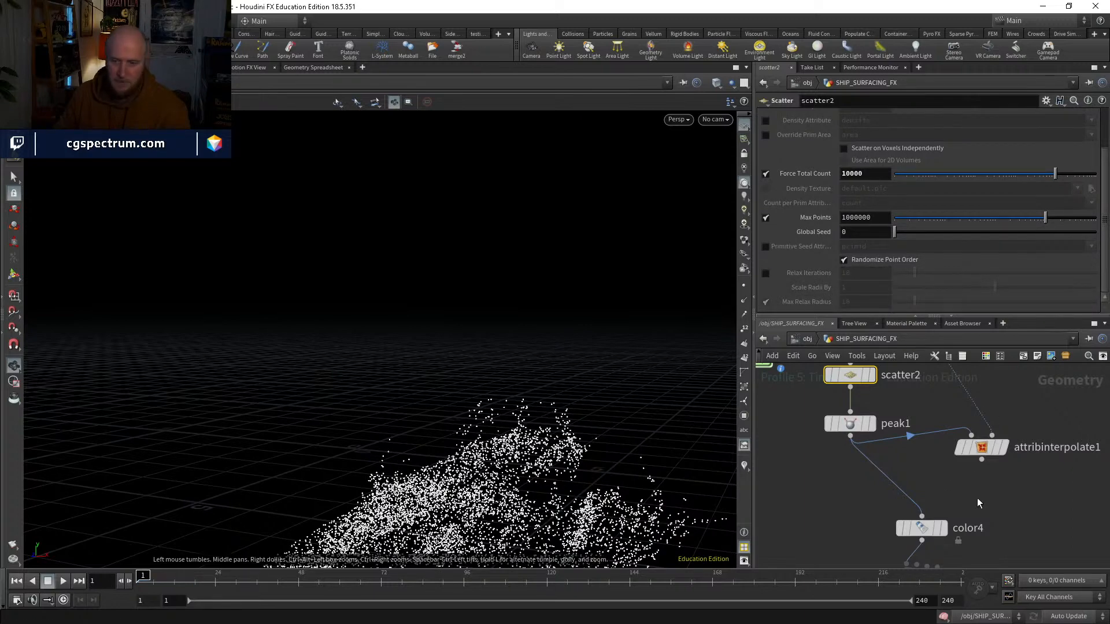
Step: Reopen popnet and play the simulation from frame 1 with the unrelaxed scatter points
middle_click_drag(979, 503, 902, 375)
middle_click_drag(946, 473, 919, 416)
double_click(810, 516)
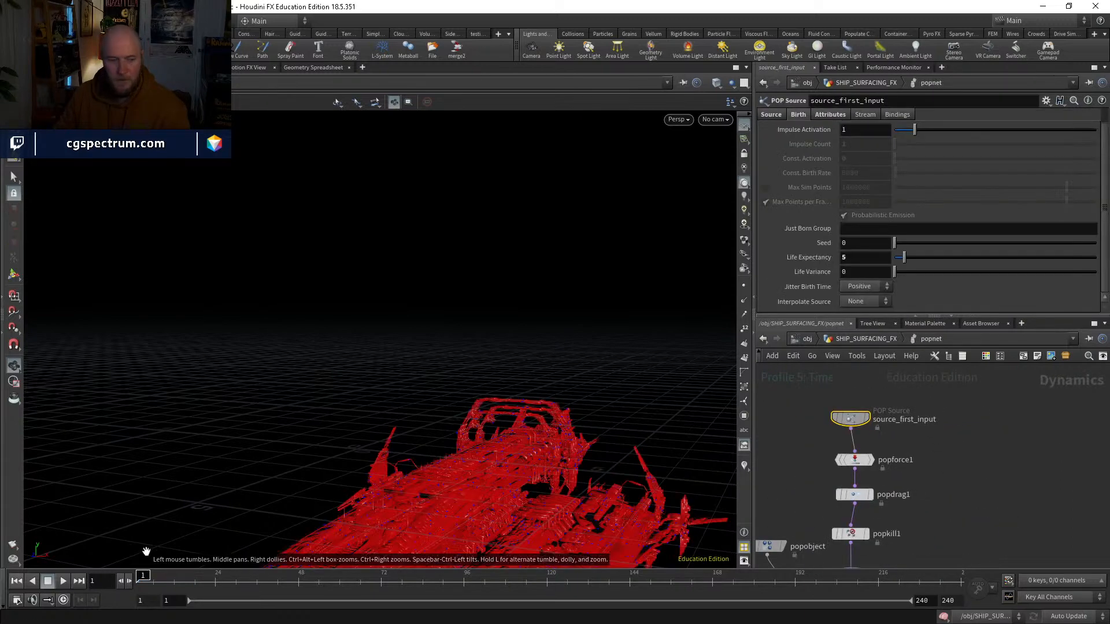
left_click(63, 581)
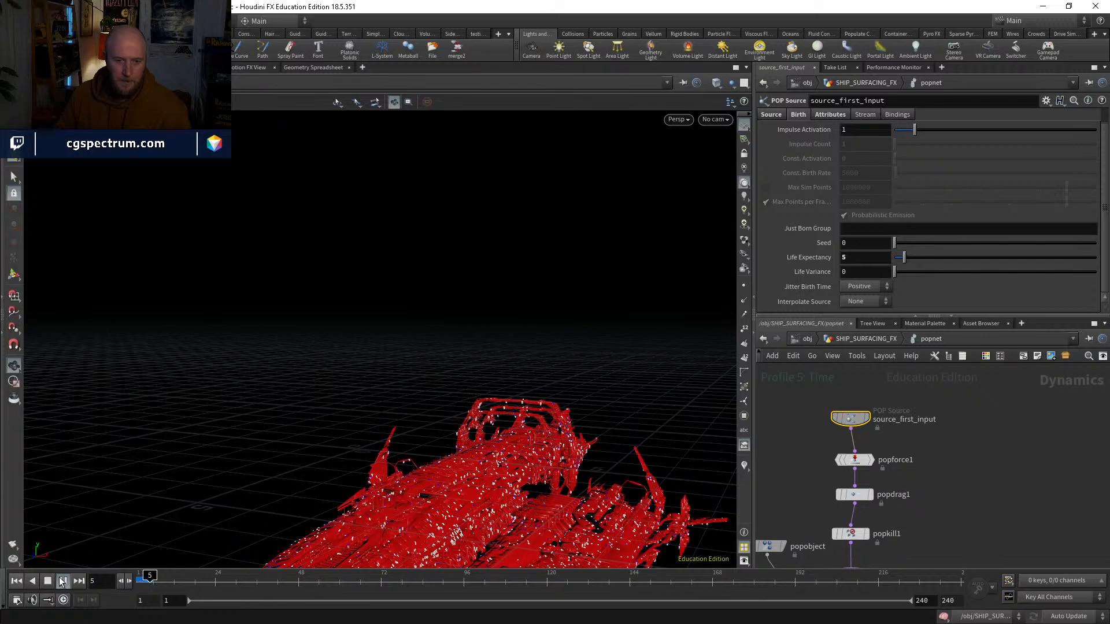
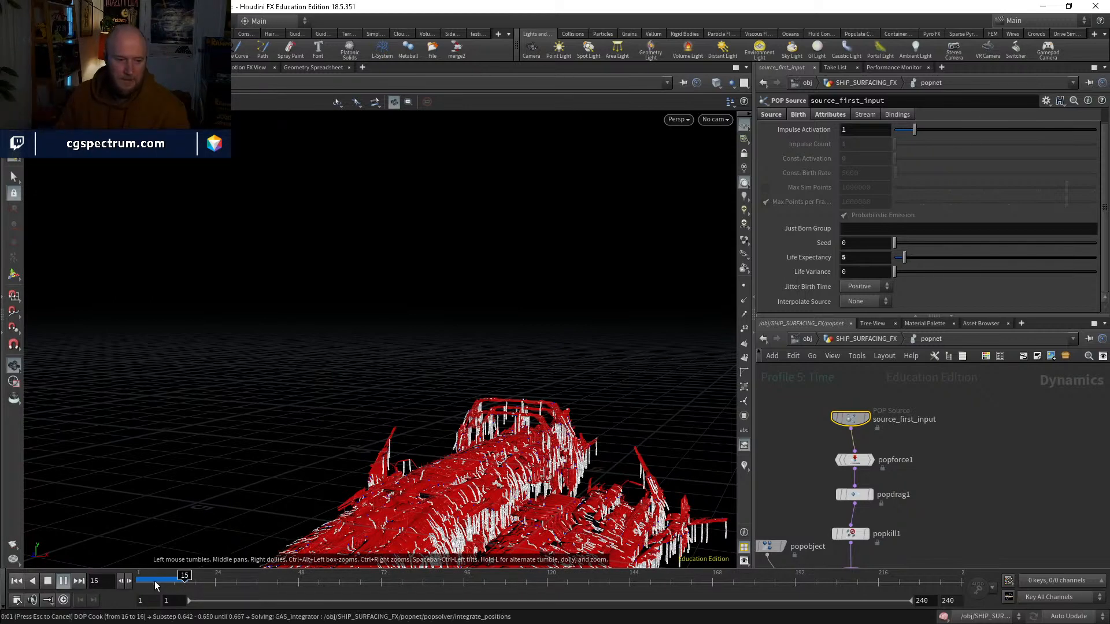
Step: Stop playback, inspect the dripping particles around frame 14 from several angles, and return to frame 1
left_click(167, 575)
left_click_drag(168, 575, 181, 575)
middle_click_drag(627, 445, 597, 319)
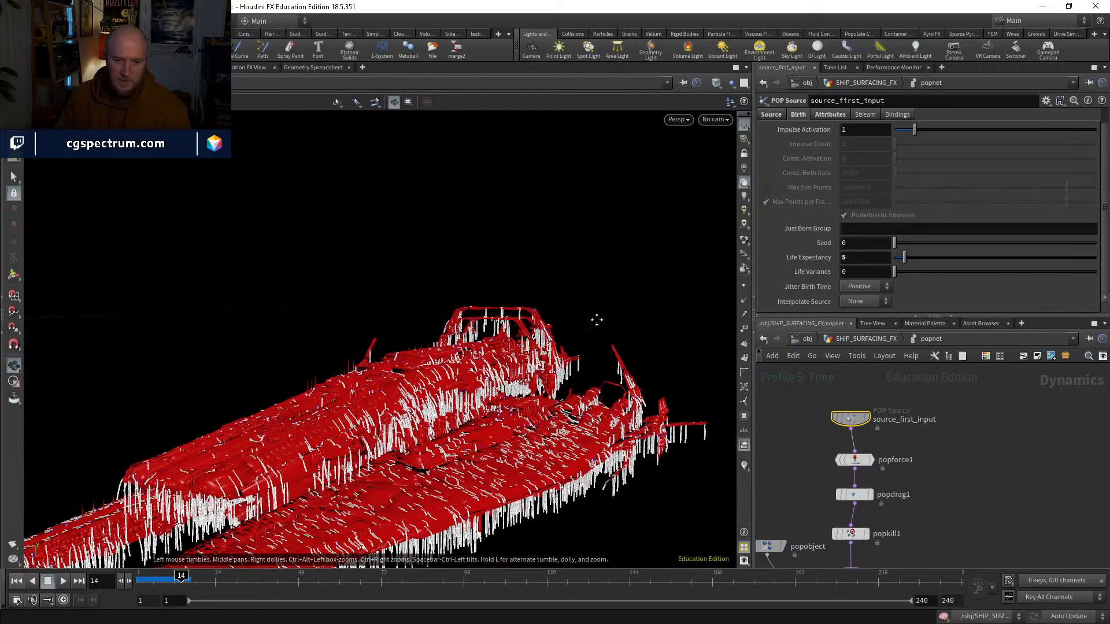
right_click_drag(597, 319, 550, 416)
left_click_drag(550, 416, 496, 428)
right_click_drag(495, 428, 601, 326)
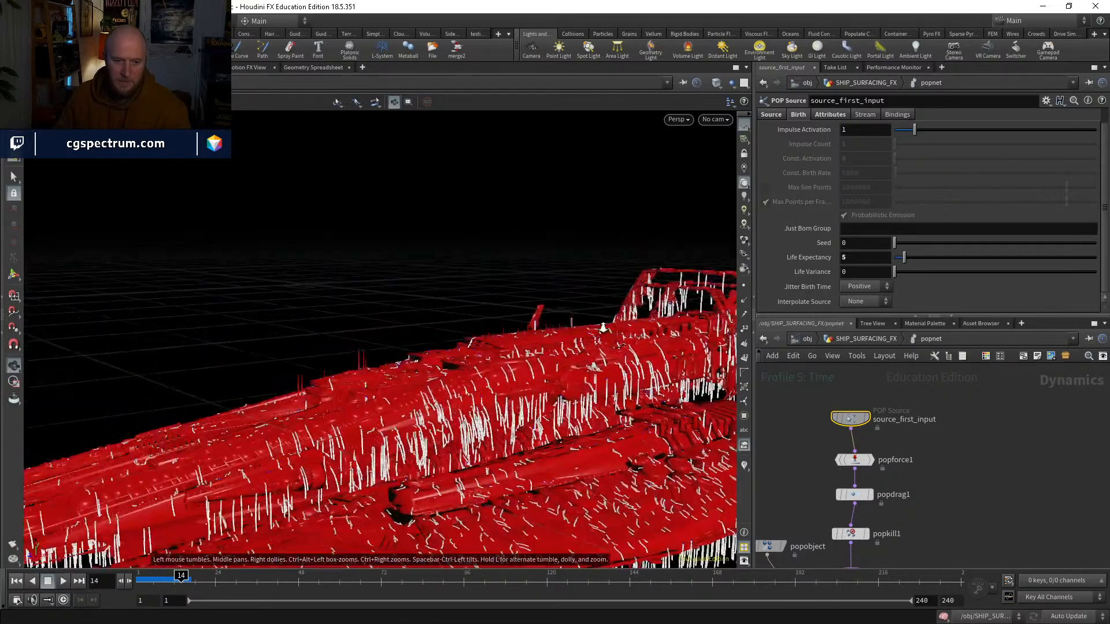
middle_click_drag(602, 325, 490, 326)
mouse_move(491, 325)
left_mouse_down()
mouse_move(553, 321)
mouse_move(508, 330)
left_mouse_up()
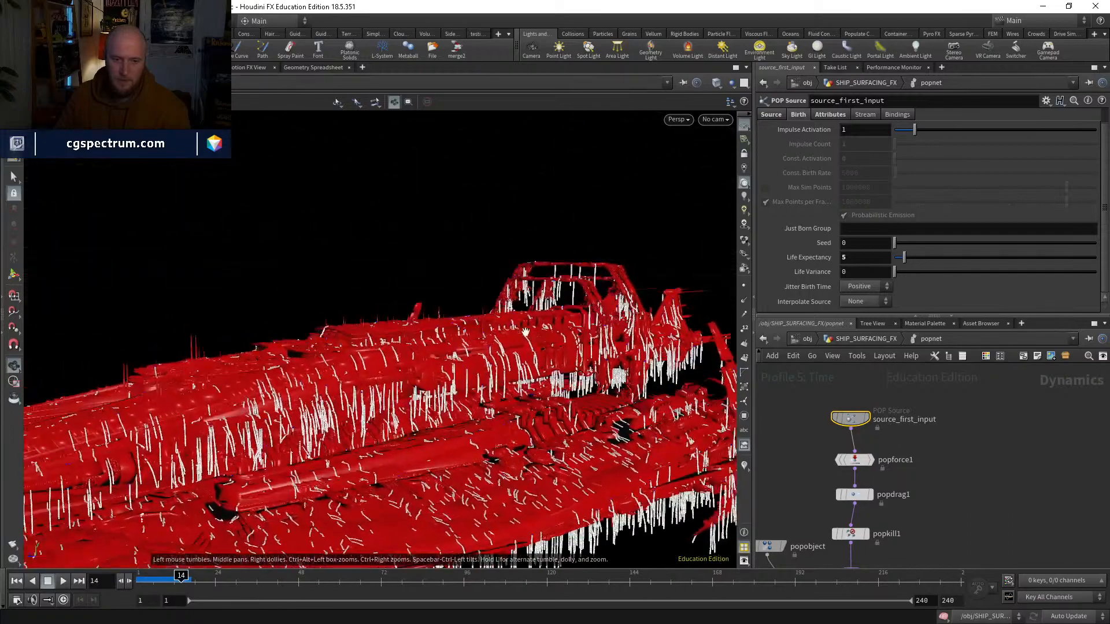
mouse_move(148, 580)
left_mouse_down()
mouse_move(172, 579)
mouse_move(129, 582)
left_mouse_up()
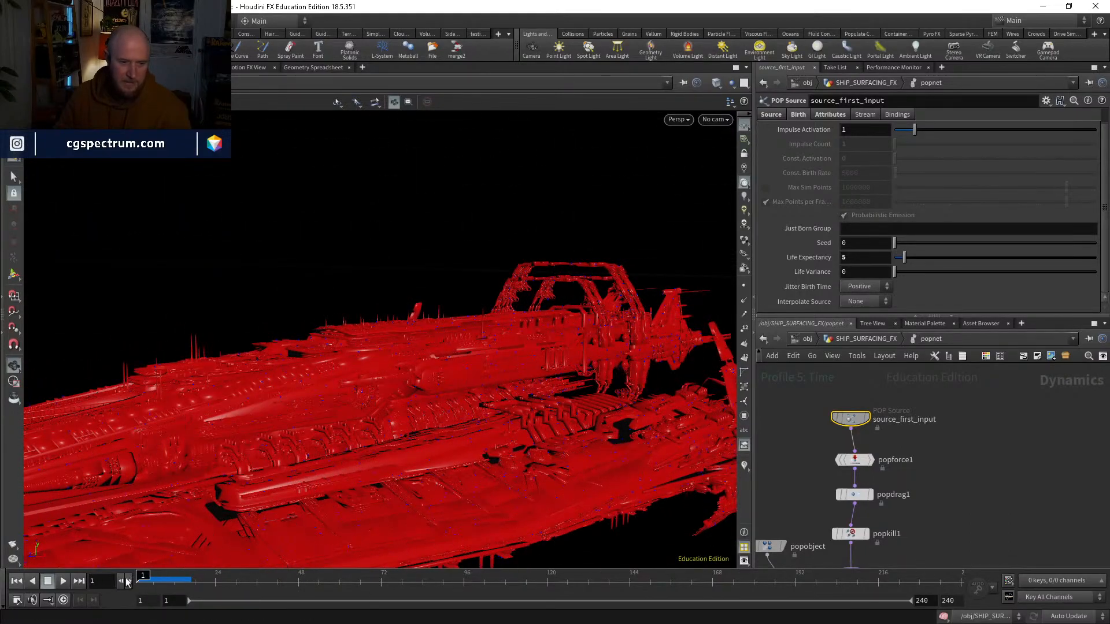
Step: Go back up to SHIP_SURFACING_FX and insert an Attribute VOP between scatter2 and peak1
left_click(856, 342)
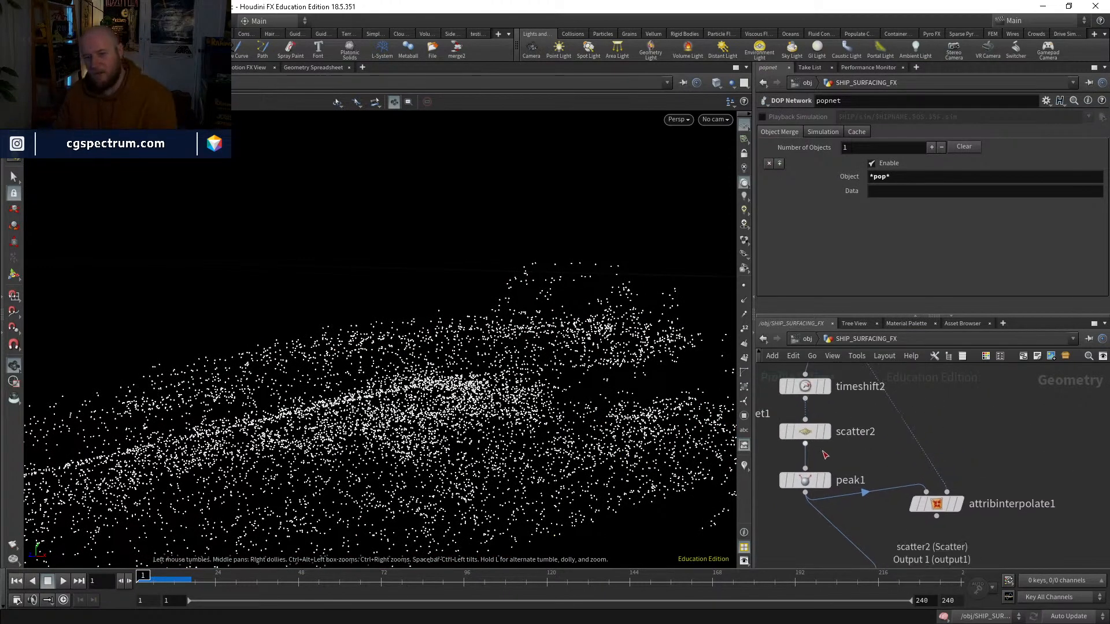
left_click(810, 431)
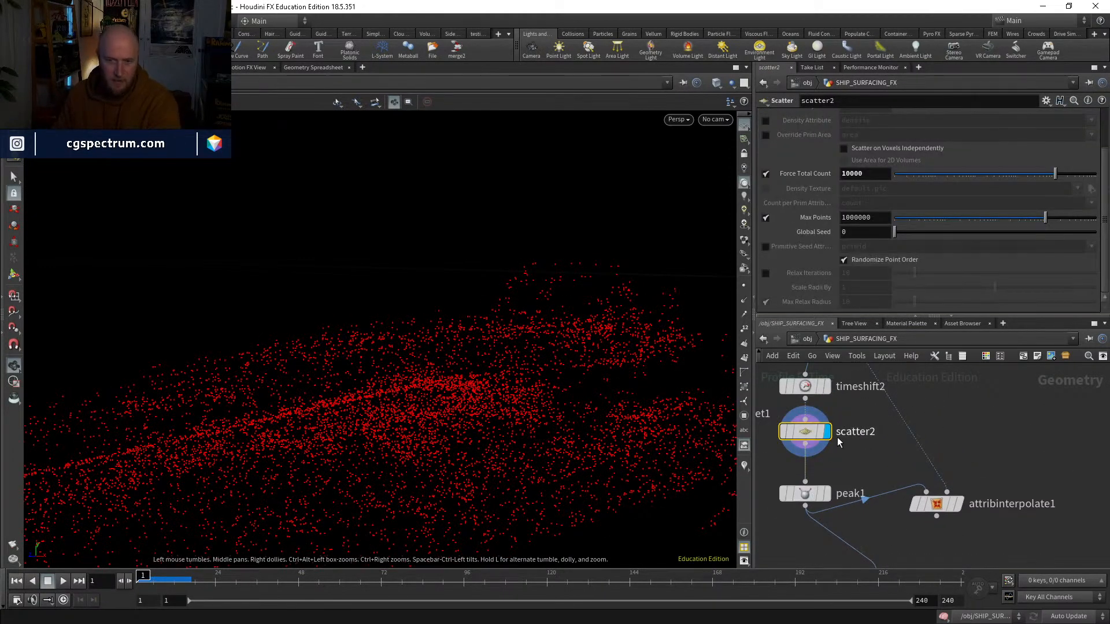
right_click(851, 467)
type("add")
key("Return")
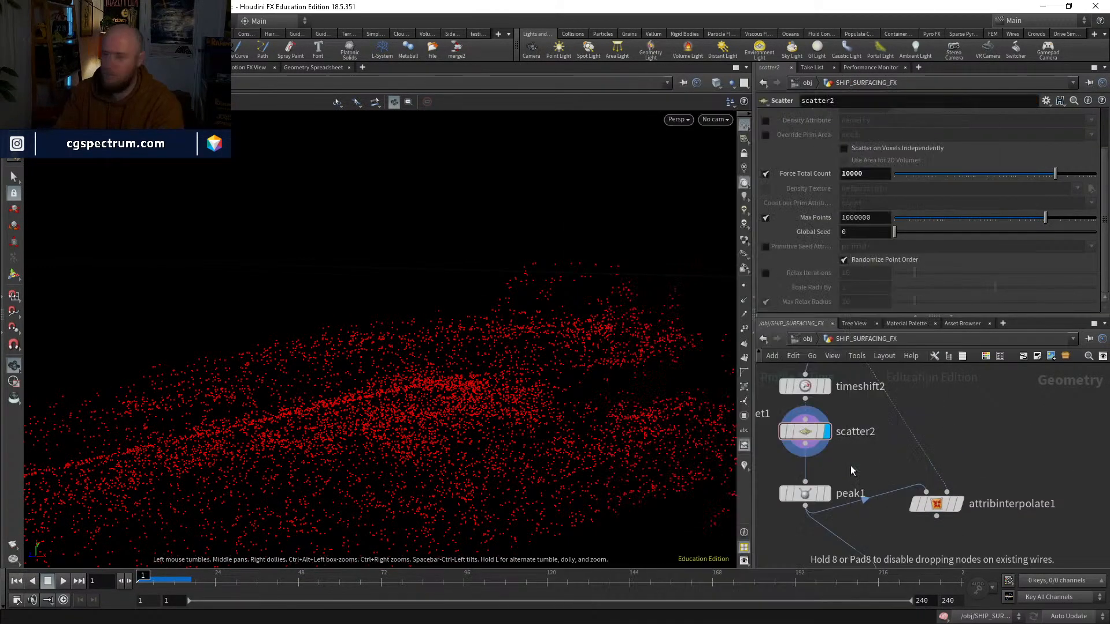
left_click(851, 466)
left_click_drag(851, 466, 805, 465)
middle_click_drag(886, 502, 883, 501)
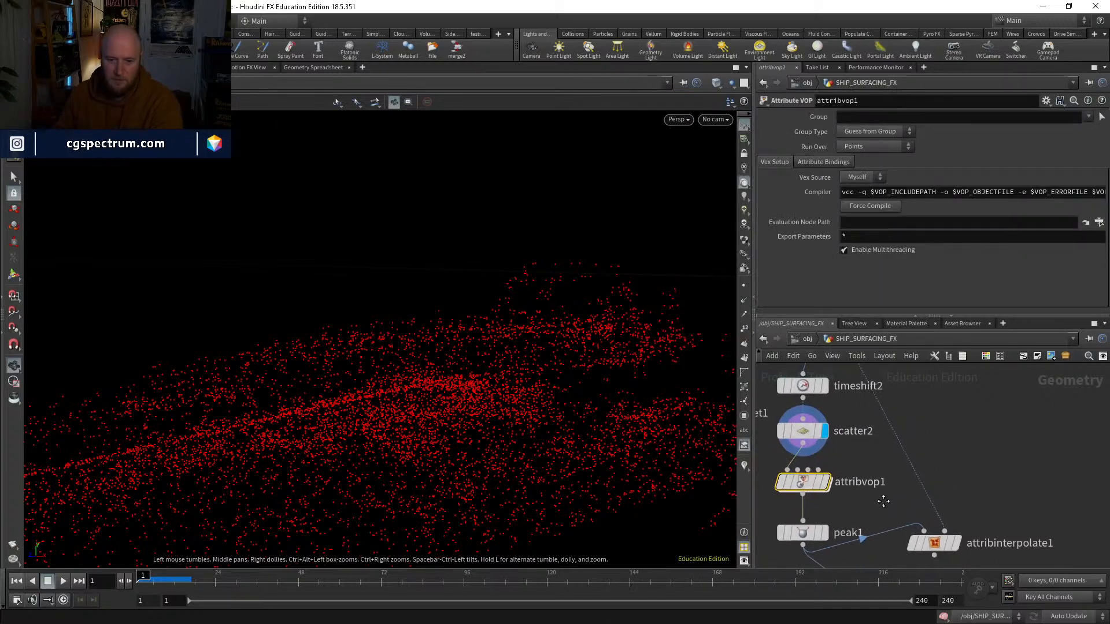
Step: Open the new Attribute VOP's network and add a Turbulent Noise node
double_click(802, 482)
key("Tab")
type("tu")
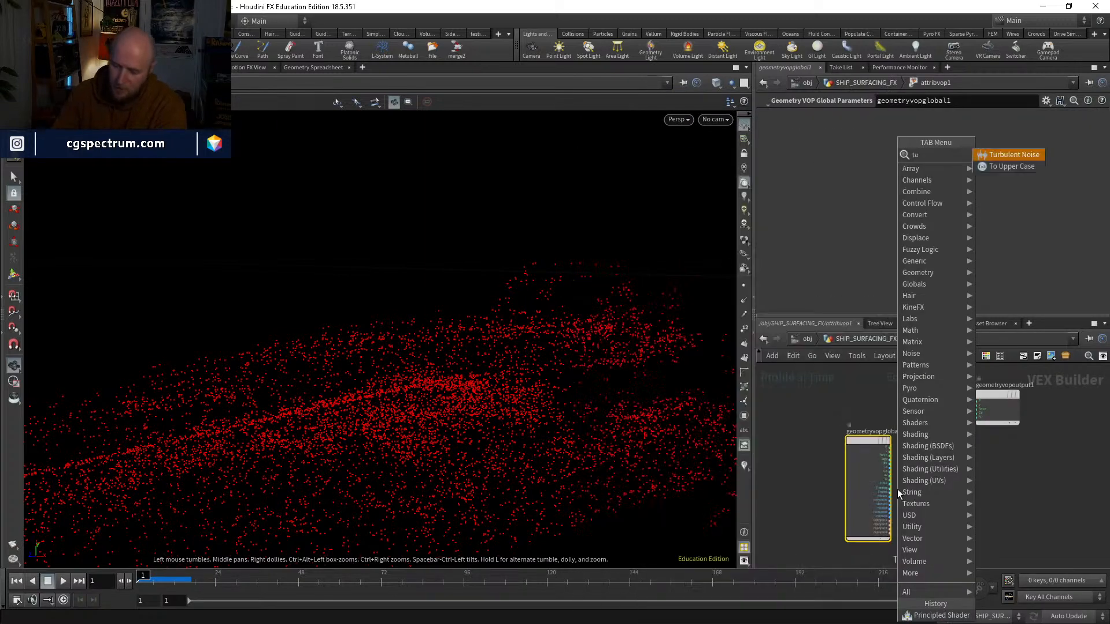
key("Return")
left_click(897, 488)
scroll(927, 478, "up", 2)
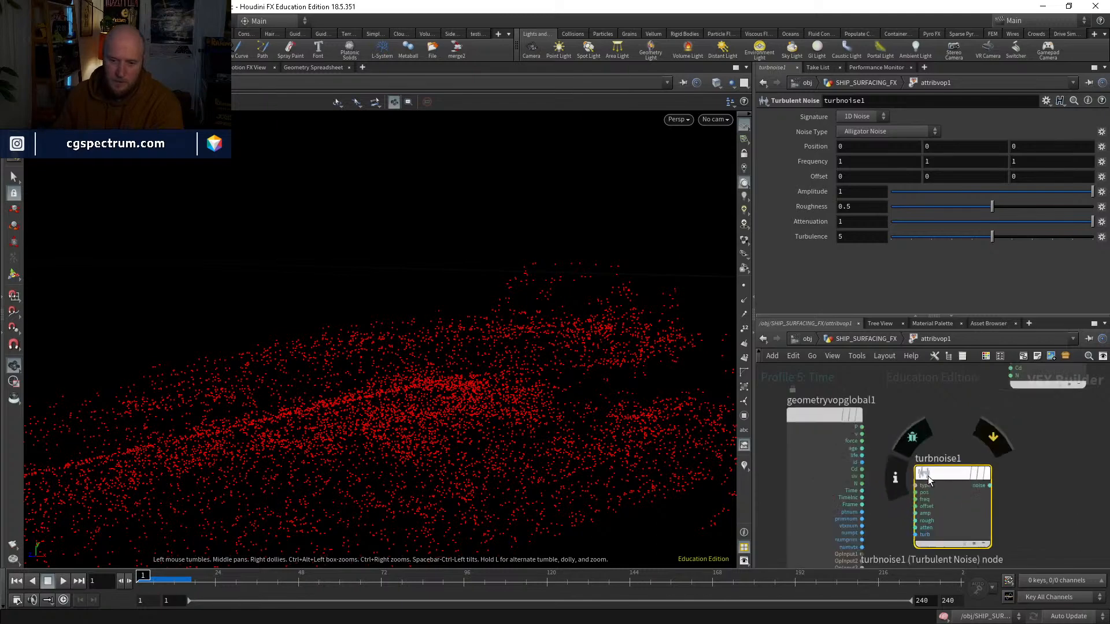
scroll(927, 479, "up", 1)
Step: Wire P into the noise position and the noise output into Cd, and display attribvop1 in SHIP_SURFACING_FX
left_click(848, 417)
left_click(912, 495)
left_click_drag(992, 476, 982, 491)
left_click(993, 502)
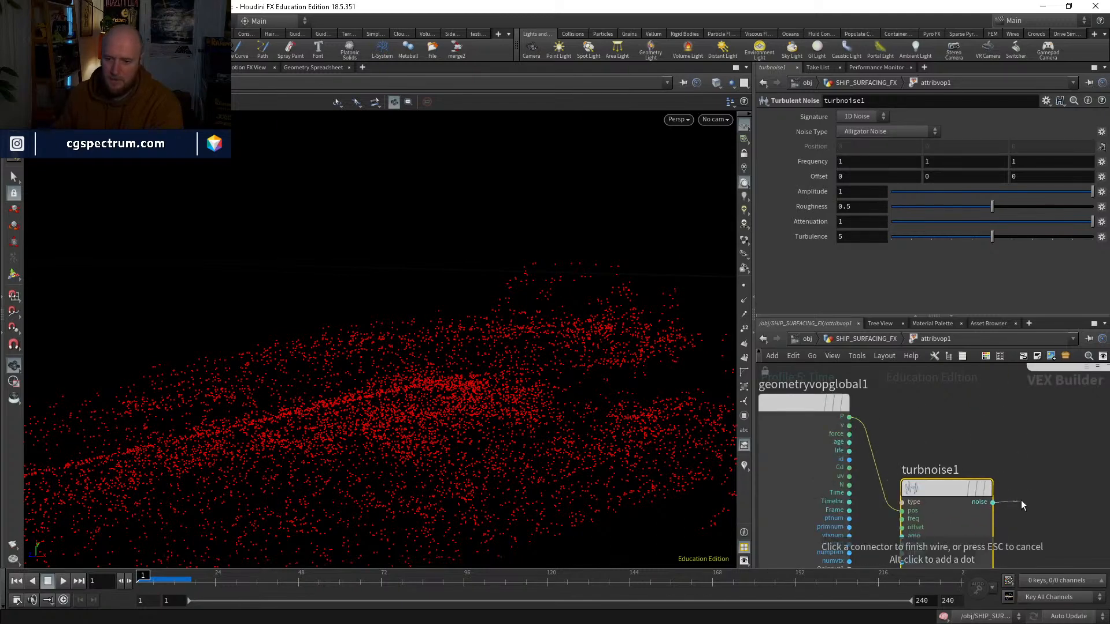
middle_click_drag(1021, 502, 958, 577)
left_click(982, 427)
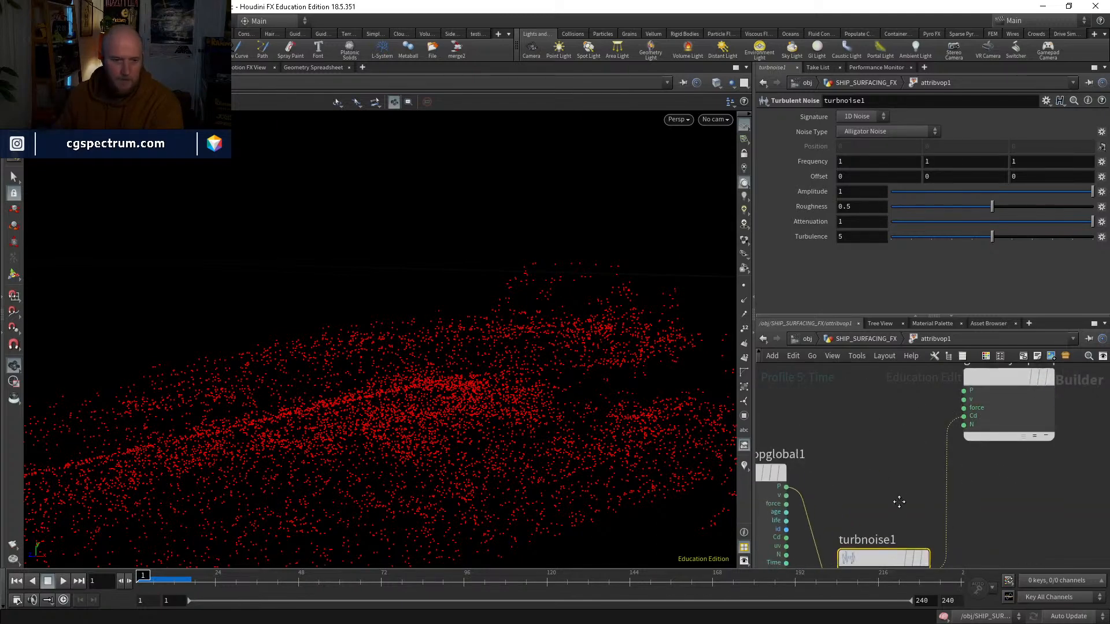
left_click(865, 338)
left_click(816, 483)
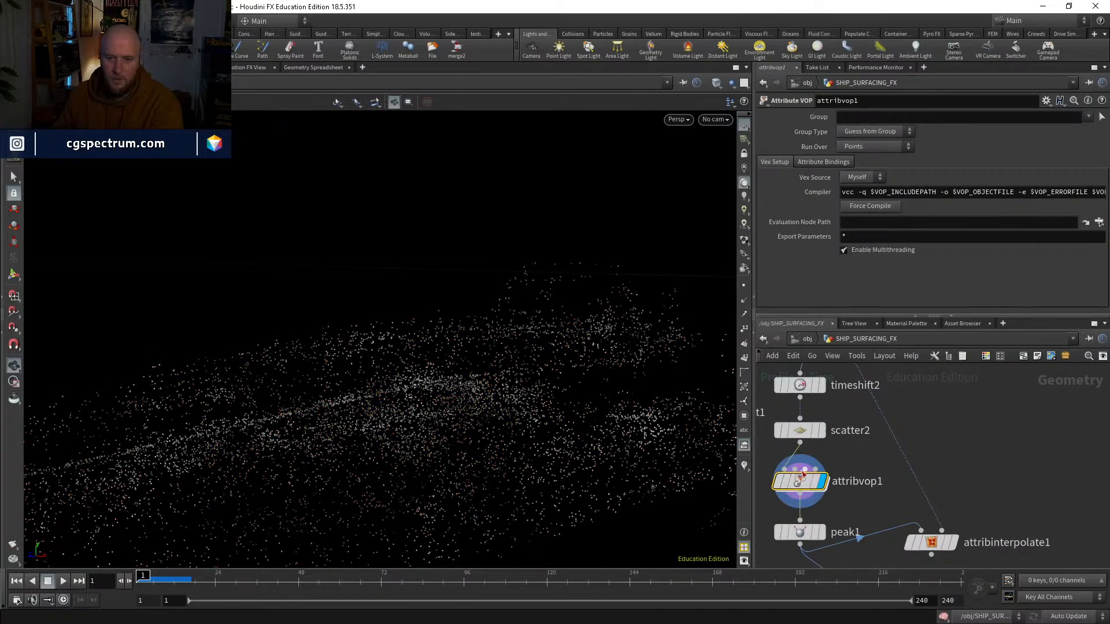
Step: Reopen attribvop1 and insert a Fit Range node between the turbulent noise and the Cd output
double_click(802, 474)
key("Tab")
key("Escape")
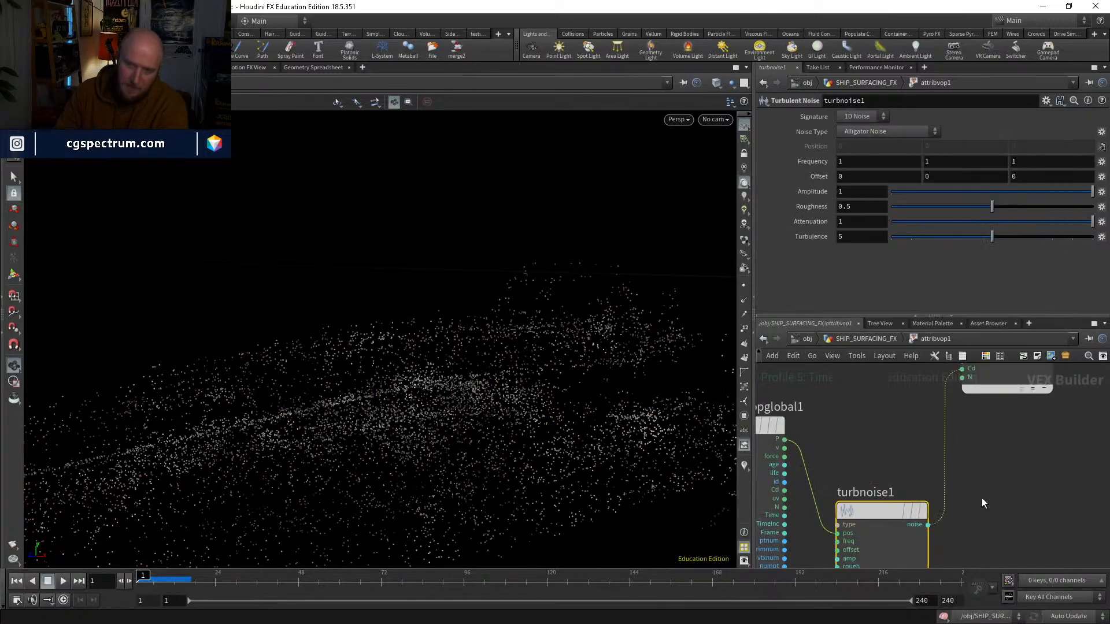
left_click(982, 499)
left_click_drag(982, 498, 946, 453)
Step: Try narrower Source Min and Source Max values on the Fit Range to increase the noise contrast
left_click_drag(941, 147, 917, 138)
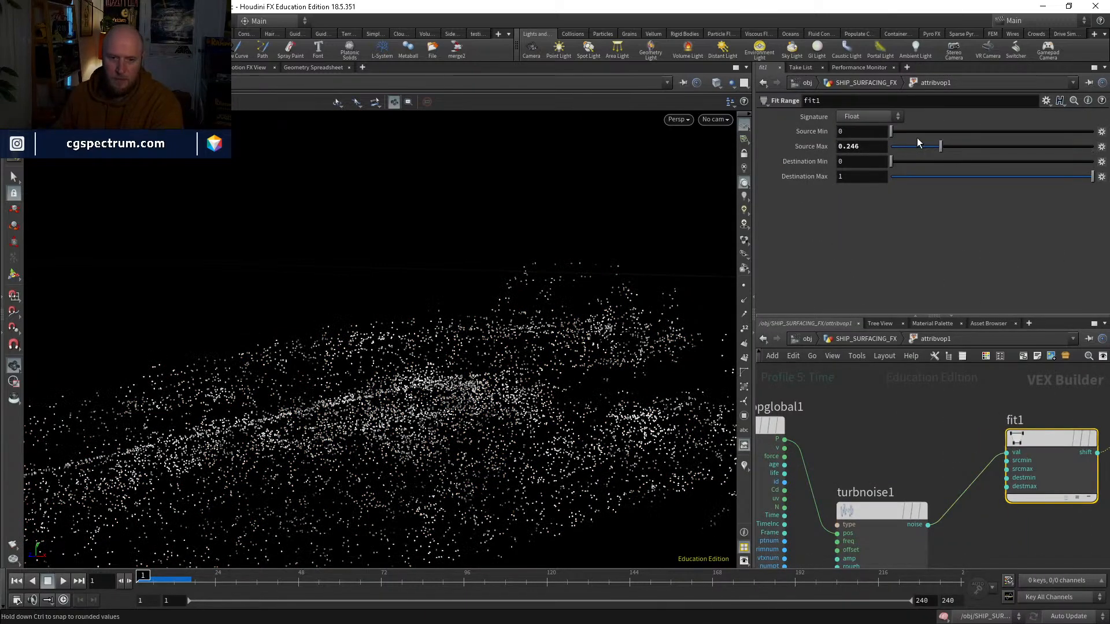
left_click(919, 132)
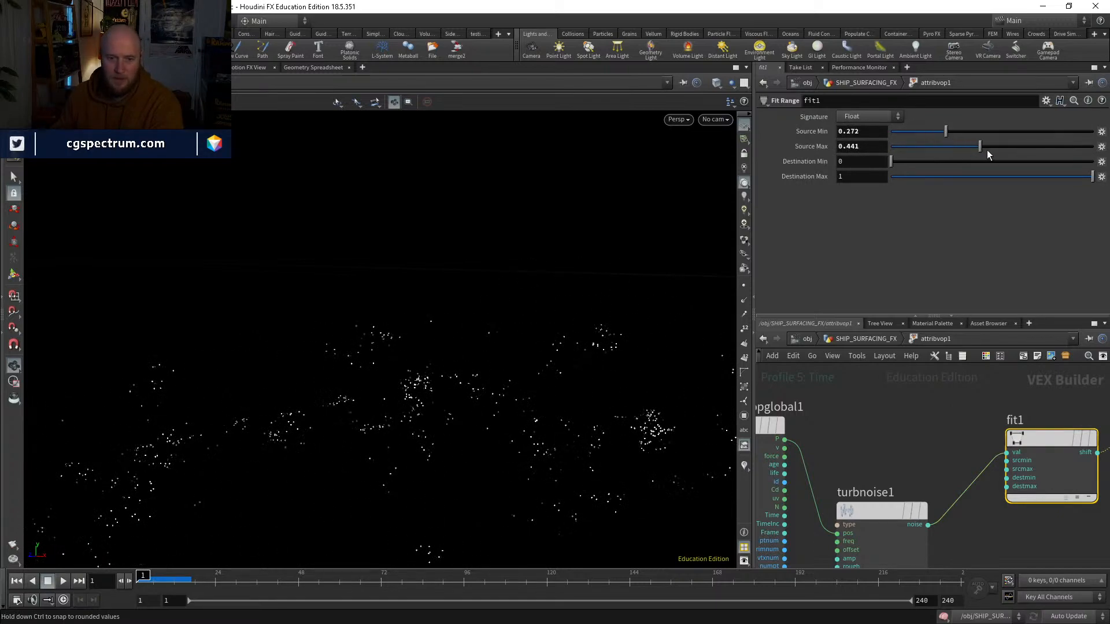
left_click_drag(965, 149, 965, 148)
mouse_move(946, 133)
left_mouse_down()
mouse_move(916, 134)
mouse_move(928, 143)
left_mouse_up()
Step: Raise the noise Roughness to about 0.75 and set the Fit Range's Source Min to 0.324 and Source Max to 0.37
left_click(882, 511)
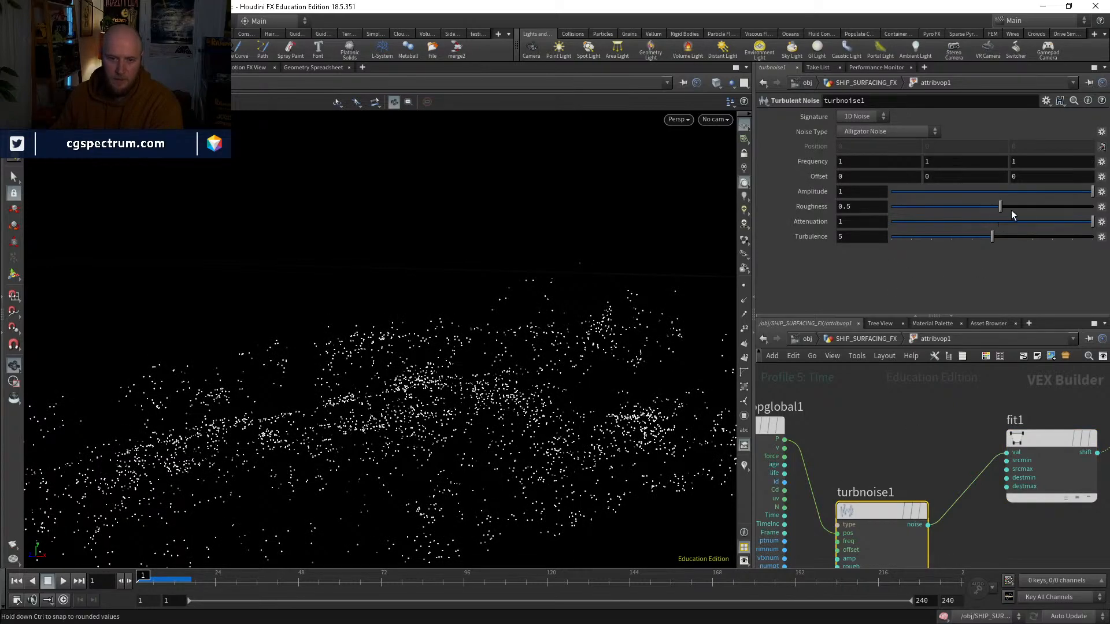
left_click_drag(1011, 209, 1031, 196)
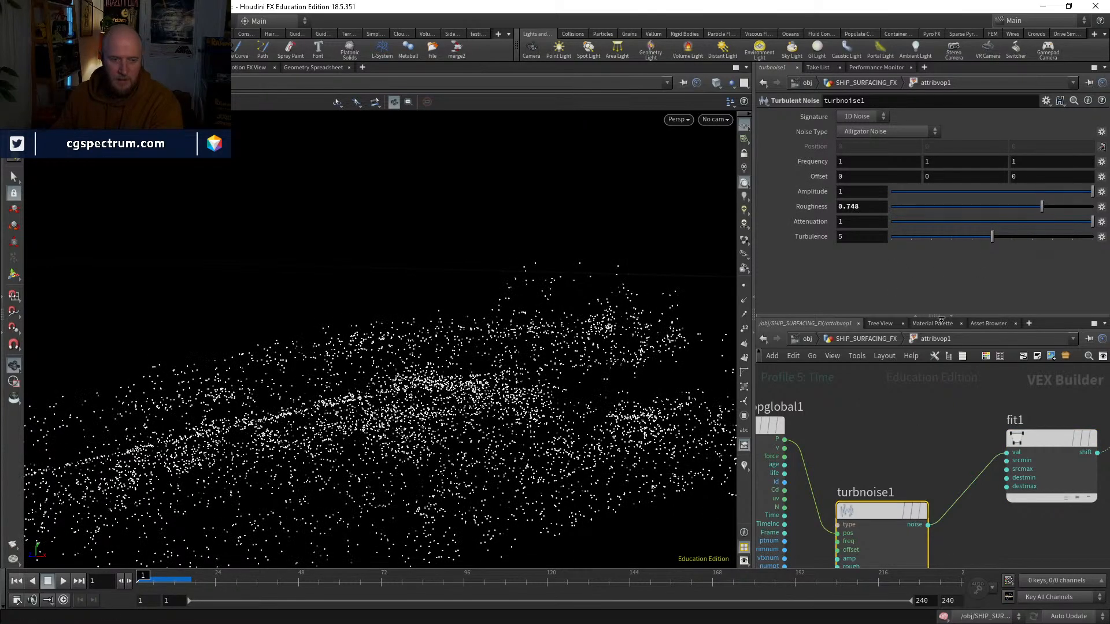
left_click(1041, 438)
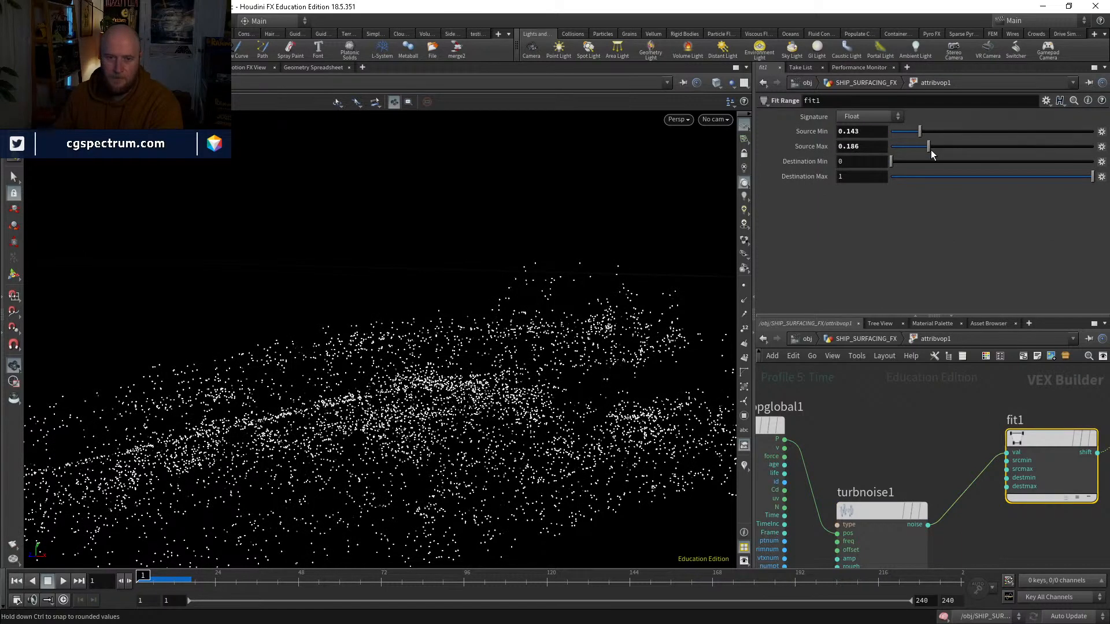
mouse_move(918, 131)
left_mouse_down()
mouse_move(895, 133)
mouse_move(908, 132)
left_mouse_up()
left_click_drag(909, 146, 956, 135)
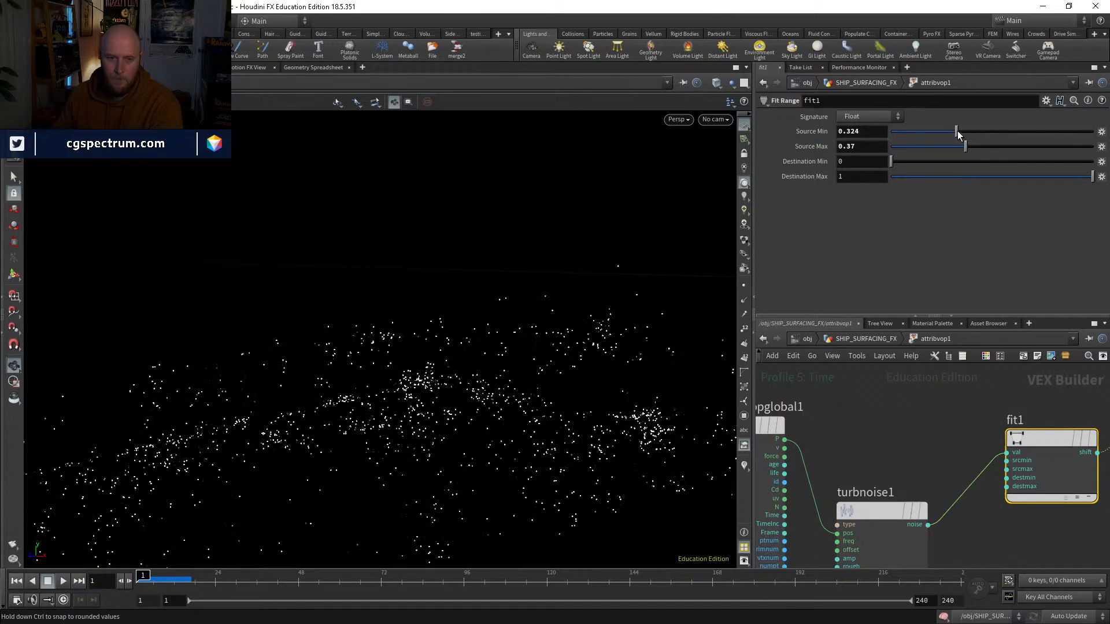
Step: Fine-tune the turbulent noise's Roughness to 0.728 while checking the clumped points on the ship
left_click(886, 508)
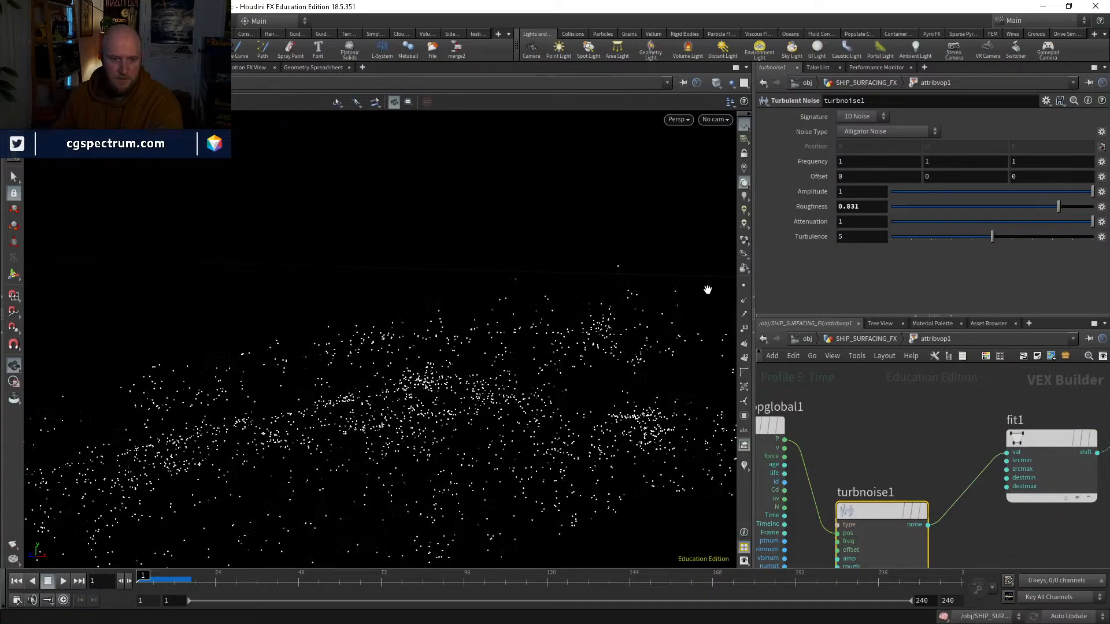
left_click_drag(708, 289, 572, 376)
left_click_drag(1011, 209, 970, 202)
middle_click_drag(466, 336, 400, 374)
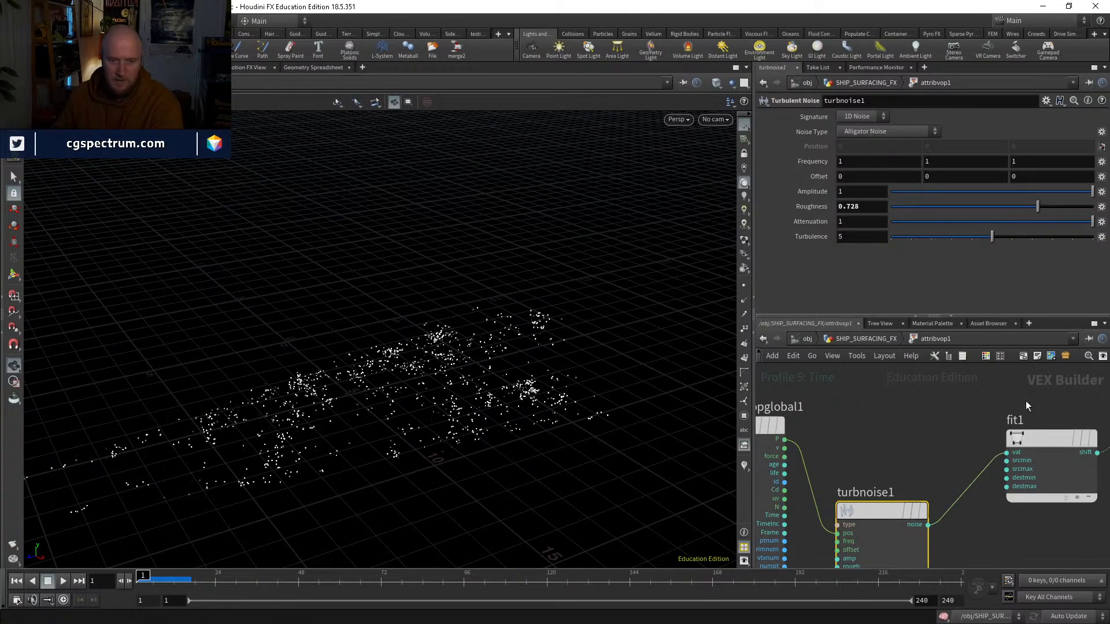
middle_click_drag(918, 442, 840, 419)
Step: Return to SHIP_SURFACING_FX and insert a Blast node between attribvop1 and peak1
left_click(870, 338)
middle_click_drag(826, 511, 834, 442)
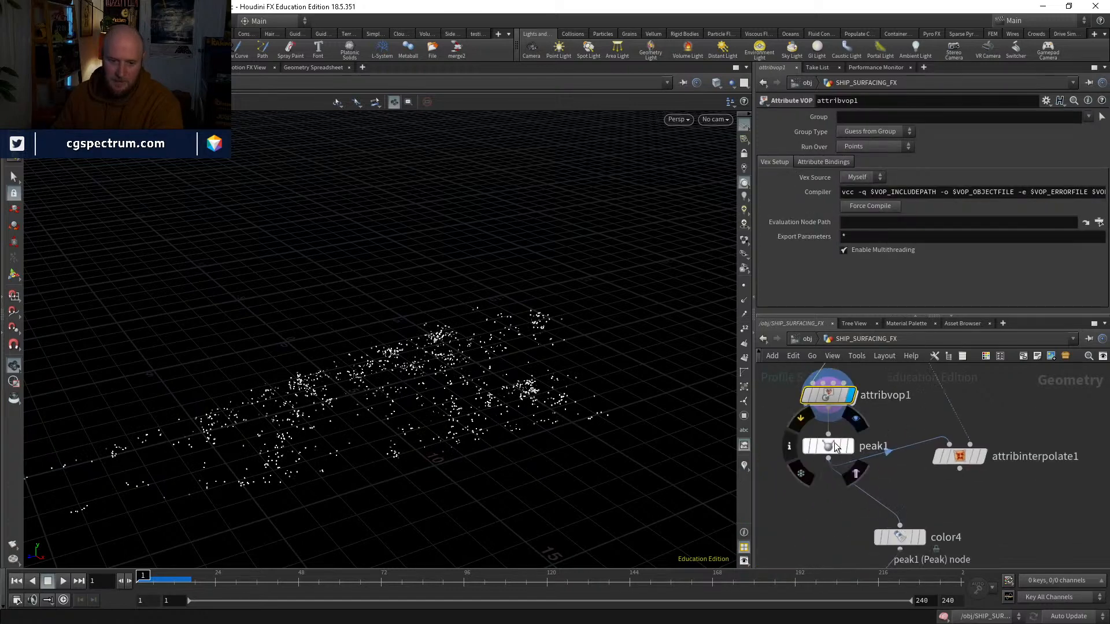
key("Tab")
key("Return")
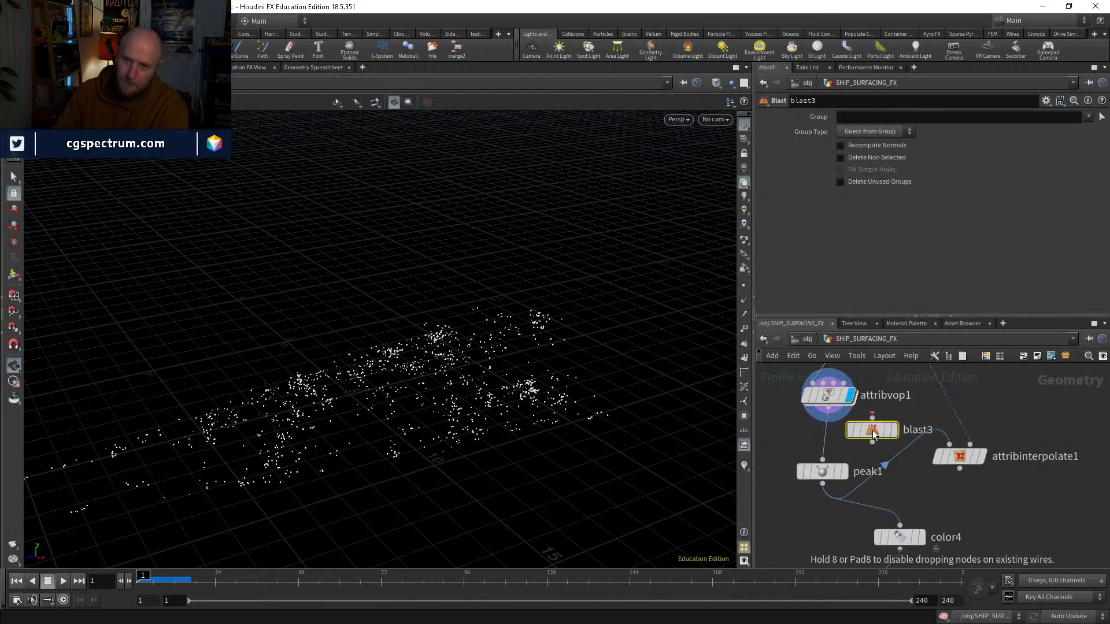
left_click(823, 443)
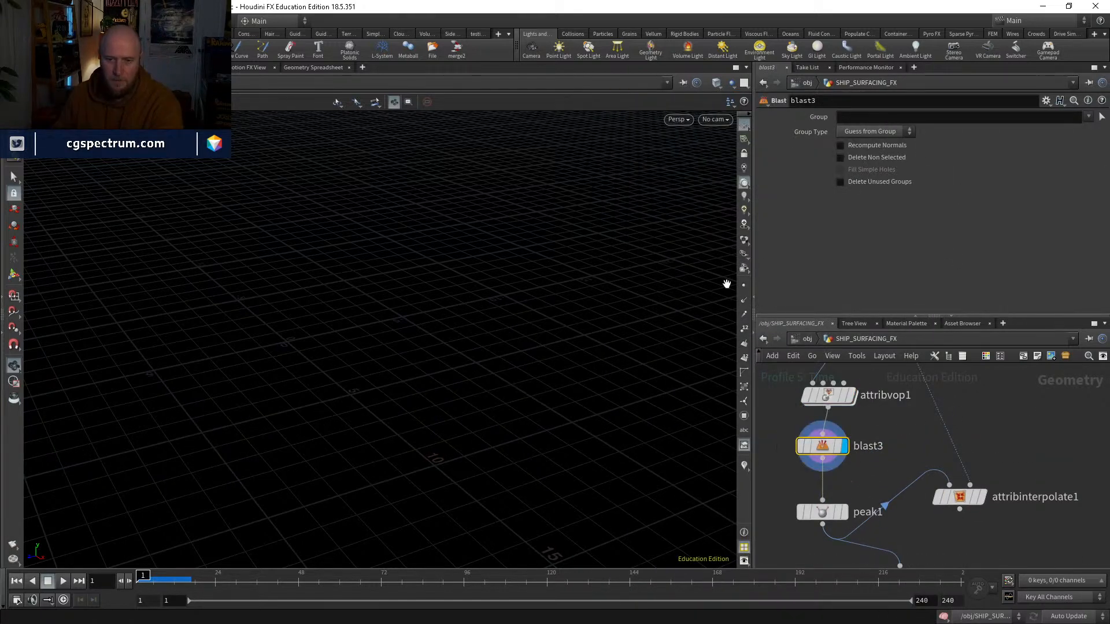
key("r")
left_click(829, 403)
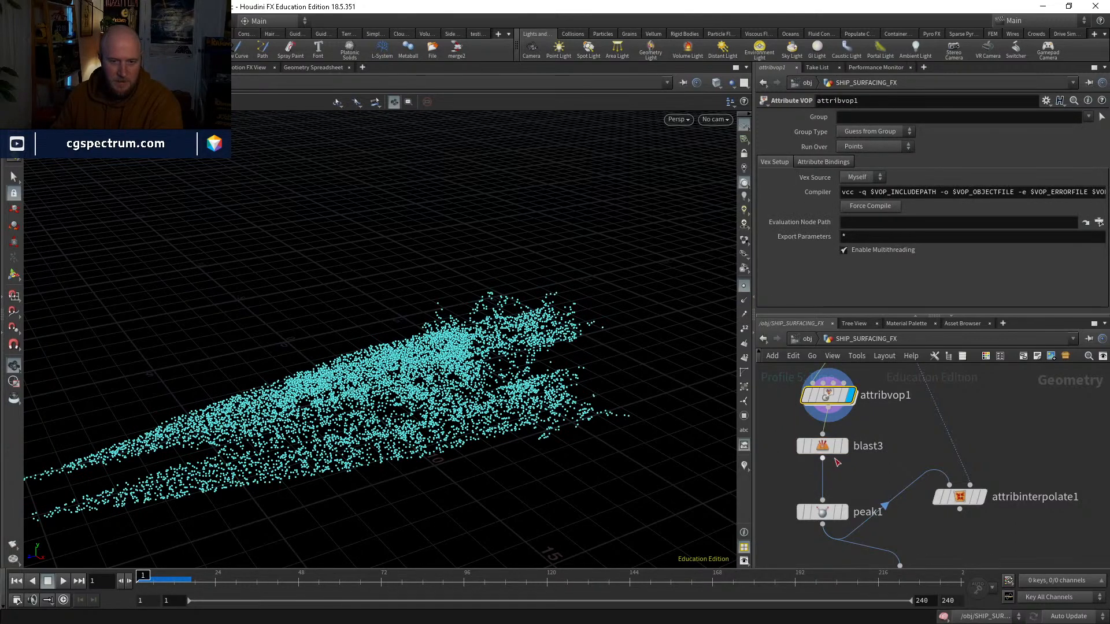
key("r")
left_click(829, 448)
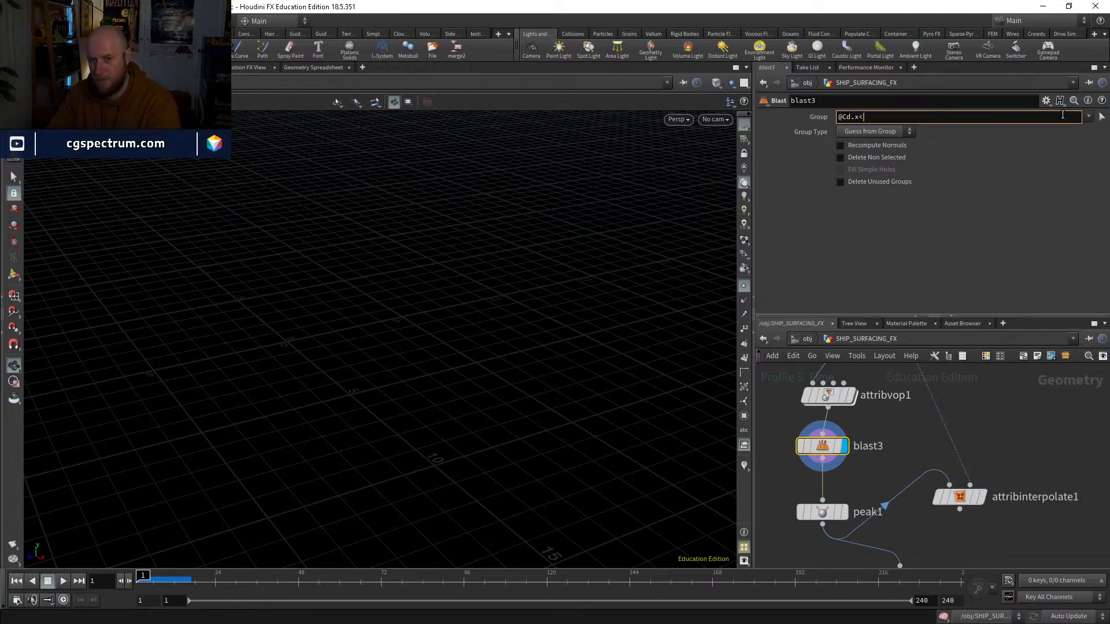
key("Return")
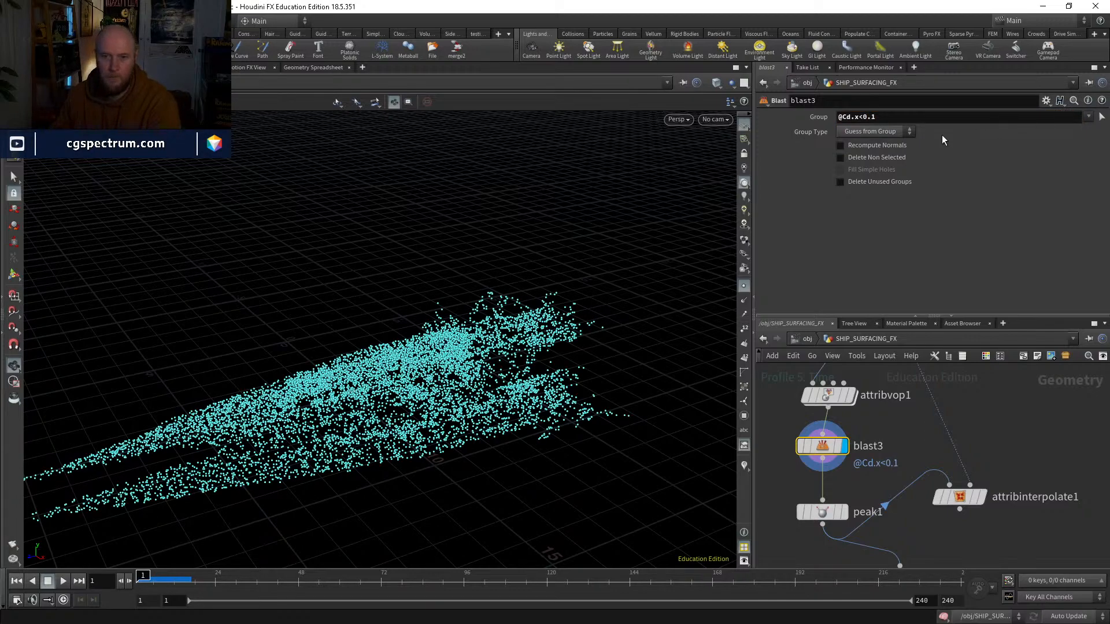
left_click(874, 131)
left_click(861, 172)
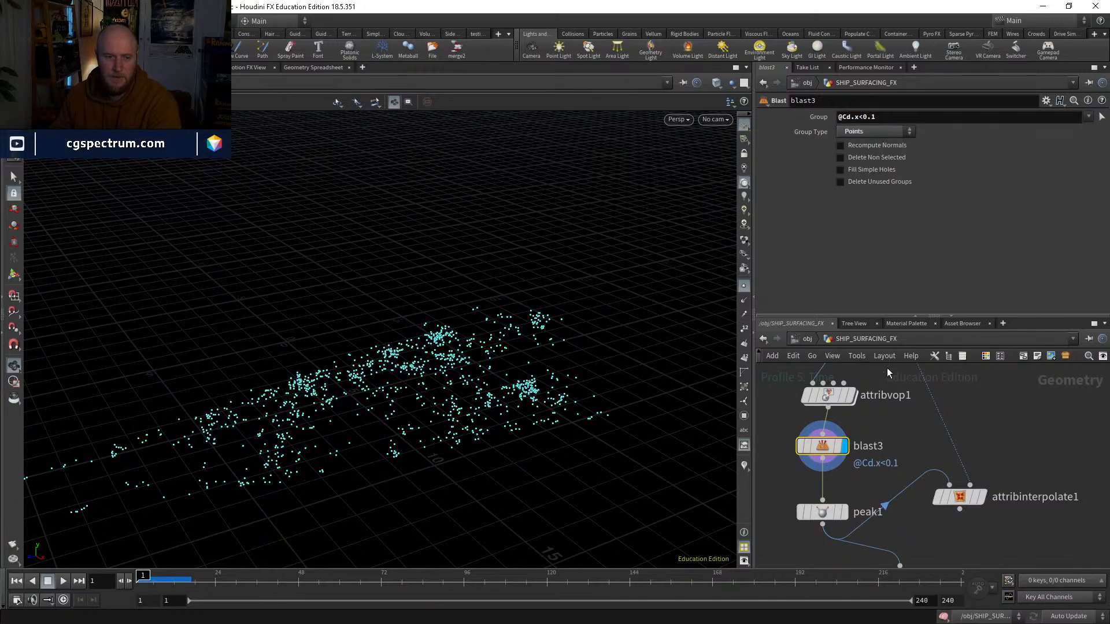
left_click(744, 289)
Step: Insert a Color node with the default white between blast3 and peak1
key("Tab")
type("color")
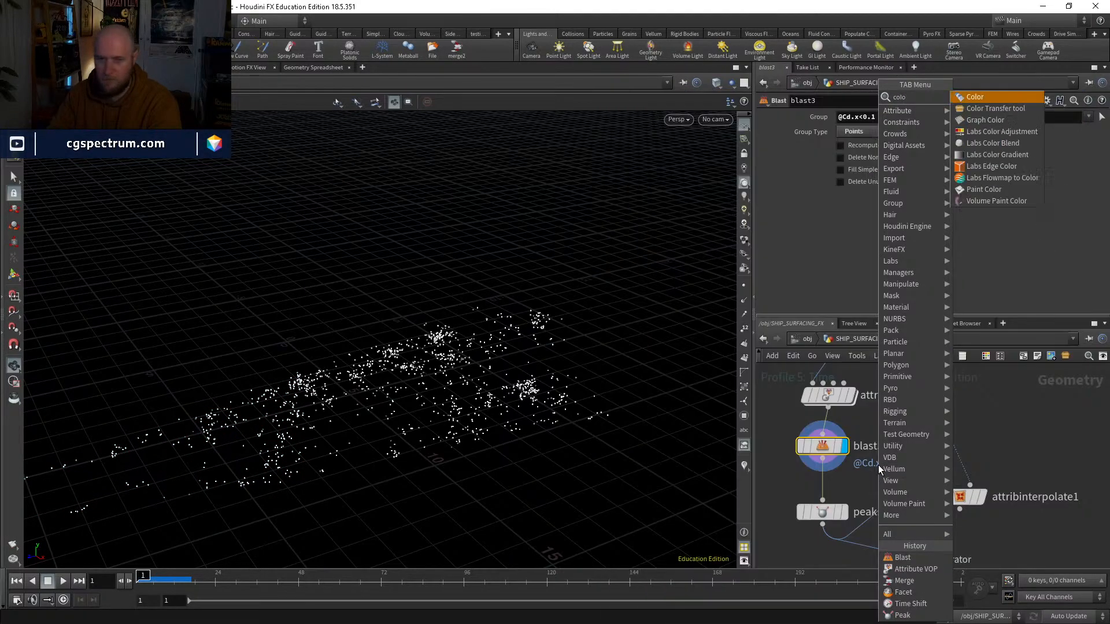
key("Return")
left_click(828, 491)
mouse_move(849, 521)
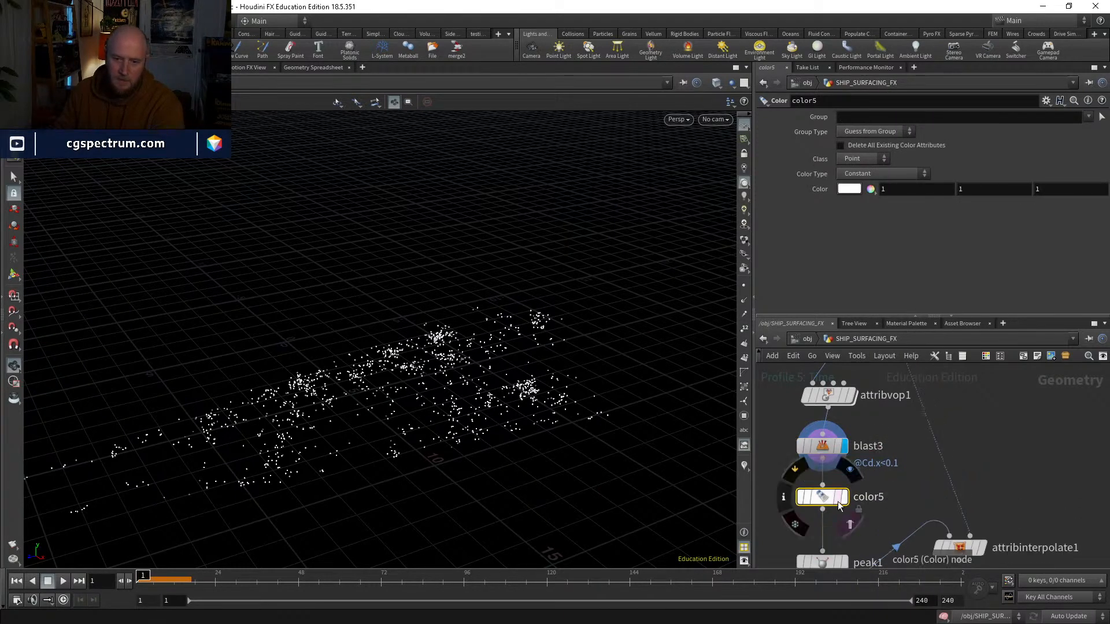
left_click(848, 471)
Step: Open popnet, play the simulation with the thinned source points, and inspect the drips up close at frame 26
middle_click_drag(839, 565, 824, 456)
left_click(829, 455)
left_click(814, 455)
middle_click_drag(971, 536, 924, 421)
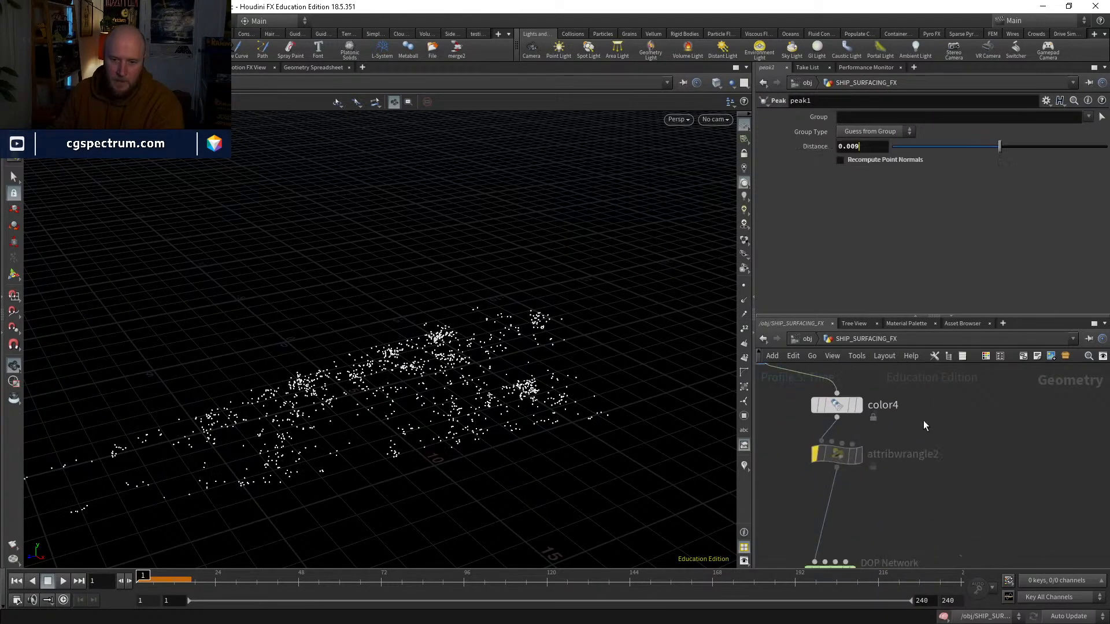
middle_click_drag(936, 560, 923, 403)
double_click(846, 434)
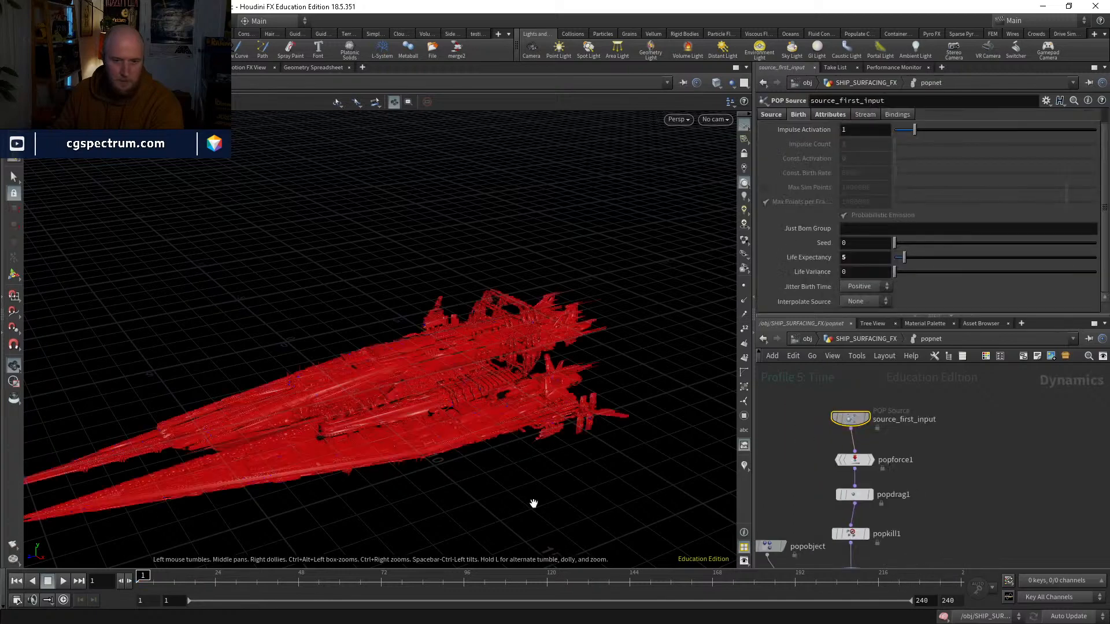
left_click(62, 580)
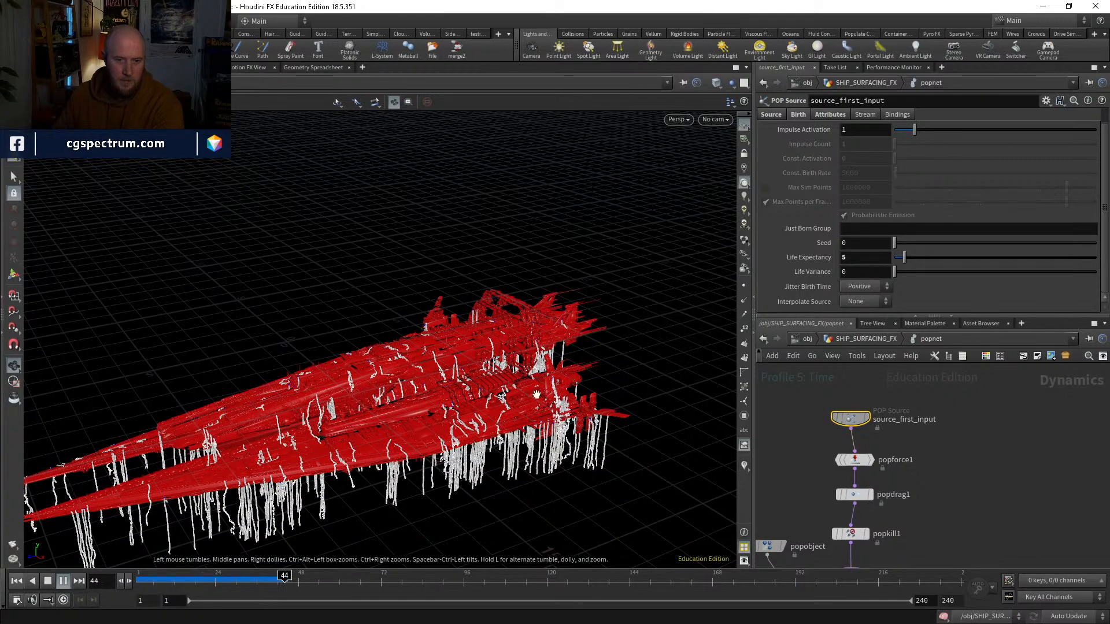
left_click_drag(178, 579, 222, 578)
right_click_drag(491, 428, 616, 254)
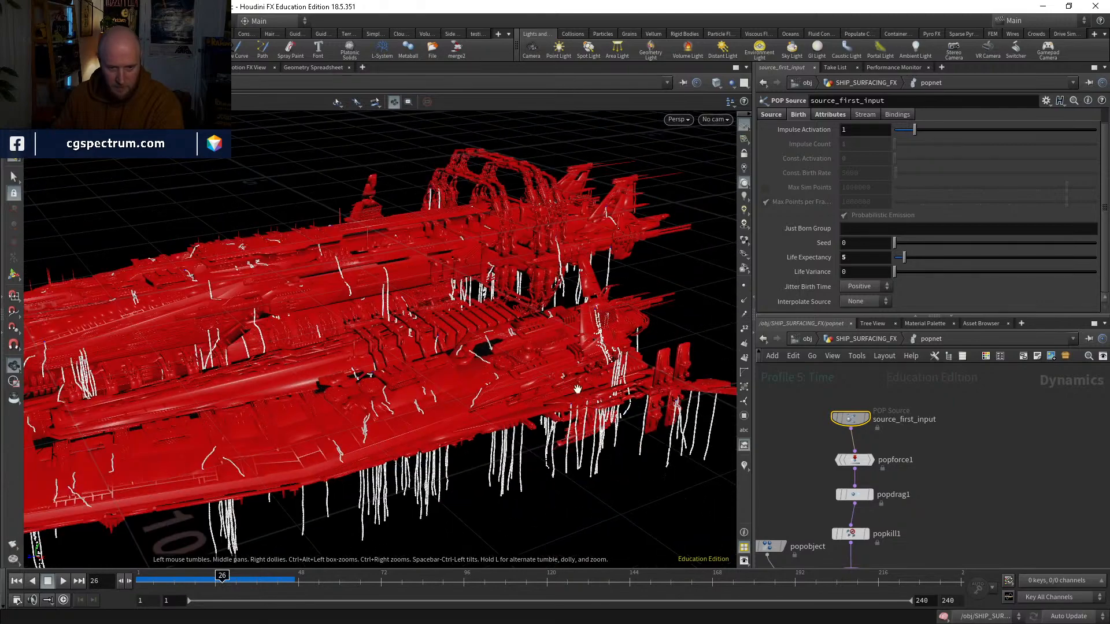
Step: Insert a POP VOP node between source_first_input and popforce1 in the popnet network
left_click_drag(579, 388, 647, 335)
middle_click_drag(902, 458, 882, 426)
left_click(836, 428)
left_click_drag(835, 391, 839, 374)
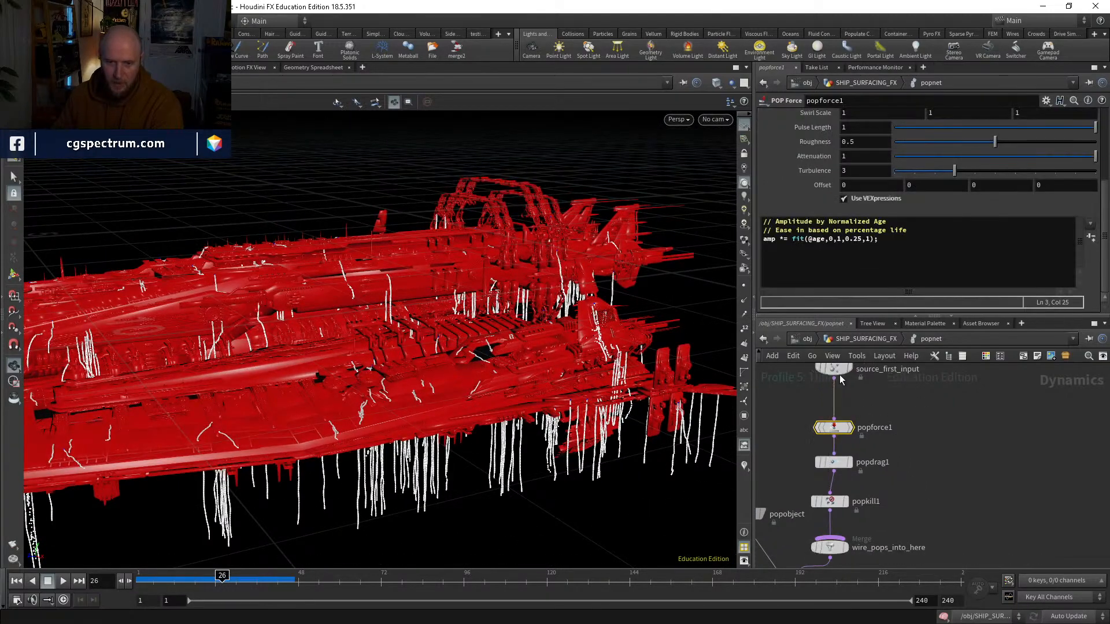
middle_click_drag(840, 374, 839, 422)
key("Tab")
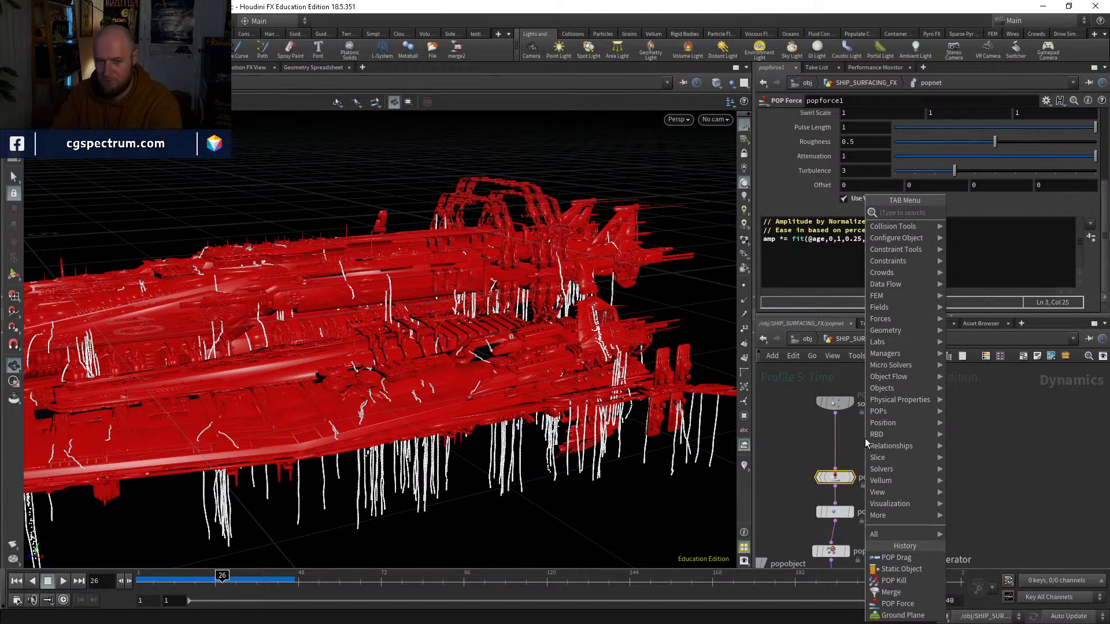
type("popwind")
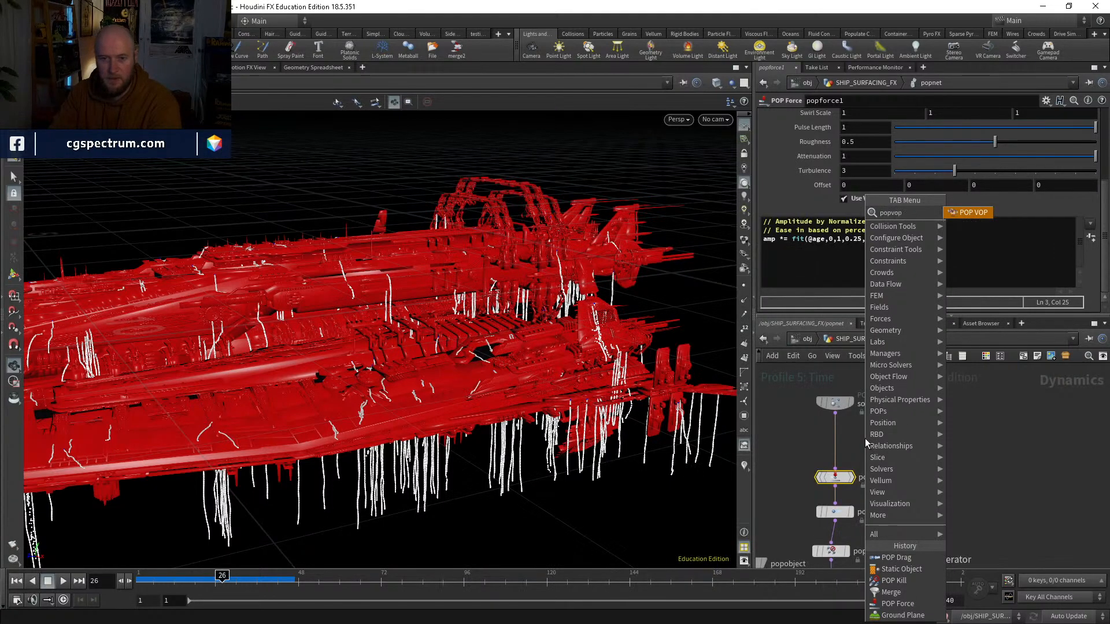
key("Return")
left_click(864, 443)
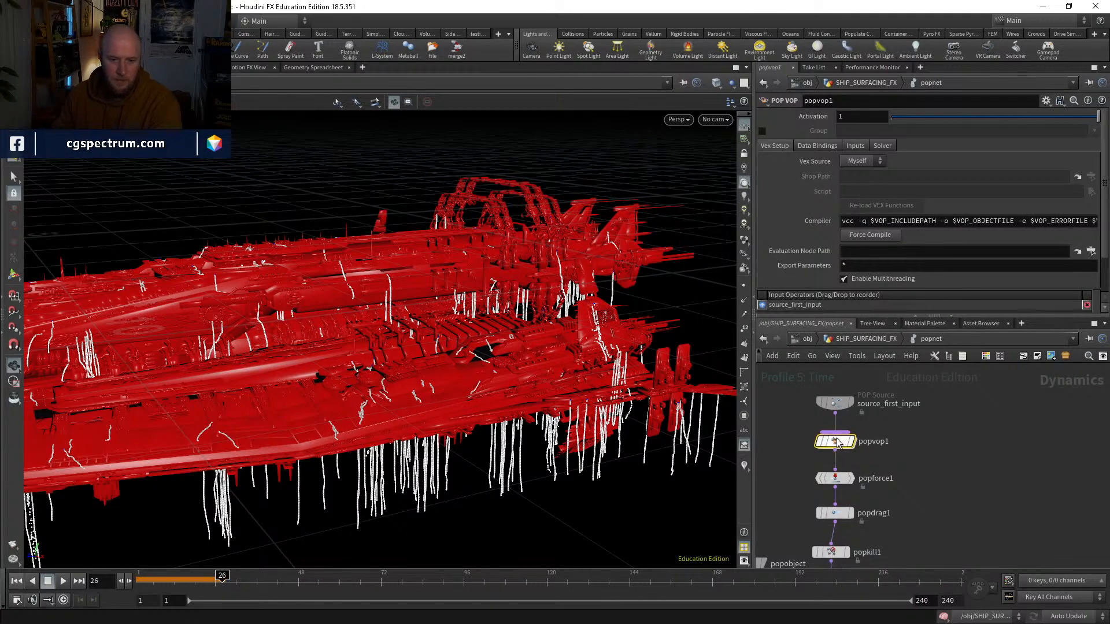
Step: Inside popvop1, add a Curl Noise node and feed the global position P into its pos input
double_click(839, 446)
key("Tab")
type("cur")
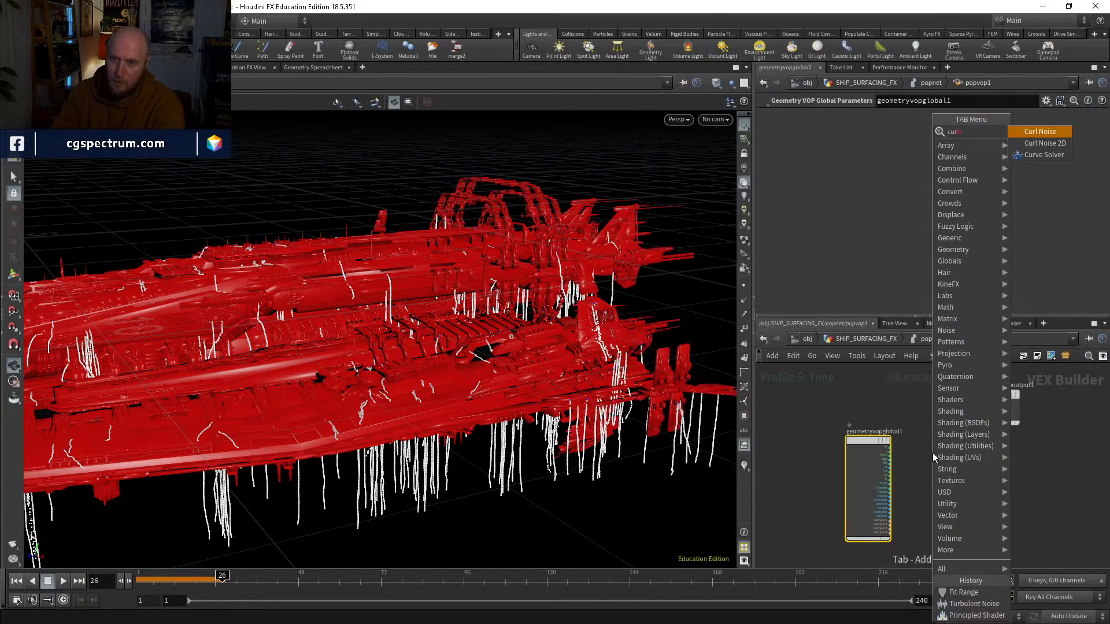
key("Return")
left_click(932, 452)
scroll(932, 453, "up", 3)
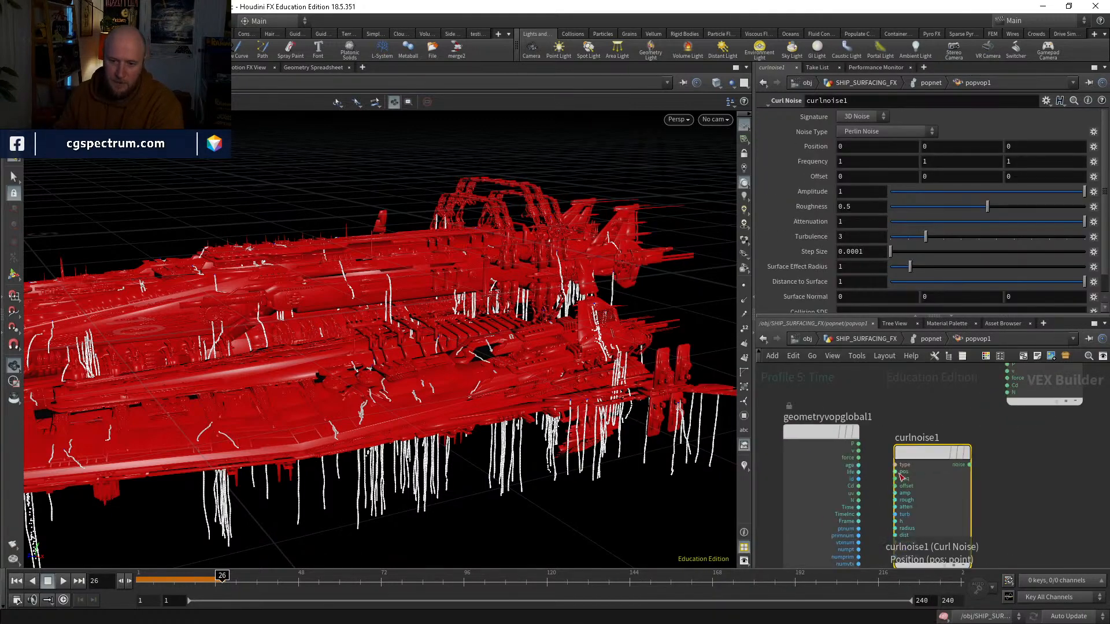
left_click(859, 443)
left_click(864, 444)
left_click_drag(917, 453, 920, 496)
Step: Create an Add node and connect the global velocity v to its first input
key("Tab")
type("add")
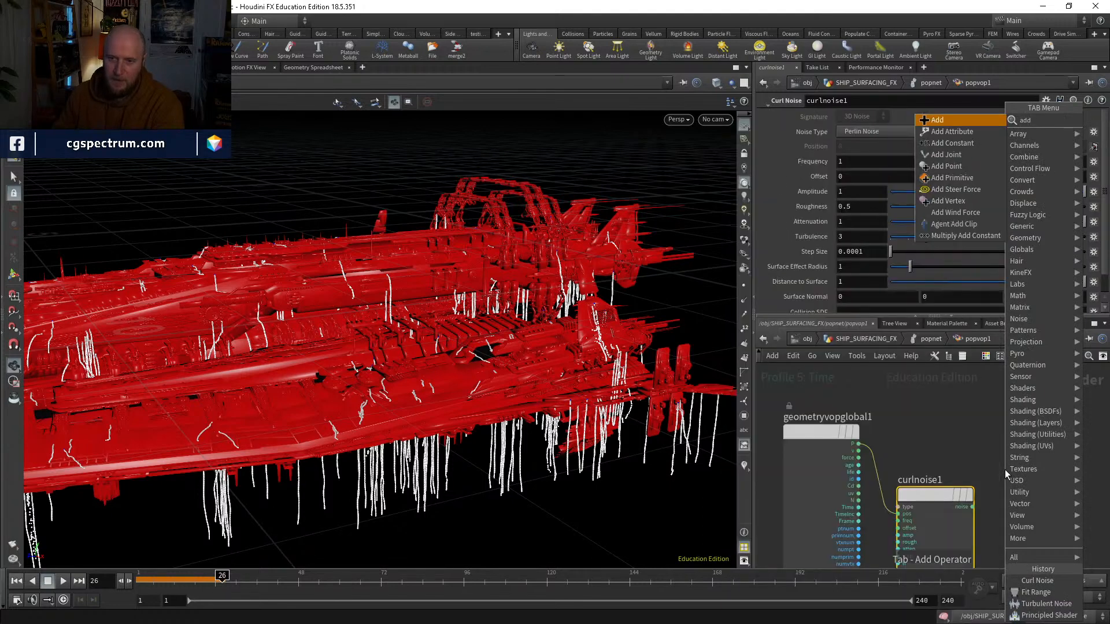
key("Return")
left_click(1005, 469)
left_click_drag(1005, 469, 1013, 442)
left_click(975, 454)
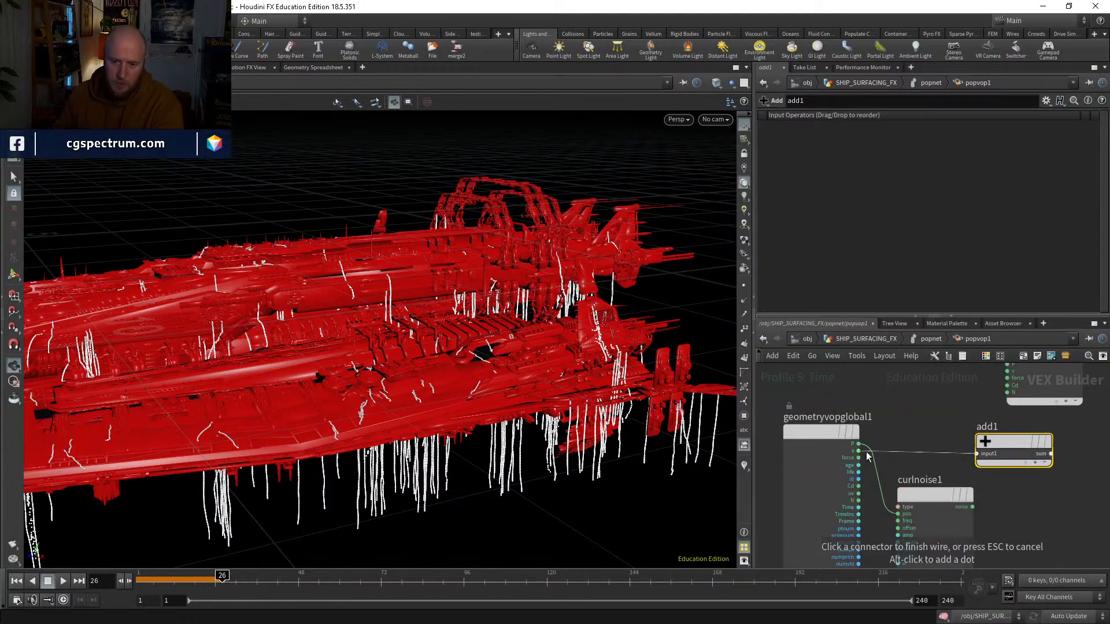
left_click(859, 451)
left_click(859, 452)
Step: Connect curlnoise1's noise to add1's second input and wire the sum into the v input of geometryvopoutput1
left_click(982, 462)
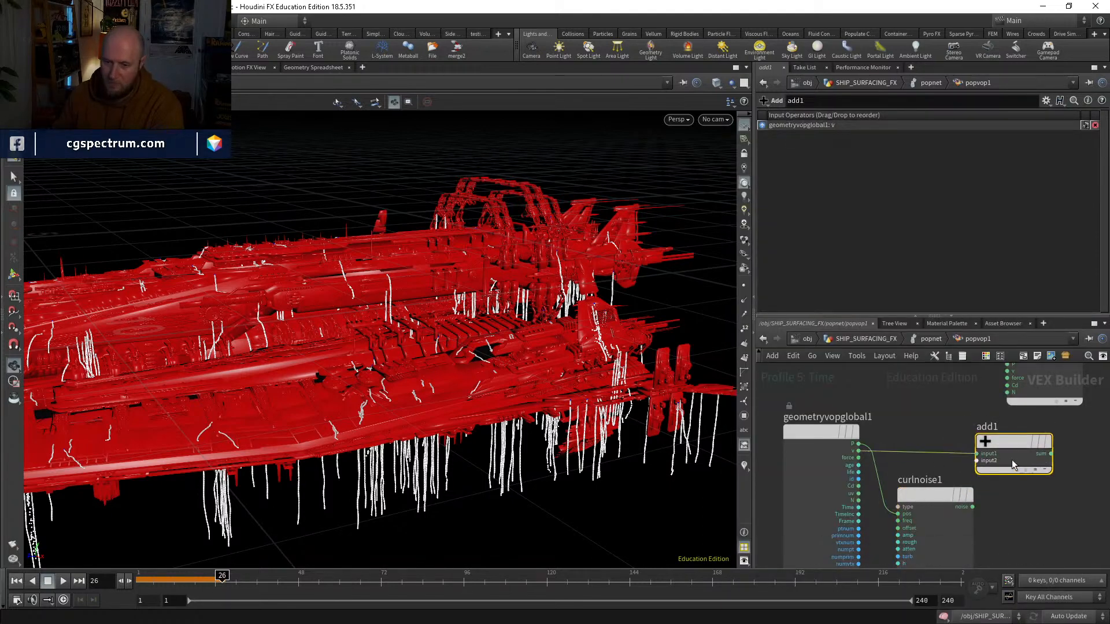
left_click(972, 507)
middle_click_drag(976, 497, 955, 552)
left_click(1028, 508)
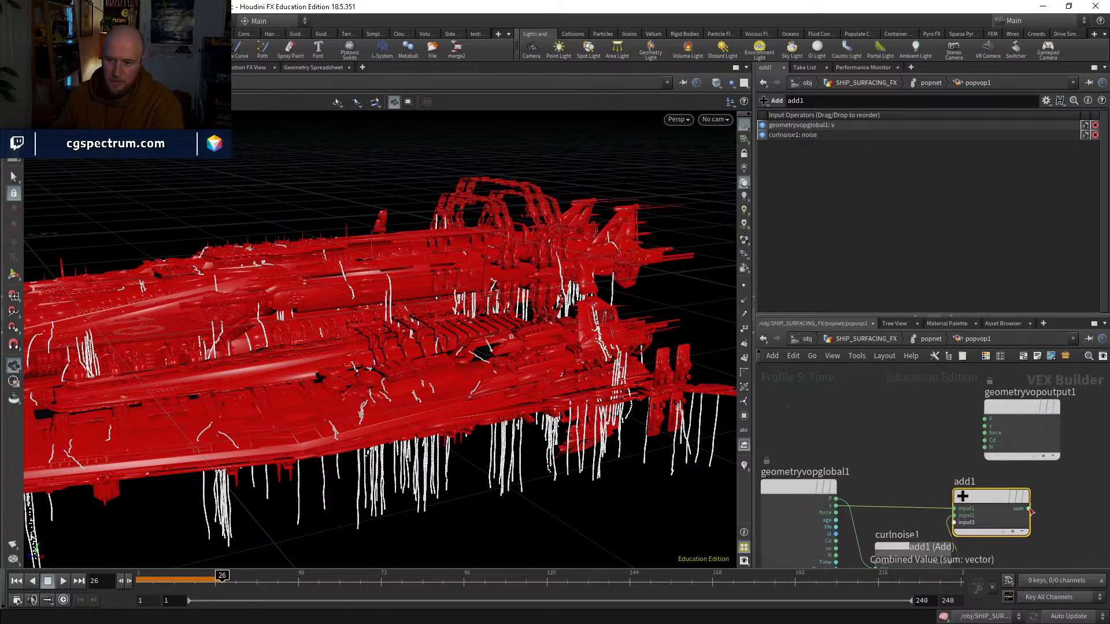
left_click(987, 424)
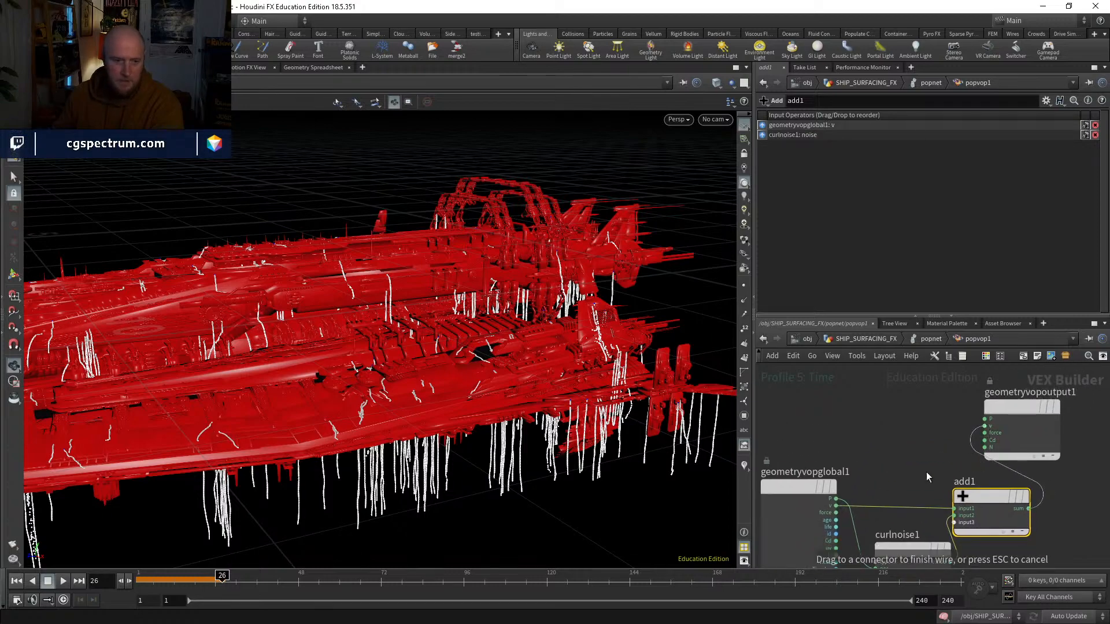
middle_click_drag(912, 527, 921, 467)
left_click_drag(370, 394, 386, 351)
middle_click_drag(1021, 527, 1012, 475)
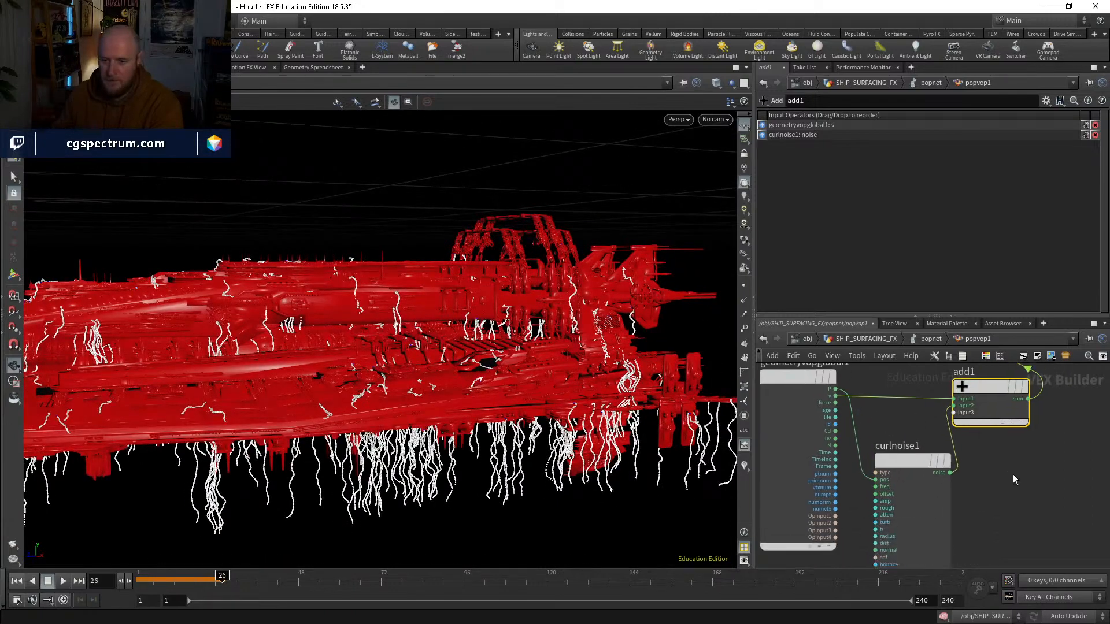
Step: Set curlnoise1's amplitude to 0.03 and its frequency to 10.2 on all three axes
scroll(1011, 476, "down", 2)
left_click_drag(874, 411, 842, 400)
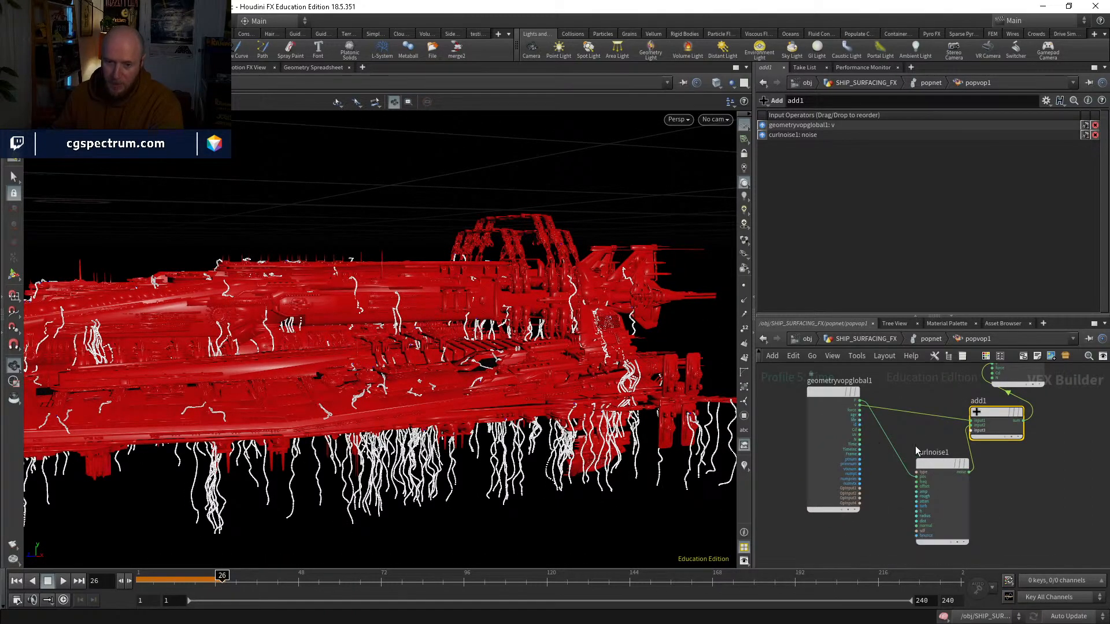
left_click_drag(931, 462, 920, 475)
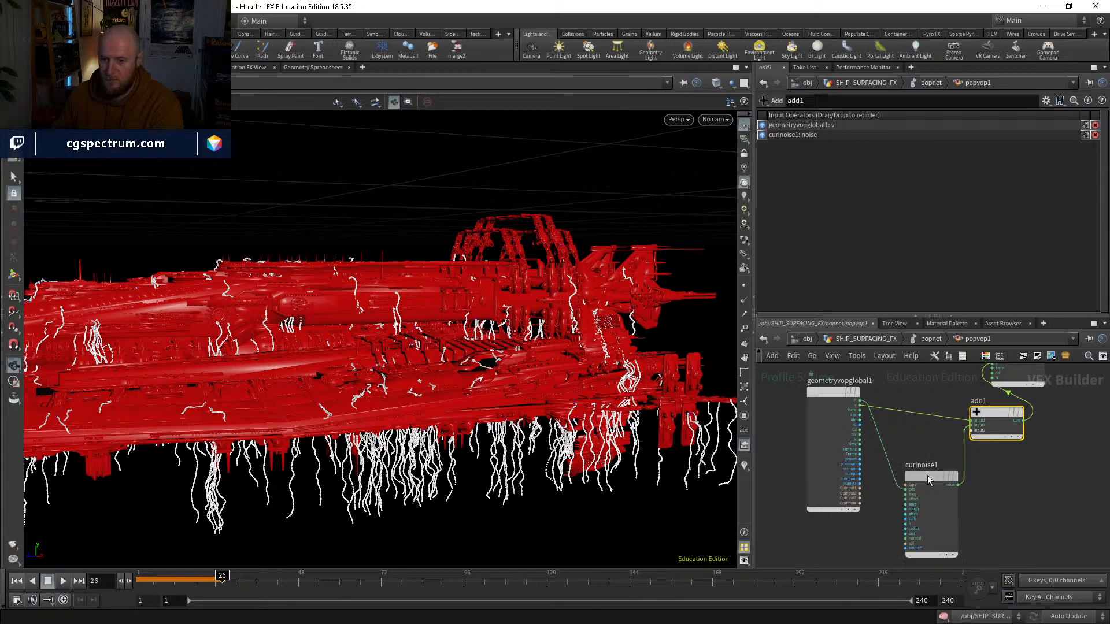
left_click(929, 480)
middle_click_drag(845, 161, 845, 162)
middle_click_drag(1056, 131, 817, 166)
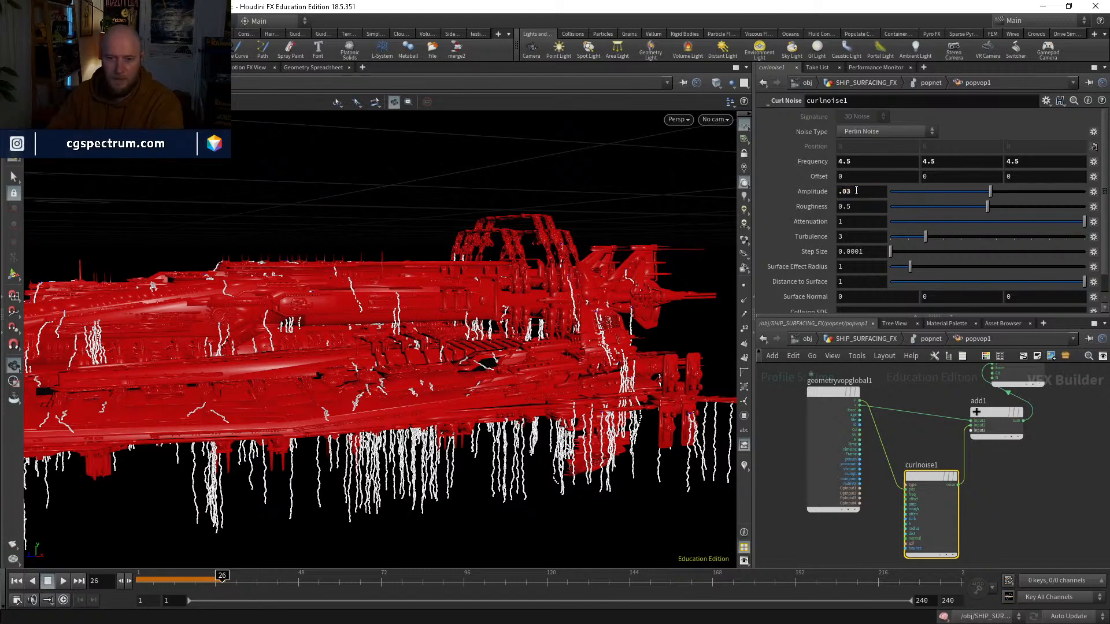
middle_click_drag(808, 167, 1011, 165)
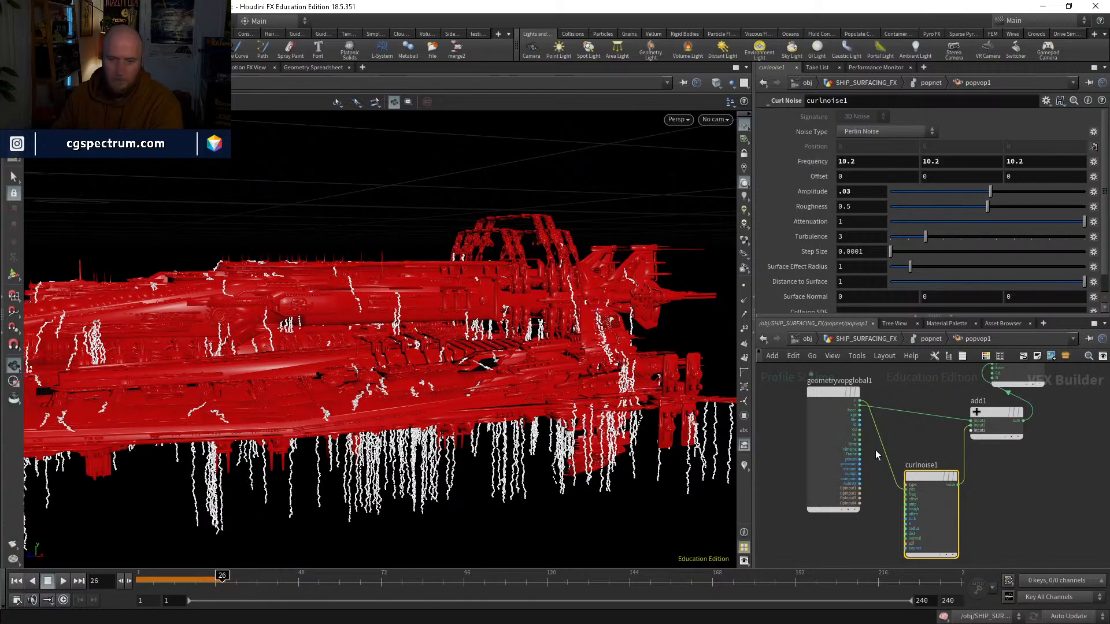
Step: Check the drips up close and set curlnoise1's amplitude to 0.02
scroll(367, 474, "up", 4)
left_click_drag(366, 474, 498, 420)
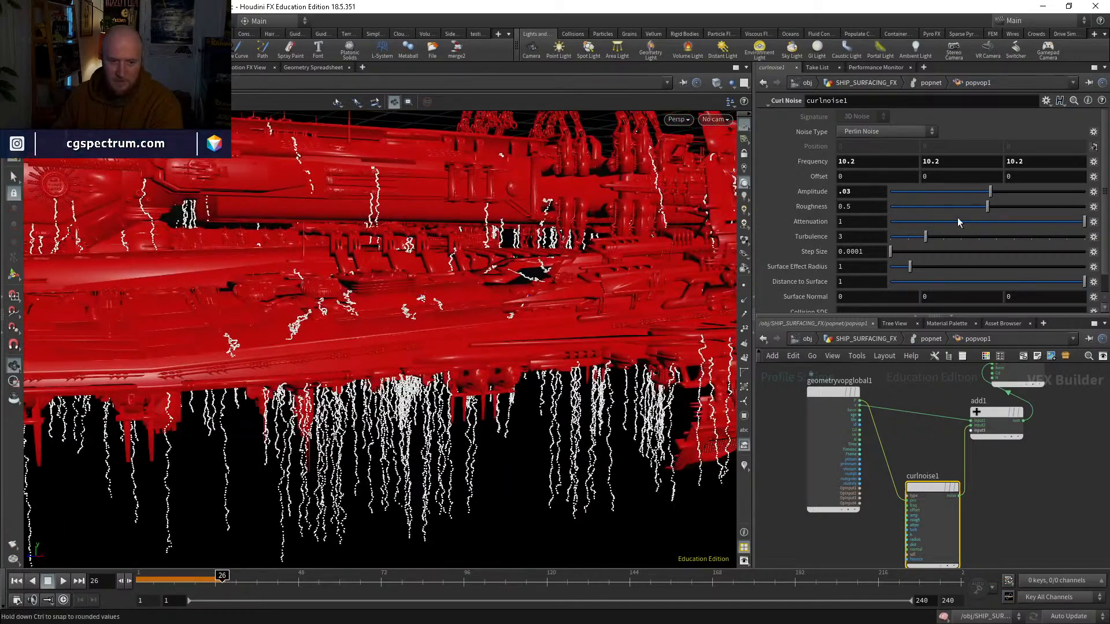
key("Return")
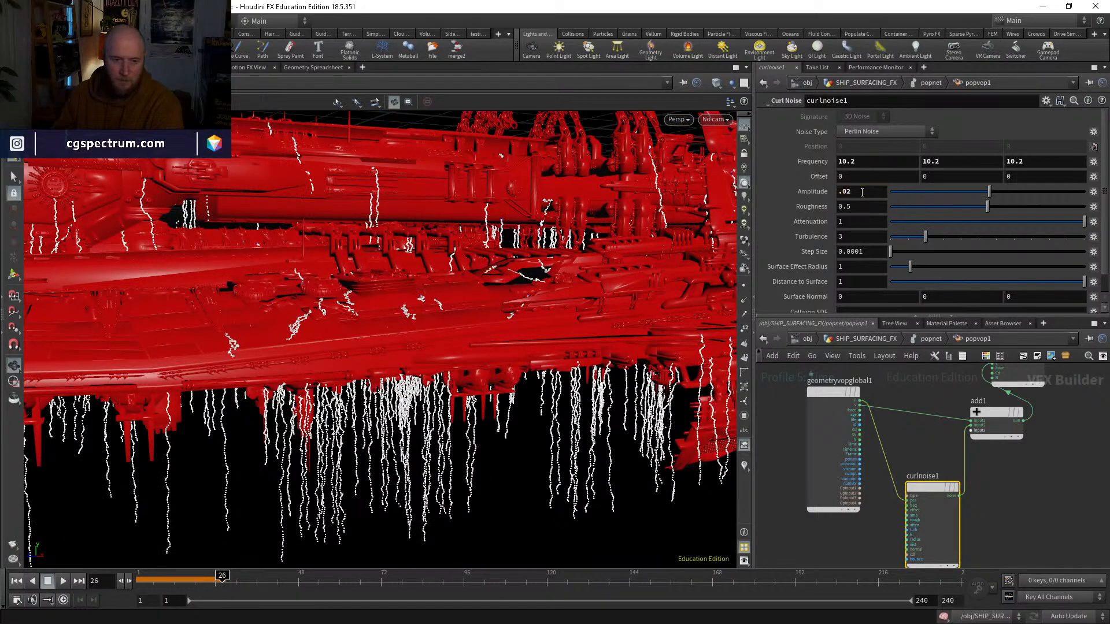
middle_click_drag(1002, 497, 1016, 460)
left_click_drag(950, 467, 960, 482)
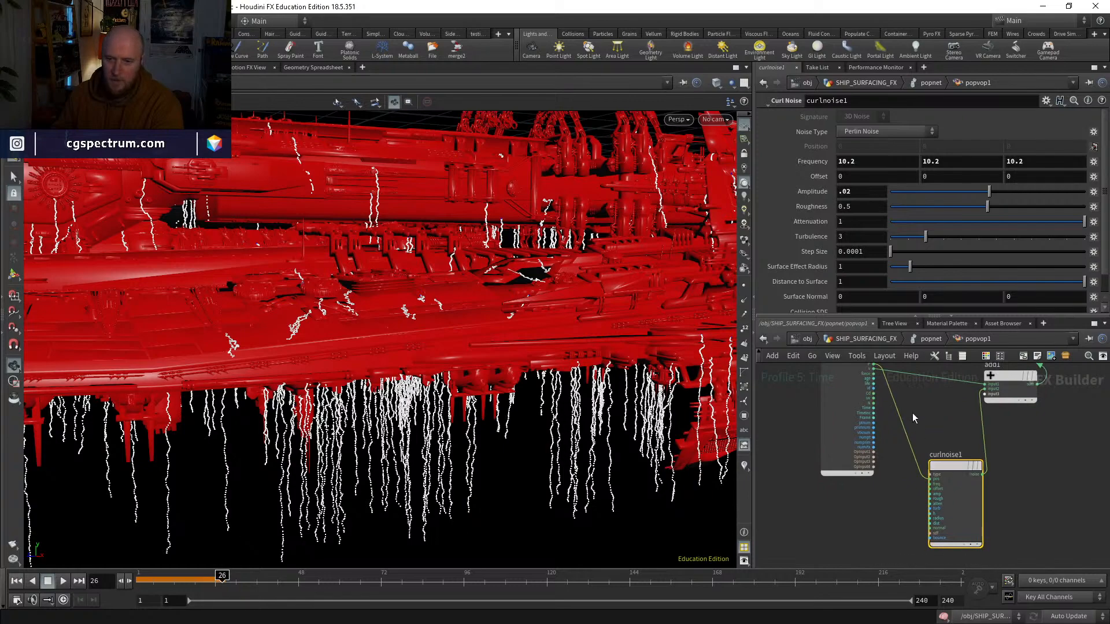
Step: Return to SHIP_SURFACING_FX, insert an Attribute Wrangle between color5 and peak1, and display its result
middle_click_drag(912, 413, 927, 561)
left_click(931, 337)
left_click(873, 338)
middle_click_drag(803, 381, 868, 543)
key("Tab")
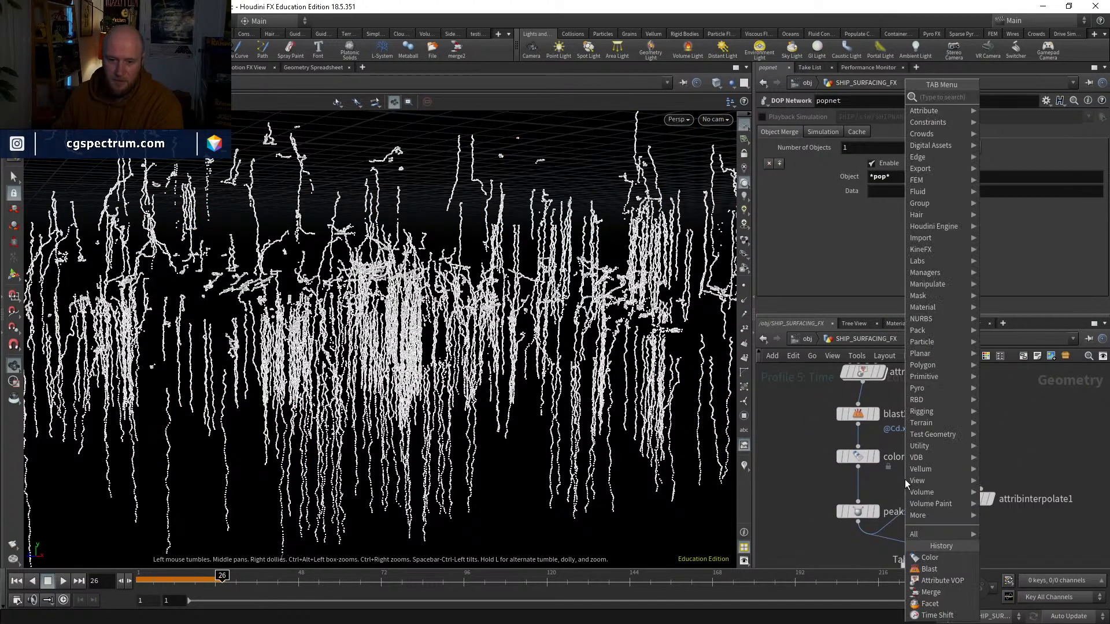
type("wrangle")
key("Return")
left_click(904, 480)
left_click_drag(904, 480, 851, 486)
left_click(869, 500)
left_click(823, 210)
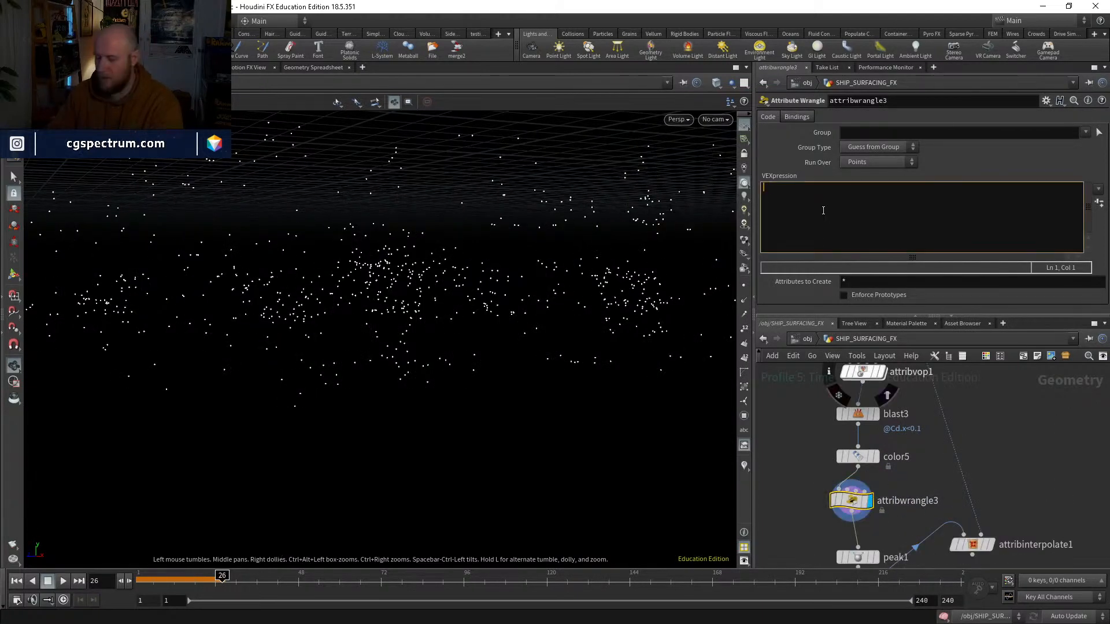
type("@id=")
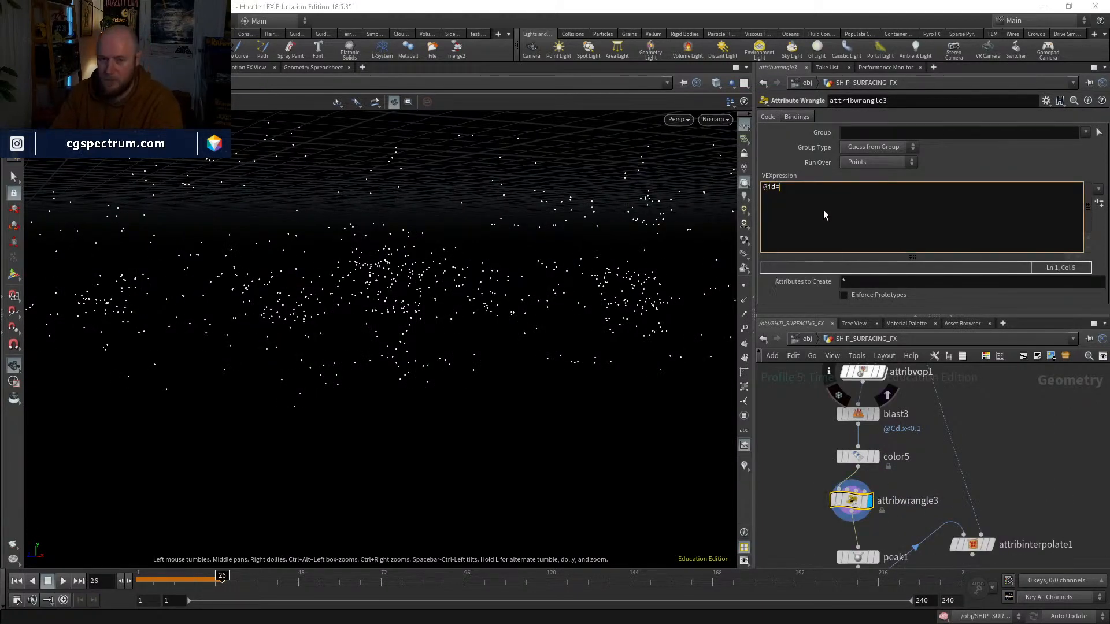
type("@ptnum;")
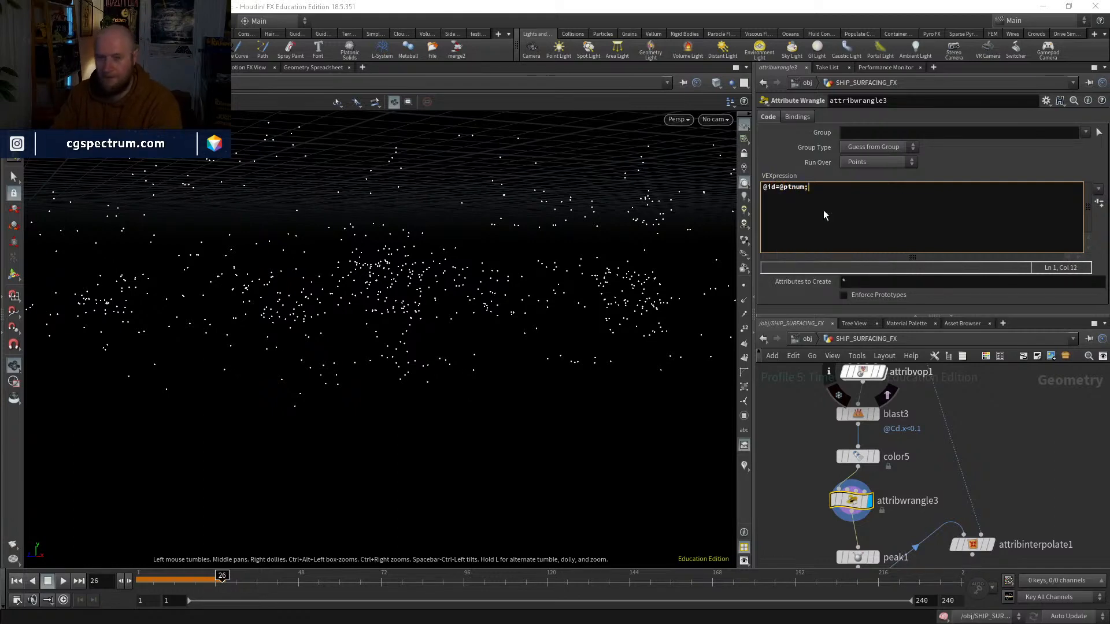
Step: Return to popnet and play the simulation from the start with popvop1 active and bypassed to compare the drips
middle_click_drag(952, 481, 952, 357)
double_click(842, 507)
middle_click_drag(903, 508, 970, 486)
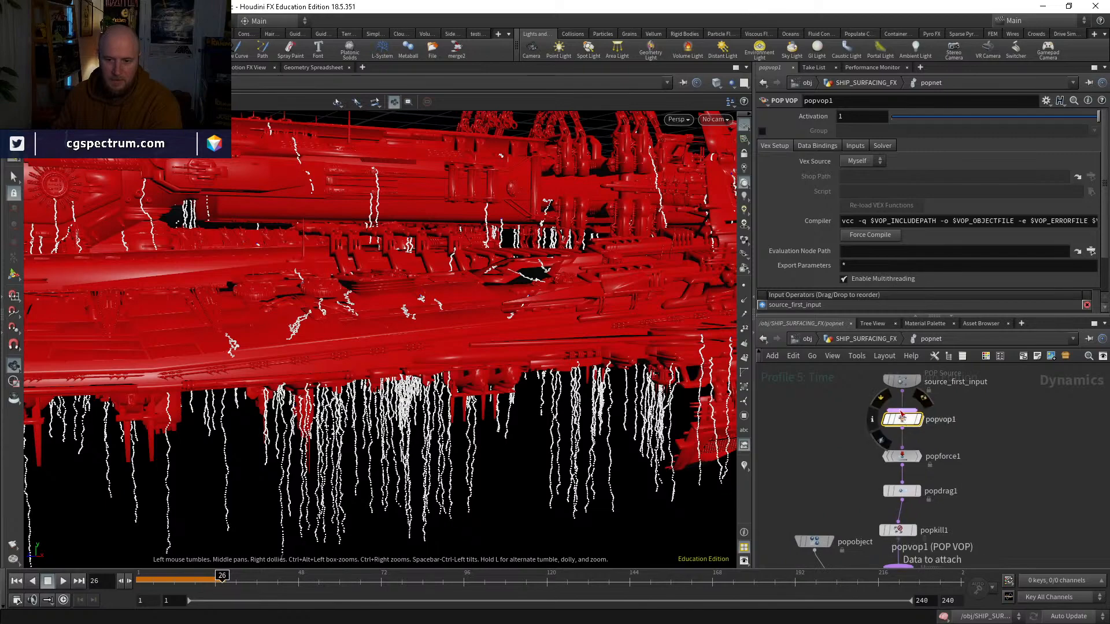
double_click(901, 419)
left_click(17, 583)
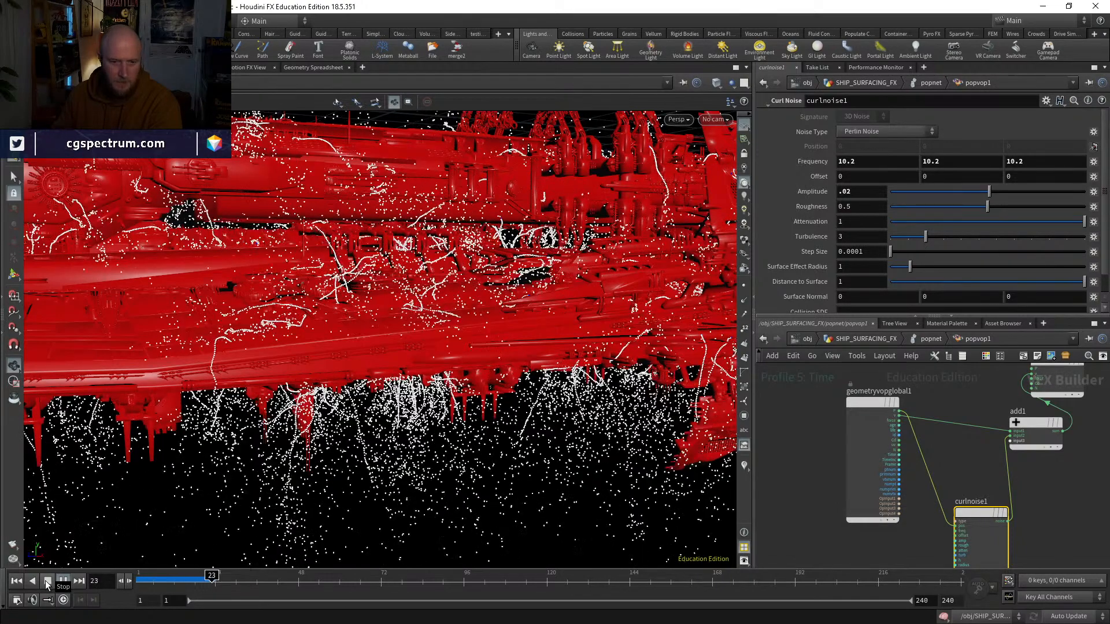
left_click_drag(175, 584, 138, 582)
left_click(923, 338)
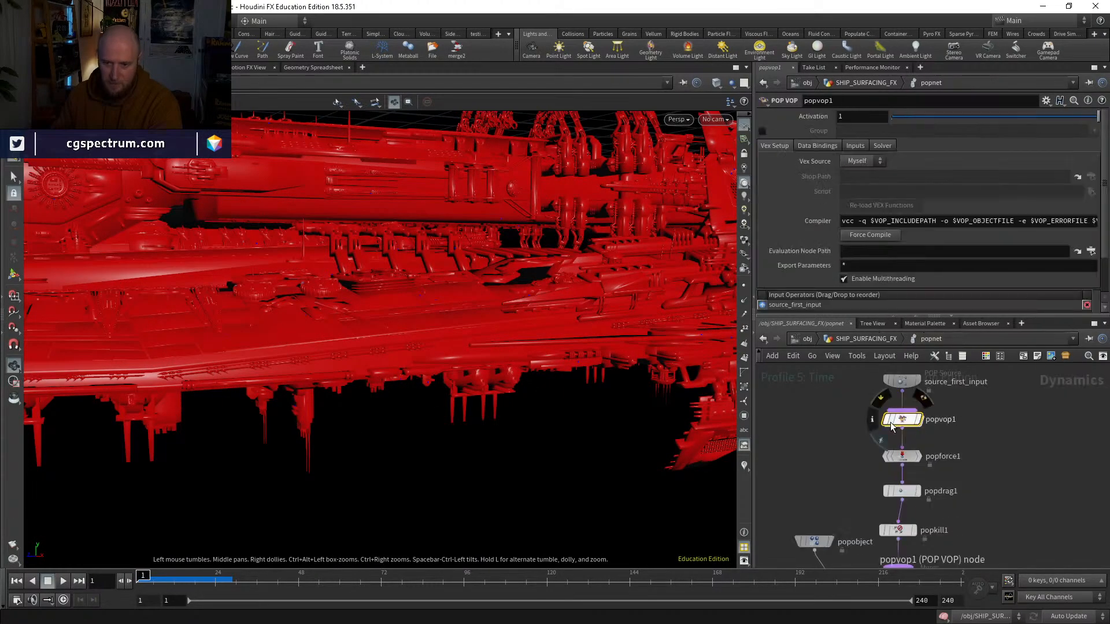
left_click(61, 581)
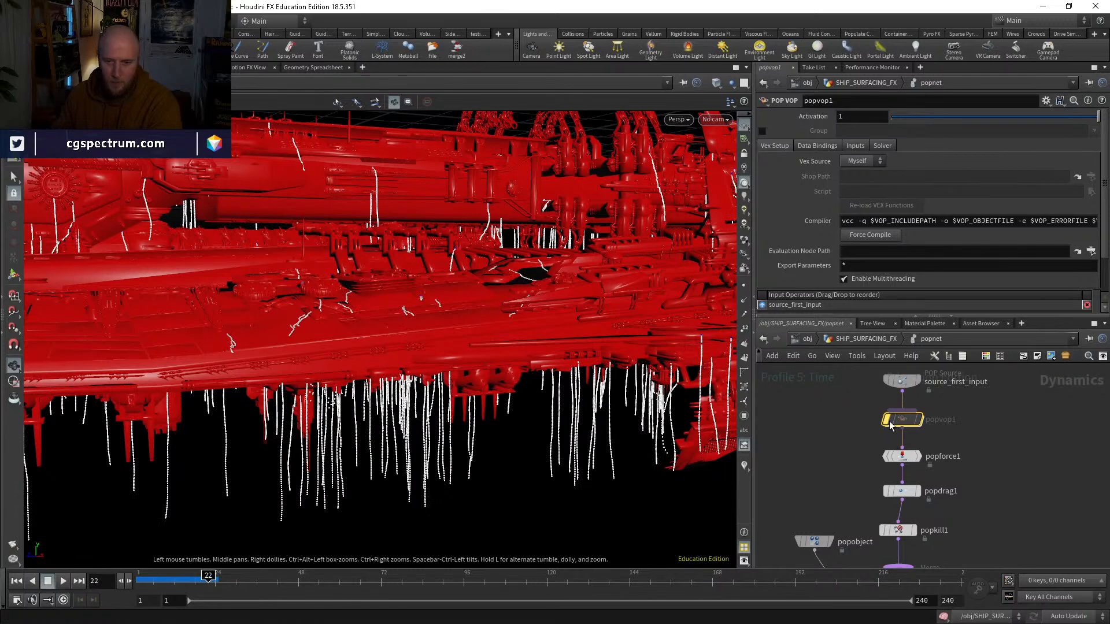
Step: Inside popvop1, add a Random node driven by the global id and place it near curlnoise1
double_click(902, 421)
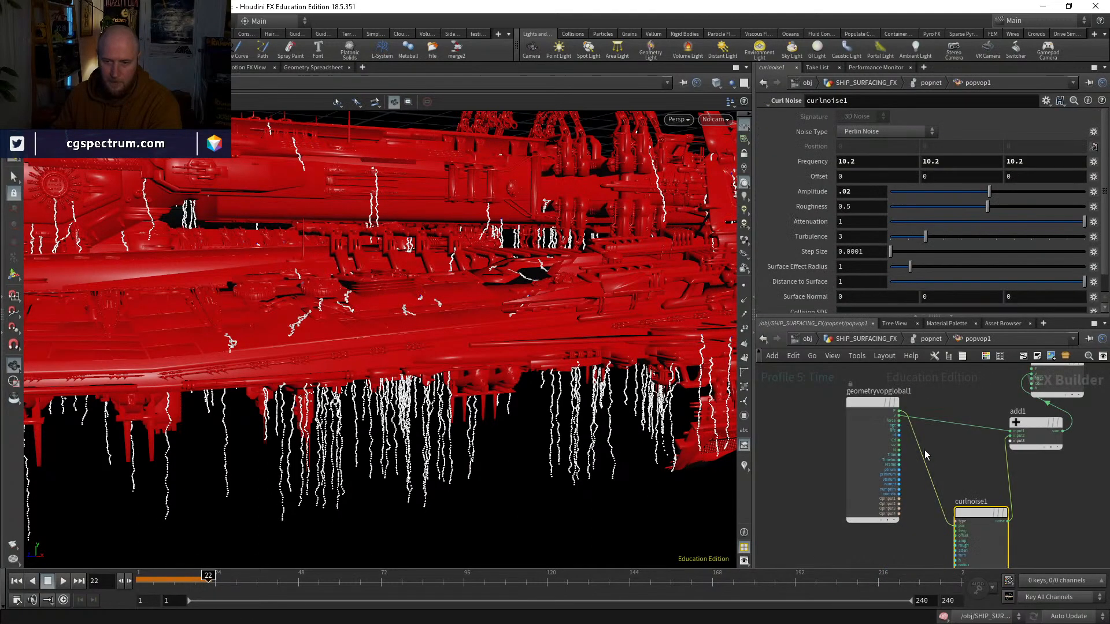
middle_click_drag(961, 495, 865, 443)
scroll(820, 406, "up", 3)
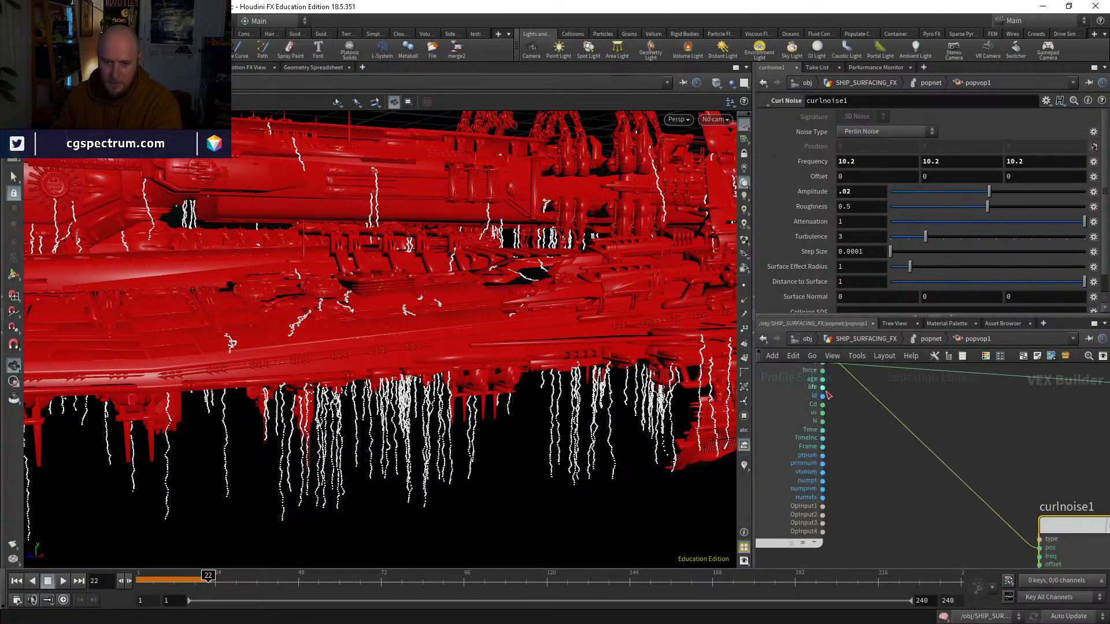
left_click(824, 394)
middle_click_drag(881, 481, 822, 415)
key("Tab")
type("rand")
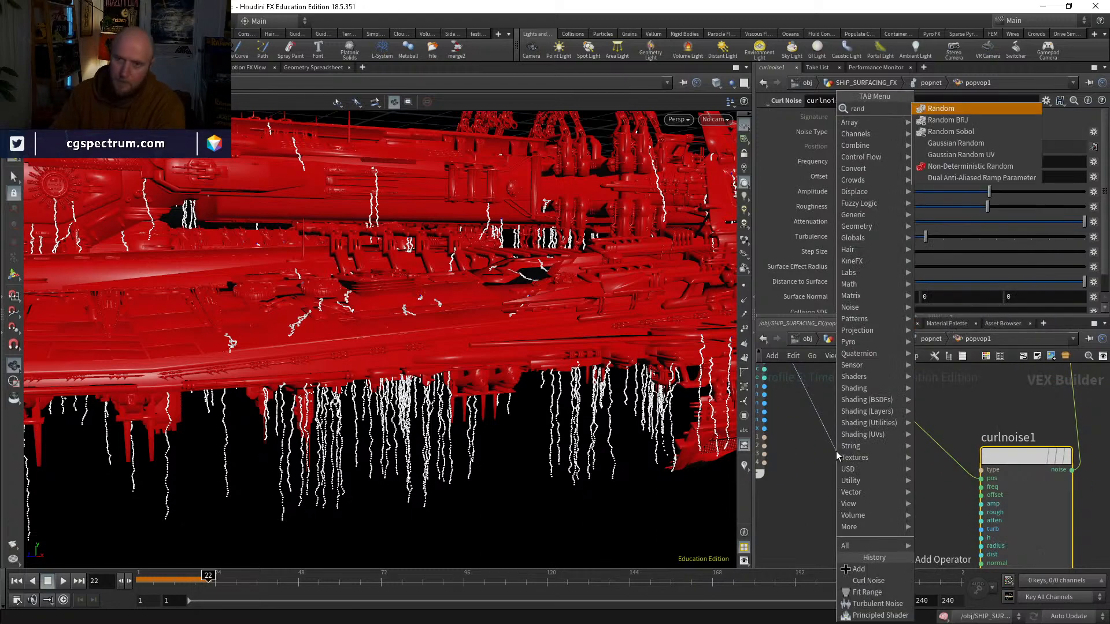
key("Return")
left_click(880, 455)
left_click_drag(877, 453, 819, 505)
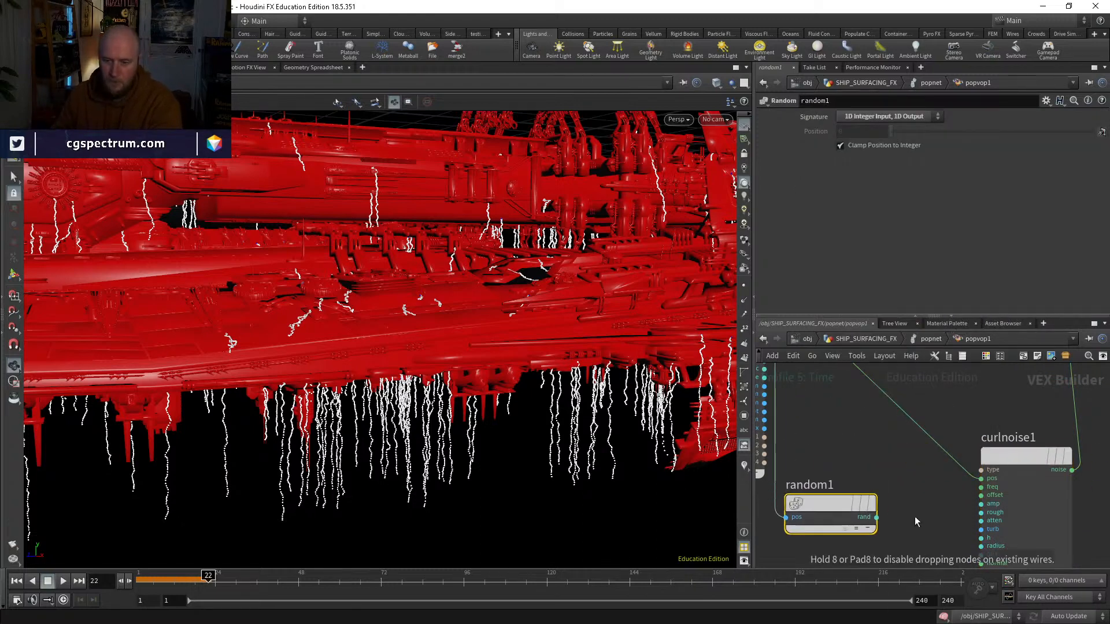
middle_click_drag(962, 509, 938, 450)
left_click_drag(803, 454, 800, 516)
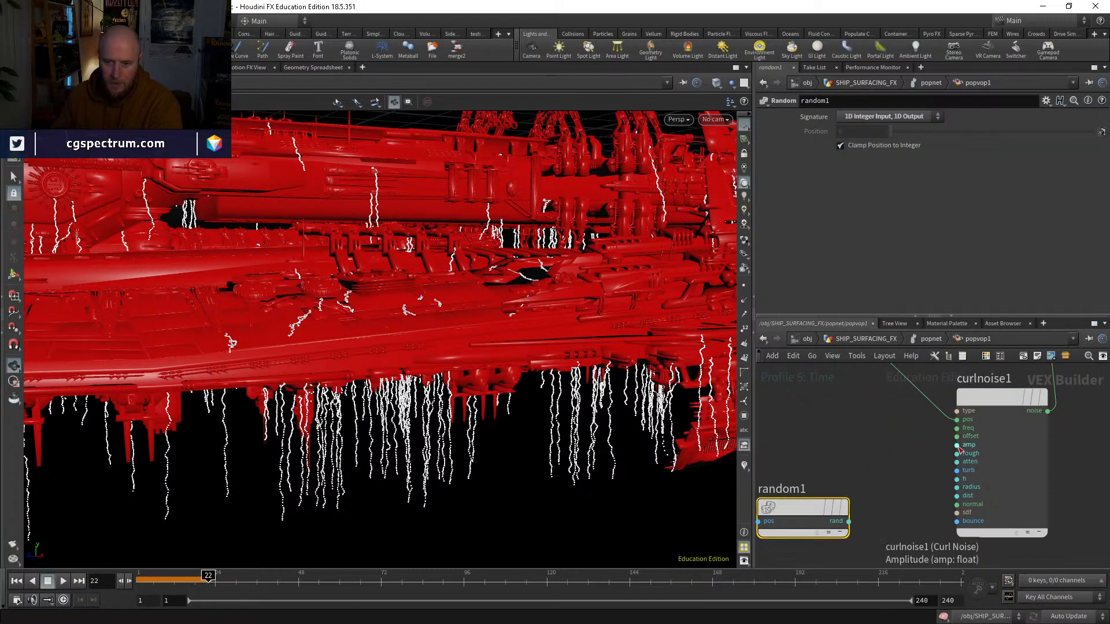
Step: Promote curlnoise1's amplitude input to an amp parameter node and place that node near random1
middle_click(957, 446)
left_click(968, 423)
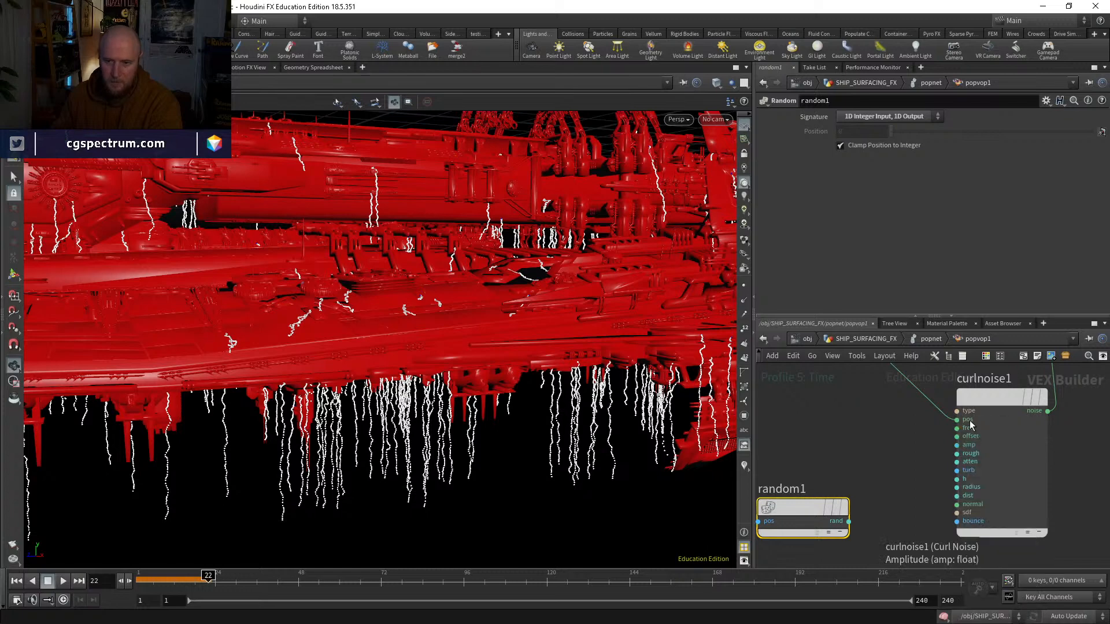
left_click(952, 447)
scroll(902, 454, "down", 3)
scroll(864, 420, "down", 2)
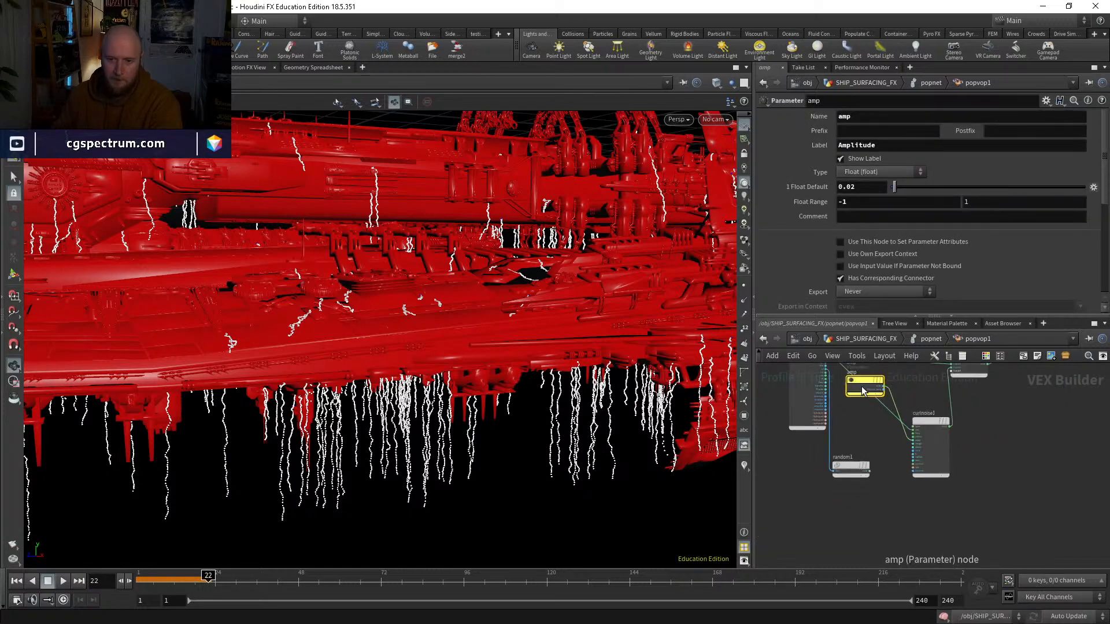
left_click_drag(864, 388, 852, 496)
Step: Add a Multiply node that multiplies the amp parameter by random1's output and feeds curlnoise1's amplitude input
scroll(852, 470, "up", 3)
key("Tab")
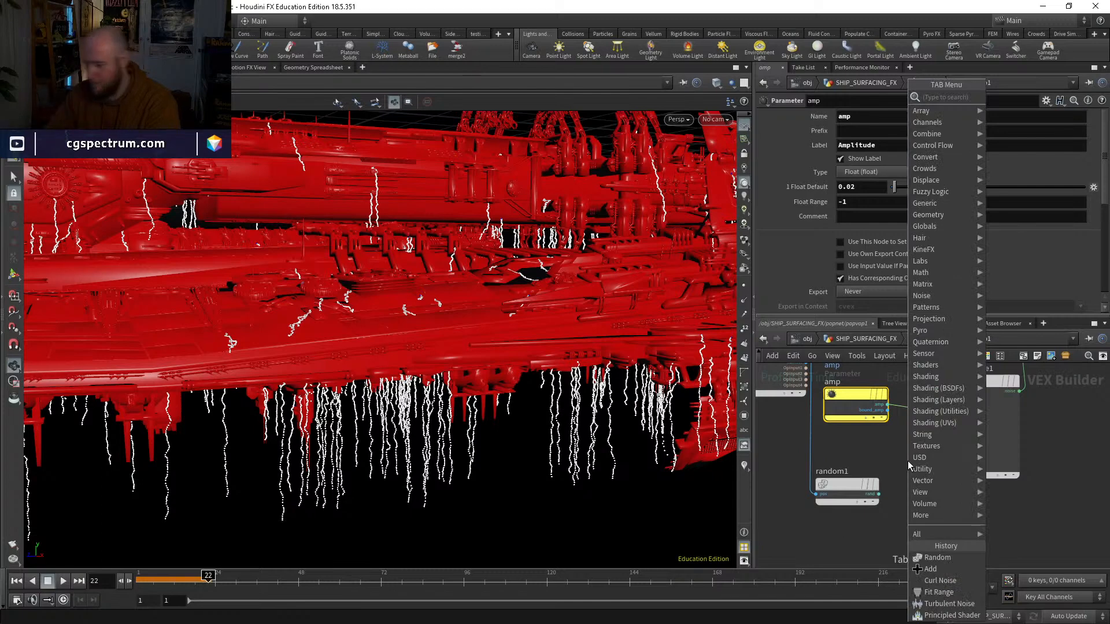
type("mult")
key("Return")
left_click(907, 460)
left_click_drag(909, 466, 916, 421)
left_click(878, 494)
left_click(942, 419)
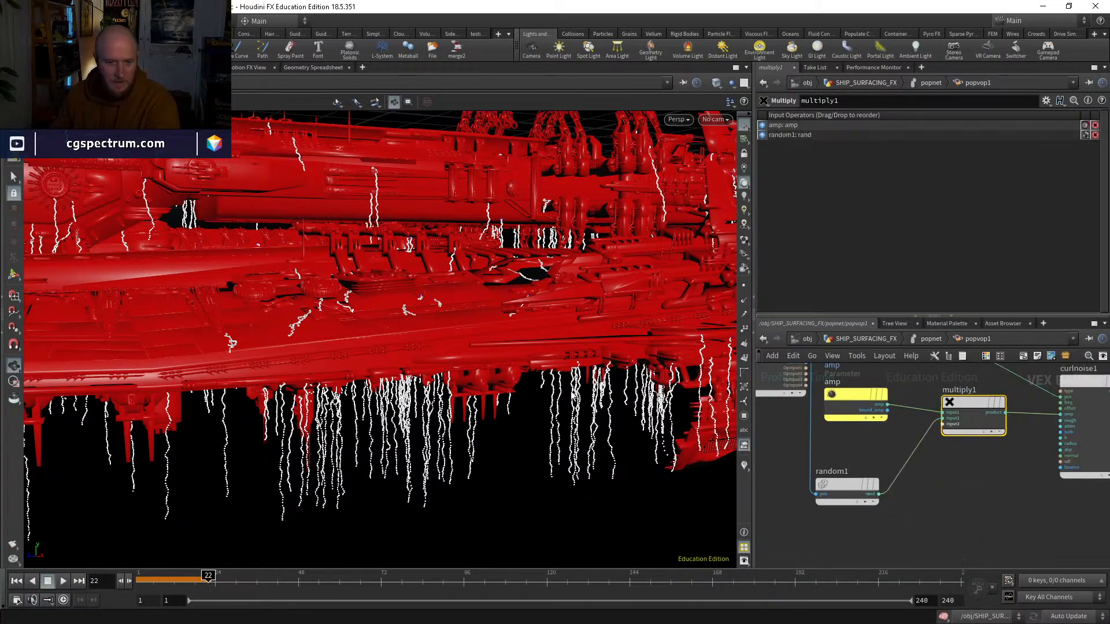
Step: Check the drips along the hull and move geometryvopoutput1 to the right of add1
left_click_drag(497, 432, 474, 421)
mouse_move(402, 351)
left_mouse_down()
mouse_move(426, 360)
mouse_move(415, 364)
left_mouse_up()
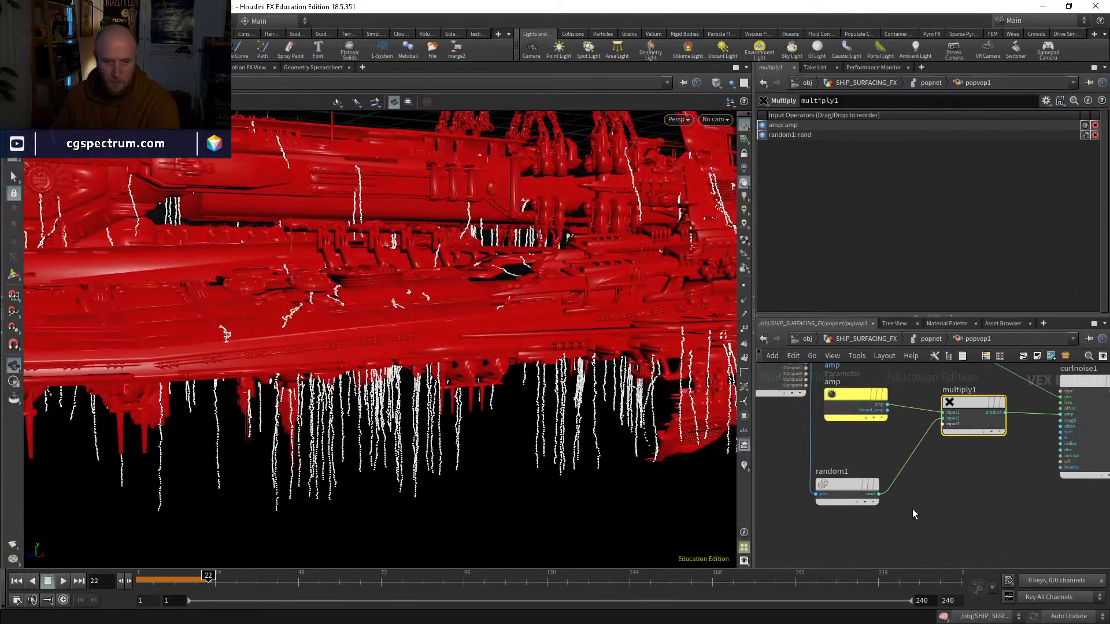
left_click_drag(860, 494, 863, 504)
mouse_move(483, 439)
left_mouse_down()
mouse_move(507, 411)
mouse_move(491, 418)
left_mouse_up()
scroll(902, 518, "down", 1)
middle_click_drag(919, 485, 656, 570)
middle_click_drag(899, 466, 914, 545)
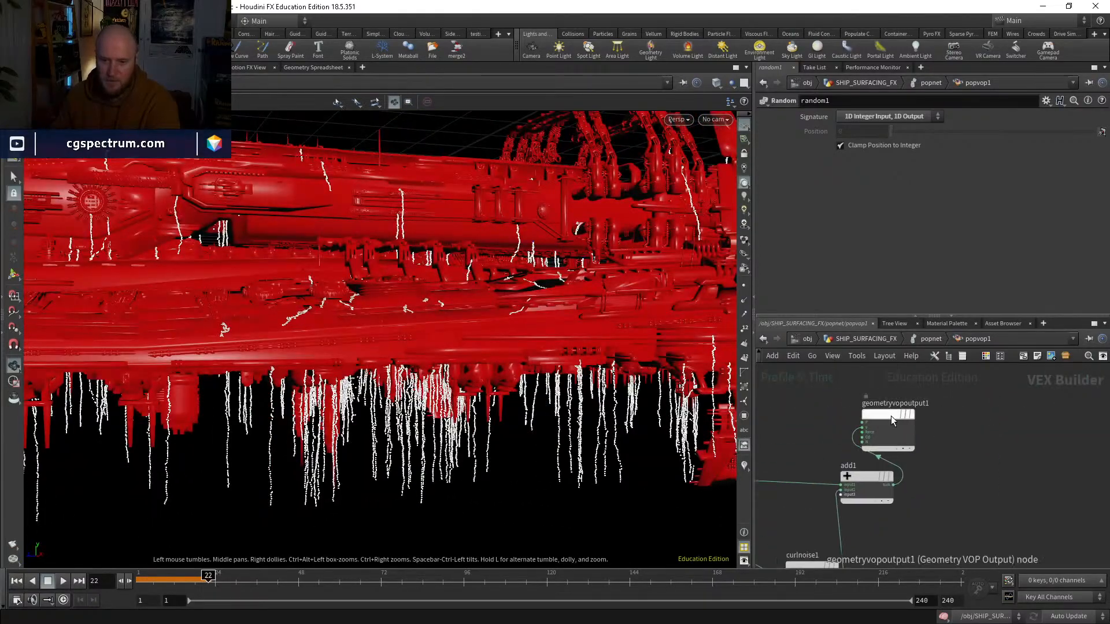
left_click_drag(894, 416, 993, 484)
middle_click_drag(947, 534, 1098, 332)
middle_click_drag(894, 484, 937, 500)
Step: Add a Ramp Parameter node below multiply1 and wire random1's rand output into its input
key("Tab")
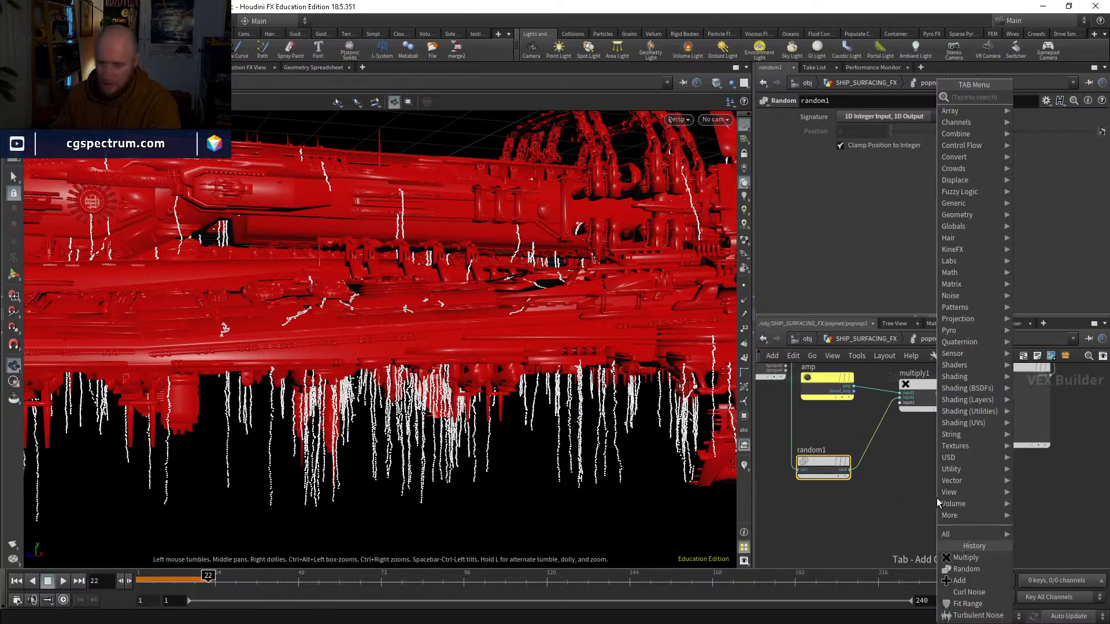
type("ramp")
key("Down")
key("Down")
key("Return")
left_click(909, 507)
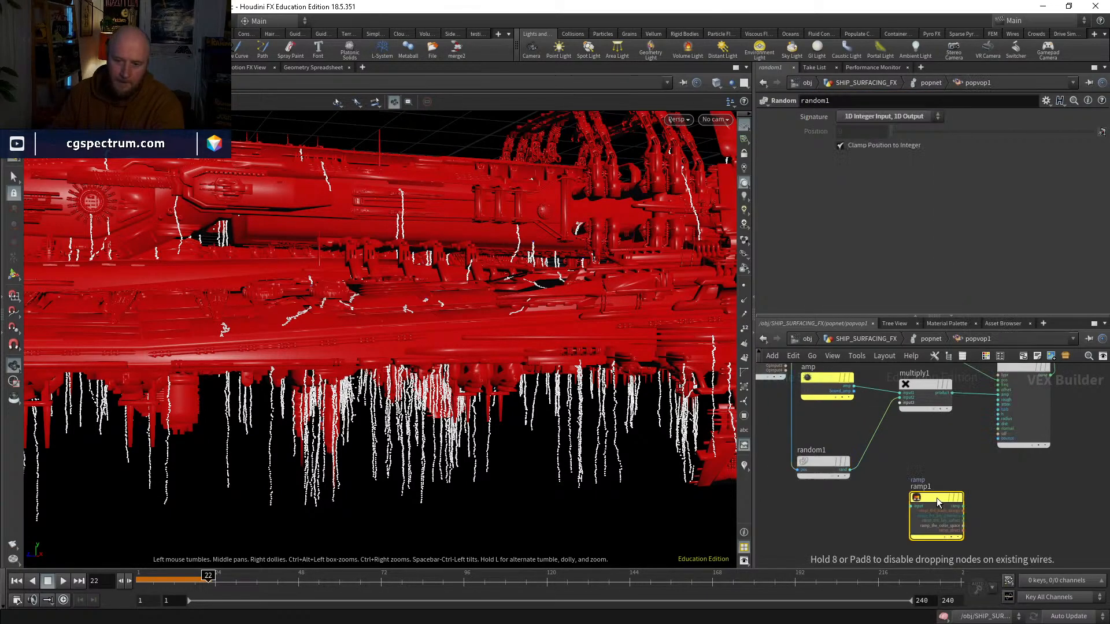
scroll(909, 509, "up", 3)
left_click(909, 507)
left_click(809, 444)
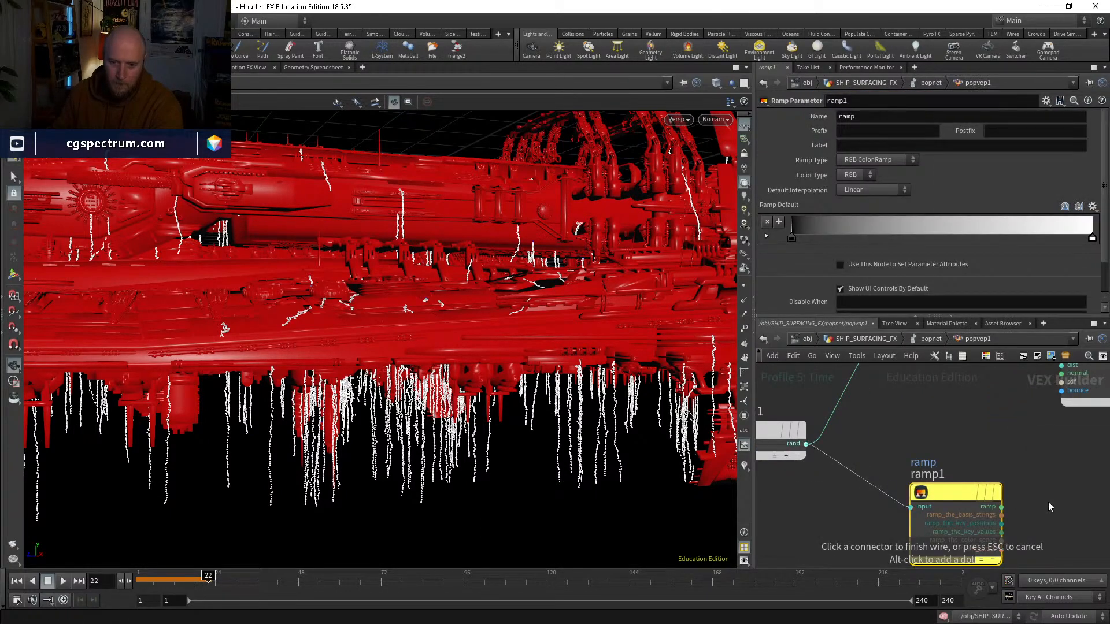
Step: Wire ramp1's ramp output into the Cd input of geometryvopoutput1 to color the particles by their random value
left_click(1001, 507)
scroll(1040, 501, "down", 3)
middle_click_drag(1020, 516, 925, 568)
middle_click_drag(1069, 400, 924, 486)
scroll(979, 447, "up", 3)
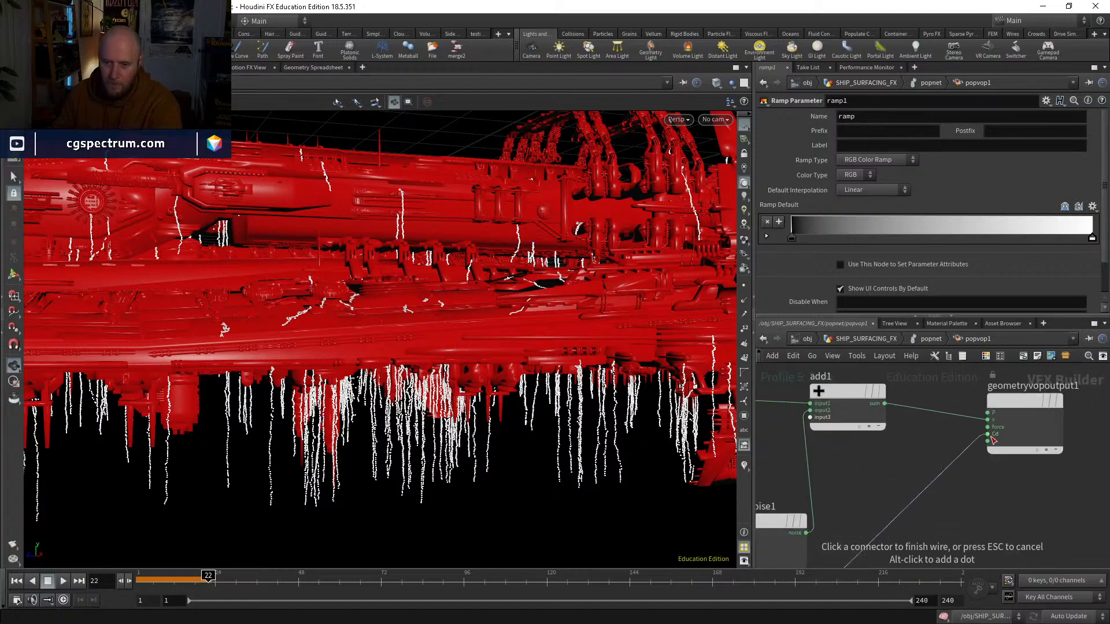
left_click(993, 440)
middle_click_drag(936, 527, 1000, 453)
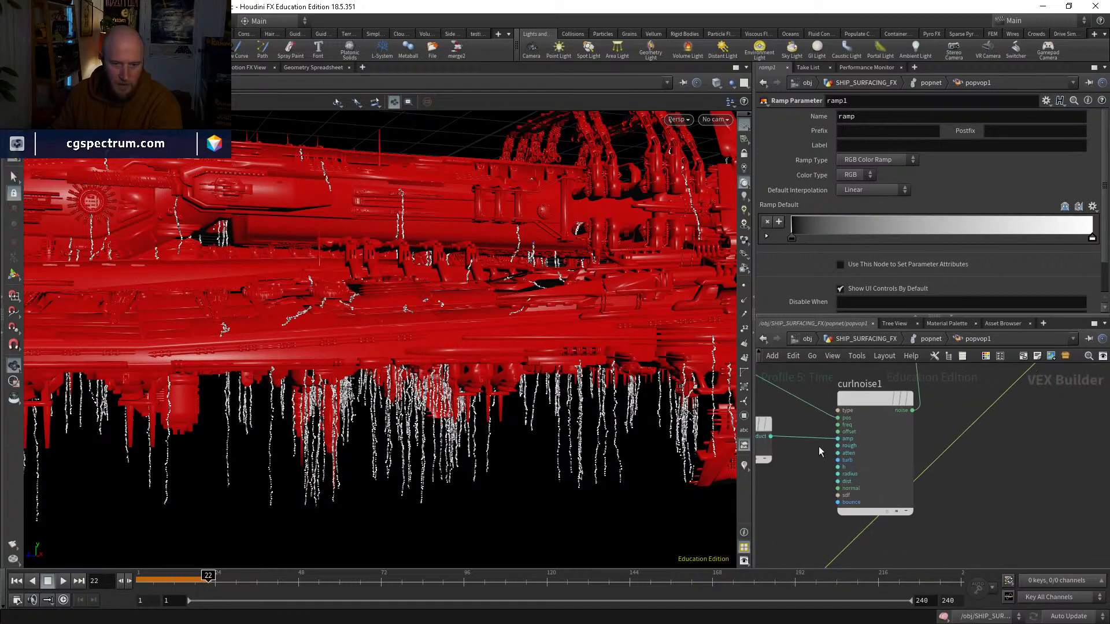
middle_click_drag(778, 533, 925, 415)
left_click_drag(636, 418, 574, 416)
scroll(583, 402, "up", 4)
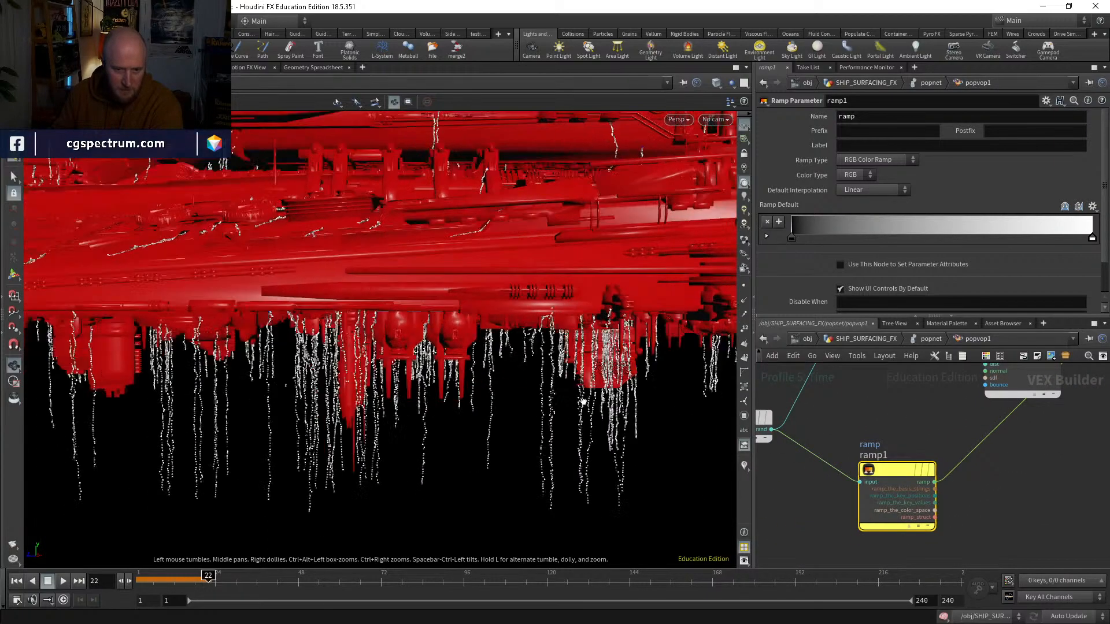
Step: Return to popnet and look through popsolver's distribution, collision behavior and substep settings
left_click(871, 341)
scroll(900, 426, "down", 3)
mouse_move(935, 429)
middle_mouse_down()
mouse_move(928, 485)
mouse_move(931, 417)
middle_mouse_up()
scroll(860, 486, "up", 4)
double_click(851, 463)
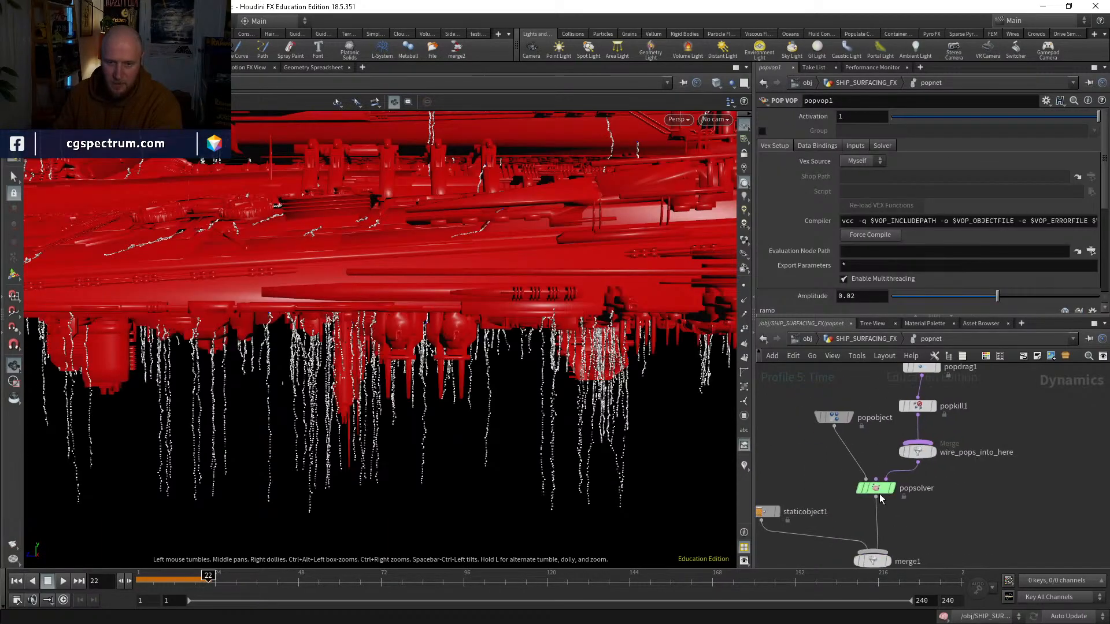
left_click(876, 488)
left_click(810, 118)
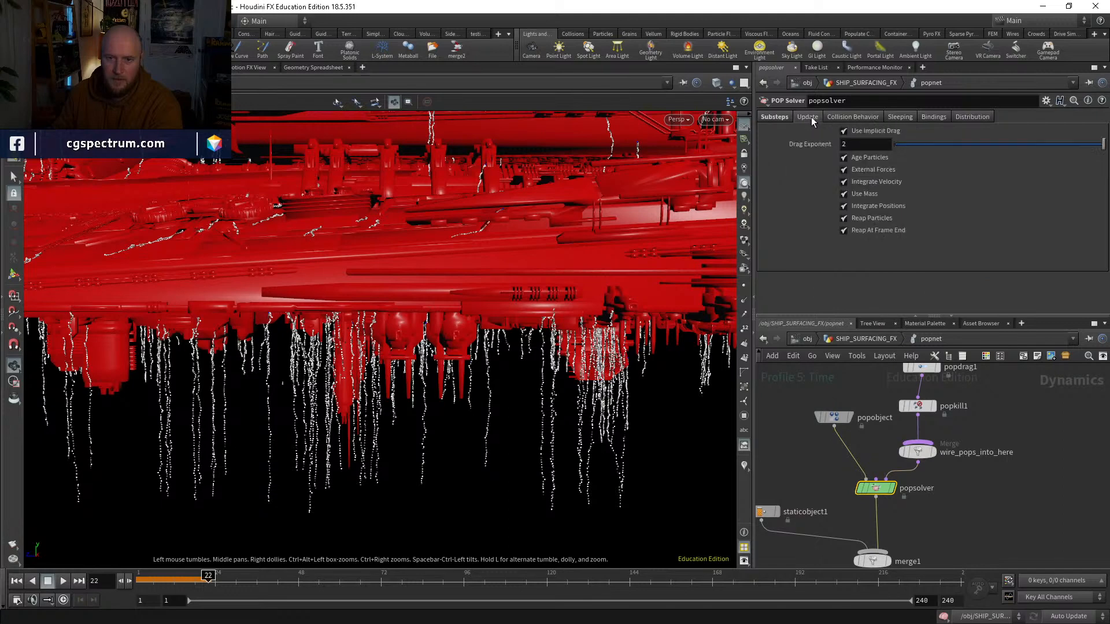
left_click(909, 118)
left_click(946, 120)
left_click(970, 119)
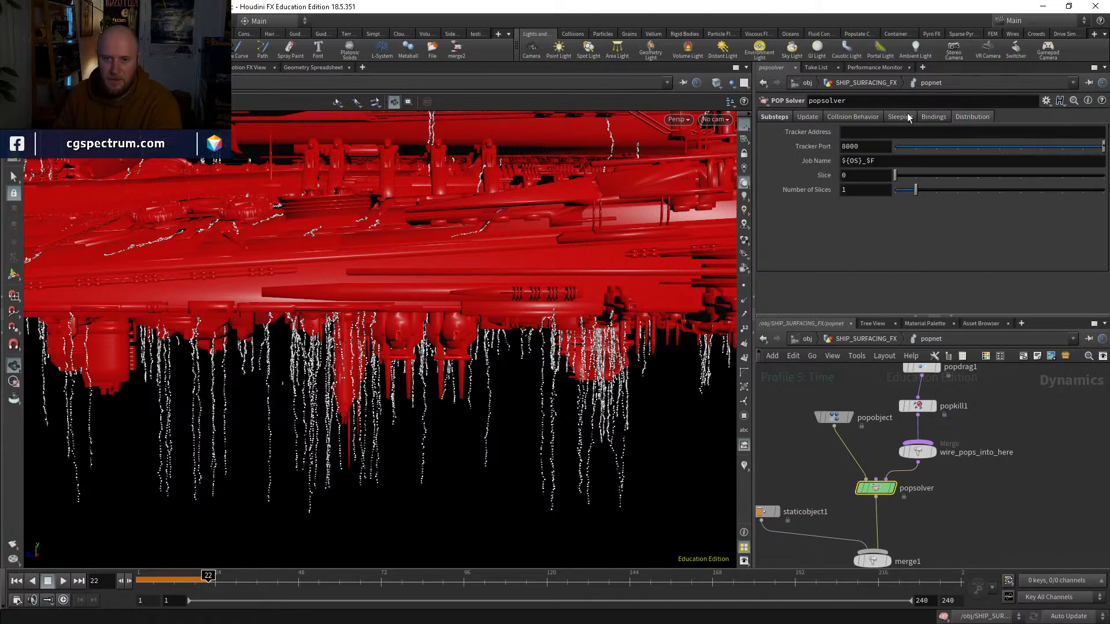
left_click(849, 118)
left_click(775, 119)
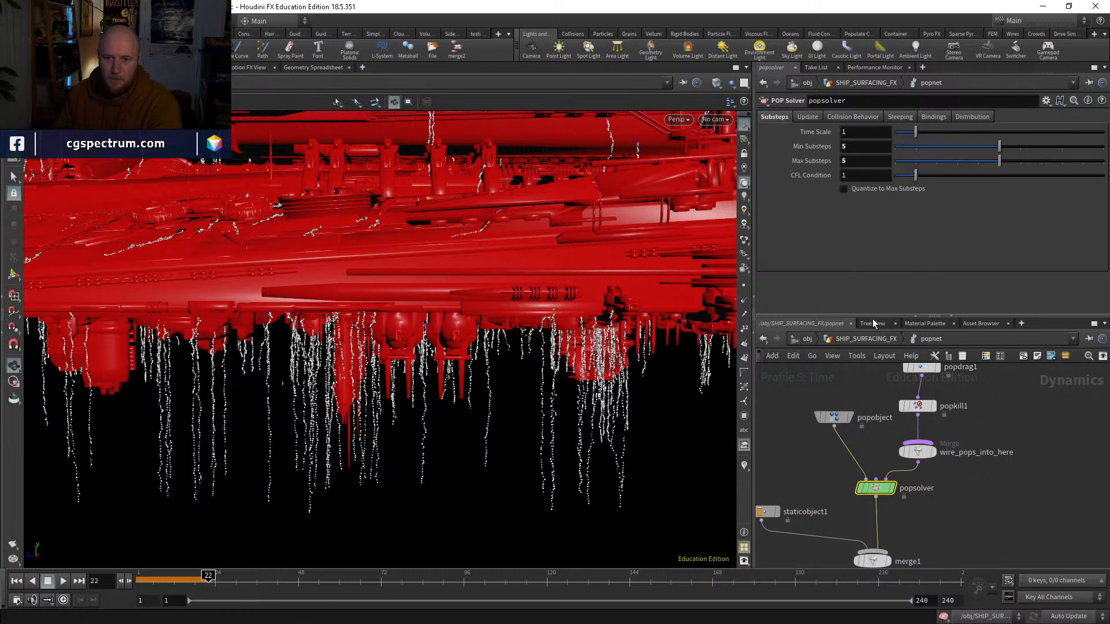
Step: Look through popobject's guides, collisions and physical settings
middle_click_drag(861, 377, 854, 397)
left_click(830, 432)
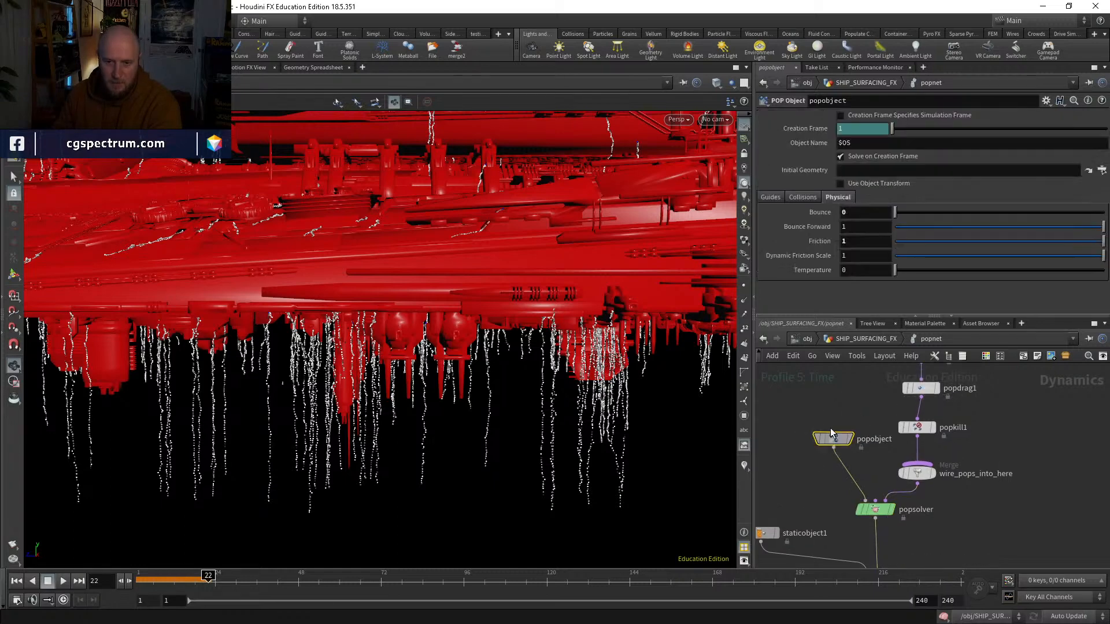
left_click(770, 197)
left_click(803, 198)
left_click(838, 197)
left_click(860, 341)
middle_click_drag(838, 376, 858, 533)
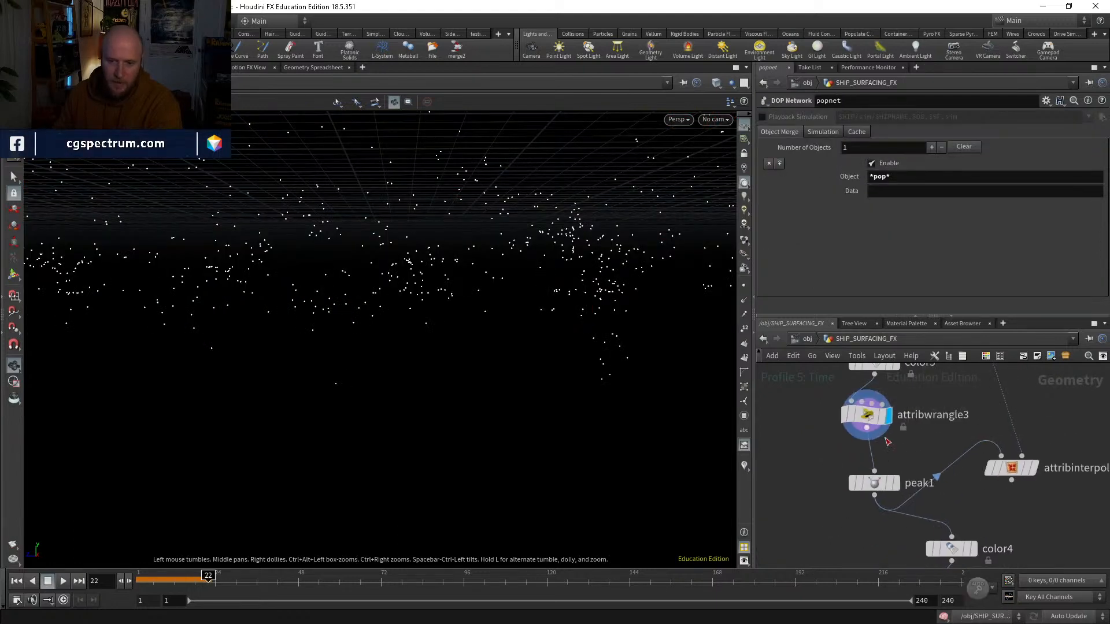
left_click(875, 421)
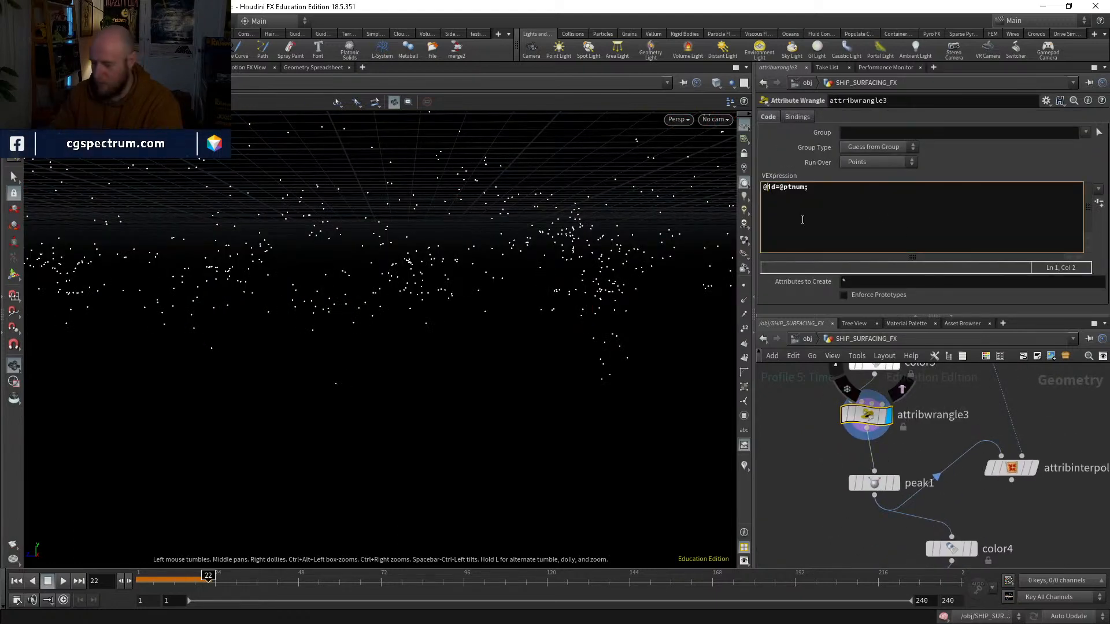
middle_click_drag(899, 521, 783, 349)
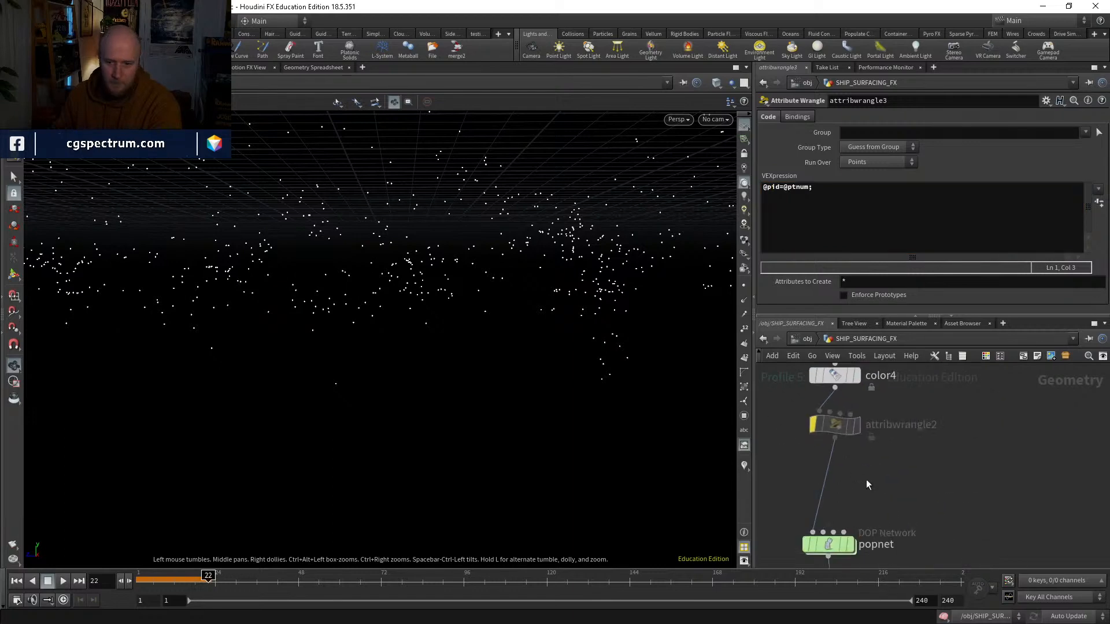
Step: Reopen popnet and replay the simulation from the start with popvop1 active and bypassed to compare the drips
middle_click_drag(867, 483, 852, 379)
double_click(816, 441)
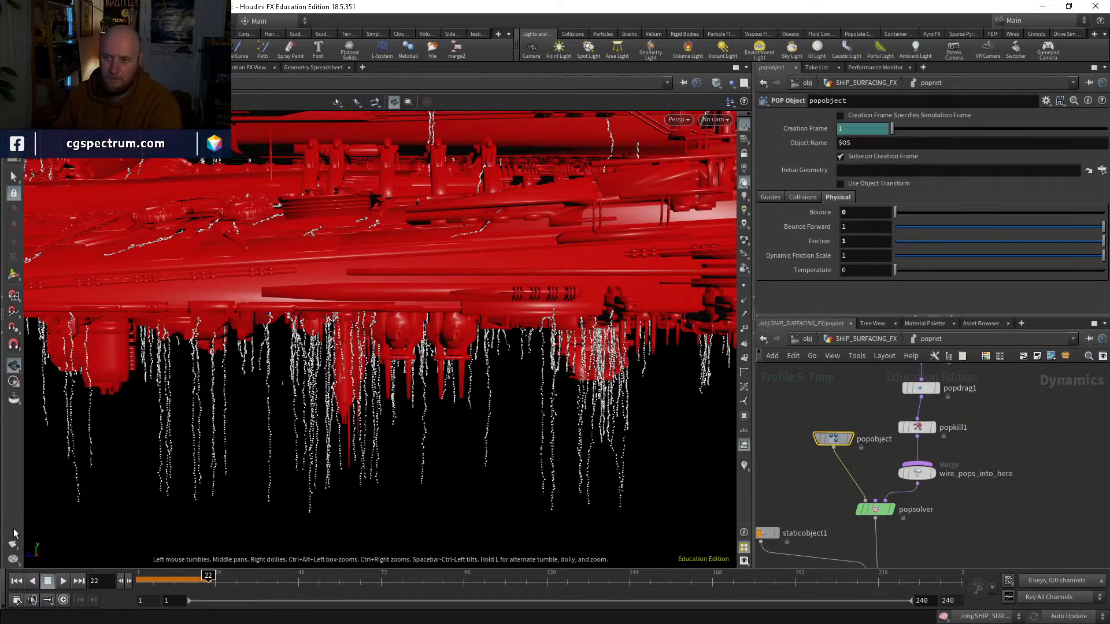
left_click(13, 580)
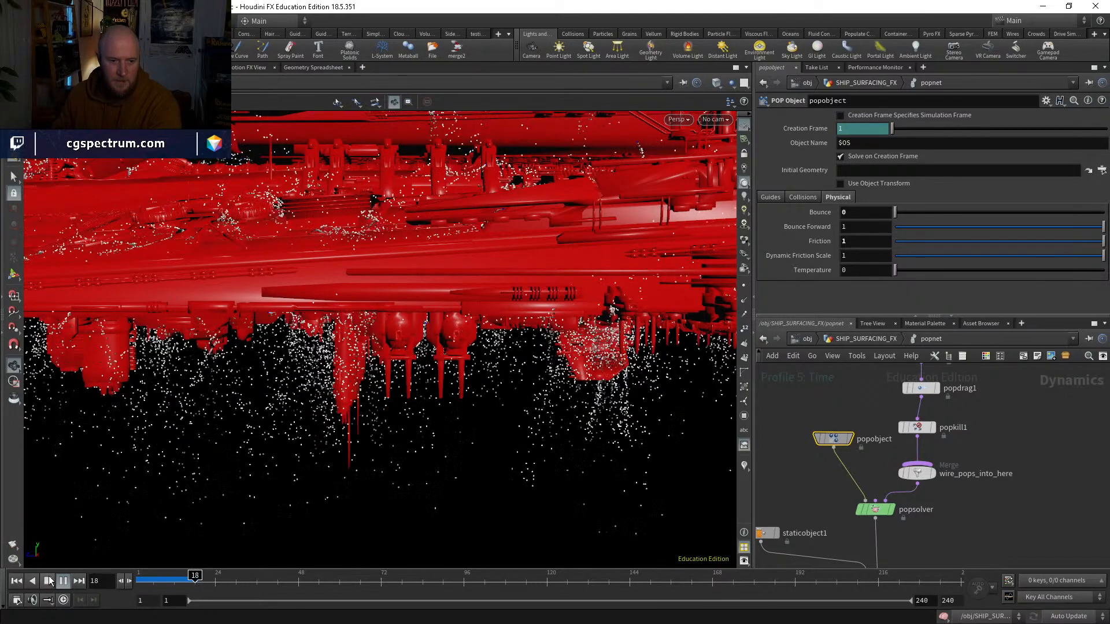
left_click(16, 581)
middle_click_drag(969, 418, 914, 521)
left_click(851, 420)
left_click(63, 581)
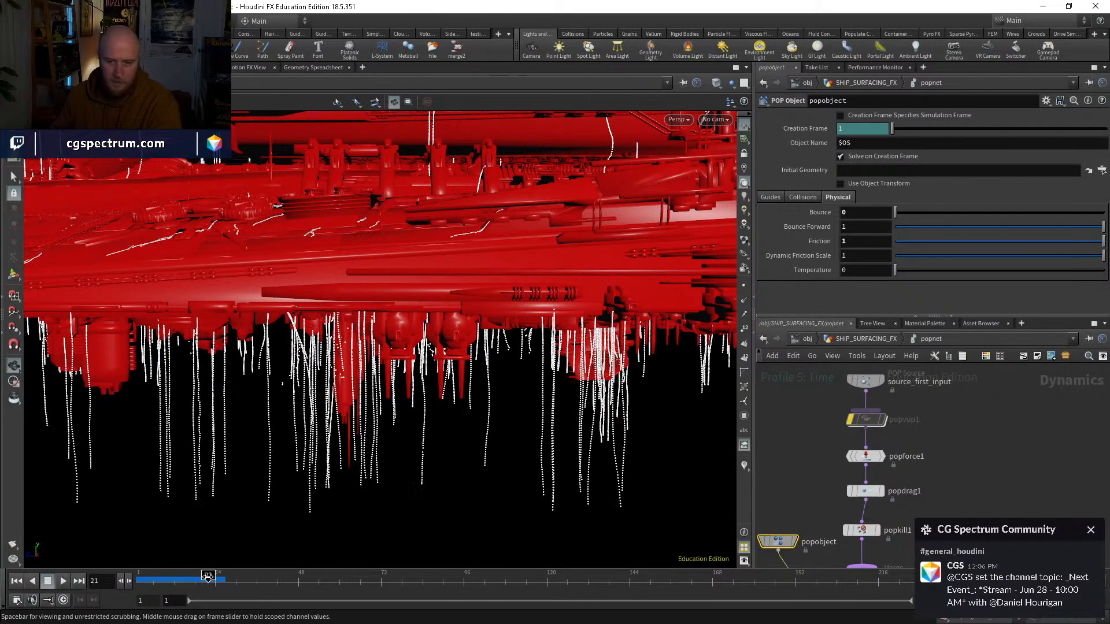
middle_click_drag(946, 434, 928, 451)
left_click(1090, 530)
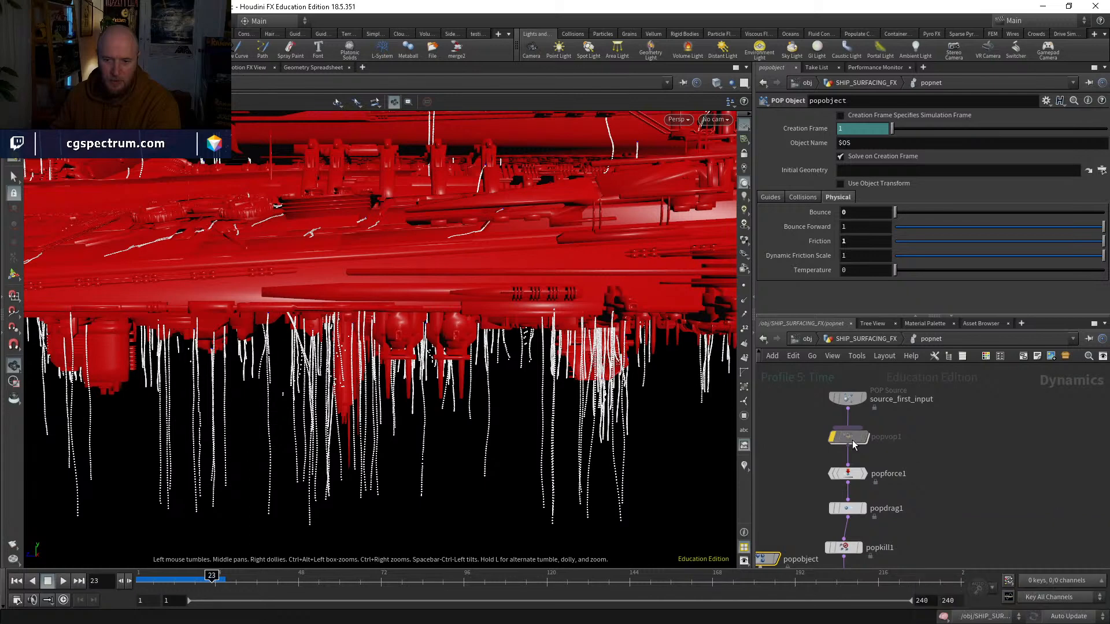
Step: Inside popvop1, add a Bind node beside random1 and wire it into random1's input in place of the global id
double_click(850, 437)
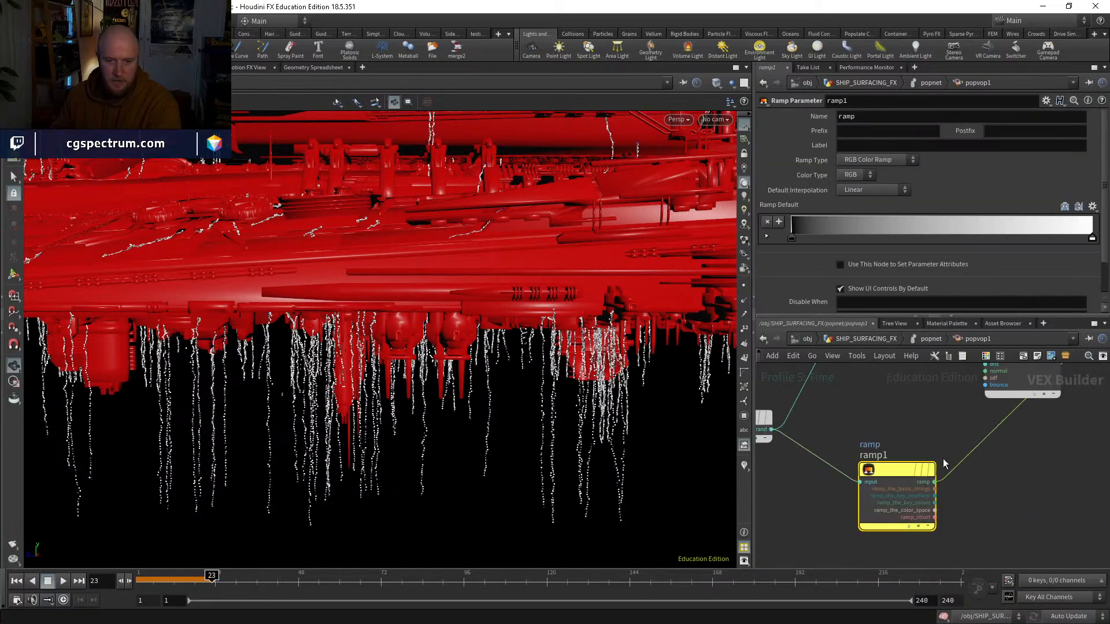
left_click(798, 476)
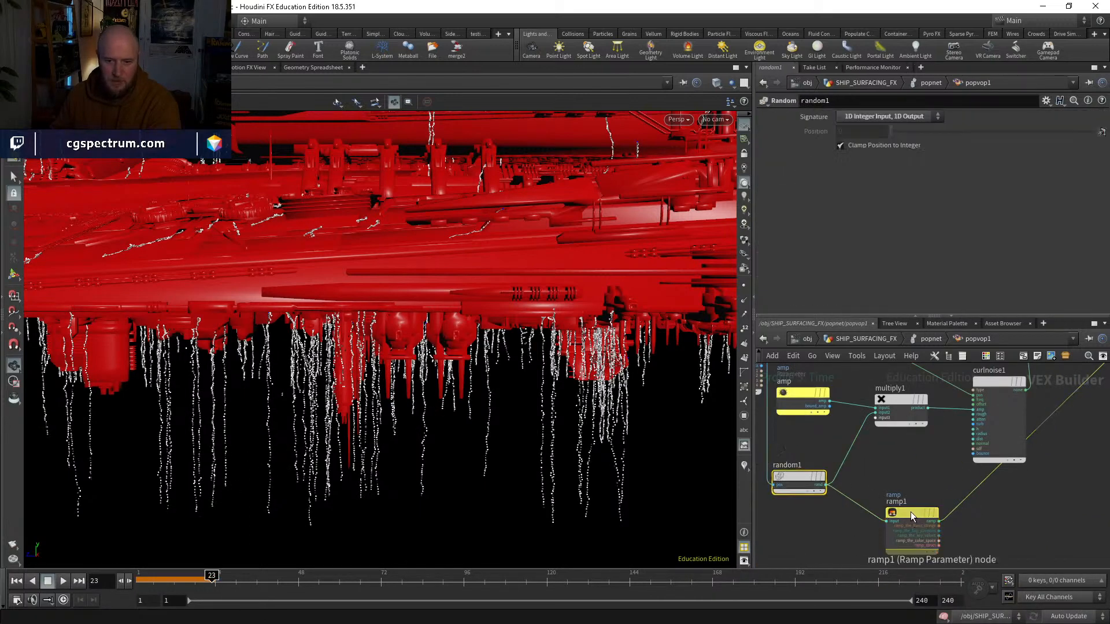
left_click(911, 514)
left_click(797, 481)
middle_click_drag(842, 462, 974, 530)
scroll(899, 384, "up", 1)
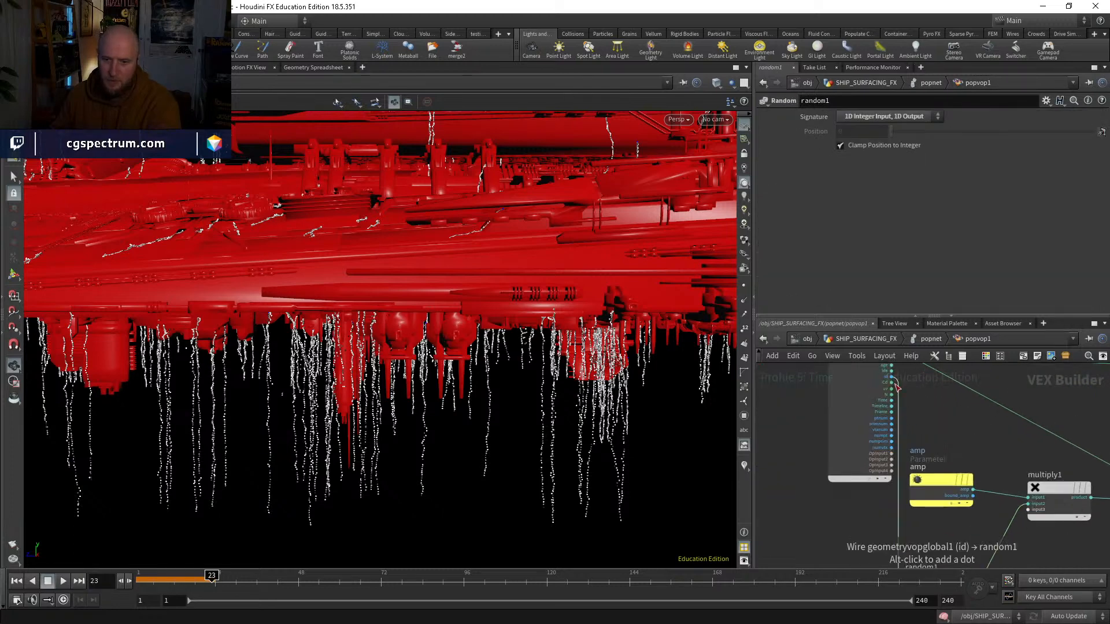
middle_click_drag(817, 518, 783, 426)
key("Tab")
type("bind")
key("Return")
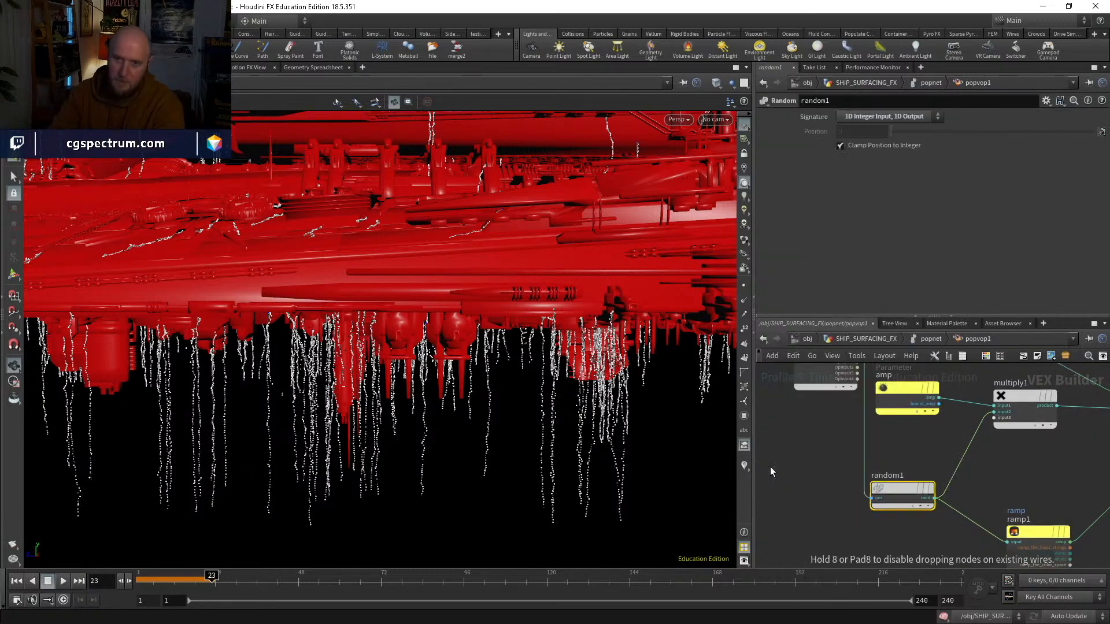
left_click(770, 467)
left_click(871, 497)
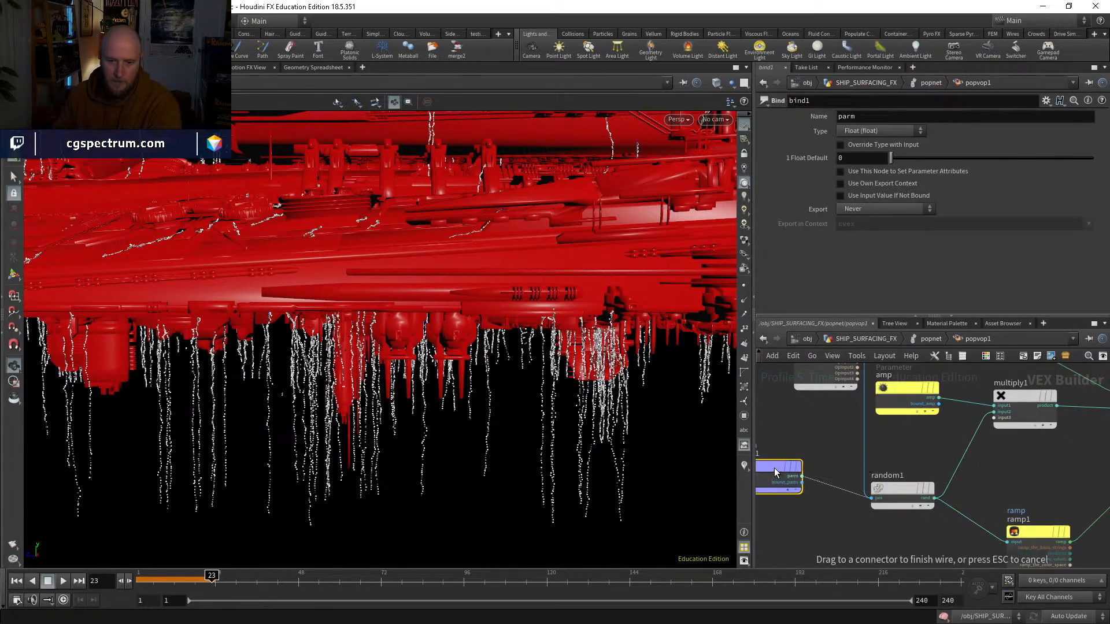
left_click(801, 477)
Step: Set the Bind node's attribute name to pid
left_click(887, 113)
type("pi")
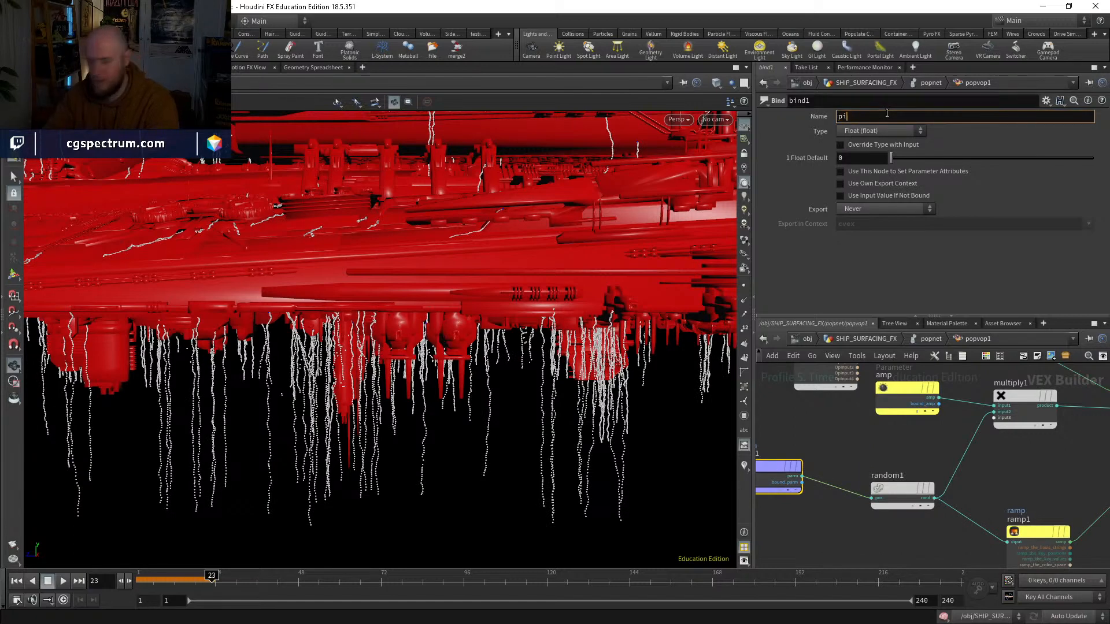
type("d")
key("Return")
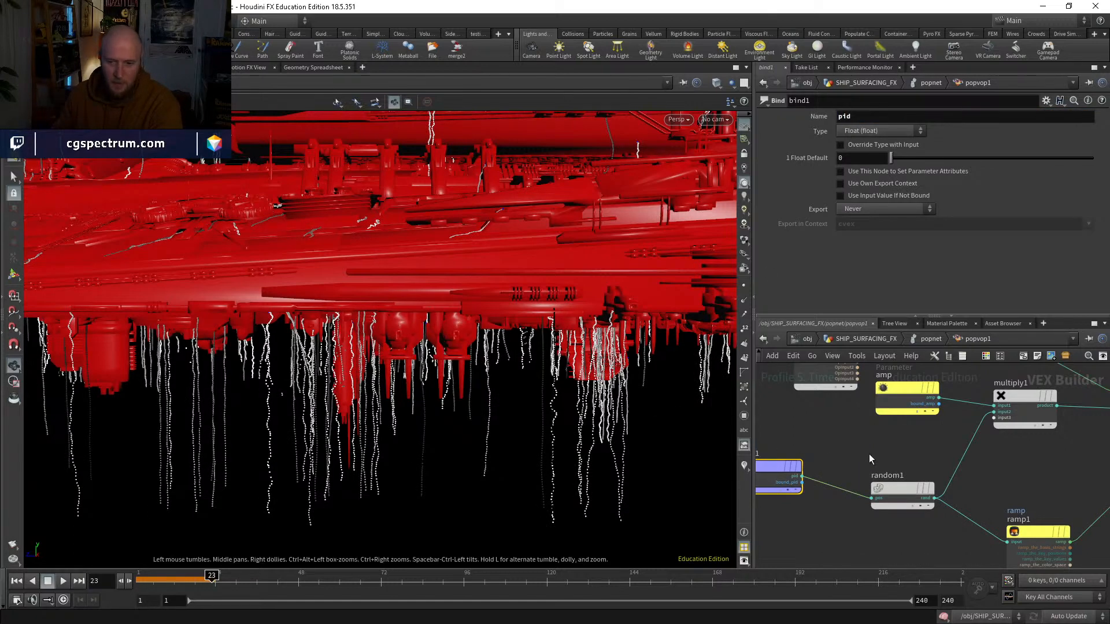
Step: In popvop1's parameters at popnet level, apply the purple-to-red rainbow preset to the ramp and inspect the colored drips
left_click(918, 339)
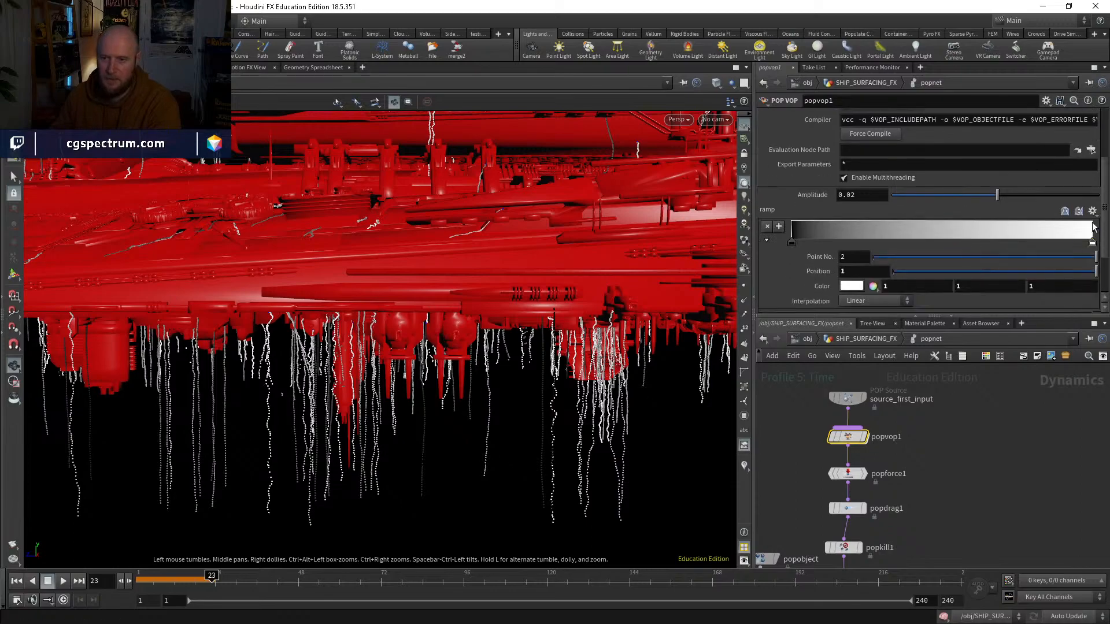
left_click(1092, 210)
left_click(1069, 246)
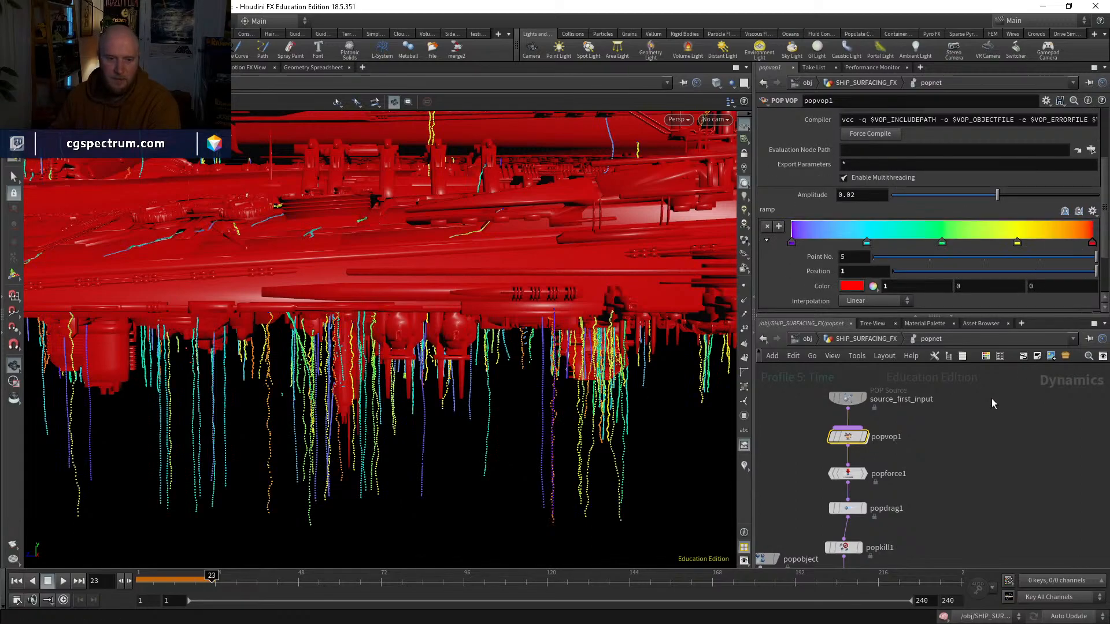
scroll(349, 360, "up", 3)
left_click_drag(349, 360, 522, 392)
Step: Inside popvop1, disconnect ramp1 from geometryvopoutput1's Cd input and inspect the drips around the ship
double_click(847, 437)
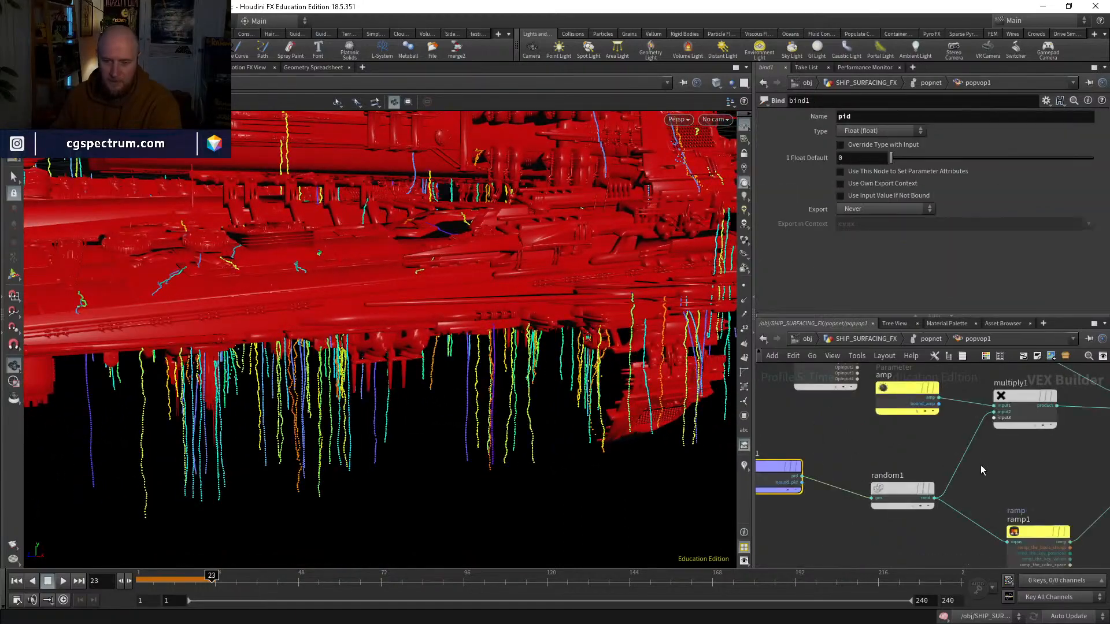
middle_click_drag(981, 468, 815, 529)
mouse_move(955, 410)
left_mouse_down()
mouse_move(989, 450)
mouse_move(980, 452)
left_mouse_up()
left_click_drag(500, 414, 523, 385)
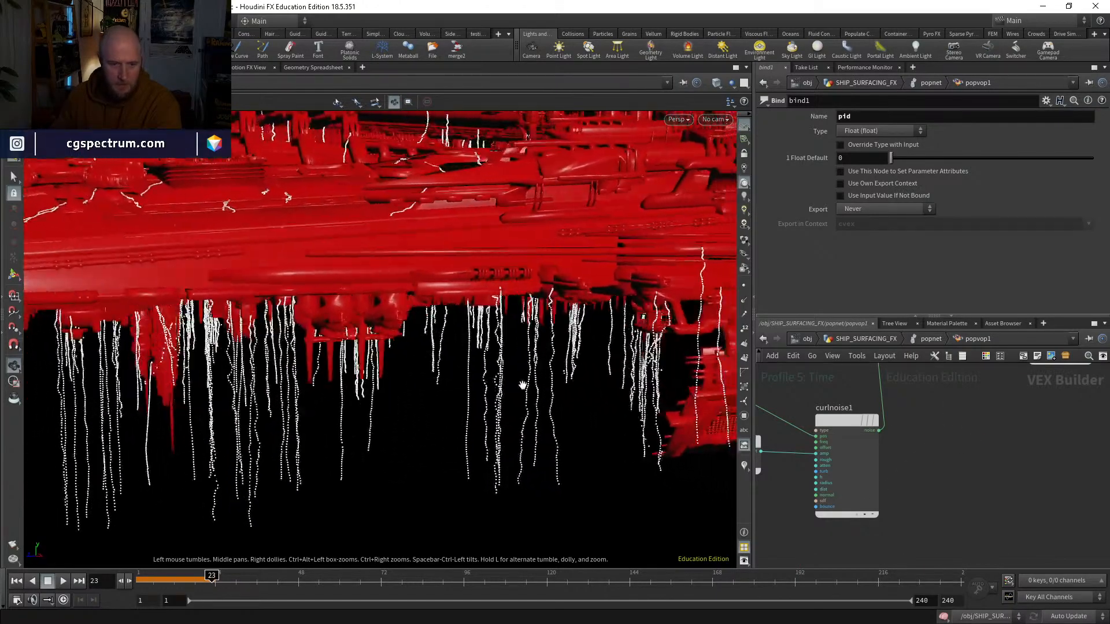
left_click_drag(471, 419, 485, 452)
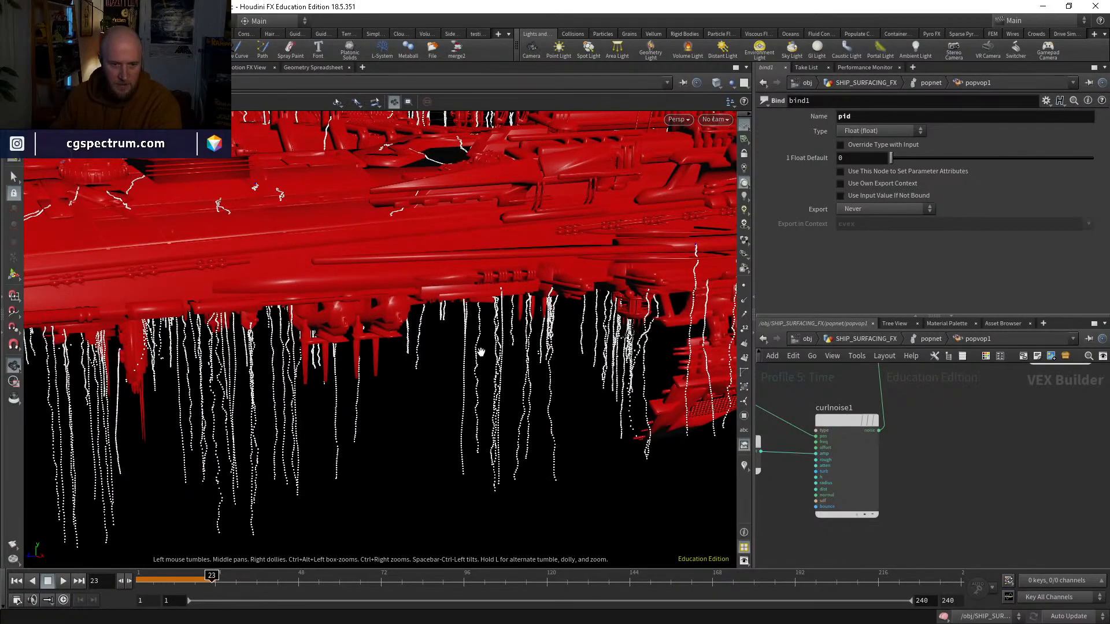
left_click_drag(324, 442, 445, 324)
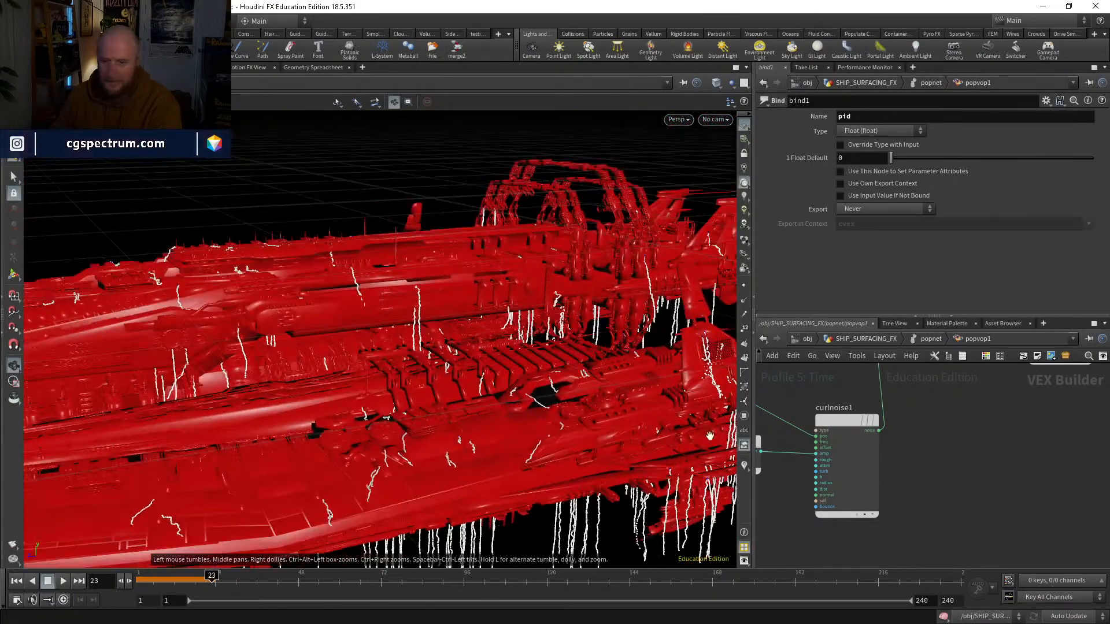
Step: Replay the drip simulation from the start while inside popvop1, and return to frame 1
scroll(949, 465, "down", 3)
middle_click_drag(899, 478, 951, 478)
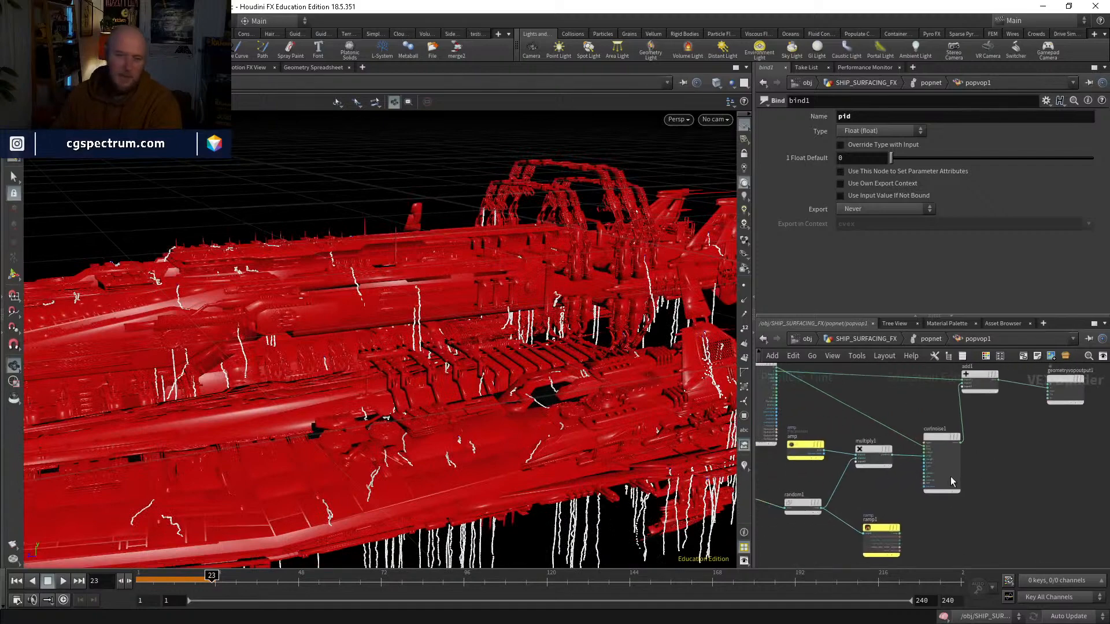
left_click(140, 579)
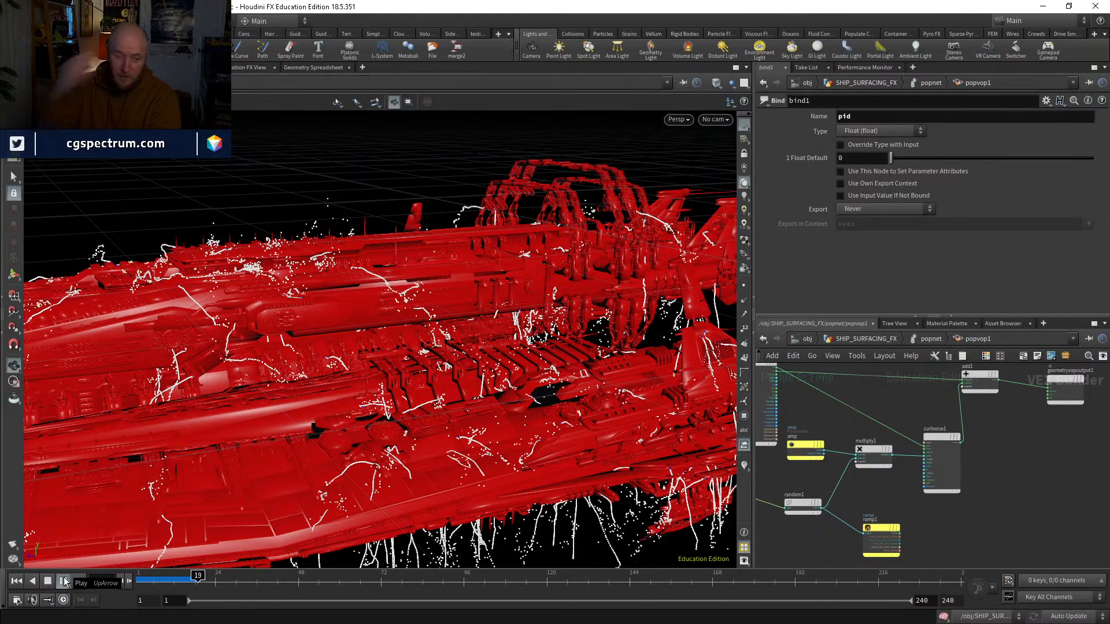
left_click_drag(163, 583, 120, 581)
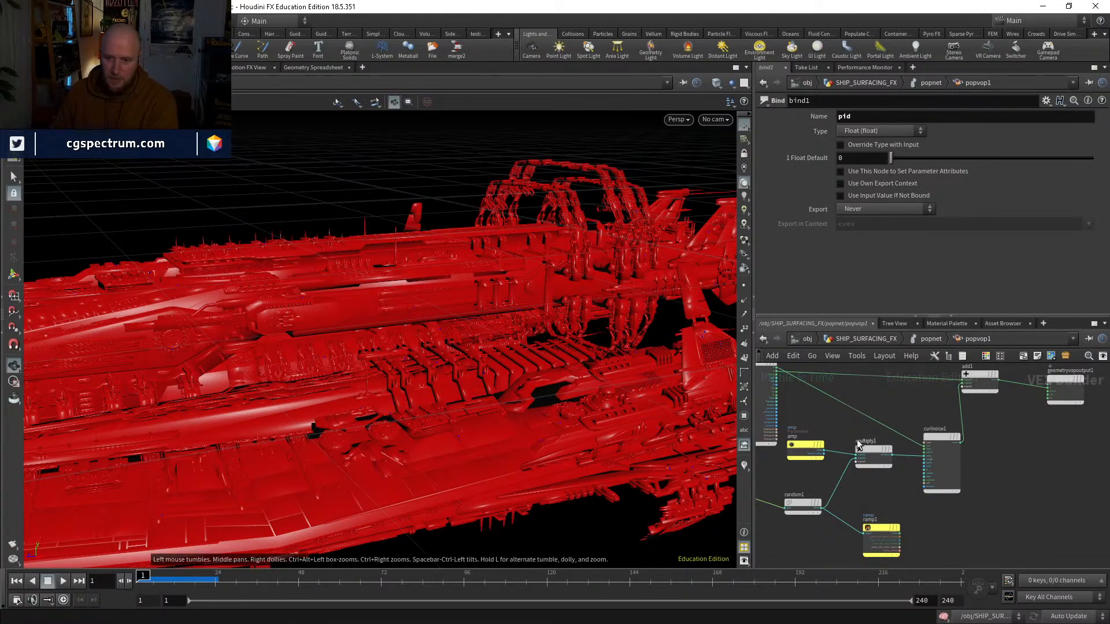
Step: Go up to popnet level, show popvop1's parameters, and simulate the drips to about frame 40
scroll(823, 403, "up", 3)
left_click(850, 339)
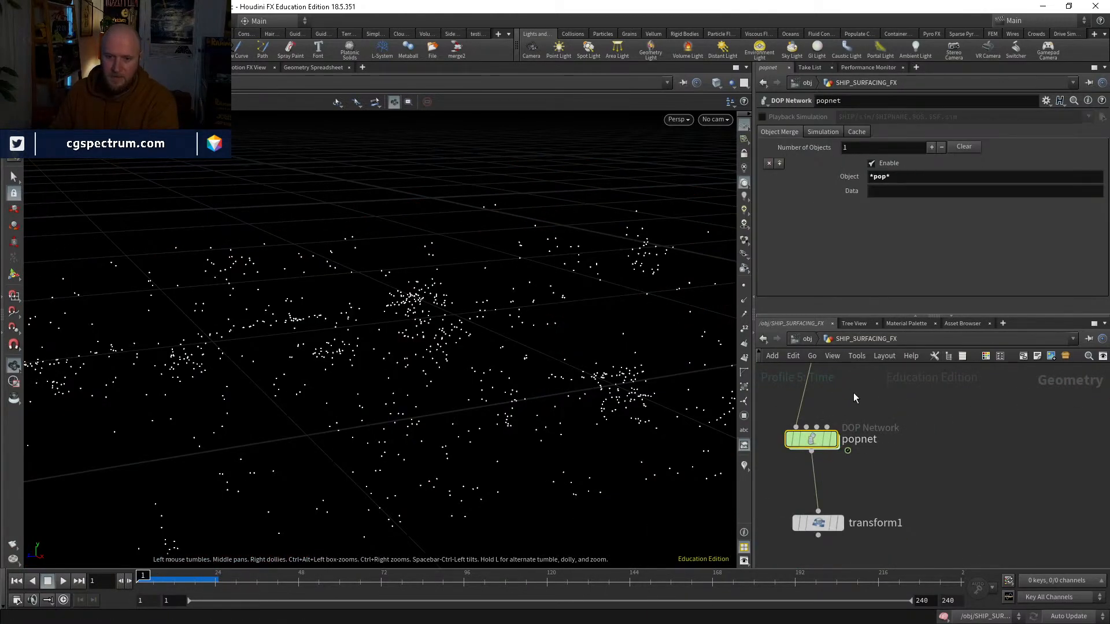
double_click(817, 432)
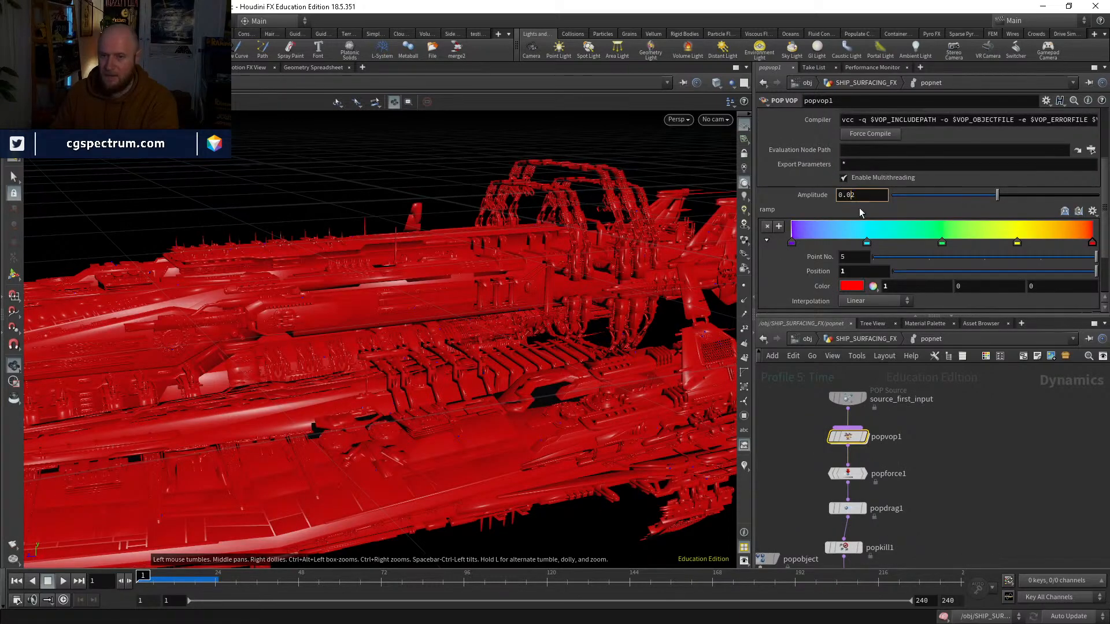
left_click(63, 582)
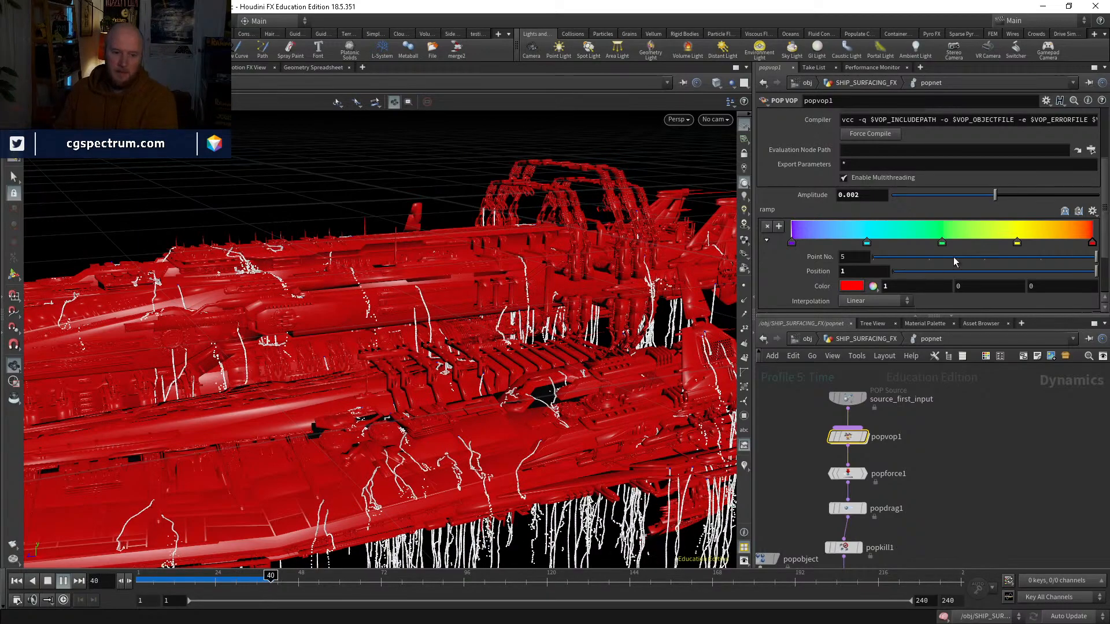
left_click_drag(178, 582, 267, 580)
Step: Examine the water streams from several sides of the ship while playing the simulation on to about frame 66
left_click_drag(266, 358, 213, 149)
right_click_drag(212, 149, 285, 523)
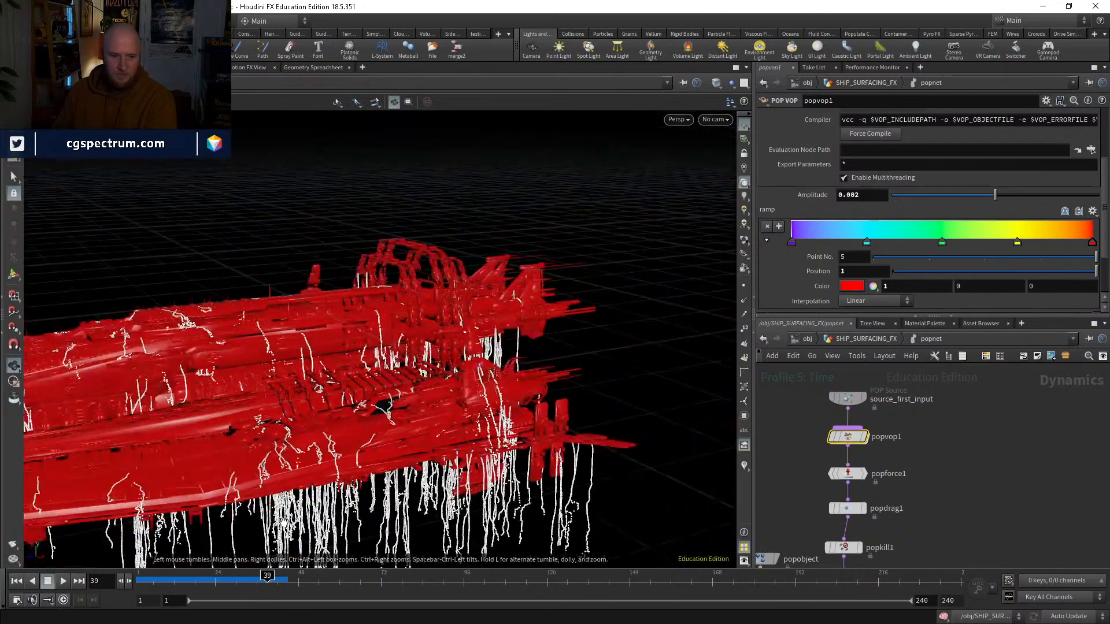
left_click_drag(285, 523, 430, 479)
left_click_drag(267, 581, 247, 582)
left_click(64, 580)
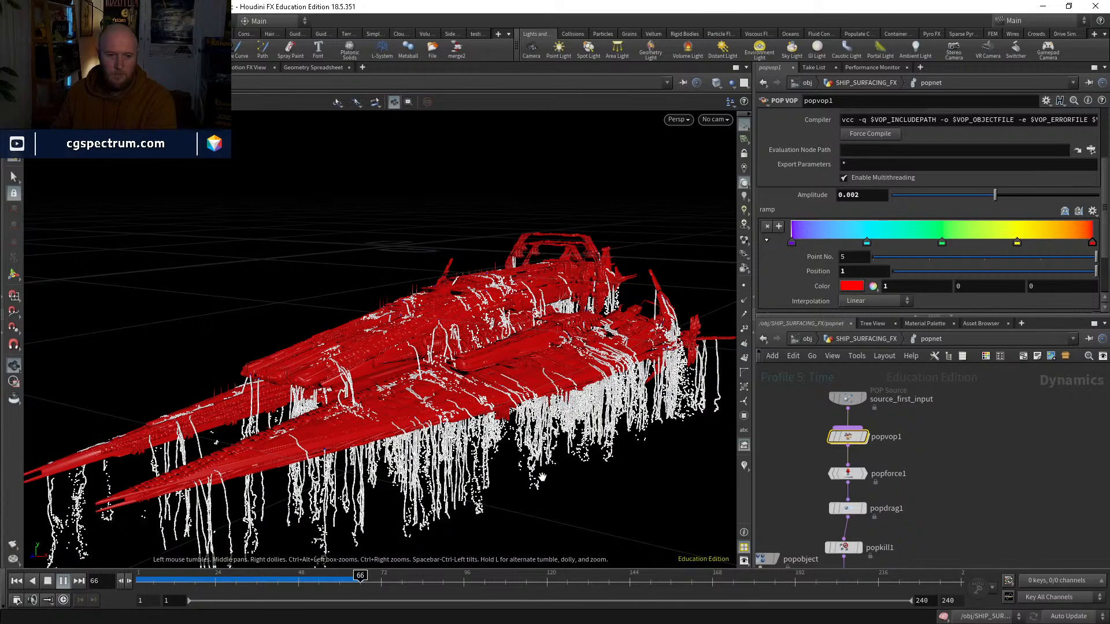
left_click(298, 579)
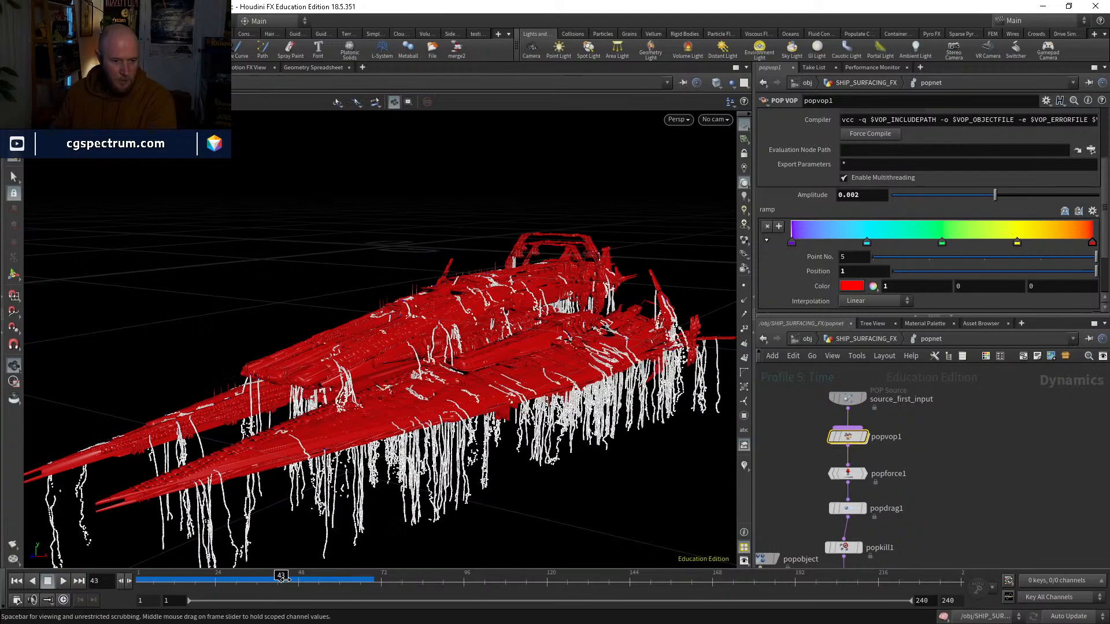
Step: Leave the popnet and display the transform1 node below it in SHIP_SURFACING_FX
left_click(859, 339)
middle_click_drag(903, 458, 931, 397)
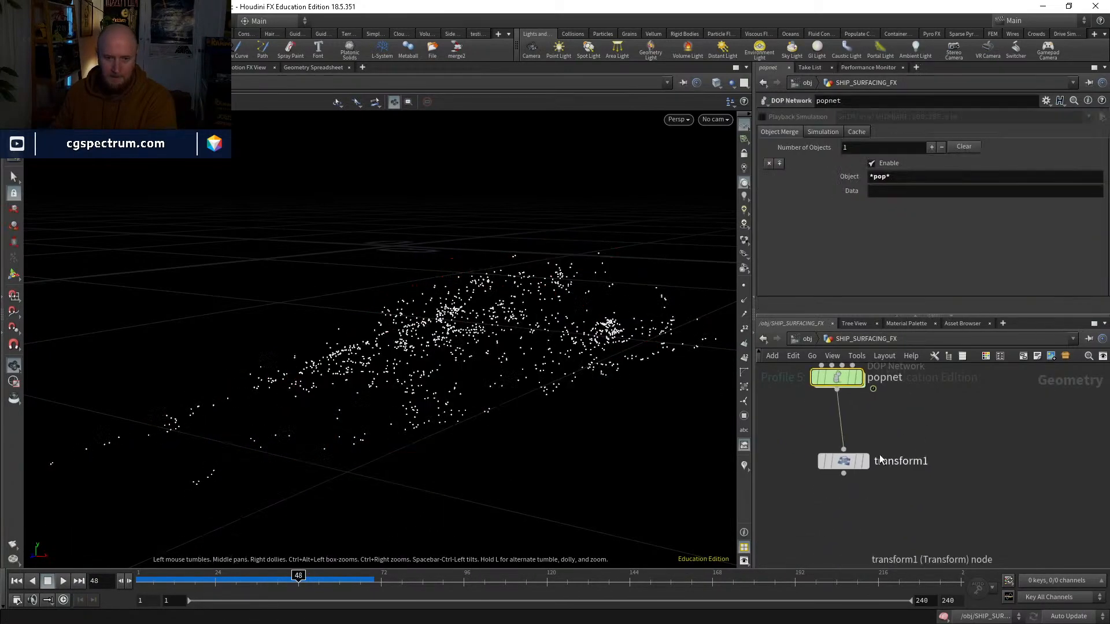
left_click(866, 462)
left_click(844, 463)
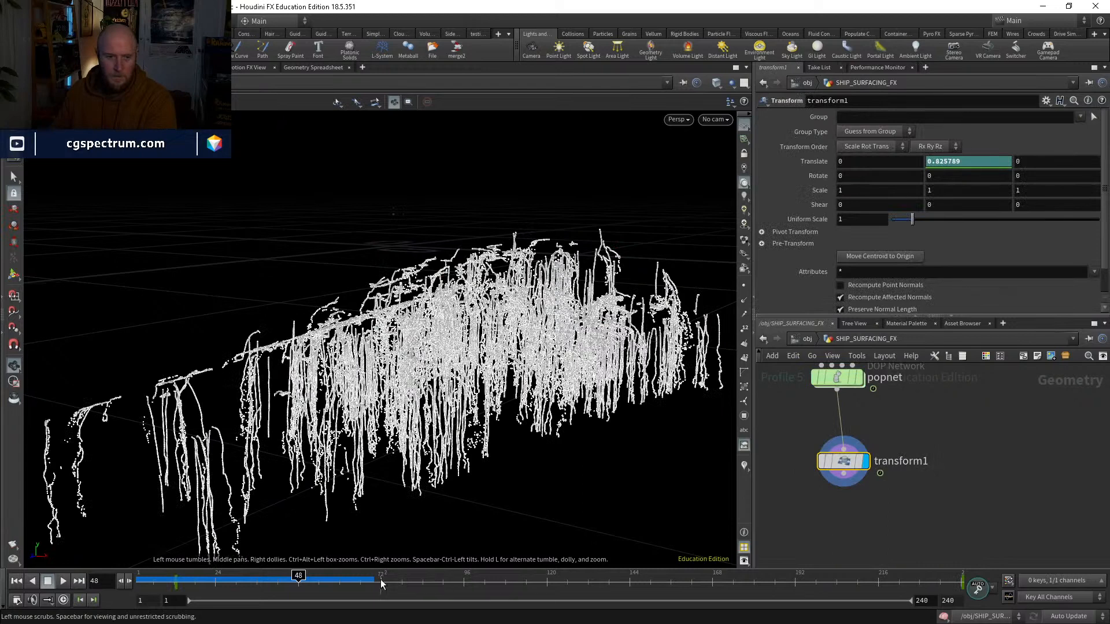
Step: Return to object level, move to frame 61, and look through cam1 at the ship in the water
left_click(806, 339)
left_click_drag(513, 294, 317, 470)
left_click_drag(183, 583, 343, 585)
left_click(714, 120)
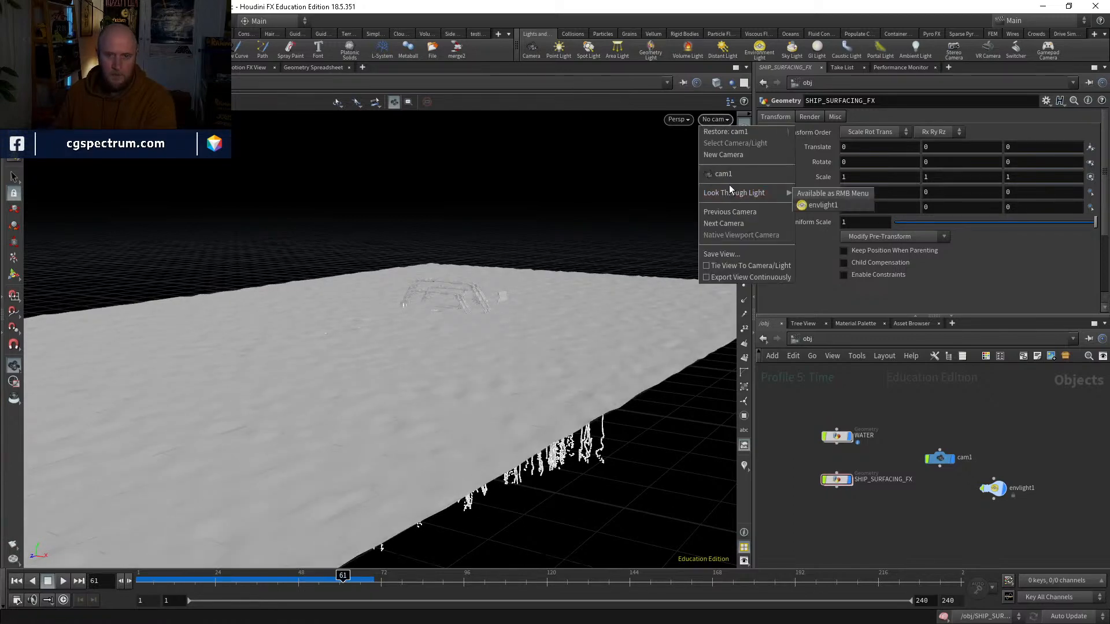
left_click(746, 193)
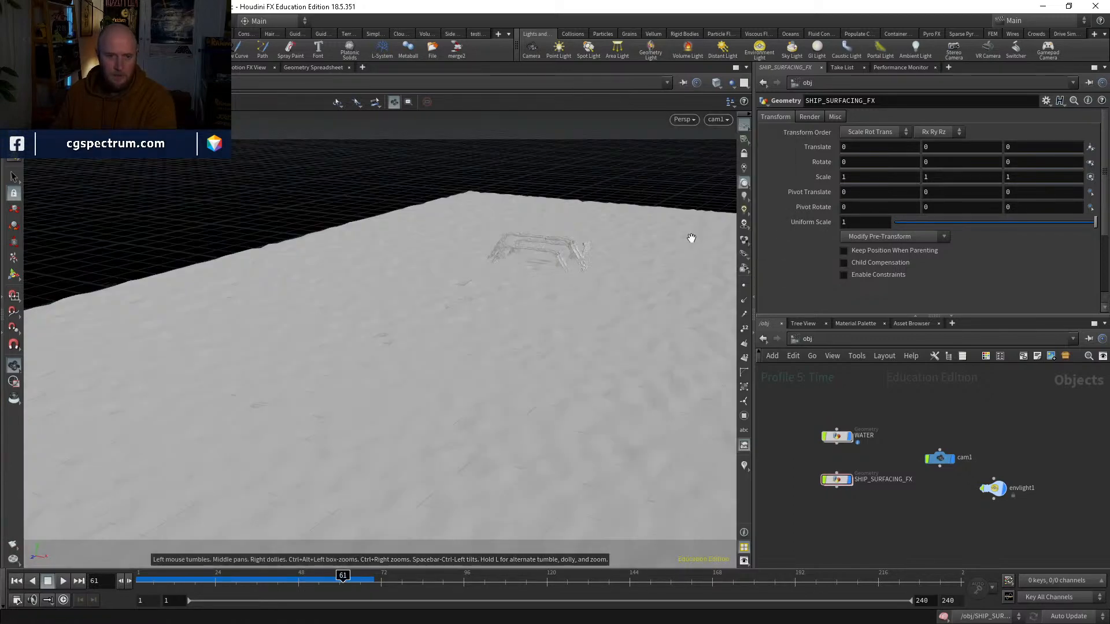
Step: Simulate the shot through cam1 to about frame 157 and examine the drips as the ship surfaces, ending on frame 79
left_click(66, 578)
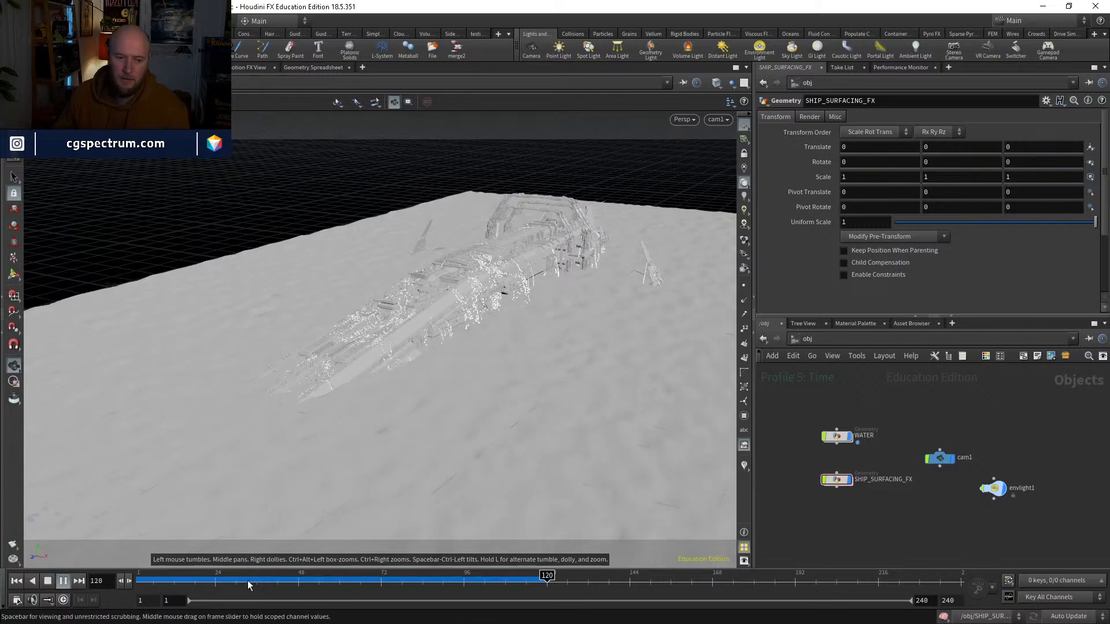
left_click_drag(346, 578, 547, 575)
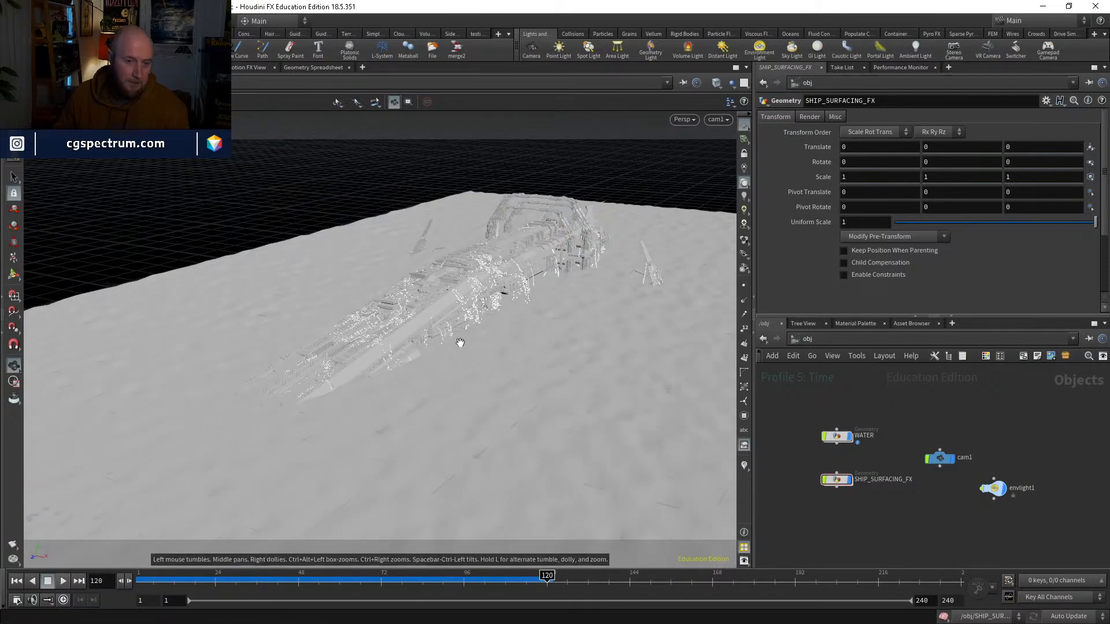
left_click(59, 583)
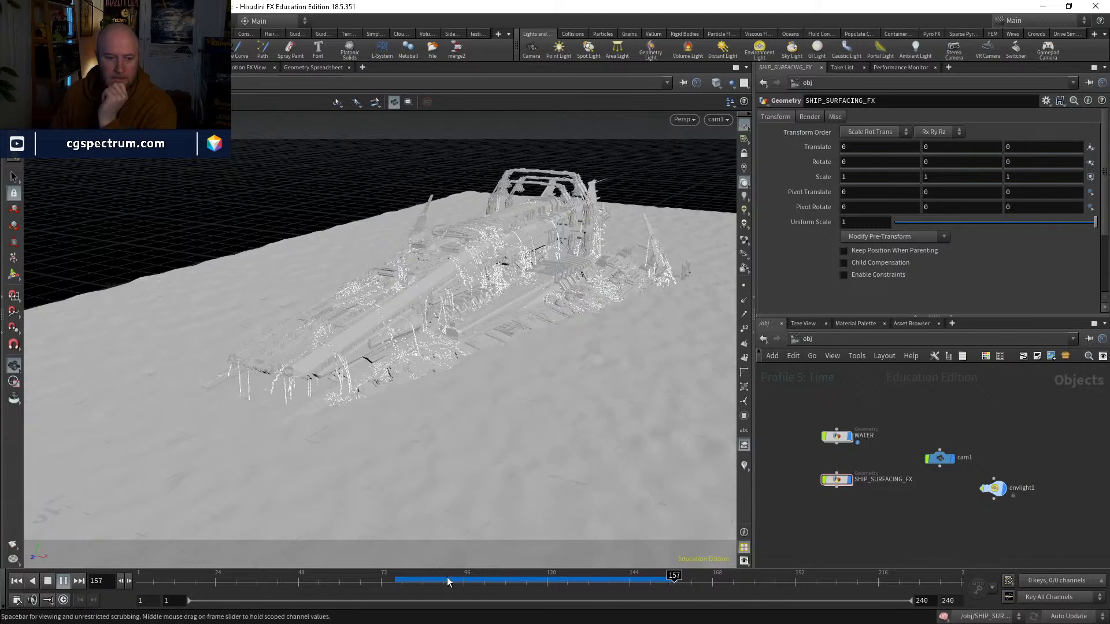
left_click_drag(452, 582, 530, 581)
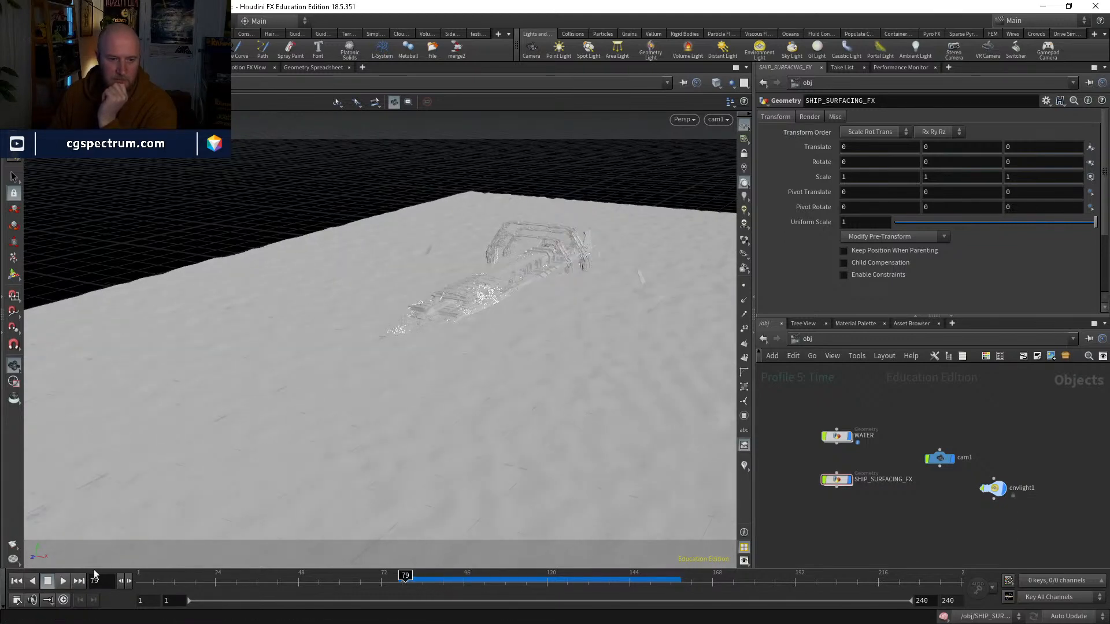
Step: Render a flipbook of the cam1 view from frame 79 to $RFEND and play it back
left_click(12, 548)
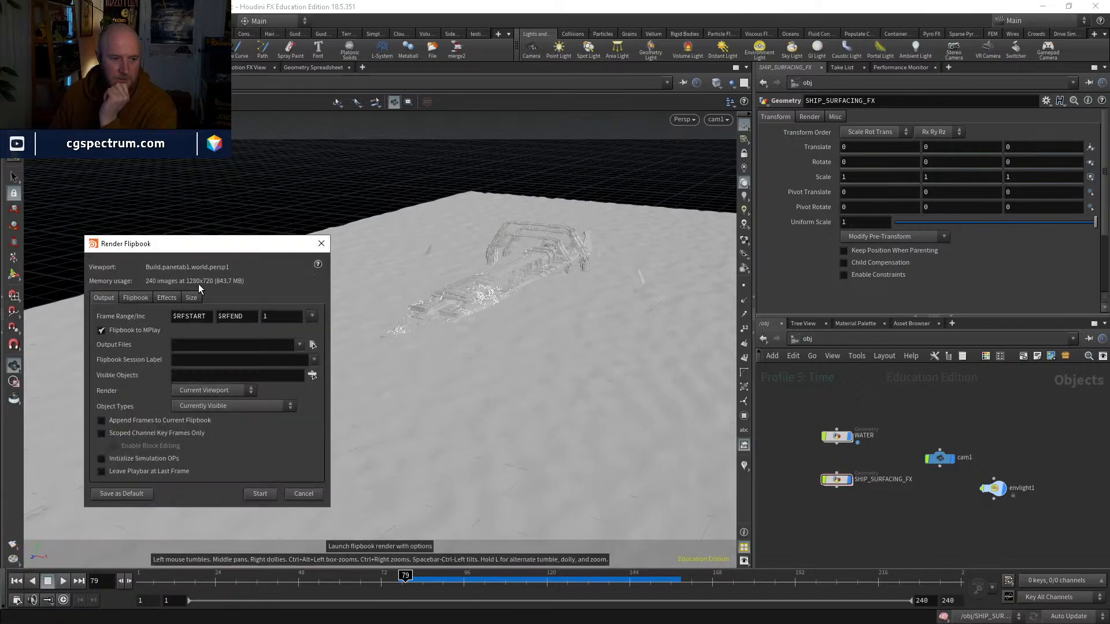
left_click(260, 494)
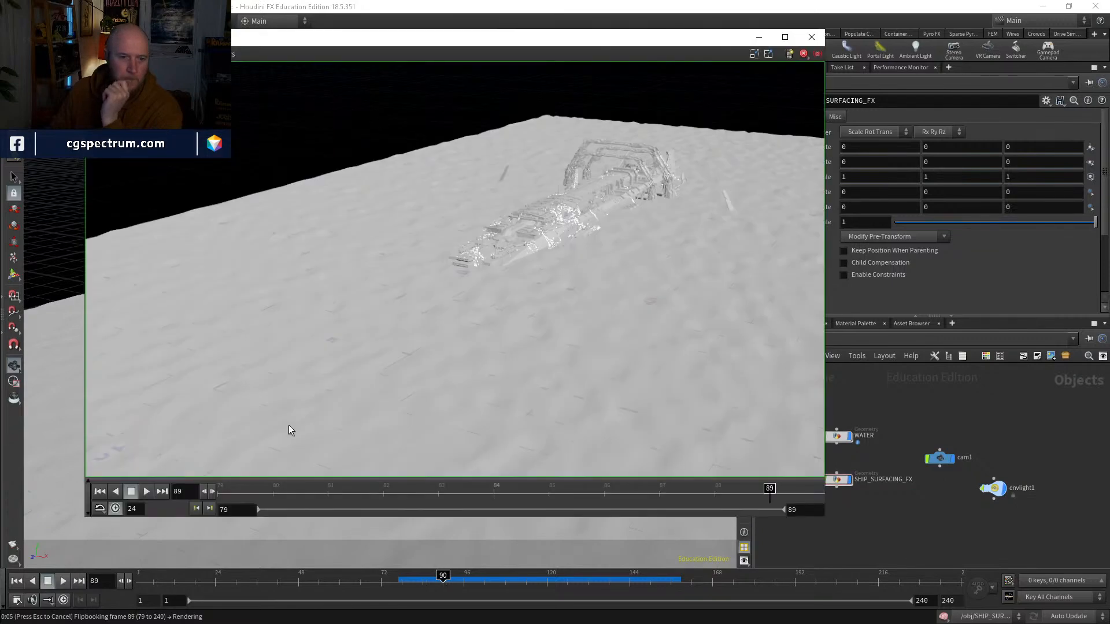
left_click(147, 492)
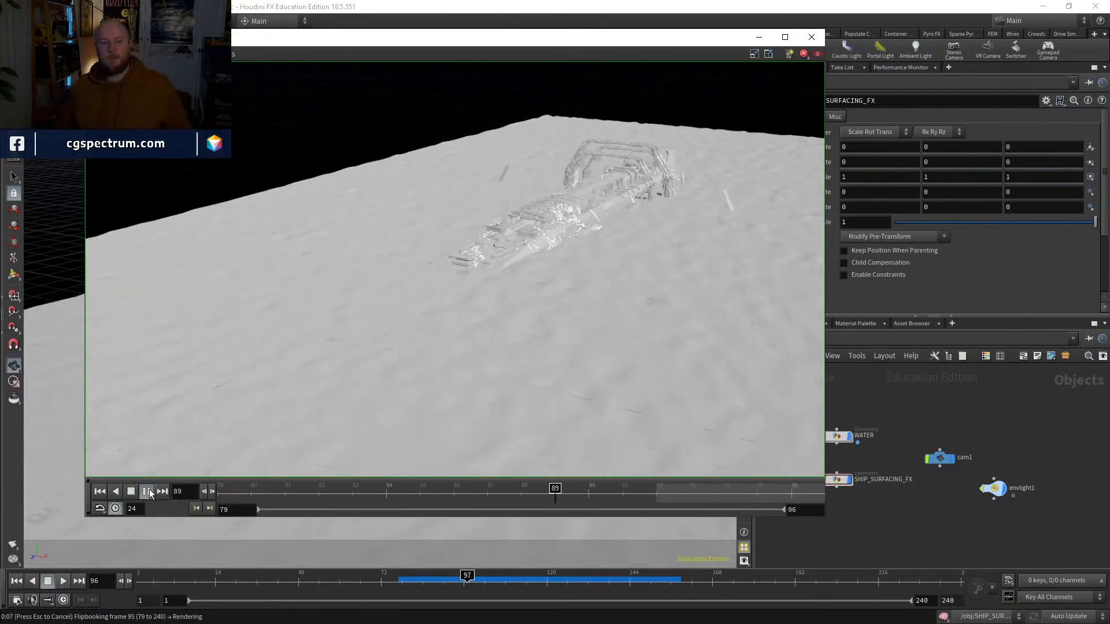